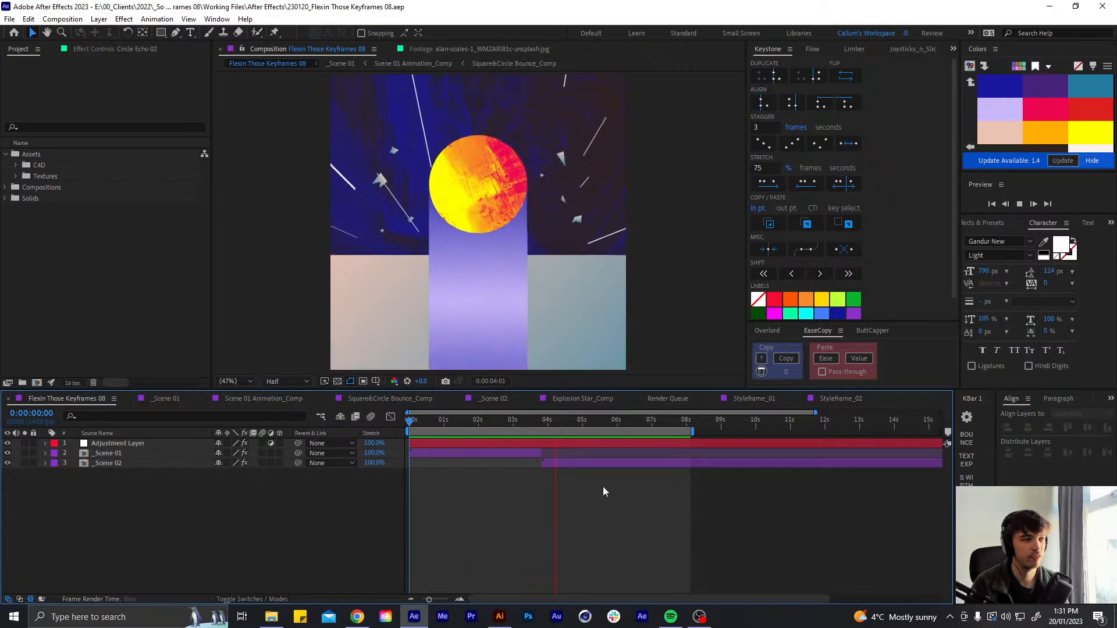
Stop the composition preview, switch to Illustrator and examine the storyboard sketches of the rectangle's rise and spin
left_click(602, 421)
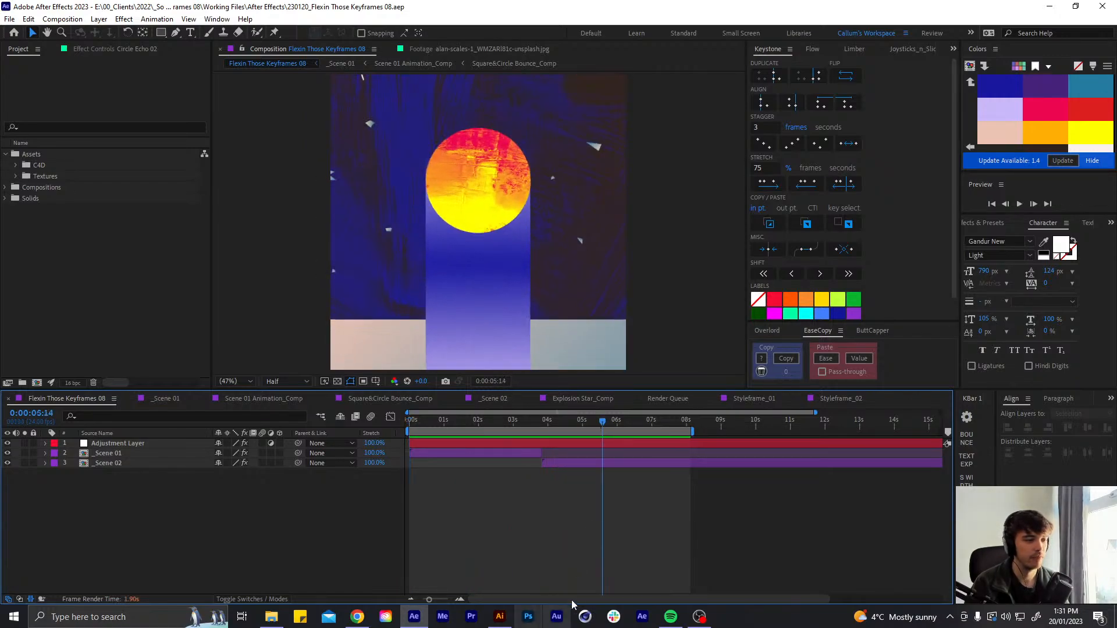
left_click(504, 615)
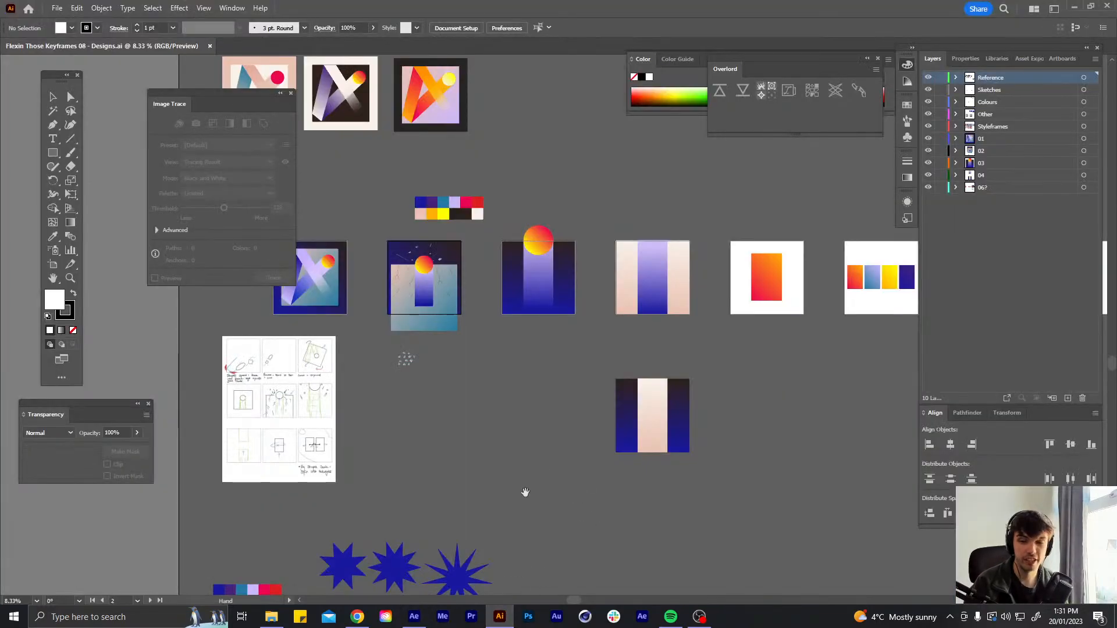
left_click_drag(357, 475, 616, 479)
scroll(483, 476, "up", 3)
mouse_move(484, 477)
left_mouse_down()
mouse_move(568, 463)
mouse_move(430, 282)
left_mouse_up()
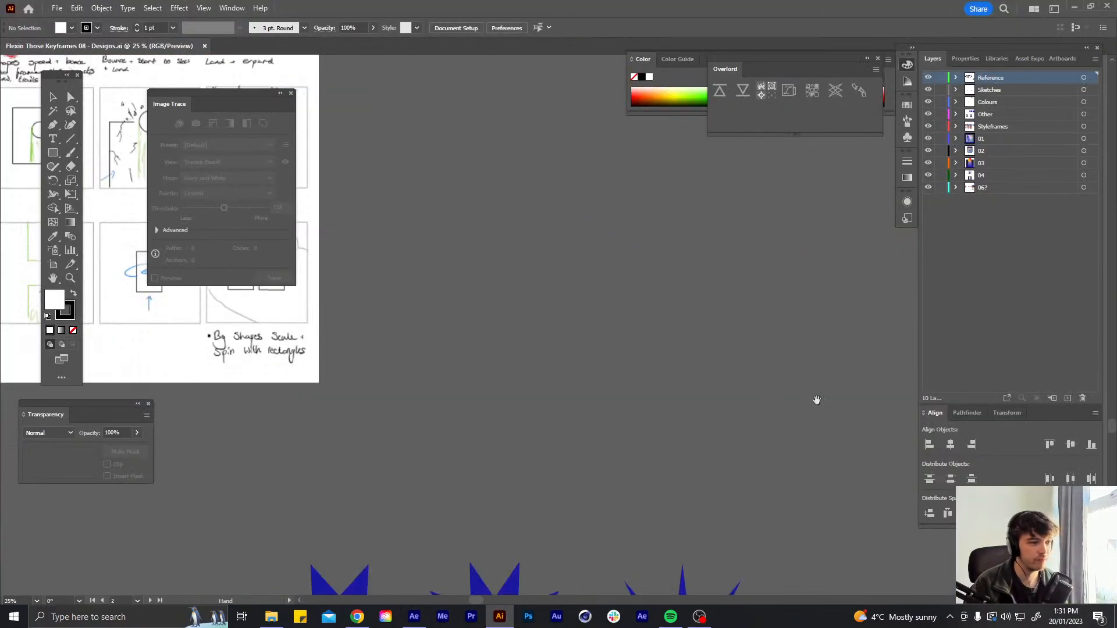
left_click_drag(814, 399, 267, 210)
left_click_drag(828, 320, 269, 139)
mouse_move(890, 224)
left_mouse_down()
mouse_move(297, 130)
mouse_move(349, 95)
mouse_move(522, 53)
left_mouse_up()
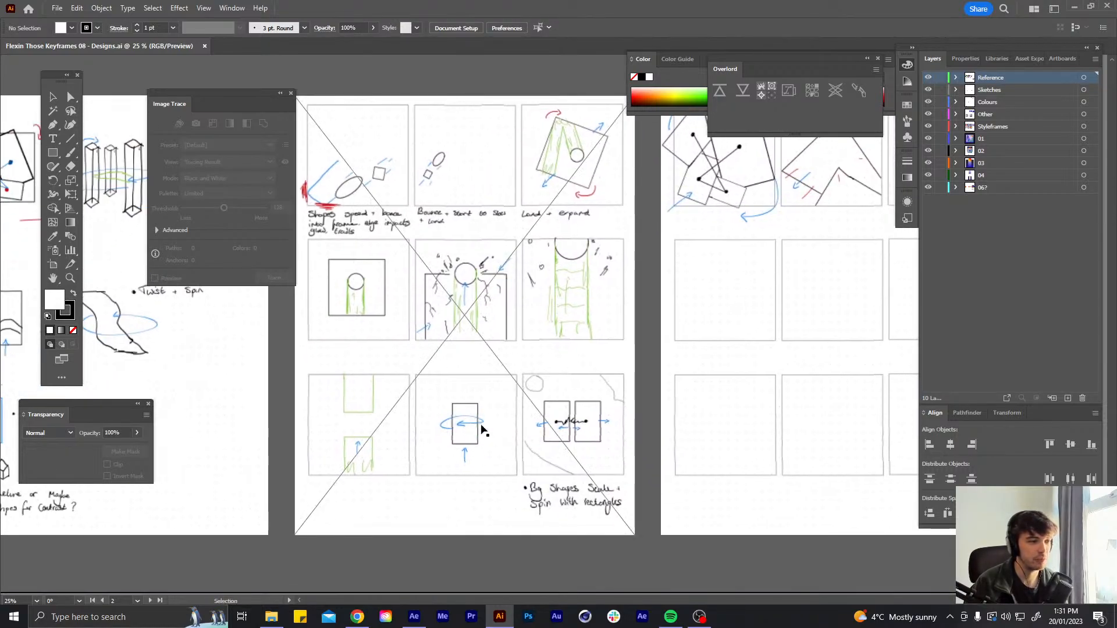
left_click_drag(713, 337, 649, 383)
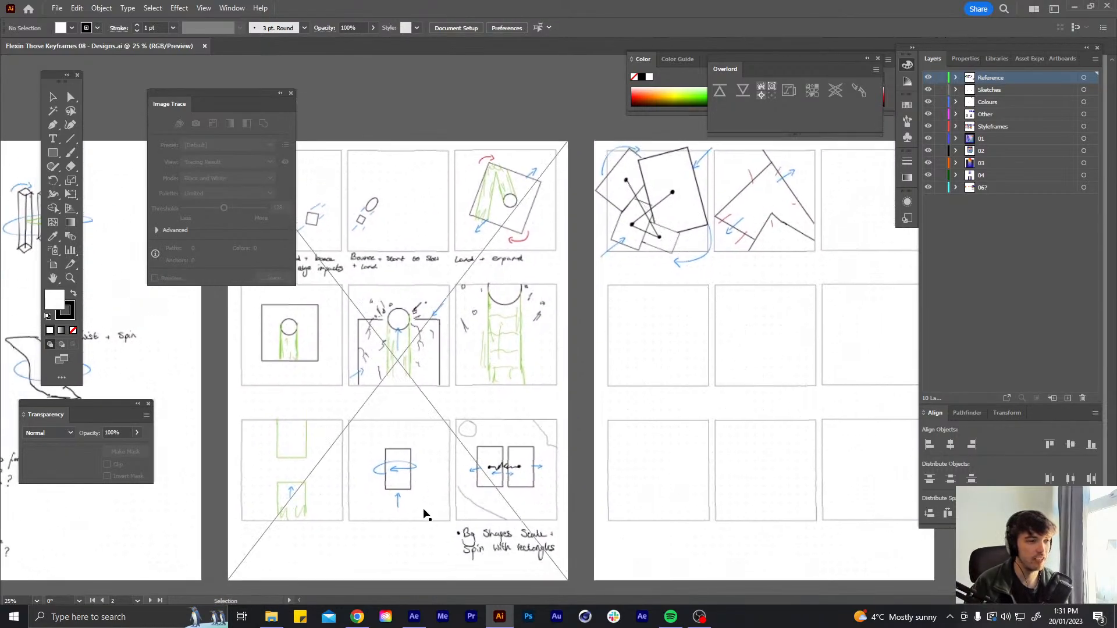
left_click_drag(429, 461, 737, 476)
scroll(737, 476, "down", 1)
Switch to After Effects, play the main composition from its start, and stop at 0:00:06:02
left_click(414, 617)
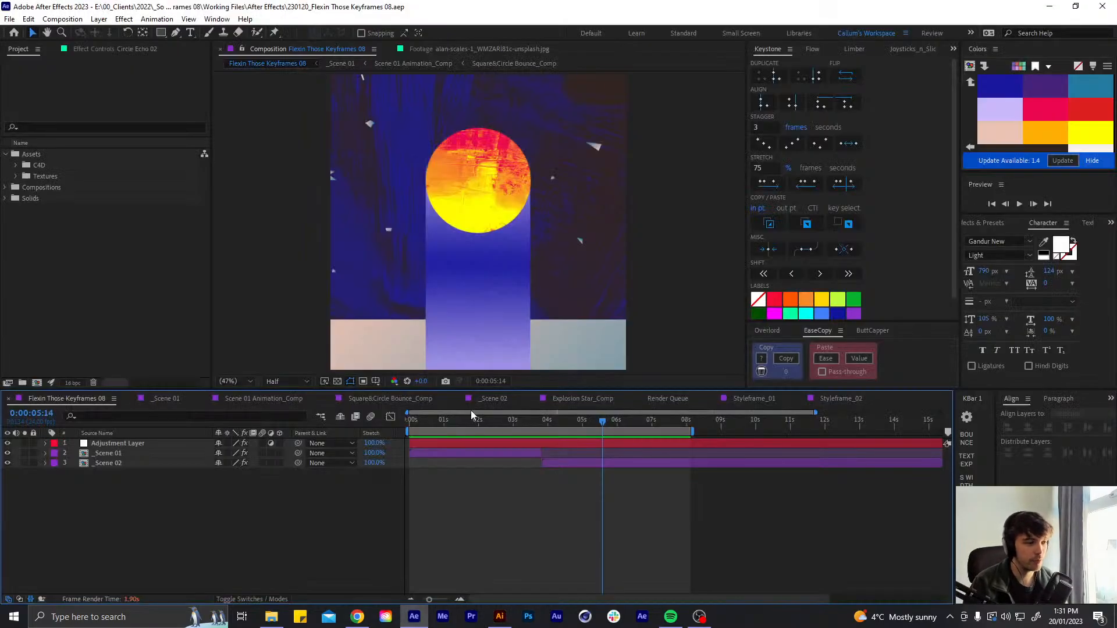
key("Home")
key("space")
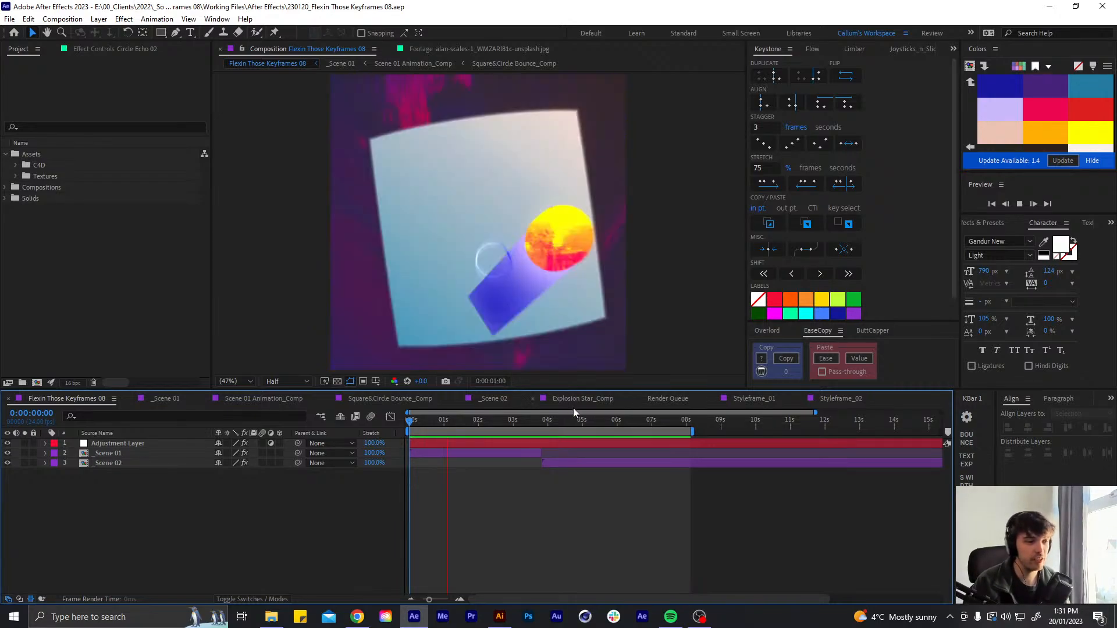
left_click(620, 420)
Switch to Illustrator and examine the final storyboard row with the spinning rectangle and the two splitting rectangles
left_click(499, 616)
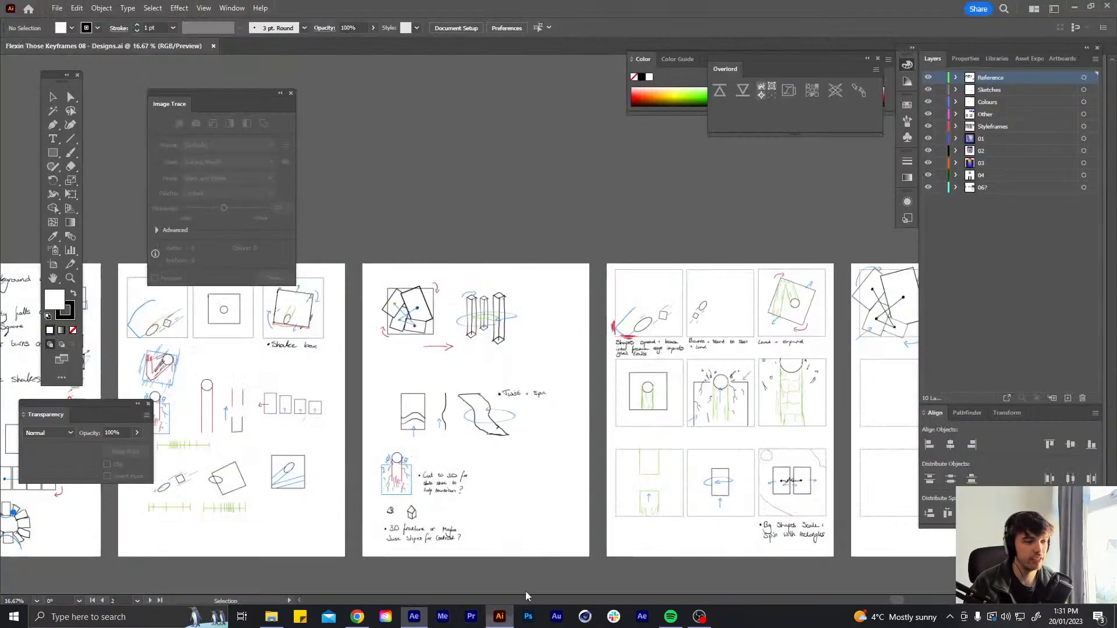
scroll(826, 459, "up", 2)
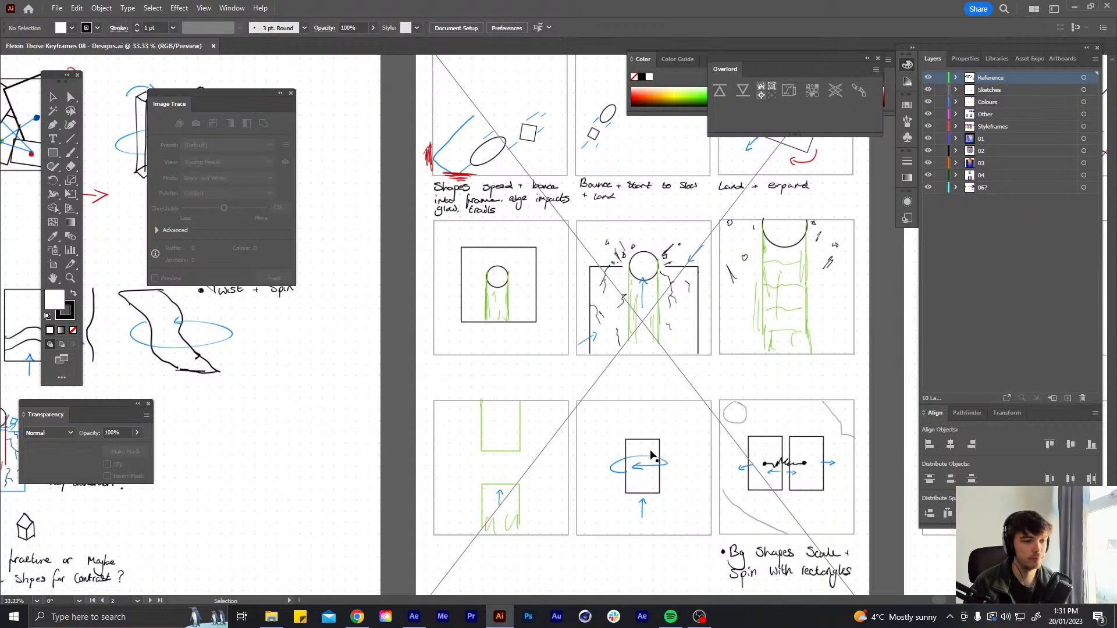
left_click_drag(664, 490, 438, 446)
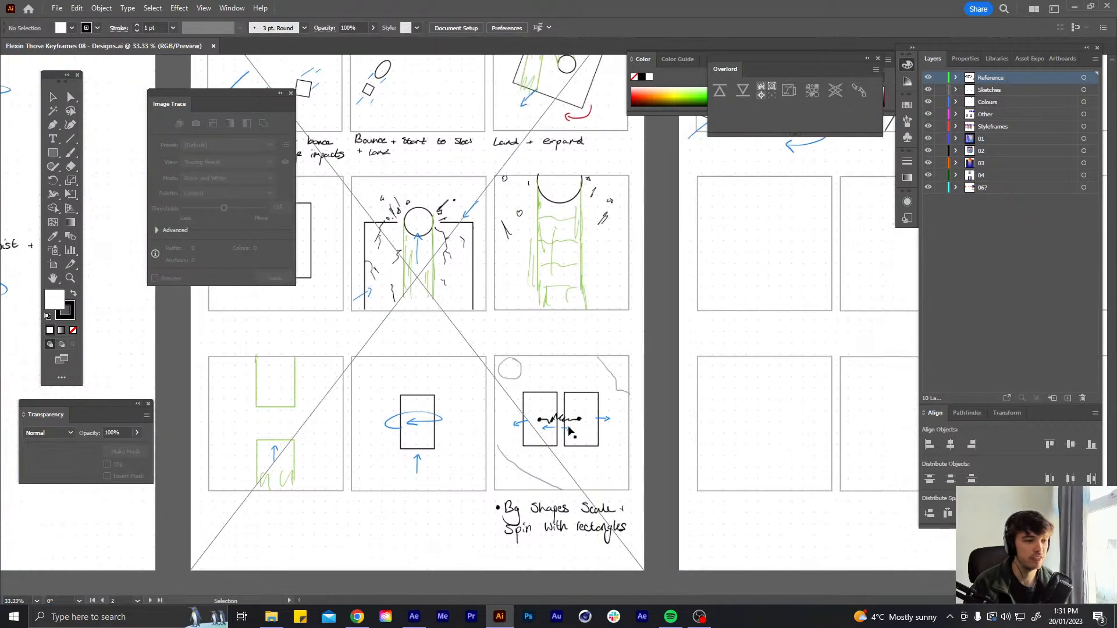
scroll(584, 423, "down", 2)
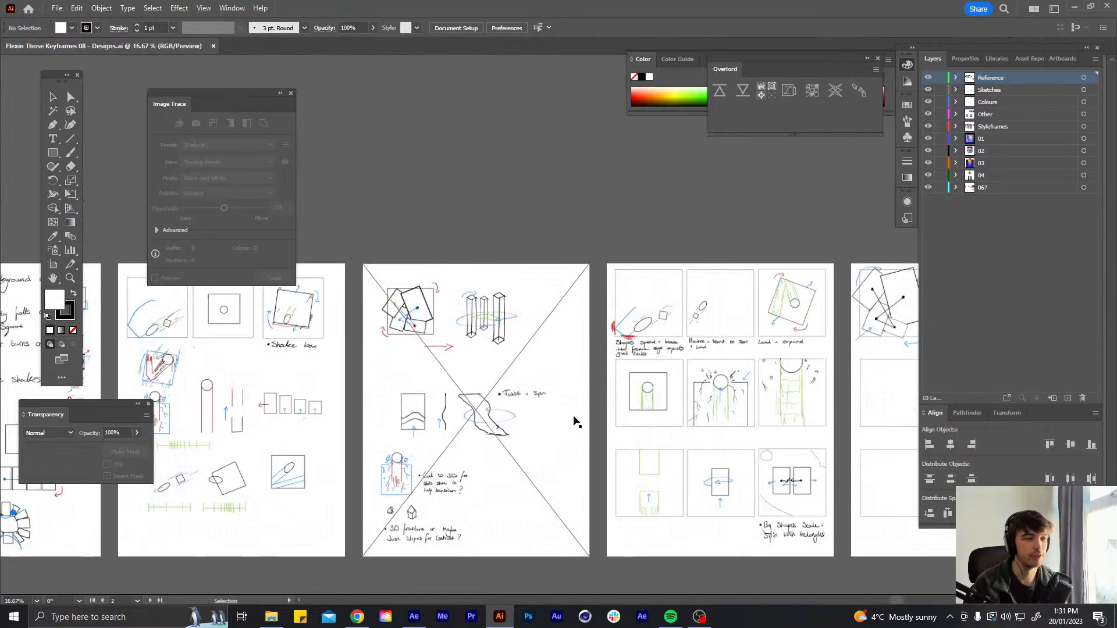
scroll(419, 289, "down", 1)
Open the Rectangle Wave scene from the project's C4D folder in Cinema 4D and dismiss the Quick Start Dialog
left_click(425, 621)
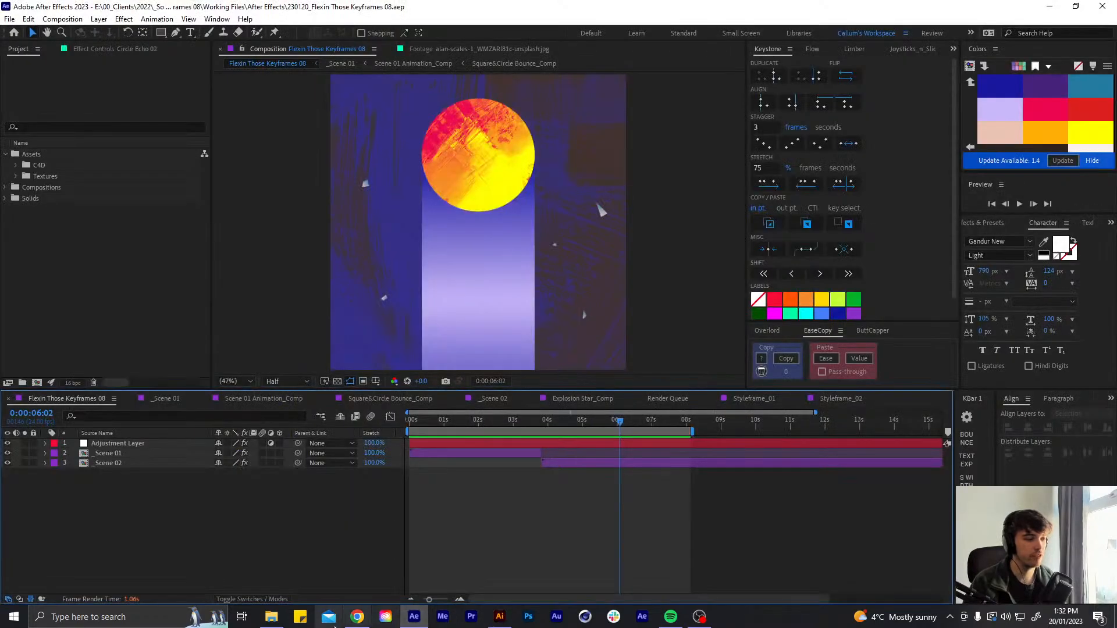
left_click(271, 618)
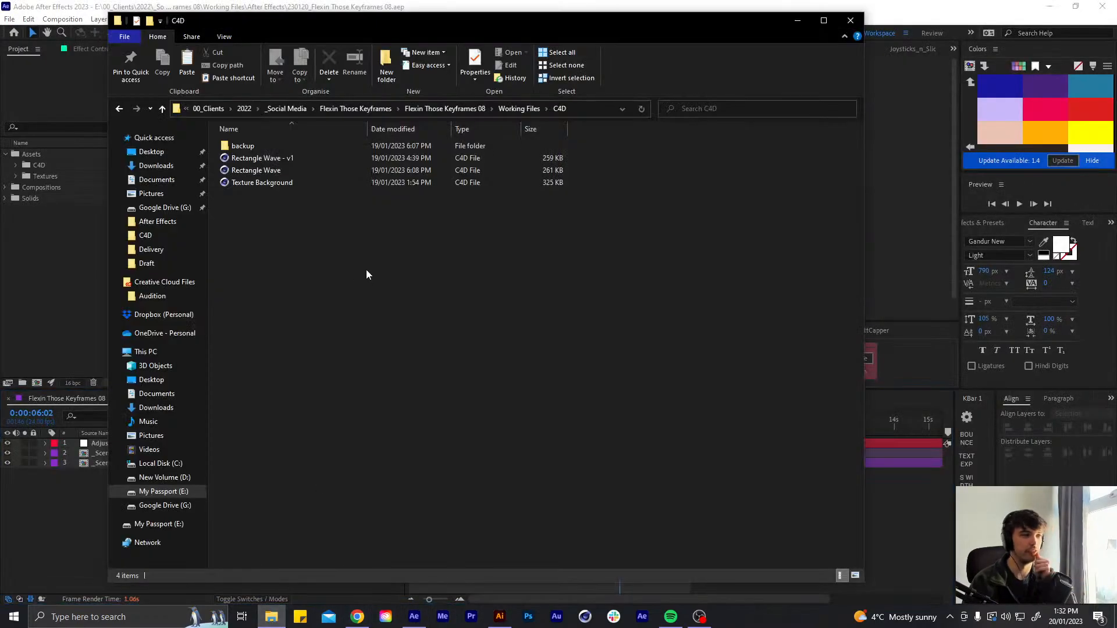
double_click(285, 170)
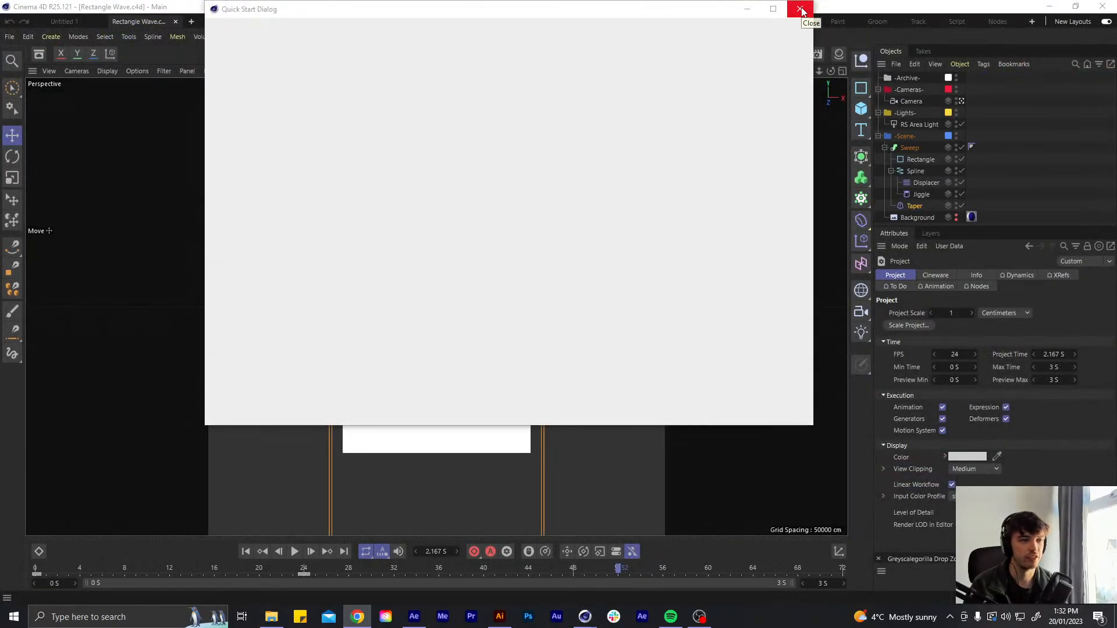
left_click(800, 9)
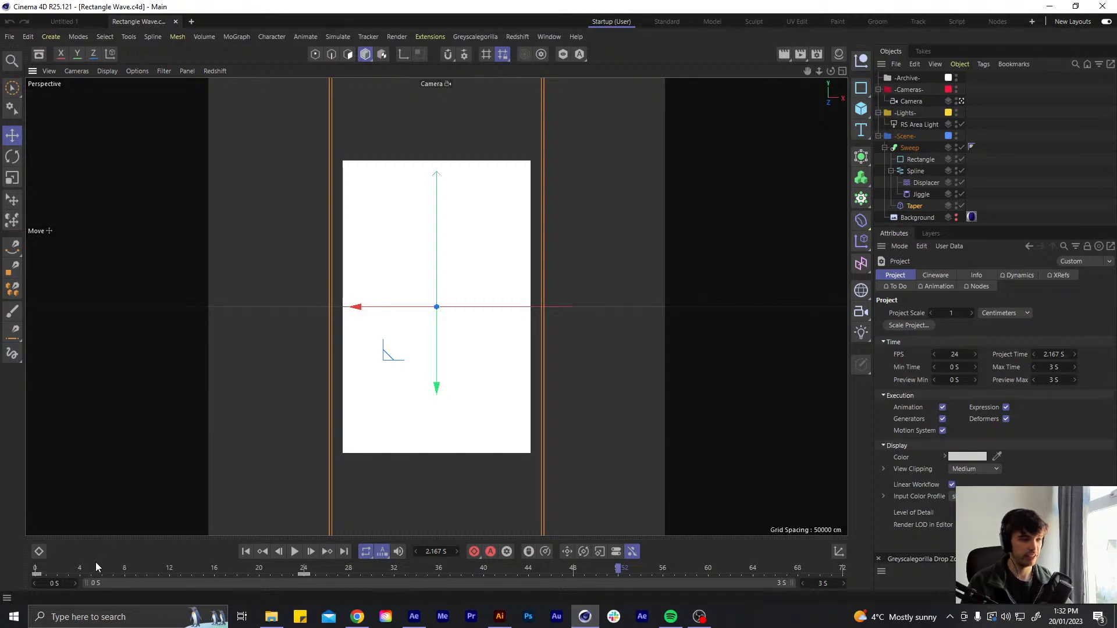
Play the rectangle wave animation from its first frame and return the timeline to 0 s
left_click_drag(94, 562, 170, 540)
left_click(245, 551)
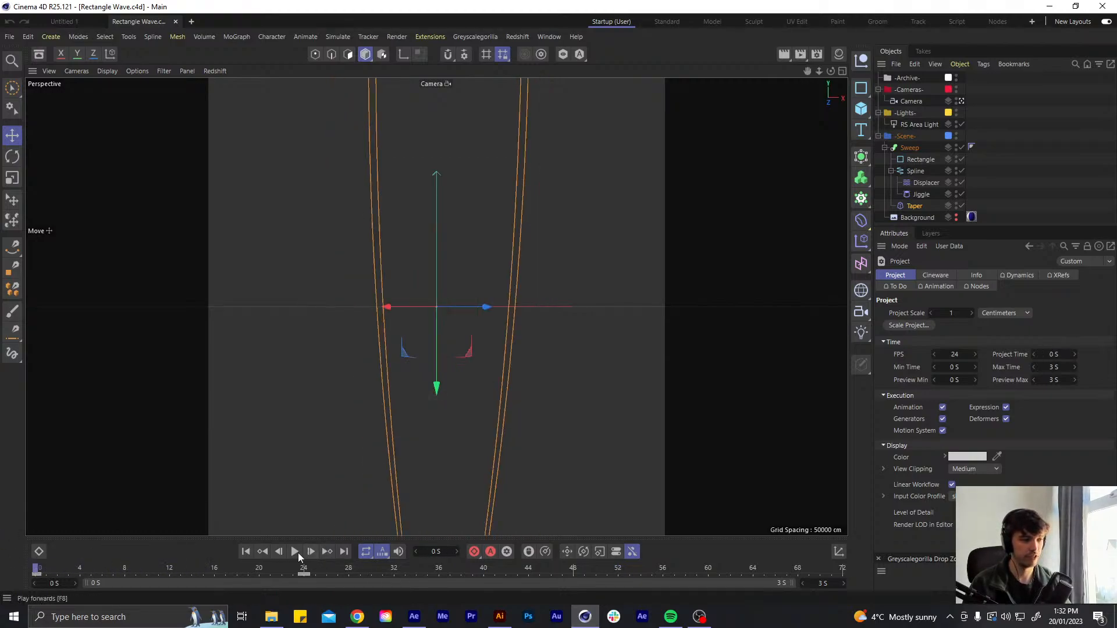
left_click(298, 557)
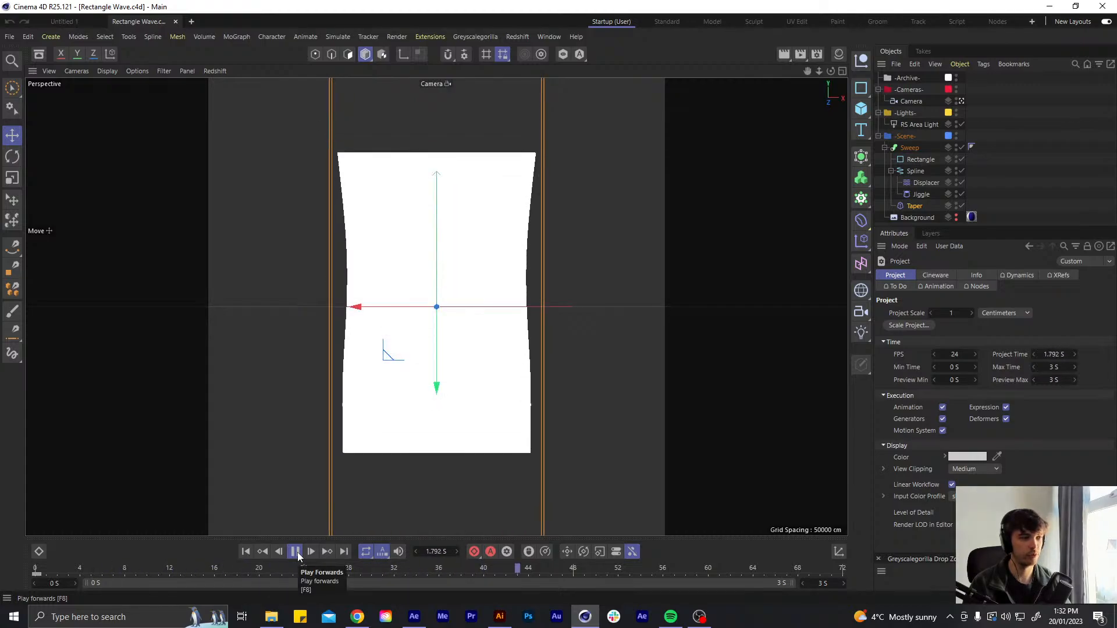
left_click(298, 556)
left_click_drag(167, 570, 36, 556)
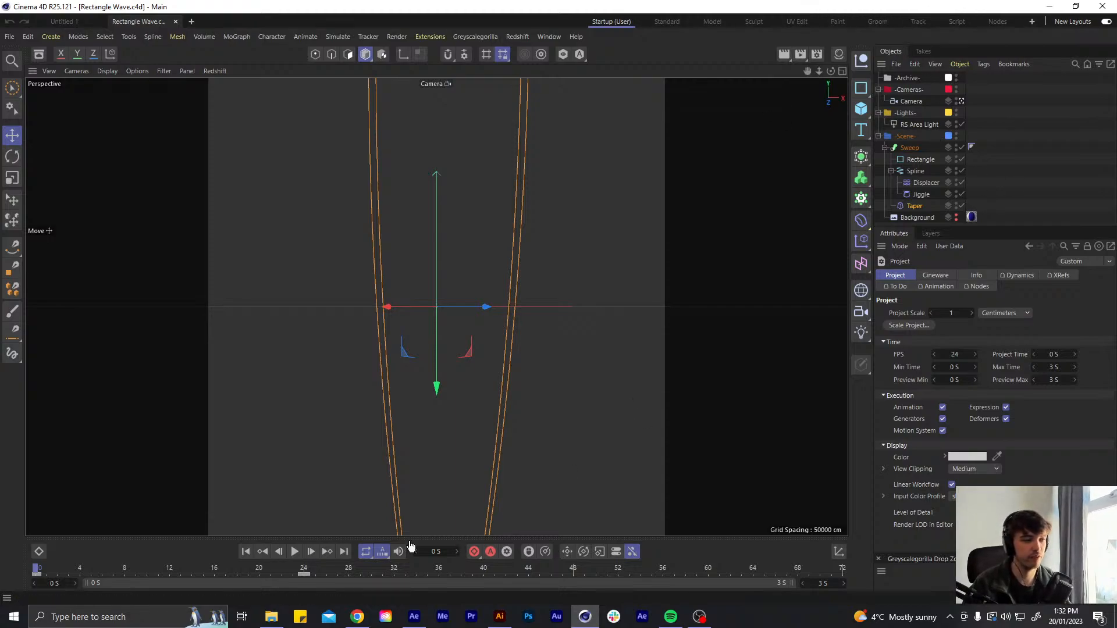
Examine the Taper deformer's keyed strength while moving through the animation from the start to 1.5 s
left_click(915, 208)
left_click_drag(51, 566, 181, 564)
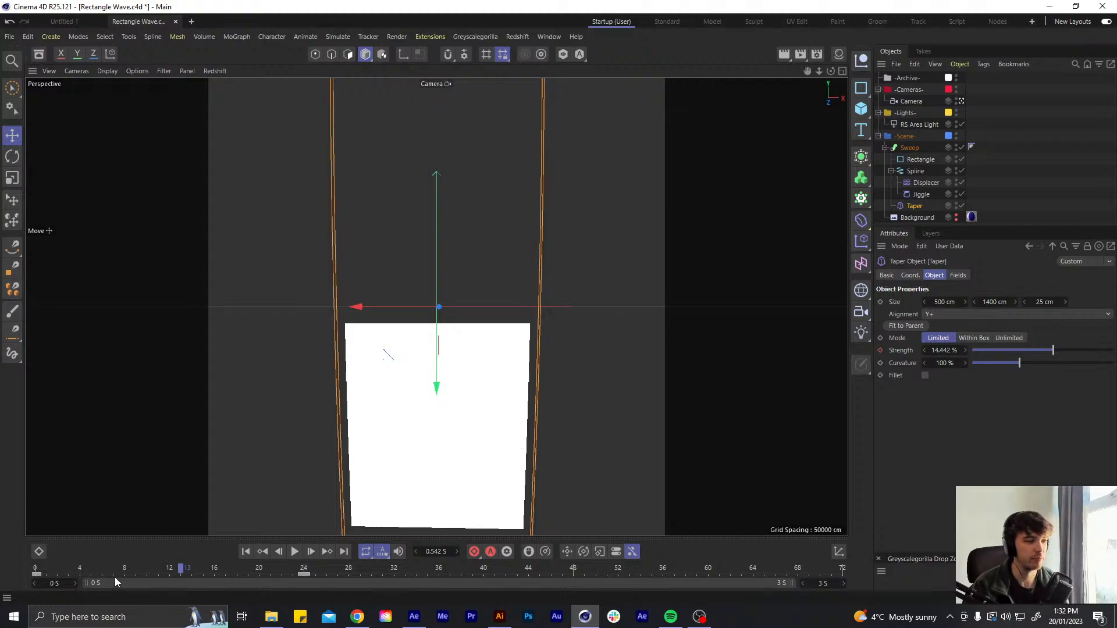
left_click_drag(215, 570, 439, 567)
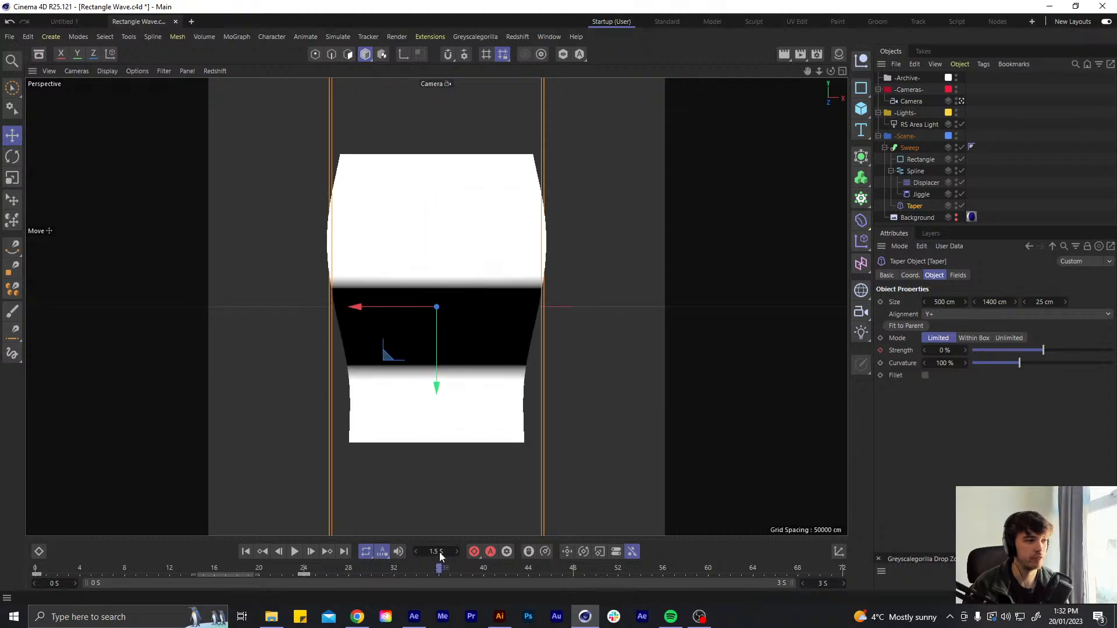
Review the Jiggle deformer's object settings during playback, return to 0 s, and save the scene
left_click(920, 195)
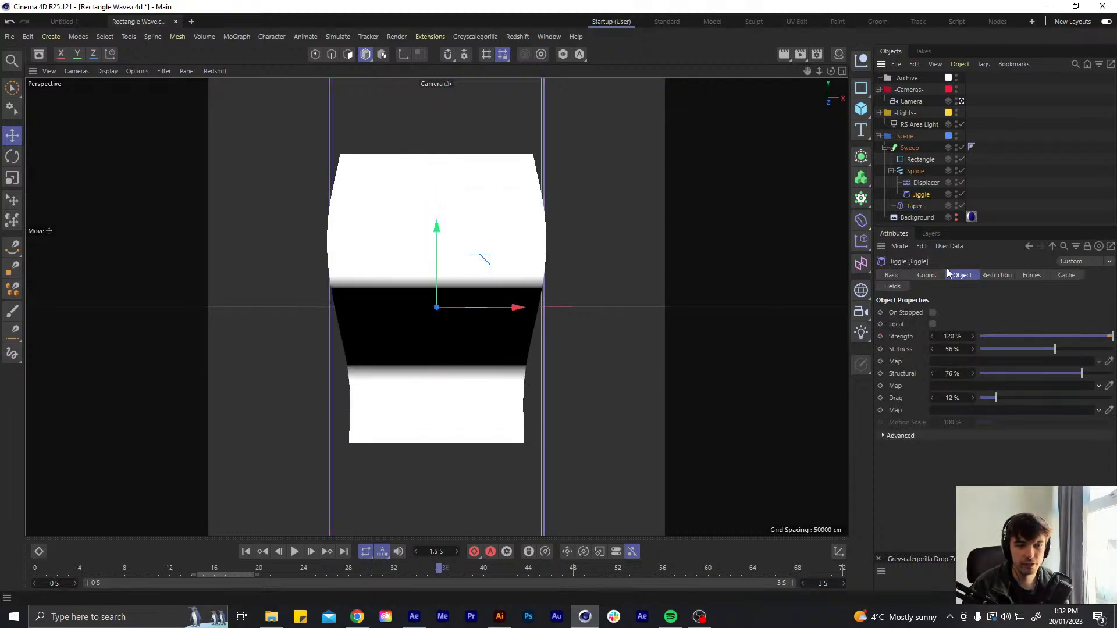
left_click(295, 551)
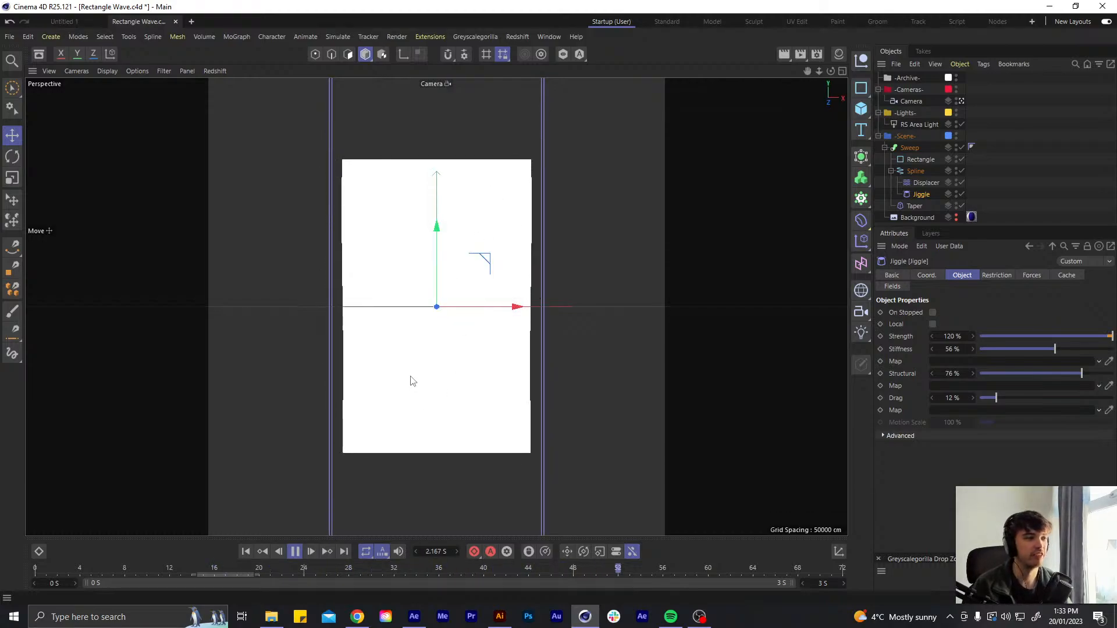
left_click(295, 552)
left_click_drag(259, 573, 8, 544)
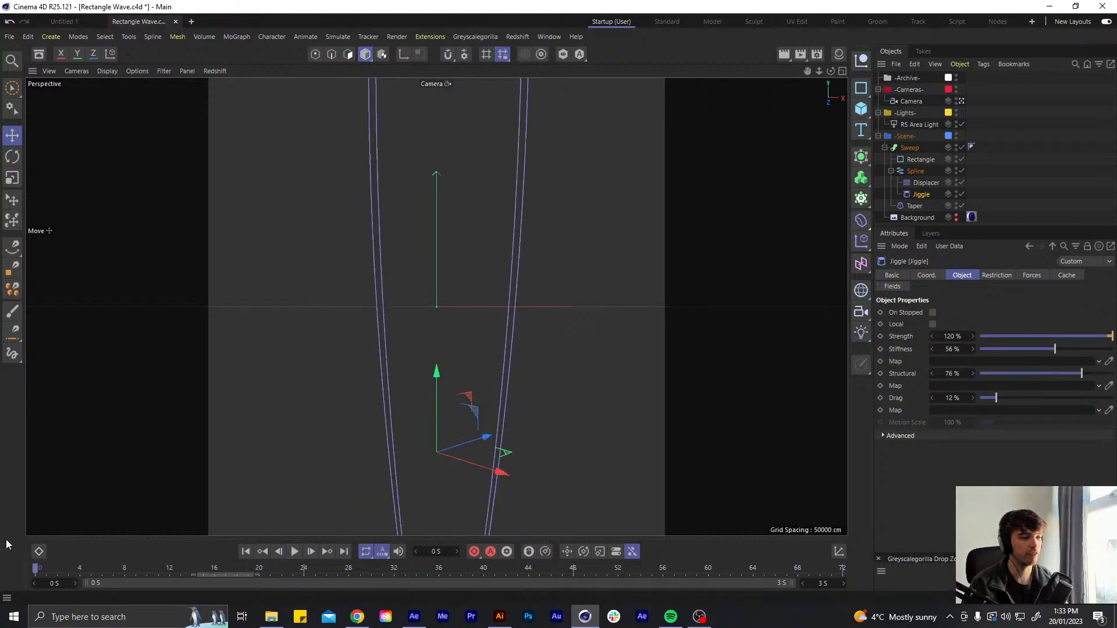
key("ctrl+s")
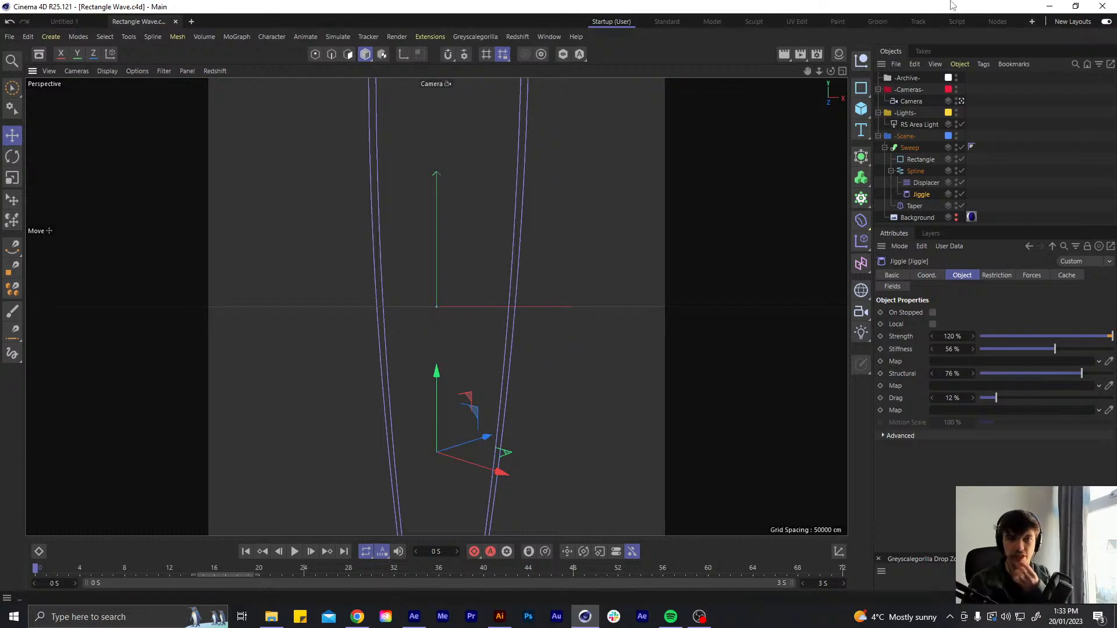
Switch to After Effects, advance the main composition's playhead past 0:00:06:02, and open the _Scene 02 composition
key("alt+Tab")
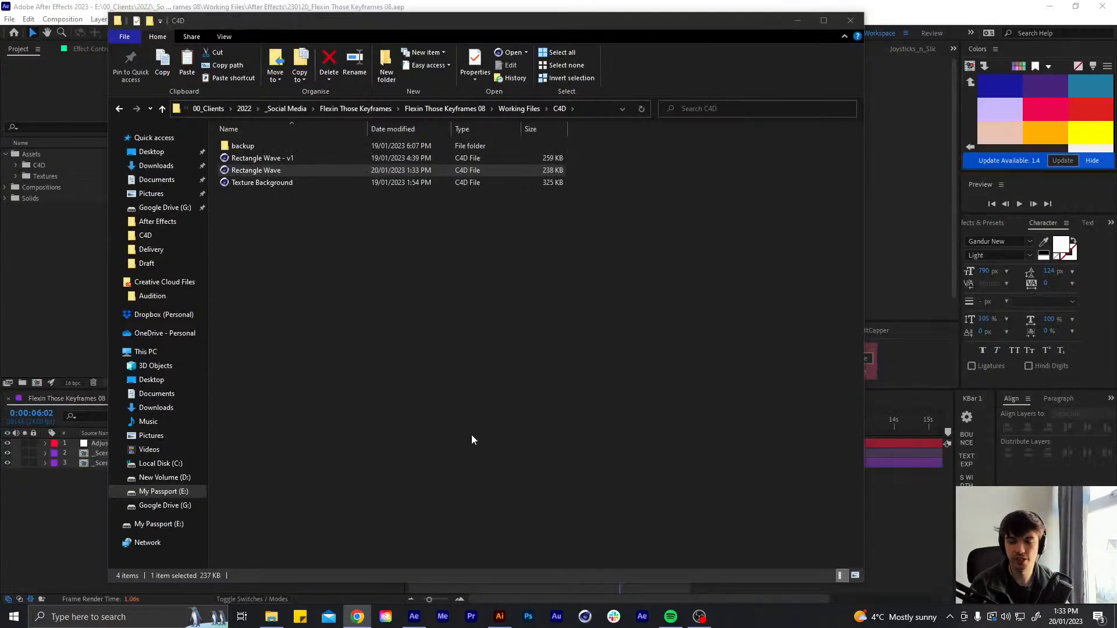
left_click(866, 464)
left_click_drag(625, 420, 658, 420)
double_click(665, 462)
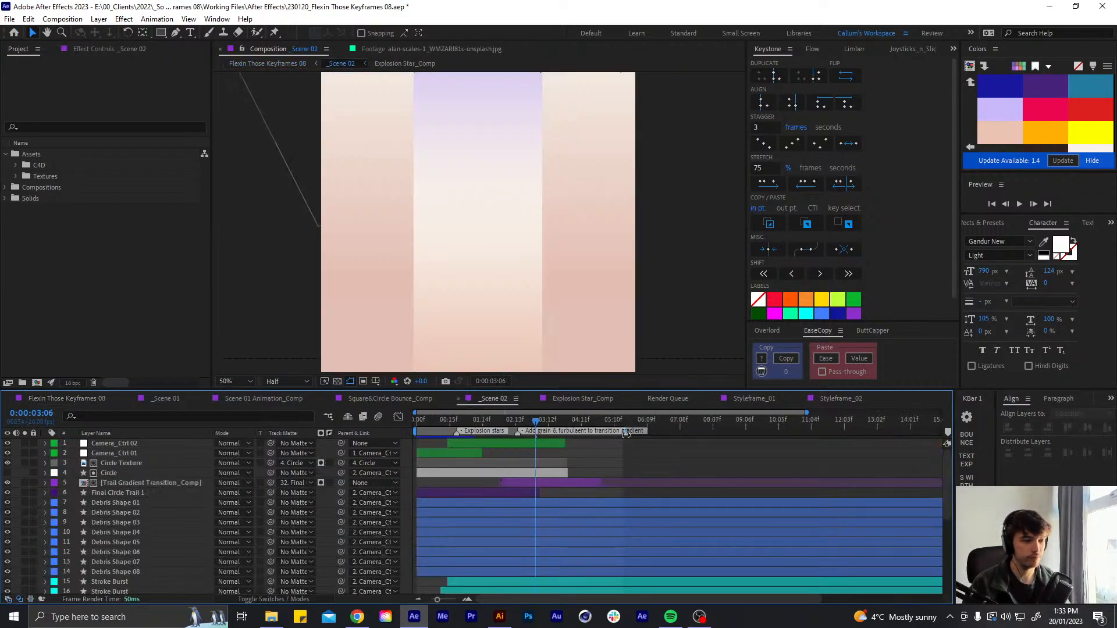
Import the 3D Rectangle[0000-0060] PNG sequence as footage into the C4D assets folder
left_click(14, 165)
left_click(61, 164)
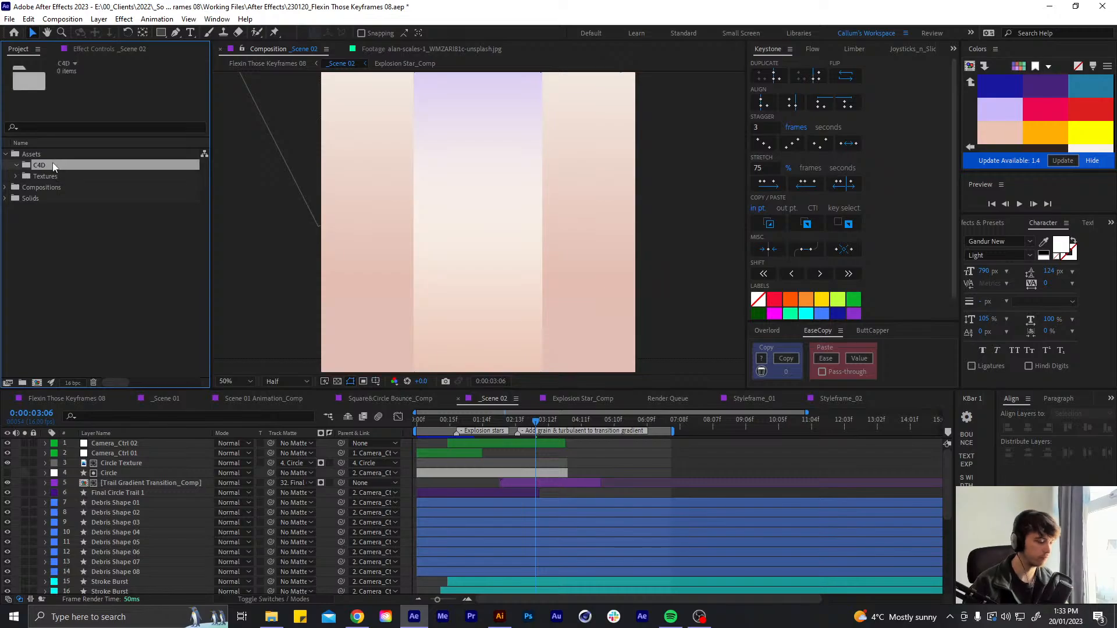
key("ctrl+i")
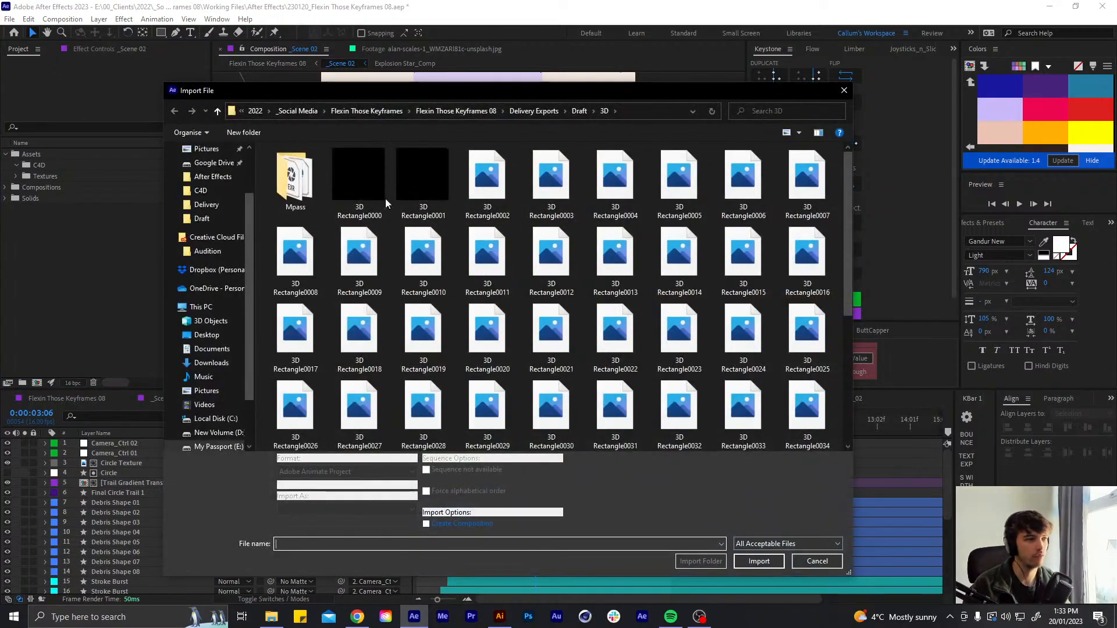
left_click(366, 186)
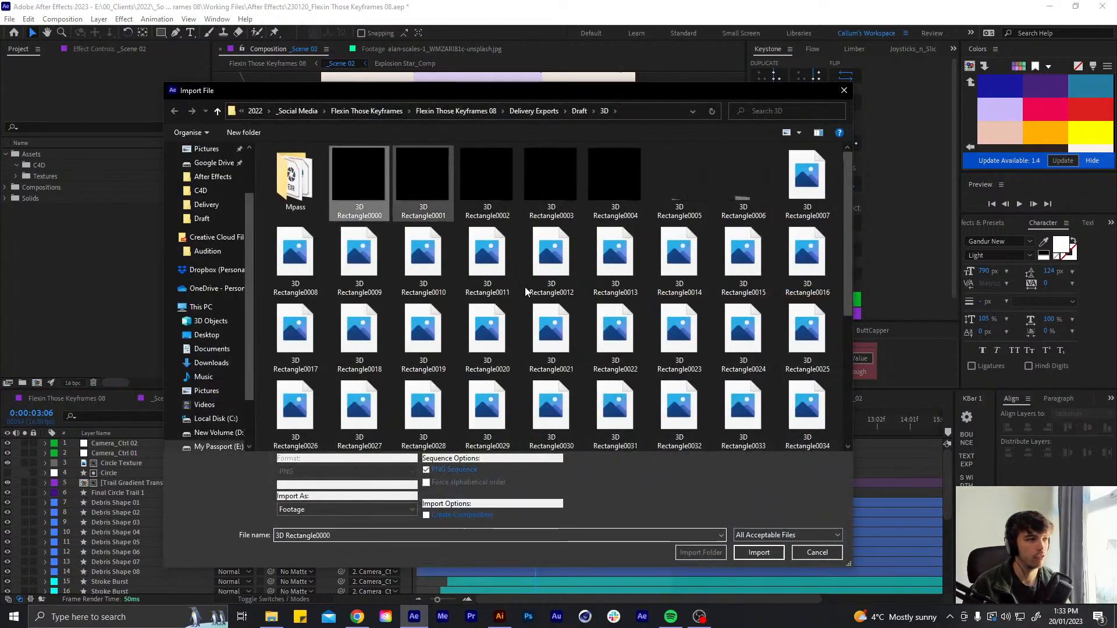
left_click(759, 552)
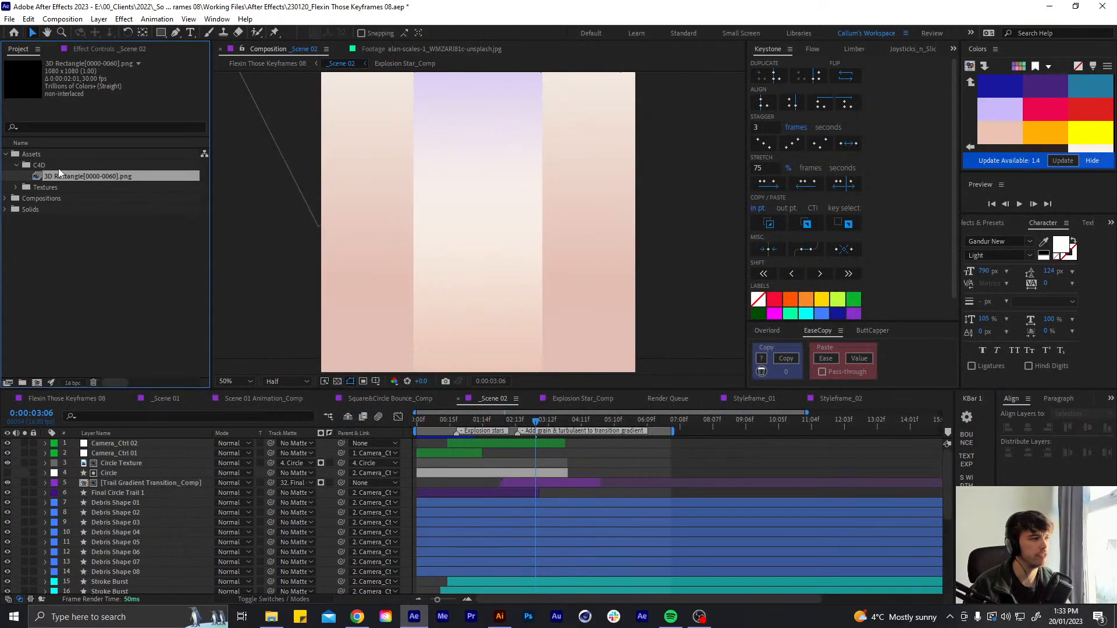
Add the 3D Rectangle sequence as _Scene 02's top layer starting at 0:00:03:06, and check its first frames up to 0:00:03:08
left_click_drag(72, 175, 547, 444)
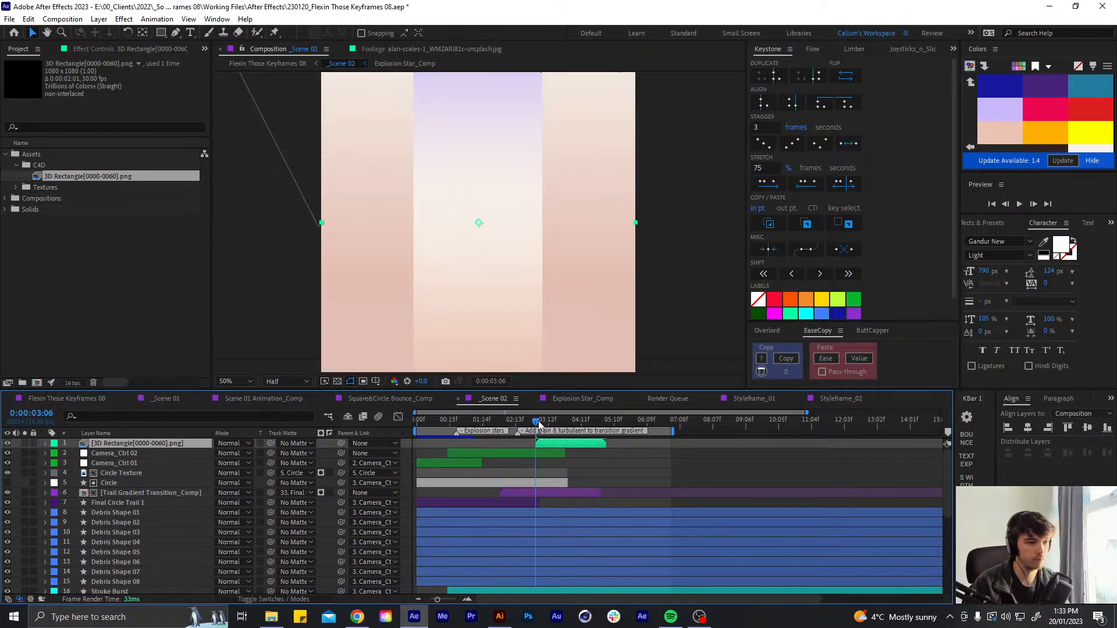
mouse_move(540, 426)
left_mouse_down()
mouse_move(585, 422)
mouse_move(541, 428)
left_mouse_up()
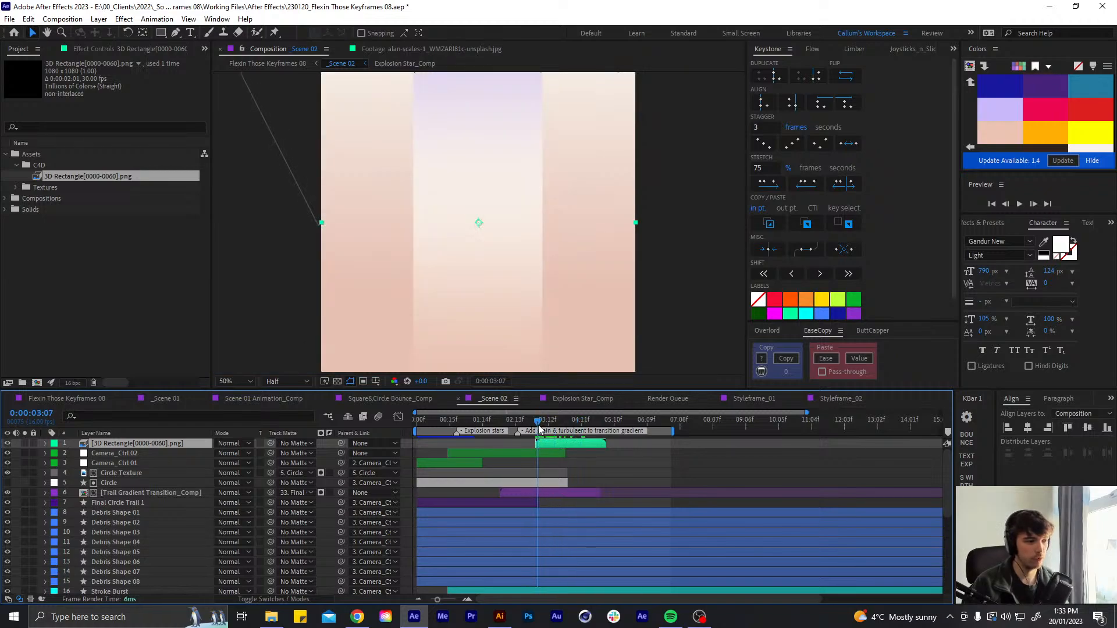
scroll(567, 492, "up", 6)
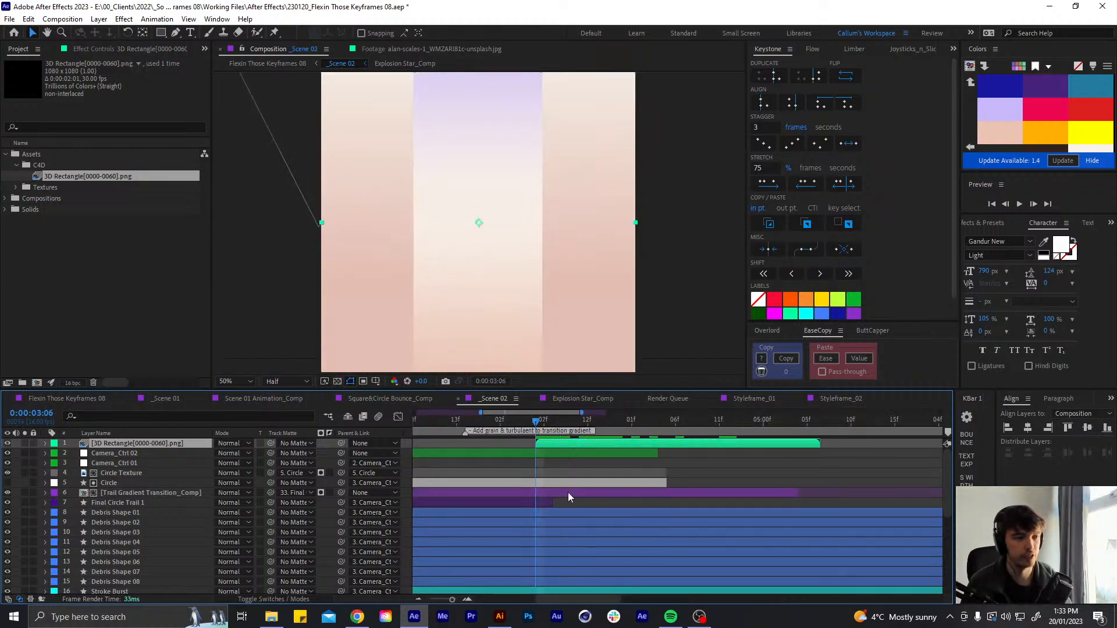
scroll(674, 449, "right", 3)
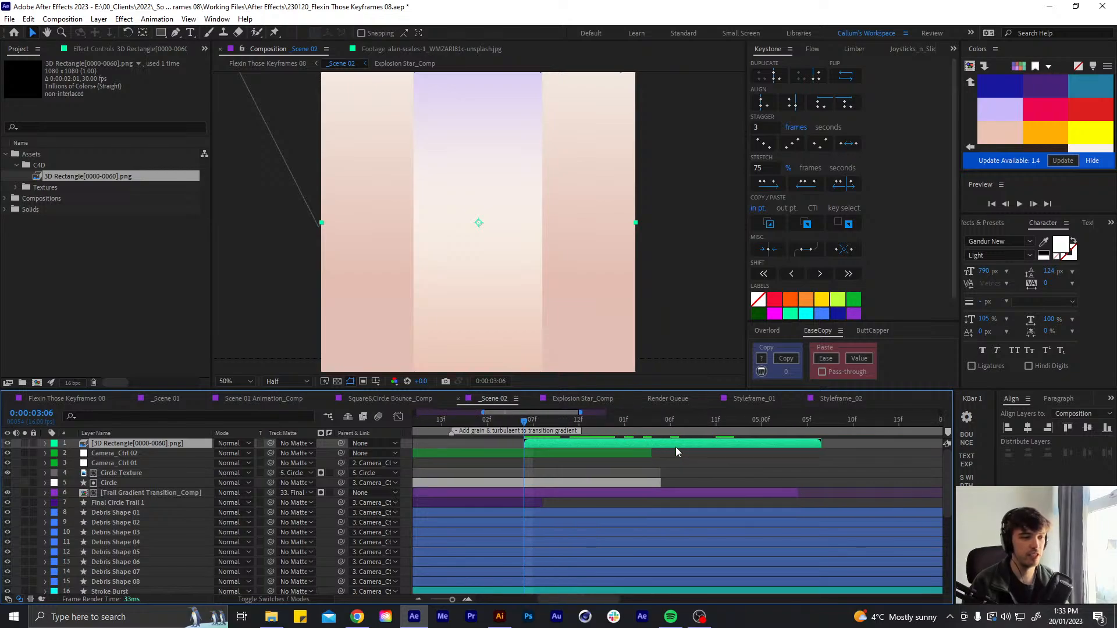
key("Page_Down")
key("Page_Down")
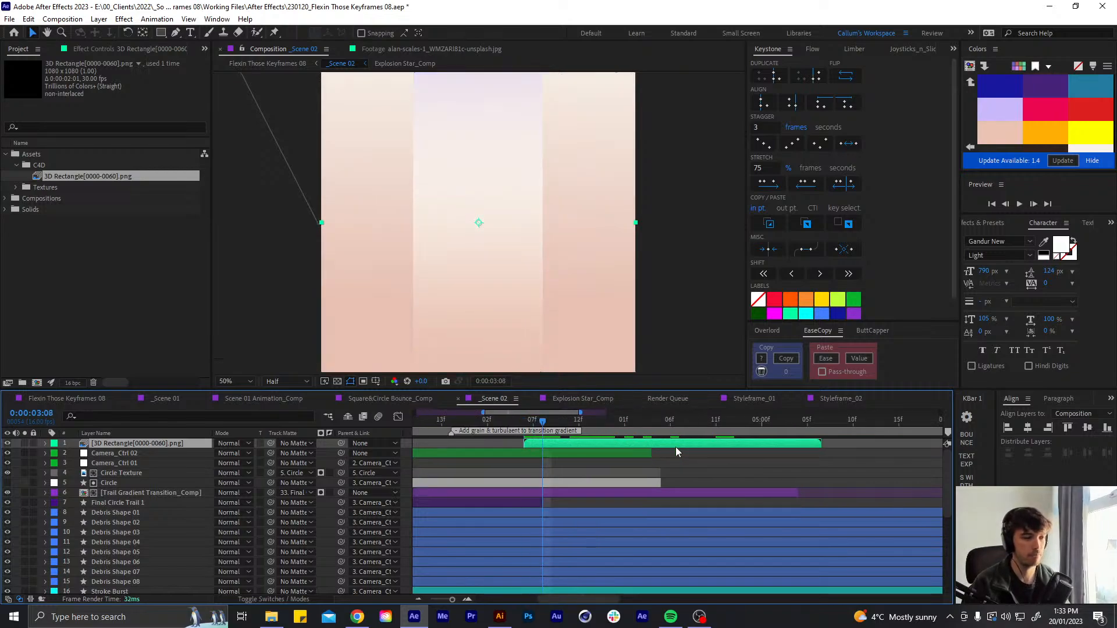
Move the 3D Rectangle layer's start to 0:00:03:08 and preview its entrance from 0:00:03:07
key("p")
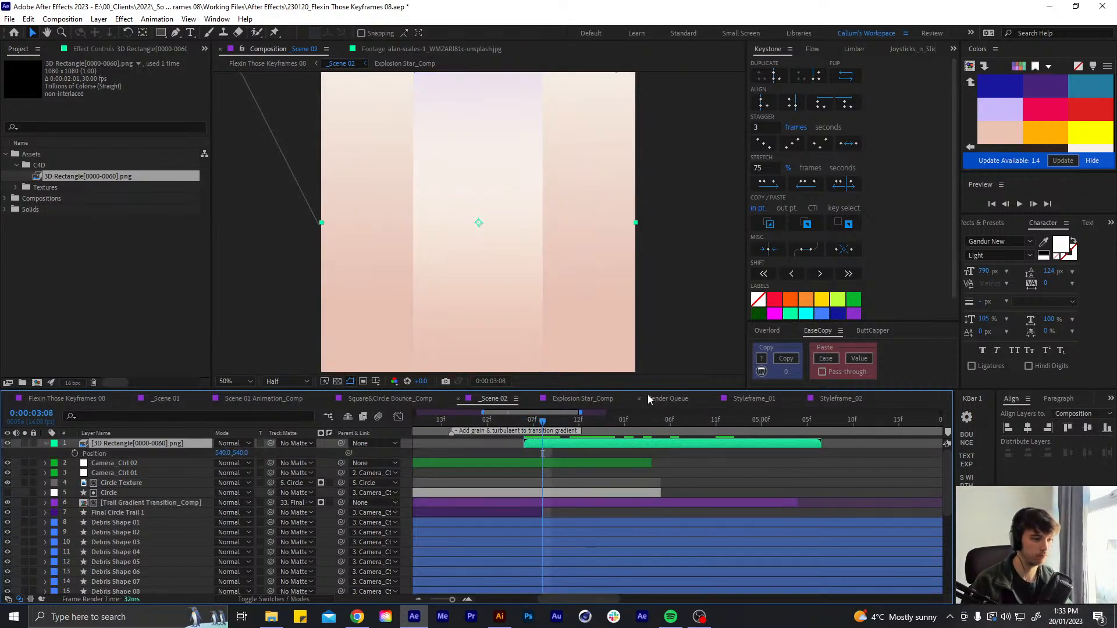
key("bracketleft")
key("p")
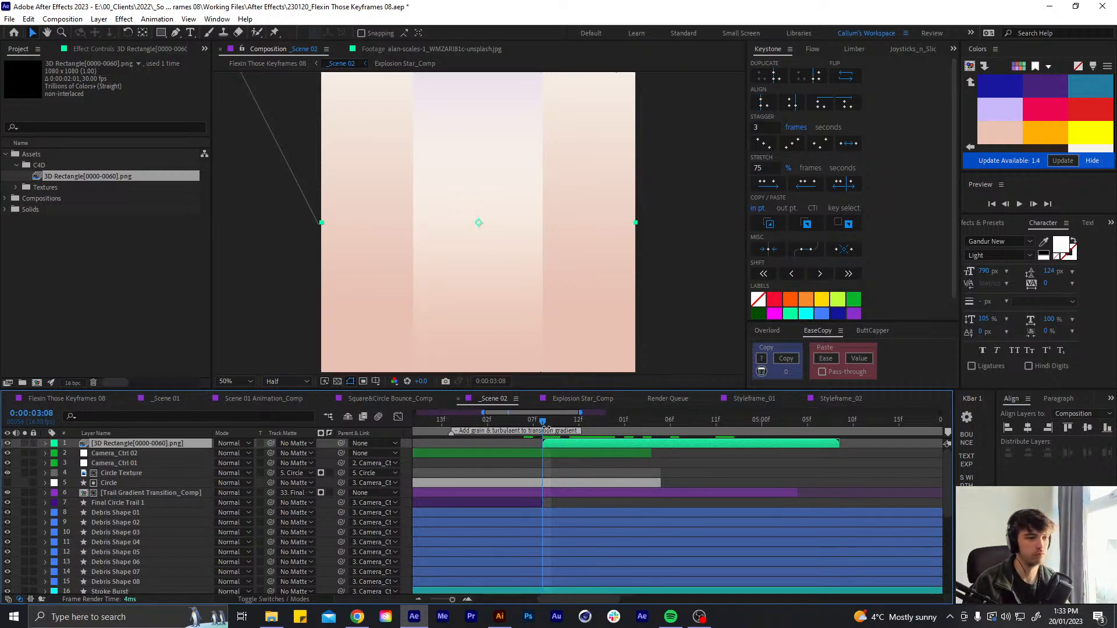
left_click(533, 424)
key("F2")
key("space")
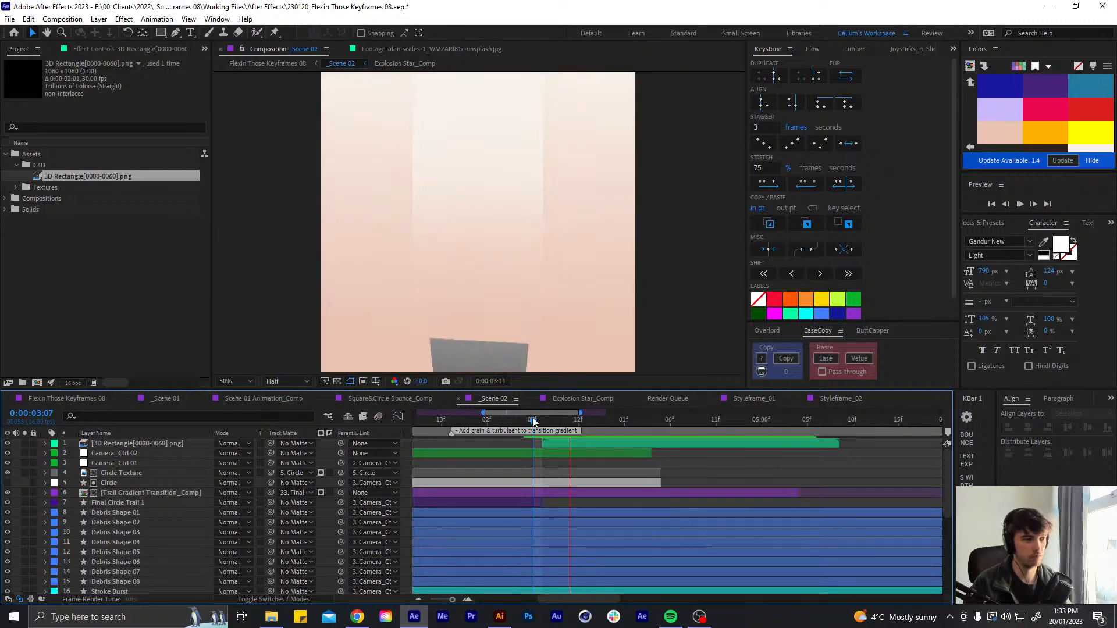
key("space")
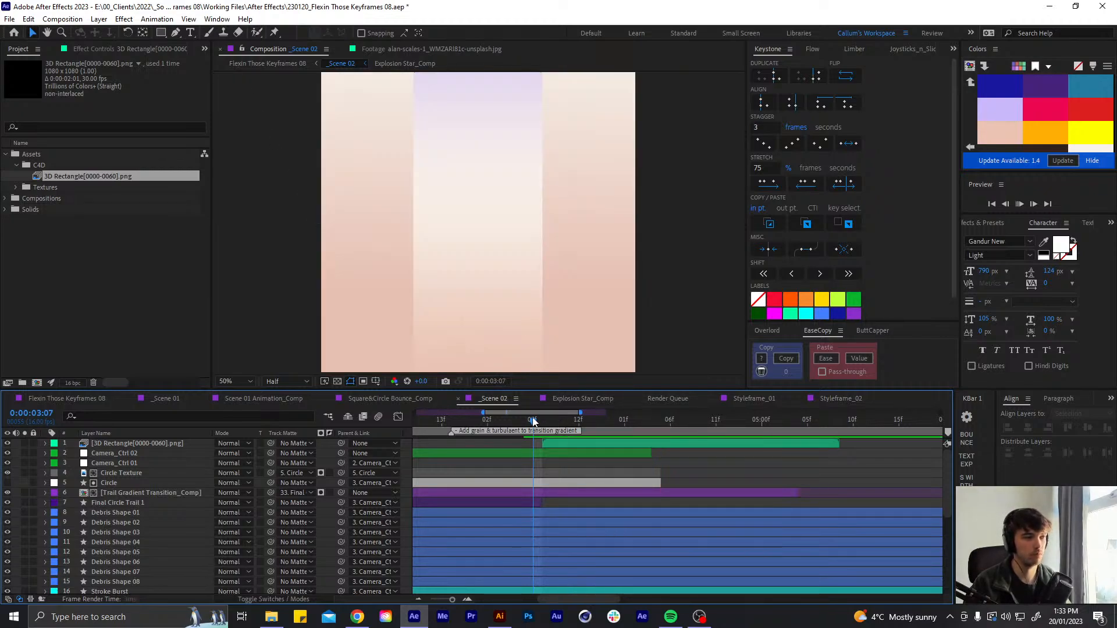
Play back _Scene 02 from 0:00:02:15 to review the transition from the gradient trail into the 3D rectangle
left_click(460, 422)
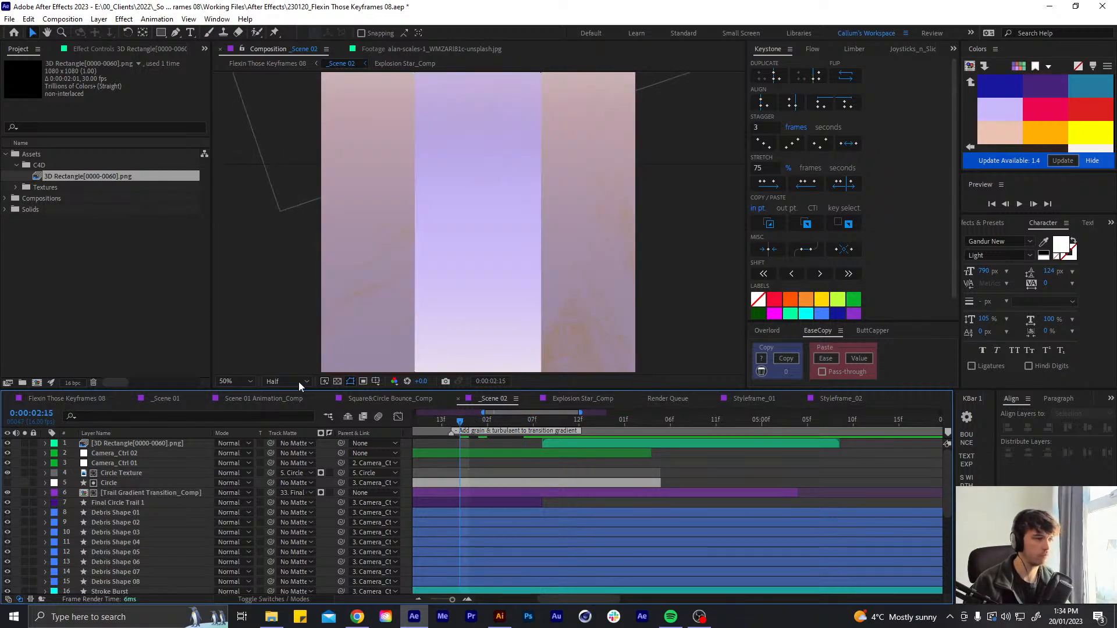
key("space")
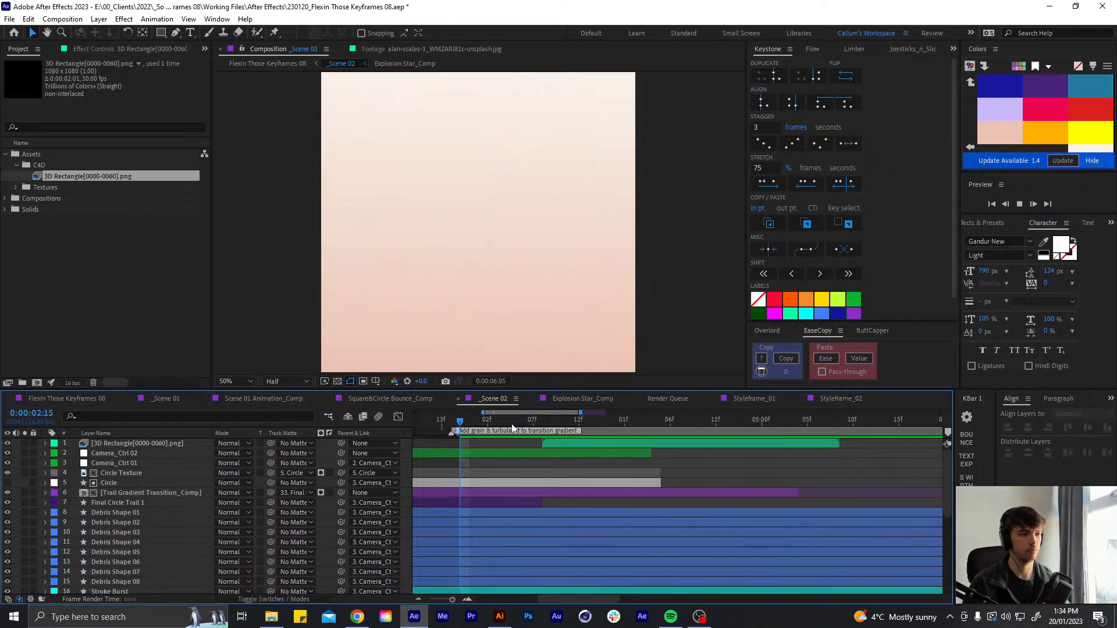
left_click(445, 420)
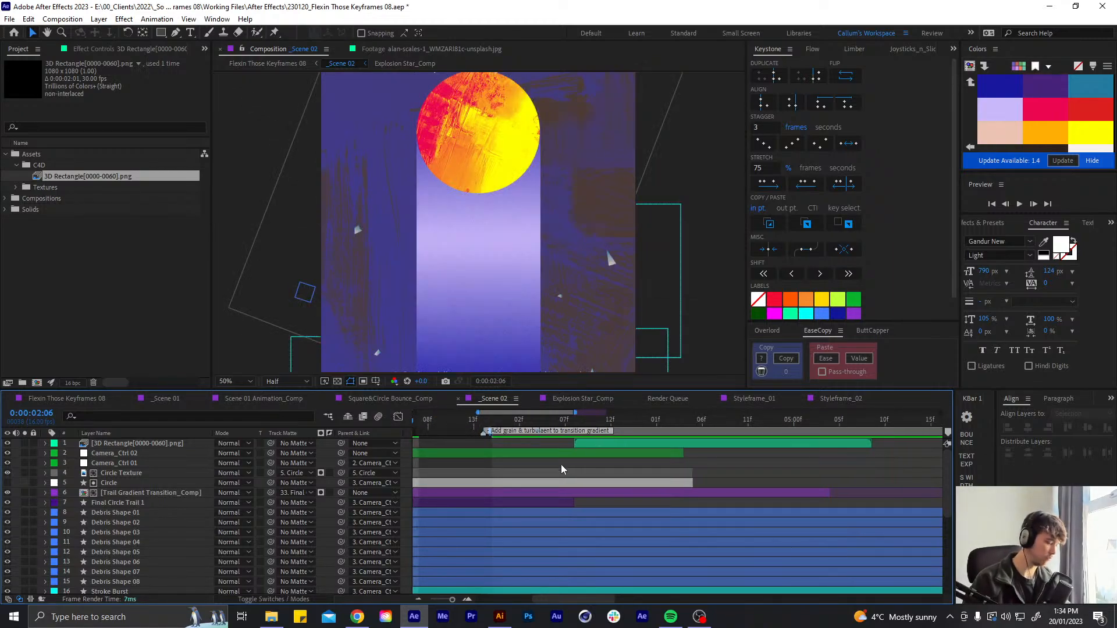
key("minus")
left_click(586, 423)
key("space")
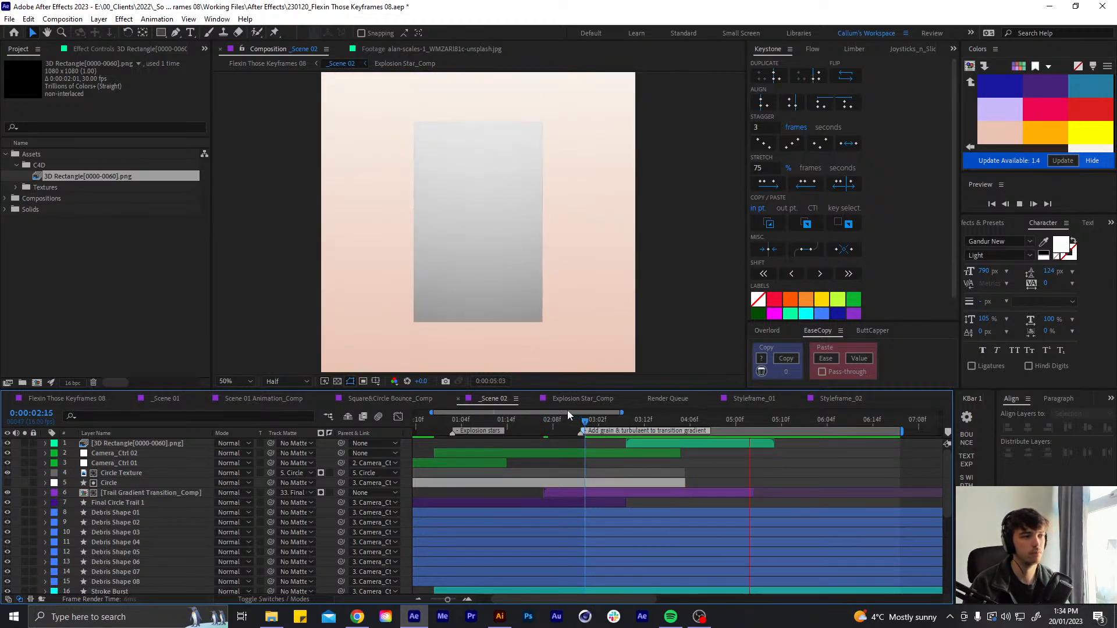
key("space")
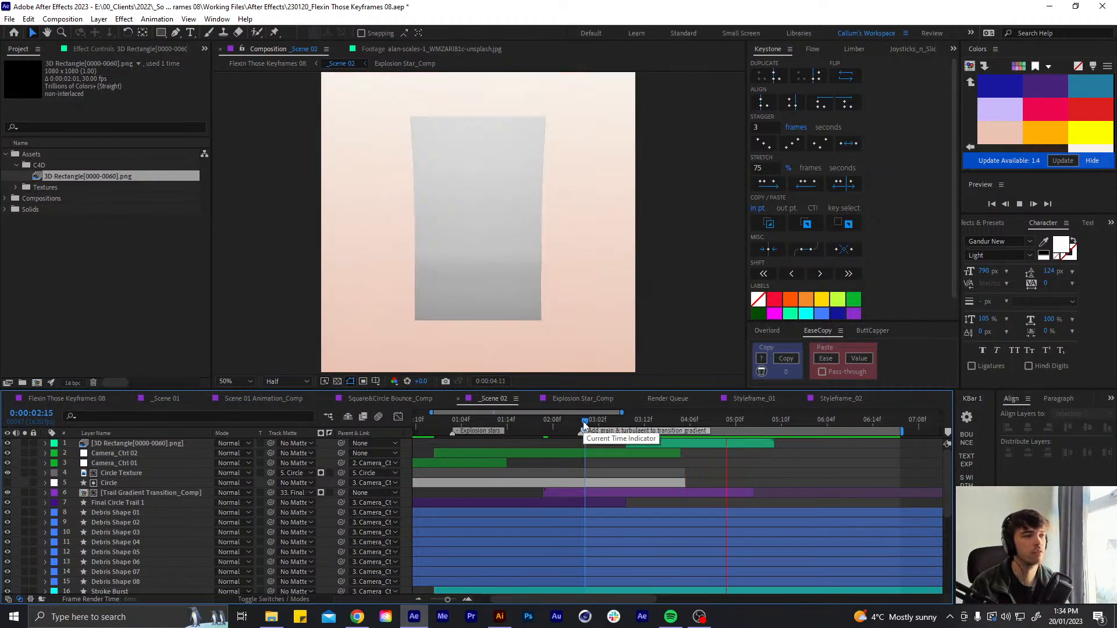
Apply the Gradient Ramp effect to the 3D Rectangle layer, viewing it at 0:00:04:05
left_click(636, 423)
left_click_drag(654, 432, 684, 432)
left_click(674, 444)
key("ctrl+space")
type("ra")
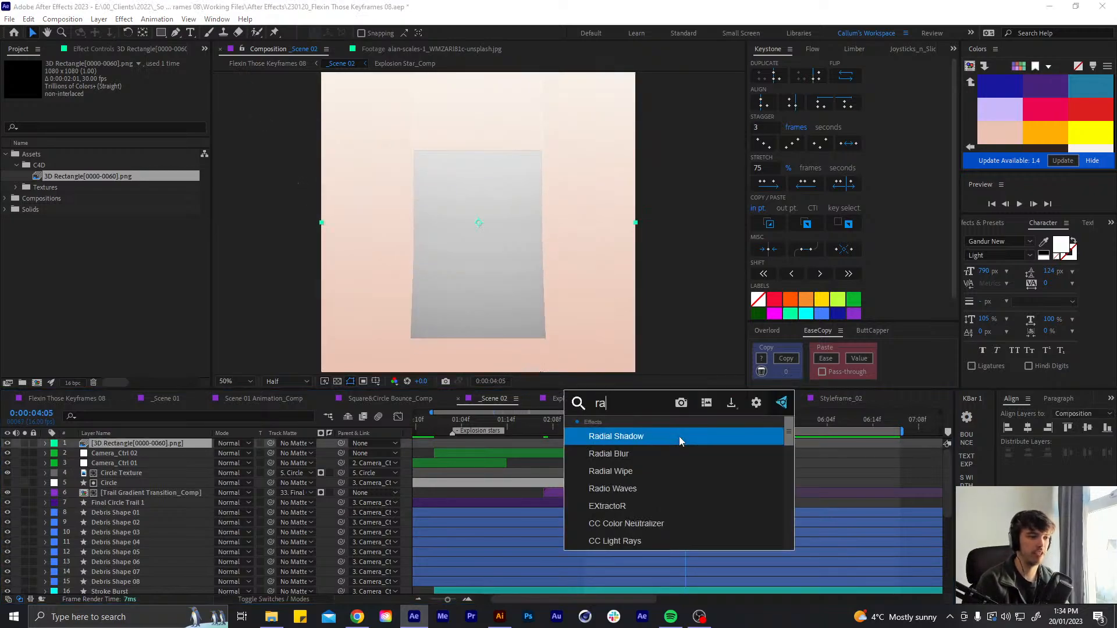
type("mp")
key("Return")
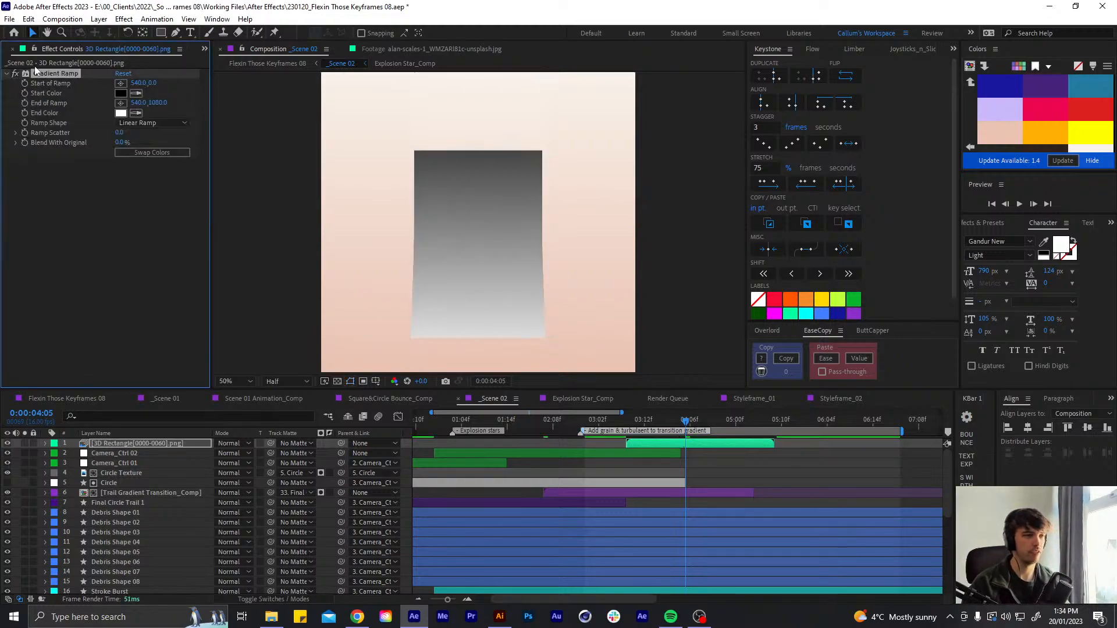
At 0:00:05:08, make the ramp diagonal with its start at about 770, 180 and its end at about 302, 900
key("comma")
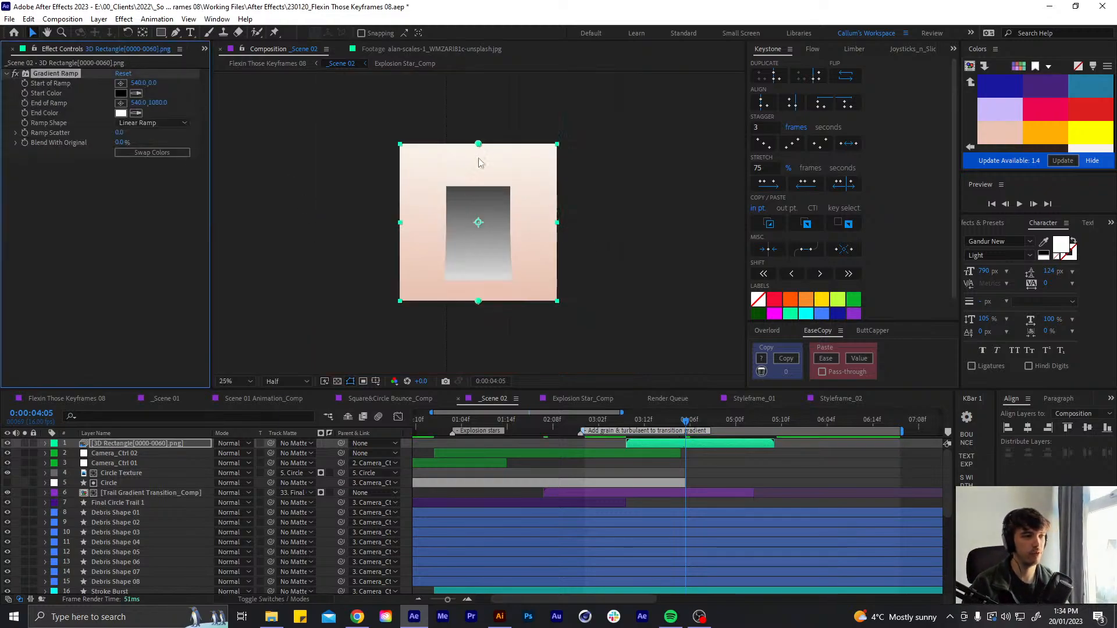
left_click_drag(707, 425, 772, 429)
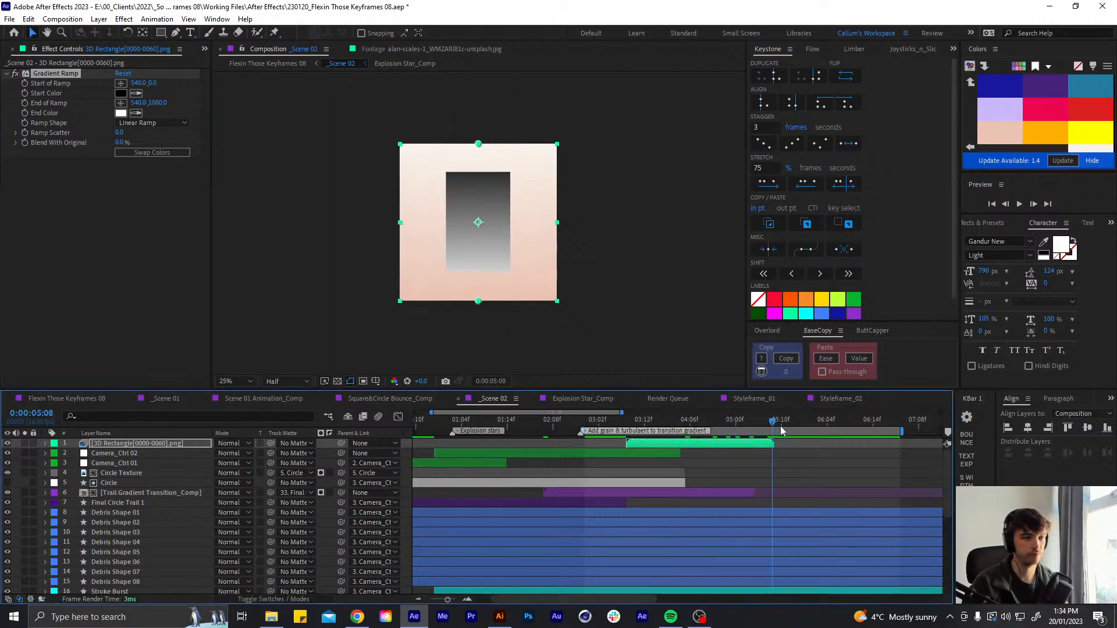
left_click_drag(478, 145, 520, 175)
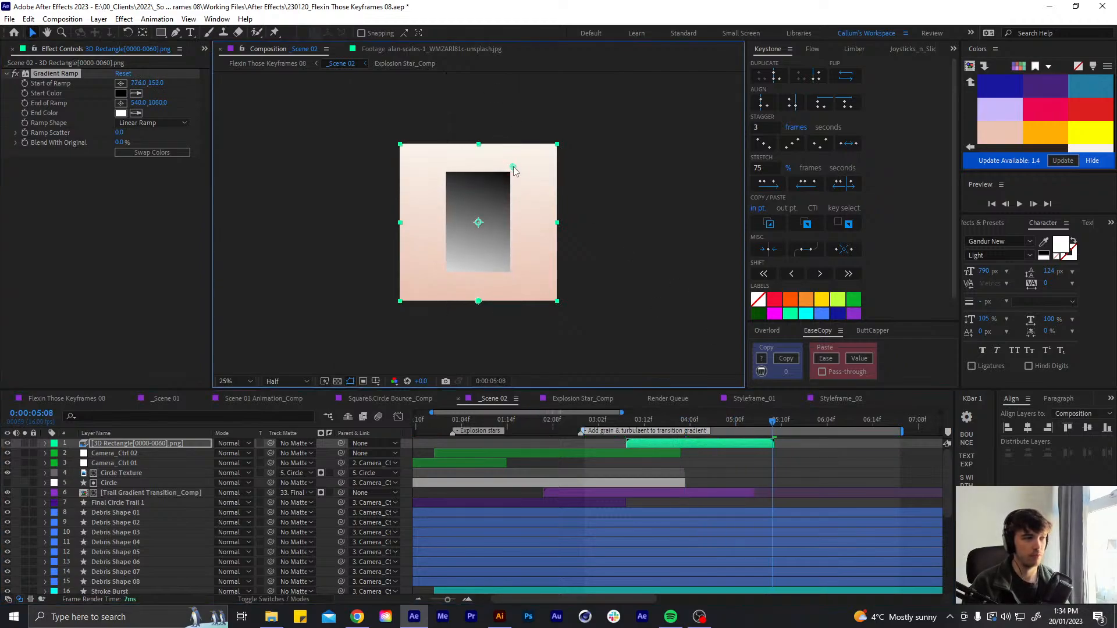
left_click_drag(475, 301, 447, 283)
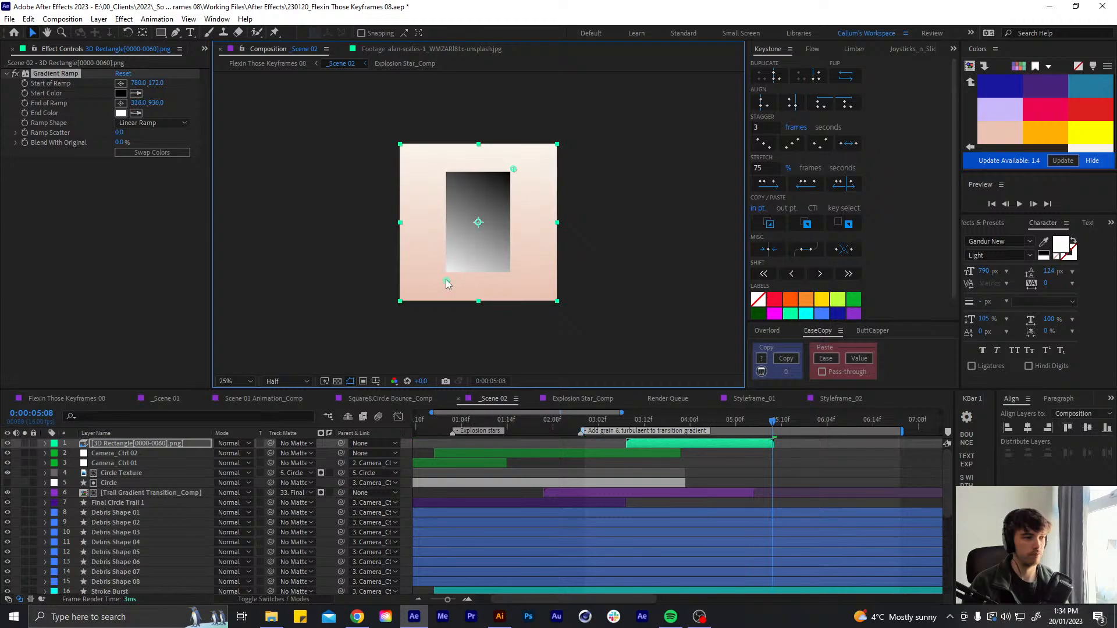
scroll(476, 220, "up", 2)
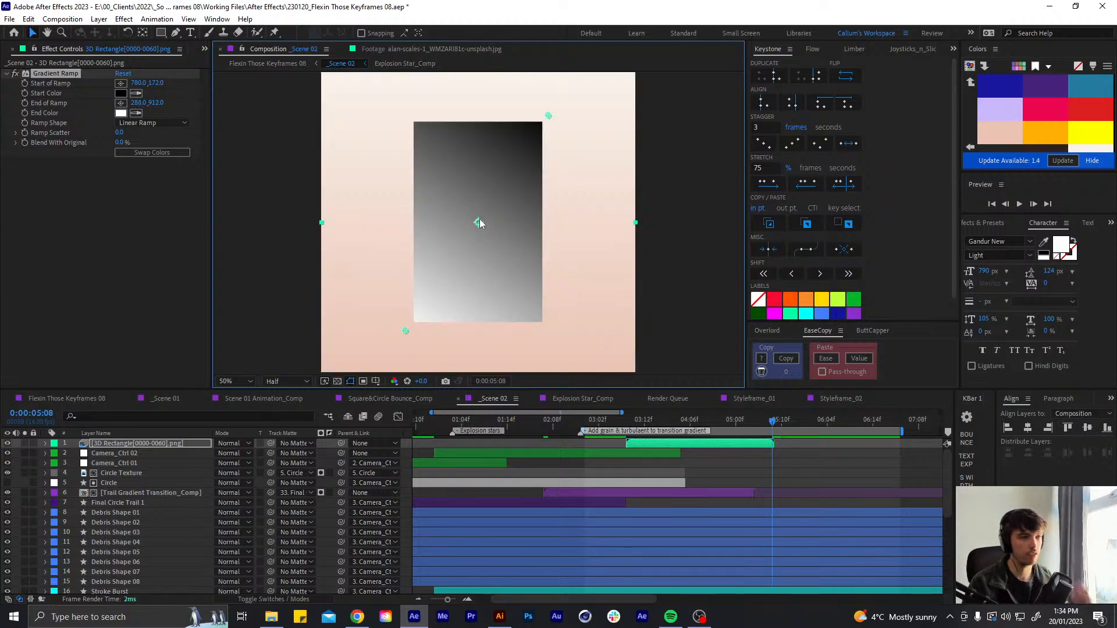
left_click_drag(548, 119, 546, 121)
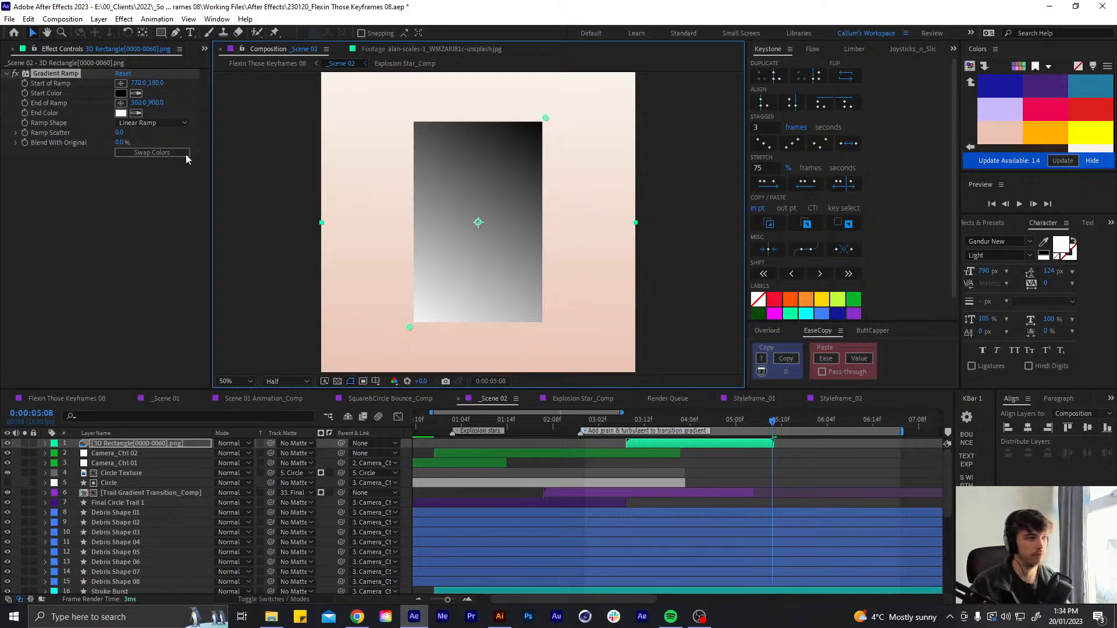
Sample the palette's dark purple as the ramp's start color and its dark blue as the end color
left_click(136, 93)
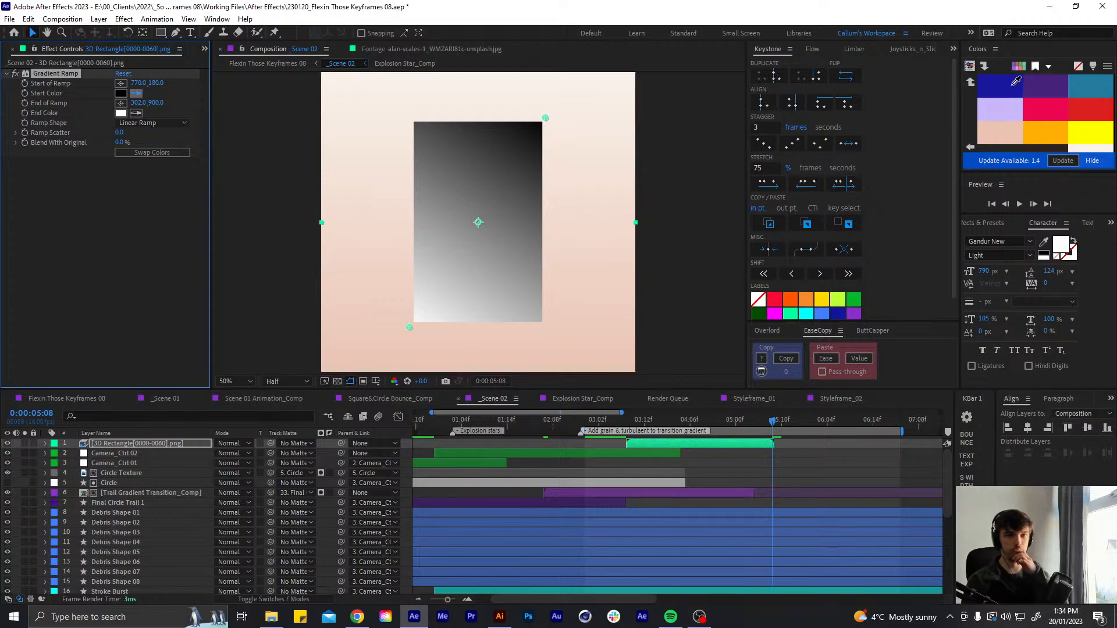
left_click(1035, 86)
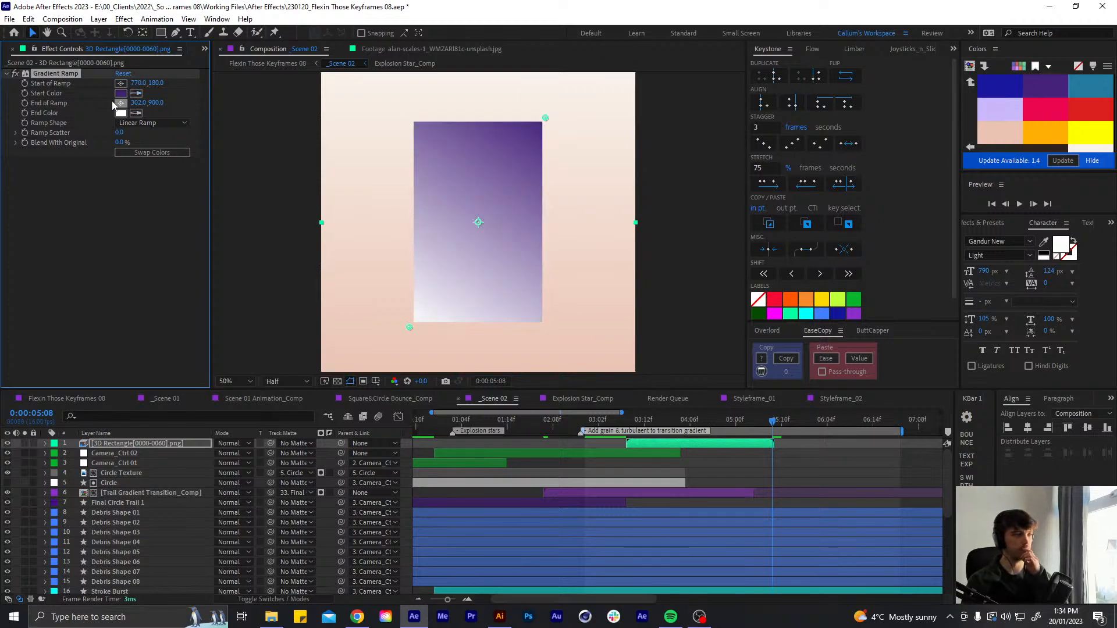
left_click(996, 94)
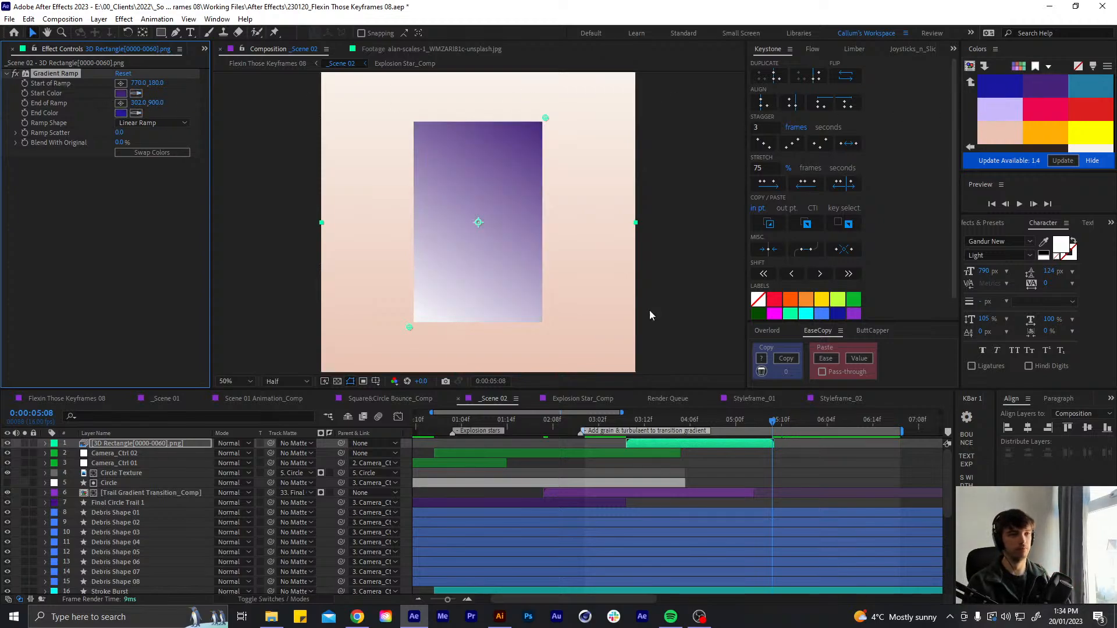
Set the Gradient Ramp's Ramp Scatter to 124
left_click(121, 133)
type("224")
key("BackSpace")
key("BackSpace")
key("BackSpace")
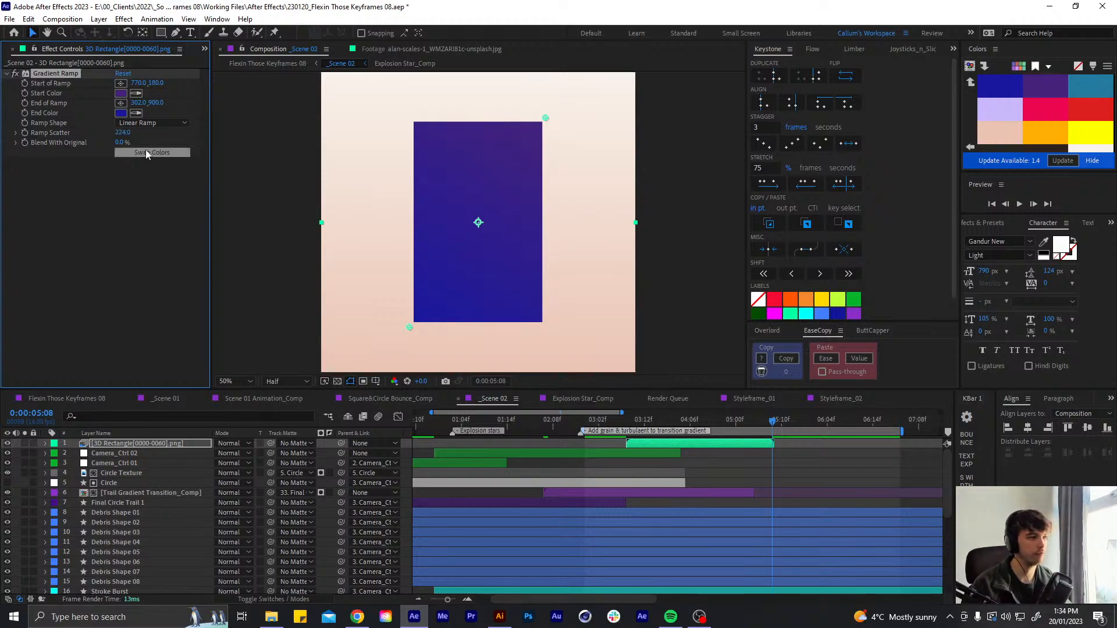
type("124")
left_click(95, 244)
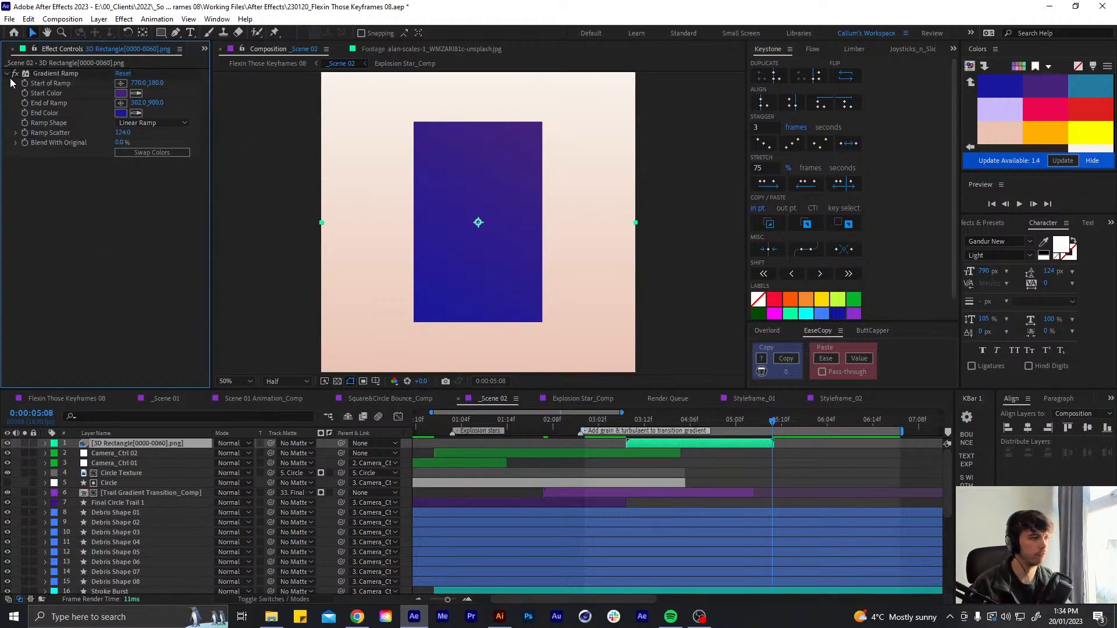
Preview the rectangle from 0:00:03:08, and enable Start of Ramp and End Color keyframes at that frame
left_click(6, 74)
left_click_drag(751, 419, 626, 429)
key("space")
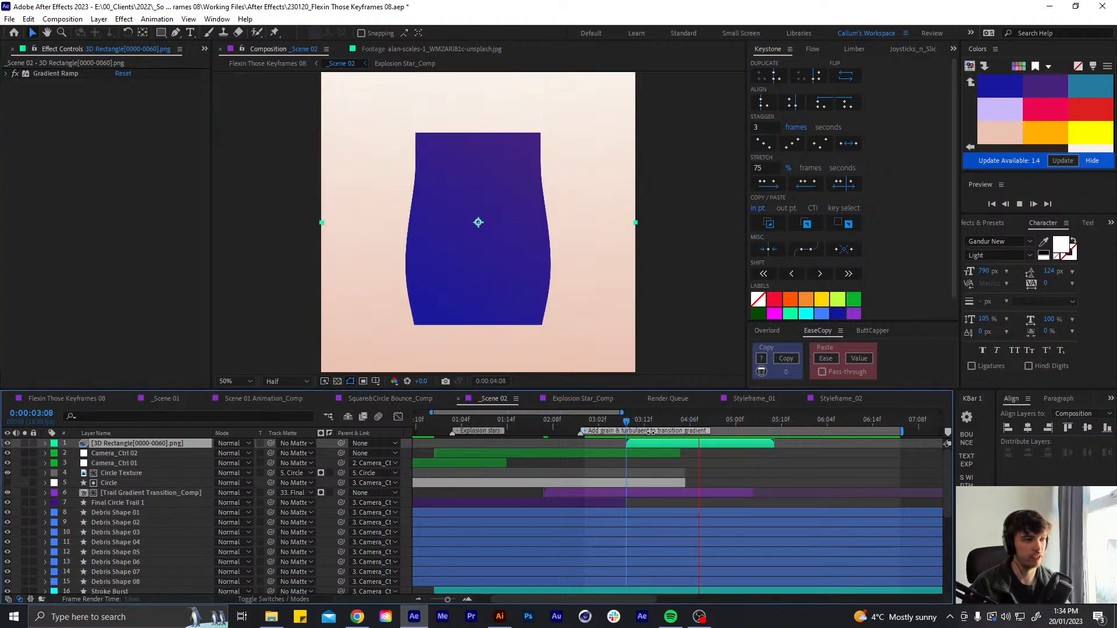
key("space")
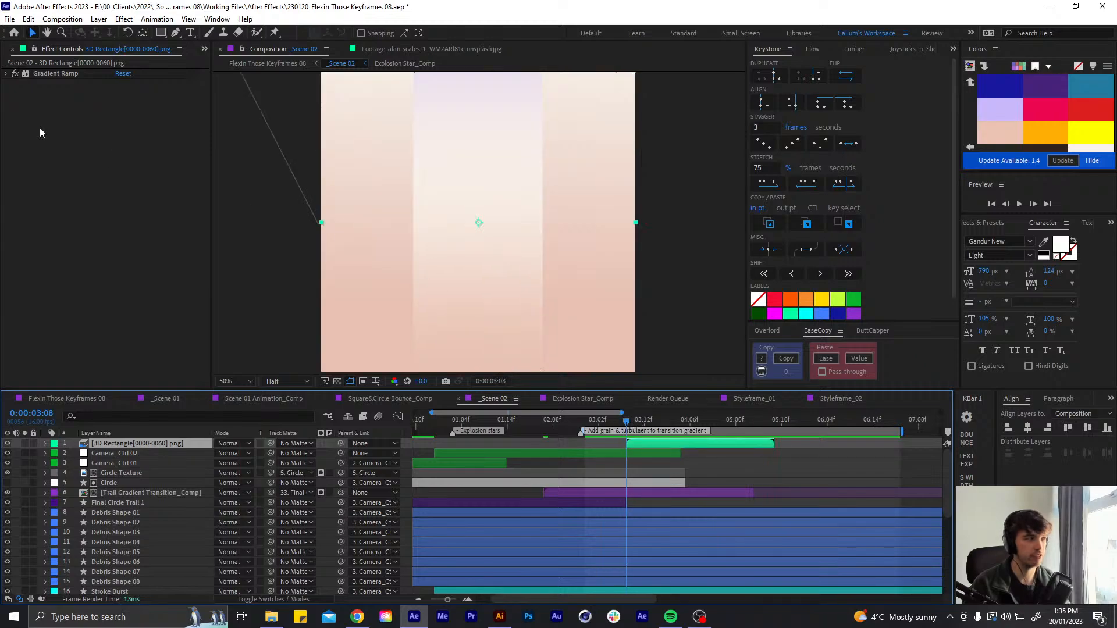
left_click(7, 73)
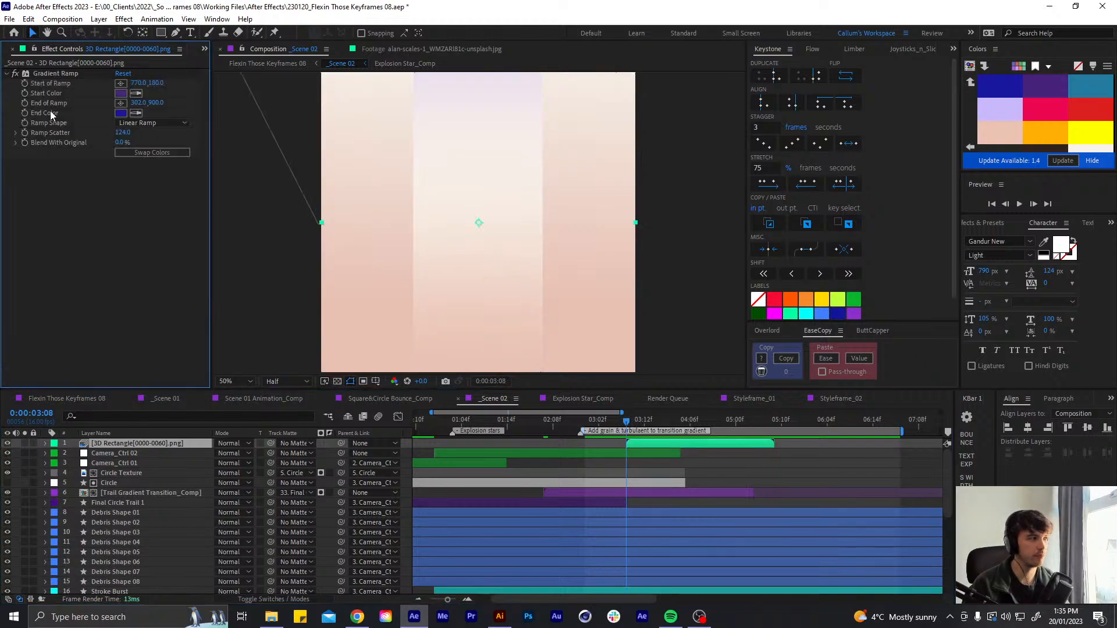
left_click(23, 87)
key("u")
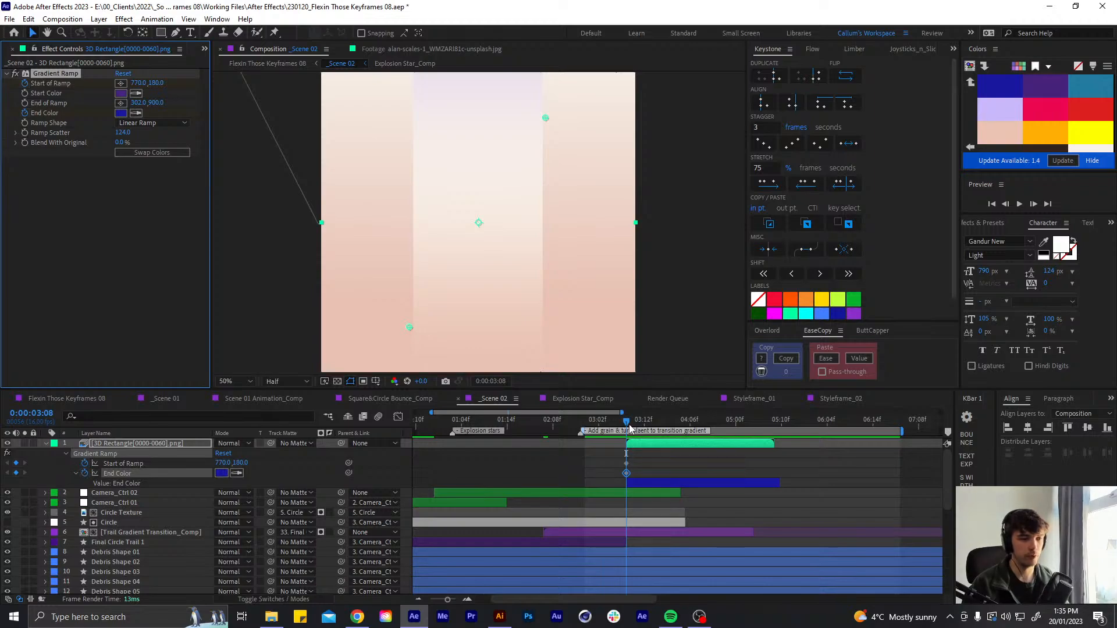
Play ahead to 0:00:04:12 and add Start of Ramp and End Color keyframes there
key("space")
key("space")
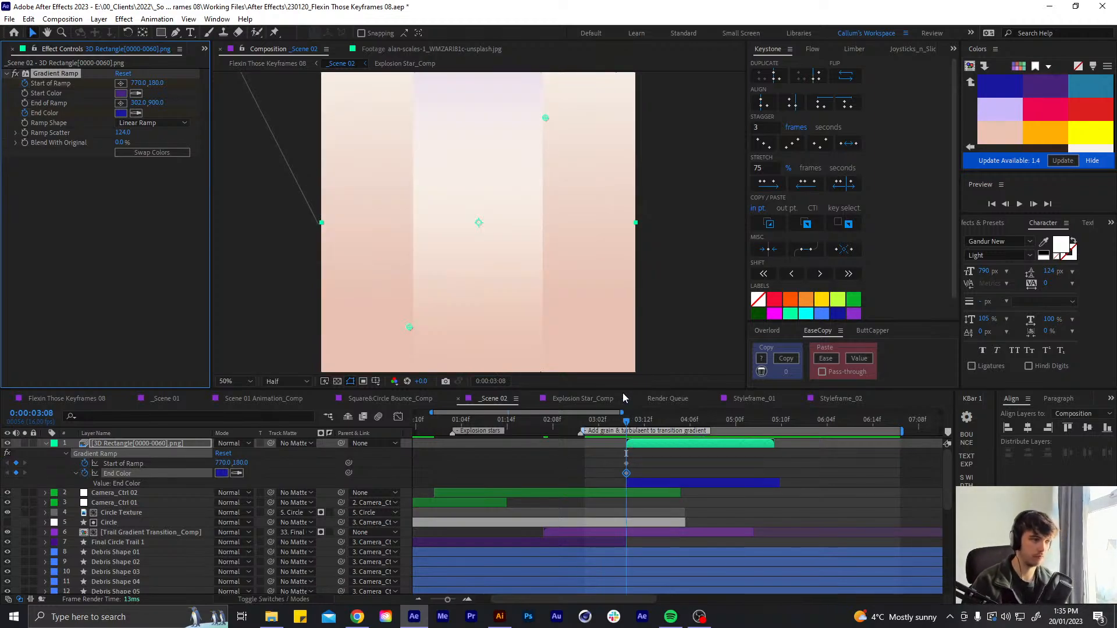
key("space")
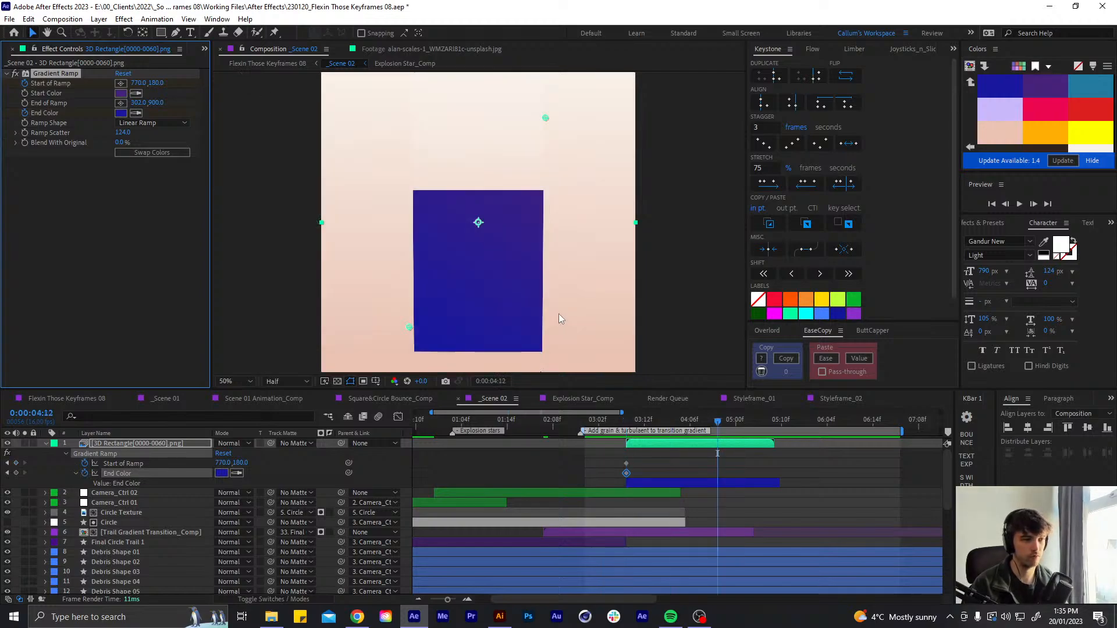
left_click(16, 464)
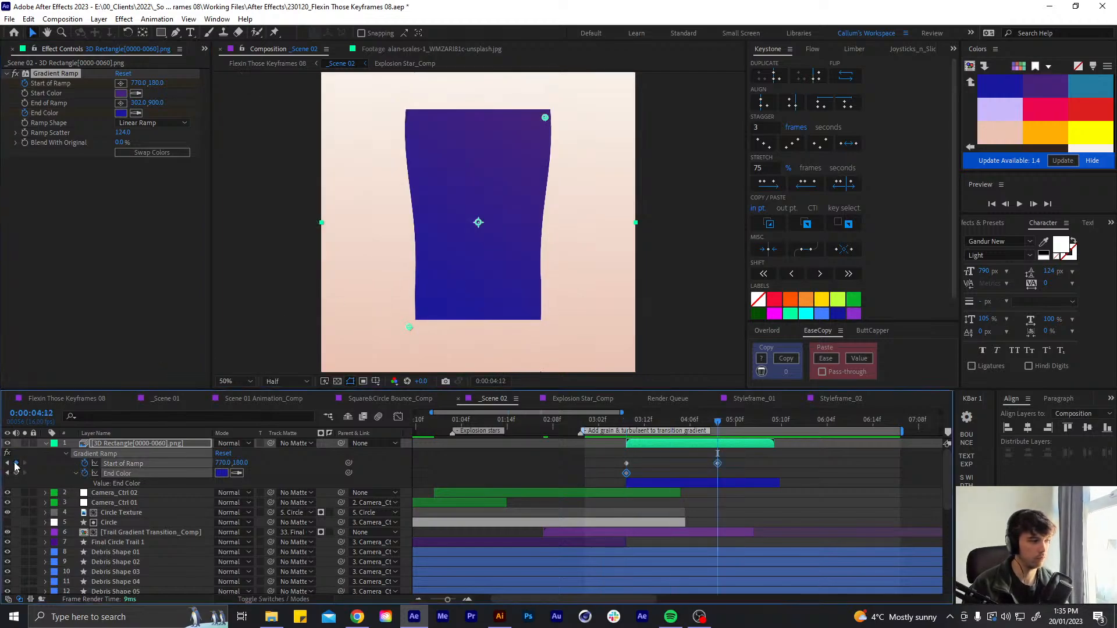
At 0:00:03:08, lower the End of Ramp point to about 302, 1564 and the Start of Ramp point to about 770, 1128
left_click(625, 420)
scroll(538, 260, "down", 2)
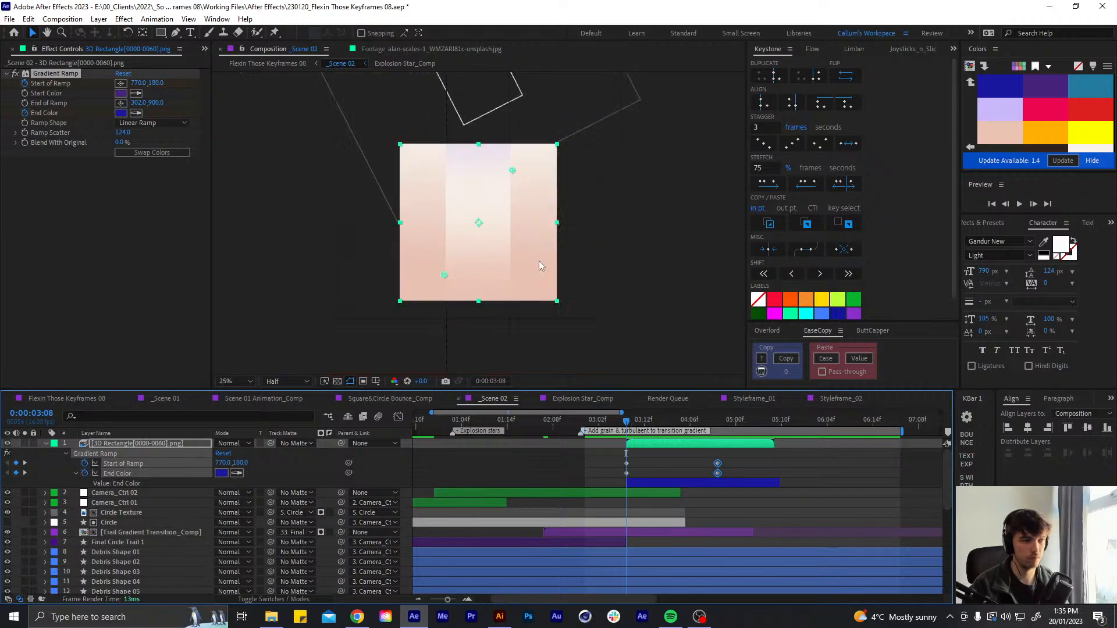
key("v")
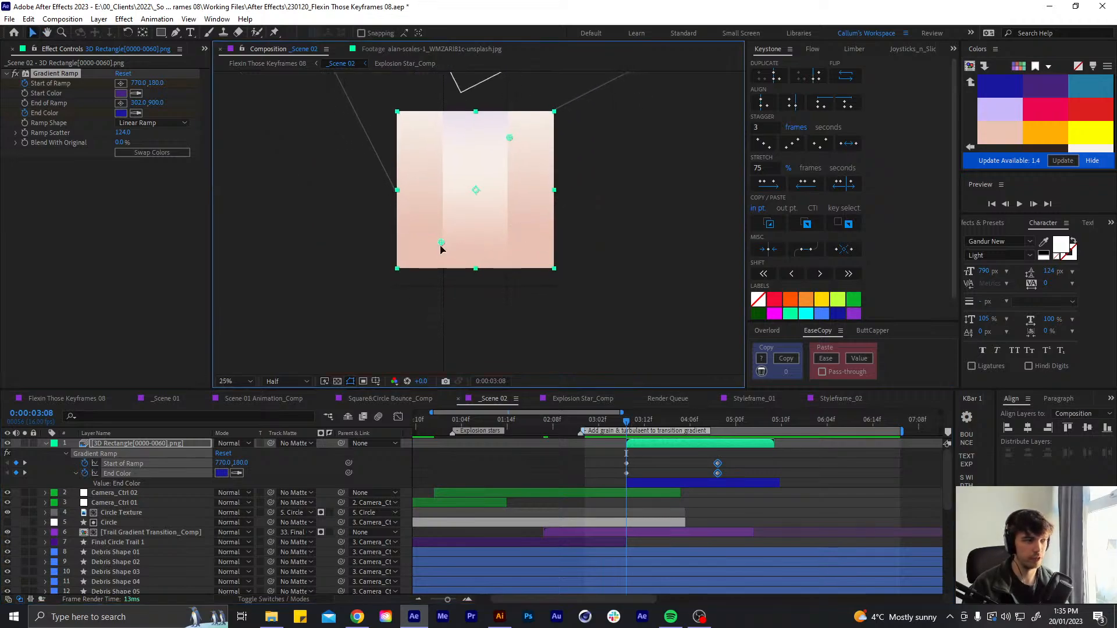
left_click_drag(440, 245, 441, 286)
key("ctrl+z")
key("ctrl+z")
left_click_drag(441, 245, 439, 341)
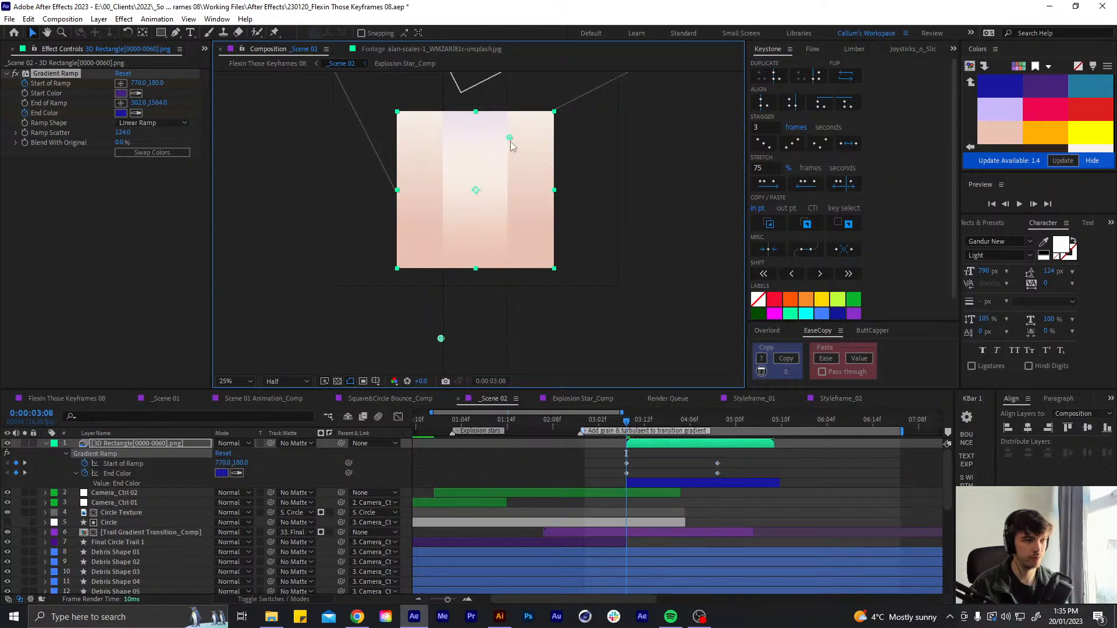
left_click_drag(510, 141, 503, 273)
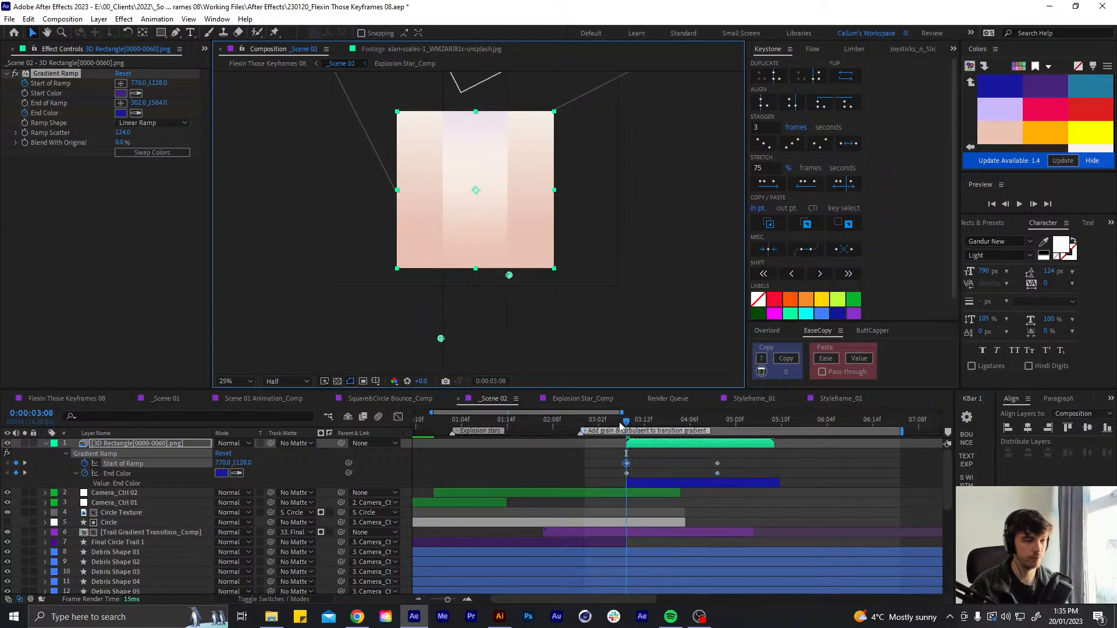
At 0:00:04:12, remove the End Color keyframes and enable End of Ramp keyframing on the Gradient Ramp instead
left_click_drag(626, 427, 720, 422)
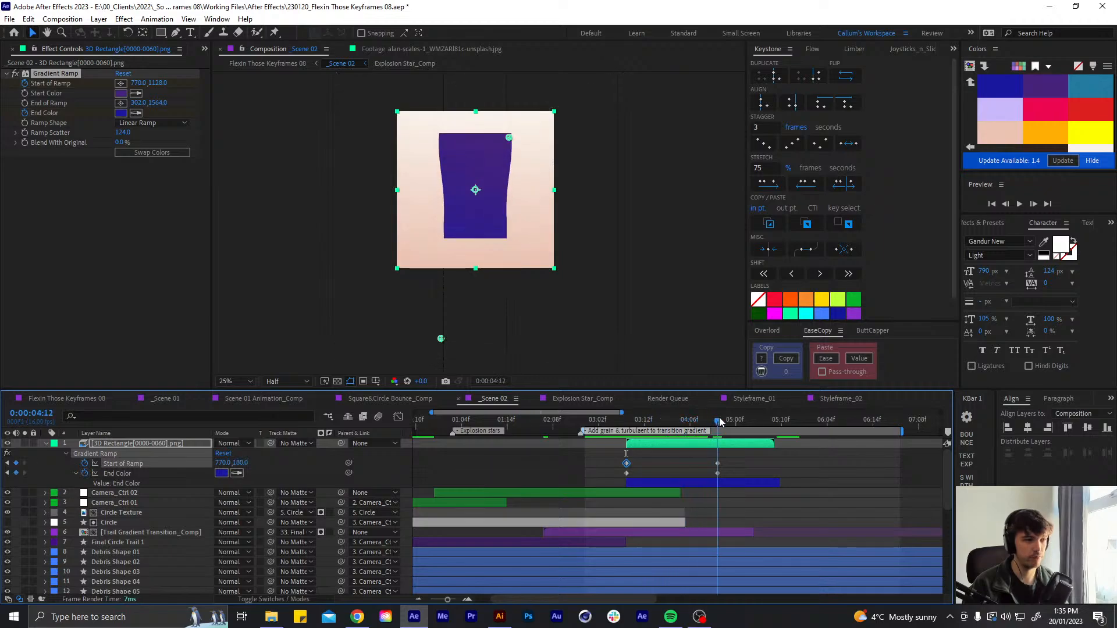
left_click(717, 474)
left_click(717, 463)
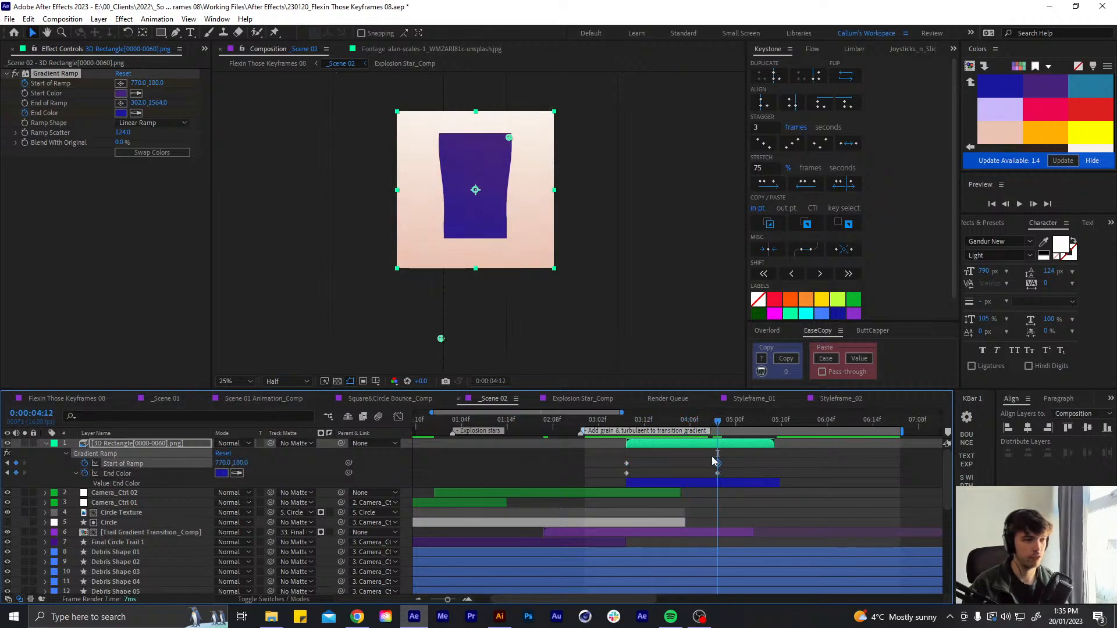
left_click(25, 114)
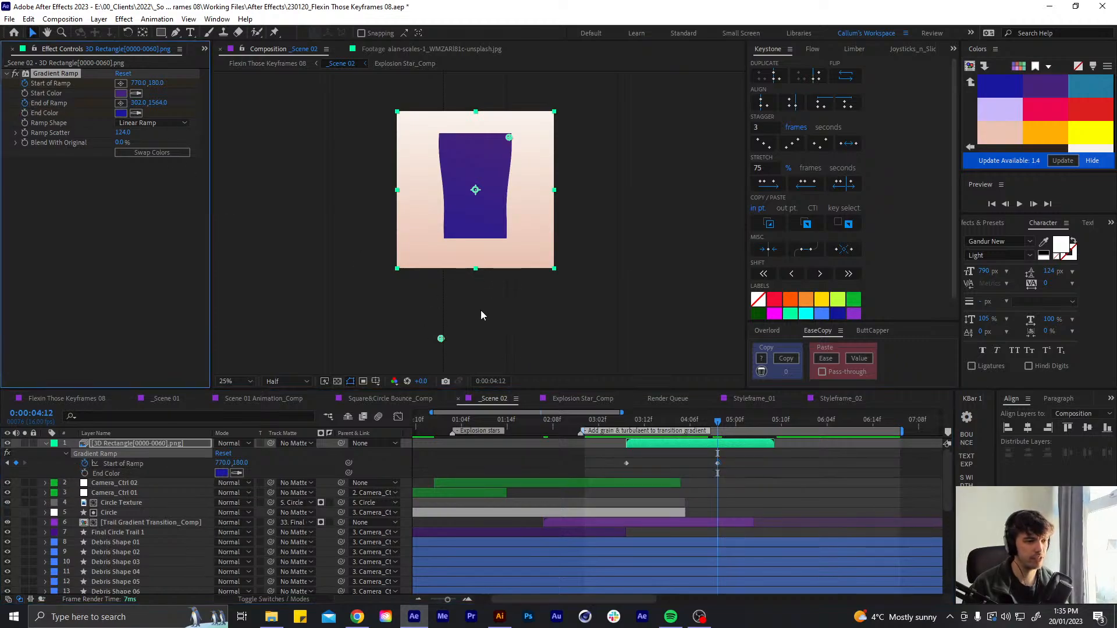
key("u")
key("u")
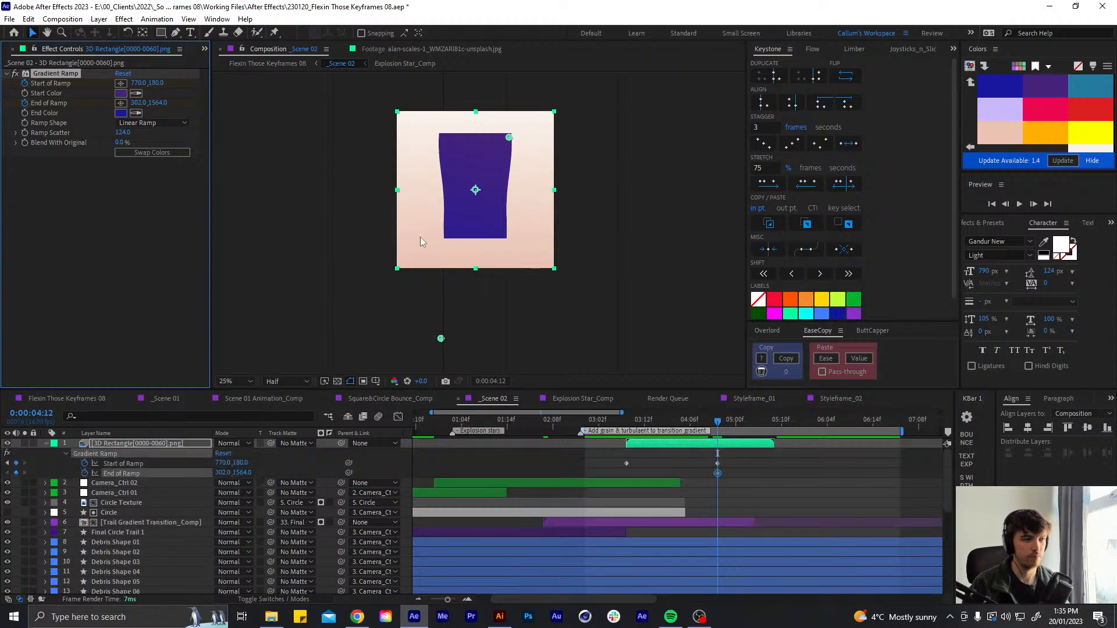
Place the End of Ramp point at about 302, 880 at 0:00:04:12 and about 302, 1400 at 0:00:03:08
left_click_drag(440, 339, 453, 241)
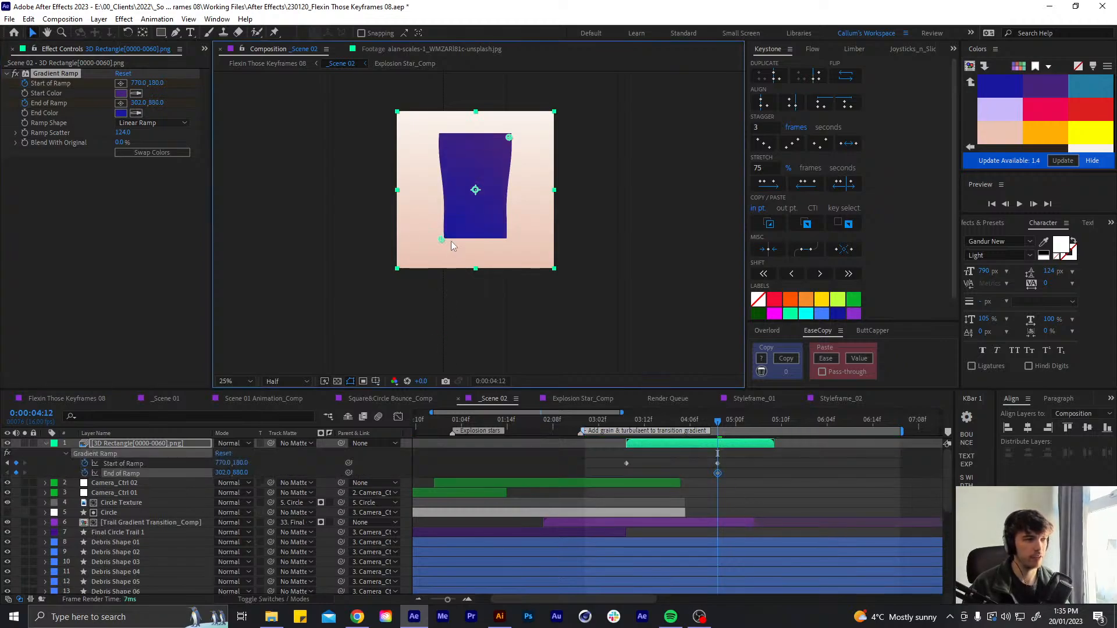
key("j")
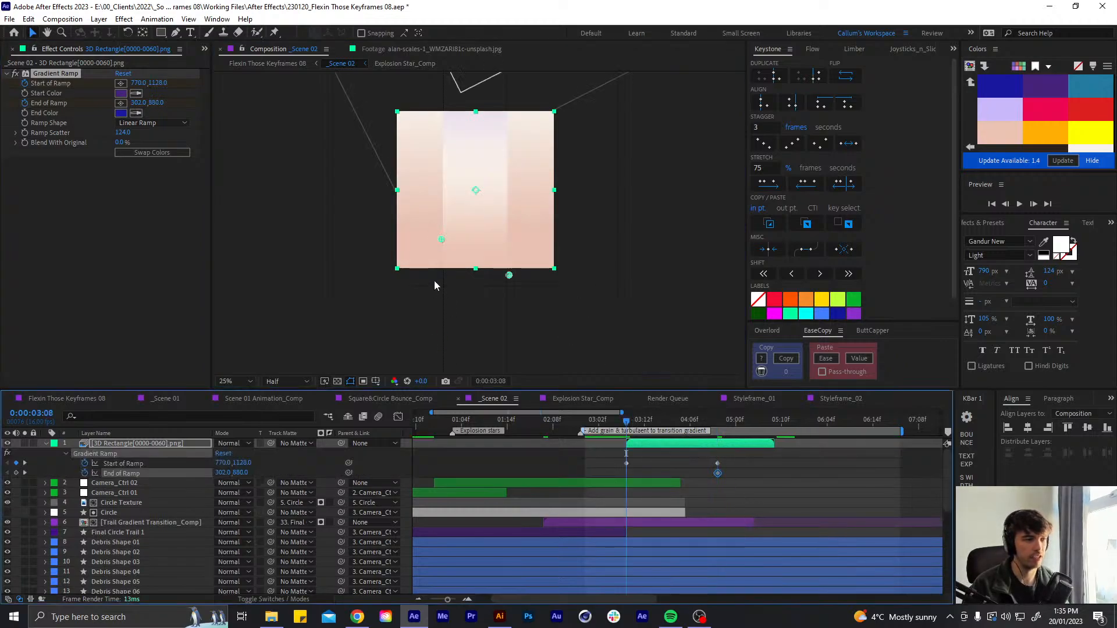
left_click_drag(441, 239, 440, 343)
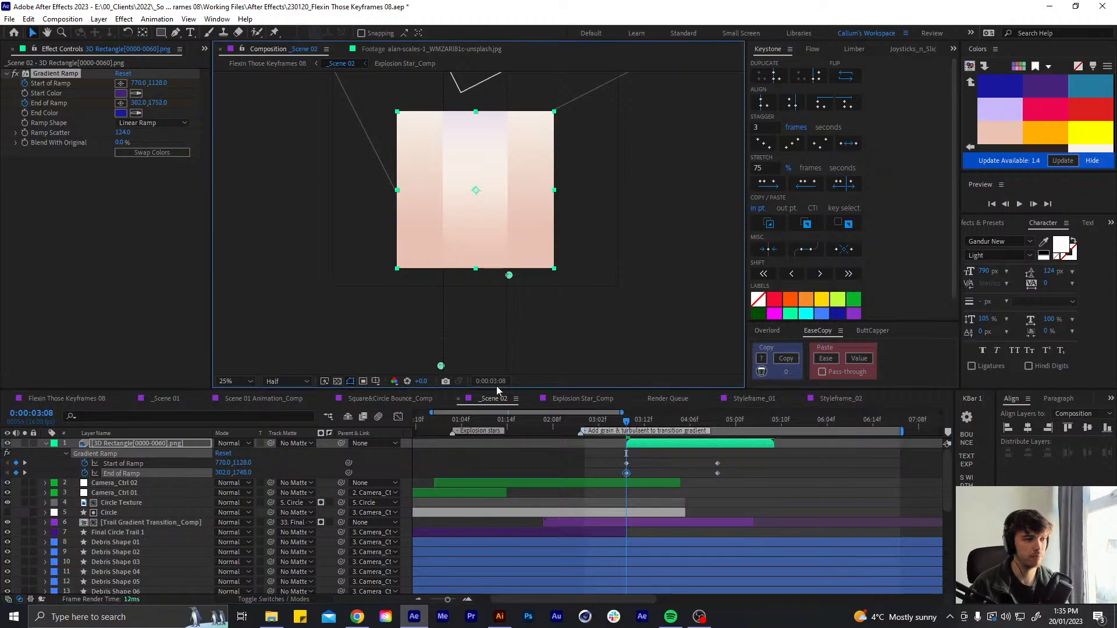
mouse_move(627, 427)
left_mouse_down()
mouse_move(666, 430)
mouse_move(635, 430)
left_mouse_up()
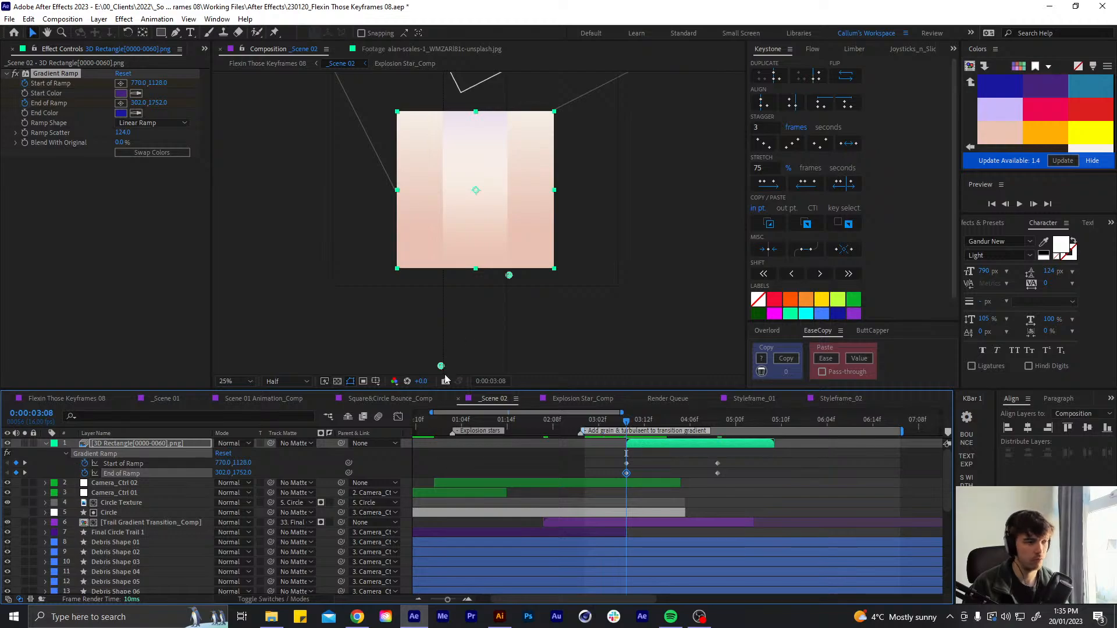
left_click_drag(441, 366, 441, 314)
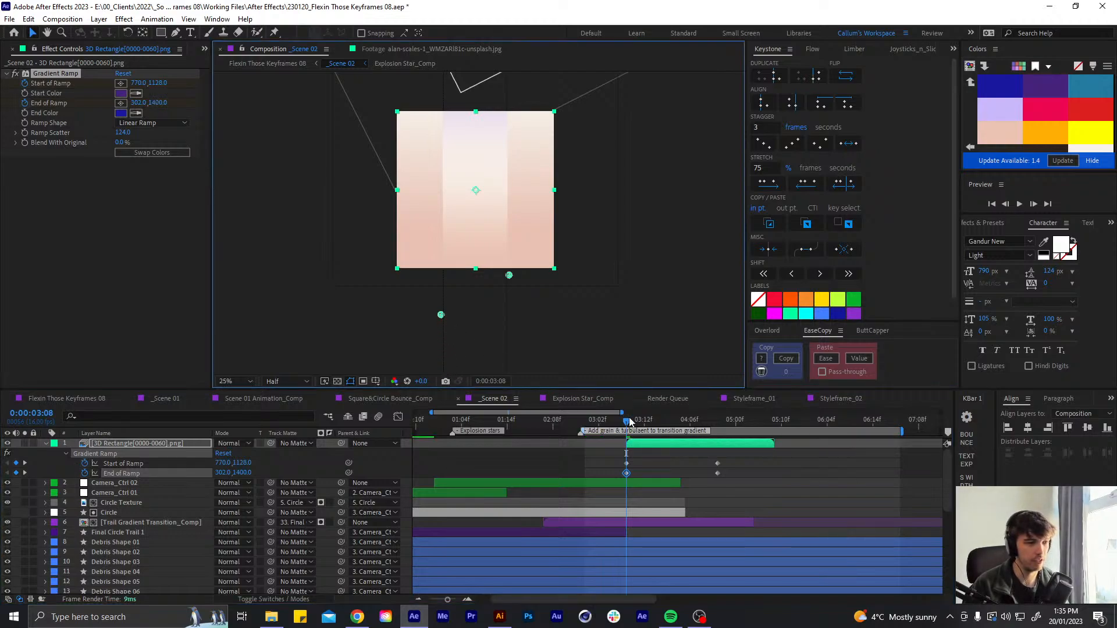
mouse_move(629, 422)
left_mouse_down()
mouse_move(768, 430)
mouse_move(637, 434)
left_mouse_up()
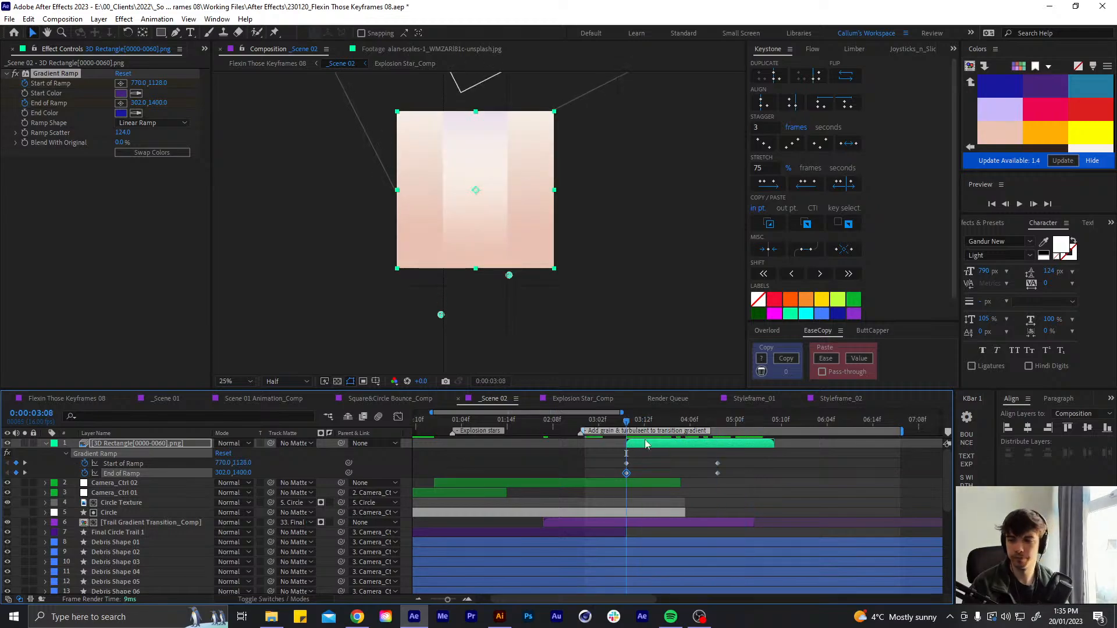
Easy-ease the Start of Ramp and End of Ramp keyframes and reshape their speed curves to peak early with a long slow-down
left_click_drag(725, 465, 610, 474)
key("F9")
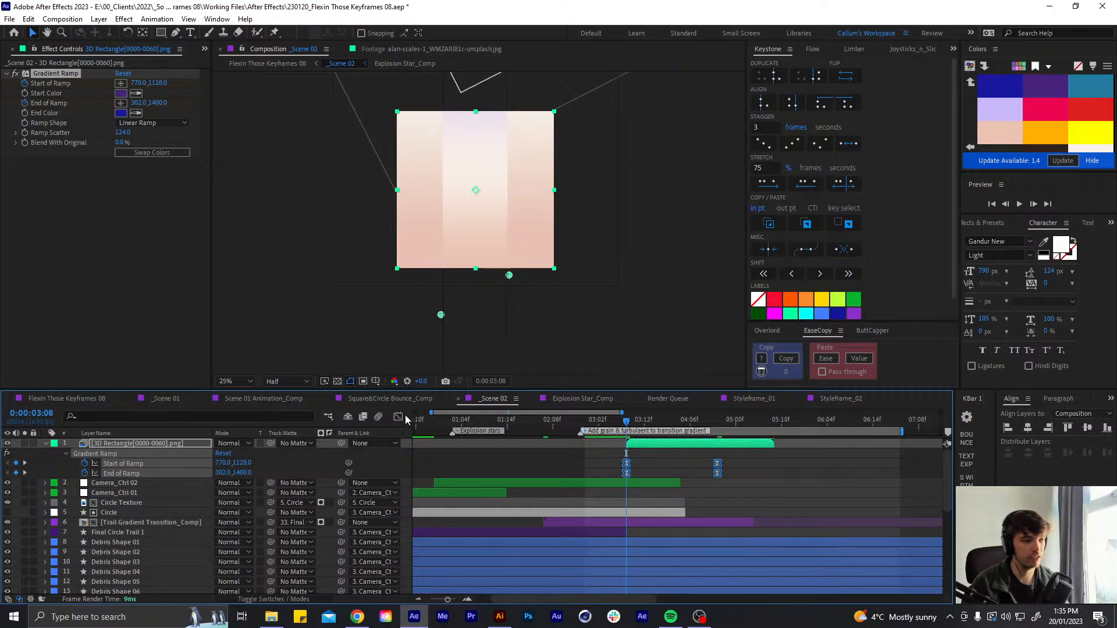
left_click(398, 417)
left_click_drag(732, 557, 684, 567)
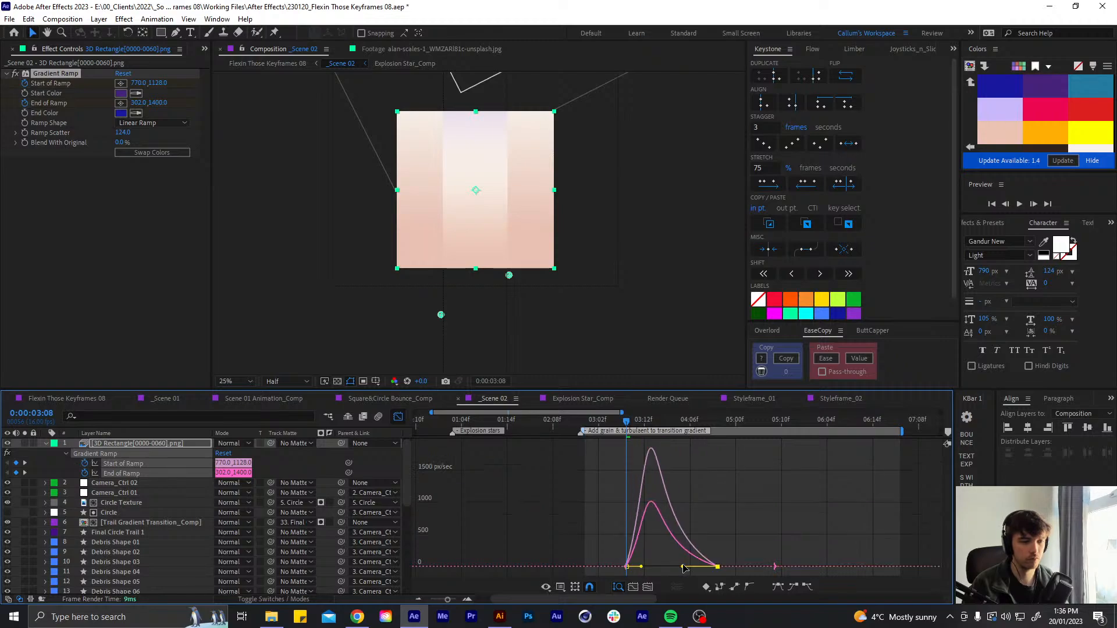
left_click(397, 418)
Preview the eased gradient on the rising rectangle from just before 0:00:03:08
mouse_move(625, 428)
left_mouse_down()
mouse_move(712, 434)
mouse_move(627, 431)
left_mouse_up()
left_click(651, 464)
key("space")
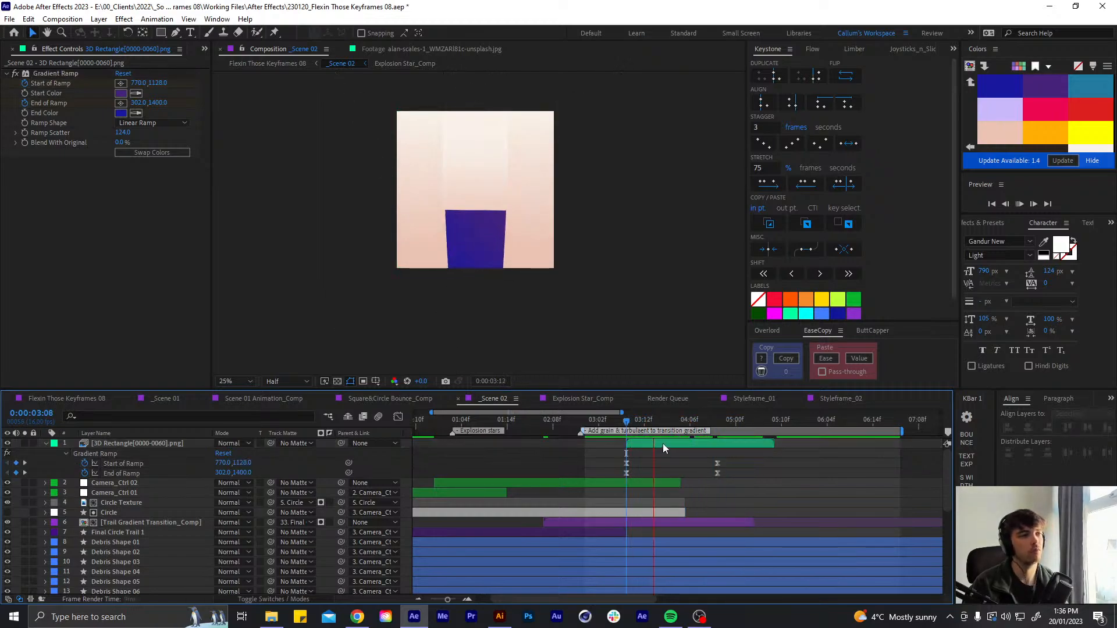
left_click(618, 420)
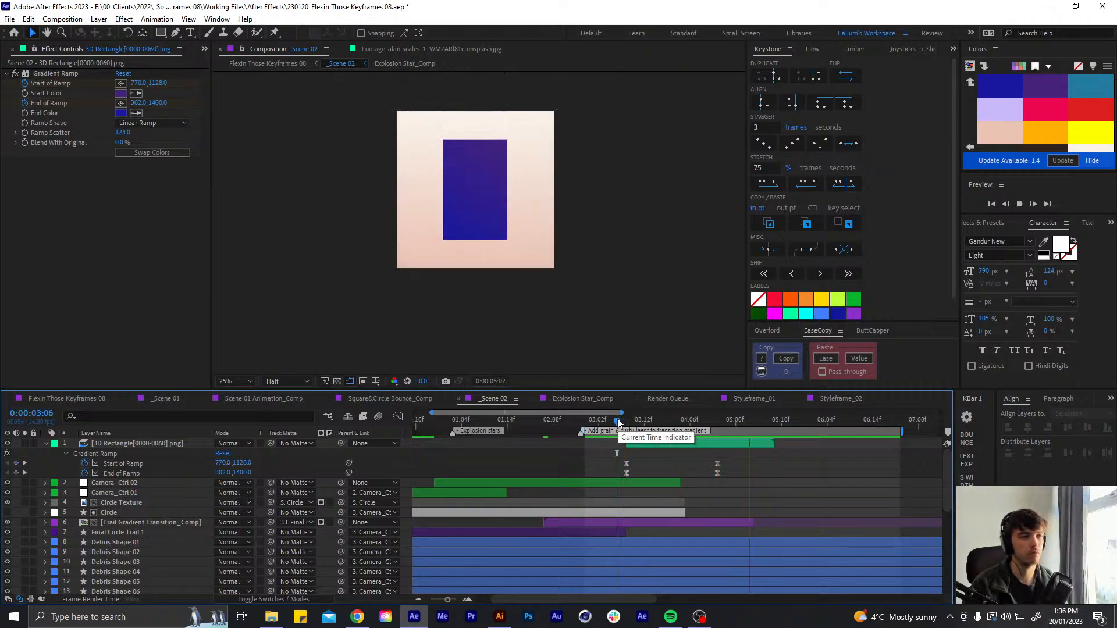
key("space")
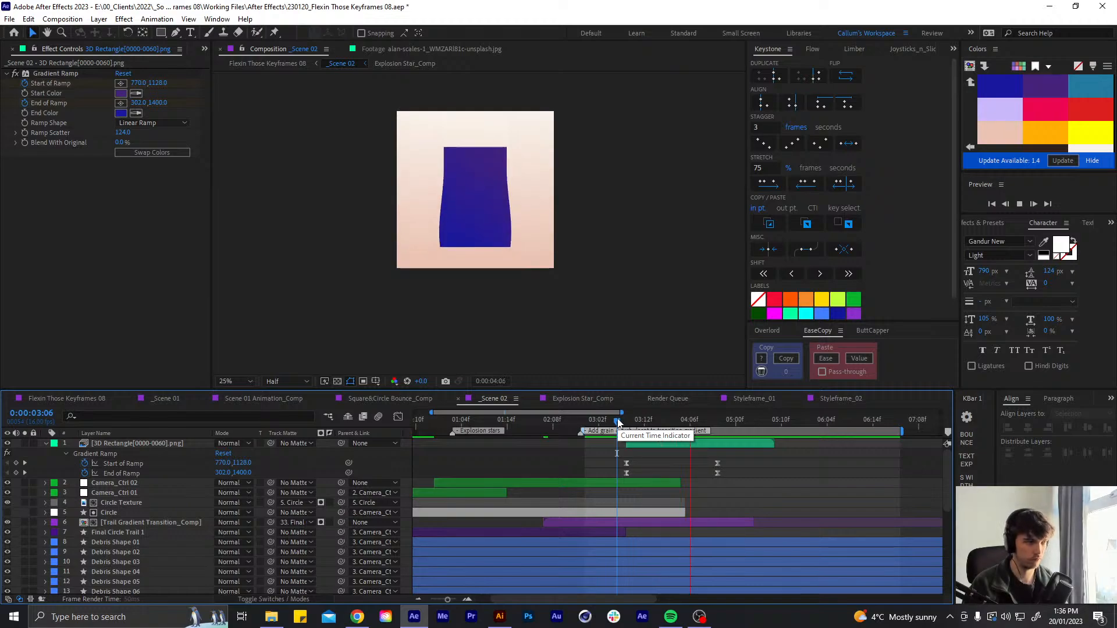
At 0:00:03:08, enable Start Color and End Color keyframes and reveal all the layer's keyframed properties
left_click_drag(617, 420, 627, 420)
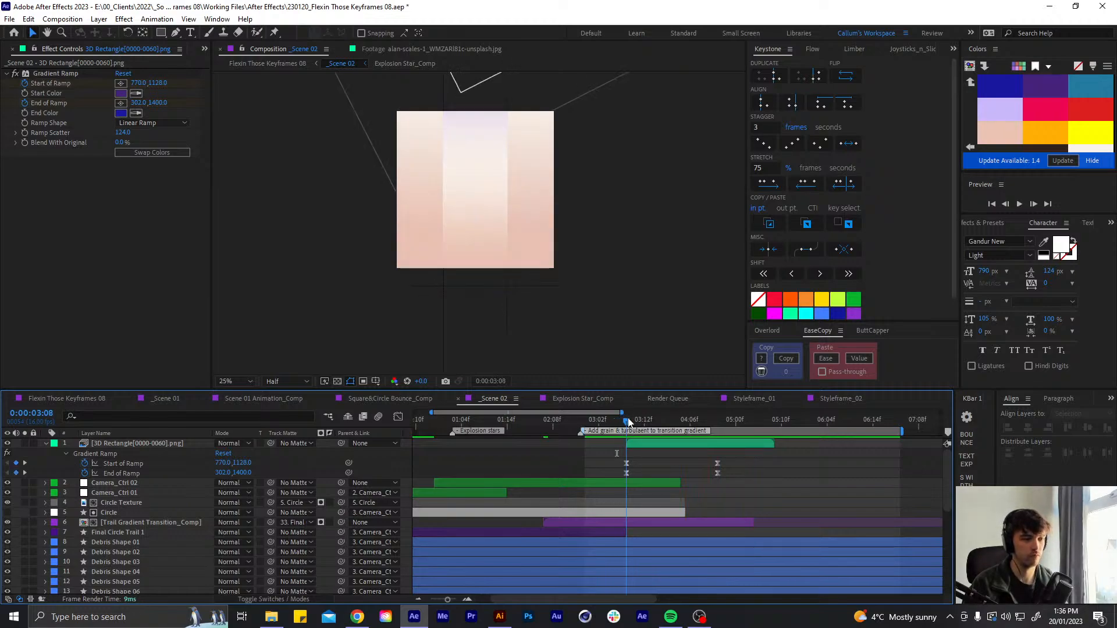
left_click(26, 95)
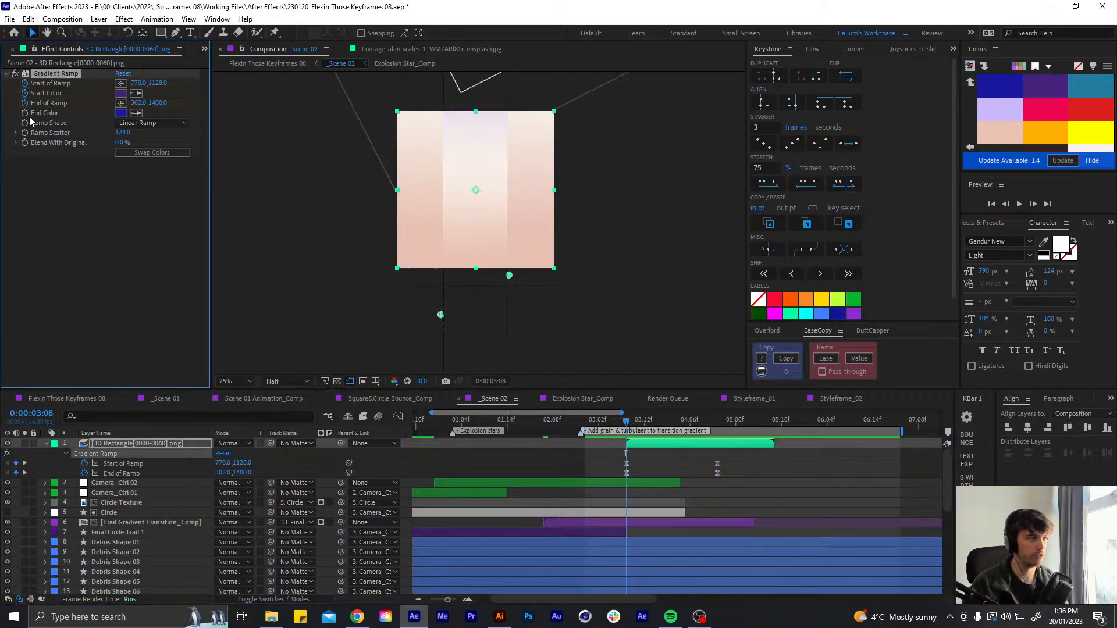
key("u")
key("u")
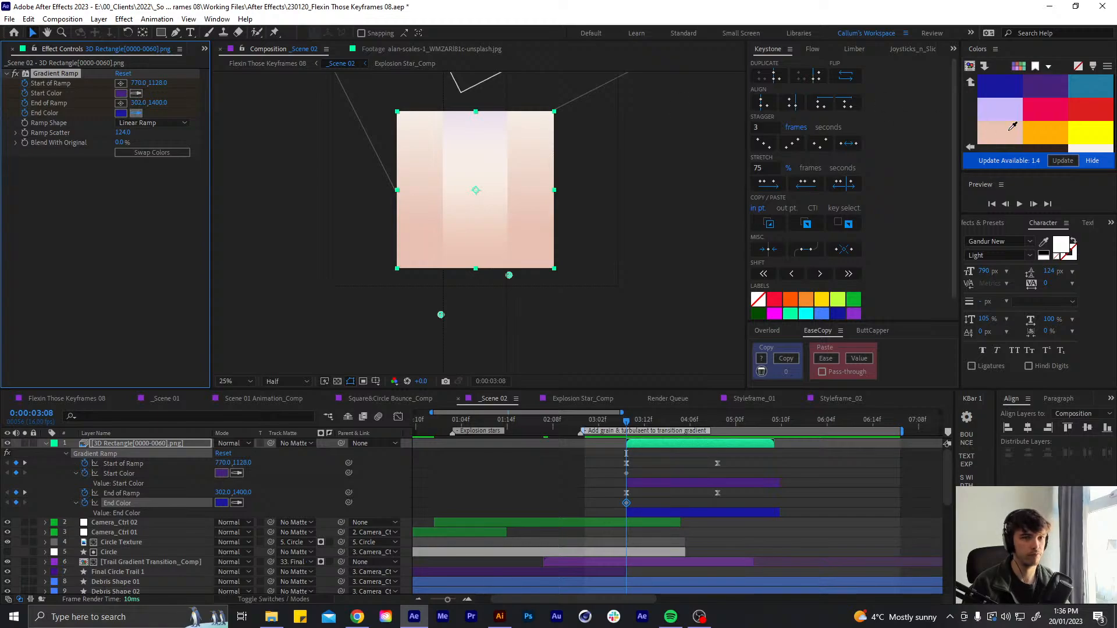
Set both End Color and Start Color at 0:00:03:08 to the palette's light peach, EAC3B3
left_click(981, 124)
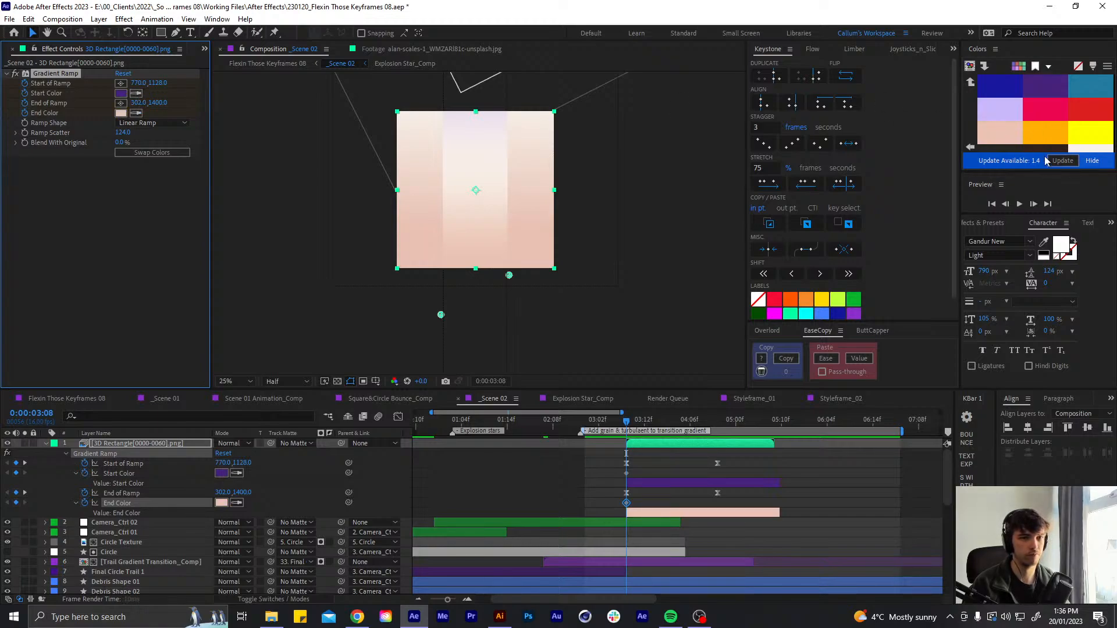
left_click(1089, 161)
left_click(136, 93)
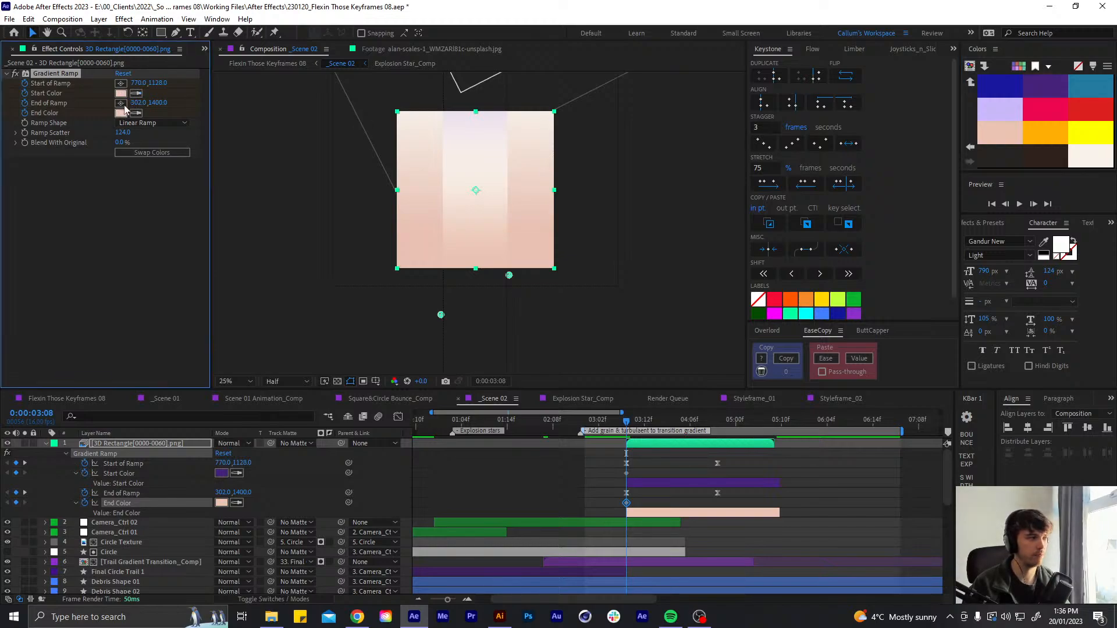
left_click(120, 113)
left_click(121, 94)
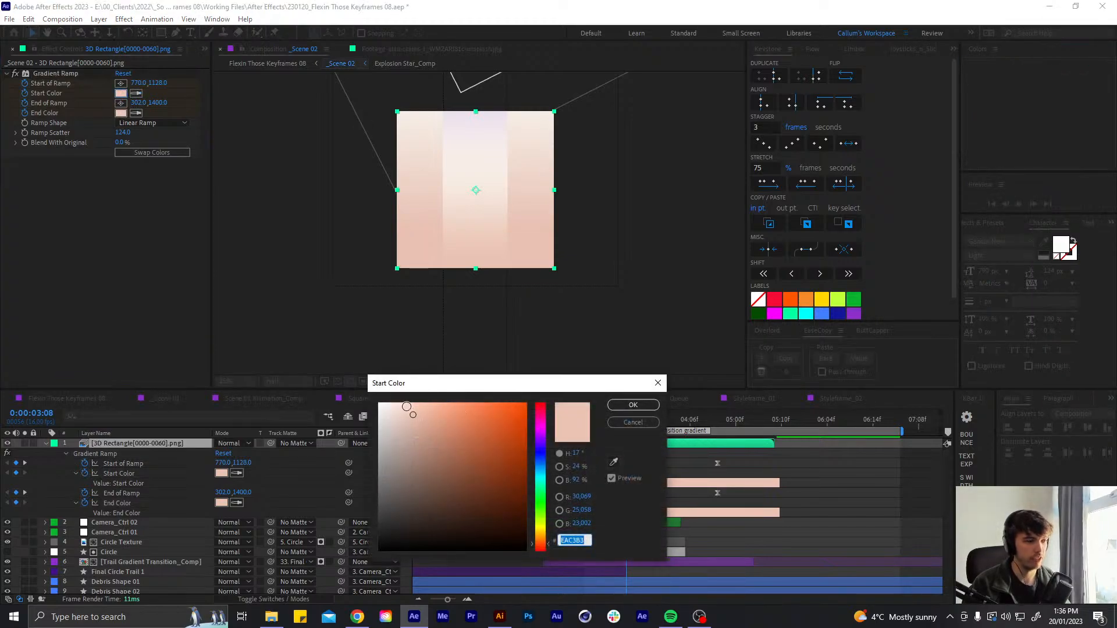
left_click(633, 405)
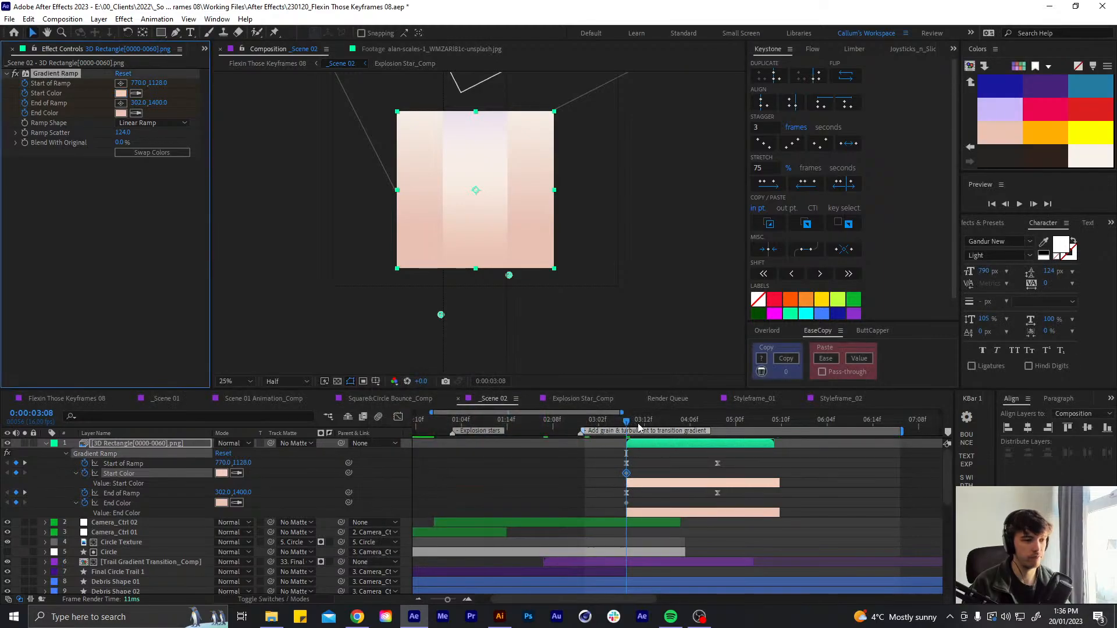
At 0:00:04:12, set Start Color to the palette's purple and End Color to its dark blue
left_click_drag(629, 424, 717, 428)
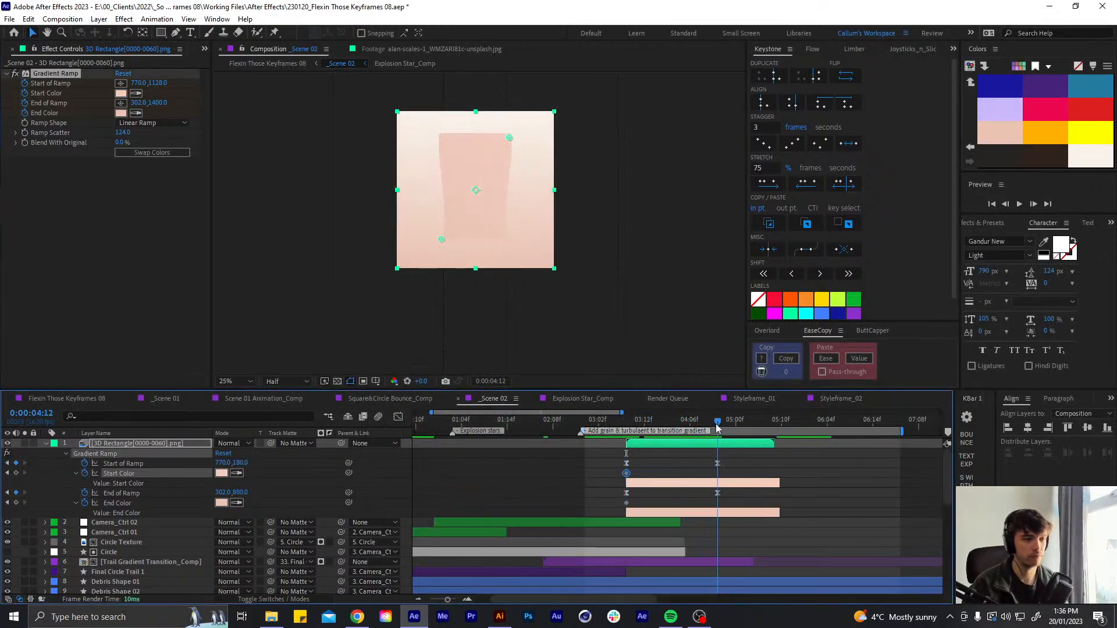
left_click(137, 94)
left_click(1053, 84)
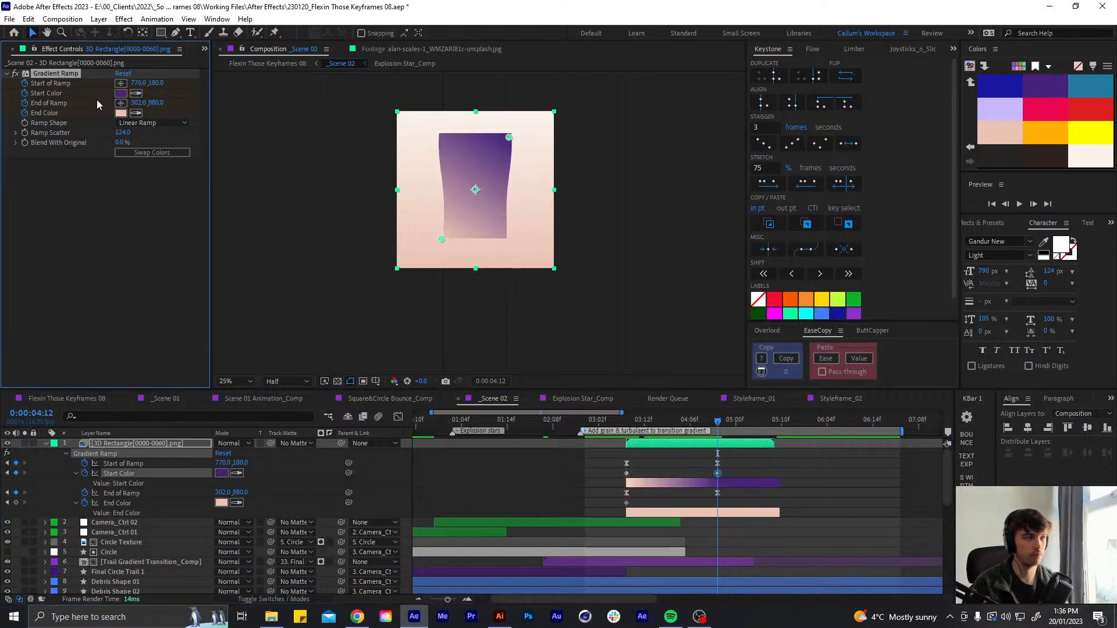
left_click(136, 113)
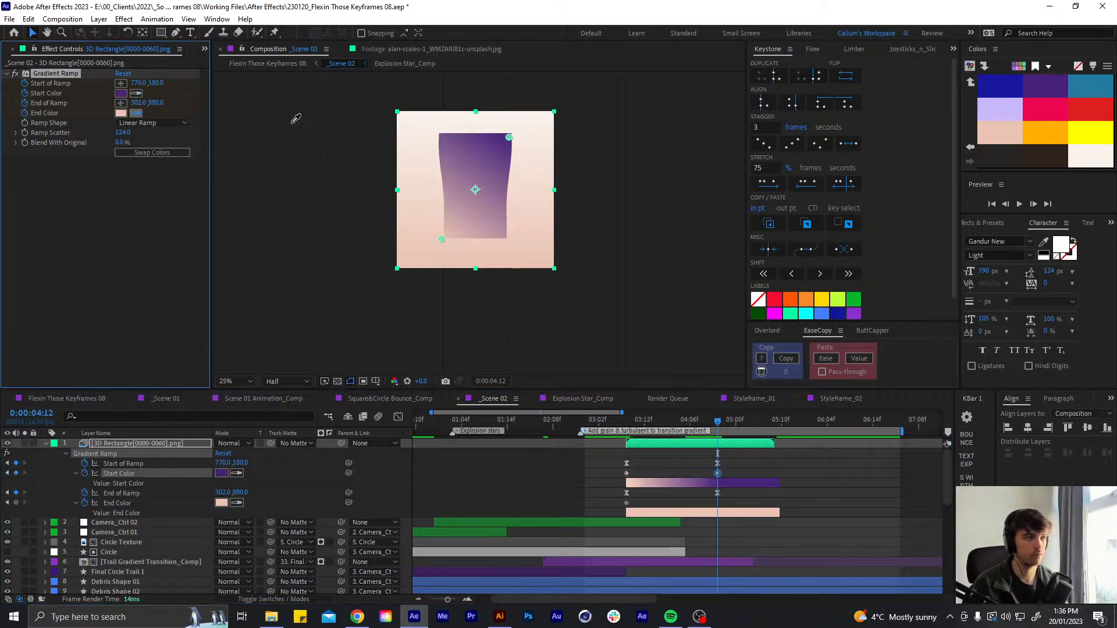
left_click(1007, 87)
Easy-ease the Start Color and End Color keyframes, and preview the color transition from 0:00:03:07
left_click_drag(731, 482, 595, 477)
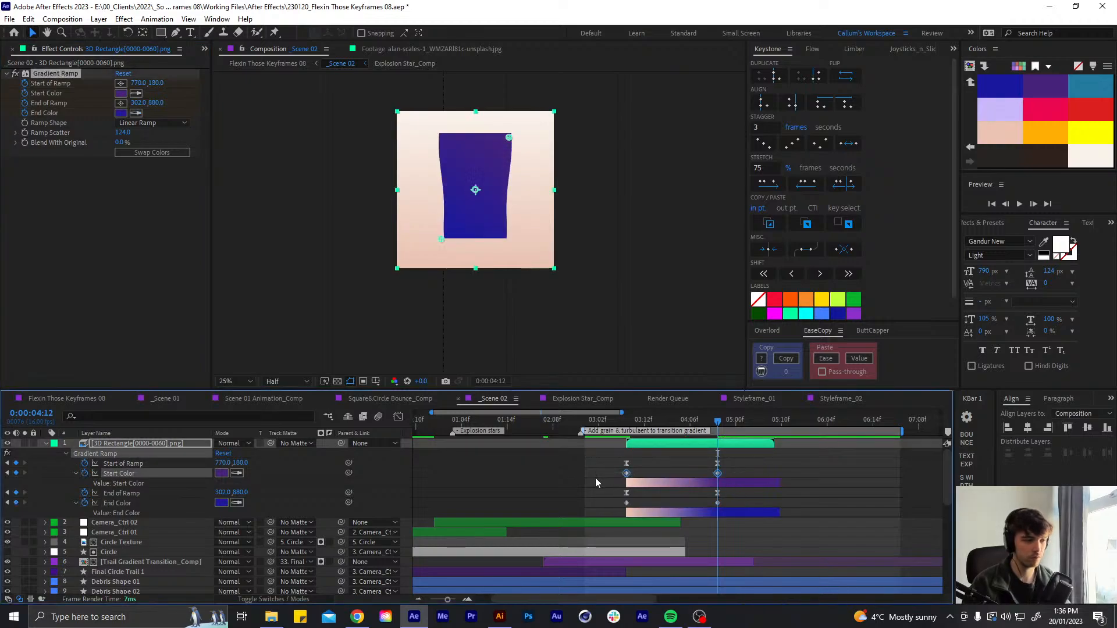
left_click_drag(725, 500, 612, 505)
left_click(621, 420)
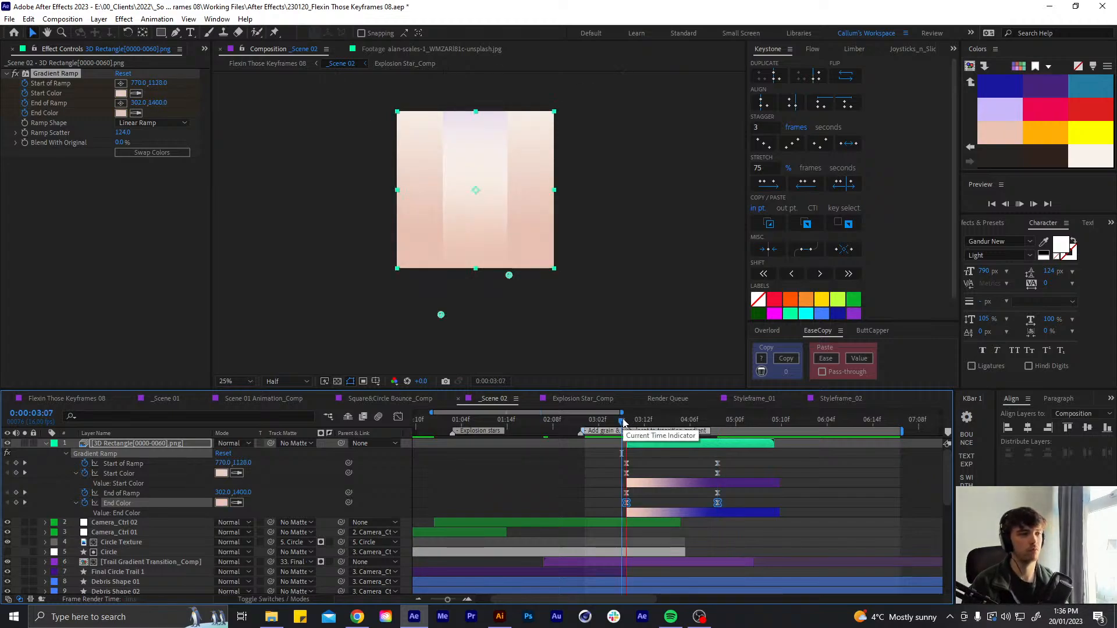
key("space")
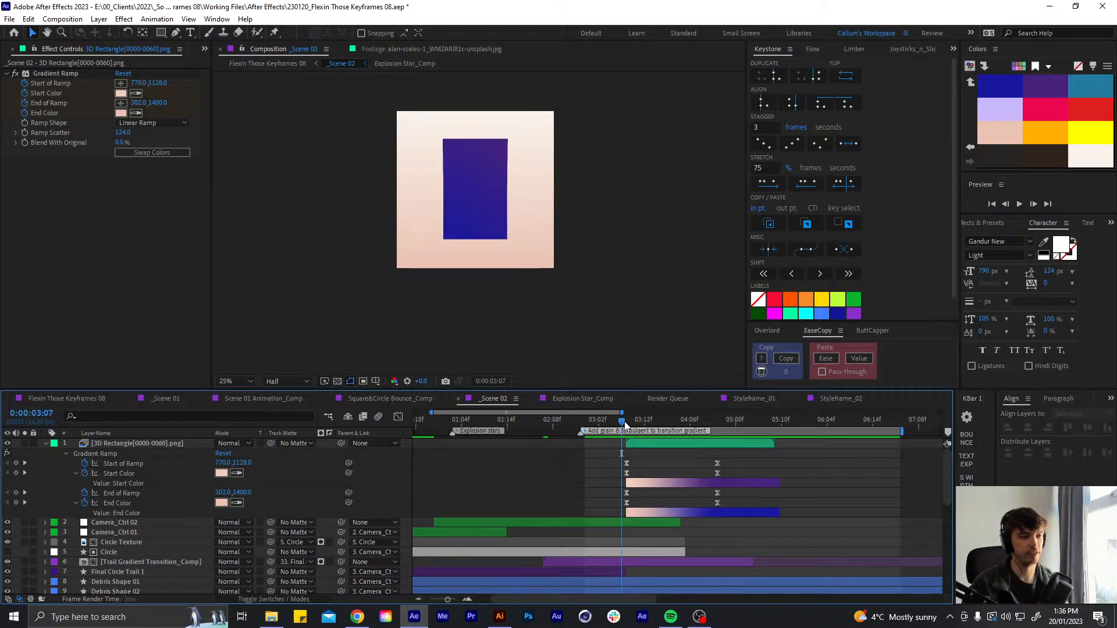
Check the color transition around 0:00:04:01 and delay the first End Color keyframe to 0:00:03:14
left_click_drag(622, 421, 668, 418)
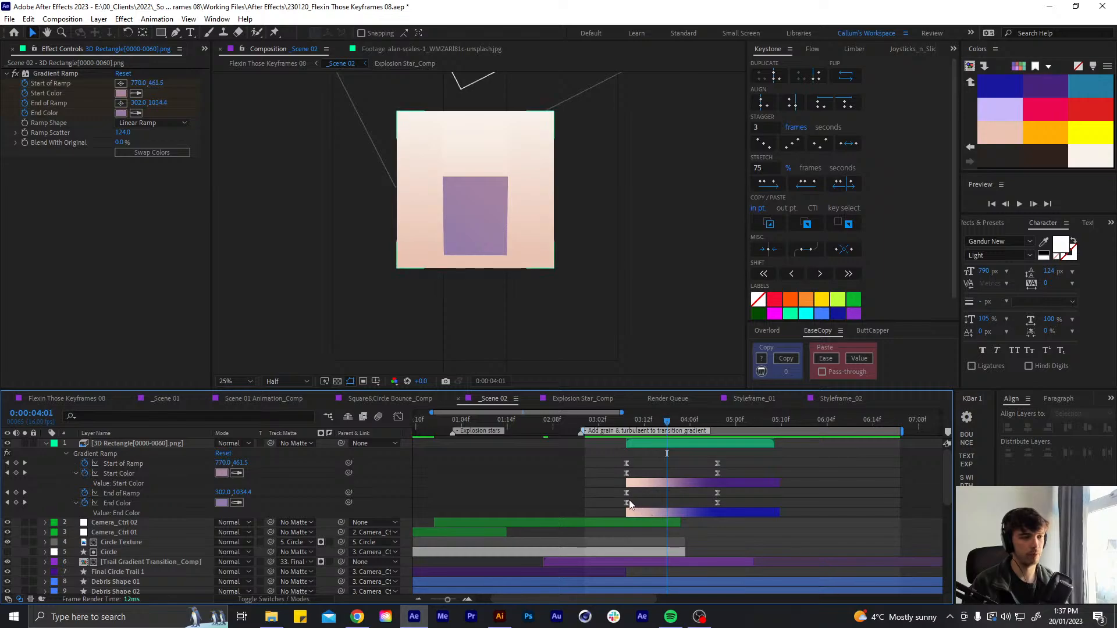
left_click_drag(628, 504, 644, 505)
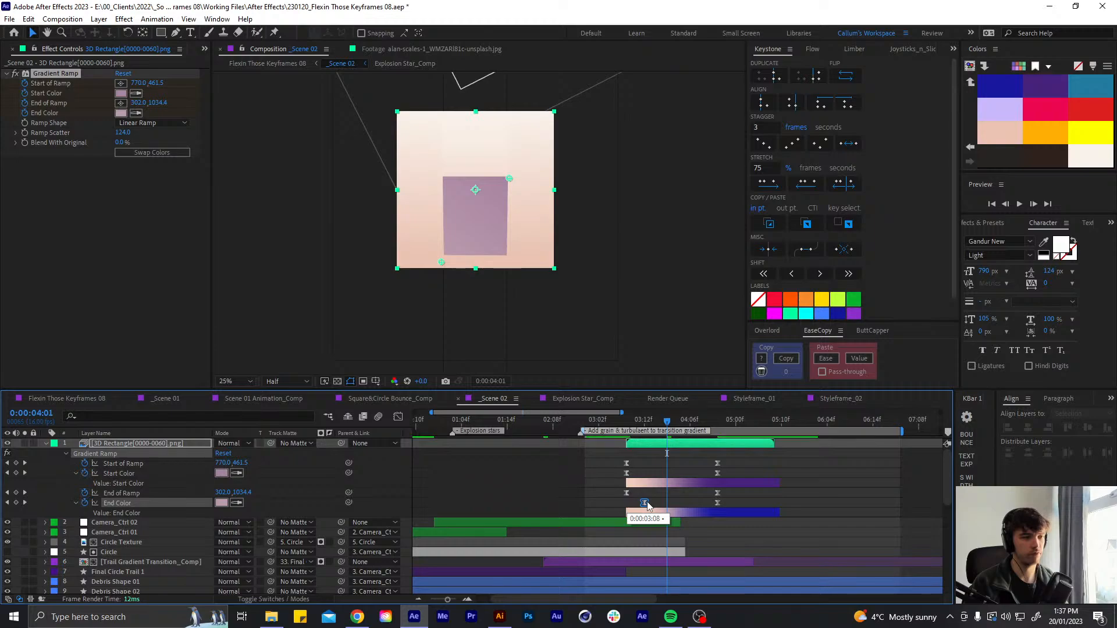
left_click(627, 420)
key("space")
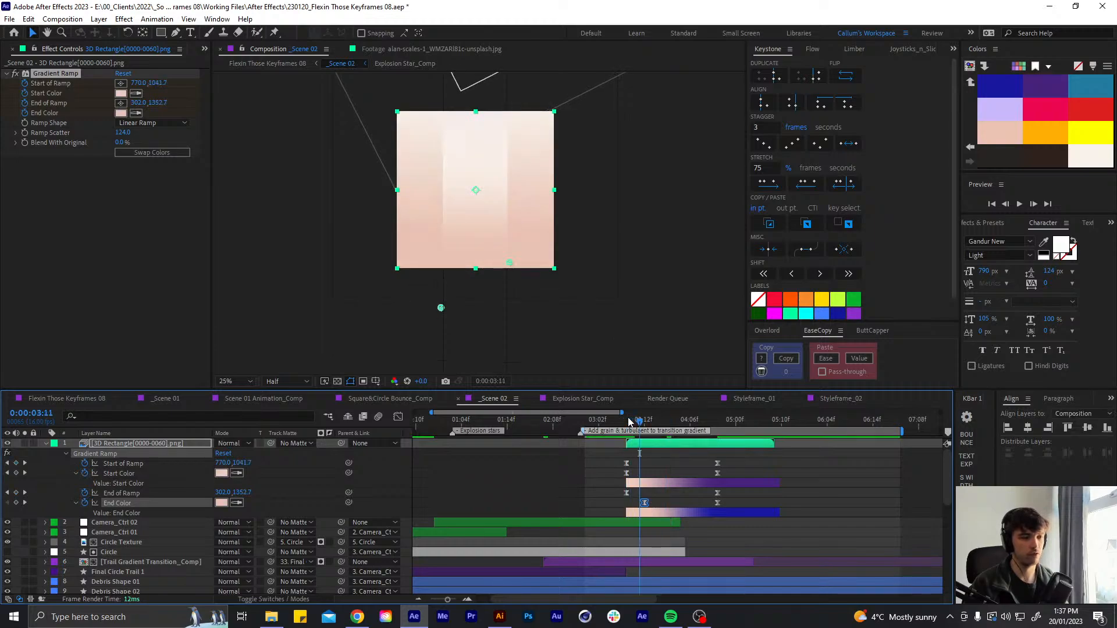
left_click_drag(643, 503, 651, 506)
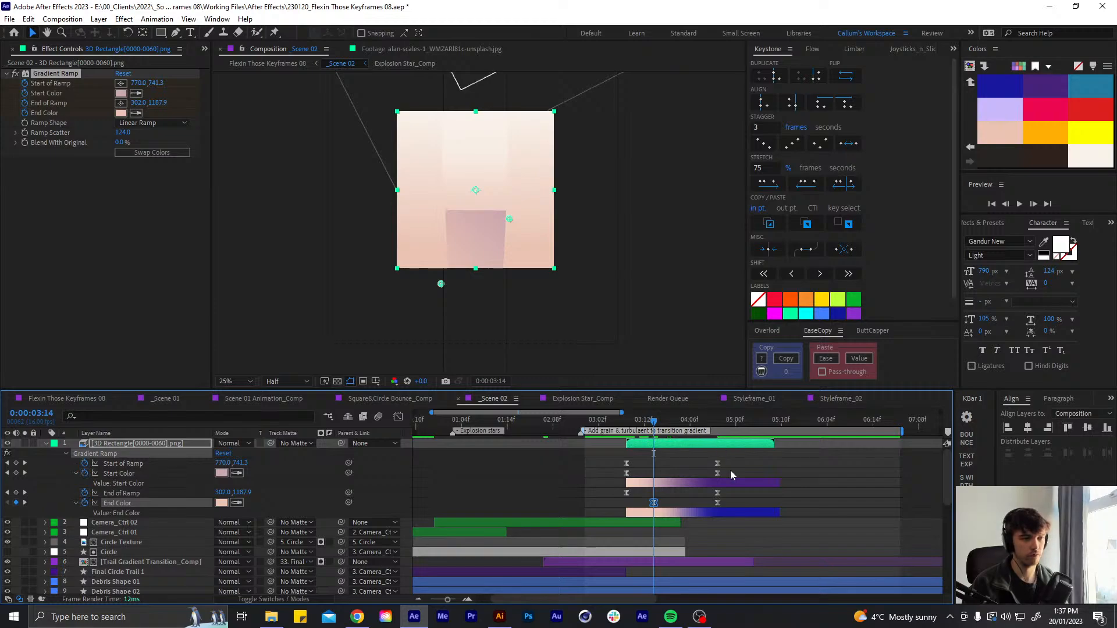
Move the first End of Ramp keyframe to 0:00:03:14, and the last End of Ramp and End Color keyframes to 0:00:05:02
left_click_drag(627, 493, 654, 494)
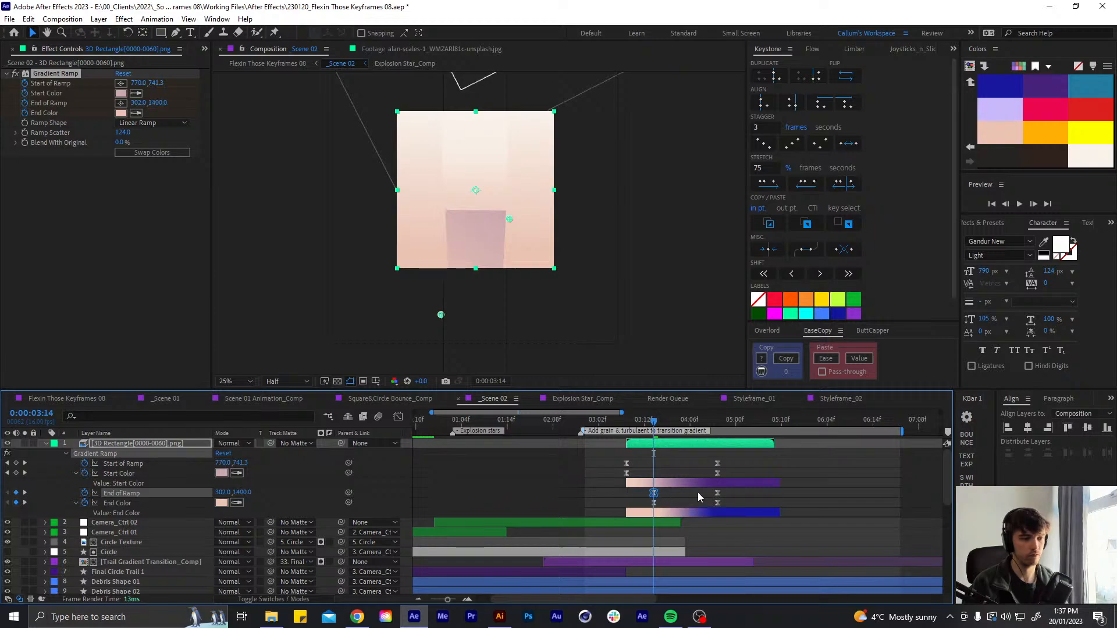
key("space")
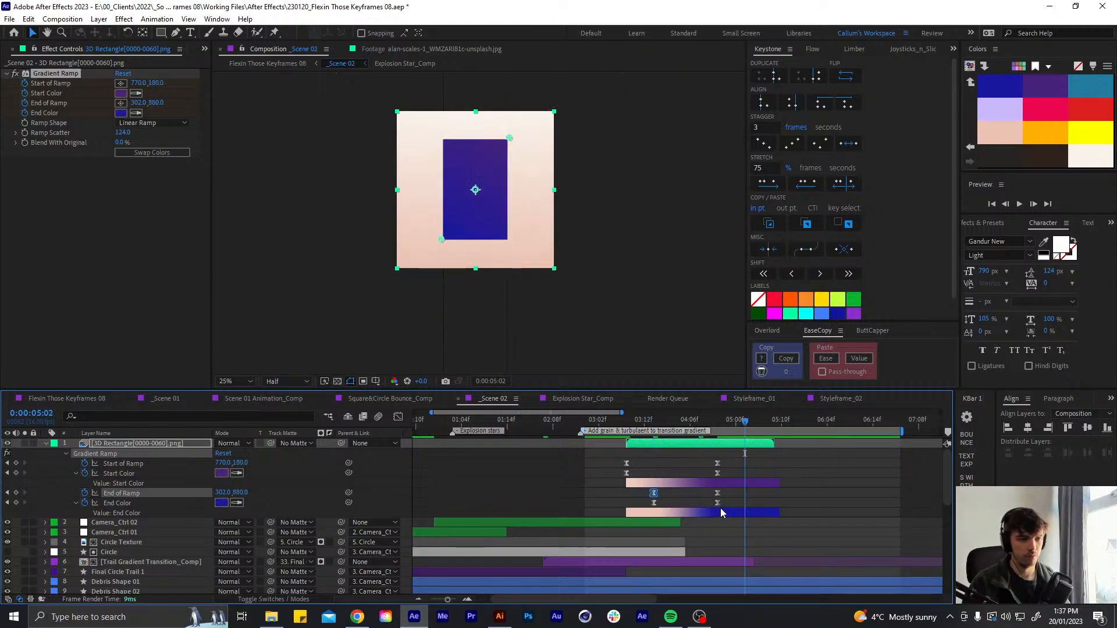
left_click_drag(725, 488, 744, 503)
left_click(686, 460)
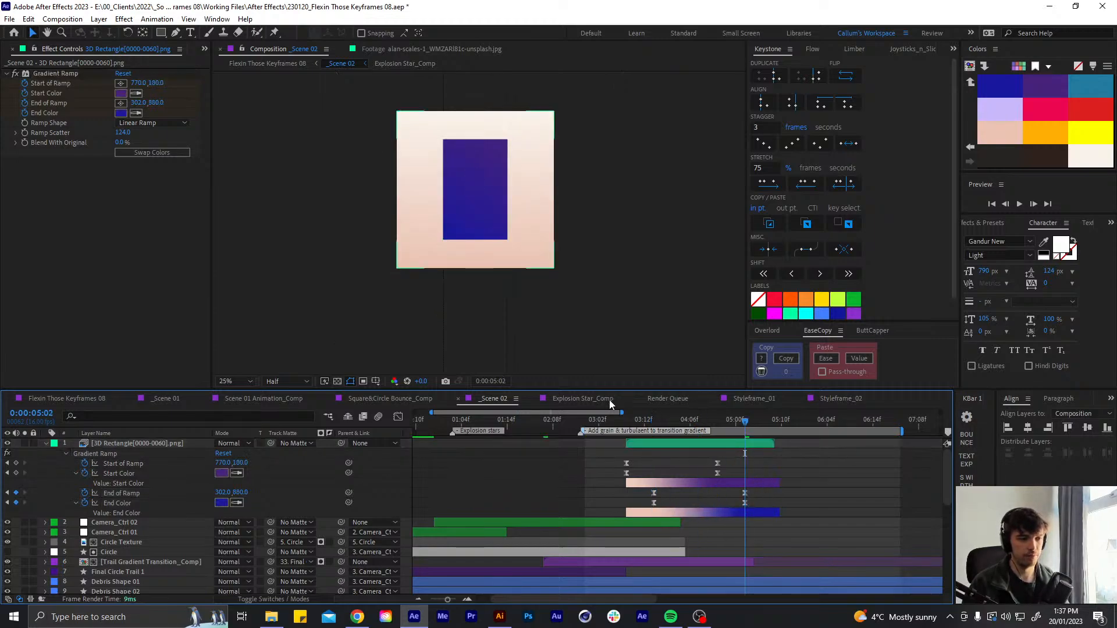
Play the rectangle's color transition from 0:00:03:07 to check its timing
left_click_drag(630, 422, 672, 425)
key("space")
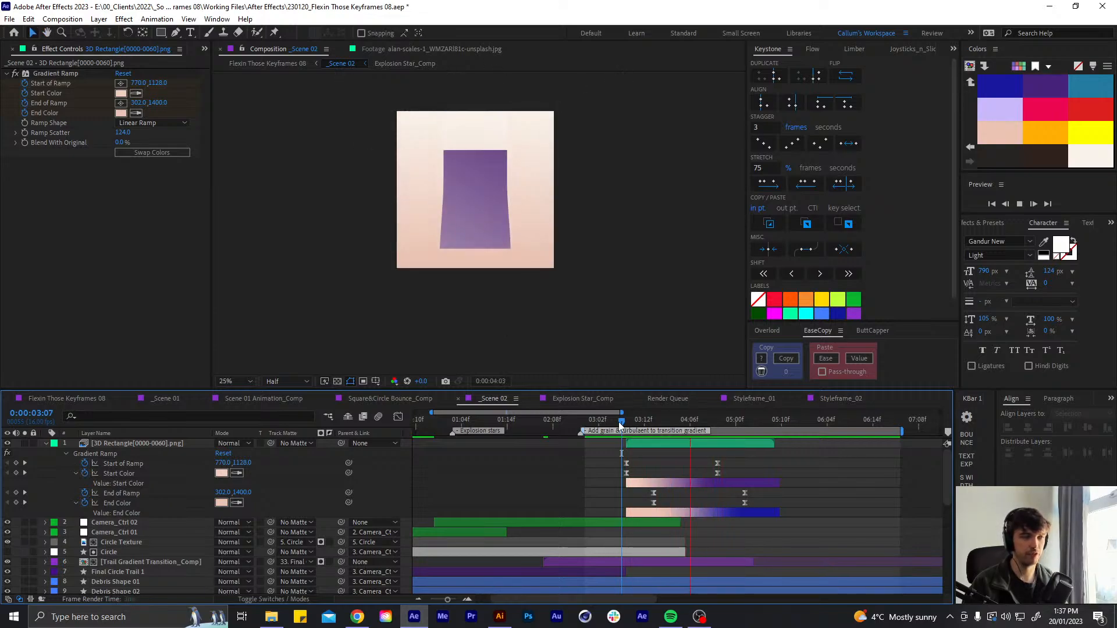
key("space")
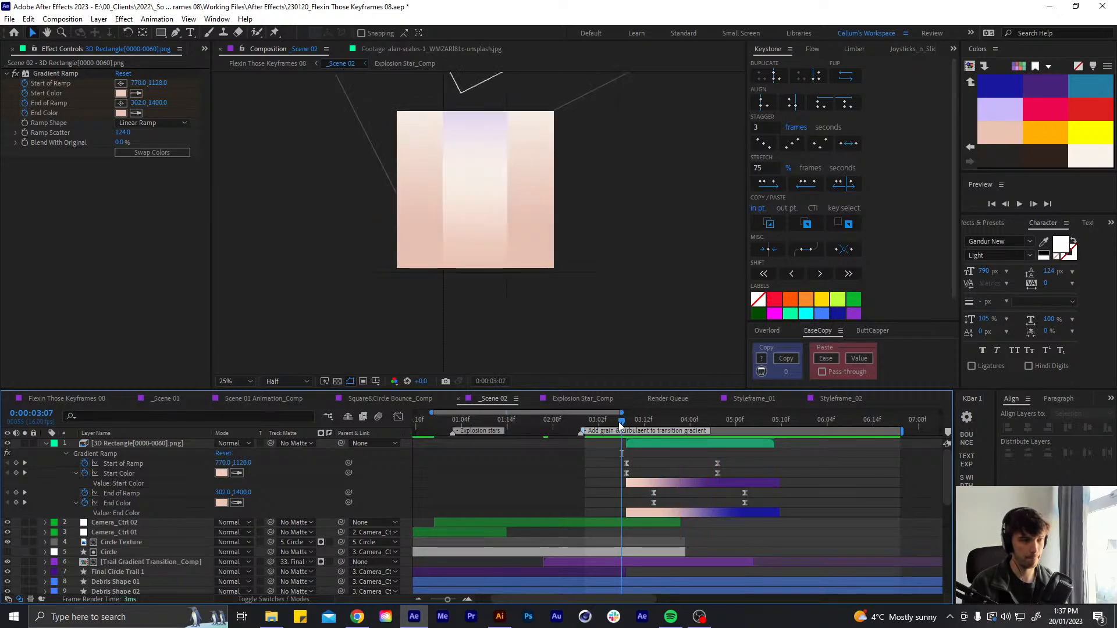
In the graph editor, lengthen the ease out of the first Start Color and End Color keyframes
mouse_move(621, 426)
left_mouse_down()
mouse_move(657, 426)
mouse_move(628, 431)
left_mouse_up()
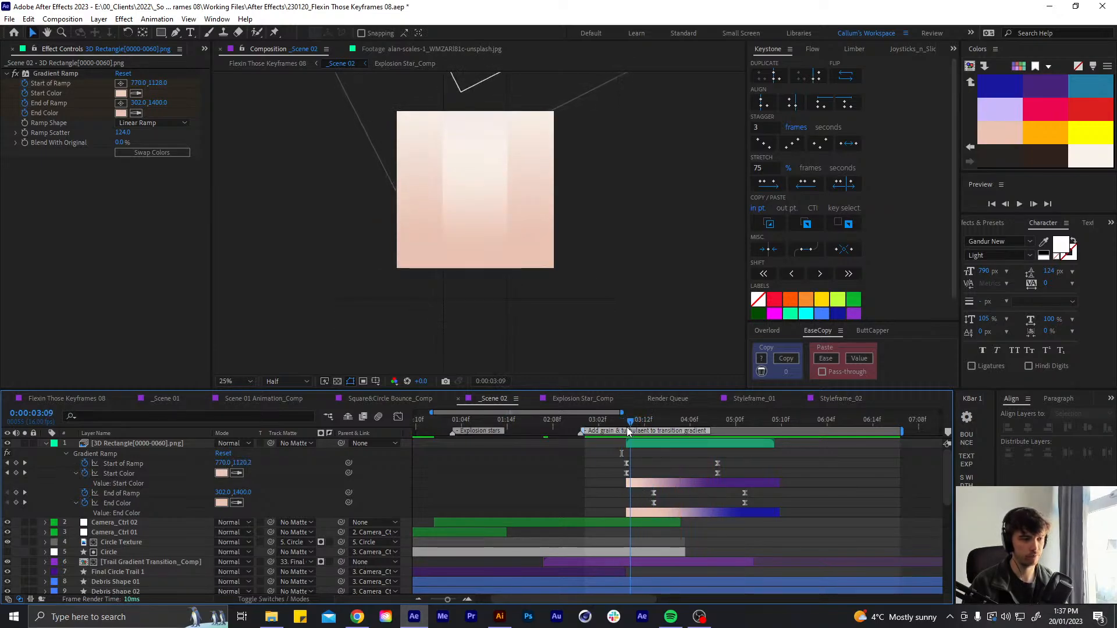
left_click(626, 473)
left_click(653, 502, "shift")
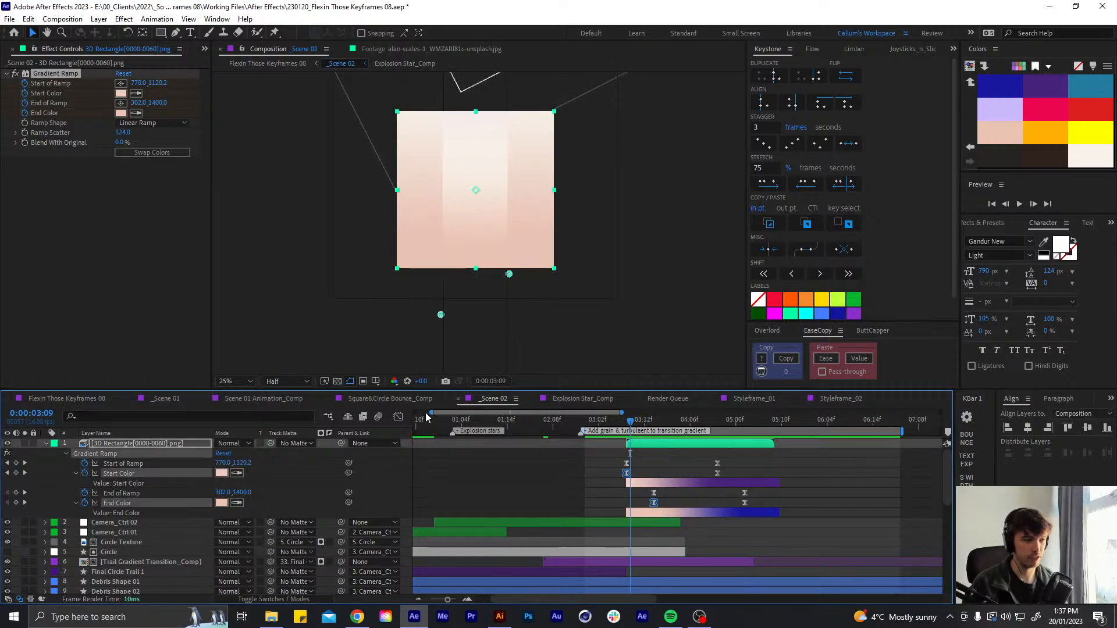
left_click(398, 417)
left_click_drag(668, 570, 685, 568)
left_click(399, 417)
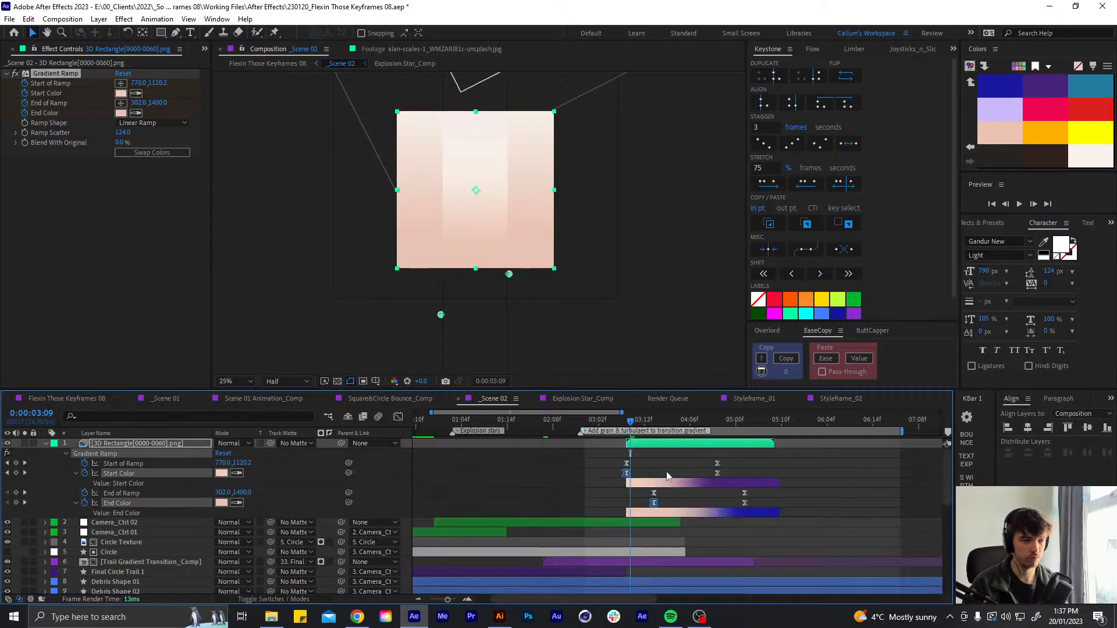
left_click(664, 458)
Play back the revised color transition and scrub through its end around 0:00:05:04
key("space")
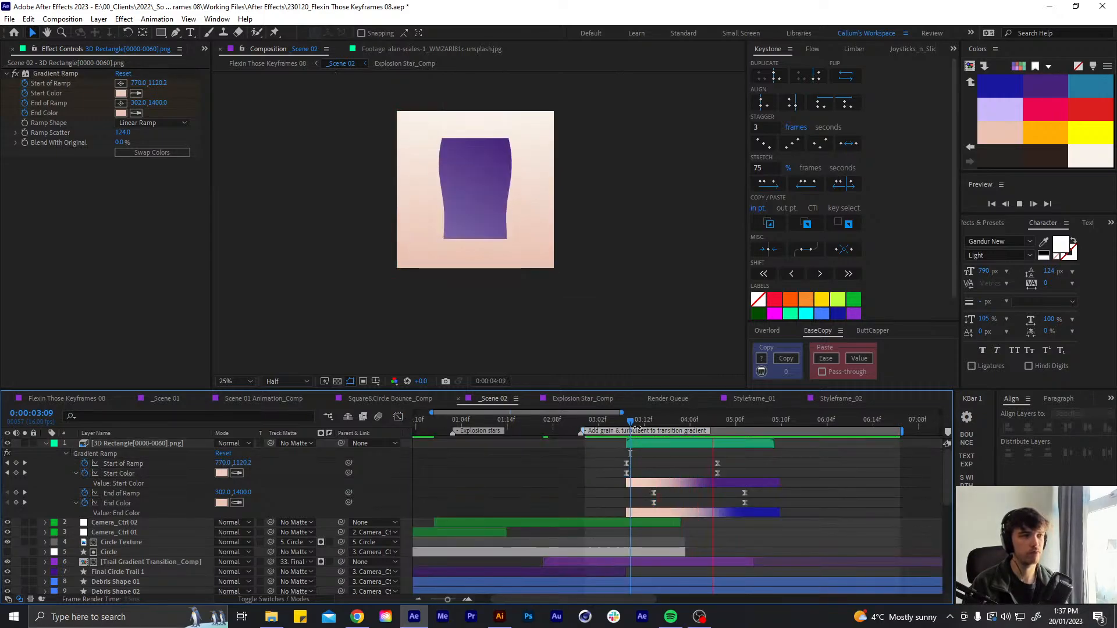
left_click(594, 421)
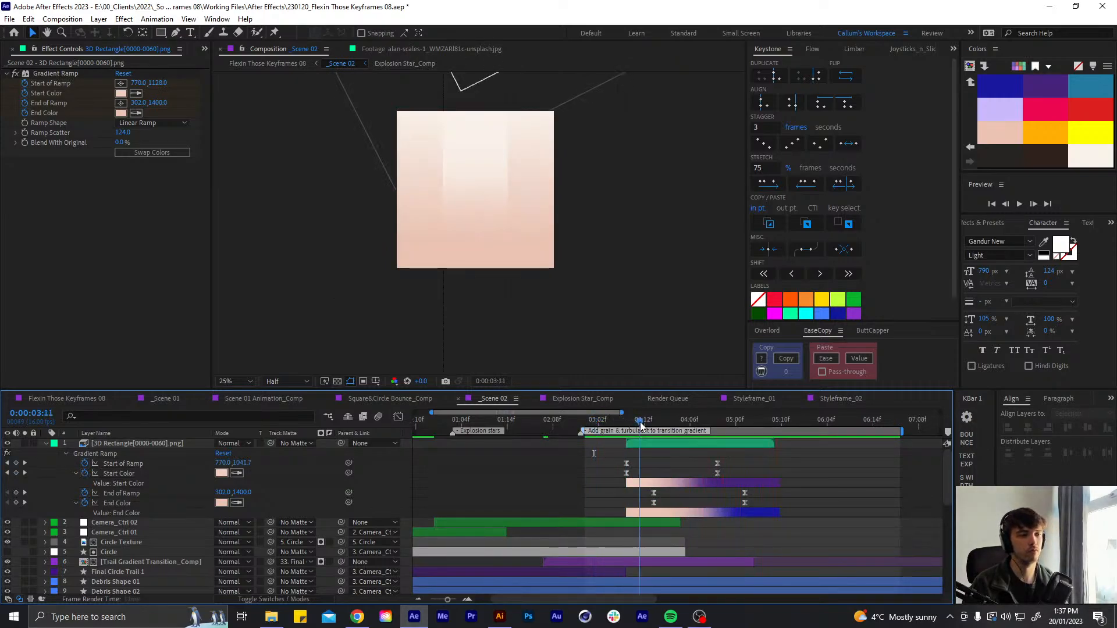
left_click(751, 419)
left_click_drag(750, 417, 771, 416)
left_click_drag(770, 412, 755, 415)
Collapse the 3D Rectangle layer's properties, fit the composition to the viewer and go to 0:00:04:10
left_click(698, 442)
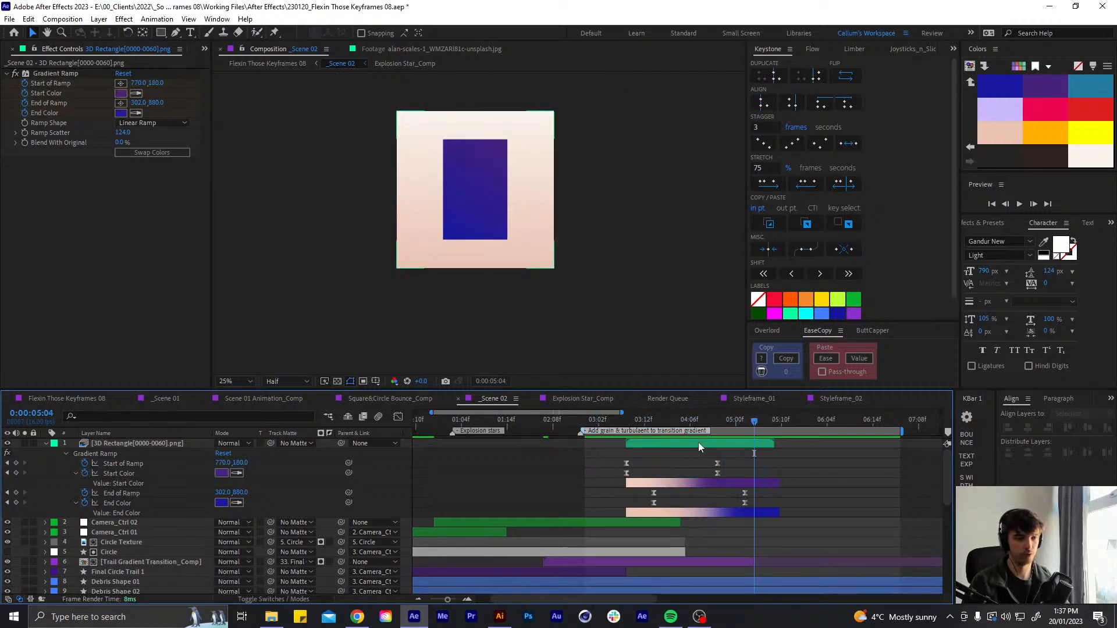
key("u")
left_click(244, 379)
left_click(242, 393)
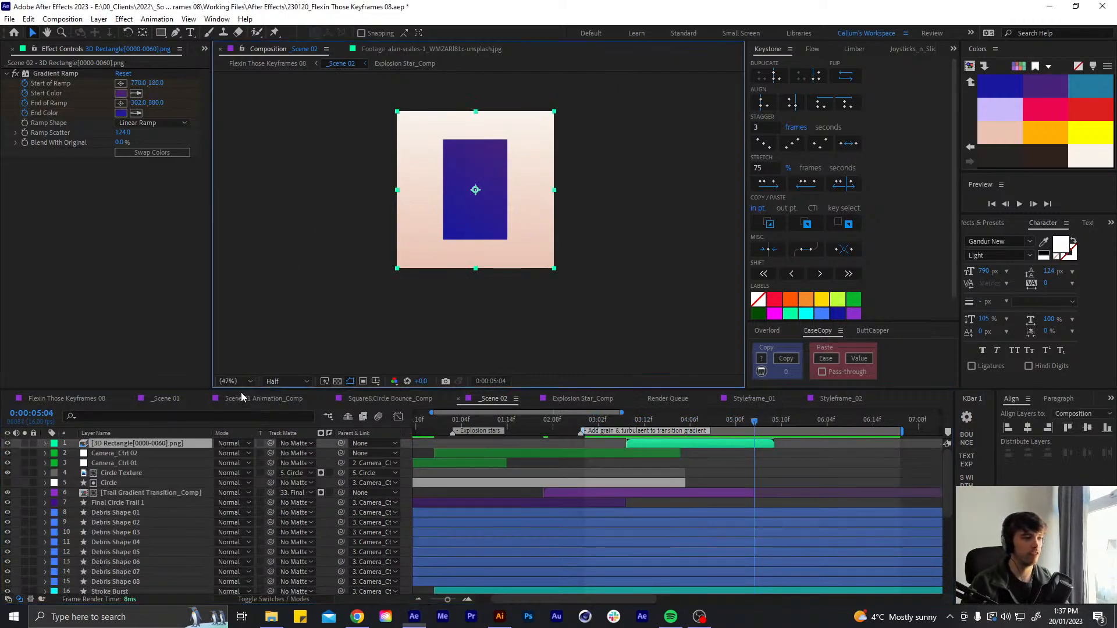
mouse_move(691, 427)
left_mouse_down()
mouse_move(667, 423)
mouse_move(720, 421)
mouse_move(699, 428)
mouse_move(710, 424)
left_mouse_up()
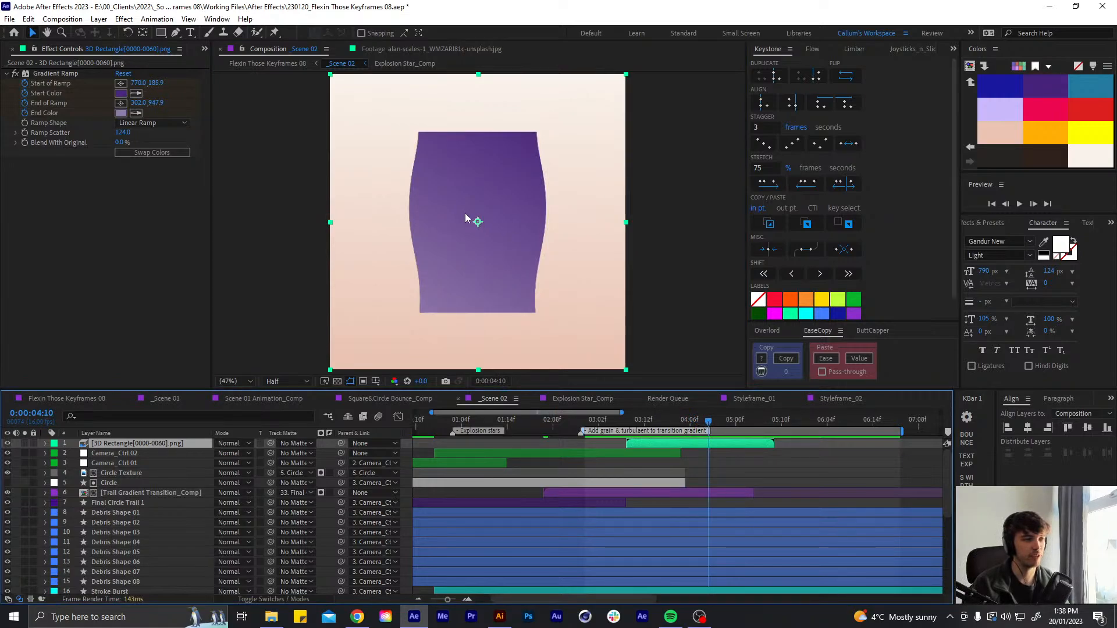
Duplicate the 3D Rectangle layer and remove the Gradient Ramp effect from the upper copy
key("ctrl+d")
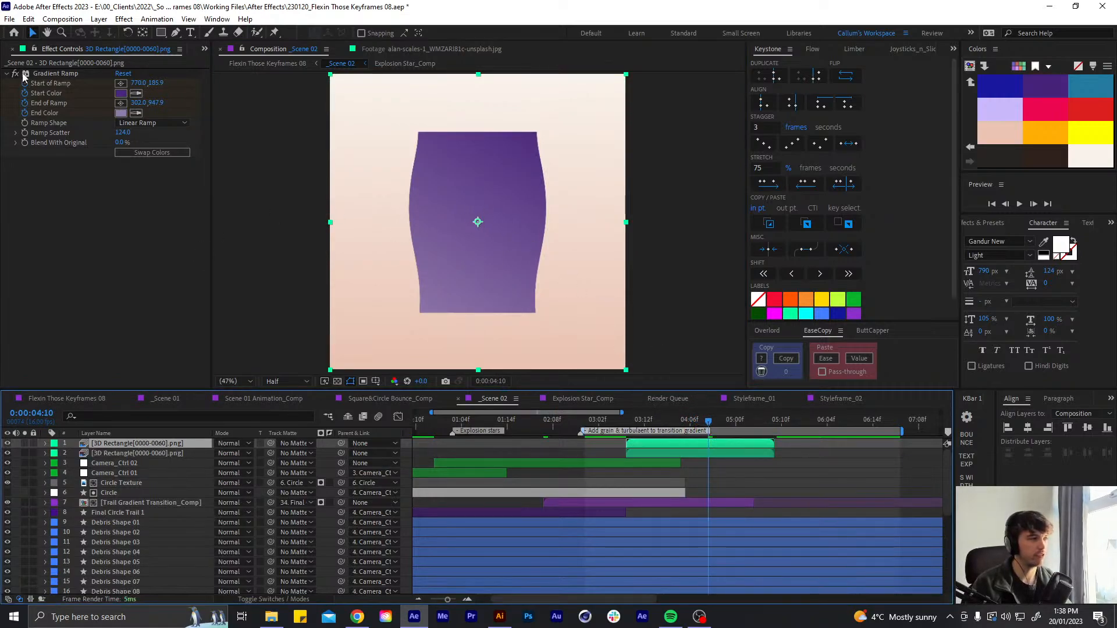
left_click(64, 76)
key("Delete")
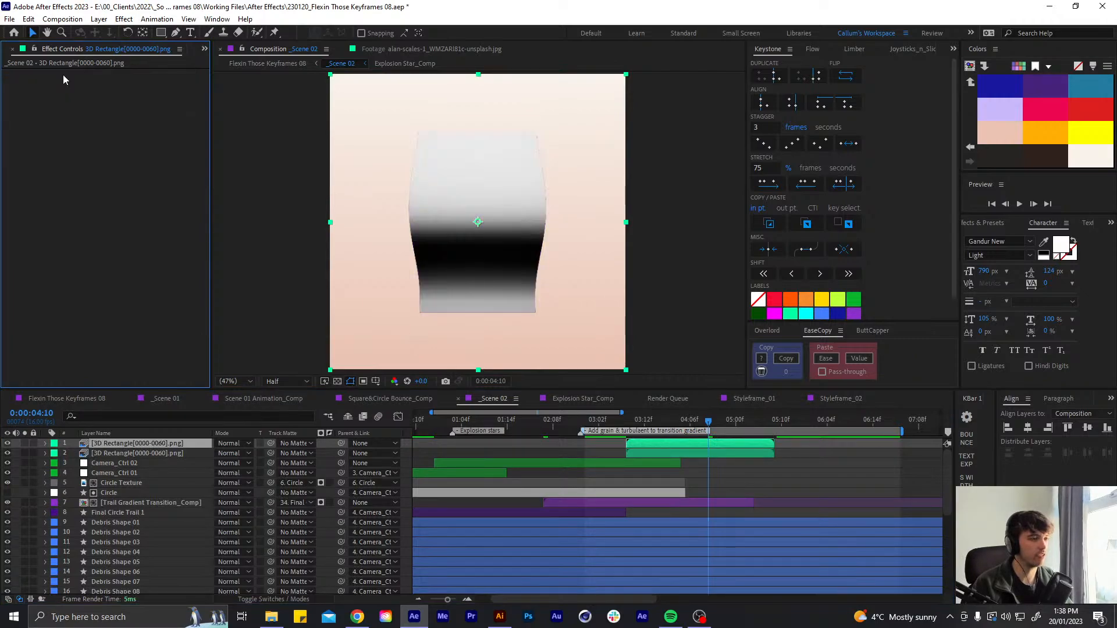
Try the Darken blend mode on the upper rectangle copy, but use Multiply and set its opacity to 50%
left_click(243, 444)
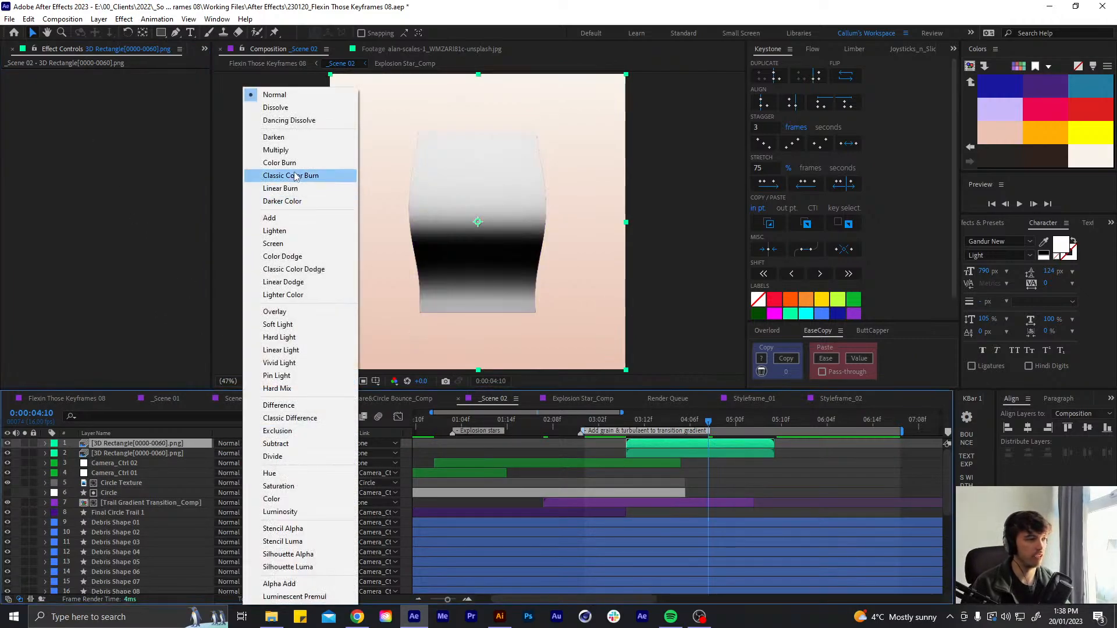
left_click(275, 150)
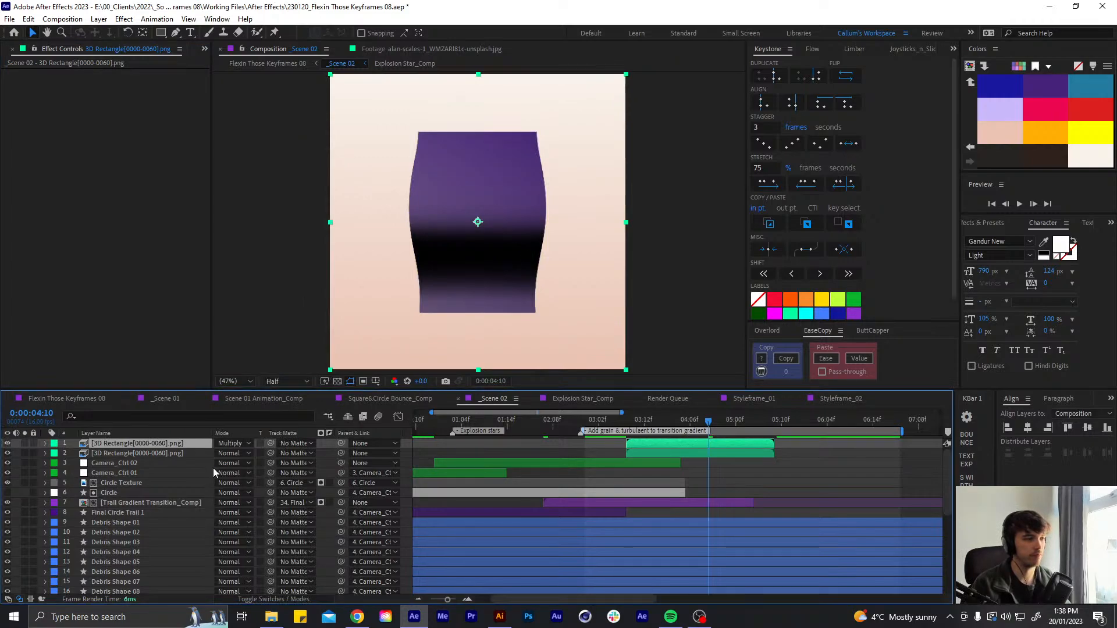
left_click(239, 444)
left_click(279, 140)
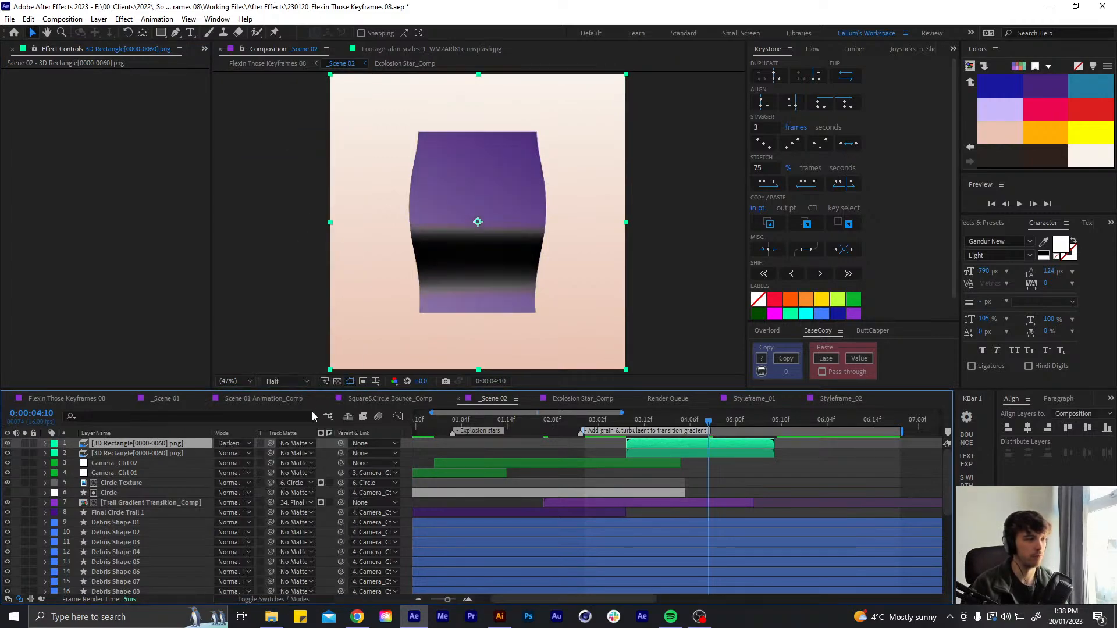
key("t")
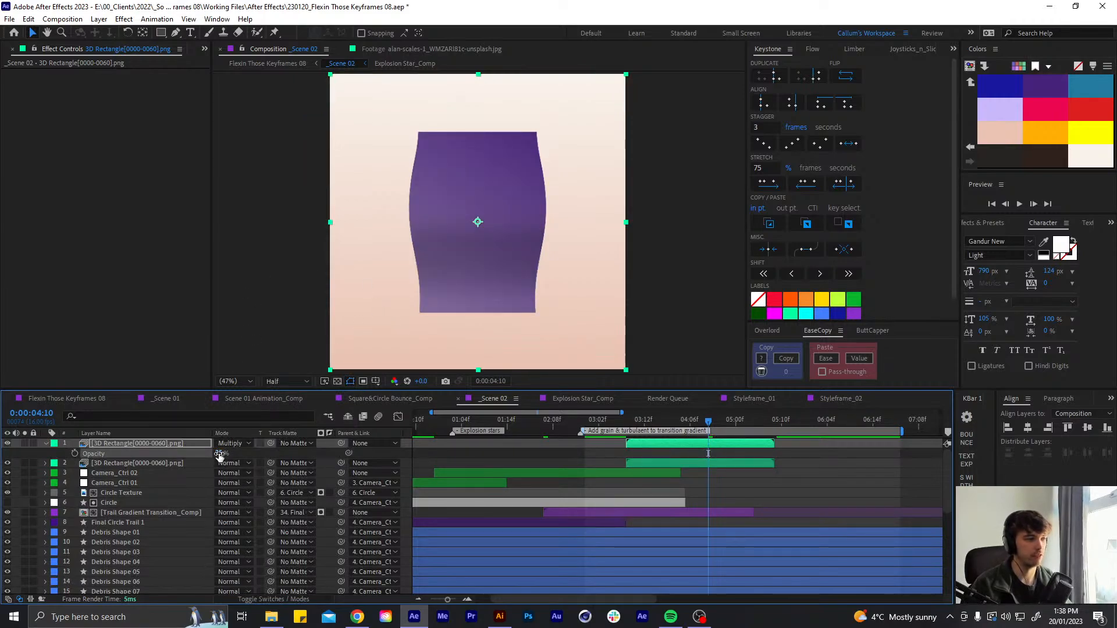
left_click_drag(220, 453, 233, 451)
Add a Levels effect to the upper rectangle copy and raise Input Black to about 10409
key("ctrl+space")
type("lev")
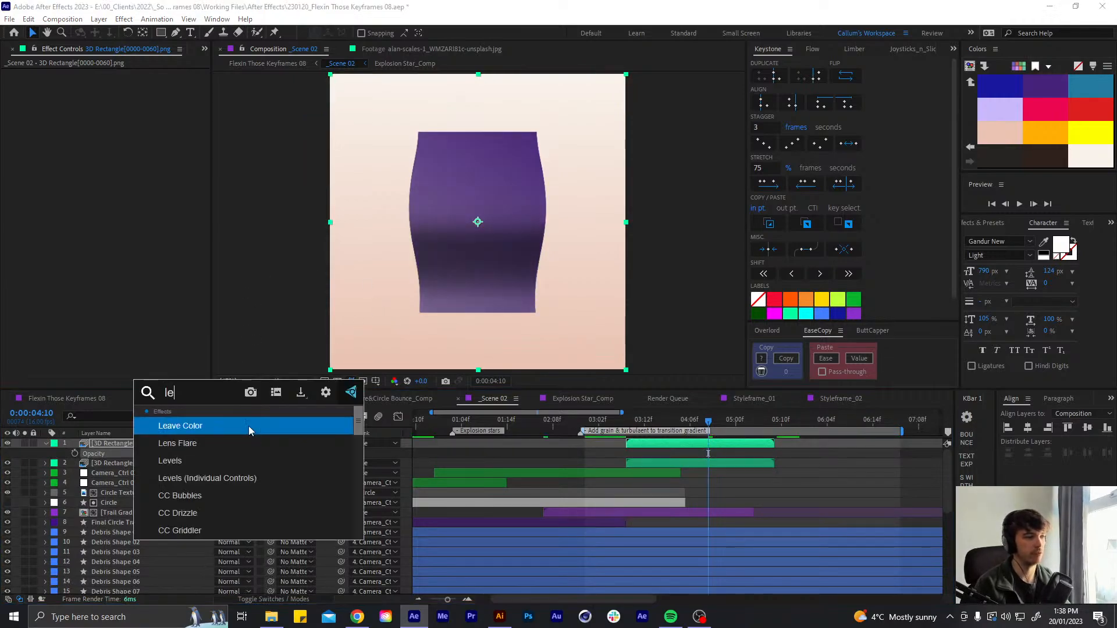
key("Return")
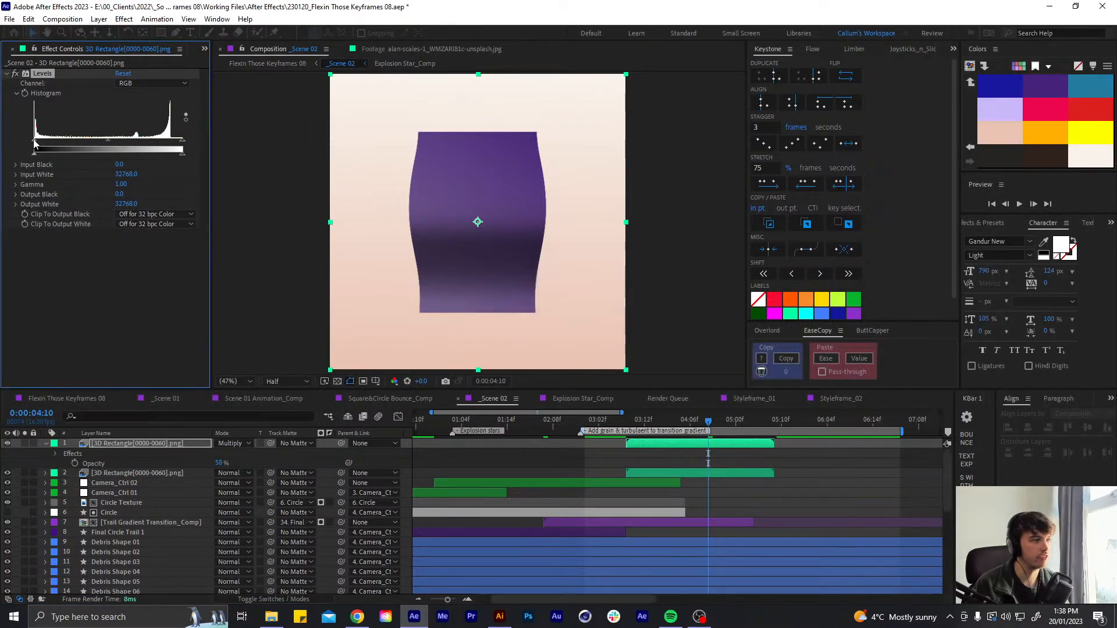
left_click_drag(34, 140, 81, 139)
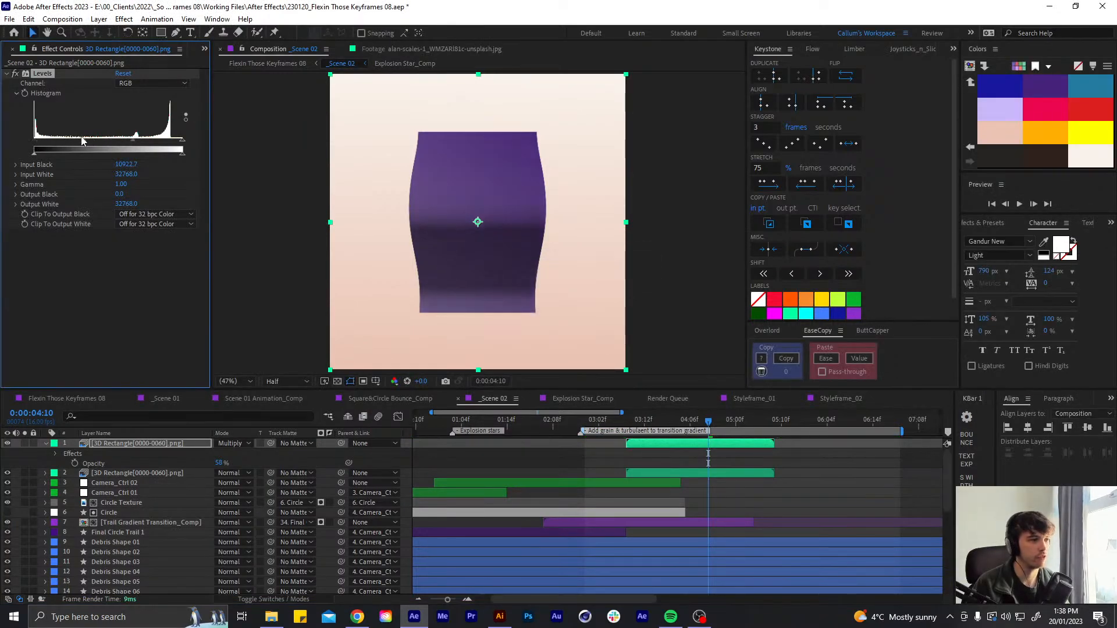
Solo the upper copy while adjusting Levels to Input Black about 2570 and Input White about 20560, and unsolo it
left_click(24, 443)
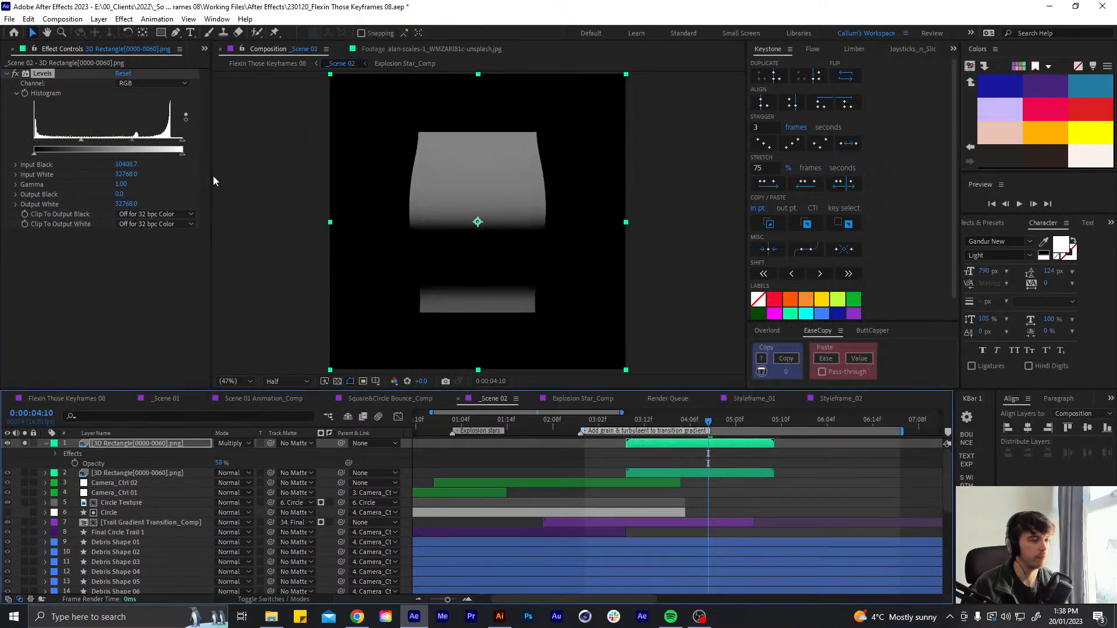
left_click(337, 381)
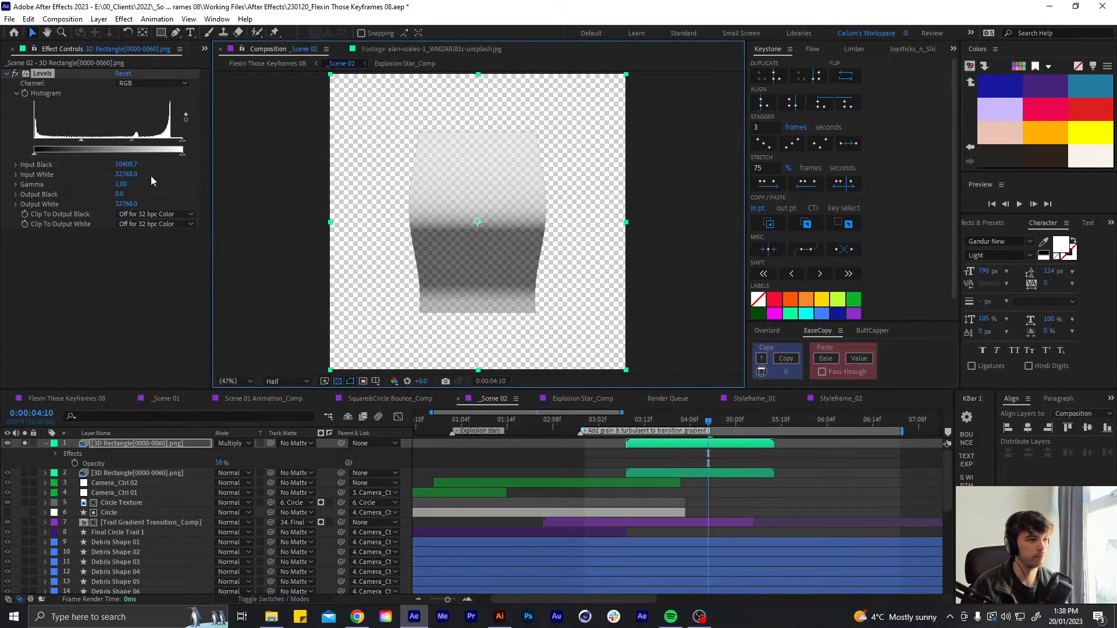
left_click(338, 382)
left_click_drag(183, 146, 44, 146)
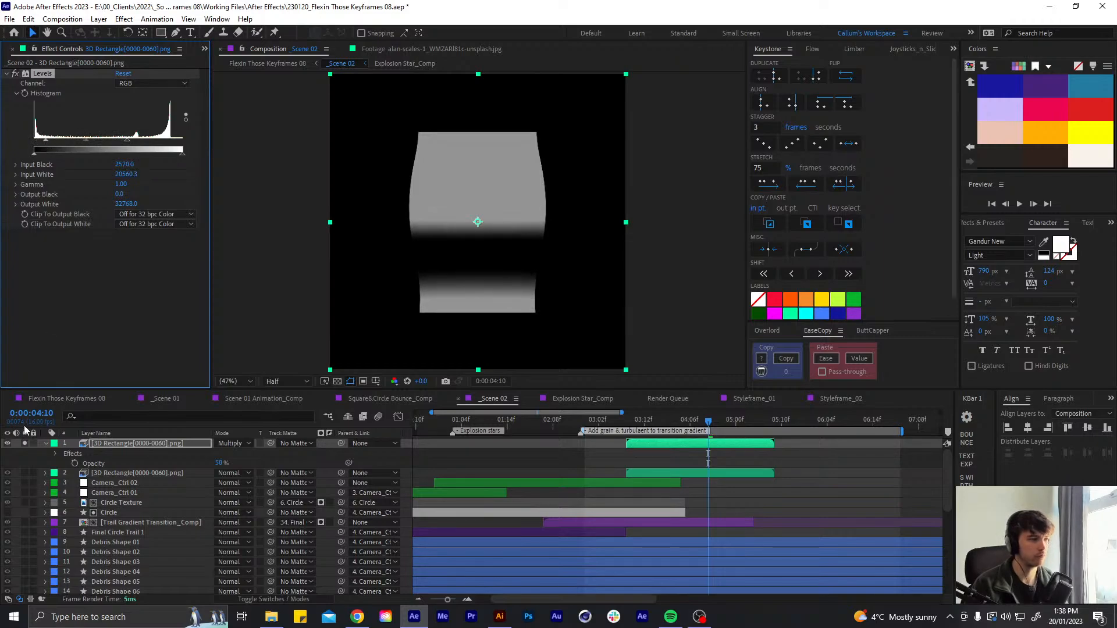
left_click(24, 444)
left_click(24, 443)
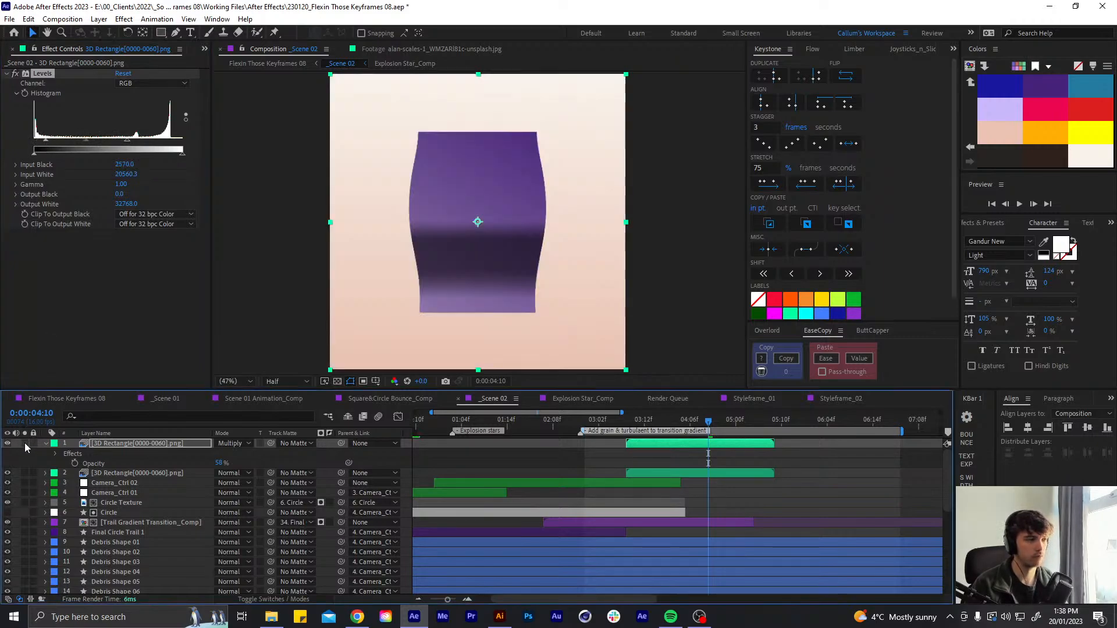
Compare the scene with the shading copy hidden and shown, and set Levels to Input Black about 385 and Input White about 15806
left_click(46, 444)
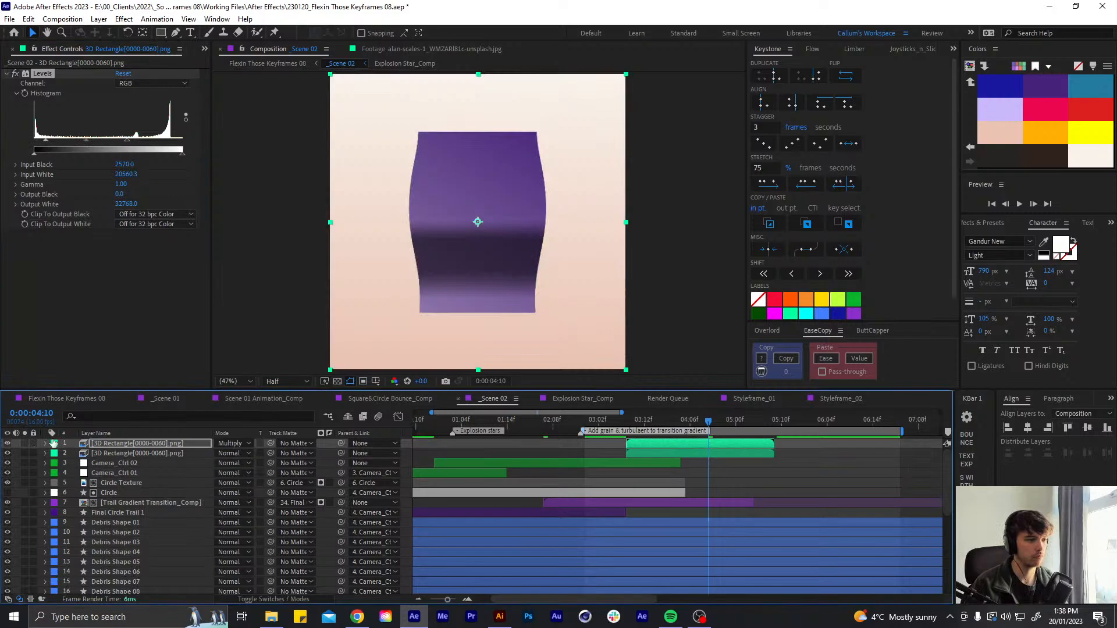
left_click(8, 443)
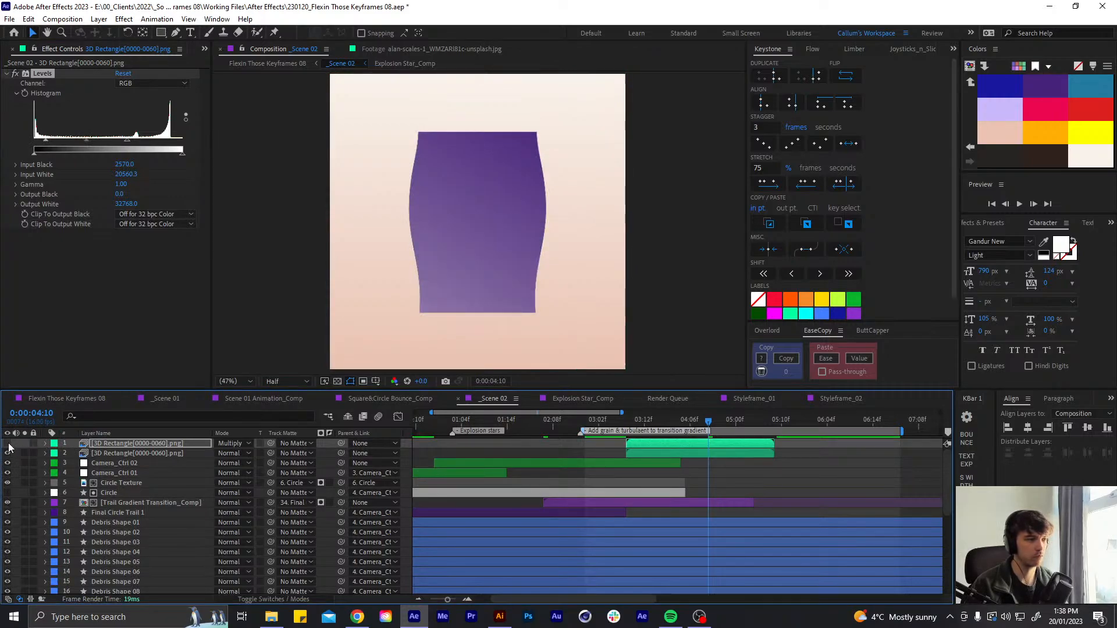
left_click(8, 444)
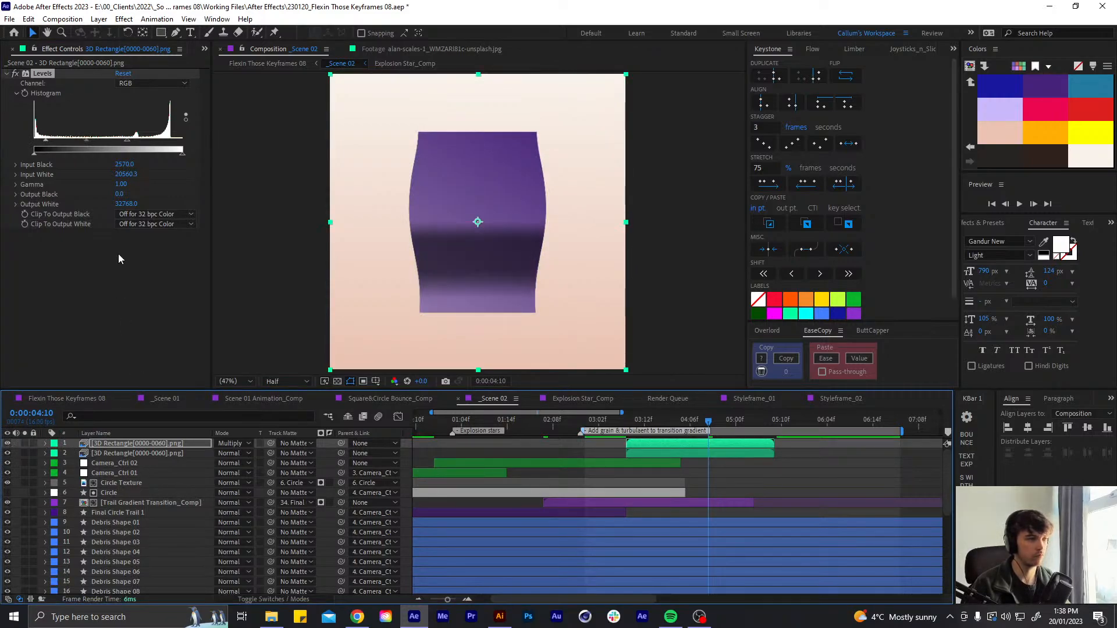
left_click_drag(129, 144, 73, 141)
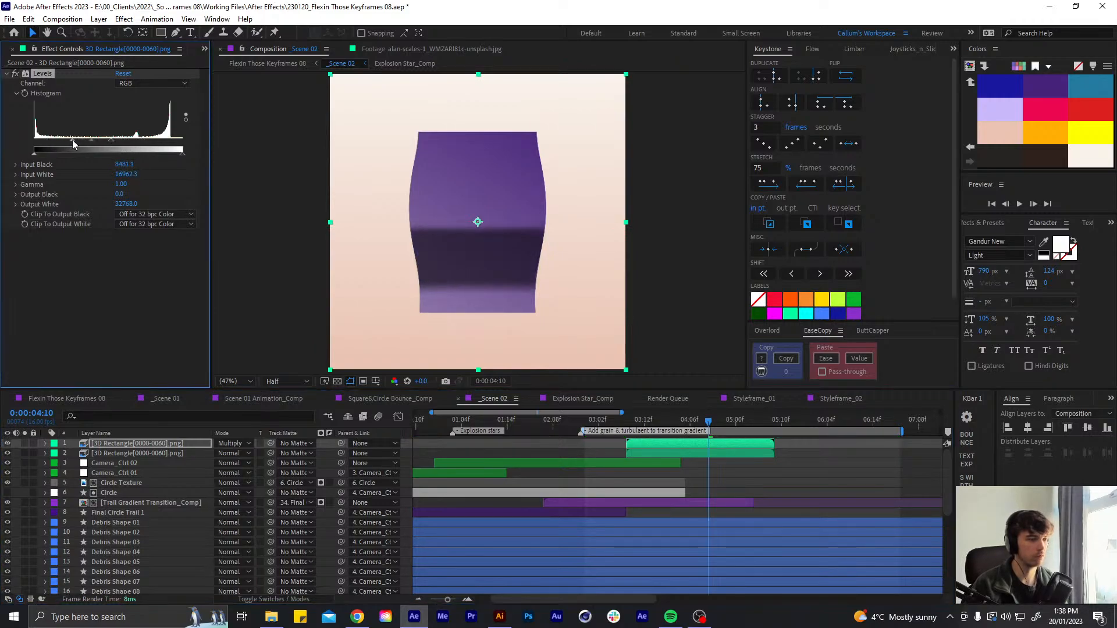
key("ctrl+z")
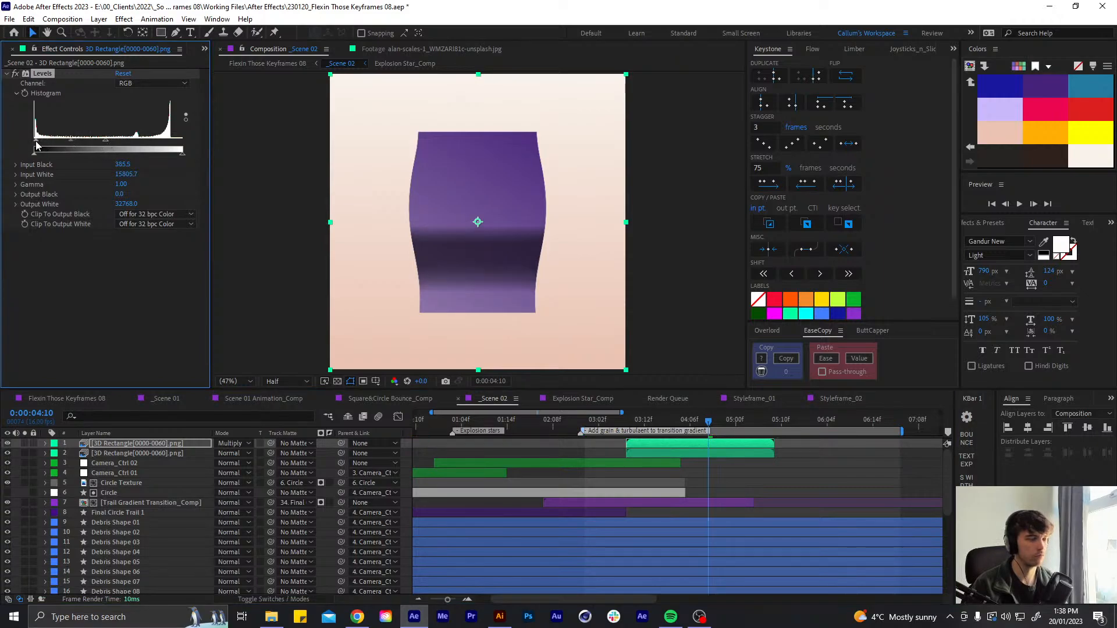
Add a Fast Box Blur effect to the shading copy with Blur Dimensions set to Vertical
key("ctrl+space")
type("box")
key("Return")
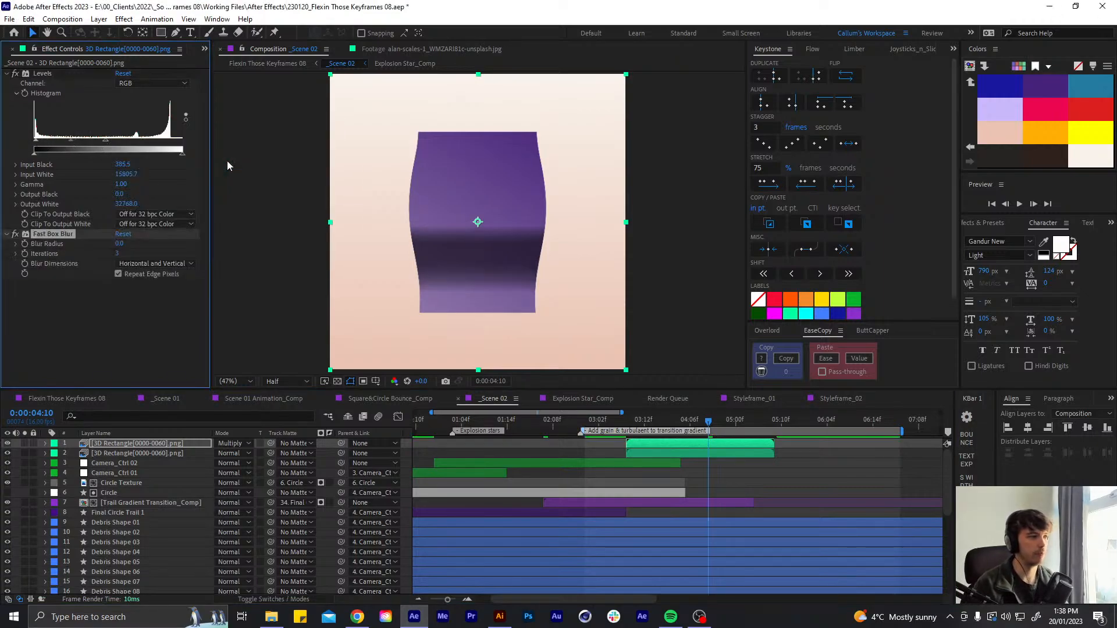
left_click(119, 263)
left_click(135, 299)
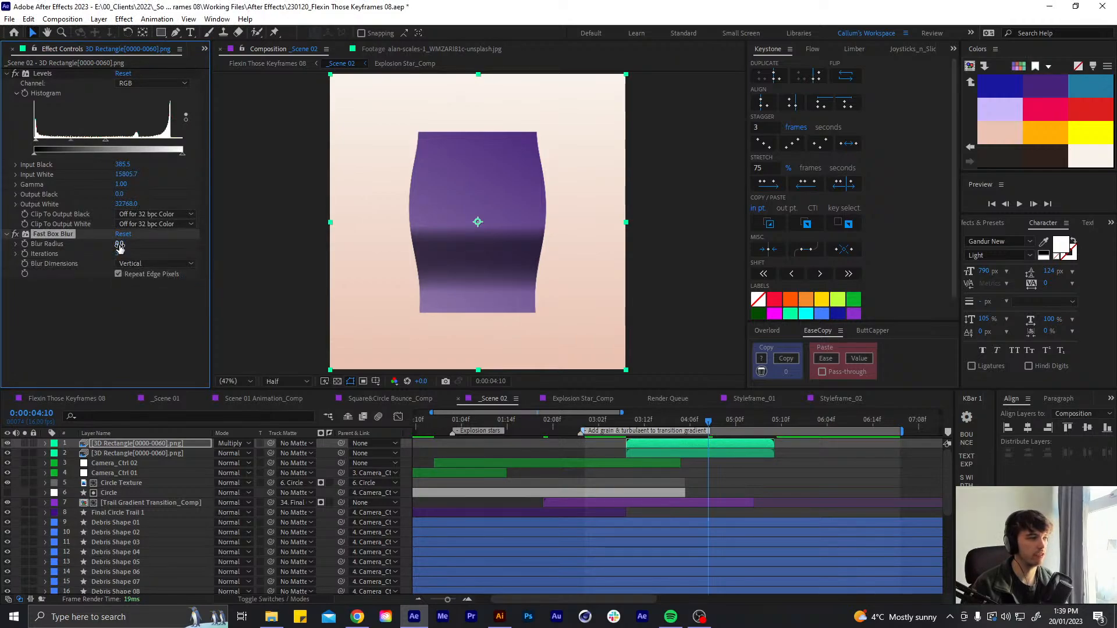
Set the Fast Box Blur radius to 12 and collapse the Levels and Fast Box Blur settings
left_click_drag(127, 242, 122, 244)
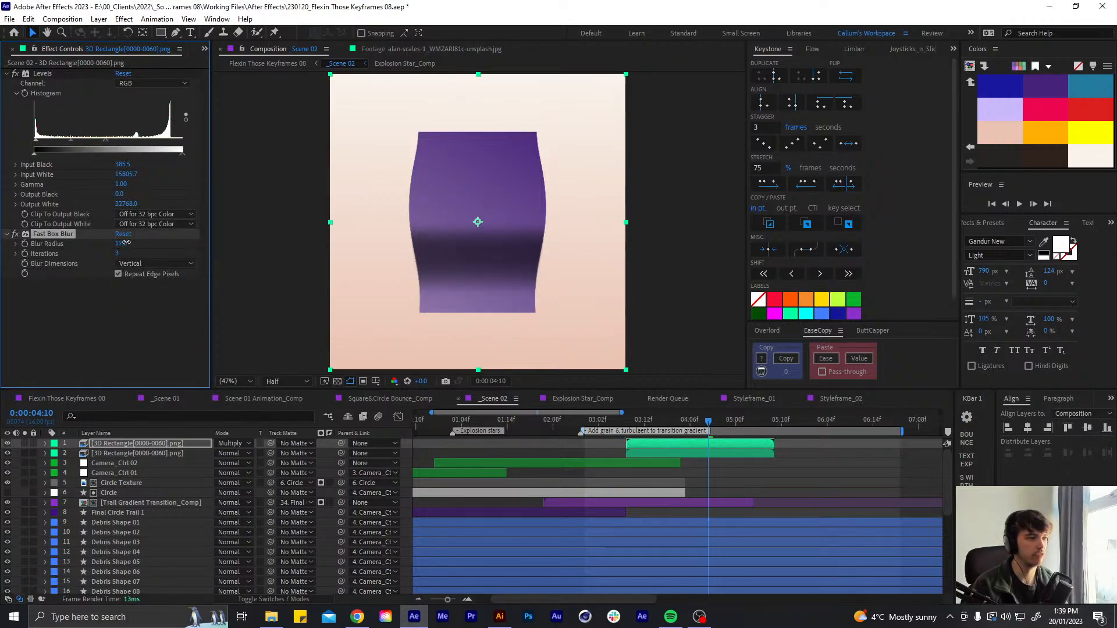
left_click(123, 244)
type("12")
key("Return")
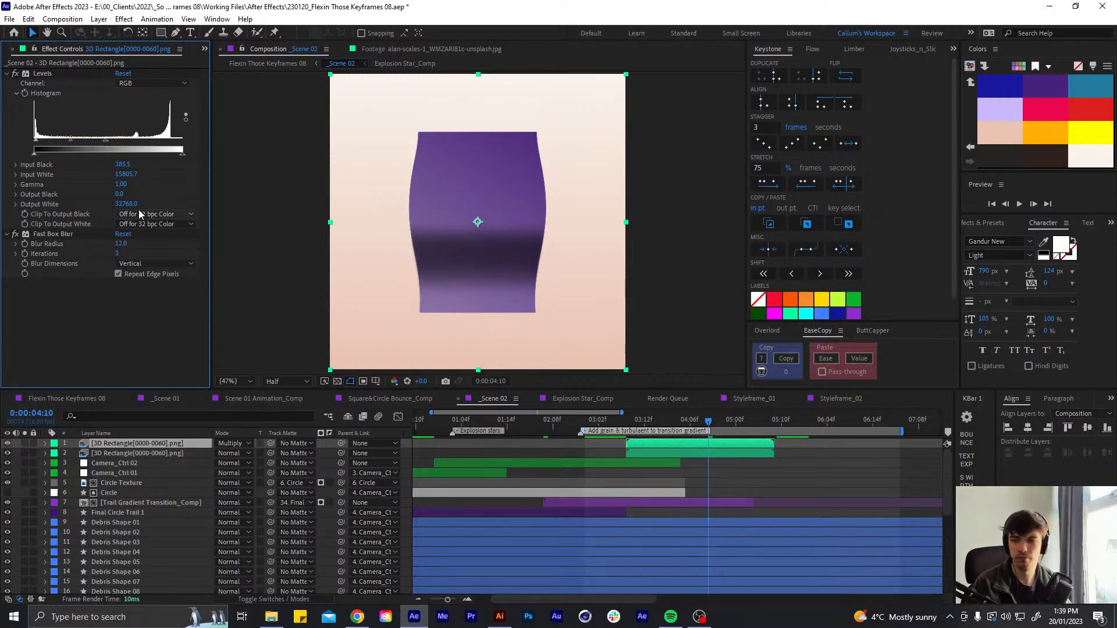
left_click(6, 74)
left_click(6, 84)
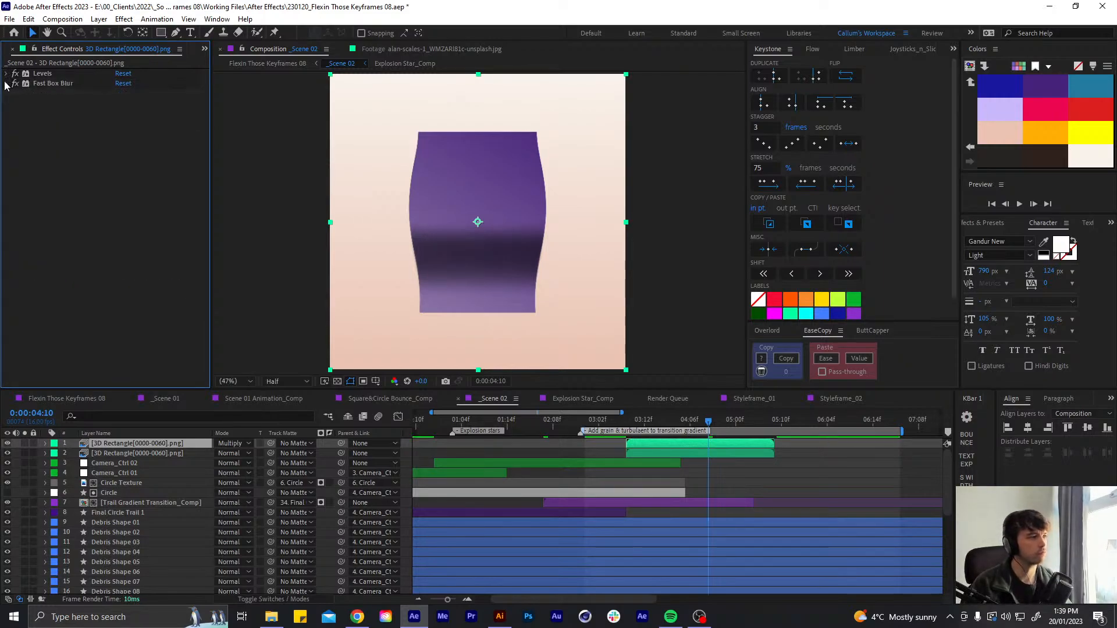
Lower the opacity of the Multiply shading copy to soften its dark band
key("t")
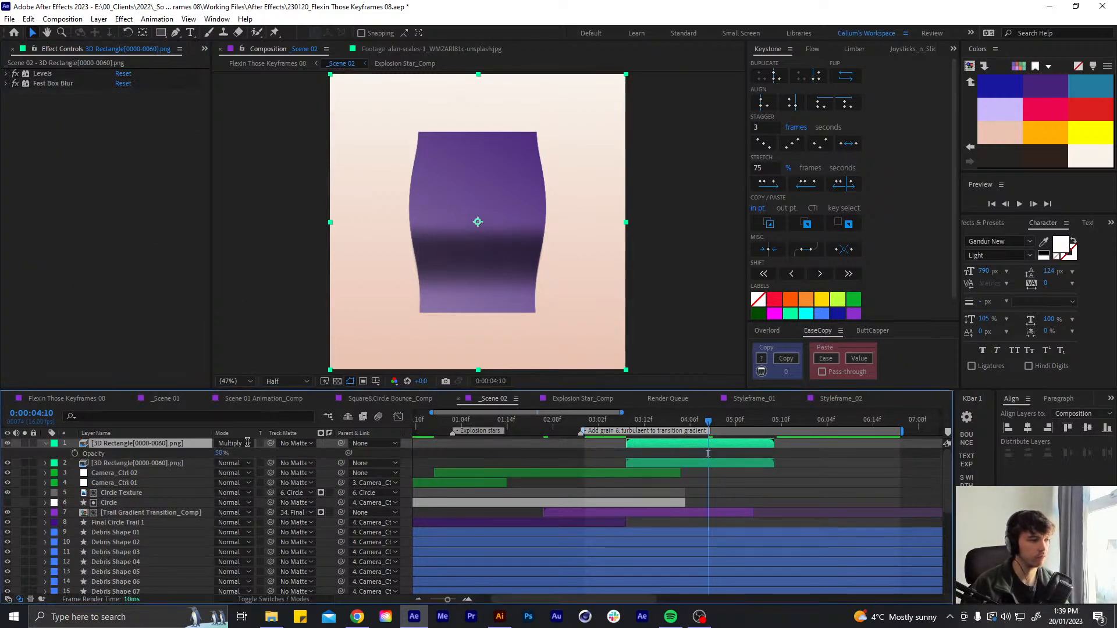
key("t")
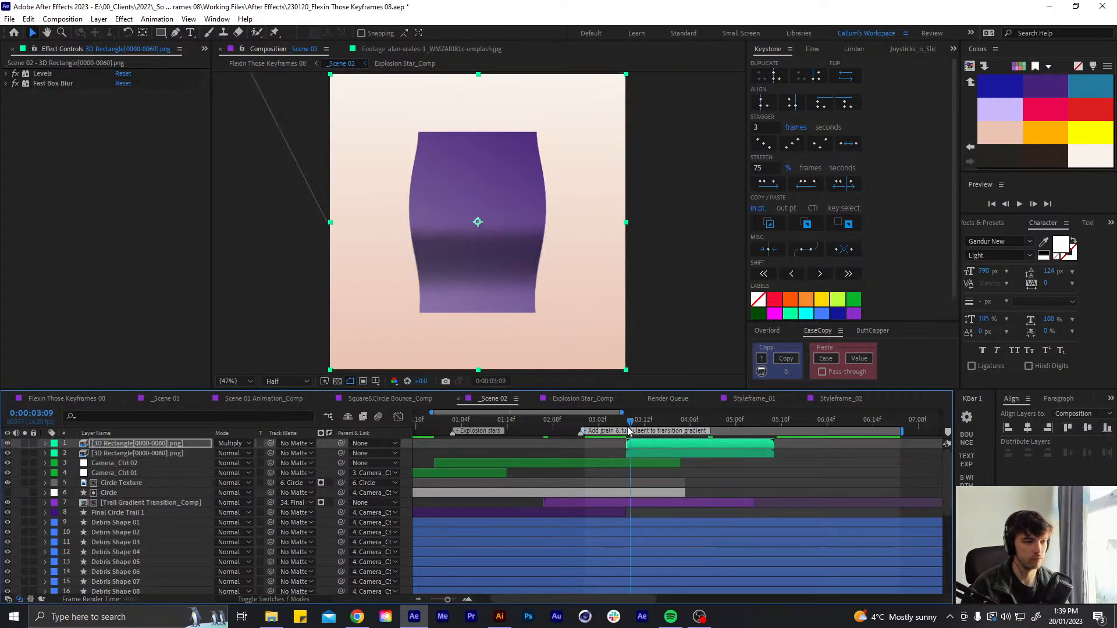
Set the shading copy's Levels Input Black to 0 and its Fast Box Blur radius to 18
left_click(632, 423)
left_click_drag(633, 427, 707, 425)
key("t")
key("t")
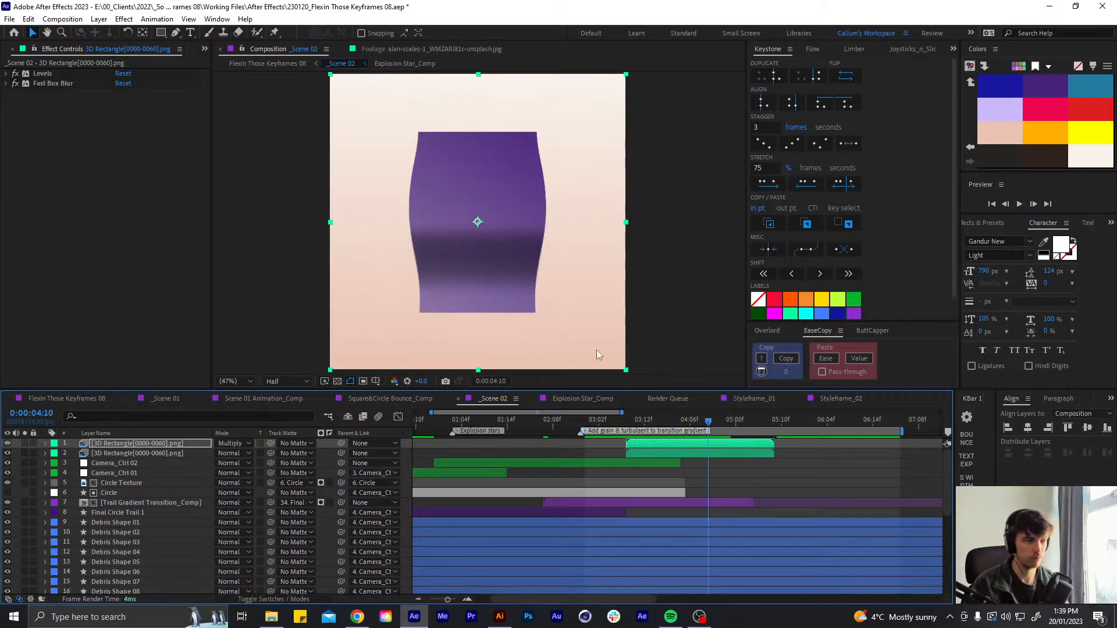
left_click(5, 84)
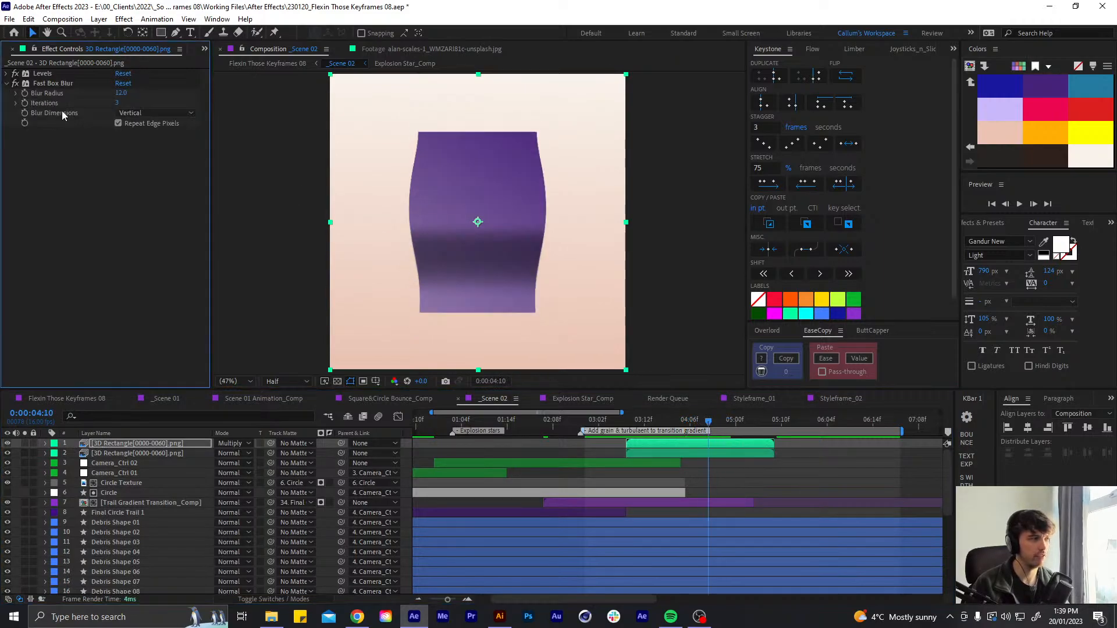
left_click(8, 74)
left_click_drag(39, 141, 32, 141)
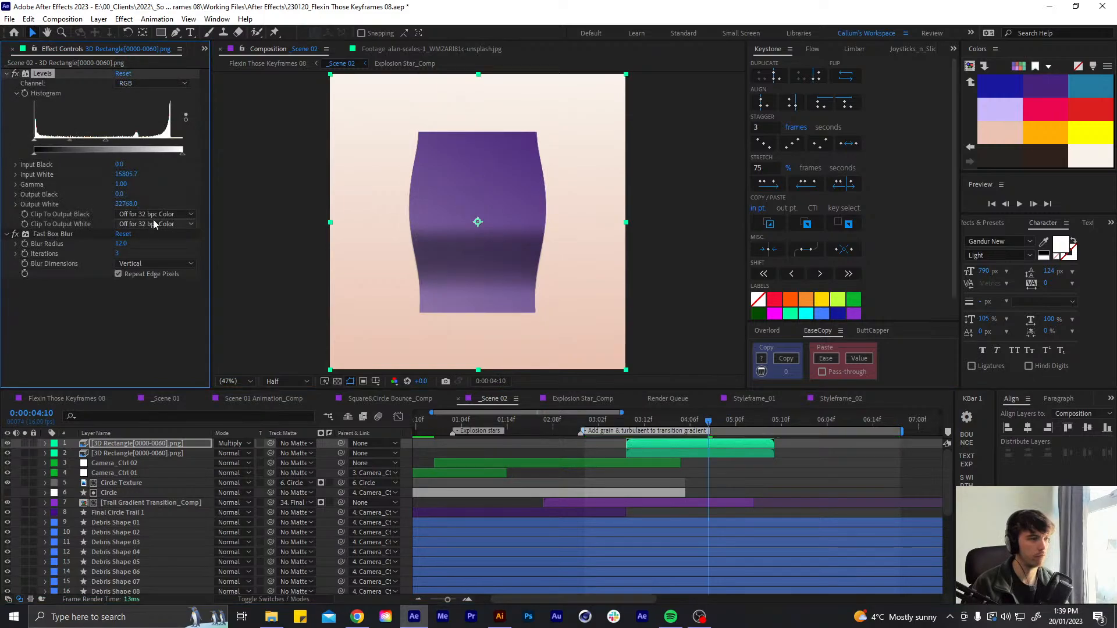
left_click(120, 244)
type("18")
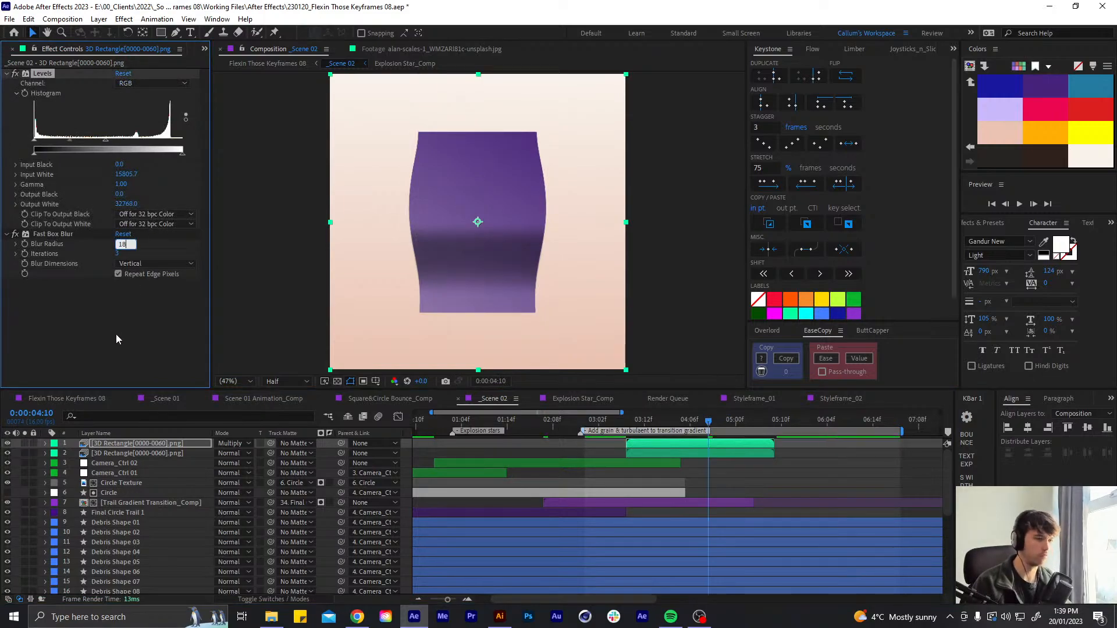
key("Return")
left_click(7, 83)
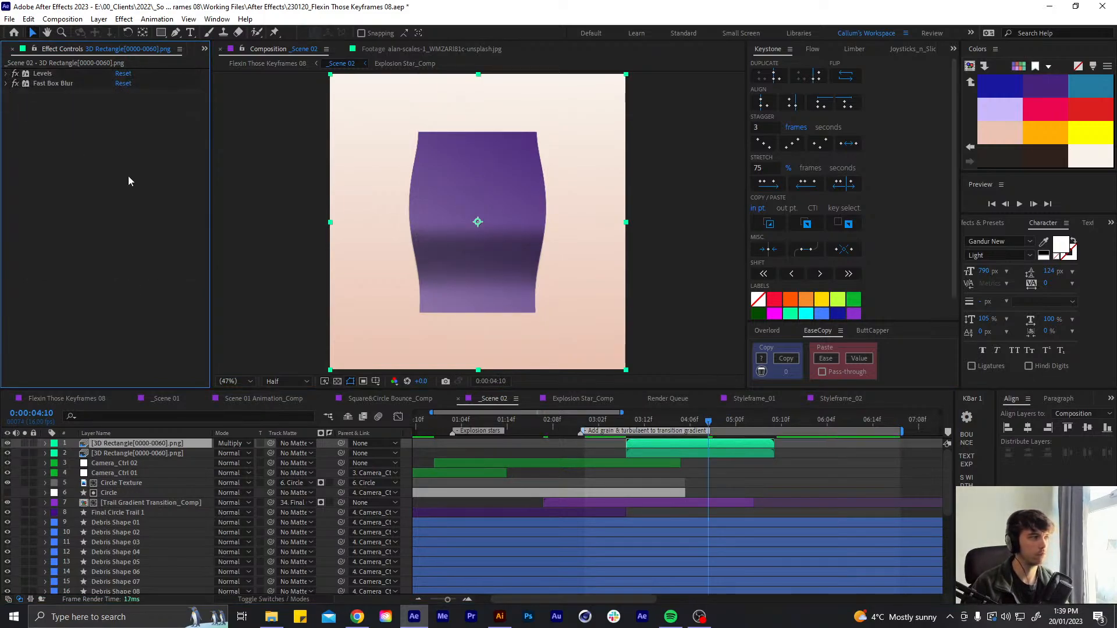
Add a 45% opacity keyframe to the Multiply shading copy at 0:00:04:02
left_click_drag(631, 423, 675, 435)
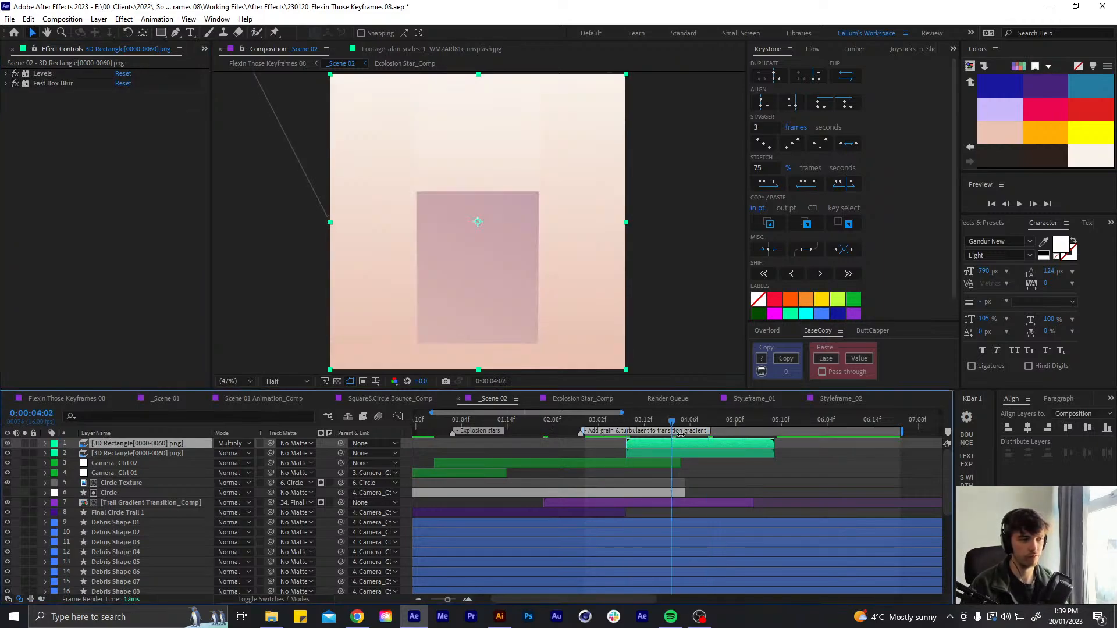
key("t")
left_click(75, 454)
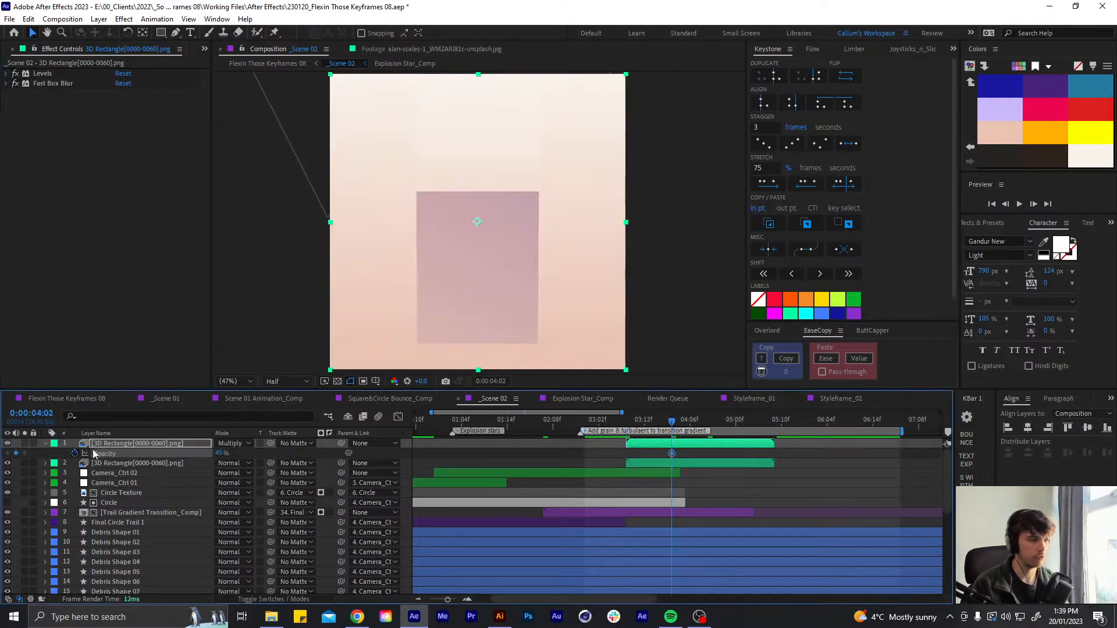
Check the frames where the dark fold develops and move the shading copy's opacity keyframe to 0:00:04:10
key("shift+Page_Down")
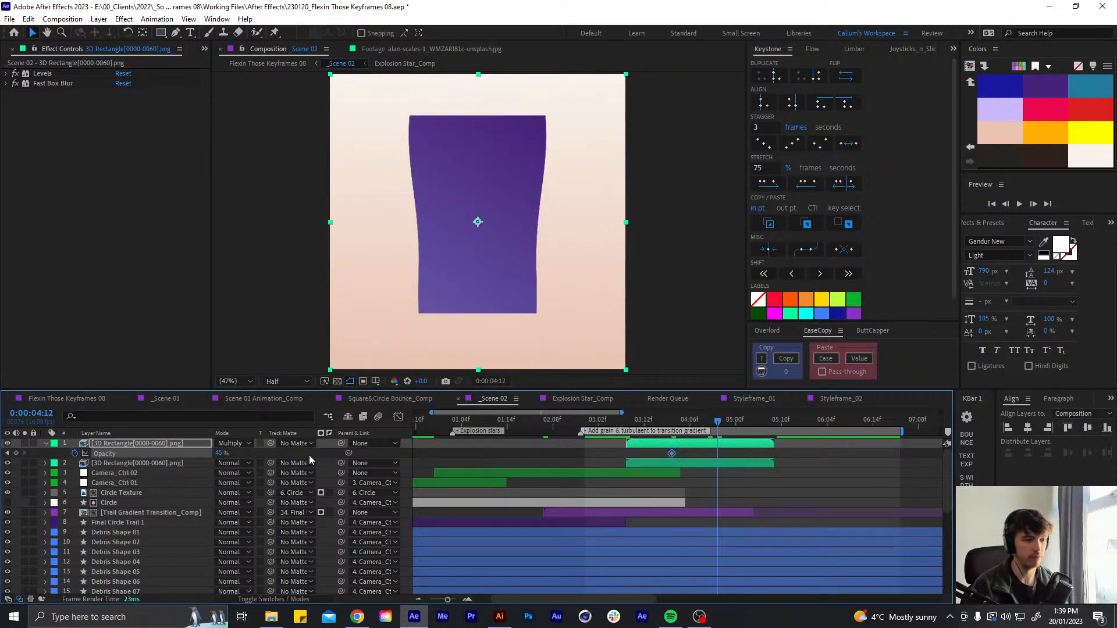
key("shift+Page_Up")
key("Page_Down")
key("Page_Down")
key("Page_Down")
key("Page_Down")
key("Page_Down")
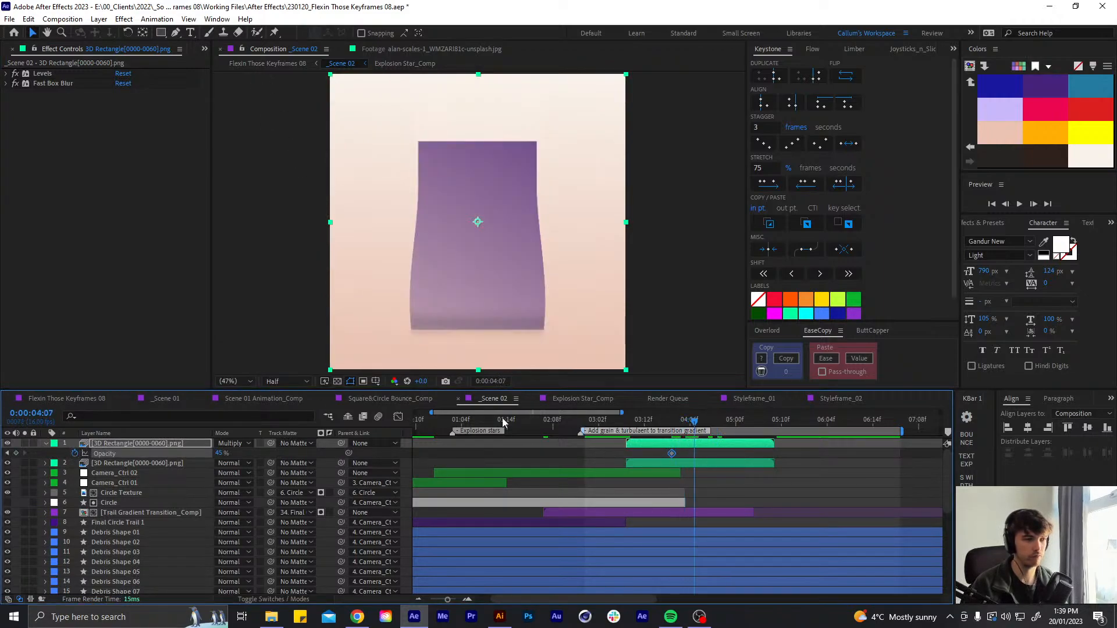
key("Page_Down")
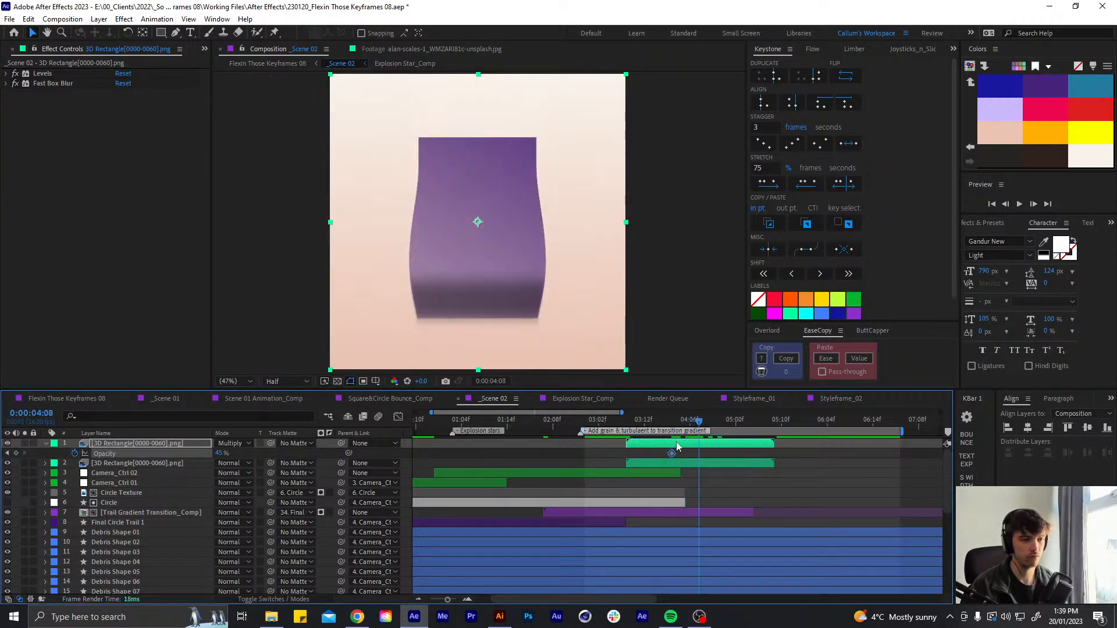
key("Page_Down")
key("Page_Down")
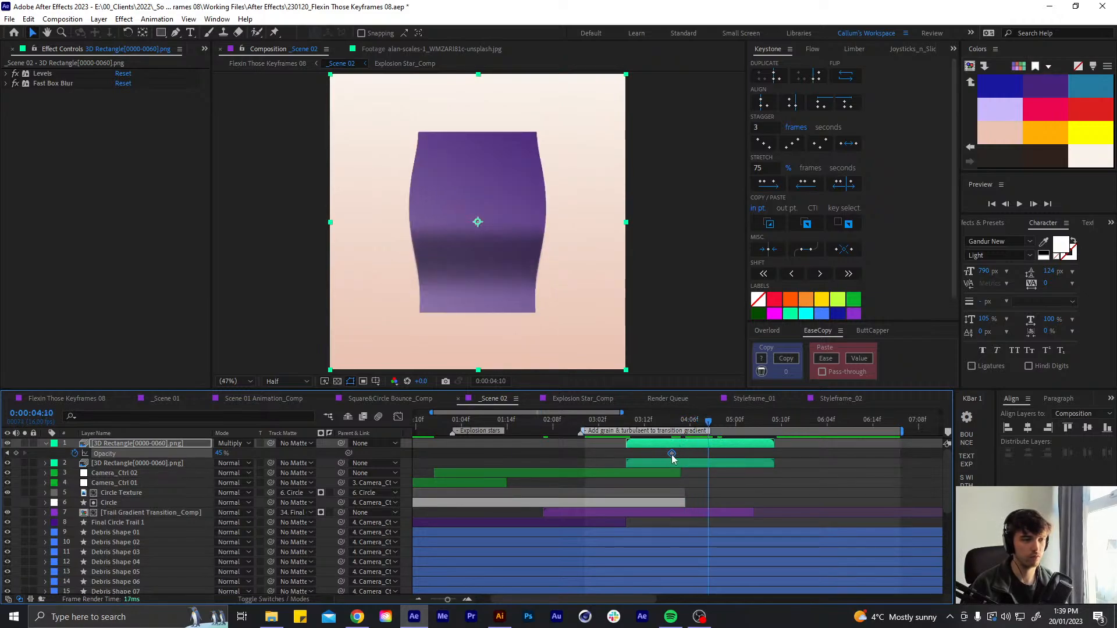
left_click_drag(685, 453, 715, 453)
left_click(710, 454)
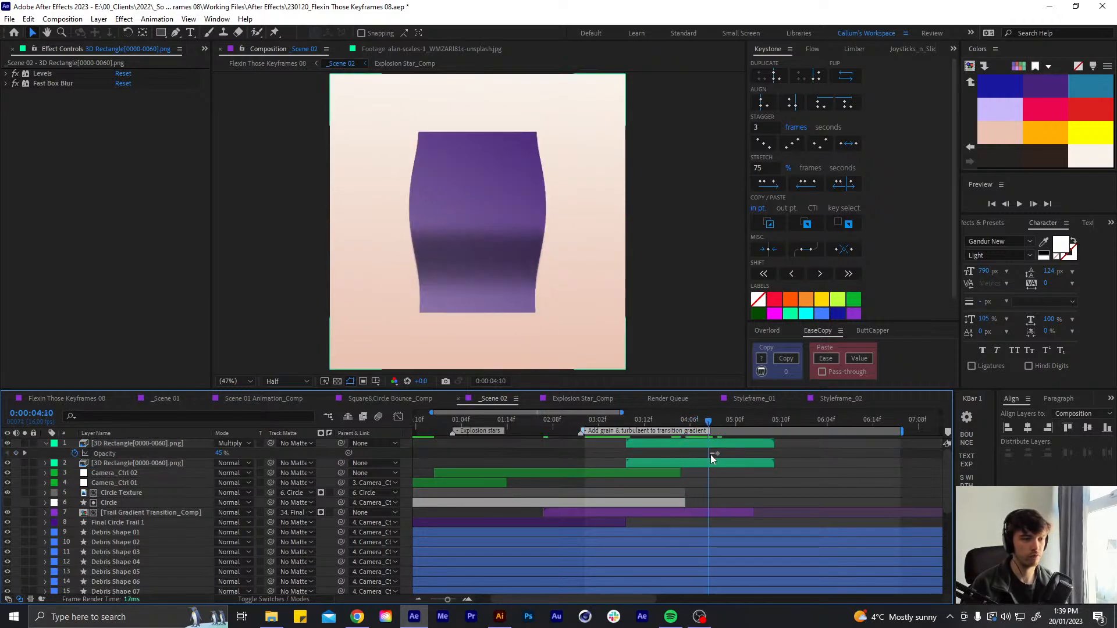
left_click(717, 454)
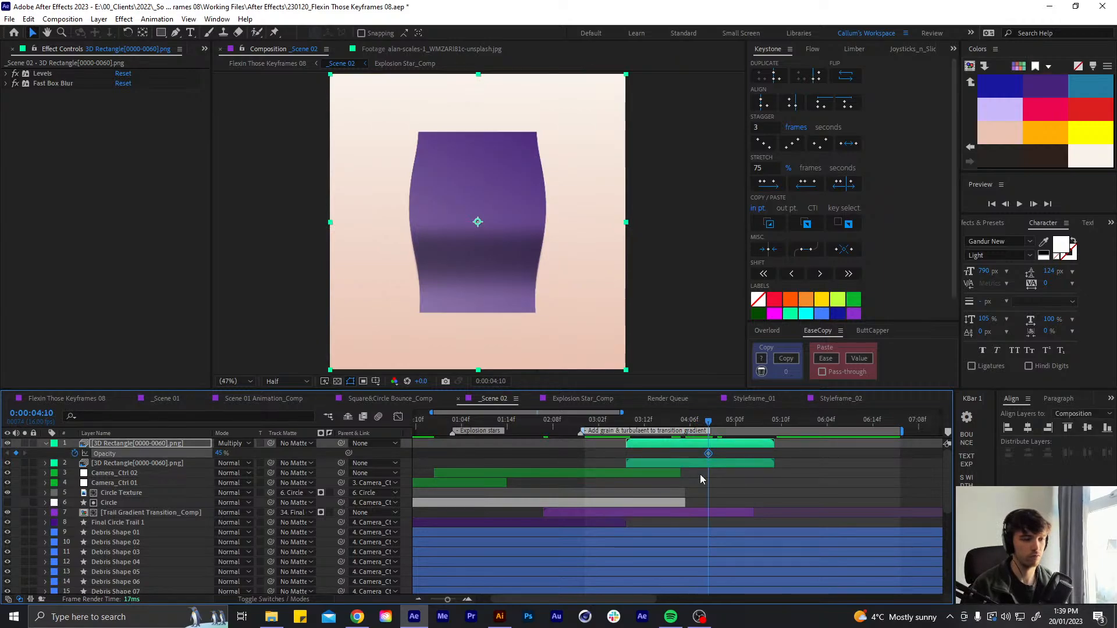
Keyframe the shading copy's opacity at 0% at 0:00:04:00, Easy Ease both opacity keyframes, and trim the layer's start to that frame
key("shift+Page_Up")
key("alt+shift+t")
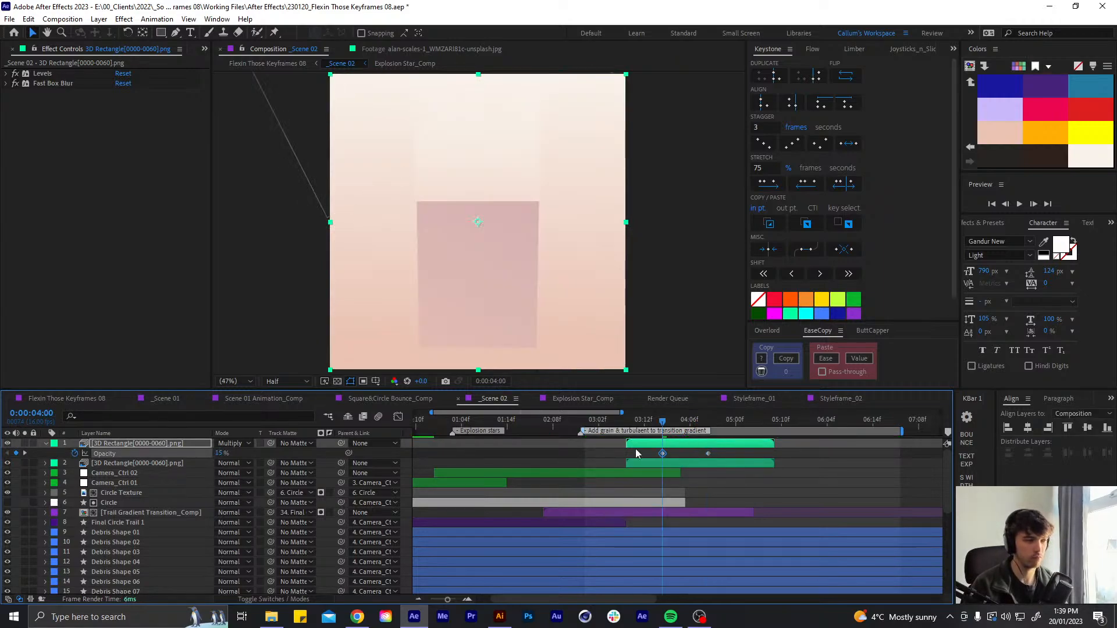
left_click(708, 453, "shift")
key("F9")
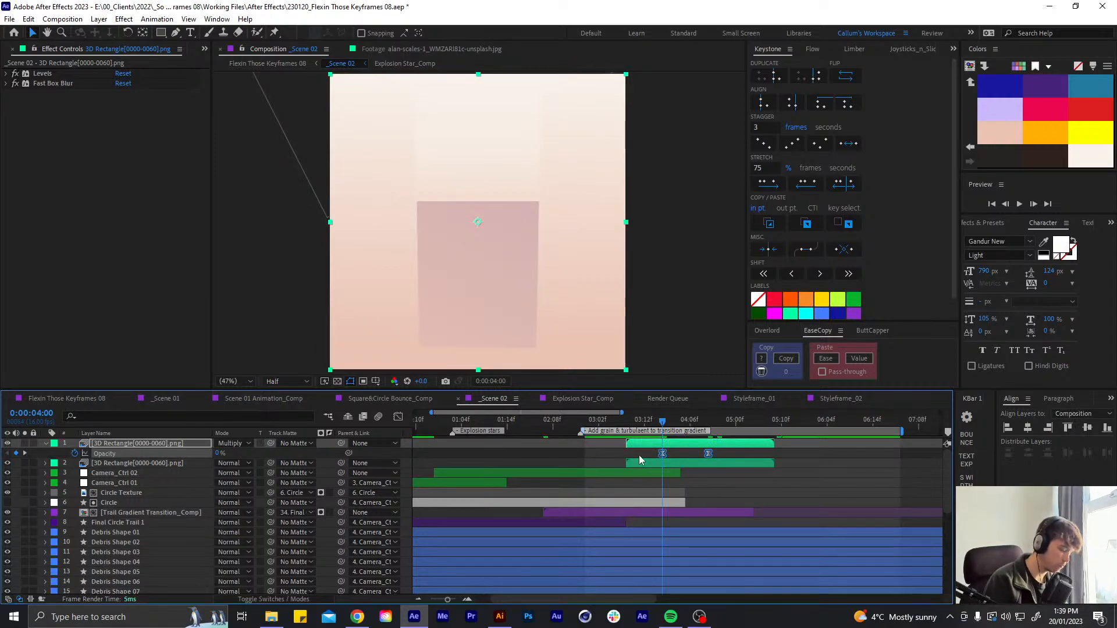
key("u")
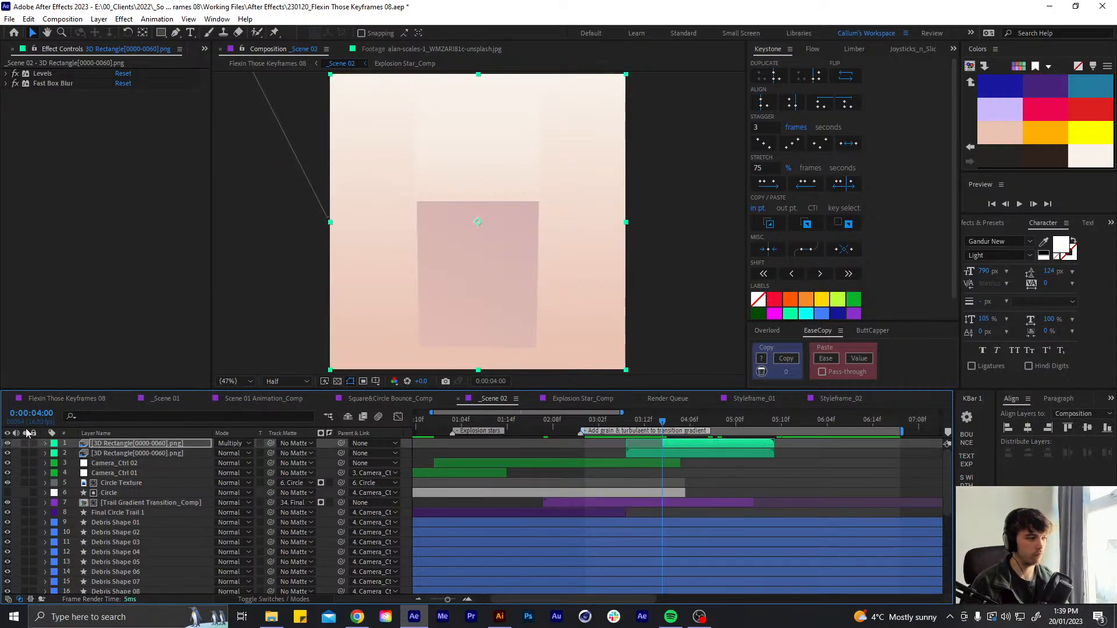
Rename the gradient-filled rectangle layer as 3D Rectangle
left_click(106, 454)
key("Return")
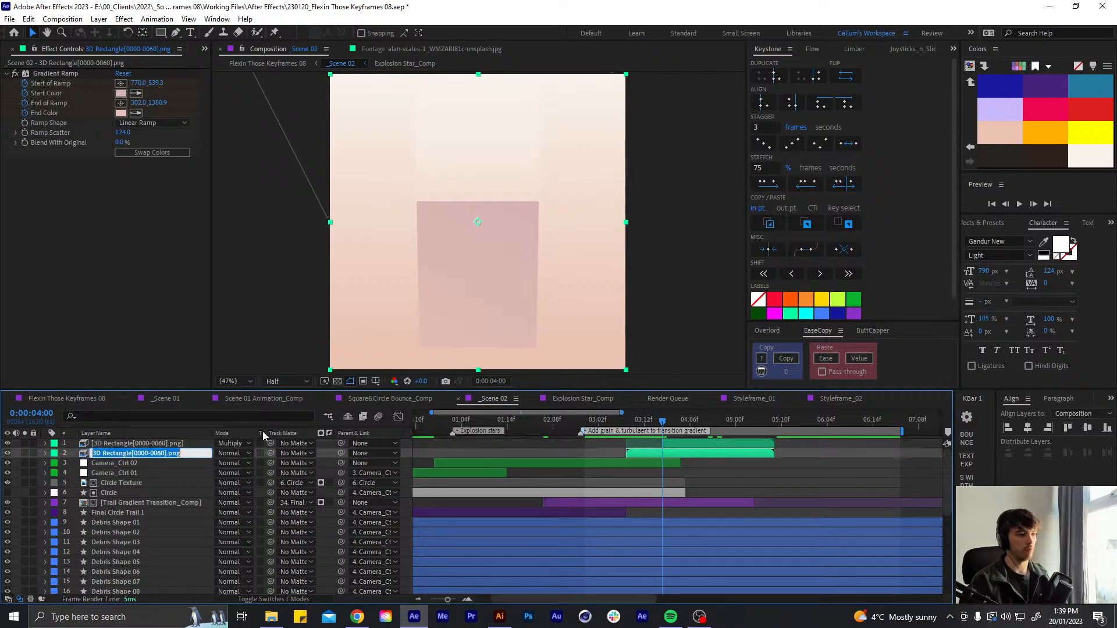
key("BackSpace")
key("BackSpace")
key("BackSpace")
key("BackSpace")
key("BackSpace")
key("BackSpace")
key("BackSpace")
key("BackSpace")
key("BackSpace")
key("BackSpace")
key("BackSpace")
key("BackSpace")
key("BackSpace")
key("BackSpace")
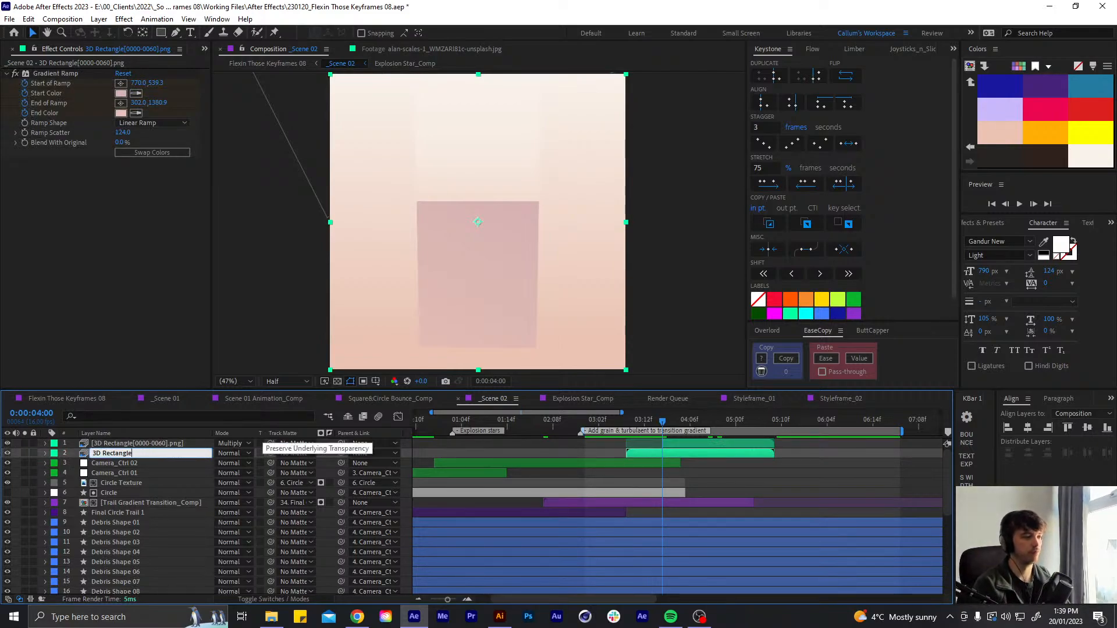
type("(T")
key("BackSpace")
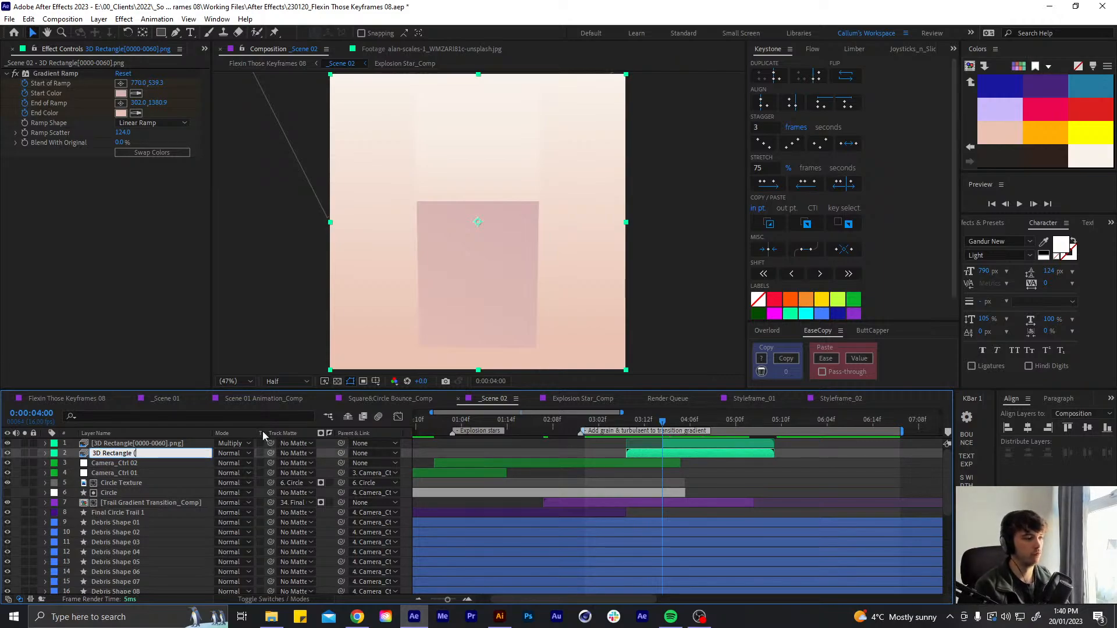
key("Return")
key("ctrl+Up")
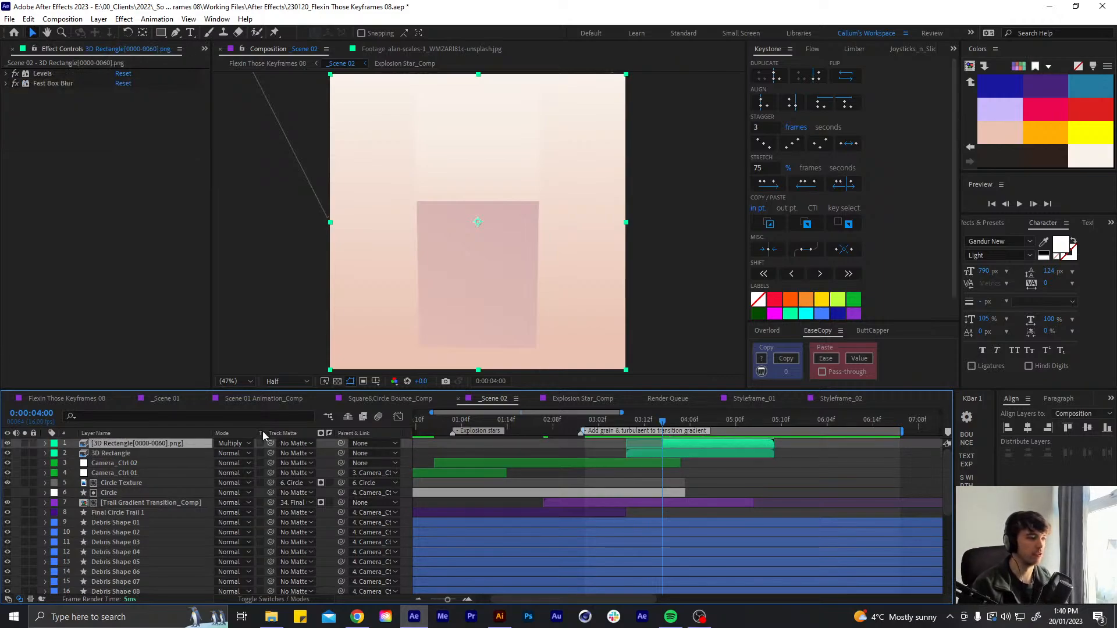
key("Return")
key("Return")
key("ctrl+Down")
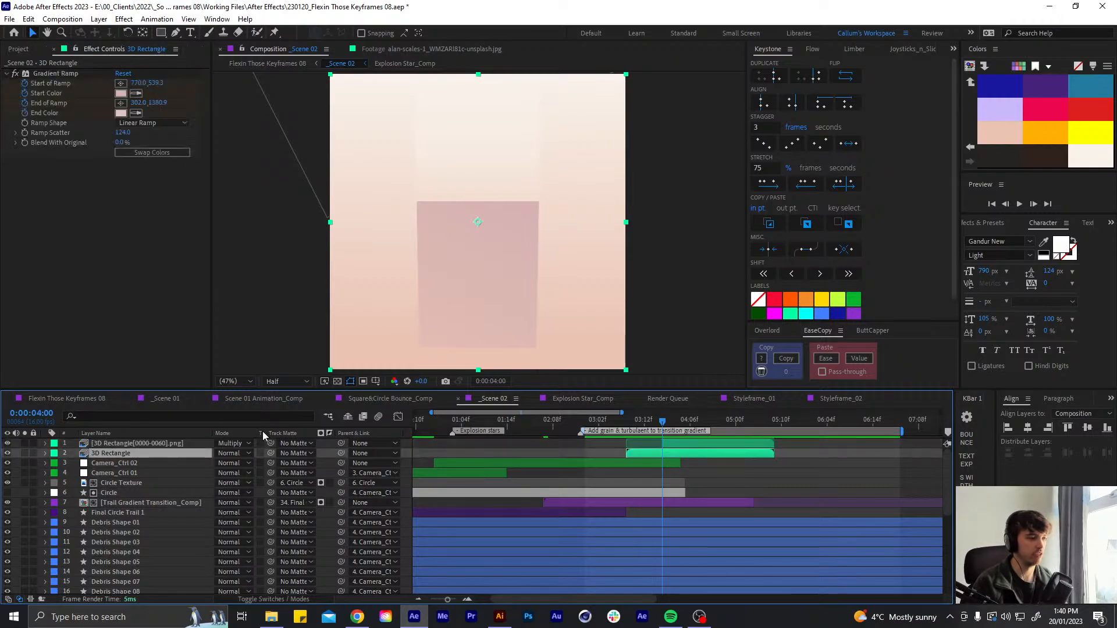
key("Return")
key("BackSpace")
key("Return")
key("Delete")
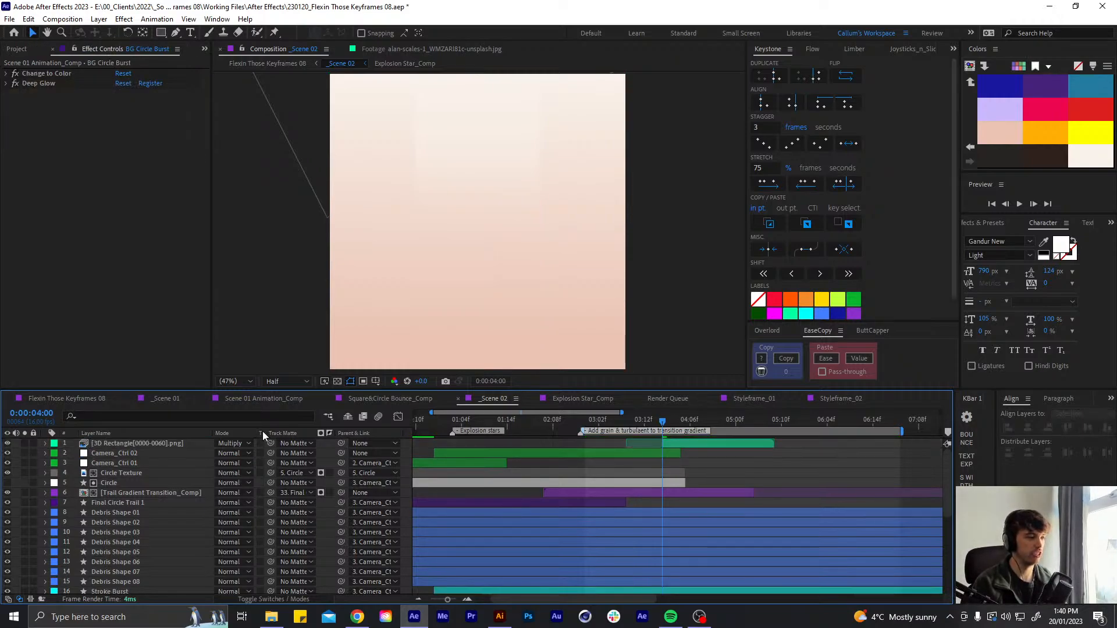
key("ctrl+z")
key("ctrl+z")
Reuse the 3D Rectangle name to rename the Multiply shading copy as 3D Rectangle_Shadow, and save the project
key("Return")
key("ctrl+c")
key("Return")
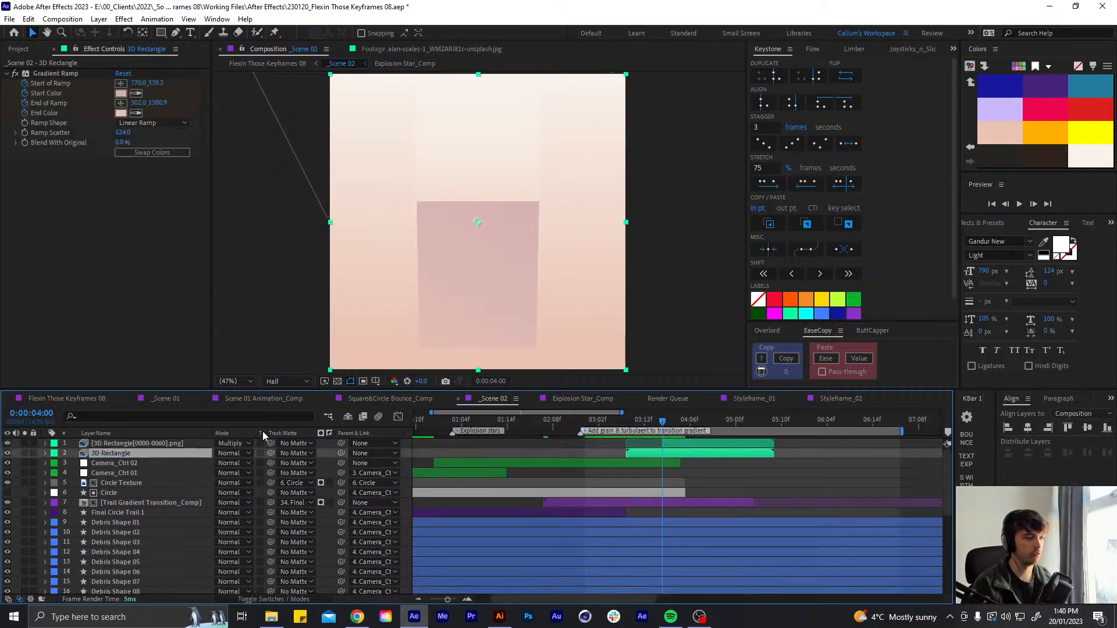
key("ctrl+Up")
key("Return")
key("ctrl+v")
key("Return")
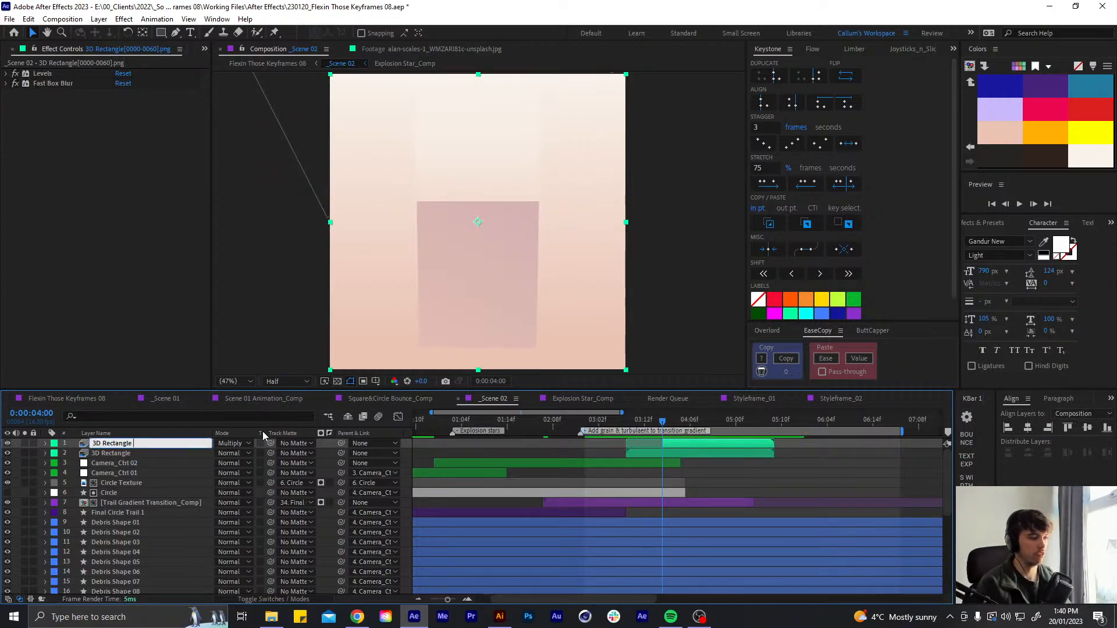
type("_Sha")
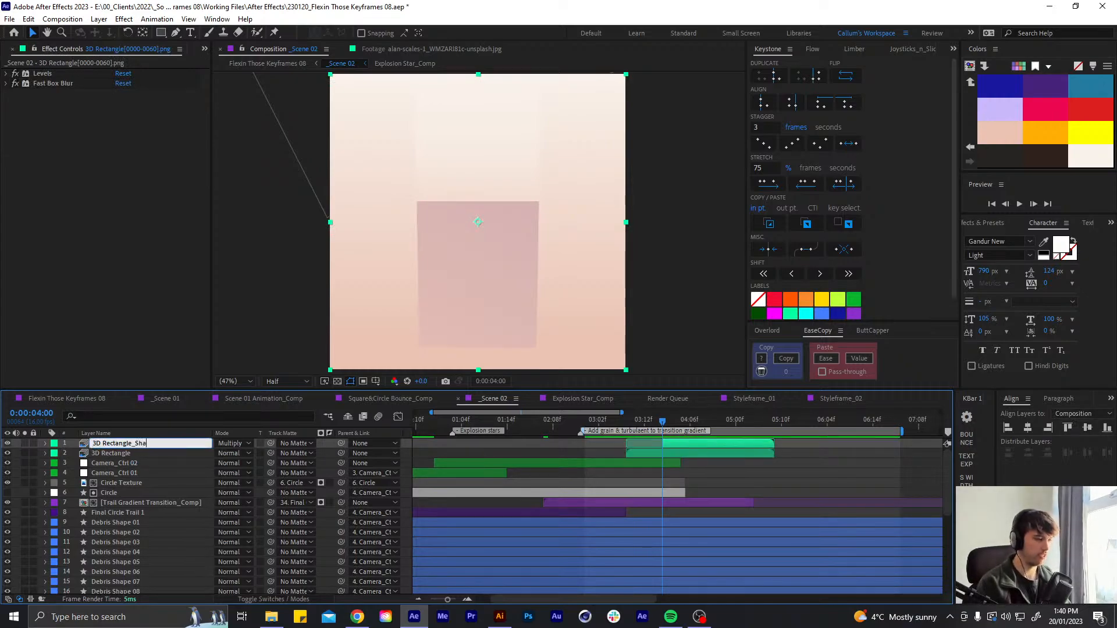
type("dow")
key("Return")
key("ctrl+s")
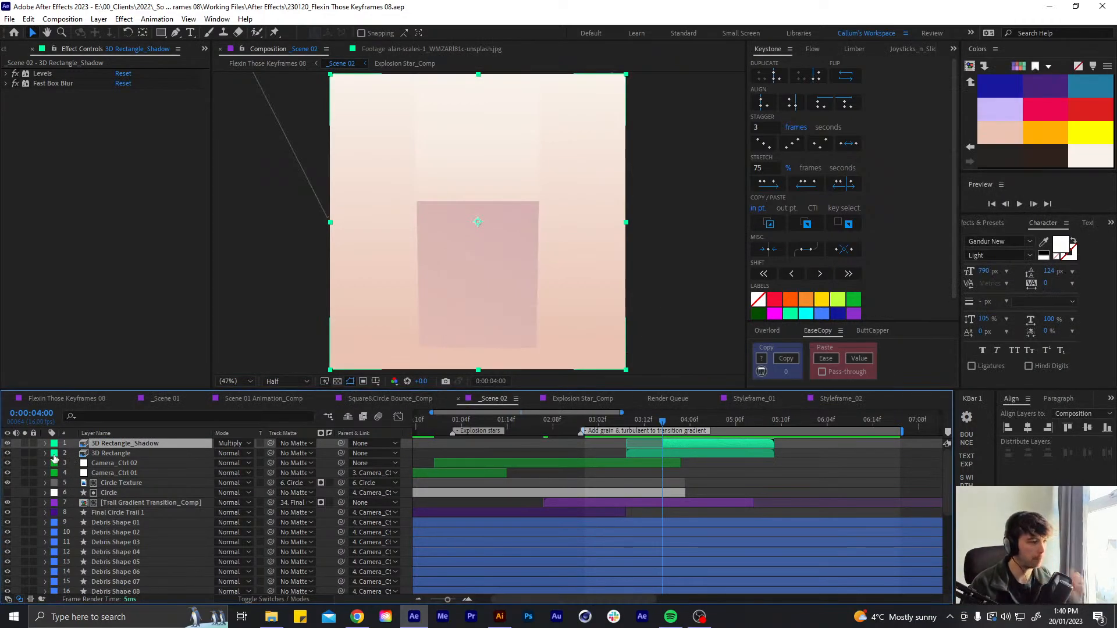
Change the label color of 3D Rectangle to blue and of 3D Rectangle_Shadow to dark blue
scroll(54, 459, "down", 10)
scroll(58, 471, "up", 10)
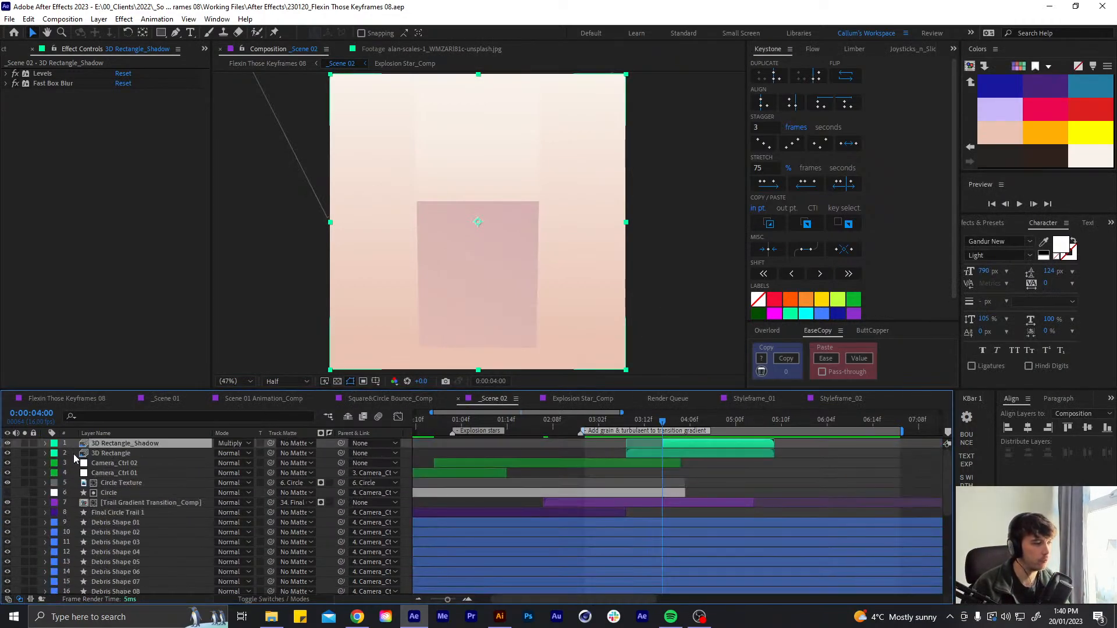
left_click(54, 453)
left_click(64, 368)
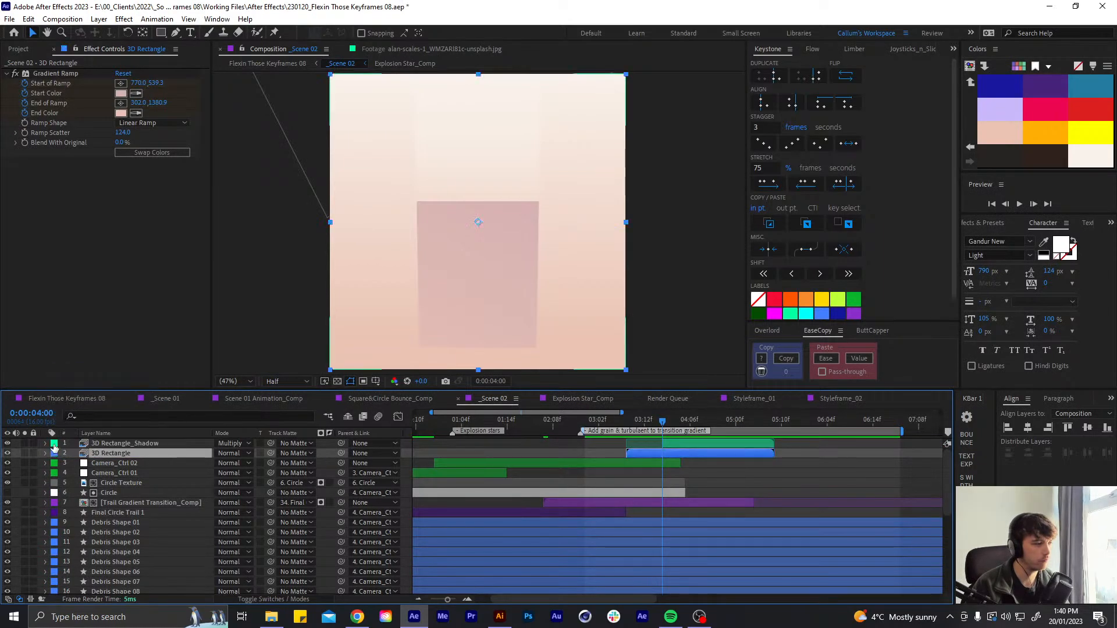
left_click(54, 447)
left_click(64, 380)
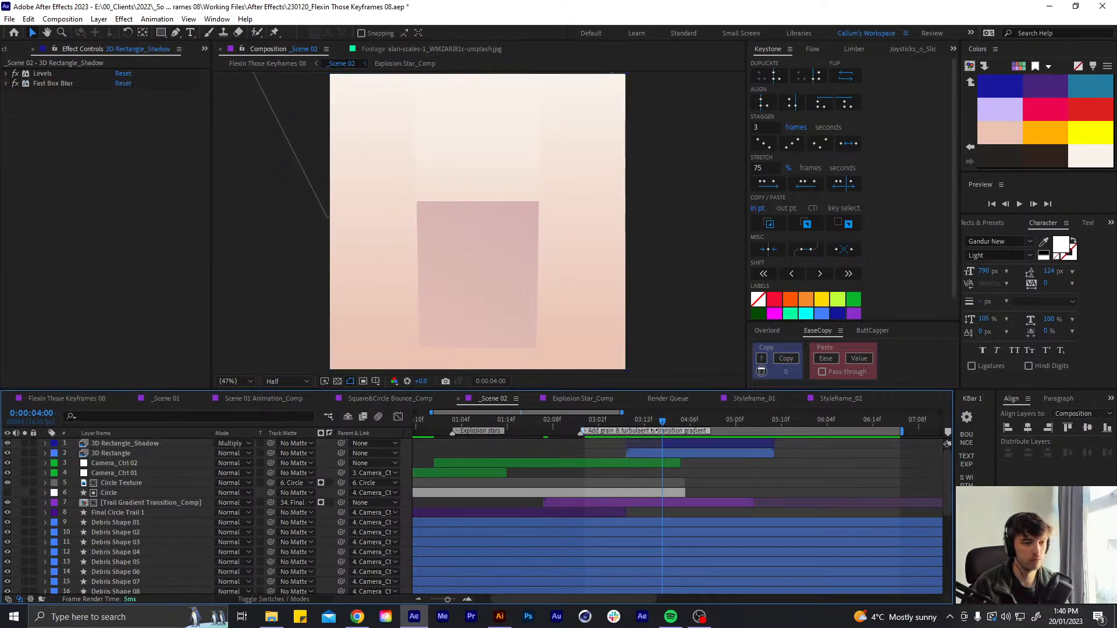
Start keyframing the Fast Box Blur radius at 18 on 3D Rectangle_Shadow
mouse_move(662, 418)
left_mouse_down()
mouse_move(720, 410)
mouse_move(663, 417)
left_mouse_up()
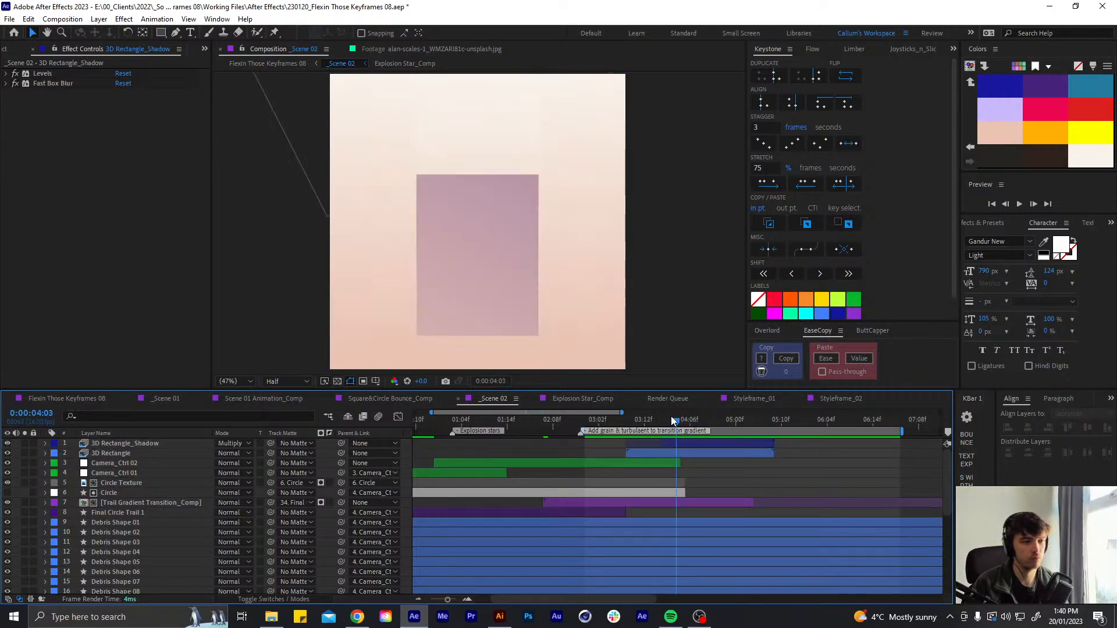
left_click(681, 446)
left_click(7, 84)
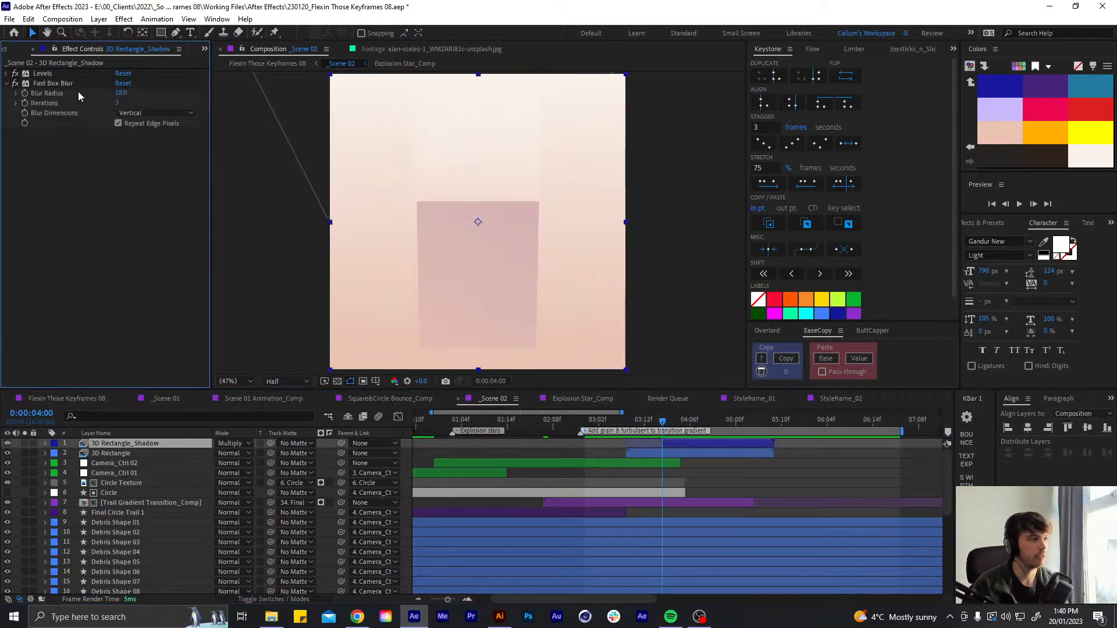
left_click(46, 84)
Examine the shadow's blur along the rectangle's bottom edge at 0:00:04:07
left_click_drag(663, 424, 695, 420)
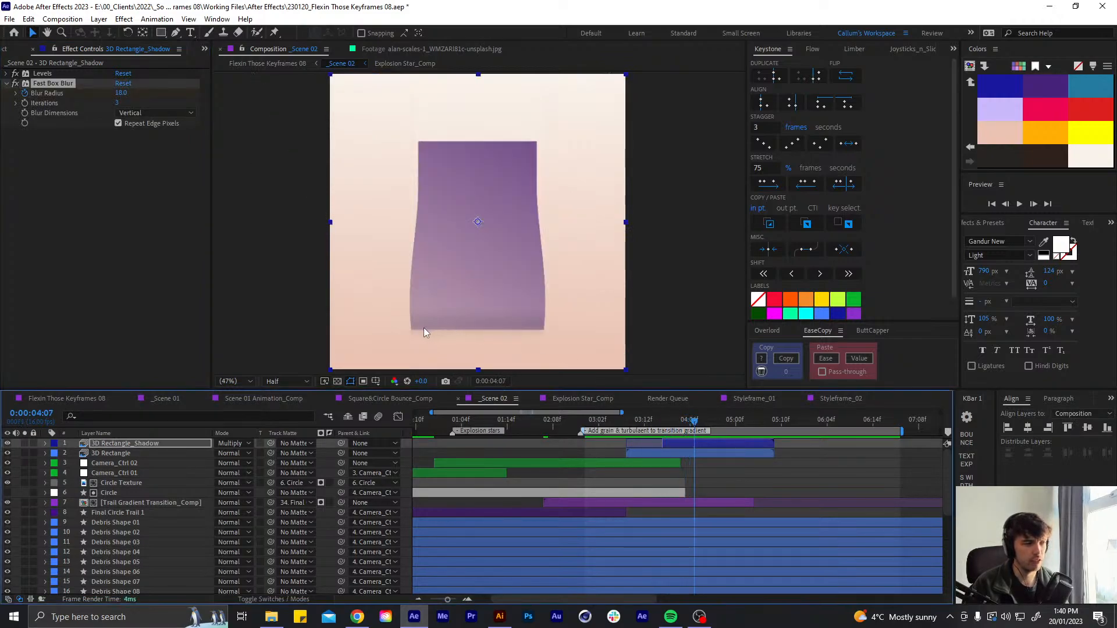
scroll(484, 342, "up", 5)
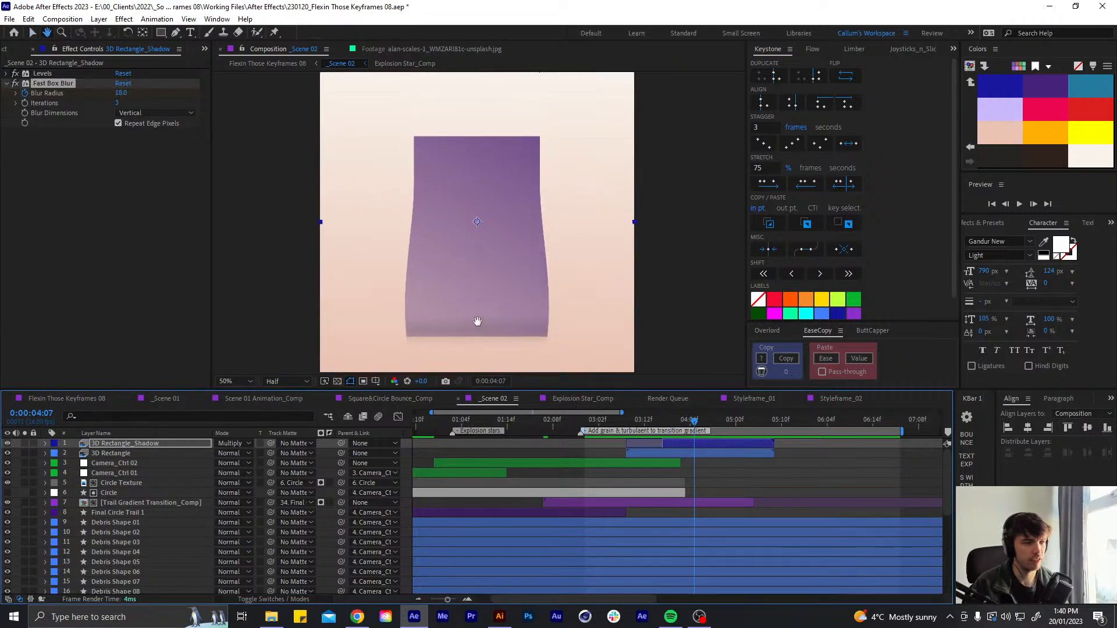
left_click_drag(251, 289, 374, 287)
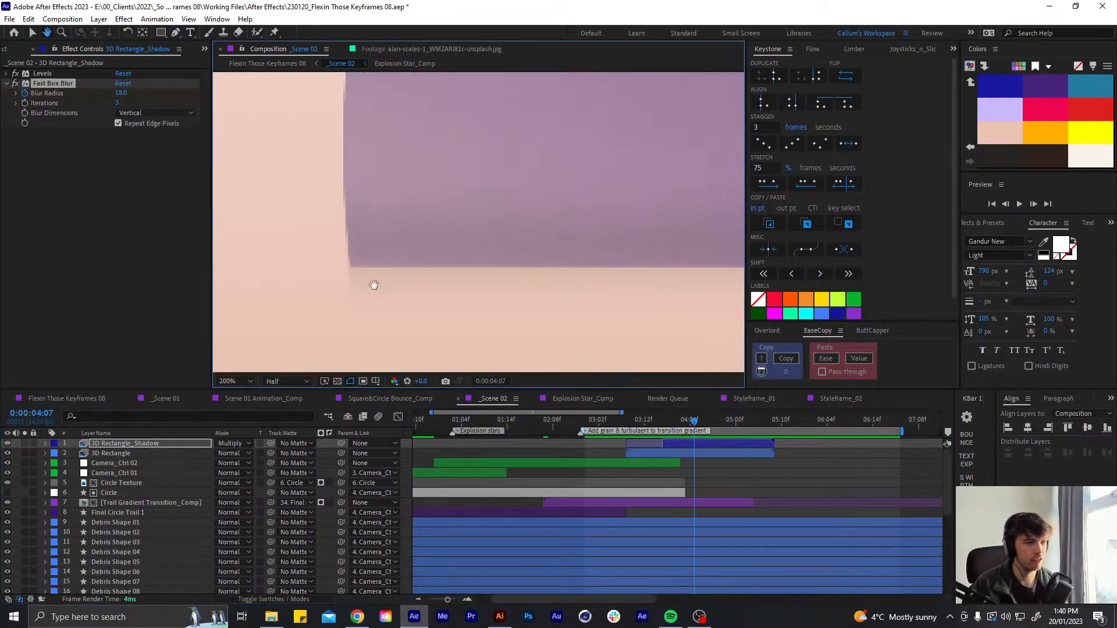
scroll(580, 285, "down", 2)
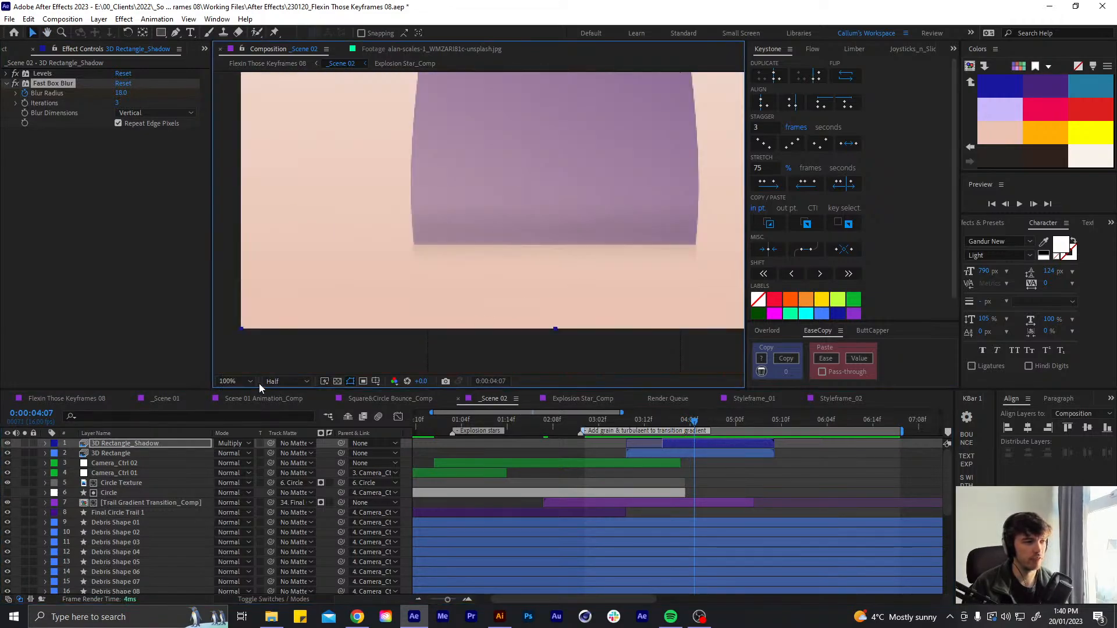
Set the shadow's Fast Box Blur radius to 0 in a keyframe that replaces the first one, aligned with the first Opacity keyframe
left_click(243, 383)
left_click(245, 589)
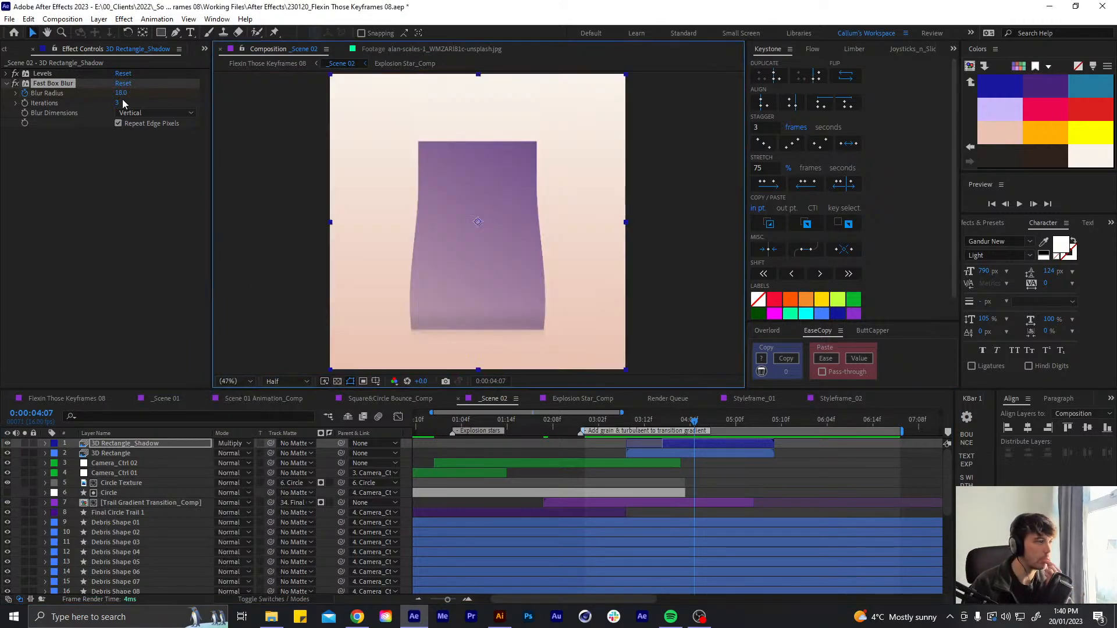
left_click(121, 94)
type("0")
key("Return")
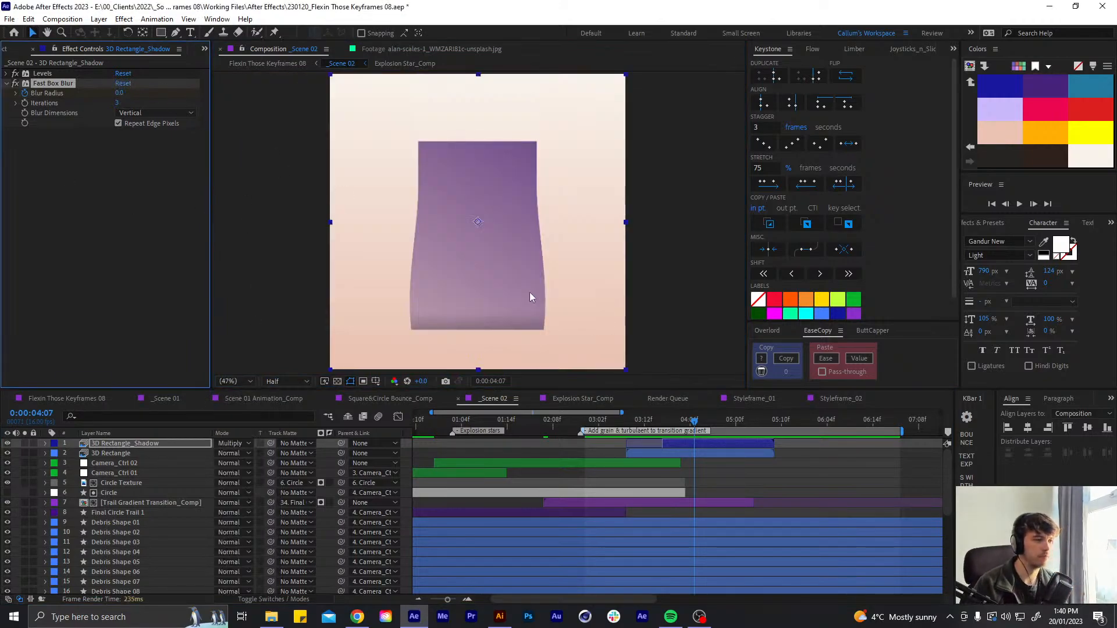
key("u")
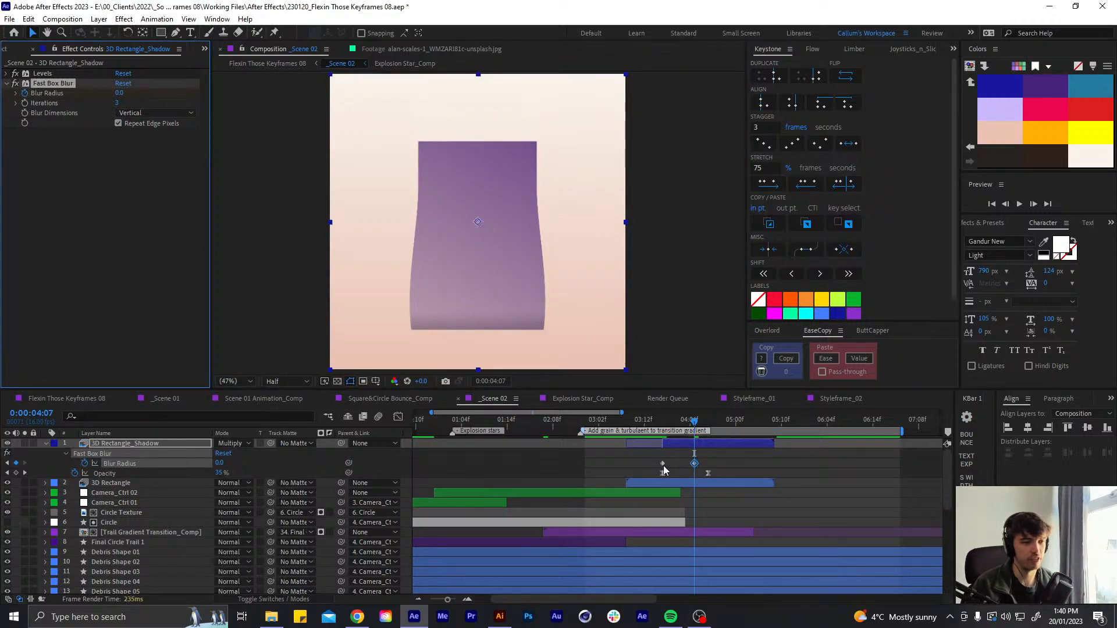
left_click(662, 464)
key("Delete")
left_click_drag(694, 464, 662, 463)
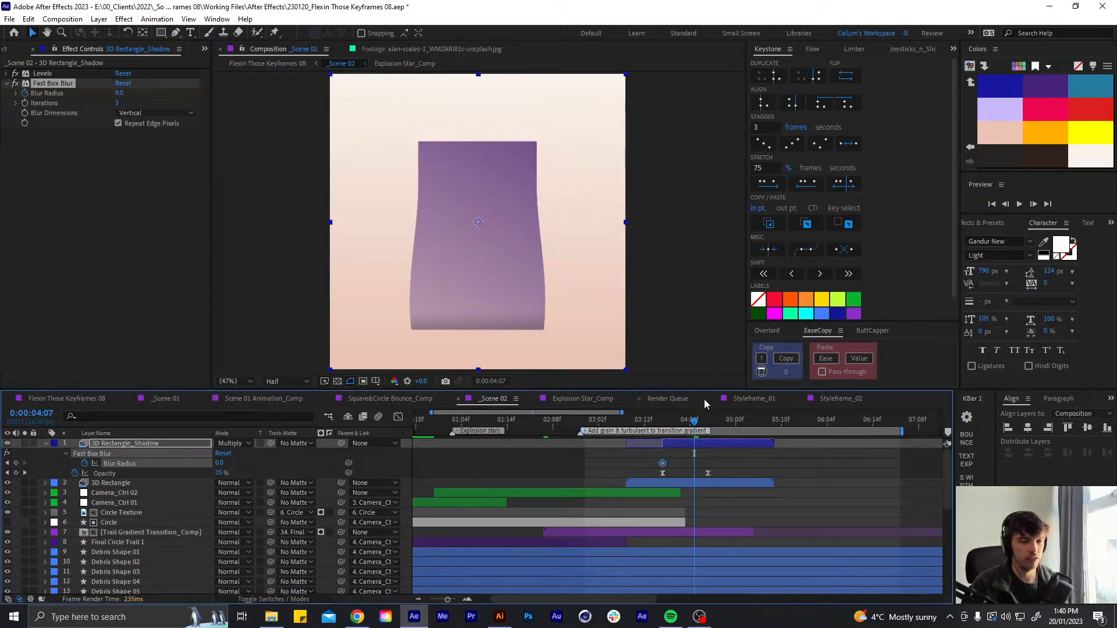
Keyframe the shadow's Blur Radius at 18 at 0:00:04:10 and ease both blur keyframes
left_click(707, 422)
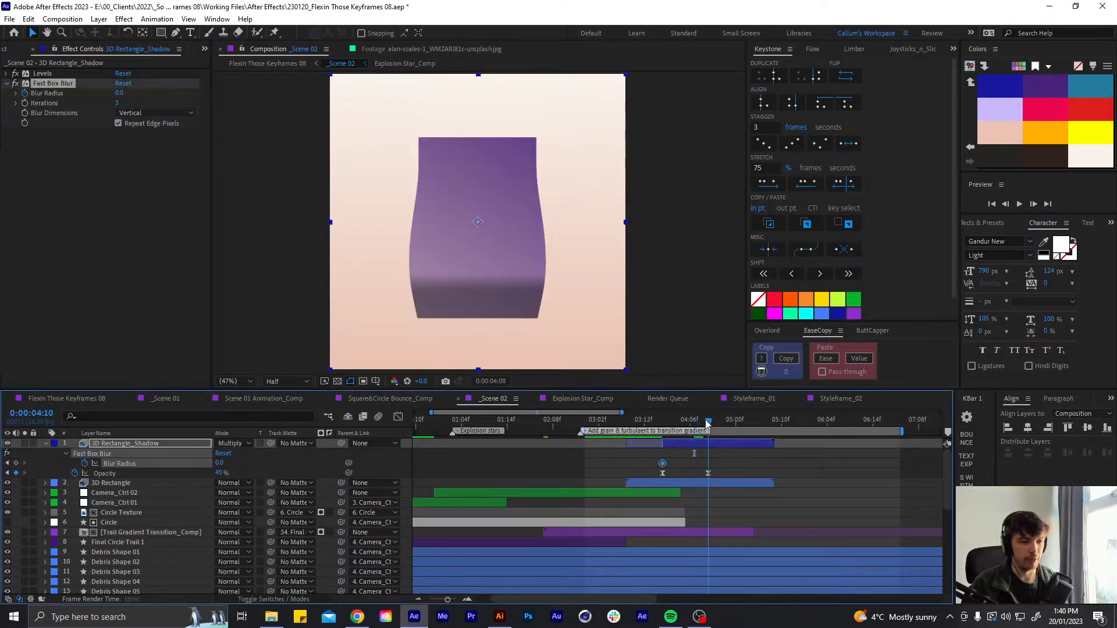
left_click(117, 93)
type("18")
key("Return")
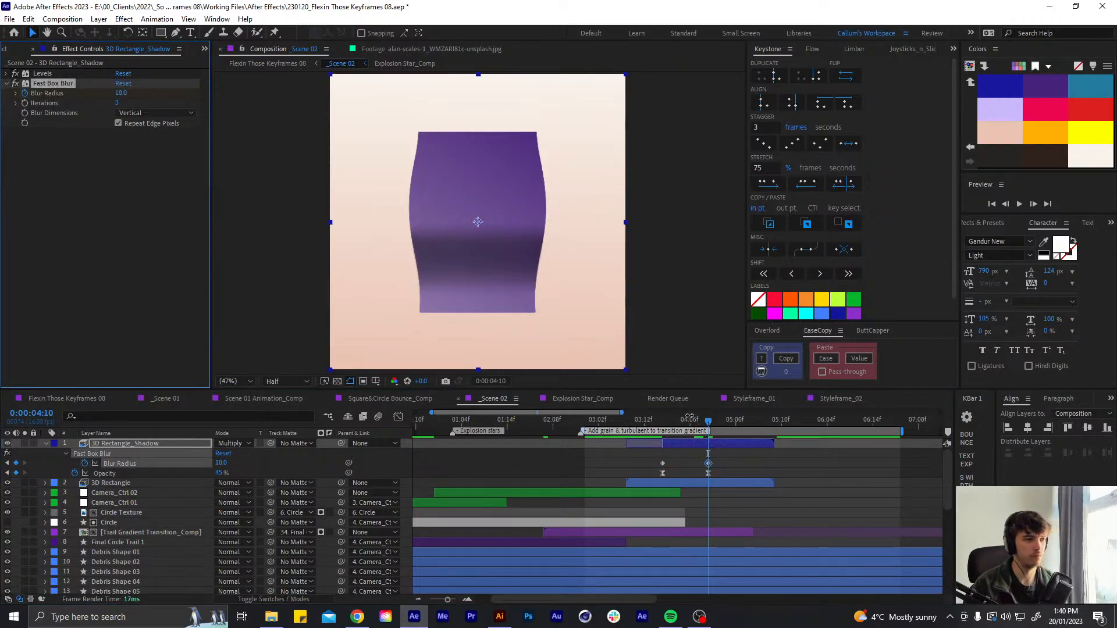
left_click_drag(723, 463, 650, 470)
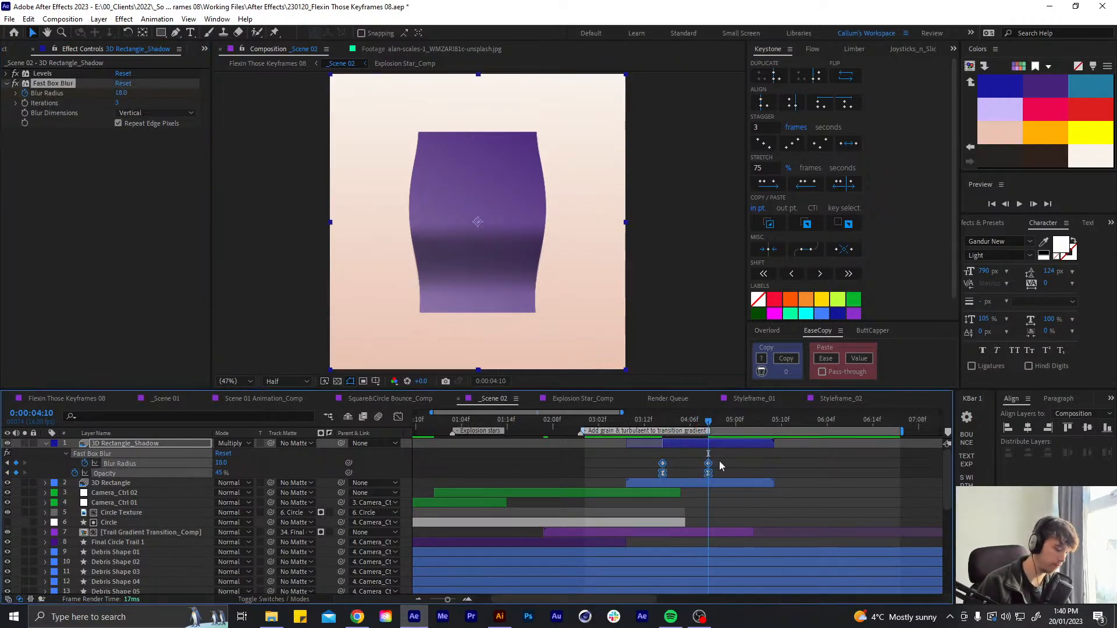
left_click_drag(716, 460, 658, 464)
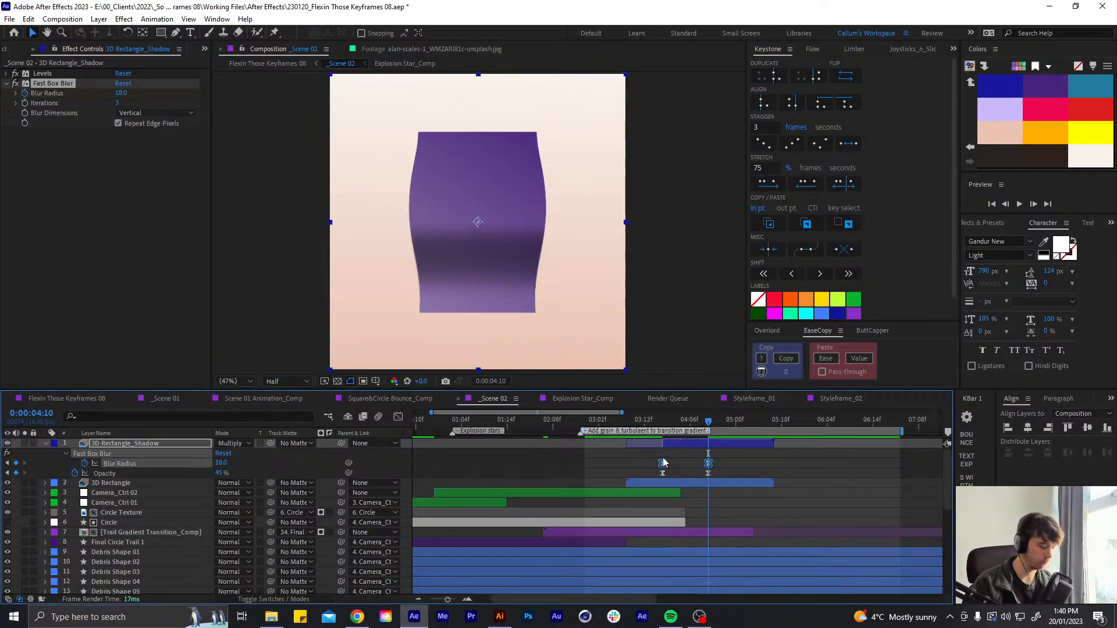
key("u")
Preview the transition from 0:00:02:15 and again from 0:00:03:06 to judge the rectangle's shadow animation
left_click_drag(676, 420, 585, 424)
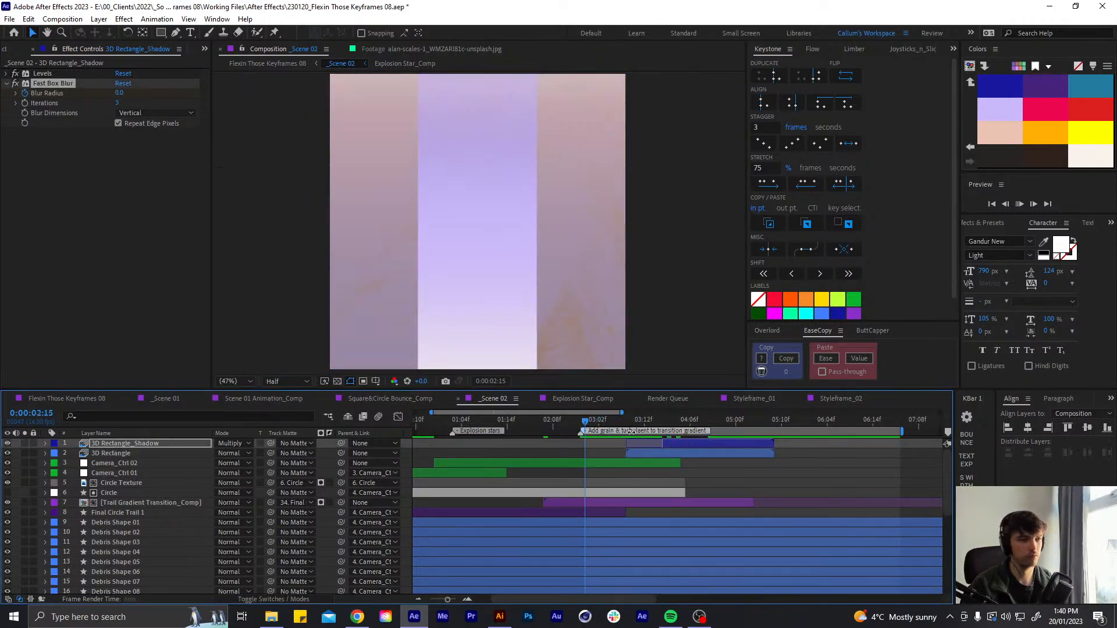
key("space")
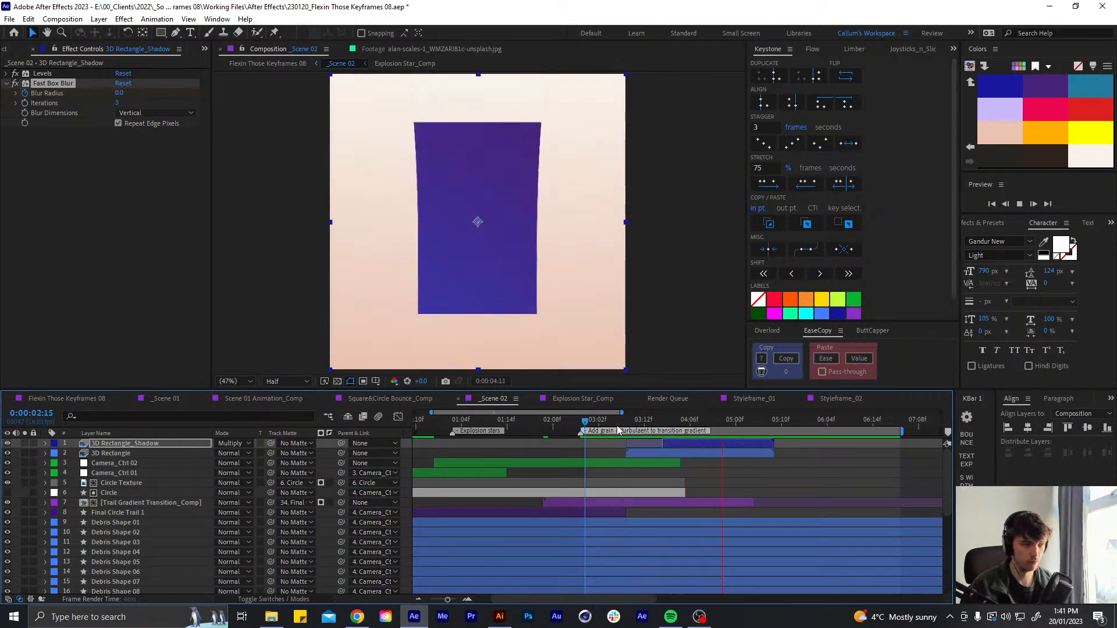
key("space")
left_click_drag(717, 428, 617, 425)
left_click(737, 480)
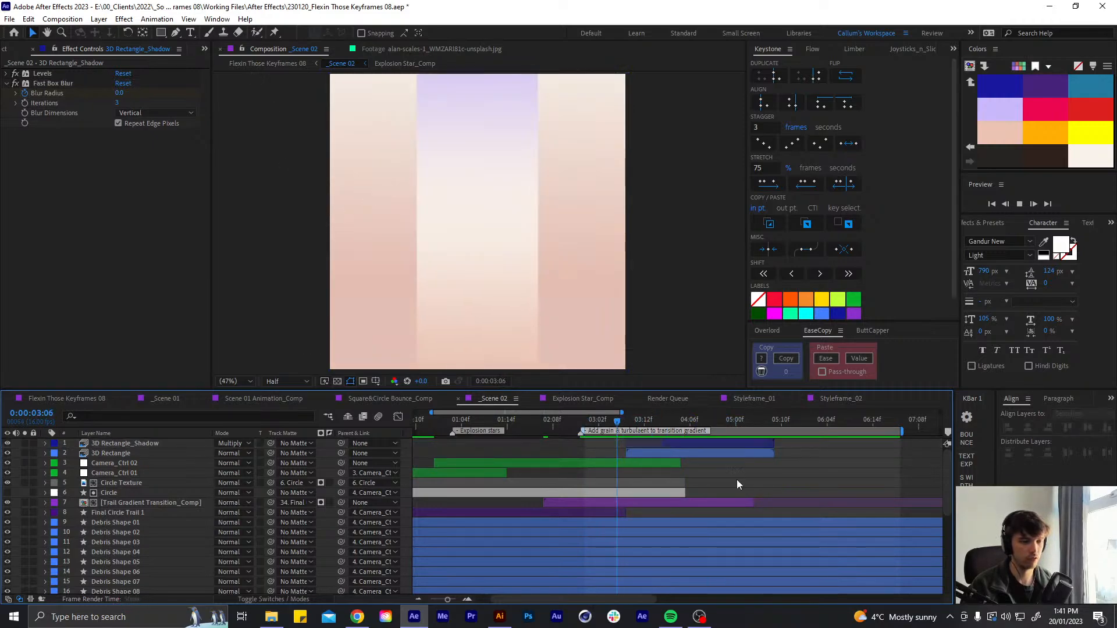
key("space")
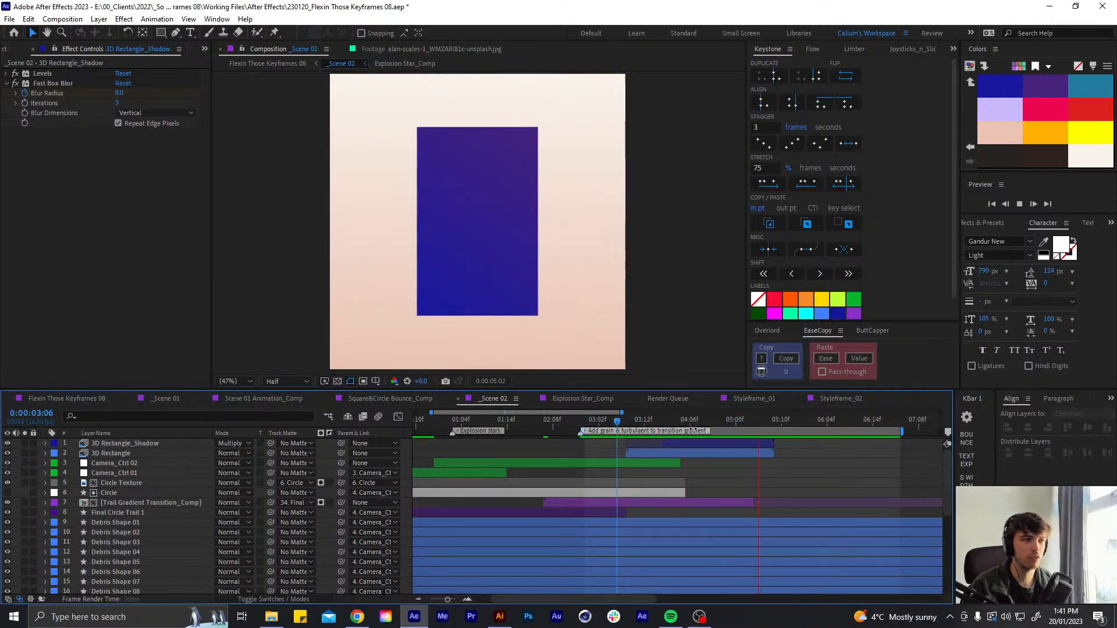
Set the Opacity keyframe of 3D Rectangle_Shadow at 0:00:04:10 to 35%
left_click(692, 443)
key("t")
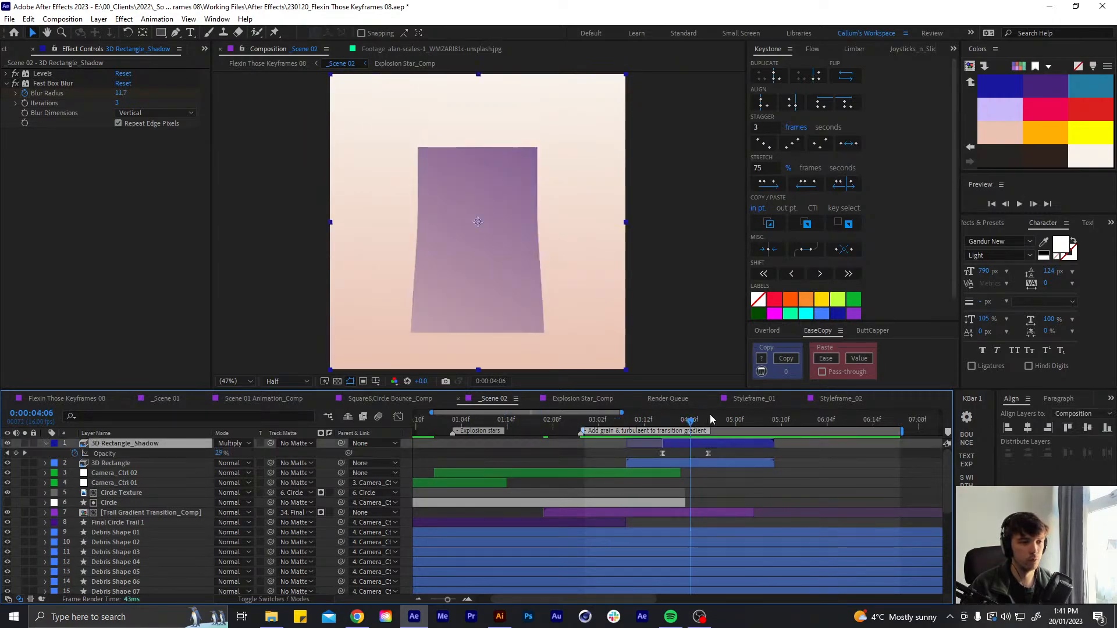
left_click(706, 421)
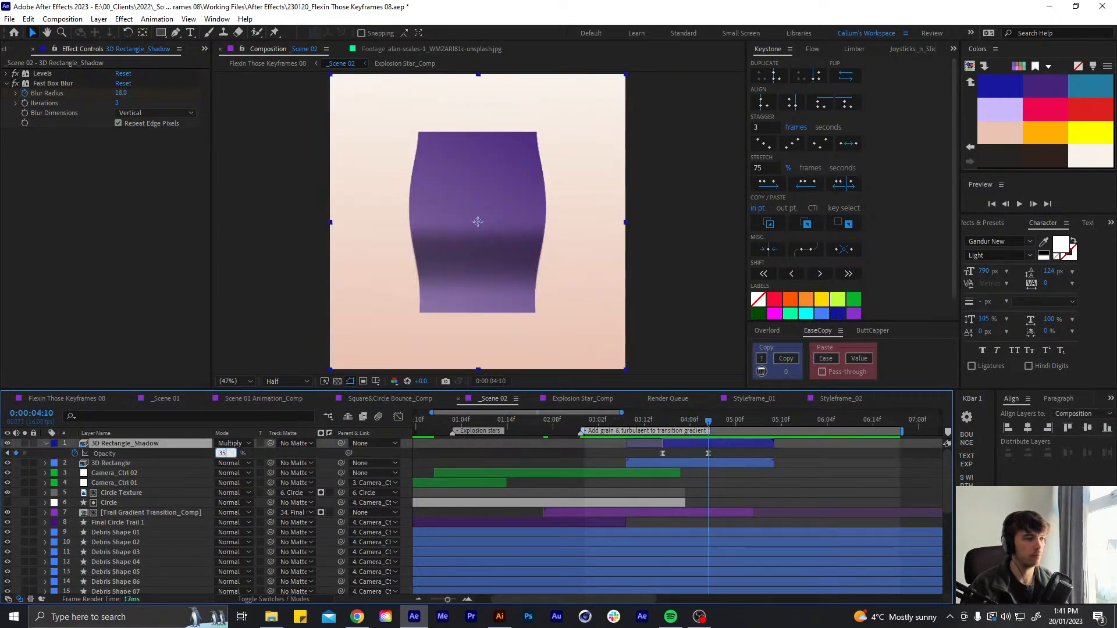
key("t")
Play back the gradient transition into the rectangle to check the lighter shadow
left_click_drag(679, 421, 607, 422)
key("space")
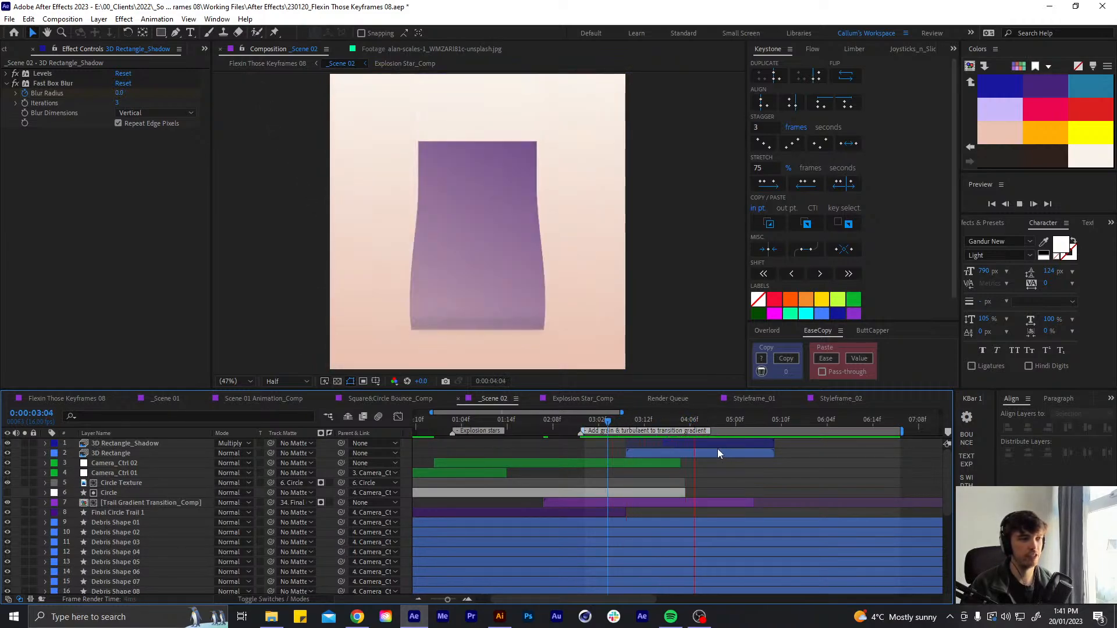
left_click(586, 421)
key("space")
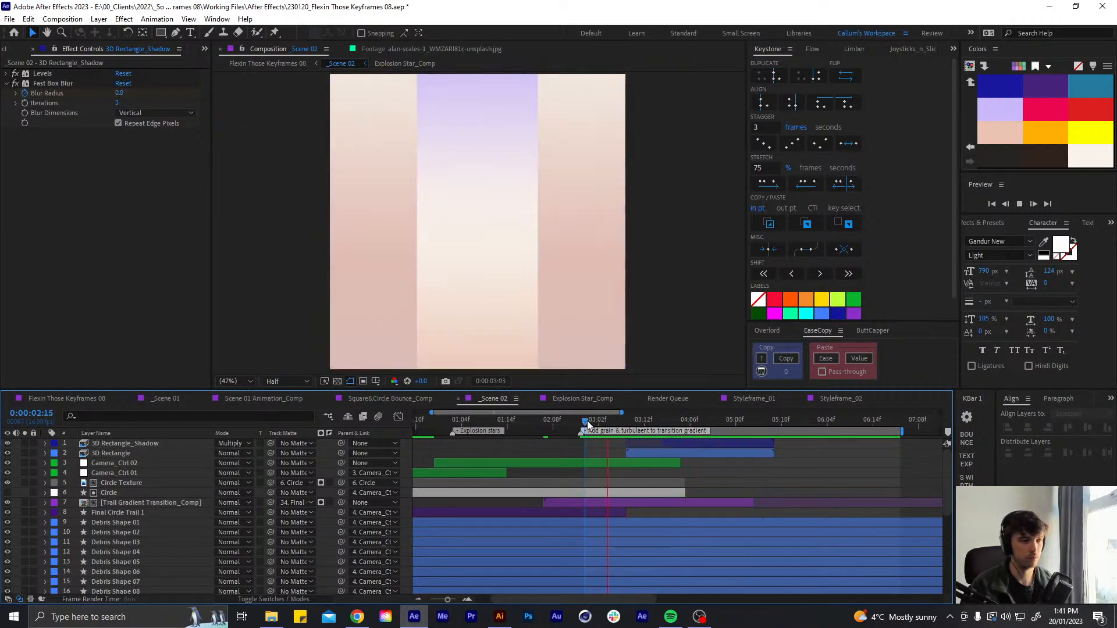
left_click_drag(587, 422, 622, 422)
Parent 3D Rectangle_Shadow to 3D Rectangle and start keyframing 3D Rectangle's Position at 0:00:03:08
left_click(690, 445)
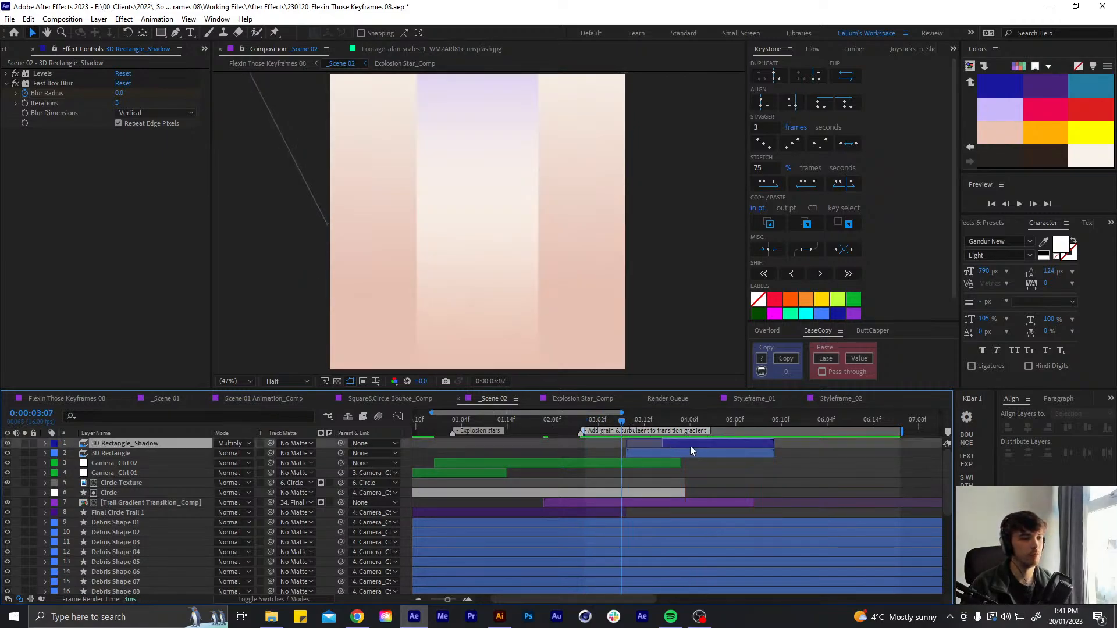
left_click_drag(341, 444, 163, 454)
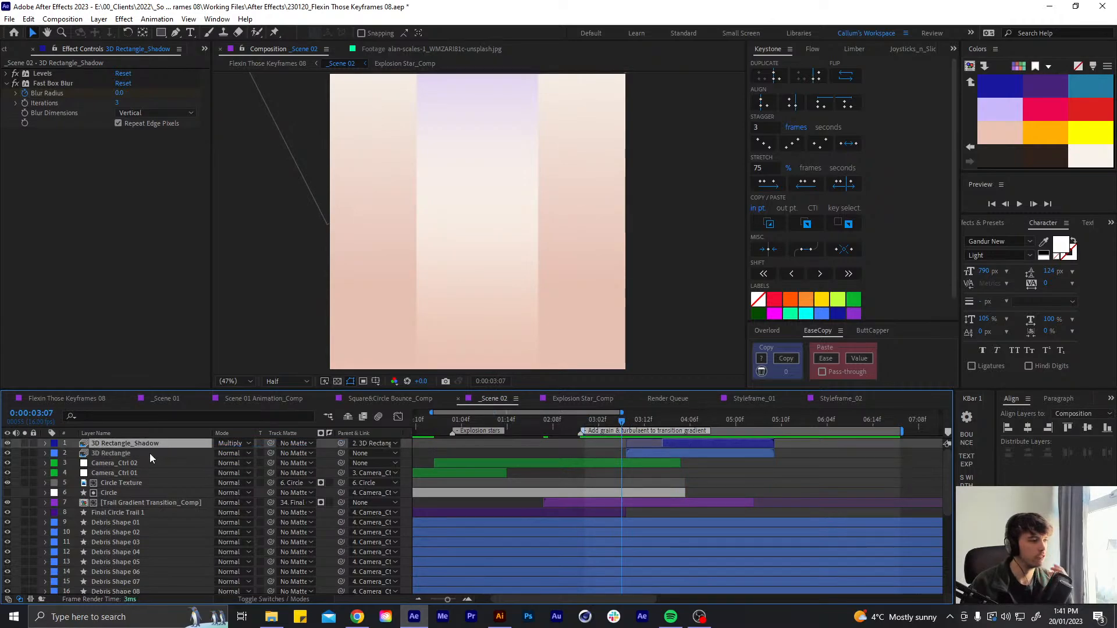
left_click(163, 453)
key("p")
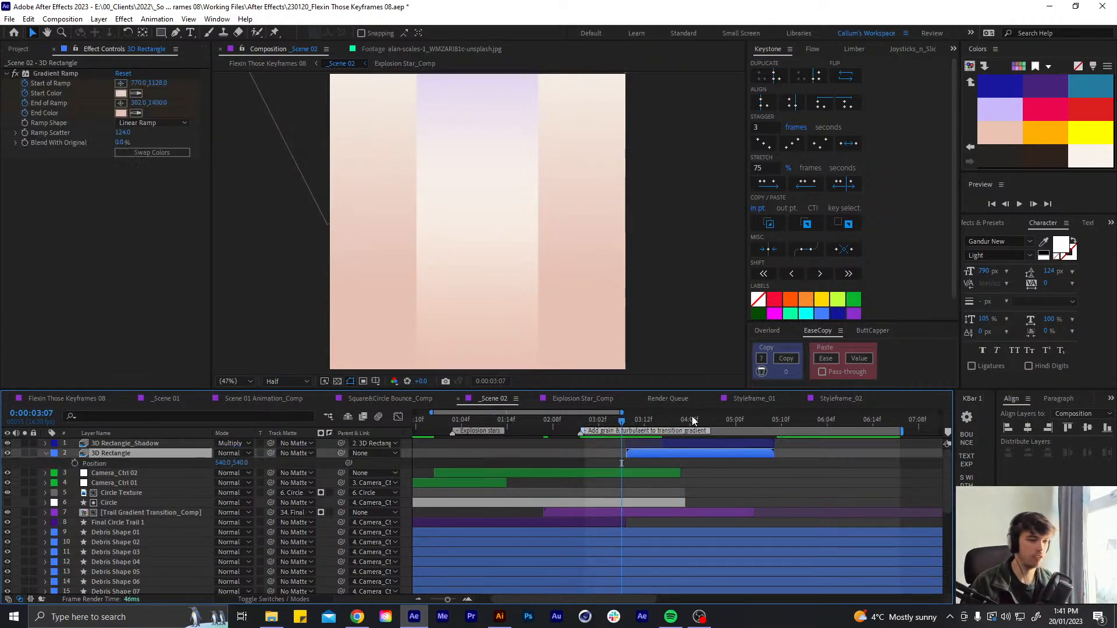
left_click(630, 421)
left_click(74, 463)
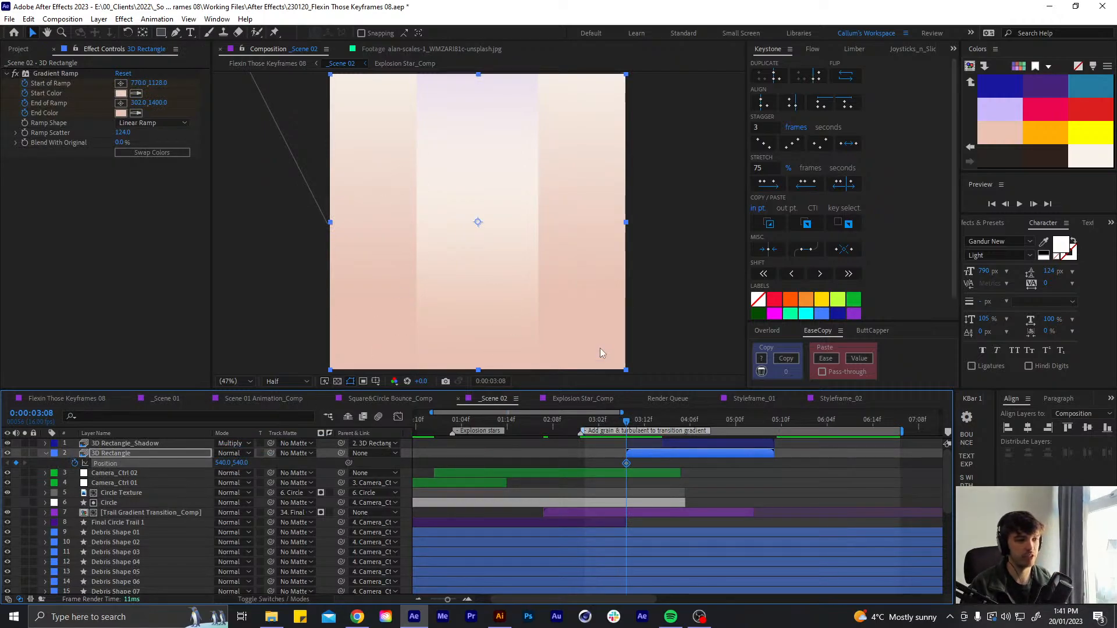
key("space")
key("space")
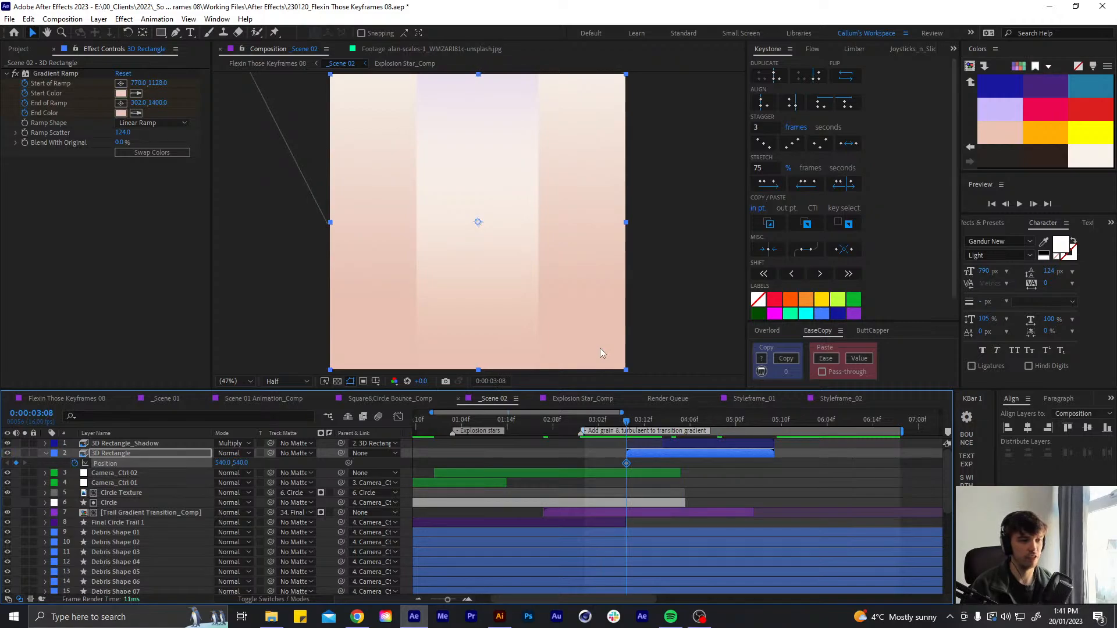
Try lowering 3D Rectangle with a Position keyframe at 0:00:04:02, and delete that keyframe
key("shift+Page_Down")
key("shift+Down")
key("shift+Down")
key("shift+Down")
key("shift+Down")
key("shift+Down")
key("shift+Down")
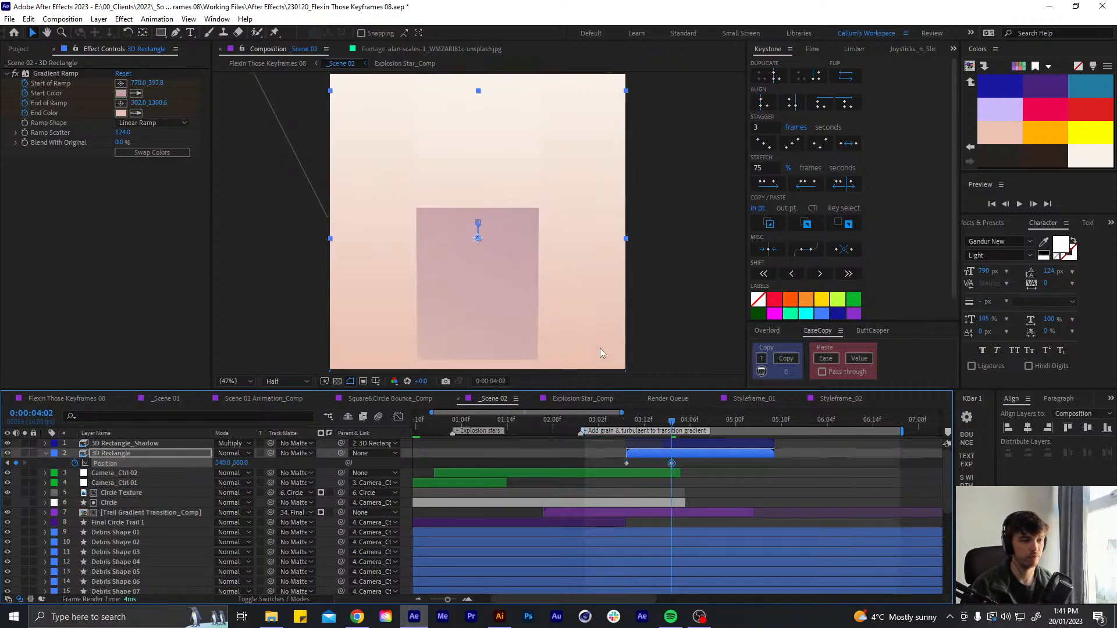
key("shift+Up")
key("shift+Up")
left_click(671, 464)
key("Delete")
Add a Position keyframe at 0:00:05:06 holding 3D Rectangle at 540, 540
left_click(627, 421)
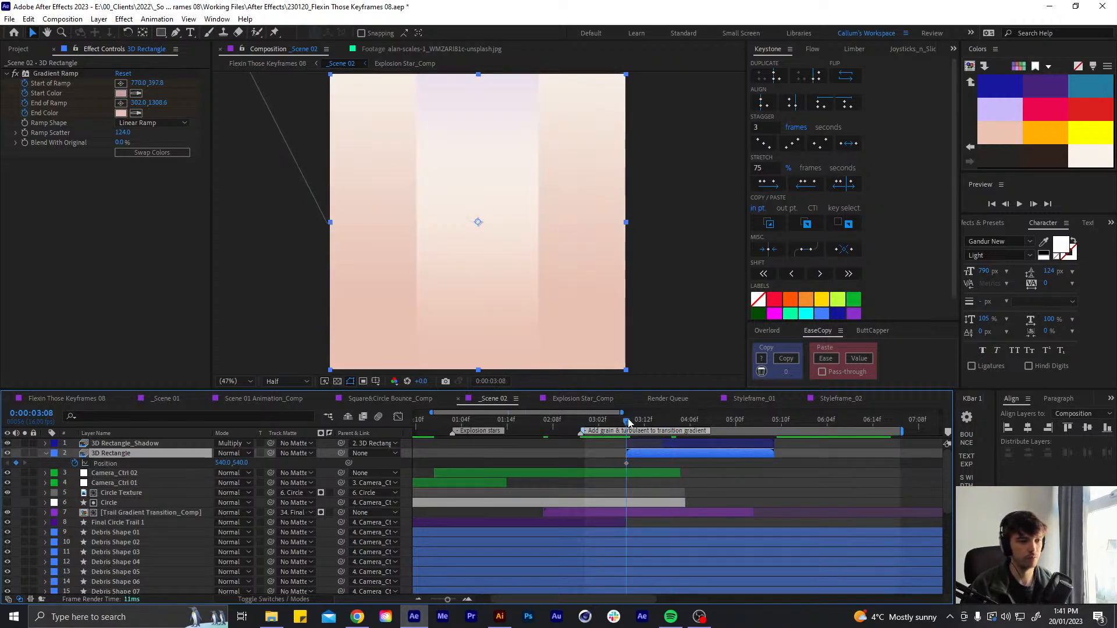
key("space")
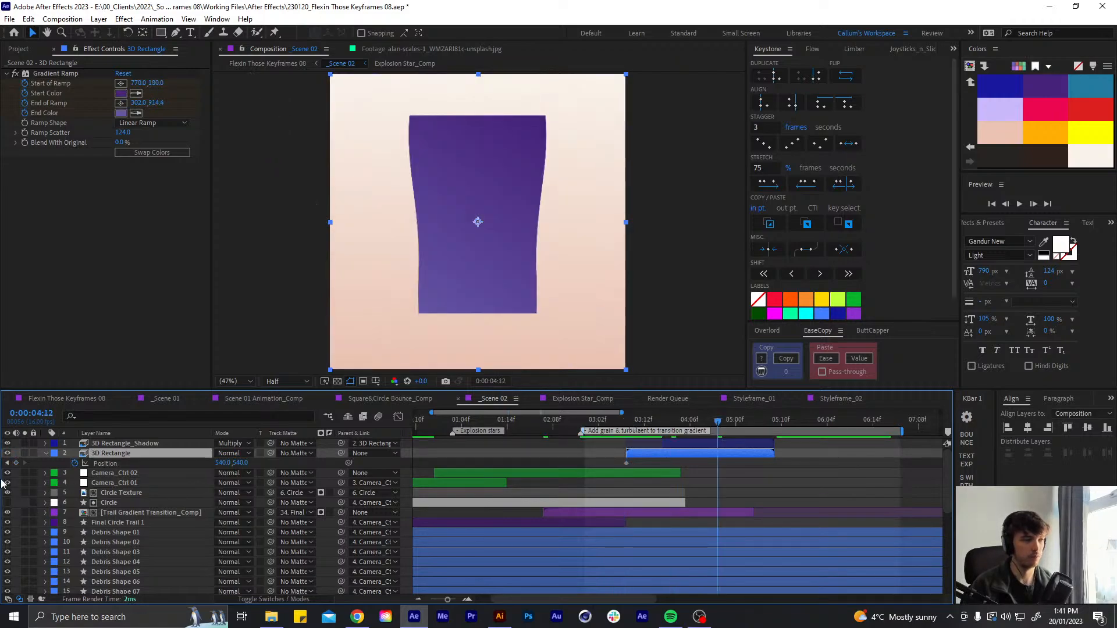
left_click(16, 463)
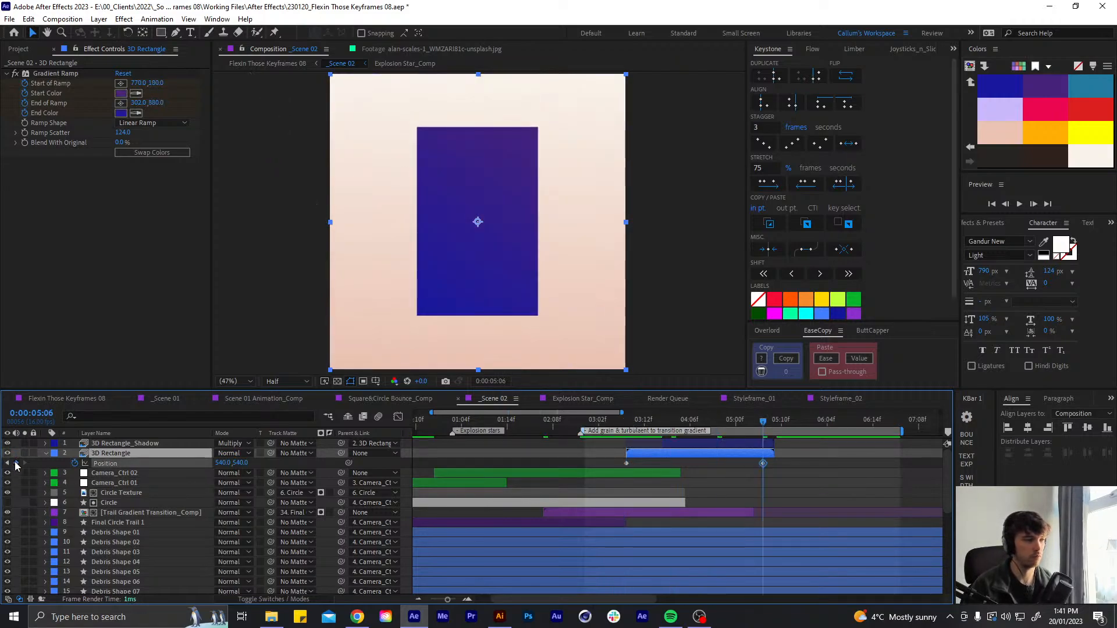
Lower 3D Rectangle's starting Position keyframe at 0:00:03:08 to 540, 700
left_click(627, 425)
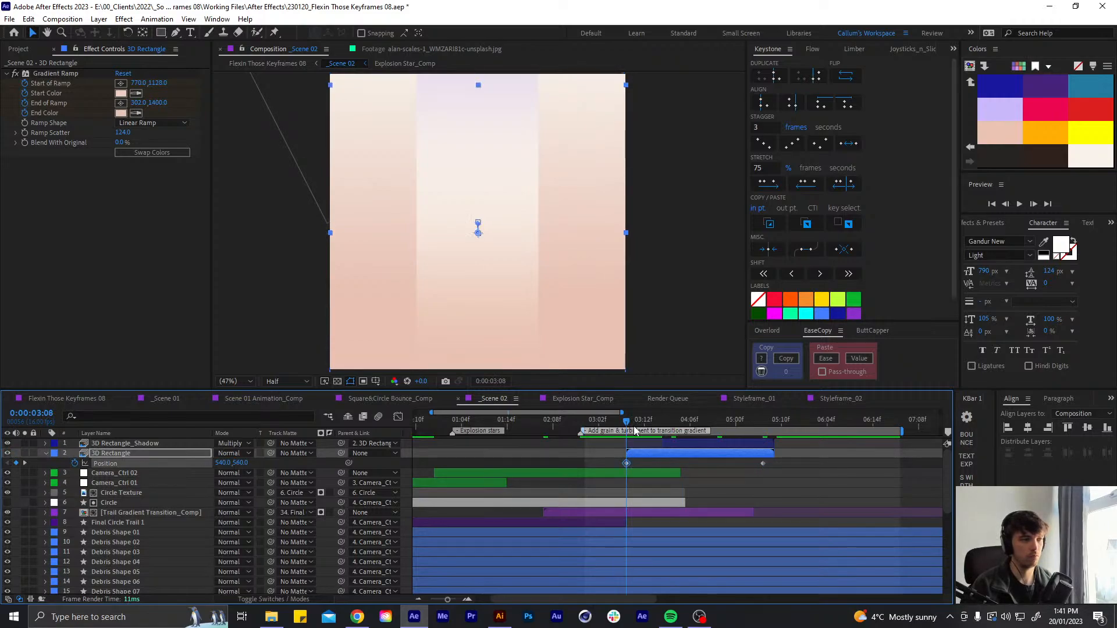
key("shift+Down")
key("shift+Down")
key("shift+Down")
key("shift+Down")
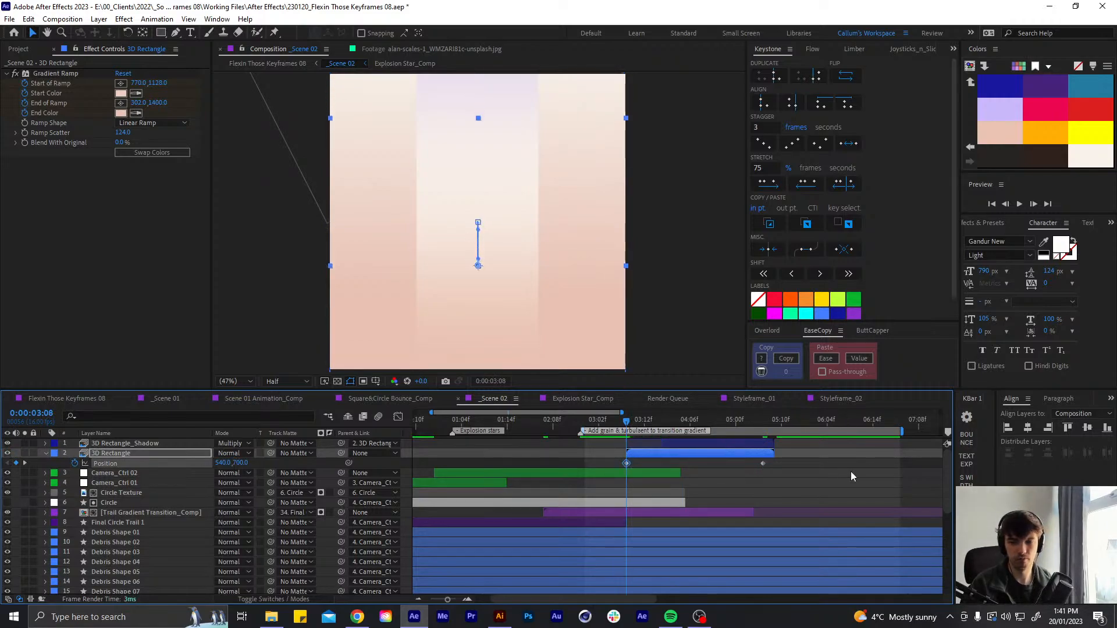
Easy-ease both Position keyframes and extend the last keyframe's incoming influence in the speed graph for an early peak and long slowdown
left_click_drag(781, 461, 616, 466)
key("F9")
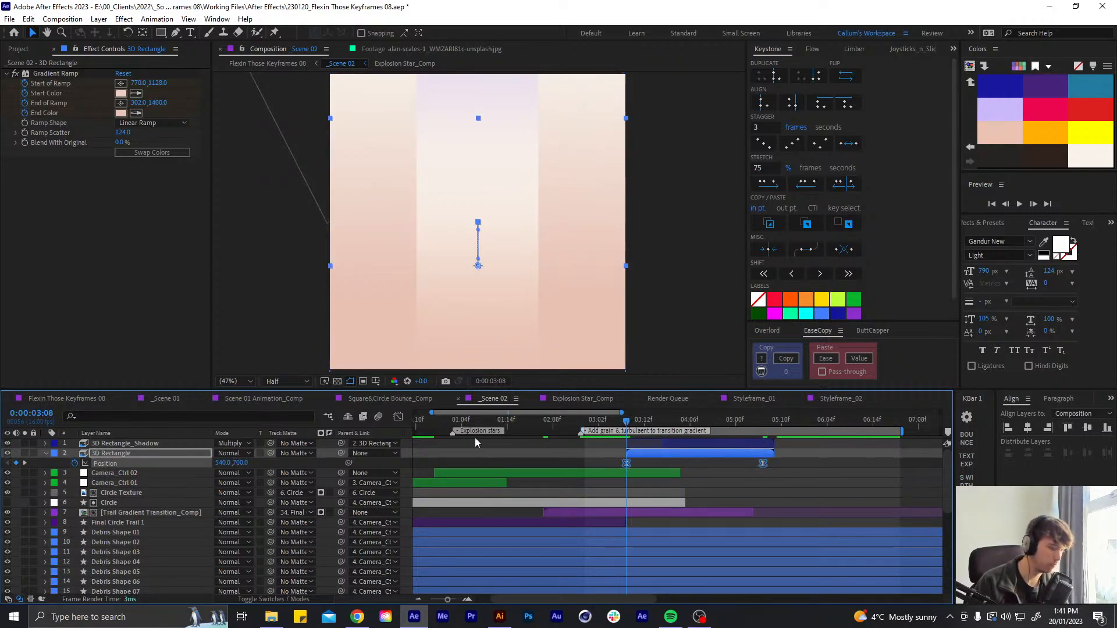
left_click(399, 417)
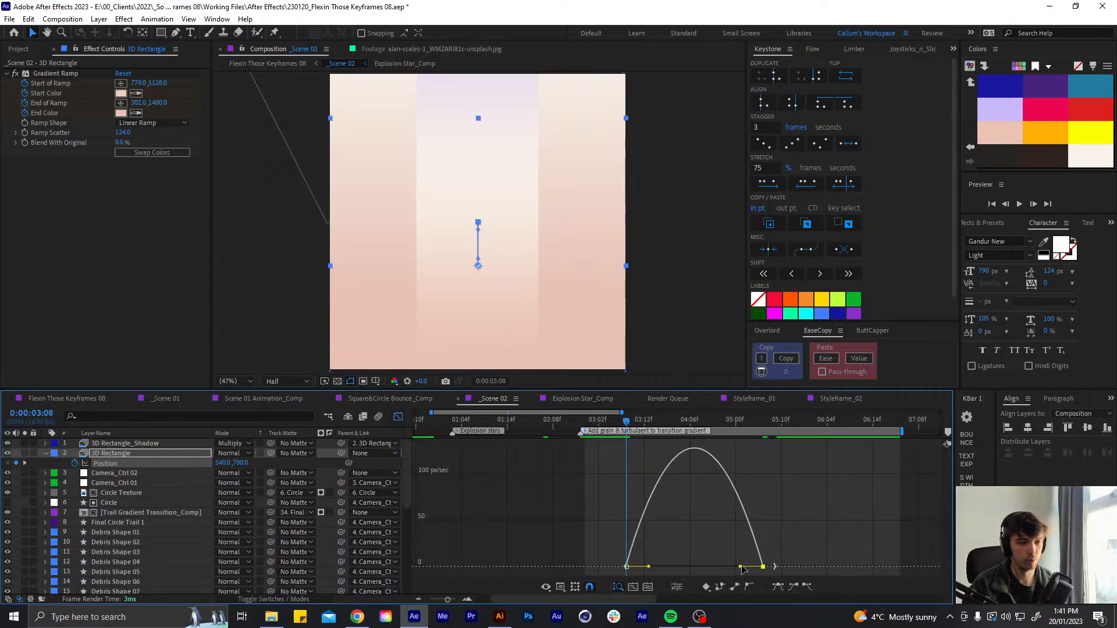
left_click_drag(740, 566, 617, 571)
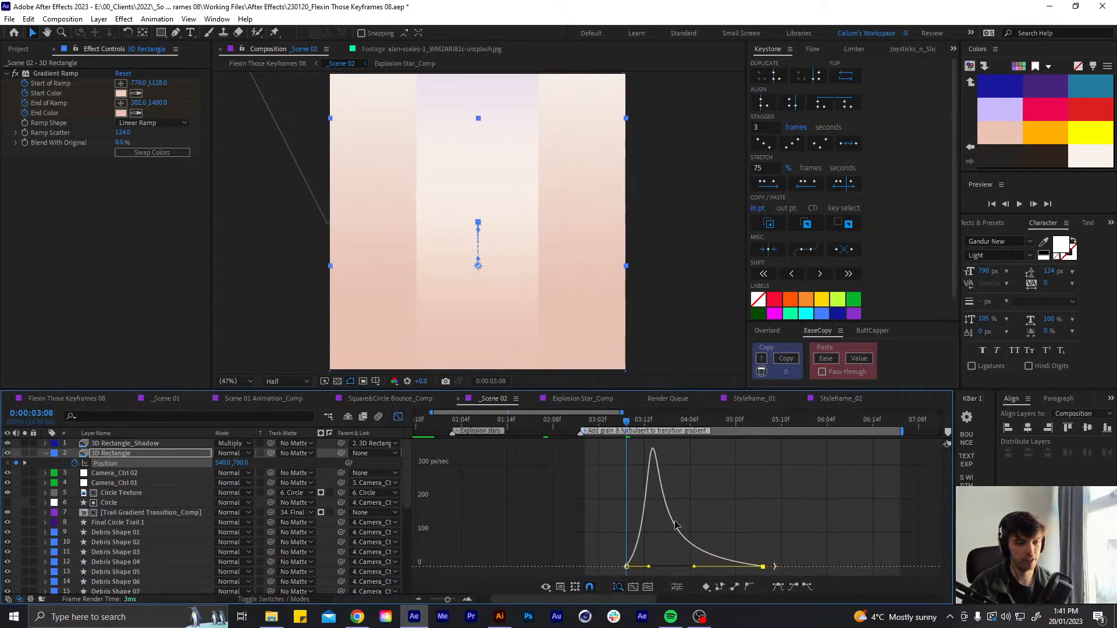
left_click(397, 420)
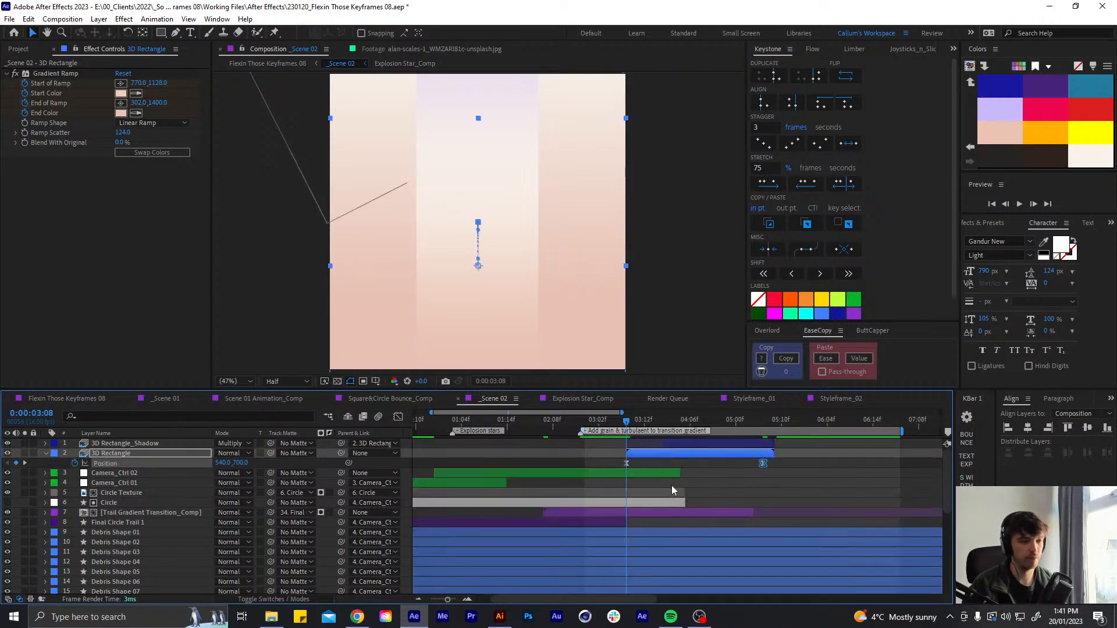
Preview the rectangle's upward move from 0:00:03:05 and review all of 3D Rectangle's keyframes
key("space")
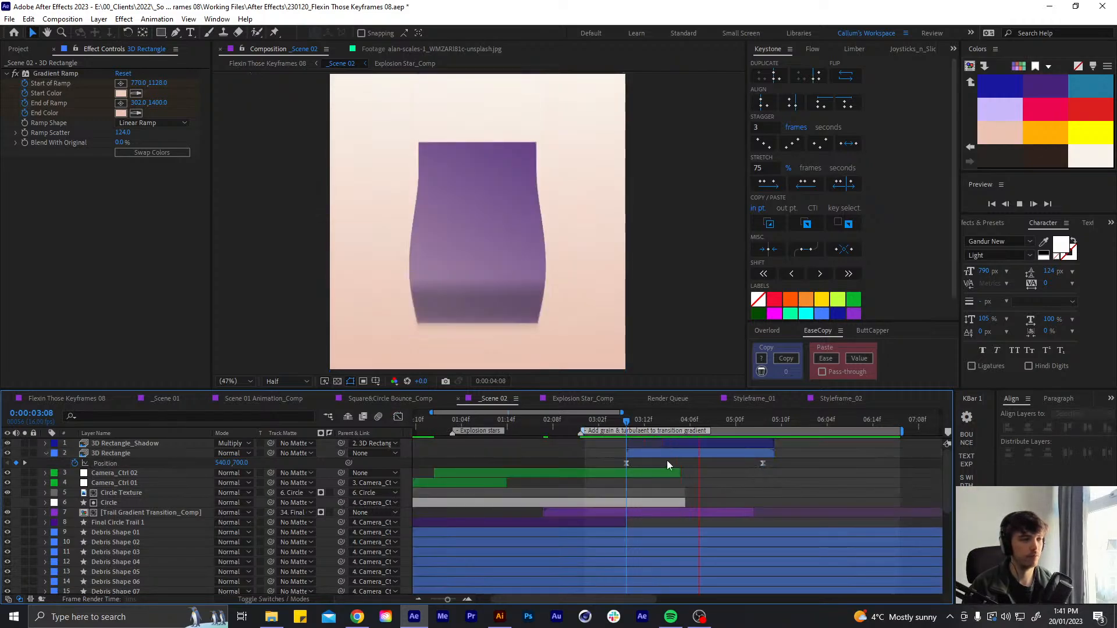
left_click(612, 420)
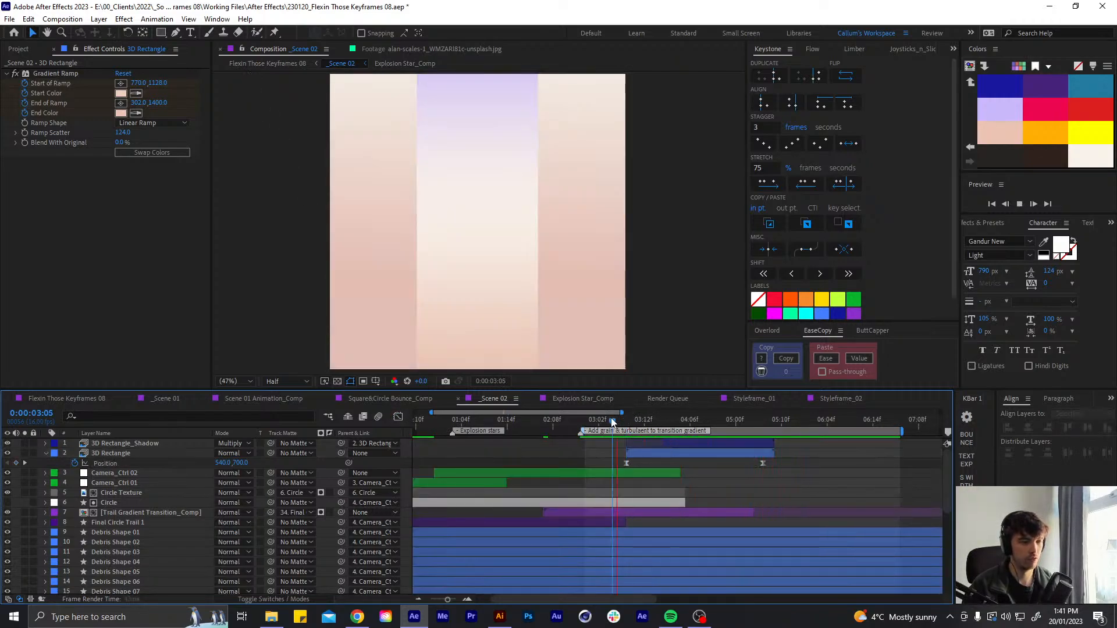
left_click(638, 458)
key("u")
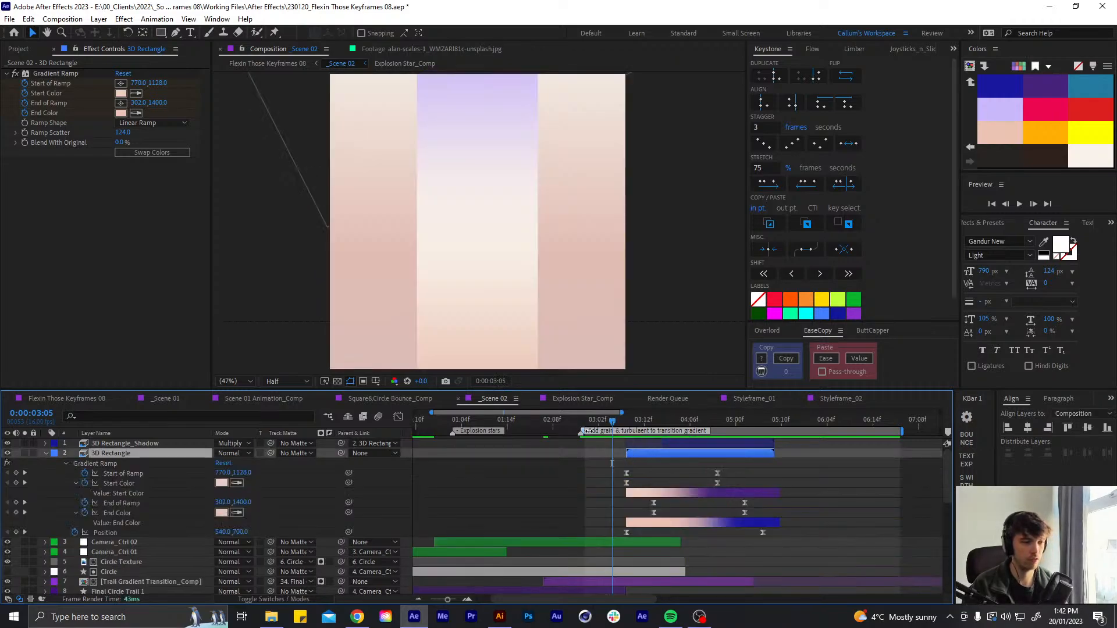
key("u")
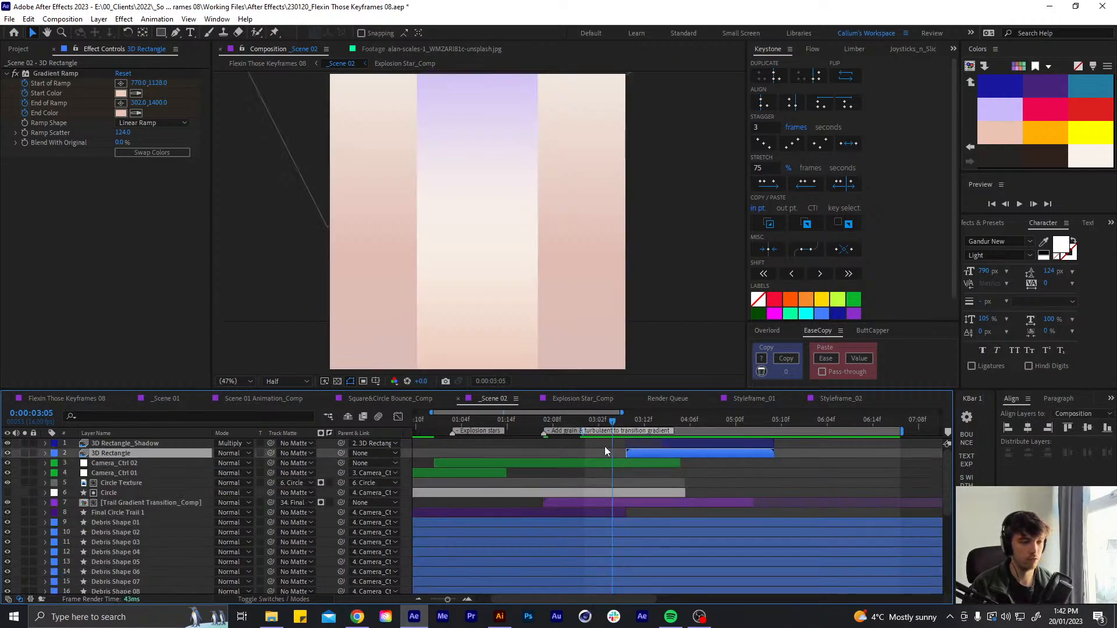
Preview the gradient transition and rectangle animation from 0:00:02:01
left_click(522, 427)
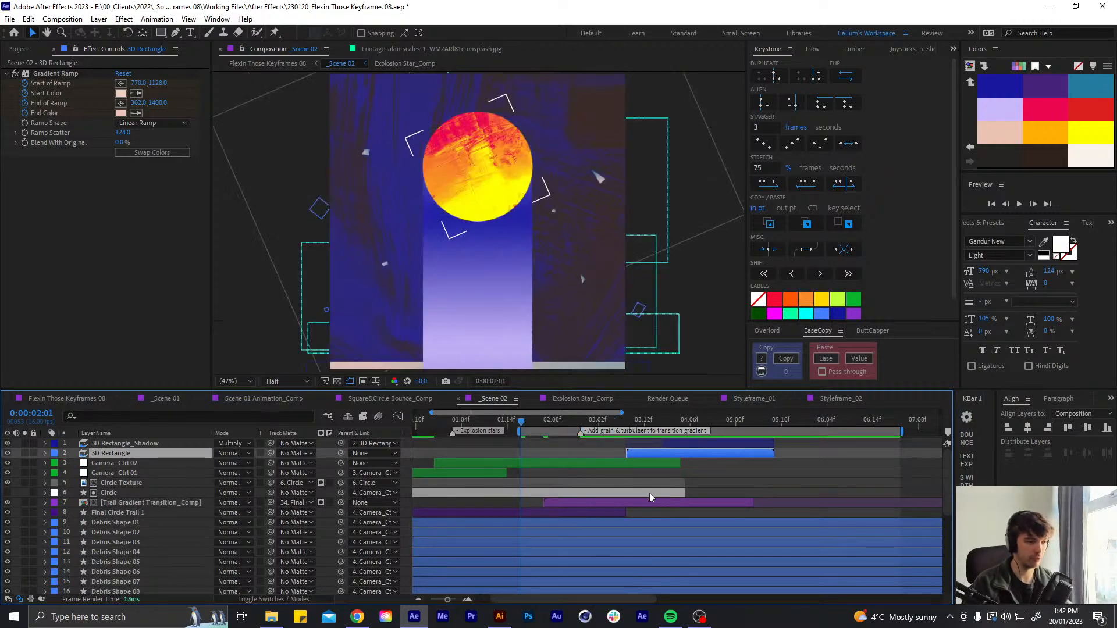
key("minus")
key("space")
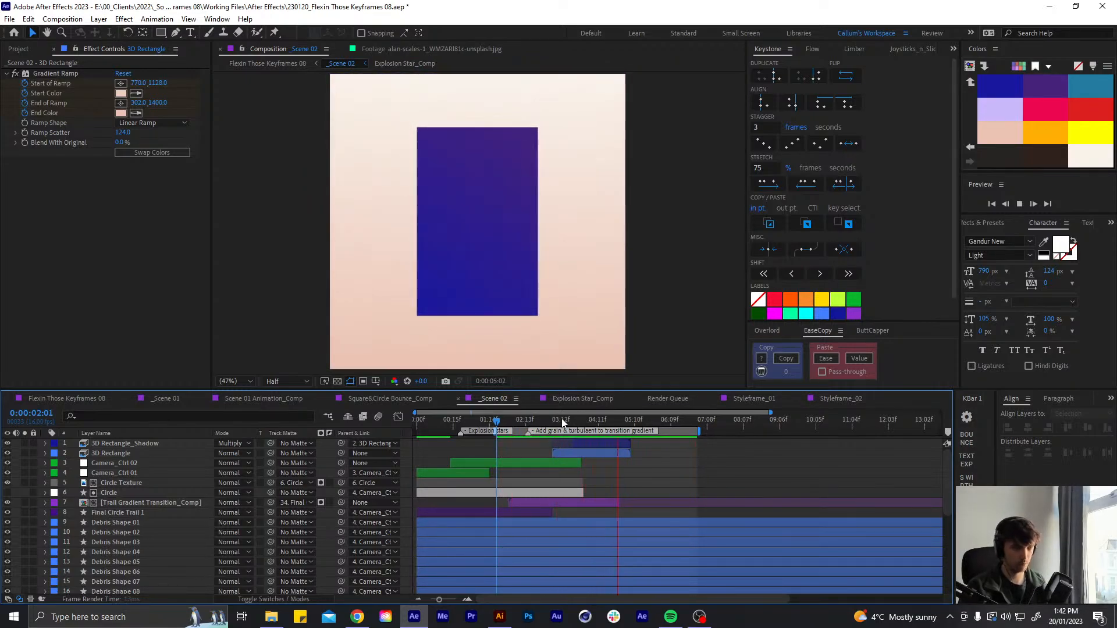
Shift the 3D Rectangle_Shadow and 3D Rectangle layers together three frames earlier so they start at 0:00:03:05
left_click(552, 420)
left_click(602, 444)
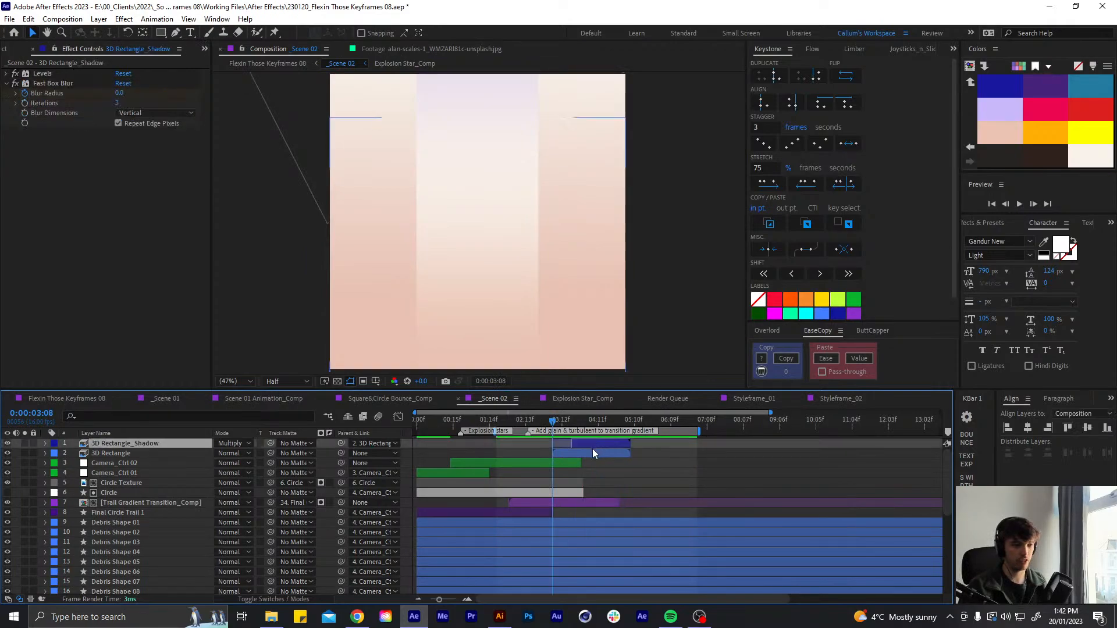
left_click(592, 450, "shift")
key("Page_Up")
key("Page_Up")
key("Page_Up")
key("Page_Up")
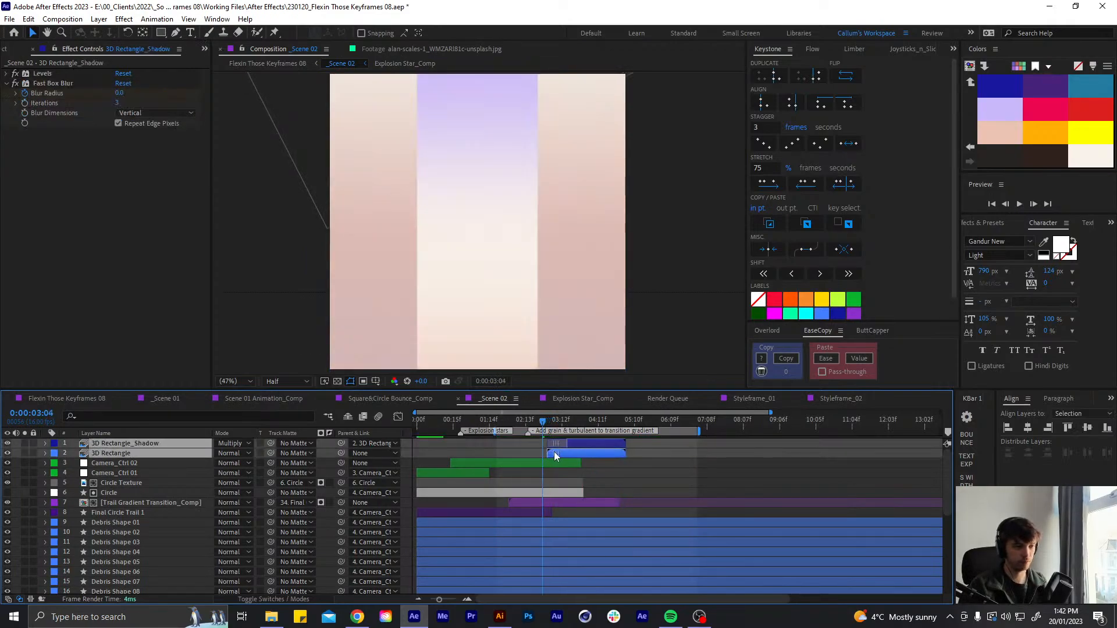
left_click_drag(554, 451, 546, 451)
left_click(629, 478)
Preview the retimed rectangle from 0:00:03:04 and scrub to 0:00:03:15
key("space")
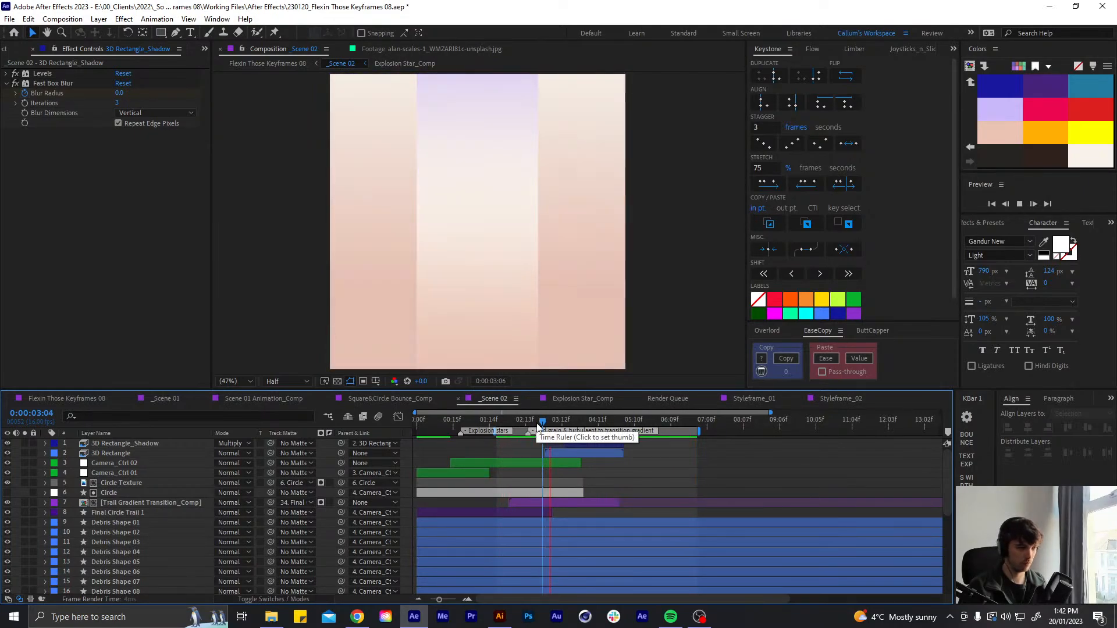
left_click(563, 422)
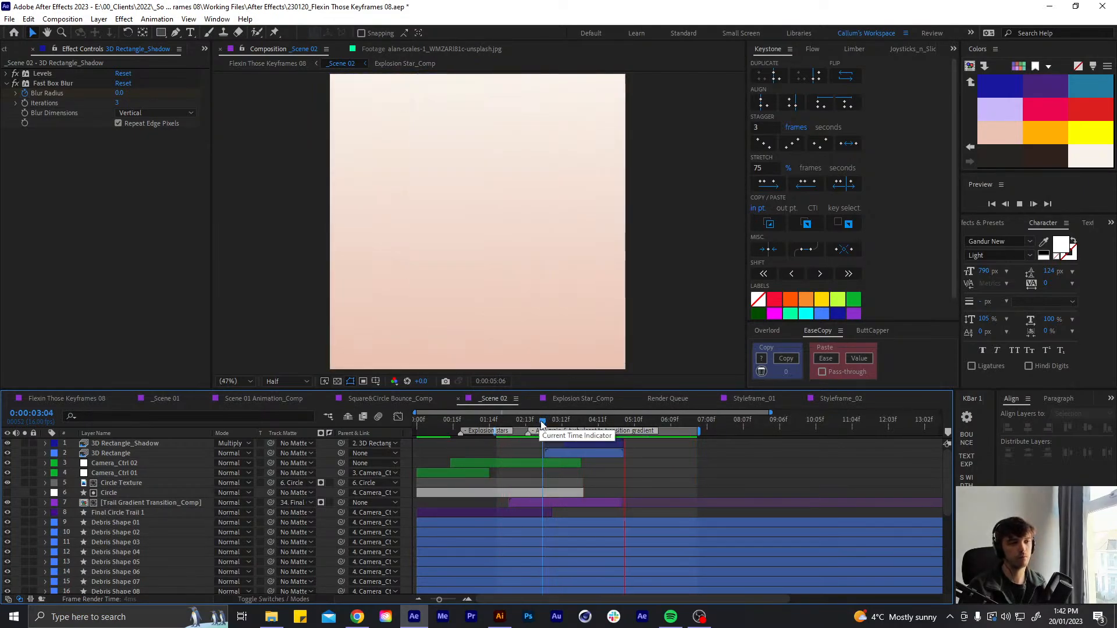
mouse_move(564, 424)
left_mouse_down()
mouse_move(602, 415)
mouse_move(558, 423)
mouse_move(568, 420)
left_mouse_up()
Delay 3D Rectangle's End of Ramp and End Color keyframe pairs so that their first keyframes land on 0:00:03:13
left_click(563, 453)
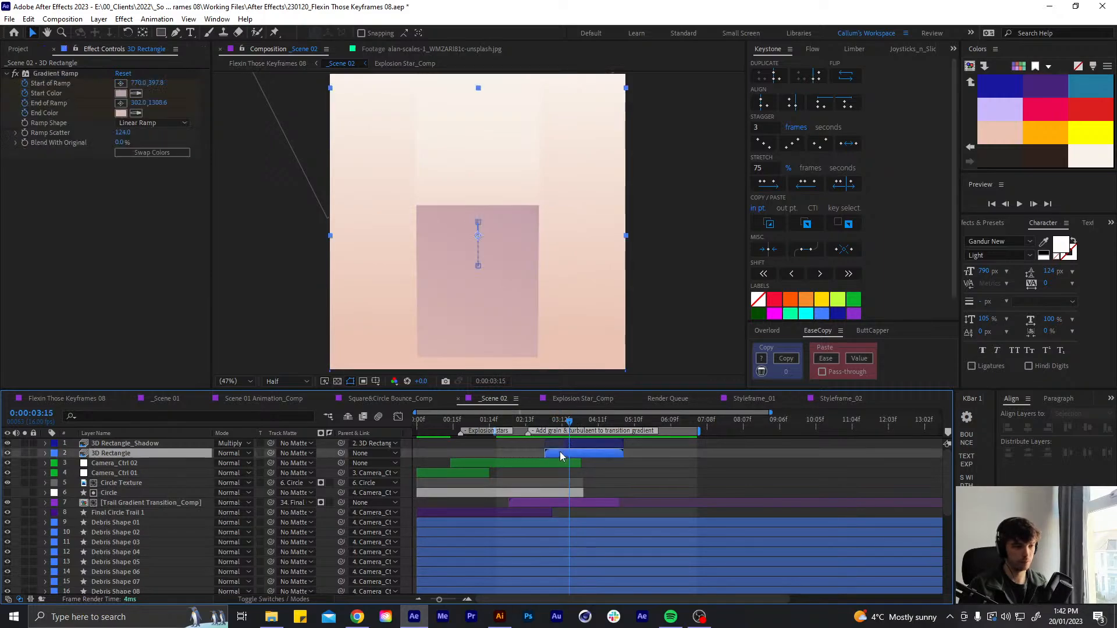
key("u")
left_click_drag(619, 504, 563, 521)
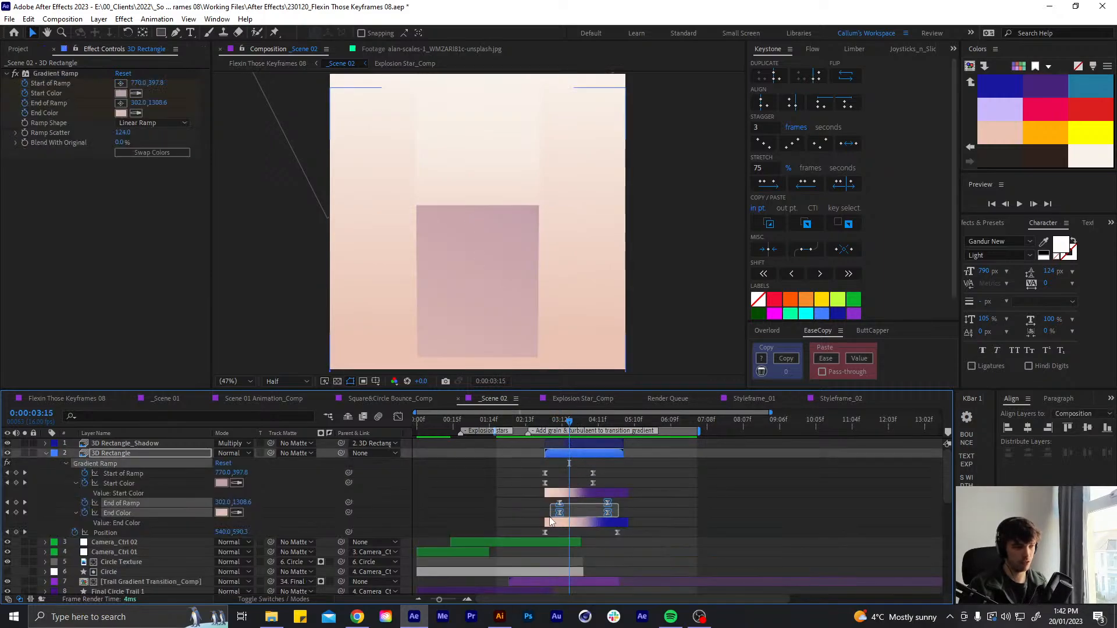
left_click(560, 422)
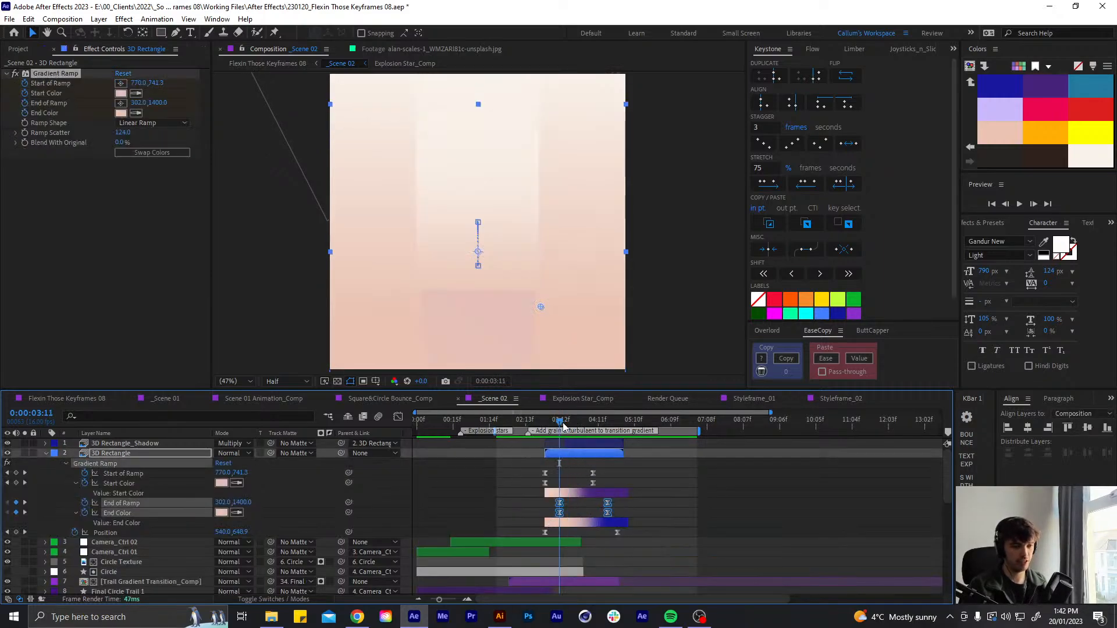
key("Page_Up")
key("Page_Up")
key("Page_Up")
key("Page_Up")
key("Page_Up")
key("Page_Up")
key("shift+Page_Down")
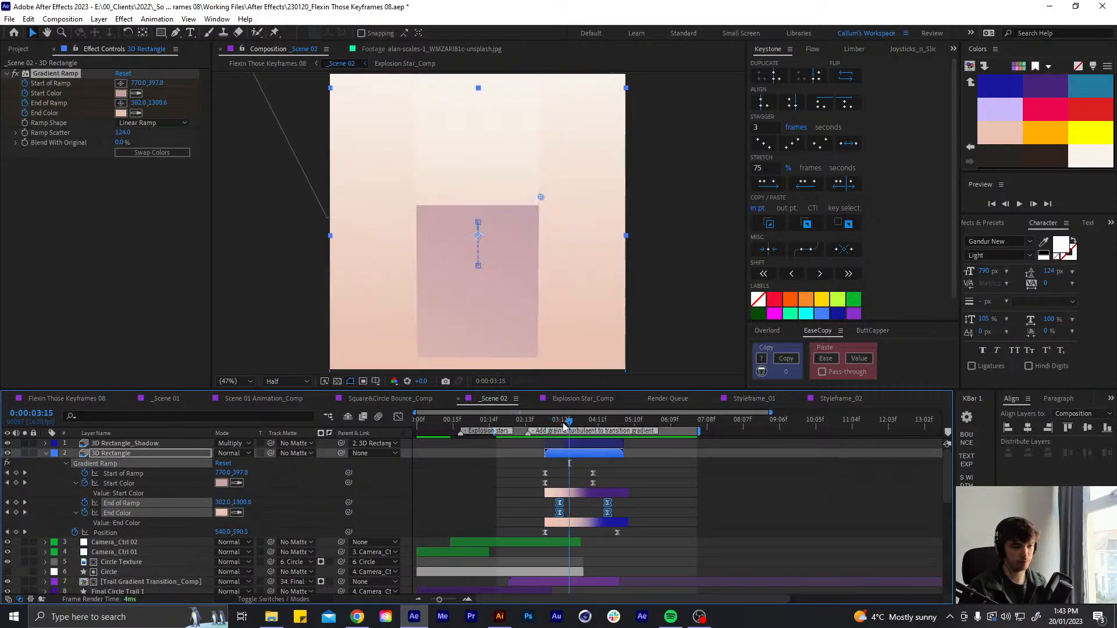
left_click(563, 423)
left_click_drag(560, 508, 565, 507)
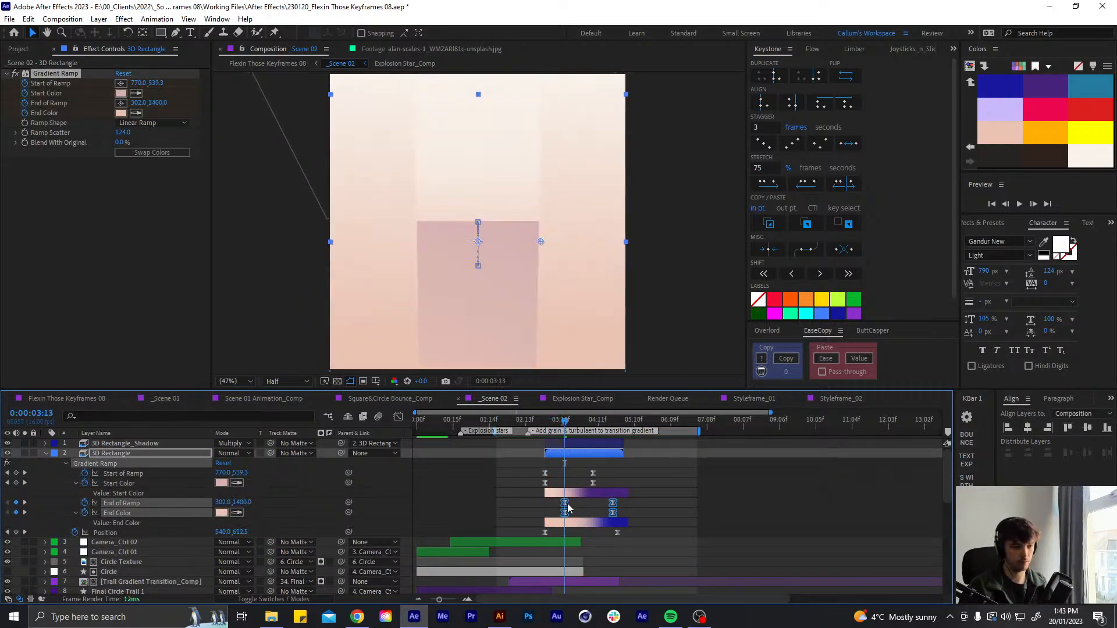
left_click(583, 506)
Add a Start Color keyframe at 0:00:03:15 on 3D Rectangle, sampling the off-white swatch from the colour palette
left_click(544, 425)
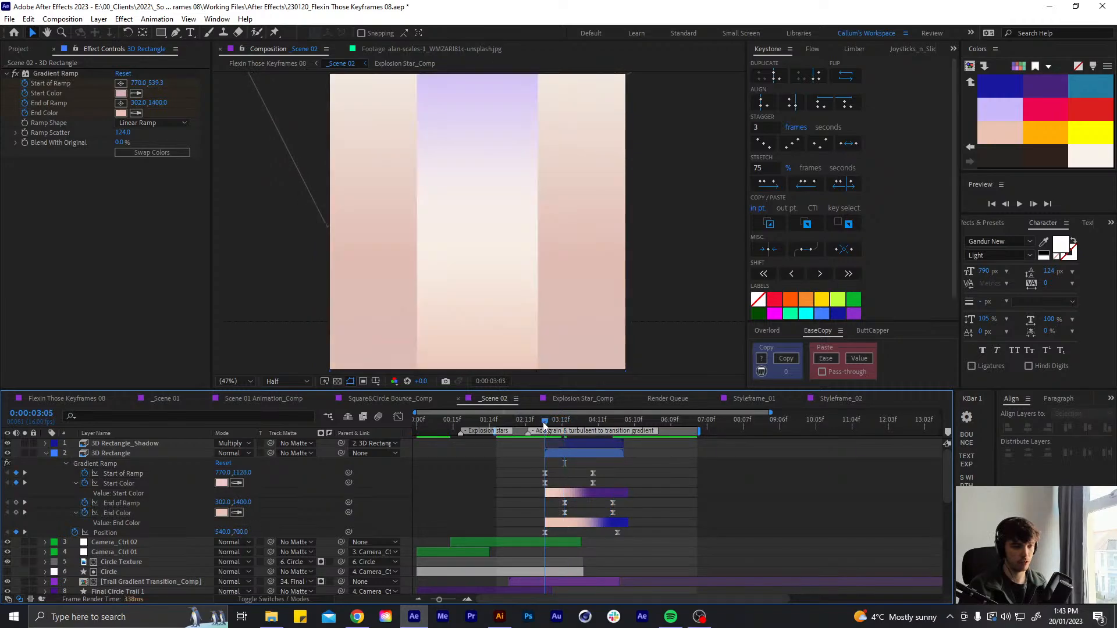
left_click(130, 484)
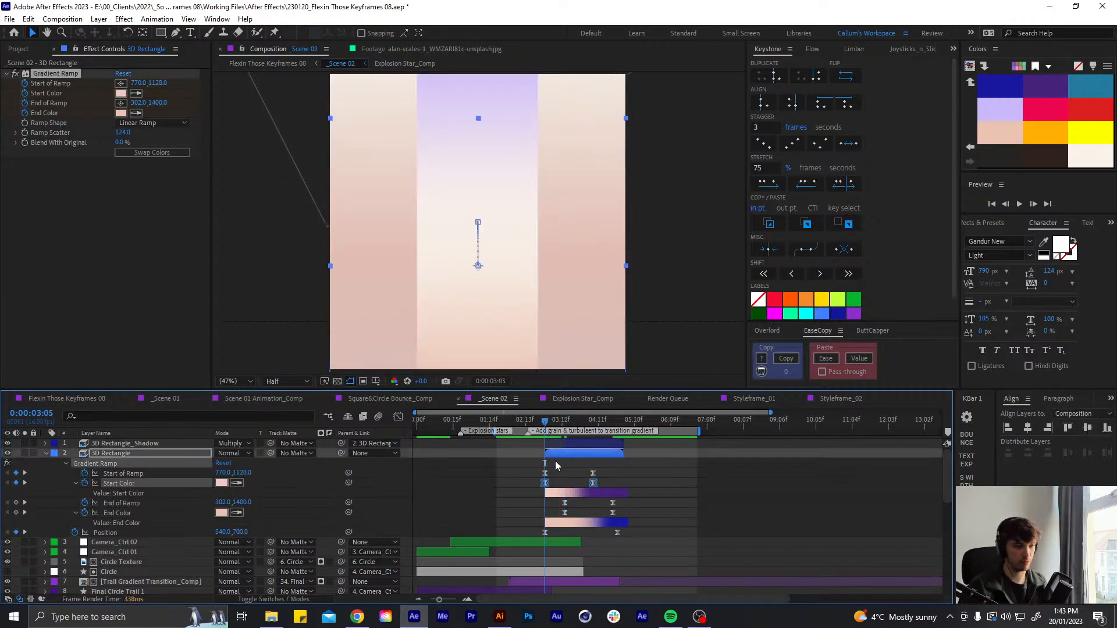
left_click(559, 473)
key("shift+Page_Down")
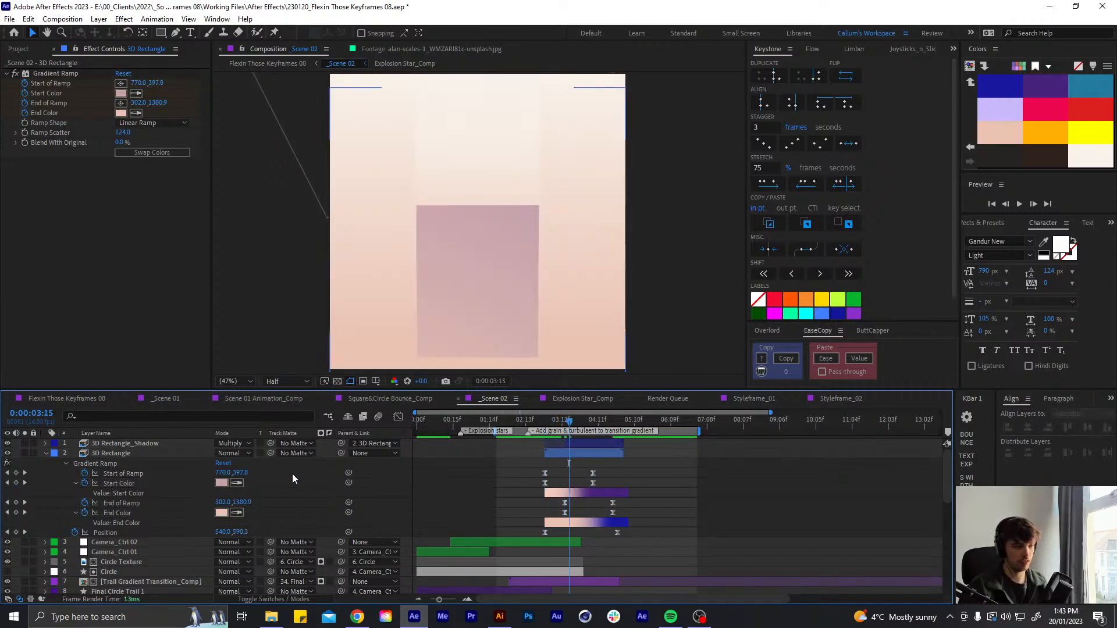
left_click(1091, 152)
left_click(628, 476)
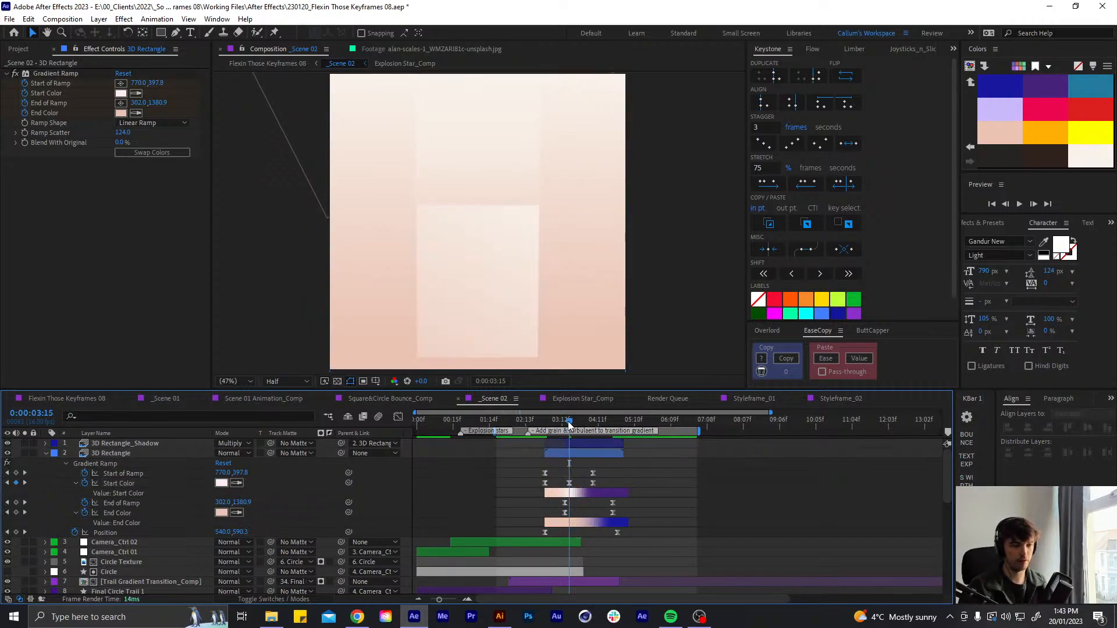
Examine how the rectangle's gradient blends with the background between 0:00:03:05 and 0:00:04:01
left_click(543, 425)
left_click_drag(541, 428, 570, 424)
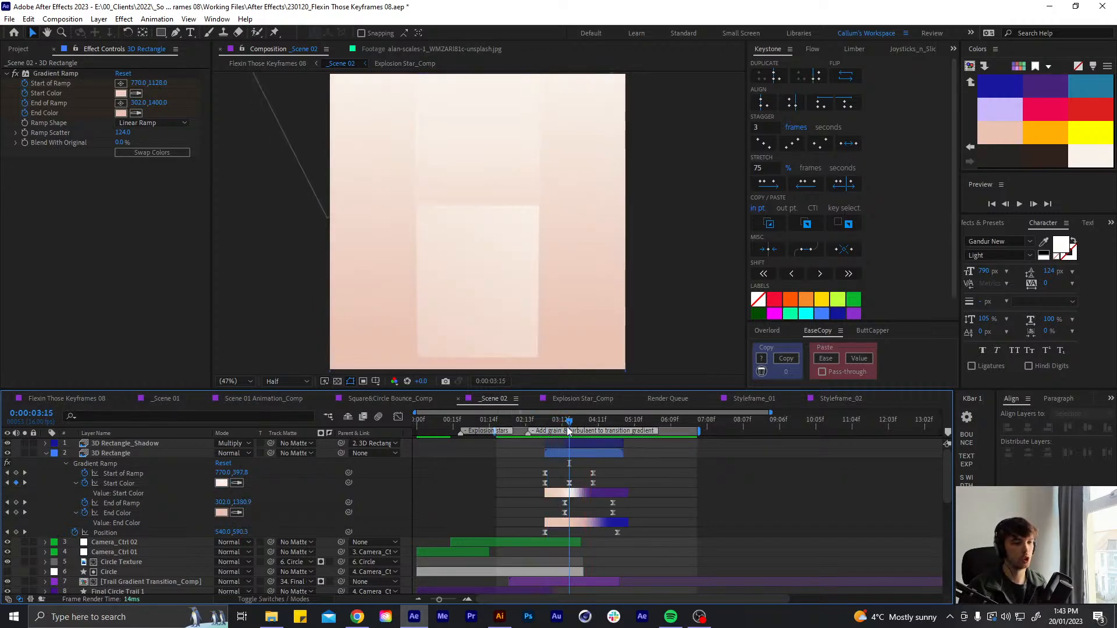
left_click(593, 474)
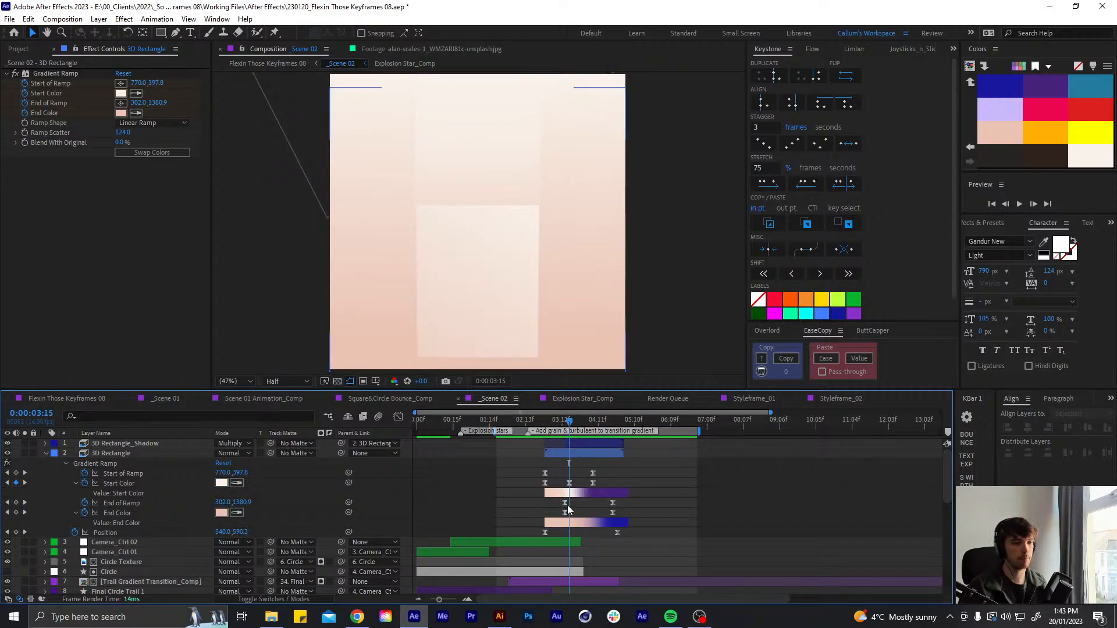
left_click(564, 503)
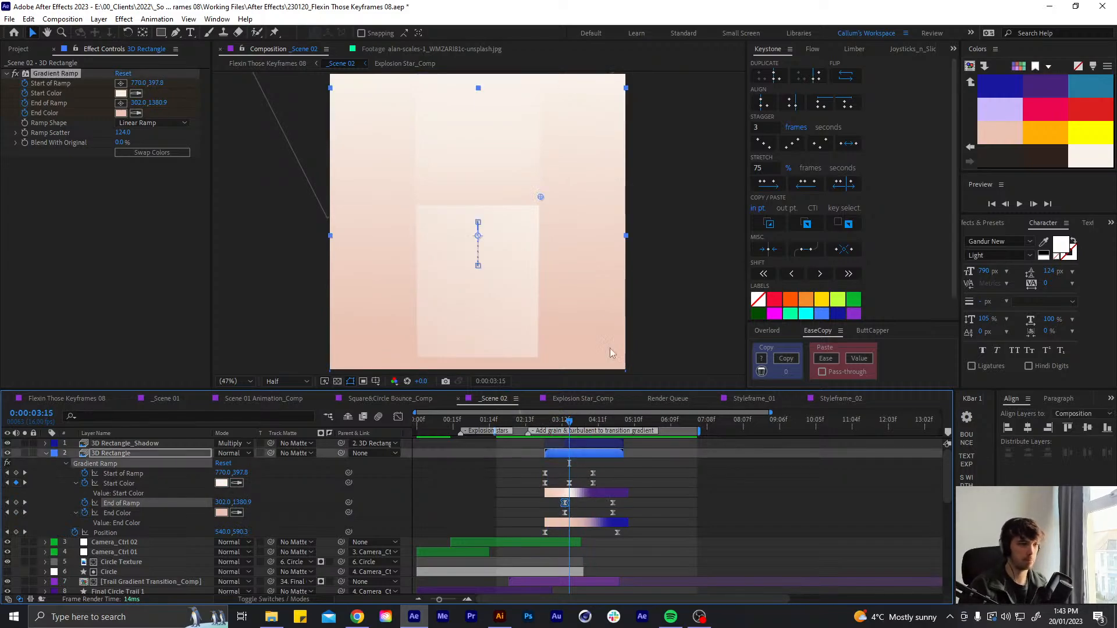
key("comma")
key("comma")
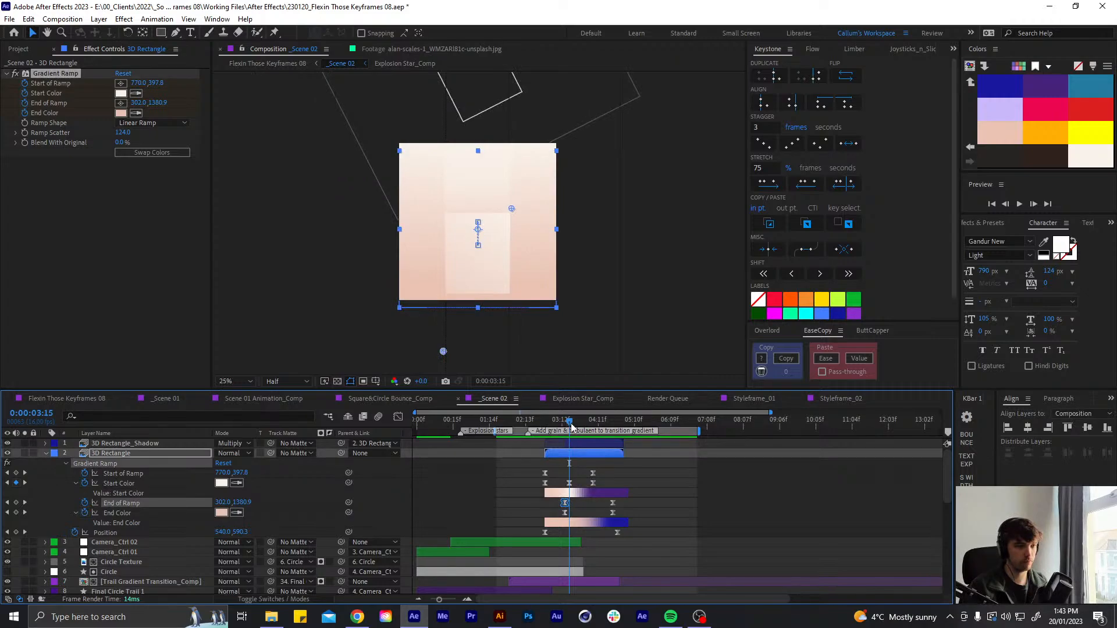
left_click(573, 425)
key("Page_Up")
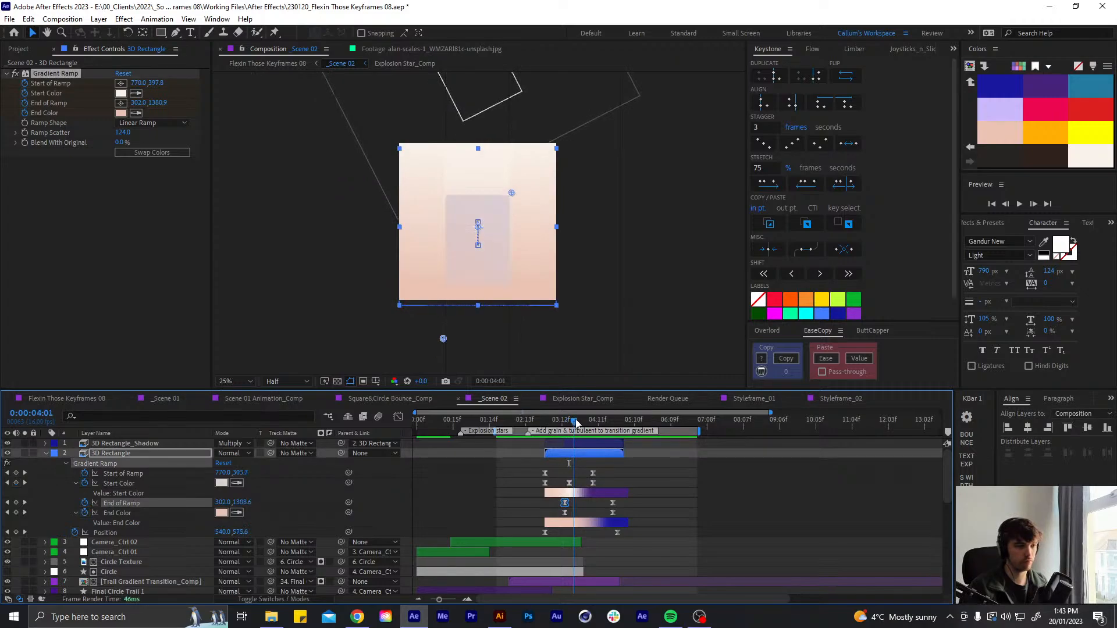
key("Page_Down")
key("Page_Up")
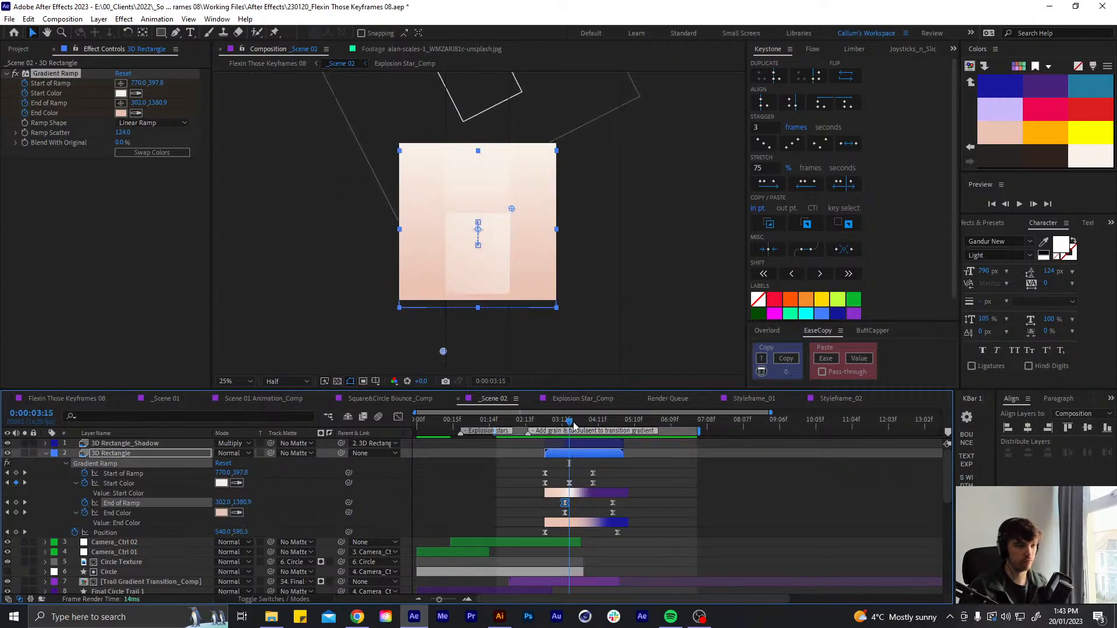
Try changing the interpolation of the three Start Color keyframes and inspecting them in the graph editor
left_click_drag(600, 490, 502, 480)
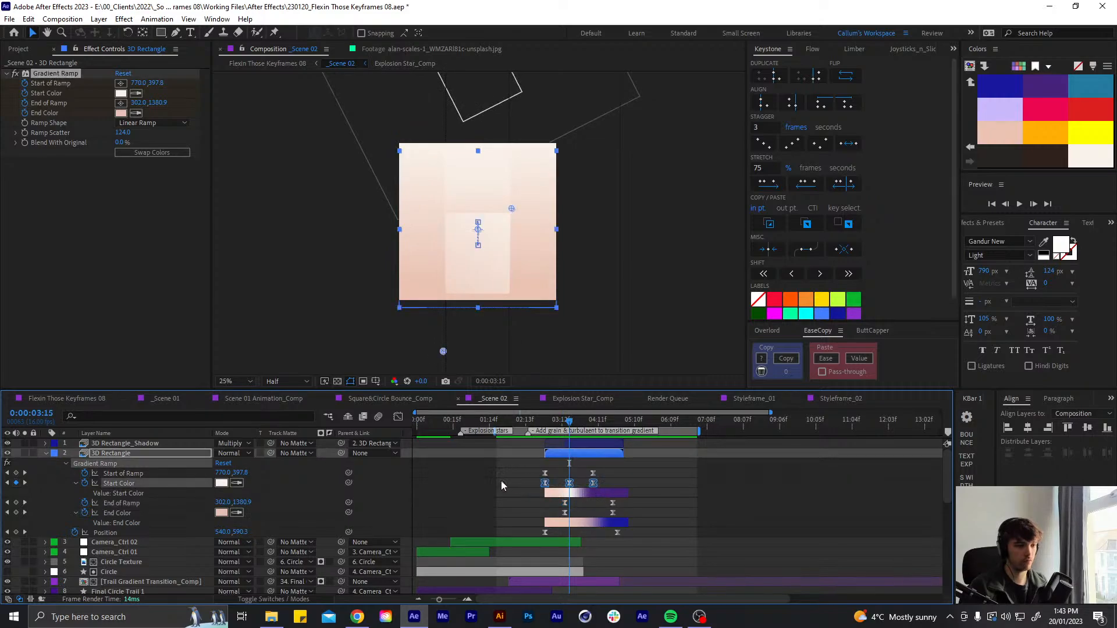
left_click(398, 417)
left_click(397, 417)
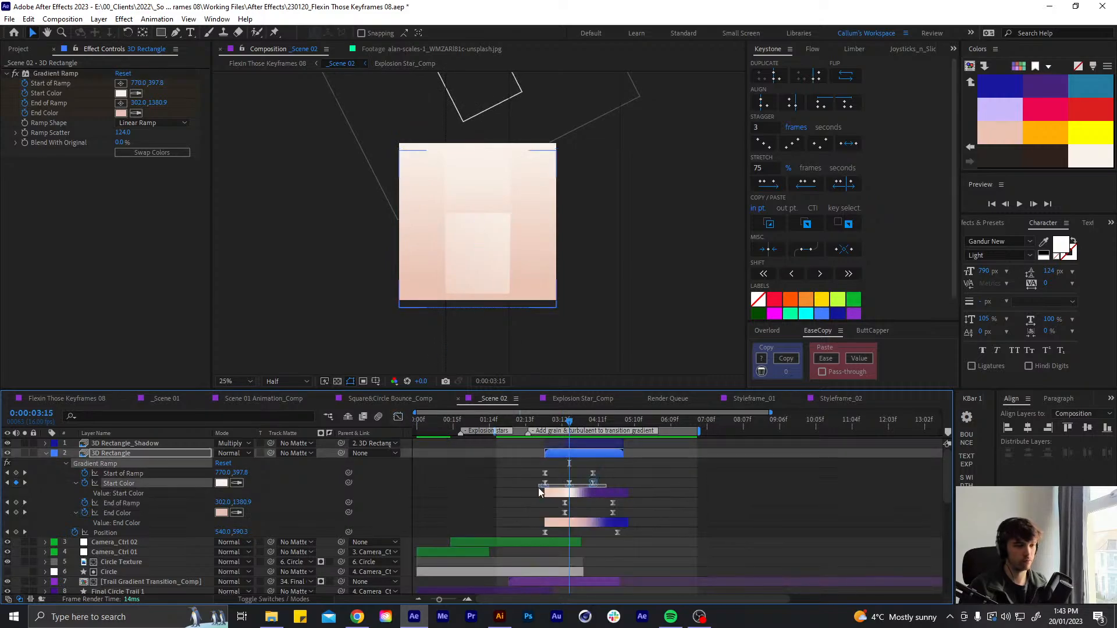
key("F9")
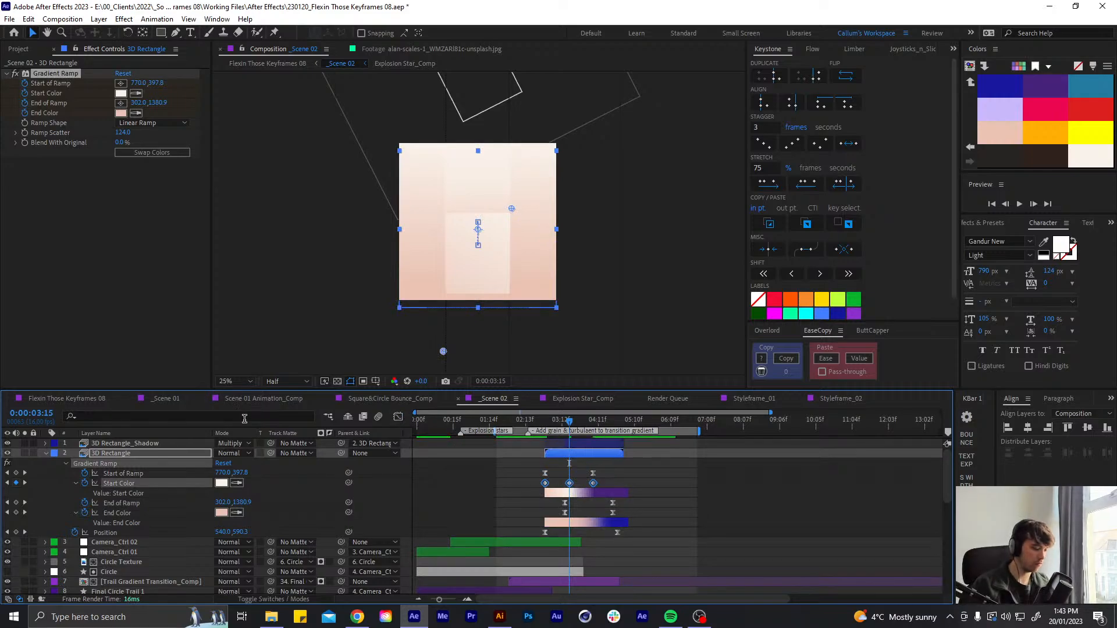
left_click(399, 417)
left_click(399, 417)
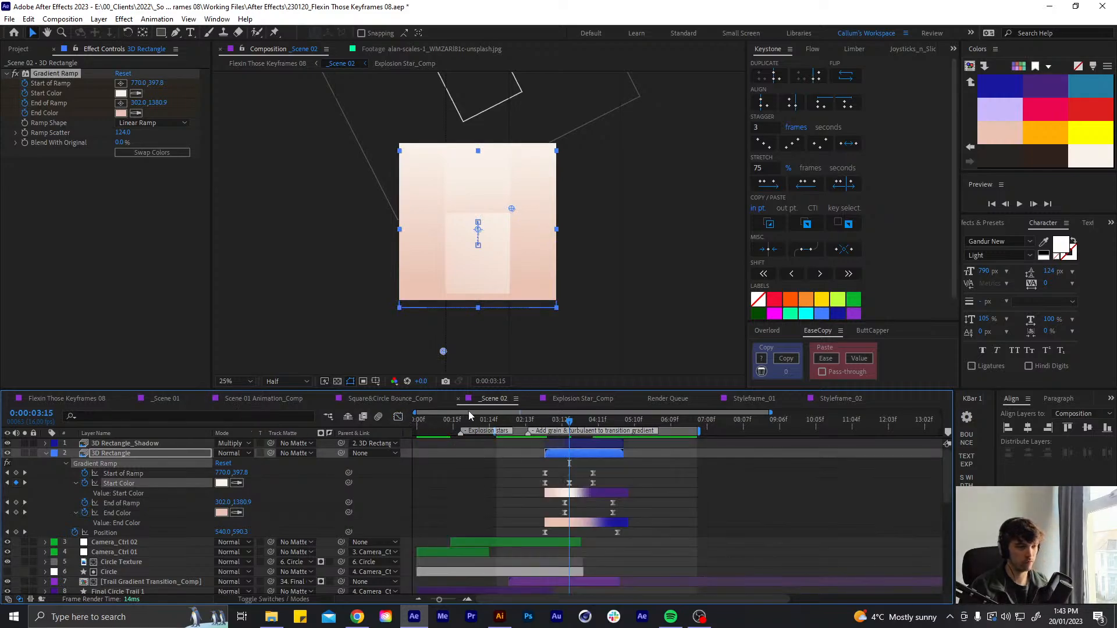
Move 3D Rectangle's last Start Color keyframe to 0:00:05:03, in line with the final Position keyframe
left_click(235, 382)
left_click(239, 402)
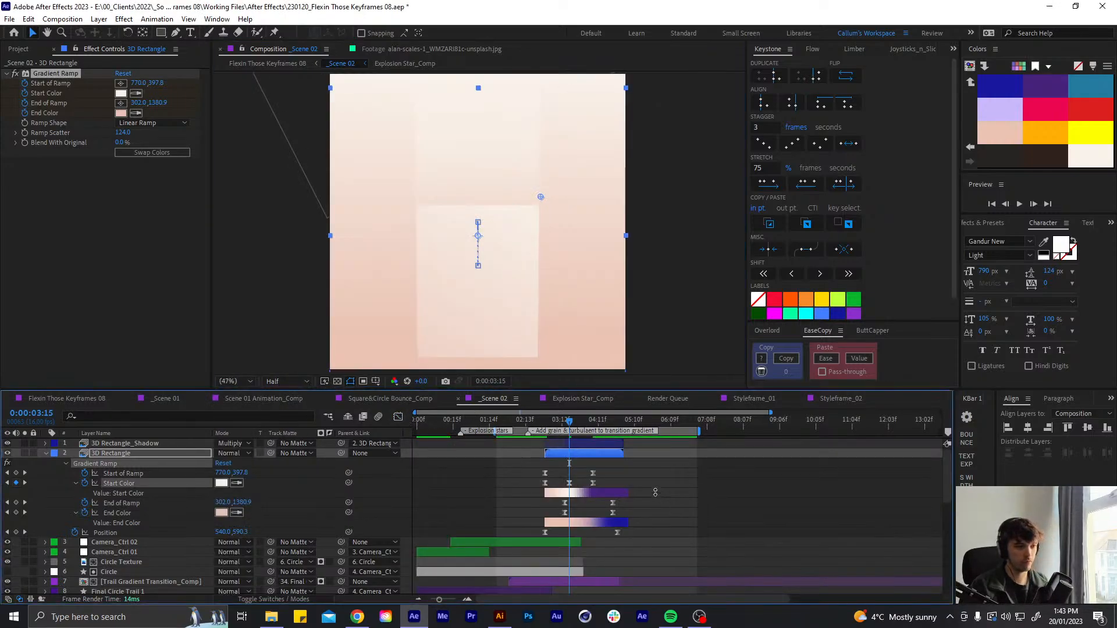
mouse_move(545, 424)
left_mouse_down()
mouse_move(576, 424)
mouse_move(548, 429)
left_mouse_up()
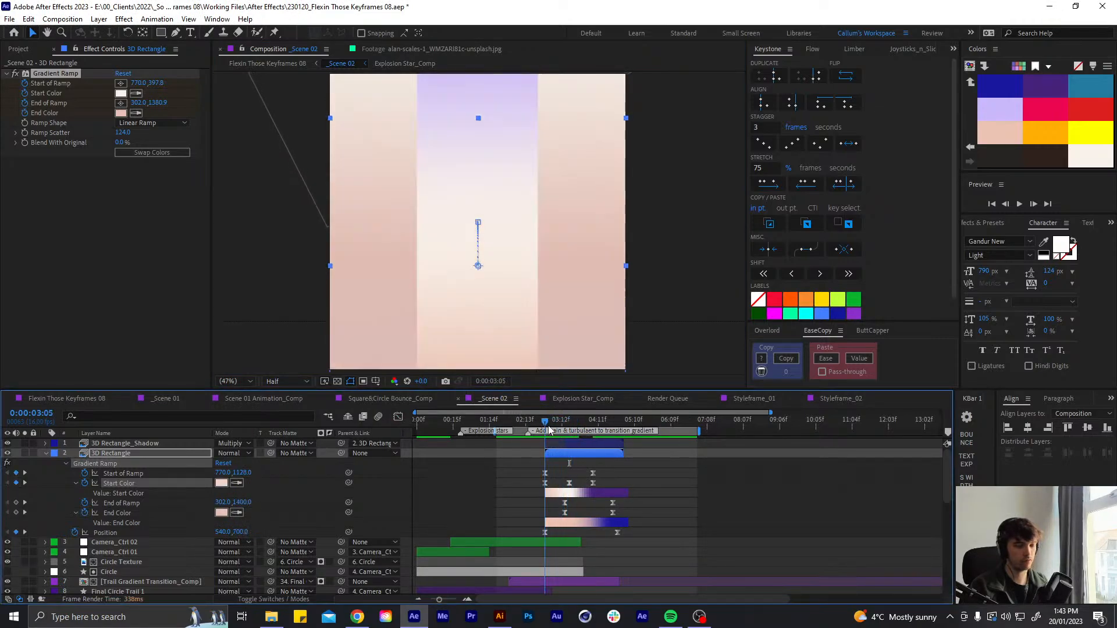
key("shift+Page_Down")
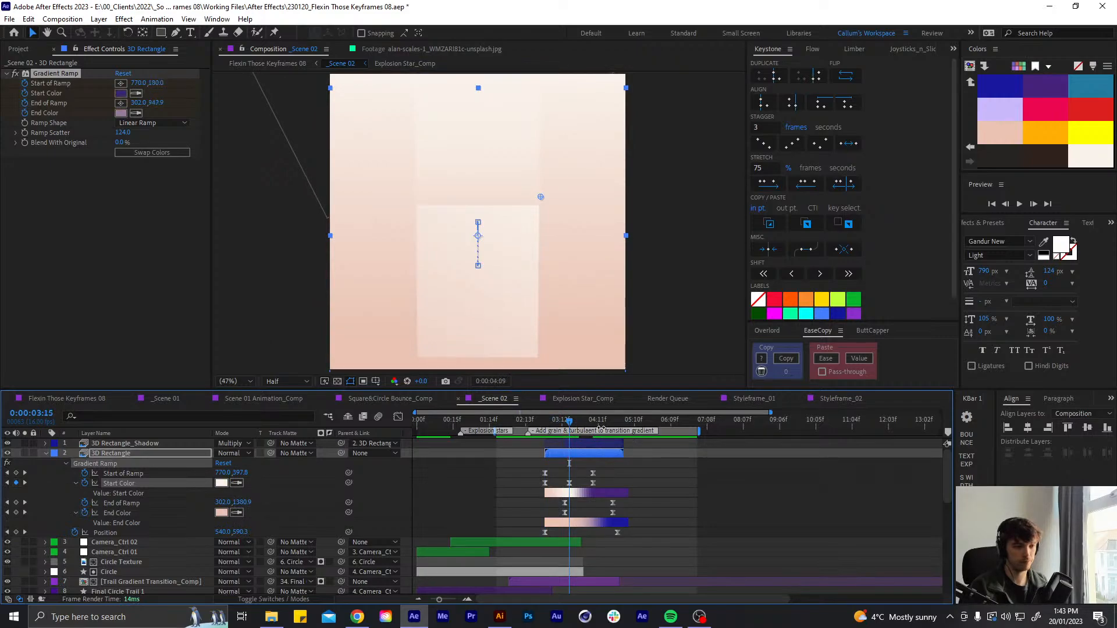
key("shift+Page_Down")
key("shift+Page_Down")
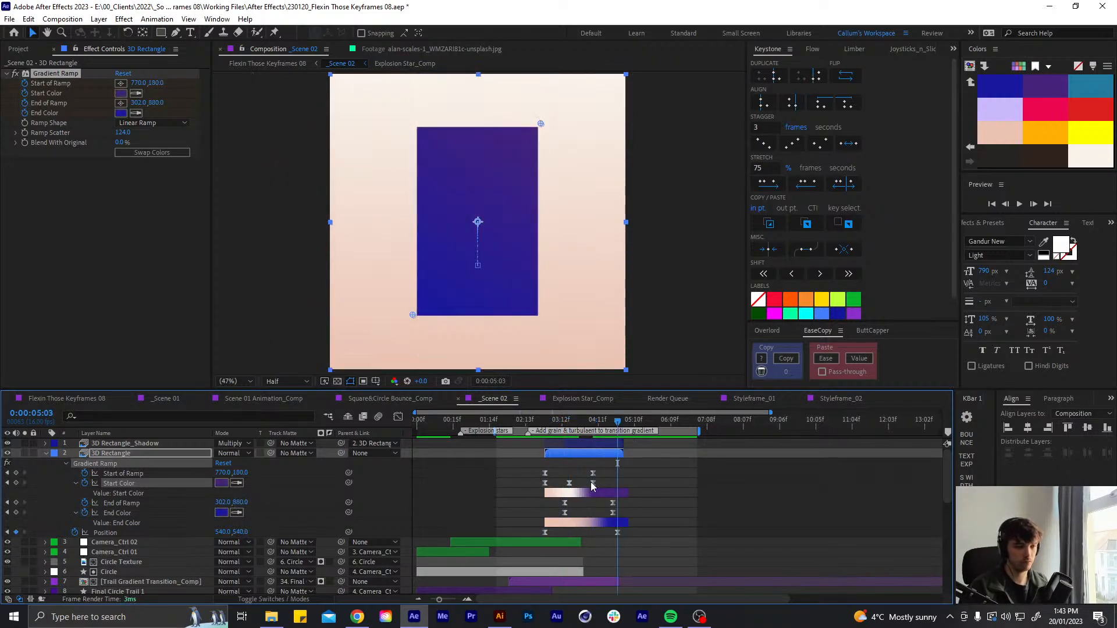
left_click_drag(592, 484, 624, 485)
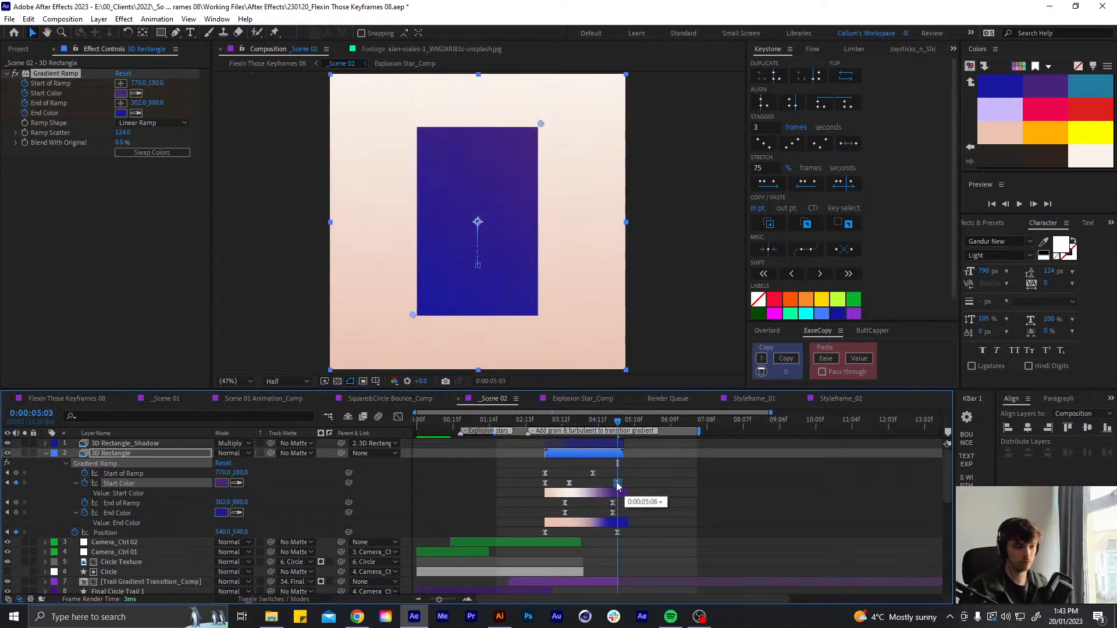
Move the middle off-white Start Color keyframe to 0:00:04:05
key("shift+Page_Up")
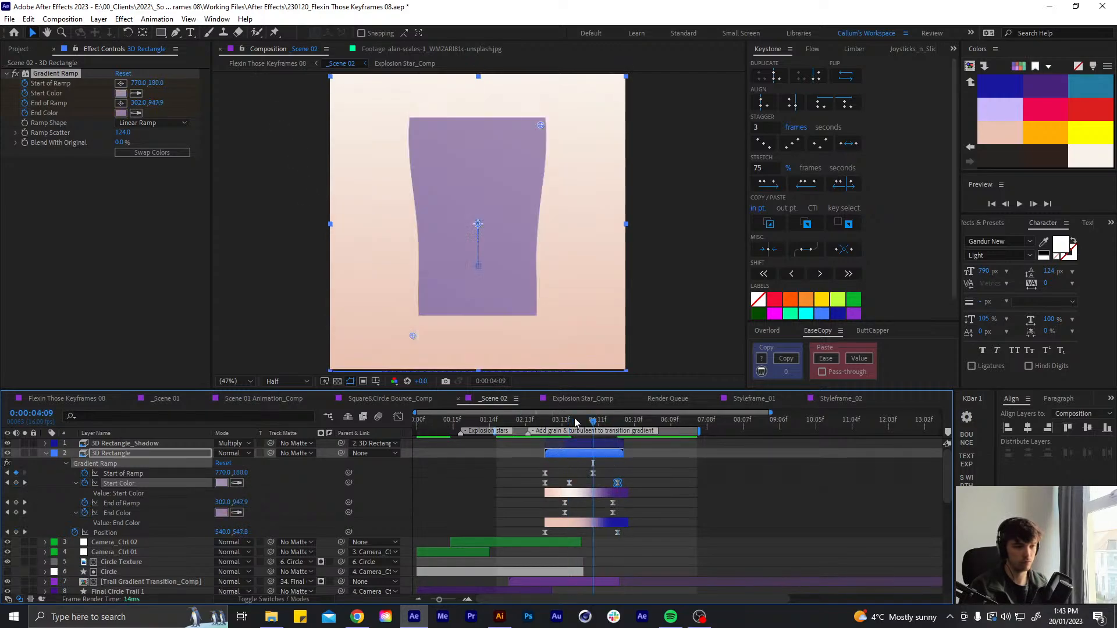
key("Page_Up")
key("Page_Up")
key("Page_Up")
key("Page_Up")
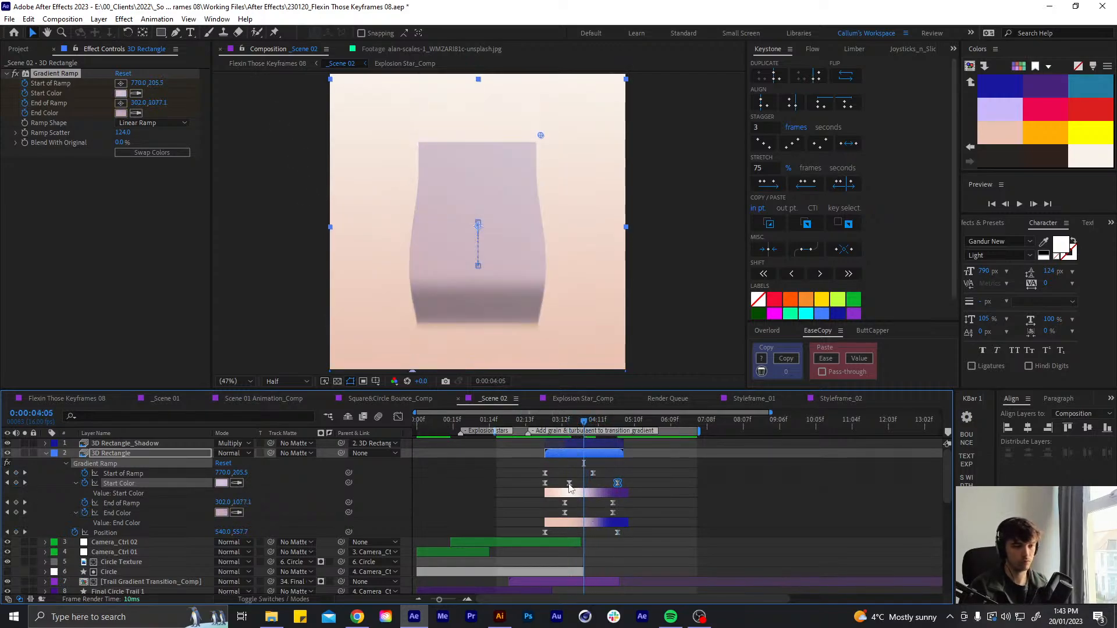
left_click_drag(581, 483, 584, 483)
left_click(560, 439)
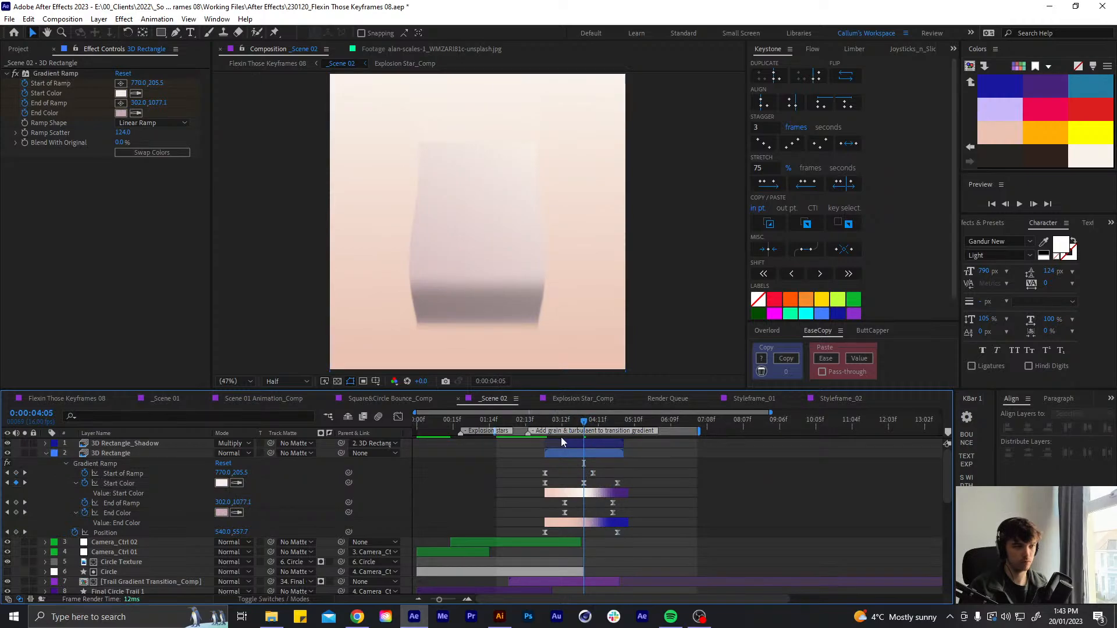
Preview the adjusted gradient colours from 0:00:03:05 and scrub to 0:00:04:05
left_click(545, 421)
key("space")
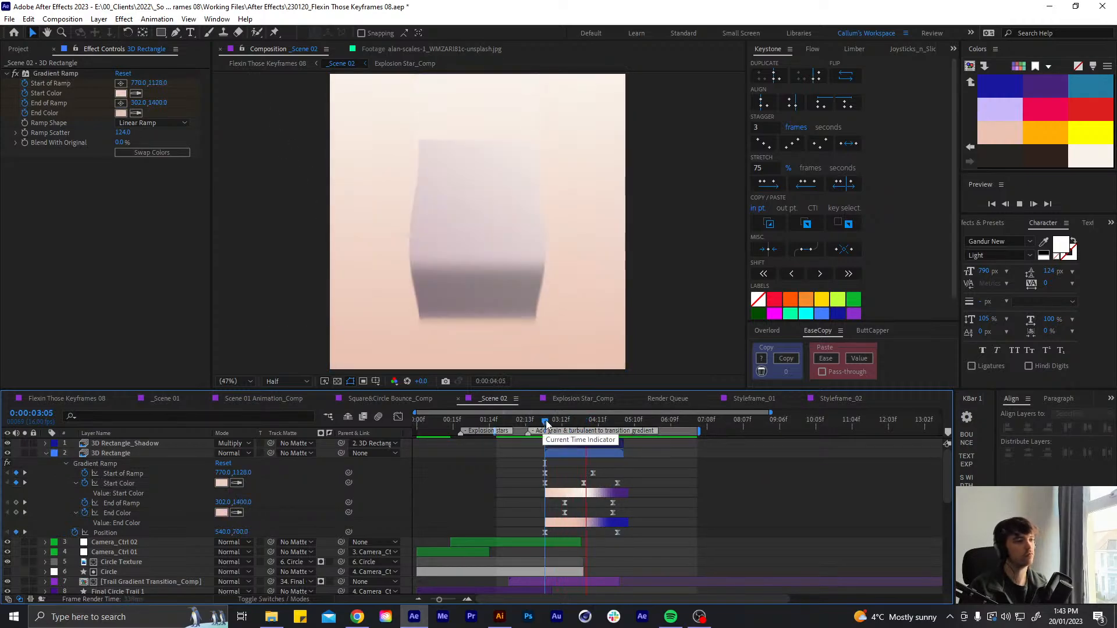
left_click_drag(546, 425, 588, 426)
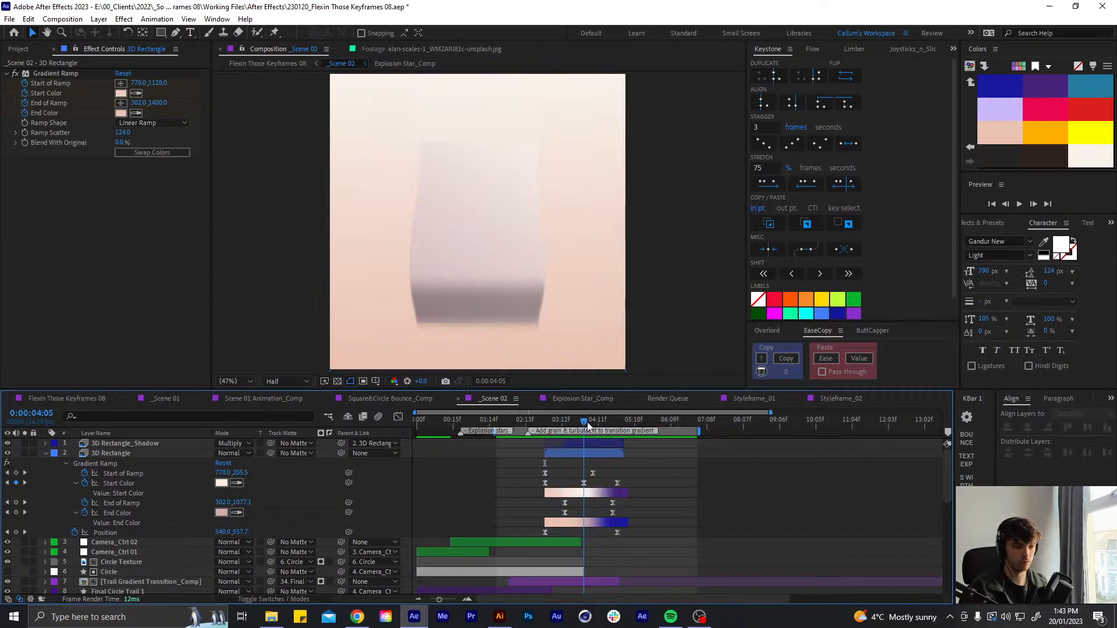
Move 3D Rectangle's middle Start Color keyframe to 0:00:04:03 and its last Start Color keyframe to 0:00:04:15
left_click(585, 483)
key("Page_Up")
key("Page_Up")
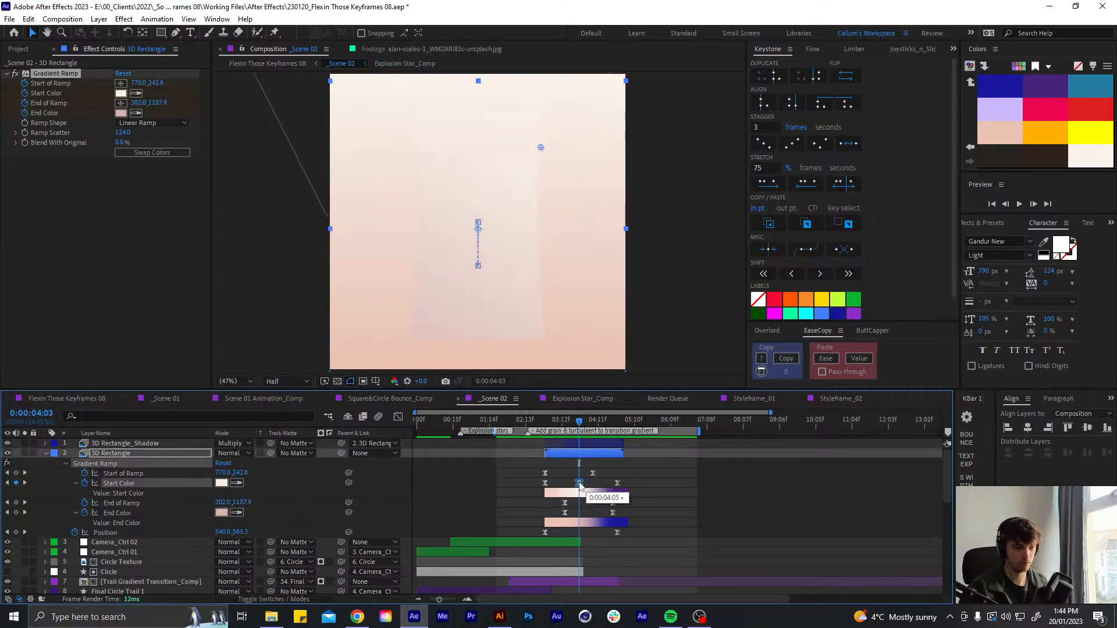
key("shift+Page_Down")
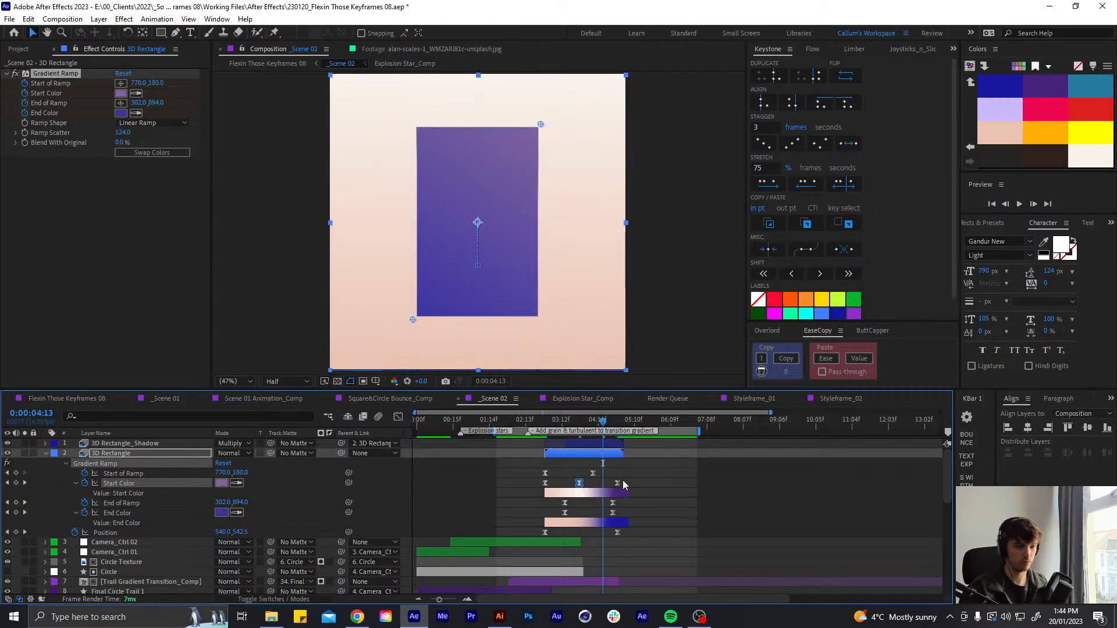
key("Page_Down")
key("Page_Down")
left_click_drag(617, 484, 608, 484)
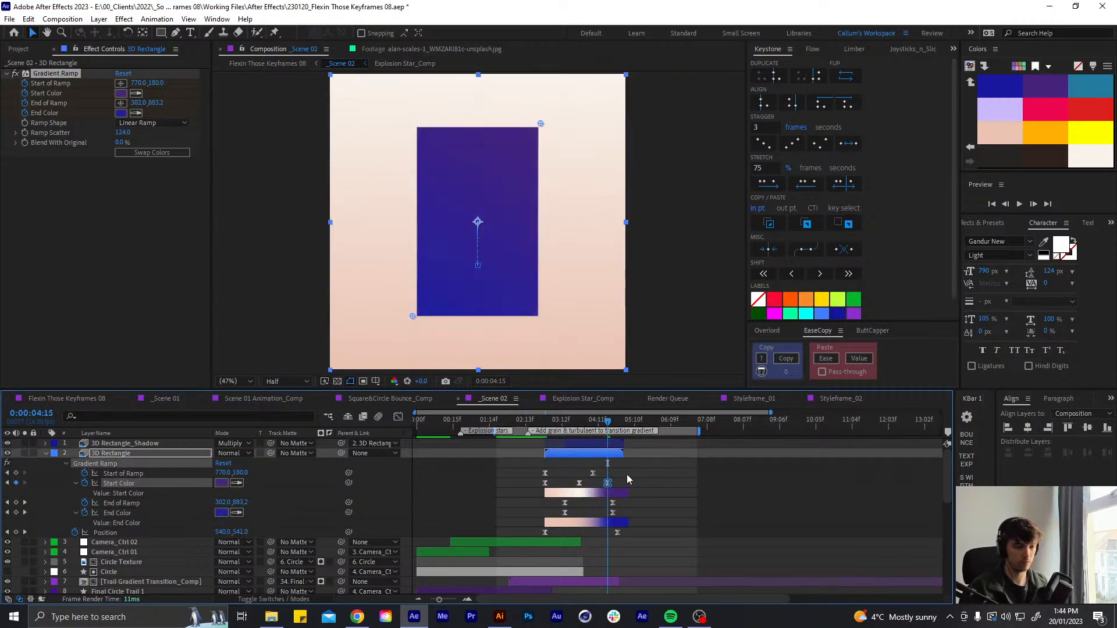
Preview the retimed gradient colours from 0:00:03:03
left_click(626, 474)
left_click(541, 430)
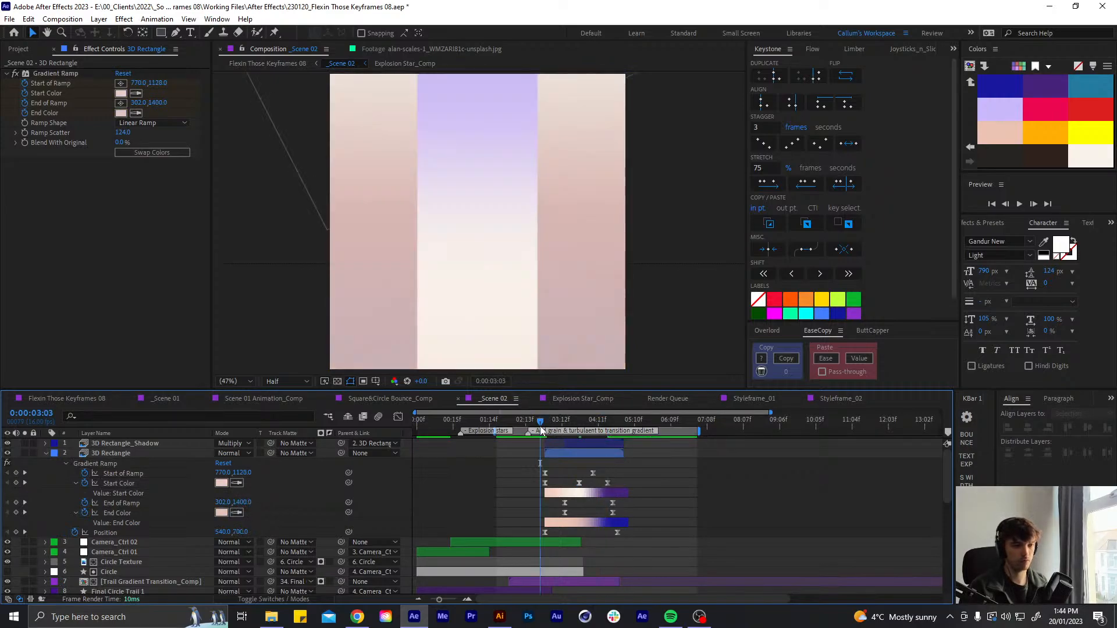
key("space")
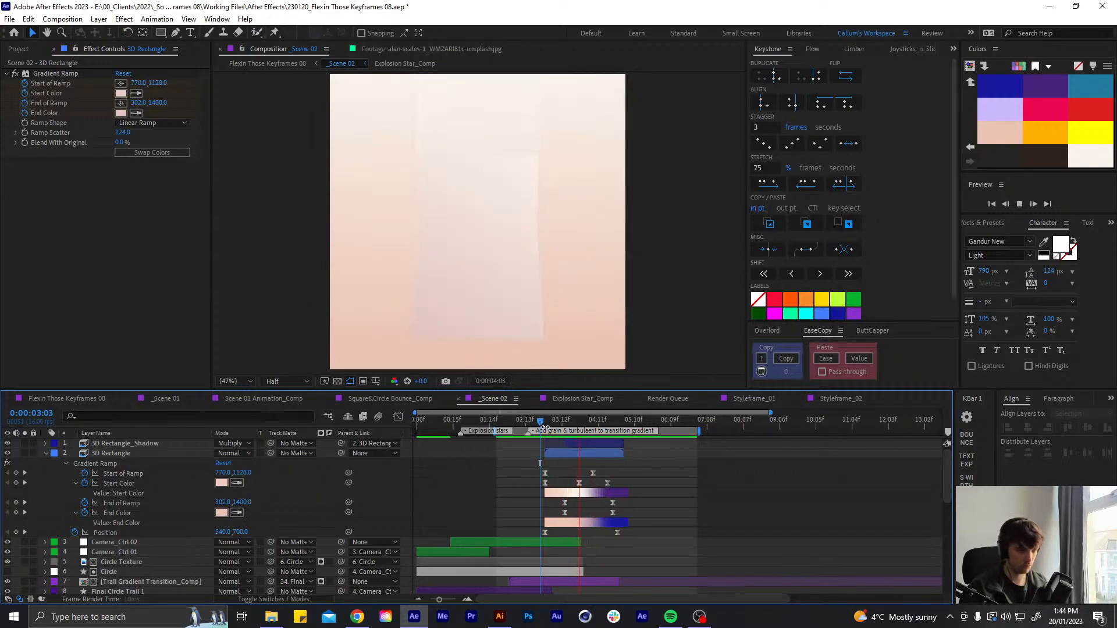
Shift the middle and last Start Color keyframes together about two frames earlier
left_click(581, 431)
key("Page_Up")
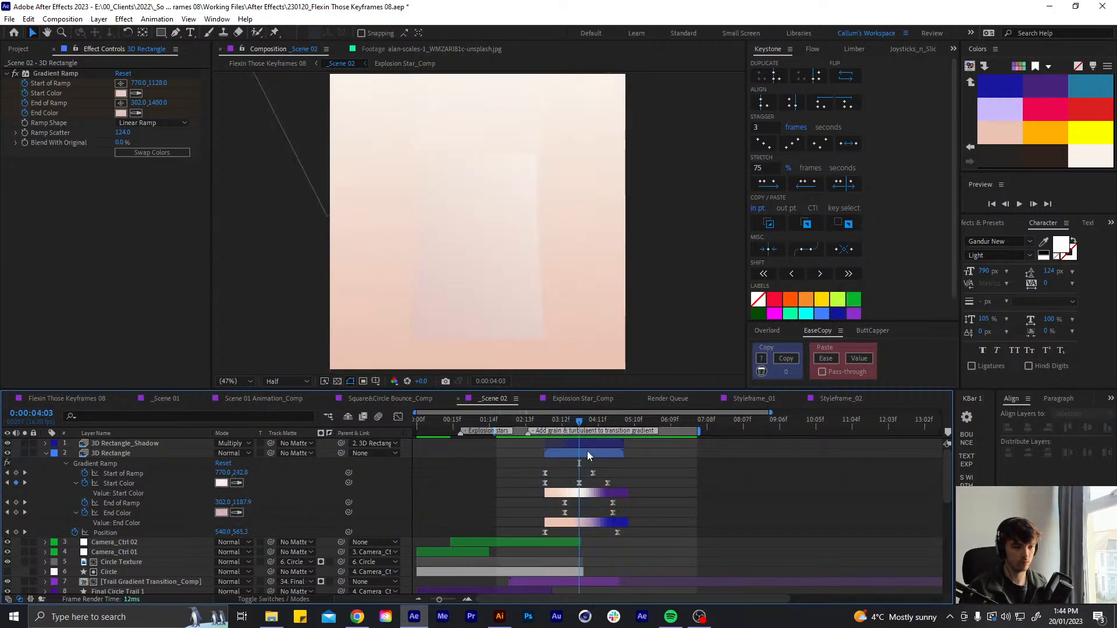
left_click_drag(614, 489, 575, 488)
left_click(567, 476)
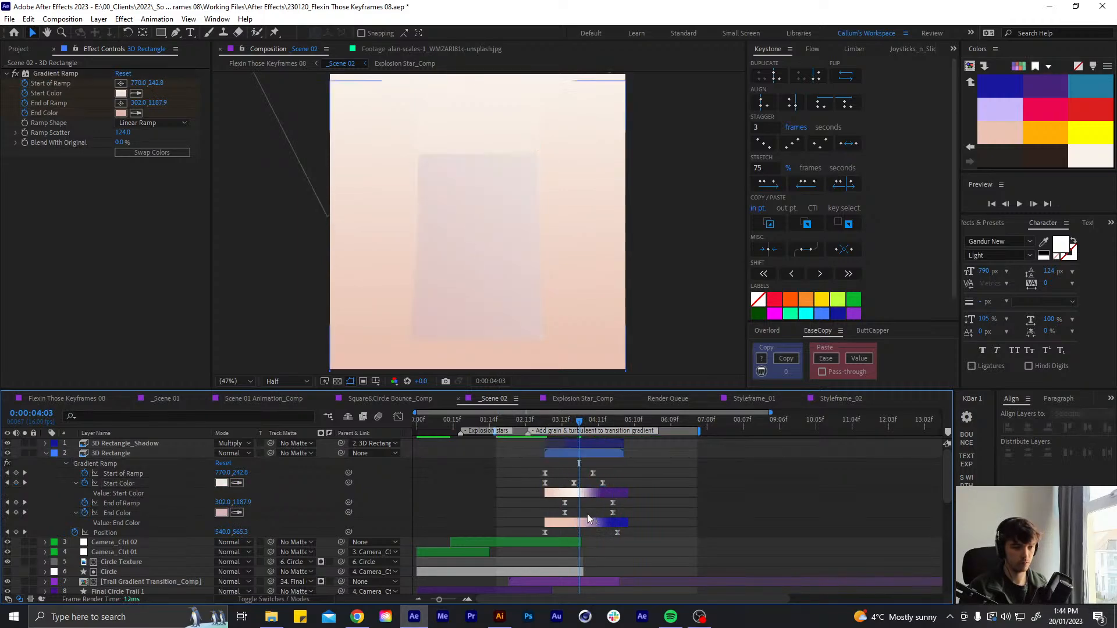
Scrub back to 0:00:02:15 and preview the colour transition from 0:00:03:04
left_click_drag(563, 416, 529, 445)
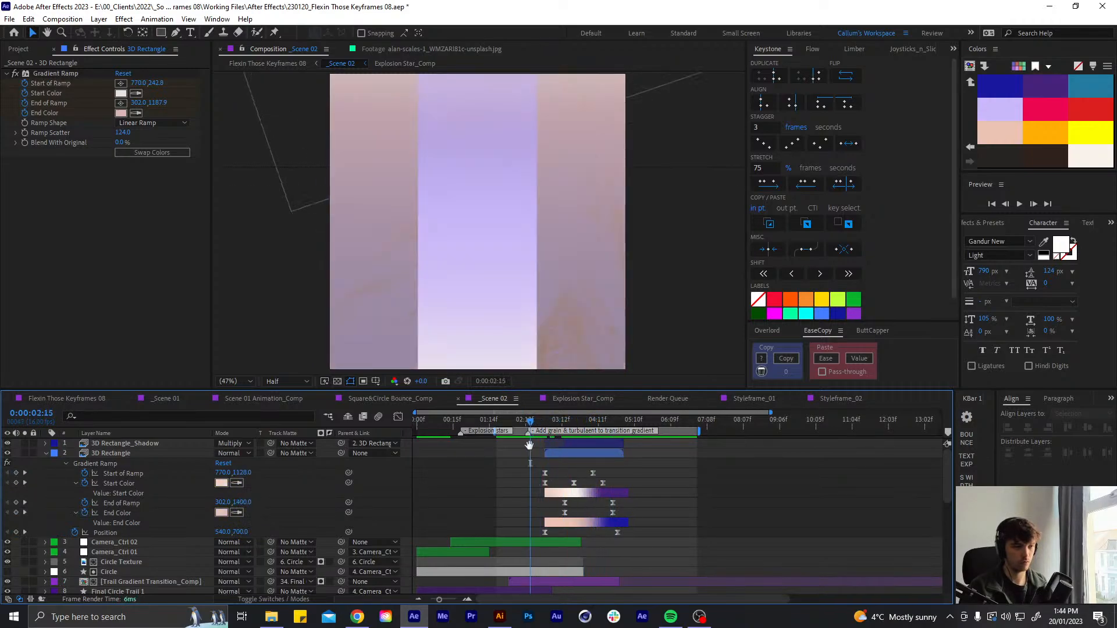
key("space")
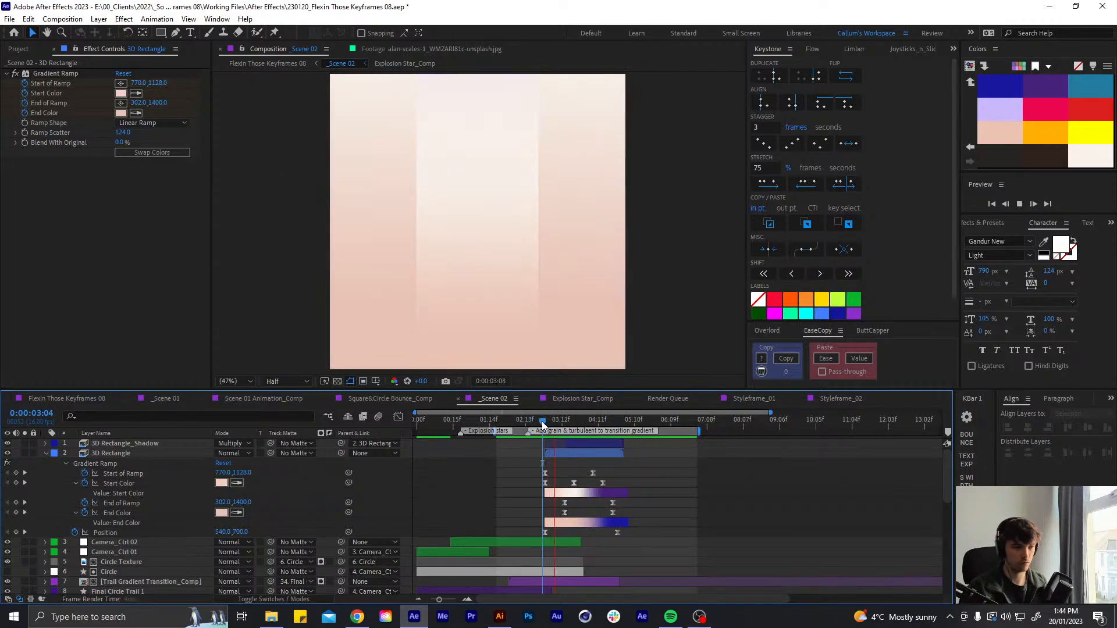
key("space")
Move the middle Start Color keyframe a few frames earlier and preview the result from 0:00:03:05
left_click(544, 426)
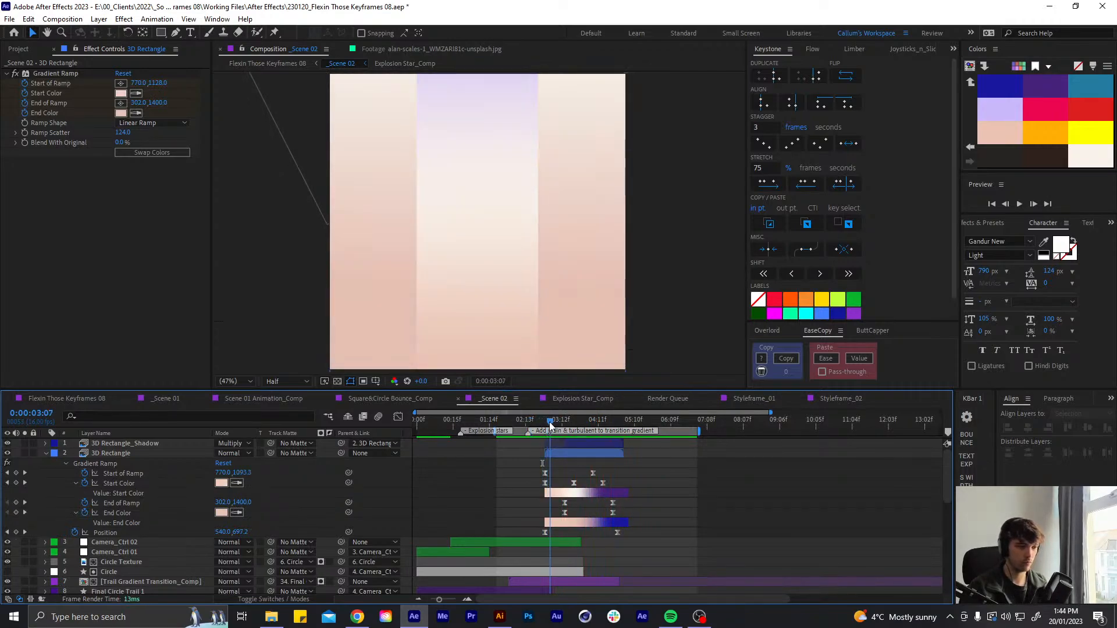
left_click(574, 484)
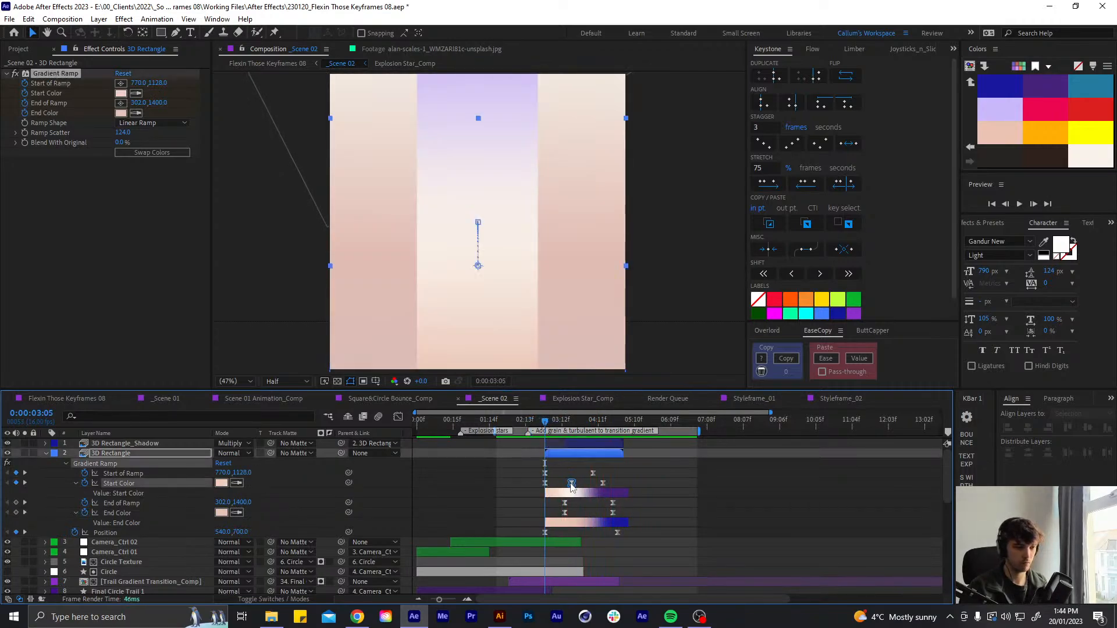
left_click_drag(572, 487, 570, 487)
left_click(568, 466)
key("space")
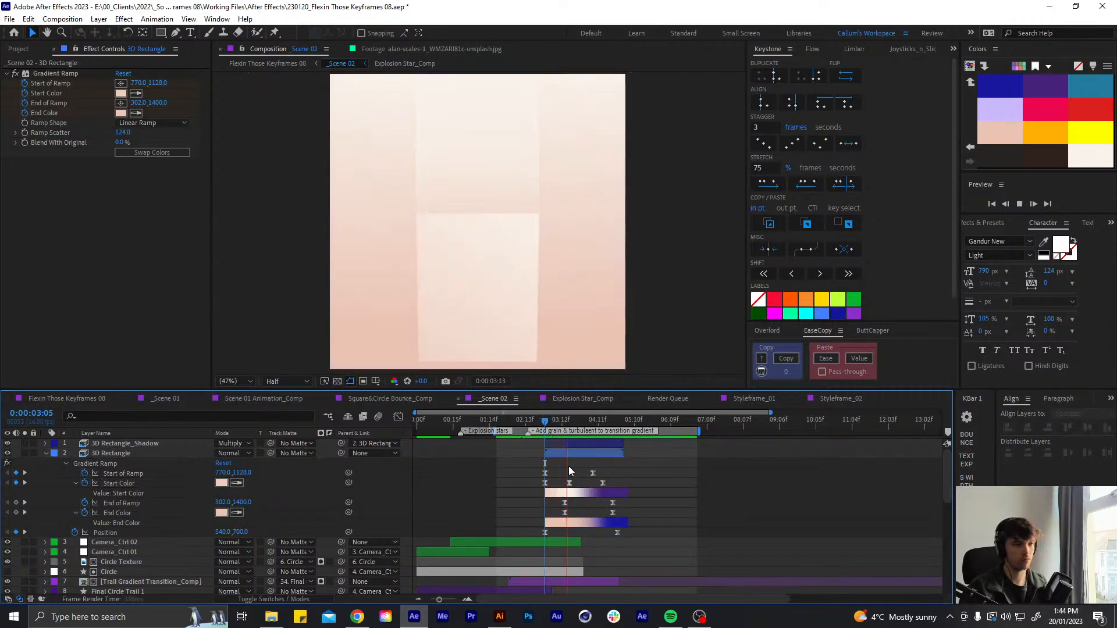
Scrub to 0:00:03:11 and try starting the first Start Color keyframe about two frames after the layer's beginning
left_click(554, 423)
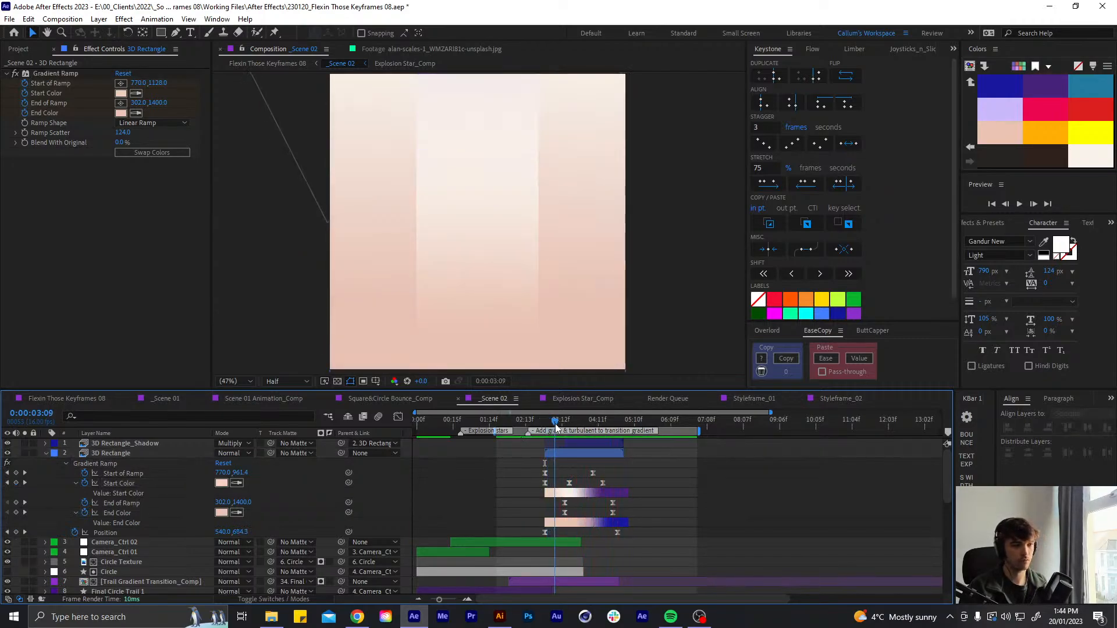
left_click_drag(555, 424, 559, 424)
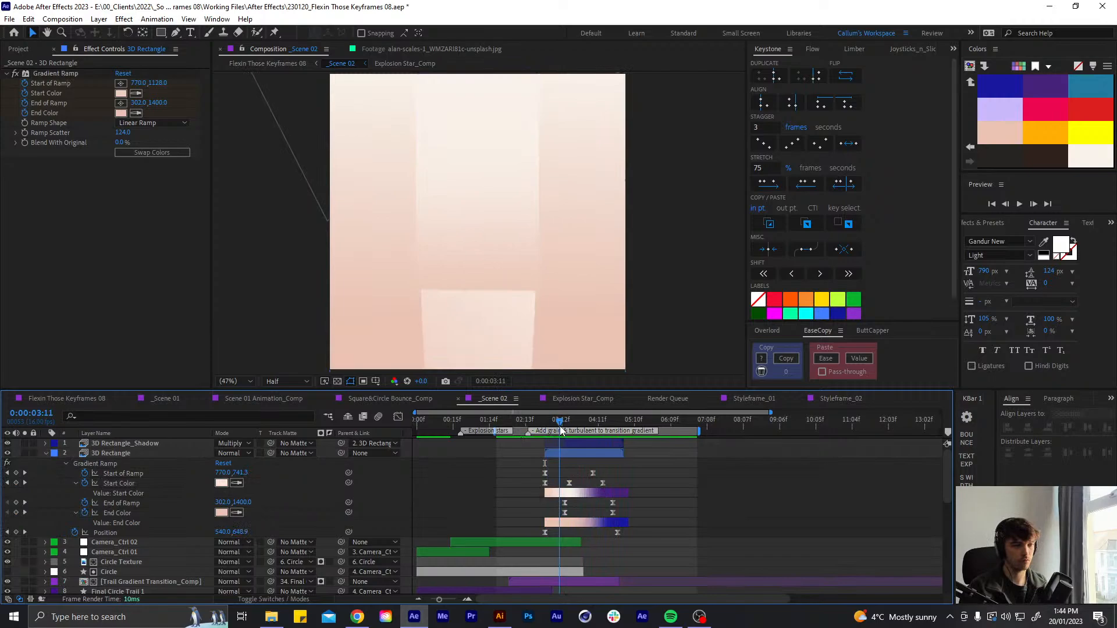
left_click(545, 484)
left_click_drag(550, 484, 550, 485)
left_click(552, 463)
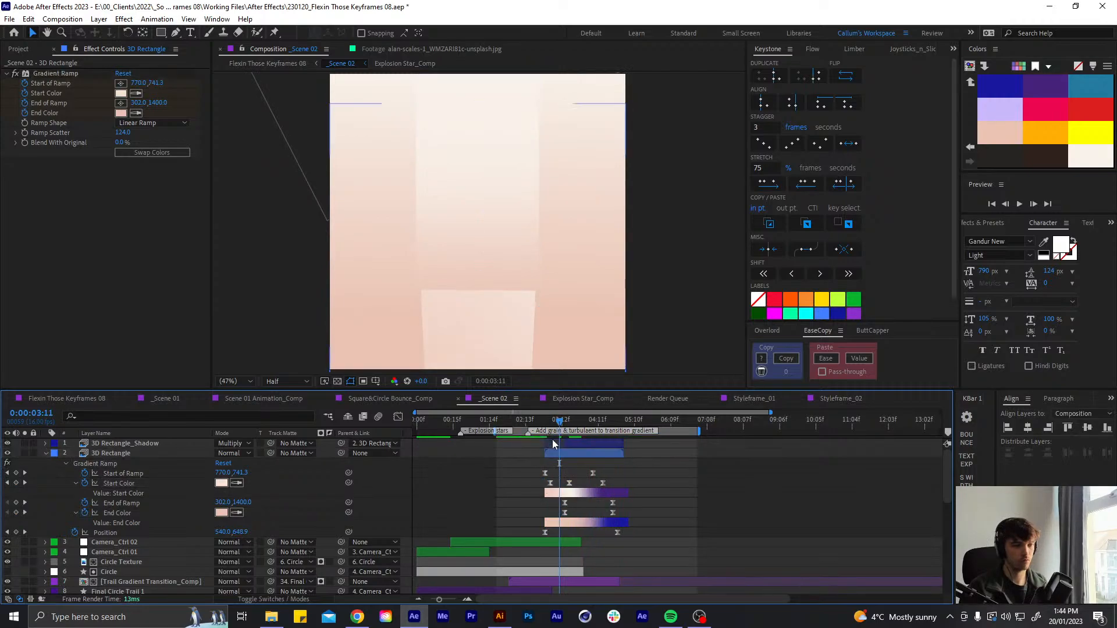
Align the first and last Start Color keyframes with the Start of Ramp keyframes and delete the middle off-white keyframe
mouse_move(549, 425)
left_mouse_down()
mouse_move(570, 431)
mouse_move(545, 430)
left_mouse_up()
left_click_drag(550, 484, 593, 484)
left_click(569, 484)
key("Delete")
left_click(580, 464)
Lengthen the first Start Color keyframe's outgoing ease in the speed graph so the colour change begins slowly
mouse_move(549, 427)
left_mouse_down()
mouse_move(569, 422)
mouse_move(548, 424)
mouse_move(560, 425)
left_mouse_up()
left_click(545, 484)
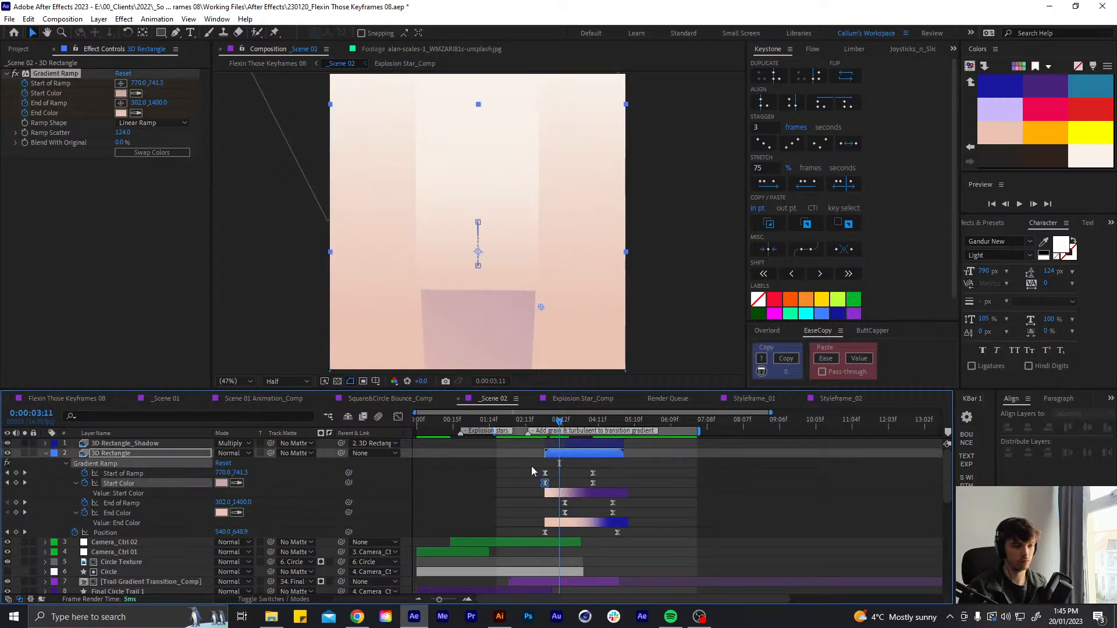
left_click(398, 417)
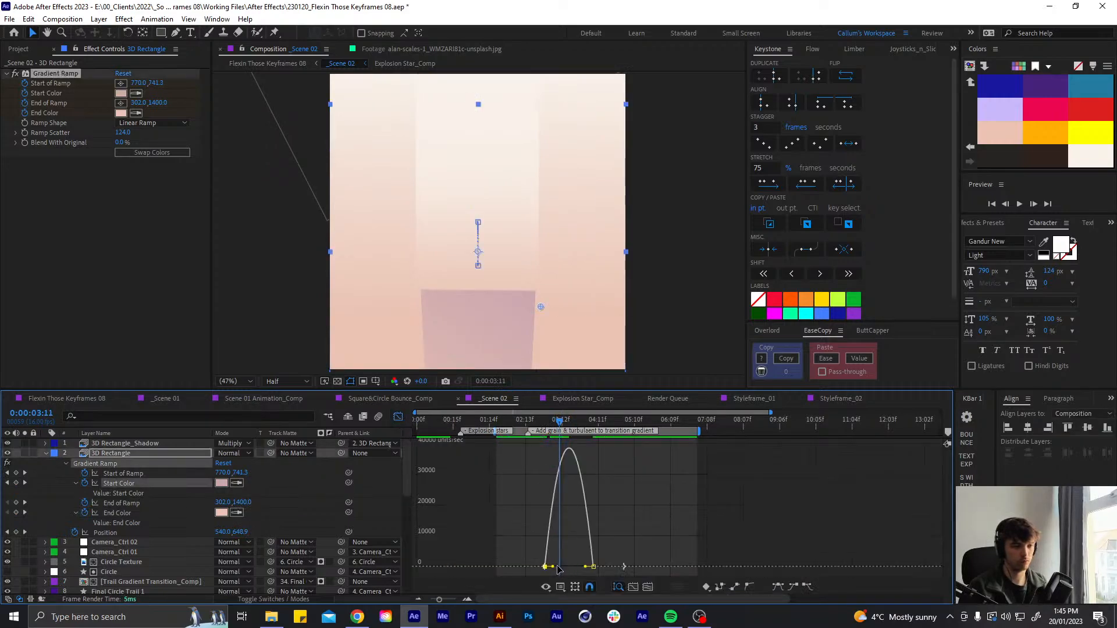
left_click_drag(554, 567, 568, 567)
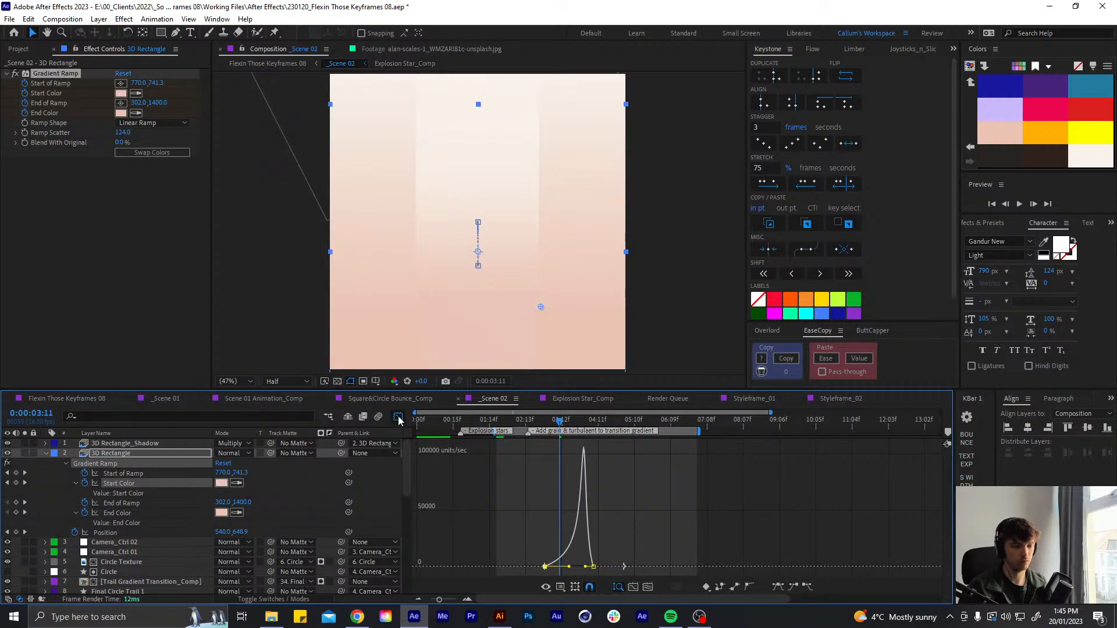
left_click(398, 417)
Preview the two-keyframe colour transition from 0:00:03:00
left_click_drag(560, 423, 534, 430)
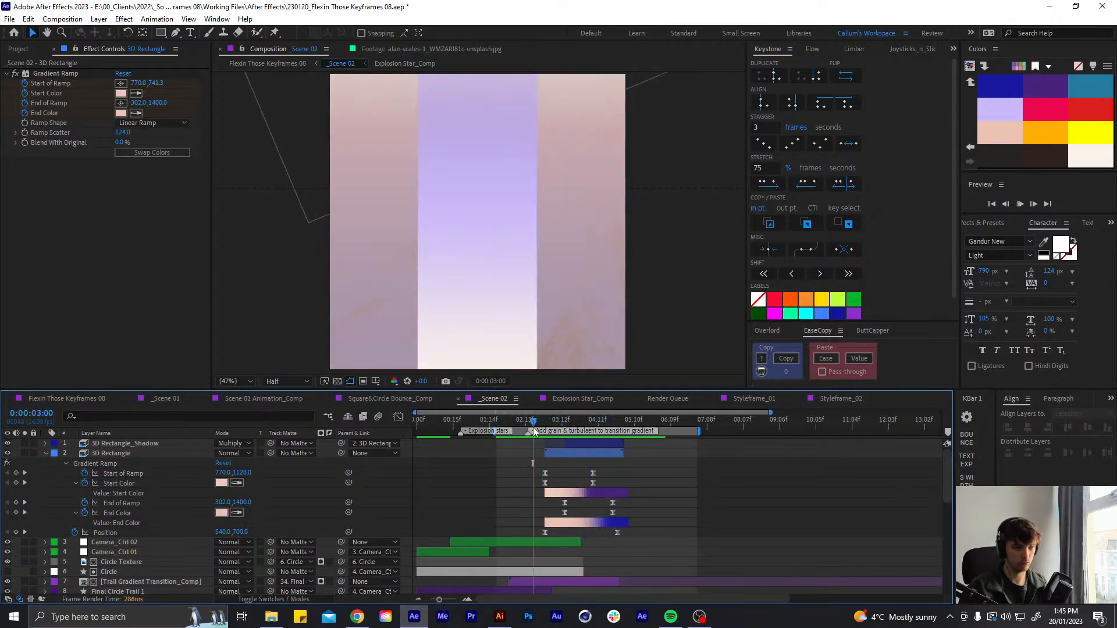
key("space")
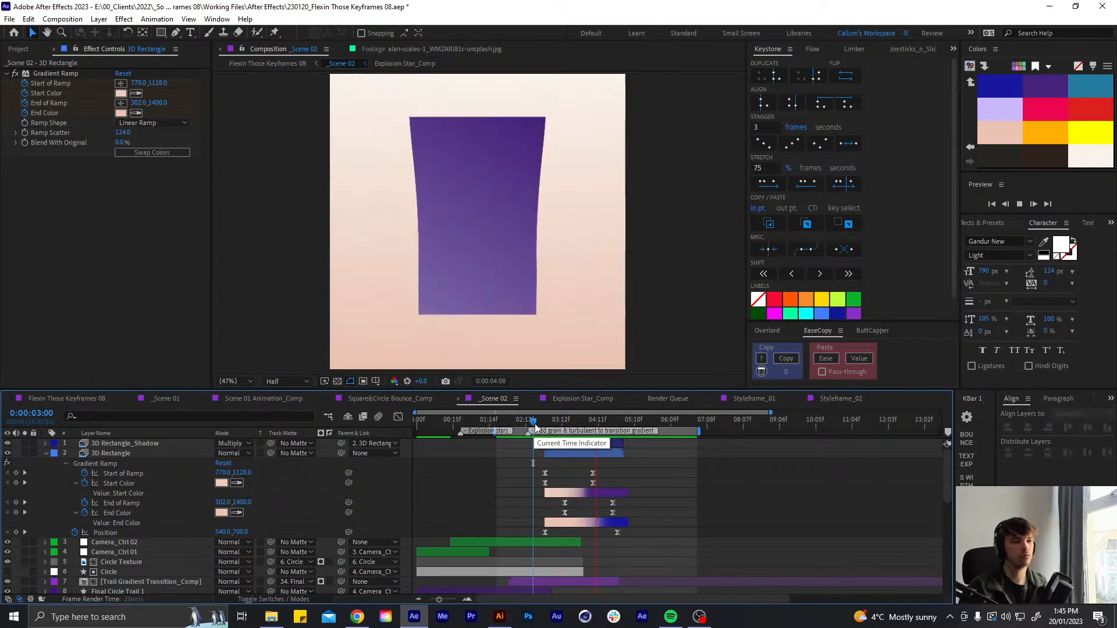
left_click(545, 422)
At 0:00:03:14, draw a rectangular mask on 3D Rectangle covering the lower part of the frame and extending past the canvas edges
left_click(569, 455)
key("u")
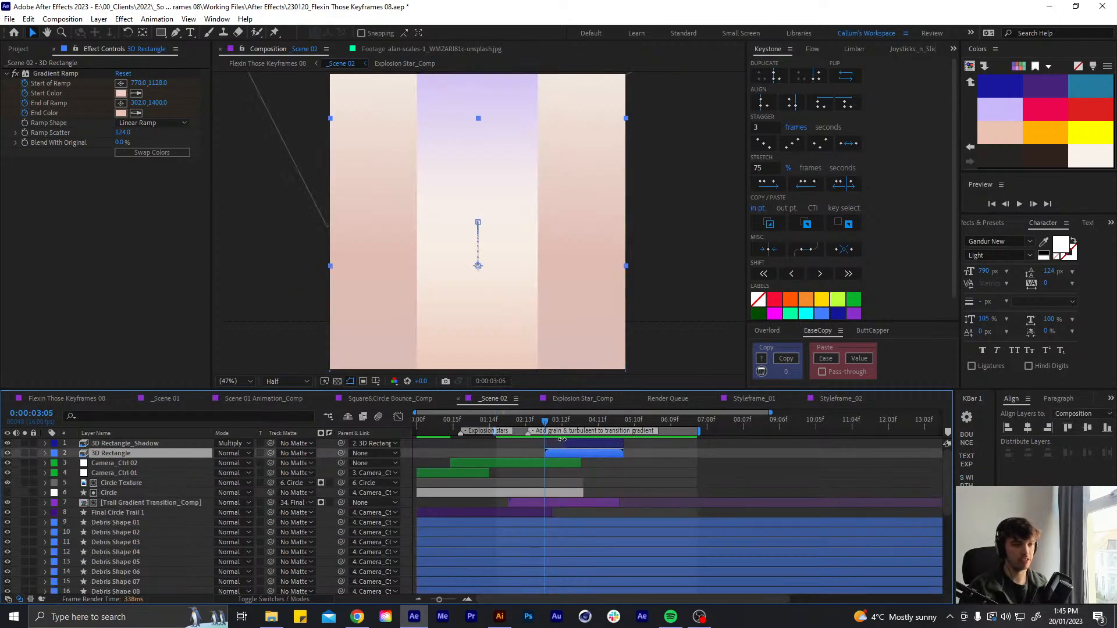
left_click_drag(552, 422, 566, 418)
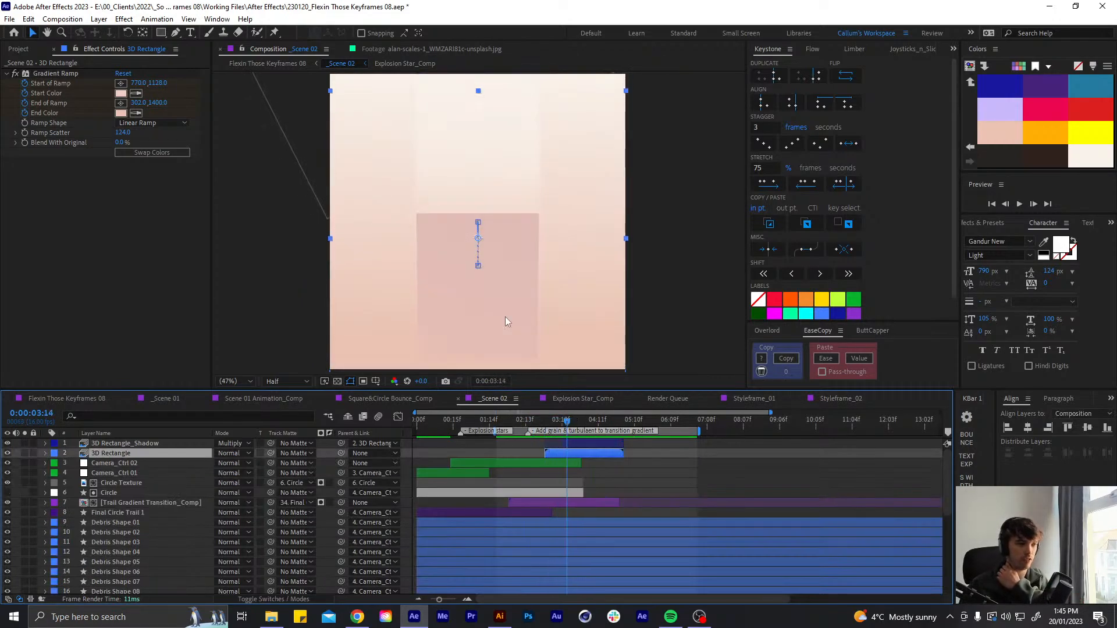
left_click(161, 33)
key("comma")
key("comma")
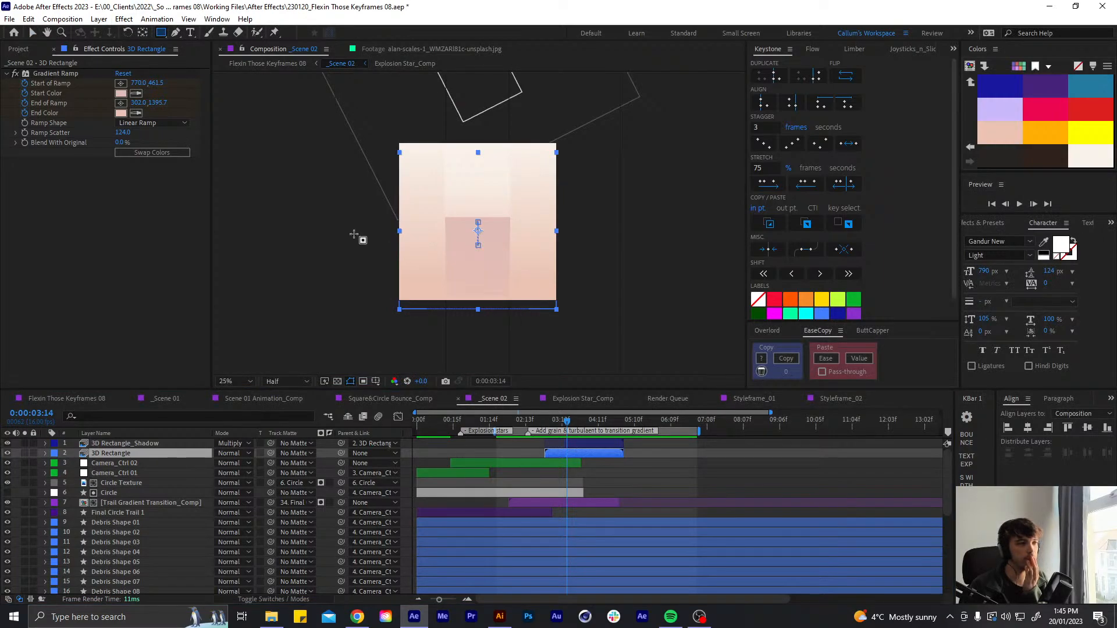
left_click_drag(353, 235, 586, 338)
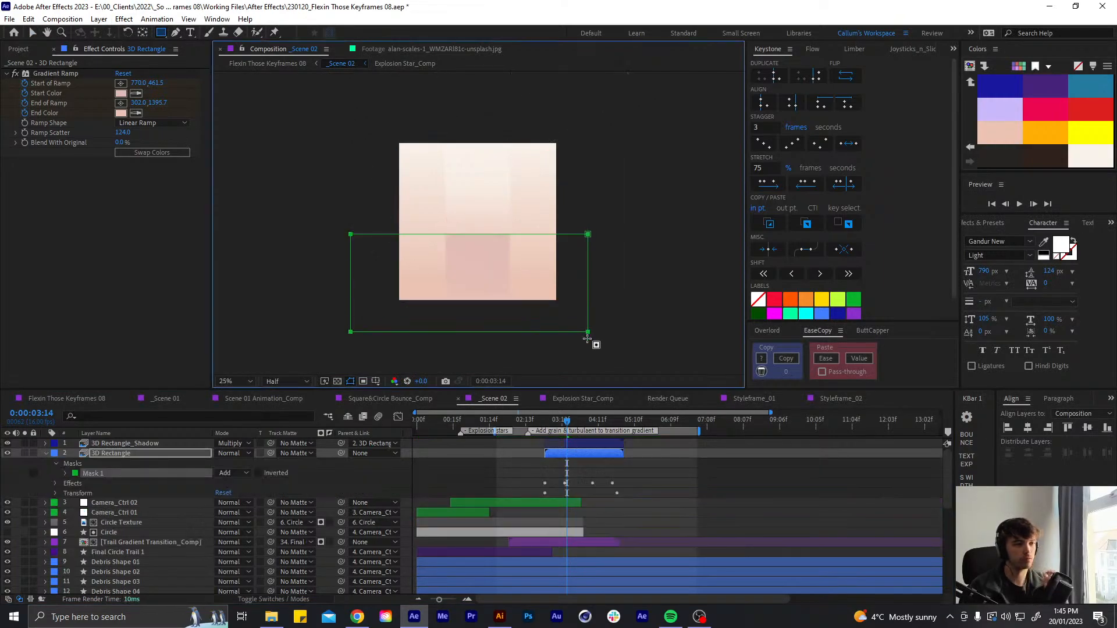
Set 3D Rectangle's Mask Feather to 346 pixels
key("f")
left_click(230, 474)
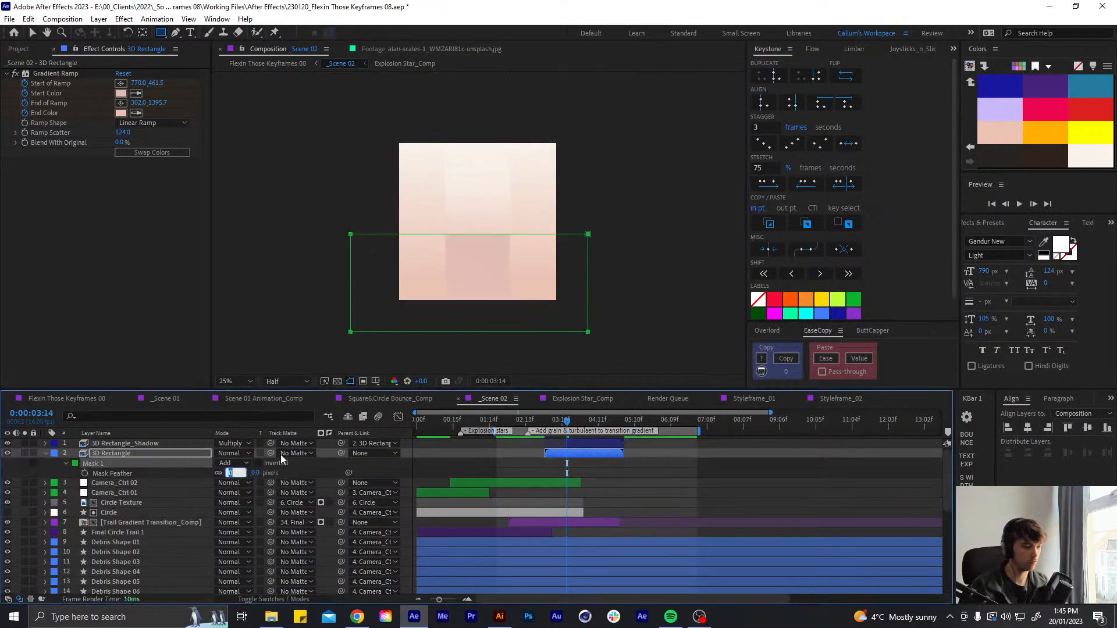
type("3")
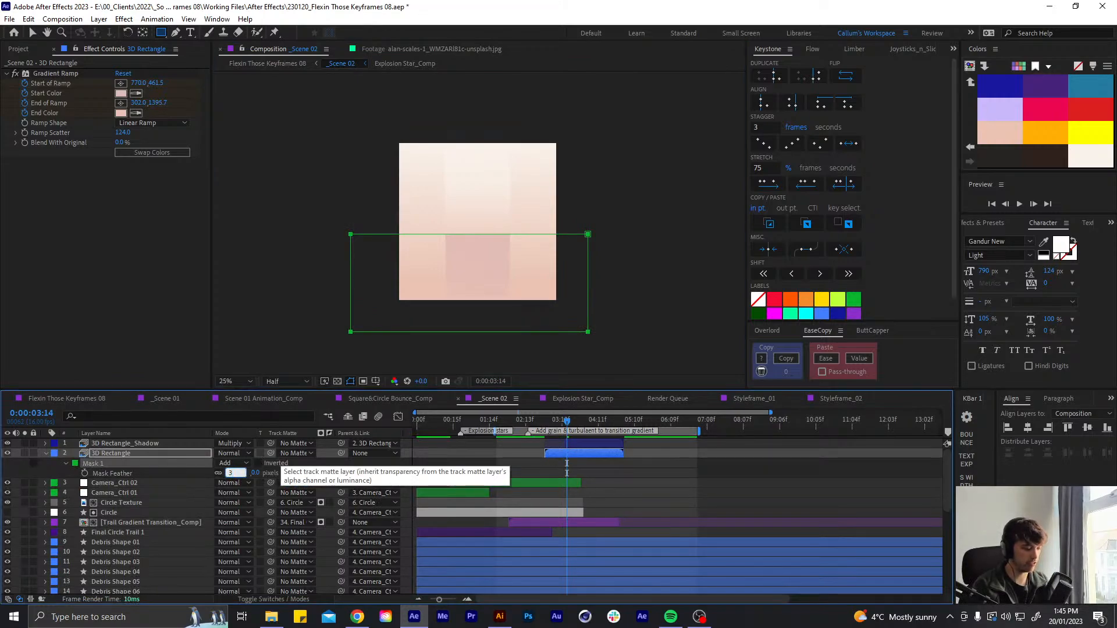
type("46")
key("Return")
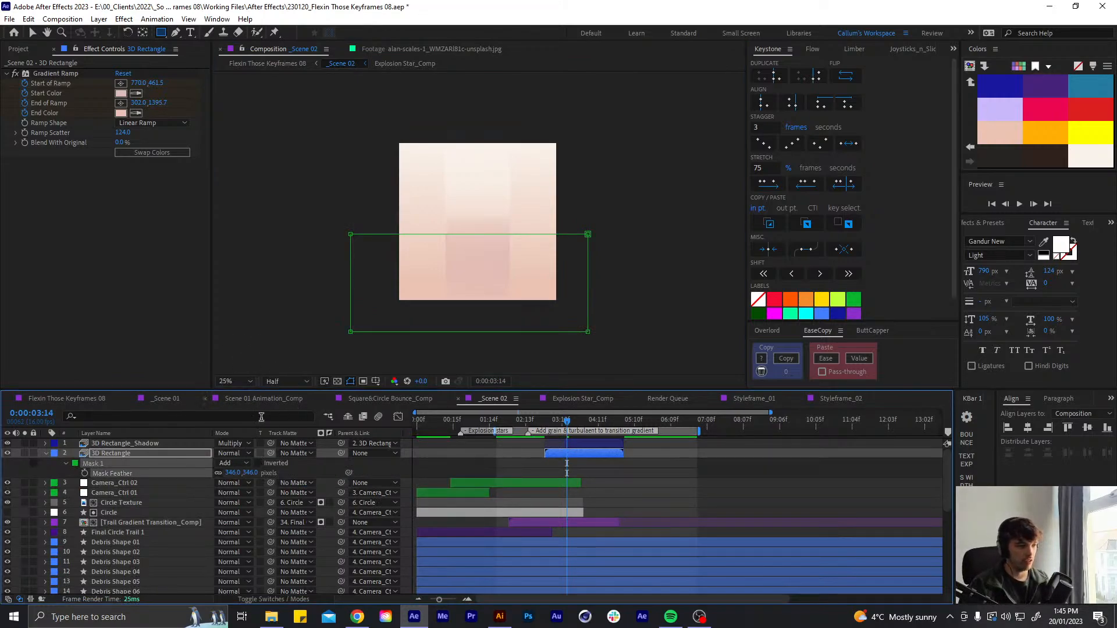
Fit the composition in view and move the whole mask down so its upper edge sits near the canvas's lower edge
left_click(241, 382)
left_click(240, 394)
key("v")
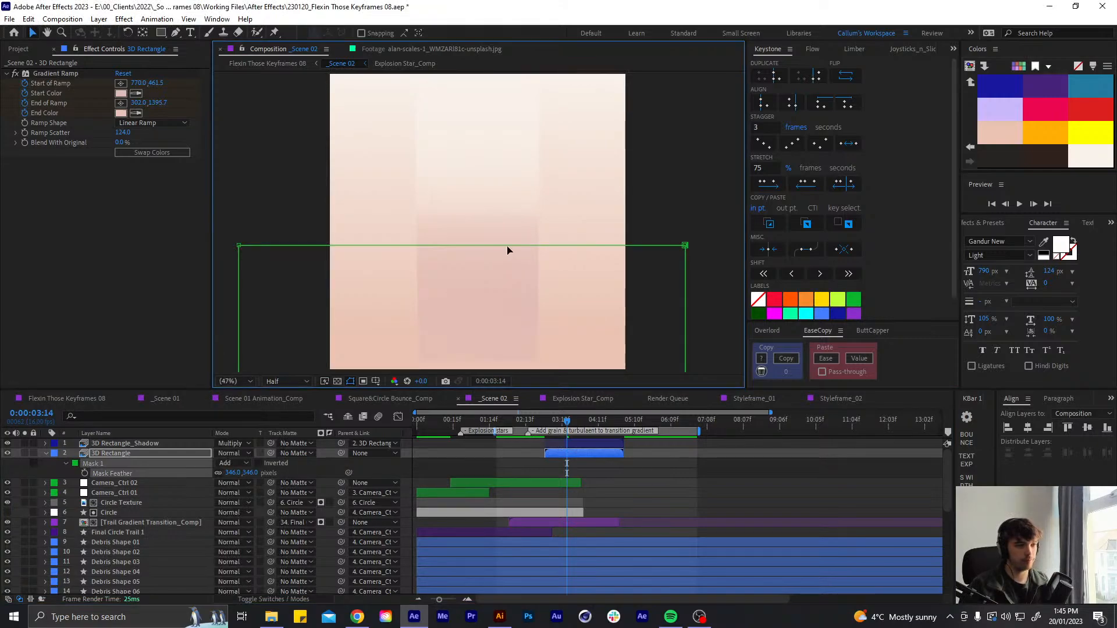
double_click(497, 246)
left_click_drag(496, 250, 518, 381)
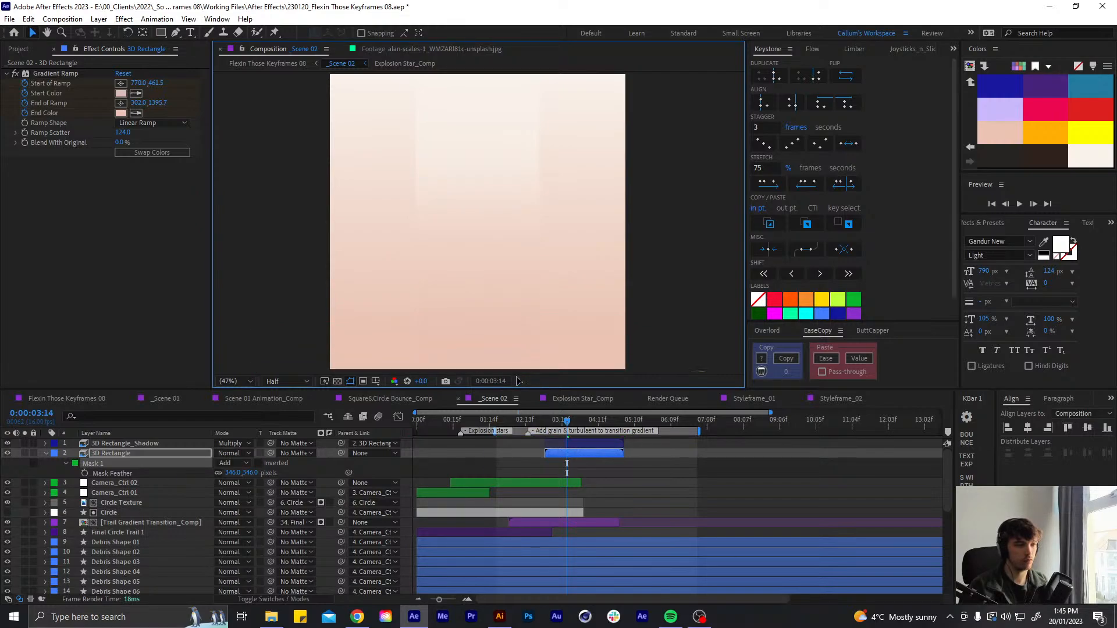
Set a starting Mask Path keyframe for 3D Rectangle at 0:00:03:05
left_click(545, 421)
key("m")
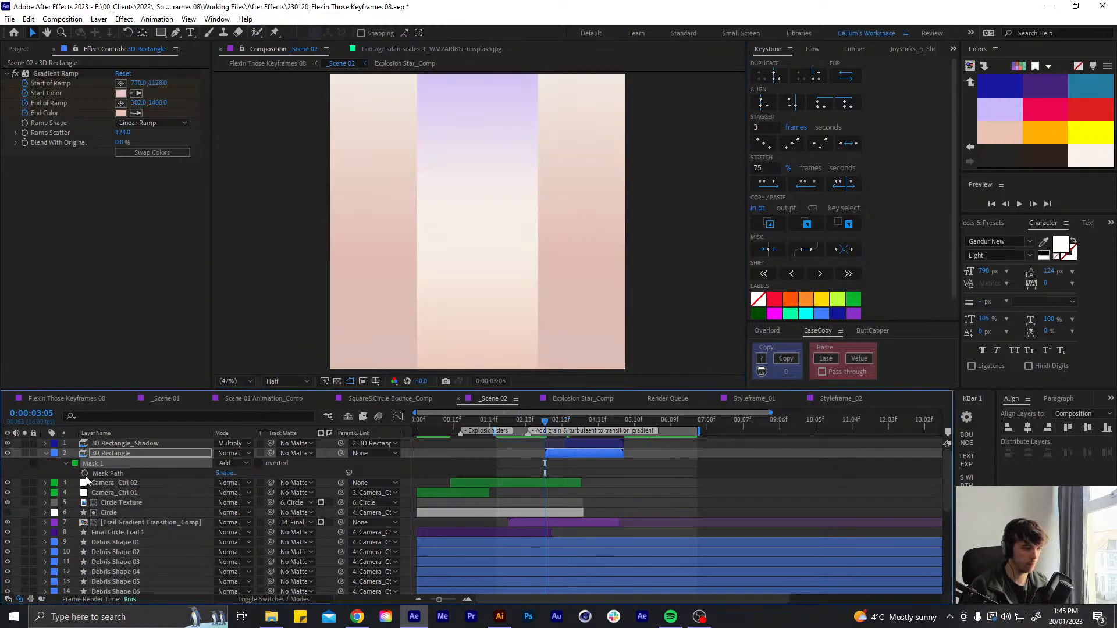
left_click(85, 473)
At 0:00:04:09, stretch the mask's upper edge above the canvas to reveal the whole rectangle
key("shift+Page_Down")
key("shift+Page_Down")
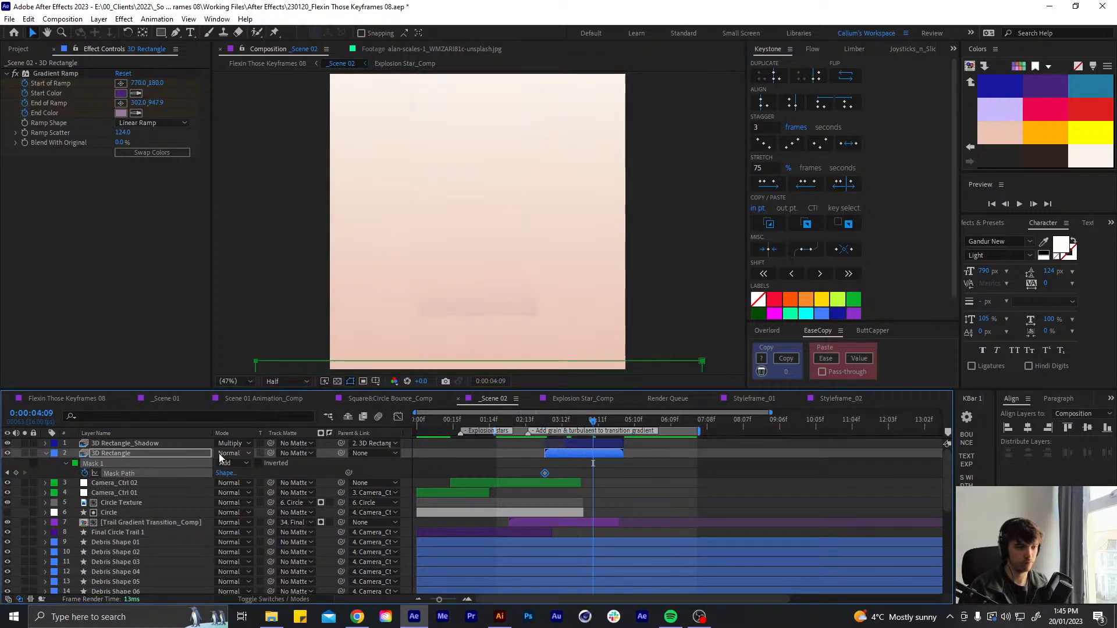
scroll(368, 353, "down", 2)
double_click(416, 296)
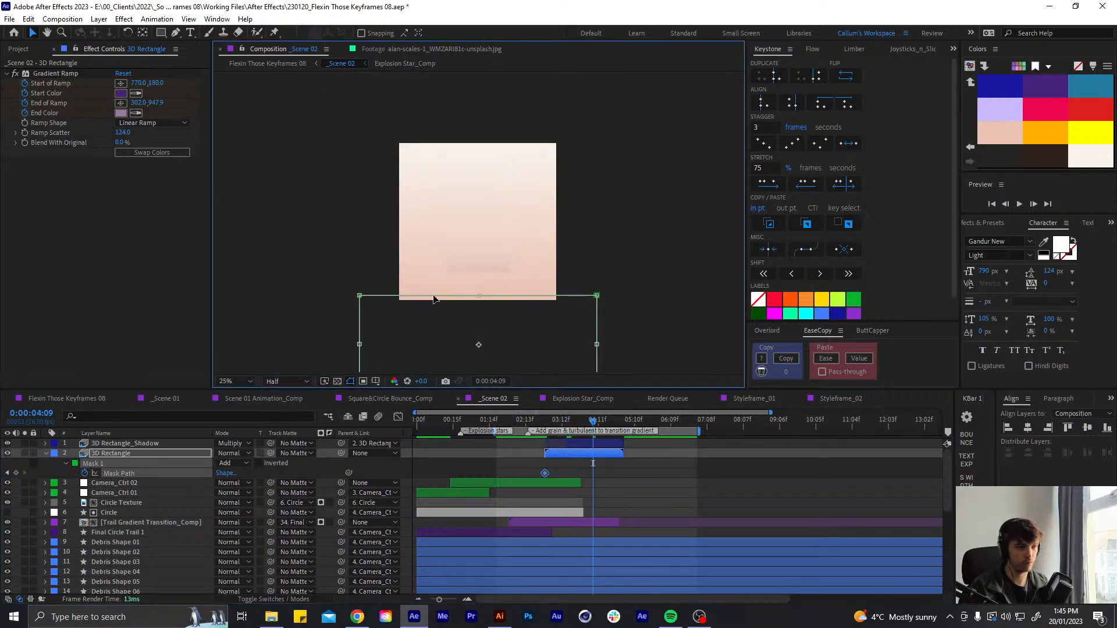
left_click_drag(478, 295, 480, 102)
Apply Easy Ease to both Mask Path keyframes and lengthen the last keyframe's incoming ease in the speed graph
left_click_drag(612, 476, 538, 468)
key("F9")
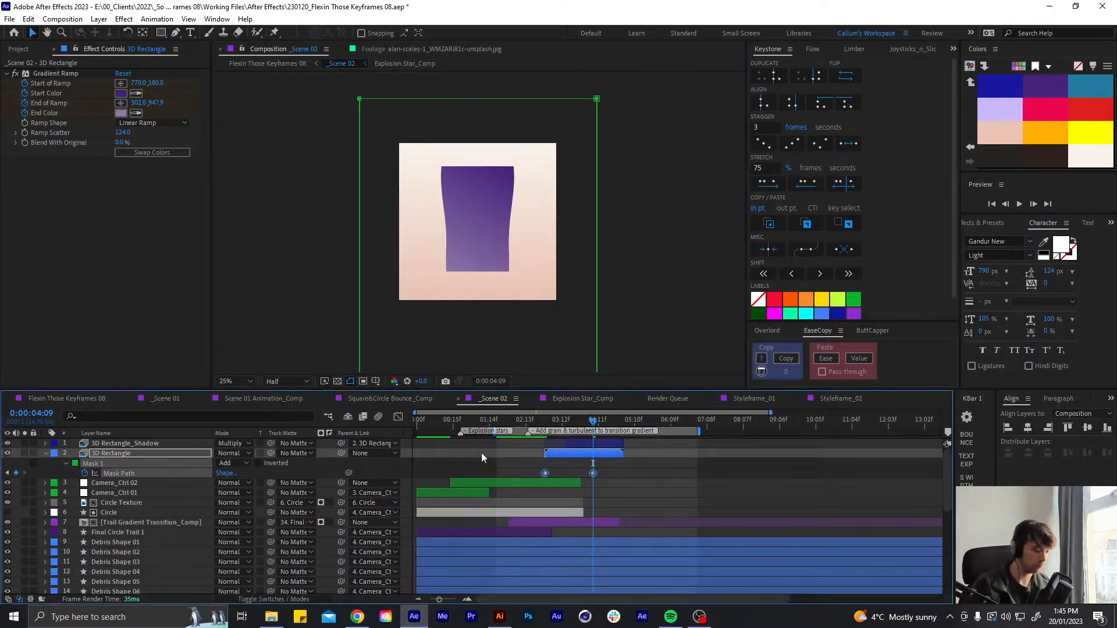
left_click(398, 417)
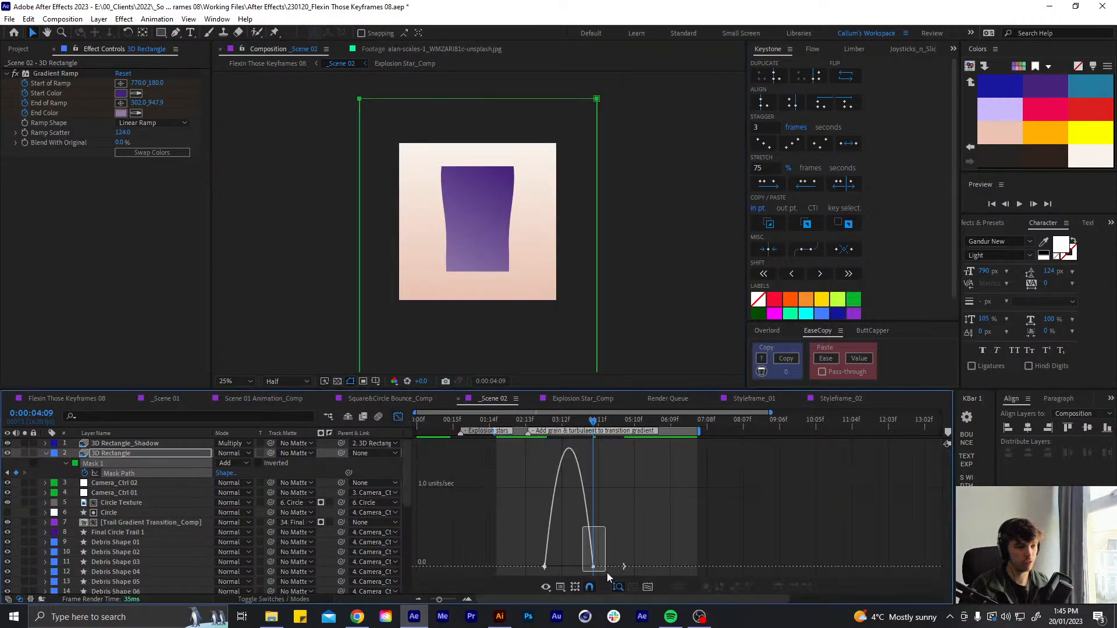
left_click_drag(606, 573, 571, 566)
left_click(398, 417)
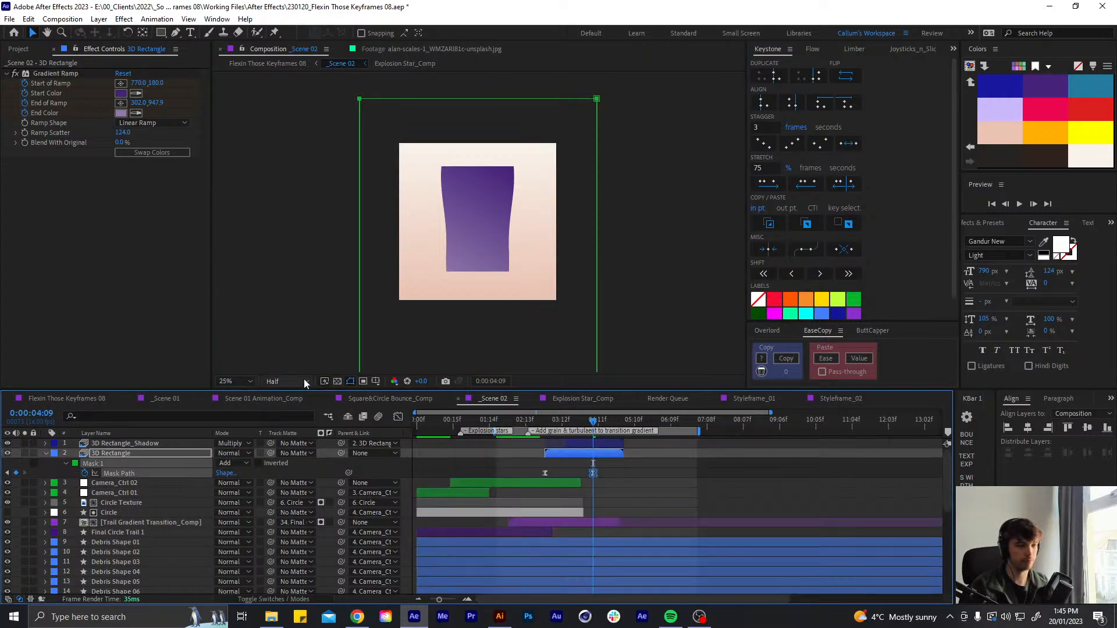
Fit the composition in view and delay both Mask Path keyframes by two frames, starting them at 0:00:03:07
left_click(235, 381)
left_click(234, 392)
left_click(542, 422)
key("space")
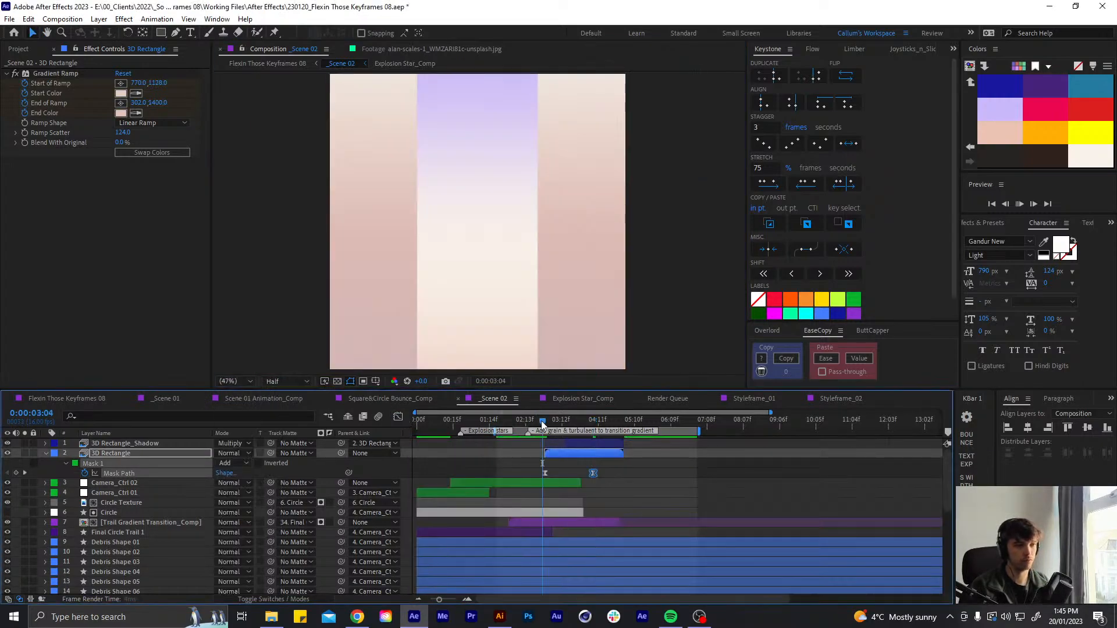
mouse_move(542, 422)
left_mouse_down()
mouse_move(561, 418)
mouse_move(547, 422)
left_mouse_up()
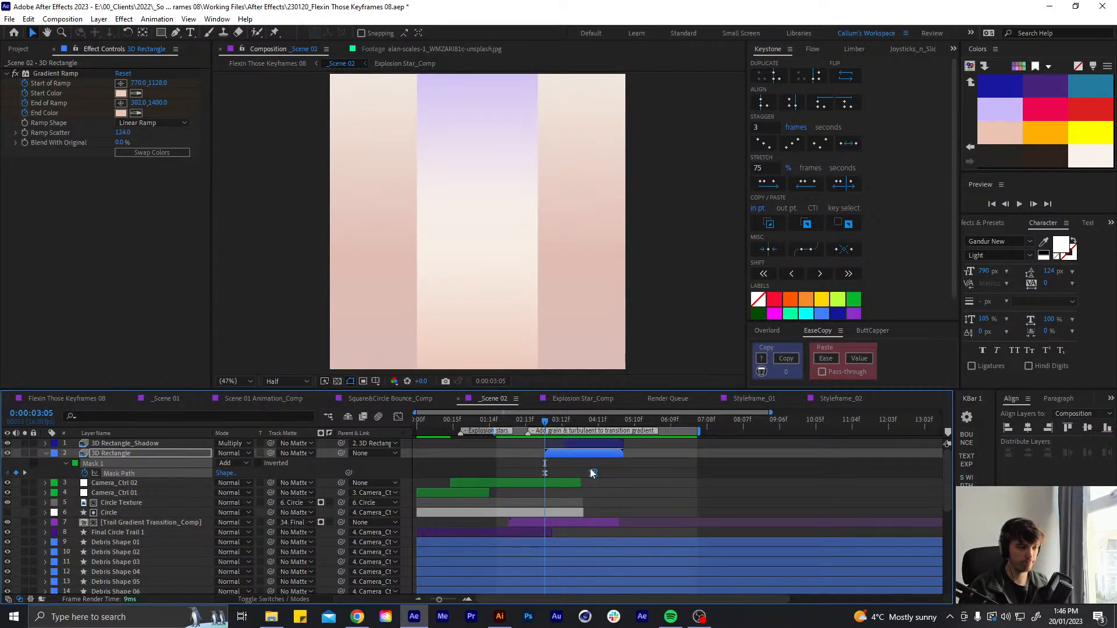
left_click_drag(609, 468, 552, 474)
left_click(550, 474)
Start both Mask Path keyframes at 0:00:03:09 and check their speed graph
key("Page_Down")
key("Page_Down")
key("Page_Down")
key("Page_Down")
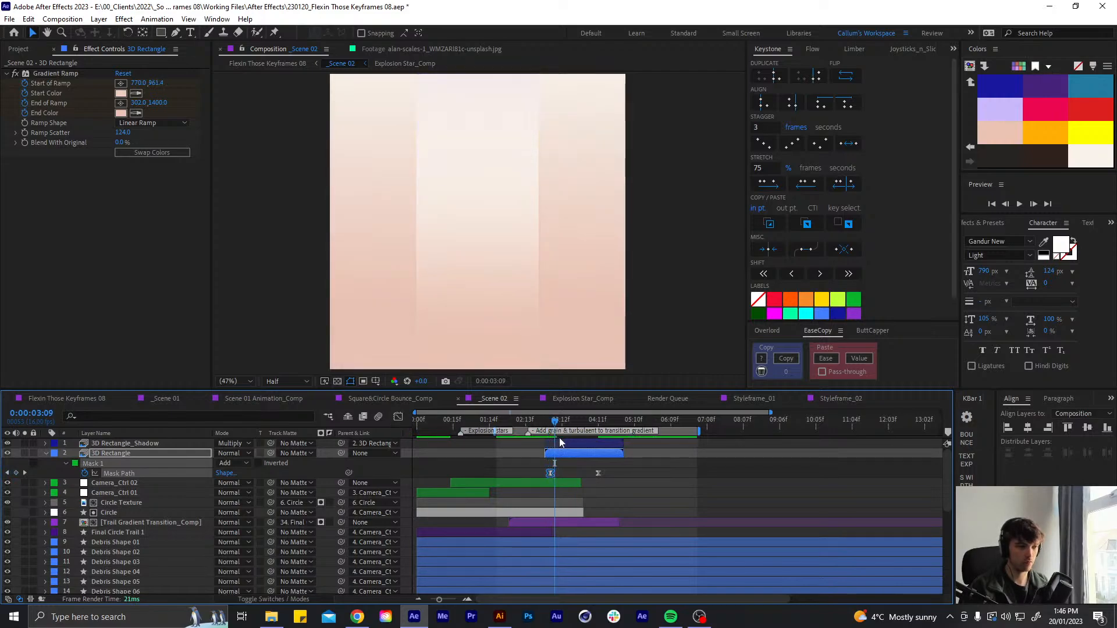
left_click_drag(613, 466, 541, 479)
left_click(396, 419)
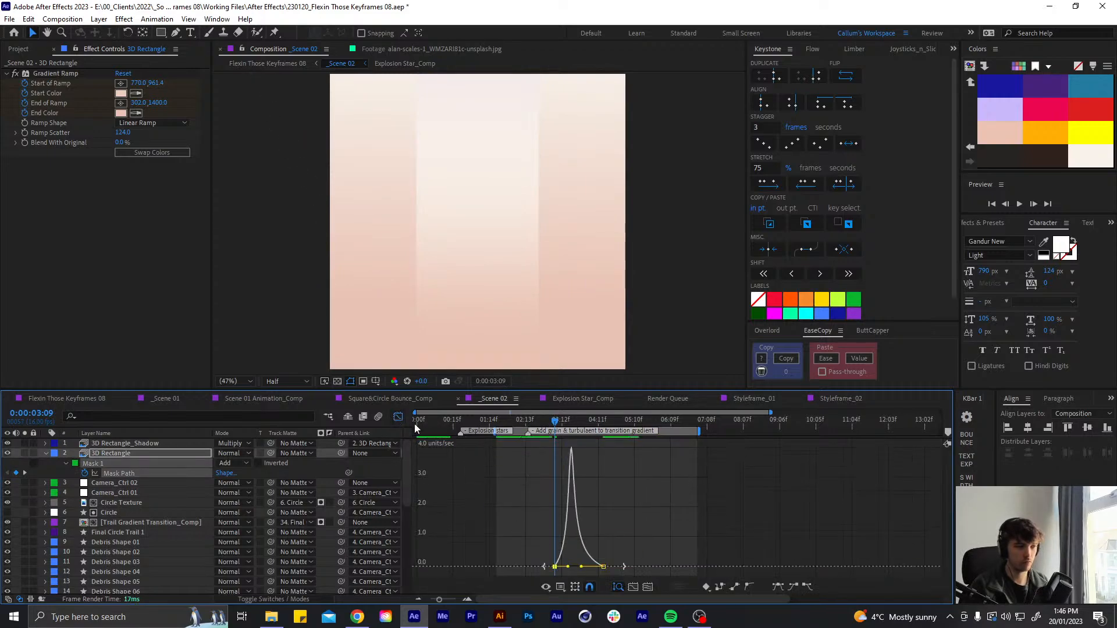
left_click(398, 417)
Preview the rectangle's reveal and move both Mask Path keyframes one frame earlier
key("space")
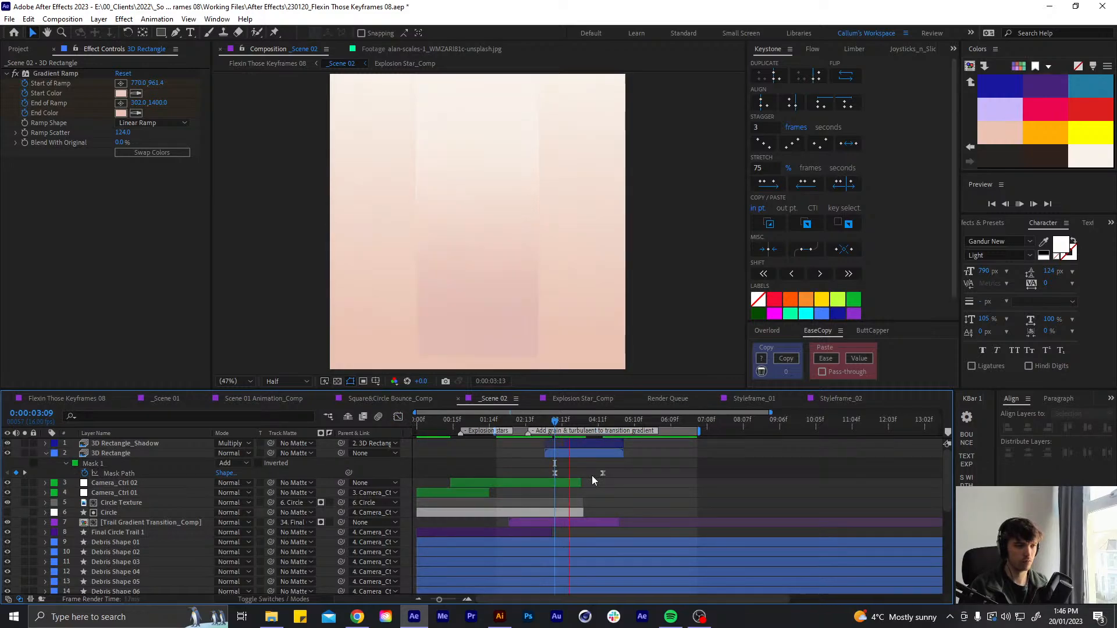
key("space")
left_click_drag(562, 424, 568, 427)
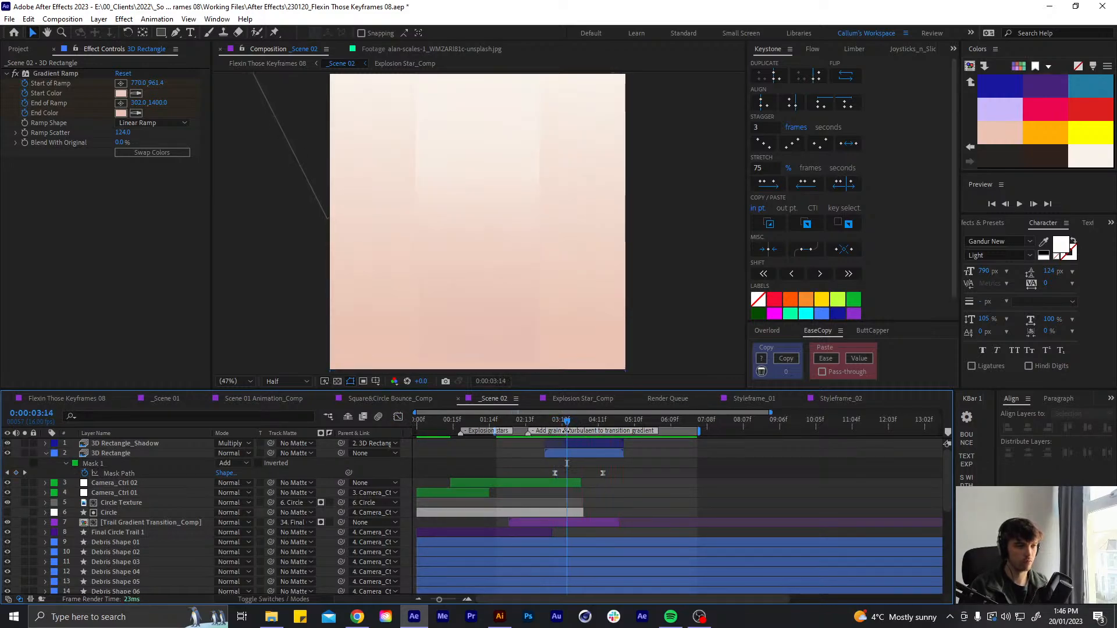
left_click(563, 454)
left_click_drag(608, 472, 554, 474)
left_click(570, 470)
Start both Mask Path keyframes at 0:00:03:07, previewing the reveal before and after the change
left_click(540, 424)
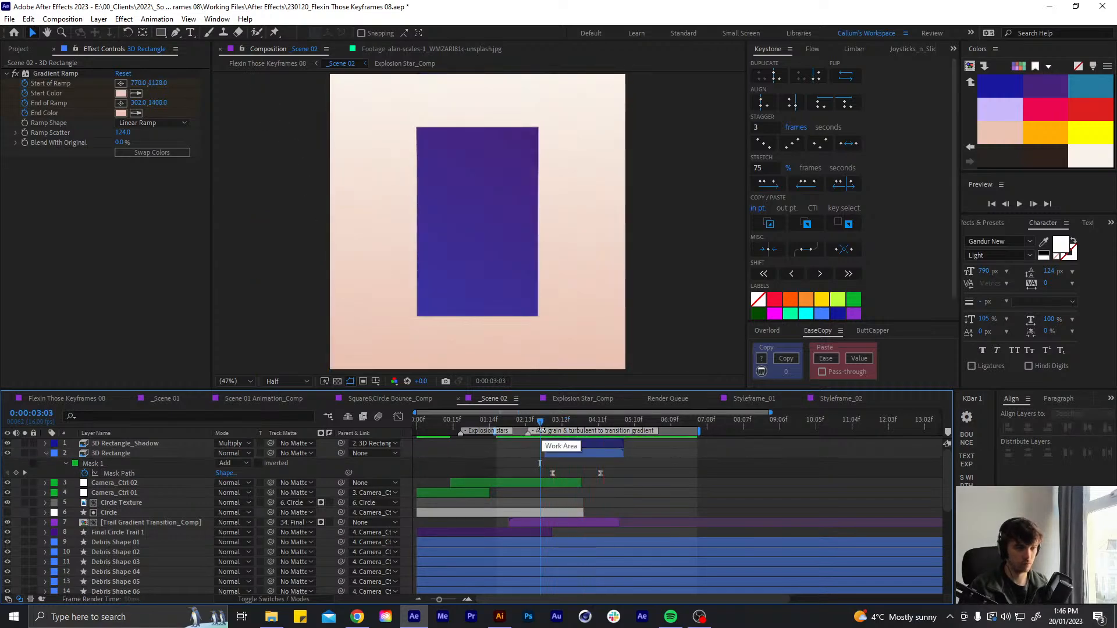
key("space")
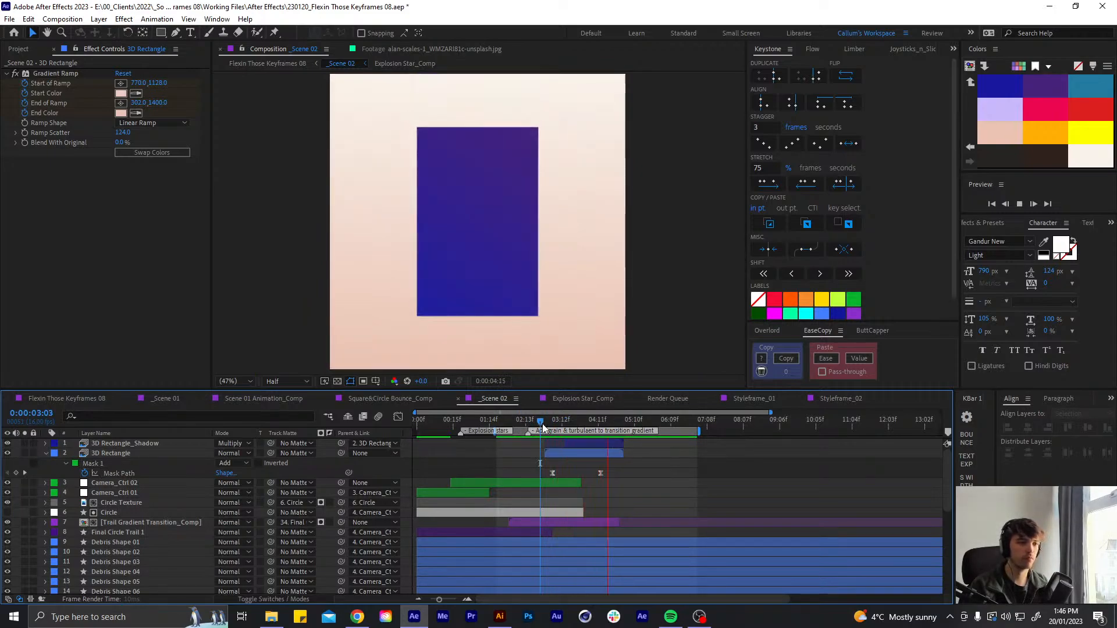
key("space")
left_click_drag(609, 467, 549, 476)
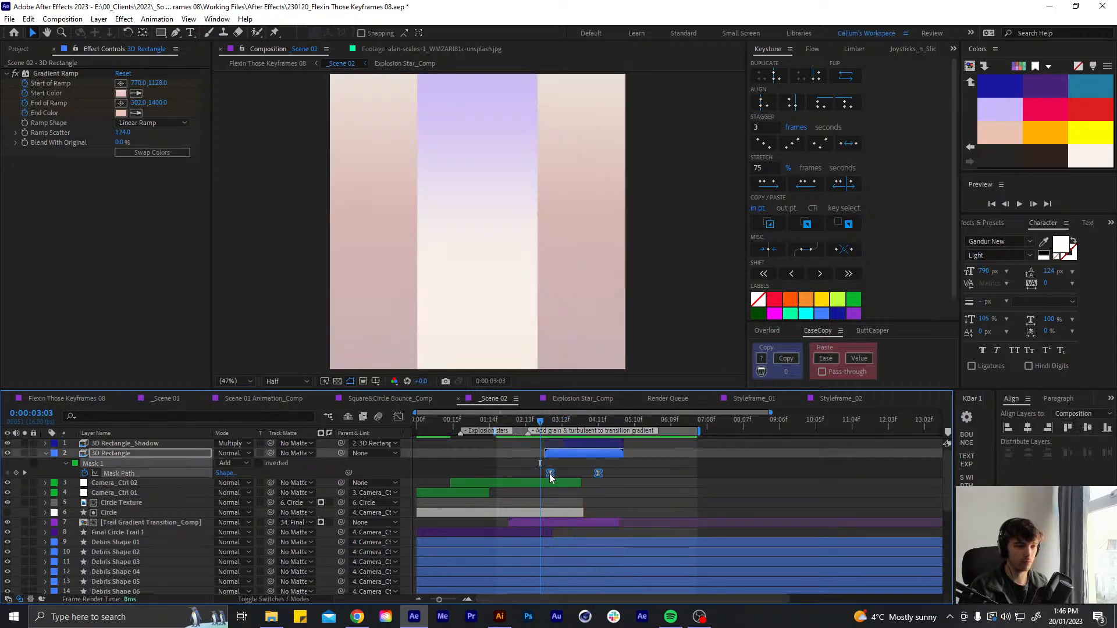
left_click(563, 465)
key("space")
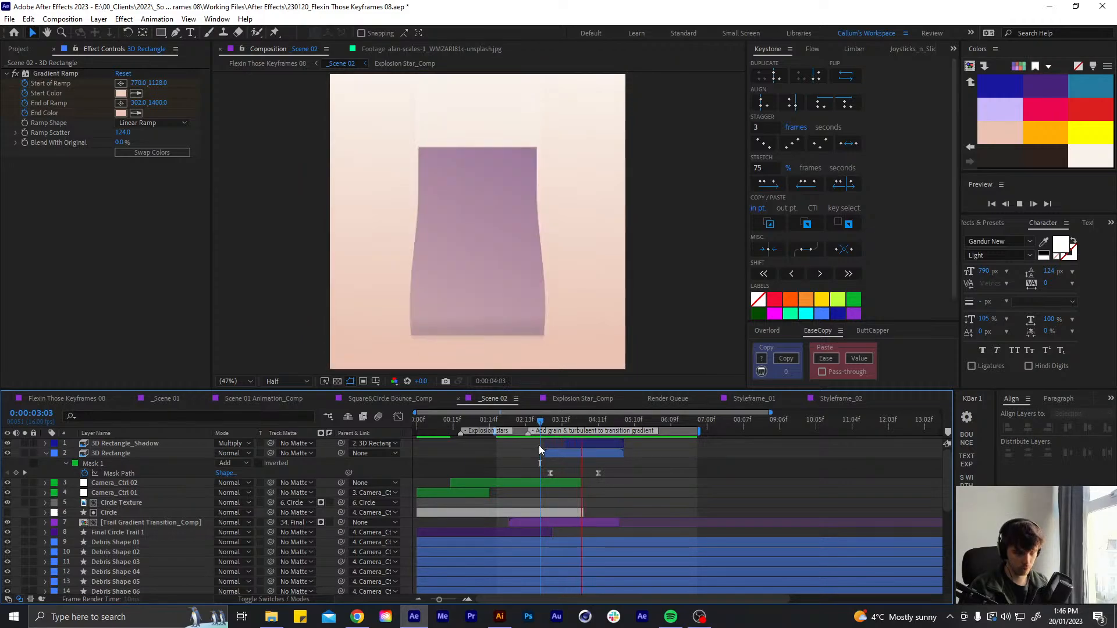
left_click_drag(542, 416, 559, 420)
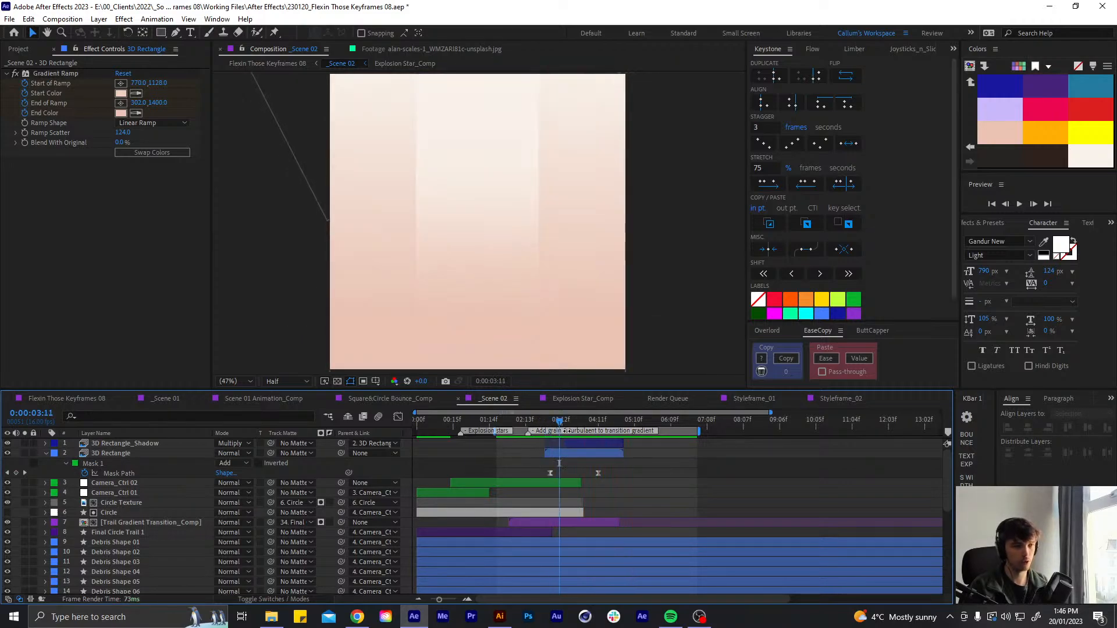
Save the project and apply the CC Light Sweep effect to 3D Rectangle at 0:00:04:03
left_click(571, 455)
key("u")
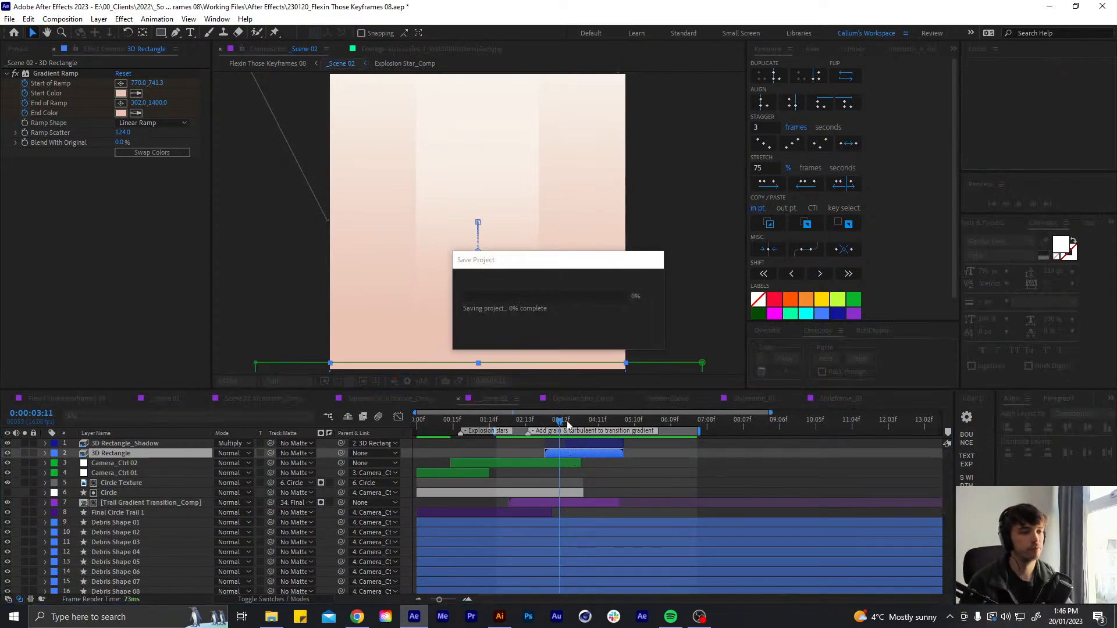
left_click(586, 422)
mouse_move(587, 424)
left_mouse_down()
mouse_move(556, 438)
mouse_move(605, 424)
mouse_move(580, 428)
left_mouse_up()
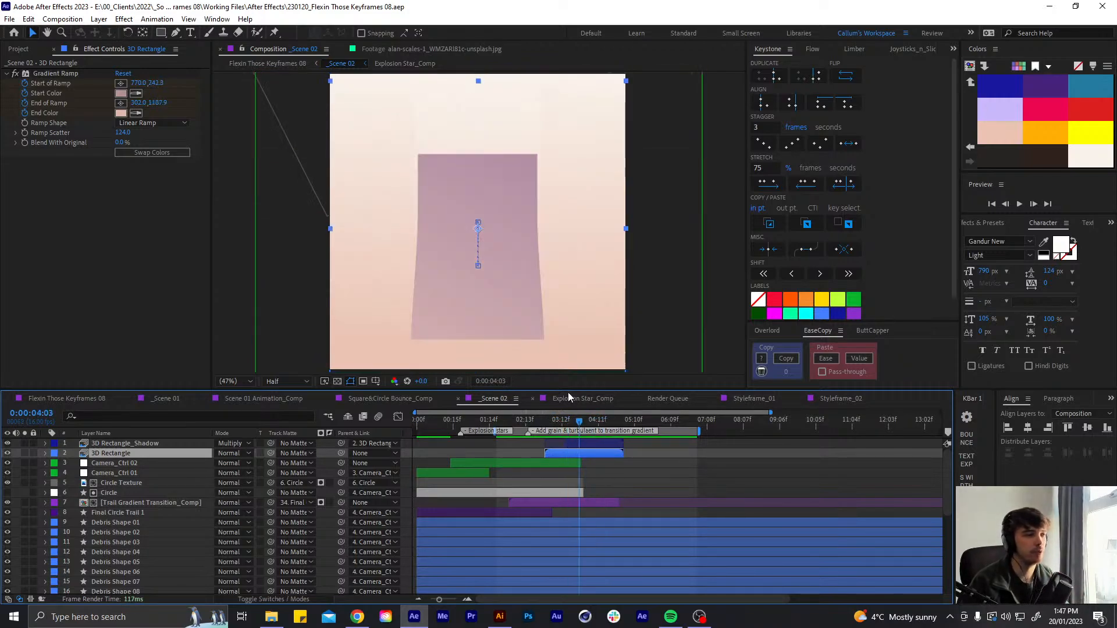
key("ctrl+space")
type("cc li")
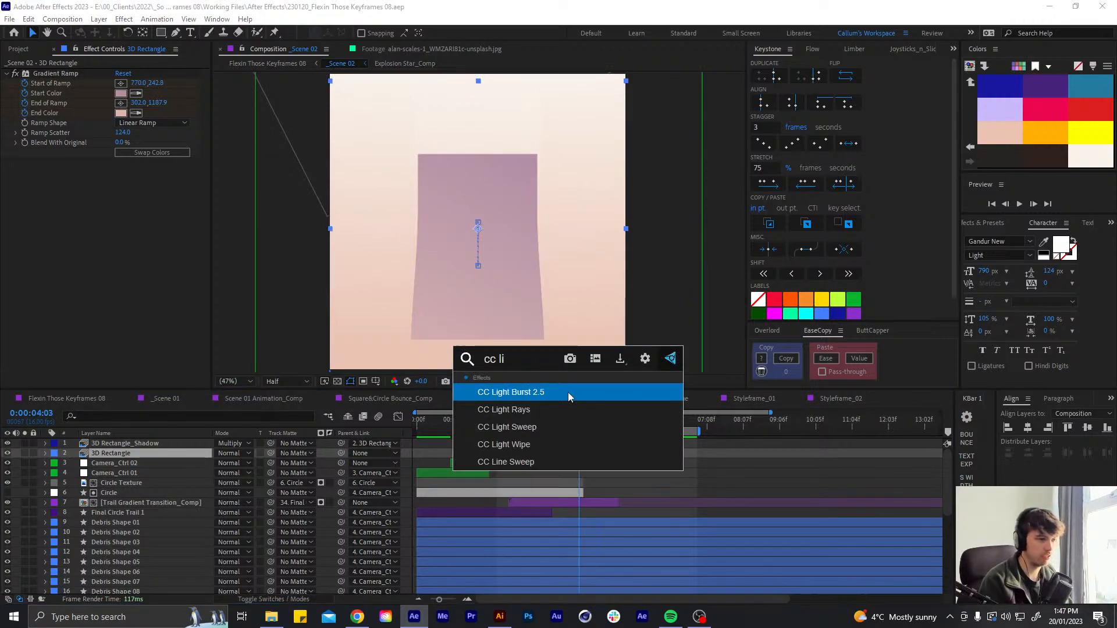
key("Down")
key("Down")
key("Return")
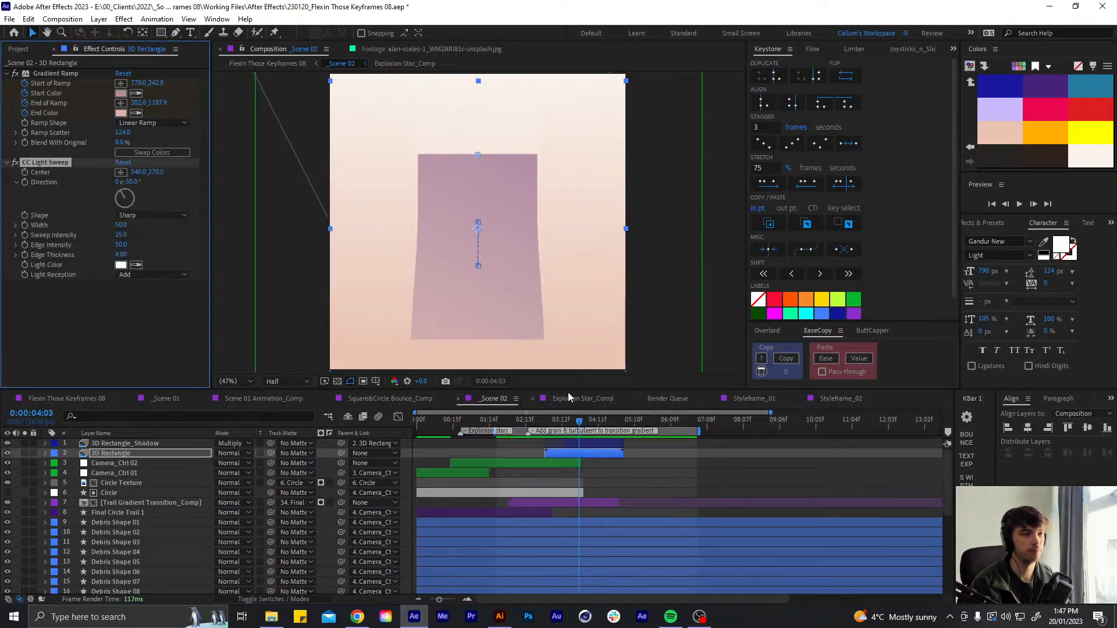
Set the light sweep's Direction to 90°, Center to 540, 564, Edge Intensity to 4 and Edge Thickness to 1
left_click(134, 198)
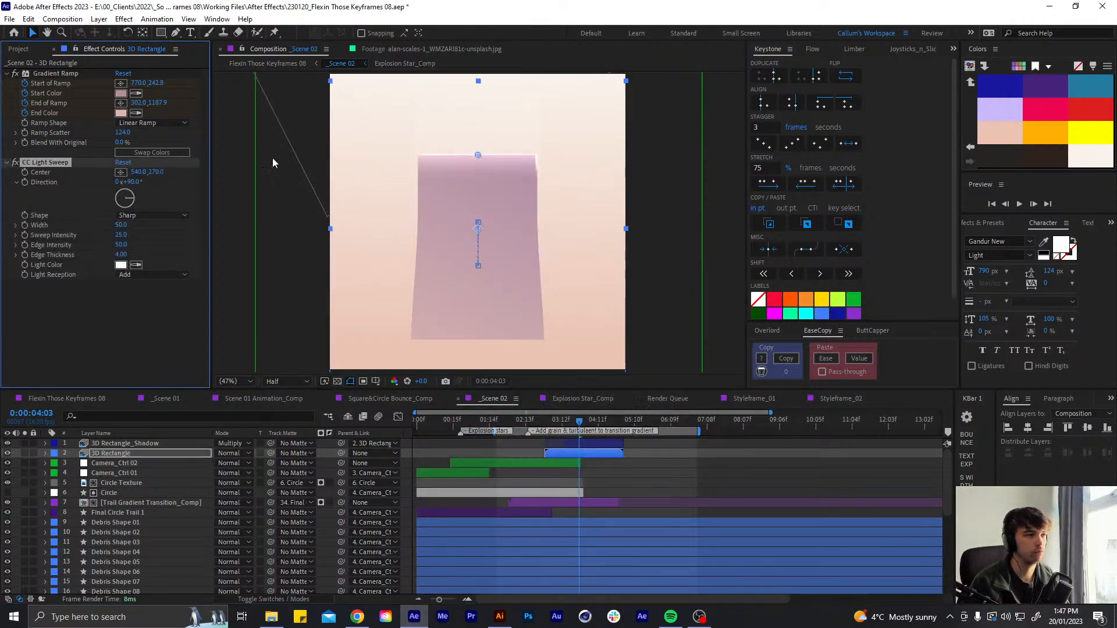
left_click_drag(251, 187, 317, 187)
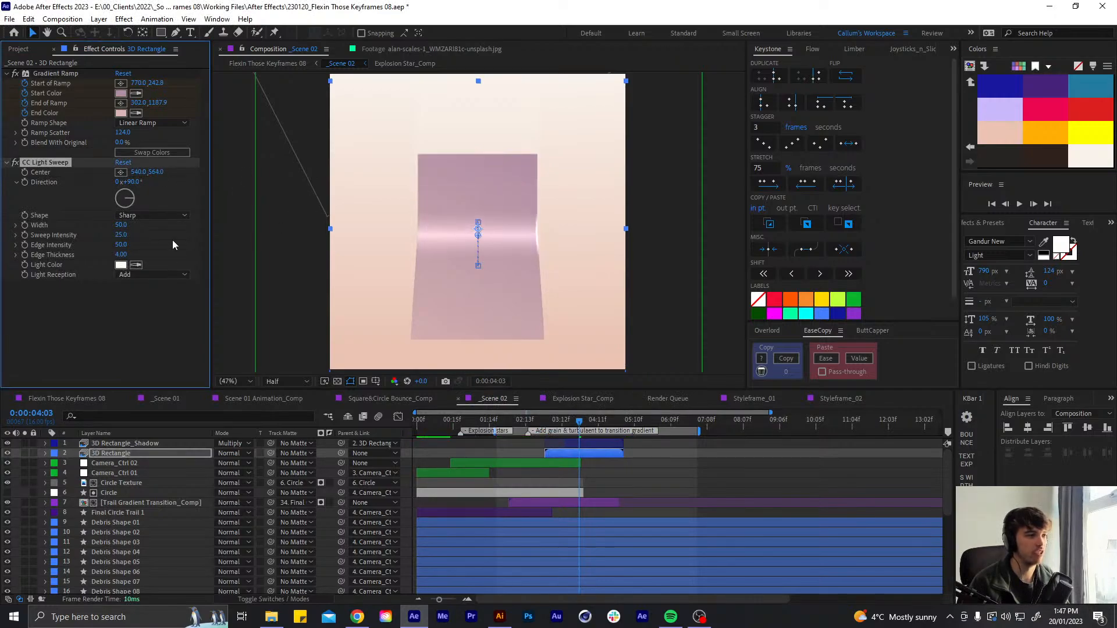
left_click(164, 261)
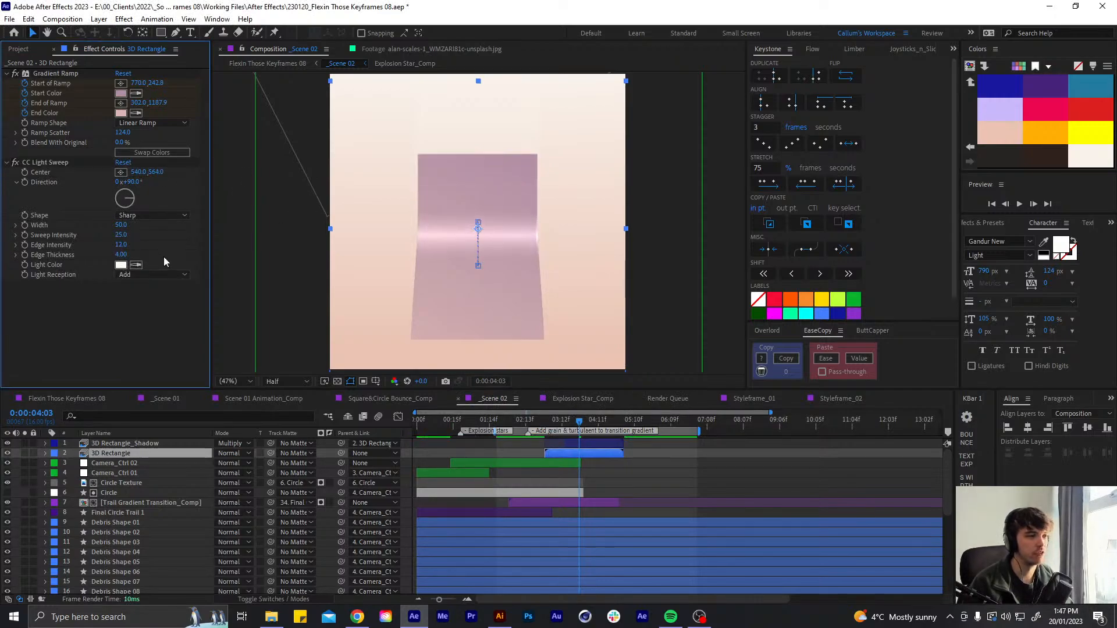
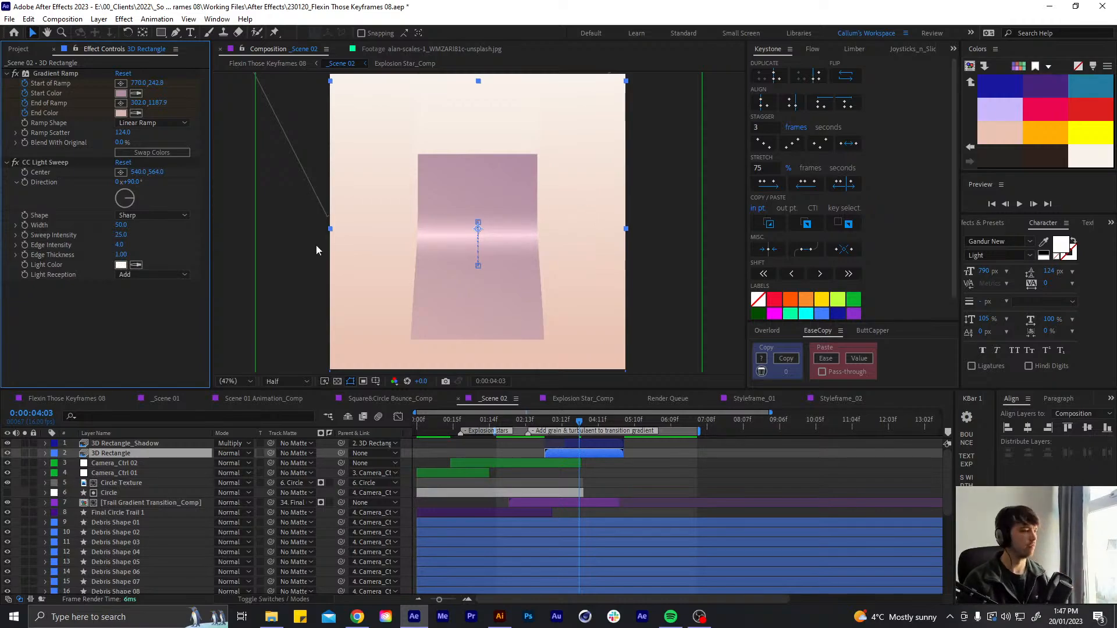
Change the light sweep's Shape to Smooth and widen it to 73
left_click(162, 216)
left_click(164, 232)
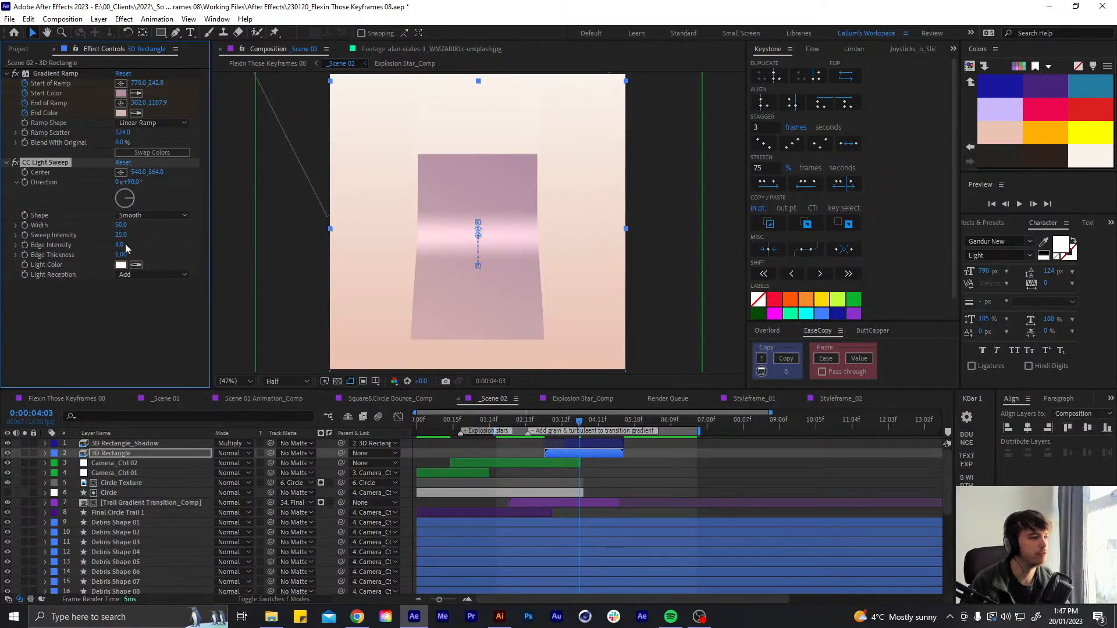
left_click_drag(133, 223, 131, 224)
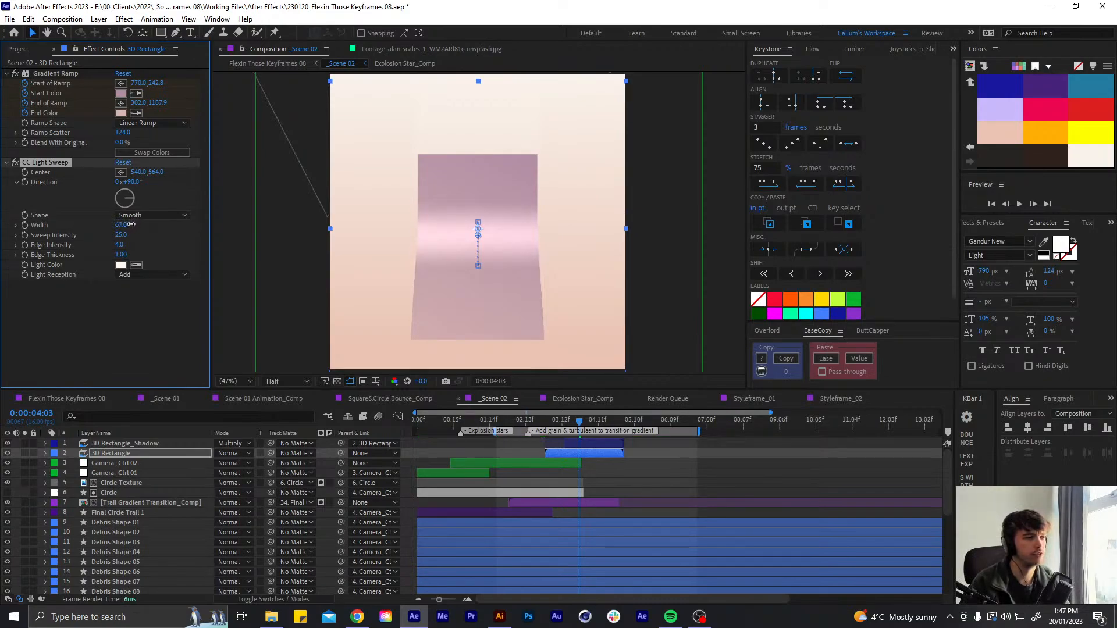
At 0:00:03:05, place the light sweep's Center below the canvas at 540, 1184 and start keyframing it
left_click_drag(155, 172, 462, 187)
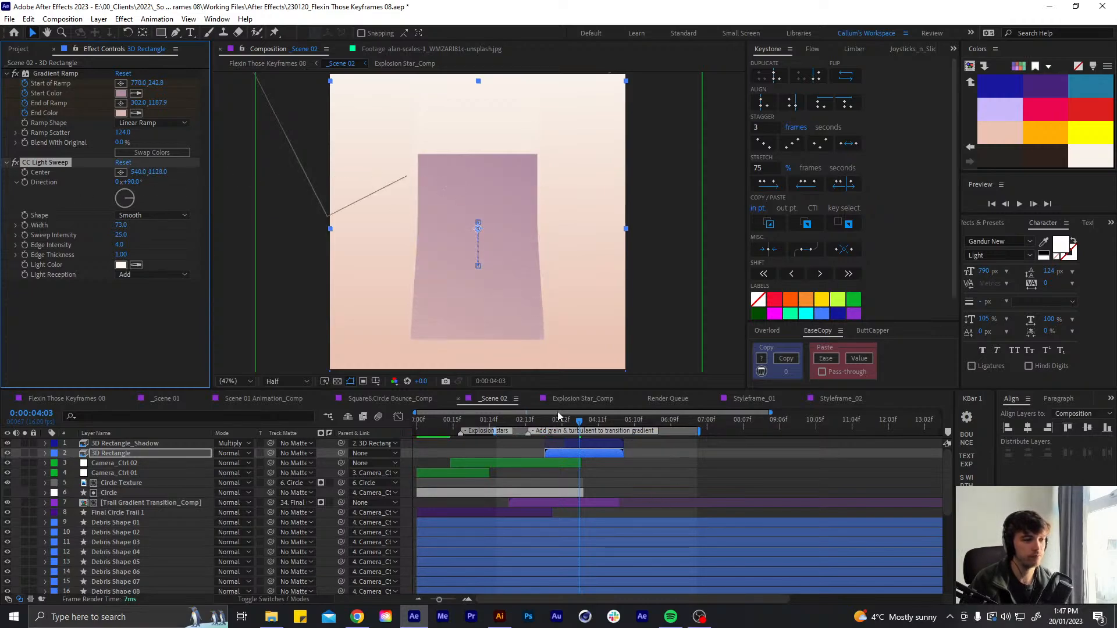
left_click(546, 426)
scroll(476, 316, "down", 2)
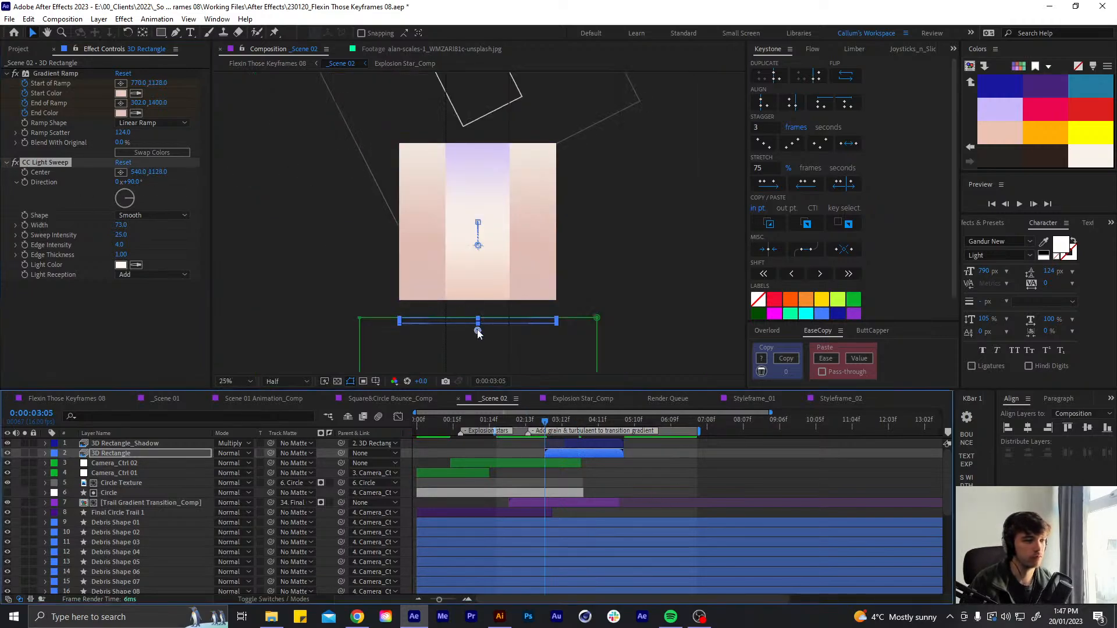
left_click_drag(477, 340, 476, 343)
left_click(24, 173)
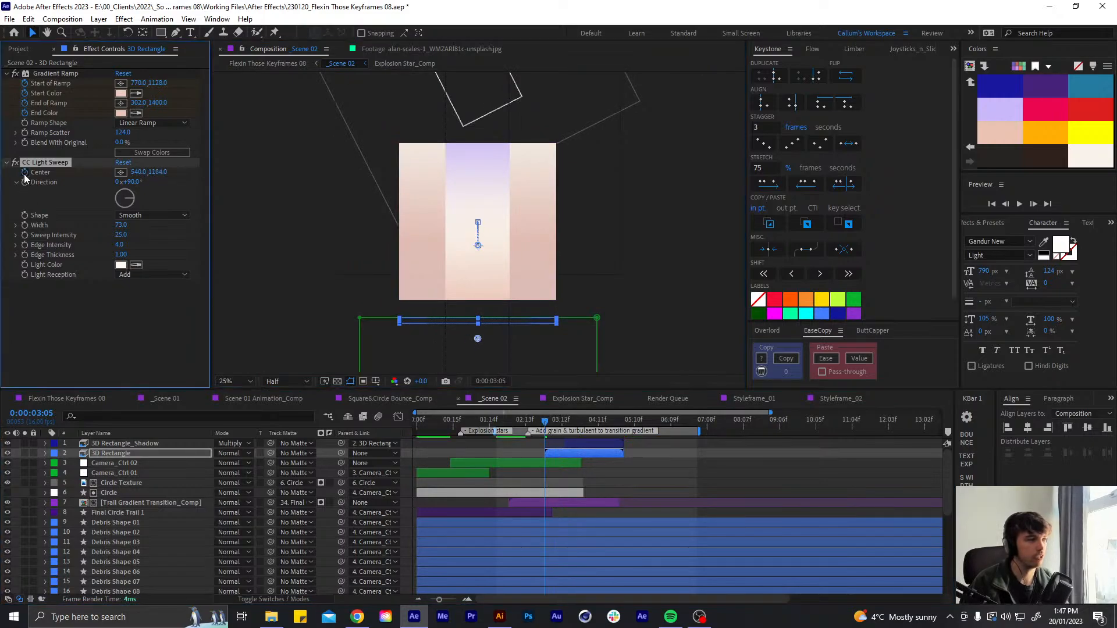
Reveal the layer's keyframes and, at 0:00:04:09, move the light sweep's Center just above the canvas
key("u")
key("shift+Page_Down")
key("shift+Page_Down")
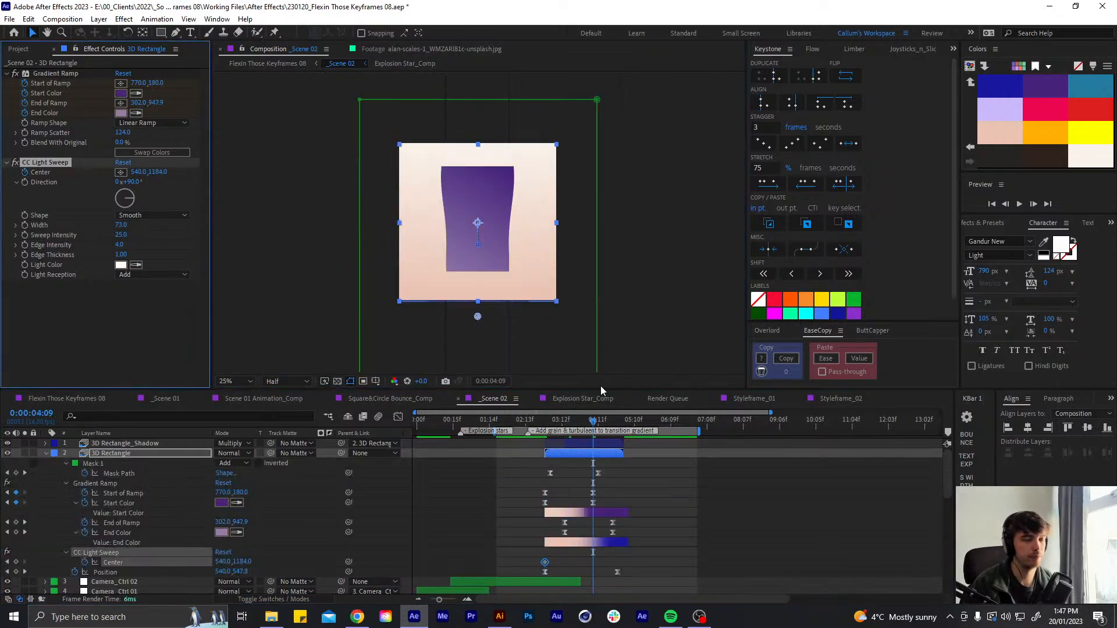
left_click_drag(478, 317, 481, 144)
Apply Easy Ease to both Center keyframes, lengthen the last one's incoming ease, and fit the composition in view
left_click_drag(610, 559, 539, 566)
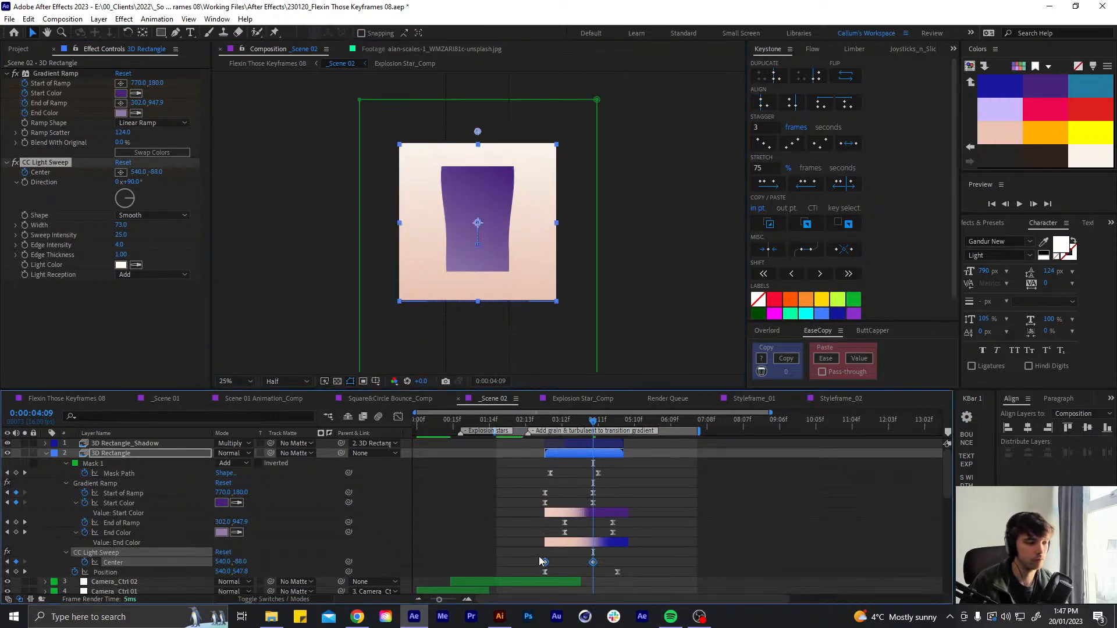
left_click(398, 417)
left_click_drag(638, 529, 545, 566)
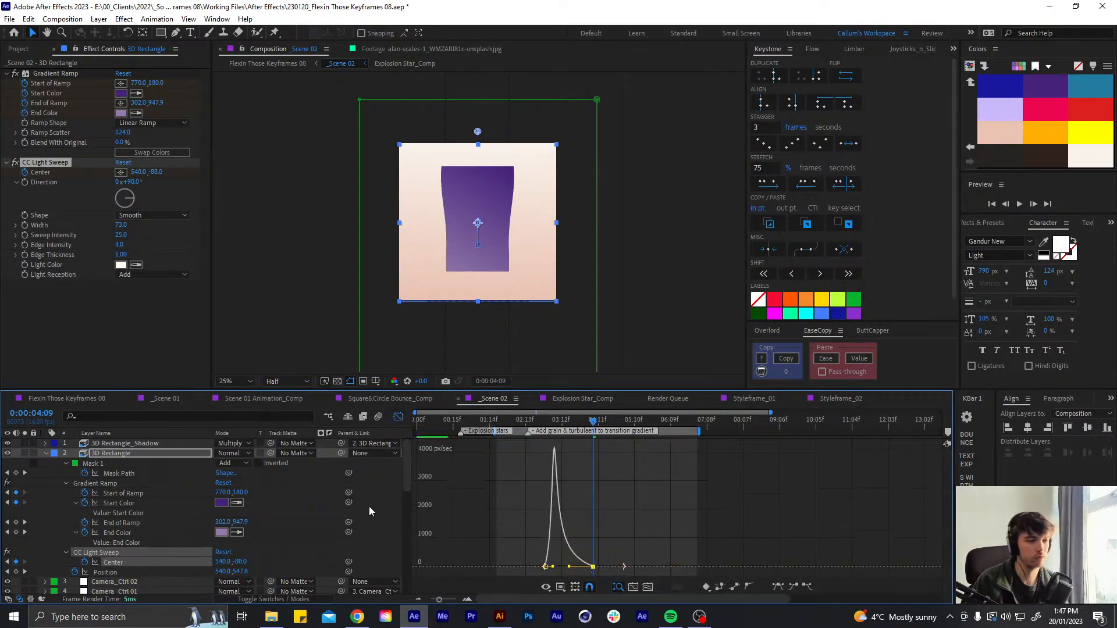
left_click(398, 417)
key("shift+slash")
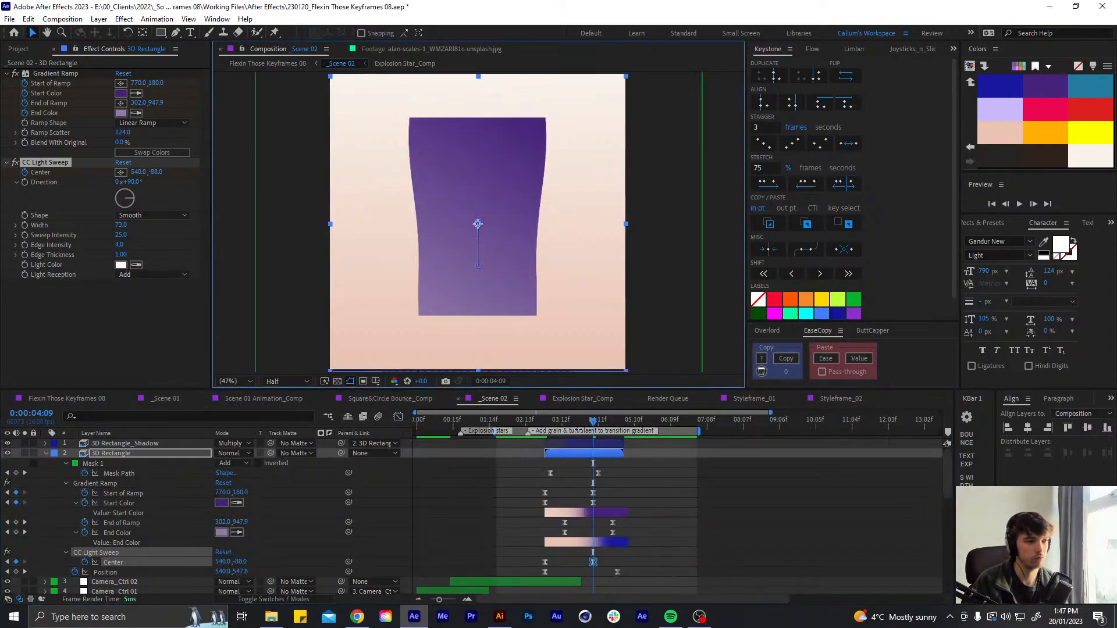
Scrub through the light sweep and shift both Center keyframes so the first sits at 0:00:03:15
left_click_drag(577, 418, 565, 420)
mouse_move(576, 424)
left_mouse_down()
mouse_move(553, 422)
mouse_move(563, 437)
left_mouse_up()
left_click_drag(601, 559, 526, 562)
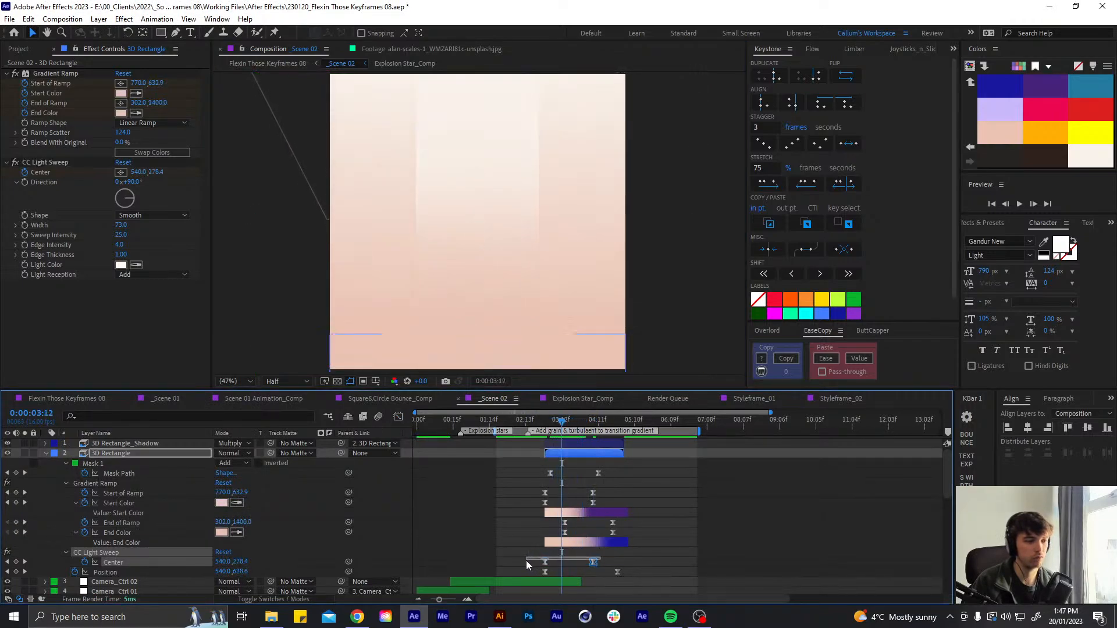
left_click(550, 420)
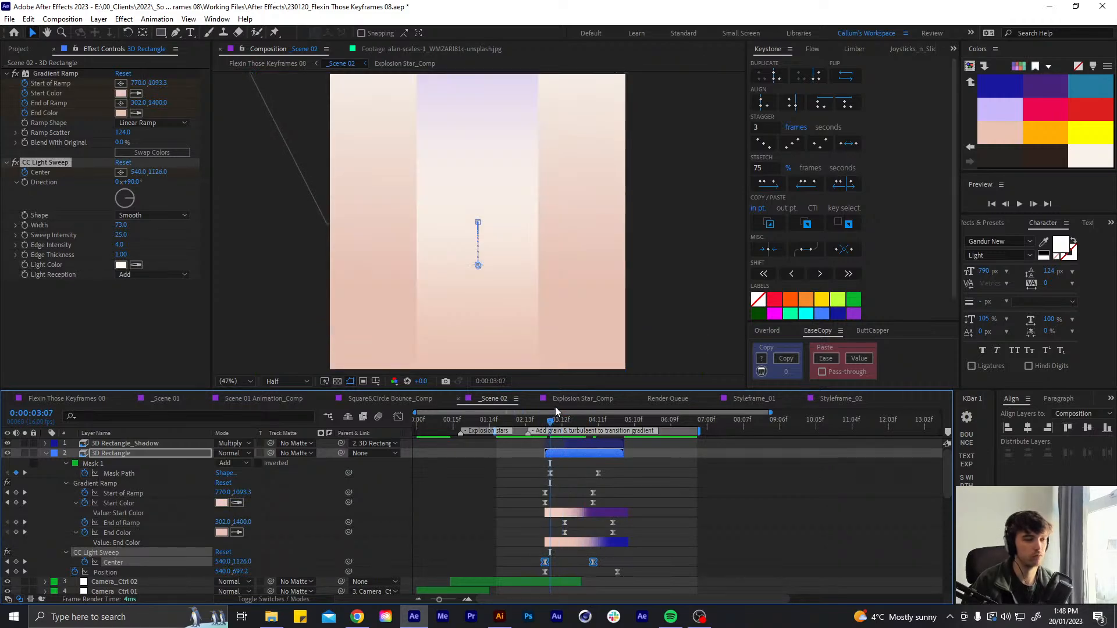
key("j")
key("shift+Page_Down")
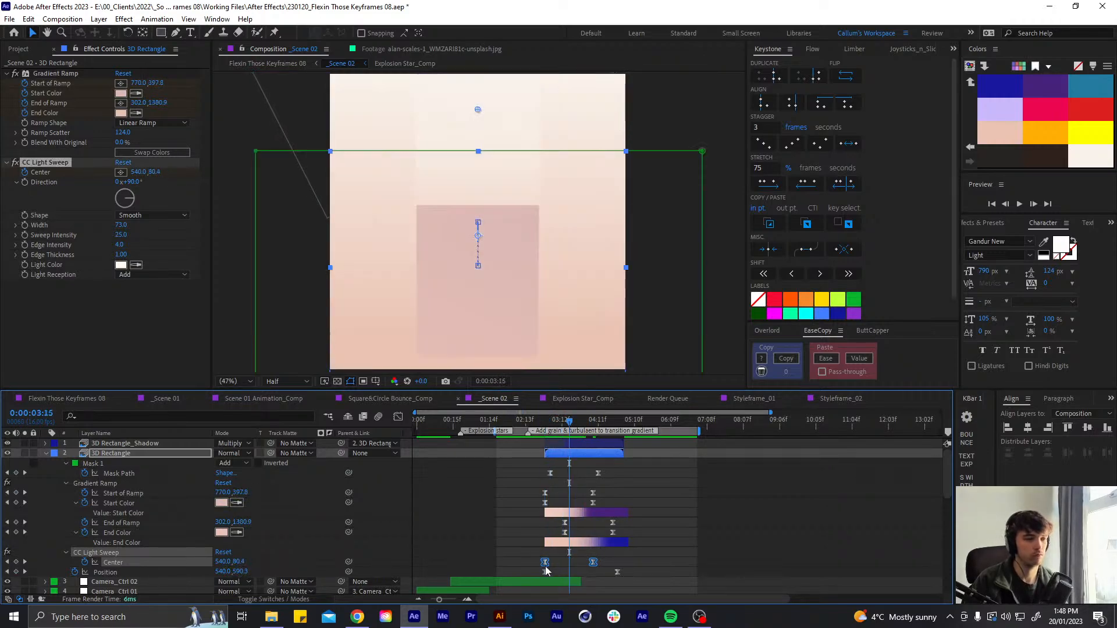
left_click_drag(547, 562, 569, 563)
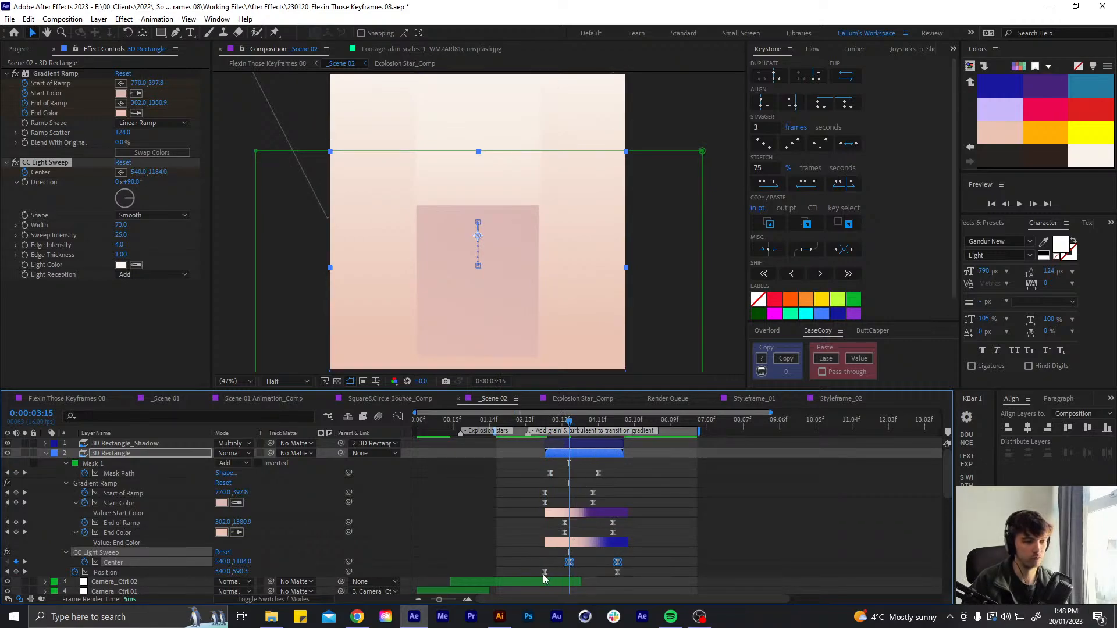
Align the first Position keyframe with the first Mask Path keyframe, and both Center keyframes with the End of Ramp keyframes
left_click_drag(544, 573, 549, 573)
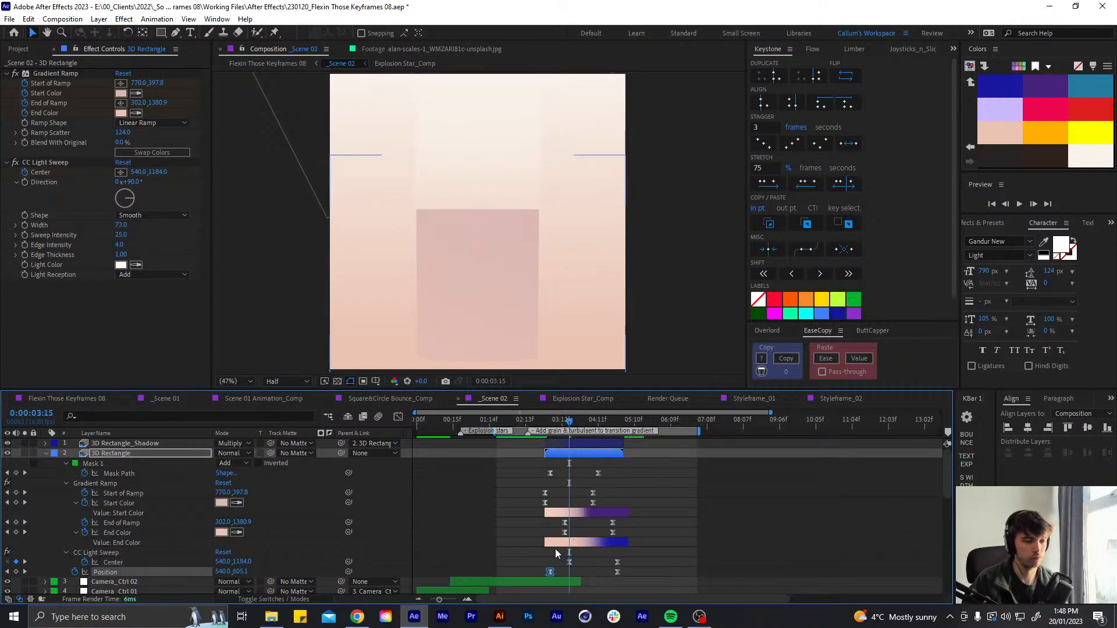
left_click(555, 553)
mouse_move(575, 427)
left_mouse_down()
mouse_move(586, 422)
mouse_move(571, 425)
left_mouse_up()
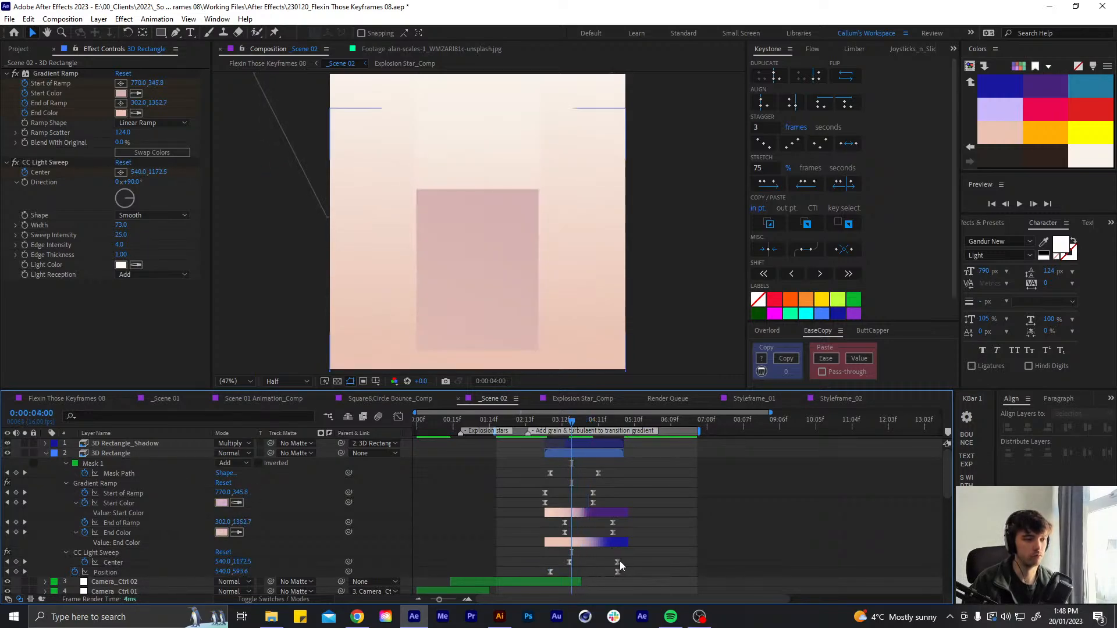
left_click_drag(624, 558, 567, 565)
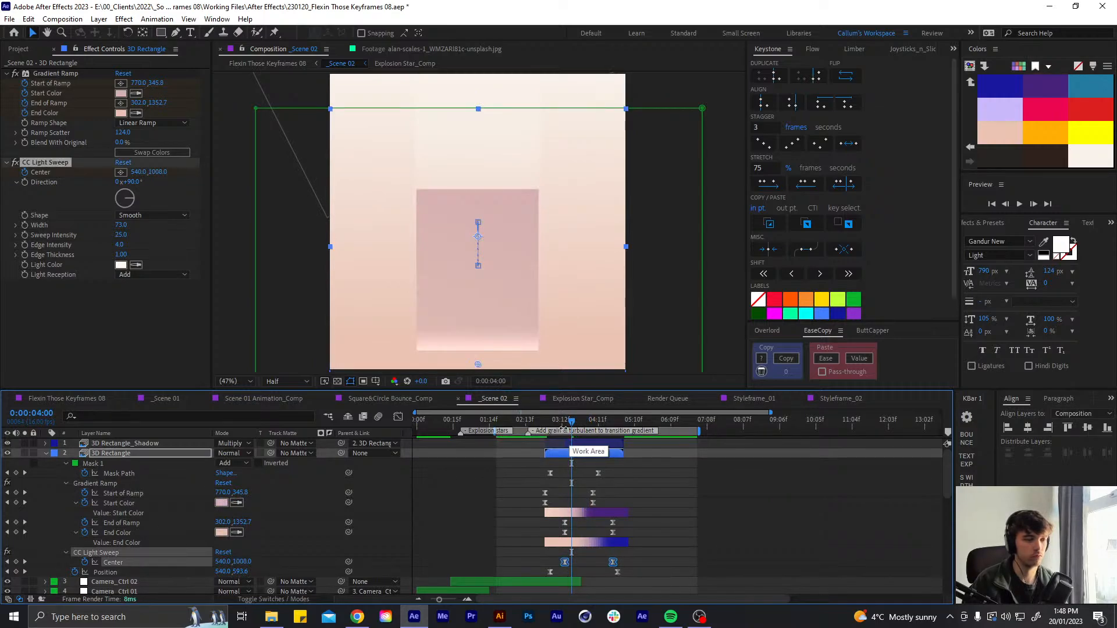
Set the CC Light Sweep's Sweep Intensity to 8 on the 3D Rectangle layer
mouse_move(563, 429)
left_mouse_down()
mouse_move(585, 425)
mouse_move(569, 417)
left_mouse_up()
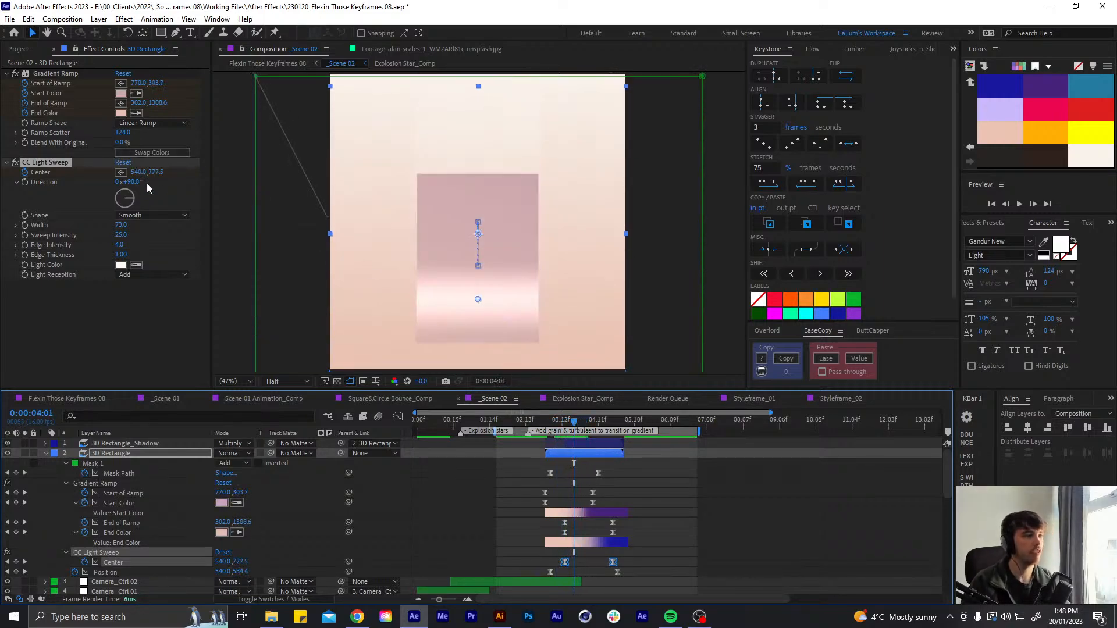
left_click(135, 264)
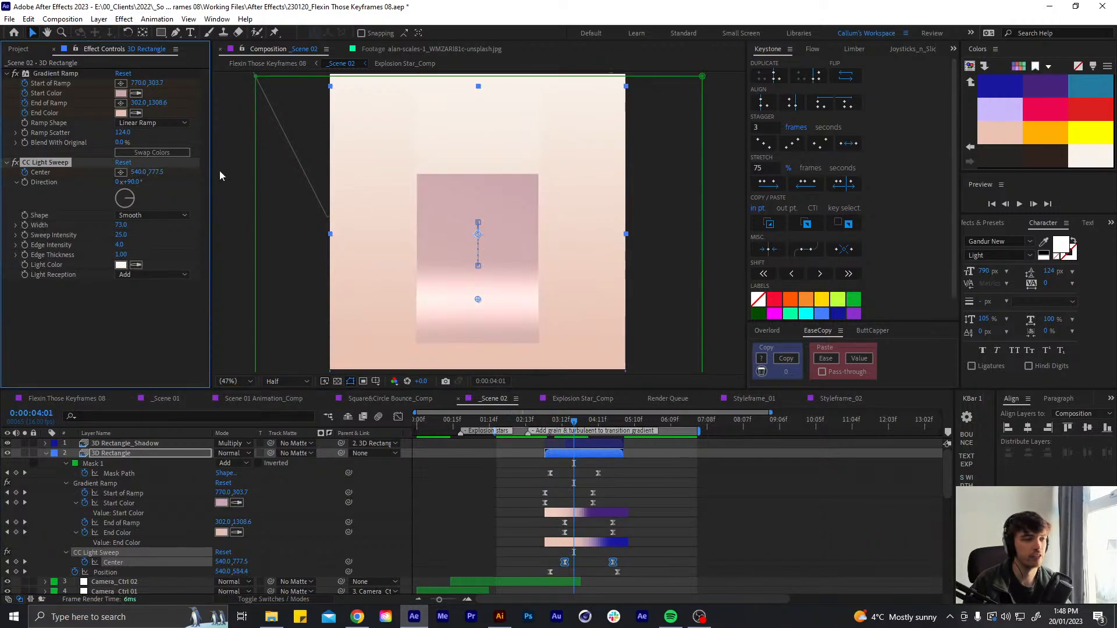
left_click(185, 198)
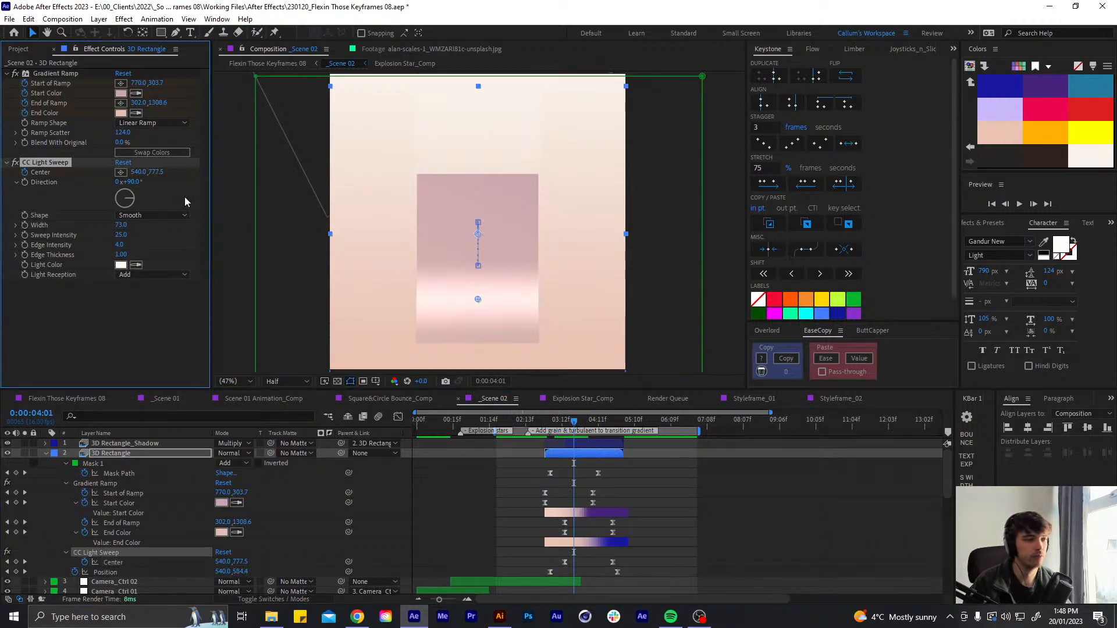
type("5")
left_click(164, 240)
type("8")
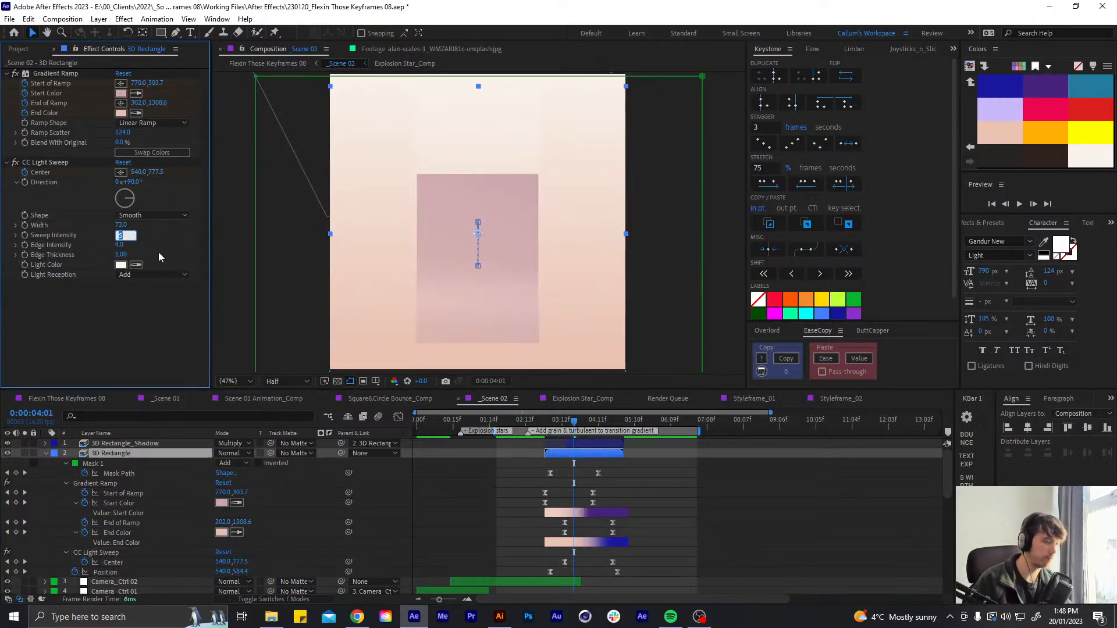
key("Return")
Preview the light sweep and scrub through the rectangle's reveal from about 0:00:02:14 to 0:00:03:14
left_click_drag(542, 416, 532, 418)
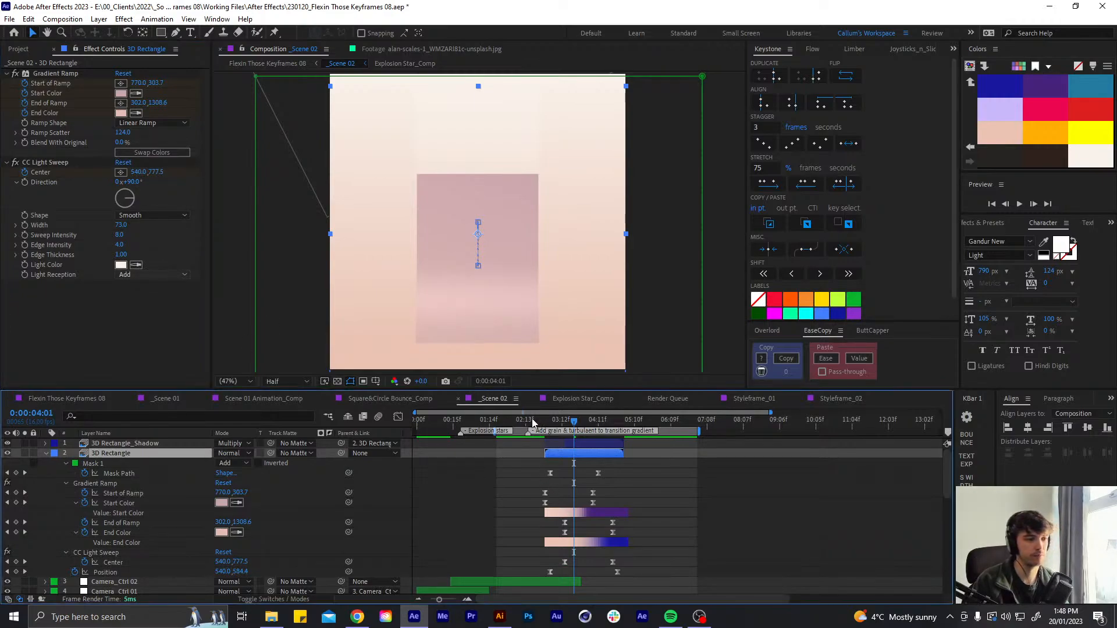
key("ctrl+shift+a")
key("space")
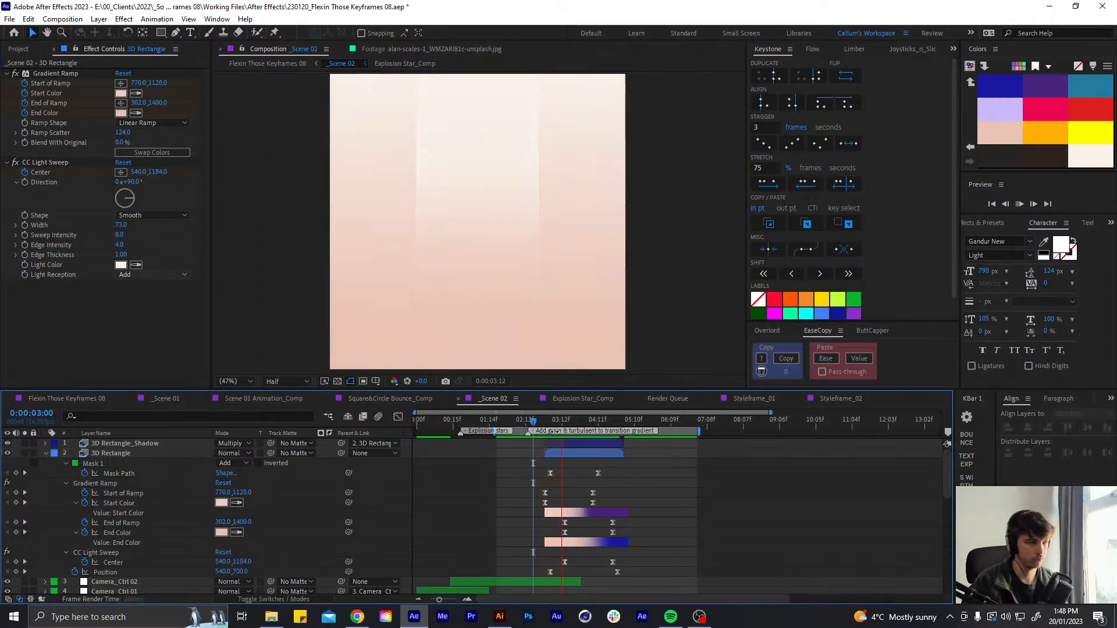
left_click(528, 420)
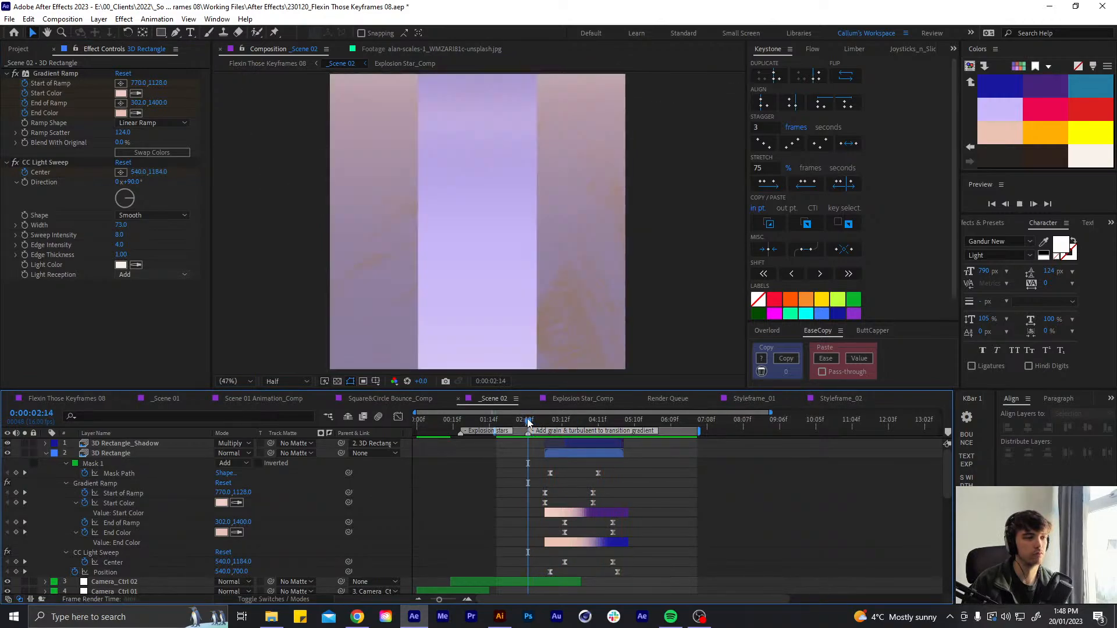
left_click_drag(528, 421, 567, 412)
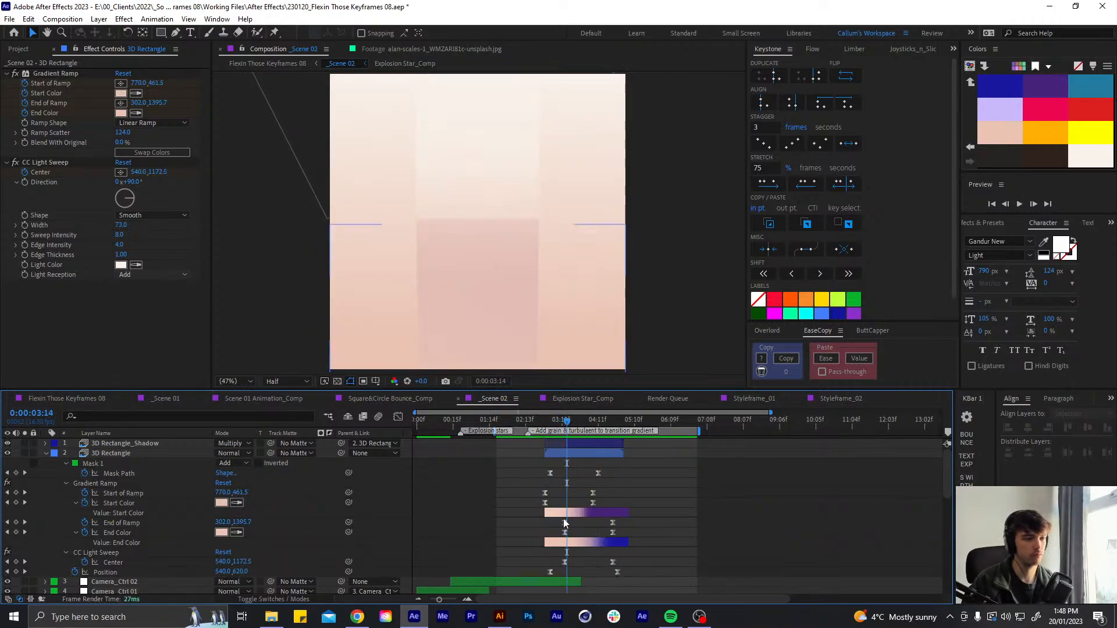
Shift both Mask Path keyframes earlier so they line up with the Start of Ramp keyframes, and scrub through the reveal
left_click_drag(615, 470, 538, 474)
left_click(555, 422)
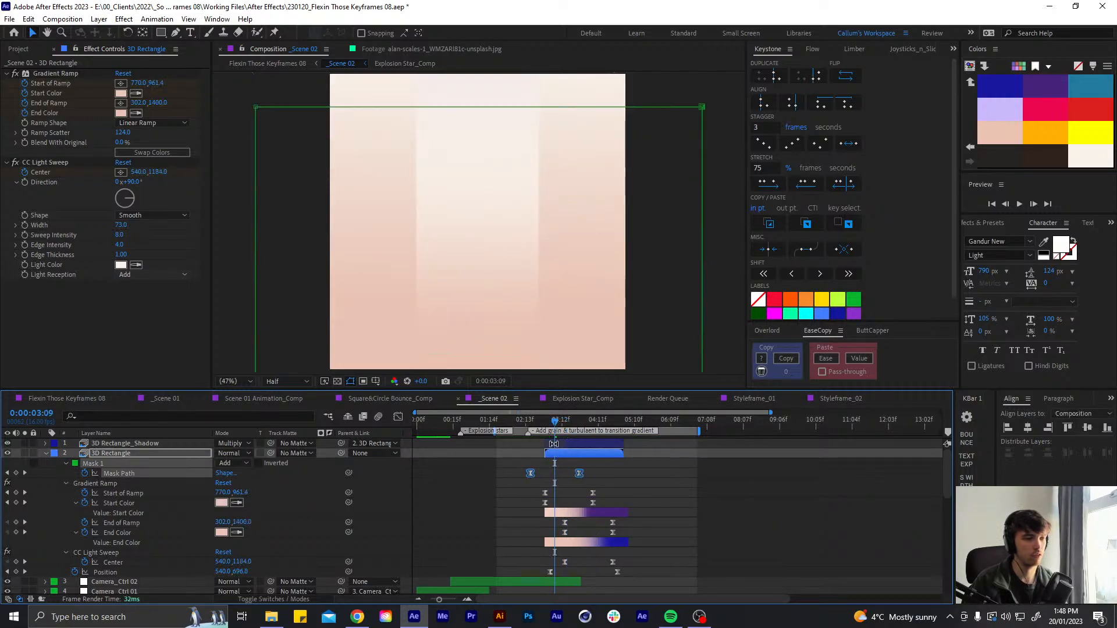
left_click_drag(558, 427, 559, 435)
left_click_drag(531, 474, 546, 474)
left_click(545, 426)
left_click_drag(545, 426, 564, 426)
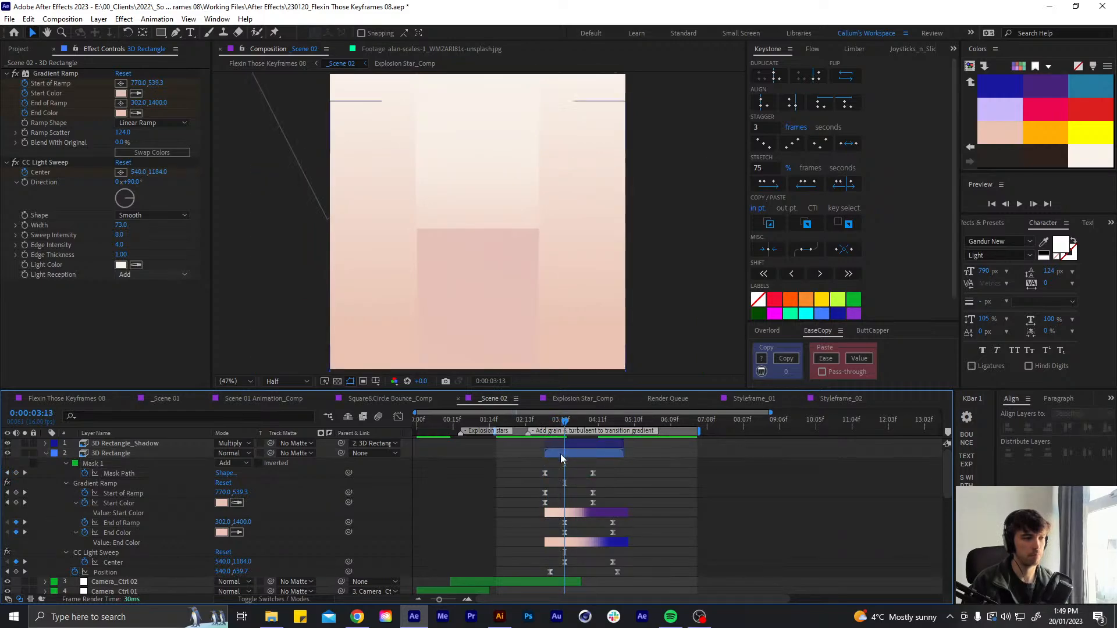
Collapse the 3D Rectangle's properties and existing effects, and add a Fast Box Blur with Vertical dimensions and a Blur Radius of 48
left_click(560, 453)
key("u")
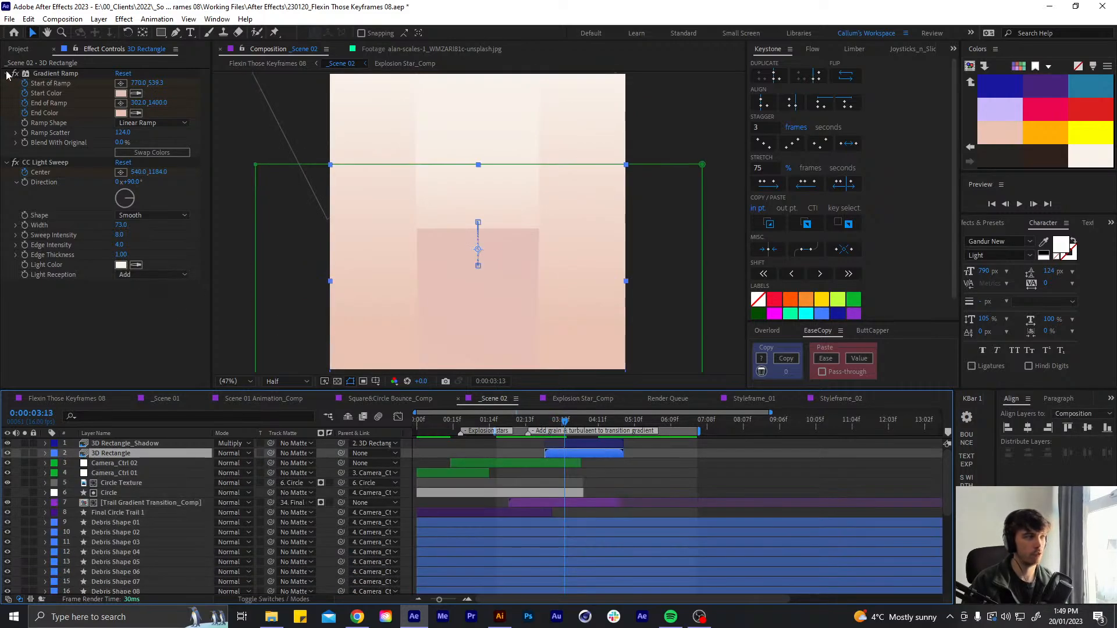
left_click(7, 73)
left_click(7, 83)
key("ctrl+space")
type("box")
key("Return")
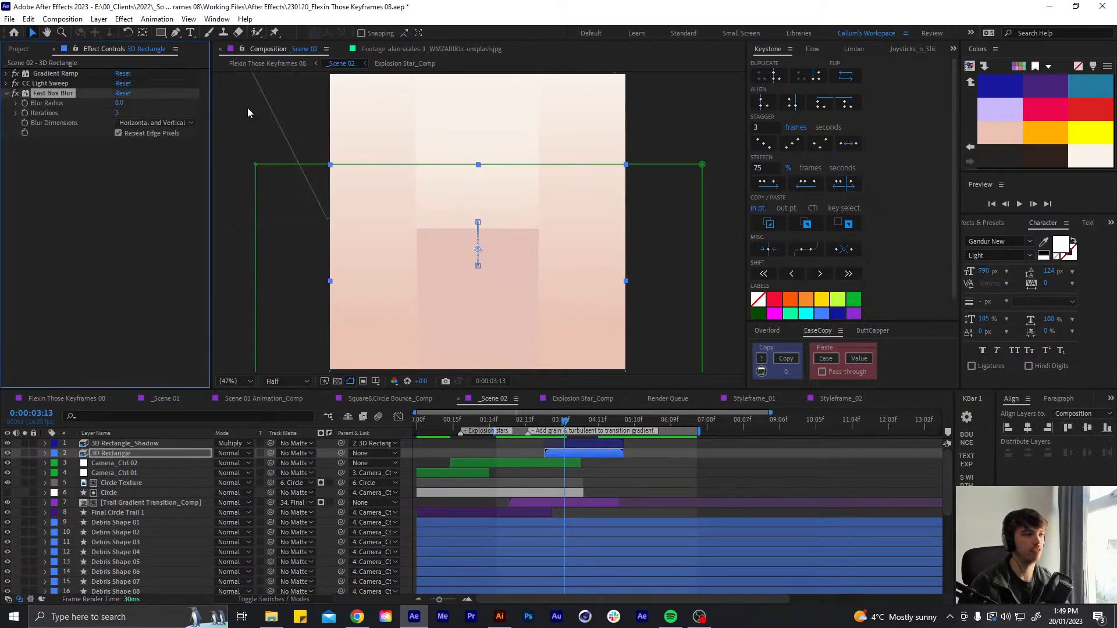
left_click(152, 122)
left_click(146, 158)
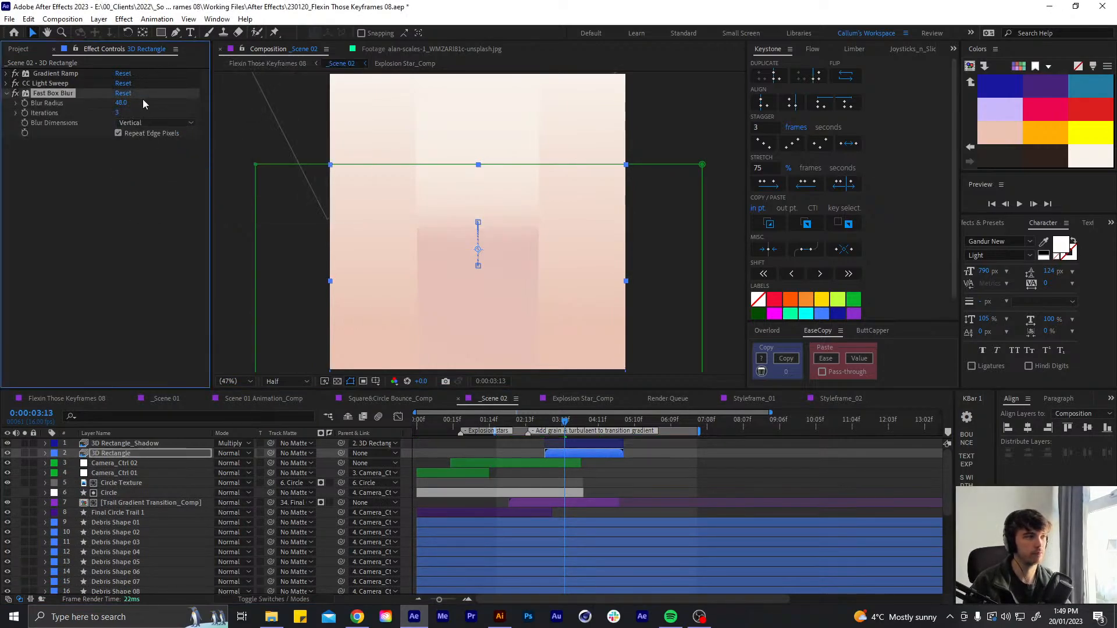
Keyframe the Fast Box Blur's Blur Radius at 48 on 0:00:03:11 and at 0 on 0:00:04:05
left_click_drag(534, 419, 542, 421)
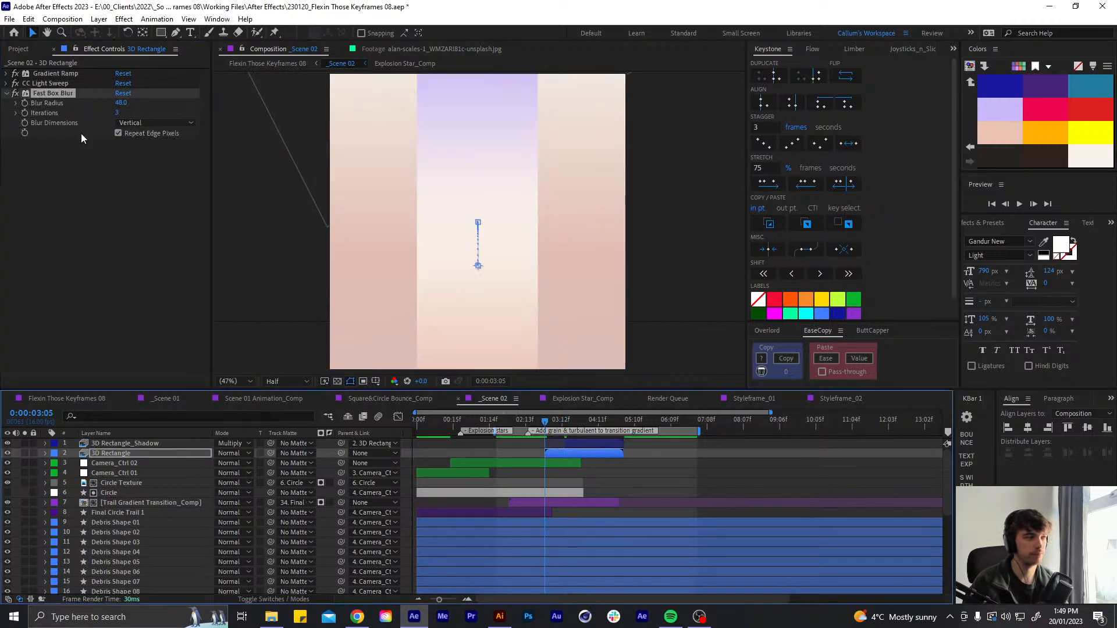
key("space")
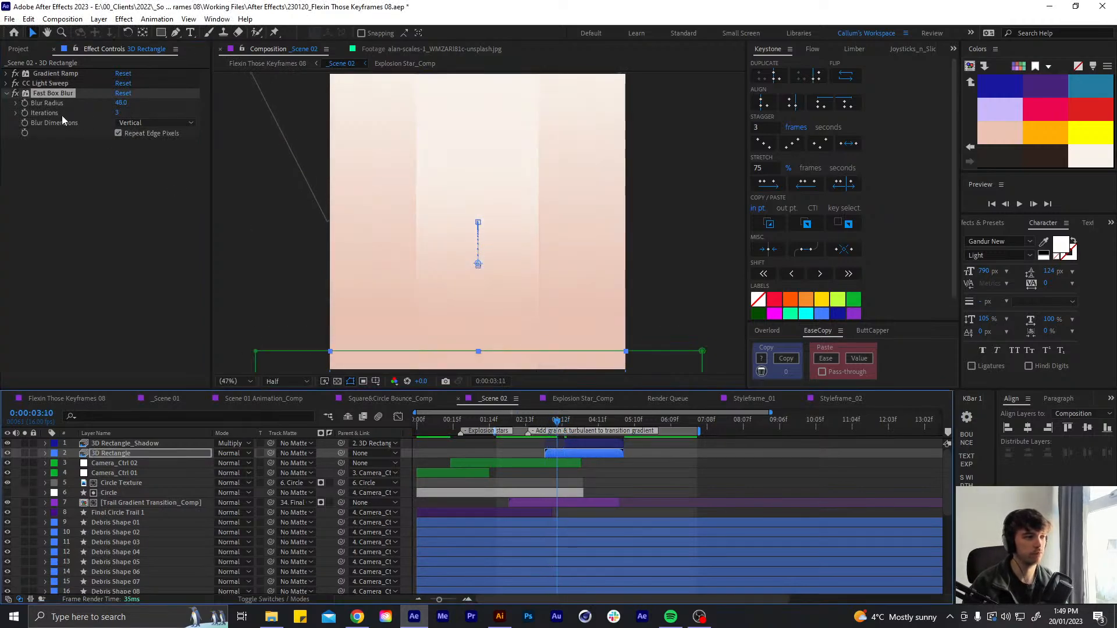
left_click(24, 103)
key("u")
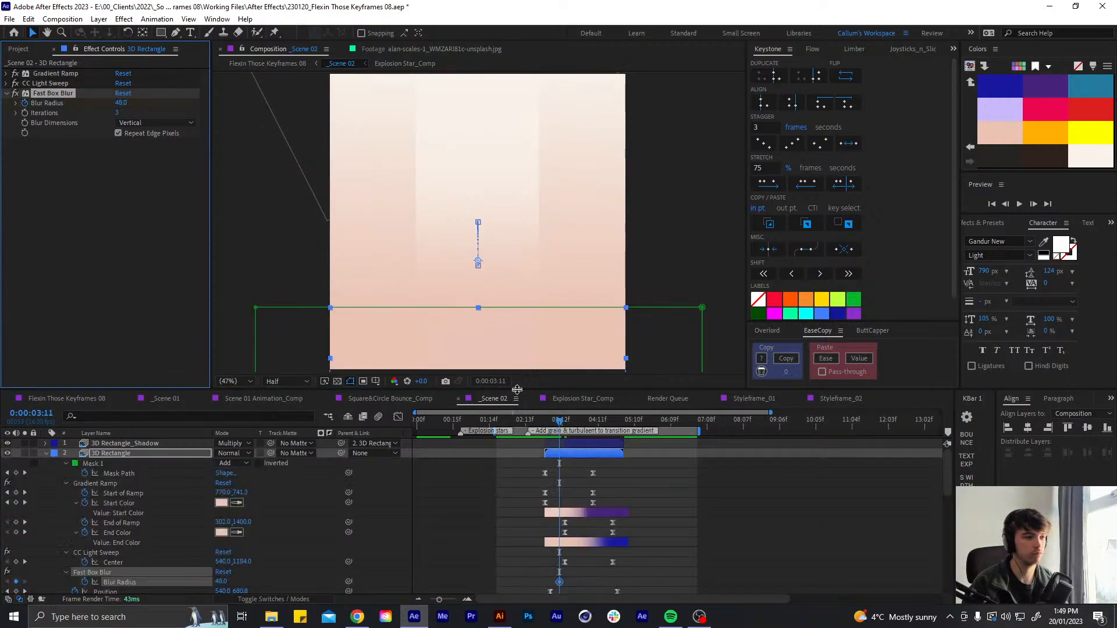
key("space")
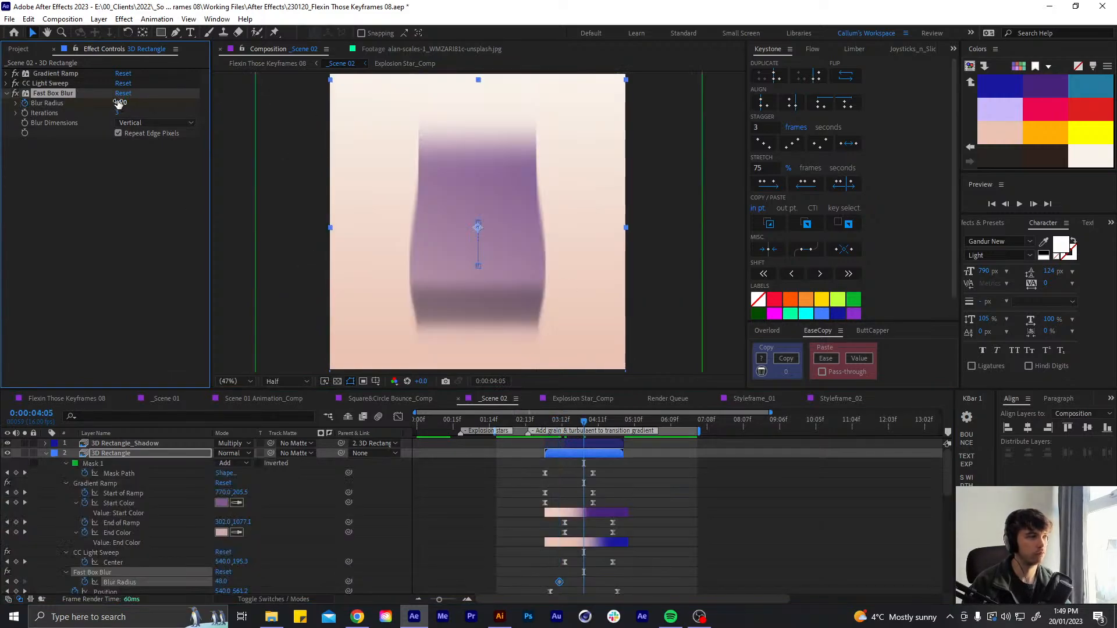
type("0")
key("Return")
Apply Easy Ease to both Blur Radius keyframes and preview the blurred reveal
scroll(605, 525, "down", 1)
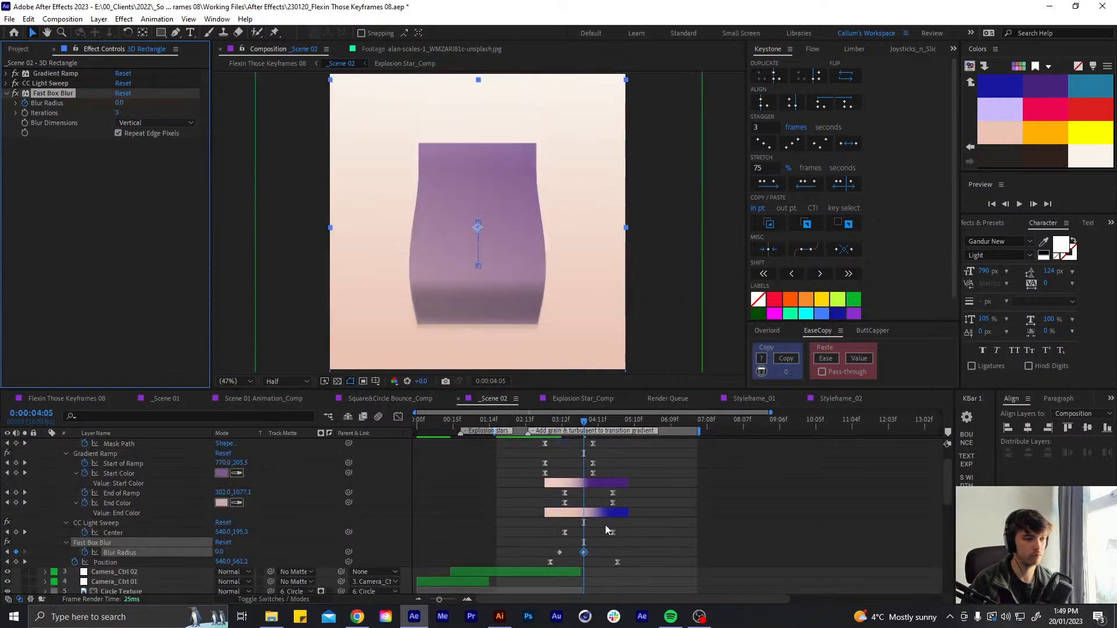
left_click_drag(598, 547, 554, 556)
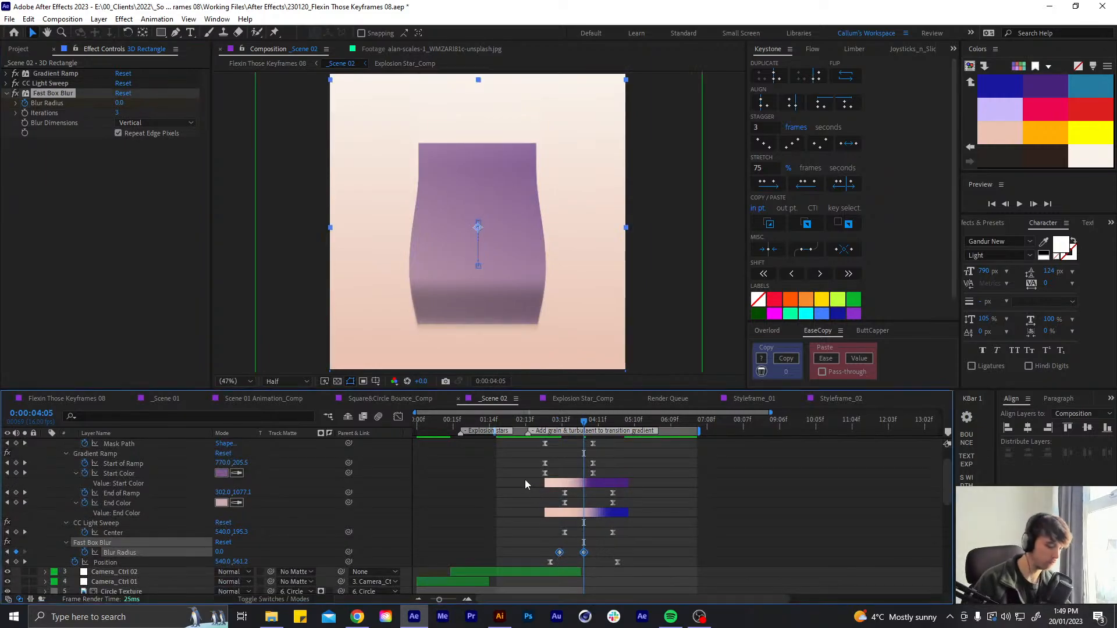
left_click(585, 522)
left_click(547, 421)
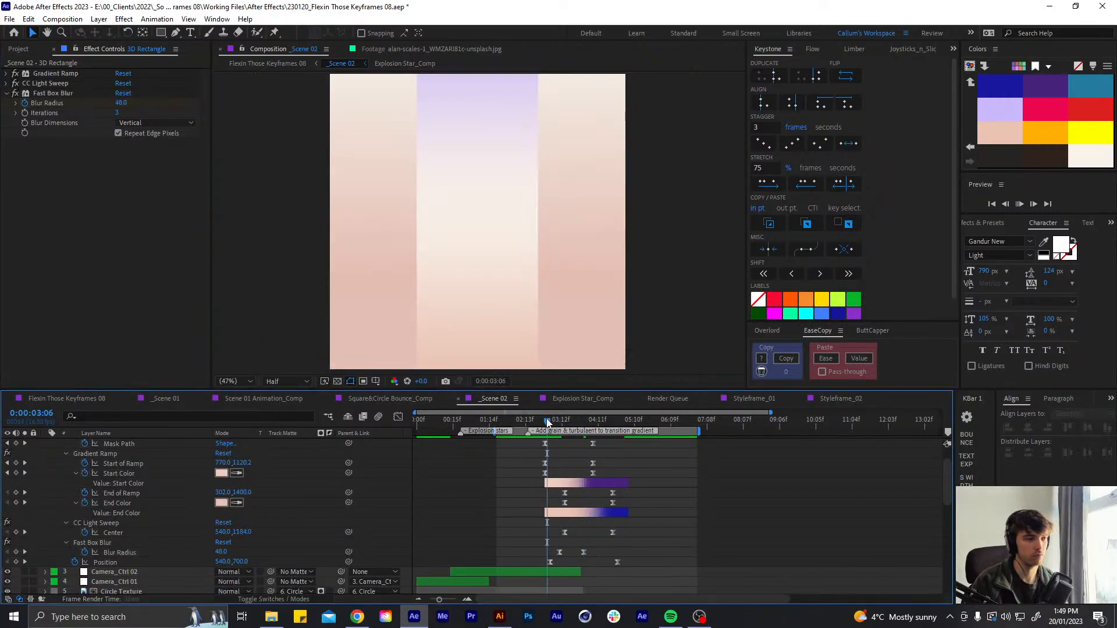
key("space")
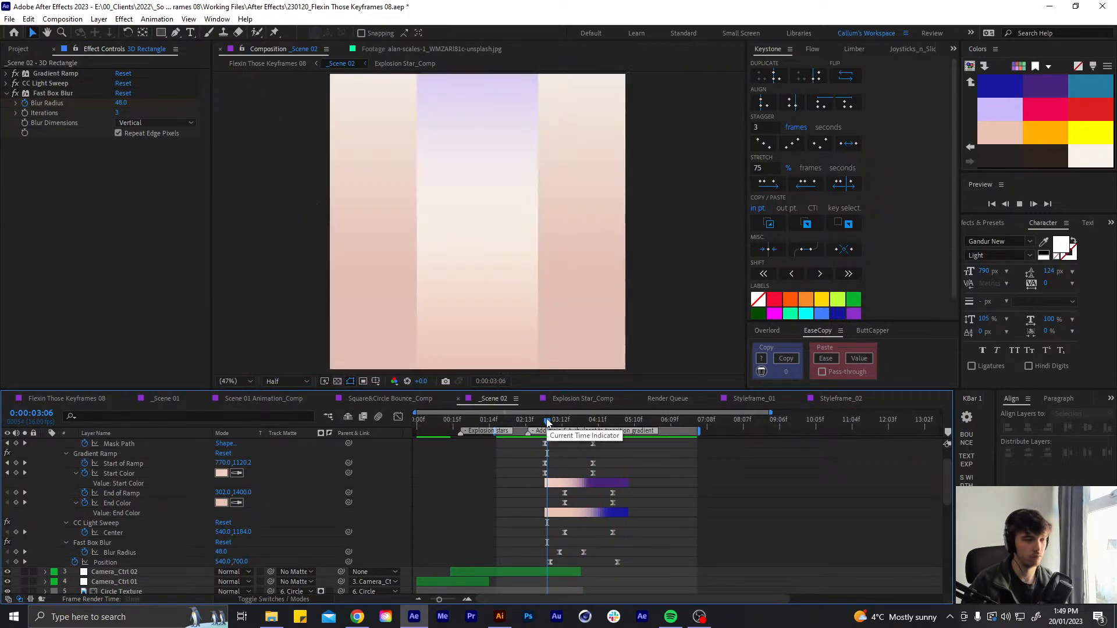
left_click_drag(547, 423, 559, 428)
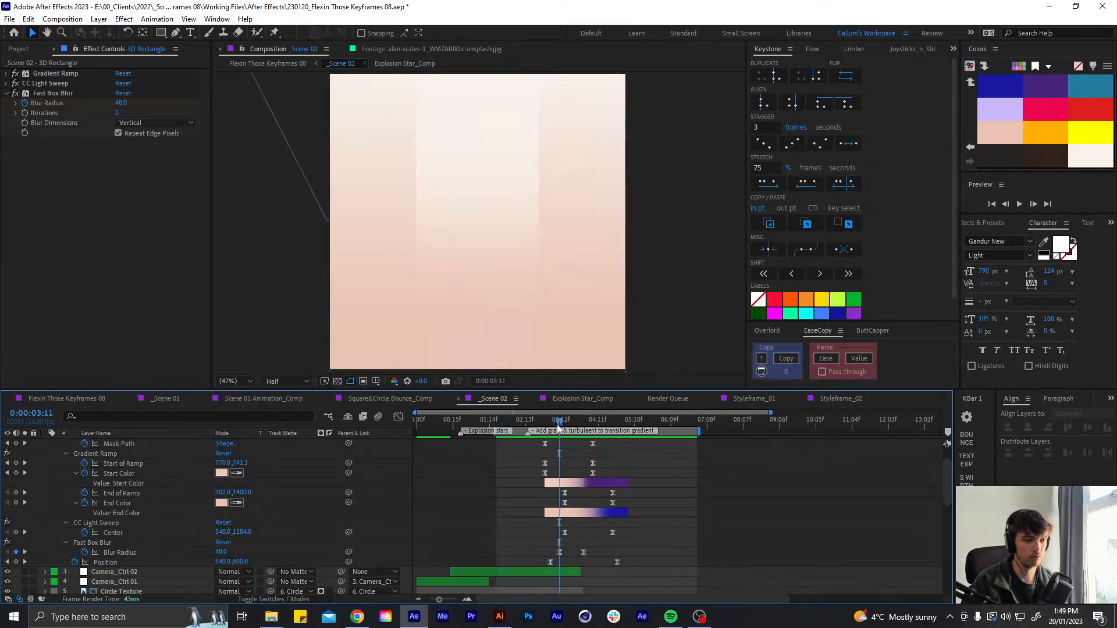
Shift both Blur Radius keyframes a few frames earlier
left_click_drag(560, 552, 581, 555)
left_click(571, 552)
left_click_drag(552, 430, 574, 424)
left_click_drag(588, 548, 552, 557)
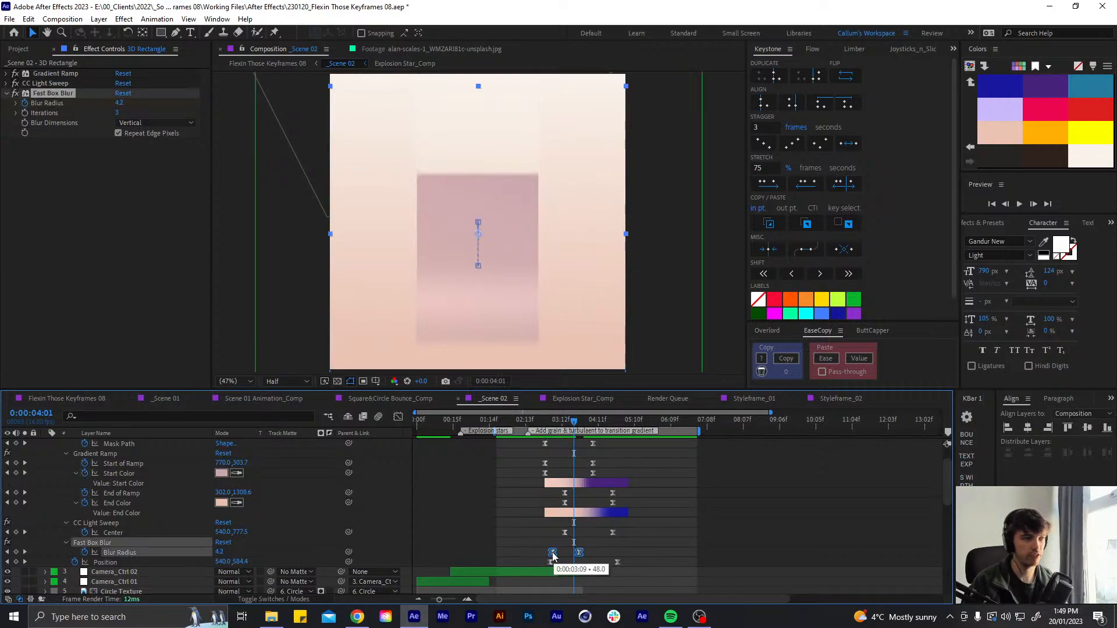
left_click(582, 546)
Play and scrub through the rectangle's reveal to check the blur timing
left_click(550, 424)
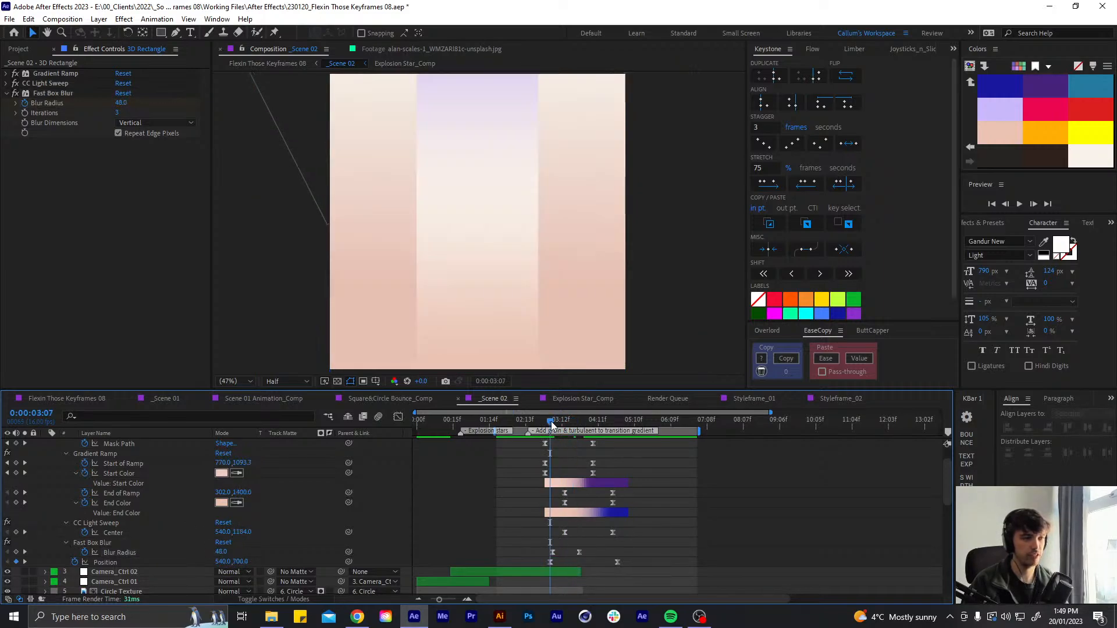
key("space")
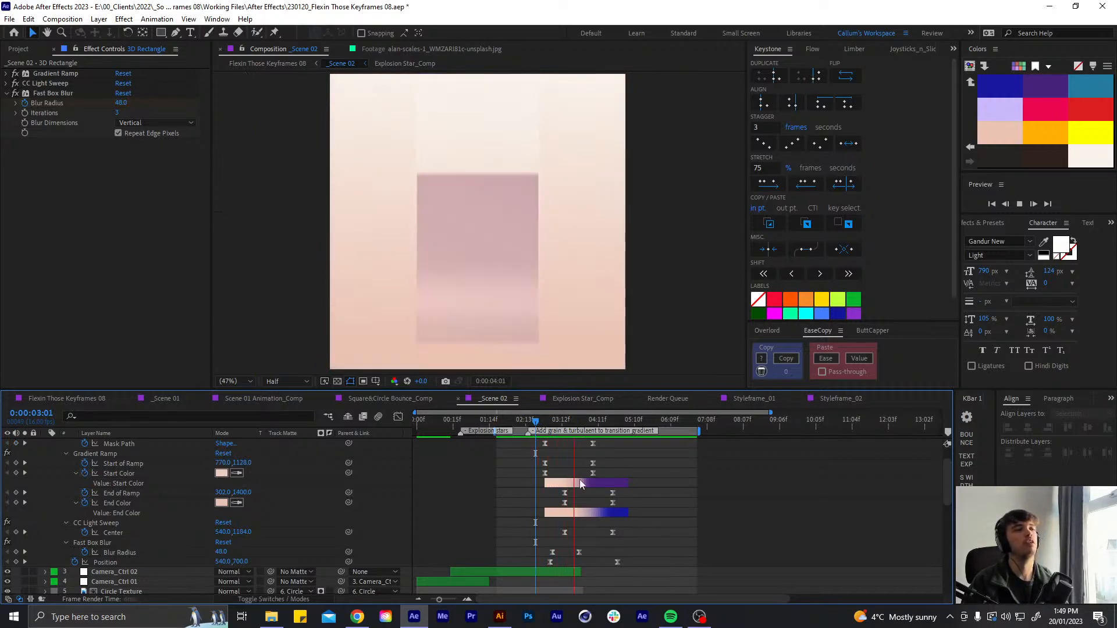
left_click(538, 418)
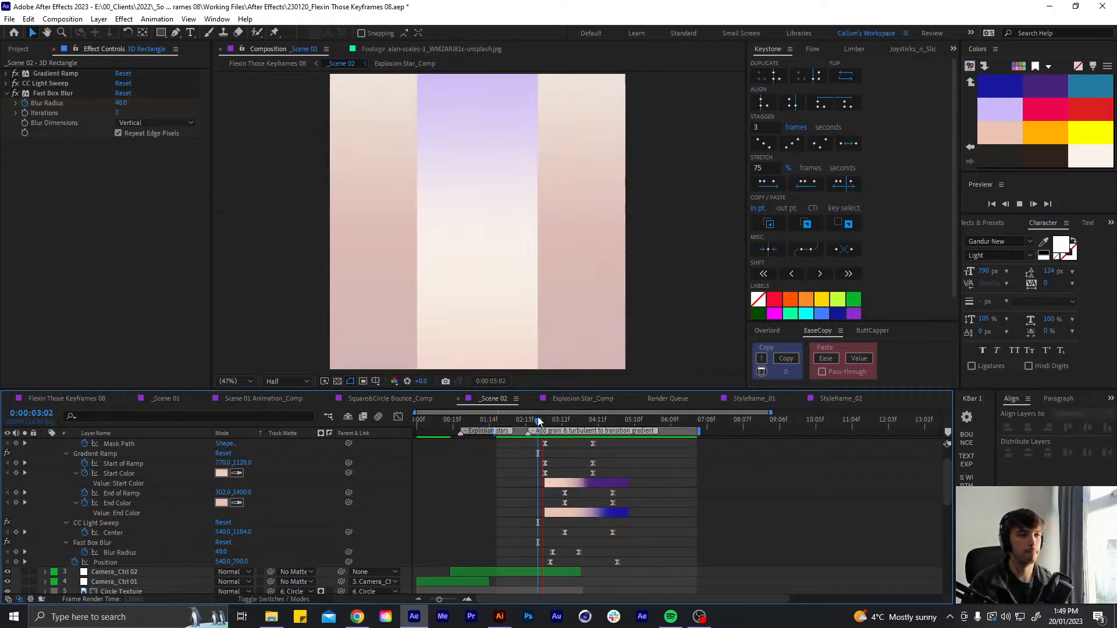
left_click_drag(539, 413, 567, 412)
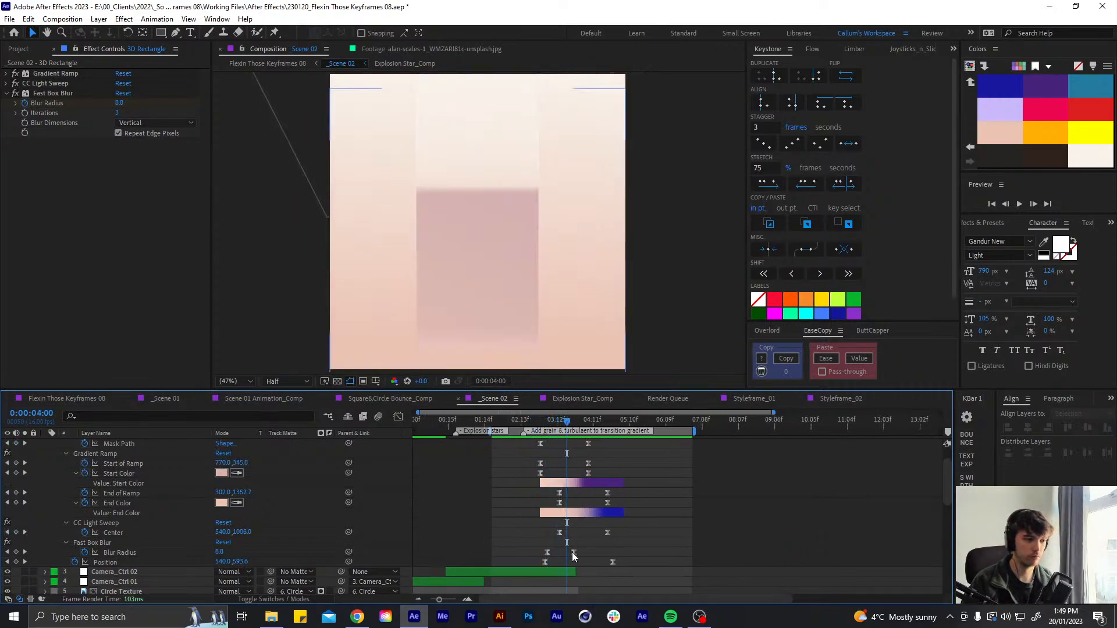
Shift both Blur Radius keyframes so the first sits at 0:00:03:05, and preview the result
left_click(541, 421)
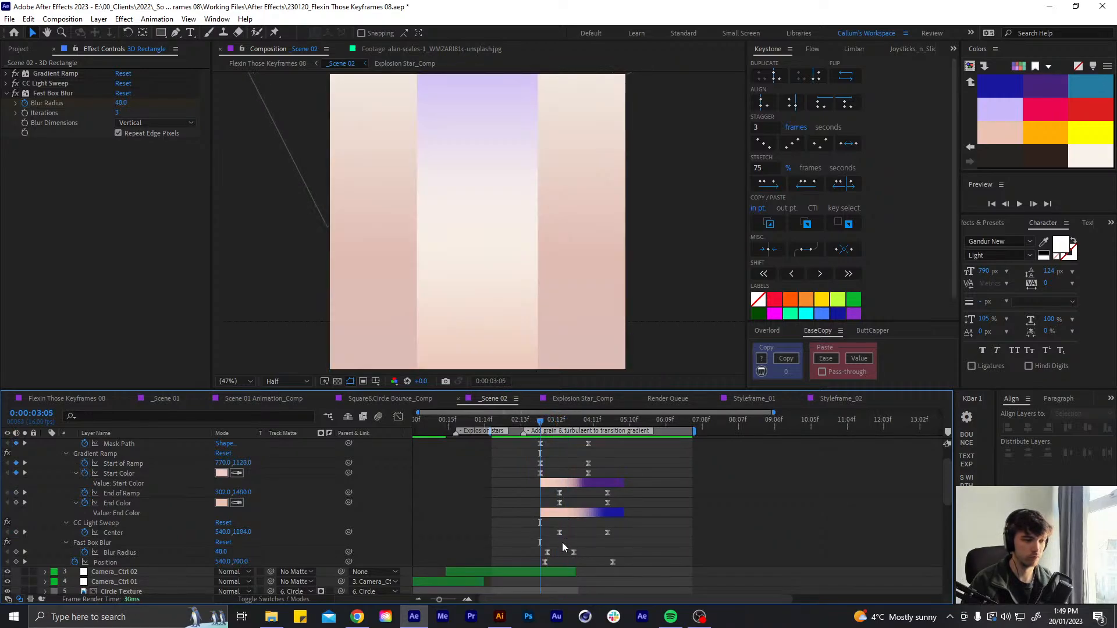
scroll(562, 542, "down", 2)
left_click_drag(586, 517, 540, 523)
left_click(547, 513)
key("space")
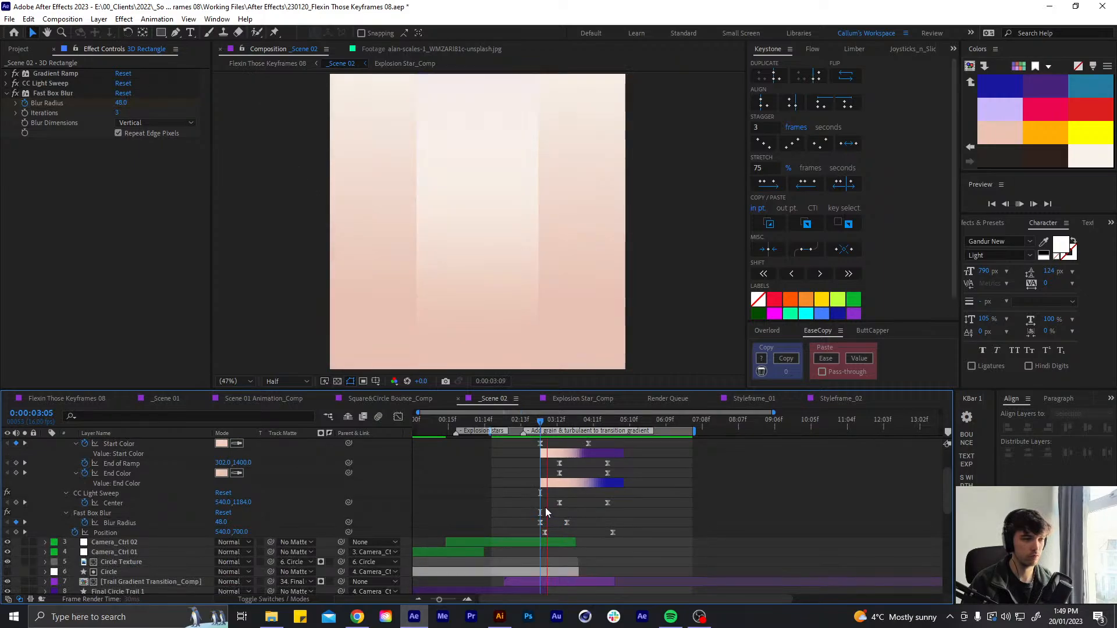
key("space")
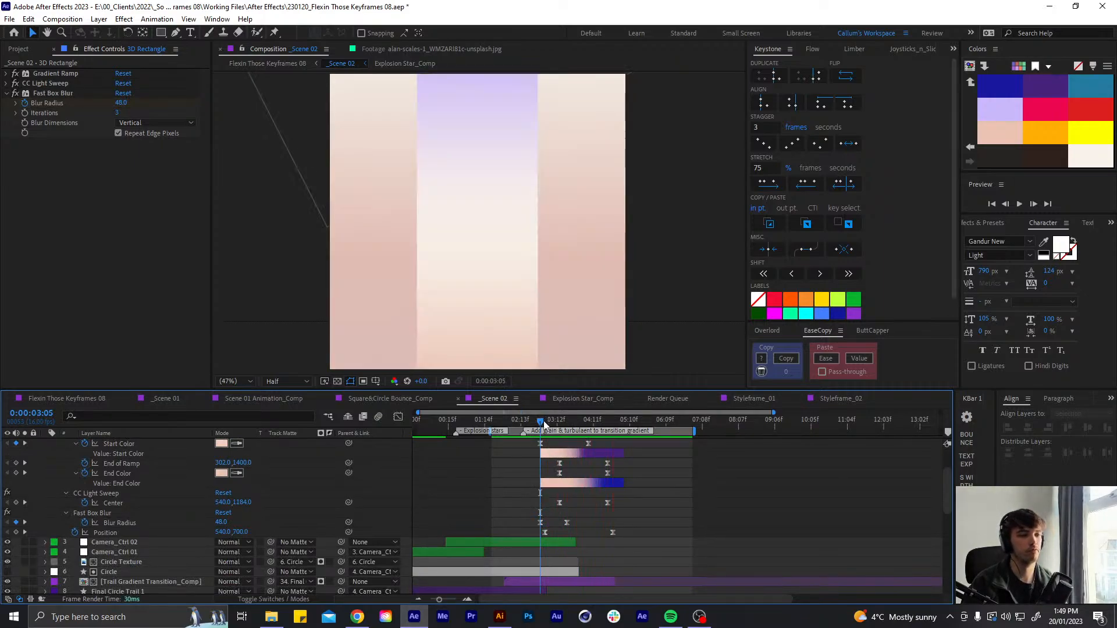
Move the last Blur Radius keyframe a few frames earlier to shorten the blur, and play the reveal
left_click_drag(567, 524, 559, 524)
left_click(575, 515)
key("space")
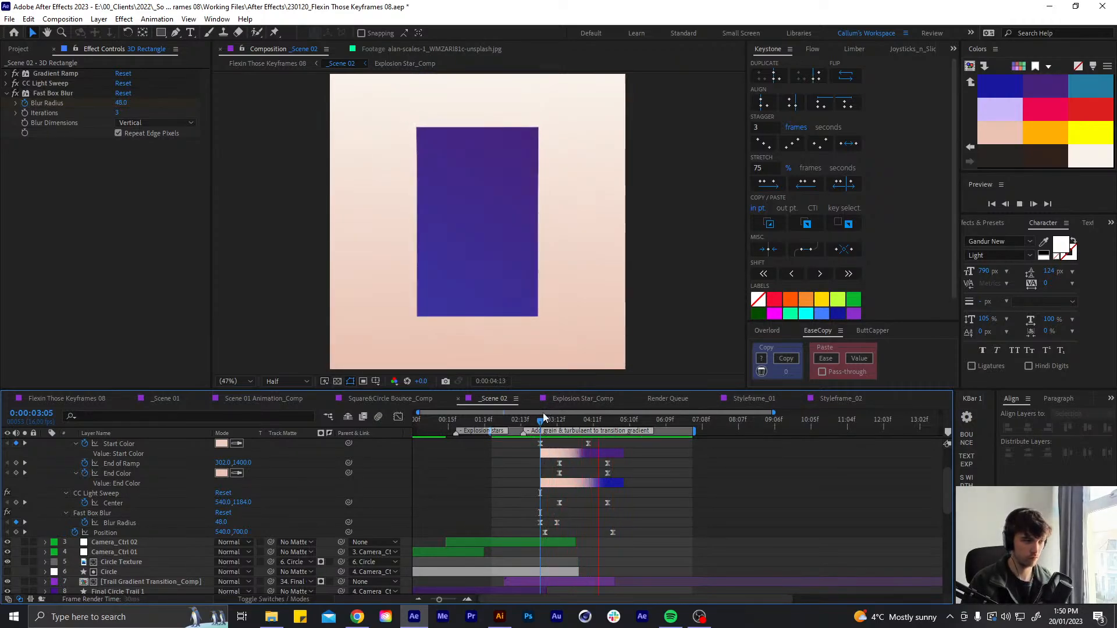
left_click(533, 420)
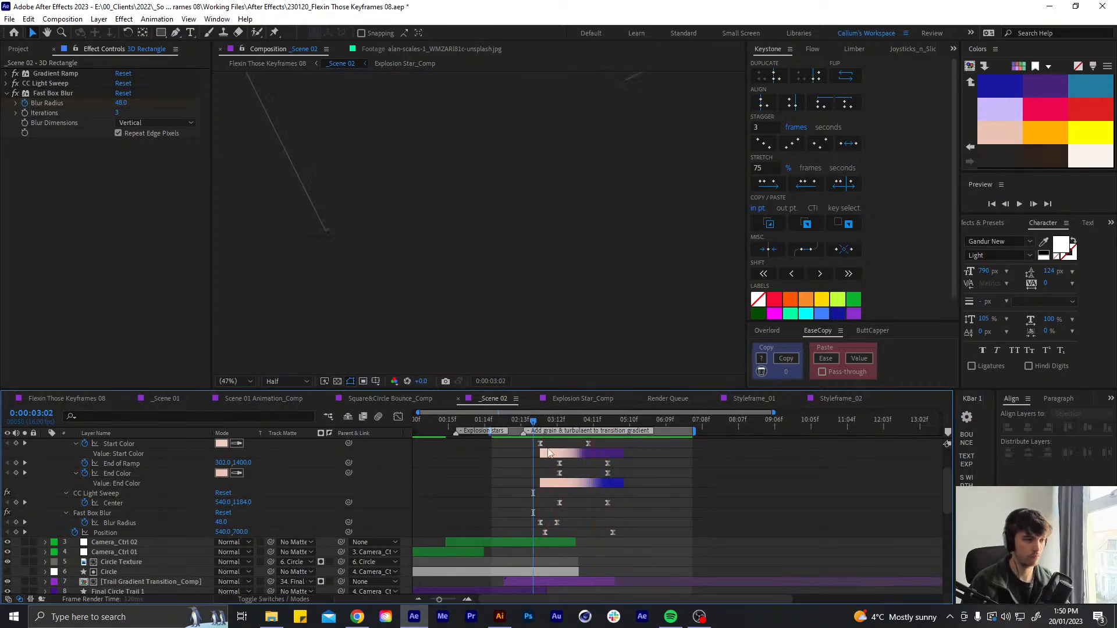
key("space")
Collapse the keyframed properties of both 3D Rectangle layers and save the project
scroll(558, 468, "up", 3)
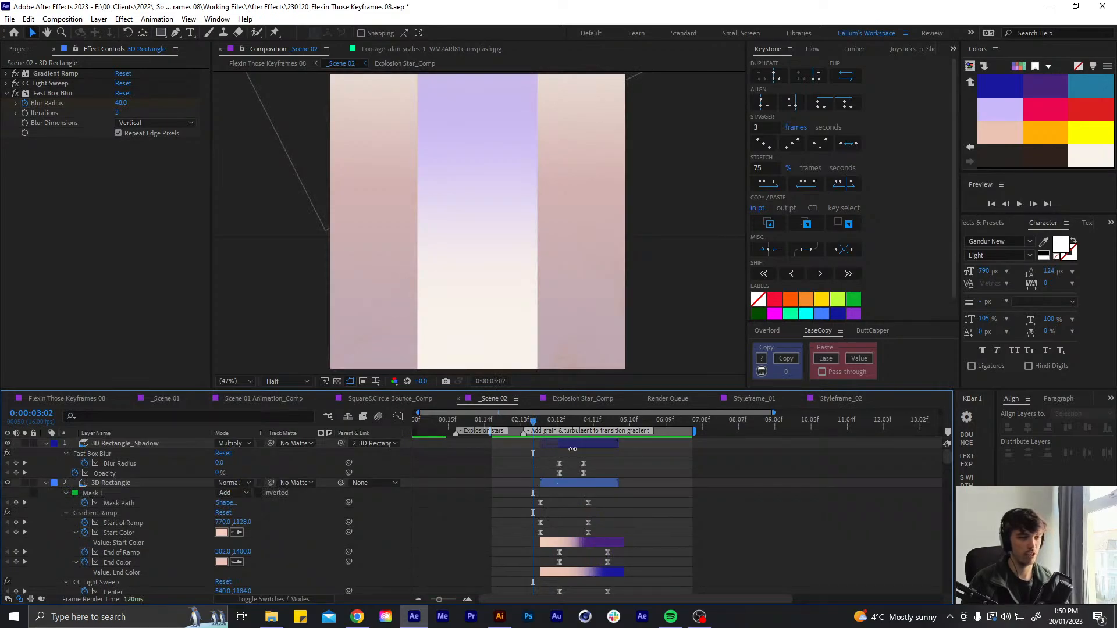
key("u")
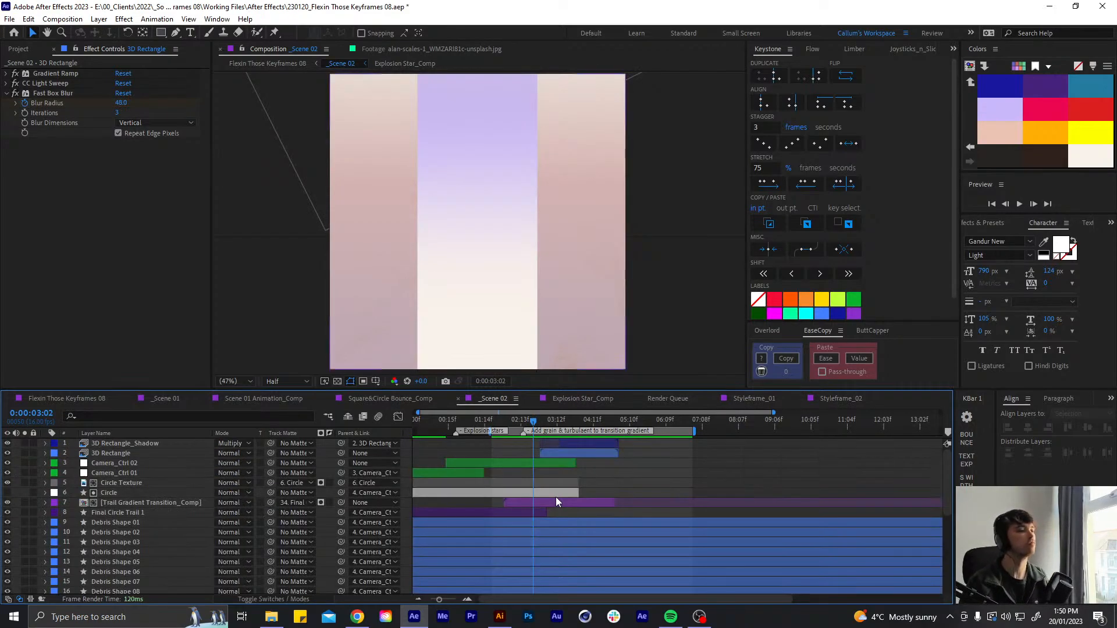
key("ctrl+s")
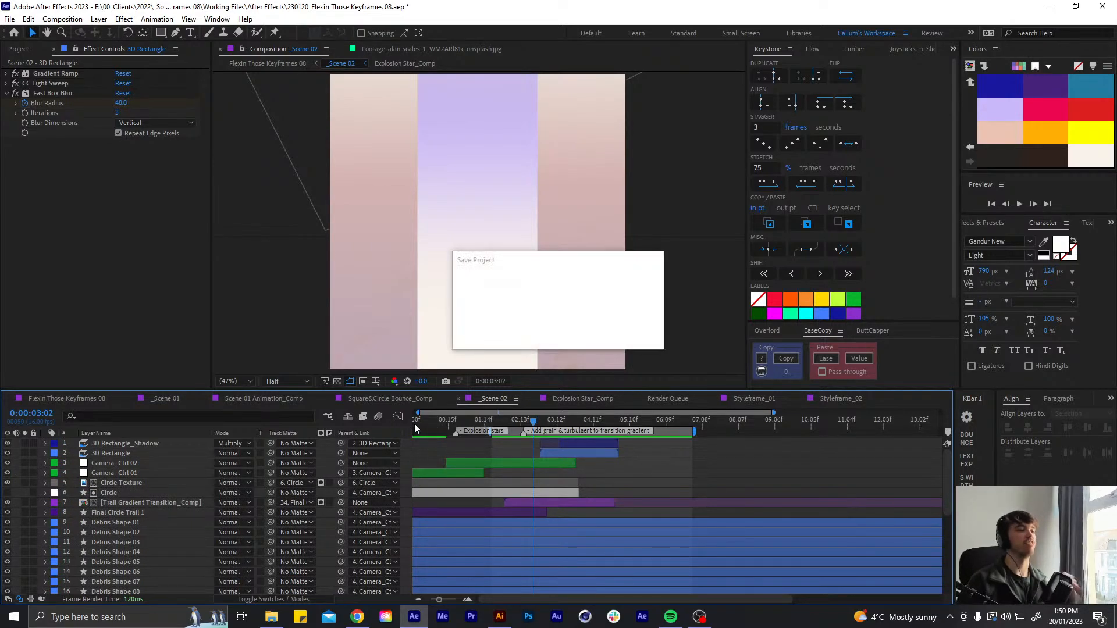
Open the Scene 01 Animation_Comp timeline for editing
left_click(274, 398)
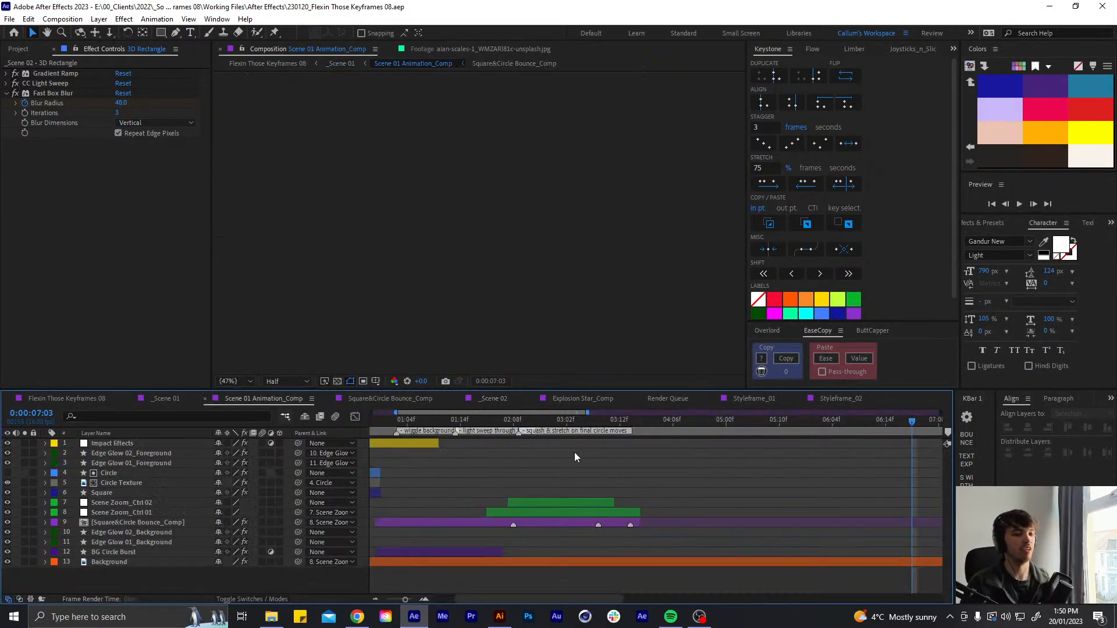
left_click_drag(586, 414, 596, 413)
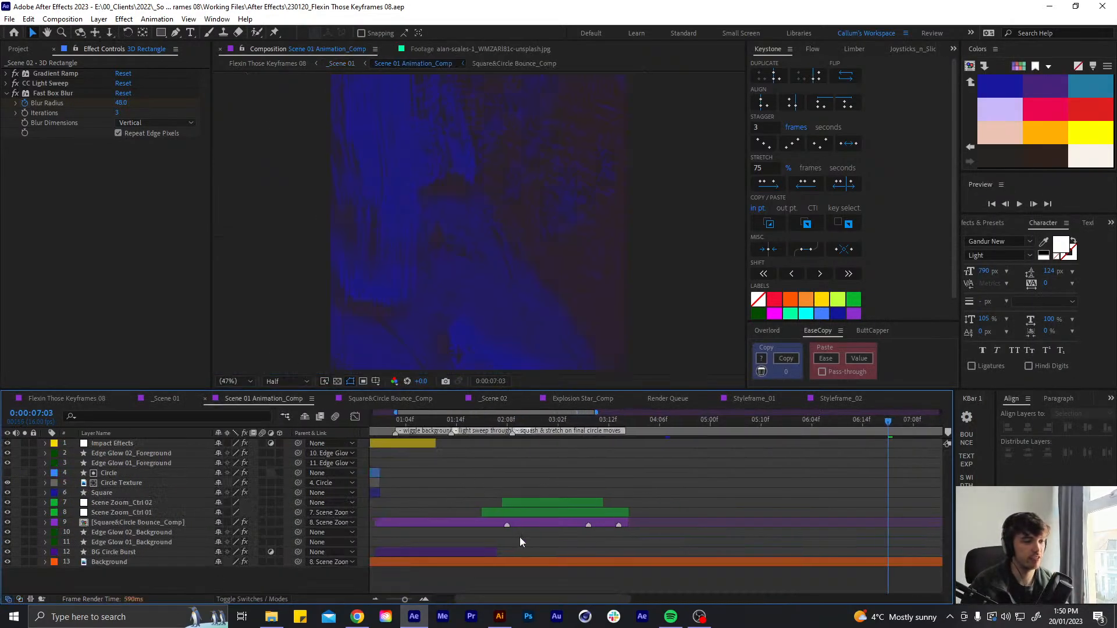
Add the line "- flickering opacity on trails" to the comment of the composition marker at 0:00:01:13
left_click(512, 420)
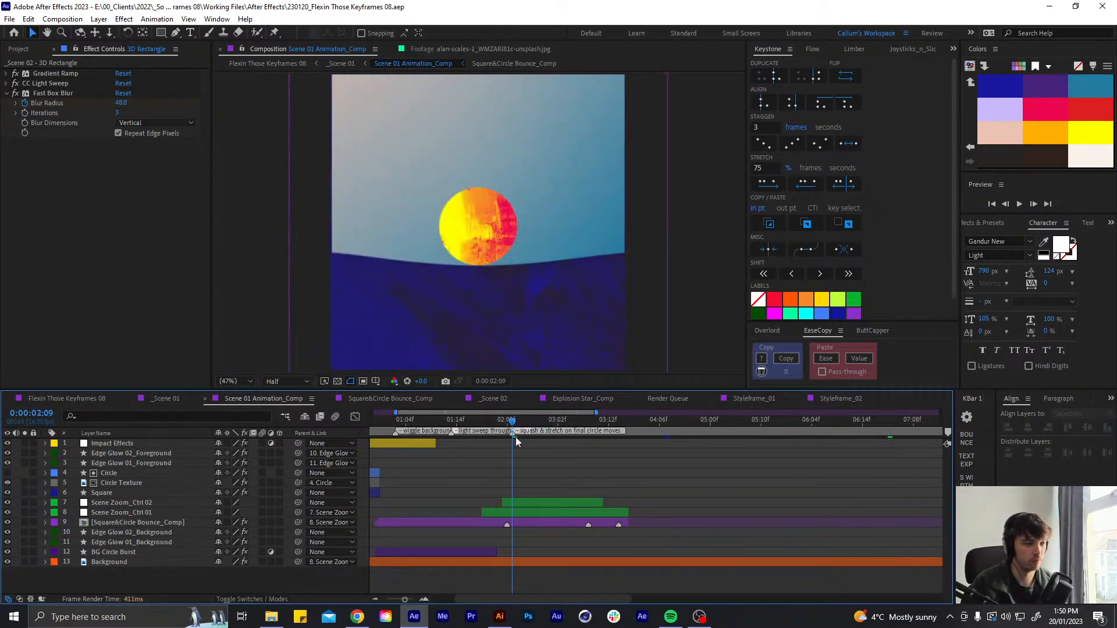
double_click(451, 431)
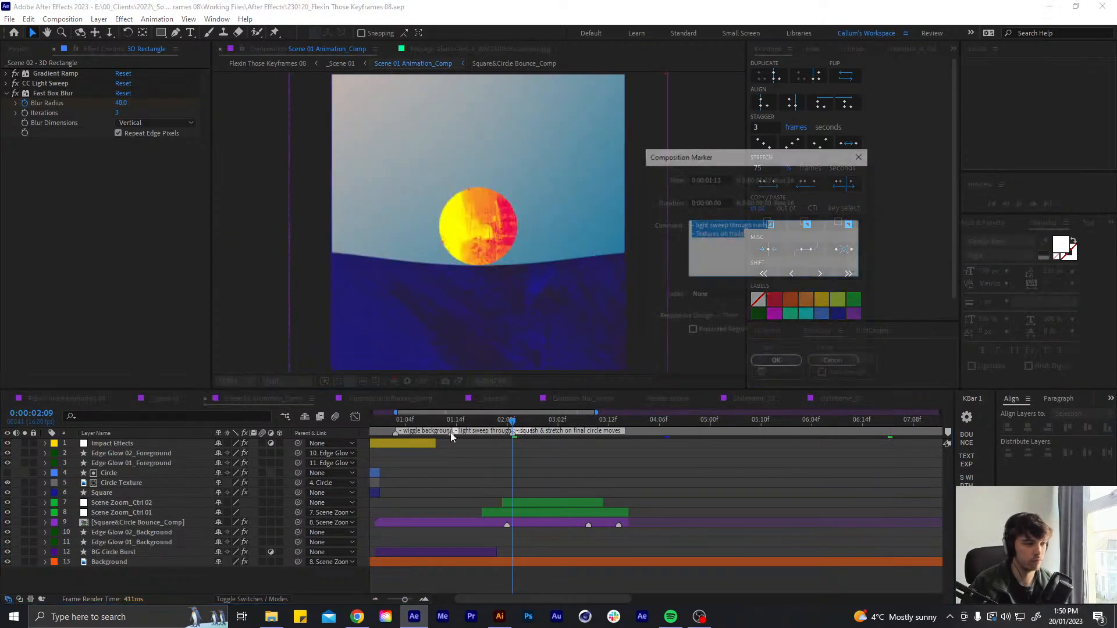
left_click(771, 227)
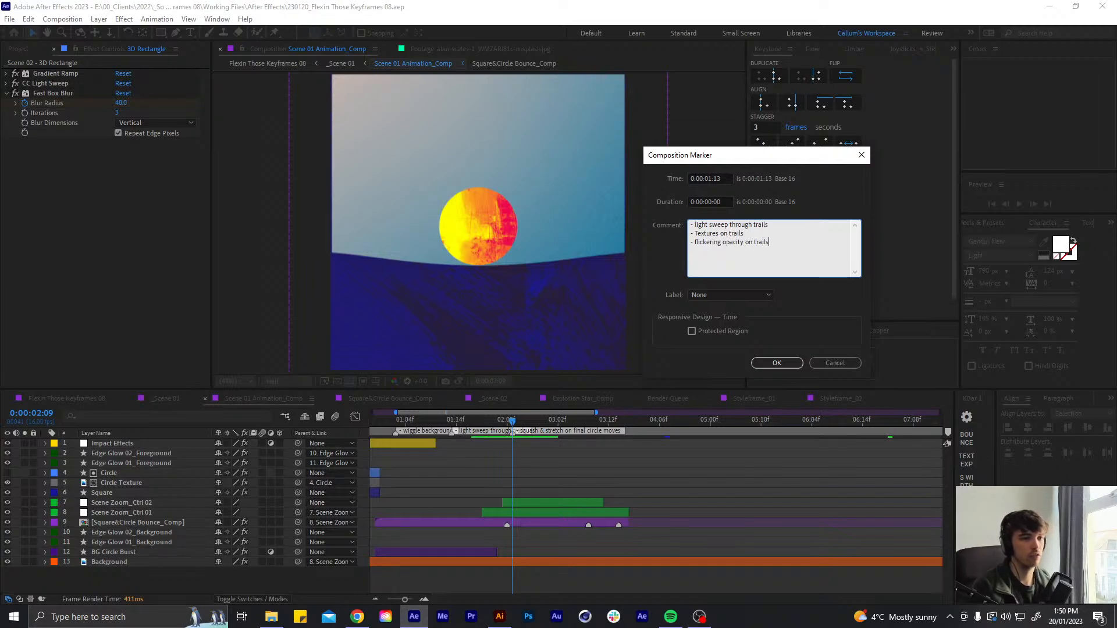
left_click(777, 363)
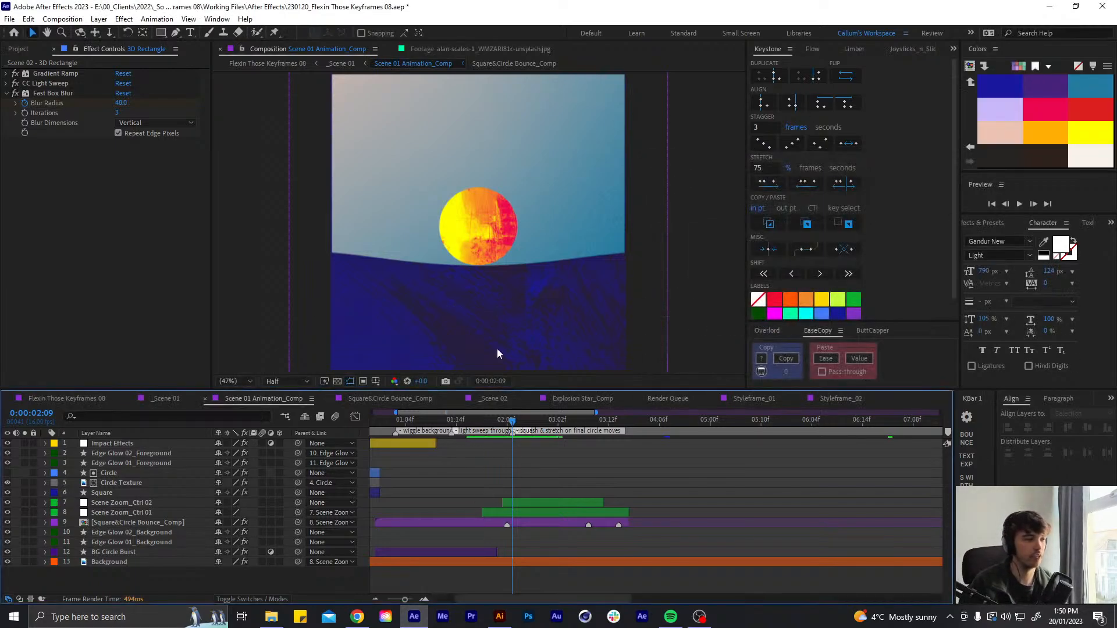
Open the _Scene 02 composition and preview its gradient transition from 0:00:02:01 and again from 0:00:03:02
left_click(579, 397)
left_click(496, 398)
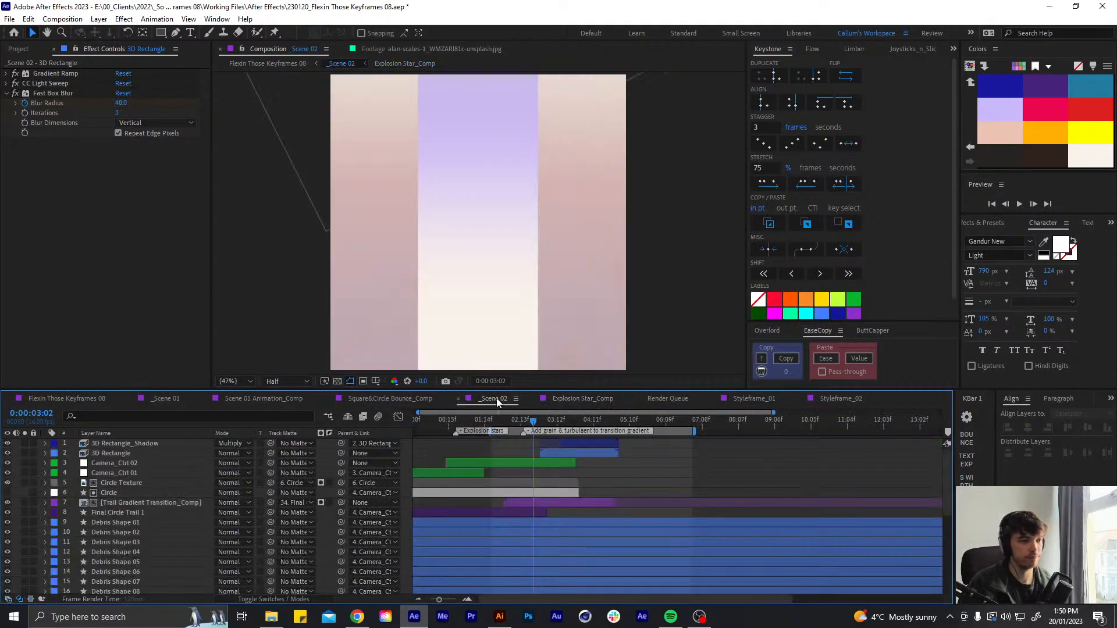
left_click(541, 420)
left_click_drag(546, 420, 492, 420)
key("space")
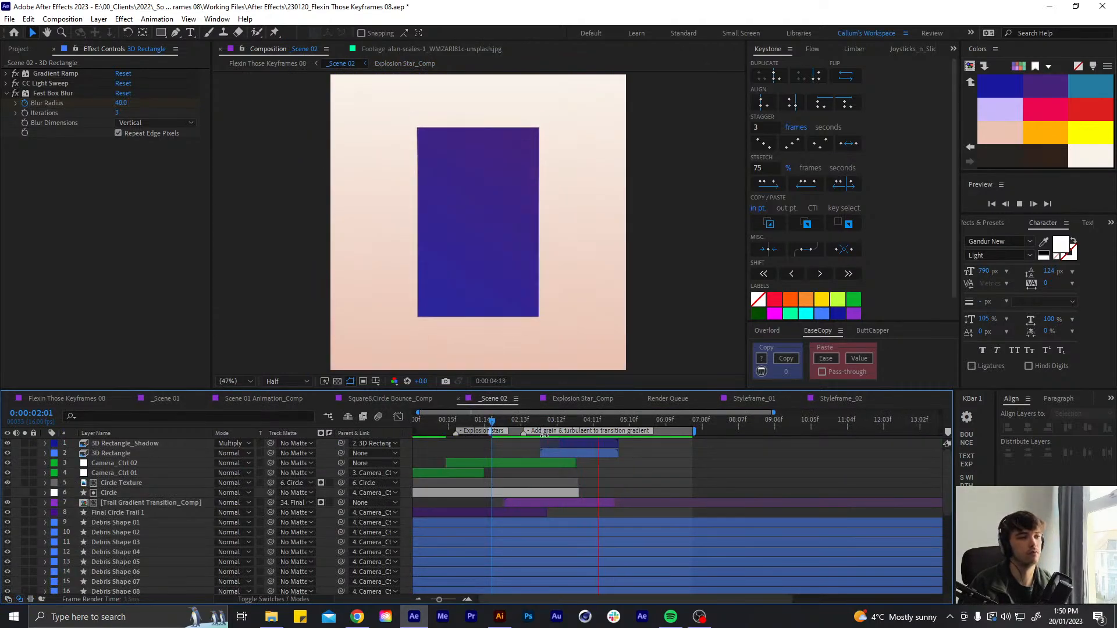
left_click(534, 421)
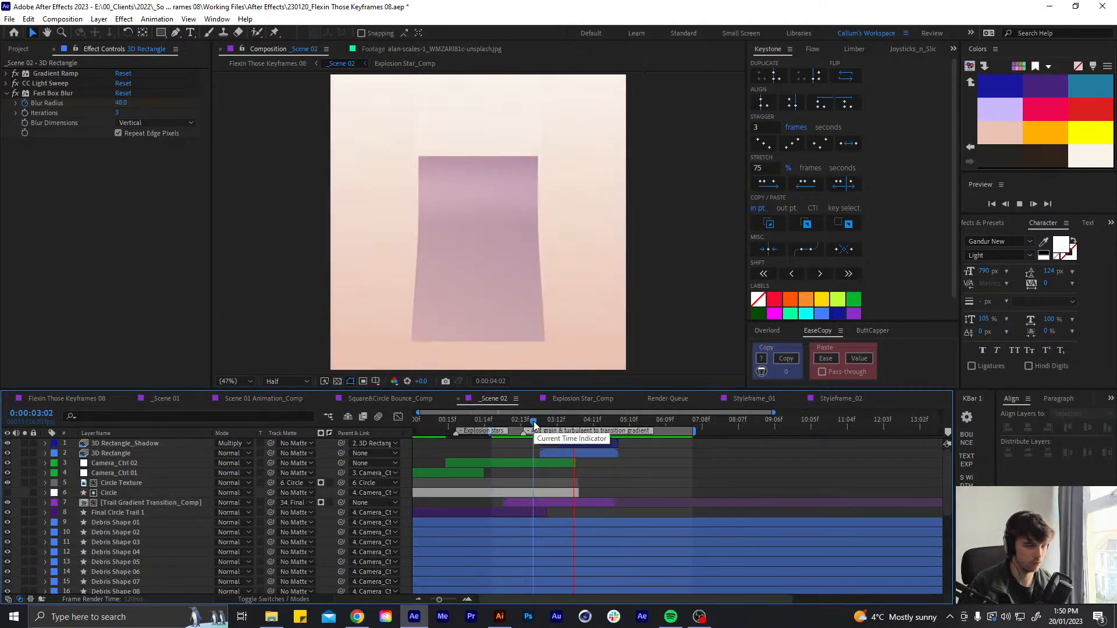
key("space")
key("space")
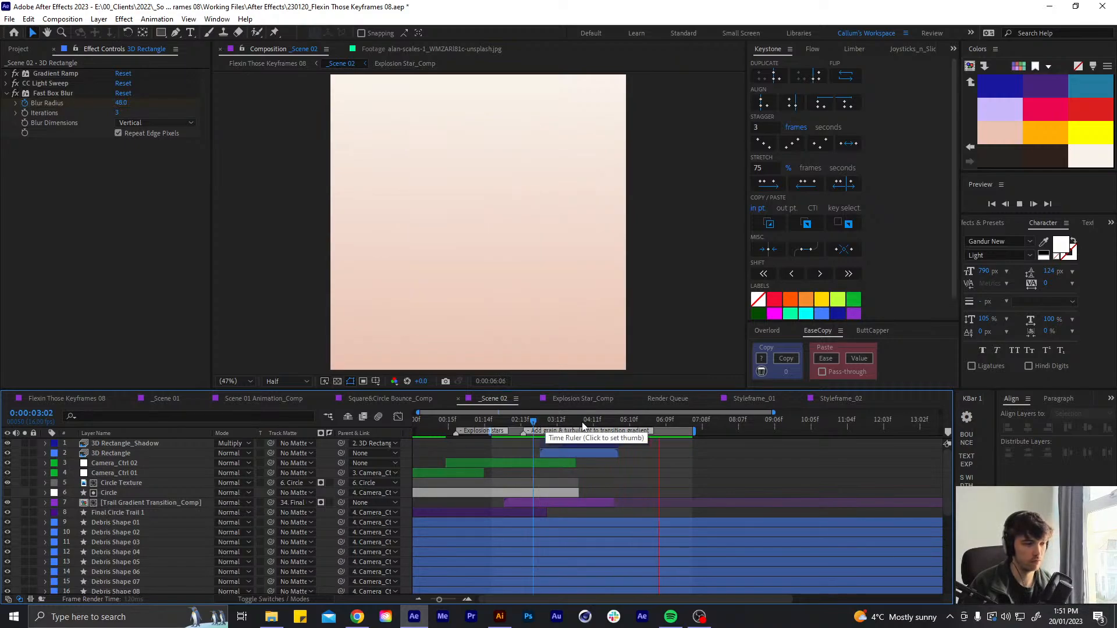
Inspect the bending purple rectangle around 0:00:04:08 at full preview resolution, and return the preview to half resolution
left_click_drag(534, 425, 586, 432)
key("comma")
key("comma")
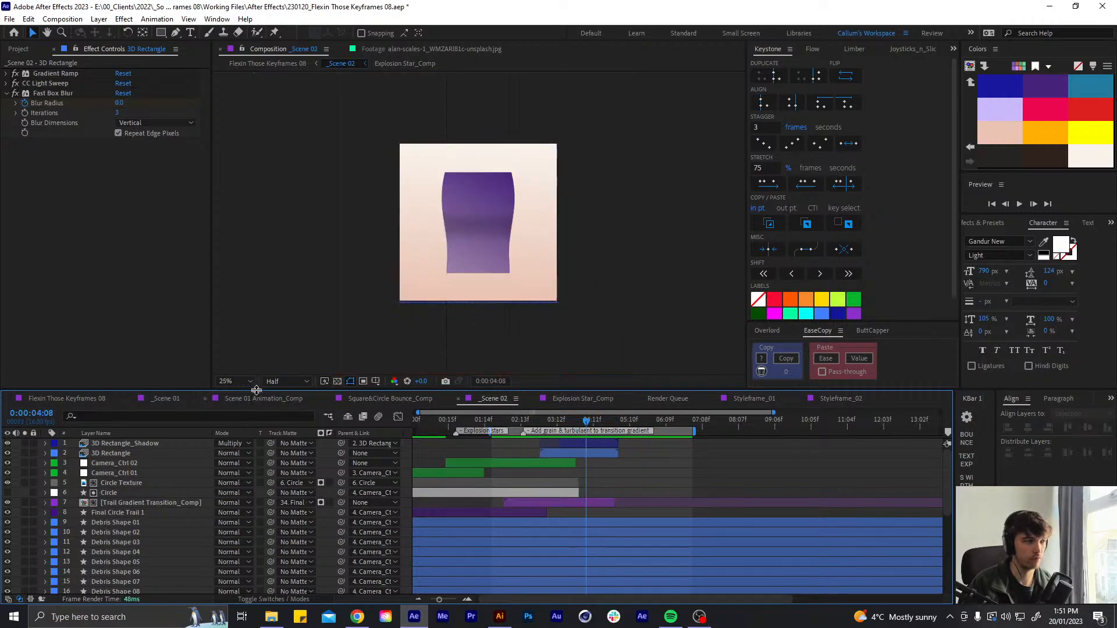
left_click(281, 382)
left_click(286, 408)
scroll(415, 289, "up", 2)
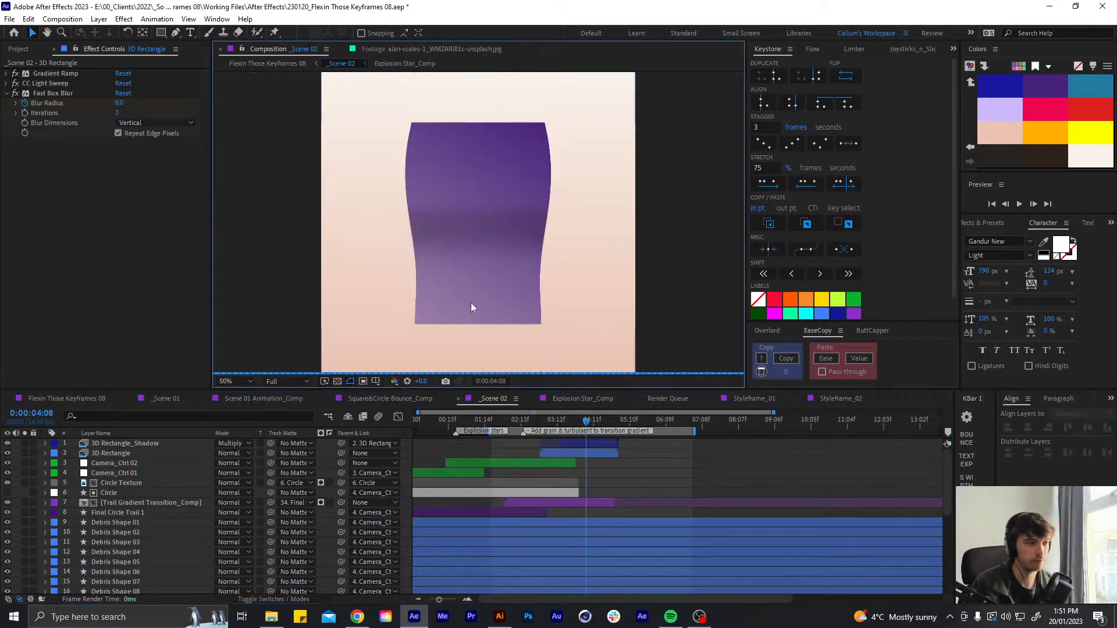
left_click_drag(586, 420, 570, 423)
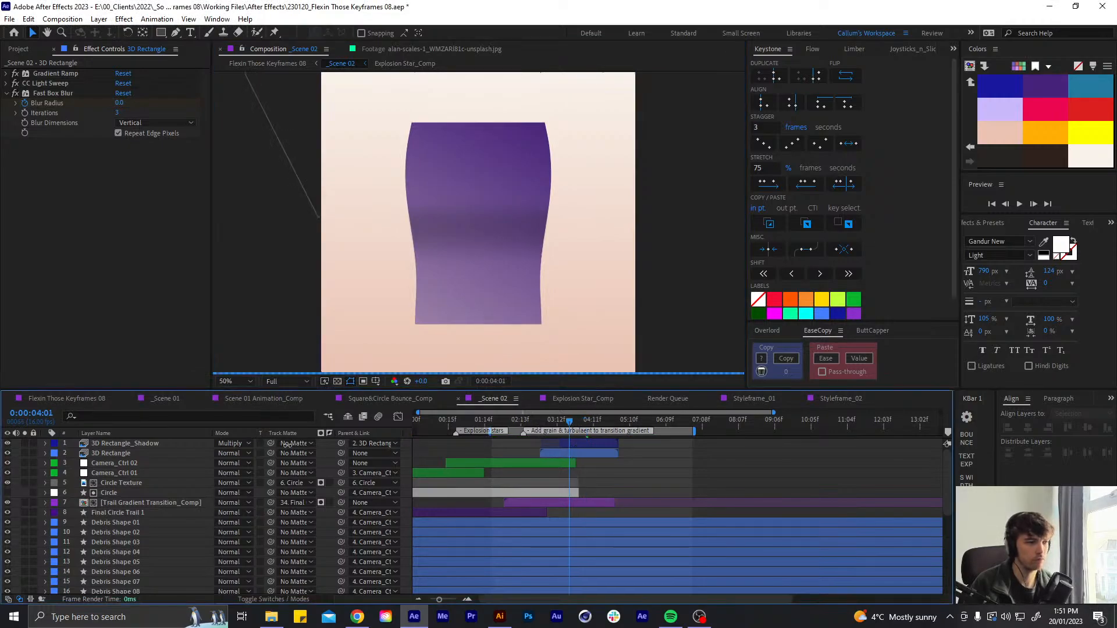
left_click(298, 382)
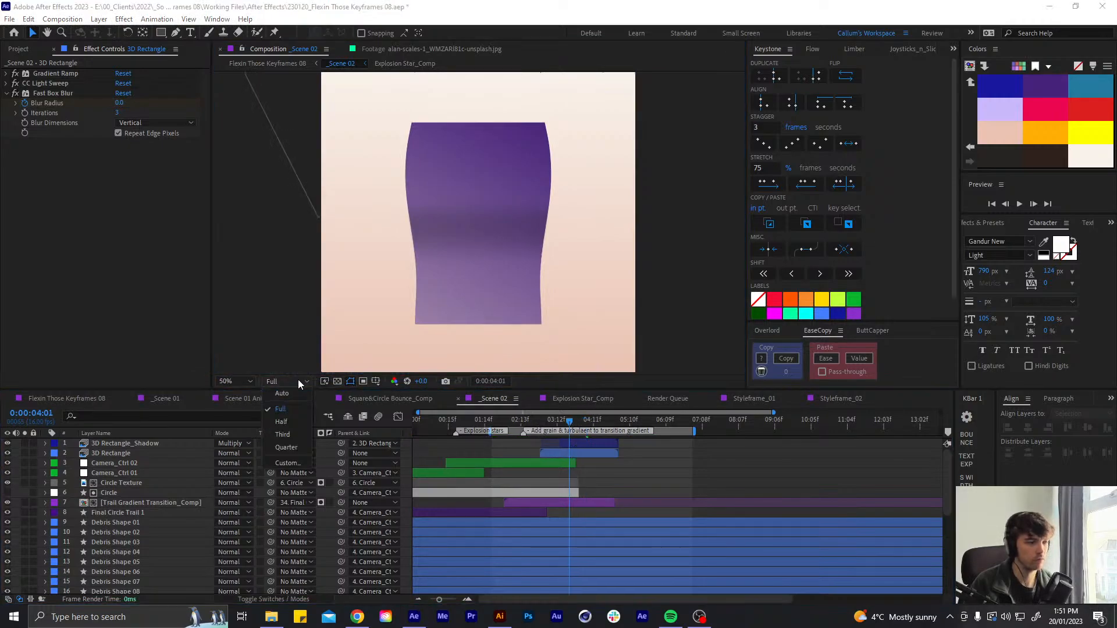
left_click(291, 422)
Apply the Noise HLS Auto effect to the 3D Rectangle layer at 0:00:04:15
left_click(603, 420)
left_click(602, 453)
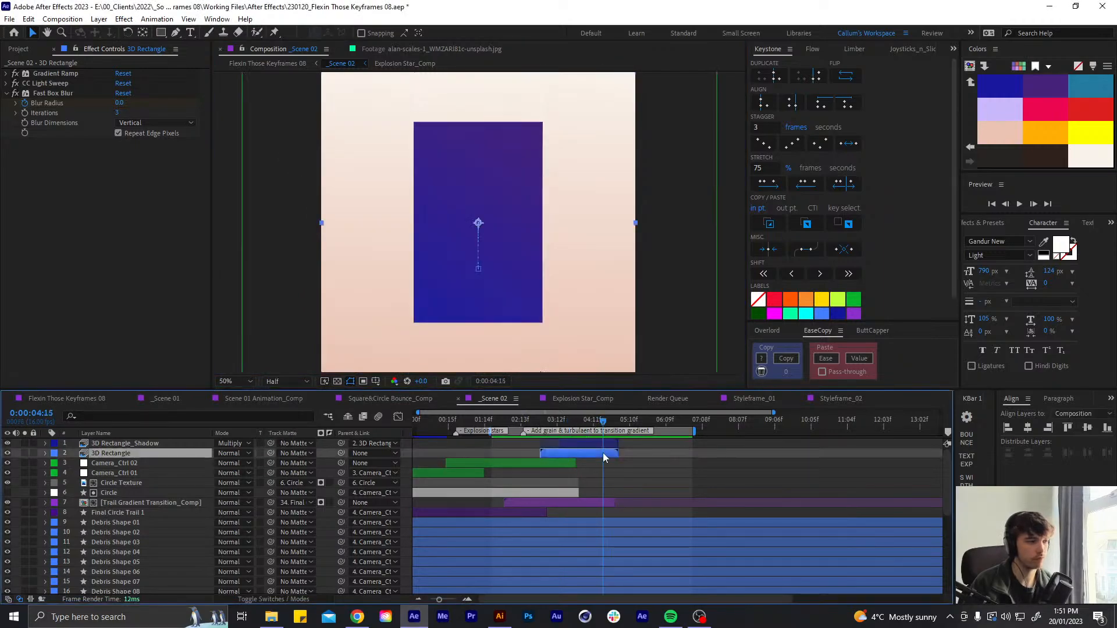
key("ctrl+space")
type("noi")
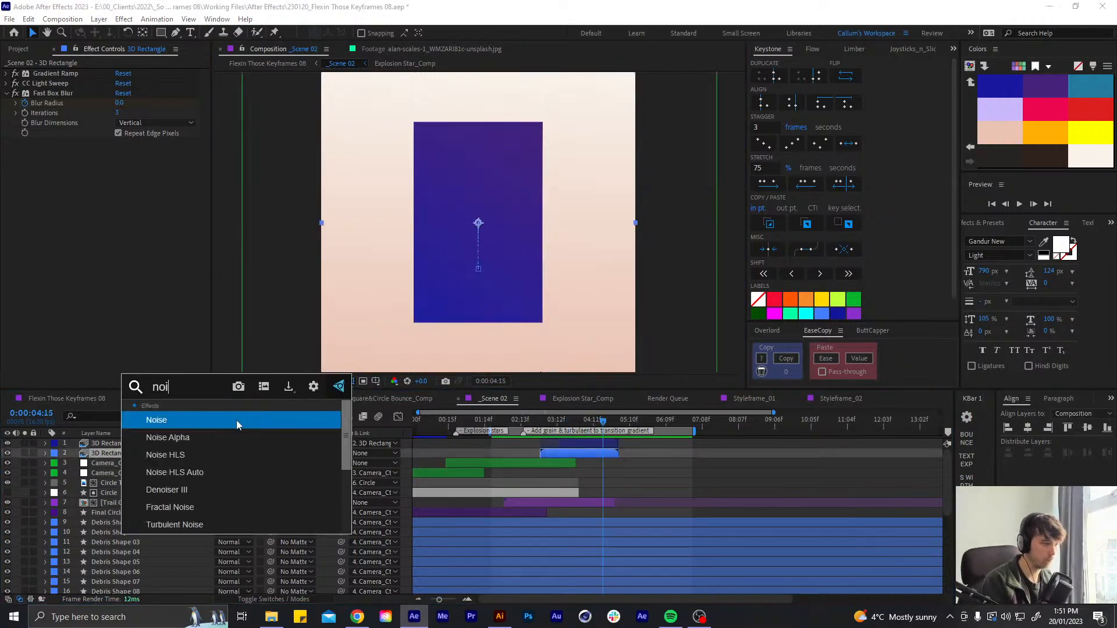
key("Down")
key("Down")
key("Return")
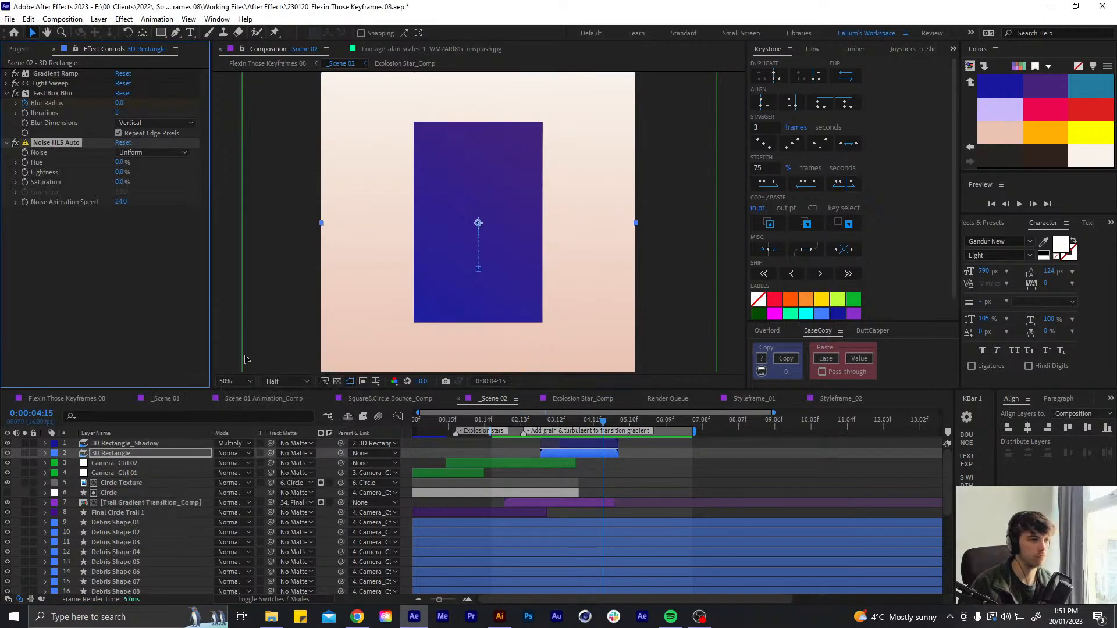
Set the Hue of the Noise HLS Auto effect to 2% and collapse the Fast Box Blur and noise settings
left_click(126, 163)
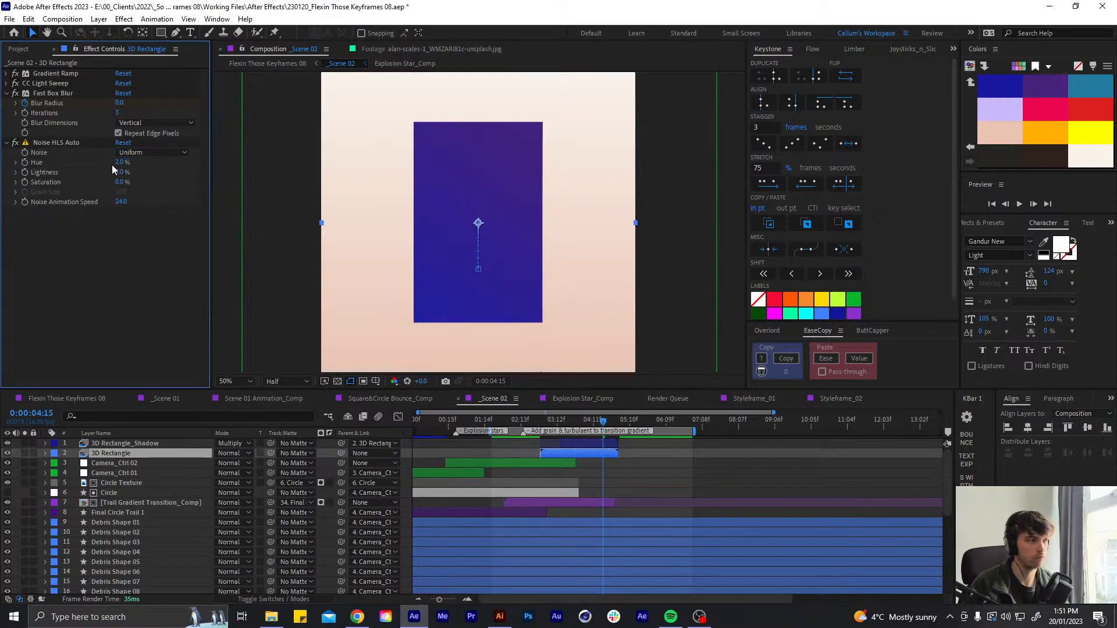
key("Return")
left_click(6, 93)
left_click(7, 103)
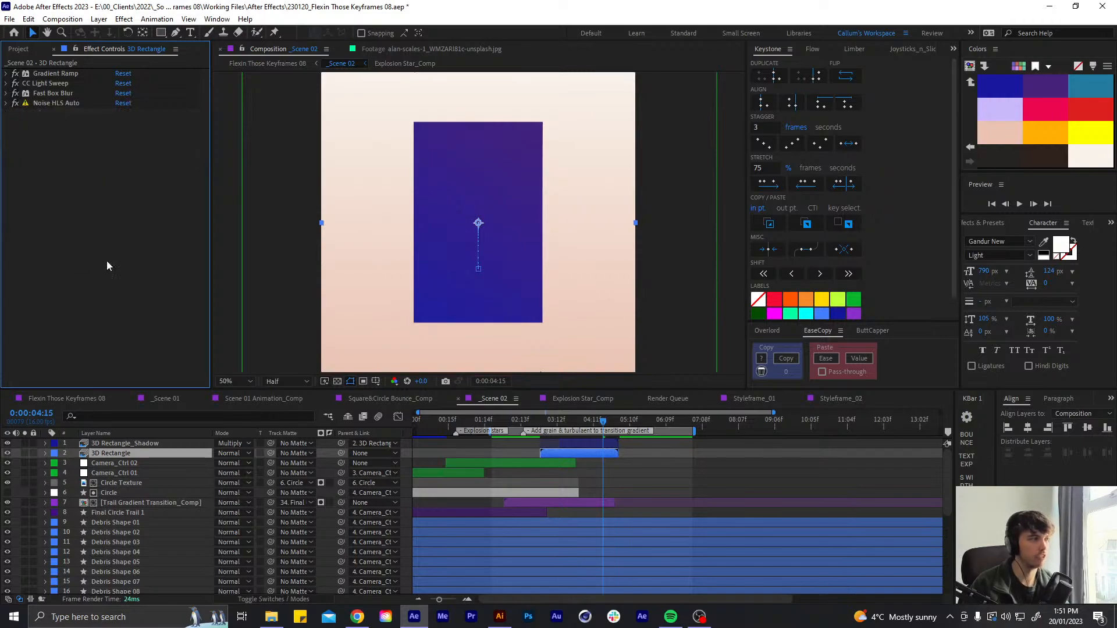
Play and scrub the transition between 0:00:02:01 and 0:00:05:00 to review the noise on the 3D rectangle
left_click_drag(579, 416, 497, 435)
left_click(504, 438)
key("space")
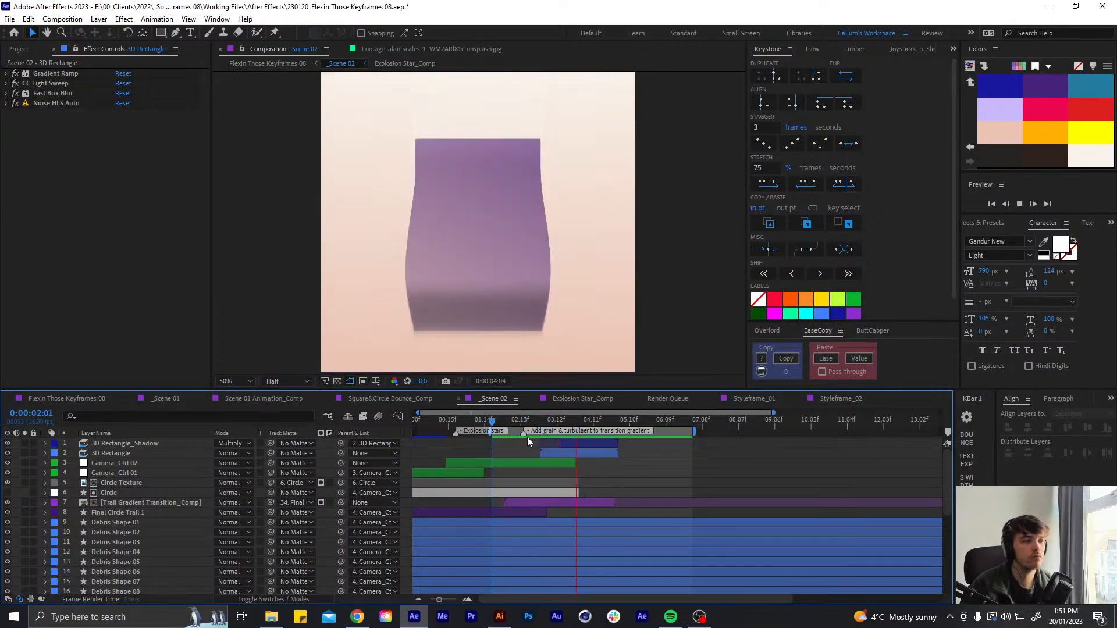
left_click(533, 420)
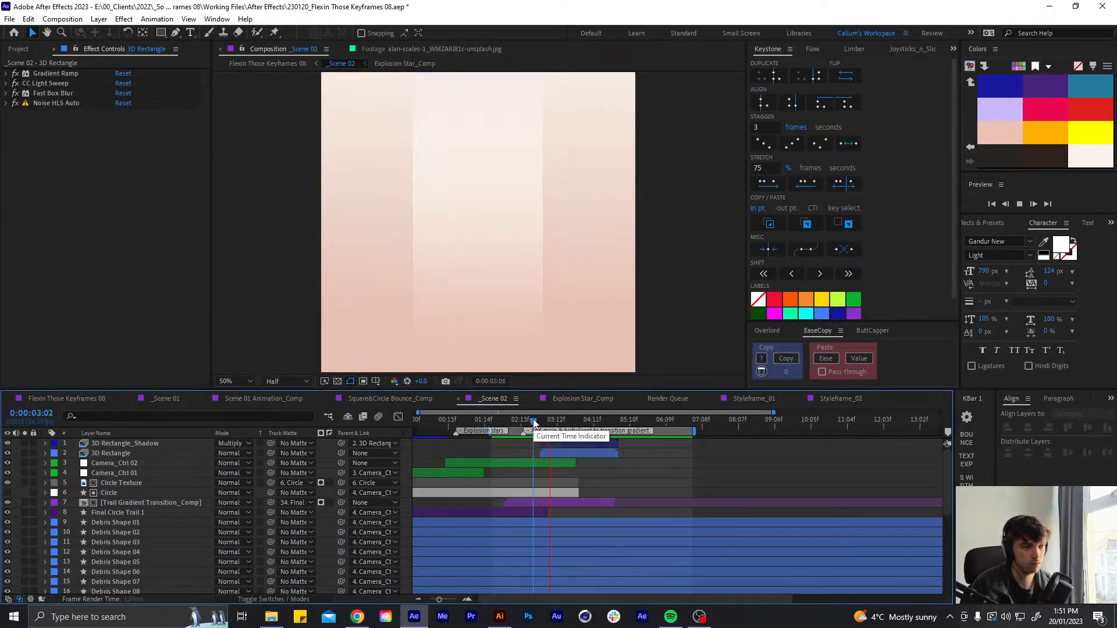
left_click(538, 420)
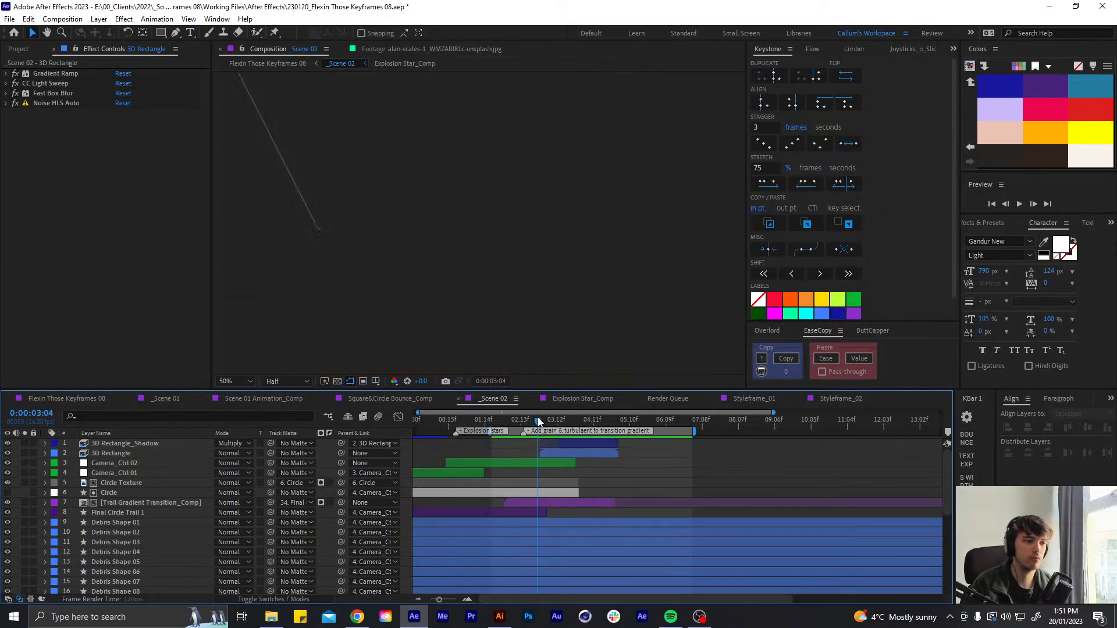
left_click(556, 419)
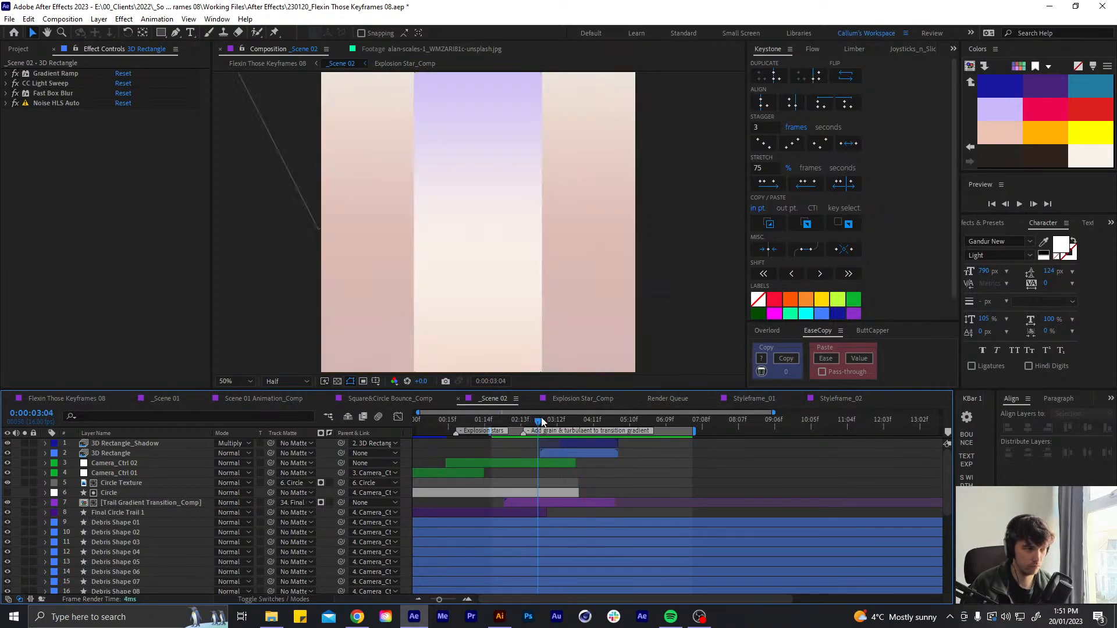
left_click_drag(555, 420, 560, 418)
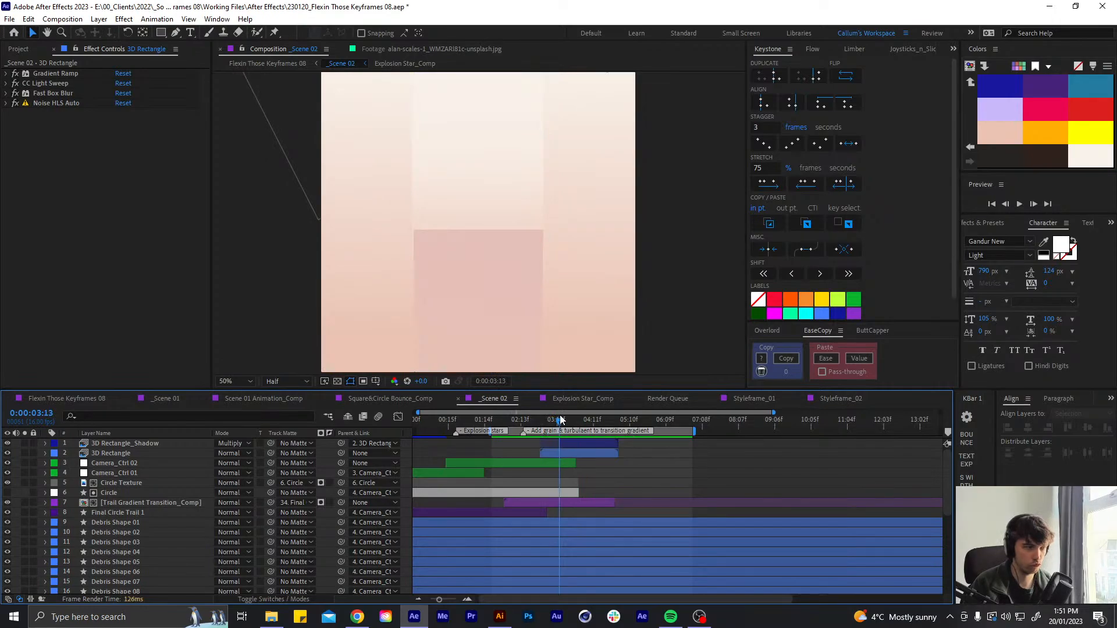
left_click_drag(560, 419, 514, 425)
key("space")
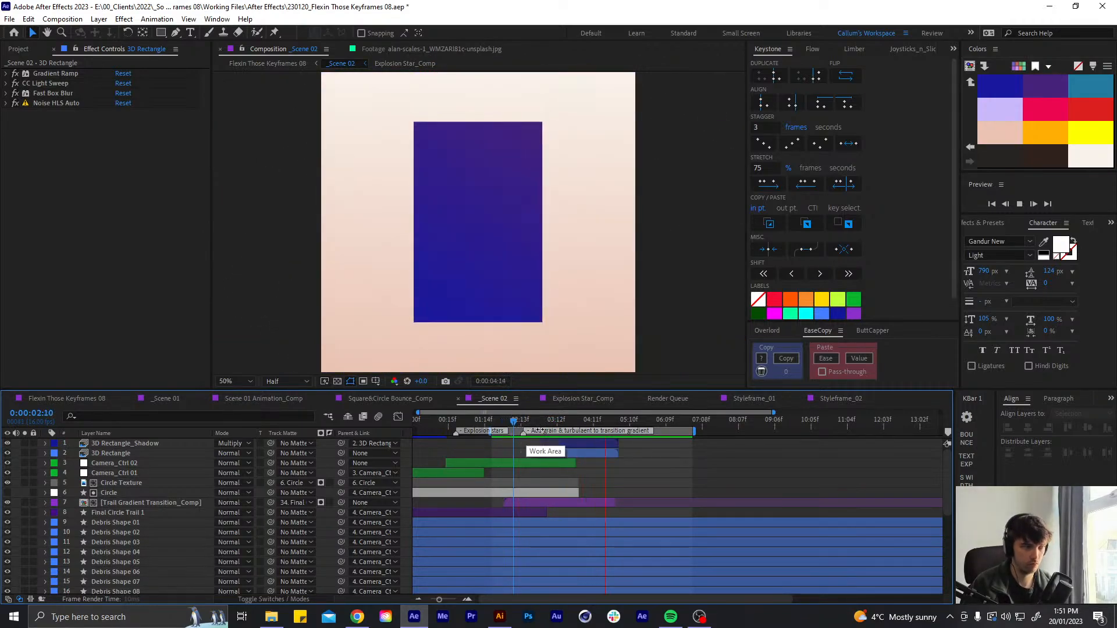
left_click(537, 417)
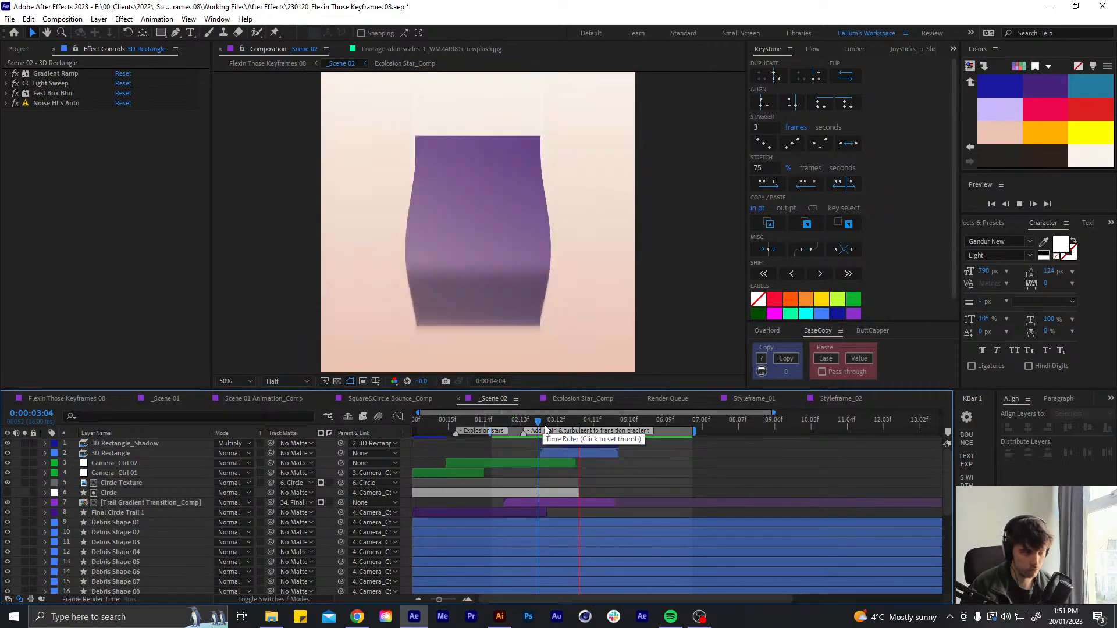
left_click(542, 419)
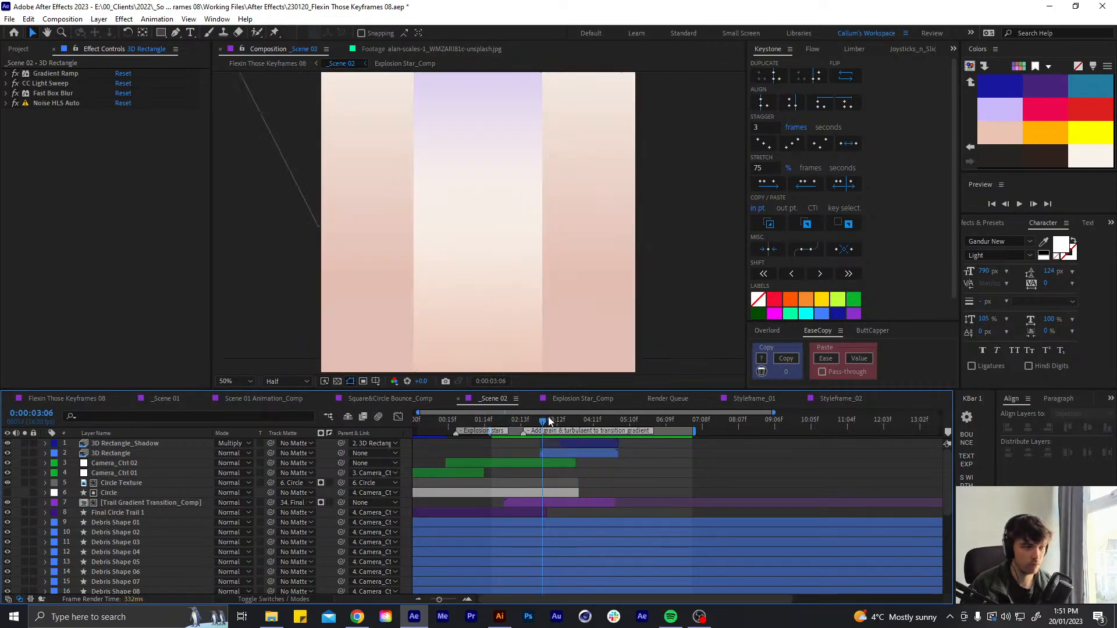
left_click(584, 419)
left_click_drag(586, 418, 605, 399)
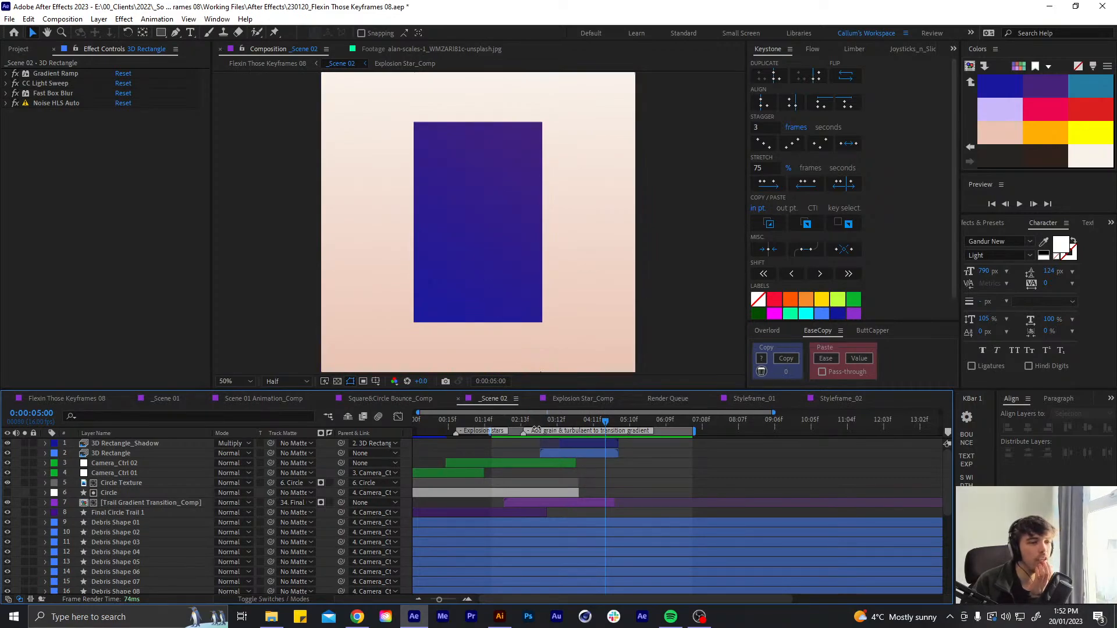
left_click(564, 452)
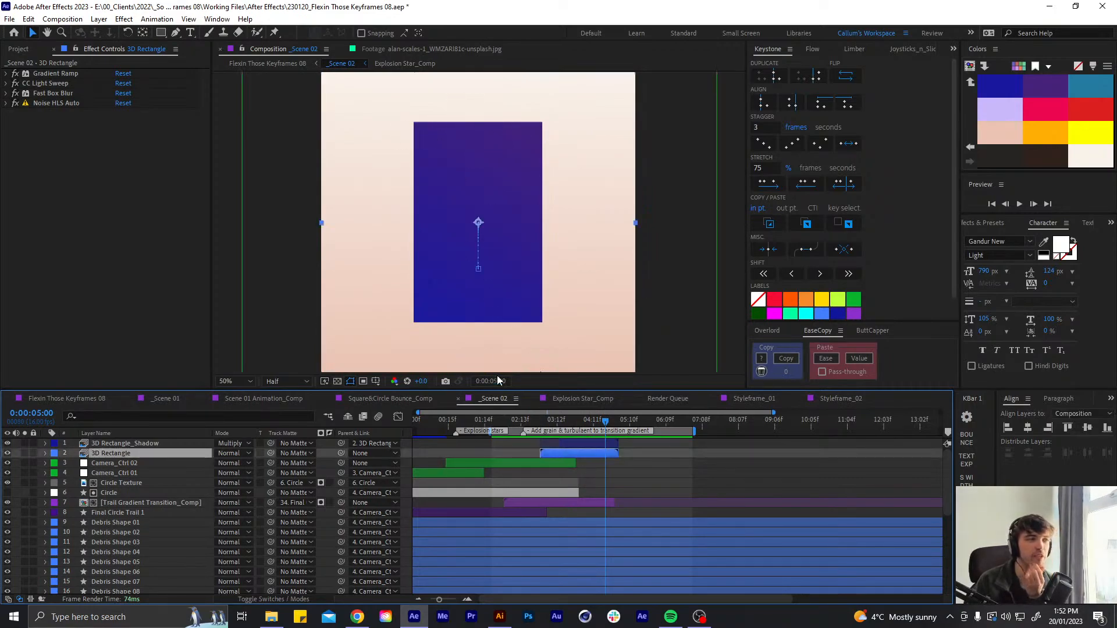
right_click(127, 452)
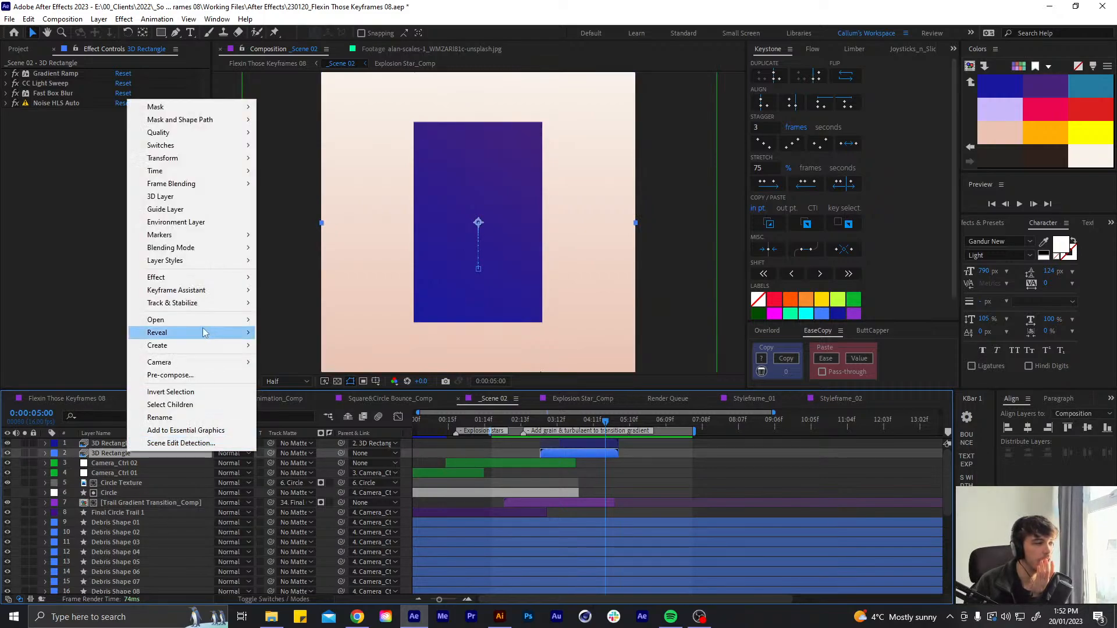
mouse_move(184, 263)
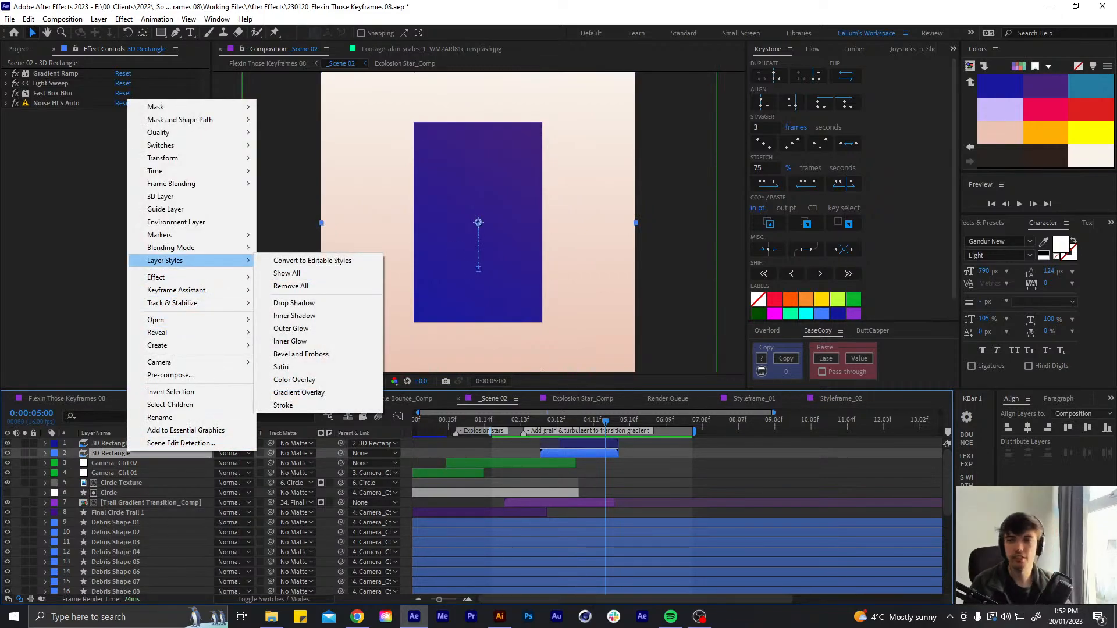
key("alt+Tab")
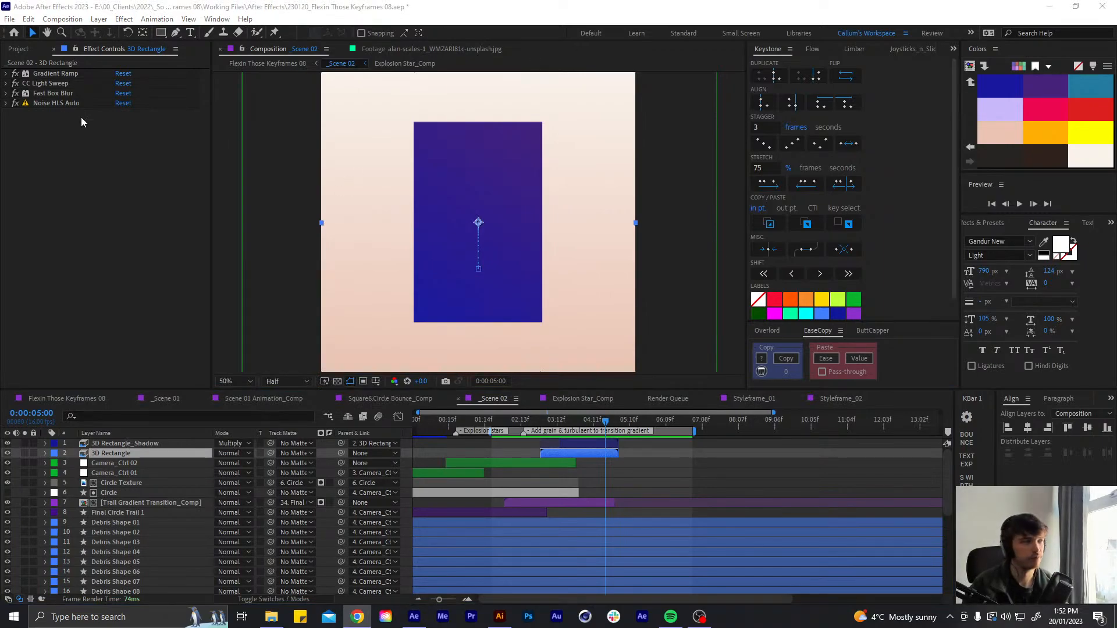
Add an Inner Glow layer style to the 3D Rectangle layer and expand the glow's properties
left_click(596, 452)
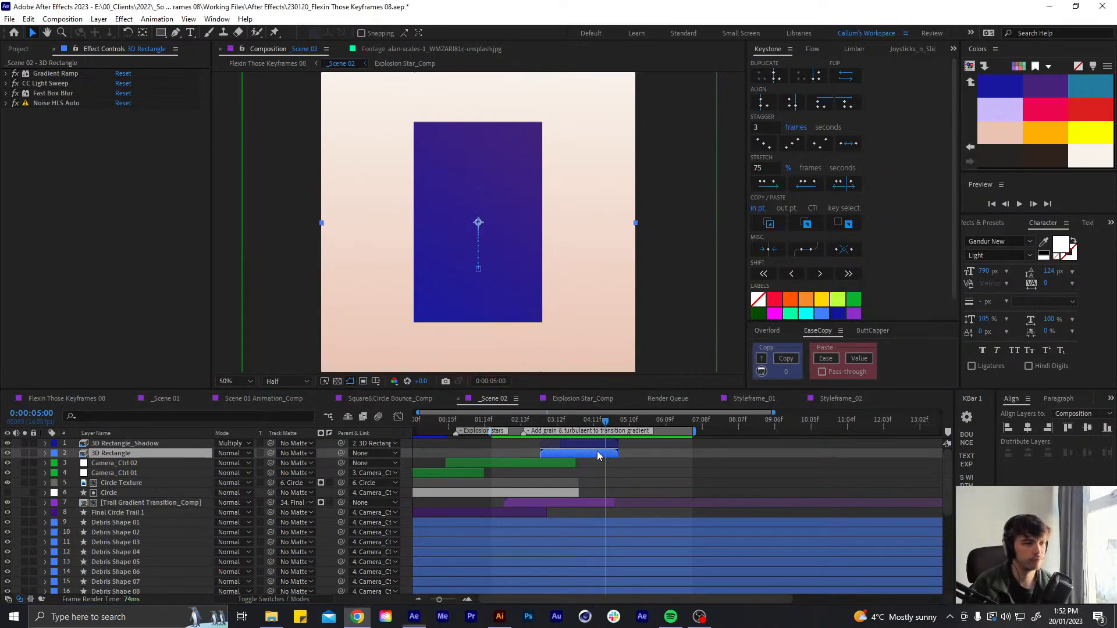
right_click(597, 451)
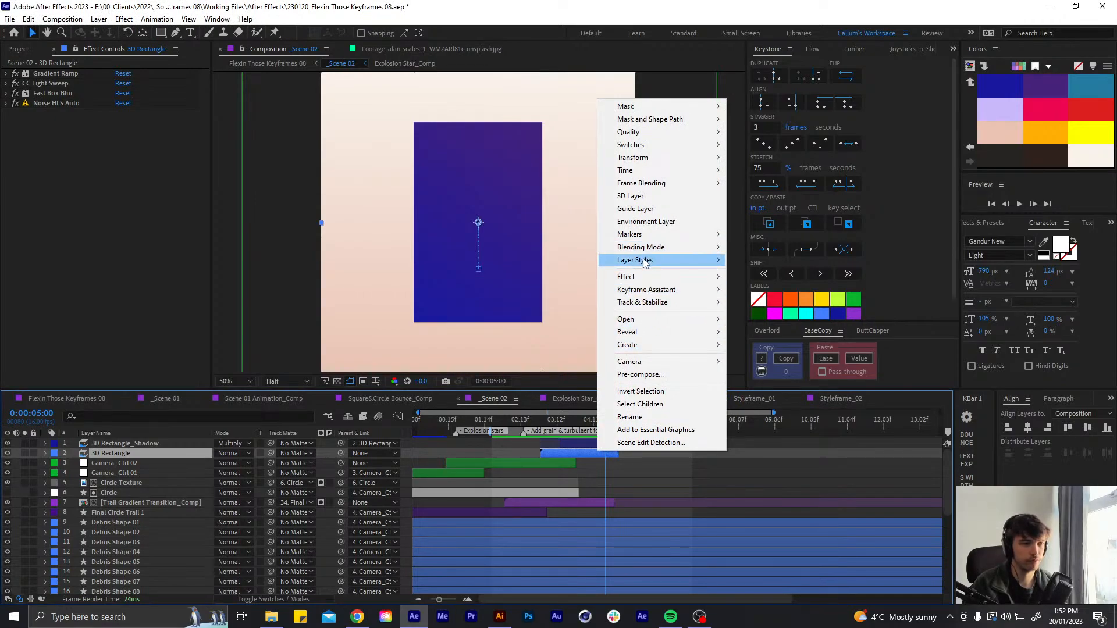
mouse_move(646, 260)
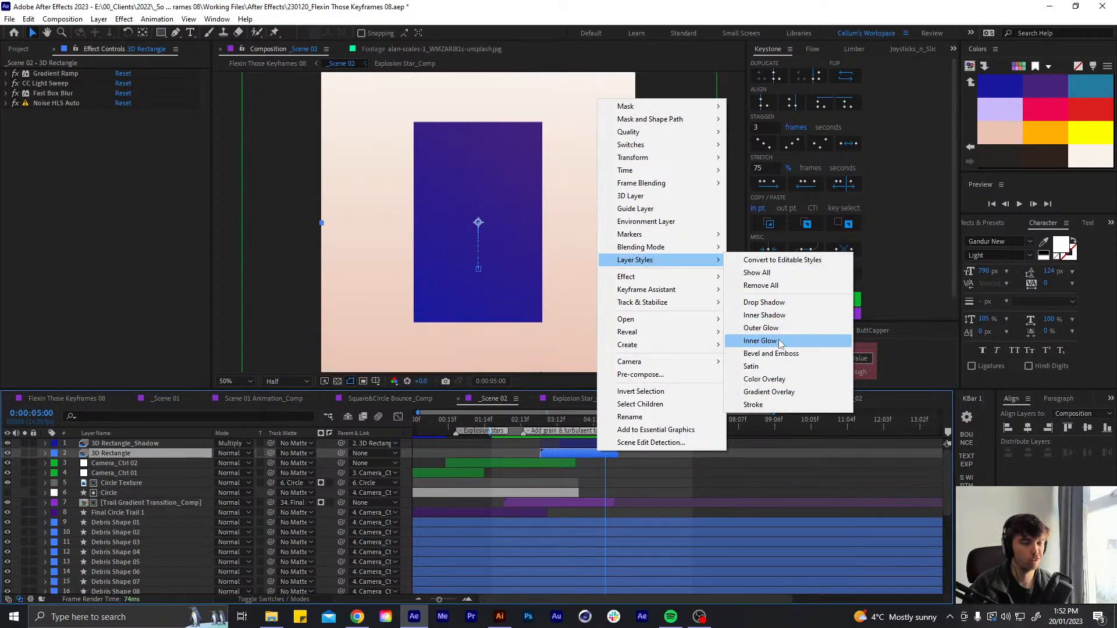
left_click(760, 341)
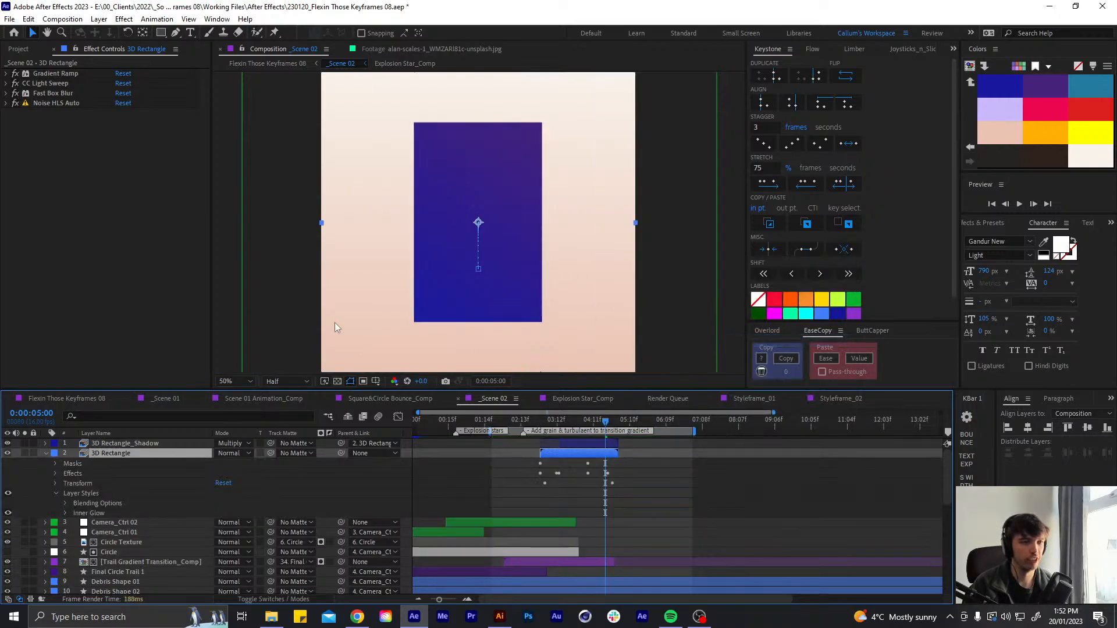
left_click(65, 513)
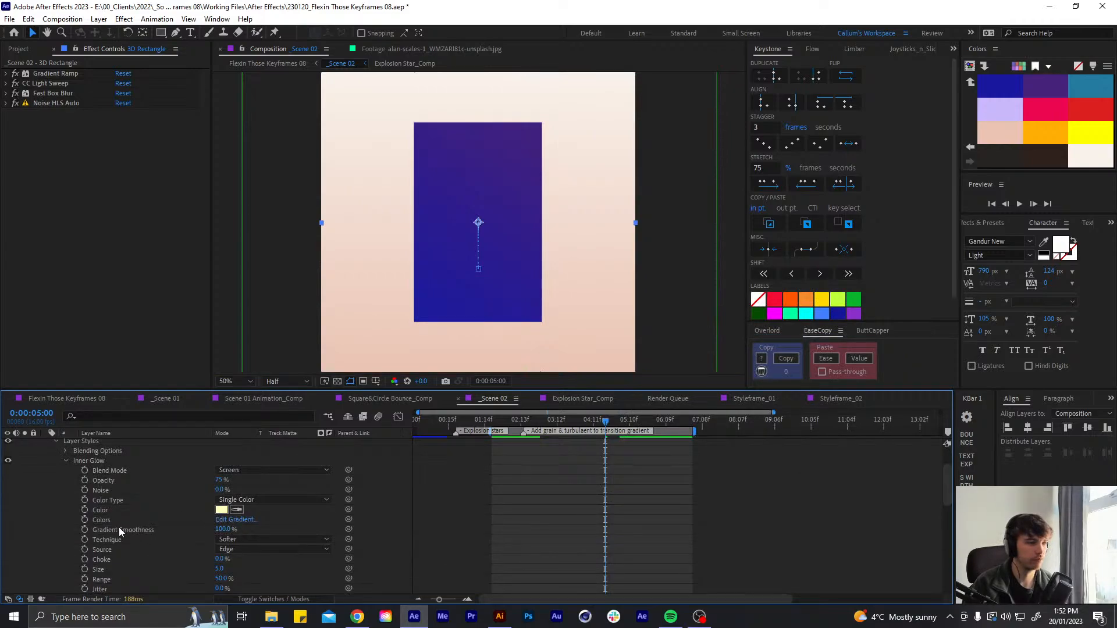
Set the Inner Glow's opacity to 100% and its size to 137 on the 3D Rectangle layer
scroll(119, 528, "up", 1)
scroll(179, 529, "down", 1)
scroll(200, 528, "down", 1)
scroll(200, 528, "up", 1)
left_click_drag(219, 482, 347, 488)
scroll(132, 492, "up", 2)
scroll(138, 492, "down", 2)
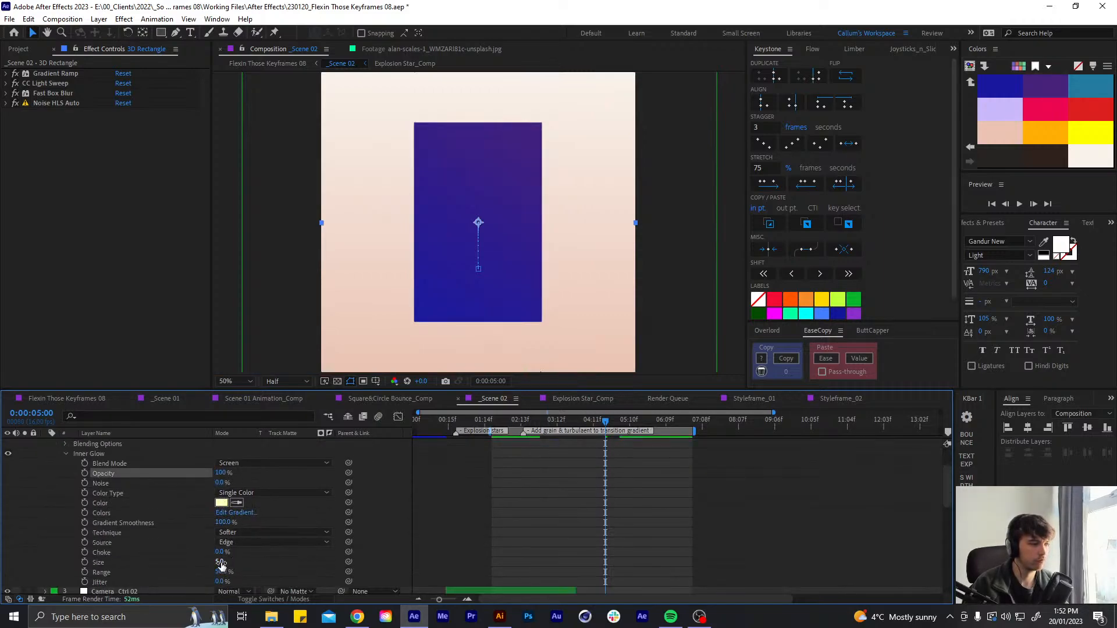
left_click_drag(221, 563, 296, 565)
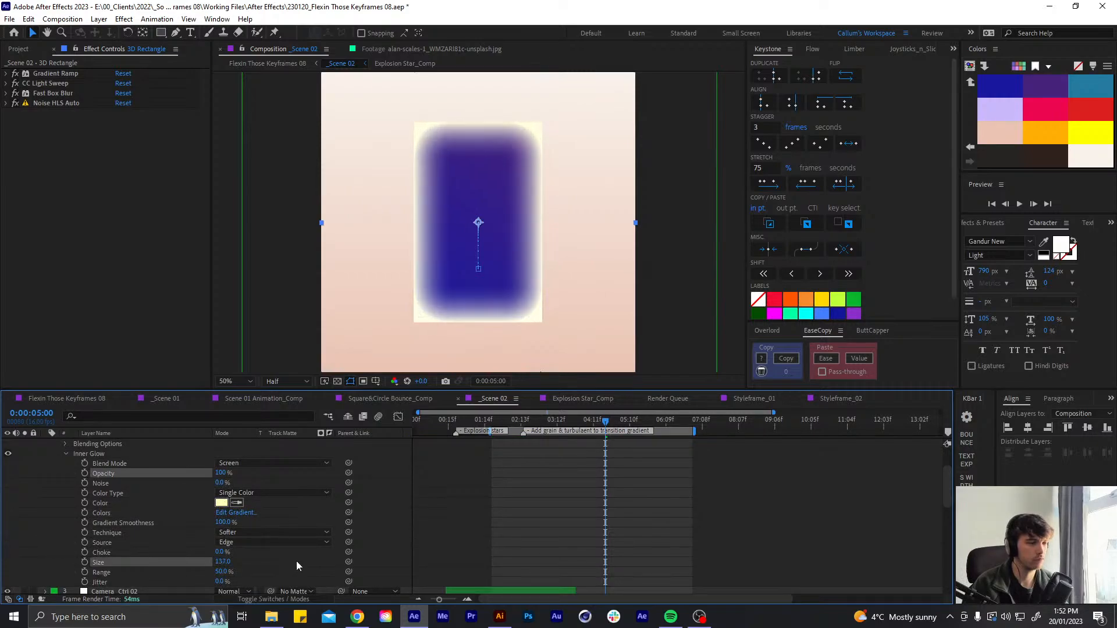
Replace the 3D Rectangle layer's Inner Glow with a Bevel and Emboss layer style and expand its properties
scroll(140, 543, "up", 2)
left_click(96, 512)
key("Delete")
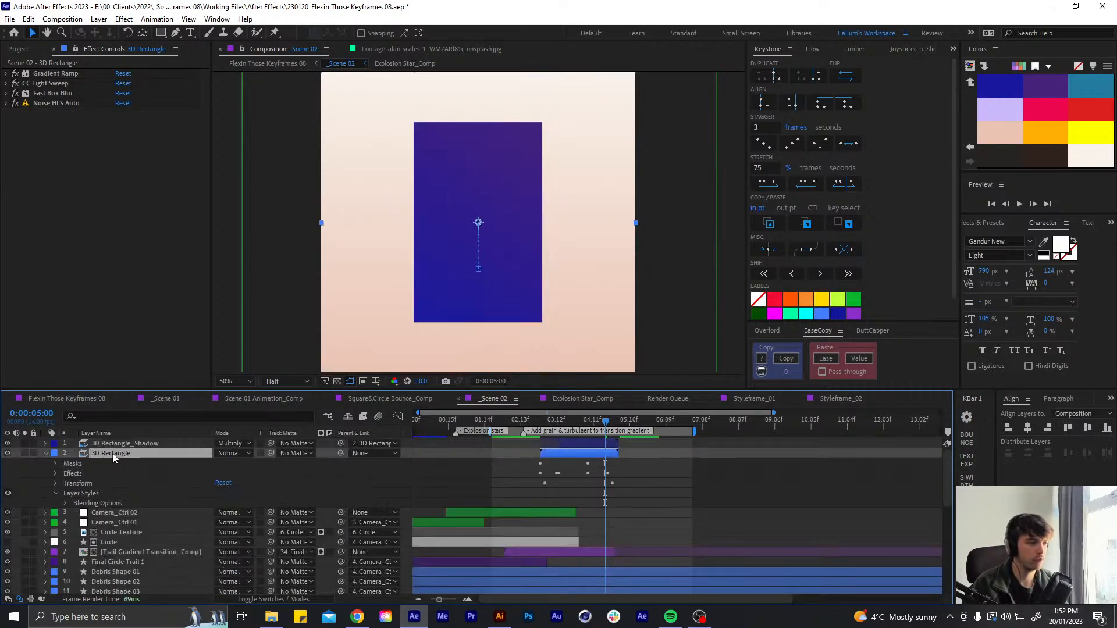
right_click(114, 453)
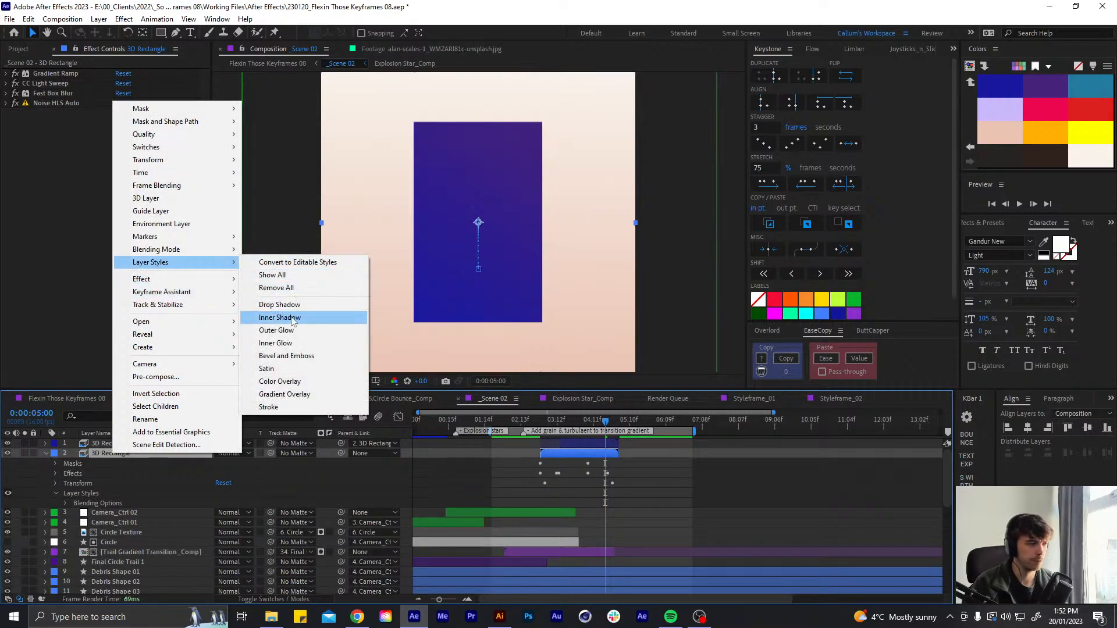
left_click(294, 357)
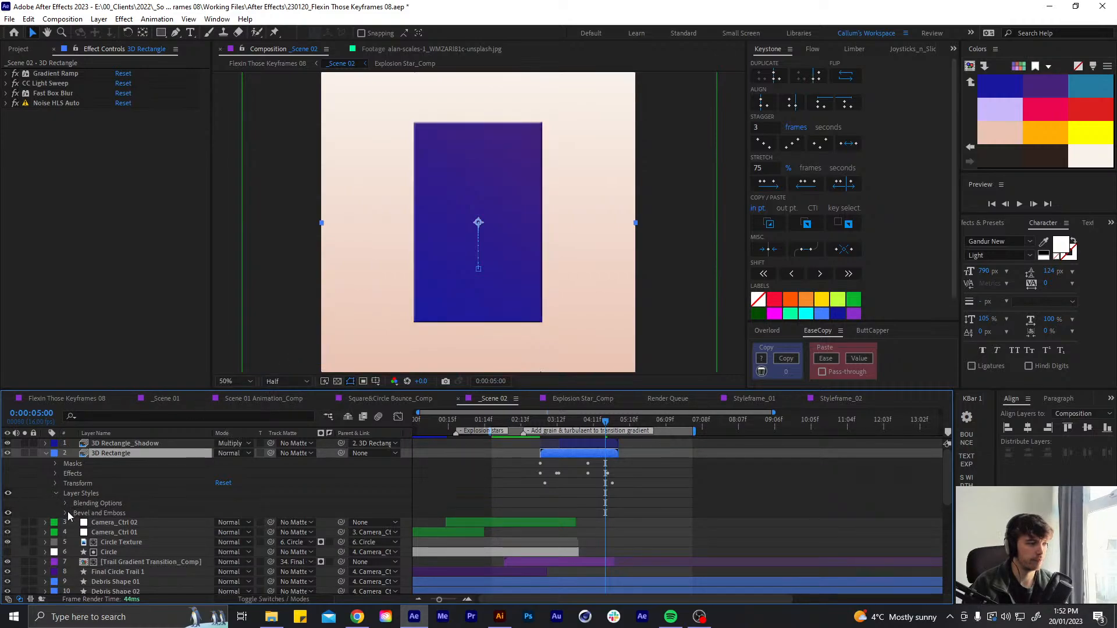
left_click(65, 513)
Set the Bevel and Emboss size to 113, angle to 90° and shadow opacity to 5%
scroll(254, 517, "down", 3)
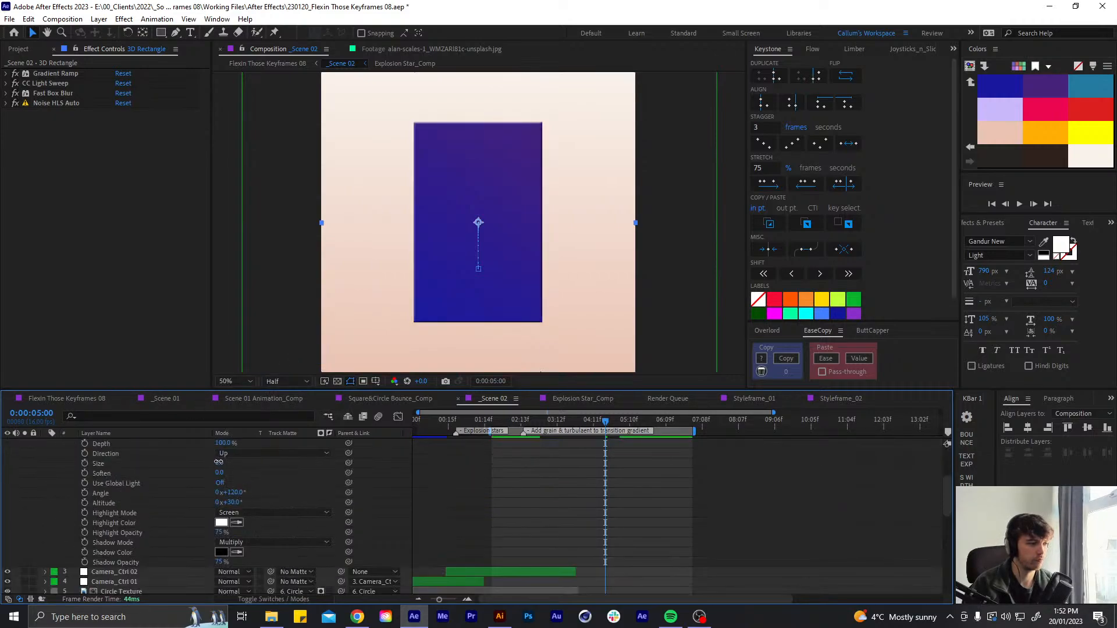
left_click_drag(220, 463, 230, 493)
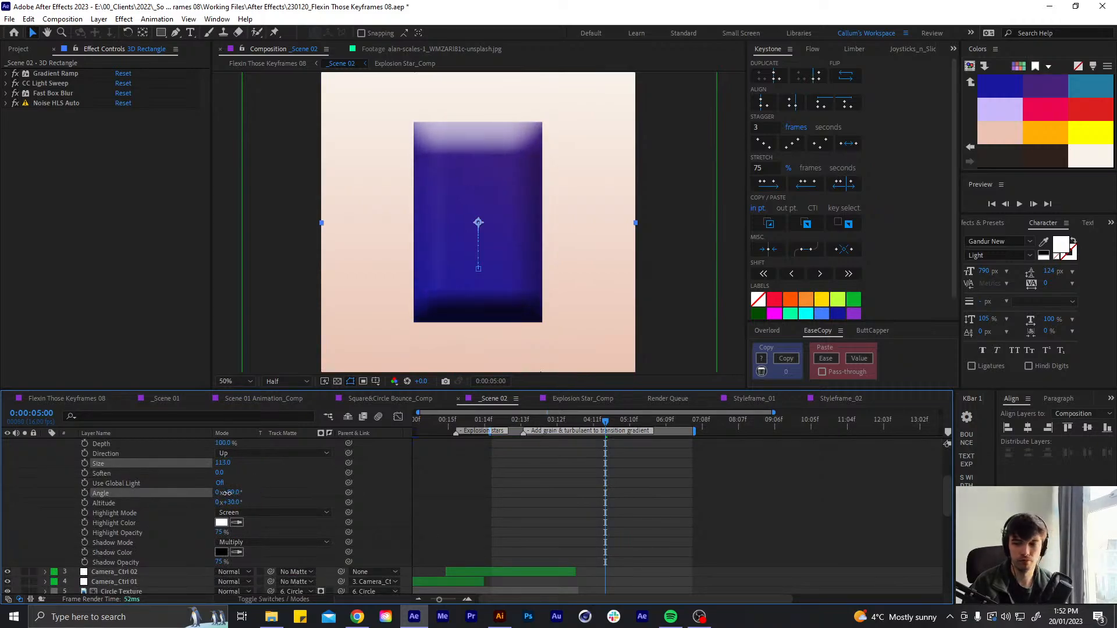
left_click(237, 492)
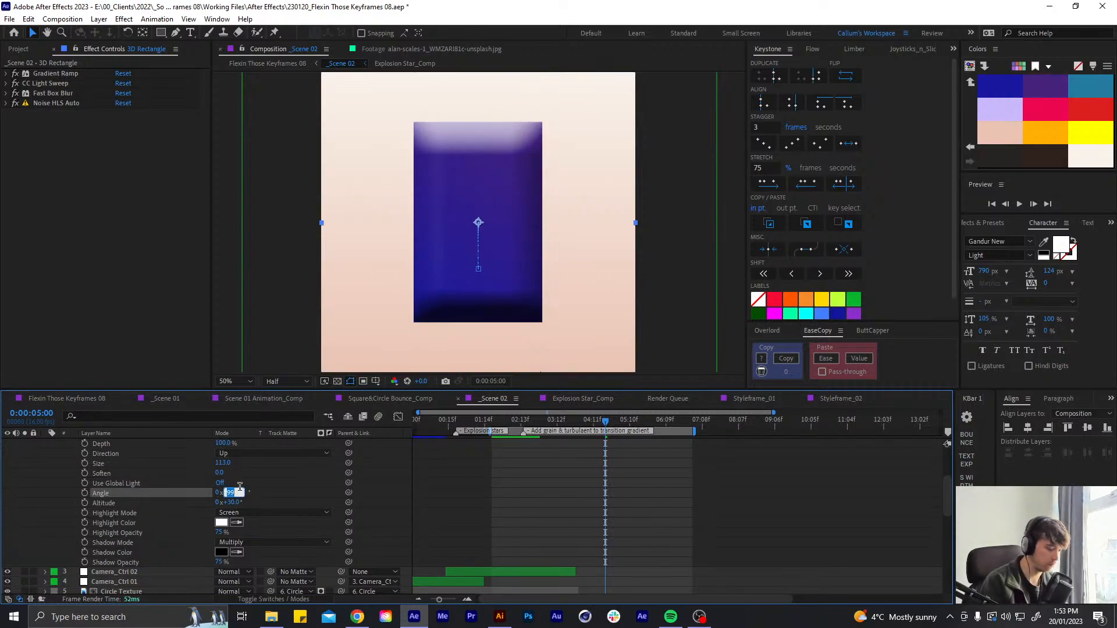
key("Return")
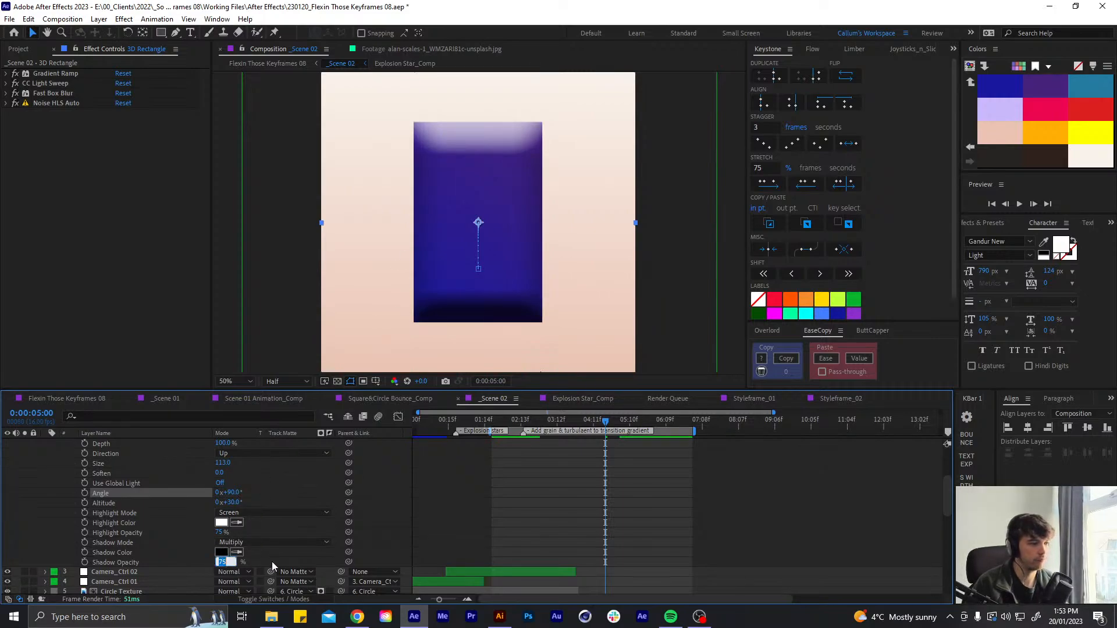
type("5")
left_click(294, 557)
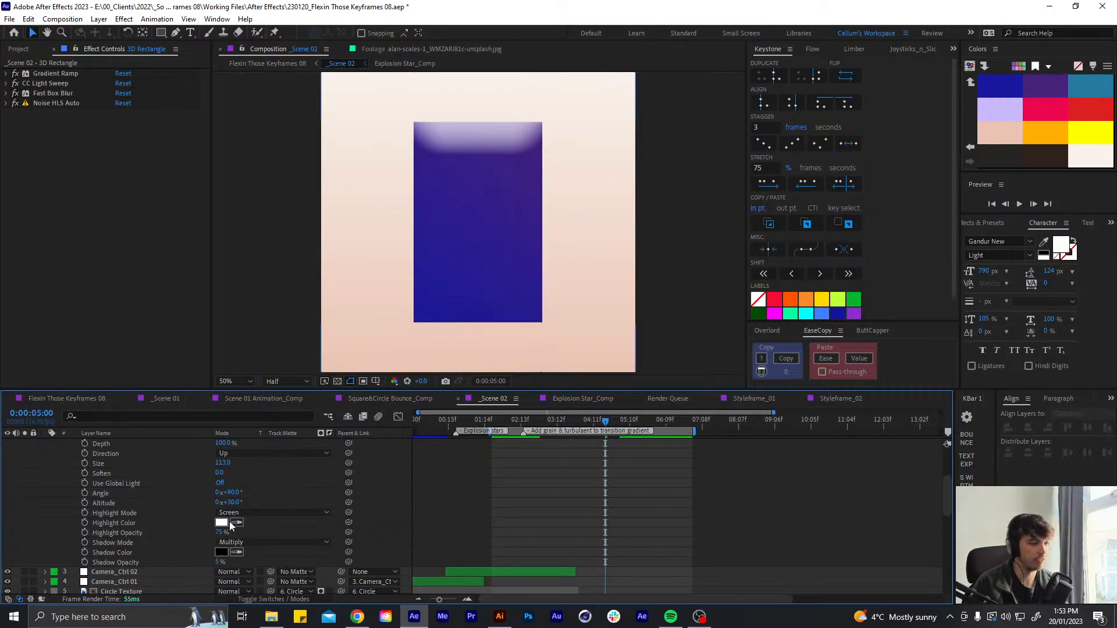
Set the Bevel and Emboss soften value to 16 and raise its size to 250
scroll(243, 477, "up", 3)
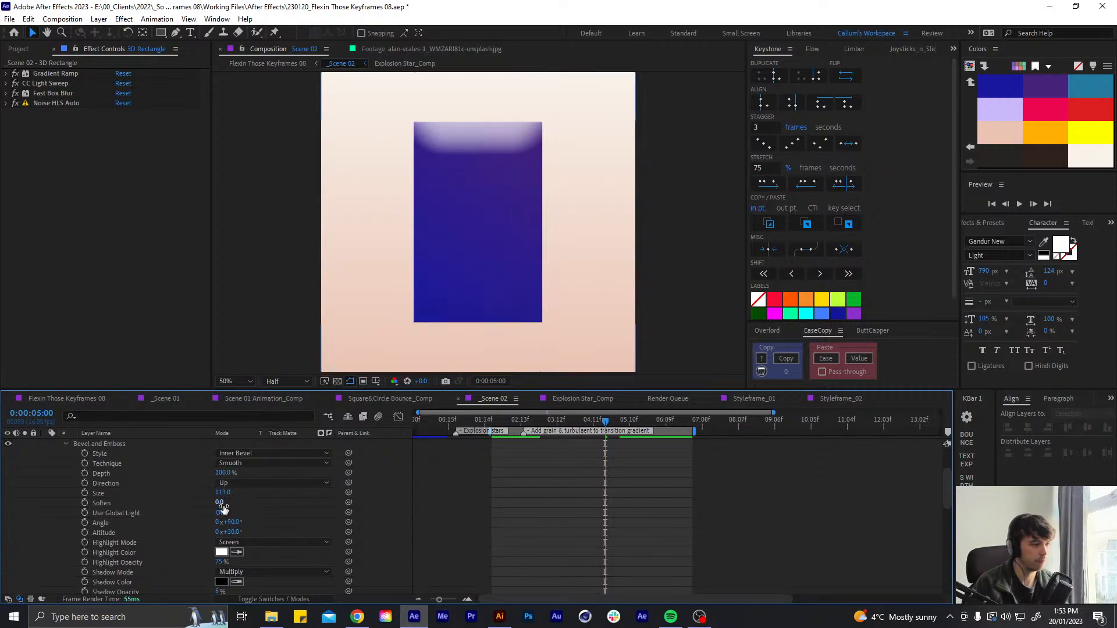
left_click_drag(221, 503, 449, 478)
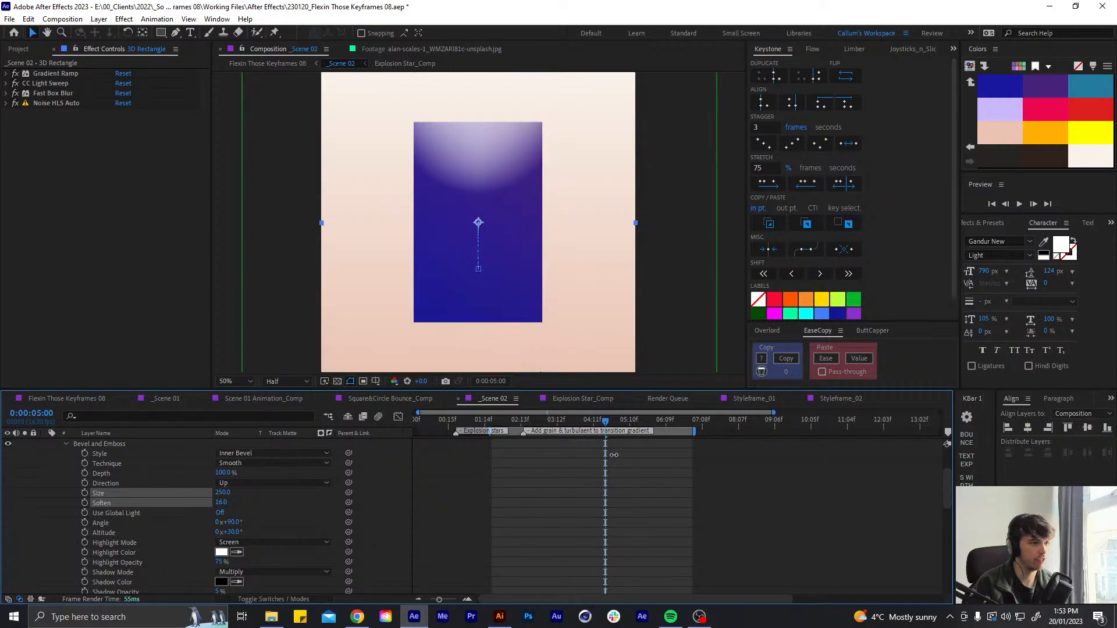
left_click_drag(724, 441, 528, 431)
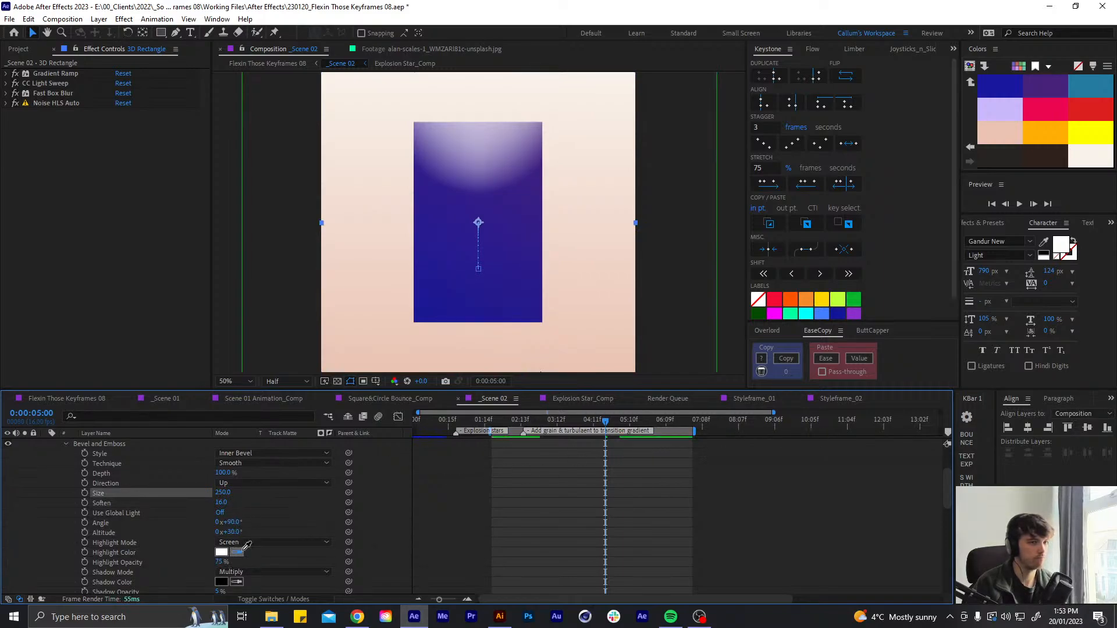
Sample the off-white palette swatch as the bevel's highlight color and set the highlight opacity to 25%
left_click(1075, 162)
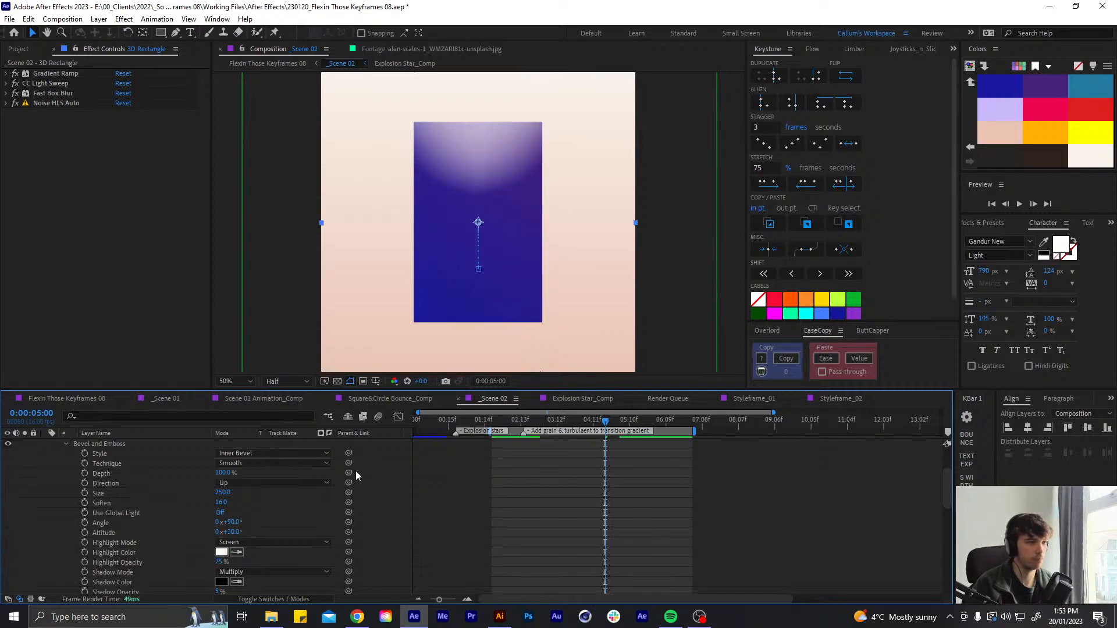
scroll(290, 494, "down", 2)
left_click(221, 542)
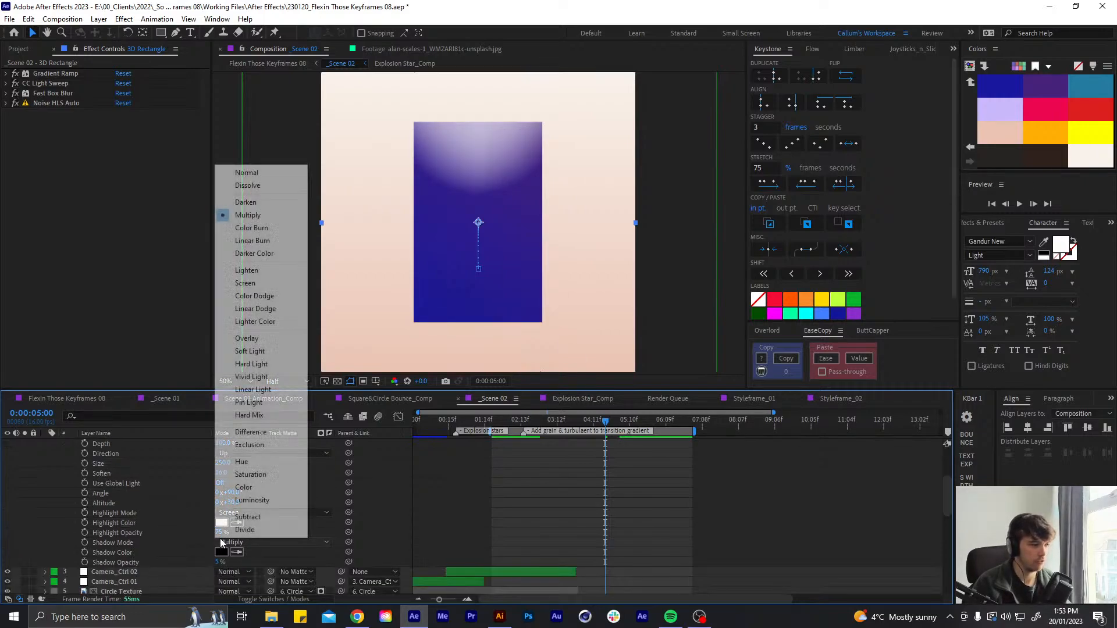
left_click(318, 530)
left_click_drag(221, 532, 593, 499)
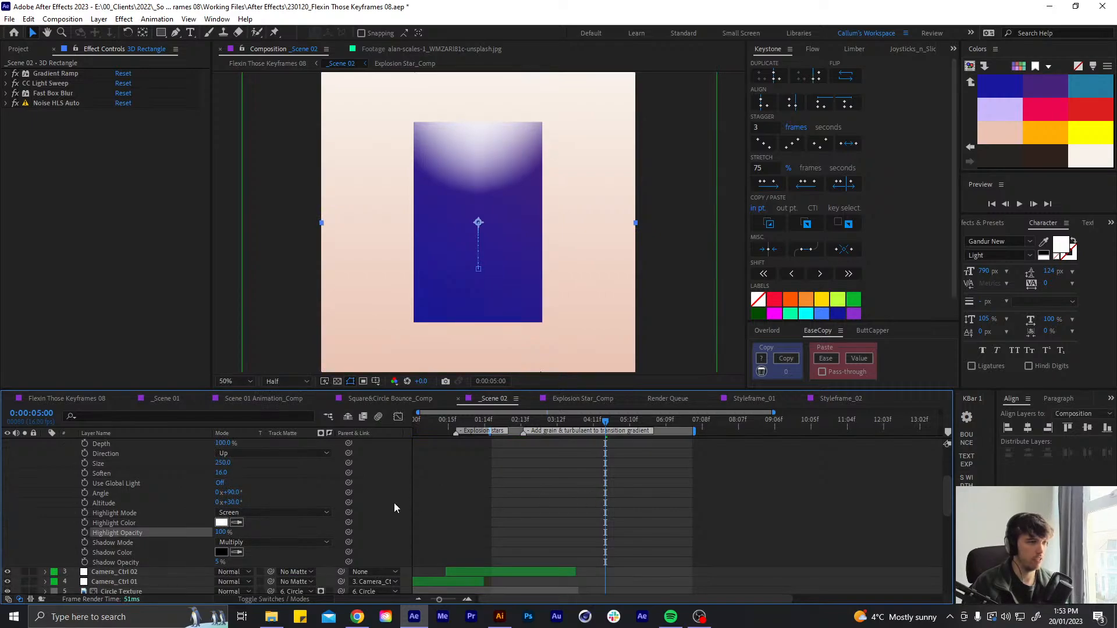
key("ctrl+z")
left_click(222, 533)
type("25")
key("Return")
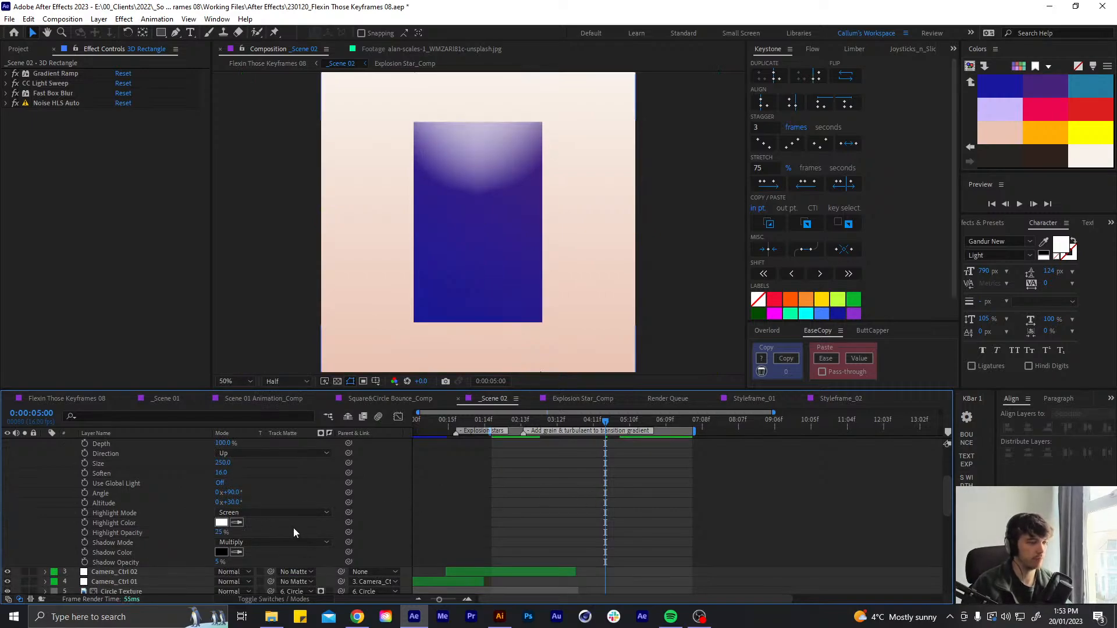
Try the Emboss, Pillow Emboss, Stroke Emboss and Outer Bevel styles on the rectangle's bevel, and return to Inner Bevel
scroll(244, 482, "up", 2)
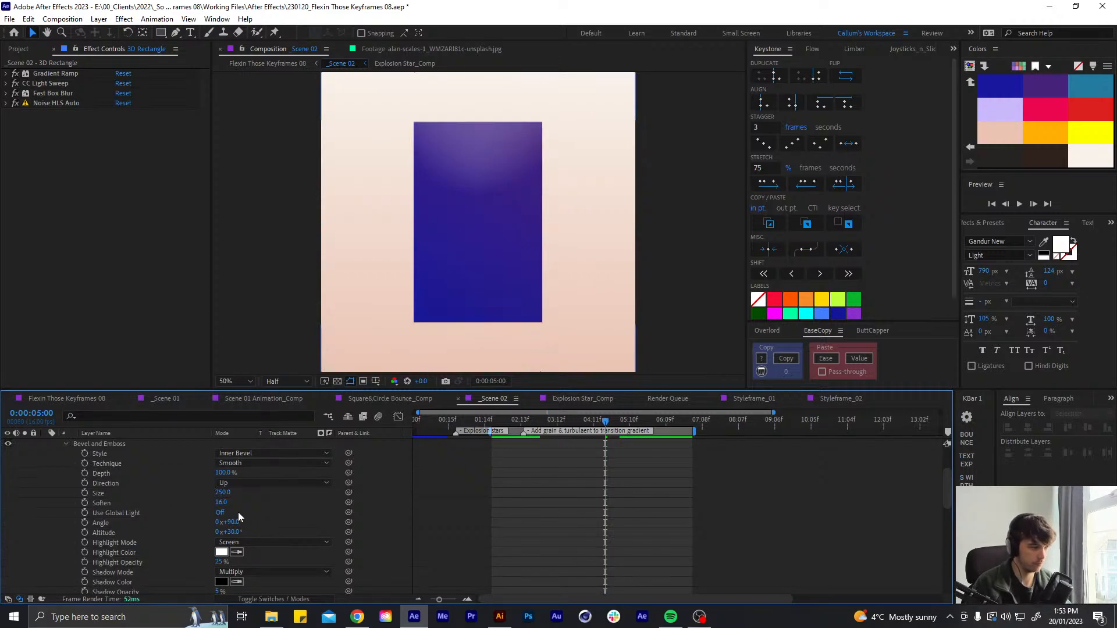
scroll(270, 514, "up", 4)
left_click(269, 522)
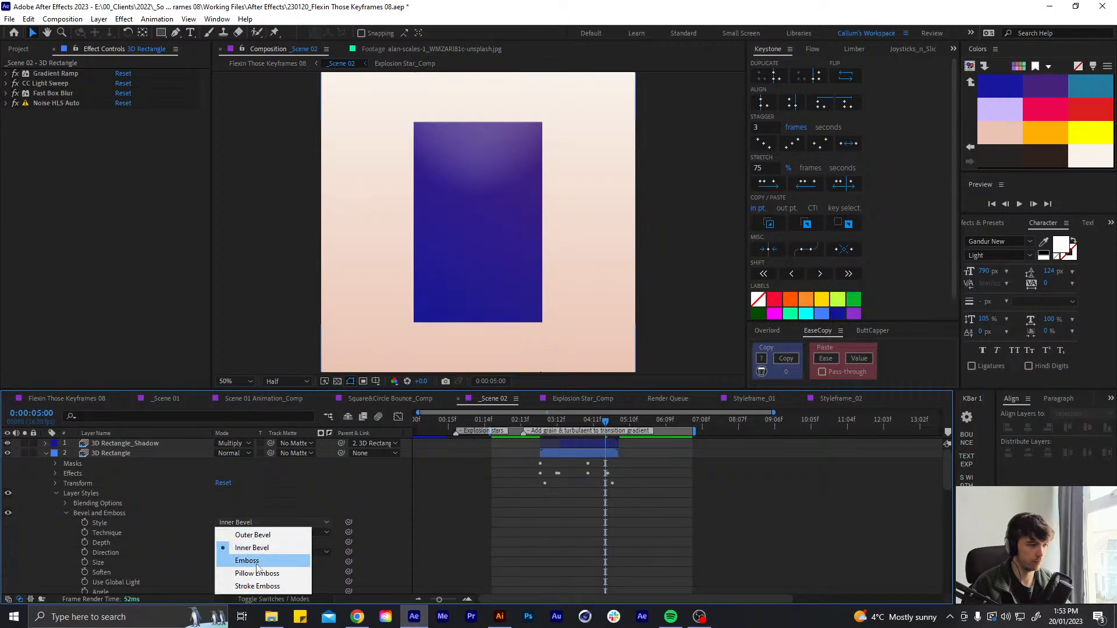
left_click(257, 564)
left_click(259, 522)
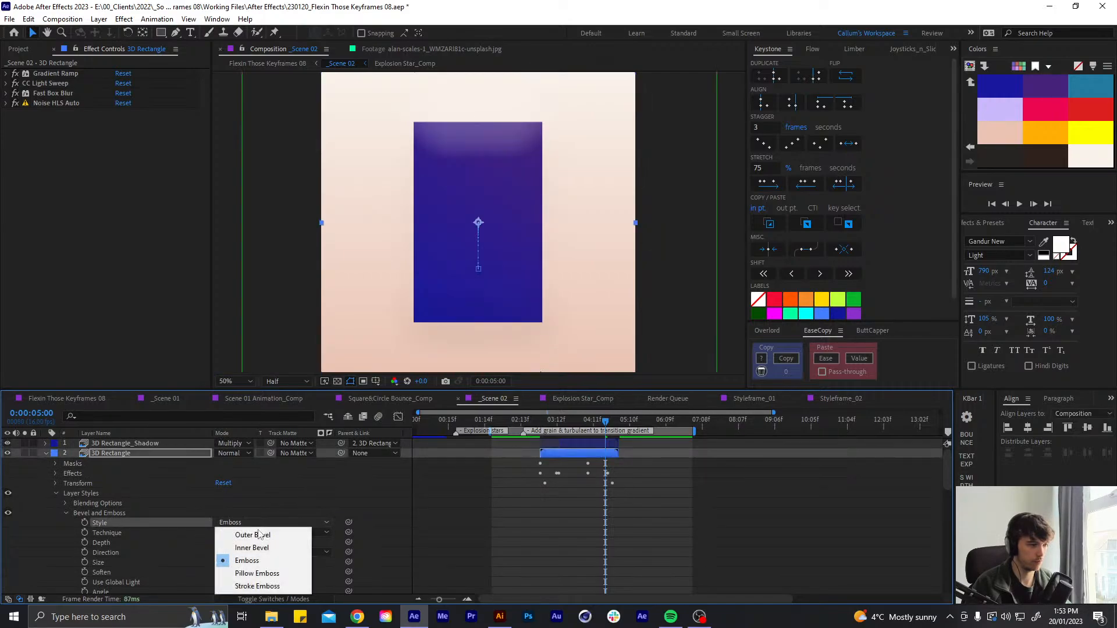
left_click(259, 571)
left_click(252, 522)
left_click(258, 599)
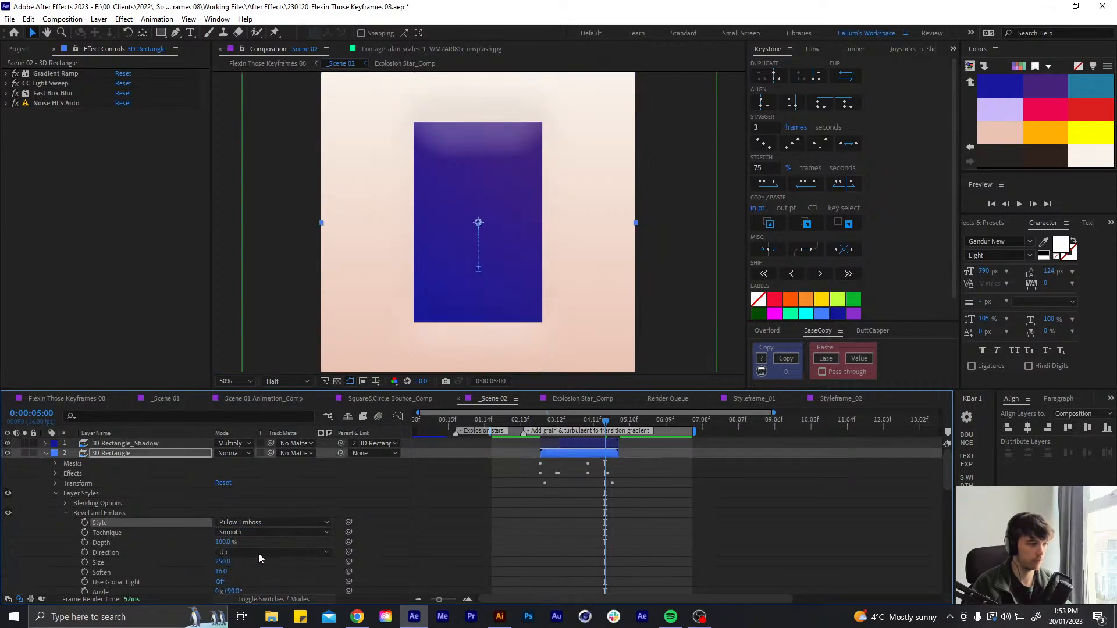
left_click(259, 523)
left_click(260, 587)
left_click(248, 521)
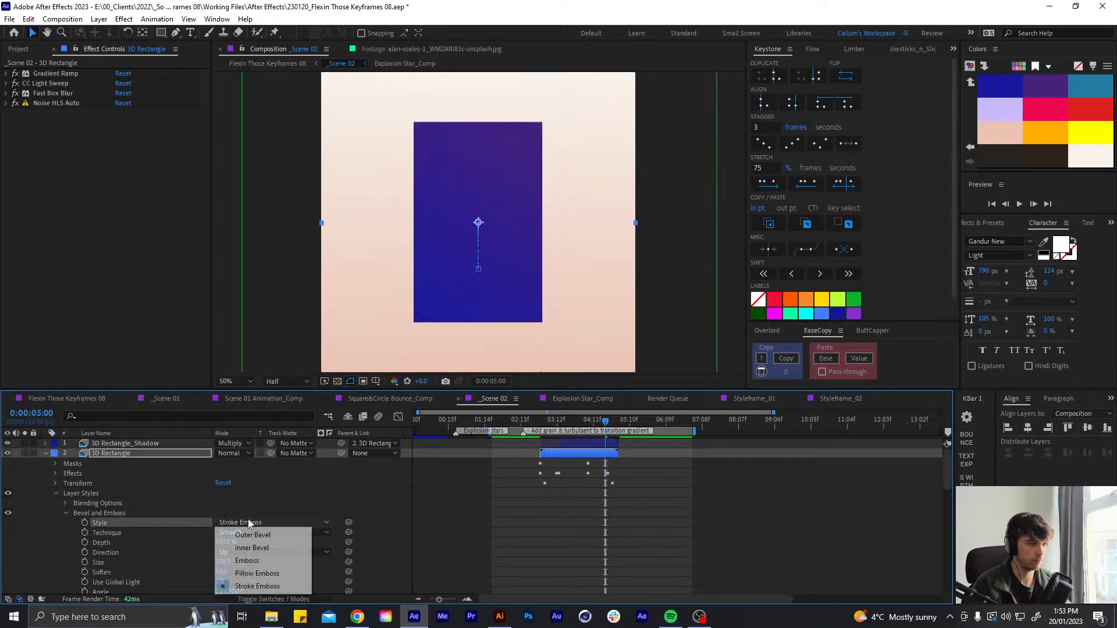
left_click(253, 534)
left_click(254, 522)
left_click(255, 544)
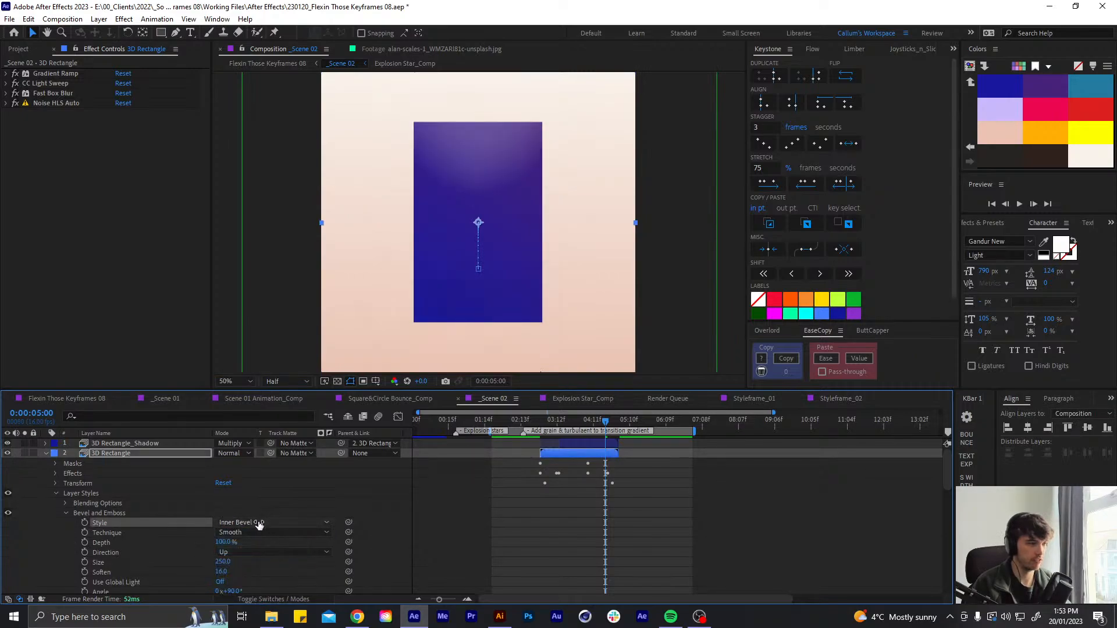
left_click(249, 523)
left_click(249, 557)
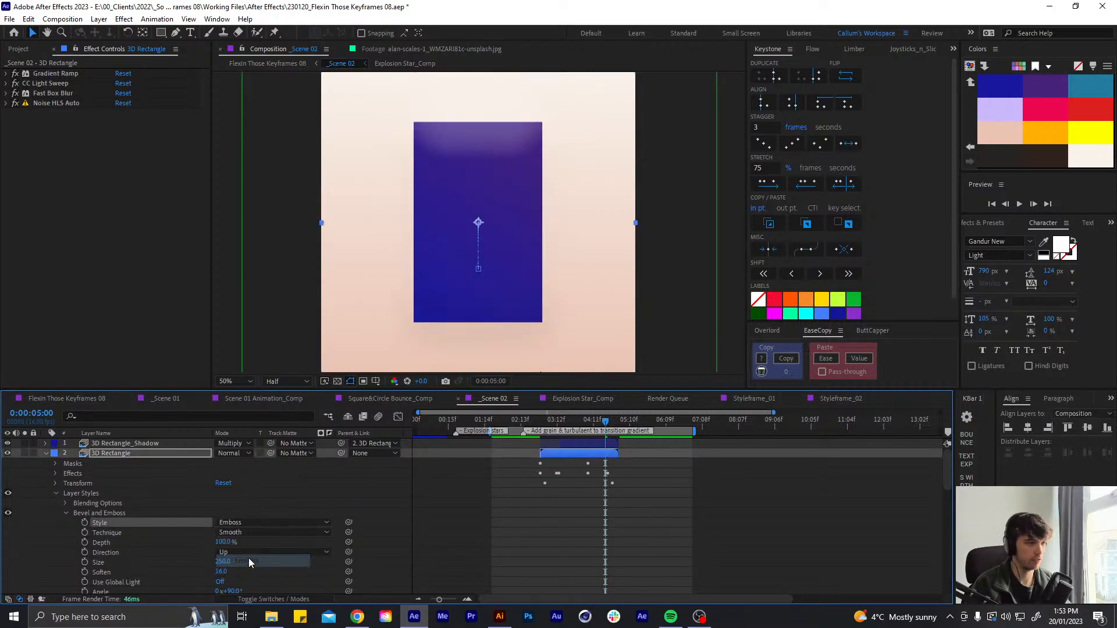
left_click(260, 524)
left_click(259, 545)
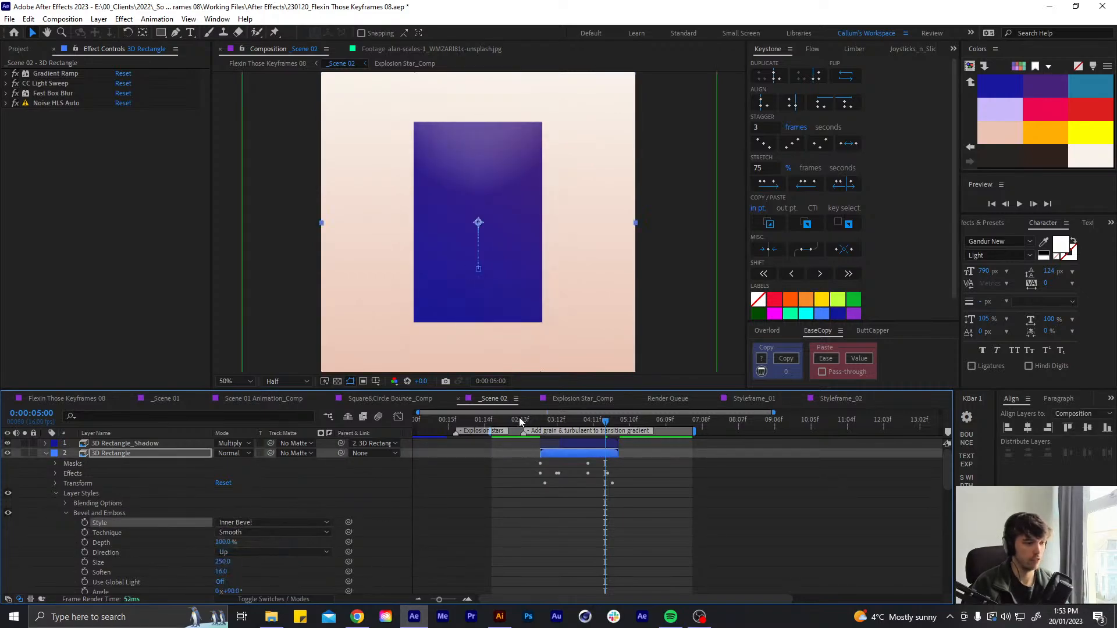
At 0:00:03:05, set the bevel's shadow opacity to 0% and keyframe its highlight opacity at 100%
left_click_drag(532, 421, 540, 420)
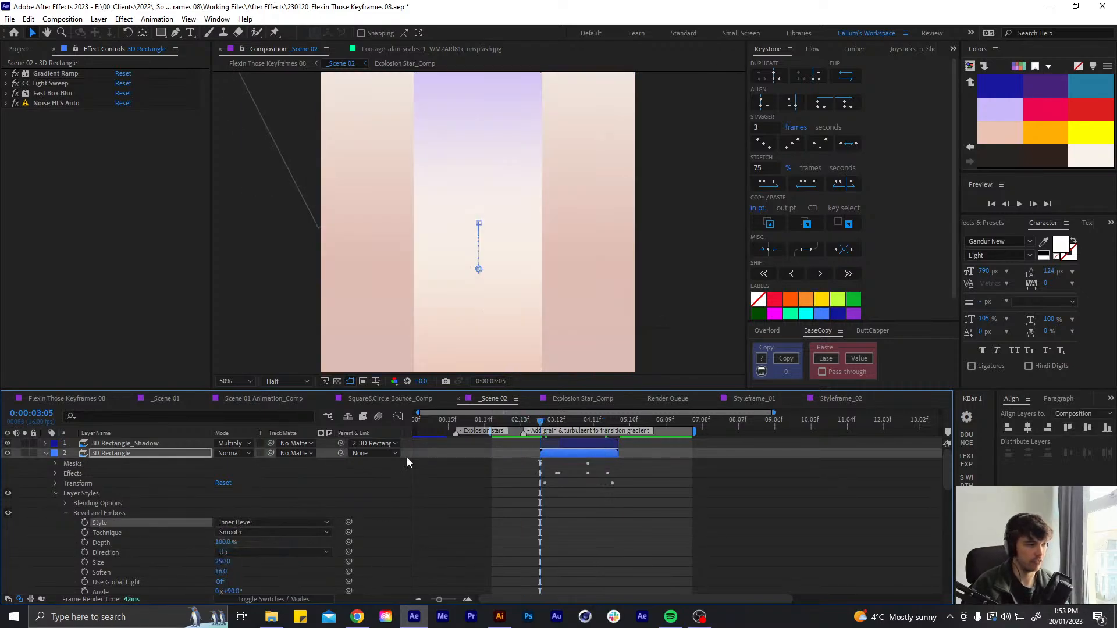
scroll(235, 547, "down", 2)
scroll(136, 561, "down", 1)
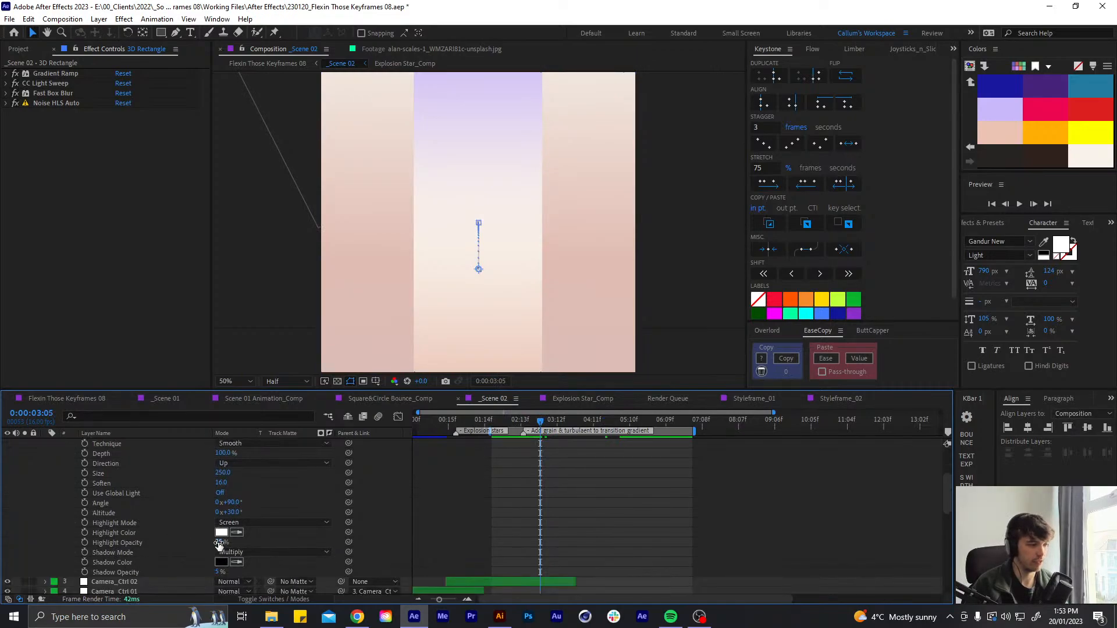
left_click_drag(218, 573, 210, 572)
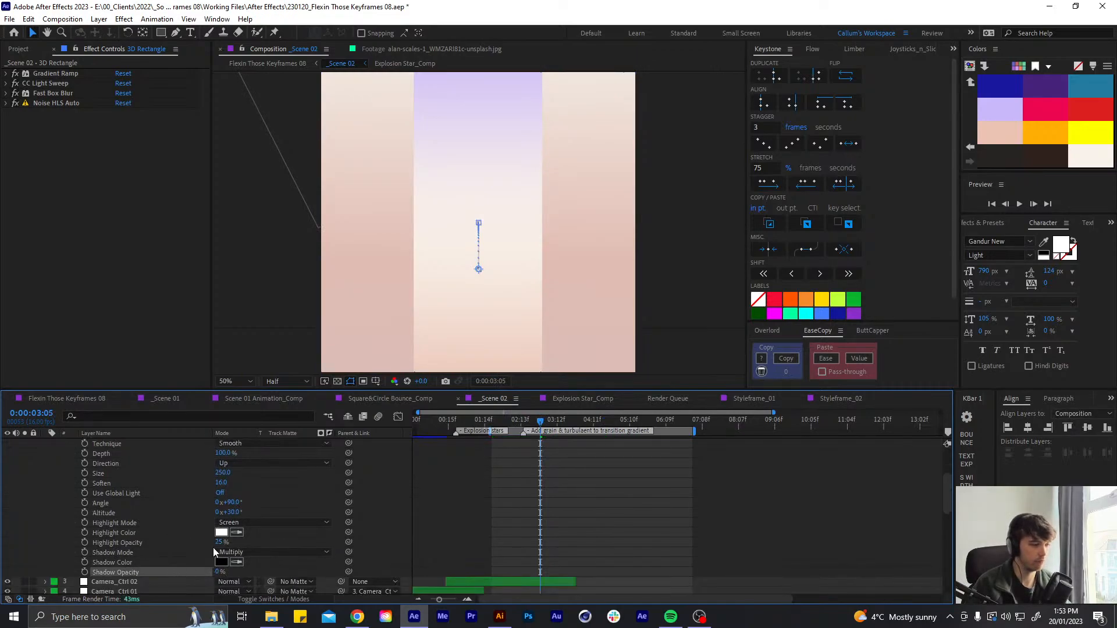
left_click(218, 543)
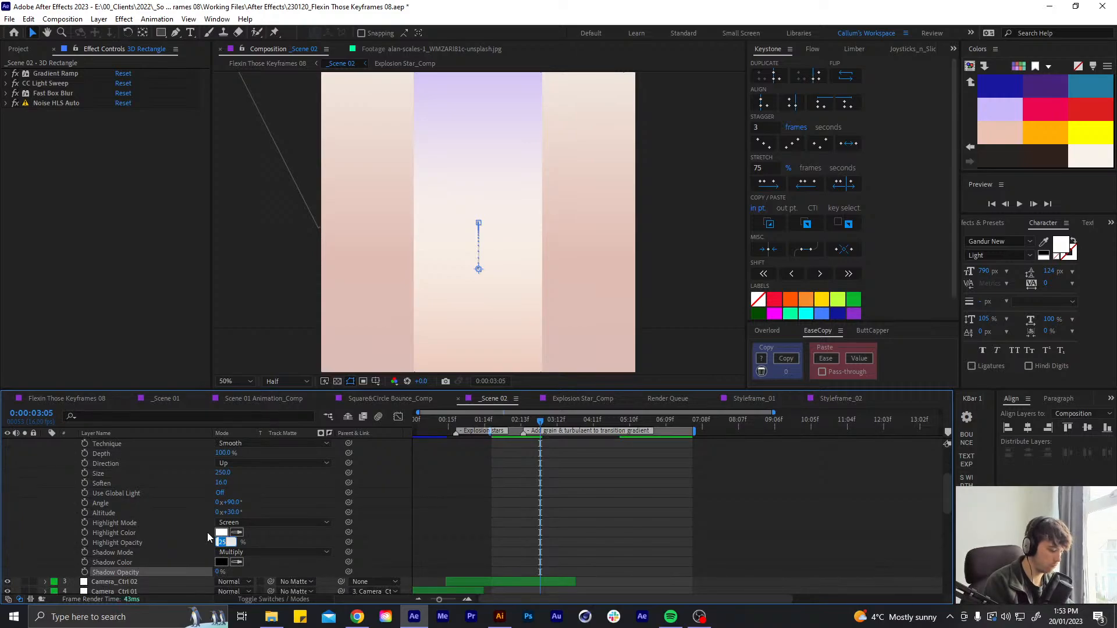
key("Return")
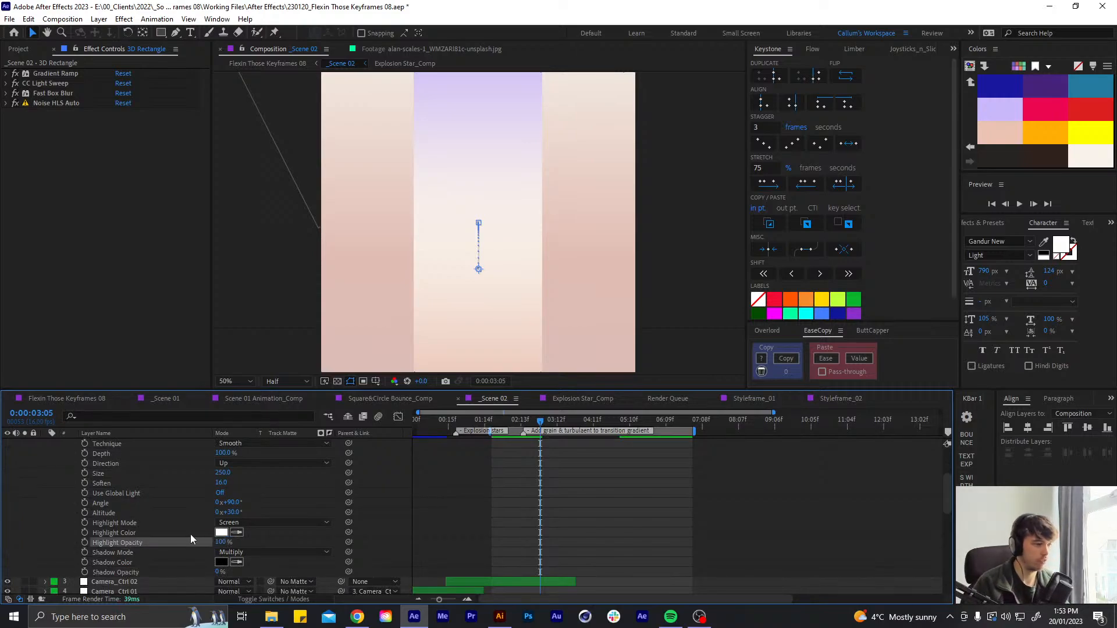
left_click(84, 543)
Keyframe the bevel's highlight opacity at 0% at 0:00:04:09 and apply easing to both highlight opacity keyframes
key("u")
scroll(553, 505, "down", 3)
key("k")
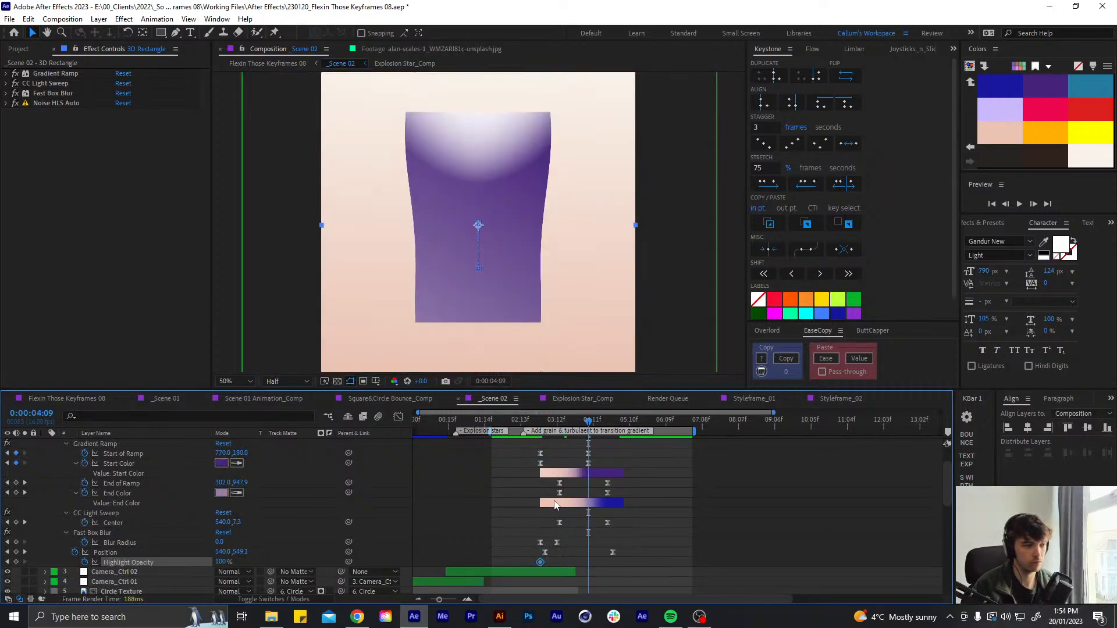
type("0")
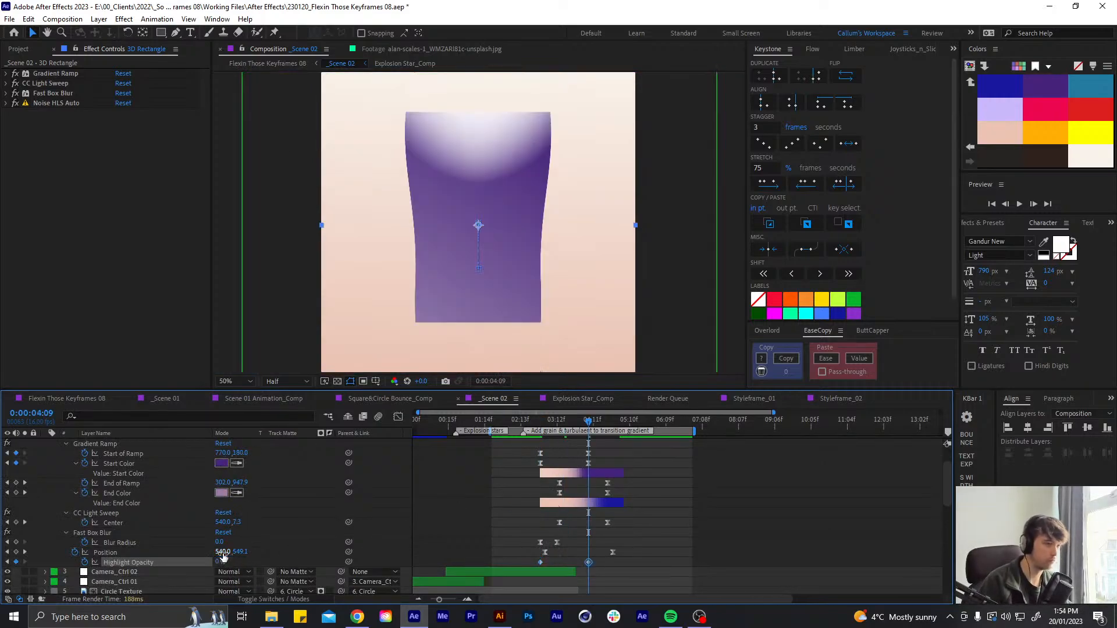
key("Return")
left_click_drag(595, 559, 503, 564)
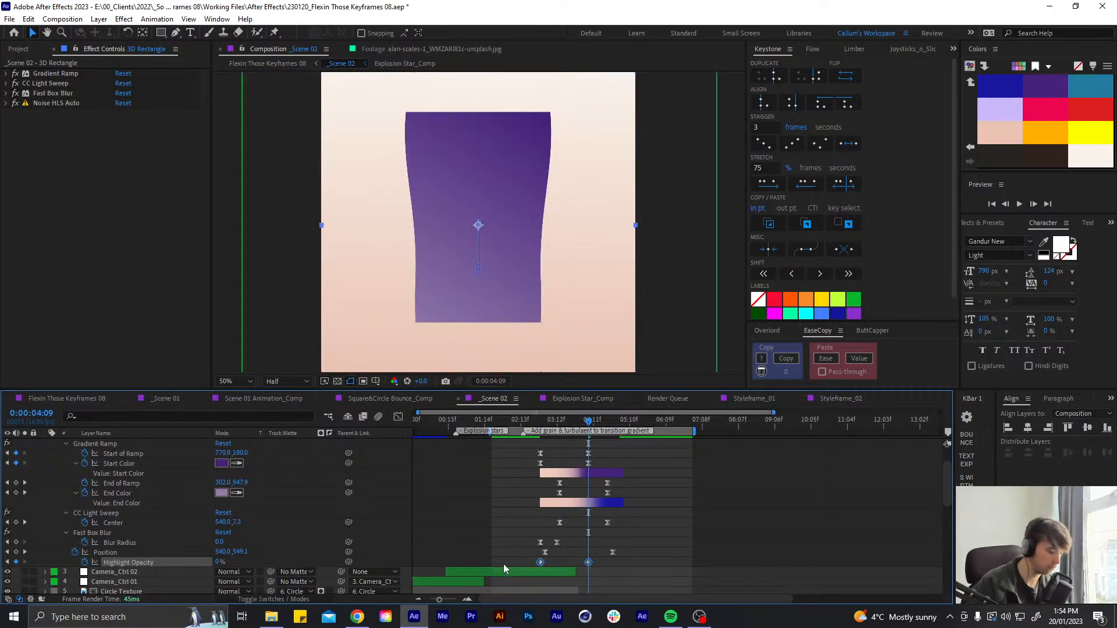
left_click(568, 533)
Play the transition from 0:00:02:15 to review the bevel highlight's fade on the 3D rectangle
left_click(525, 423)
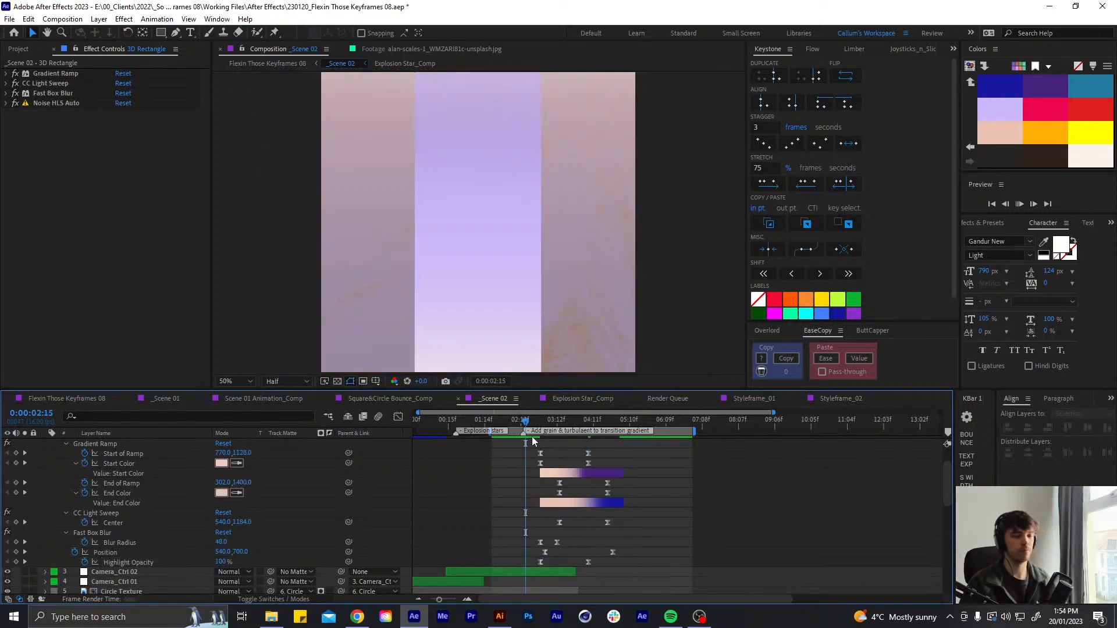
key("space")
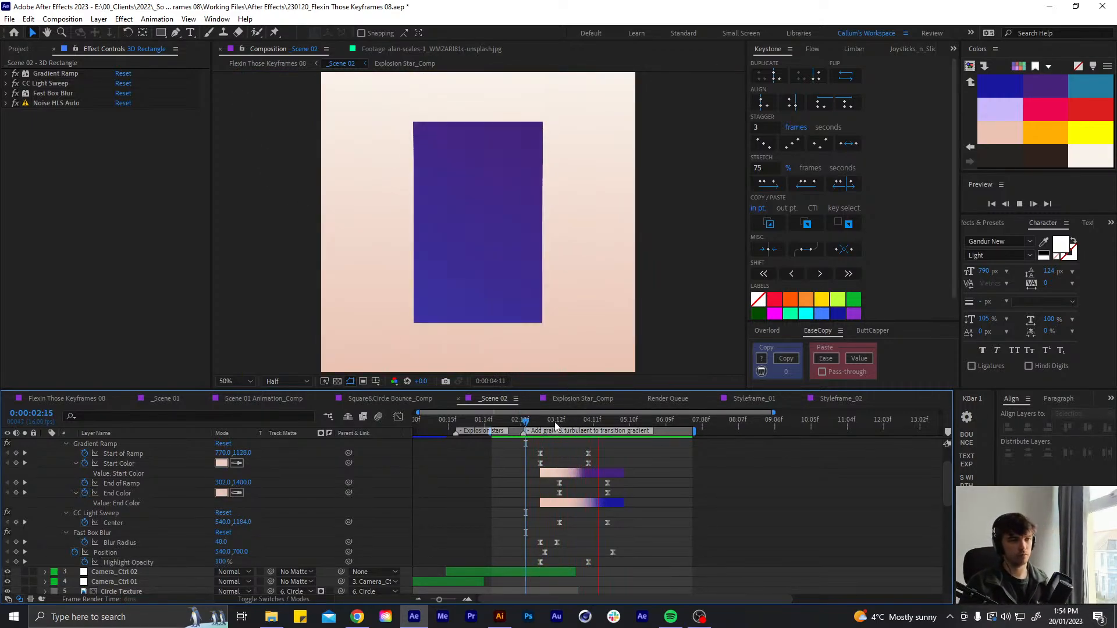
Set the 3D Rectangle's bevel highlight opacity keyframe at 0:00:03:05 to 25% and play the transition
left_click(538, 423)
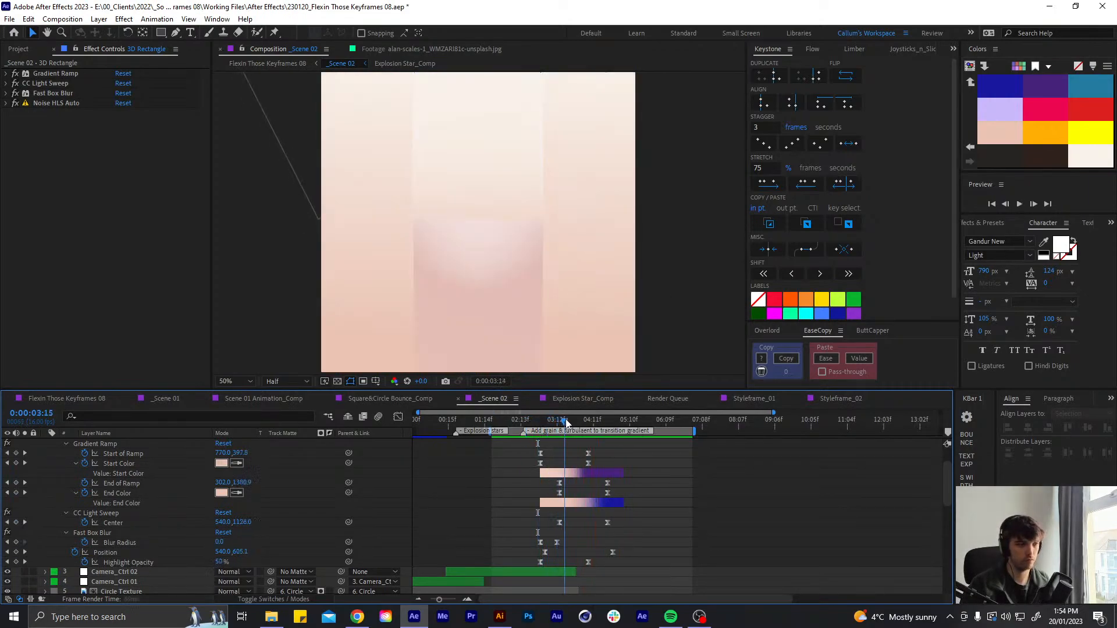
left_click(560, 423)
left_click_drag(559, 422, 544, 427)
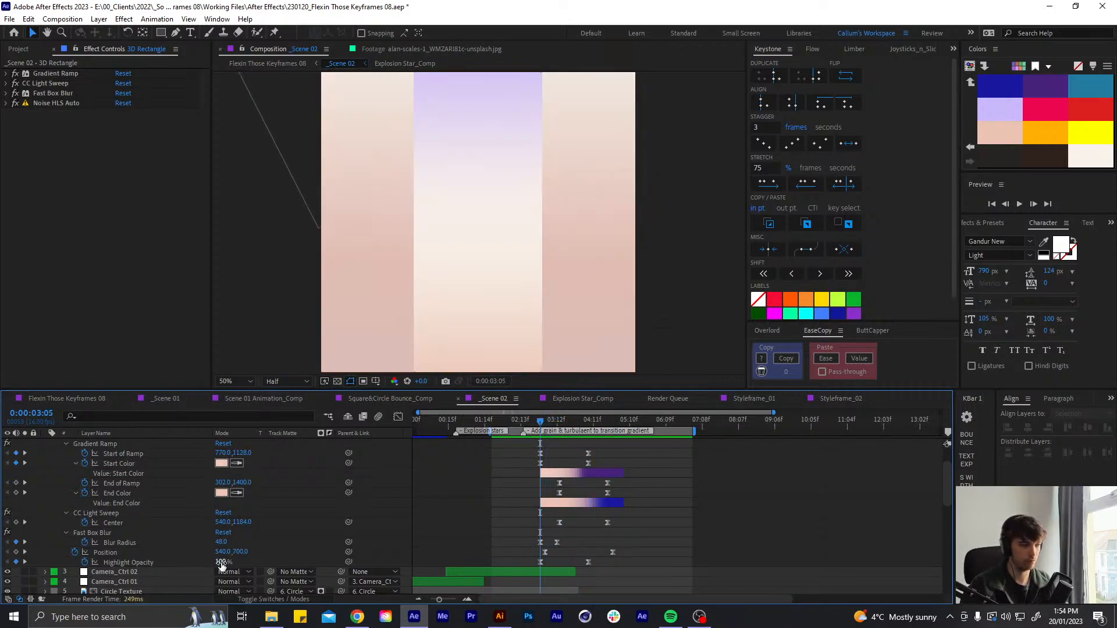
key("space")
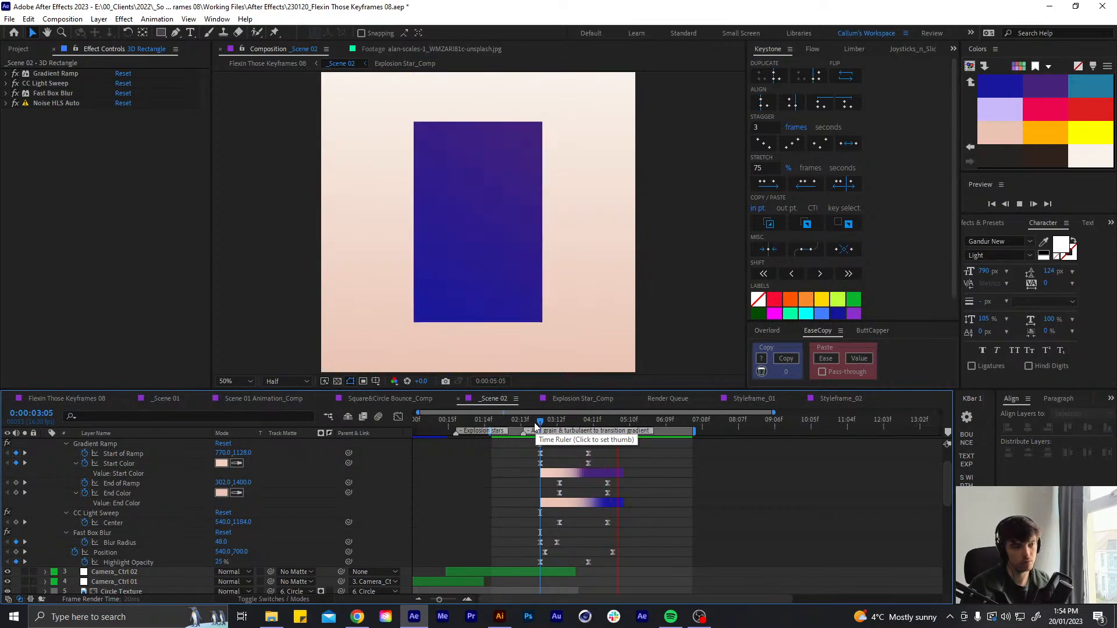
Set the 3D Rectangle_Shadow layer's opacity keyframe at 0:00:04:07 to 45%
left_click_drag(538, 427, 586, 426)
scroll(573, 501, "up", 2)
left_click(581, 453)
key("u")
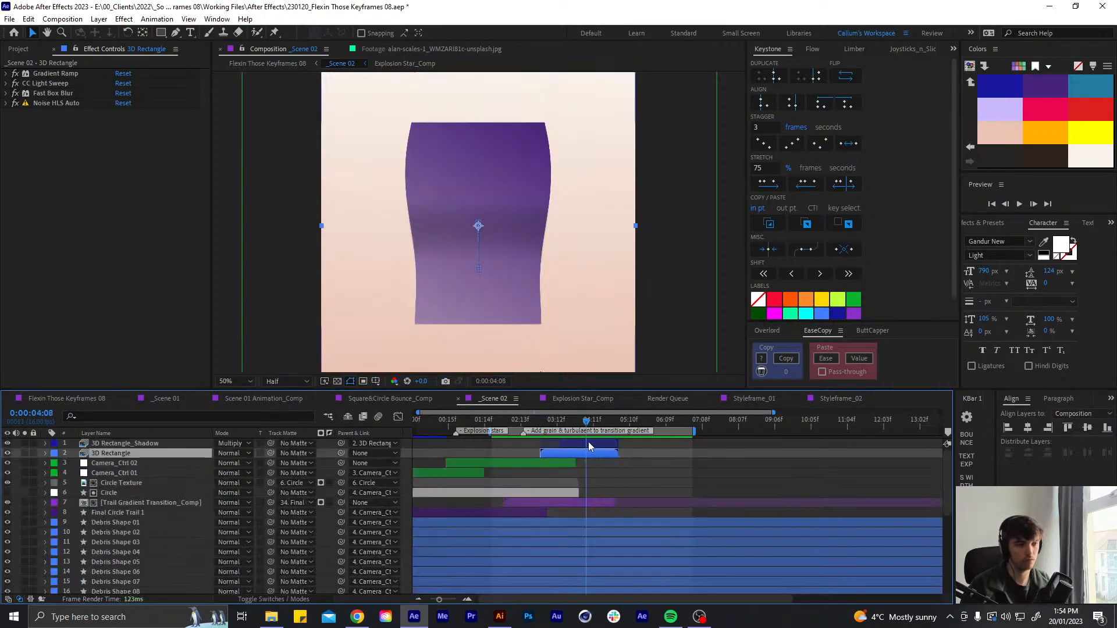
left_click(588, 445)
key("t")
left_click(585, 426)
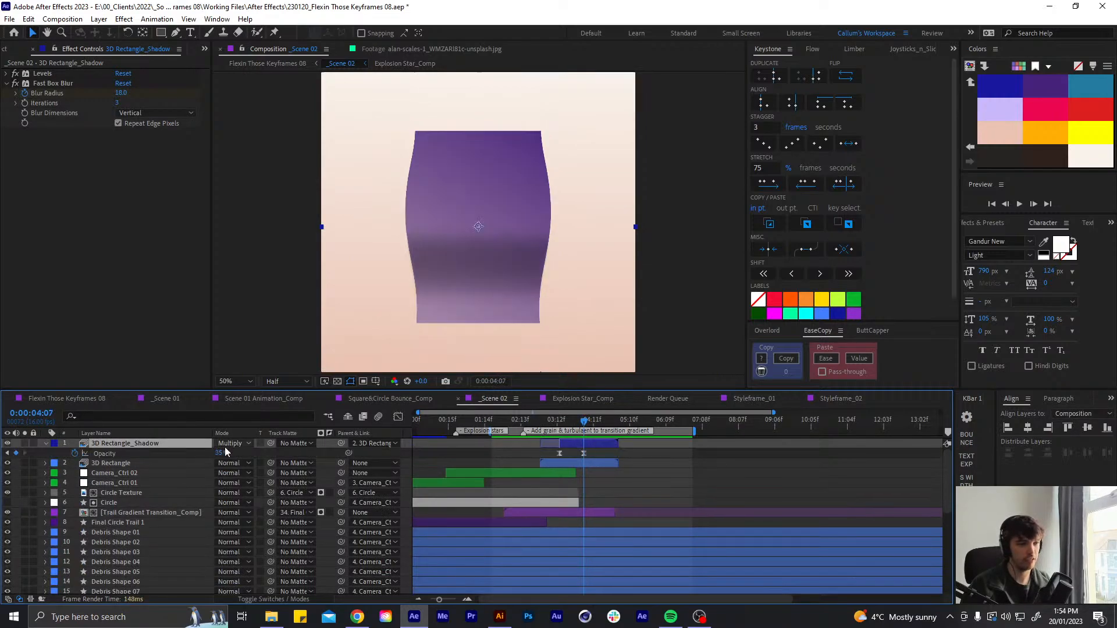
left_click(770, 505)
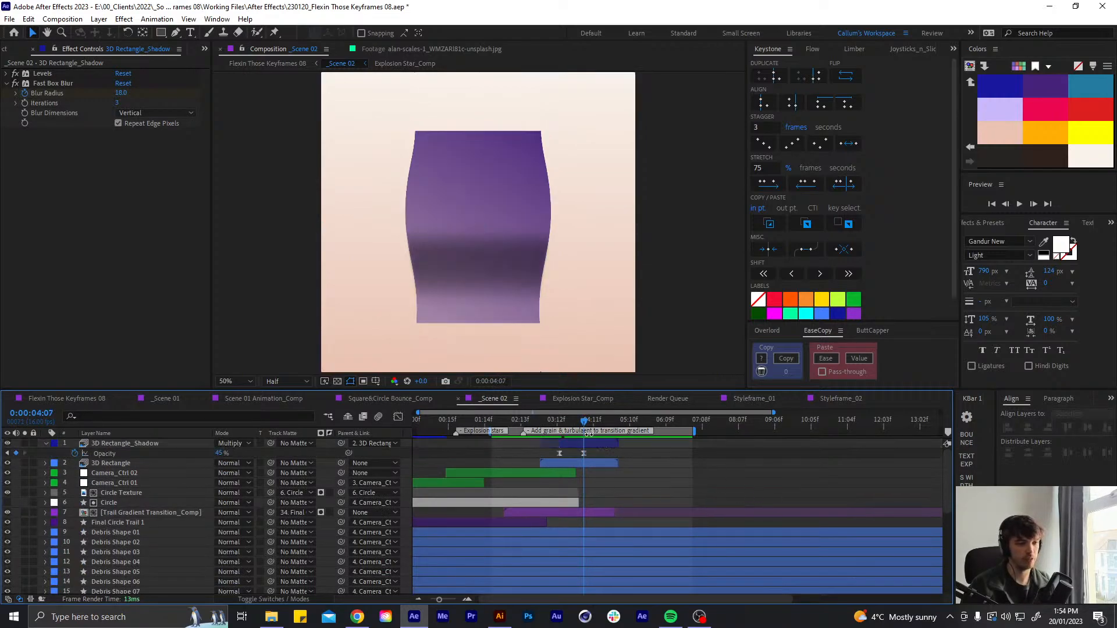
Play the transition from 0:00:03:03 and again from 0:00:02:01 to review the stronger shadow
left_click_drag(588, 431, 592, 430)
mouse_move(576, 431)
left_mouse_down()
mouse_move(600, 426)
mouse_move(554, 430)
left_mouse_up()
left_click(586, 444)
key("u")
key("space")
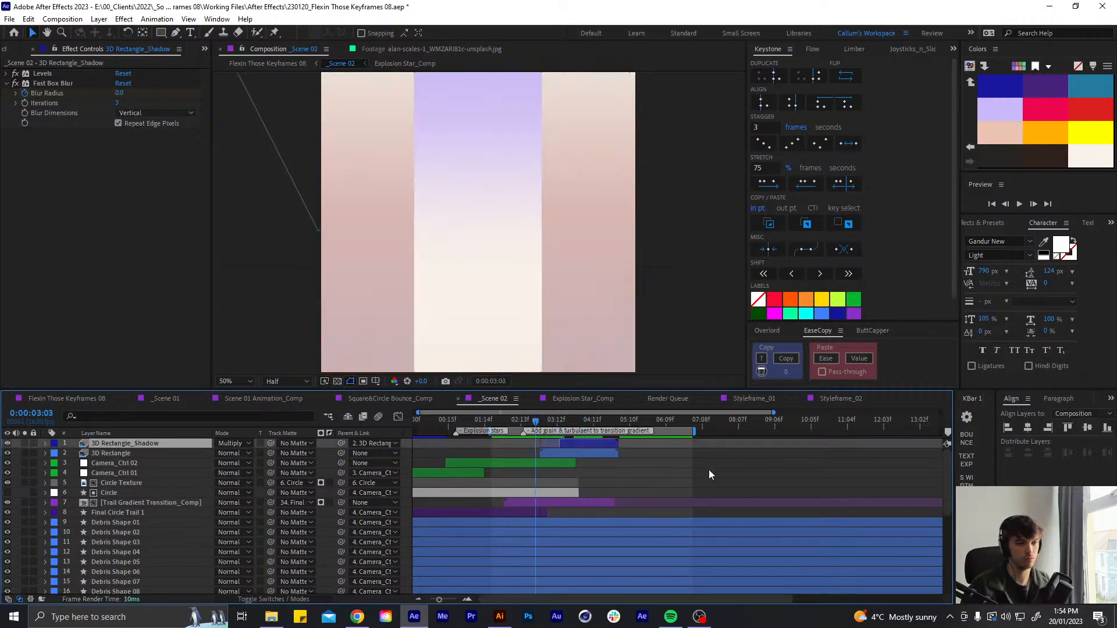
left_click(707, 469)
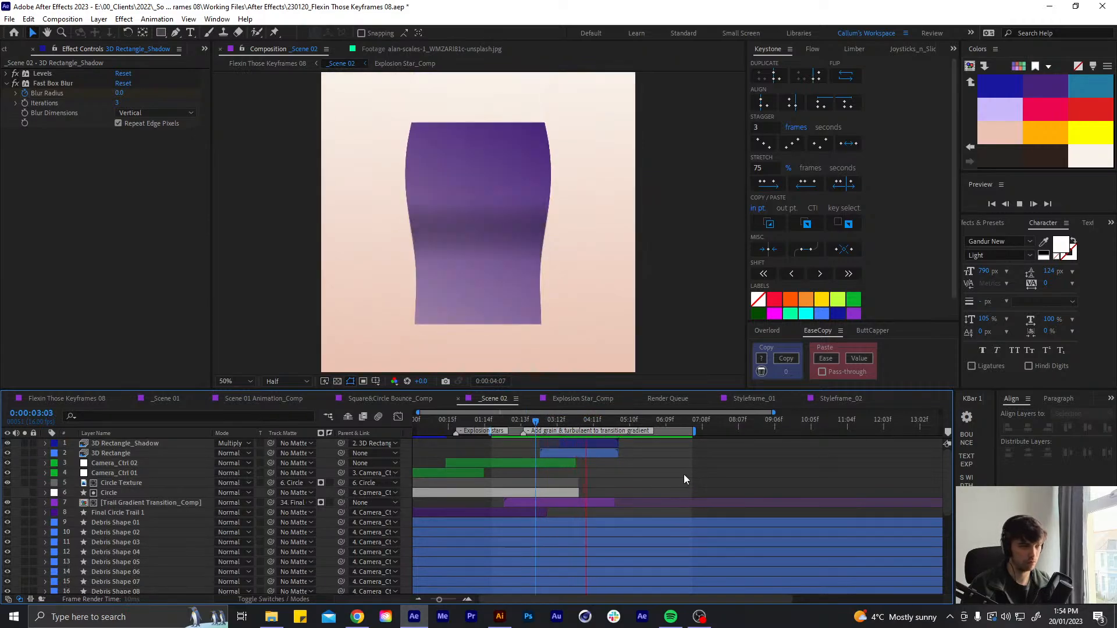
left_click(510, 421)
key("space")
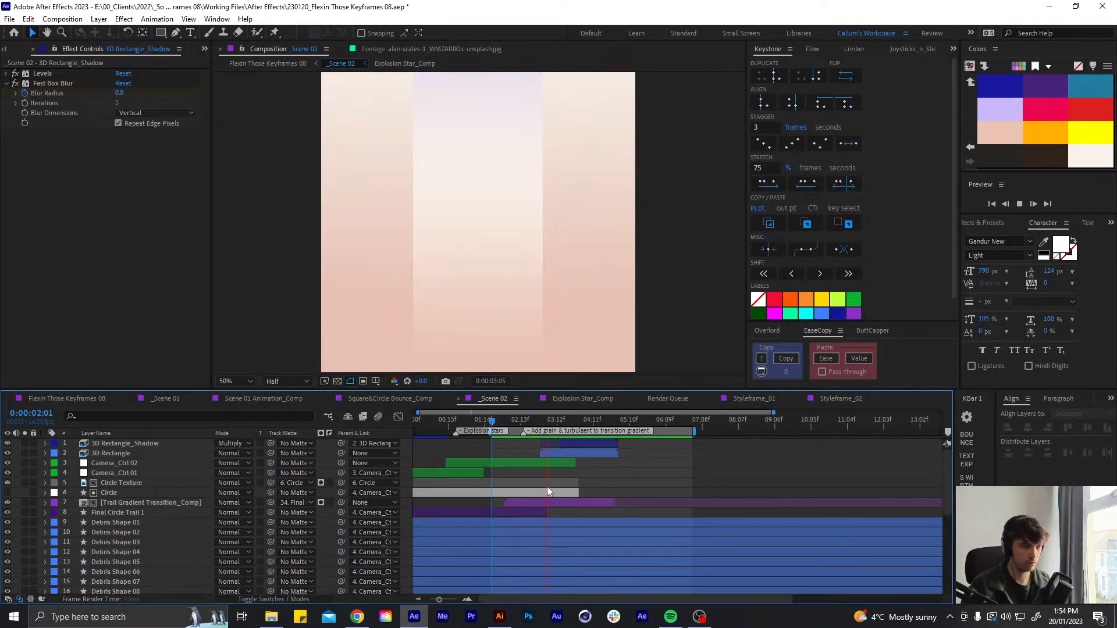
On the 3D Rectangle, spread the CC Light Sweep Center keyframes apart, moving the first one earlier and the last one later
left_click(557, 421)
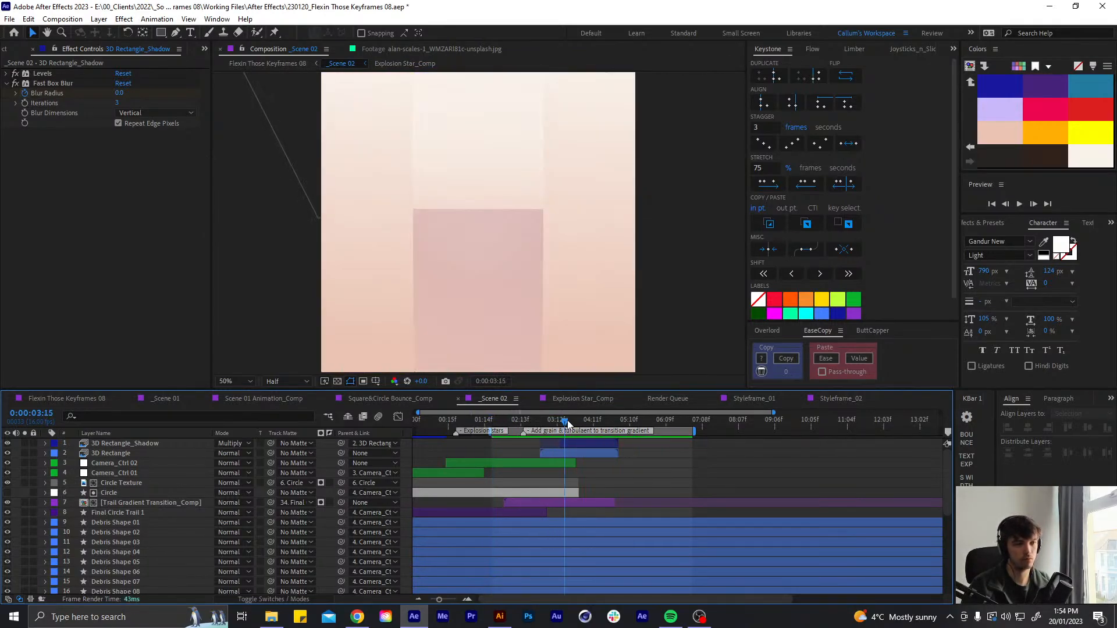
left_click(559, 452)
key("u")
scroll(177, 537, "down", 2)
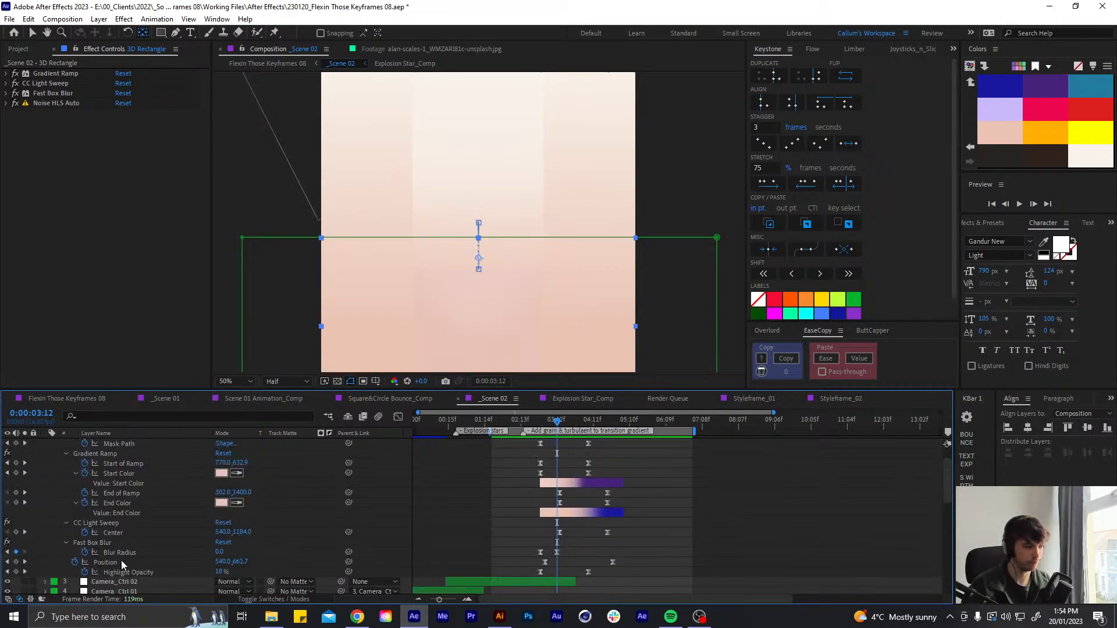
left_click(125, 523)
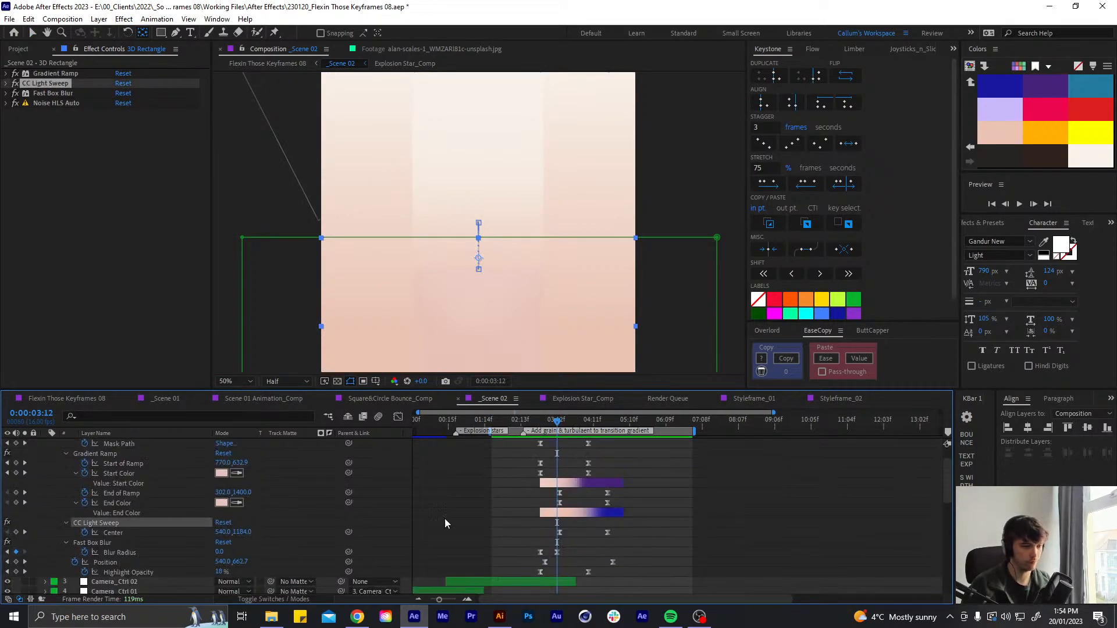
left_click(559, 533)
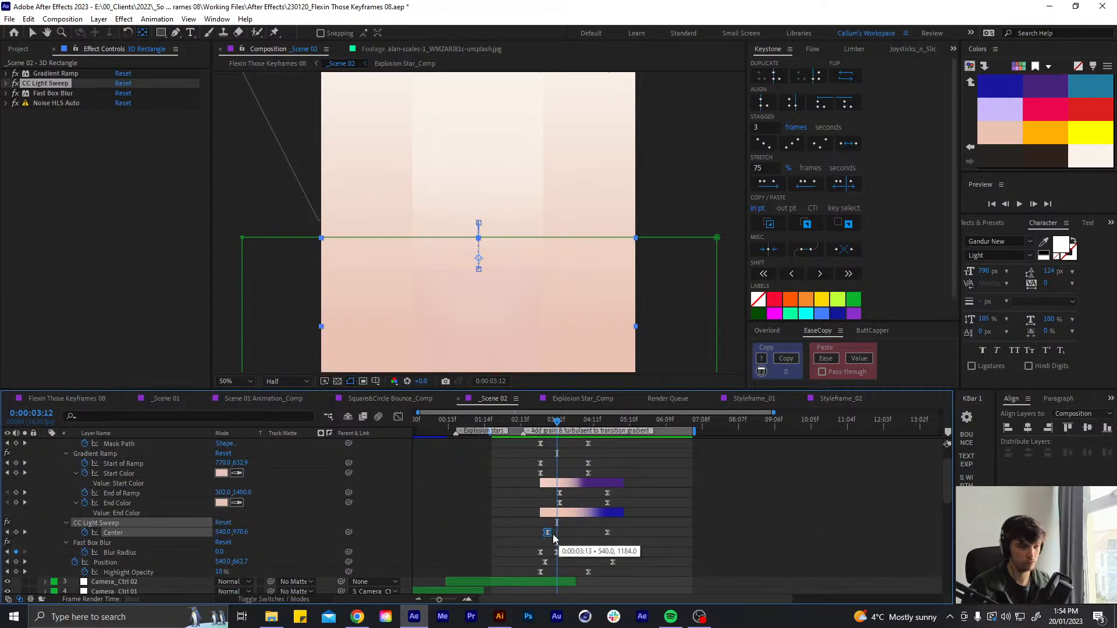
left_click_drag(554, 538, 612, 537)
Set the CC Light Sweep's sweep intensity to 6 on the 3D Rectangle and preview it
left_click(7, 83)
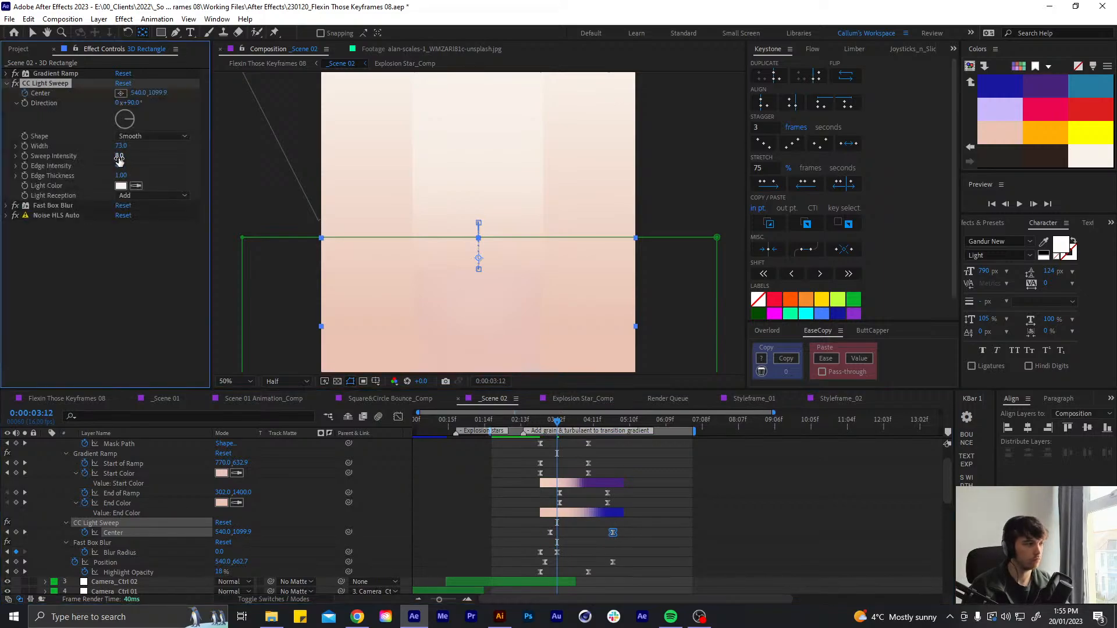
left_click(143, 160)
mouse_move(556, 430)
left_mouse_down()
mouse_move(571, 430)
mouse_move(546, 430)
mouse_move(559, 433)
left_mouse_up()
key("space")
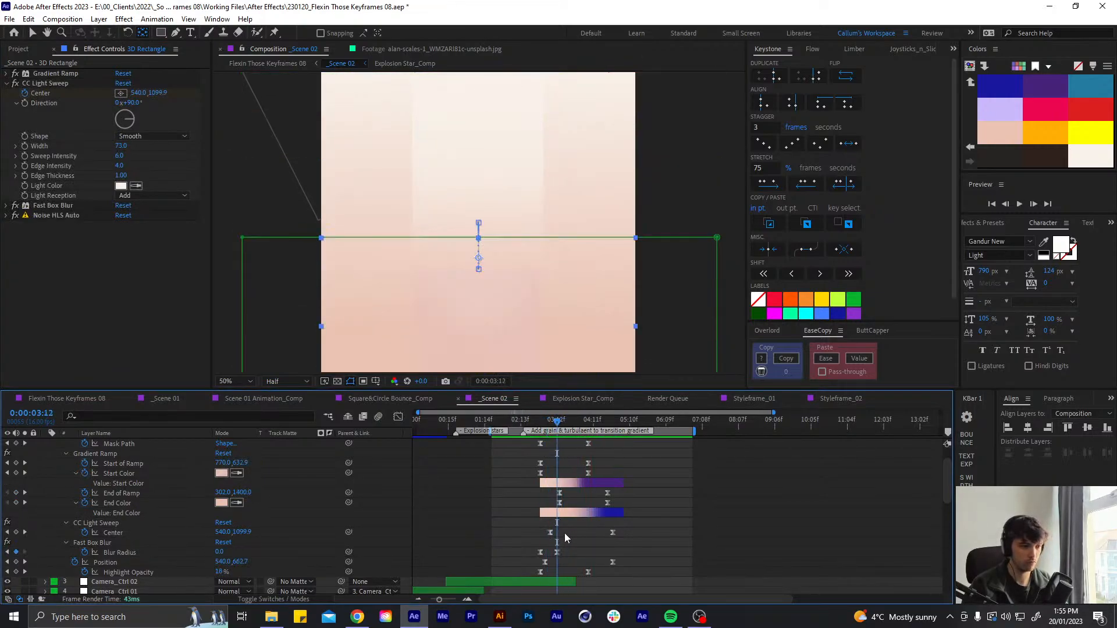
Move the first CC Light Sweep Center keyframe to 0:00:03:09 and the last one later, and play from 0:00:03:03
left_click_drag(550, 533, 544, 534)
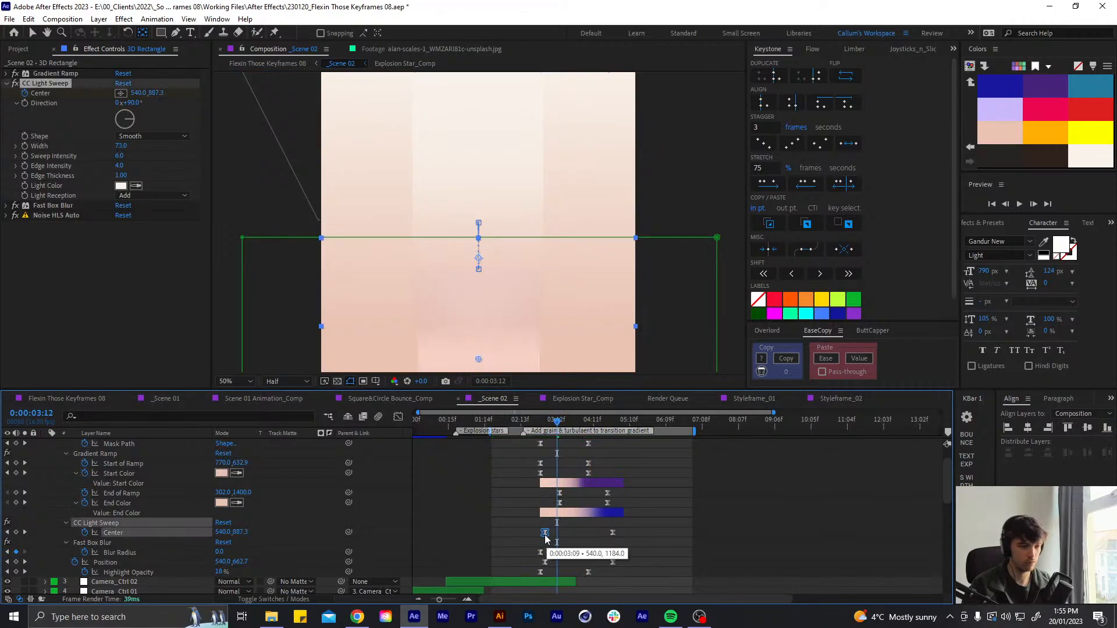
left_click_drag(612, 533, 627, 533)
left_click(626, 544)
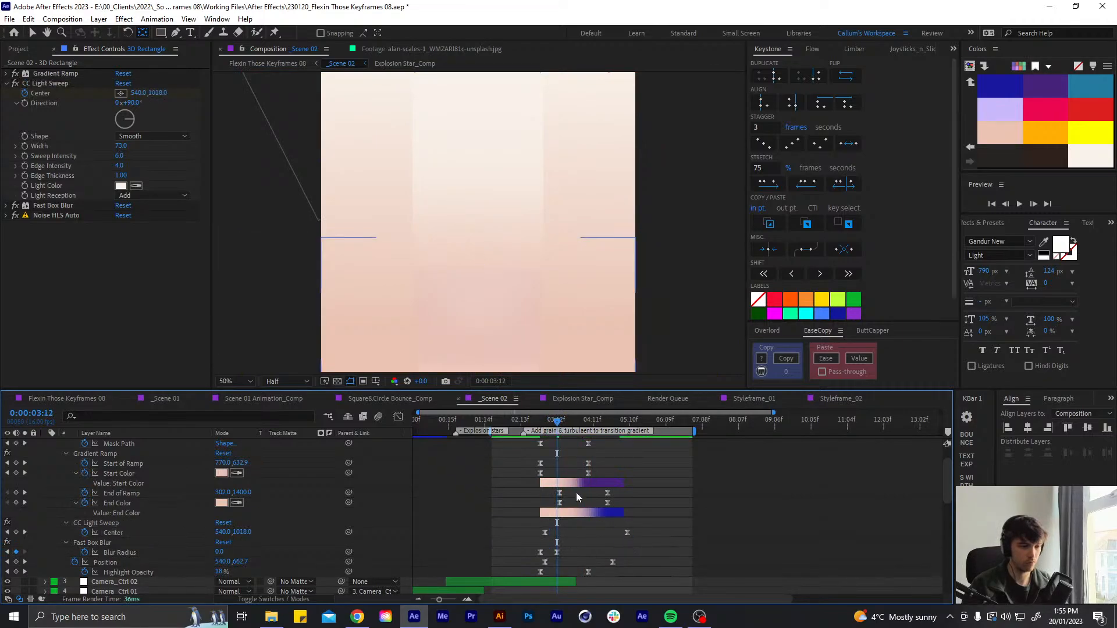
left_click(536, 424)
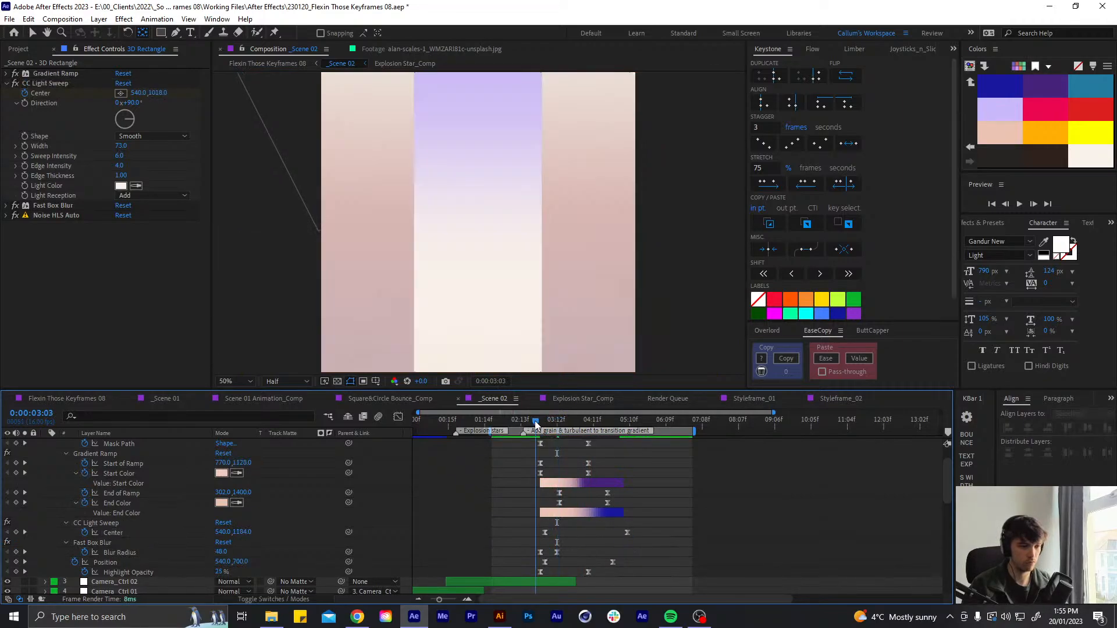
key("space")
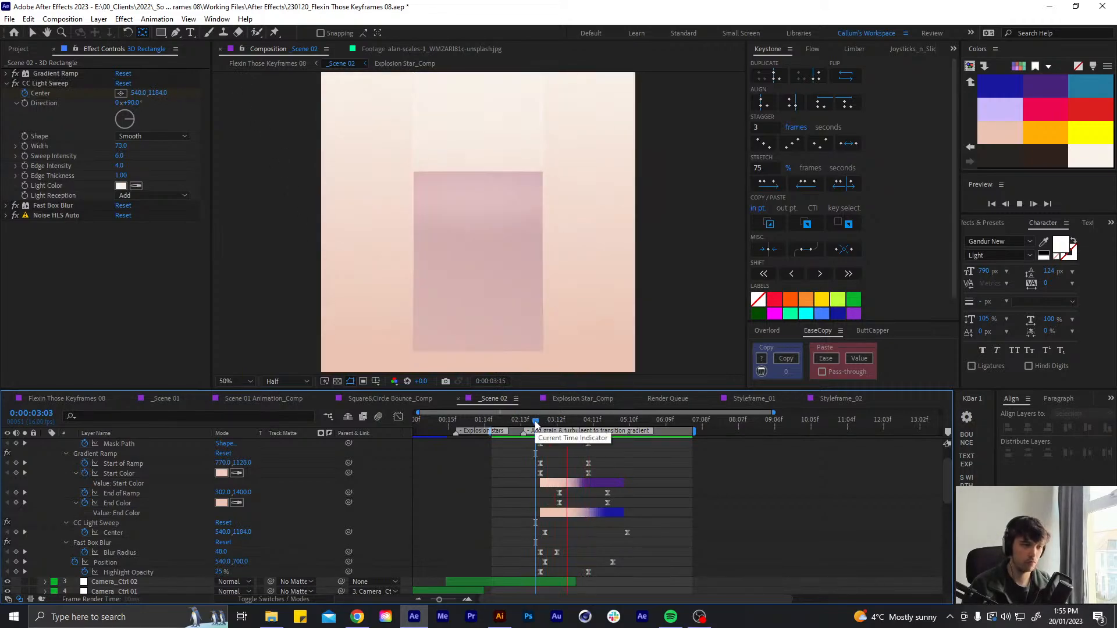
key("space")
Collapse the 3D Rectangle's properties and play the transition from 0:00:02:01 to review the light sweep
scroll(576, 465, "up", 2)
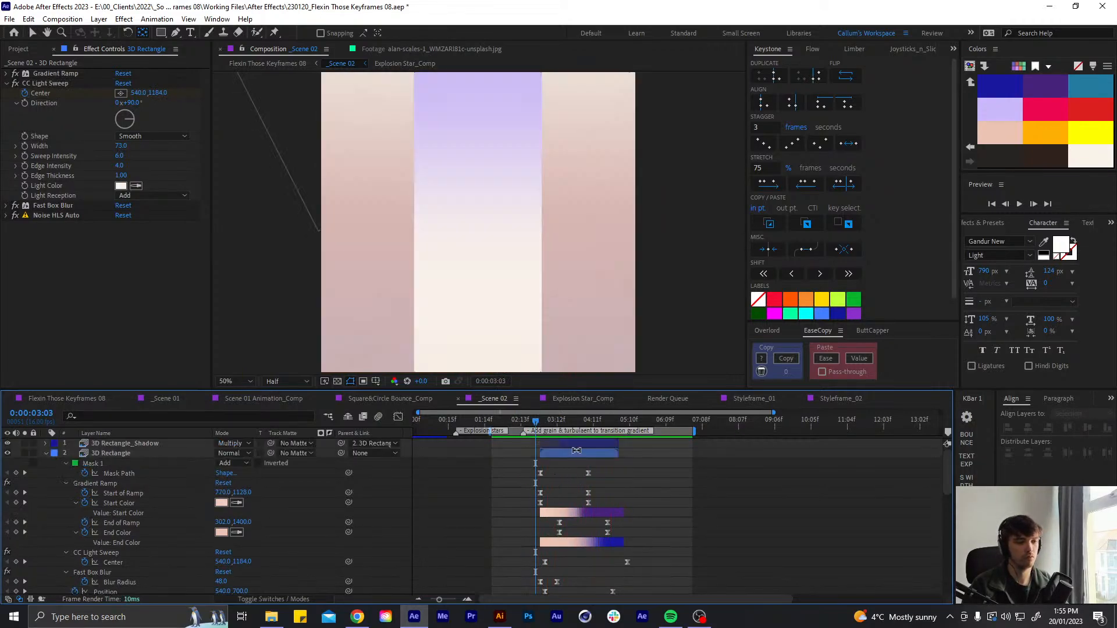
left_click(576, 451)
key("u")
left_click(734, 463)
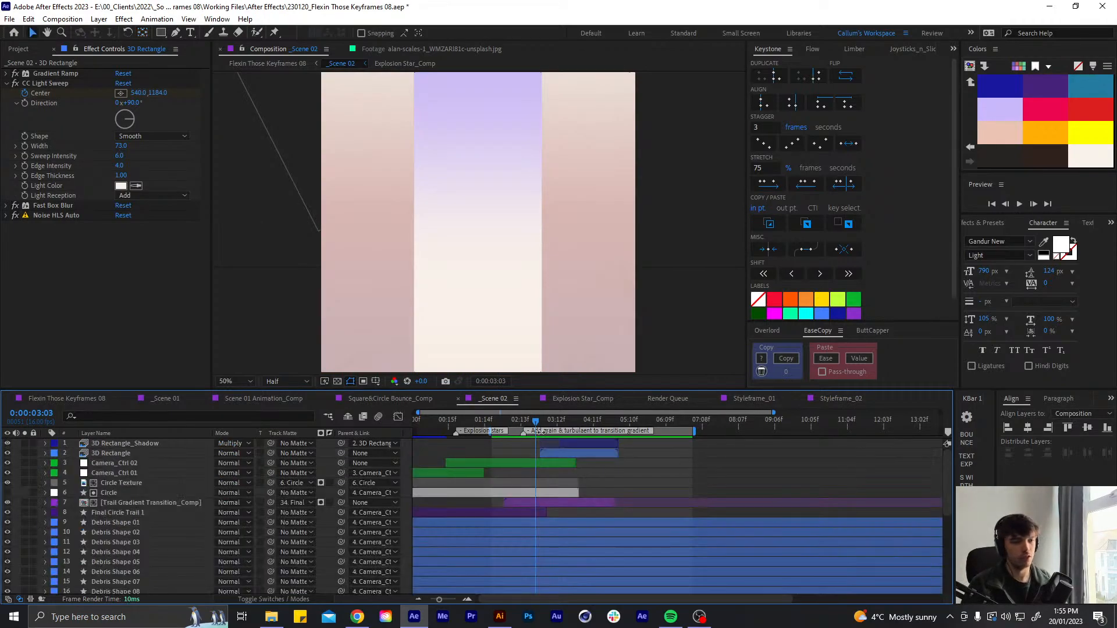
left_click(514, 421)
left_click_drag(513, 423, 491, 434)
key("space")
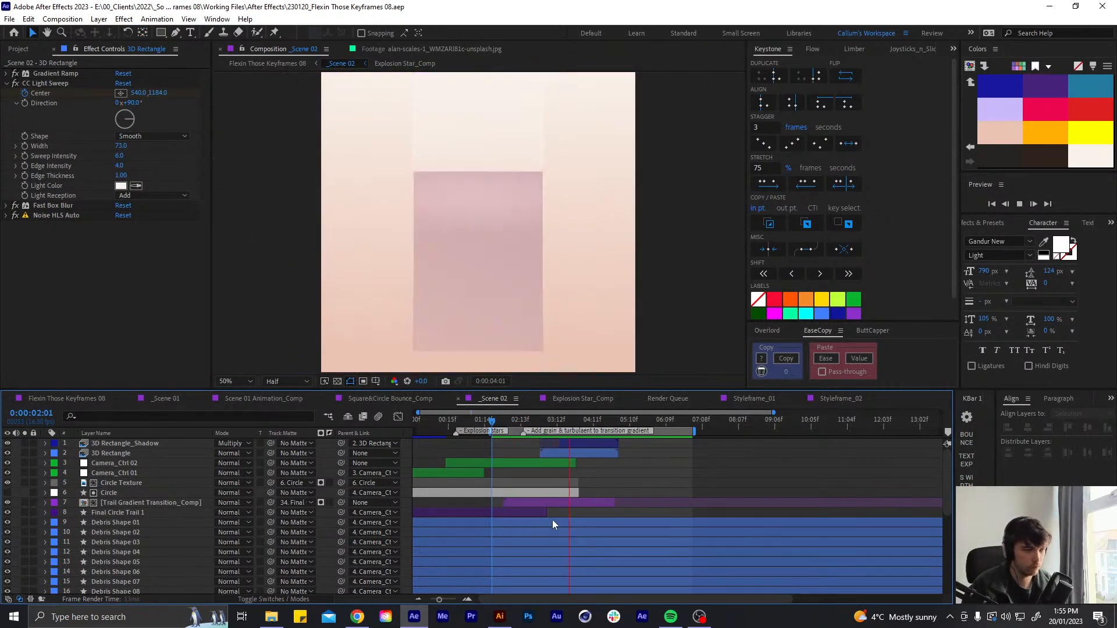
left_click(540, 420)
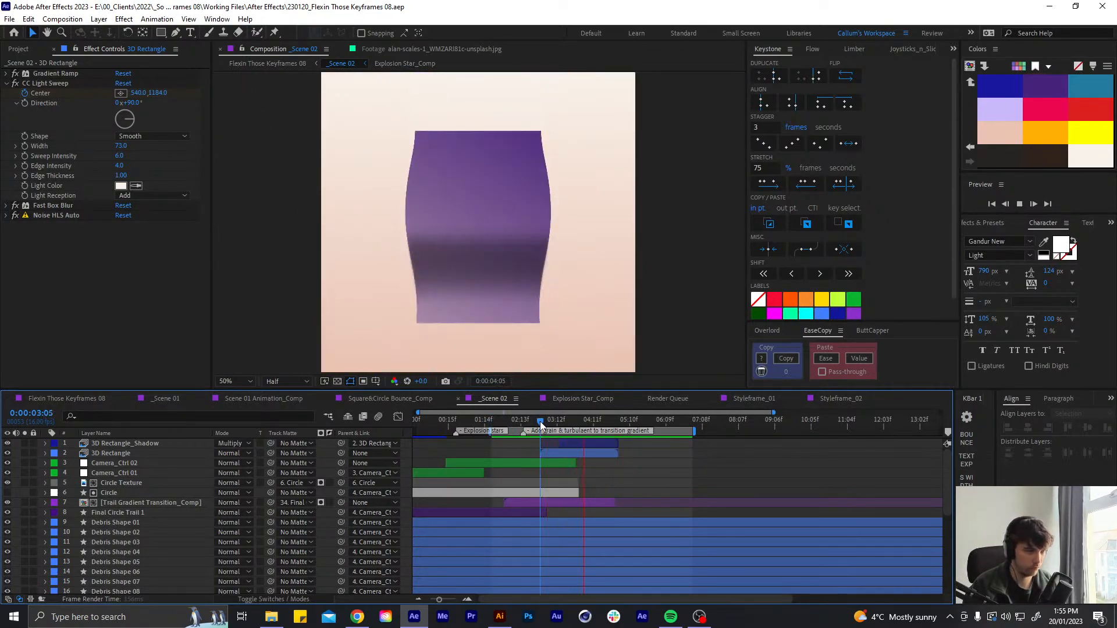
With the current time at 0:00:05:05, switch to Illustrator and send the red-orange gradient rectangle to Scene 02 with Overlord
left_click_drag(611, 421, 617, 422)
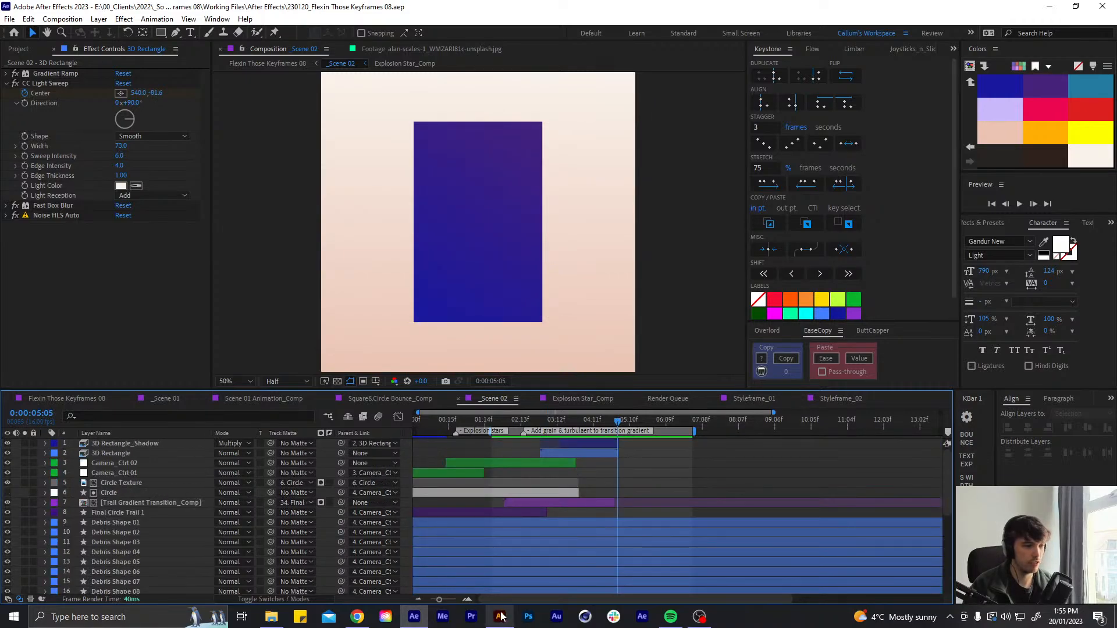
mouse_move(497, 611)
left_click(571, 454)
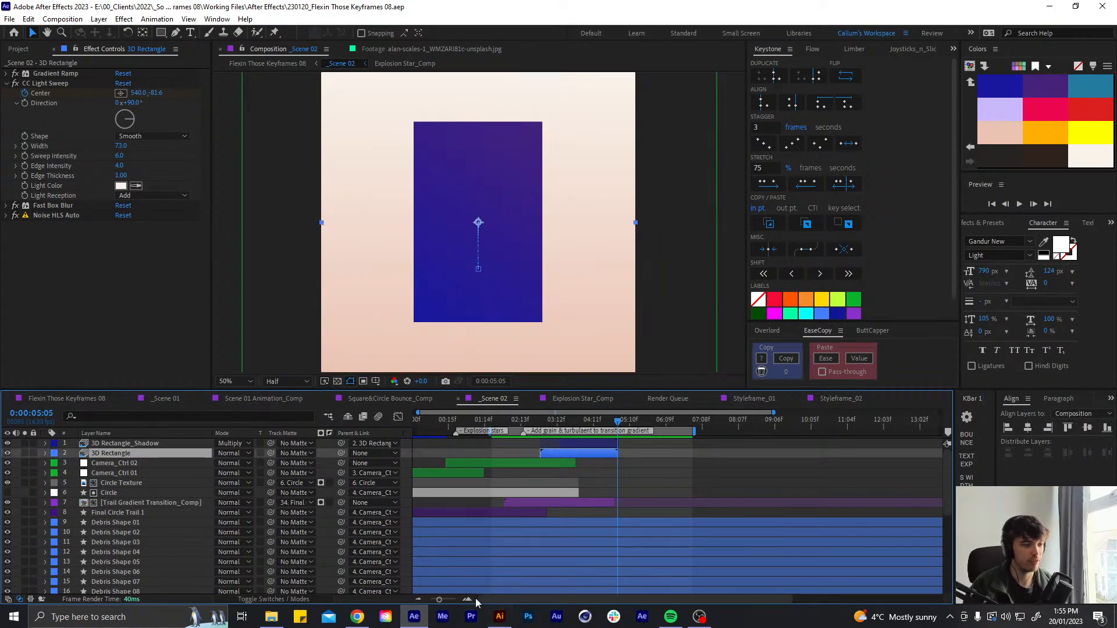
left_click(499, 613)
key("x")
scroll(487, 225, "down", 1)
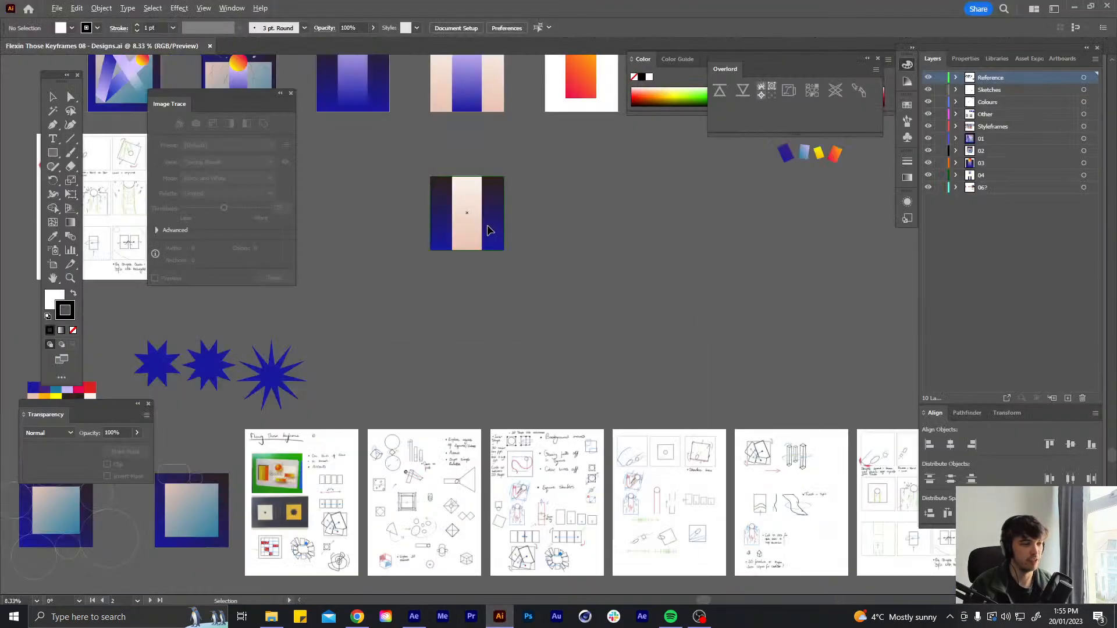
left_click_drag(605, 251, 561, 539)
left_click(559, 365)
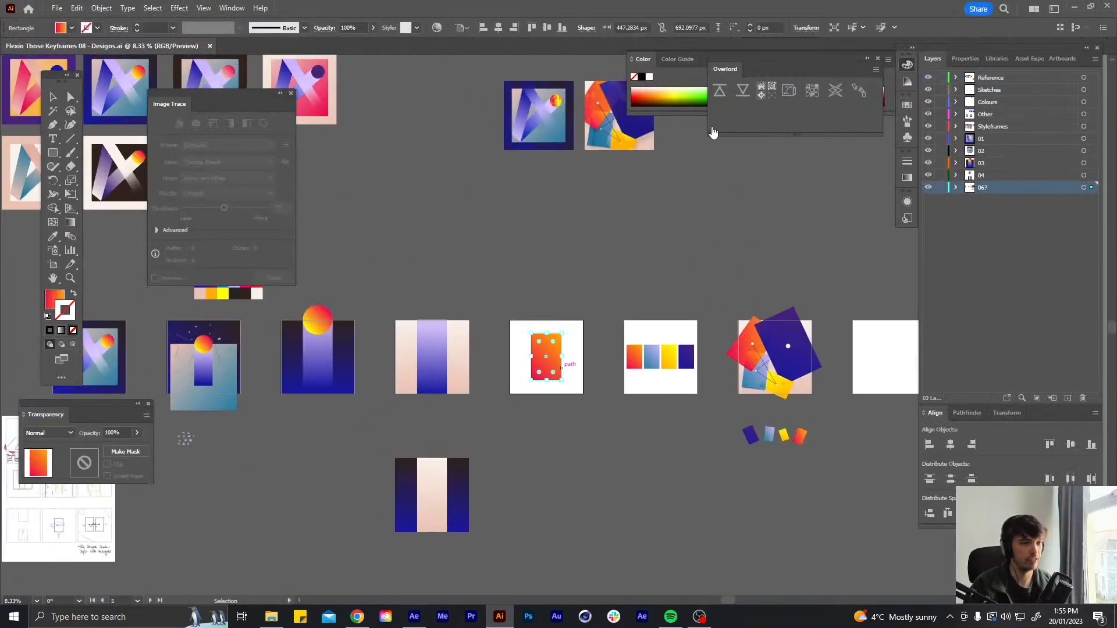
left_click(720, 92)
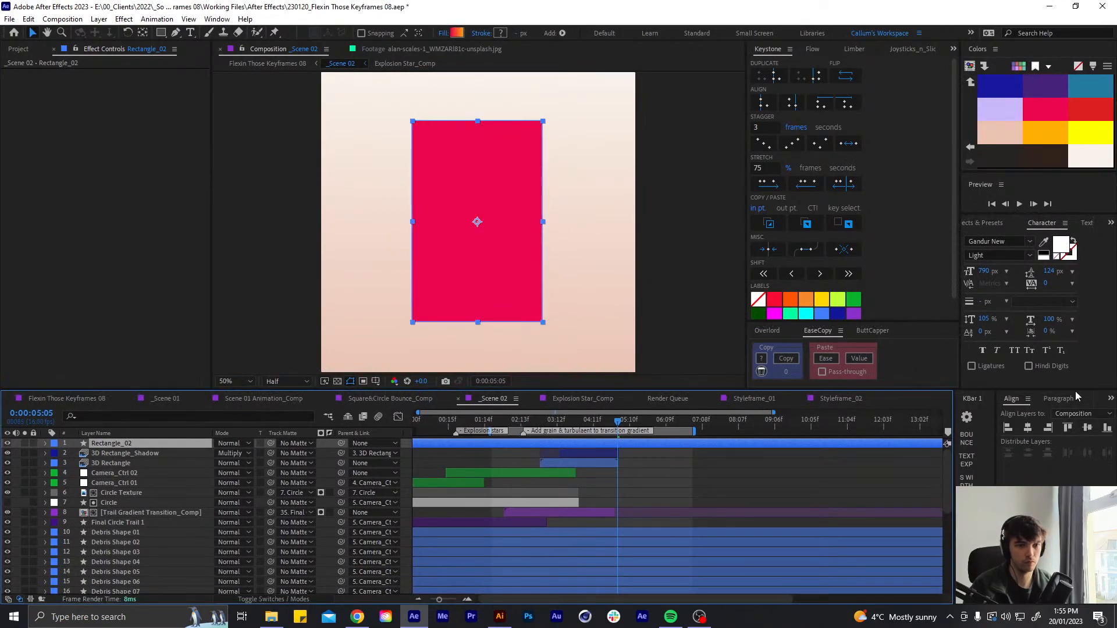
Center Rectangle_02 horizontally and vertically in the composition and trim its in-point to 0:00:05:05
left_click(1031, 426)
left_click(1087, 427)
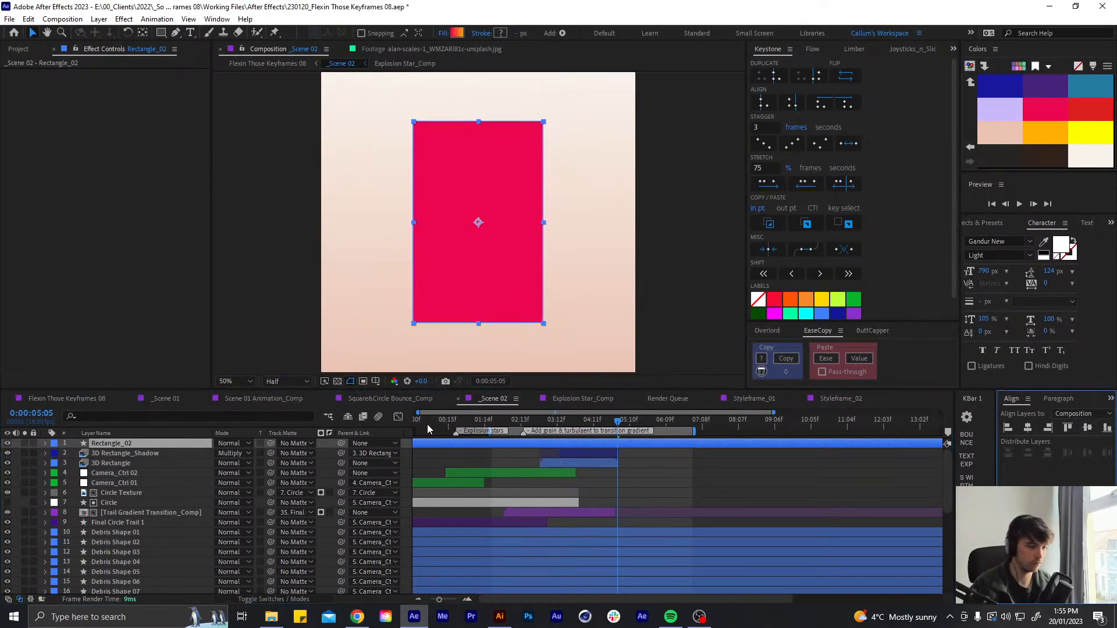
key("alt+bracketleft")
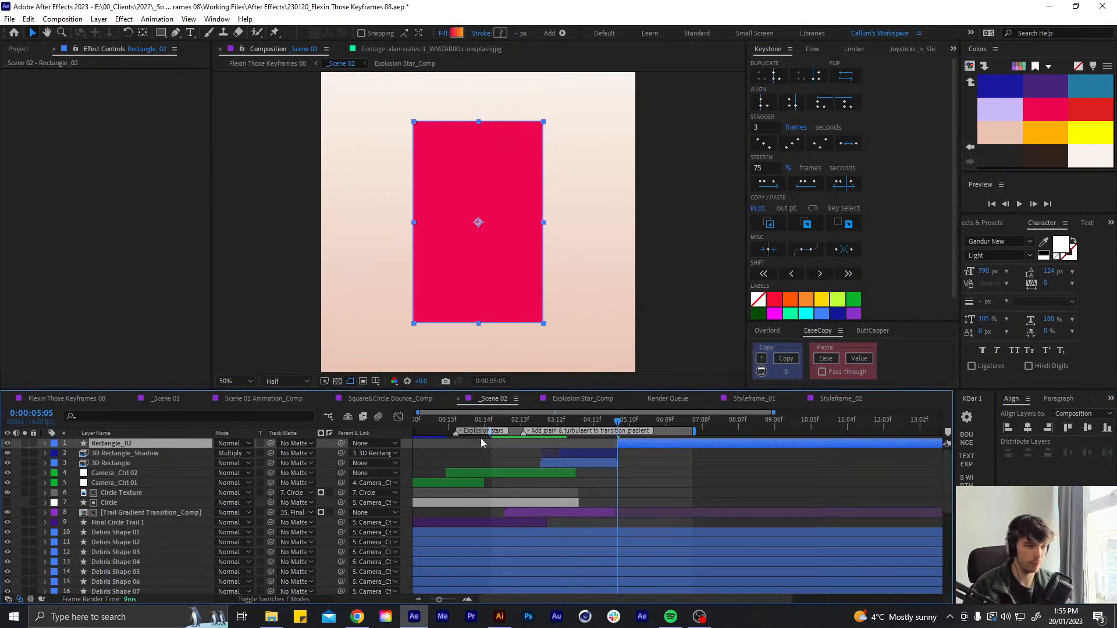
key("Delete")
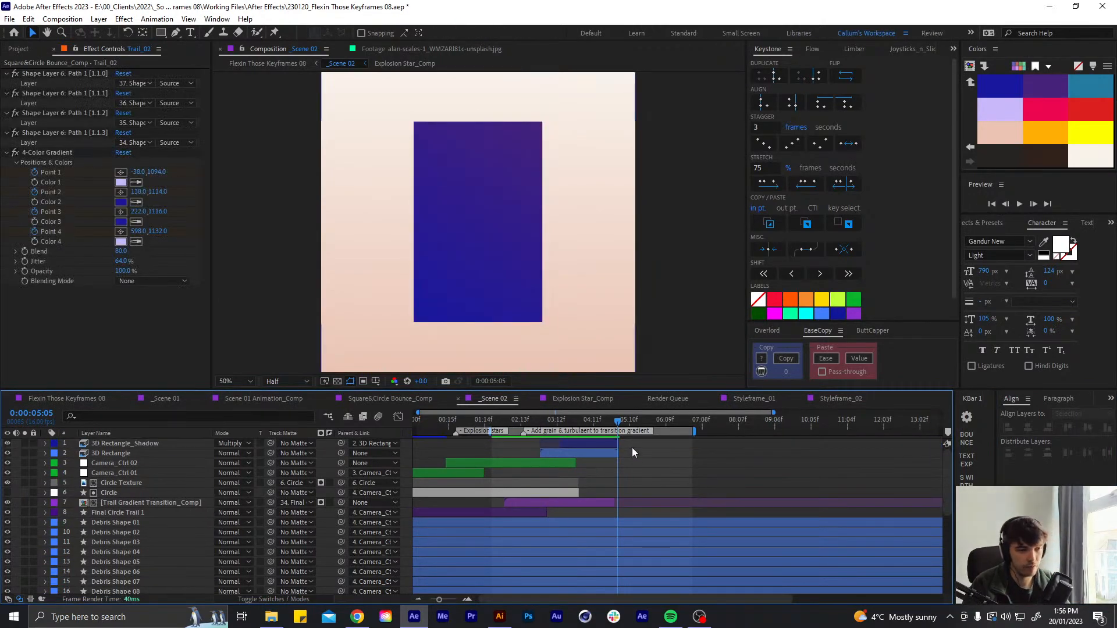
key("ctrl+z")
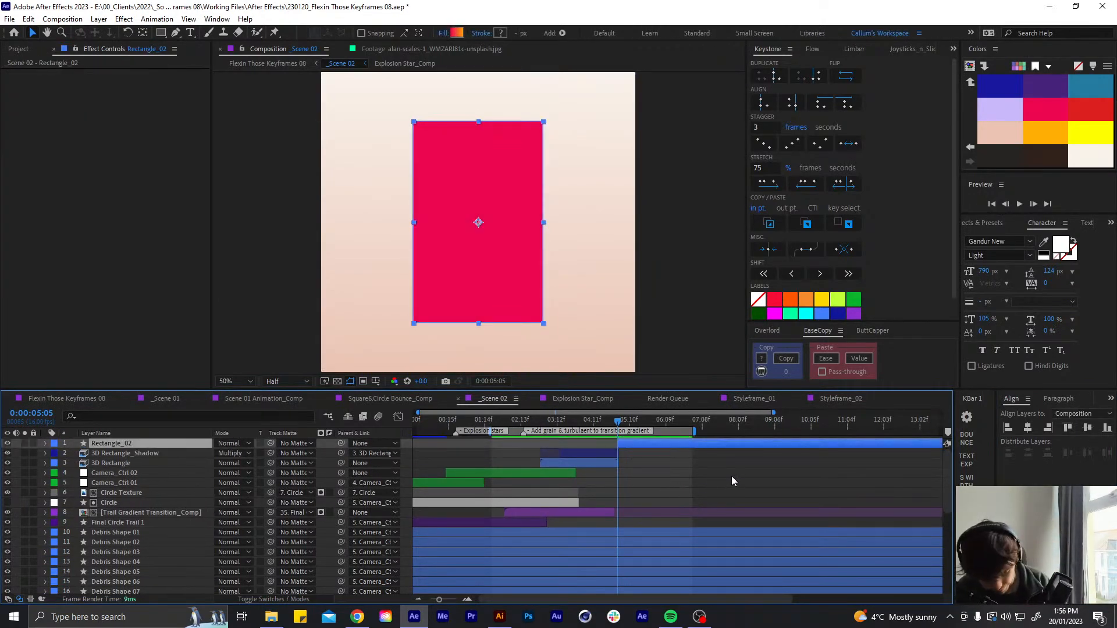
Scrub back to 0:00:04:06, check the Scene 02 composition settings without changing them, and return to 0:00:05:05
key("equal")
key("equal")
mouse_move(622, 447)
left_mouse_down()
mouse_move(640, 445)
mouse_move(603, 421)
mouse_move(616, 420)
mouse_move(575, 429)
left_mouse_up()
key("F2")
key("minus")
key("minus")
left_click(593, 455)
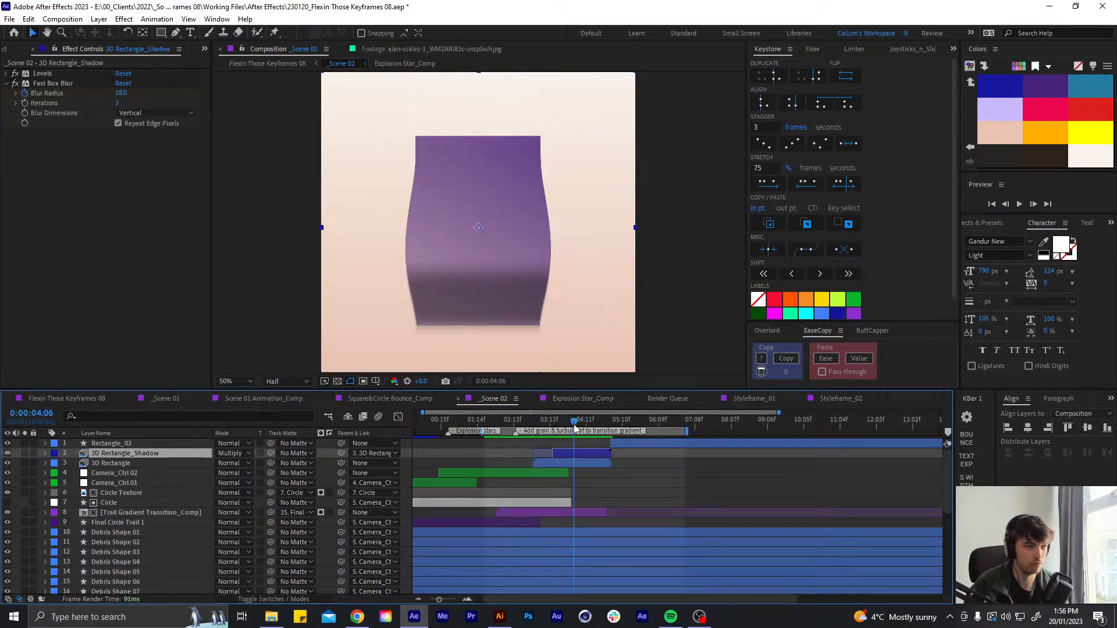
key("ctrl+k")
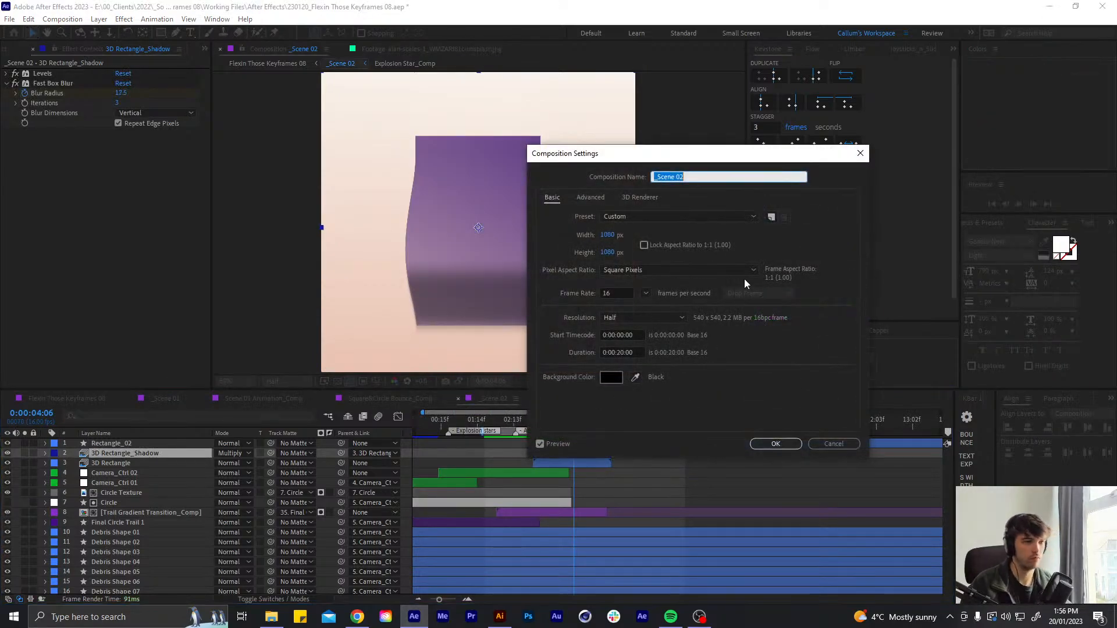
left_click(819, 443)
left_click_drag(599, 424, 610, 426)
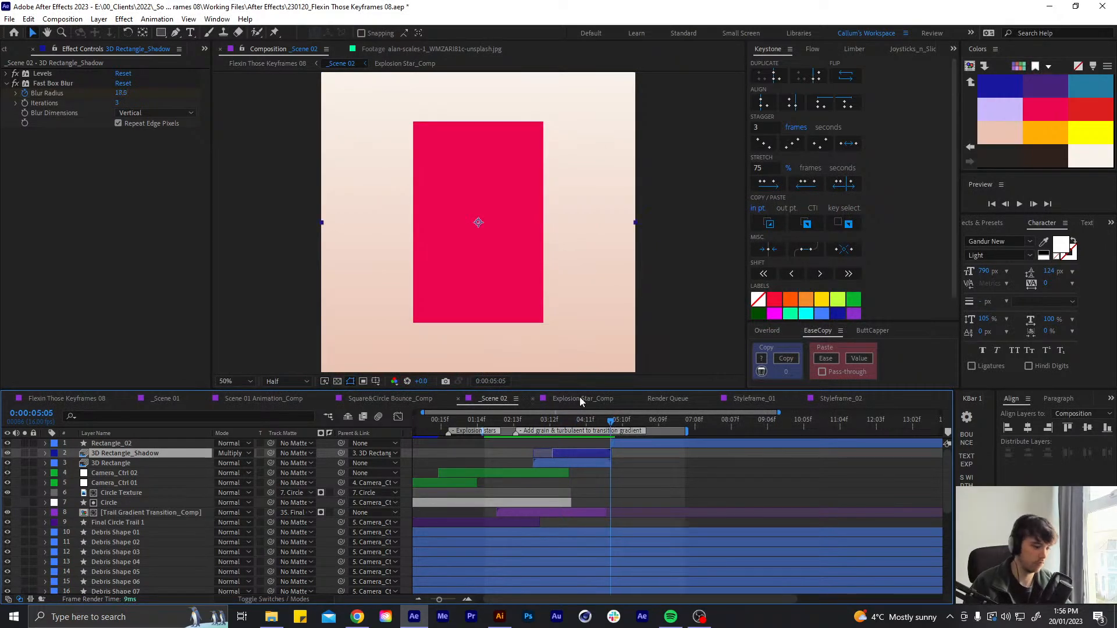
Rename the Rectangle_02 layer as Rectangle (Blue) and set its label colour to White
scroll(574, 477, "up", 5)
left_click(623, 444)
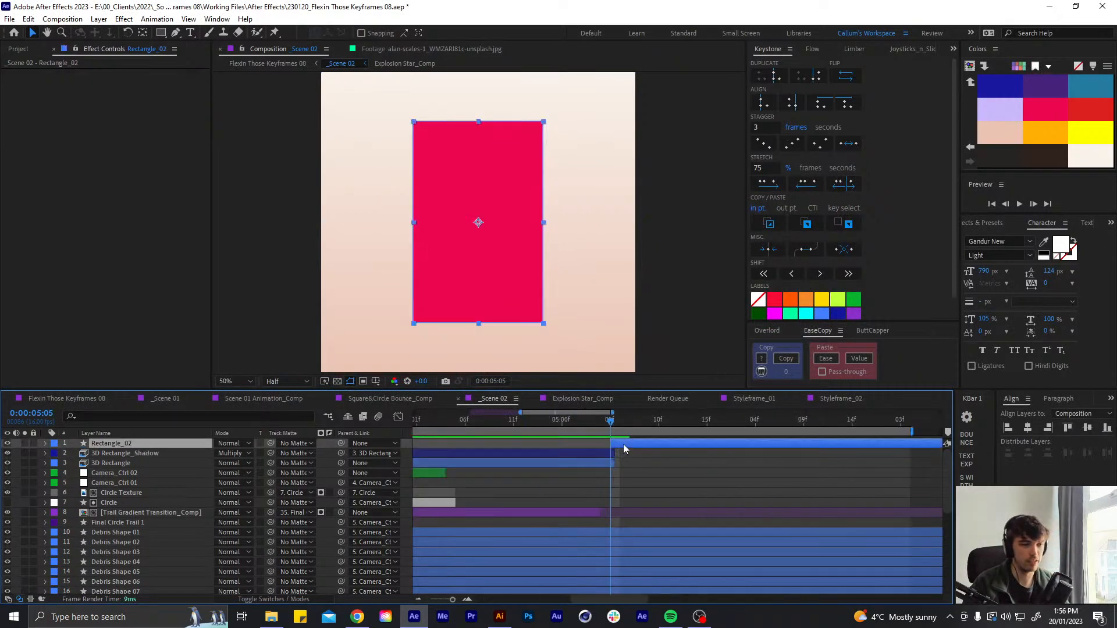
key("u")
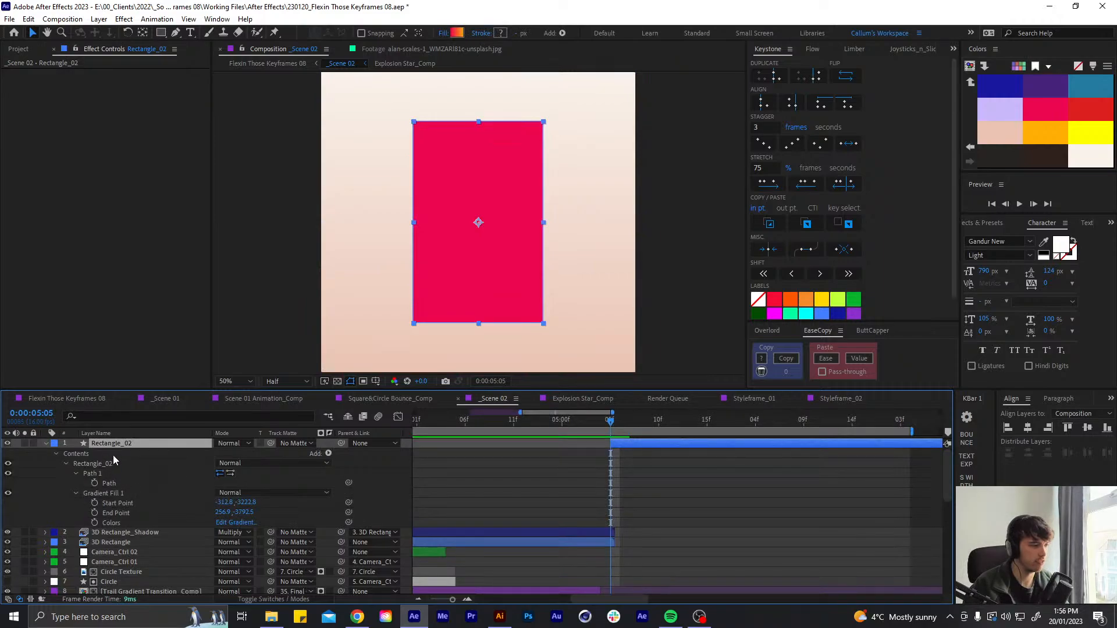
key("u")
key("ctrl+Down")
key("ctrl+Down")
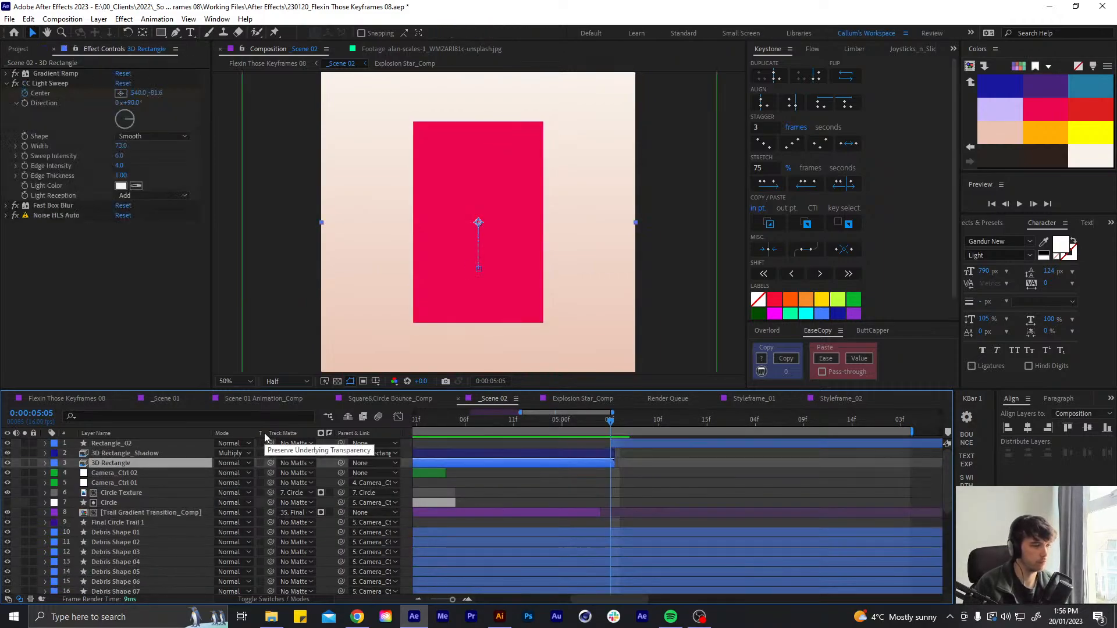
key("ctrl+Up")
key("ctrl+Up")
key("Return")
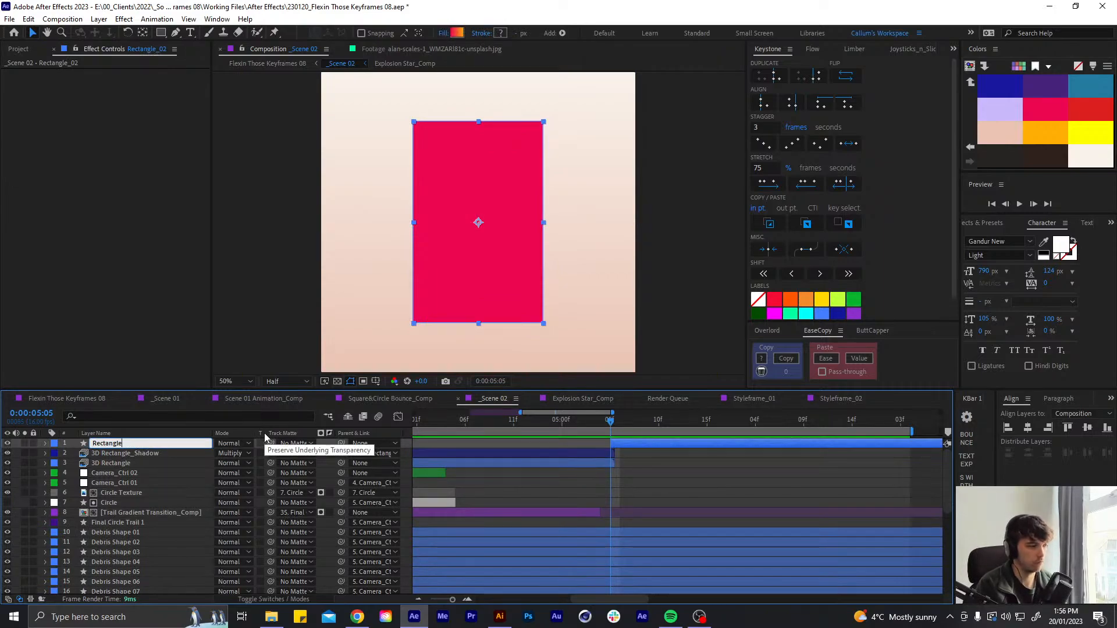
type("(")
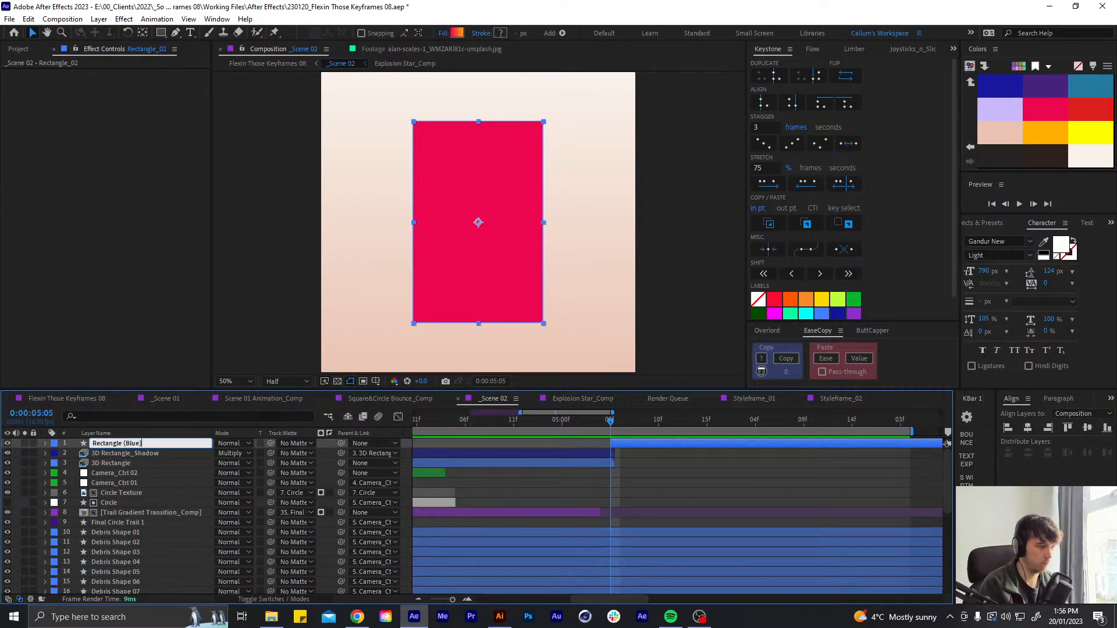
type("Blue)")
key("Return")
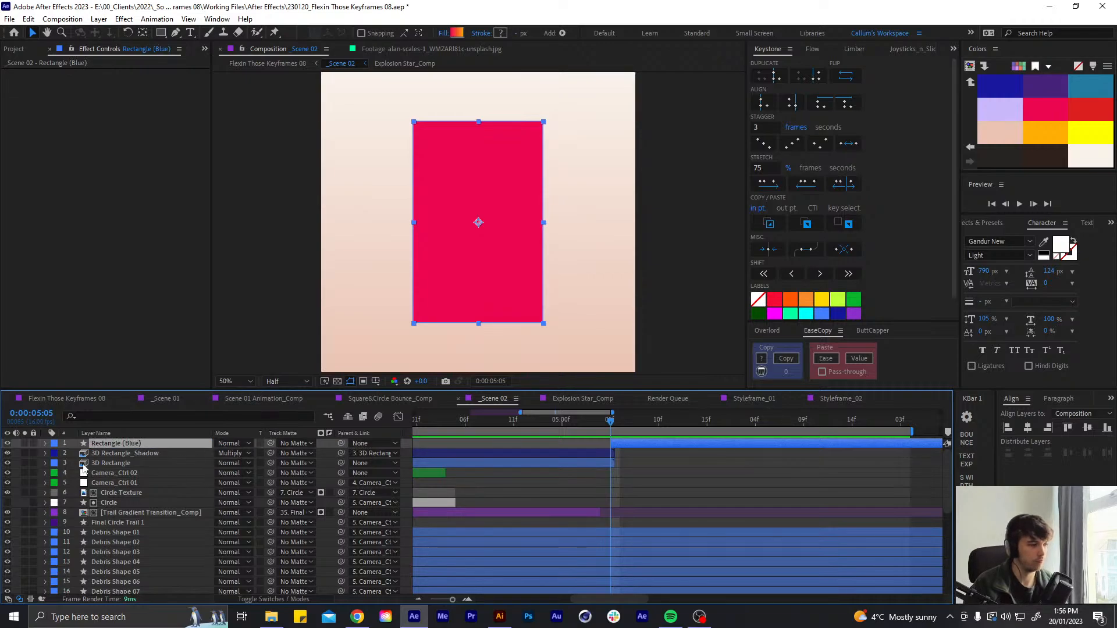
left_click(54, 443)
left_click(69, 411)
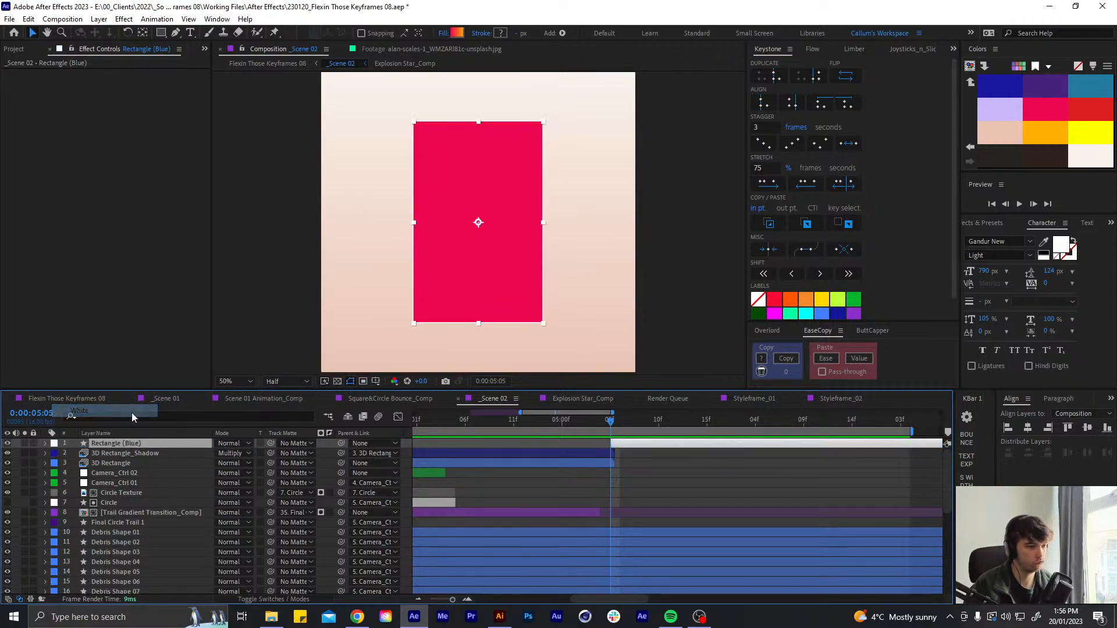
Reposition Rectangle (Blue)'s gradient fill so it starts at the rectangle's lower-left corner and ends at its upper-right corner
key("minus")
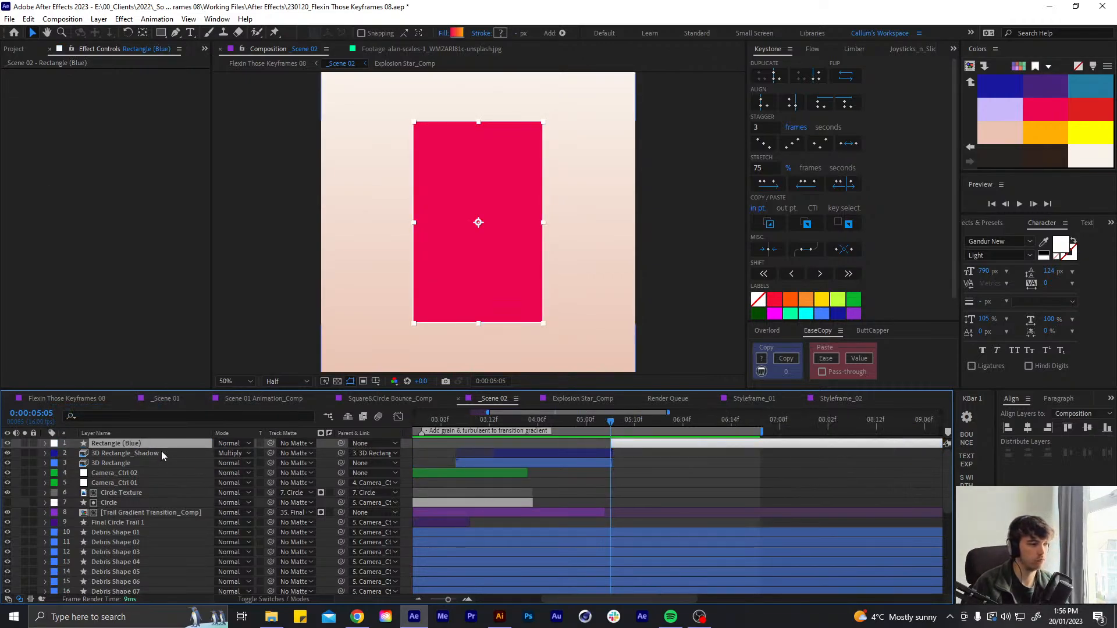
key("u")
key("u")
left_click(118, 494)
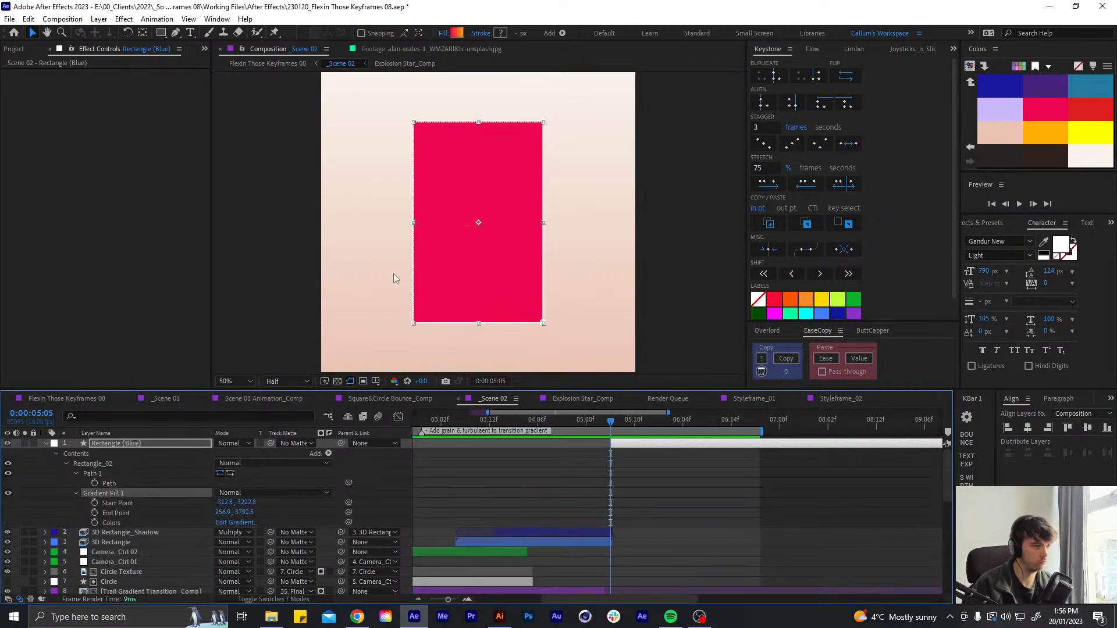
scroll(490, 159, "down", 5)
left_click(471, 164)
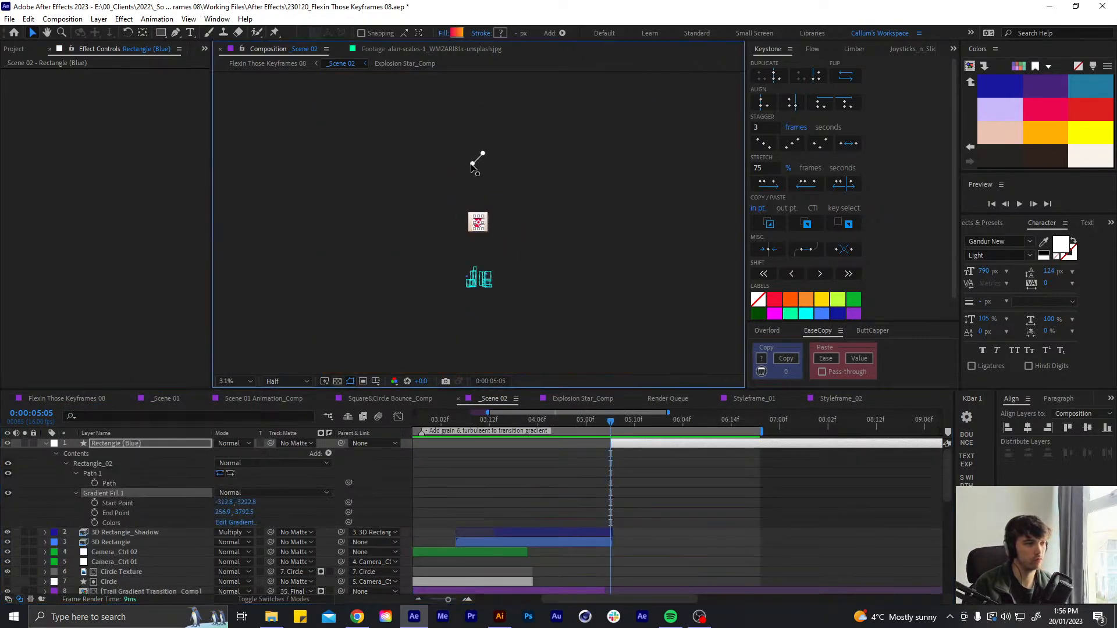
left_click_drag(470, 223, 470, 225)
left_click_drag(483, 155, 487, 206)
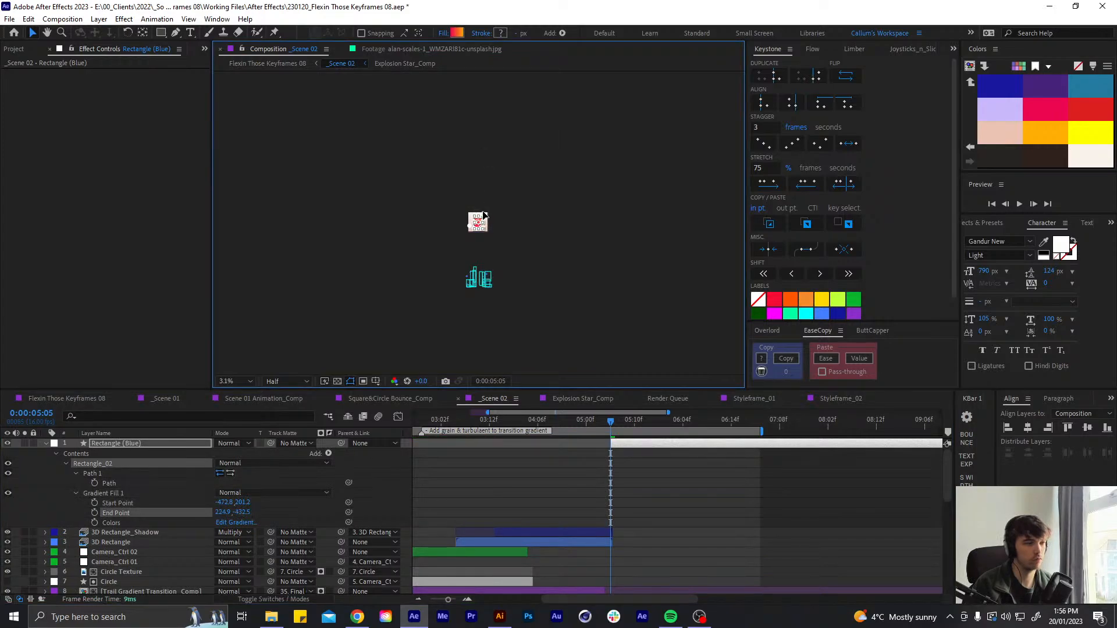
scroll(486, 206, "up", 3)
left_click_drag(514, 162, 512, 175)
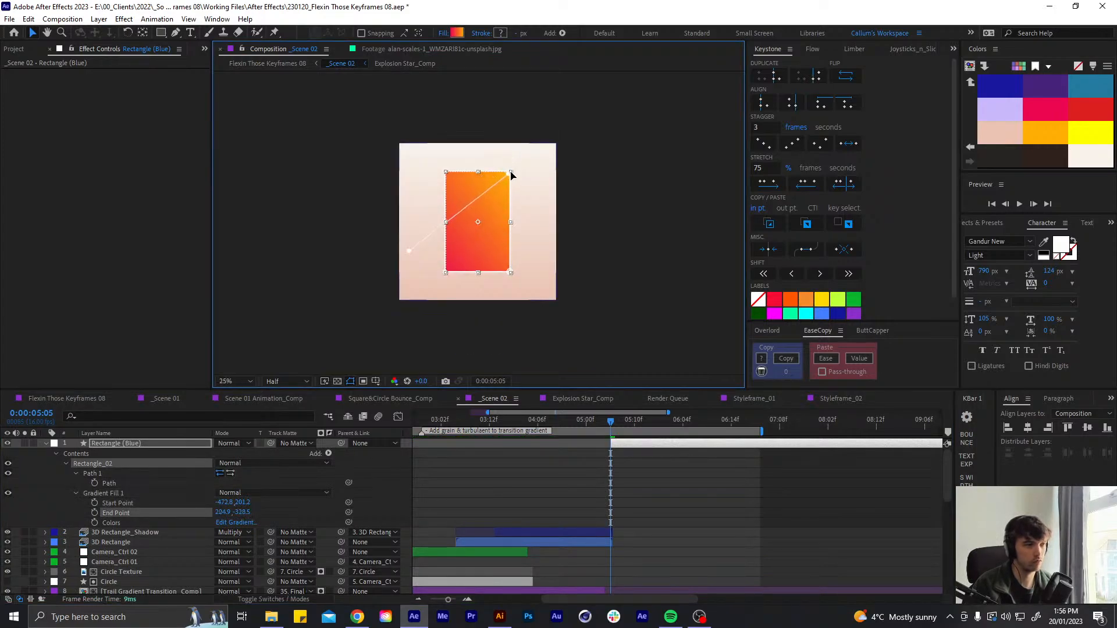
left_click_drag(410, 250, 444, 277)
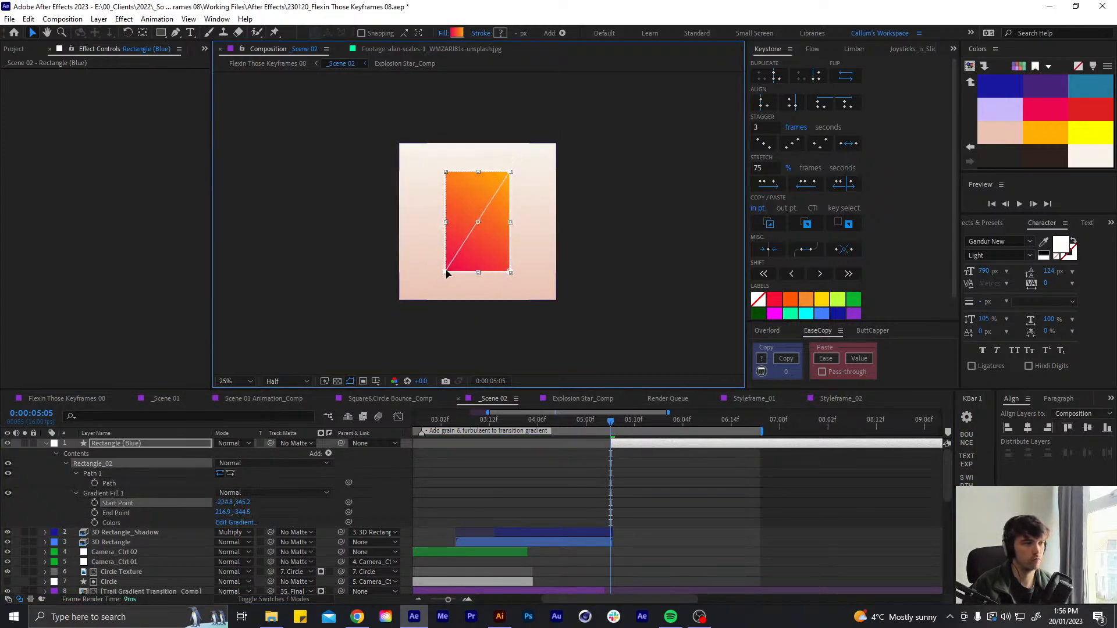
key("u")
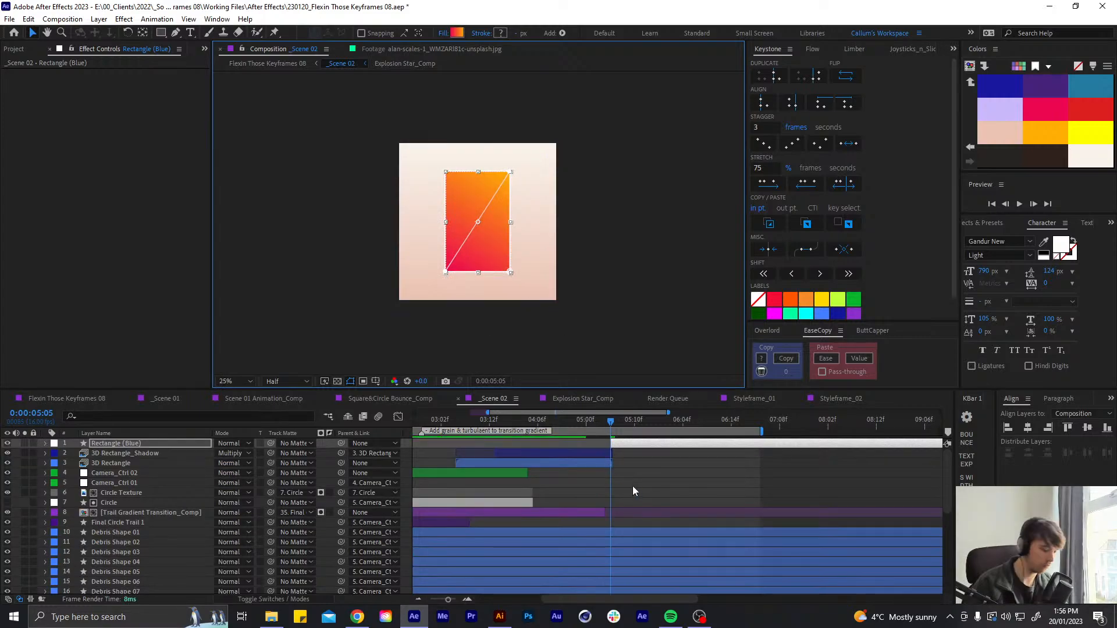
Trim the out-points of Debris Shape 01 through Debris Shape 08 to 0:00:02:15
scroll(638, 491, "down", 3)
scroll(627, 496, "down", 3)
scroll(504, 492, "up", 3)
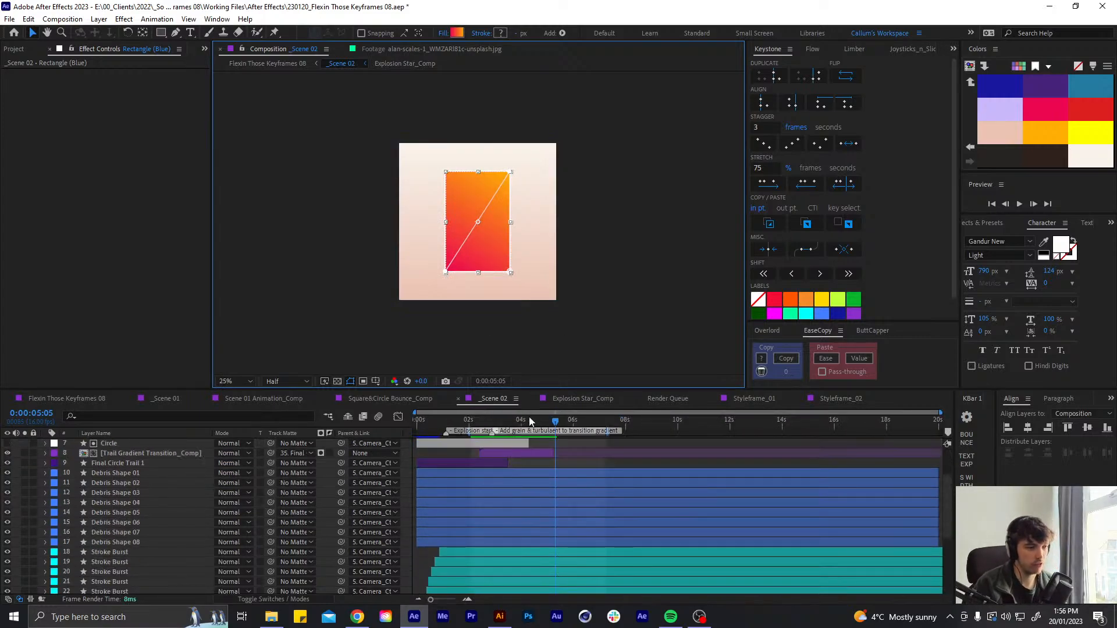
left_click(520, 474)
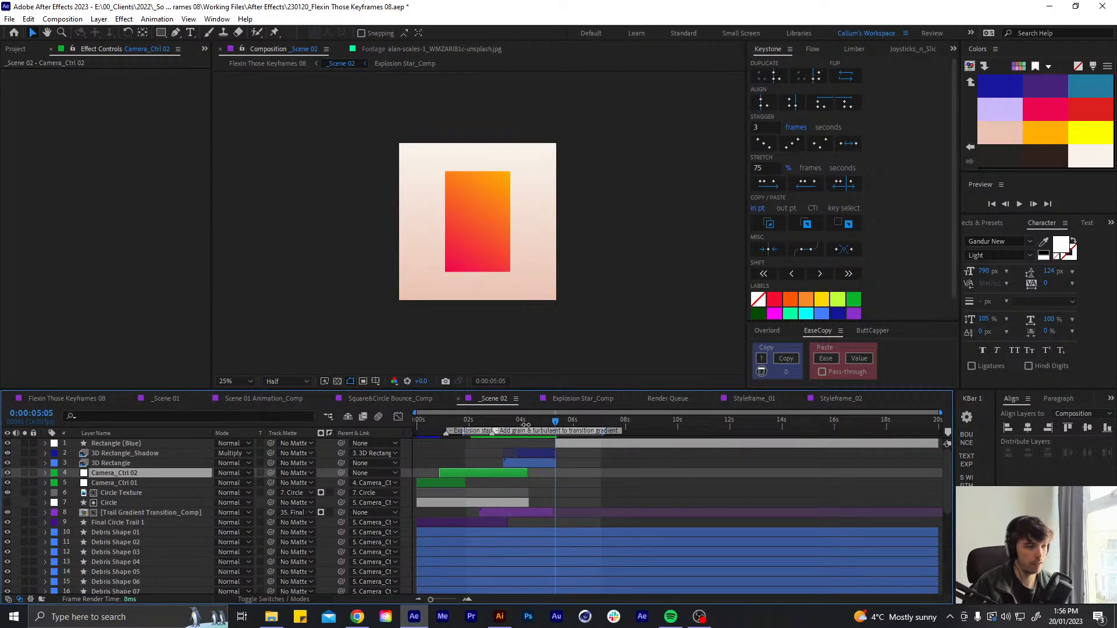
left_click(527, 425)
left_click_drag(526, 425, 493, 432)
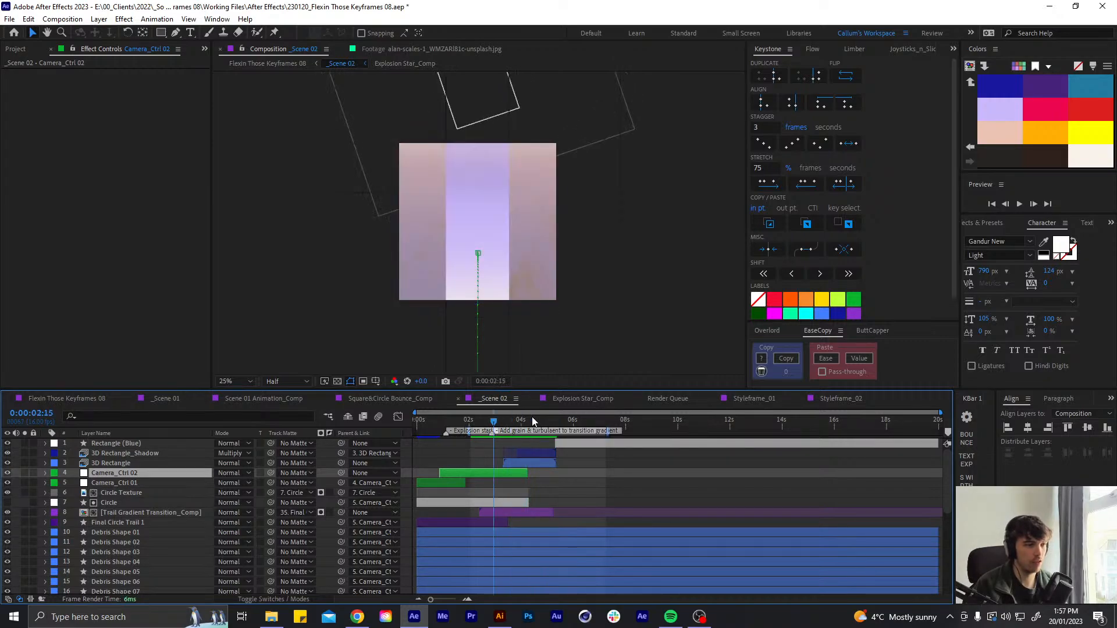
scroll(534, 483, "down", 3)
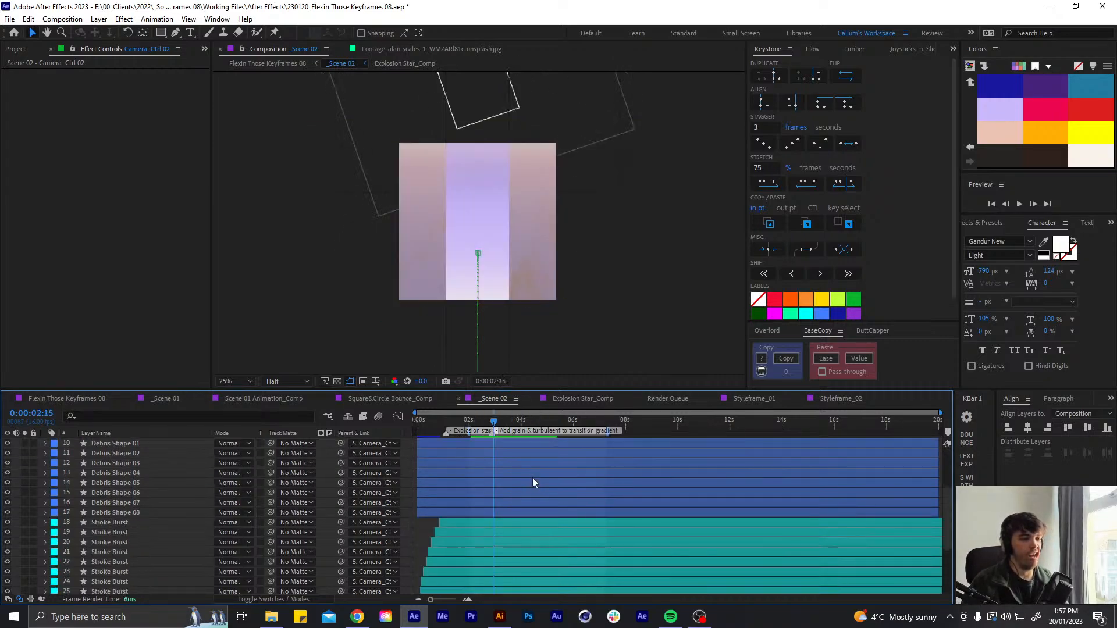
left_click(488, 511)
scroll(488, 511, "up", 1)
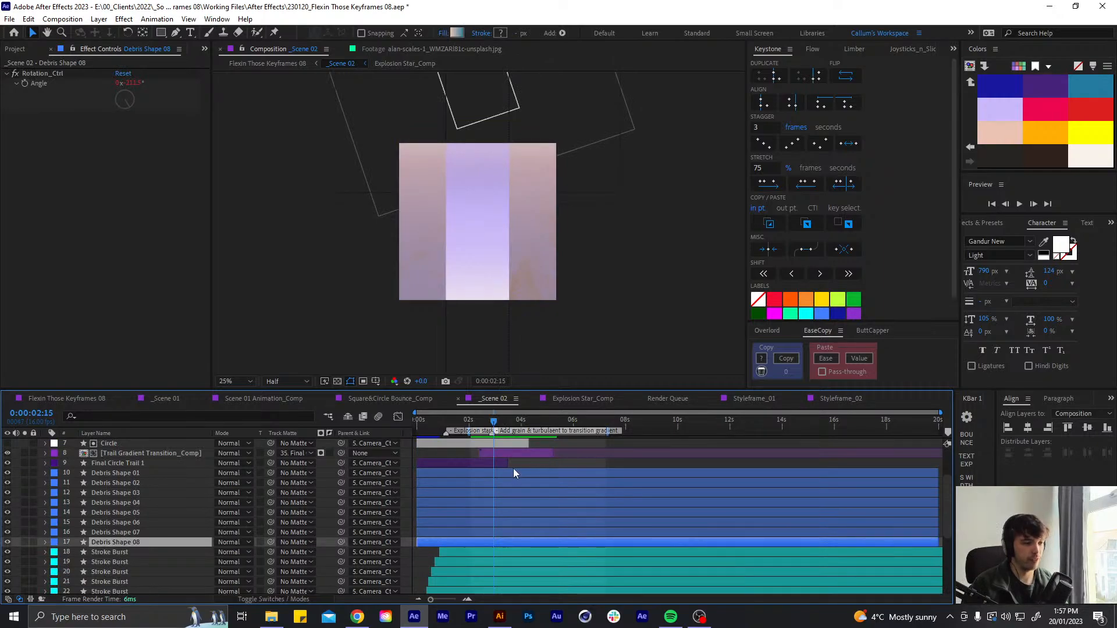
left_click(513, 471, "shift")
key("alt+bracketright")
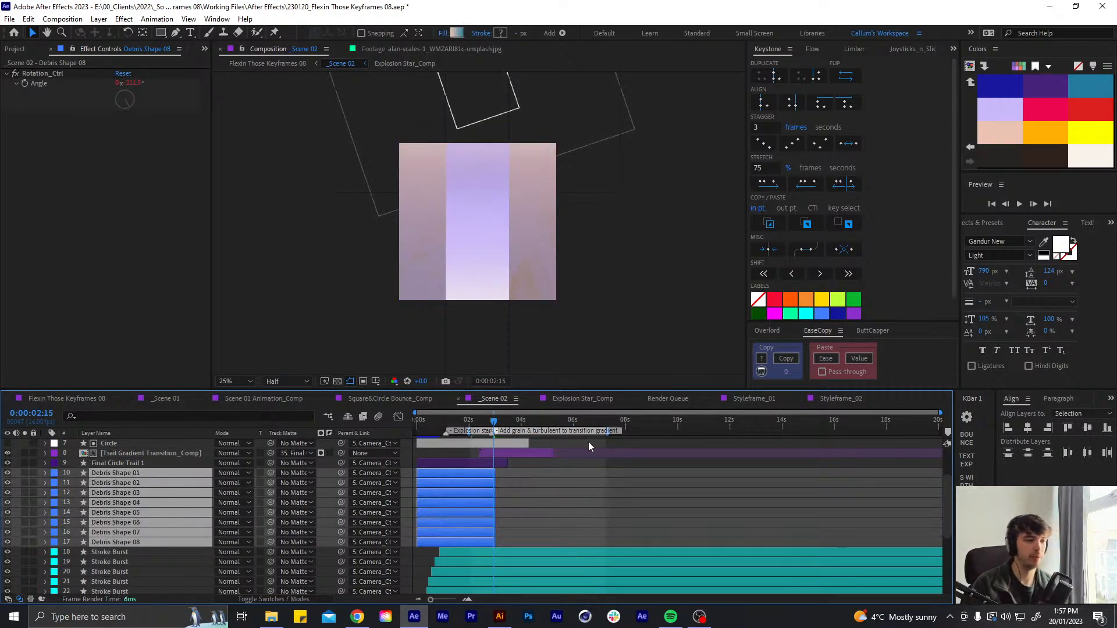
Trim the out-points of all the Stroke Burst layers to 0:00:02:05 and collapse their keyframed properties
scroll(513, 540, "down", 4)
left_click(491, 541)
scroll(488, 494, "up", 2)
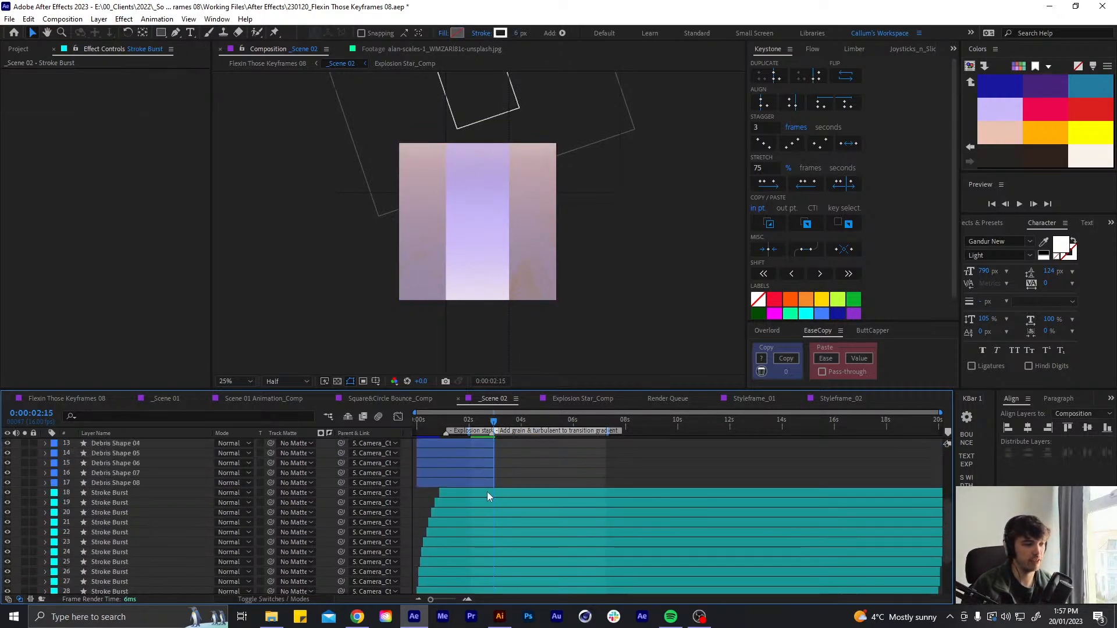
left_click(489, 497, "shift")
key("u")
scroll(501, 480, "down", 1)
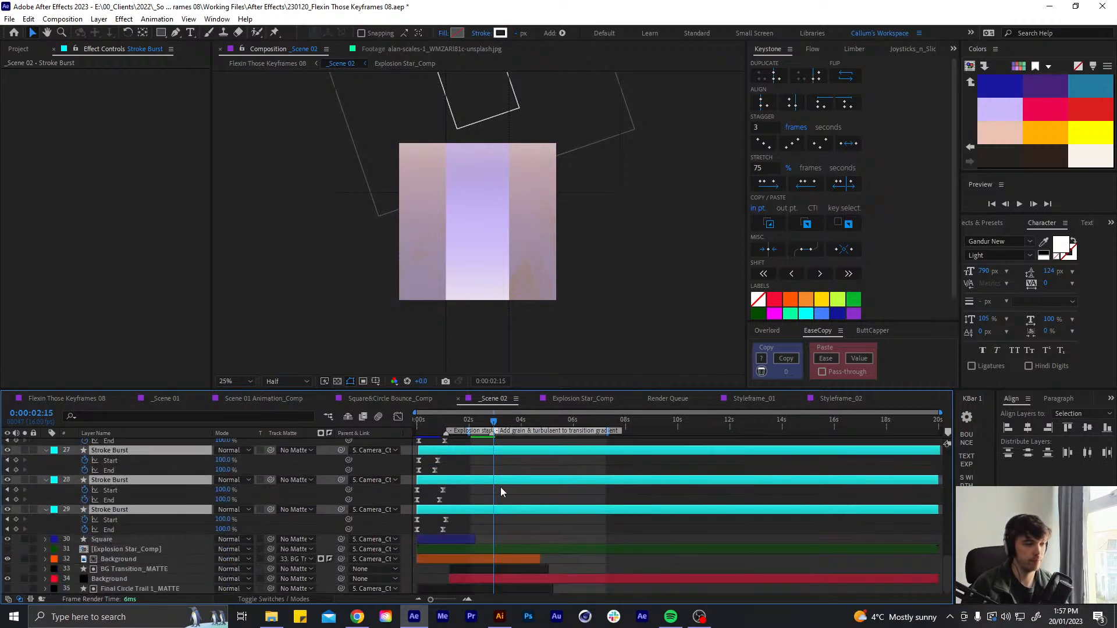
scroll(500, 486, "up", 3)
key("shift+Page_Up")
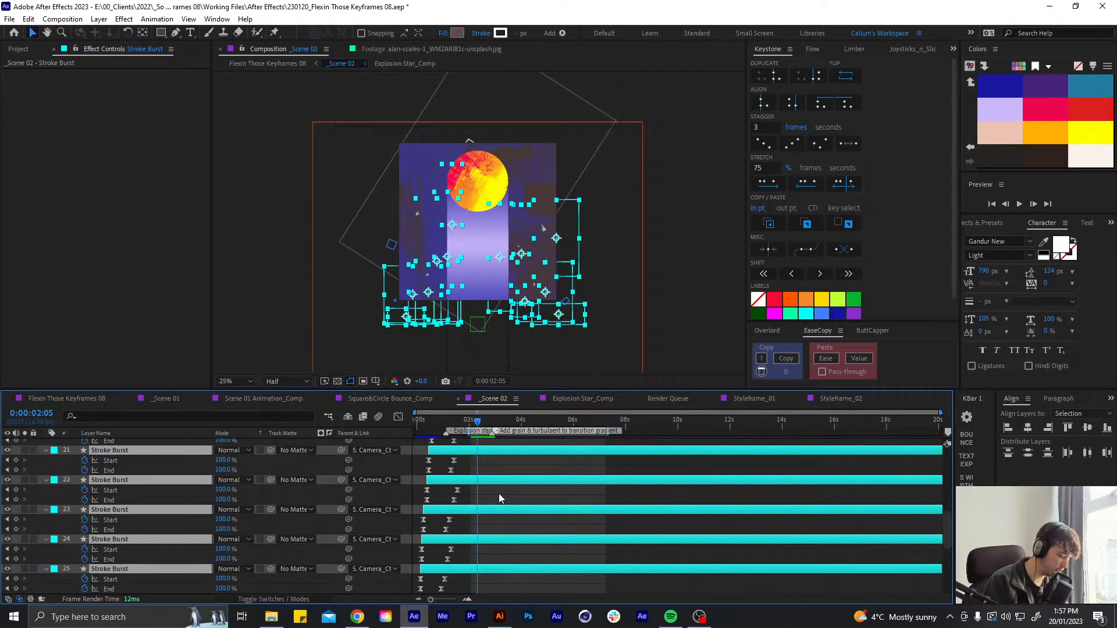
key("alt+]")
key("space")
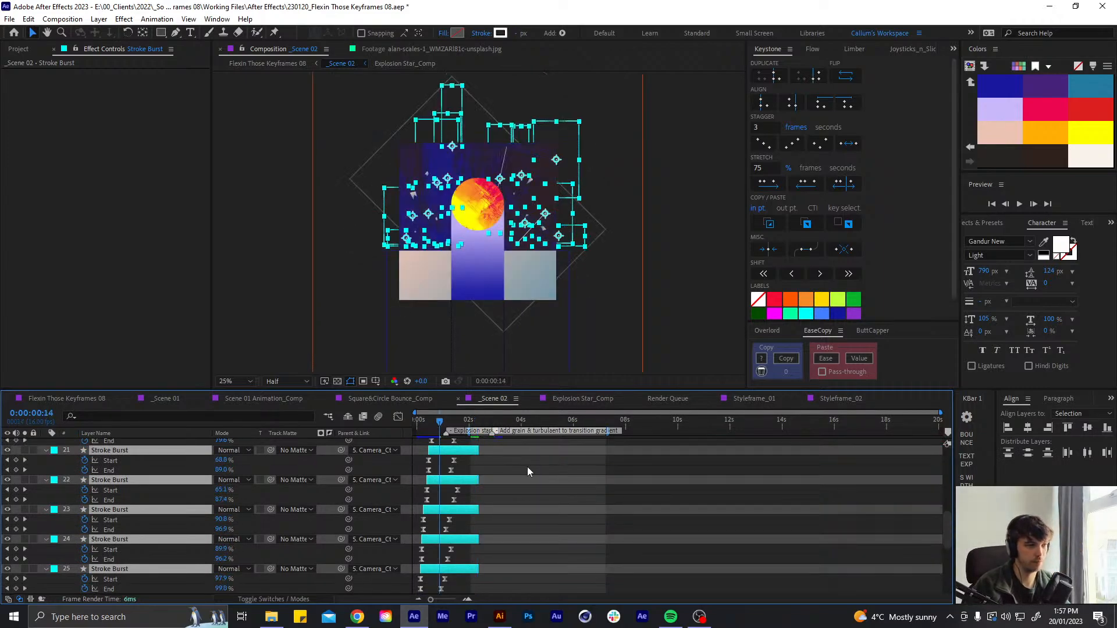
key("u")
left_click(532, 484)
With the current time at 0:00:05:09, change Rectangle (Blue)'s gradient fill colours to run from black (000000) to white
scroll(529, 489, "up", 8)
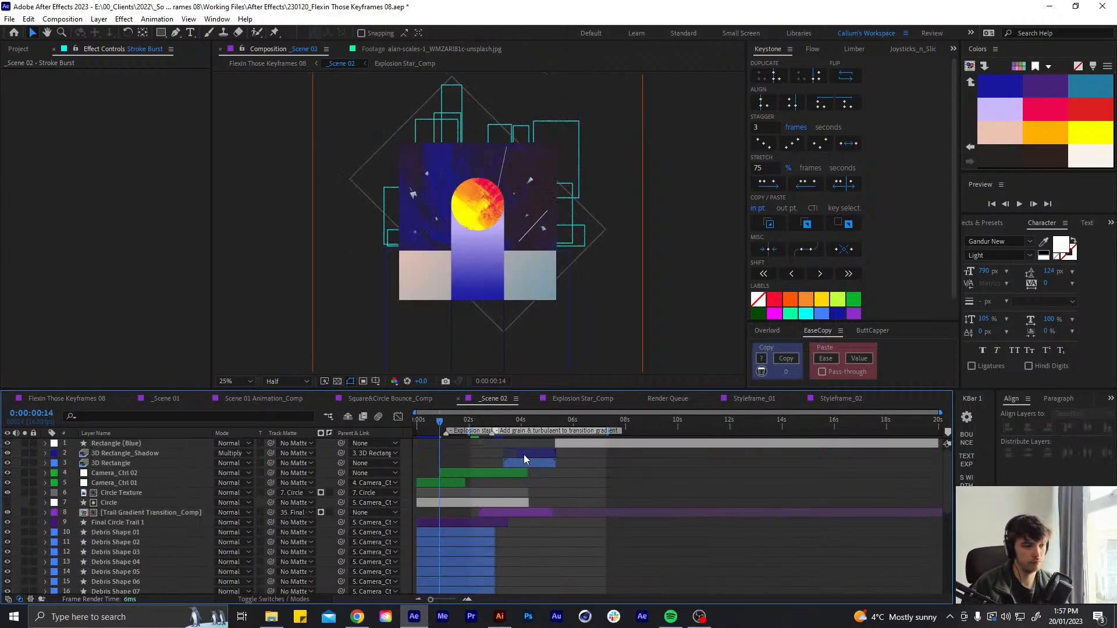
mouse_move(556, 427)
left_mouse_down()
mouse_move(549, 421)
mouse_move(561, 421)
left_mouse_up()
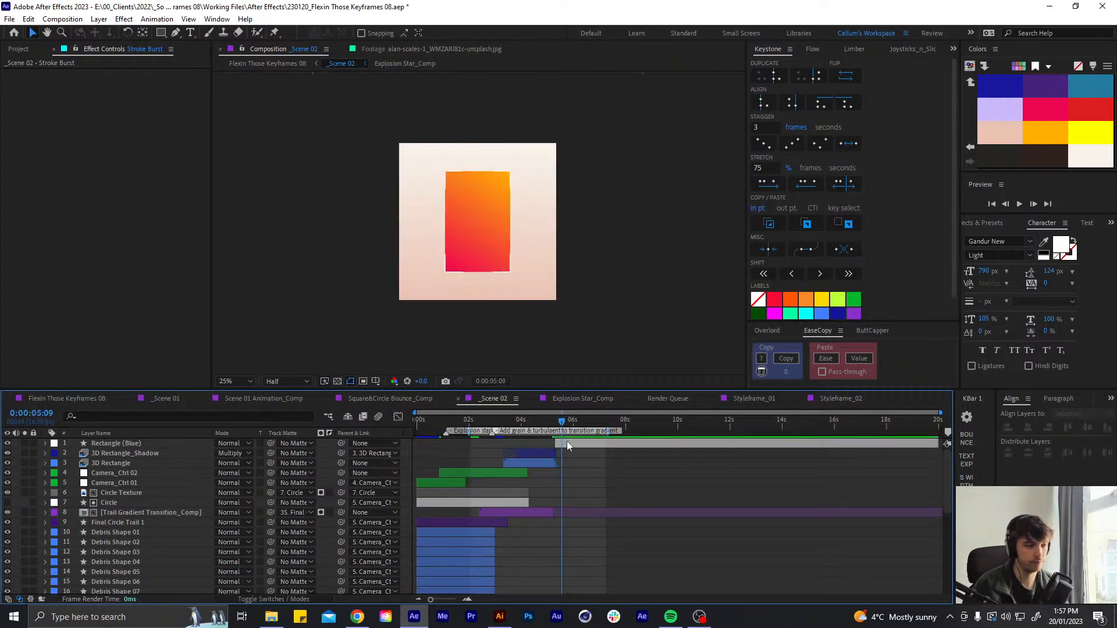
left_click(566, 442)
key("u")
key("u")
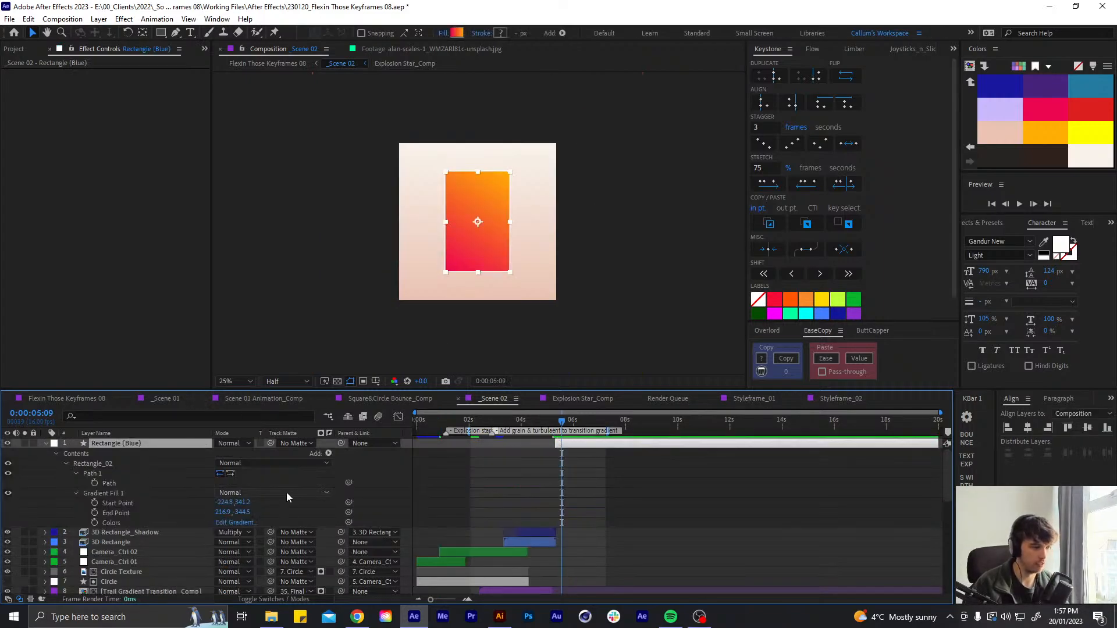
left_click(235, 523)
left_click(537, 286)
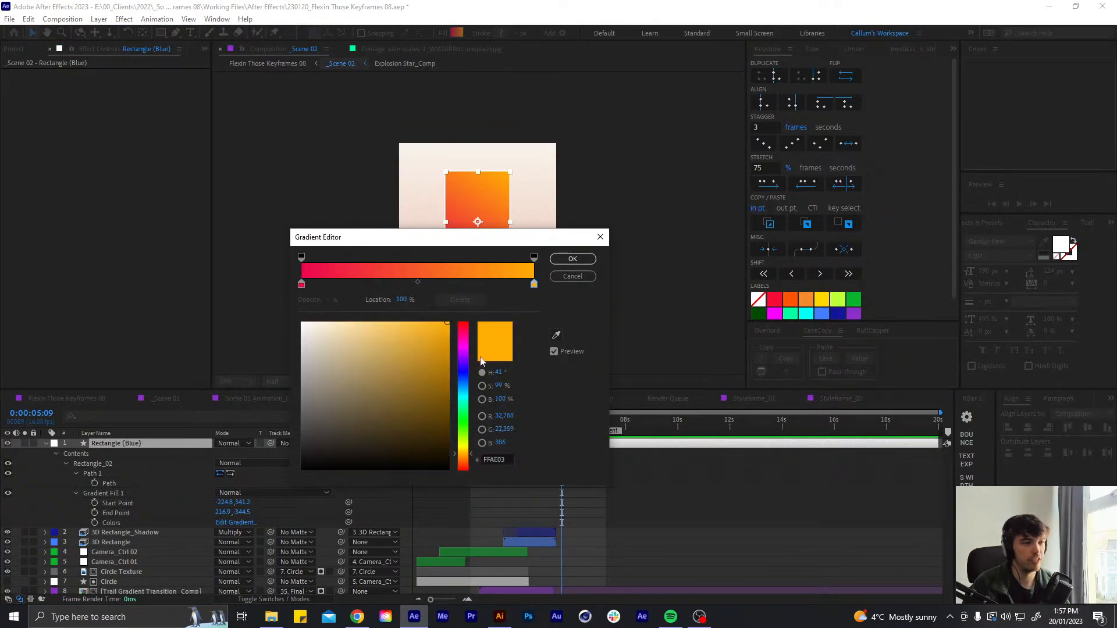
left_click_drag(416, 343, 243, 248)
left_click(300, 284)
left_click_drag(318, 338, 236, 464)
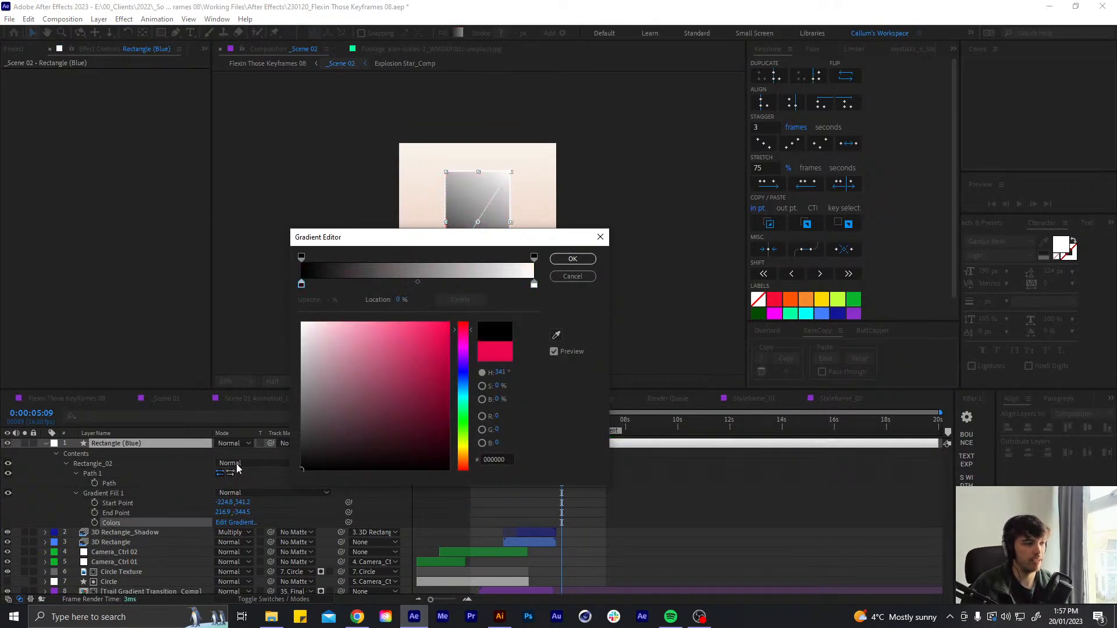
left_click(570, 260)
Apply a Tint effect to Rectangle (Blue), mapping black to the palette's dark blue and white to its dark purple
key("ctrl+space")
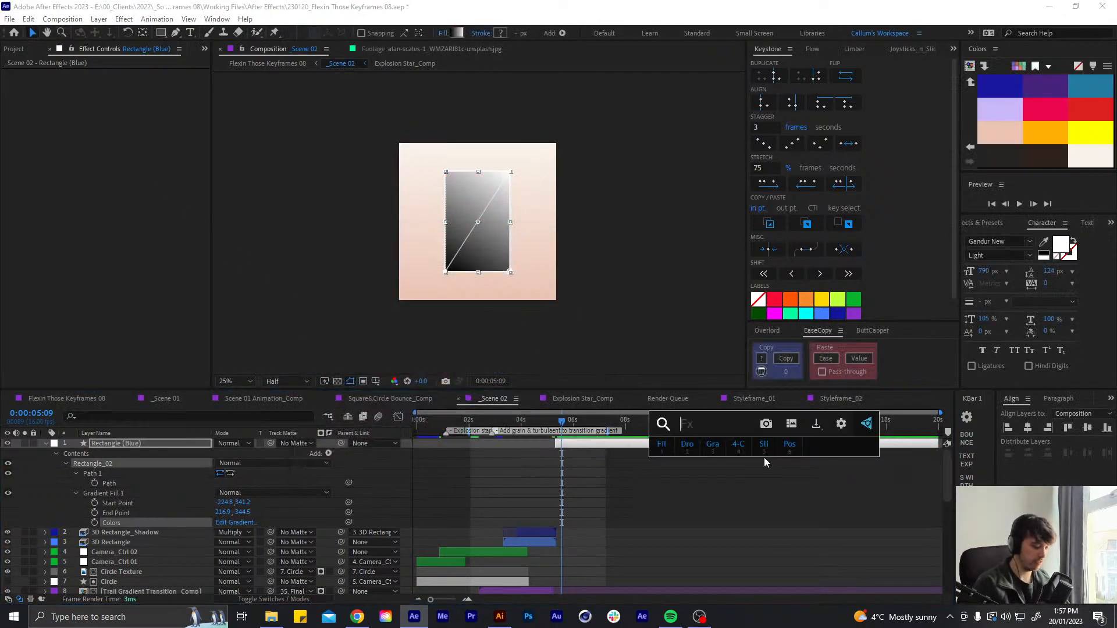
type("tit")
key("BackSpace")
type("nt")
key("Return")
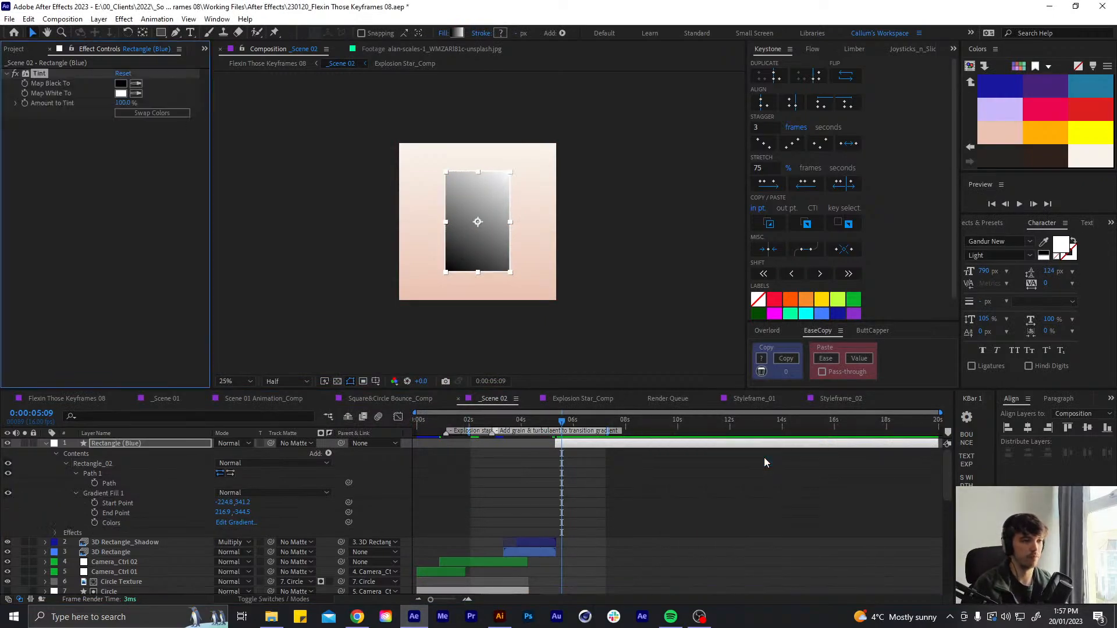
left_click(992, 82)
left_click(1035, 84)
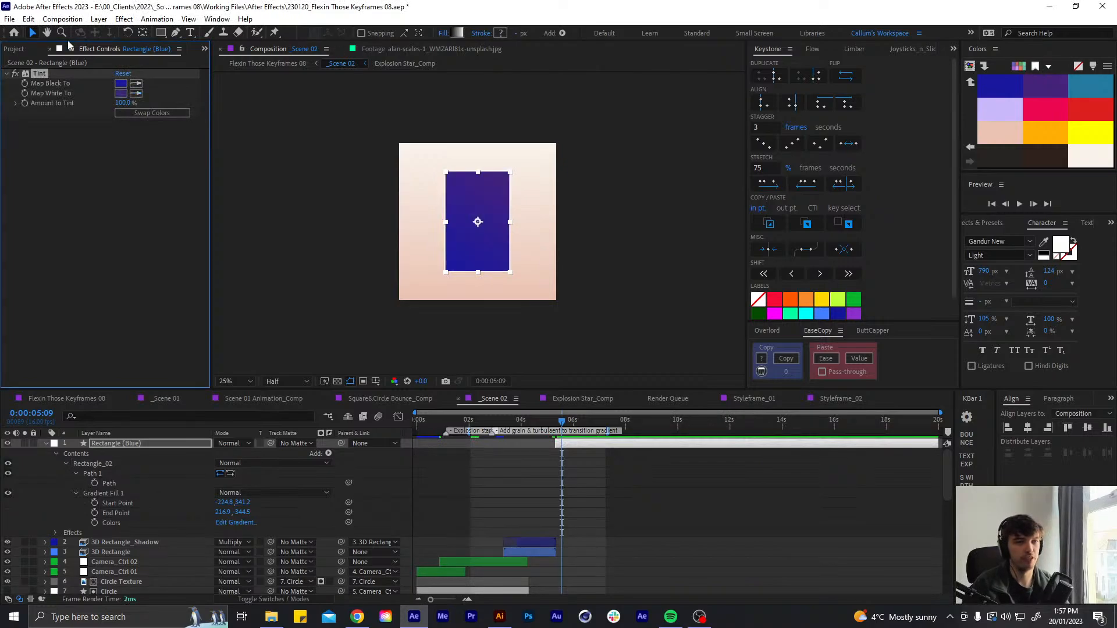
left_click(8, 74)
Add the Noise HLS Auto effect to Rectangle (Blue) after the Tint effect
key("ctrl+space")
type("no")
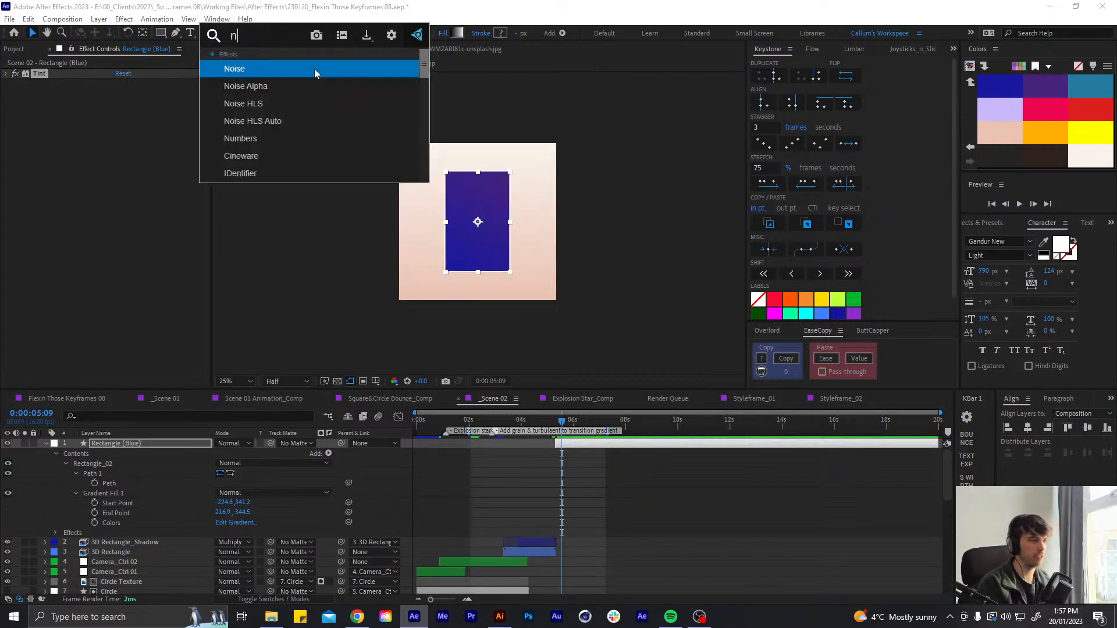
key("Down")
key("Down")
key("Down")
key("Return")
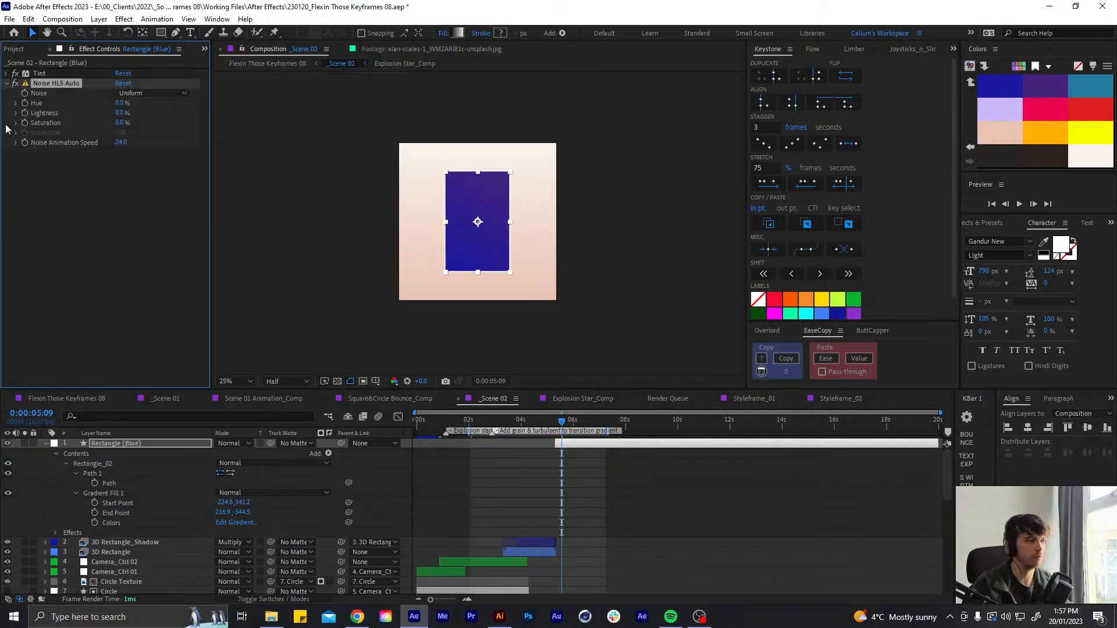
left_click(2, 92)
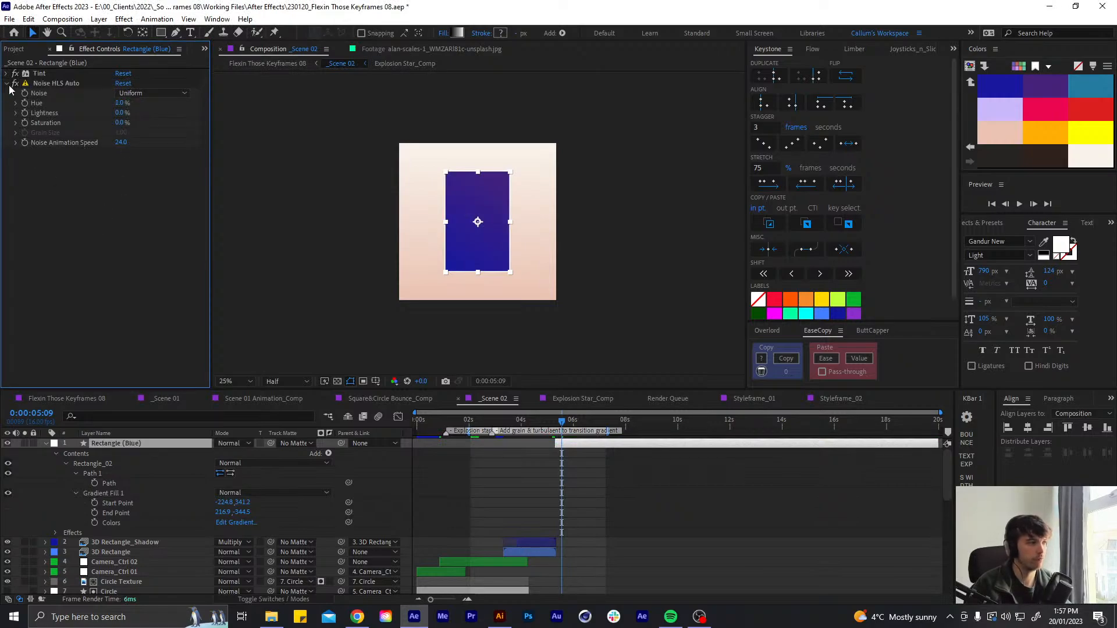
Collapse the Noise HLS Auto settings and every layer's open properties, and fit the composition in the viewer
left_click(9, 84)
left_click(235, 381)
left_click(232, 396)
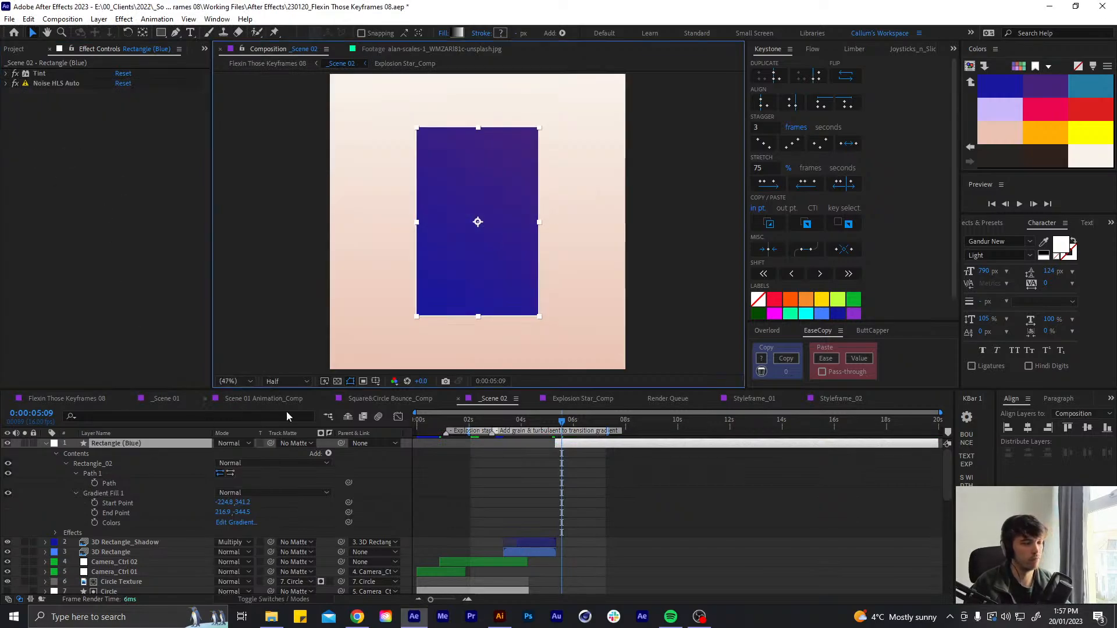
left_click(606, 509)
key("u")
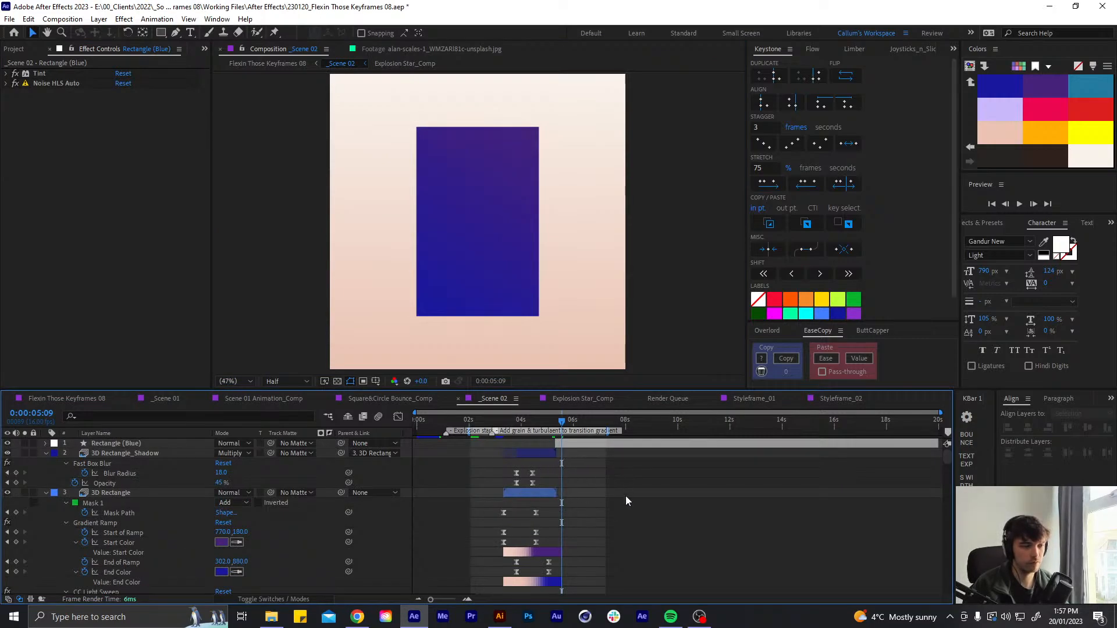
key("u")
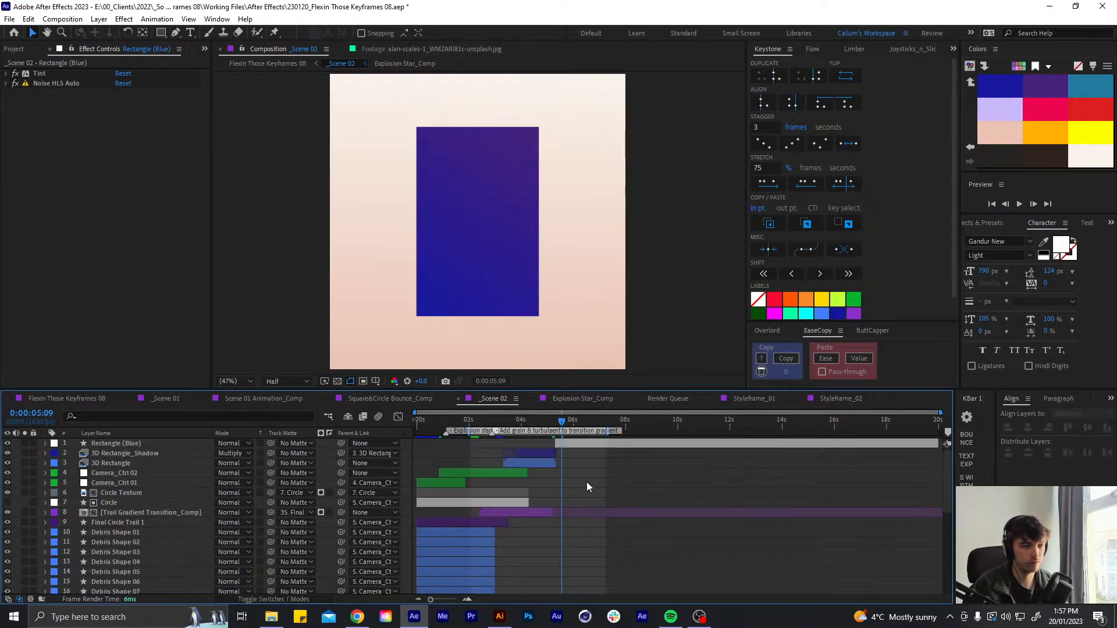
Preview the handover from 3D Rectangle to Rectangle (Blue) by playing and scrubbing between 0:00:04:08 and 0:00:05:05
left_click(570, 445)
left_click_drag(561, 420, 550, 417)
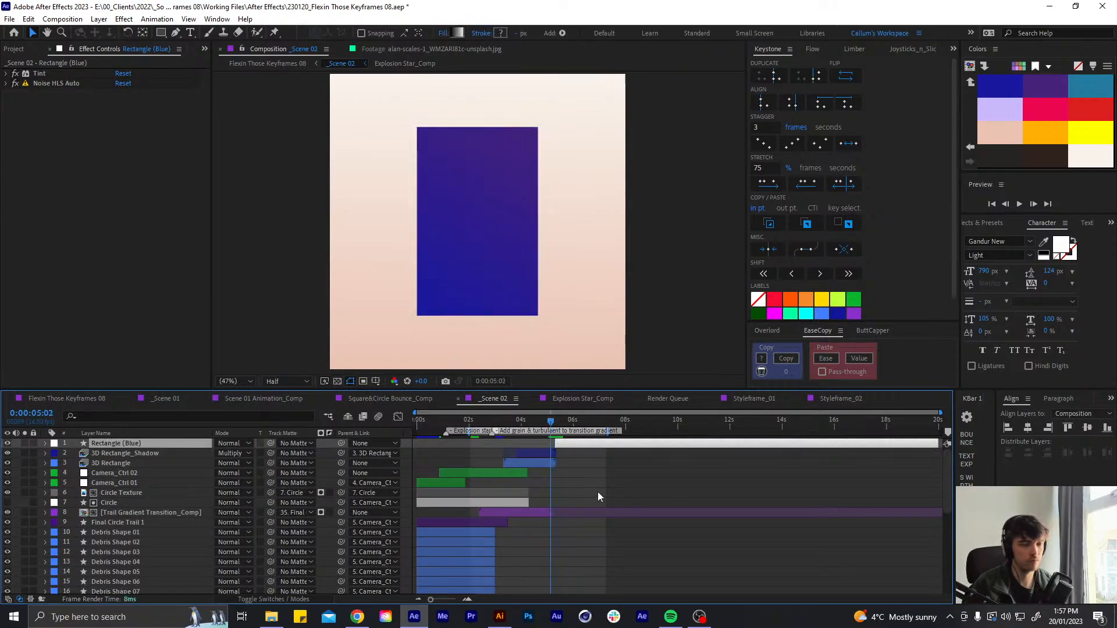
key("space")
left_click_drag(554, 419, 534, 426)
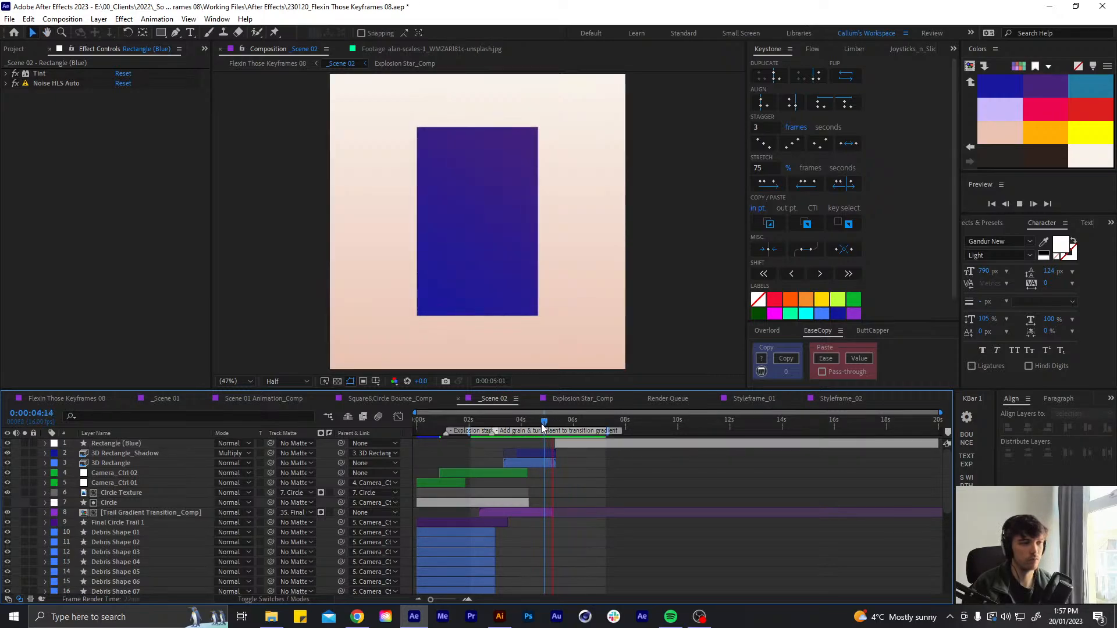
key("space")
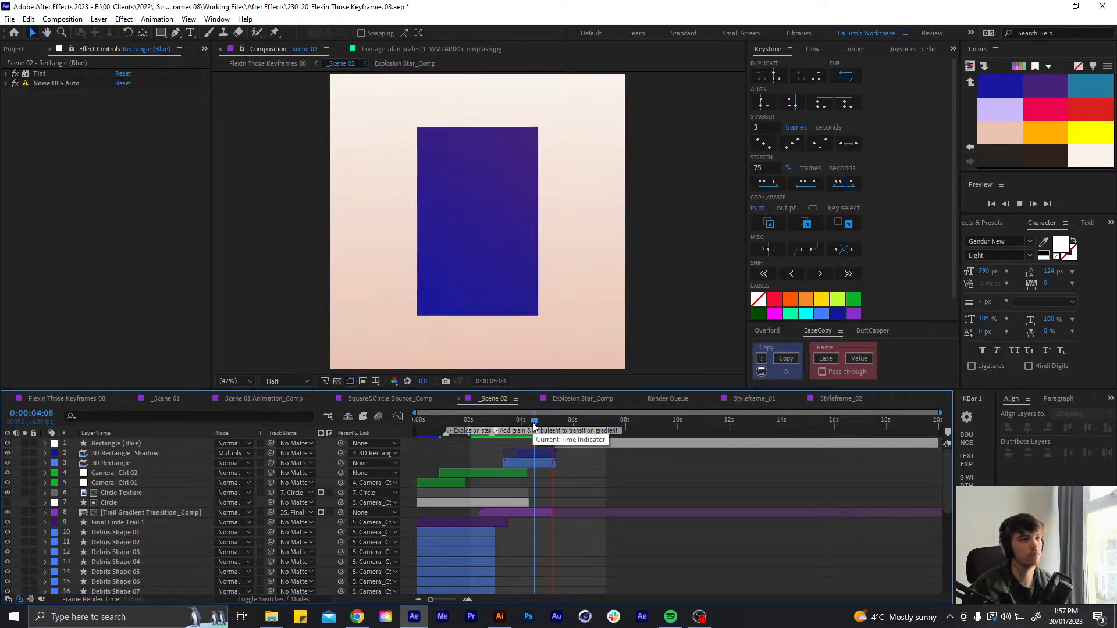
left_click_drag(534, 424, 557, 416)
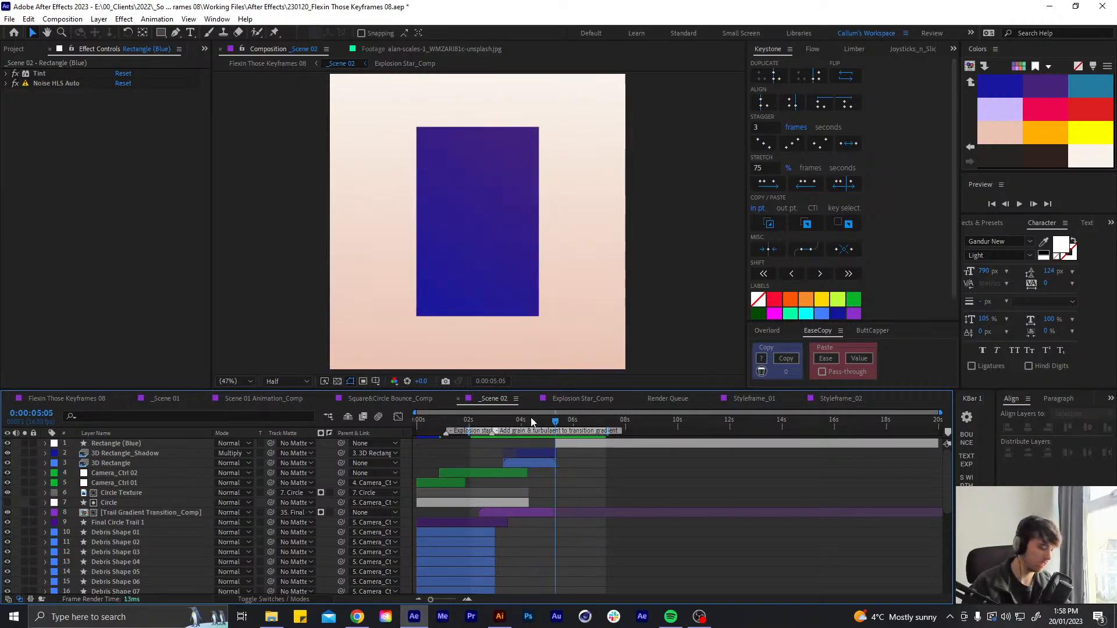
At 0:00:05:05, add a red Fill effect to Rectangle (Blue) and collapse its settings
key("semicolon")
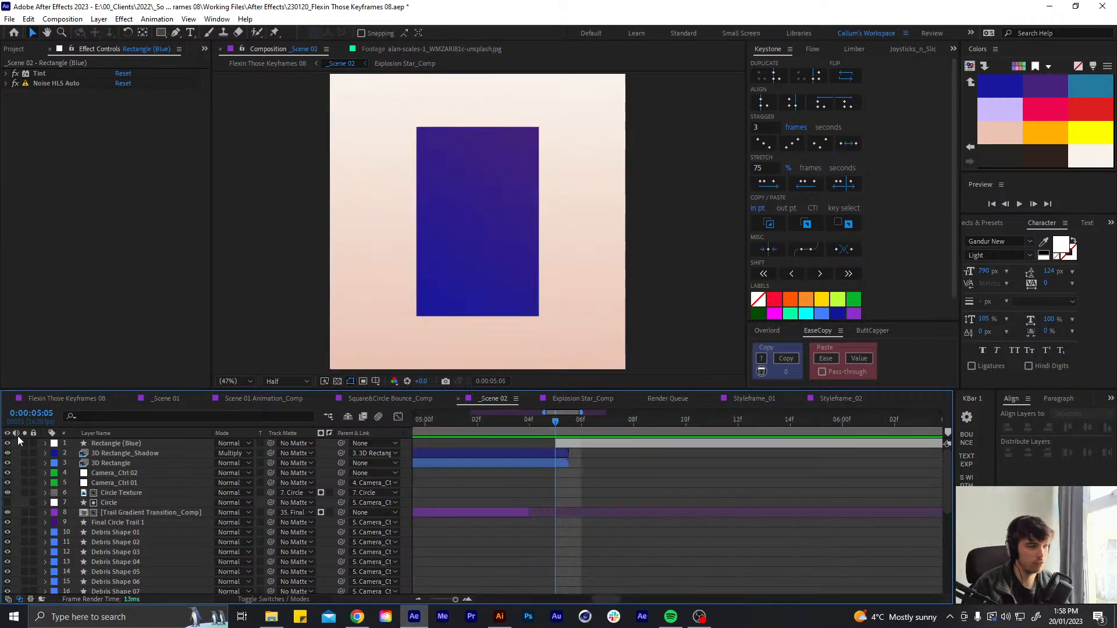
left_click(574, 443)
key("ctrl+space")
type("fill")
key("Return")
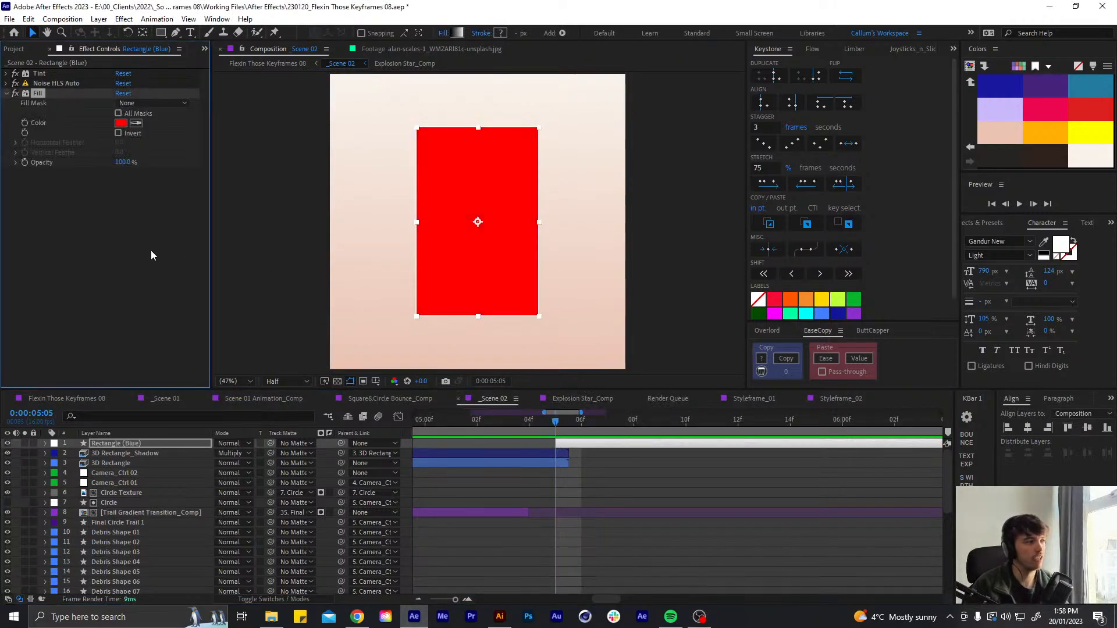
left_click(5, 94)
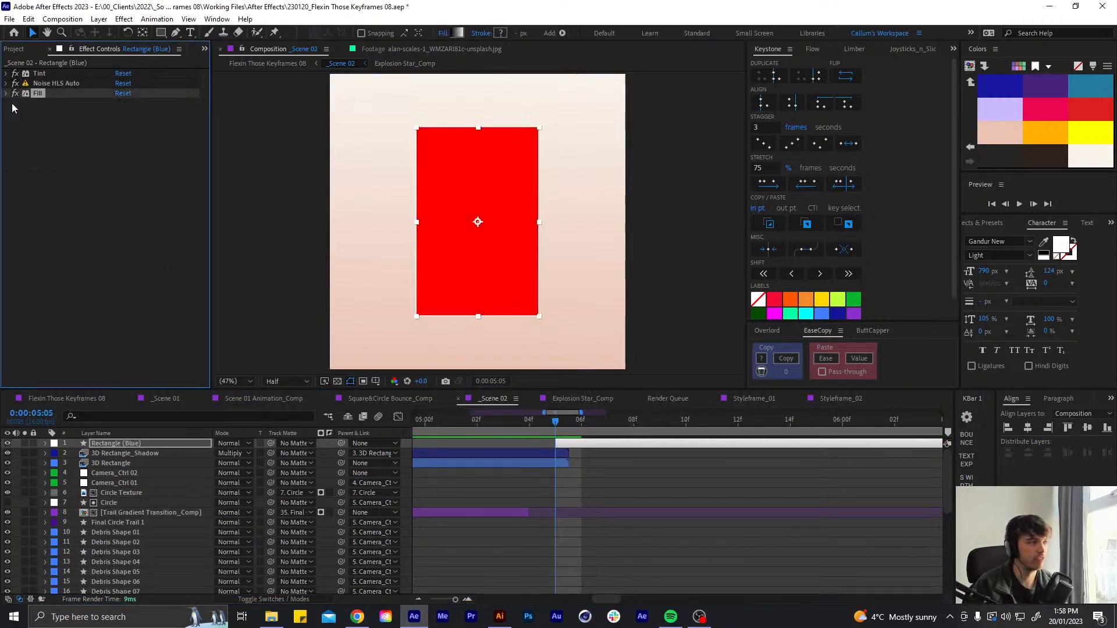
Lower Rectangle (Blue)'s opacity to 46% so it can be compared with the 3D Rectangle beneath it
key("ctrl+shift+h")
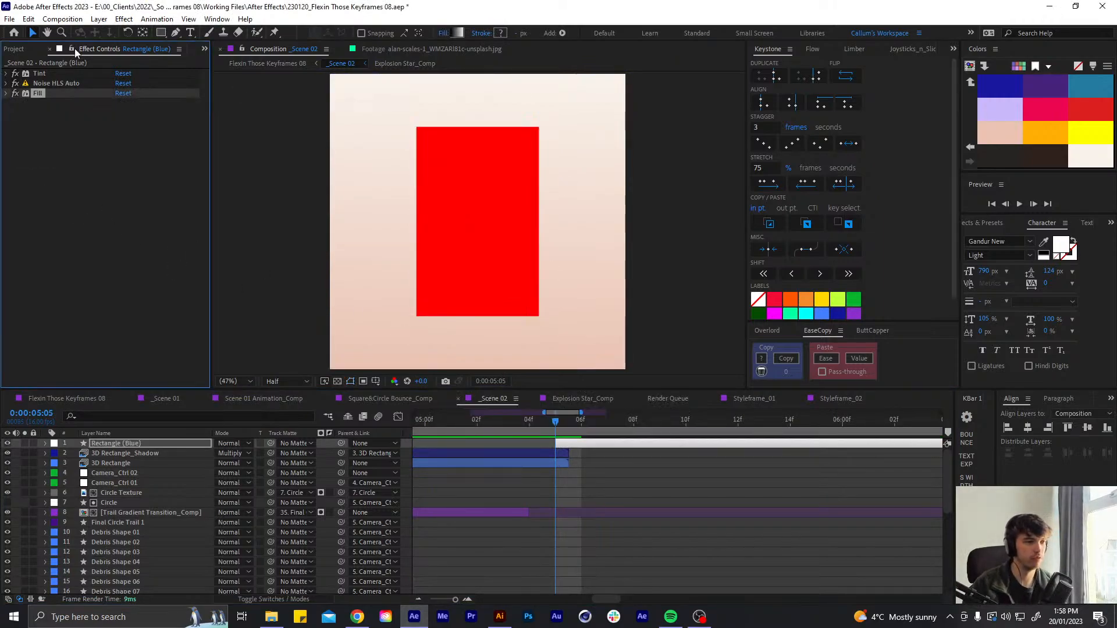
left_click(8, 444)
left_click(8, 444)
key("t")
left_click_drag(211, 455, 187, 454)
Compare the edges of the two rectangles and set the 3D Rectangle layer's scale to 100.5%
scroll(487, 208, "up", 1)
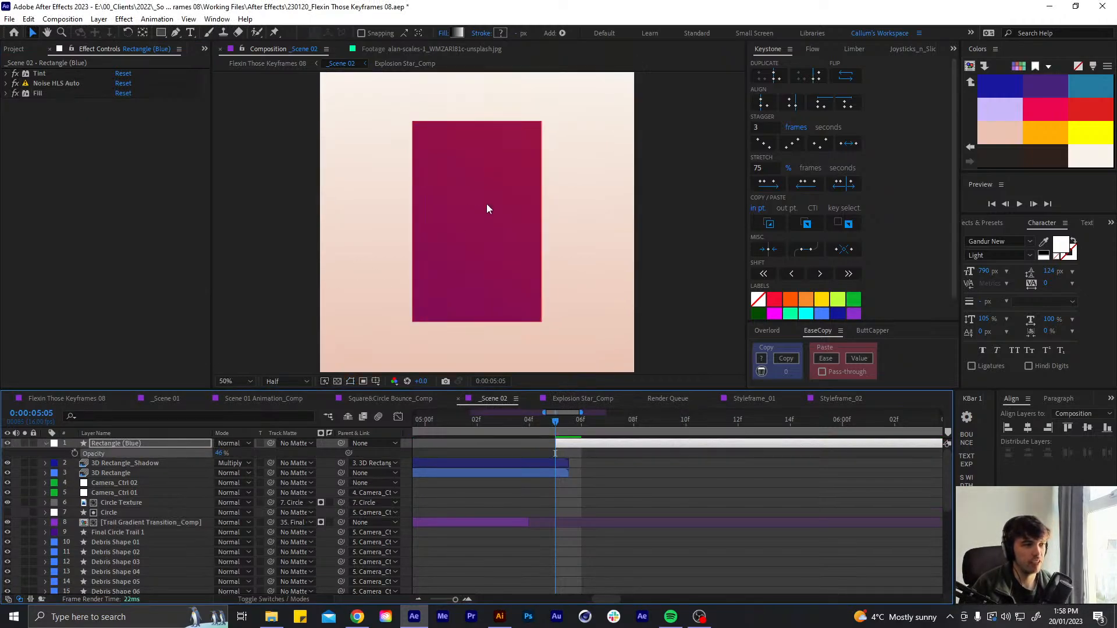
scroll(487, 209, "up", 1)
scroll(487, 209, "down", 1)
scroll(488, 208, "up", 1)
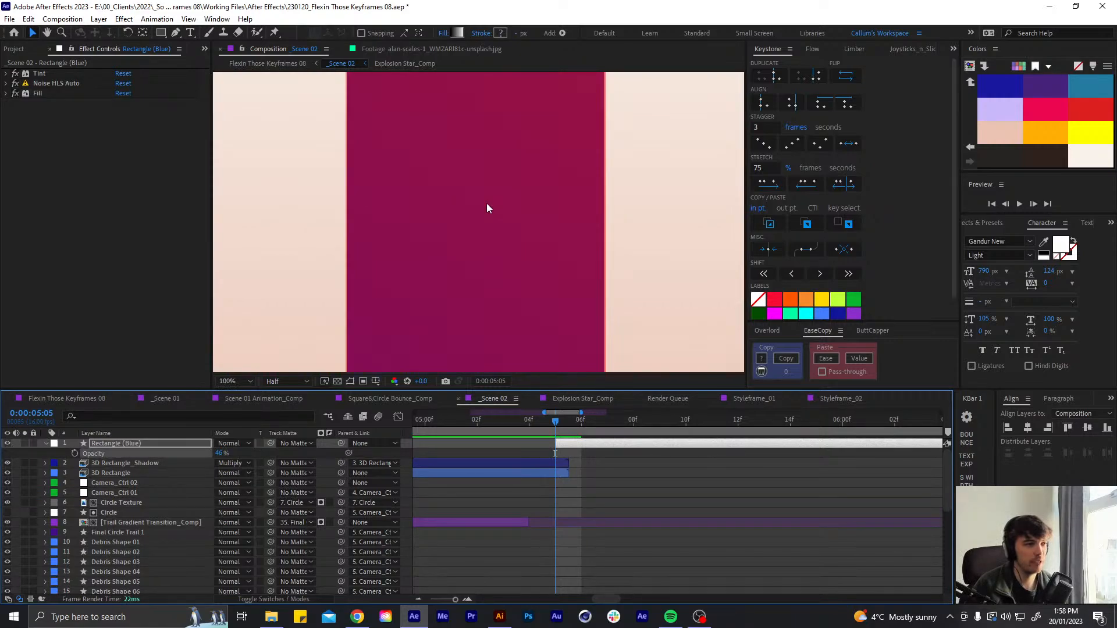
scroll(488, 208, "down", 1)
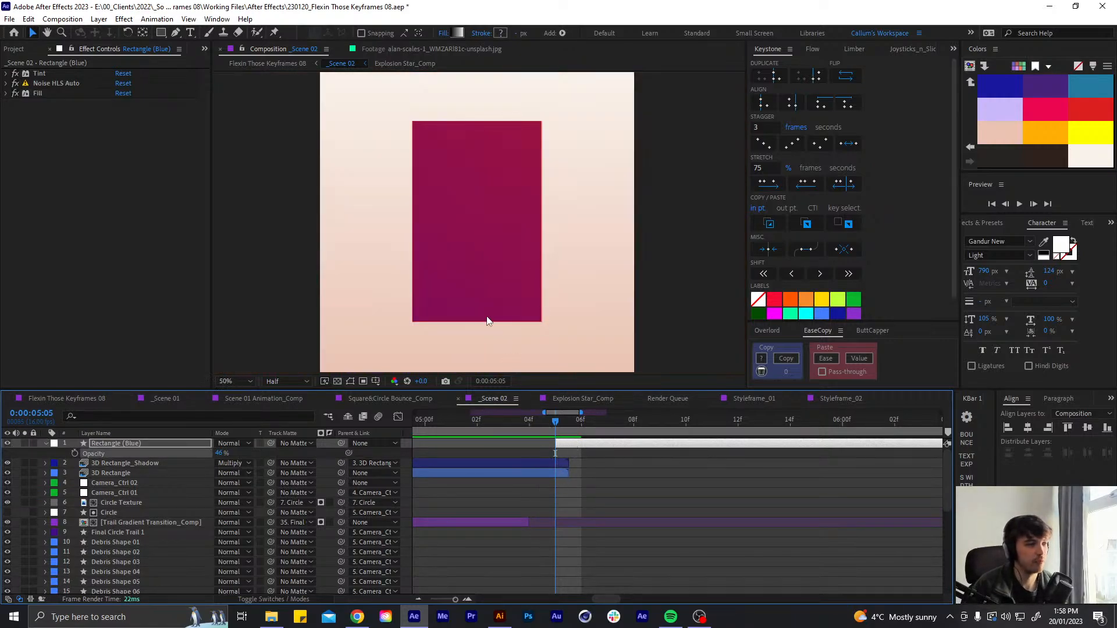
scroll(488, 320, "up", 1)
scroll(488, 320, "down", 1)
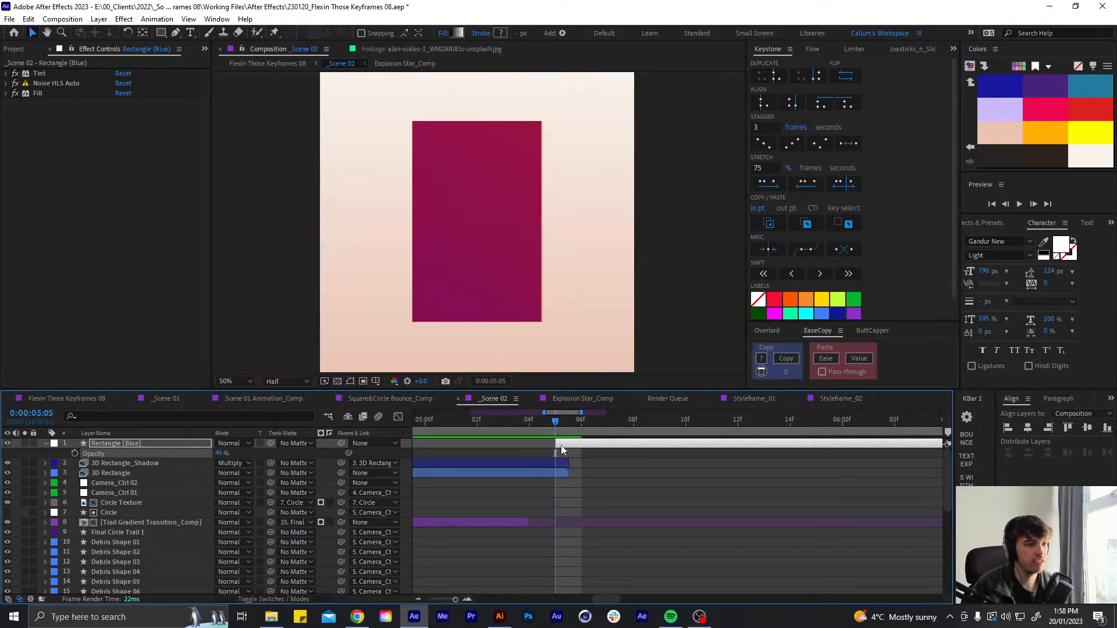
left_click(556, 475)
key("s")
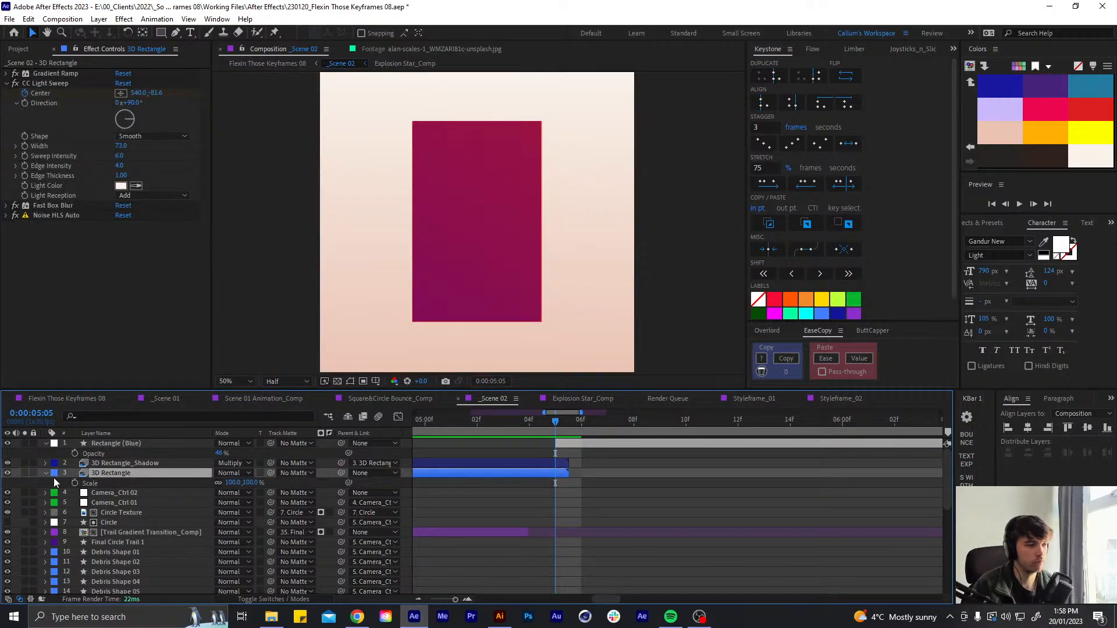
left_click(74, 483)
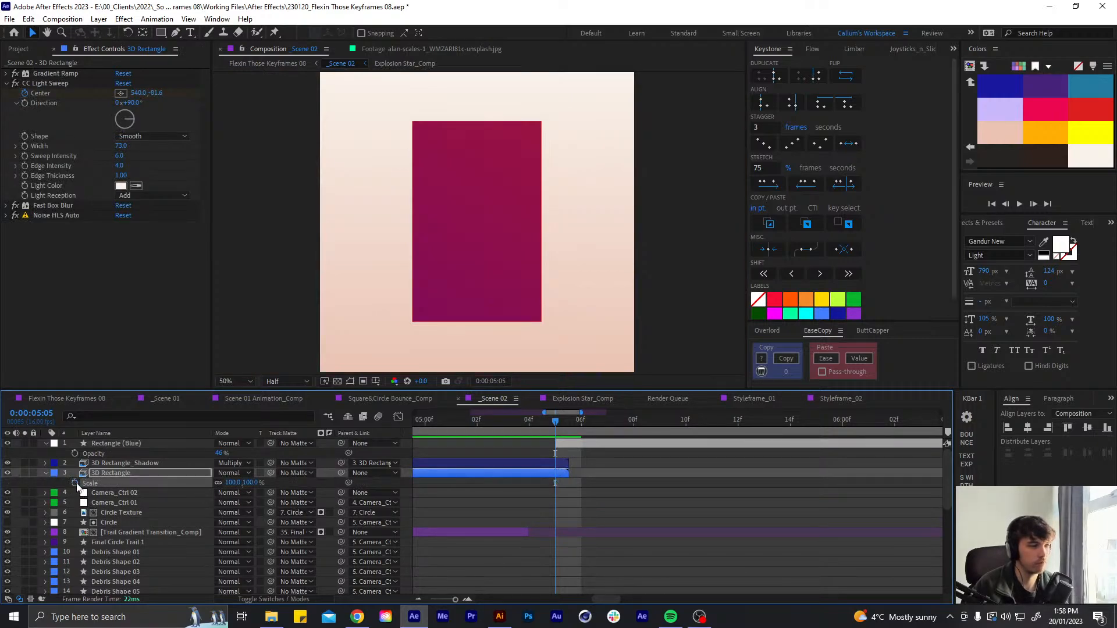
left_click(232, 483)
key("Up")
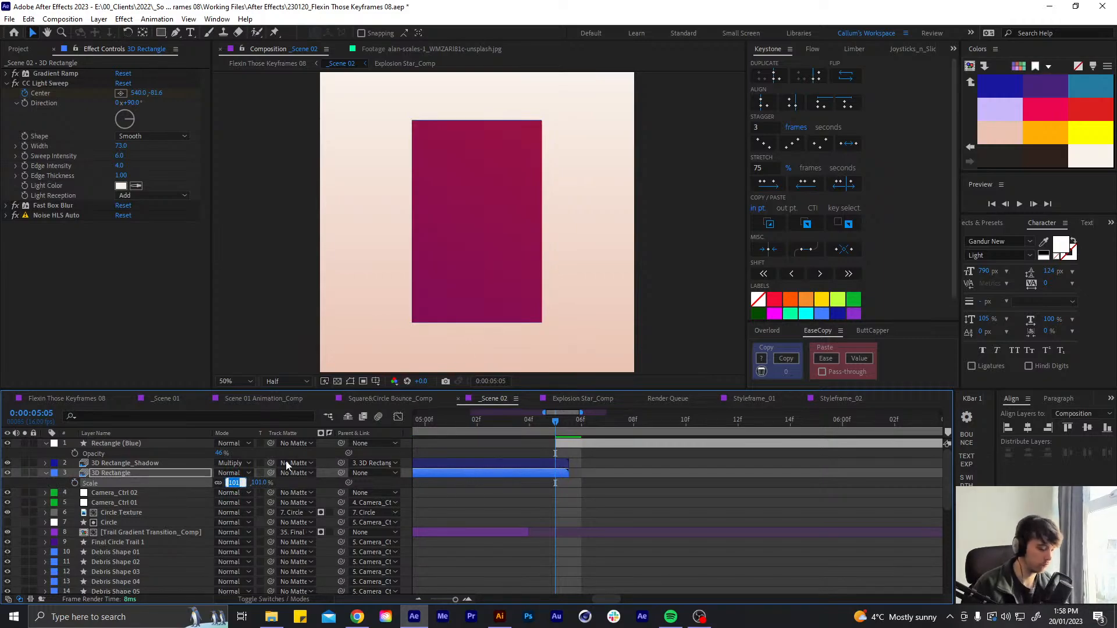
type("100.5")
key("Return")
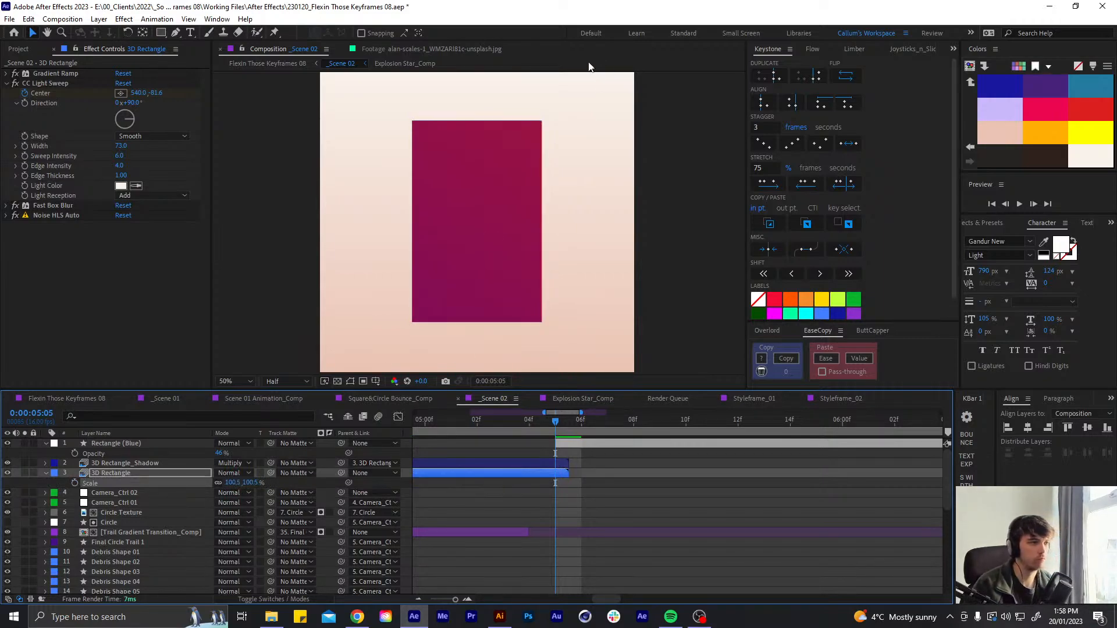
Reveal 3D Rectangle's position keyframes, go to its last one at 0:00:05:03, and move Rectangle (Blue)'s start to about 0:00:05:01
scroll(530, 170, "up", 1)
key("space")
left_click_drag(531, 150, 529, 173)
key("p")
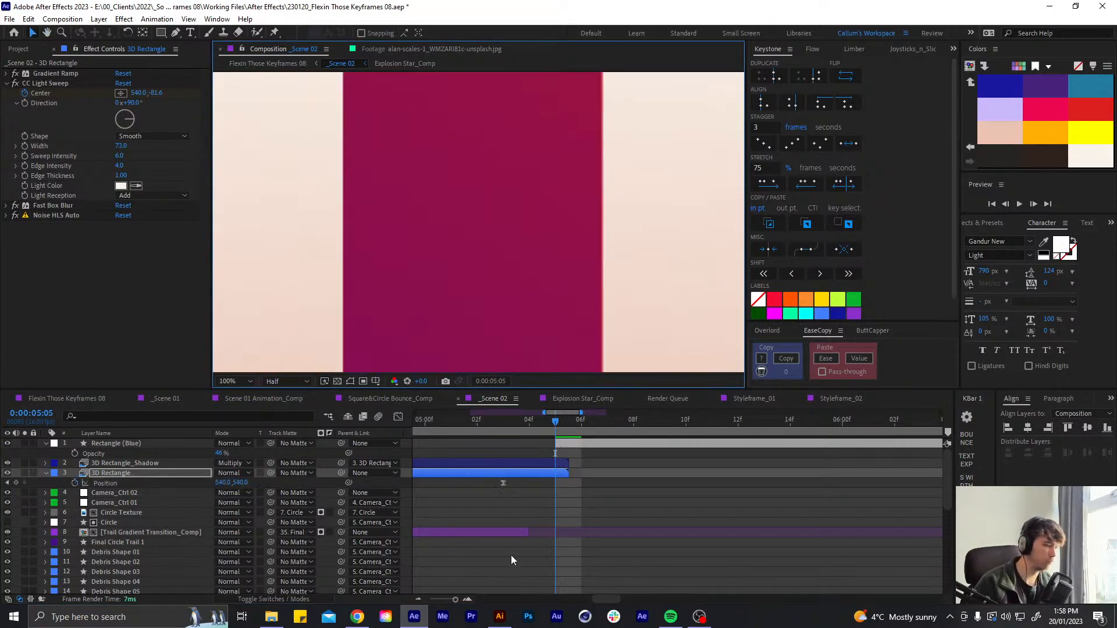
scroll(510, 516, "left", 3)
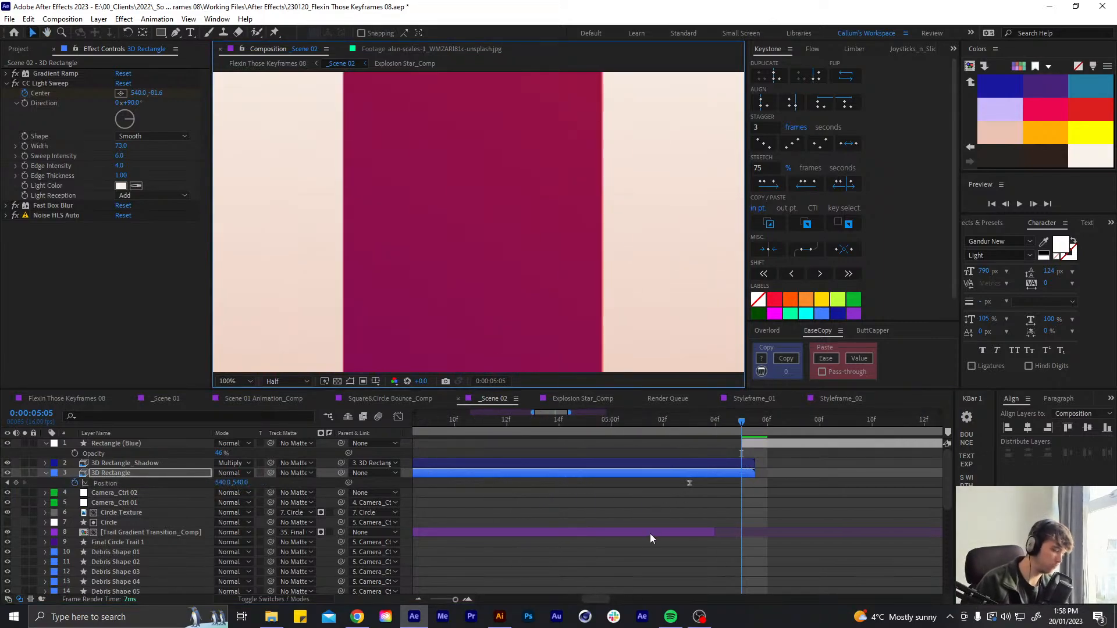
scroll(711, 496, "down", 2)
scroll(697, 510, "down", 2)
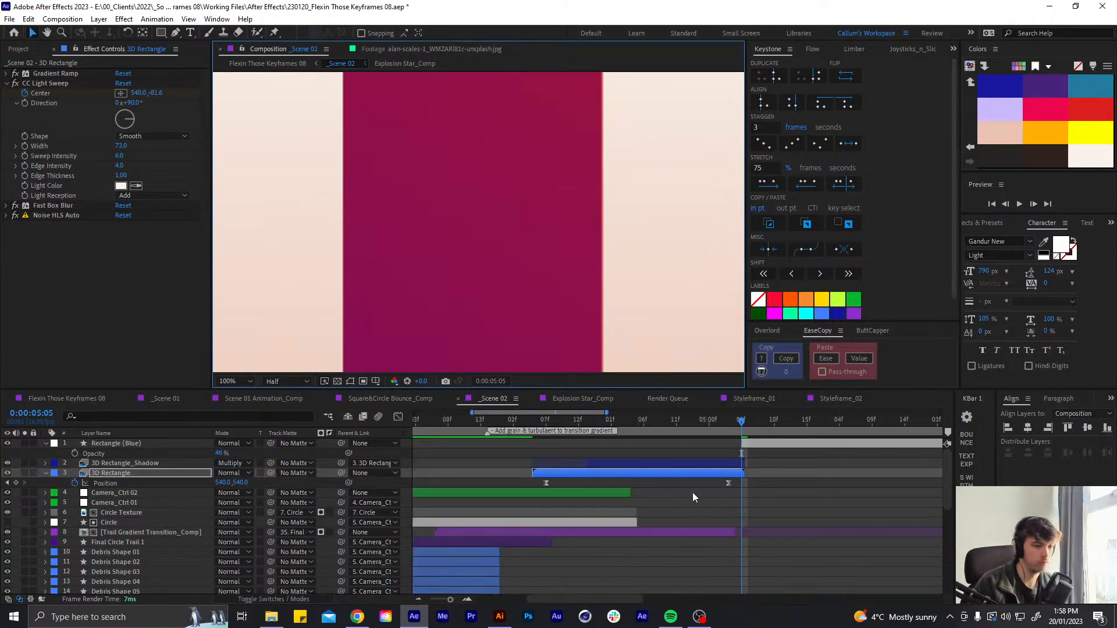
left_click_drag(734, 483, 533, 479)
left_click(728, 420)
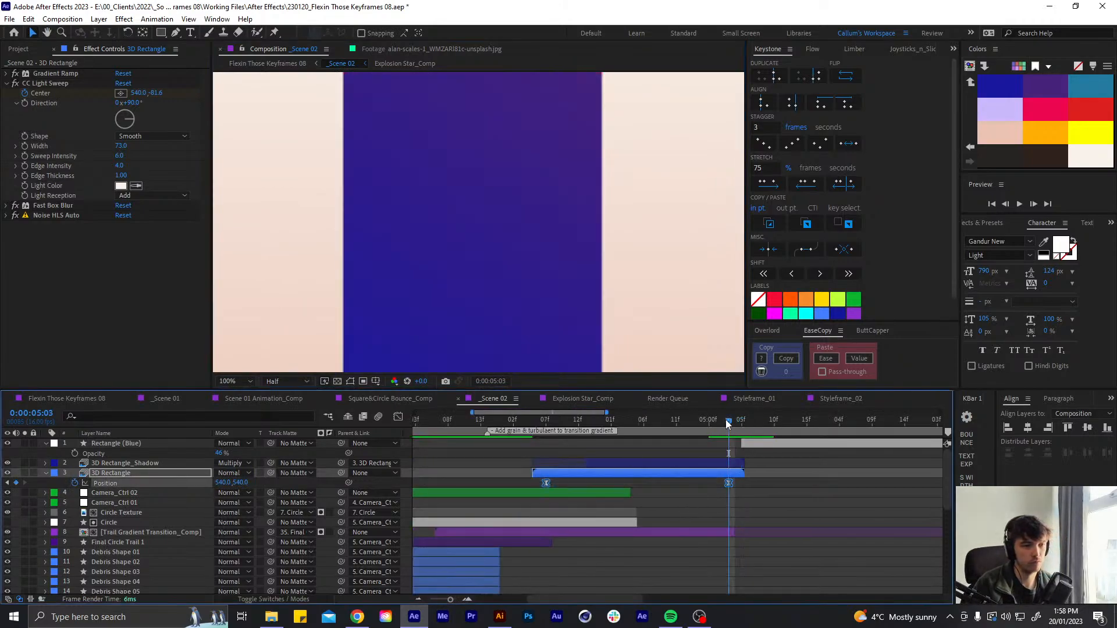
left_click_drag(744, 443, 716, 443)
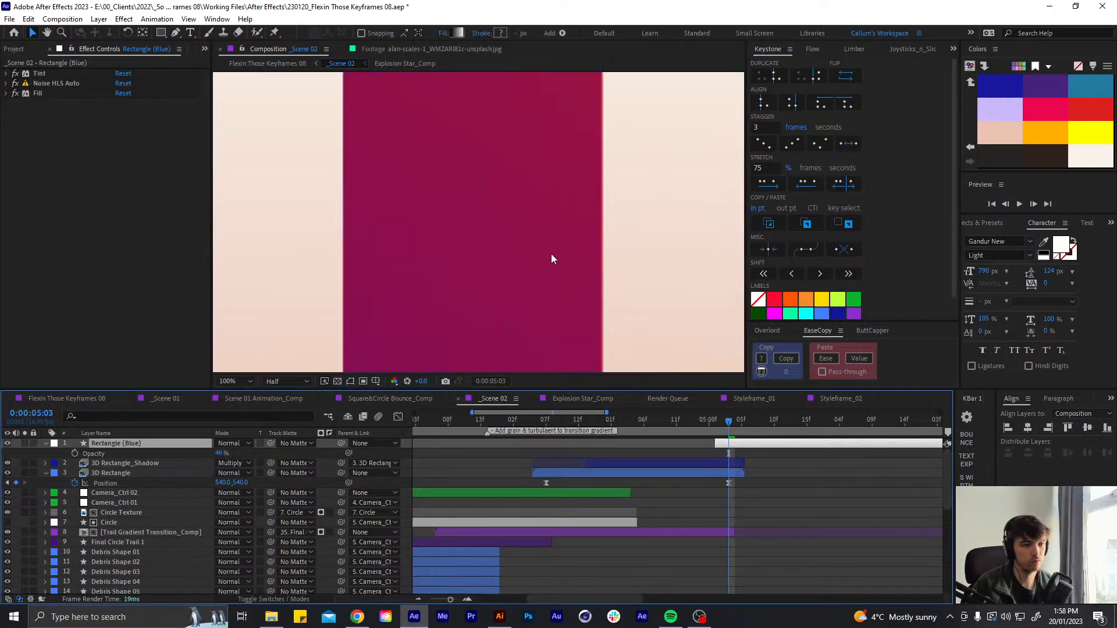
Examine how the side, top and bottom edges of Rectangle (Blue) line up with 3D Rectangle at 0:00:05:03
key("period")
left_click_drag(511, 299, 459, 280)
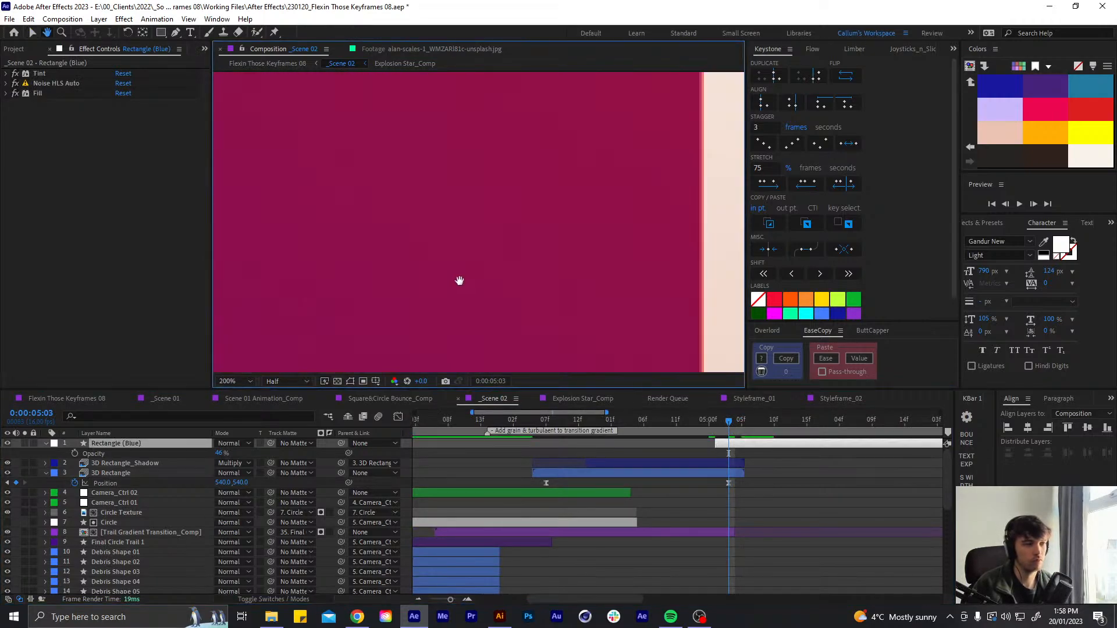
key("comma")
key("Return")
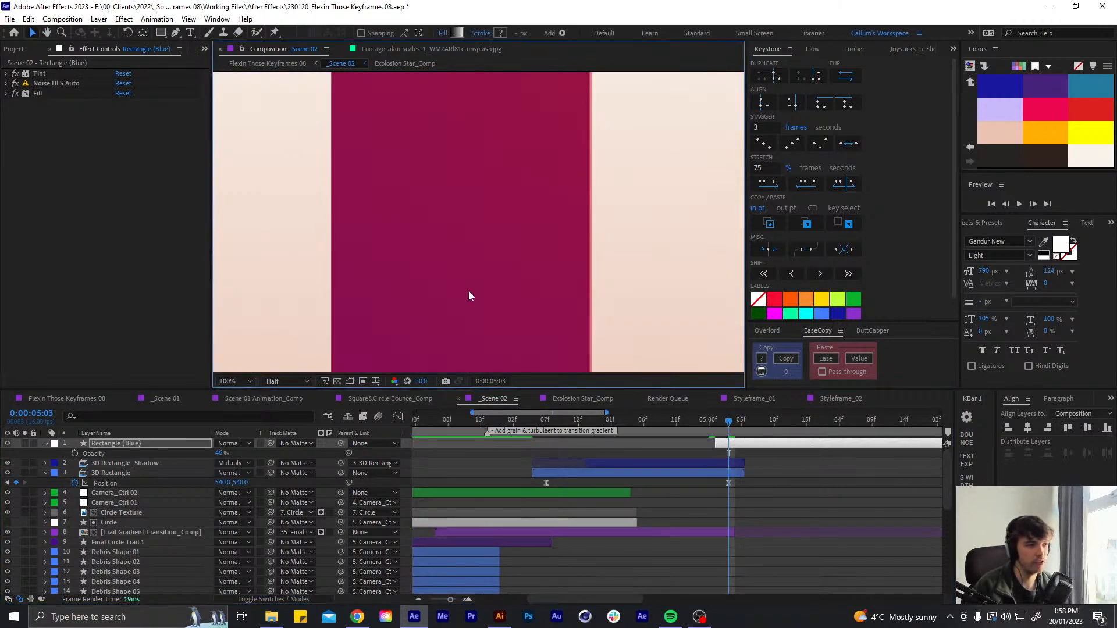
scroll(461, 278, "down", 1)
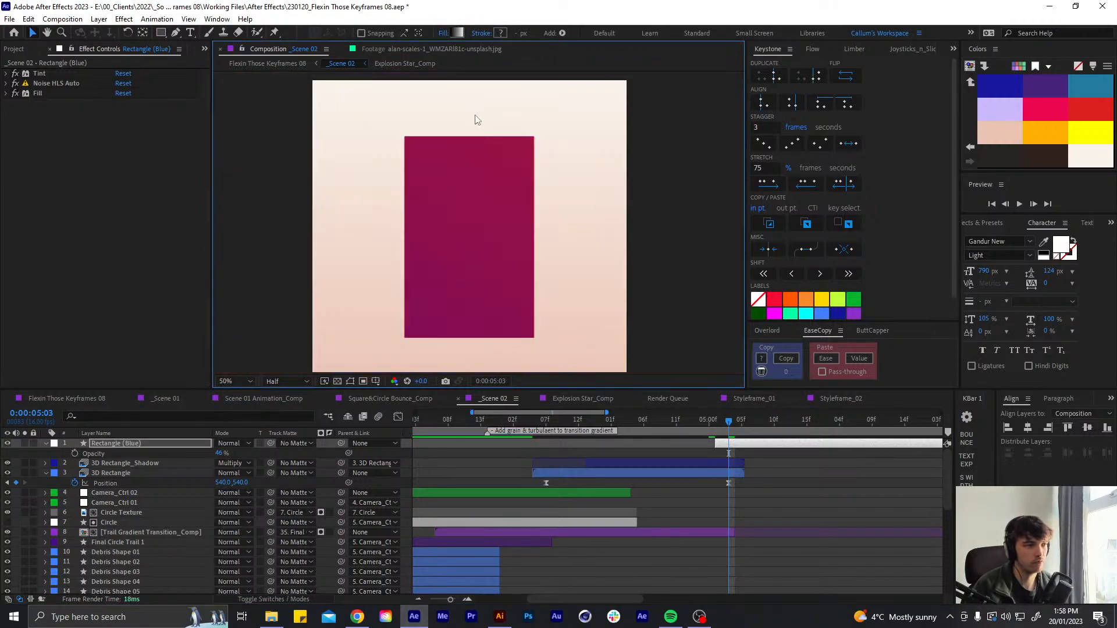
key("period")
left_click_drag(473, 112, 482, 238)
scroll(480, 177, "up", 1)
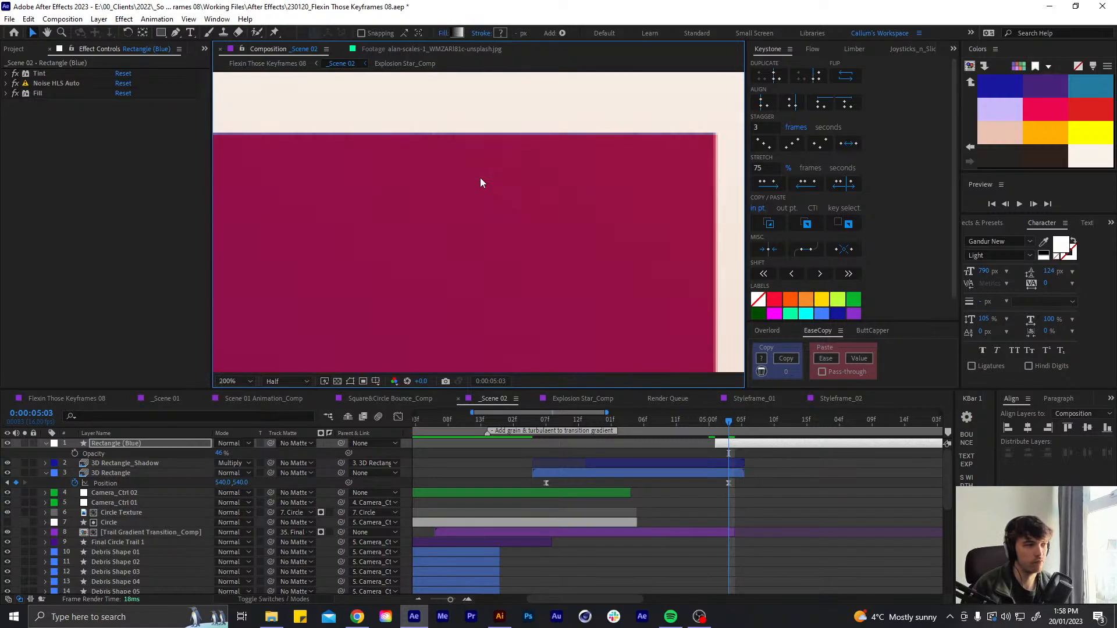
scroll(480, 176, "down", 1)
left_click_drag(474, 311, 480, 61)
scroll(476, 280, "up", 1)
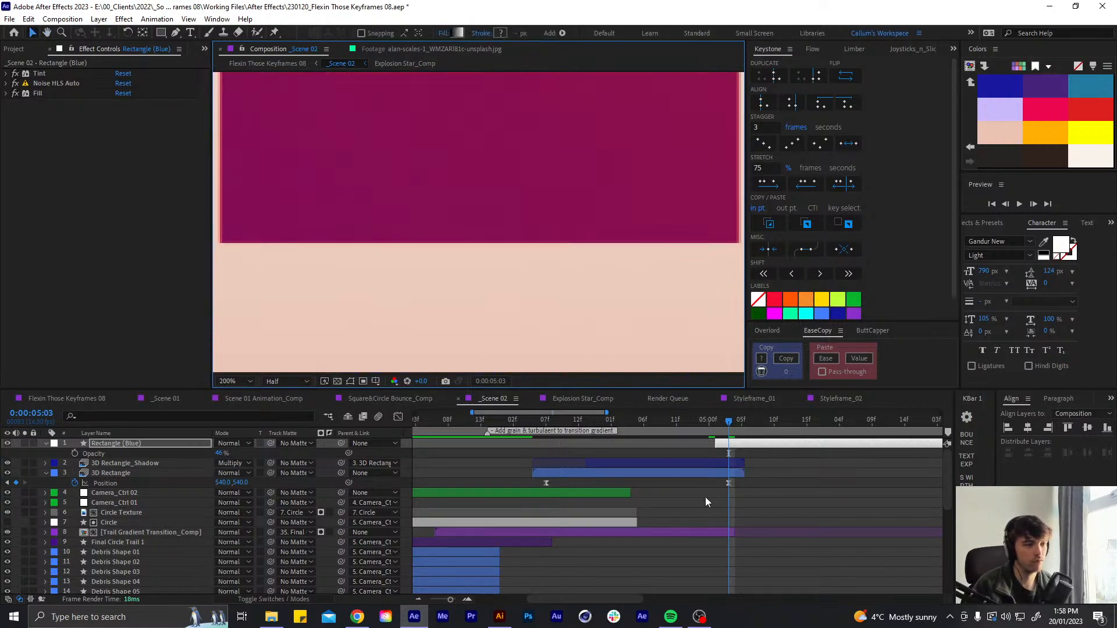
Nudge 3D Rectangle down at its last position keyframe to 540.0, 541.0, checking its top and bottom edges against Rectangle (Blue)
left_click(700, 463)
left_click_drag(738, 491, 679, 480)
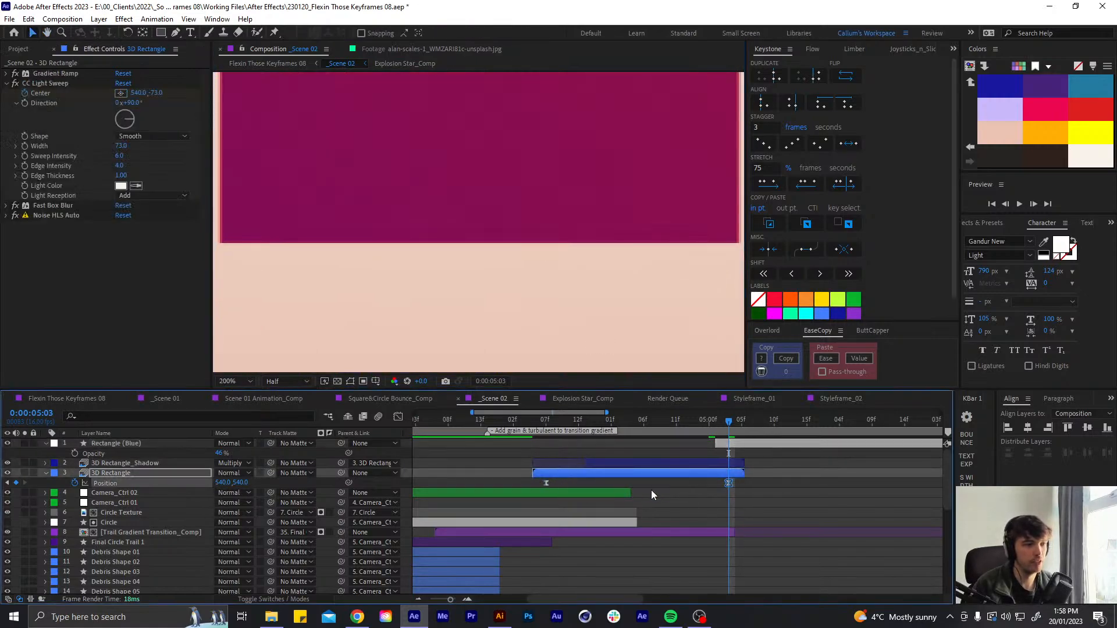
scroll(491, 204, "down", 1)
left_click_drag(490, 203, 464, 307)
key("Down")
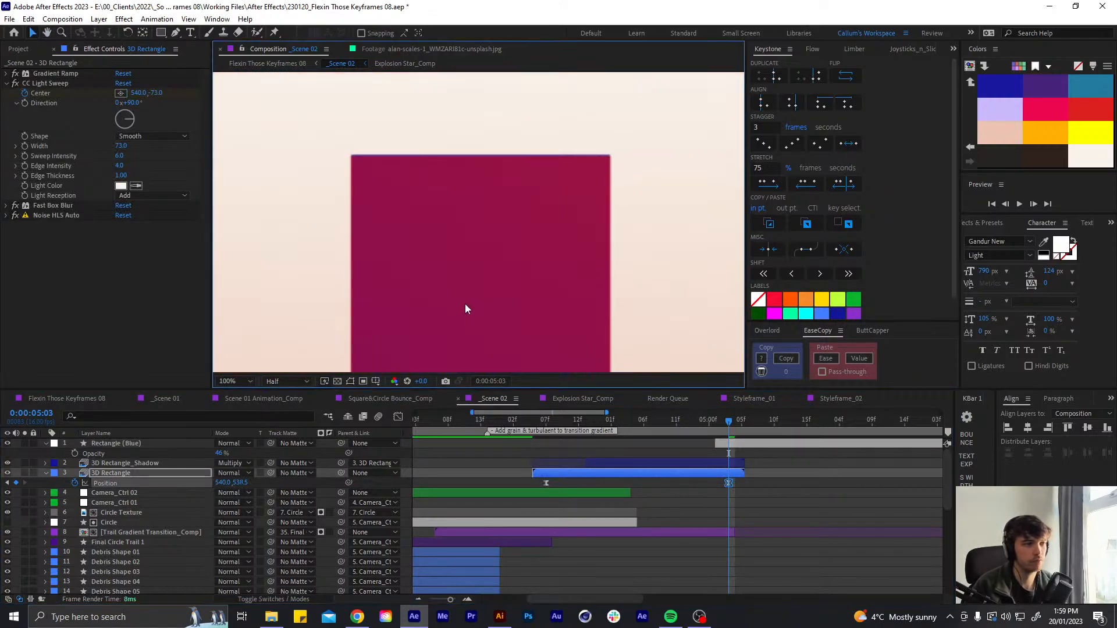
left_click_drag(494, 326, 487, 186)
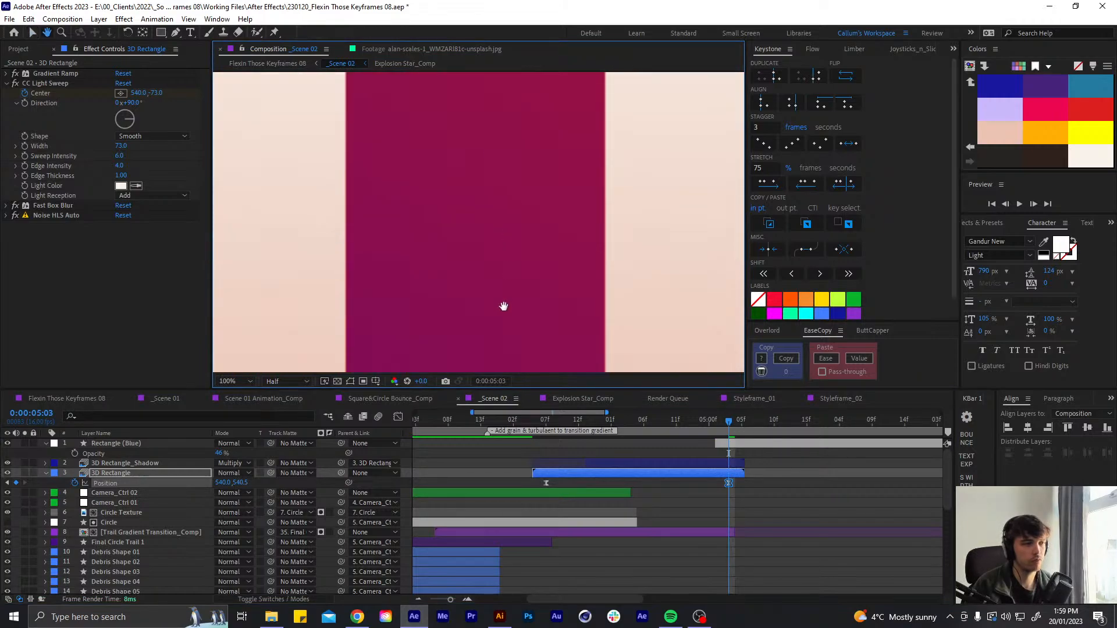
left_click_drag(504, 307, 493, 356)
scroll(498, 210, "up", 1)
key("Down")
scroll(497, 219, "down", 1)
left_click_drag(486, 180, 487, 306)
Disable Rectangle (Blue)'s Fill effect, restore its opacity to 100% and move its start to 0:00:05:05
left_click(239, 379)
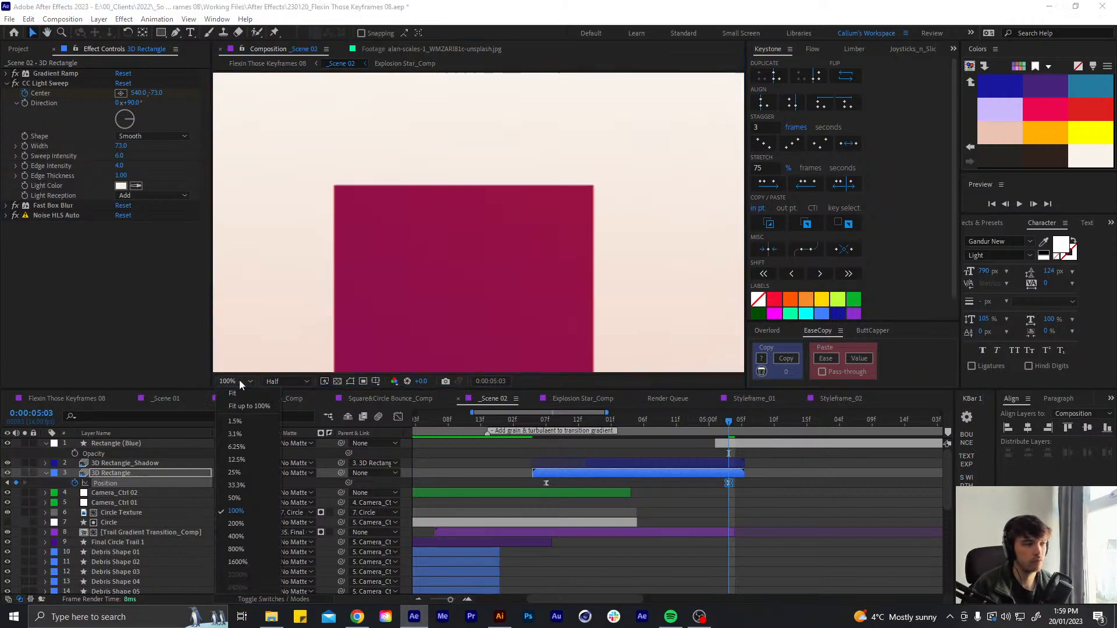
left_click(238, 445)
left_click(797, 487)
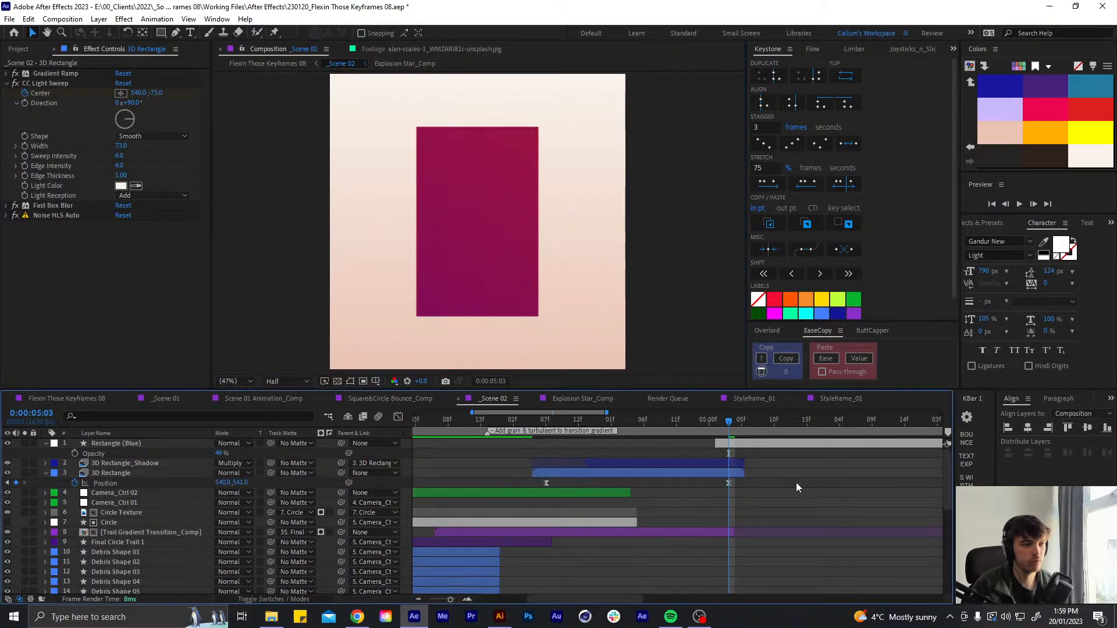
left_click(7, 83)
left_click(116, 443)
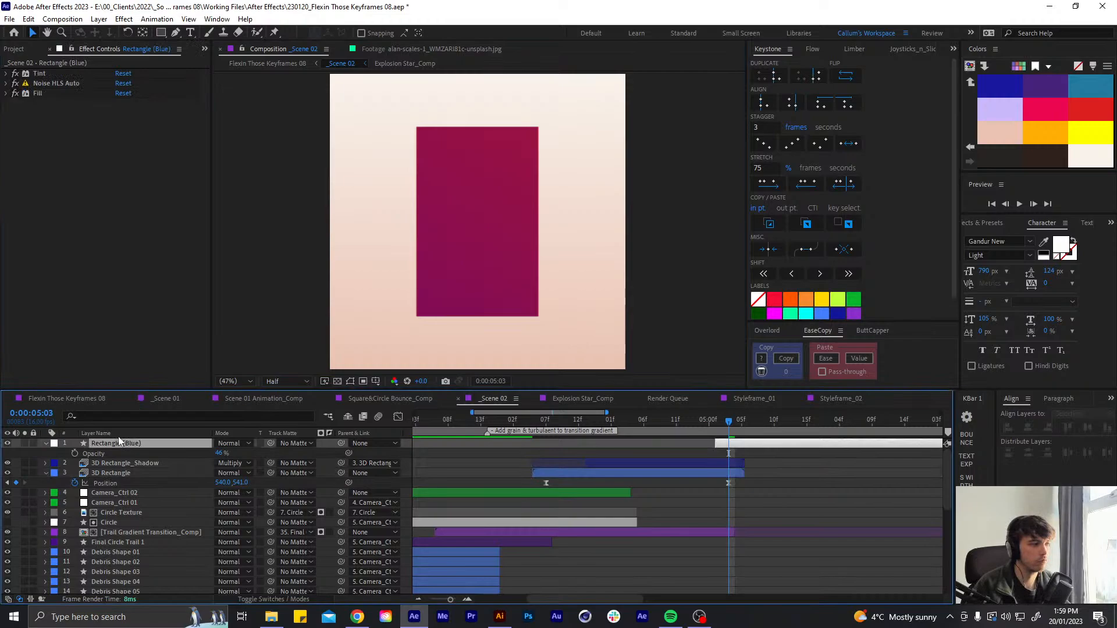
left_click(16, 93)
key("t")
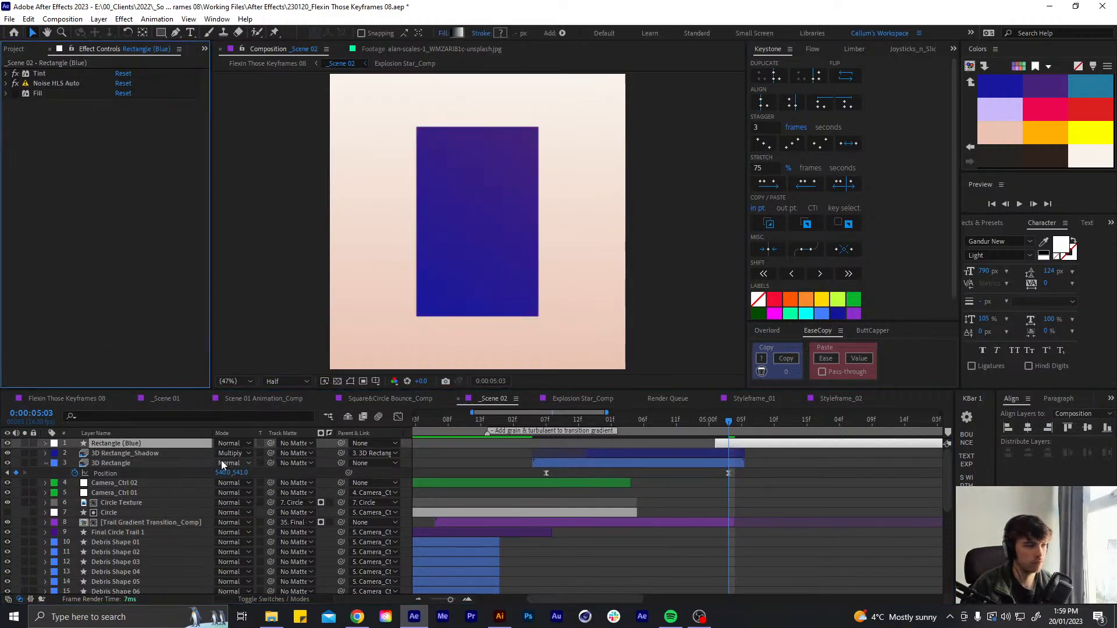
key("t")
left_click_drag(219, 454, 638, 423)
Play back the handover between 3D Rectangle and Rectangle (Blue) from 0:00:04:05 and 0:00:04:09
key("space")
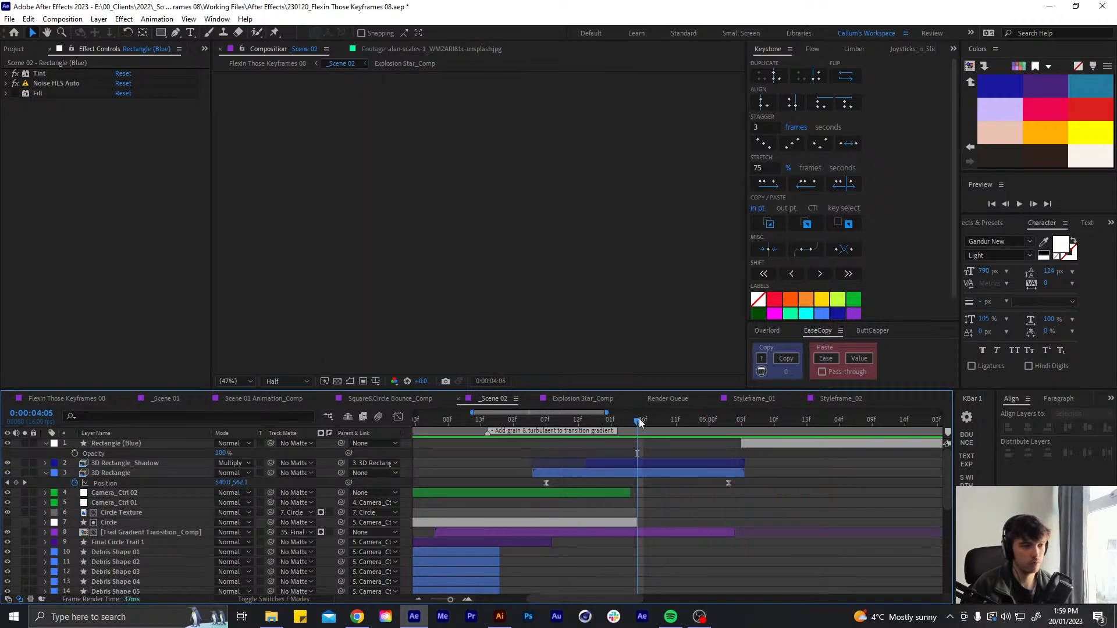
key("space")
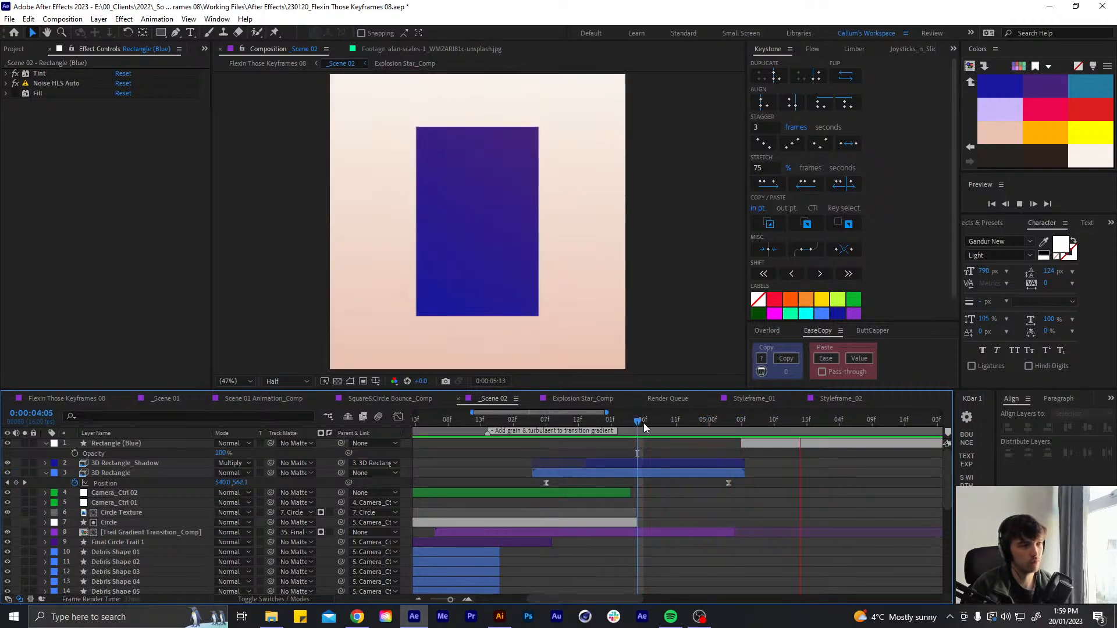
left_click(664, 422)
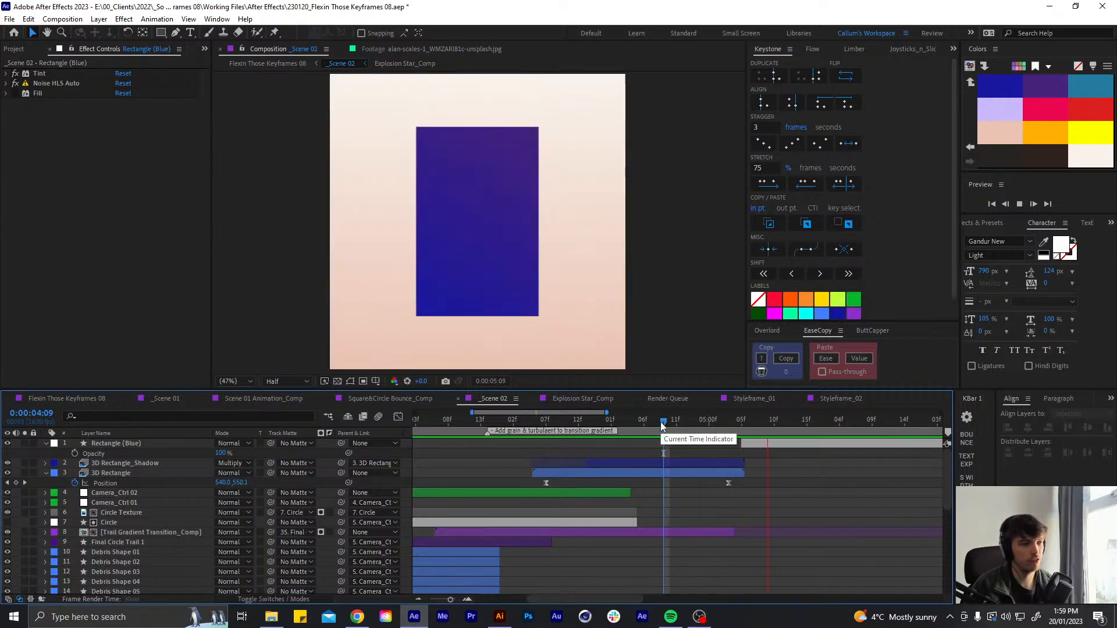
key("space")
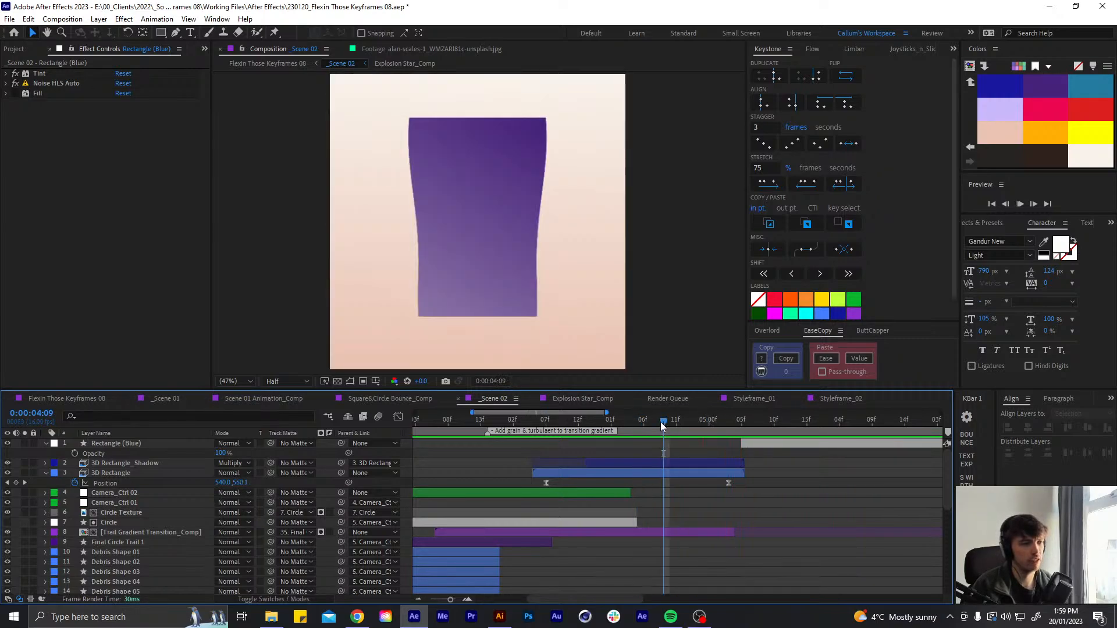
Move Rectangle (Blue)'s start to about 0:00:04:14 and re-enable its Fill effect, viewing the overlap at 0:00:05:03
left_click_drag(661, 425, 695, 445)
left_click(16, 93)
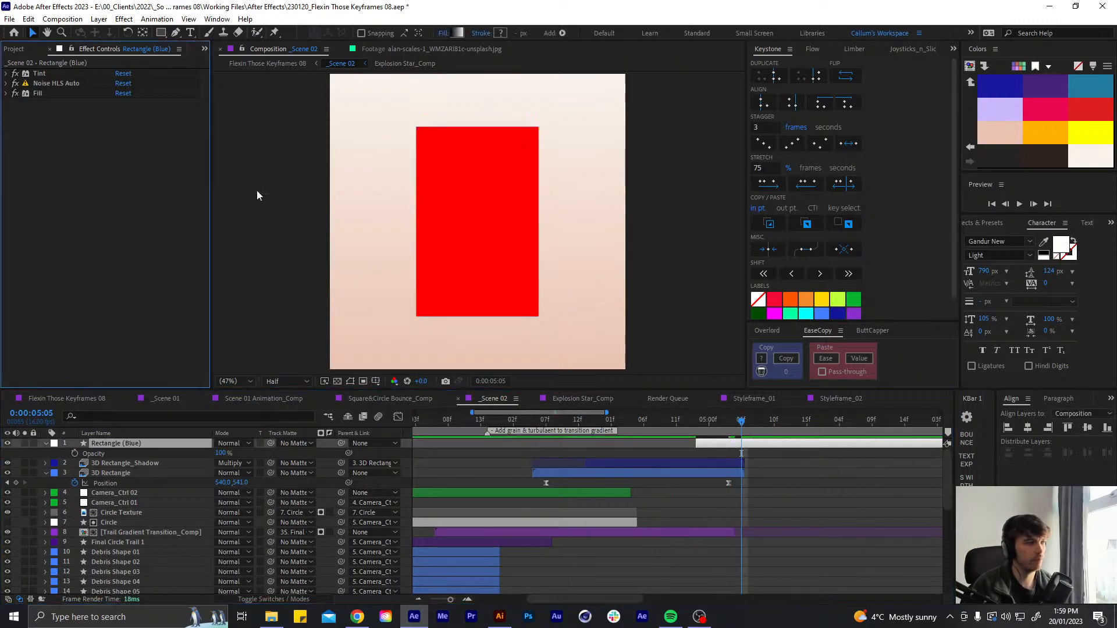
left_click(727, 424)
key("period")
key("period")
key("period")
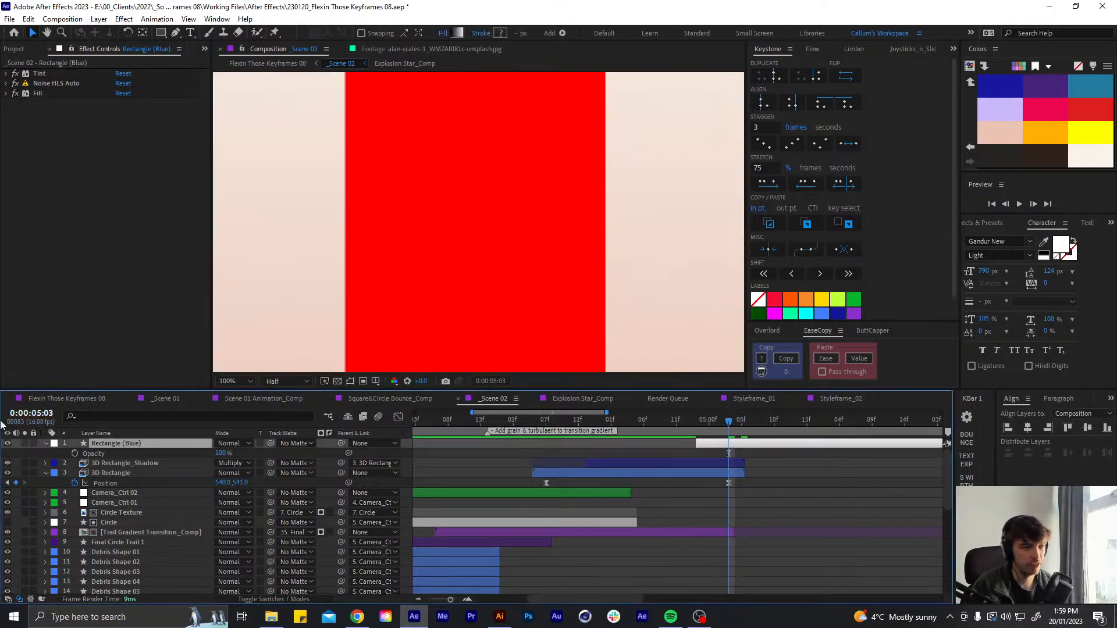
Set Rectangle (Blue)'s opacity to 50% and compare its side edges with 3D Rectangle
left_click(223, 453)
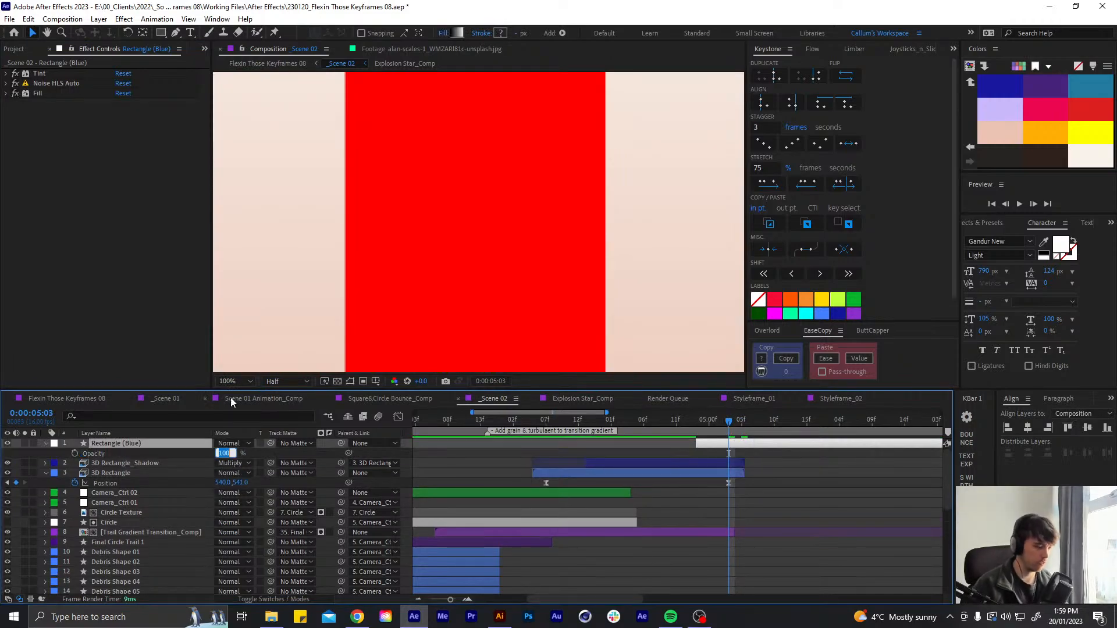
type("50")
key("Return")
key("period")
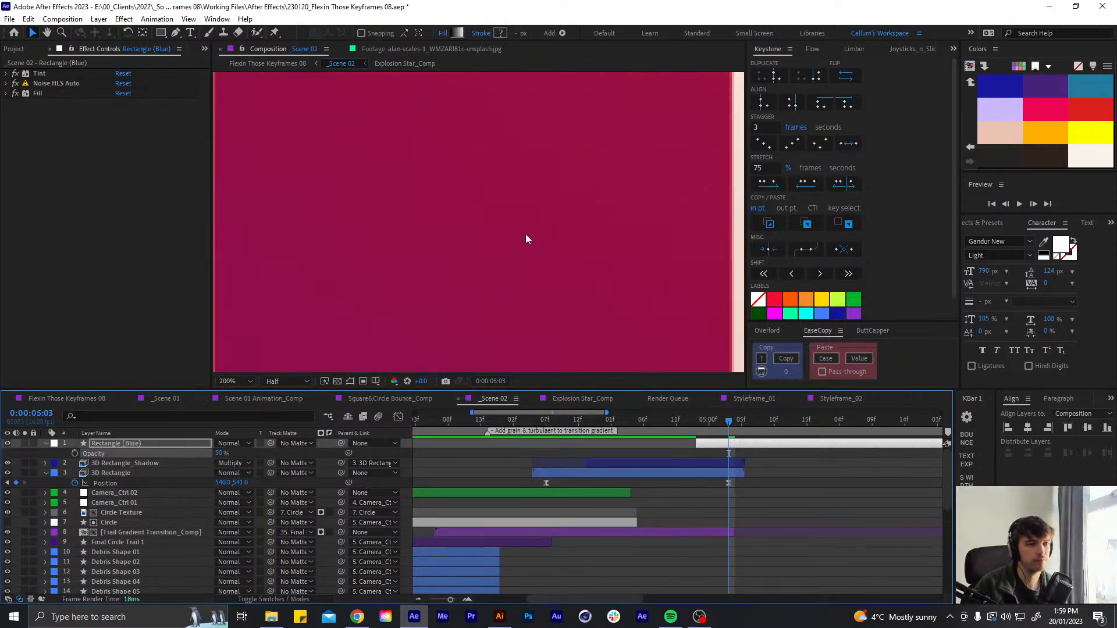
key("comma")
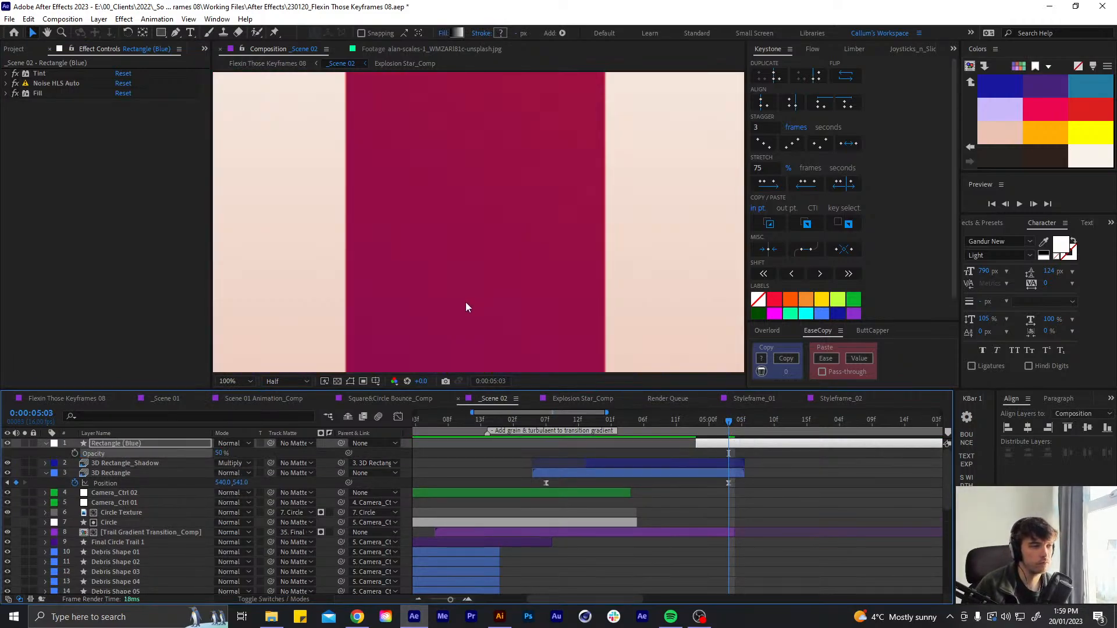
Set the 3D Rectangle layer's scale to 101%
left_click(175, 486)
key("s")
left_click(234, 483)
type("101")
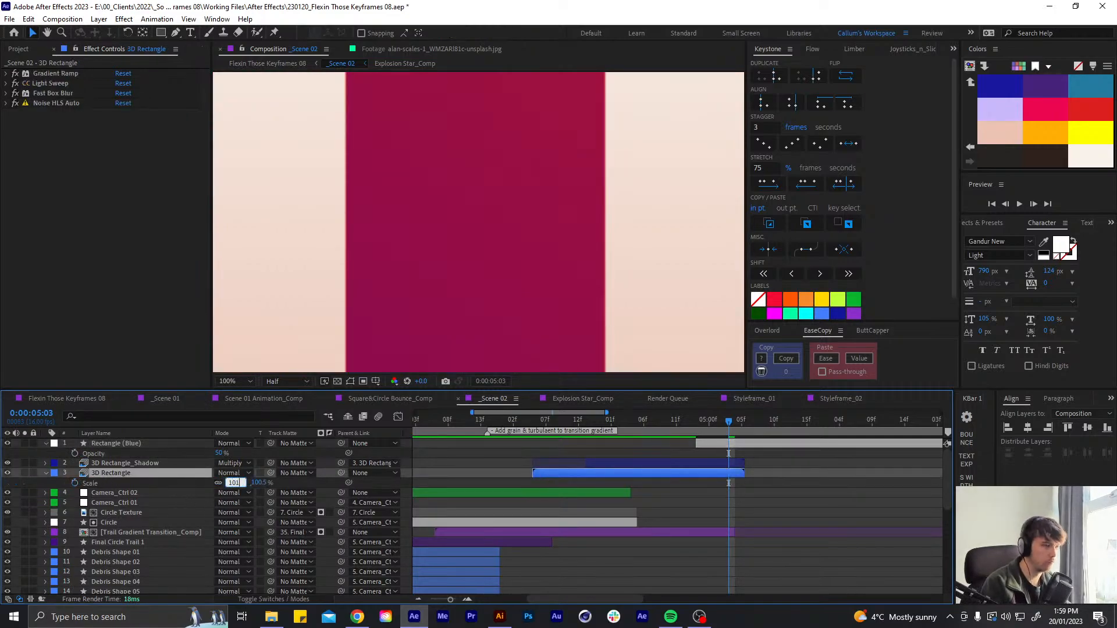
key("Return")
key("comma")
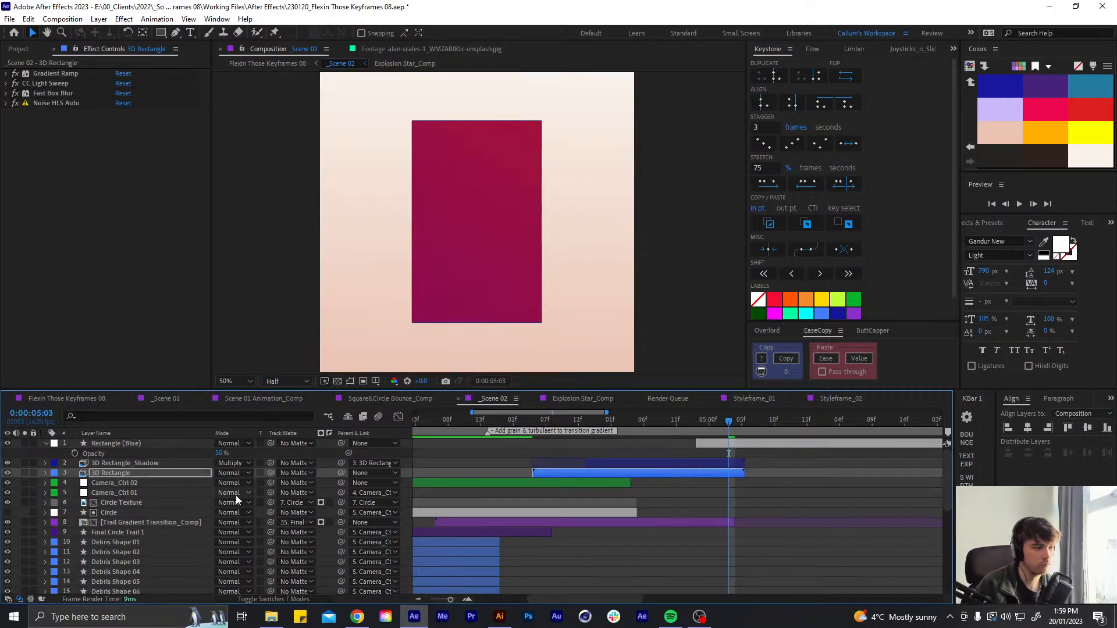
Set only 3D Rectangle's vertical scale to 100.5% and check its edges against Rectangle (Blue)
left_click(258, 481)
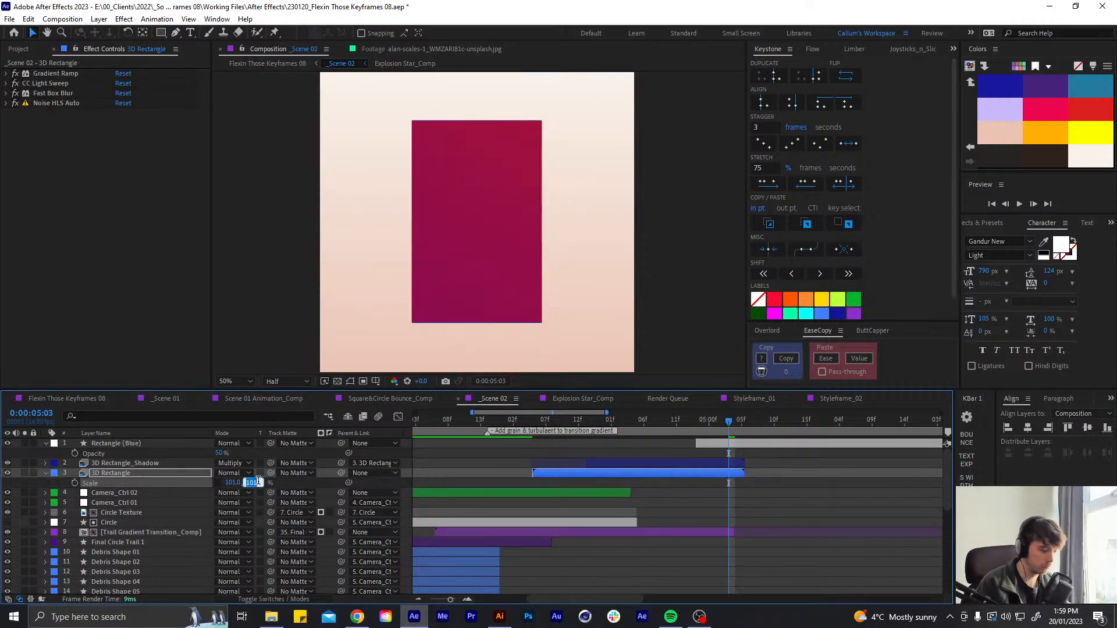
type("100.5")
key("Return")
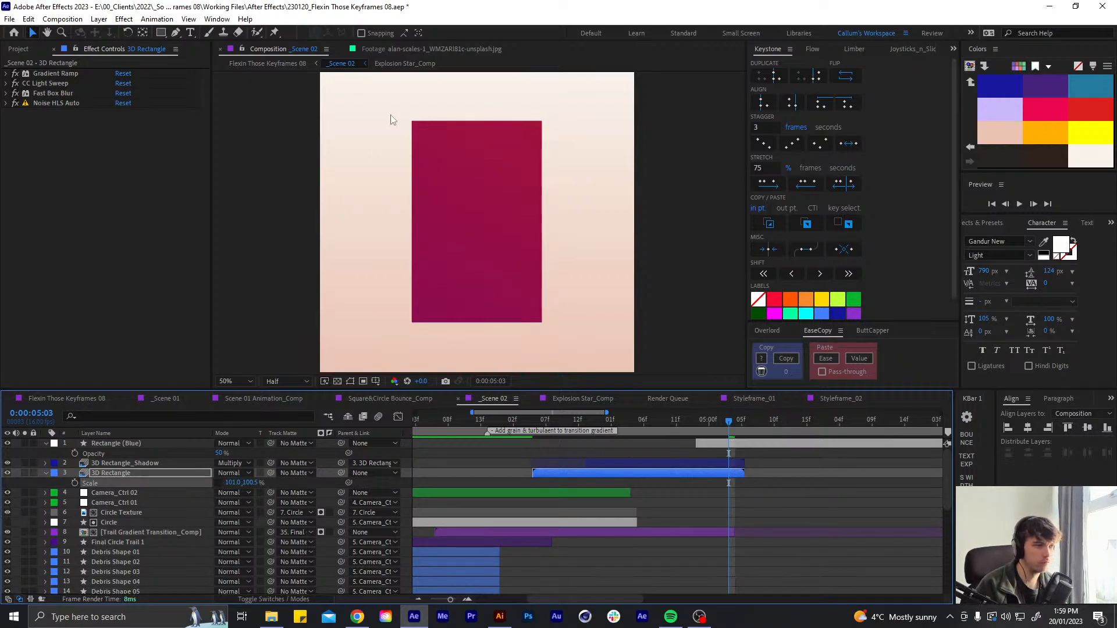
key("period")
left_click_drag(496, 162, 477, 66)
key("v")
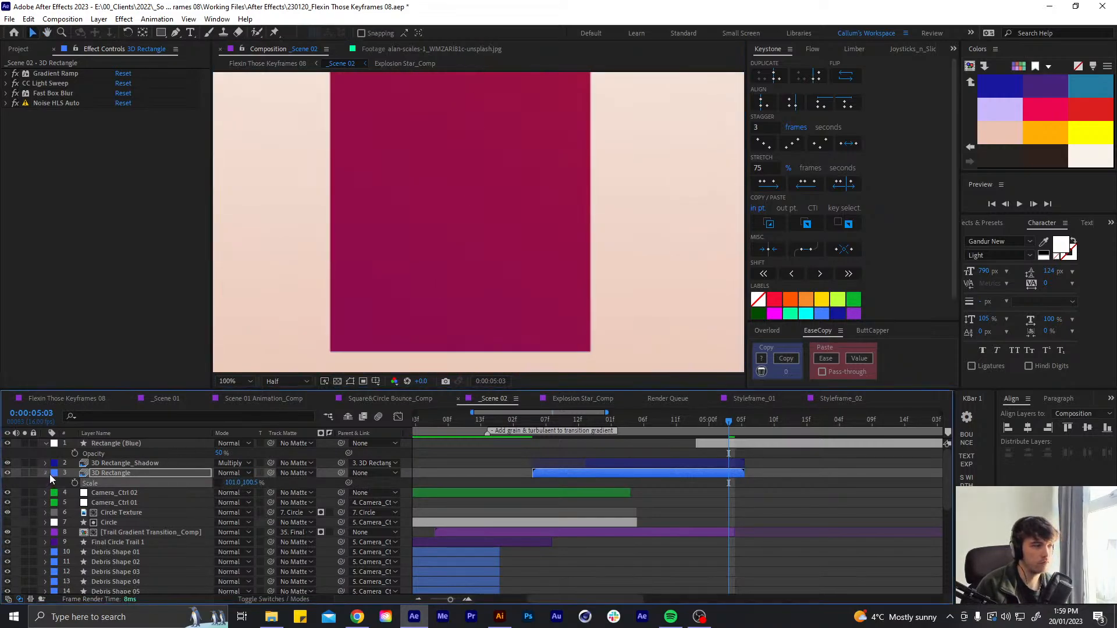
left_click(46, 473)
key("shift+slash")
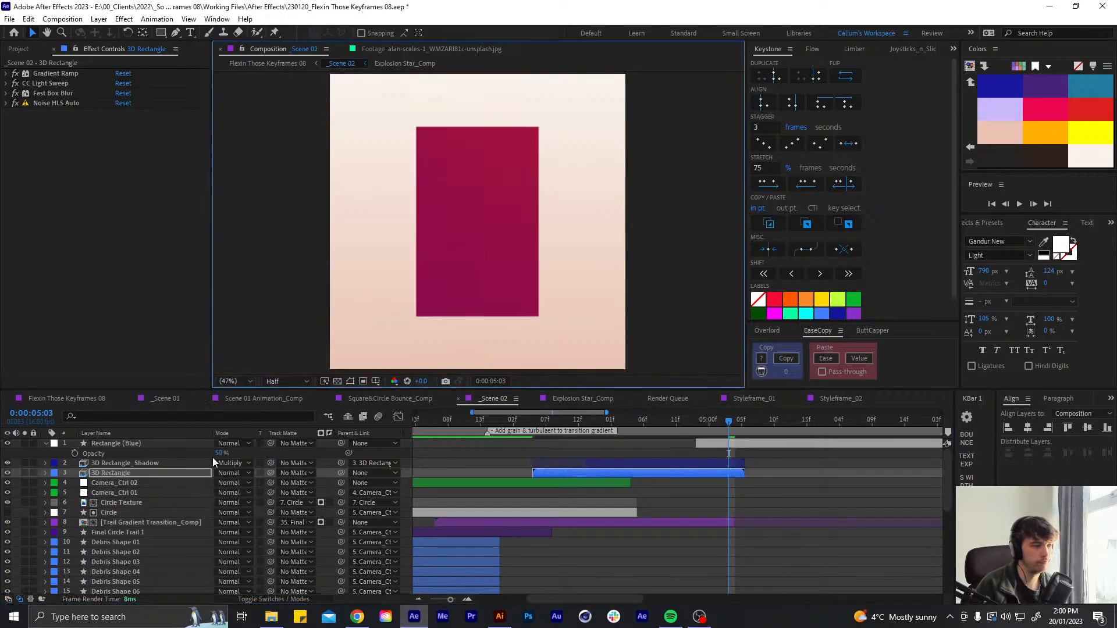
Return Rectangle (Blue) to 100% opacity, turn off its Fill effect and start the layer at 0:00:05:05
left_click_drag(219, 453, 262, 453)
left_click(36, 94)
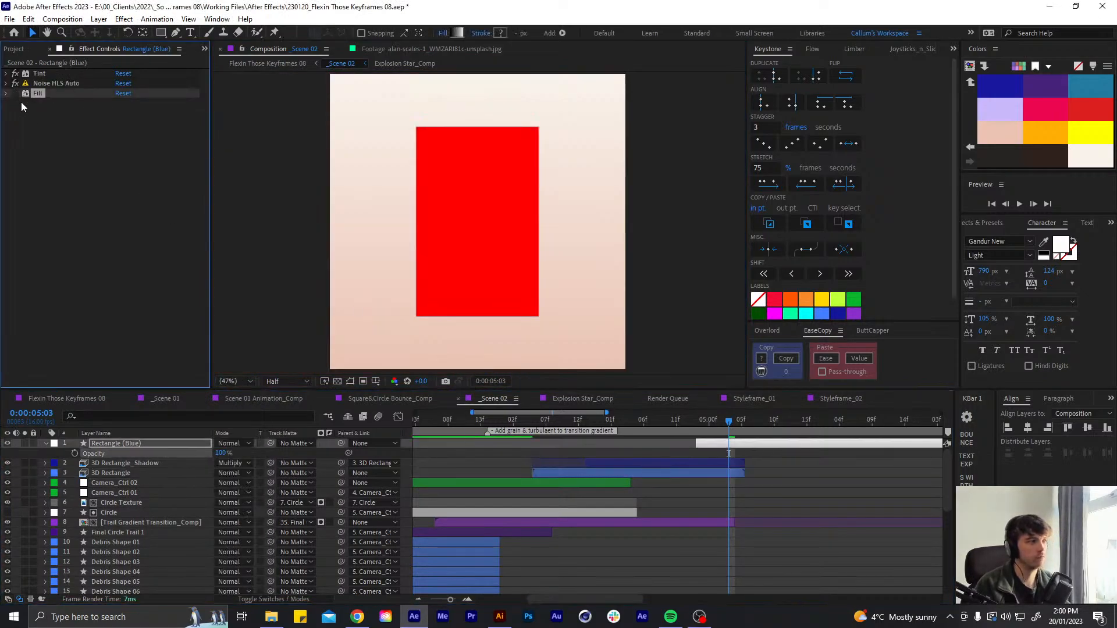
left_click_drag(696, 444, 651, 421)
Play back the rectangle transition from 0:00:04:07 and 0:00:03:04 to judge how smoothly the handover runs
key("space")
key("space")
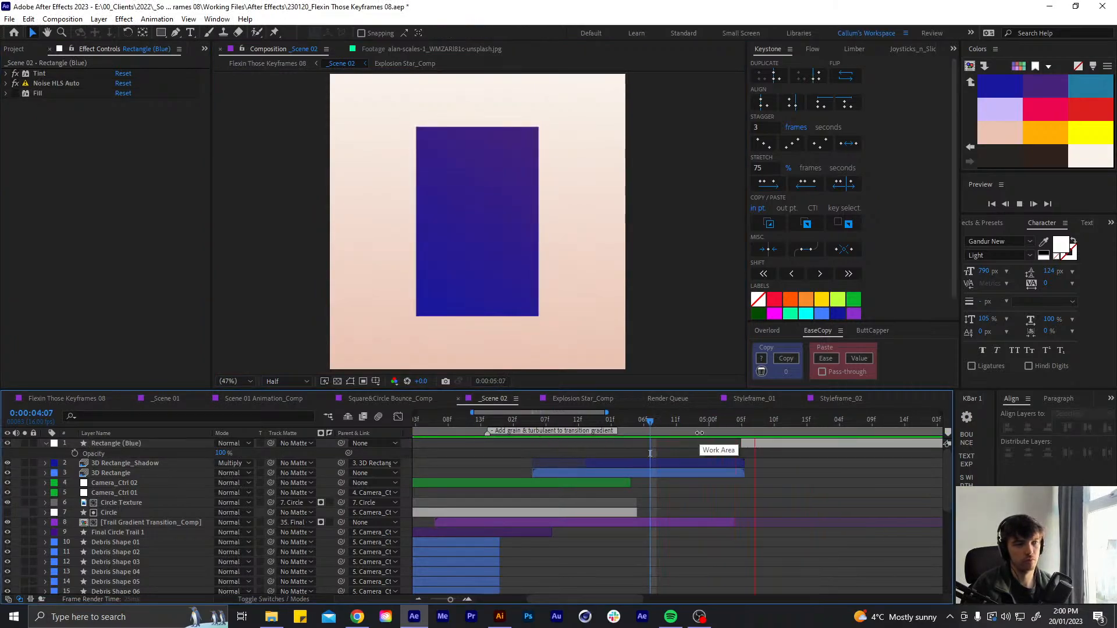
left_click(709, 425)
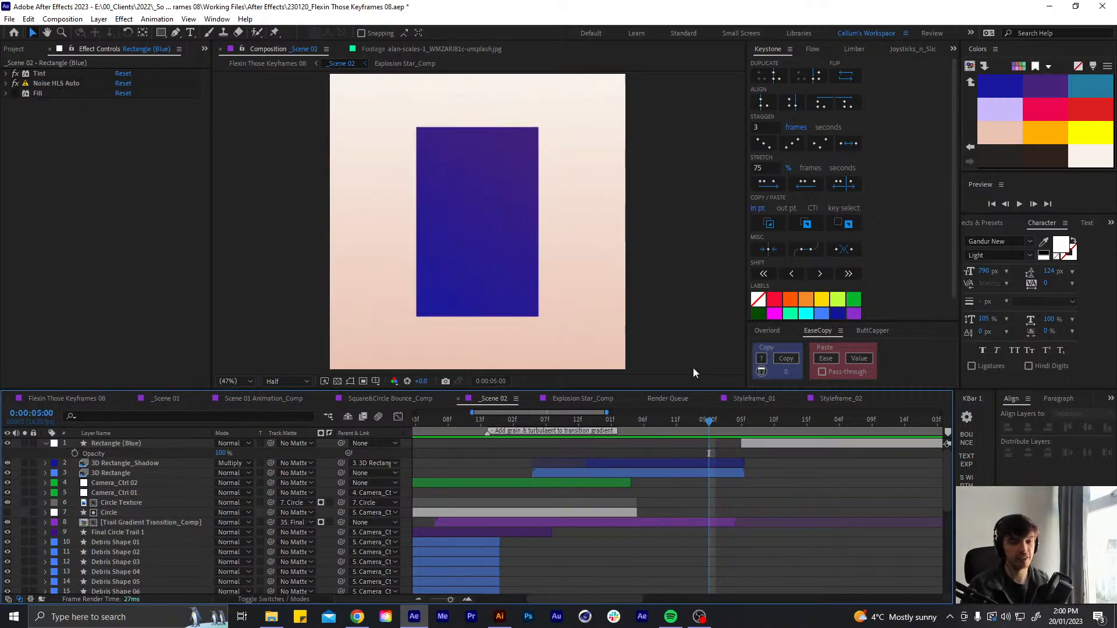
left_click(45, 443)
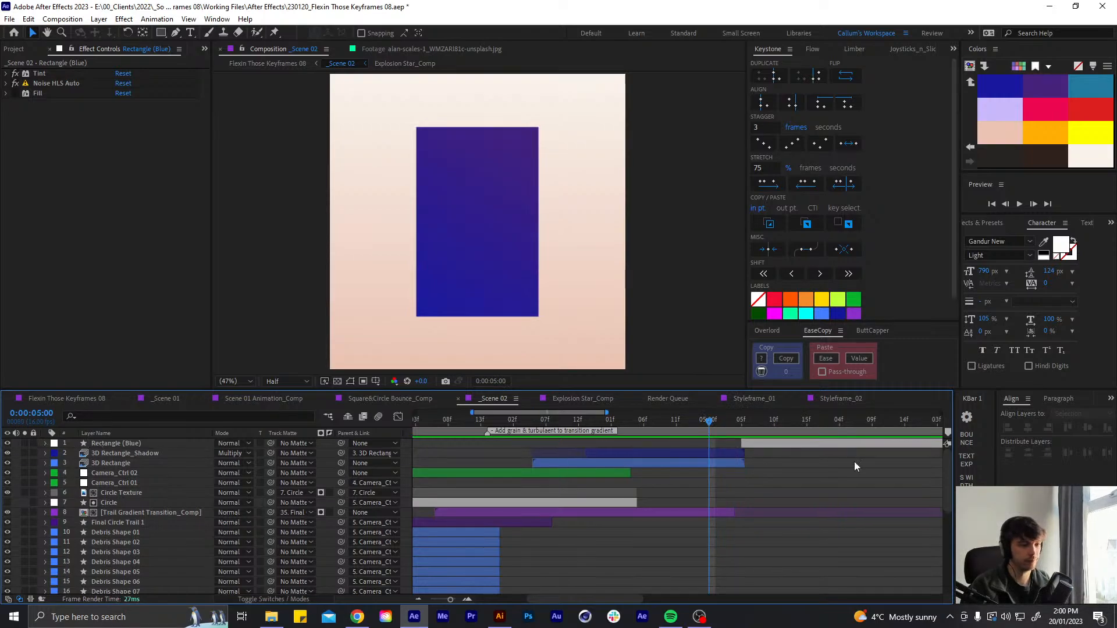
key("space")
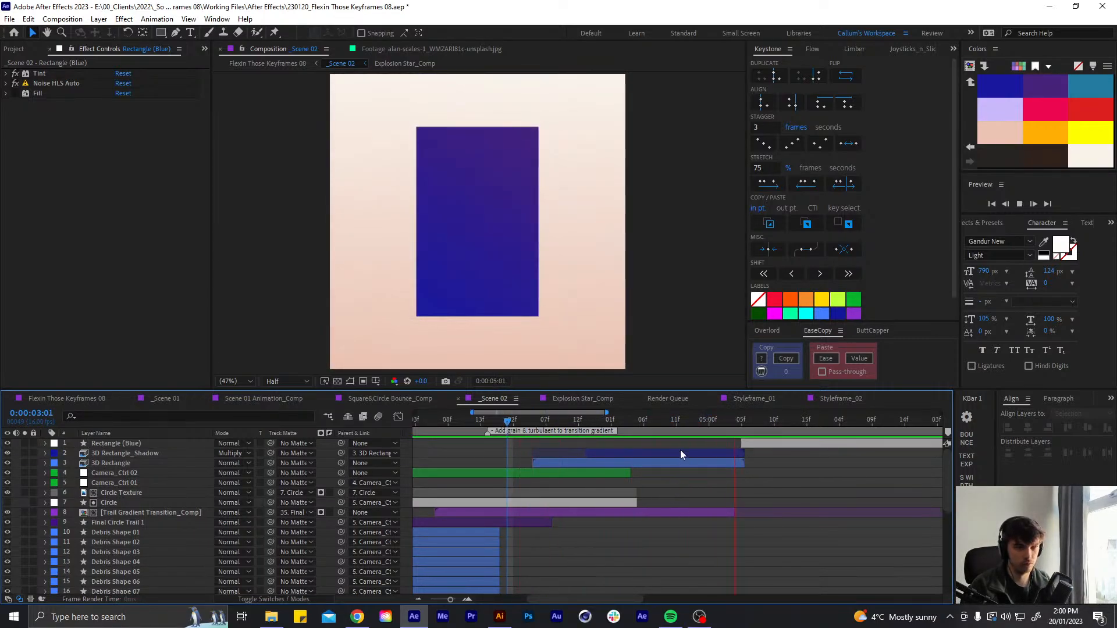
left_click_drag(690, 419, 526, 424)
key("space")
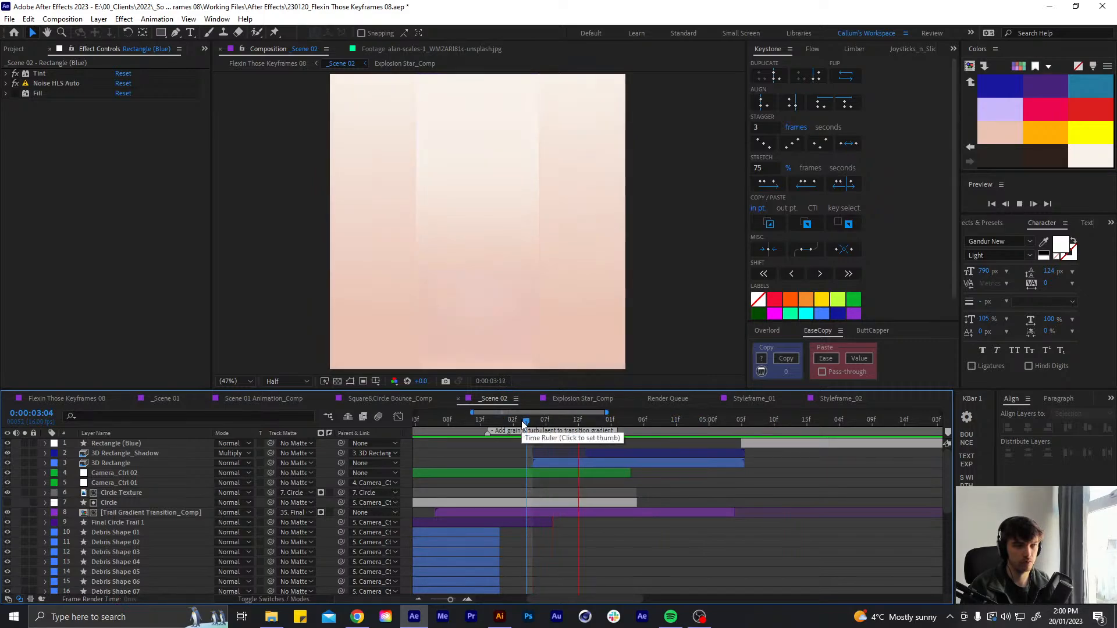
left_click(649, 418)
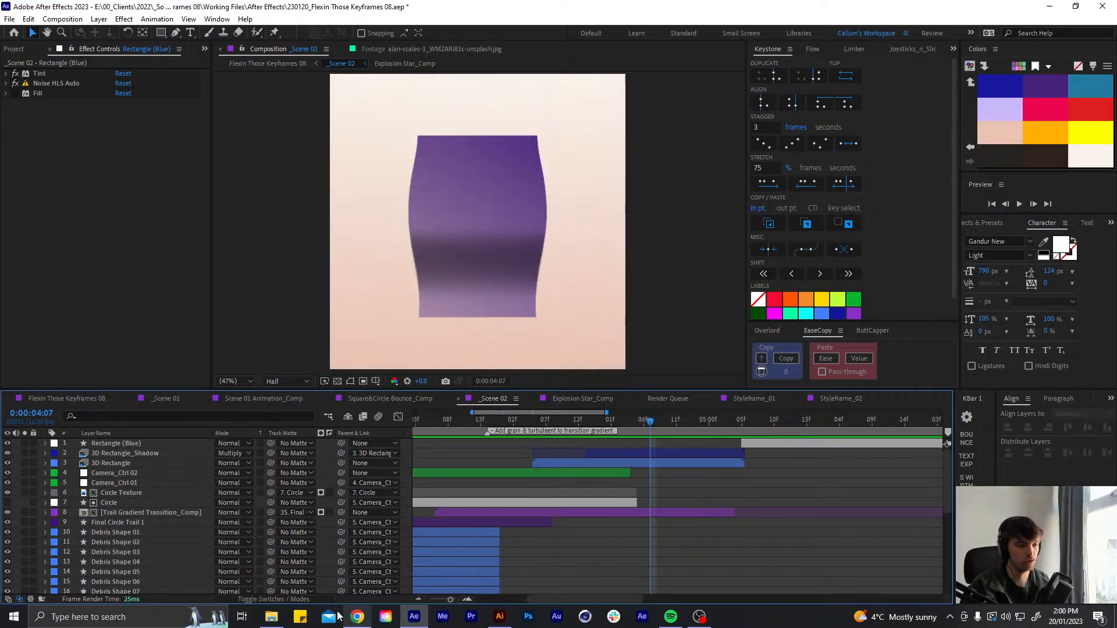
mouse_move(283, 624)
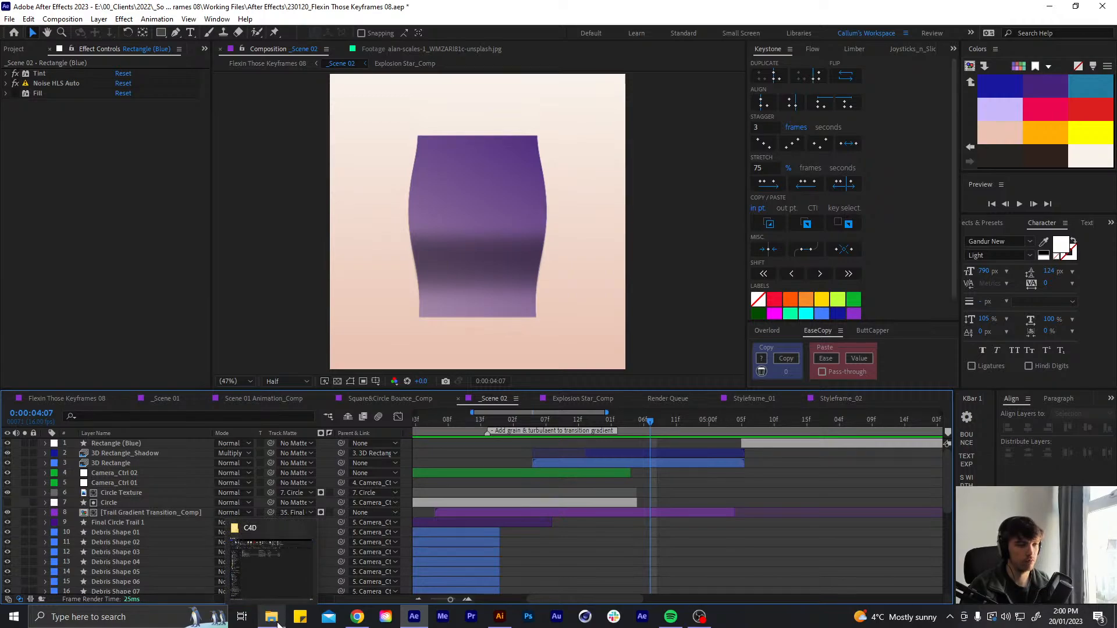
left_click(277, 623)
left_click(435, 472)
left_click(896, 500)
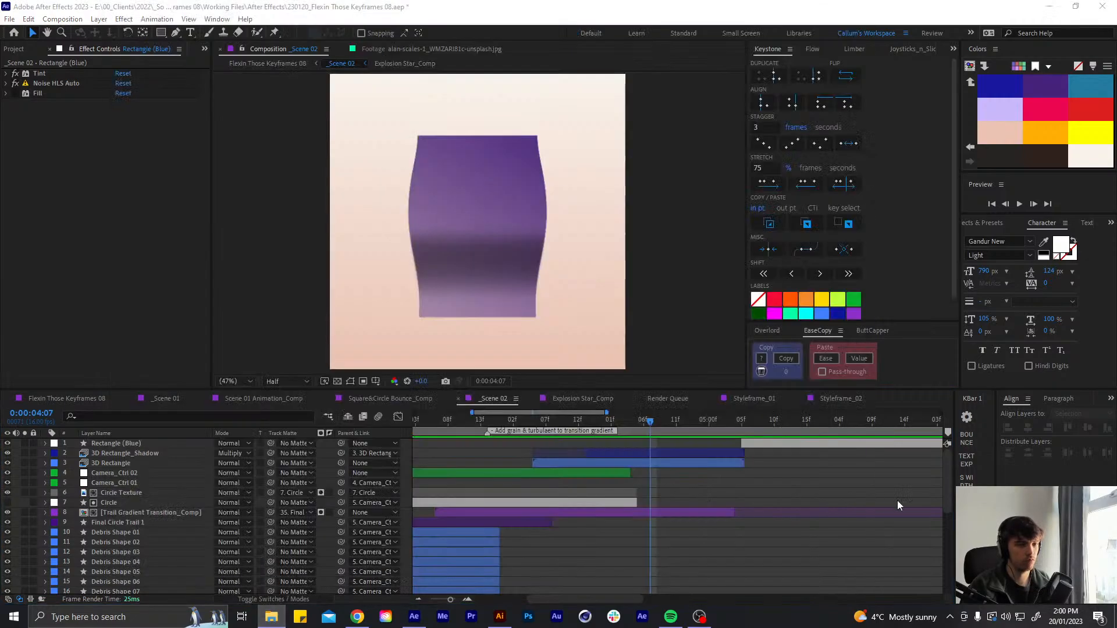
Play back the Scene 02 transition from 0:00:02:08 through the handover to Rectangle (Blue)
left_click_drag(596, 424, 453, 421)
key("space")
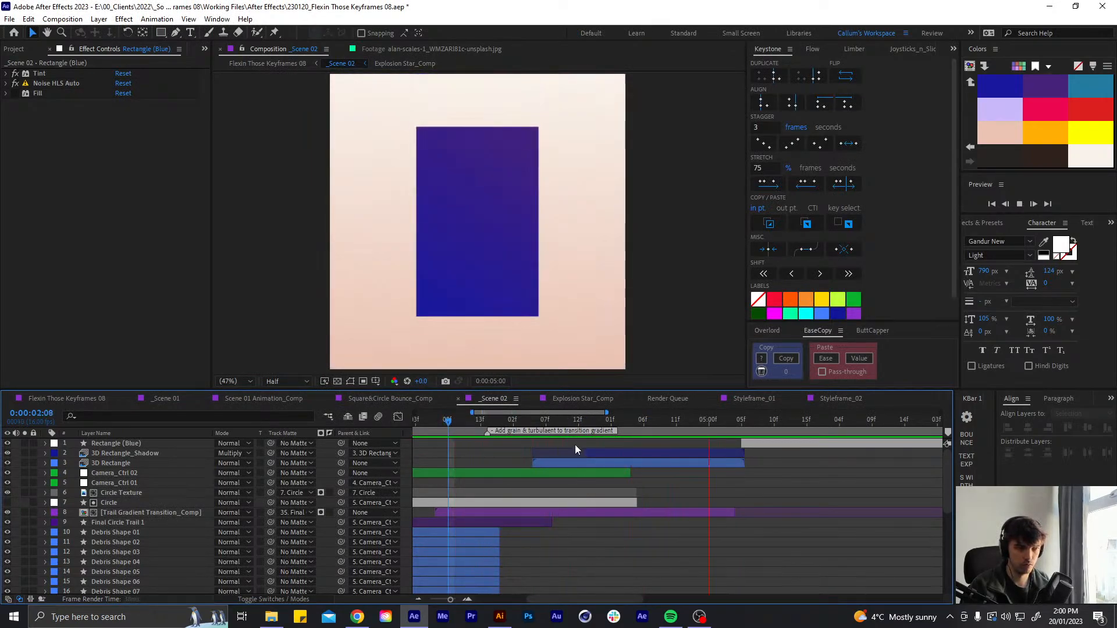
key("space")
Open the Sweep Intensity value of 3D Rectangle's CC Light Sweep effect, then collapse the effect
left_click(567, 463)
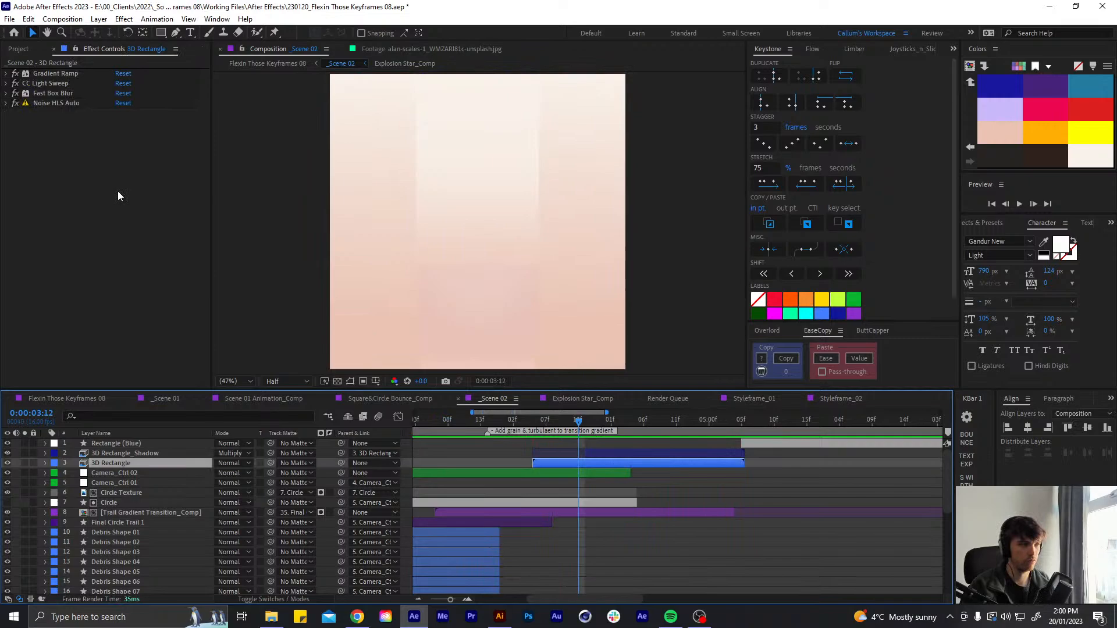
left_click(7, 83)
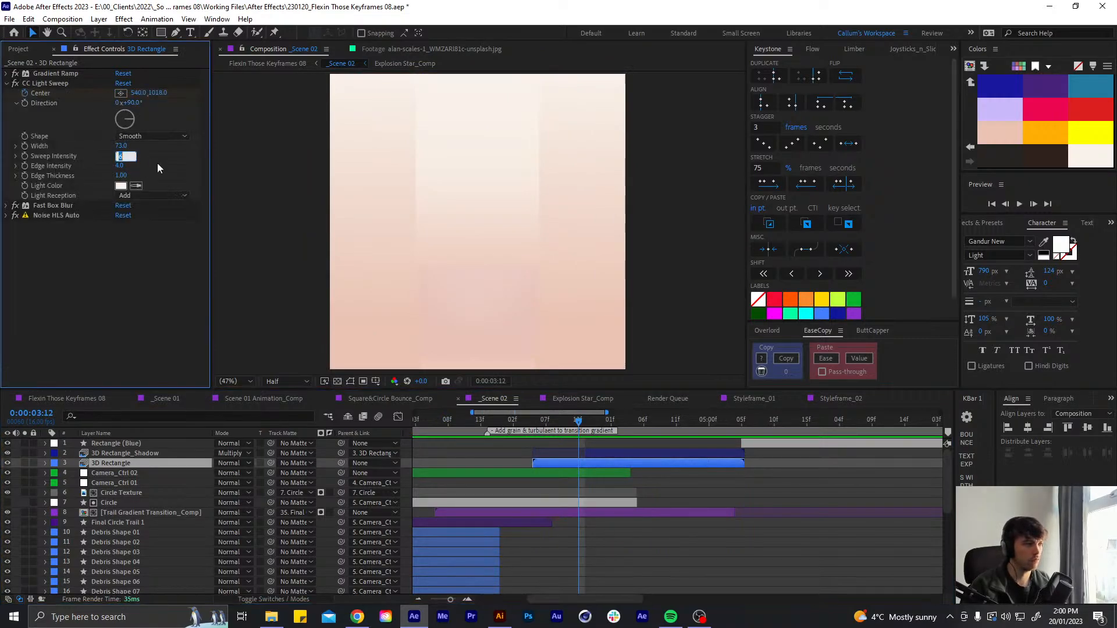
key("Return")
left_click(7, 84)
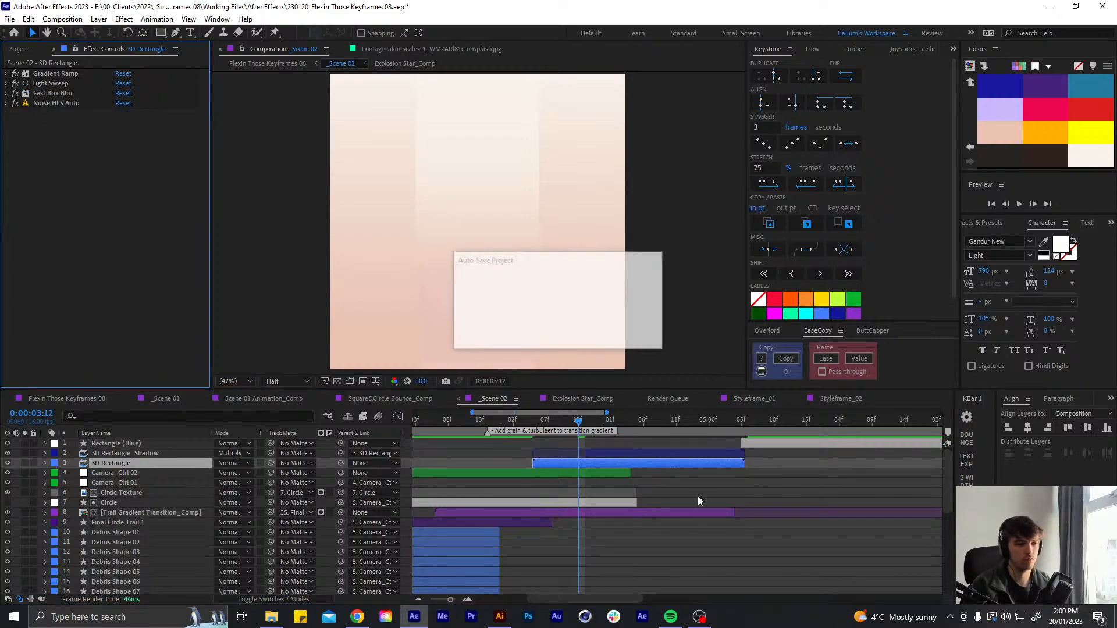
Replay the transition from 0:00:02:15, 0:00:04:15 and 0:00:03:03 to review the 3D Rectangle animation
left_click(492, 417)
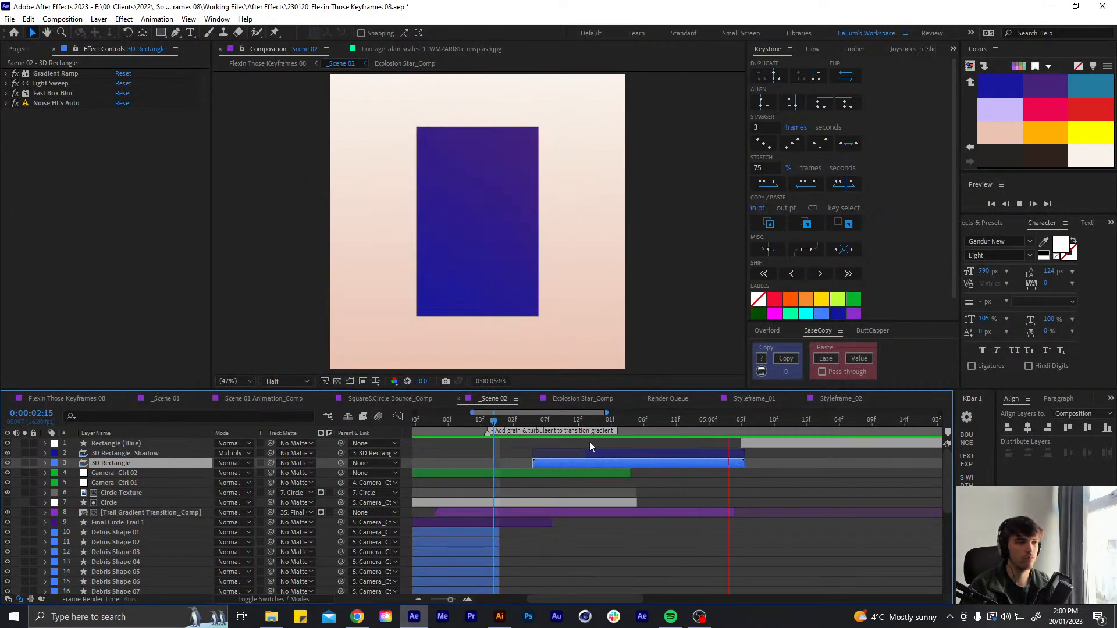
left_click(703, 421)
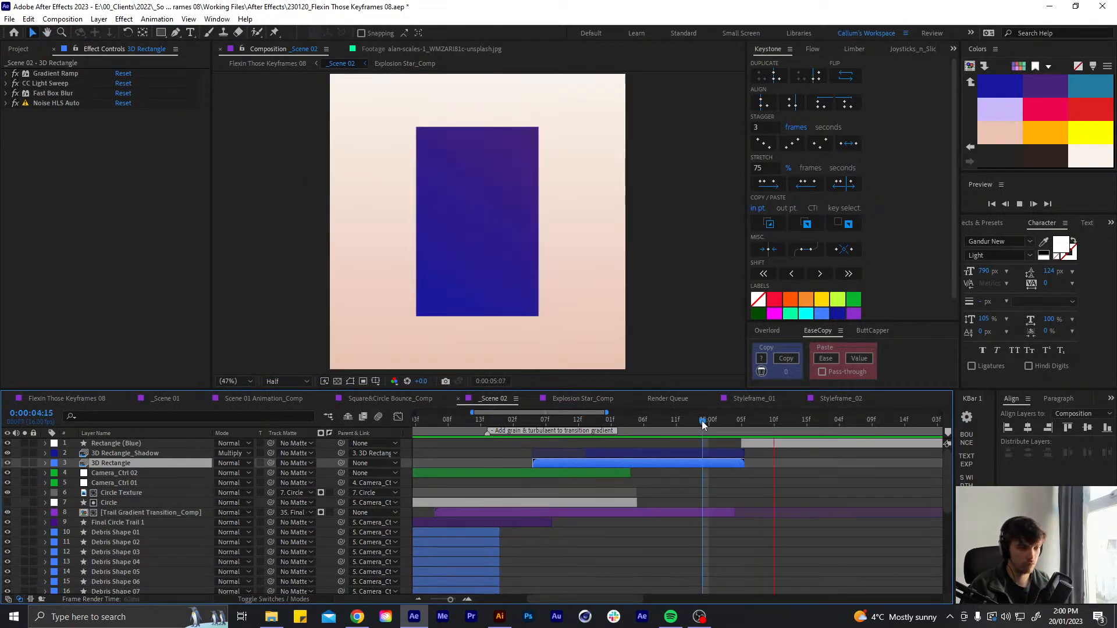
left_click(520, 422)
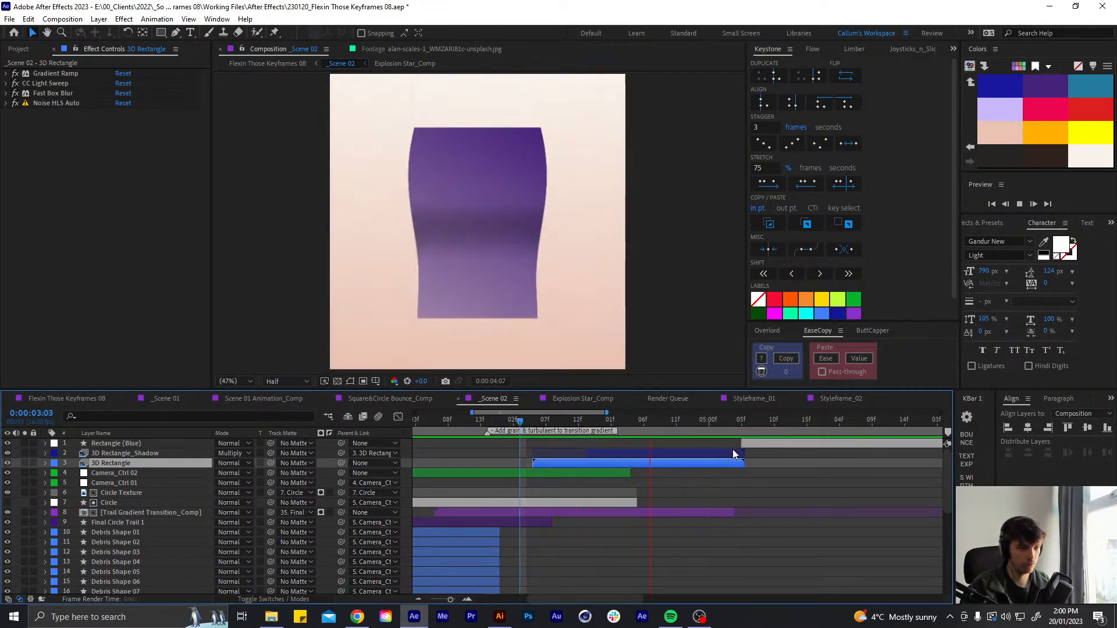
Trim 3D Rectangle and its shadow to end at 0:00:05:00, and start Rectangle (Blue) at 0:00:04:15
left_click_drag(690, 422, 713, 447)
left_click(732, 457, "shift")
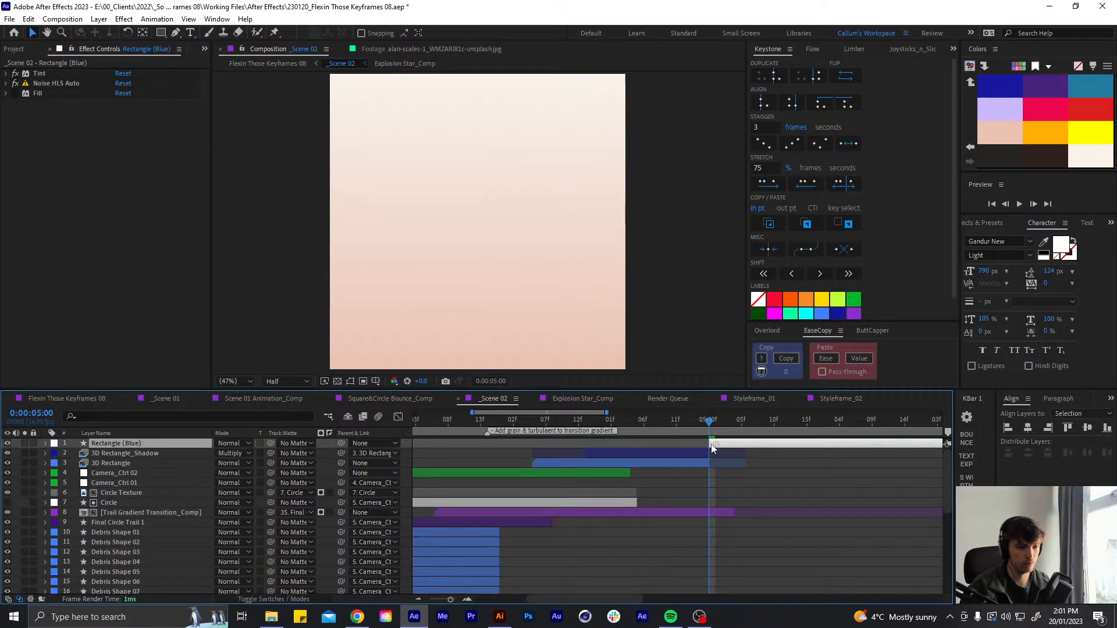
left_click(704, 463)
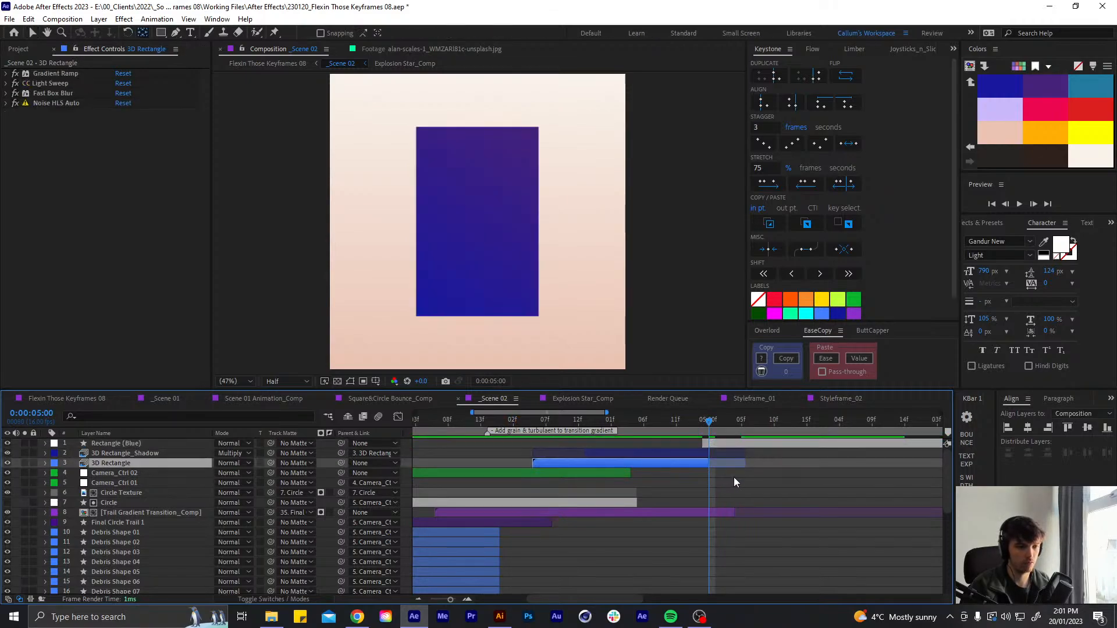
key("u")
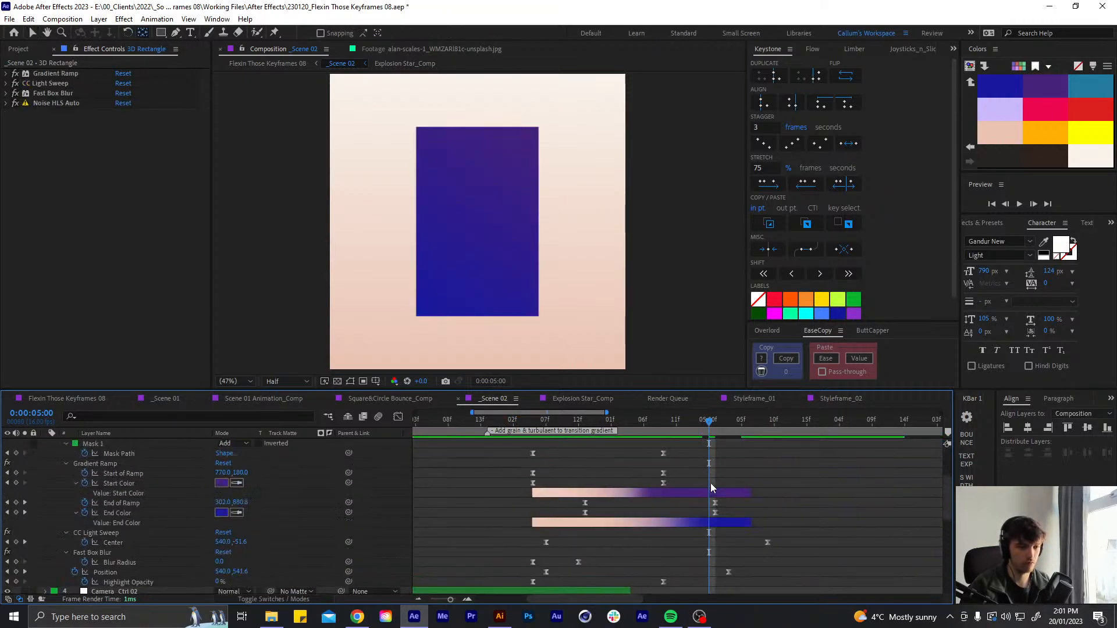
key("u")
left_click(698, 444)
Scrub and play the retimed handover to Rectangle (Blue) from 0:00:04:10
left_click(694, 424)
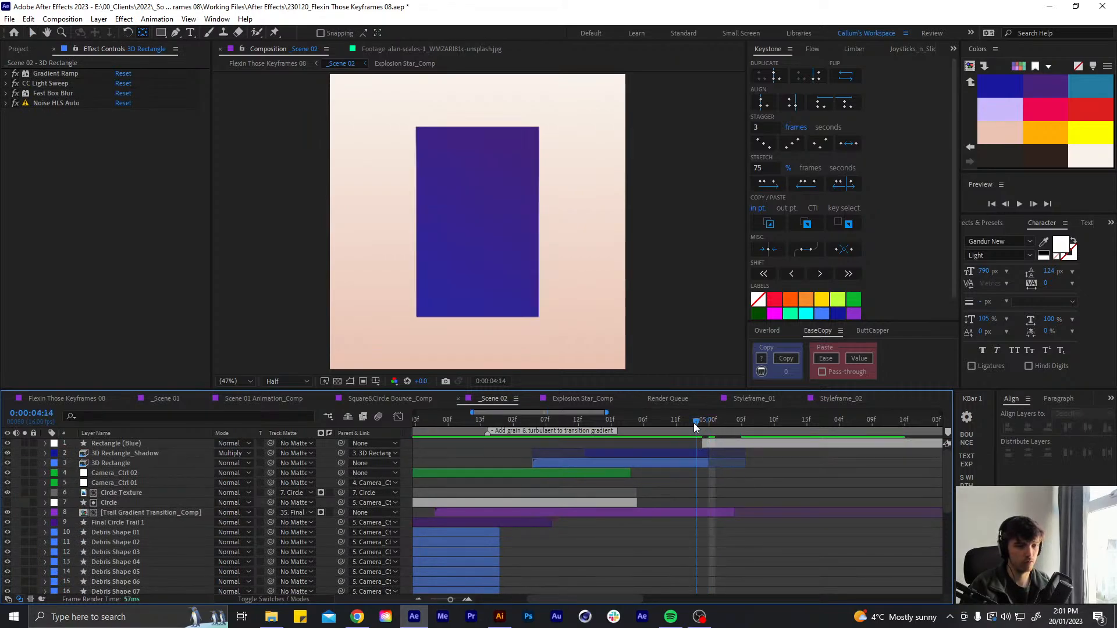
left_click_drag(694, 424, 670, 424)
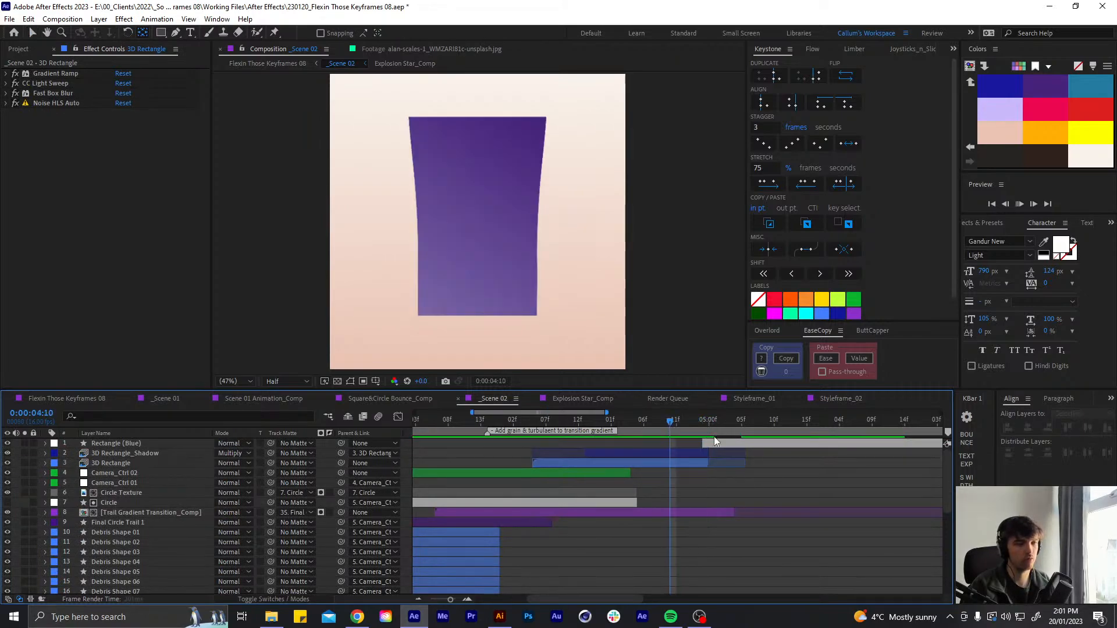
key("space")
left_click(689, 420)
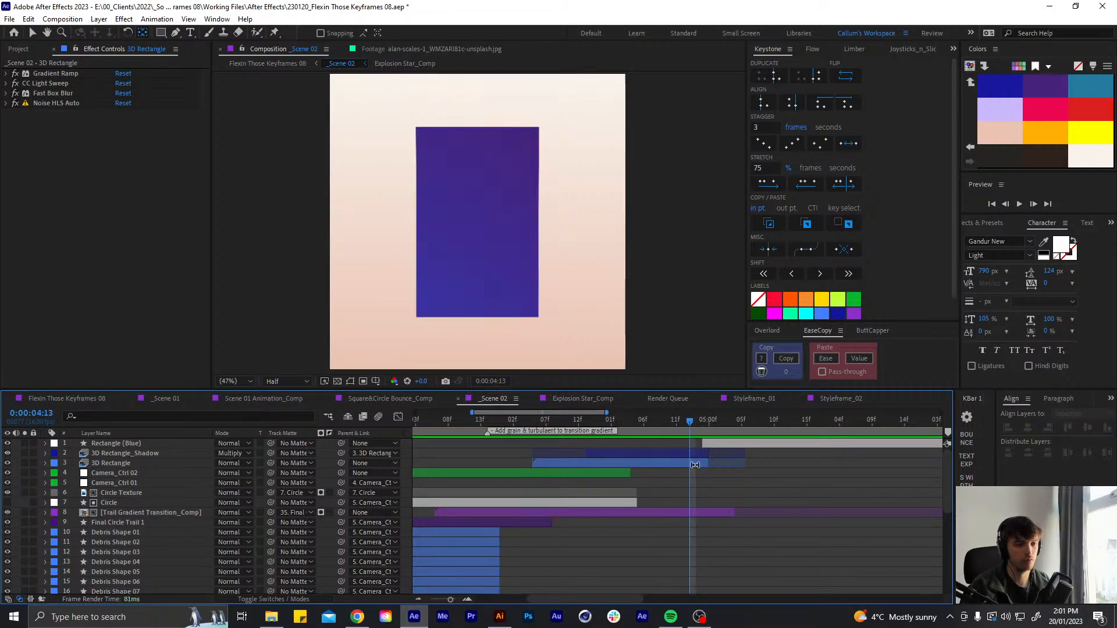
Move 3D Rectangle's last Position keyframe earlier, to about the layer's end at 0:00:05:00
left_click(698, 463)
key("u")
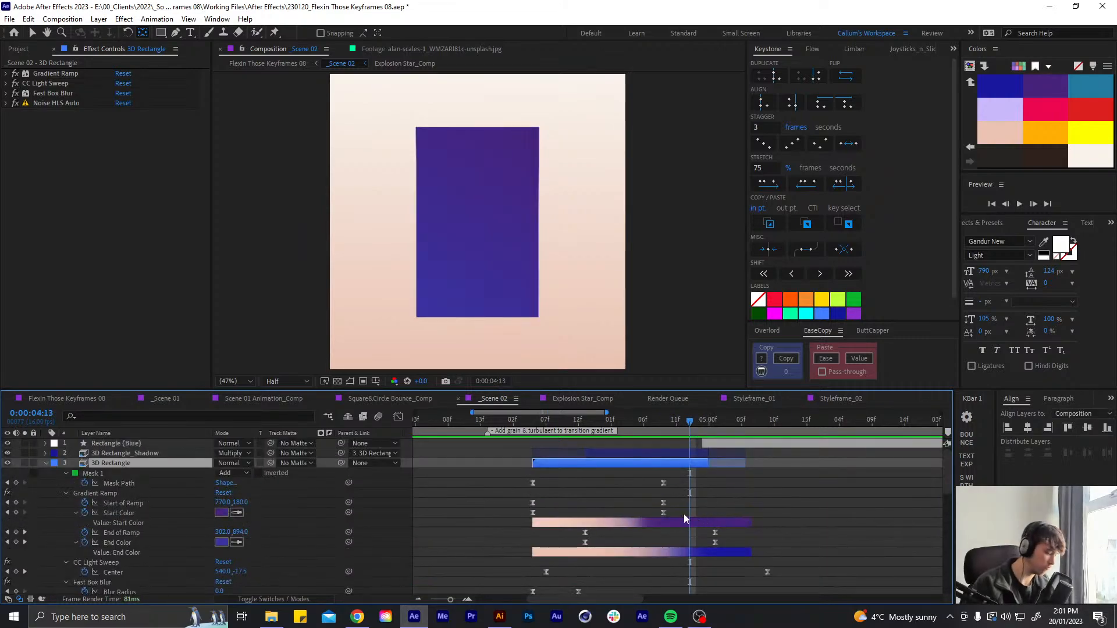
key("u")
key("p")
left_click(704, 420)
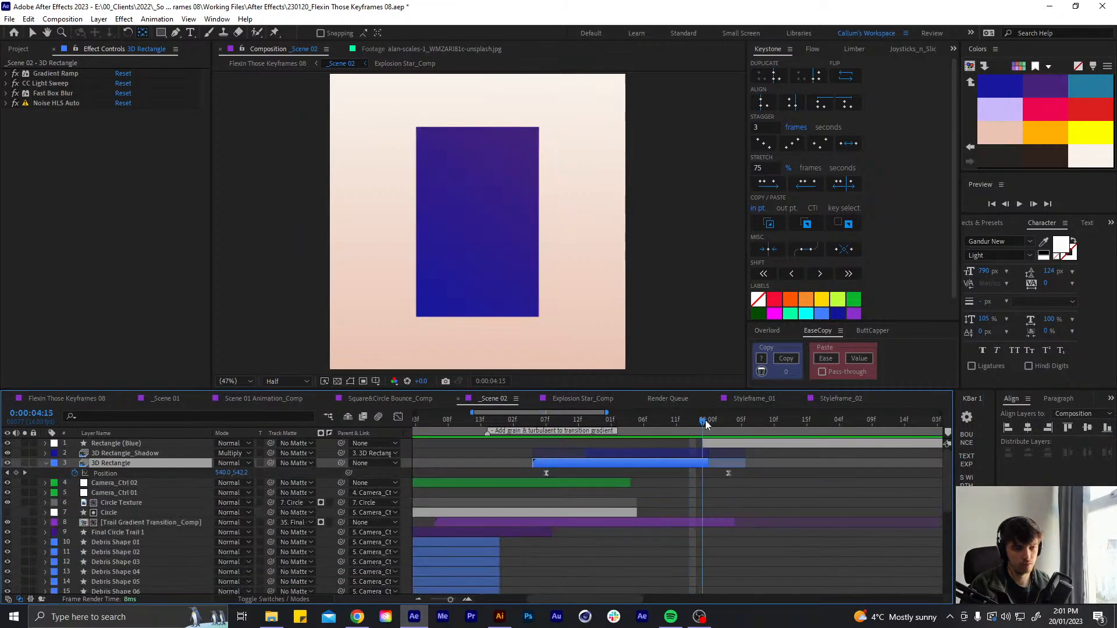
left_click(729, 473)
left_click_drag(727, 474, 706, 472)
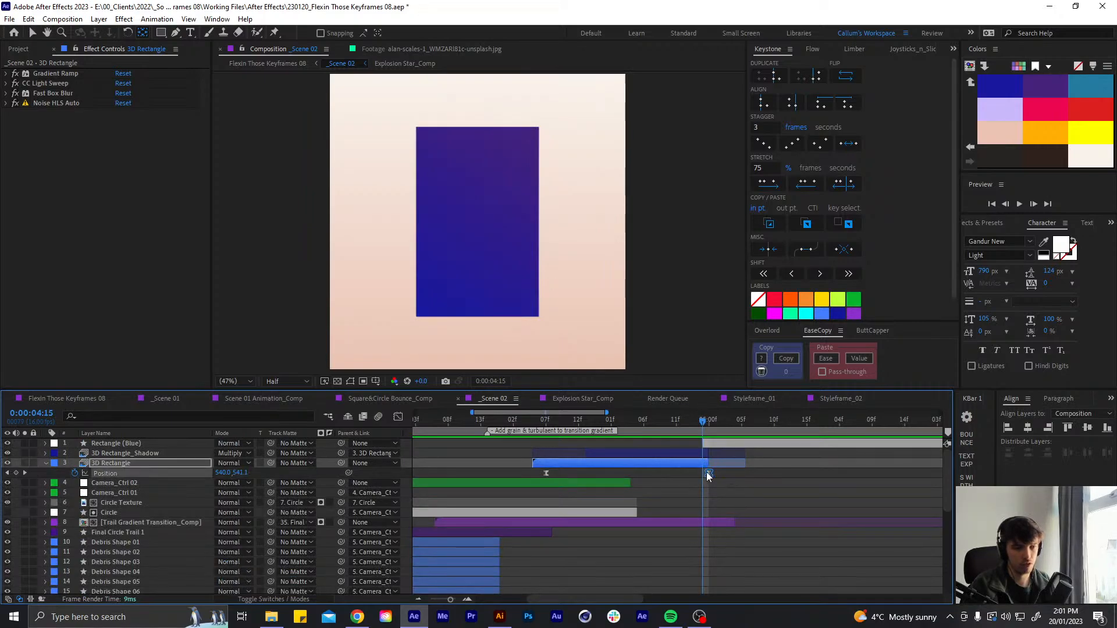
key("u")
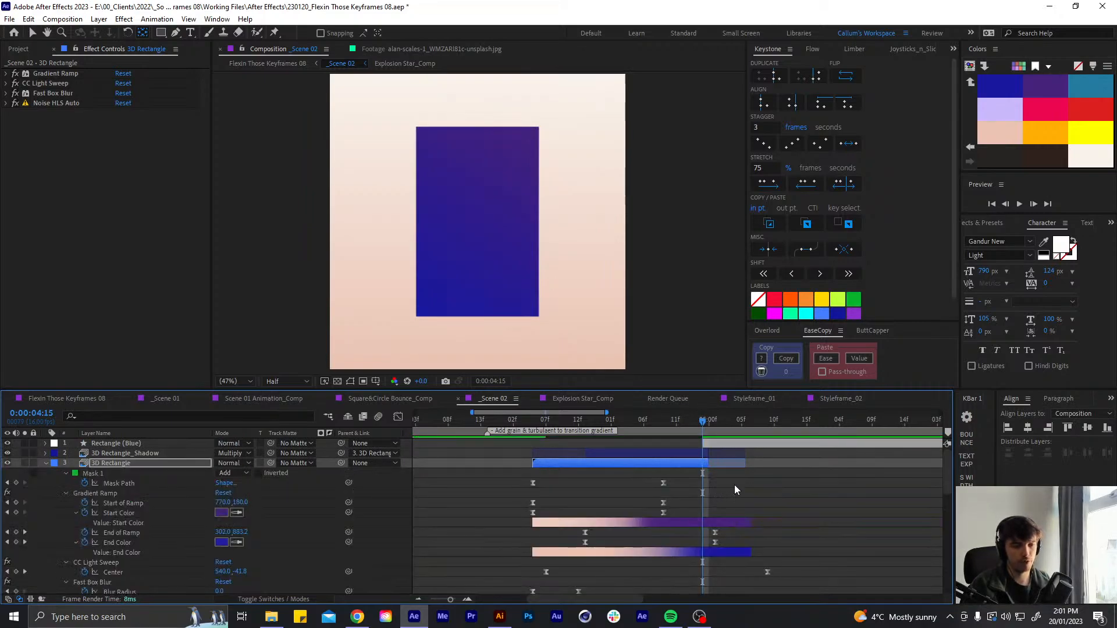
key("u")
left_click(727, 473)
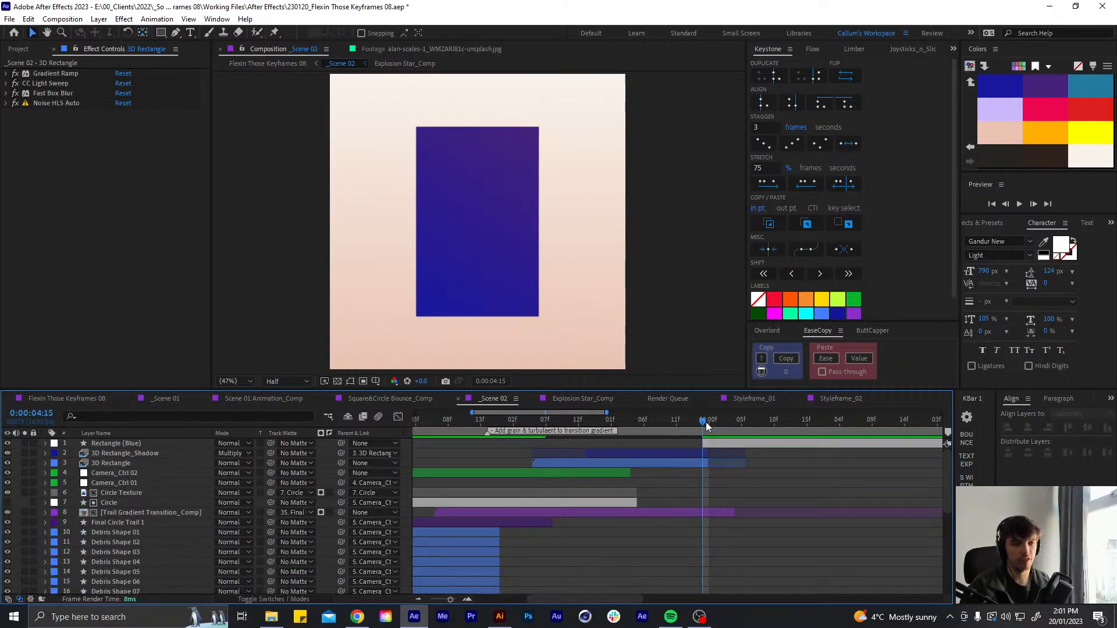
Review the storyboard artboards in Illustrator, return to After Effects and save the project
left_click_drag(703, 420, 740, 423)
left_click(499, 617)
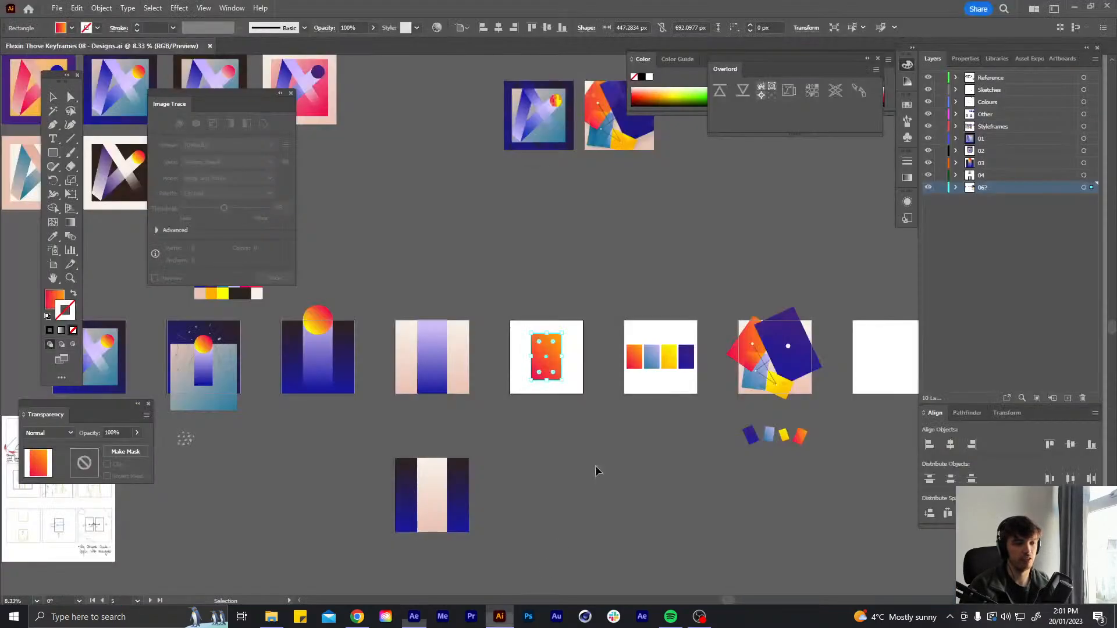
left_click_drag(103, 505, 398, 437)
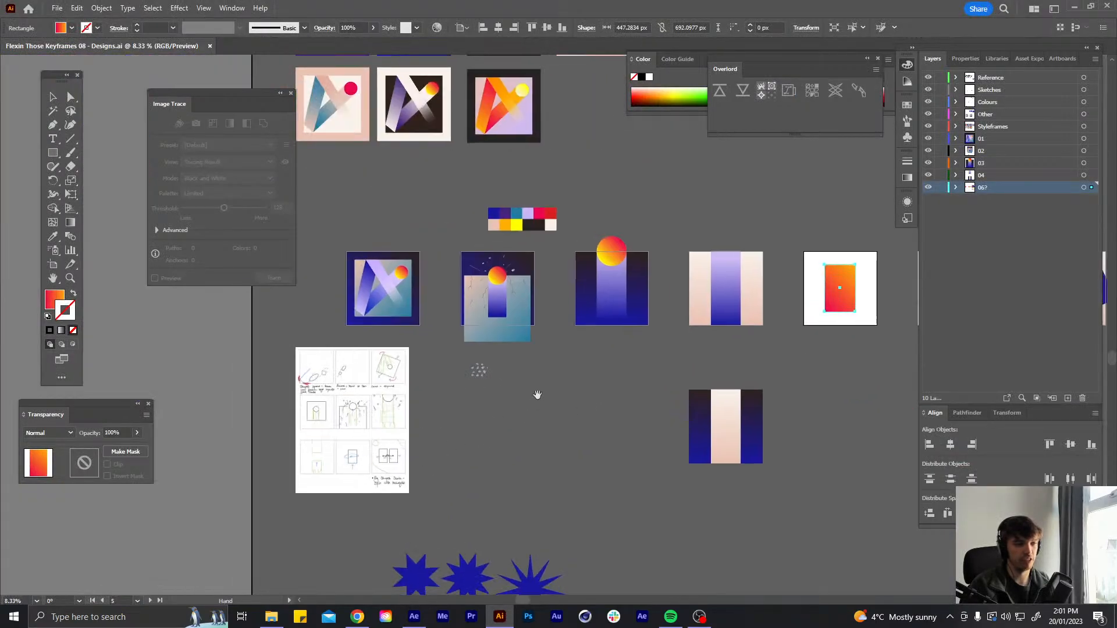
left_click_drag(537, 394, 333, 400)
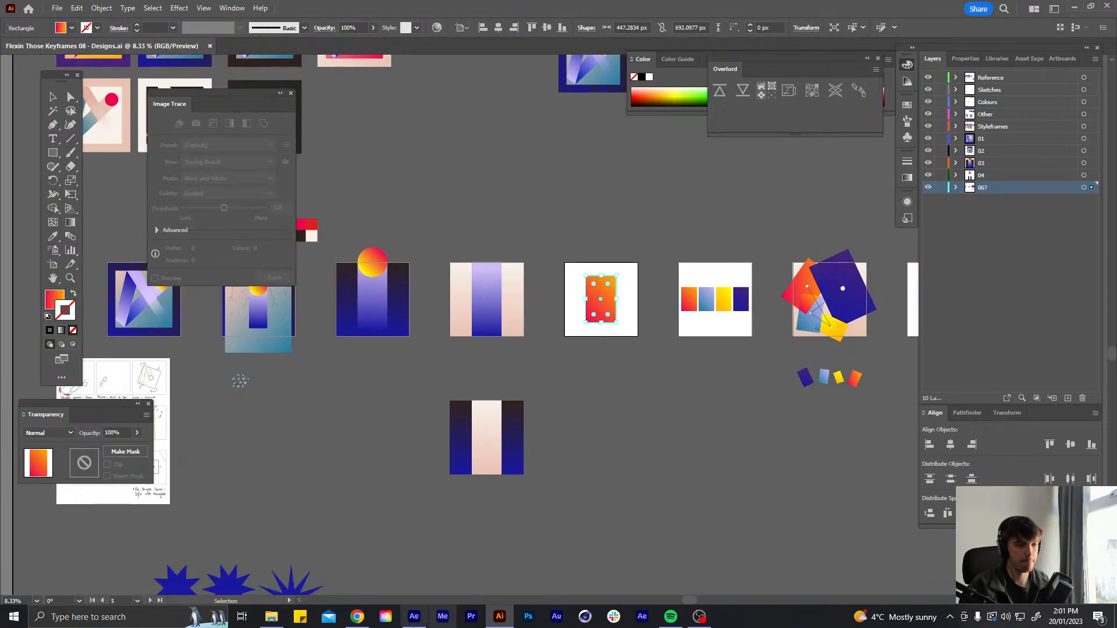
left_click(415, 616)
key("ctrl+s")
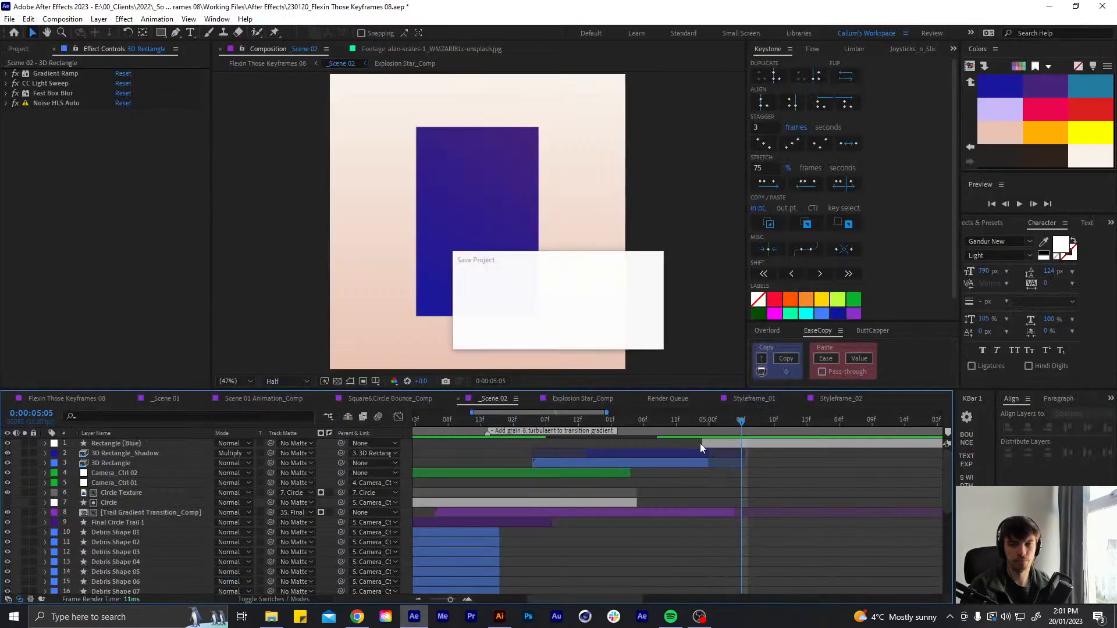
Set the work area of the Flexin Those Keyframes 08 composition to end at about 10 s and play it from the start
left_click(61, 397)
left_click_drag(706, 429, 761, 436)
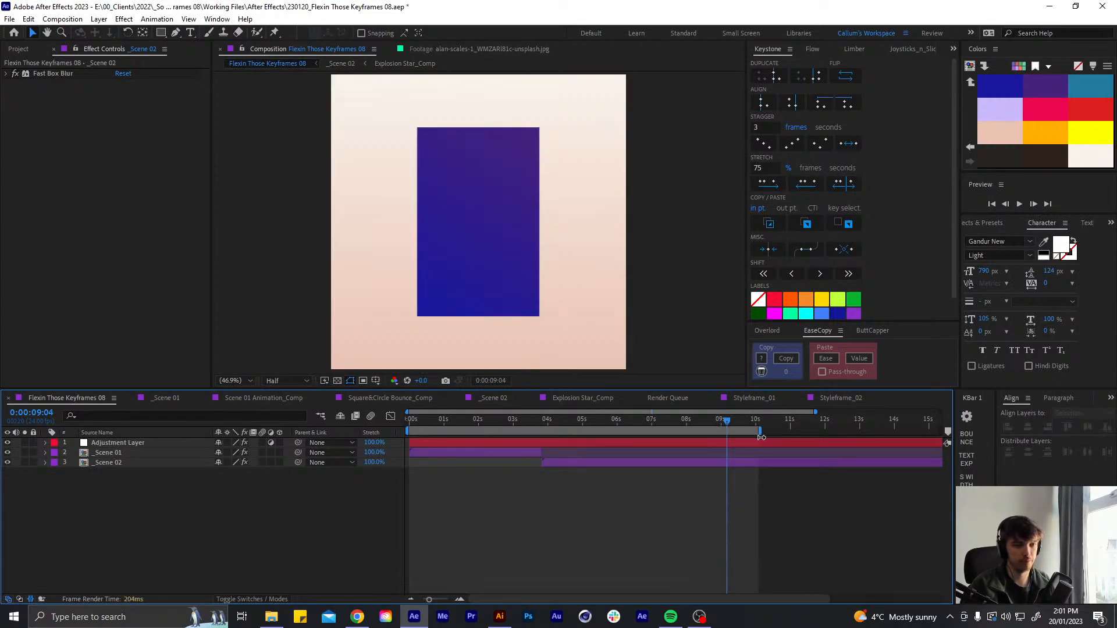
key("Home")
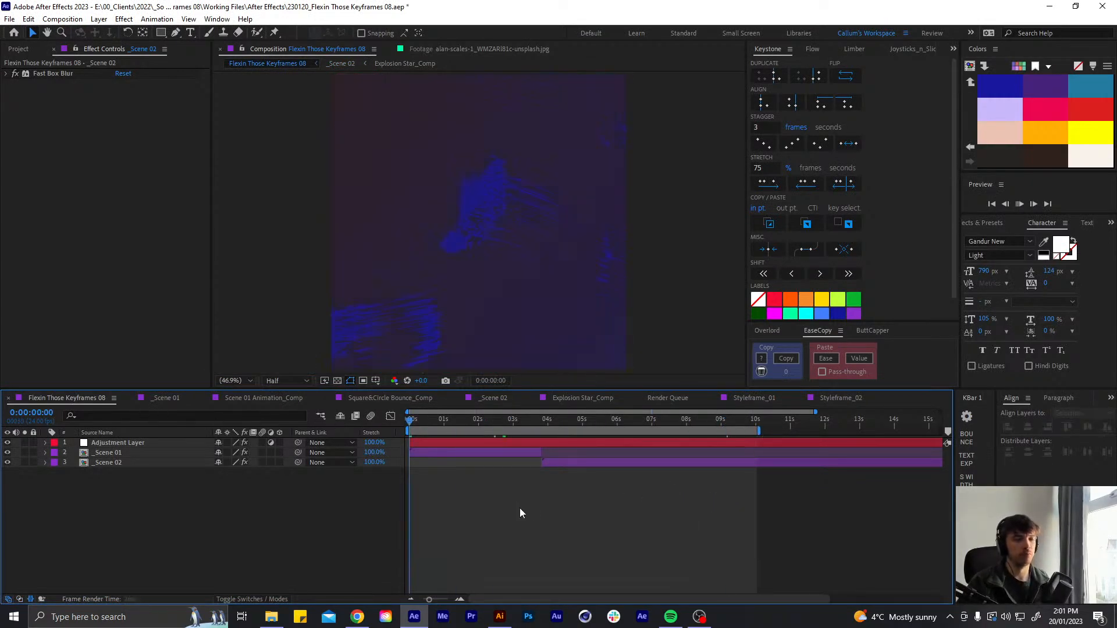
key("space")
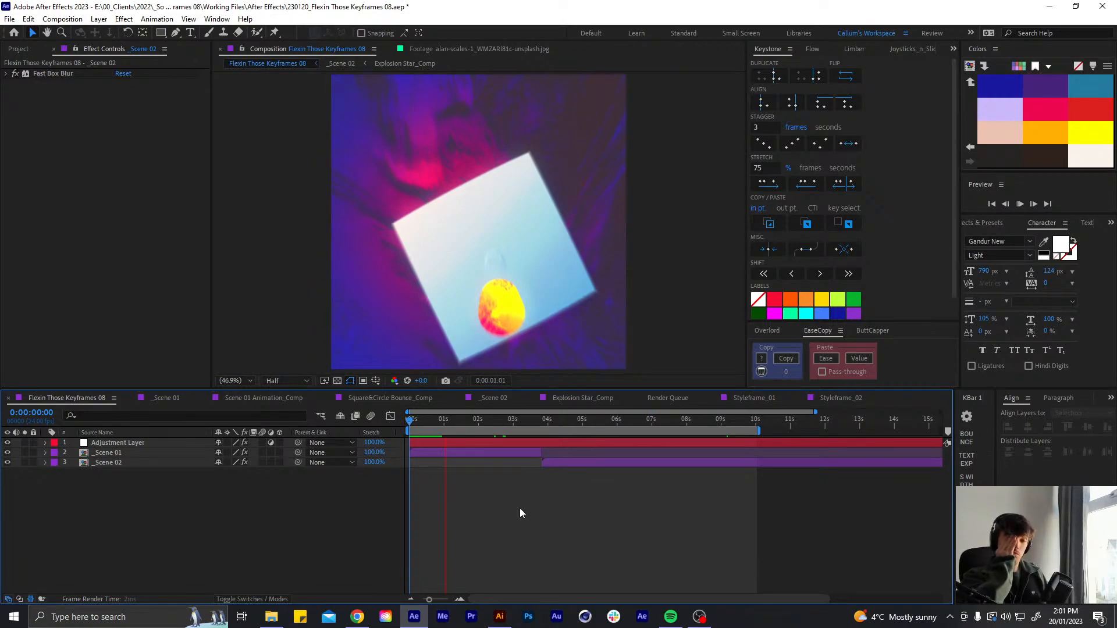
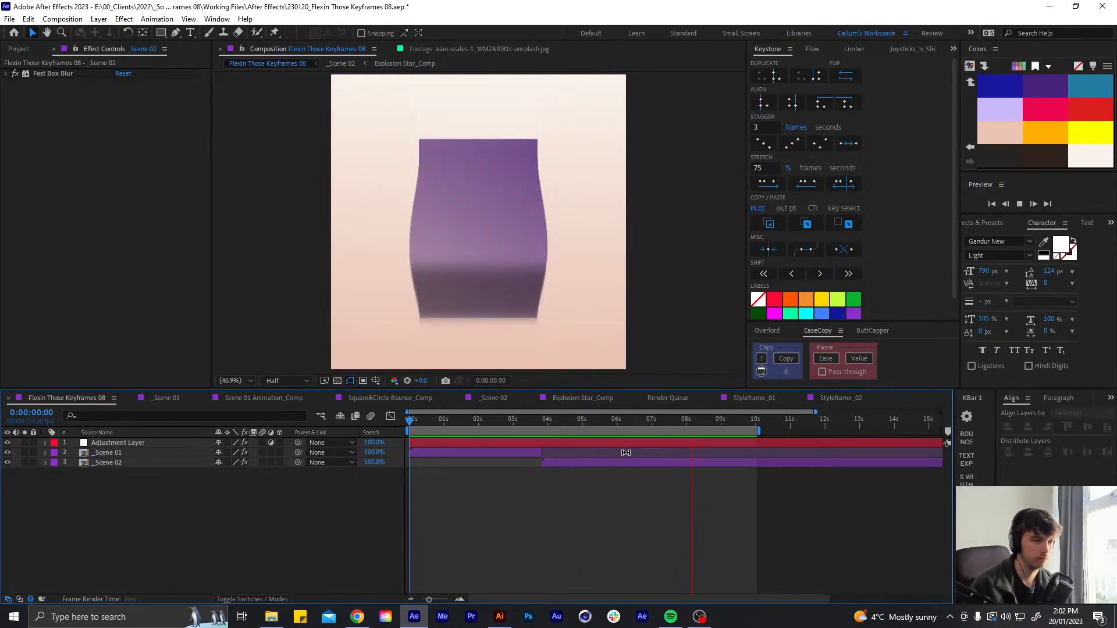
Replay the main composition from 0:00:05:15 to review the circle trail and rectangle transition
left_click_drag(669, 426, 636, 428)
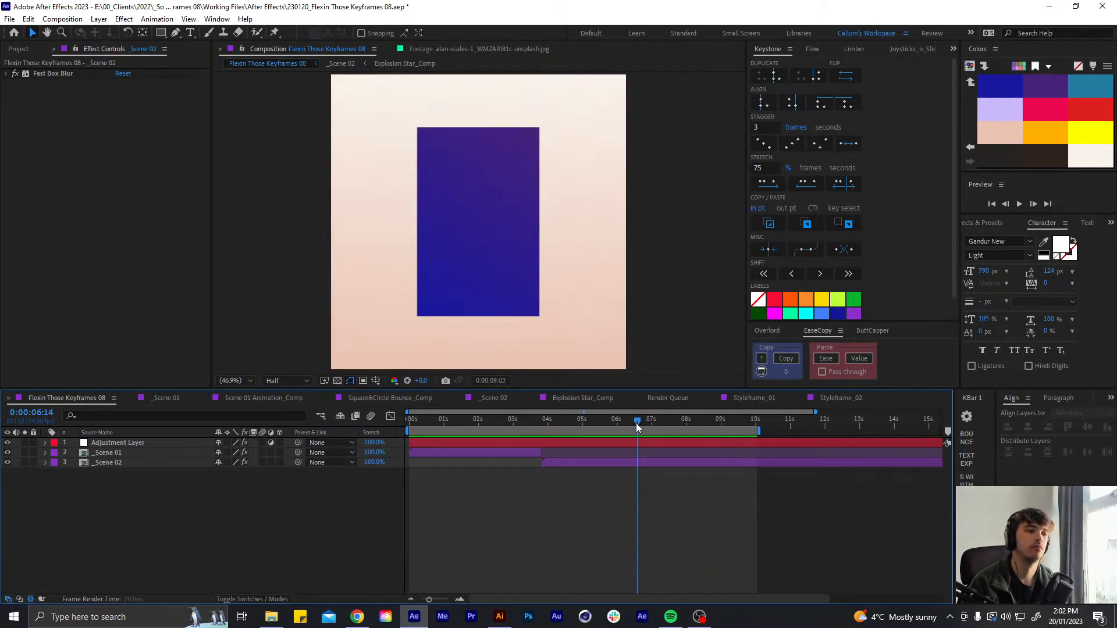
left_click_drag(636, 424, 602, 424)
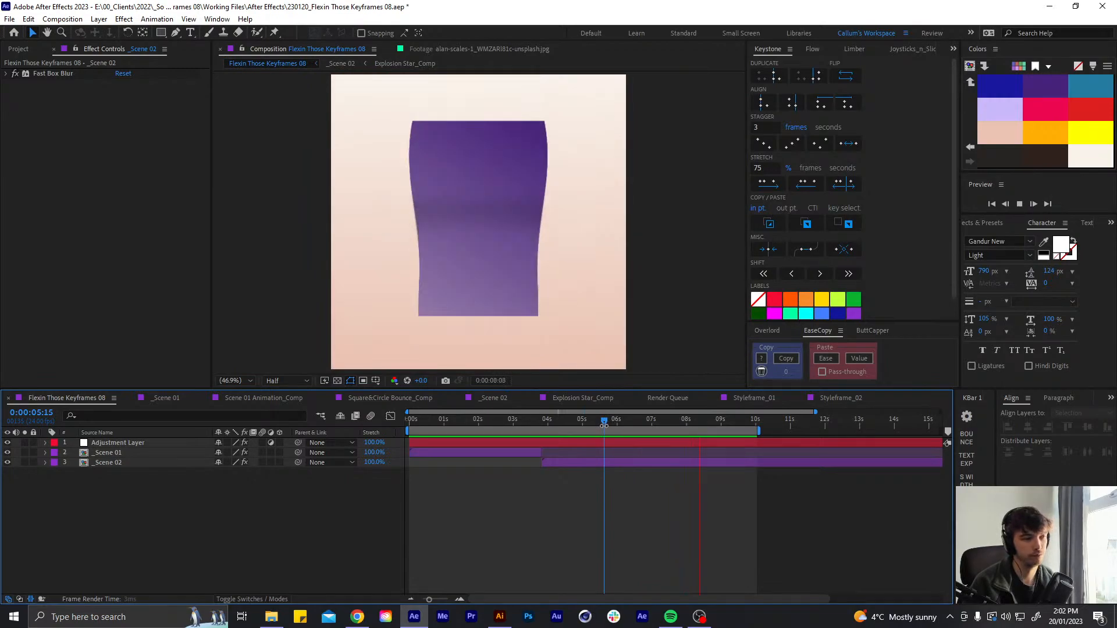
key("space")
left_click(621, 420)
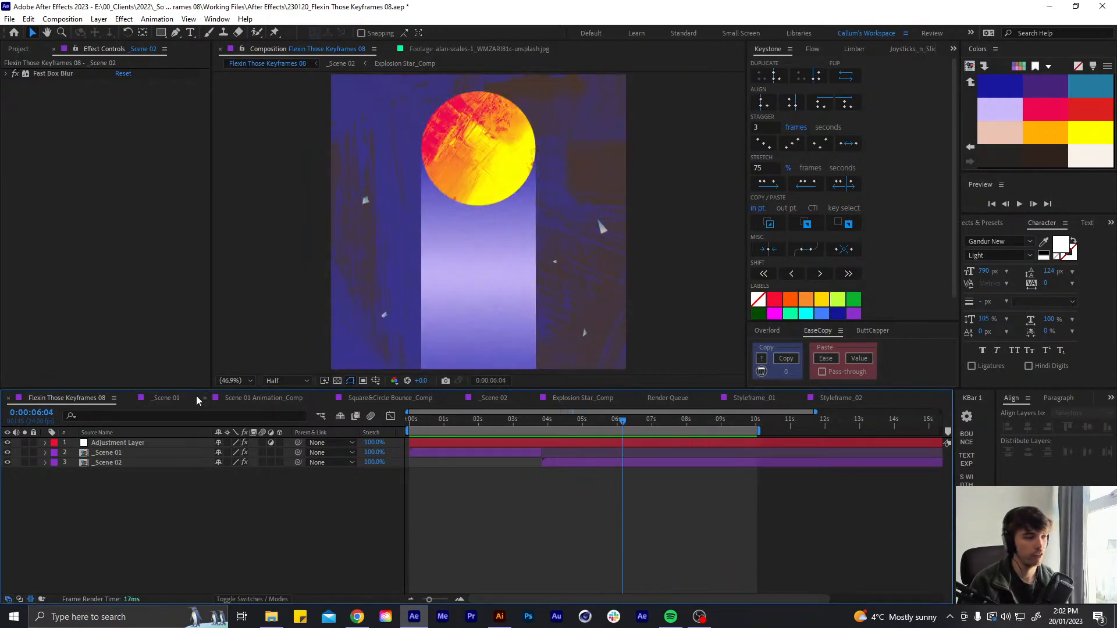
Go to 0:00:04:04 in Scene 02 and inspect the Opacity of 3D Rectangle and 3D Rectangle_Shadow
left_click(500, 398)
left_click(602, 422)
left_click_drag(602, 424, 631, 418)
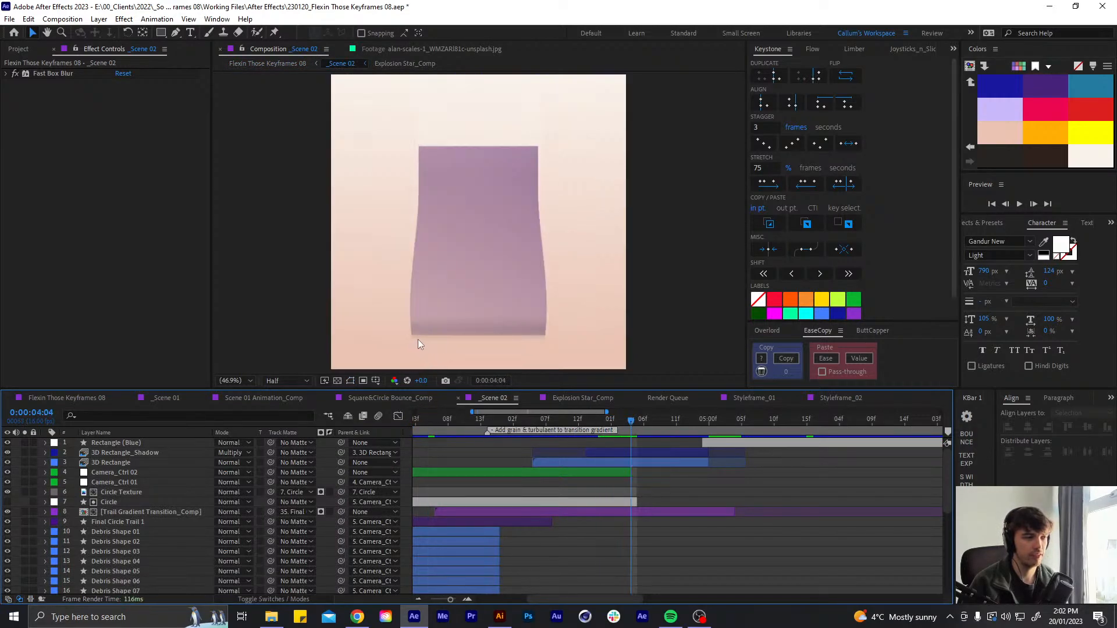
left_click(664, 462)
key("t")
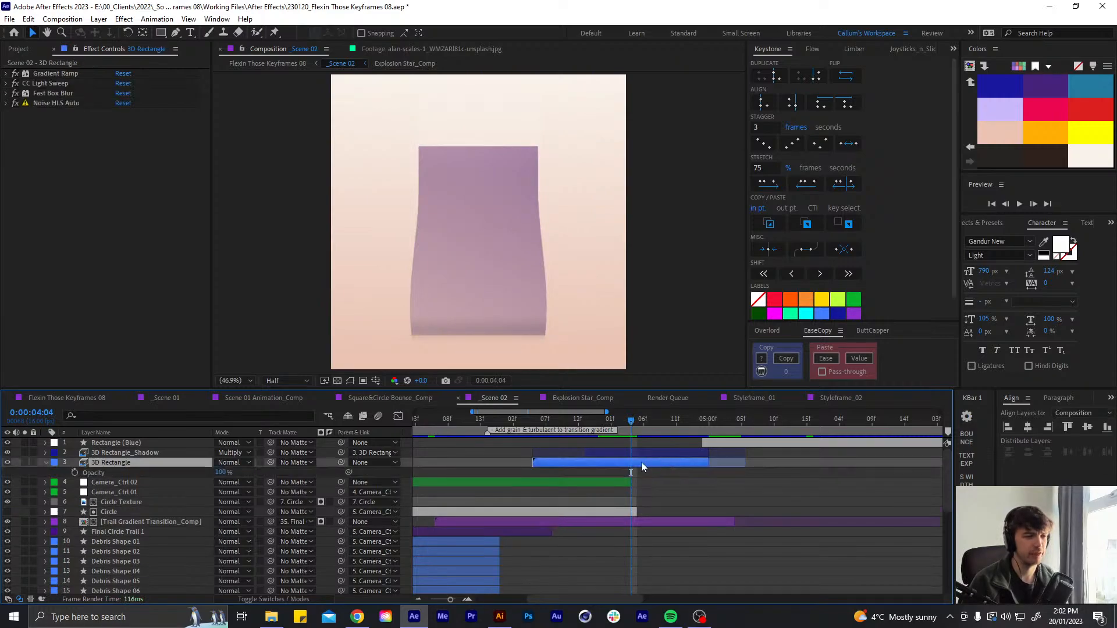
key("t")
left_click(150, 452)
key("t")
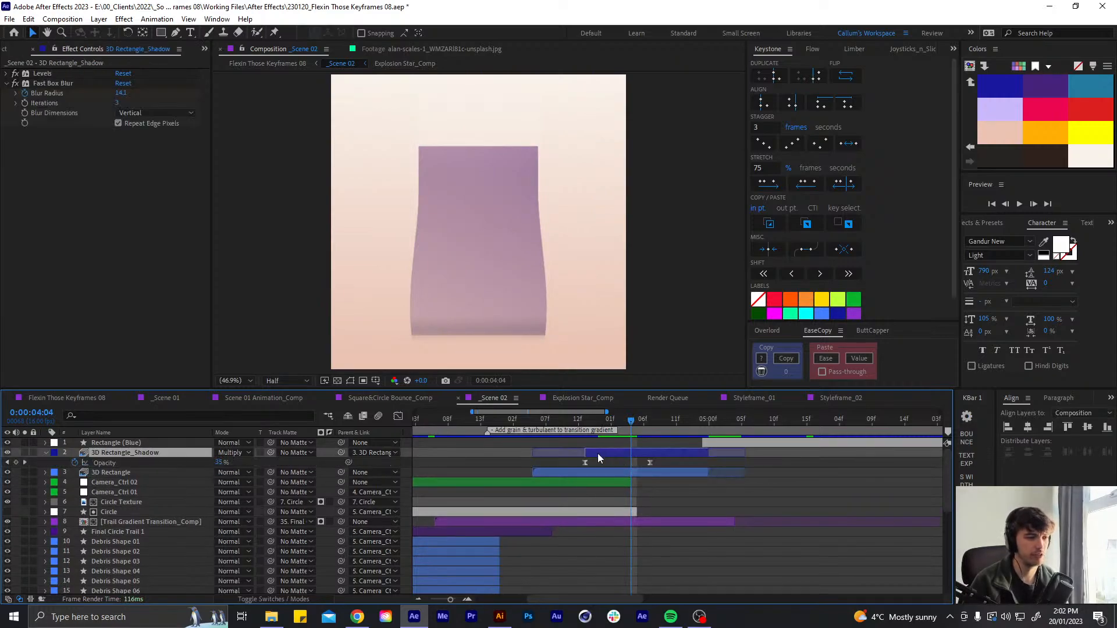
Retime the Fast Box Blur's Blur Radius keyframes on 3D Rectangle_Shadow to 0:00:04:05 and 0:00:04:10
left_click_drag(583, 463, 631, 473)
key("ctrl+z")
key("u")
left_click_drag(638, 427, 640, 427)
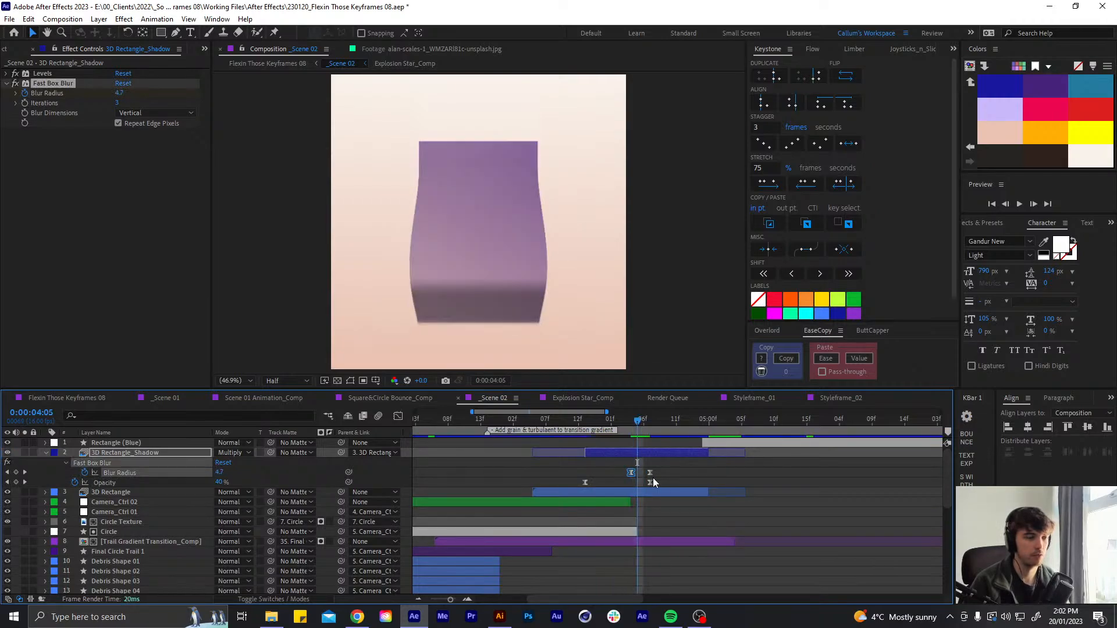
left_click_drag(650, 474, 670, 474)
left_click_drag(631, 426, 643, 426)
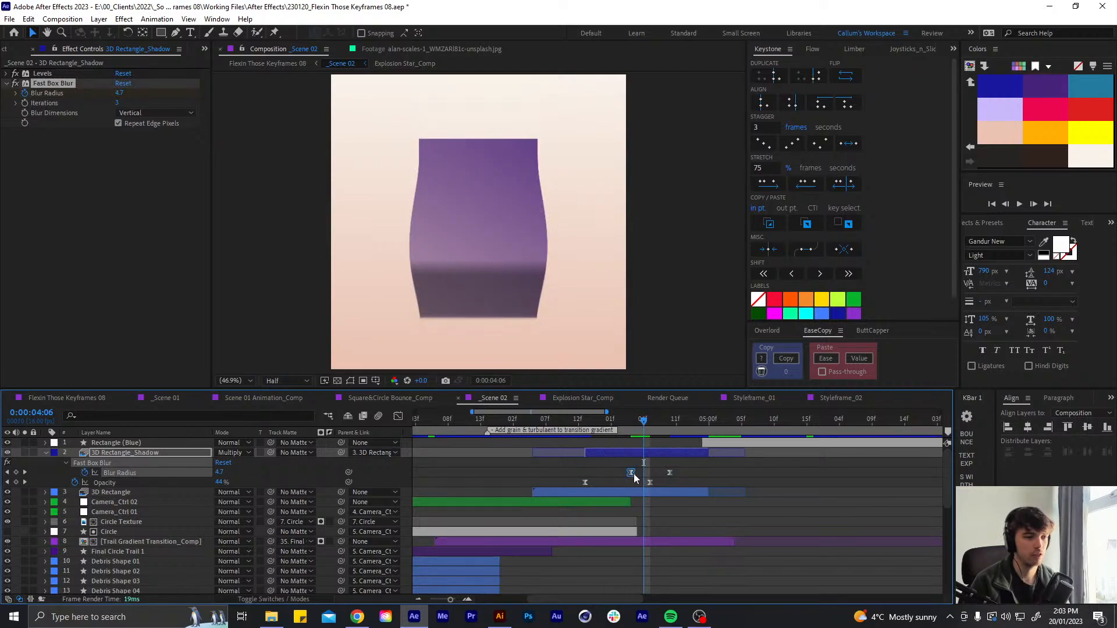
left_click_drag(634, 473, 639, 469)
Compare the shadow at 0:00:04:09 and 0:00:04:05 with its Levels effect disabled and enabled again
left_click_drag(644, 419, 664, 421)
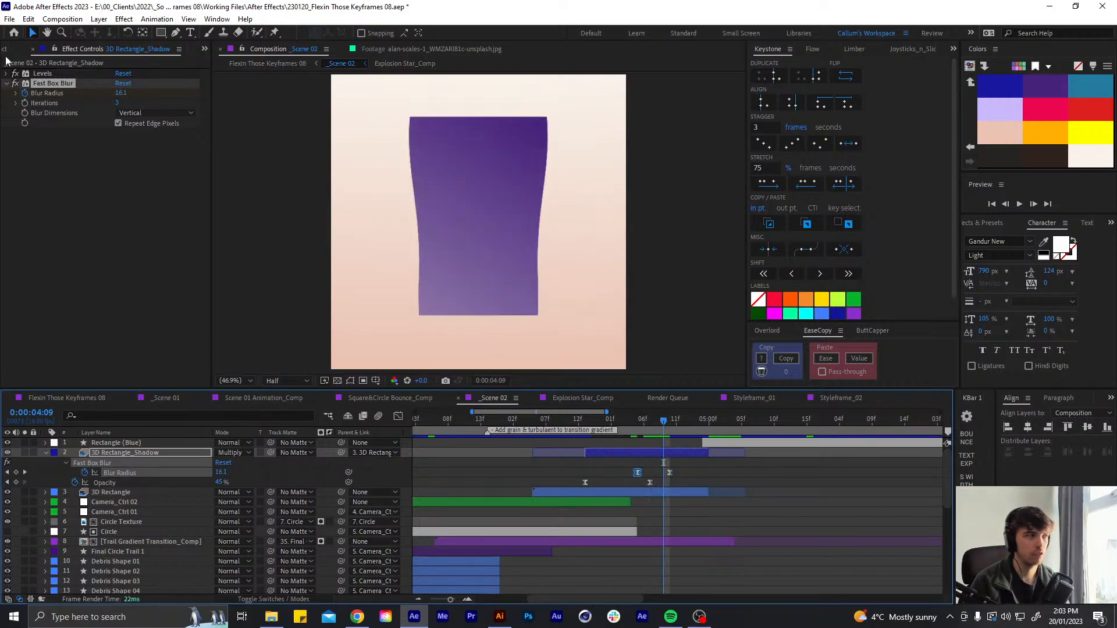
left_click(14, 85)
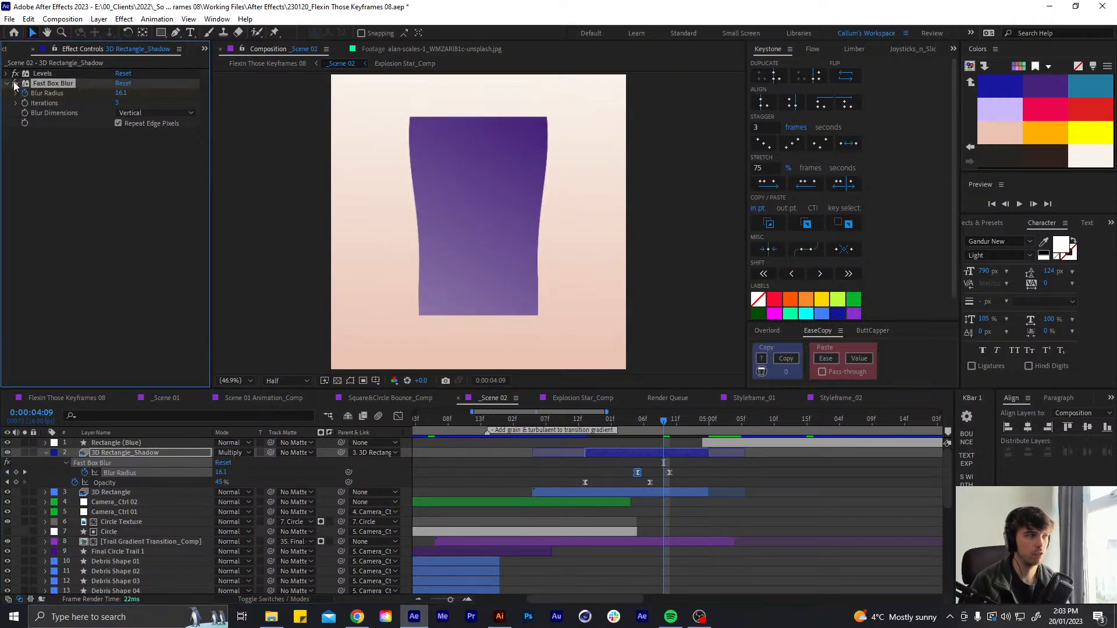
left_click(16, 74)
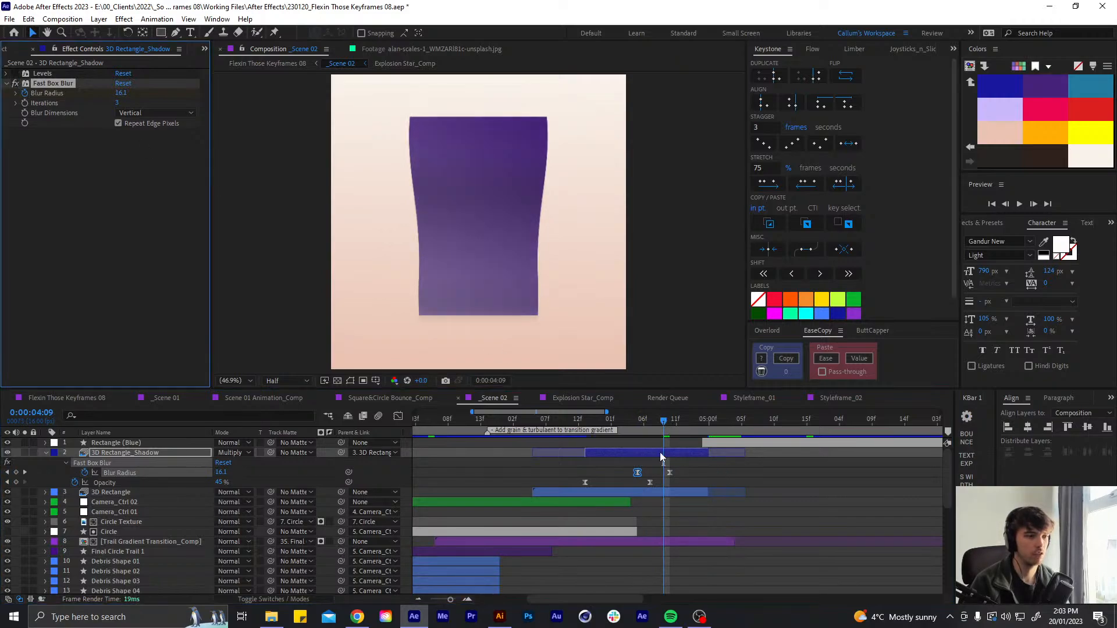
mouse_move(666, 421)
left_mouse_down()
mouse_move(681, 413)
mouse_move(672, 416)
left_mouse_up()
key("j")
key("j")
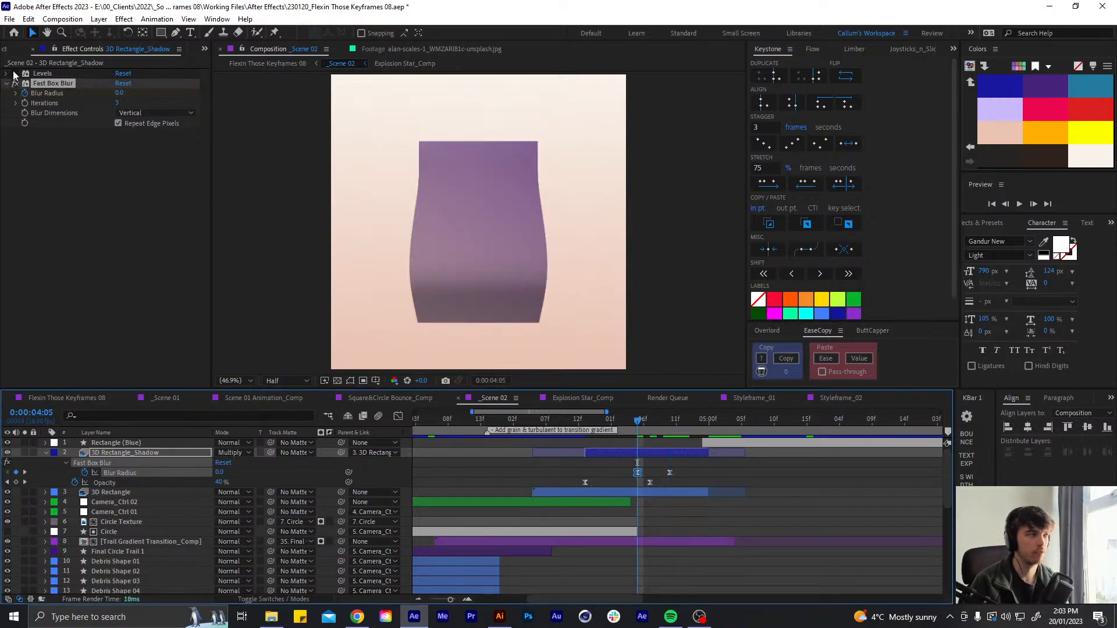
left_click(15, 74)
Animate the shadow's Levels Histogram with a keyframe at 0:00:04:03, raising Input White to about 26985 at 0:00:04:11
left_click(7, 83)
left_click(6, 74)
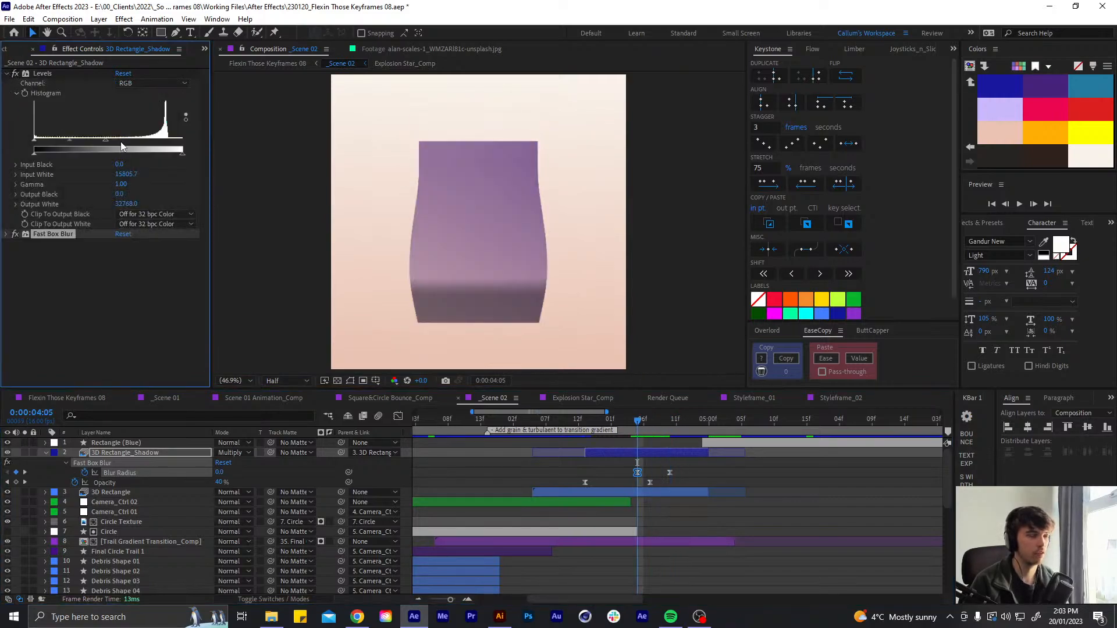
left_click(24, 92)
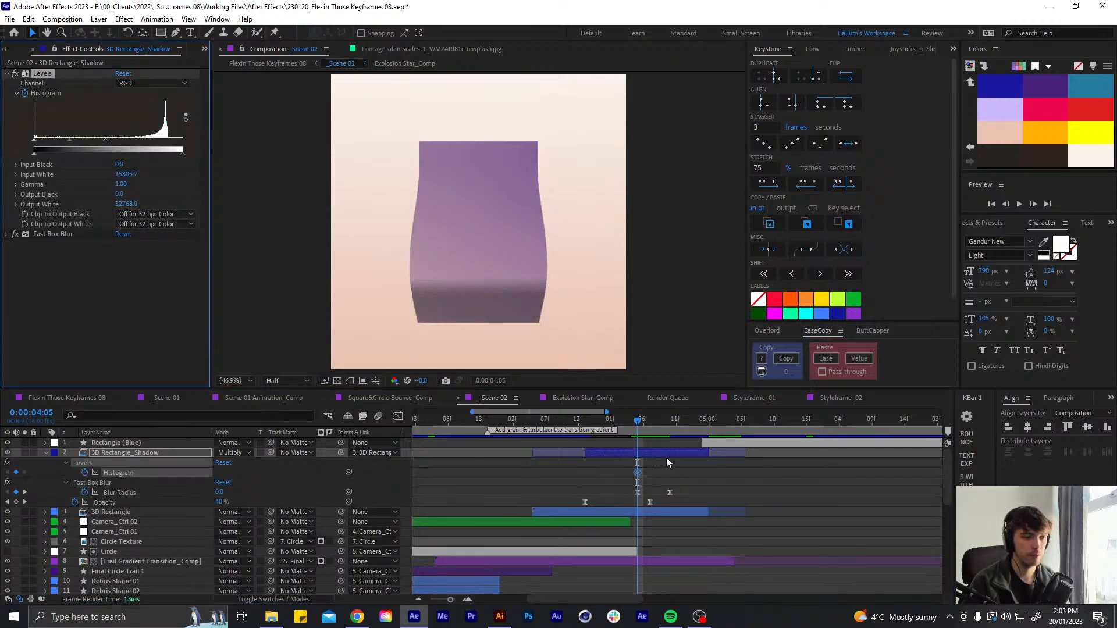
left_click_drag(640, 473, 627, 473)
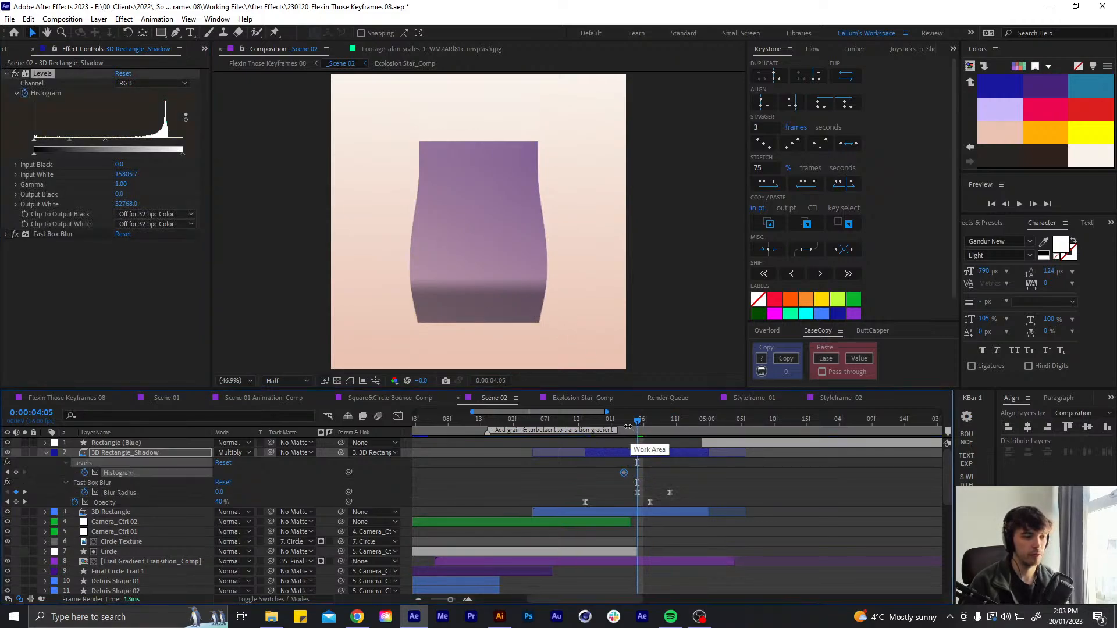
left_click_drag(628, 424, 676, 420)
left_click_drag(106, 141, 155, 145)
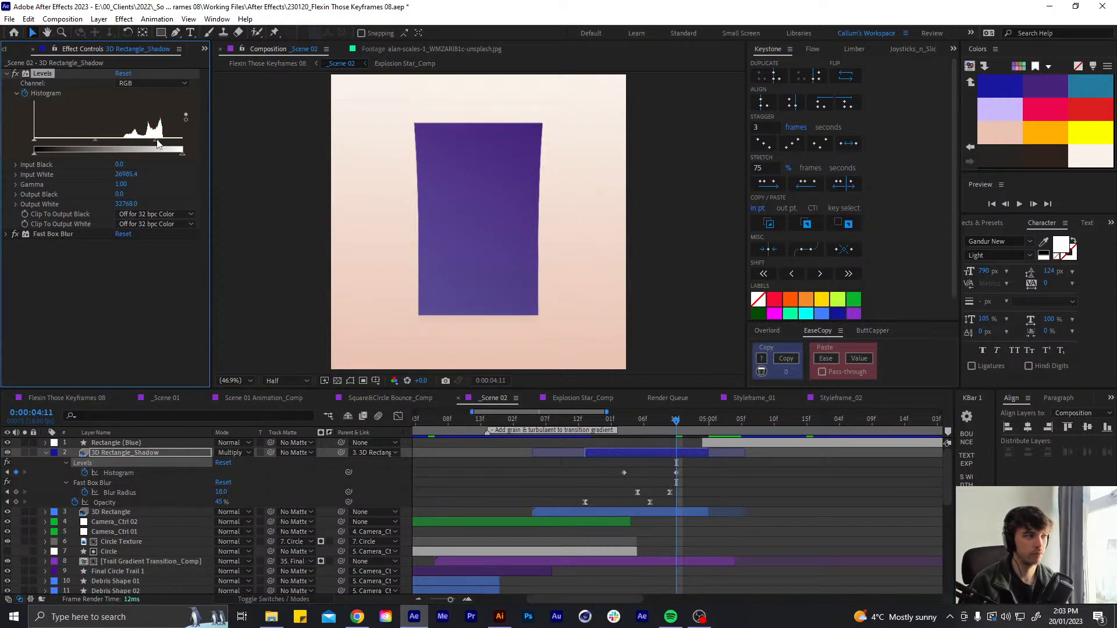
Raise Input White in the shadow's Levels to about 28013 at 0:00:04:11, leaving Input Black at 0
left_click_drag(157, 143, 162, 145)
left_click_drag(33, 147, 124, 148)
key("ctrl+z")
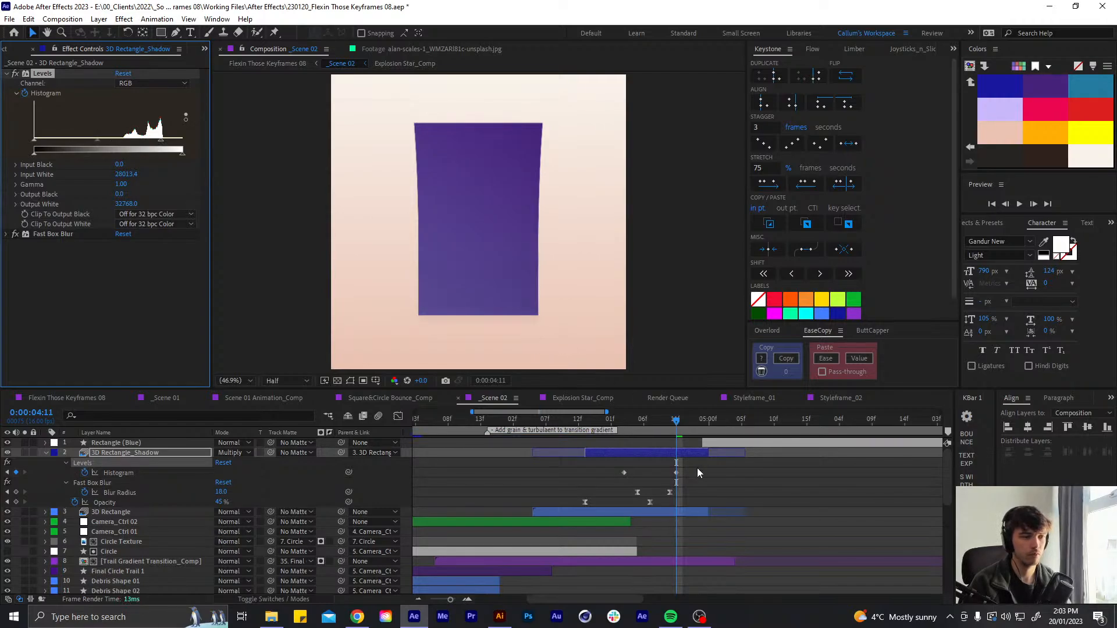
Apply Easy Ease to both Levels Histogram keyframes of 3D Rectangle_Shadow and move the second one slightly later than 0:00:04:11
left_click_drag(694, 466, 603, 474)
key("F9")
left_click(699, 480)
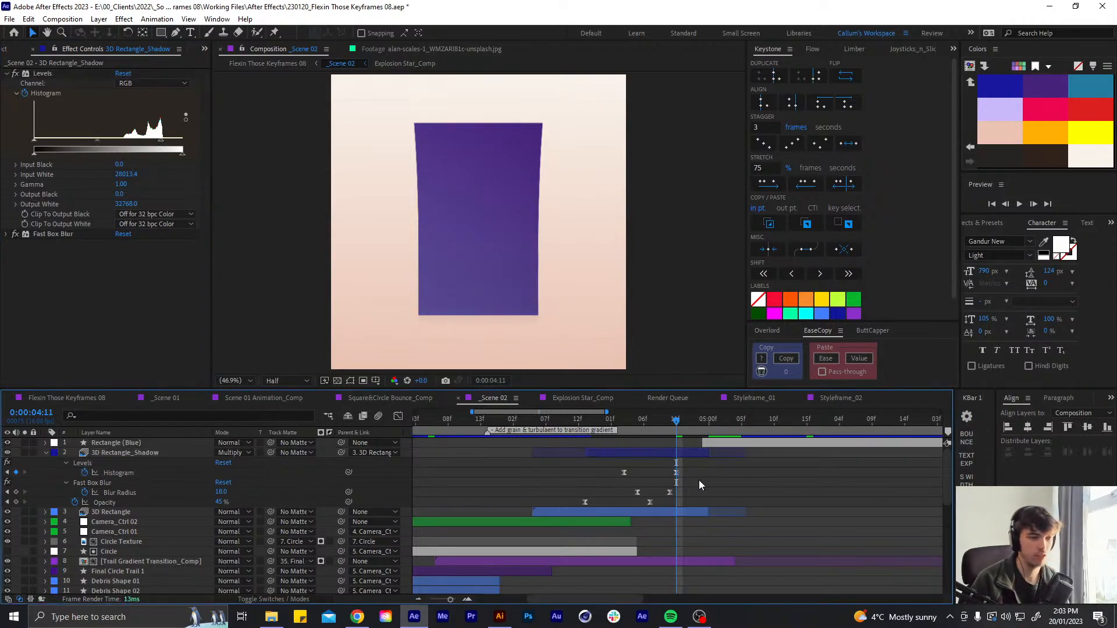
left_click_drag(676, 472, 683, 472)
Preview the shadow transition from 0:00:03:10 and 0:00:03:01, collapse the keyframed properties and check the frame at 0:00:05:00
left_click_drag(677, 420, 593, 444)
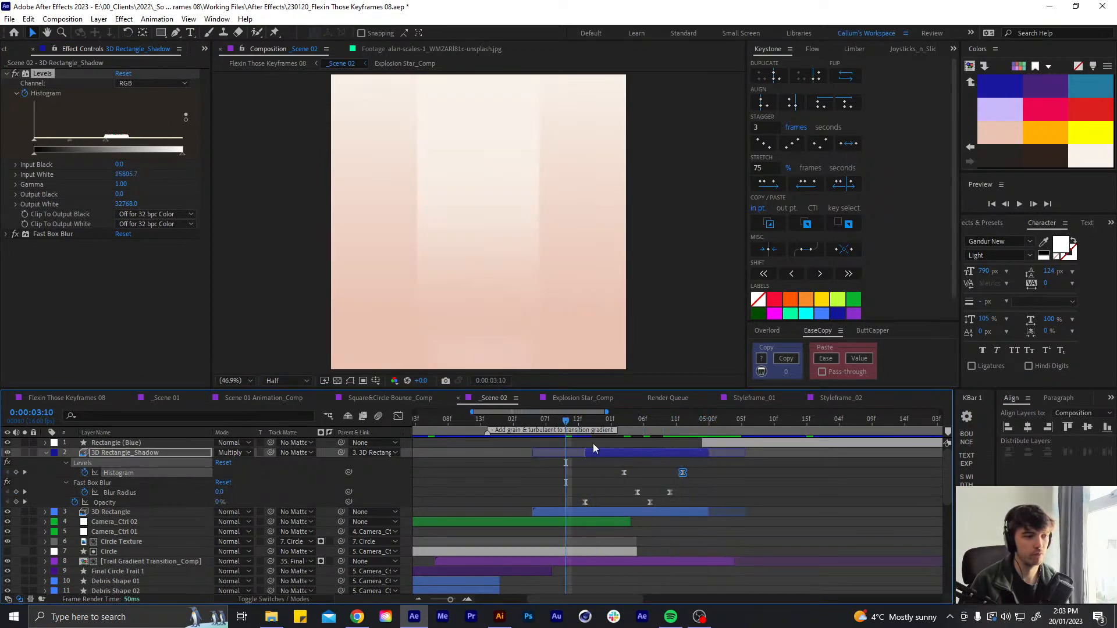
key("space")
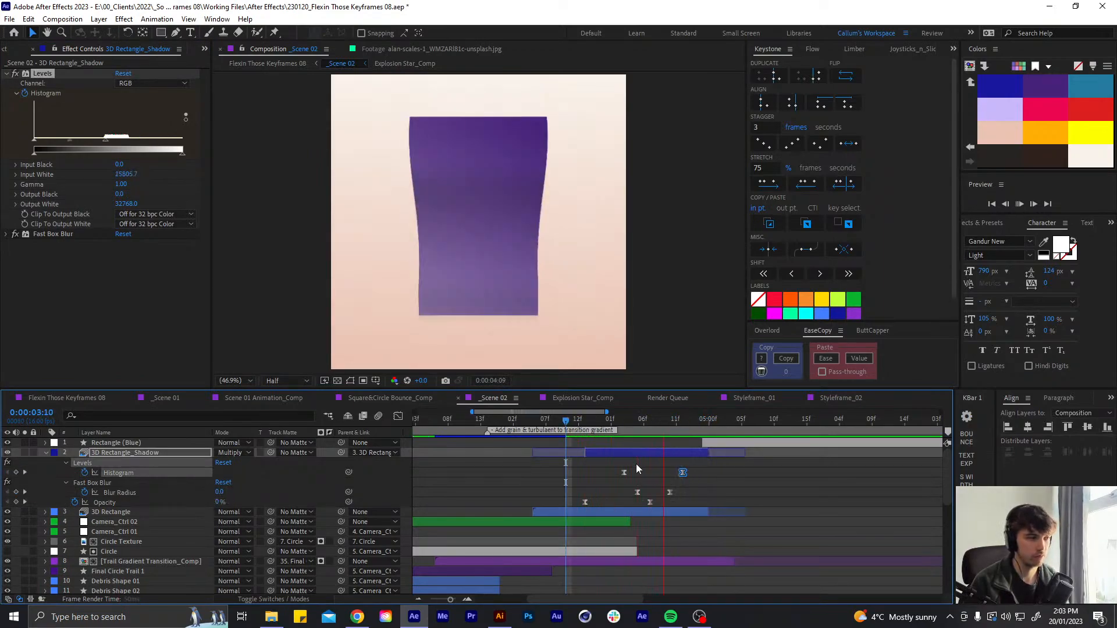
left_click(643, 350)
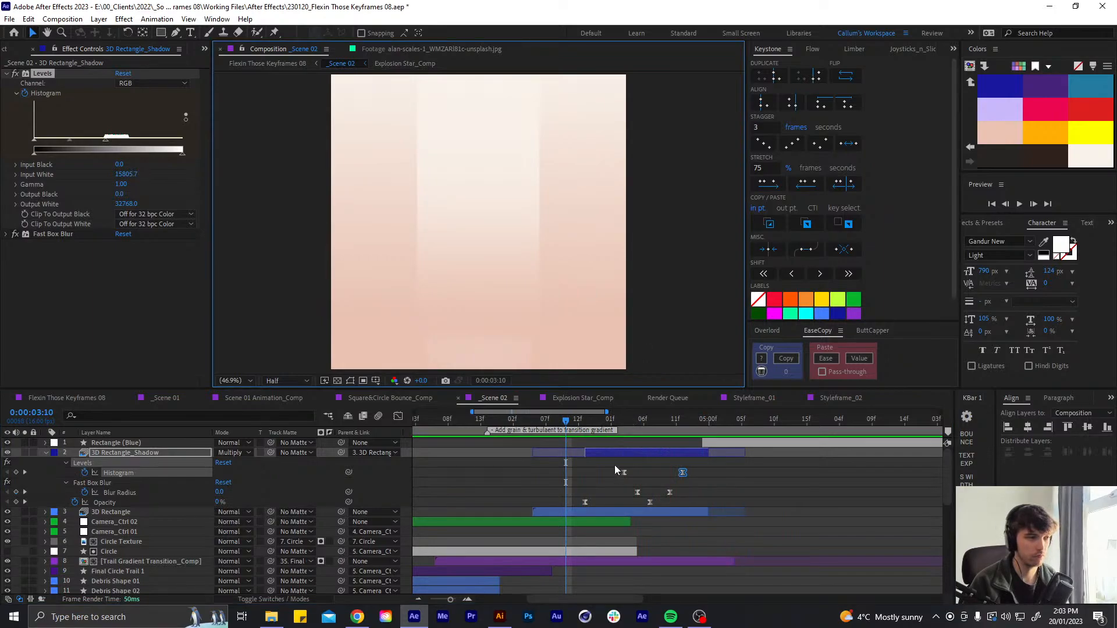
left_click(508, 419)
key("space")
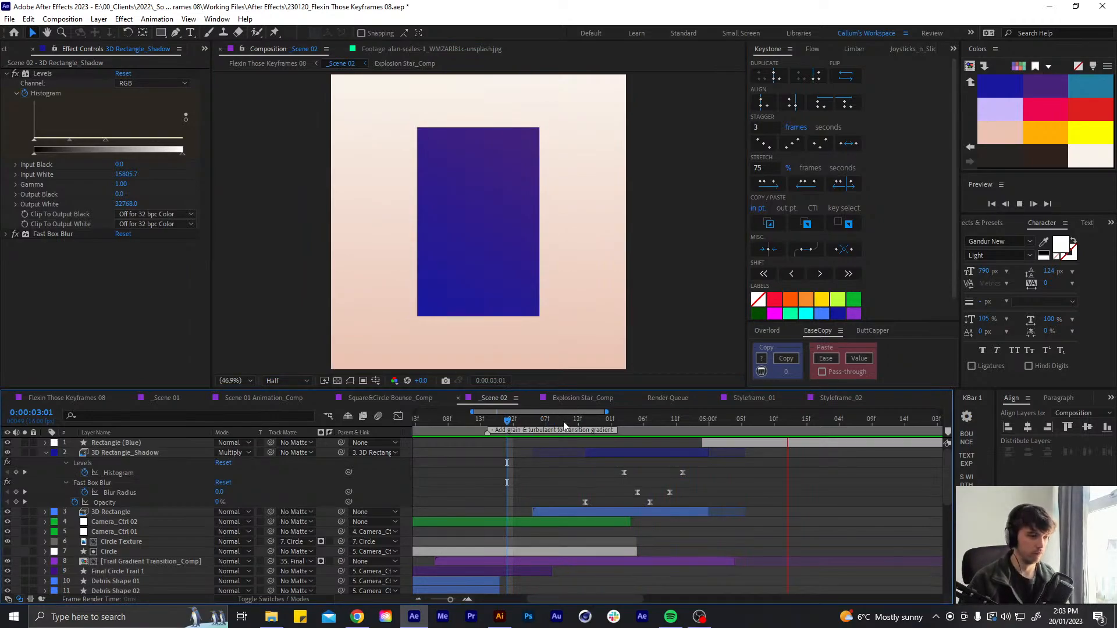
key("u")
left_click(542, 426)
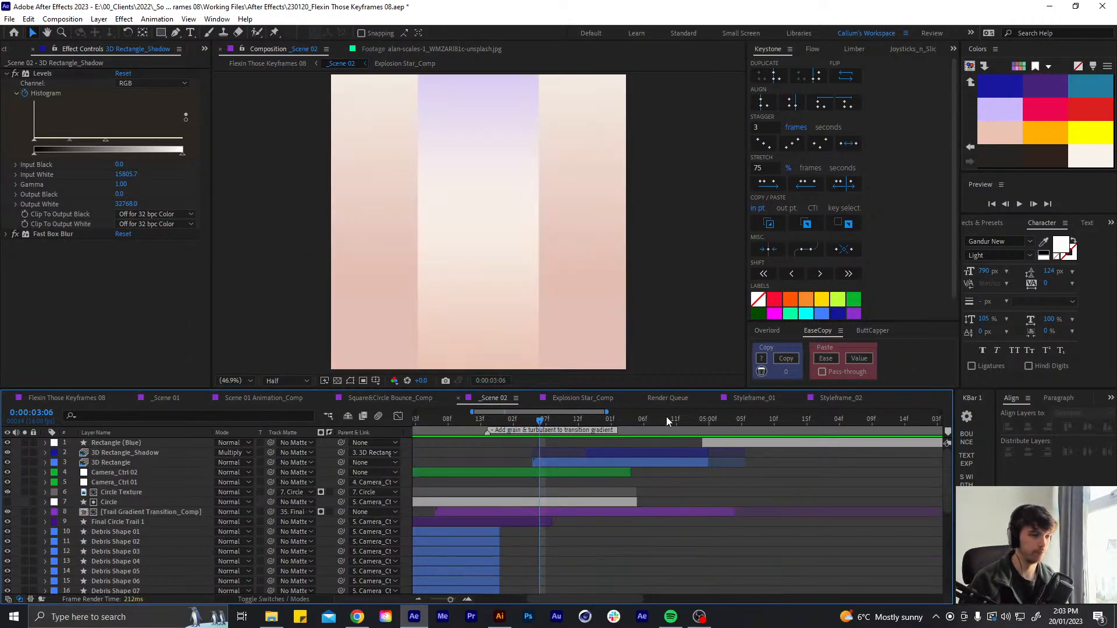
left_click_drag(666, 417, 708, 422)
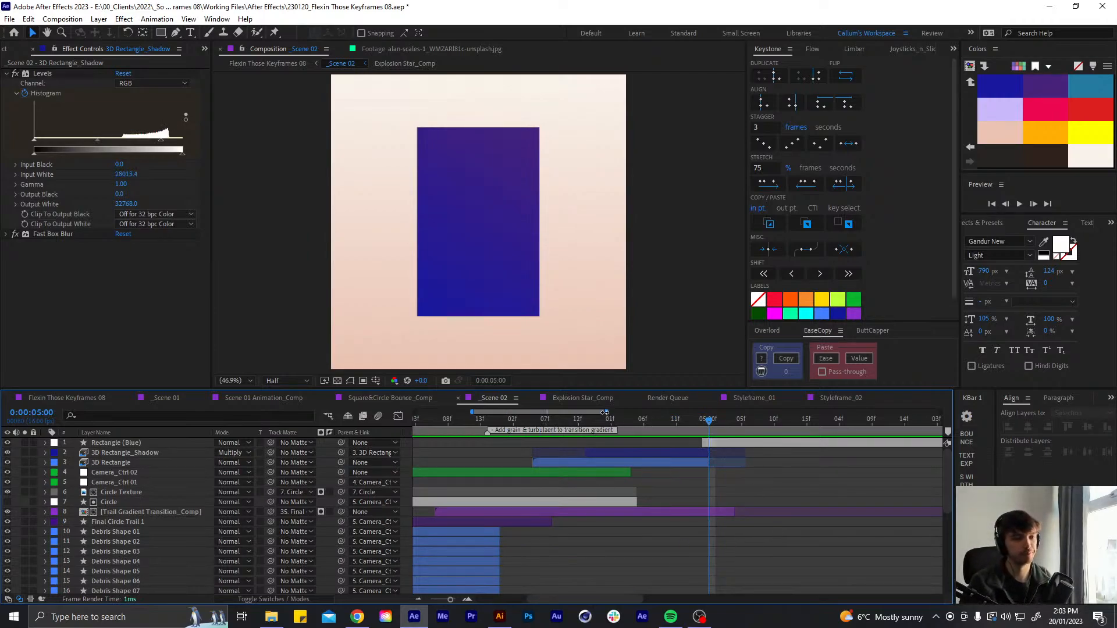
Go back to 0:00:00:12 in Scene 02 and turn on visibility of the Explosion Star_Comp layer
left_click_drag(607, 411, 573, 411)
left_click_drag(469, 413, 164, 411)
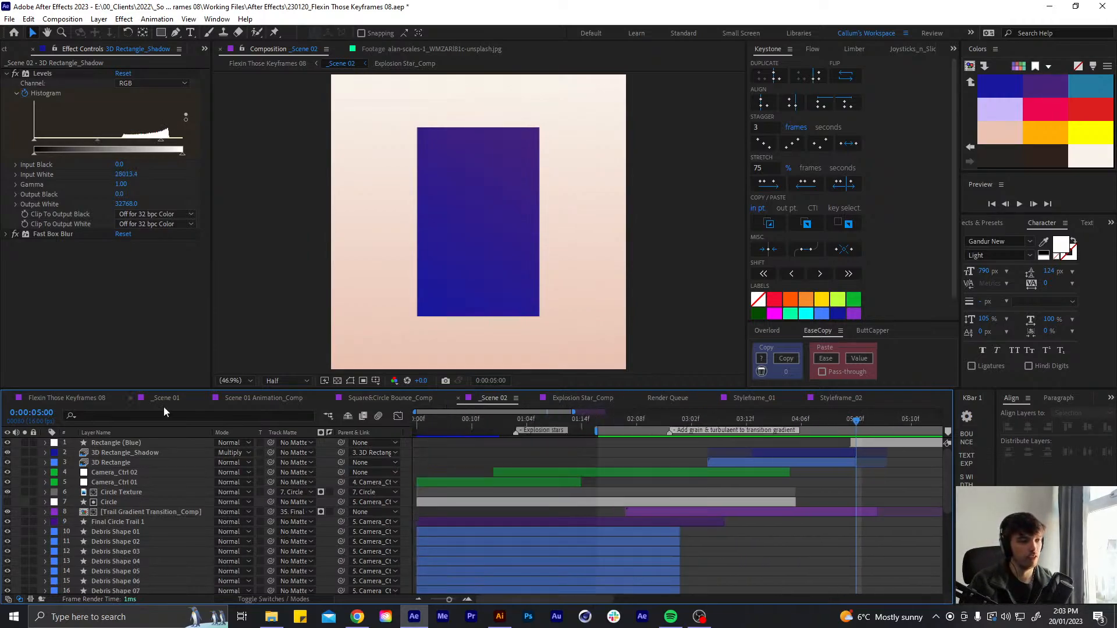
mouse_move(592, 431)
left_mouse_down()
mouse_move(417, 429)
mouse_move(494, 414)
mouse_move(414, 421)
mouse_move(609, 423)
mouse_move(482, 431)
left_mouse_up()
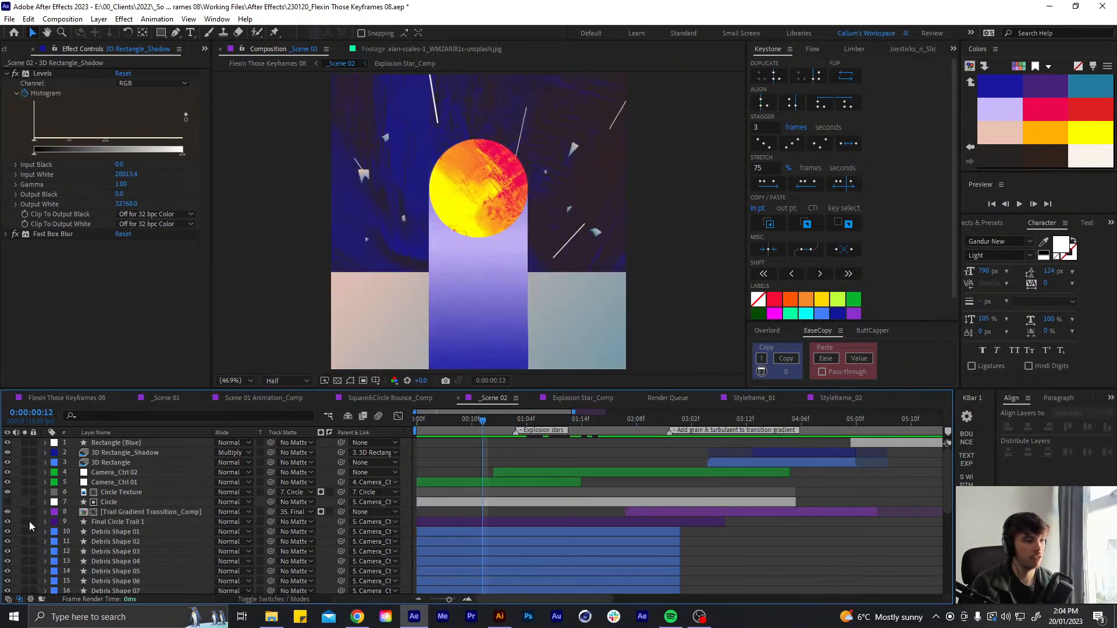
scroll(25, 515, "down", 6)
scroll(64, 499, "up", 2)
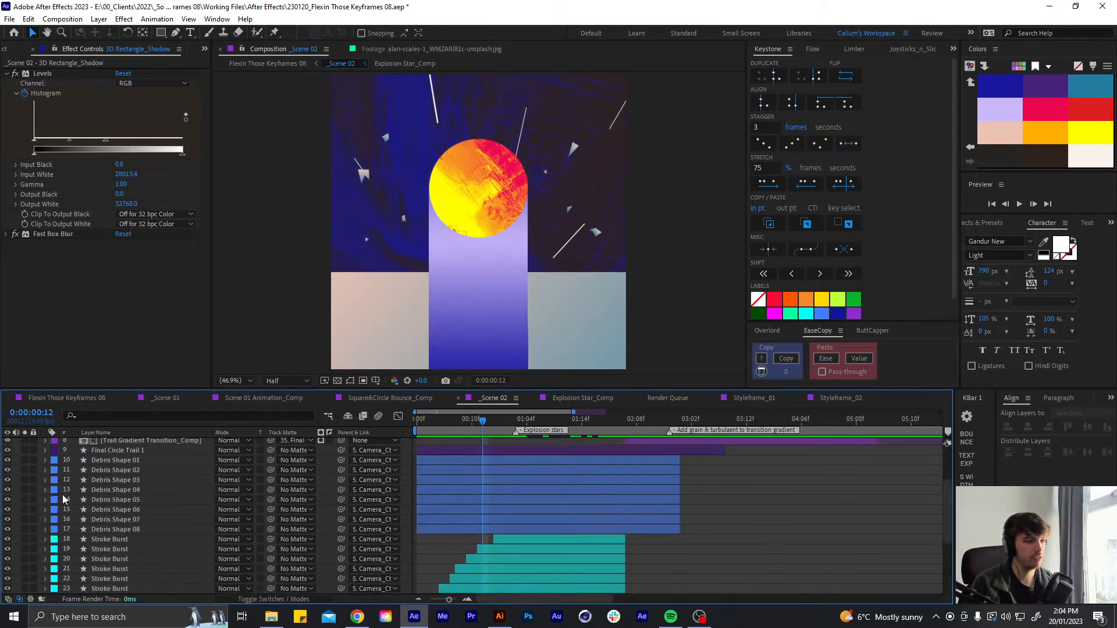
scroll(59, 488, "up", 2)
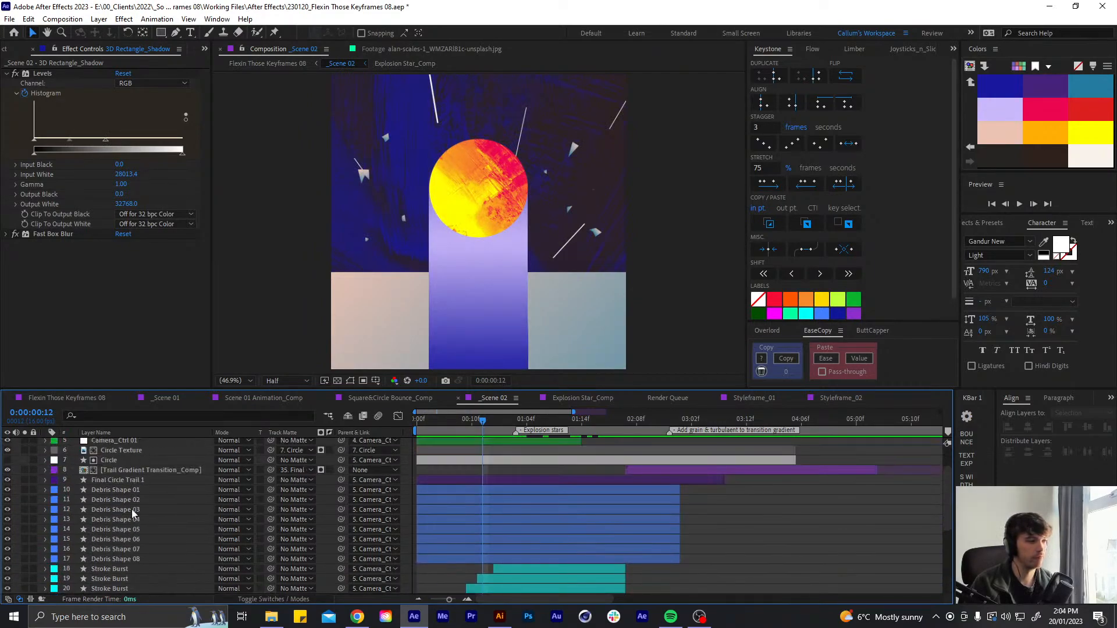
scroll(132, 508, "down", 10)
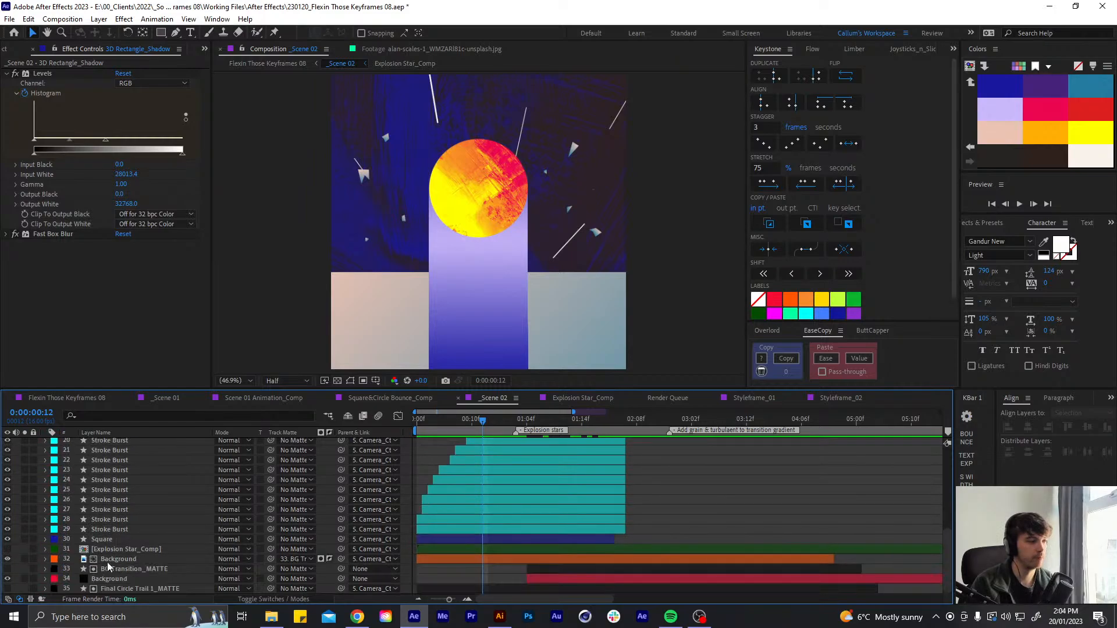
left_click(116, 549)
left_click(6, 549)
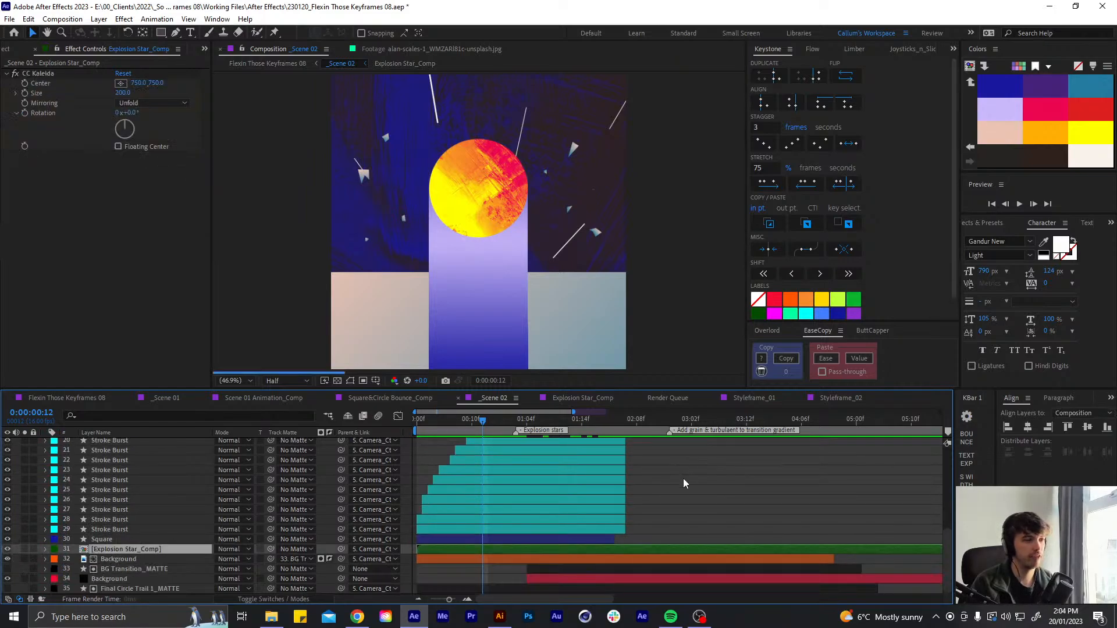
Preview Scene 02 from its first frame with the explosion star visible
left_click(701, 480)
left_click_drag(483, 426, 366, 424)
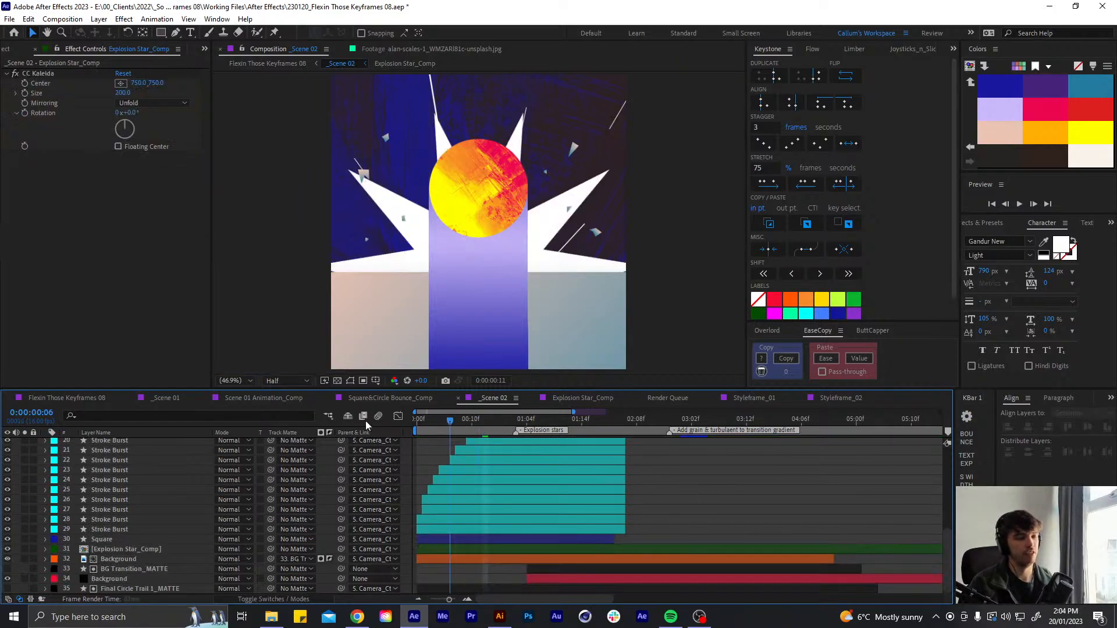
key("space")
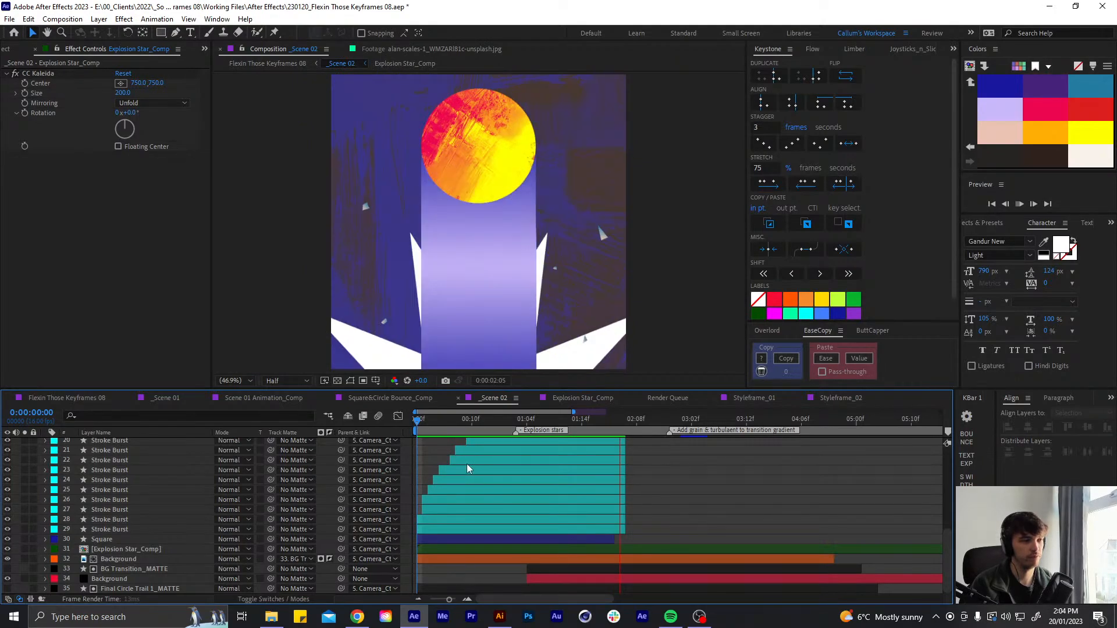
key("space")
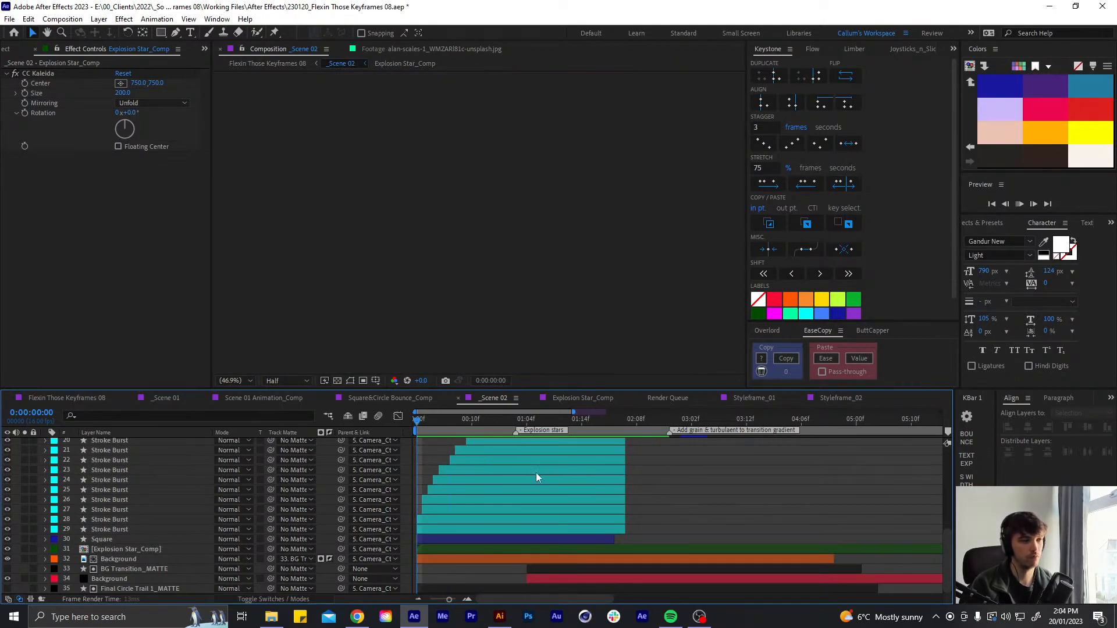
left_click(442, 426)
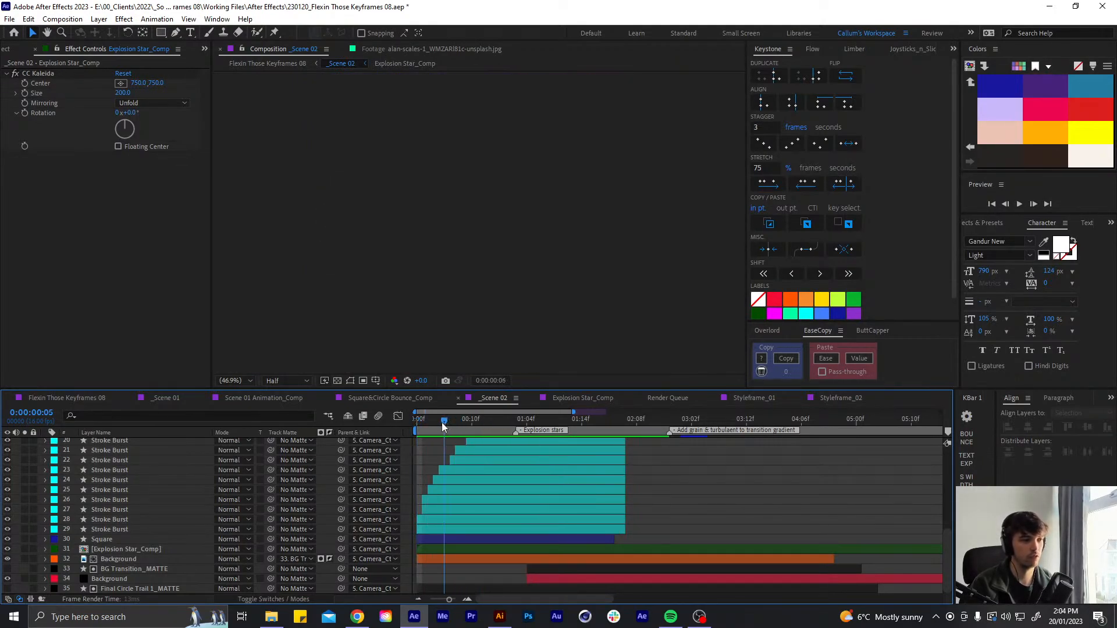
key("Home")
Play back the main Flexin Those Keyframes 08 composition from the start and again from 0:00:03:11
left_click(51, 398)
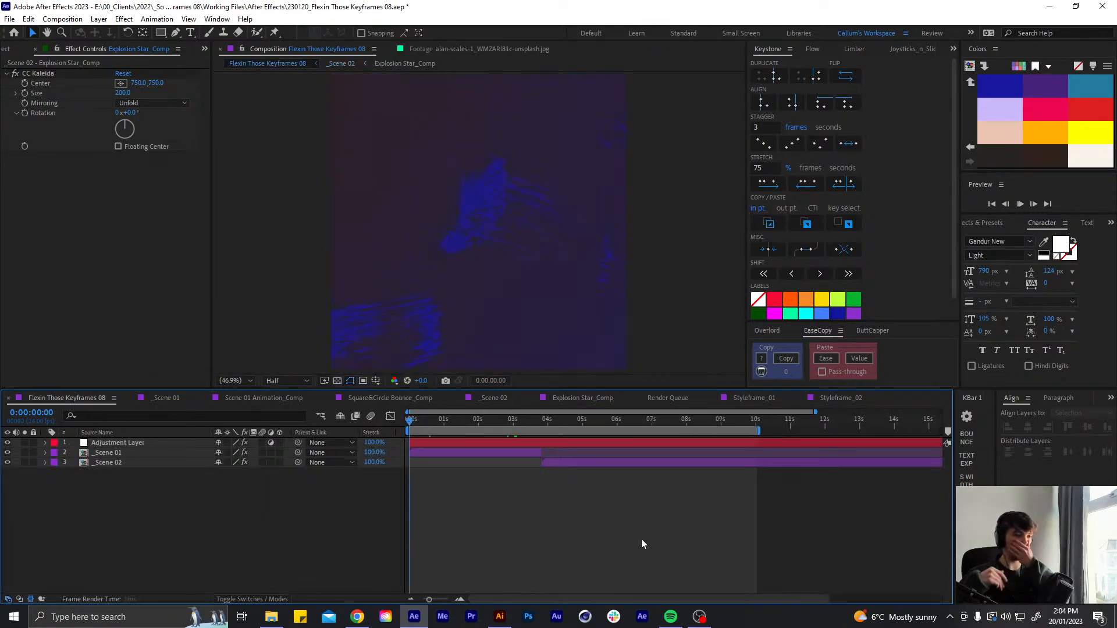
key("space")
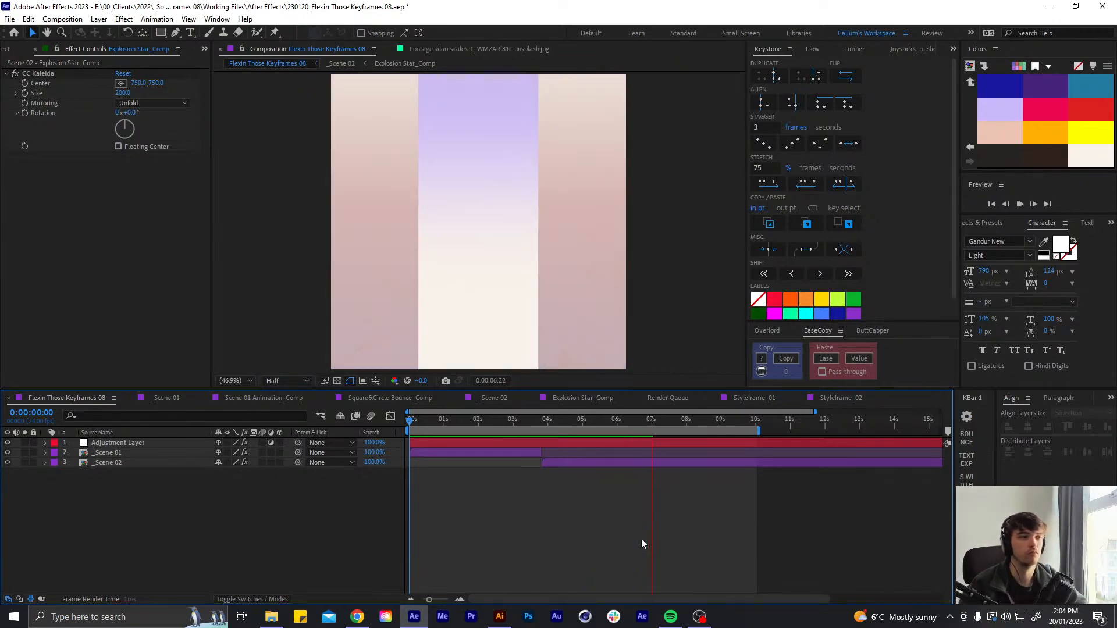
left_click(713, 239)
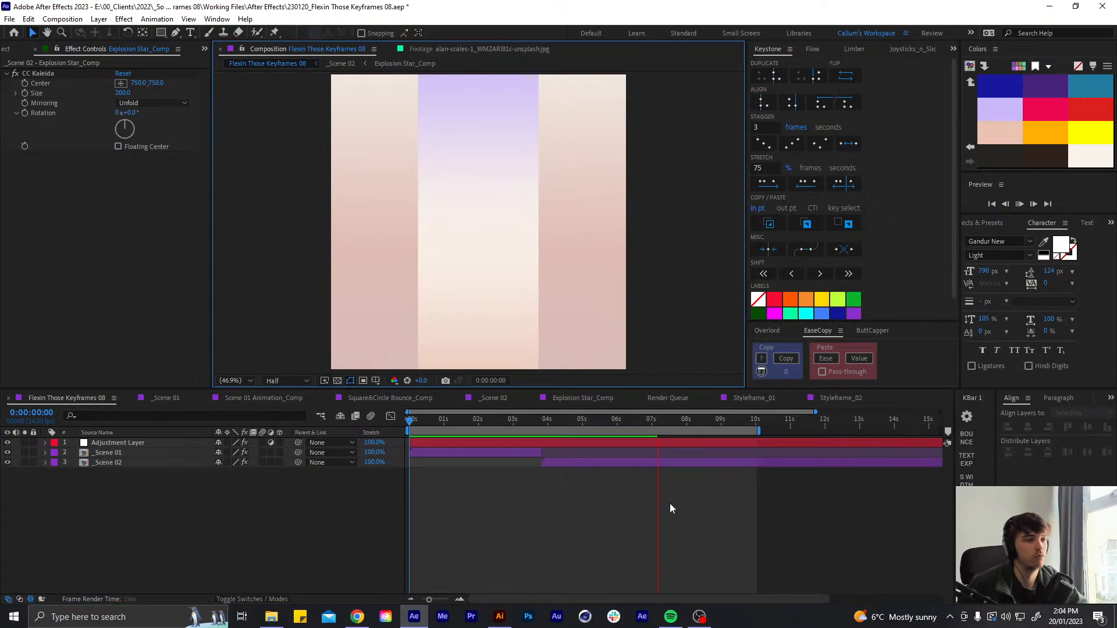
key("space")
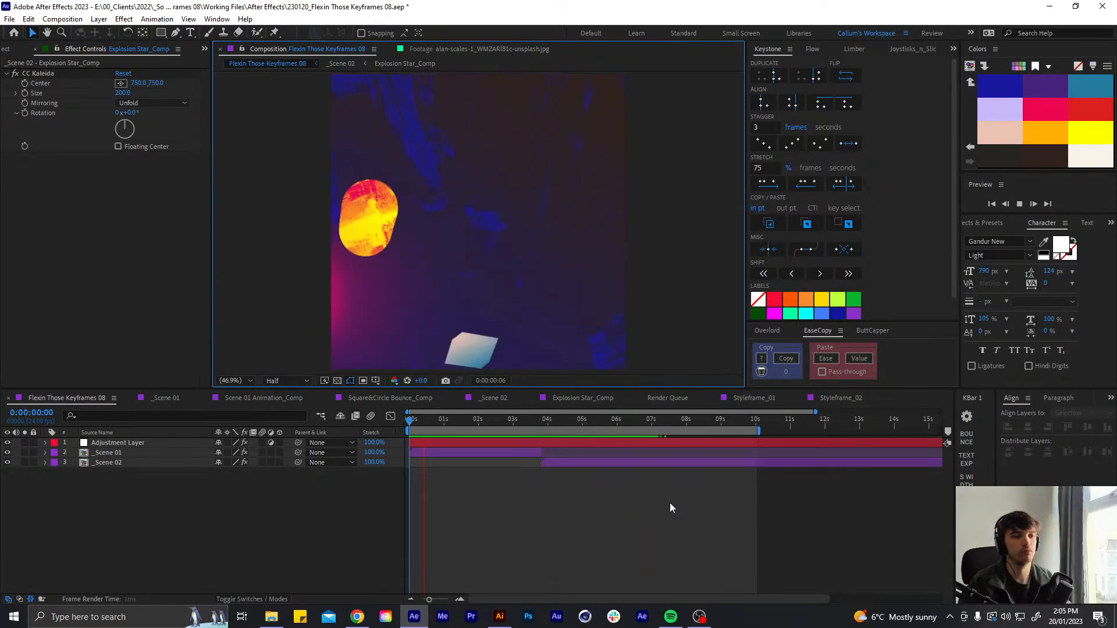
left_click(528, 421)
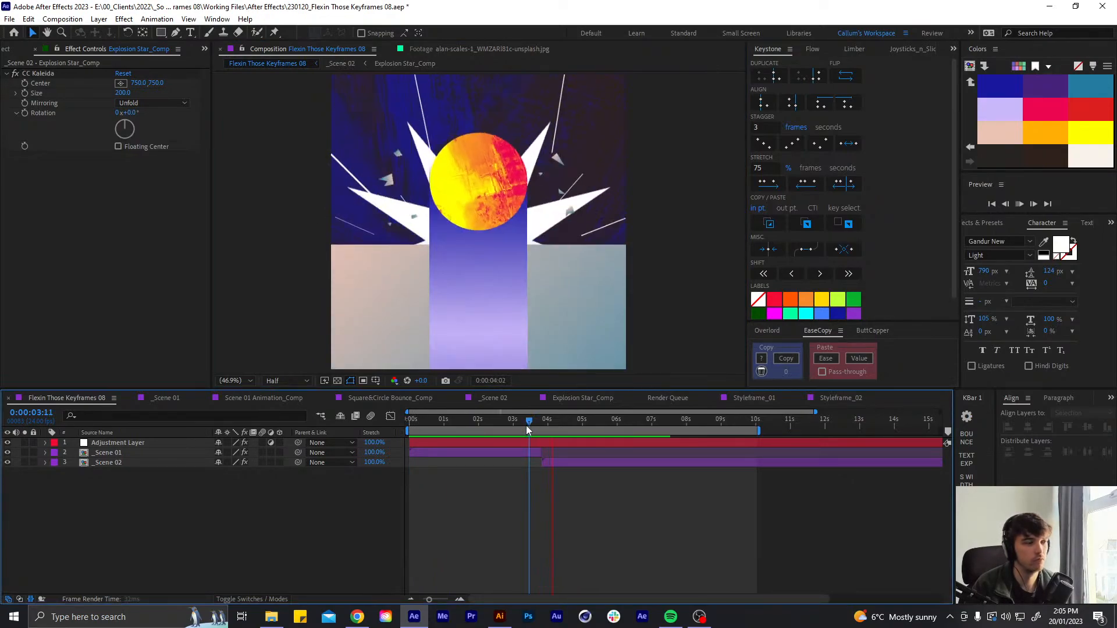
key("space")
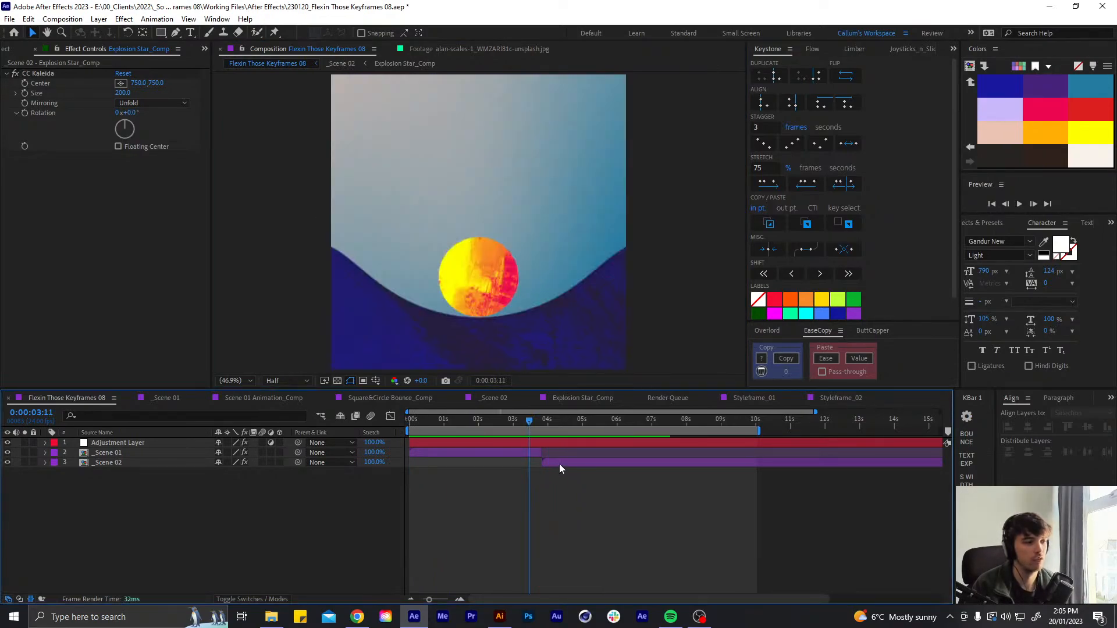
Open Explosion Star_Comp inside Scene 02 and move Explosion Star 2's second Rotation keyframe to 0:00:00:14
double_click(560, 464)
double_click(451, 550)
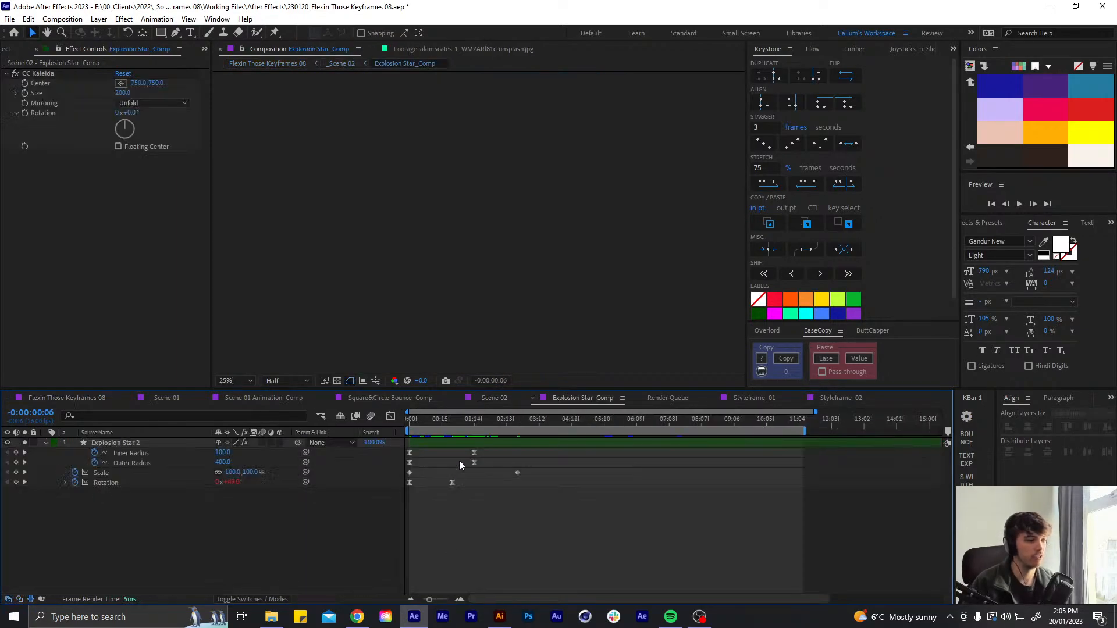
key("Home")
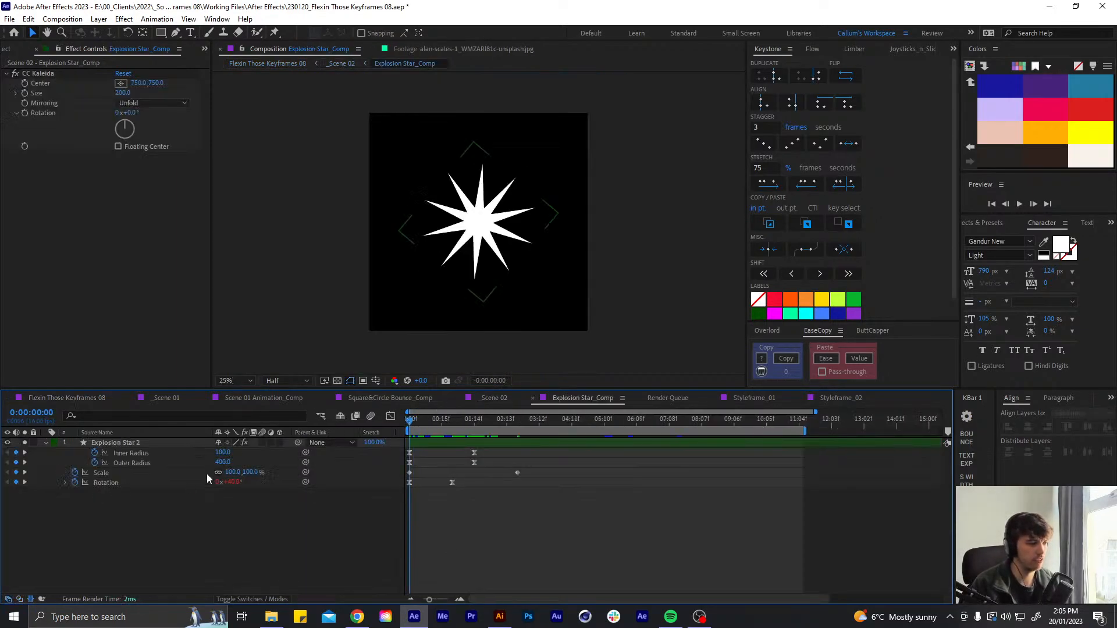
left_click(203, 484)
key("space")
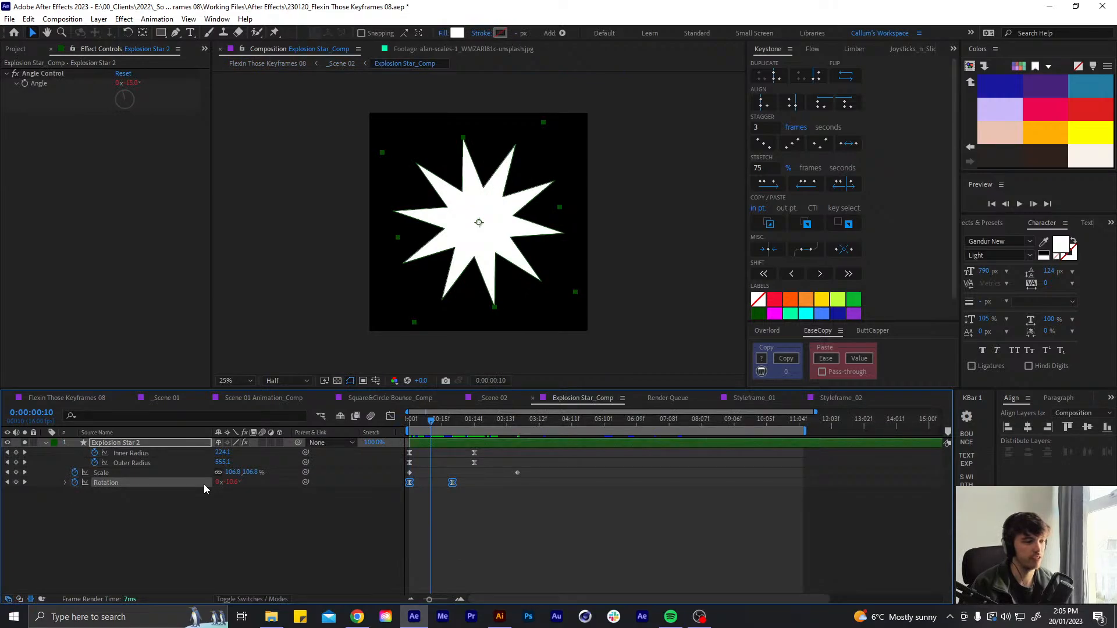
left_click(490, 523)
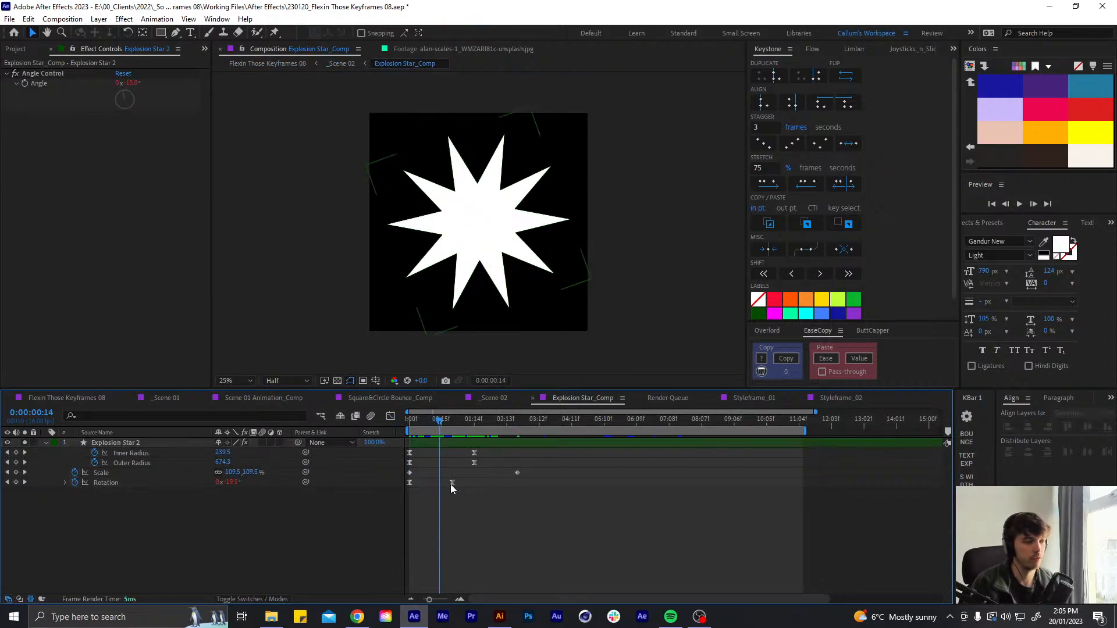
left_click_drag(451, 483, 440, 483)
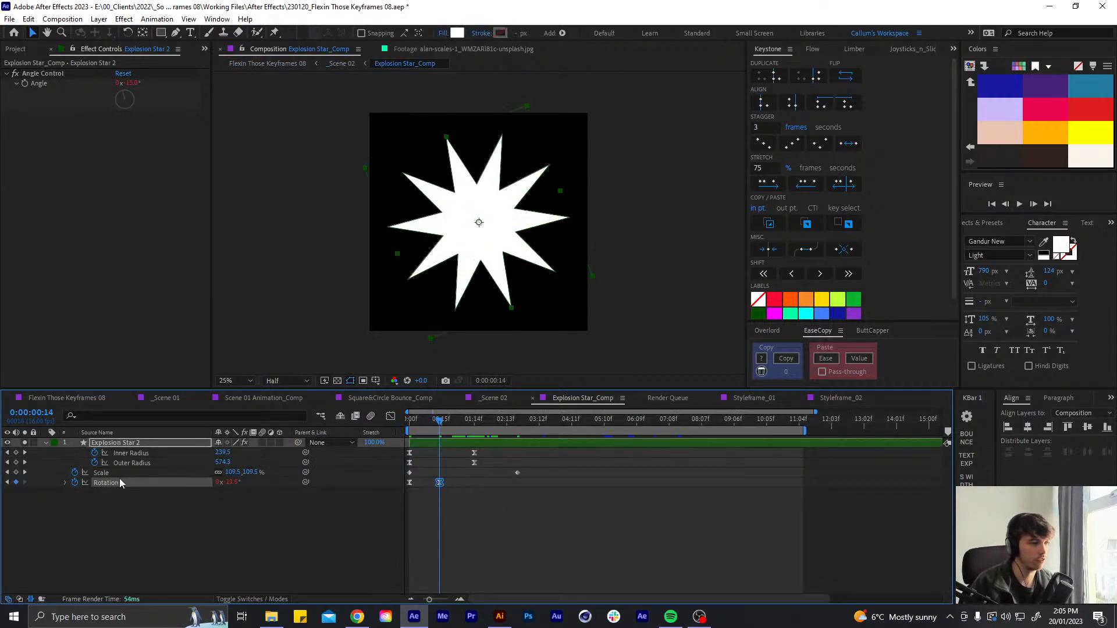
Change the Angle Control expression on Explosion Star 2 to time*-22 and collapse the layer's properties
key("u")
key("u")
scroll(481, 523, "down", 2)
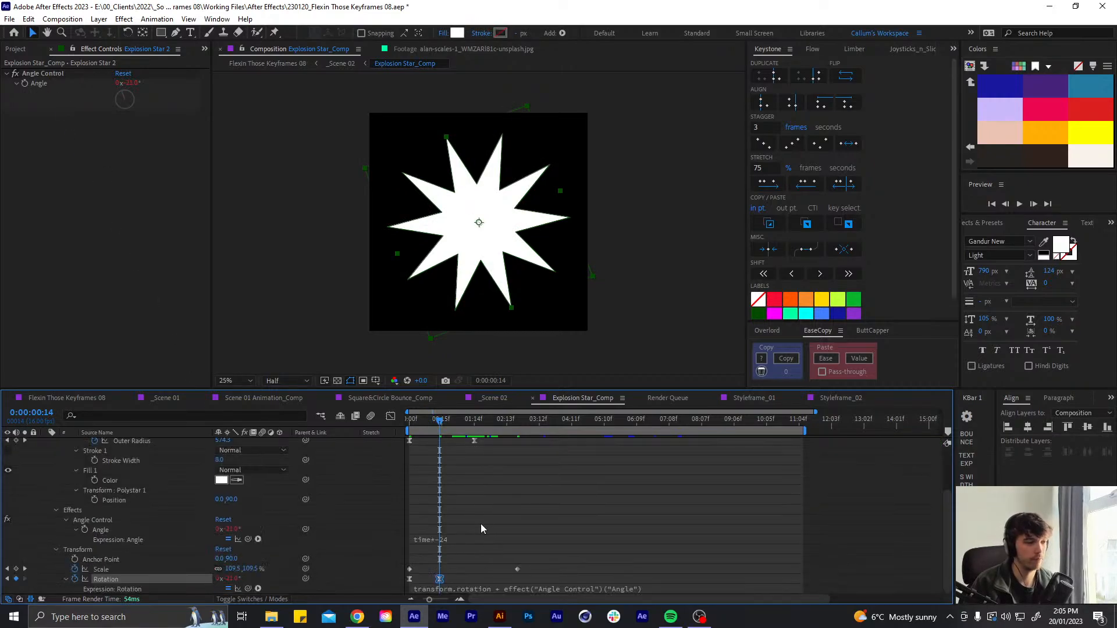
left_click(483, 538)
left_click(484, 539)
key("BackSpace")
type("2")
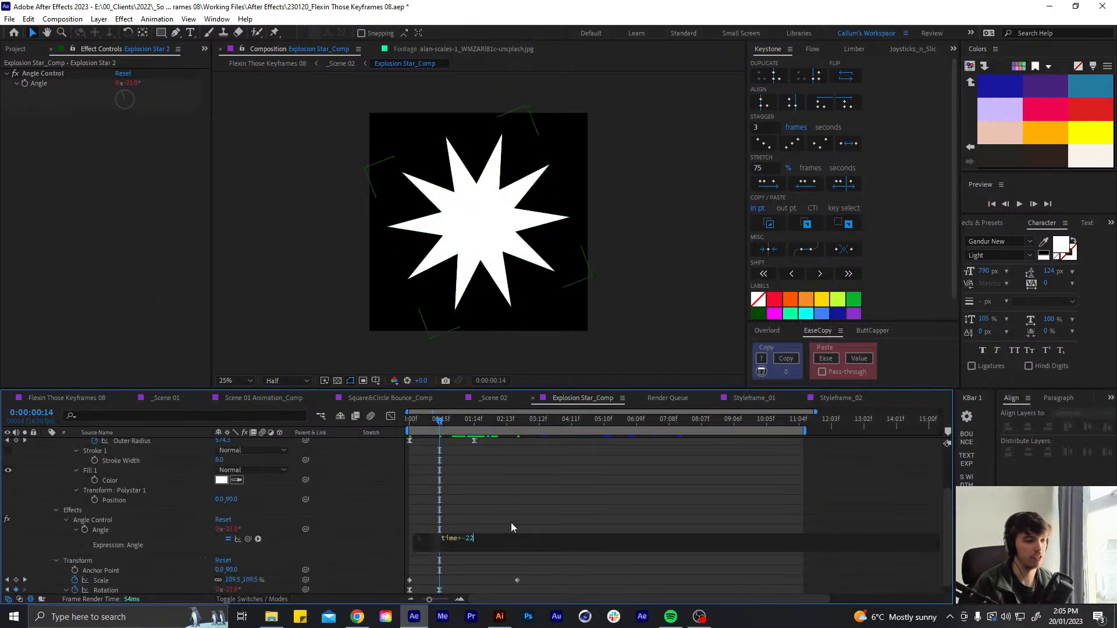
left_click(584, 466)
key("u")
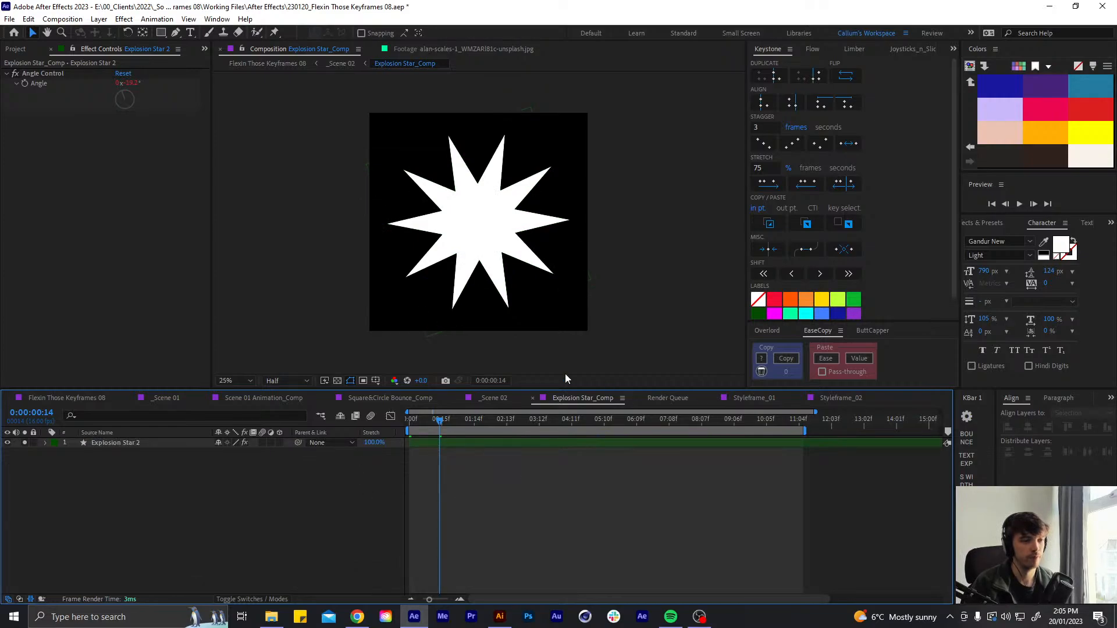
Apply a Gradient Ramp effect to Explosion Star 2 and set its Ramp Shape to Radial Ramp
left_click(448, 442)
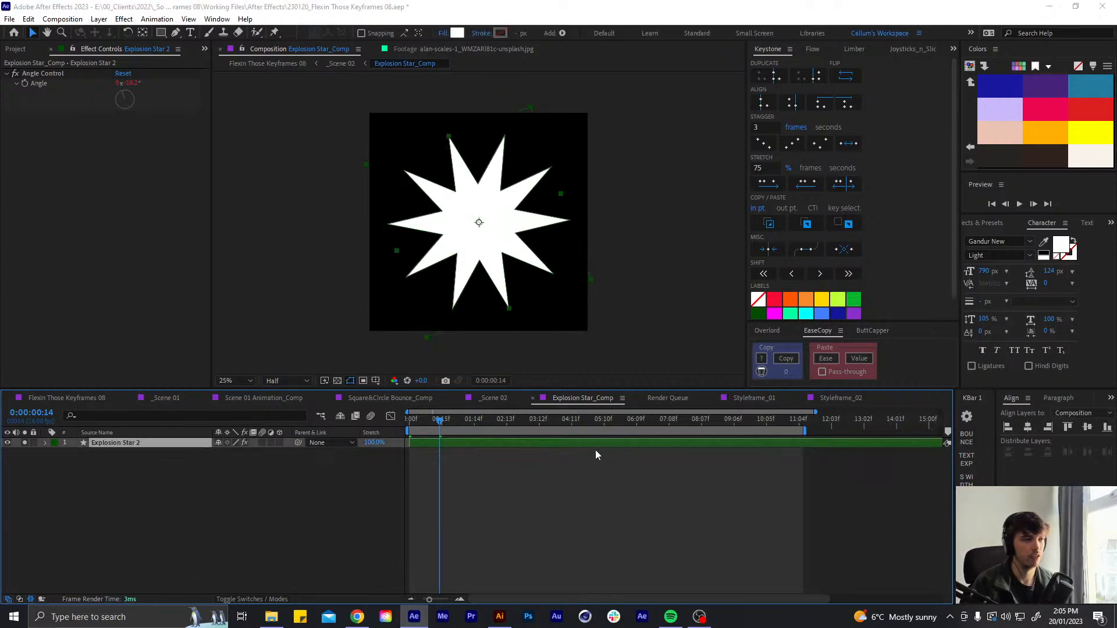
key("ctrl+space")
type("ramp")
key("Return")
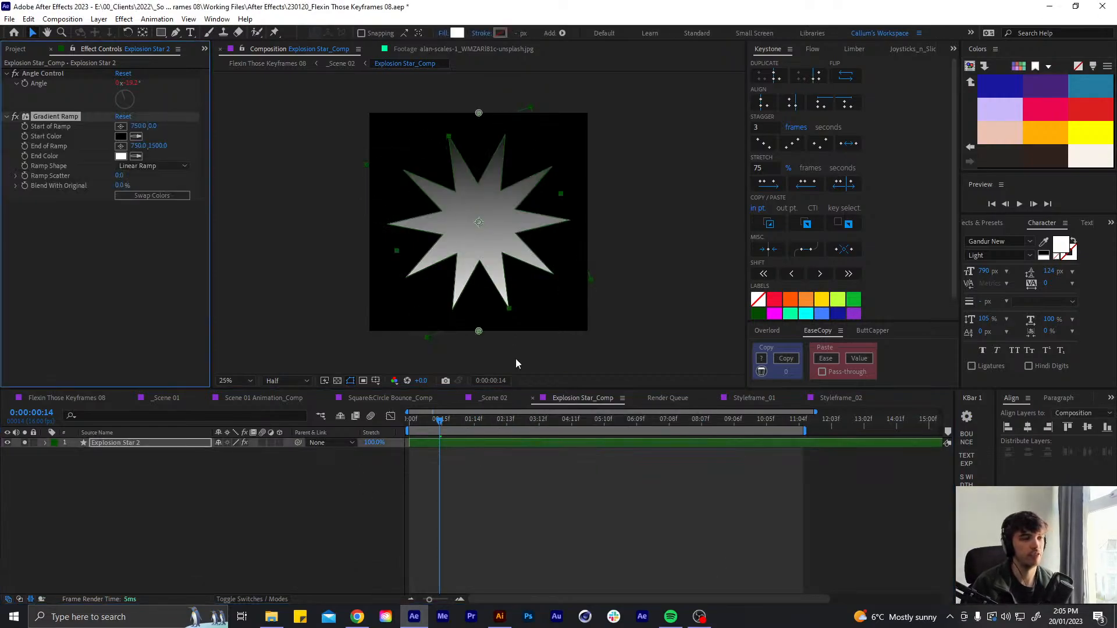
left_click(157, 166)
left_click(152, 188)
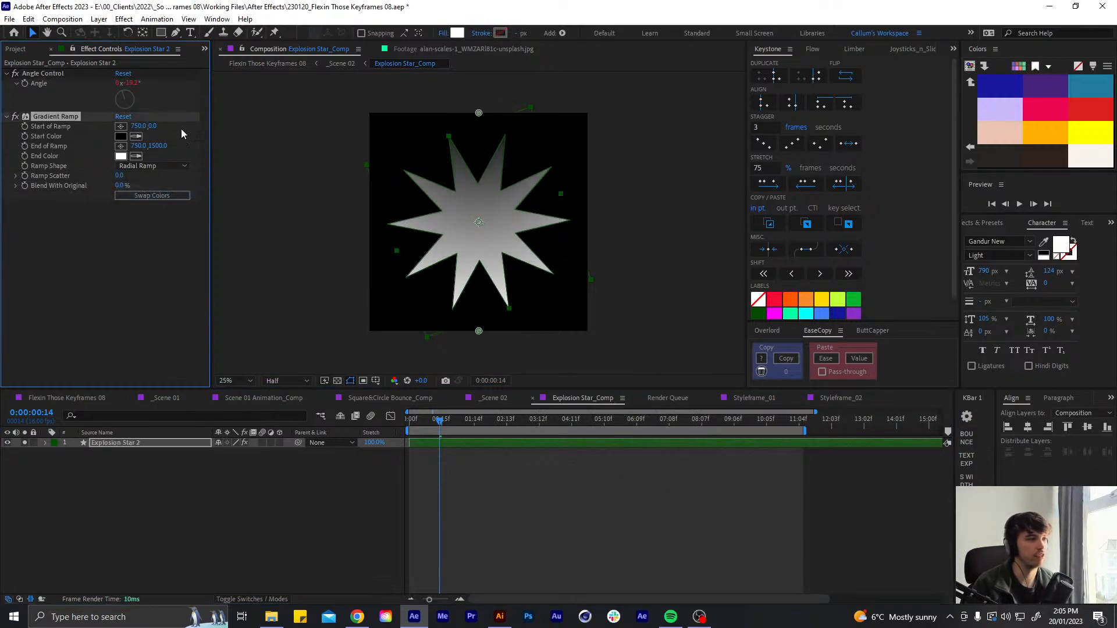
Move the Gradient Ramp's start point to the star's centre and its end point to about 750, 1228
left_click_drag(477, 329, 477, 284)
left_click_drag(477, 114, 492, 226)
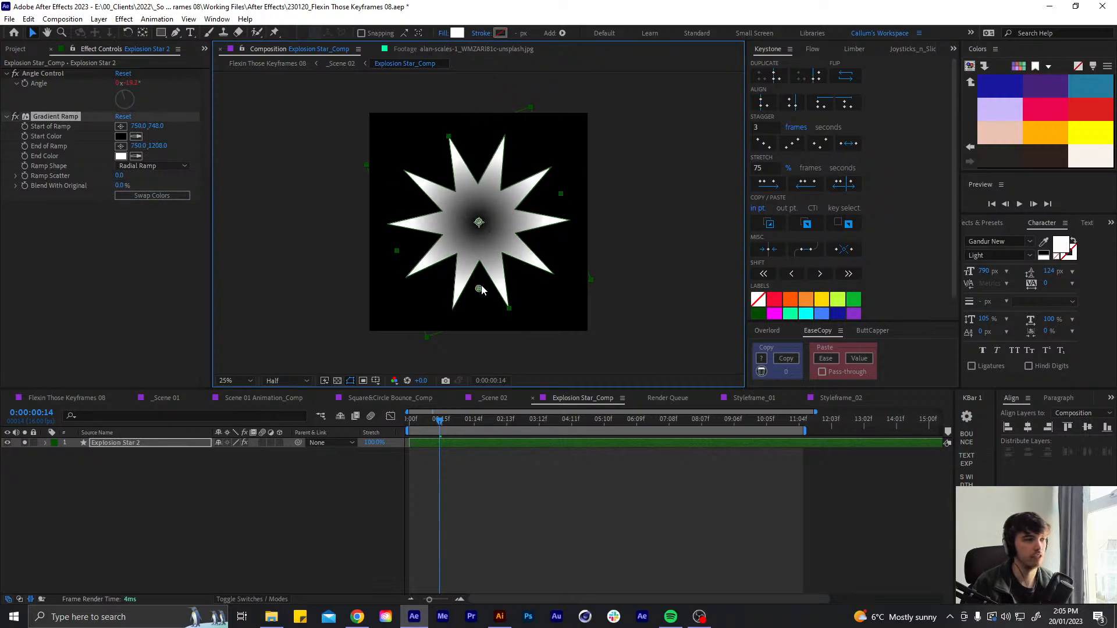
mouse_move(481, 290)
left_mouse_down()
mouse_move(480, 303)
mouse_move(483, 293)
left_mouse_up()
left_click(539, 535)
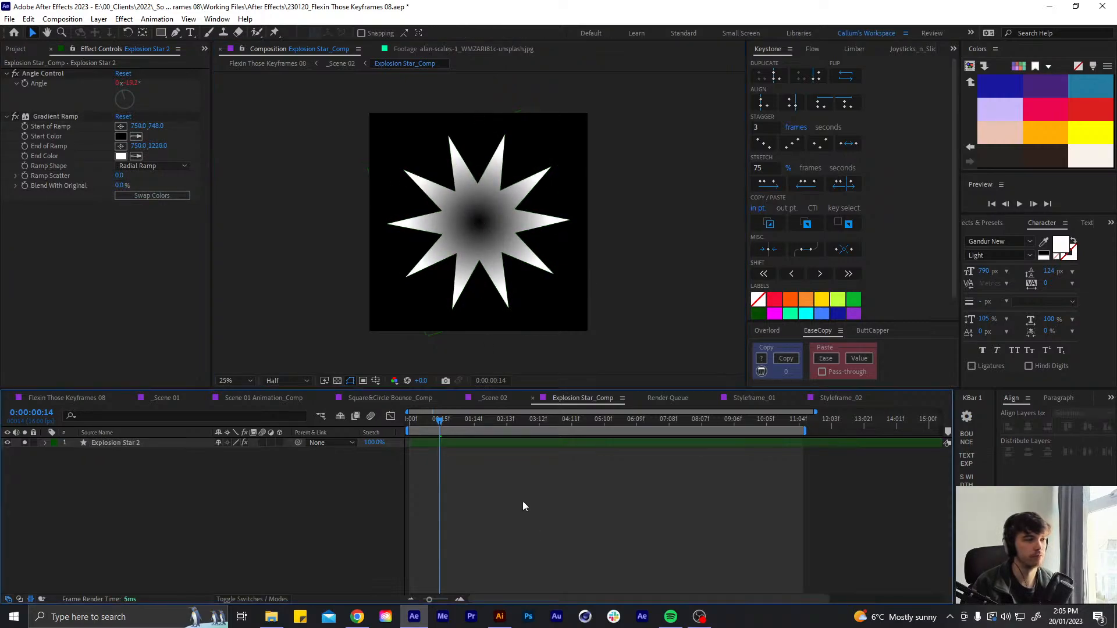
Try Ramp Scatter values of 124 and 64 on the Gradient Ramp
left_click(121, 177)
type("124")
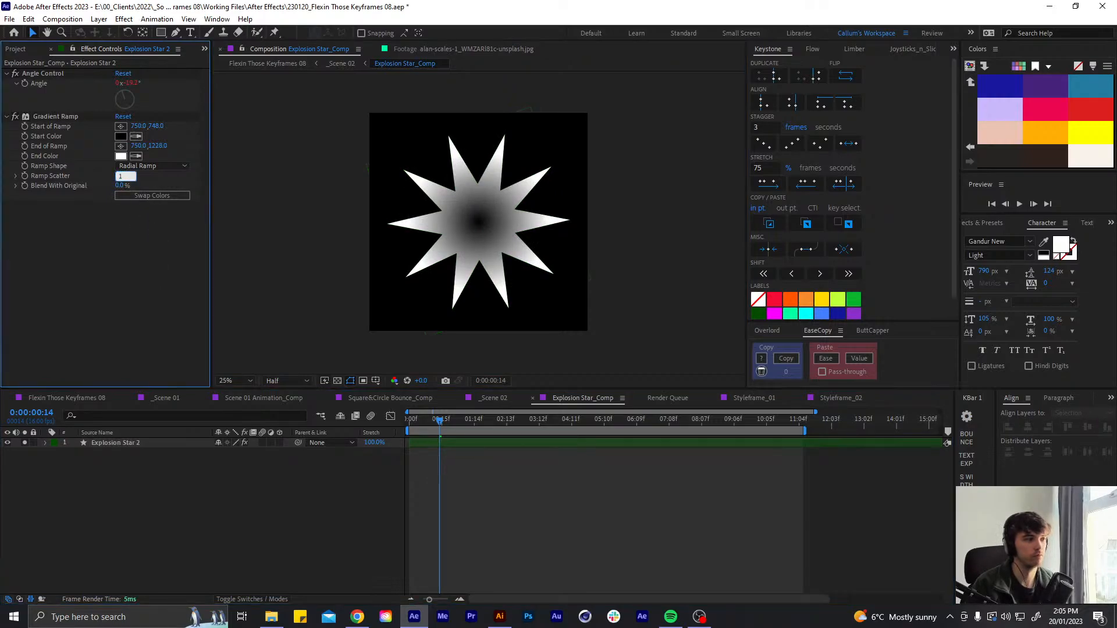
key("Return")
left_click(121, 175)
type("64")
key("Return")
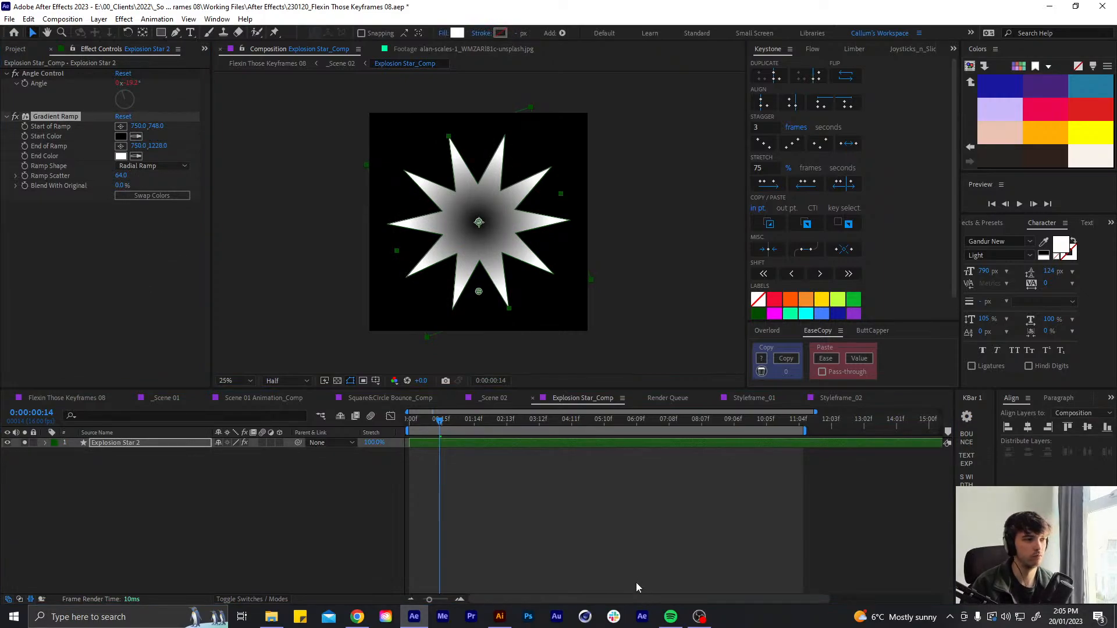
Enlarge the composition view to fit and set the Gradient Ramp's Ramp Scatter to 42
left_click(227, 371)
left_click(227, 380)
left_click(235, 395)
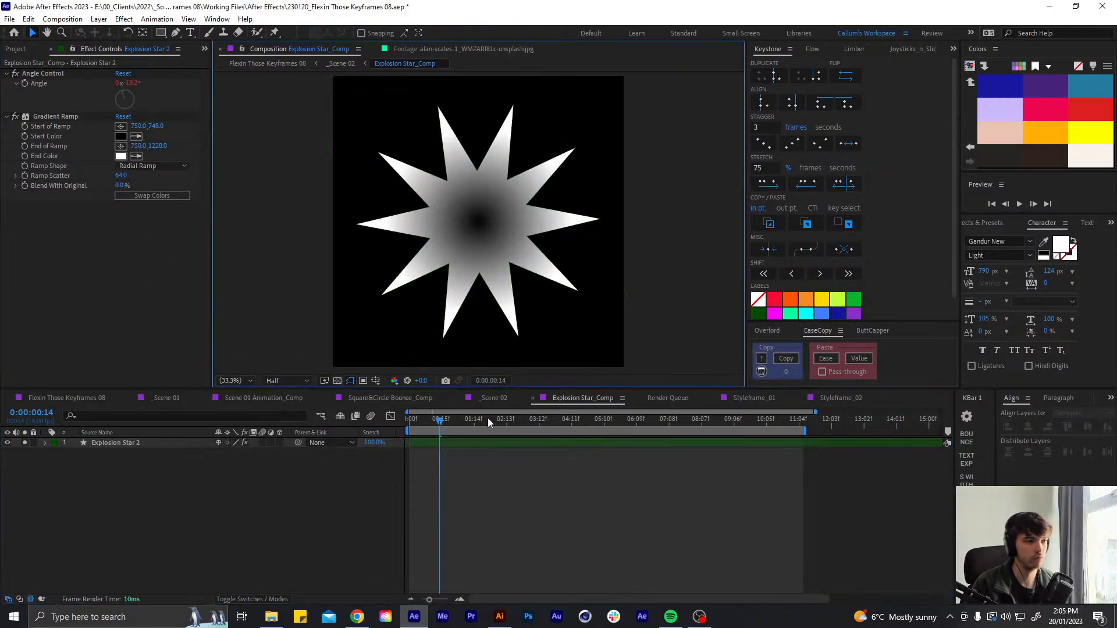
left_click(120, 175)
type("42")
key("Return")
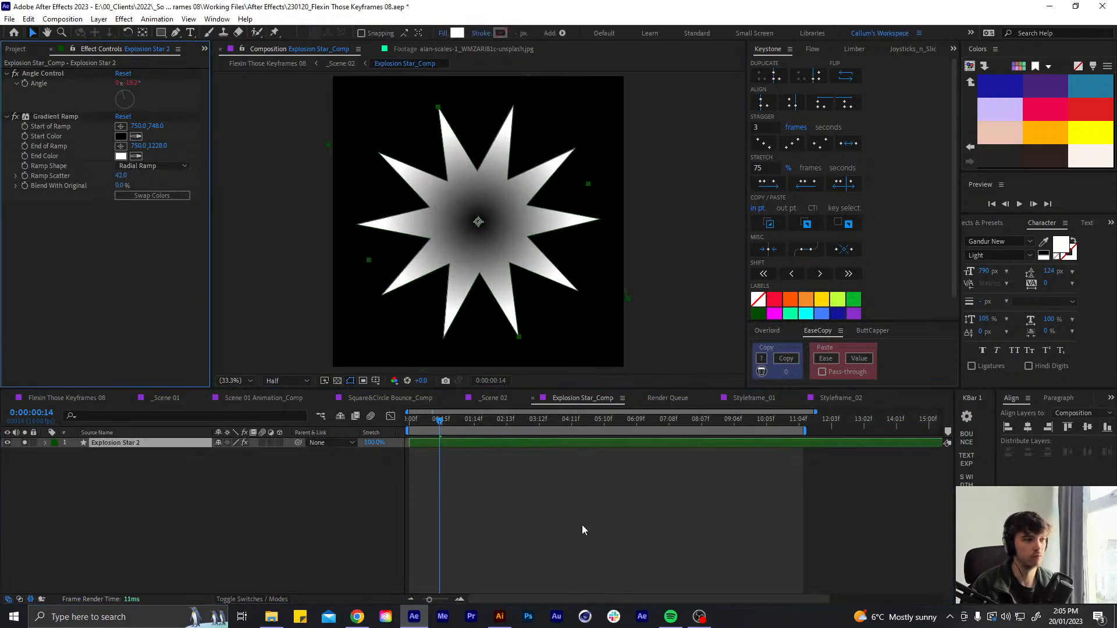
left_click(582, 525)
Check the gradient star in Scene 02 at 0:00:00:15, then return to Explosion Star_Comp
left_click(495, 398)
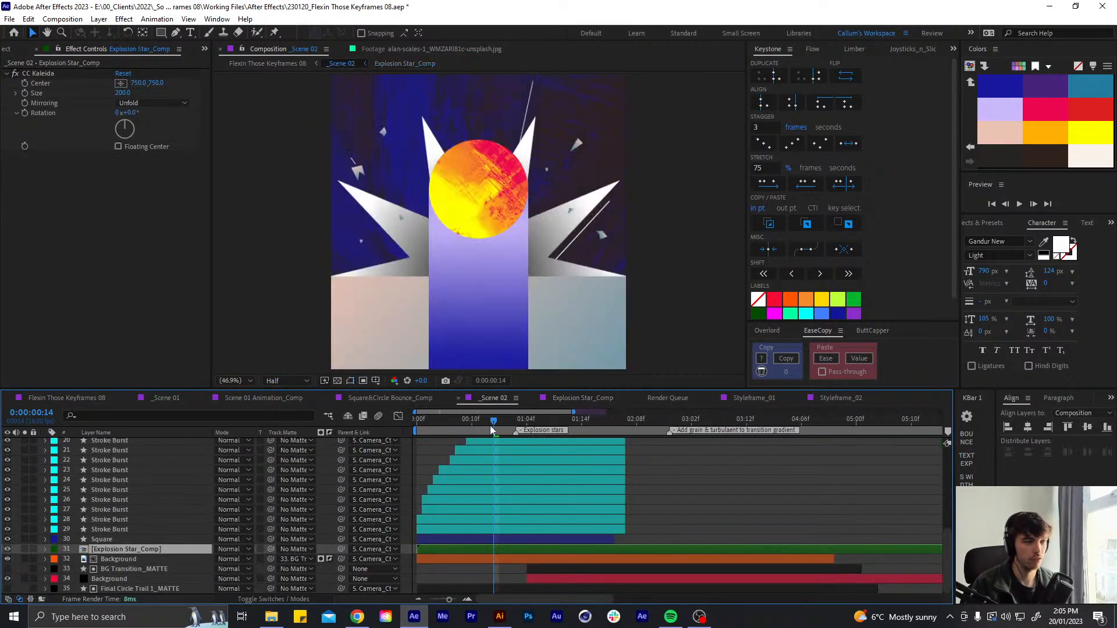
mouse_move(492, 423)
left_mouse_down()
mouse_move(521, 422)
mouse_move(499, 422)
left_mouse_up()
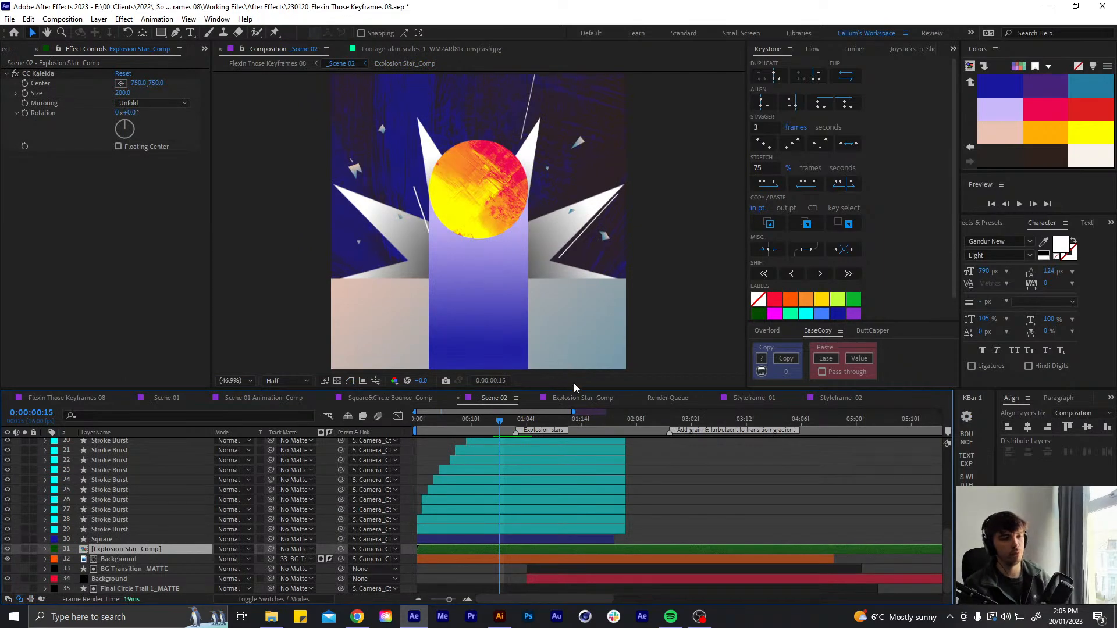
left_click(567, 397)
Apply a Colorama effect to Explosion Star 2
left_click(117, 442)
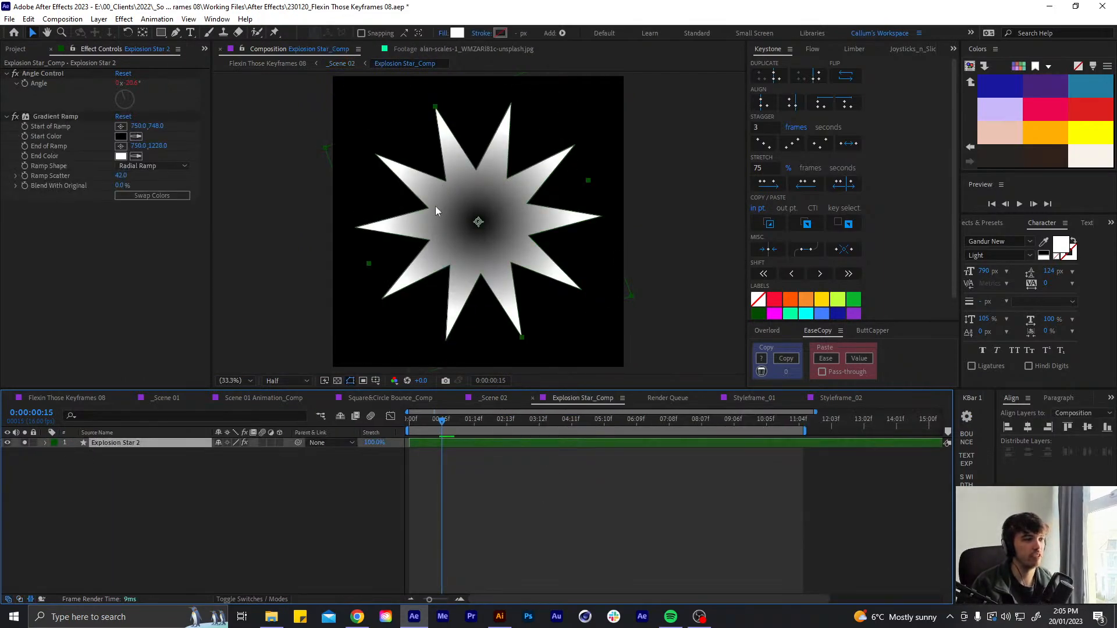
key("ctrl+space")
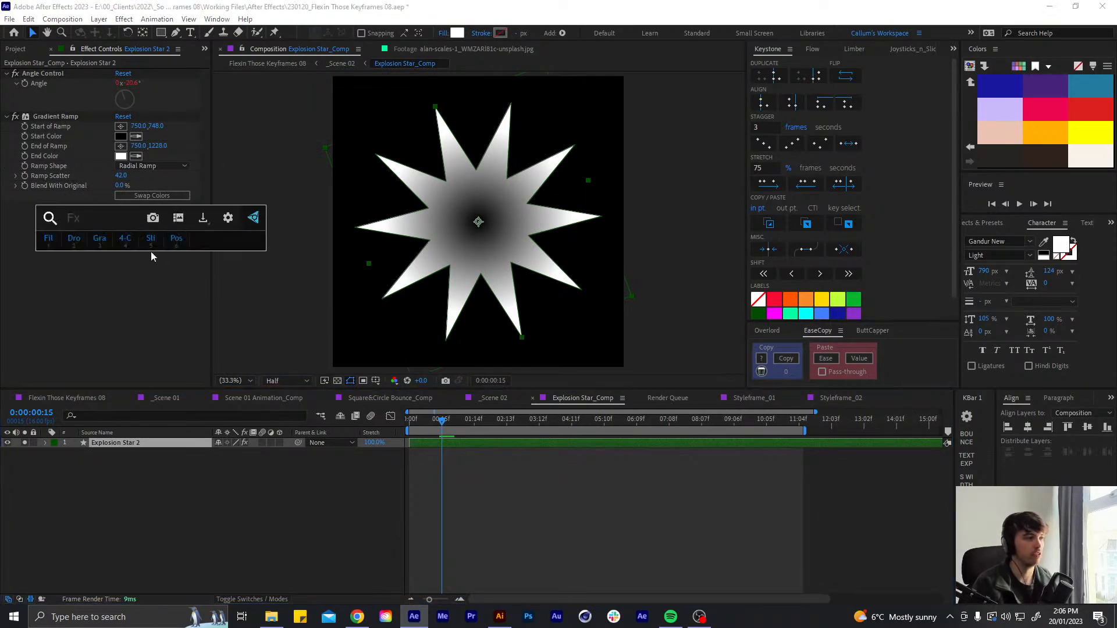
type("col")
key("Down")
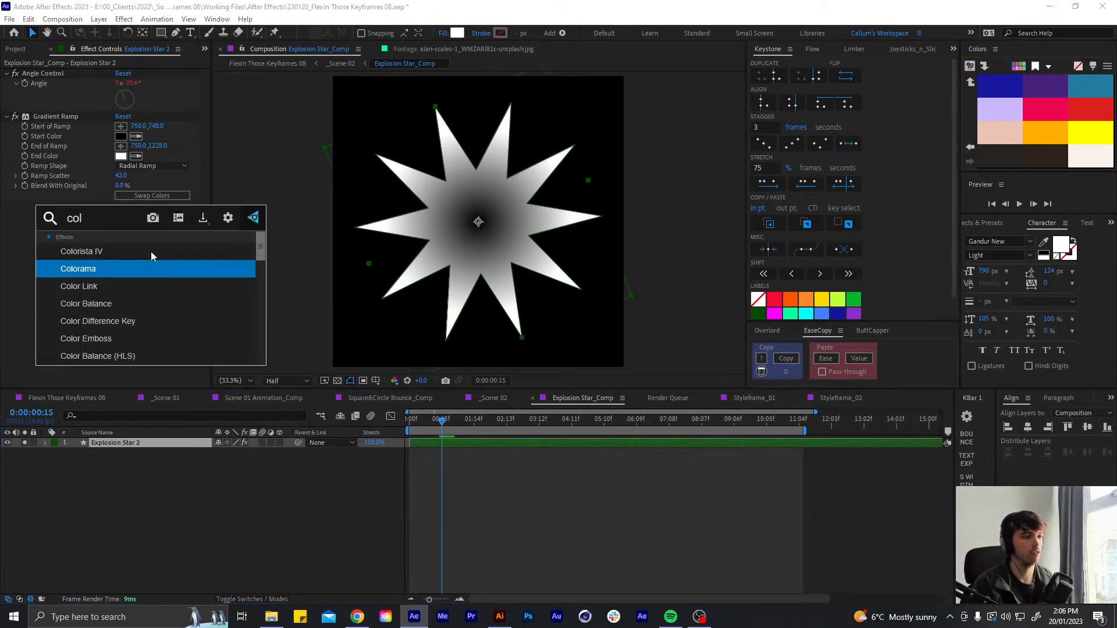
key("Return")
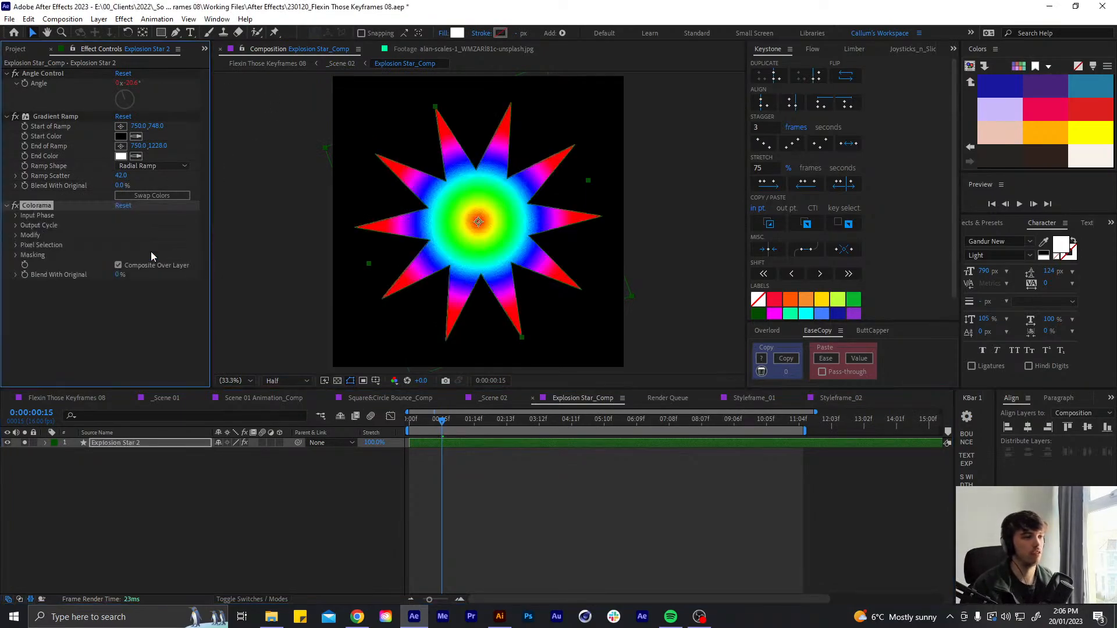
Set Colorama's Output Cycle preset to Ramp Blue and move the blue colour stop halfway around the wheel
left_click(17, 225)
left_click(128, 231)
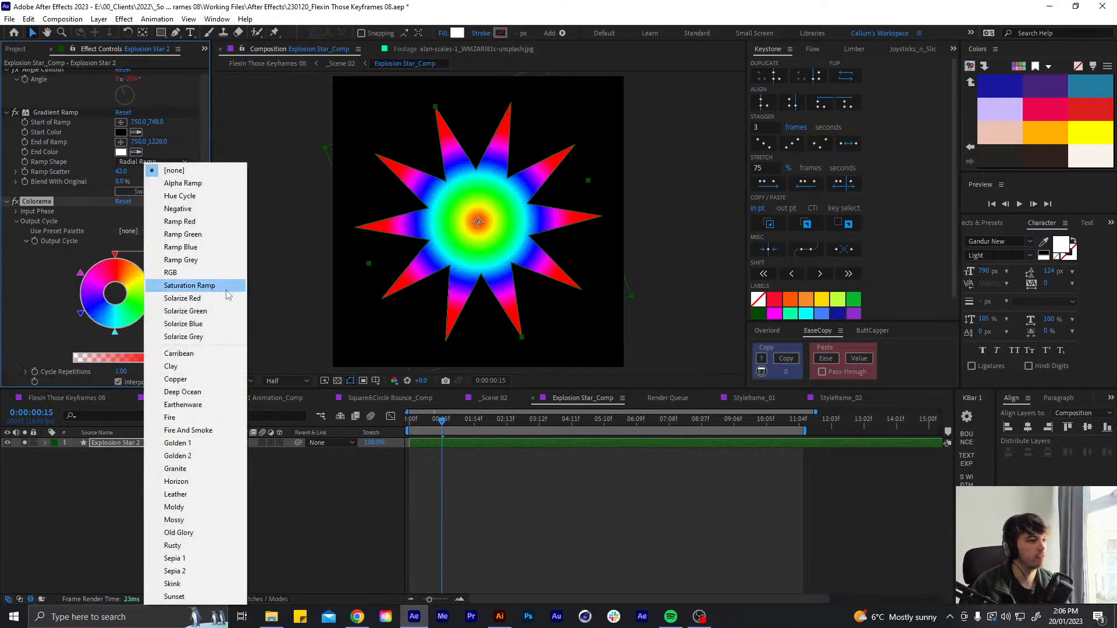
left_click(190, 249)
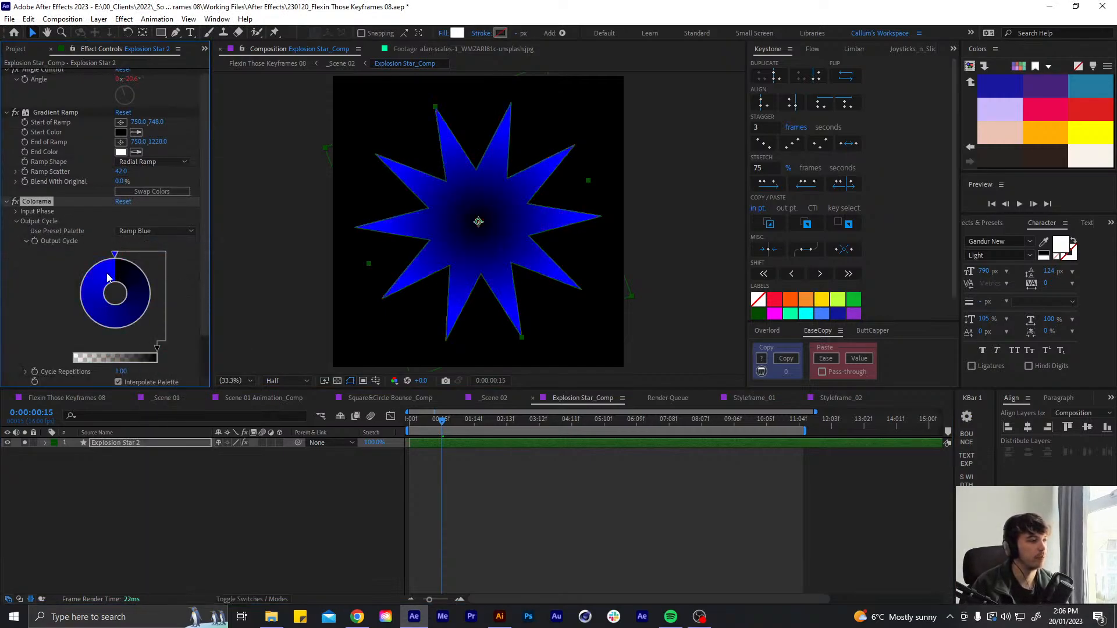
left_click_drag(114, 259, 117, 335)
Switch to the Coolors website in Chrome, shrink its window and place it over the composition view
key("alt+Tab")
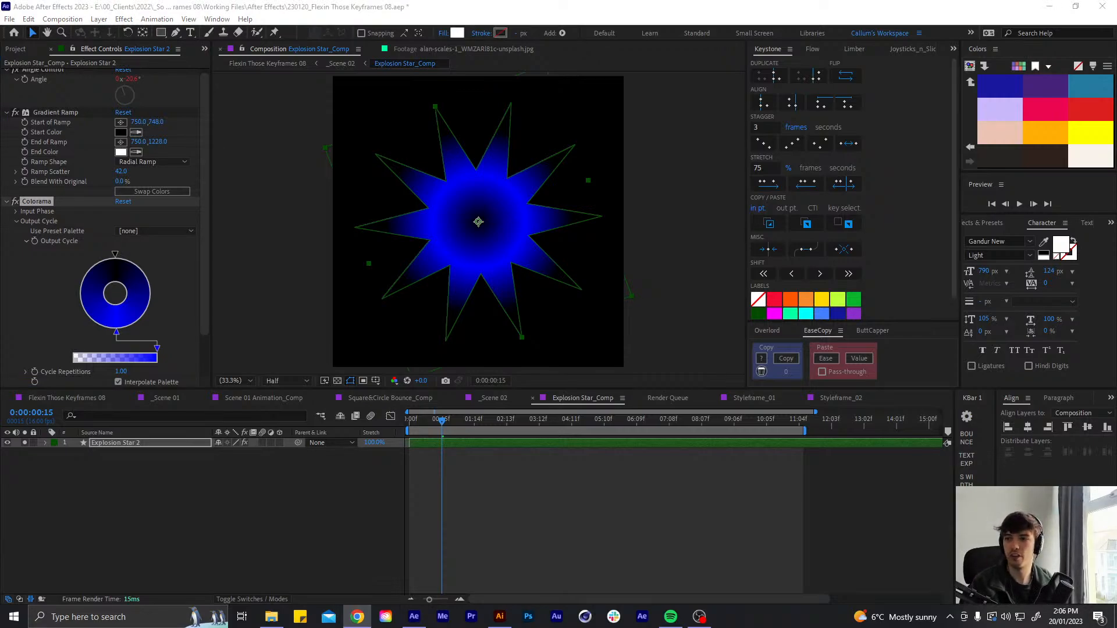
left_click_drag(2, 103, 738, 52)
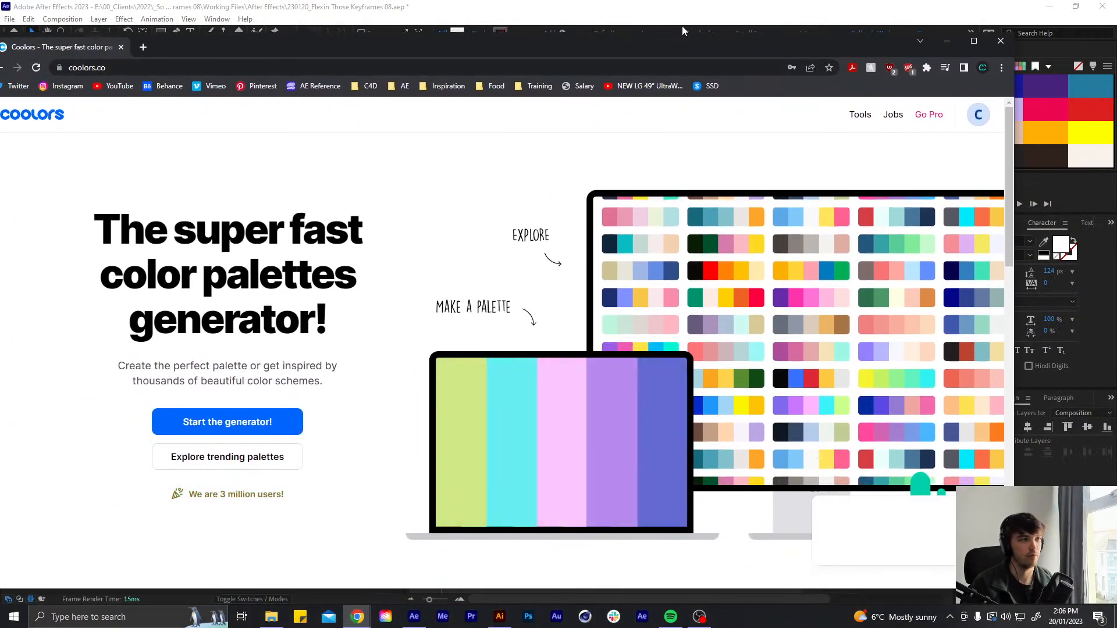
left_click_drag(1013, 37, 491, 86)
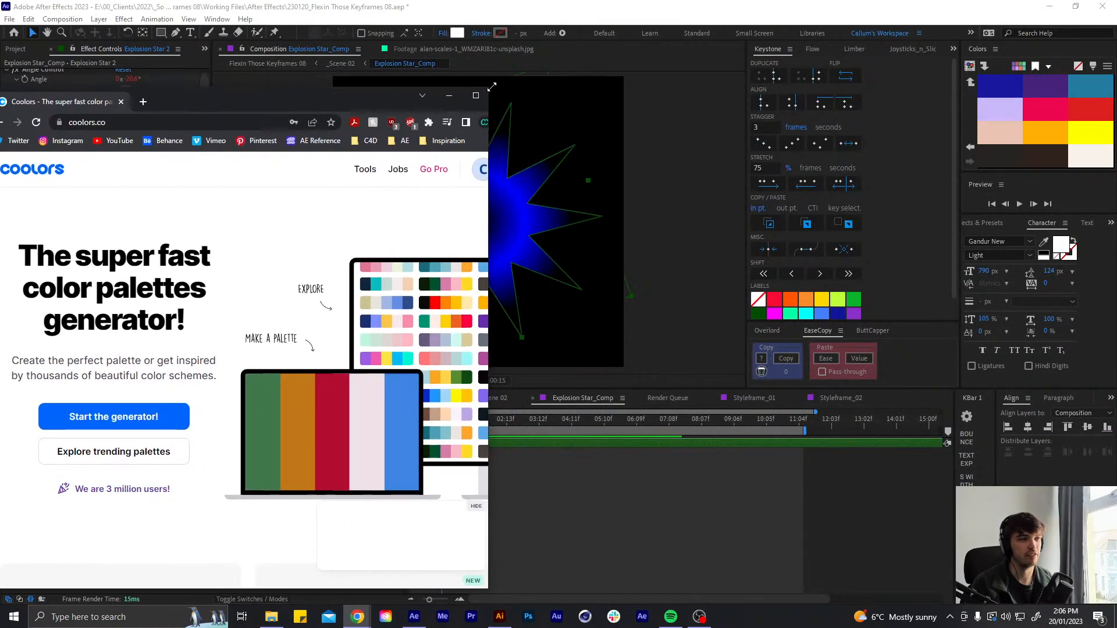
left_click_drag(343, 98, 780, 86)
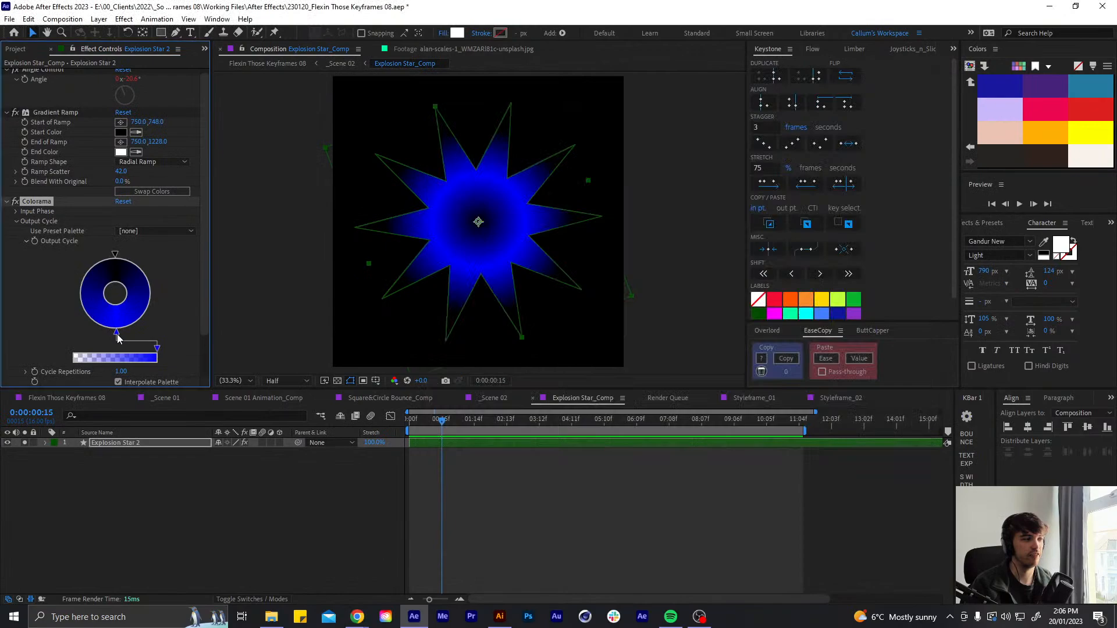
left_click(116, 334)
double_click(116, 332)
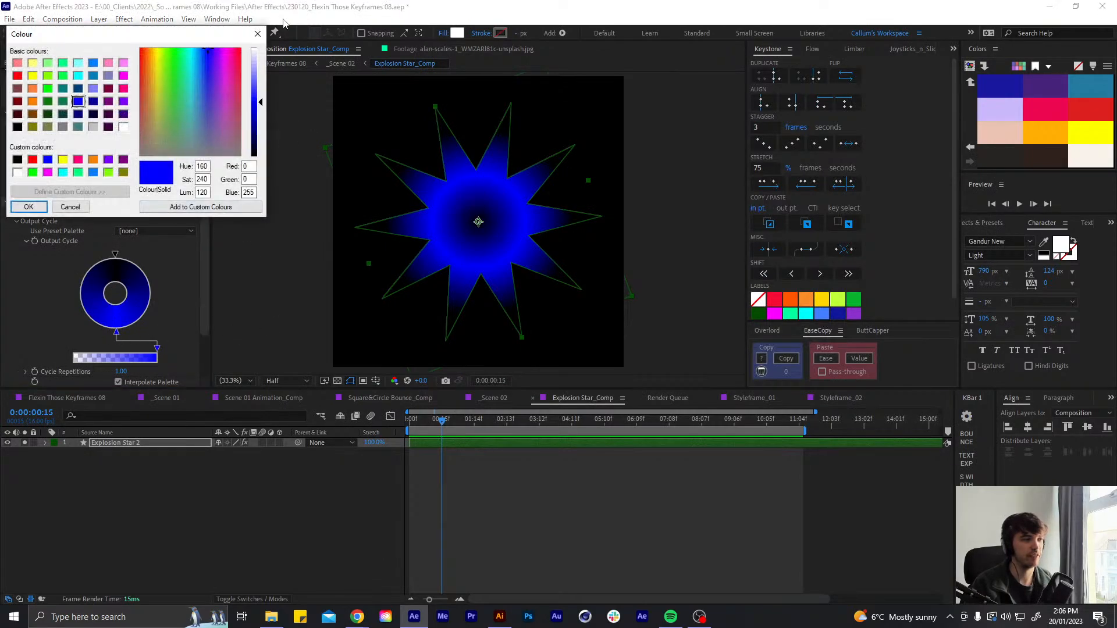
left_click(258, 33)
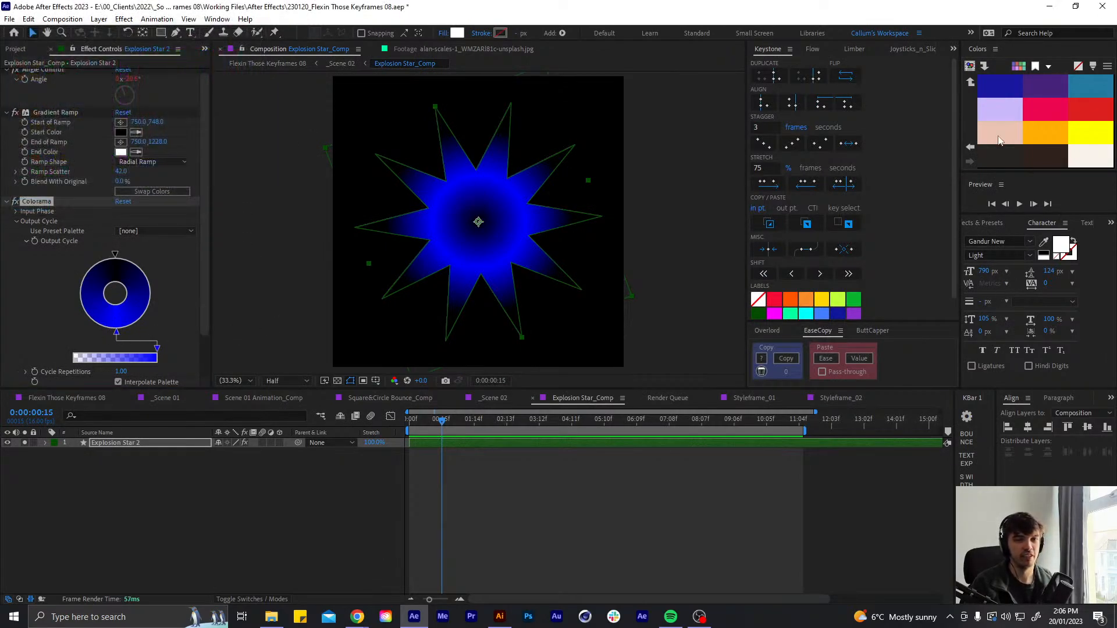
left_click(1060, 246)
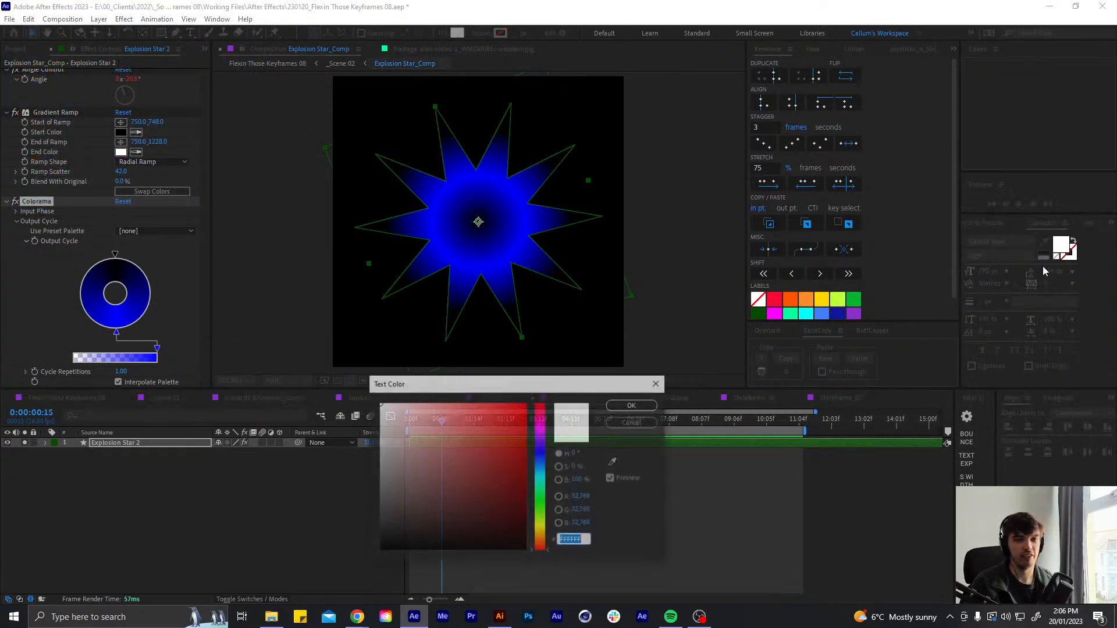
left_click(582, 497)
left_click(582, 511)
left_click(582, 524)
left_click(584, 511)
left_click(583, 497)
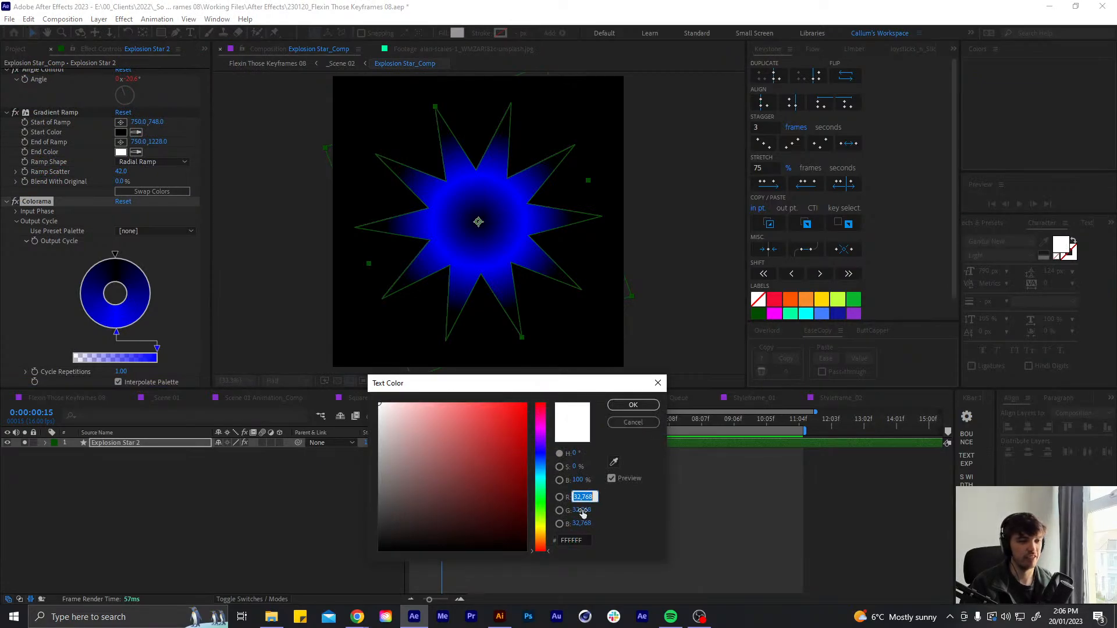
left_click(583, 512)
left_click(582, 524)
left_click(584, 497)
left_click_drag(582, 513, 583, 514)
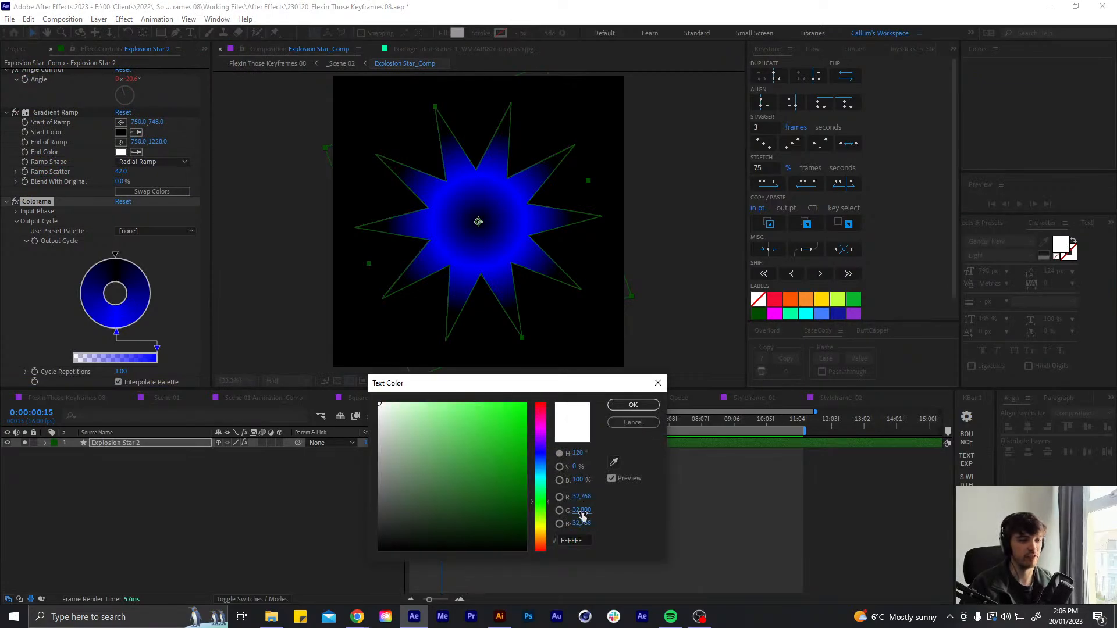
left_click(635, 421)
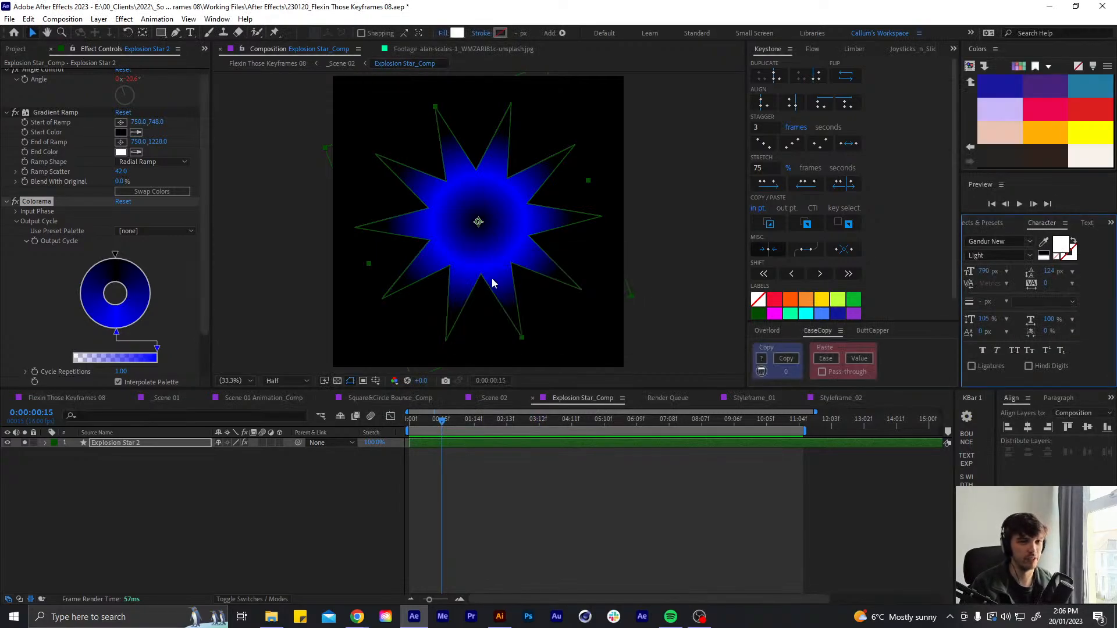
left_click(504, 397)
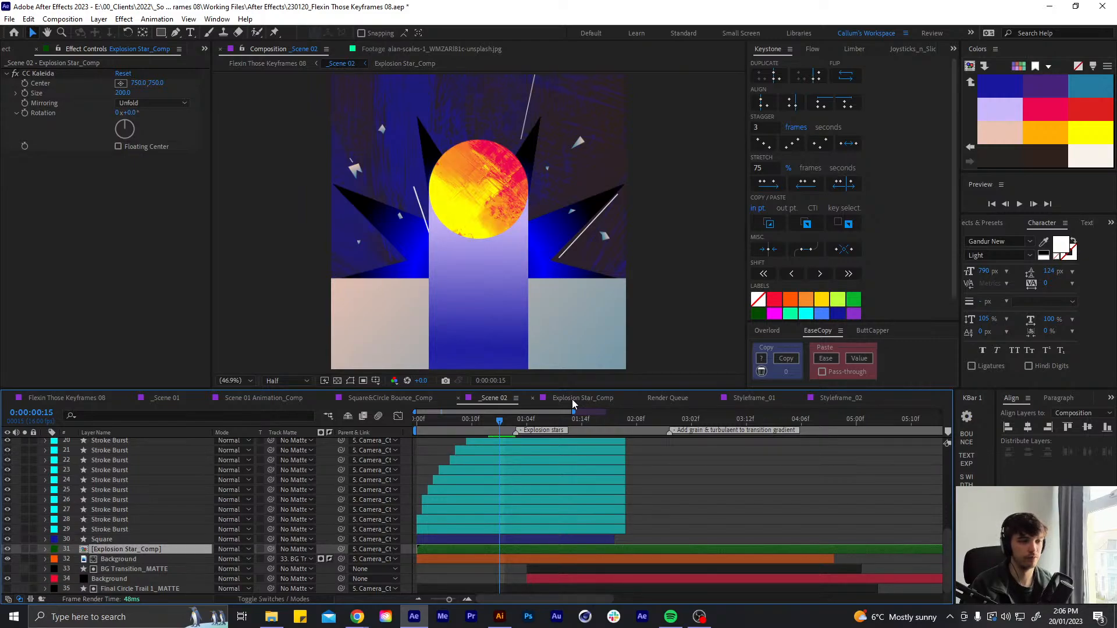
left_click(573, 400)
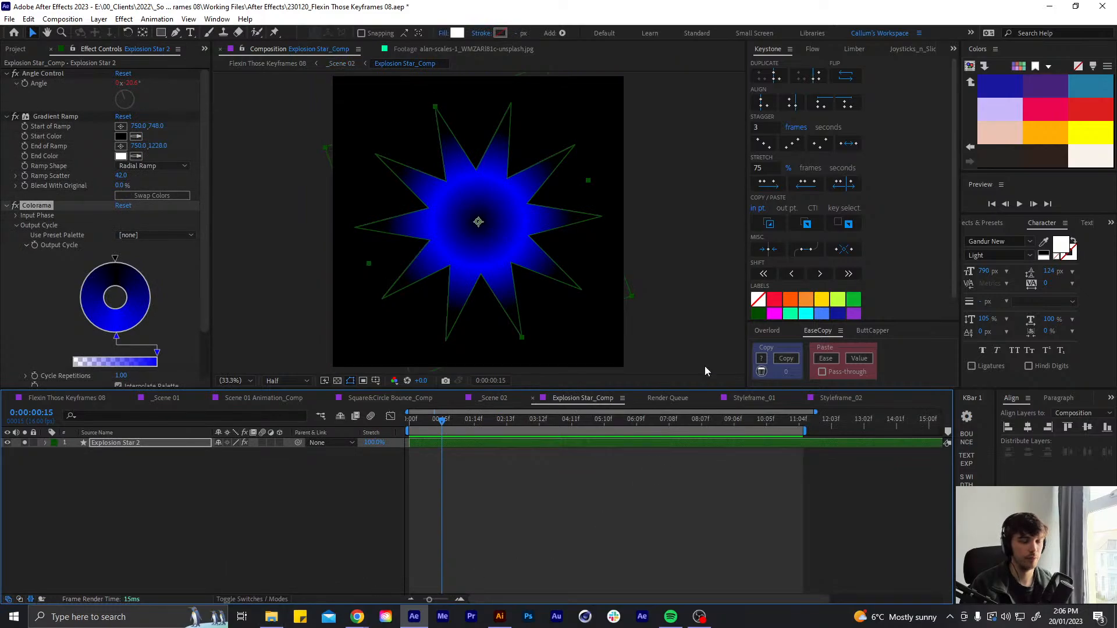
Sample the peach swatch as the text fill colour and open it to get hex code EAC3B3
left_click(1043, 242)
left_click(999, 140)
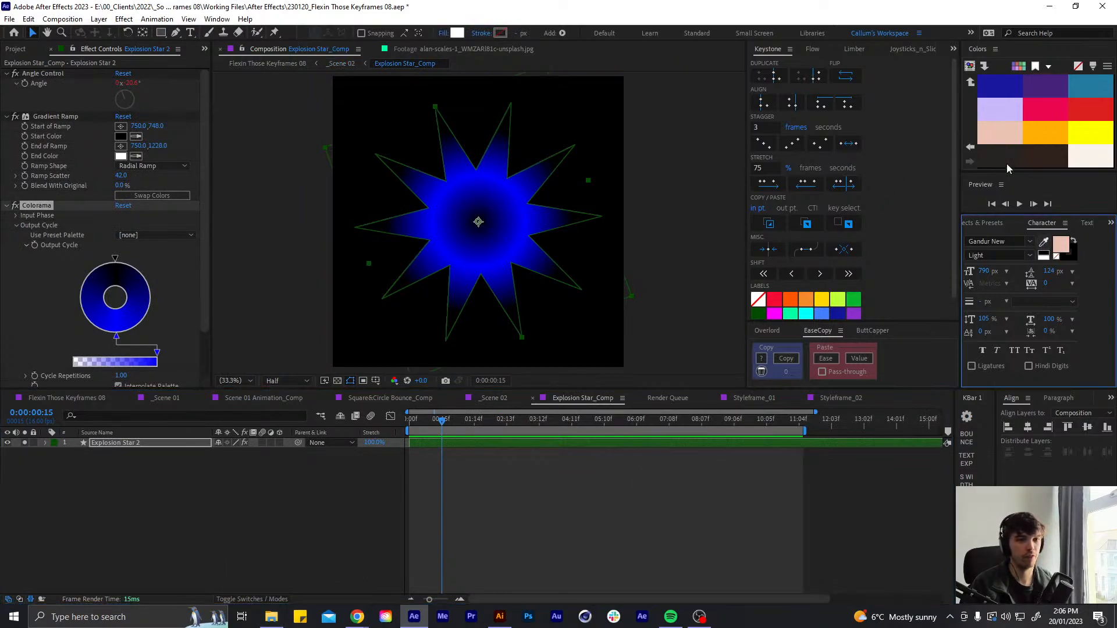
left_click(1060, 245)
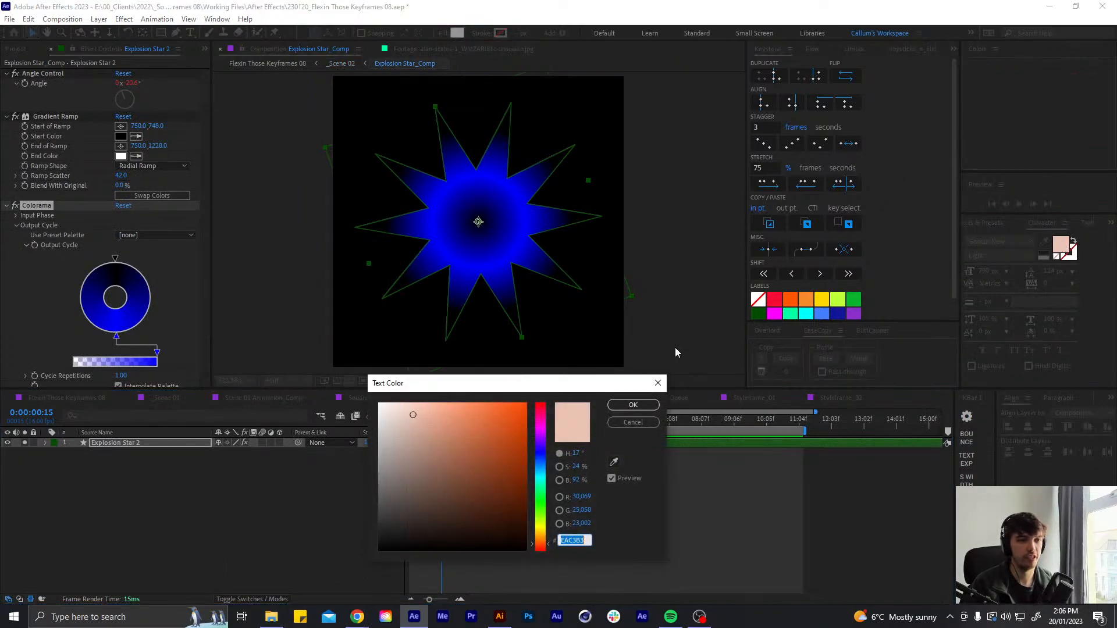
left_click(633, 405)
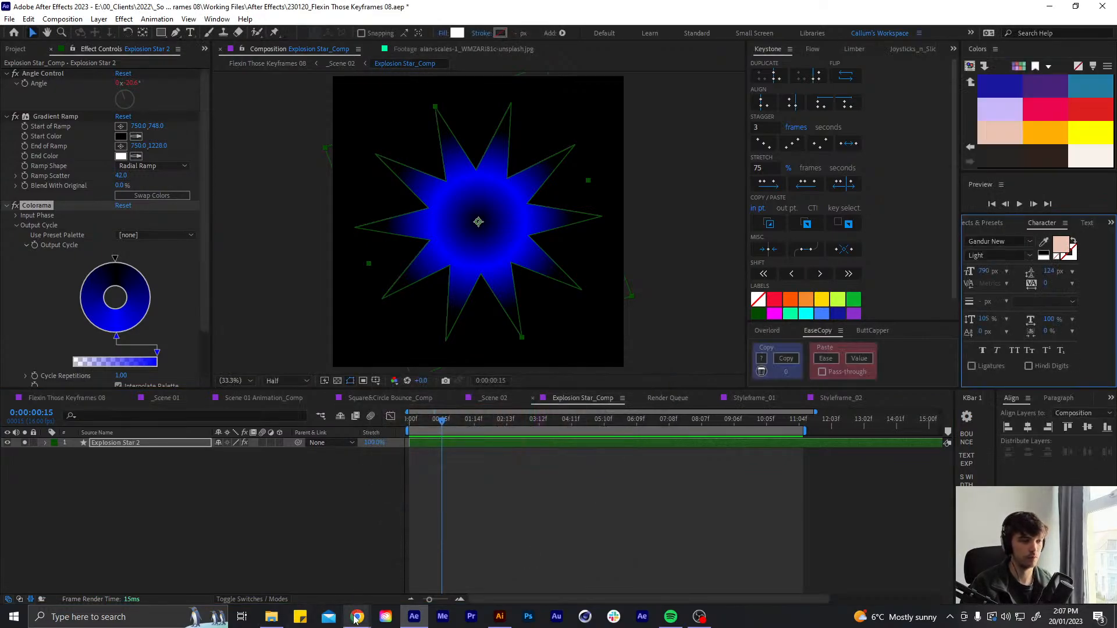
Start the Coolors palette generator in Chrome, set the first colour to EAC3B3 and move the window aside
mouse_move(356, 621)
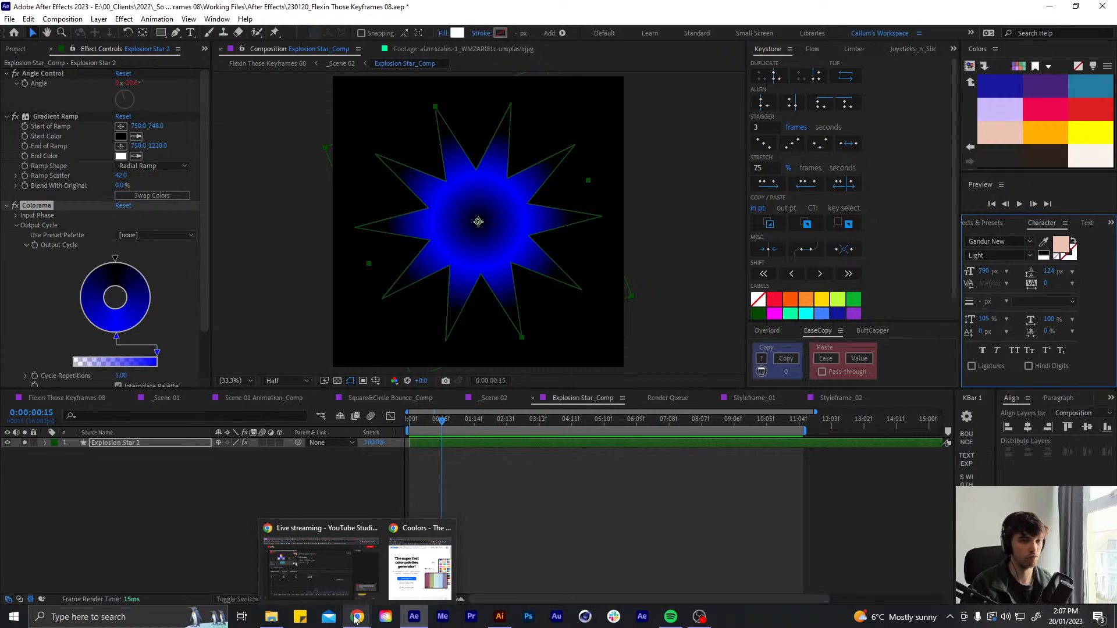
left_click(427, 572)
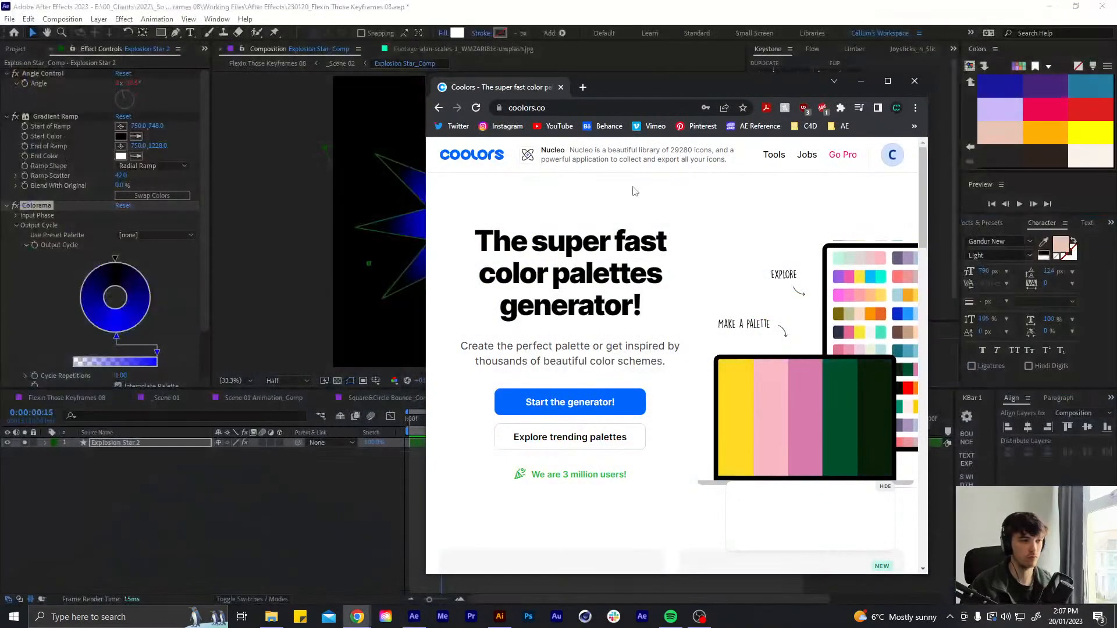
left_click(551, 406)
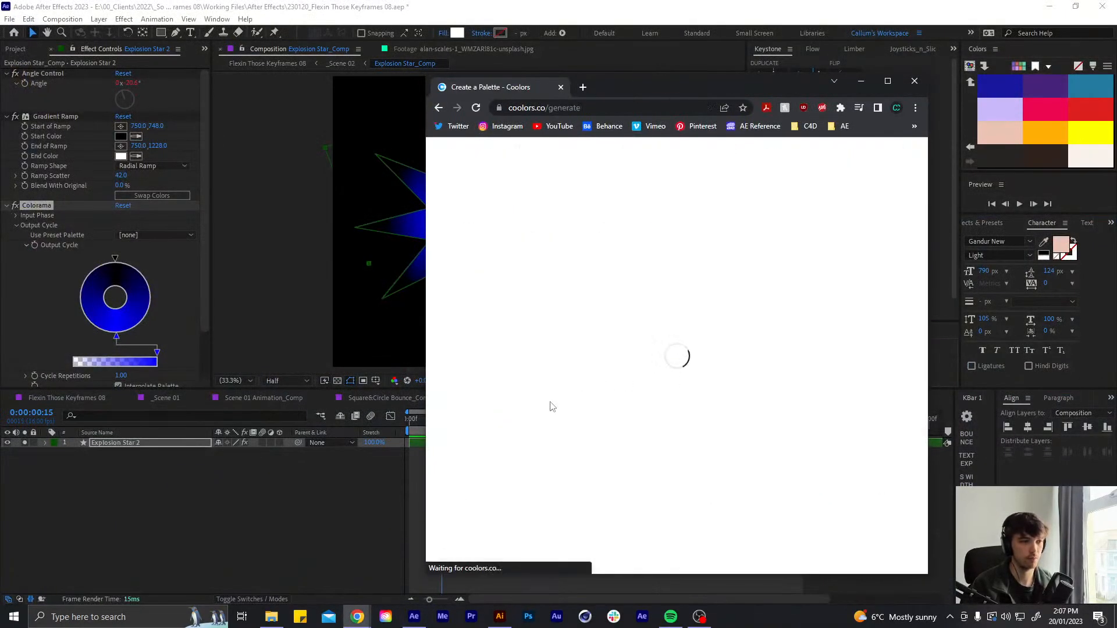
left_click(465, 530)
type("EAC3B3")
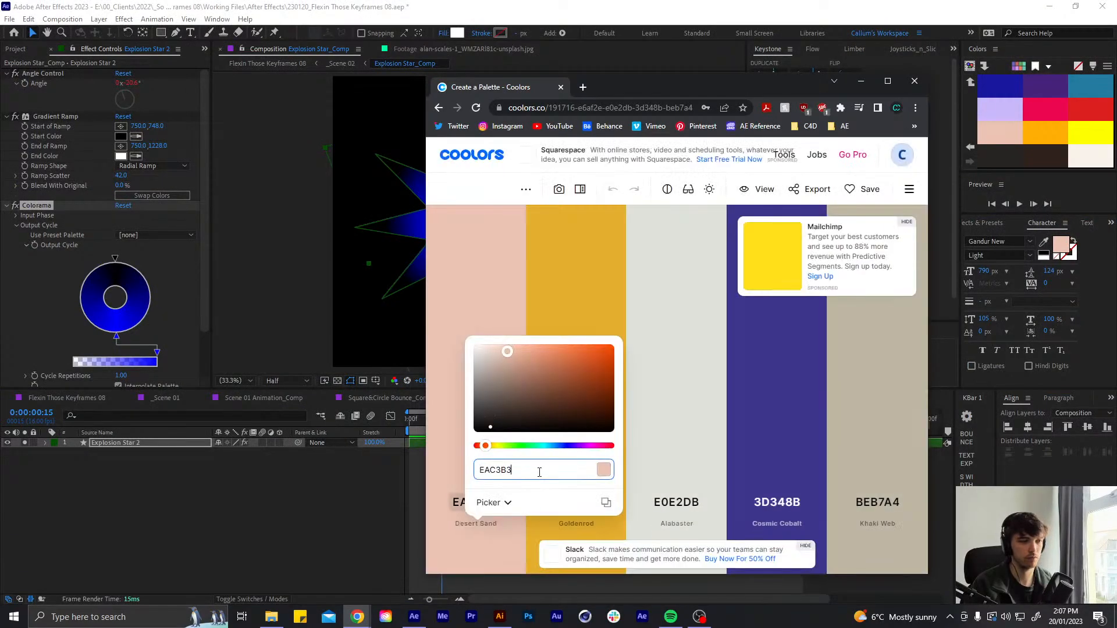
left_click_drag(703, 93, 1116, 76)
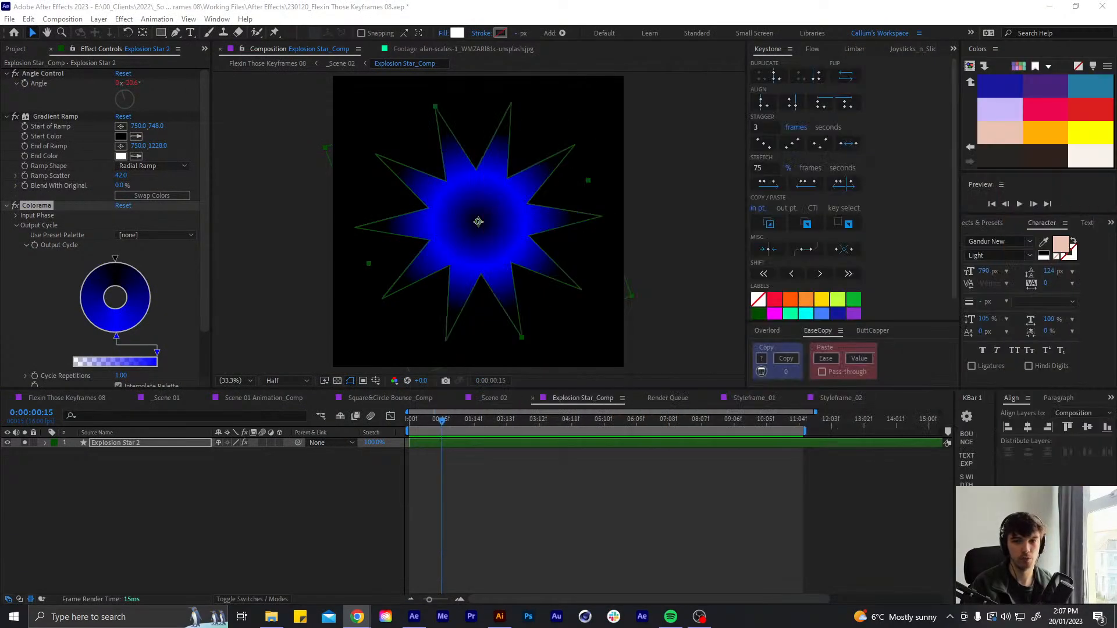
Sample the yellow swatch as the text fill colour and open it to get hex code FFFF00
left_click(1044, 242)
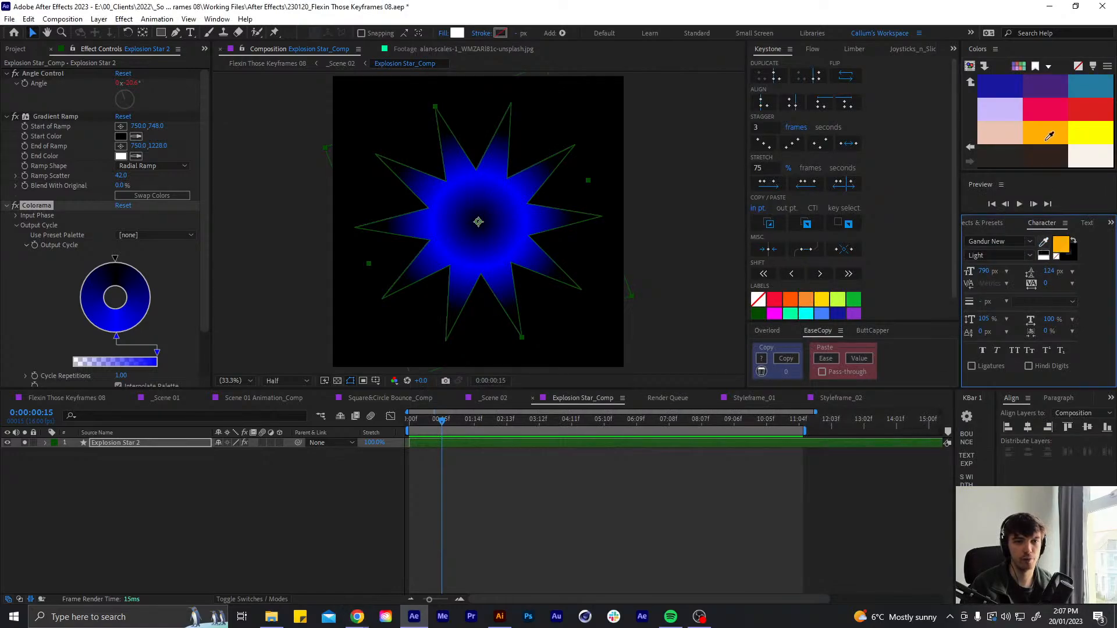
left_click(1083, 132)
left_click(1066, 243)
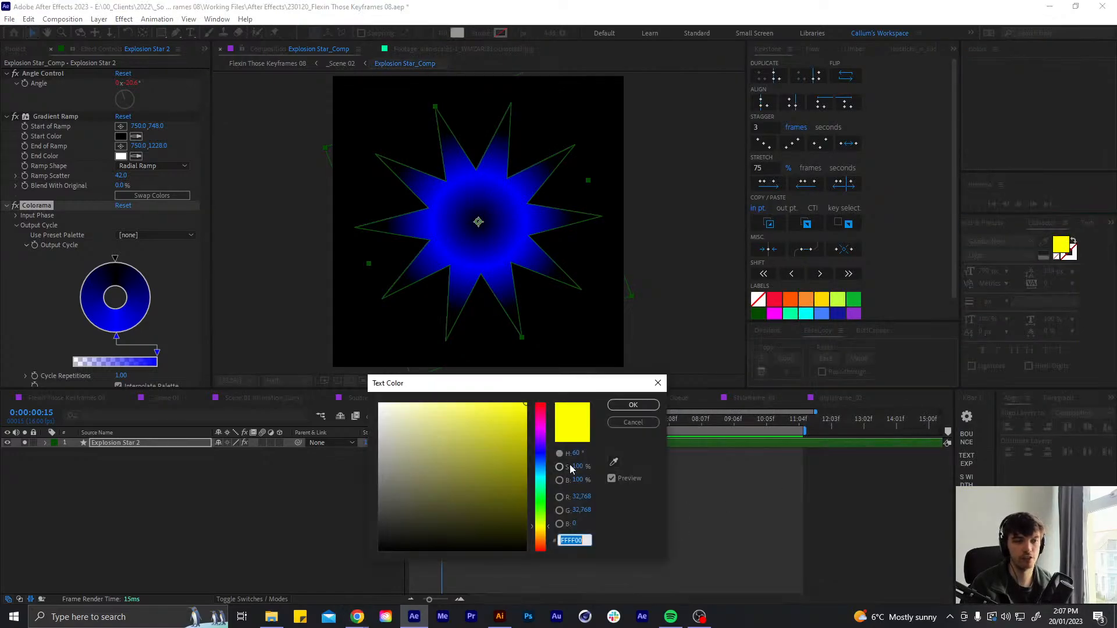
left_click(636, 404)
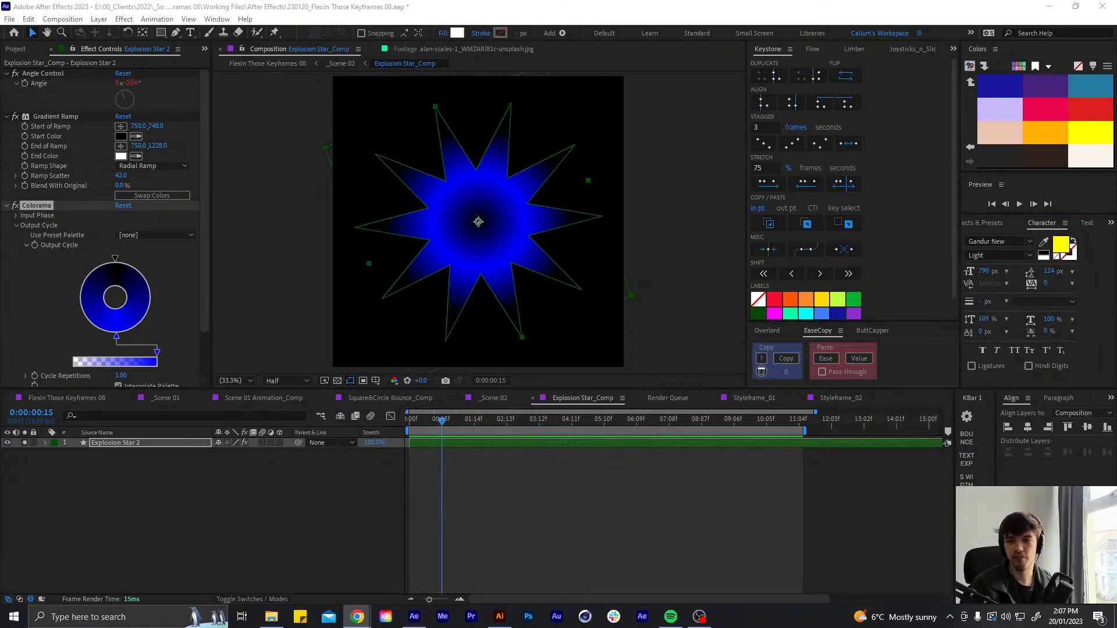
Check the explosion star in Scene 02, return to Explosion Star_Comp and bring up the Explosion Star 2 layer's effects
left_click(494, 398)
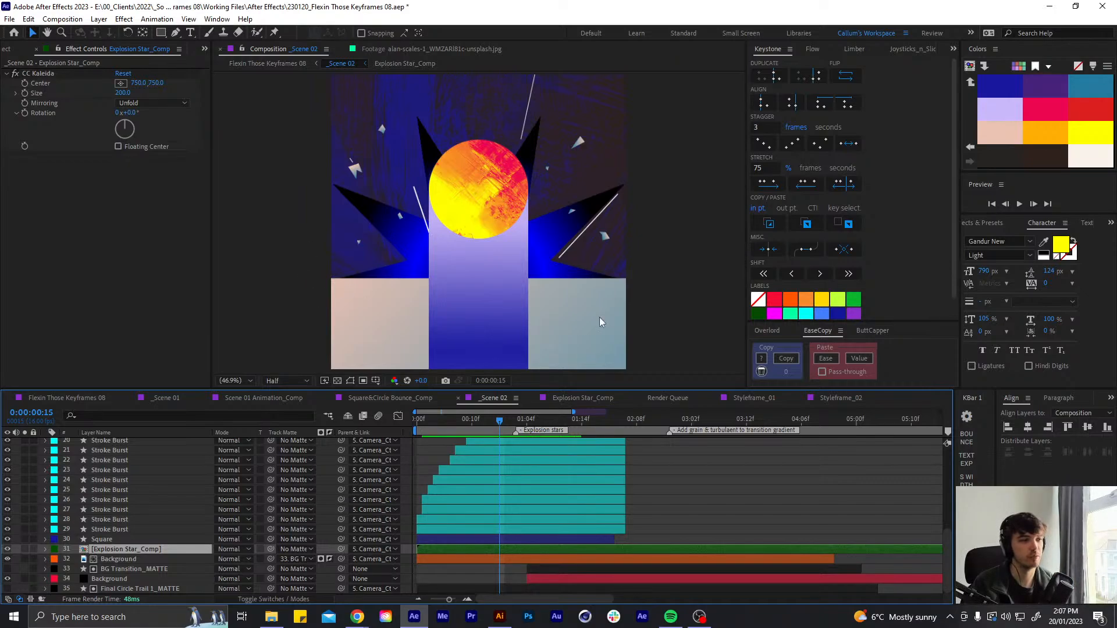
left_click(573, 398)
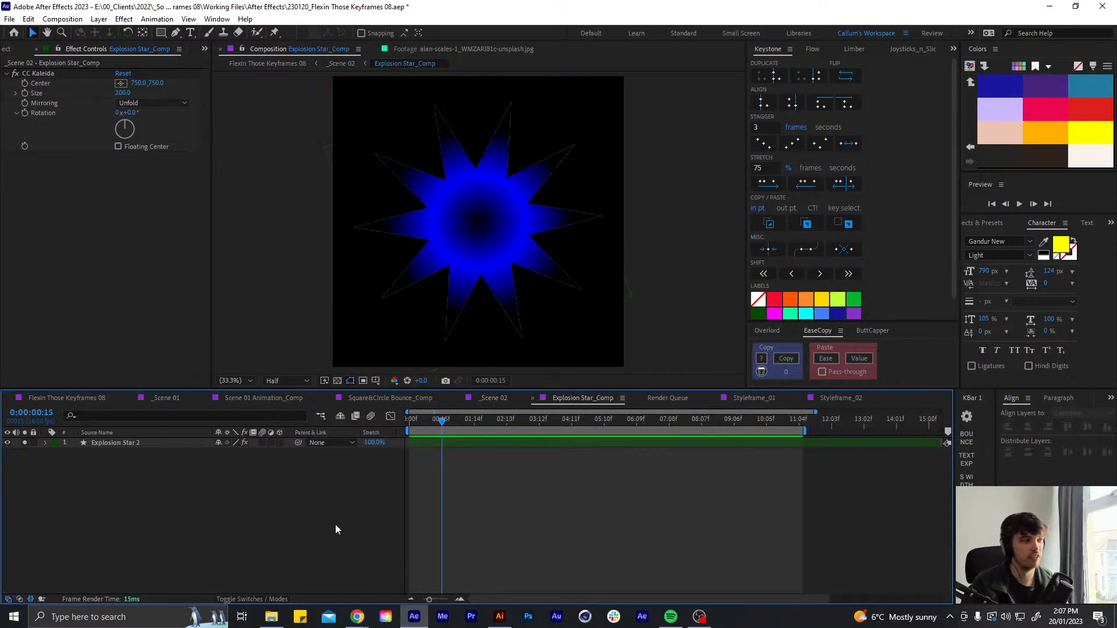
left_click(123, 443)
left_click(620, 541)
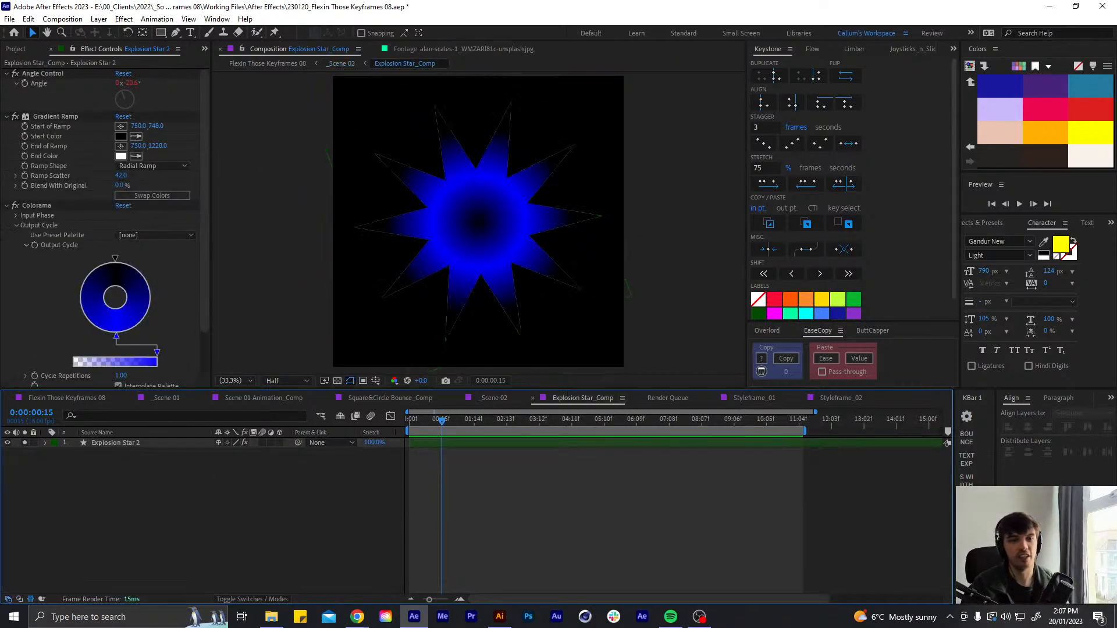
Sample the dark blue swatch as the text fill colour, get hex code 18189E and switch to Coolors in Chrome
left_click(1059, 256)
left_click_drag(1005, 149, 972, 81)
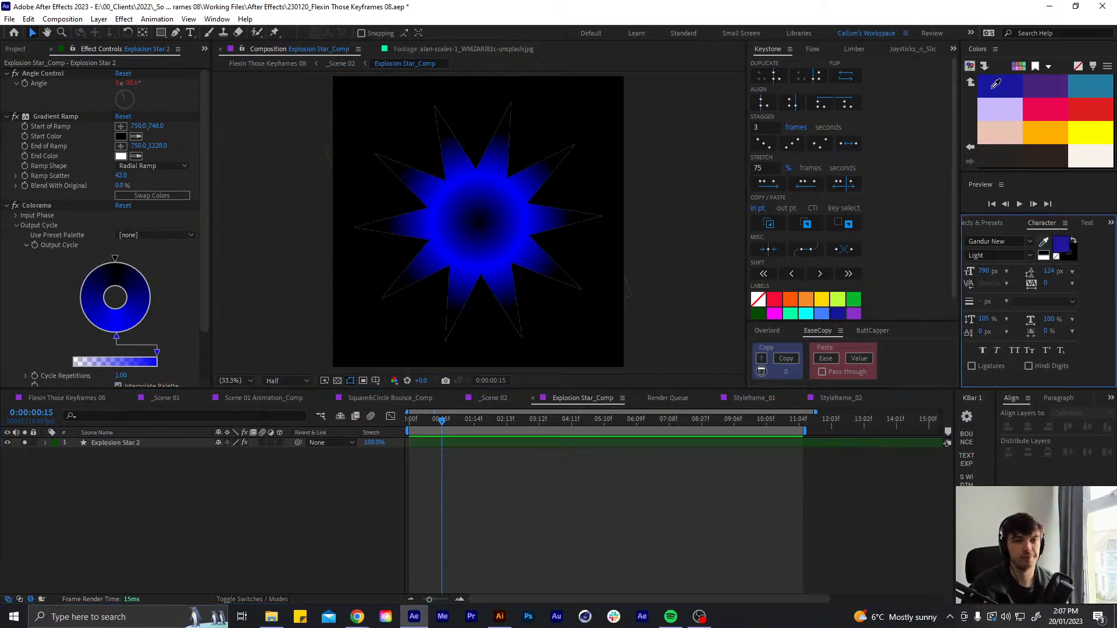
left_click(1061, 245)
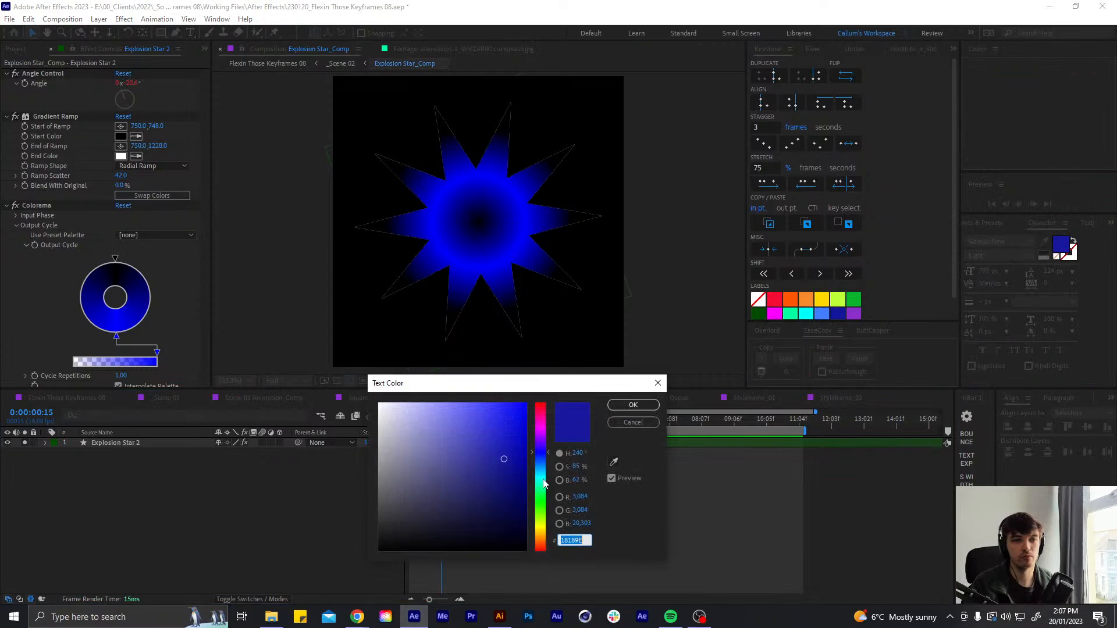
left_click(634, 401)
key("alt+Tab")
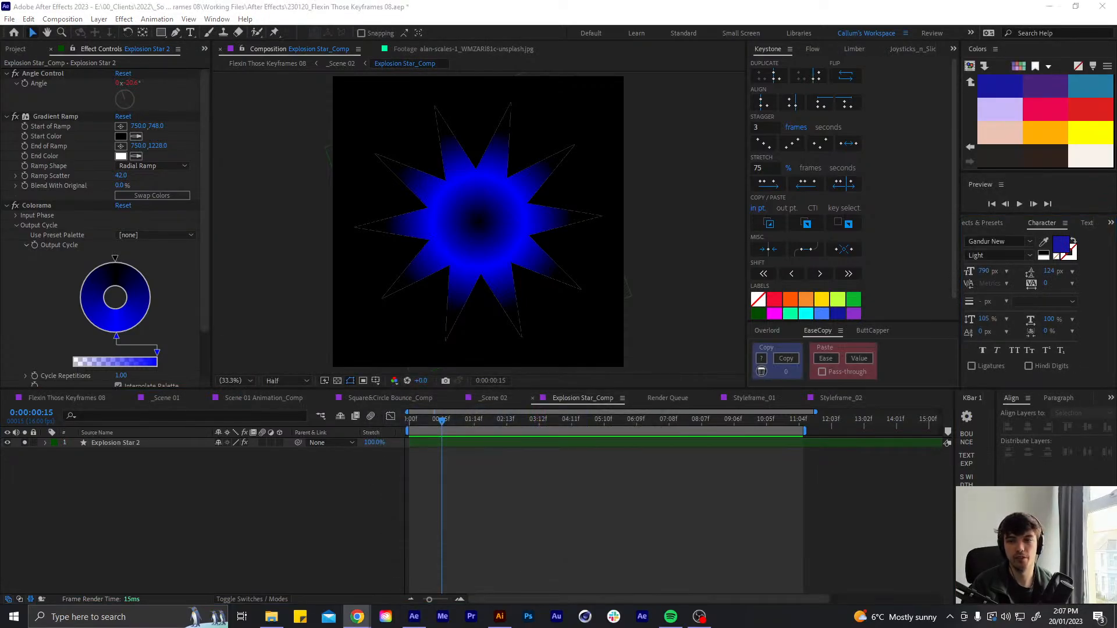
Sample the off-white swatch as the text fill colour, open it to get hex code F9F2EA and switch to Coolors
left_click(1043, 241)
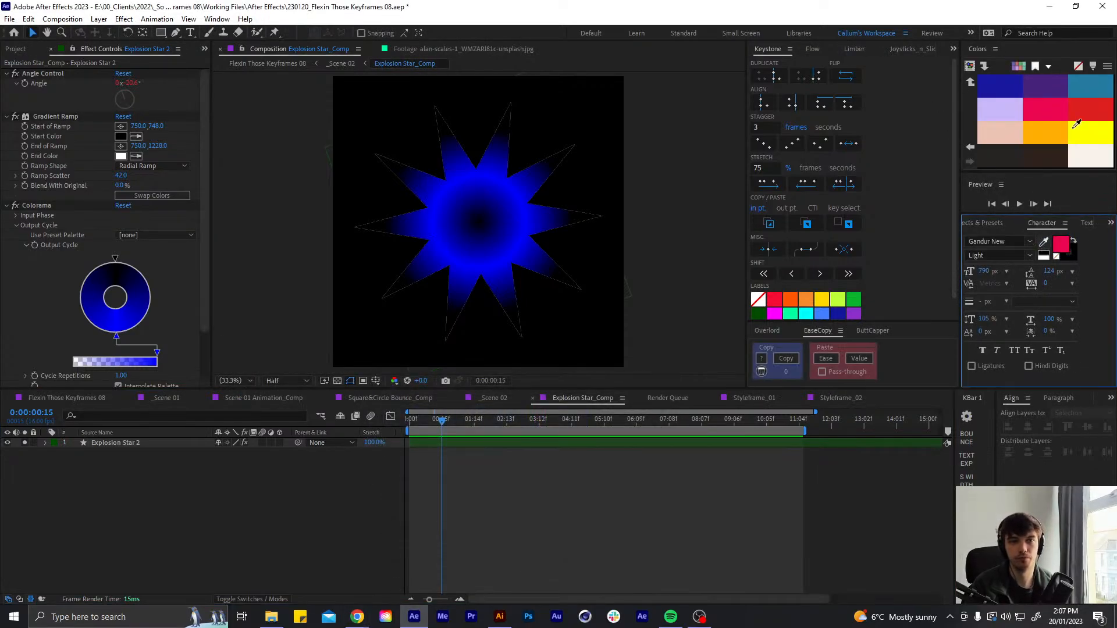
left_click(1083, 152)
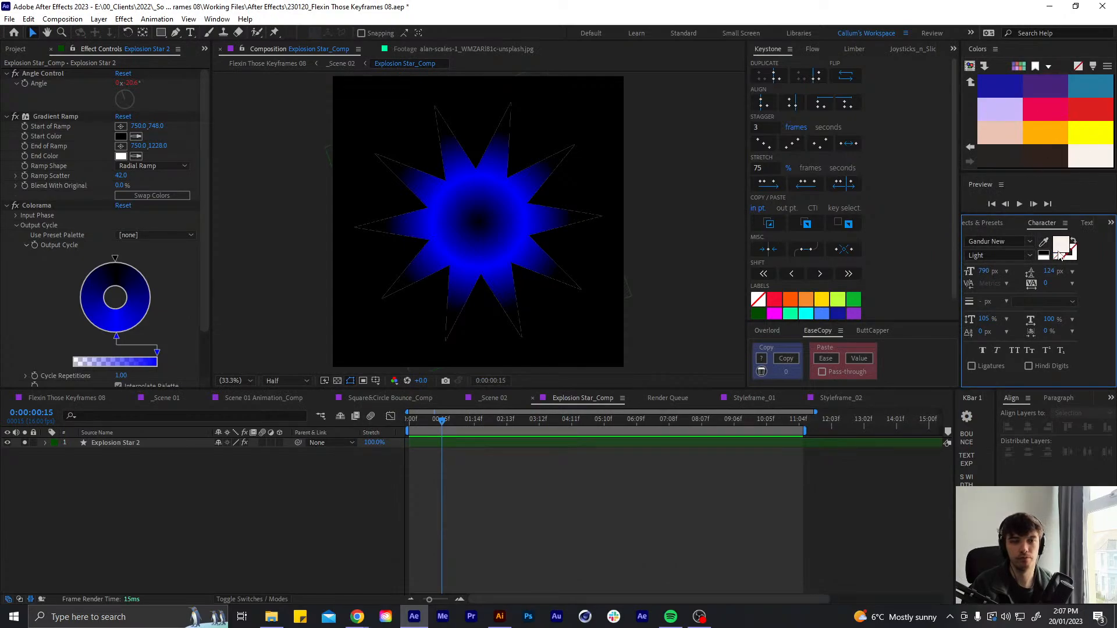
left_click(1062, 245)
left_click(631, 405)
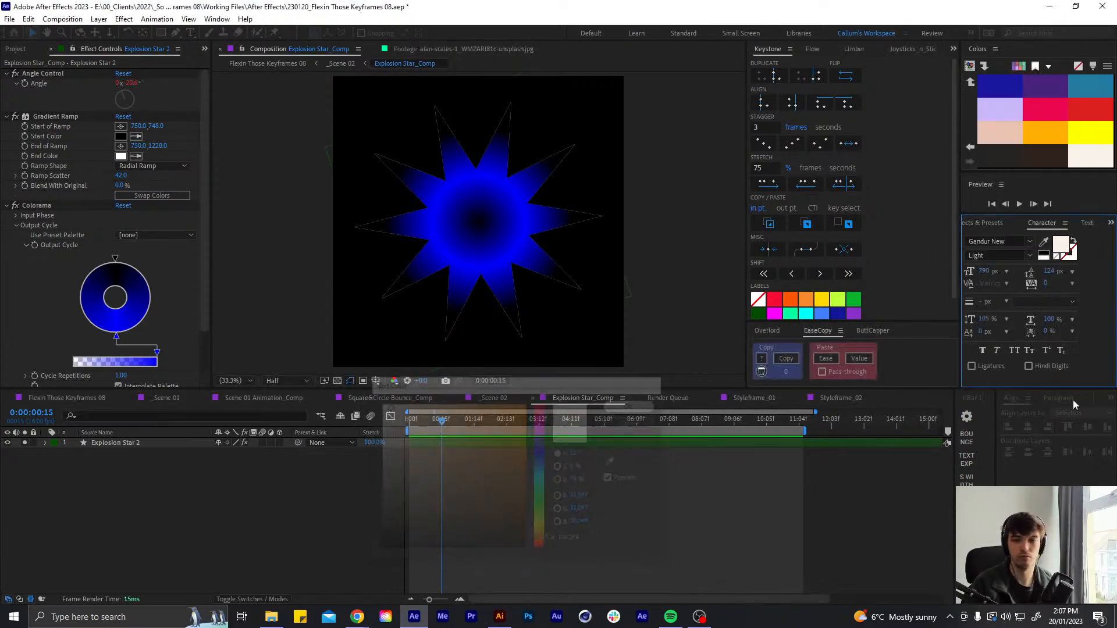
key("alt+Tab")
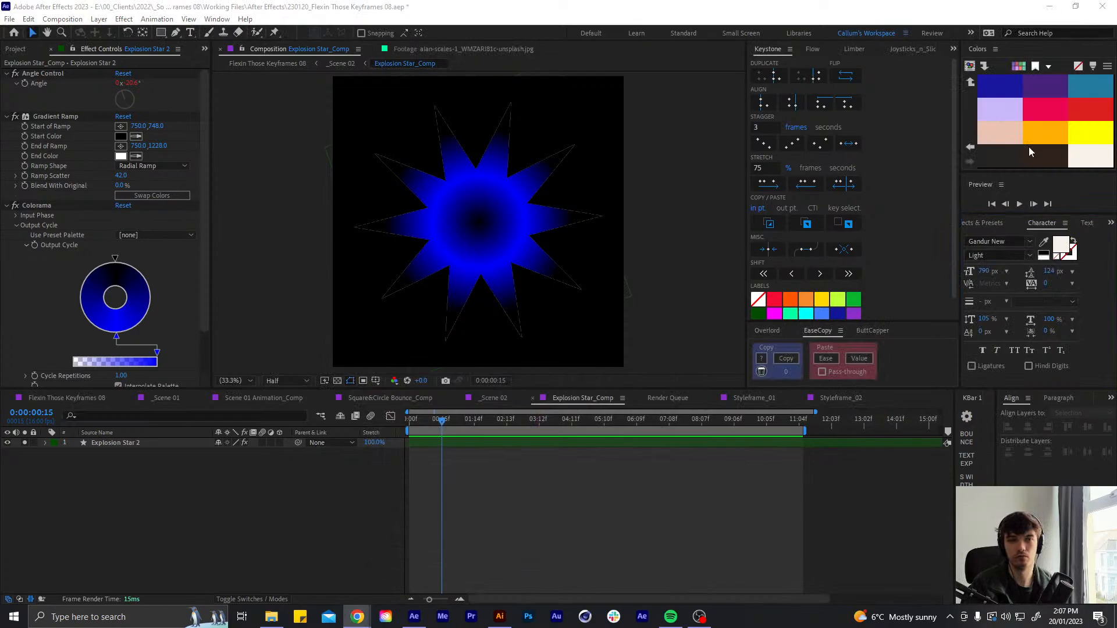
Sample the red swatch as the text fill colour and open it to get hex code DB1F1F
left_click(1044, 241)
left_click(1098, 115)
left_click(1057, 251)
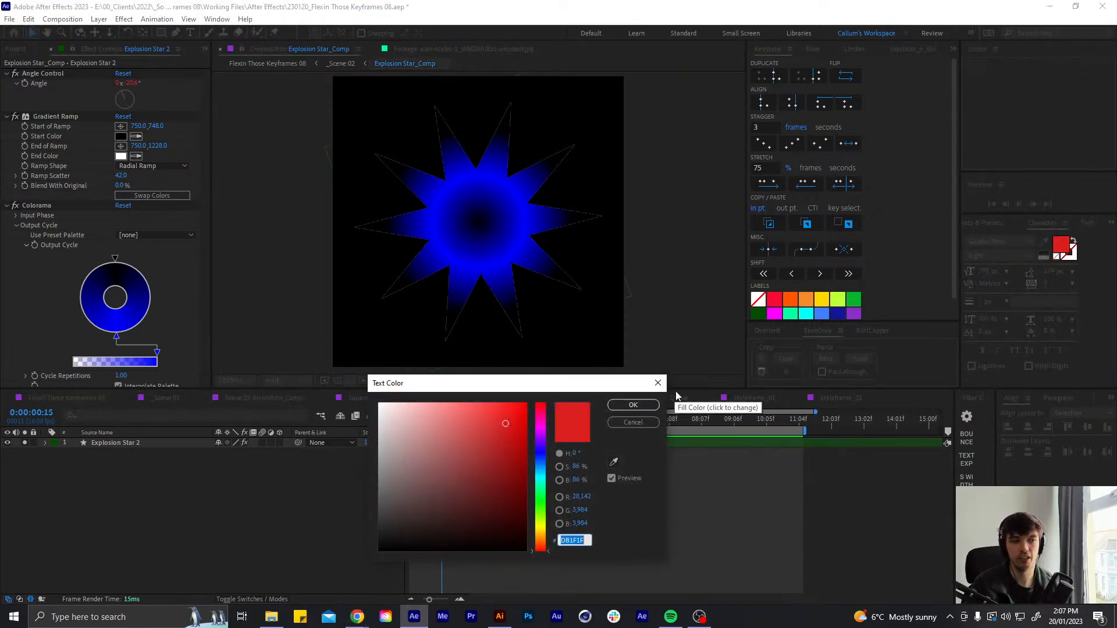
left_click(632, 408)
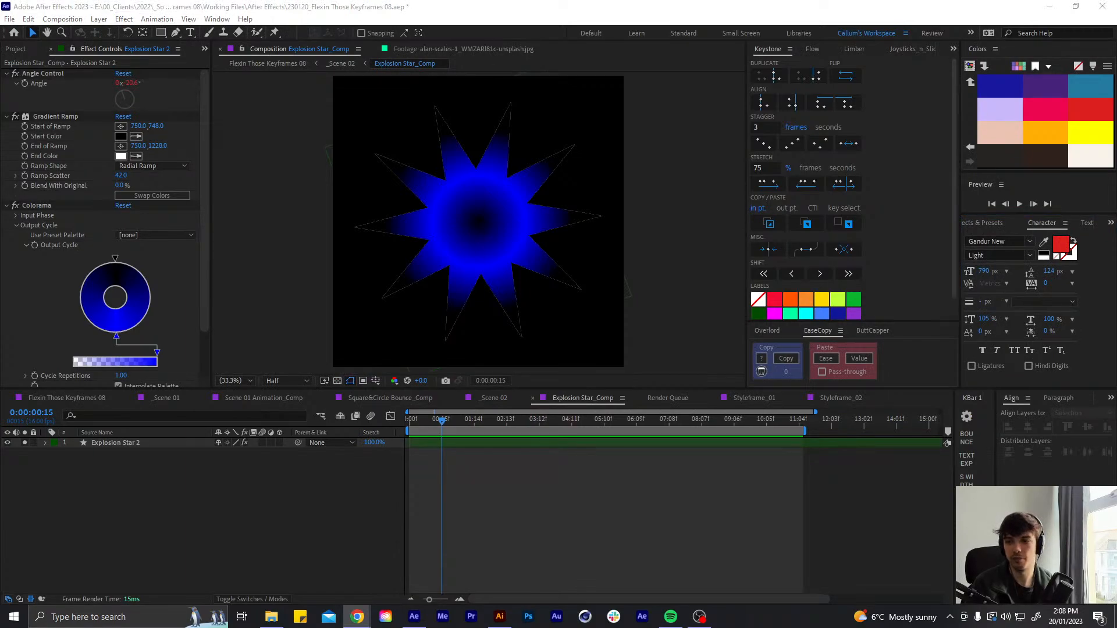
Bring the Coolors window into view, display the red DB1F1F colour as RGB values and move the window aside
left_click_drag(1116, 42, 582, 47)
scroll(574, 391, "down", 3)
scroll(574, 333, "up", 3)
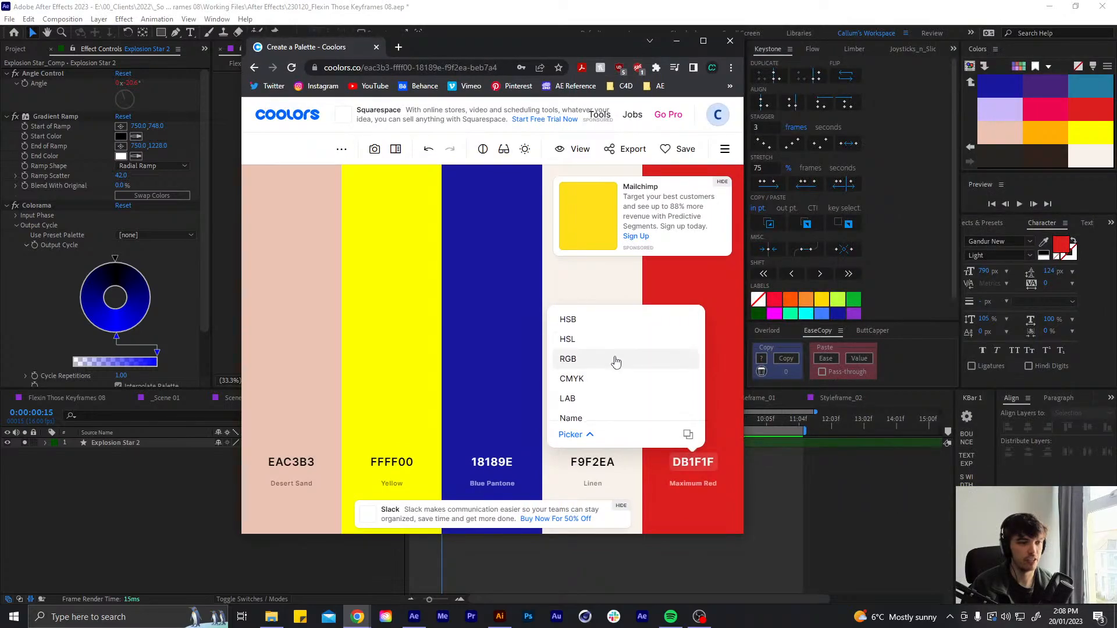
left_click(616, 359)
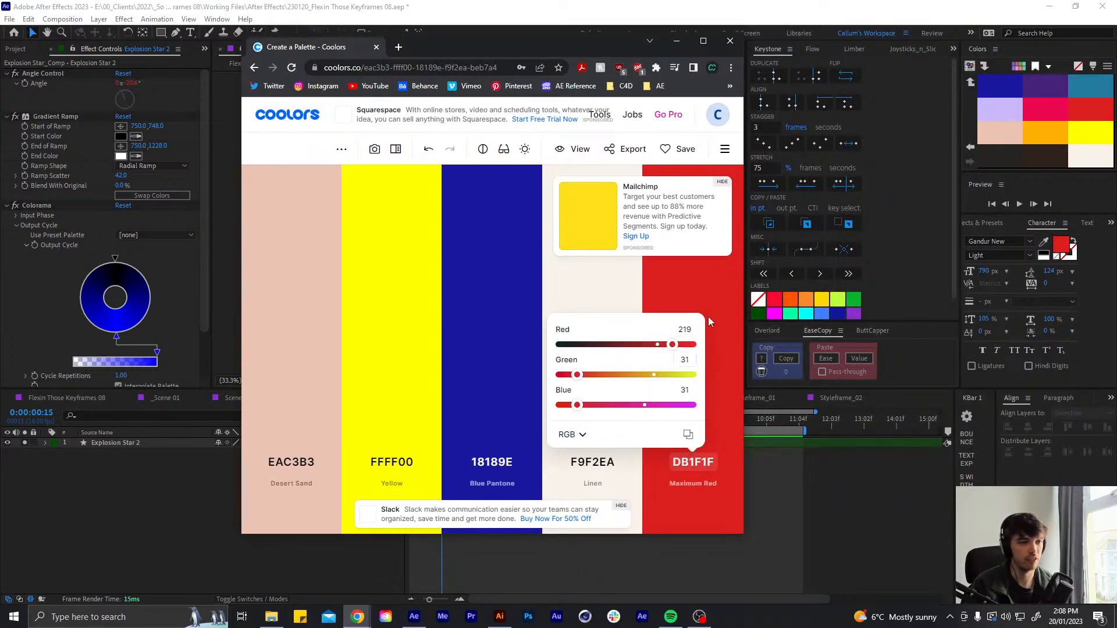
left_click_drag(590, 44, 1116, 43)
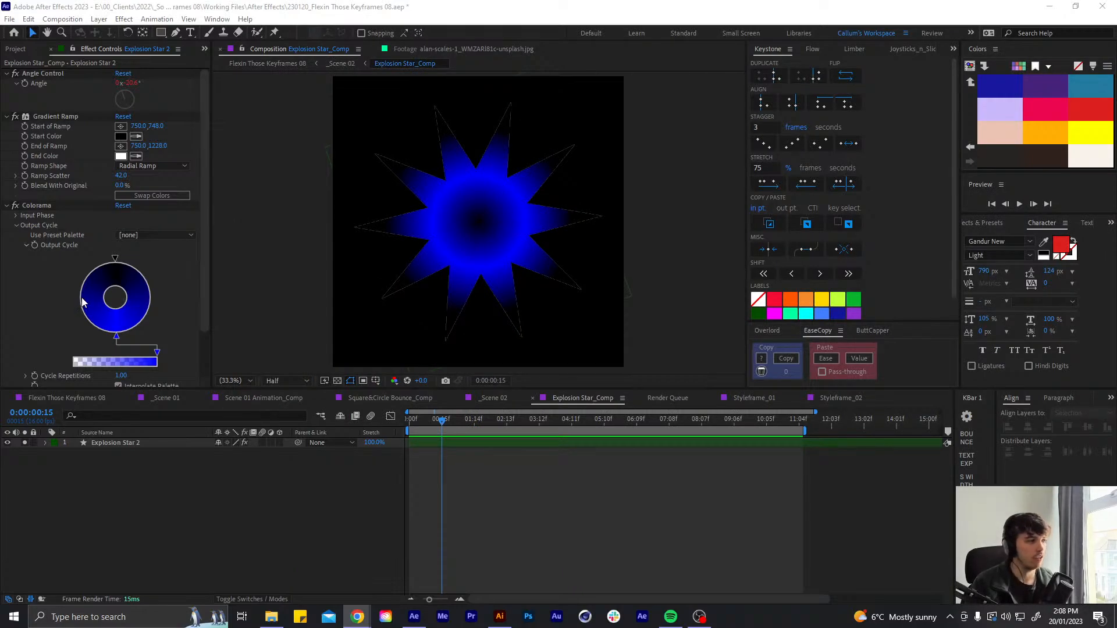
Add a dark blue colour stop to Colorama's Output Cycle wheel and space the three stops evenly around it
scroll(86, 285, "down", 2)
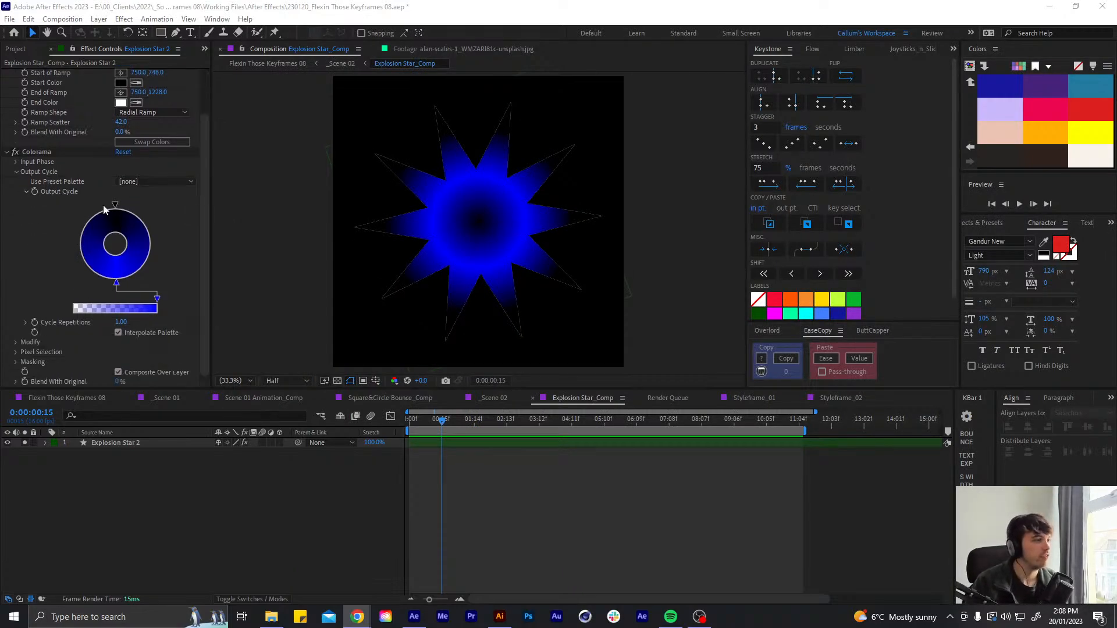
left_click(86, 256)
left_click(255, 33)
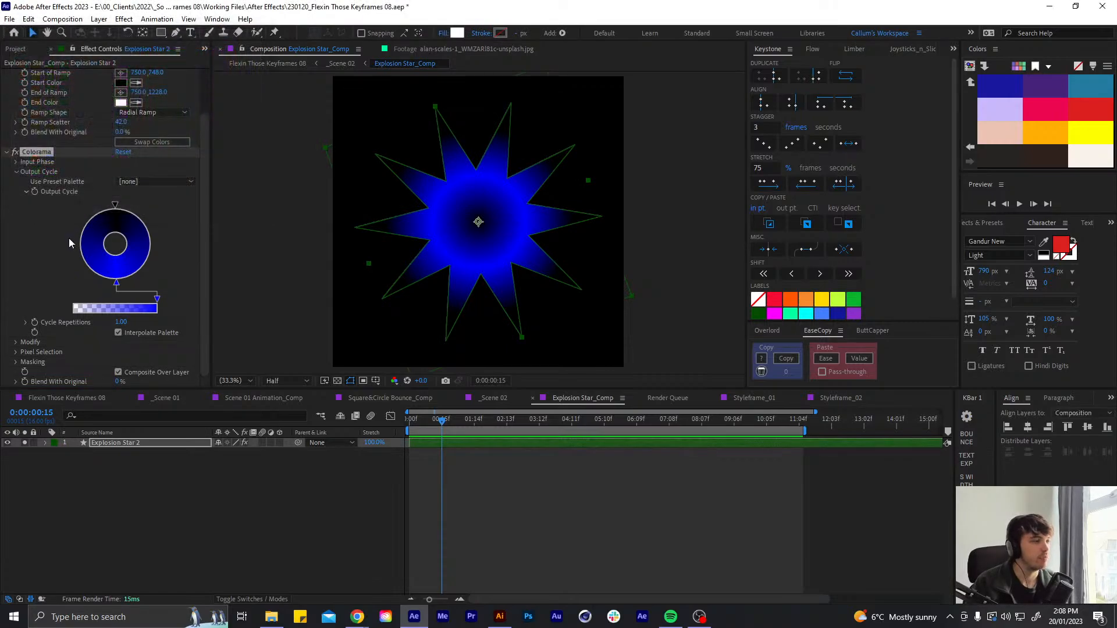
left_click(82, 252)
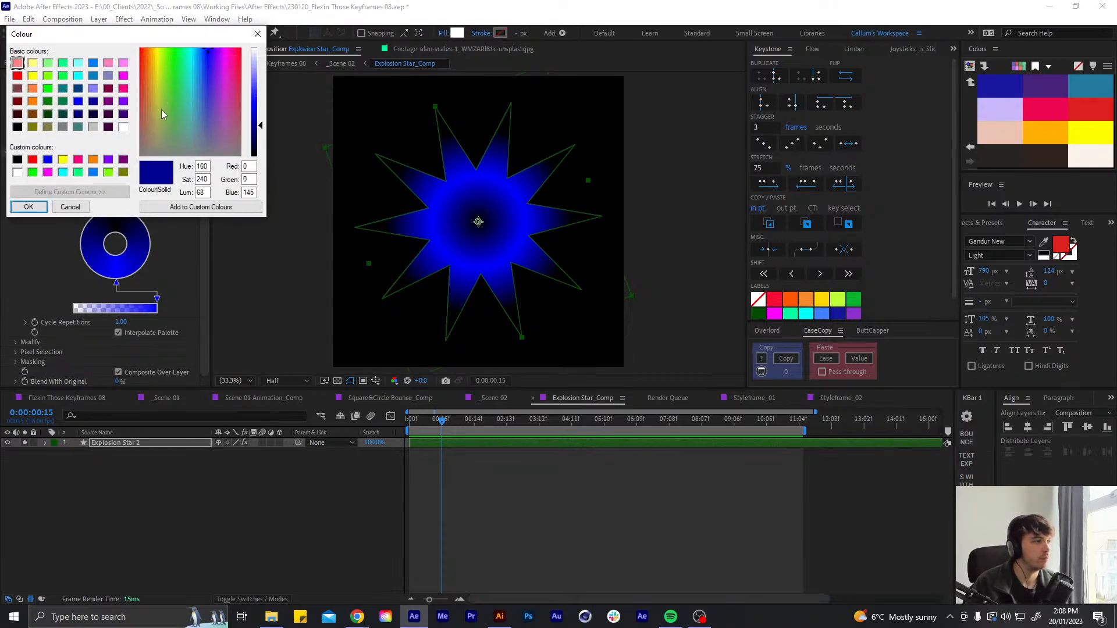
left_click(27, 207)
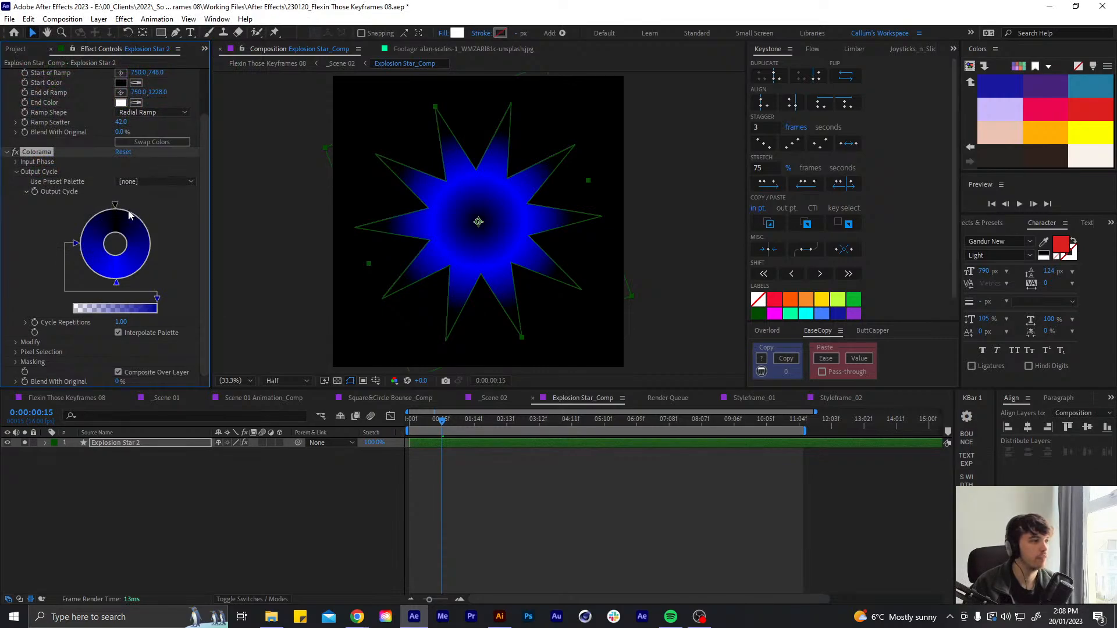
left_click_drag(75, 244, 151, 272)
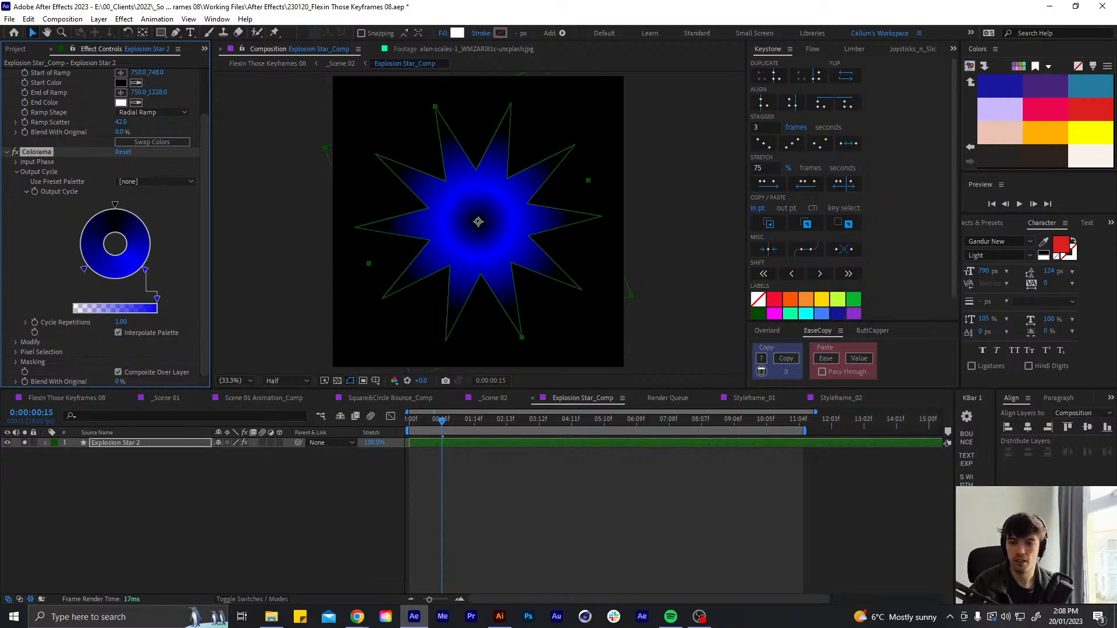
Set the uppermost Output Cycle stop to the palette's peach colour, RGB 234, 195, 179
key("alt+Tab")
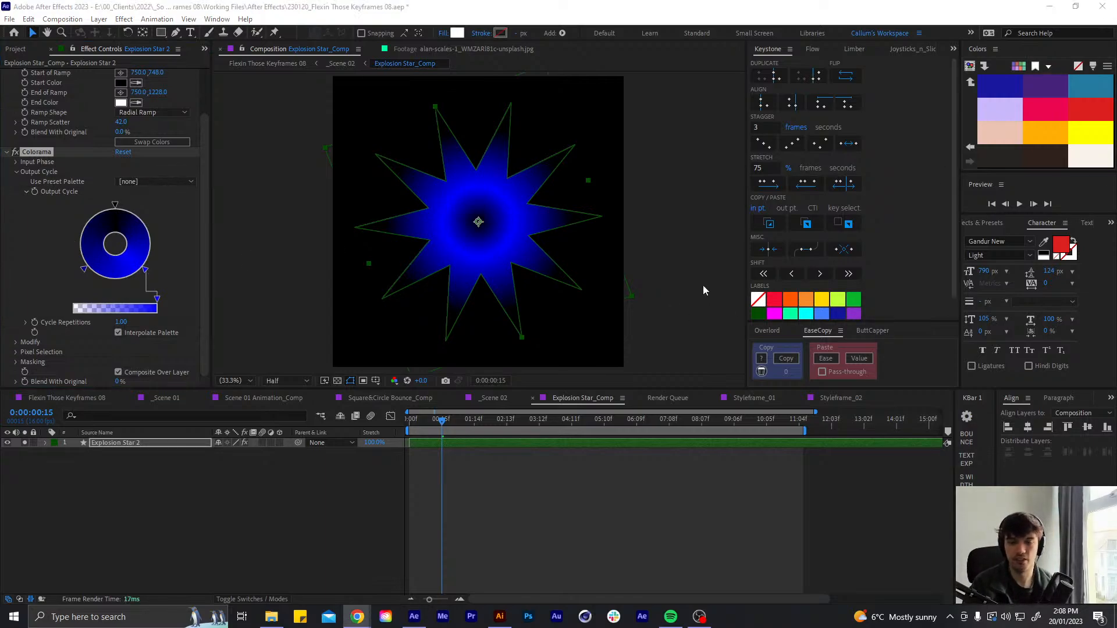
double_click(116, 206)
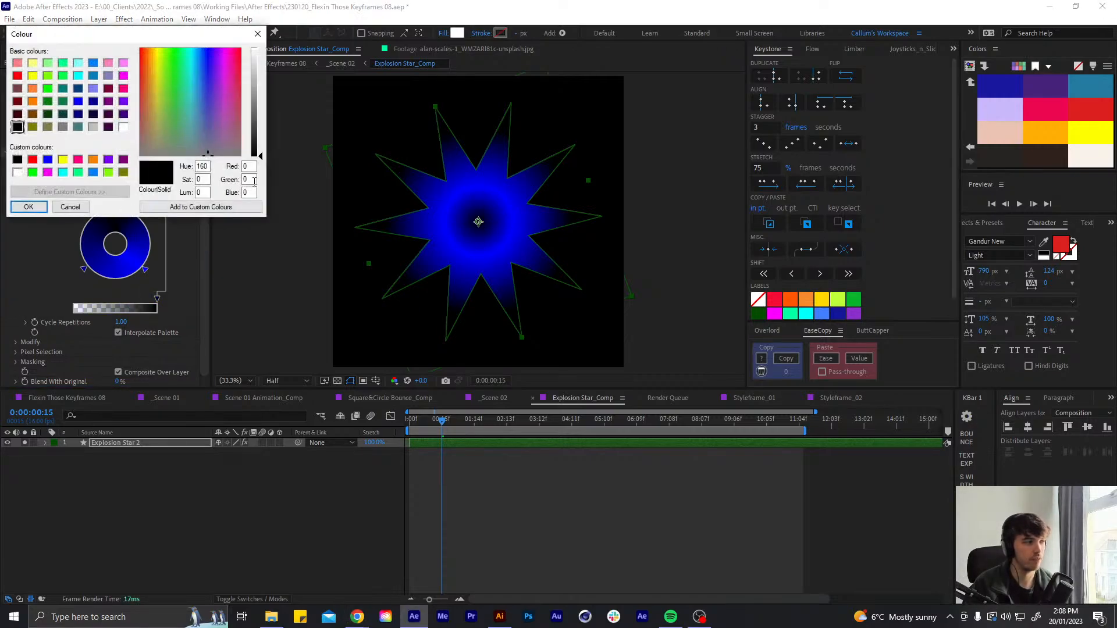
double_click(247, 167)
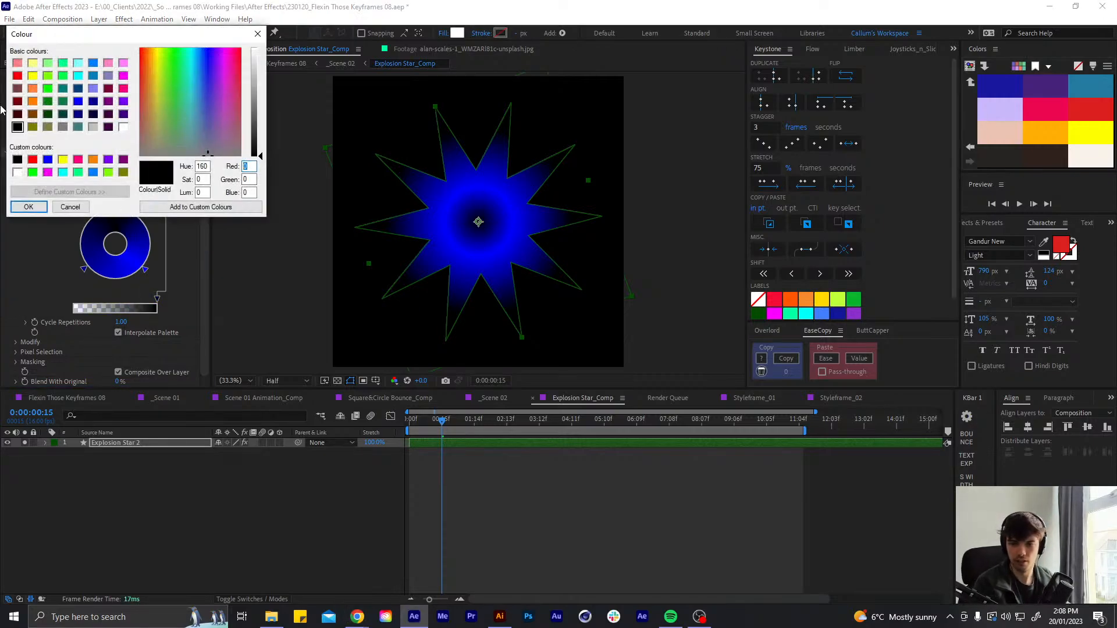
type("234")
key("Tab")
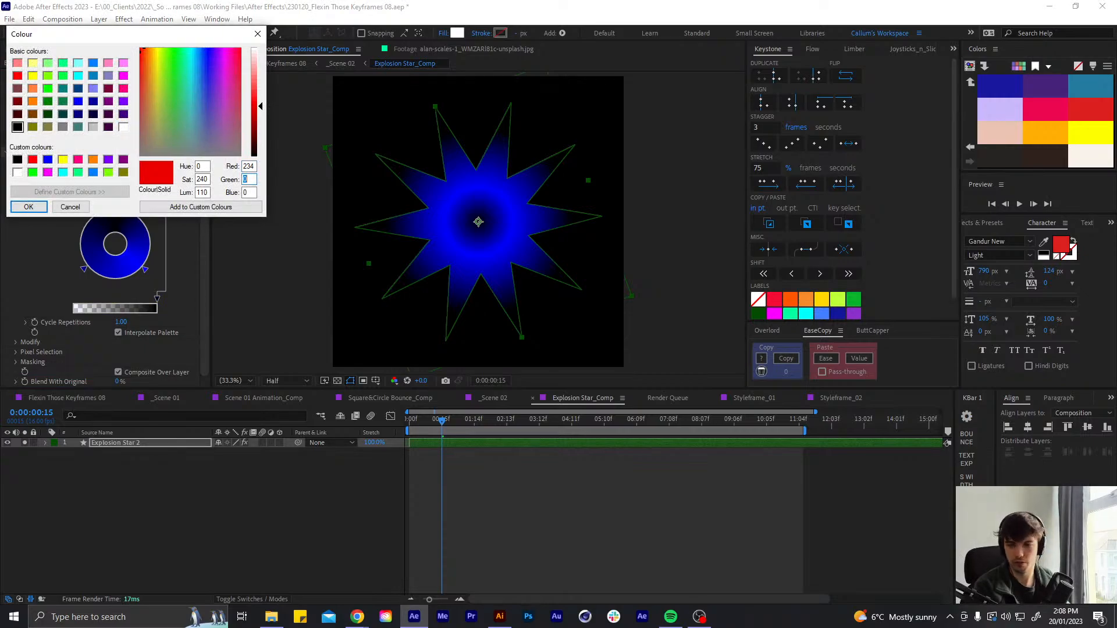
type("195")
key("Tab")
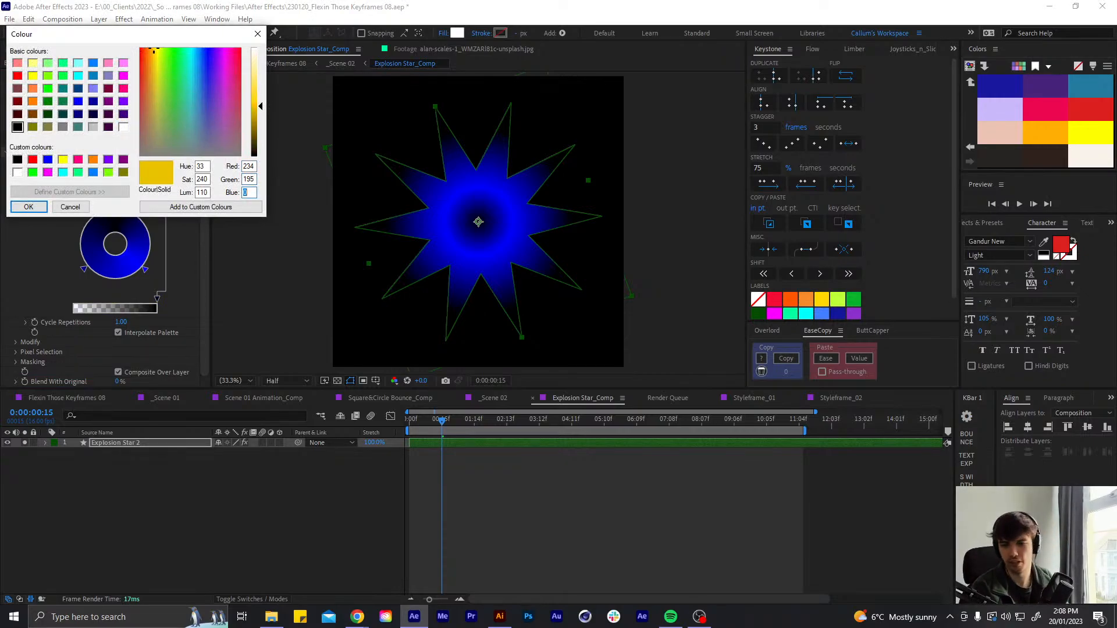
type("179")
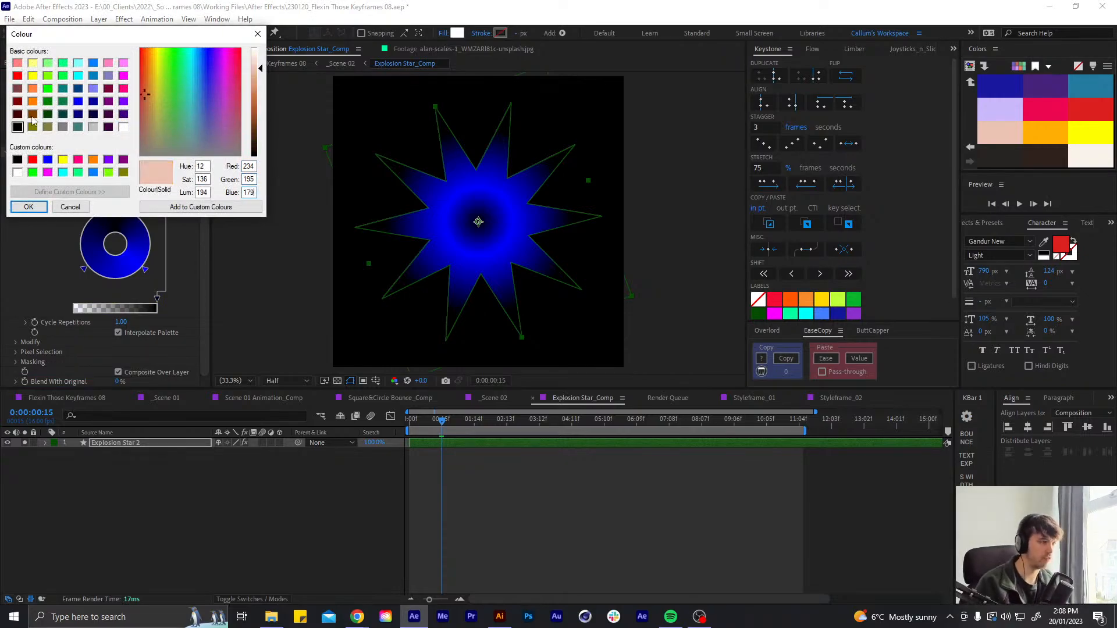
left_click(44, 210)
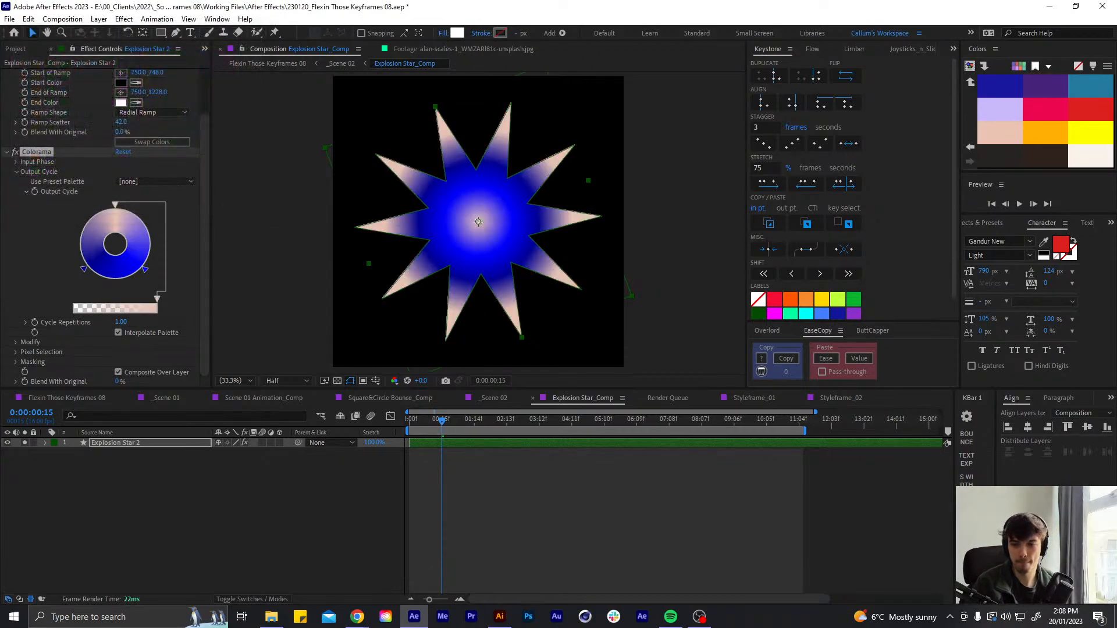
Set the lower-right stop on the Output Cycle wheel to yellow, RGB 255, 255, 0
key("alt+Tab")
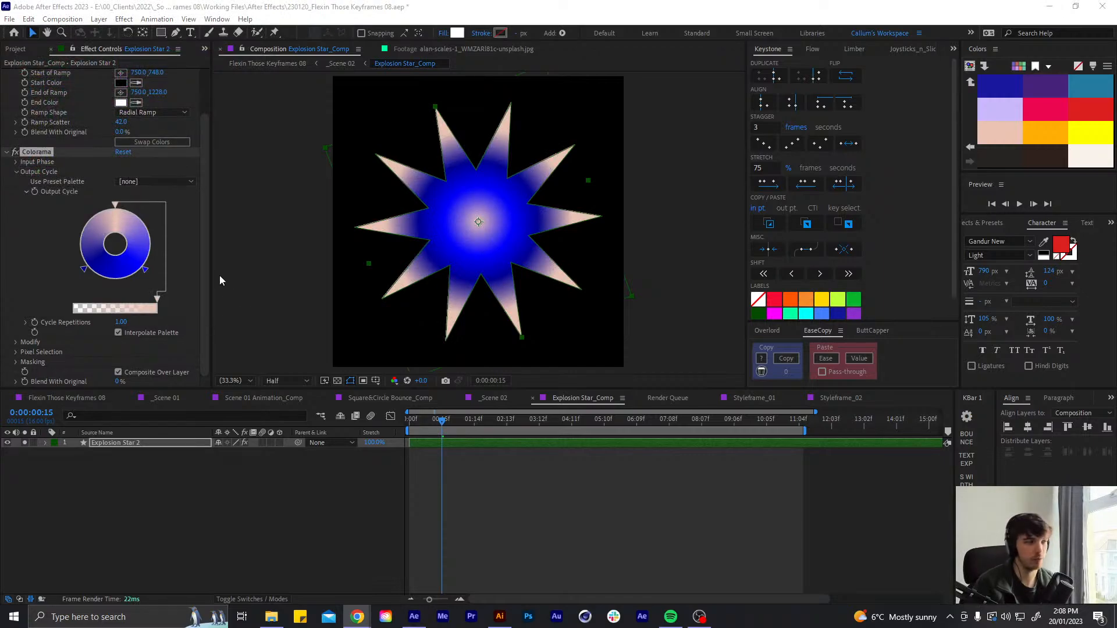
double_click(145, 271)
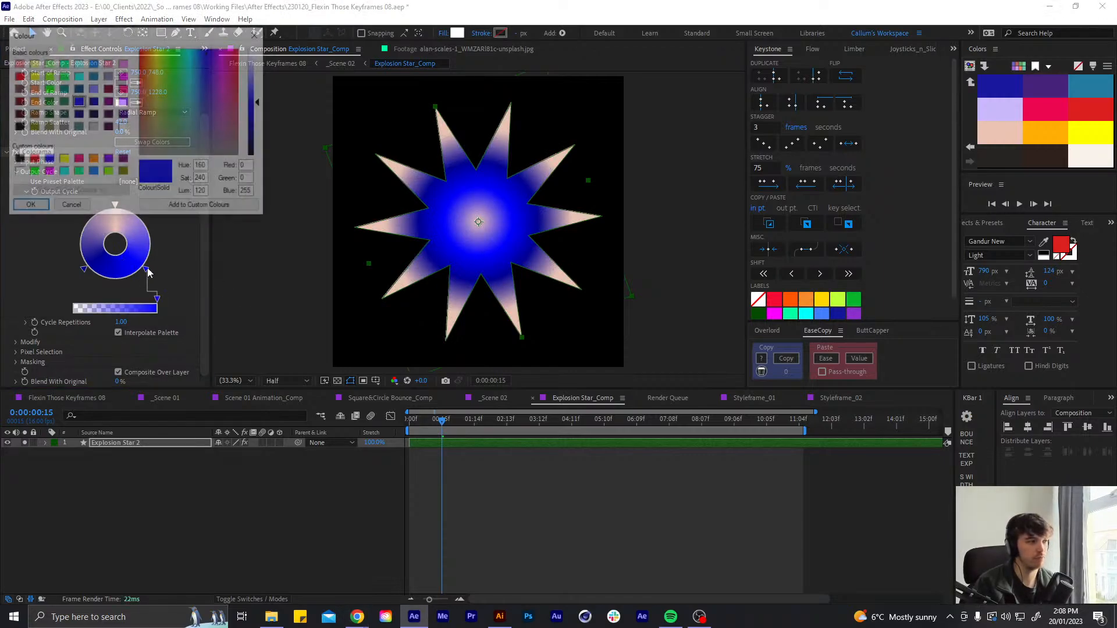
left_click(247, 166)
type("255")
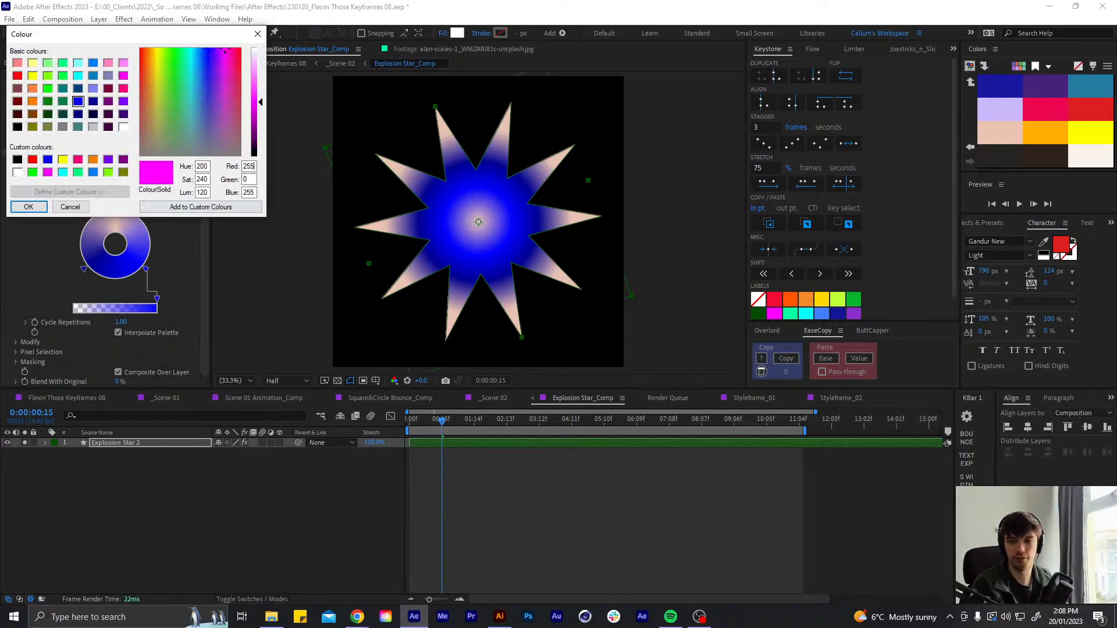
type("255")
key("Tab")
type("0")
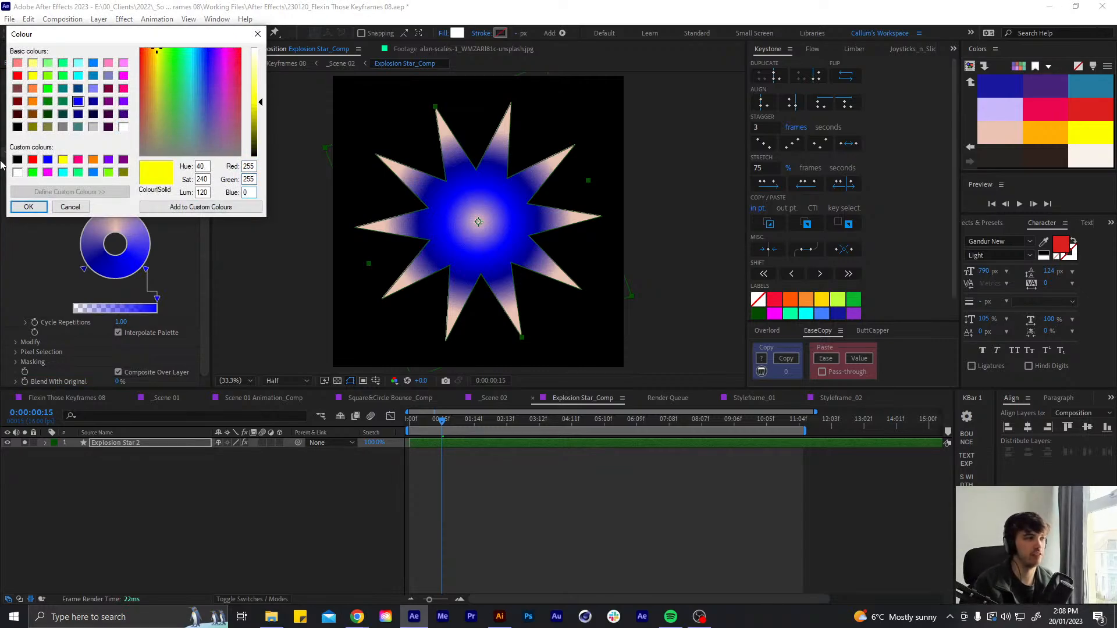
left_click(28, 207)
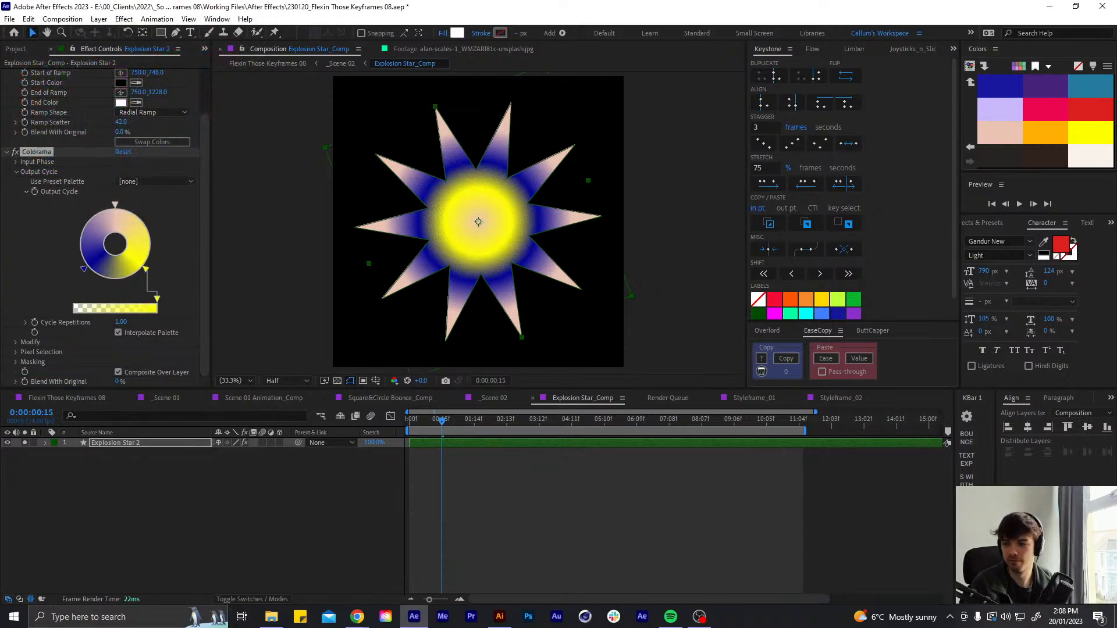
Open the colour of the wheel's lower-left stop and set its red value to 219
key("alt+Tab")
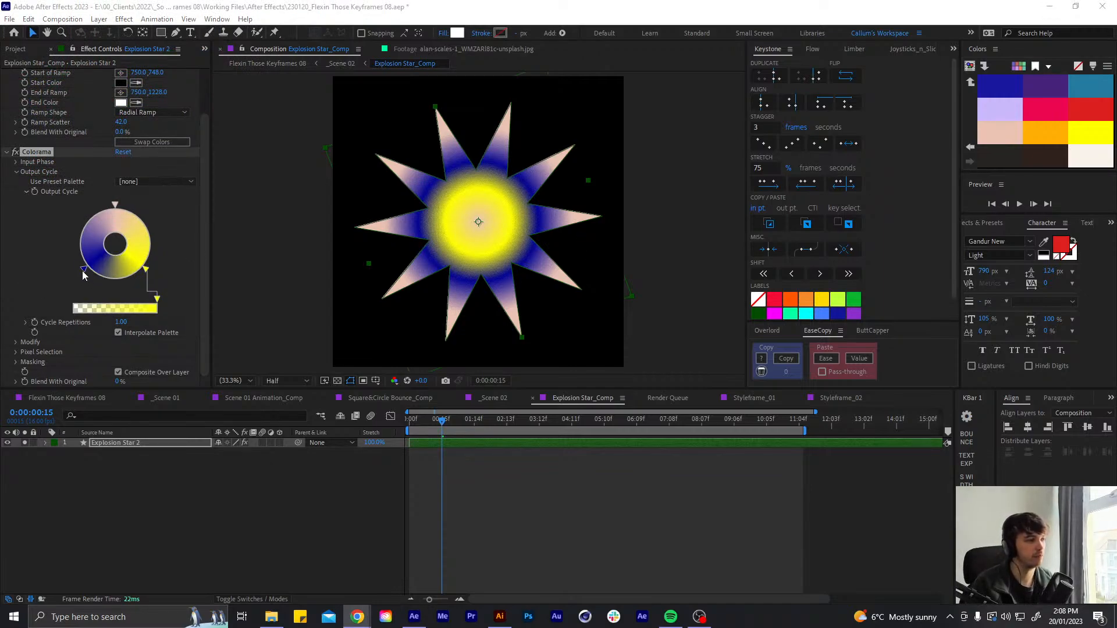
left_click(104, 274)
double_click(84, 271)
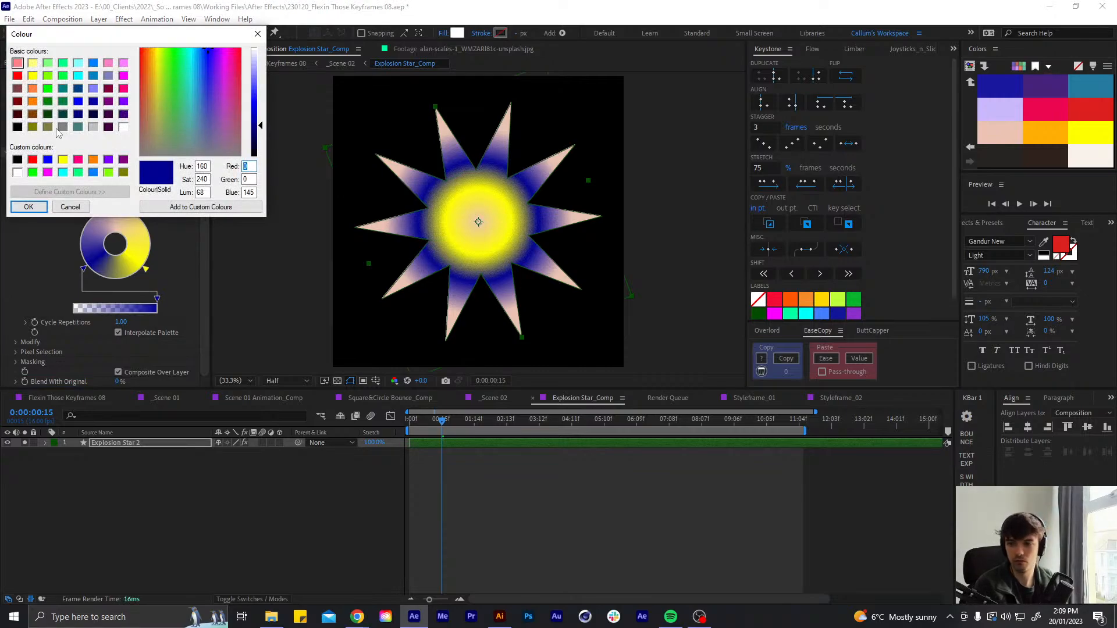
type("219")
key("Tab")
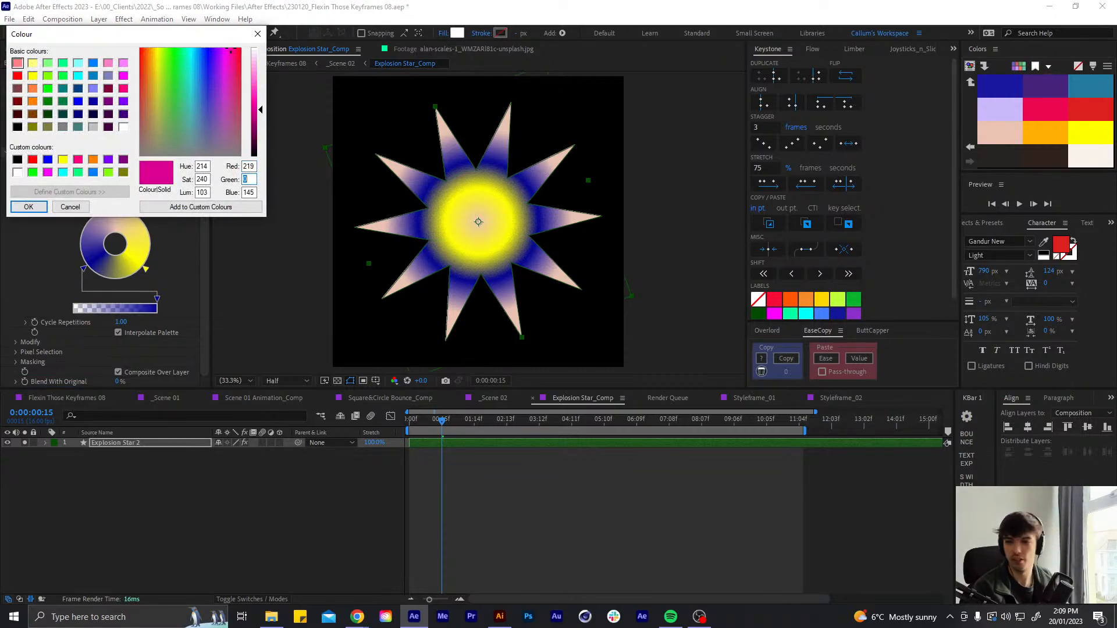
Recolour the dark blue stop in Colorama's output cycle to red with RGB 219, 31, 31
type("255")
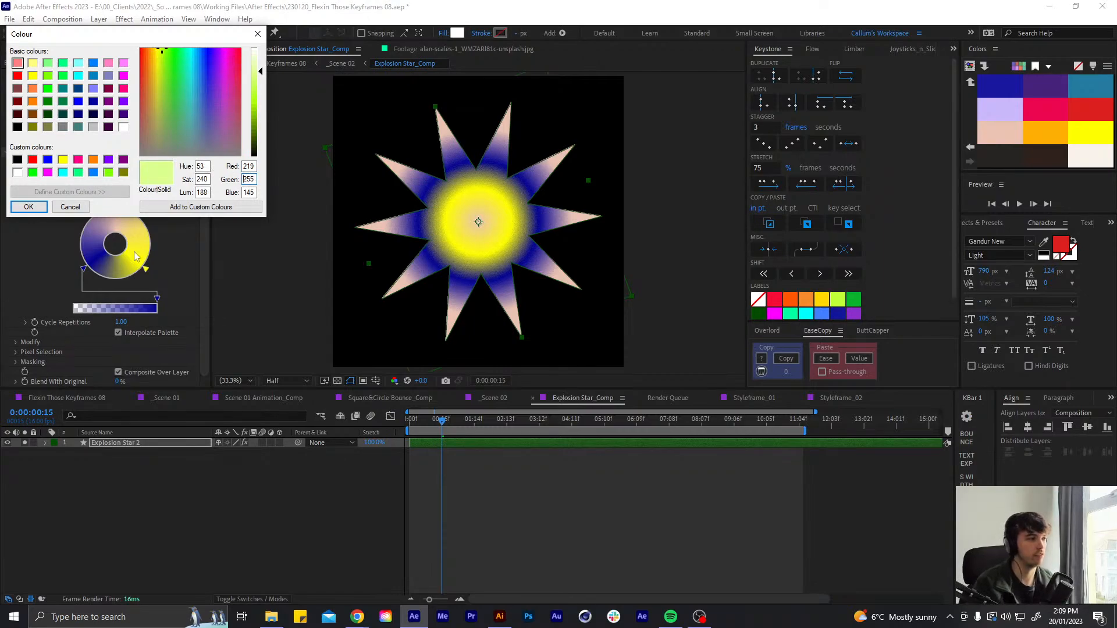
type("21")
key("Tab")
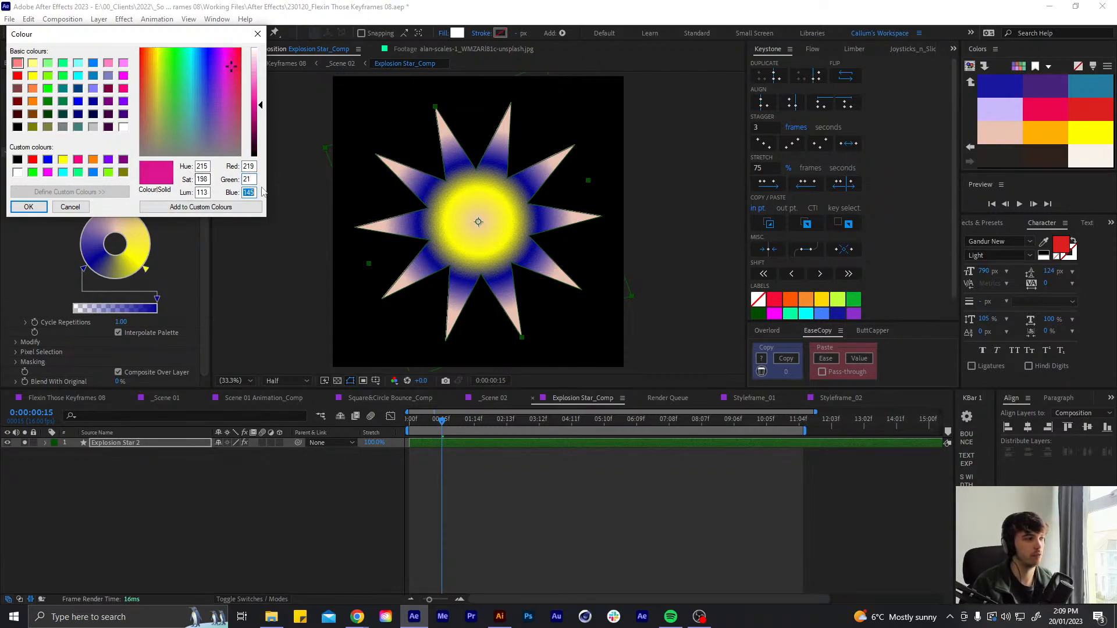
key("shift+Tab")
type("31")
key("Tab")
type("31")
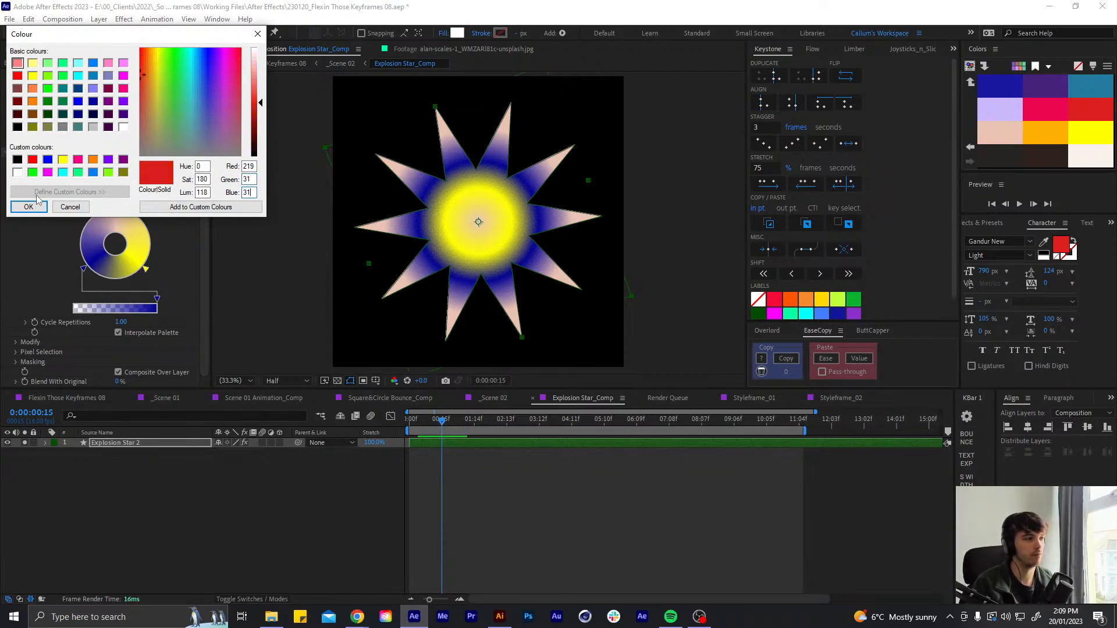
left_click(29, 207)
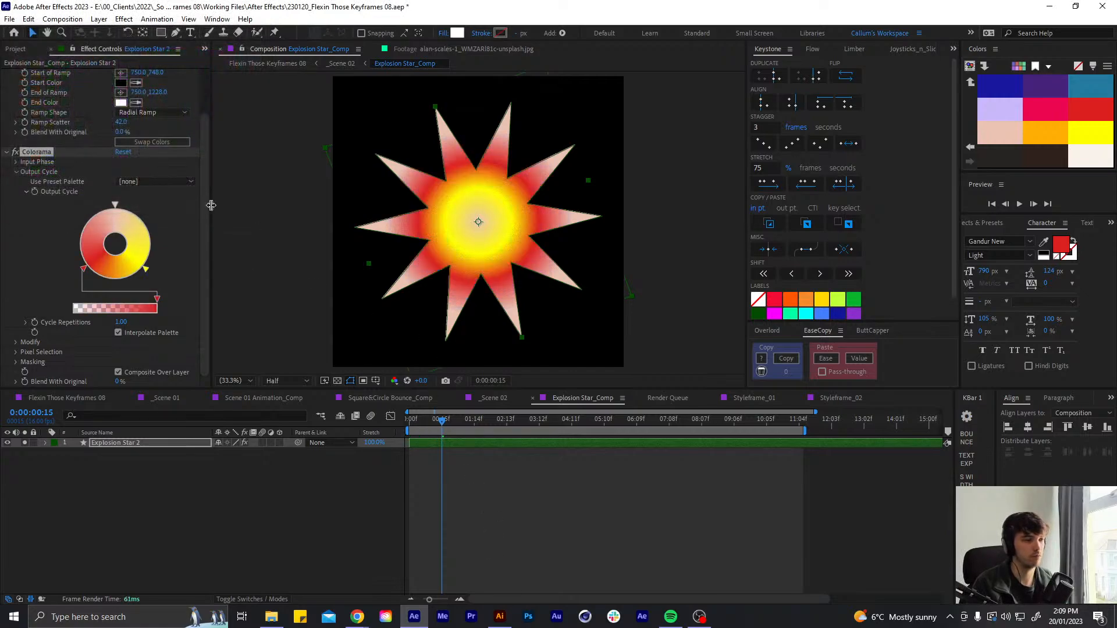
Add the expression time*-224 to Colorama's Phase Shift on the star layer and preview the animation
left_click(16, 162)
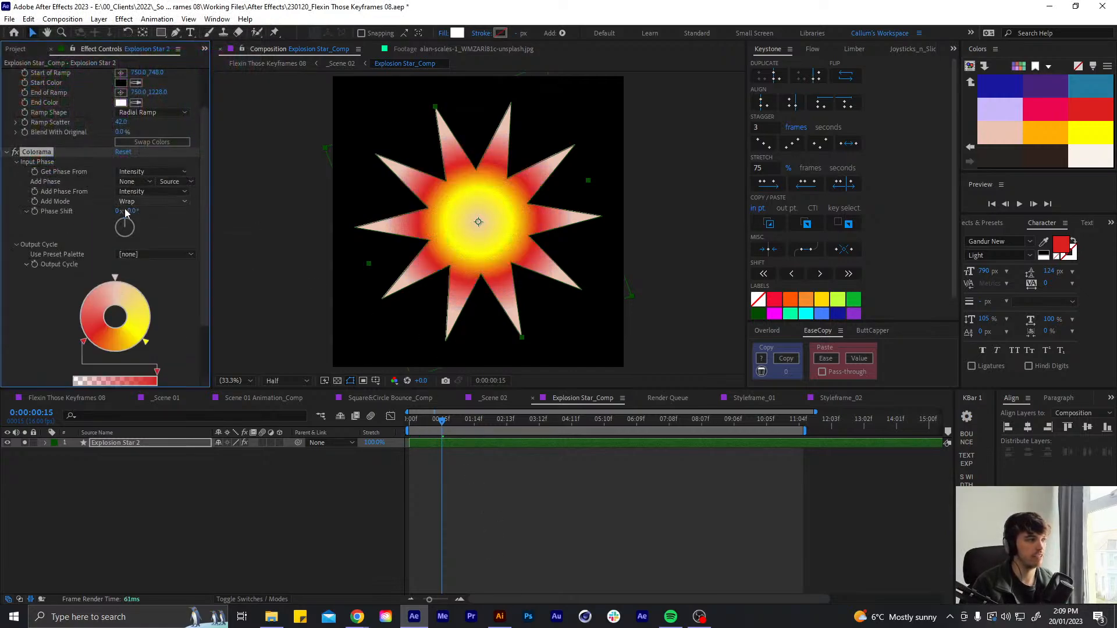
mouse_move(125, 221)
left_mouse_down()
mouse_move(140, 225)
mouse_move(82, 208)
mouse_move(120, 267)
mouse_move(179, 228)
mouse_move(79, 267)
mouse_move(194, 236)
mouse_move(126, 201)
left_mouse_up()
key("ctrl+z")
left_click(35, 213, "alt")
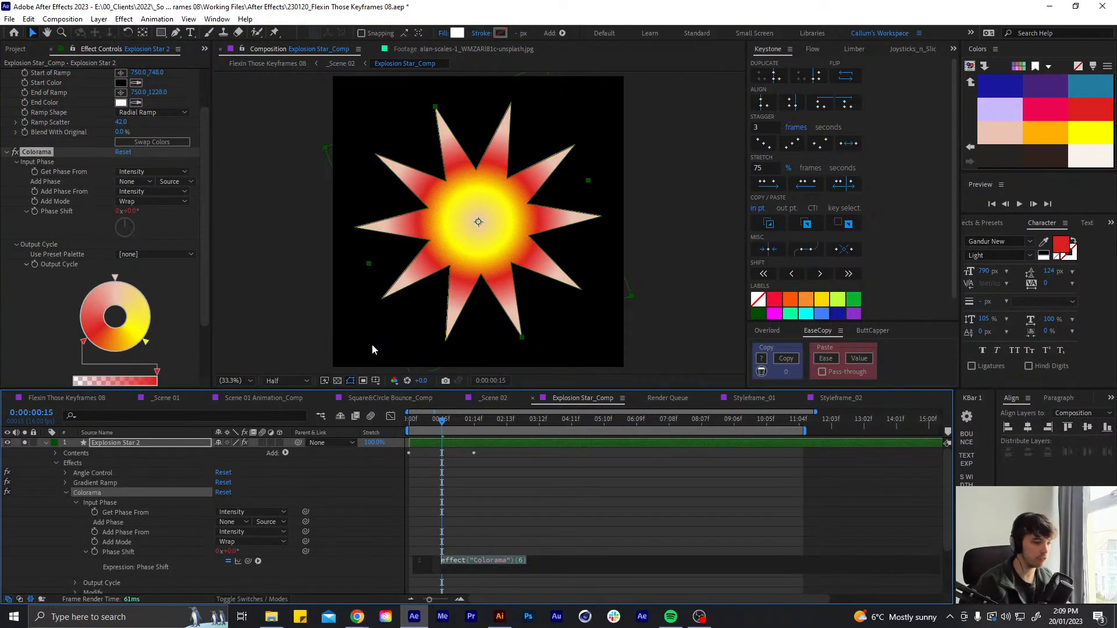
type("time*")
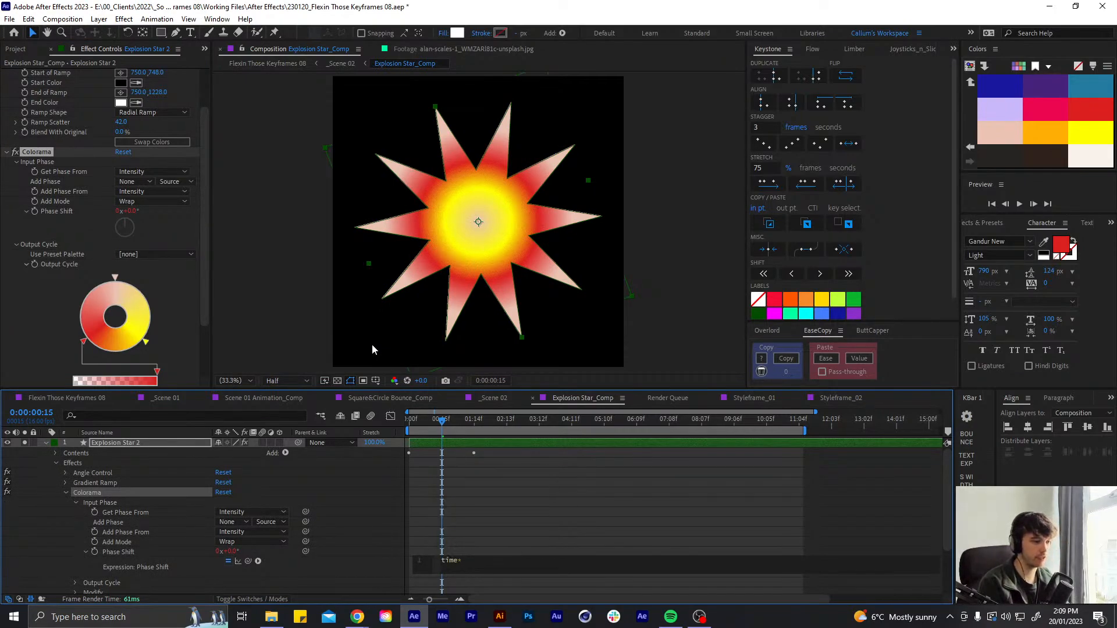
type("-224")
left_click(593, 542)
key("Home")
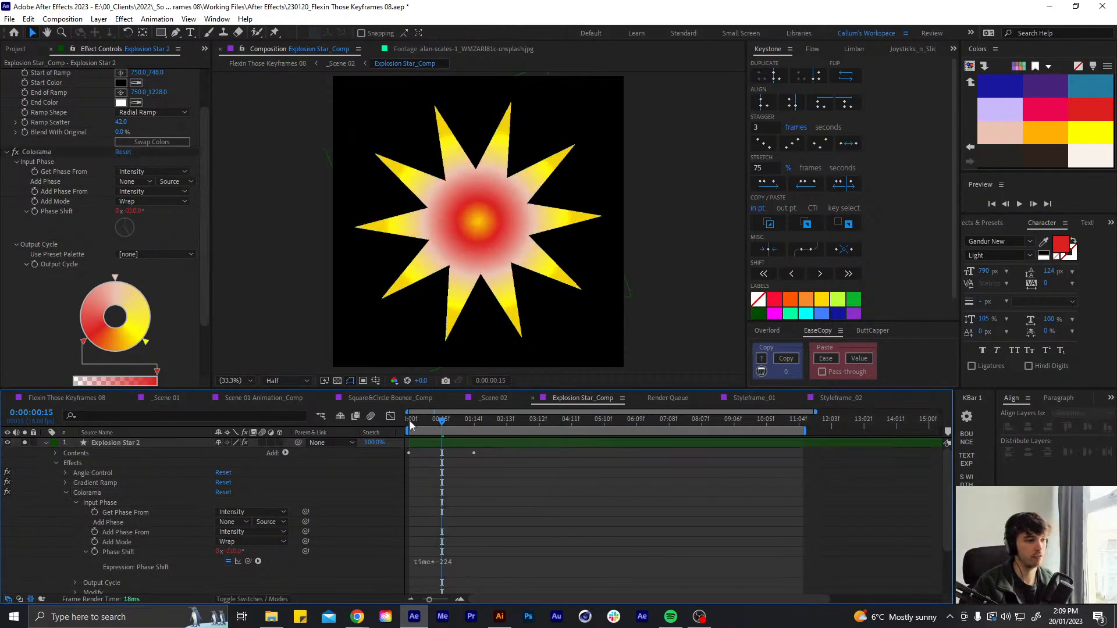
key("space")
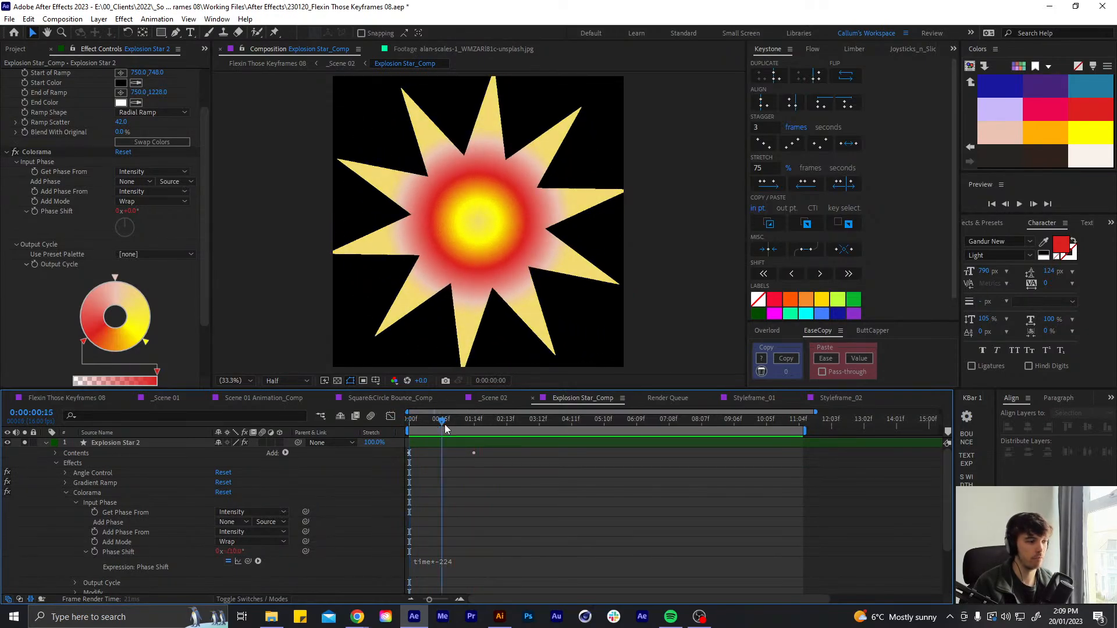
Change the Phase Shift expression to time*-424 and preview the faster colour cycling
left_click(506, 564)
left_click(513, 560)
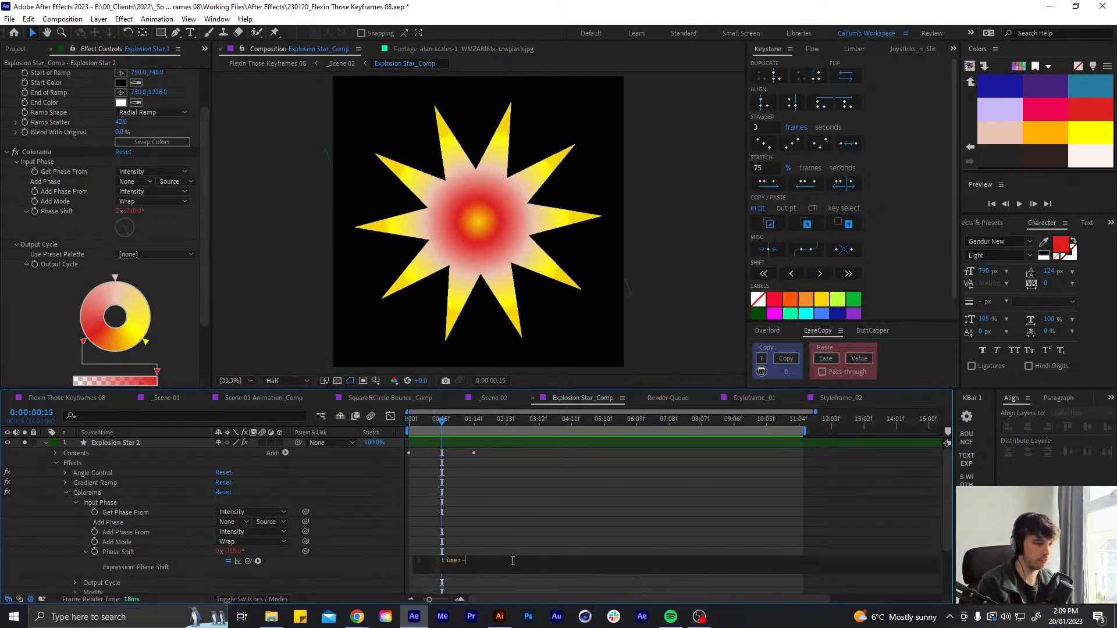
type("424")
key("KP_Enter")
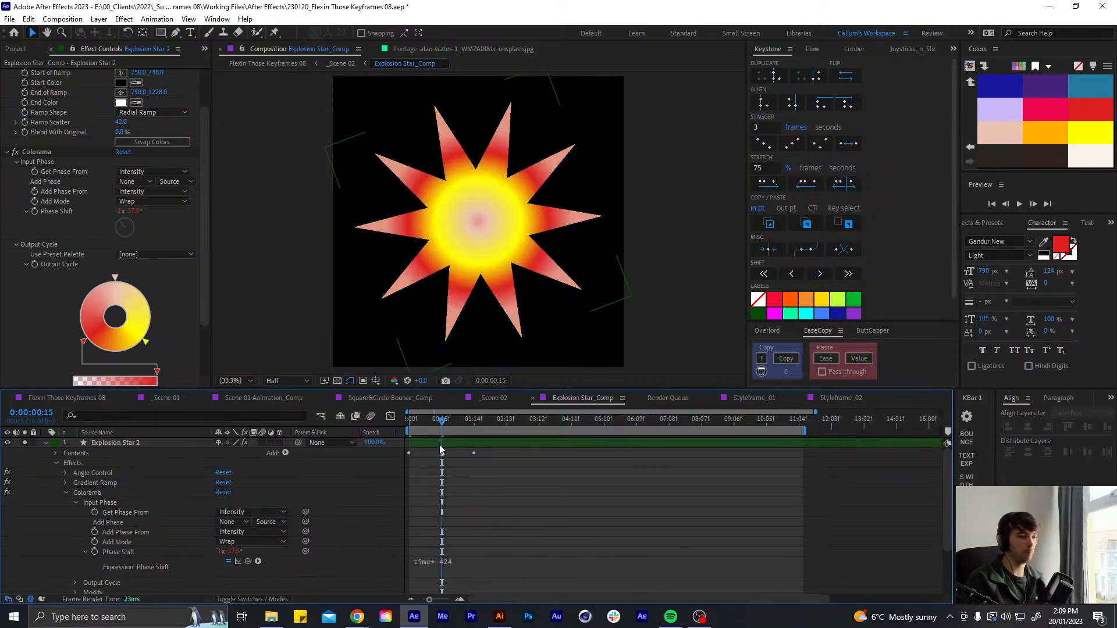
key("space")
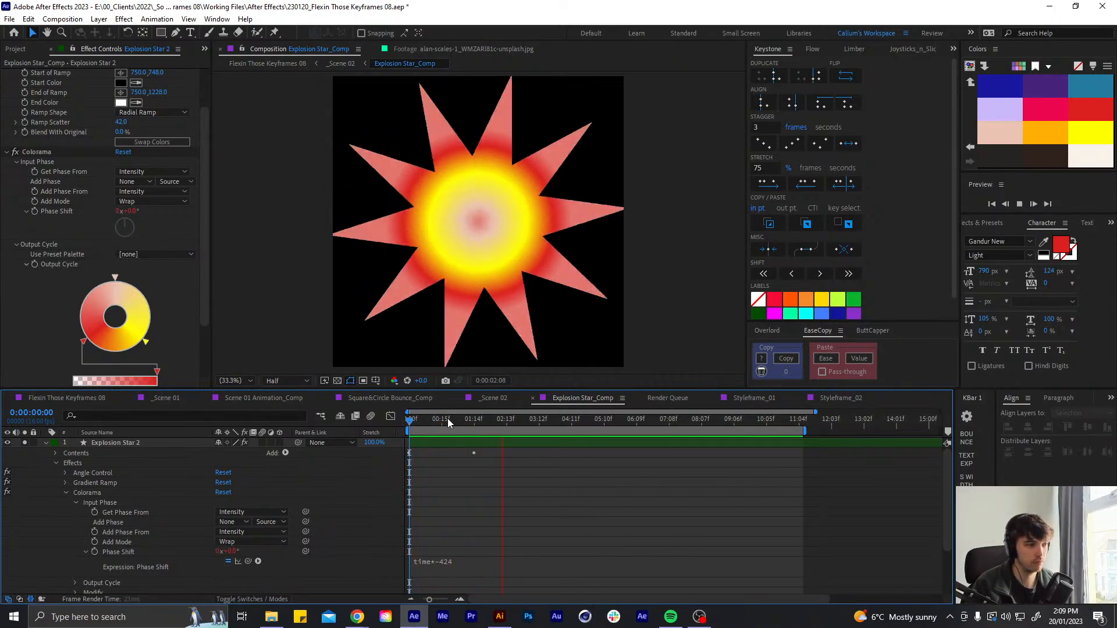
key("space")
Change the Phase Shift expression to time*-584 and play back the star animation
left_click(478, 561)
left_click(468, 561)
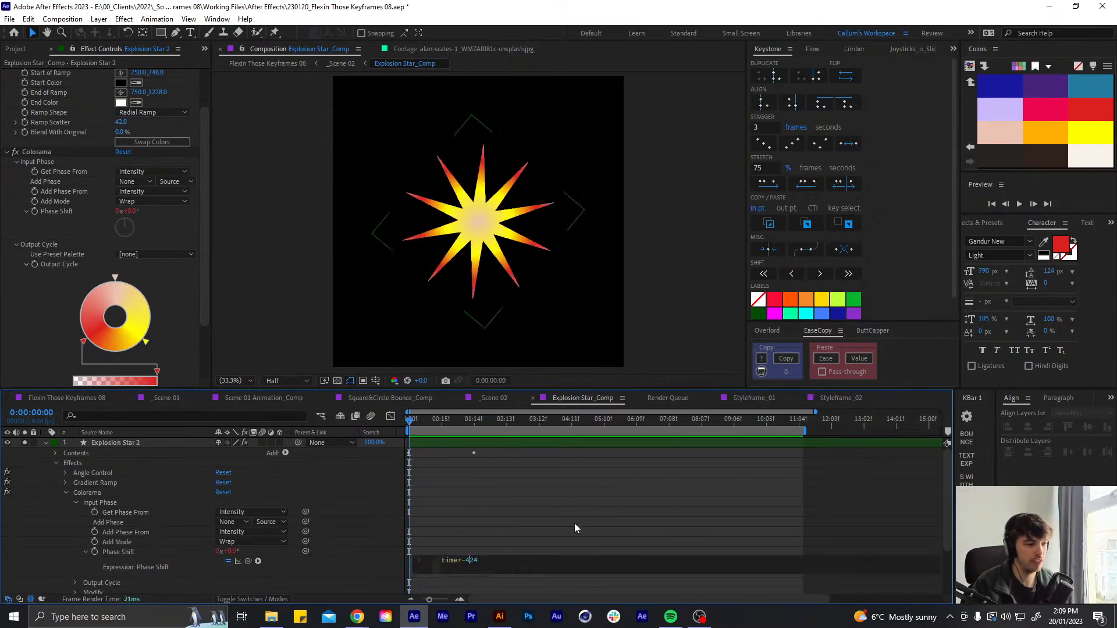
key("BackSpace")
type("8")
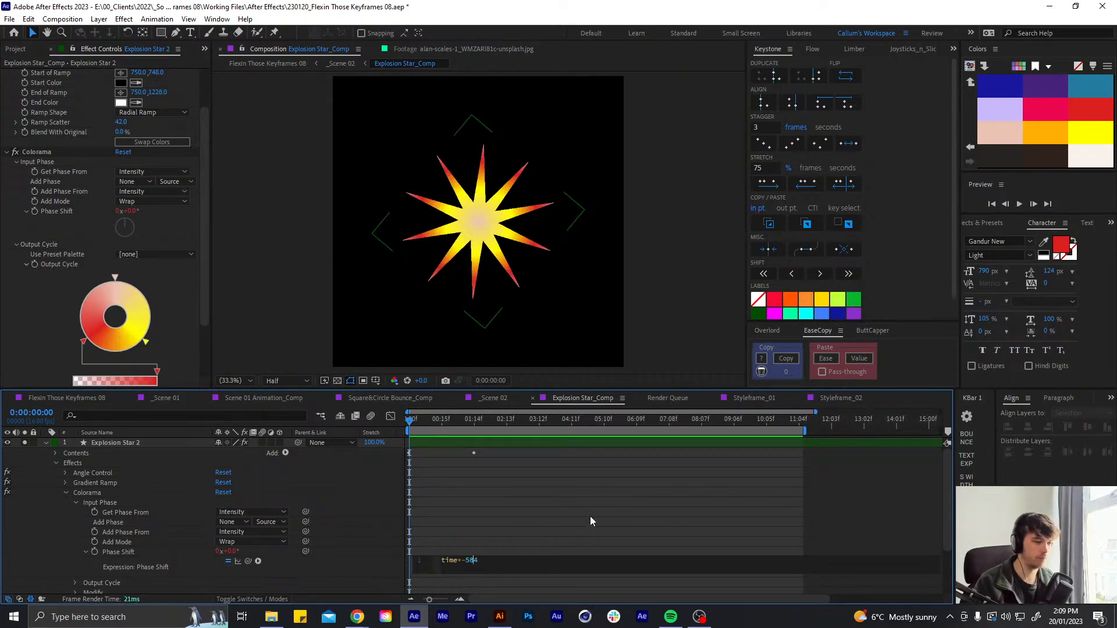
left_click(589, 515)
key("space")
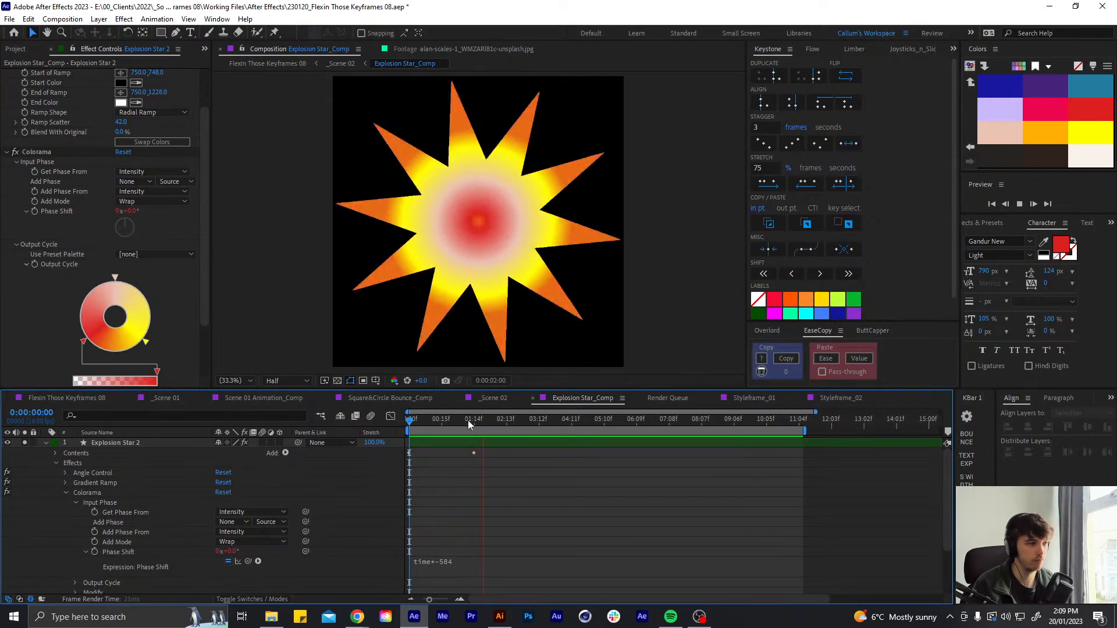
key("space")
Preview the explosion star's colour cycling within the _Scene 02 composition
left_click(489, 398)
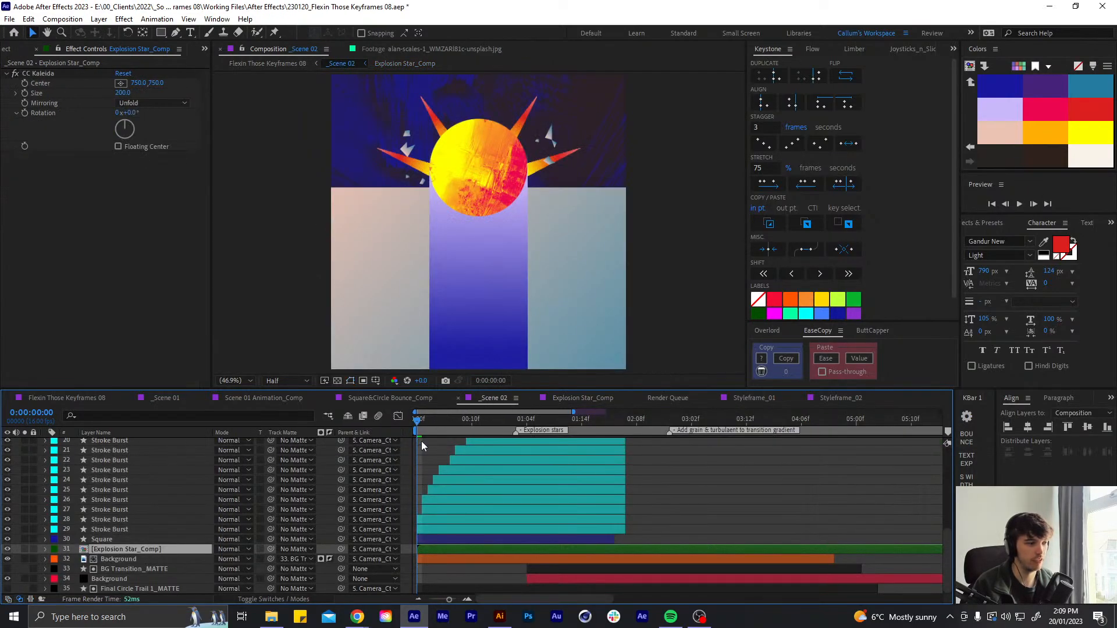
key("space")
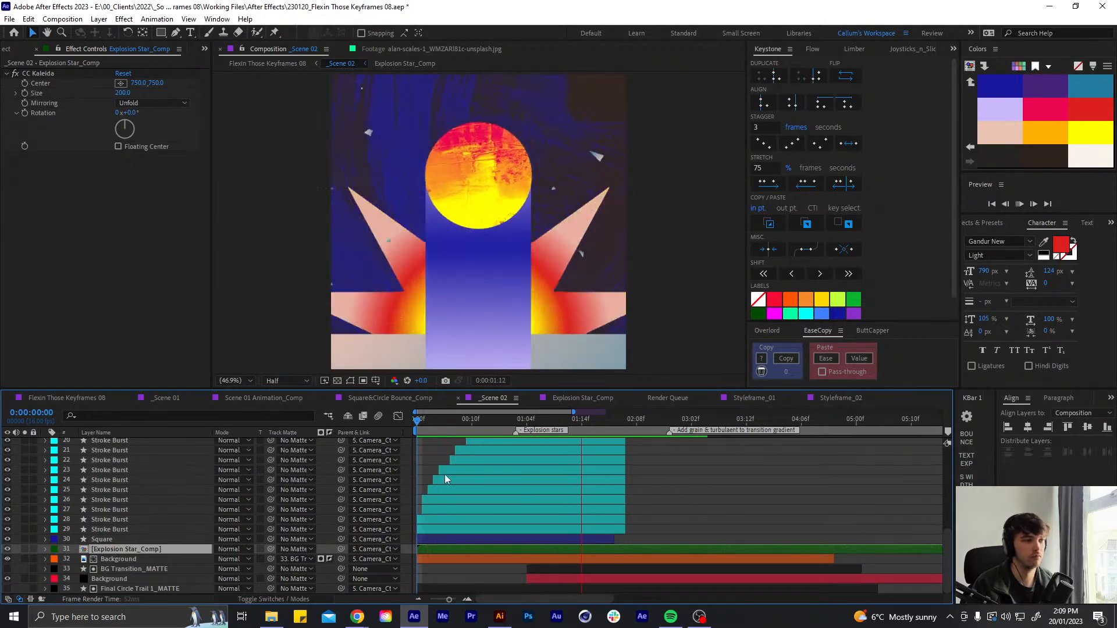
key("space")
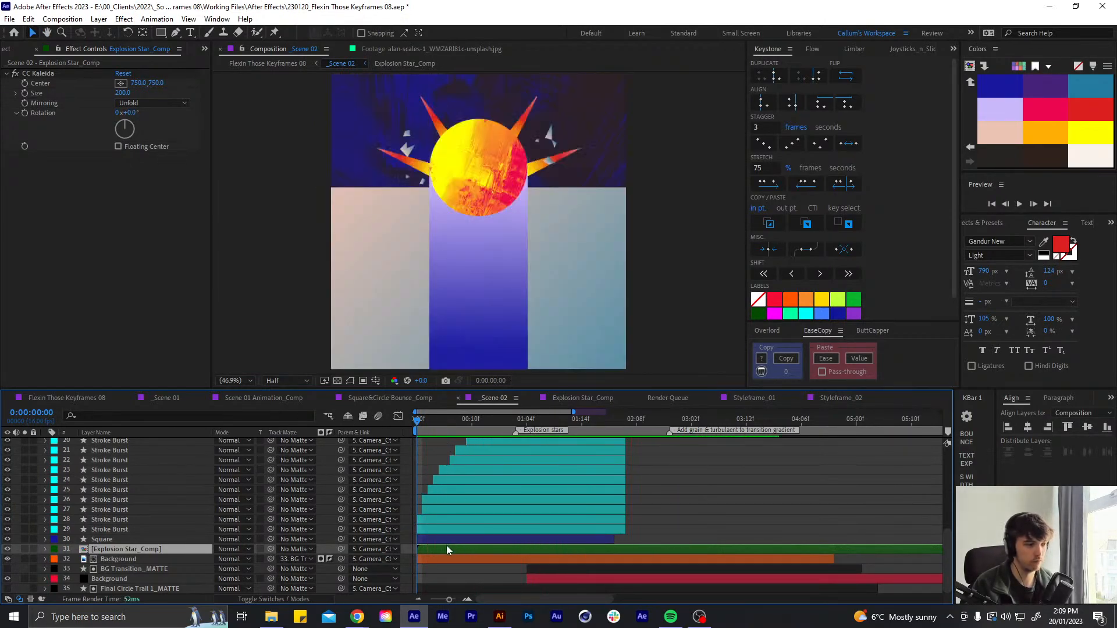
In Explosion Star_Comp, change the peach stop of Explosion Star 2's Colorama output cycle to white
double_click(445, 546)
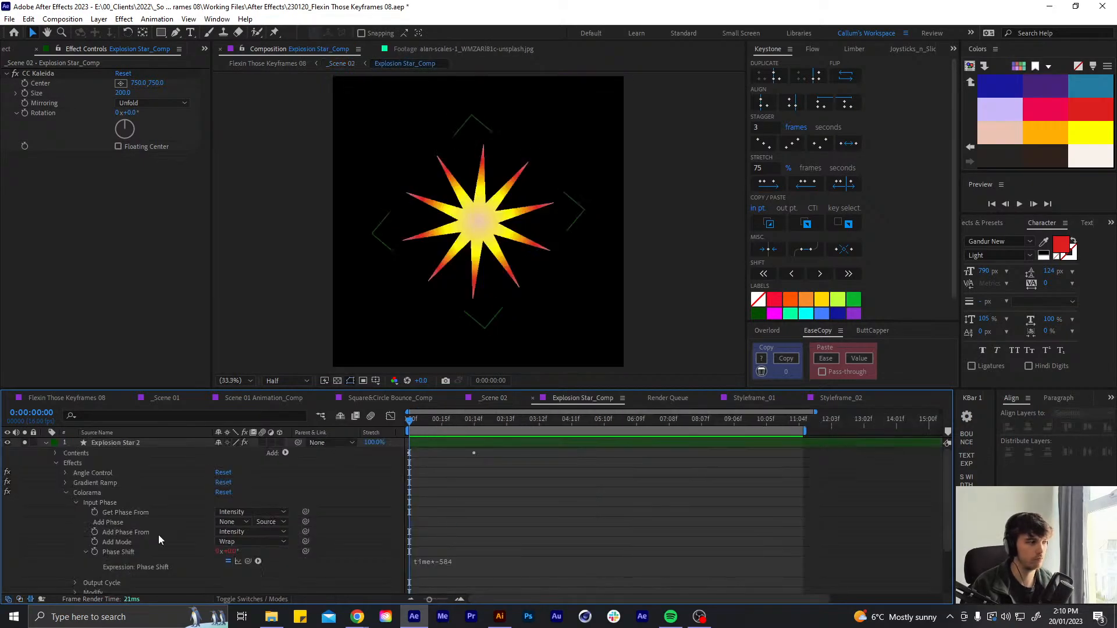
left_click(47, 442)
left_click(100, 444)
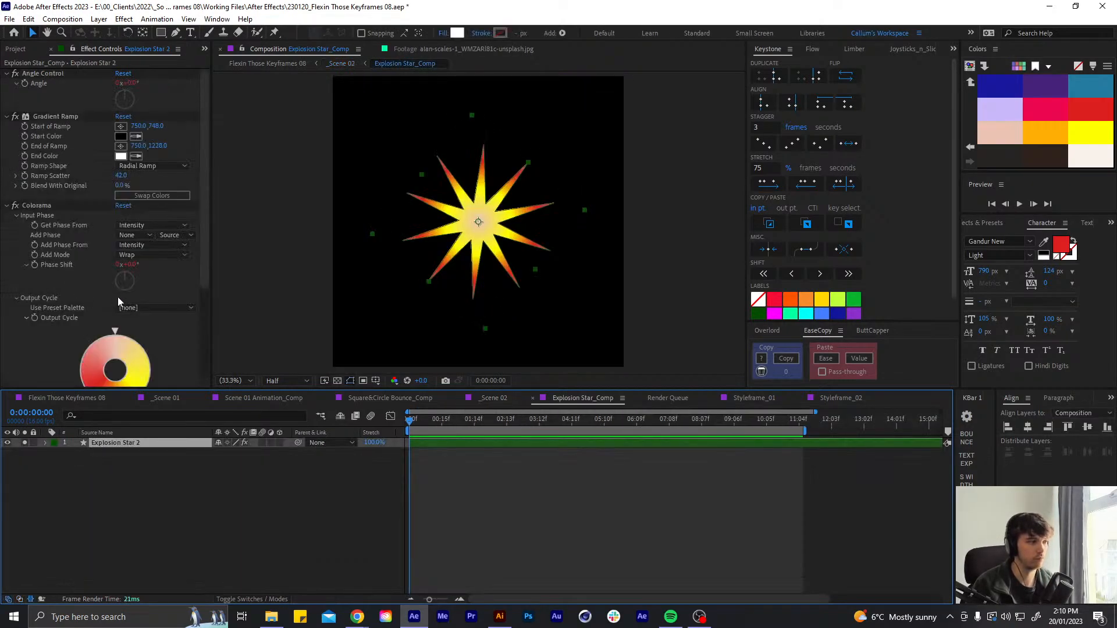
left_click(7, 74)
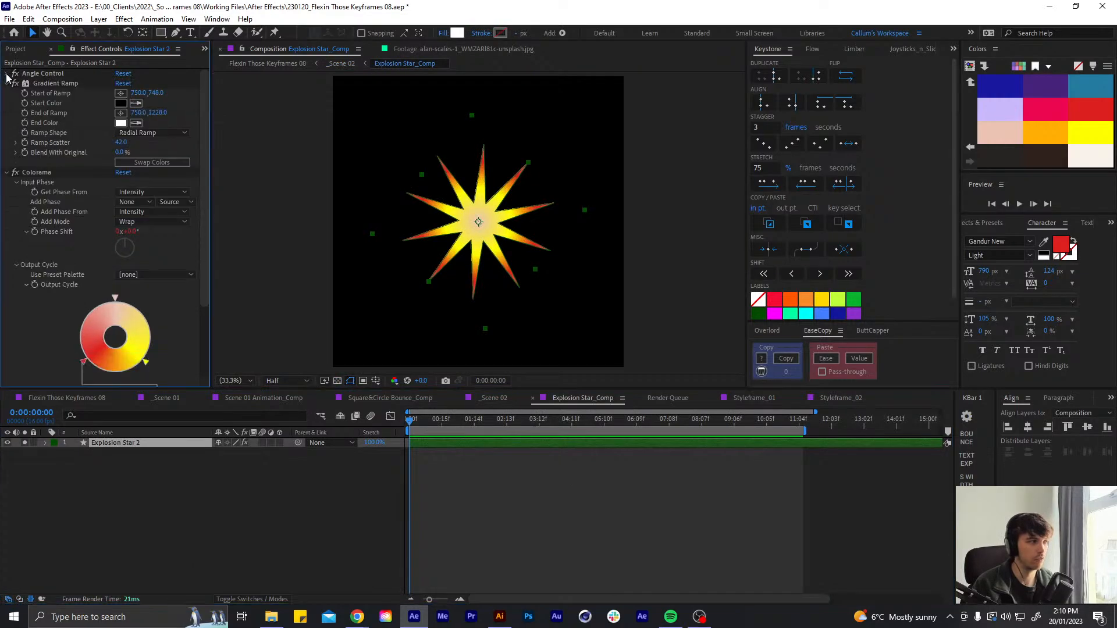
left_click(7, 85)
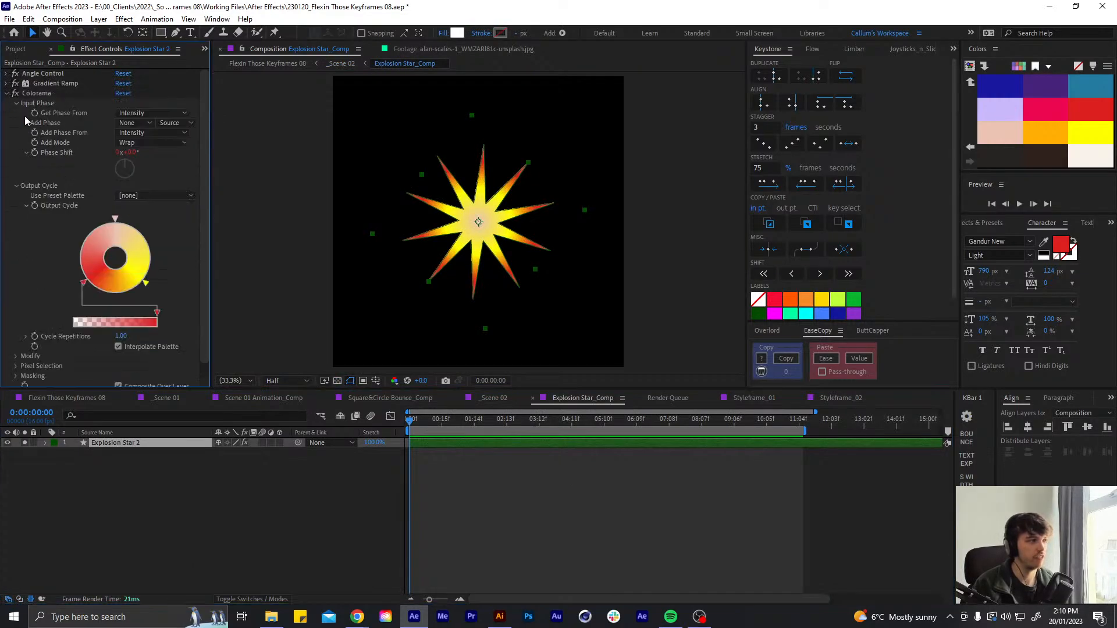
double_click(113, 220)
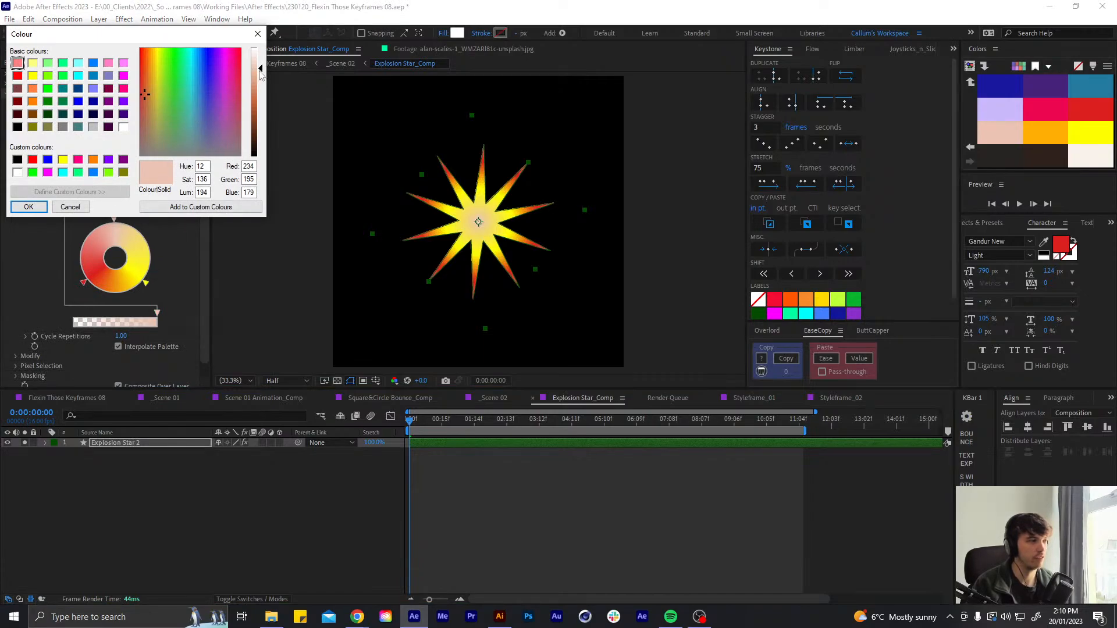
left_click_drag(260, 69, 258, 38)
left_click(27, 209)
Change the red stop of Colorama's output cycle to mid grey with RGB 128, 128, 128
left_click(83, 283)
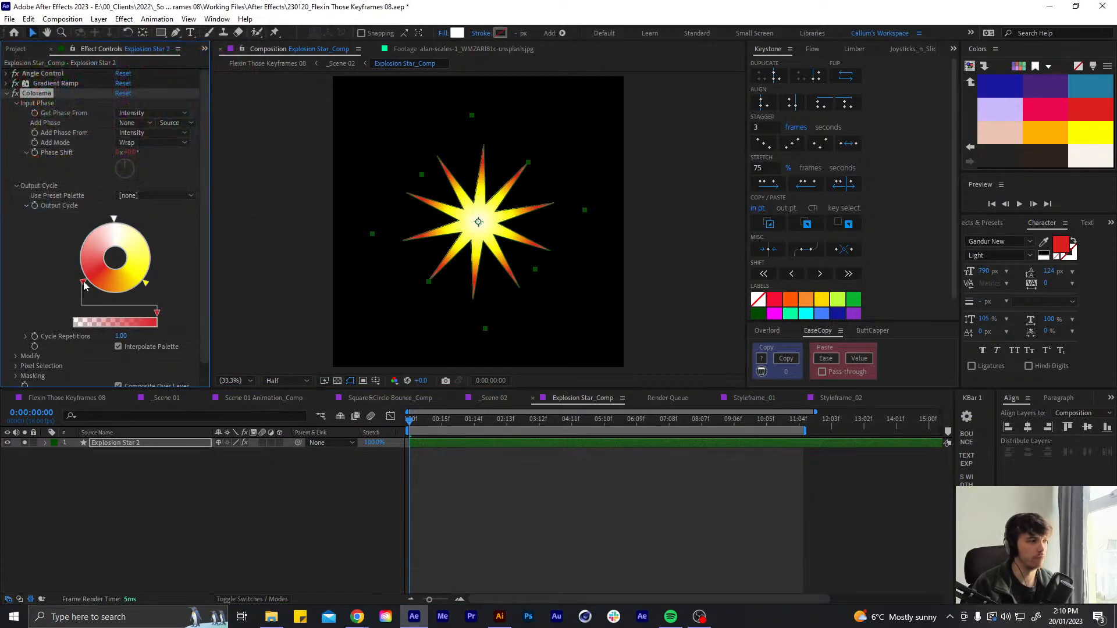
double_click(83, 284)
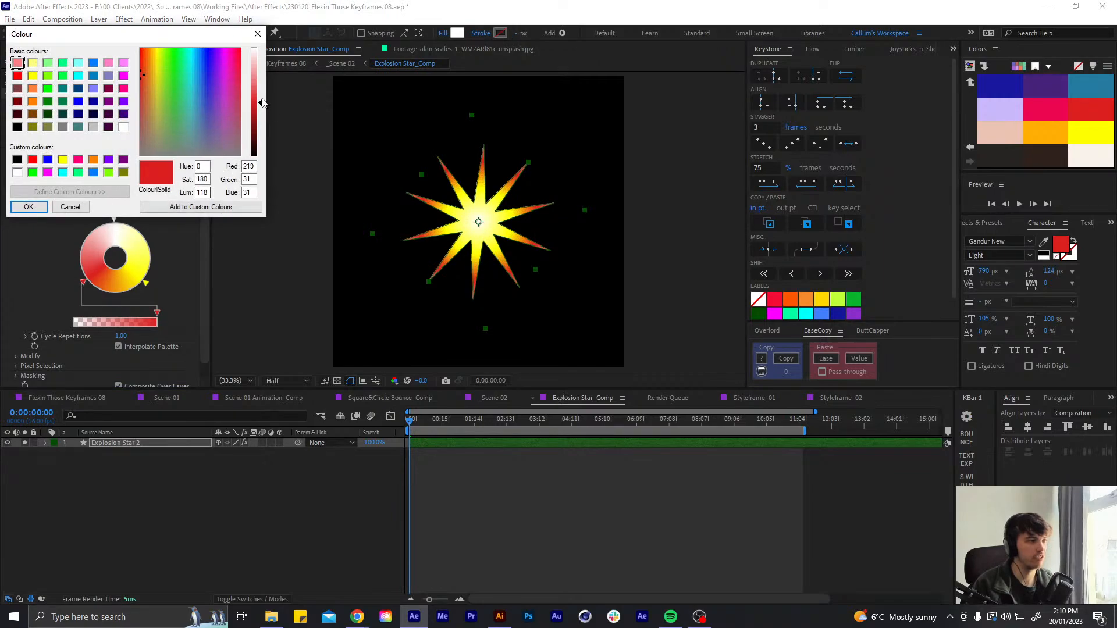
left_click_drag(261, 105, 260, 160)
left_click_drag(142, 79, 140, 156)
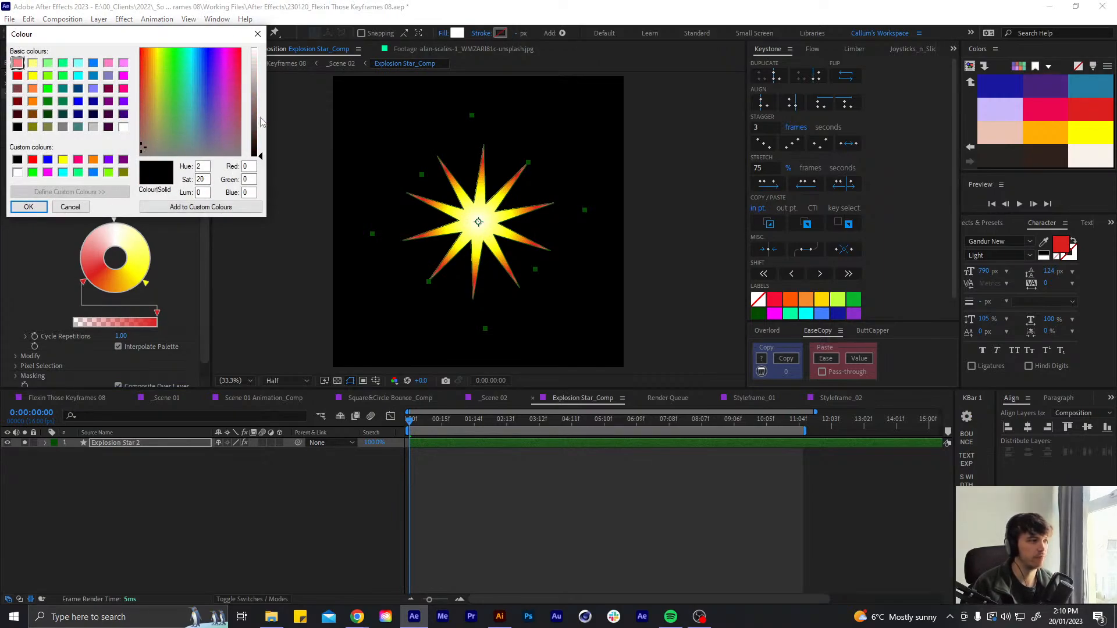
mouse_move(261, 111)
left_mouse_down()
mouse_move(263, 95)
mouse_move(261, 115)
mouse_move(262, 106)
left_mouse_up()
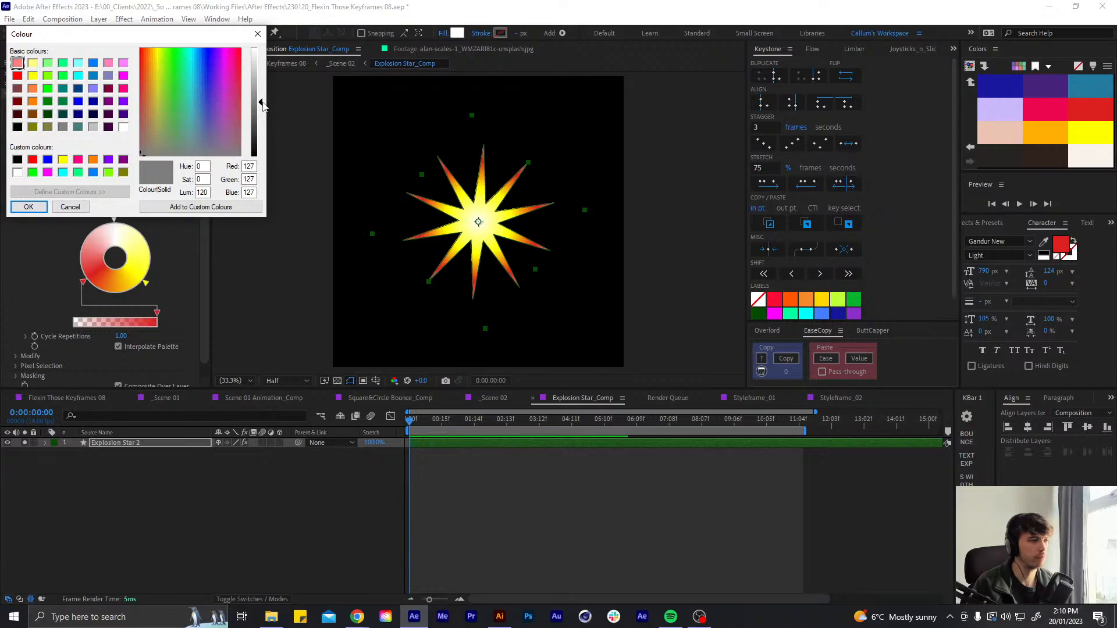
key("alt+Tab")
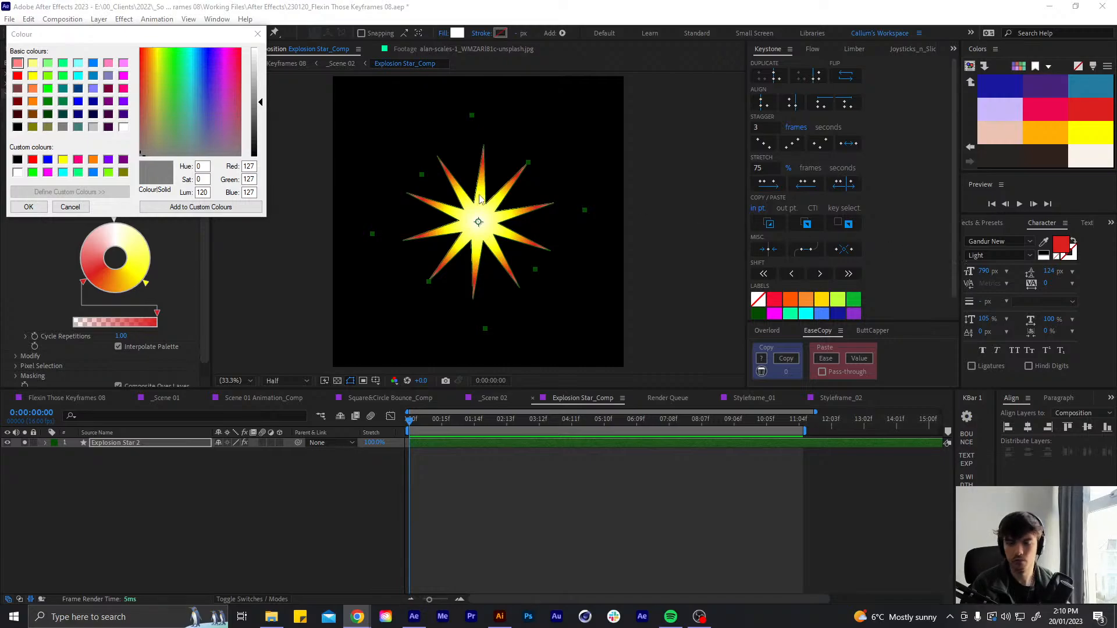
left_click(96, 201)
type("128")
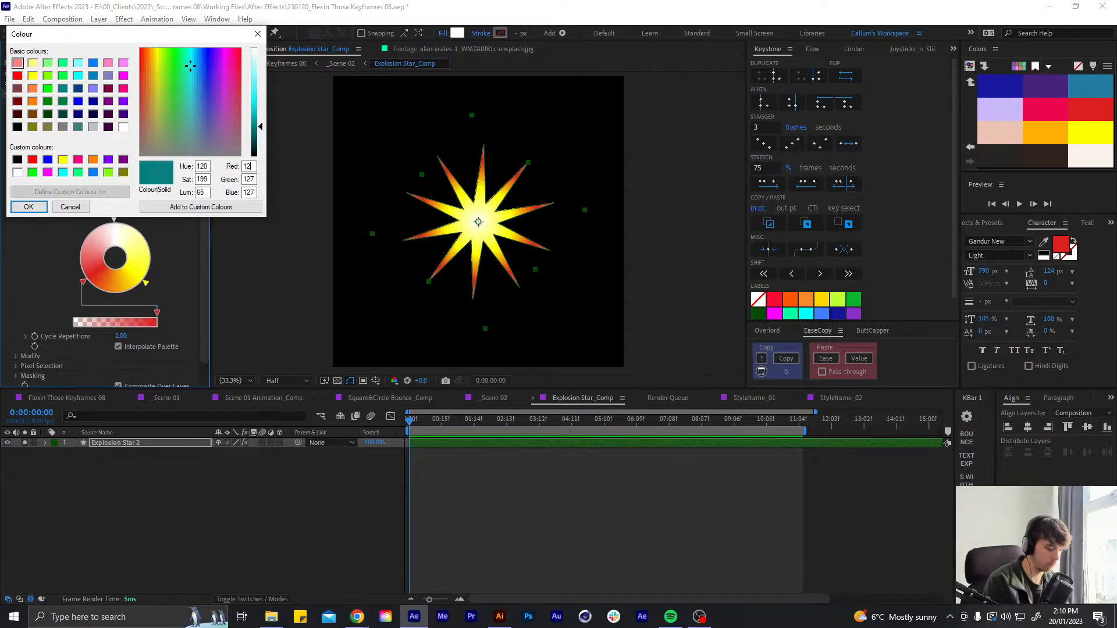
key("Tab")
type("128")
key("Tab")
type("128")
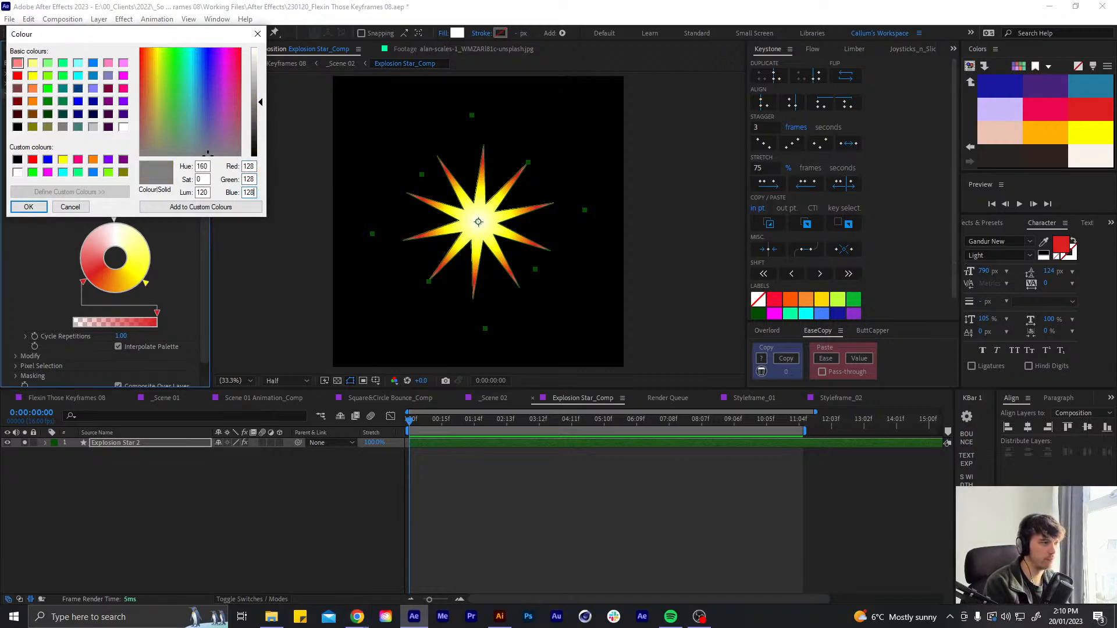
key("Return")
Change the yellow stop of Colorama's output cycle to black
double_click(147, 283)
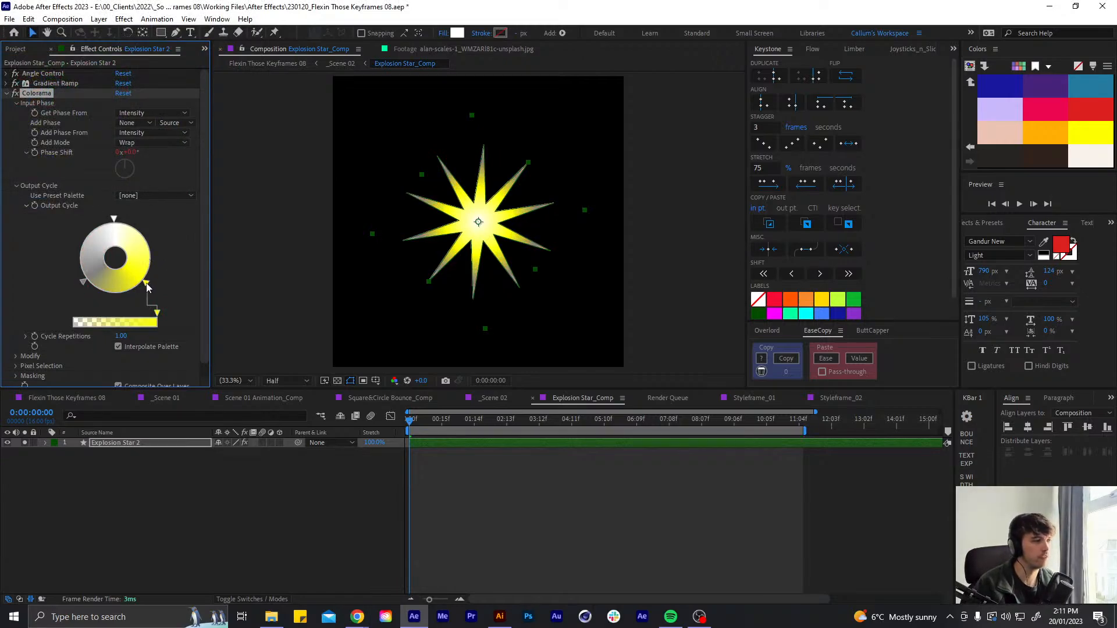
left_click_drag(260, 147, 260, 158)
left_click(42, 206)
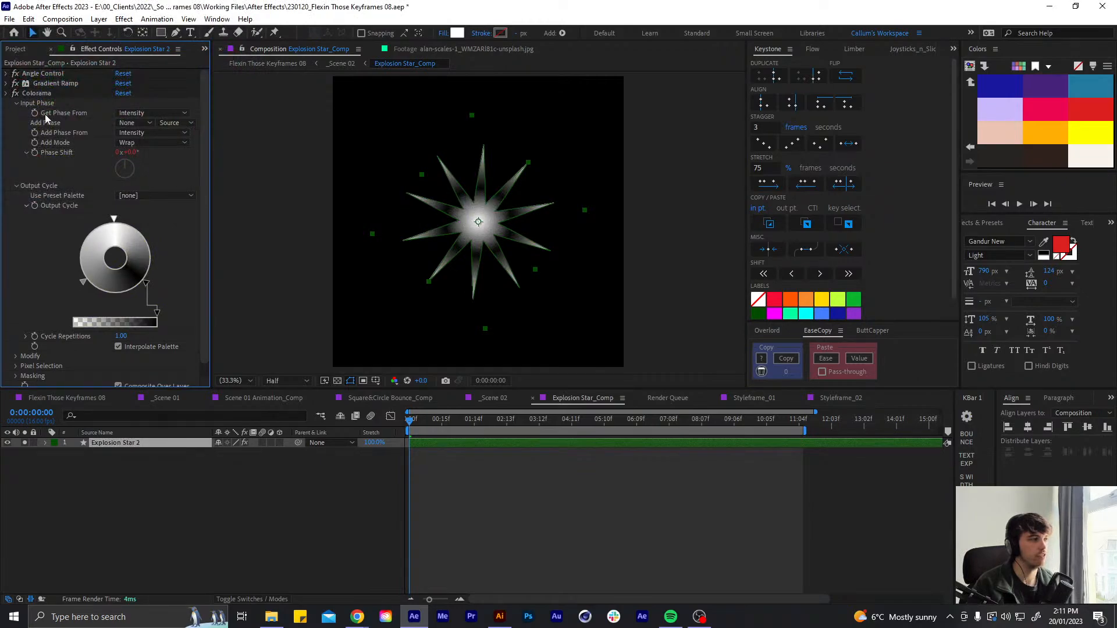
Apply the Tritone effect to the star layer and set its Highlights to the palette's peach swatch
left_click(7, 93)
key("ctrl+space")
type("tri")
left_click(245, 223)
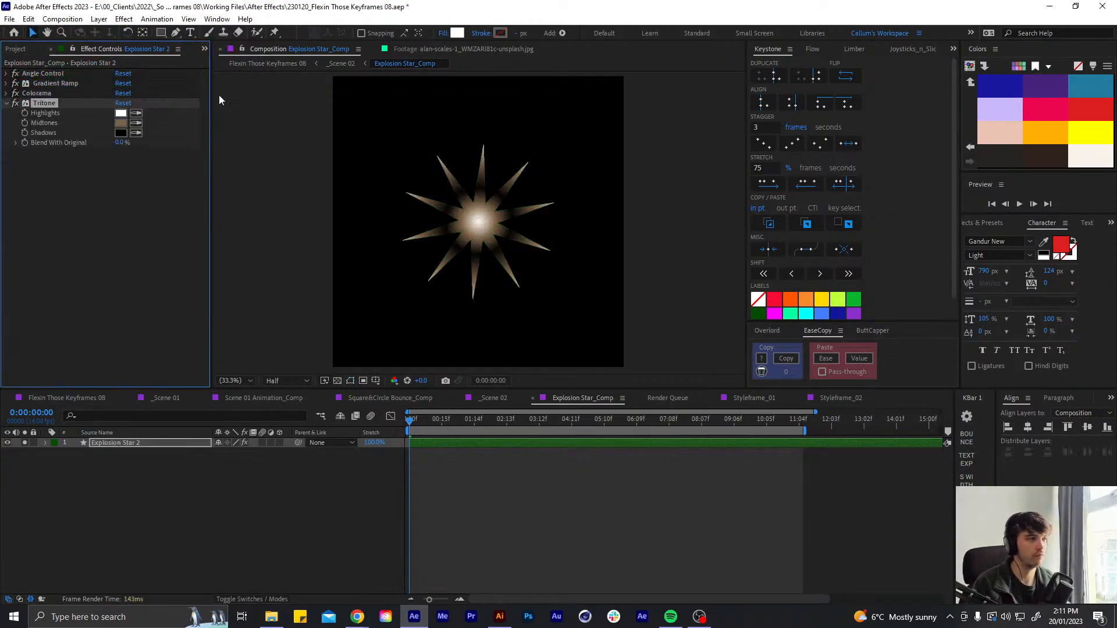
left_click(136, 113)
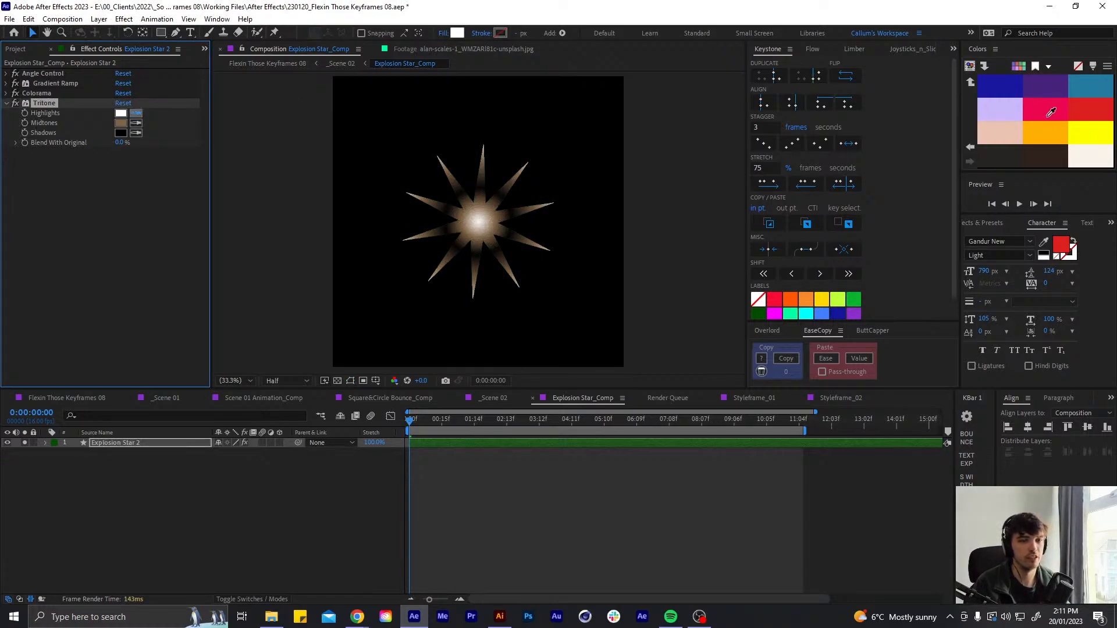
left_click(984, 140)
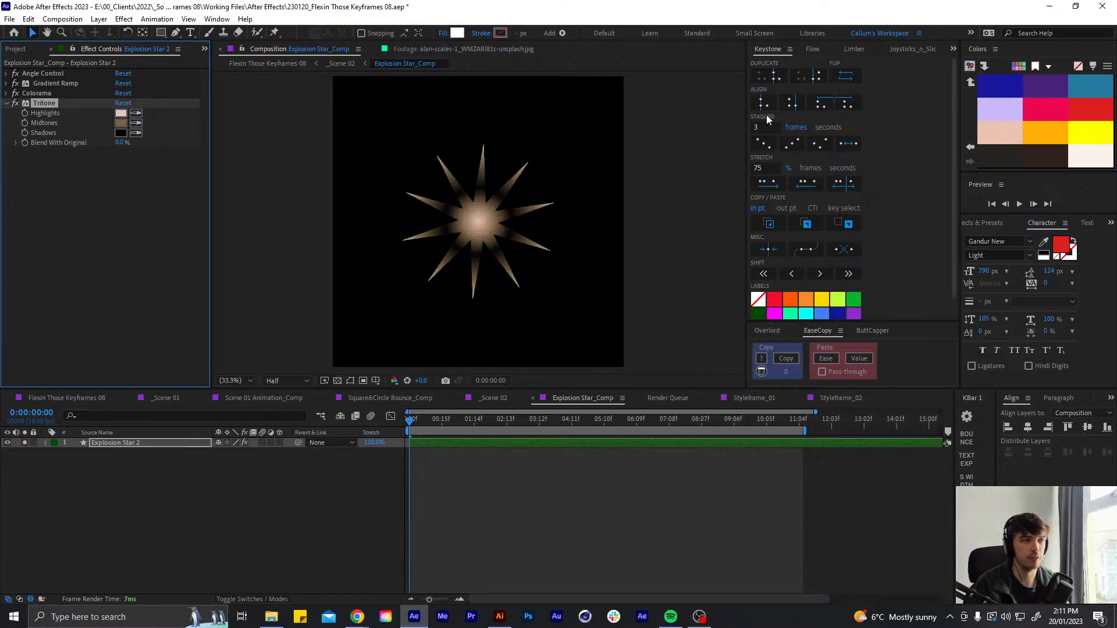
Set Tritone's Midtones to the palette's yellow swatch and Shadows to its red swatch, and preview the star animation
left_click(137, 122)
left_click(1093, 126)
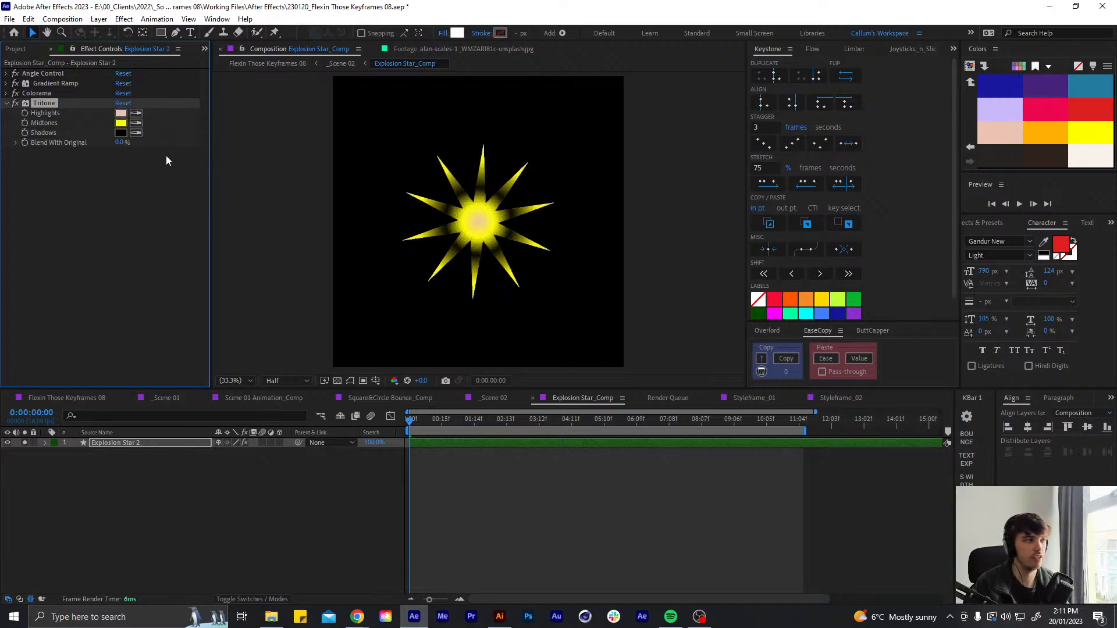
left_click(136, 133)
left_click(1086, 107)
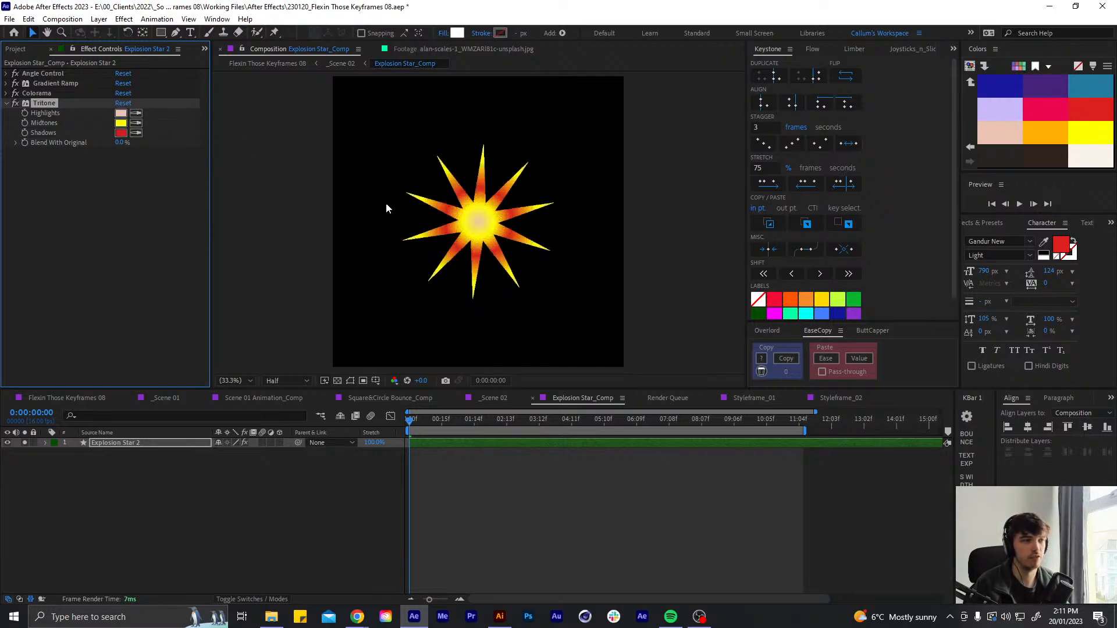
left_click(476, 474)
key("space")
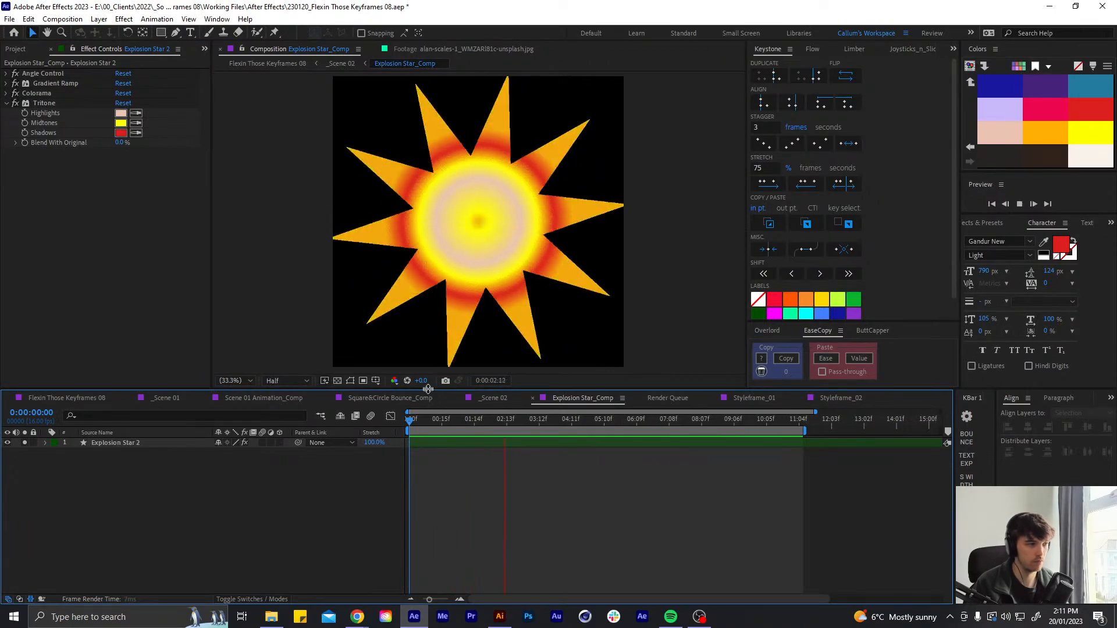
key("space")
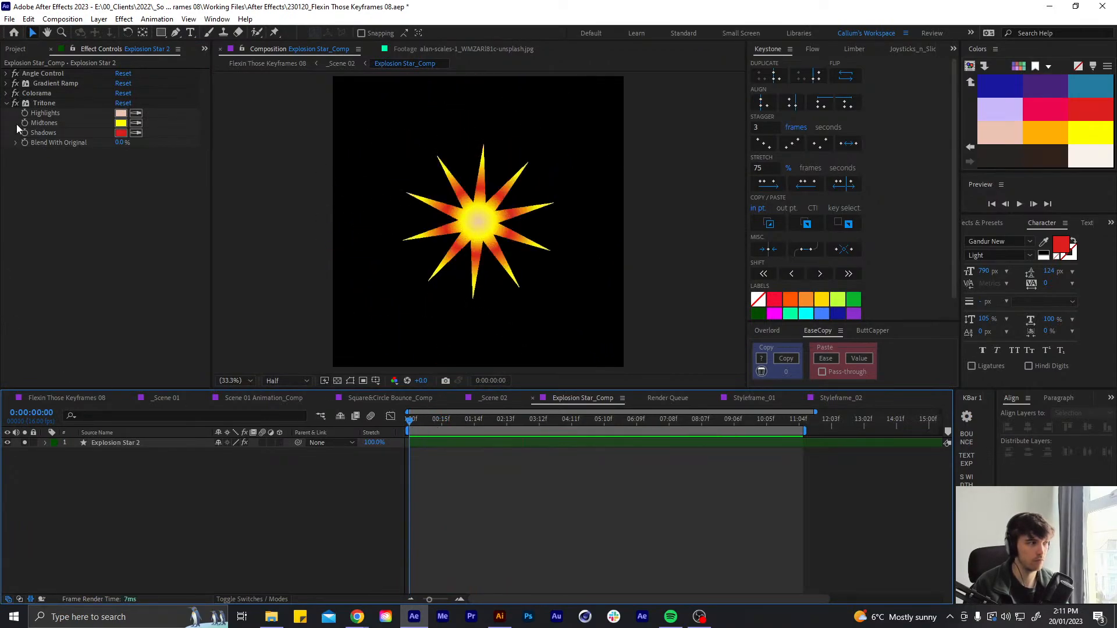
Enable keyframing for Tritone's Highlights, Midtones and Shadows at 0:00:00:00 and reveal the star layer's keyframes
left_click(6, 93)
scroll(7, 98, "down", 1)
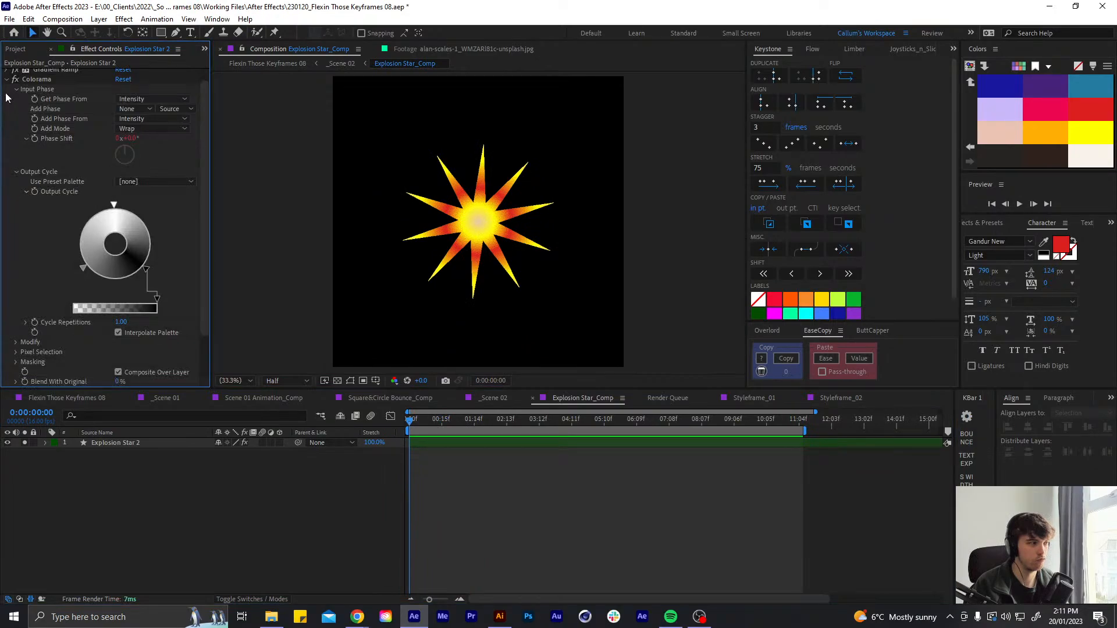
left_click(7, 82)
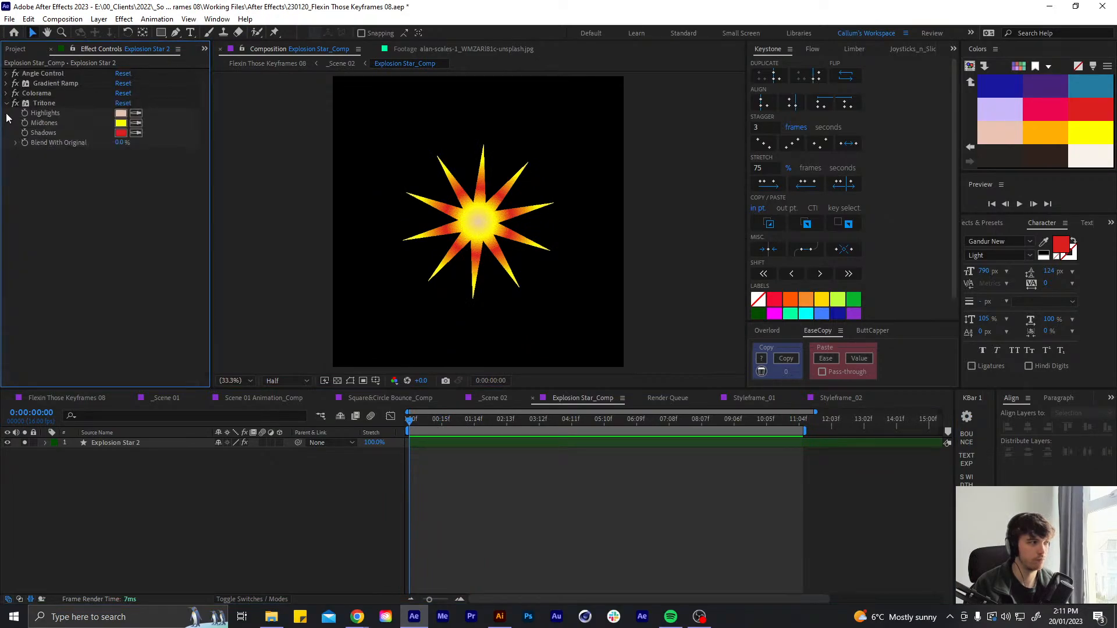
left_click(25, 113)
left_click(25, 123)
left_click(25, 133)
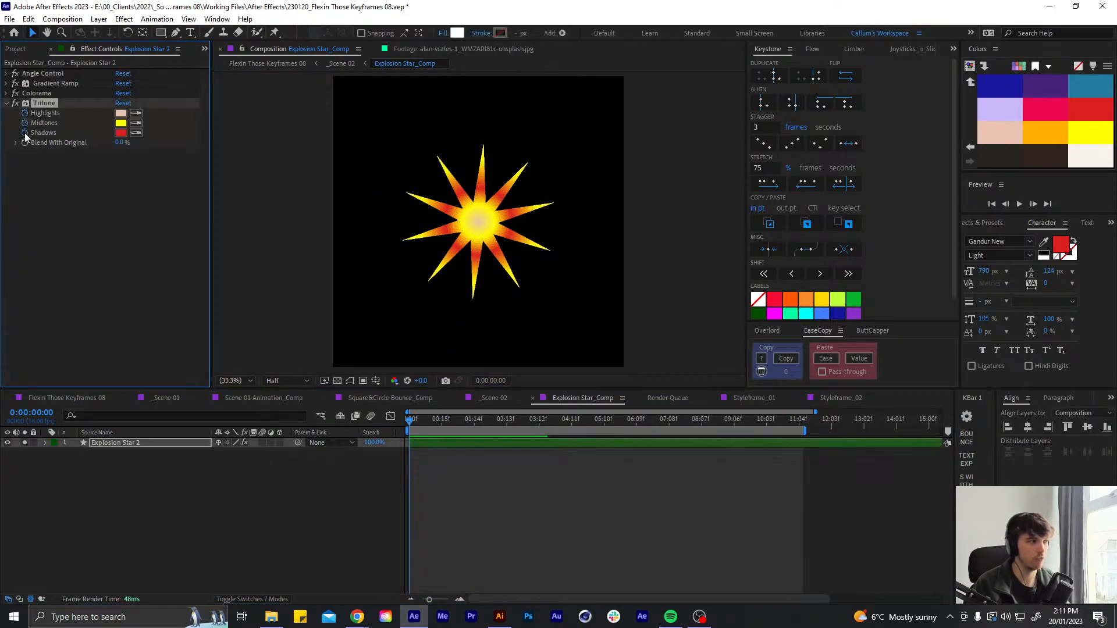
key("u")
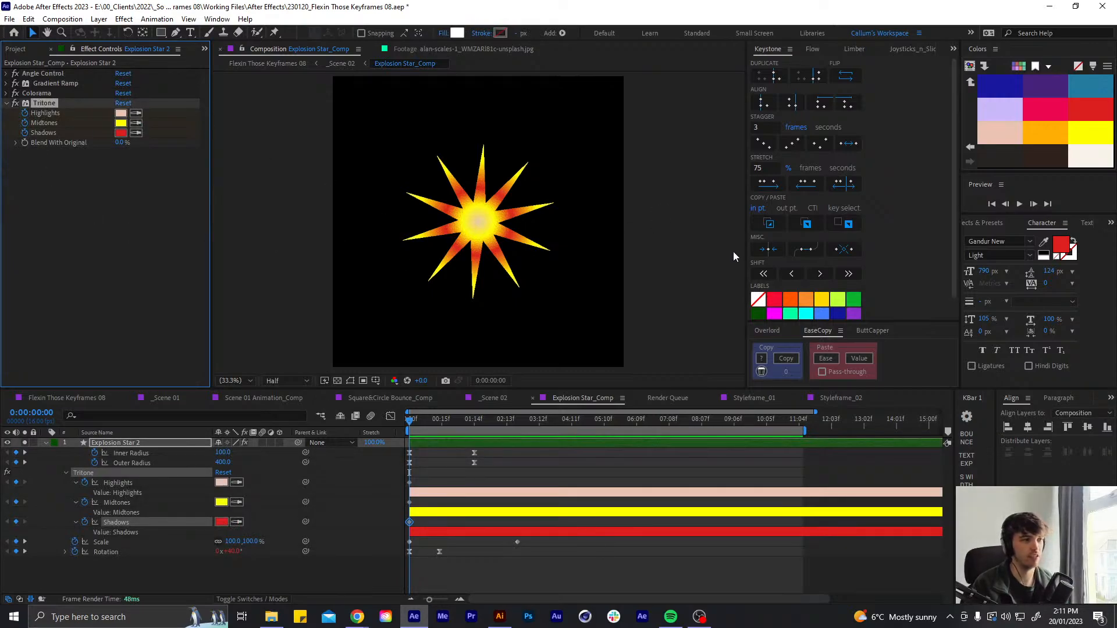
At 0:00:03:02, keyframe Tritone's Highlights to the palette's off-white, Midtones to orange and Shadows to pink-red
key("space")
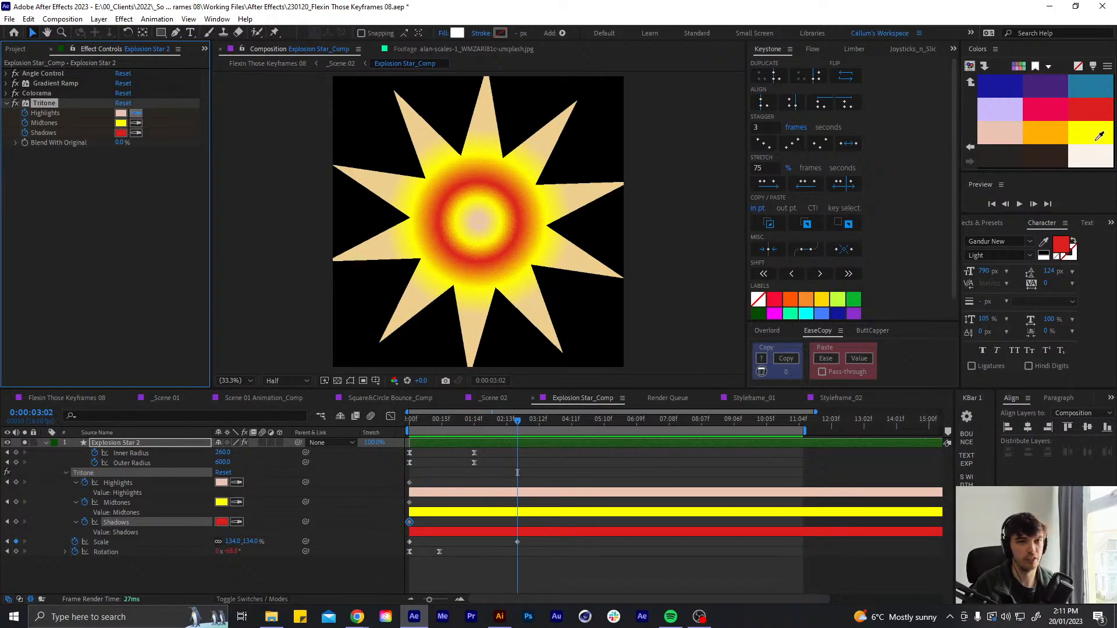
left_click(1093, 161)
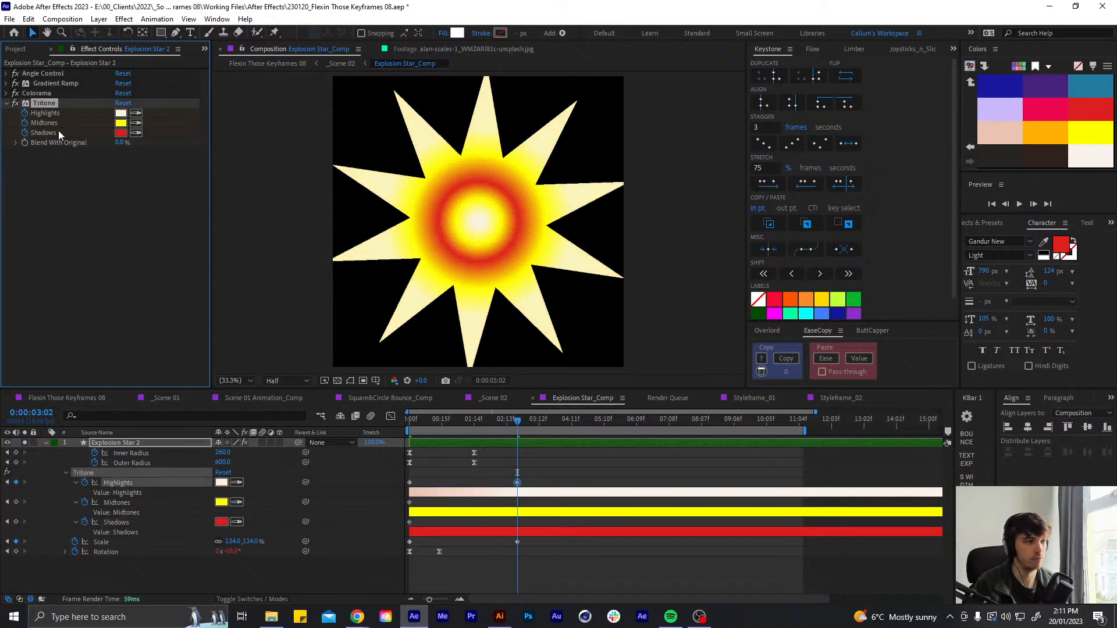
left_click(136, 123)
left_click(1044, 137)
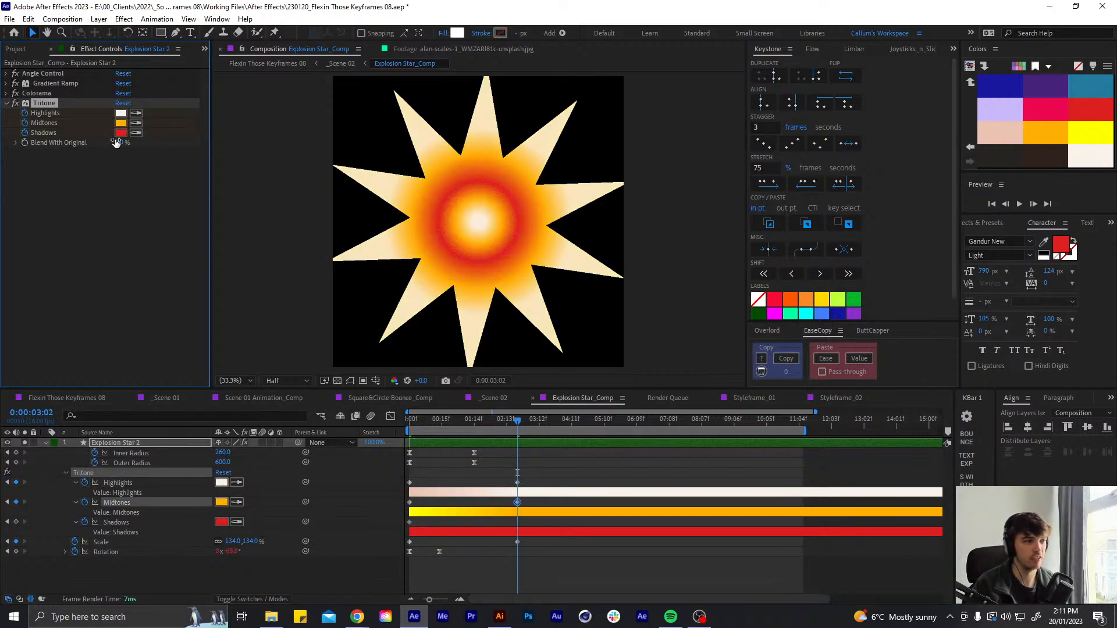
left_click(1051, 109)
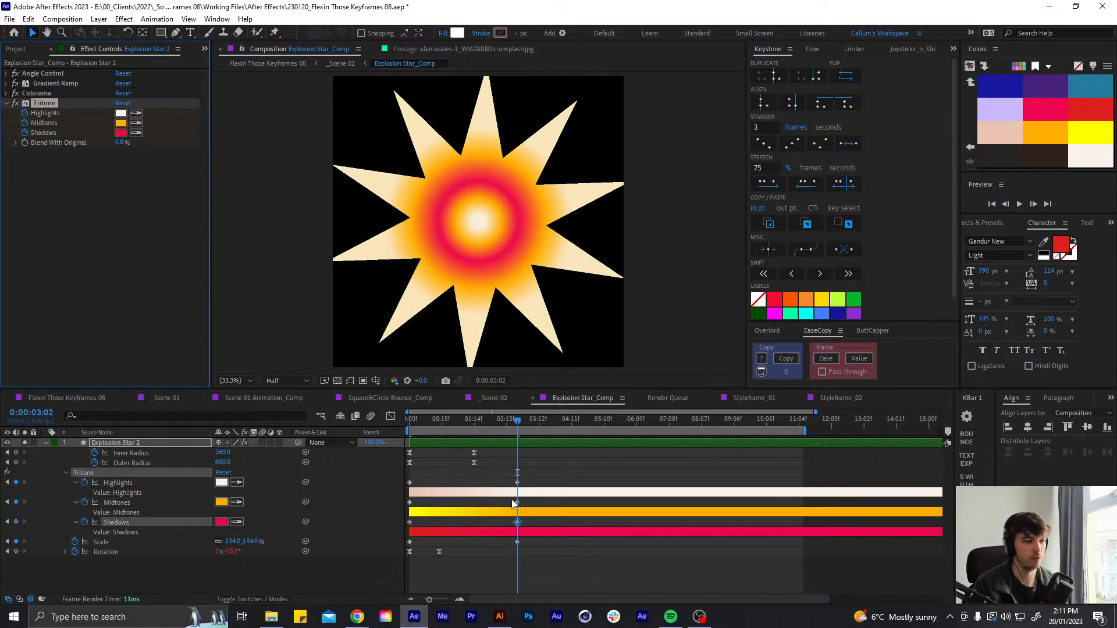
Apply Easy Ease to all the Tritone colour keyframes and preview the animation from the start
left_click_drag(529, 478, 383, 525)
key("F9")
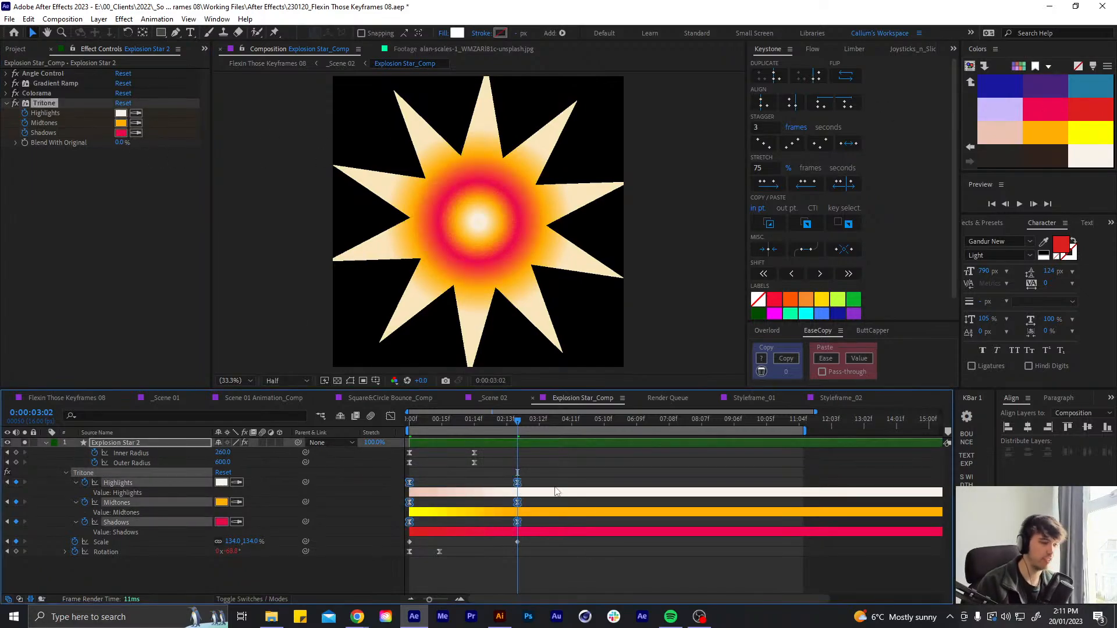
left_click(558, 492)
left_click_drag(492, 421, 301, 419)
key("space")
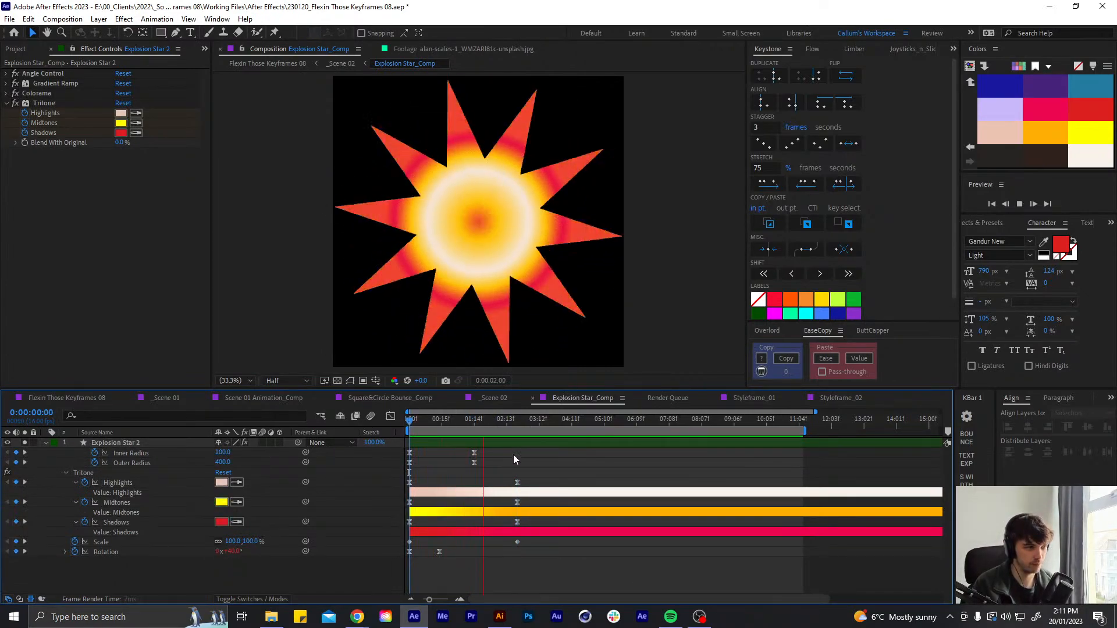
key("space")
Move the first Highlights, Midtones and Shadows keyframes to 0:00:00:10
left_click_drag(415, 482, 406, 524)
key("shift+Page_Down")
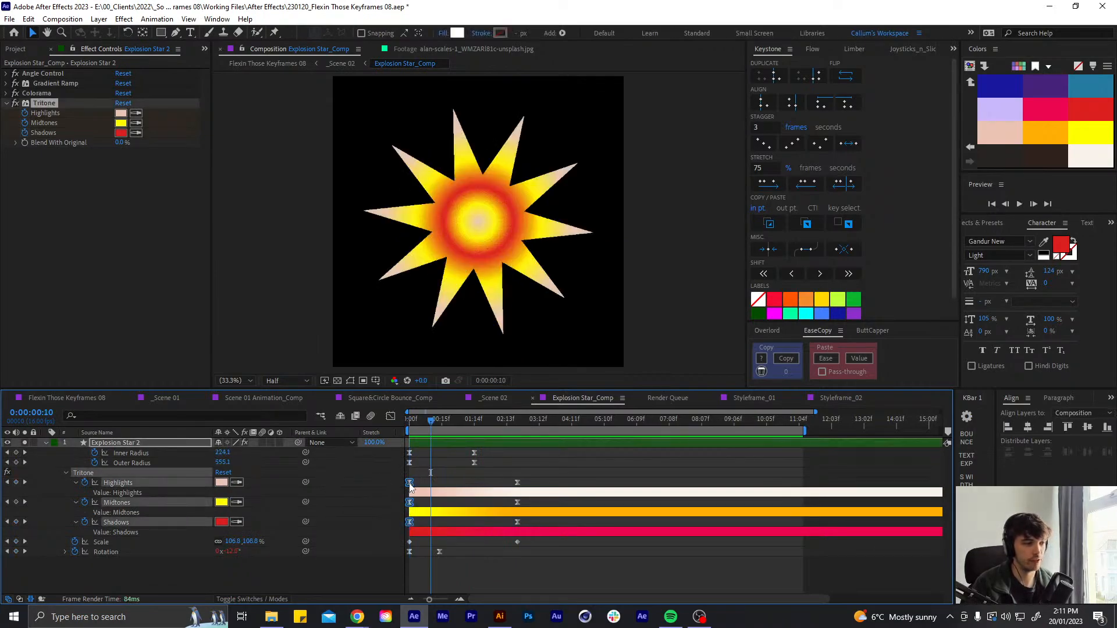
left_click_drag(410, 485, 431, 485)
left_click(473, 475)
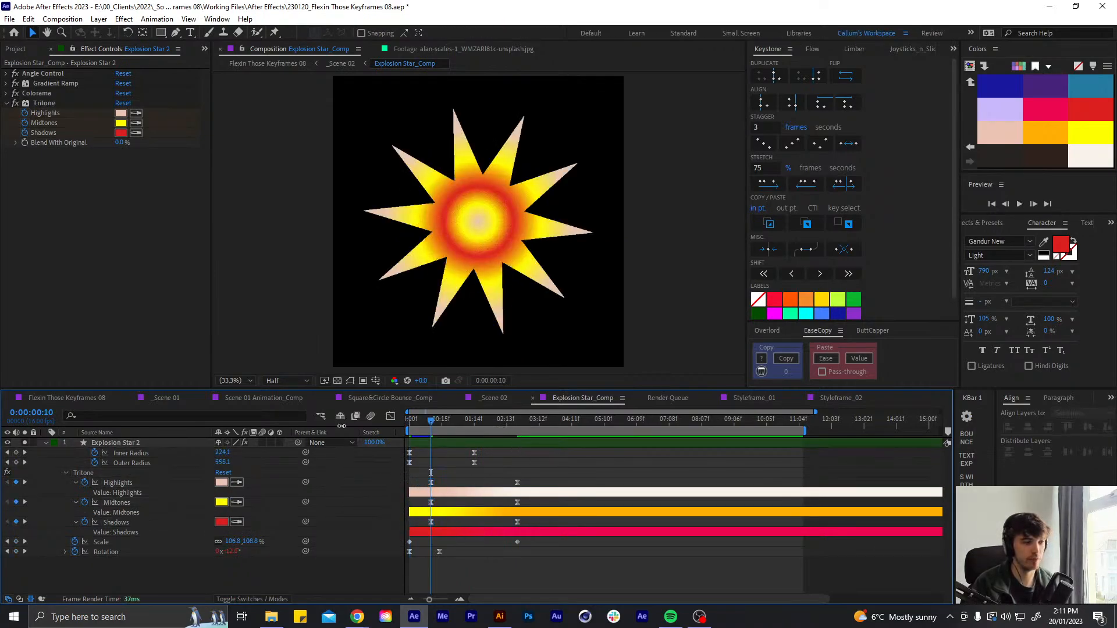
Preview the star in _Scene 02 and apply the Deep Glow effect to the Explosion Star_Comp layer at 0:00:01:00
left_click(518, 421)
left_click(497, 402)
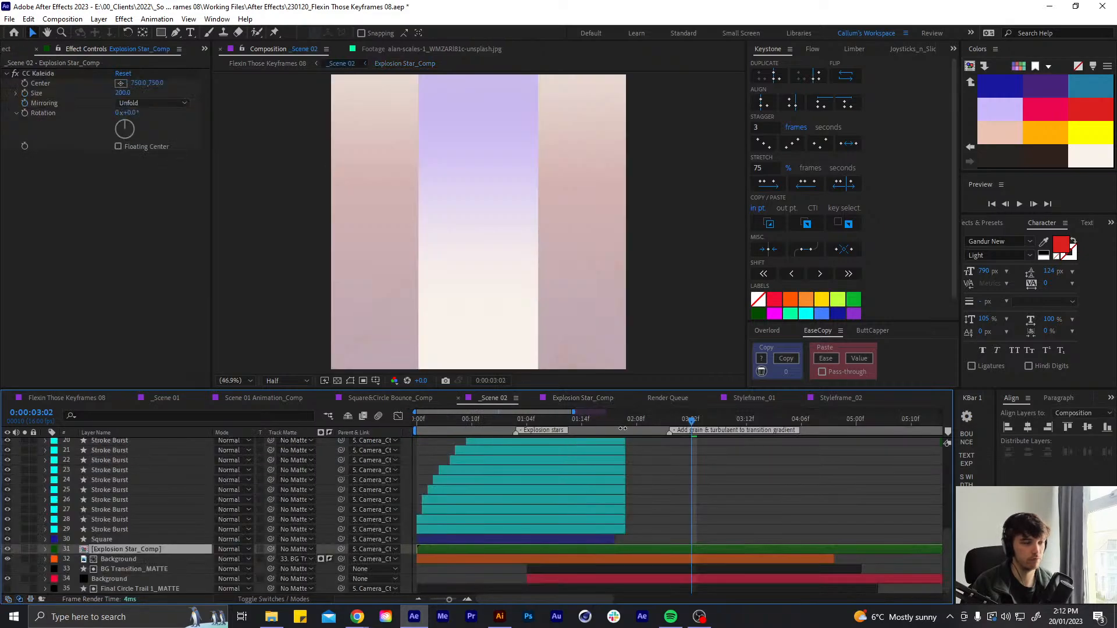
key("space")
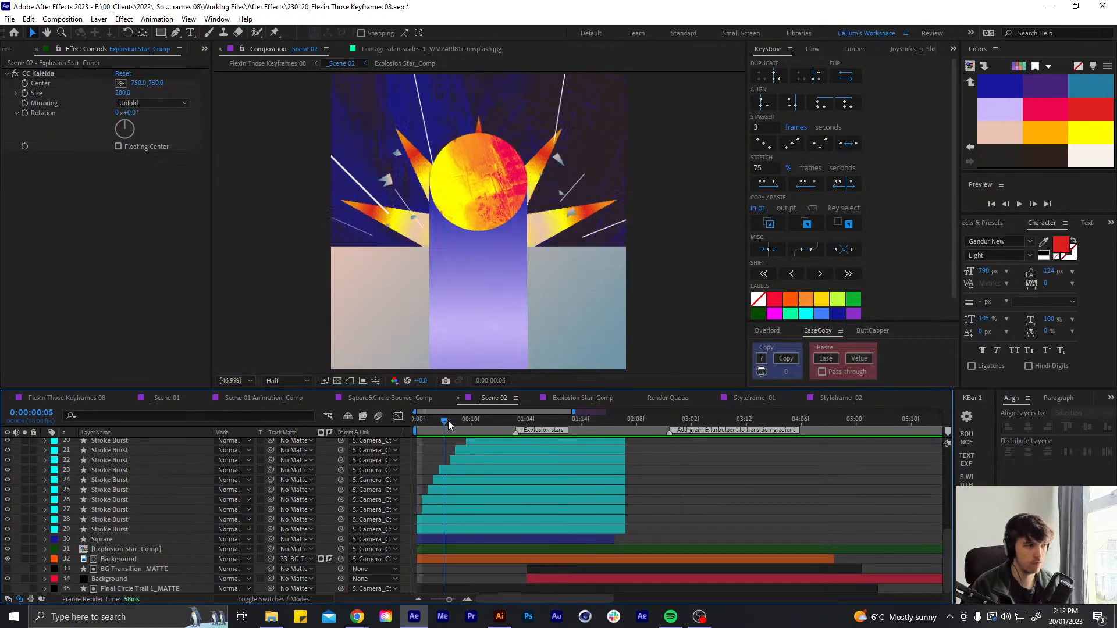
left_click(495, 422)
left_click_drag(494, 424, 504, 422)
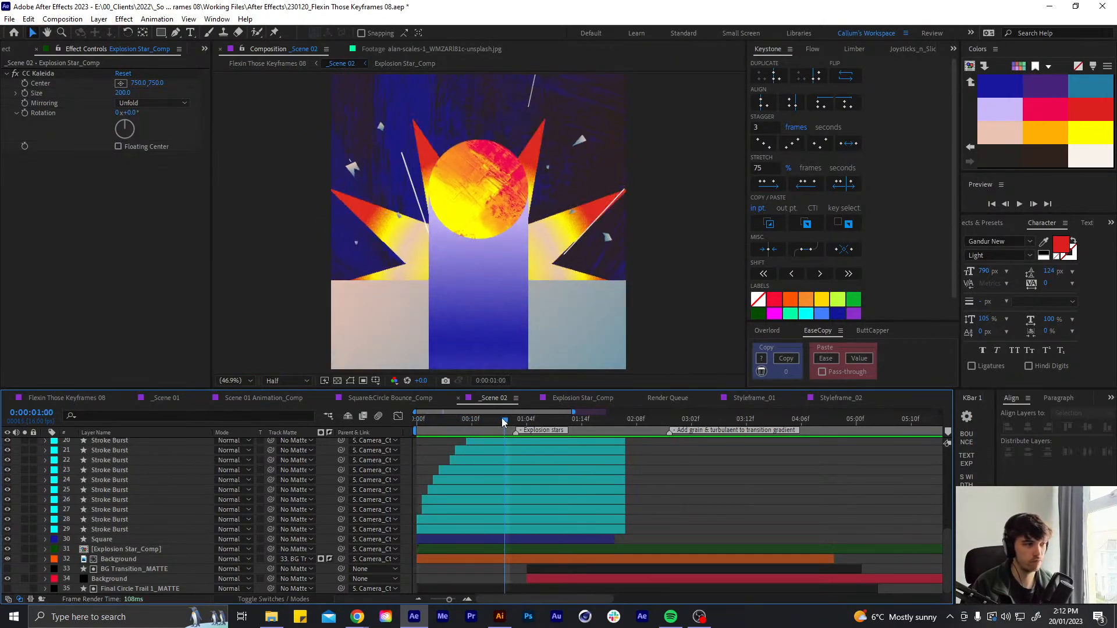
left_click(464, 549)
key("ctrl+space")
type("d")
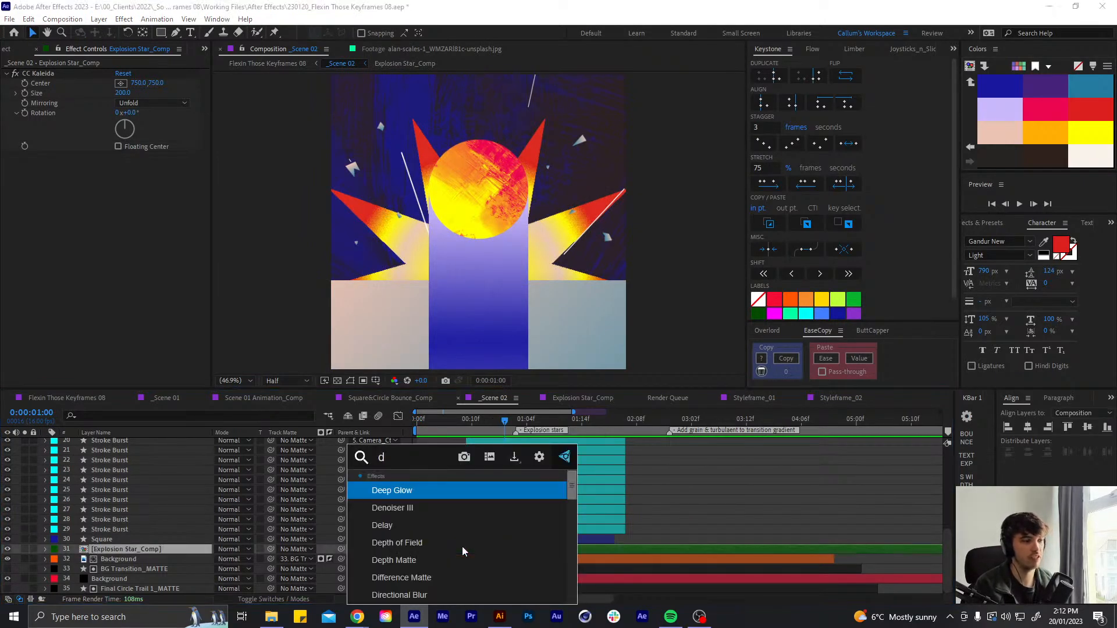
key("Return")
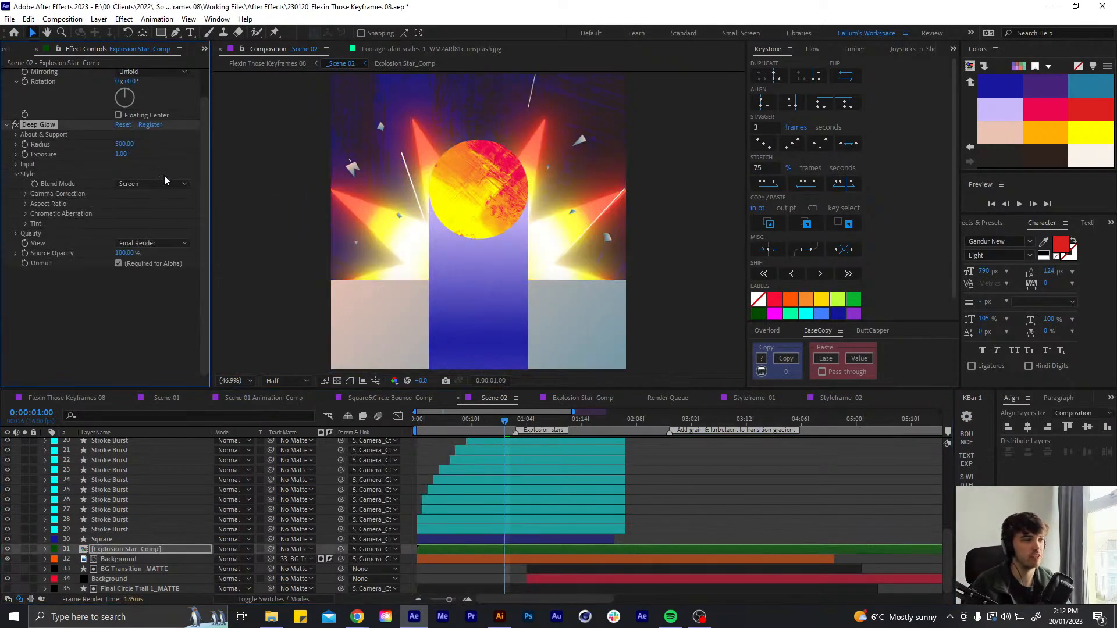
Set Deep Glow's input Threshold to 98% and Threshold Smooth to 26%
left_click(120, 154)
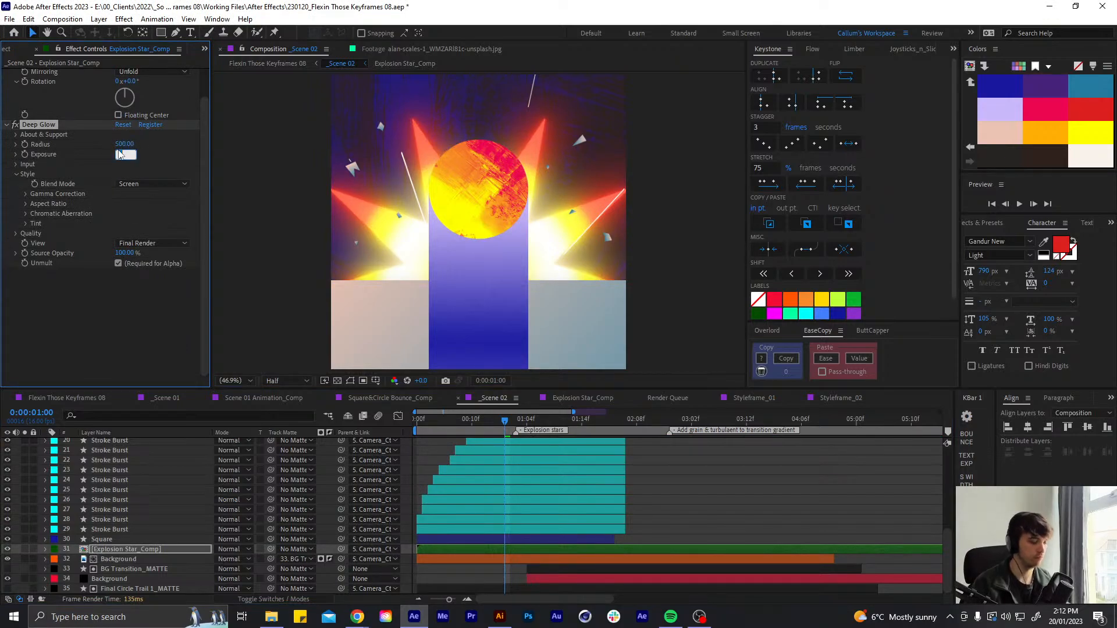
left_click(16, 164)
scroll(141, 180, "up", 1)
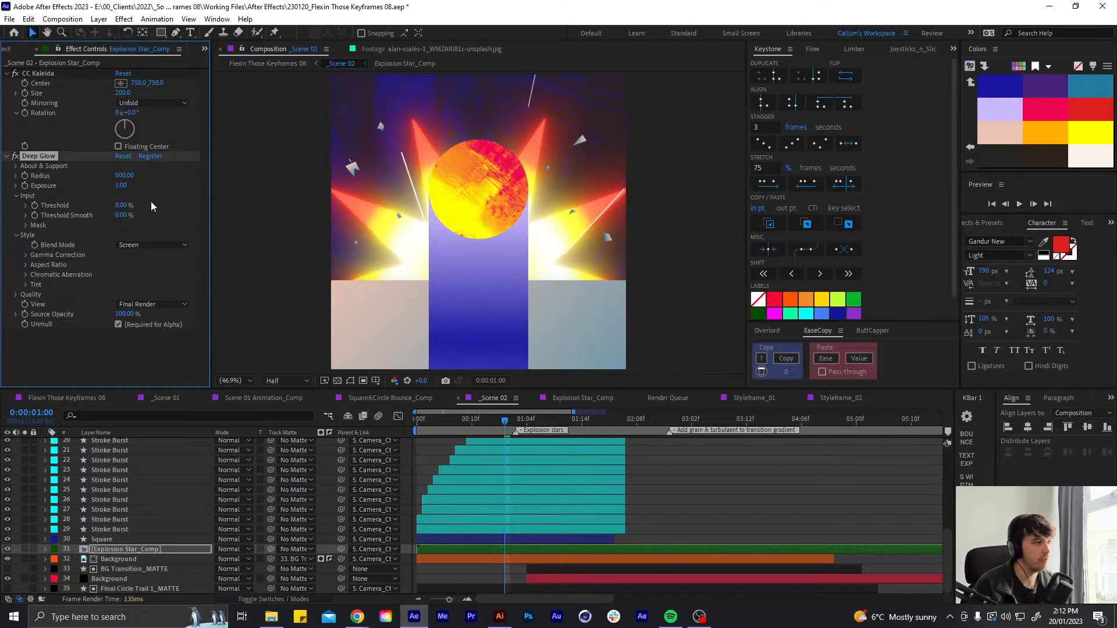
left_click_drag(127, 205, 98, 209)
left_click(127, 216)
type("25")
key("Return")
left_click(149, 214)
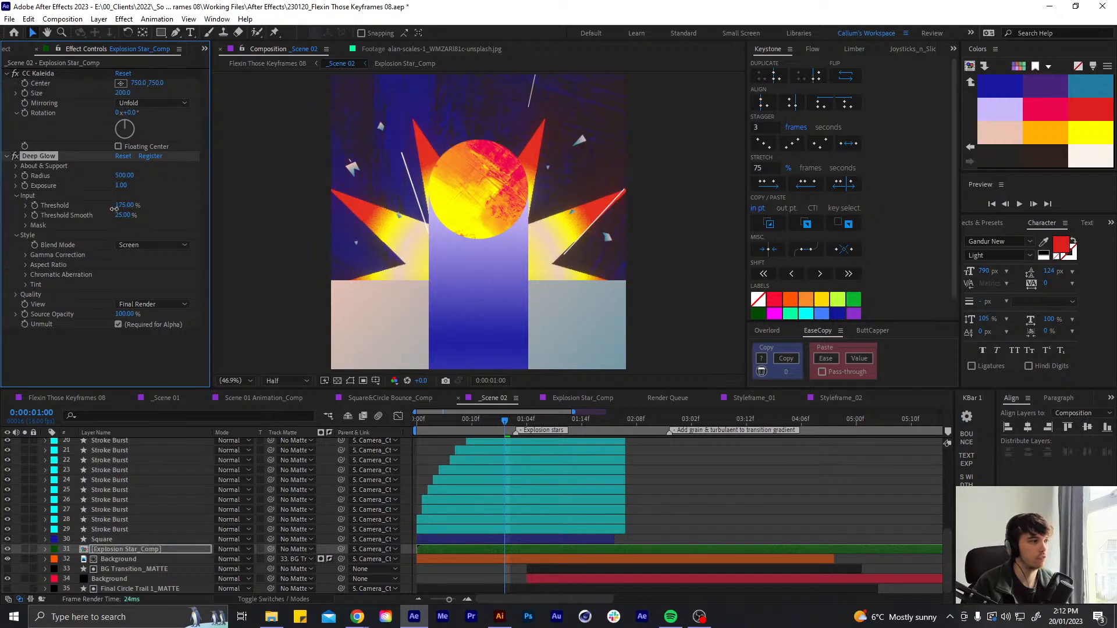
left_click_drag(83, 215, 121, 218)
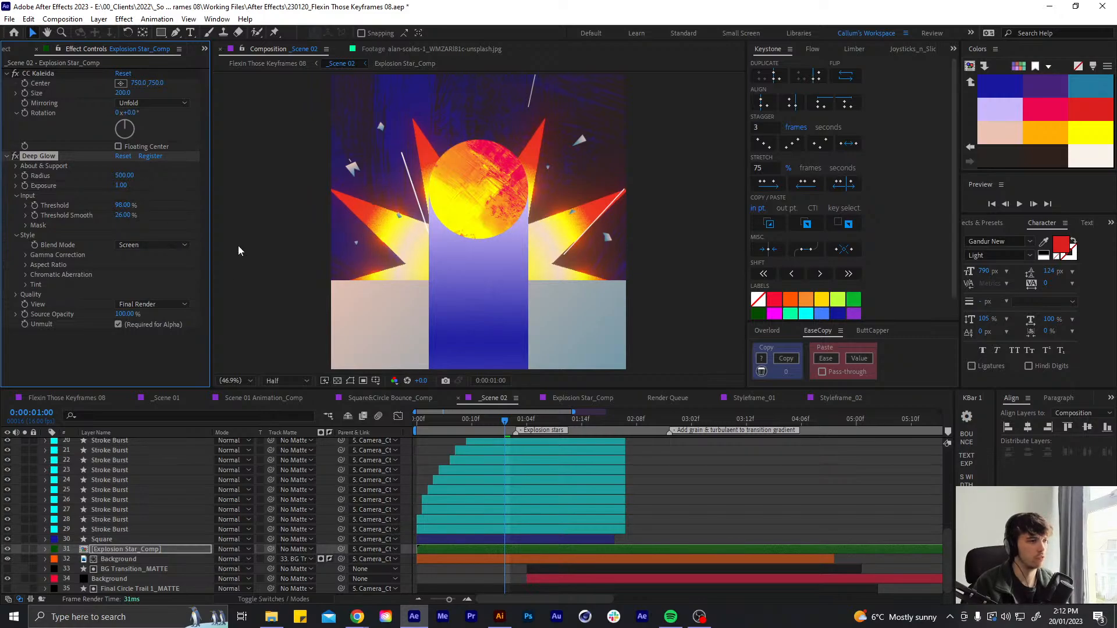
Enable Deep Glow's Chromatic Aberration on the Red & Blue channels and set its amount to 1%
left_click(26, 275)
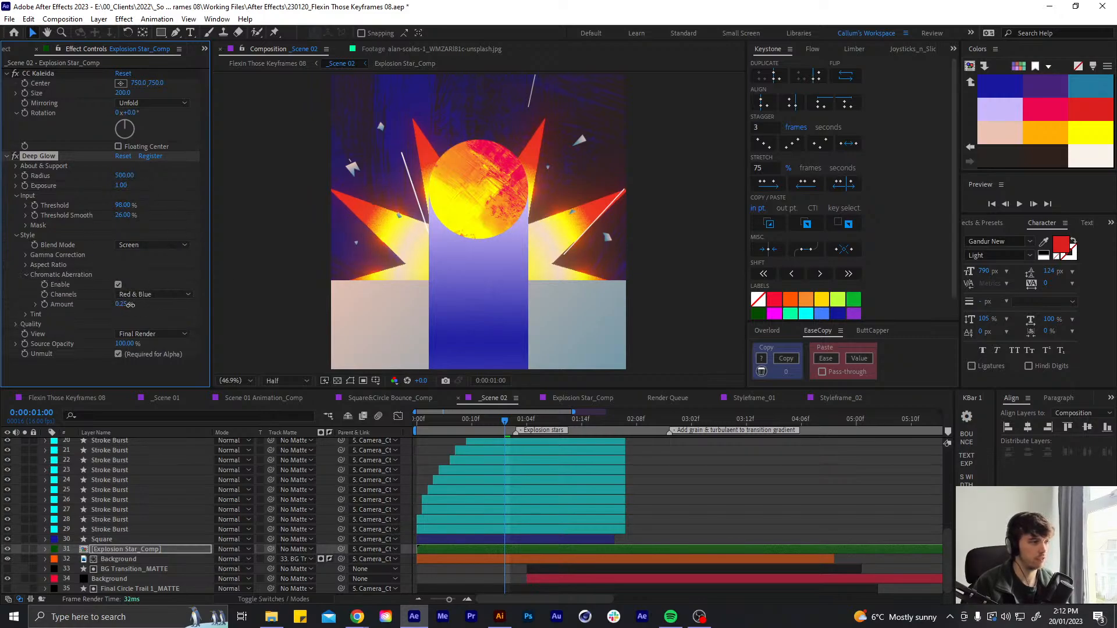
left_click_drag(288, 294, 200, 303)
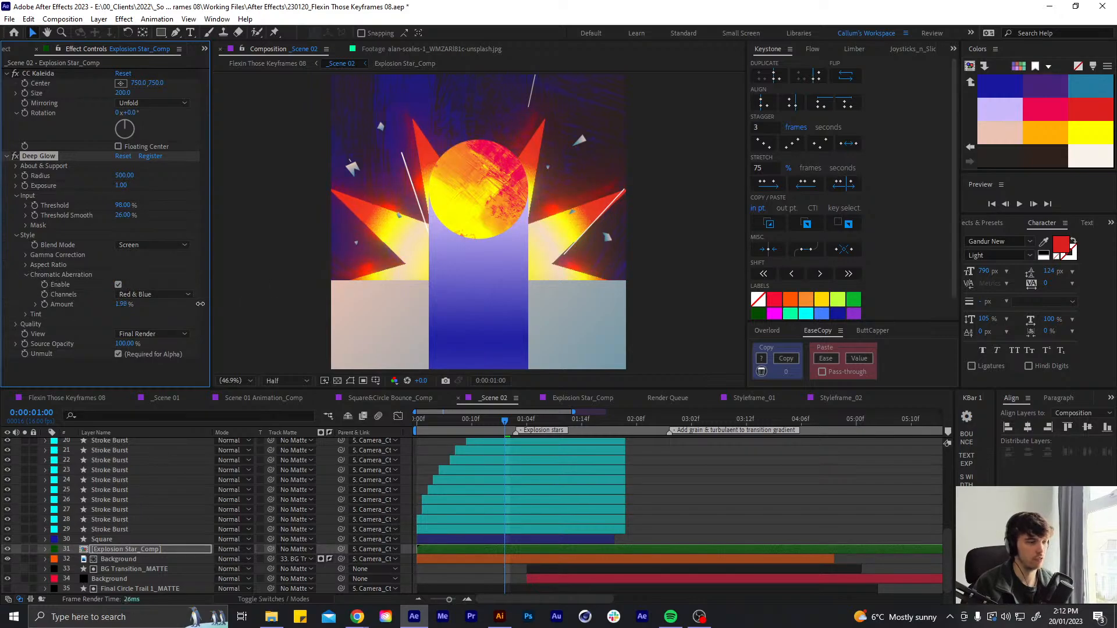
left_click(123, 304)
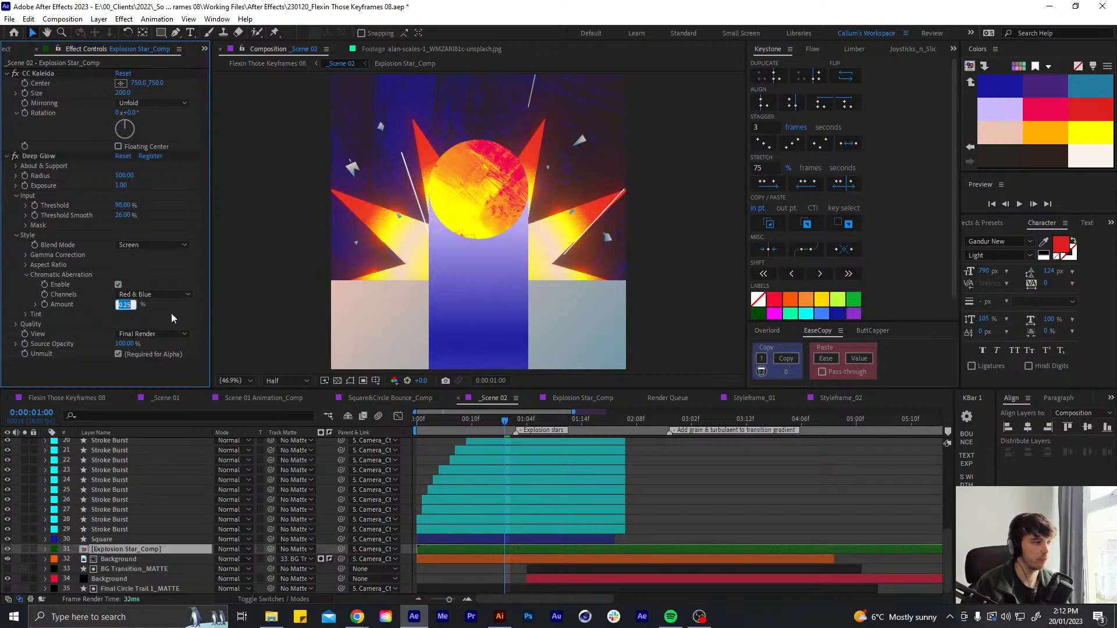
type("1")
key("Return")
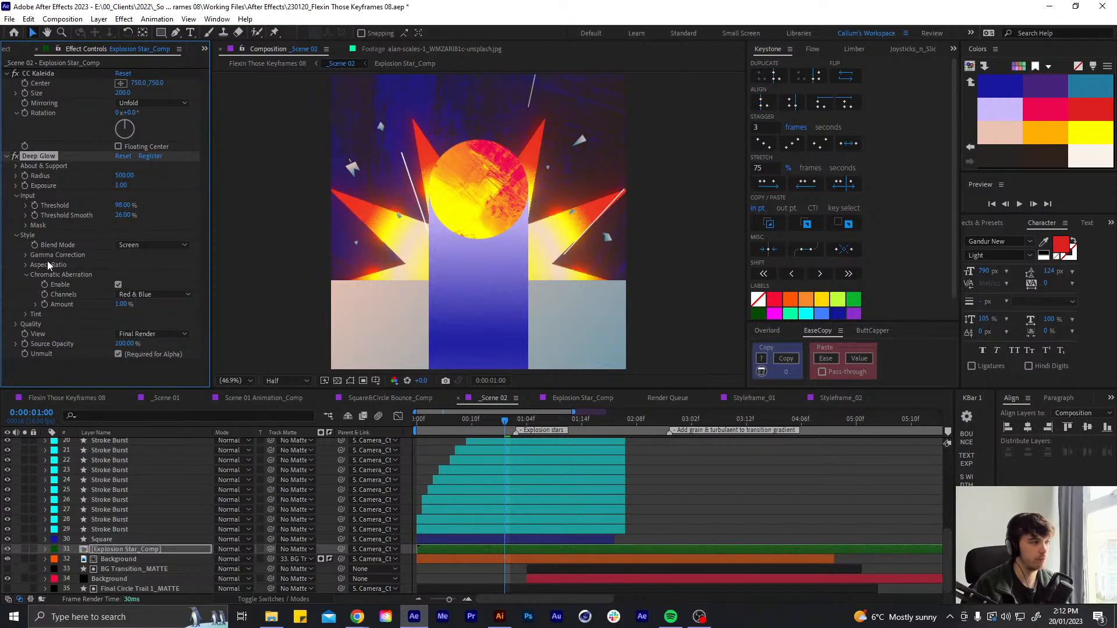
Enable Deep Glow's aspect angle at 90° and set its Aspect Ratio to 1.4, checking the glow at 0:00:01:01
left_click(25, 264)
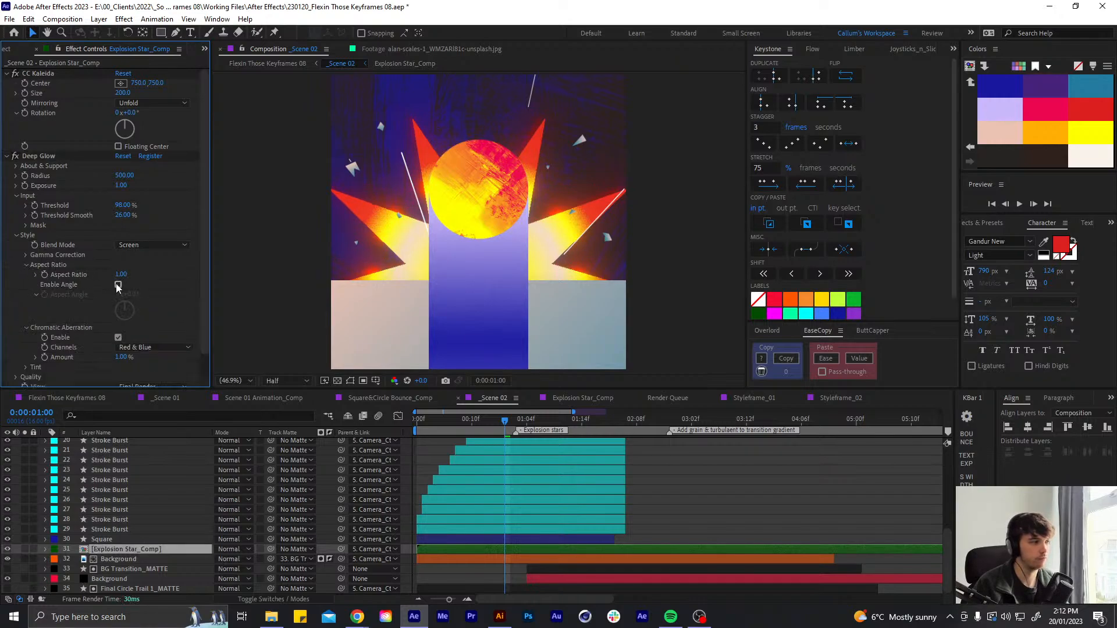
left_click_drag(121, 276, 199, 269)
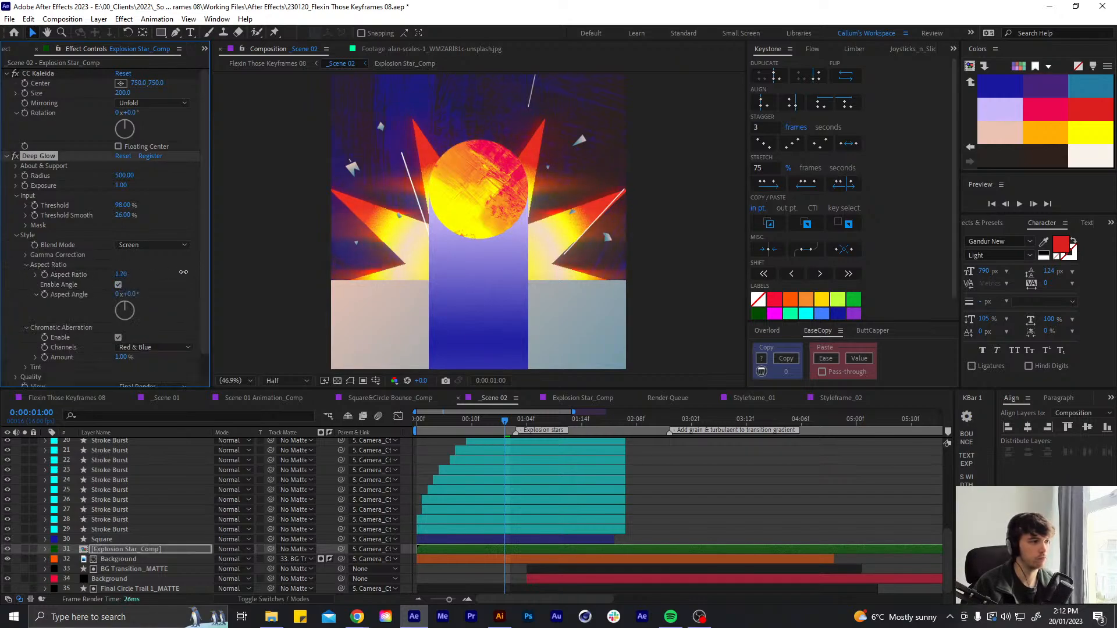
key("ctrl+z")
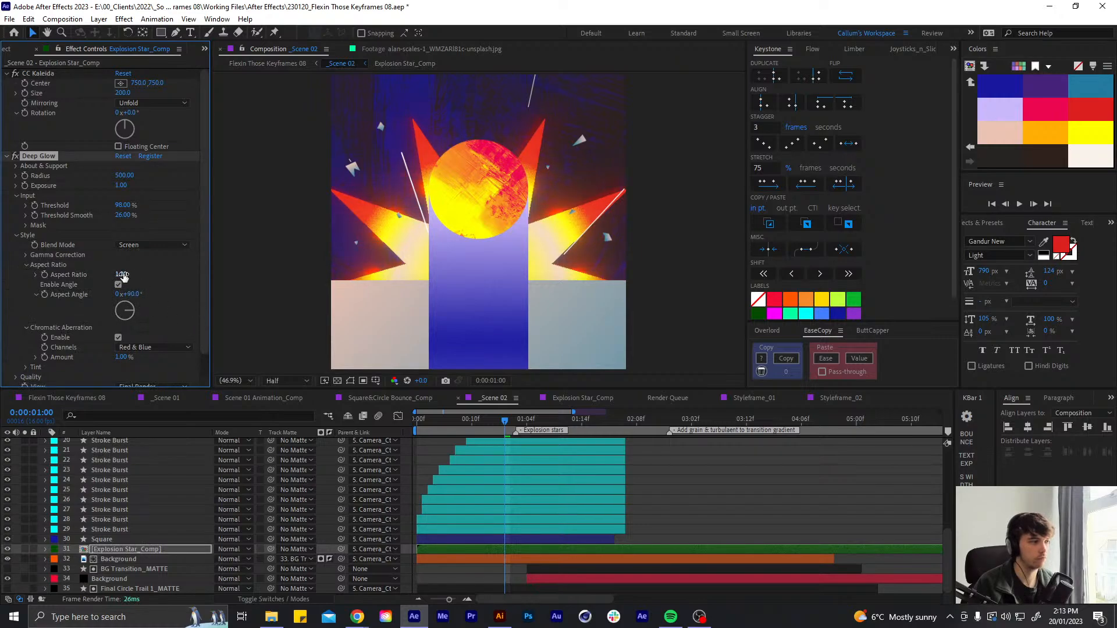
left_click_drag(123, 276, 169, 276)
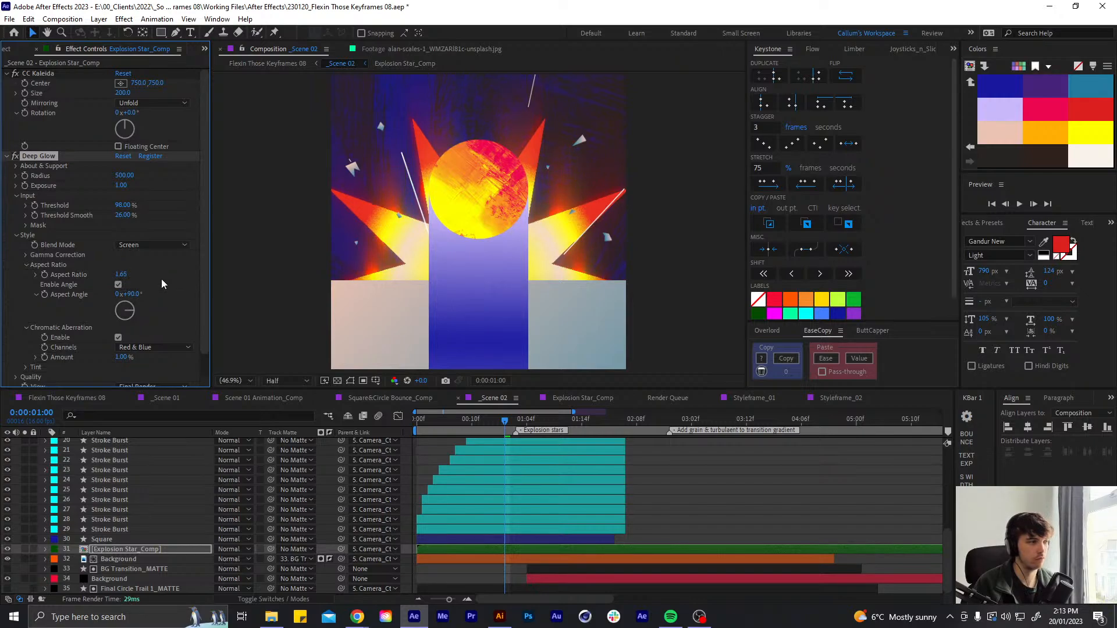
left_click(121, 275)
type("1.4")
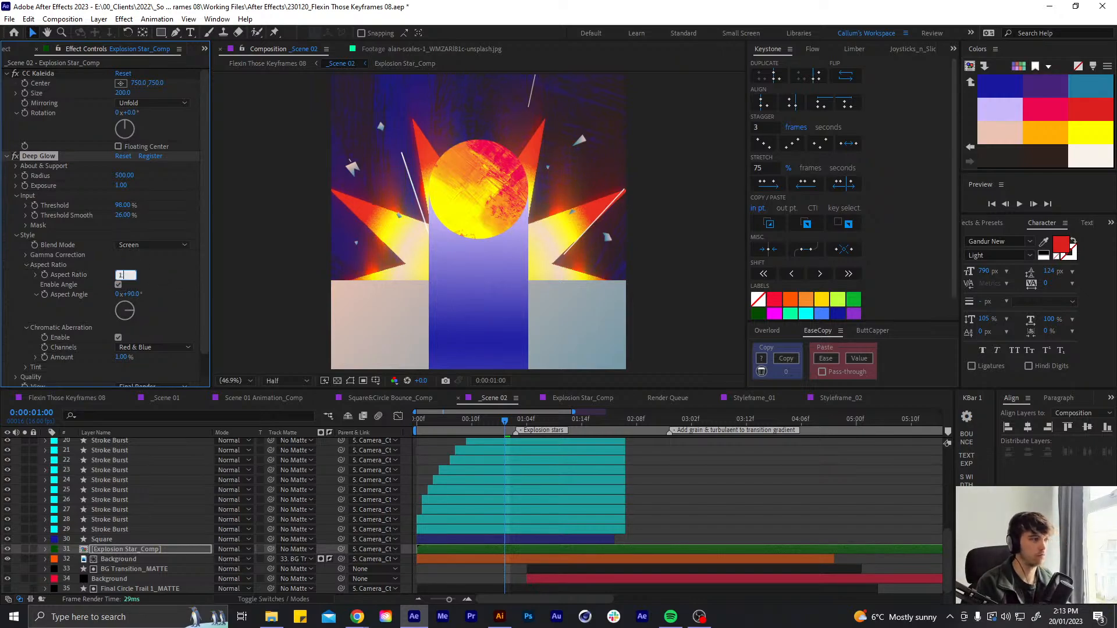
key("Return")
left_click(516, 419)
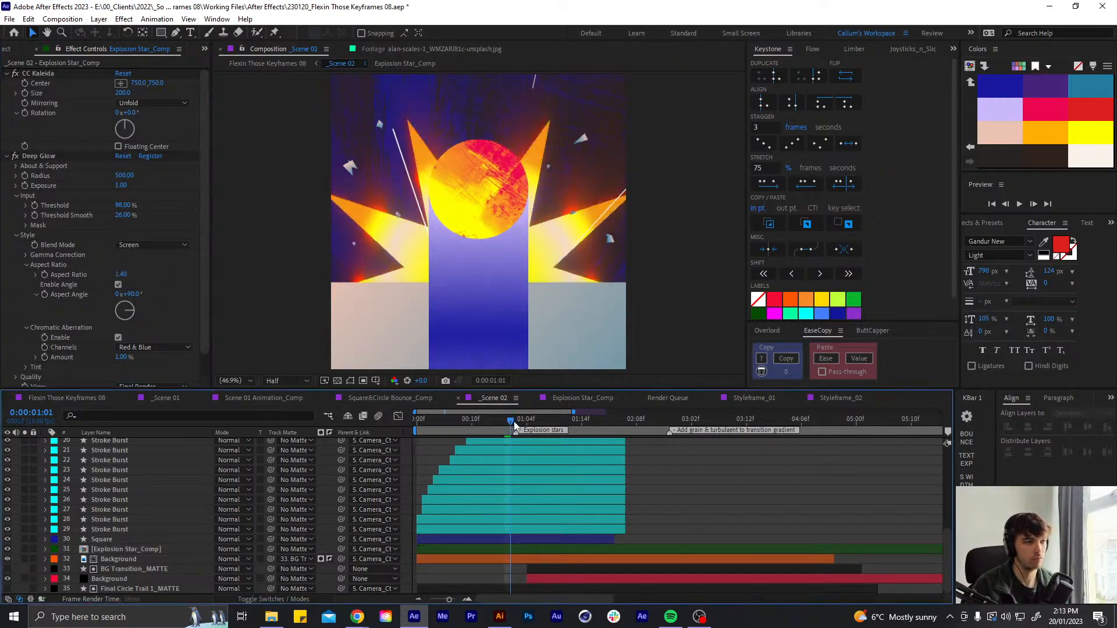
Play back _Scene 02, and at 0:00:01:00 set Deep Glow's Threshold Smooth to 55%
left_click_drag(515, 424, 637, 452)
key("space")
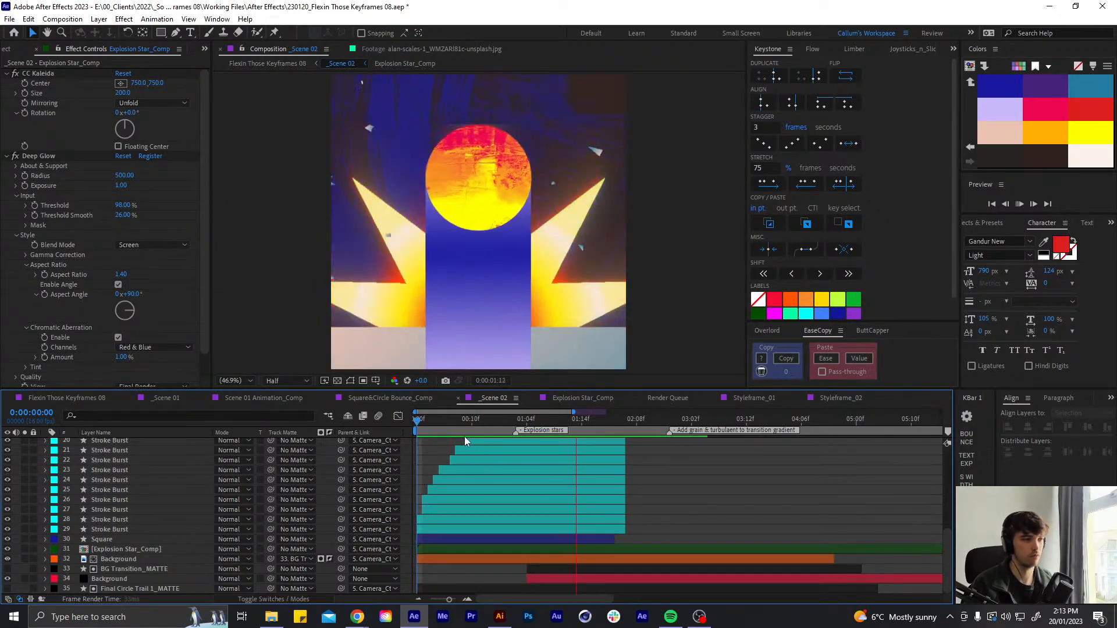
left_click(504, 424)
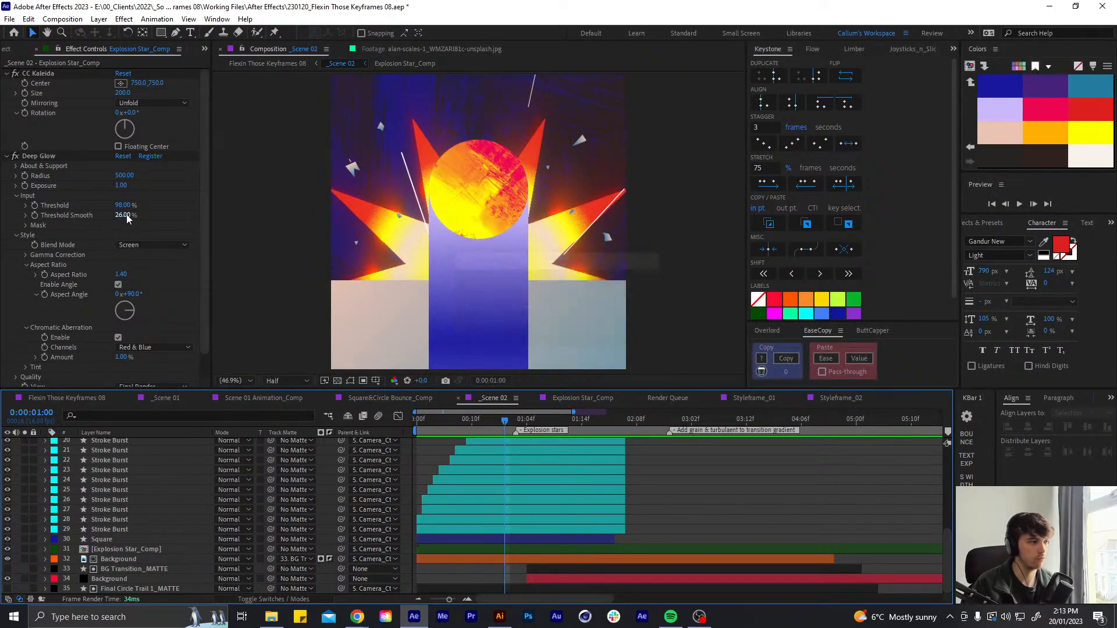
left_click_drag(126, 216, 148, 217)
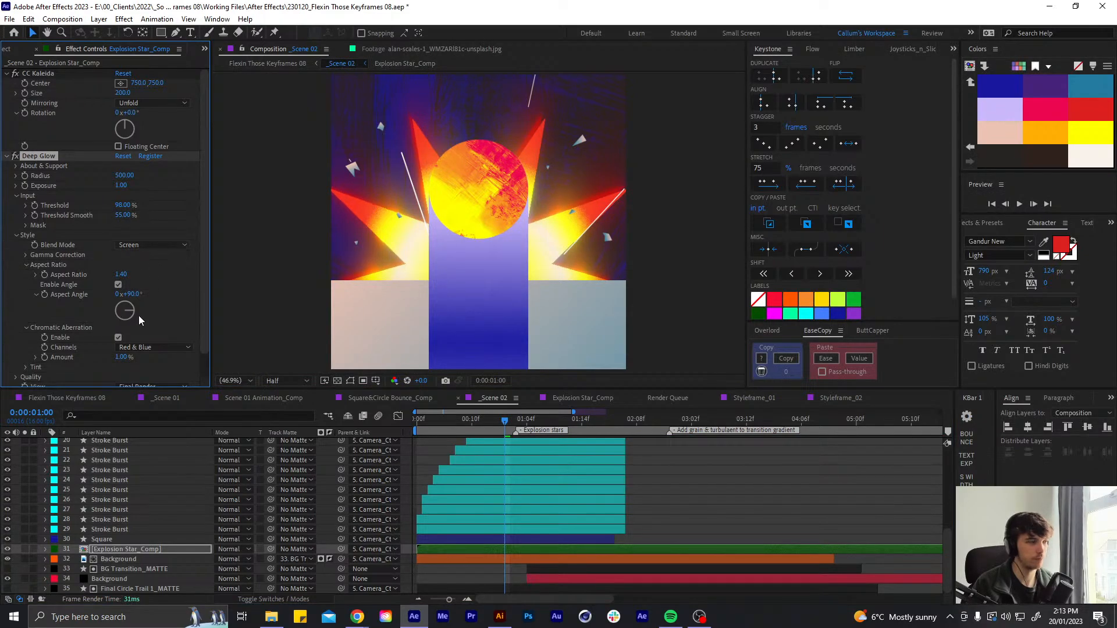
Set Deep Glow's Aspect Ratio to 0.8 and preview _Scene 02 from its first frame
left_click(120, 275)
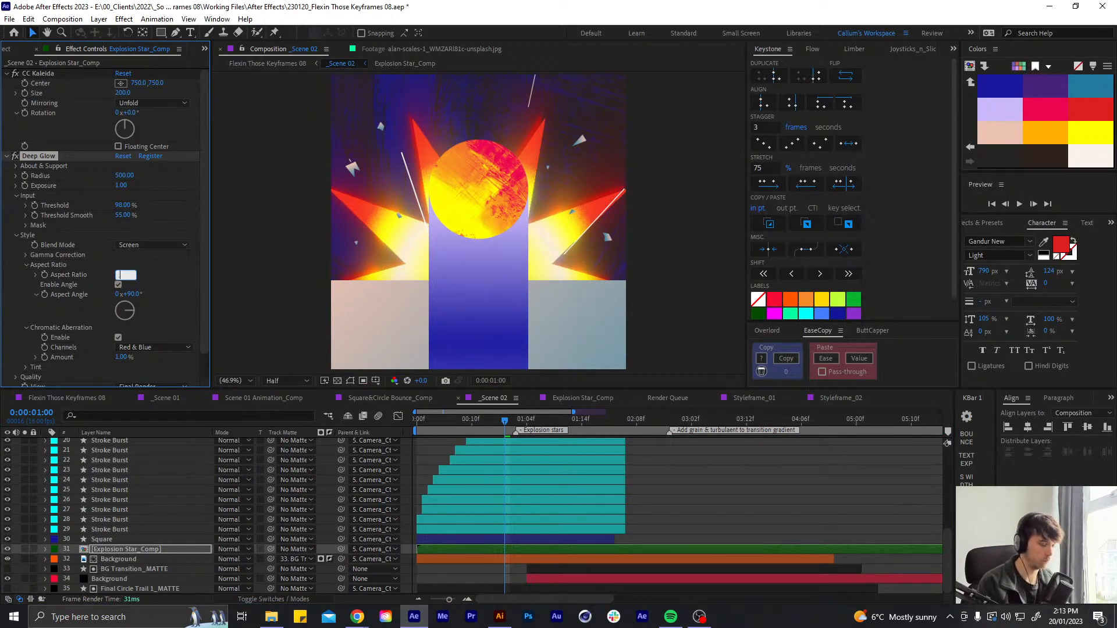
type(".8")
key("Return")
left_click(719, 522)
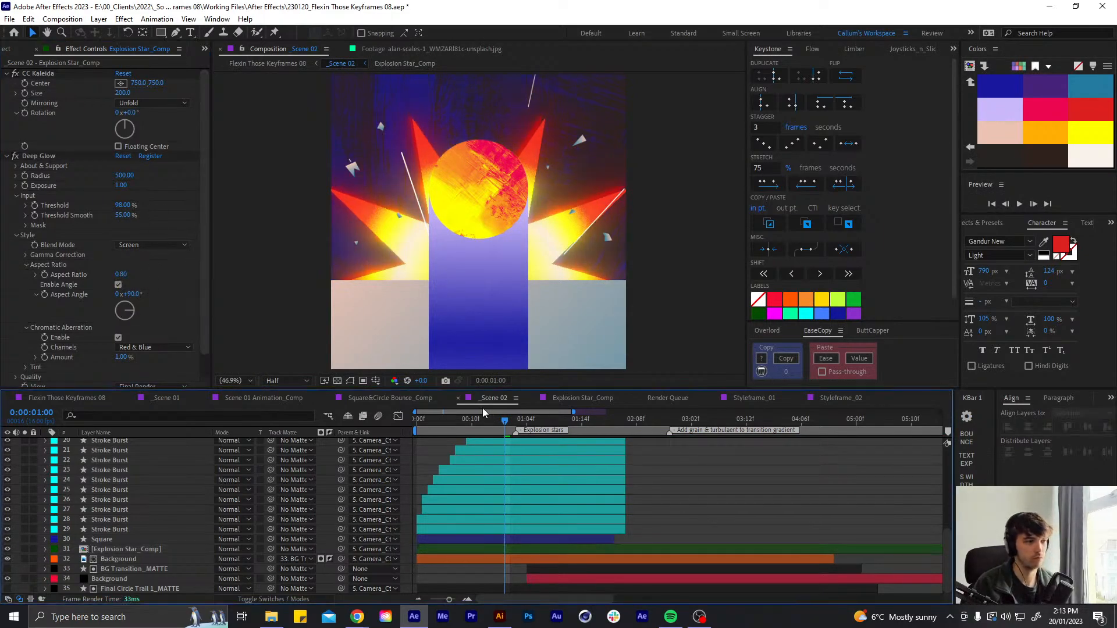
key("Home")
key("space")
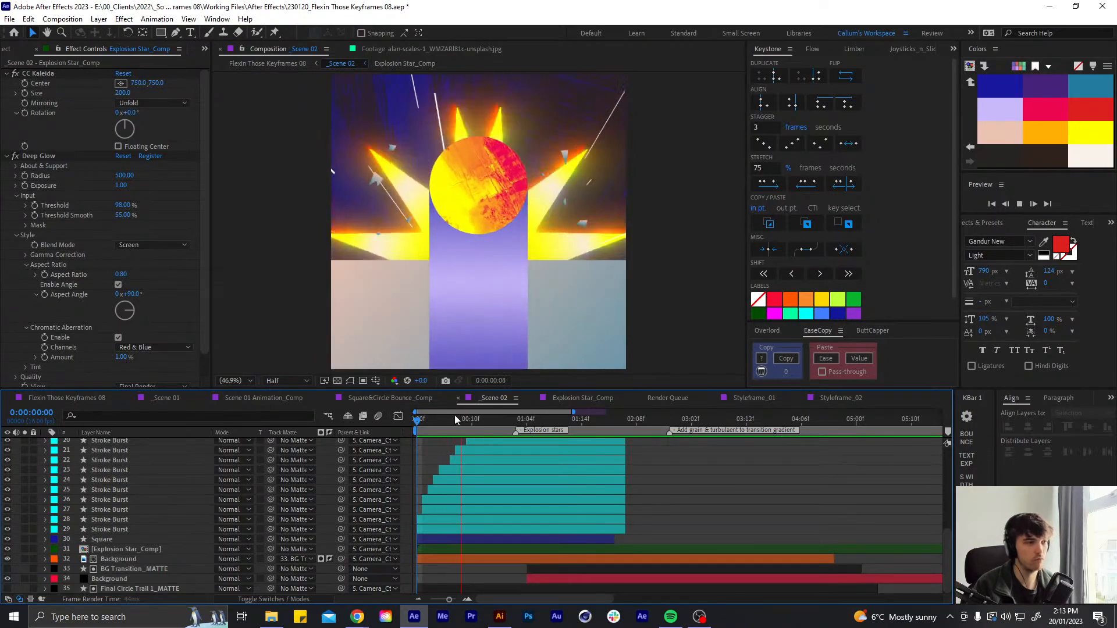
key("space")
key("space")
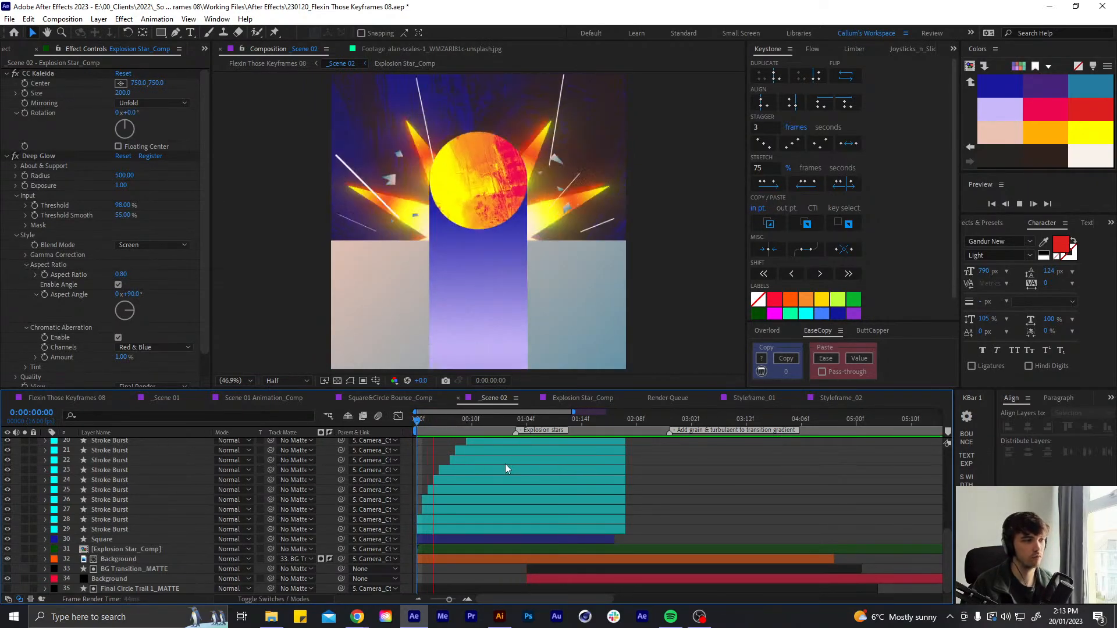
key("space")
Open the Explosion Star_Comp and set the Explosion Star 2 layer's Scale keyframe at 0:00:00:00 to 90%
double_click(439, 549)
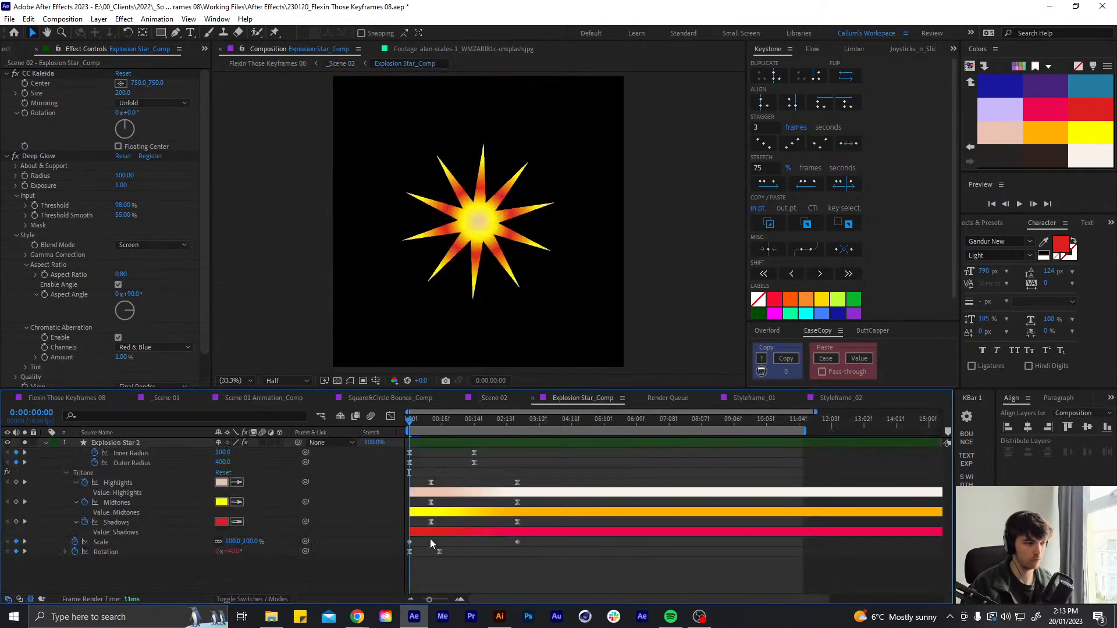
left_click(106, 541)
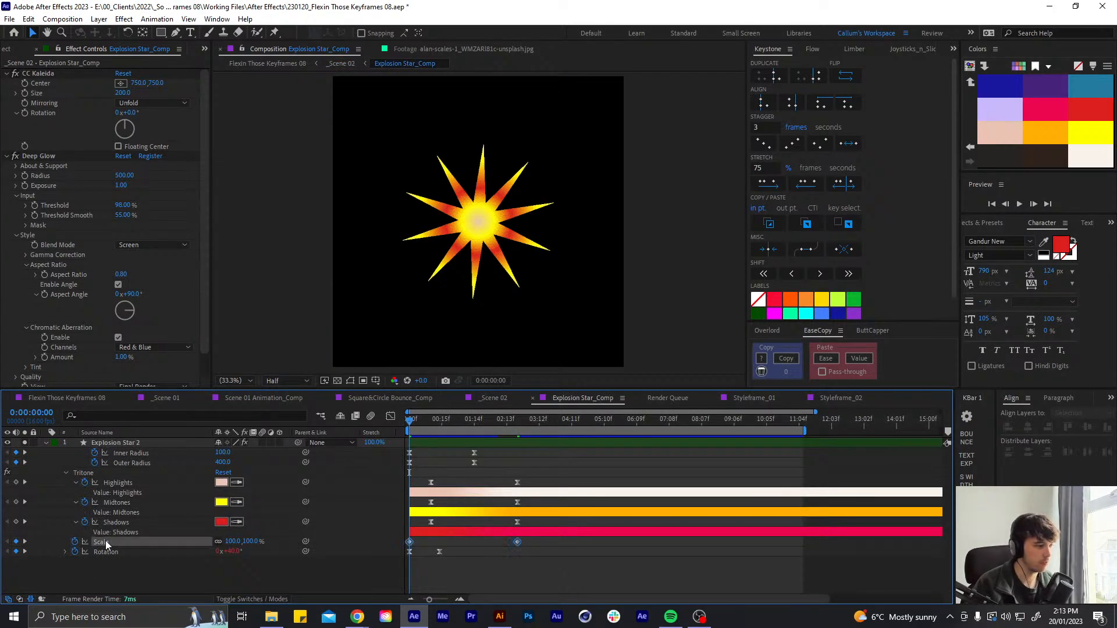
left_click(519, 564)
left_click(234, 541)
type("90")
key("Return")
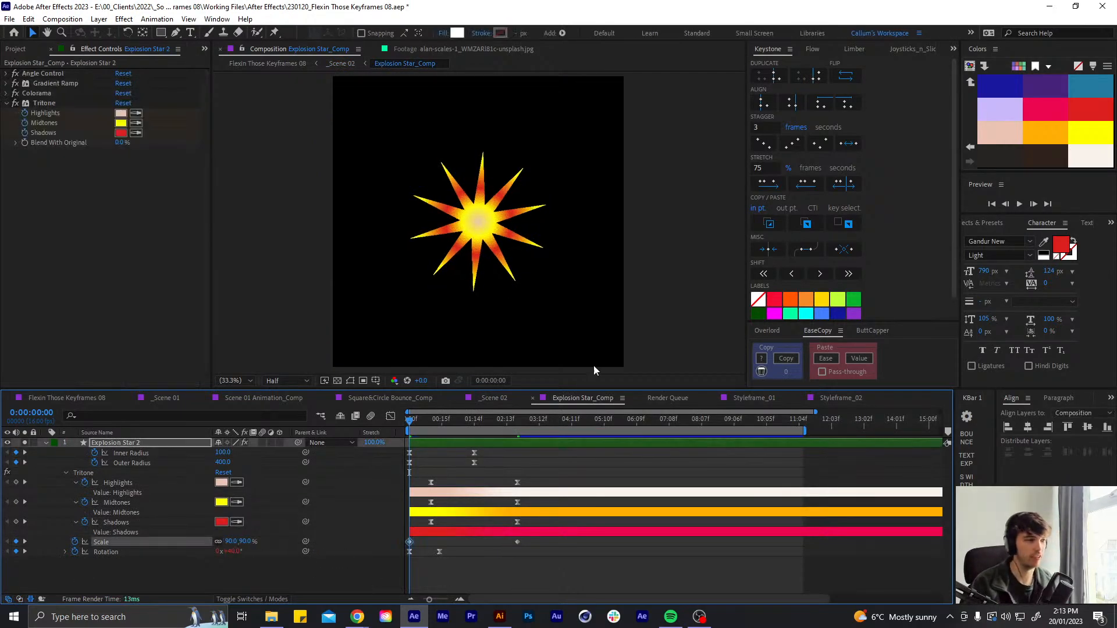
Set Explosion Star 2's Scale keyframe at 0:00:03:02 to 145%
left_click(517, 421)
left_click(232, 540)
type("1")
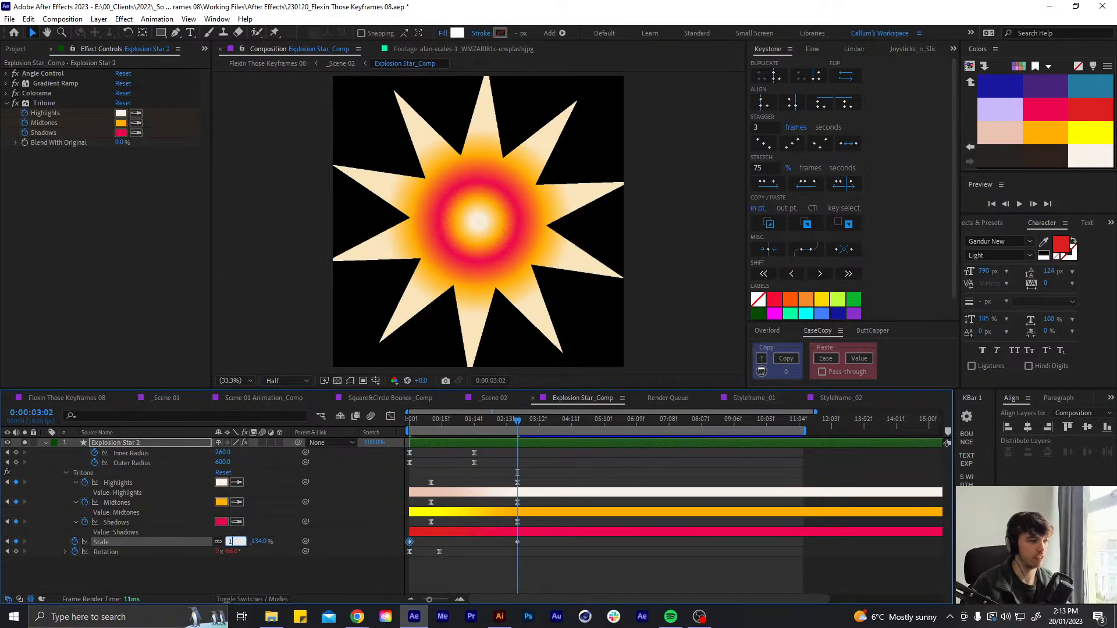
type("45")
key("Return")
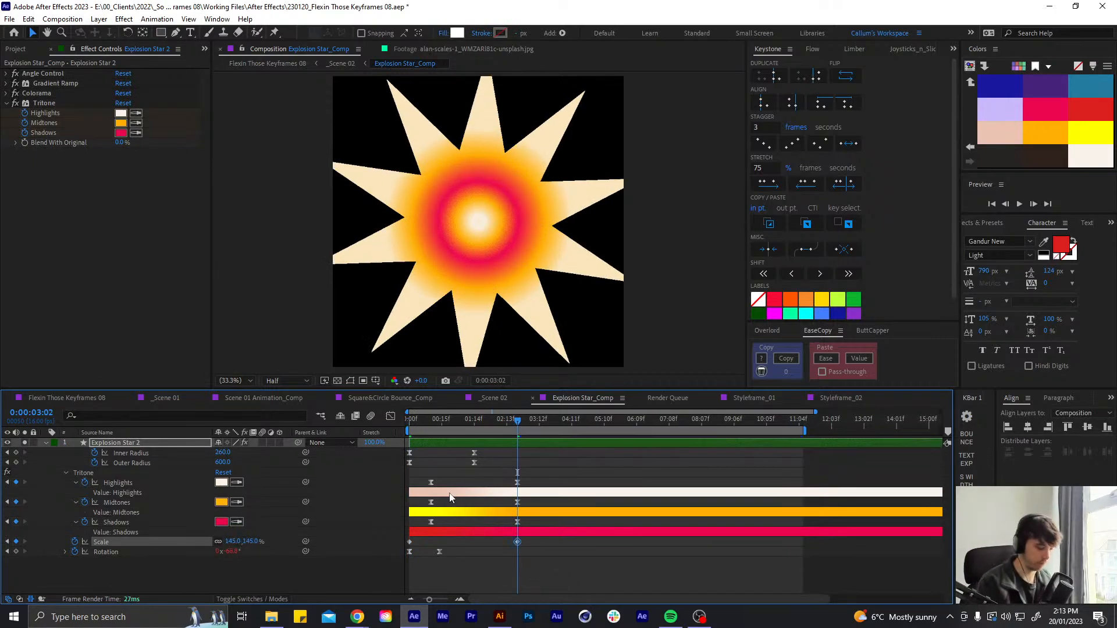
Resize the Explosion Star_Comp composition to 1600 × 1600 px
key("ctrl+k")
type("16")
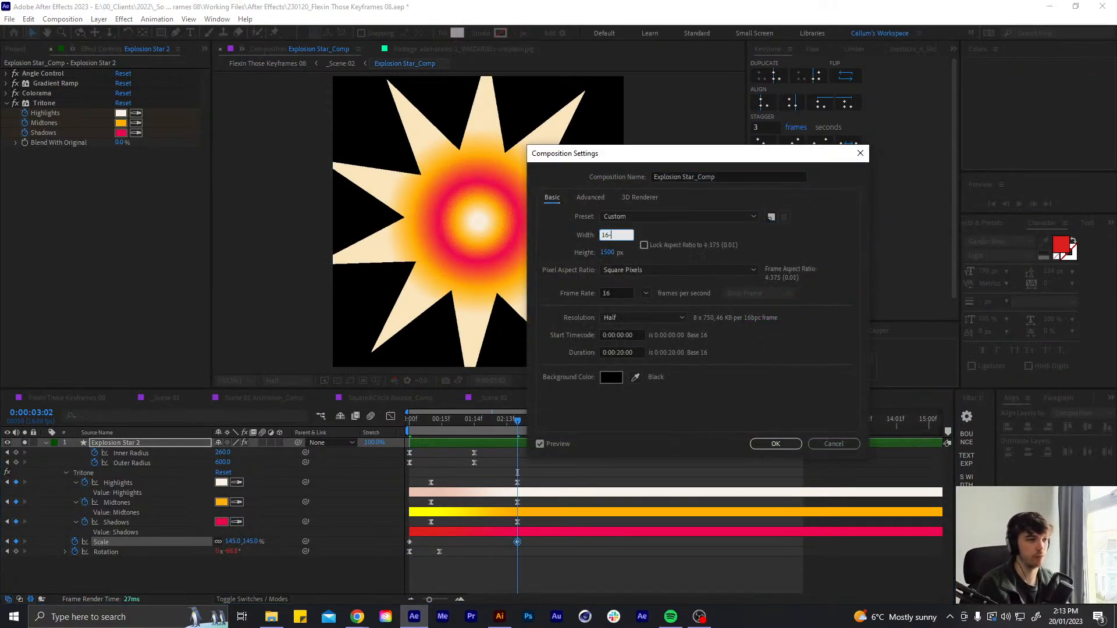
type("00")
key("Tab")
type("1600")
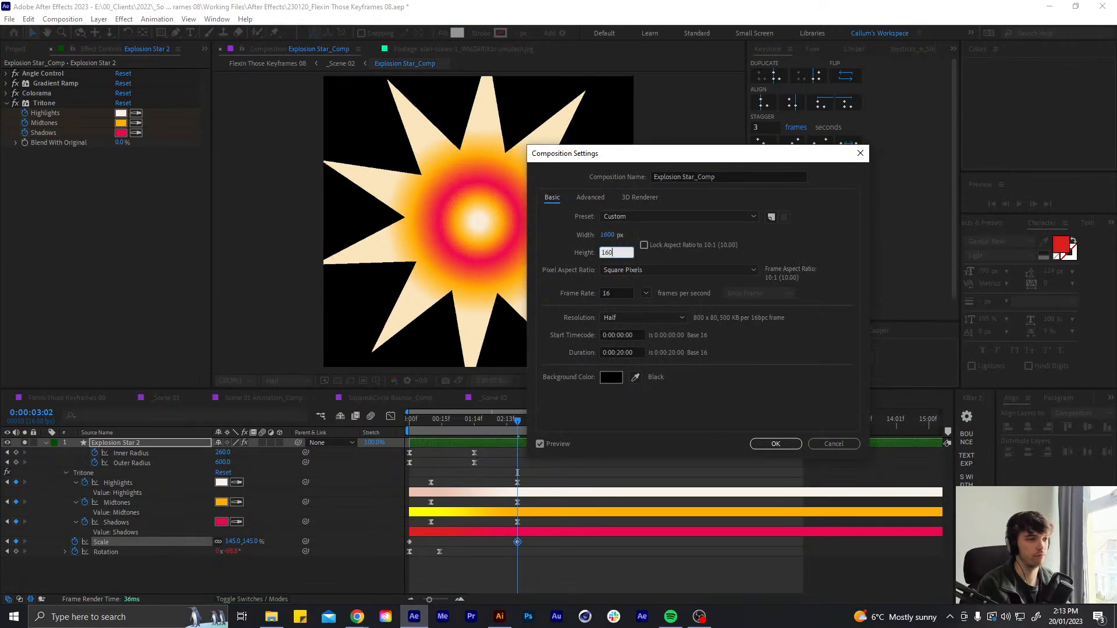
key("Return")
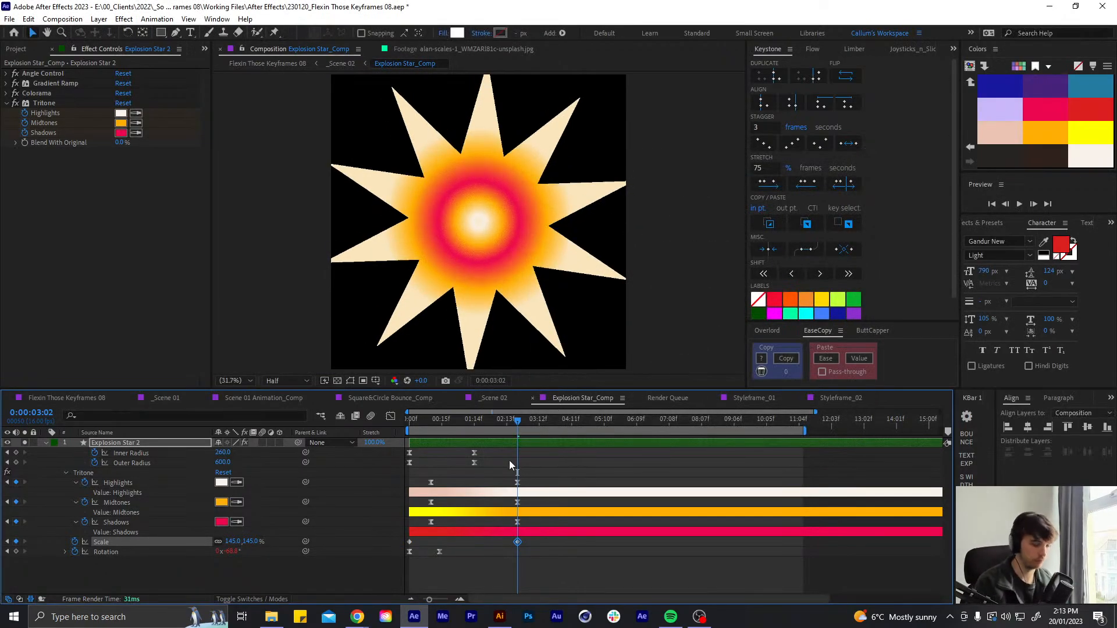
Enlarge the Explosion Star_Comp composition to 1800 × 1800 px and preview the star animation
key("ctrl+k")
type("18")
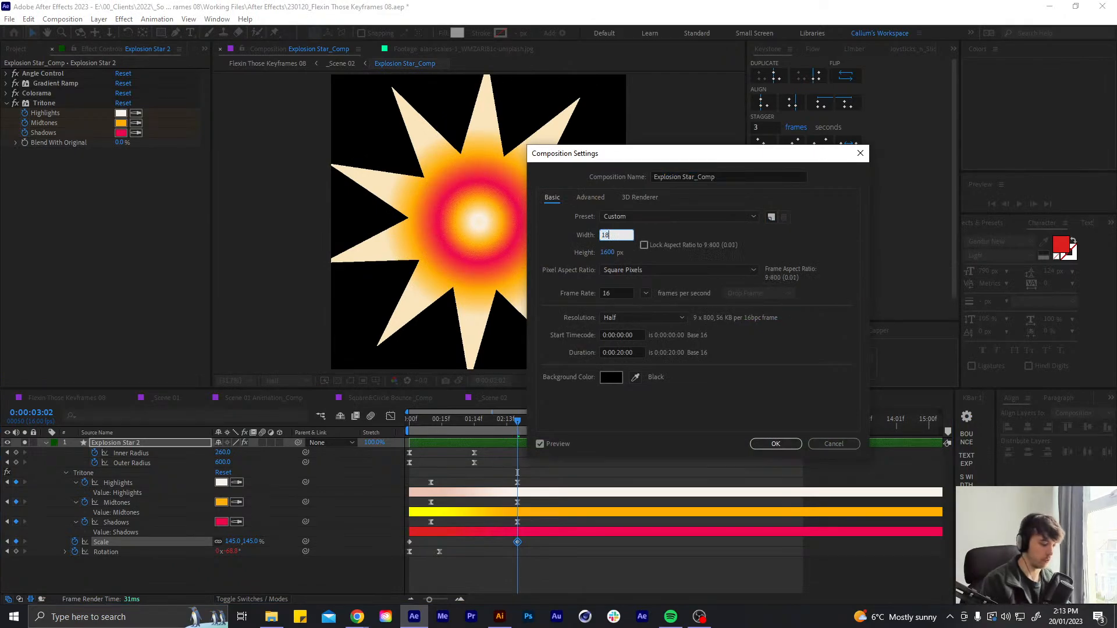
type("00")
key("Tab")
type("1800")
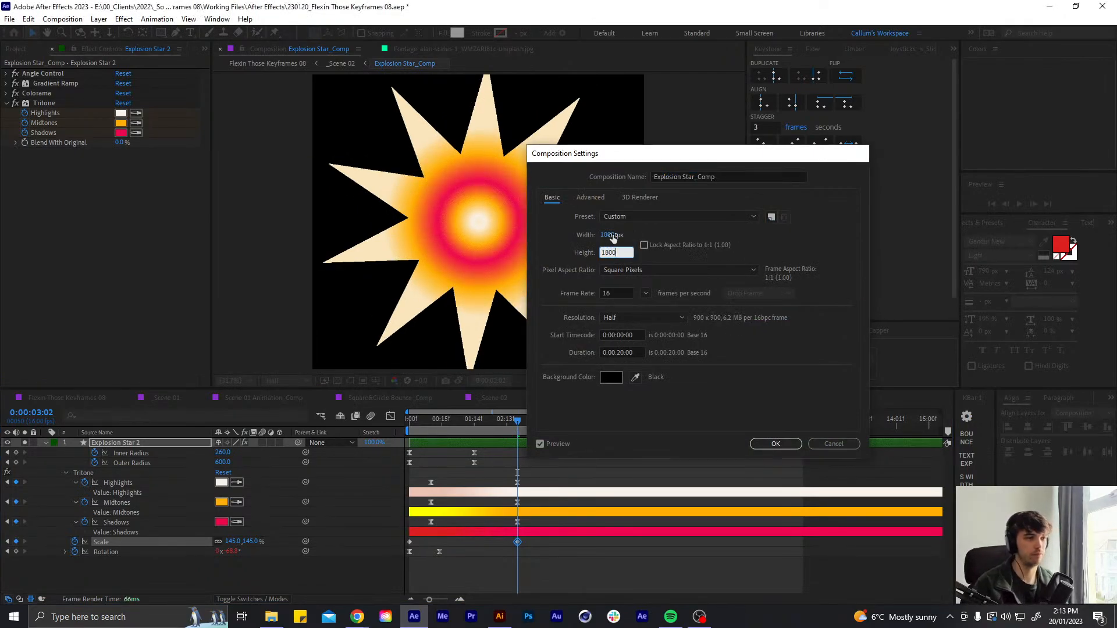
key("Return")
left_click(553, 463)
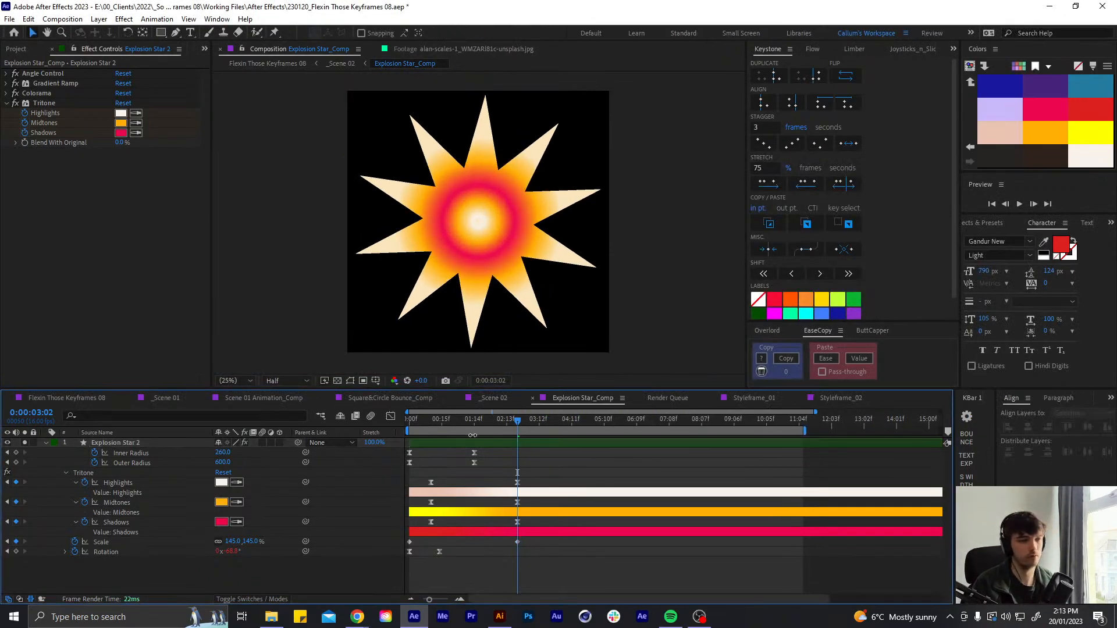
key("space")
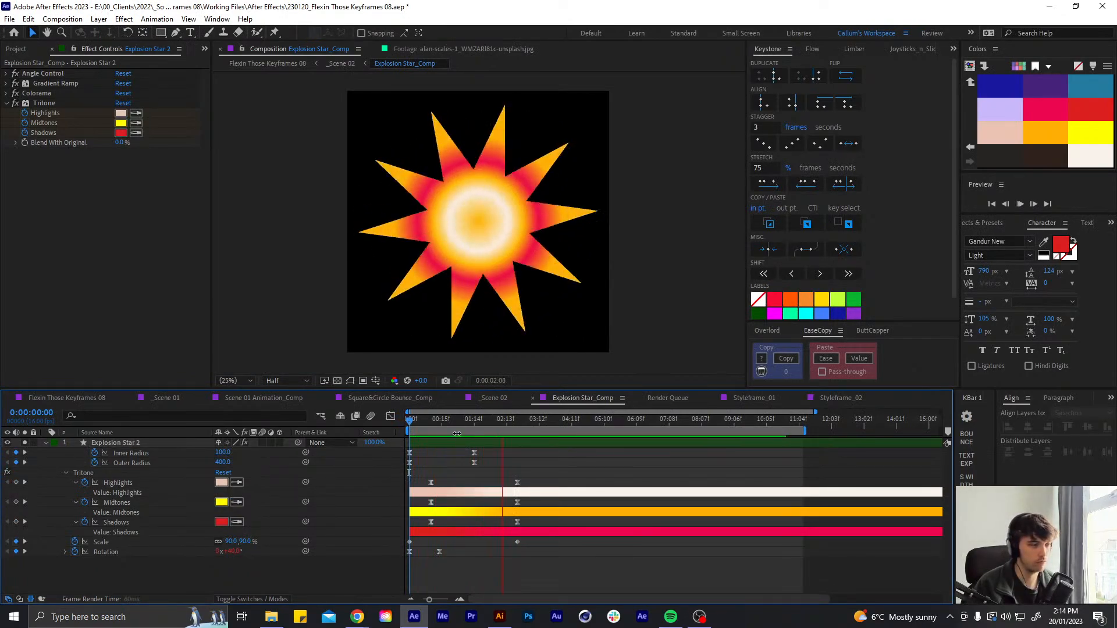
Collapse Explosion Star 2's keyframed properties and apply the Turbulent Displace effect to the layer at 0:00:01:15
left_click_drag(442, 421, 476, 427)
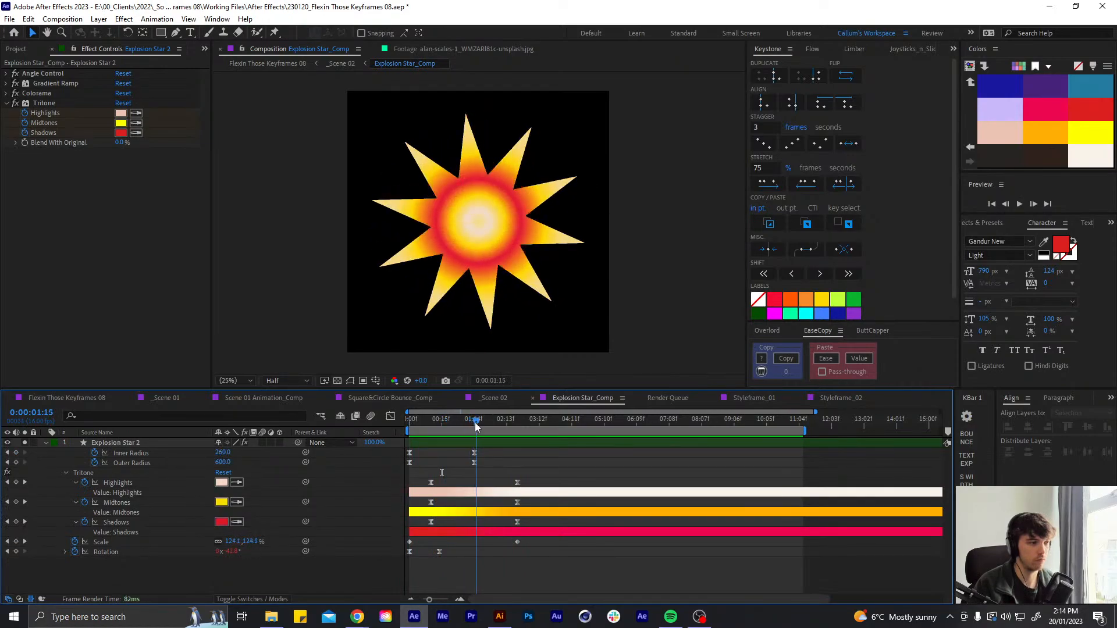
left_click(7, 103)
key("ctrl+space")
key("Escape")
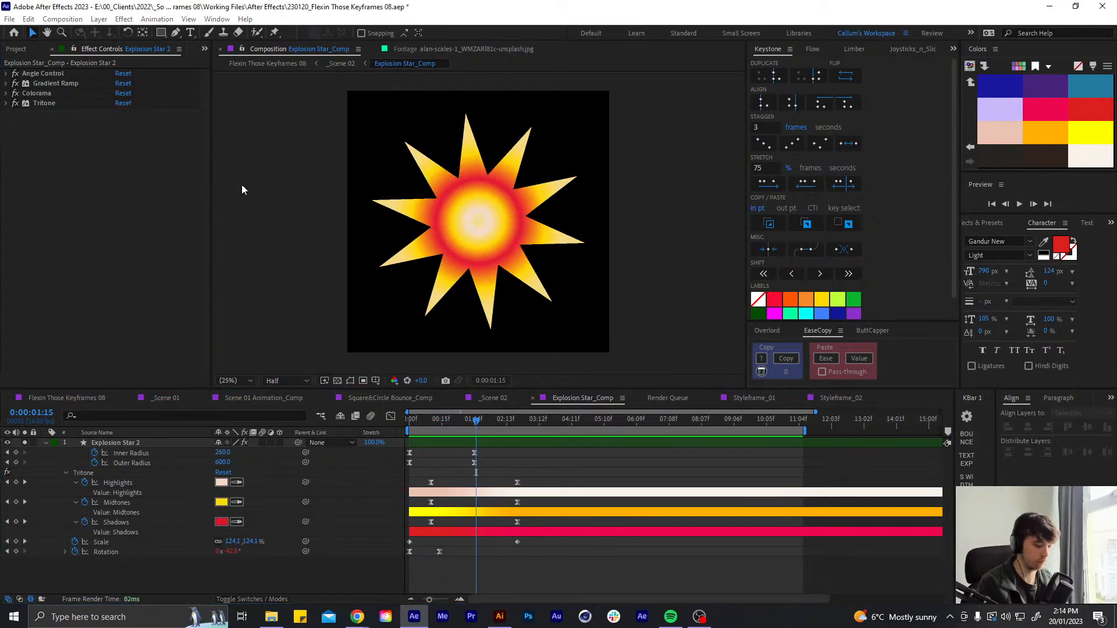
key("u")
left_click(419, 444)
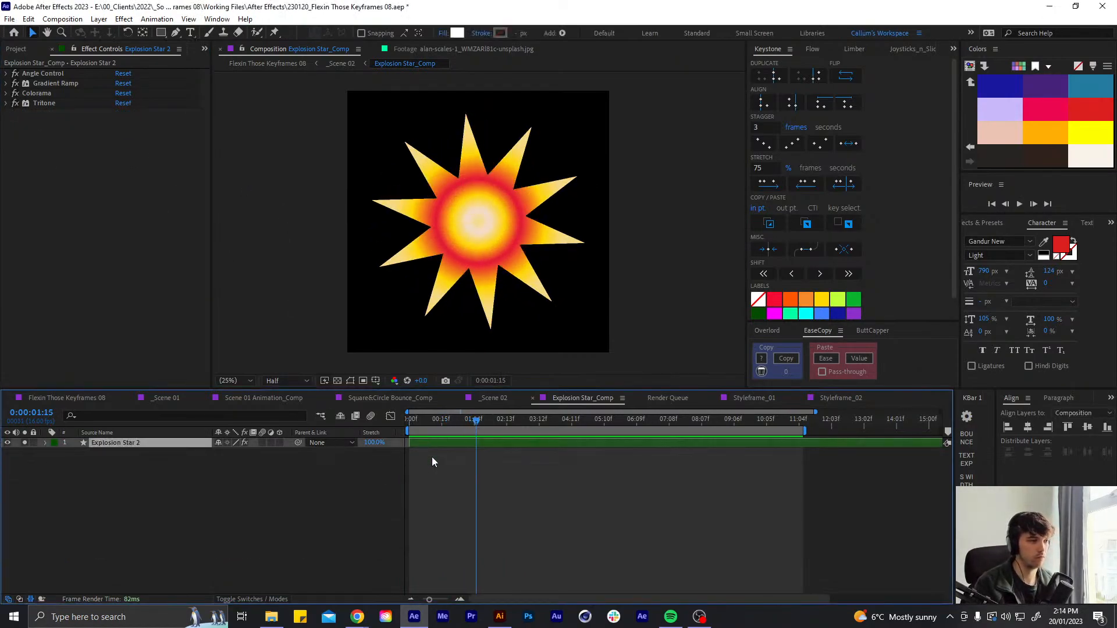
key("ctrl+space")
type("tur")
key("Return")
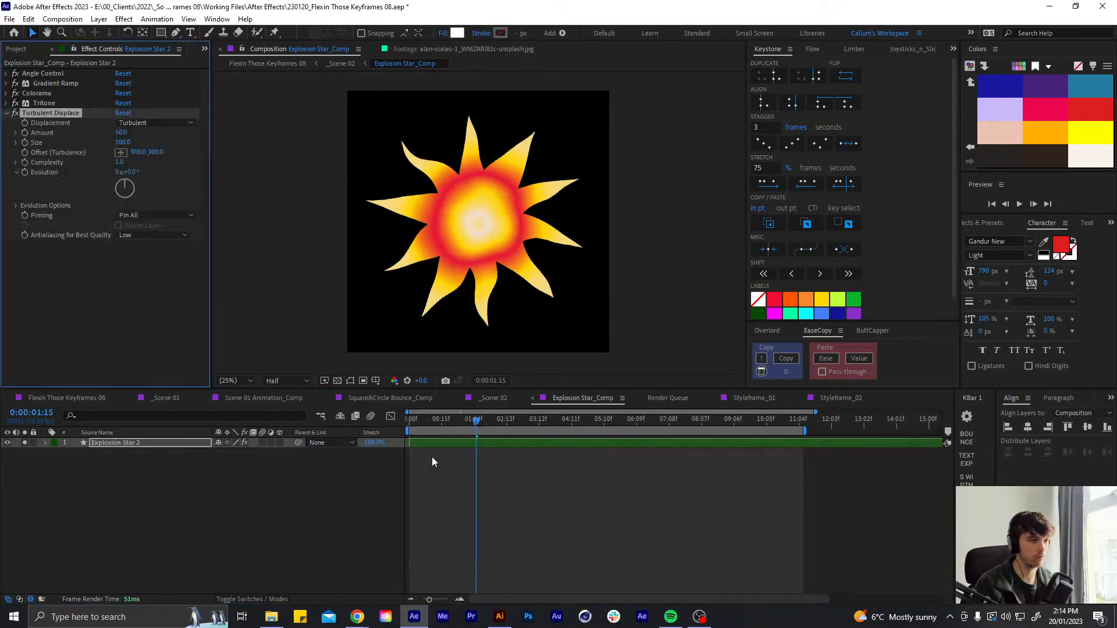
Try Pin Bottom and Pin All Locked for Turbulent Displace's Pinning, and settle on None
left_click(158, 124)
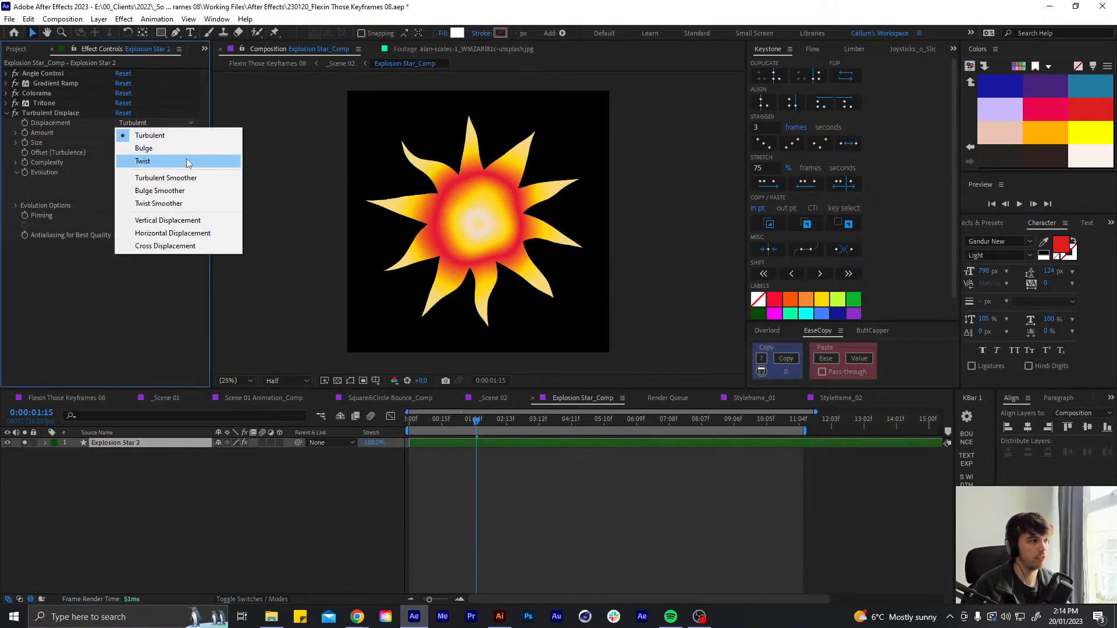
key("Escape")
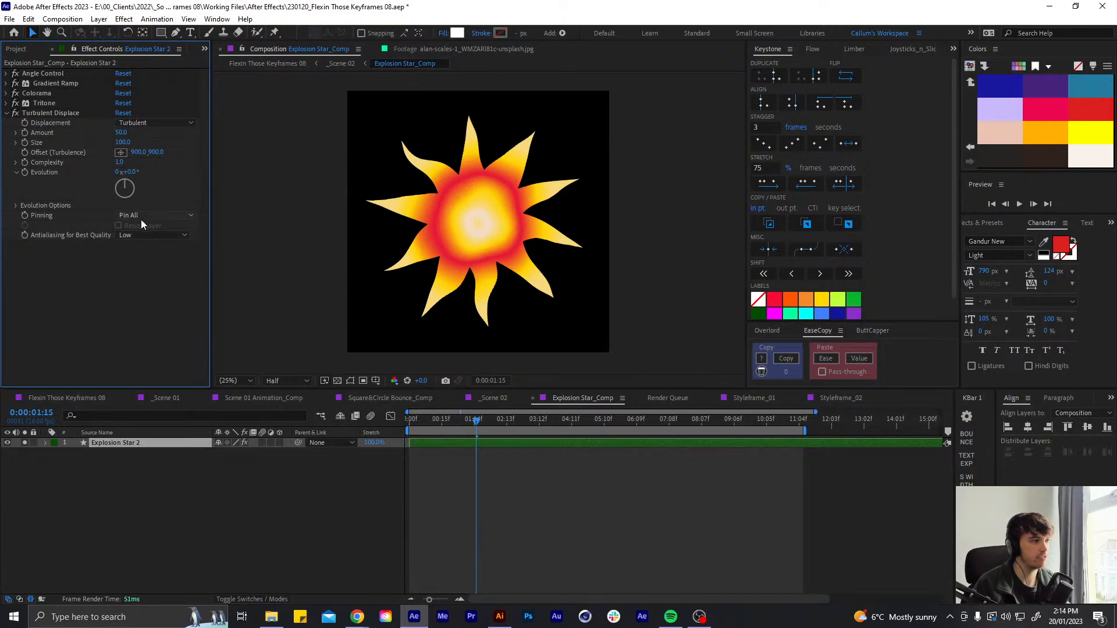
left_click(143, 215)
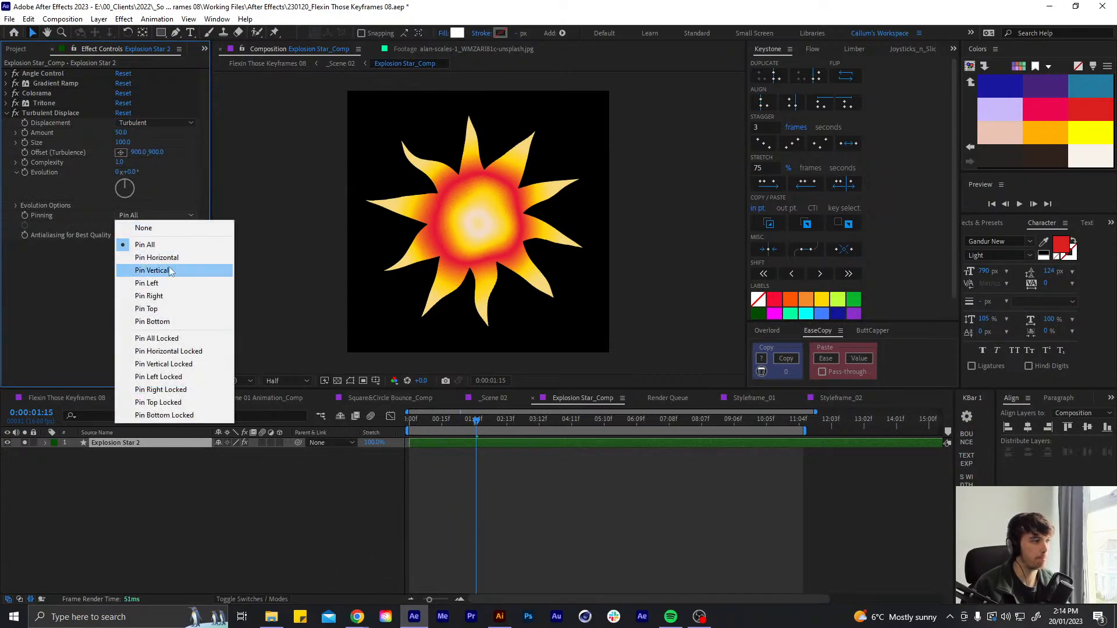
left_click(166, 320)
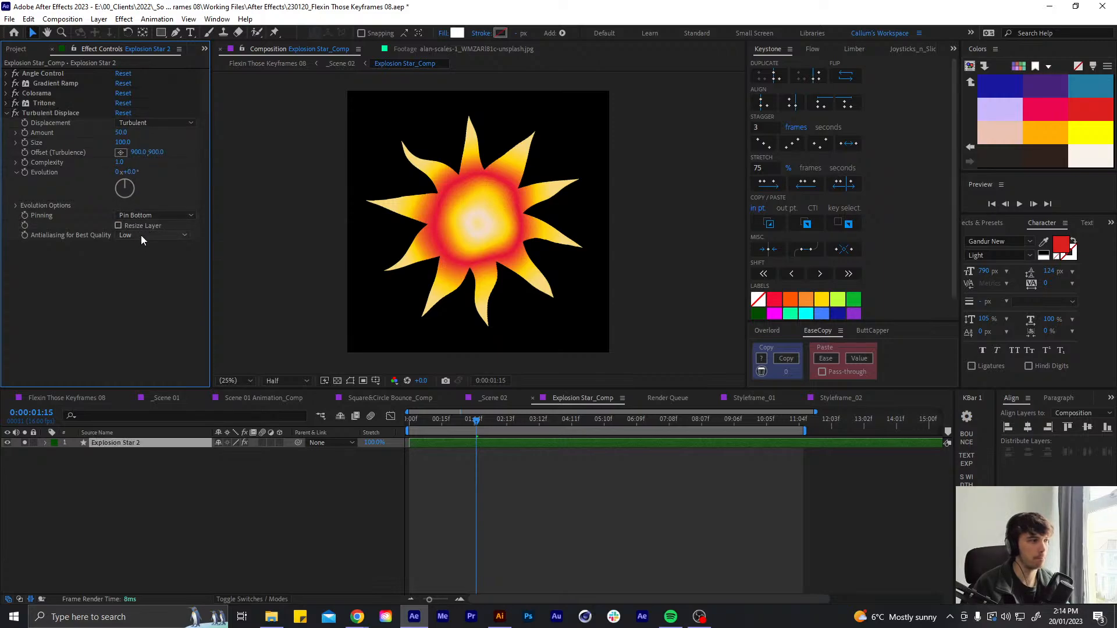
left_click(144, 215)
left_click(136, 337)
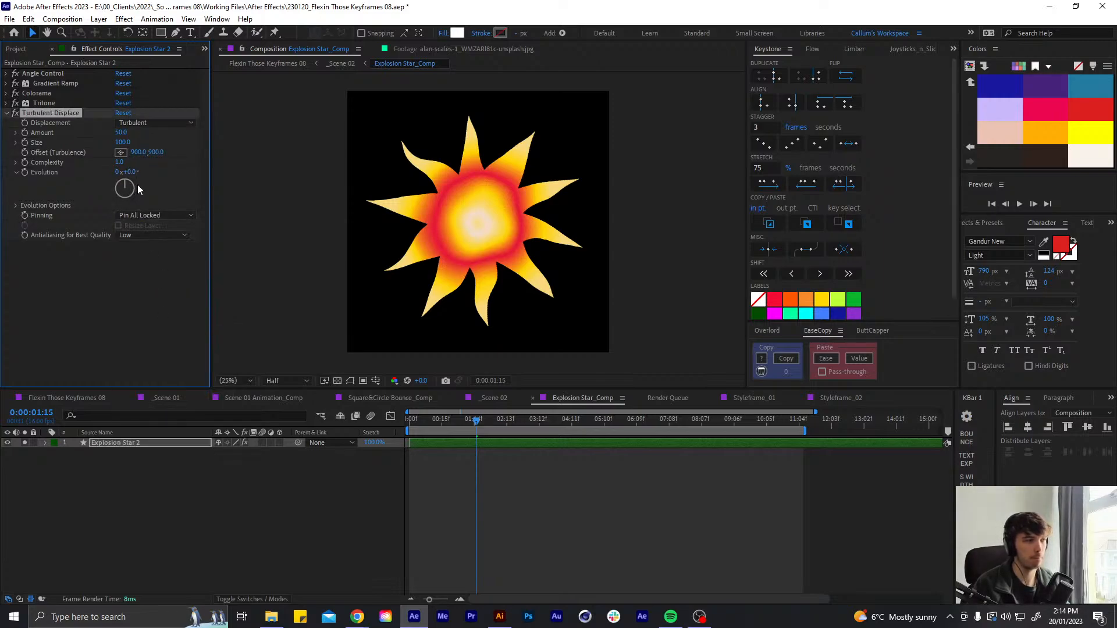
left_click(139, 214)
left_click(143, 224)
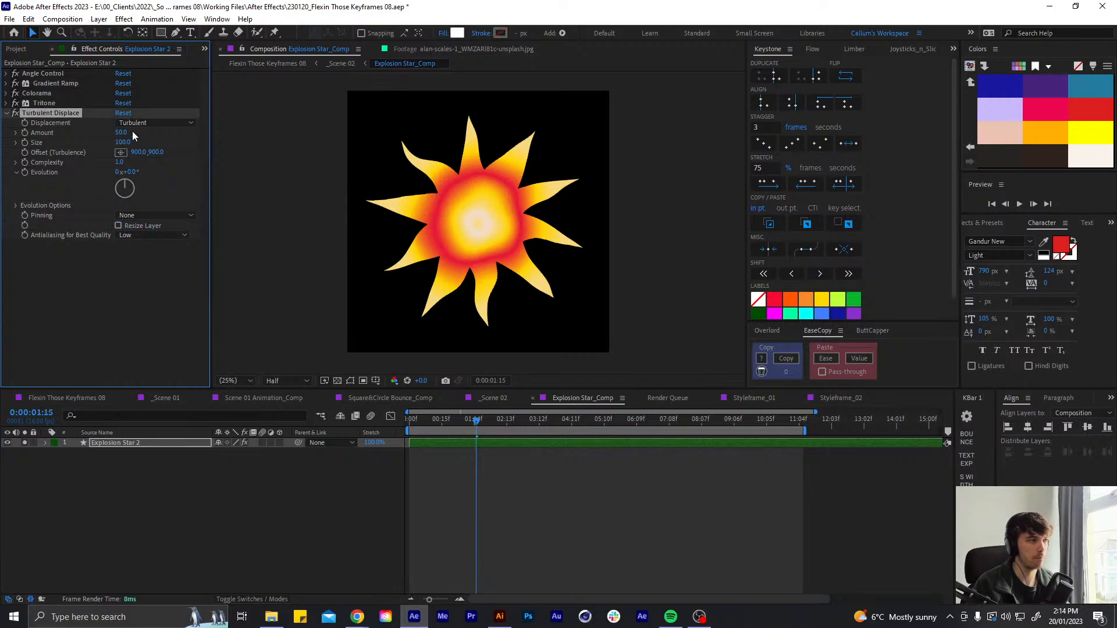
Set Turbulent Displace's Displacement to Turbulent Smoother, with Size 250 and Amount 5
left_click(135, 123)
left_click(166, 176)
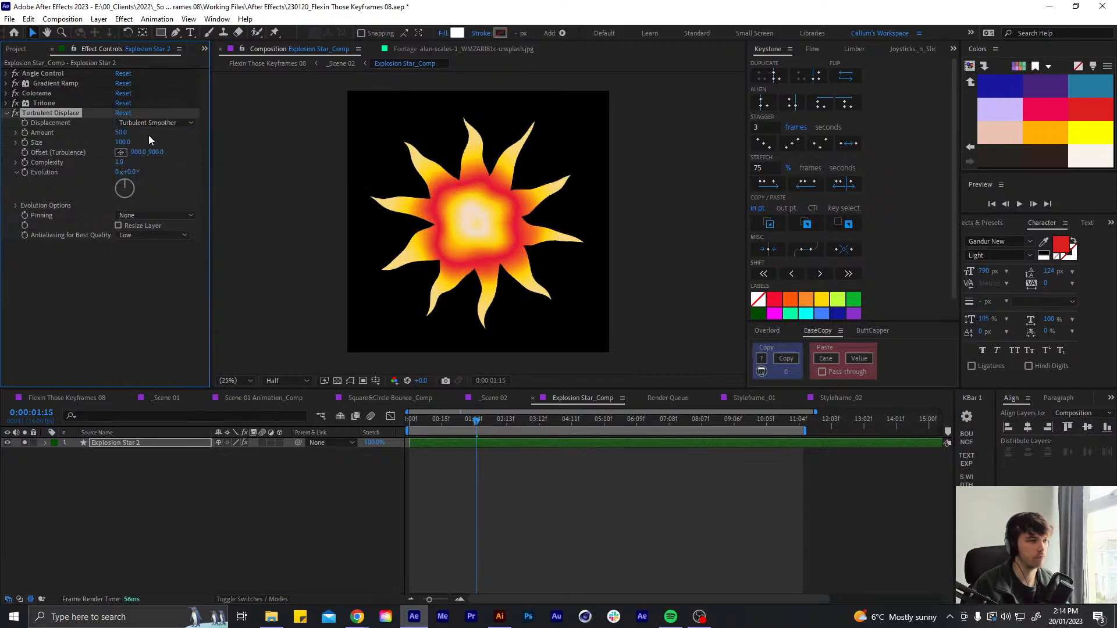
left_click(121, 142)
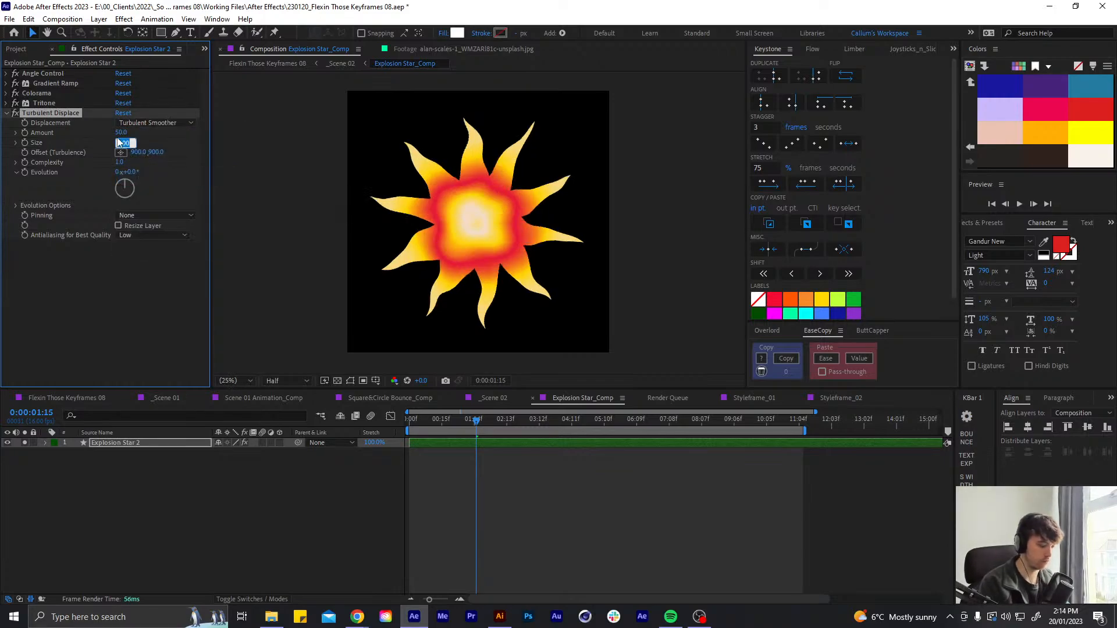
type("250")
key("Return")
left_click(120, 133)
type("5")
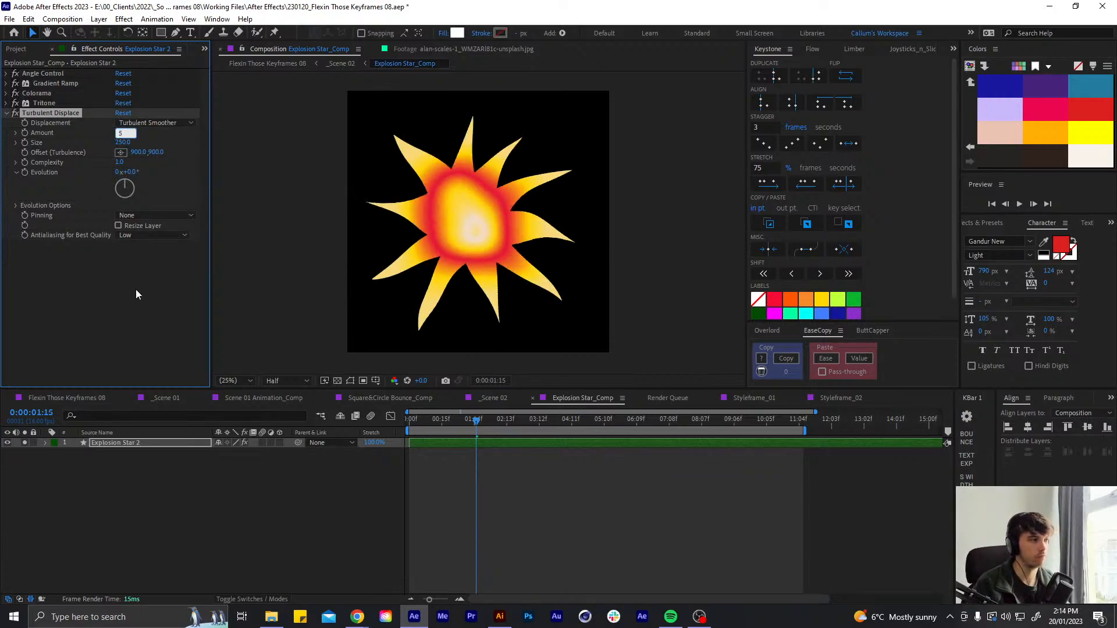
left_click(135, 289)
Drive Turbulent Displace's Evolution on Explosion Star 2 with the expression time*224 and preview the animation
left_click_drag(127, 181, 176, 229)
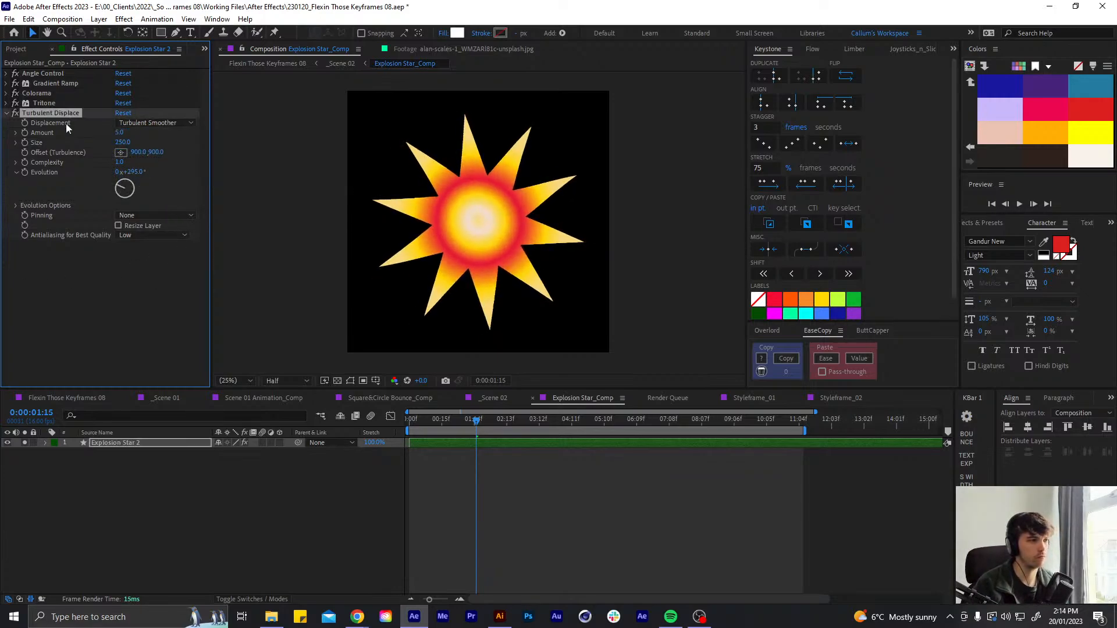
key("ctrl+z")
left_click(415, 426)
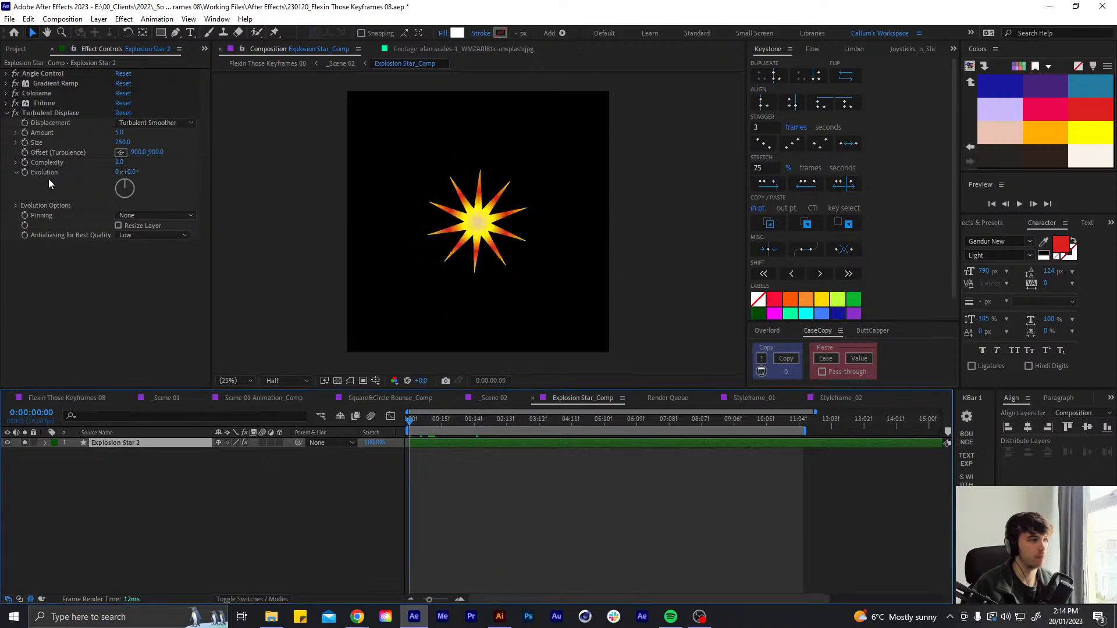
left_click(24, 172, "alt")
type("time*")
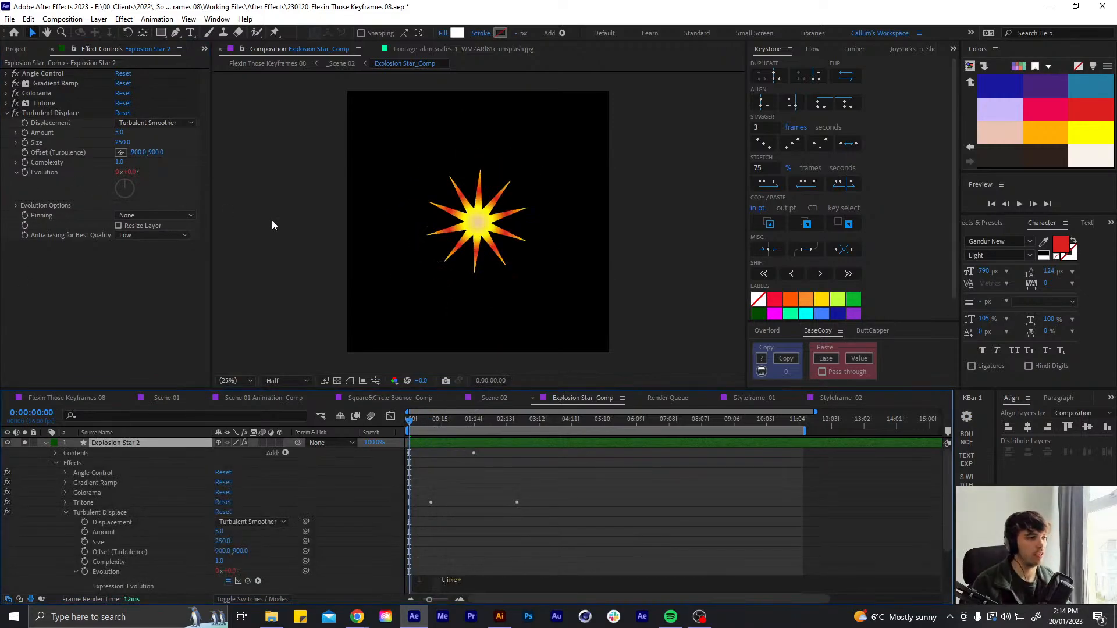
type("224")
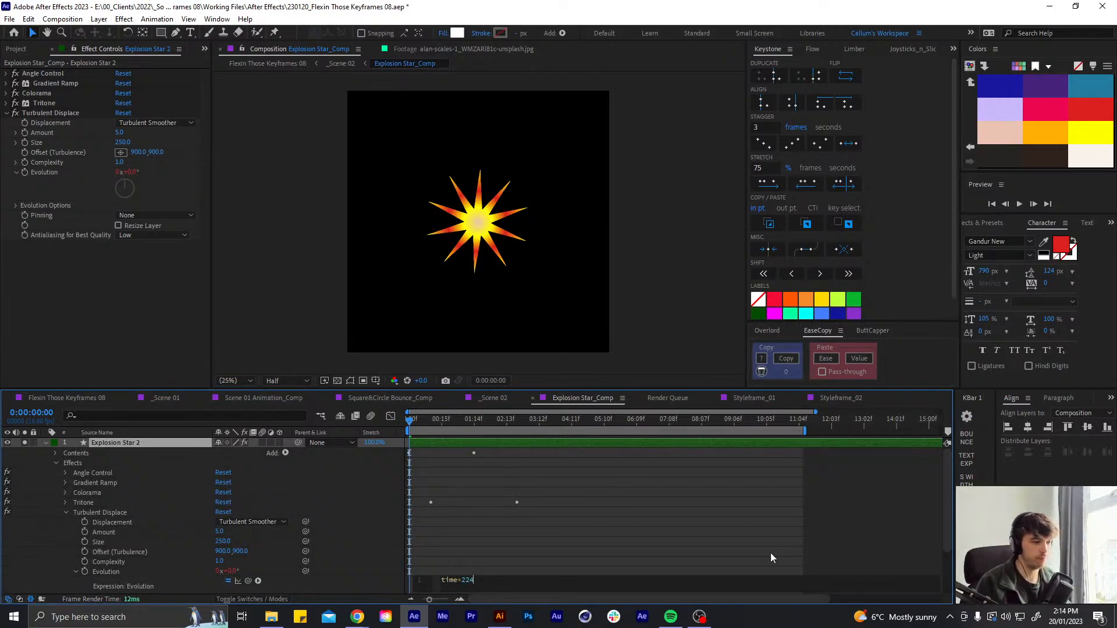
left_click(653, 522)
key("space")
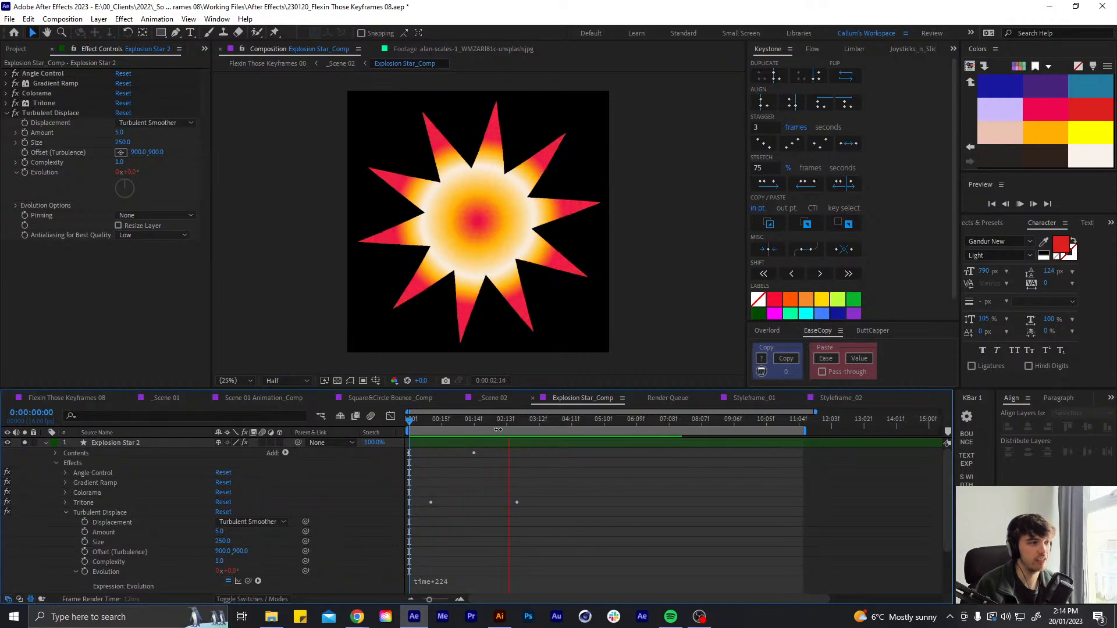
Change the Evolution expression to time*324 and preview the star animation from the start
left_click(458, 419)
left_click(456, 583)
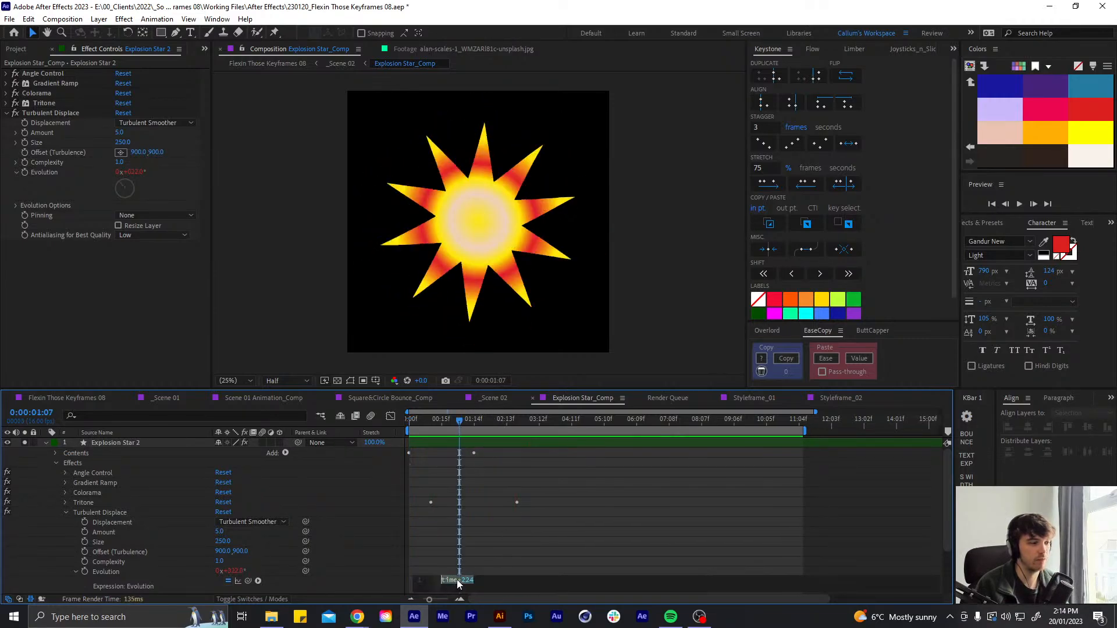
key("BackSpace")
key("BackSpace")
key("BackSpace")
type("324")
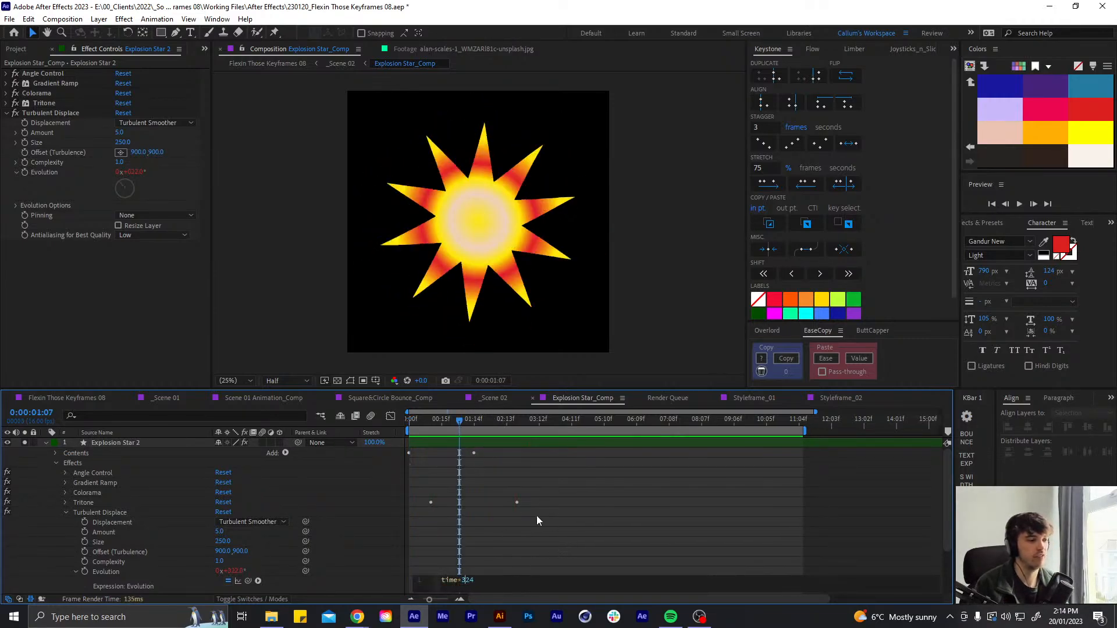
left_click(534, 512)
left_click_drag(455, 420, 161, 417)
key("space")
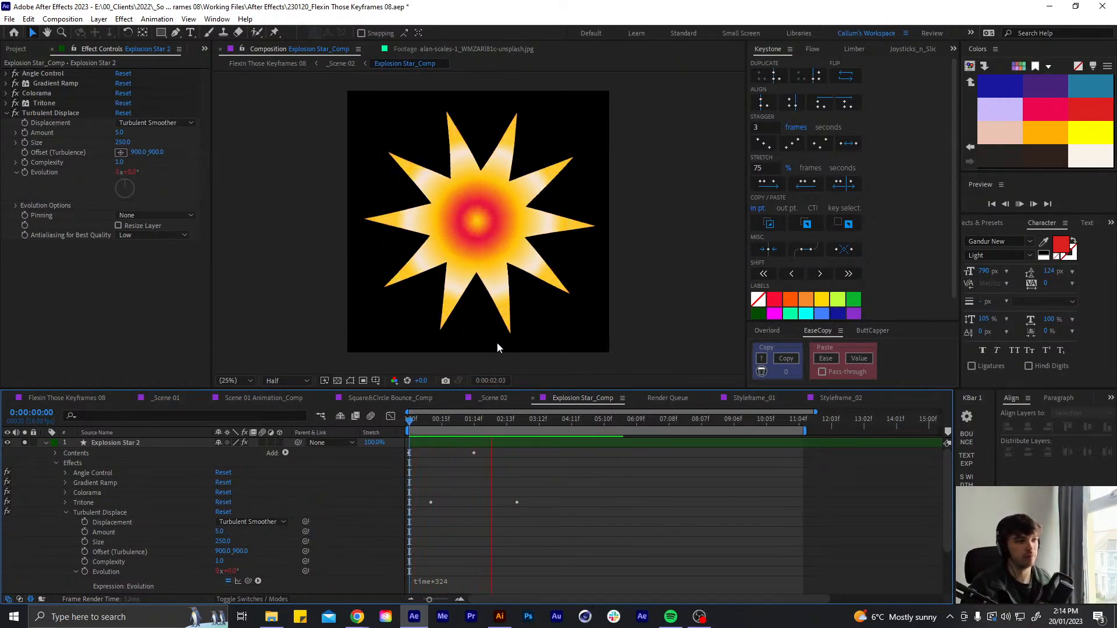
Set Turbulent Displace's Amount to 6 and replay the star animation from 0:00:00:00
left_click(479, 420)
left_click(120, 133)
type("6")
key("Return")
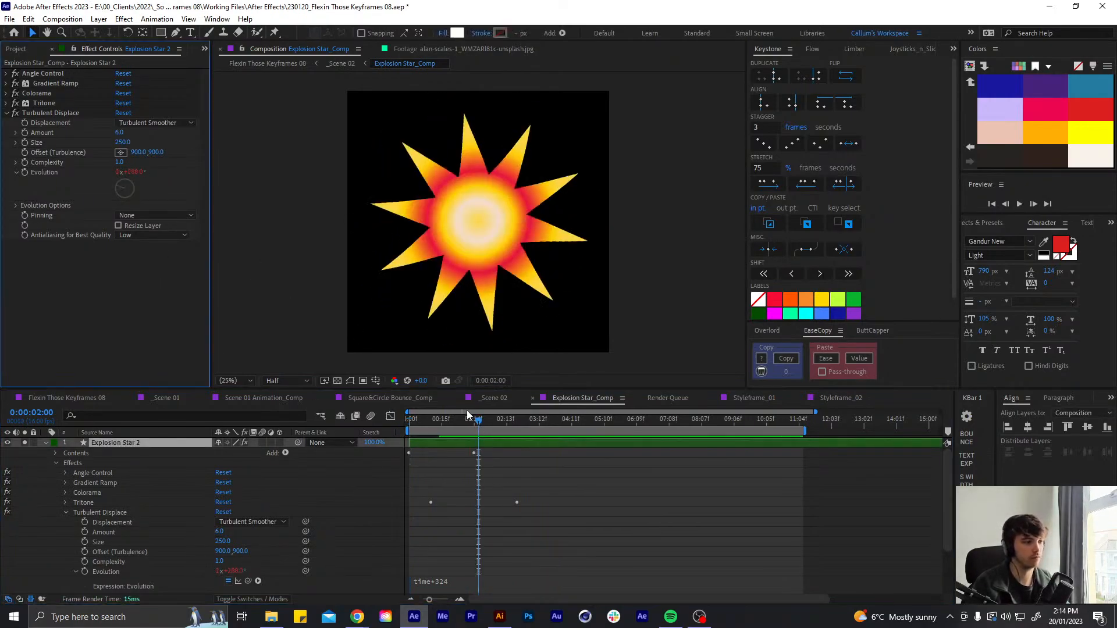
key("Home")
key("space")
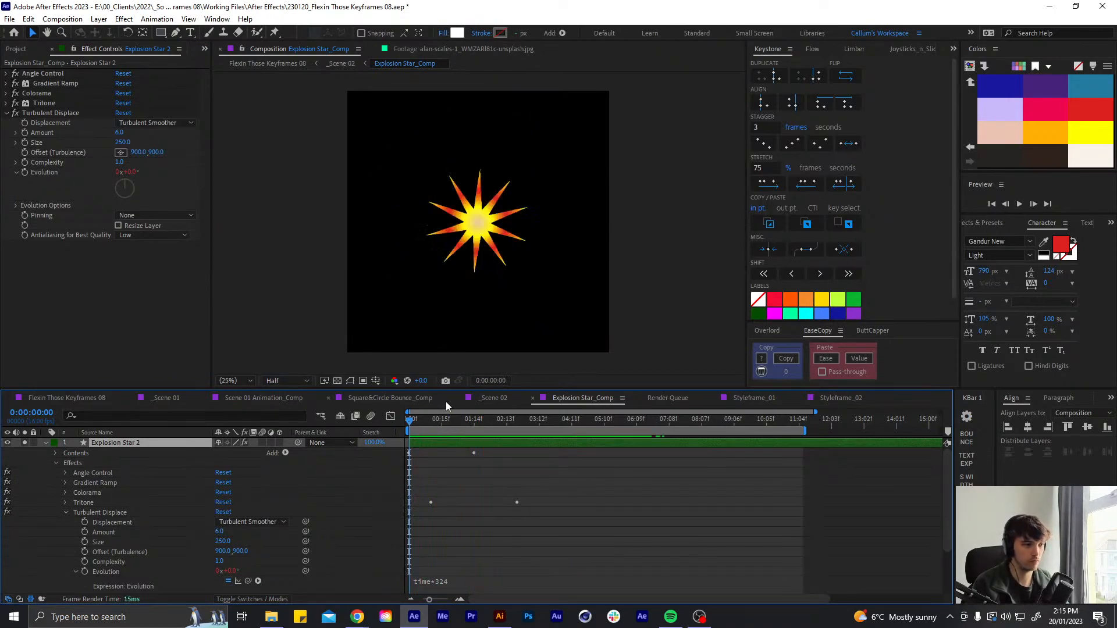
Preview the distorted explosion star within the _Scene 02 composition
left_click(492, 398)
left_click(687, 476)
key("space")
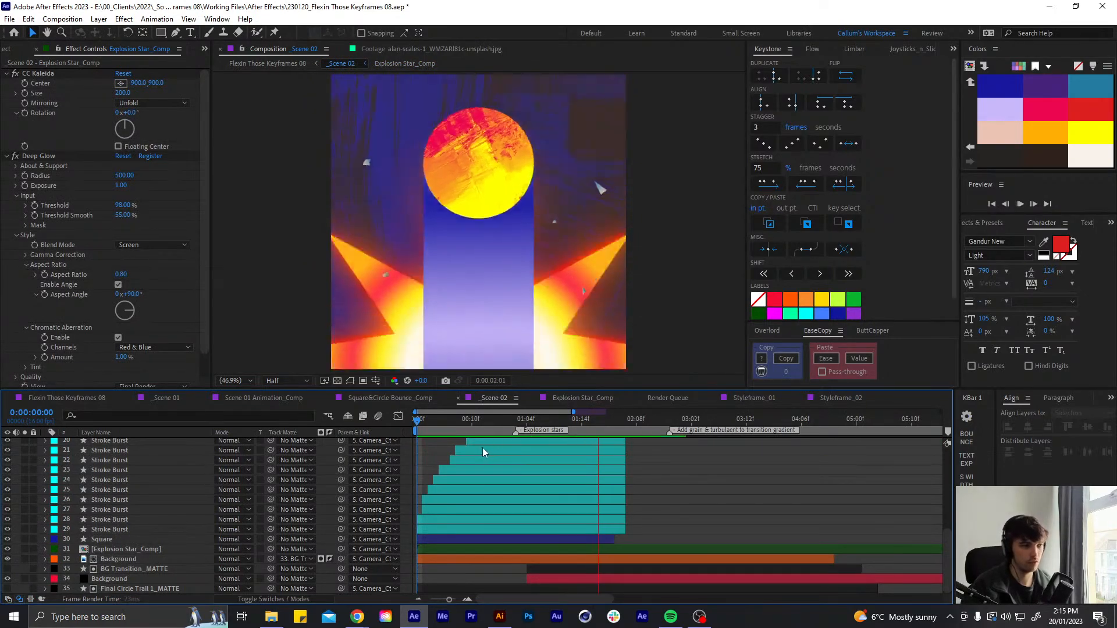
key("space")
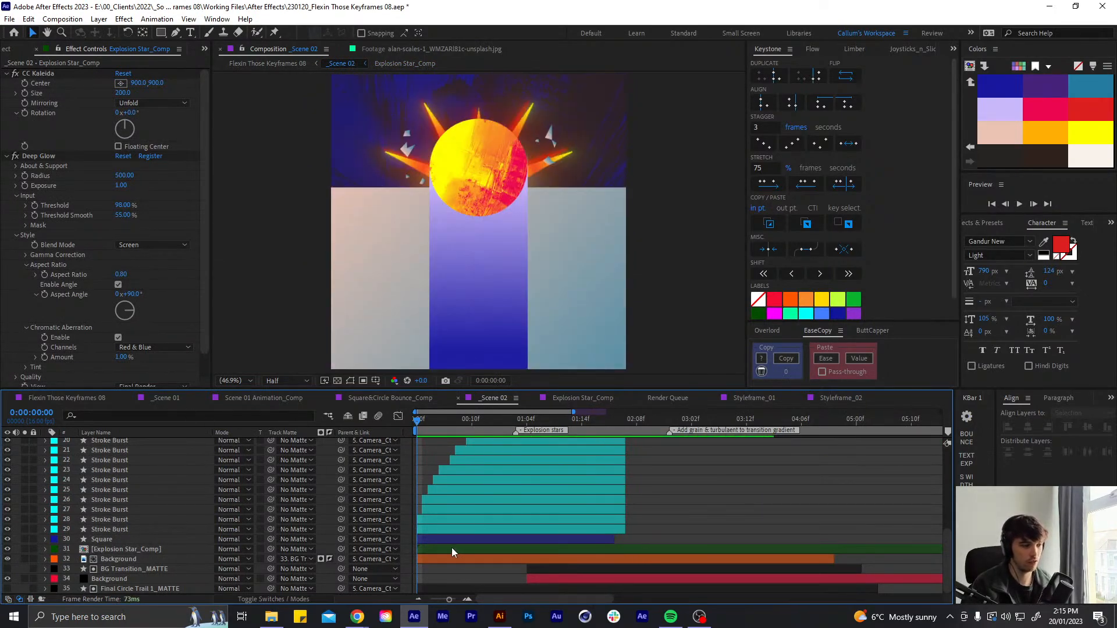
Reopen Explosion Star_Comp and move Tritone's first Highlights, Midtones and Shadows keyframes to 0:00:00:15
double_click(448, 549)
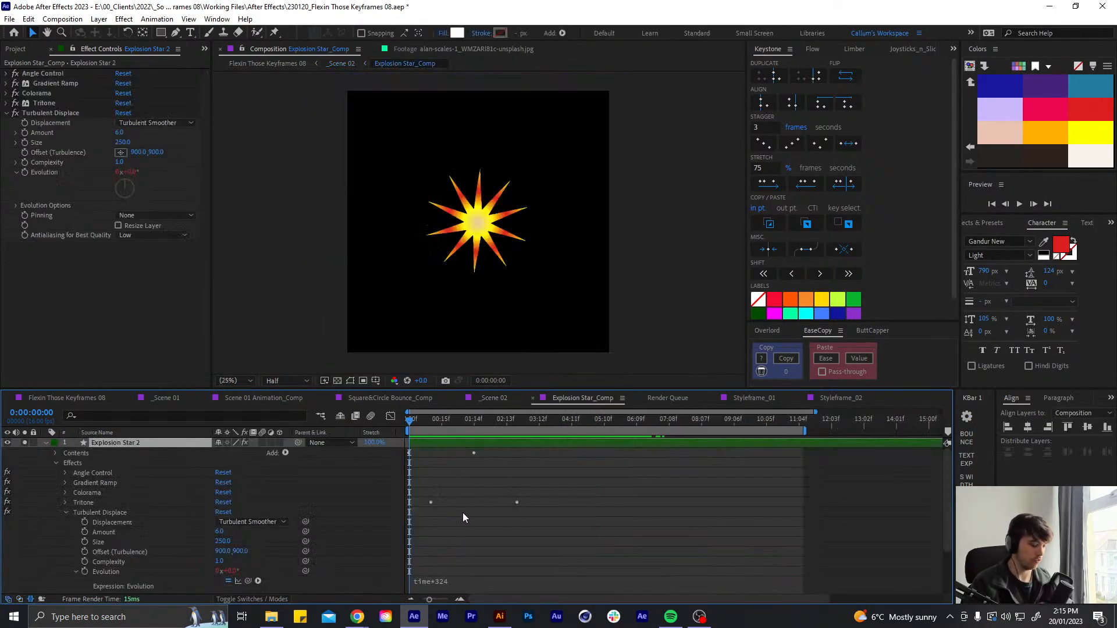
key("u")
left_click_drag(448, 477, 420, 534)
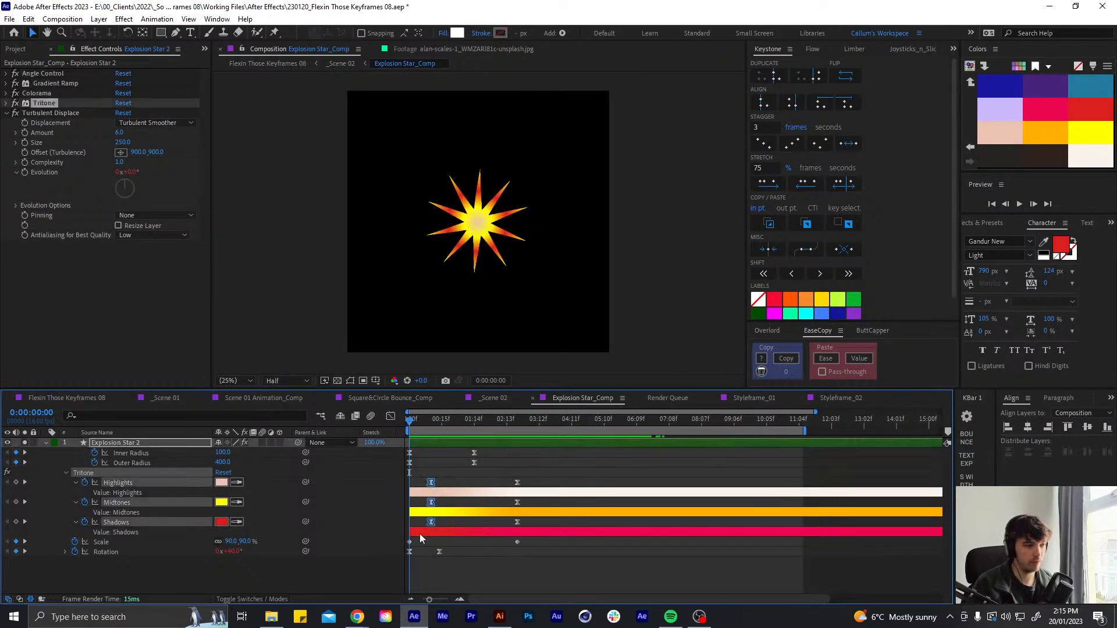
key("Page_Down")
key("Page_Down")
key("Page_Up")
key("Page_Up")
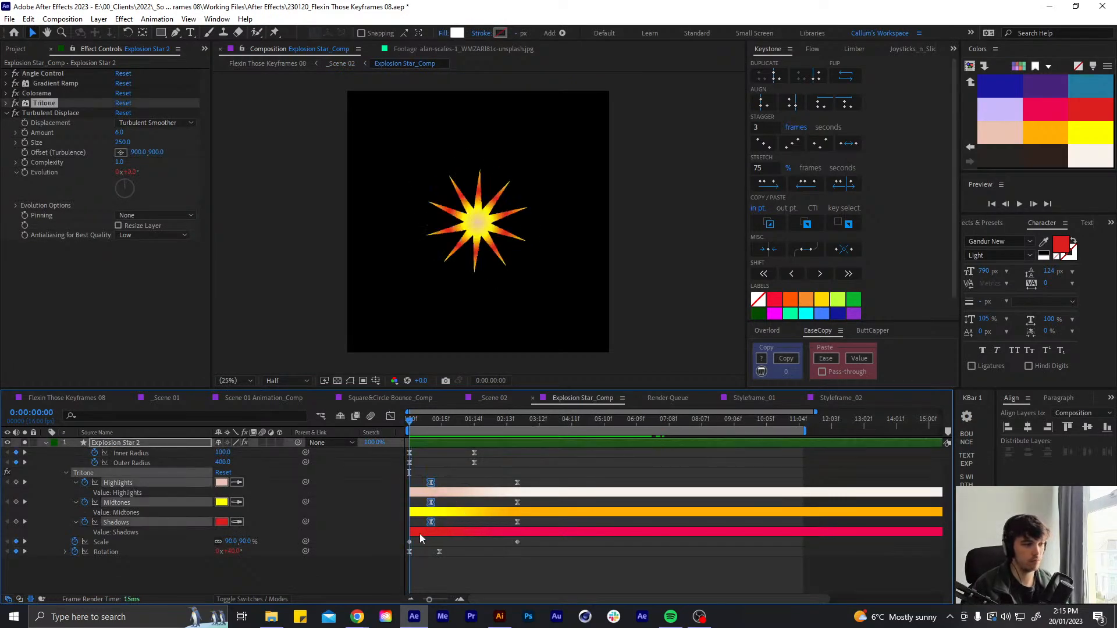
key("shift+Page_Down")
key("Page_Down")
key("Page_Down")
key("Page_Down")
key("Page_Down")
key("Page_Down")
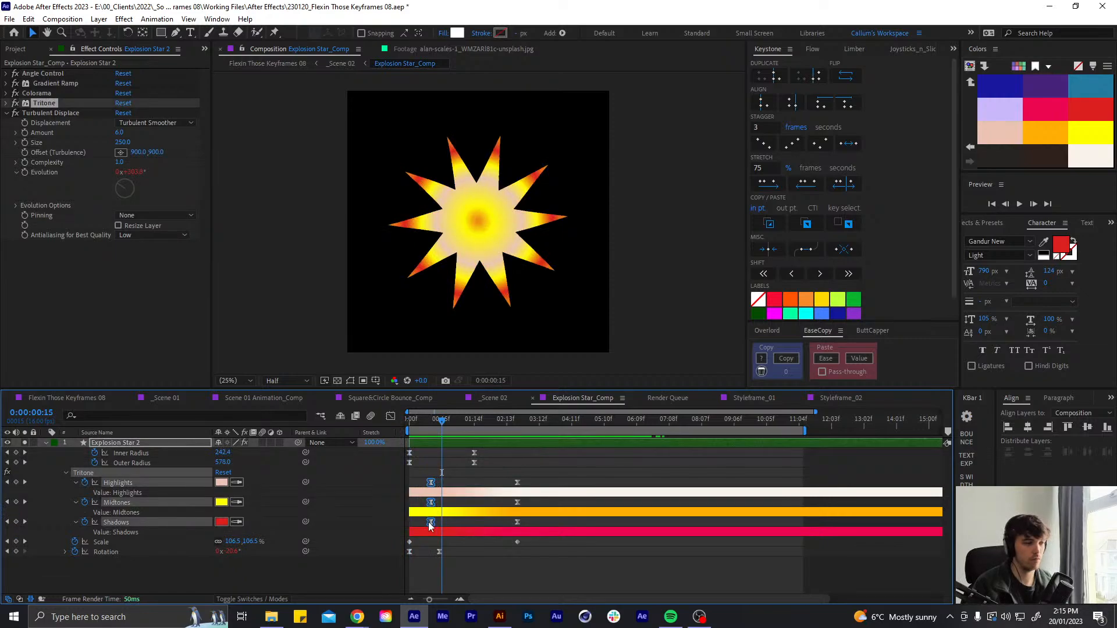
left_click_drag(434, 522, 445, 521)
At 0:00:00:00, keyframe Tritone's Midtones as lavender, Shadows as yellow and Highlights as dark blue using the palette swatches
key("Home")
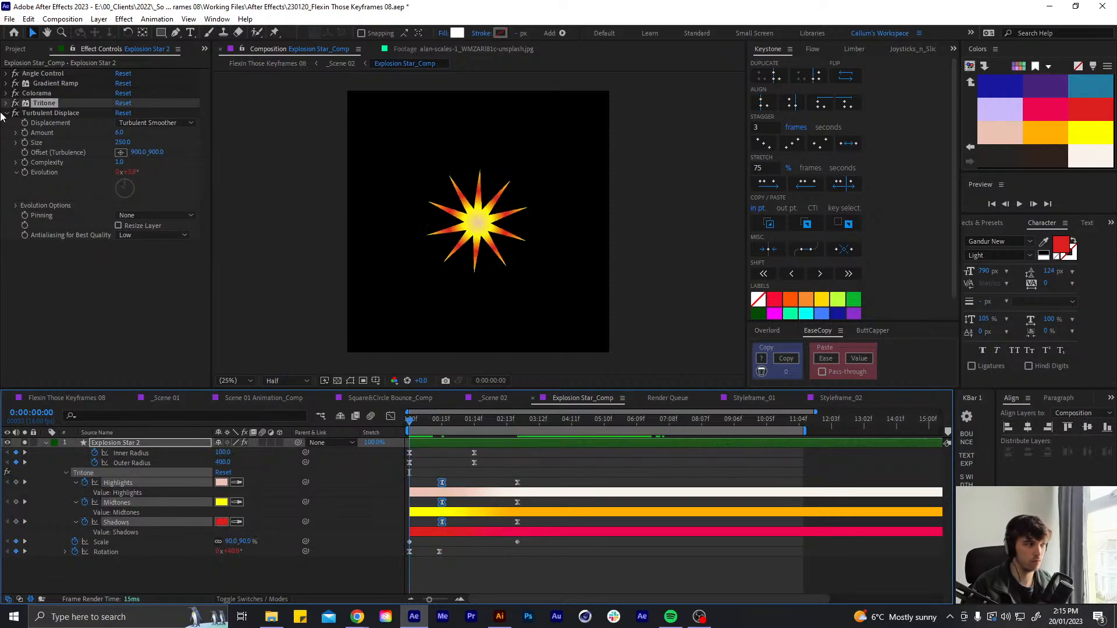
left_click(7, 103)
left_click(154, 120)
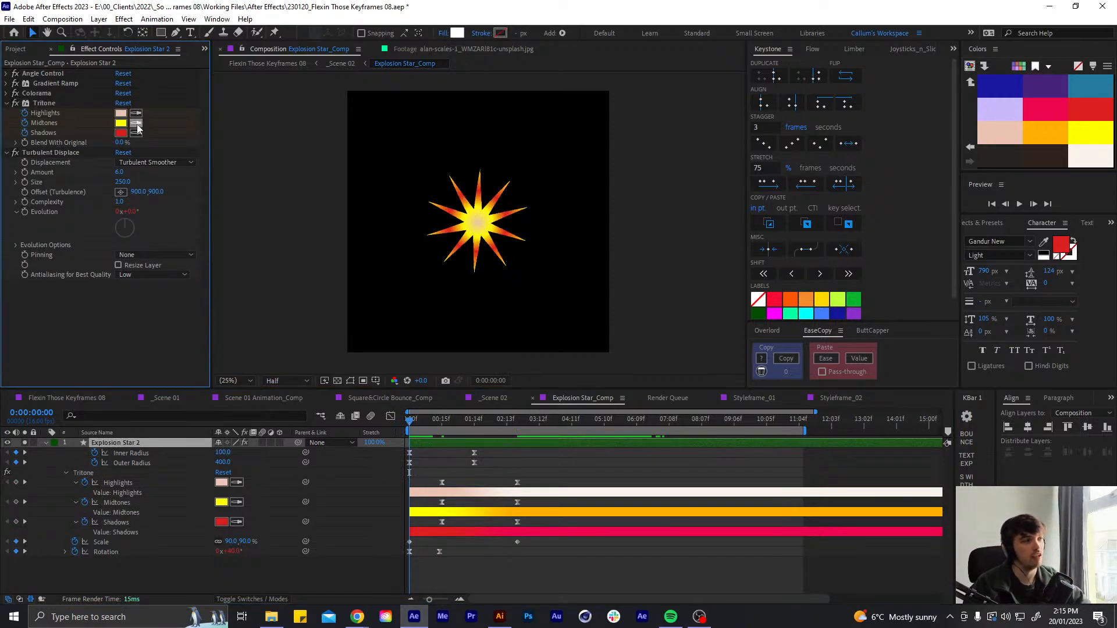
left_click(1004, 104)
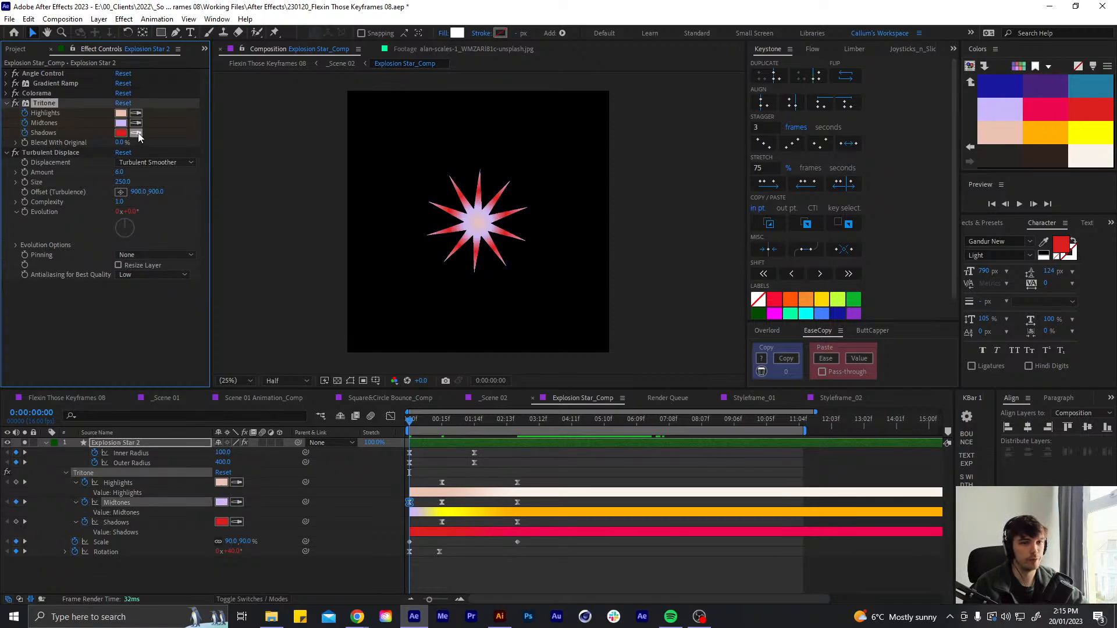
left_click(136, 133)
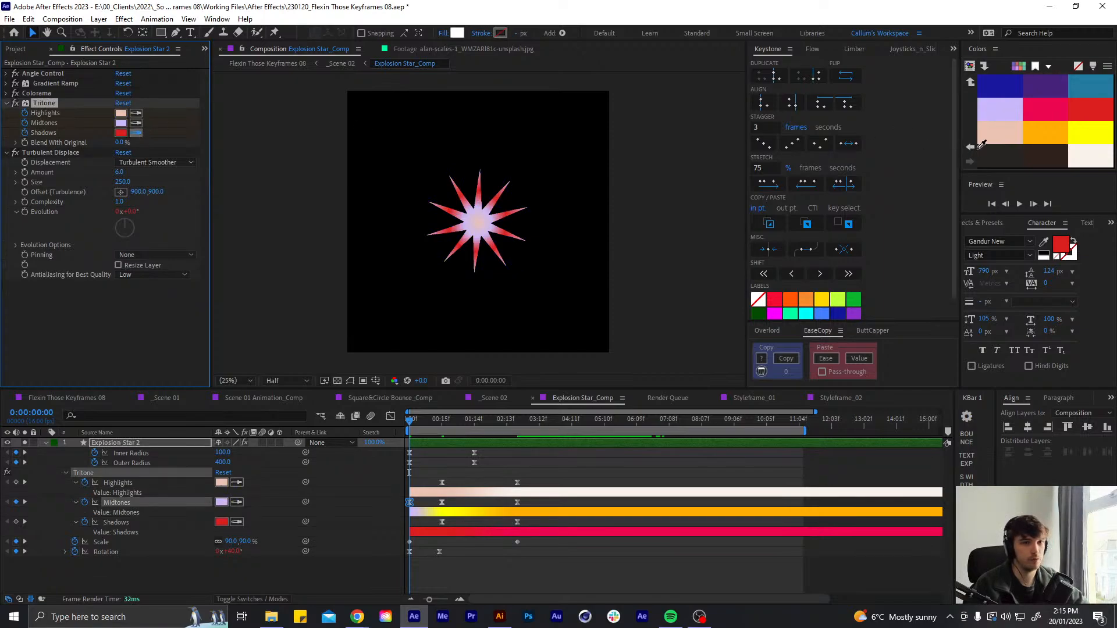
left_click(1092, 129)
left_click(1002, 87)
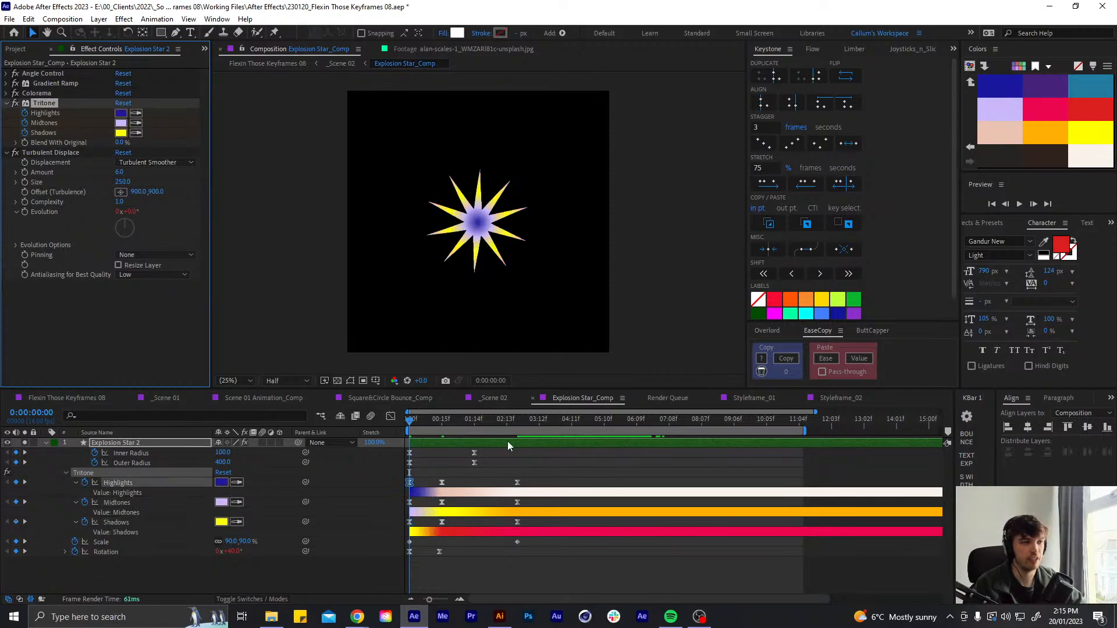
Preview the color change, move Tritone's second set of color keyframes to 0:00:00:10, and preview again
left_click(459, 480)
key("space")
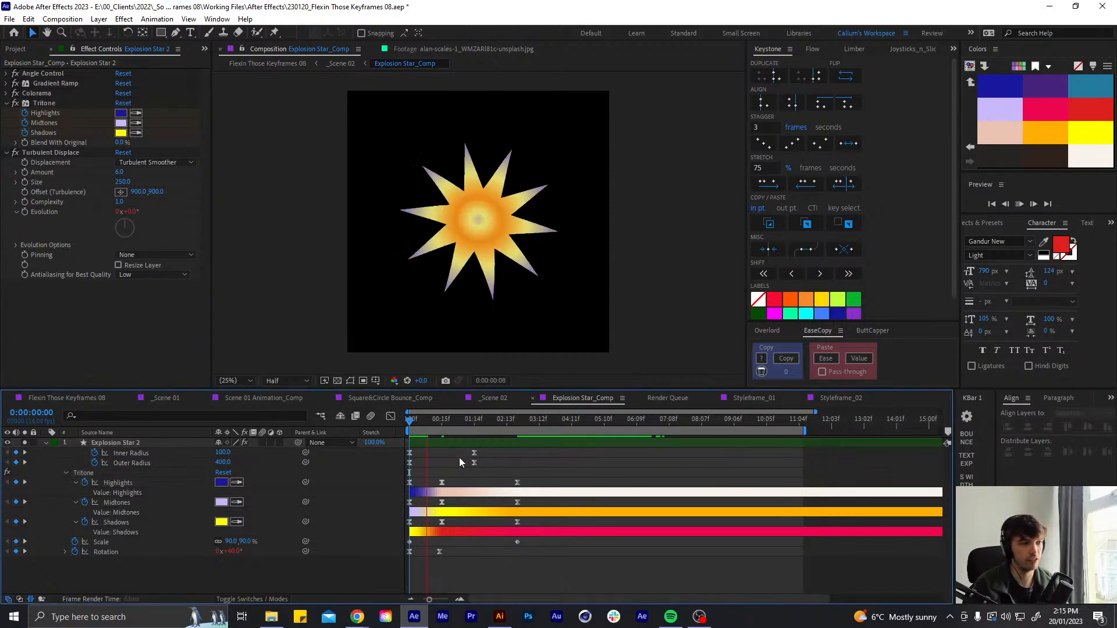
left_click(428, 421)
mouse_move(428, 424)
left_mouse_down()
mouse_move(354, 427)
mouse_move(431, 423)
left_mouse_up()
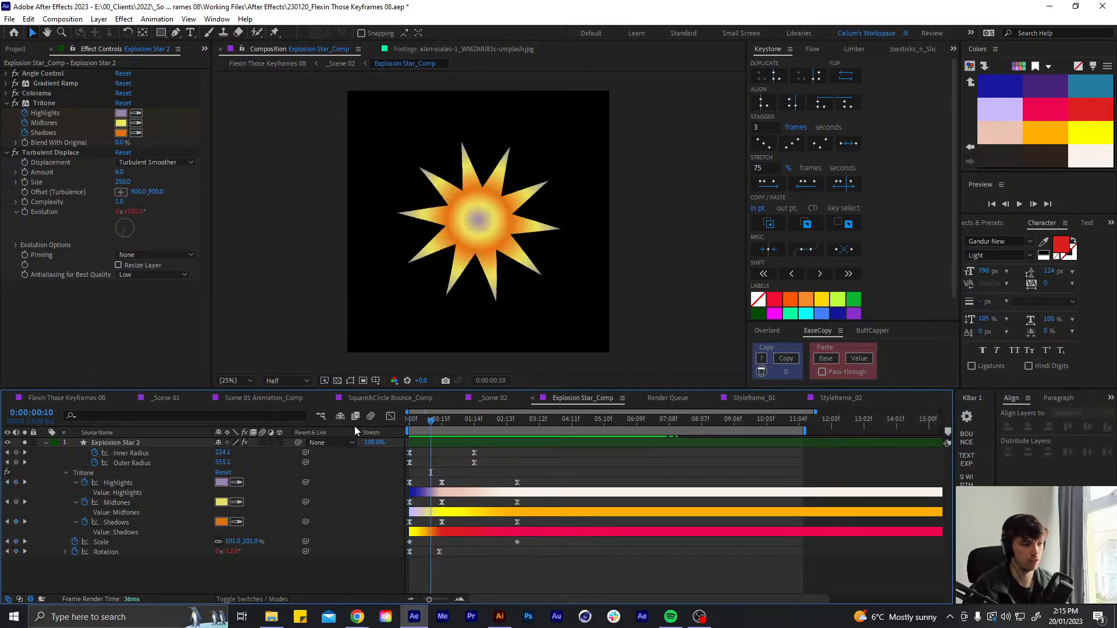
left_click_drag(457, 475, 430, 522)
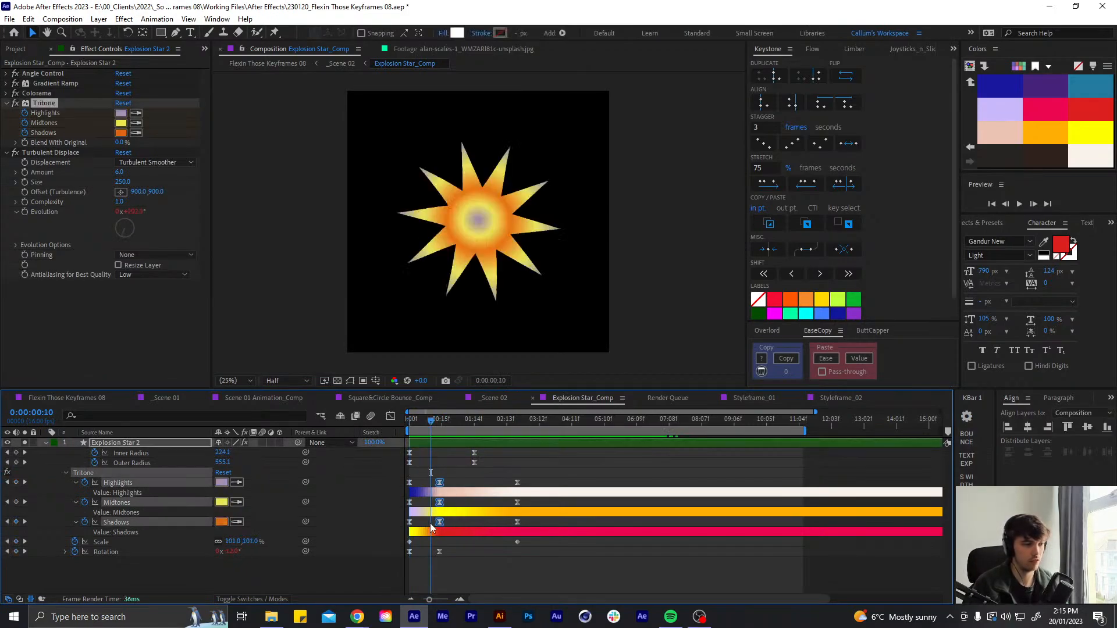
left_click(443, 465)
key("space")
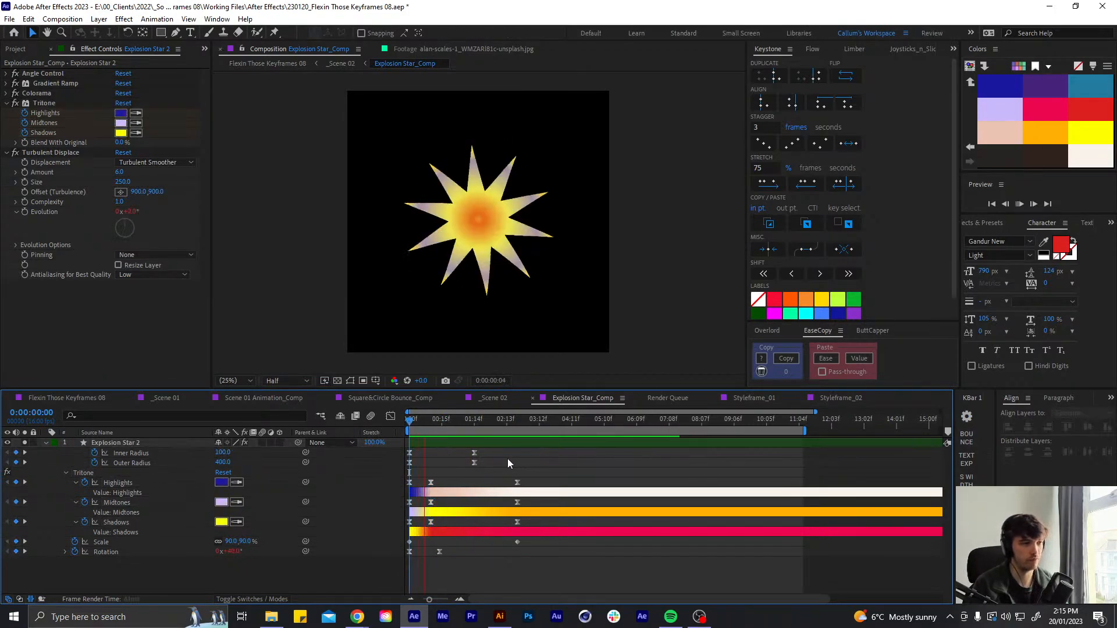
key("space")
Inspect the speed curves of Tritone's second color keyframes in the Graph Editor and replay the star animation
left_click_drag(444, 466, 423, 531)
left_click(390, 415)
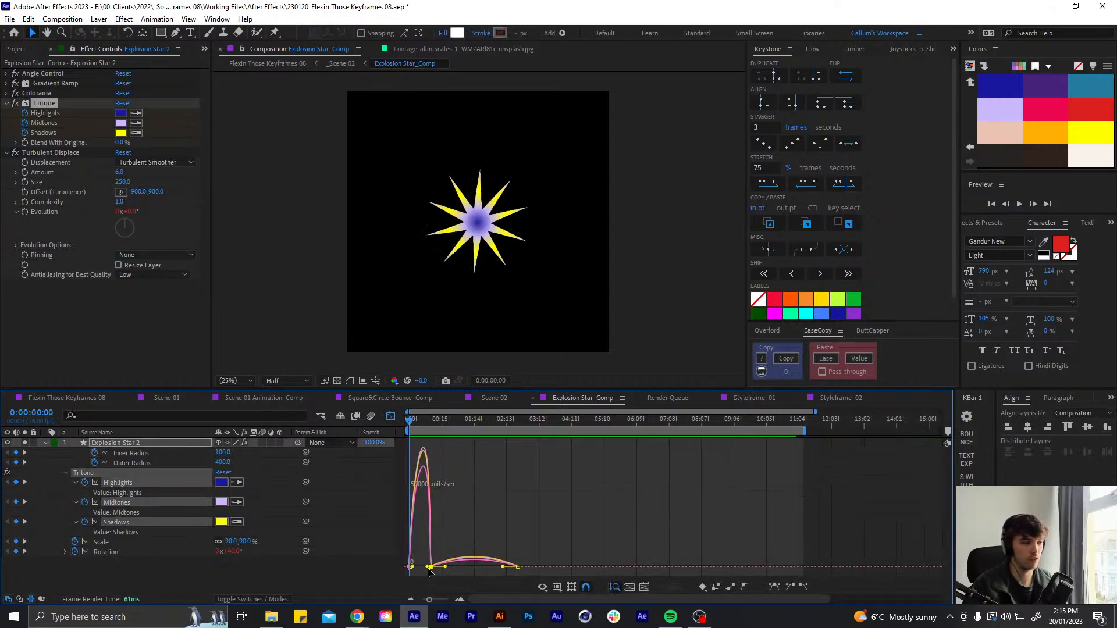
mouse_move(407, 569)
left_click(390, 415)
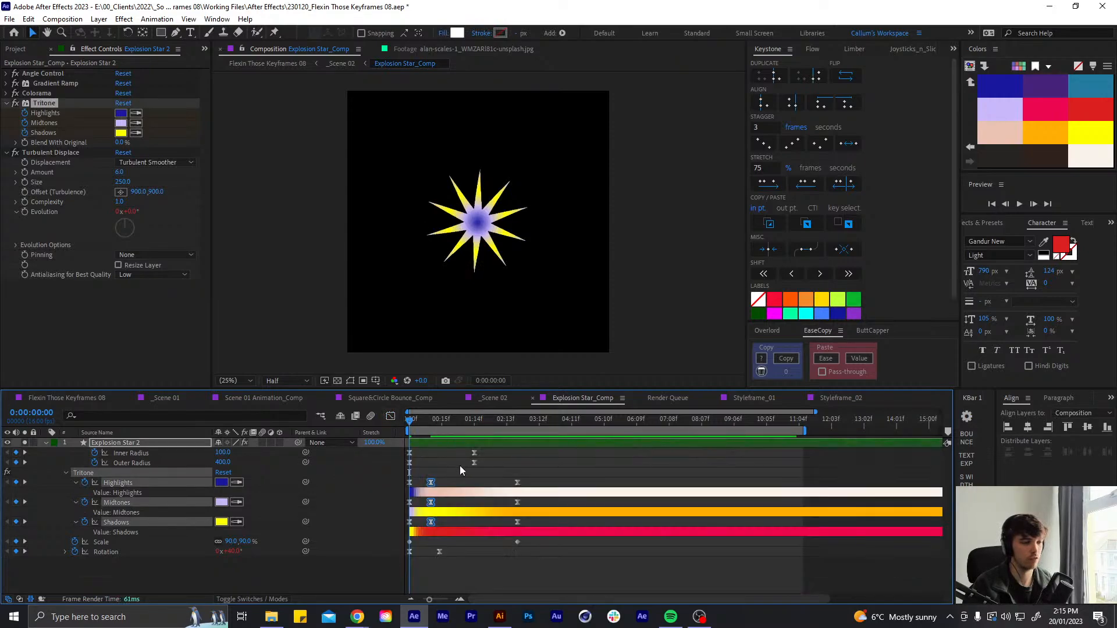
left_click(459, 469)
key("space")
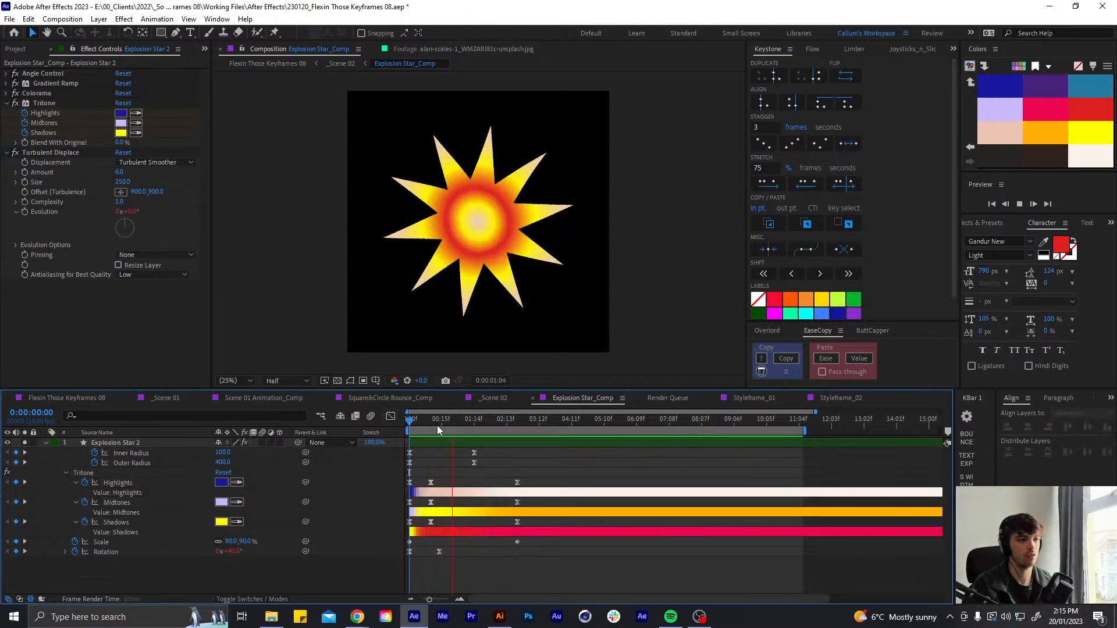
key("space")
Collapse Explosion Star 2's keyframed properties and set the layer's Opacity to 90% at 0:00:00:00
key("u")
left_click(440, 442)
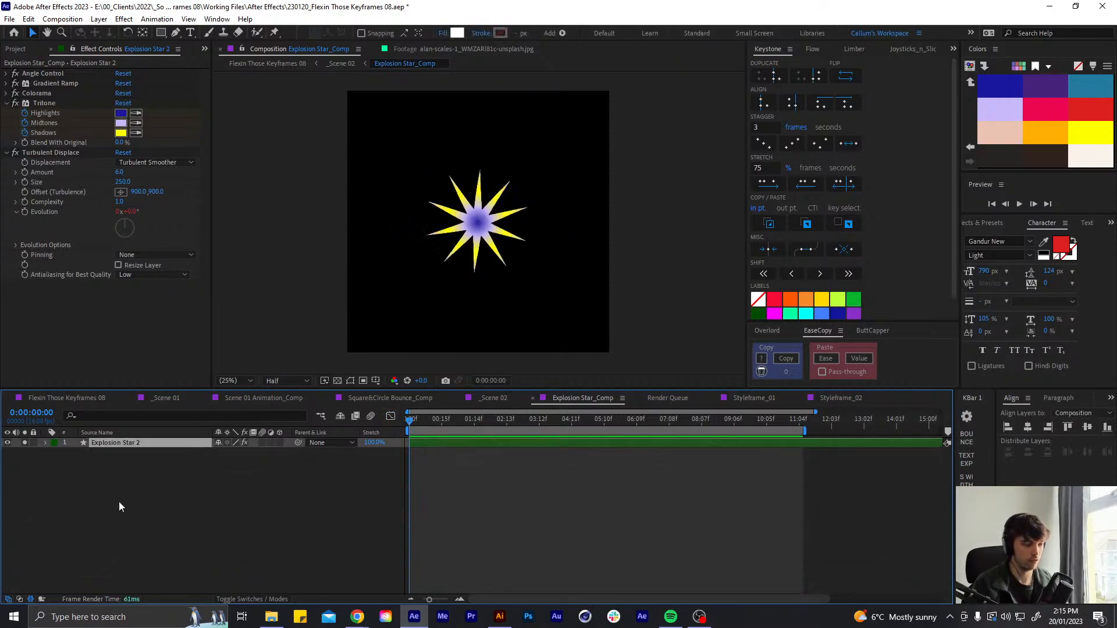
key("t")
left_click(75, 453)
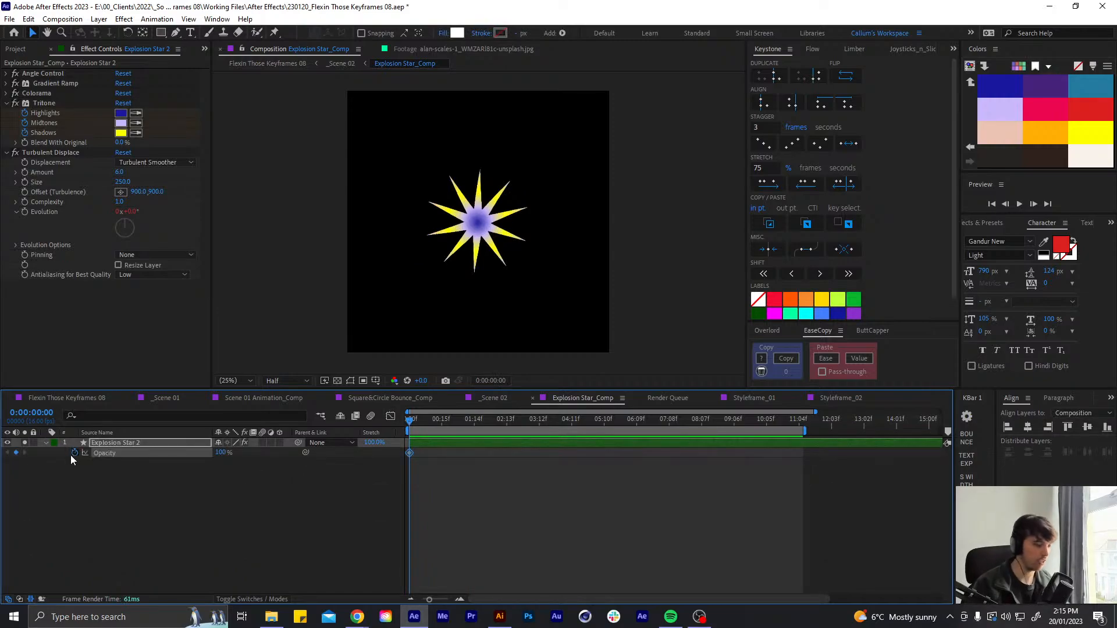
left_click(223, 453)
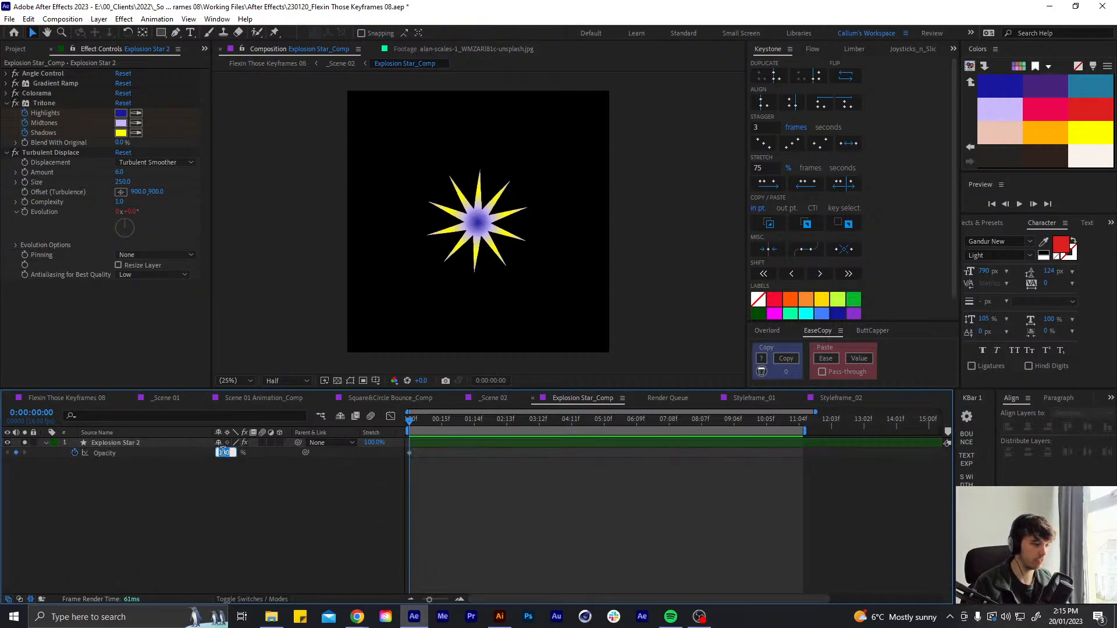
type("90")
key("Return")
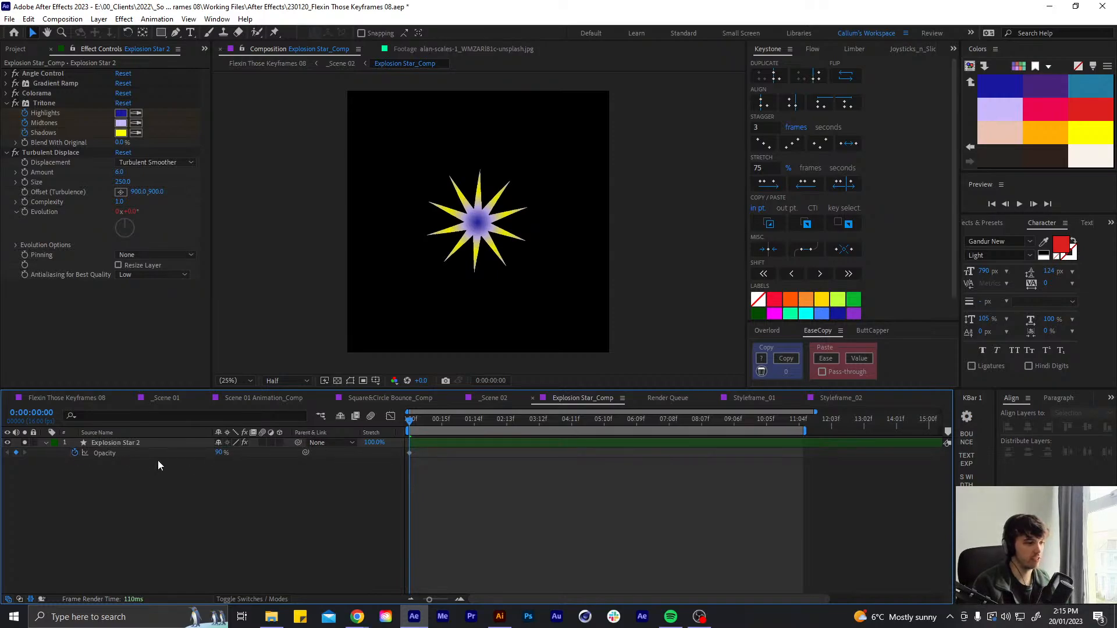
Add the expression wiggle(12,40) to Explosion Star 2's Opacity and preview the flicker
left_click(74, 453, "alt")
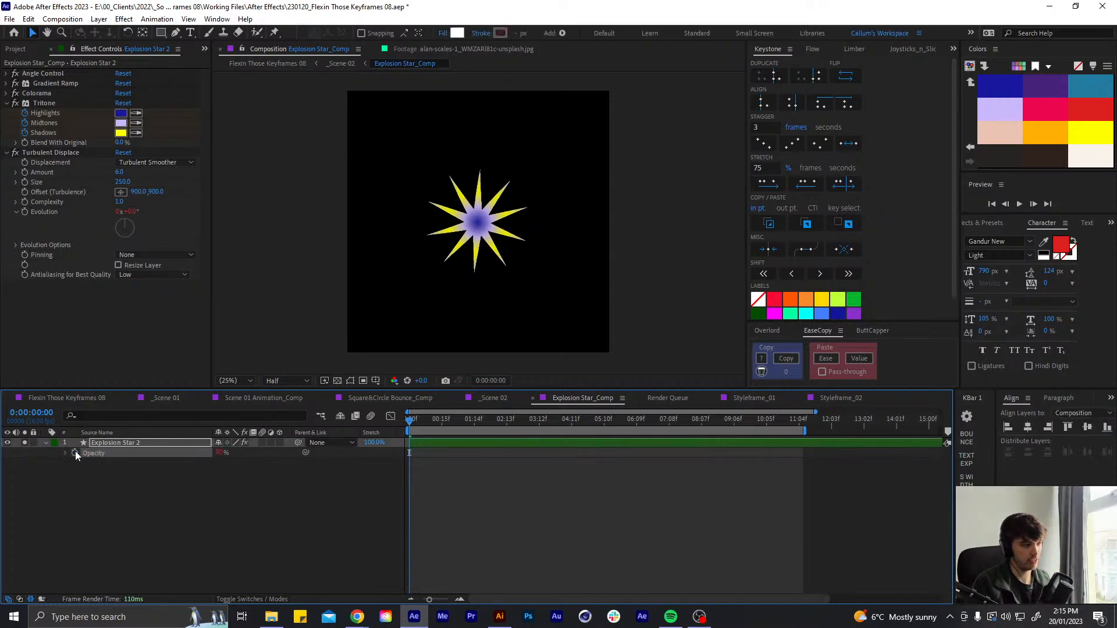
type("wiggl")
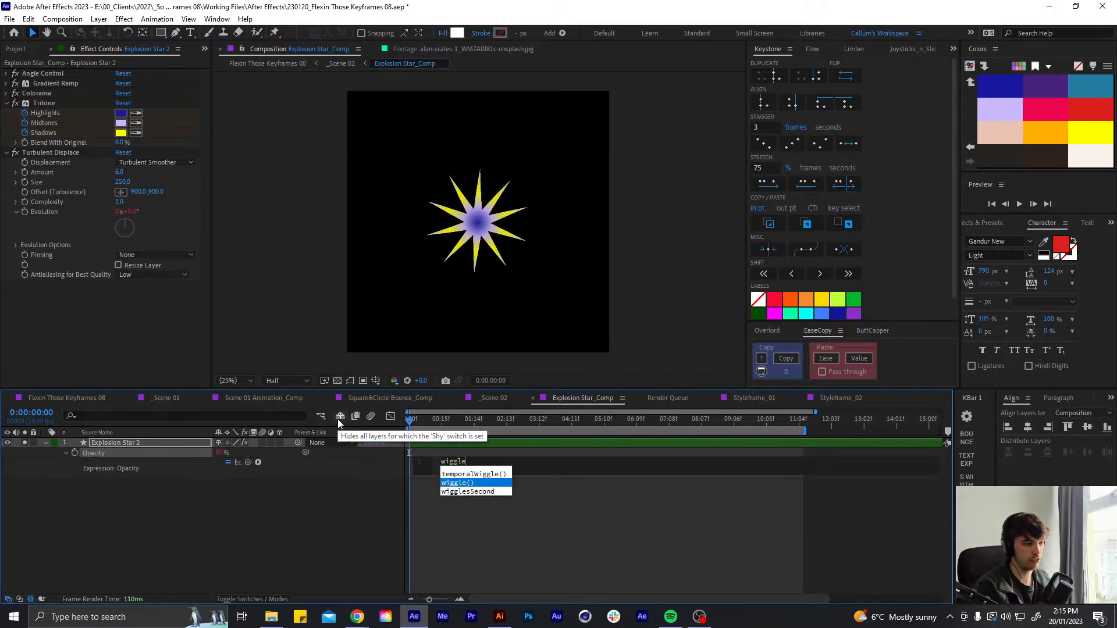
type("e")
key("Return")
type("12,")
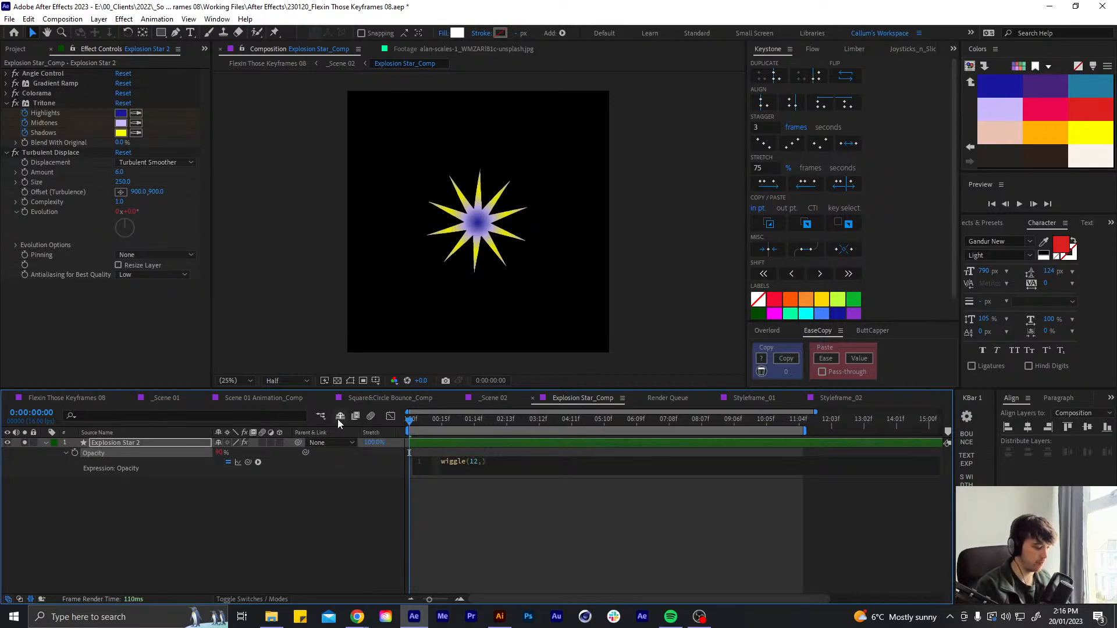
type("40")
left_click(566, 514)
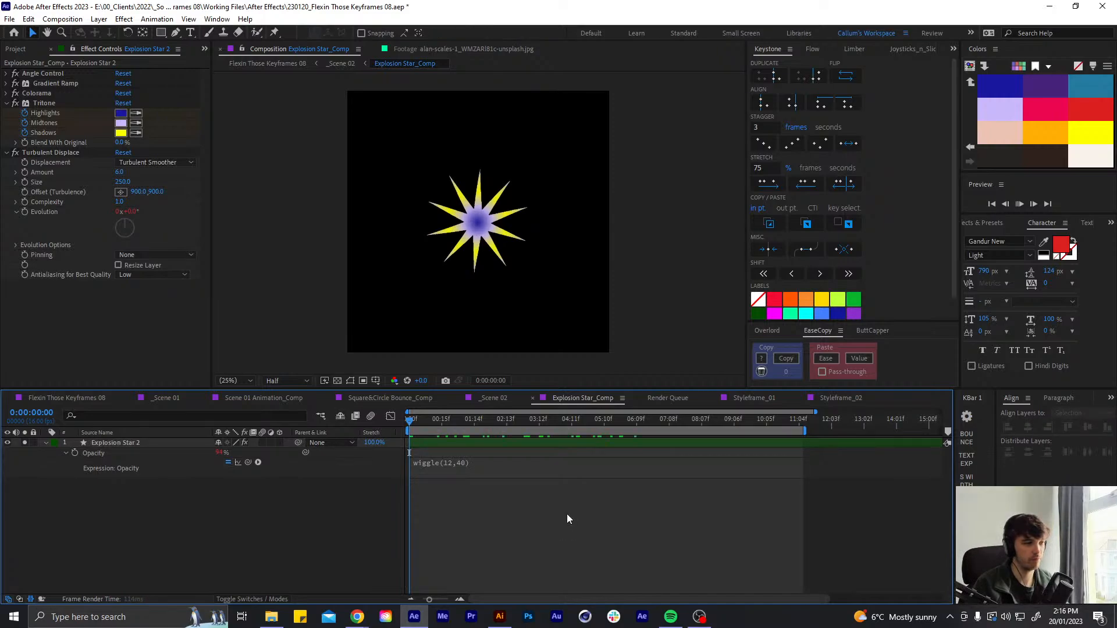
key("space")
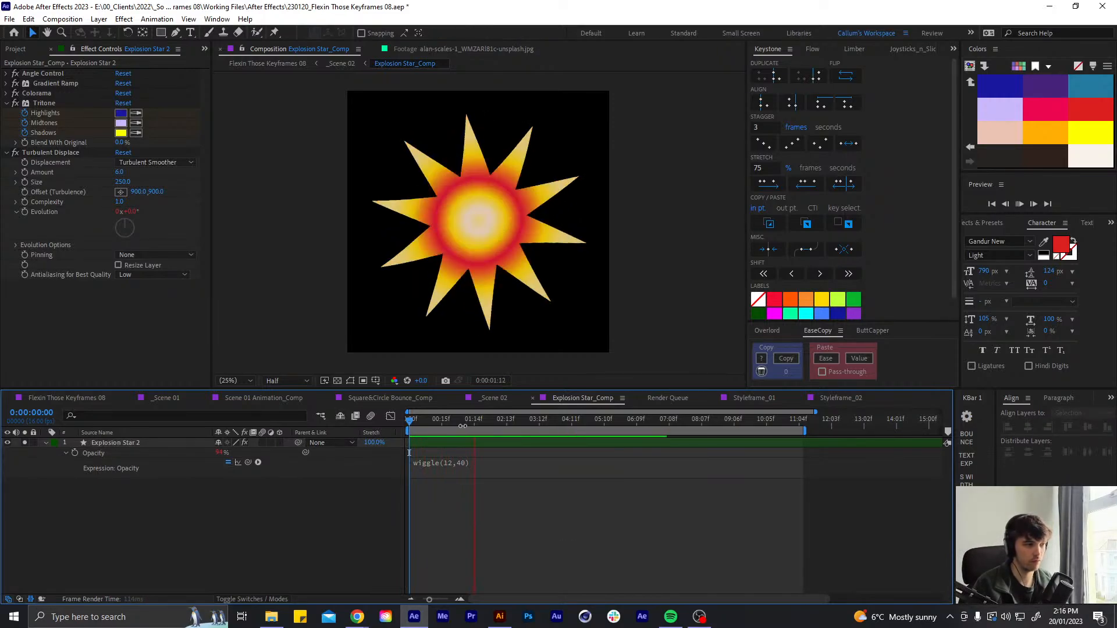
Reduce the wiggle amplitude in Explosion Star 2's Opacity expression to 30
left_click(468, 462)
left_click(489, 462)
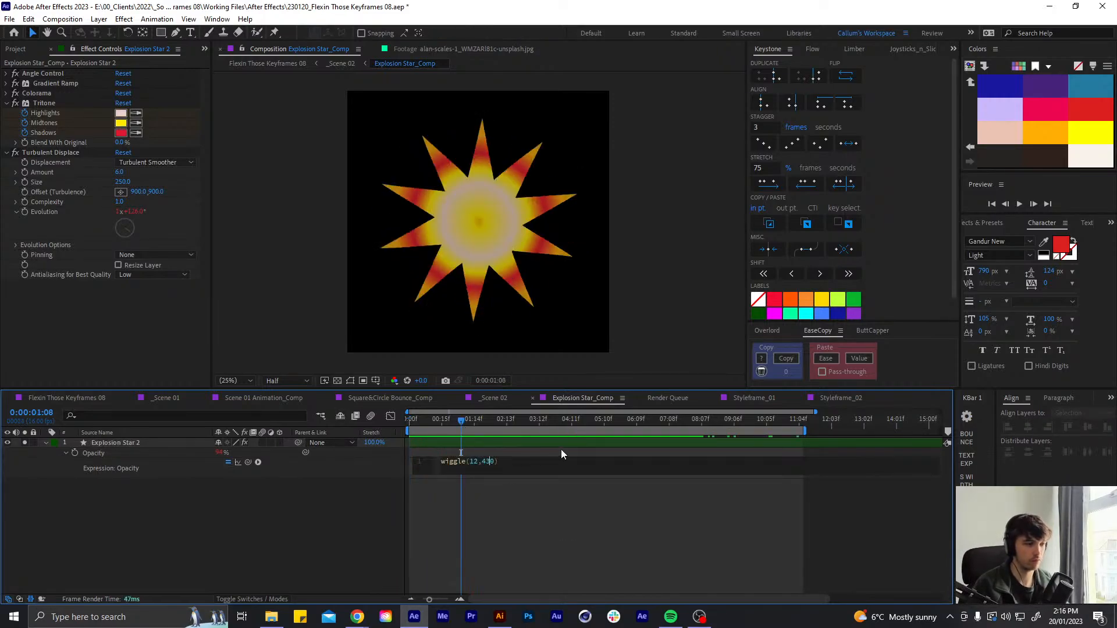
key("BackSpace")
key("BackSpace")
type("20")
left_click(570, 523)
Reopen Explosion Star 2's Opacity expression and set the wiggle frequency to 11, making it wiggle(11,30)
key("u")
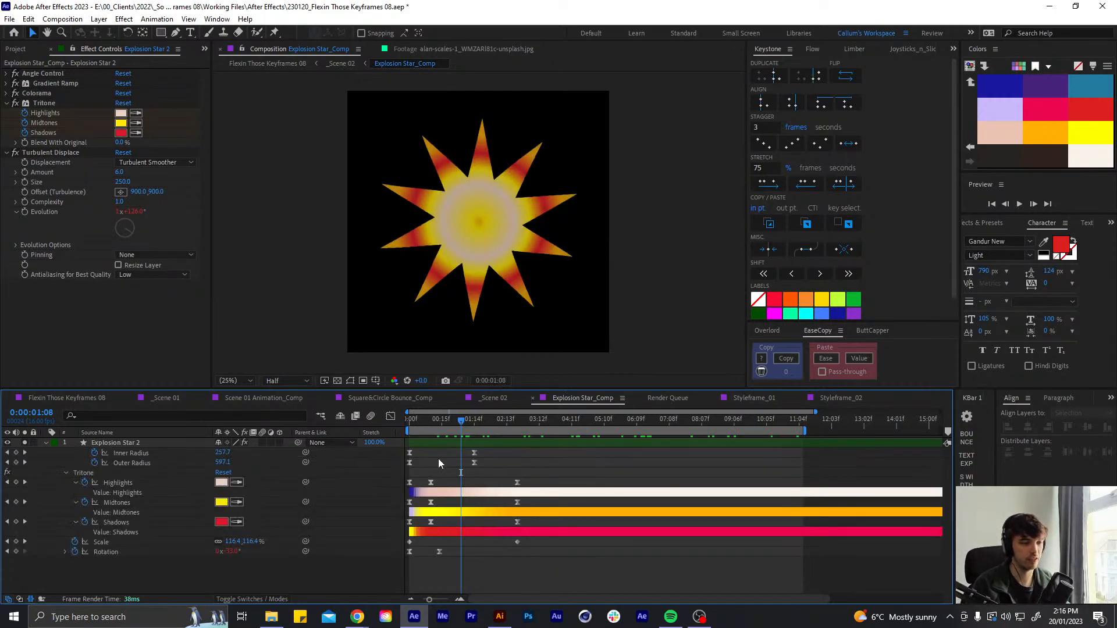
key("u")
left_click(441, 443)
key("t")
left_click(110, 454)
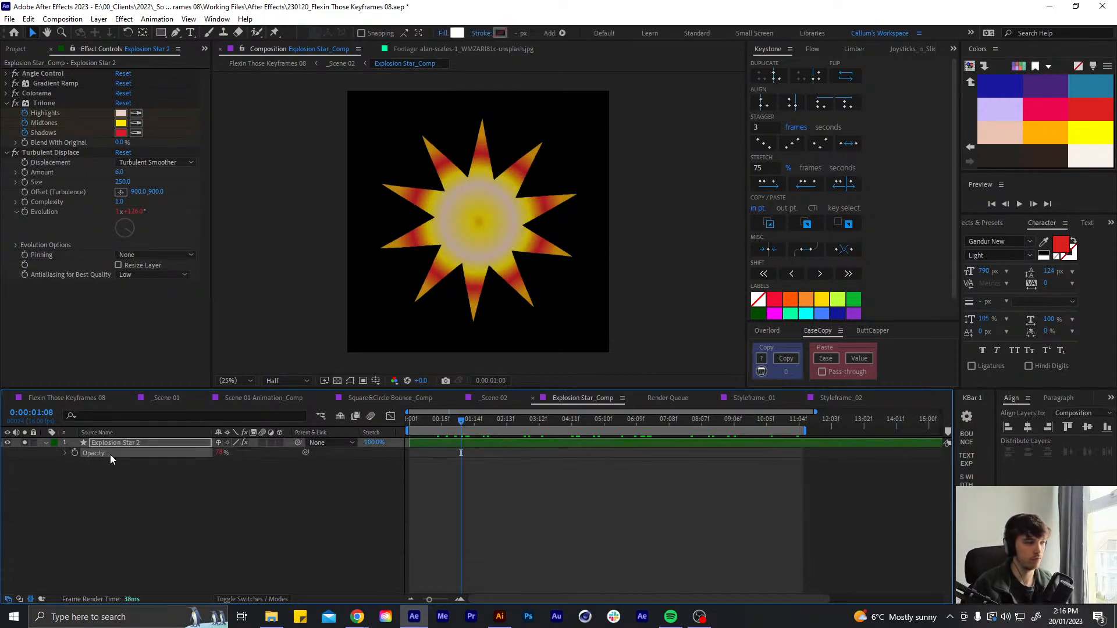
key("e")
key("e")
left_click(463, 462)
left_click(477, 462)
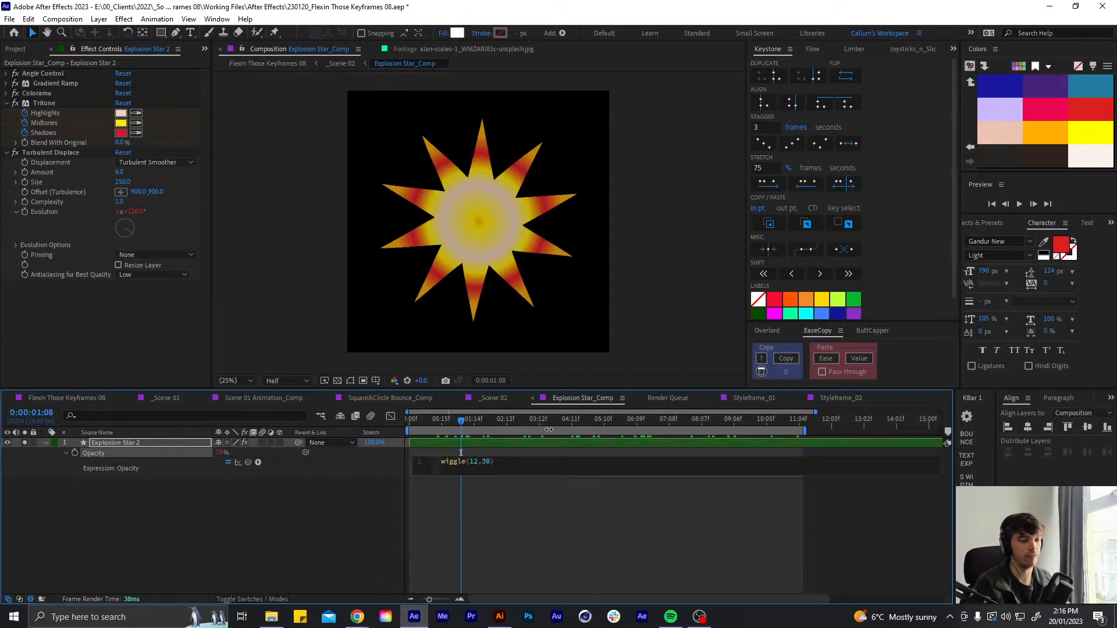
key("BackSpace")
type("1")
left_click(326, 522)
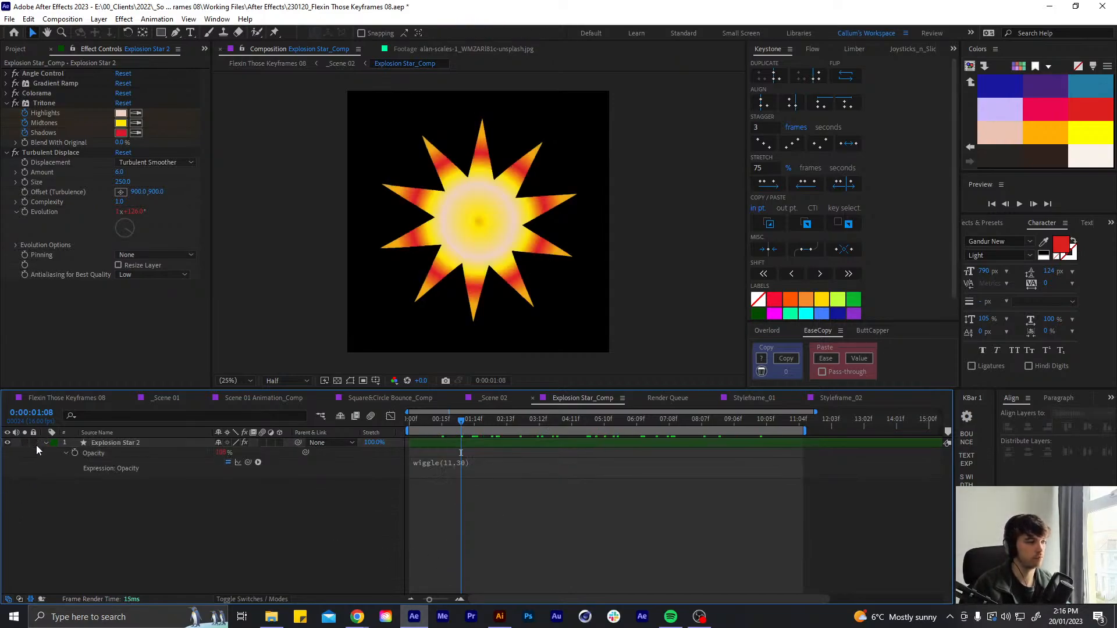
key("u")
Preview the flickering explosion star within the _Scene 02 composition from its first frame
left_click(493, 398)
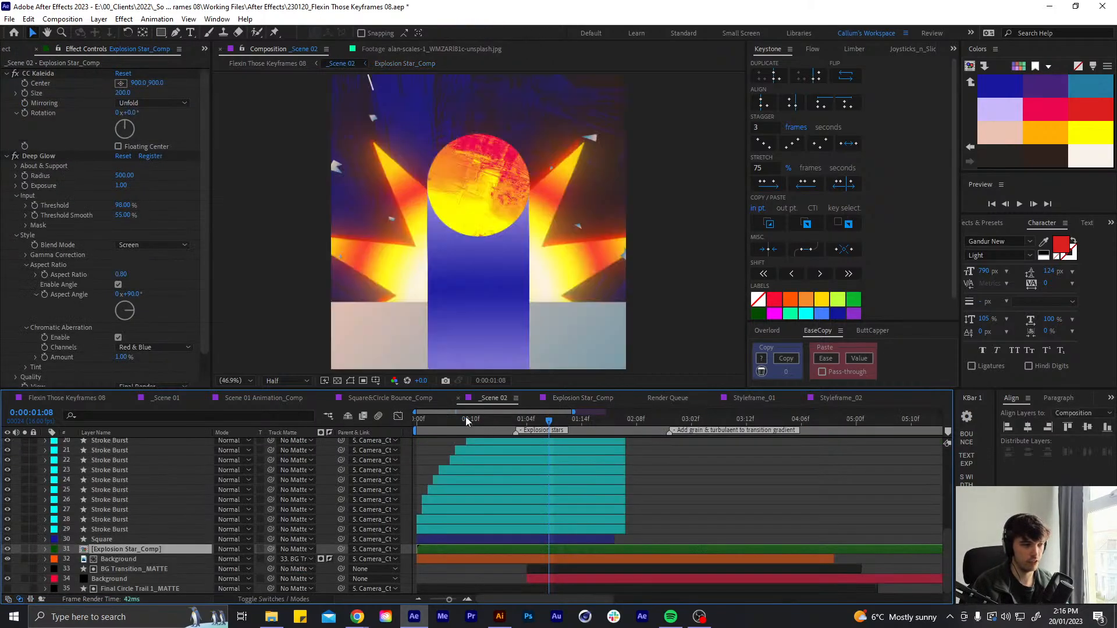
key("space")
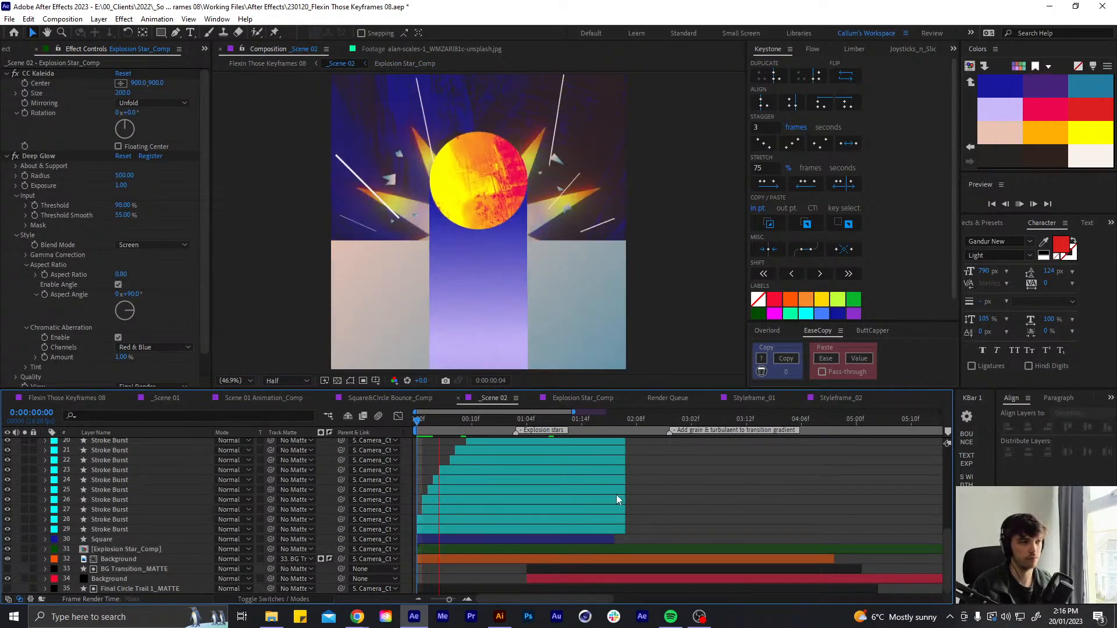
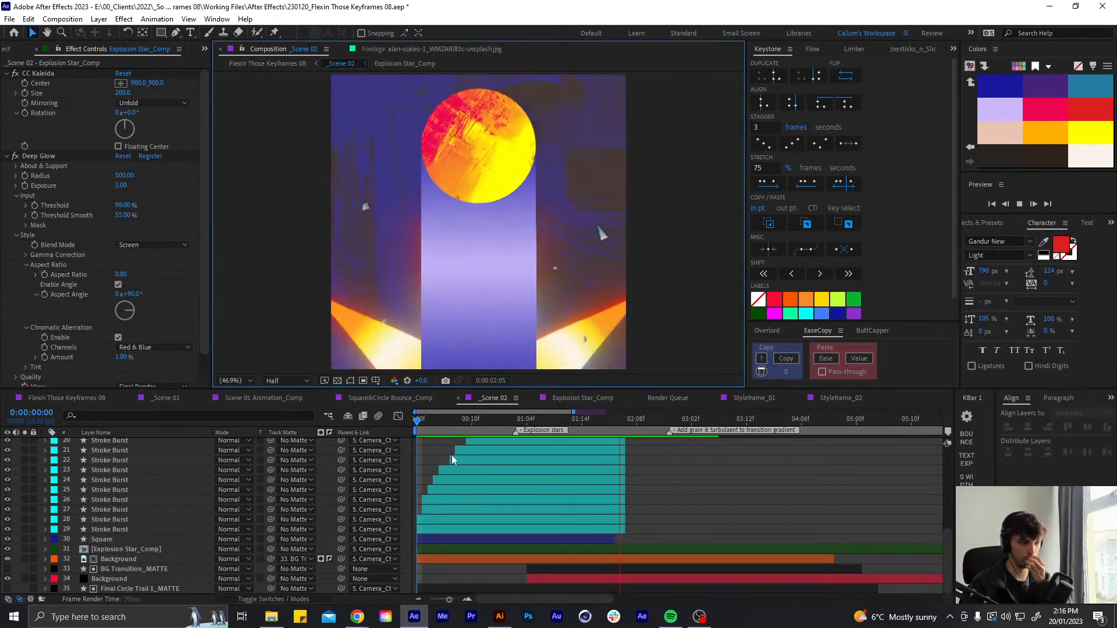
left_click(525, 419)
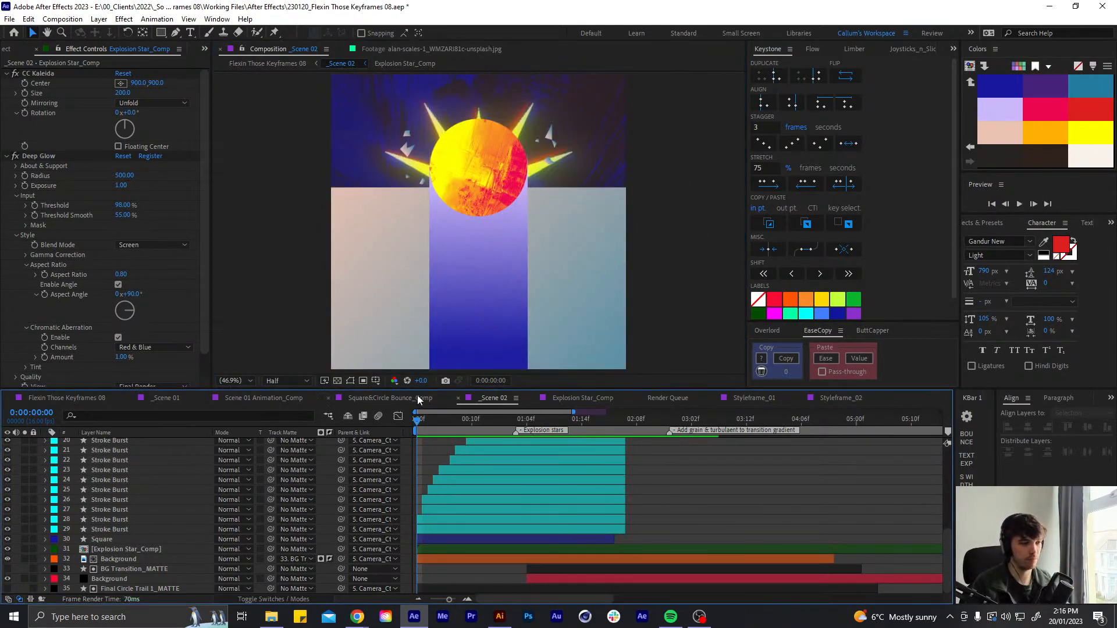
Look through Square&Circle Bounce_Comp and the two styleframe compositions for reference, and return to _Scene 02
left_click(418, 399)
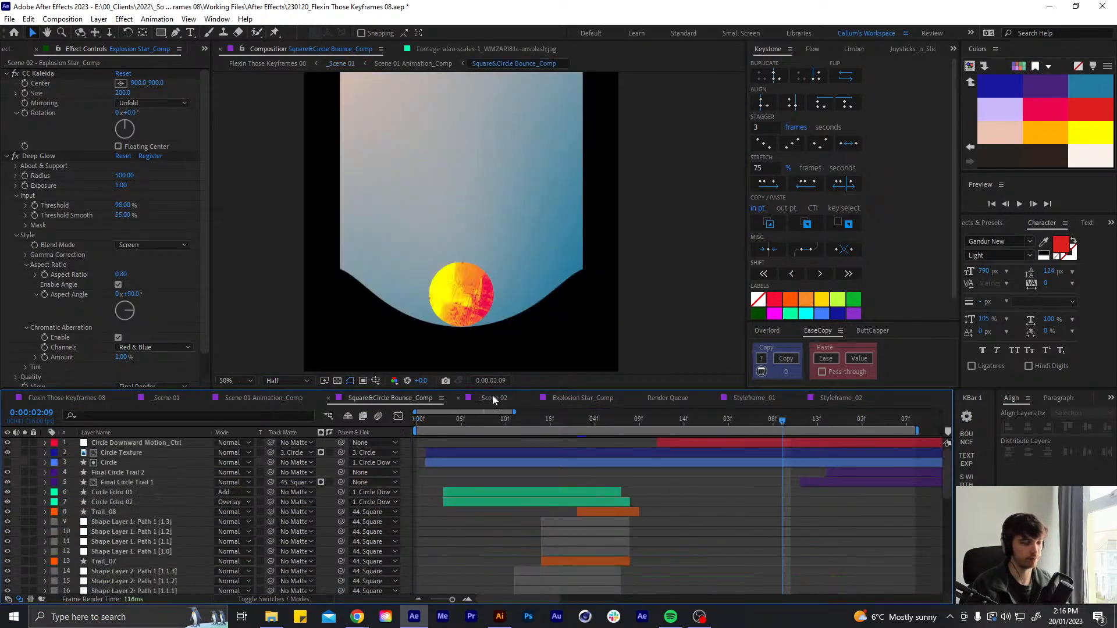
left_click(492, 398)
left_click(826, 399)
left_click(751, 398)
key("space")
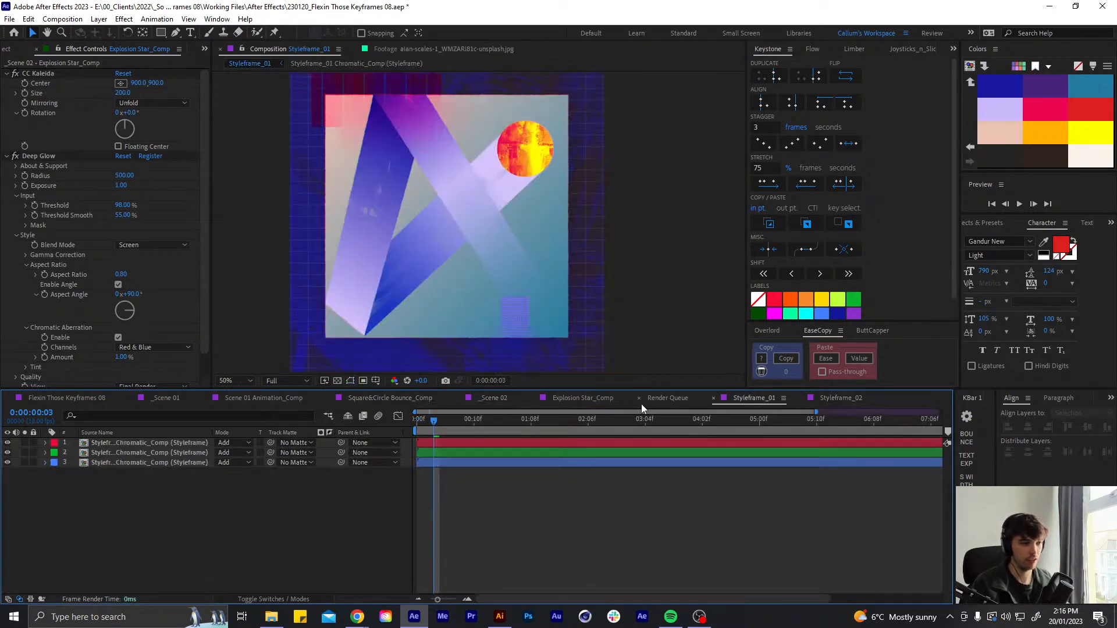
left_click(494, 397)
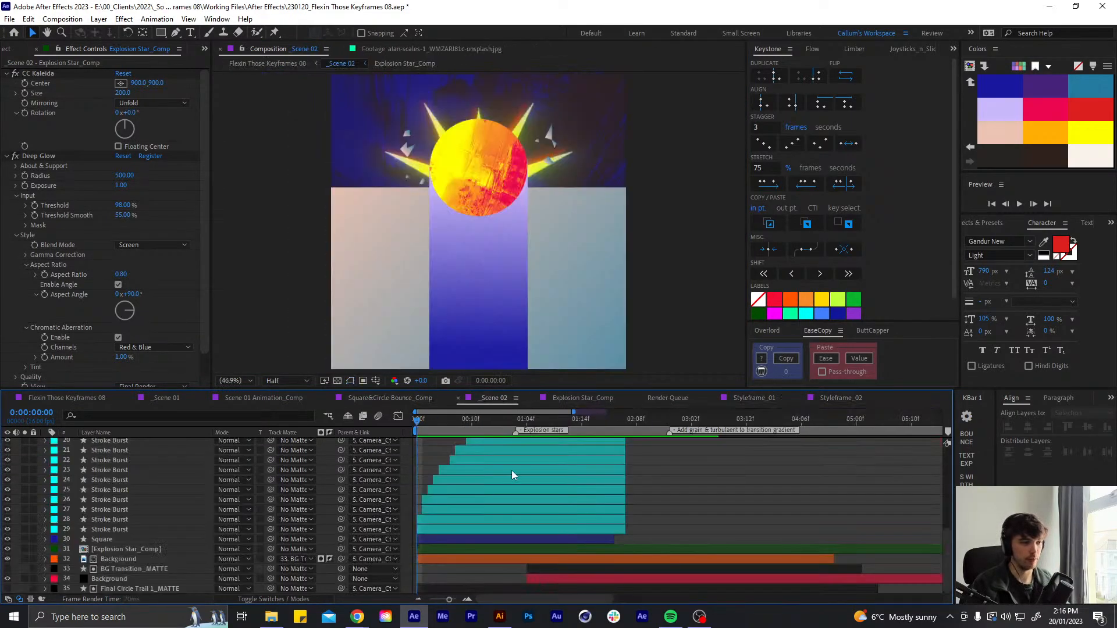
In Explosion Star_Comp, collapse Explosion Star 2's Tritone and Turbulent Displace effects and add a Slider Control effect
left_click(585, 399)
left_click(128, 442)
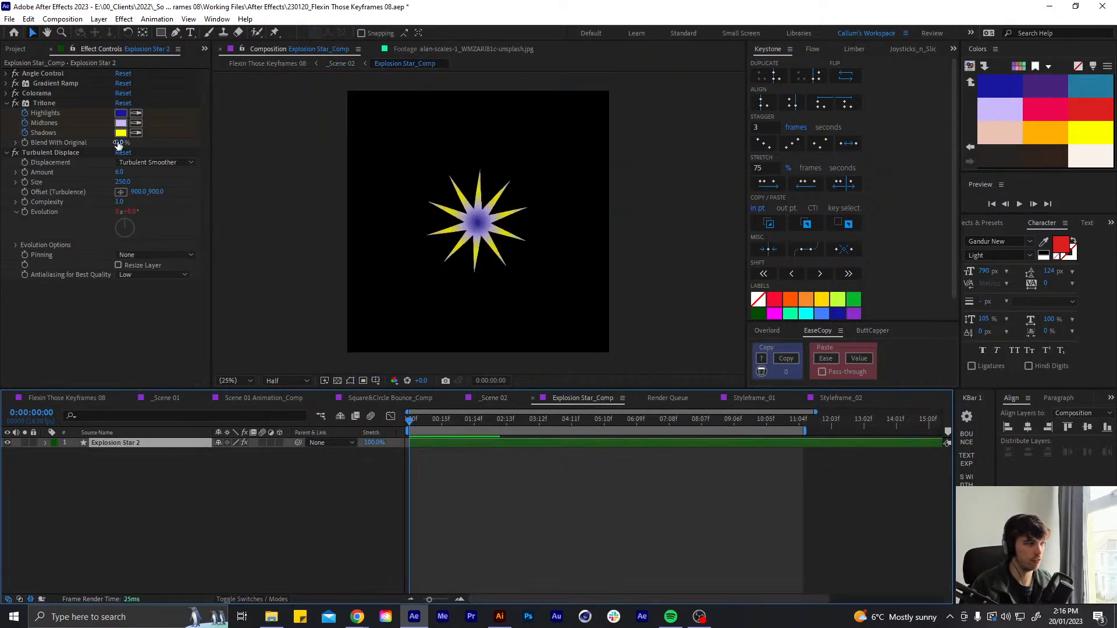
left_click(7, 103)
left_click(6, 114)
key("ctrl+space")
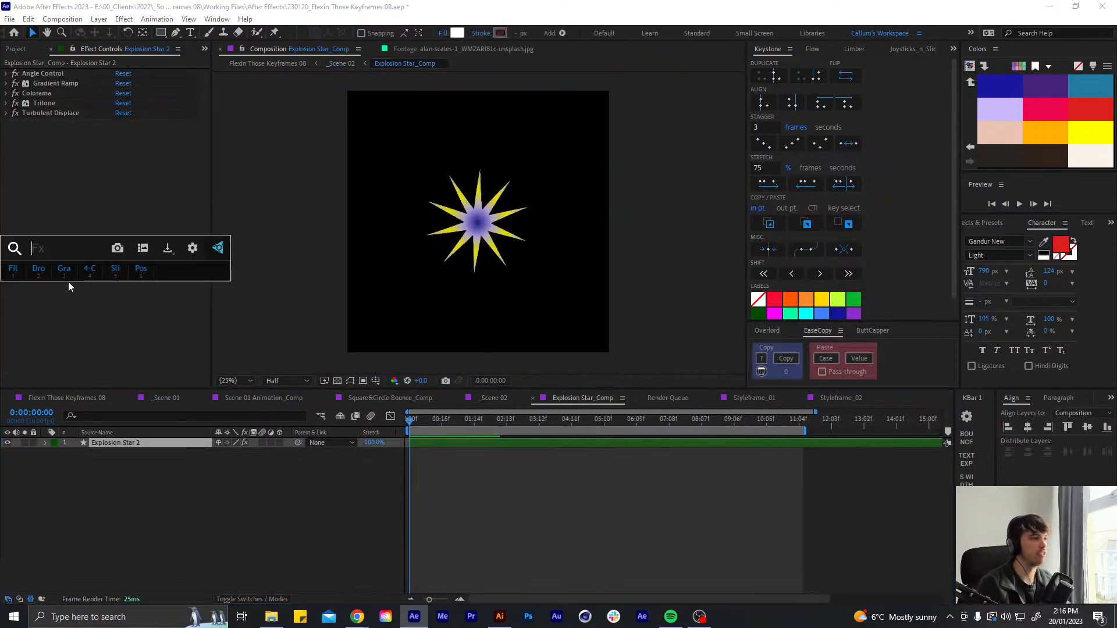
key("5")
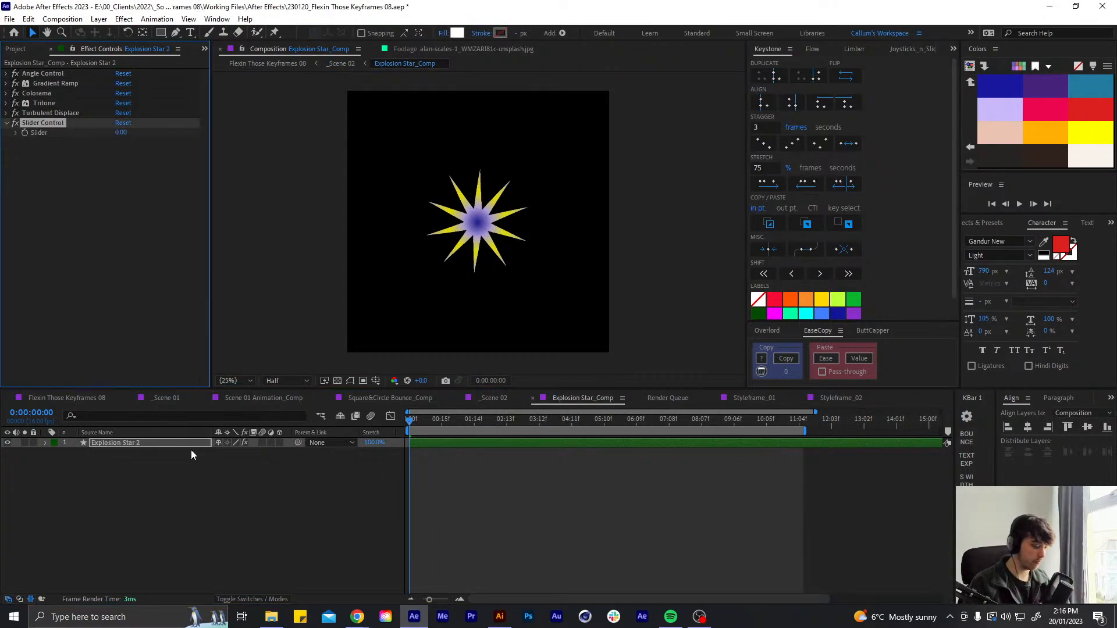
Replace the multiplier in Colorama's Phase Shift expression with a link to the slider: time*effect("Slider Control")("Slider")
key("u")
key("u")
scroll(435, 503, "down", 10)
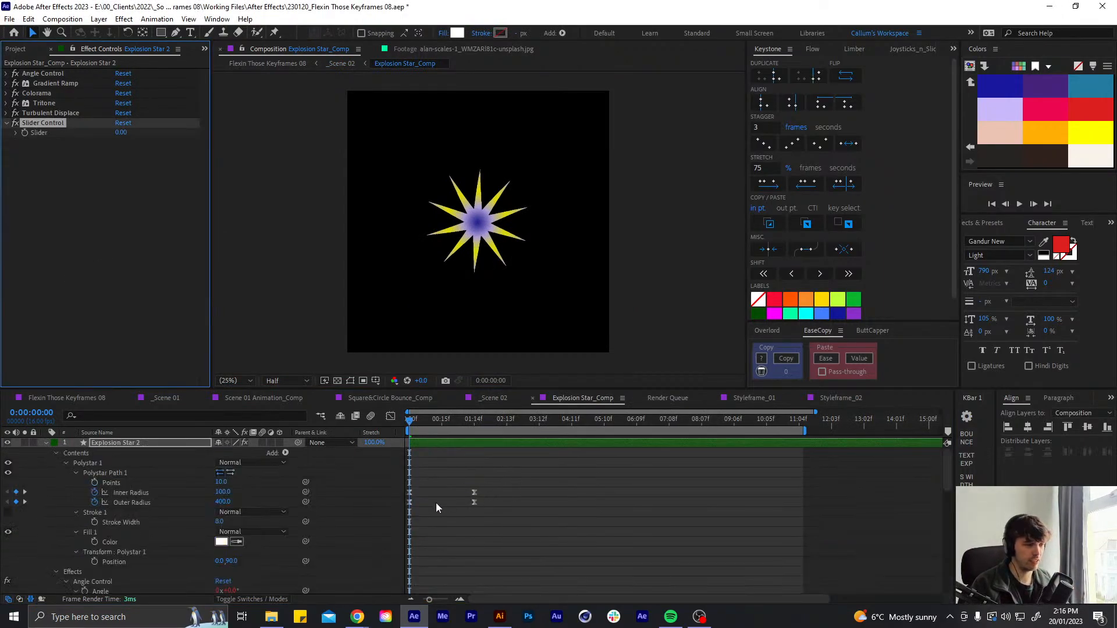
left_click(480, 518)
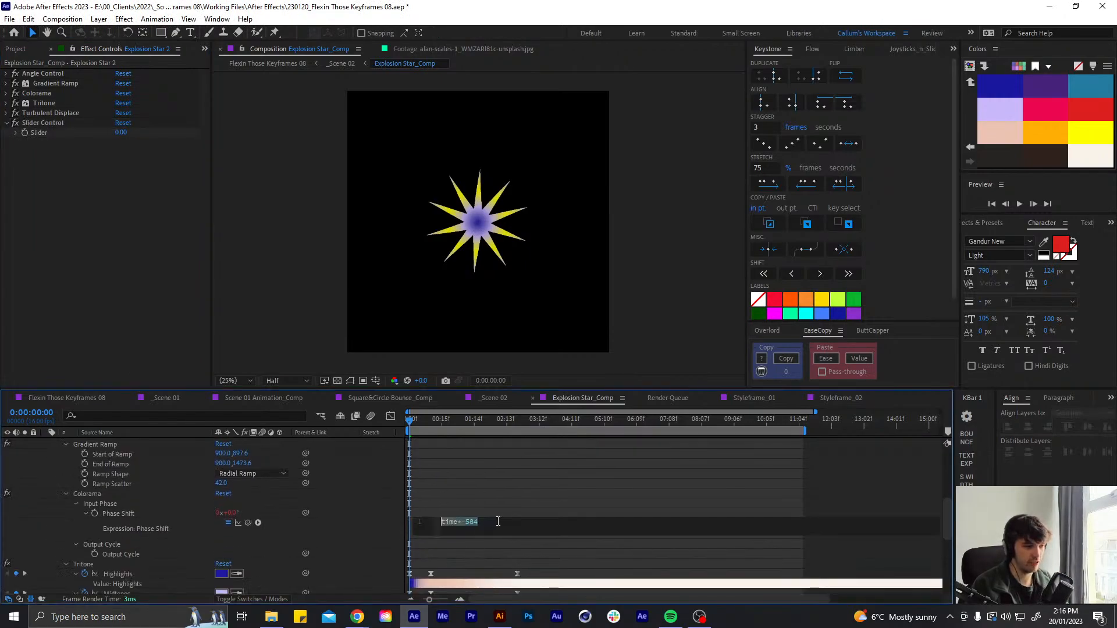
left_click_drag(479, 522, 465, 522)
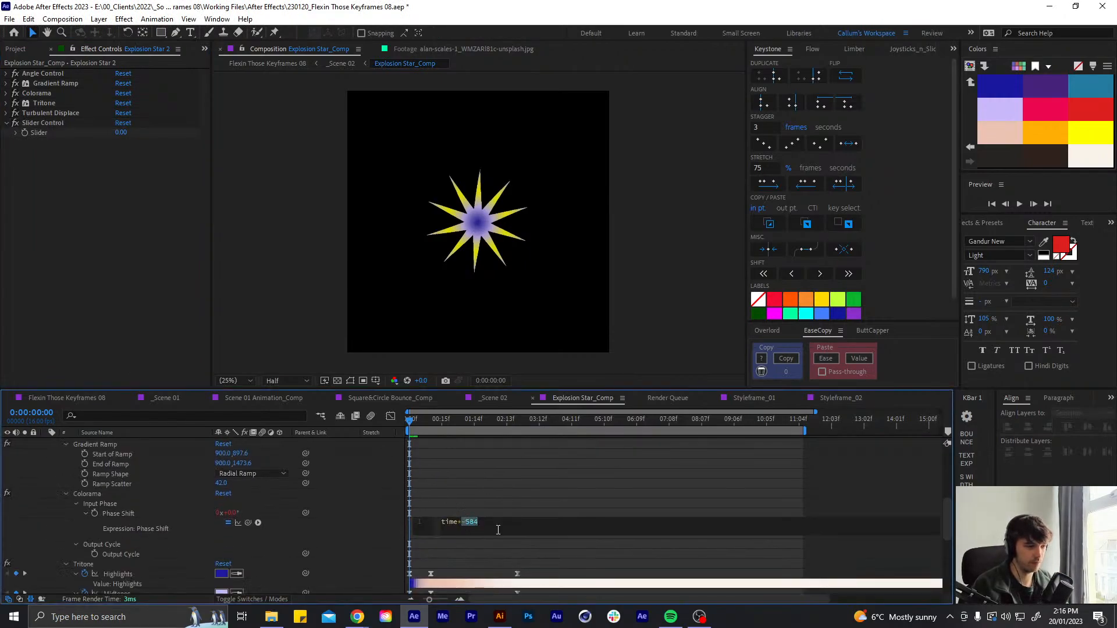
left_click_drag(248, 522, 41, 134)
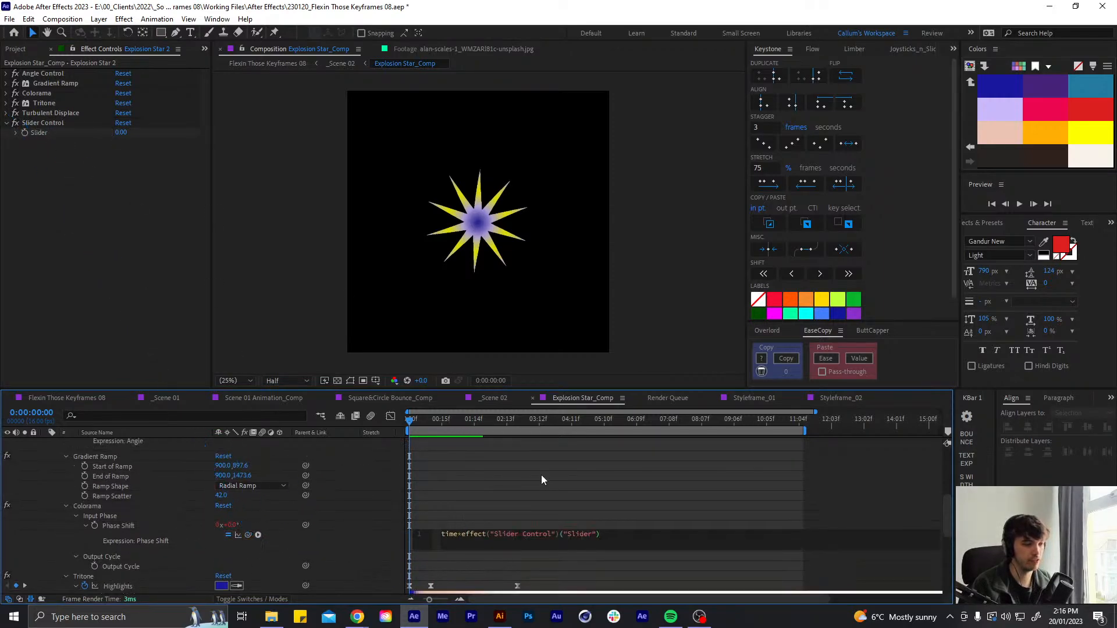
left_click(532, 486)
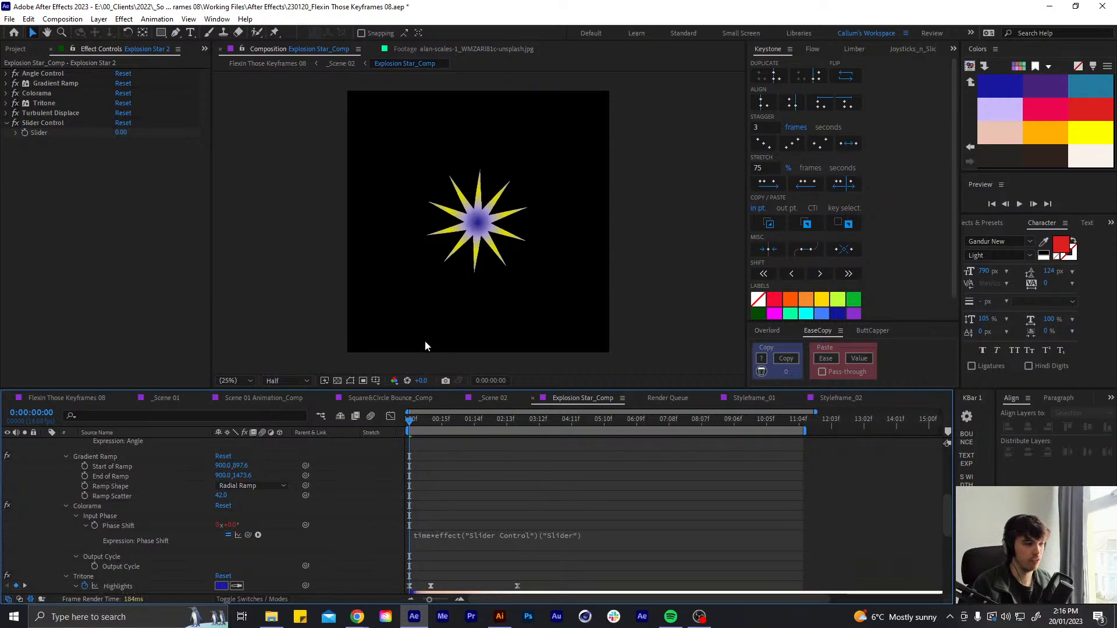
left_click(455, 534)
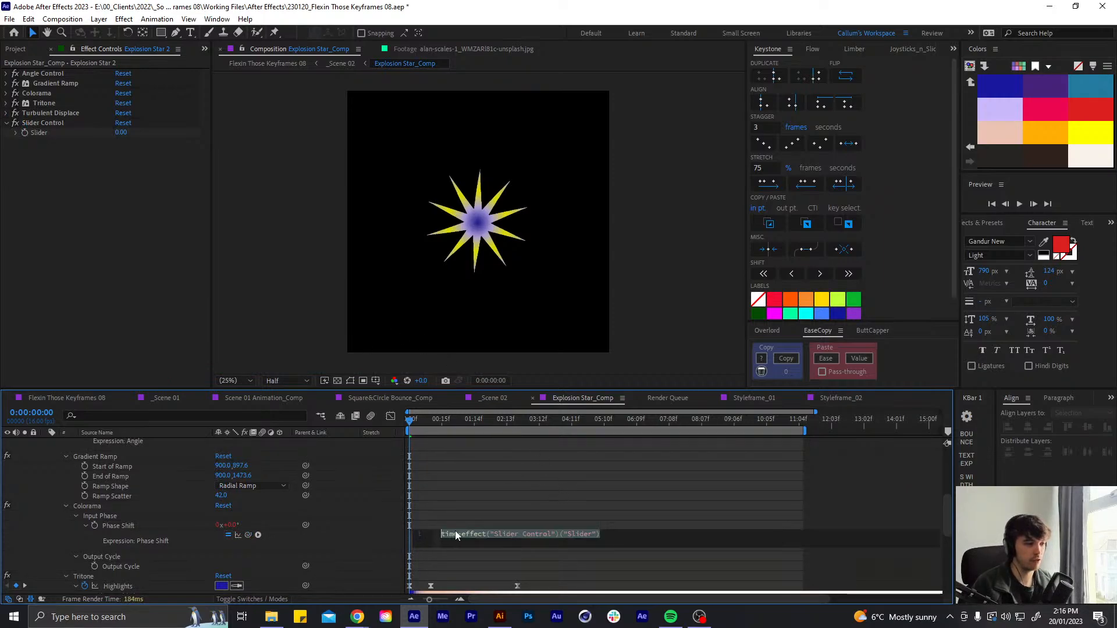
left_click(456, 478)
Keyframe Slider Control's Slider at -824 at 0:00:00:00 and reveal the layer's keyframed properties
left_click(43, 122)
left_click(119, 133)
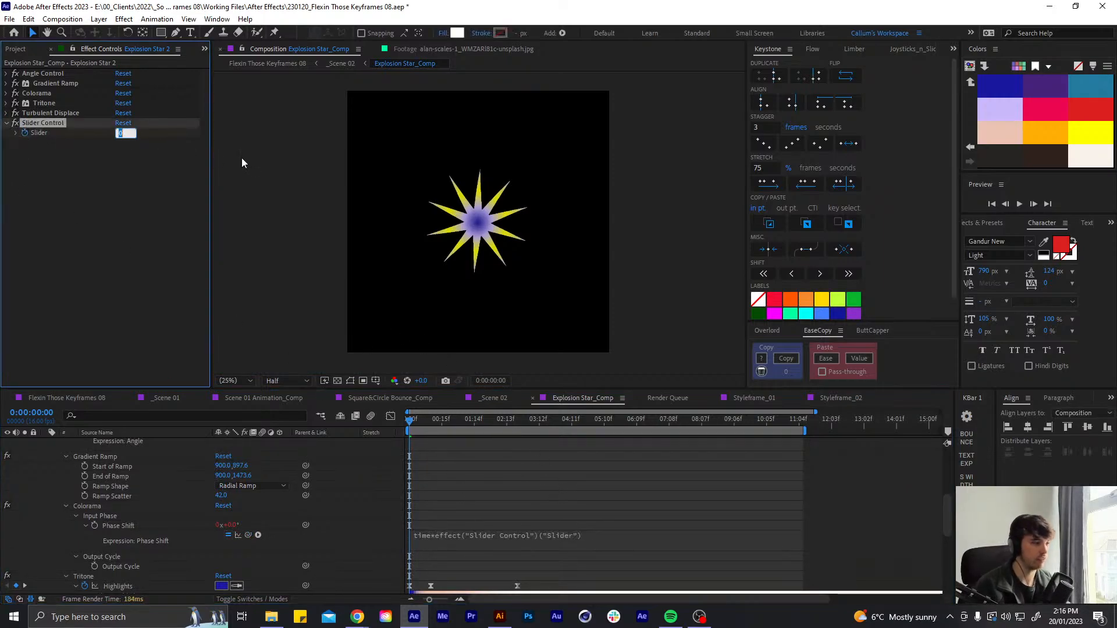
type("-8")
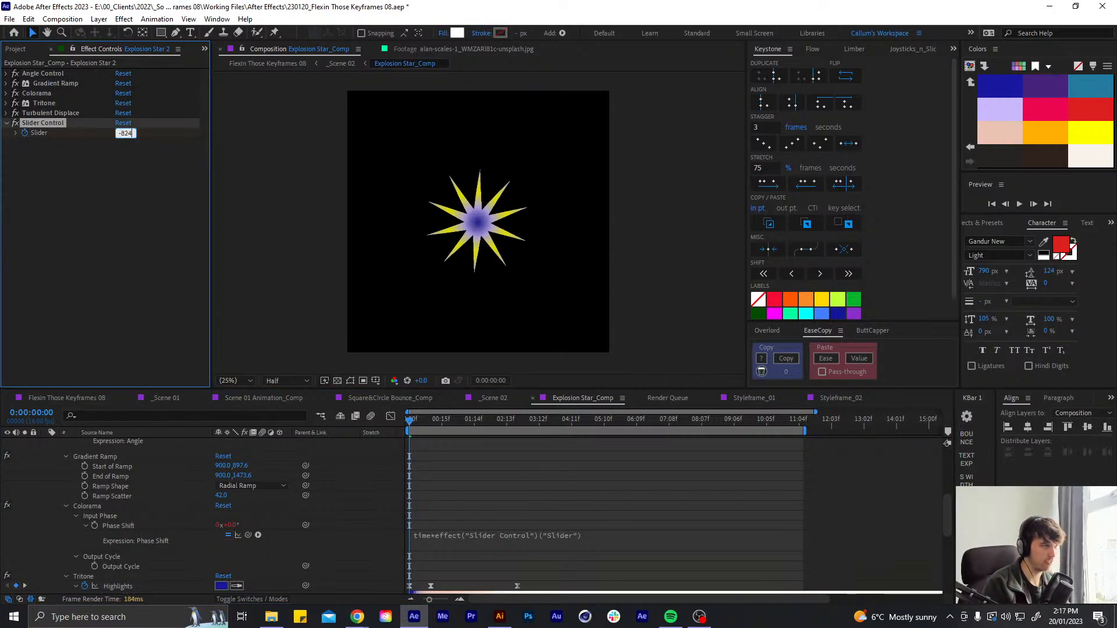
type("24")
key("Return")
key("u")
key("u")
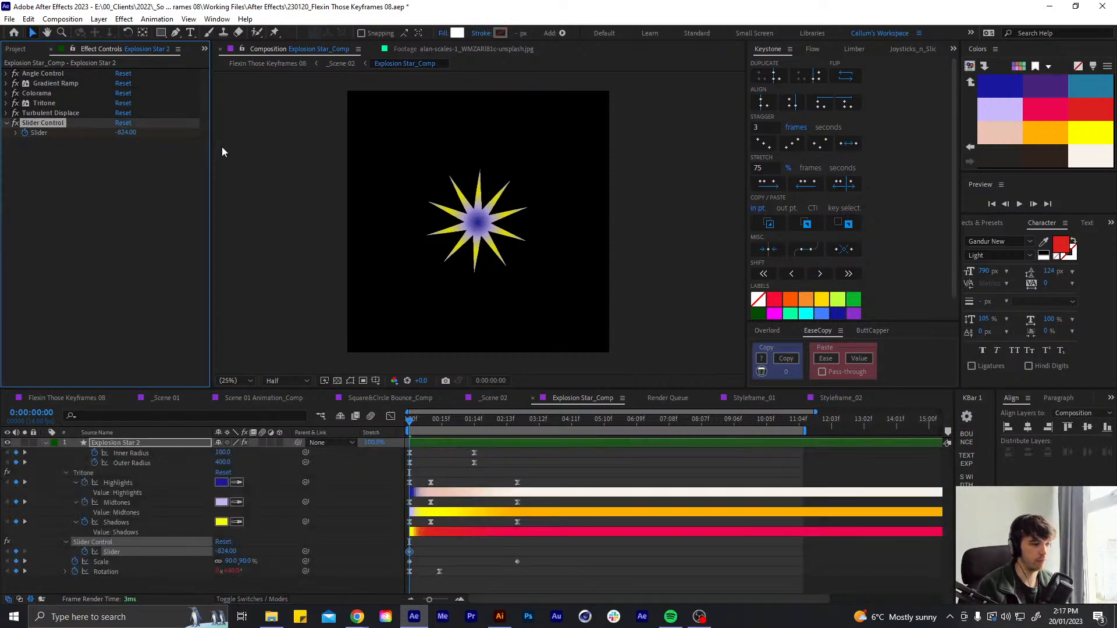
Keyframe the Slider at -524 at 0:00:01:04 and preview the star animation from the start
key("space")
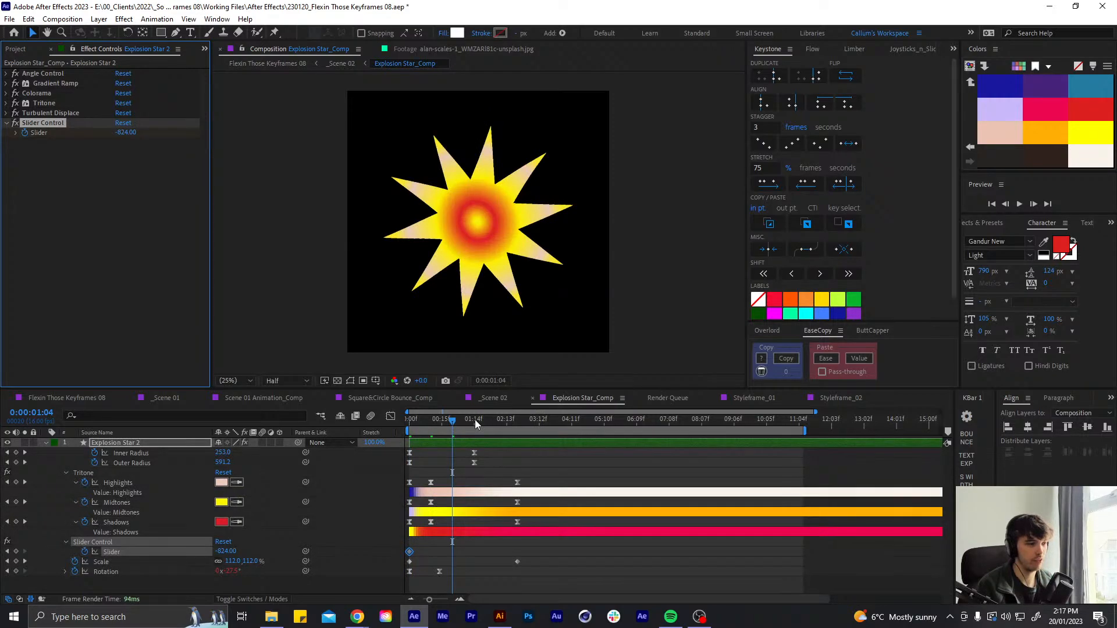
key("shift+Page_Up")
key("shift+Page_Down")
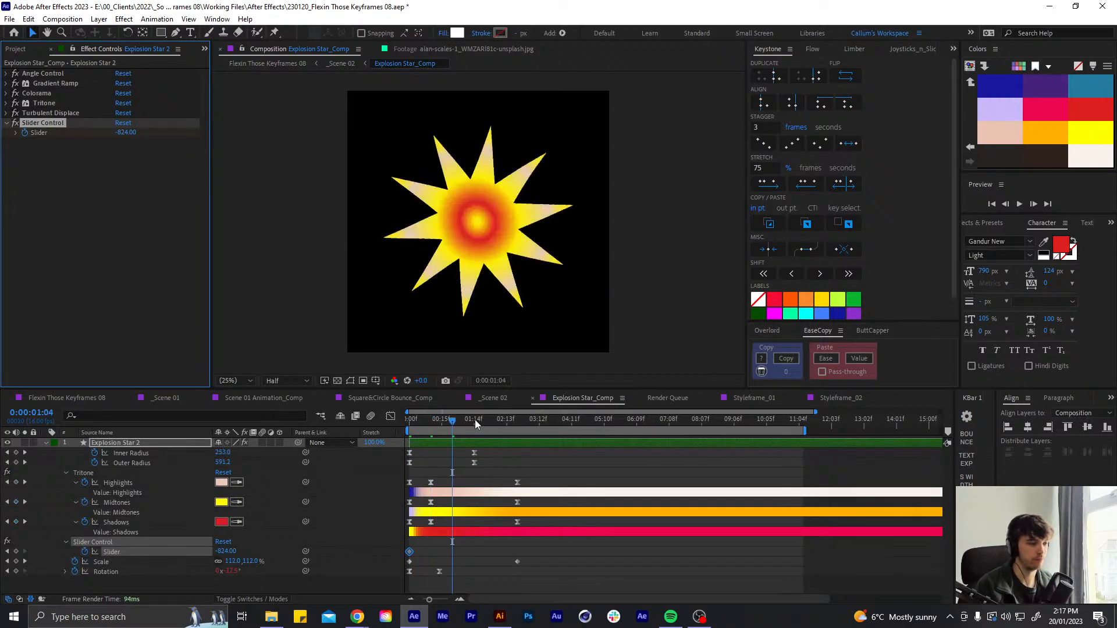
left_click(127, 133)
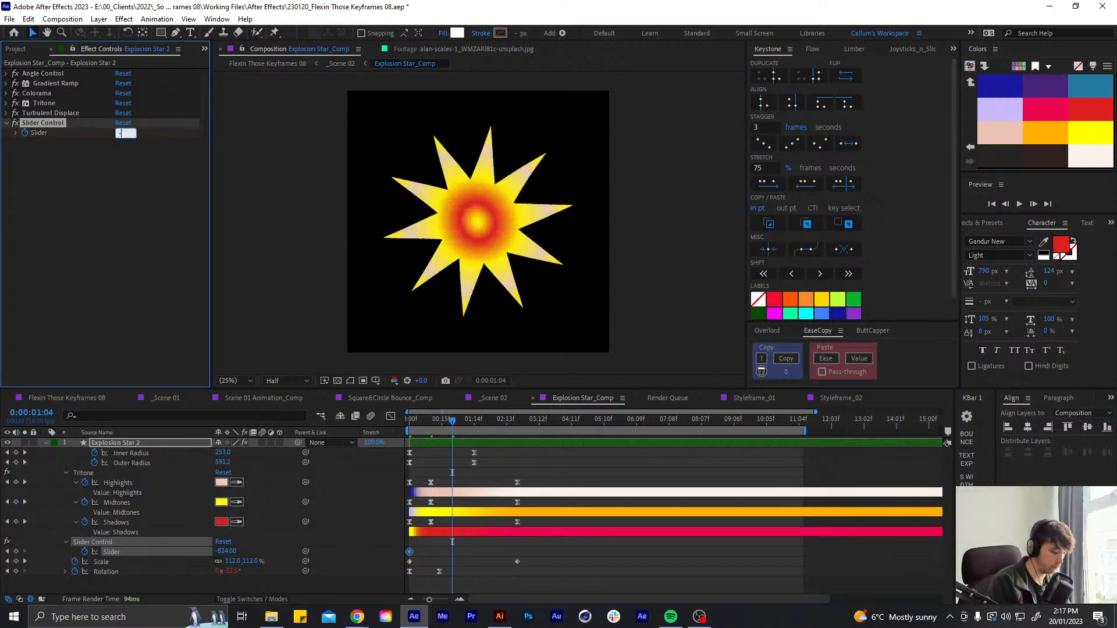
key("Return")
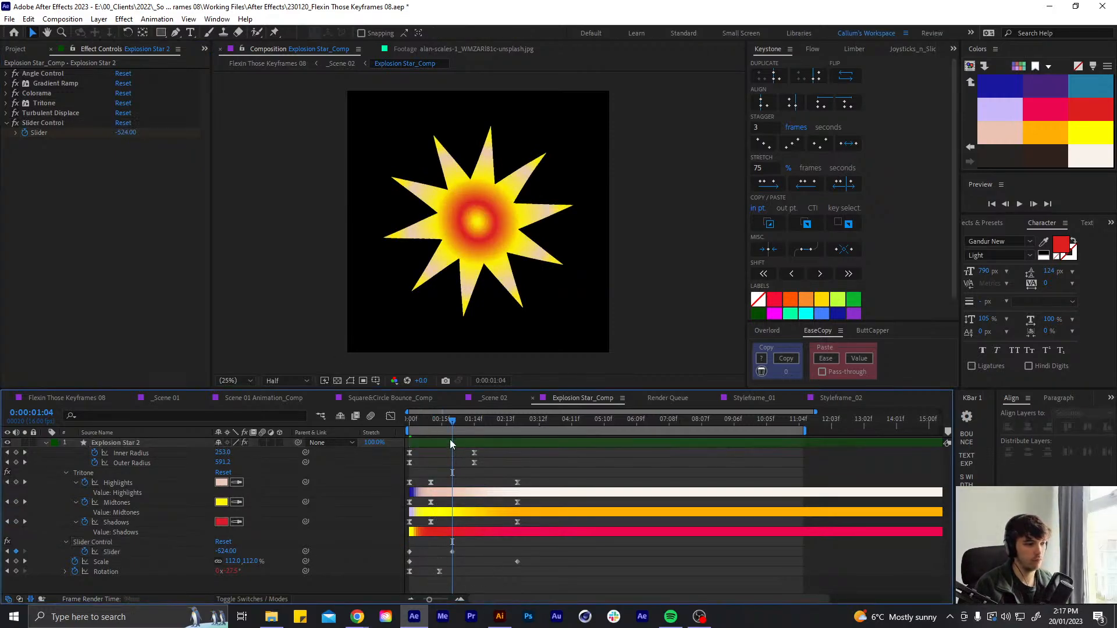
key("Home")
key("space")
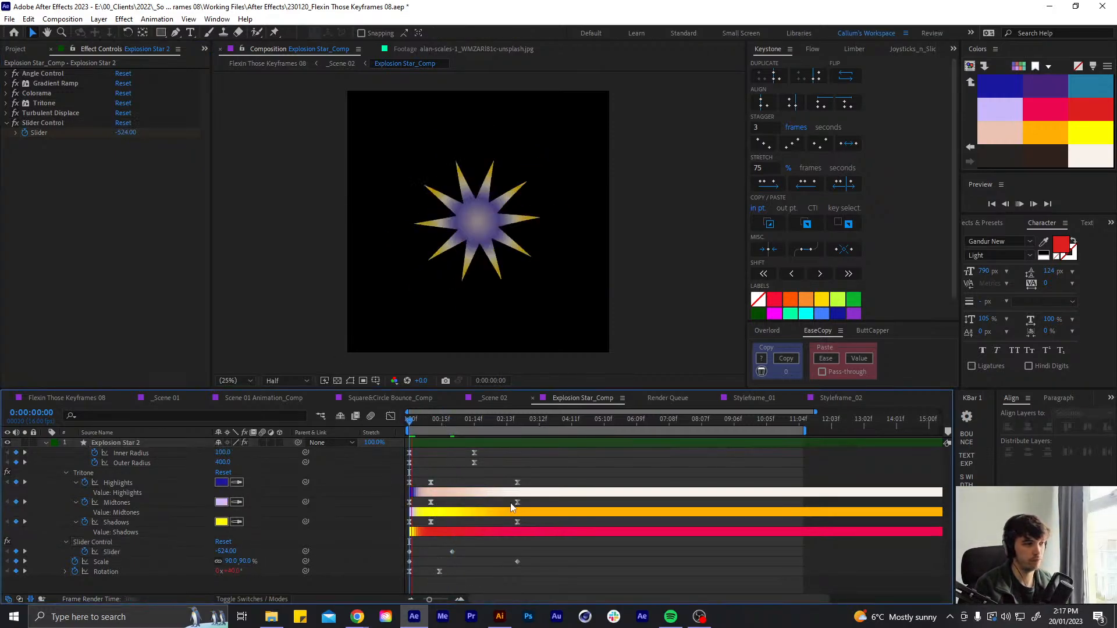
key("space")
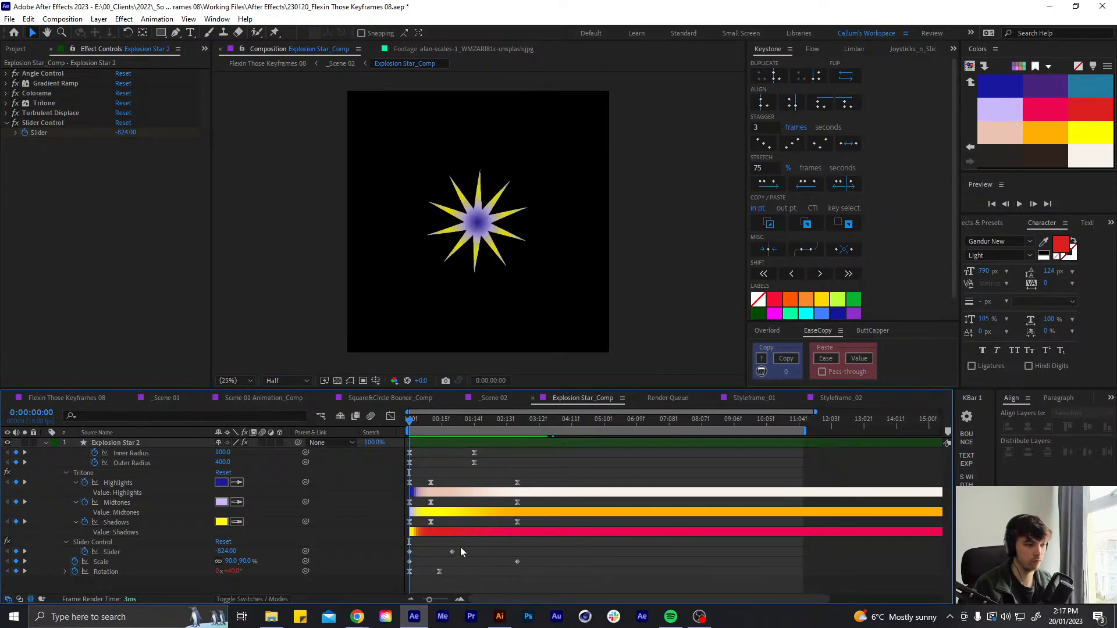
Apply Easy Ease to both Slider keyframes on Explosion Star 2 and preview the star animation
left_click(395, 550)
left_click(469, 561)
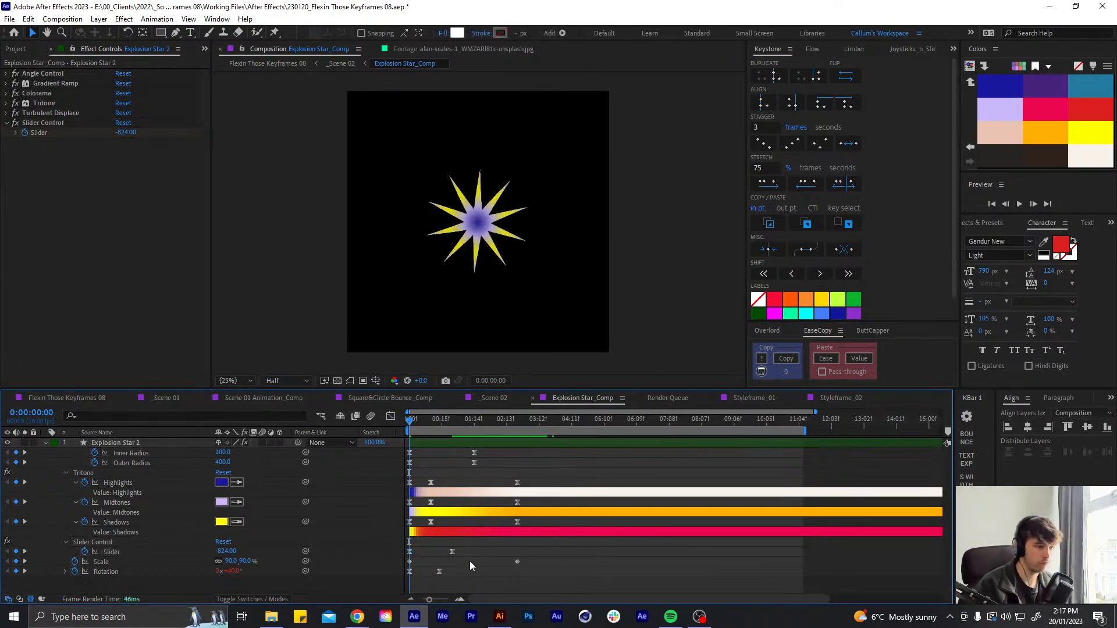
key("space")
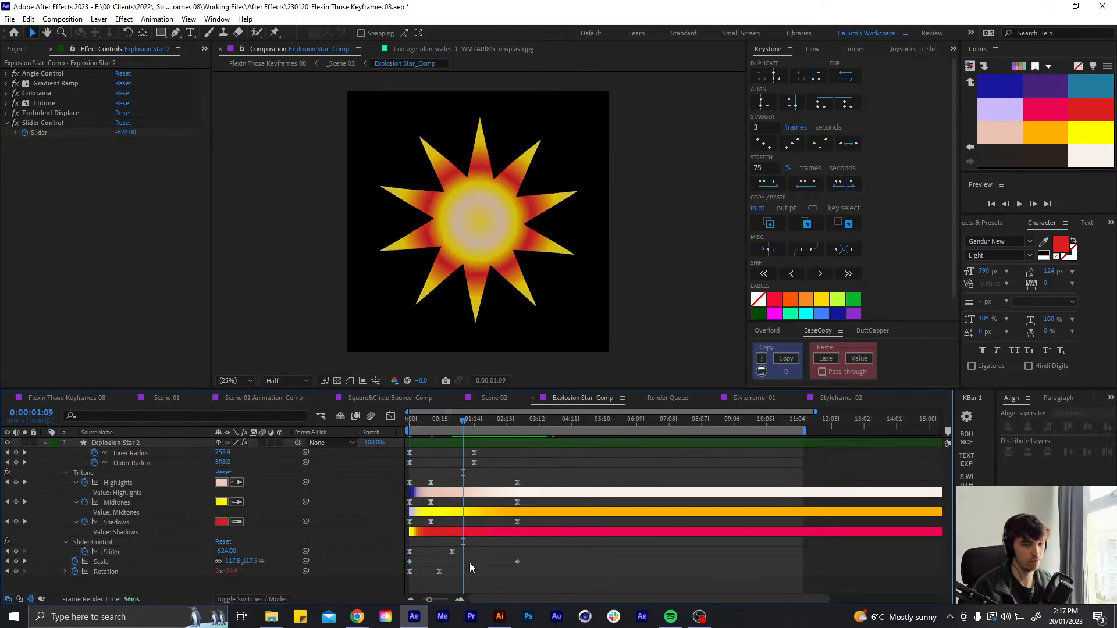
Move the second Slider keyframe to 0:00:01:09 and save the project
left_click_drag(452, 551, 463, 551)
left_click(537, 546)
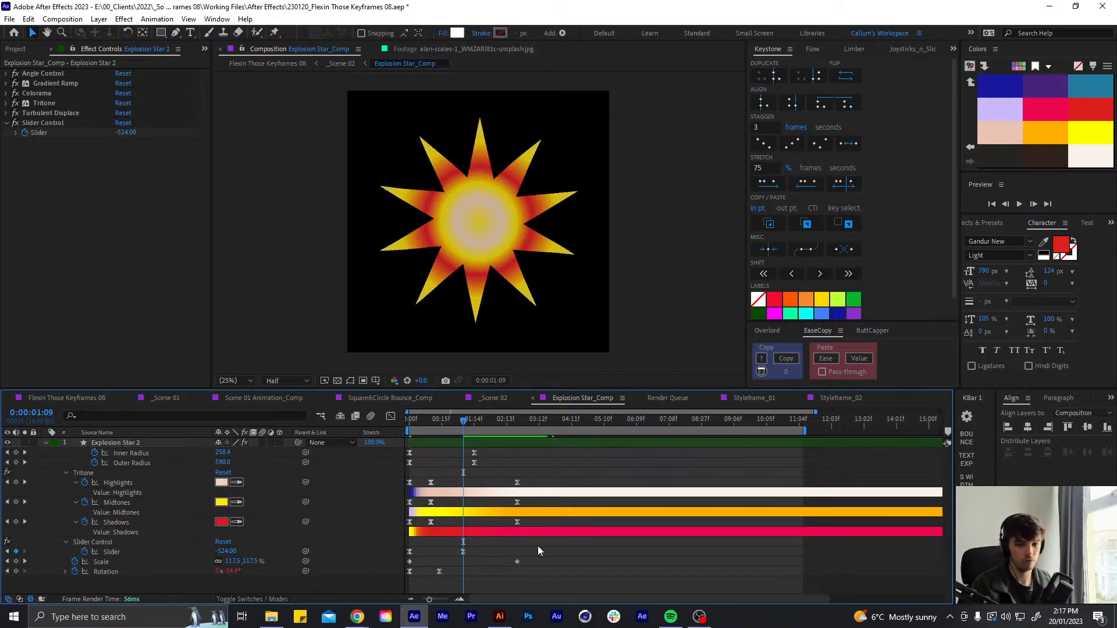
key("ctrl+s")
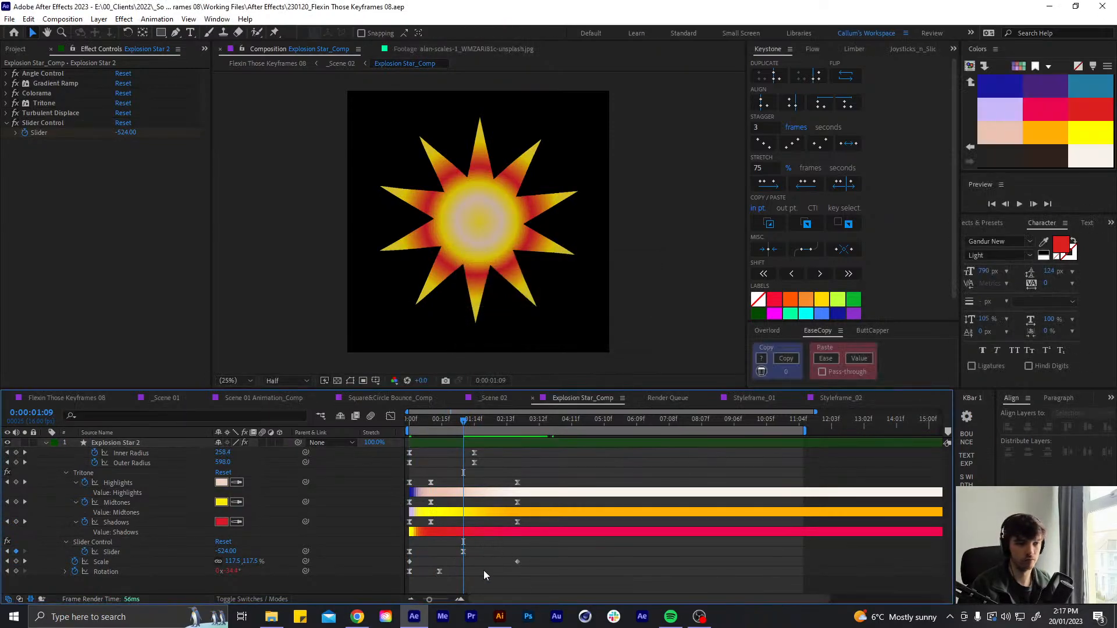
Preview the star animation in Explosion Star_Comp and then within the full _Scene 02 composition
key("space")
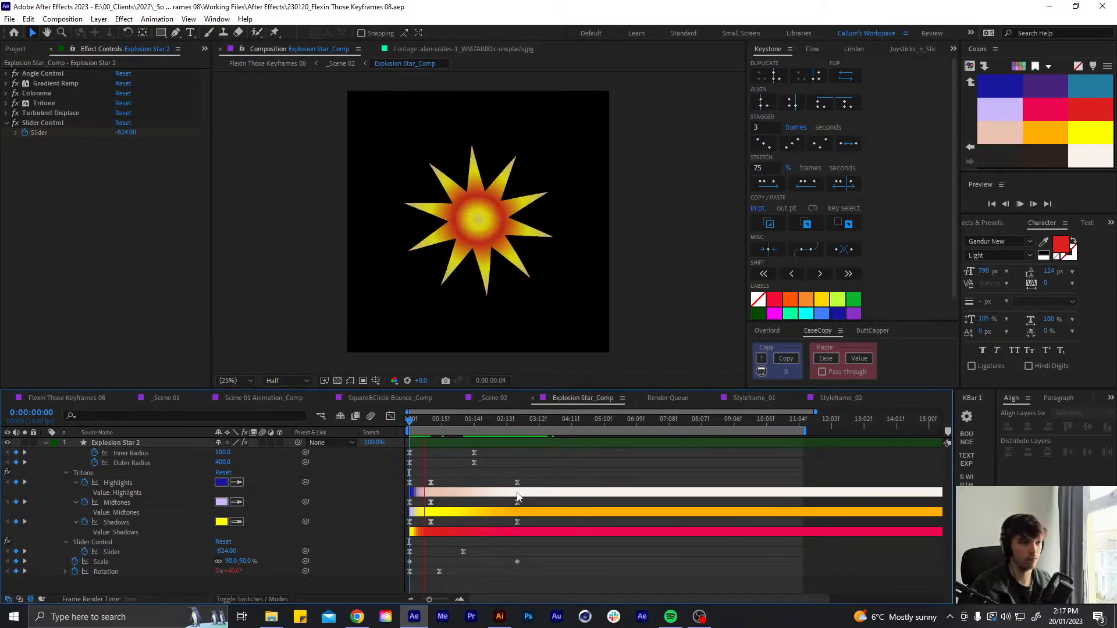
left_click(500, 397)
key("space")
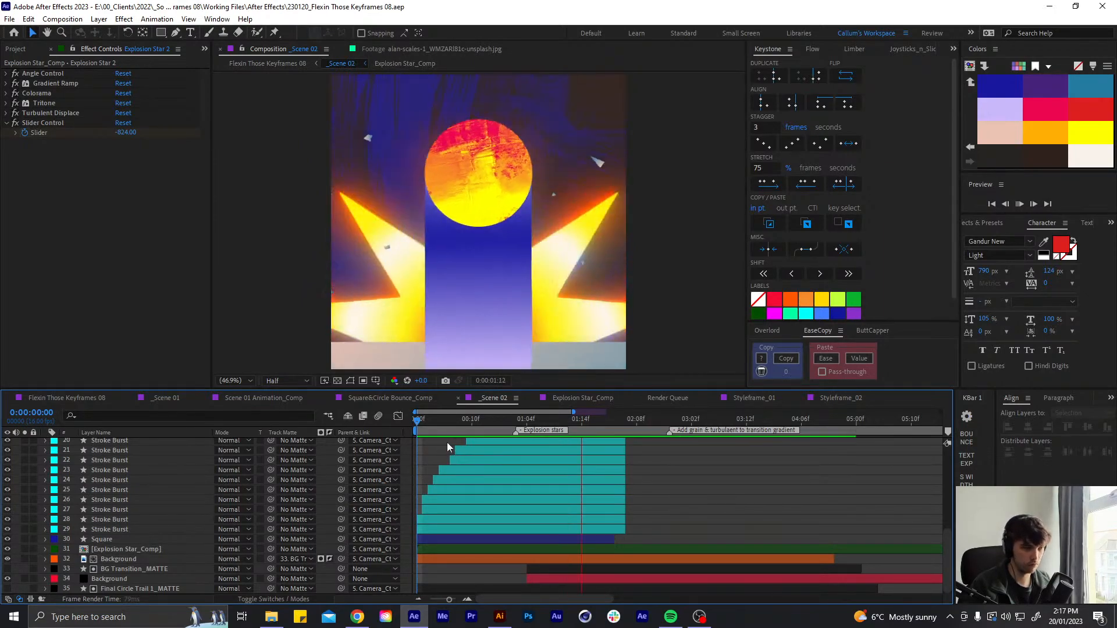
key("space")
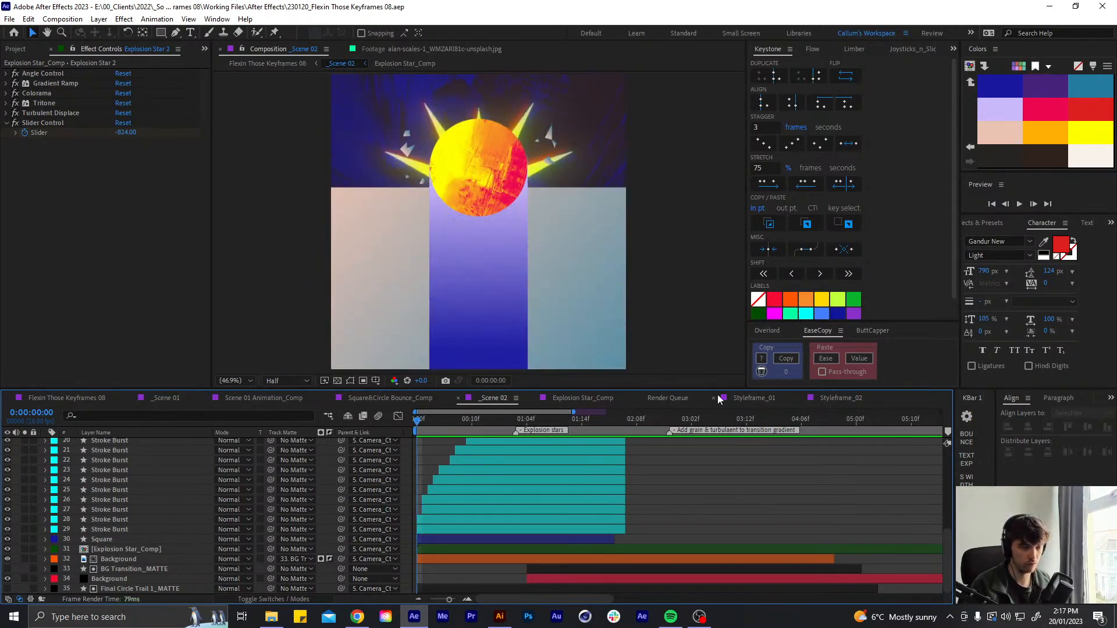
In Explosion Star_Comp, set the Slider keyframes to -984 at 0:00:00:00 and -624 at 0:00:01:09
left_click(573, 397)
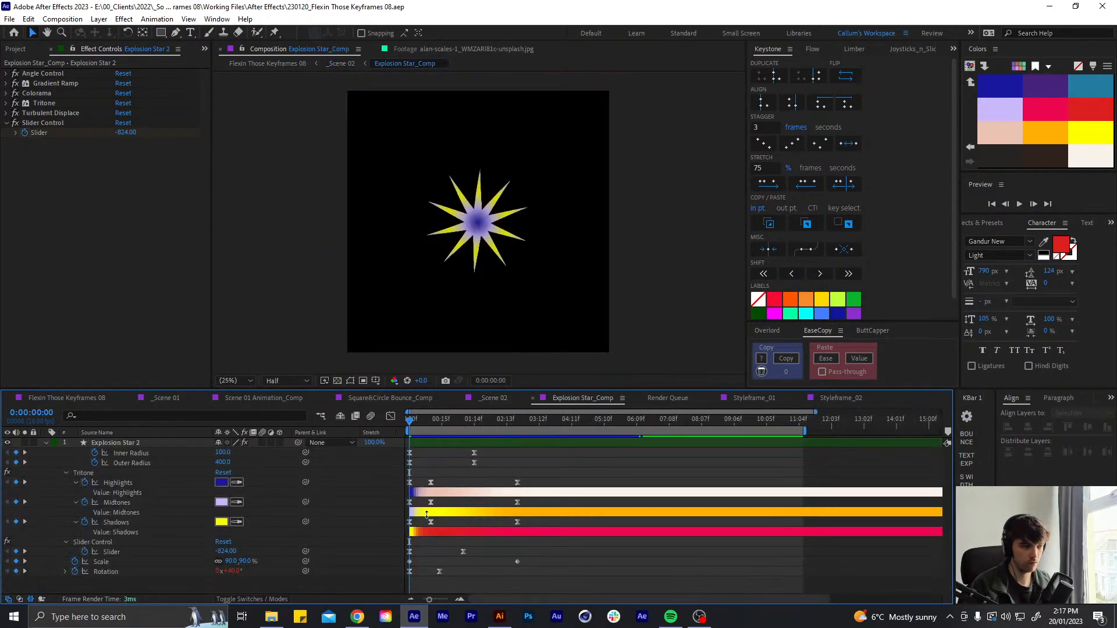
left_click(226, 551)
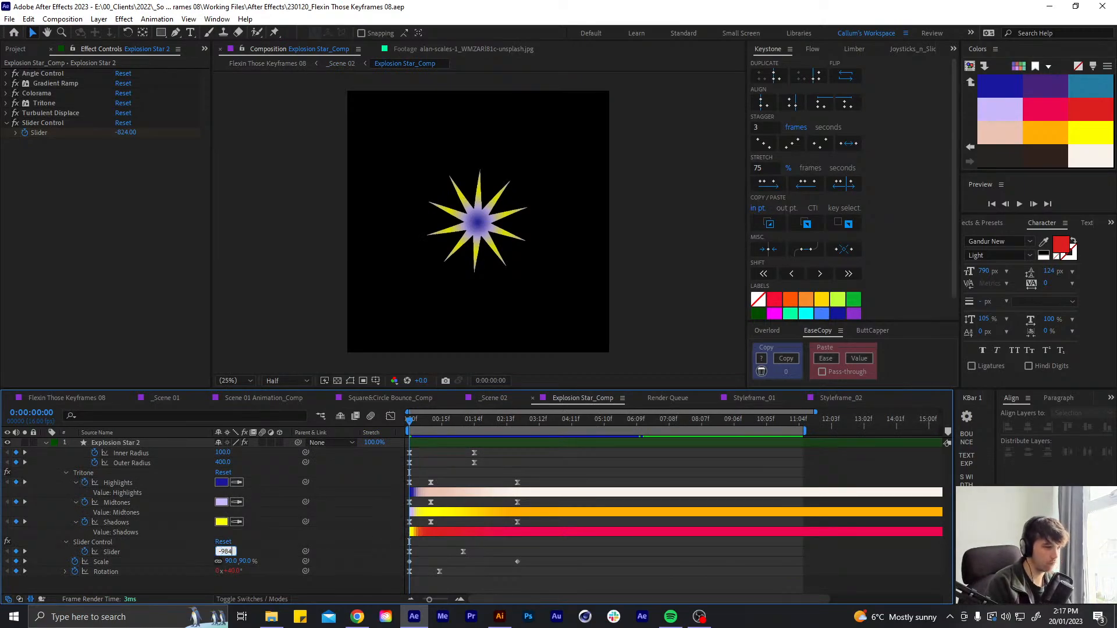
type("-984")
left_click(461, 418)
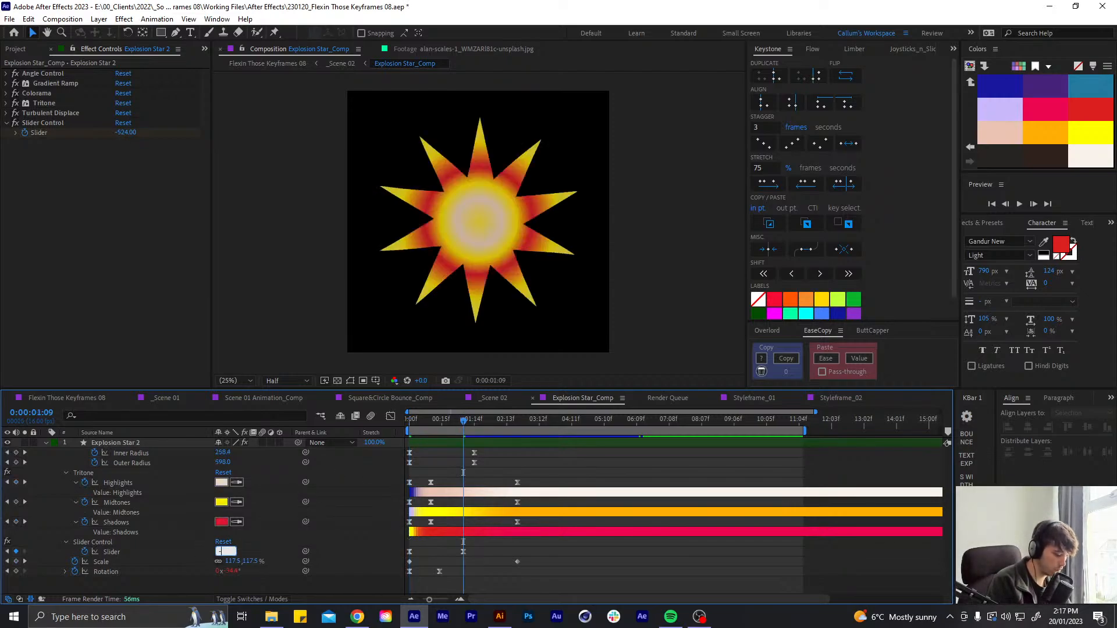
type("-624")
key("Return")
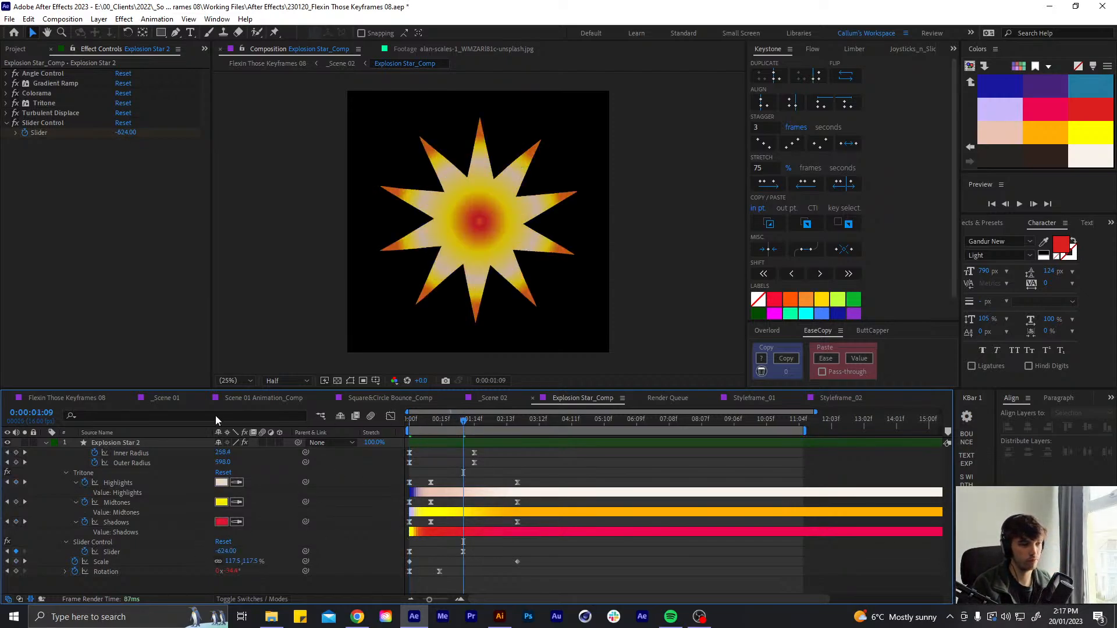
Preview the retimed star colors from the start in Explosion Star_Comp and again in _Scene 02
left_click_drag(427, 418, 304, 457)
key("space")
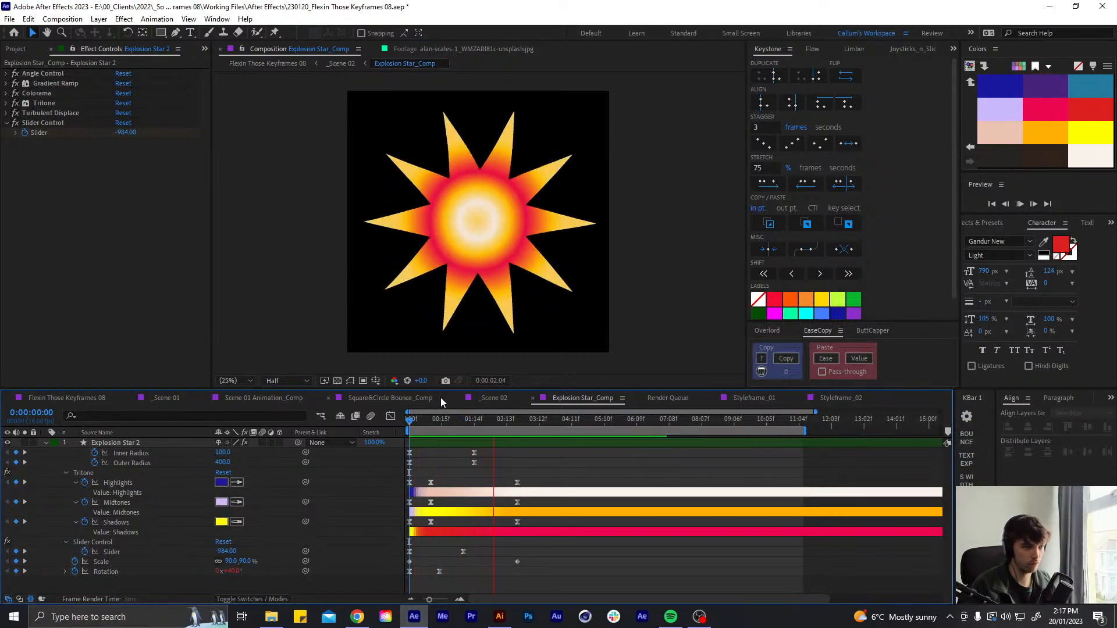
key("space")
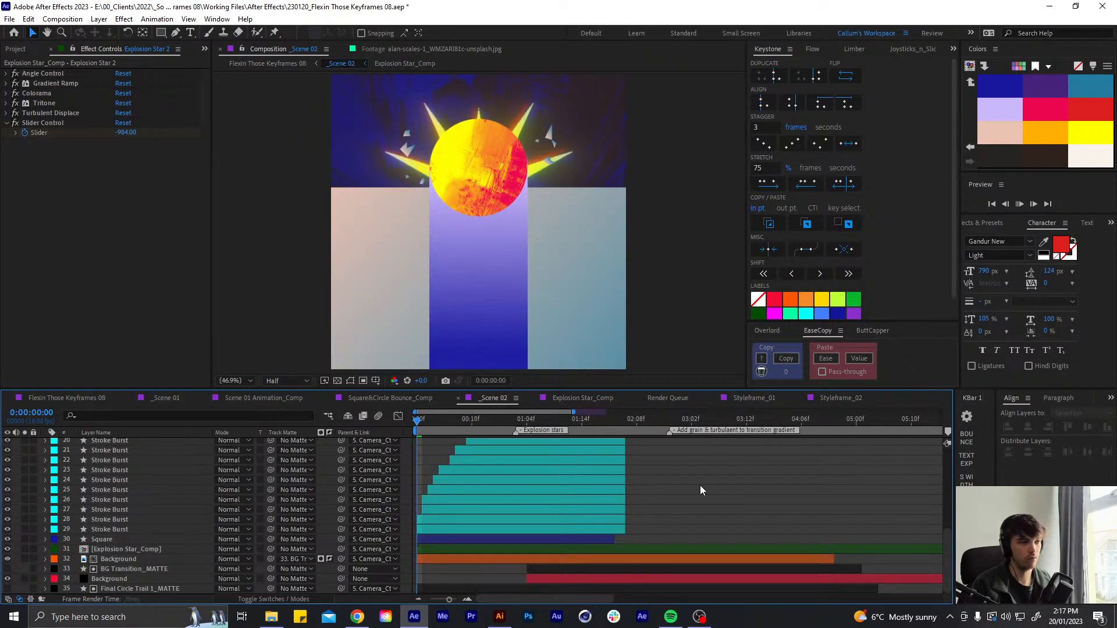
key("space")
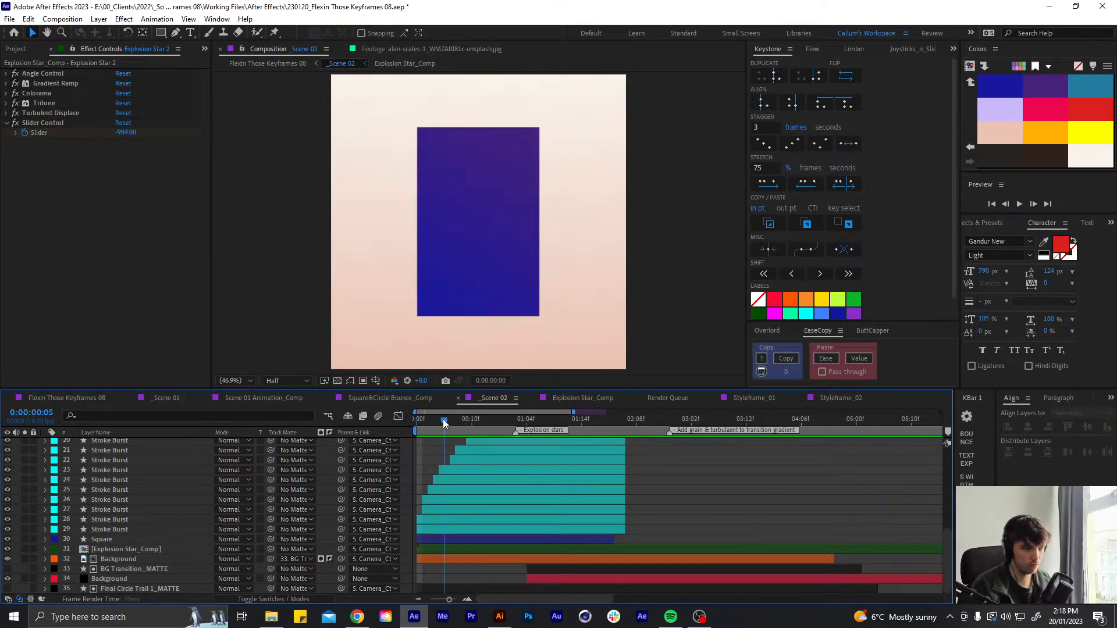
key("space")
left_click_drag(413, 420, 440, 420)
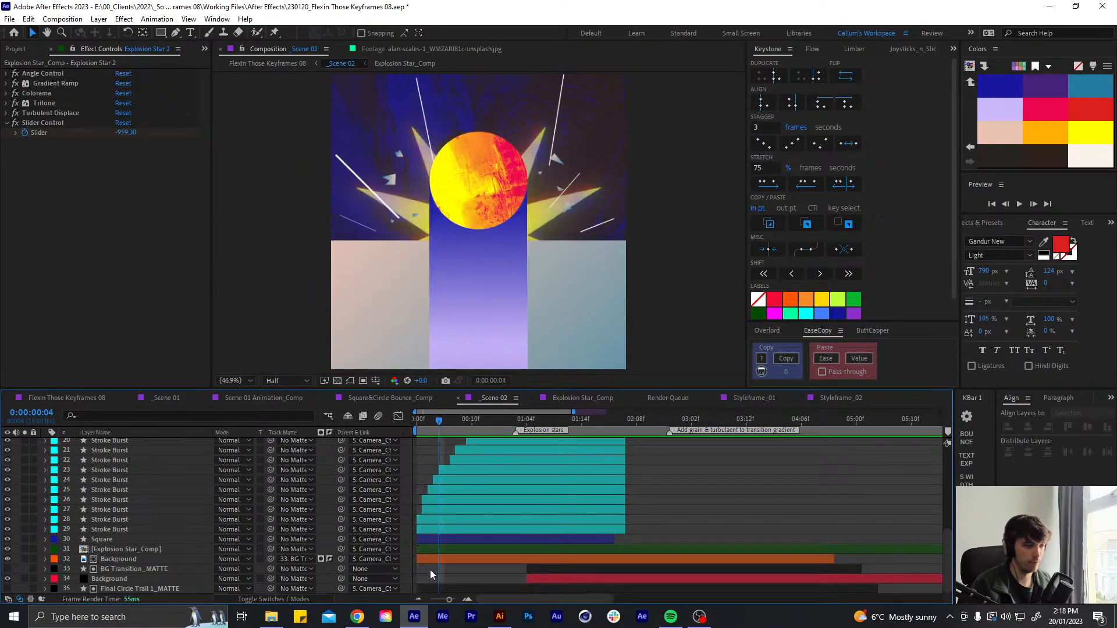
Try the Add, Lighten and Multiply blending modes on the Explosion Star_Comp layer, checking the explosion at 0:00:01:06
left_click(390, 549)
left_click(232, 549)
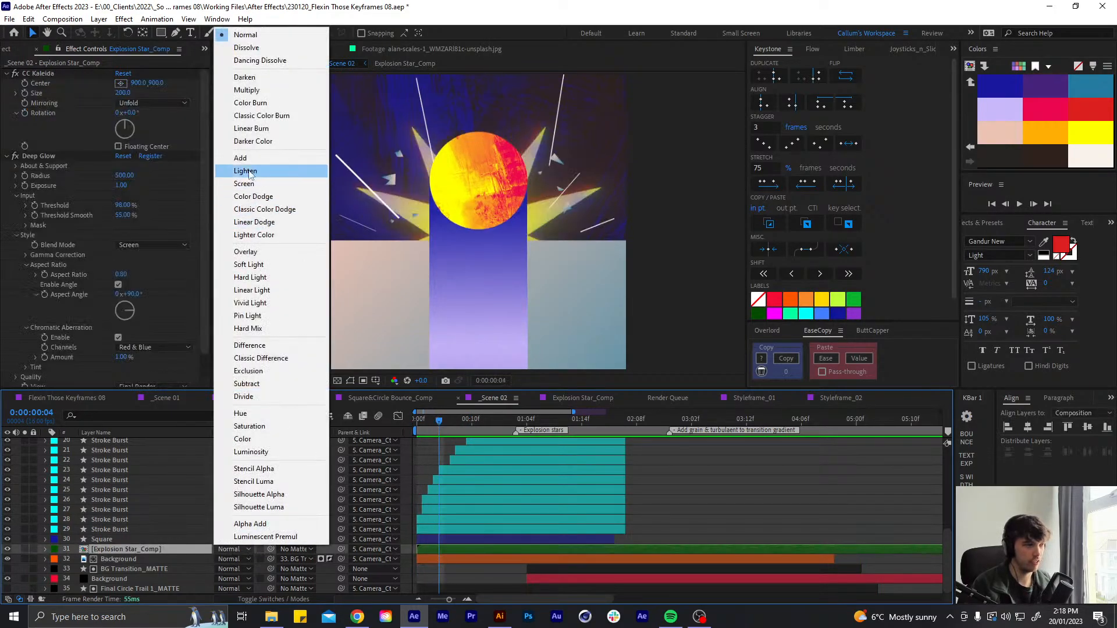
left_click(240, 158)
left_click_drag(449, 420, 538, 420)
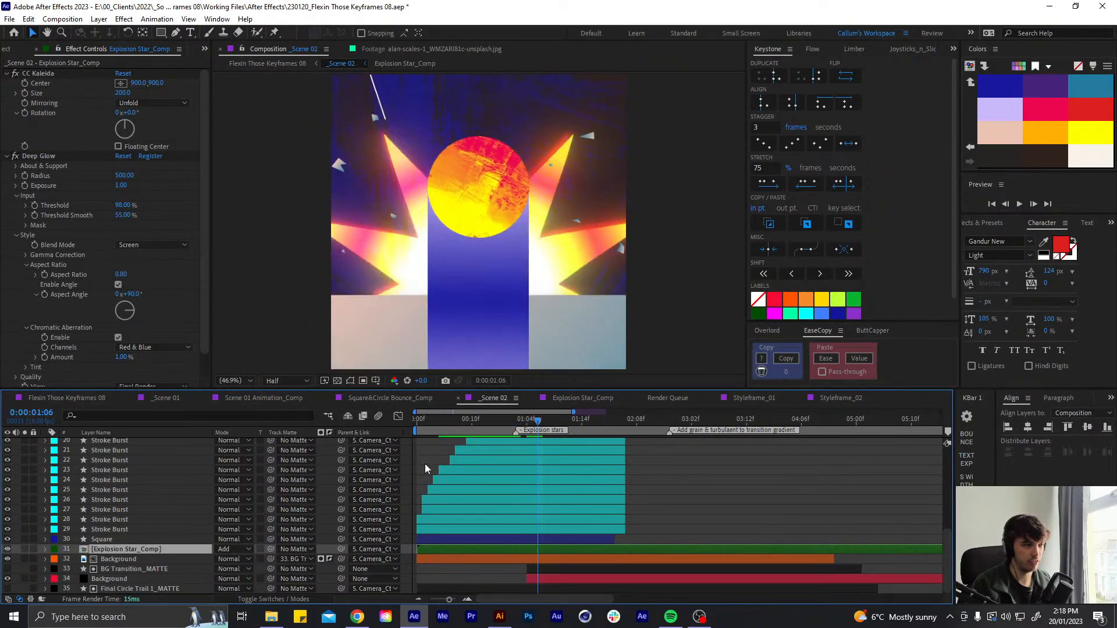
left_click(244, 548)
left_click(274, 174)
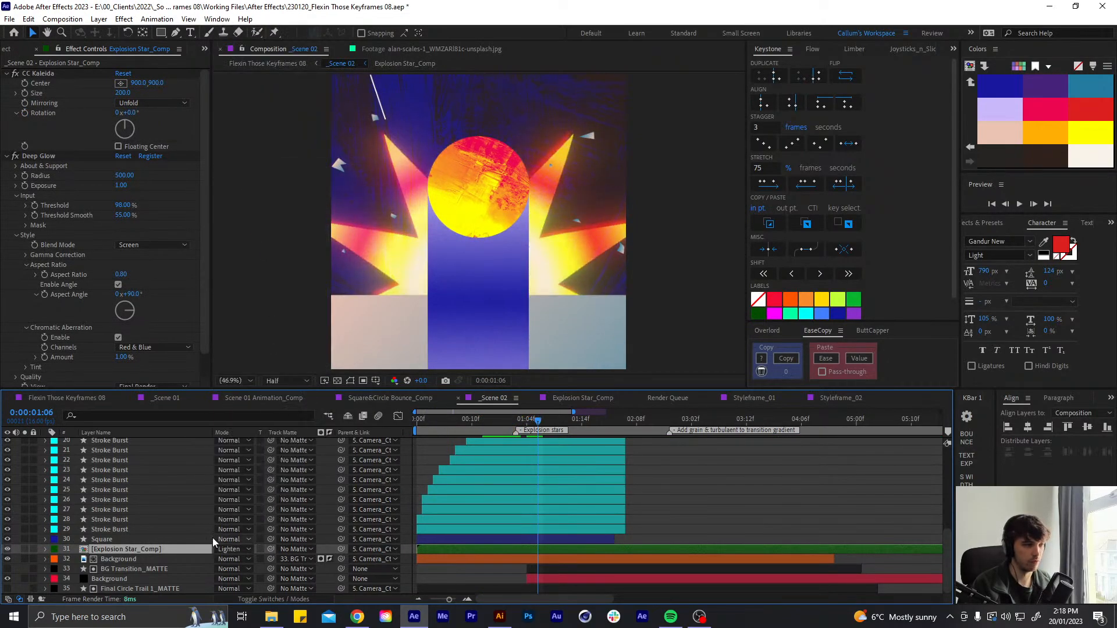
left_click(231, 552)
left_click(260, 97)
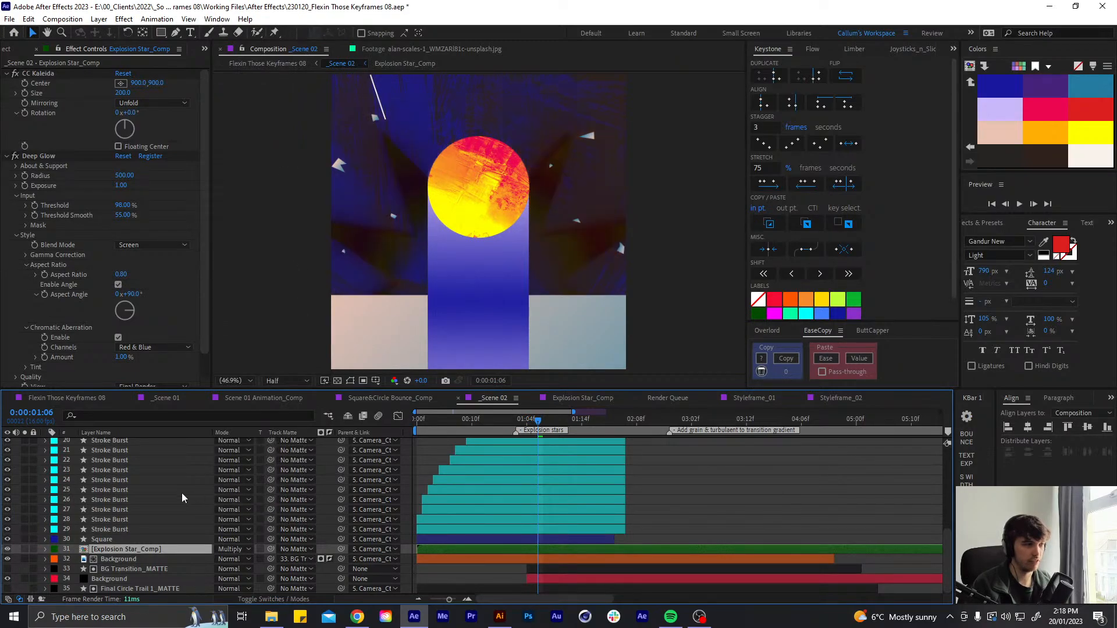
Try the Linear Dodge, Lighter Color and Overlay blending modes on the Explosion Star_Comp layer
left_click(235, 553)
left_click(262, 217)
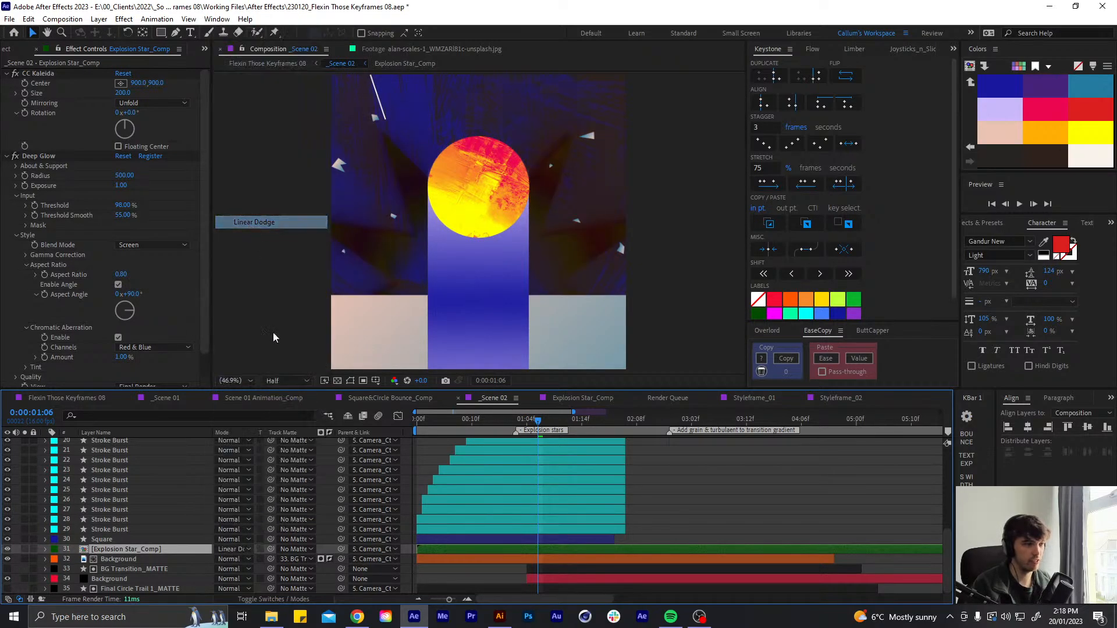
left_click(228, 546)
left_click(262, 227)
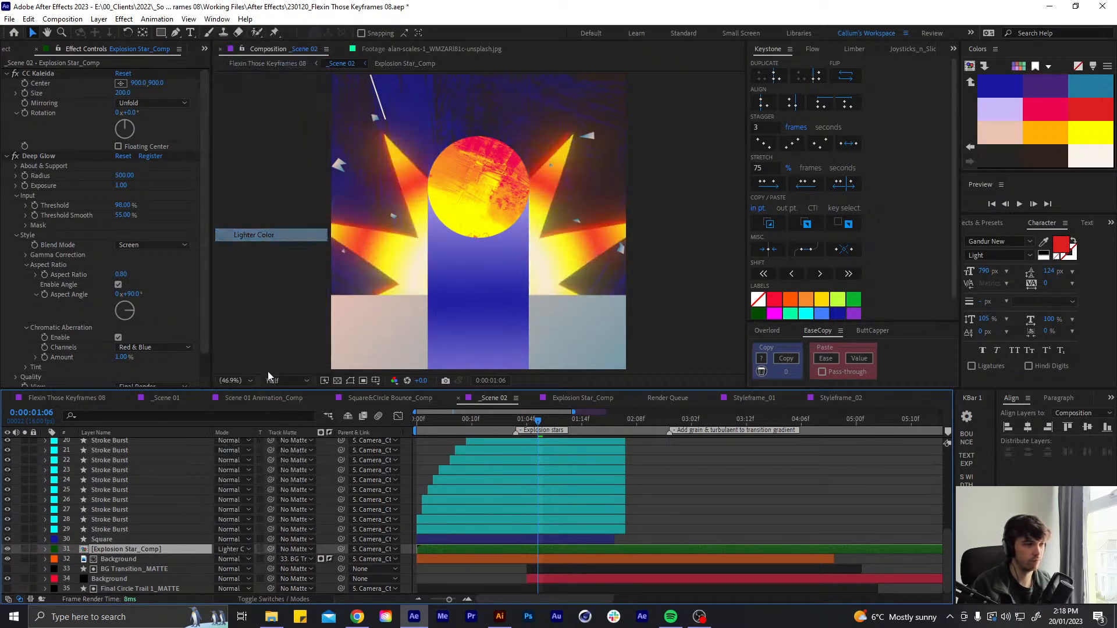
left_click(230, 548)
left_click(262, 244)
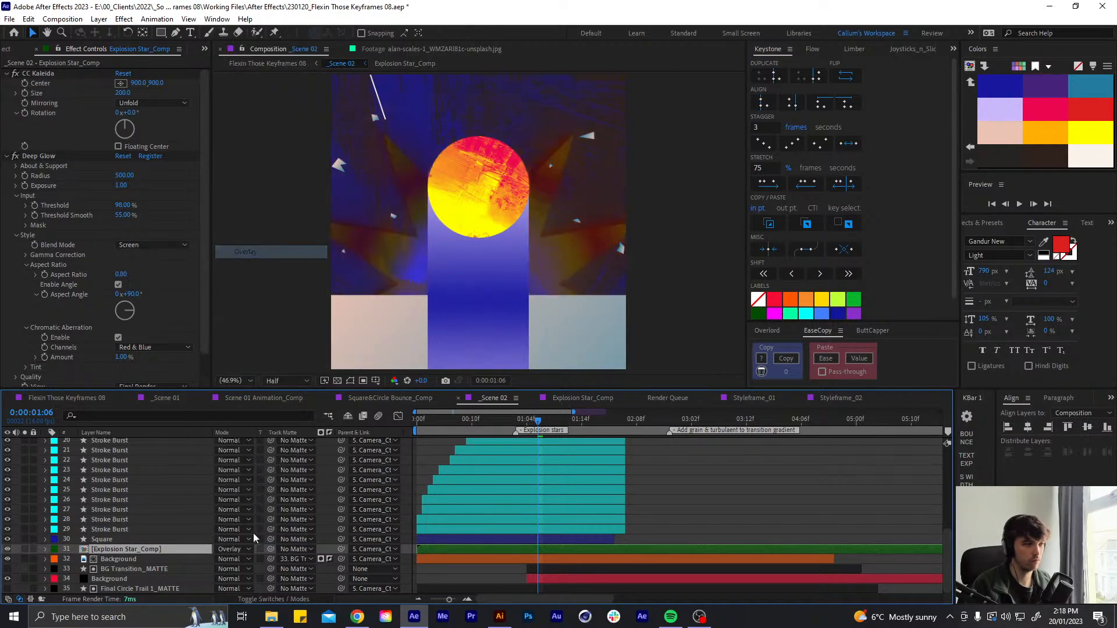
Try the Soft Light, Hard Light, Linear Light, Vivid Light and Difference blending modes on the Explosion Star_Comp layer
left_click(228, 550)
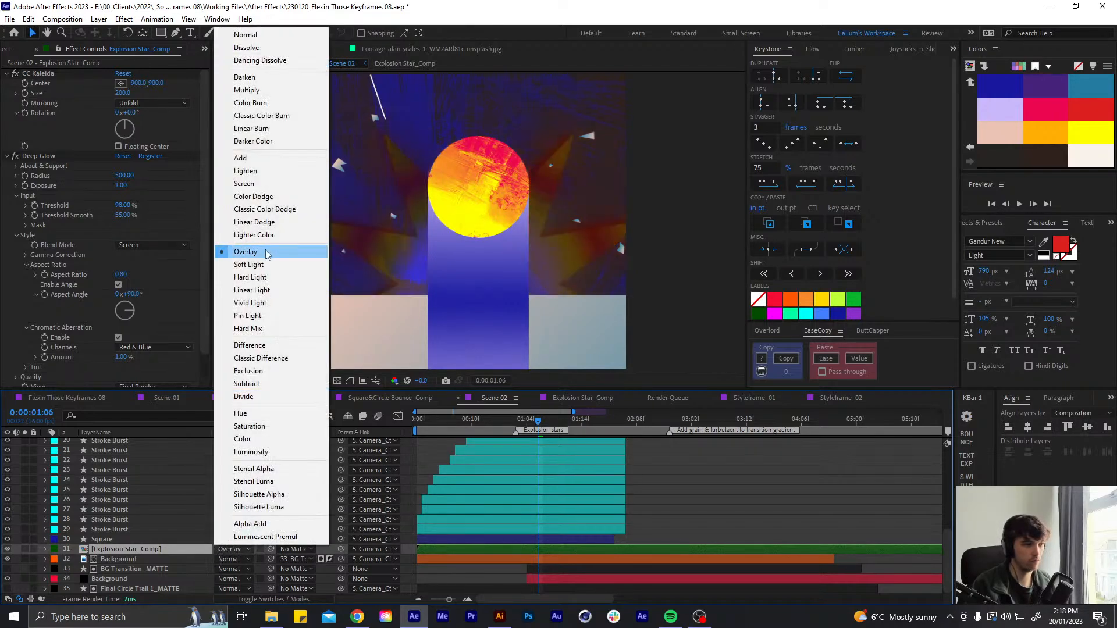
left_click(267, 262)
left_click(230, 549)
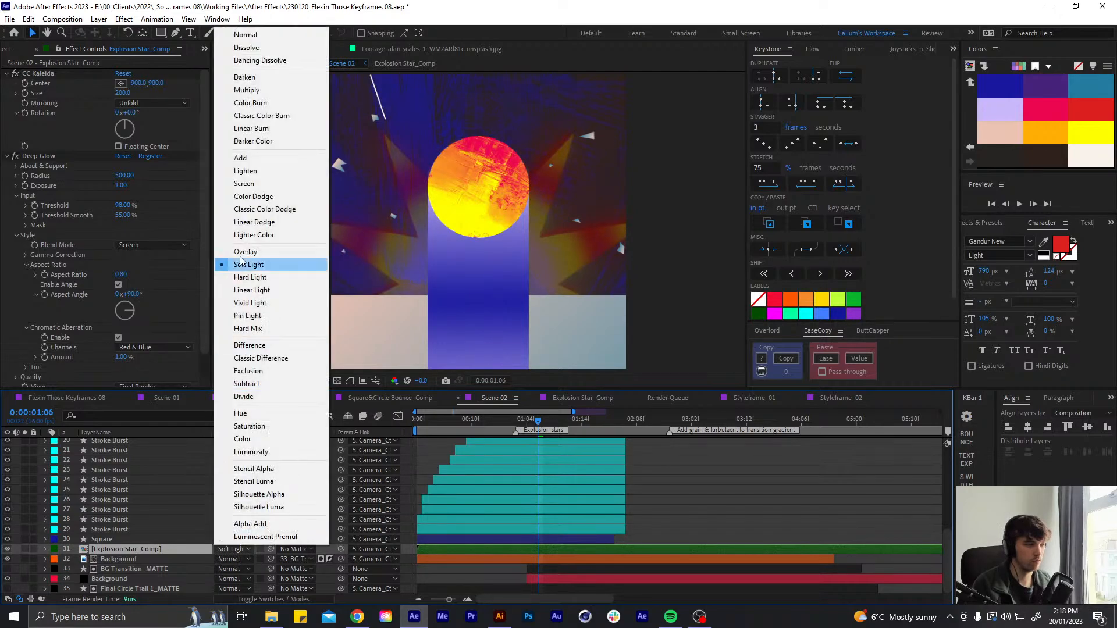
left_click(241, 277)
left_click(246, 549)
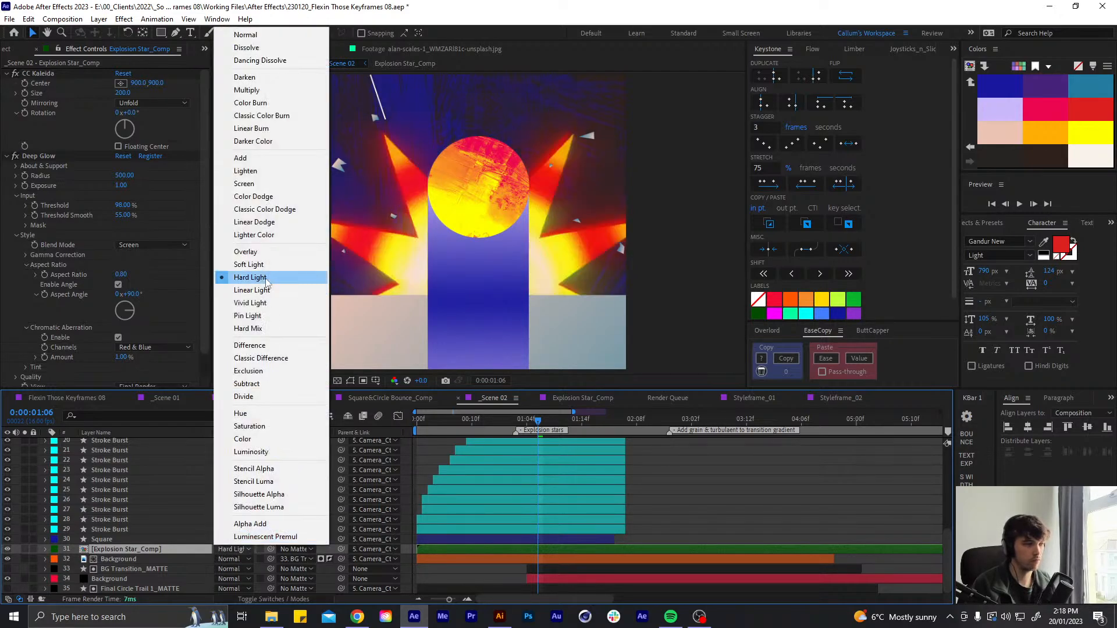
left_click(249, 289)
left_click(230, 549)
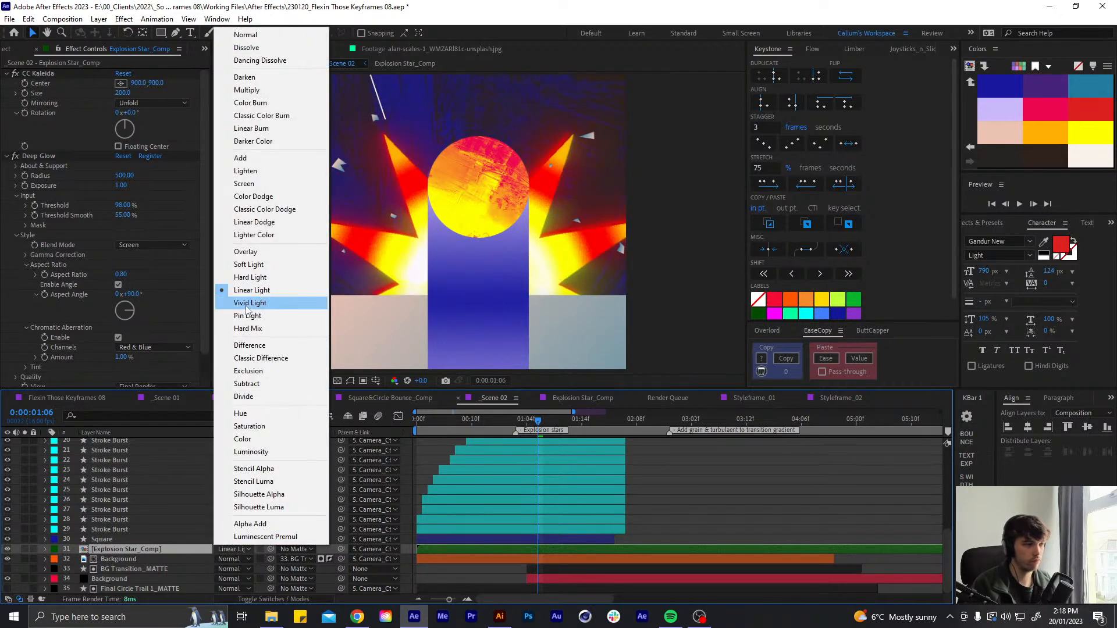
left_click(250, 302)
left_click(234, 546)
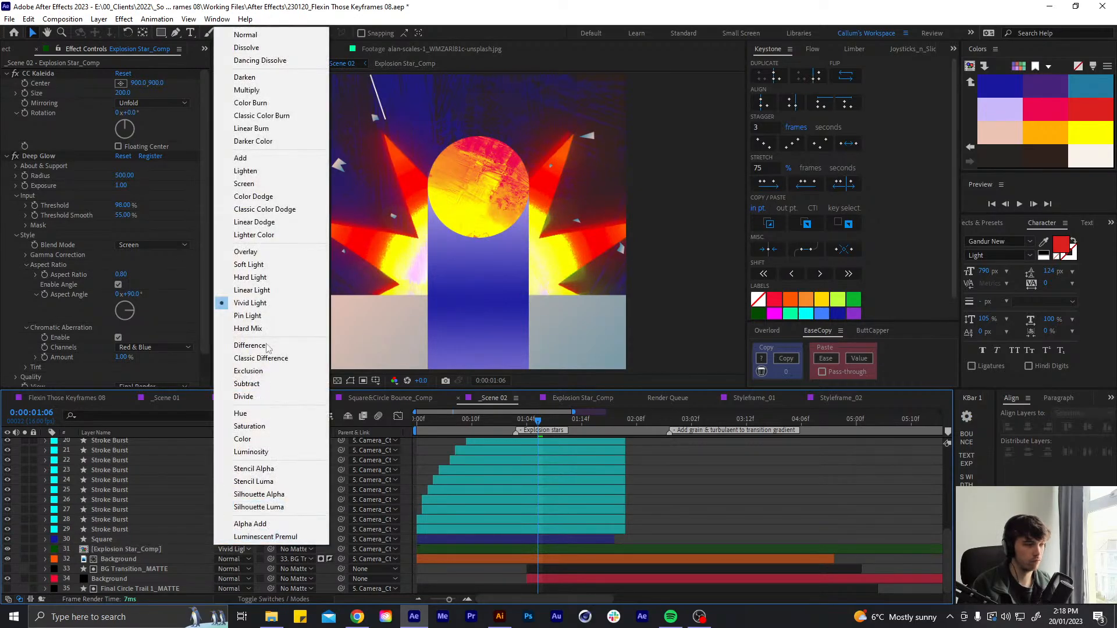
left_click(253, 346)
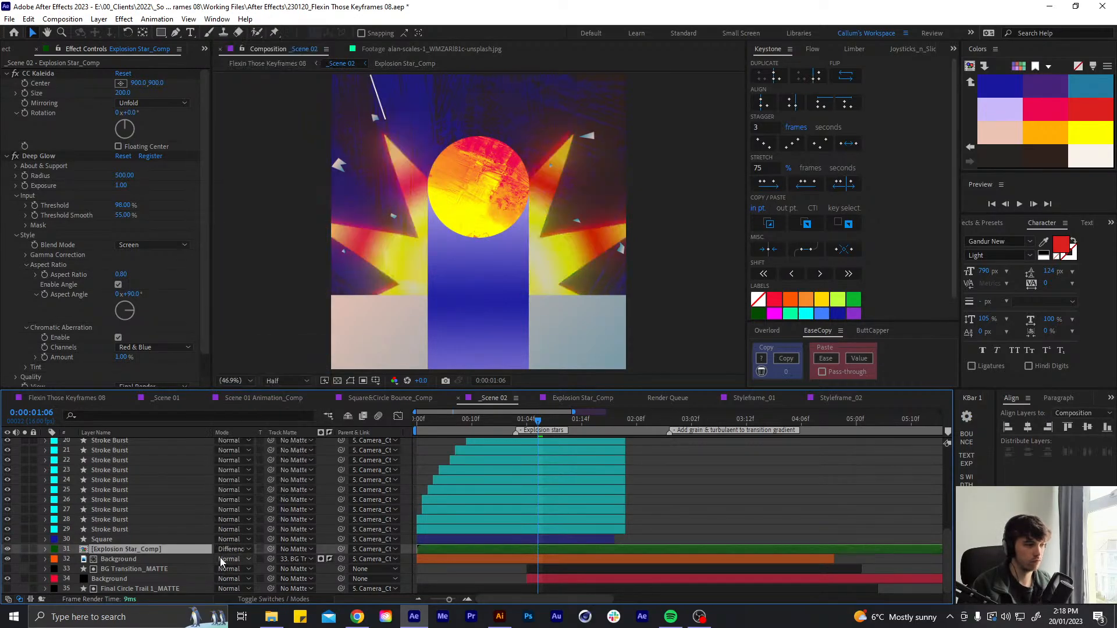
Try the Exclusion, Hue and Color blending modes on the Explosion Star_Comp layer, then compare with Add again
left_click(233, 549)
left_click(253, 372)
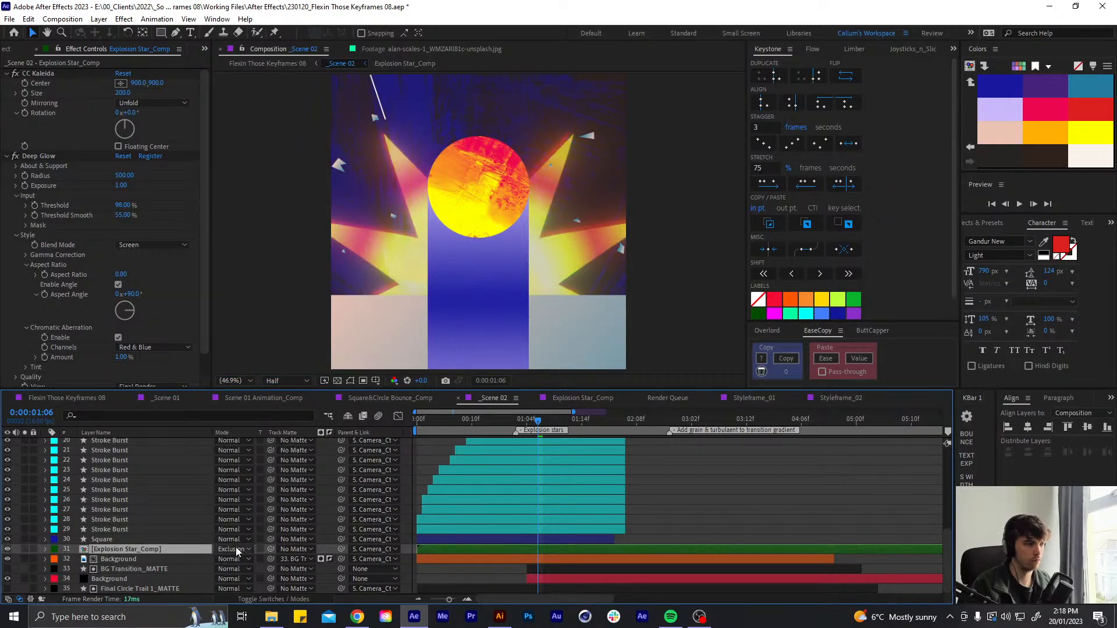
left_click(236, 549)
left_click(250, 415)
left_click(231, 551)
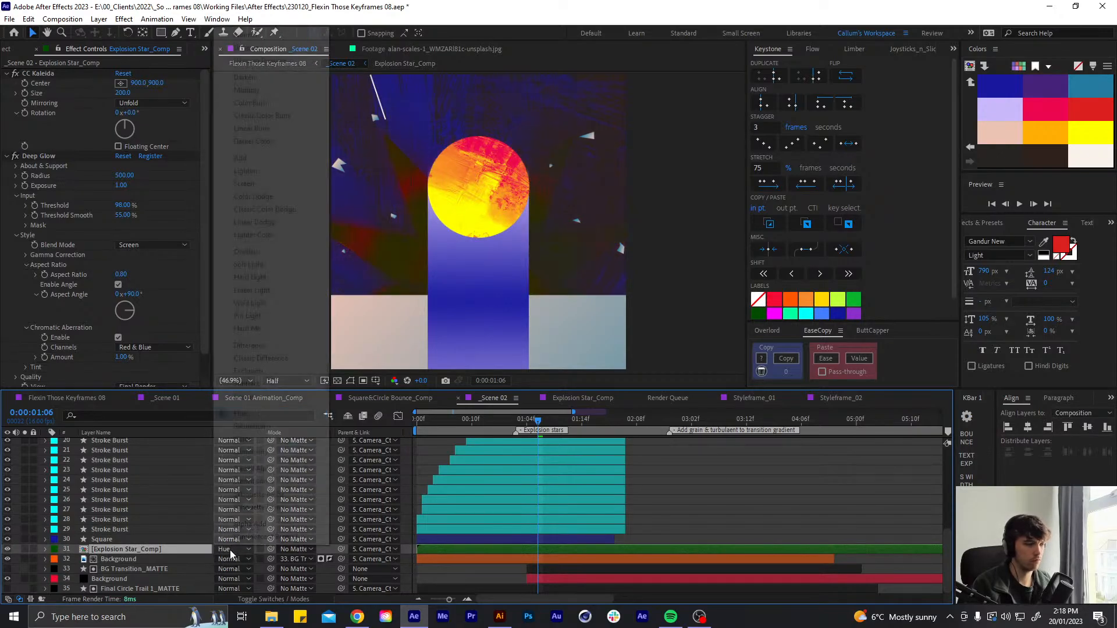
left_click(244, 439)
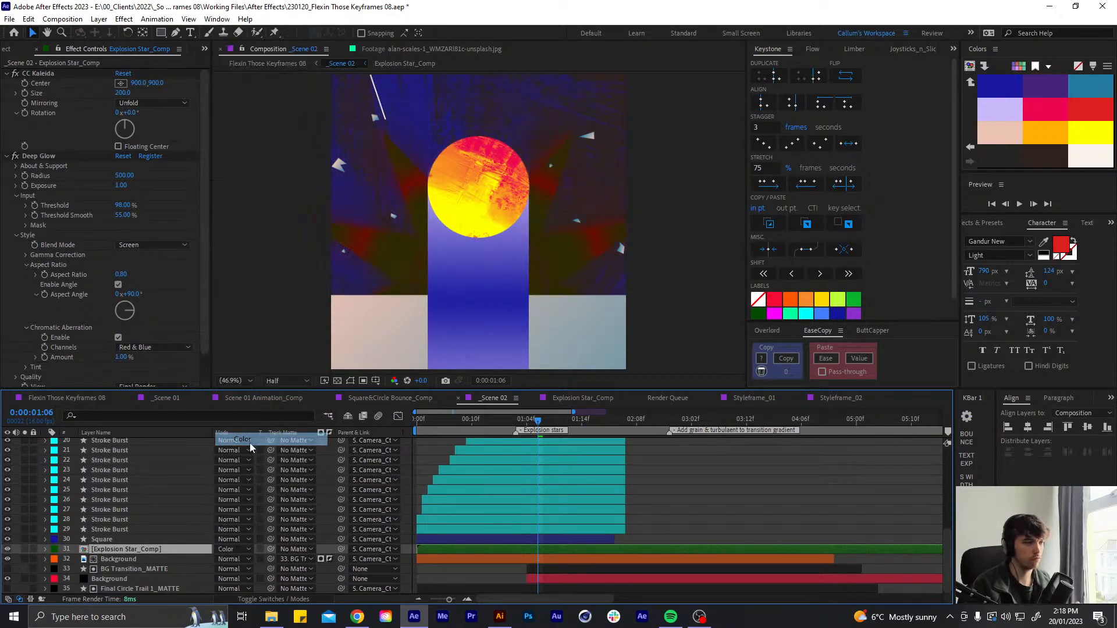
left_click(236, 549)
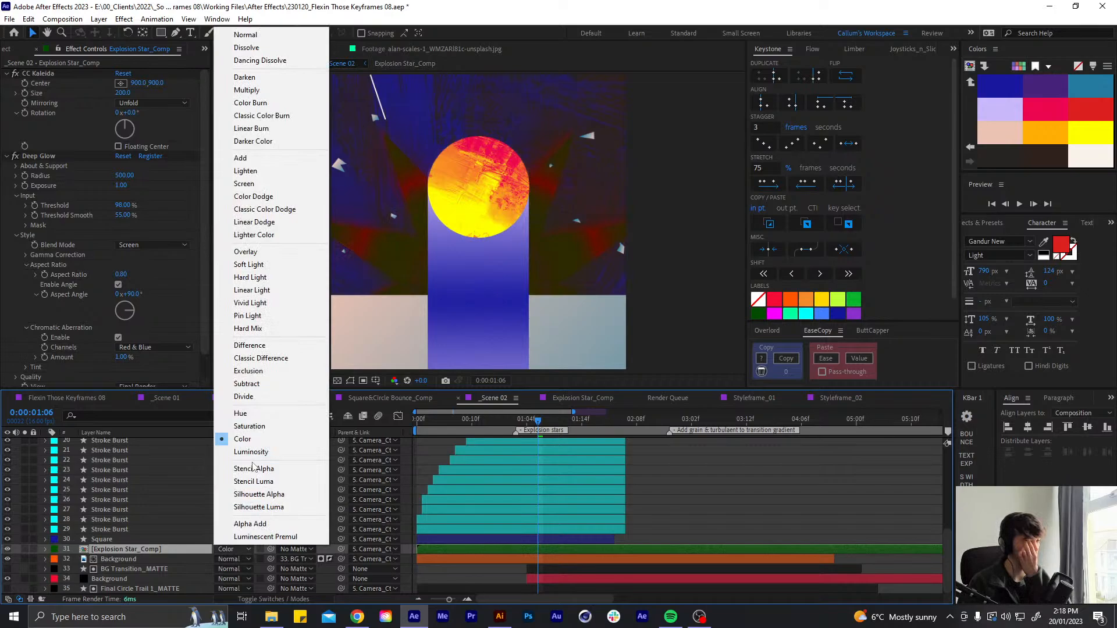
left_click(242, 158)
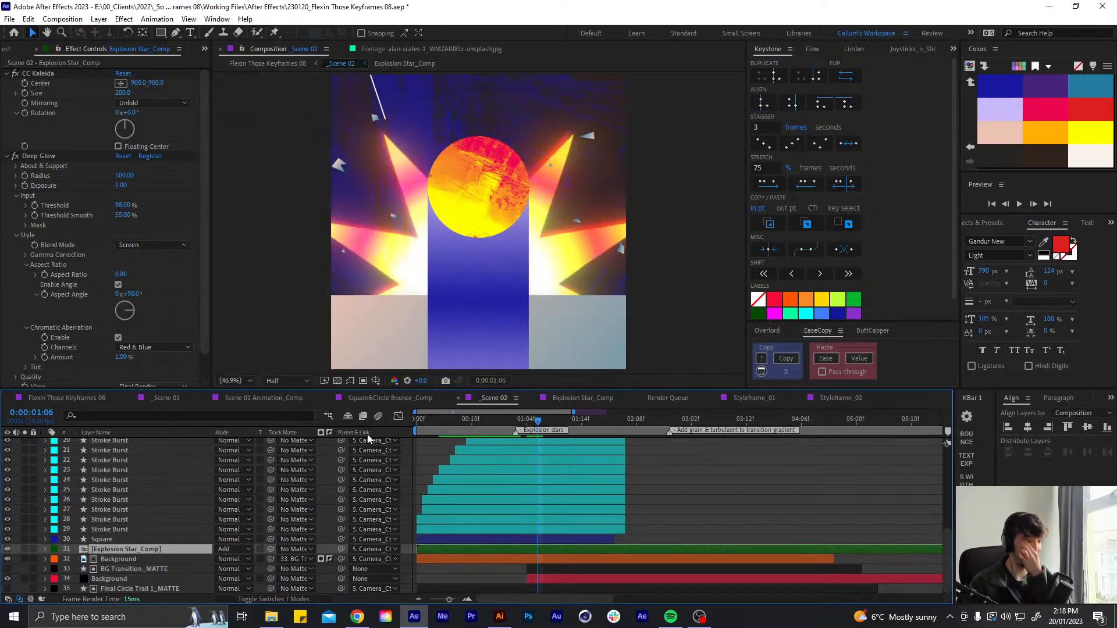
Return the Explosion Star_Comp layer's blending mode to Normal and collapse its CC Kaleida and Deep Glow effects
left_click(246, 549)
left_click(260, 34)
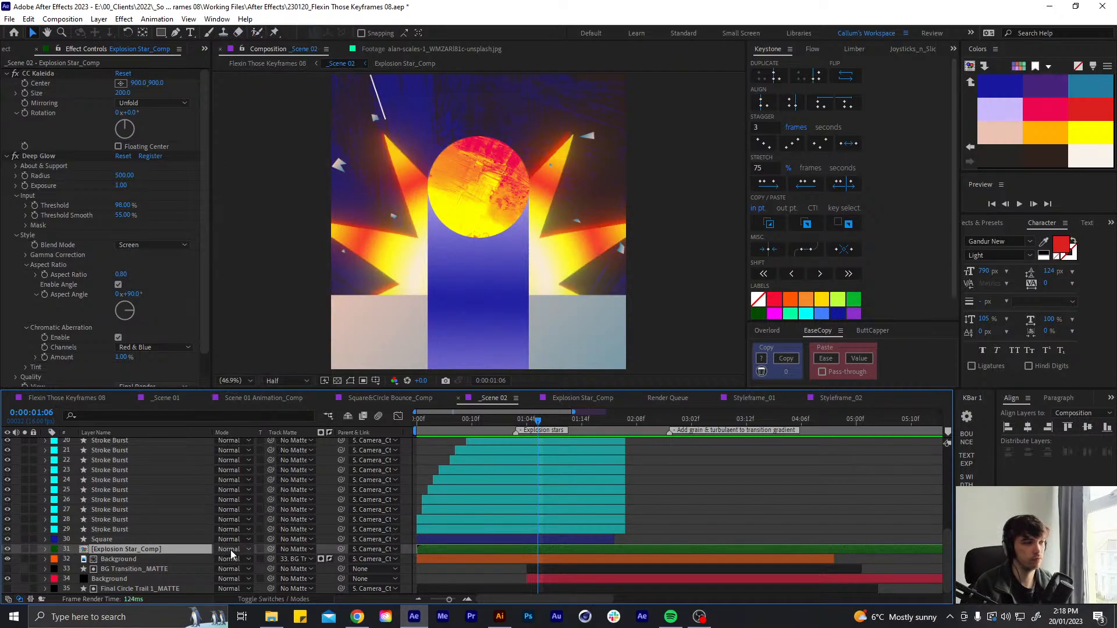
left_click(6, 73)
left_click(6, 84)
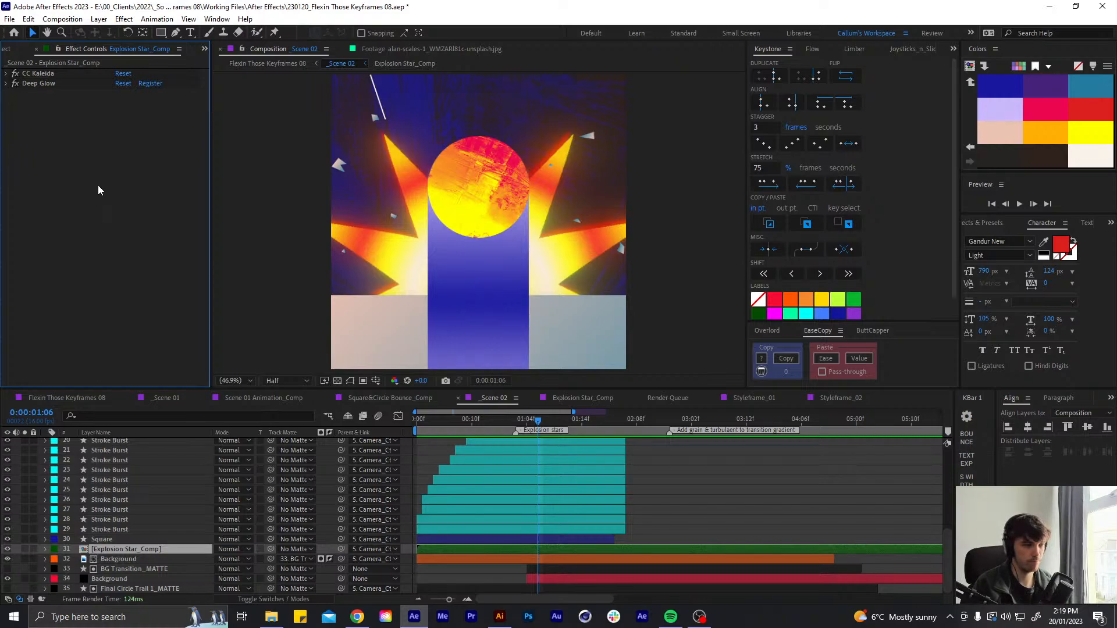
Toggle Deep Glow's Chromatic Aberration, try the Red & Green and Green & Blue channels, and return to Red & Blue
left_click(6, 84)
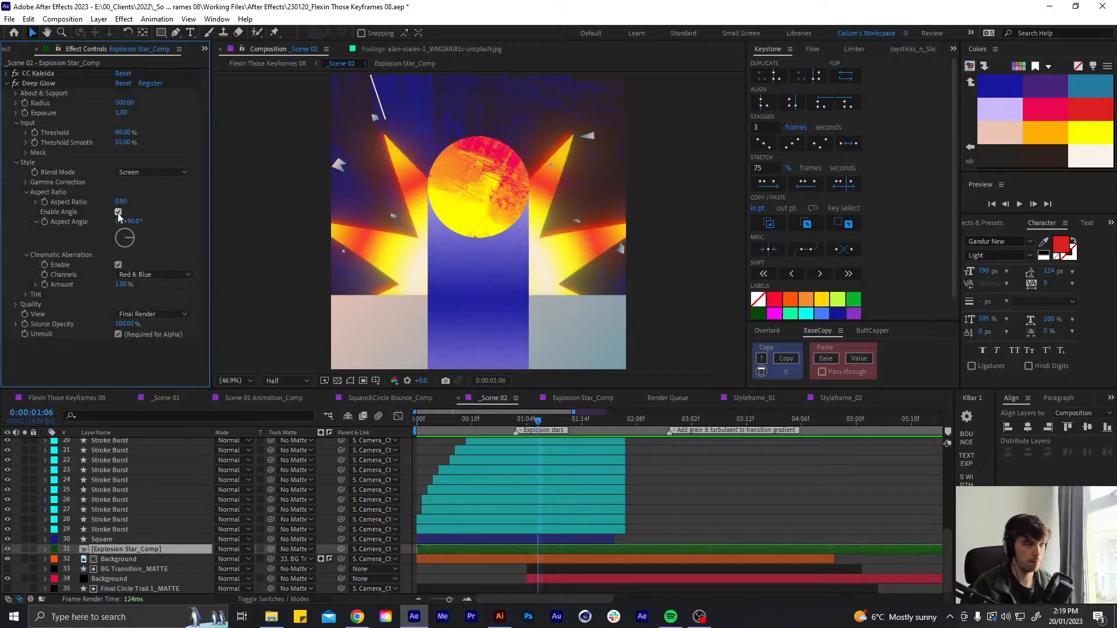
left_click(118, 265)
left_click(118, 265)
left_click(126, 273)
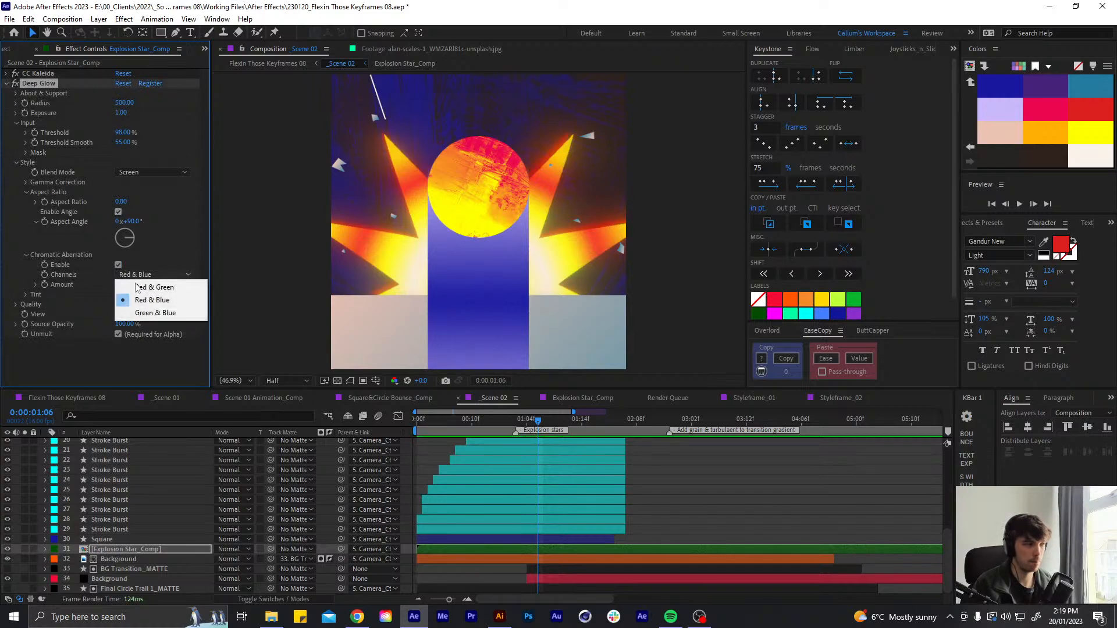
left_click(132, 285)
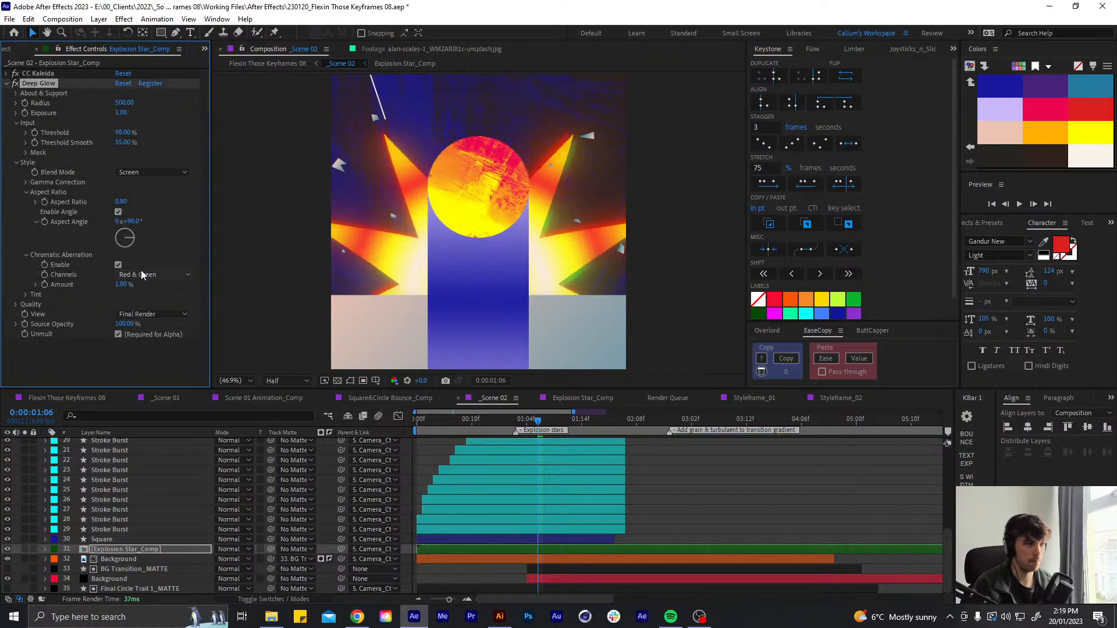
left_click(142, 273)
left_click(150, 308)
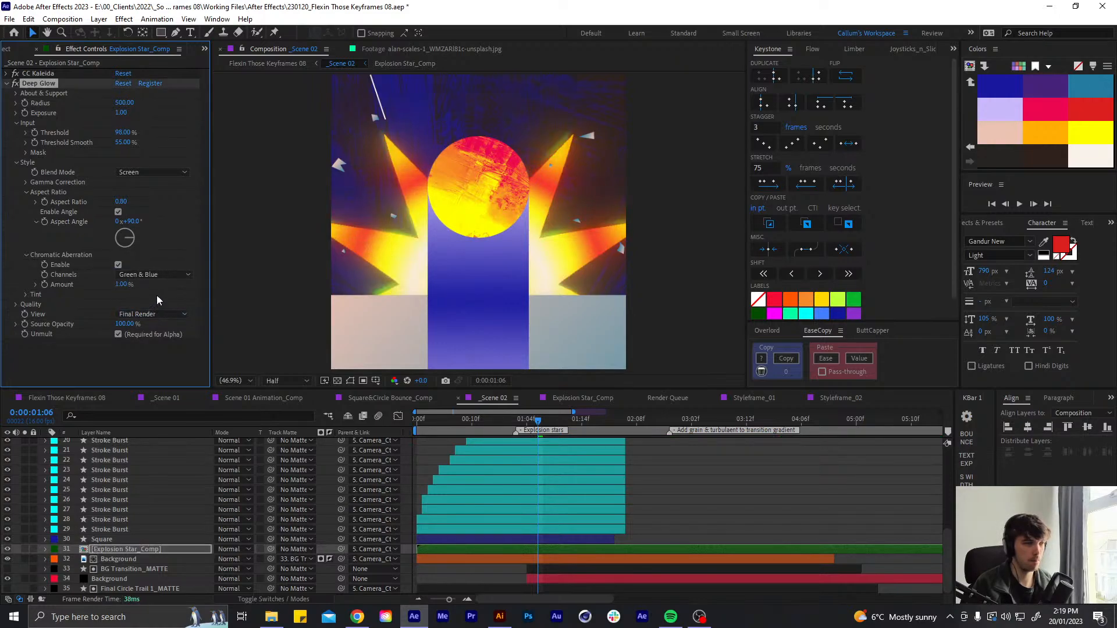
left_click(139, 275)
left_click(139, 287)
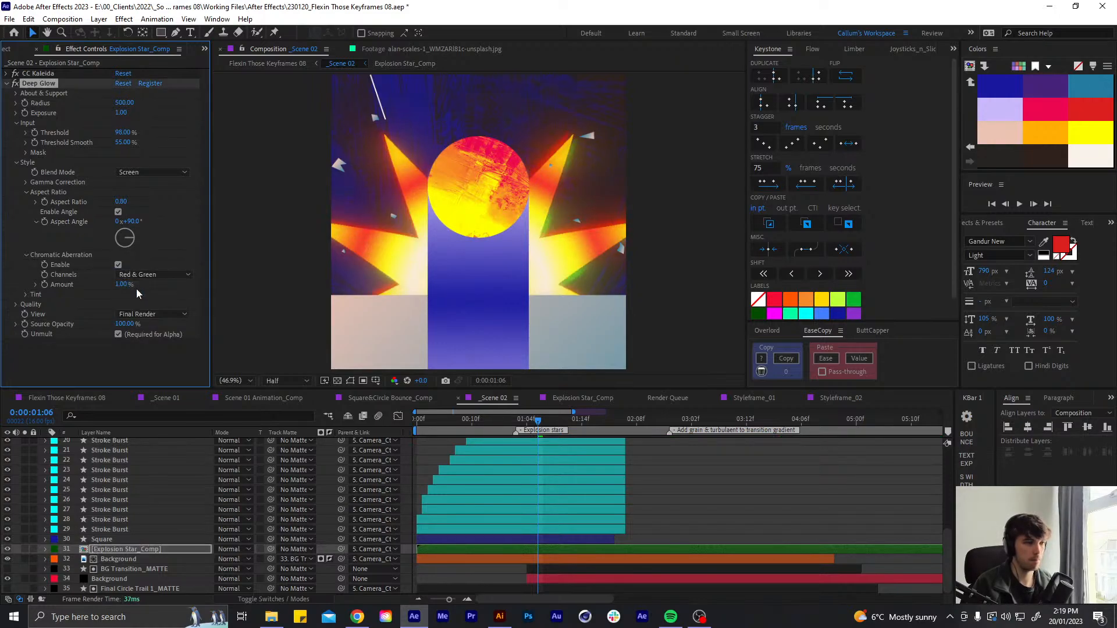
left_click(145, 274)
left_click(151, 296)
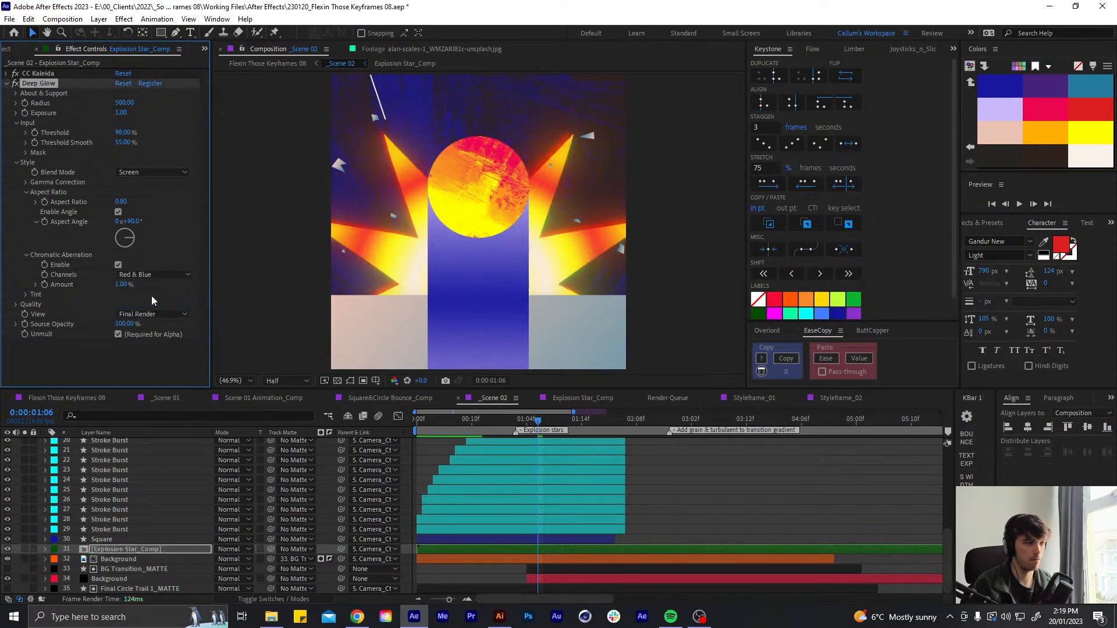
Set the Chromatic Aberration amount of the Deep Glow effect to 0.20%
left_click_drag(127, 285, 2, 295)
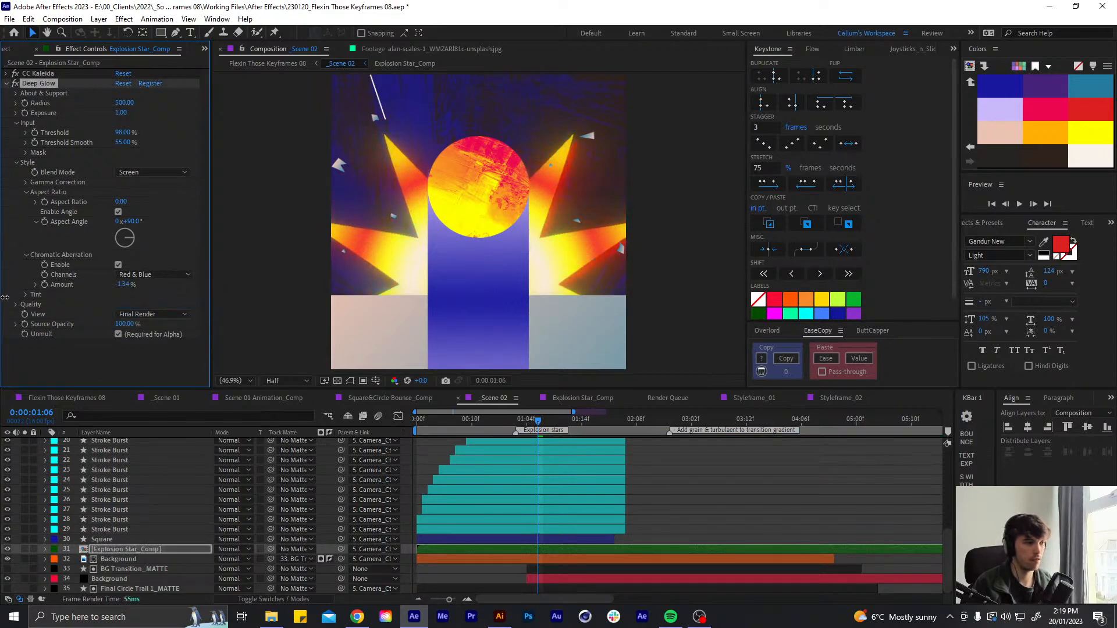
left_click(125, 284)
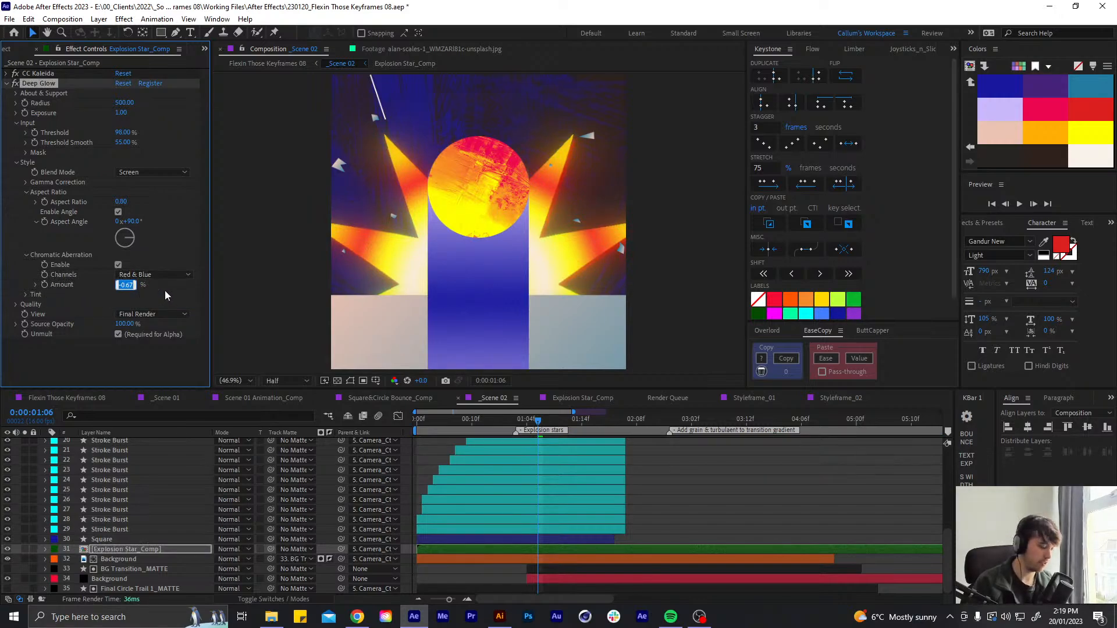
type("0.2")
key("Return")
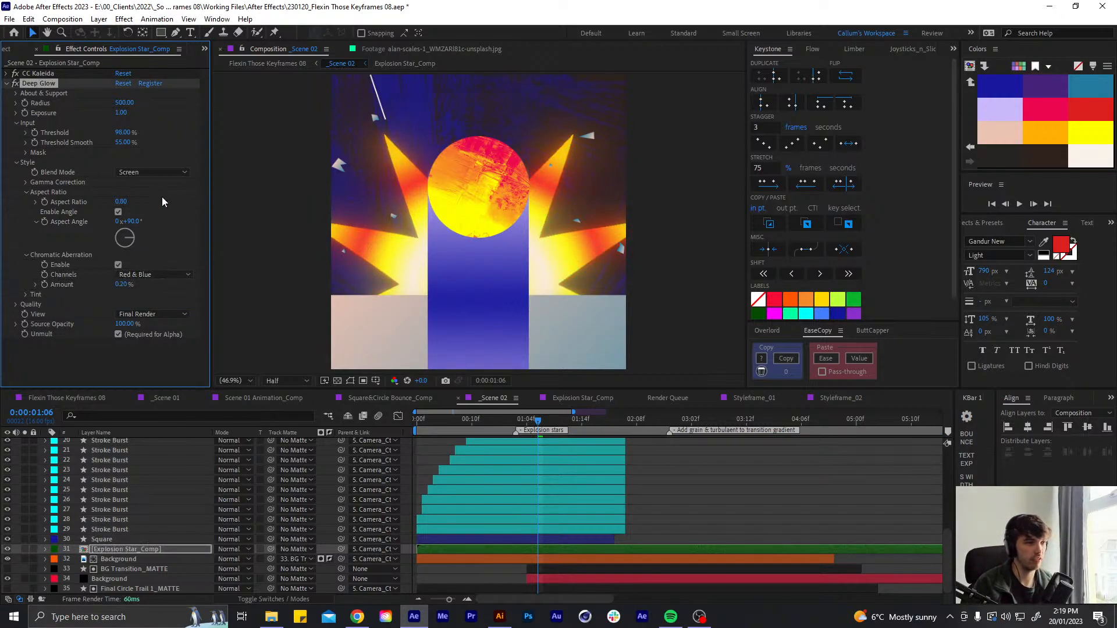
Enable Deep Glow's Tint and sample the palette's bright yellow swatch as the tint color
left_click(25, 255)
left_click(25, 264)
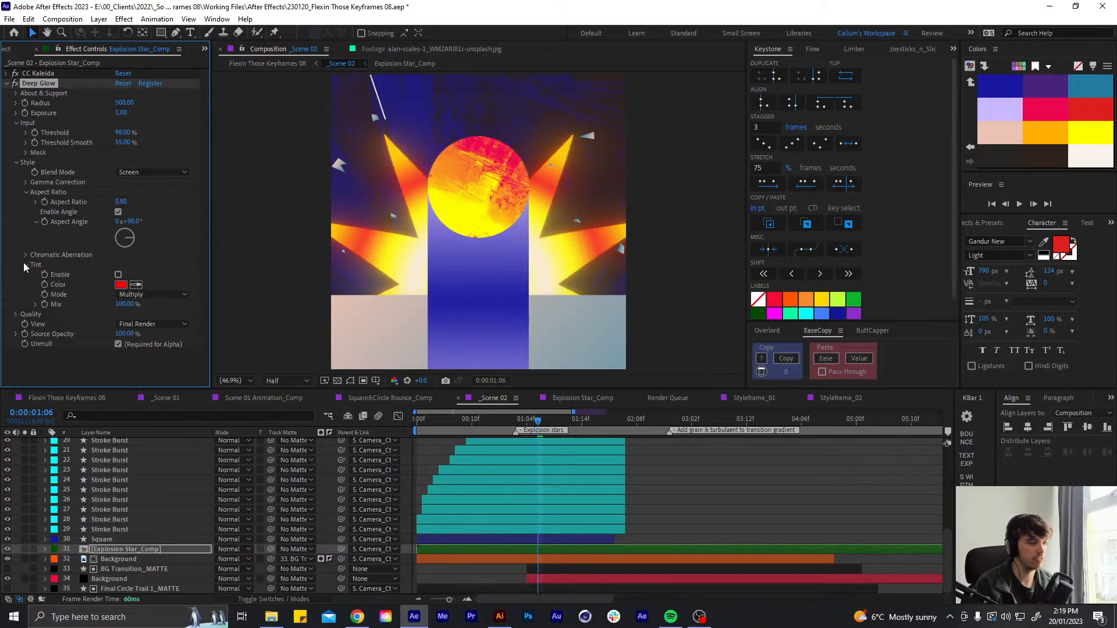
left_click(118, 276)
left_click(119, 275)
left_click(136, 285)
left_click(1079, 135)
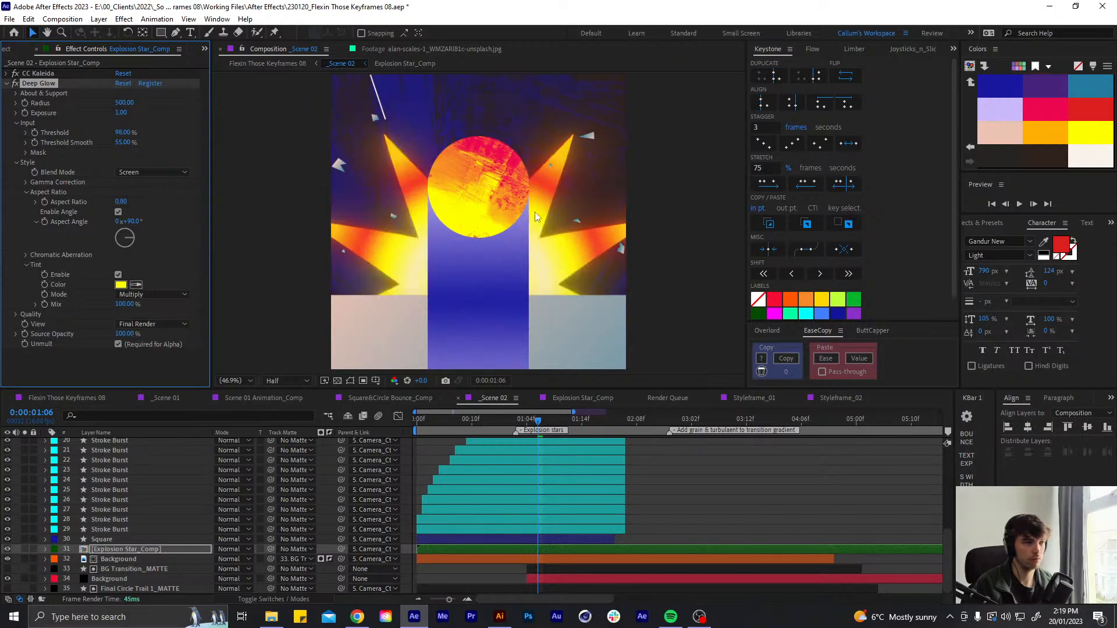
Set Deep Glow's Exposure to 0.50, collapse the effect and save the project
left_click(6, 84)
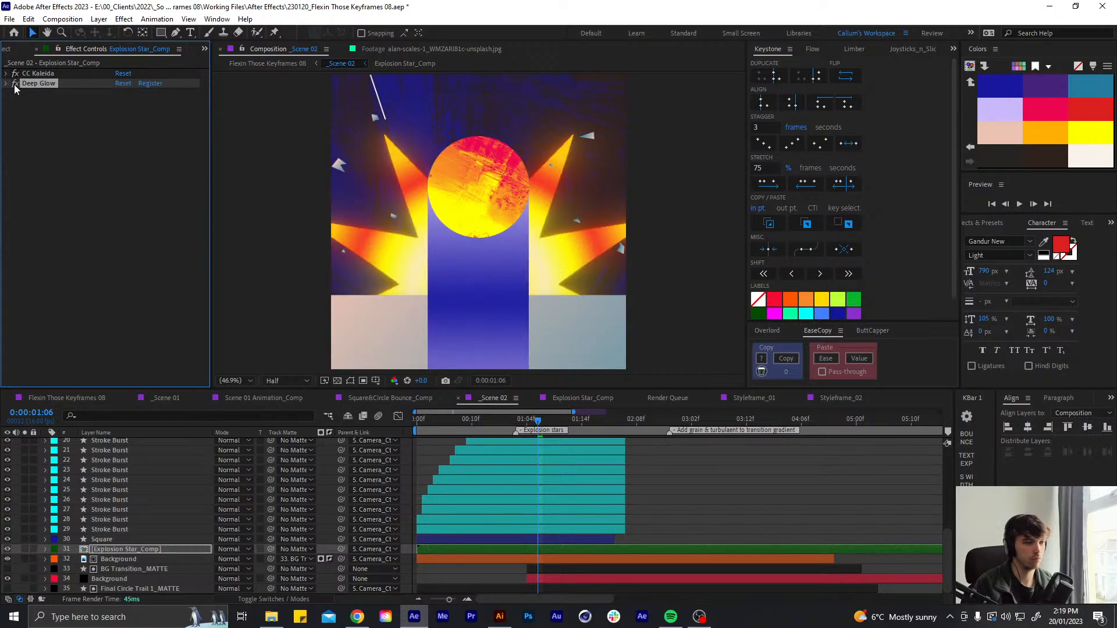
left_click(5, 85)
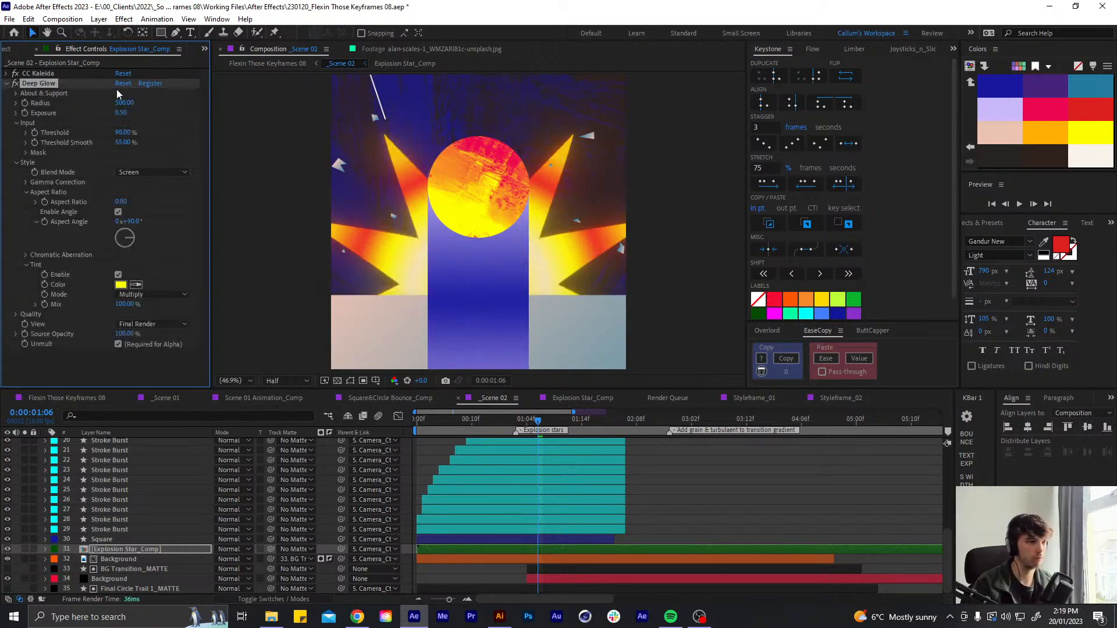
left_click(7, 84)
key("ctrl+s")
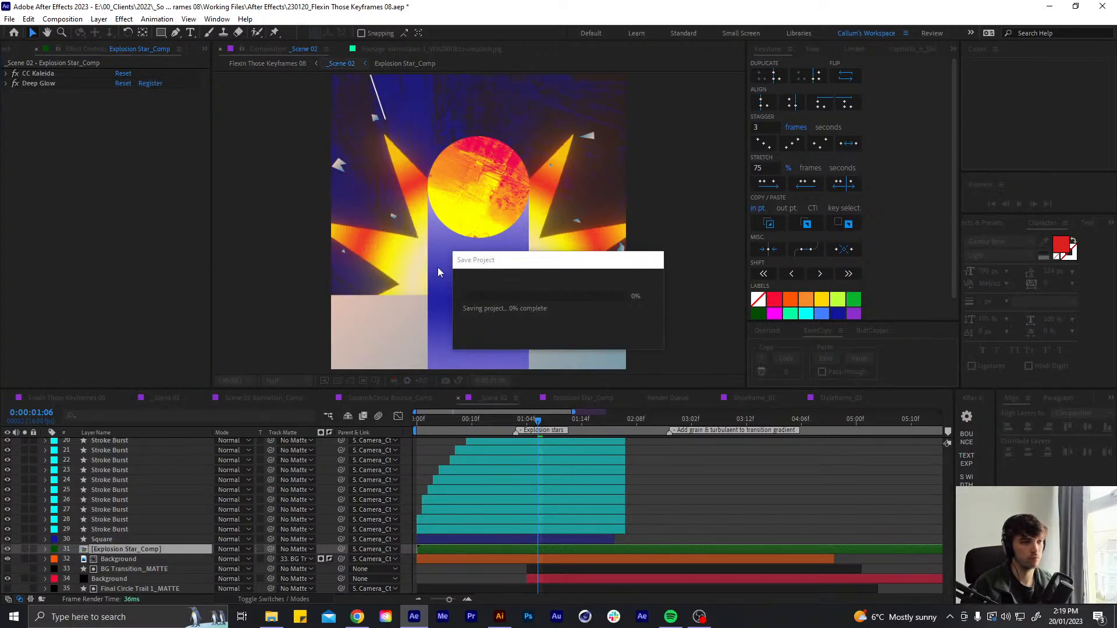
Try an inverted Find Edges effect on the Explosion Star_Comp layer at 0:00:01:03 and delete it again
left_click_drag(540, 421, 521, 420)
key("ctrl+space")
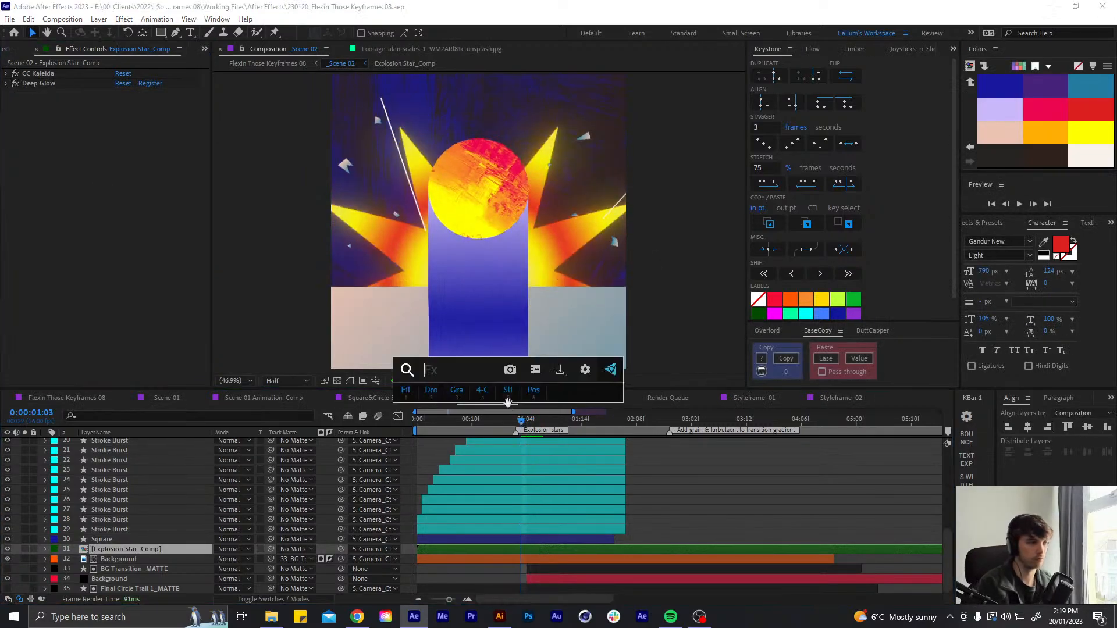
type("fin")
key("Return")
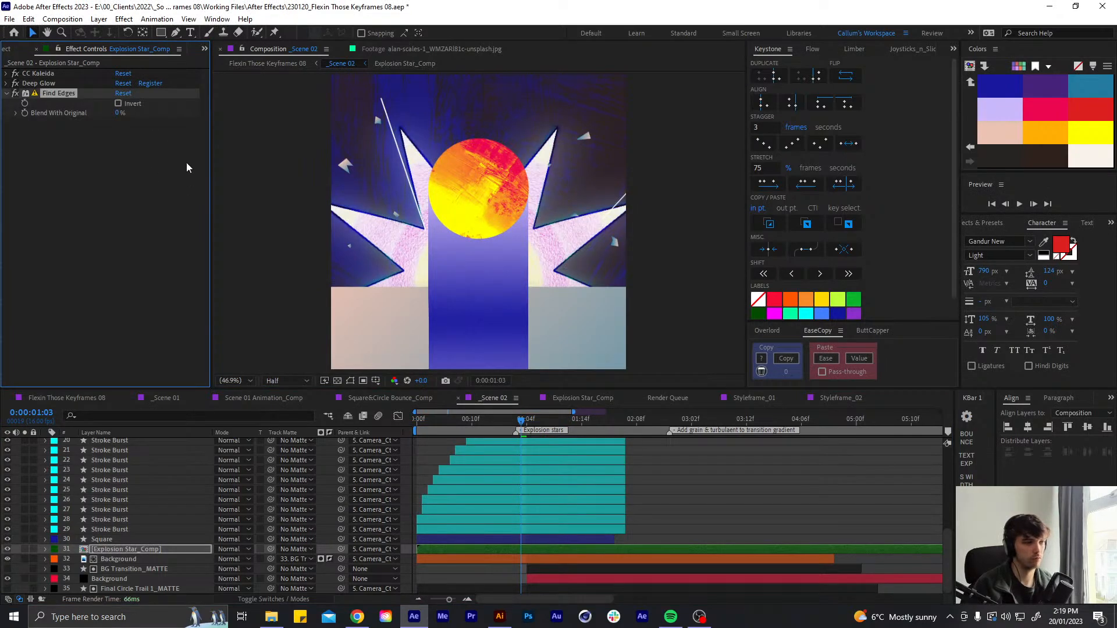
left_click(119, 104)
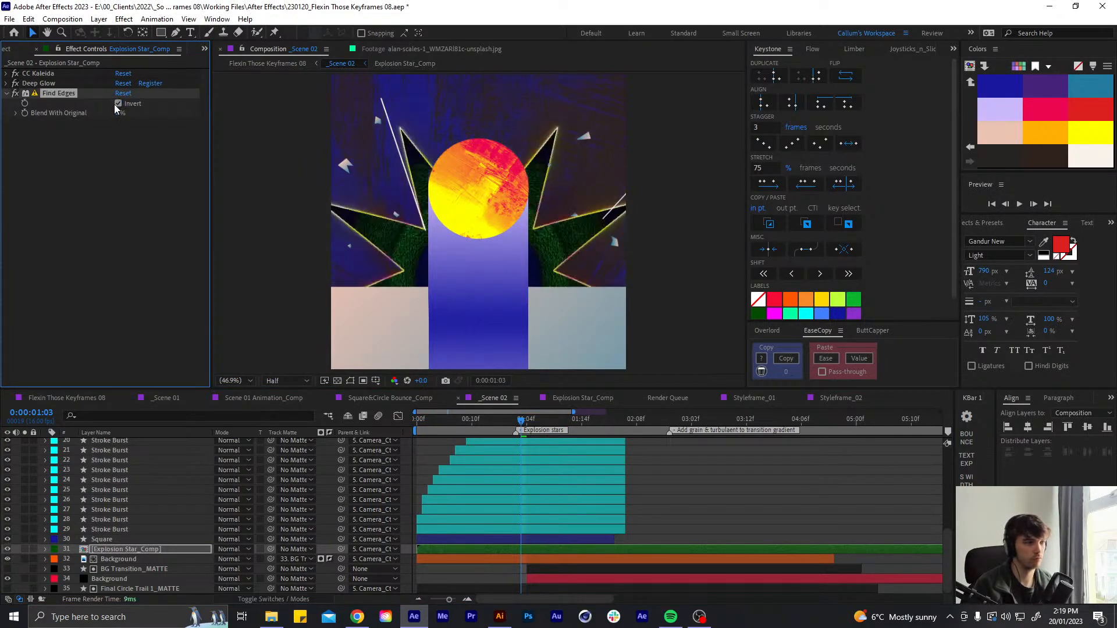
key("Delete")
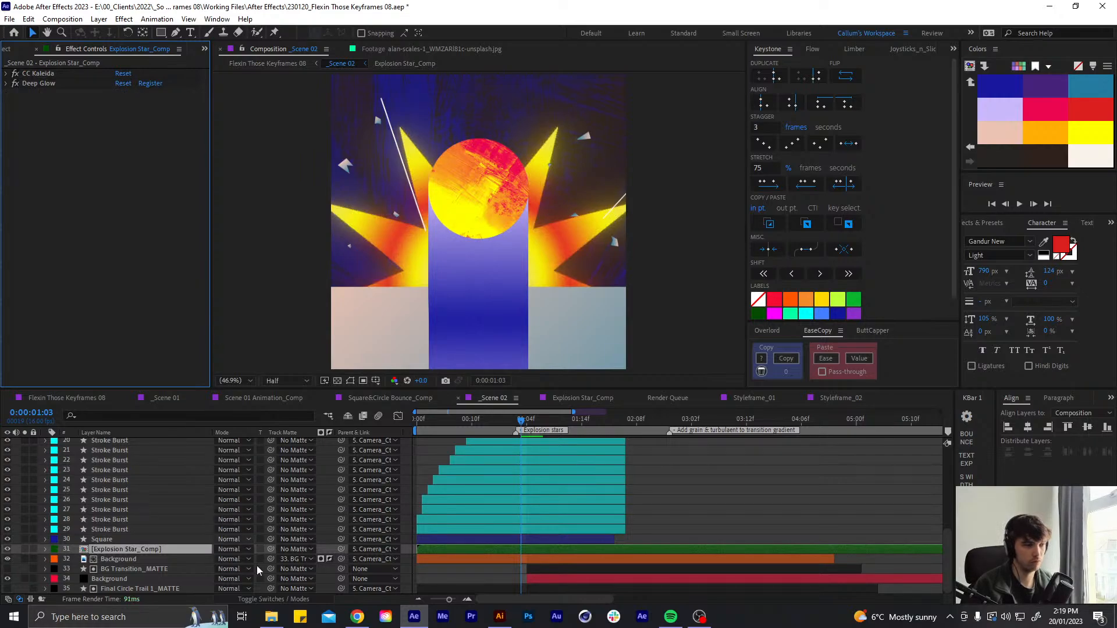
Try the Dissolve and Add blending modes on the Explosion Star_Comp layer, undoing each one
left_click(138, 549)
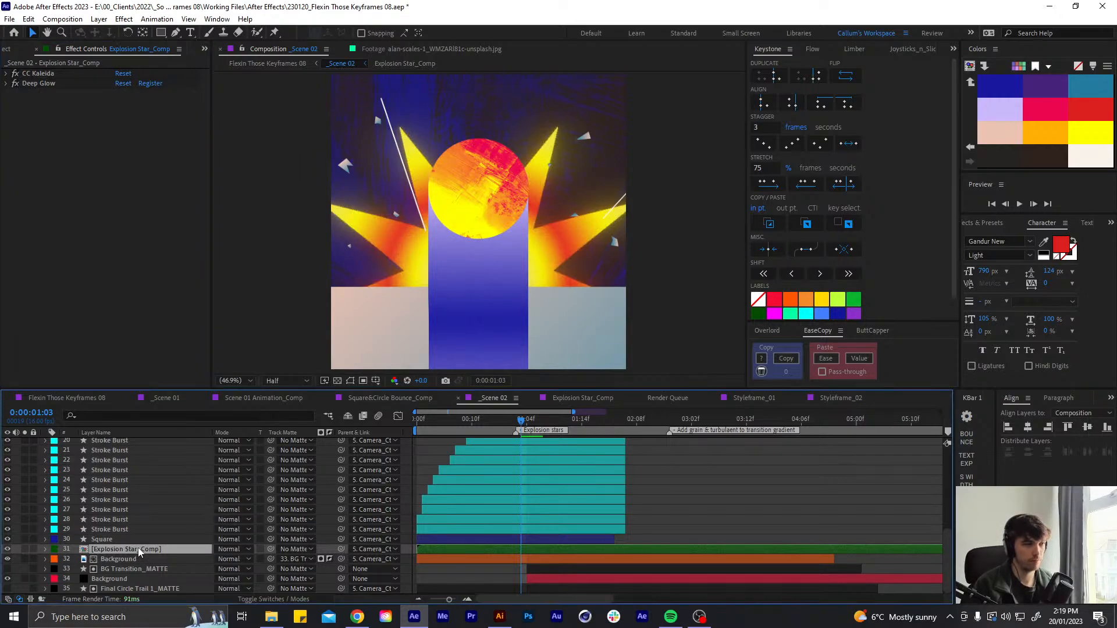
left_click(231, 551)
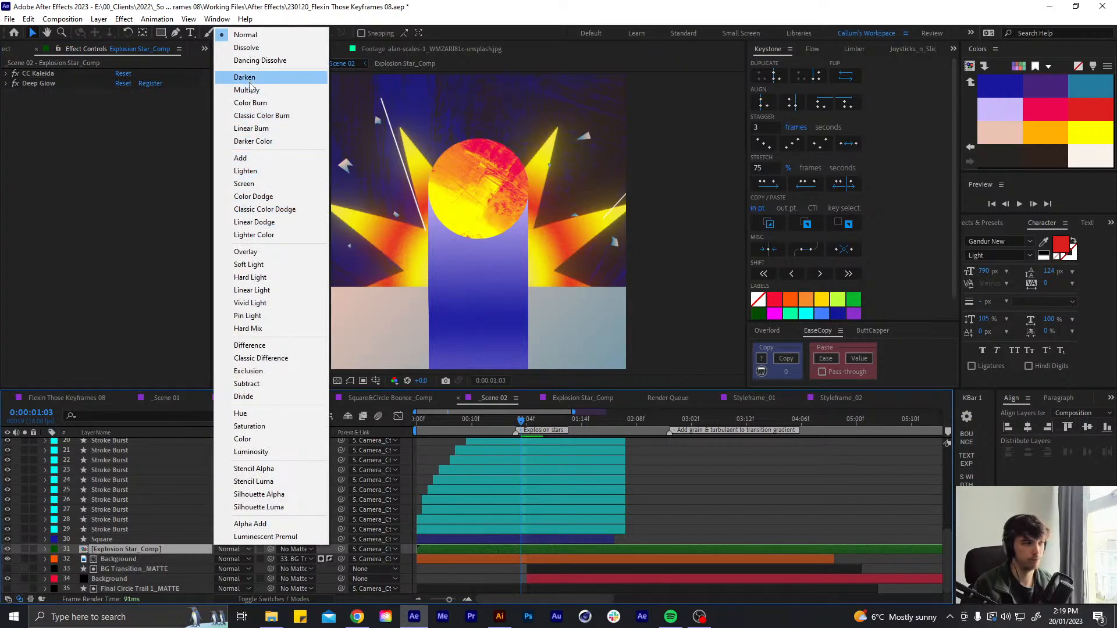
left_click(251, 43)
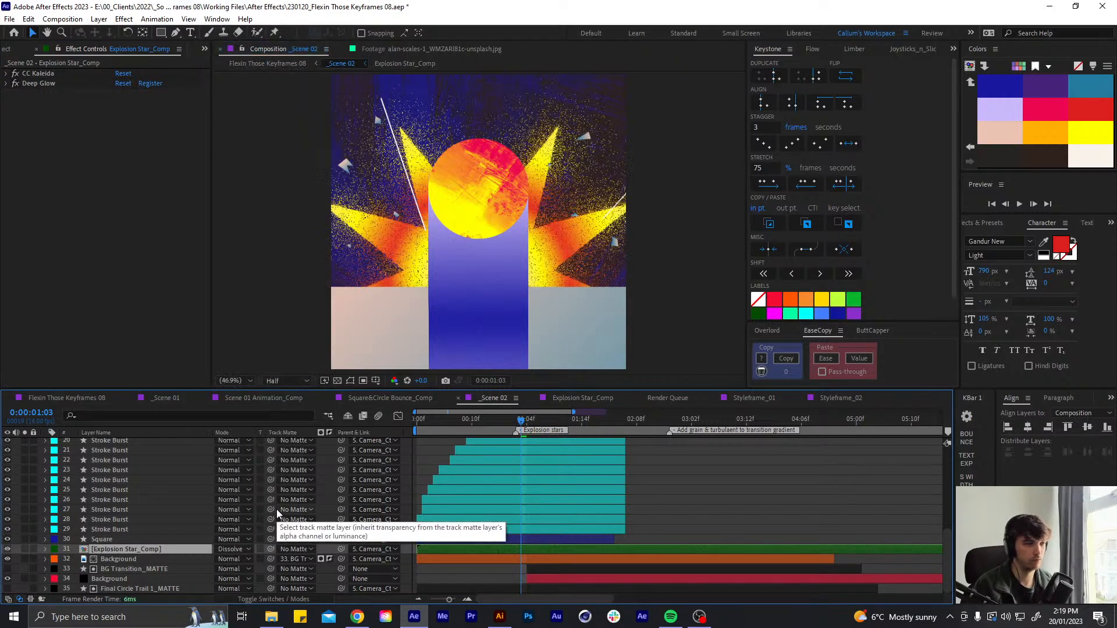
key("ctrl+z")
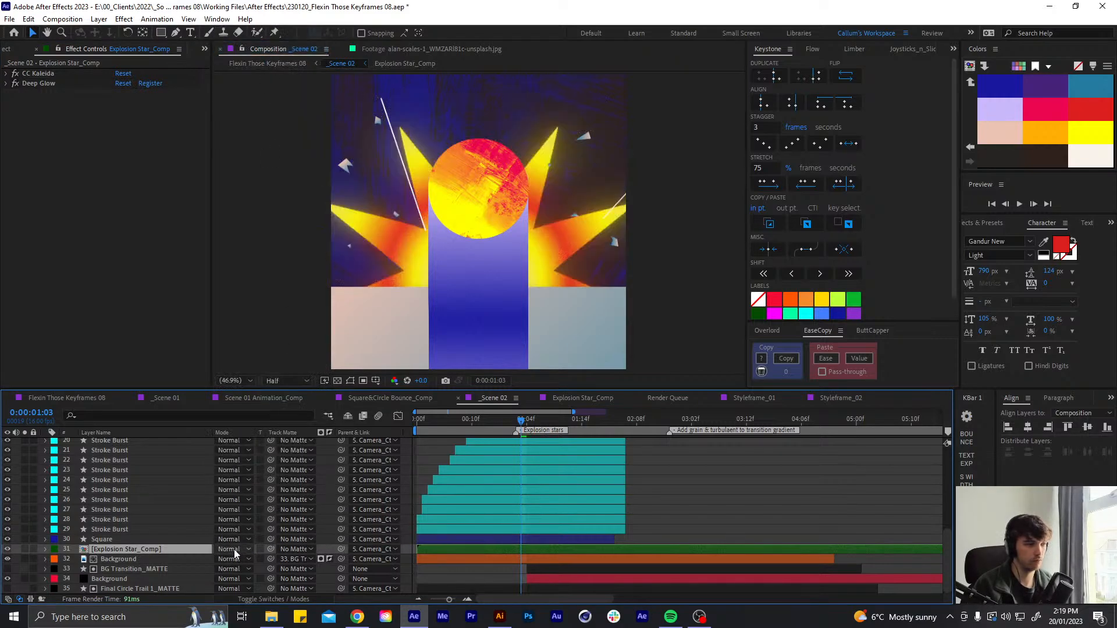
left_click(234, 549)
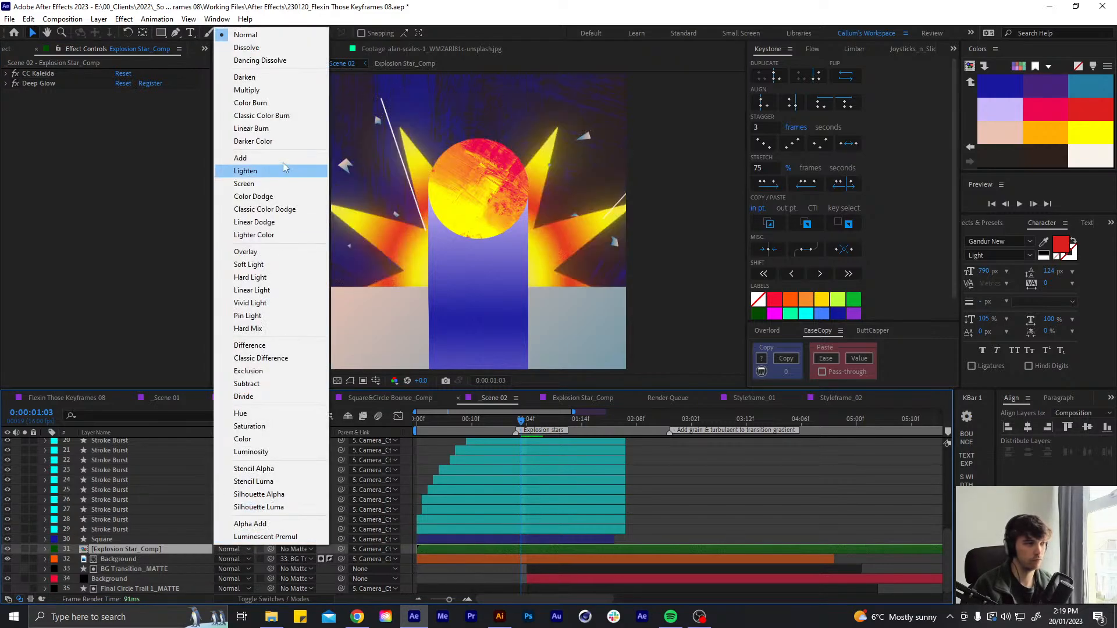
left_click(259, 92)
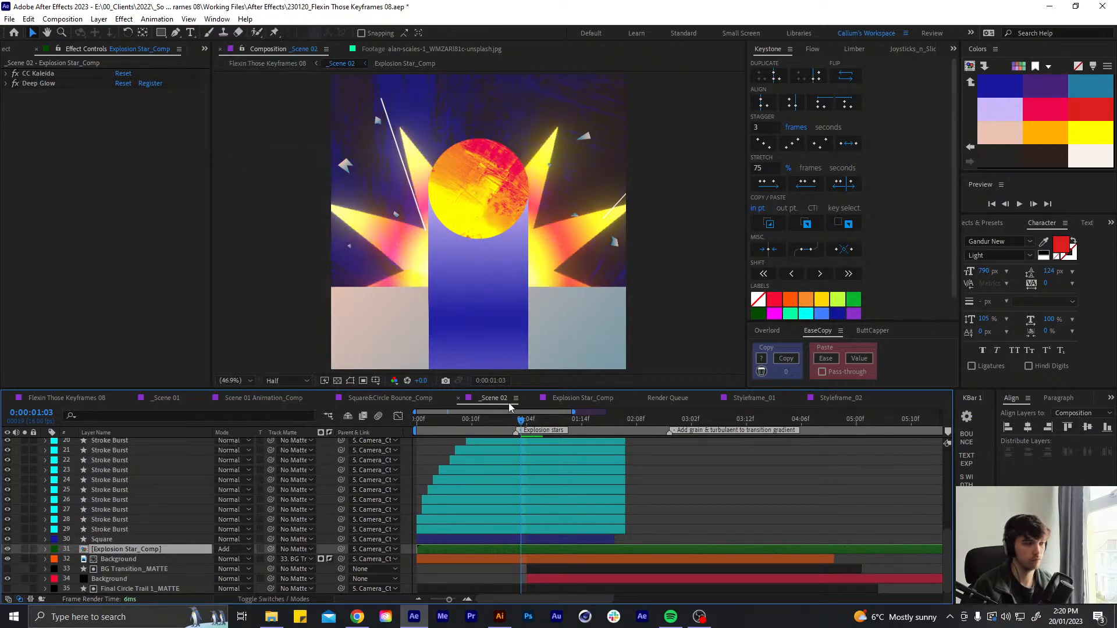
left_click_drag(521, 420, 448, 438)
key("ctrl+z")
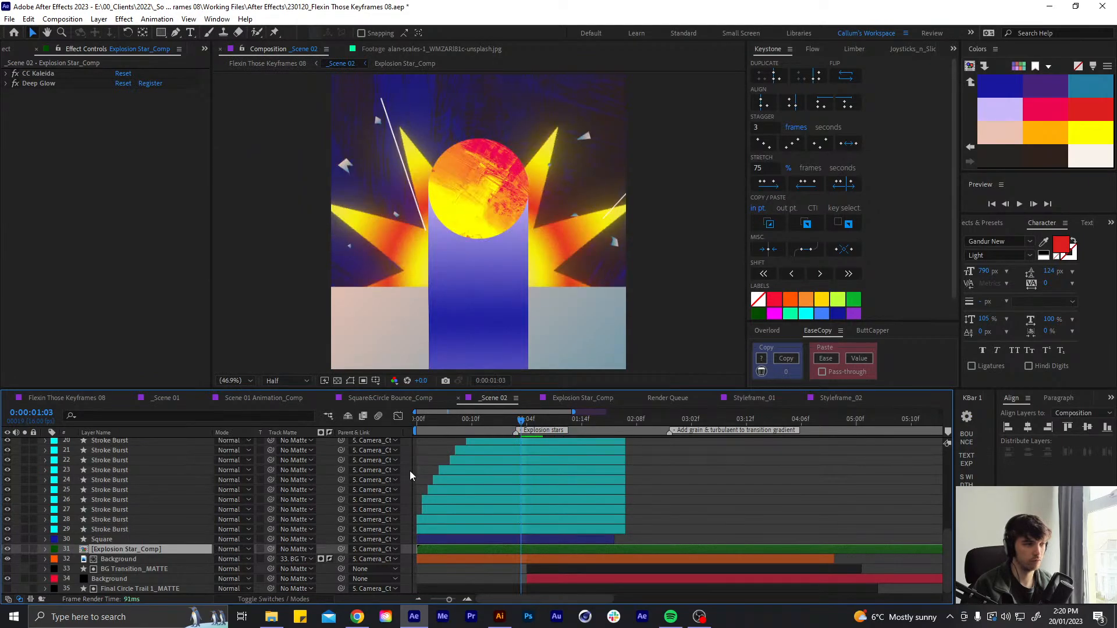
Try a lower opacity on the Explosion Star_Comp layer and undo the change
key("t")
mouse_move(230, 556)
left_mouse_down()
mouse_move(199, 557)
mouse_move(215, 557)
left_mouse_up()
key("ctrl+z")
key("t")
Duplicate the Explosion Star_Comp layer and collapse the copy's CC Kaleida and Deep Glow effects
key("ctrl+d")
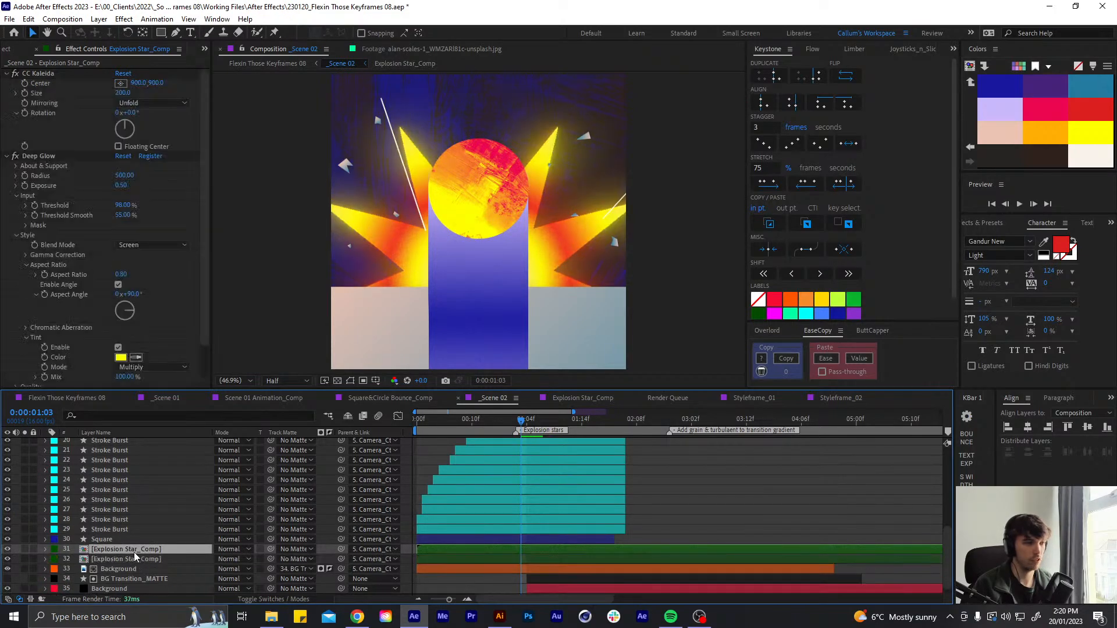
left_click(6, 74)
left_click(6, 73)
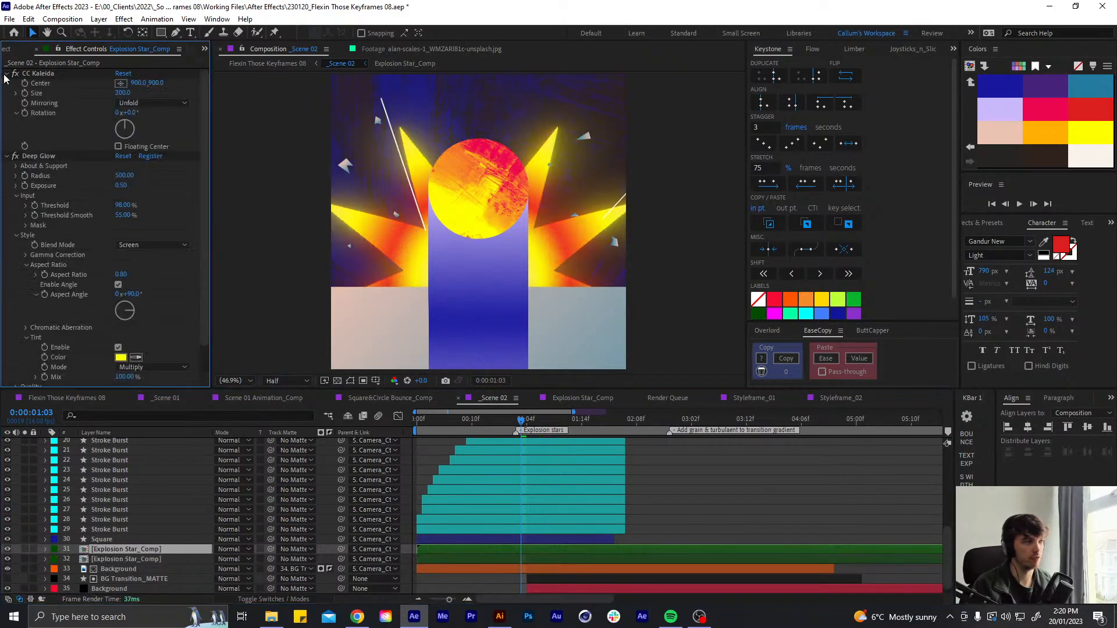
left_click(5, 74)
left_click(5, 83)
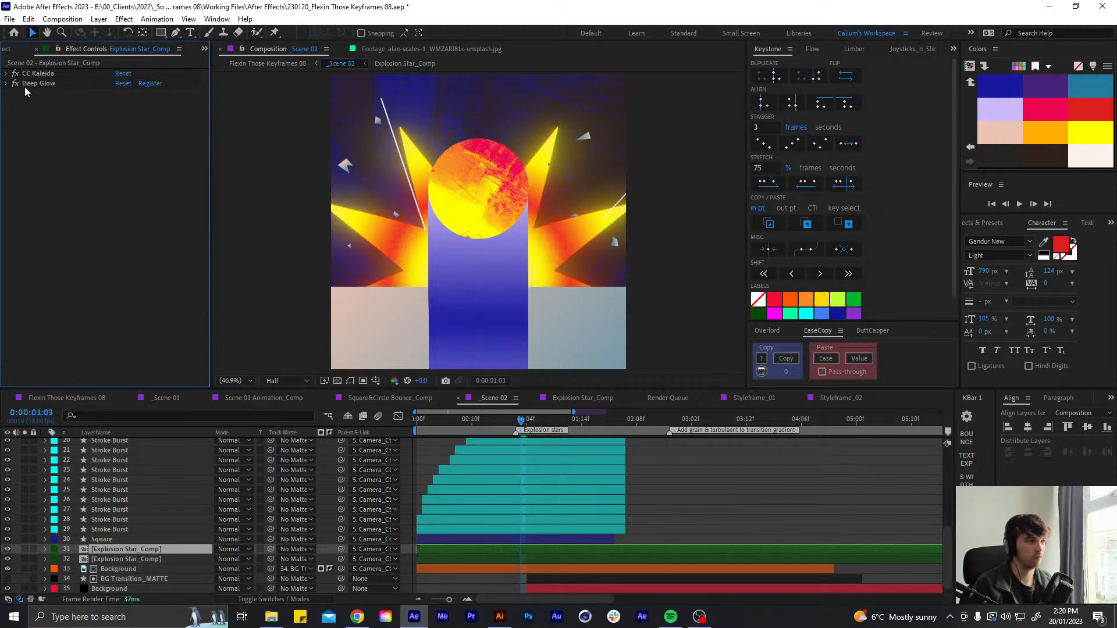
Solo the upper Explosion Star_Comp copy and apply an inverted Find Edges effect to it
left_click(25, 551)
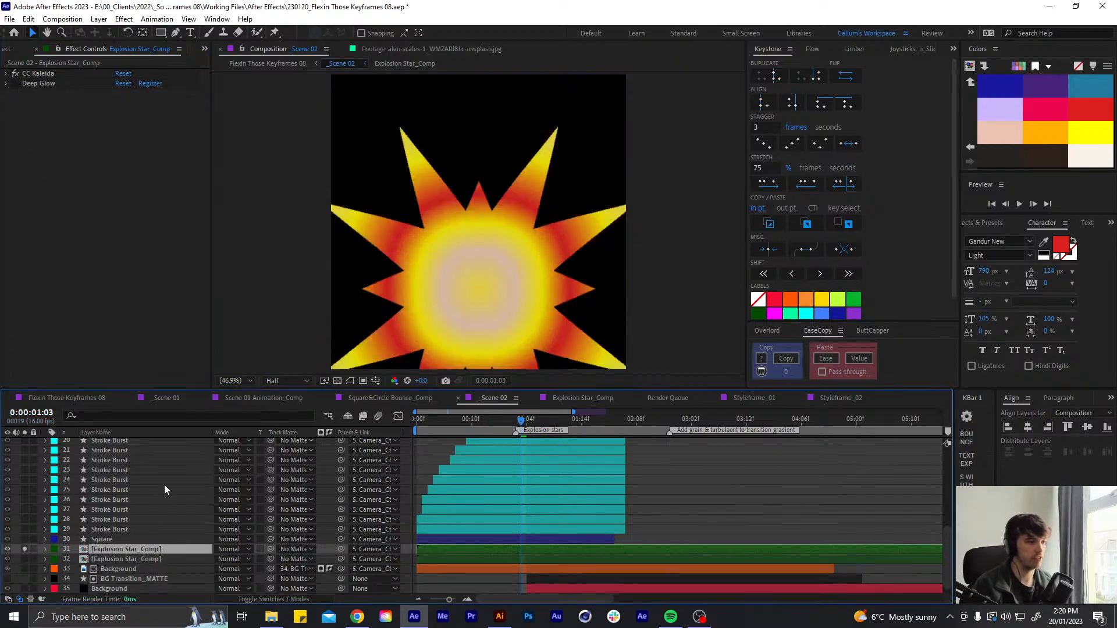
key("ctrl+space")
type("find")
key("Return")
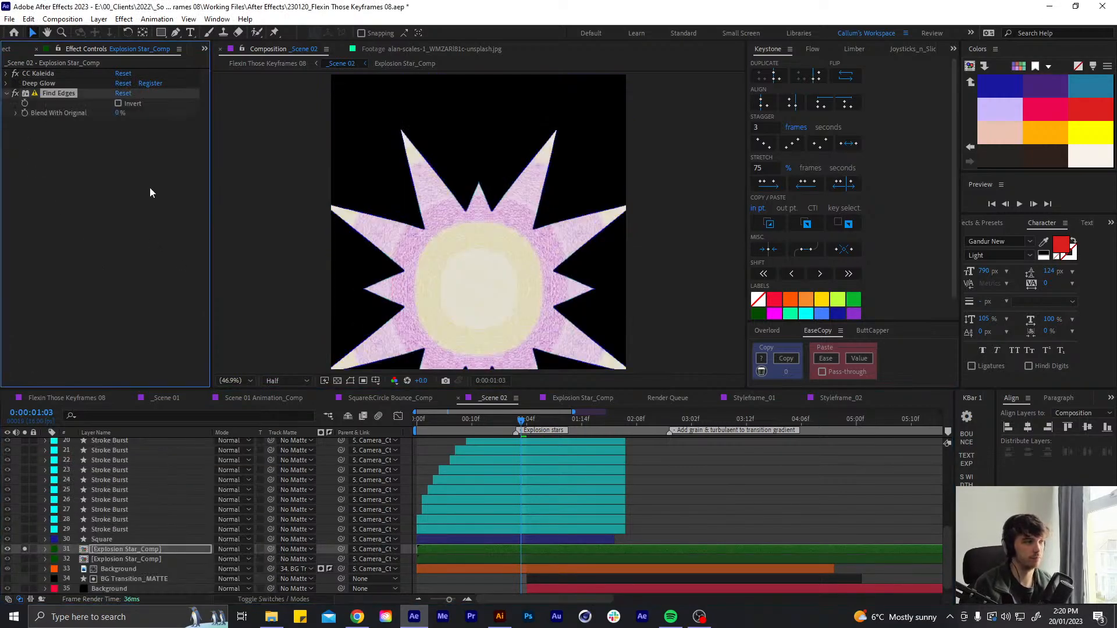
left_click(119, 104)
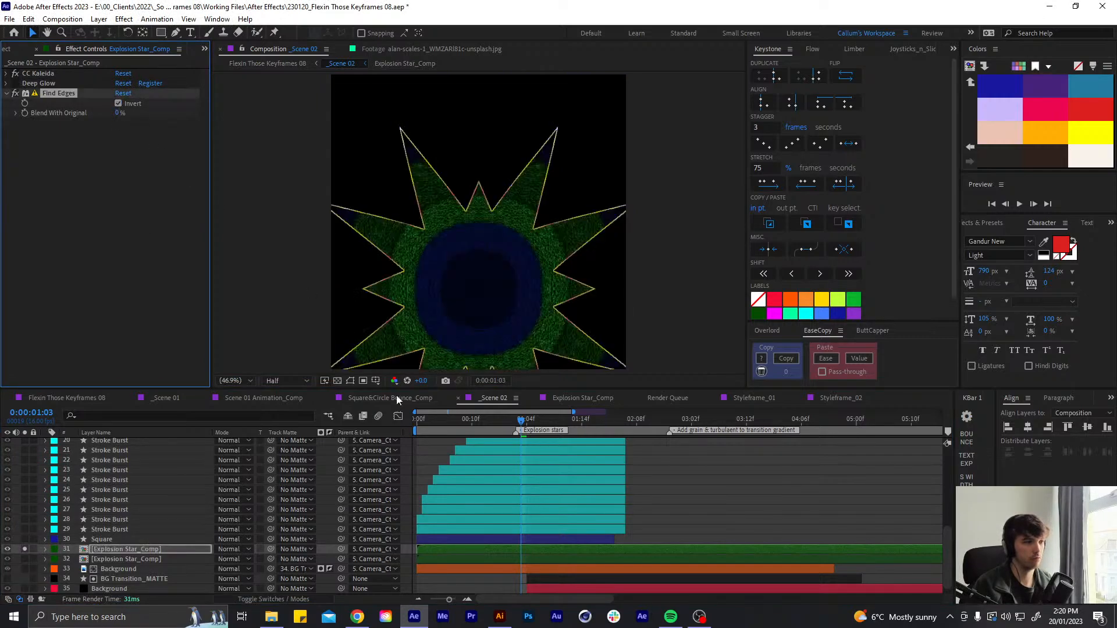
left_click(7, 93)
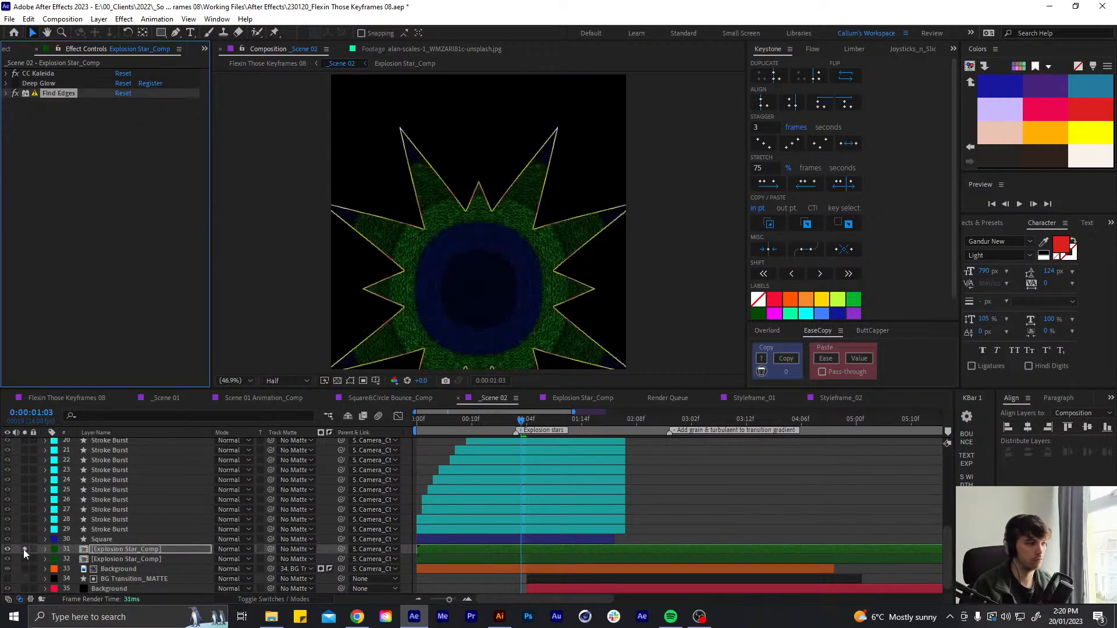
Set the upper Explosion Star_Comp copy's blending mode to Add and turn off its solo
left_click(238, 549)
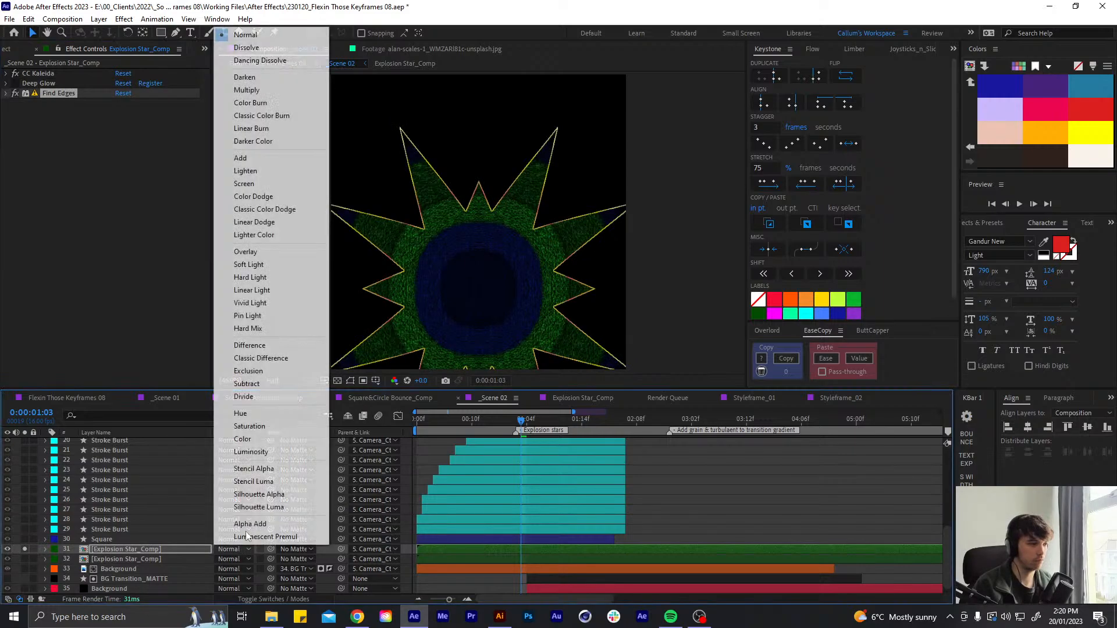
left_click(263, 160)
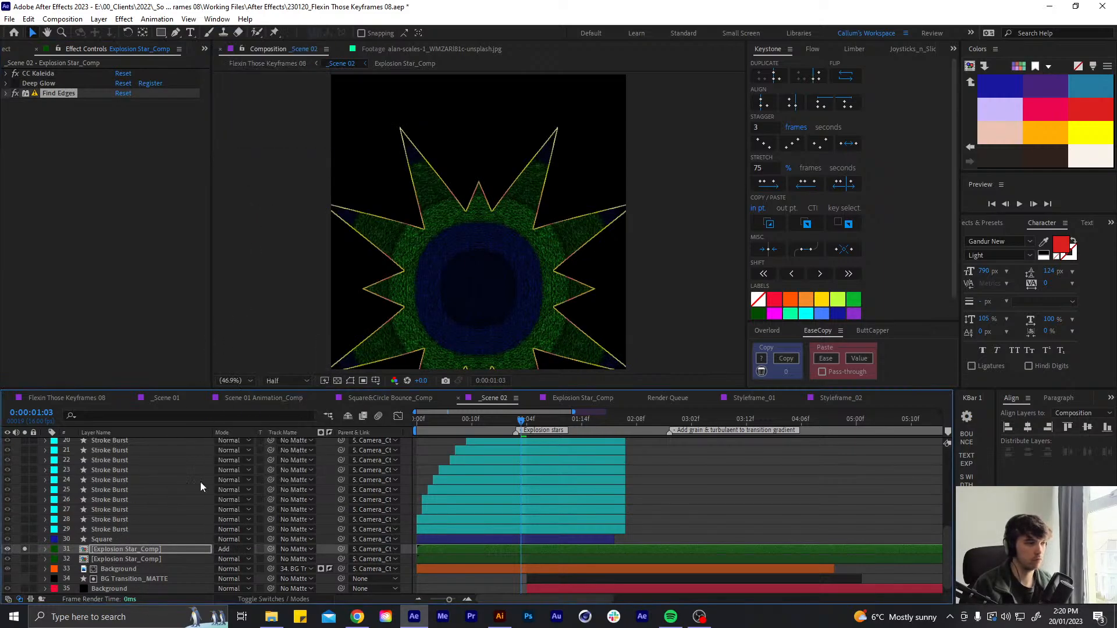
left_click(24, 549)
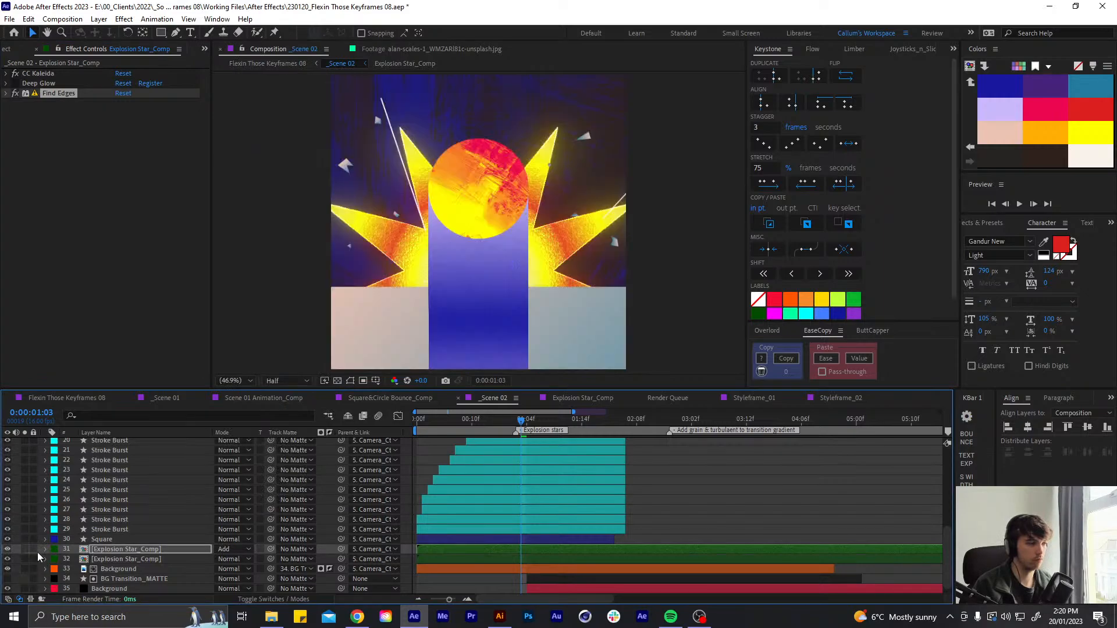
Hide the lower Explosion Star_Comp layer and set the upper copy's blending mode to Lighten
left_click(8, 559)
left_click(226, 549)
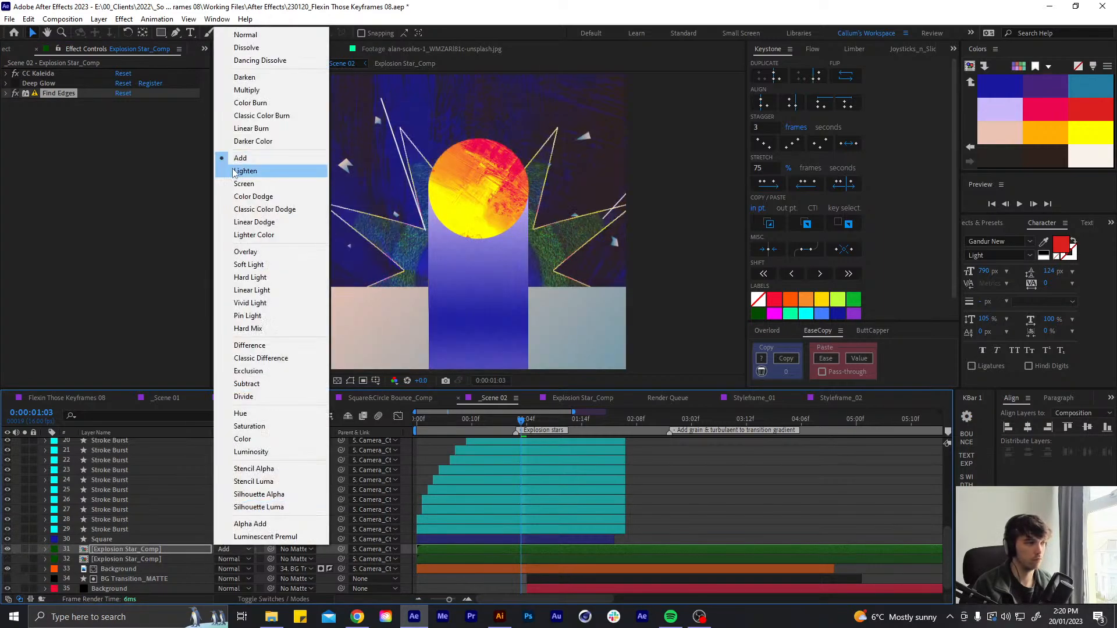
left_click(244, 171)
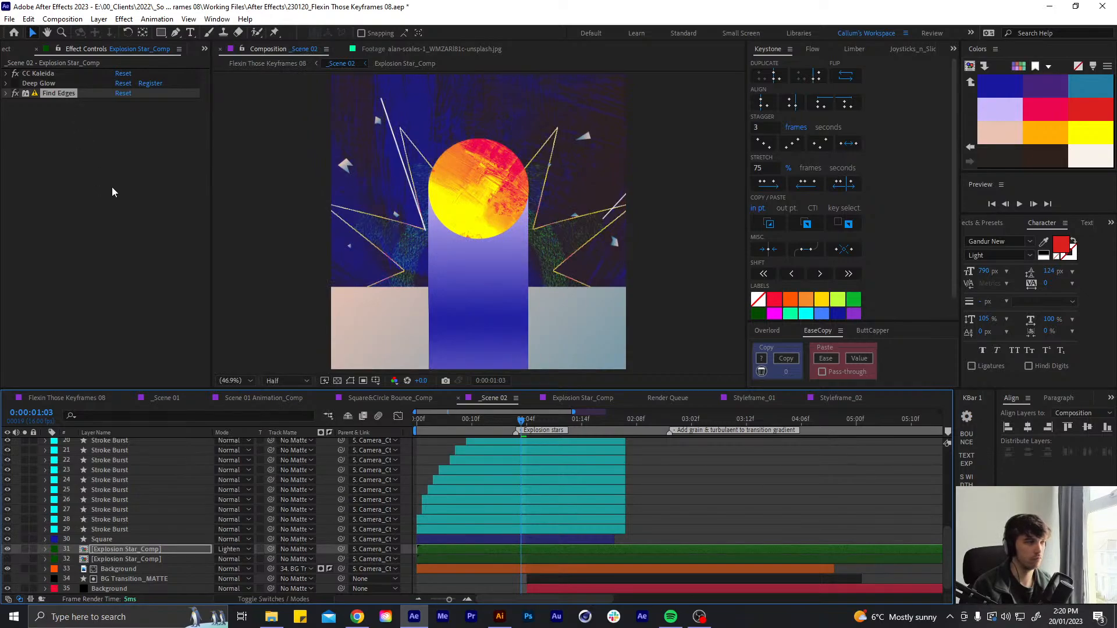
Apply Levels to the upper Explosion Star_Comp copy and raise Input Black to about 21973 to clear the texture inside the outlines
key("ctrl+space")
type("pl")
key("BackSpace")
key("BackSpace")
type("lev")
key("Return")
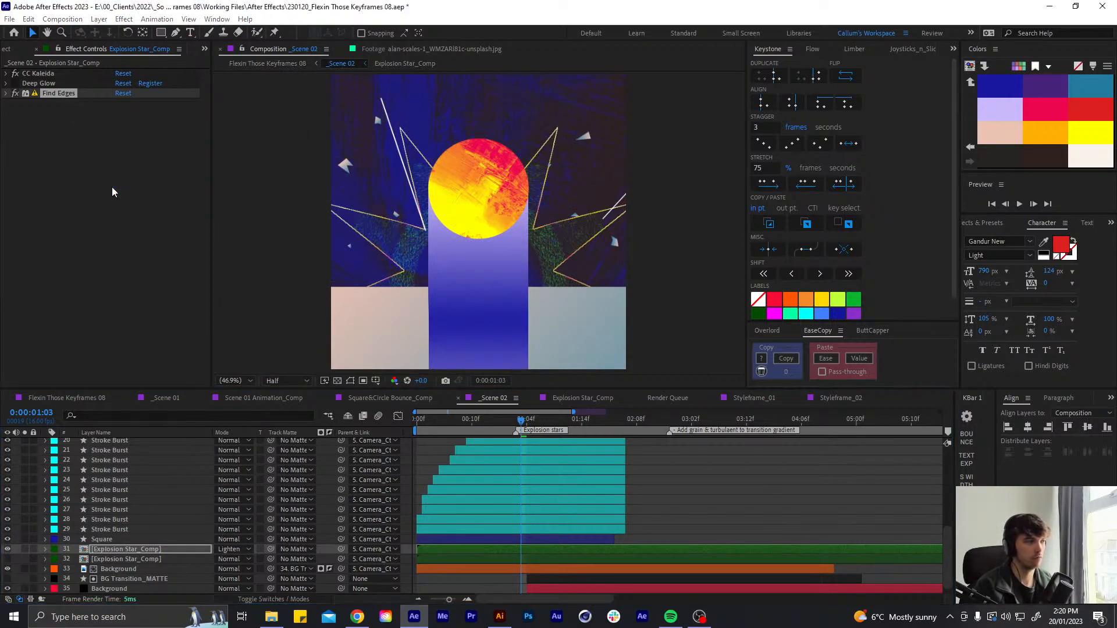
left_click_drag(183, 169, 106, 169)
key("ctrl+z")
left_click_drag(34, 170, 80, 175)
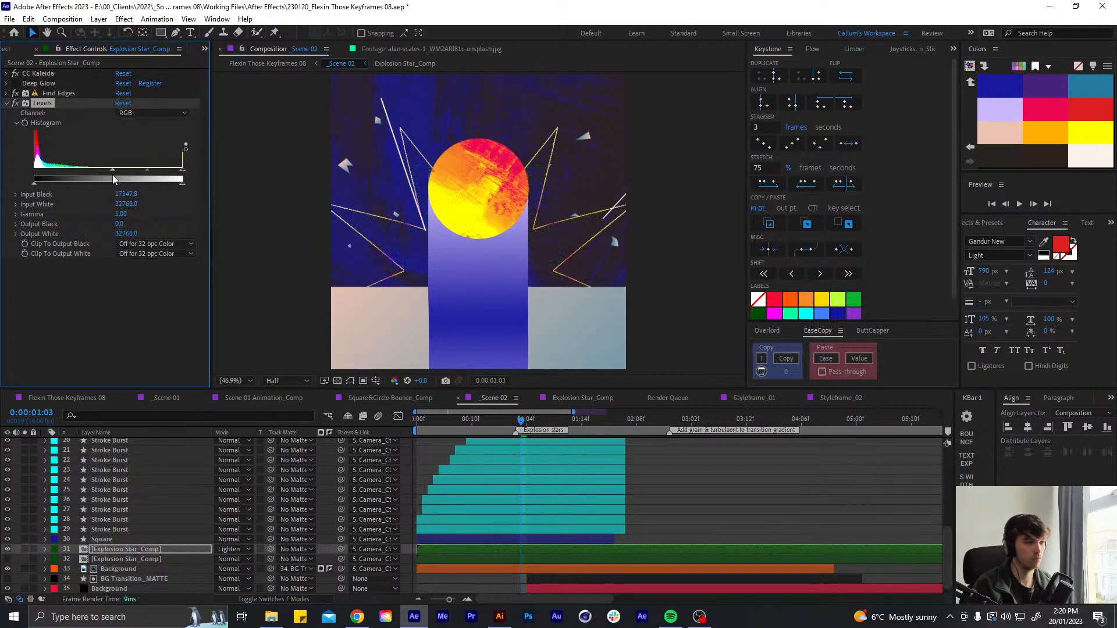
left_click_drag(179, 181, 134, 174)
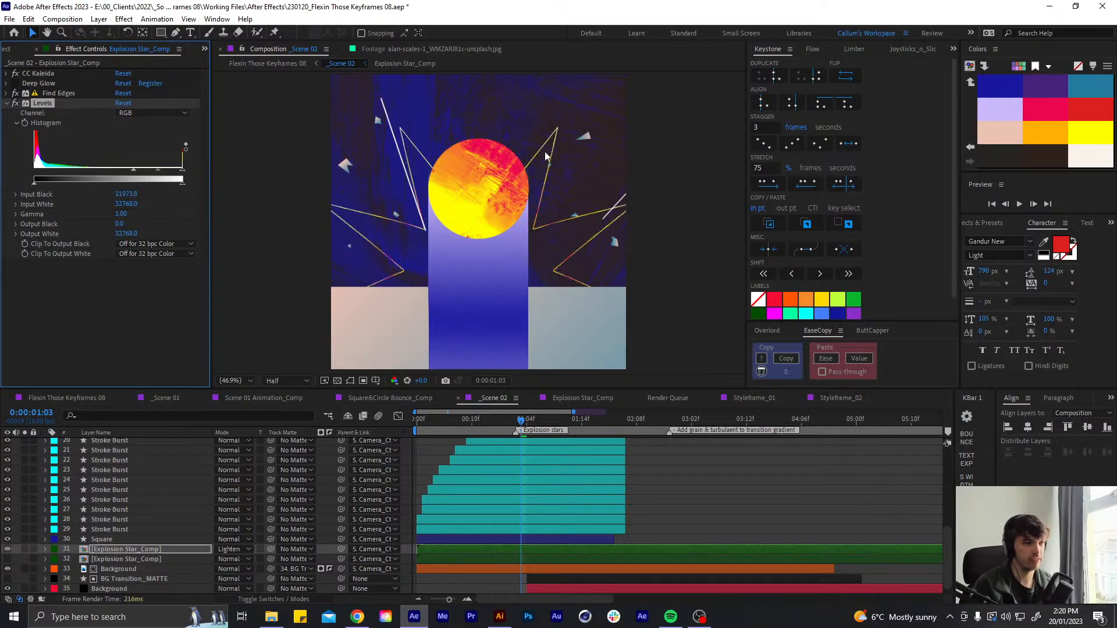
left_click(5, 104)
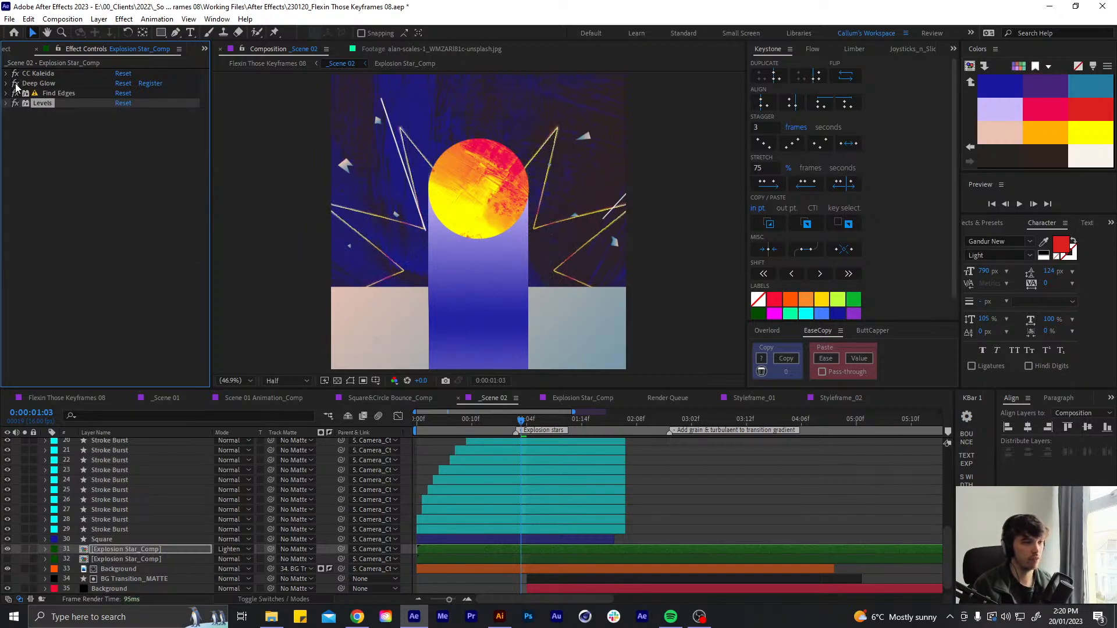
Add a Fast Box Blur to the upper Explosion Star_Comp copy with a Blur Radius of 0.5
key("ctrl+space")
type("box")
key("Return")
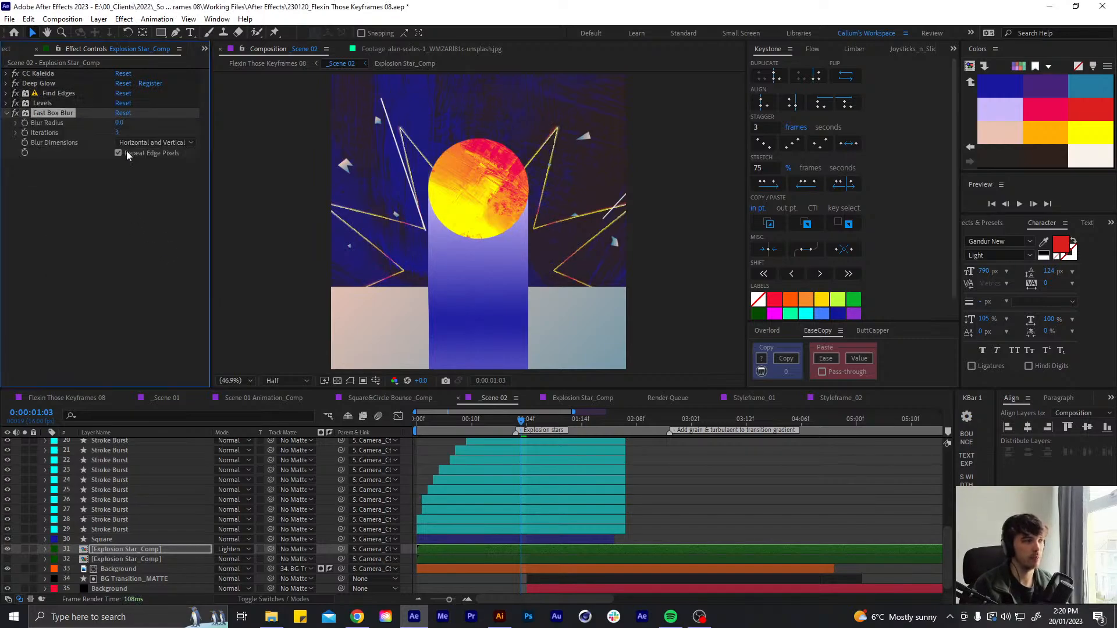
left_click(119, 123)
type("2")
left_click(120, 245)
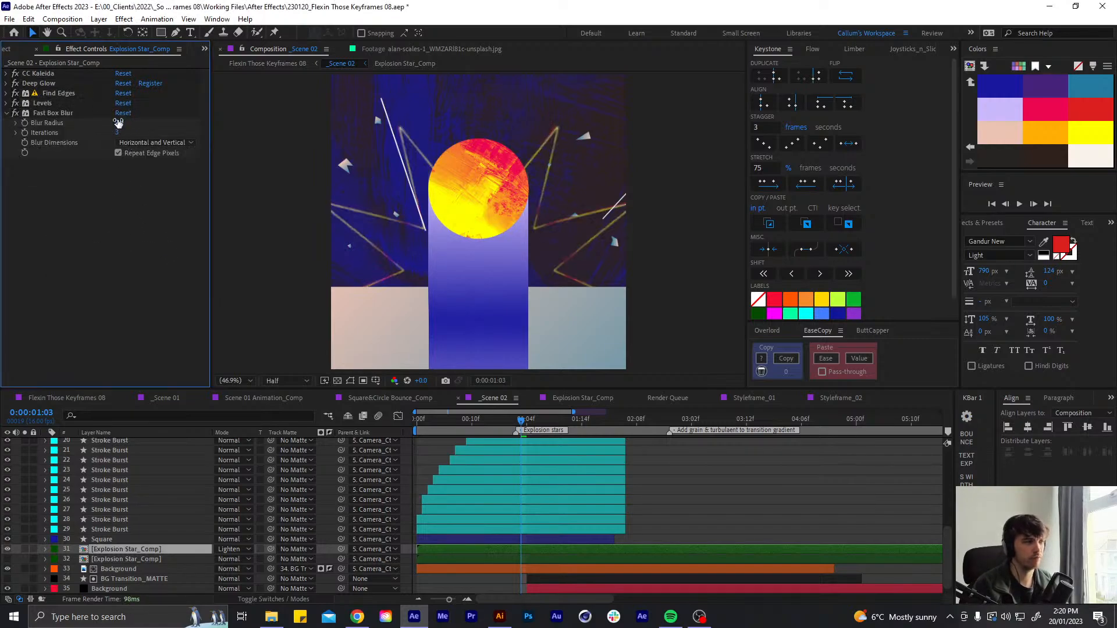
left_click(122, 122)
type(".")
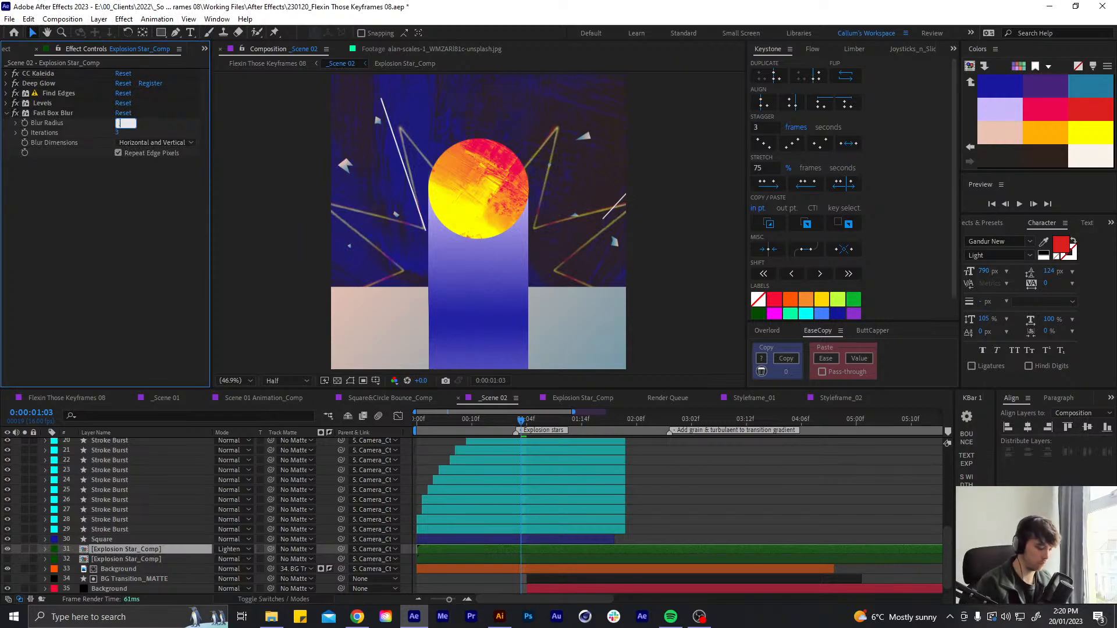
type("5")
key("Return")
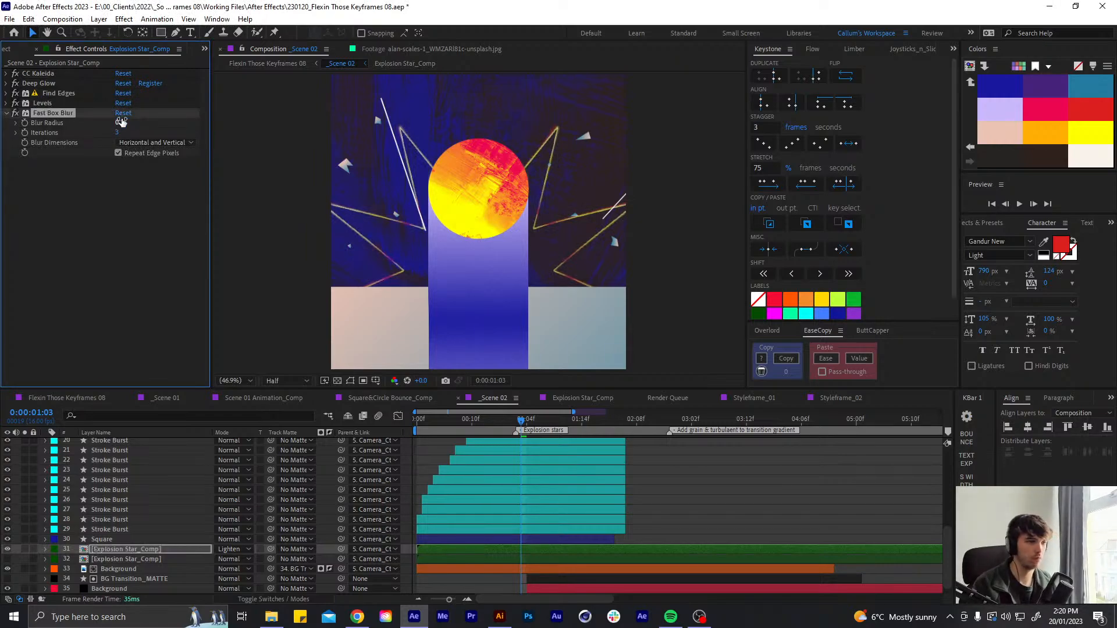
left_click(7, 115)
Show the lower Explosion Star_Comp layer again and scale the upper outlined copy to 110%
left_click(8, 560)
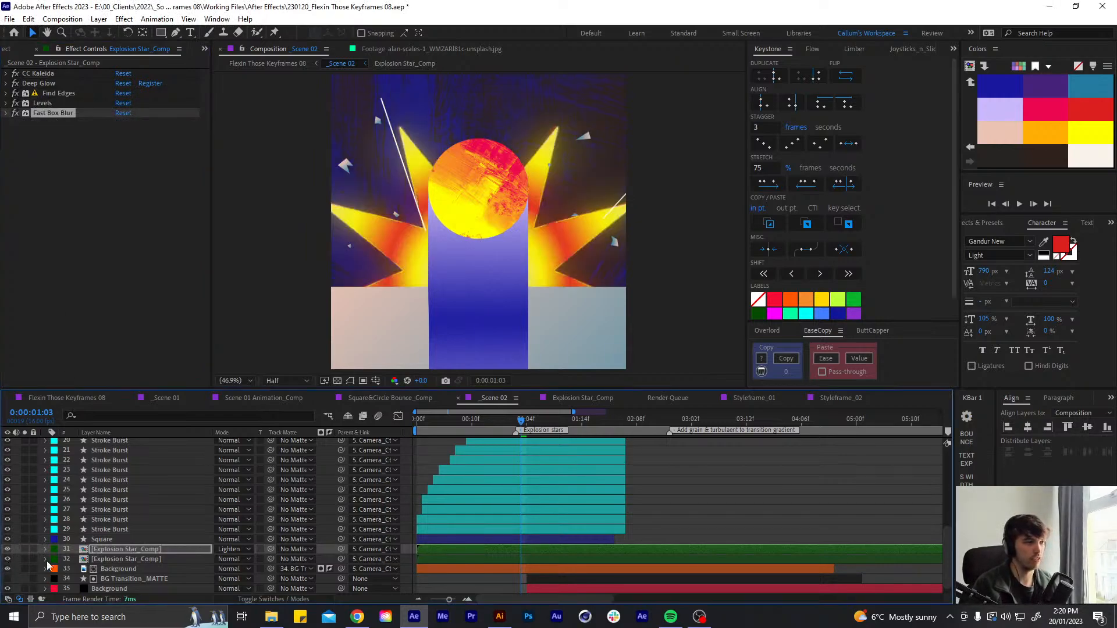
key("s")
left_click(235, 558)
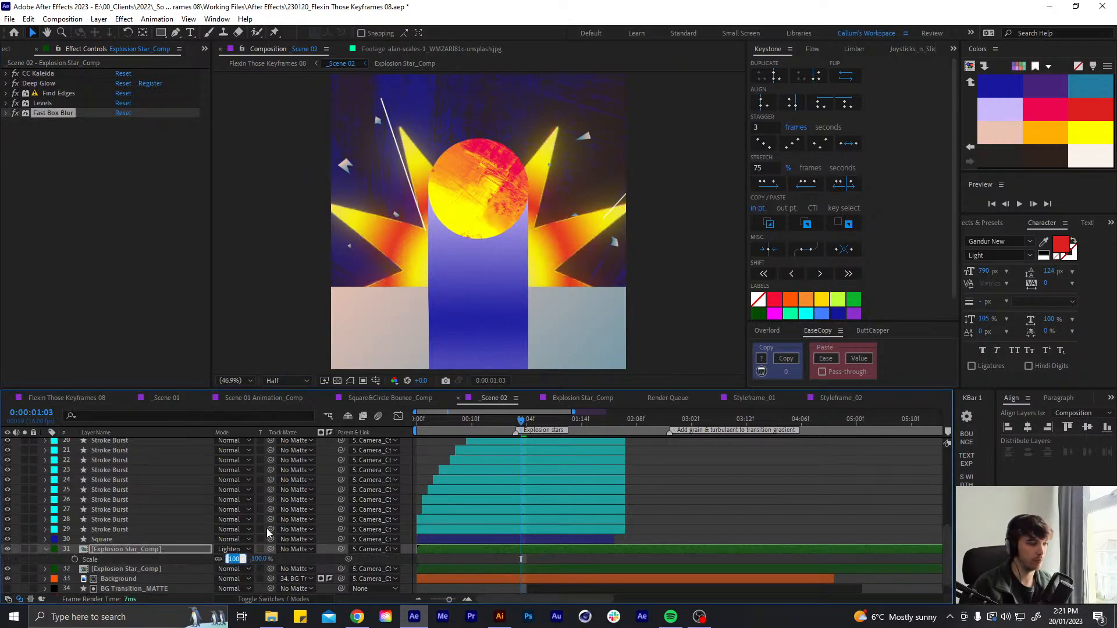
type("10")
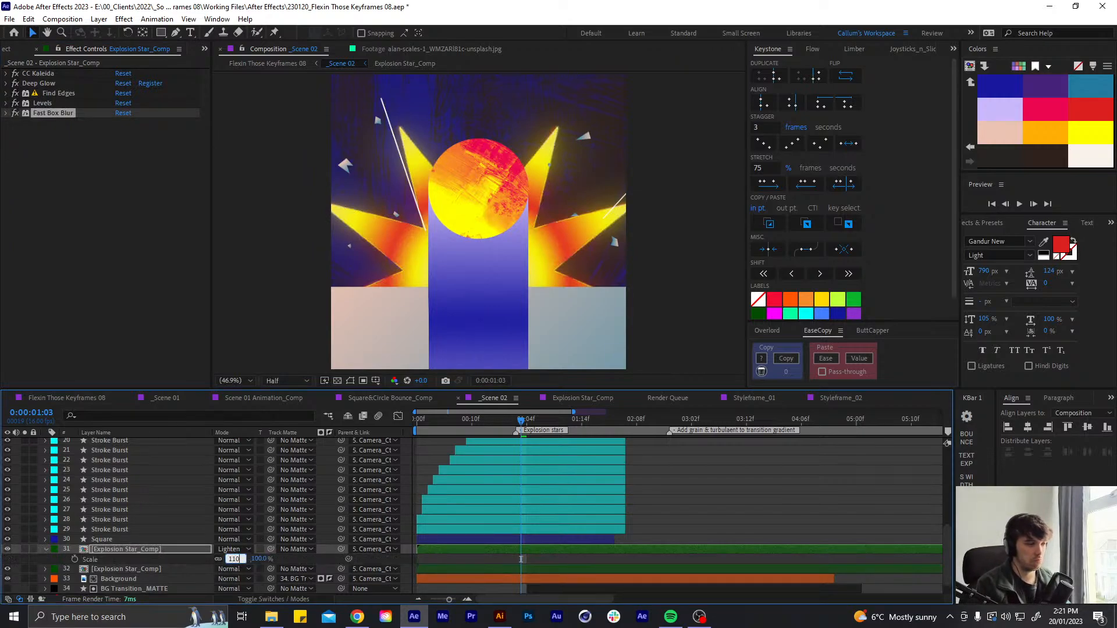
key("Return")
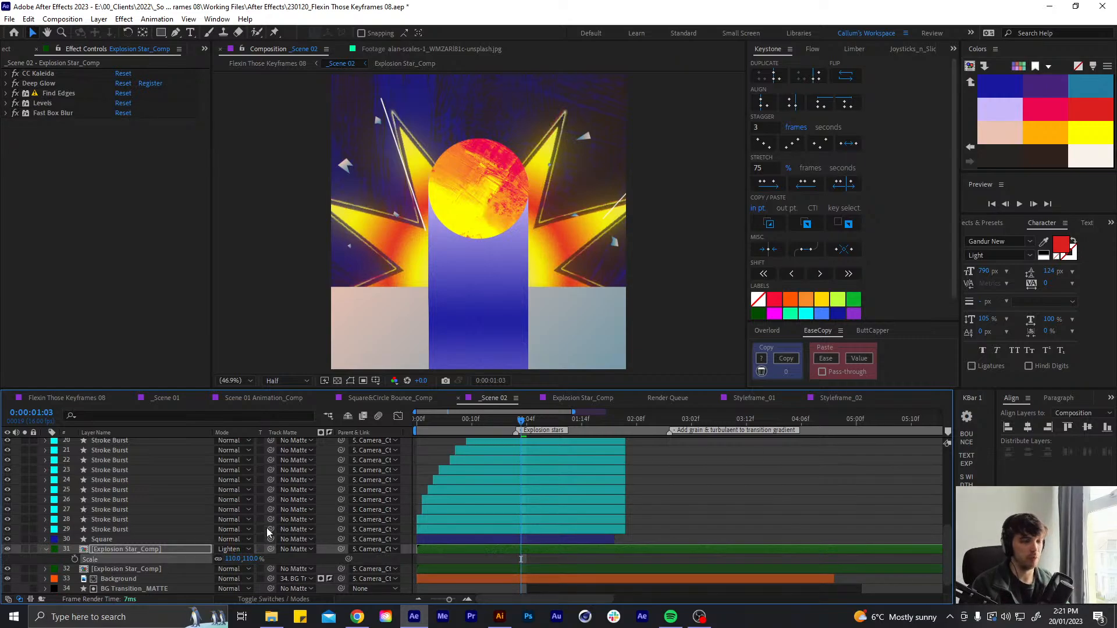
Try the Add blending mode on the outlined star copy and set it back to Lighten
left_click(232, 550)
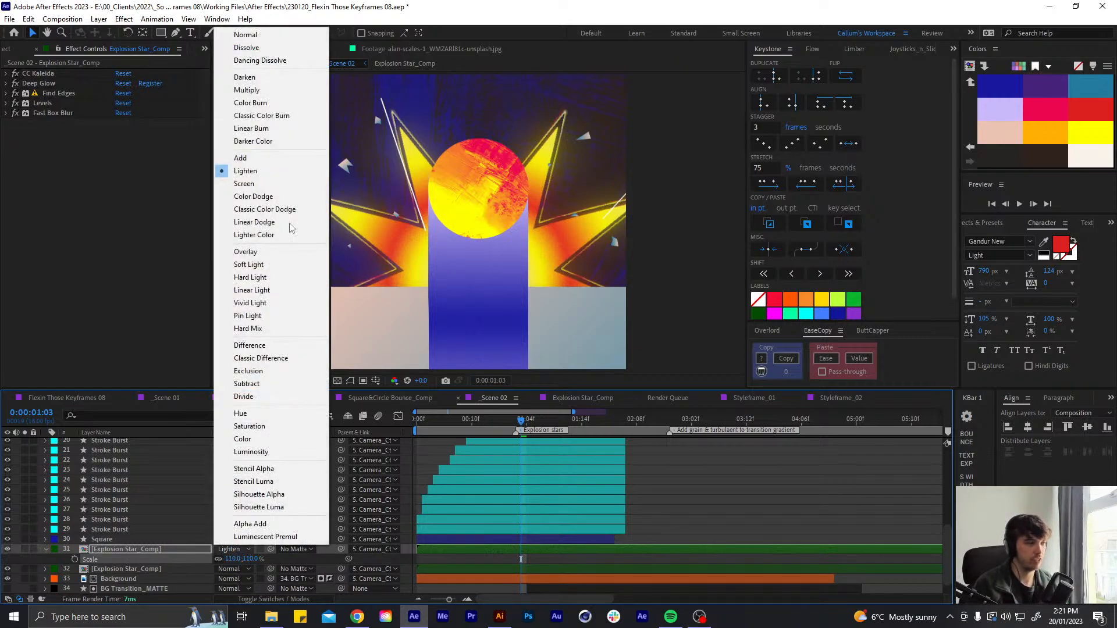
left_click(250, 154)
left_click(233, 550)
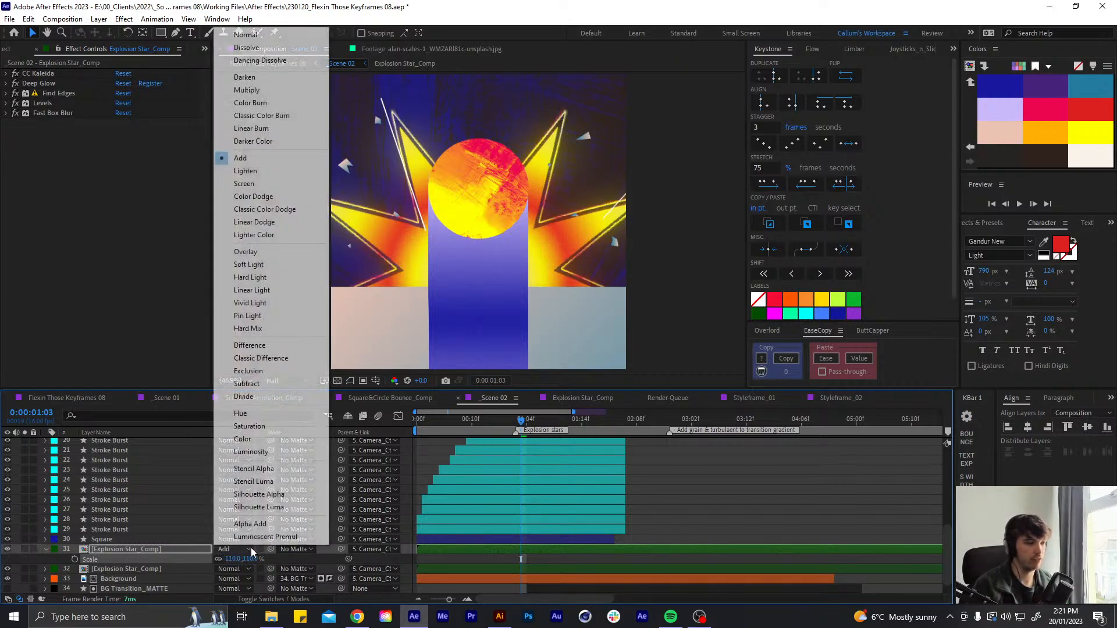
left_click(253, 169)
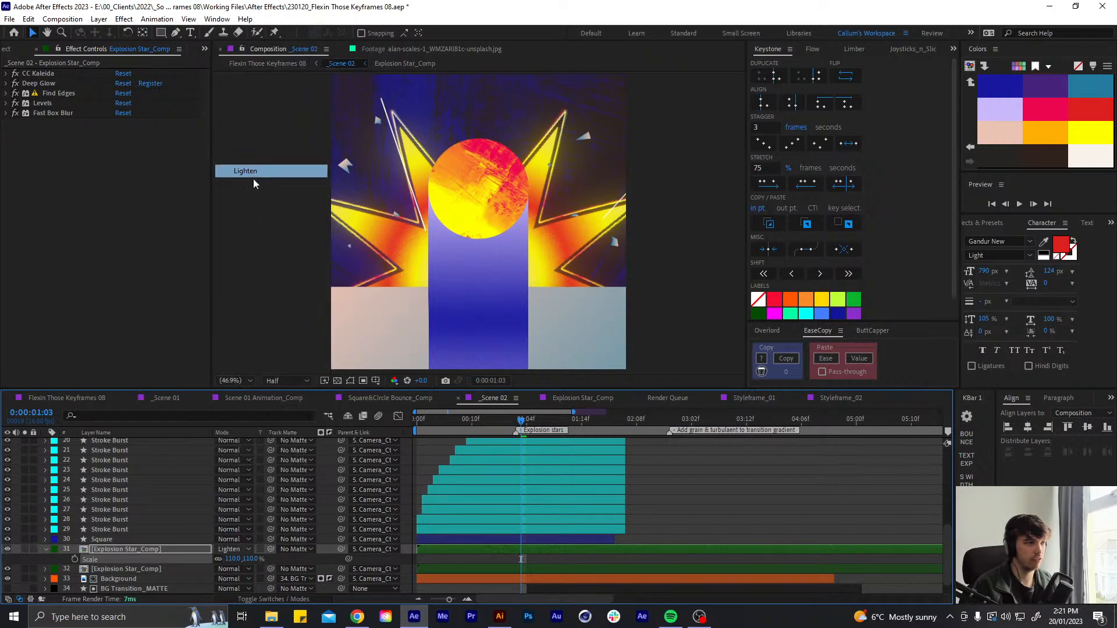
left_click(44, 549)
Shift the outlined Explosion Star_Comp copy a few frames earlier in time and preview the scene from the start
left_click(489, 419)
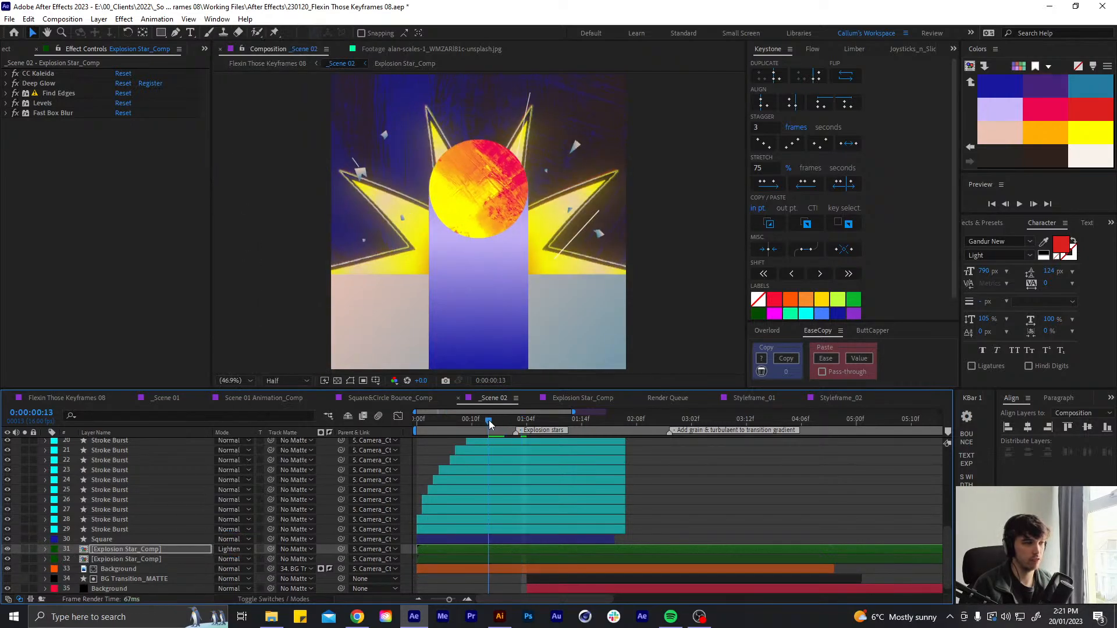
left_click_drag(489, 423, 479, 506)
left_click_drag(464, 550, 435, 549)
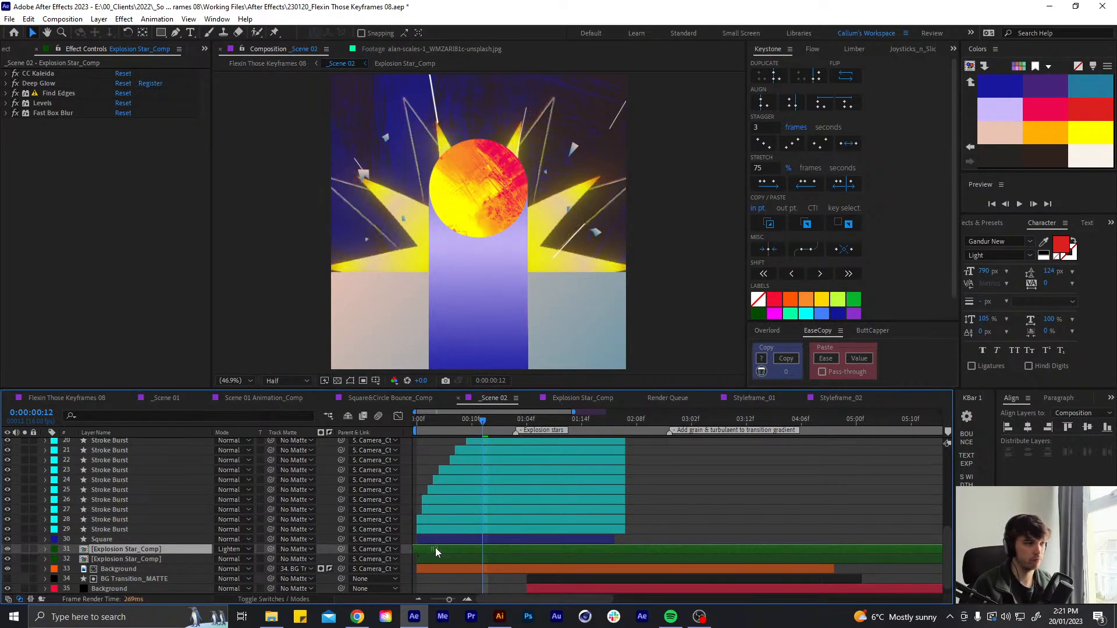
key("Home")
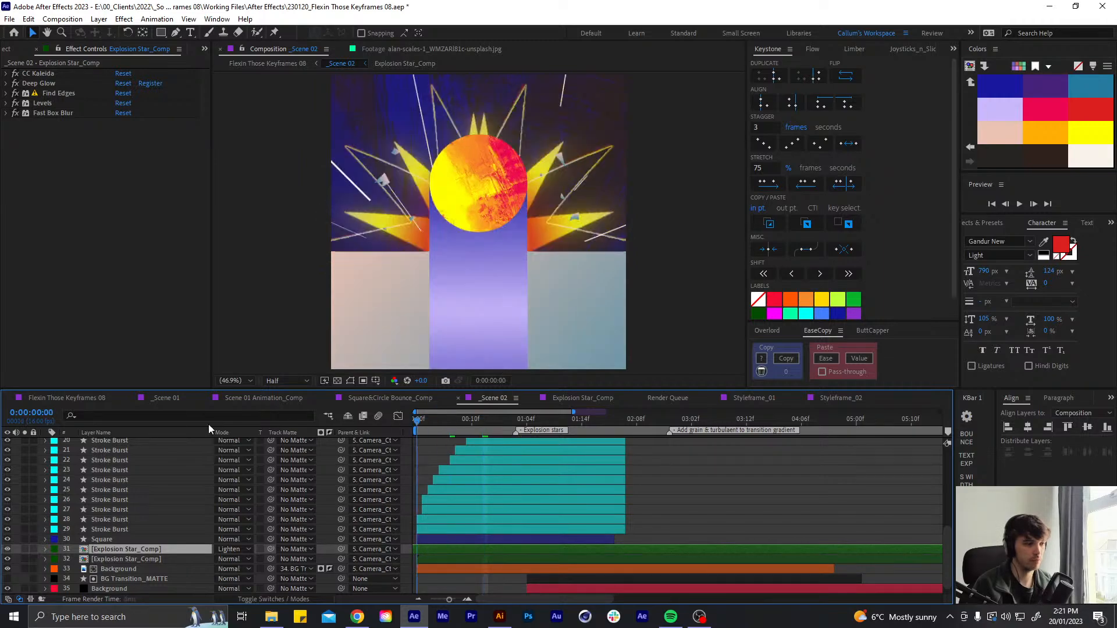
key("space")
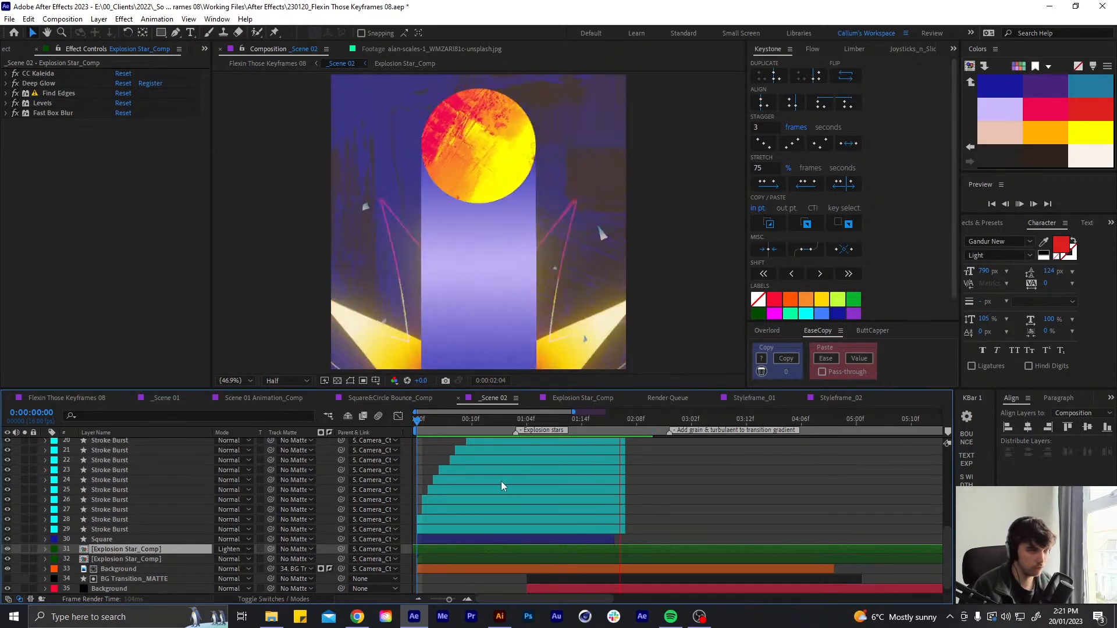
key("space")
left_click(482, 419)
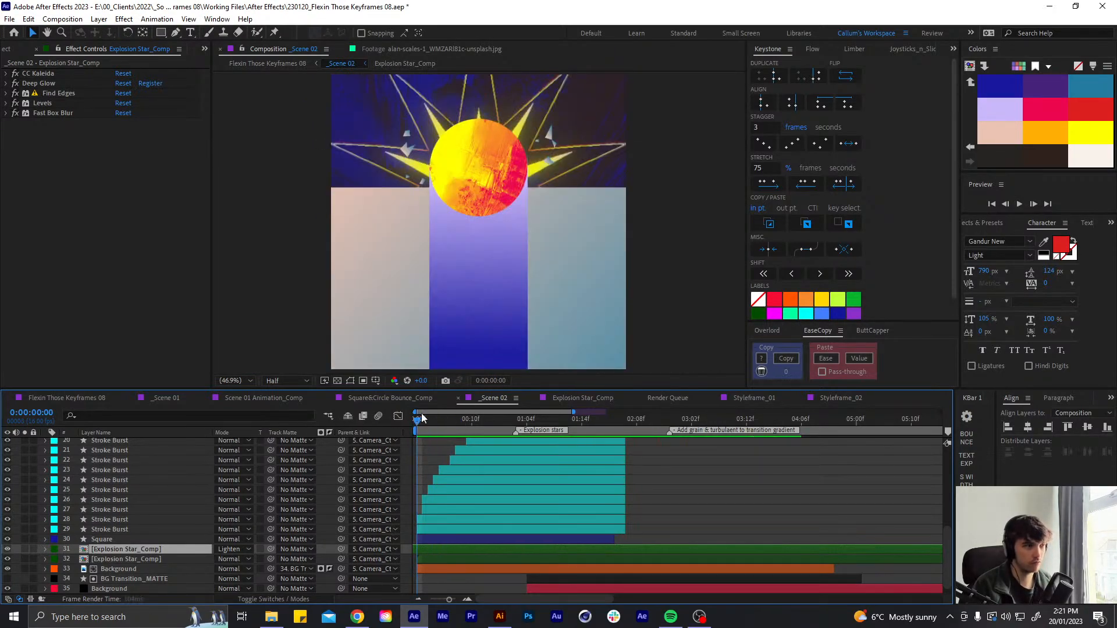
Set the outlined Explosion Star_Comp copy's scale to 90%
key("s")
left_click(230, 558)
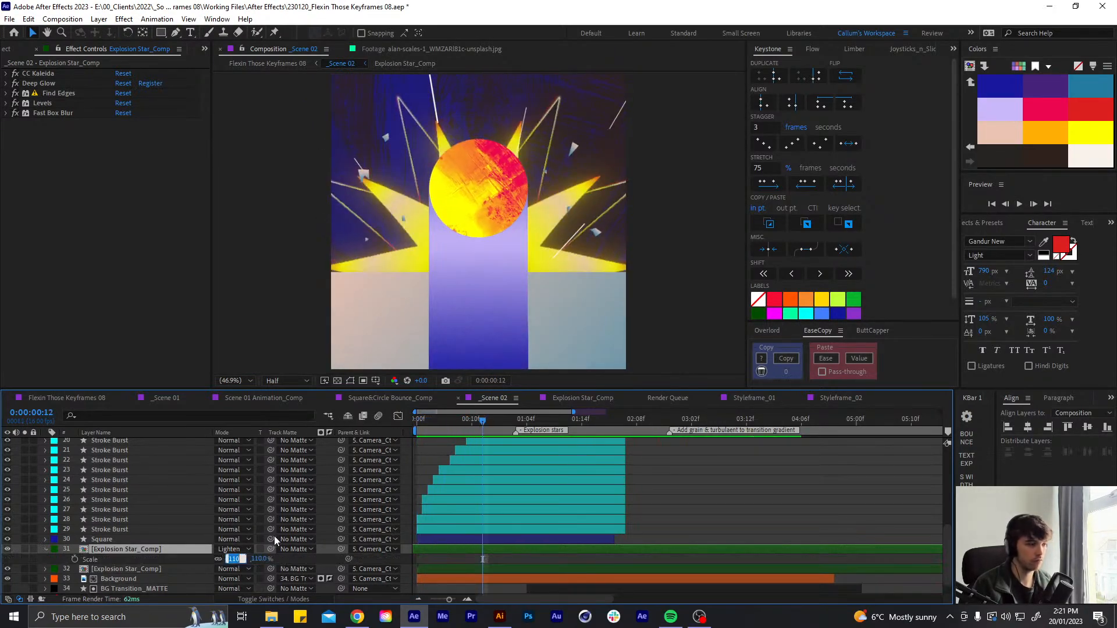
type("1")
key("BackSpace")
type("90")
key("Return")
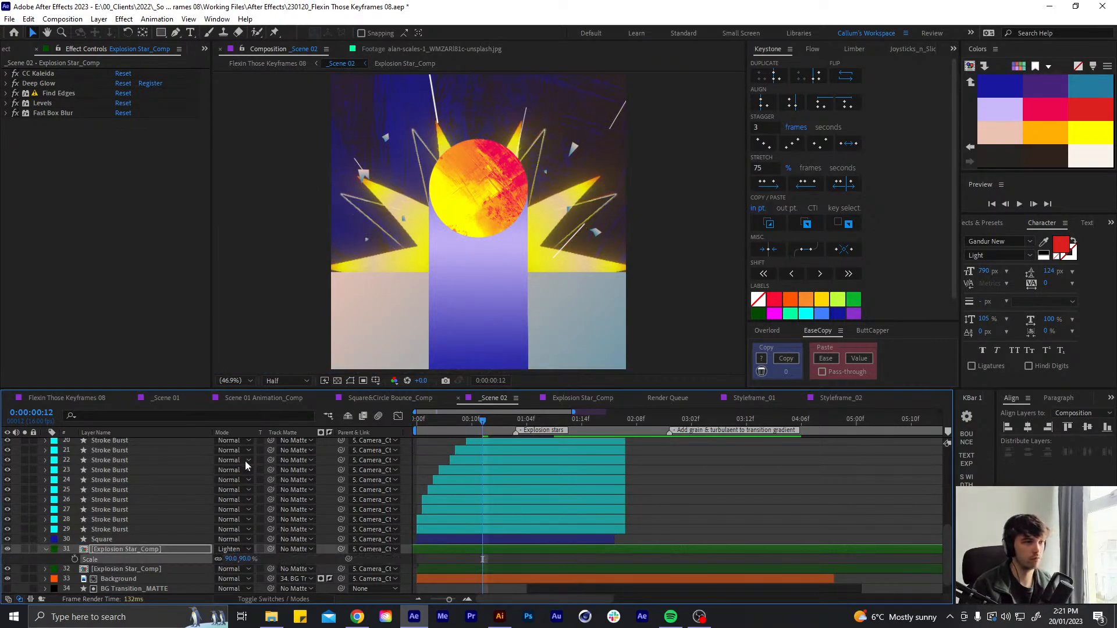
key("s")
key("F2")
Play back and scrub _Scene 02 to review the star outlines, and save the project
key("Home")
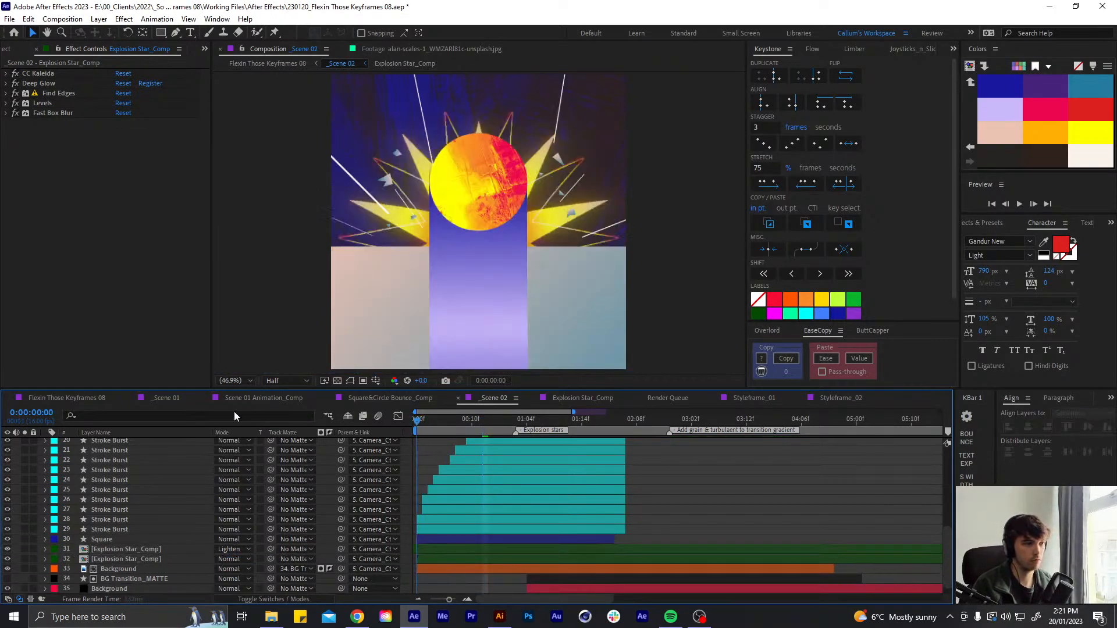
key("space")
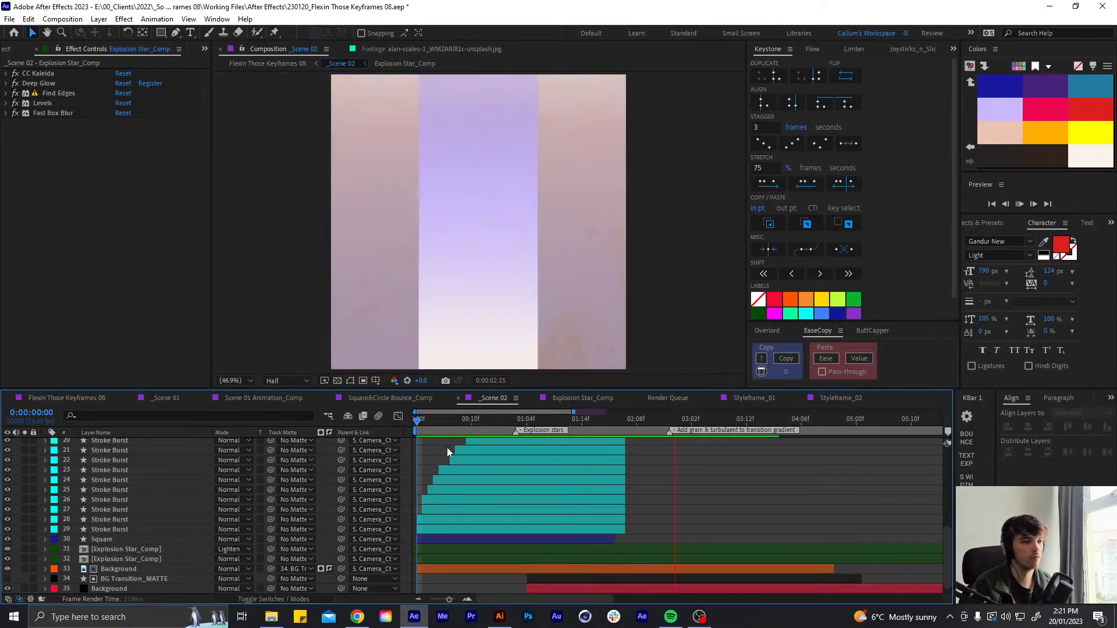
left_click(466, 419)
left_click_drag(474, 429, 522, 423)
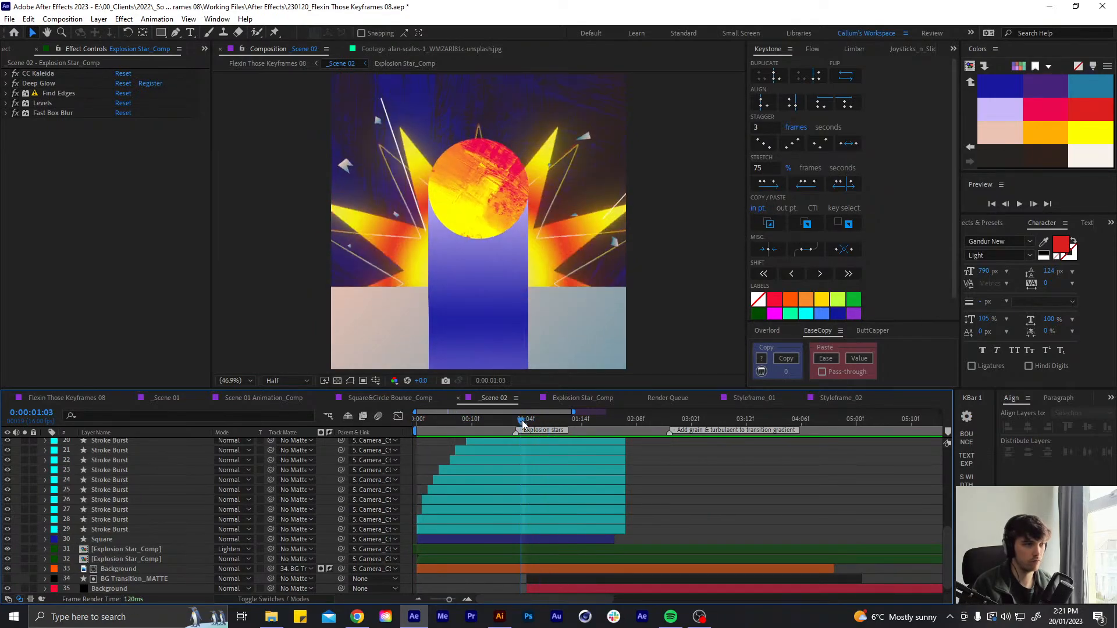
left_click(467, 547)
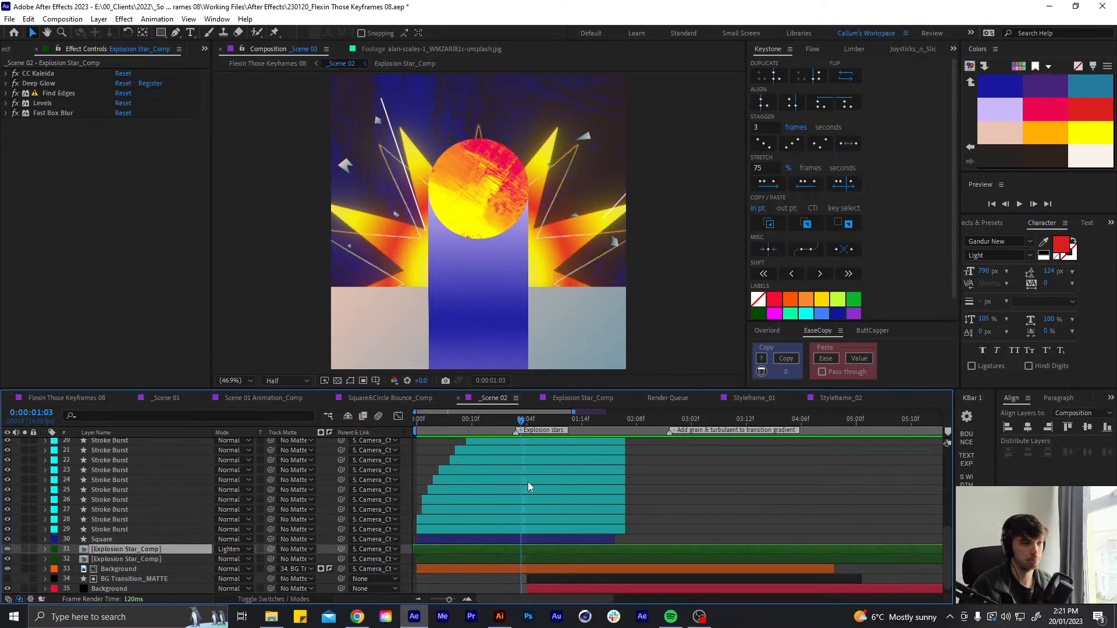
key("F2")
key("ctrl+s")
left_click_drag(481, 420, 415, 428)
key("space")
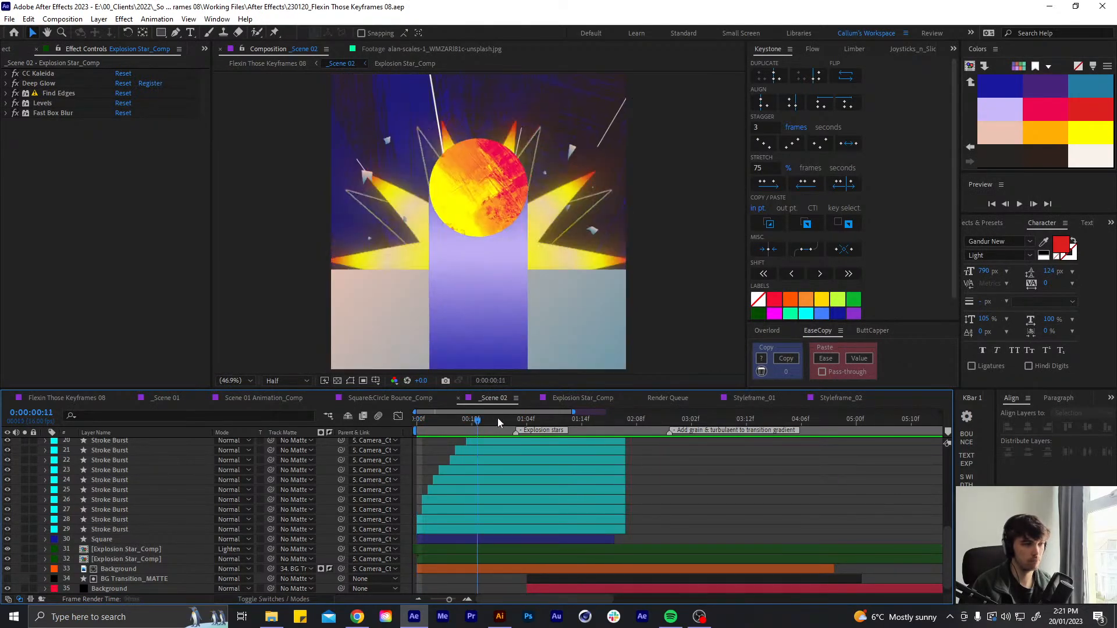
key("space")
Move the outlined star copy beneath the other Explosion Star_Comp layer, nudge it slightly earlier in time and save the project
left_click_drag(110, 546, 112, 565)
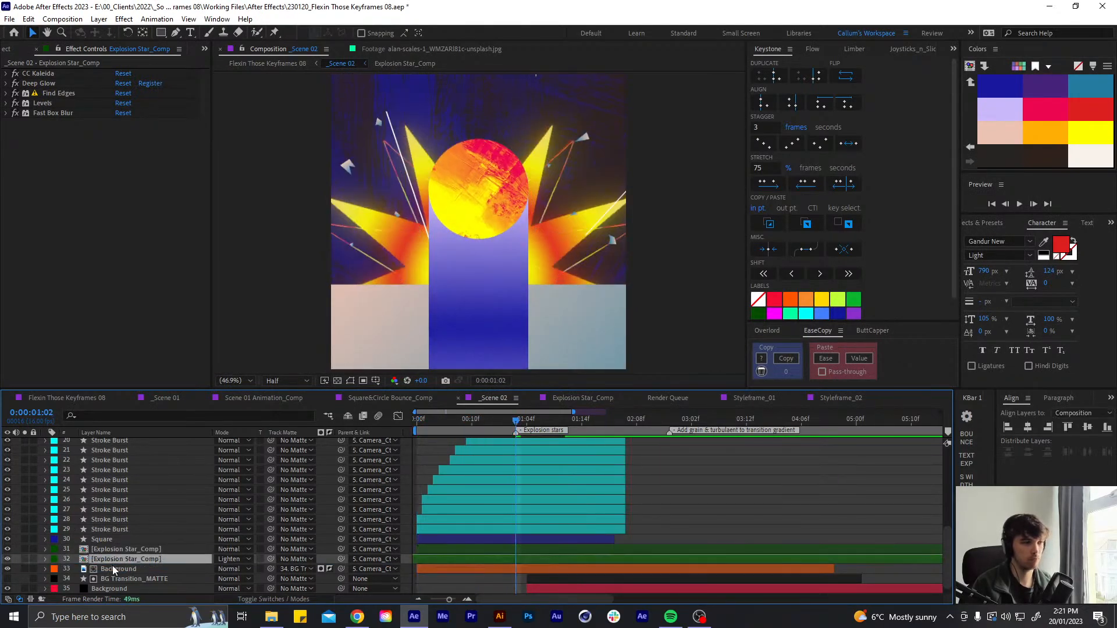
left_click_drag(516, 420, 588, 421)
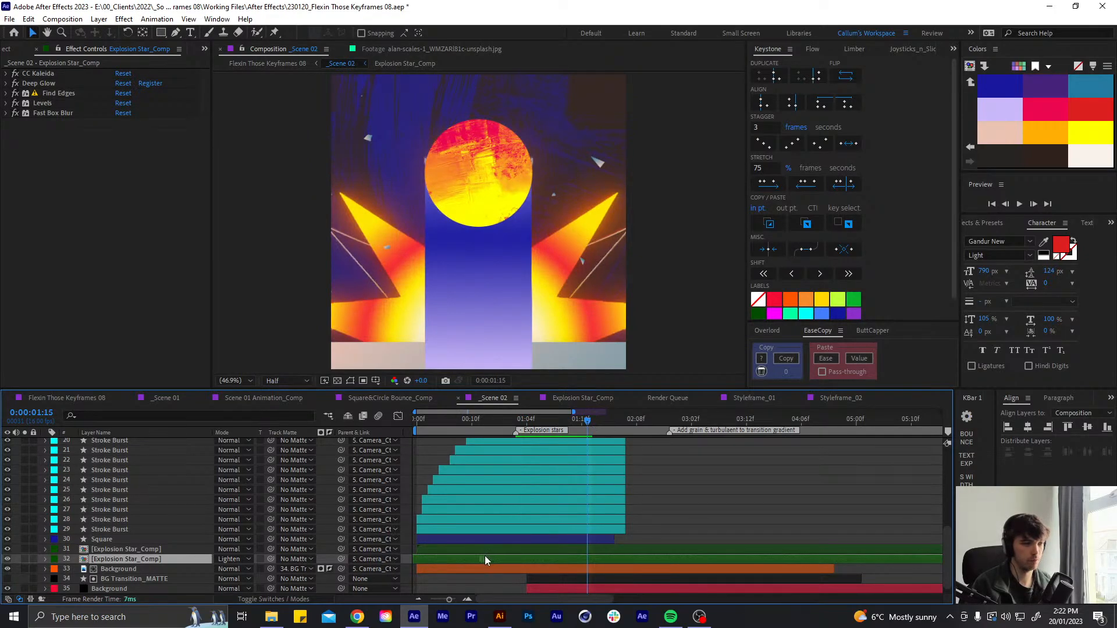
key("alt+Page_Up")
left_click(643, 521)
key("ctrl+s")
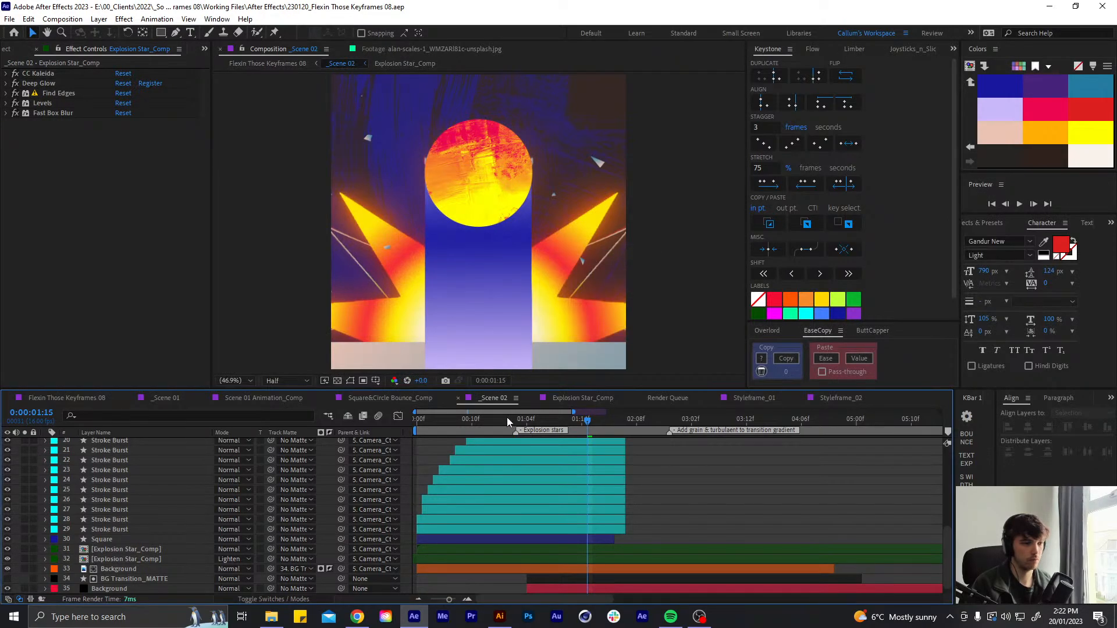
Preview _Scene 02 from the start and set Scale keyframes on both Explosion Star_Comp layers at the first frame
key("space")
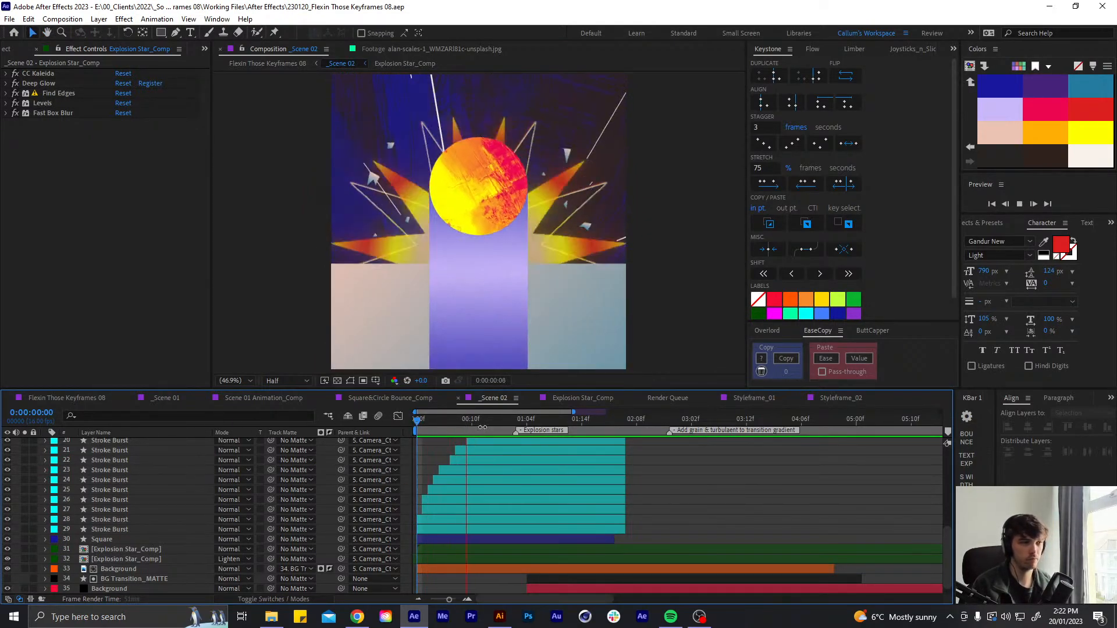
key("space")
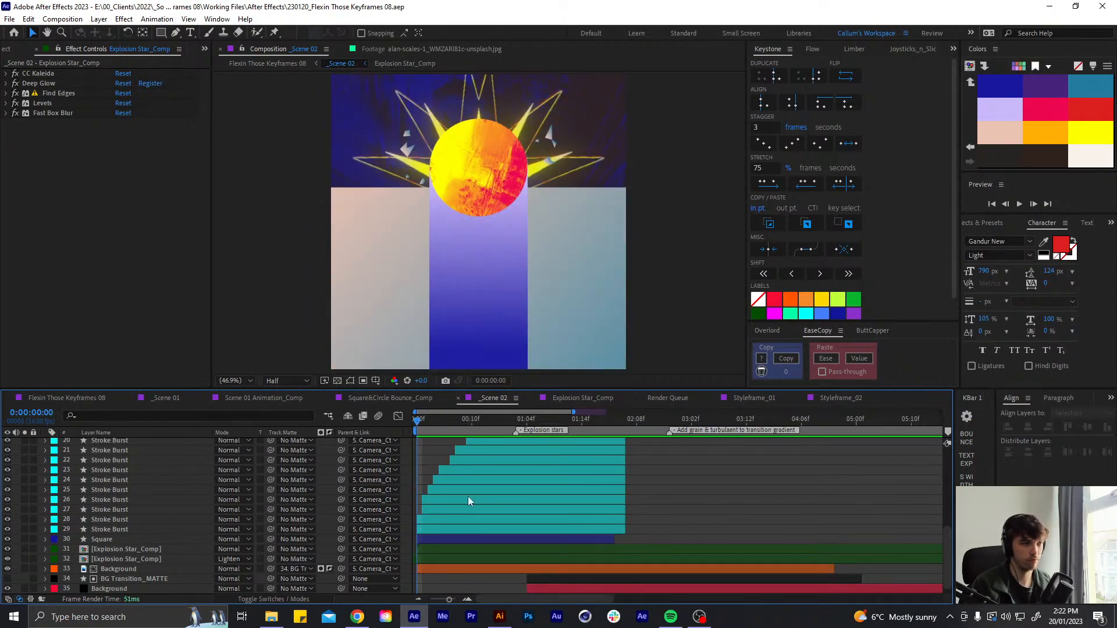
left_click(444, 559)
key("s")
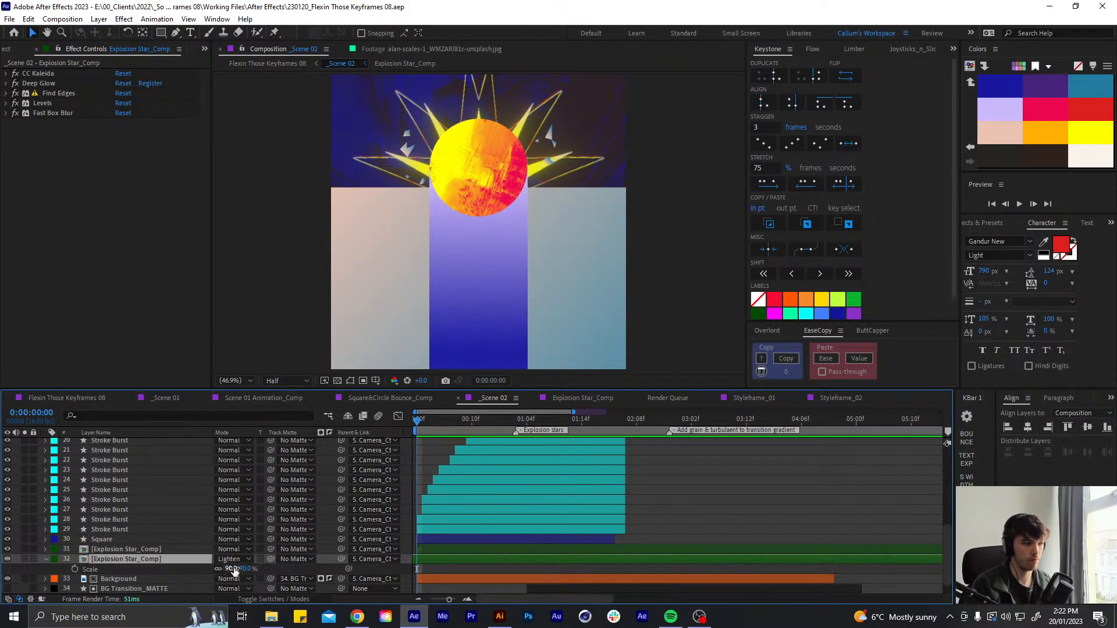
left_click_drag(231, 568, 205, 568)
key("ctrl+z")
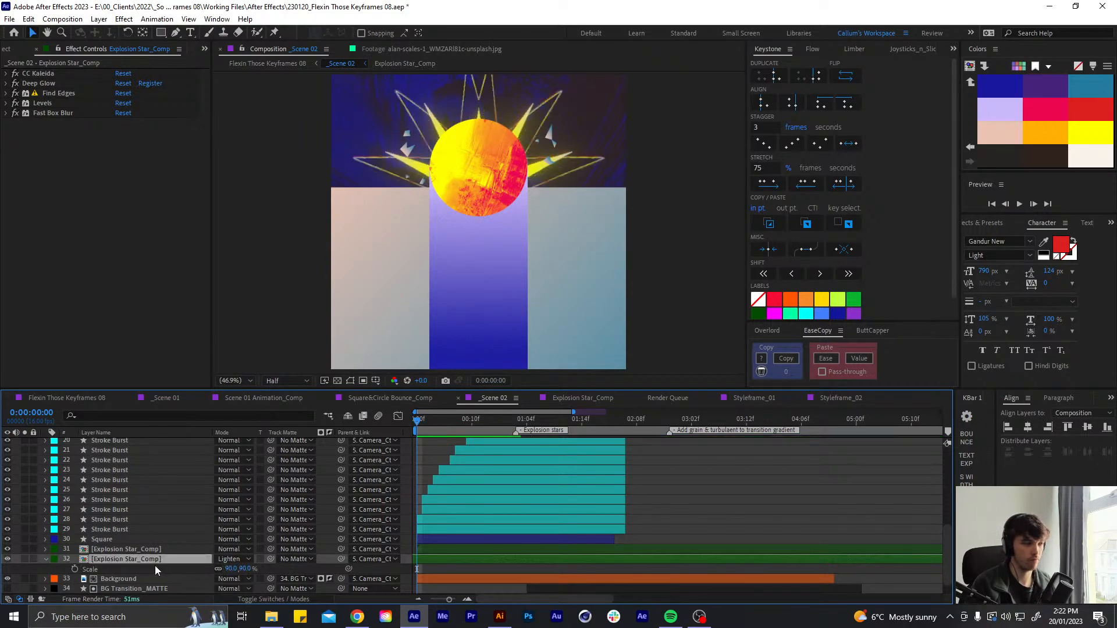
left_click(140, 549, "shift")
key("s")
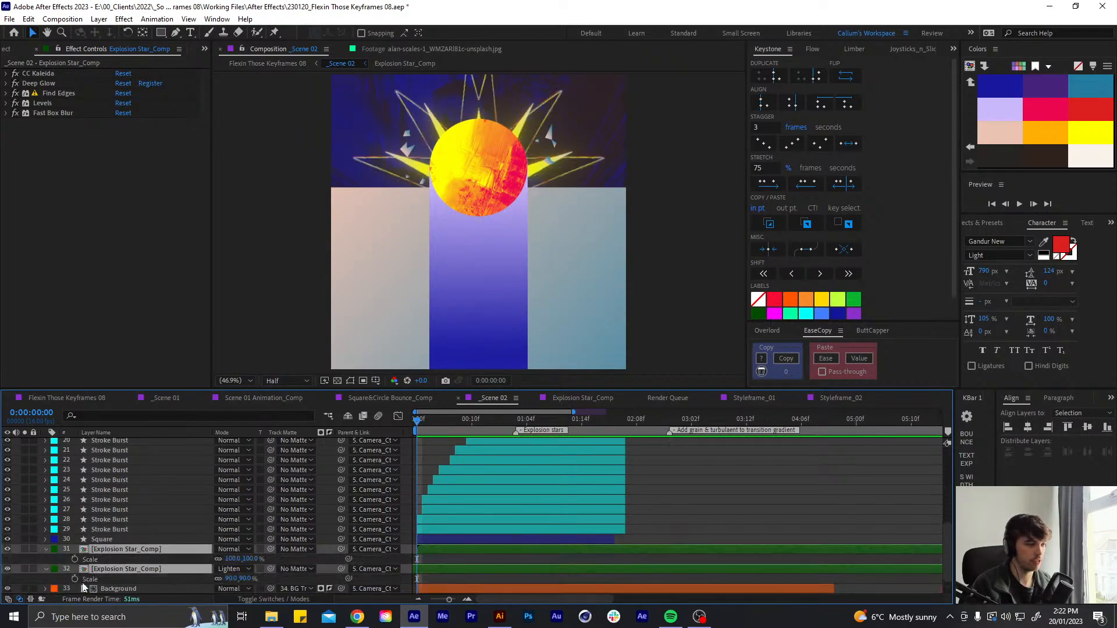
left_click(75, 579)
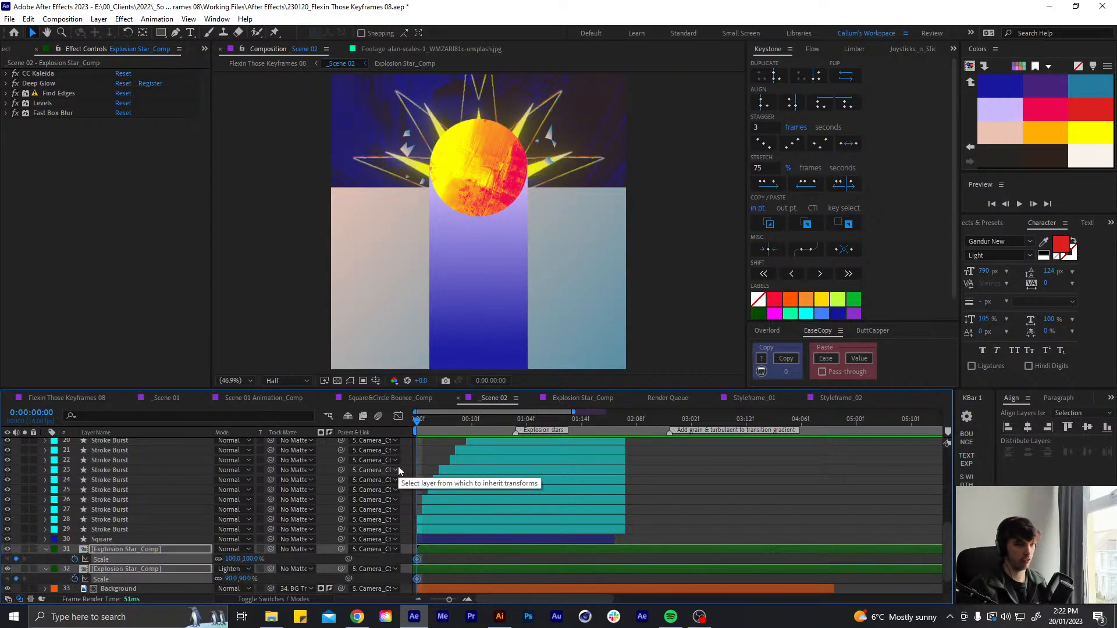
Add Scale keyframes at frame 5 on both Explosion Star_Comp layers, and set their first-frame scales to 85% and 75%
key("space")
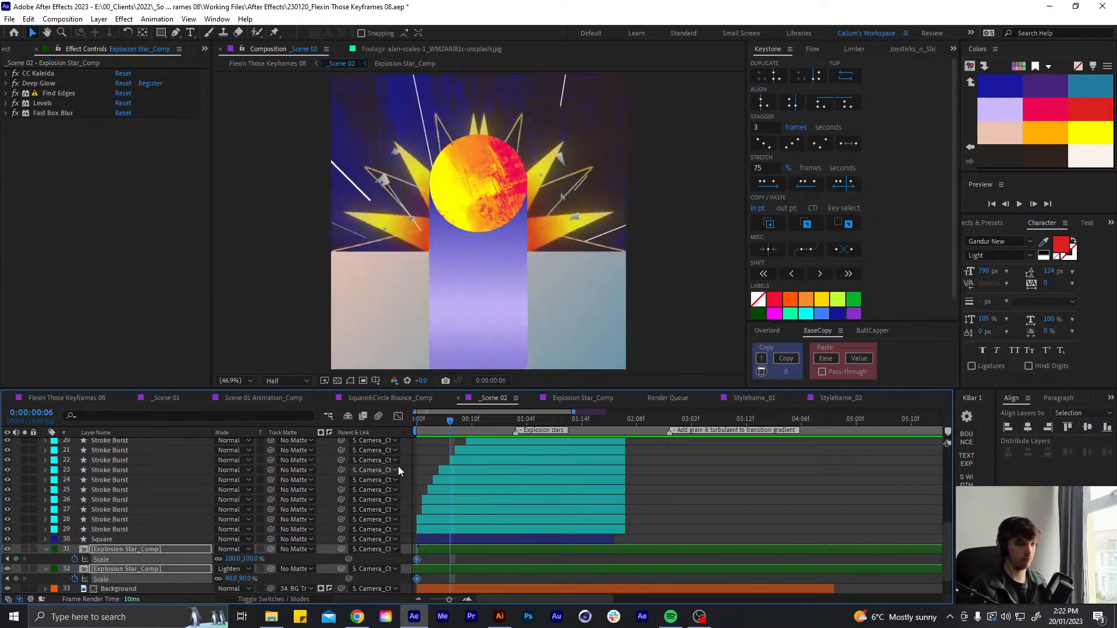
key("Page_Up")
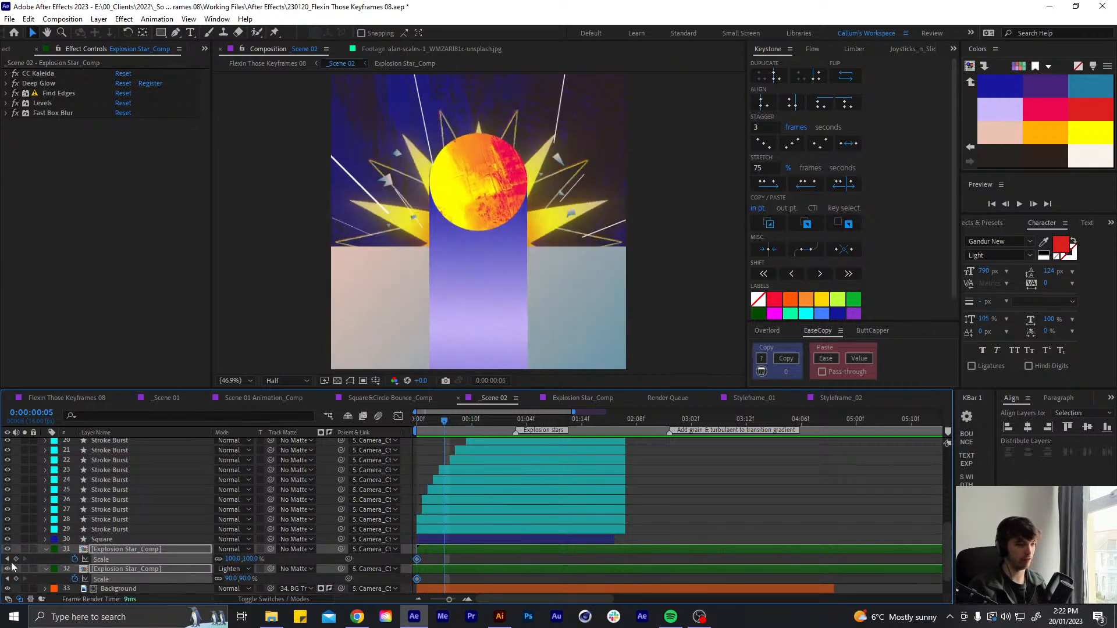
key("alt+shift+s")
left_click(419, 420)
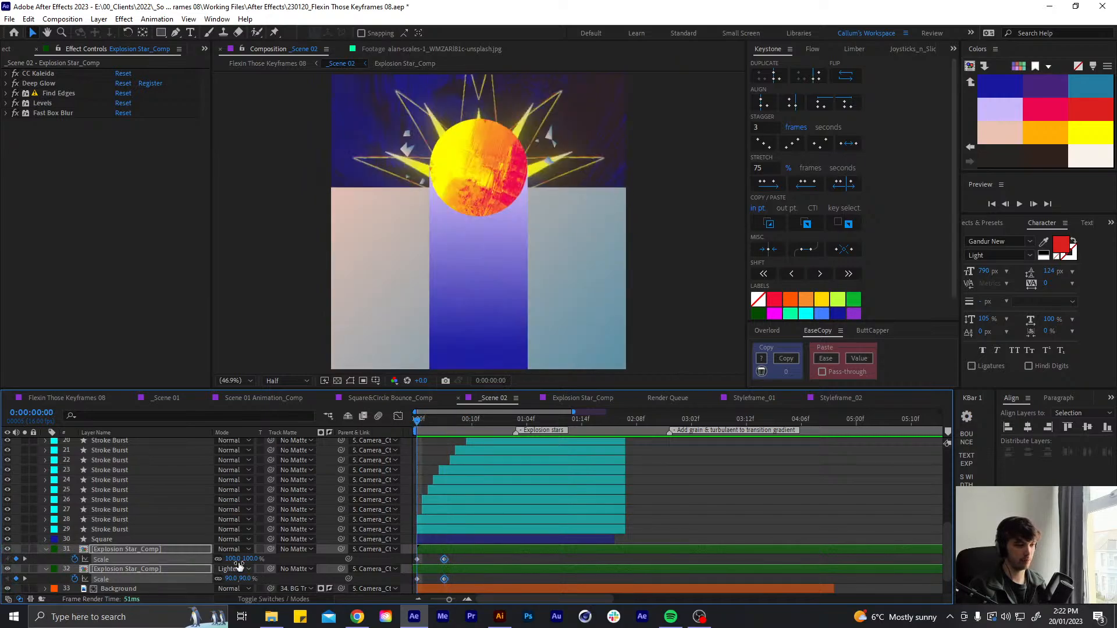
left_click_drag(233, 559, 227, 564)
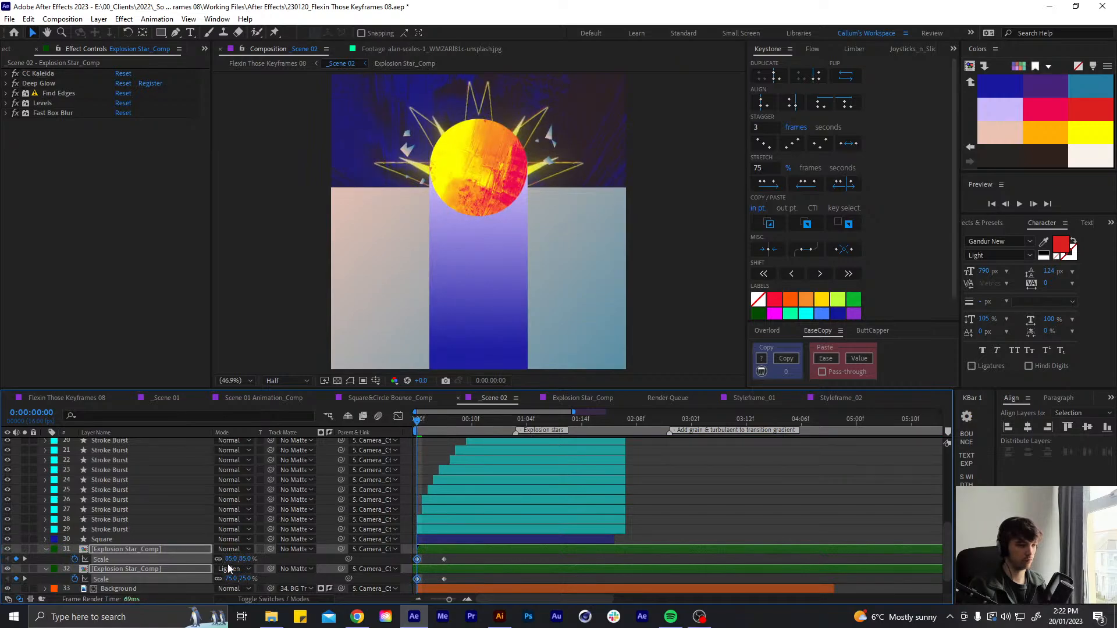
Apply Easy Ease to the frame 5 Scale keyframes of both Explosion Star_Comp layers and preview the scene
left_click_drag(449, 559, 426, 583)
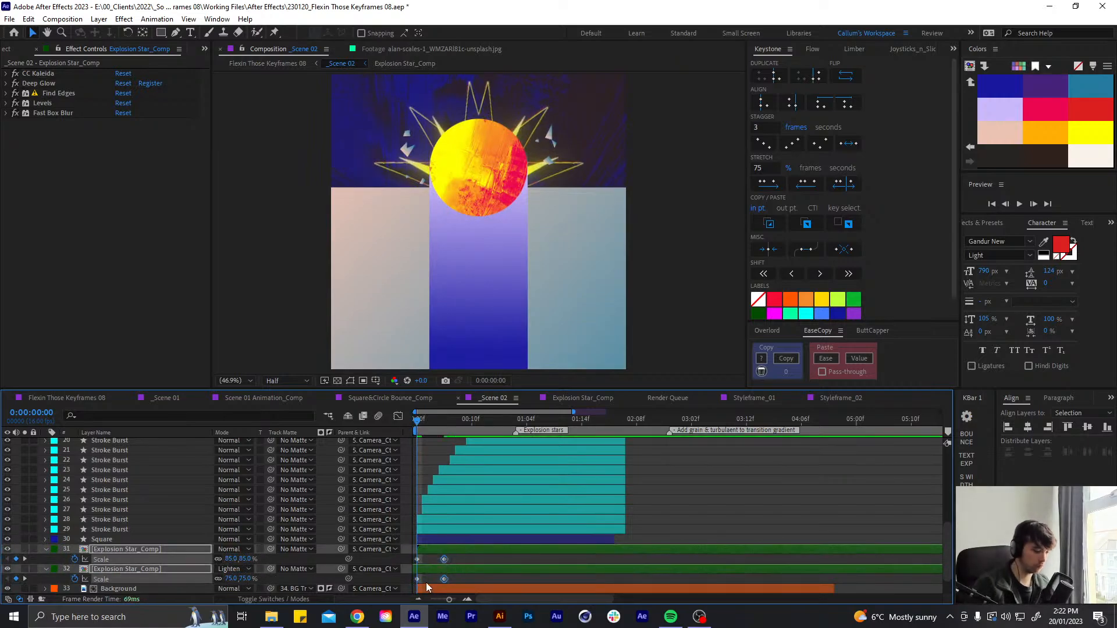
key("F9")
left_click(454, 560)
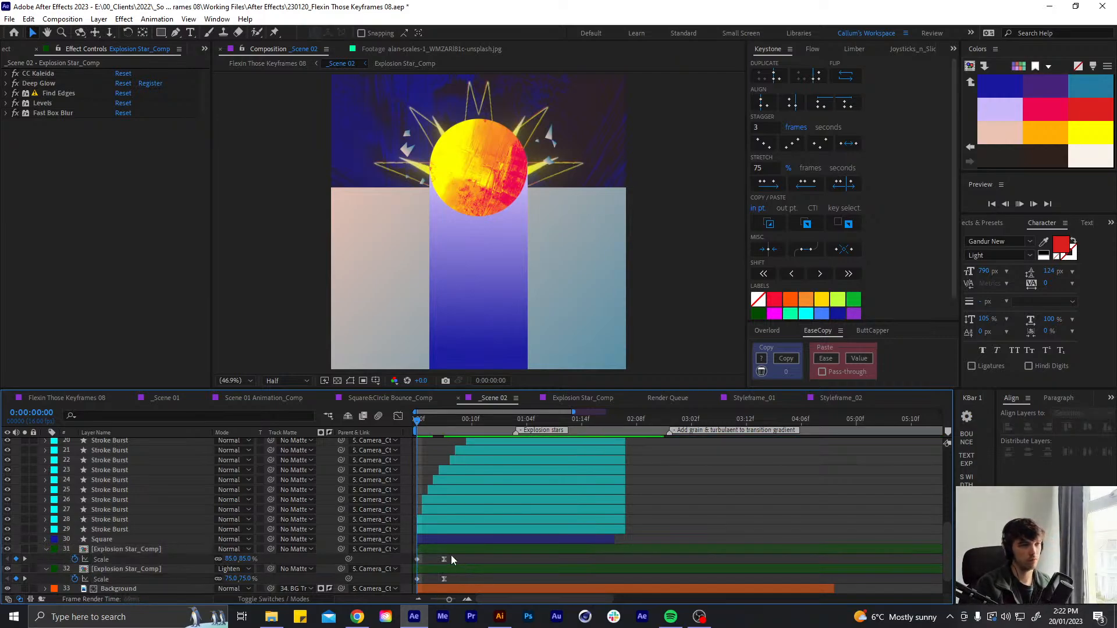
key("space")
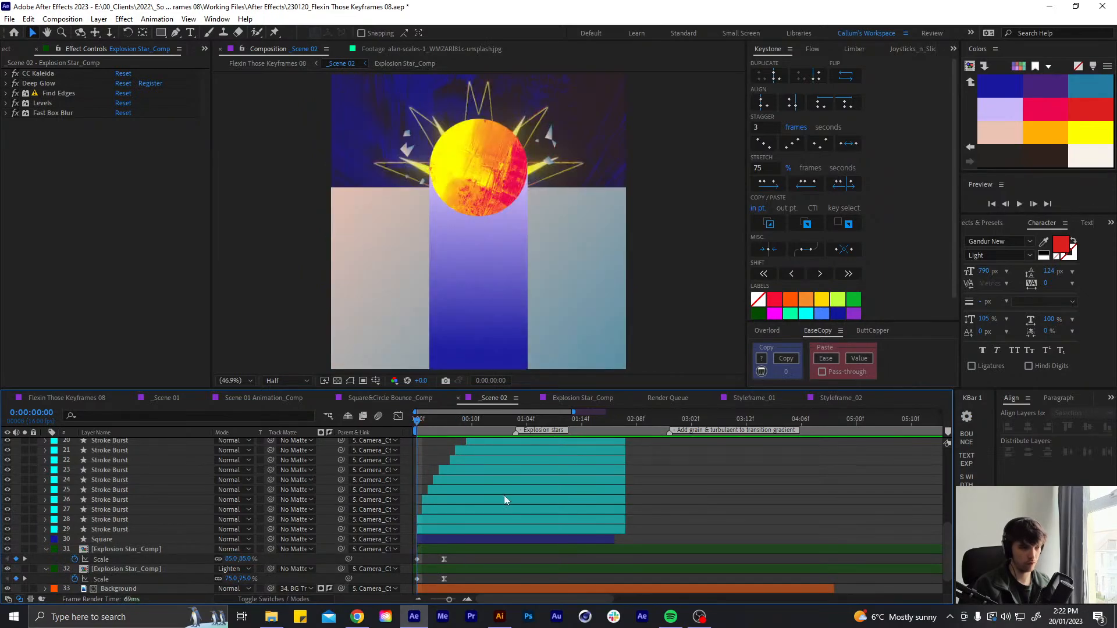
key("space")
Play back the main Flexin Those Keyframes 08 composition from the start to review both scenes together
scroll(506, 501, "up", 10)
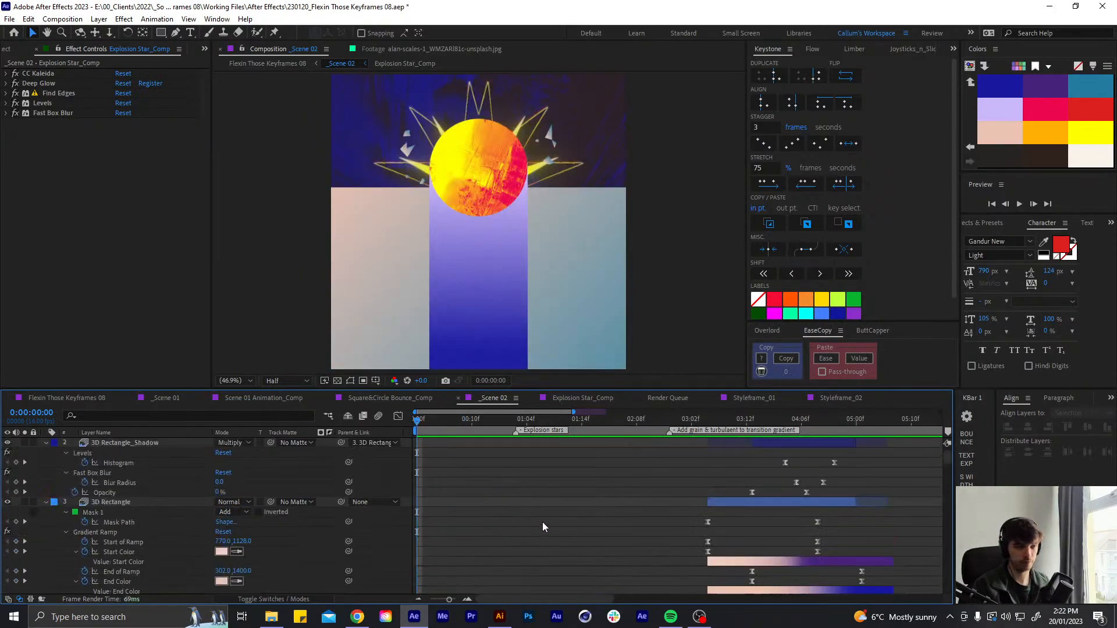
scroll(498, 511, "down", 6)
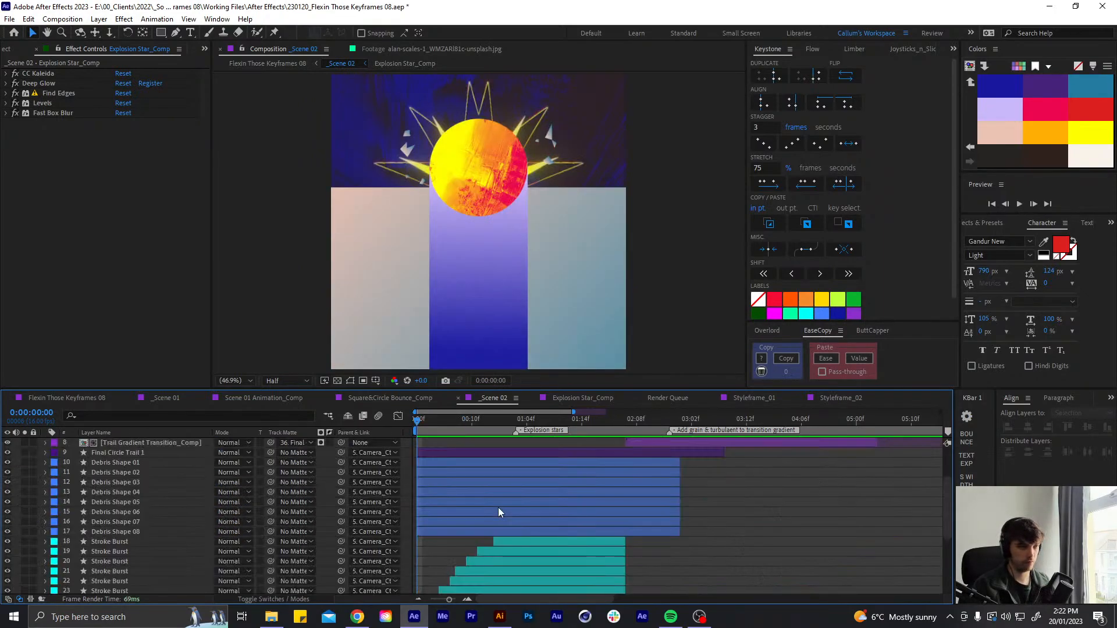
left_click(174, 400)
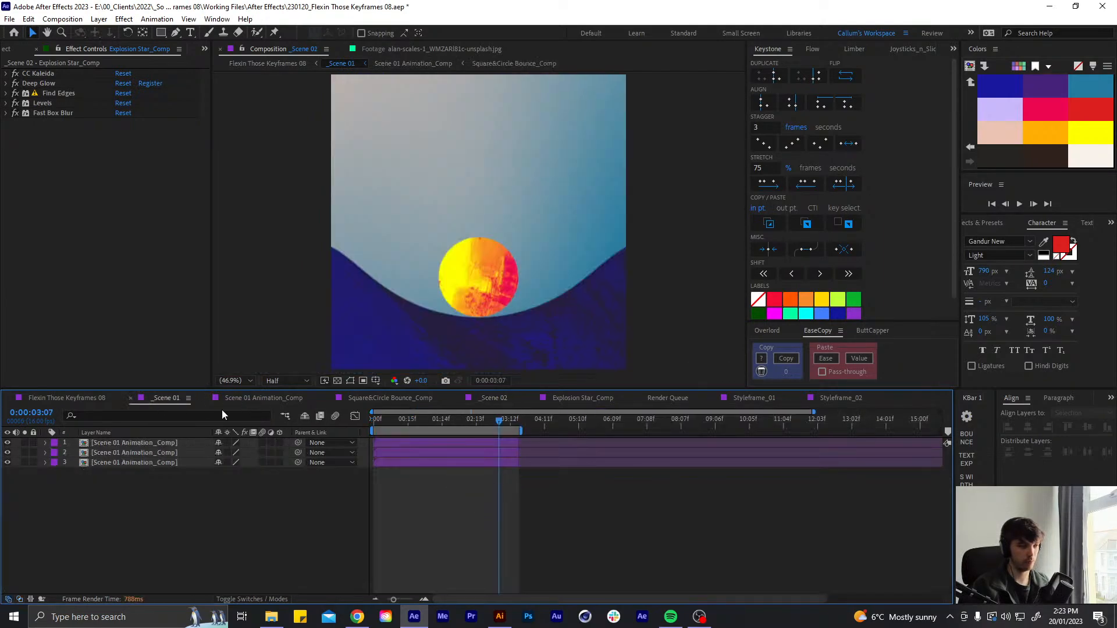
left_click(260, 402)
left_click(66, 397)
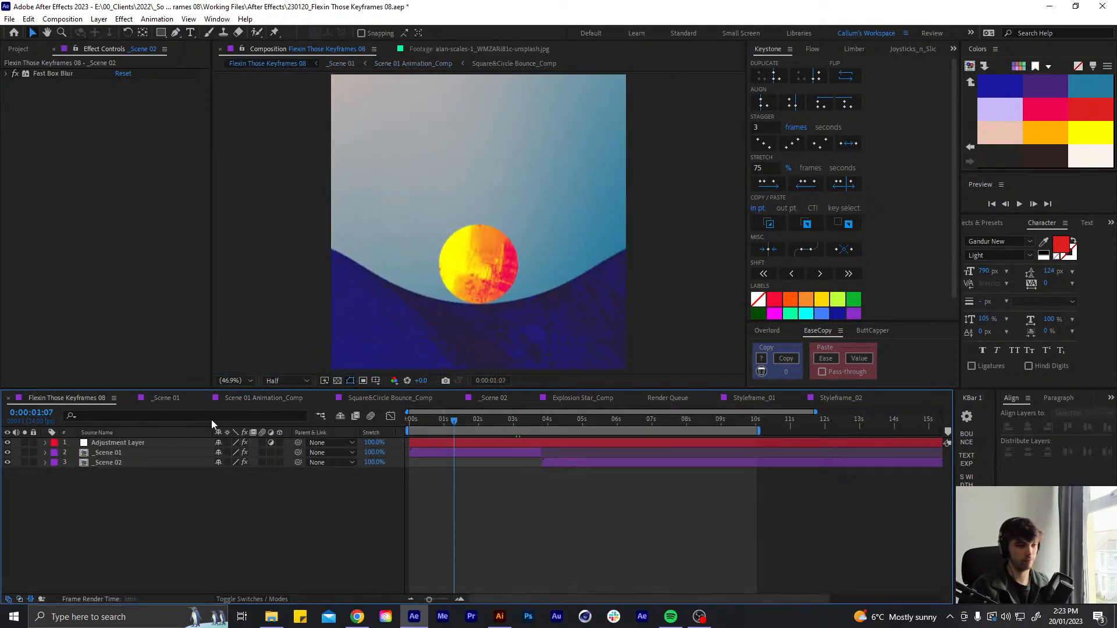
key("Home")
key("space")
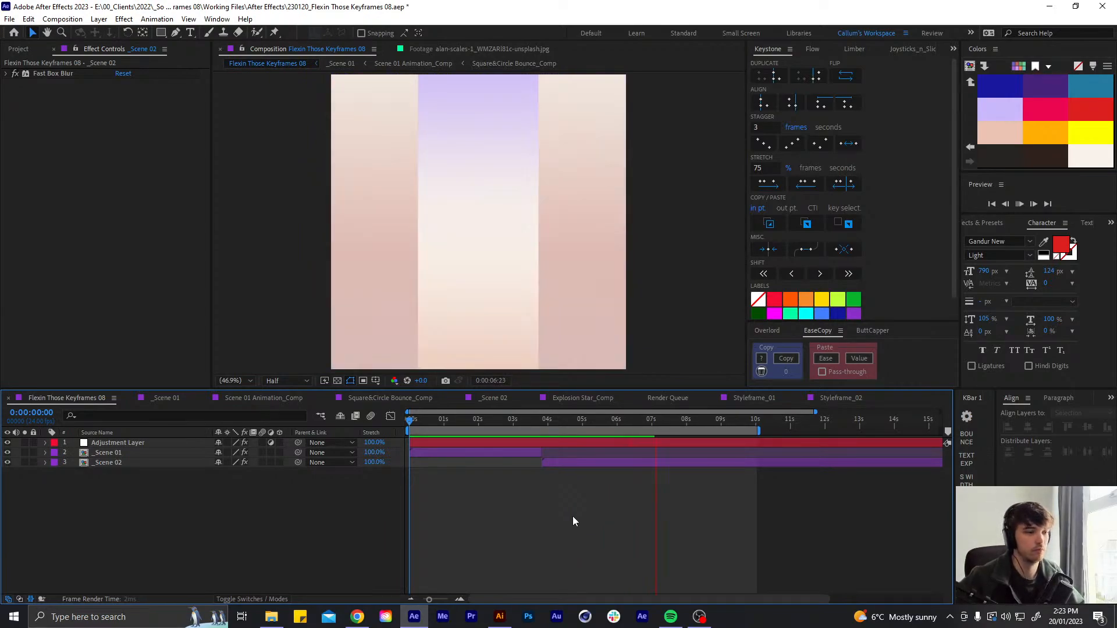
left_click(676, 215)
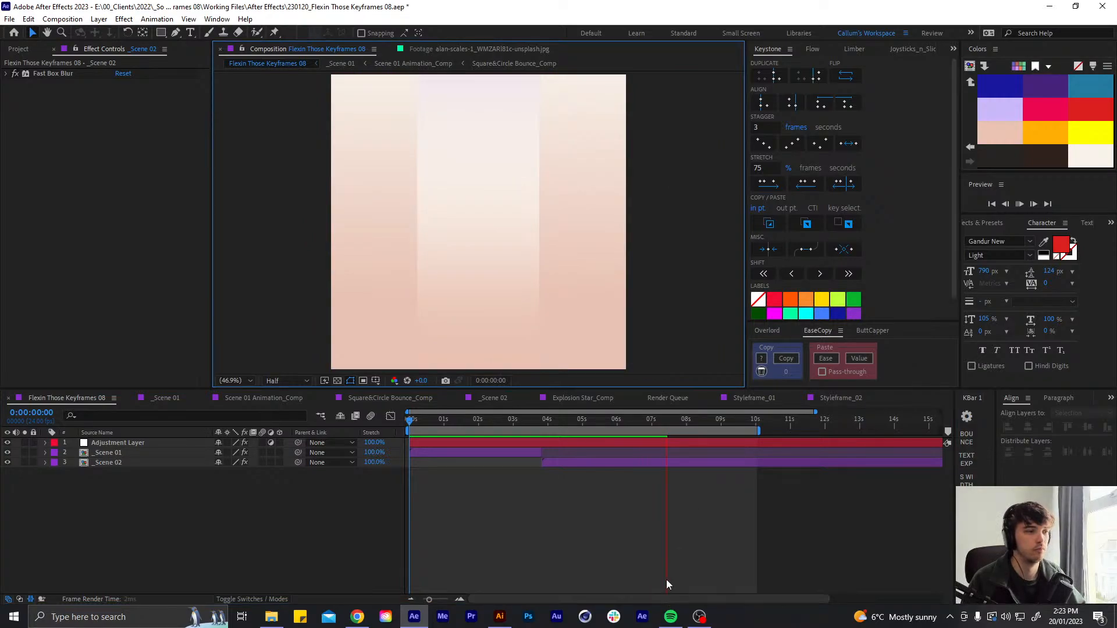
key("space")
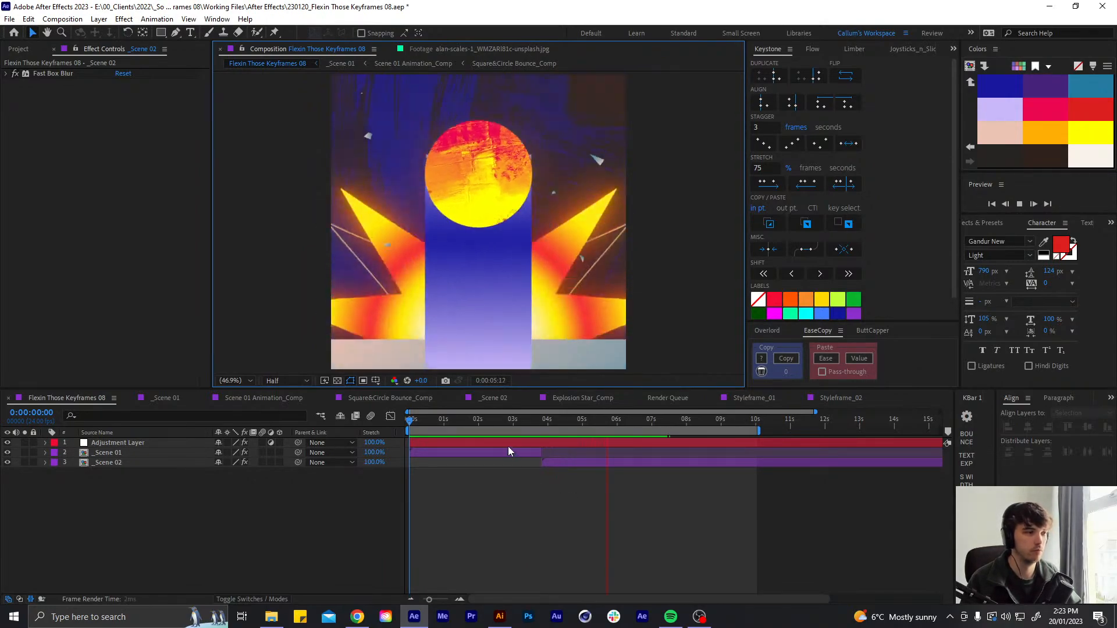
Scrub and replay the change from _Scene 01 to _Scene 02 to check the star explosion
left_click_drag(563, 418, 599, 407)
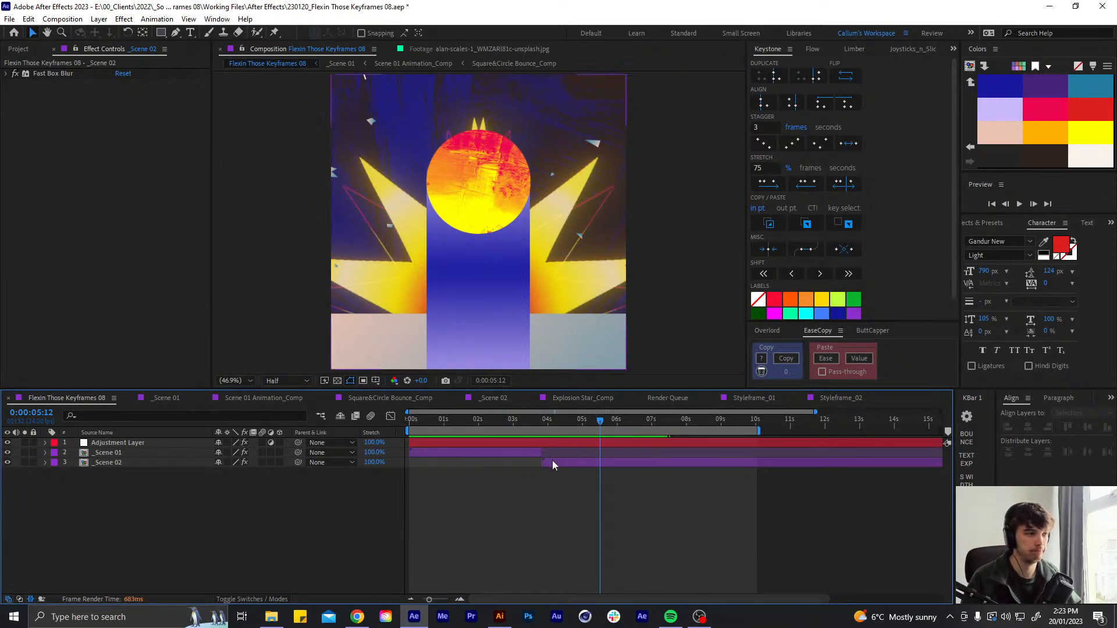
left_click_drag(562, 420, 517, 437)
key("space")
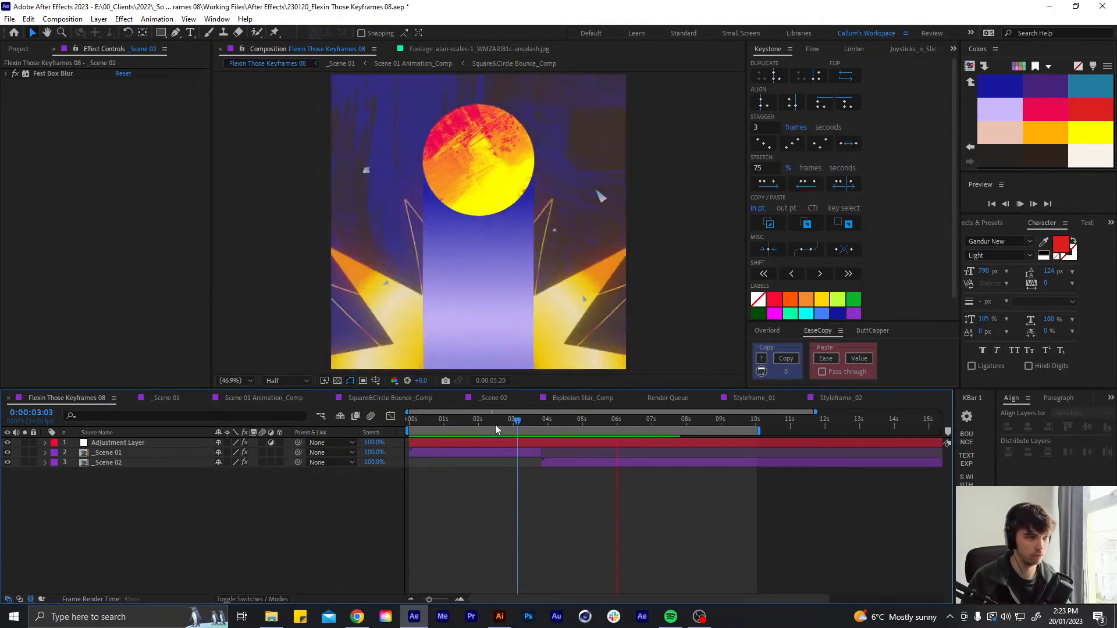
left_click(511, 421)
key("space")
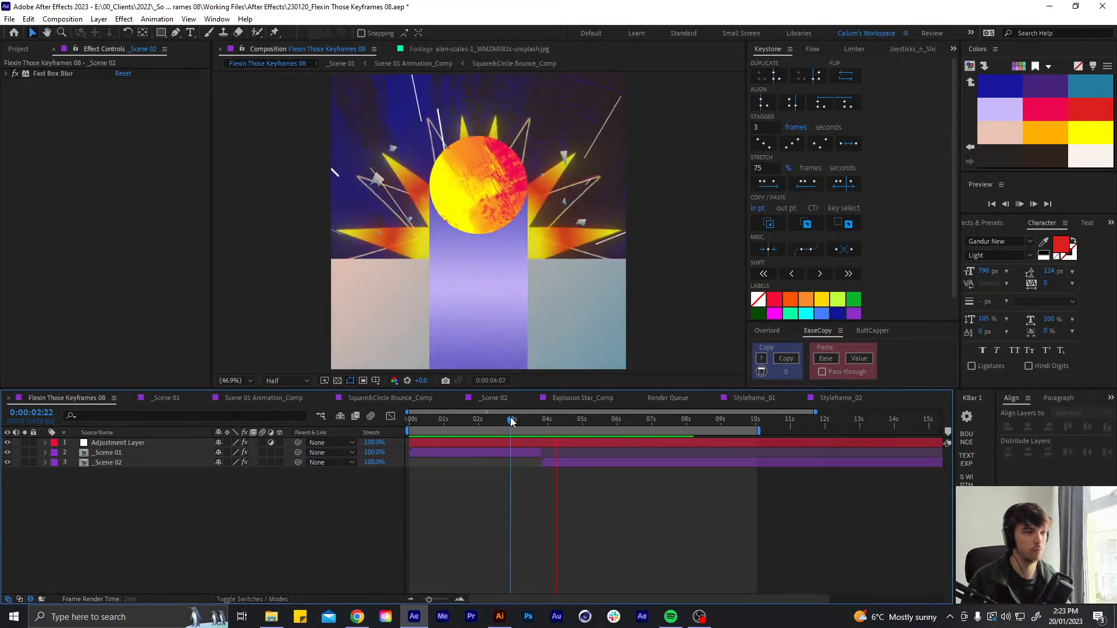
left_click(547, 420)
left_click(577, 421)
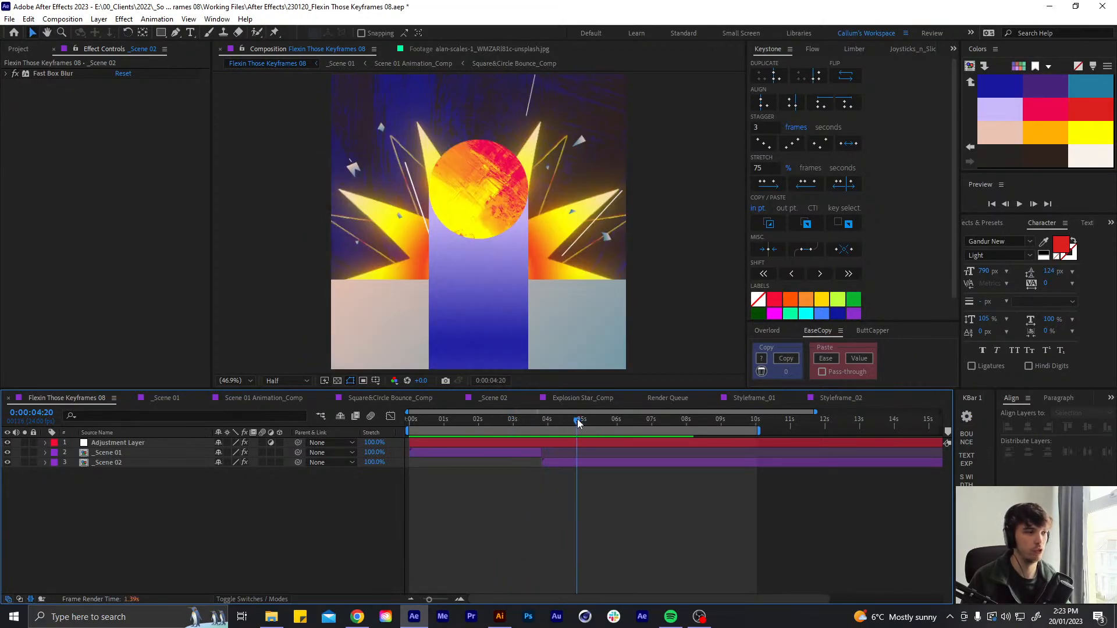
Open the _Scene 02 composition and solo the Debris Shape 02 layer for a close view
double_click(578, 462)
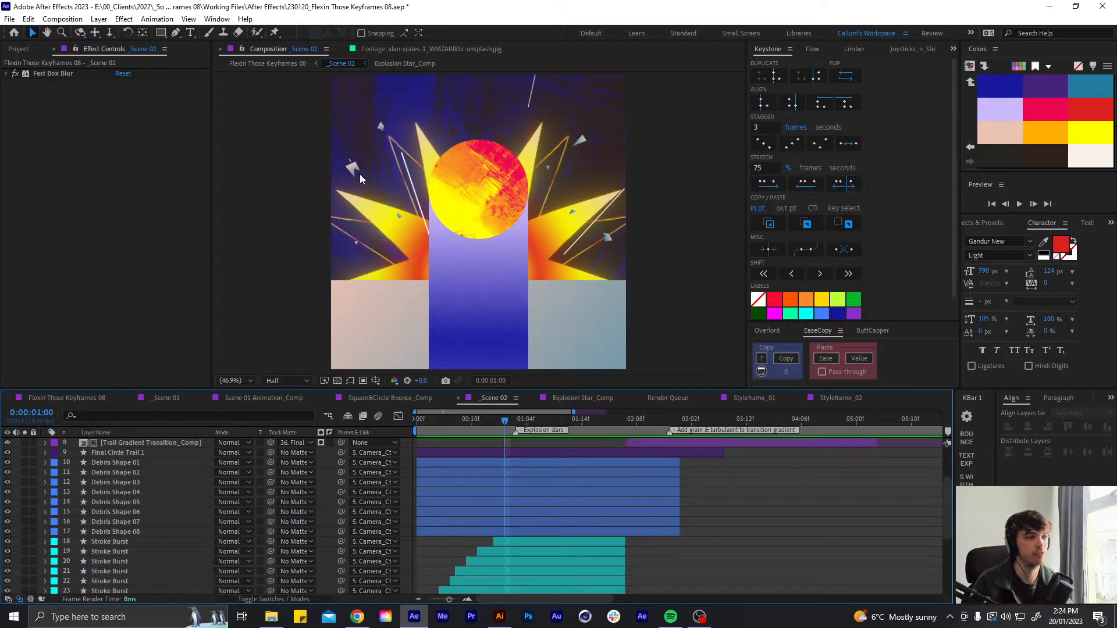
key("alt+Tab")
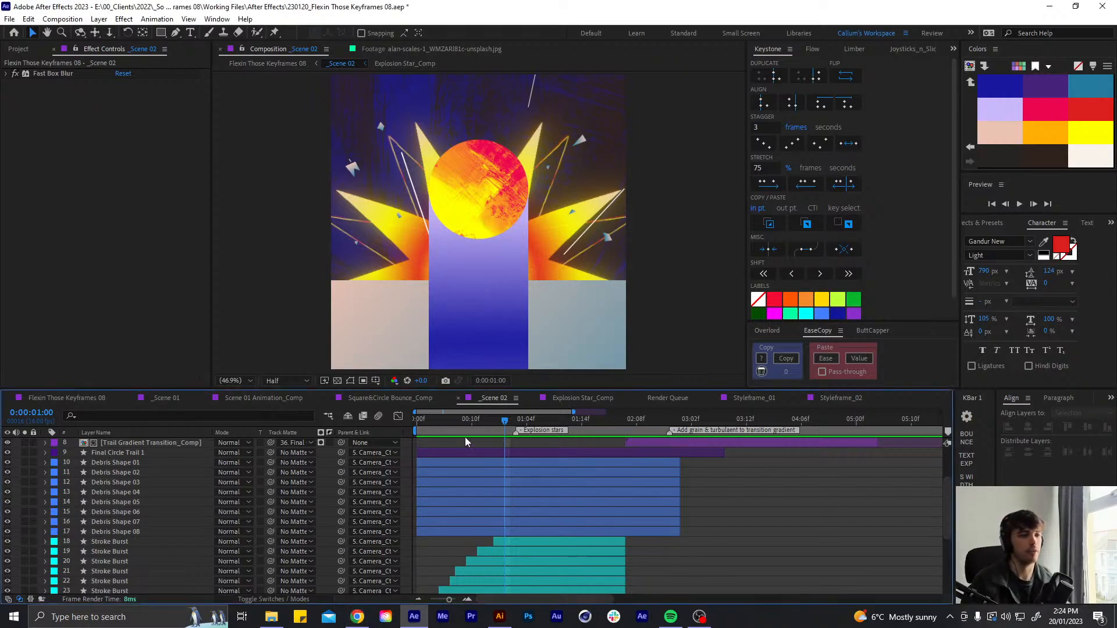
left_click(76, 463)
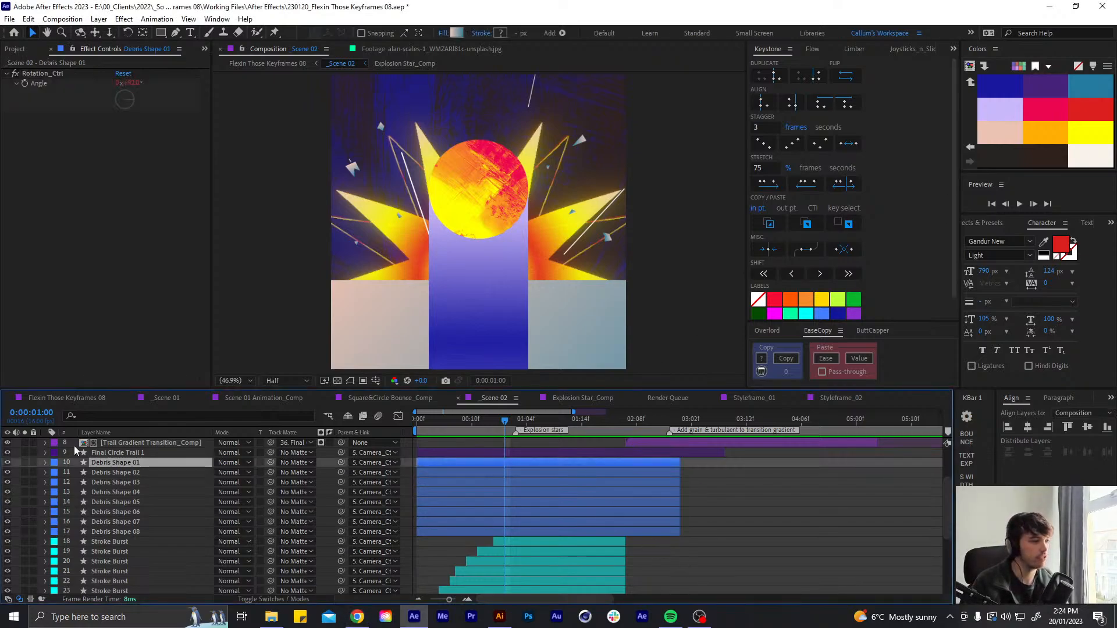
left_click(26, 462)
left_click(26, 462)
left_click(24, 472)
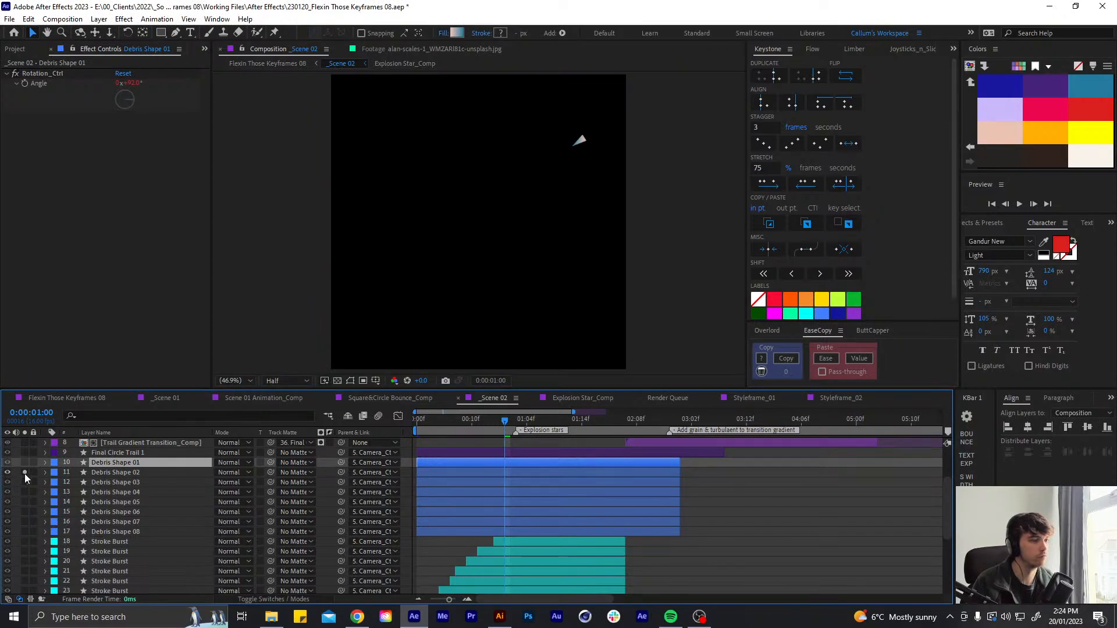
scroll(563, 143, "up", 5)
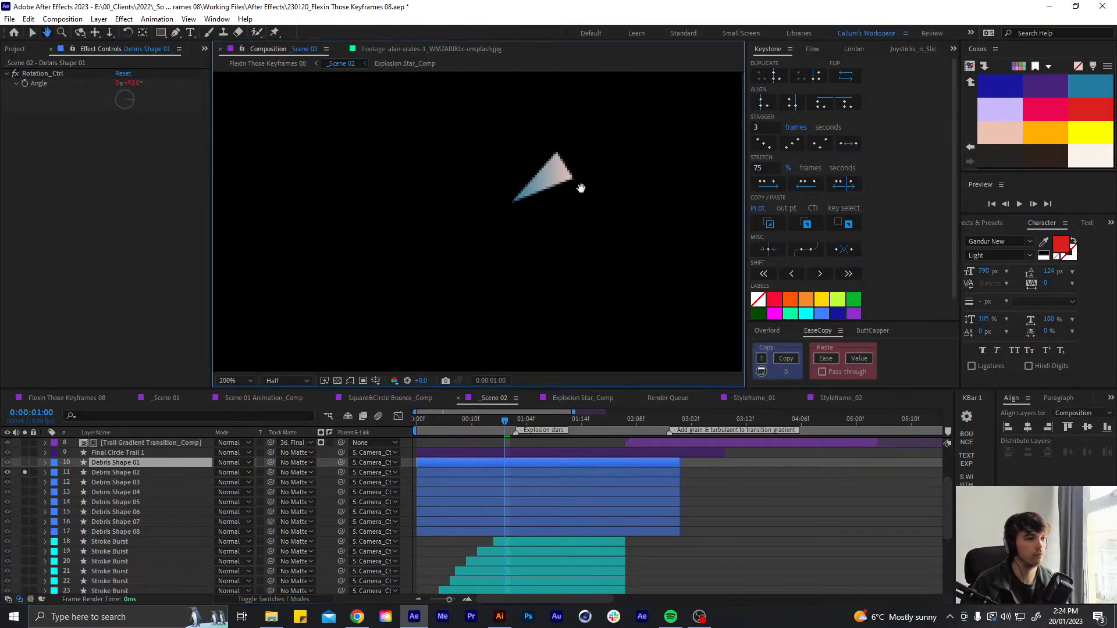
Add a Bevel and Emboss layer style to the Debris Shape 02 layer
left_click(123, 472)
right_click(123, 472)
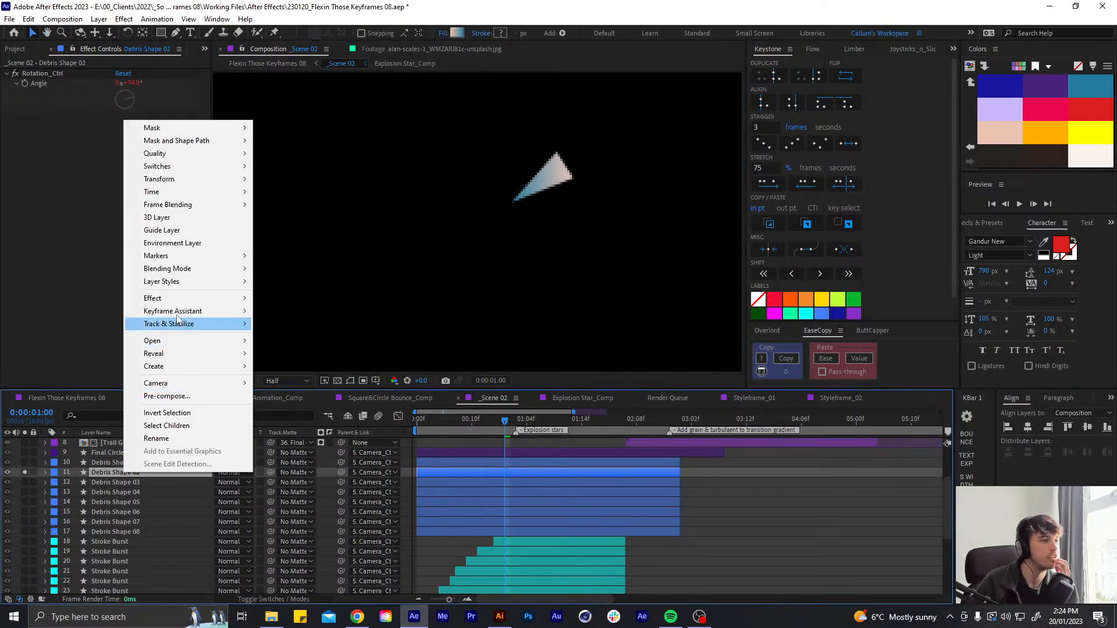
mouse_move(175, 281)
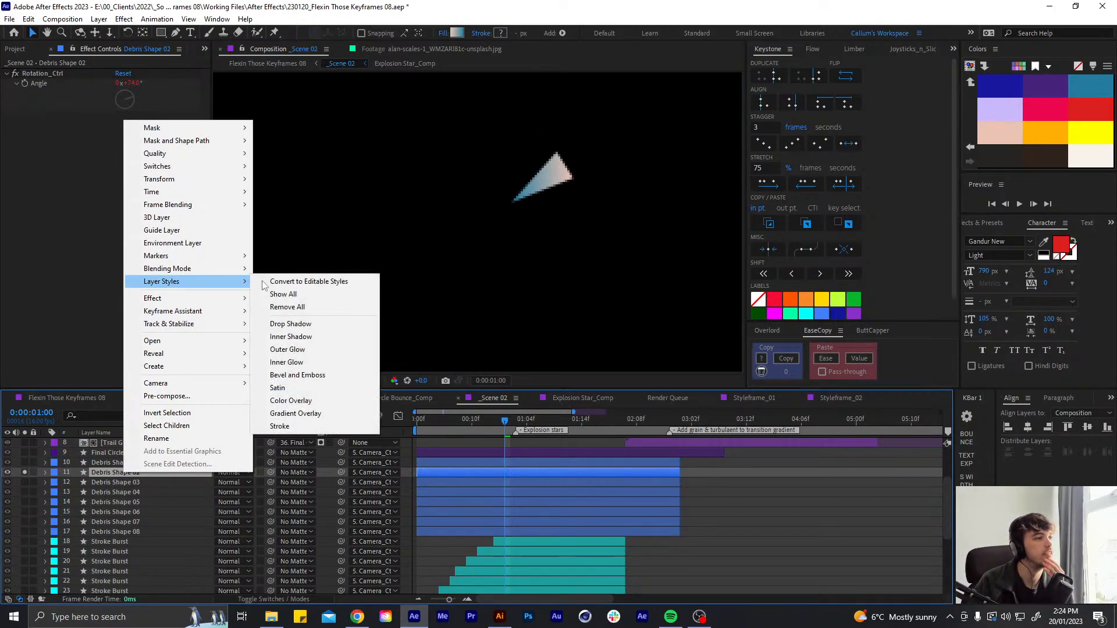
left_click(297, 376)
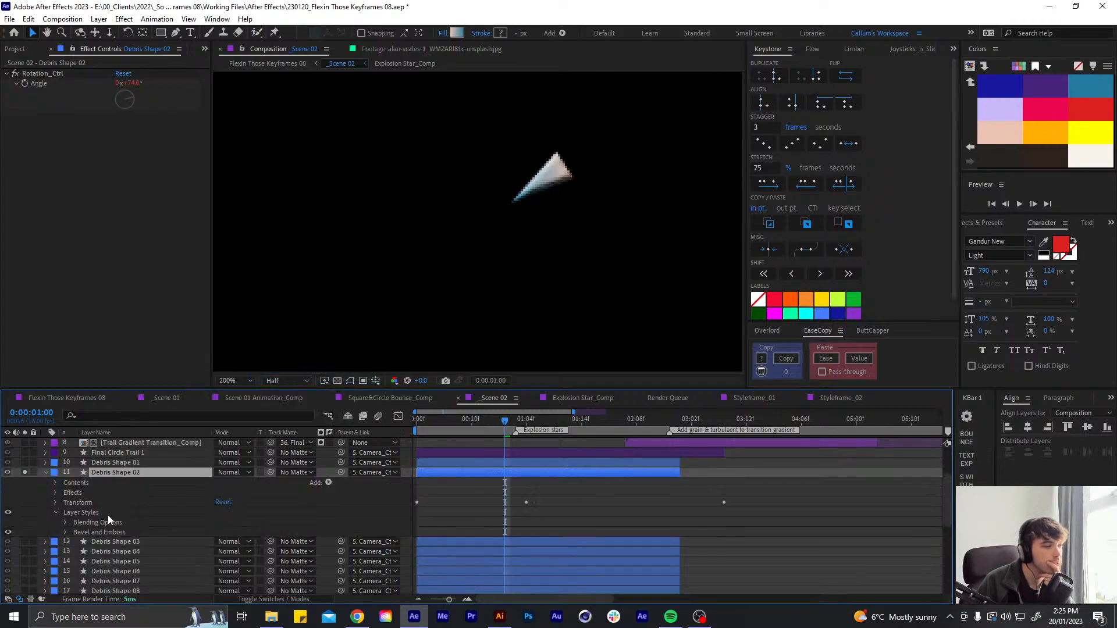
Go to 0:00:01:06 and reveal the Bevel and Emboss settings of the Debris Shape 02 layer
left_click_drag(505, 425, 537, 454)
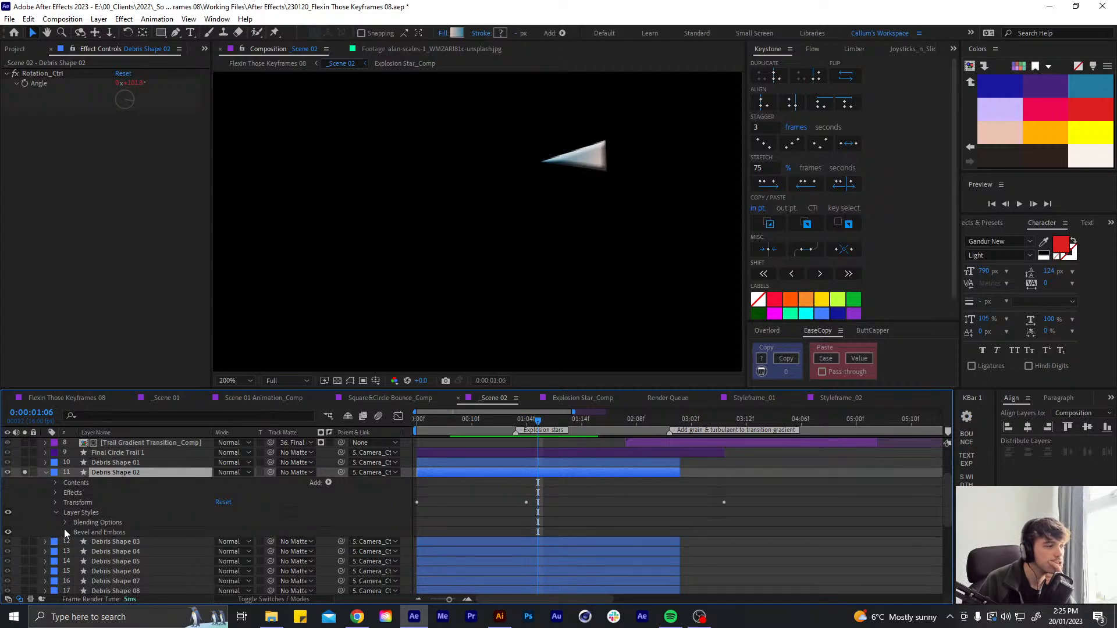
left_click(65, 531)
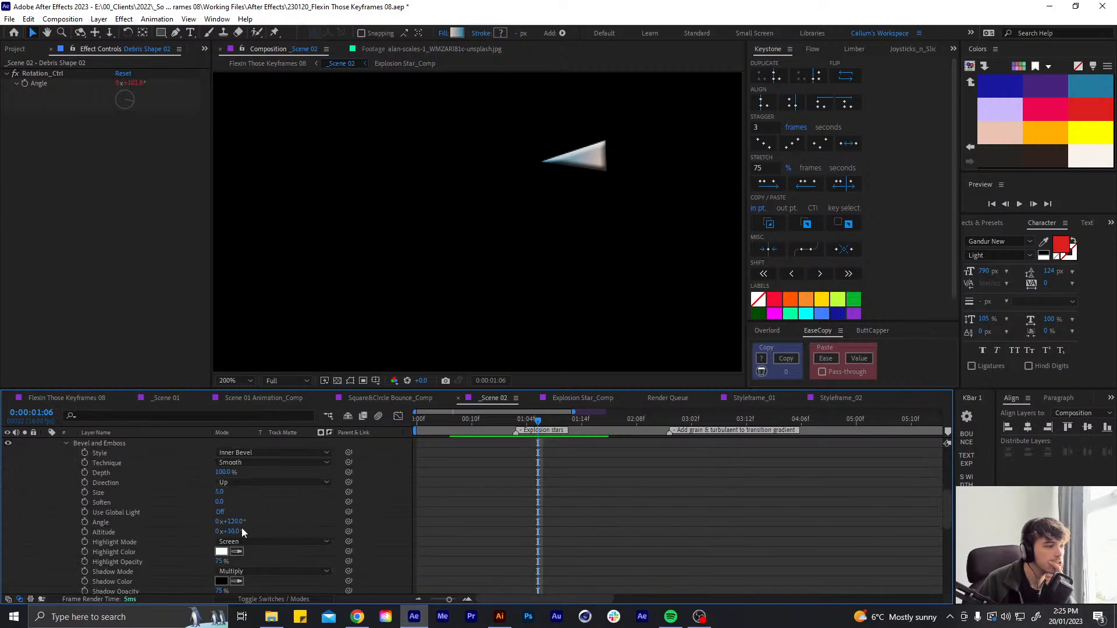
Try rotating the Bevel and Emboss angle on Debris Shape 02, check it along the timeline, and undo the change
left_click_drag(237, 521, 421, 505)
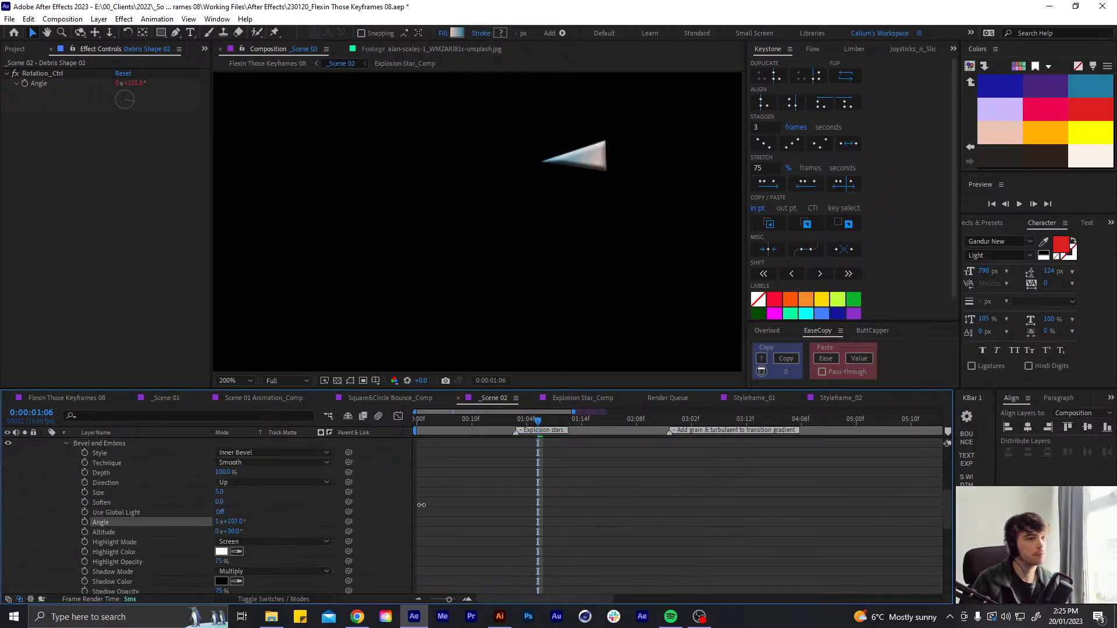
left_click_drag(537, 420, 441, 435)
key("ctrl+z")
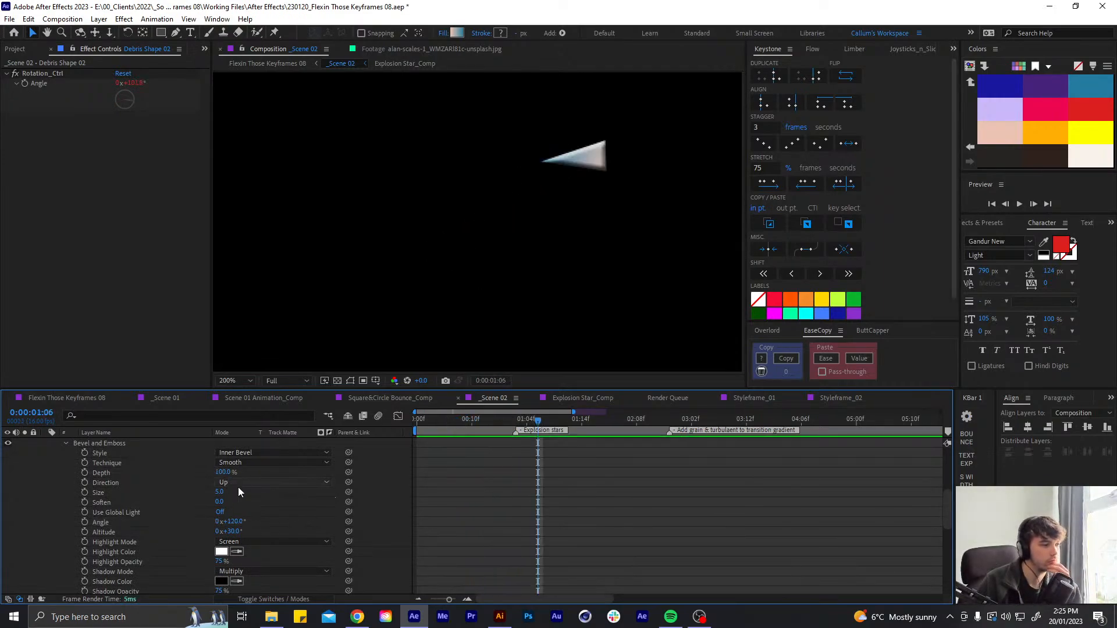
Set the bevel's shadow color to the palette's yellow and its highlight color to the palette's red
left_click(236, 581)
left_click(1073, 129)
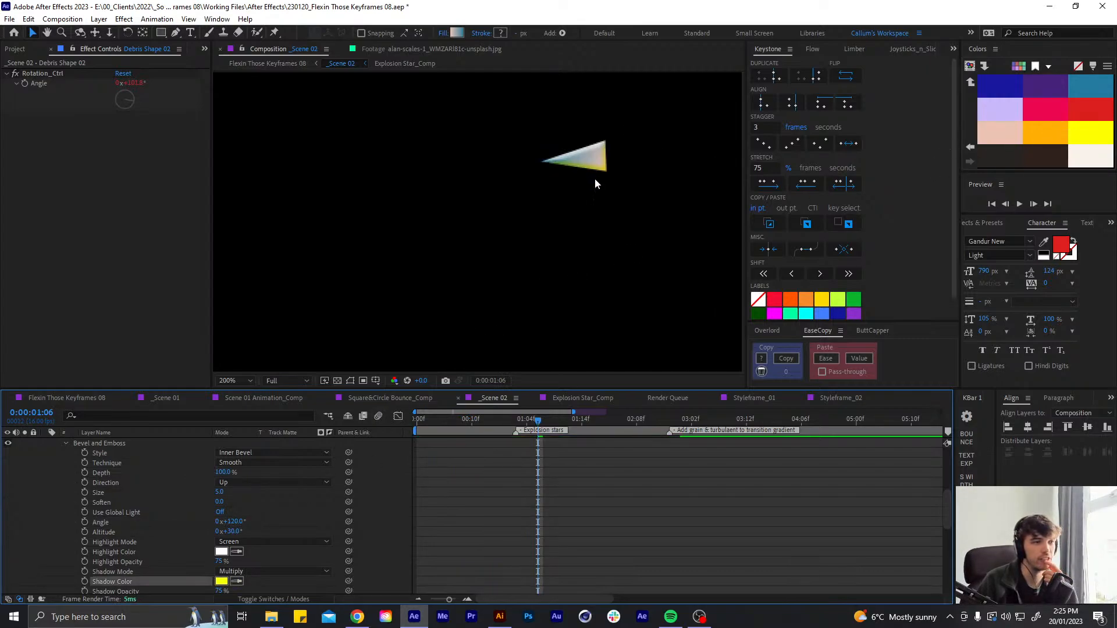
left_click(236, 552)
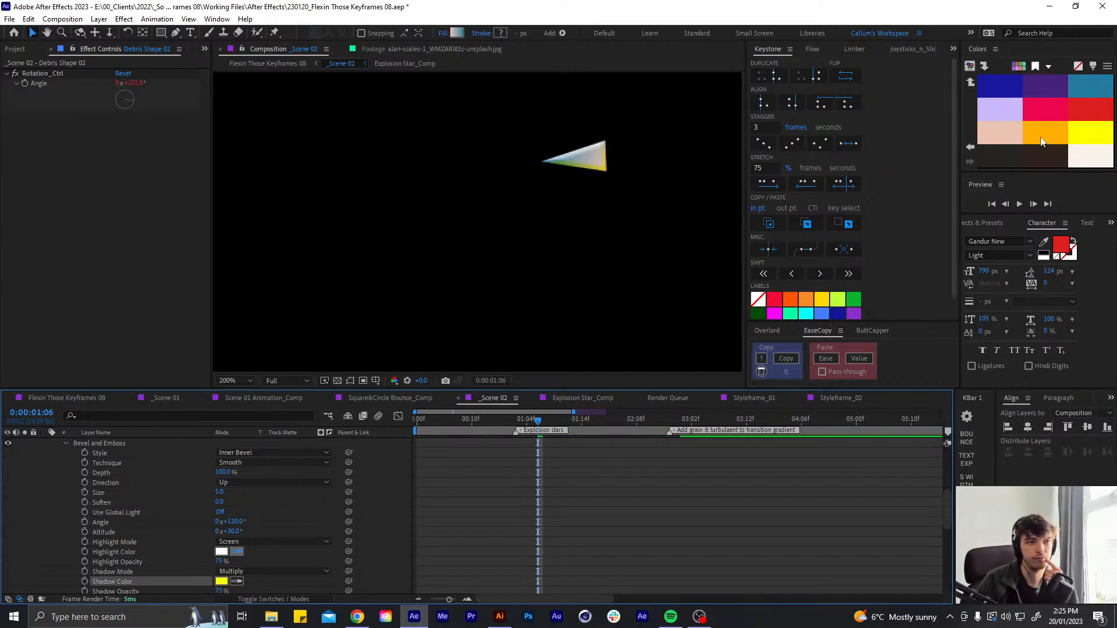
left_click(1042, 142)
left_click(236, 552)
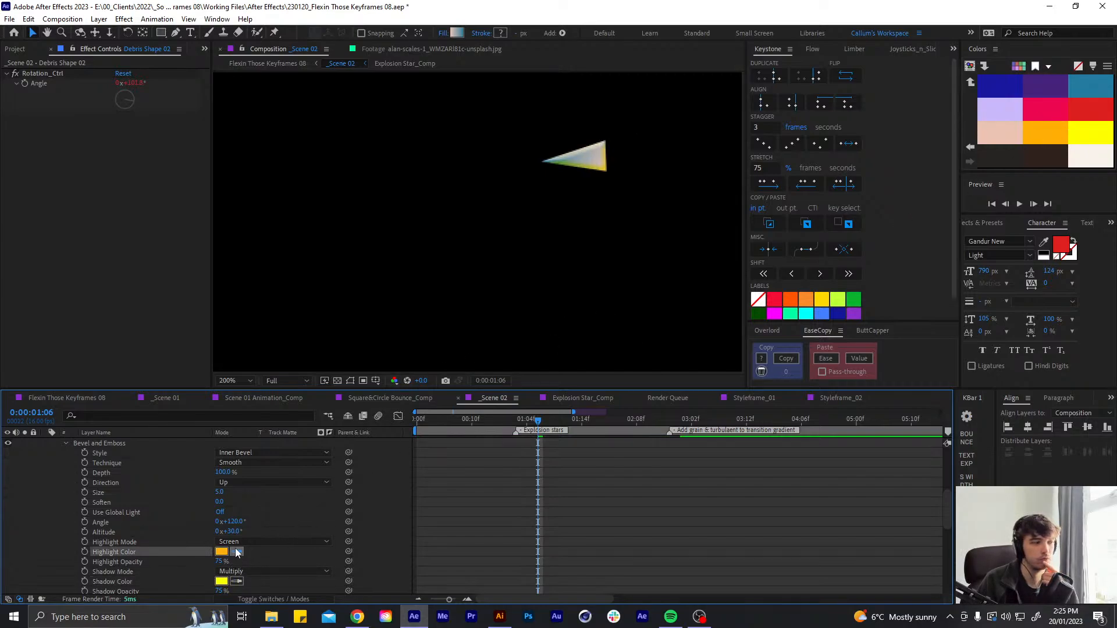
left_click(1078, 112)
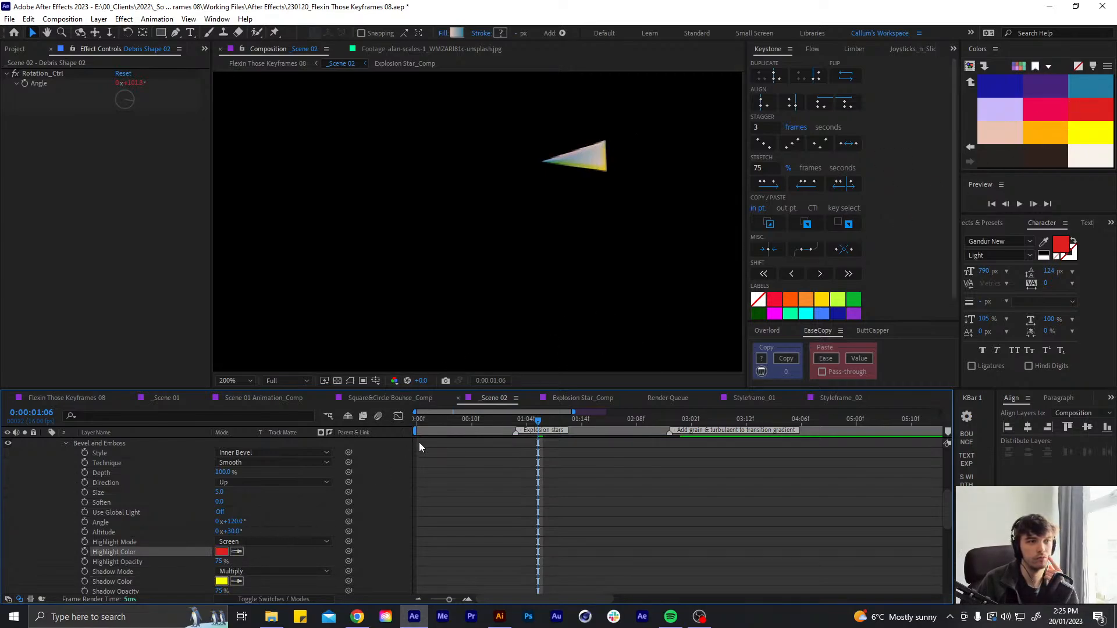
Set both the soften and size values of Debris Shape 02's Bevel and Emboss style to 6
scroll(246, 552, "down", 1)
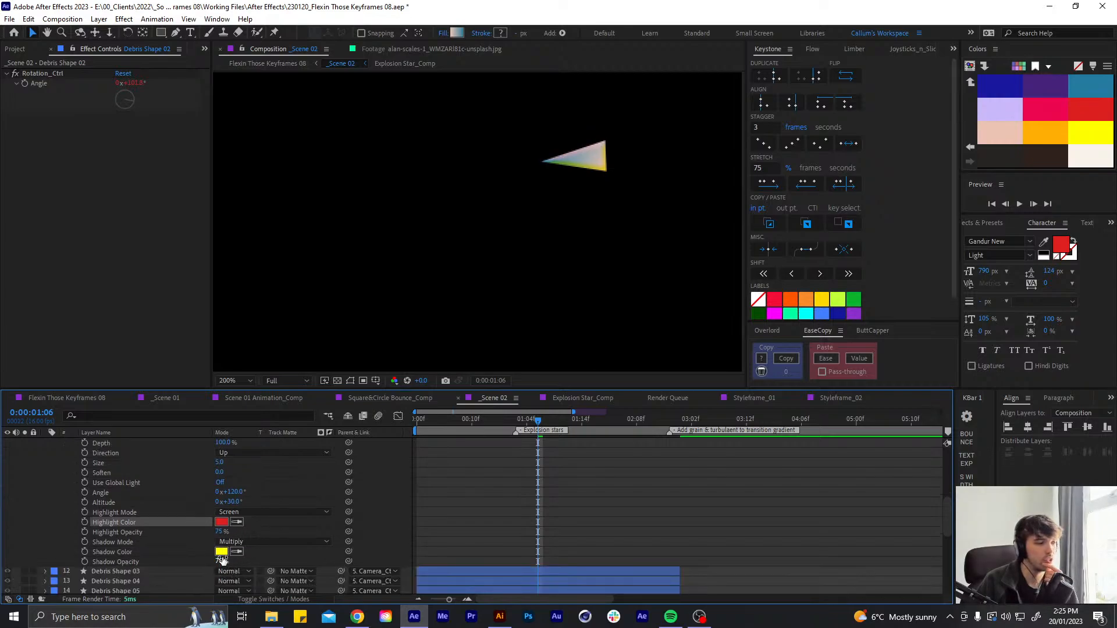
left_click_drag(220, 473, 552, 440)
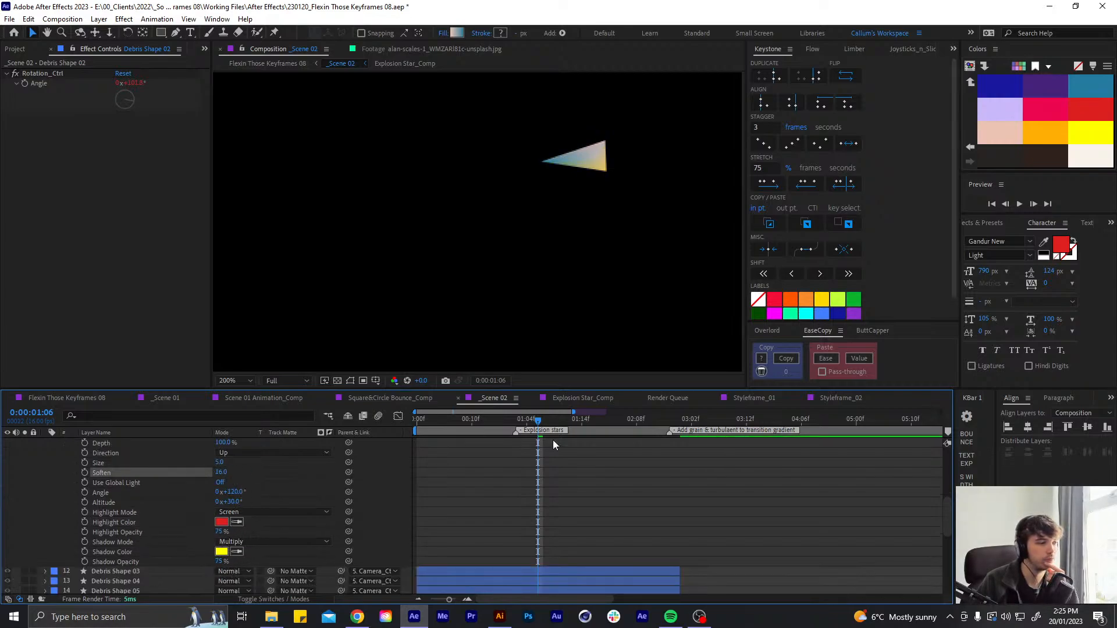
left_click(264, 468)
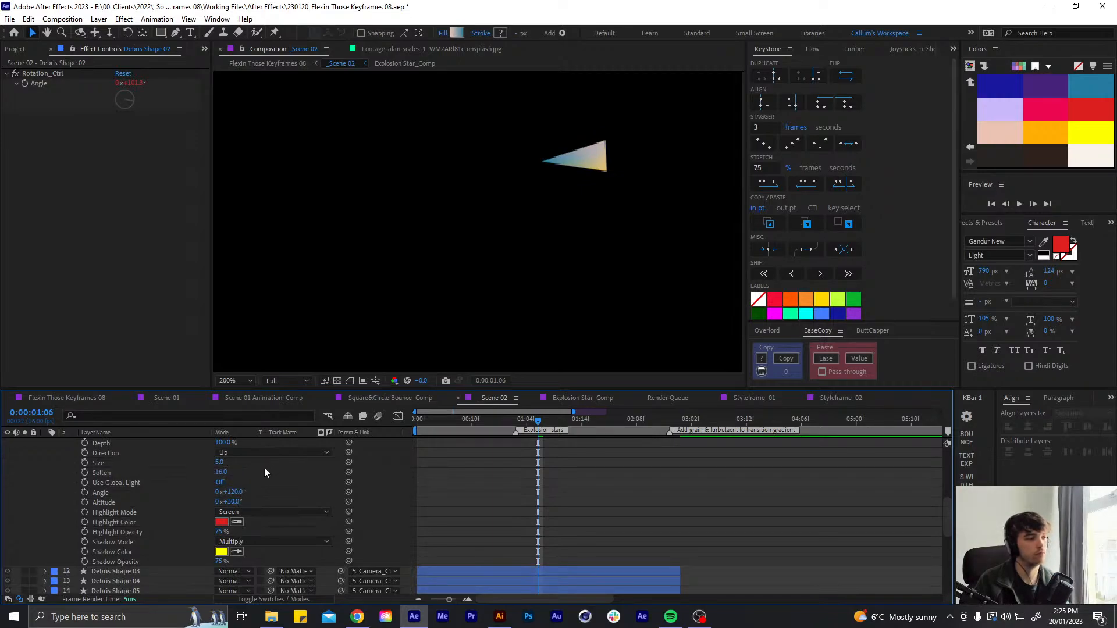
key("ctrl+z")
mouse_move(223, 473)
left_mouse_down()
mouse_move(249, 473)
mouse_move(238, 475)
left_mouse_up()
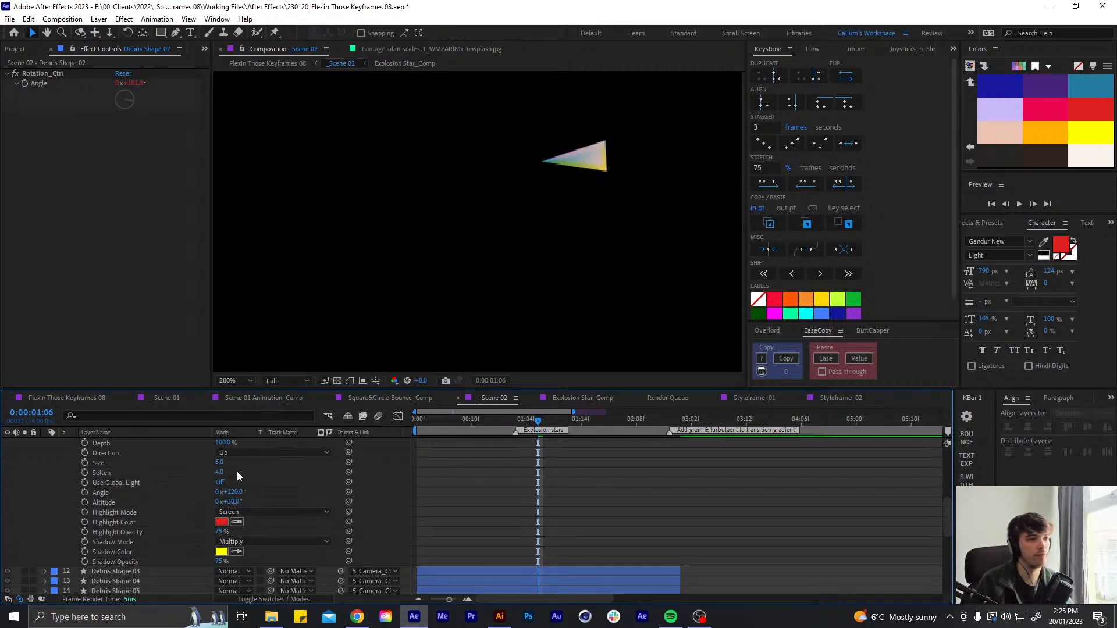
left_click(220, 472)
type("6")
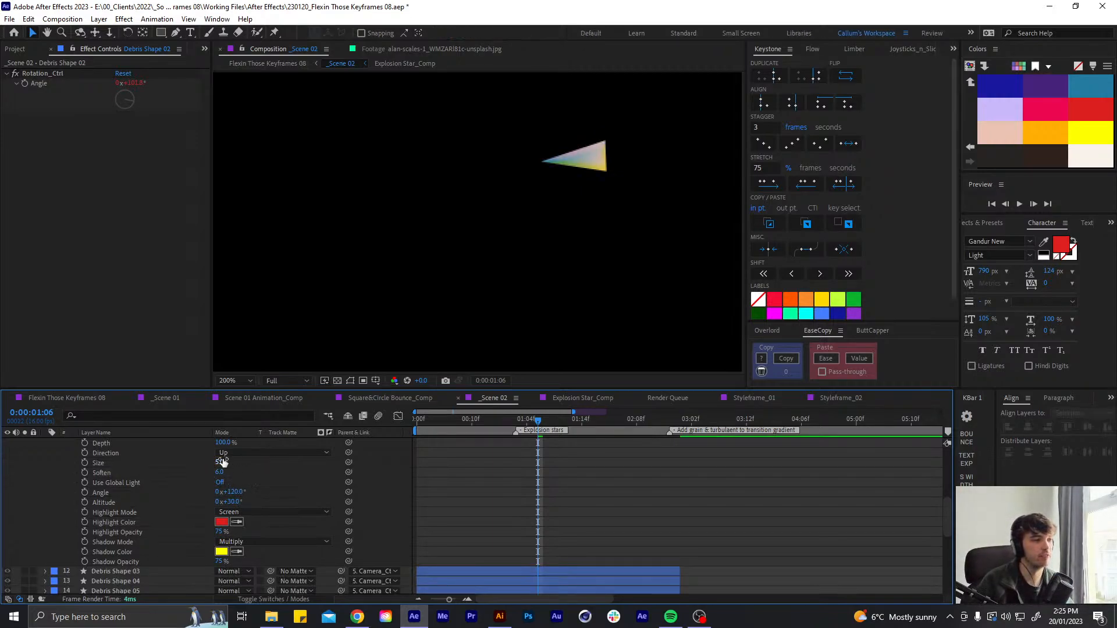
left_click(220, 462)
type("6")
key("Return")
Fit the composition in the viewer and toggle the solo on Debris Shape 02 to compare its bevel within the full scene
scroll(37, 487, "up", 5)
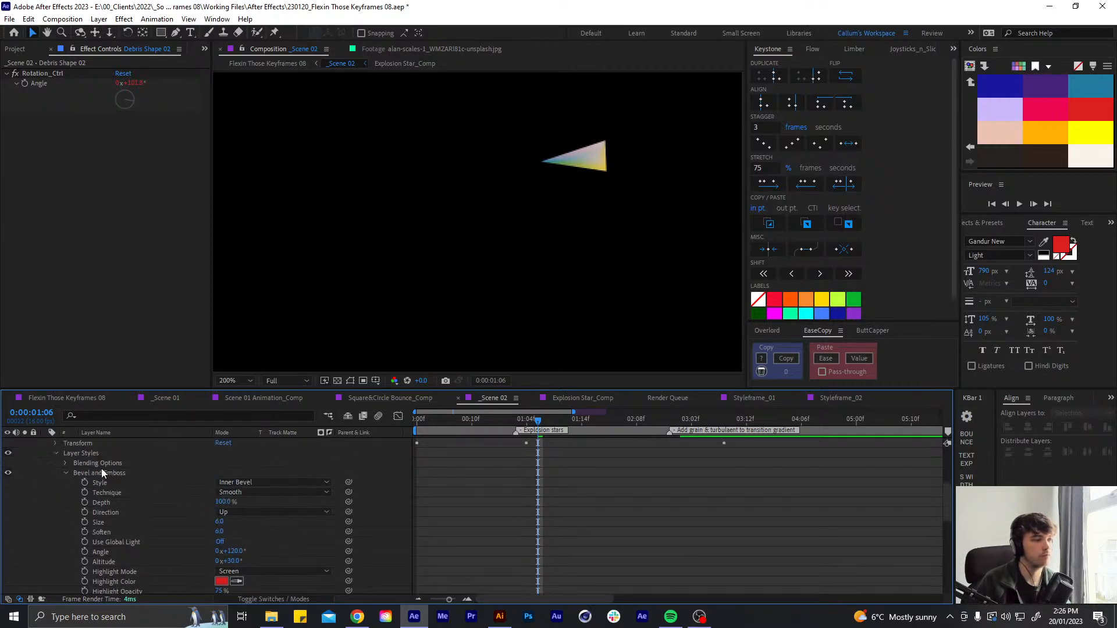
left_click(46, 502)
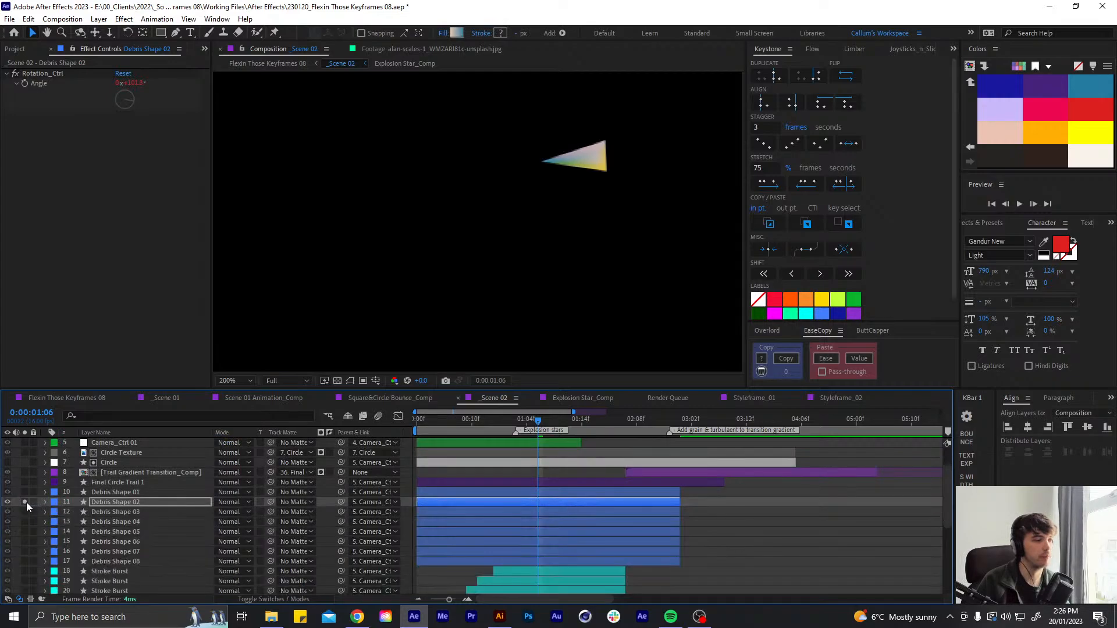
left_click(235, 382)
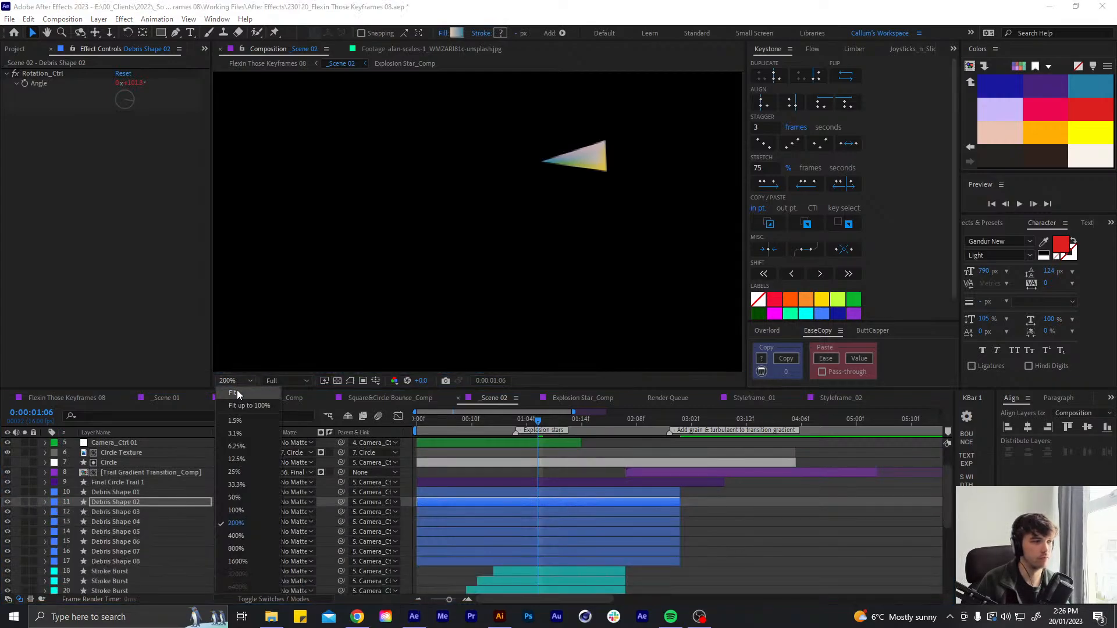
left_click(236, 390)
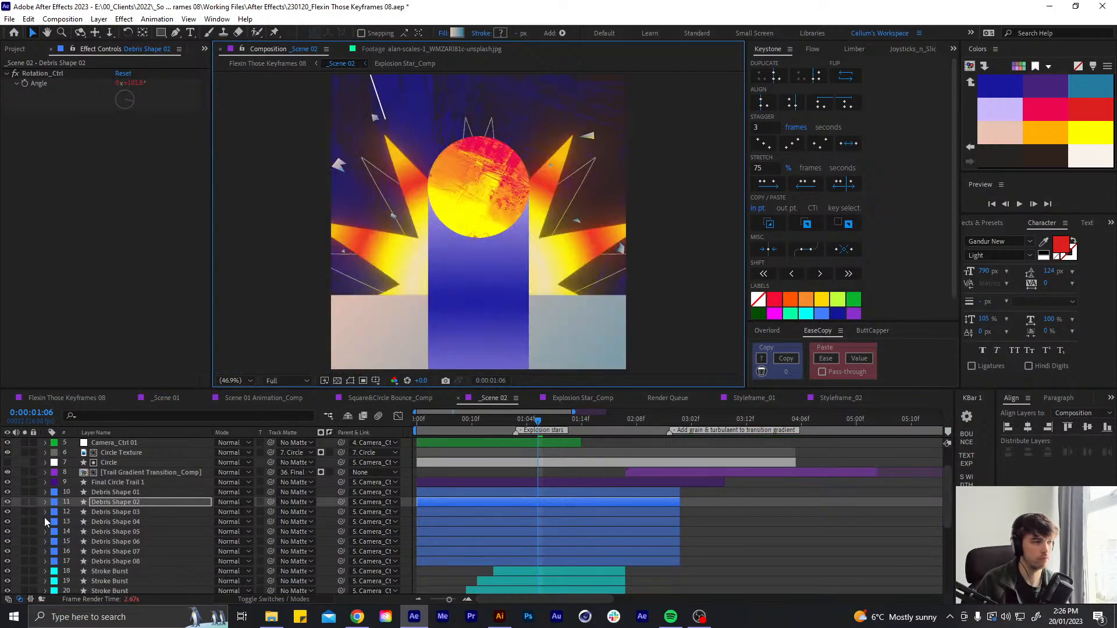
left_click(25, 502)
left_click(24, 503)
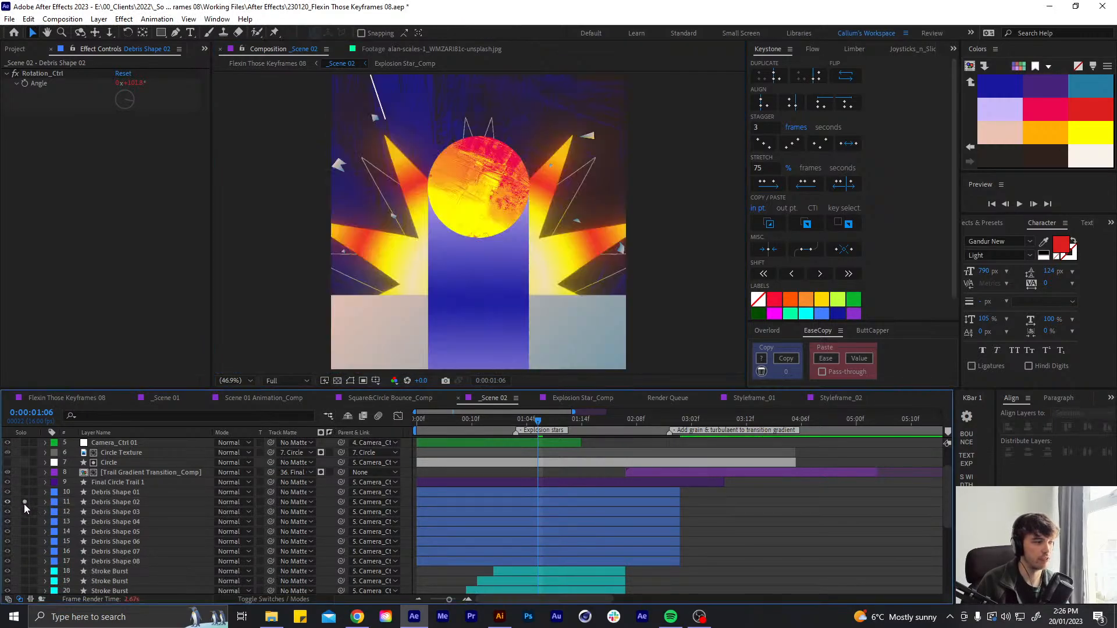
left_click(23, 503)
Set the soften value of Debris Shape 02's Bevel and Emboss style to 2
left_click(43, 502)
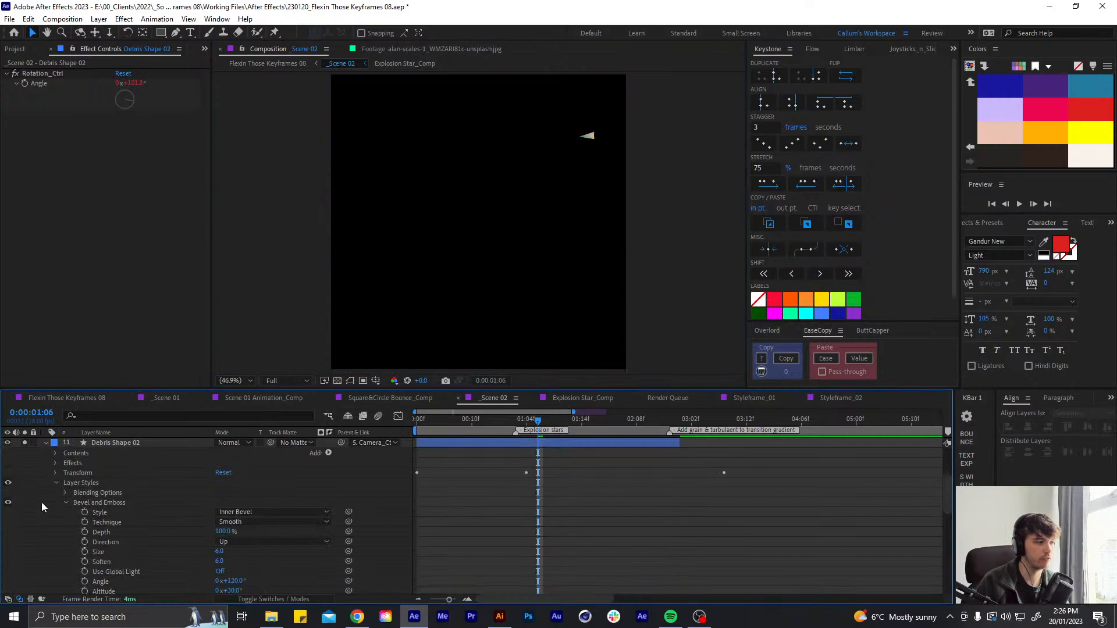
left_click(220, 561)
type("2")
key("Return")
Set the Bevel and Emboss angle of Debris Shape 02 to 90° while viewing the shape up close
scroll(481, 239, "up", 4)
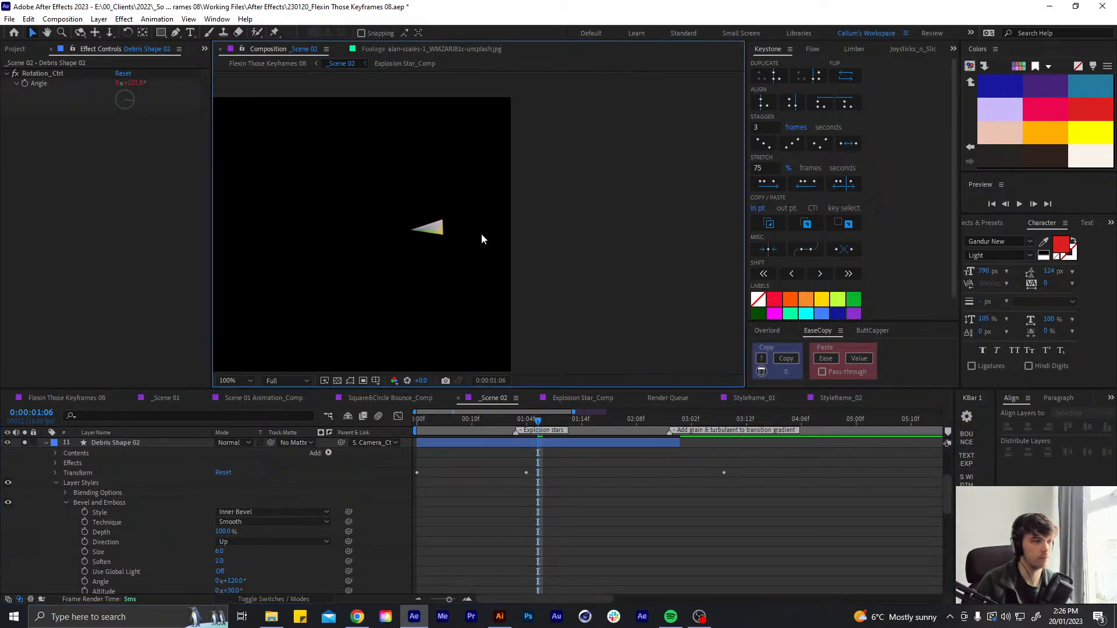
mouse_move(238, 580)
left_mouse_down()
mouse_move(260, 574)
mouse_move(204, 579)
mouse_move(220, 577)
left_mouse_up()
left_click(234, 581)
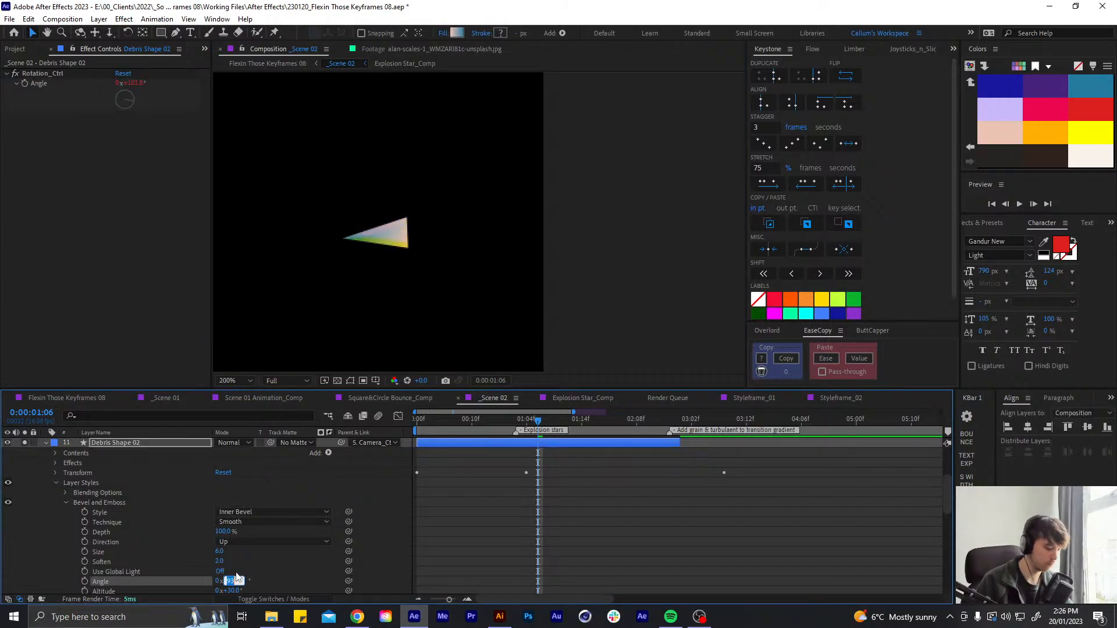
type("90")
left_click(304, 552)
Copy the layer styles of Debris Shape 02, then collapse and unsolo the layer
left_click(79, 483)
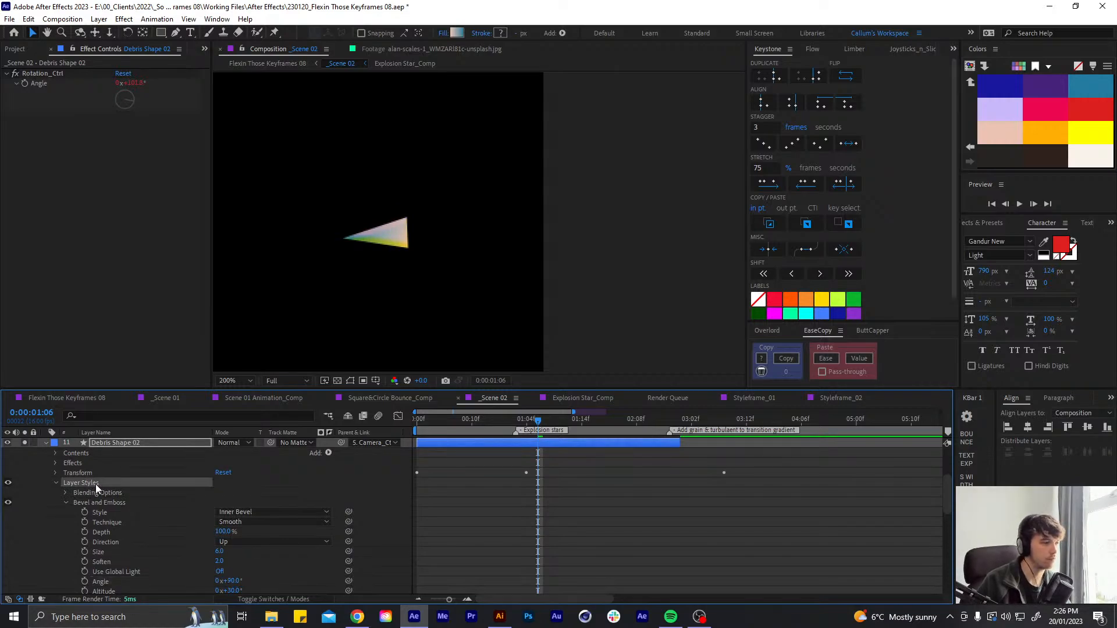
left_click(56, 483)
left_click(25, 442)
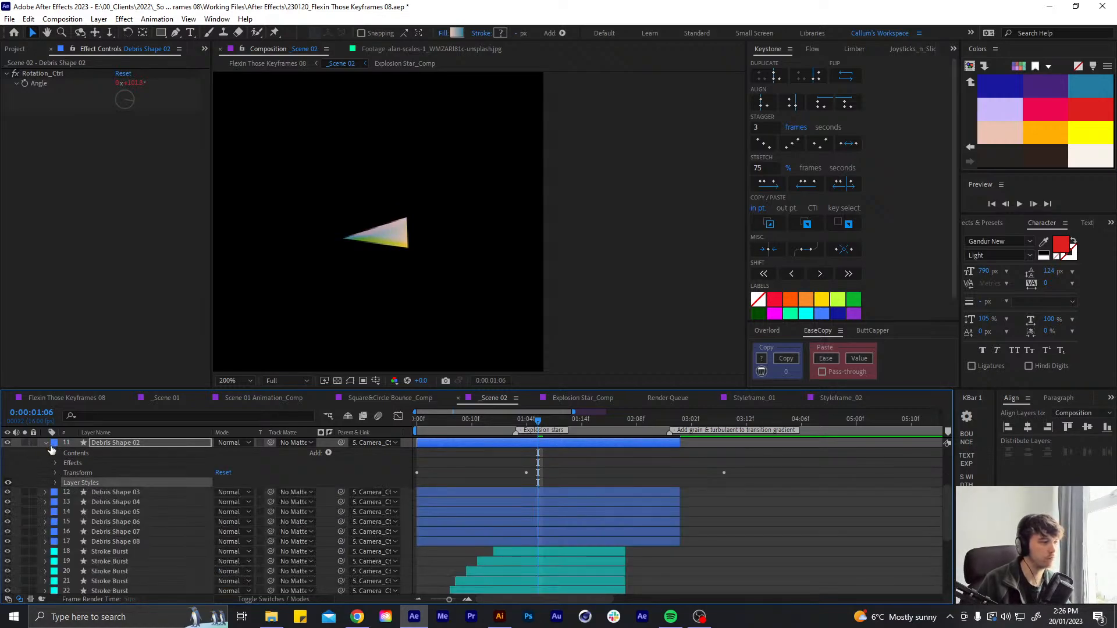
left_click(46, 442)
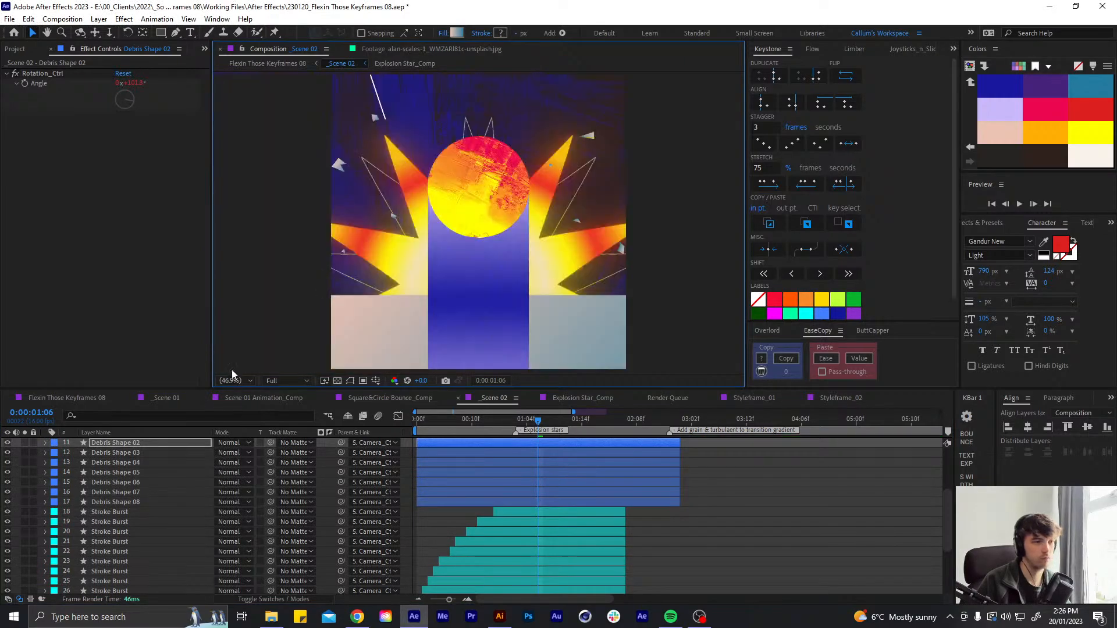
Paste the copied layer styles onto the layers Debris Shape 01 through Debris Shape 08
left_click(132, 445)
scroll(135, 451, "up", 1)
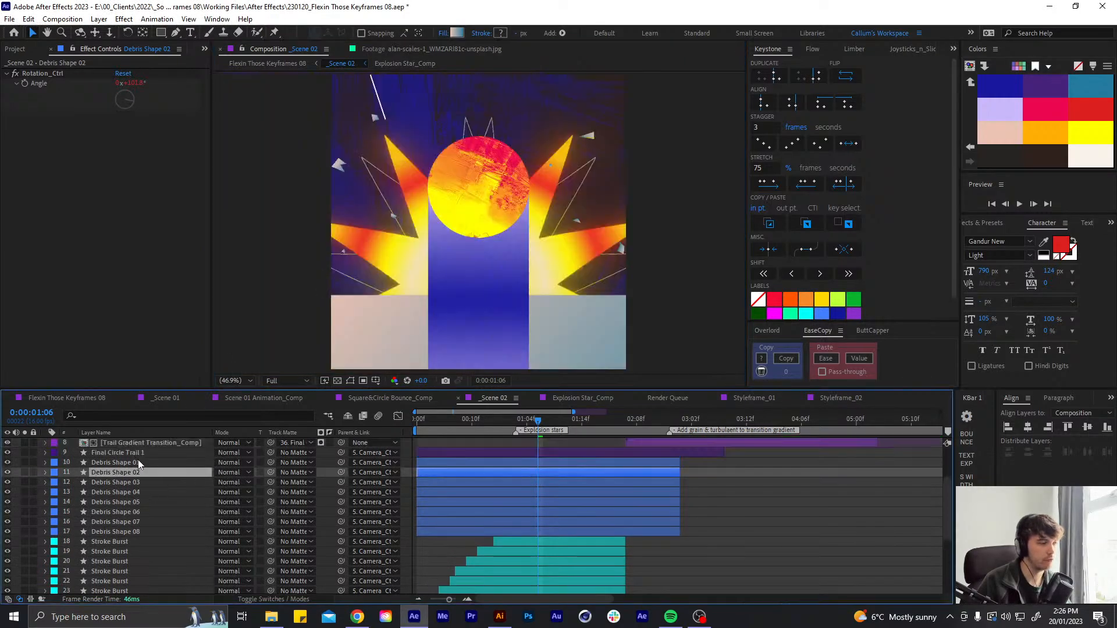
left_click(138, 460)
left_click(143, 529, "shift")
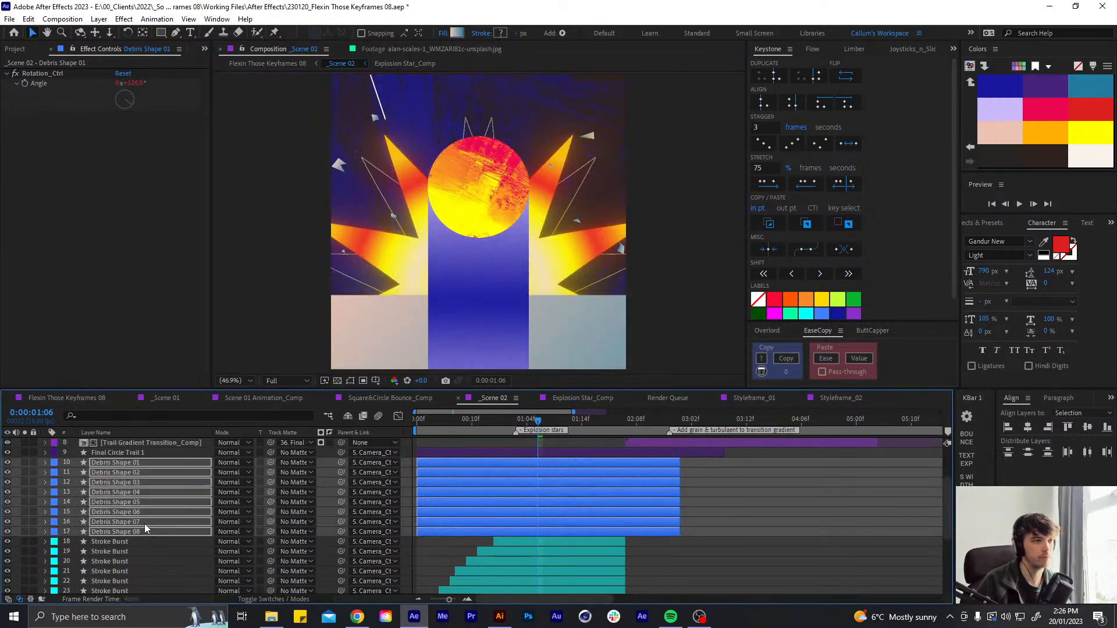
left_click(738, 552)
Save the project, and scrub and play back _Scene 02 from the start to check the beveled debris
left_click_drag(525, 420, 484, 424)
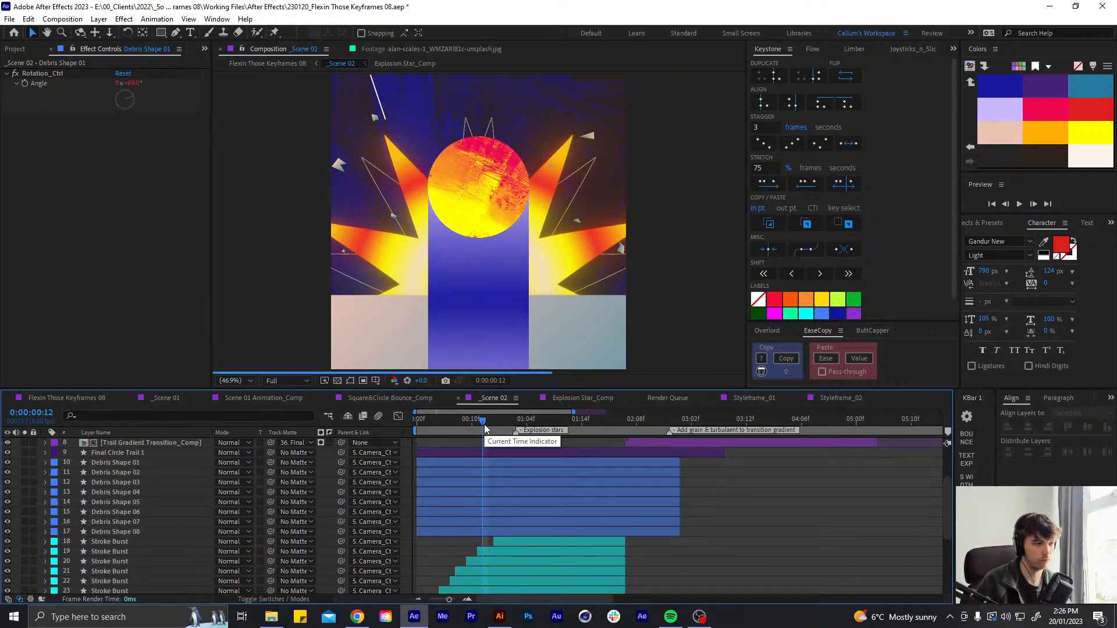
key("ctrl+s")
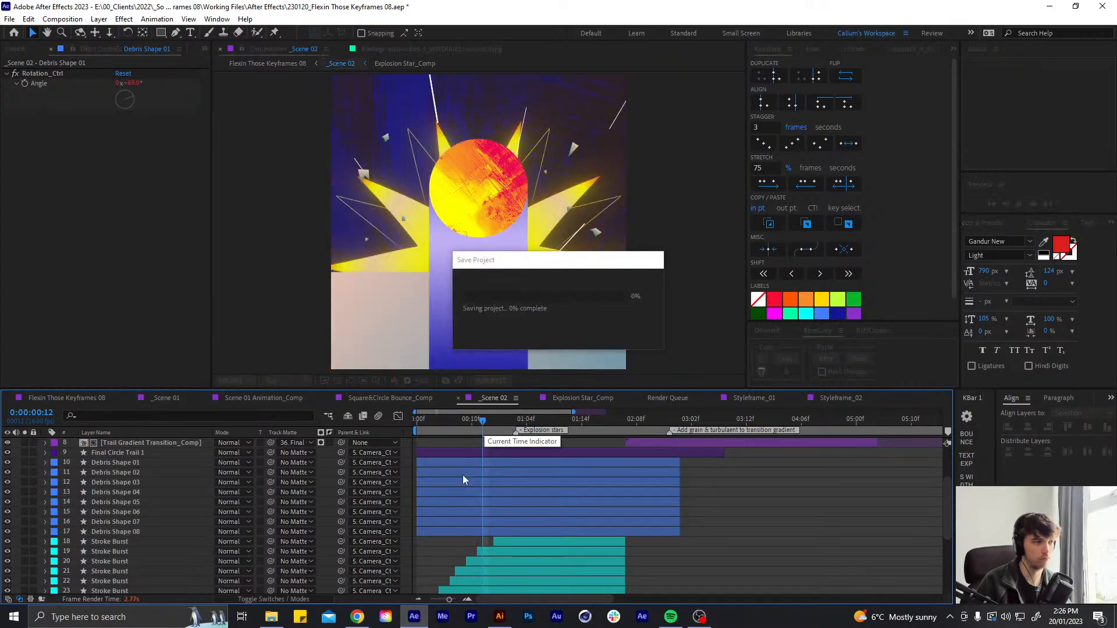
left_click_drag(475, 420, 439, 420)
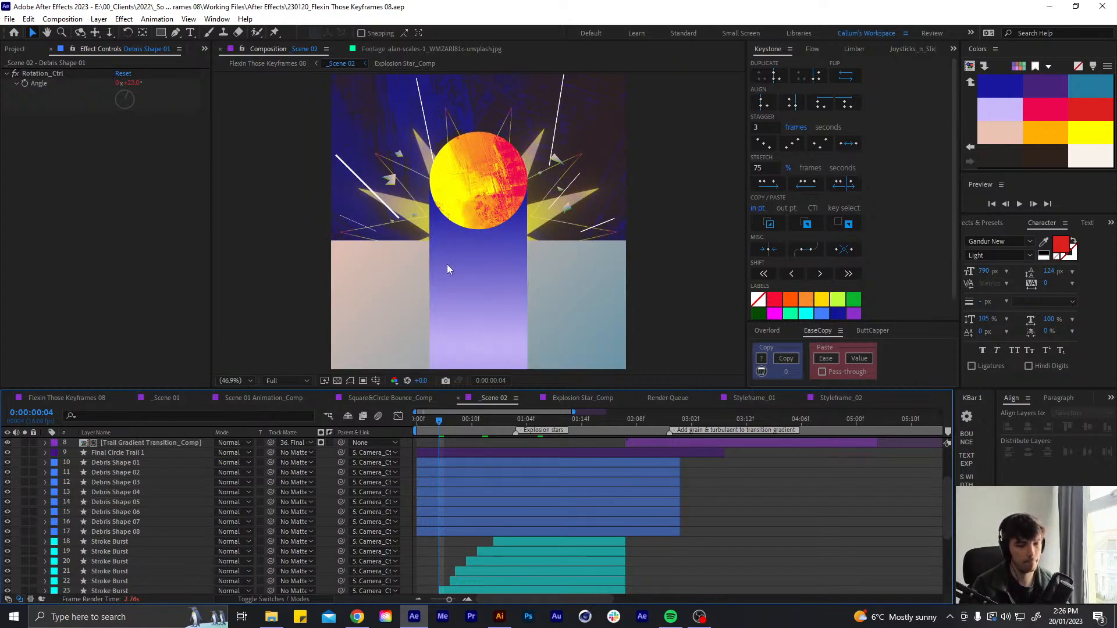
key("Home")
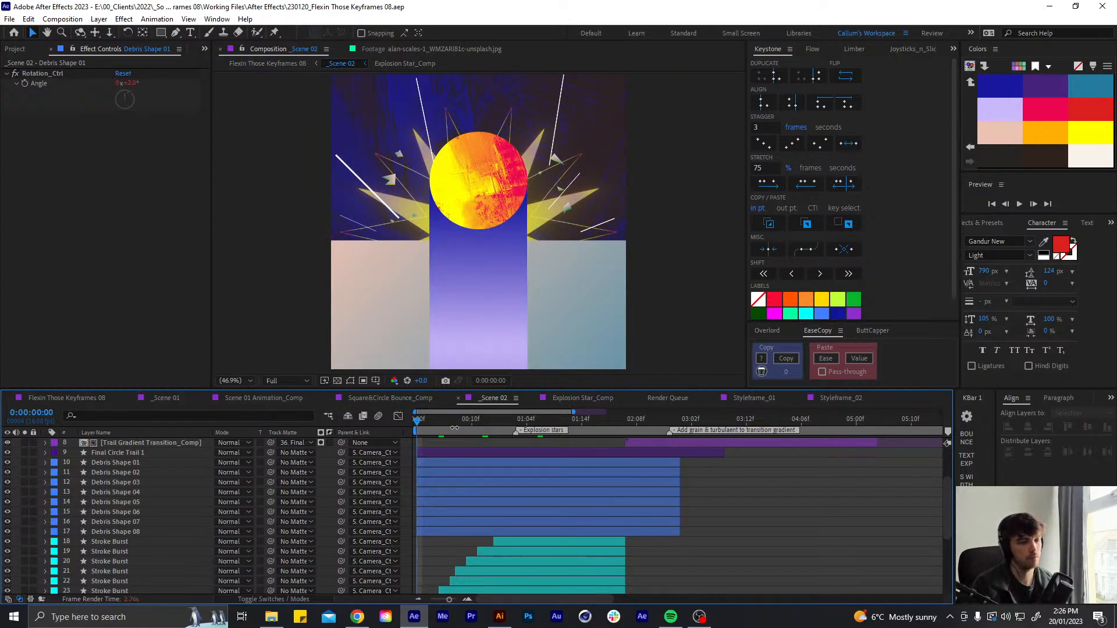
left_click(449, 428)
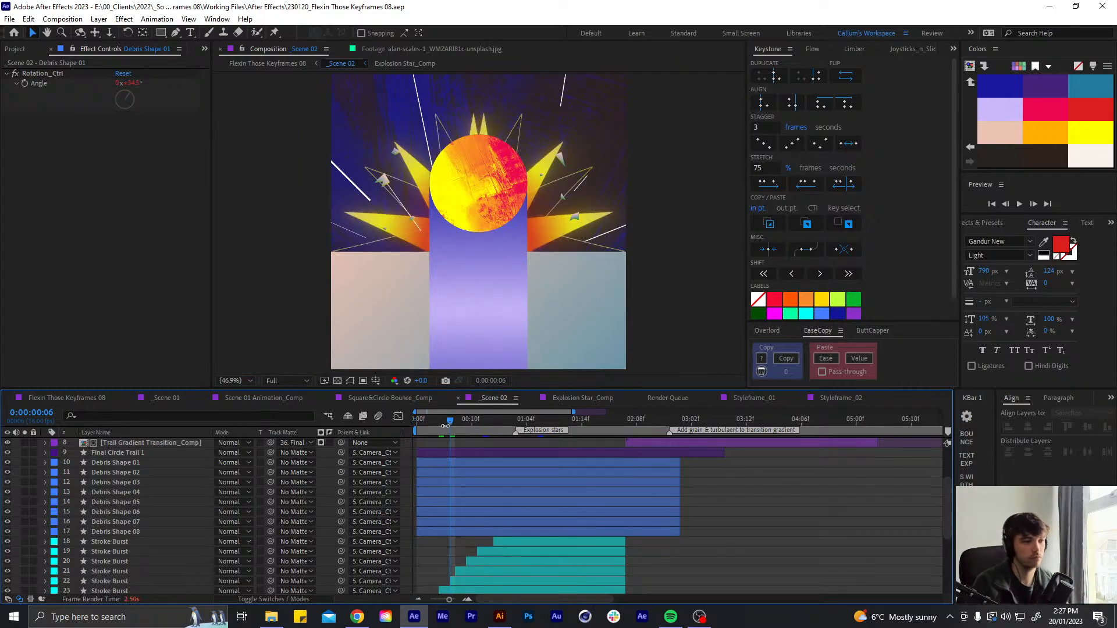
key("Home")
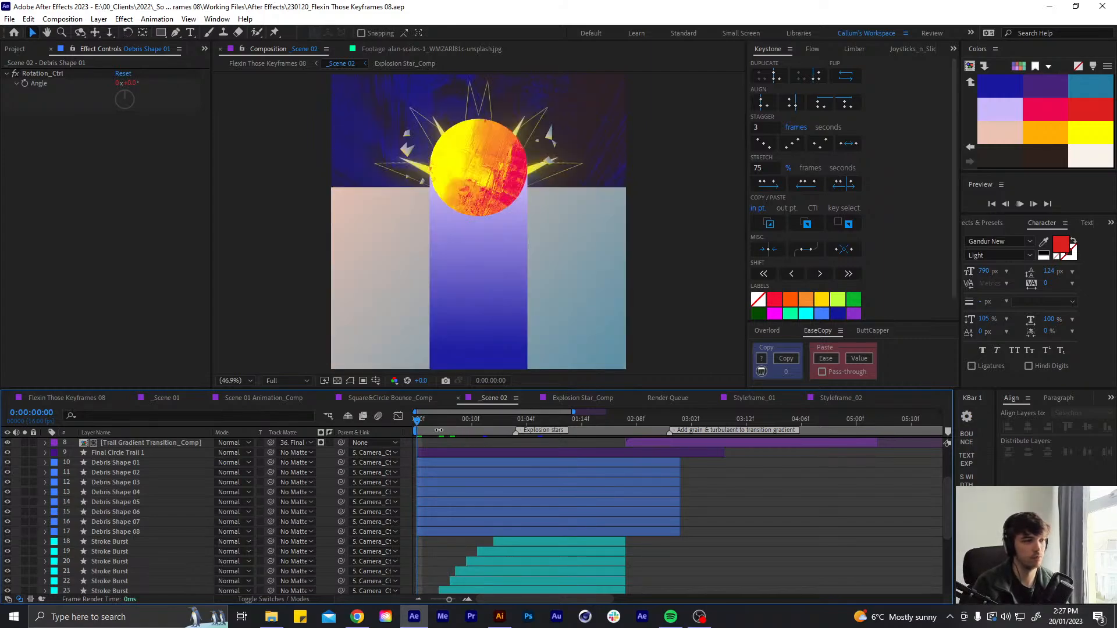
key("space")
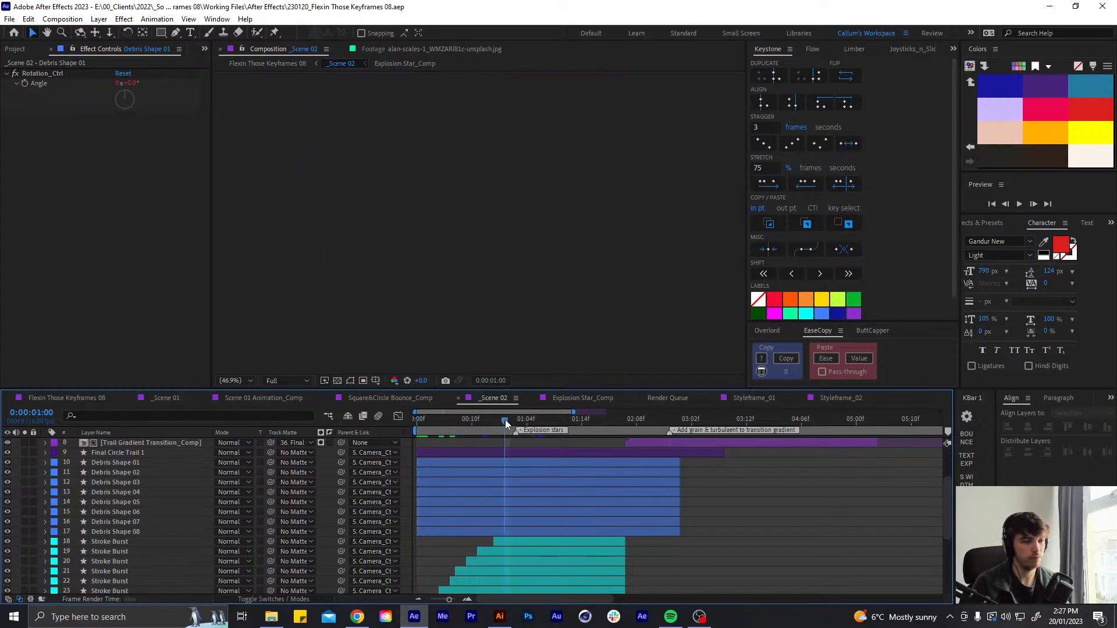
Add the line "- inner explosion star" to the end of the Explosion stars composition marker's comment in _Scene 02
left_click(515, 419)
double_click(516, 431)
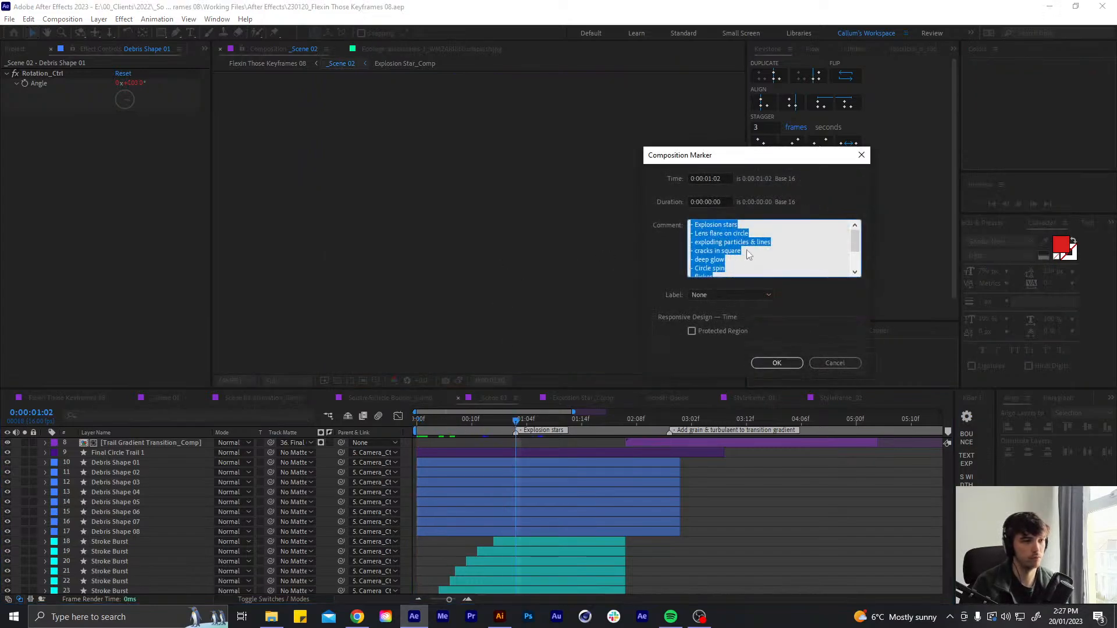
scroll(751, 254, "down", 2)
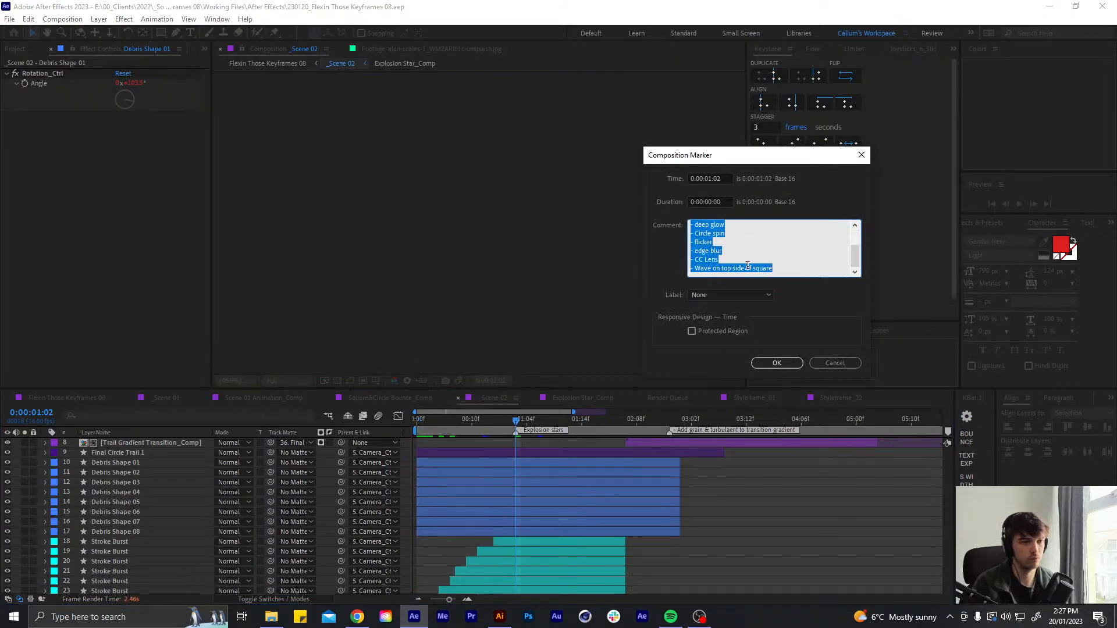
left_click(793, 268)
key("Return")
type("- inner explosion star")
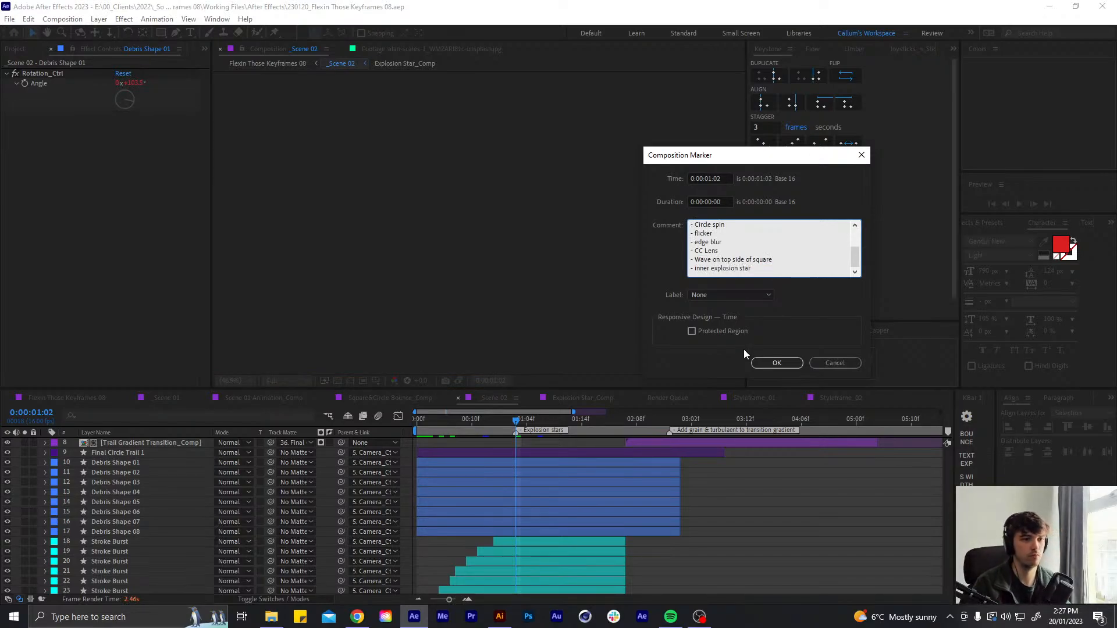
left_click(776, 363)
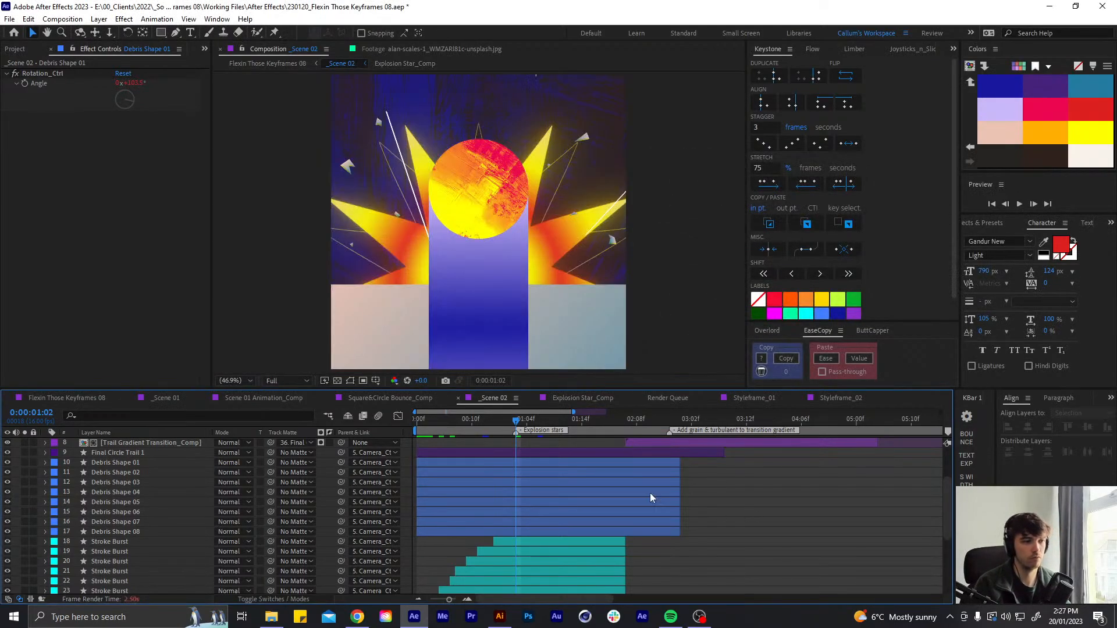
Open the Flexin Those Keyframes 08 composition and play it back from the start to review both scenes
scroll(548, 446, "up", 3)
key("Home")
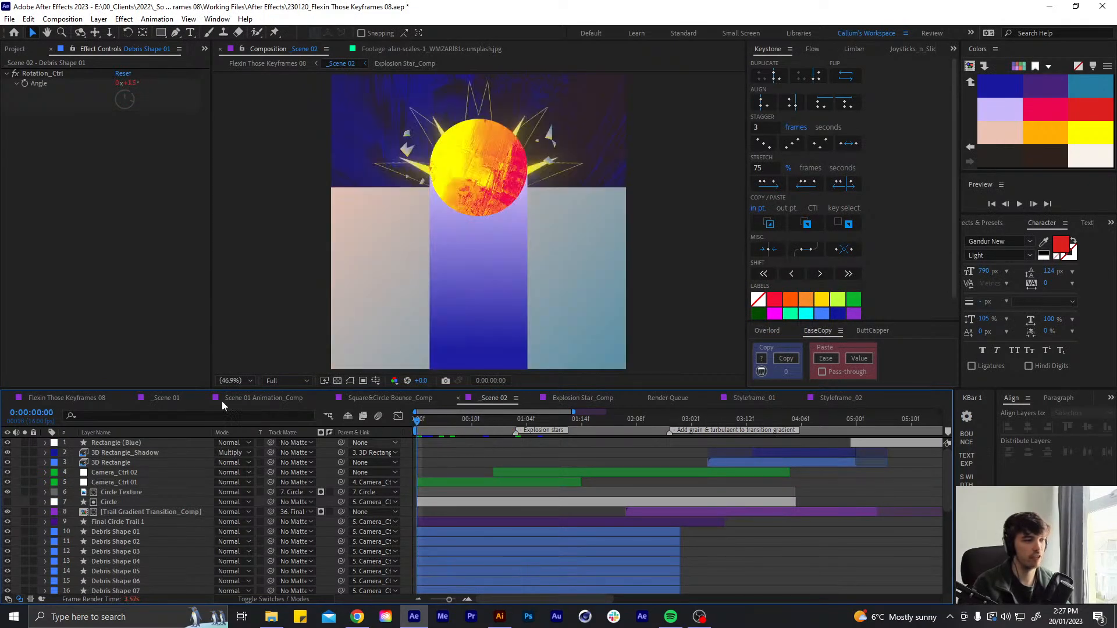
left_click(65, 399)
left_click(558, 495)
left_click_drag(514, 419, 405, 426)
key("space")
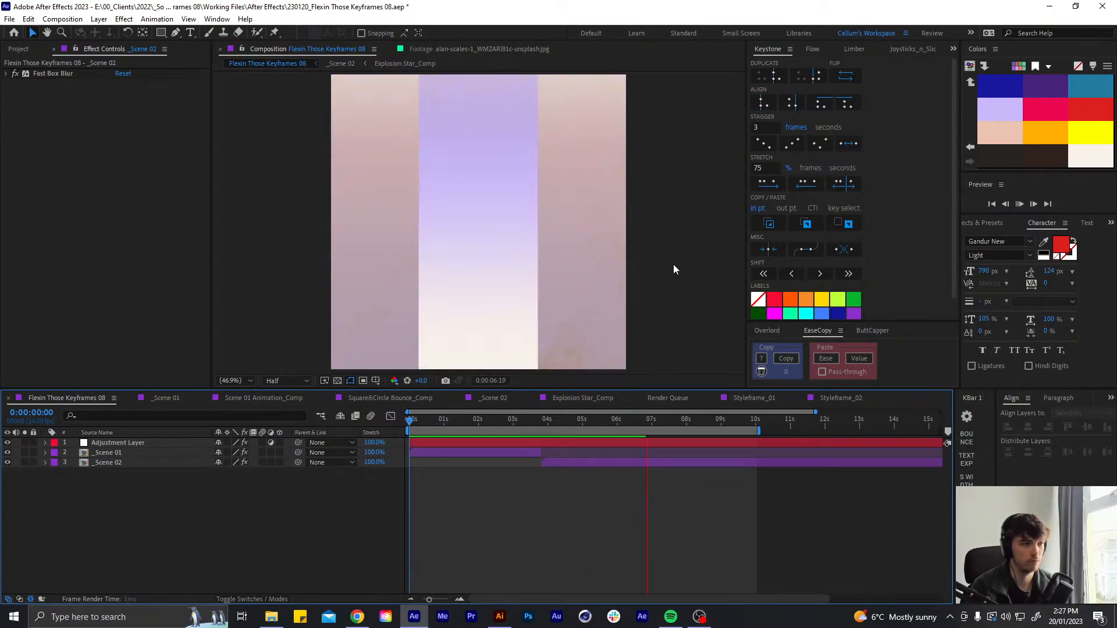
key("space")
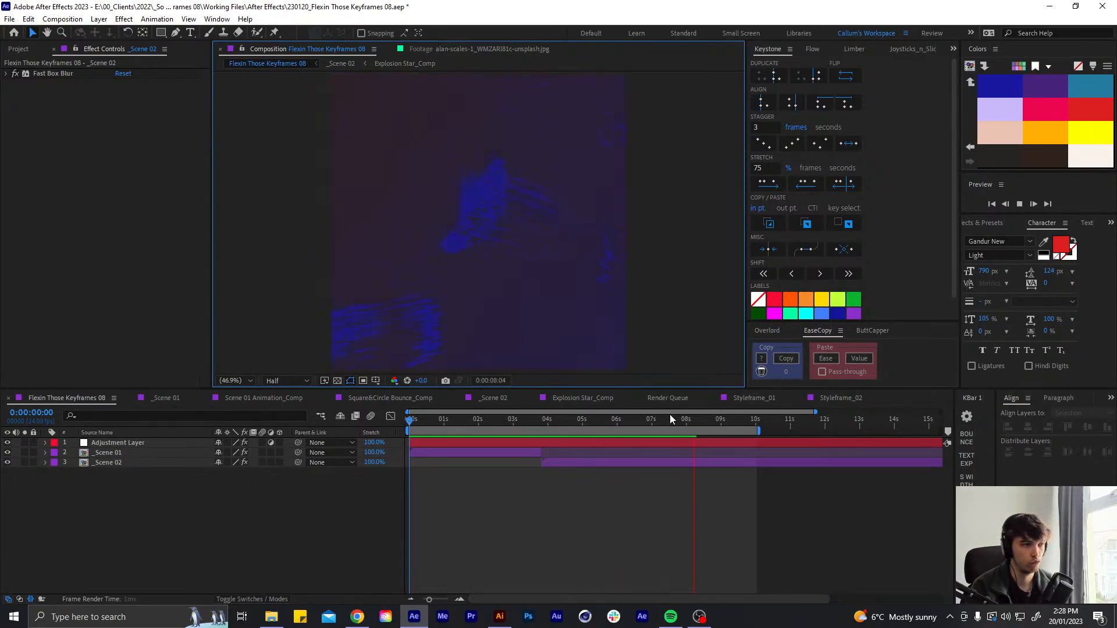
Open _Scene 02 from the main composition, show more of its timeline, and set the current time to 0:00:05:03
left_click(666, 418)
double_click(668, 459)
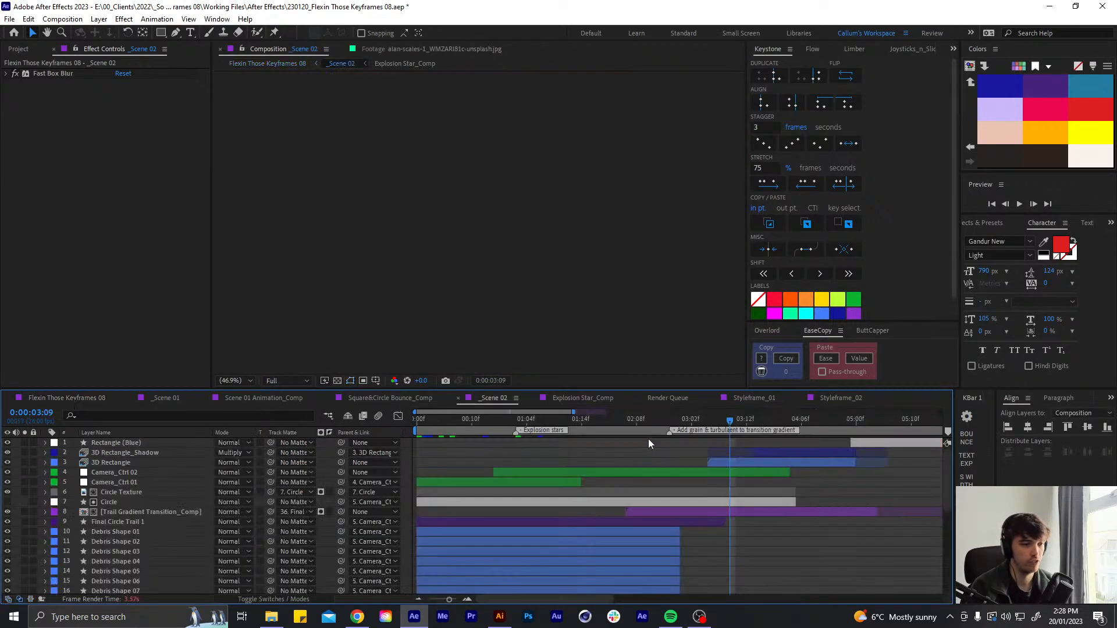
left_click_drag(573, 411, 758, 411)
left_click(604, 420)
left_click_drag(604, 420, 626, 415)
Duplicate the Rectangle (Blue) layer in _Scene 02
left_click(626, 443)
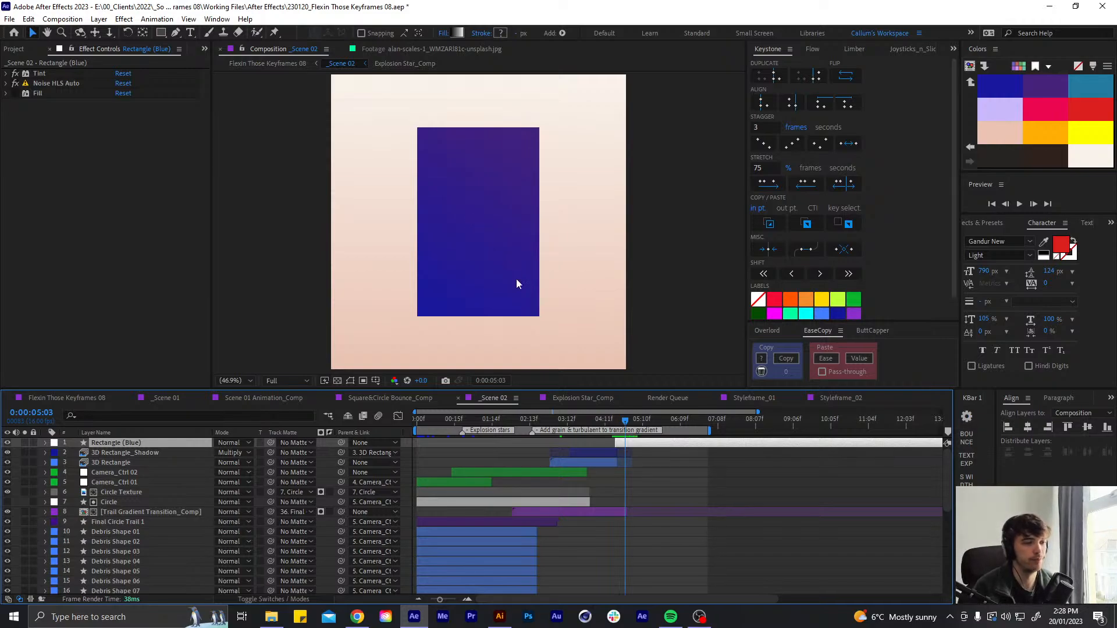
key("ctrl+d")
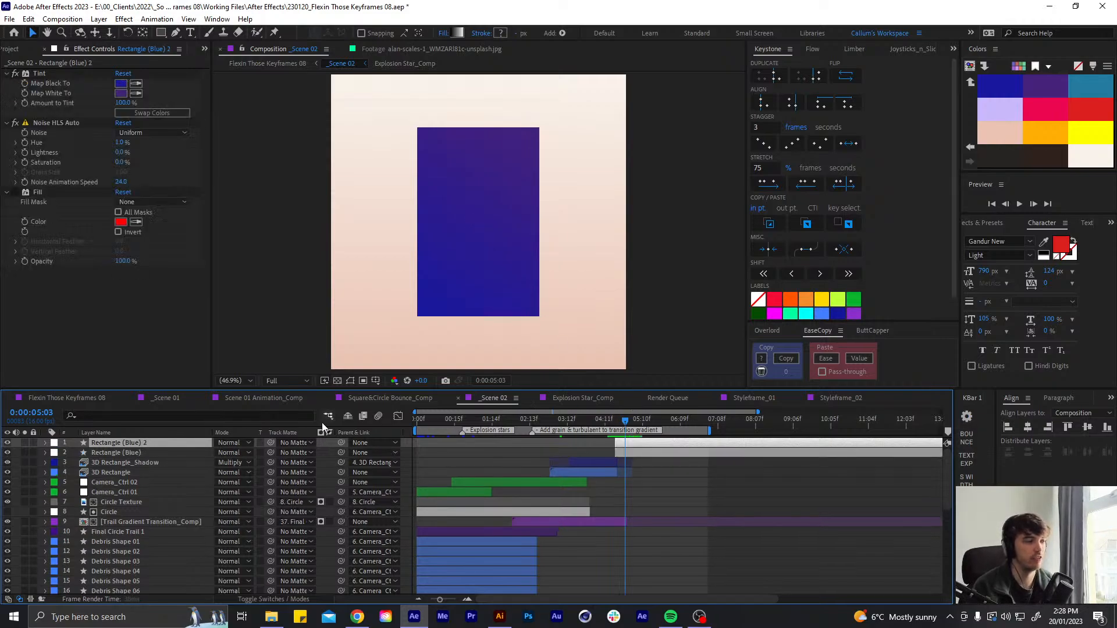
key("Return")
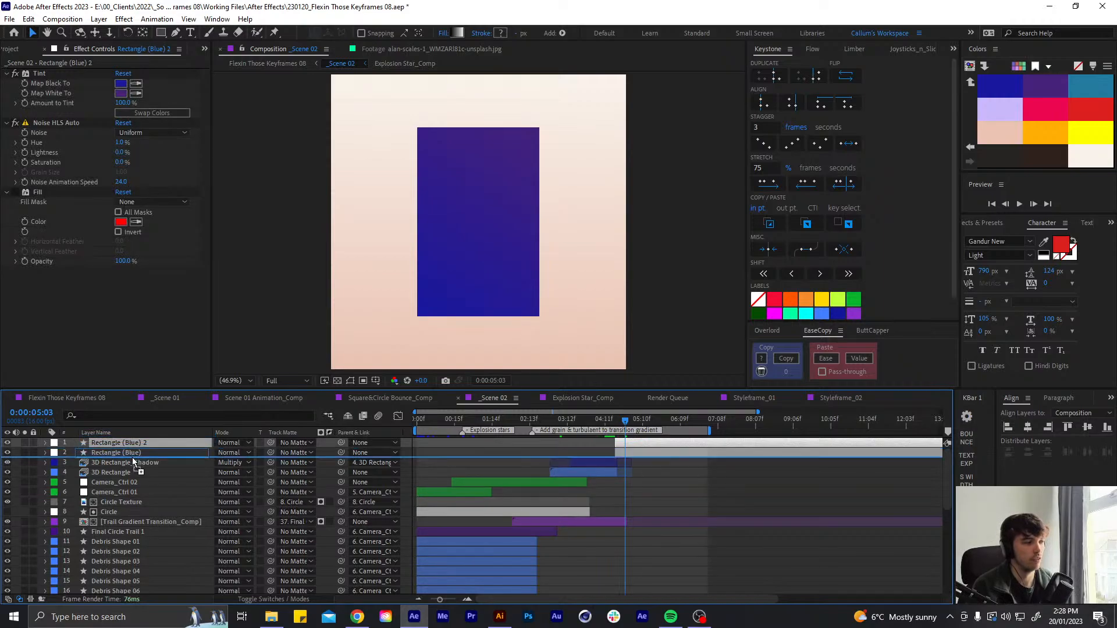
Switch to Illustrator and examine the artboards showing the four coloured rectangles and their overlapping arrangement
left_click(500, 616)
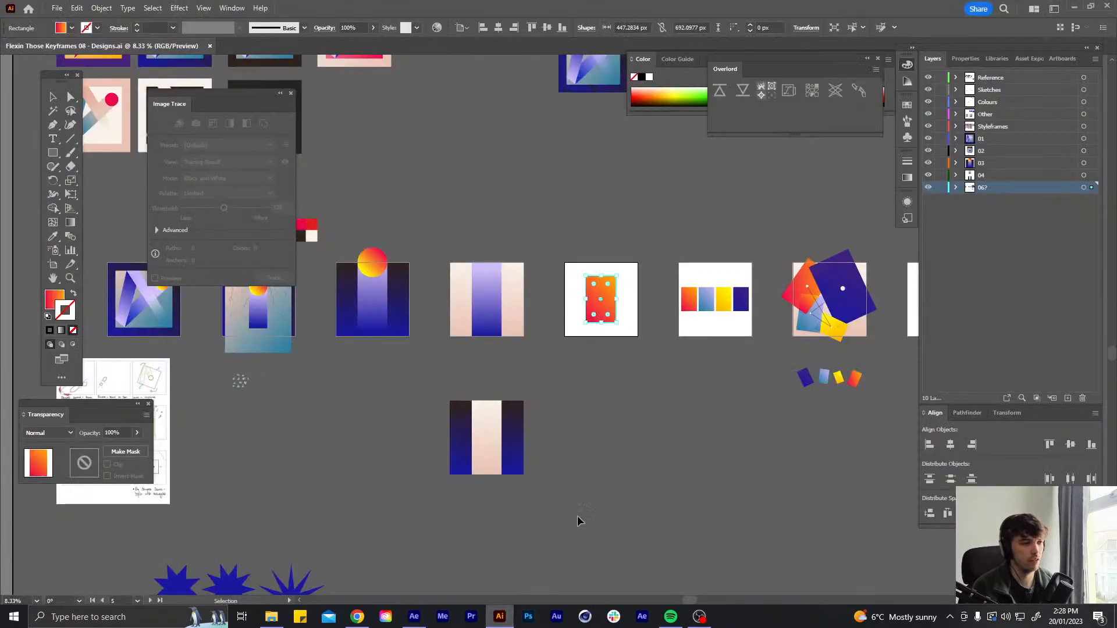
left_click(620, 443)
left_click_drag(669, 386, 500, 433)
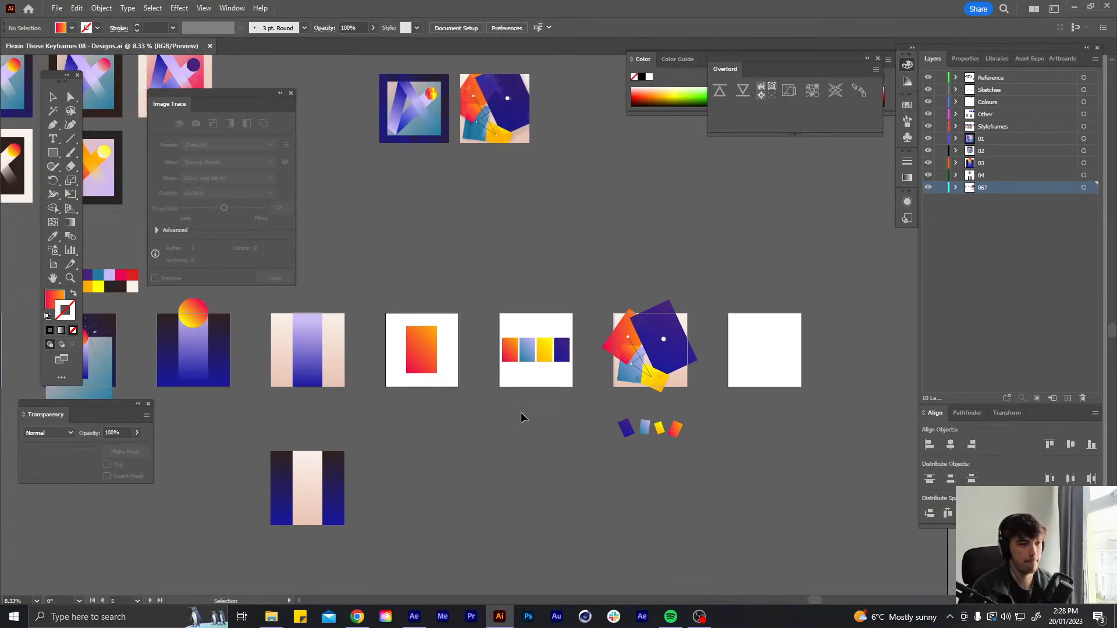
scroll(574, 374, "up", 2)
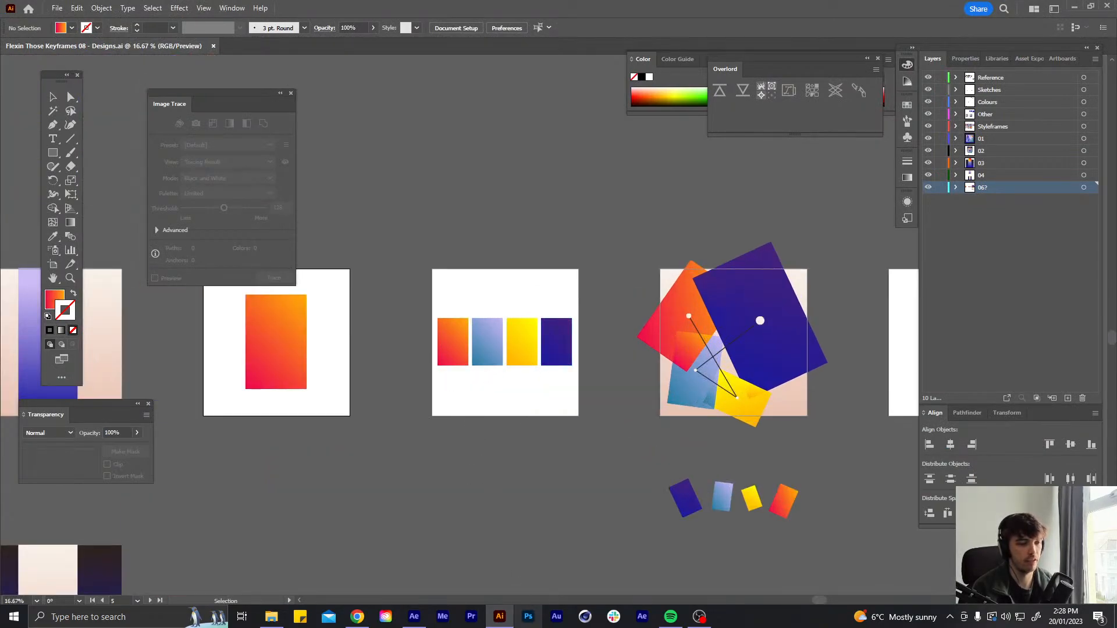
Switch to After Effects and delete the Fill effect from the Rectangle (Blue) 2 and Rectangle (Blue) layers
left_click(415, 616)
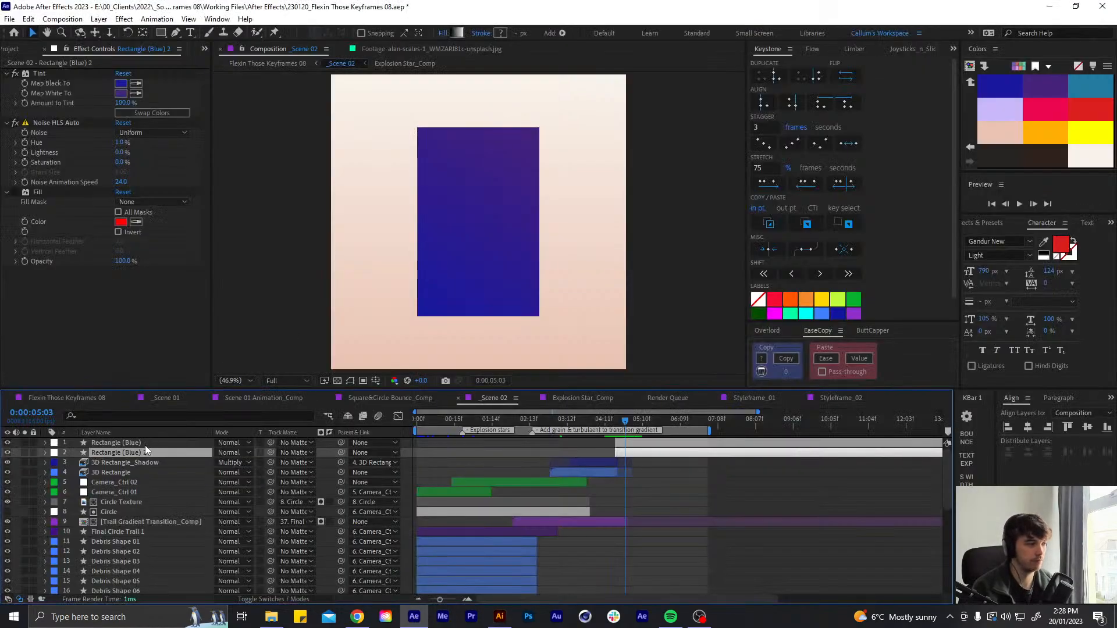
left_click(46, 192)
key("Delete")
left_click(116, 442)
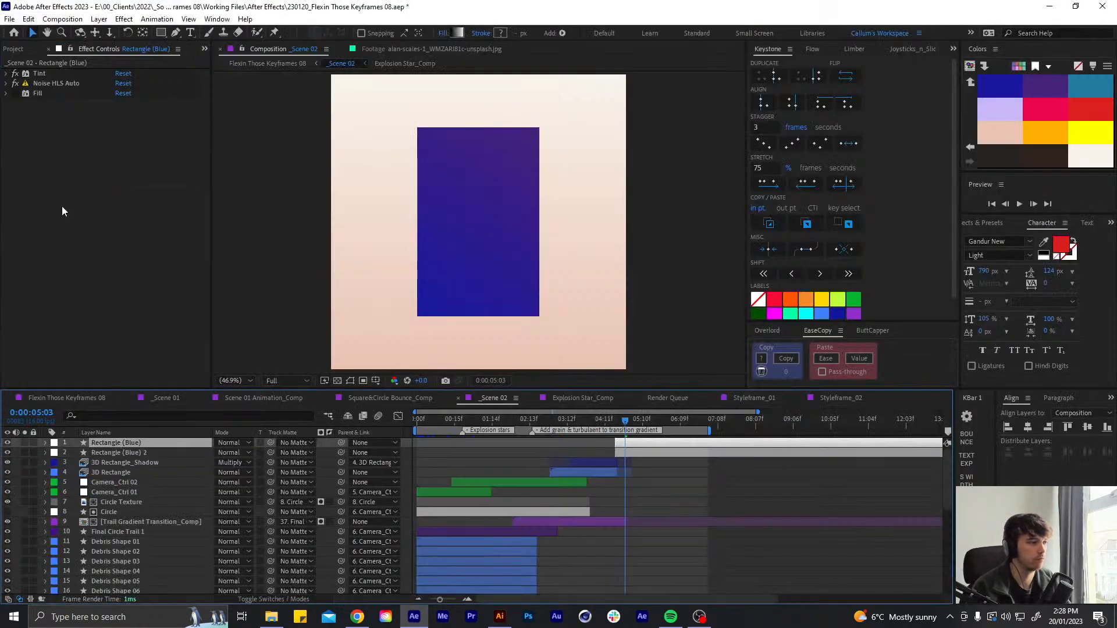
left_click(30, 91)
key("Delete")
Rename the duplicate layer Rectangle (Blue) 2 as Rectangle (Orange)
left_click(140, 452)
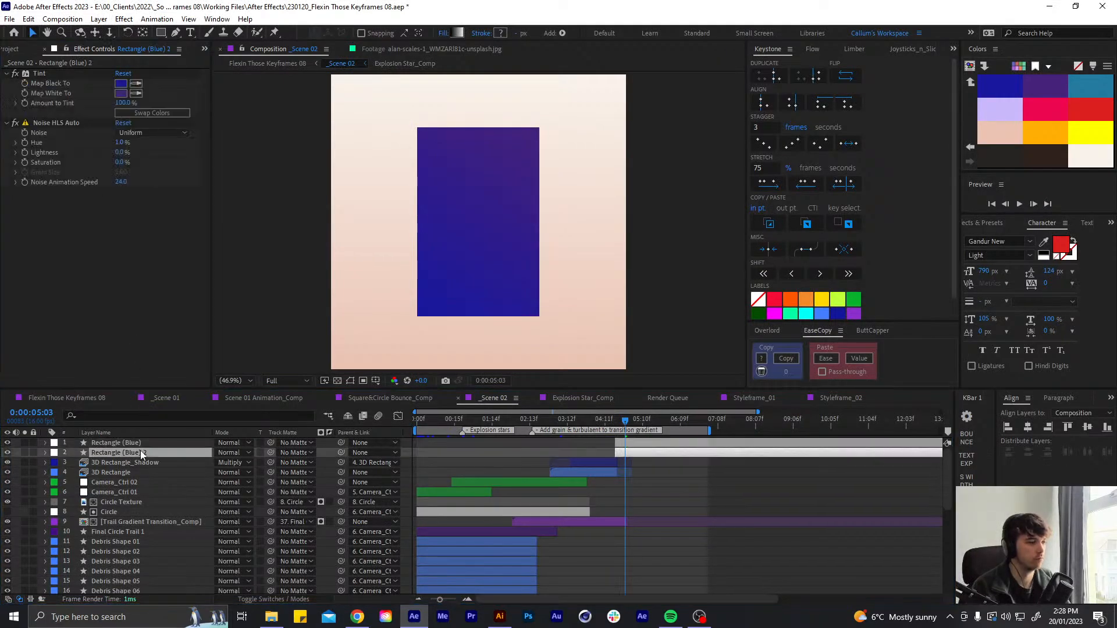
key("Return")
left_click(156, 452)
key("BackSpace")
key("BackSpace")
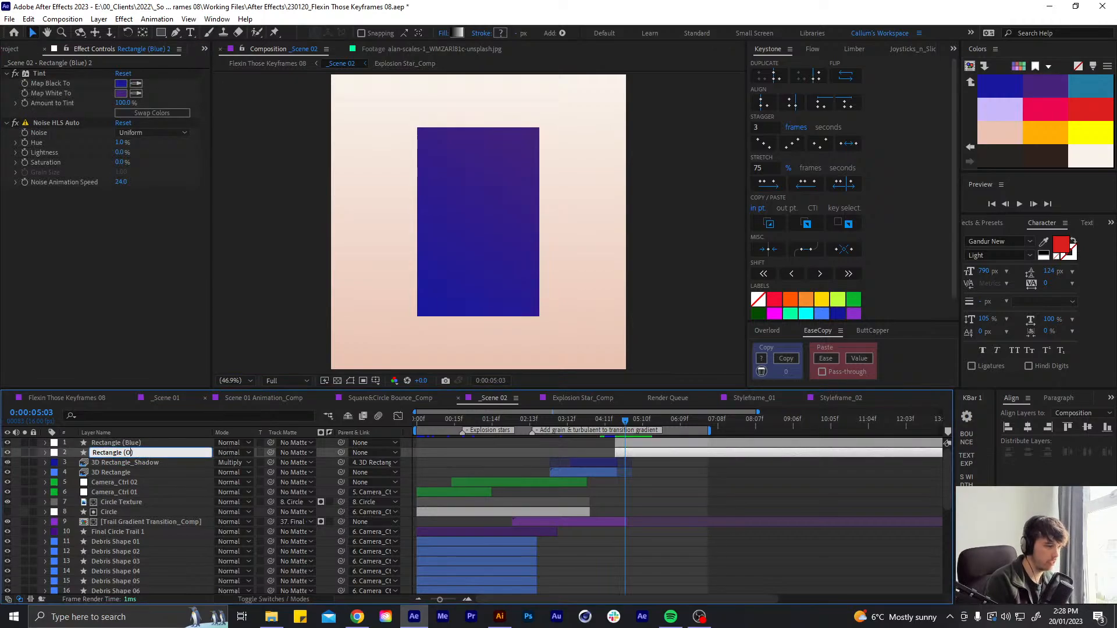
type("Orange)")
key("Return")
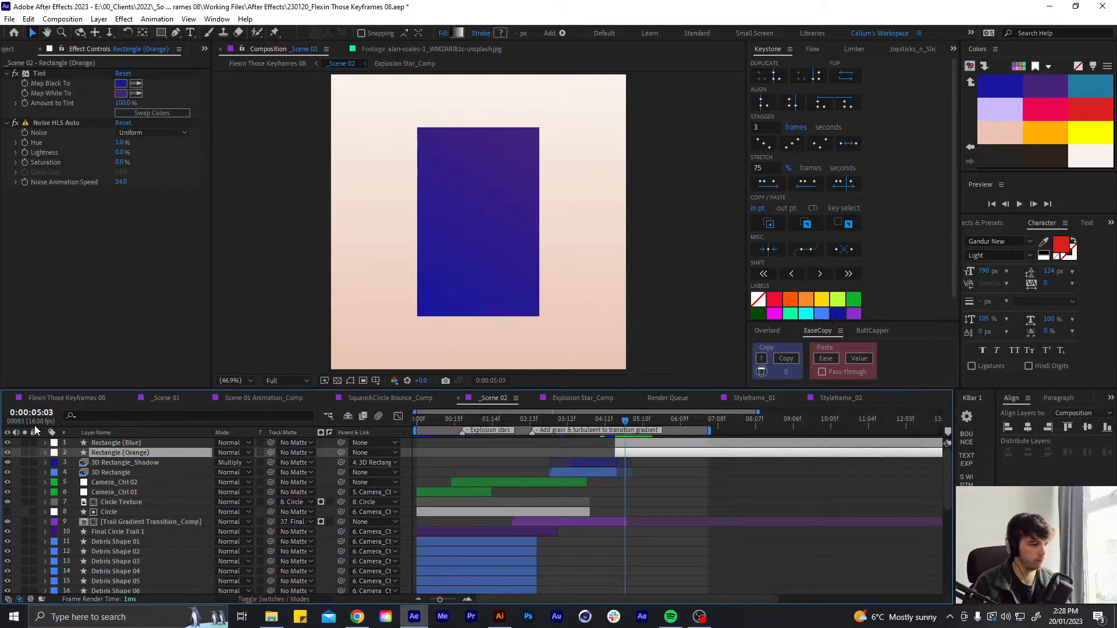
Solo the Rectangle (Orange) layer and set its Tint to map black to orange and white to yellow from the palette
left_click(24, 453)
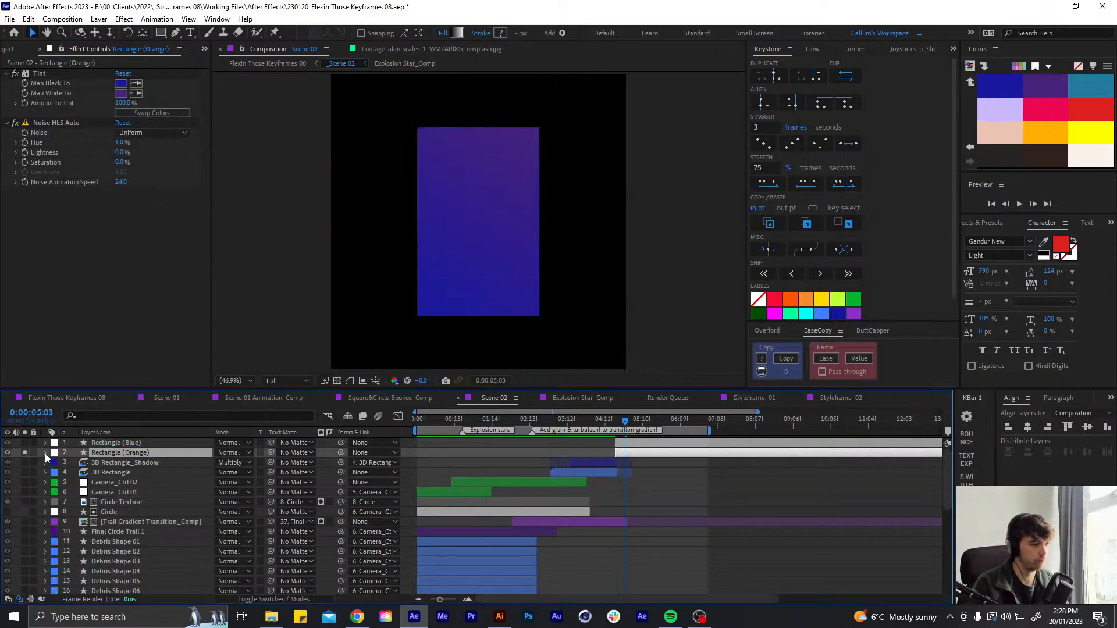
left_click(45, 453)
left_click(55, 463)
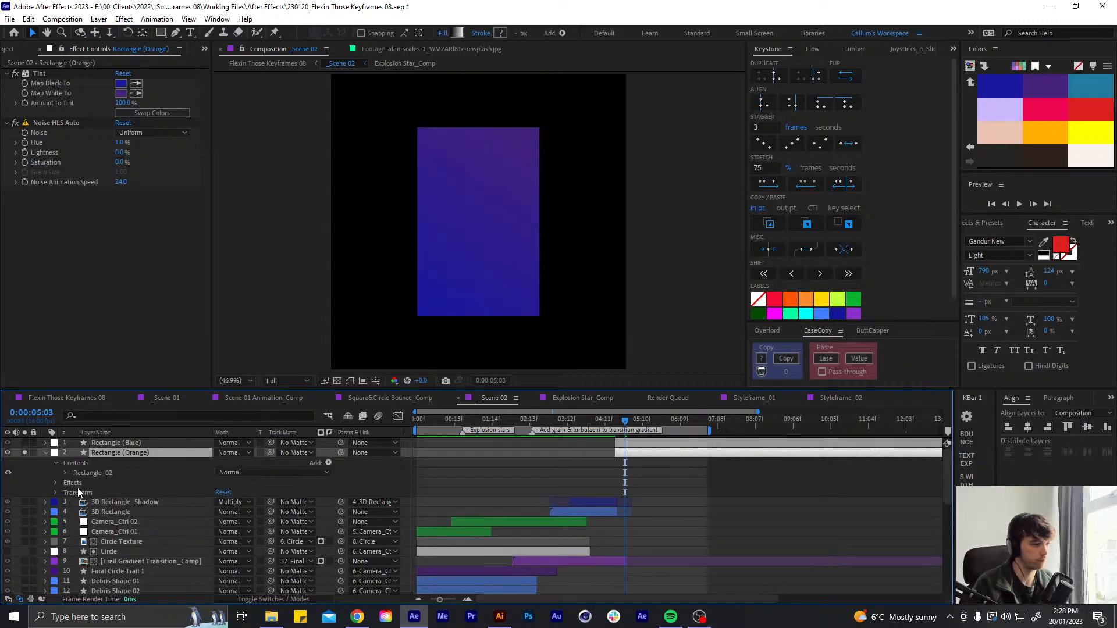
left_click(136, 83)
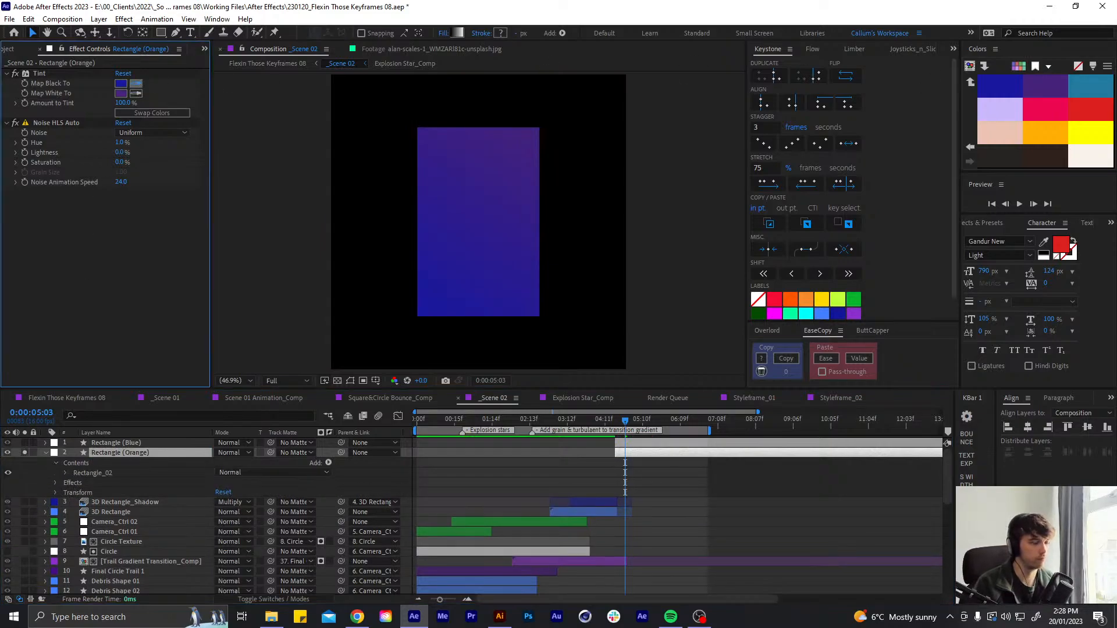
left_click(1057, 132)
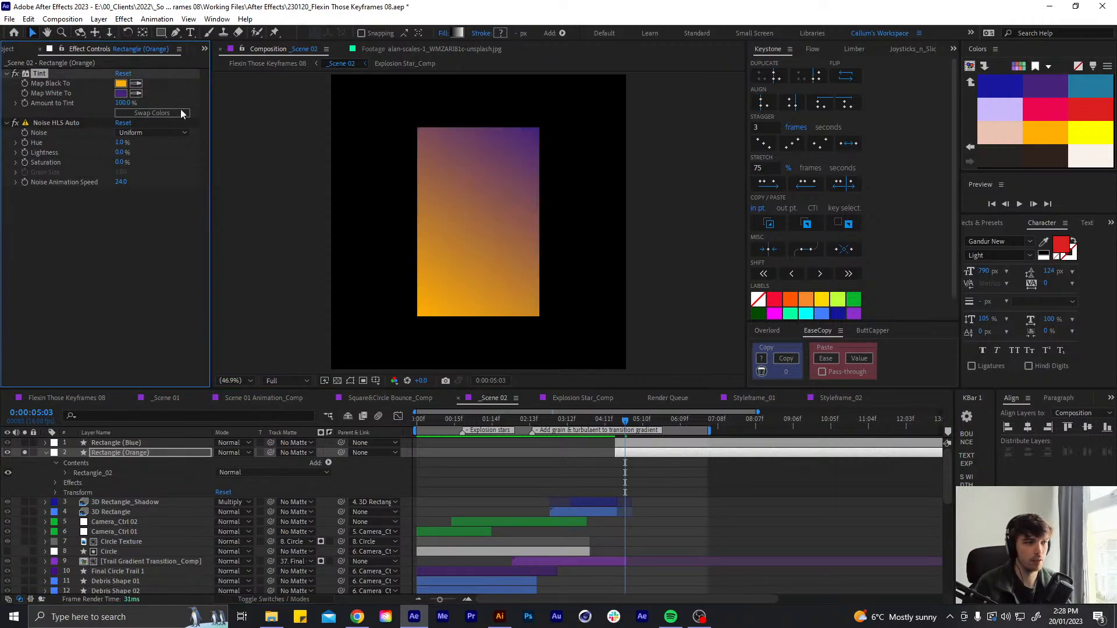
left_click(138, 93)
left_click(1099, 136)
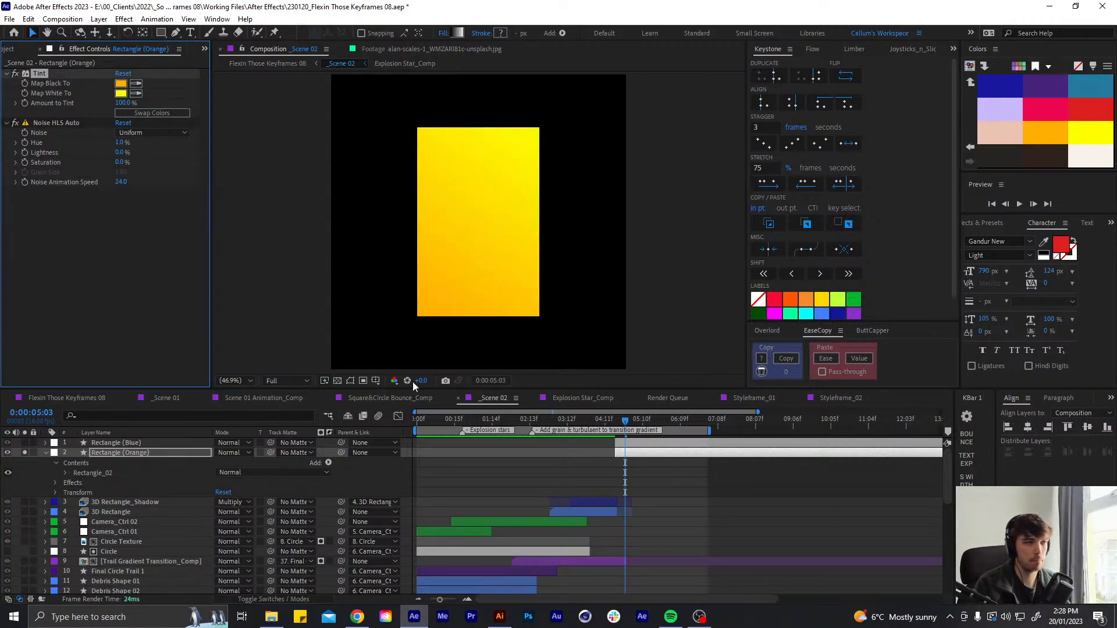
Switch to Illustrator and inspect the gradient colours of the large orange rectangle
left_click(510, 620)
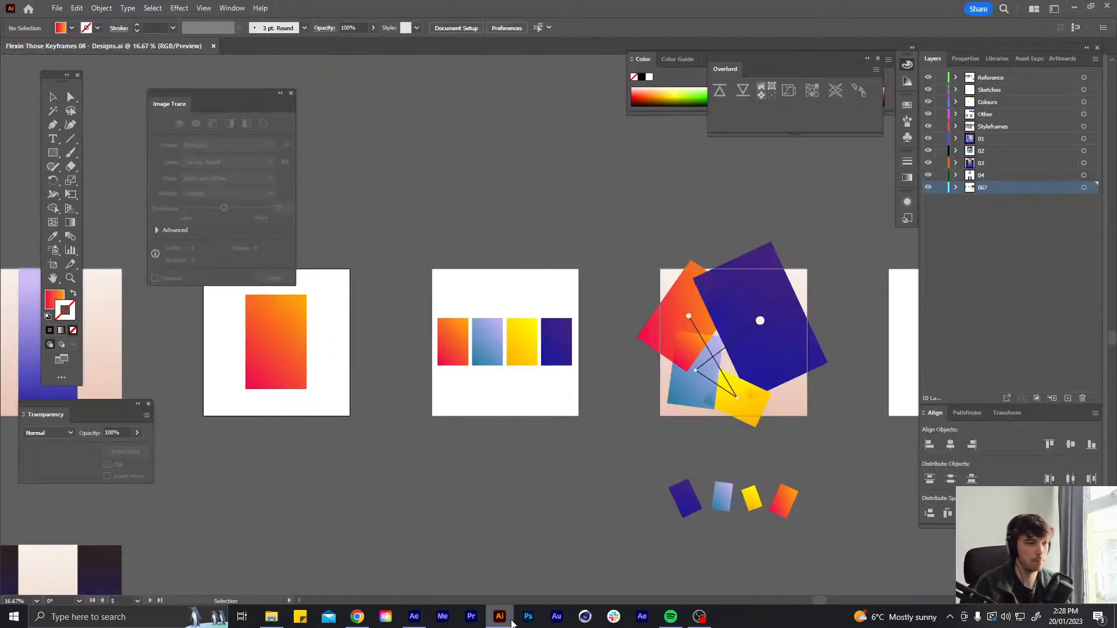
left_click(261, 375)
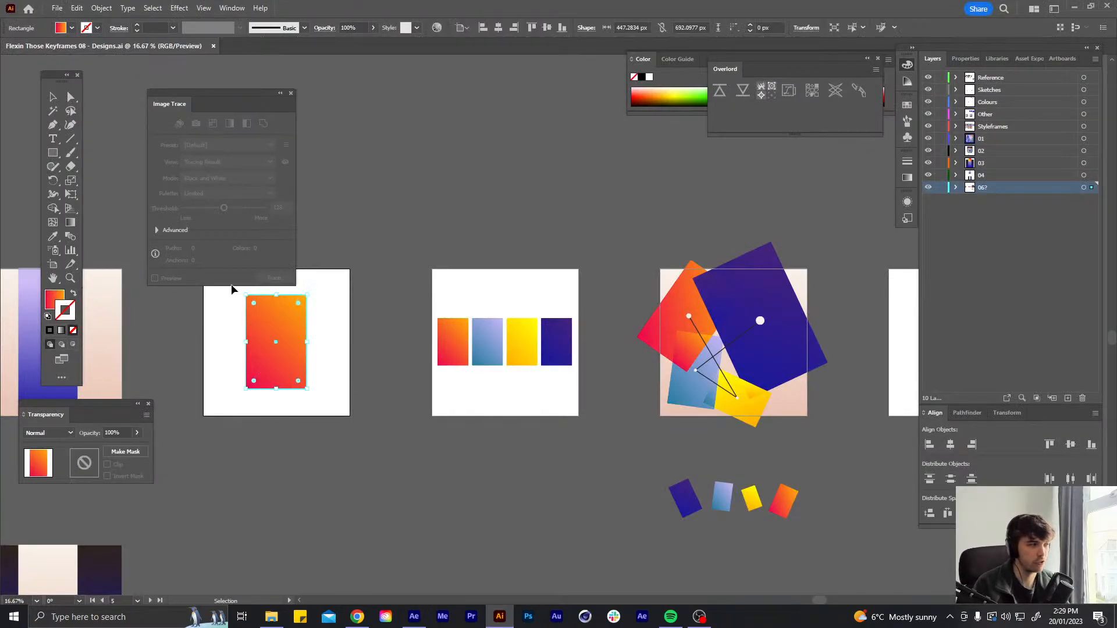
left_click(907, 177)
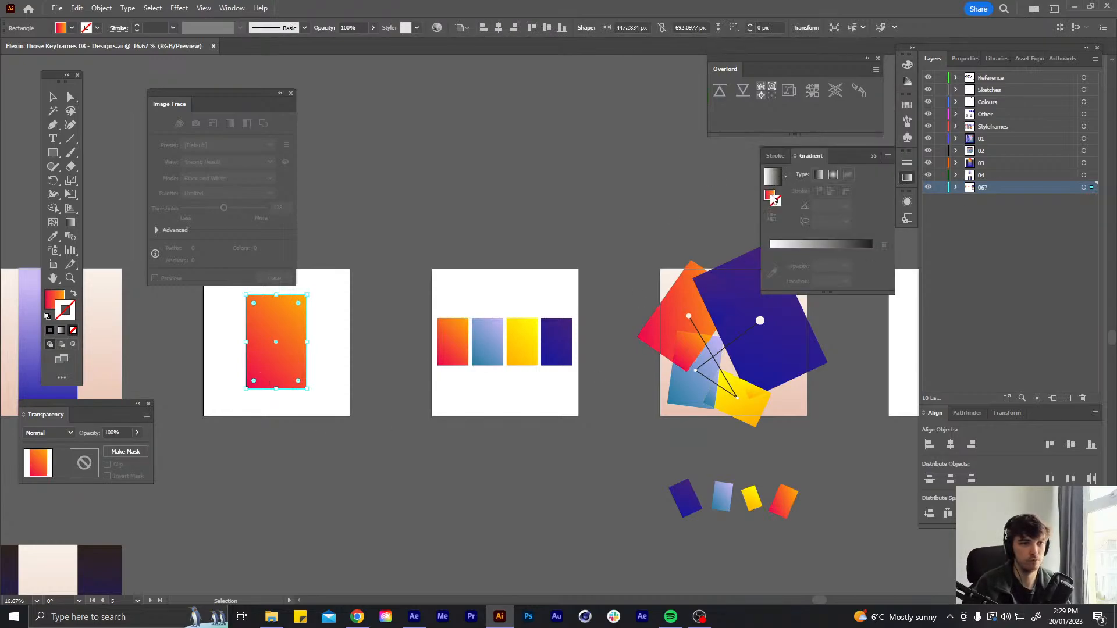
left_click(772, 196)
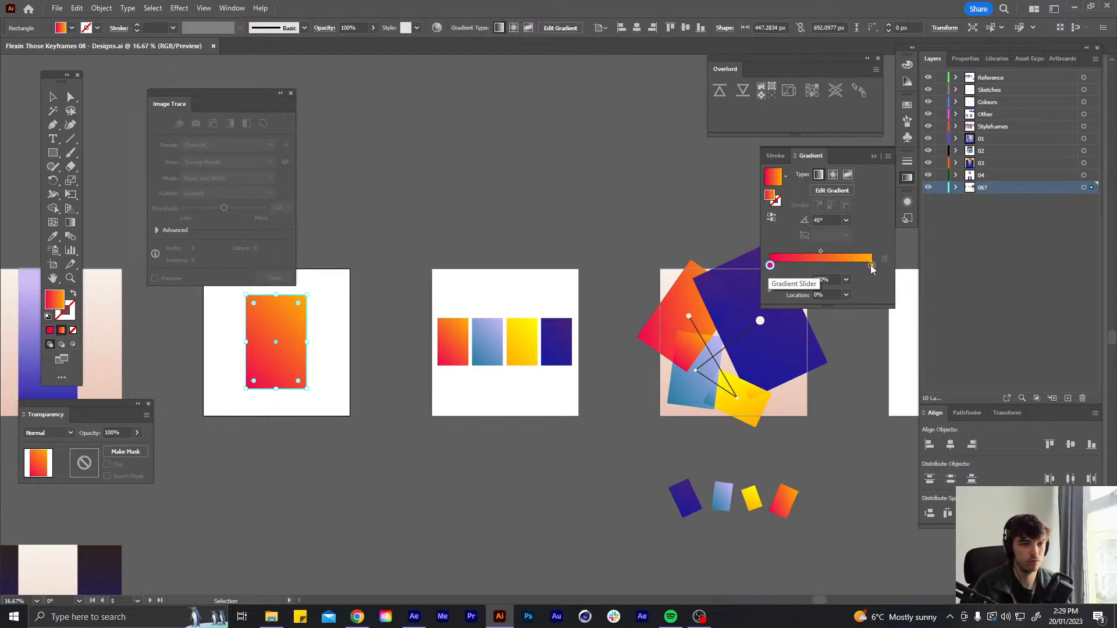
left_click(414, 616)
left_click(500, 616)
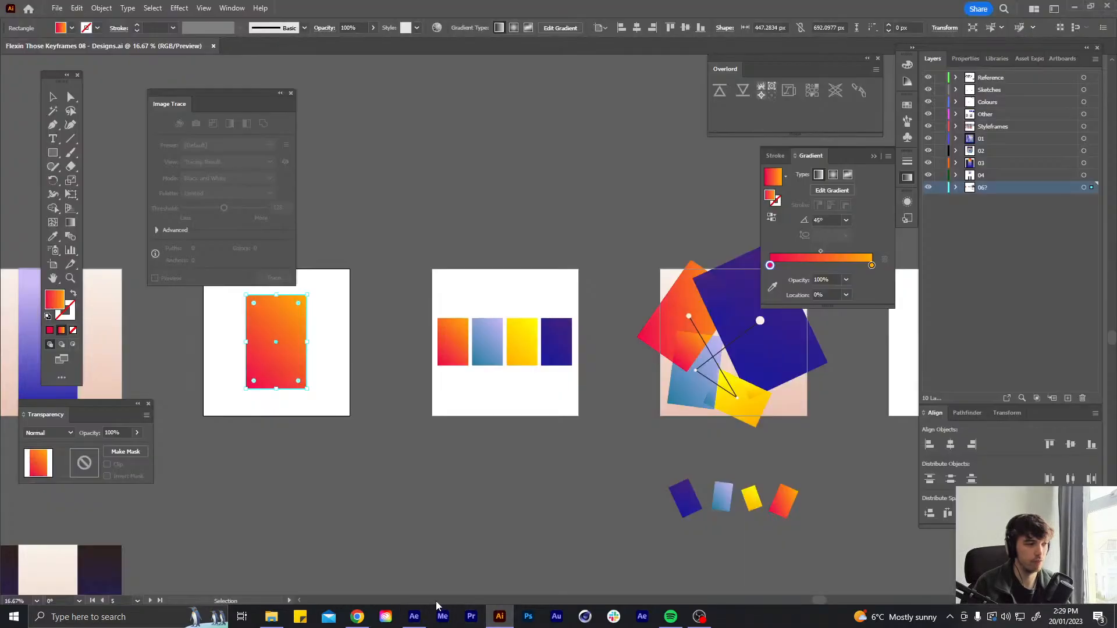
Back in After Effects, set Rectangle (Orange)'s Tint to map white to orange and black to pinkish red, and unsolo the layer
left_click(413, 617)
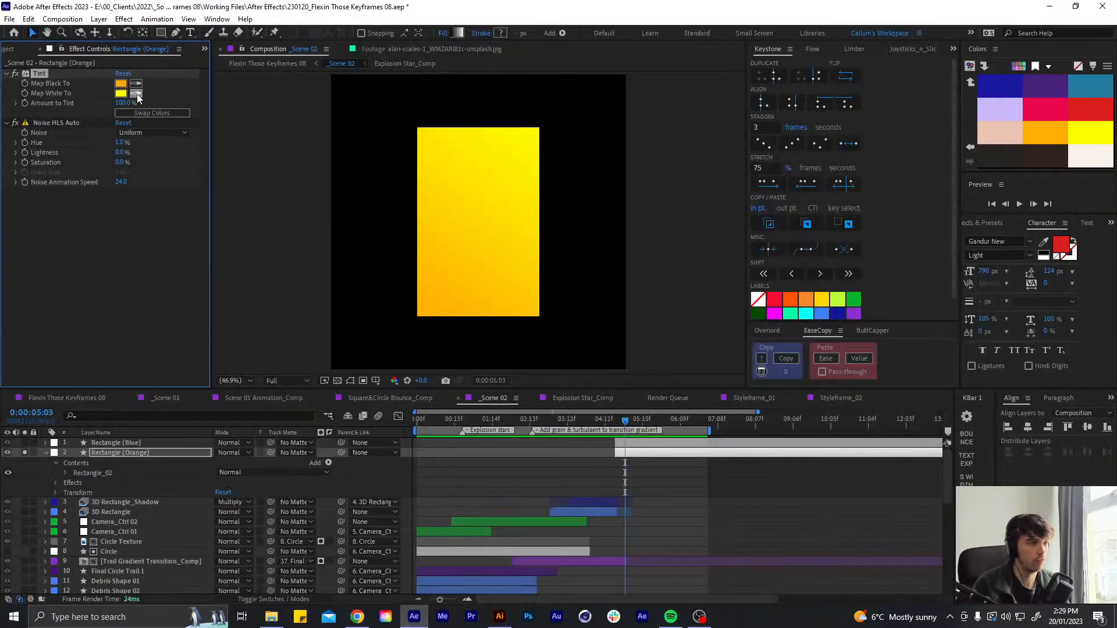
left_click(1047, 133)
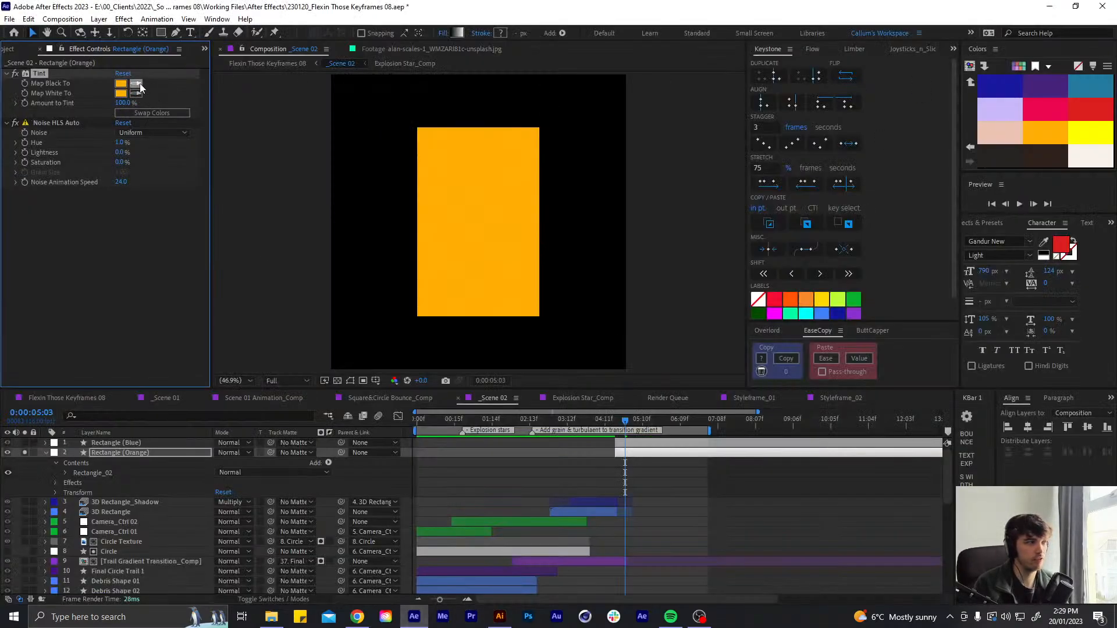
left_click(1045, 108)
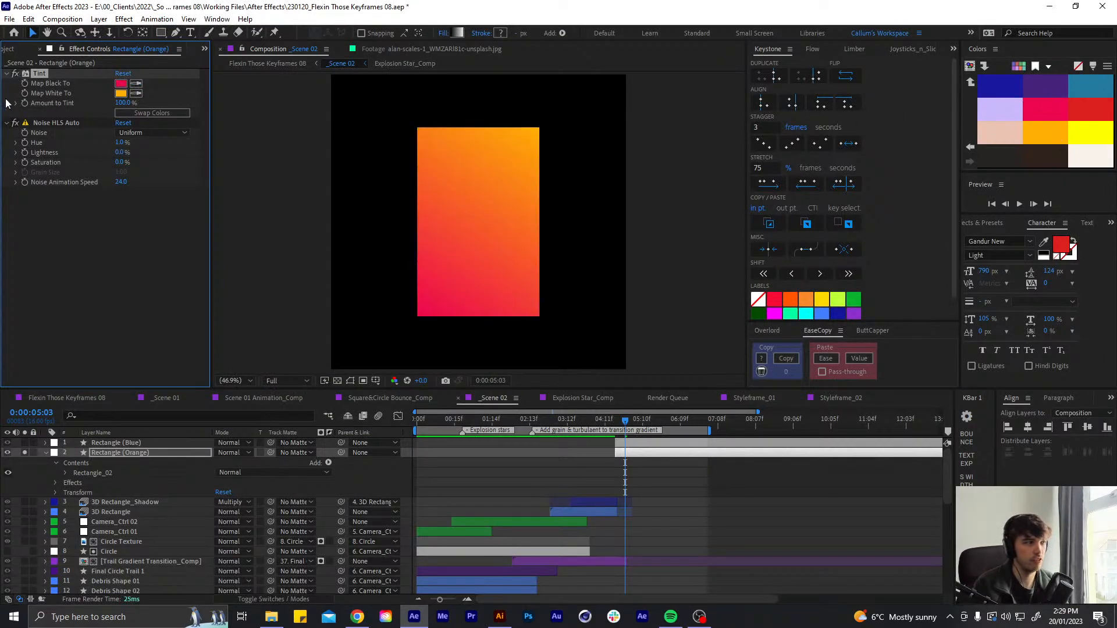
left_click(6, 74)
left_click(6, 84)
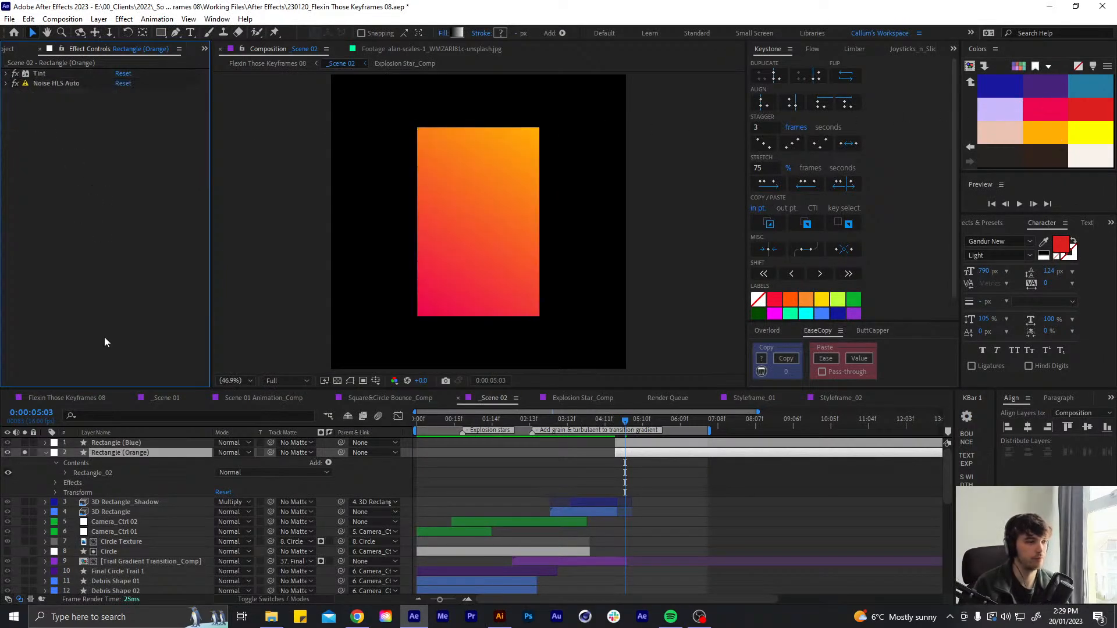
left_click(24, 453)
left_click(45, 452)
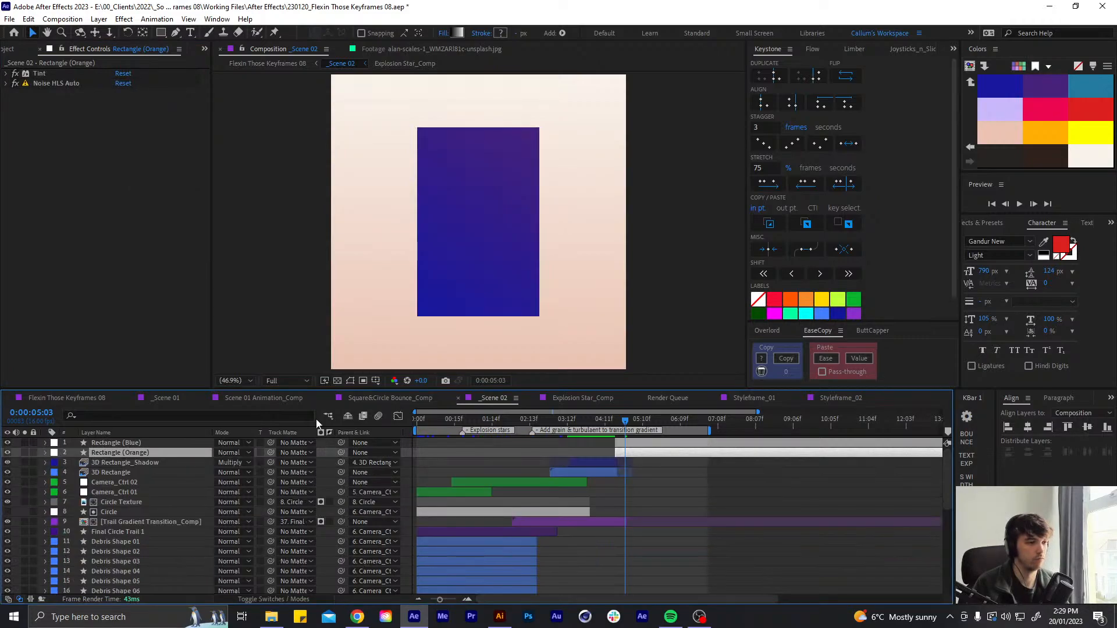
Set Position and Scale keyframes for Rectangle (Blue) at 0:00:04:15, where the layer begins
left_click(617, 425)
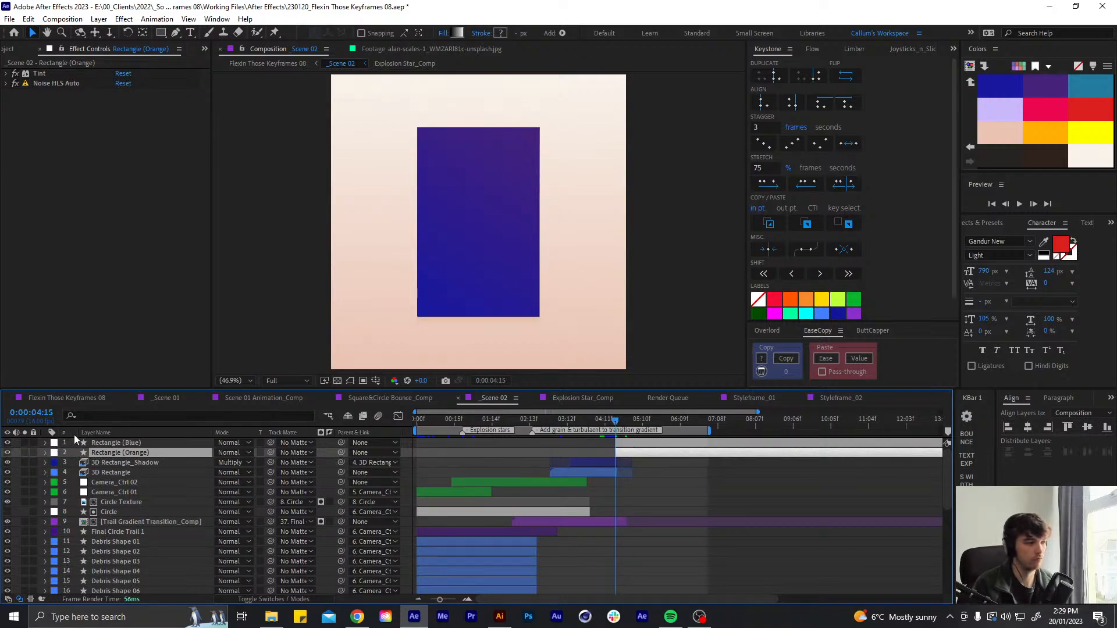
left_click(114, 443)
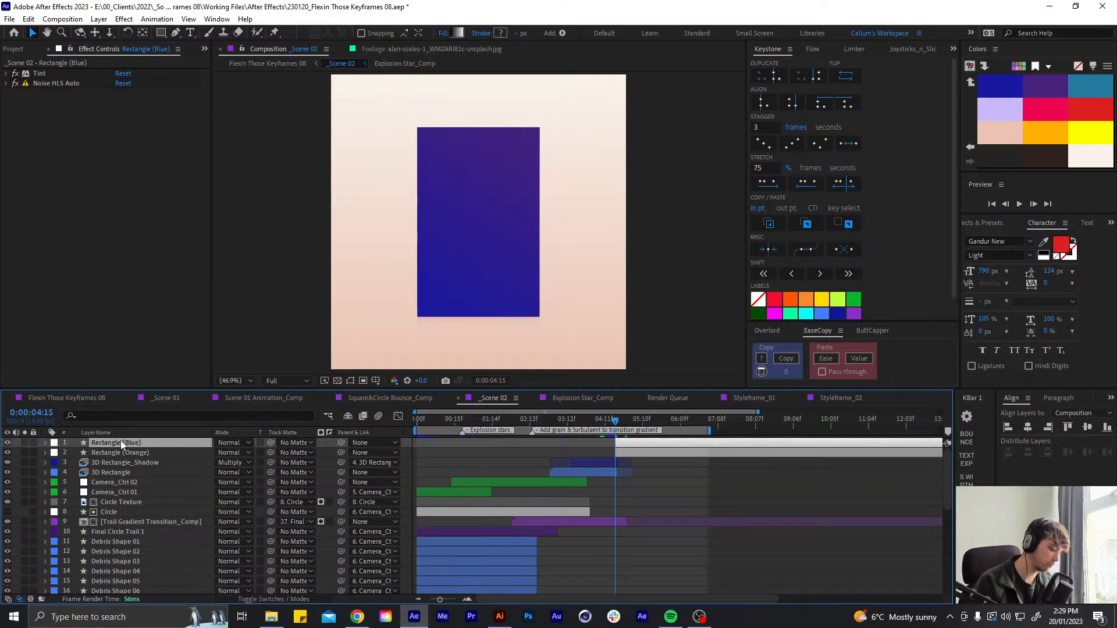
key("p")
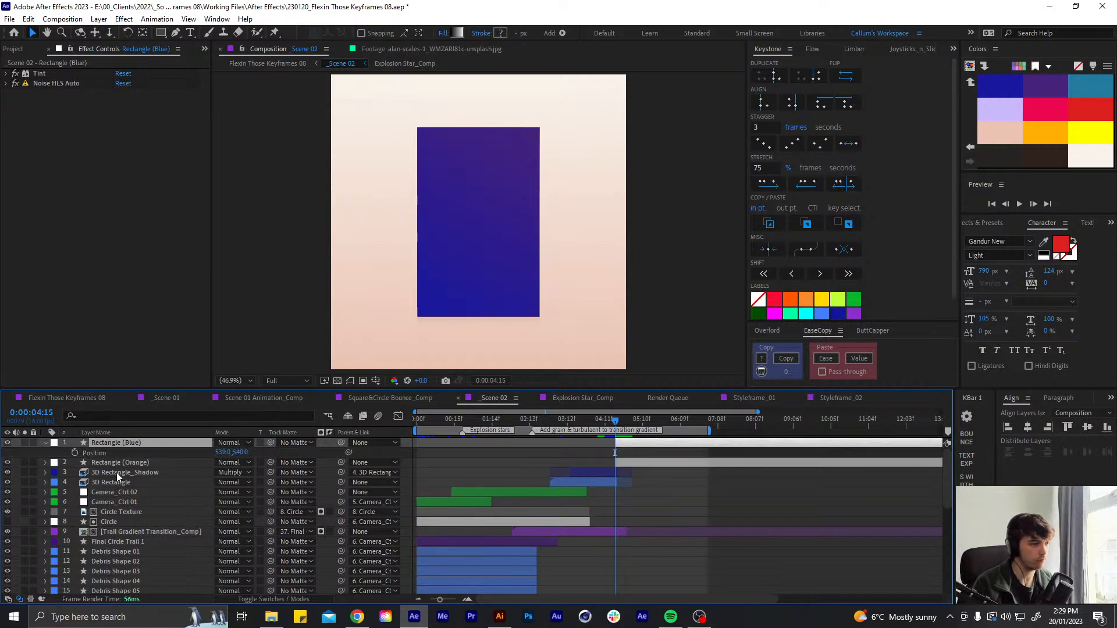
left_click(75, 452)
key("shift+s")
left_click(75, 463)
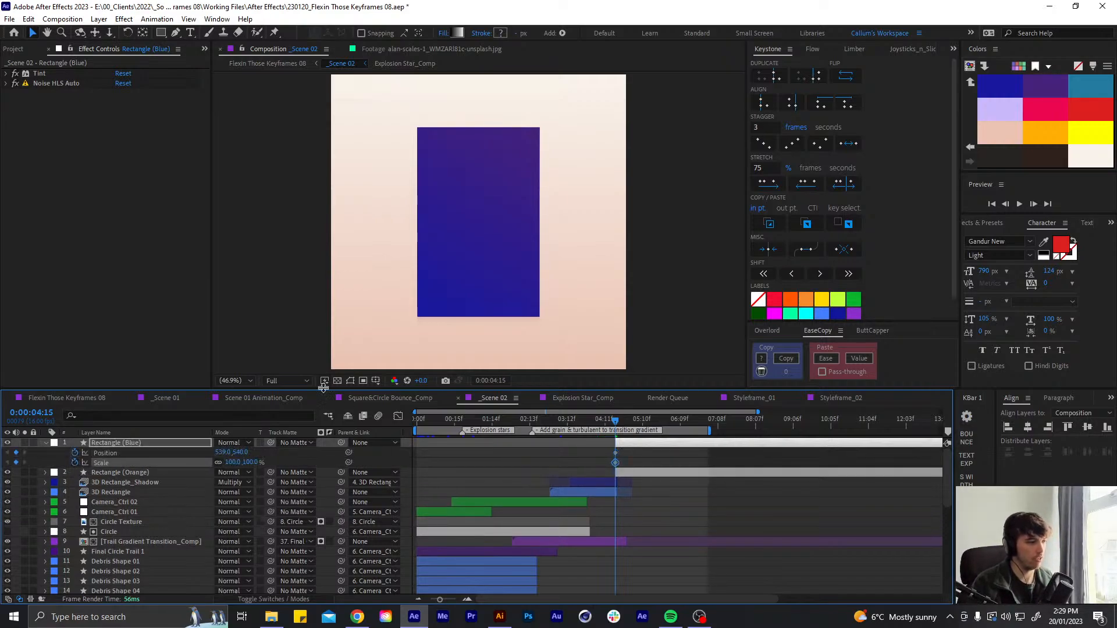
At 0:00:05:09, show the proportional grid and set Rectangle (Blue)'s scale to 80%
key("shift+Page_Down")
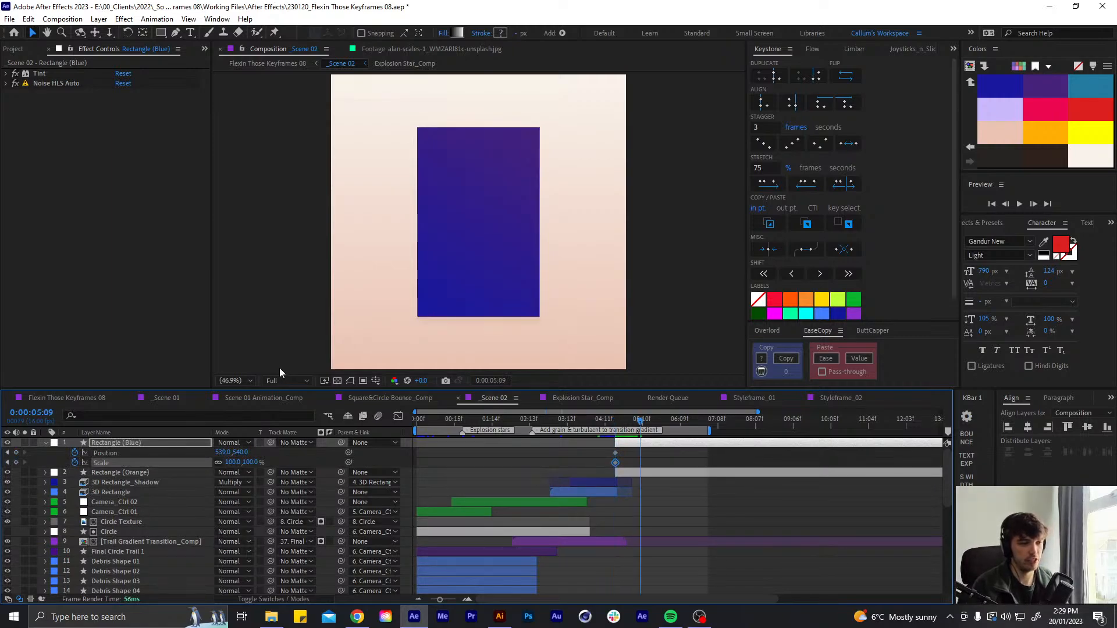
key("period")
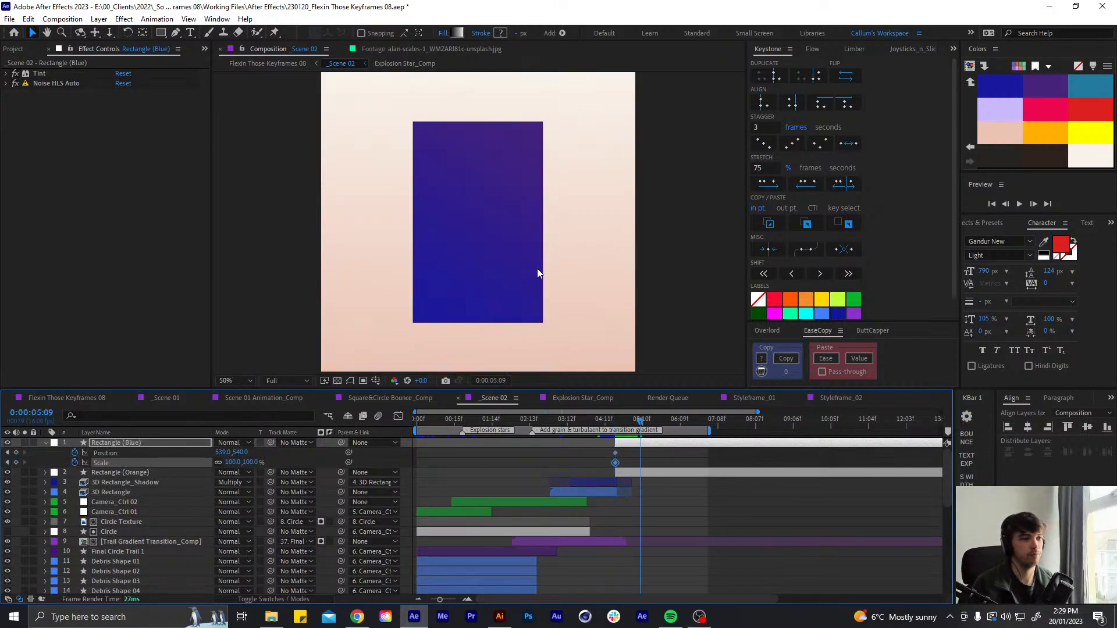
key("alt+apostrophe")
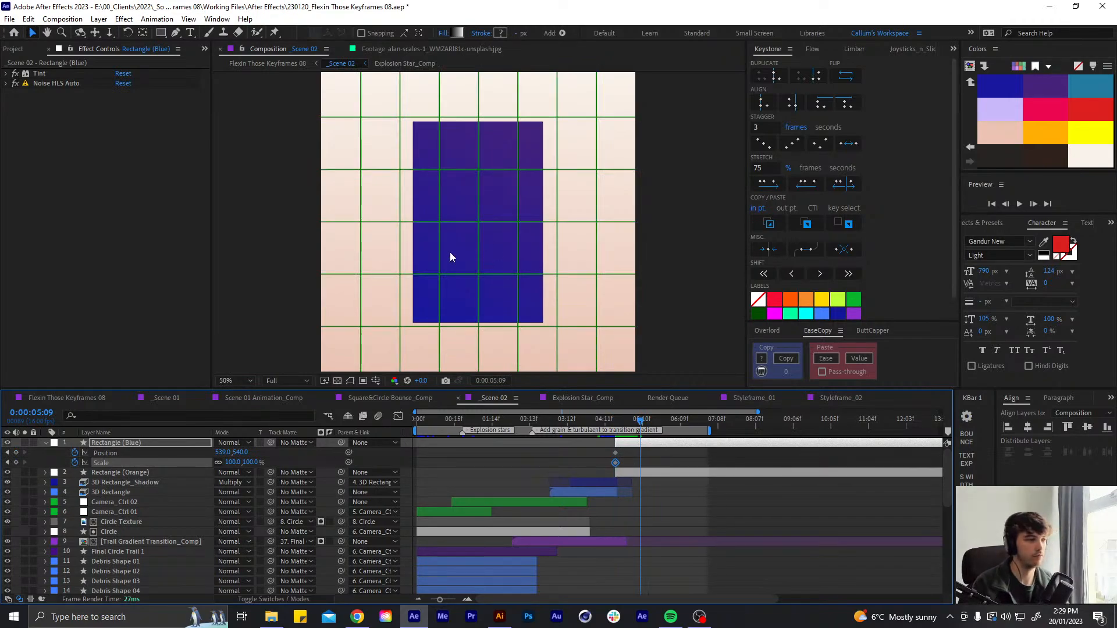
left_click(237, 462)
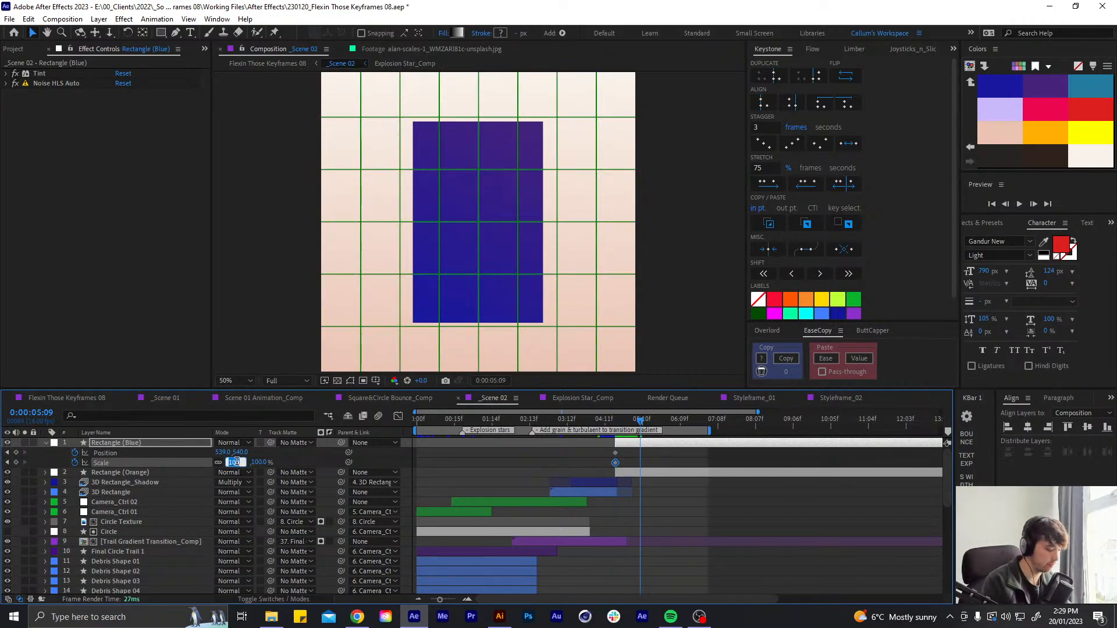
type("80")
key("Return")
Shift Rectangle (Blue) horizontally to position 739, 540 at 0:00:05:09, uncovering part of the orange rectangle
key("shift+Right")
key("shift+Right")
key("shift+Right")
key("shift+Right")
key("shift+Right")
key("shift+Right")
key("shift+Right")
key("shift+Right")
key("shift+Right")
key("shift+Right")
key("shift+Right")
key("shift+Right")
key("shift+Right")
key("shift+Right")
key("shift+Right")
key("shift+Right")
key("shift+Right")
key("shift+Right")
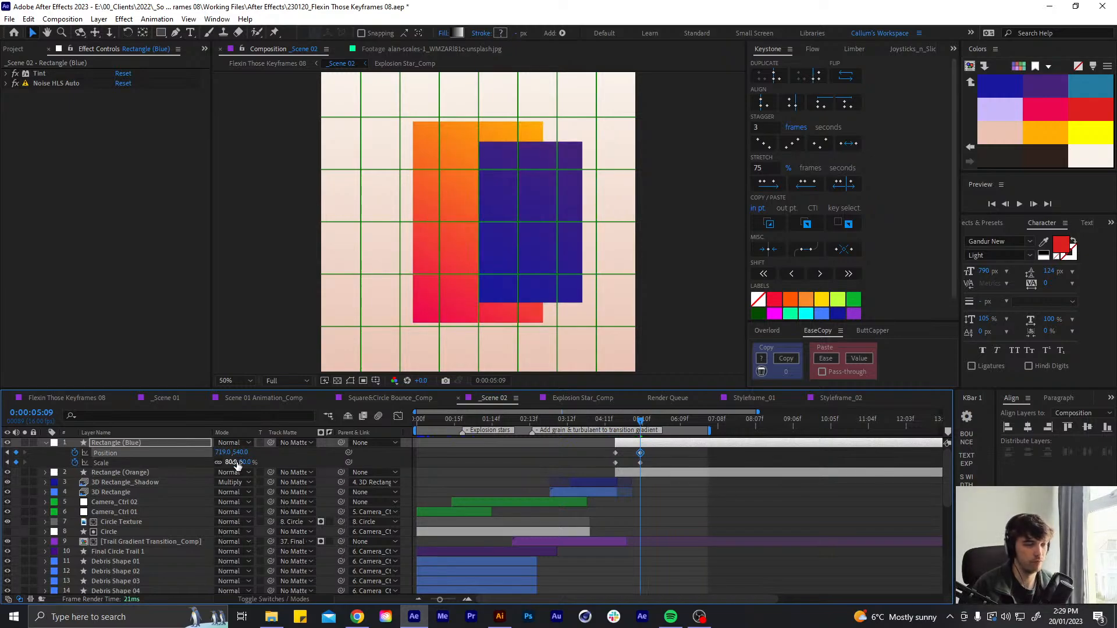
key("shift+Right")
key("shift+Right")
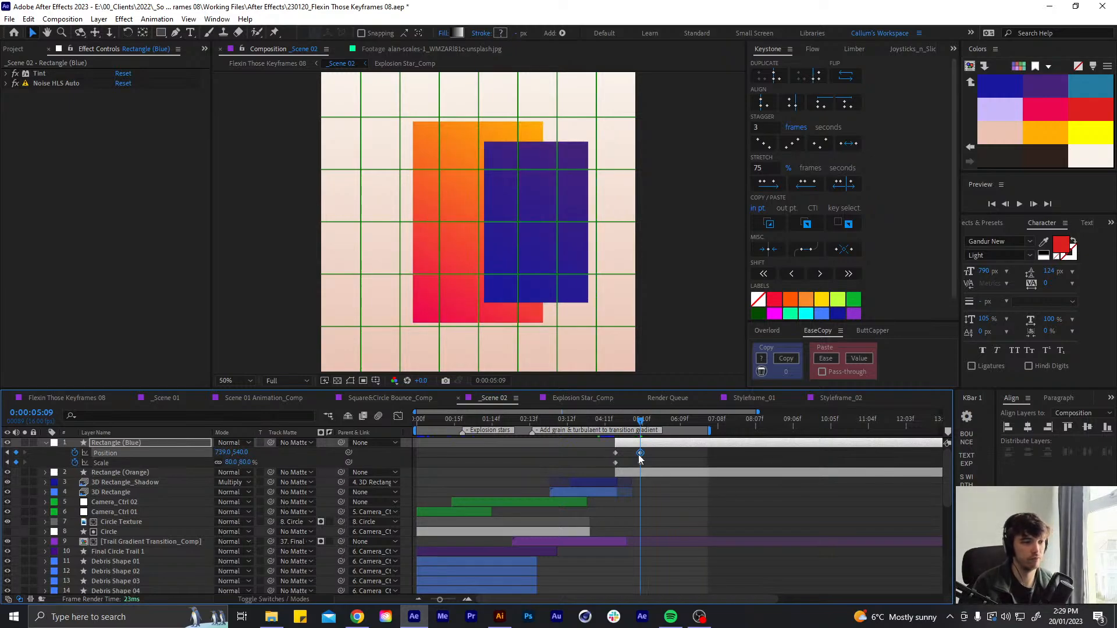
Easy ease all of Rectangle (Blue)'s Position and Scale keyframes and display their speed curves in the graph editor
left_click_drag(650, 457, 601, 473)
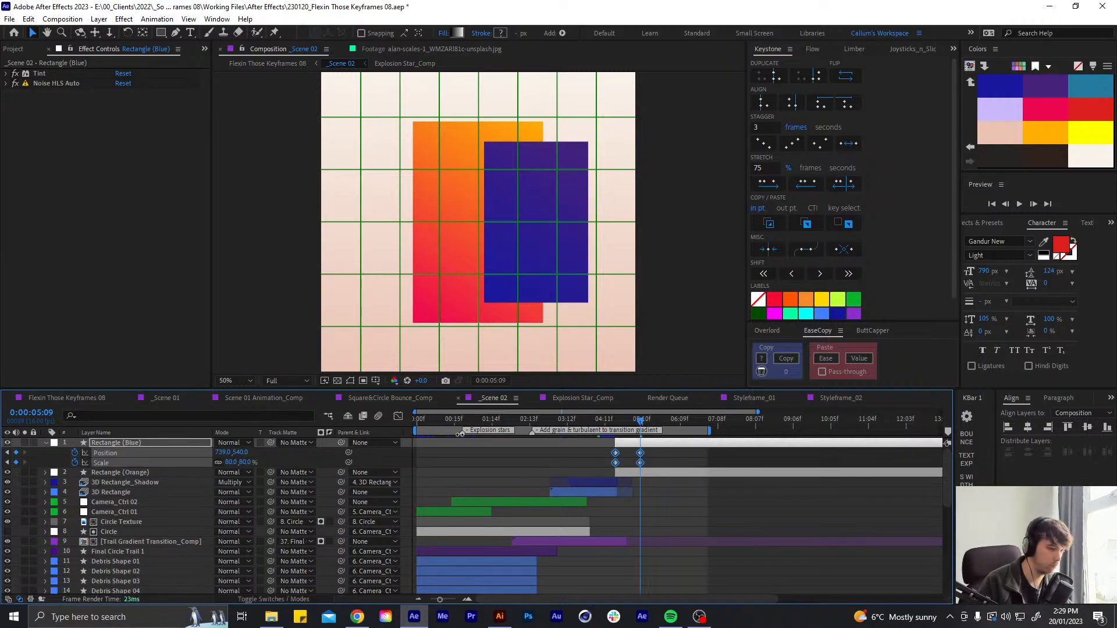
left_click(398, 416)
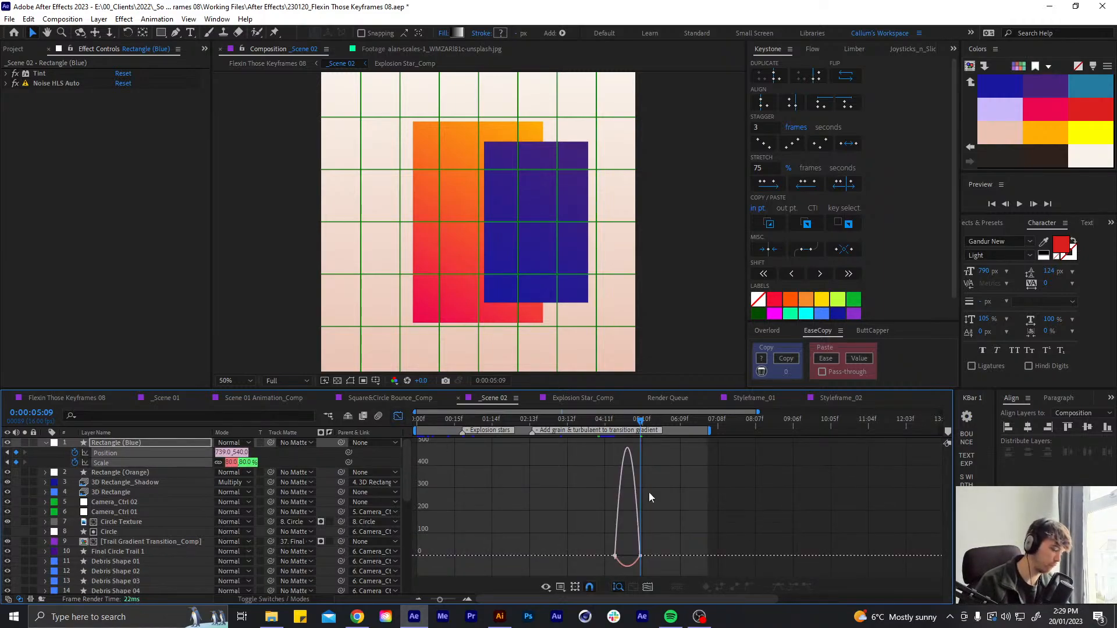
key("equal")
key("equal")
Preview the blue rectangle's move and shrink animation from just before its first keyframe
left_click(525, 420)
key("space")
key("space")
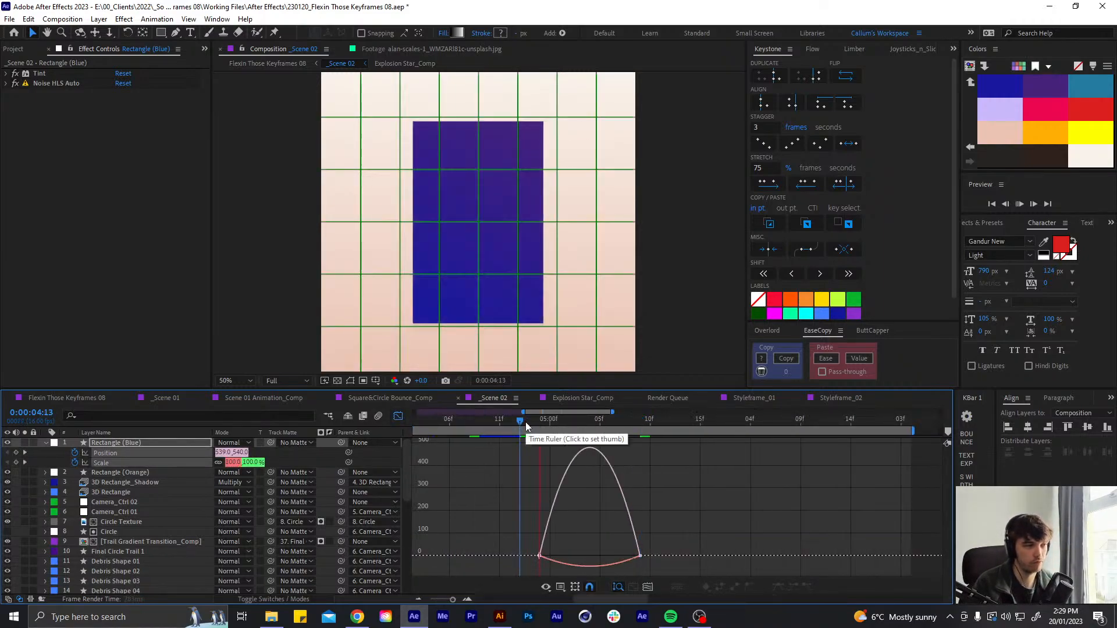
key("space")
left_click(526, 426)
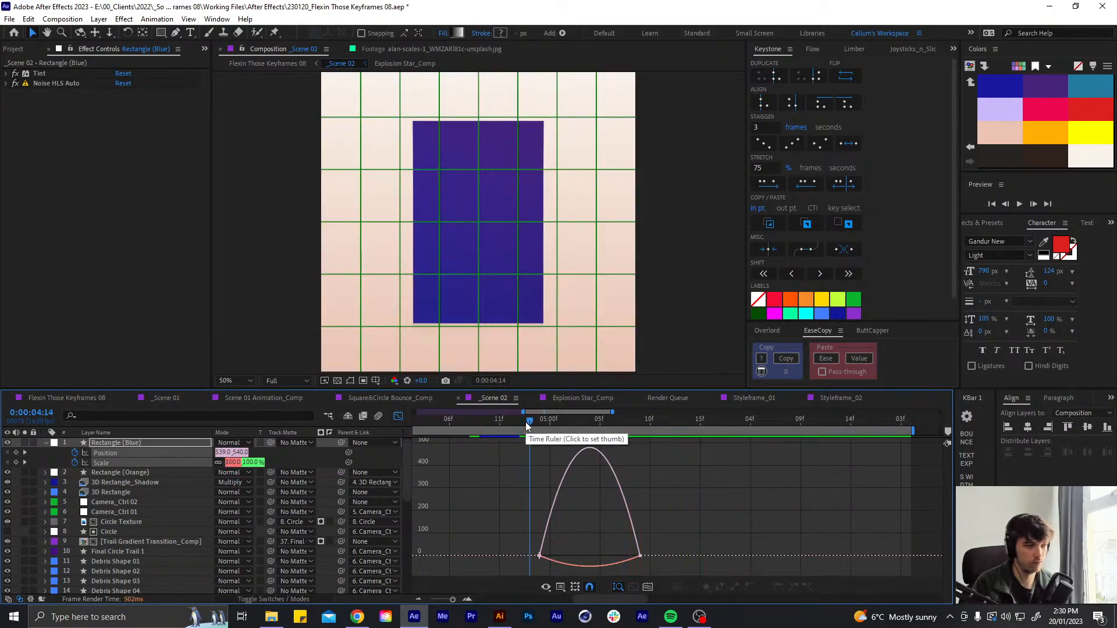
key("space")
key("space")
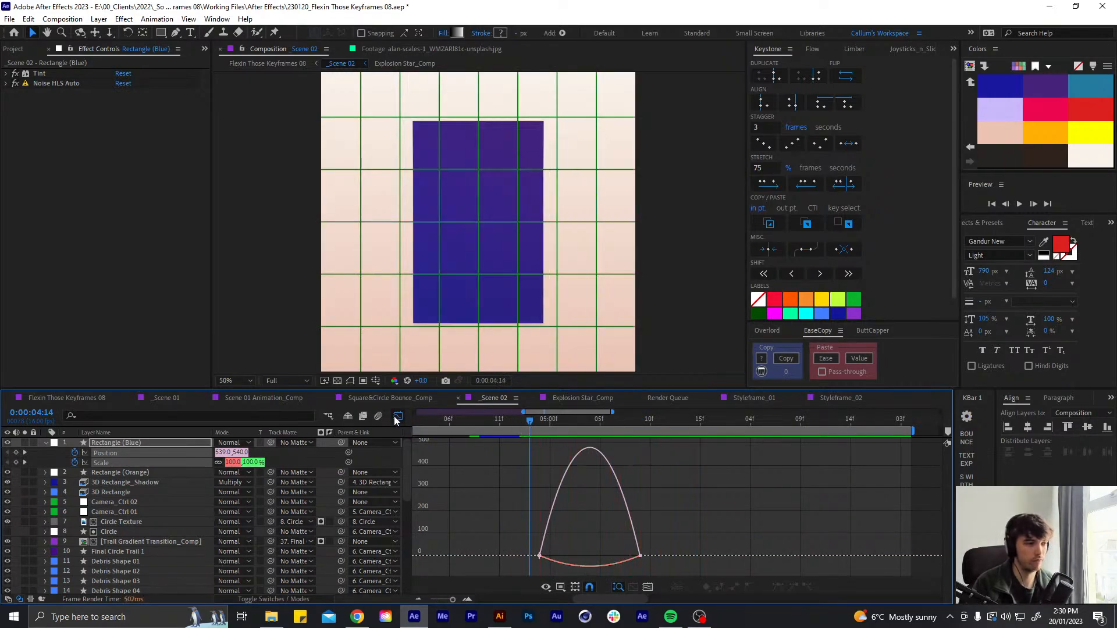
Leave the graph editor and copy Rectangle (Blue)'s Position and Scale keyframes onto Rectangle (Orange) at 0:00:04:15
left_click(397, 415)
left_click(543, 421)
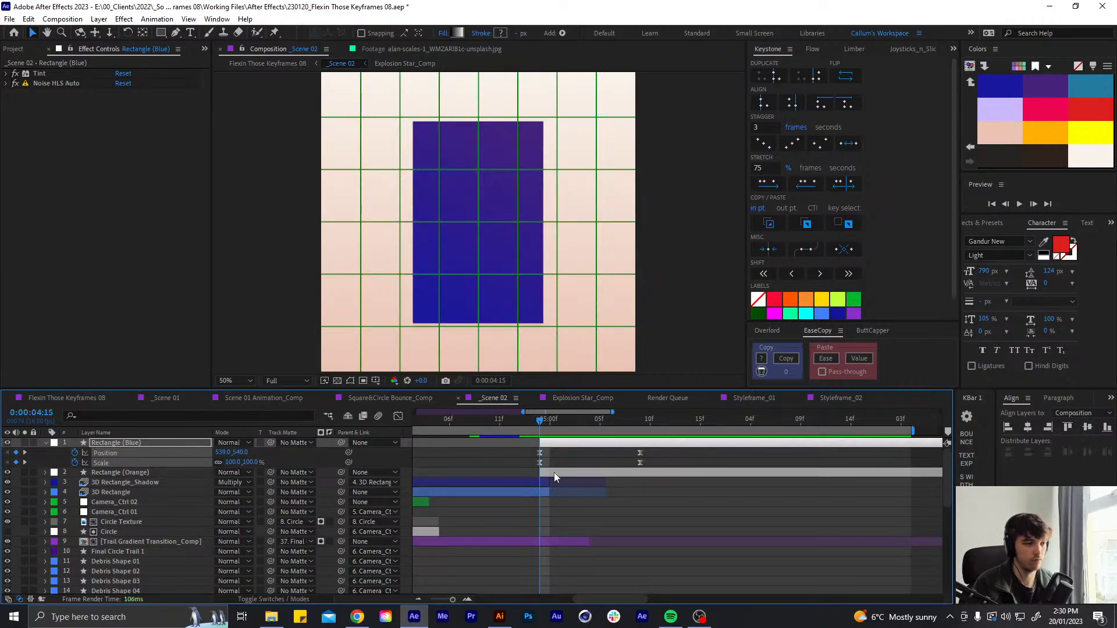
left_click(143, 472)
key("p")
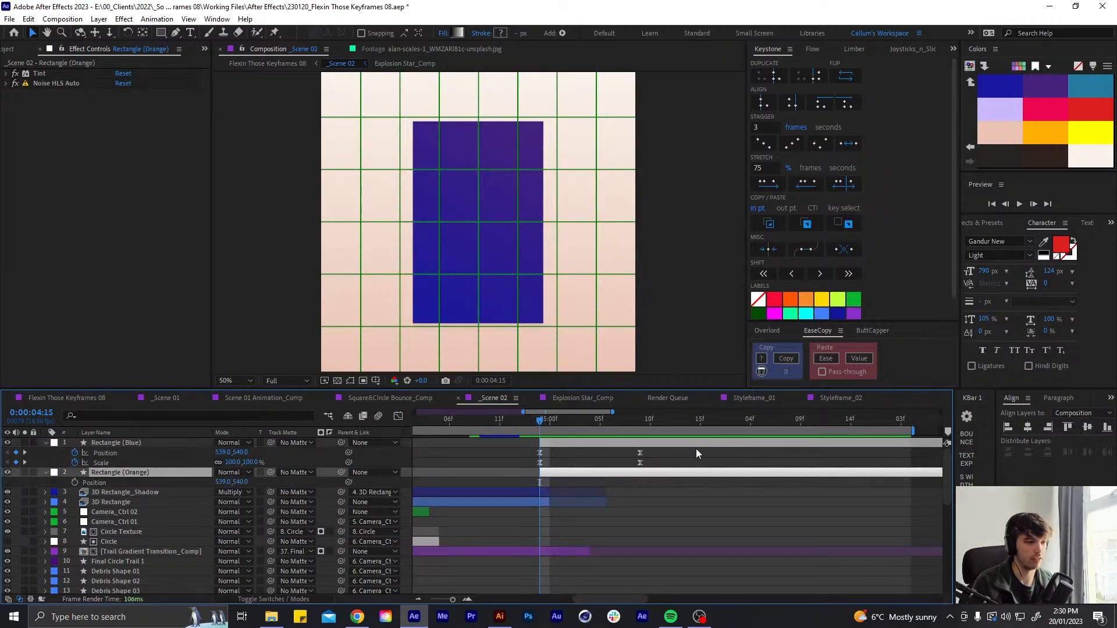
left_click_drag(664, 458, 526, 470)
key("ctrl+c")
left_click(570, 474)
key("ctrl+v")
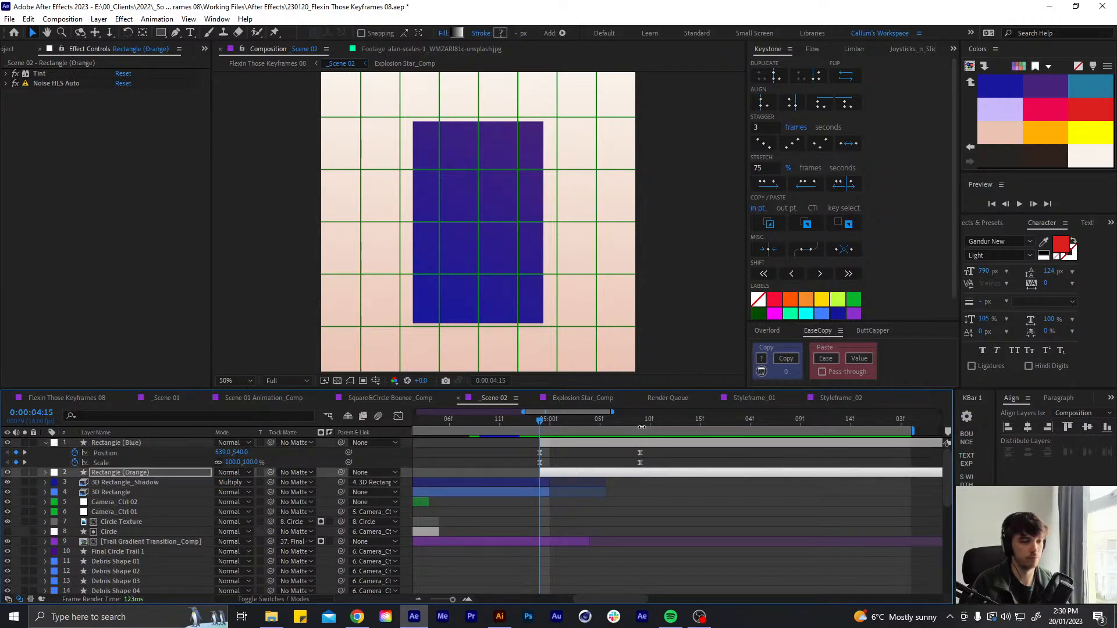
At 0:00:05:09, move Rectangle (Orange) horizontally to position 339, 540, beside the blue rectangle
left_click(641, 426)
left_click(653, 474)
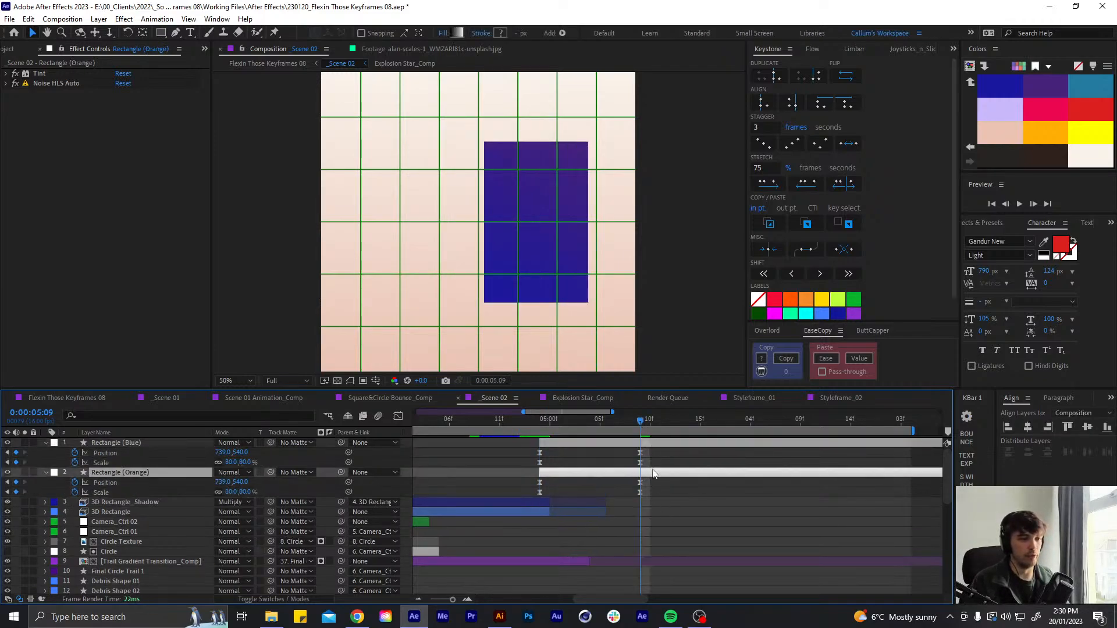
key("shift+Left")
key("shift+Left")
key("shift+Left")
key("shift+Left")
key("shift+Left")
key("shift+Left")
key("shift+Left")
key("shift+Left")
key("shift+Left")
key("shift+Left")
key("shift+Left")
key("shift+Left")
key("shift+Left")
key("shift+Left")
key("shift+Left")
key("shift+Left")
key("shift+Left")
key("shift+Left")
key("shift+Left")
key("shift+Left")
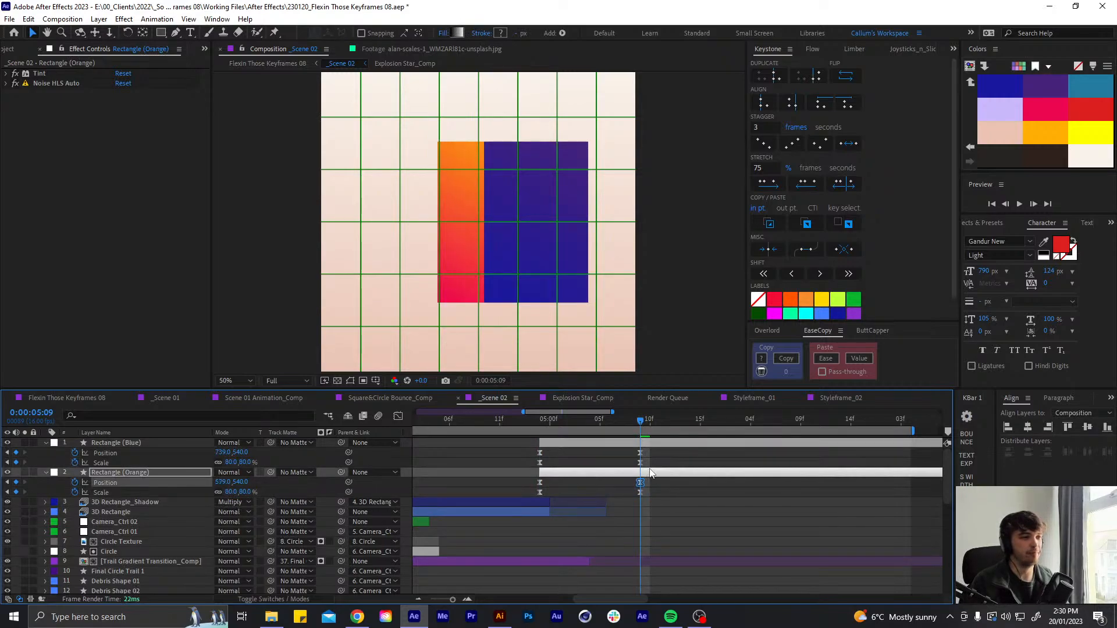
key("shift+Left")
key("shift+Left")
key("shift+Left")
key("shift+Left")
key("shift+Left")
key("shift+Left")
key("shift+Left")
key("shift+Left")
key("shift+Left")
key("shift+Left")
key("shift+Left")
key("shift+Left")
key("shift+Left")
key("shift+Left")
key("shift+Left")
key("shift+Left")
key("shift+Left")
key("shift+Left")
key("shift+Left")
key("shift+Left")
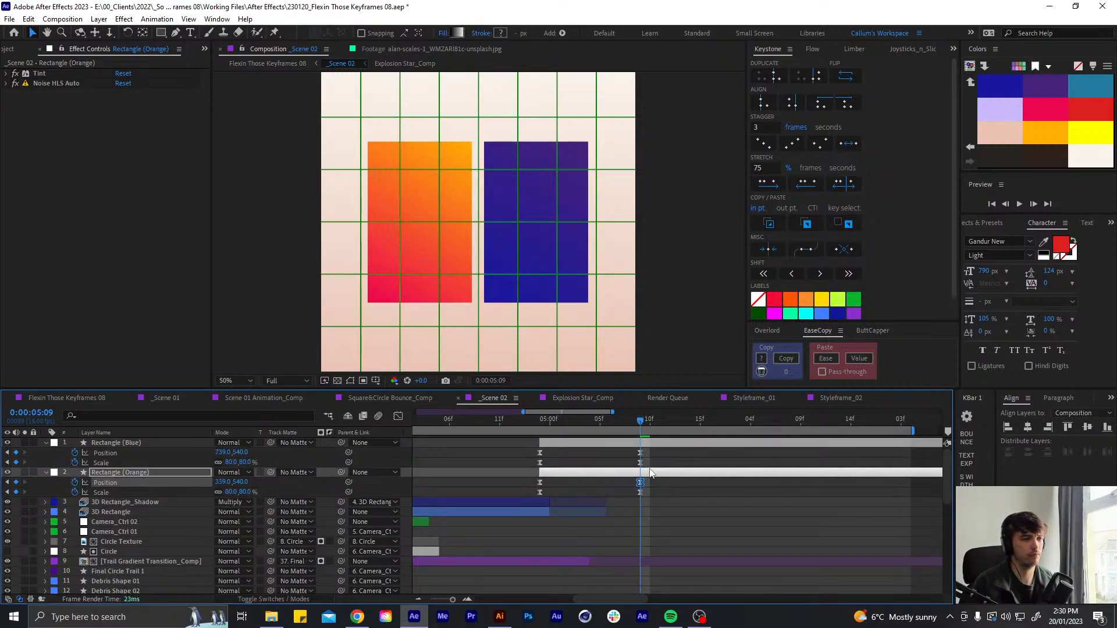
Hide the proportional grid and nudge Rectangle (Orange) to position 331, 540 at 0:00:05:09
key("apostrophe")
key("apostrophe")
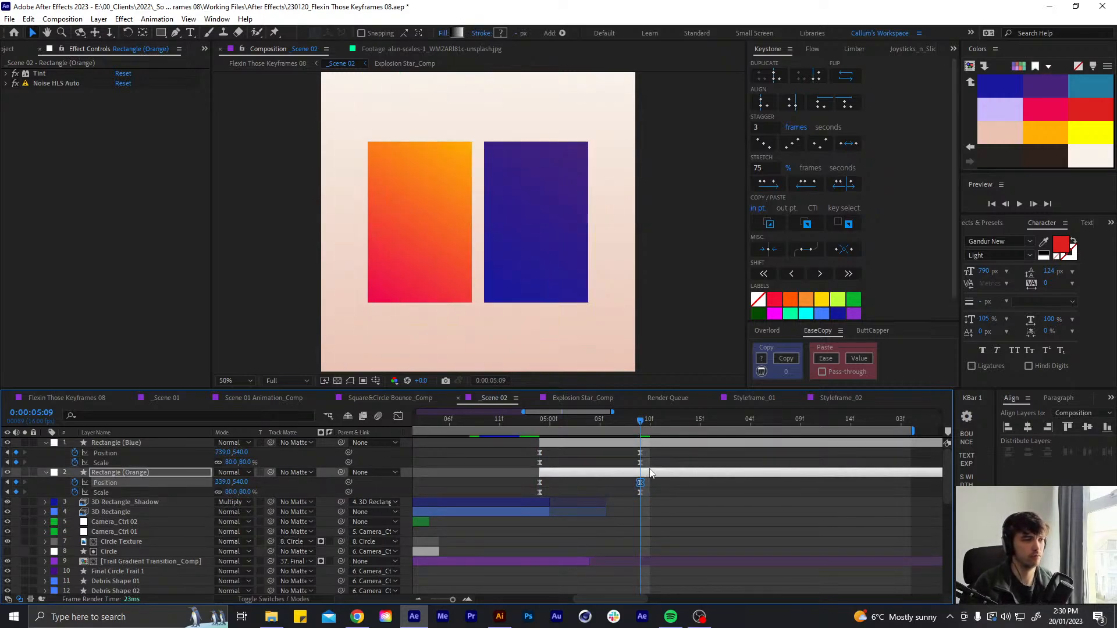
key("Left")
key("Left")
key("Left")
key("Left")
key("Left")
key("Left")
key("Left")
key("Left")
Nudge Rectangle (Blue) to position 747, 540 at 0:00:05:09 to widen the gap between the rectangles
key("ctrl+Up")
key("Right")
key("Right")
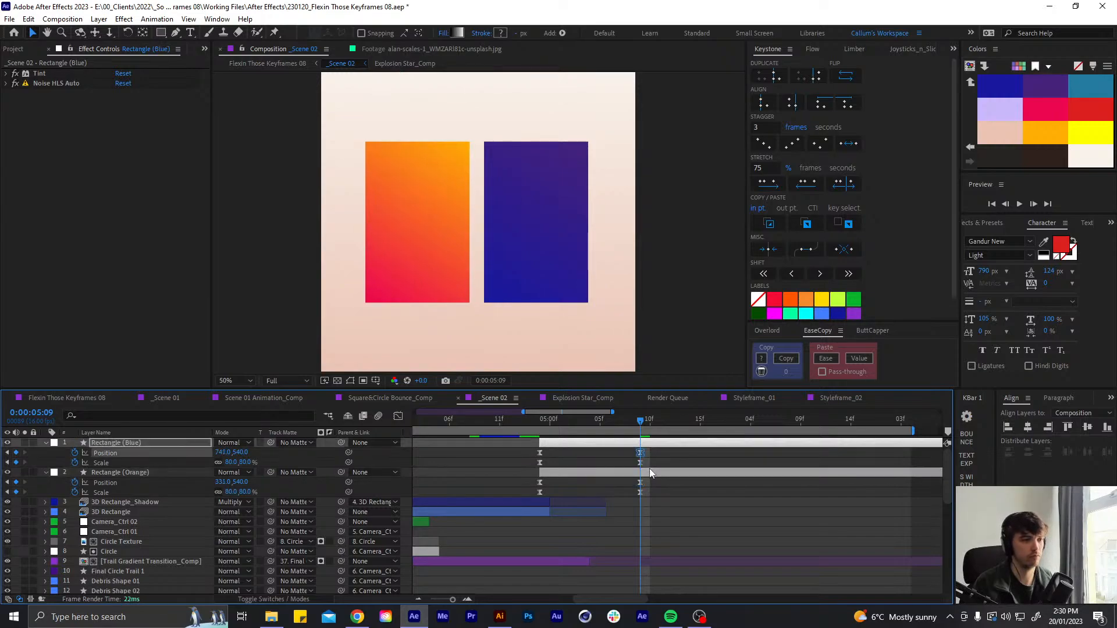
key("Right")
key("Right")
key("Right")
key("Right")
key("Right")
key("Right")
left_click(689, 515)
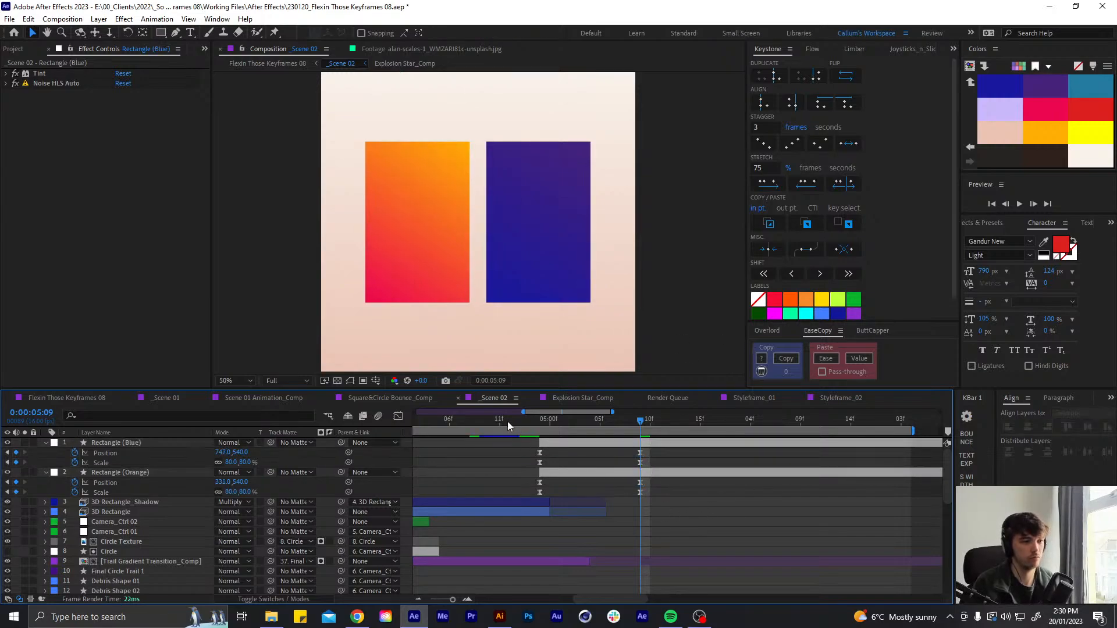
Preview the two rectangles splitting apart, starting shortly before their first keyframes
left_click(507, 422)
key("space")
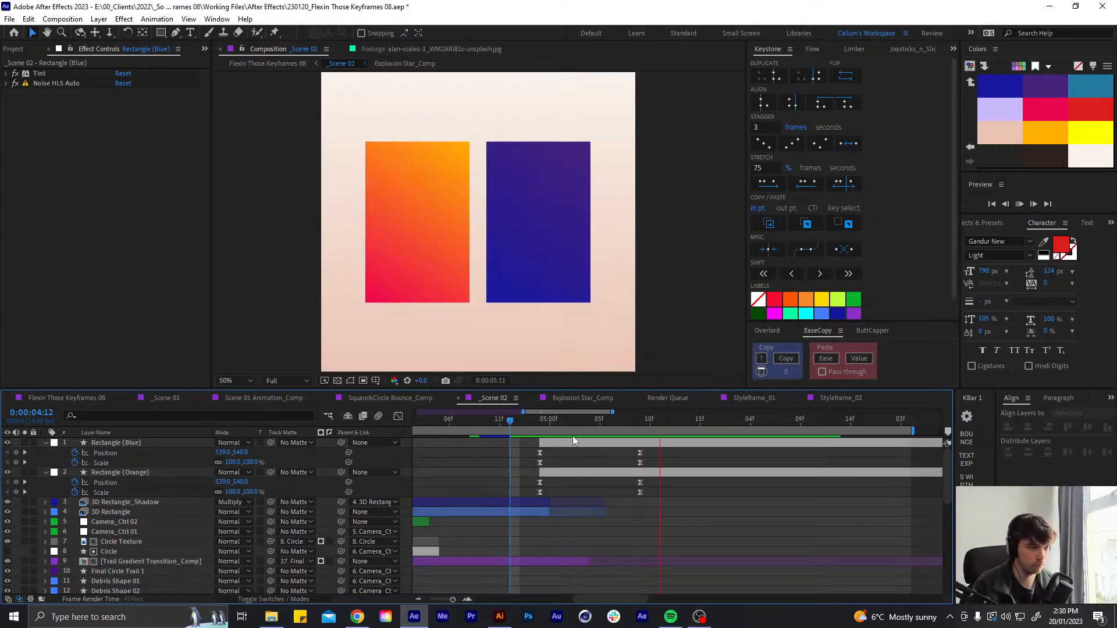
left_click(527, 421)
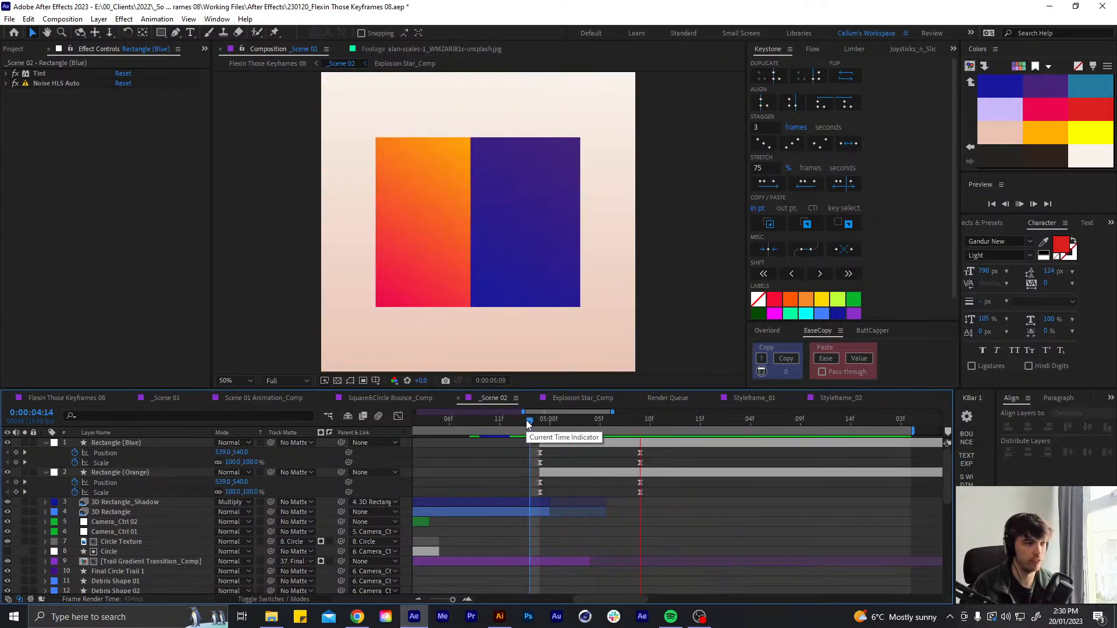
left_click_drag(527, 423, 462, 418)
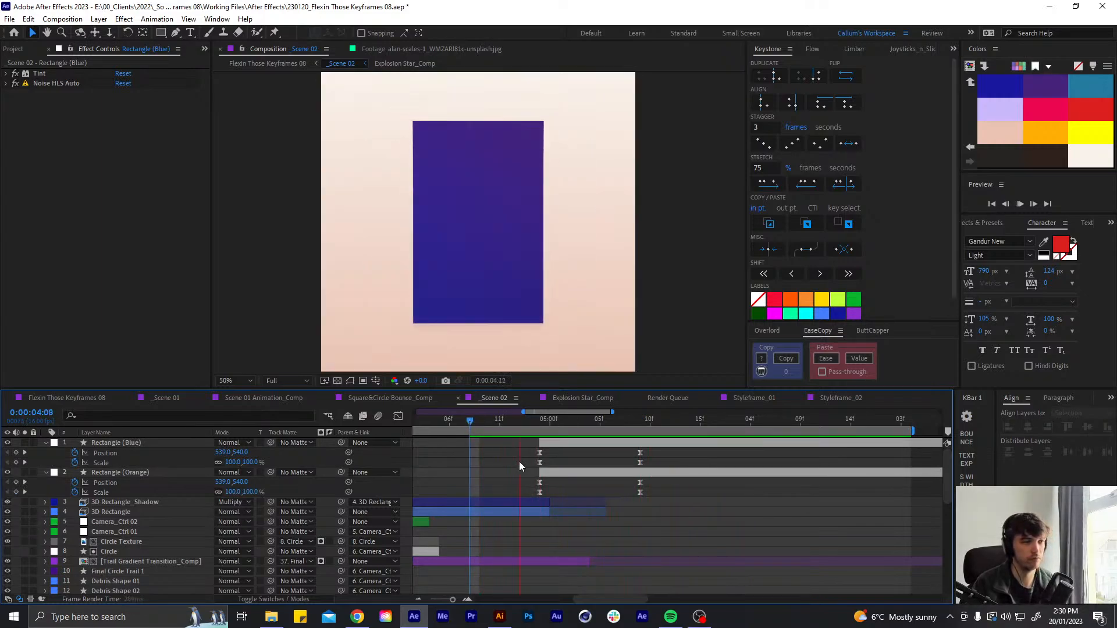
left_click(490, 420)
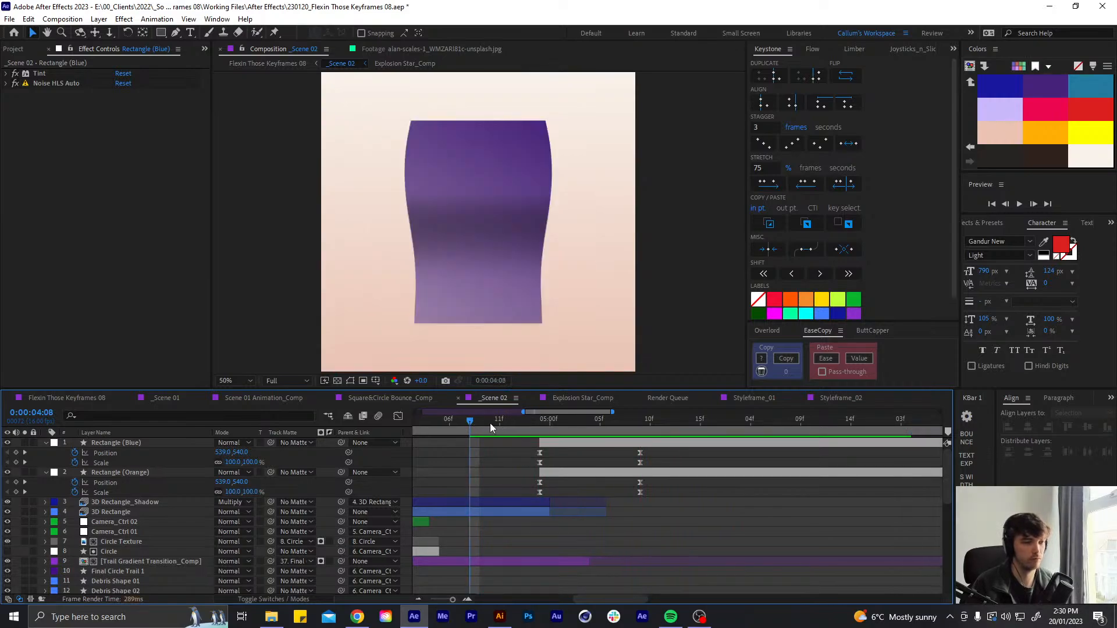
Show more of the timeline and preview the full transition into the rectangles from 0:00:03:01
left_click_drag(522, 412, 481, 411)
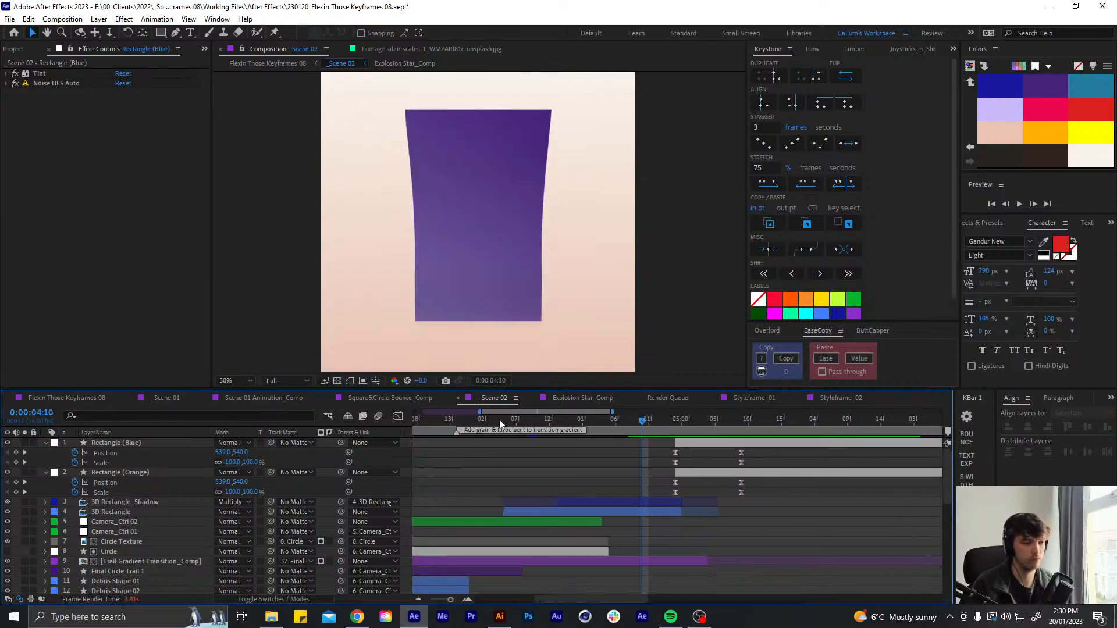
left_click_drag(628, 421, 478, 423)
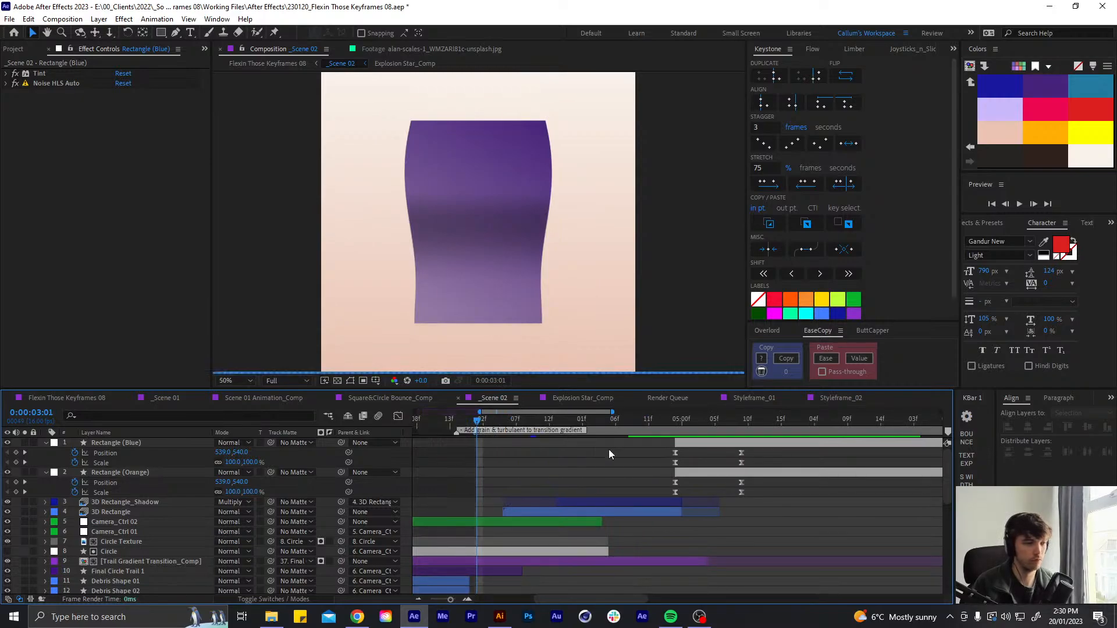
key("space")
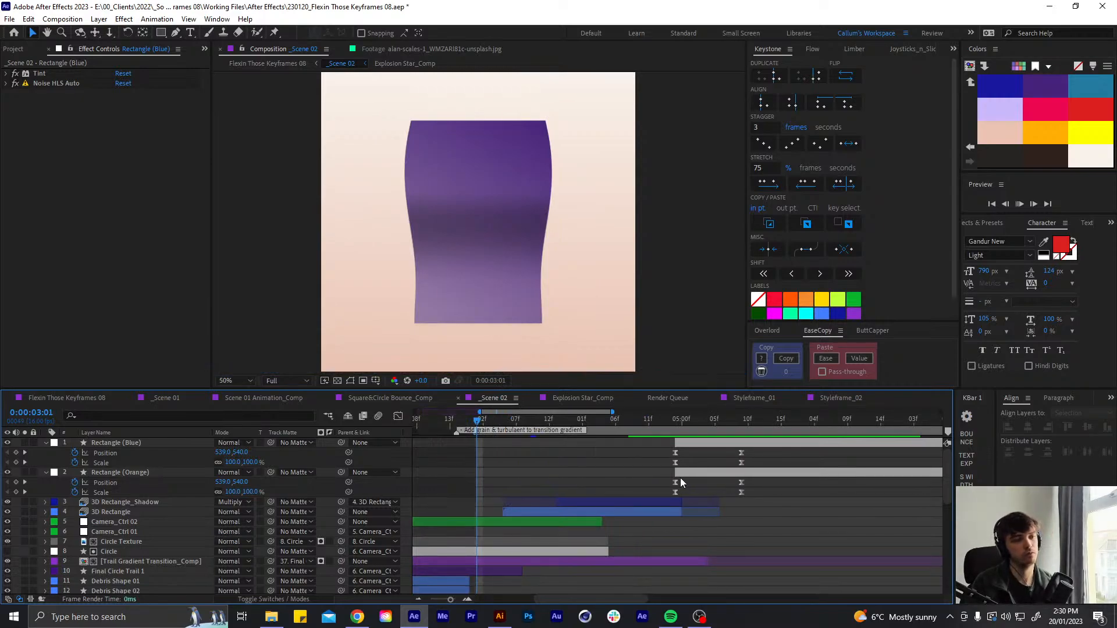
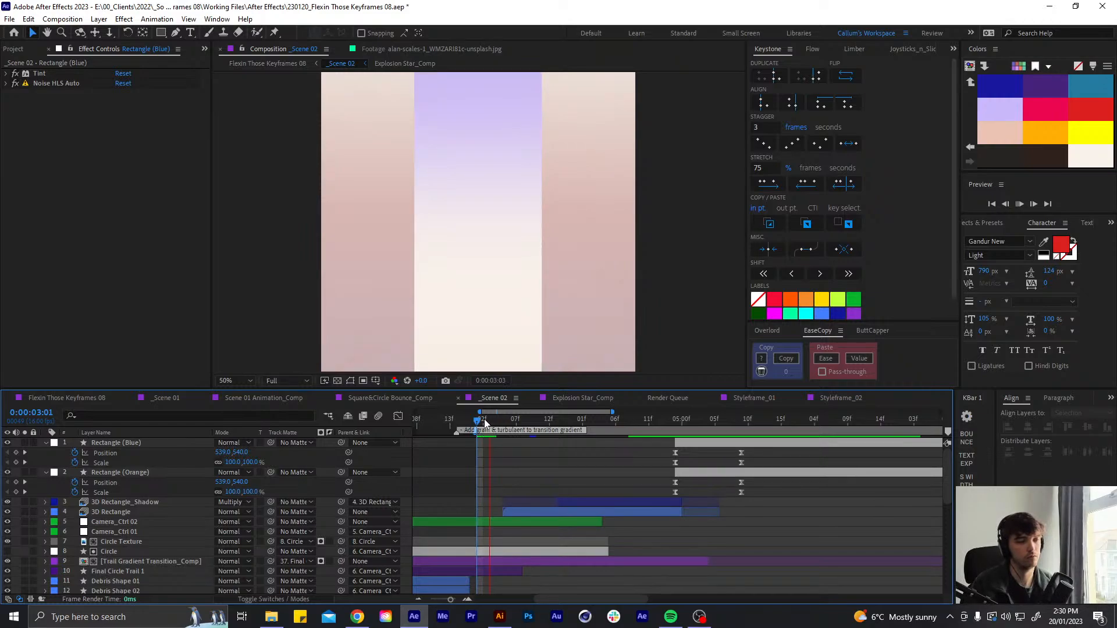
left_click(431, 417)
left_click(485, 422)
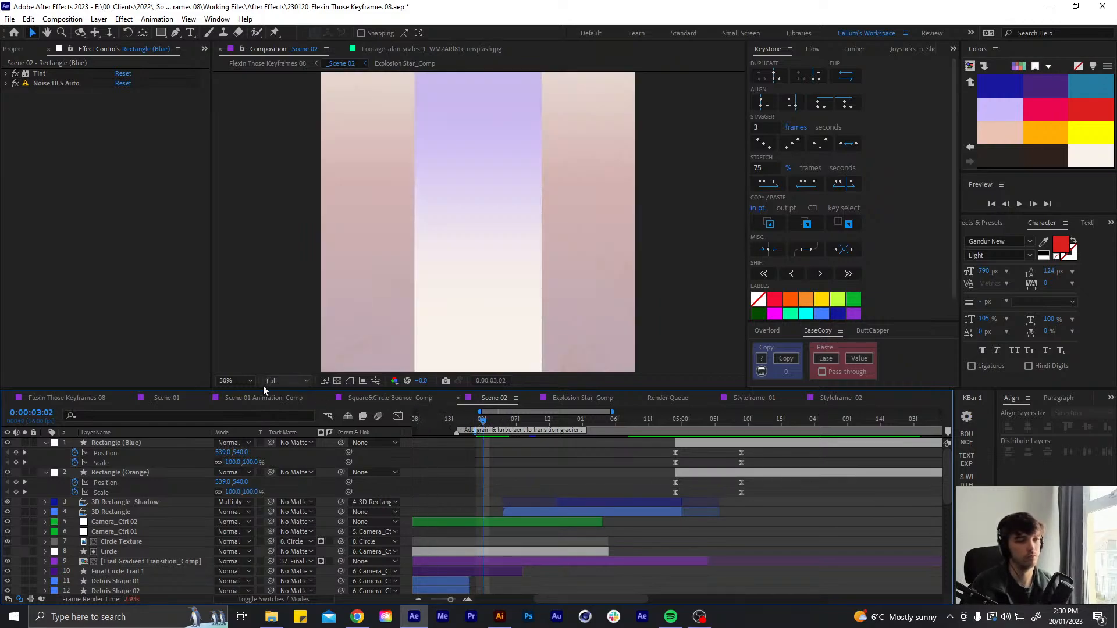
Lower the composition's preview resolution to Half and play the scene from 0:00:03:01
left_click(279, 381)
left_click(292, 420)
left_click(480, 417)
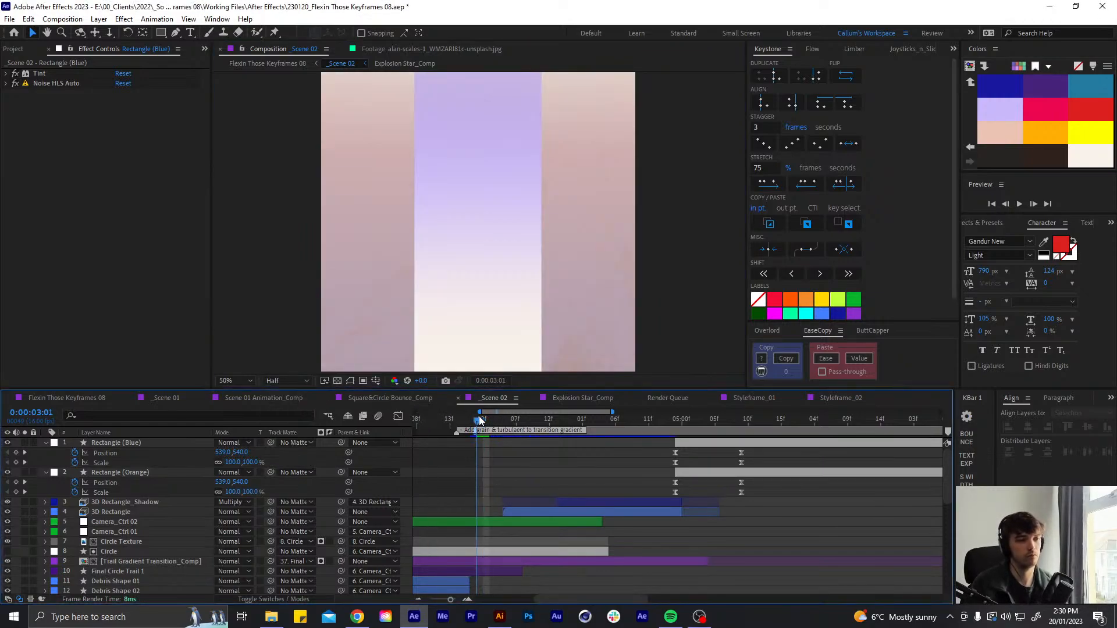
key("space")
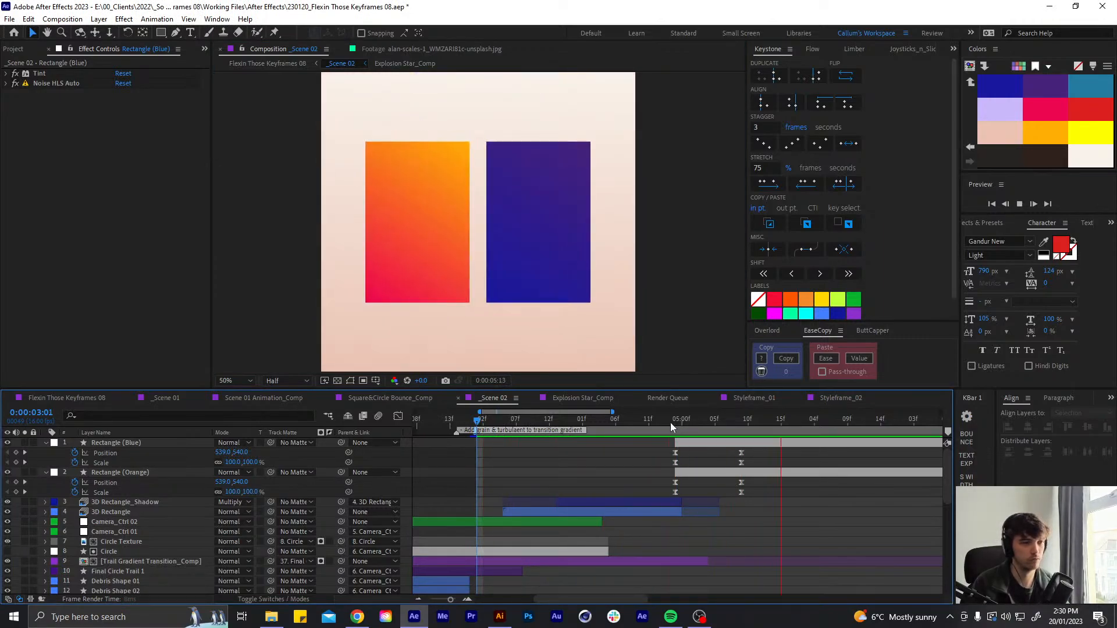
Replay and scrub the handover from the 3D rectangle to the flat rectangles around 0:00:04:15
left_click_drag(655, 418, 676, 429)
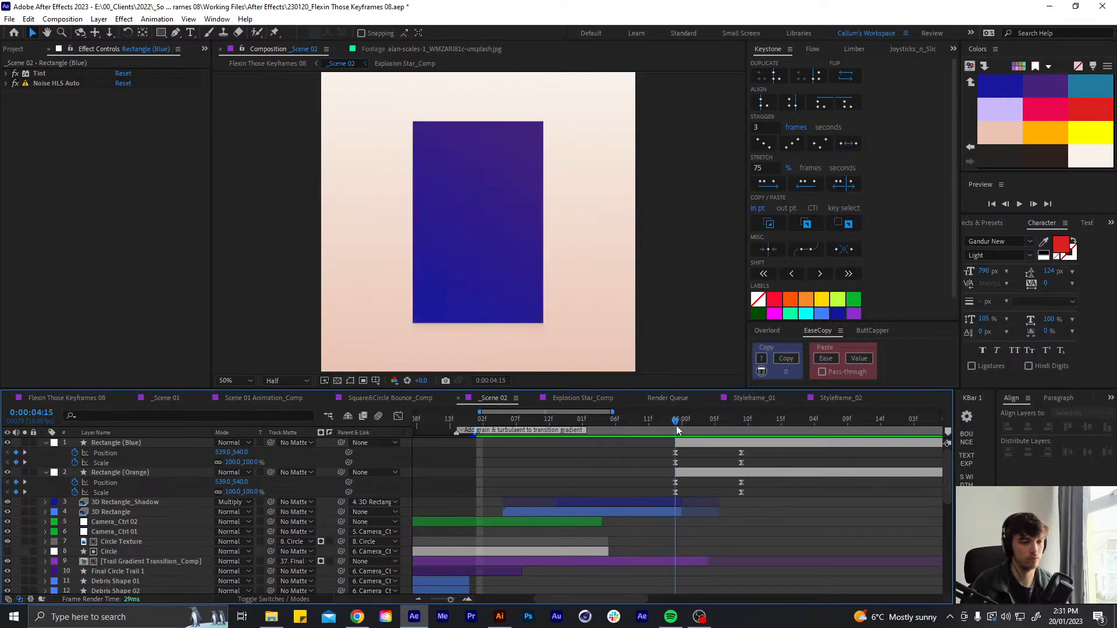
key("space")
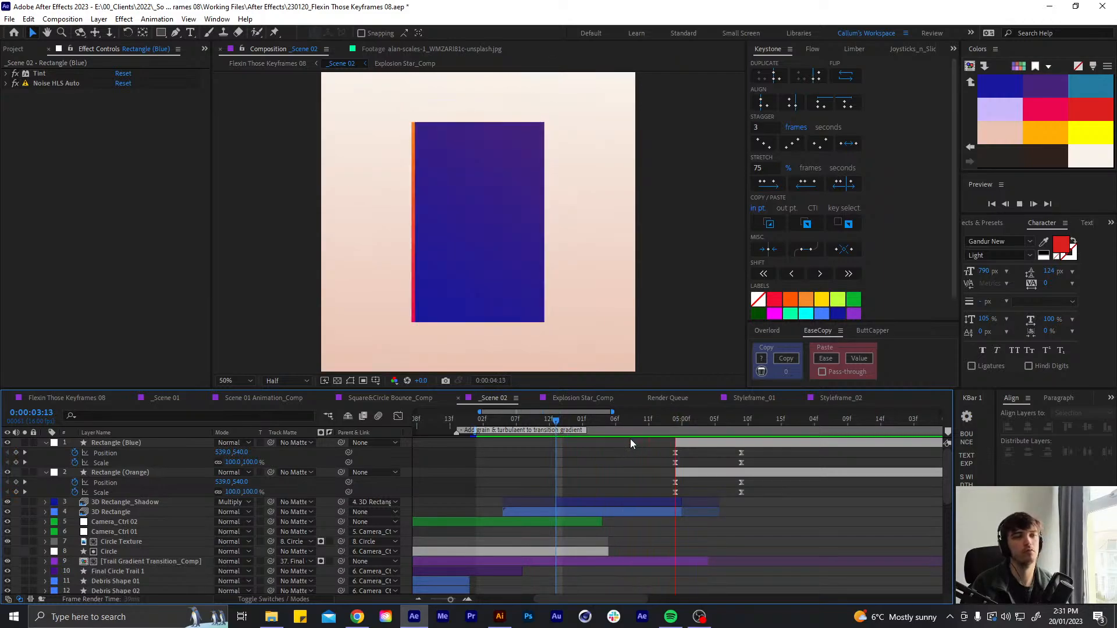
left_click(675, 420)
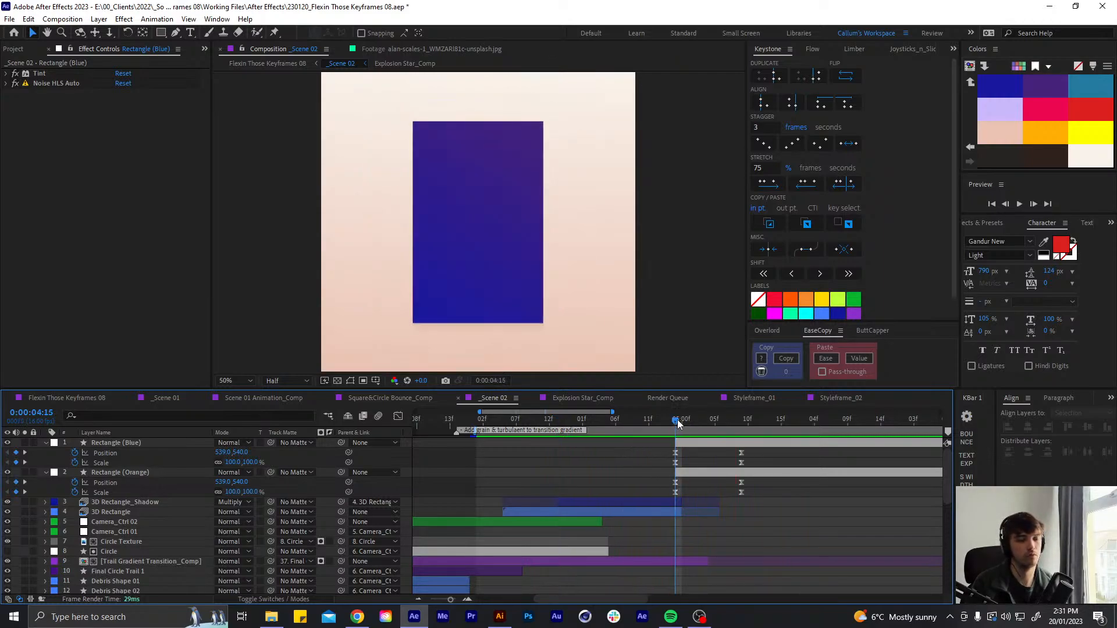
left_click_drag(677, 421, 643, 424)
Shift the Rectangle (Blue) and Rectangle (Orange) layers one frame earlier in the timeline
left_click(692, 471)
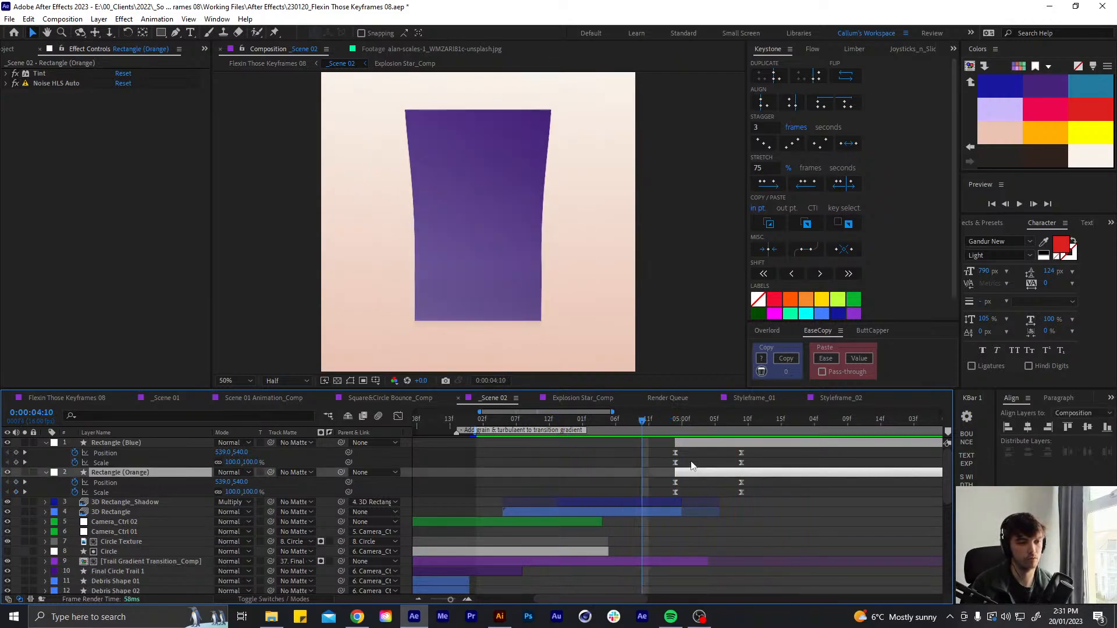
left_click(691, 444, "shift")
left_click_drag(684, 474, 677, 480)
Reveal the Position properties of both 3D Rectangle layers and move 3D Rectangle's last Position keyframe one frame earlier
left_click(666, 504)
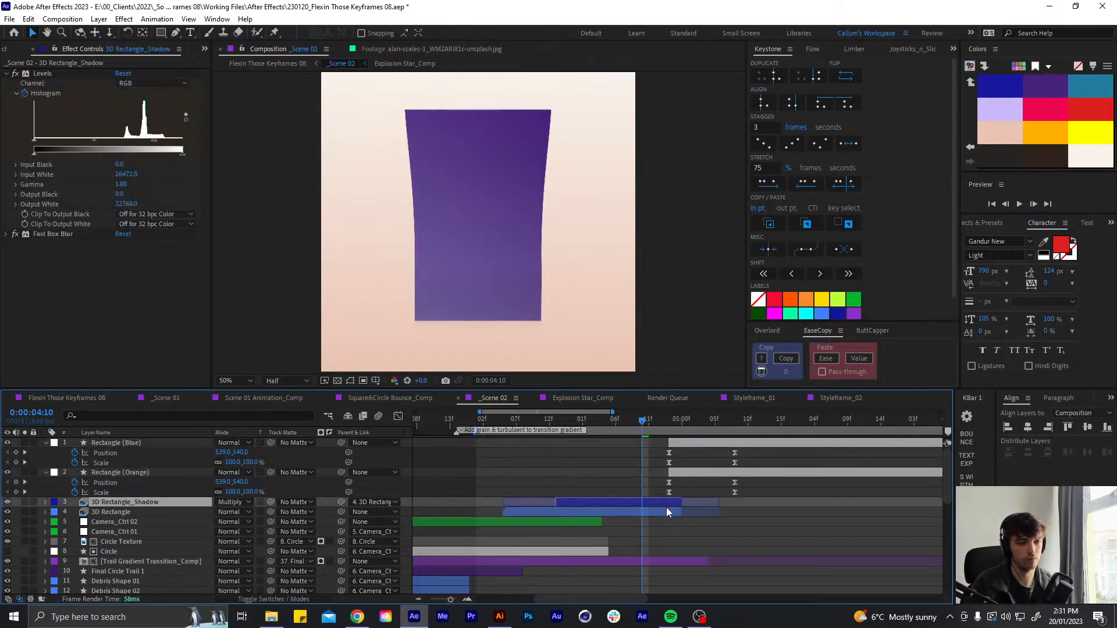
left_click(663, 511, "shift")
key("p")
scroll(672, 532, "down", 1)
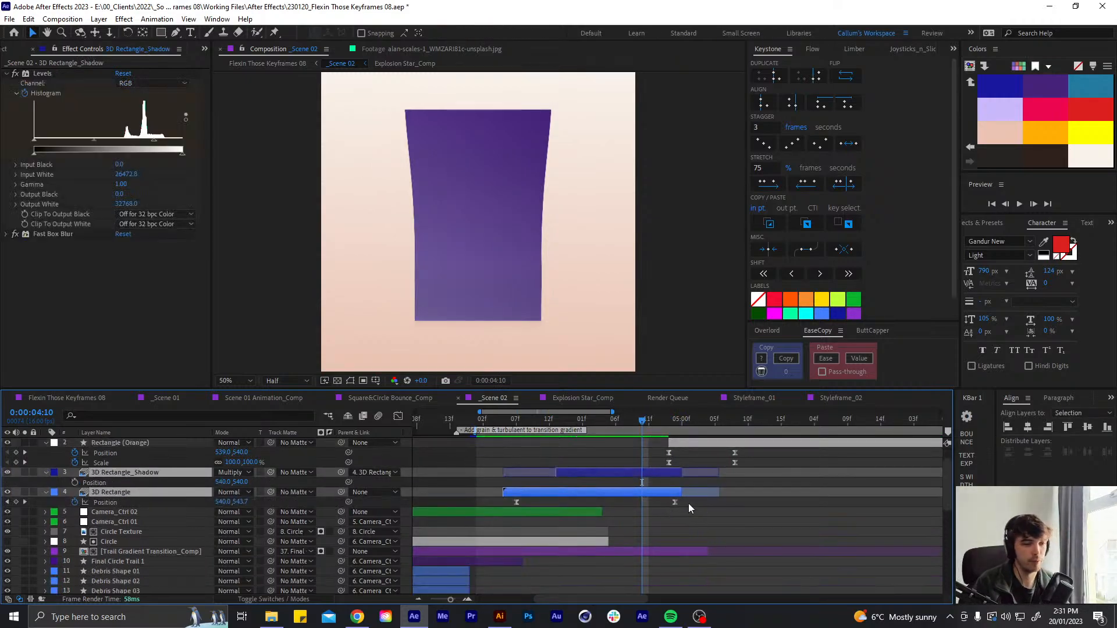
left_click_drag(676, 503, 669, 504)
Trim the ends of 3D Rectangle_Shadow and 3D Rectangle one frame earlier, check their keyframes and collapse them
left_click(671, 473)
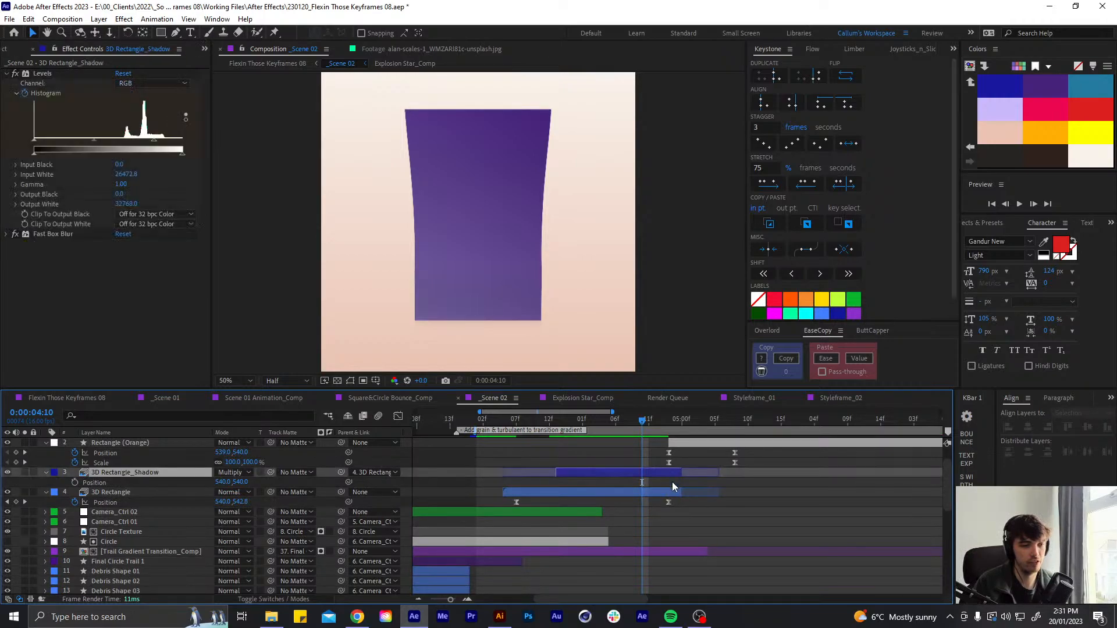
left_click(676, 492, "shift")
left_click_drag(681, 493, 676, 493)
key("u")
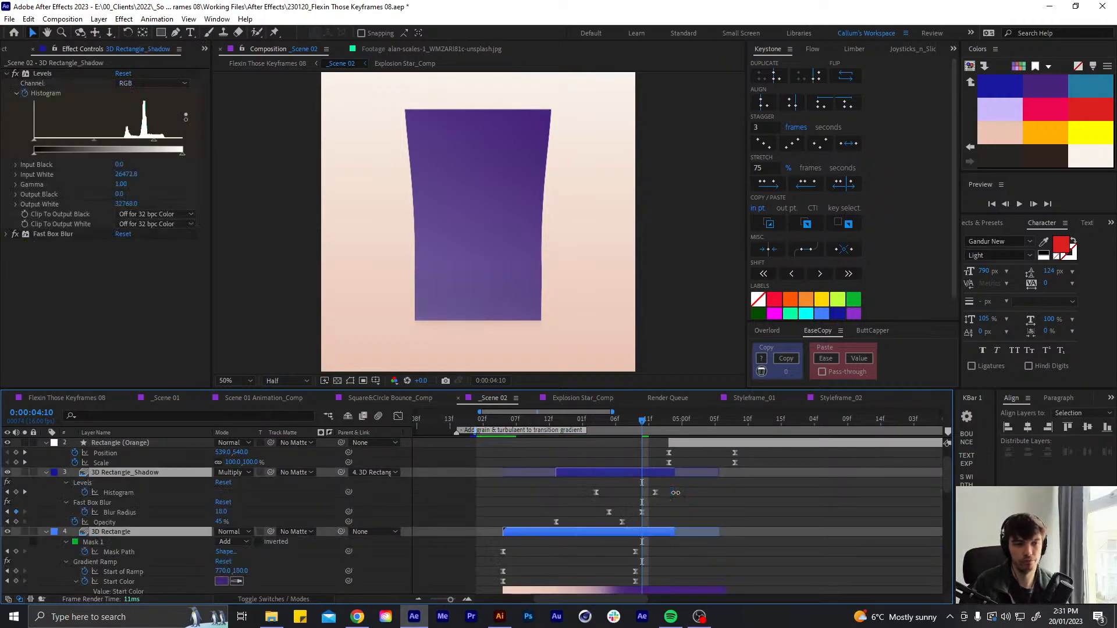
key("u")
scroll(658, 514, "up", 1)
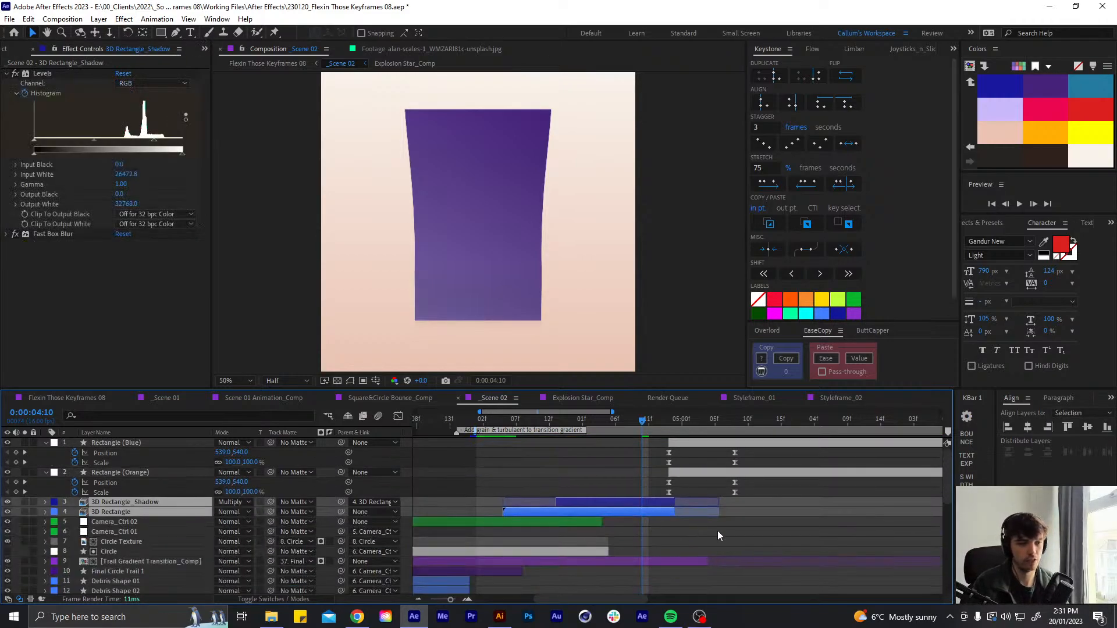
Preview the retimed handover and scrub to 0:00:05:02, where the rectangles overlap
left_click(718, 531)
key("space")
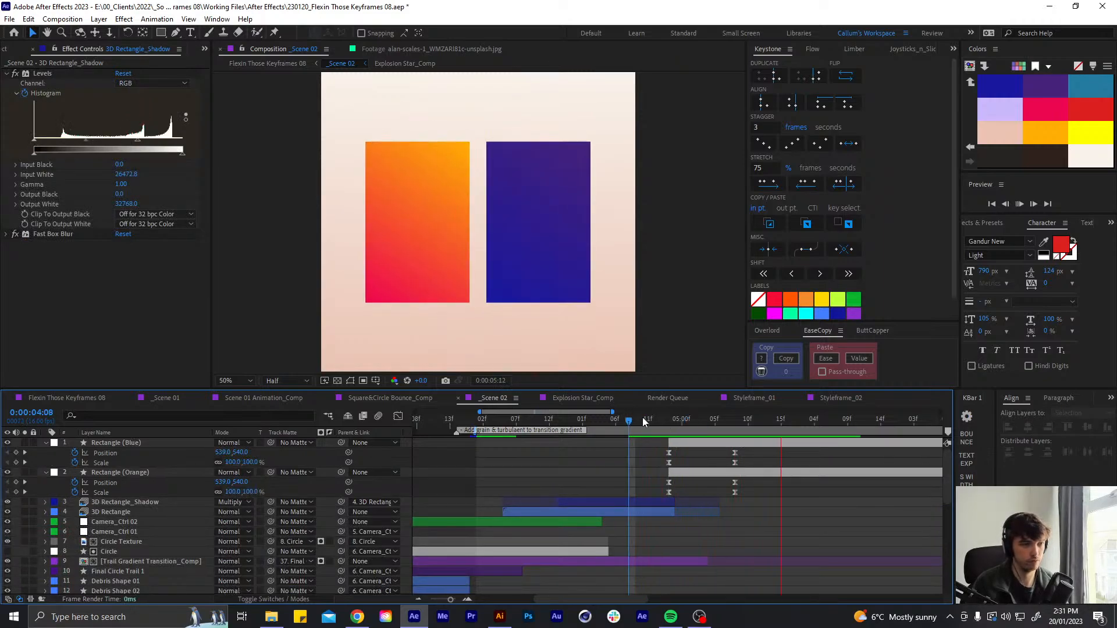
left_click_drag(661, 420, 694, 431)
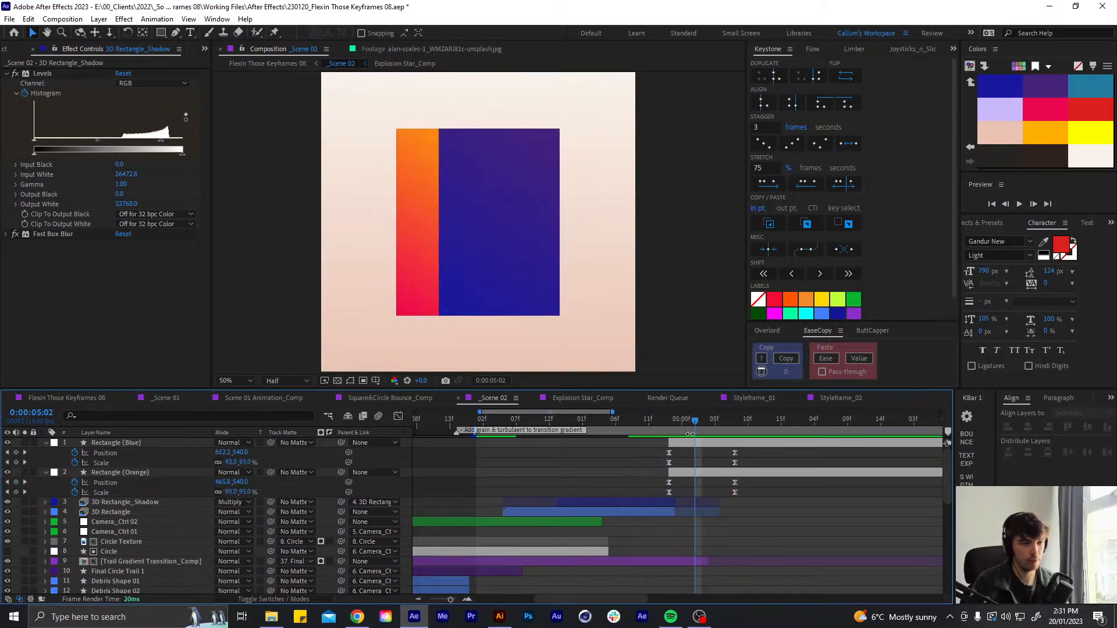
Collapse the properties of Rectangle (Blue) and Rectangle (Orange) and duplicate both layers
left_click(689, 443)
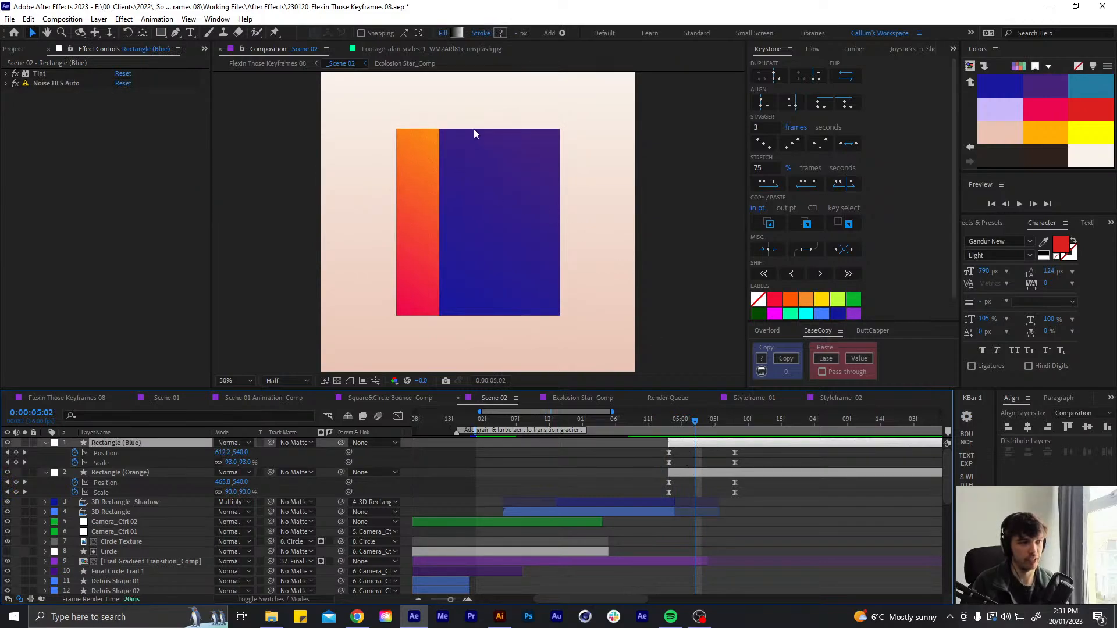
key("u")
left_click(697, 452)
key("u")
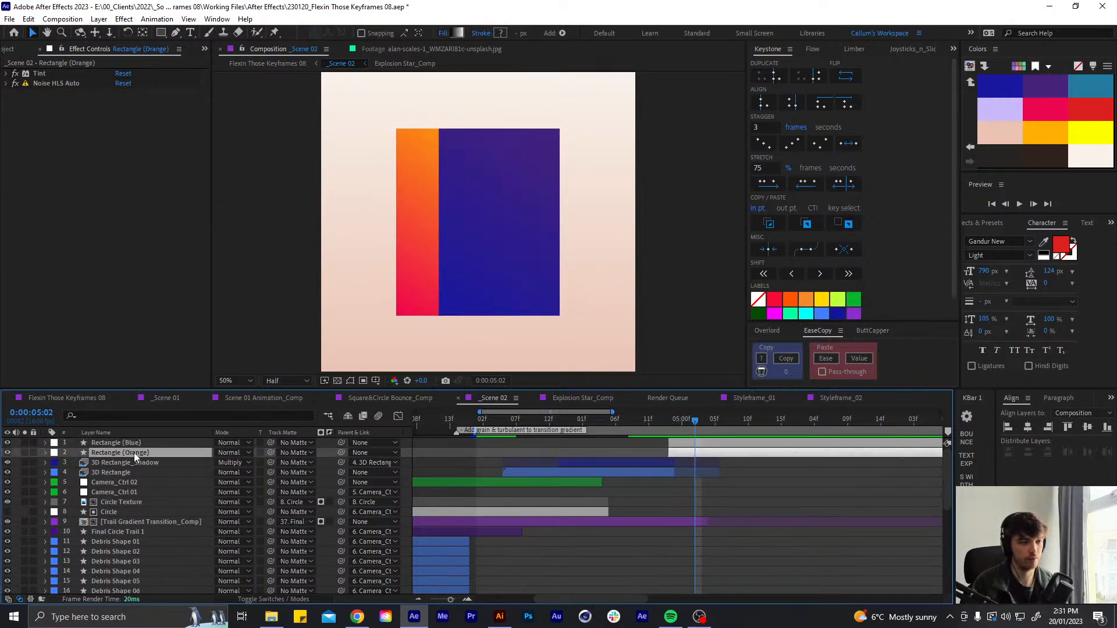
left_click(115, 443, "shift")
key("ctrl+d")
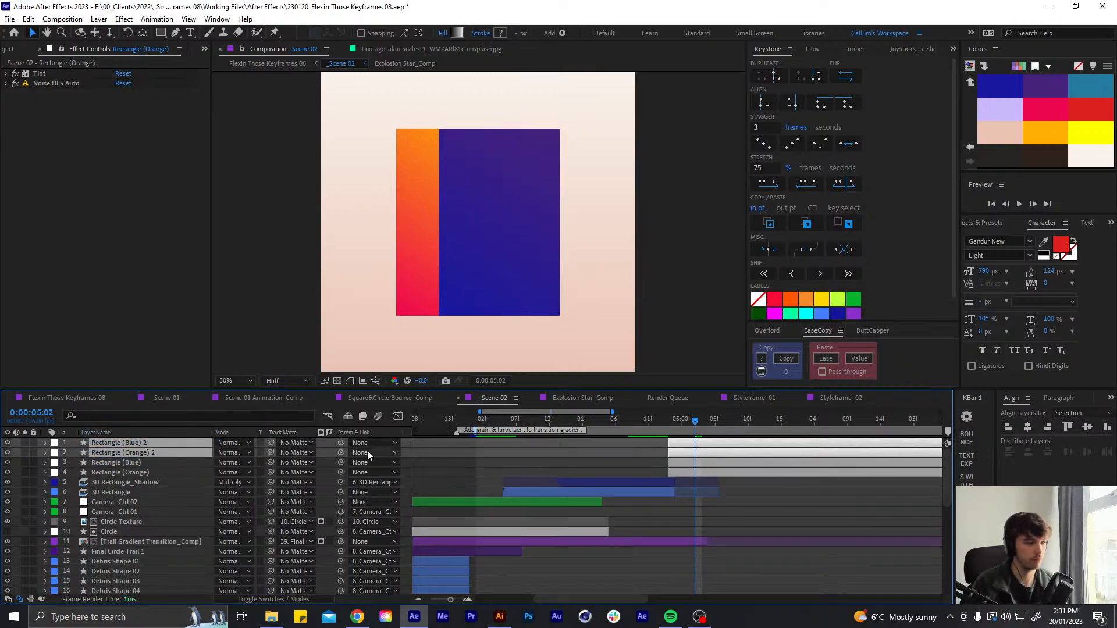
Set Rectangle (Orange) 2 as the track matte of Rectangle (Blue) 2
left_click(472, 448)
left_click_drag(270, 442, 128, 453)
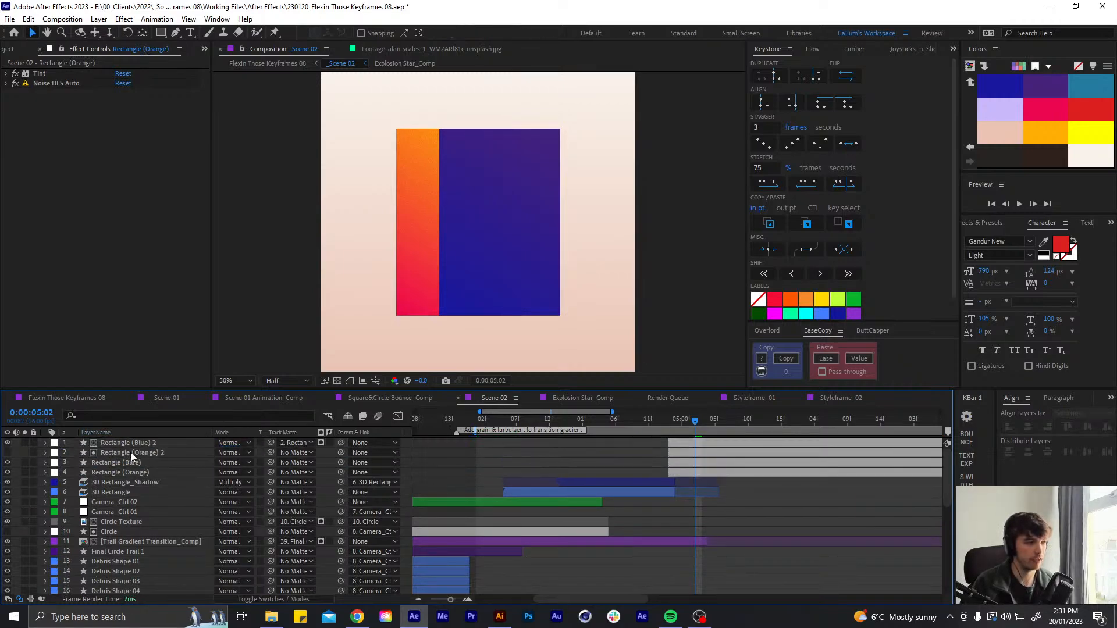
Try a red Fill effect on Rectangle (Blue) 2 and remove it
left_click(130, 452)
left_click(114, 446)
key("ctrl+space")
left_click(117, 431)
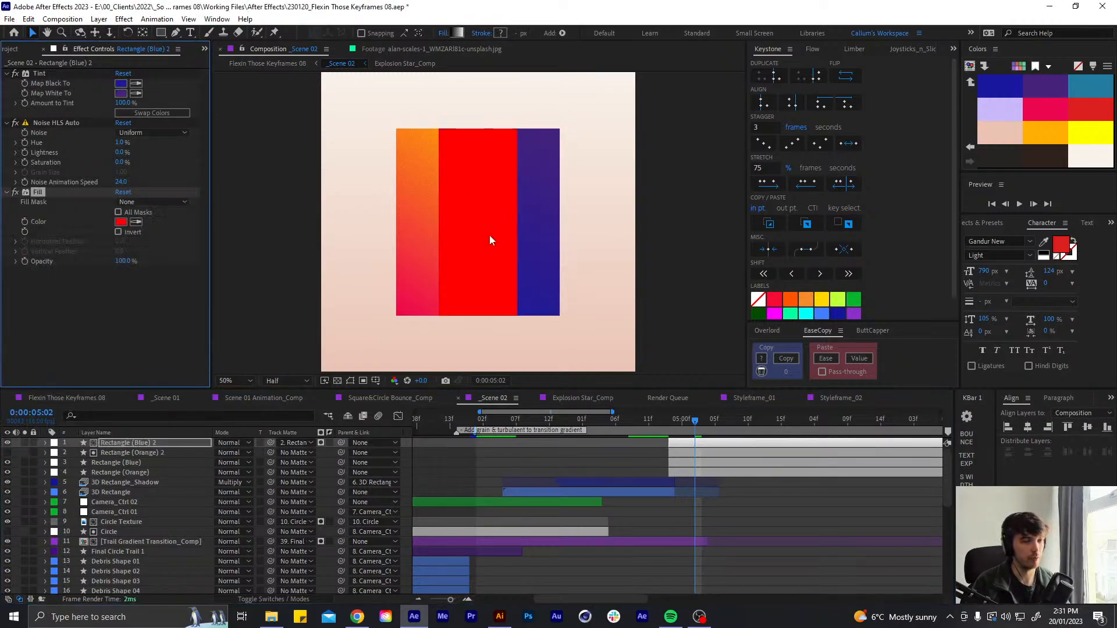
key("Delete")
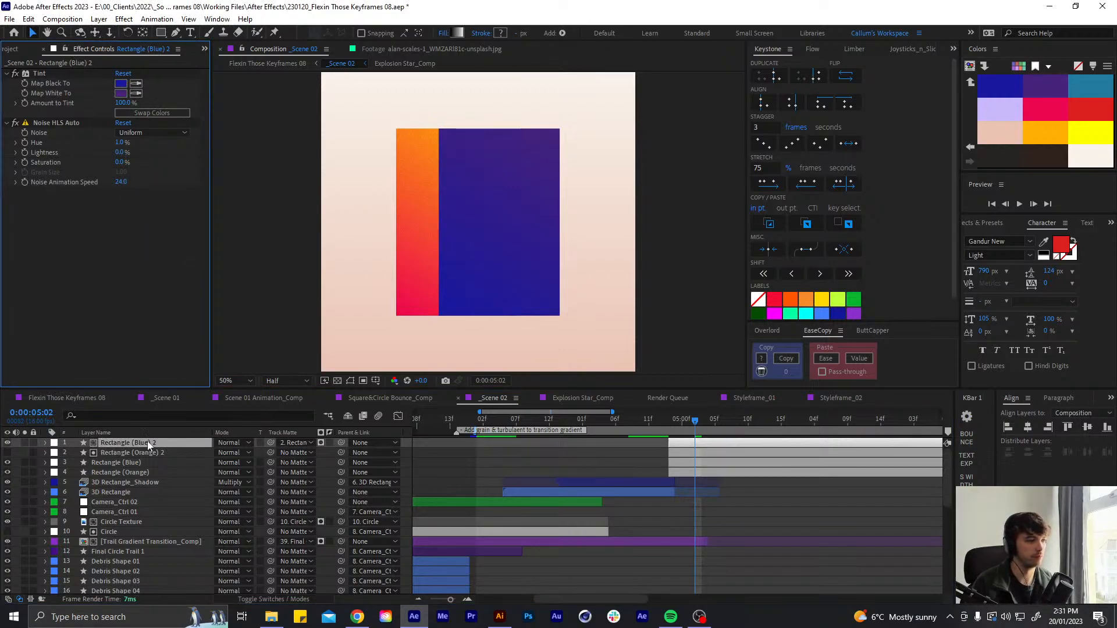
Solo Rectangle (Blue) 2 and apply a Gradient Ramp effect to it
left_click(24, 442)
key("ctrl+space")
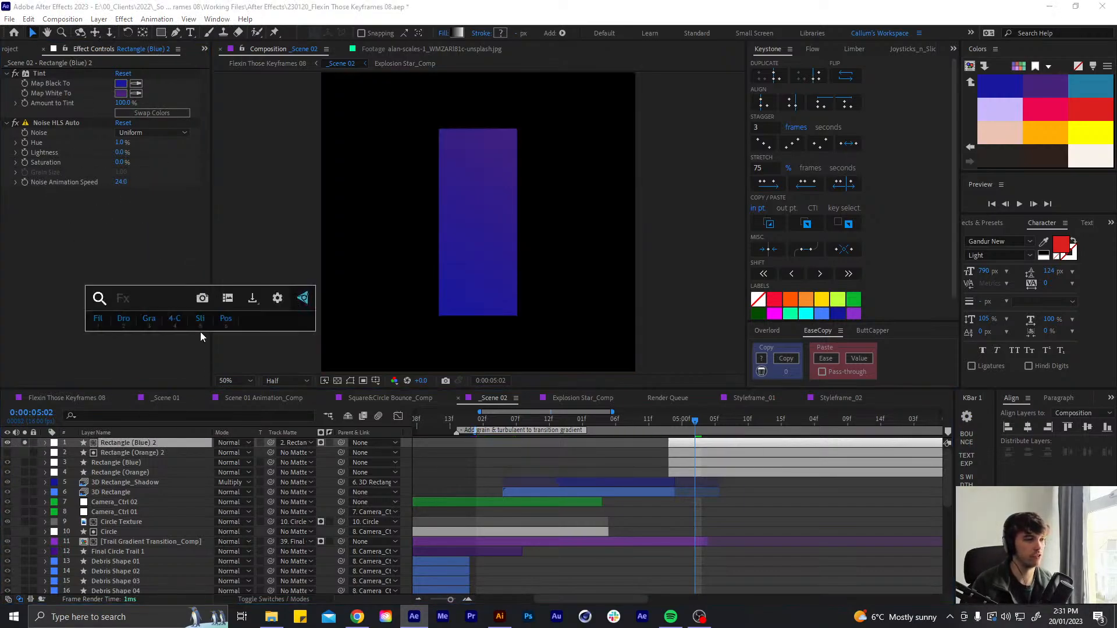
type("ra,")
key("BackSpace")
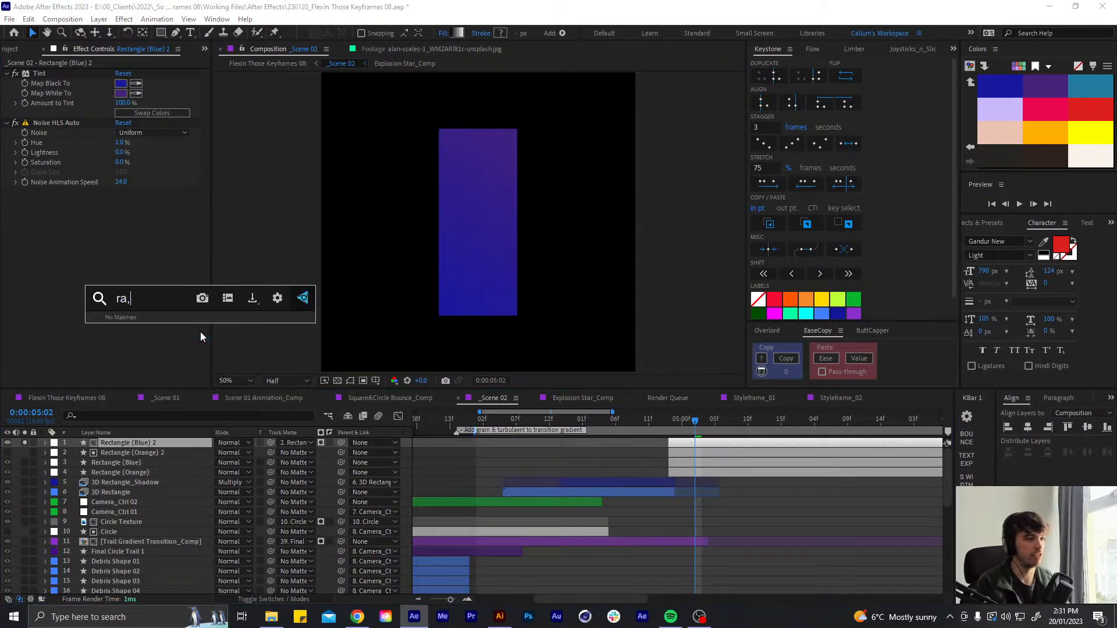
type("mp")
left_click(200, 332)
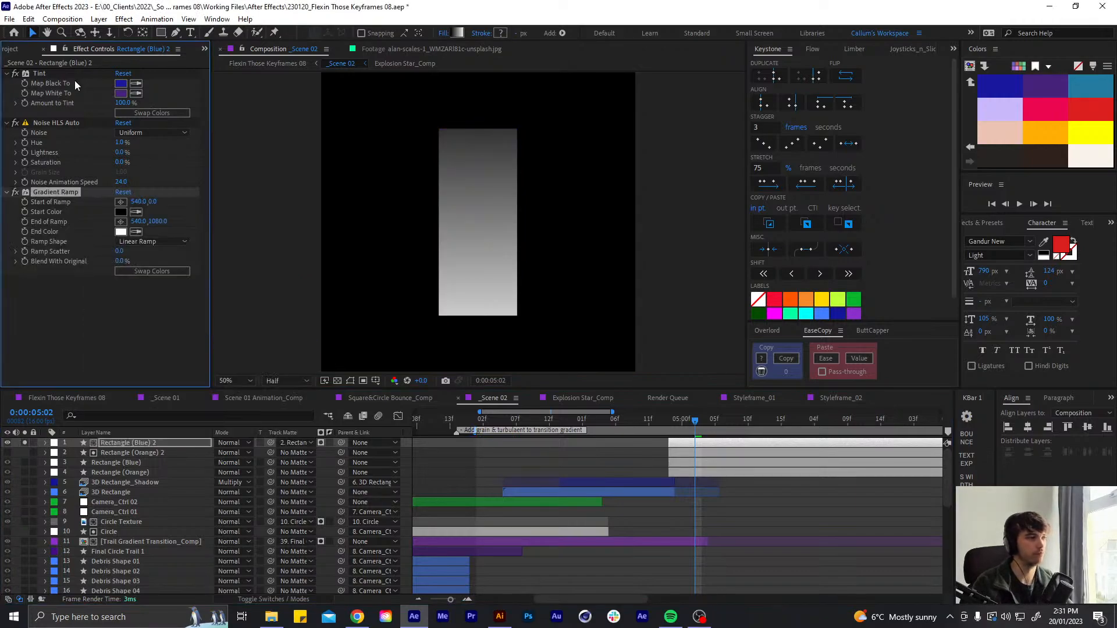
Remove the Tint effect from Rectangle (Blue) 2 and move Gradient Ramp above Noise HLS Auto
left_click(38, 75)
key("Delete")
left_click_drag(41, 142, 54, 74)
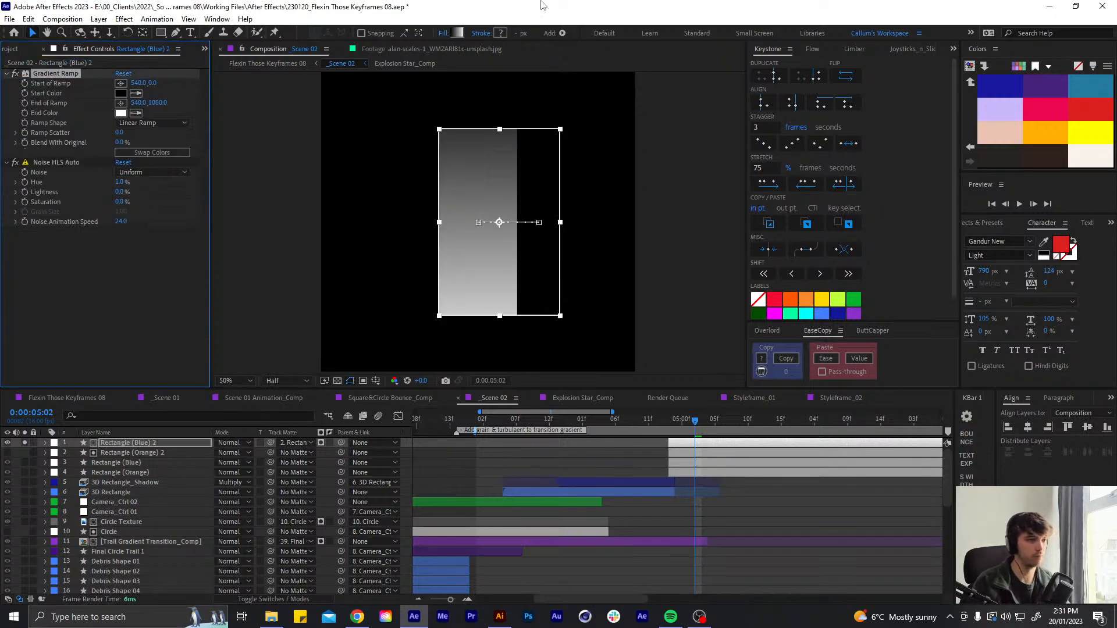
Turn the ramp horizontal, placing its start at about 848, 552 and its end at about 360, 540
scroll(499, 183, "down", 1)
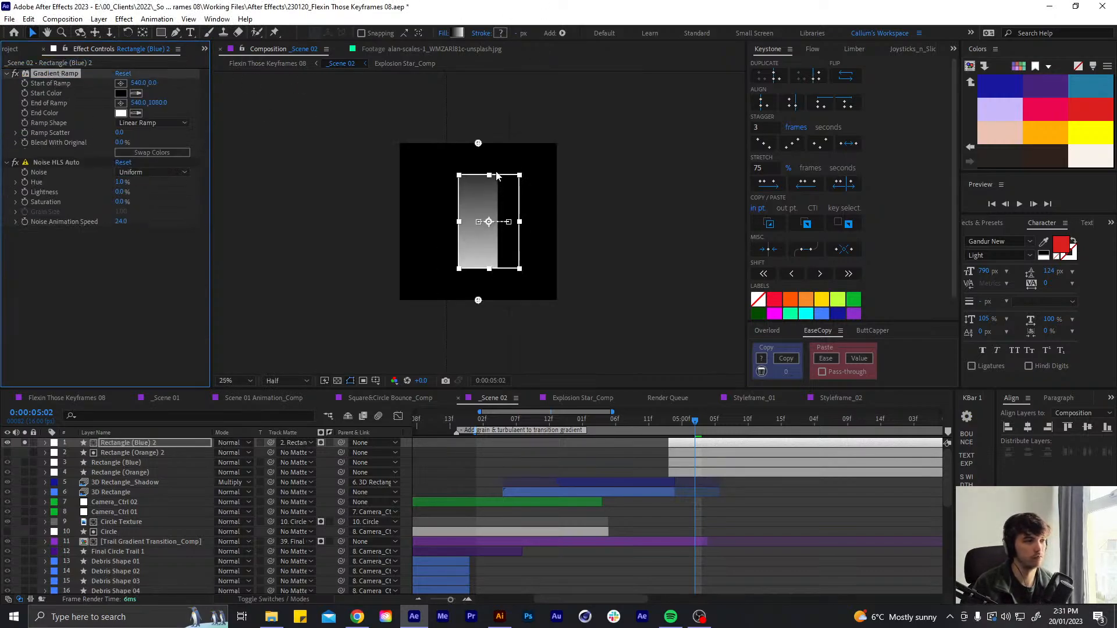
scroll(495, 172, "up", 1)
scroll(478, 116, "down", 1)
left_click_drag(479, 145, 523, 224)
left_click_drag(478, 301, 453, 224)
scroll(453, 226, "up", 1)
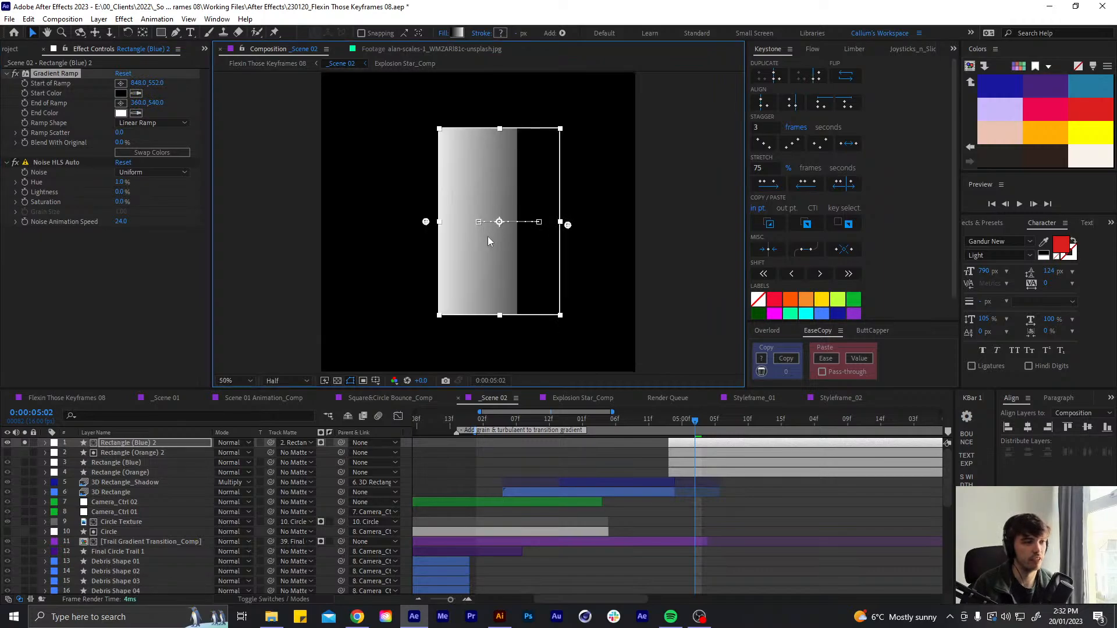
Set the ramp's start color to the palette's dark blue and end color to its pink-red, then unsolo the layer
left_click(23, 443)
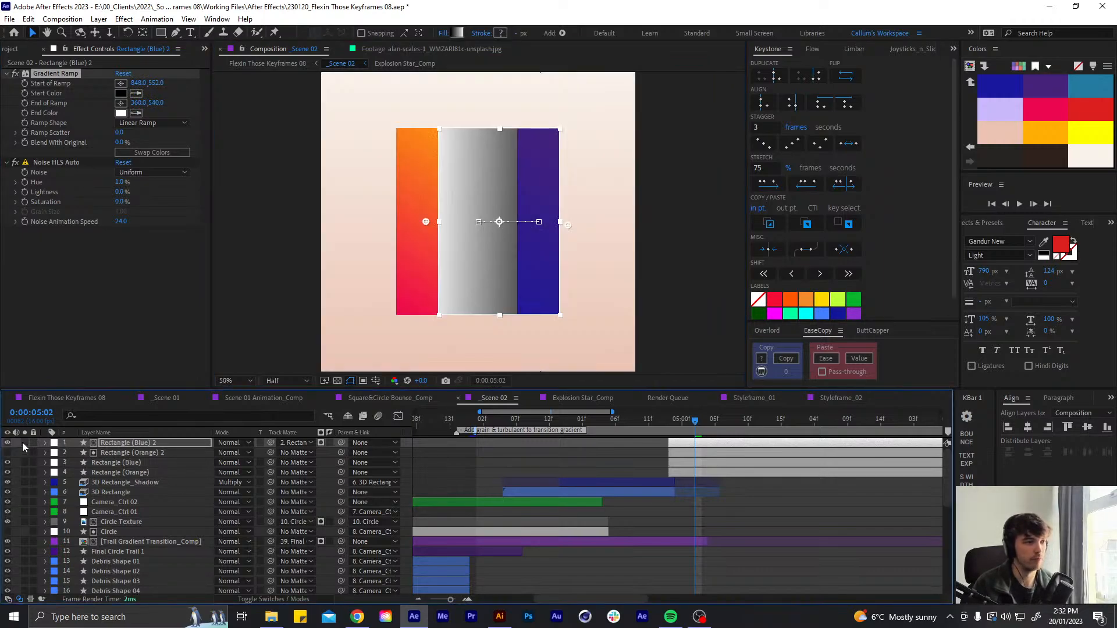
left_click(24, 442)
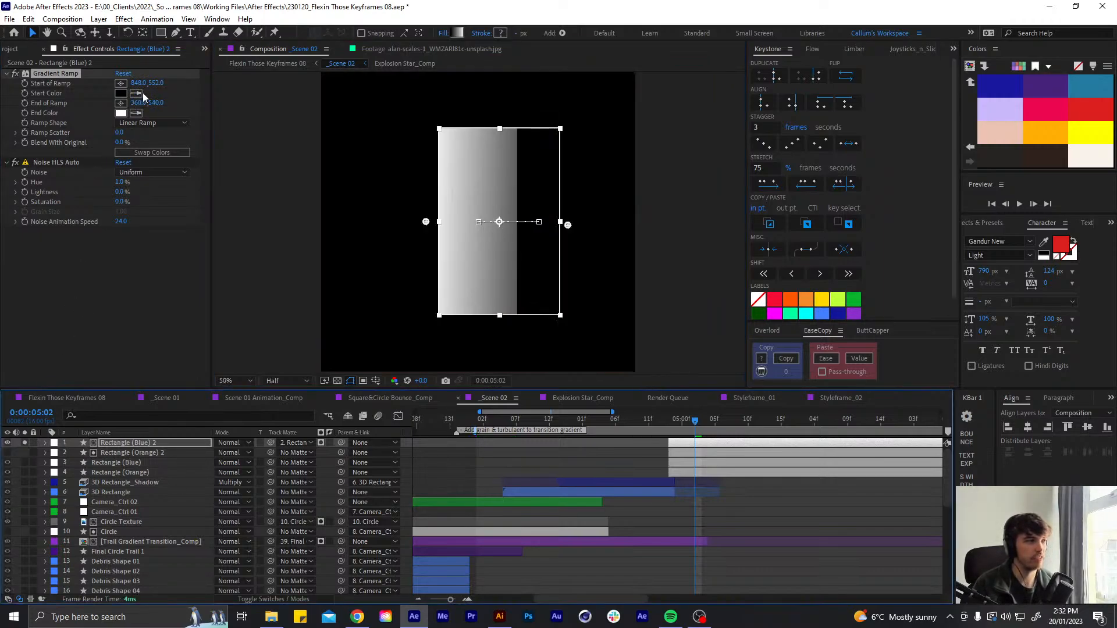
left_click(141, 92)
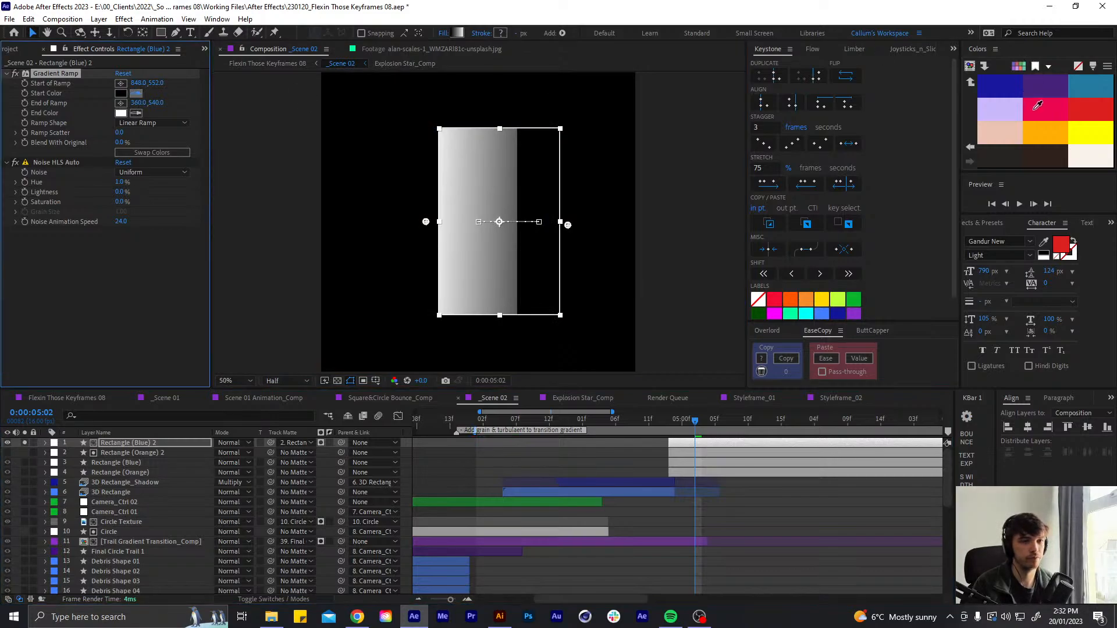
left_click(996, 86)
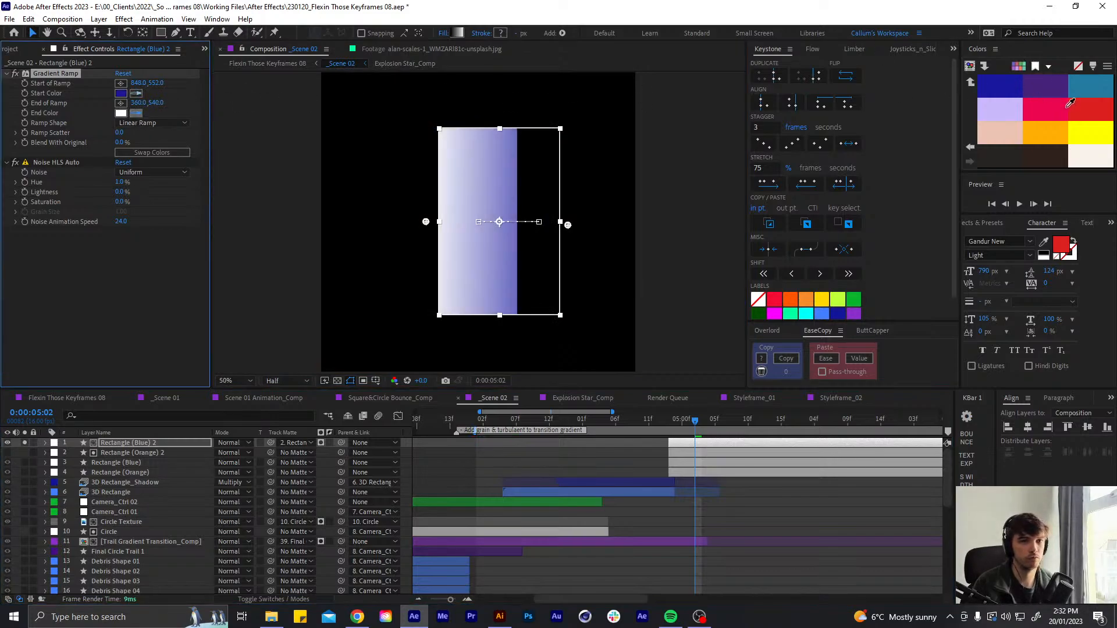
left_click(1043, 107)
left_click(25, 443)
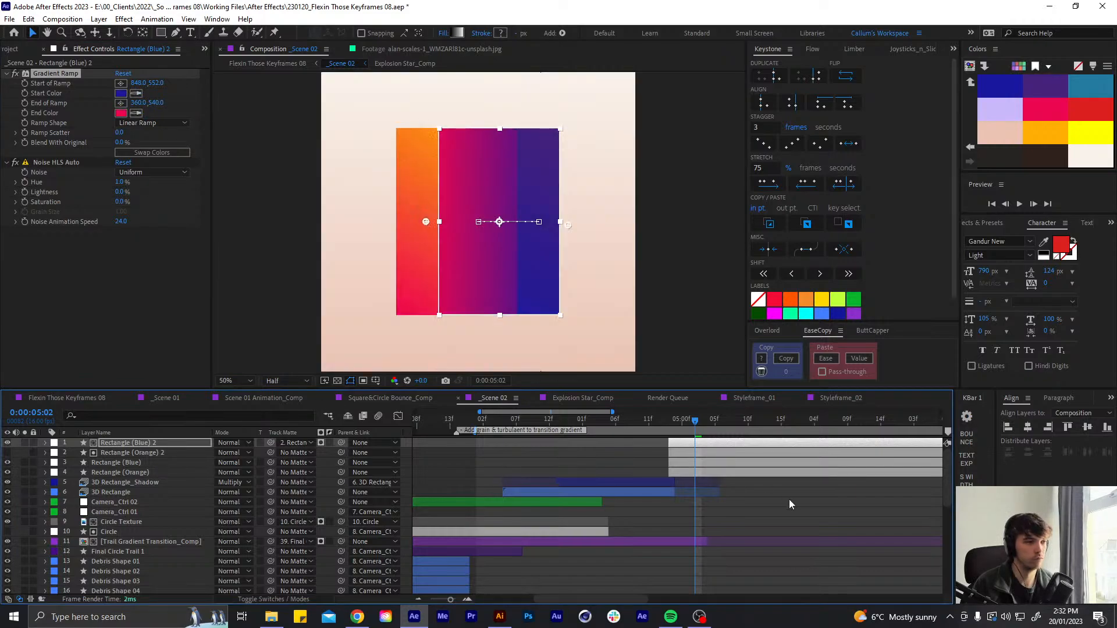
left_click(789, 499)
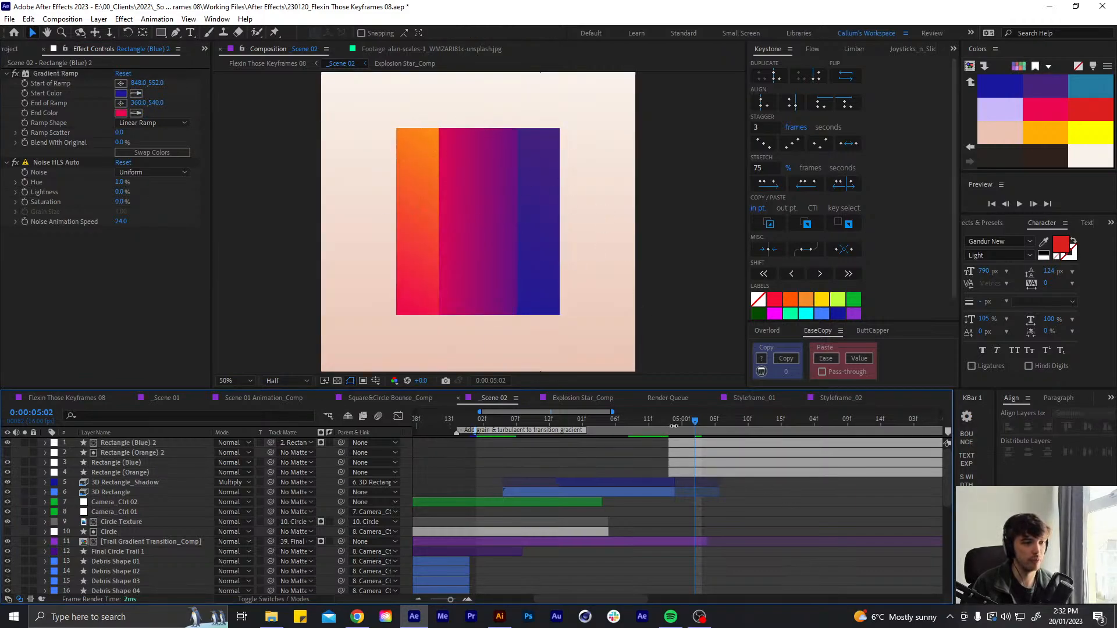
Preview the overlap from 0:00:04:10, delete Rectangle (Blue) 2 and Rectangle (Orange) 2, and play the transition without them
left_click_drag(673, 421, 642, 414)
key("space")
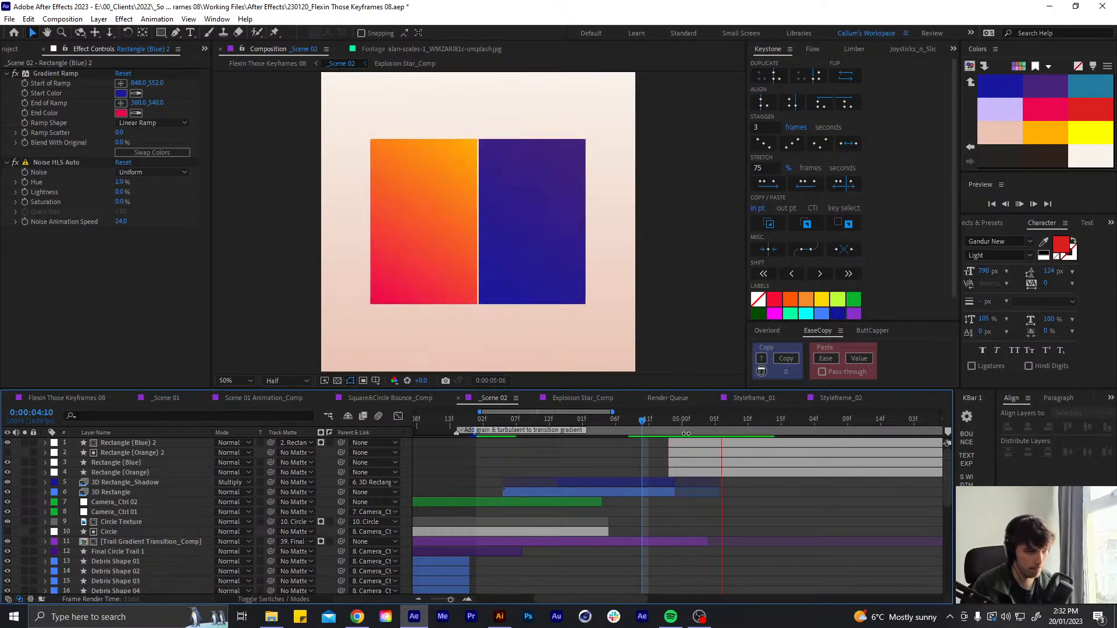
left_click(656, 420)
left_click(685, 444)
left_click(685, 454, "shift")
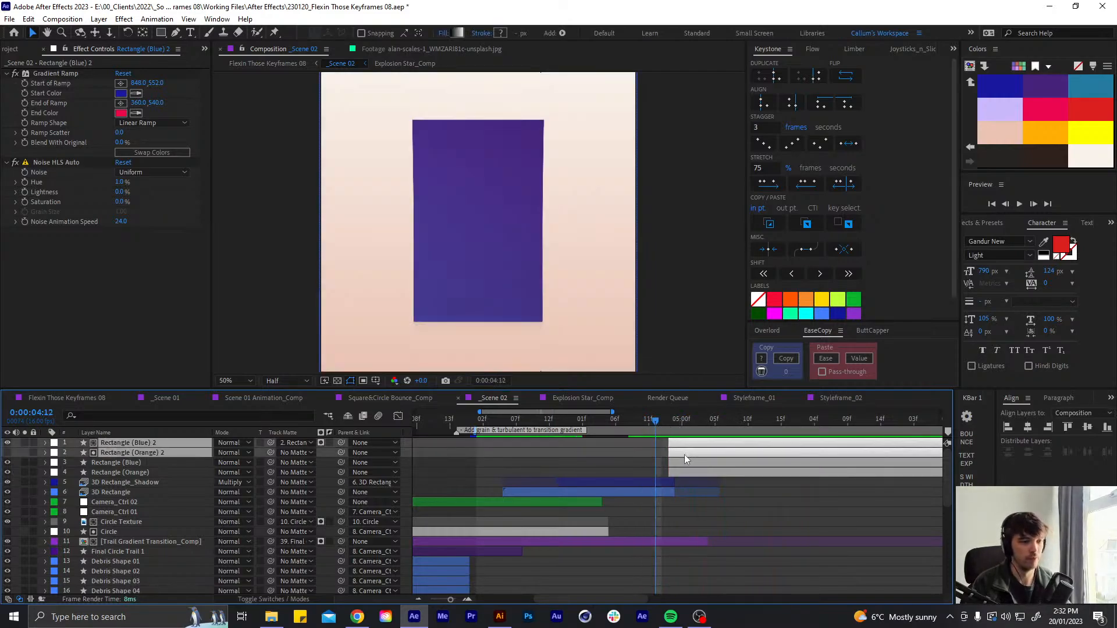
key("Delete")
key("space")
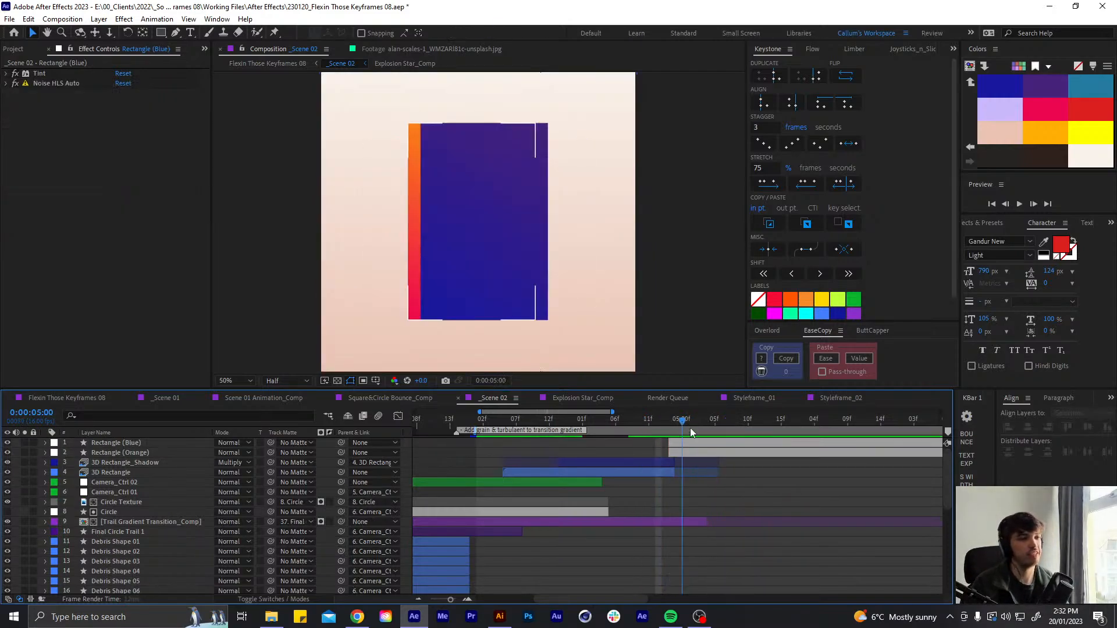
Add the existing Null solid as the top layer of Scene 02, starting at 0:00:03:05
left_click_drag(701, 427, 504, 429)
key("ctrl+0")
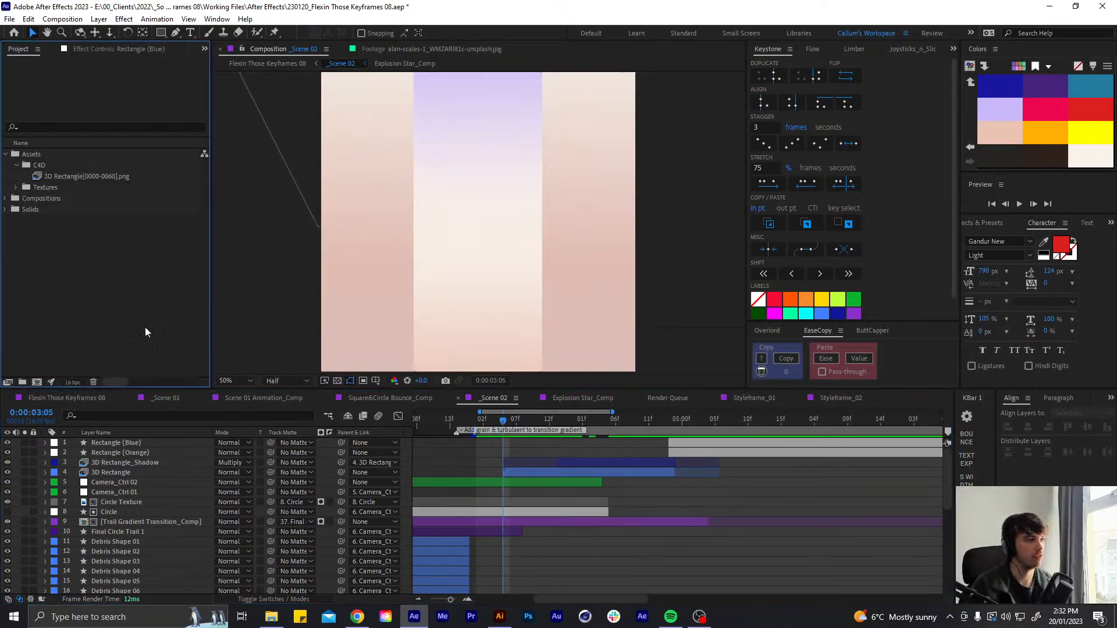
left_click(6, 210)
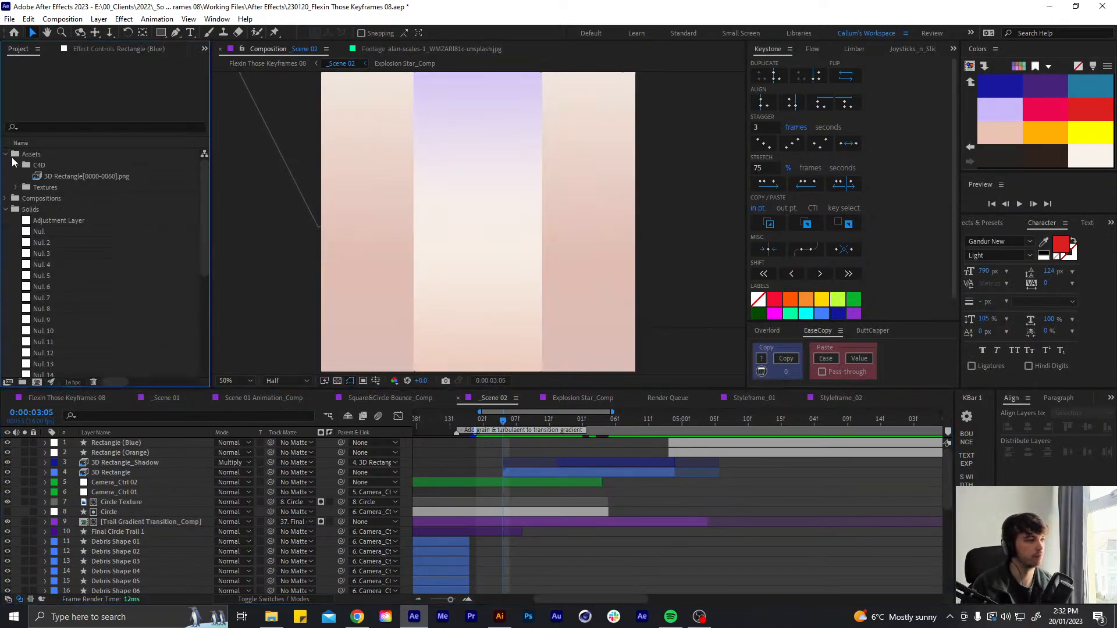
left_click(16, 165)
left_click_drag(39, 221, 505, 440)
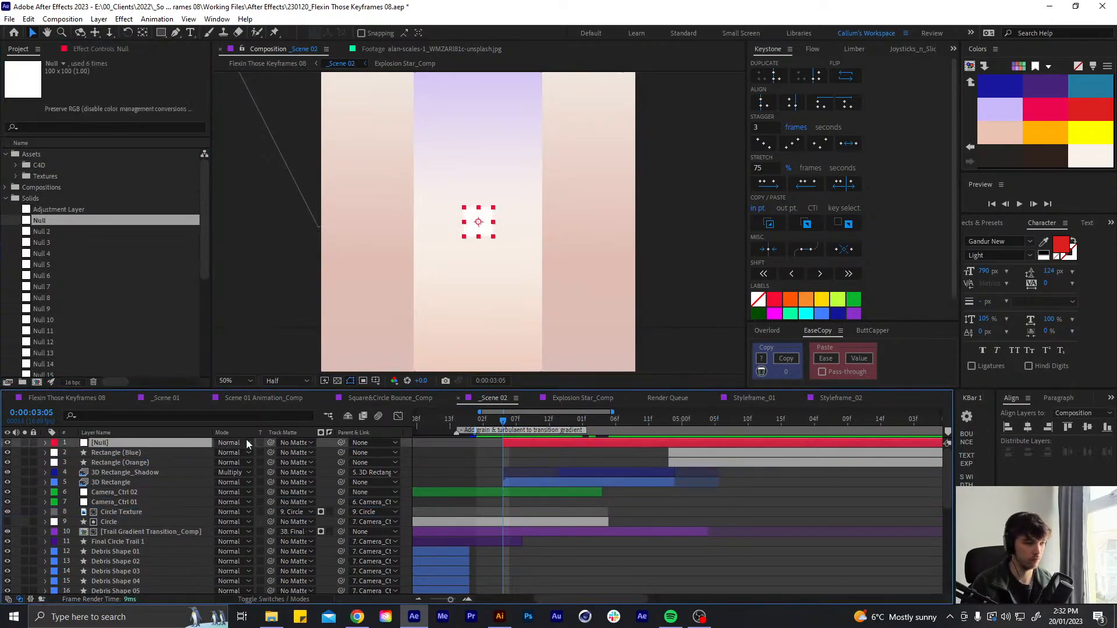
Rename the null layer Rectangle_Ctrl and set its label color to green
key("Return")
type("Rect")
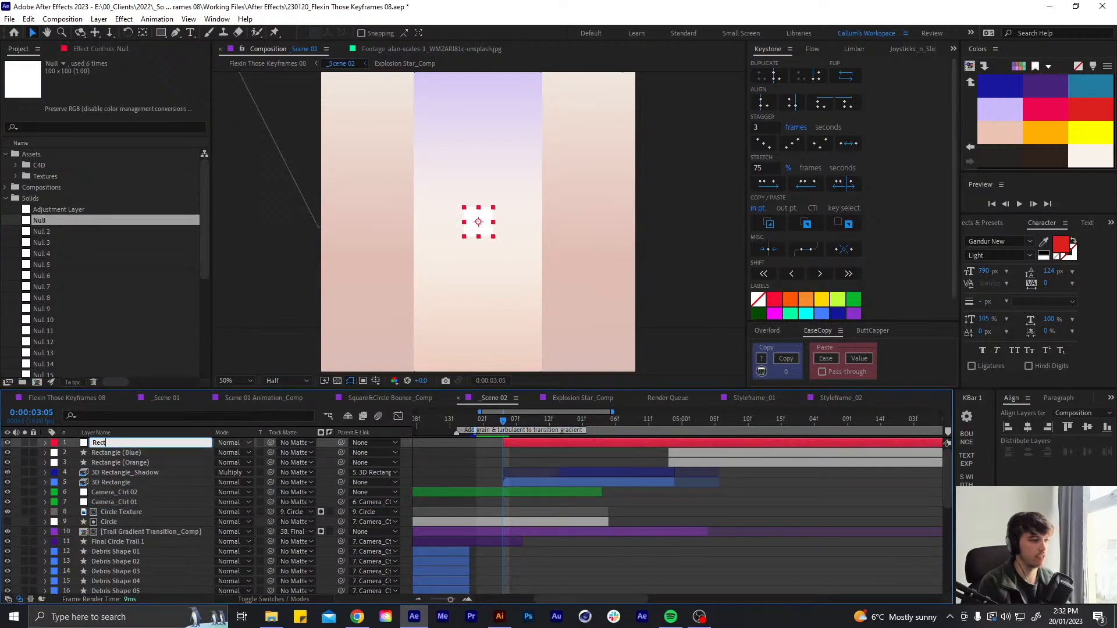
type("angle_Ctr")
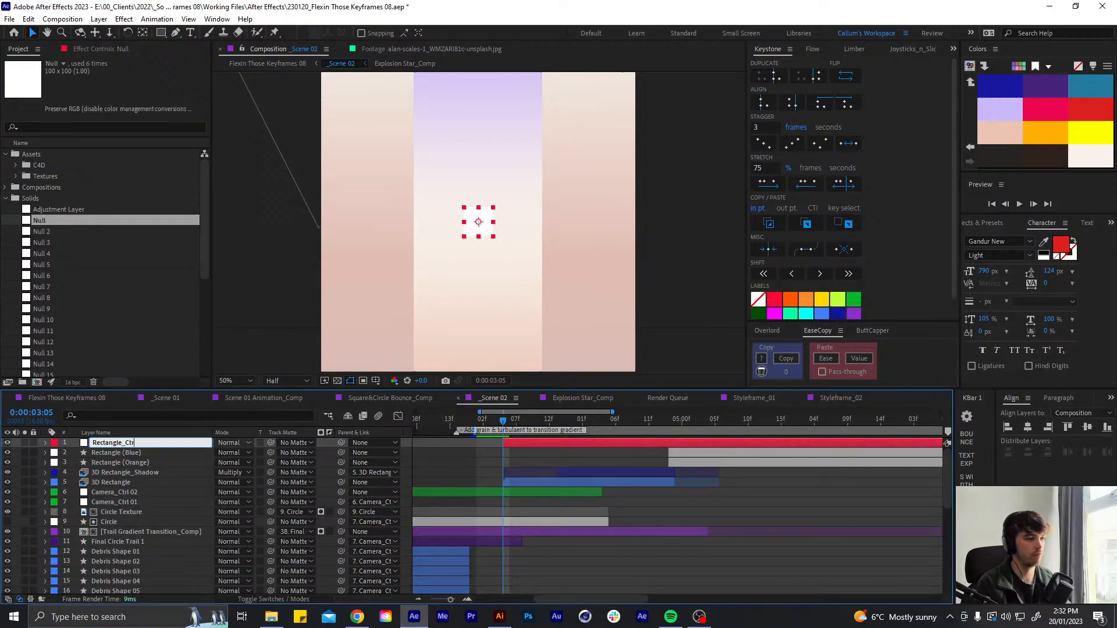
type("l")
key("Return")
key("t")
key("t")
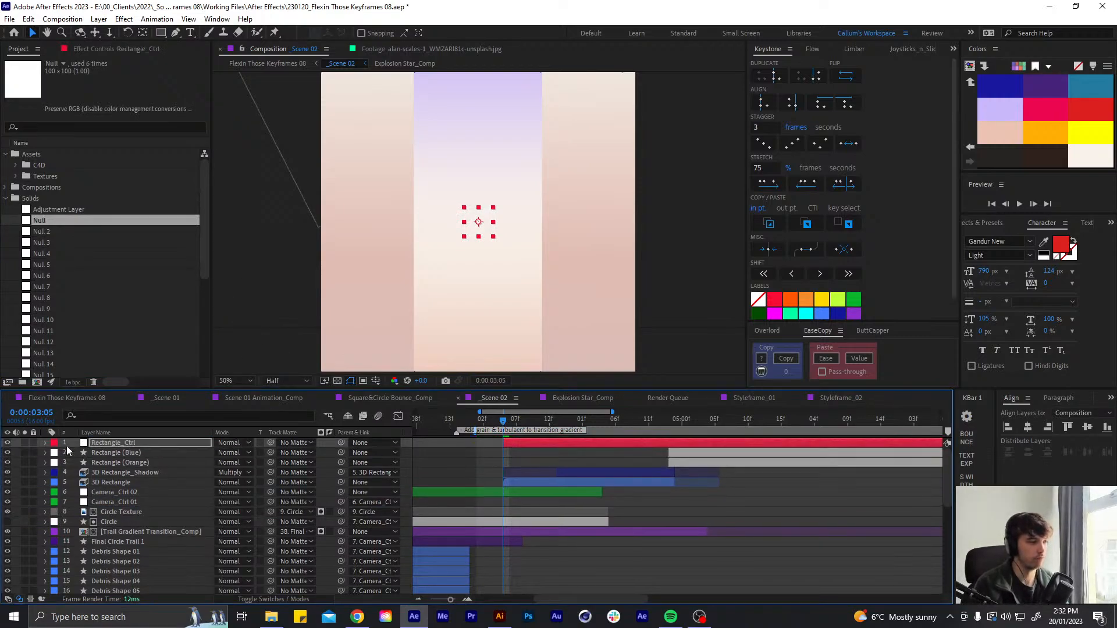
left_click(55, 443)
left_click(79, 295)
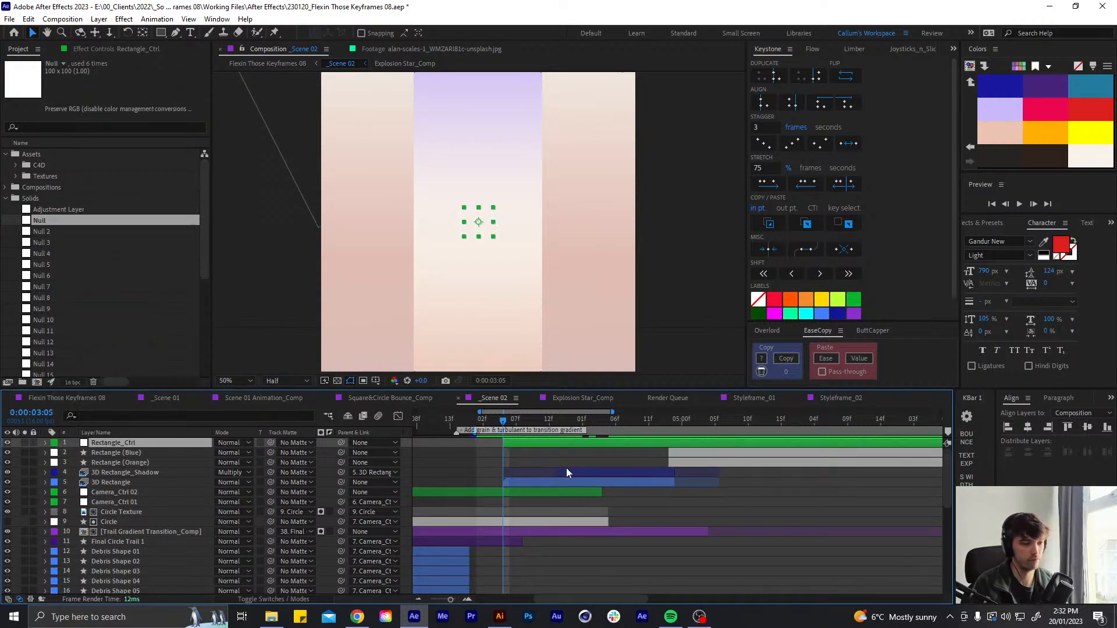
Parent 3D Rectangle, Rectangle (Blue) and Rectangle (Orange) to Rectangle_Ctrl
left_click(557, 483)
left_click_drag(341, 482, 136, 448)
left_click(137, 452)
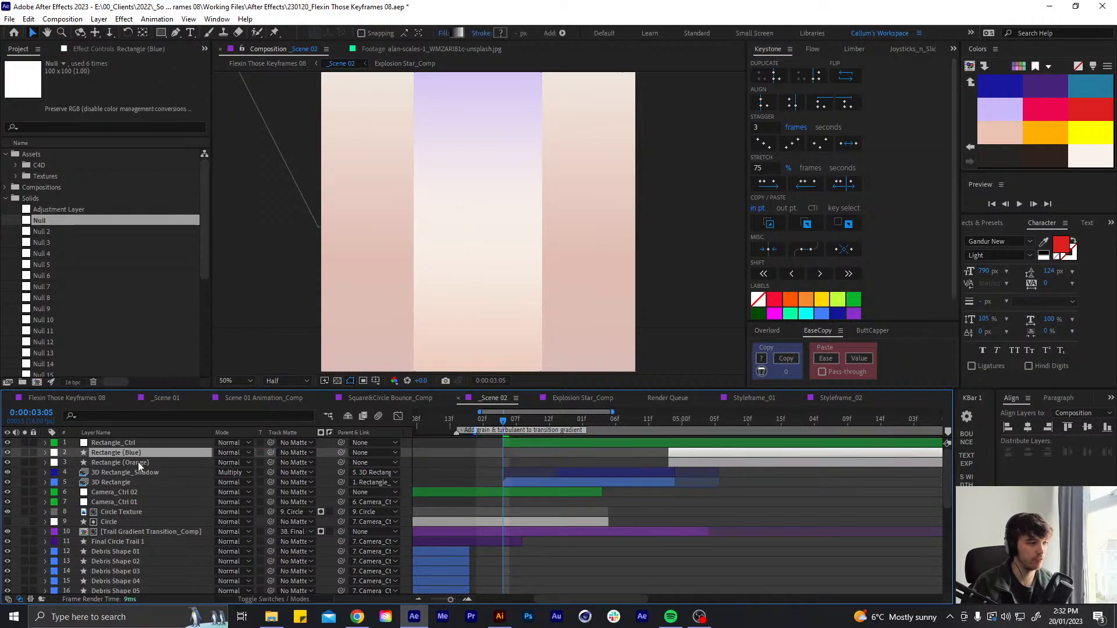
left_click(138, 462, "shift")
left_click_drag(341, 452, 160, 445)
Trim the start of Rectangle_Ctrl to 0:00:03:15 and add a Scale keyframe there
left_click(161, 445)
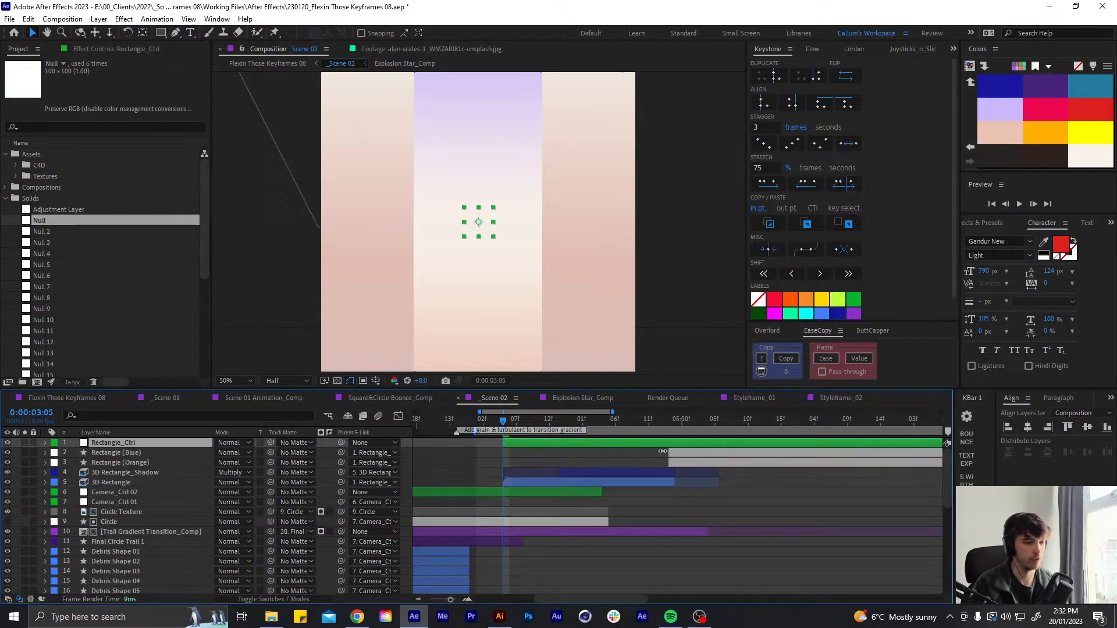
key("shift+Page_Down")
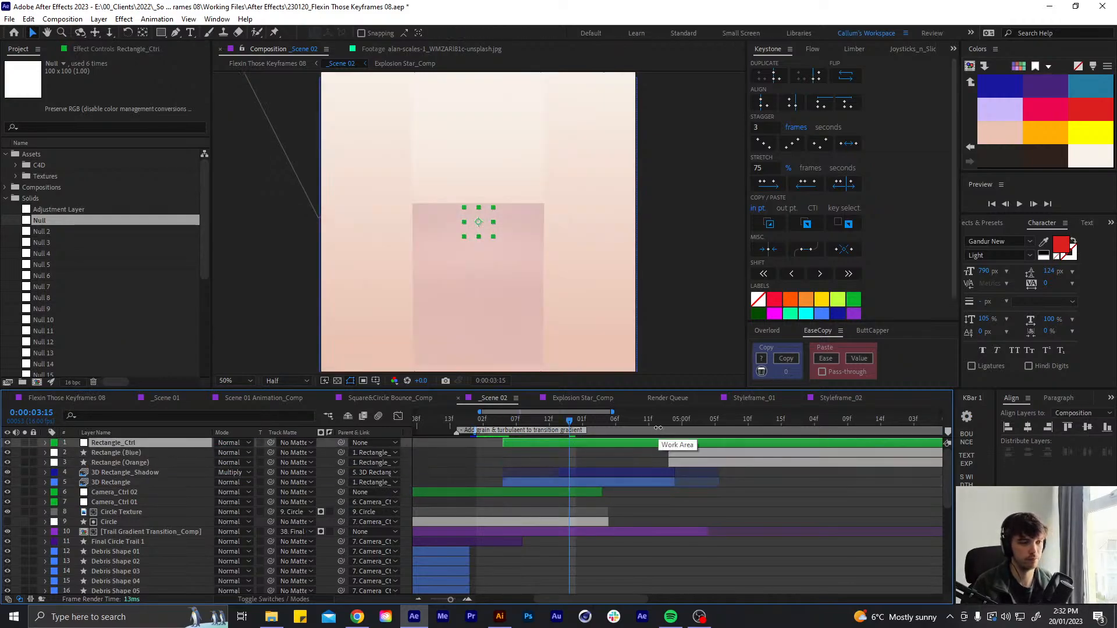
key("shift+Page_Down")
key("shift+Page_Up")
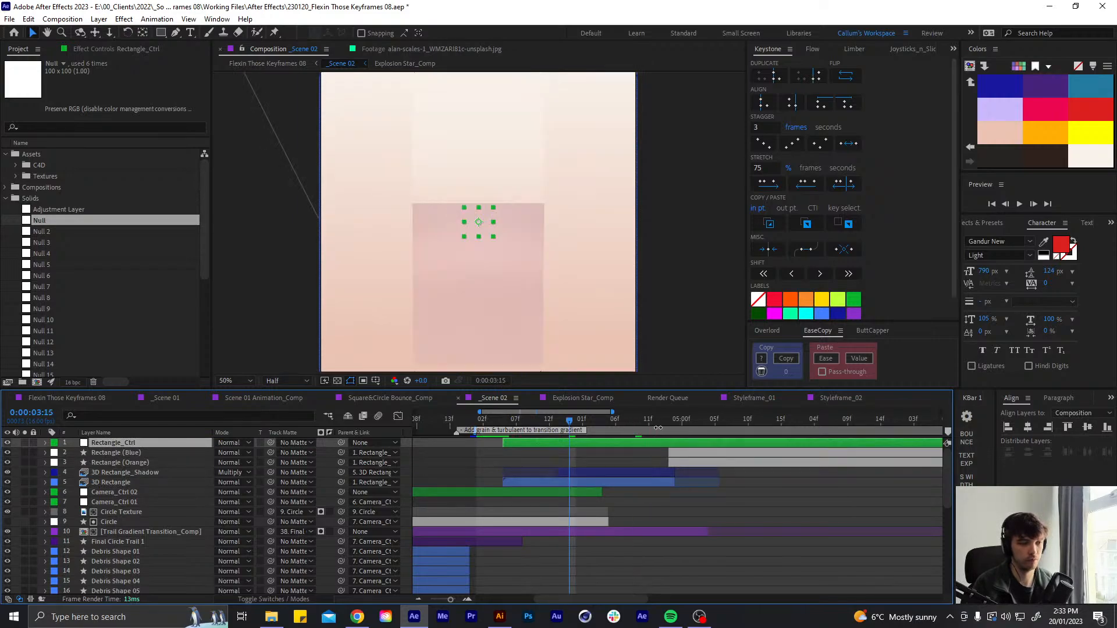
key("shift+Page_Up")
key("shift+Page_Down")
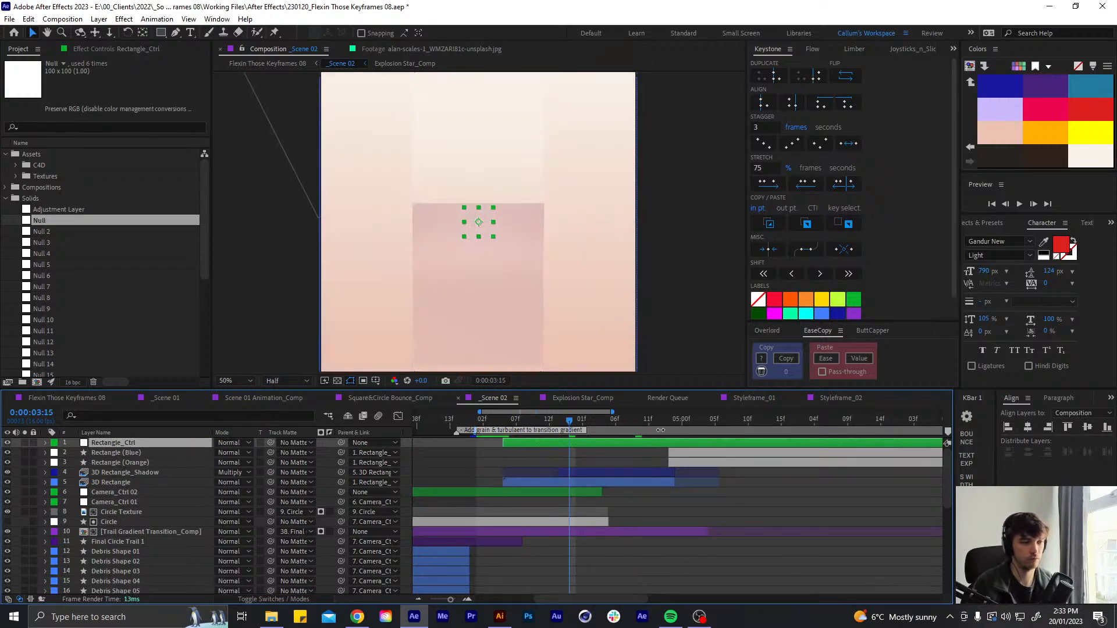
key("p")
key("alt+bracketleft")
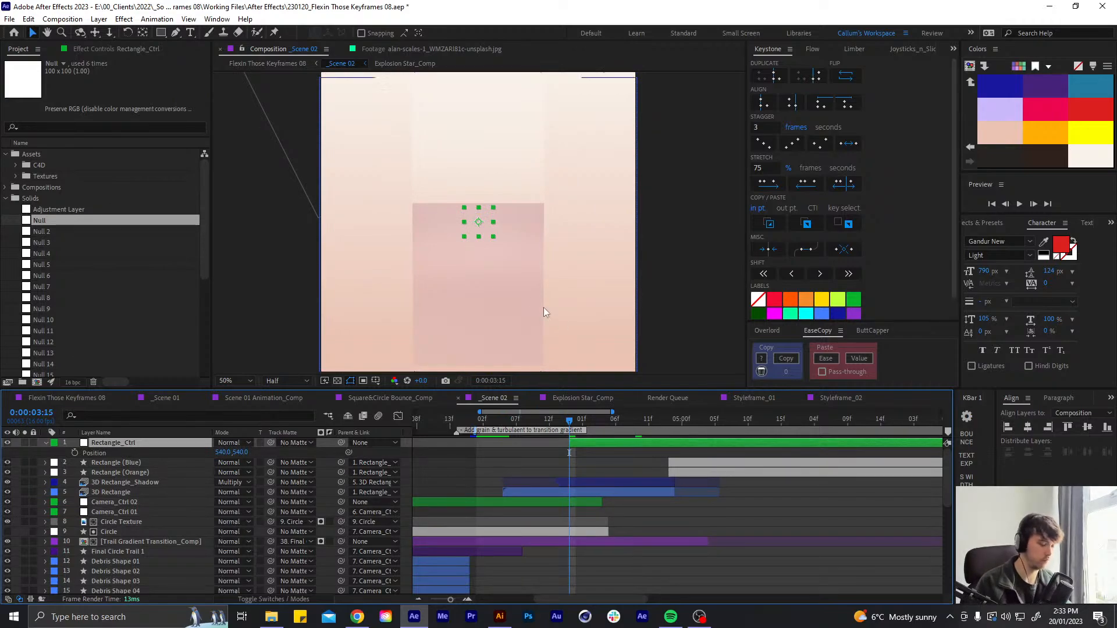
key("s")
left_click(75, 452)
Add a 105% Scale keyframe to Rectangle_Ctrl at 0:00:04:12
key("shift+Page_Down")
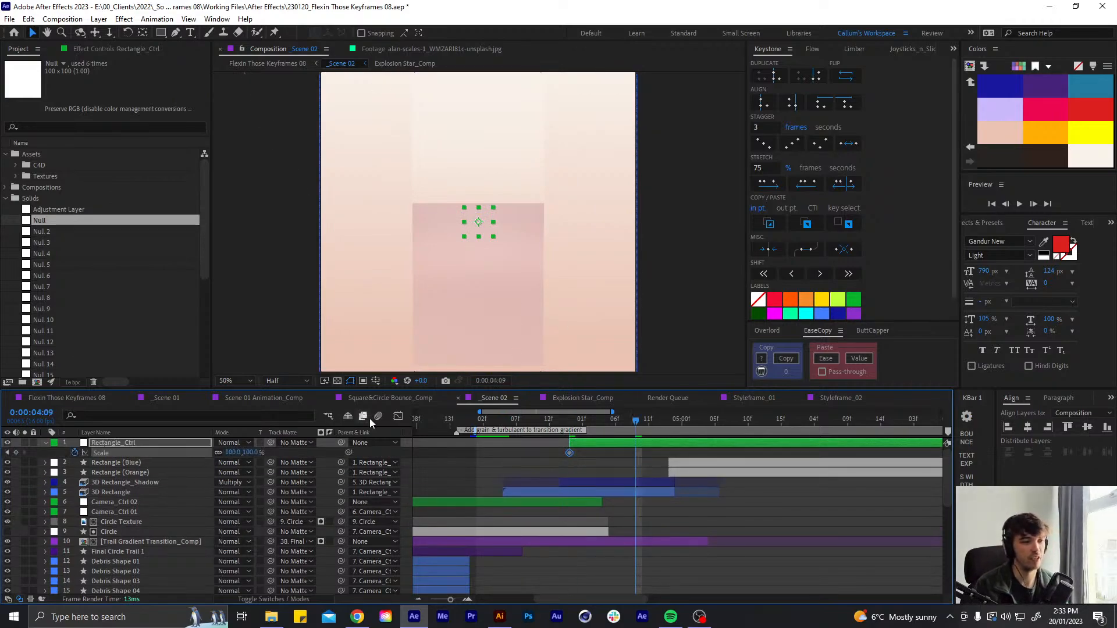
key("shift+Page_Up")
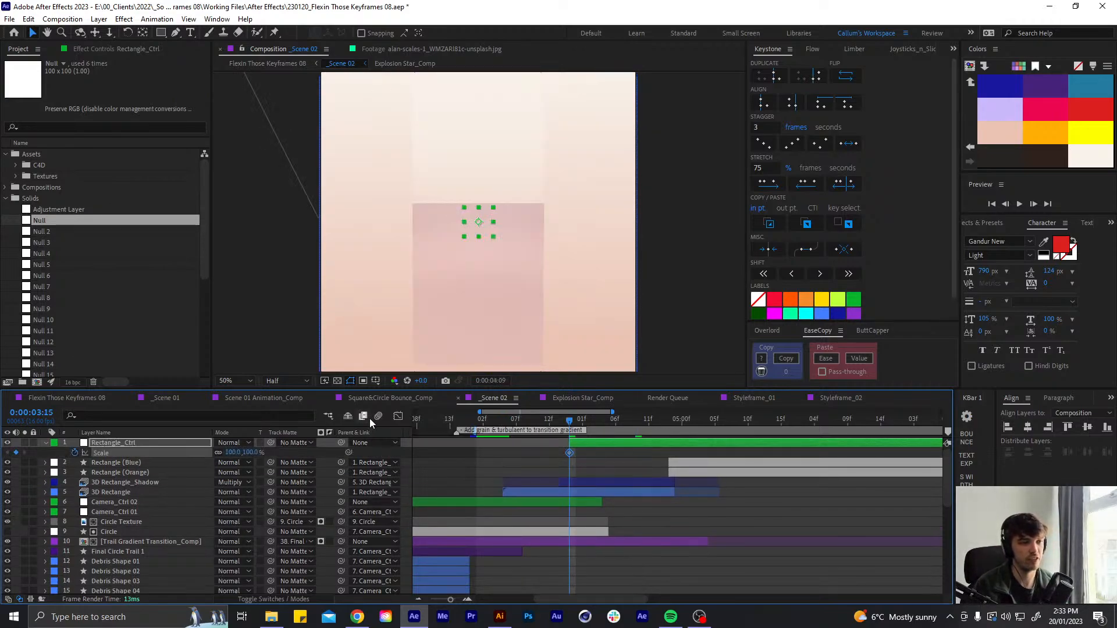
key("shift+Page_Down")
key("Page_Down")
key("Page_Down")
key("Page_Down")
key("Page_Down")
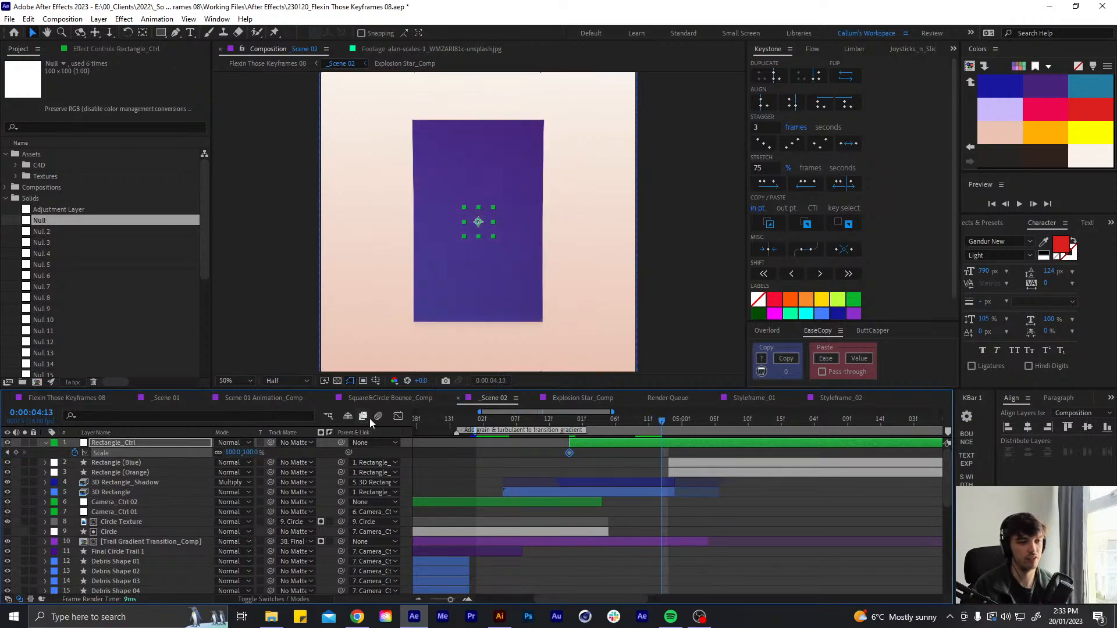
key("Page_Up")
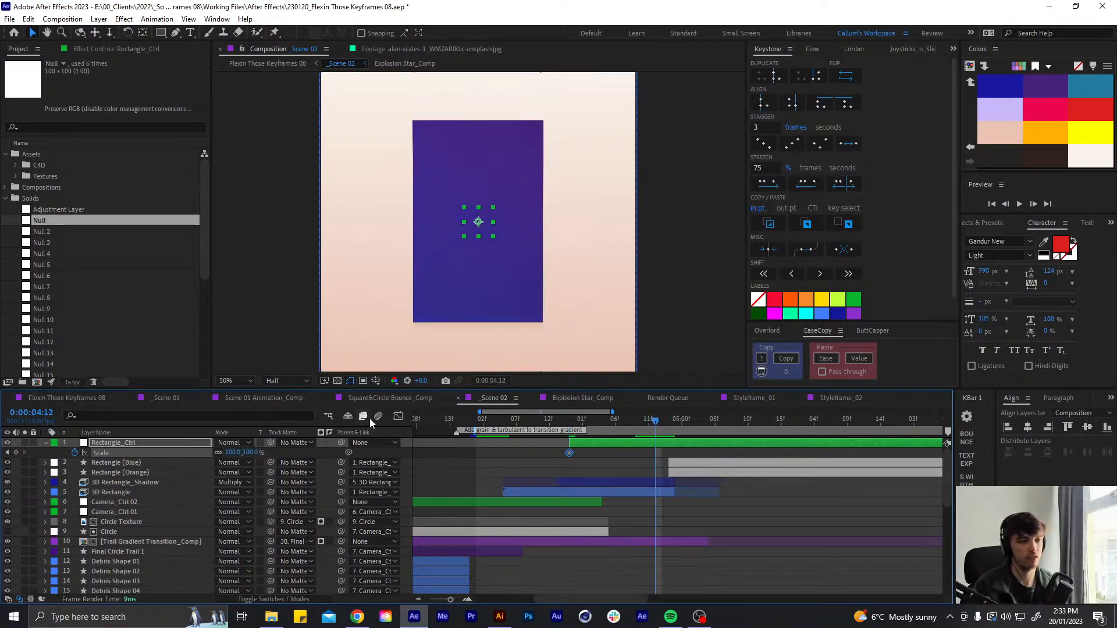
left_click(232, 453)
type("10")
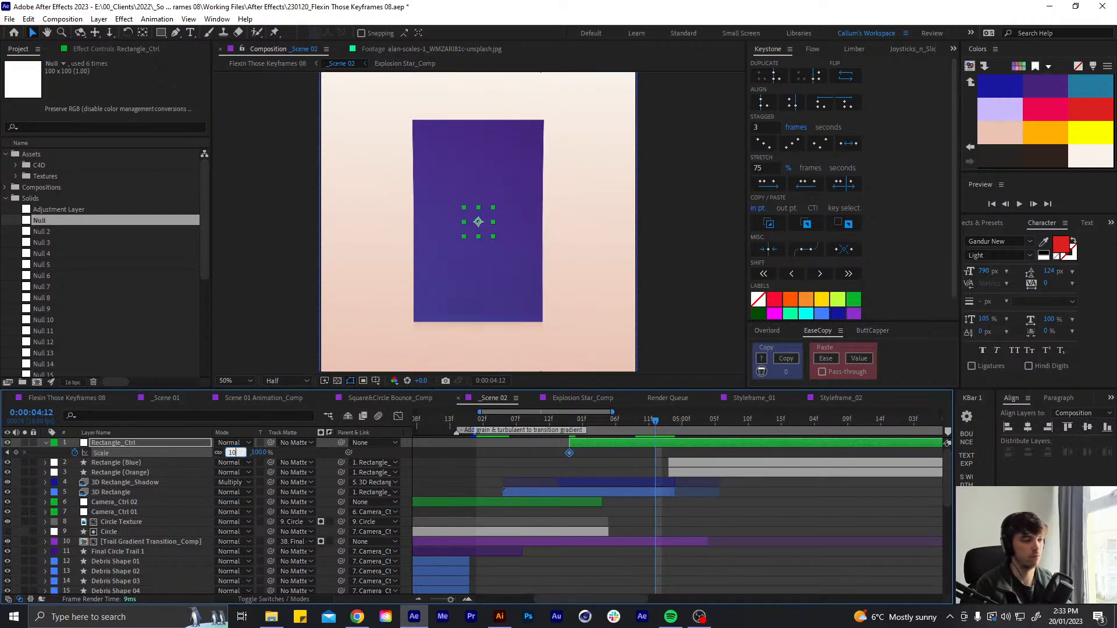
type("5")
key("Return")
Add a 90% Scale keyframe to Rectangle_Ctrl at 0:00:05:06
key("space")
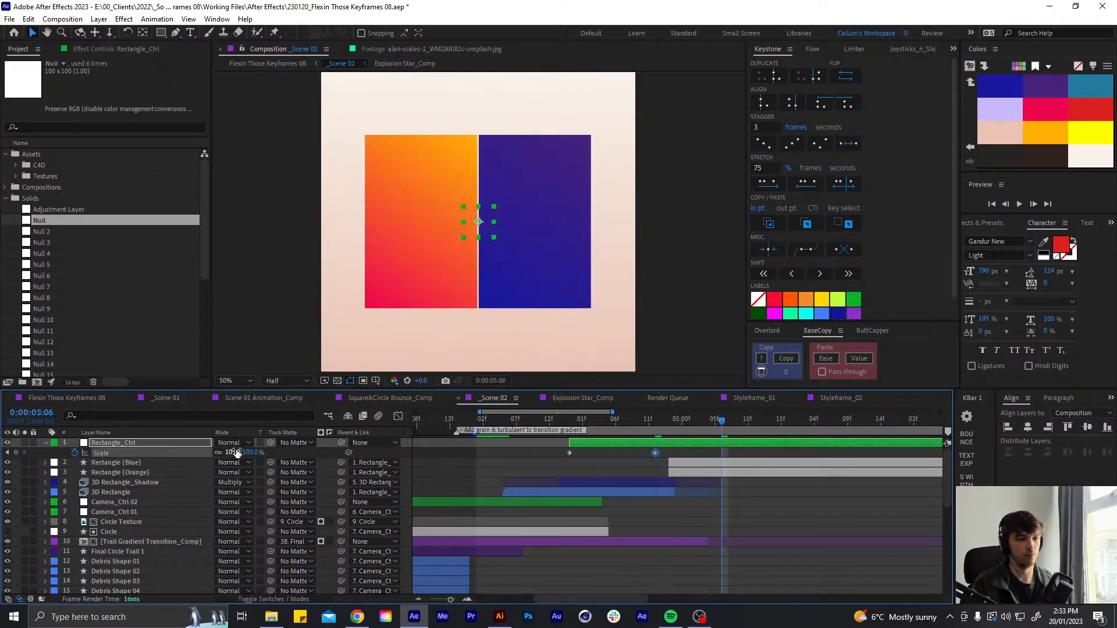
left_click(233, 453)
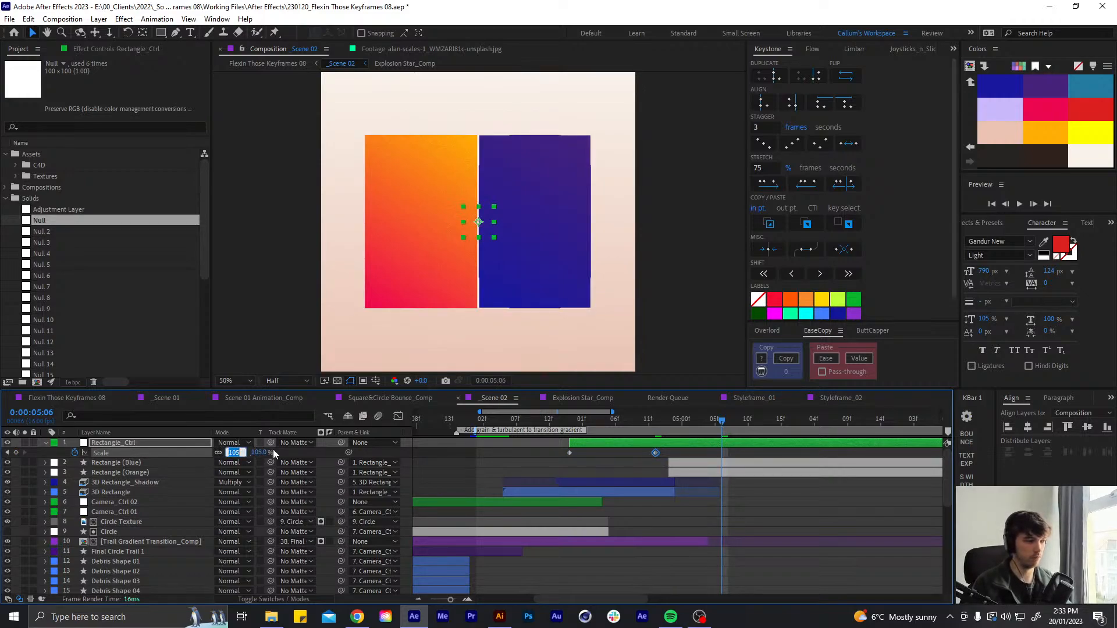
type("90")
key("Return")
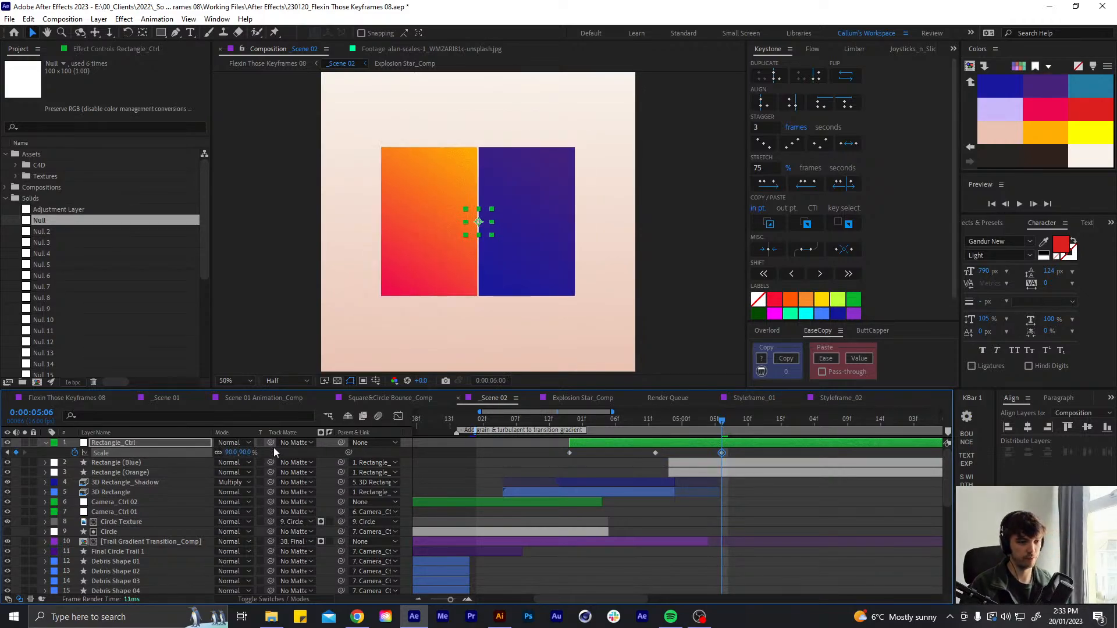
Add a 100% Scale keyframe to Rectangle_Ctrl at 0:00:05:12
key("space")
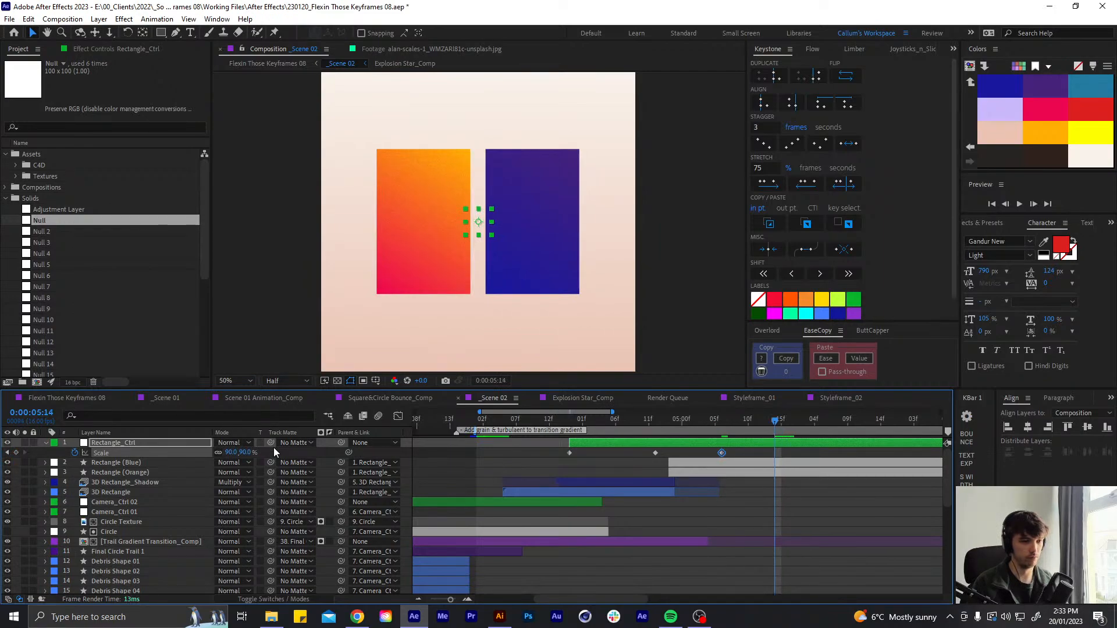
left_click(235, 451)
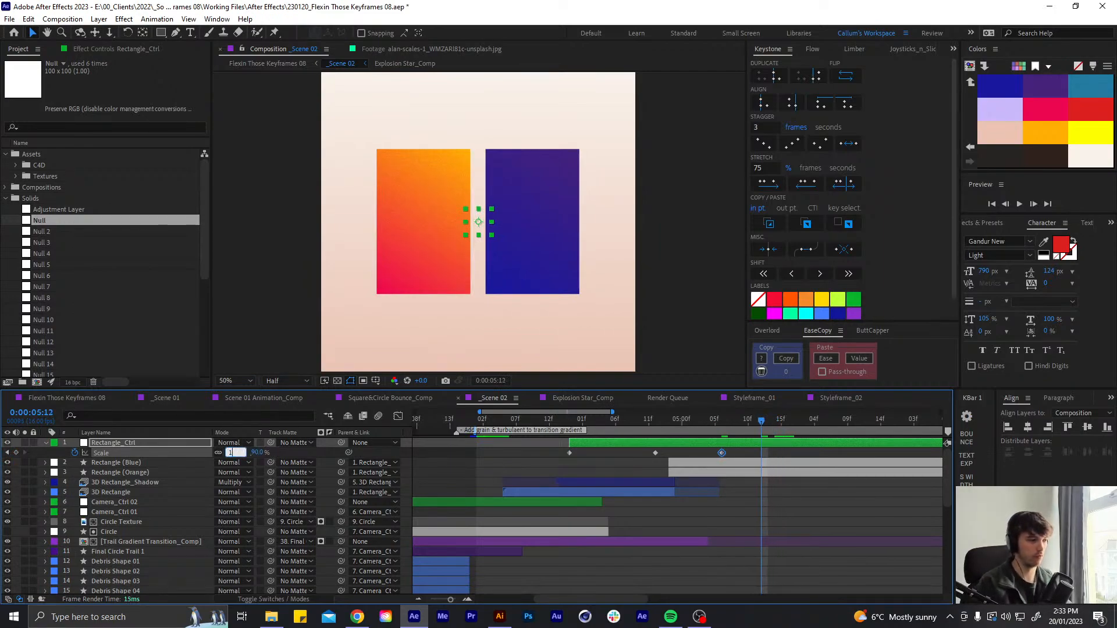
type("100")
key("Return")
Change the Rectangle_Ctrl Scale keyframe at 0:00:05:06 to 98% and preview the animation from 0:00:03:15
left_click(719, 421)
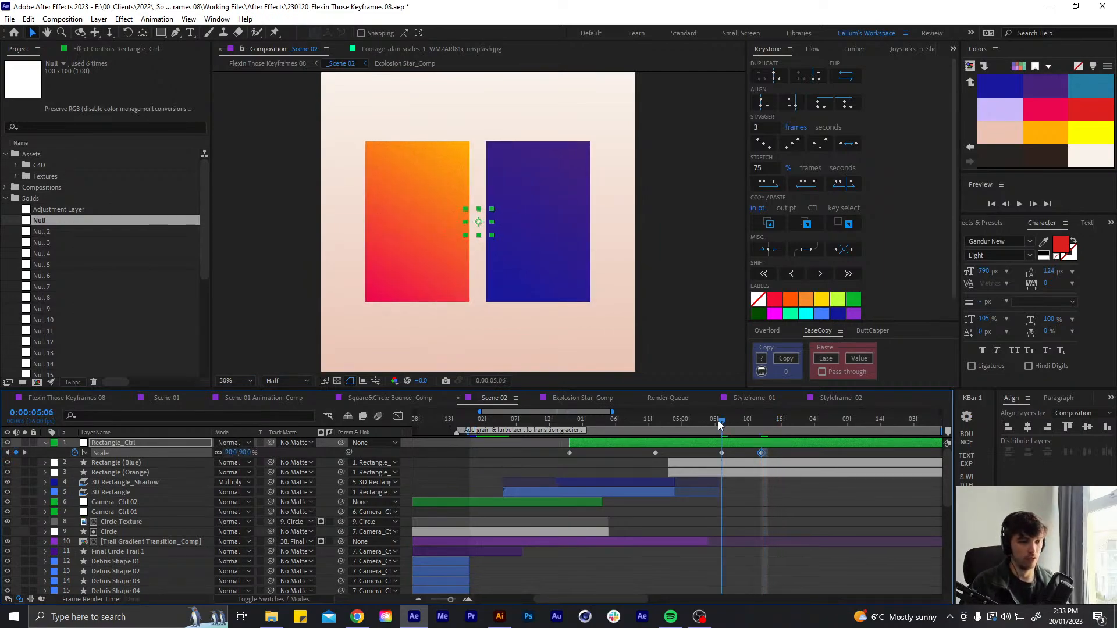
left_click(267, 456)
left_click(230, 452)
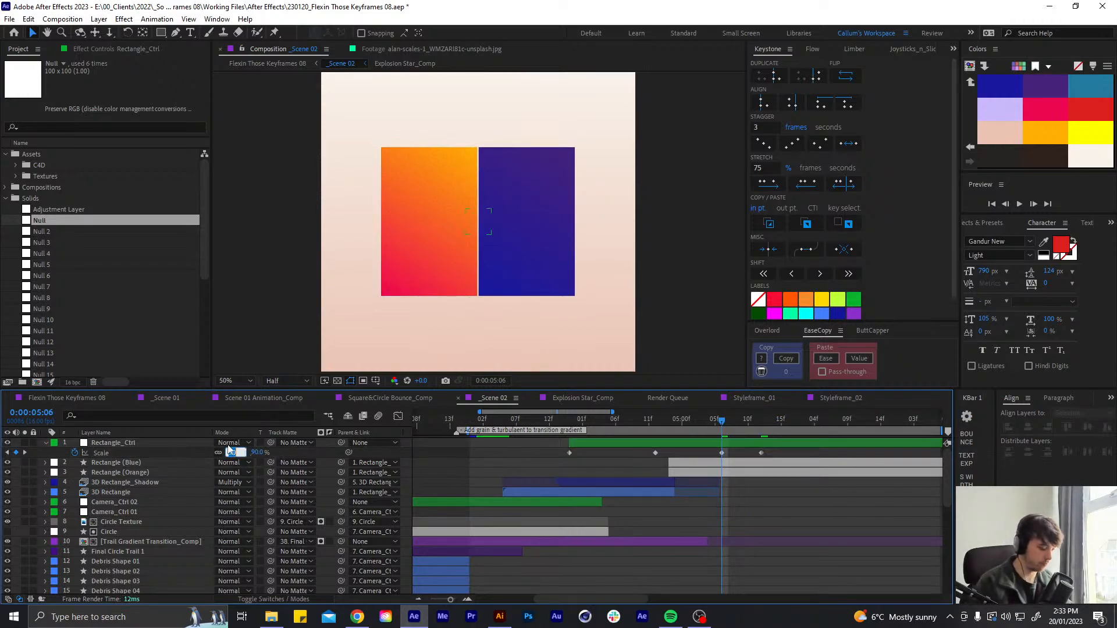
type("98")
key("Return")
left_click(784, 497)
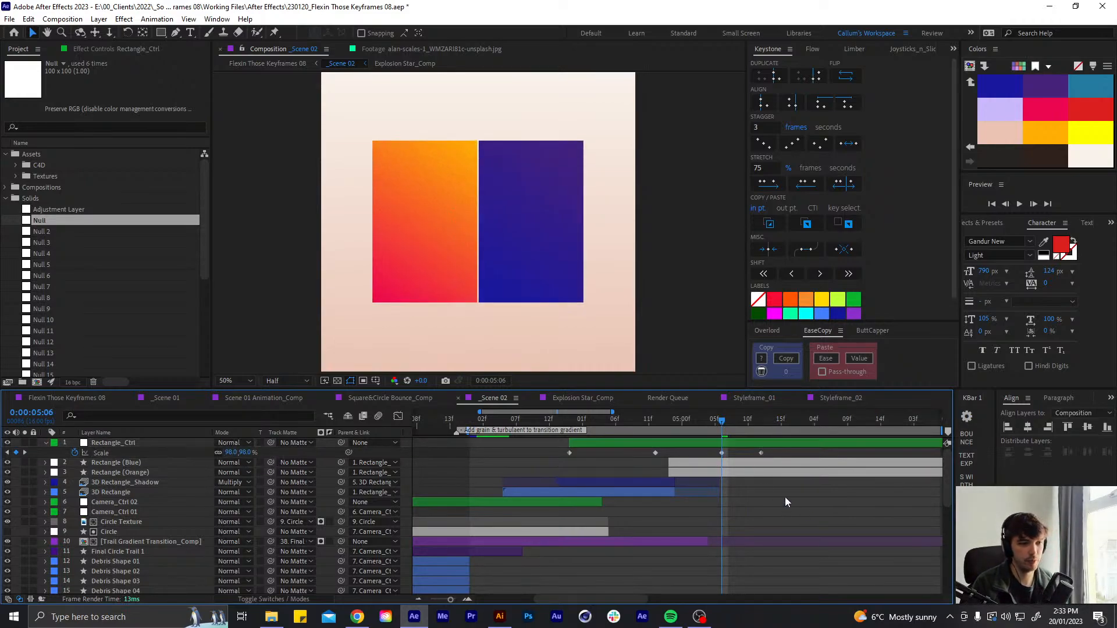
left_click(568, 419)
key("space")
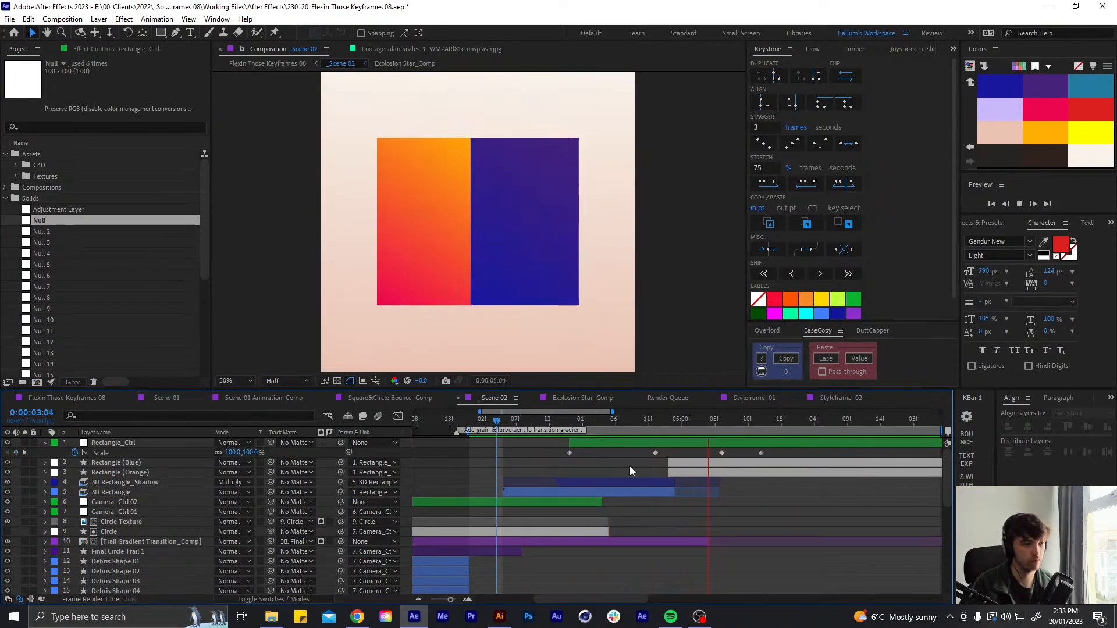
Apply Easy Ease to the first two Scale keyframes of Rectangle_Ctrl
left_click(655, 417)
left_click_drag(661, 451, 556, 459)
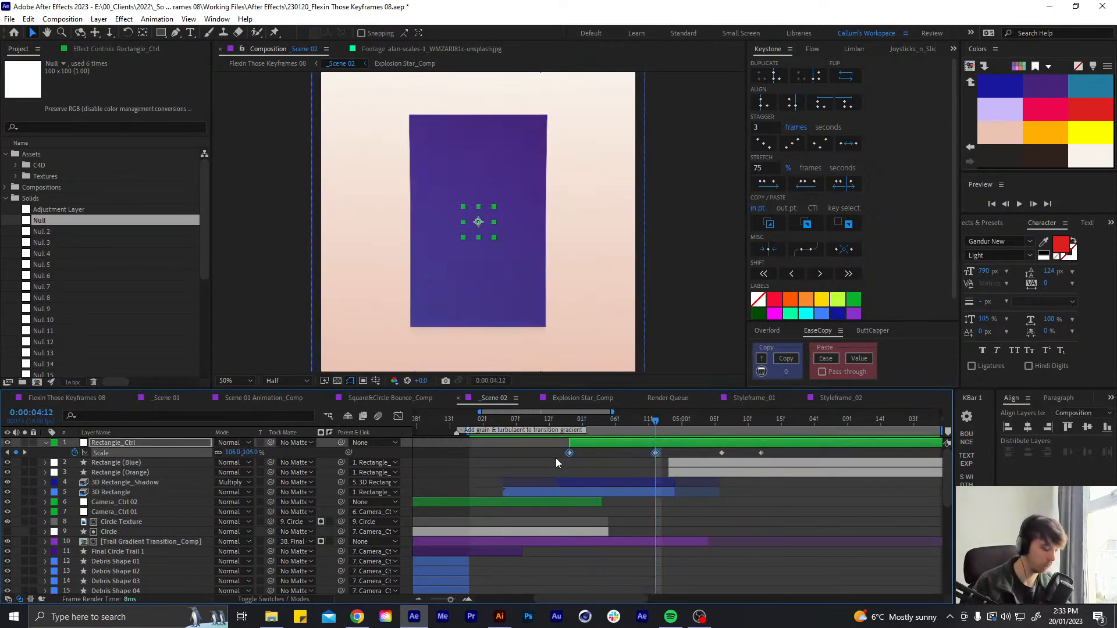
left_click(623, 463)
Extend the start of the Rectangle_Ctrl layer back to 0:00:03:10
left_click(568, 419)
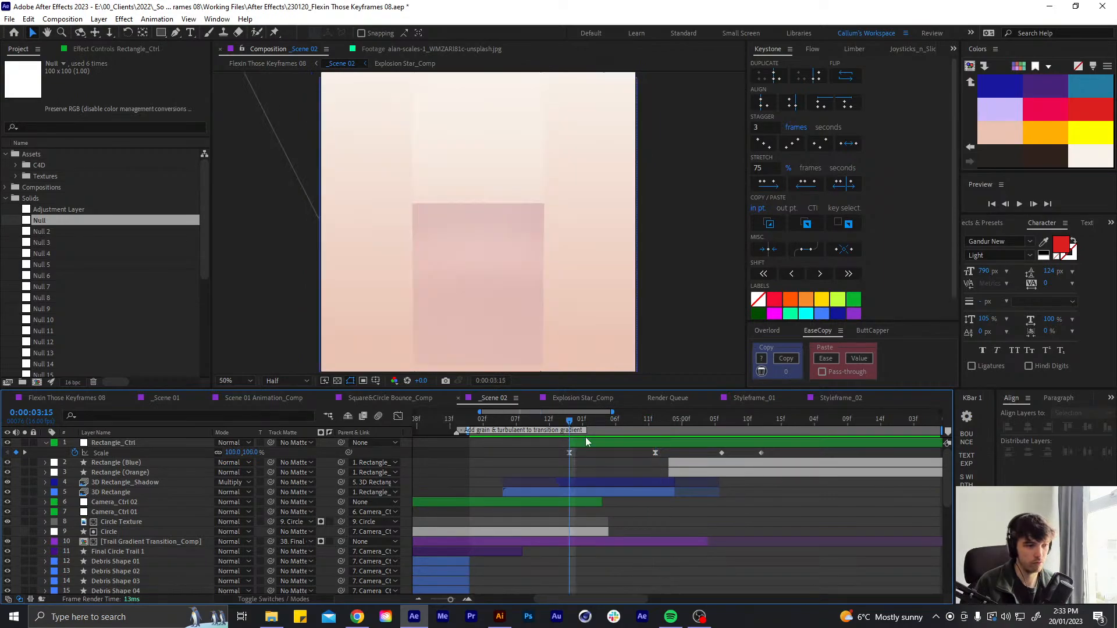
left_click(582, 443)
key("shift+Page_Up")
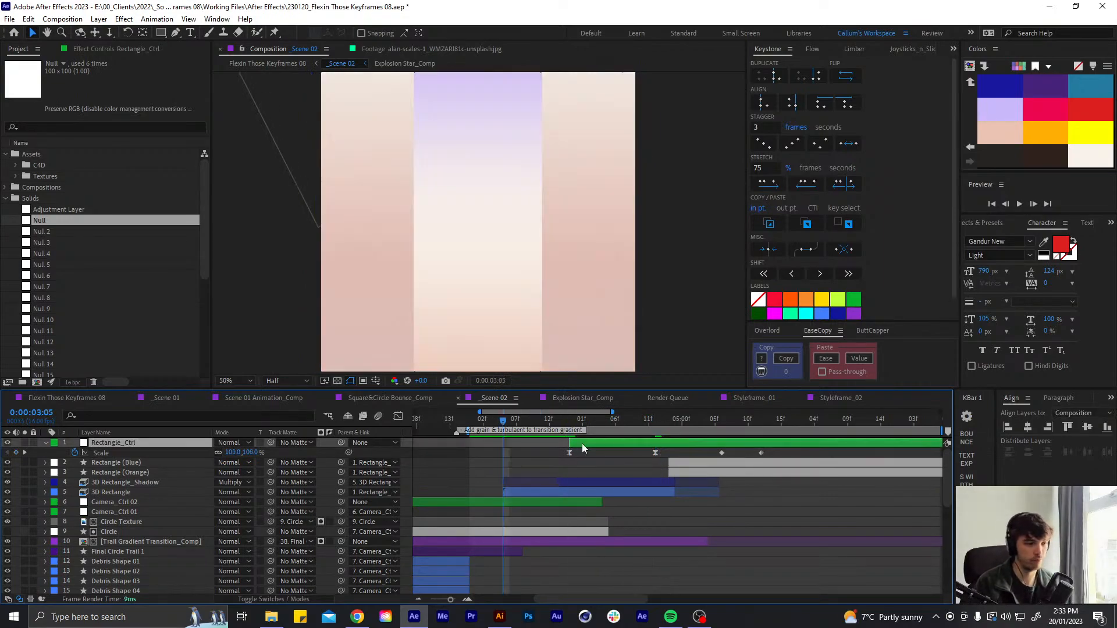
key("Page_Down")
key("Page_Down")
key("Page_Down")
key("Page_Down")
key("Page_Down")
key("Page_Down")
key("alt+bracketleft")
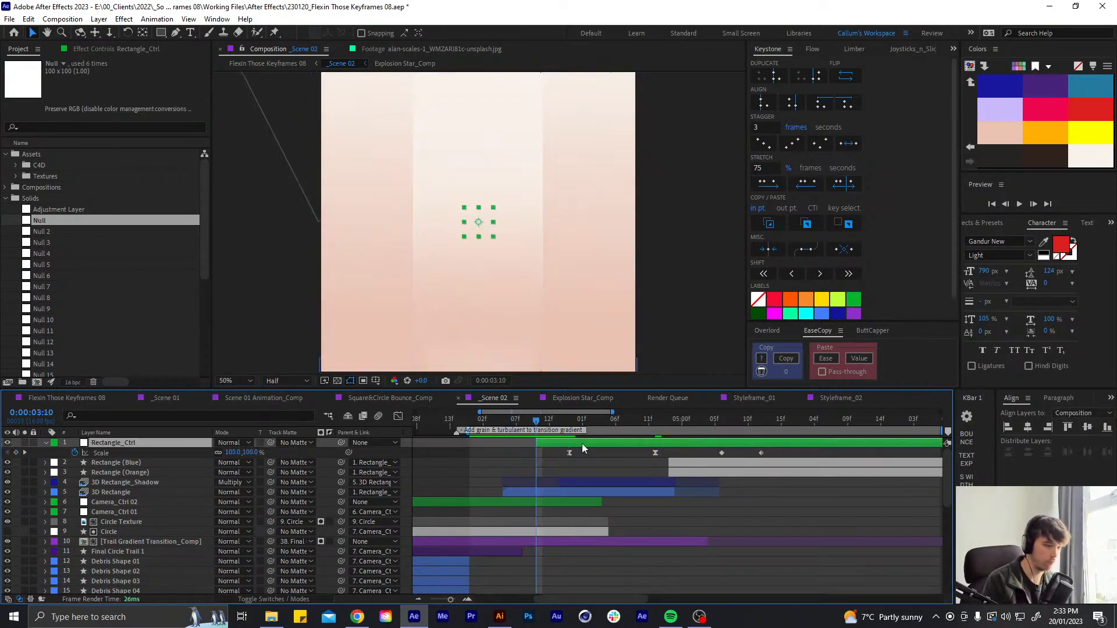
Move the first Rectangle_Ctrl Scale keyframe to 0:00:03:10, keeping the other three starting at 0:00:04:12
left_click(625, 421)
left_click_drag(741, 454, 583, 452)
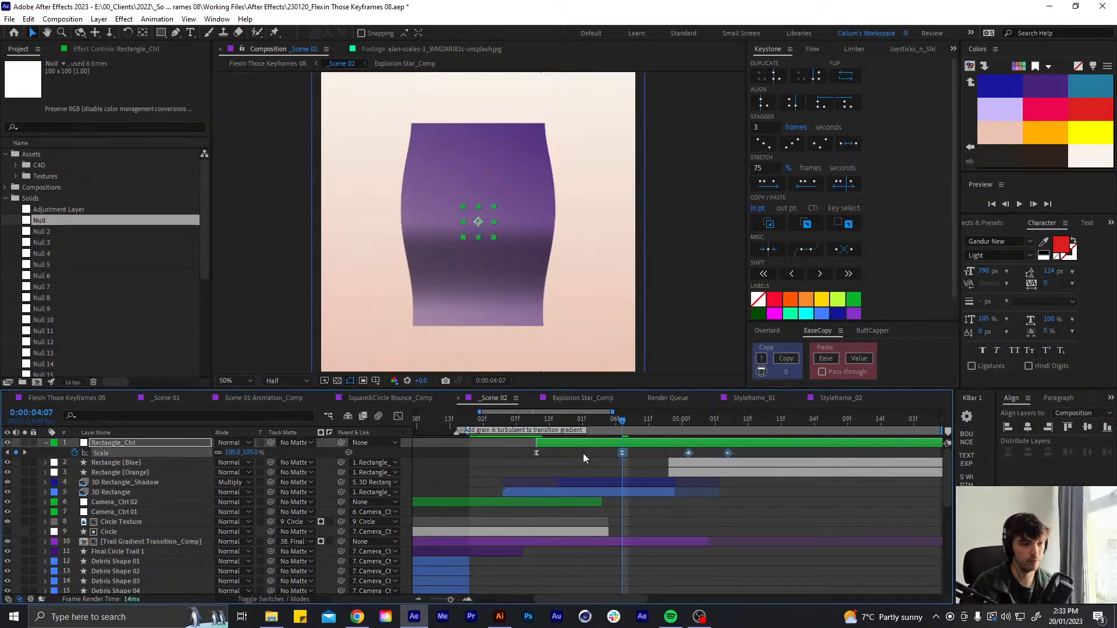
key("Page_Down")
key("Page_Down")
key("Page_Down")
key("Page_Down")
key("Page_Down")
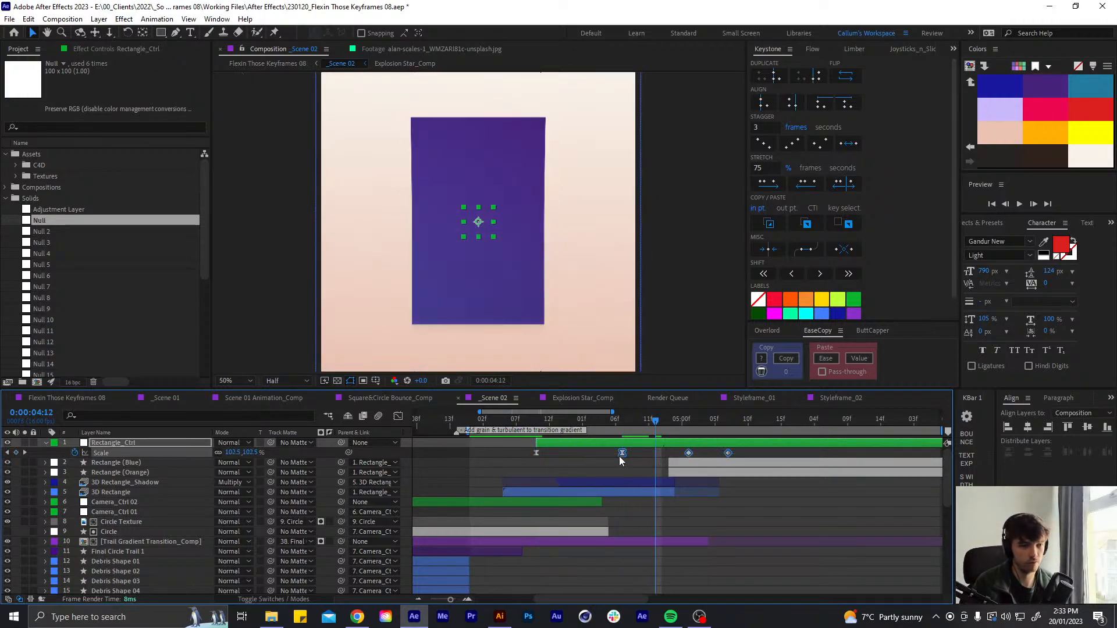
left_click_drag(622, 454, 668, 453)
left_click(655, 455)
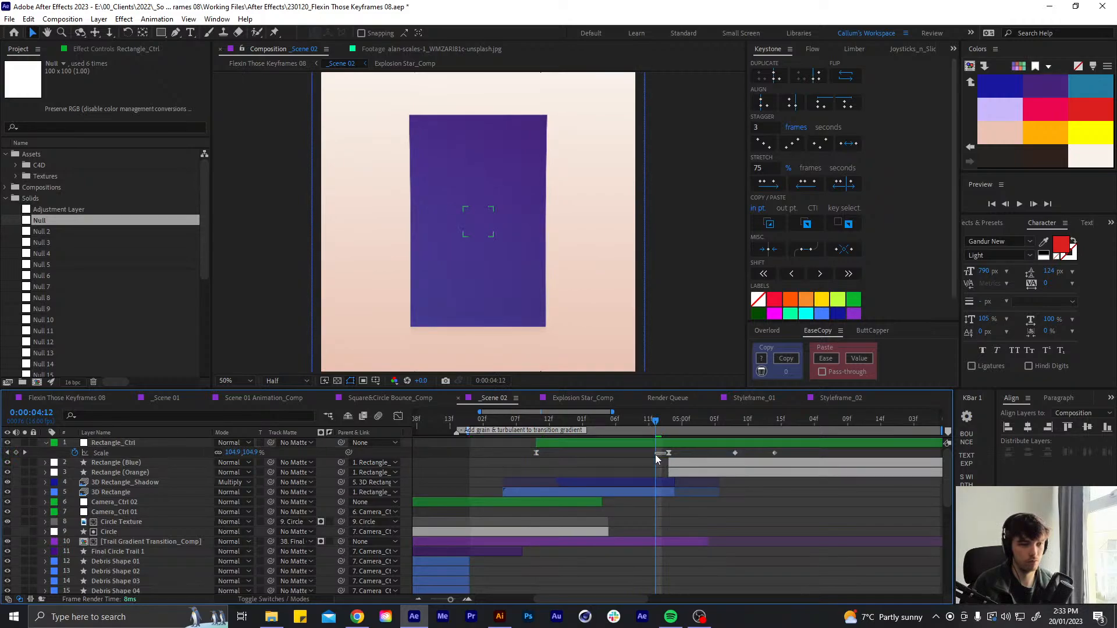
left_click_drag(793, 445, 656, 454)
left_click(635, 462)
Apply Easy Ease to the last two Rectangle_Ctrl Scale keyframes and sharpen the peaks of the Scale speed curve in the Graph Editor
left_click_drag(772, 452, 694, 458)
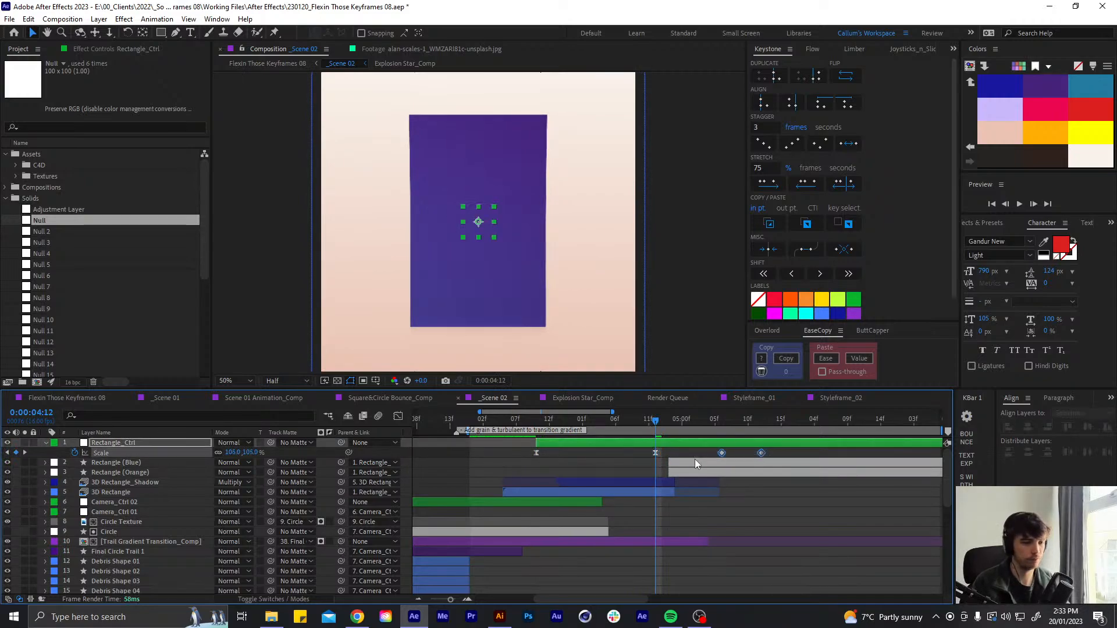
key("F9")
left_click(656, 453)
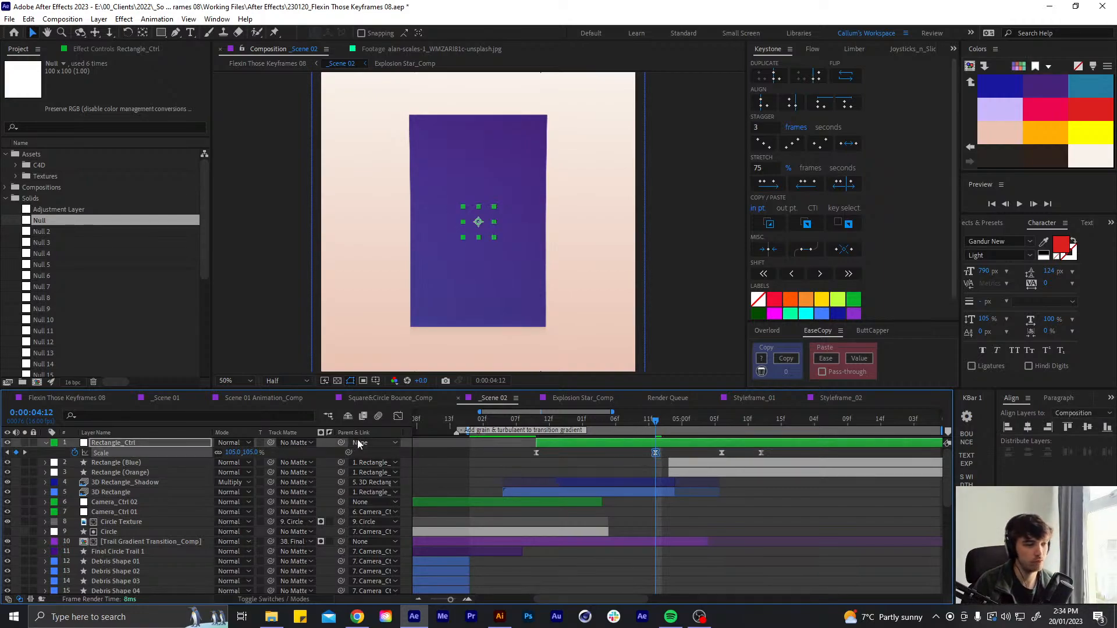
left_click(398, 417)
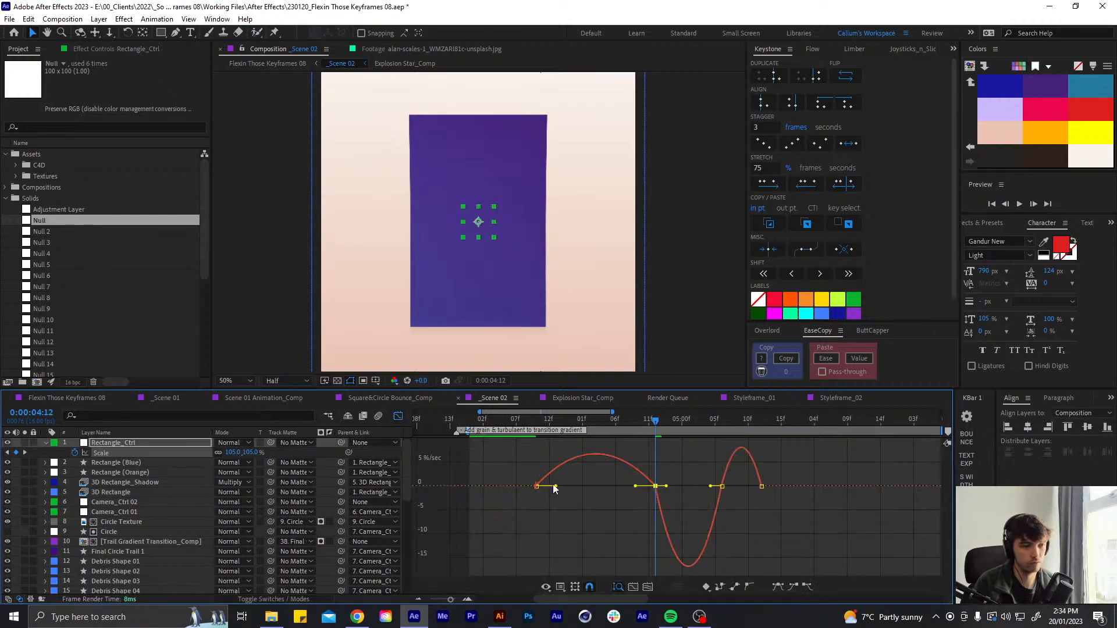
left_click_drag(554, 488, 673, 505)
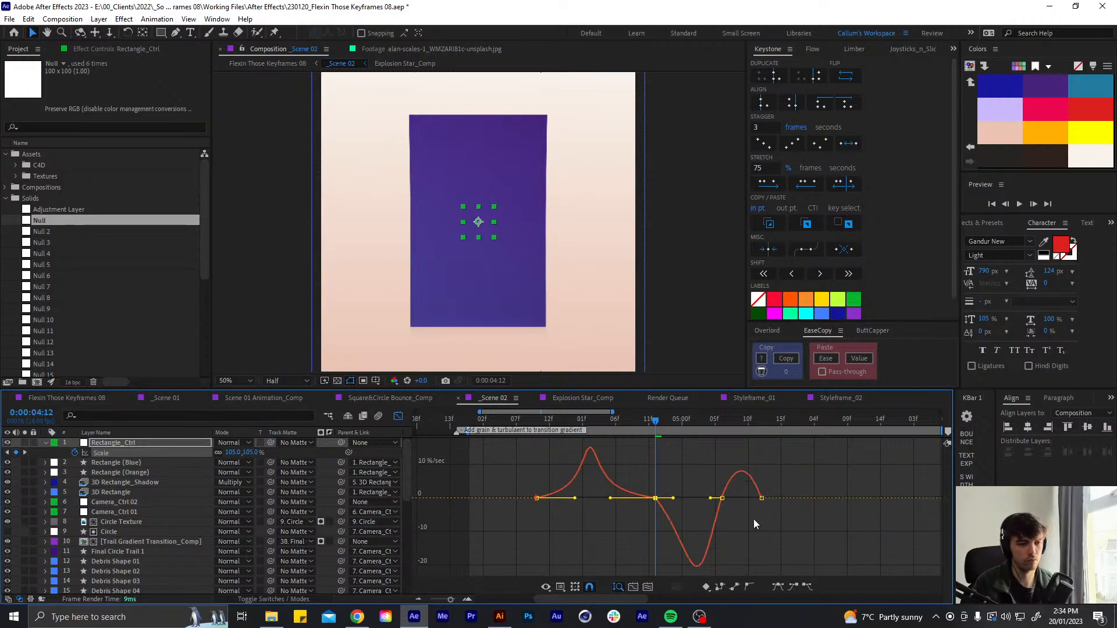
left_click_drag(745, 517, 732, 491)
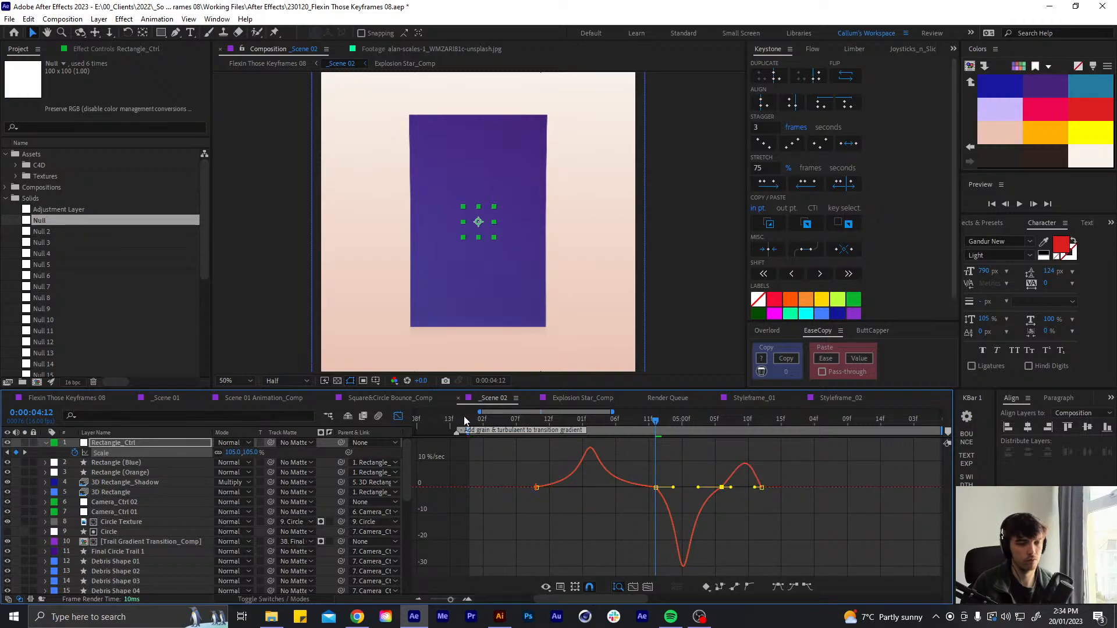
left_click(398, 415)
Raise the Rectangle_Ctrl Scale keyframe at 0:00:04:12 to 108% and preview the rectangle animation
left_click(531, 420)
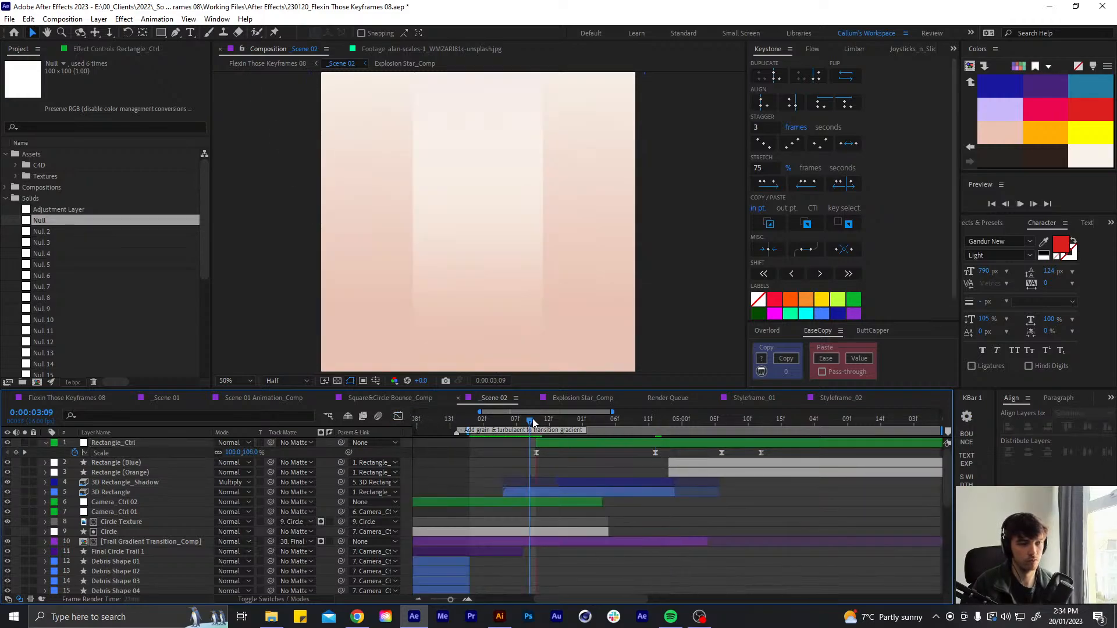
key("space")
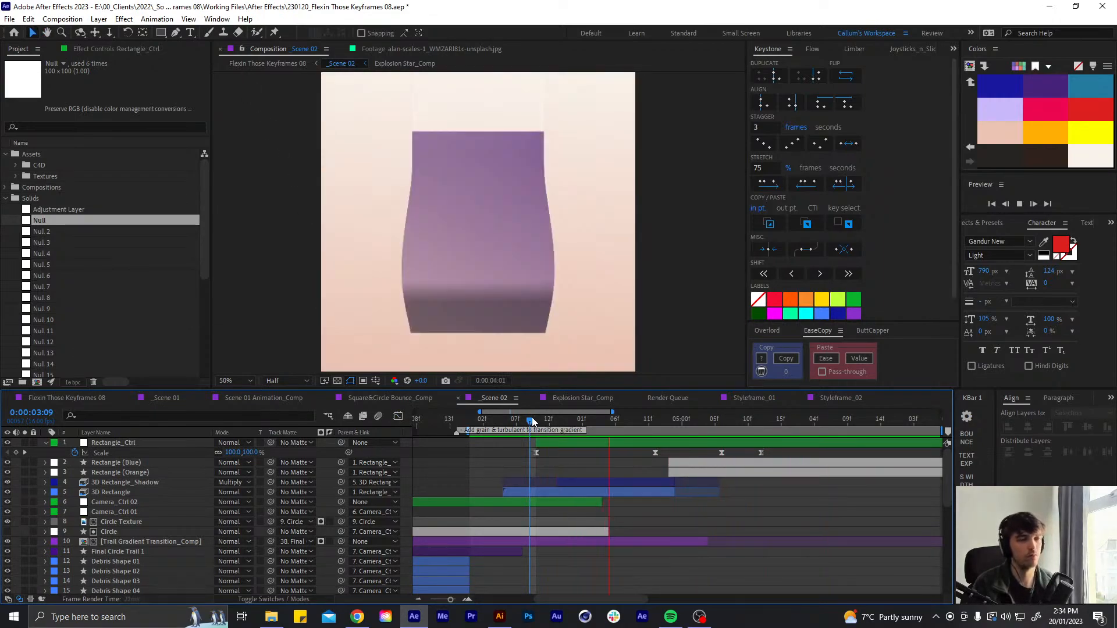
left_click_drag(531, 421, 653, 410)
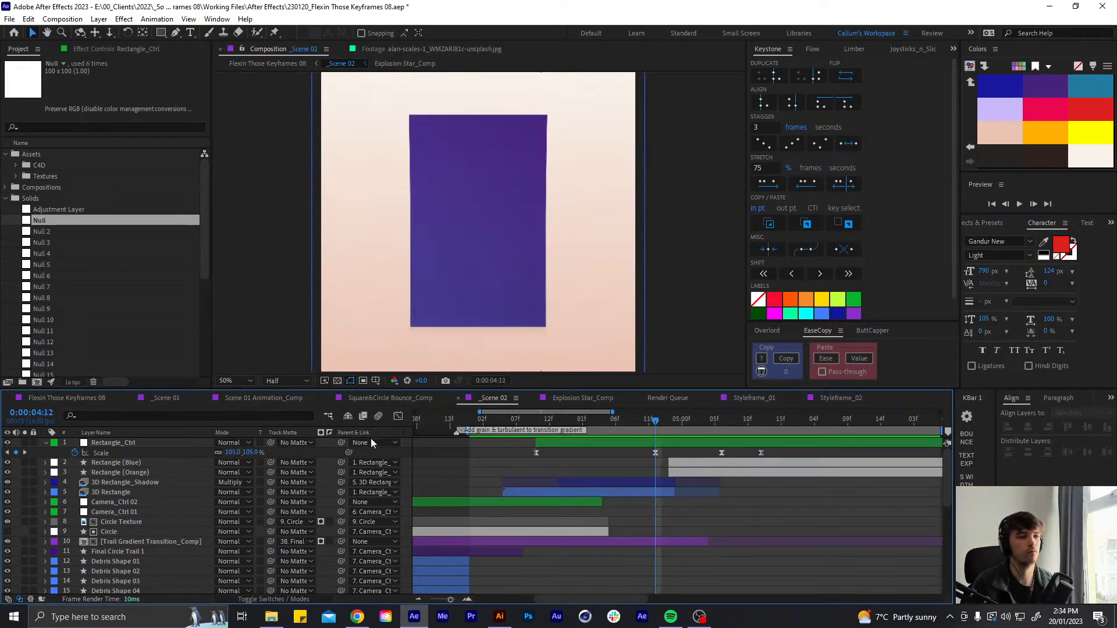
left_click(234, 453)
type("108")
key("Return")
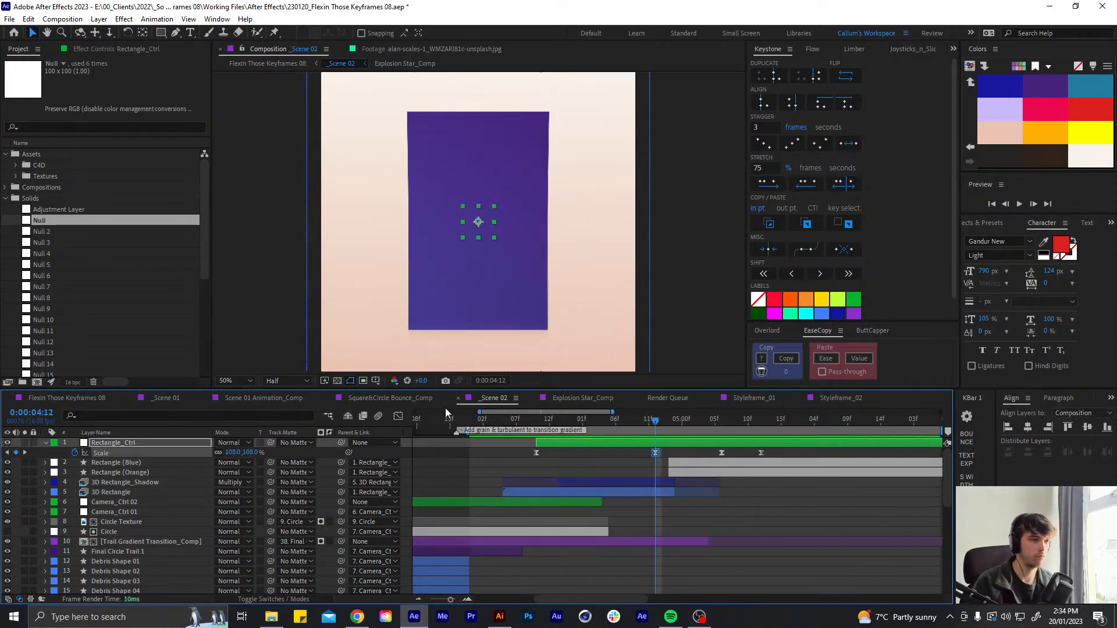
left_click(615, 469)
left_click_drag(662, 423, 773, 430)
key("space")
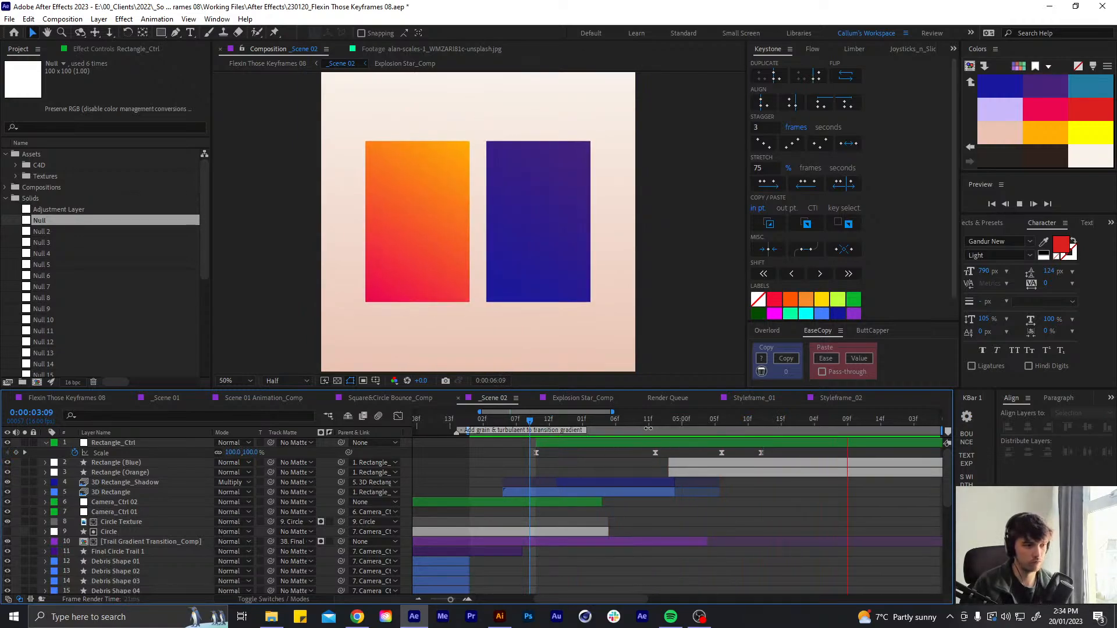
left_click(514, 426)
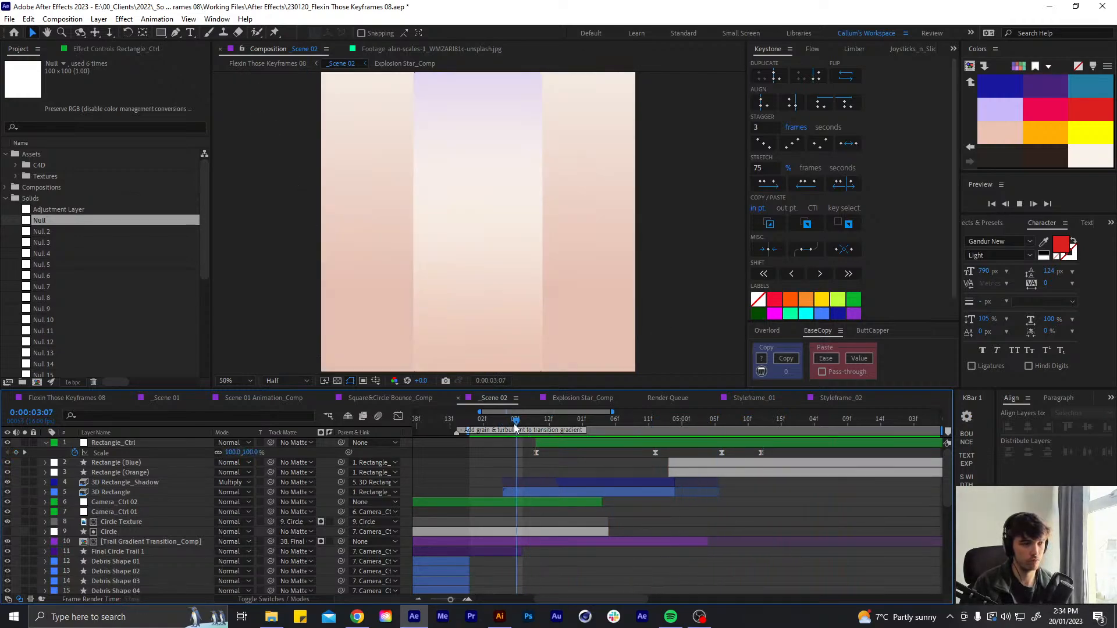
key("space")
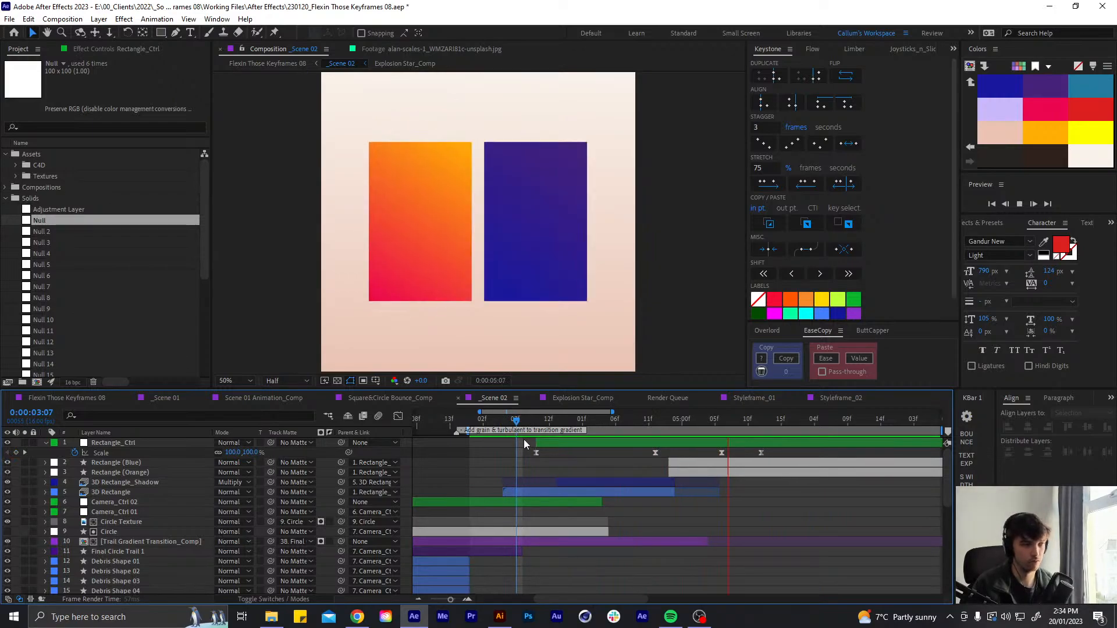
Trim the 3D Rectangle and 3D Rectangle_Shadow layers to end at 0:00:04:13 and start Rectangle (Blue) and Rectangle (Orange) there
mouse_move(662, 418)
left_mouse_down()
mouse_move(673, 423)
mouse_move(663, 424)
left_mouse_up()
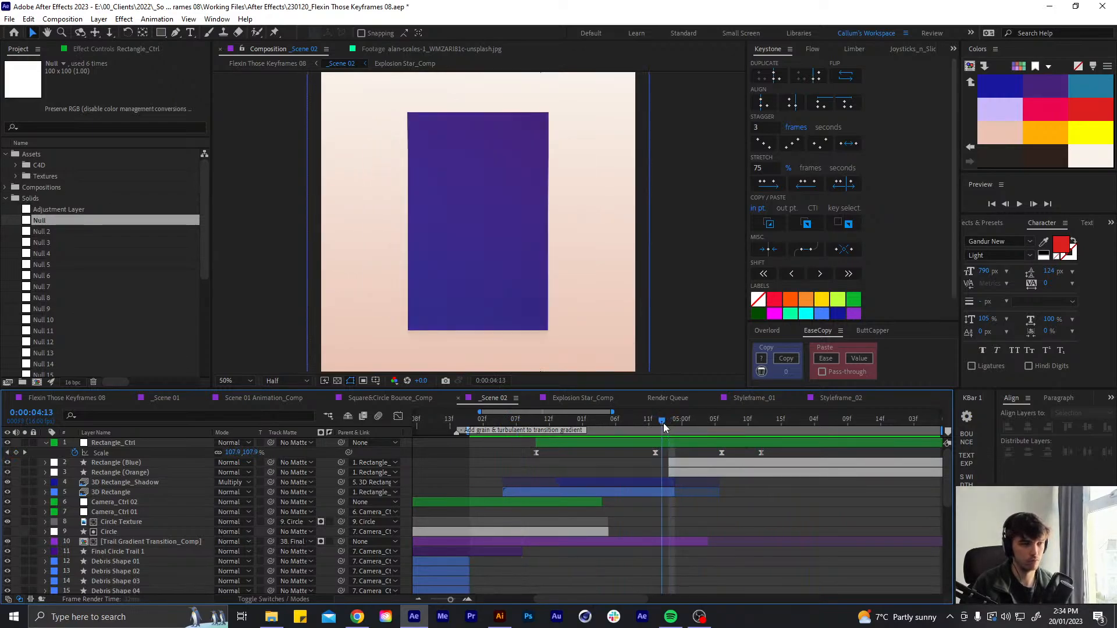
left_click(662, 482)
left_click(668, 492, "shift")
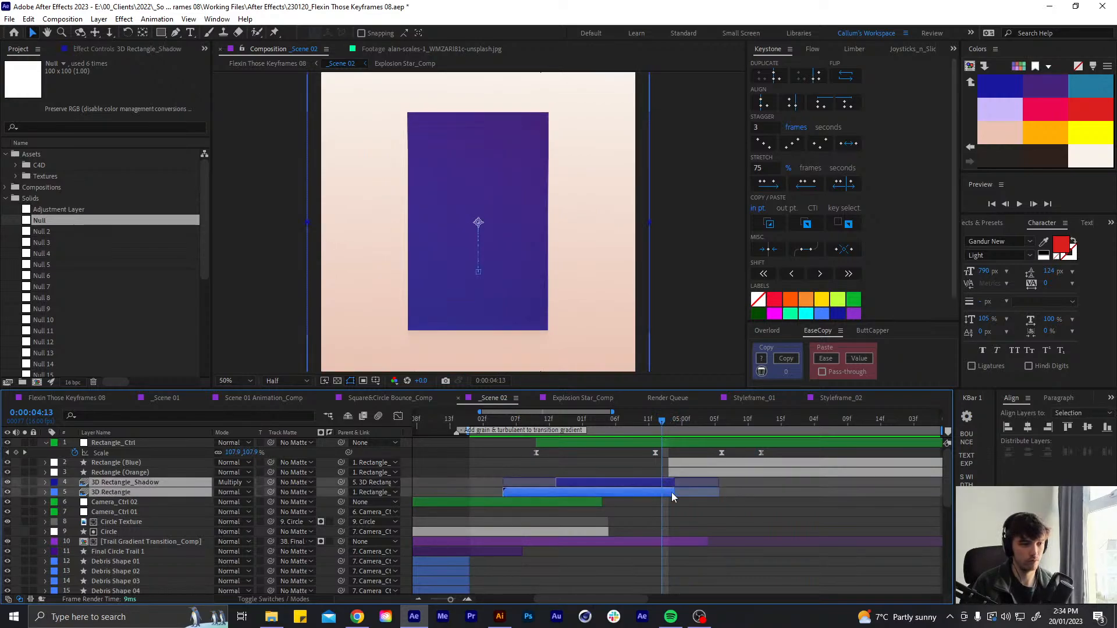
left_click(681, 471)
left_click(680, 464, "shift")
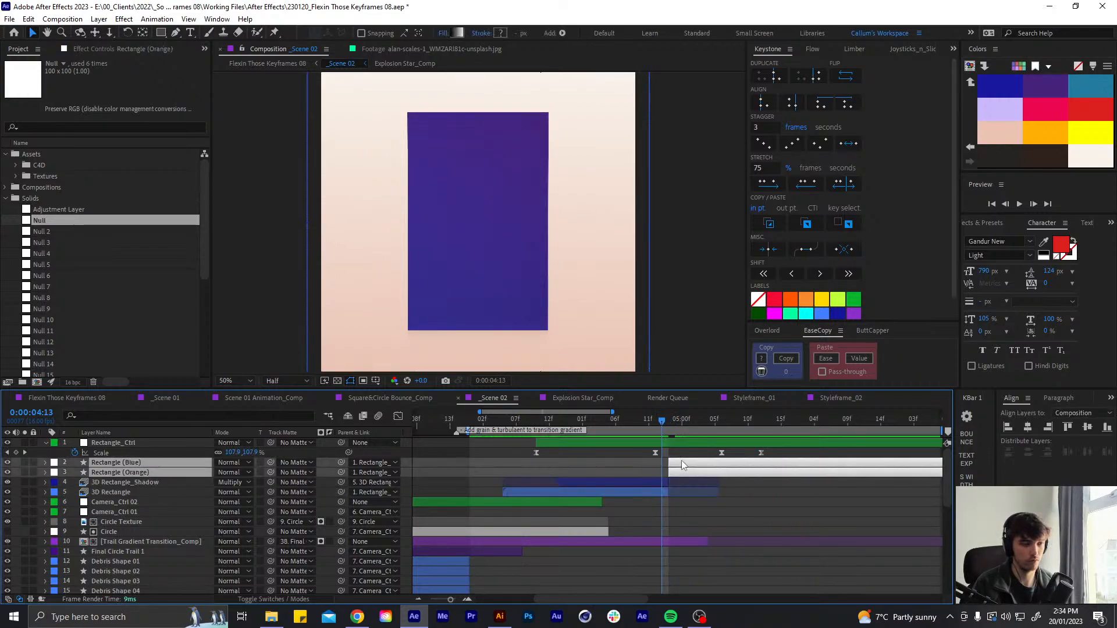
Shift the Rectangle_Ctrl layer with its Scale keyframes one frame earlier, starting at 0:00:03:09, and preview the timing
left_click(710, 443)
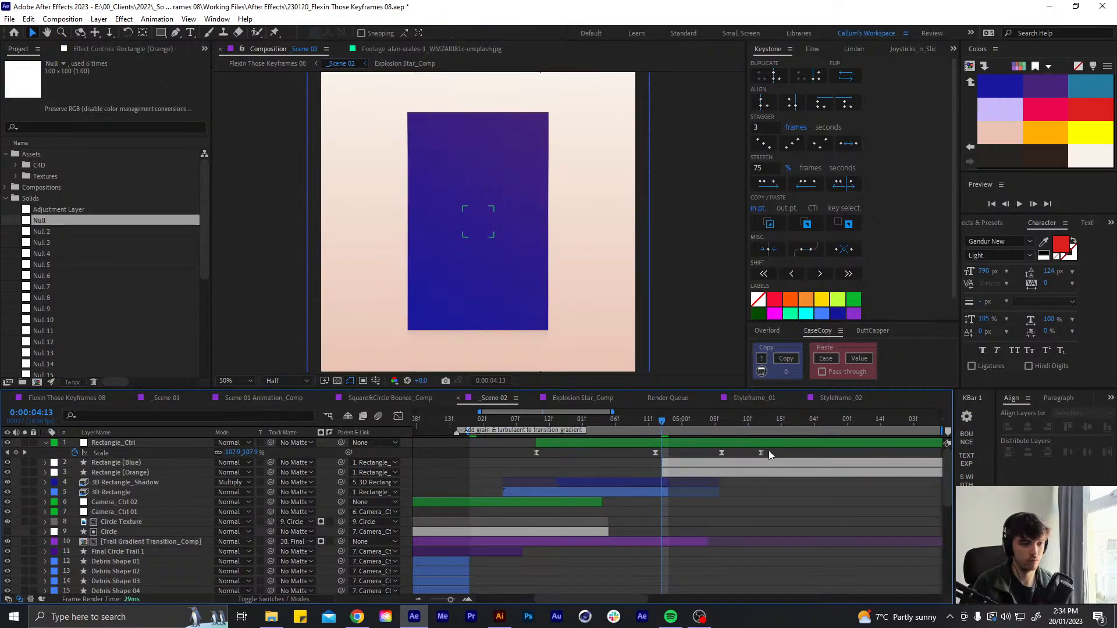
left_click_drag(769, 450, 655, 448)
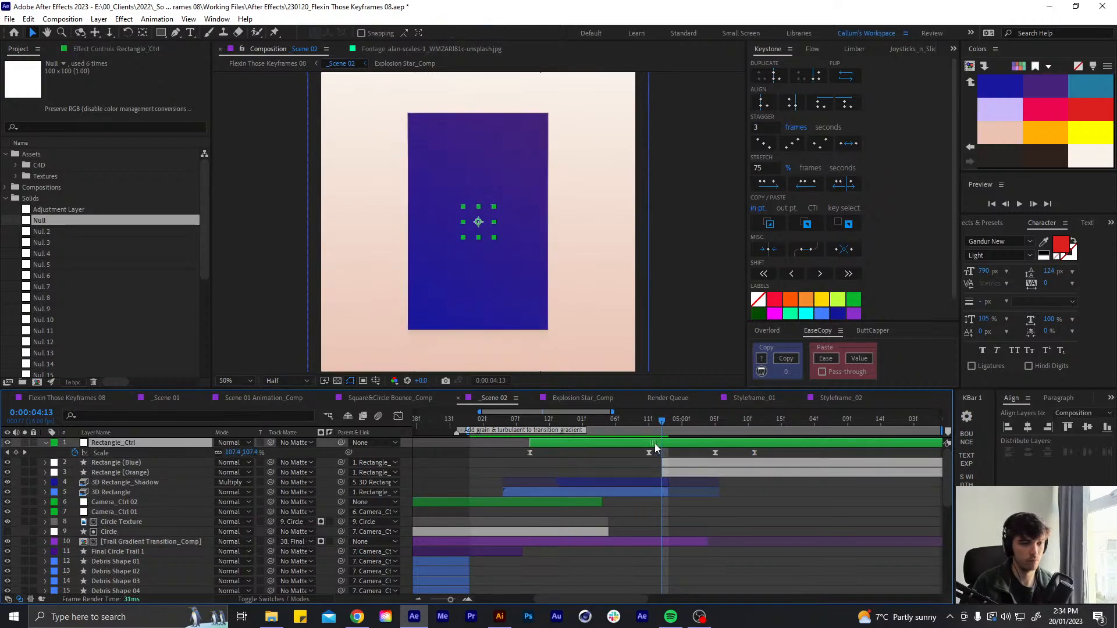
left_click(617, 420)
key("space")
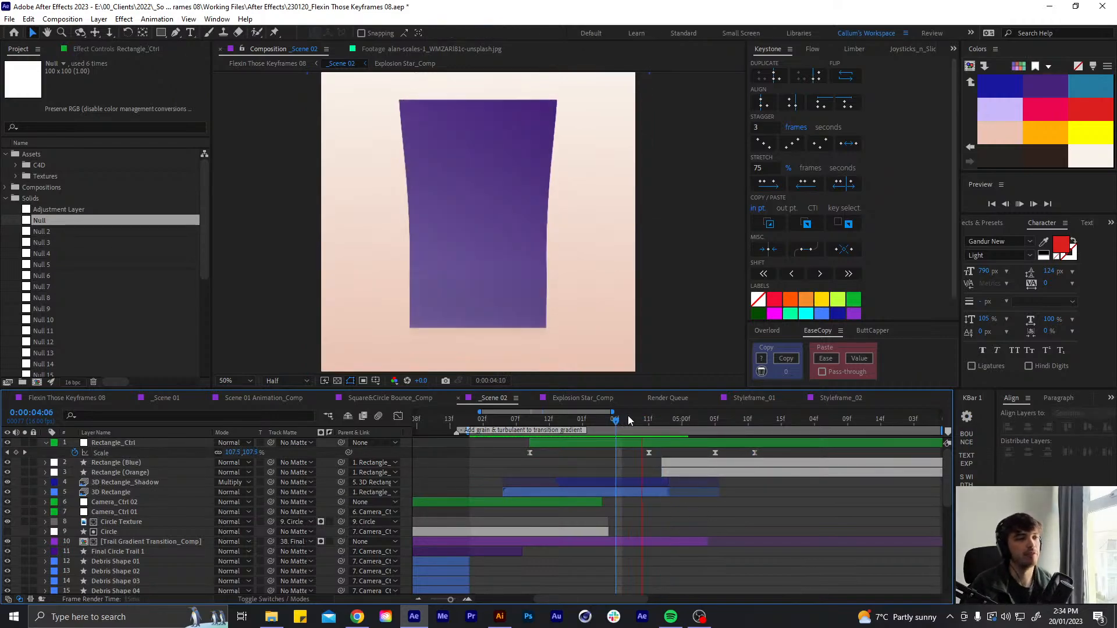
Reveal the animated properties of Rectangle (Blue) and Rectangle (Orange) and select all their Position and Scale keyframes
left_click_drag(627, 420, 662, 422)
left_click(679, 465)
left_click(681, 473, "shift")
key("u")
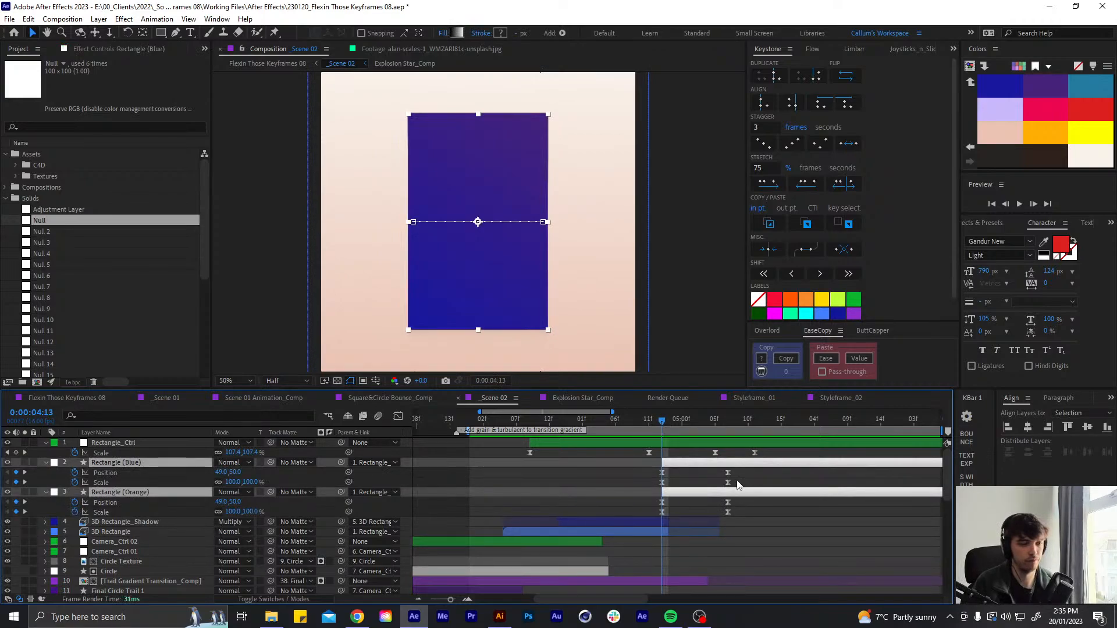
left_click(732, 479)
left_click_drag(737, 470, 615, 510)
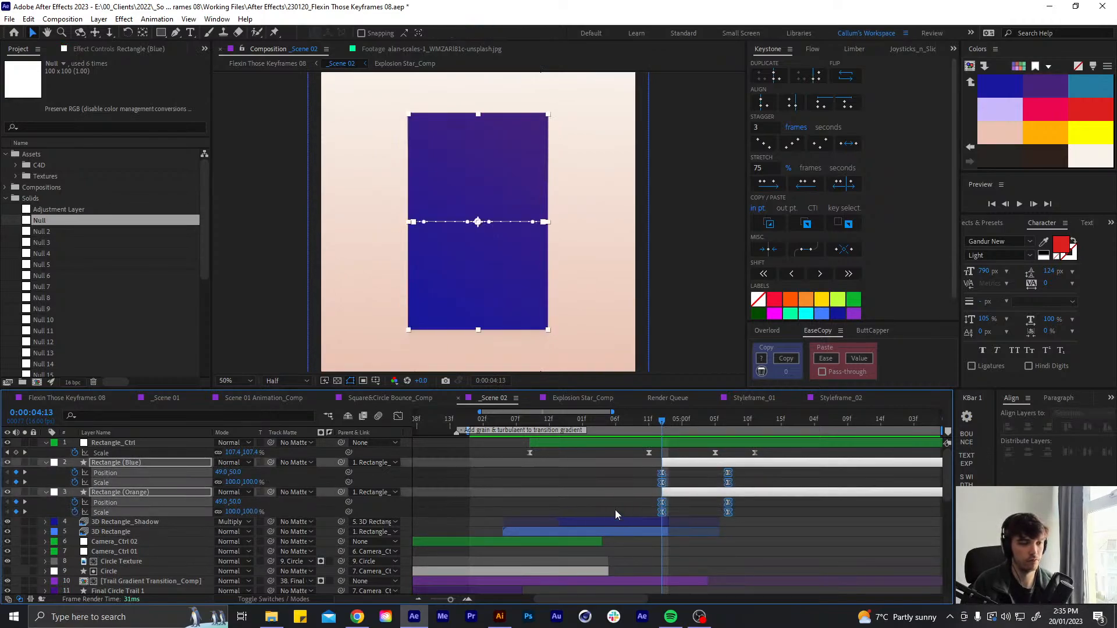
Reshape the selected keyframes' speed curves in the Graph Editor to about 45% outgoing and 100% incoming influence, and preview the split
left_click(395, 417)
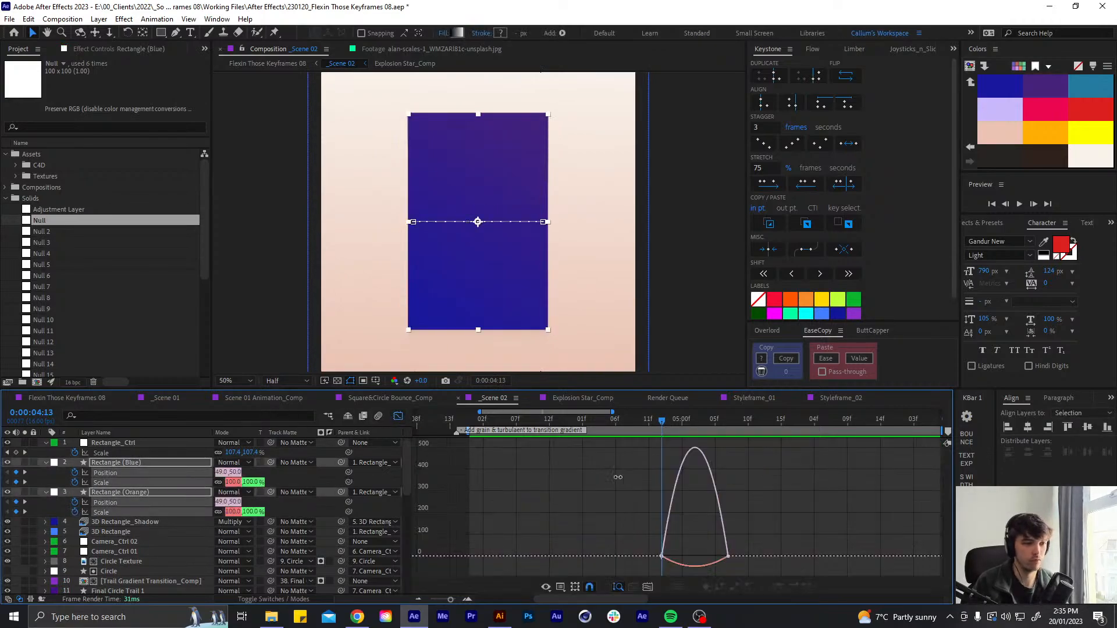
left_click(661, 557)
left_click_drag(663, 556, 677, 560)
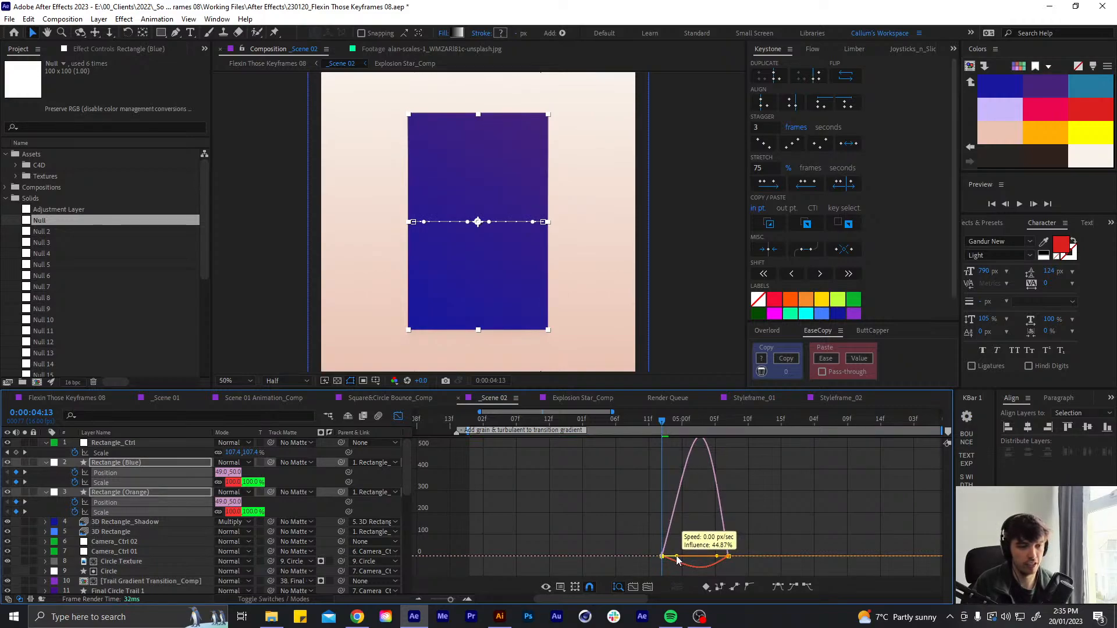
left_click_drag(741, 547, 683, 562)
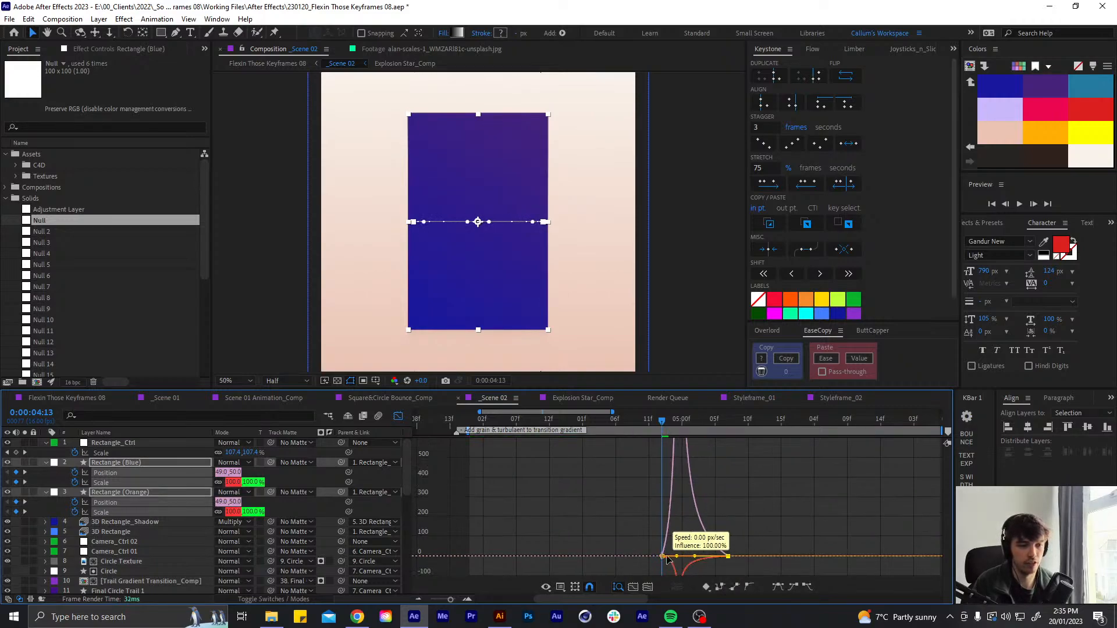
left_click(398, 416)
left_click(686, 472)
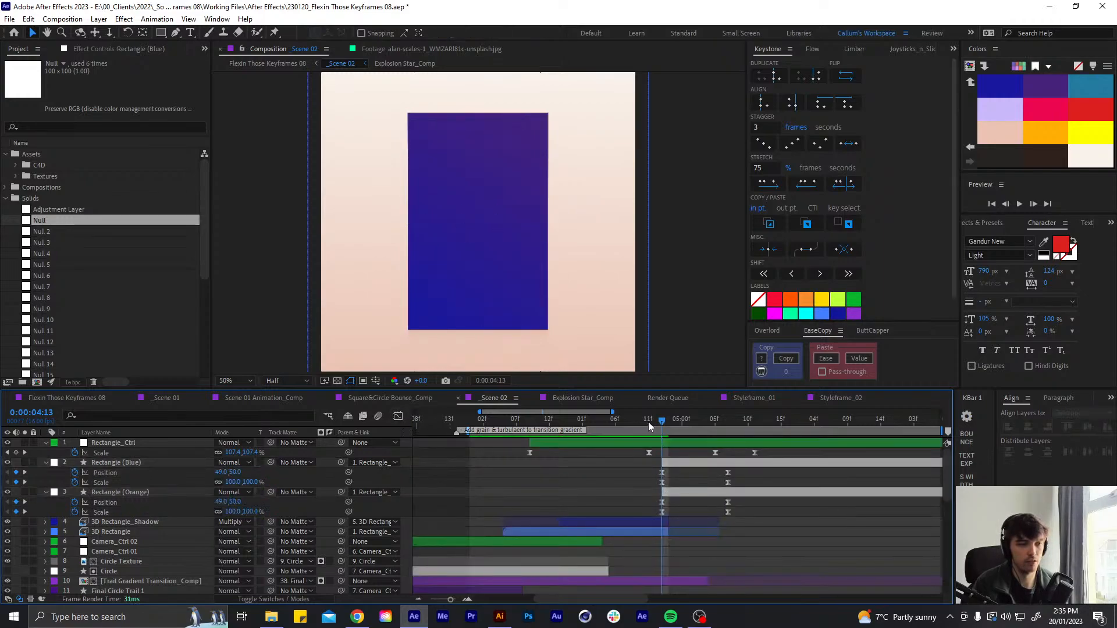
key("space")
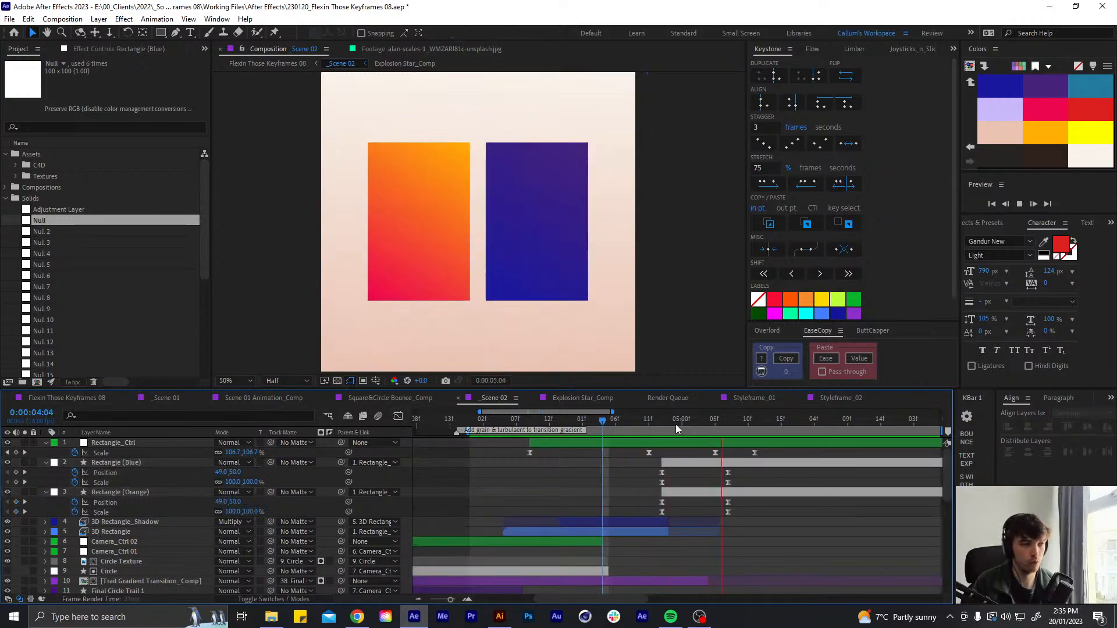
left_click(638, 419)
key("space")
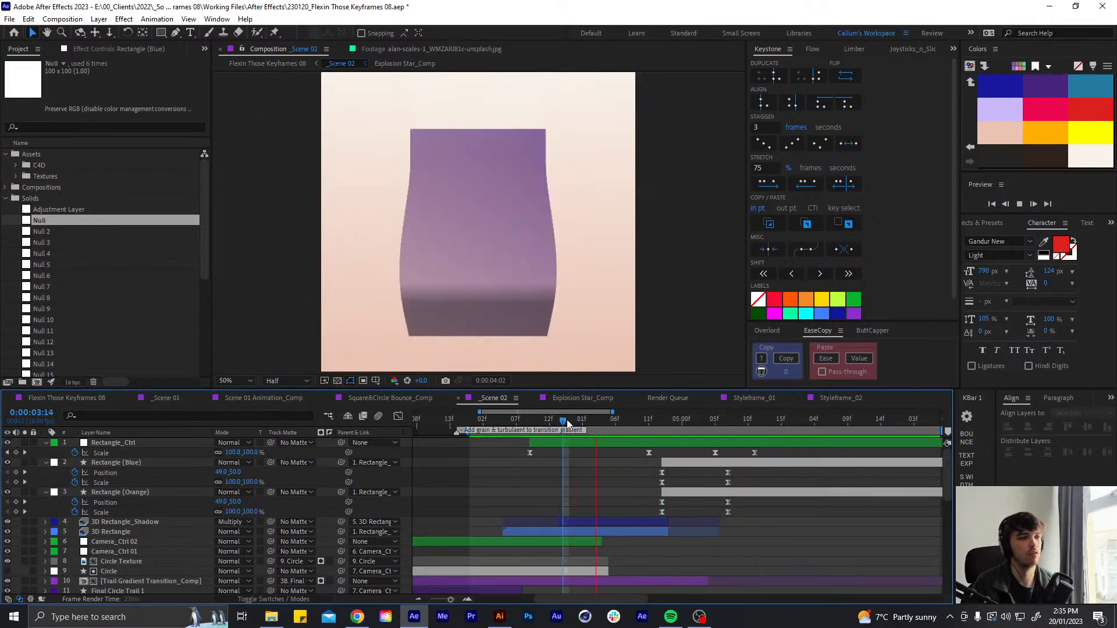
Move Rectangle (Blue) and Rectangle (Orange) to start at 0:00:04:11 and trim 3D Rectangle and 3D Rectangle_Shadow to end there
mouse_move(638, 419)
left_mouse_down()
mouse_move(668, 419)
mouse_move(649, 421)
left_mouse_up()
left_click(675, 465)
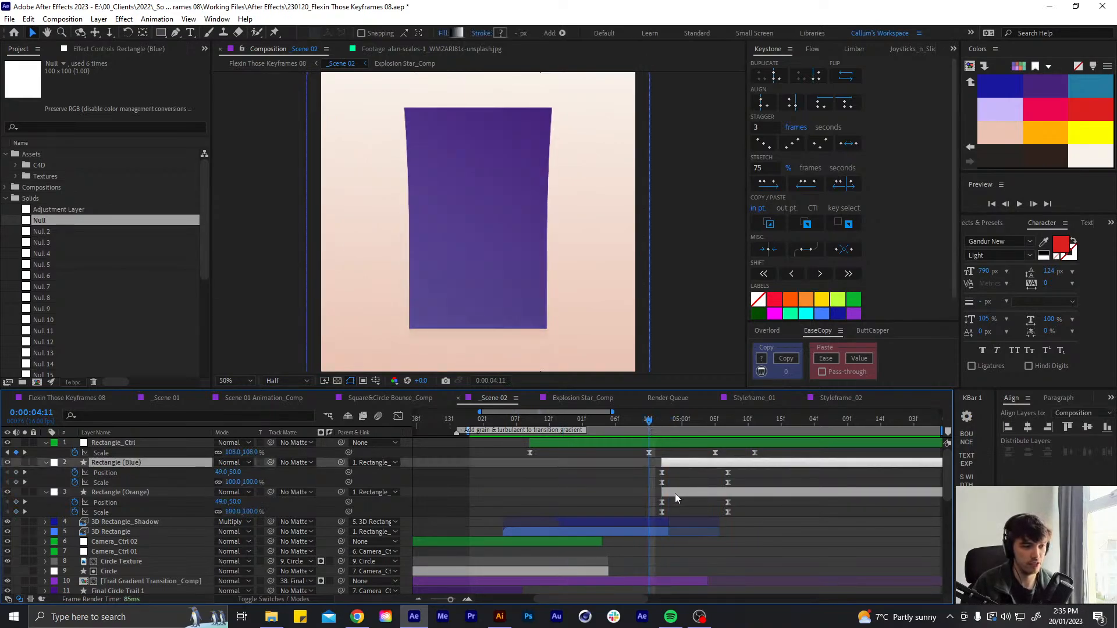
left_click(675, 495, "ctrl")
key("bracketleft")
left_click(661, 521)
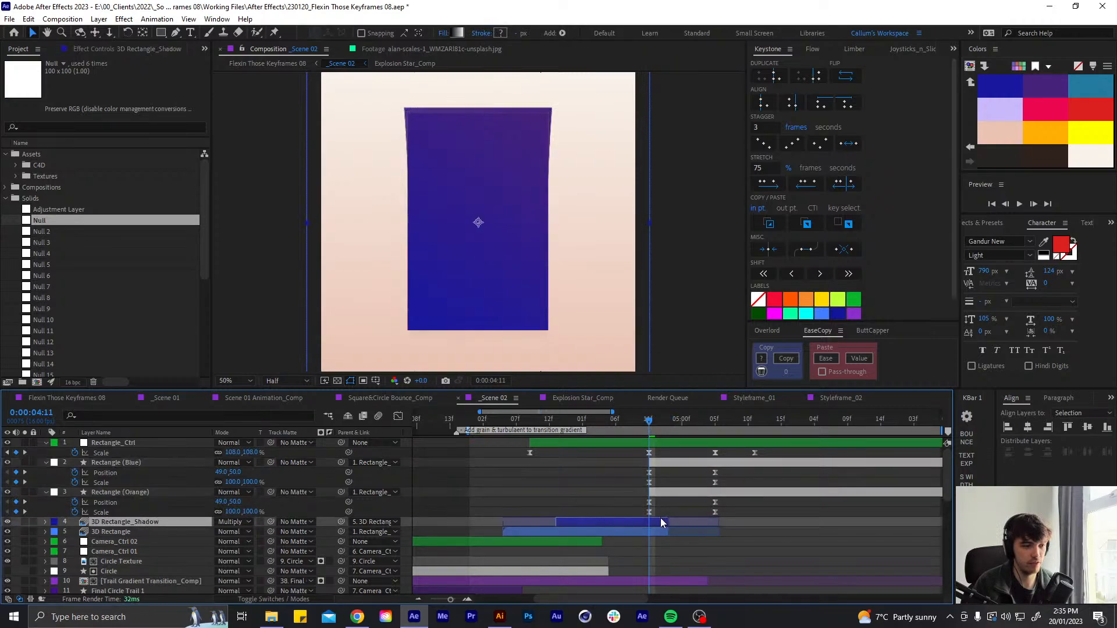
left_click(660, 532, "ctrl")
left_click(663, 549)
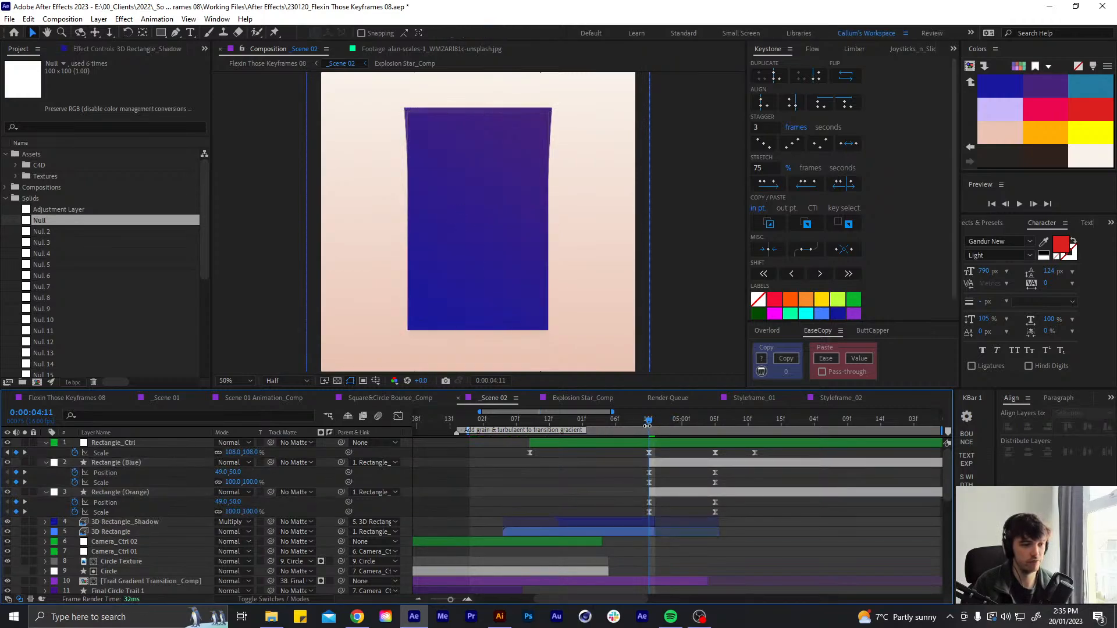
left_click_drag(649, 422, 545, 432)
key("space")
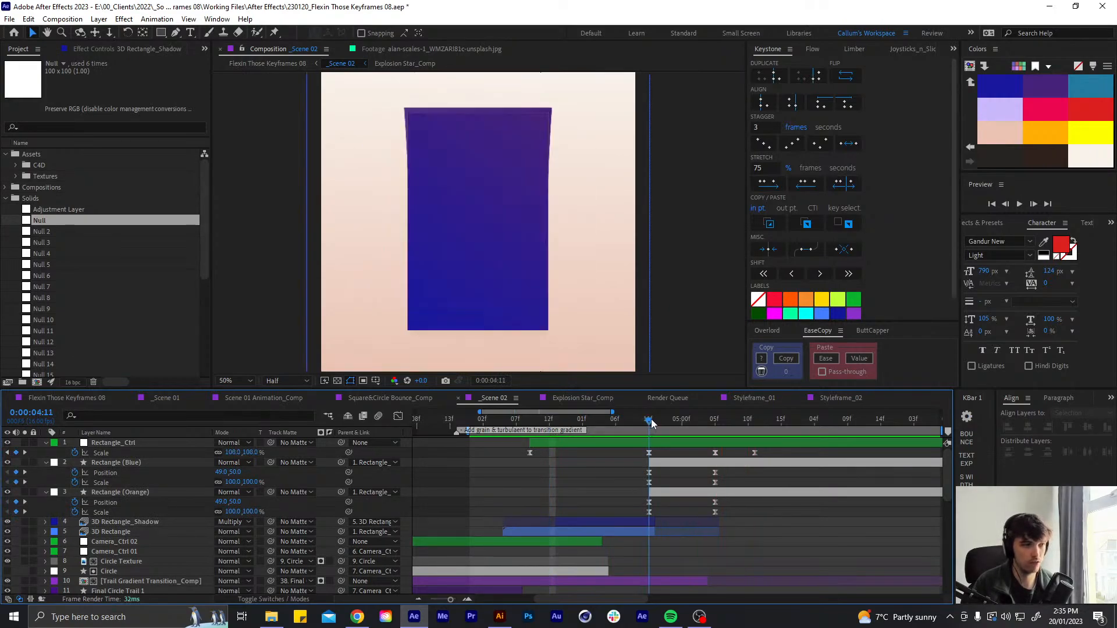
Shift the Rectangle_Ctrl layer one more frame earlier to start at 0:00:03:08, and preview the transition into the two rectangles
left_click(656, 444)
left_click_drag(656, 445, 653, 444)
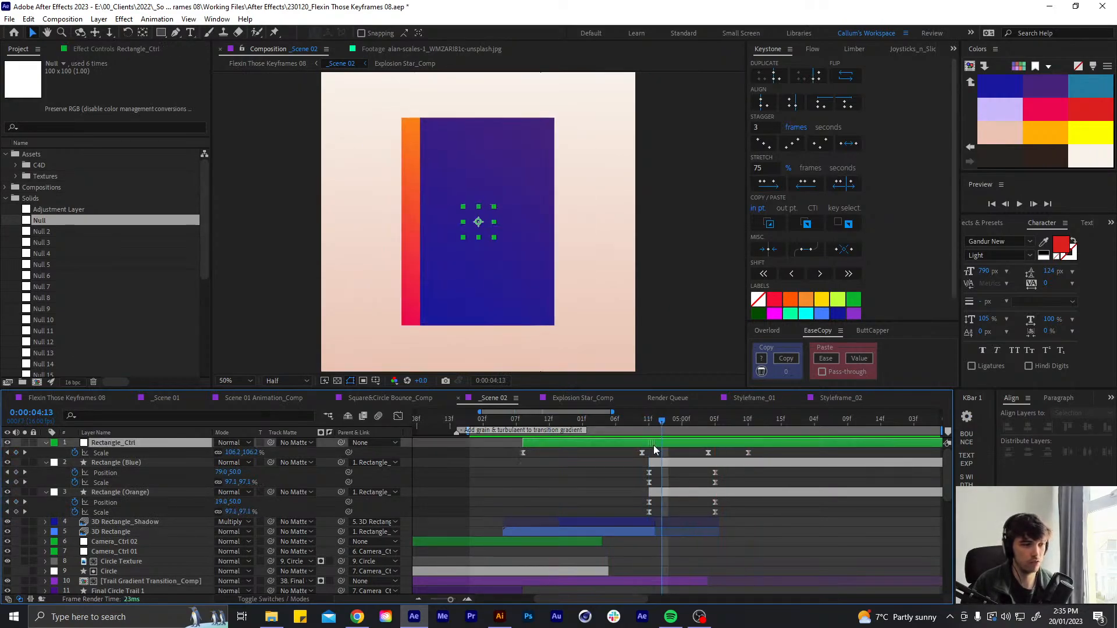
left_click(658, 464)
left_click(688, 540)
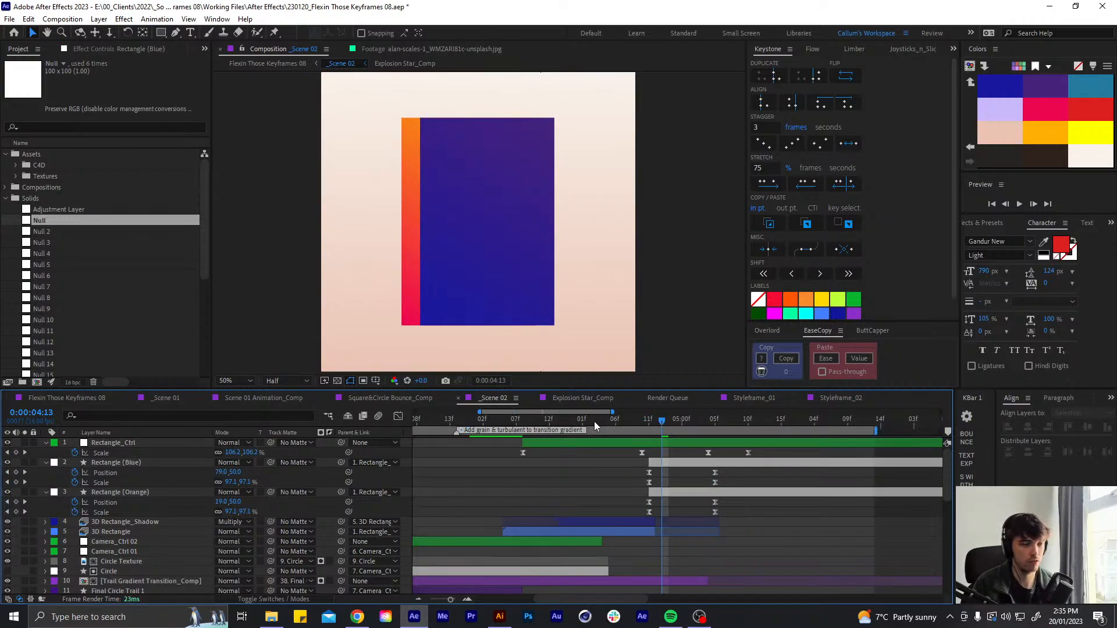
left_click(516, 421)
key("space")
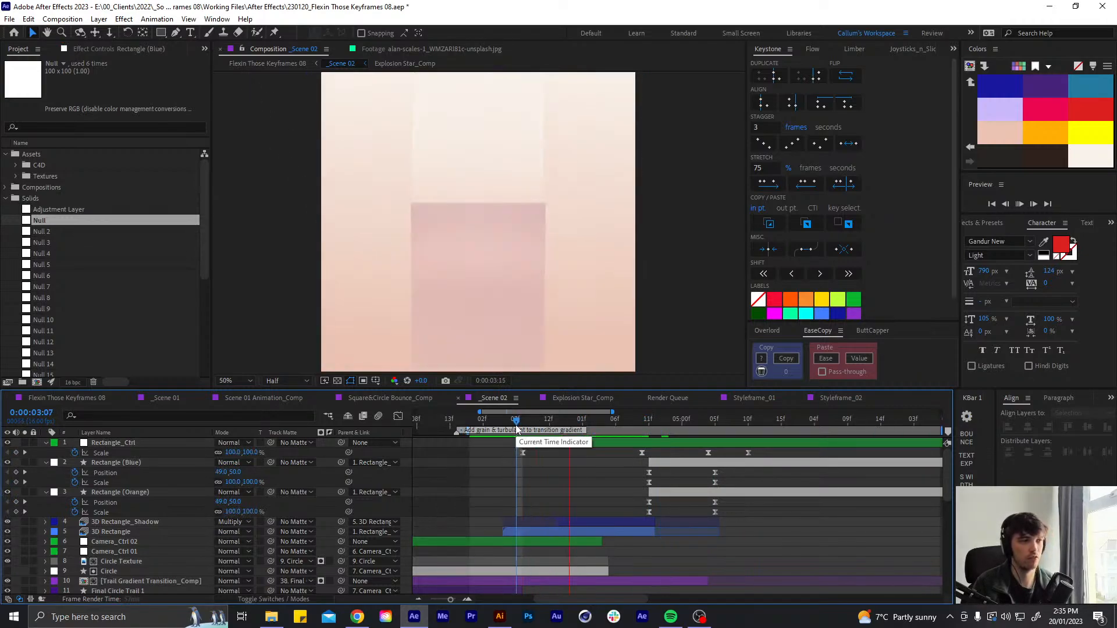
left_click(635, 421)
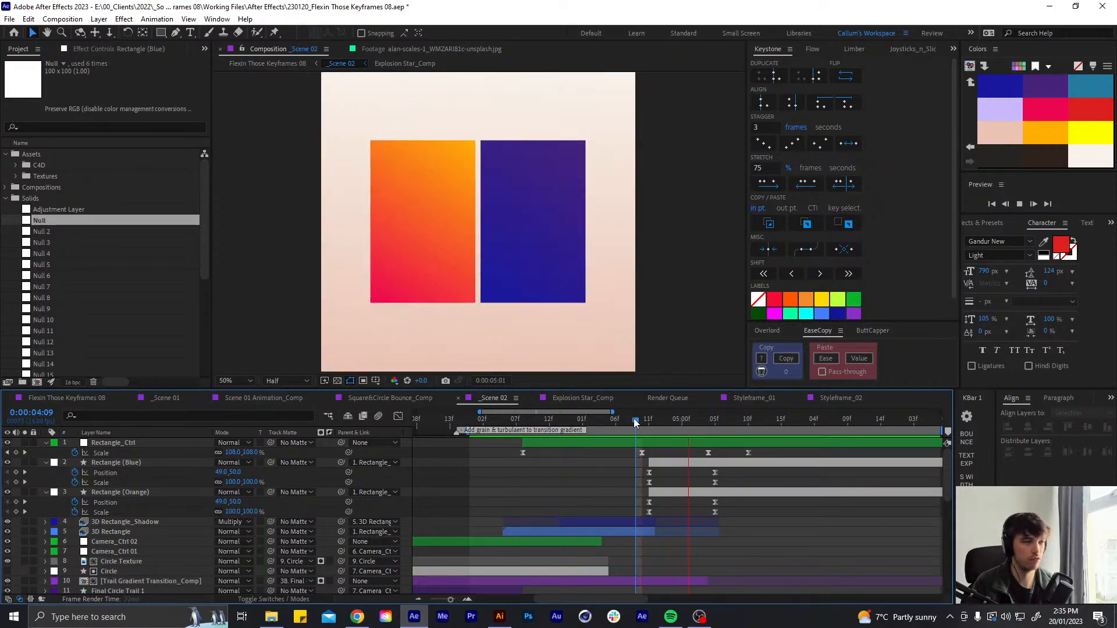
left_click(576, 423)
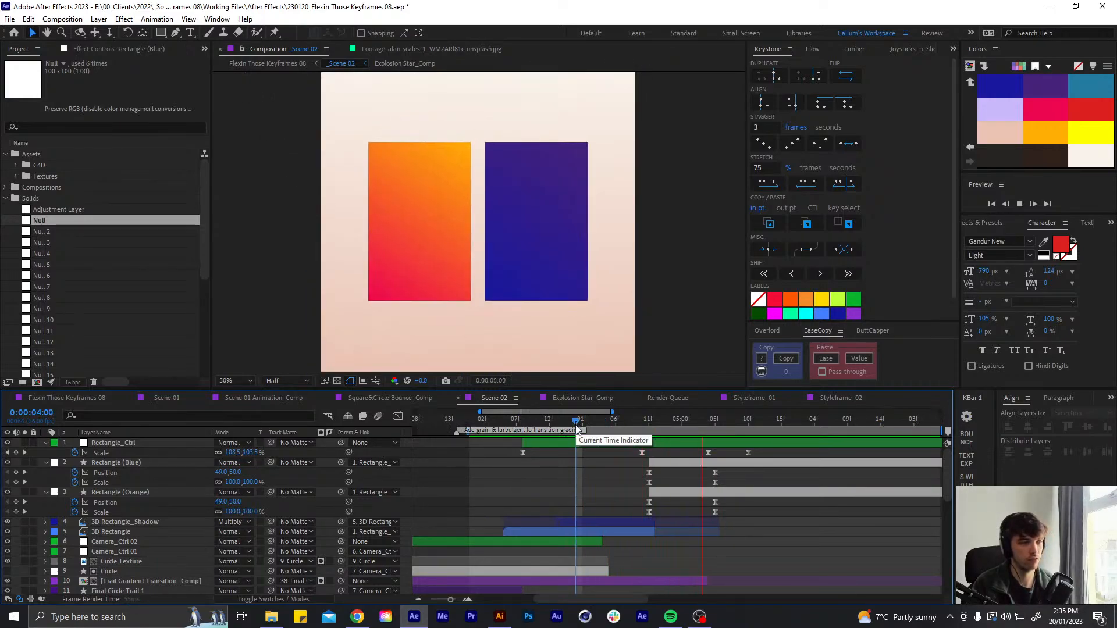
left_click(604, 422)
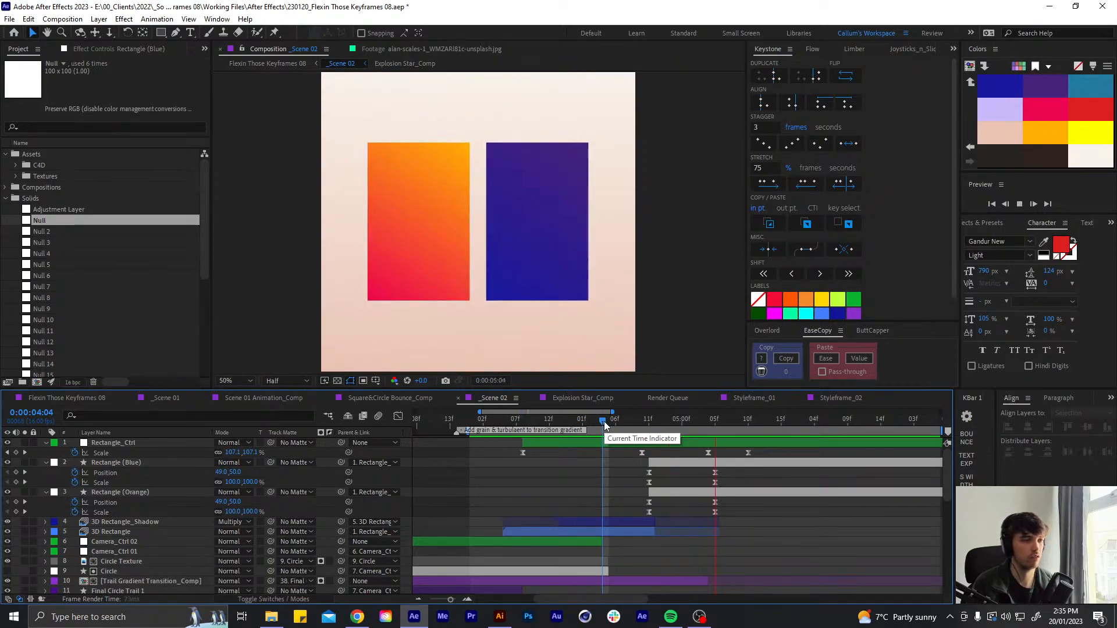
Move the end keyframes of both rectangles to 0:00:05:02 and the last two Rectangle_Ctrl Scale keyframes one frame earlier
left_click_drag(604, 421, 658, 423)
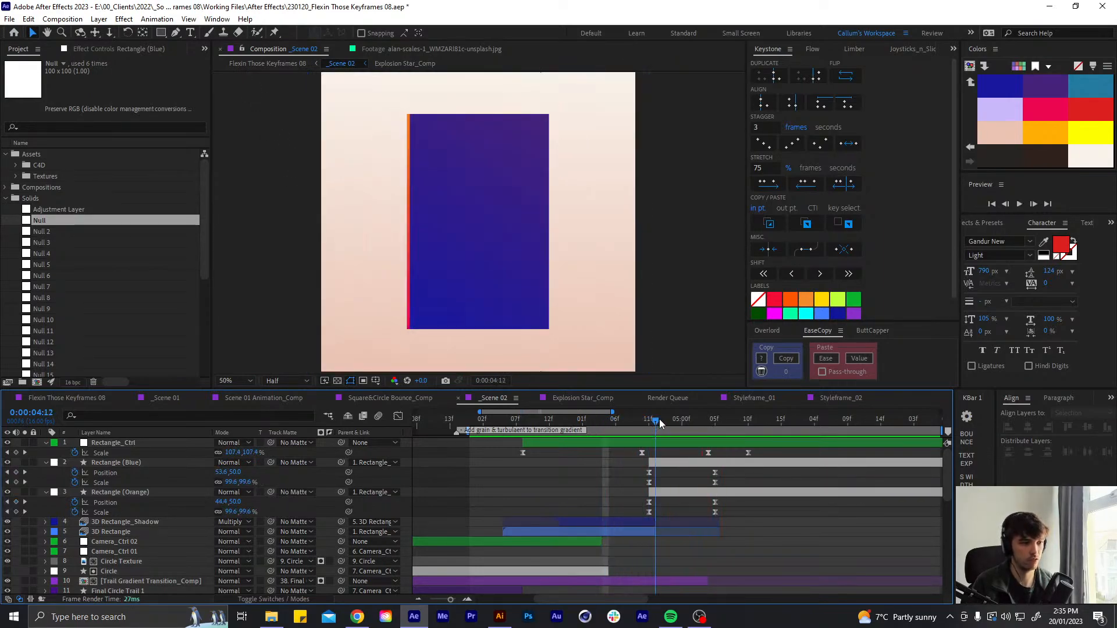
left_click_drag(659, 472, 636, 516)
left_click(665, 472)
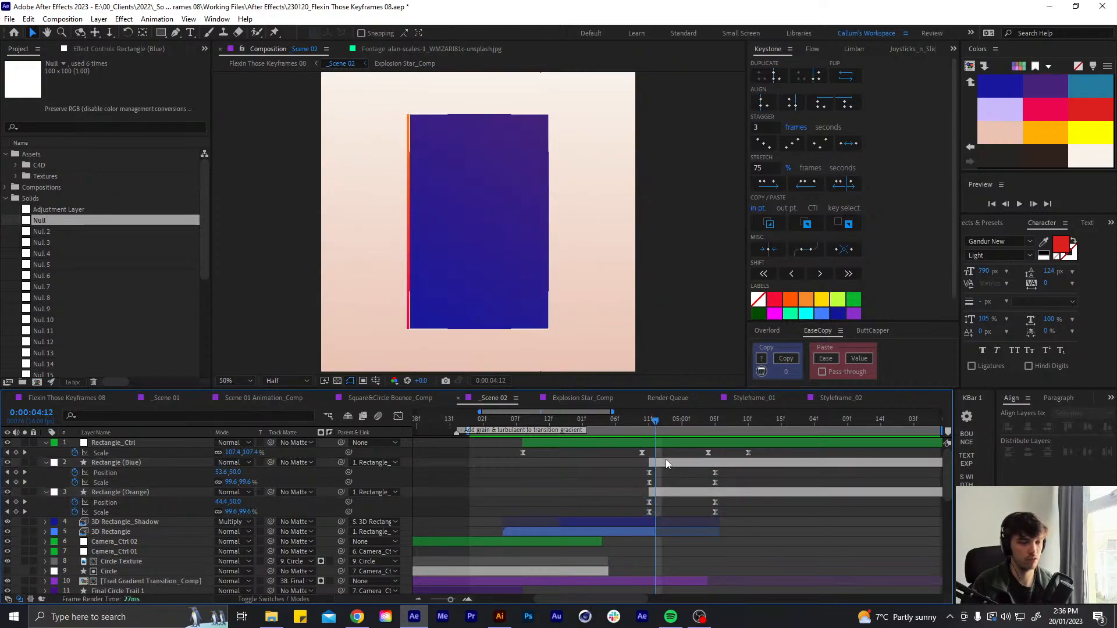
left_click_drag(708, 510, 708, 516)
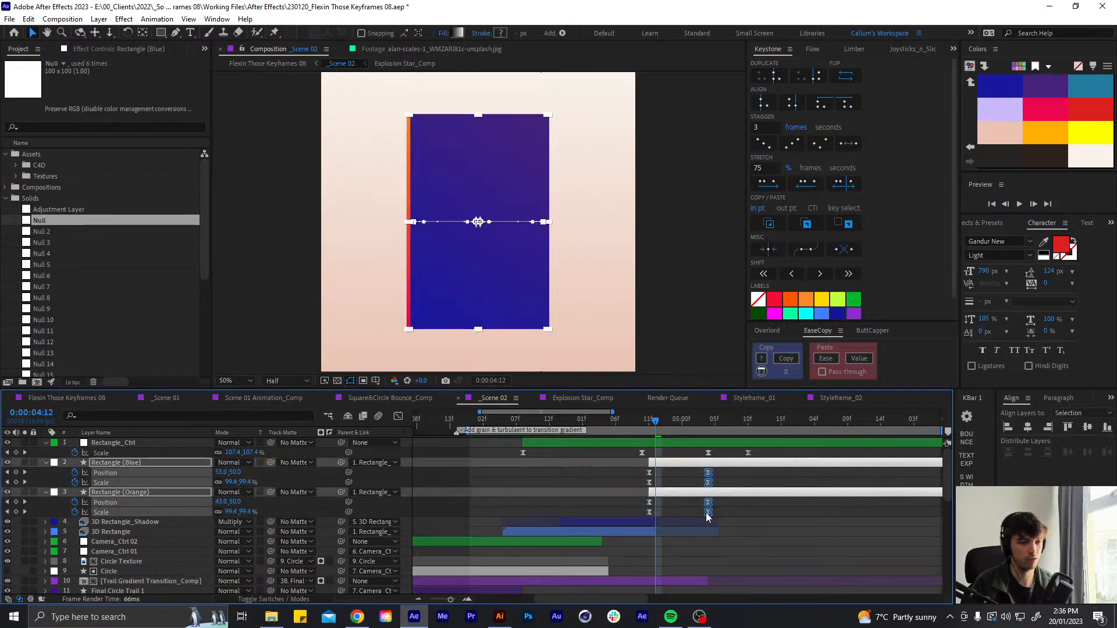
left_click(748, 452)
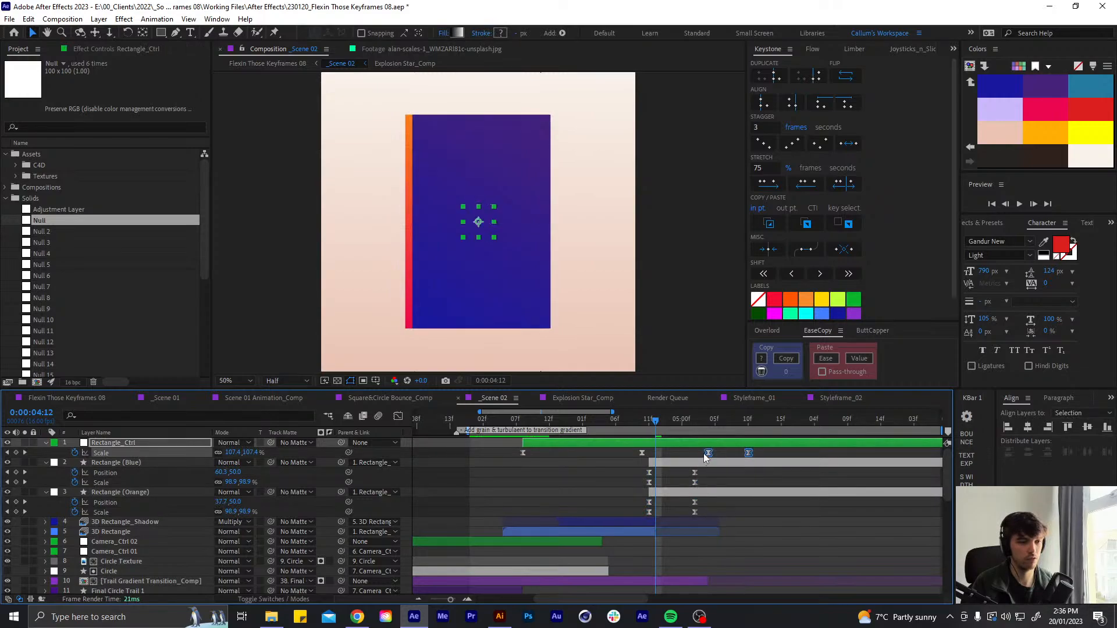
left_click_drag(705, 458, 701, 461)
left_click(714, 479)
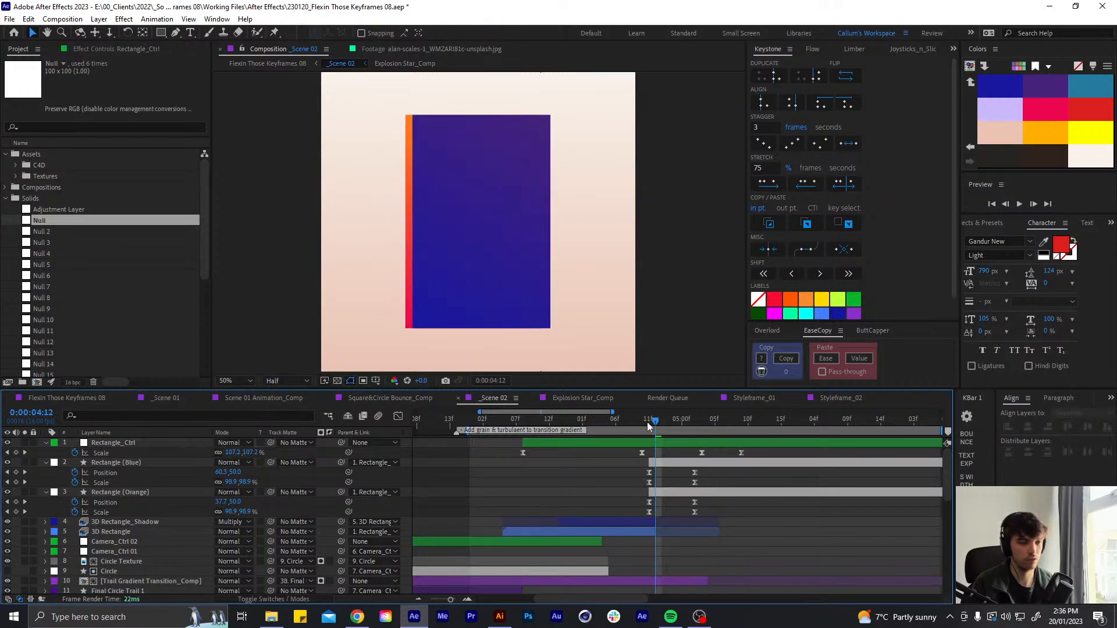
left_click_drag(647, 421, 516, 422)
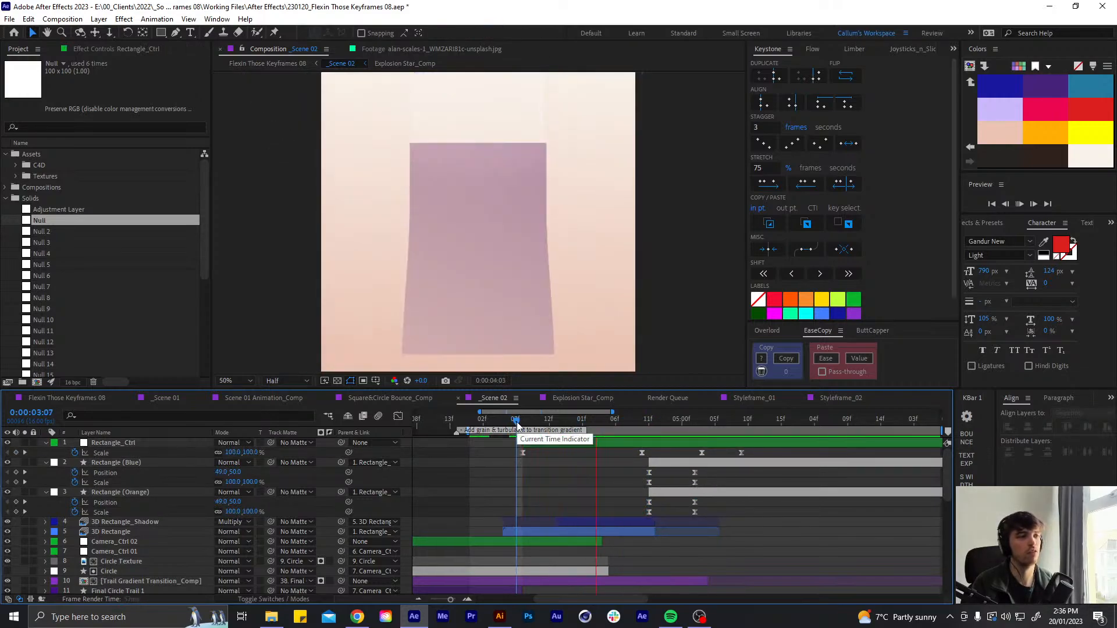
left_click(611, 420)
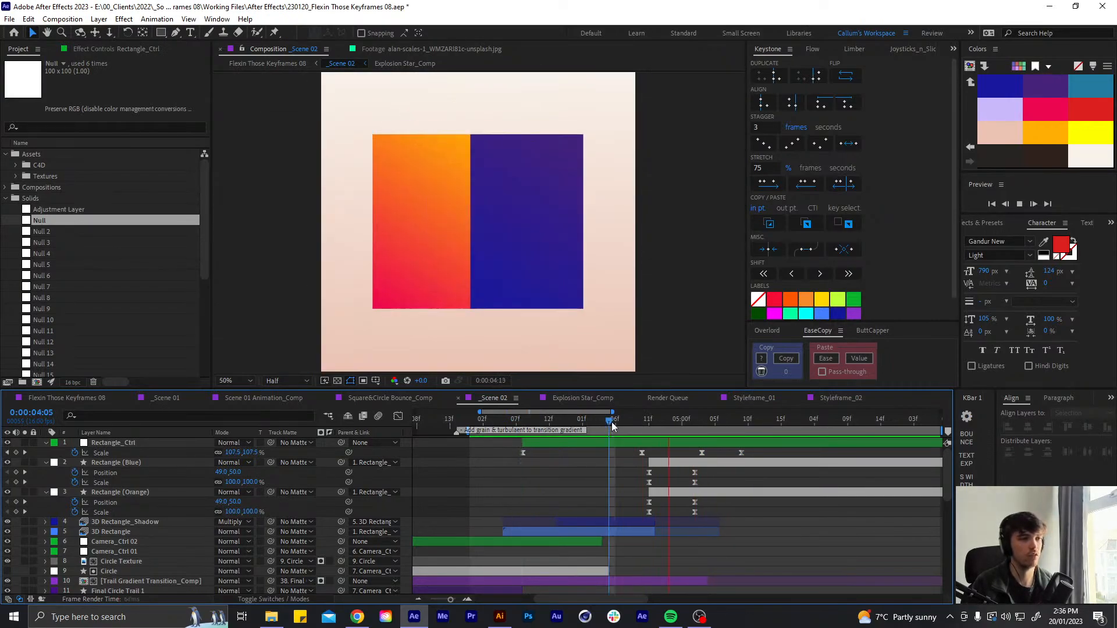
Move the second Rectangle_Ctrl Scale keyframe to 0:00:04:09 and both rectangles' end keyframes to 0:00:05:03, and preview the animation
left_click_drag(642, 452, 636, 454)
left_click_drag(702, 474, 701, 510)
left_click(725, 470)
key("space")
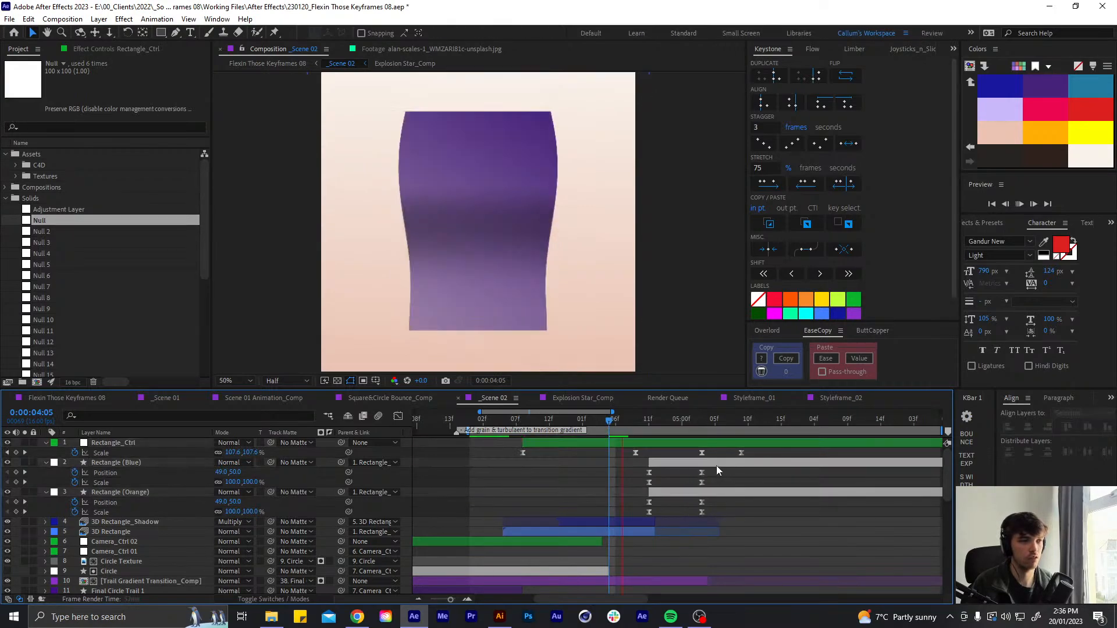
left_click(624, 422)
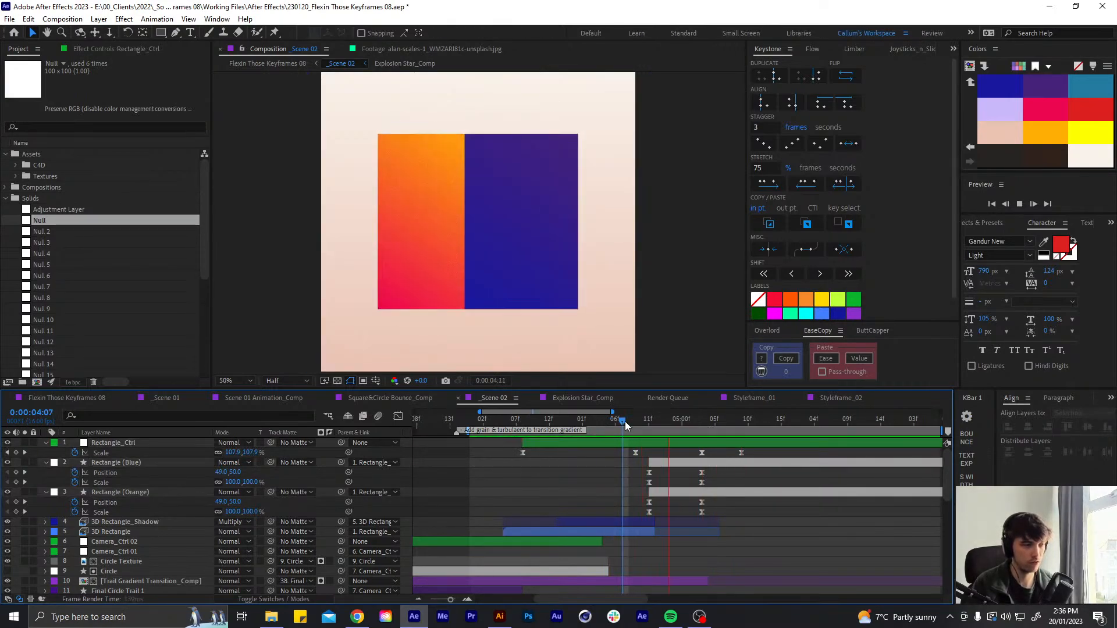
key("space")
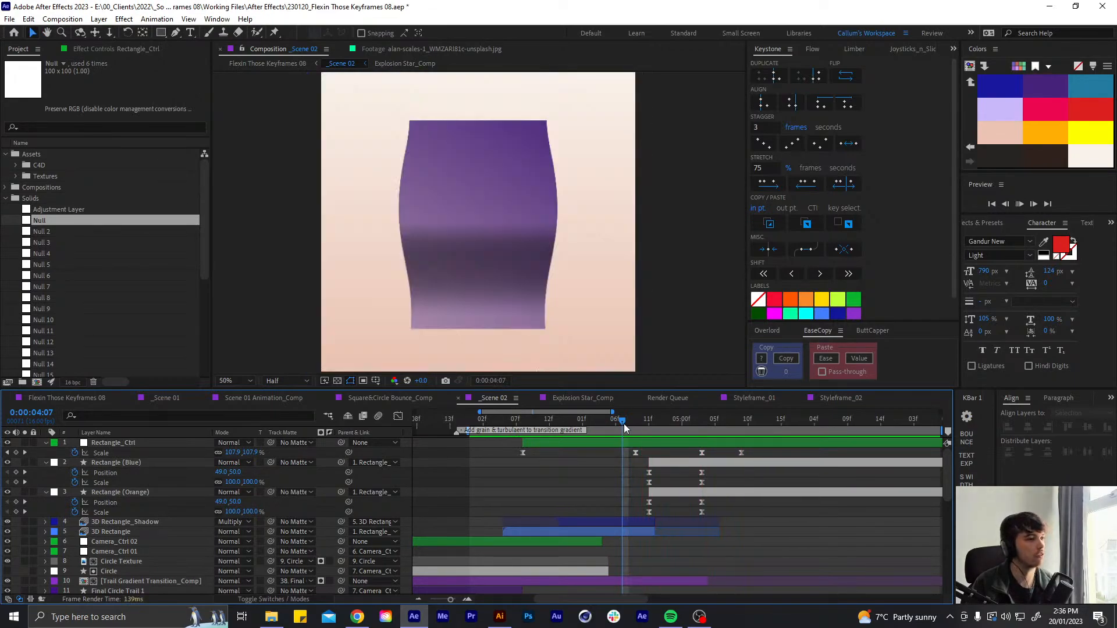
left_click(503, 420)
key("space")
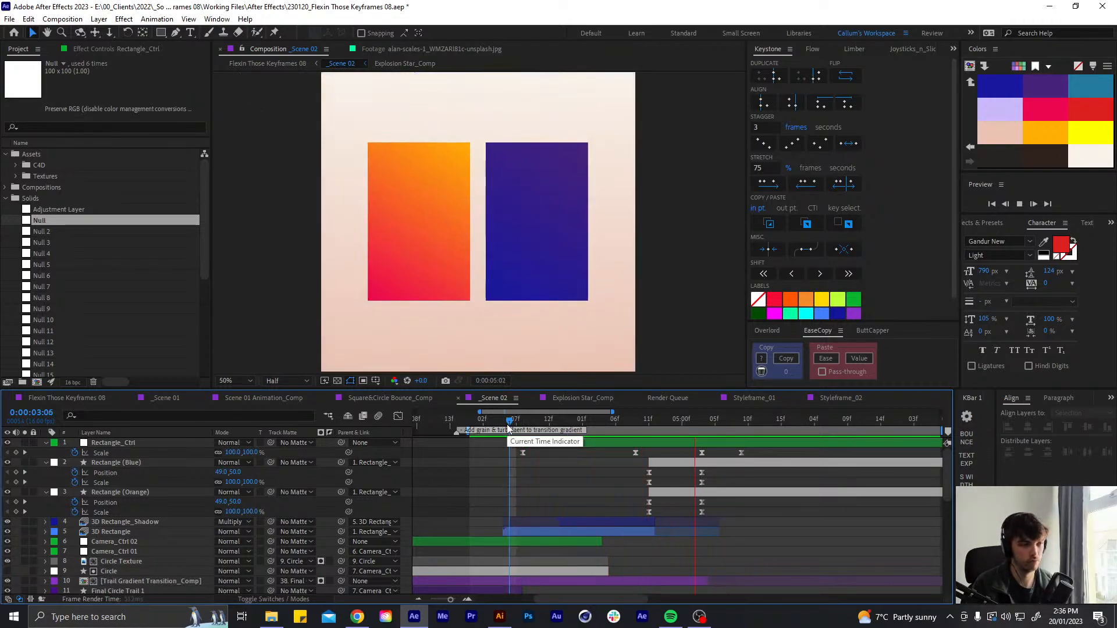
Save the project and preview the transition from the 3D rectangle into the orange and blue split
key("ctrl+s")
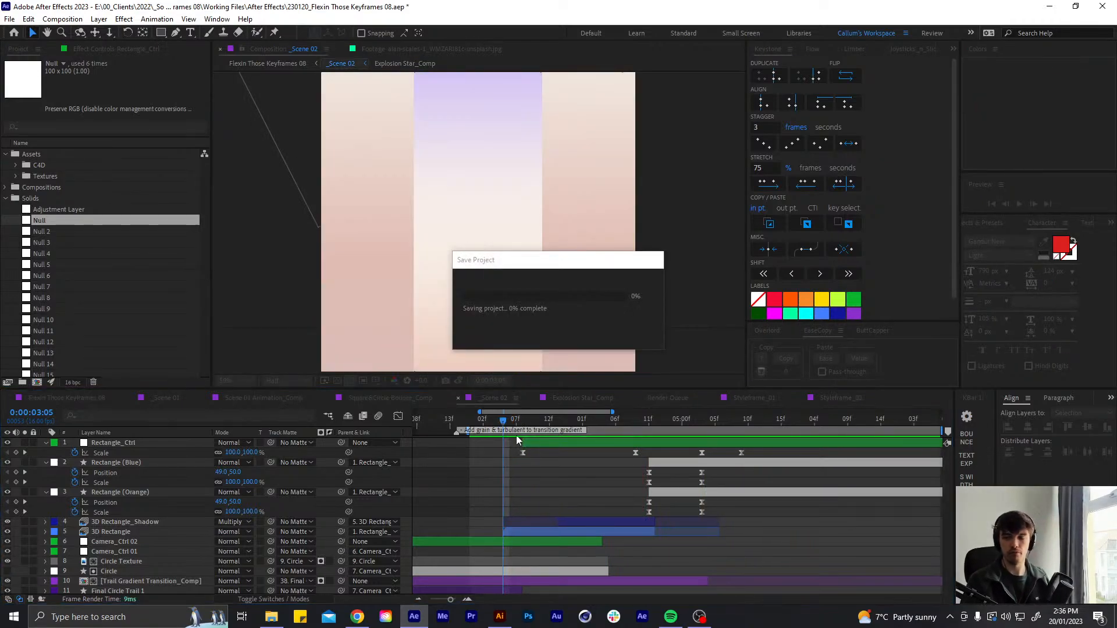
left_click_drag(485, 421, 470, 428)
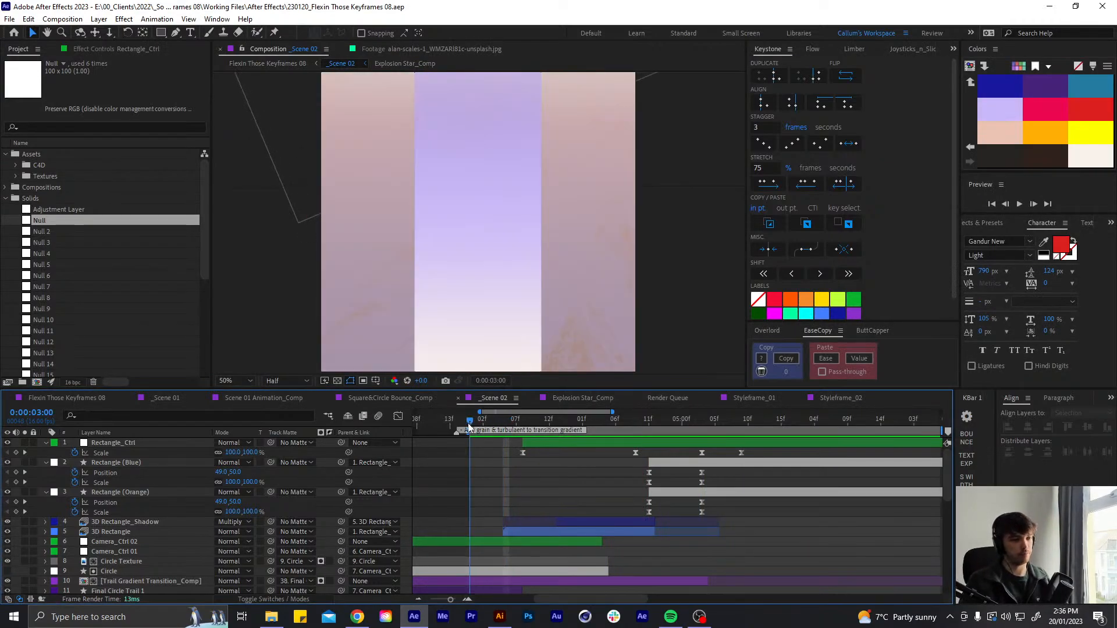
key("space")
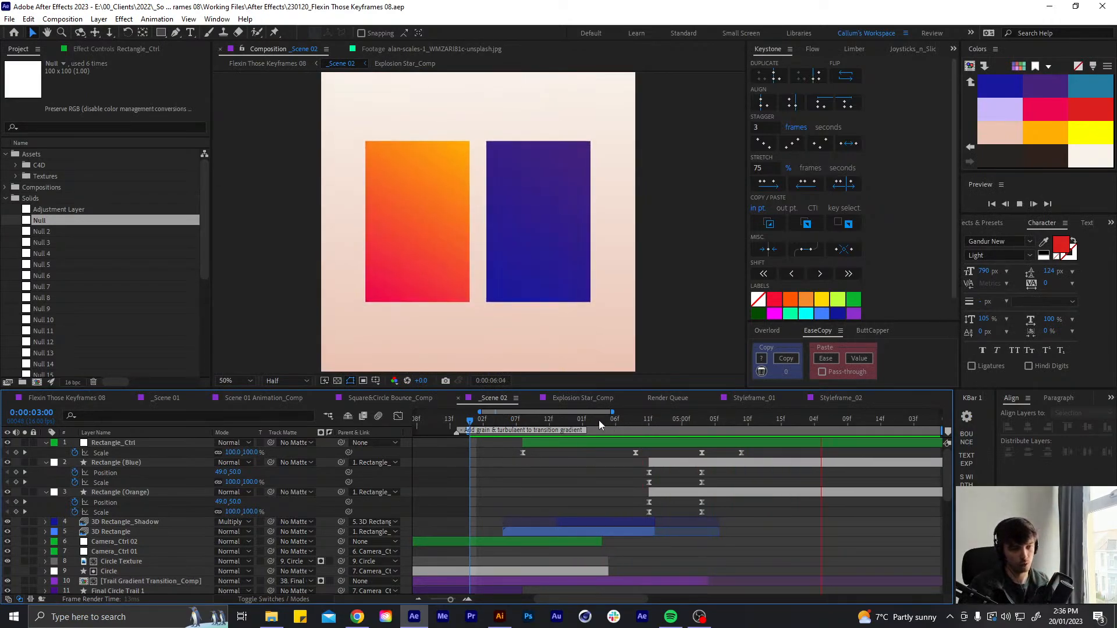
left_click_drag(599, 420, 696, 422)
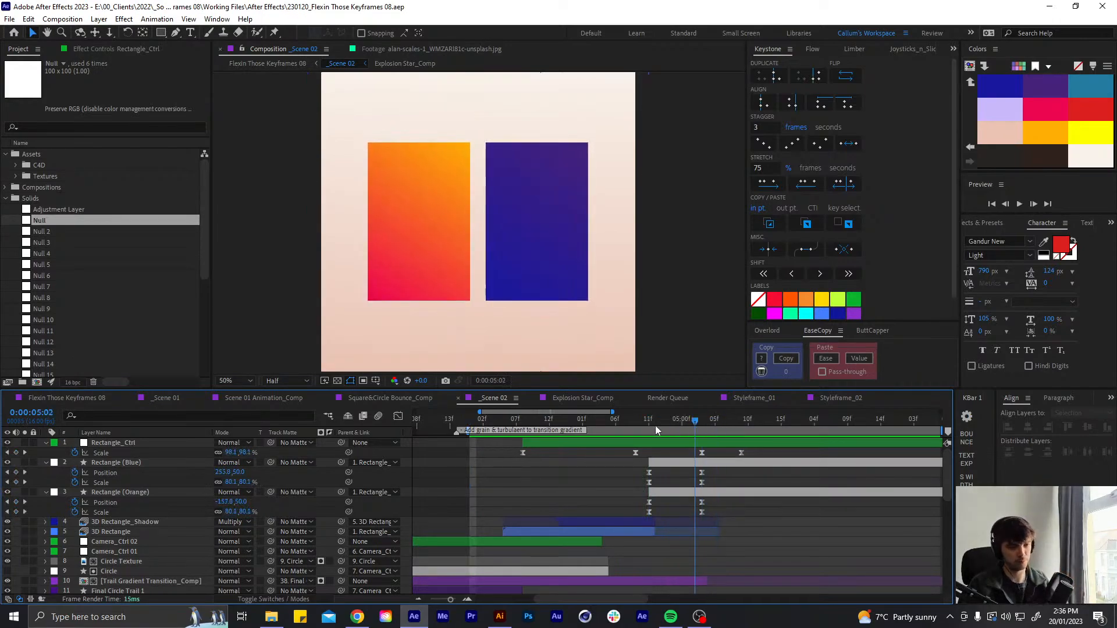
key("space")
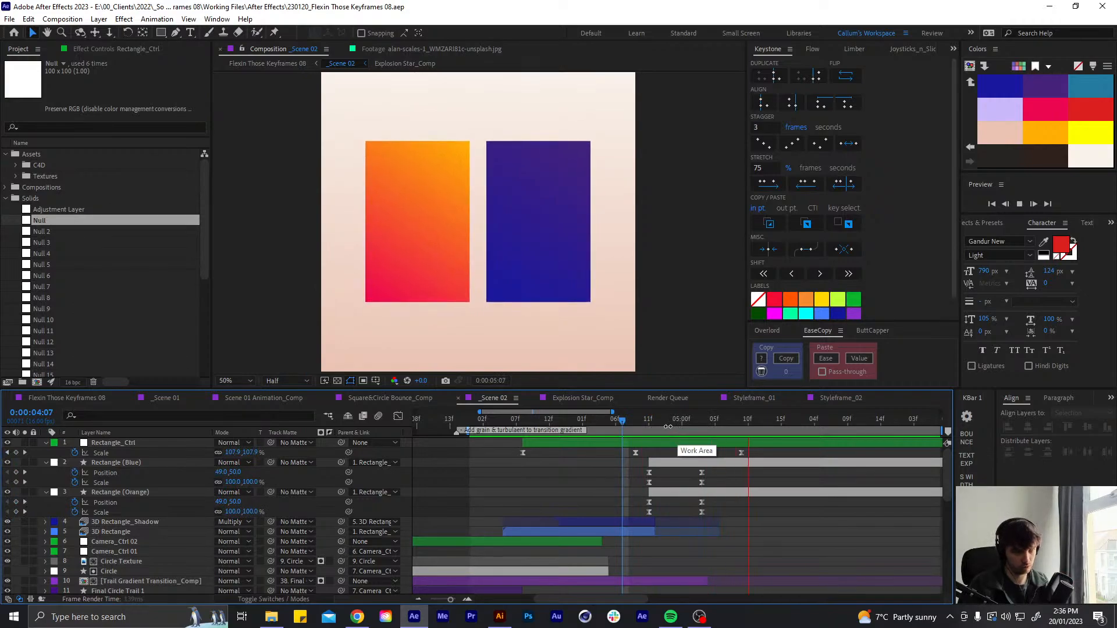
key("space")
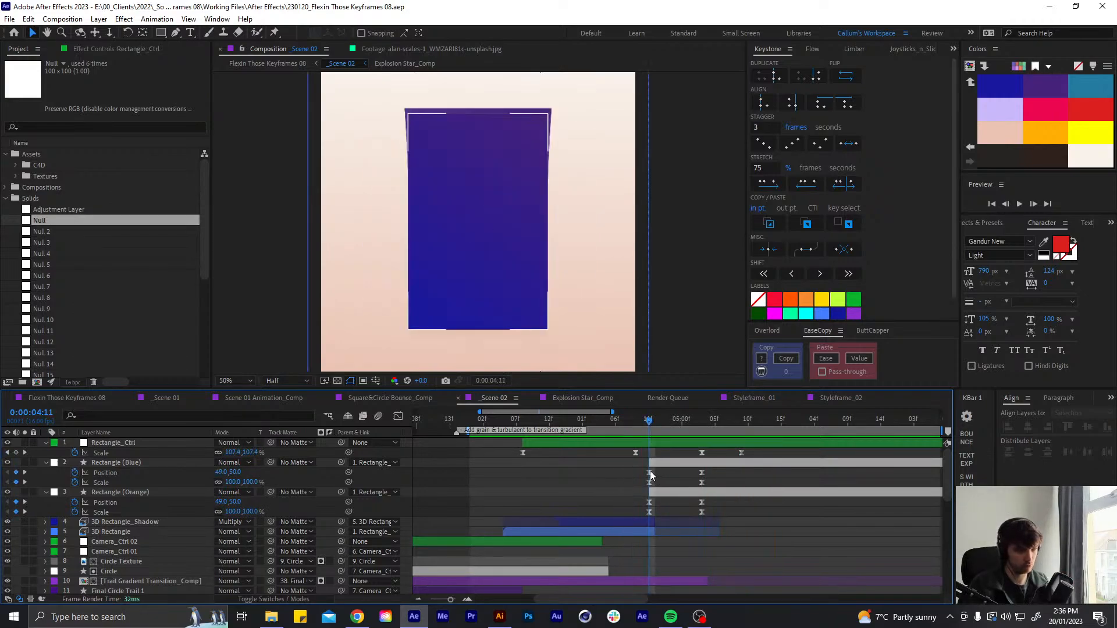
Adjust the outgoing ease of the first Scale keyframes of Rectangle (Blue) and Rectangle (Orange) in the speed graph, and preview the split
left_click(649, 482)
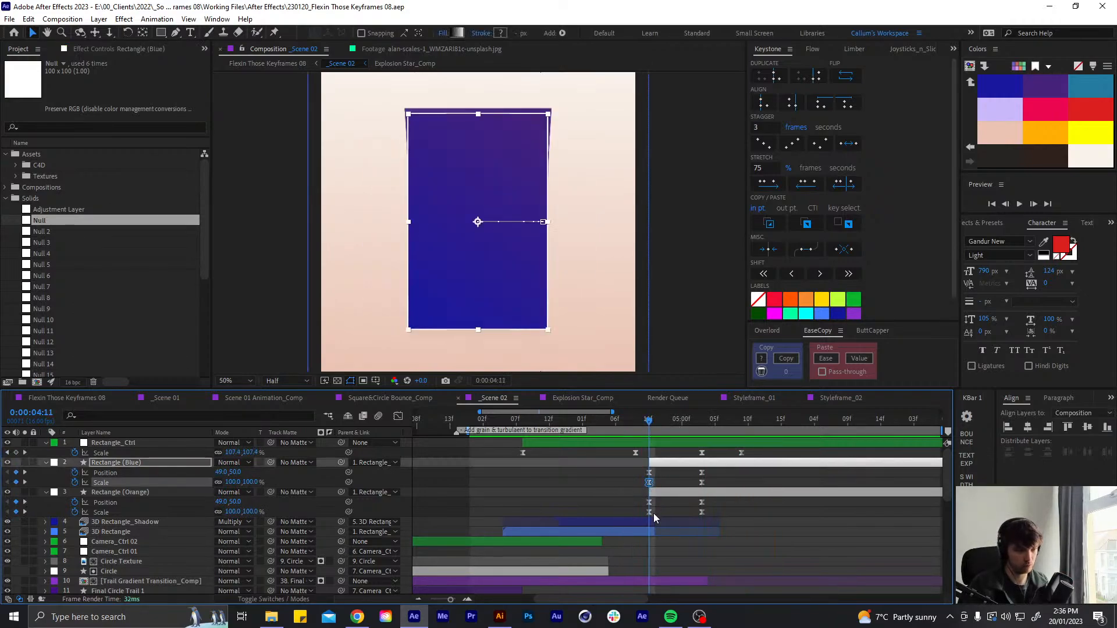
left_click(649, 511, "shift")
left_click(398, 417)
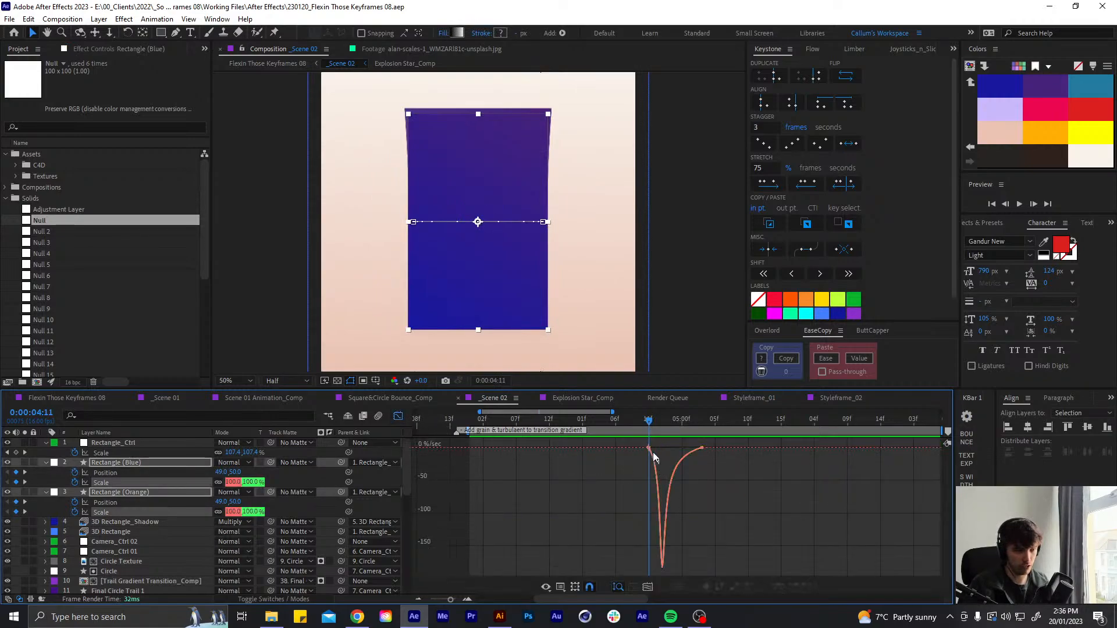
left_click_drag(667, 449, 629, 424)
left_click(398, 416)
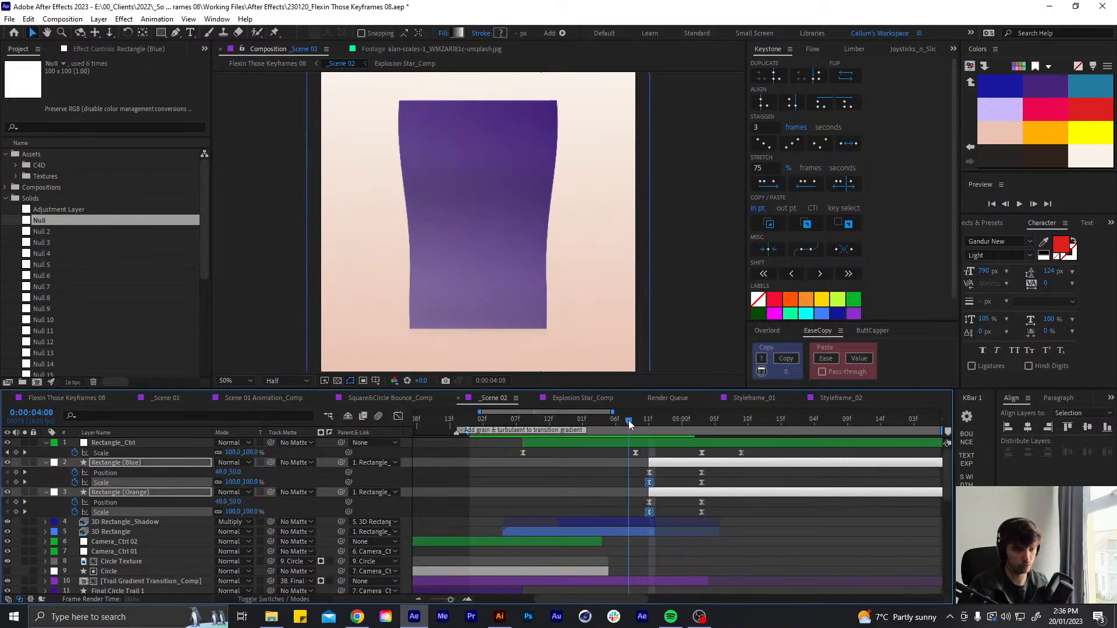
left_click(612, 467)
key("space")
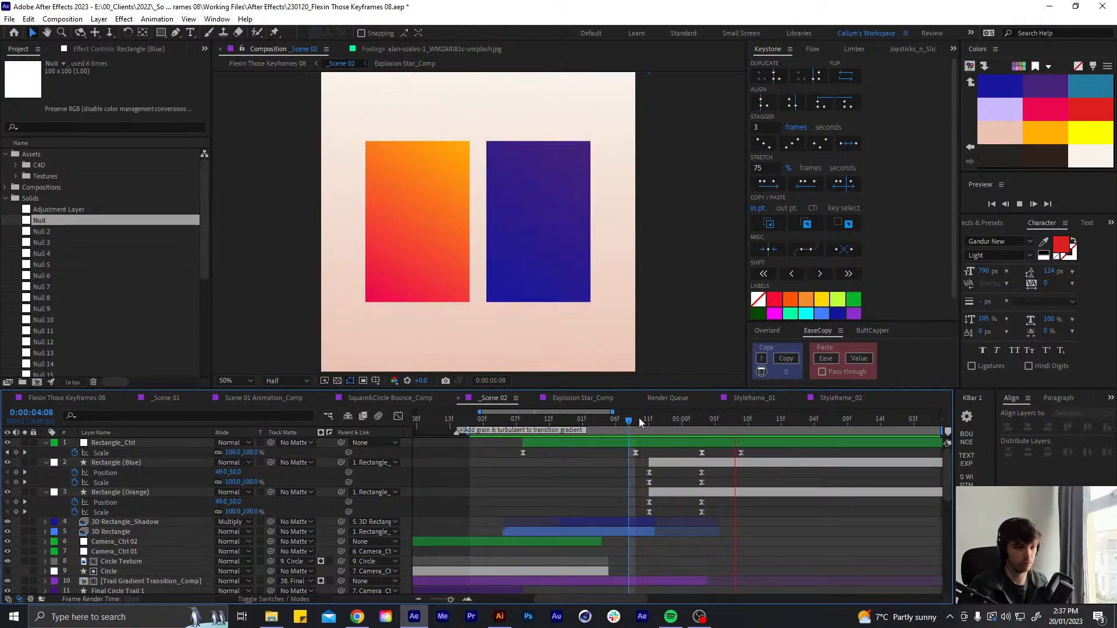
key("space")
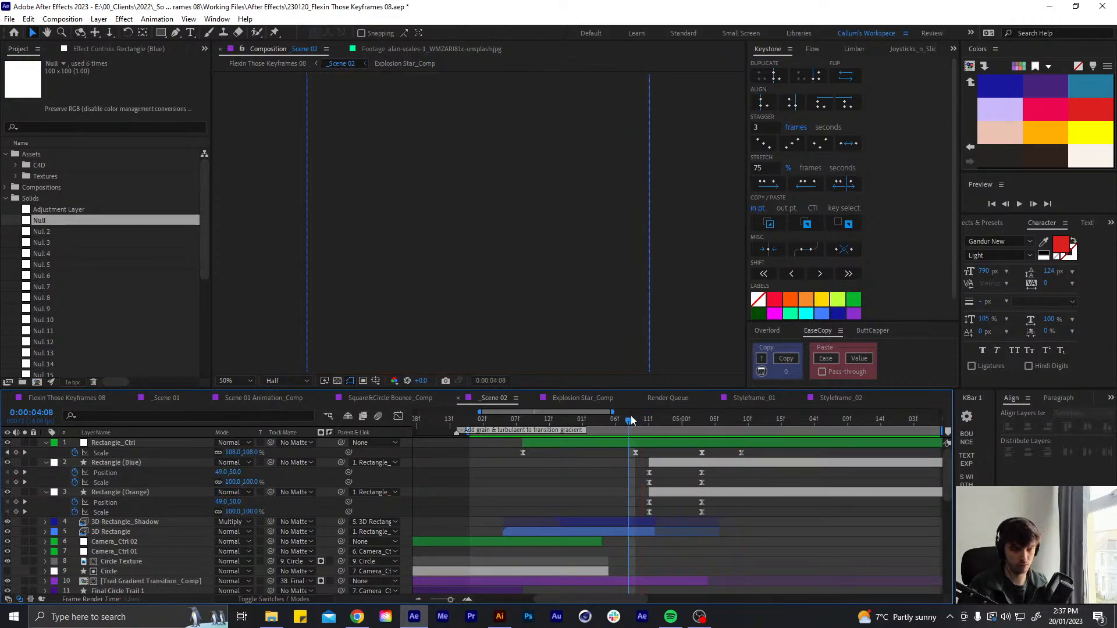
left_click_drag(631, 419, 603, 436)
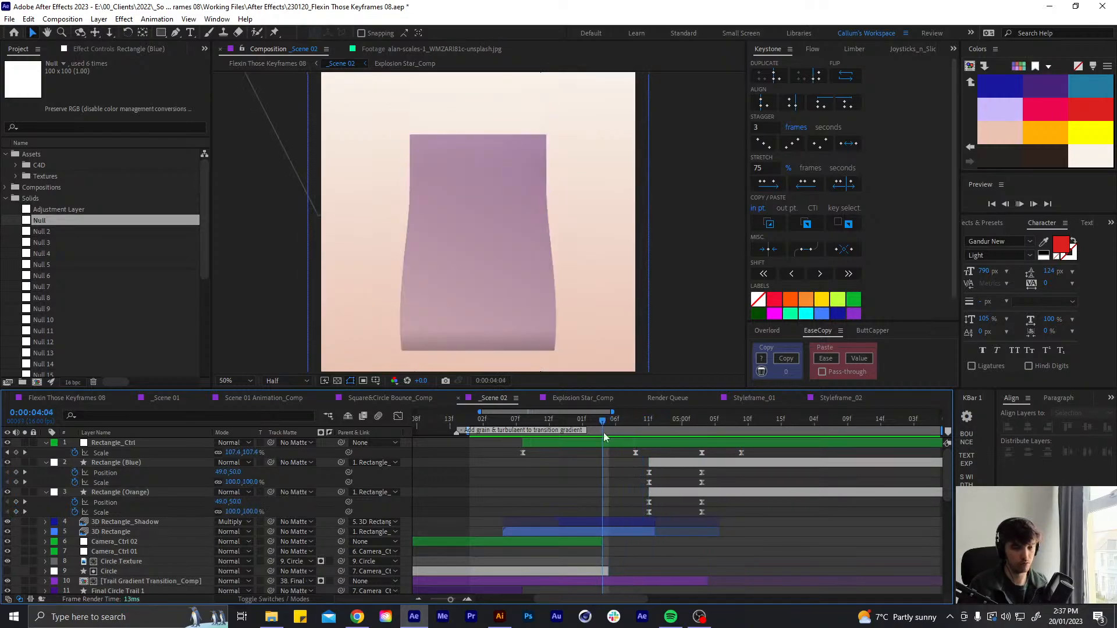
key("space")
left_click(623, 421)
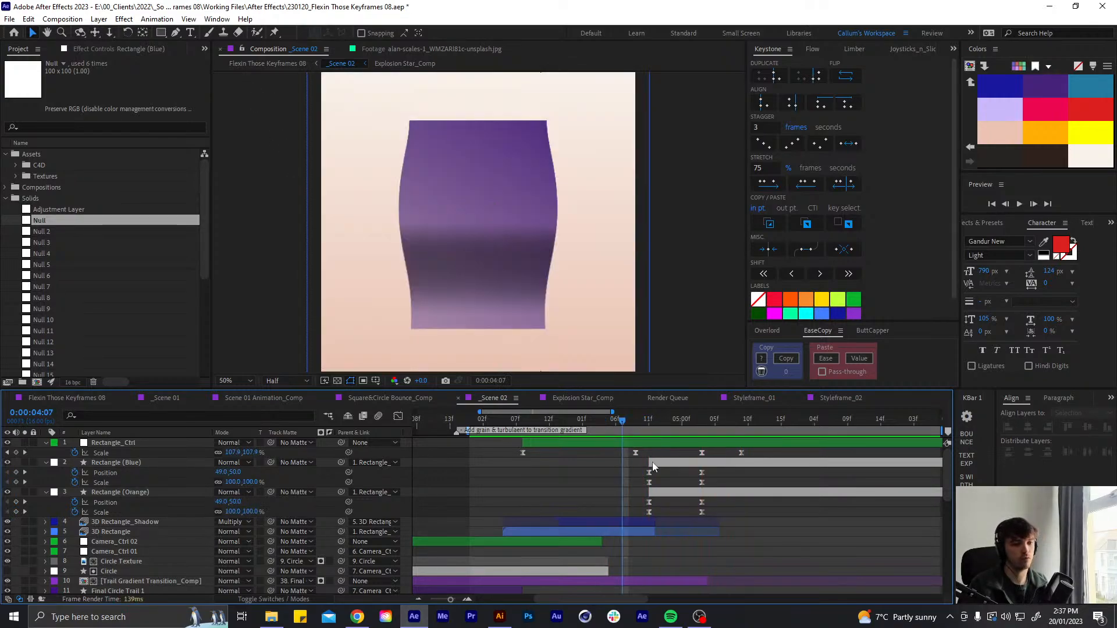
Lengthen the outgoing ease of both rectangles' first Position keyframes and move their Position and Scale end keyframes to 0:00:05:04
left_click(648, 472)
left_click(648, 503, "shift")
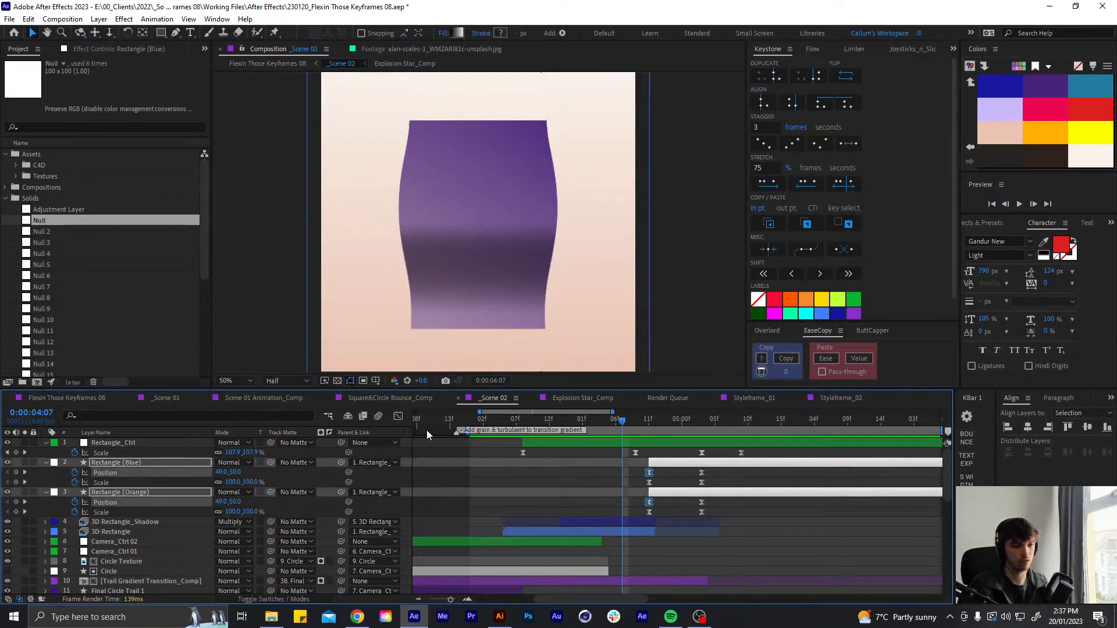
left_click(399, 417)
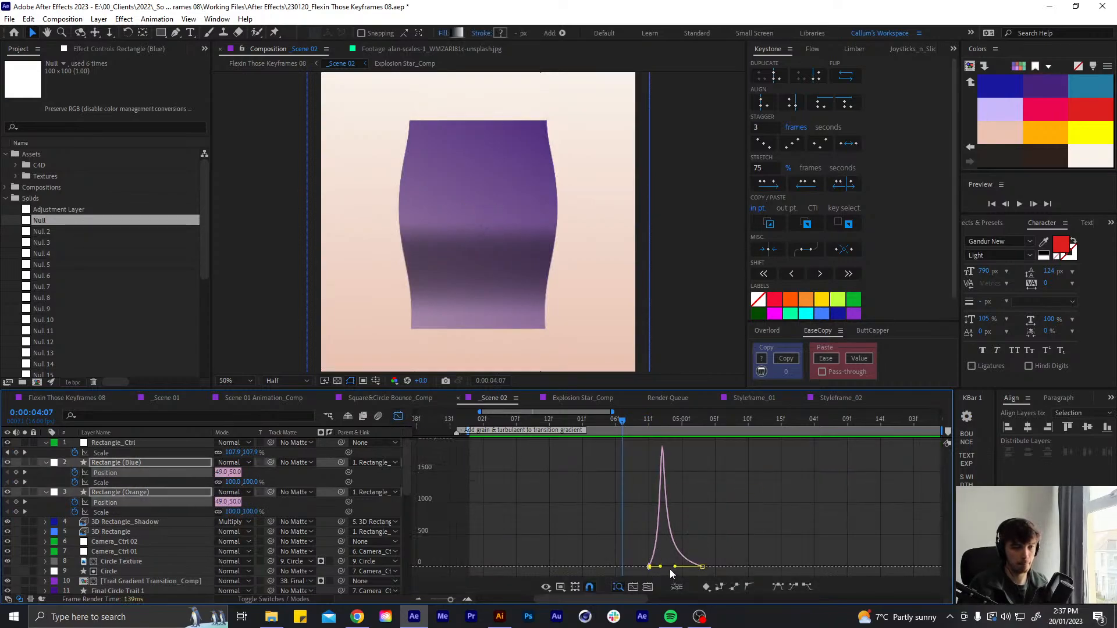
left_click_drag(662, 569, 665, 568)
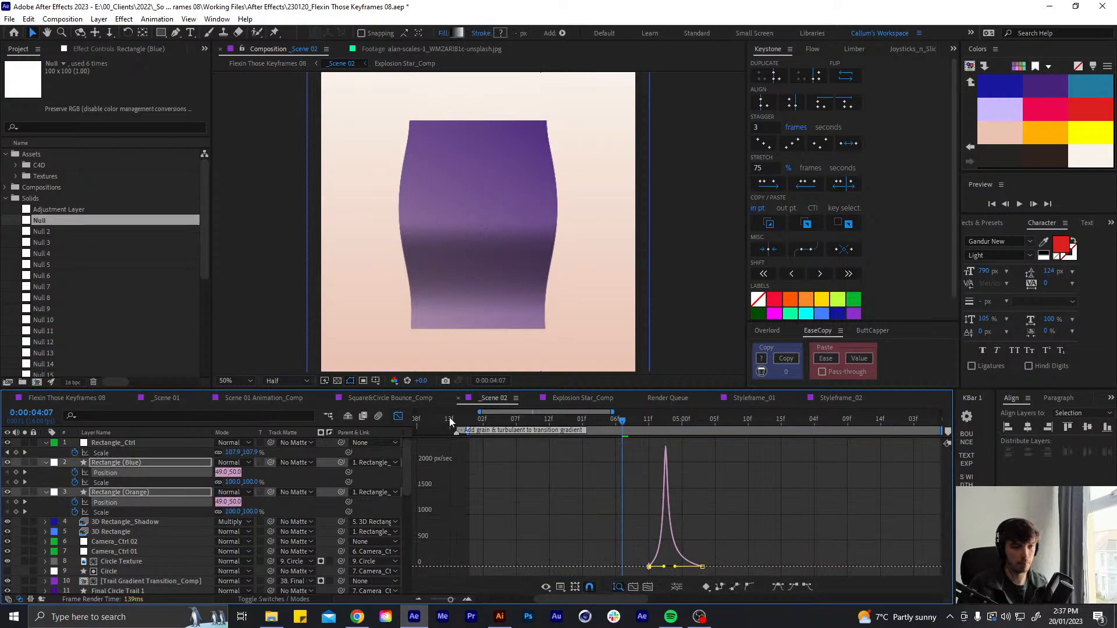
left_click(400, 416)
left_click_drag(713, 468, 703, 512)
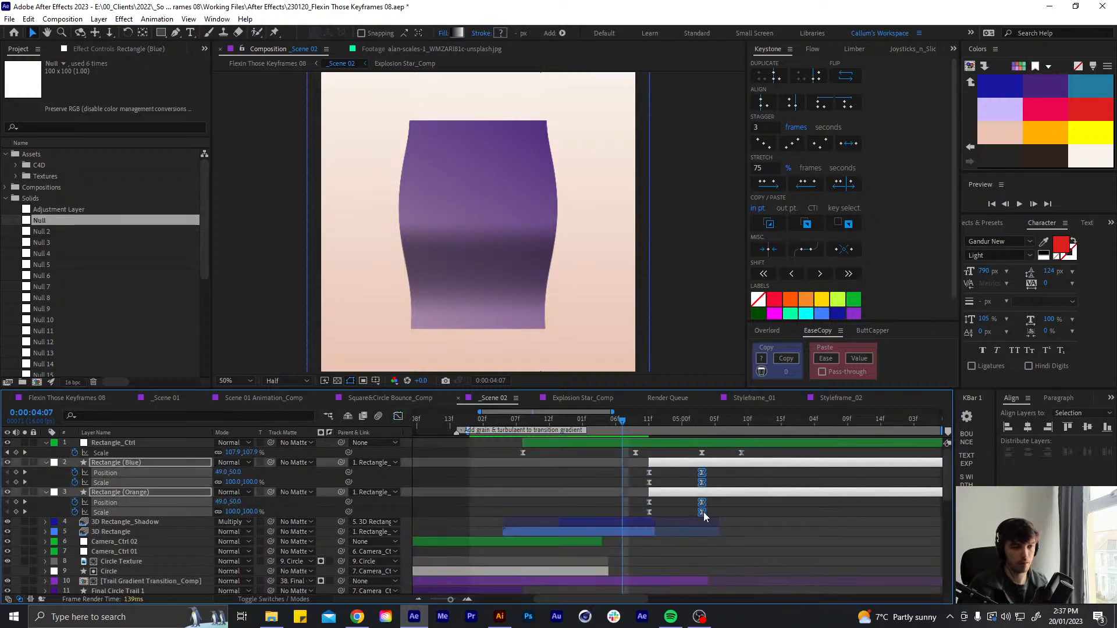
left_click(734, 514)
Set the Rectangle_Ctrl Scale keyframe at 0:00:04:09 to 110% and preview the animation
left_click(637, 421)
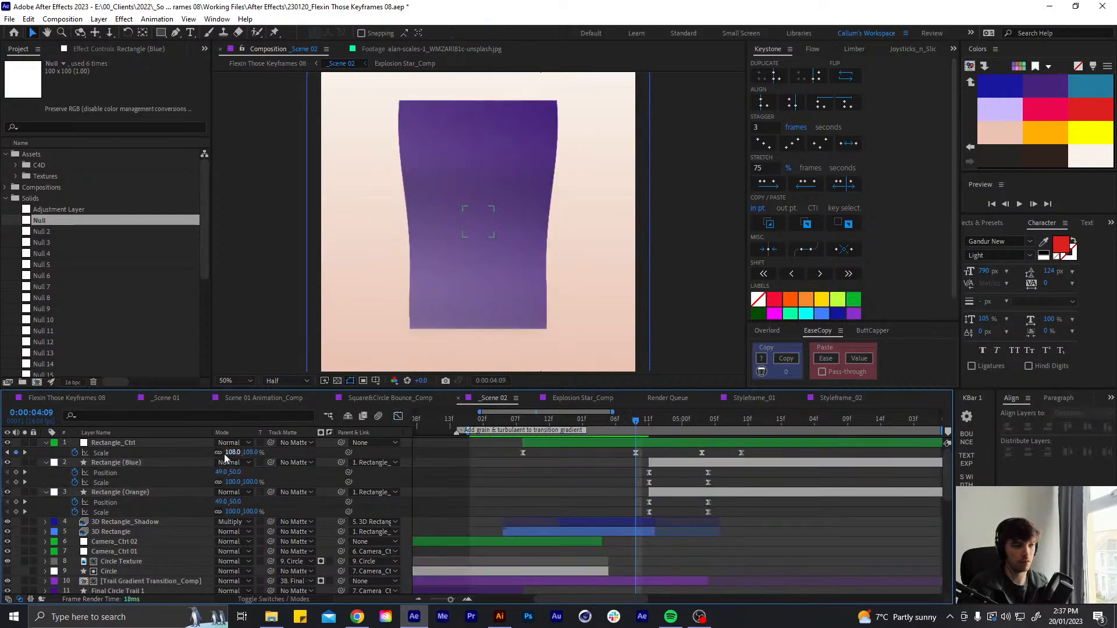
left_click_drag(230, 452, 236, 452)
left_click(535, 487)
left_click(500, 419)
key("space")
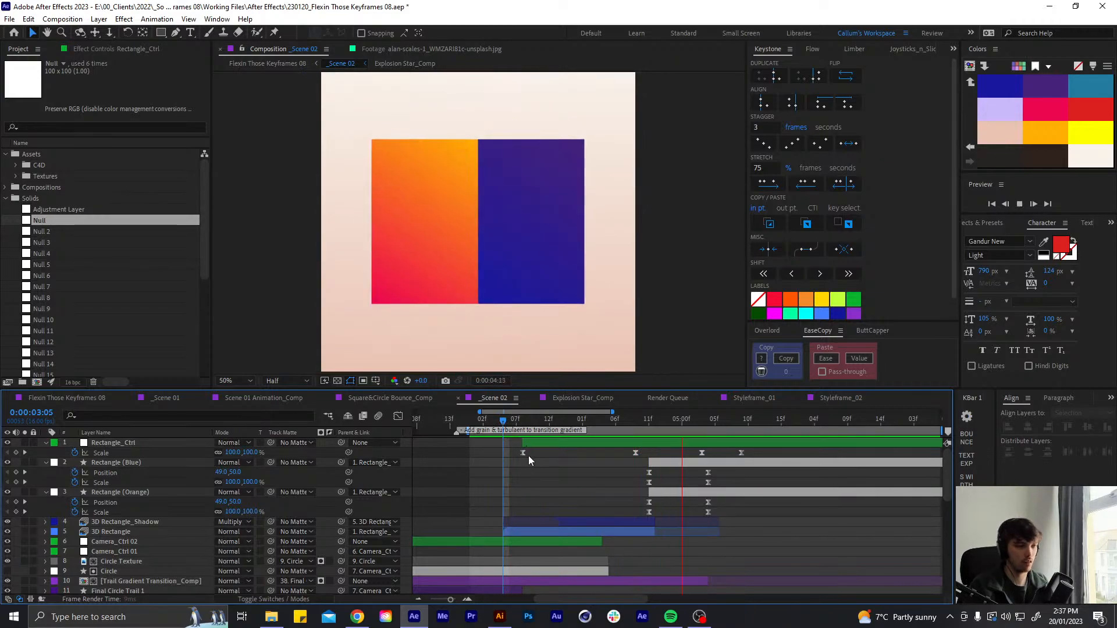
Lengthen the outgoing ease of Rectangle_Ctrl's second Scale keyframe in the speed graph and check the frames where the rectangles split
left_click(643, 427)
left_click_drag(642, 427, 698, 438)
left_click(702, 453)
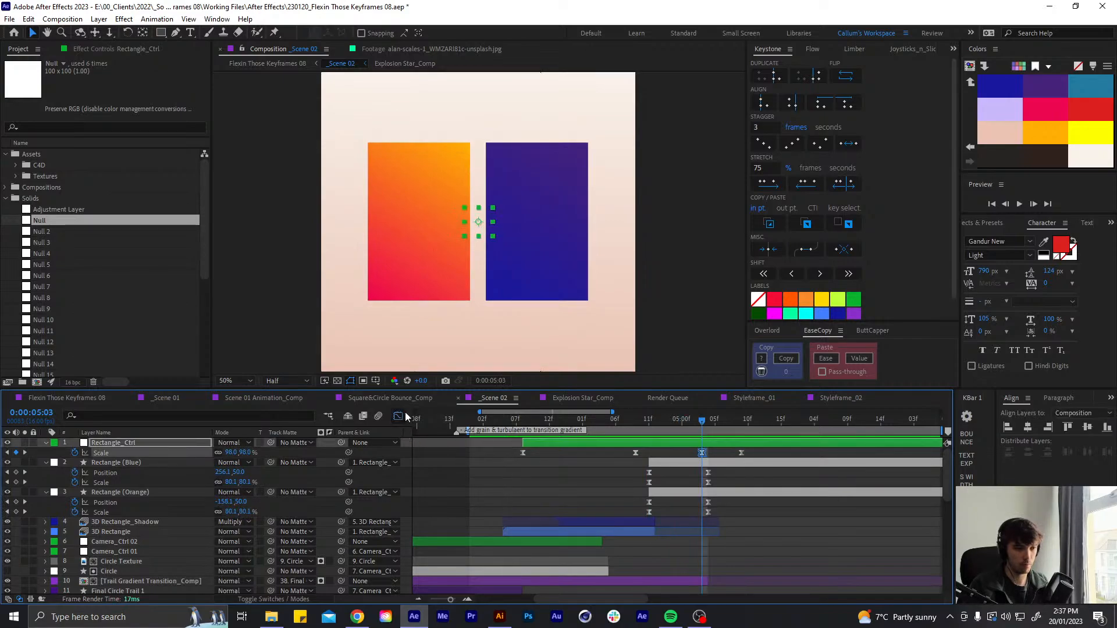
left_click(399, 417)
left_click_drag(653, 495, 657, 493)
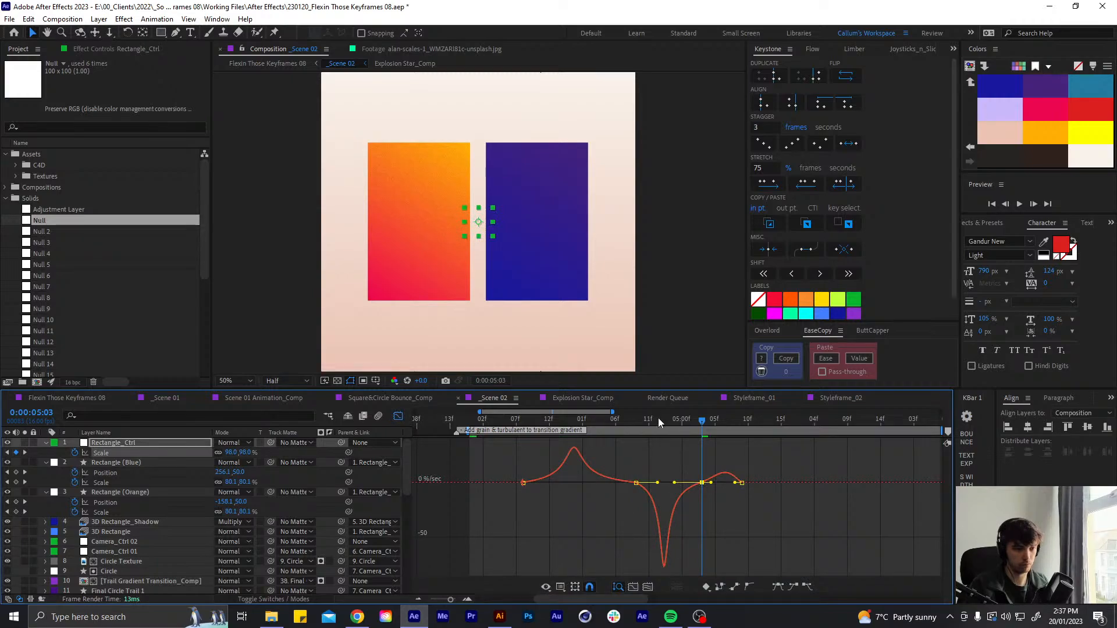
left_click(643, 420)
left_click_drag(644, 422, 662, 423)
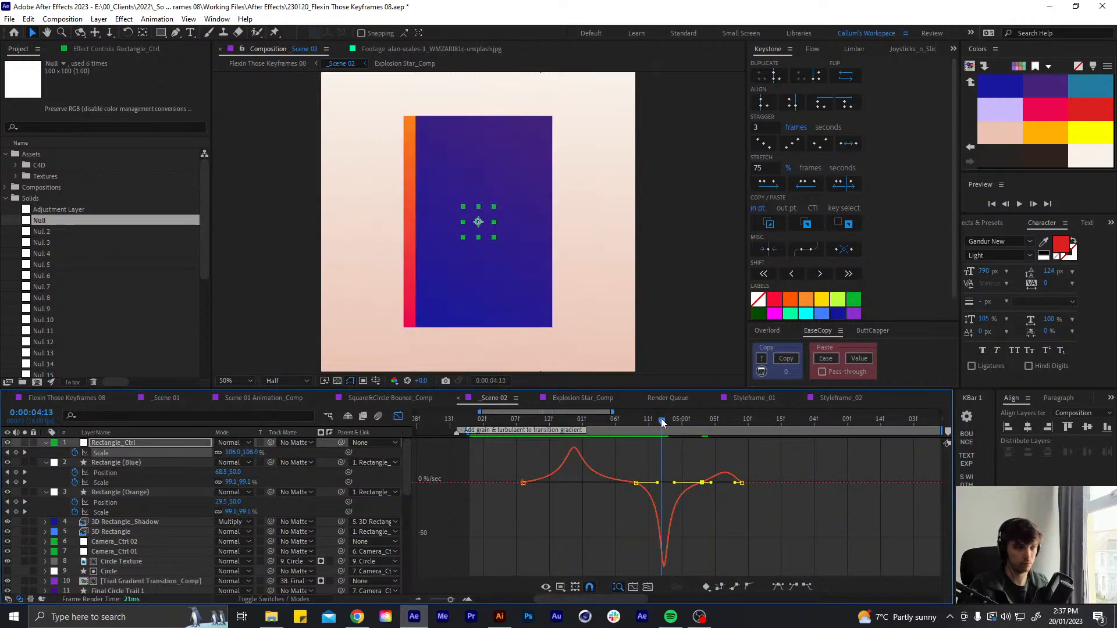
left_click(398, 417)
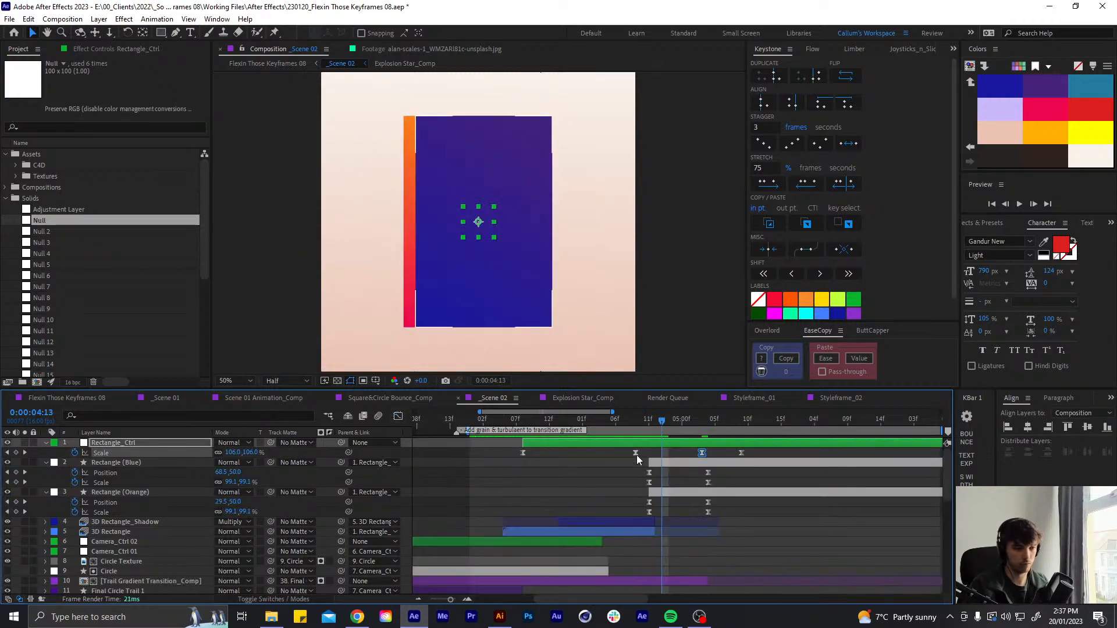
Move the second Rectangle_Ctrl Scale keyframe to 0:00:04:08 and preview the transition
left_click(636, 453)
left_click_drag(634, 453, 628, 453)
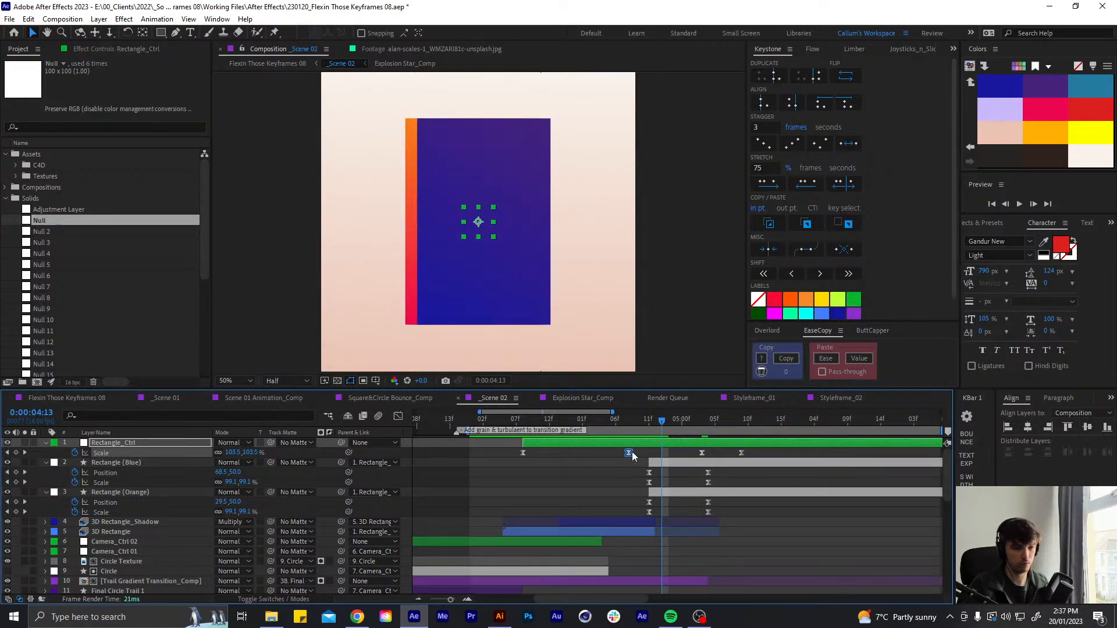
left_click_drag(507, 422, 502, 422)
key("space")
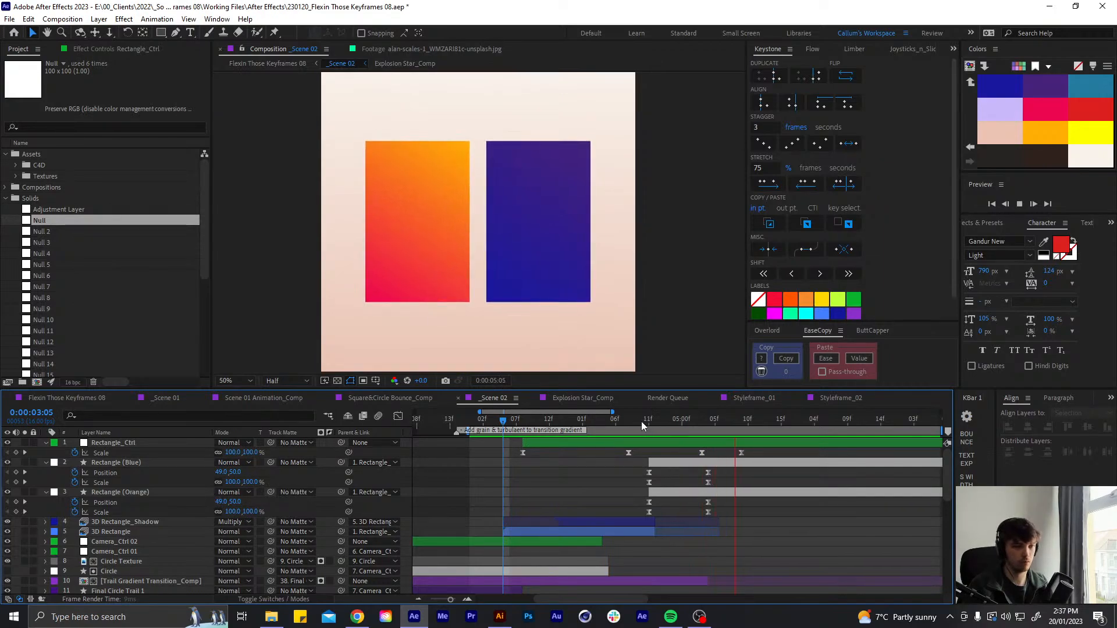
left_click(616, 419)
key("space")
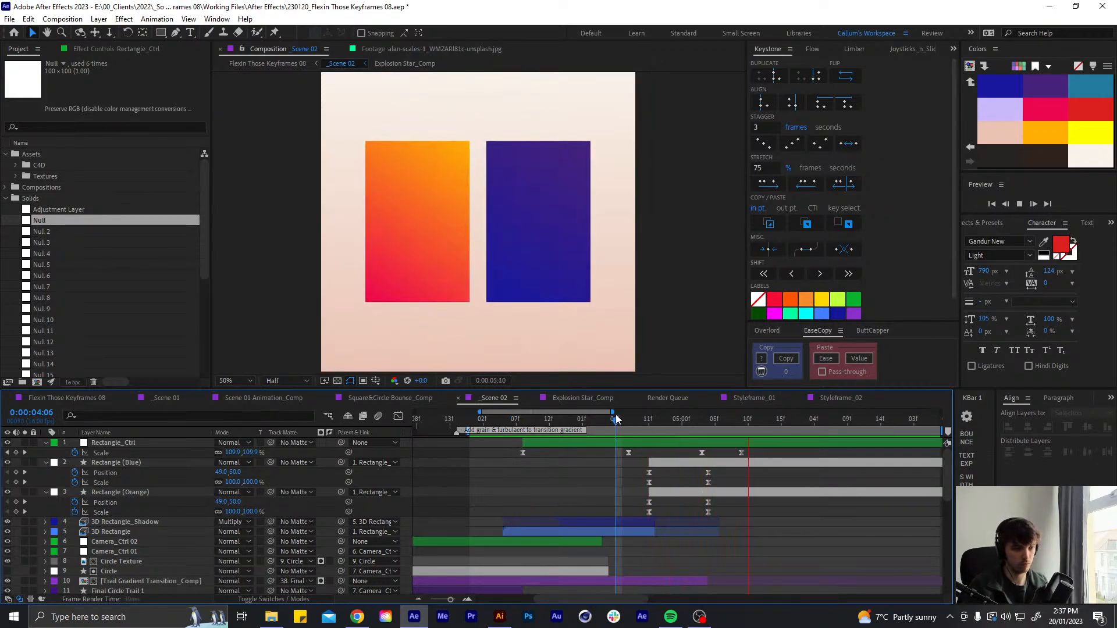
Shift Rectangle (Blue) and Rectangle (Orange) one frame later to start at 0:00:04:12, and extend 3D Rectangle and 3D Rectangle_Shadow by one frame to match
left_click_drag(631, 420, 647, 420)
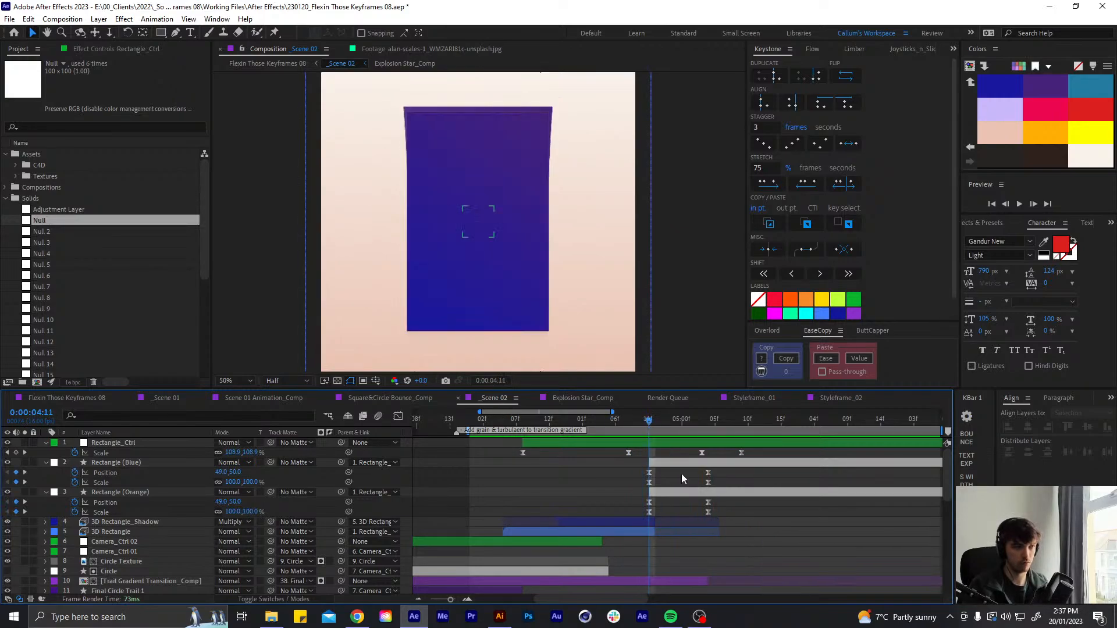
left_click(662, 462, "shift")
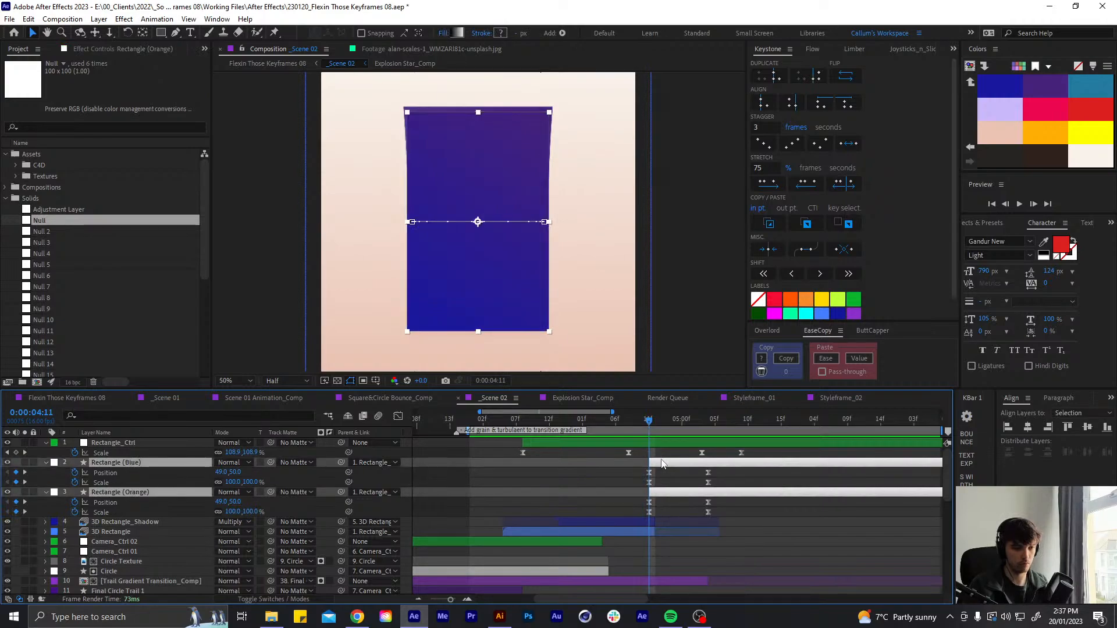
key("alt+Page_Down")
left_click(648, 522)
left_click(650, 530, "shift")
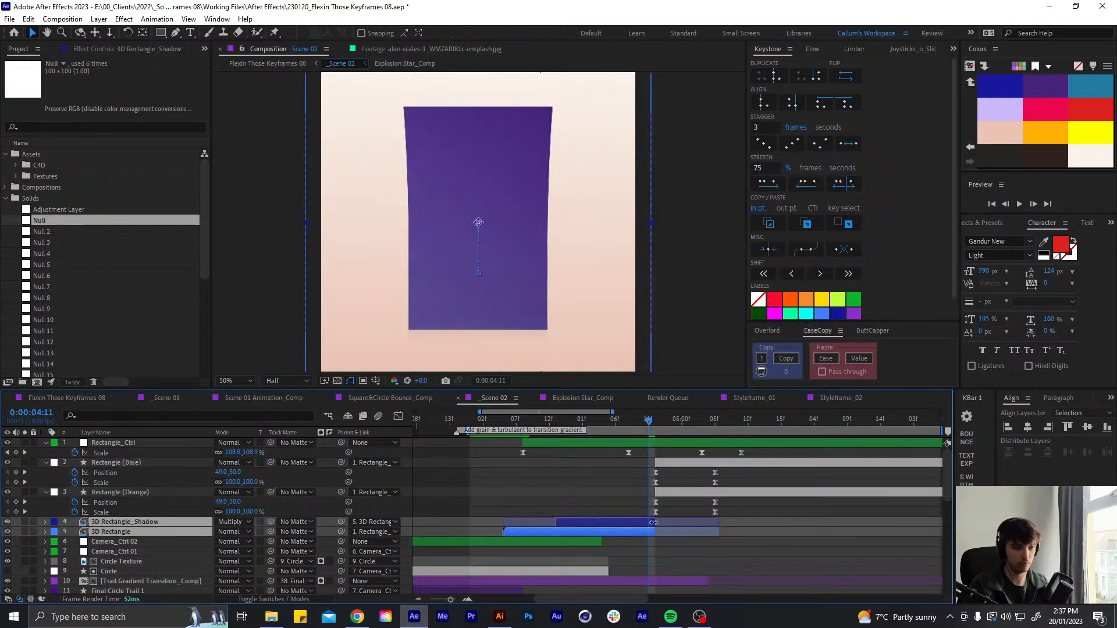
left_click_drag(652, 522, 658, 521)
left_click(676, 544)
Preview the retimed handover into the two rectangles, save the project, and check the frames around 0:00:04:13
left_click_drag(651, 421, 518, 420)
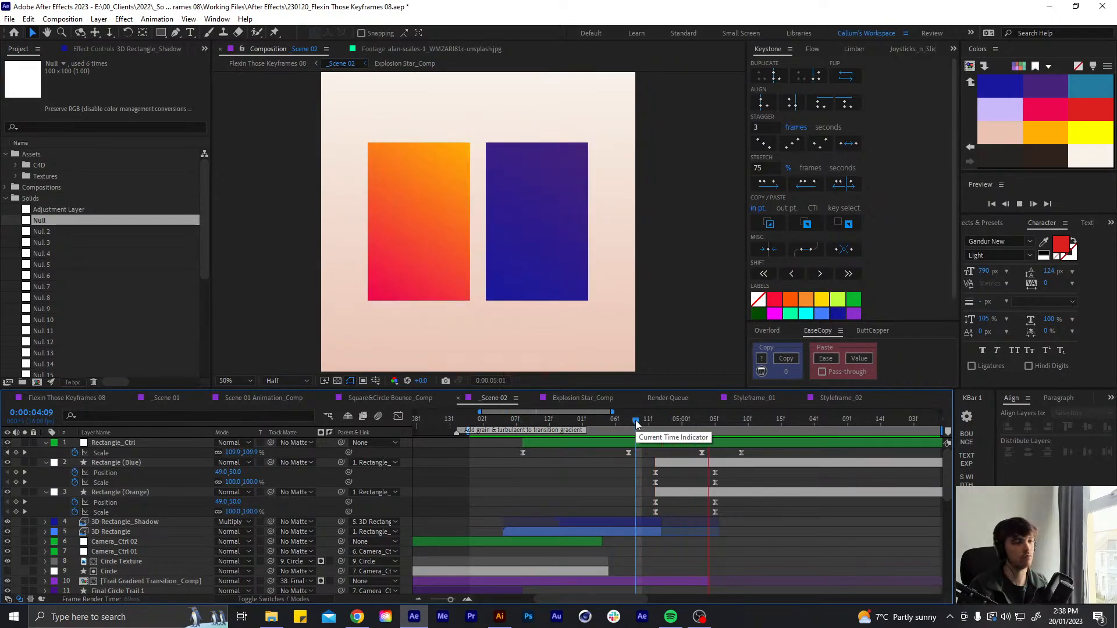
key("space")
left_click(470, 431)
key("space")
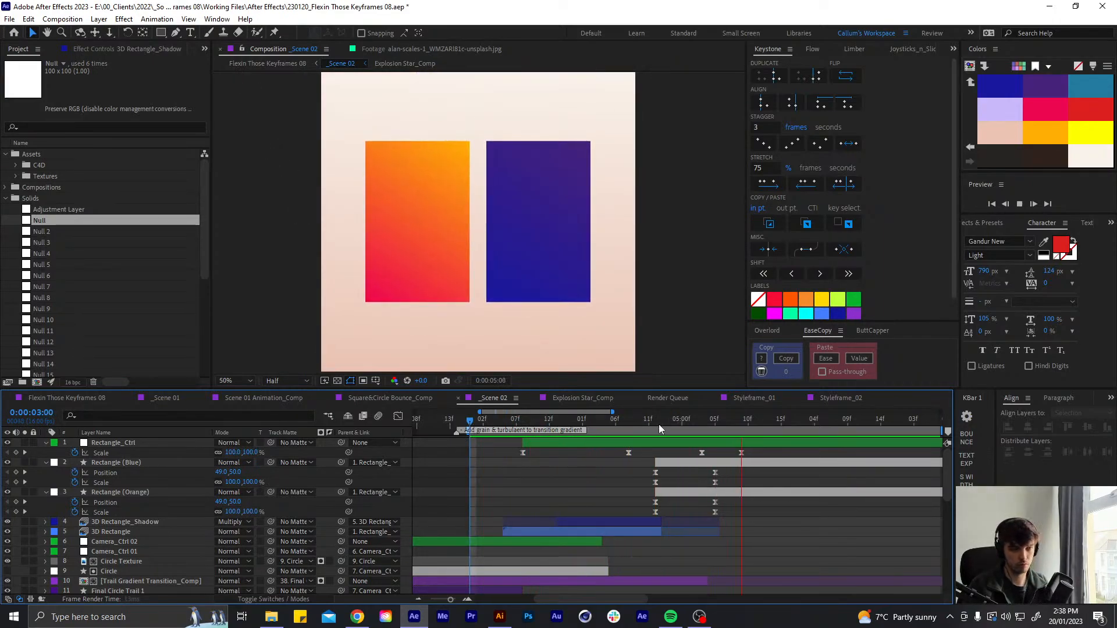
left_click(629, 422)
key("space")
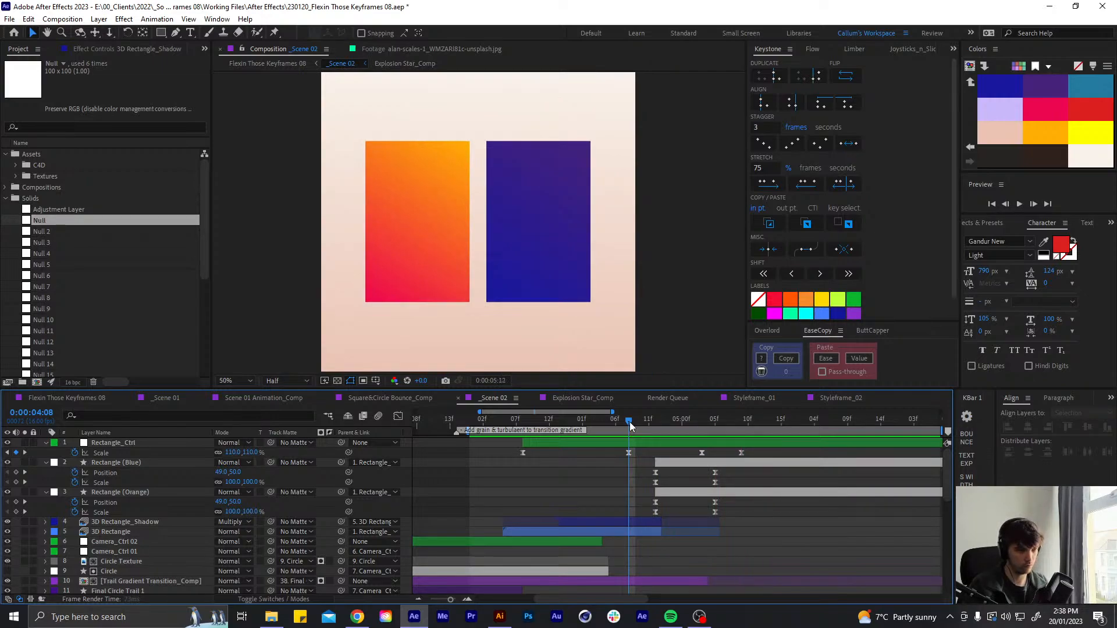
left_click(594, 419)
key("space")
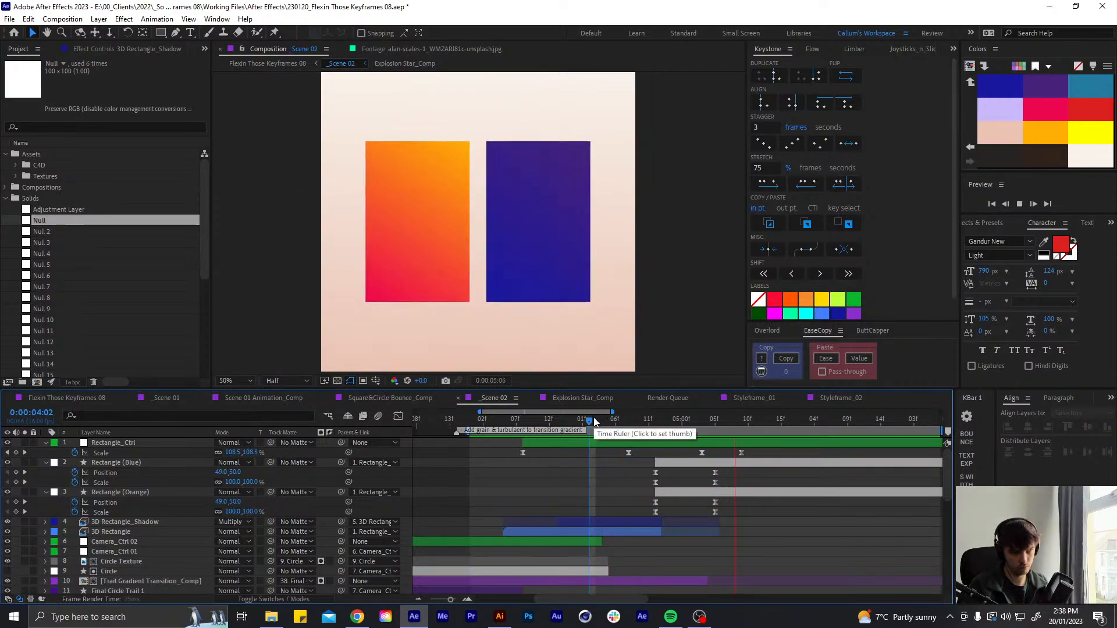
left_click_drag(610, 423, 650, 425)
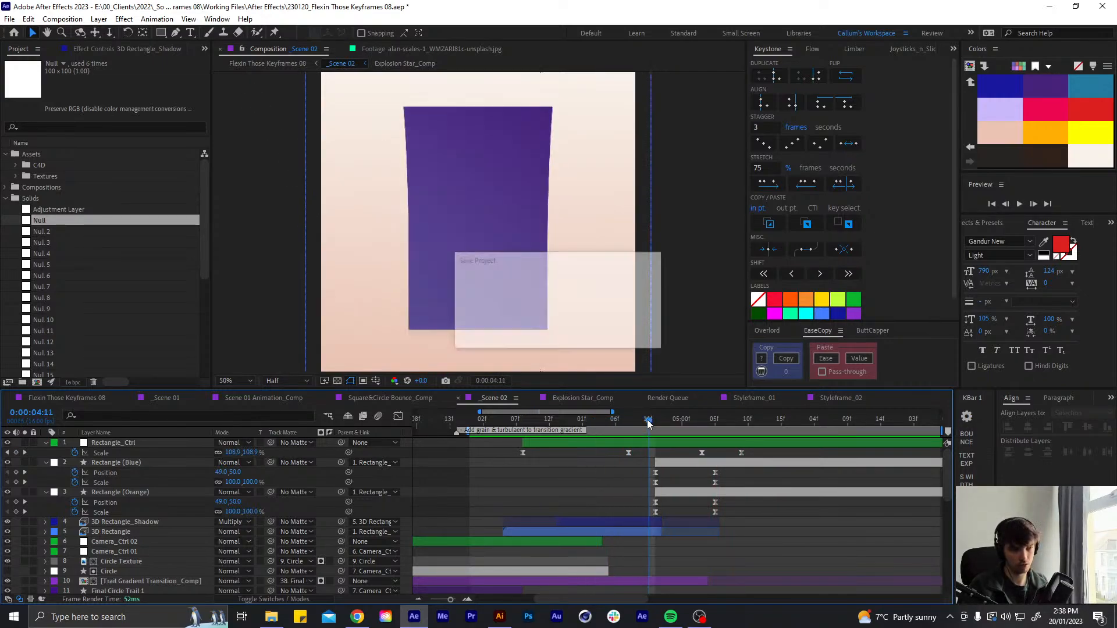
left_click(668, 421)
mouse_move(668, 421)
left_mouse_down()
mouse_move(688, 423)
mouse_move(650, 419)
mouse_move(664, 418)
left_mouse_up()
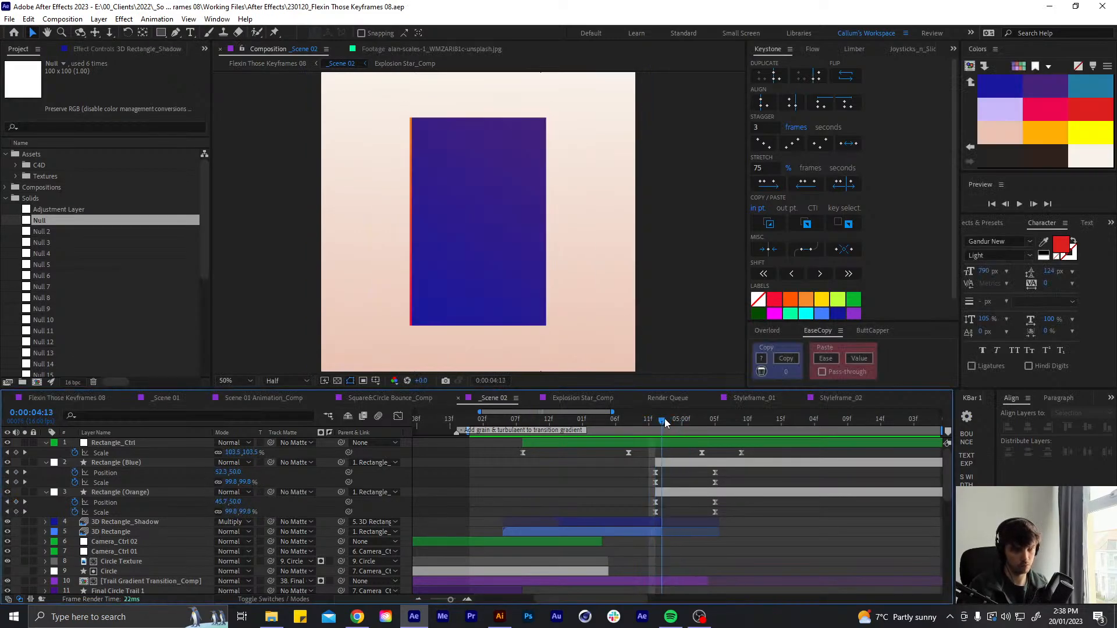
Shift the ending Position and Scale keyframes of Rectangle (Blue) and Rectangle (Orange) two frames later, and Rectangle_Ctrl's last two Scale keyframes one frame later
left_click(657, 473)
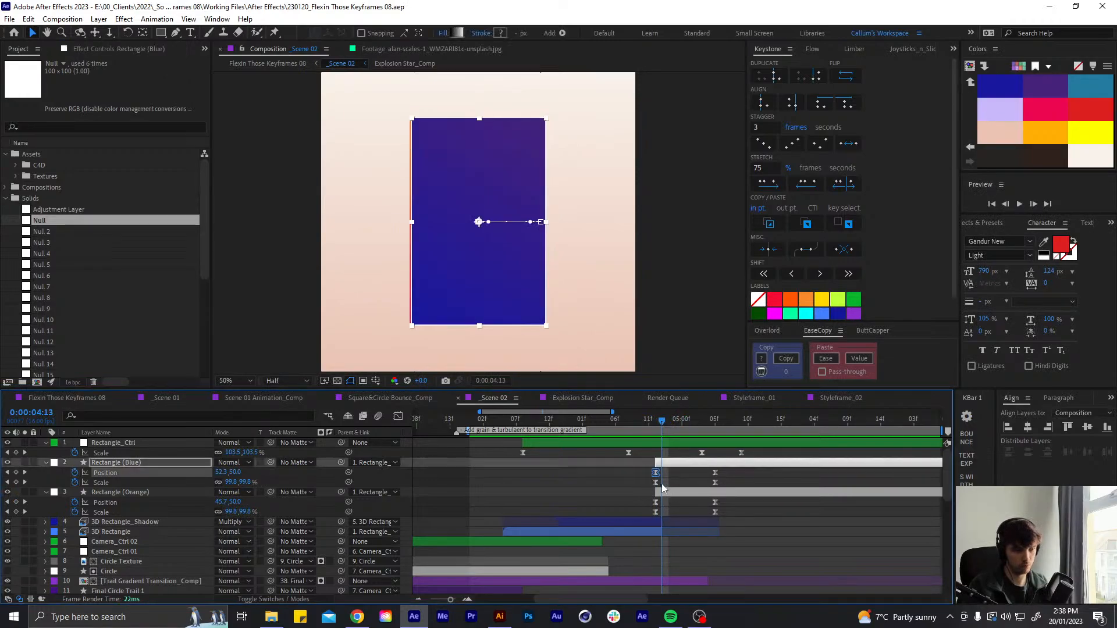
left_click(657, 483, "shift")
left_click_drag(665, 500, 648, 515)
left_click_drag(727, 473, 728, 512)
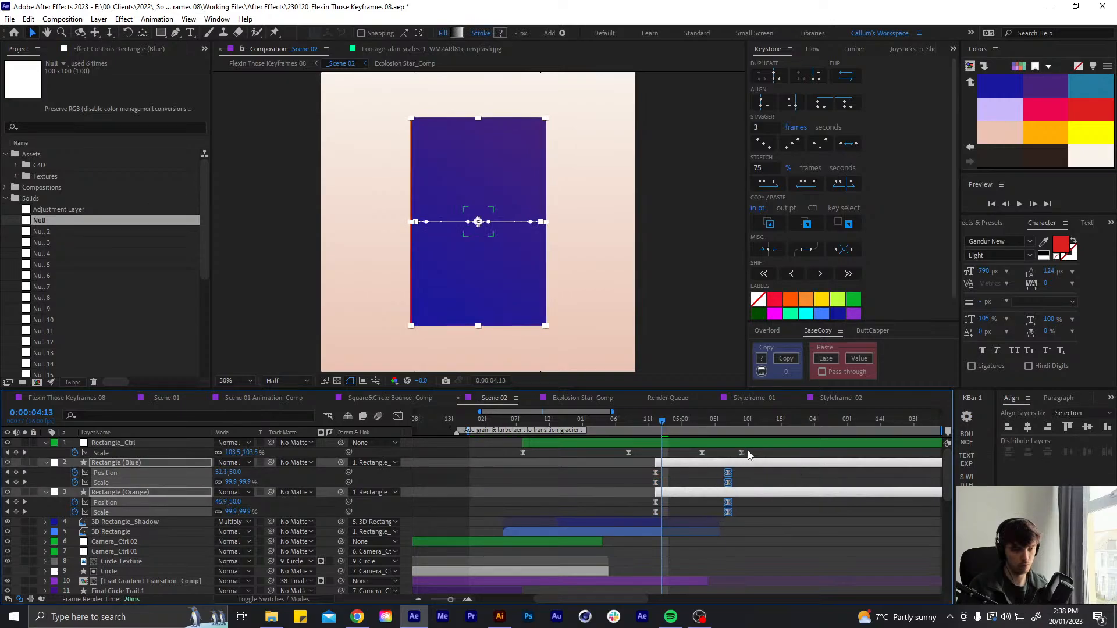
left_click_drag(749, 455, 709, 452)
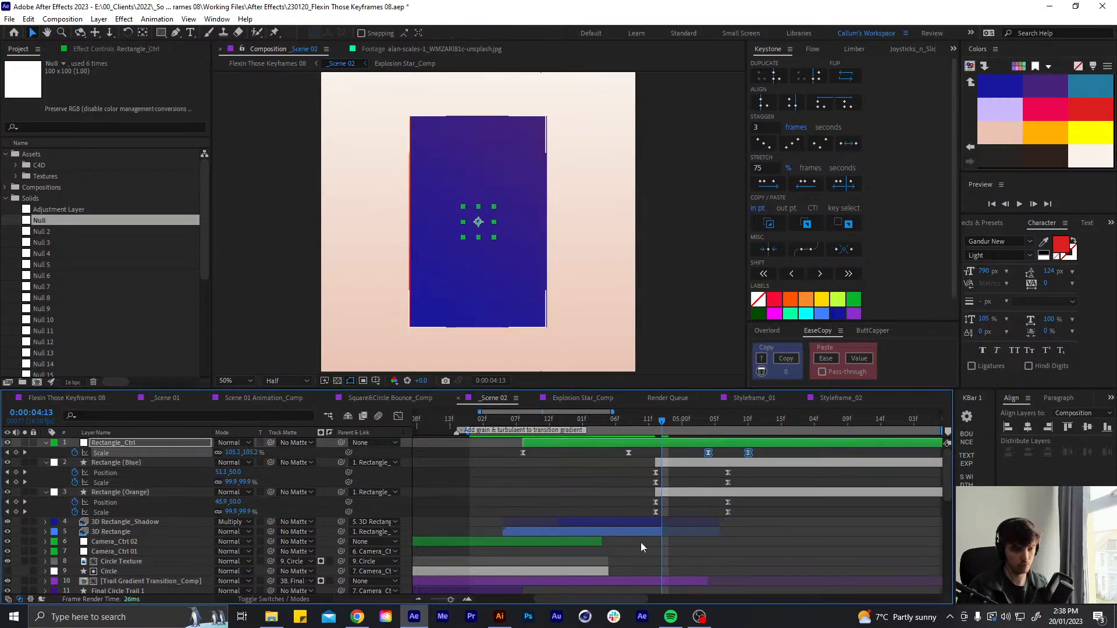
left_click(670, 618)
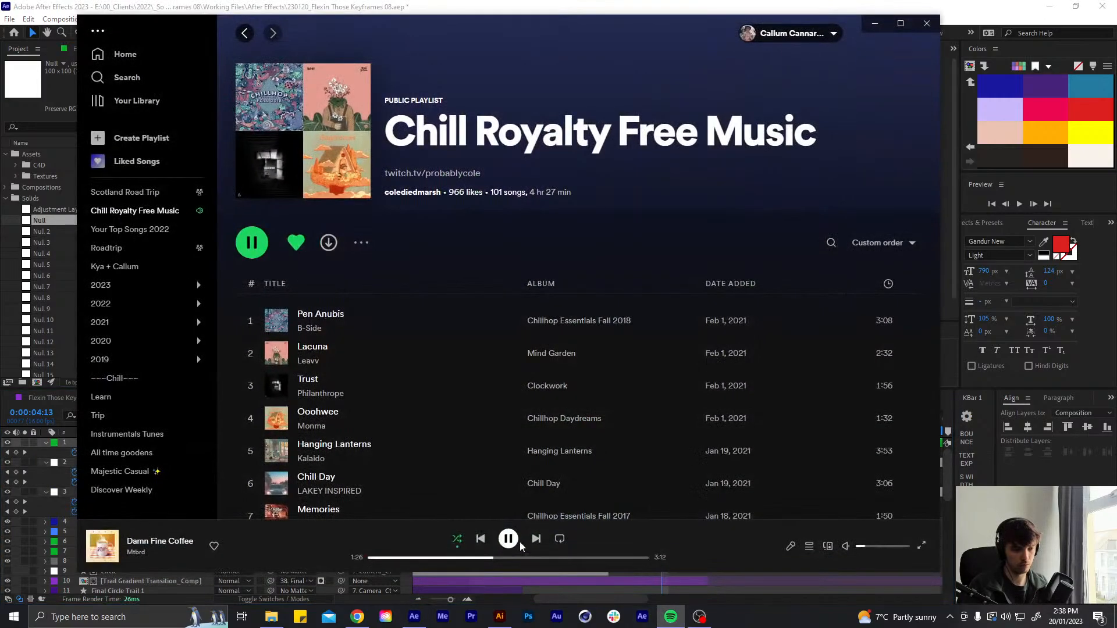
left_click(873, 33)
left_click_drag(740, 467, 716, 518)
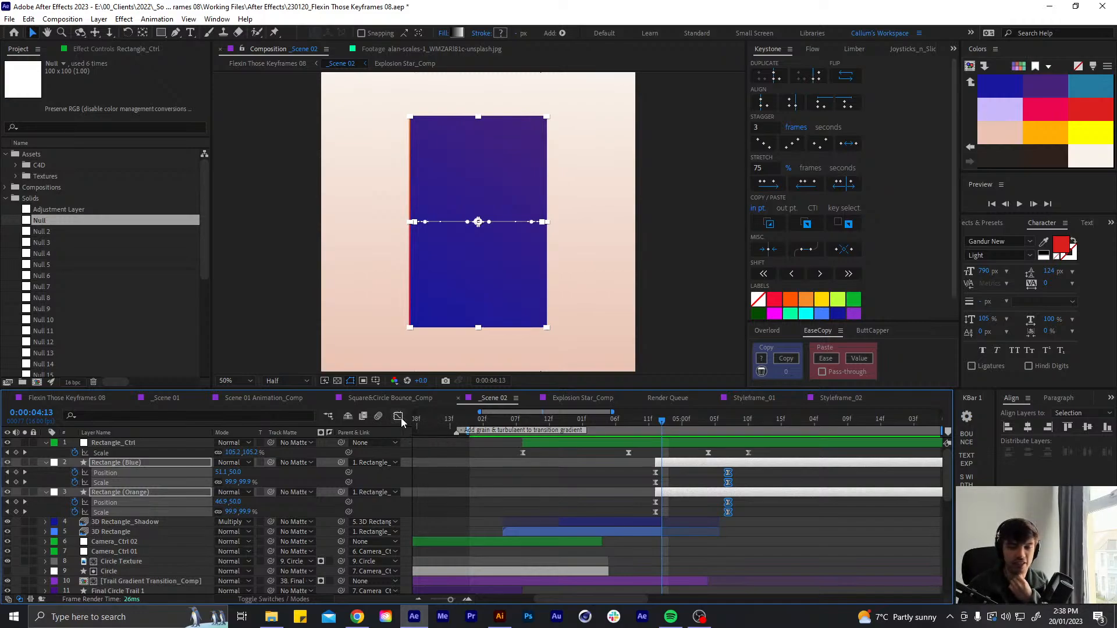
left_click(643, 472)
Preview the retimed rectangle transition from 0:00:03:00 and check the frames around Rectangle_Ctrl's Scale keyframe at 0:00:04:08
left_click_drag(629, 418, 494, 422)
key("space")
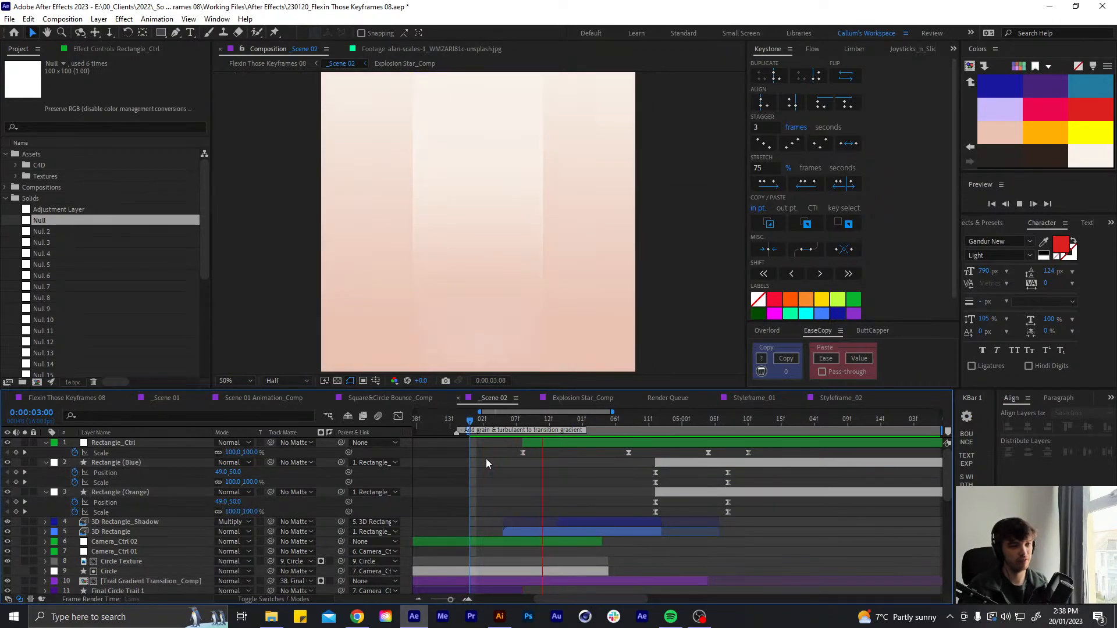
left_click(515, 418)
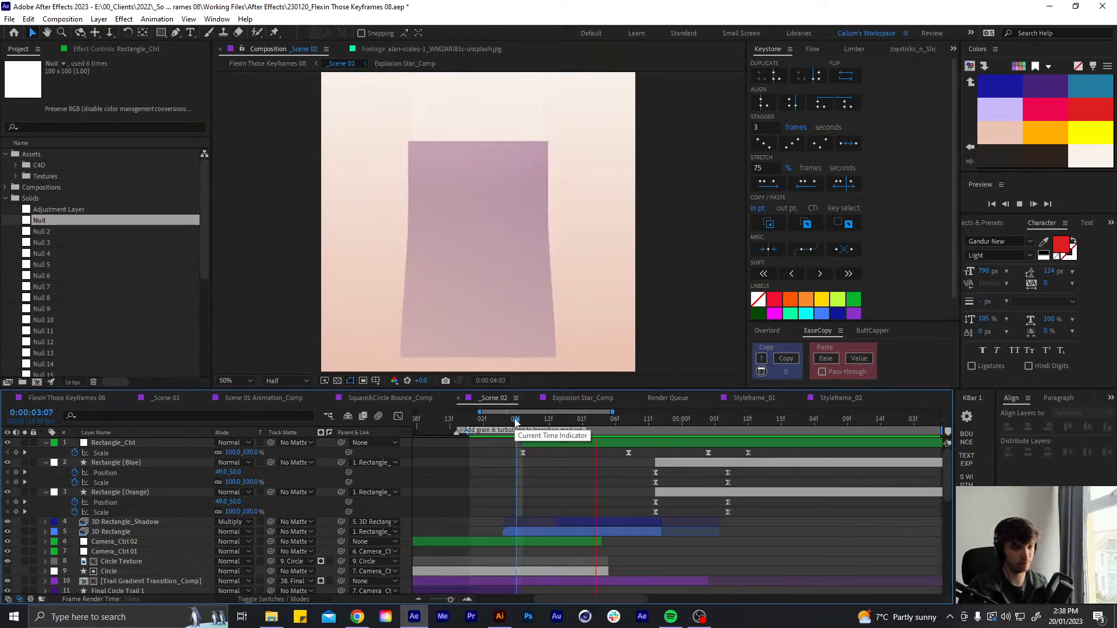
key("space")
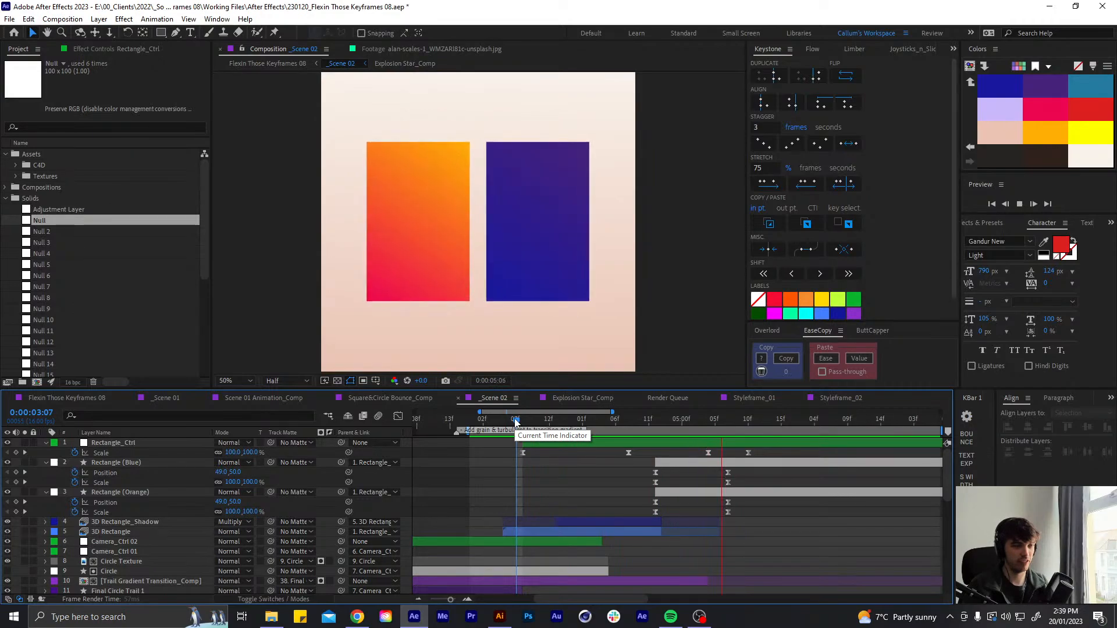
left_click_drag(515, 421, 605, 427)
key("space")
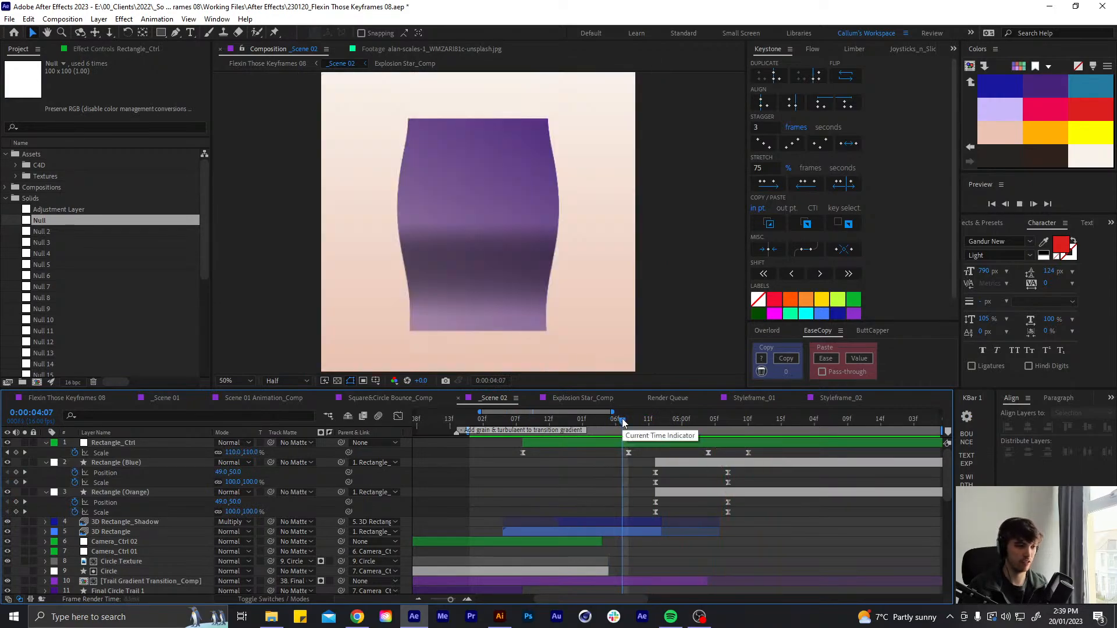
left_click(602, 420)
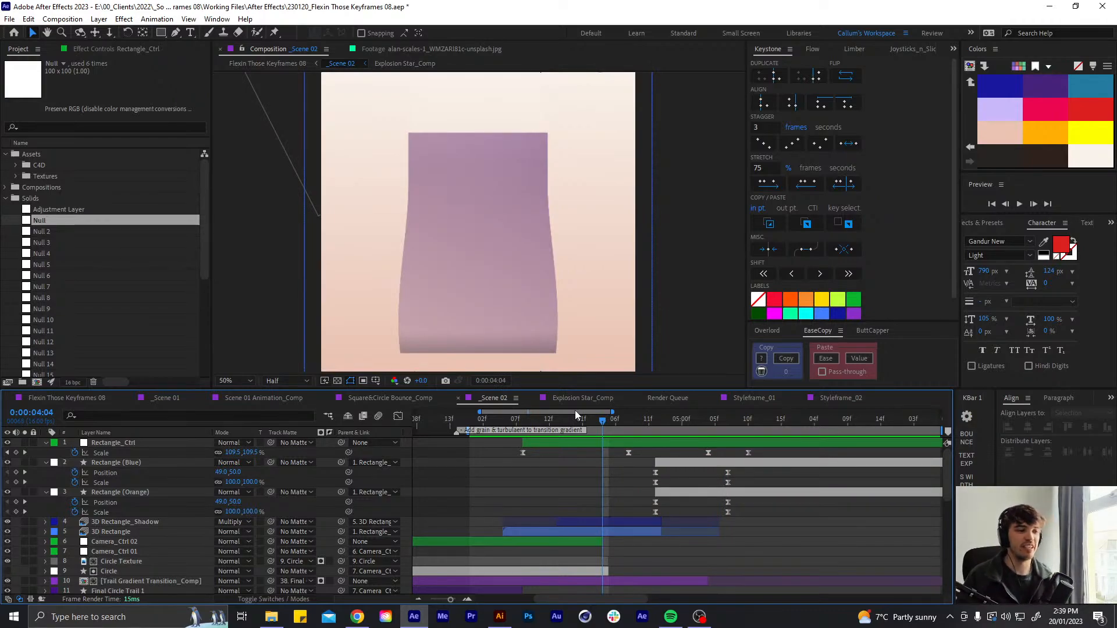
mouse_move(623, 421)
left_mouse_down()
mouse_move(660, 430)
mouse_move(627, 441)
left_mouse_up()
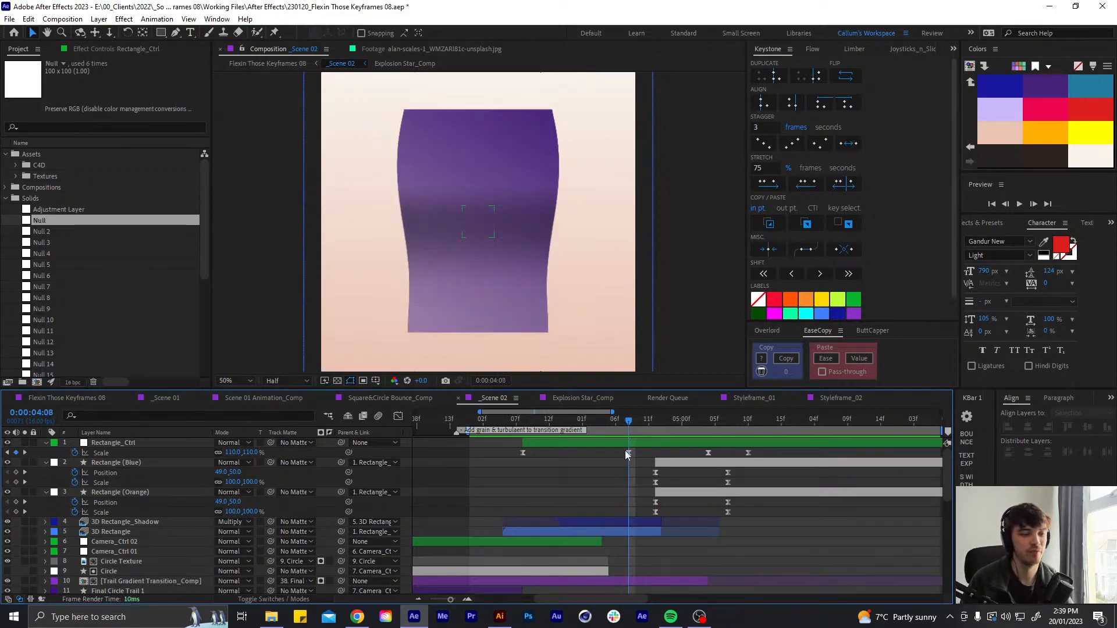
left_click(629, 453)
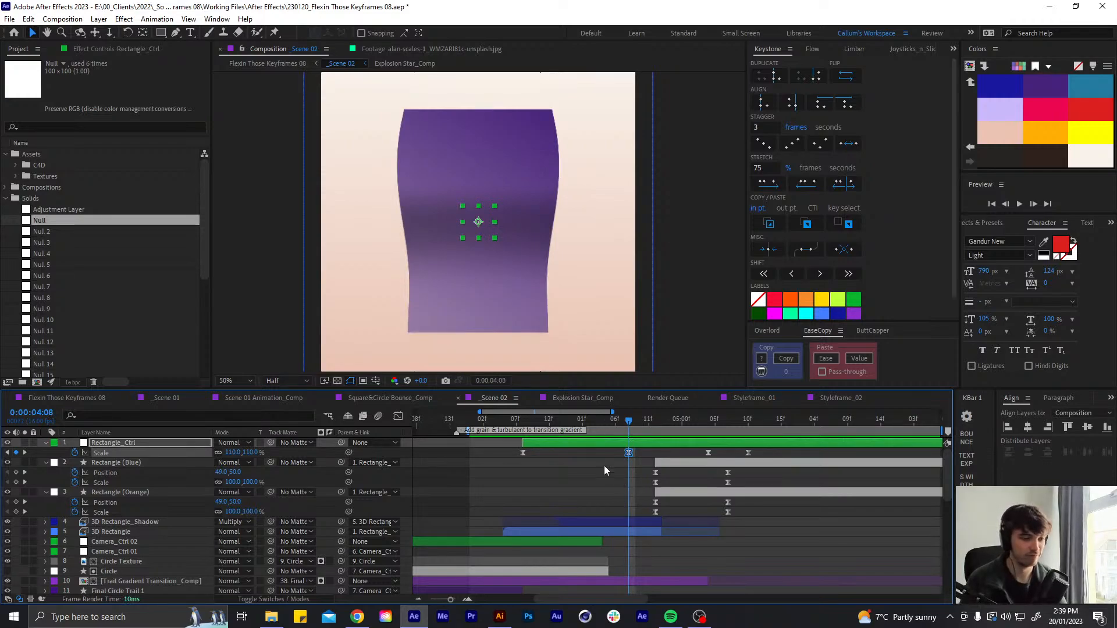
key("space")
left_click(484, 449)
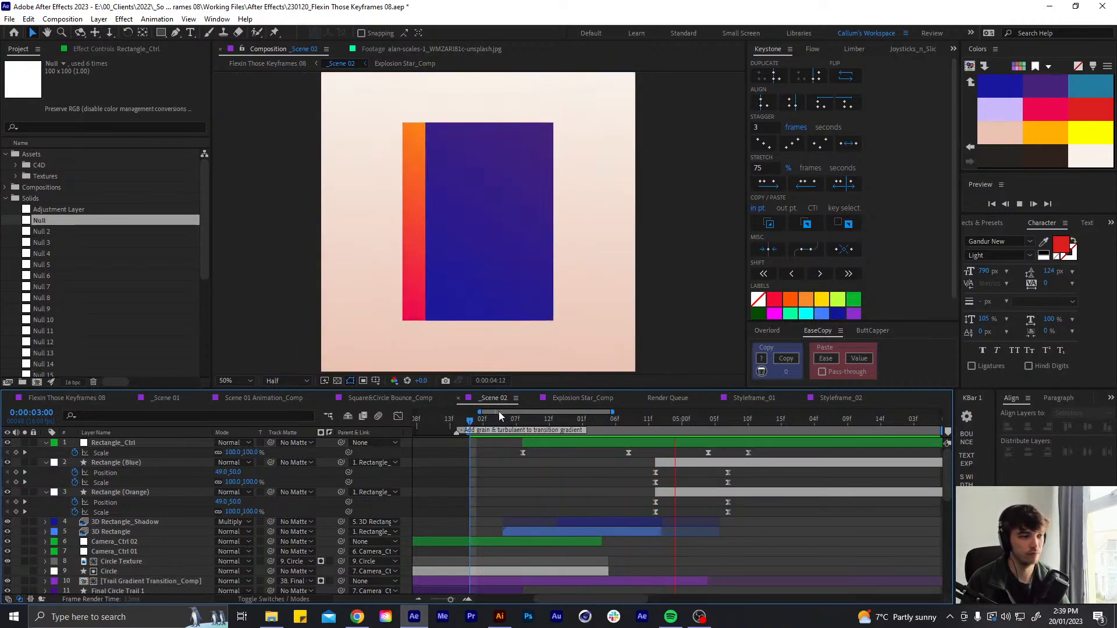
left_click(503, 420)
left_click_drag(504, 422, 523, 421)
Reveal 3D Rectangle's keyframes and move the ending Gradient Ramp position and color keyframes, both start and end, three frames earlier
left_click(553, 529)
key("u")
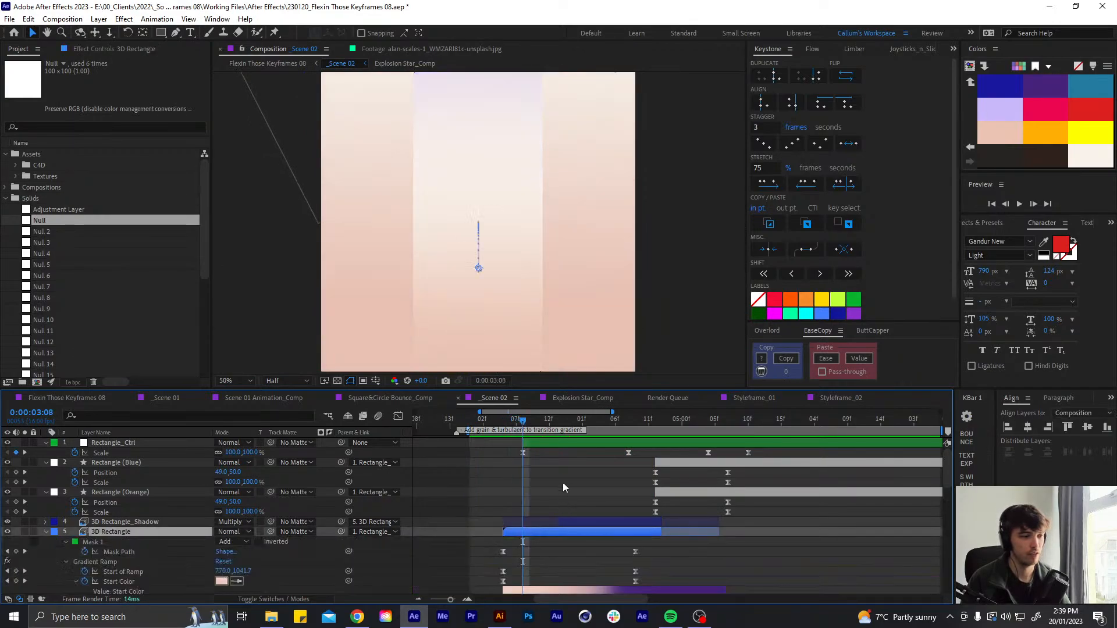
left_click_drag(655, 459, 616, 508)
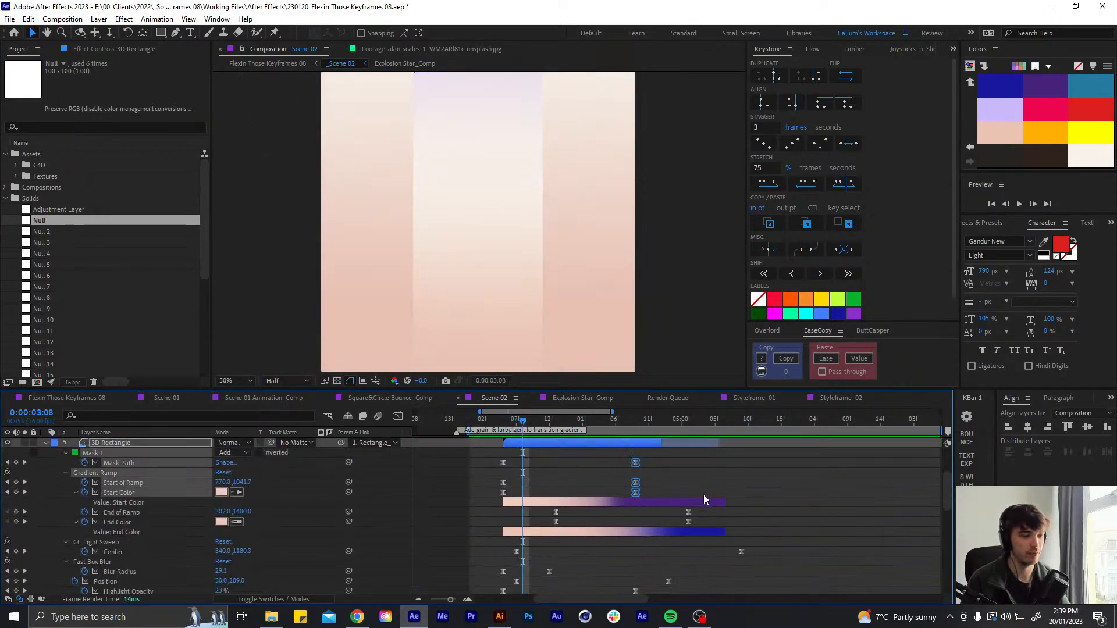
left_click_drag(703, 494, 677, 537)
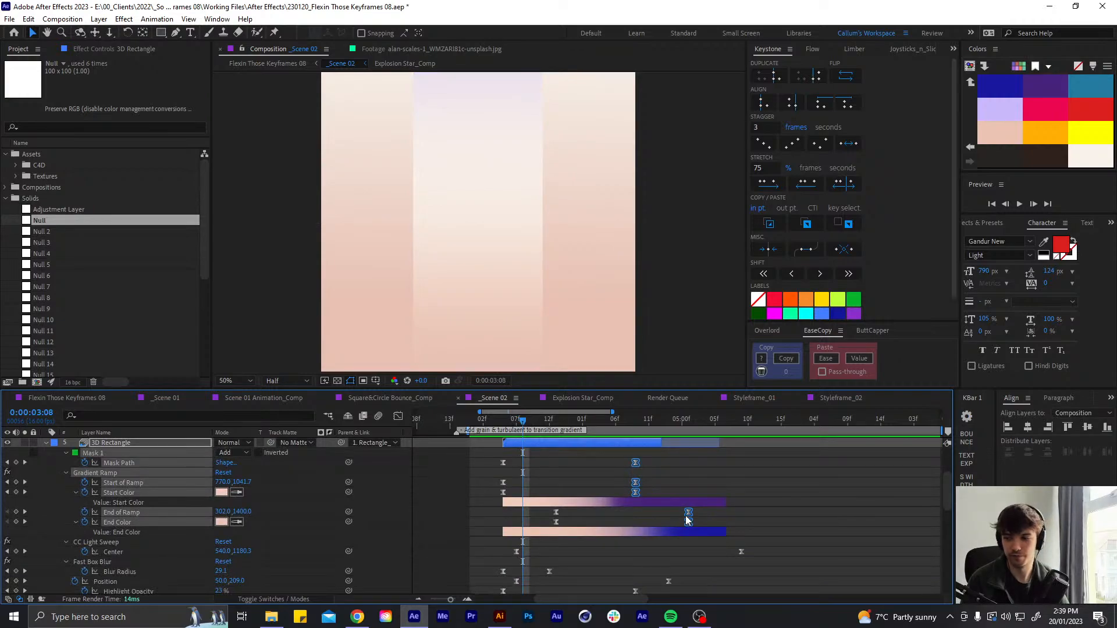
left_click(679, 515)
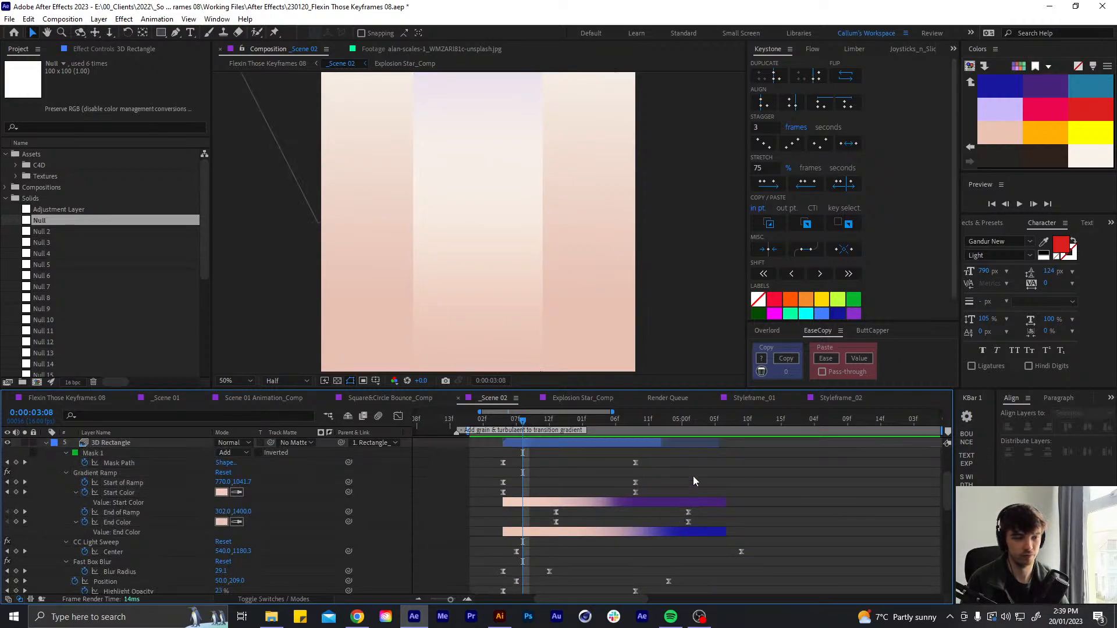
left_click_drag(719, 456, 621, 548)
left_click_drag(690, 514, 672, 515)
left_click(674, 490)
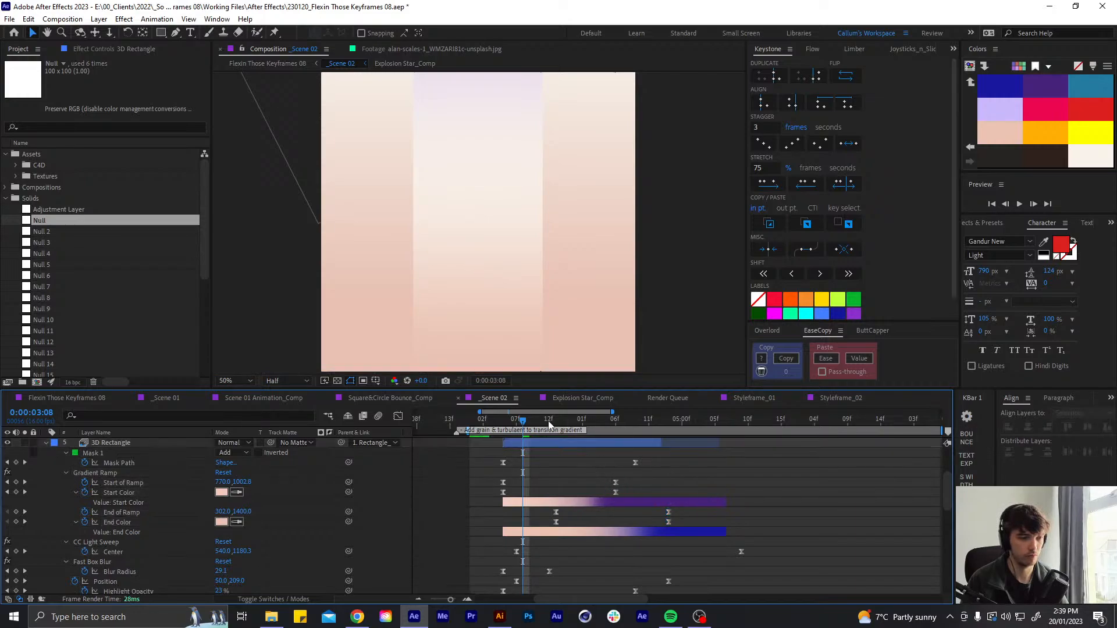
Move 3D Rectangle's last End of Ramp and End Color keyframes two frames earlier to 0:00:04:12, and preview the color change from 0:00:03:00
left_click_drag(522, 423, 640, 431)
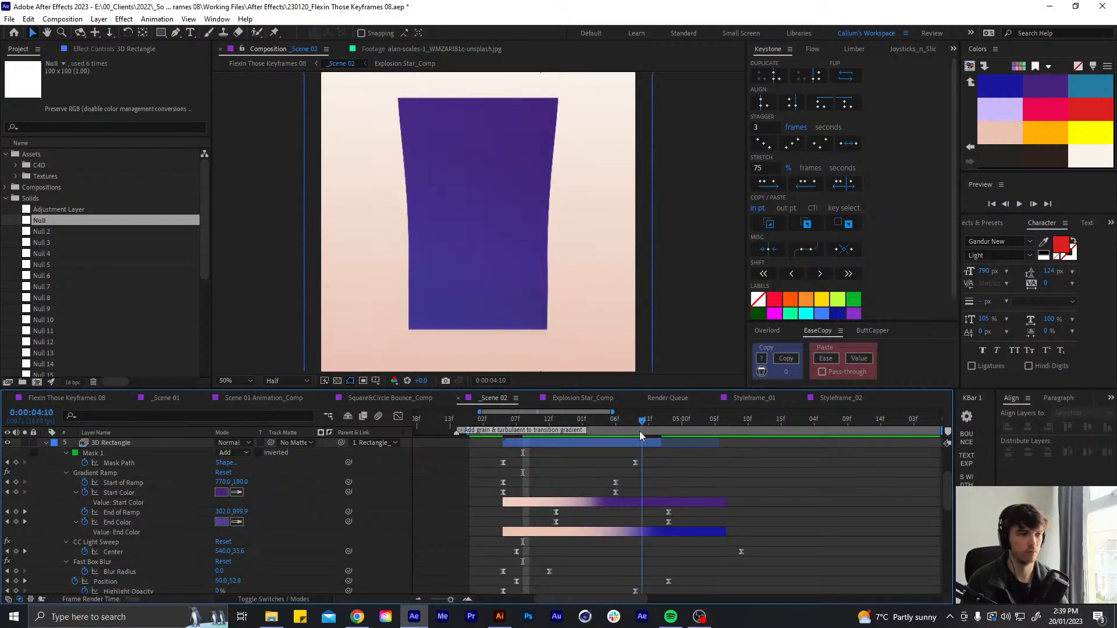
left_click_drag(681, 508, 655, 512)
left_click_drag(642, 422, 472, 430)
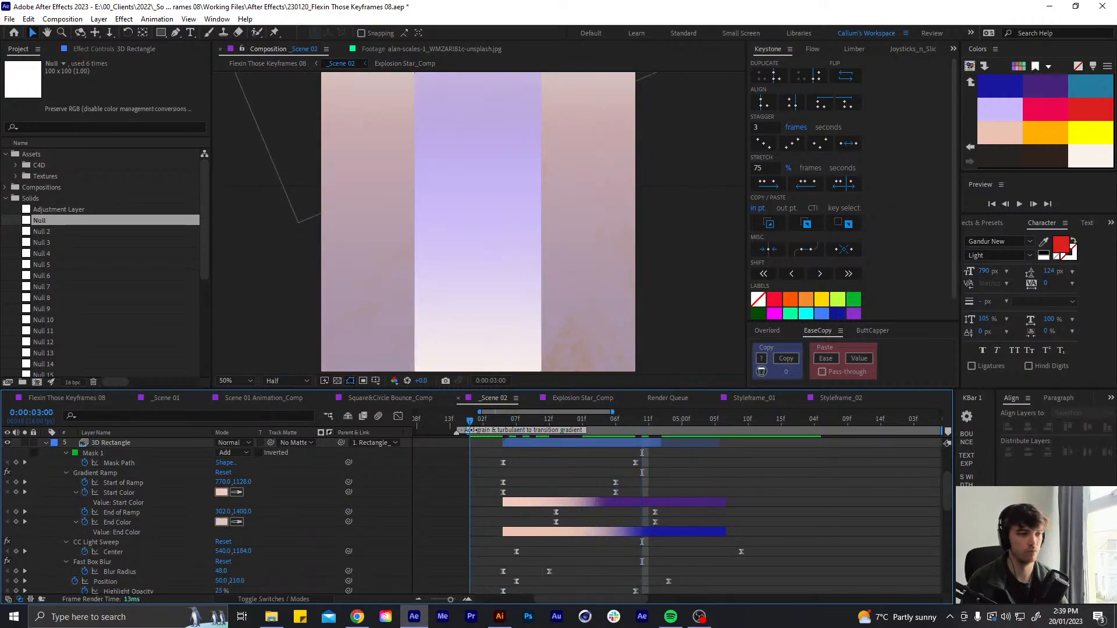
key("space")
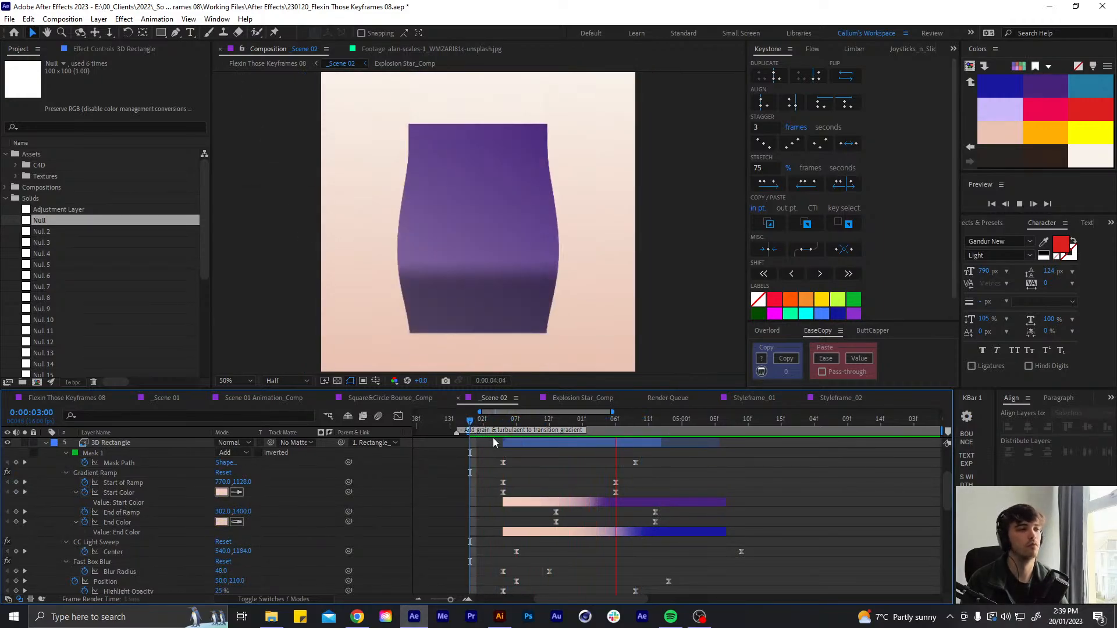
left_click(629, 421)
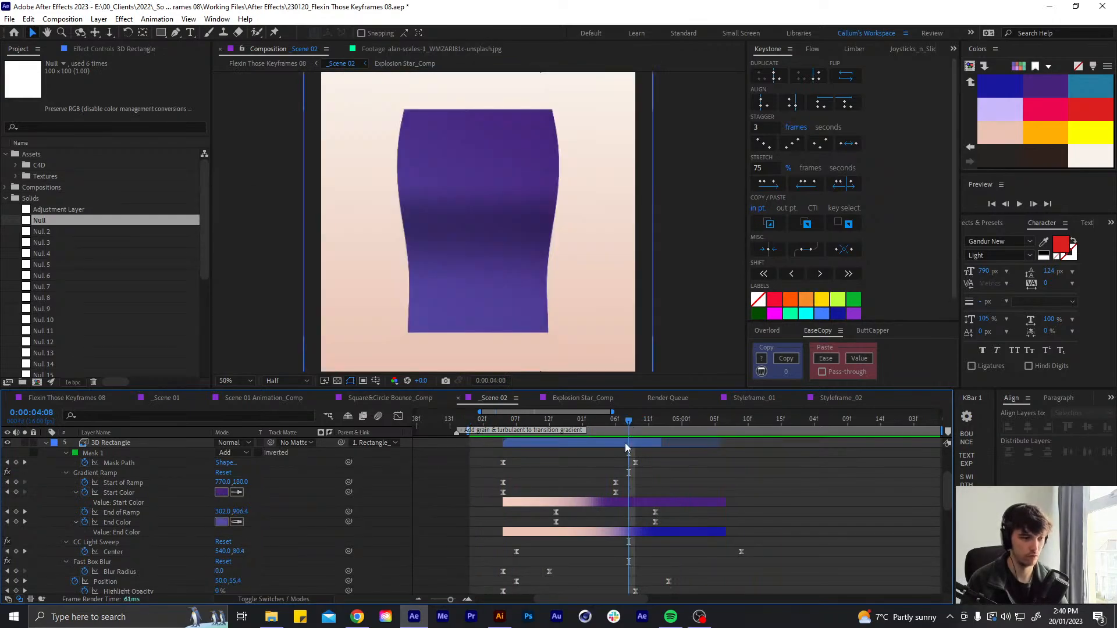
Collapse 3D Rectangle's keyframed properties and return to the keyframes of the rectangle layers above it
left_click(626, 447)
key("u")
scroll(639, 465, "up", 3)
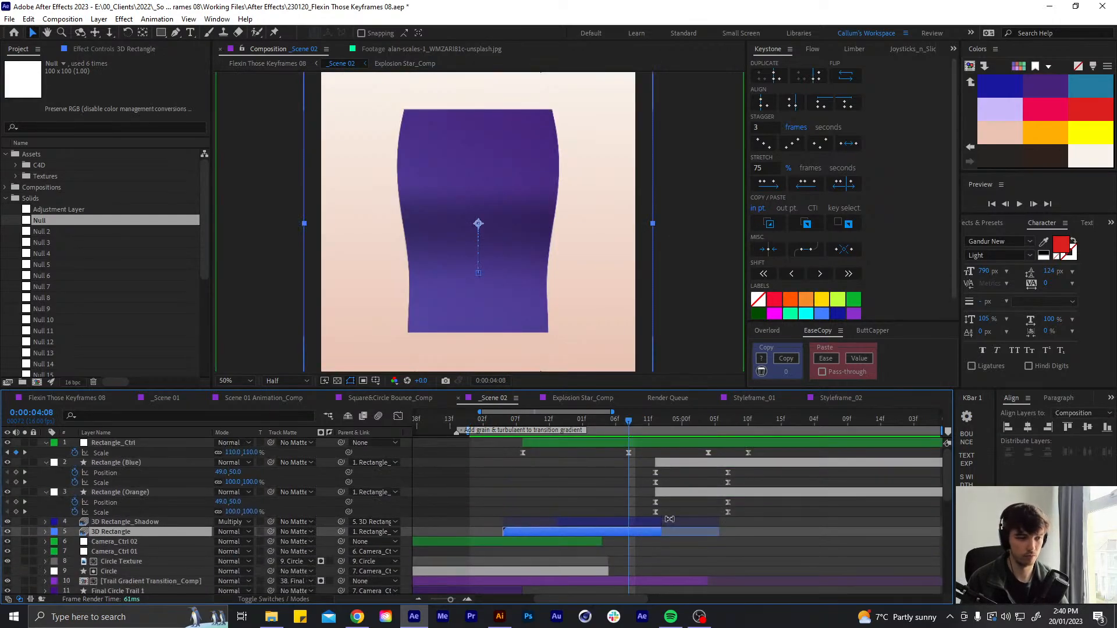
left_click(668, 501)
Shorten the outgoing ease of the first Scale keyframes on Rectangle (Blue) and Rectangle (Orange) in the speed graph
left_click_drag(627, 430, 689, 427)
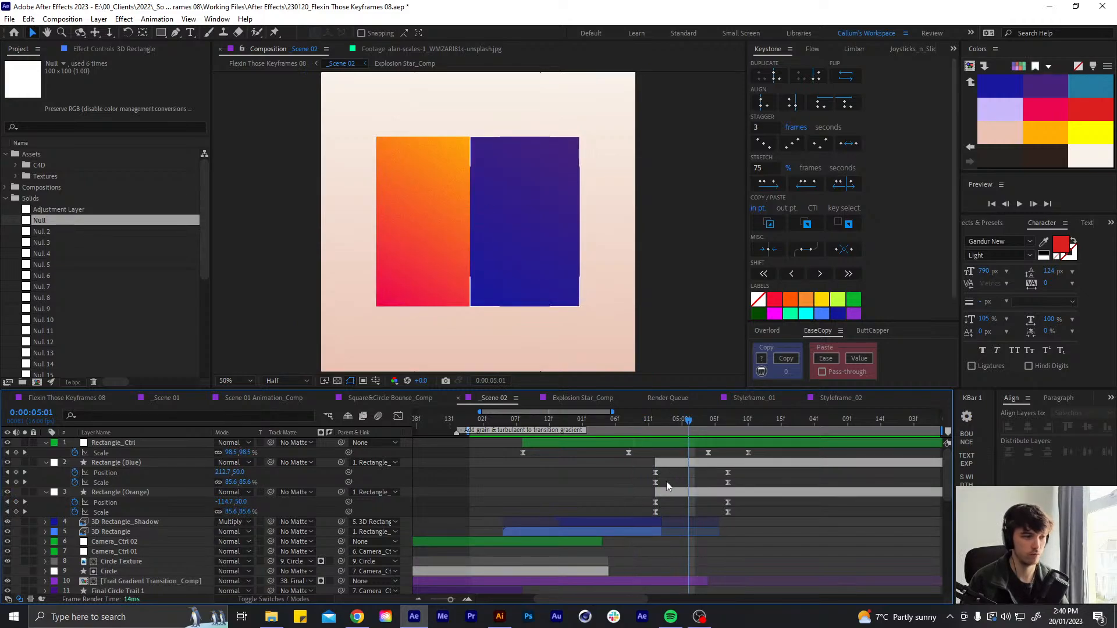
left_click(655, 482)
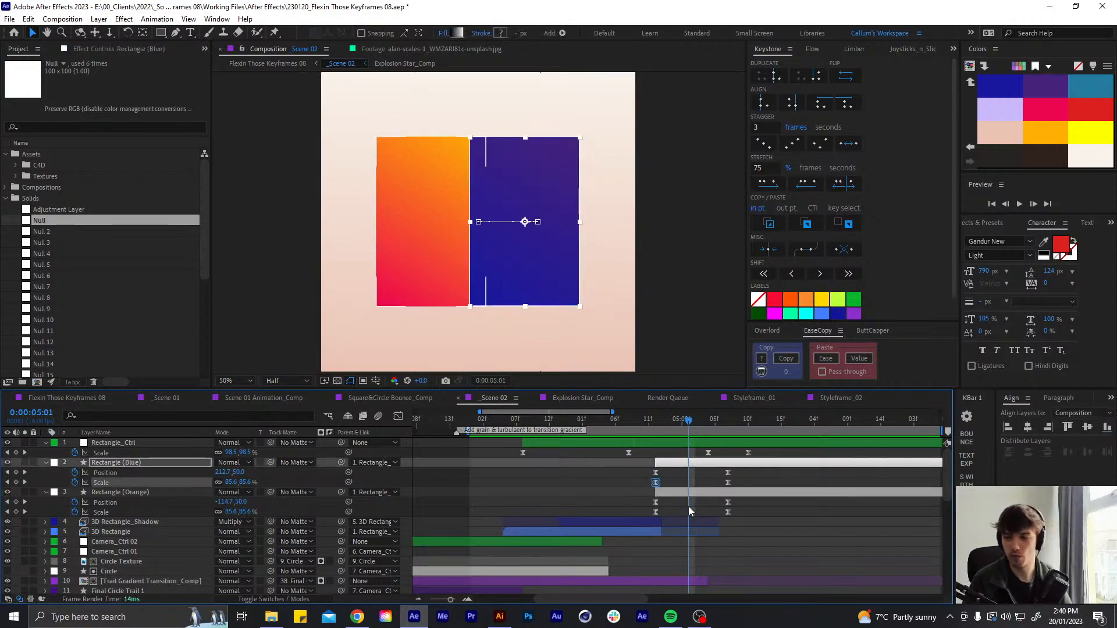
left_click(656, 512, "shift")
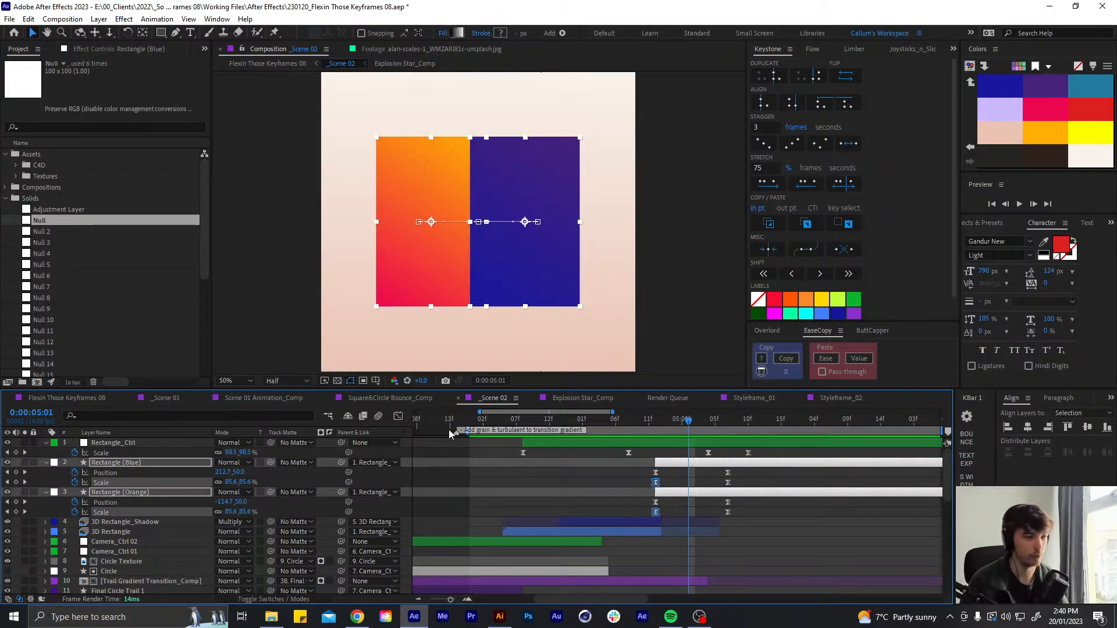
left_click(398, 417)
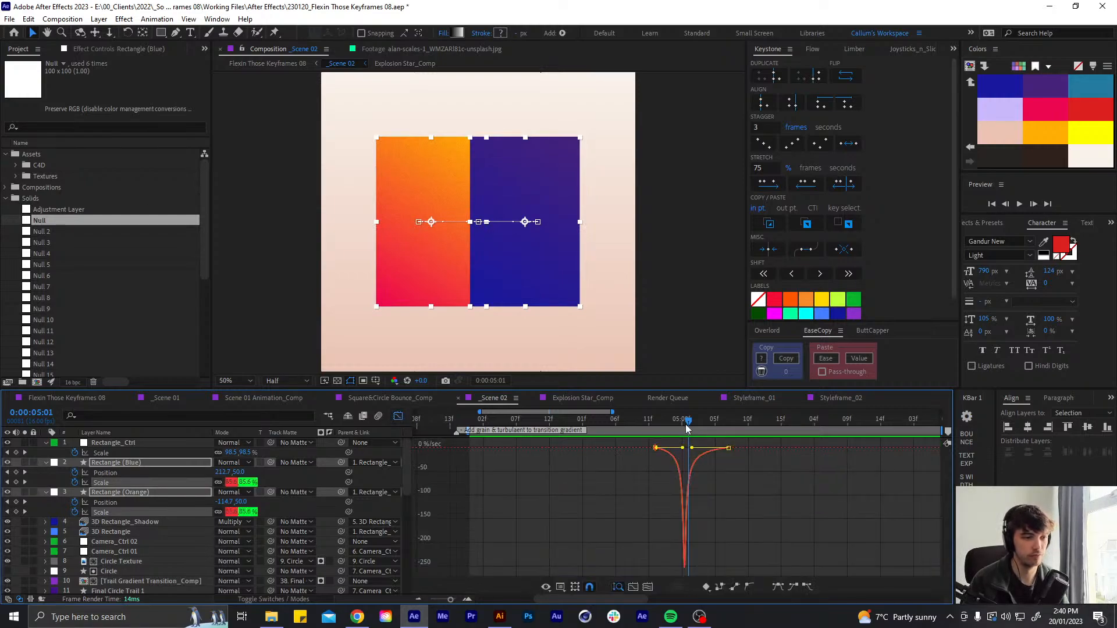
left_click_drag(684, 427, 674, 449)
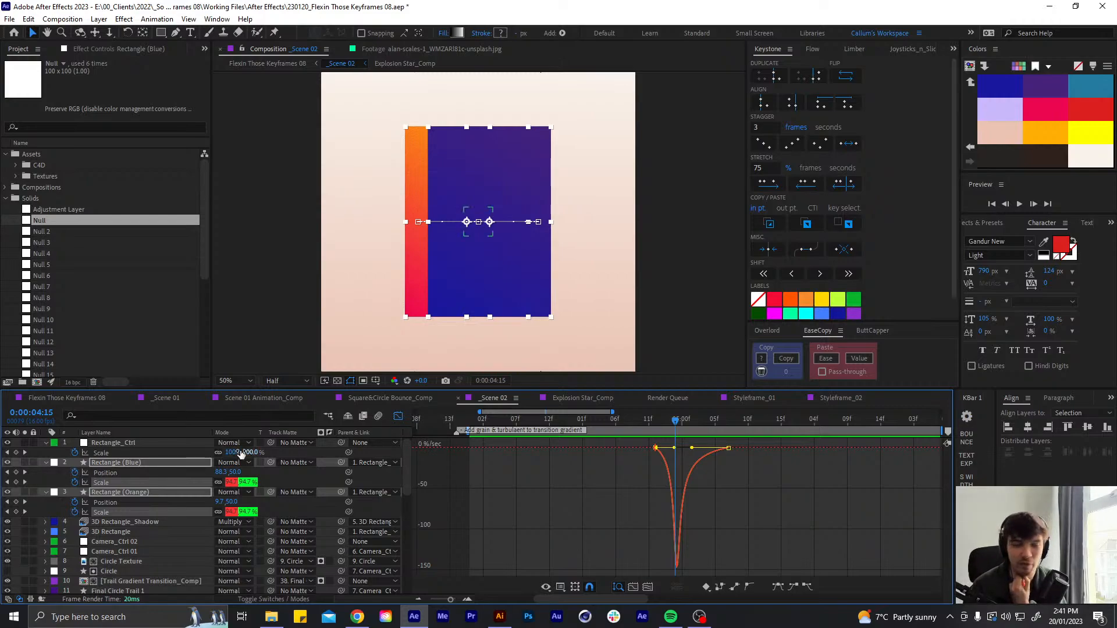
left_click(398, 417)
left_click(693, 479)
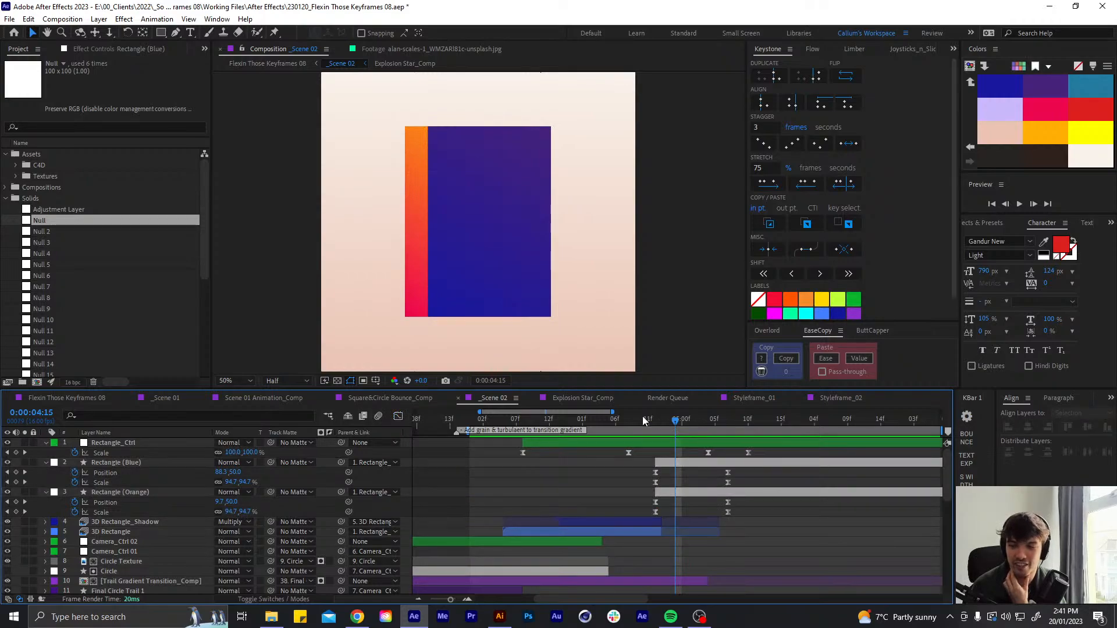
Check the frames between 0:00:04:09 and 0:00:05:08, and preview the rectangle split from 0:00:03:00 and 0:00:04:07
left_click_drag(653, 421, 739, 414)
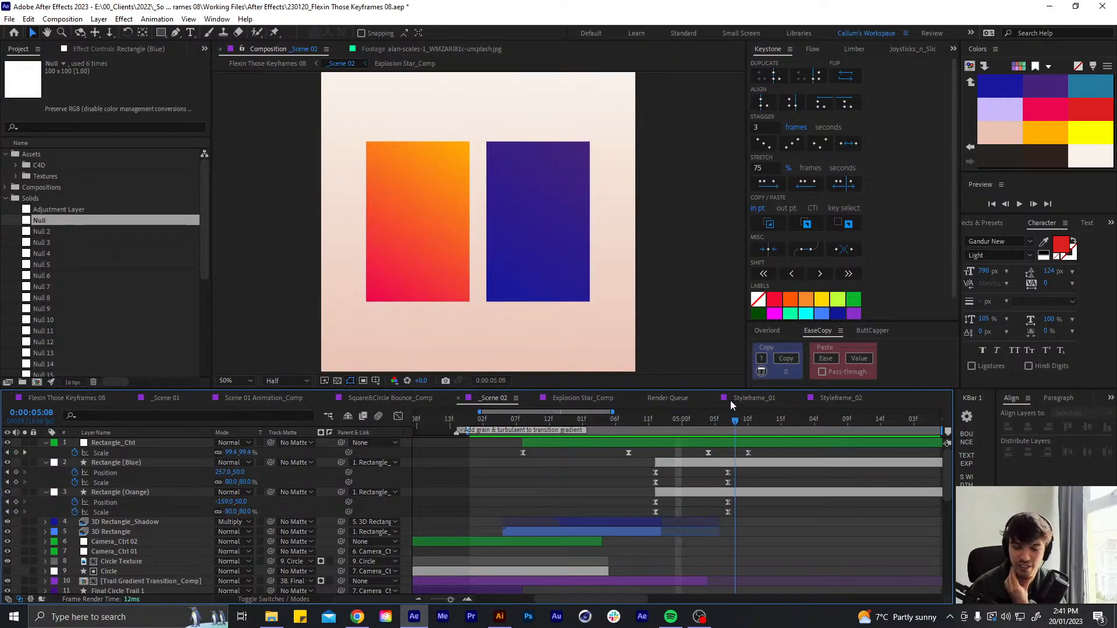
left_click_drag(731, 414, 637, 420)
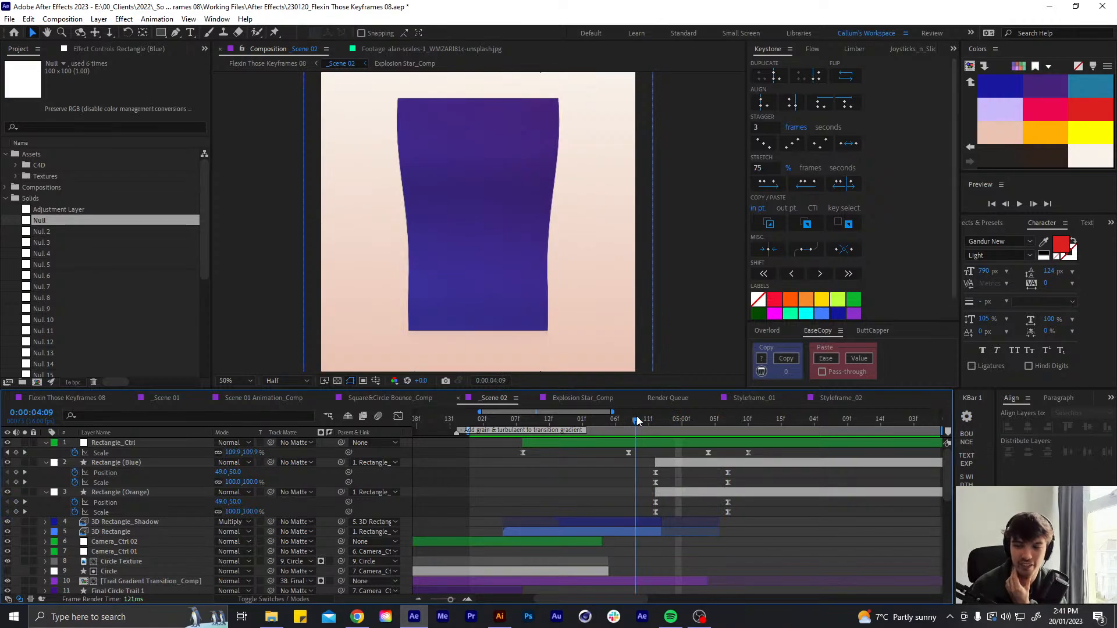
left_click_drag(637, 420, 663, 414)
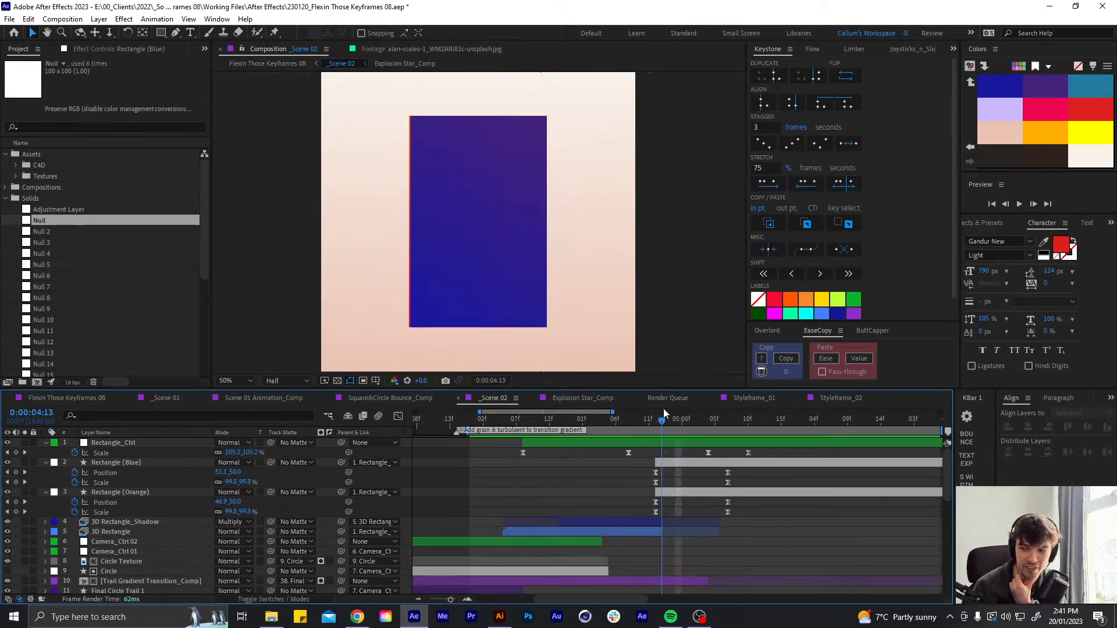
left_click_drag(663, 413, 467, 431)
key("space")
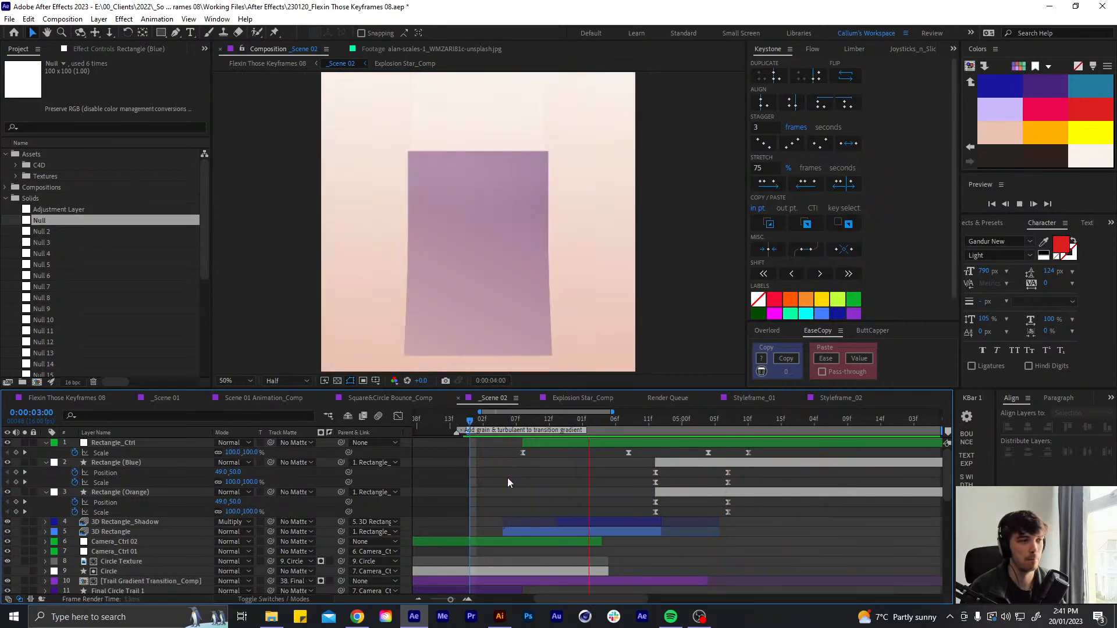
left_click(621, 423)
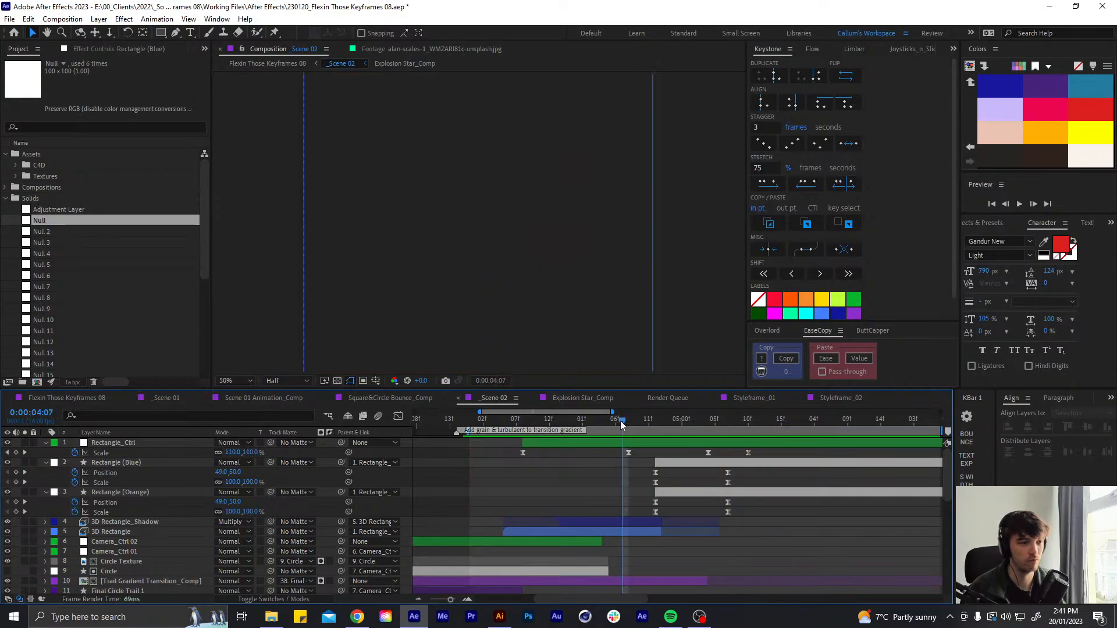
key("space")
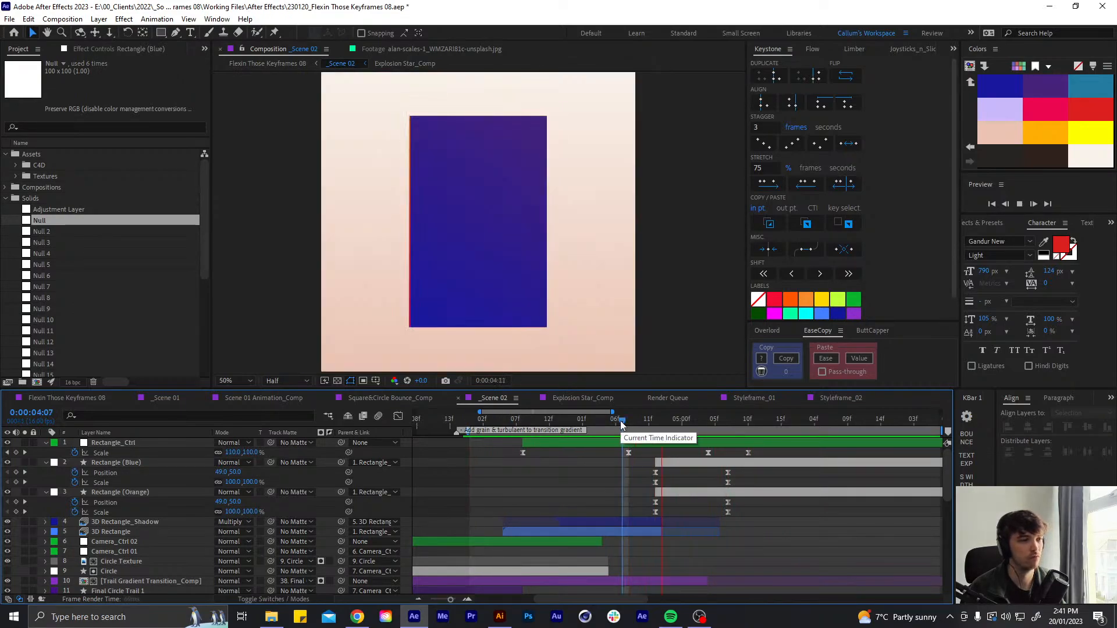
Move Rectangle_Ctrl's second Scale keyframe one frame later to 0:00:04:09
key("space")
left_click_drag(622, 425, 628, 426)
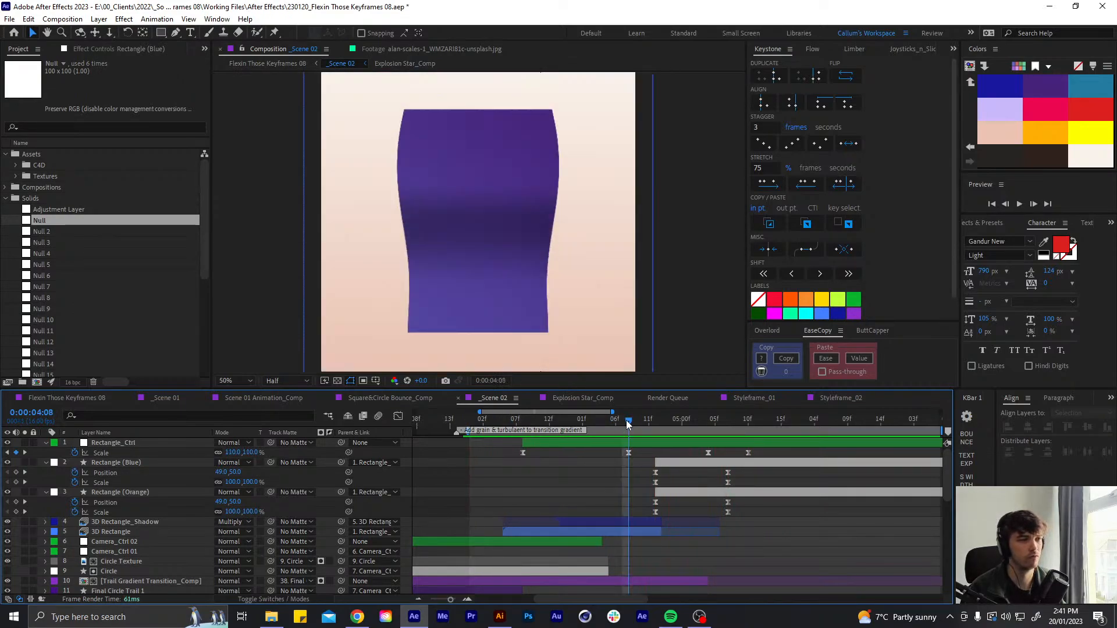
left_click(615, 424)
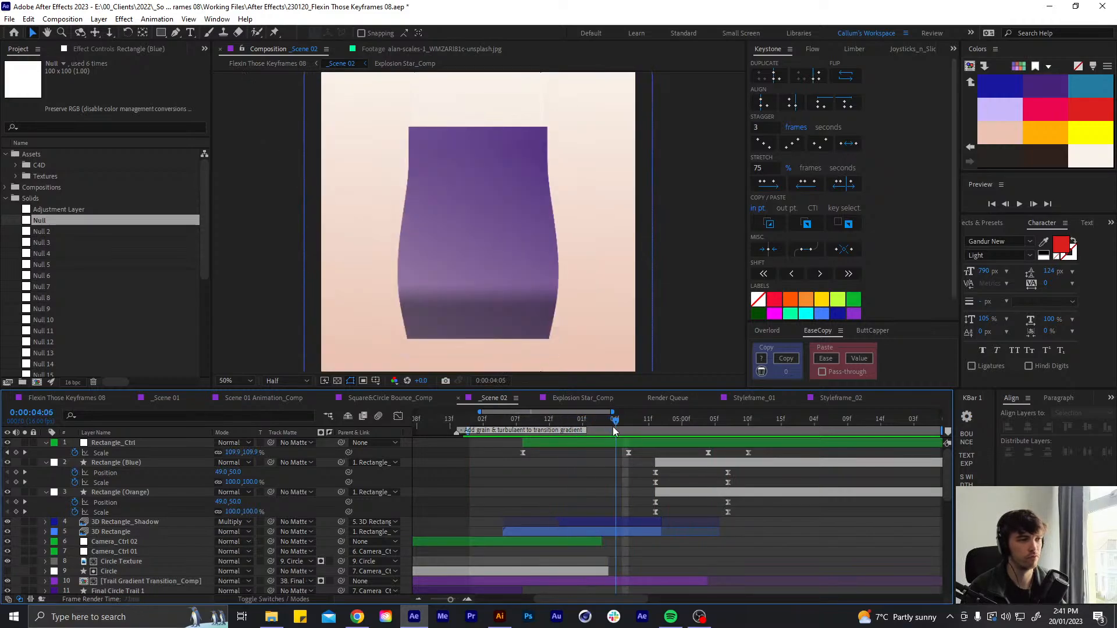
left_click_drag(615, 429, 635, 453)
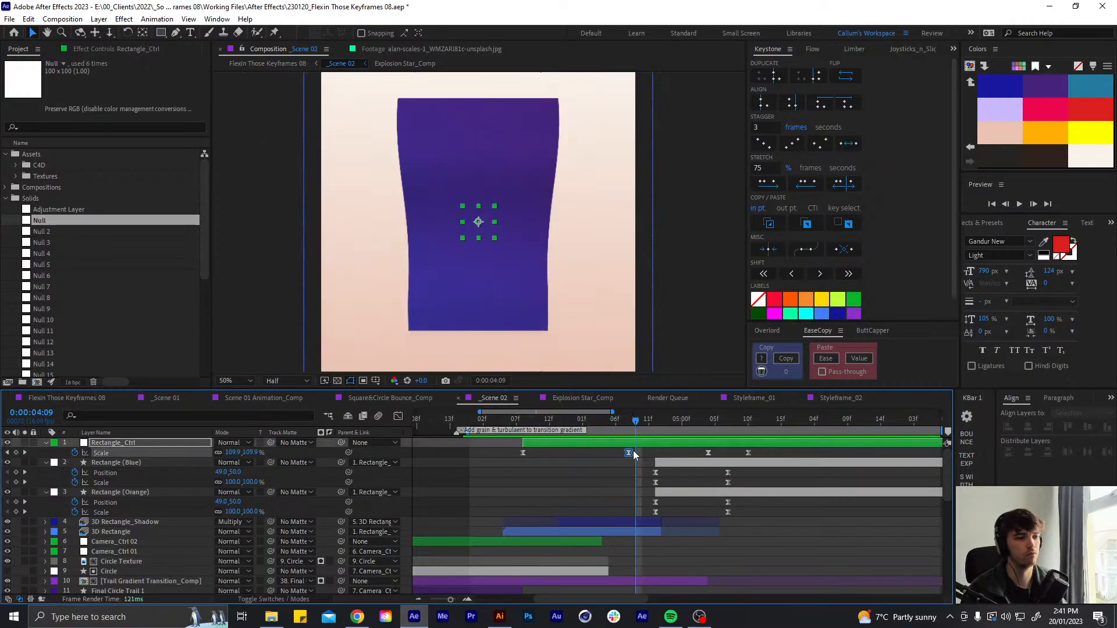
Lengthen the outgoing ease of Rectangle_Ctrl's first Scale keyframe to 100% influence in the speed graph
left_click(400, 417)
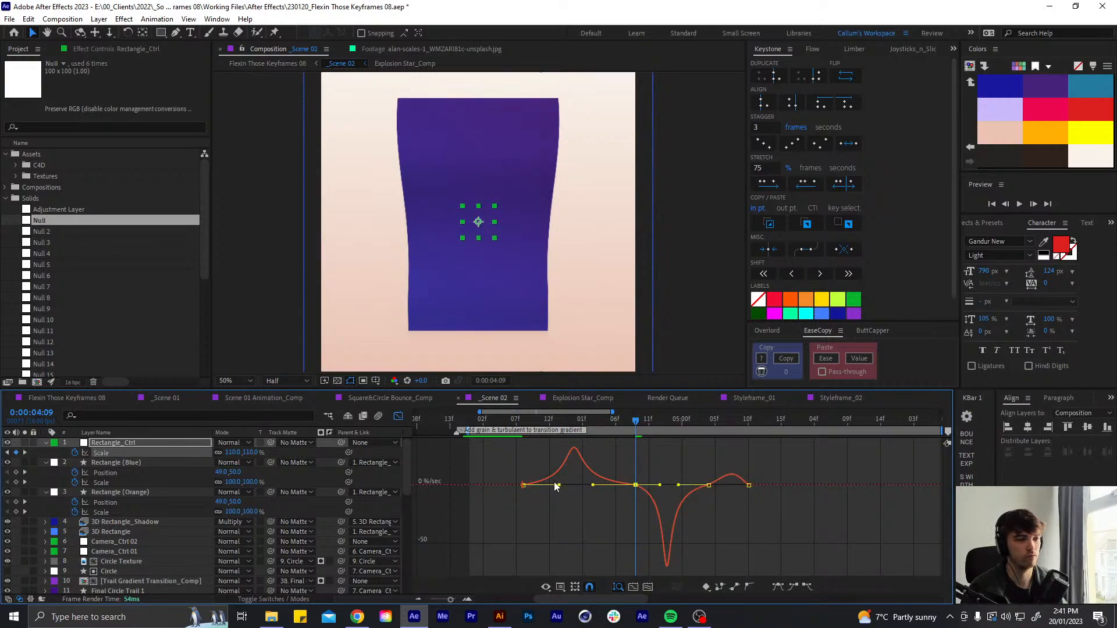
left_click_drag(556, 486, 623, 485)
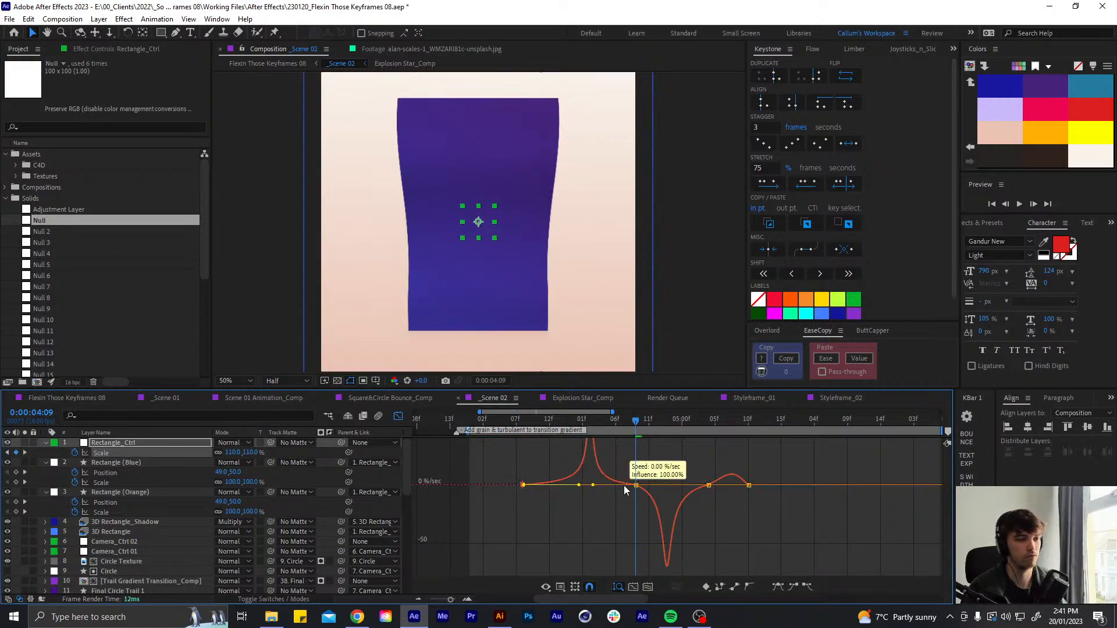
left_click(398, 418)
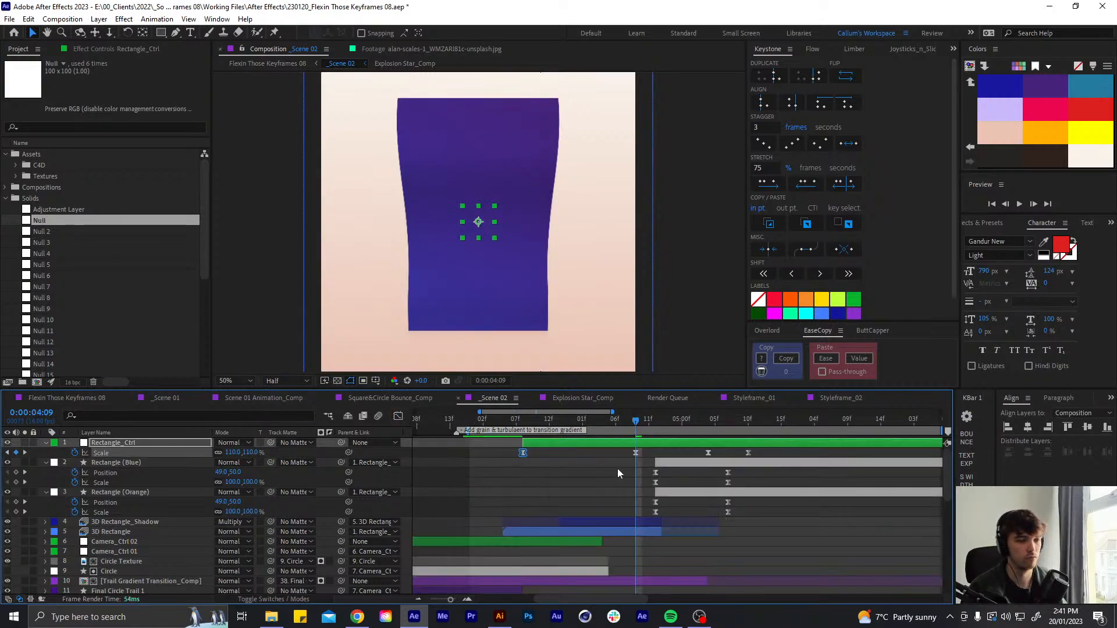
Move Rectangle_Ctrl's second Scale keyframe to 0:00:04:11 and rework the ease between the first two Scale keyframes in the speed graph
left_click_drag(636, 454, 650, 453)
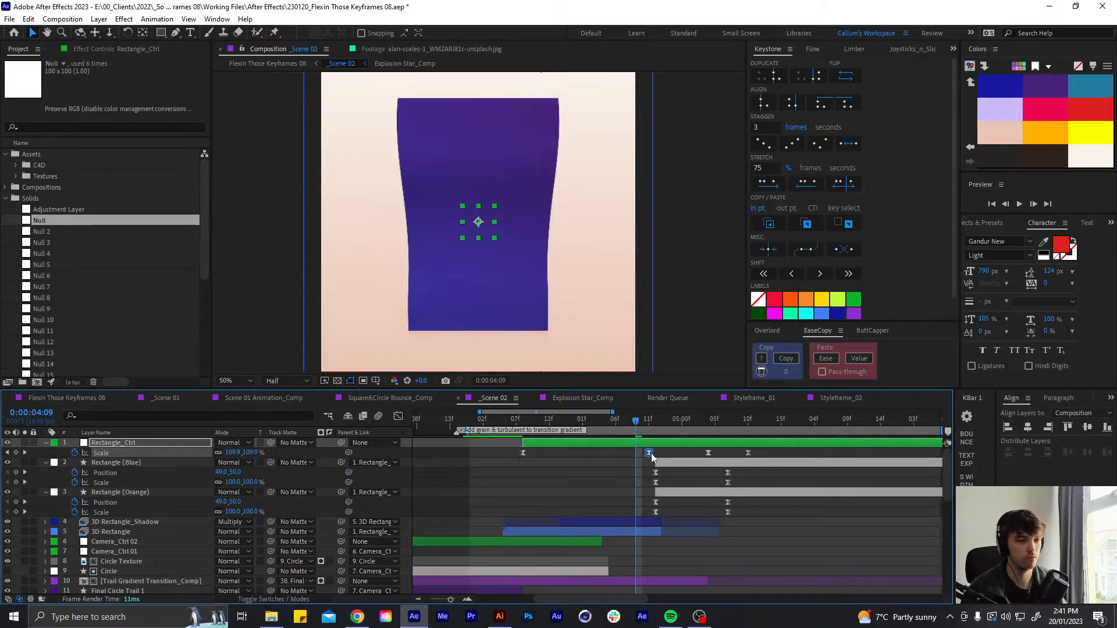
left_click(398, 418)
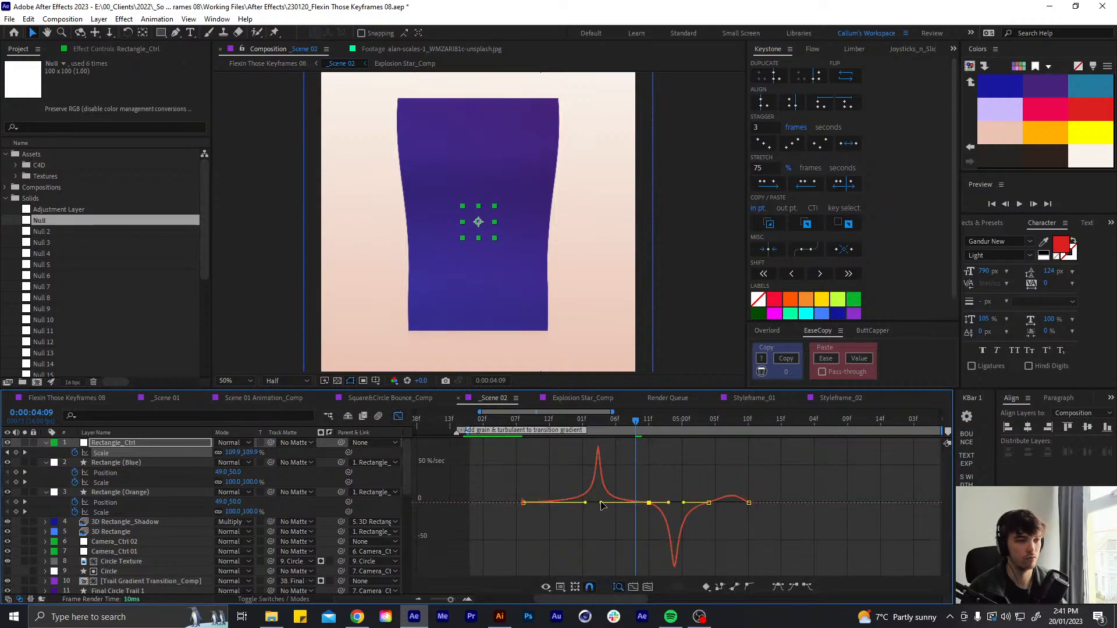
mouse_move(602, 504)
left_mouse_down()
mouse_move(635, 503)
mouse_move(609, 483)
left_mouse_up()
key("ctrl+z")
left_click(399, 416)
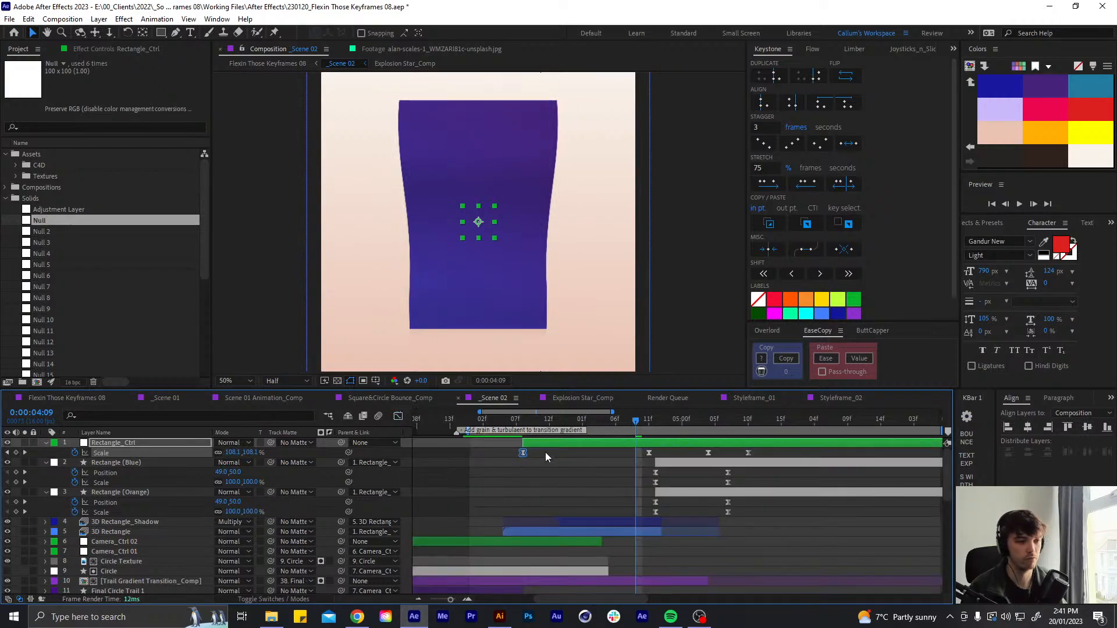
Move Rectangle_Ctrl's first Scale keyframe and layer start two frames later to 0:00:03:10, and save the project
left_click_drag(522, 452, 538, 442)
key("ctrl+s")
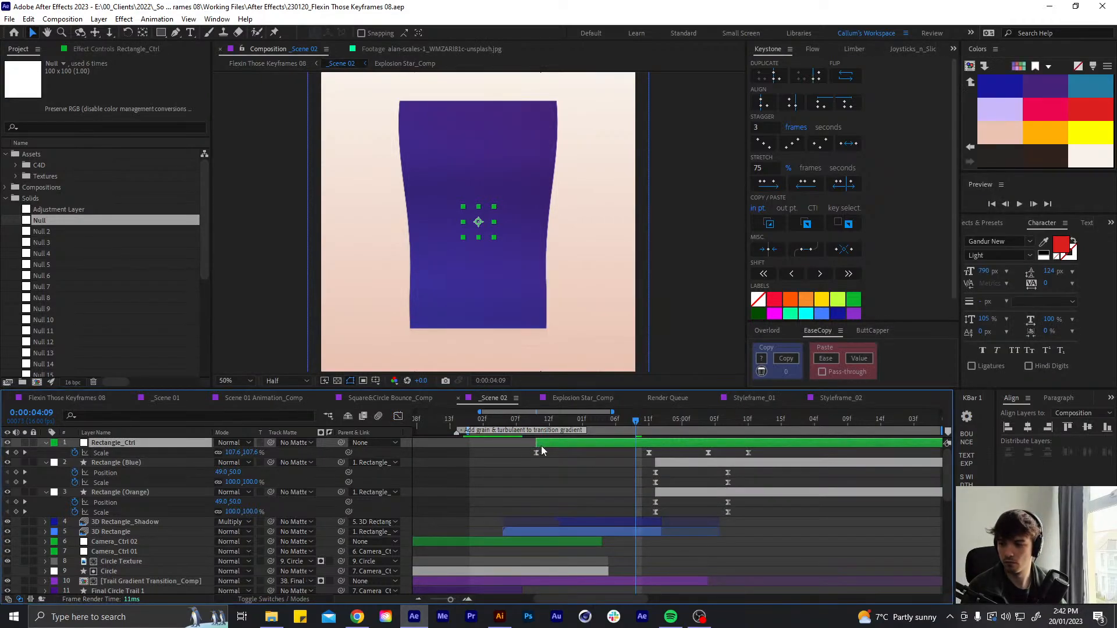
left_click(570, 505)
Collapse the keyframed properties of Rectangle_Ctrl, Rectangle (Blue) and Rectangle (Orange)
left_click(562, 443)
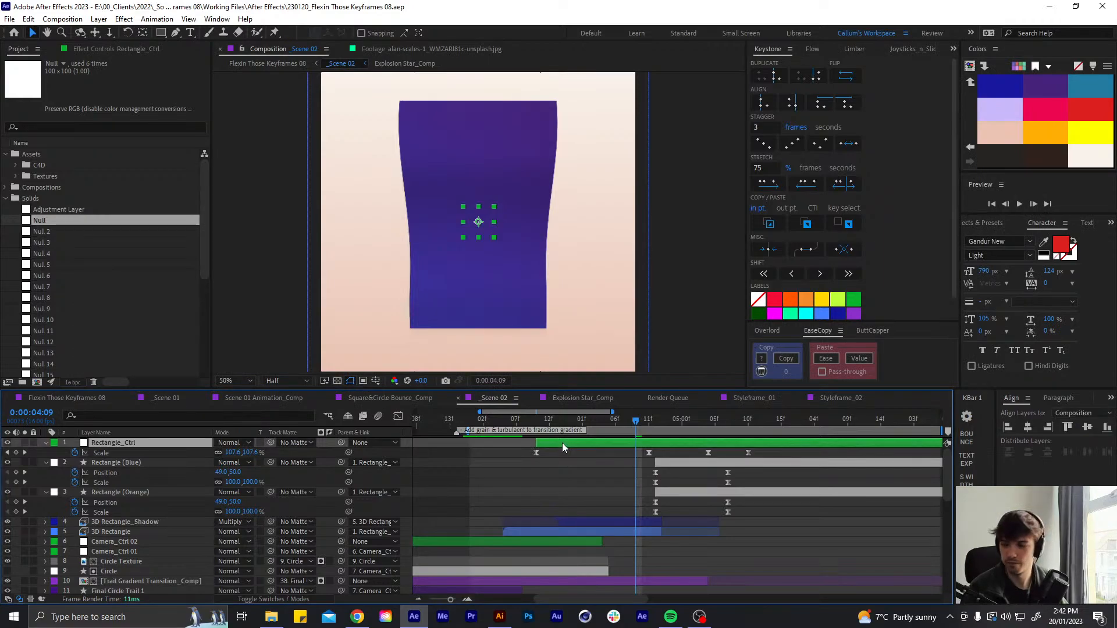
key("u")
left_click(662, 455)
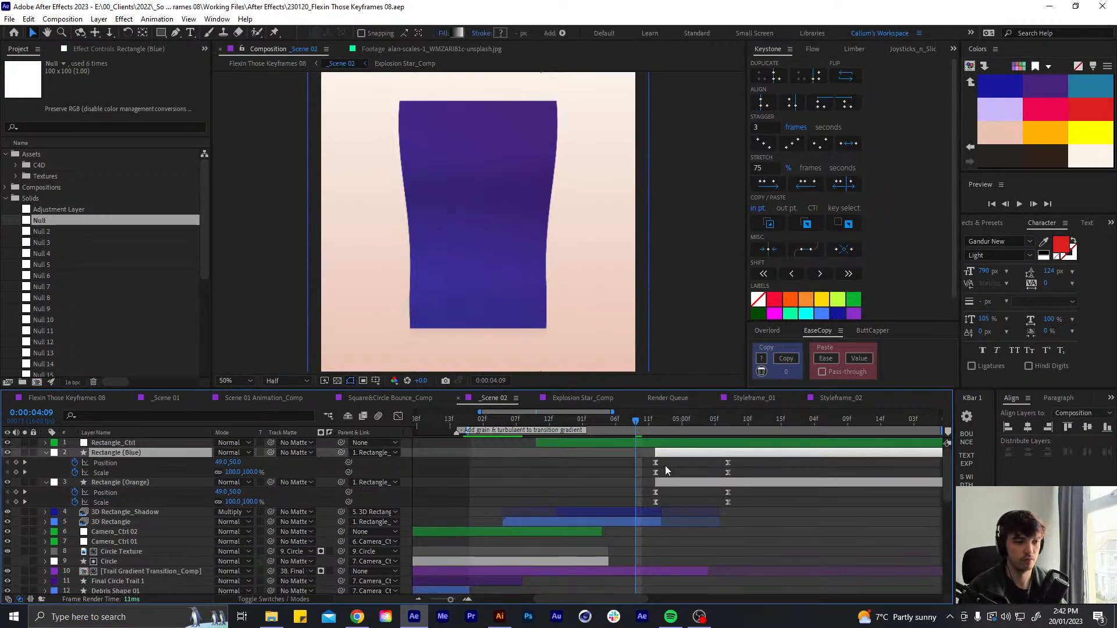
key("u")
left_click(664, 463)
key("u")
Preview the retimed scaling and rectangle split from 0:00:03:00
left_click_drag(553, 414, 471, 423)
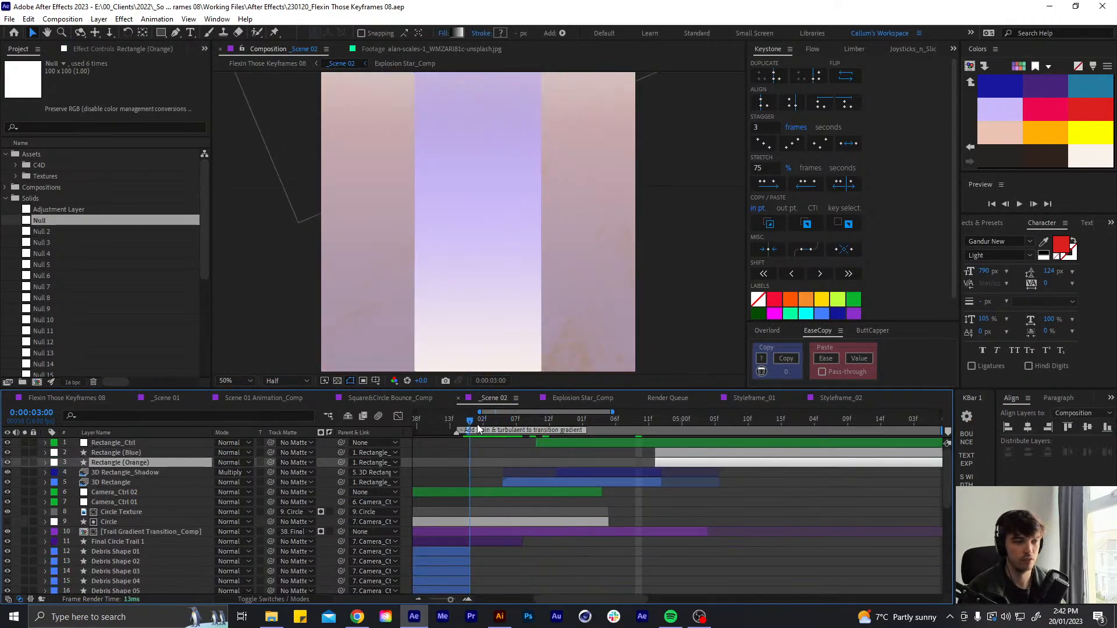
key("space")
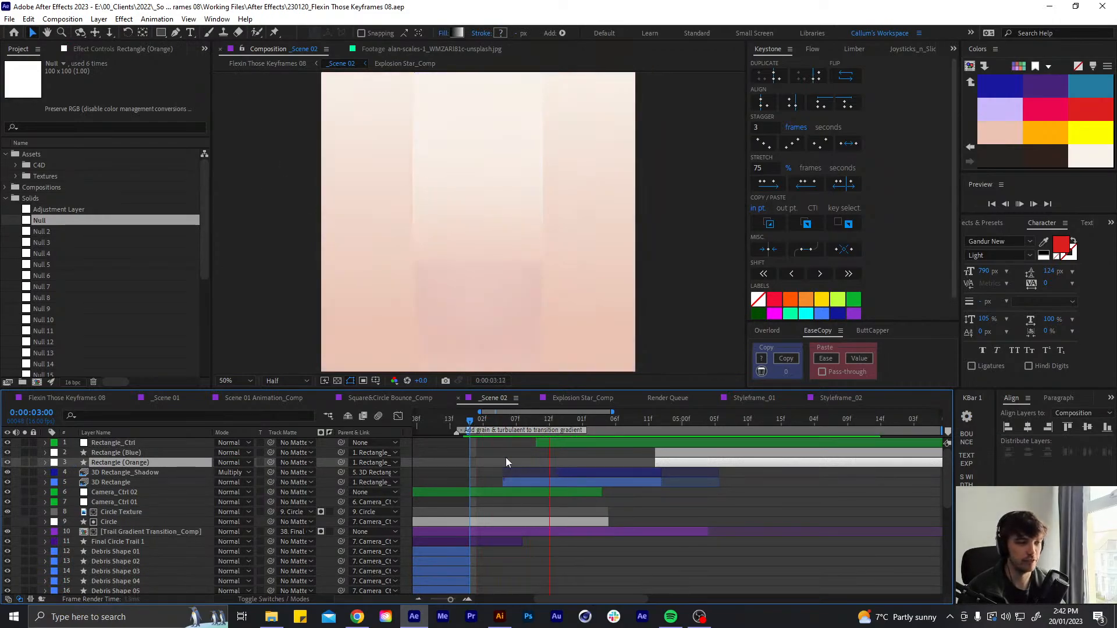
left_click(542, 457)
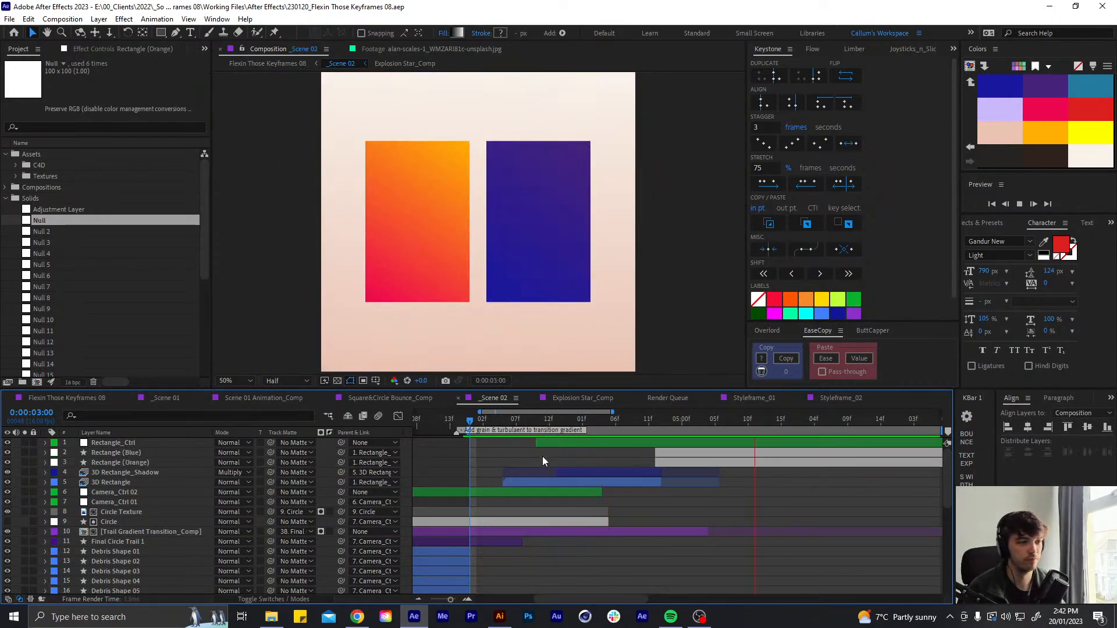
key("space")
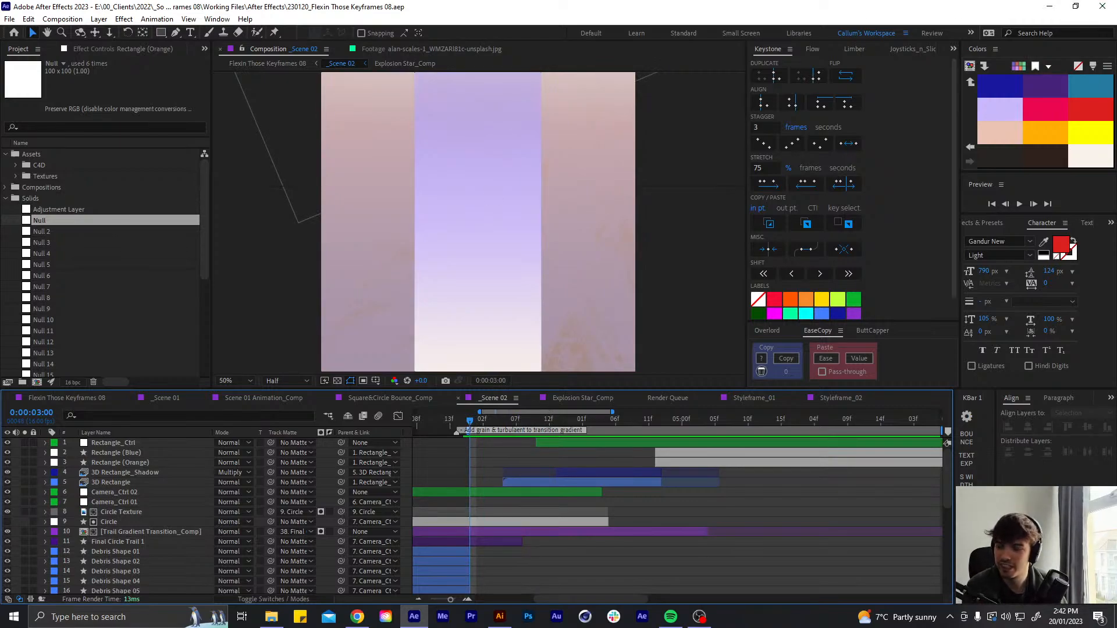
Replay the scene several times from 0:00:03:00 to examine how the 3D rectangle unfolds, changes color and splits
key("alt+Tab")
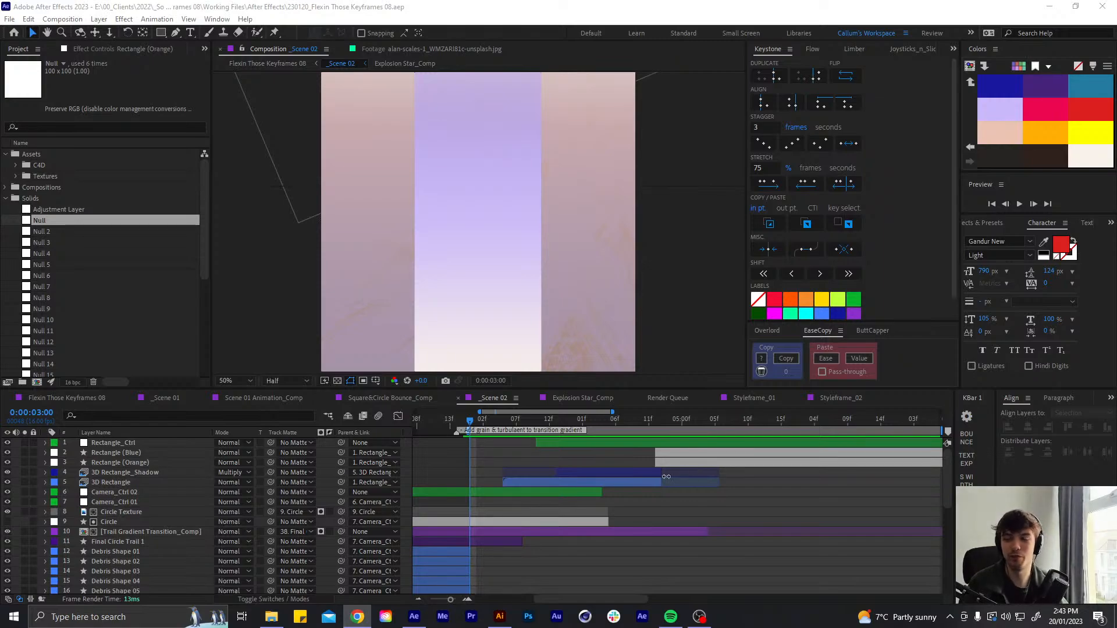
key("space")
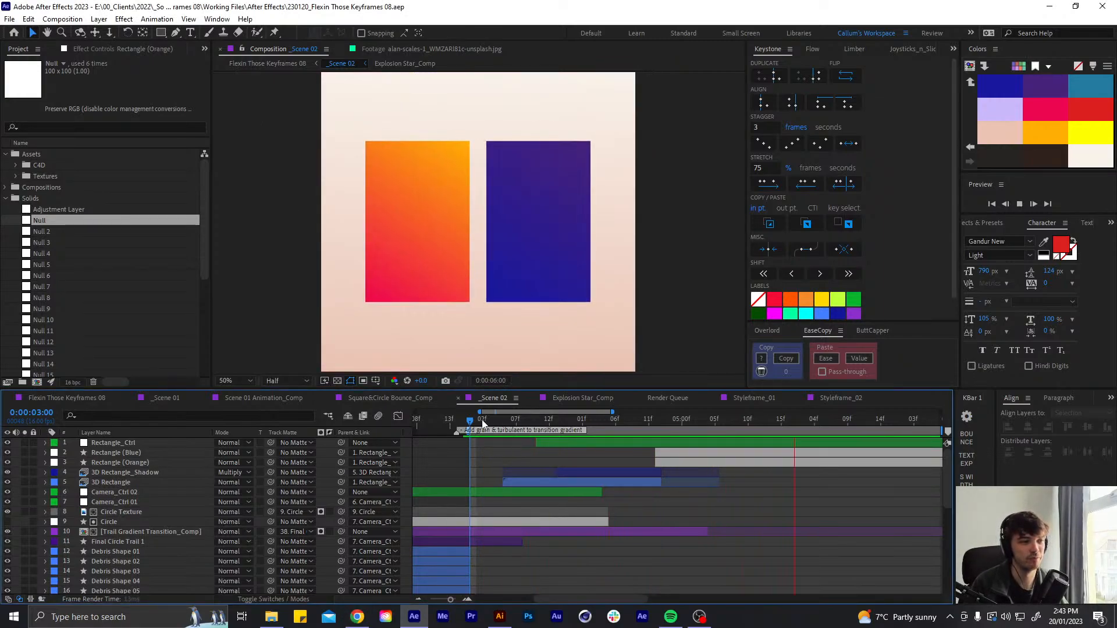
key("space")
key("space")
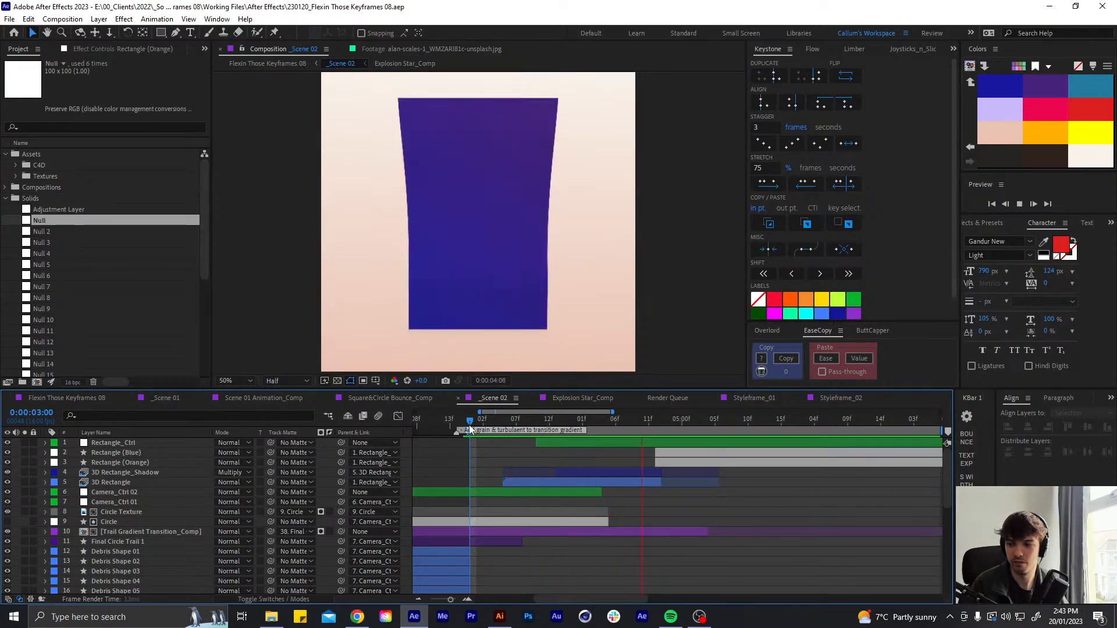
key("space")
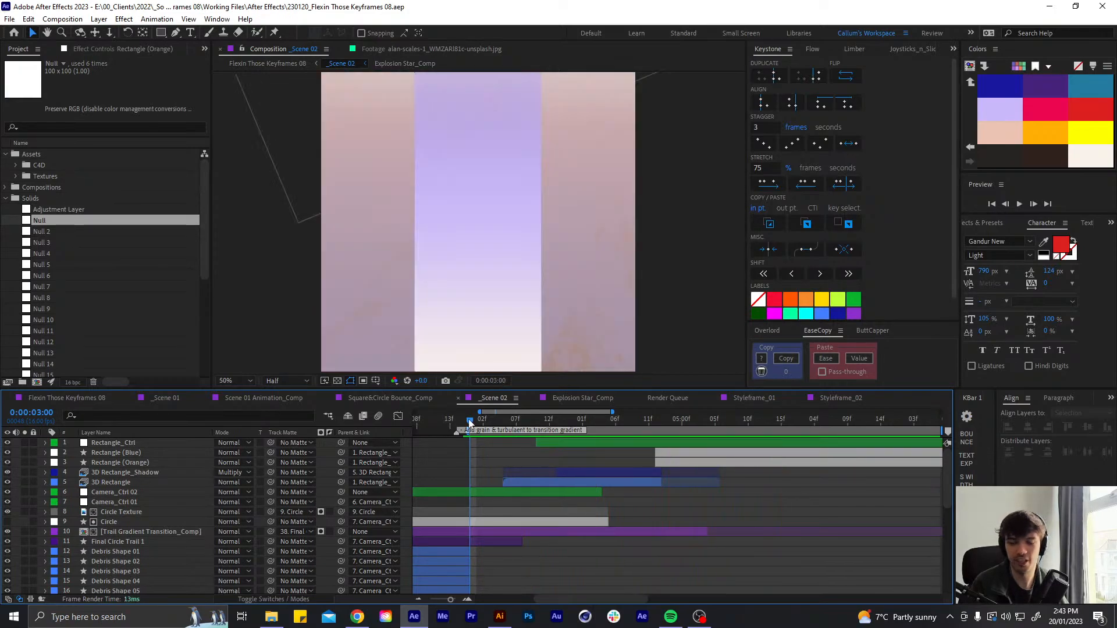
key("space")
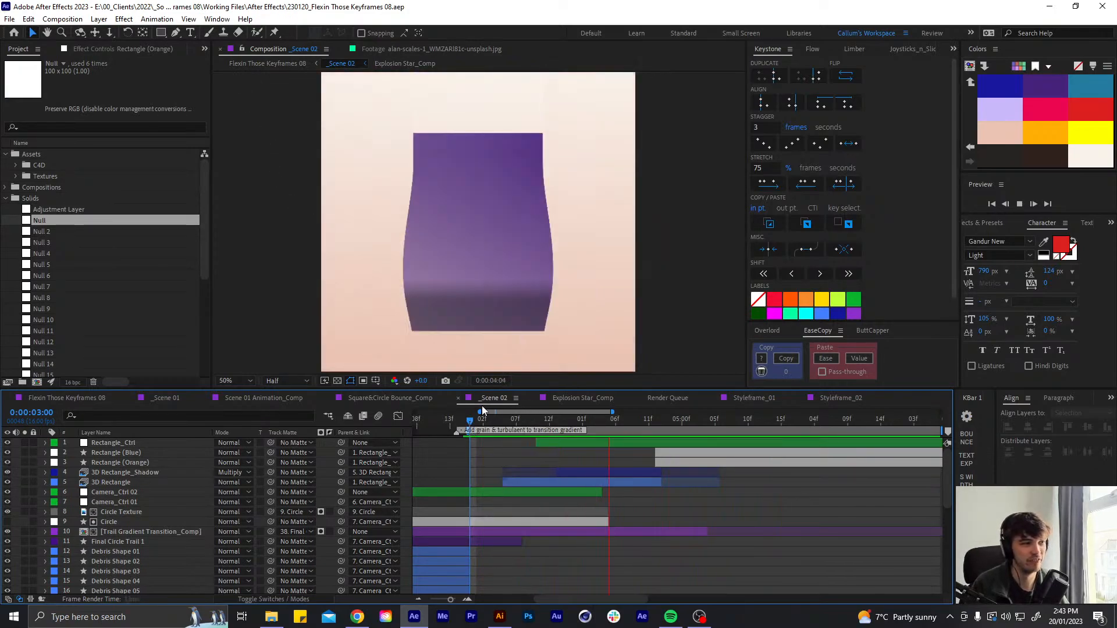
key("space")
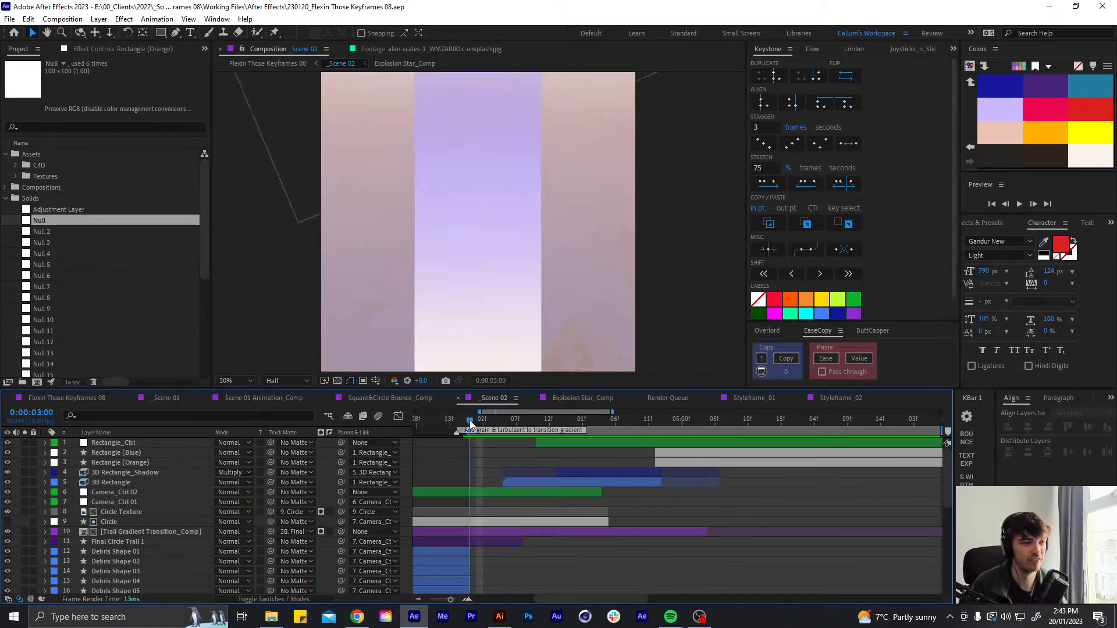
key("space")
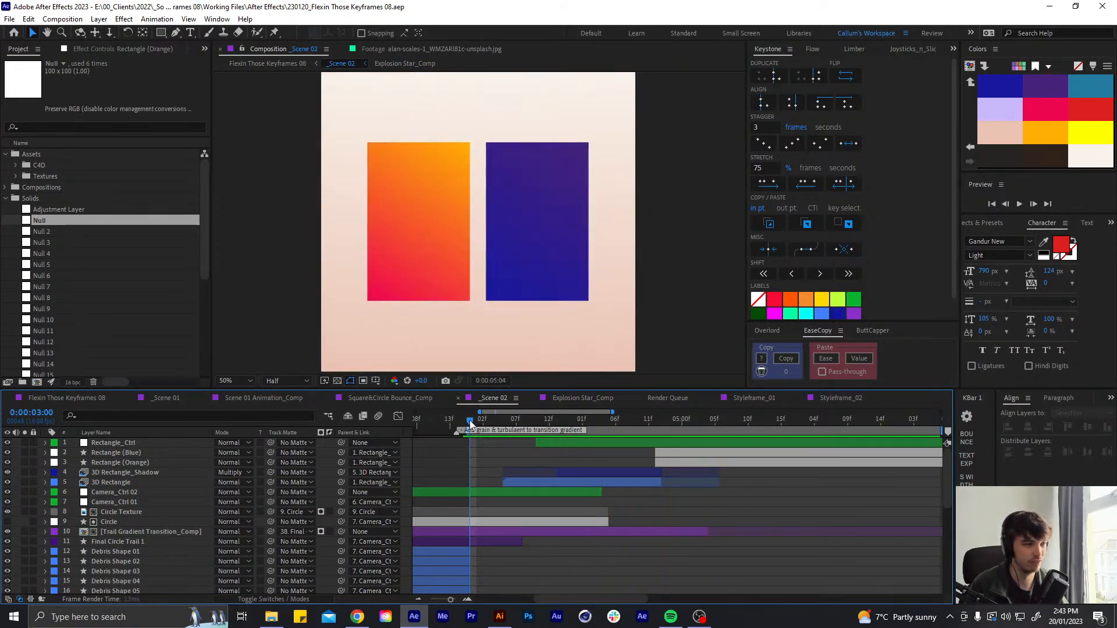
left_click_drag(469, 420, 531, 429)
key("space")
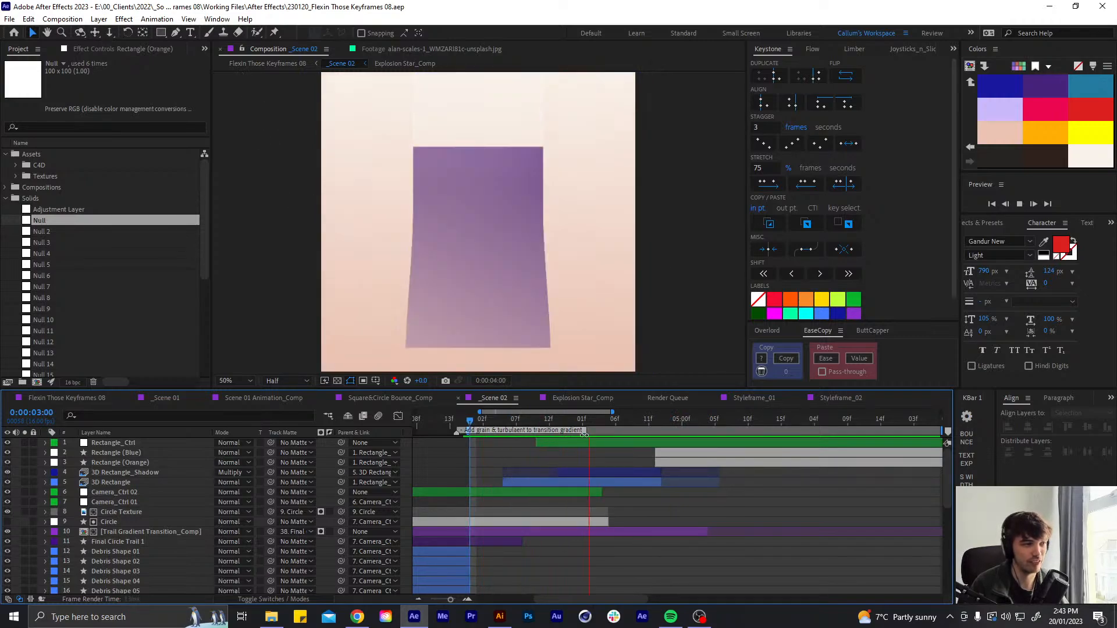
key("space")
mouse_move(515, 412)
left_mouse_down()
mouse_move(471, 425)
mouse_move(518, 421)
left_mouse_up()
left_click_drag(456, 421, 456, 421)
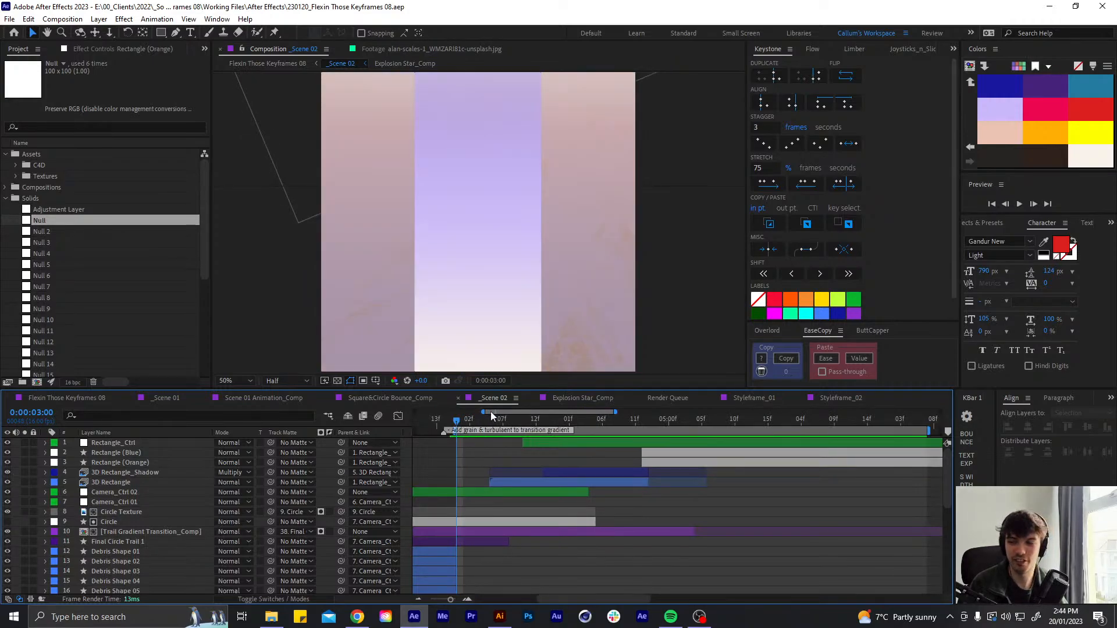
key("space")
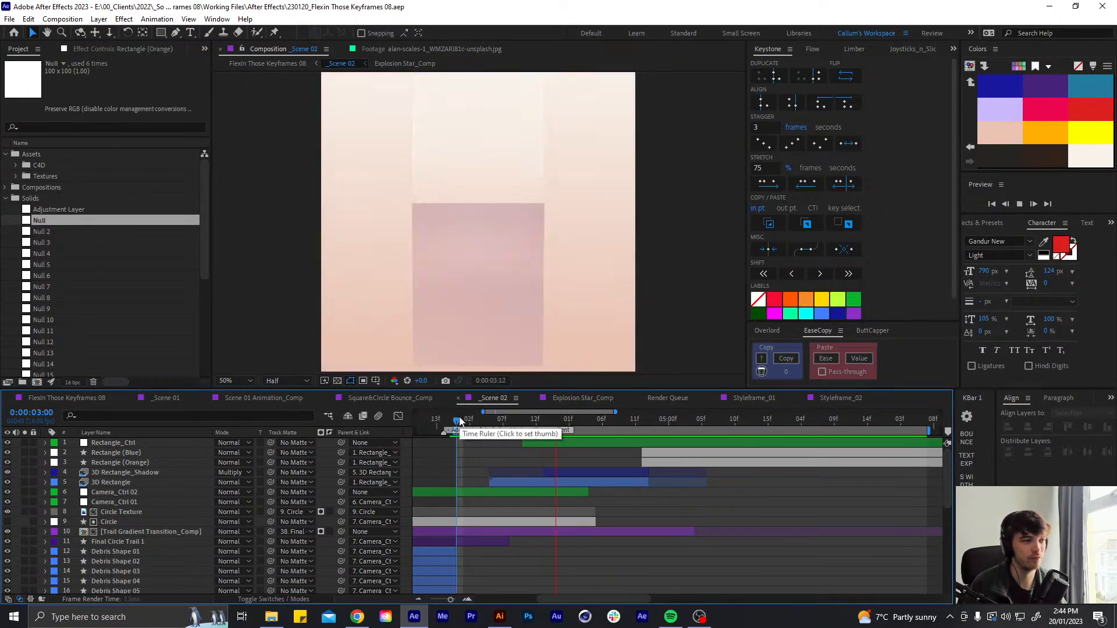
Set Rectangle_Ctrl's Scale keyframe at 0:00:05:04 to 99%
left_click_drag(491, 422, 701, 440)
left_click(643, 443)
key("u")
left_click(636, 453)
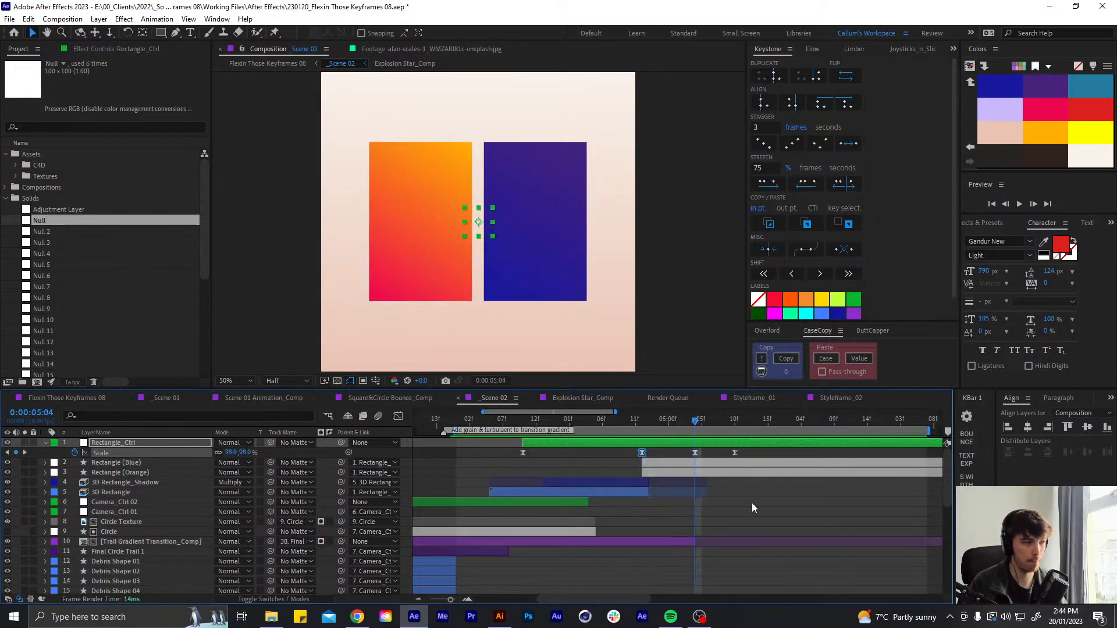
left_click(752, 508)
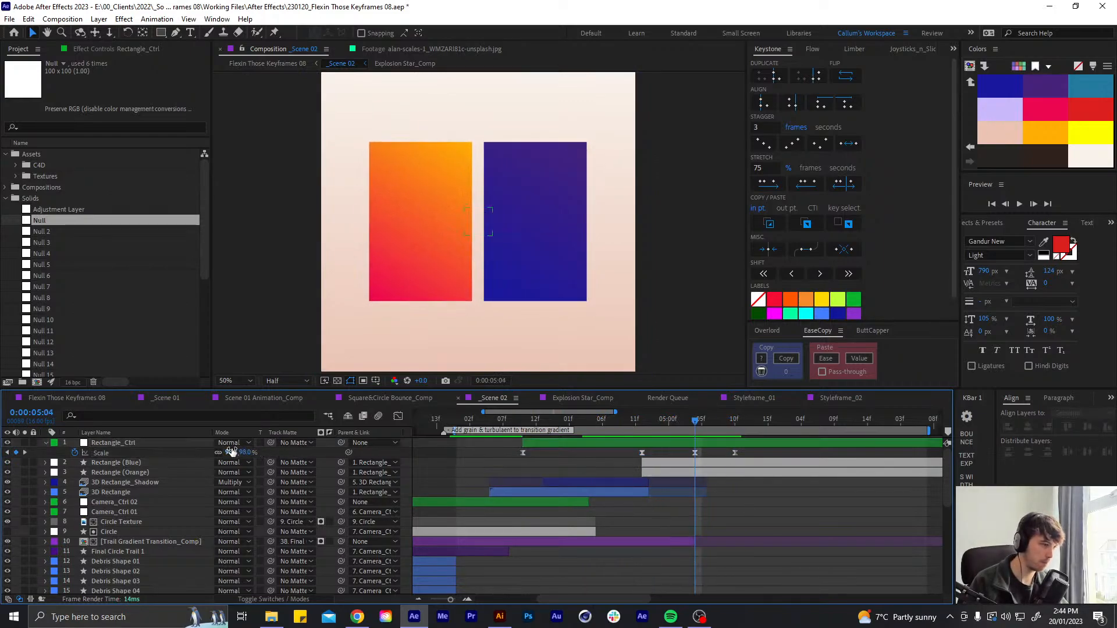
left_click(231, 452)
type("99")
key("Return")
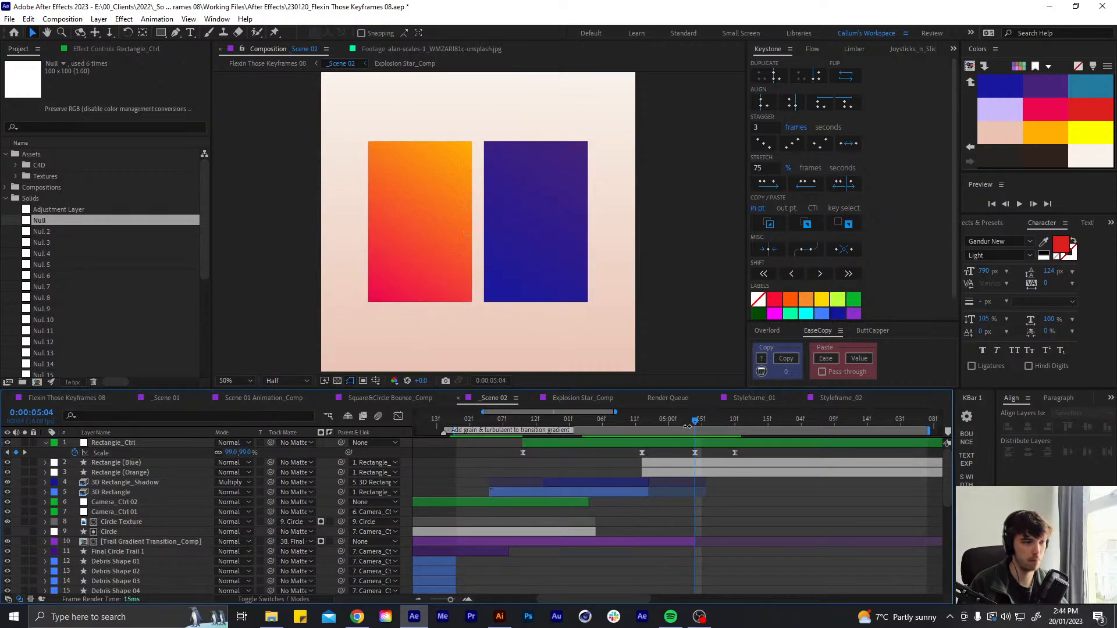
Preview the softened scale rebound after the rectangle split, playing from 0:00:03:00
left_click_drag(698, 418, 456, 419)
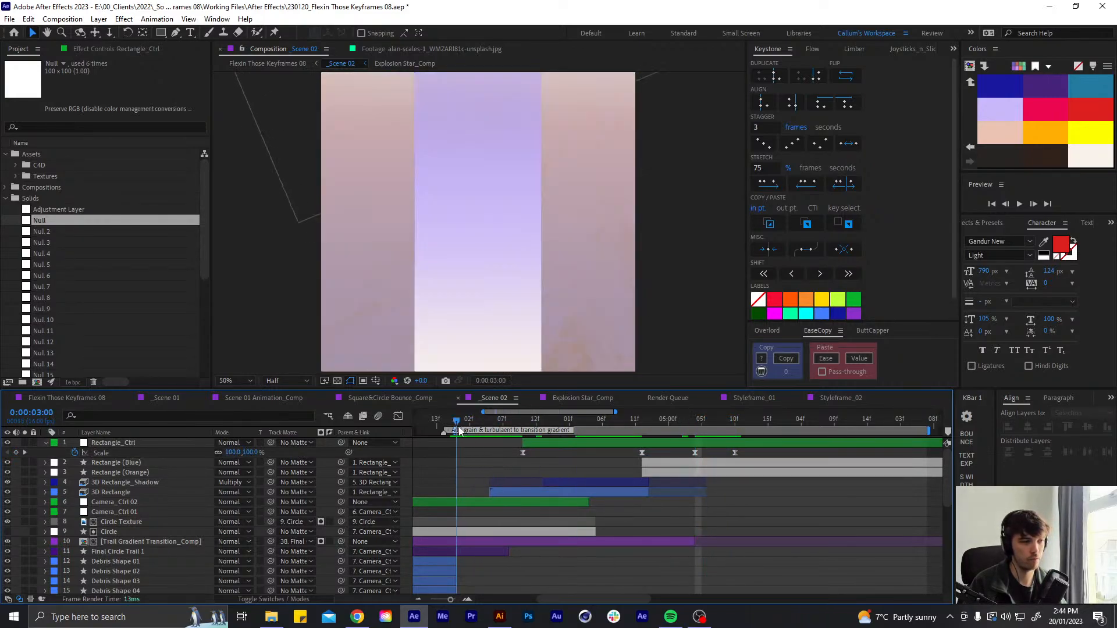
key("space")
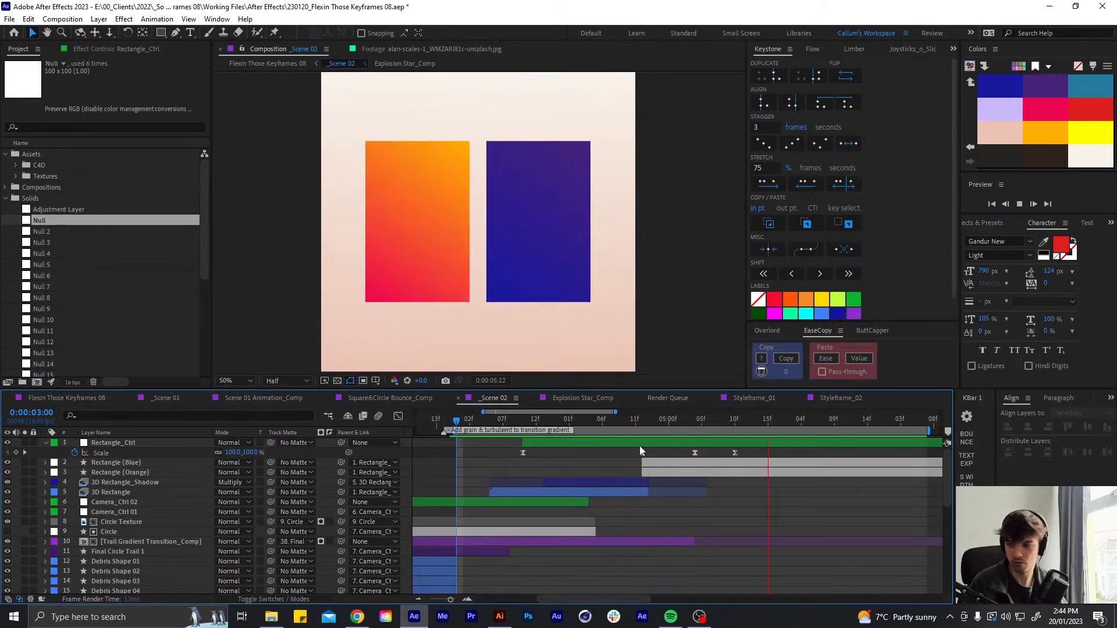
key("space")
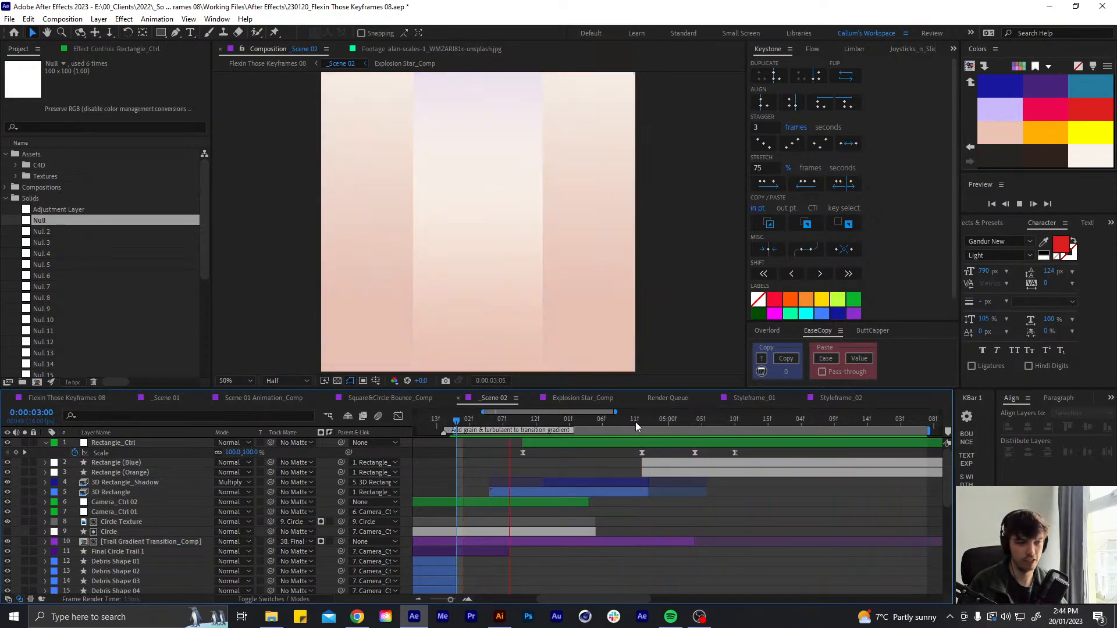
left_click_drag(635, 421, 593, 417)
left_click_drag(573, 416, 458, 415)
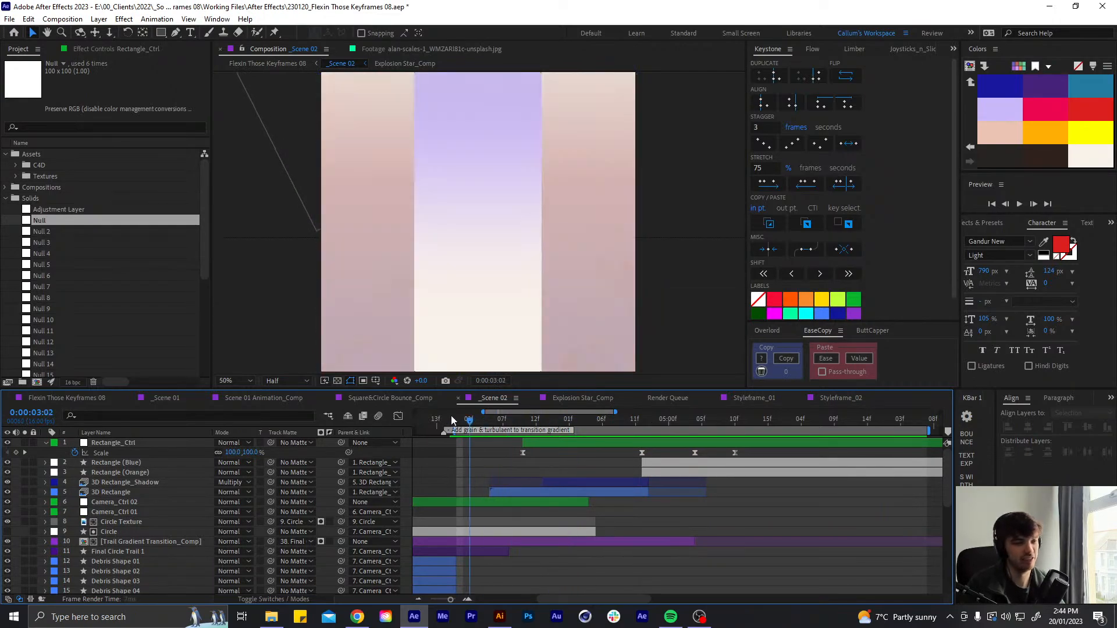
key("space")
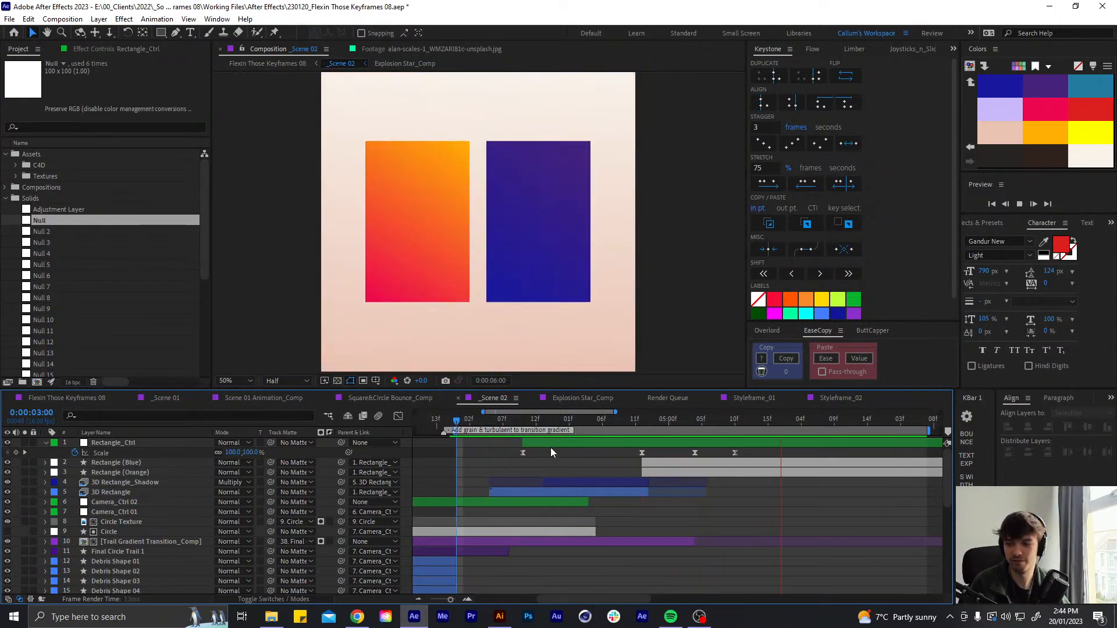
Collapse Rectangle_Ctrl's Scale property, return the playhead to 0:00:03:00 and save the project
left_click(587, 420)
left_click(583, 443)
key("u")
left_click_drag(567, 421, 457, 432)
key("ctrl+s")
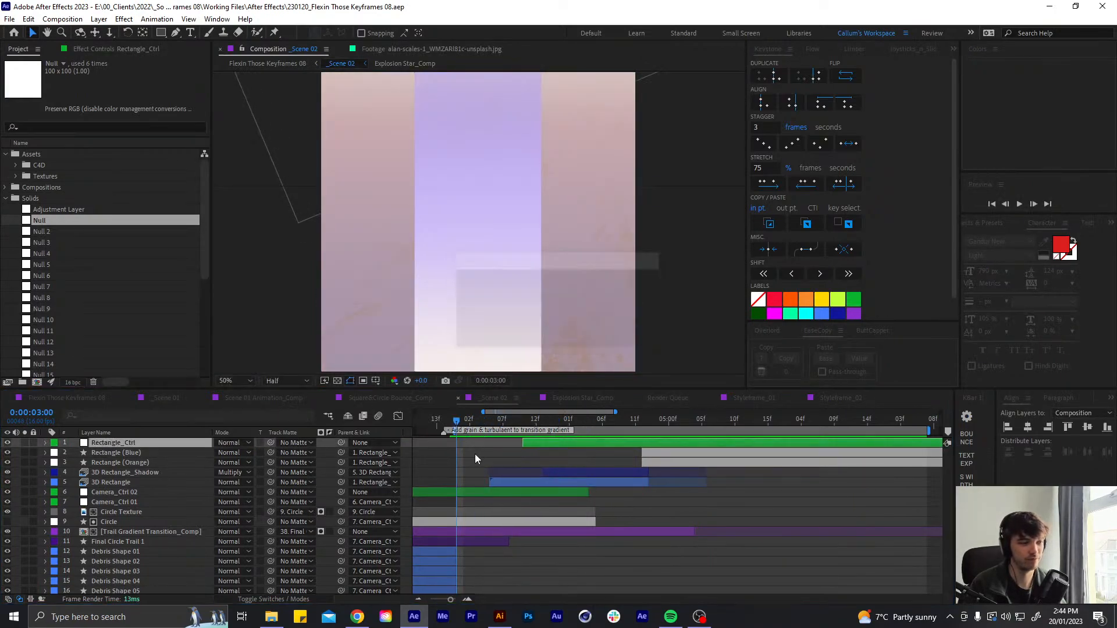
Preview the scene from 0:00:03:00 and inspect the frames around the orange and blue rectangle split near 0:00:05:00
key("space")
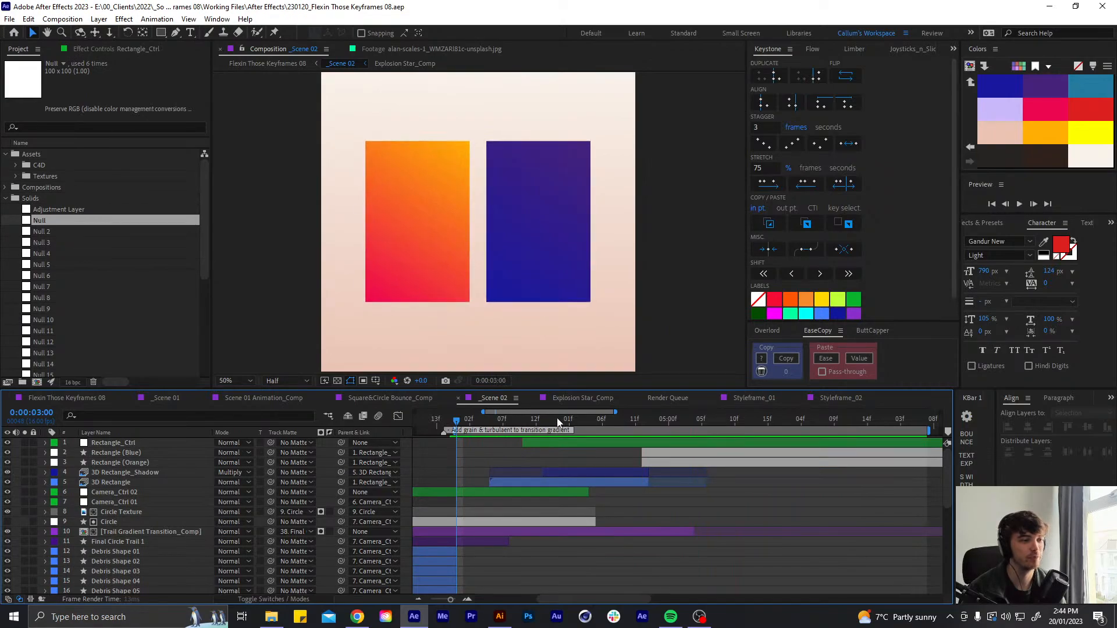
left_click(481, 423)
left_click_drag(480, 425, 465, 434)
key("space")
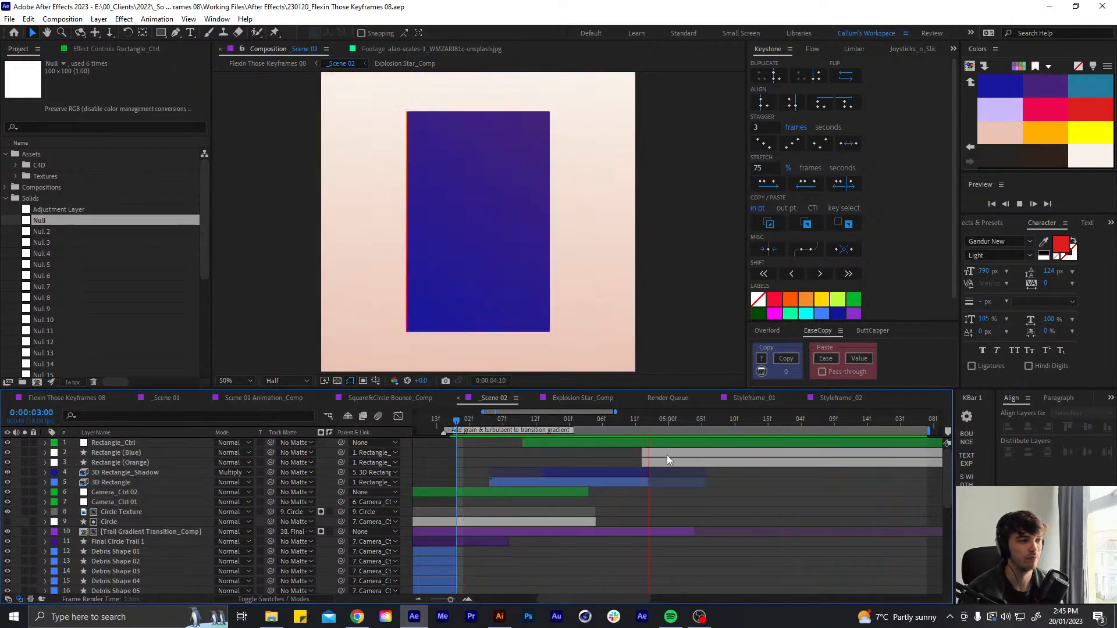
left_click(668, 423)
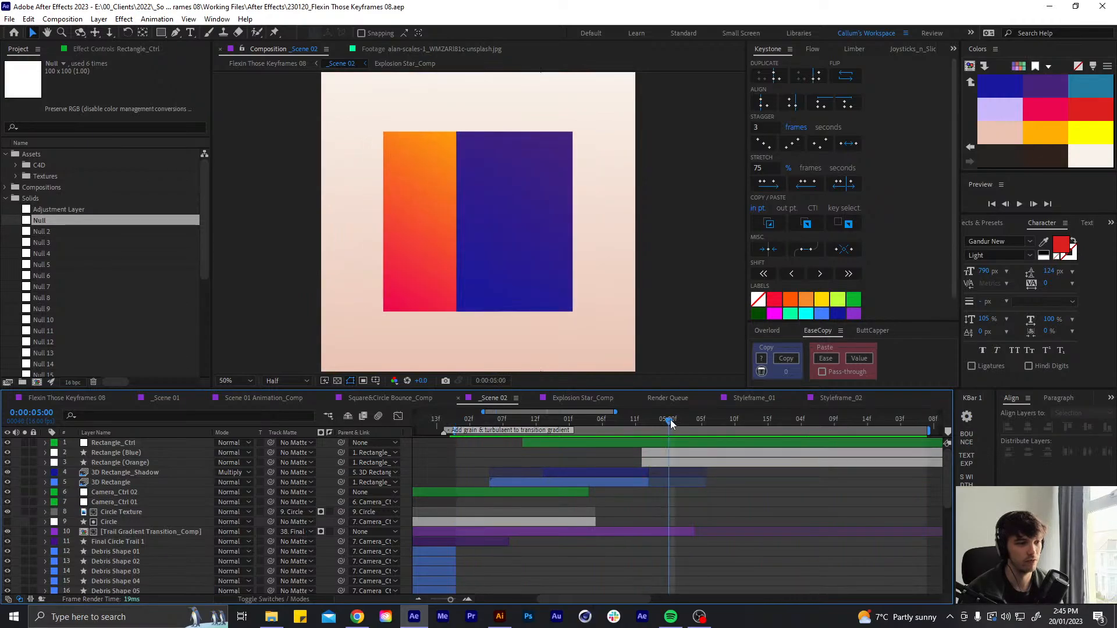
left_click(643, 418)
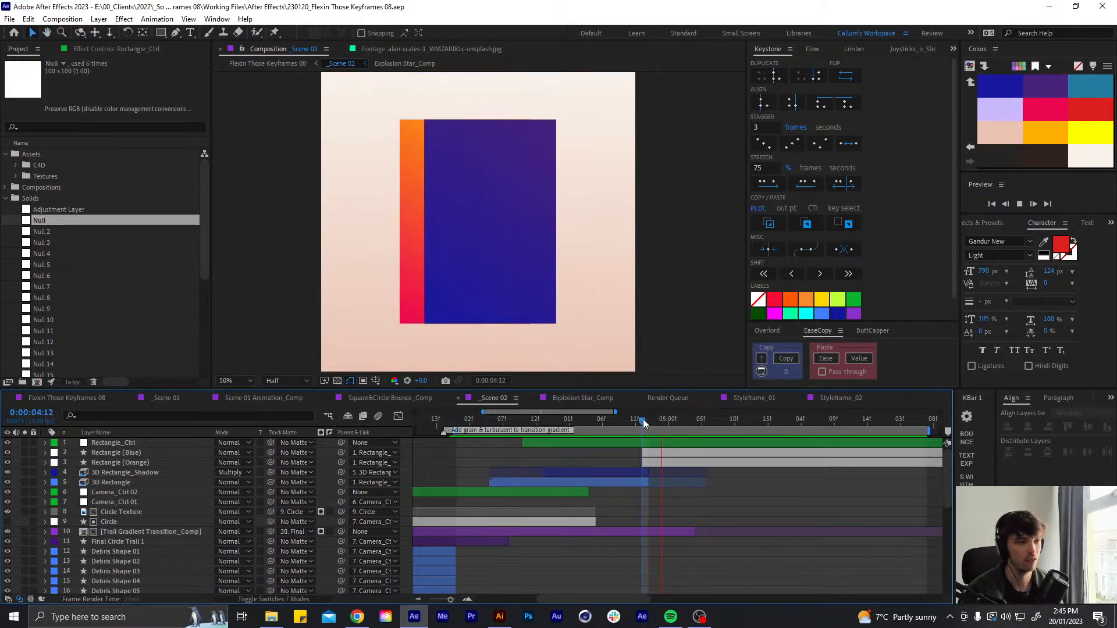
key("space")
left_click(674, 420)
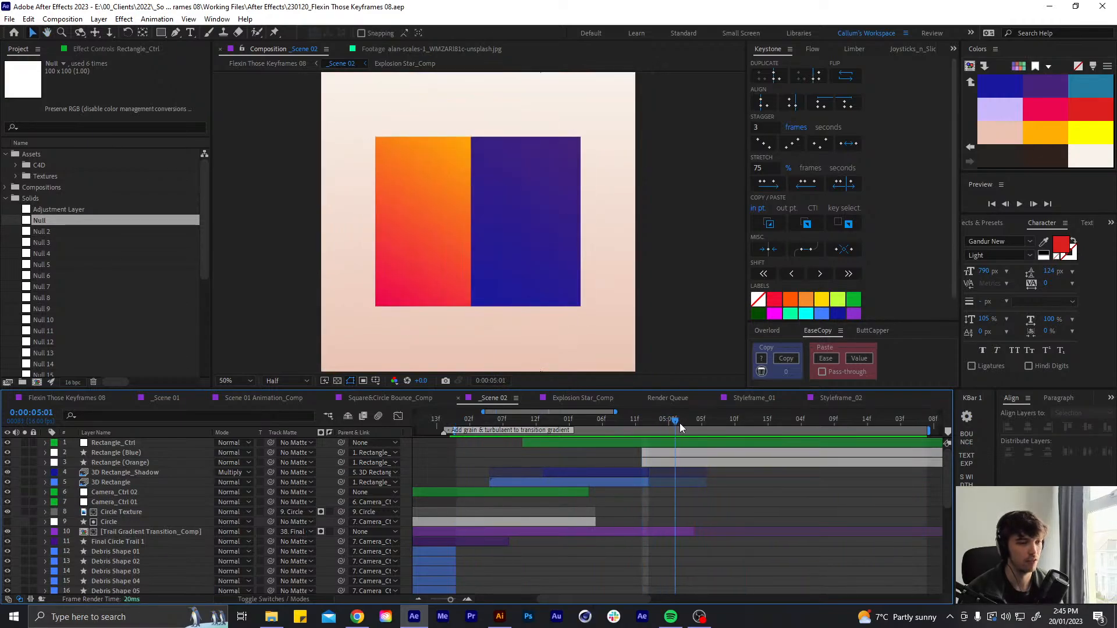
Set Rectangle (Orange)'s Noise HLS Auto Hue to 0.5% after checking Rectangle (Blue)'s noise settings, and save the project
left_click(677, 454)
left_click(82, 50)
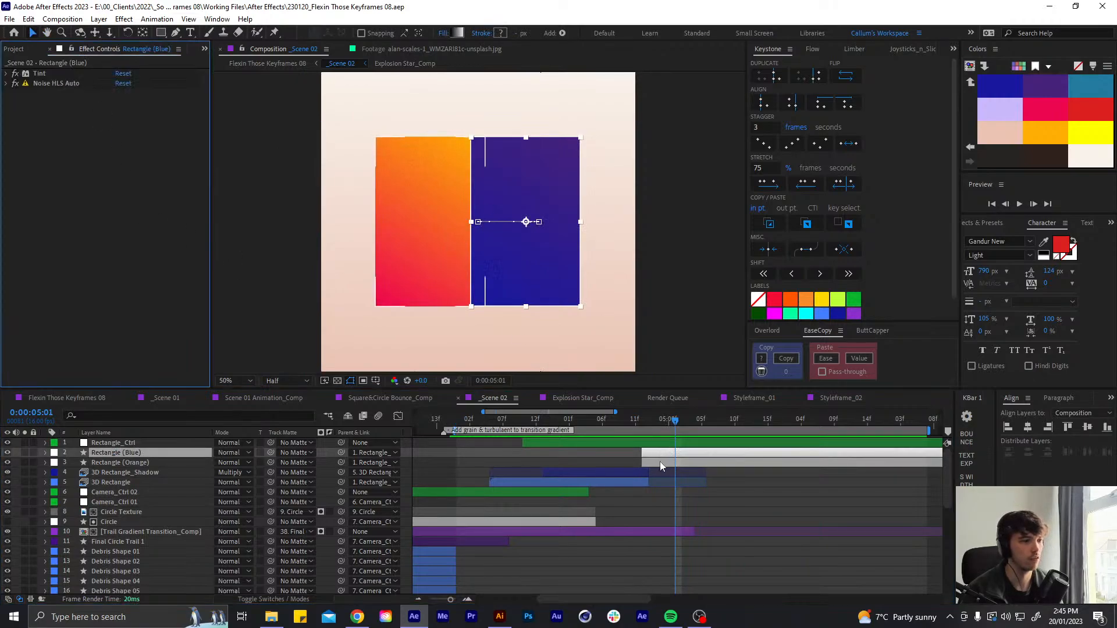
left_click(659, 463)
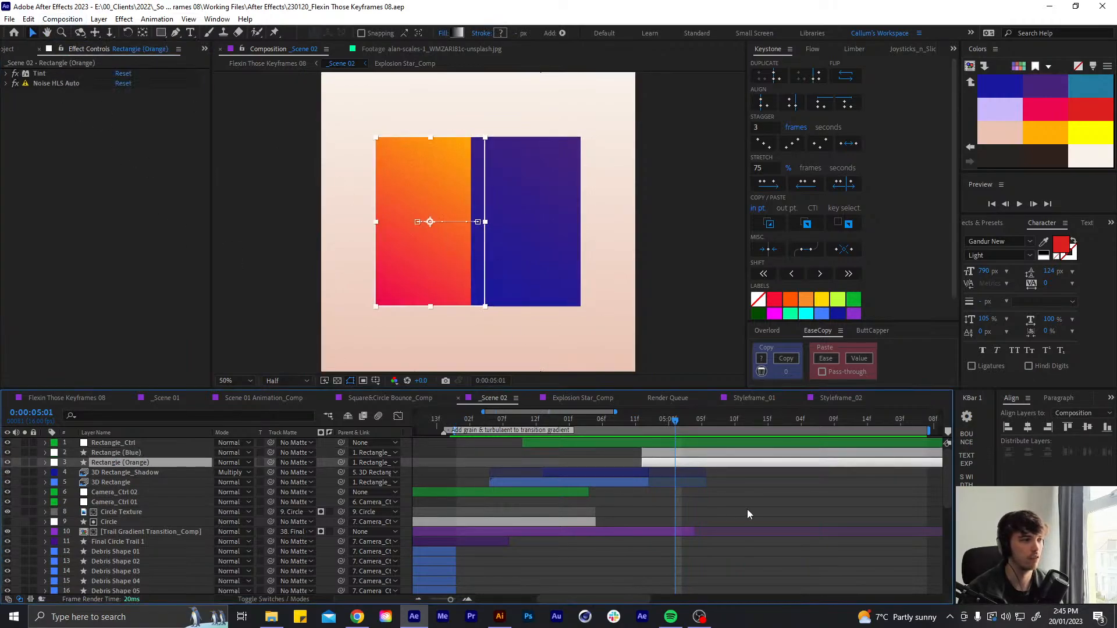
left_click(728, 453)
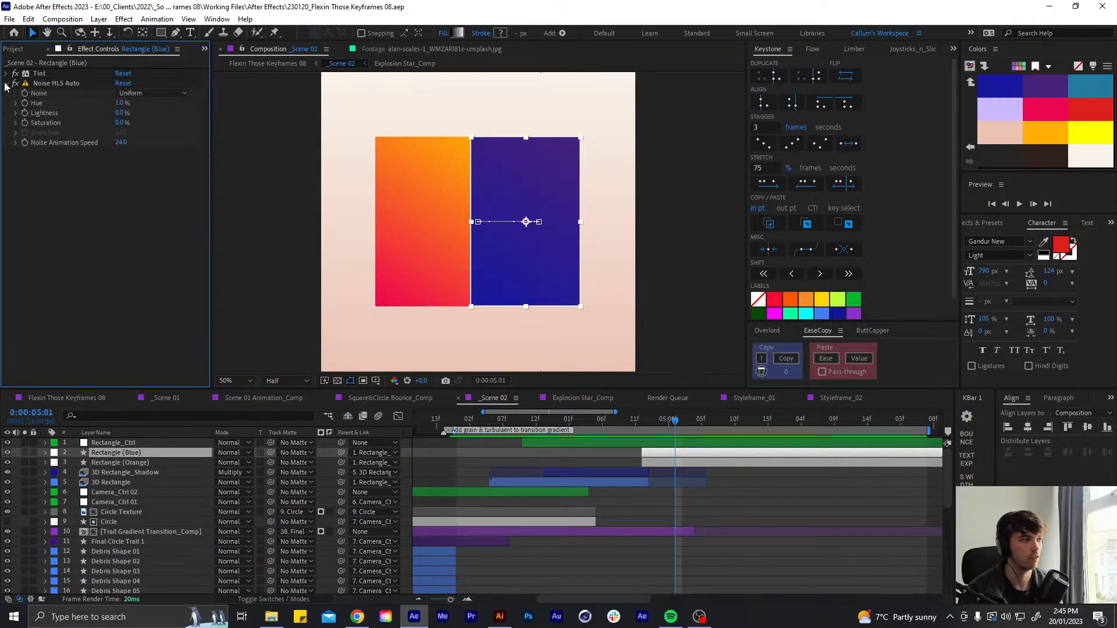
left_click(710, 462)
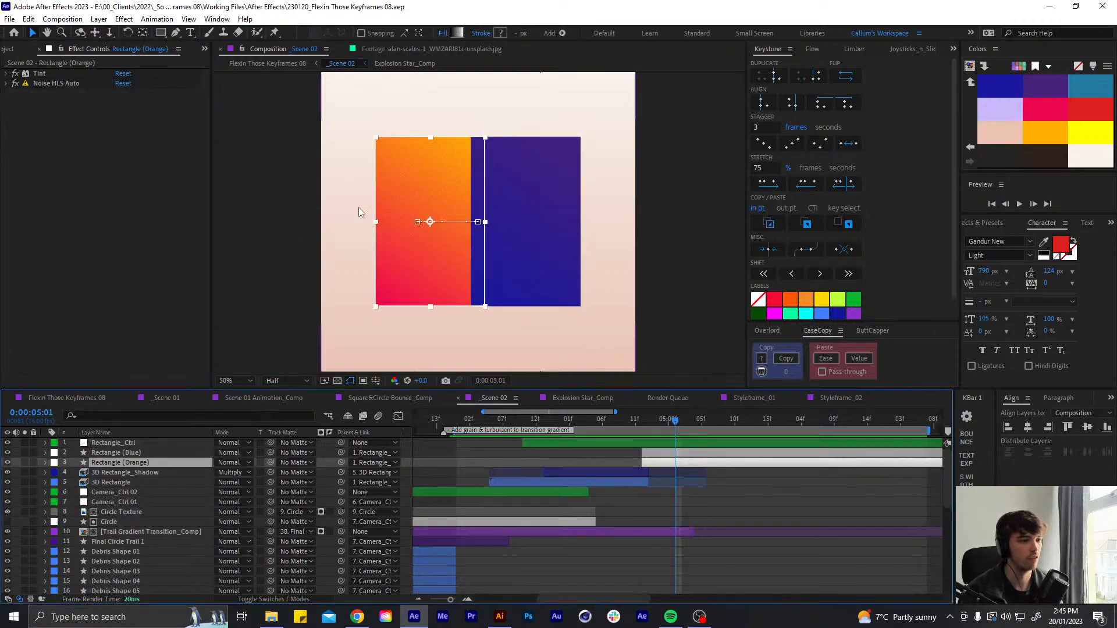
left_click(5, 83)
left_click(5, 83)
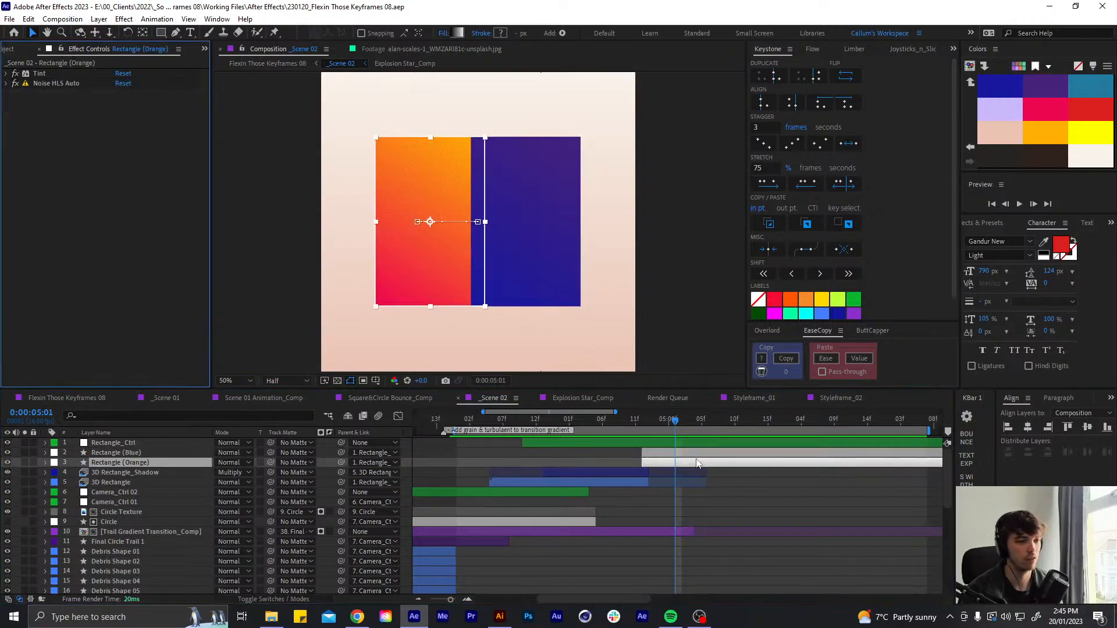
left_click(6, 84)
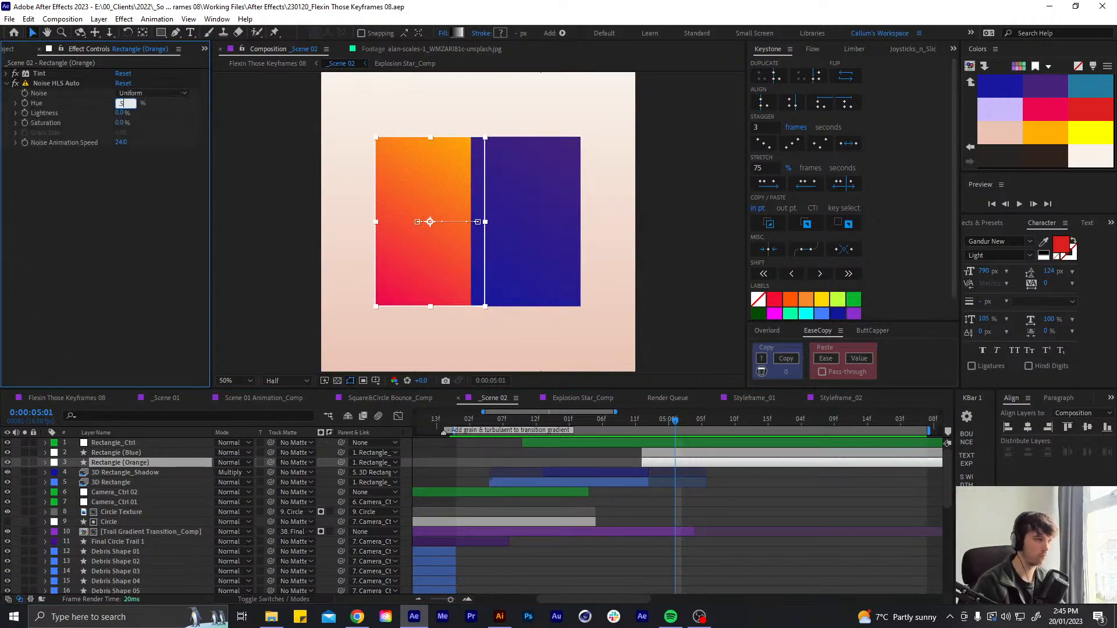
key("Return")
left_click(6, 84)
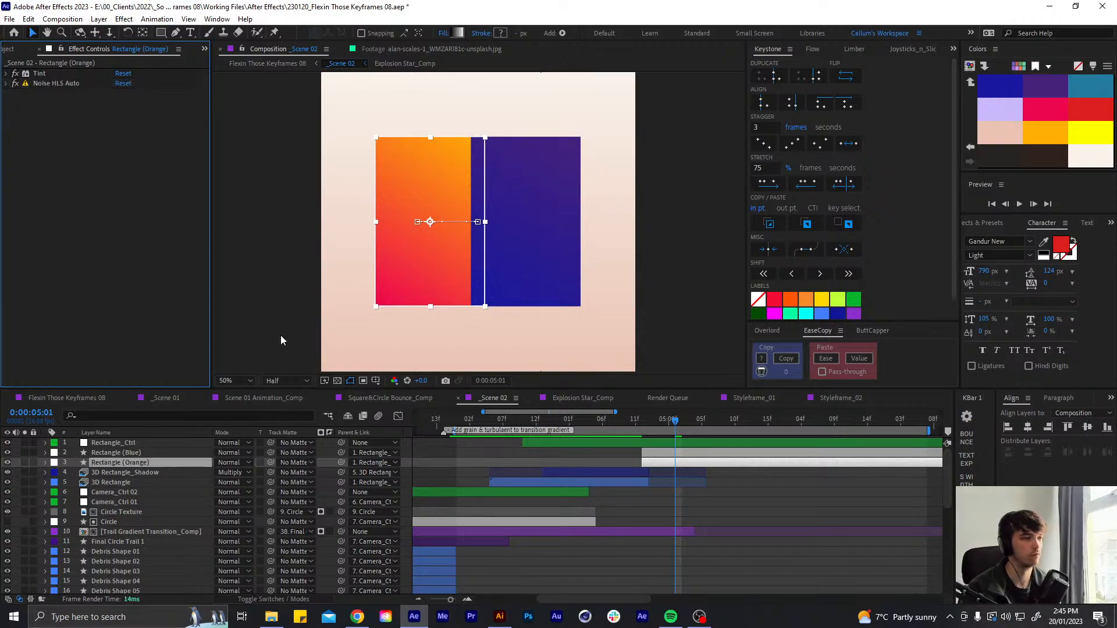
left_click(765, 506)
key("ctrl+s")
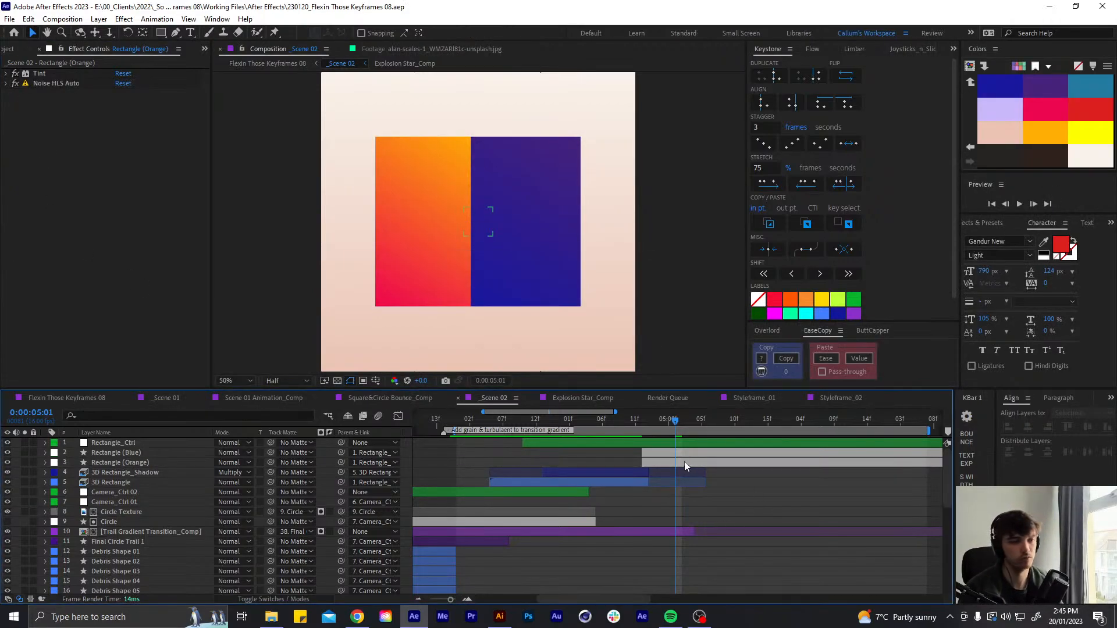
Replay the scene repeatedly from 0:00:03:00 to examine how the 3D rectangle enters, unfolds and splits
left_click_drag(658, 418, 456, 420)
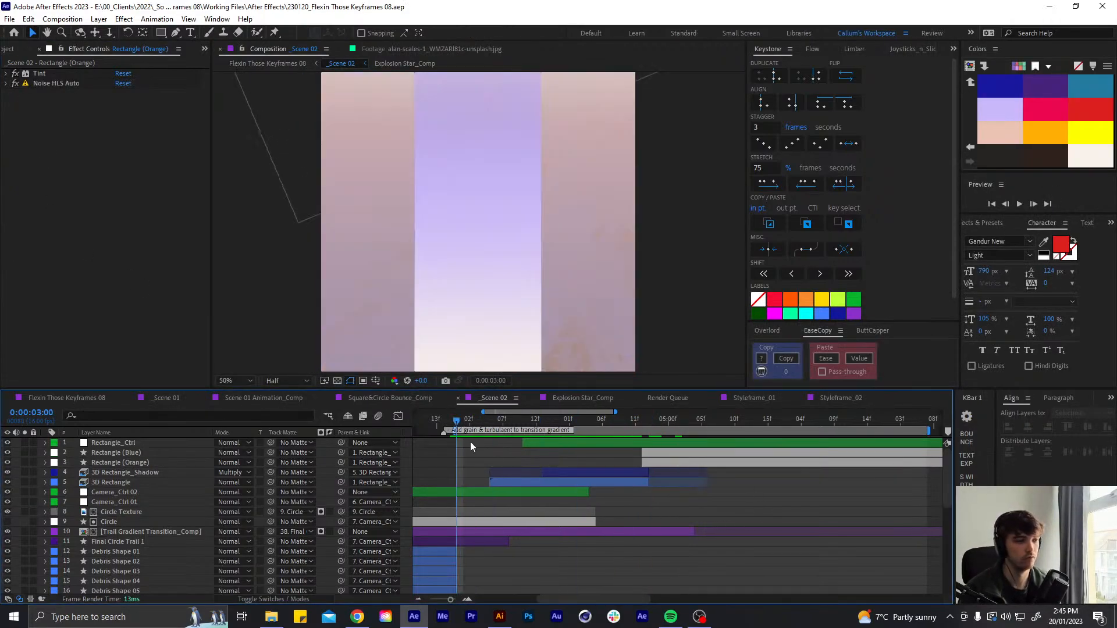
key("space")
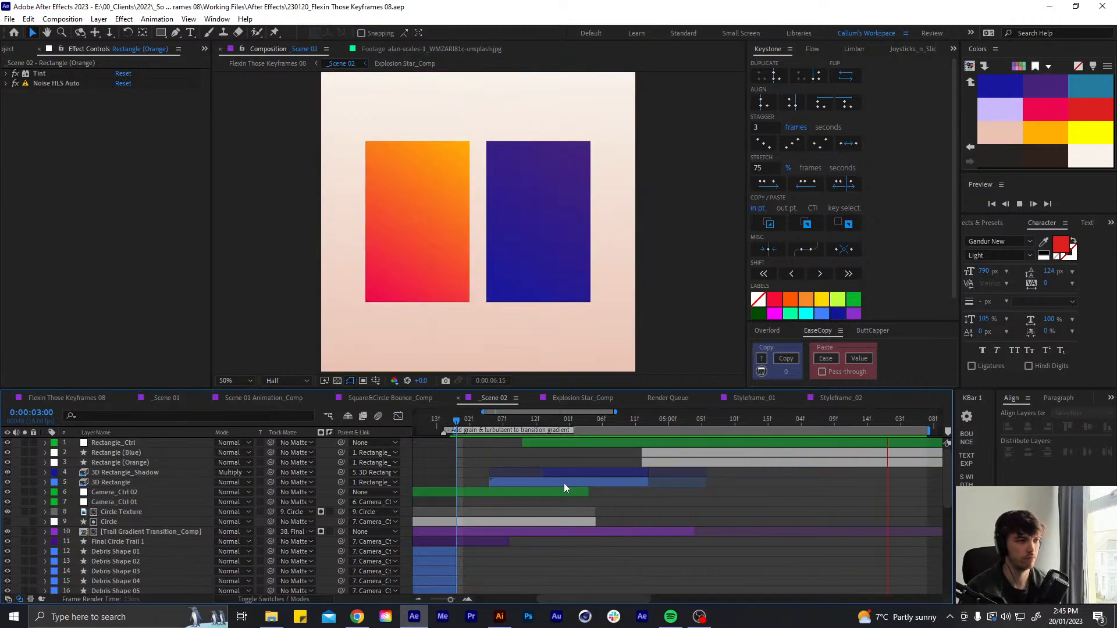
key("space")
key("space")
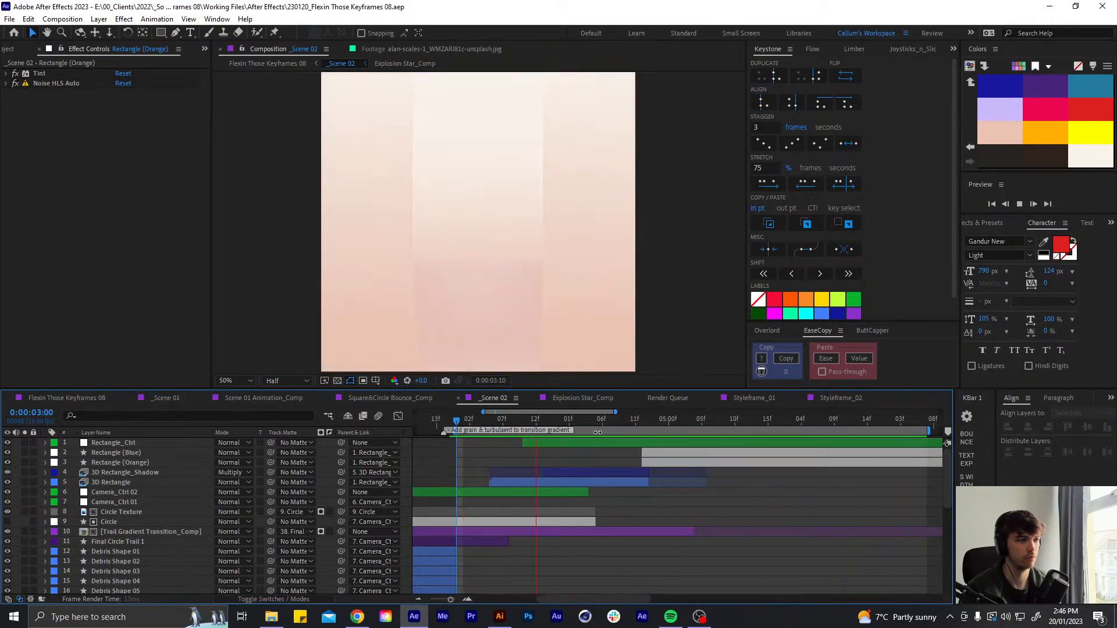
key("space")
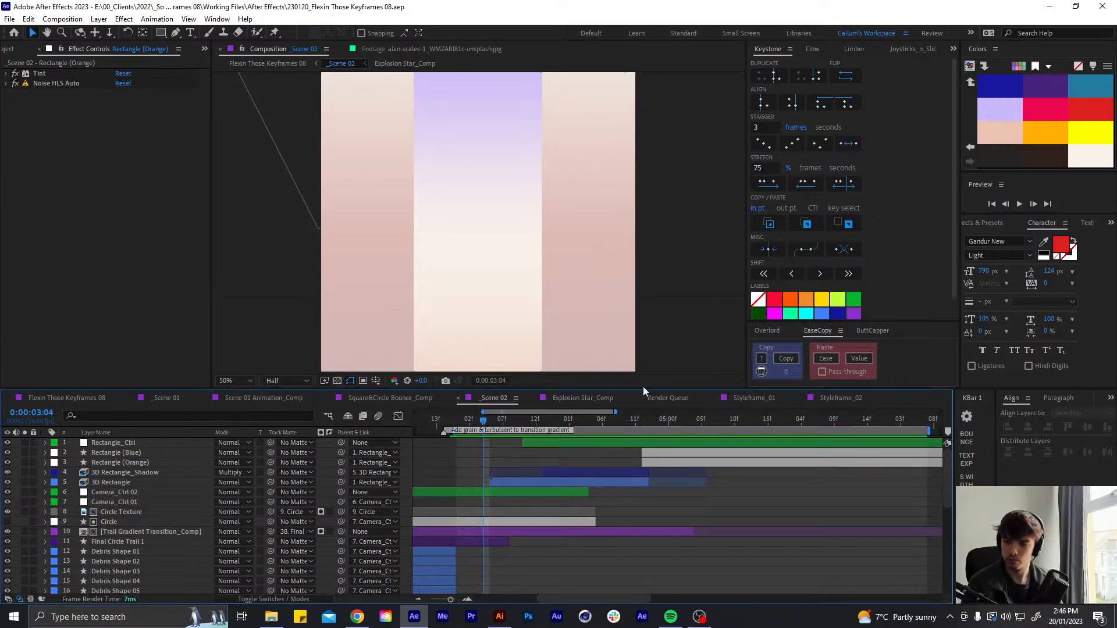
key("space")
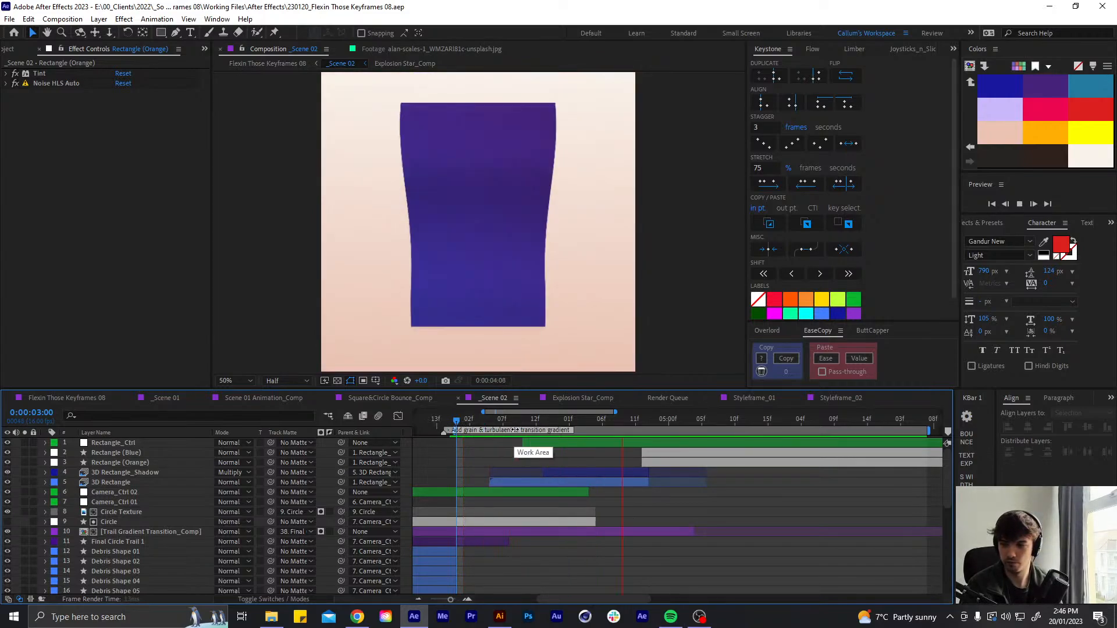
key("space")
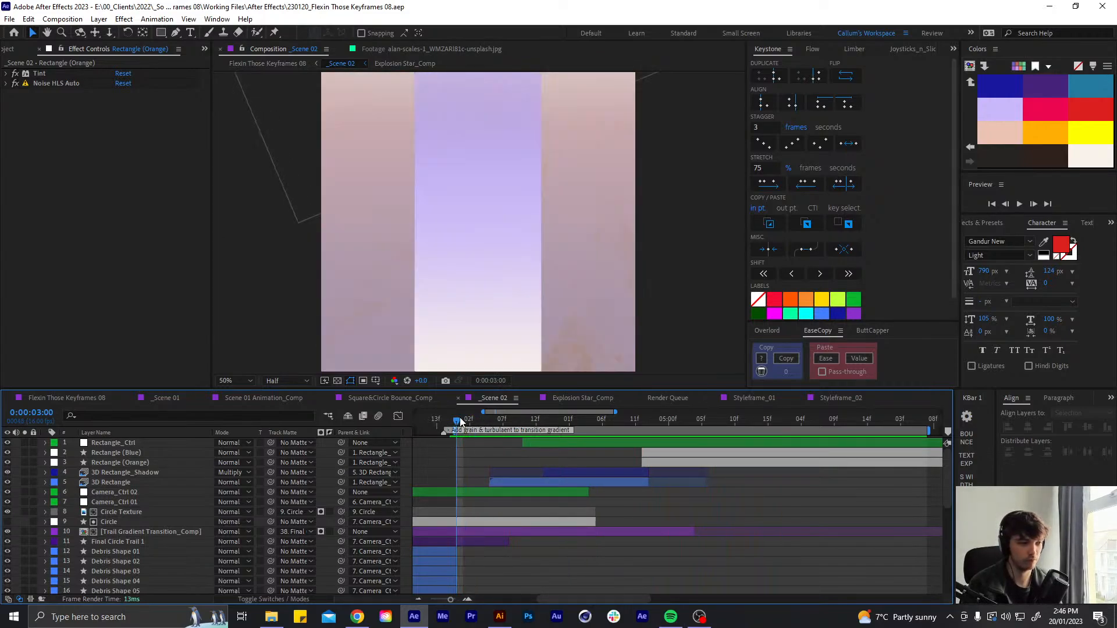
key("space")
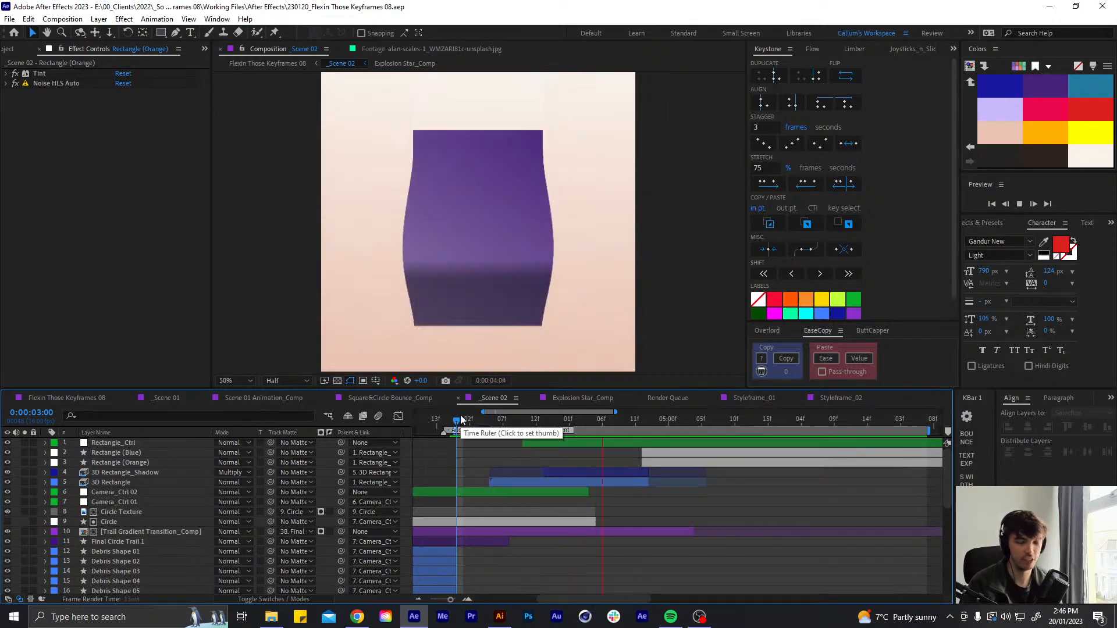
key("space")
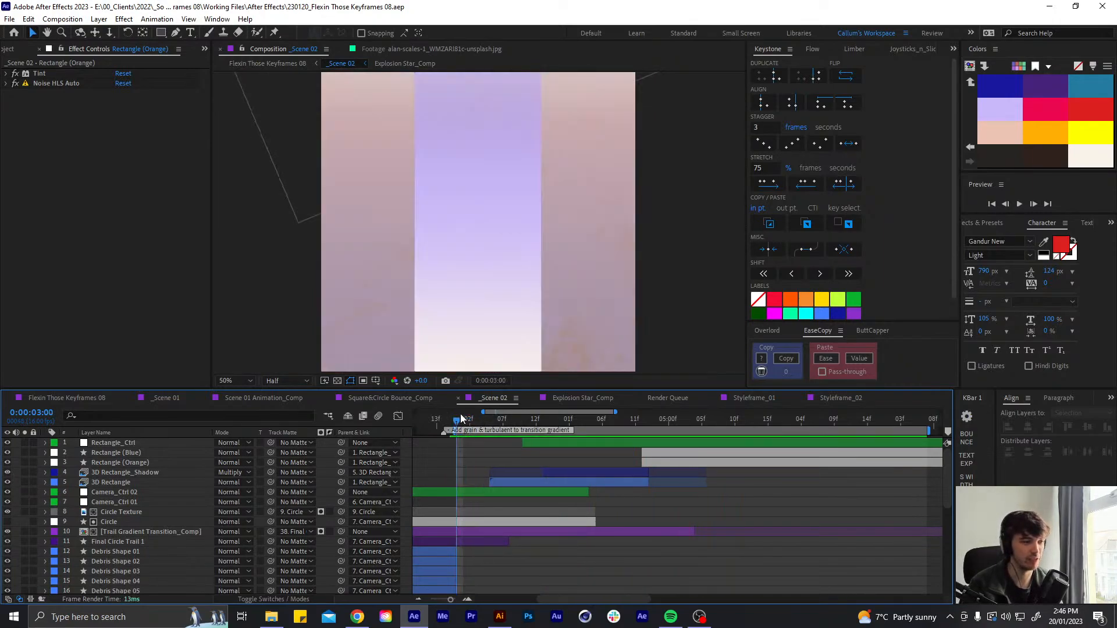
key("space")
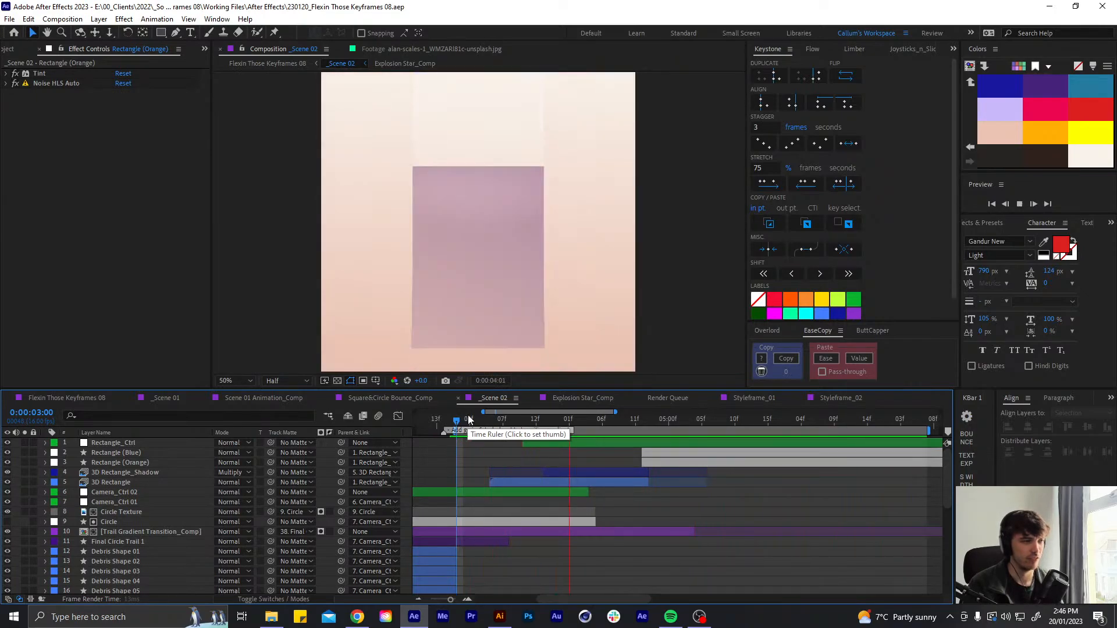
key("space")
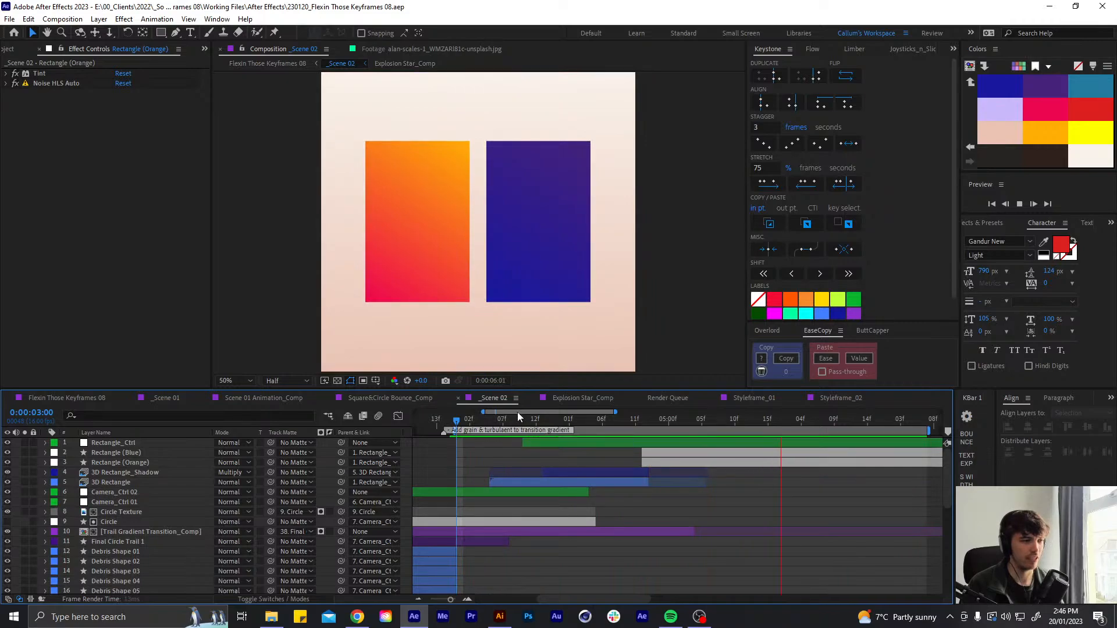
Add a Scale keyframe to the 3D Rectangle layer at its start, 0:00:03:05
left_click_drag(516, 412, 559, 403)
left_click(566, 482)
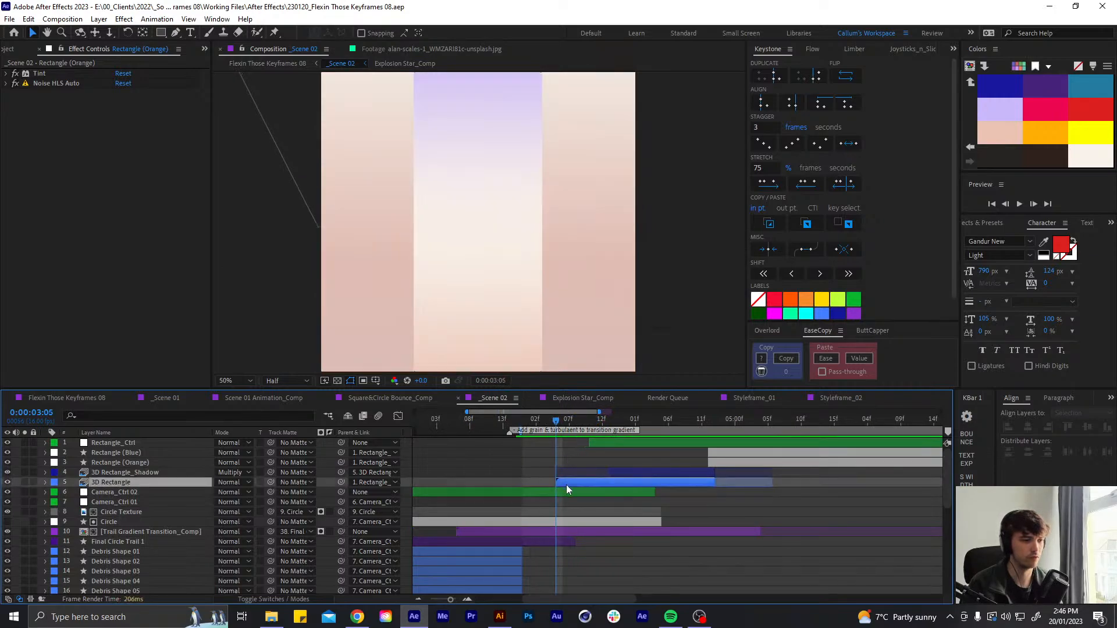
key("s")
left_click(73, 492)
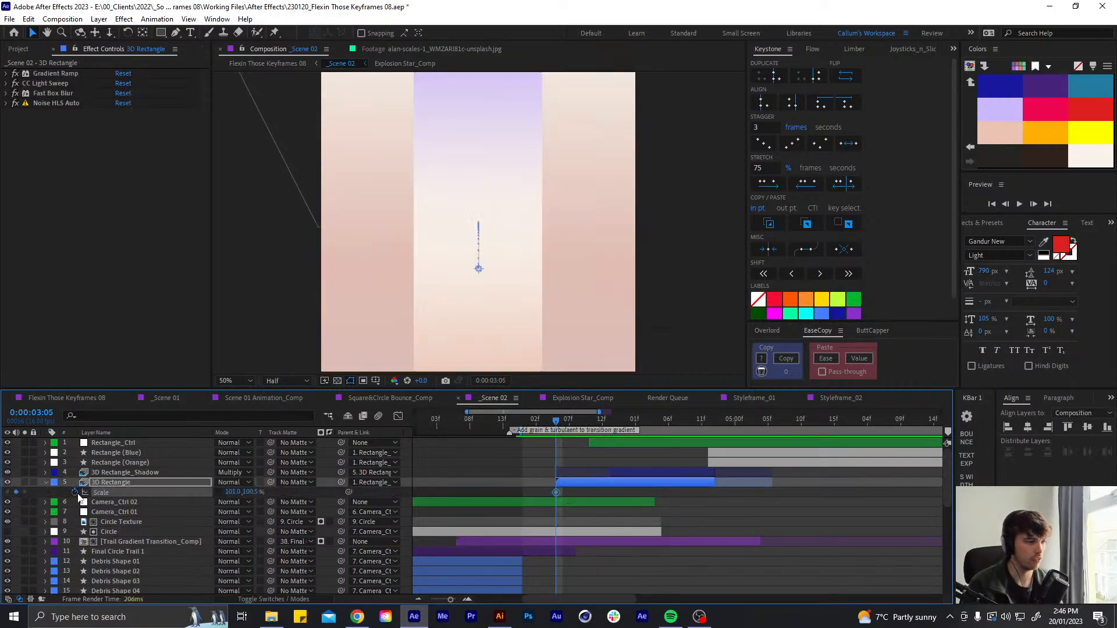
Try narrowing the 3D Rectangle layer's horizontal Scale to 70% at 0:00:03:14
left_click_drag(581, 421, 617, 423)
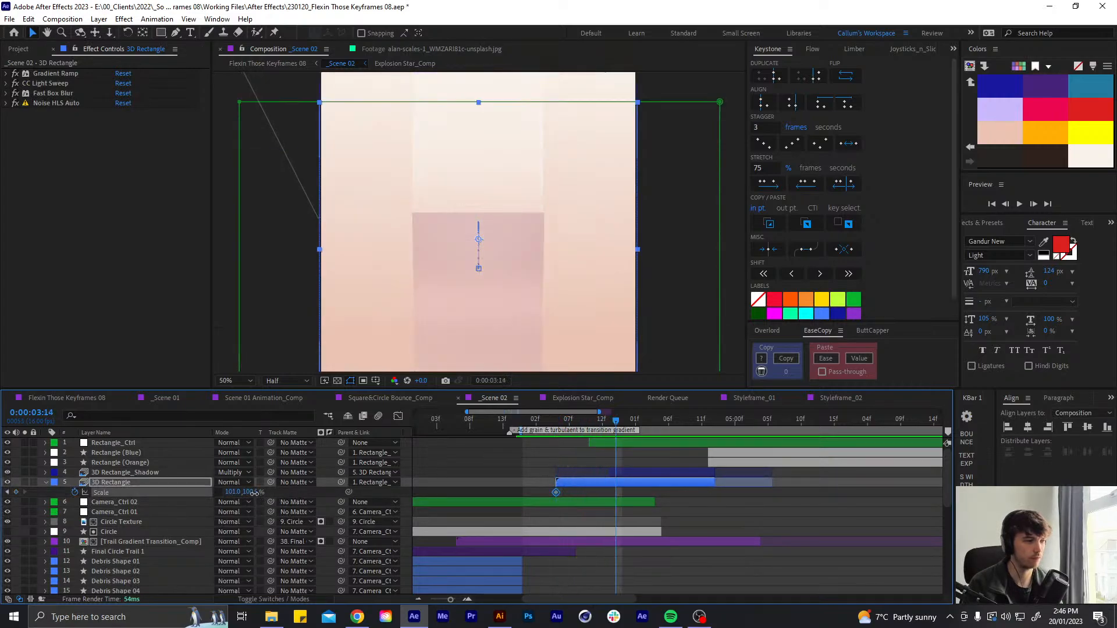
left_click_drag(254, 493, 215, 494)
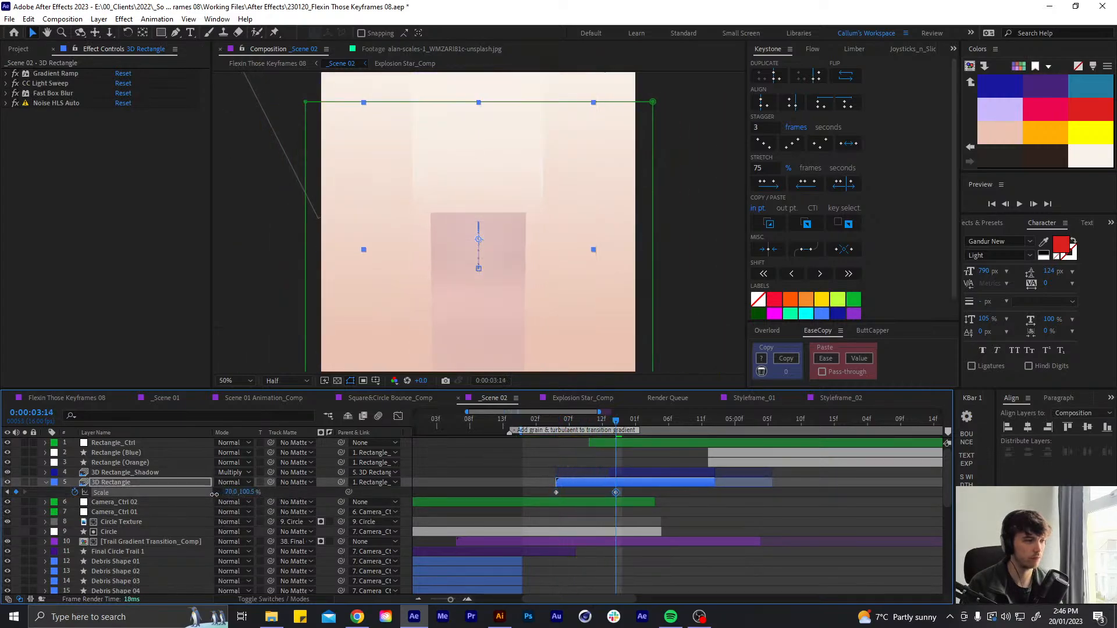
key("ctrl+z")
Add a second Scale keyframe with the same values to the 3D Rectangle layer at 0:00:03:11
left_click(560, 419)
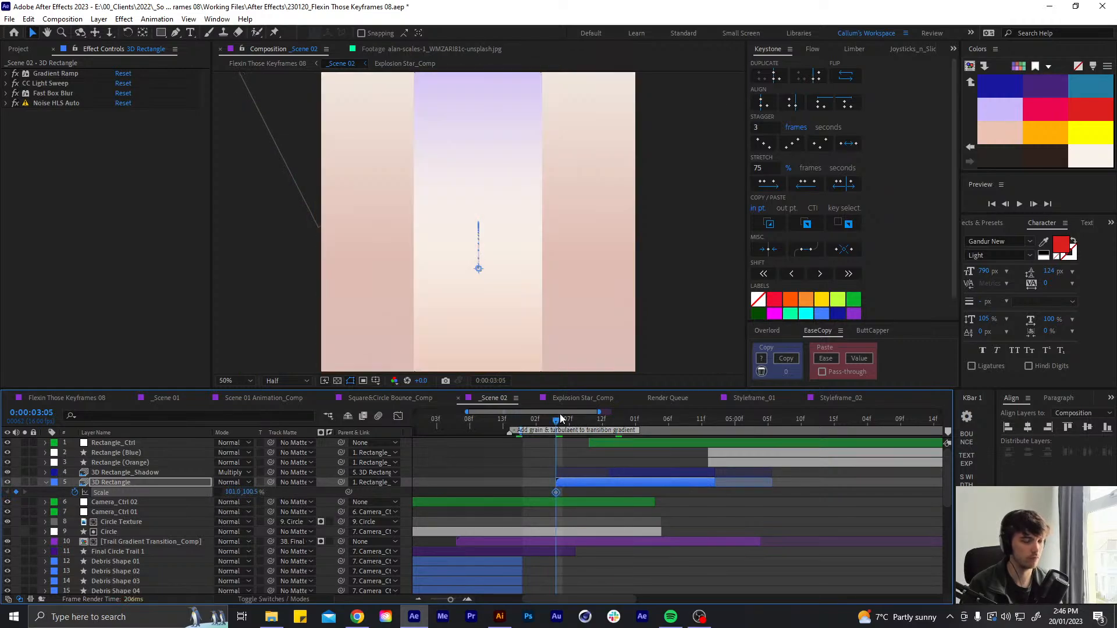
key("shift+Page_Down")
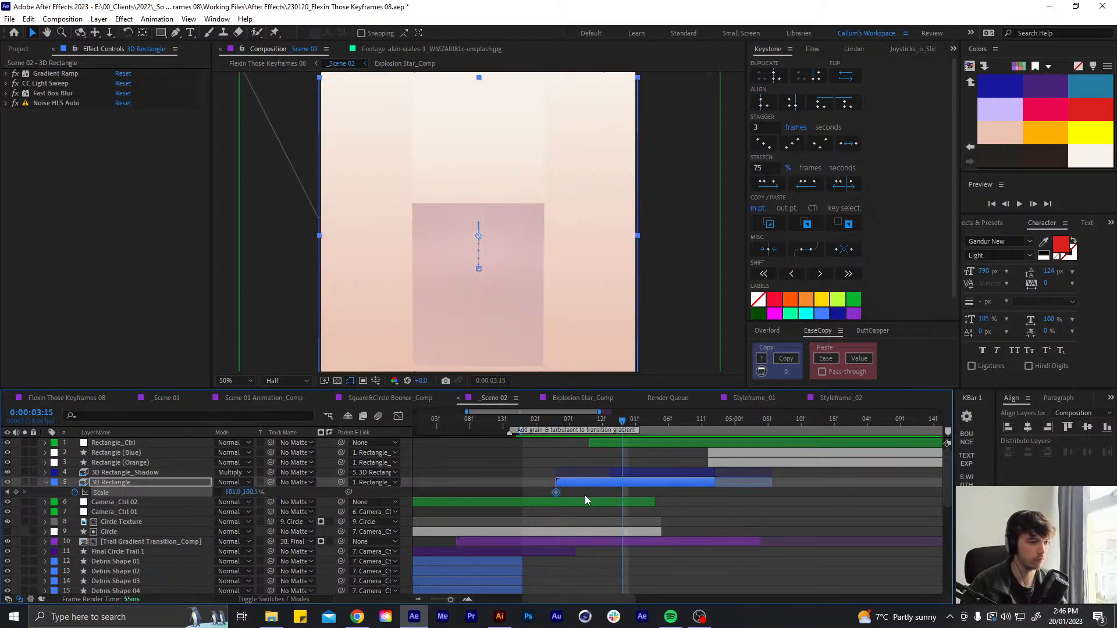
key("Page_Up")
key("Page_Up")
key("Page_Up")
key("Page_Up")
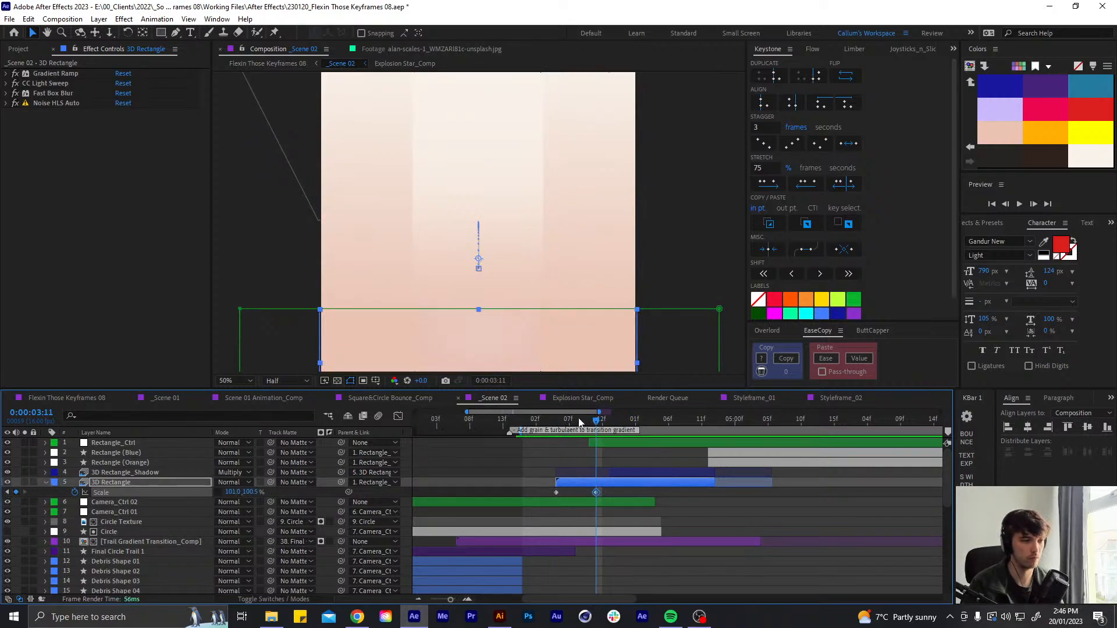
Set the 3D Rectangle layer's horizontal Scale to 98% on its first keyframe at 0:00:03:05
left_click_drag(579, 419, 556, 420)
left_click(580, 493)
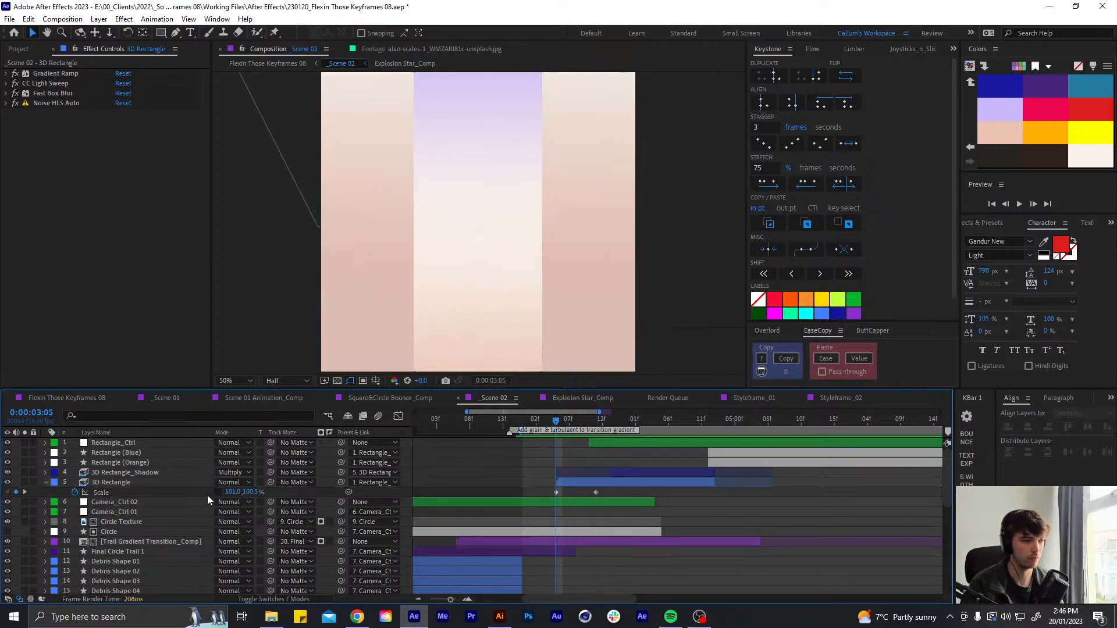
type("99")
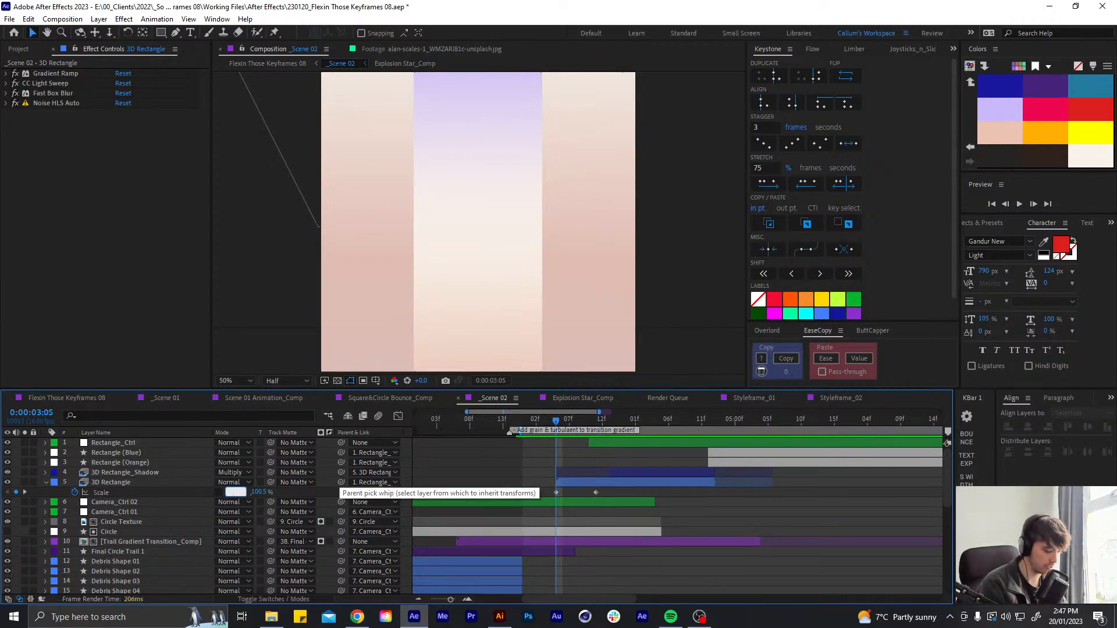
key("Return")
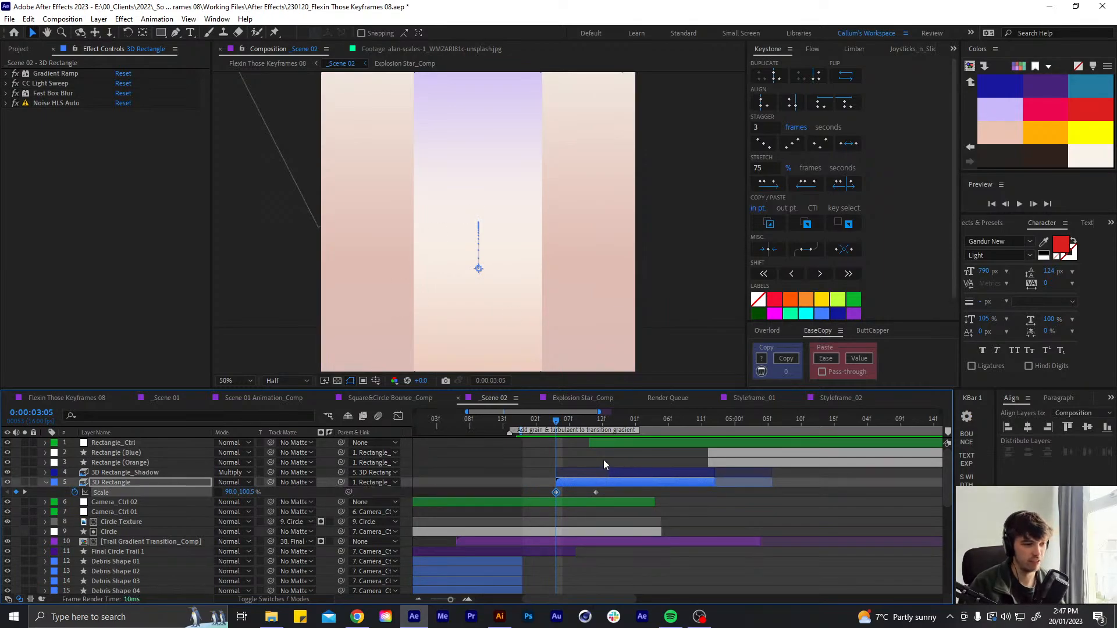
left_click(568, 489)
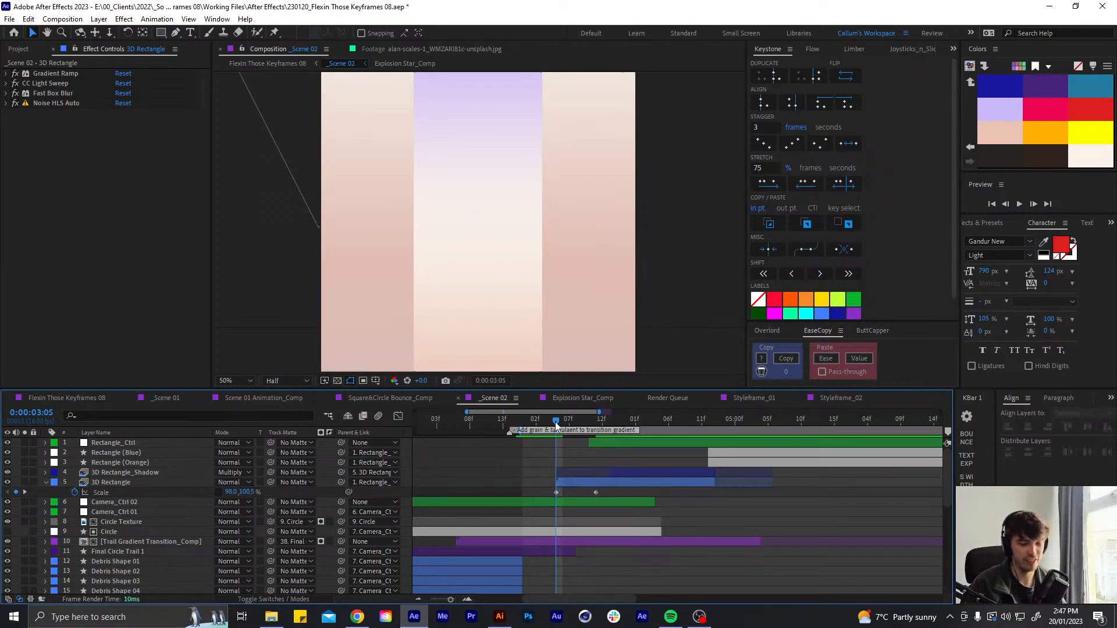
left_click_drag(537, 420, 560, 399)
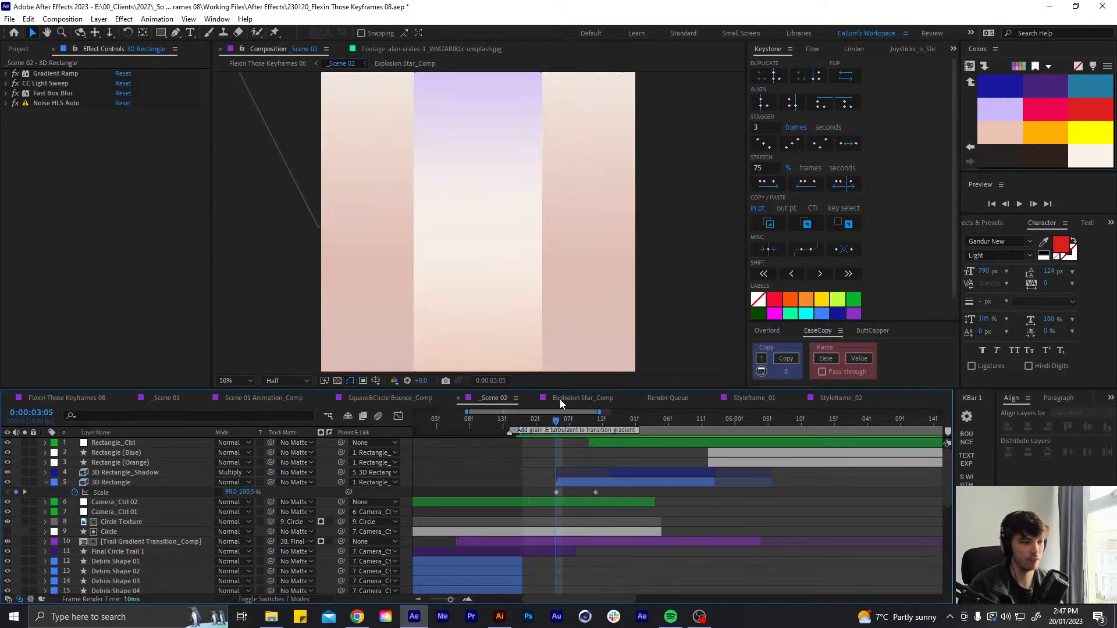
Set the 3D Rectangle layer's horizontal Scale to 96% on its first keyframe at 0:00:03:05
type("9")
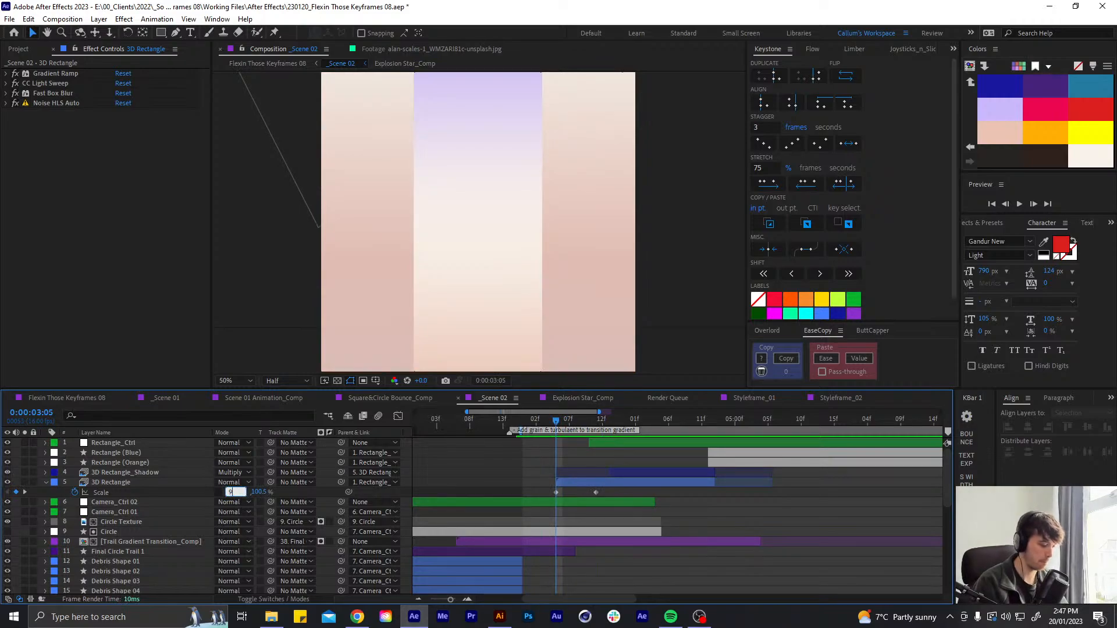
type("6")
key("Return")
key("shift+Page_Up")
key("shift+Page_Down")
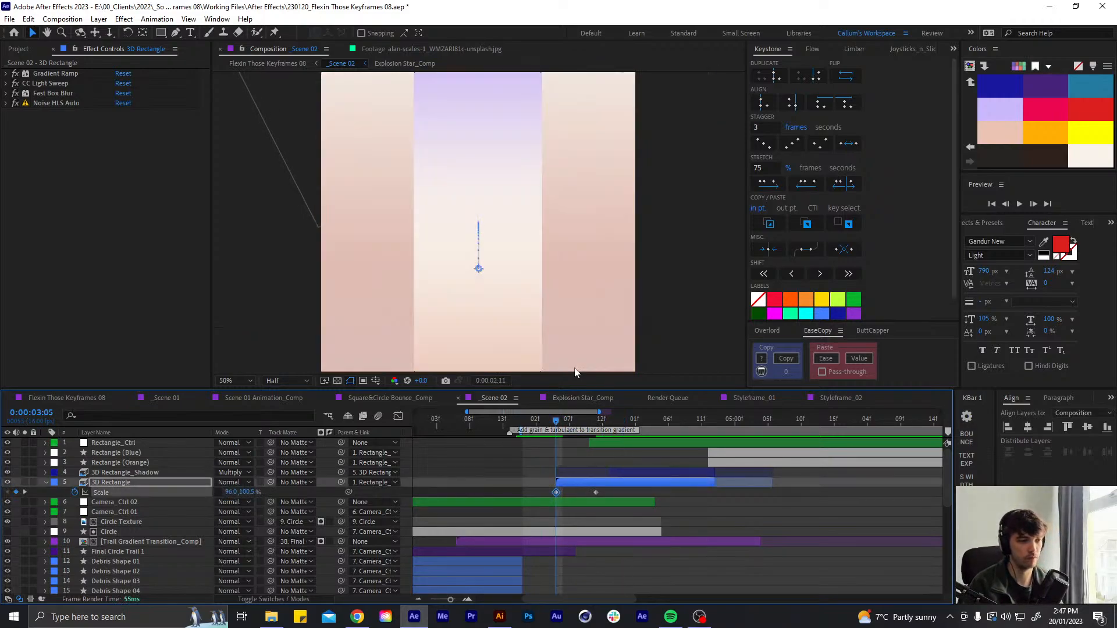
Easy-ease both 3D Rectangle Scale keyframes and reshape their speed graph for a fast start and a long, gradual slowdown
left_click_drag(602, 488, 549, 498)
key("F9")
left_click(399, 415)
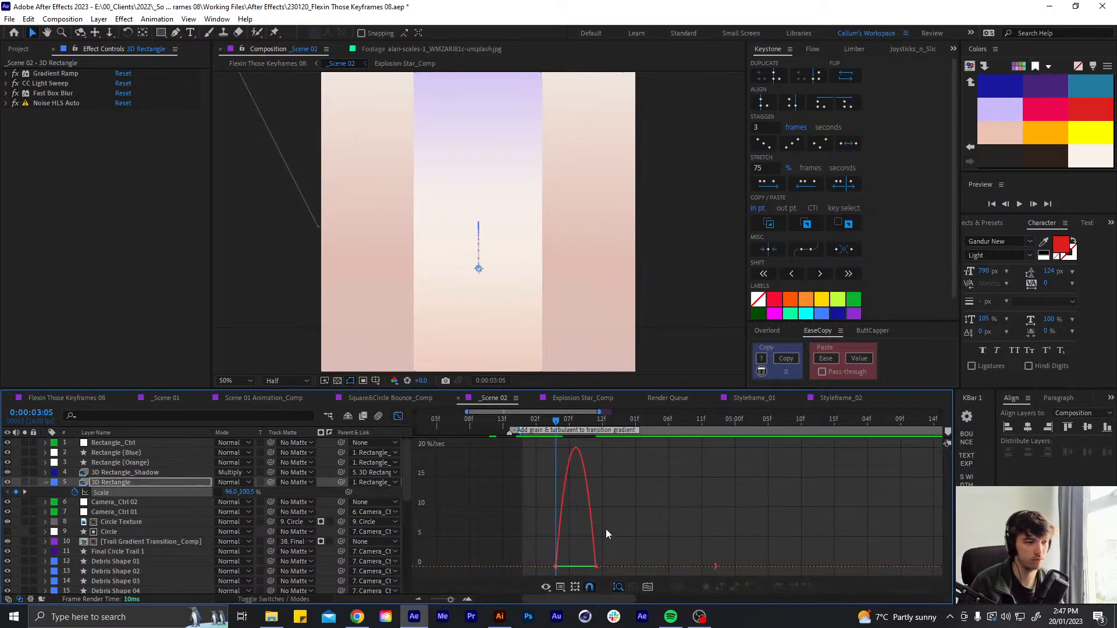
left_click_drag(591, 568, 575, 570)
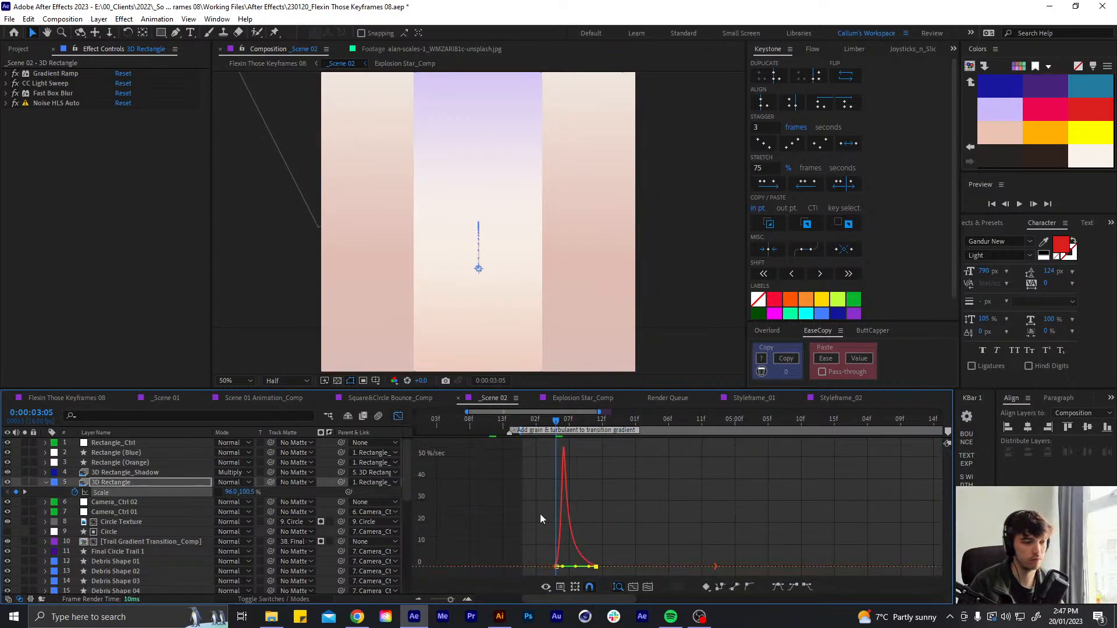
left_click(399, 416)
left_click(620, 492)
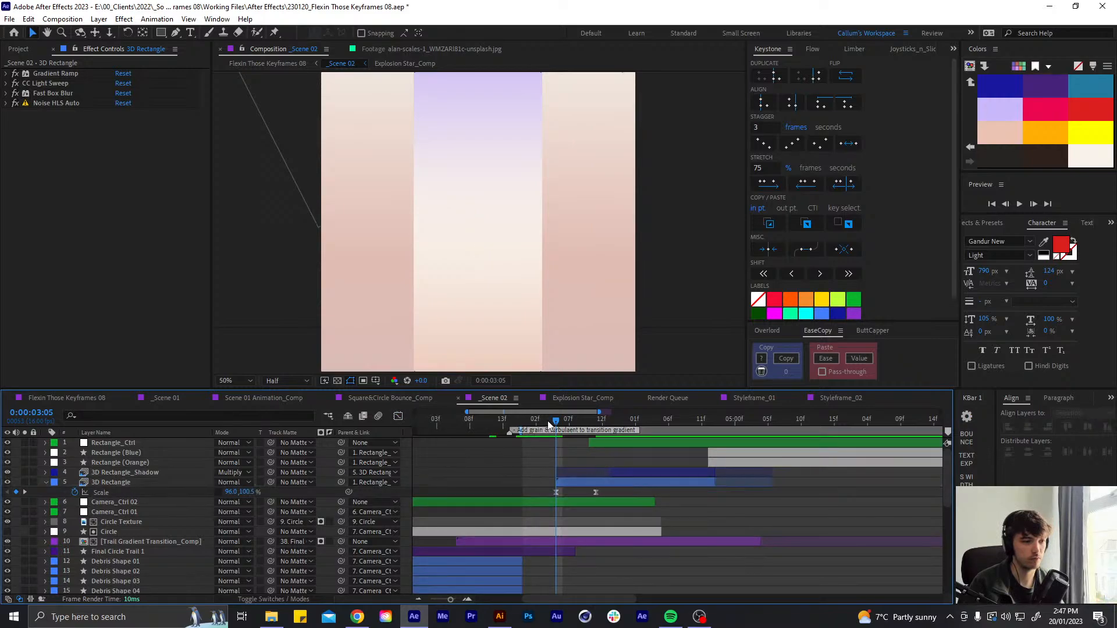
Play back the 3D Rectangle's entrance and its split into blue and orange repeatedly from 0:00:03:00
mouse_move(547, 421)
left_mouse_down()
mouse_move(611, 411)
mouse_move(532, 411)
mouse_move(531, 427)
left_mouse_up()
key("space")
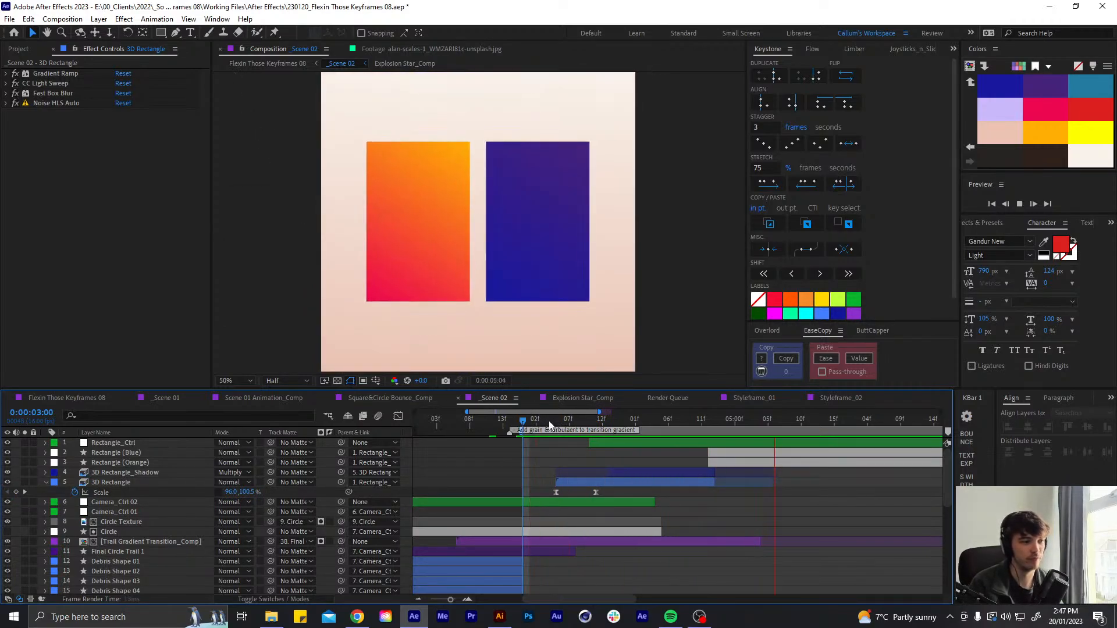
key("space")
key("space")
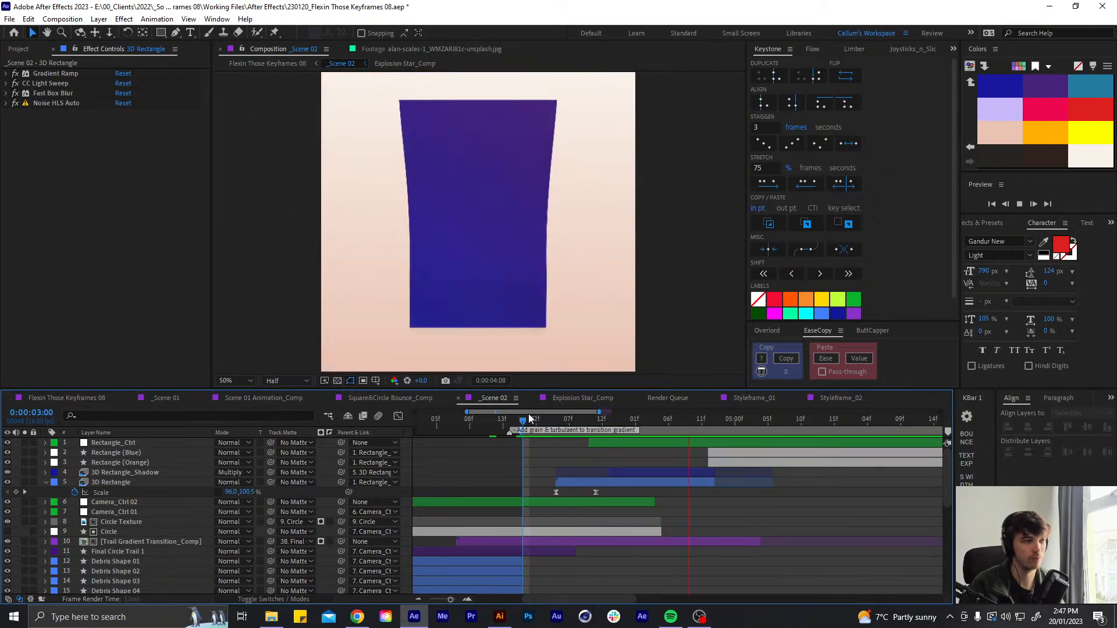
key("space")
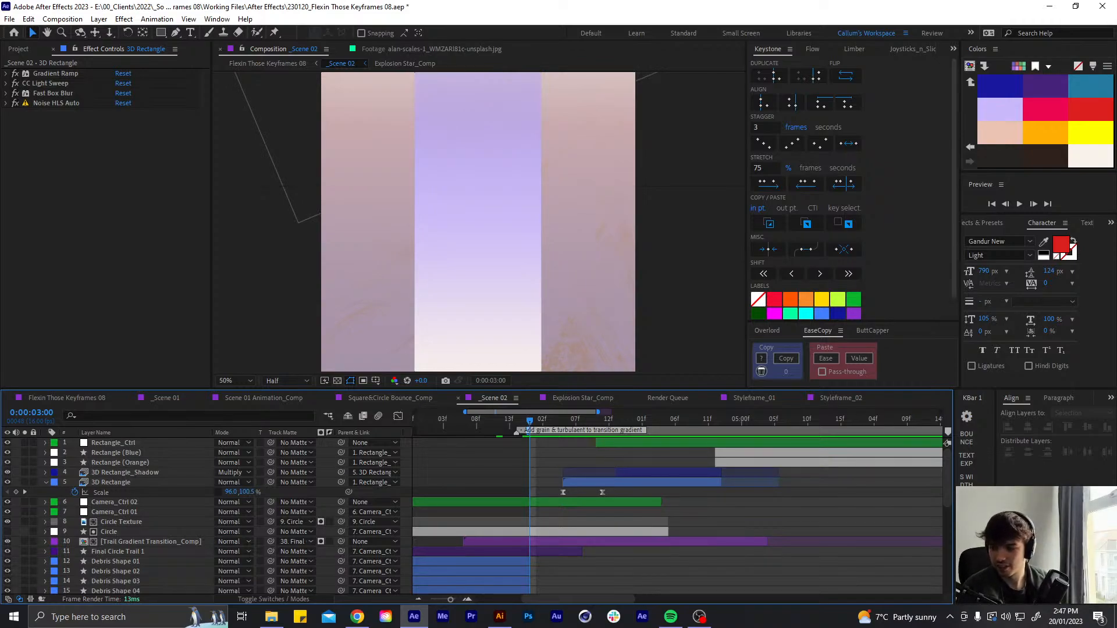
key("alt+Tab")
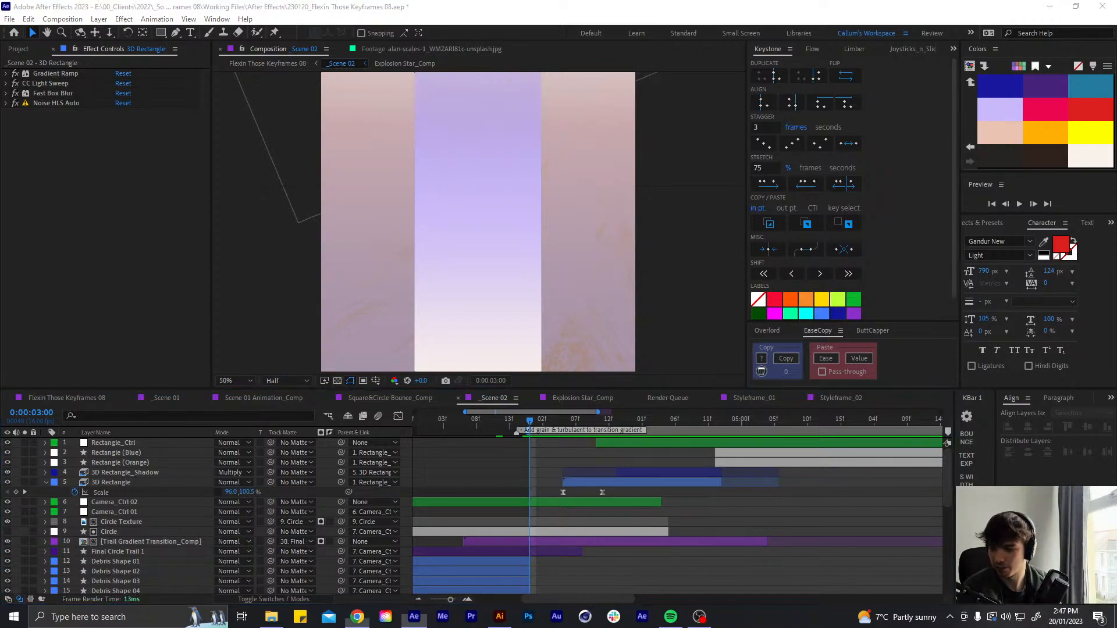
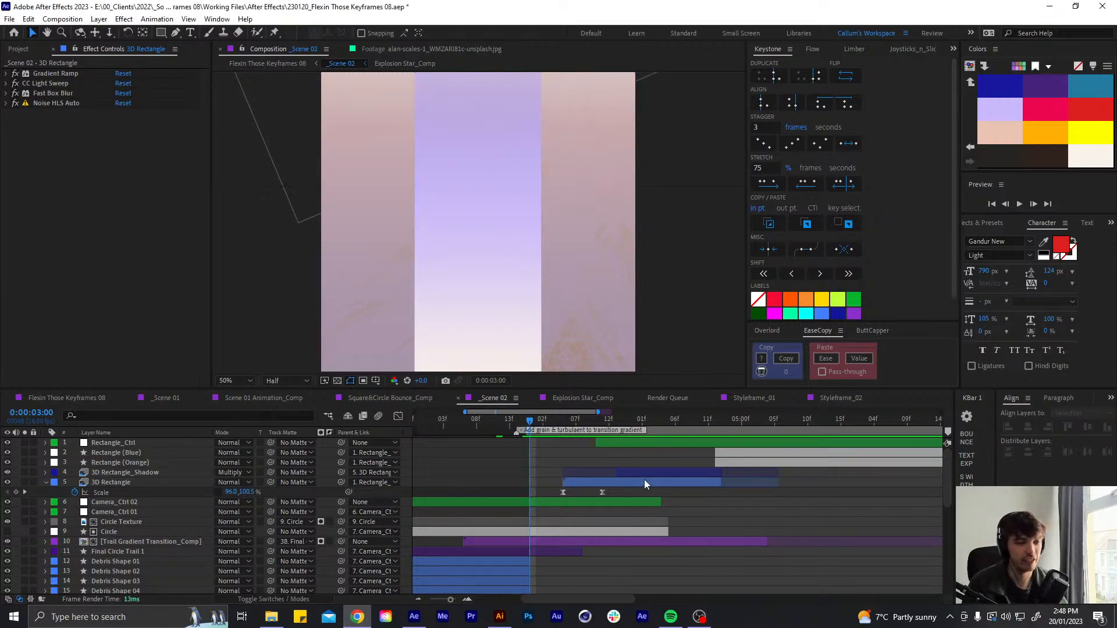
left_click(644, 484)
key("space")
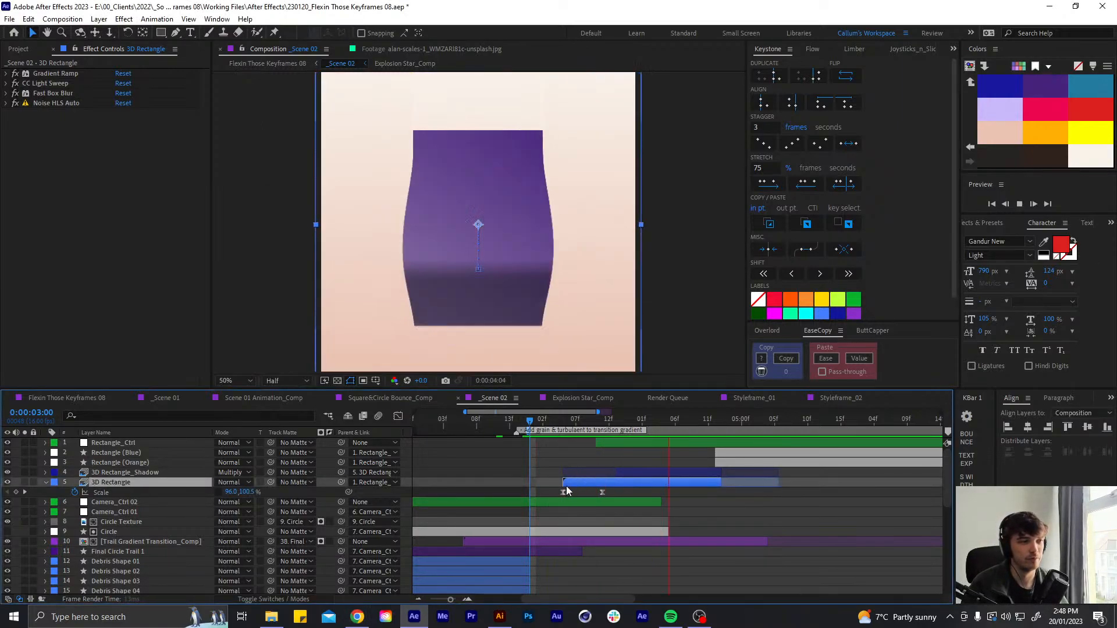
left_click(567, 455)
left_click_drag(532, 422, 532, 422)
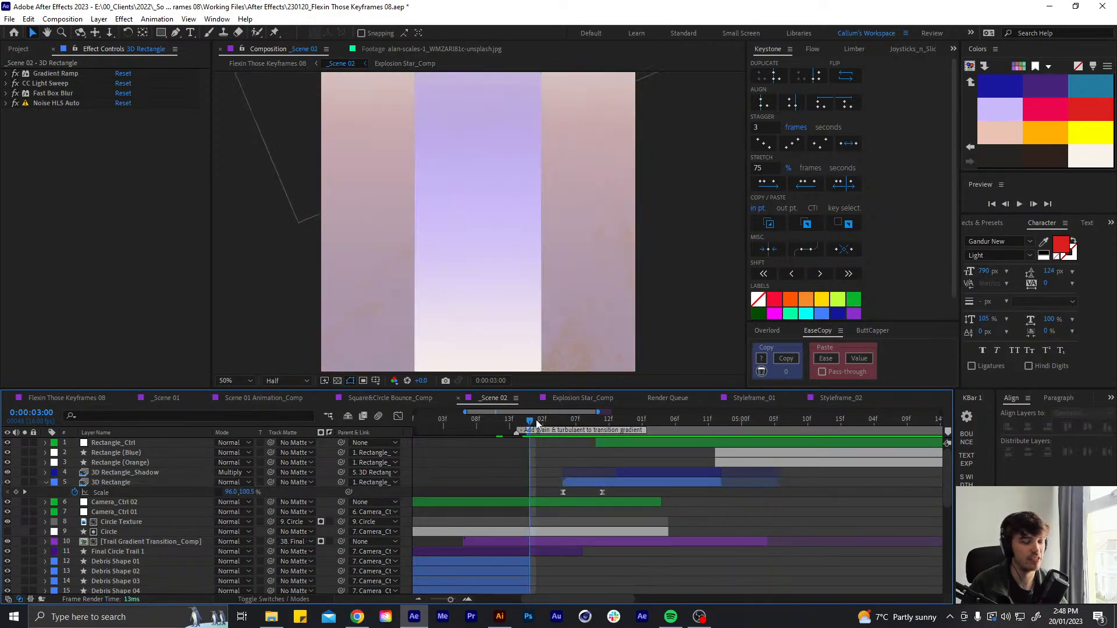
key("space")
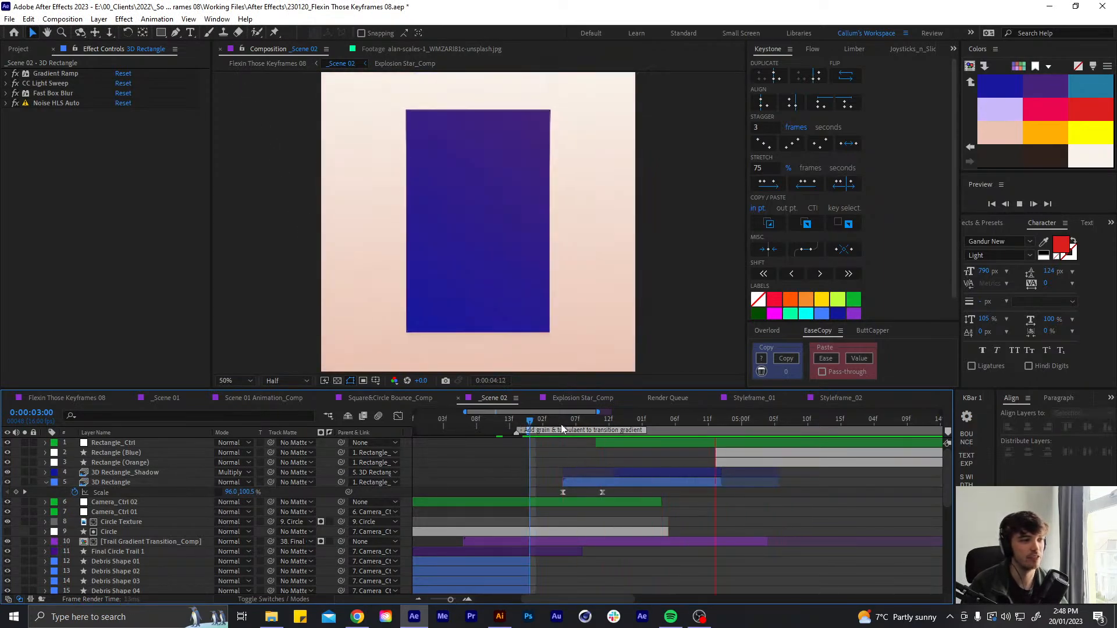
key("space")
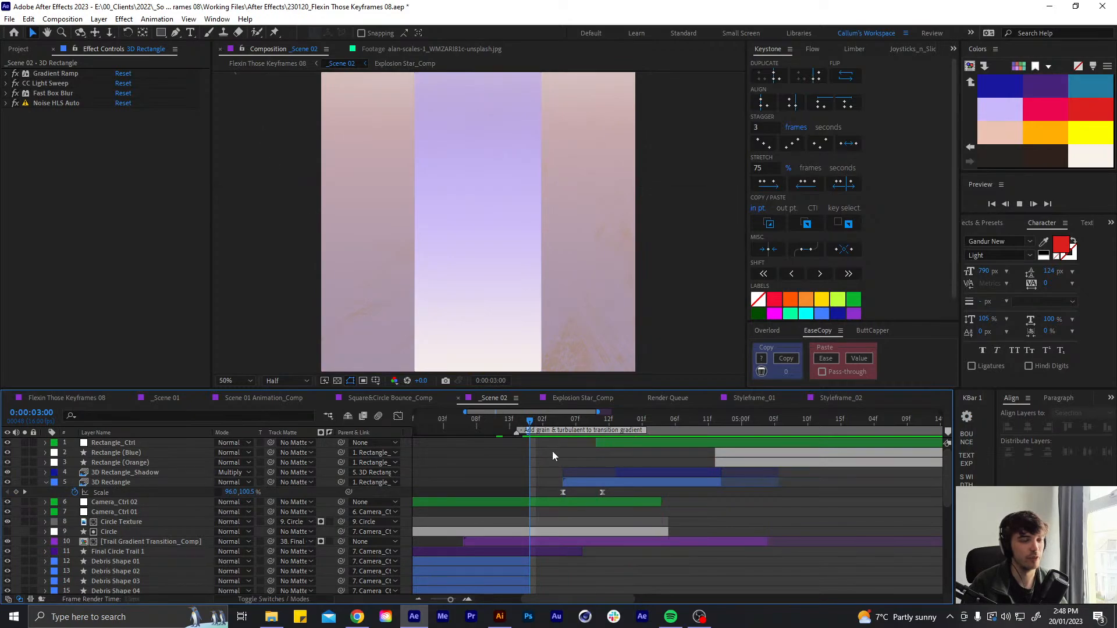
key("space")
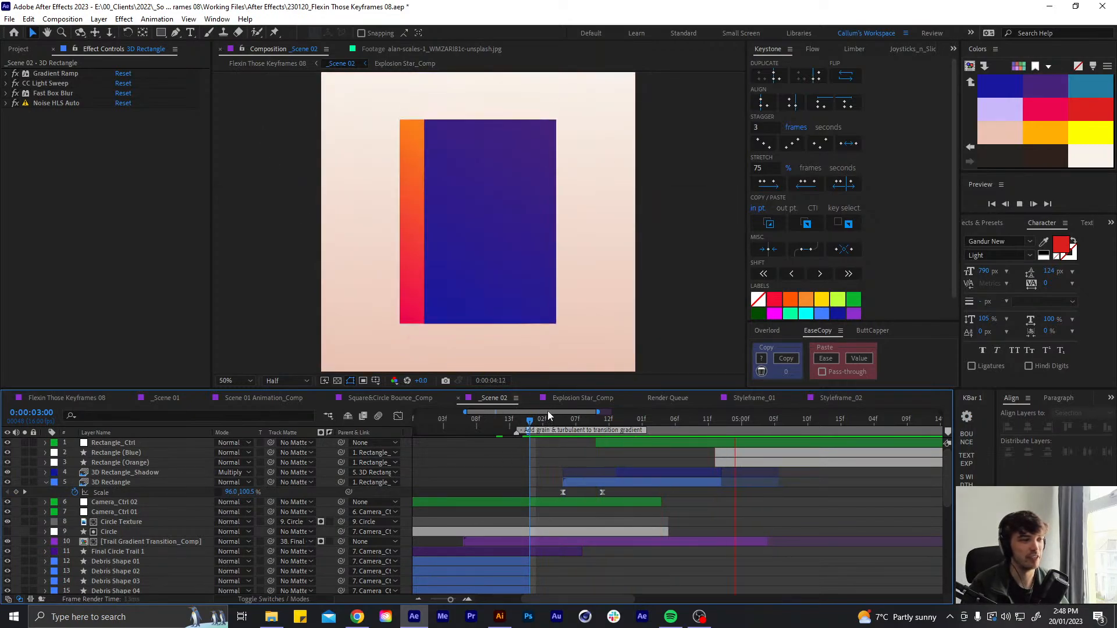
key("space")
key("space")
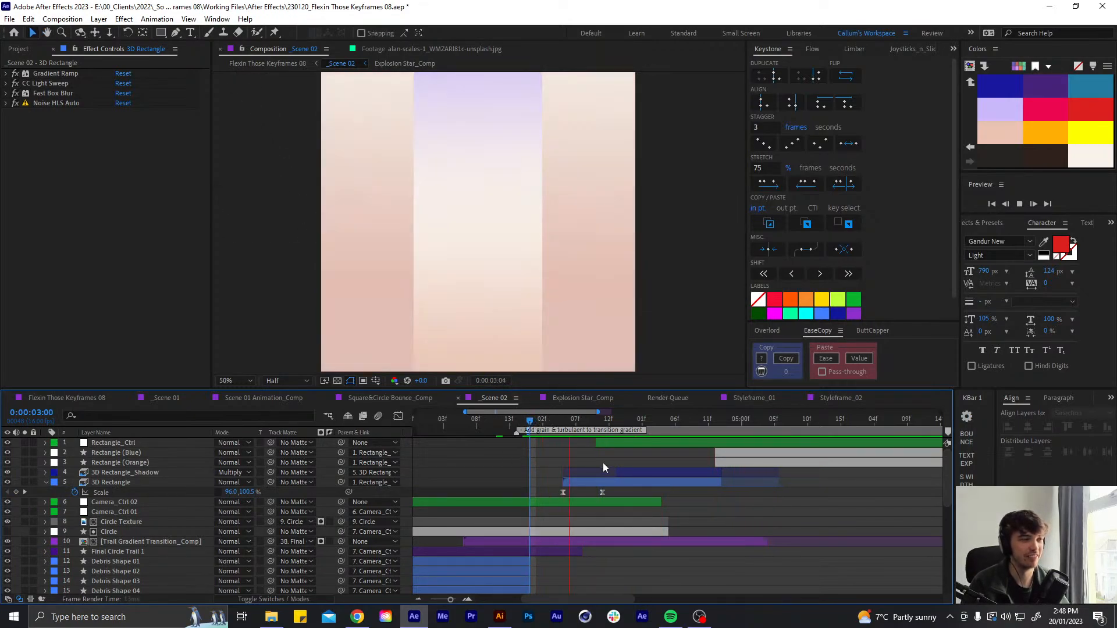
left_click(535, 424)
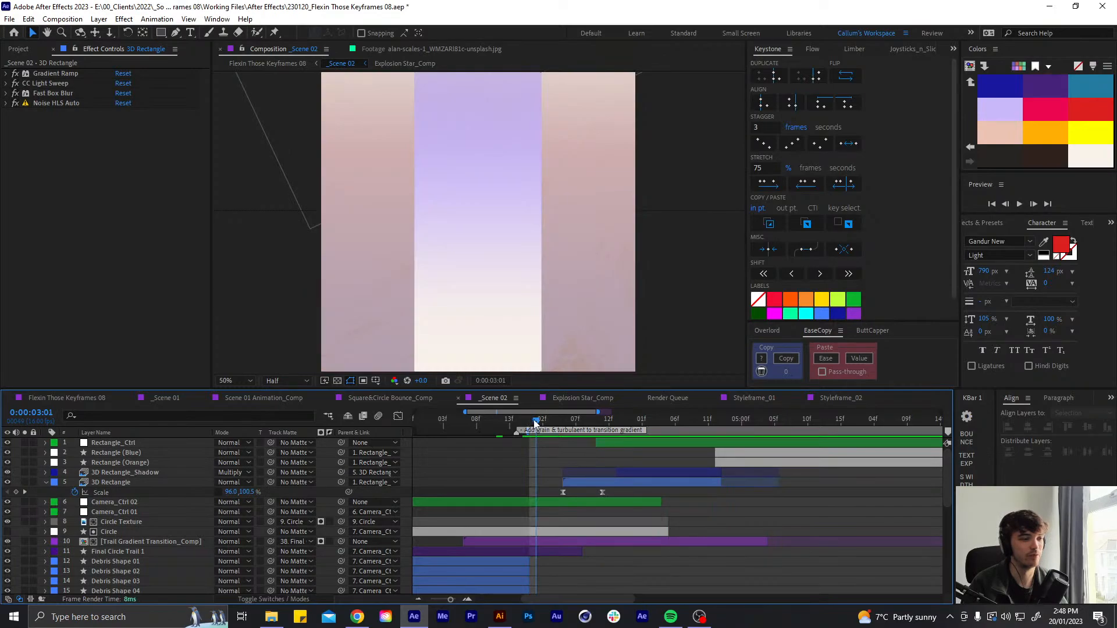
key("space")
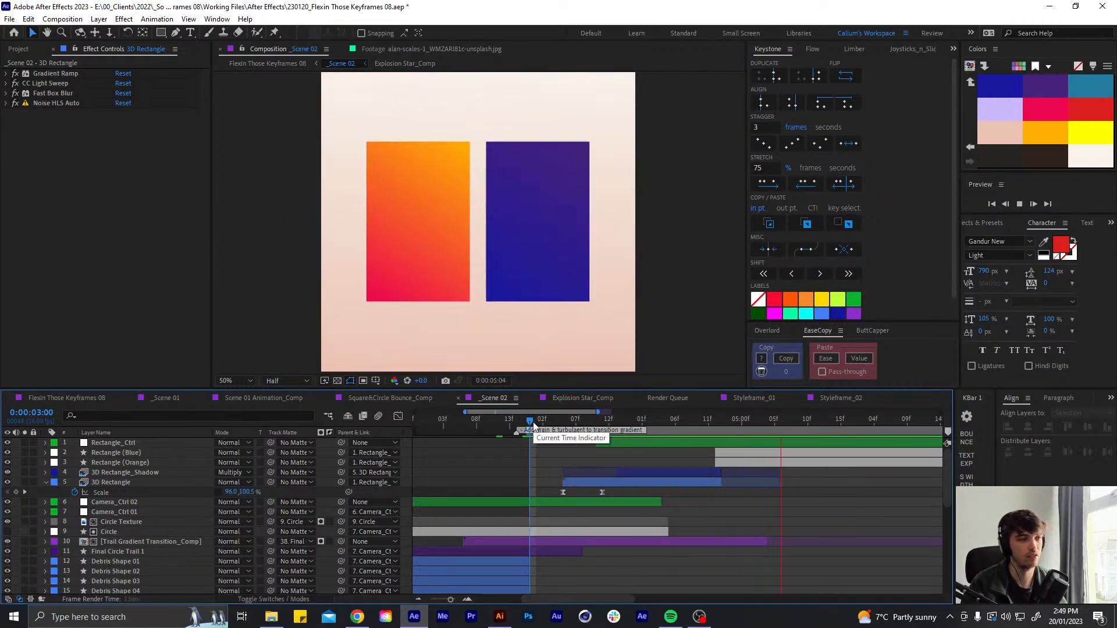
Preview the split into blue and orange rectangles from 0:00:04:05
left_click_drag(638, 423, 701, 424)
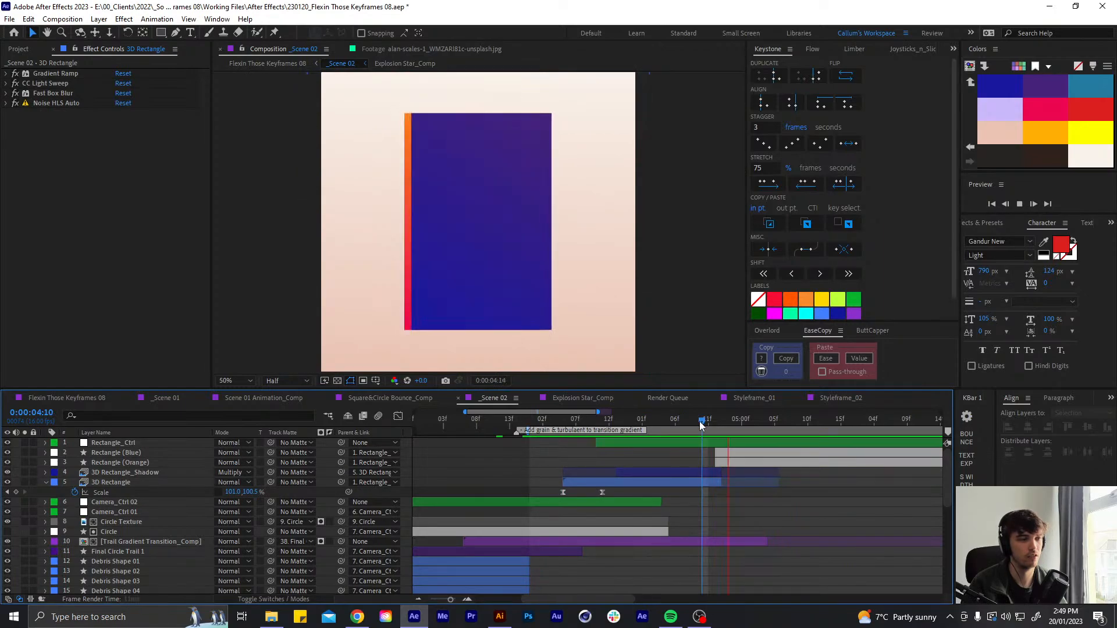
left_click(695, 428)
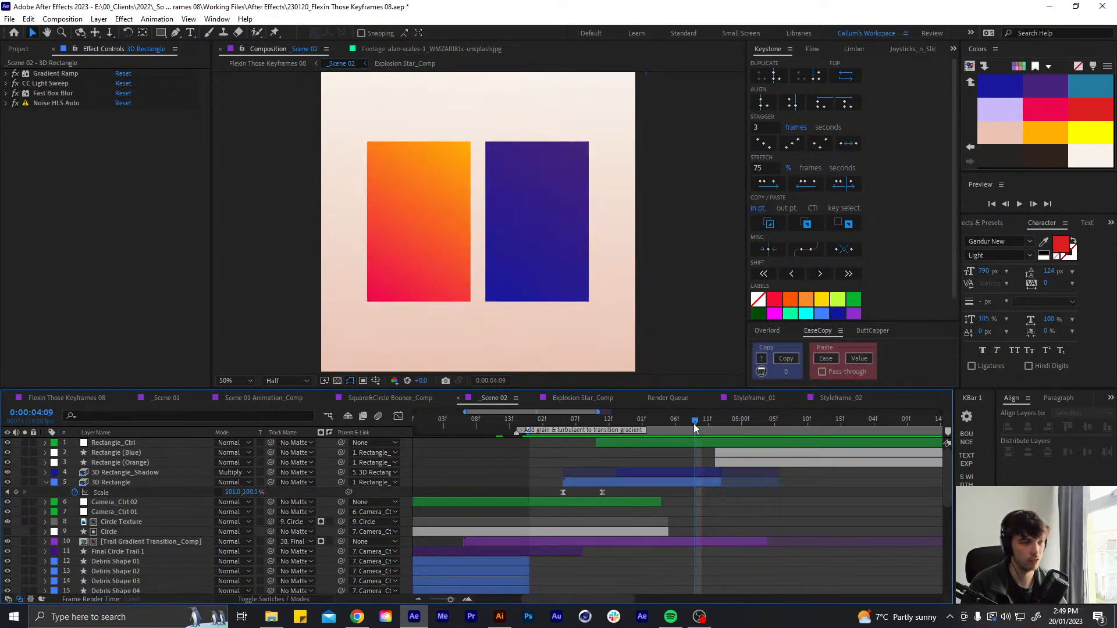
key("space")
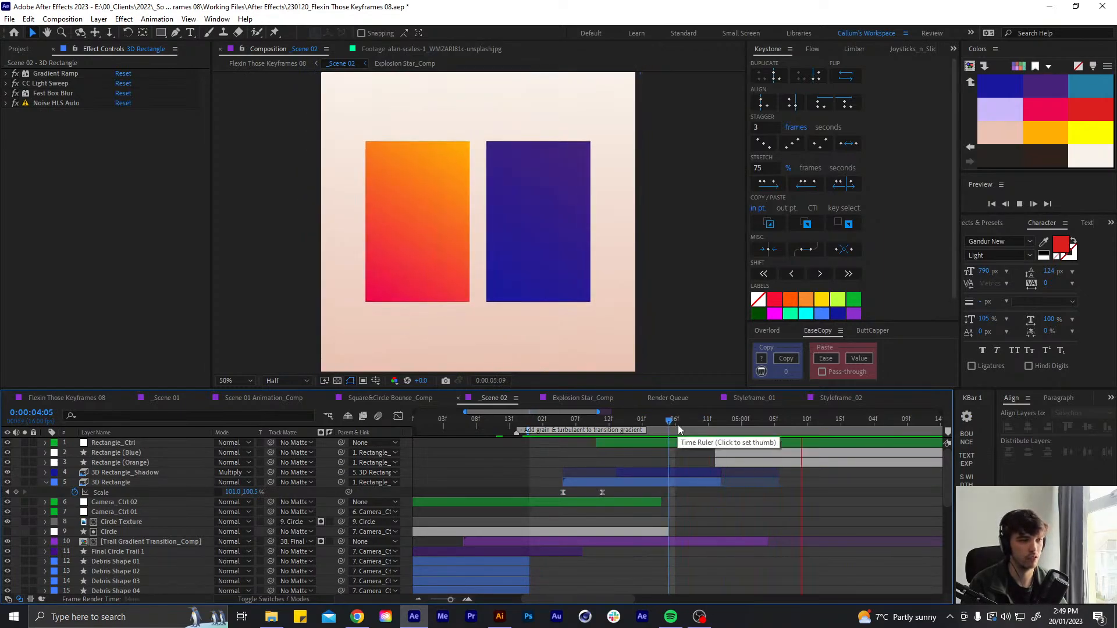
Sharpen the speed curves of the Rectangle (Blue) and Rectangle (Orange) Position and Scale keyframes into a steep spike midway between them
left_click(734, 453)
left_click(731, 462, "shift")
key("u")
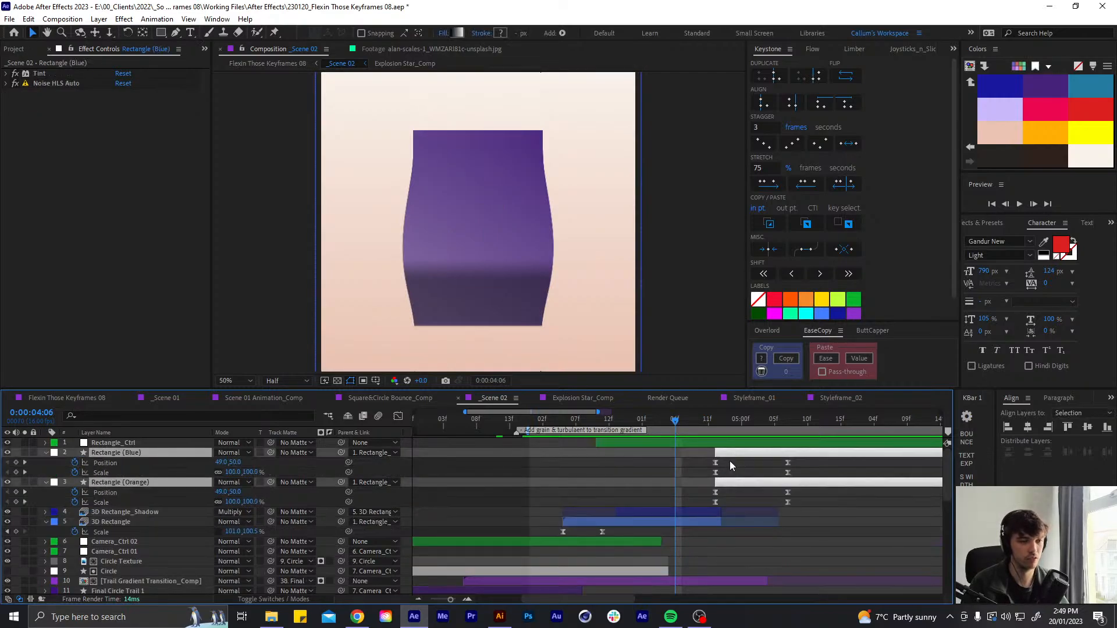
key("ctrl+alt+a")
left_click(399, 417)
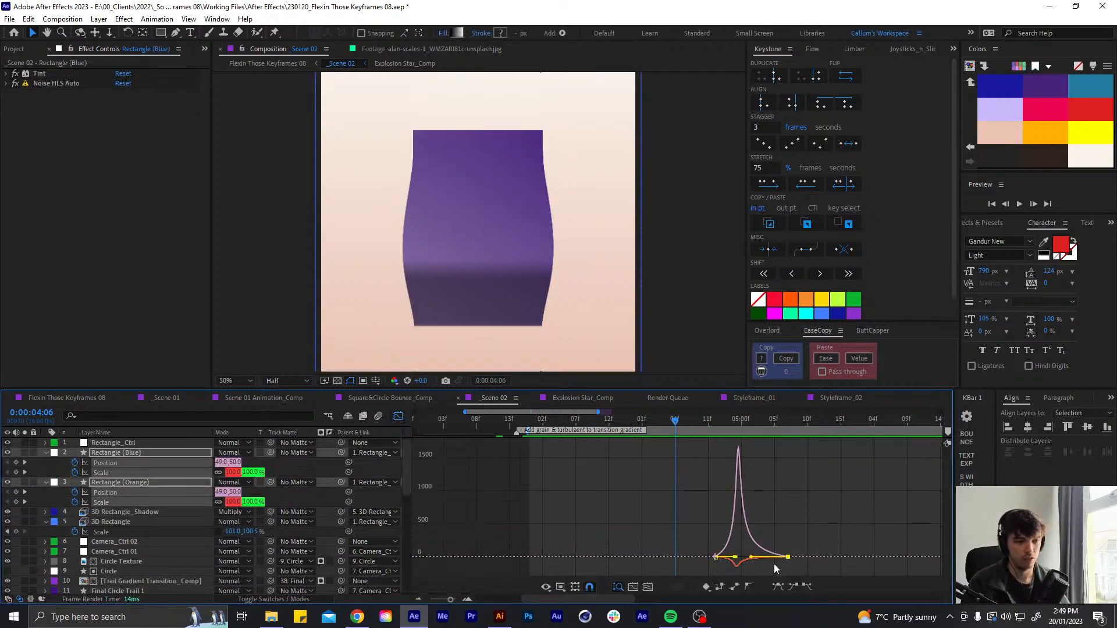
left_click_drag(700, 523, 851, 555)
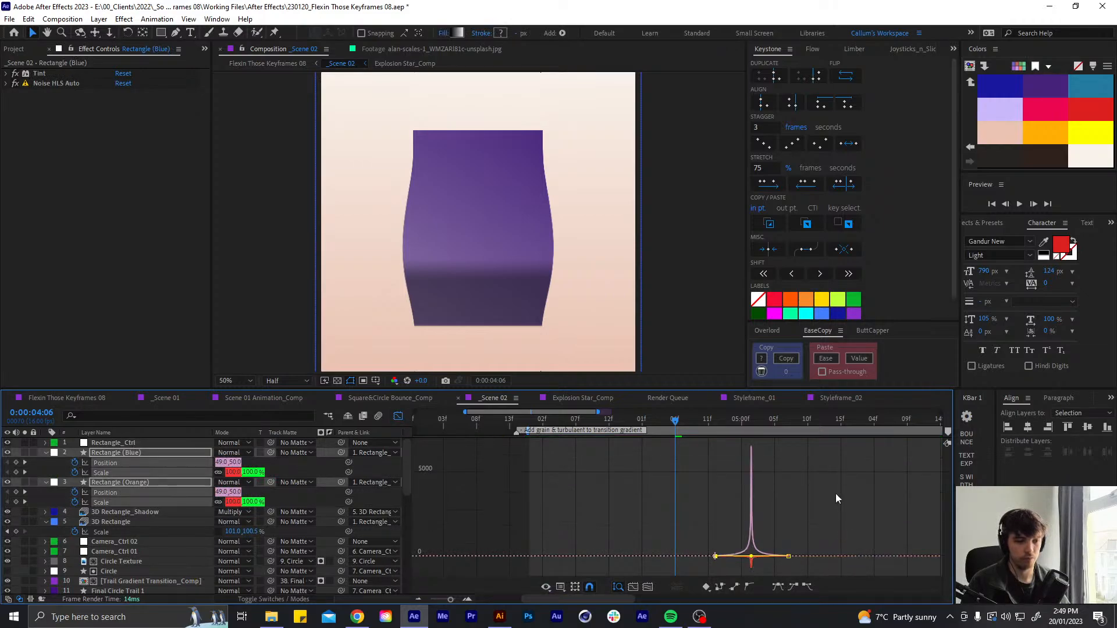
key("space")
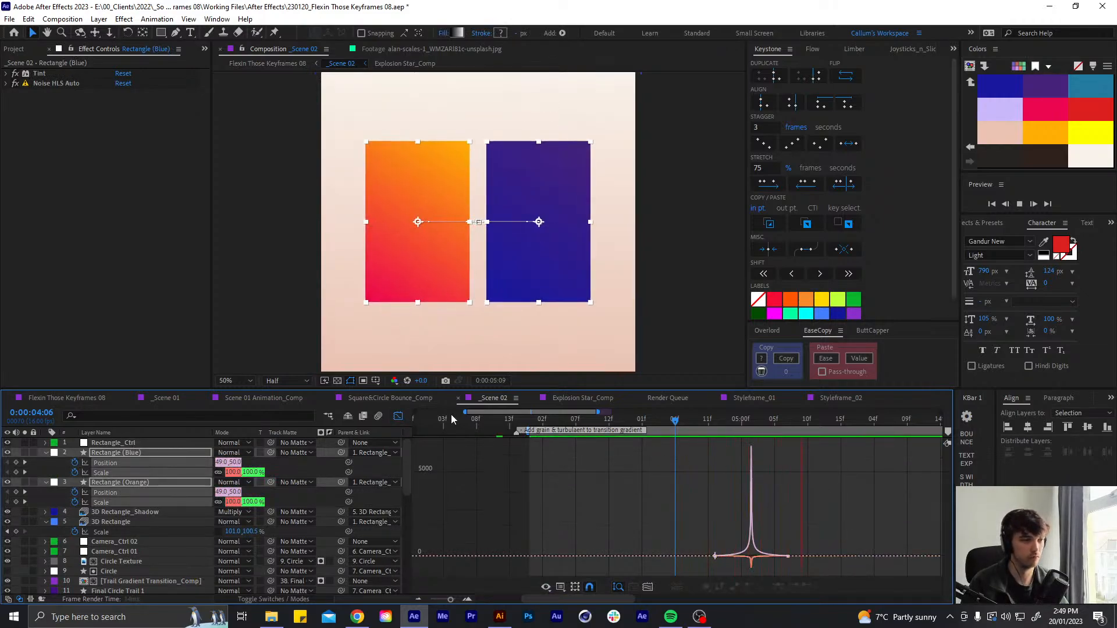
left_click(398, 417)
left_click(682, 462)
Play back the blue and orange split with its sharpened easing from 0:00:04:04
left_click(687, 420)
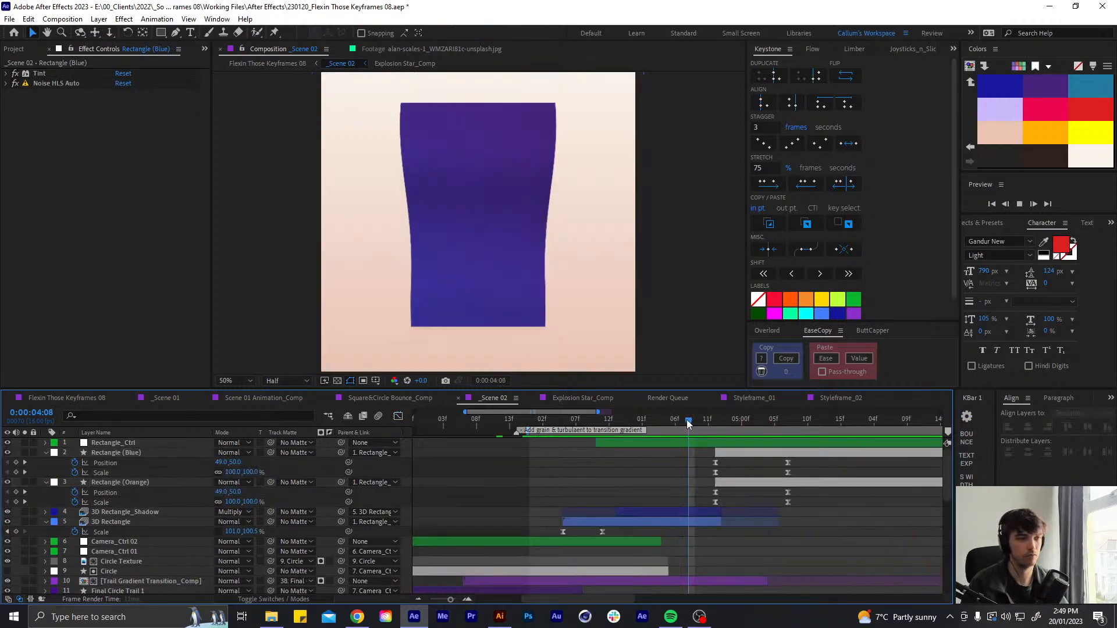
left_click_drag(687, 420, 662, 420)
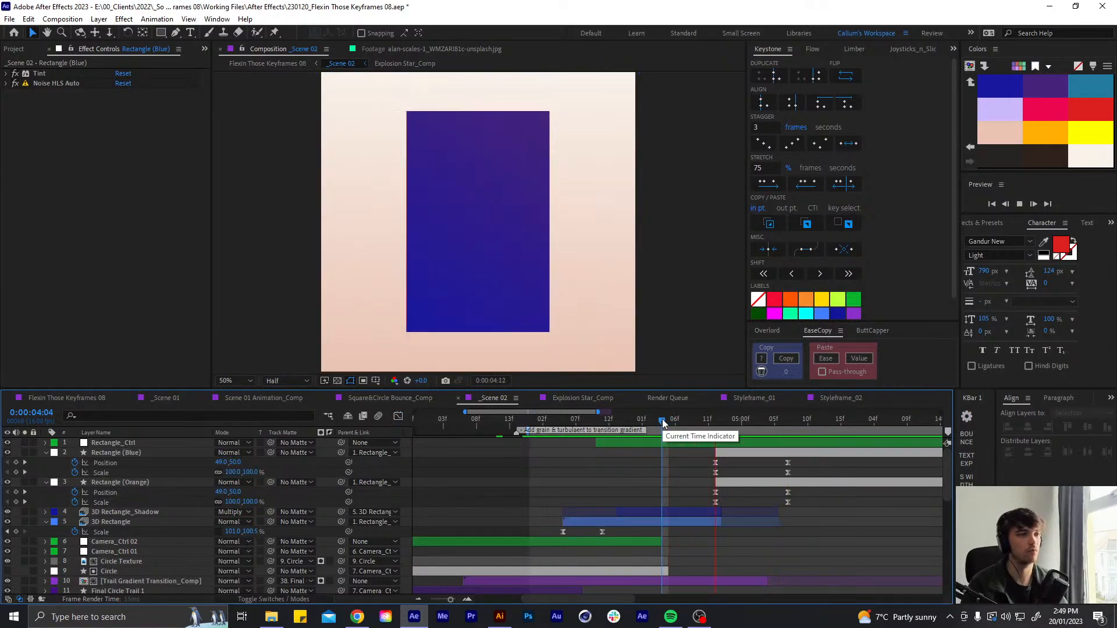
key("space")
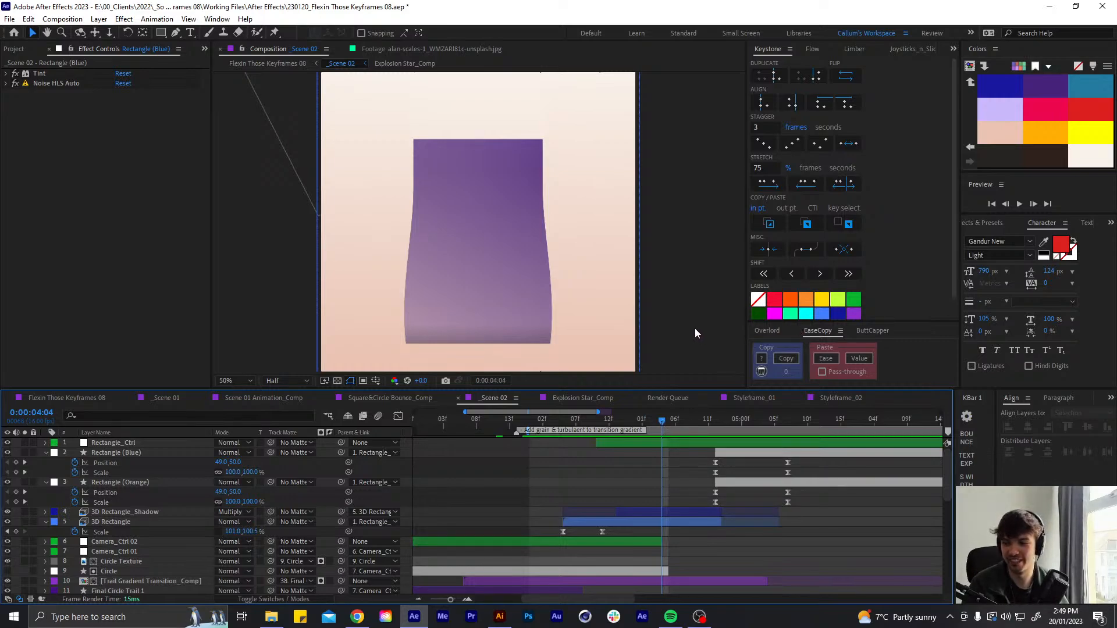
Review the keyframed properties of the scene's layers and replay the whole rectangle transition from 0:00:03:00
key("u")
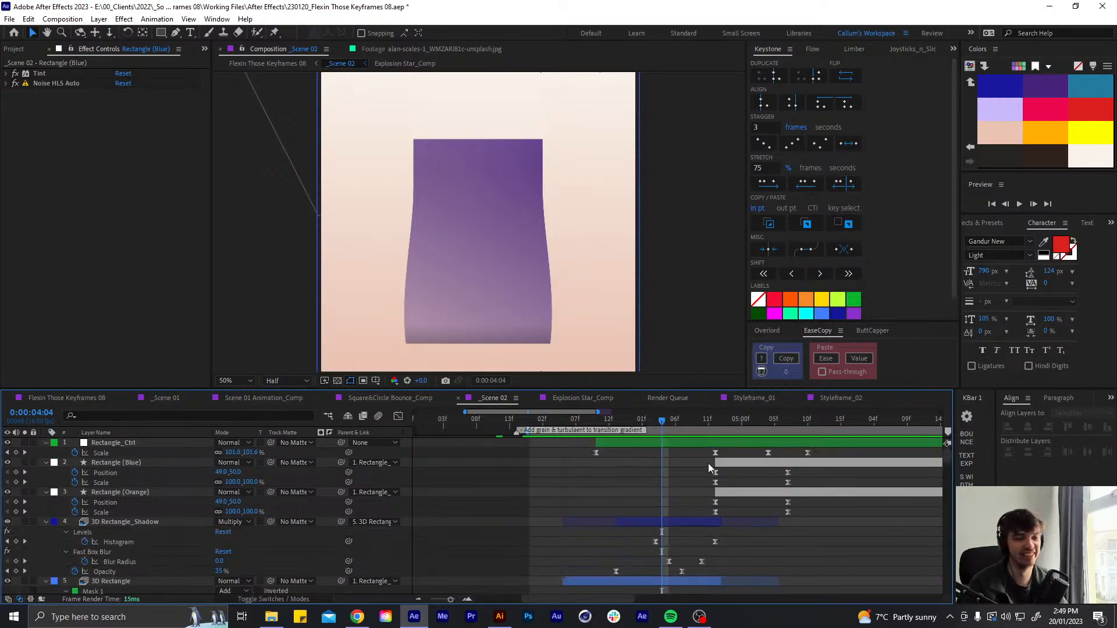
left_click(672, 421)
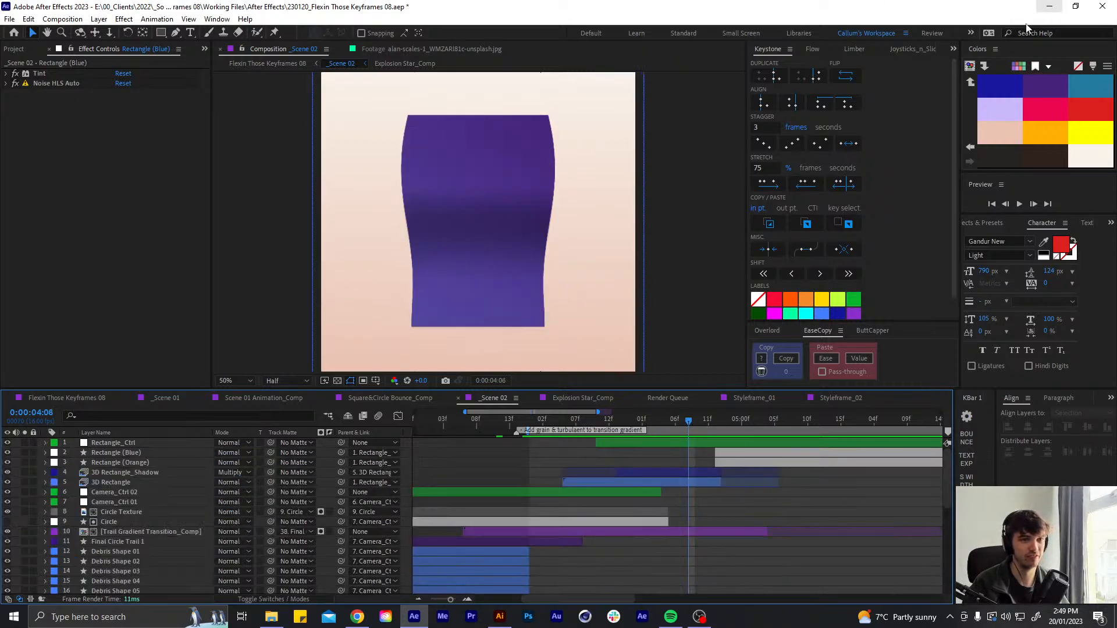
scroll(531, 423, "left", 1)
left_click(537, 419)
key("space")
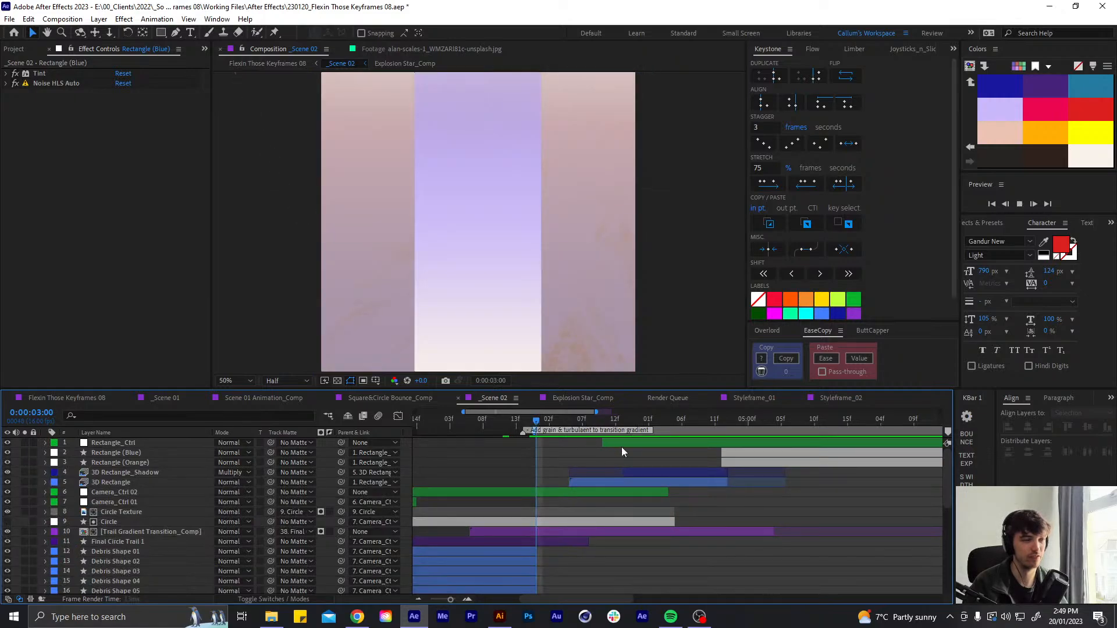
Extend the start of the Rectangle (Blue) and Rectangle (Orange) layers one frame earlier, to 0:00:04:11
left_click_drag(724, 419, 536, 431)
left_click(731, 454)
left_click(735, 462, "shift")
key("alt+[")
left_click(736, 498)
key("space")
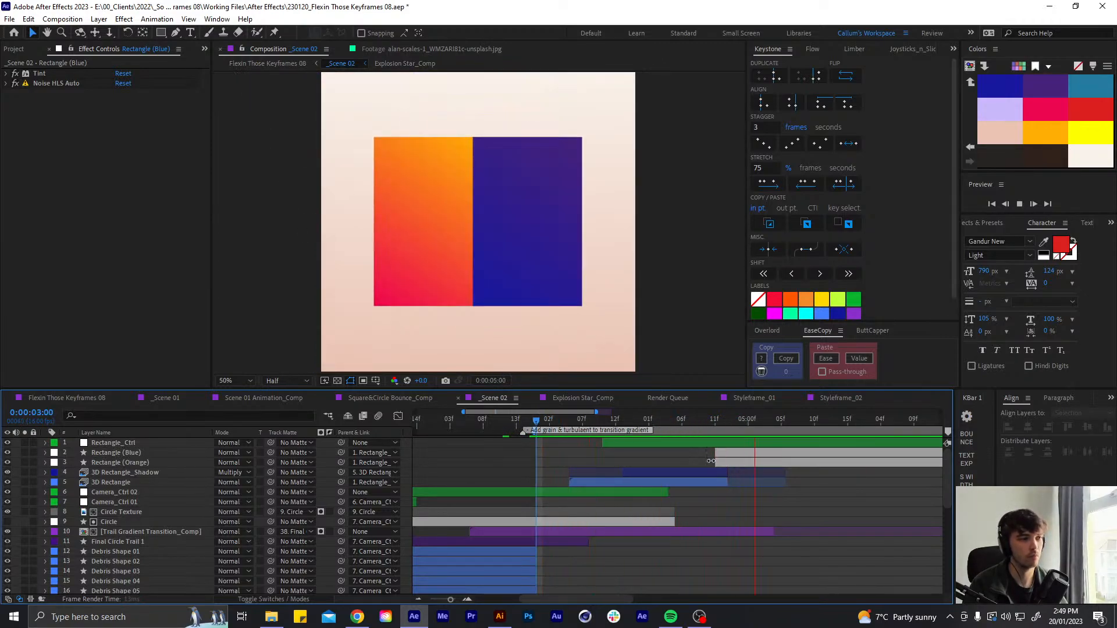
Check the handover to the blue and orange rectangles by playing from 0:00:04:07 and again from 0:00:03:00
key("space")
left_click(687, 420)
key("space")
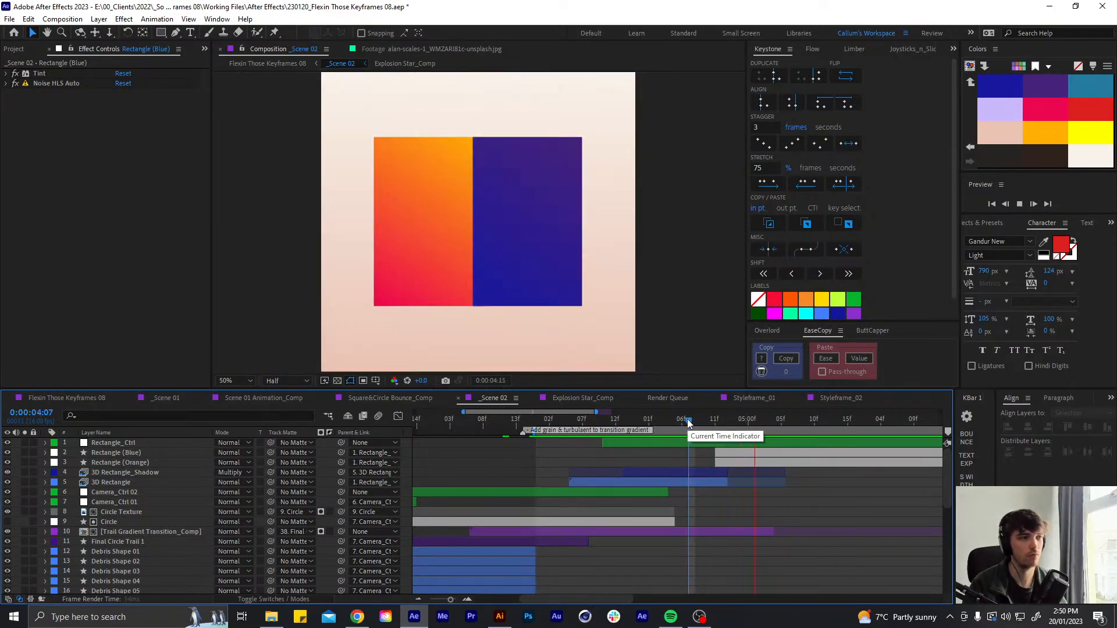
left_click_drag(687, 420, 543, 430)
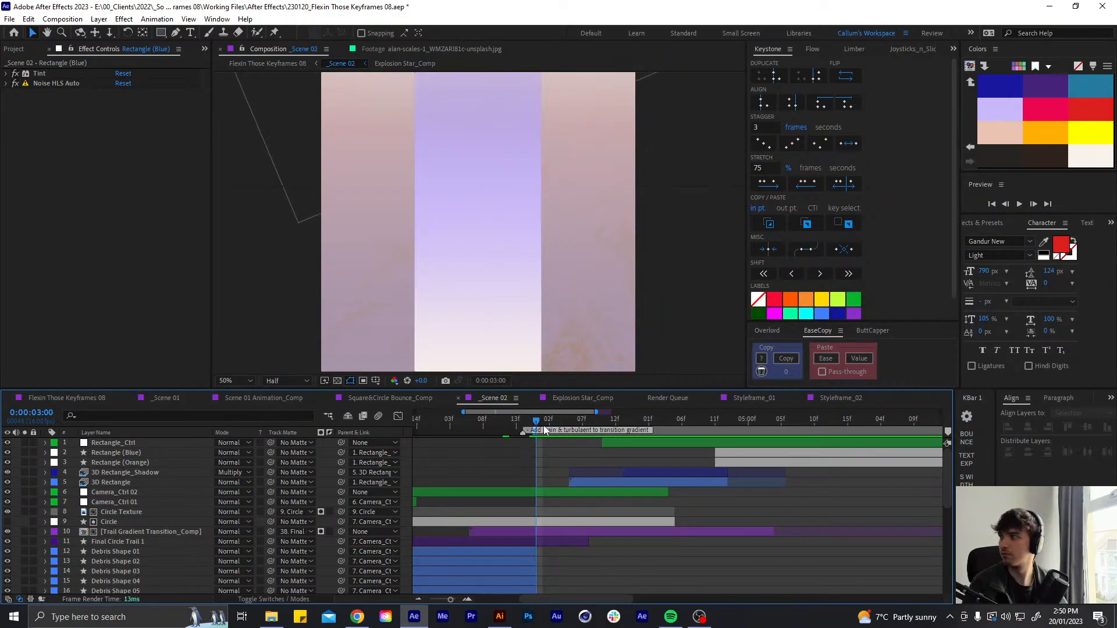
key("space")
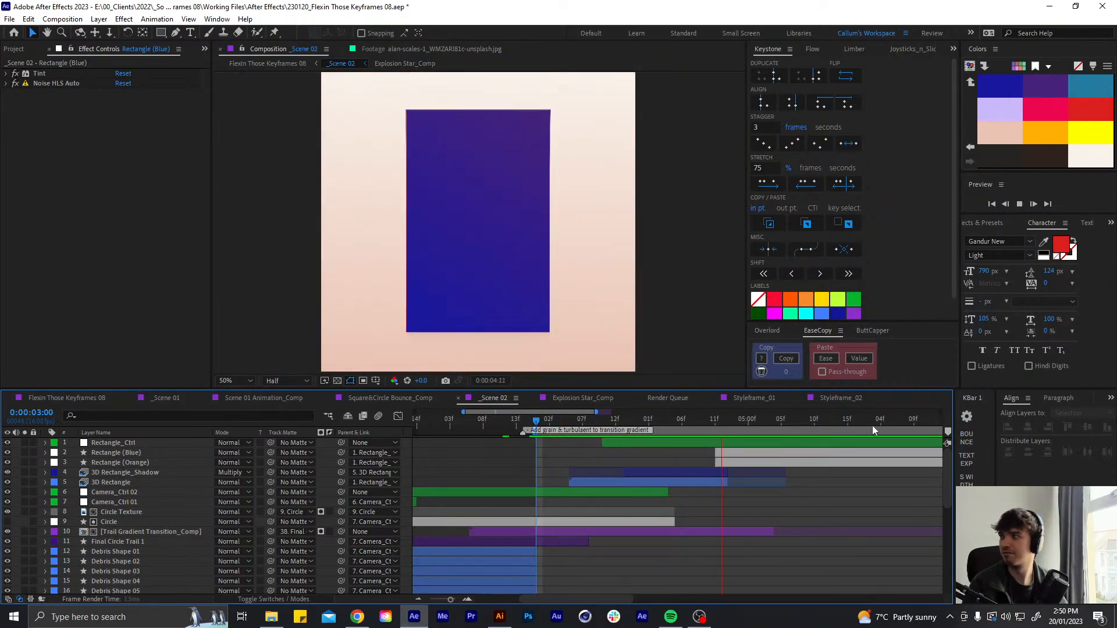
Replay the rectangle transition and its orange and blue split from 0:00:03:00, and stop with the current time at 0:00:03:05
left_click(682, 419)
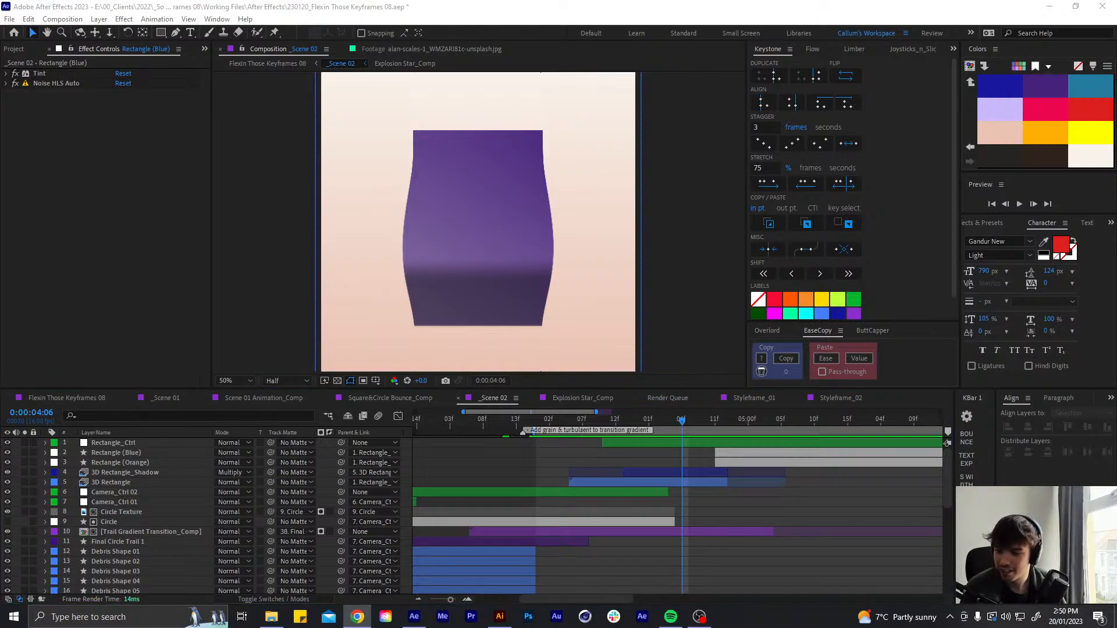
left_click(768, 492)
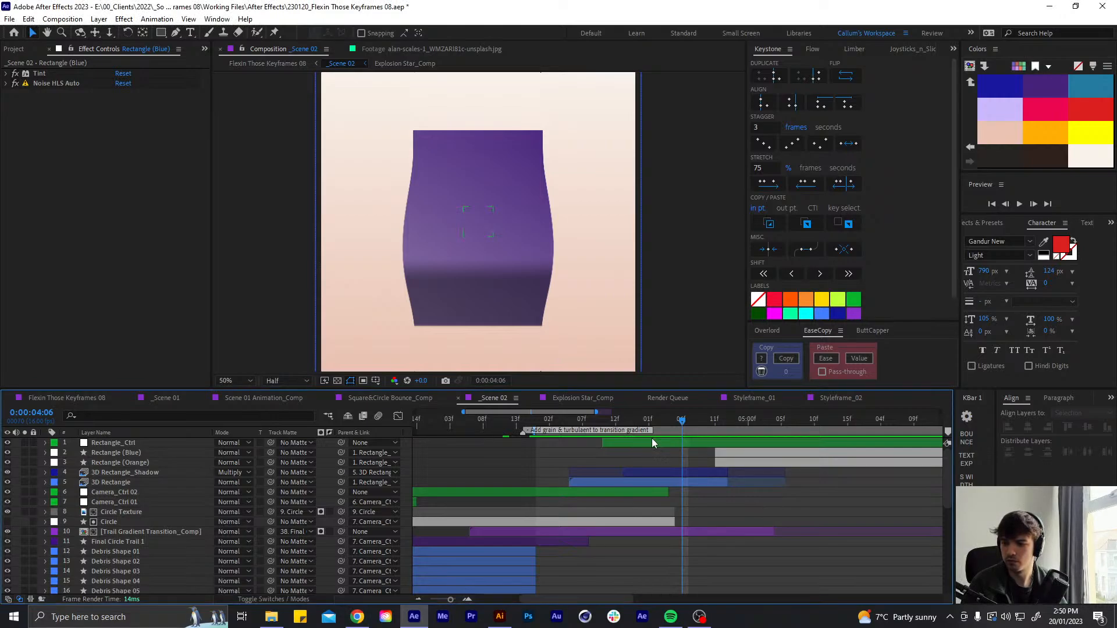
left_click(536, 419)
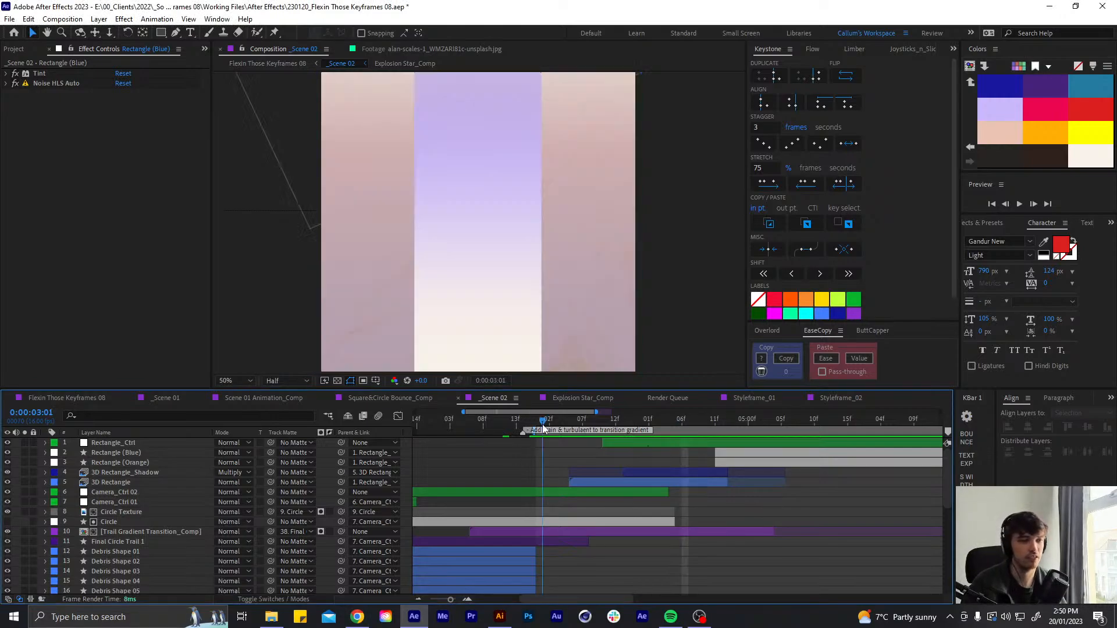
key("space")
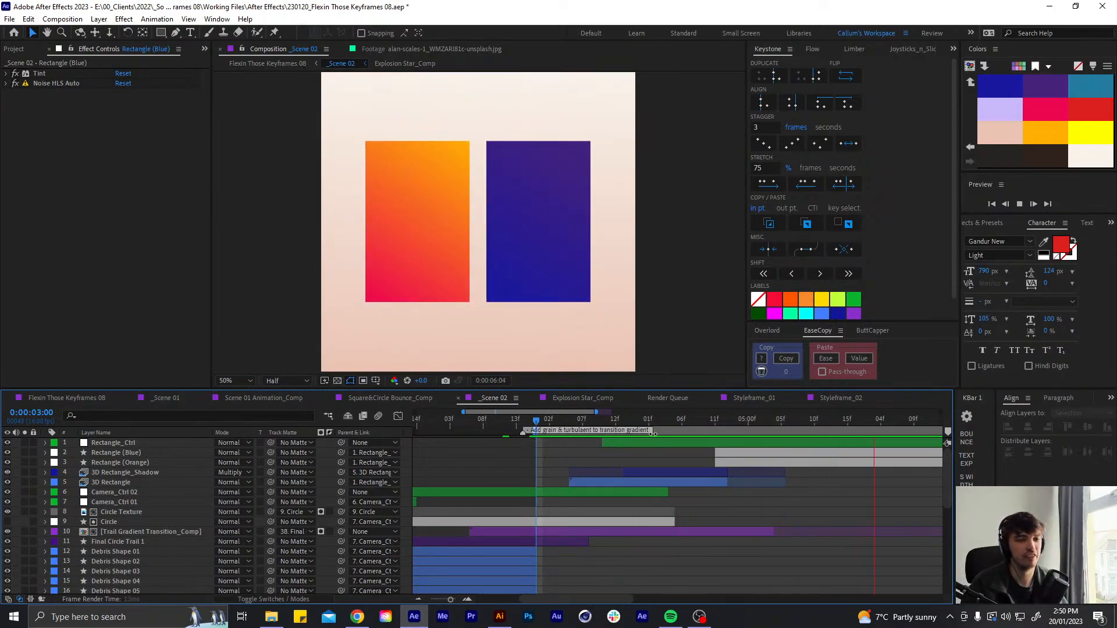
key("space")
key("space")
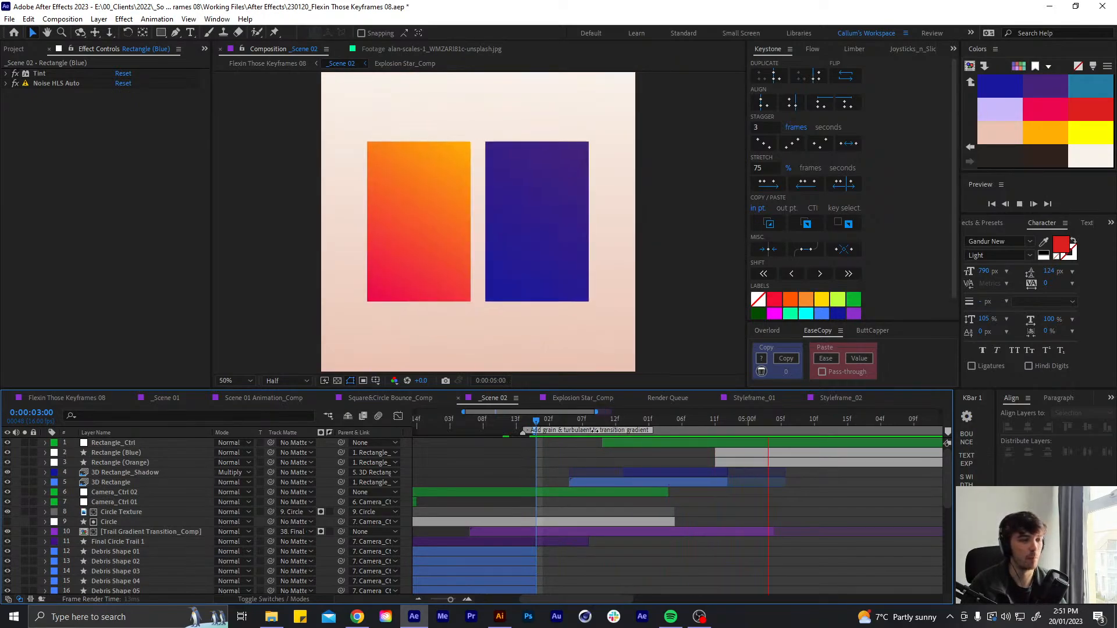
left_click(571, 419)
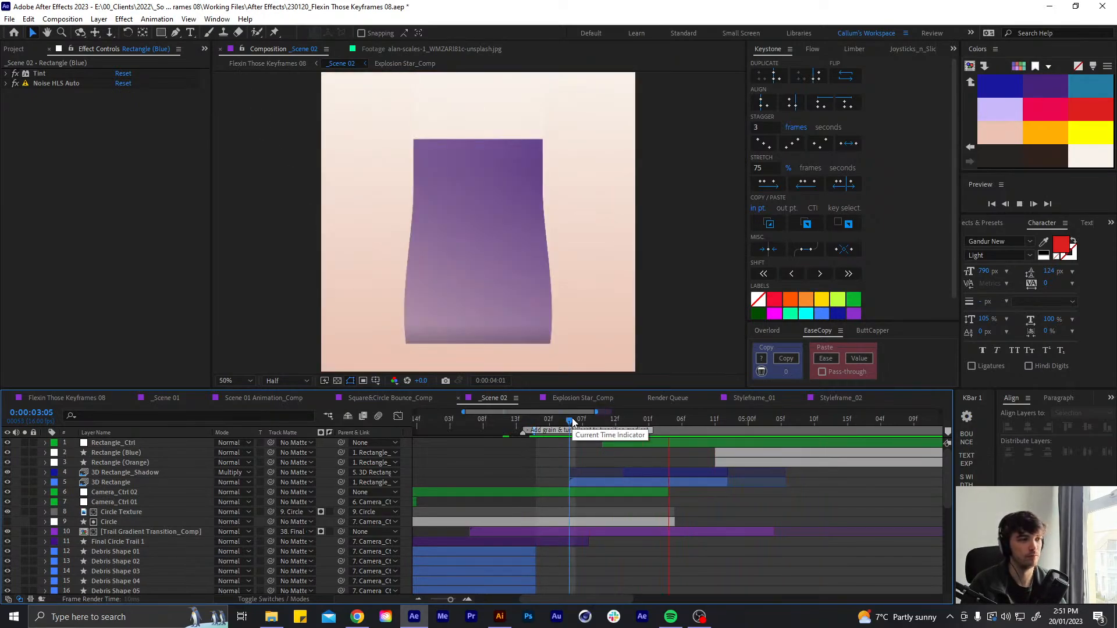
key("space")
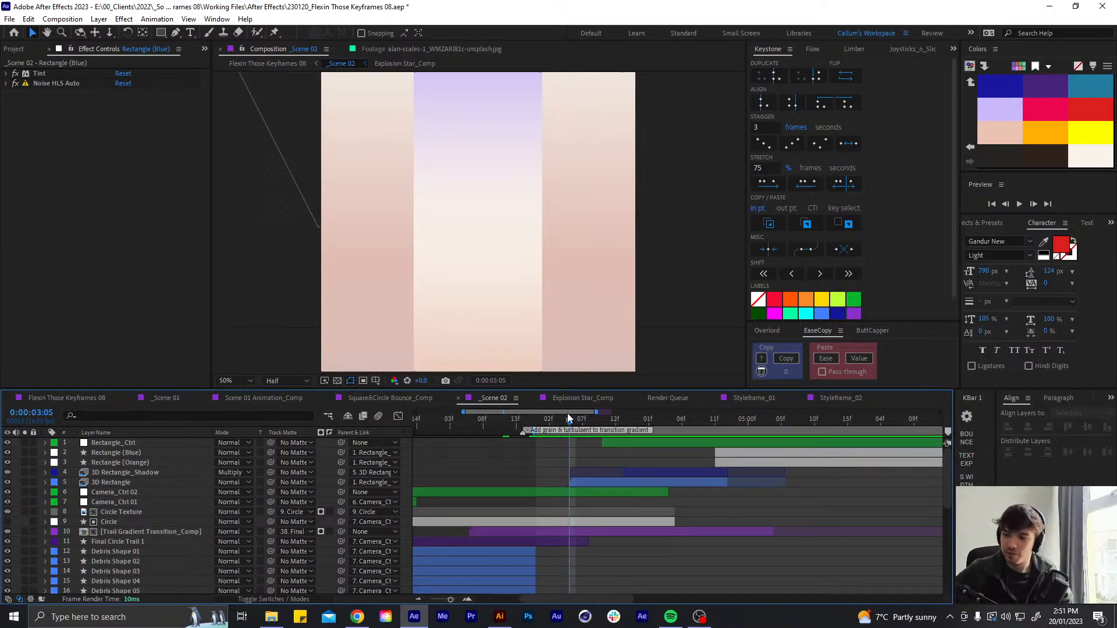
Preview the rectangle transition from 3:00 and park the playhead at 4:05
left_click(535, 416)
key("space")
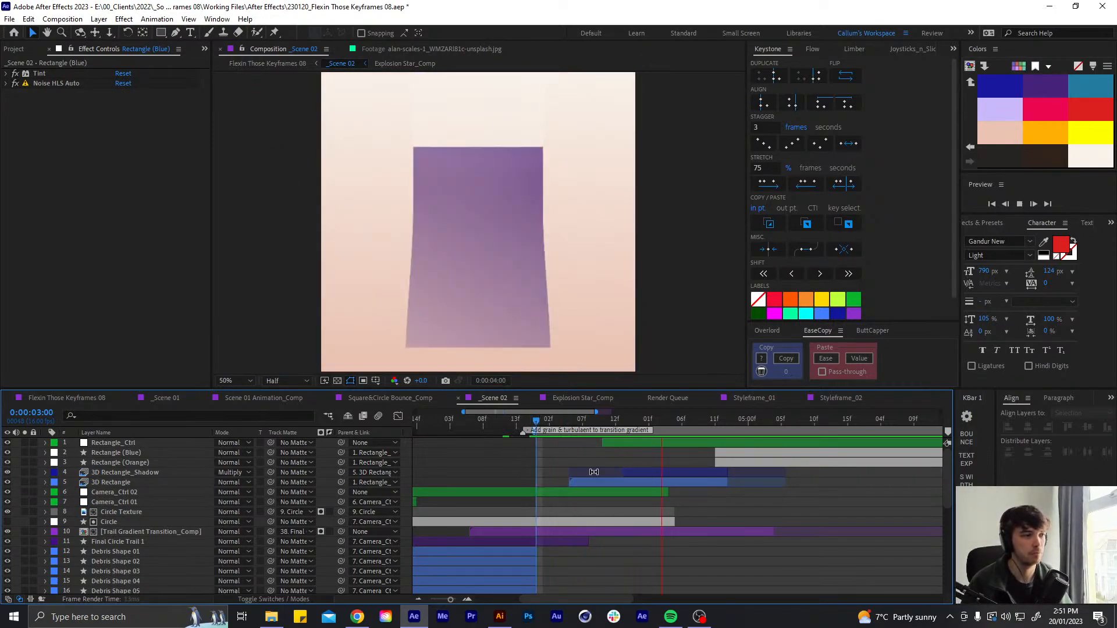
left_click(676, 421)
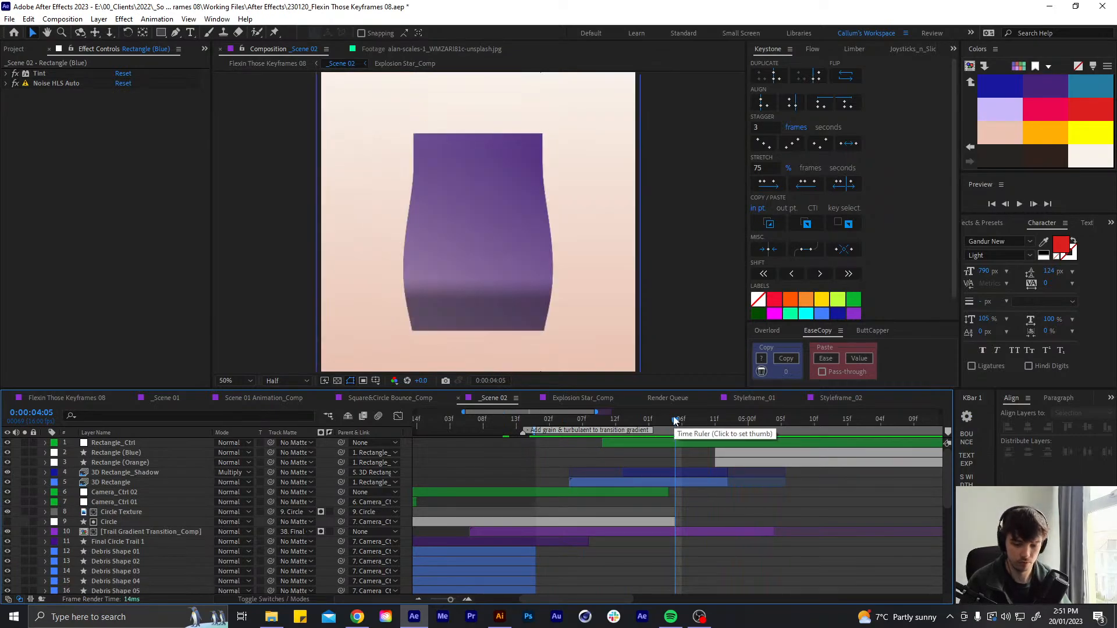
key("space")
key("space")
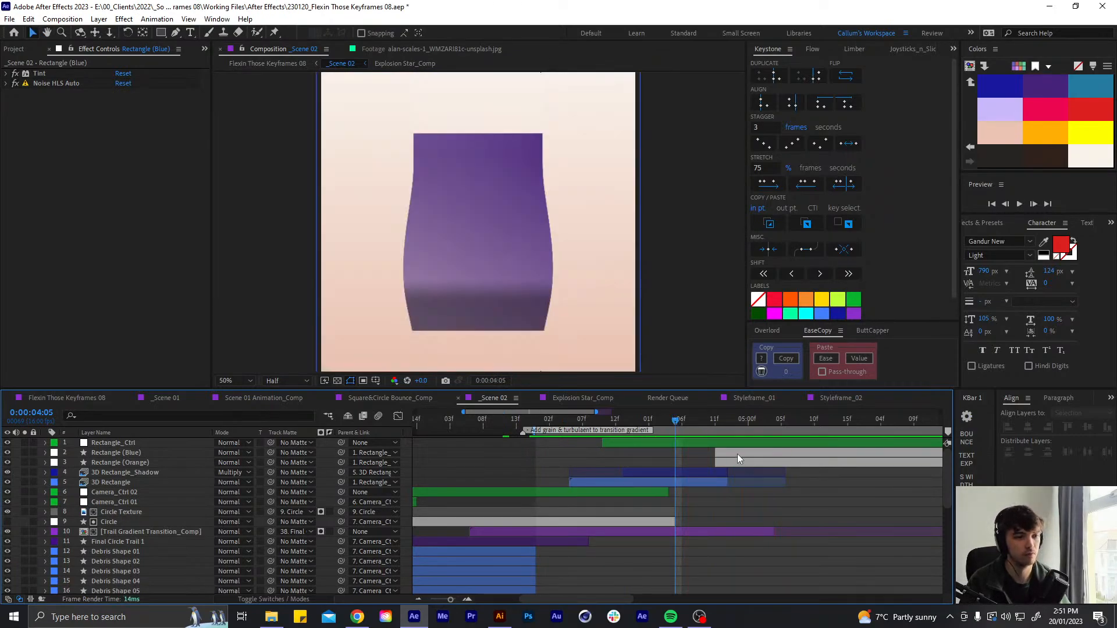
Reshape the speed curves of the Position and Scale keyframes on Rectangle (Blue) and Rectangle (Orange) into a sharp peak slightly before the midpoint
left_click(736, 454)
left_click(723, 464, "shift")
key("u")
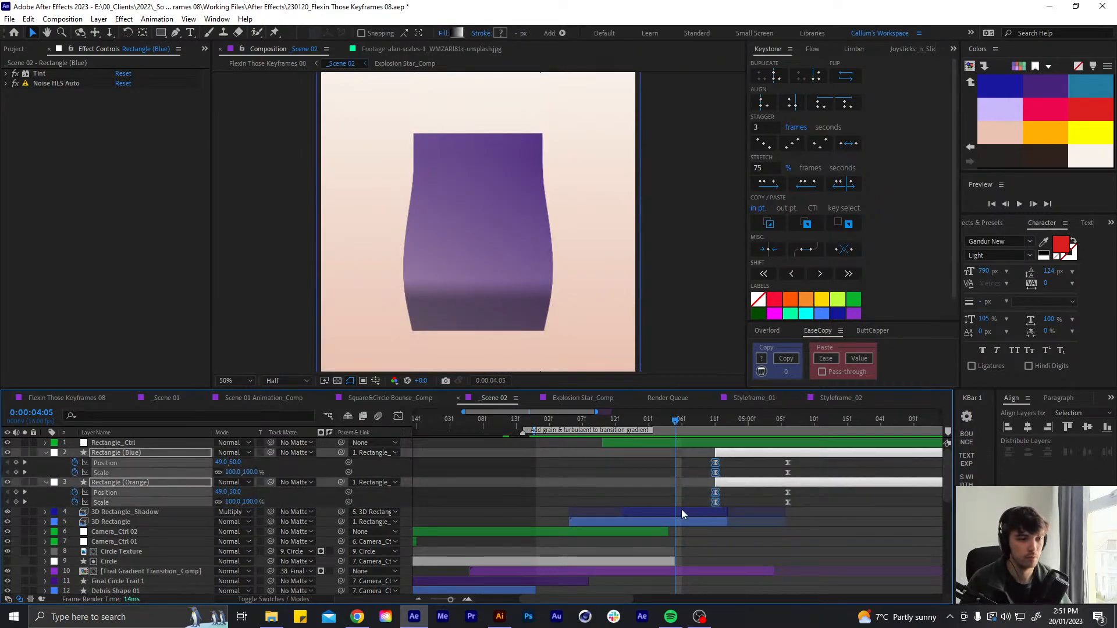
left_click(398, 416)
left_click_drag(709, 529, 753, 559)
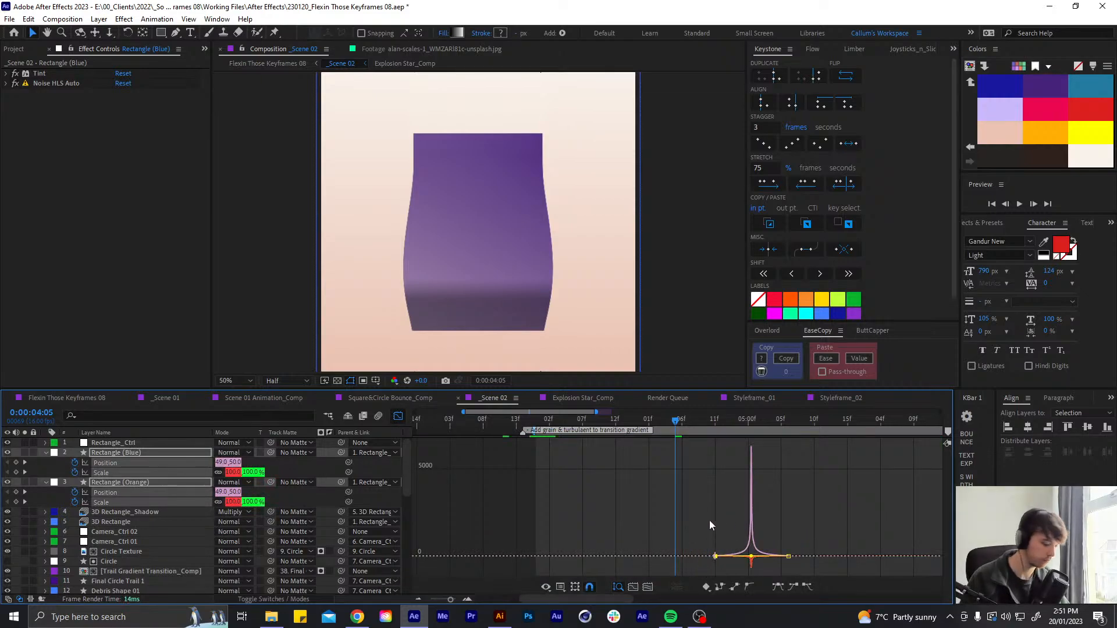
key("equal")
left_click_drag(827, 557, 776, 556)
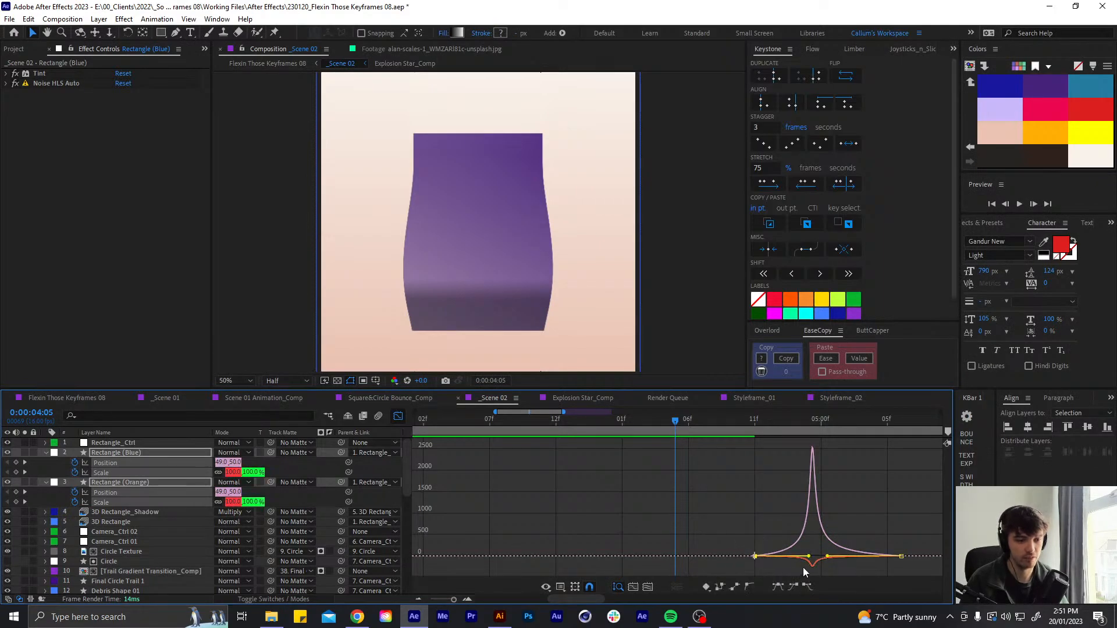
left_click_drag(809, 558, 822, 559)
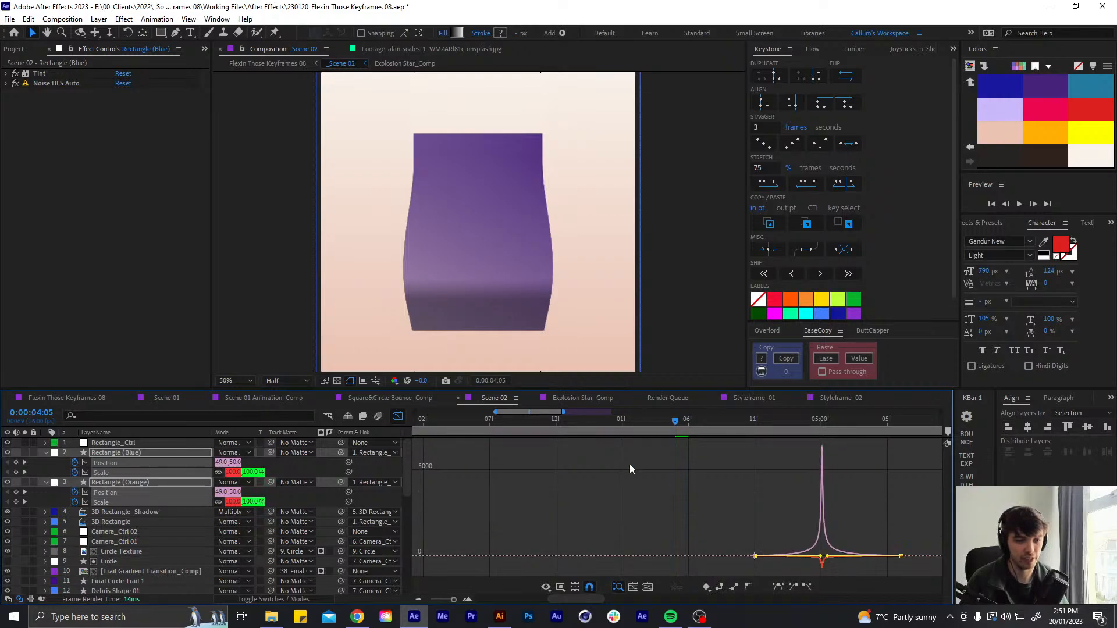
left_click(398, 416)
key("u")
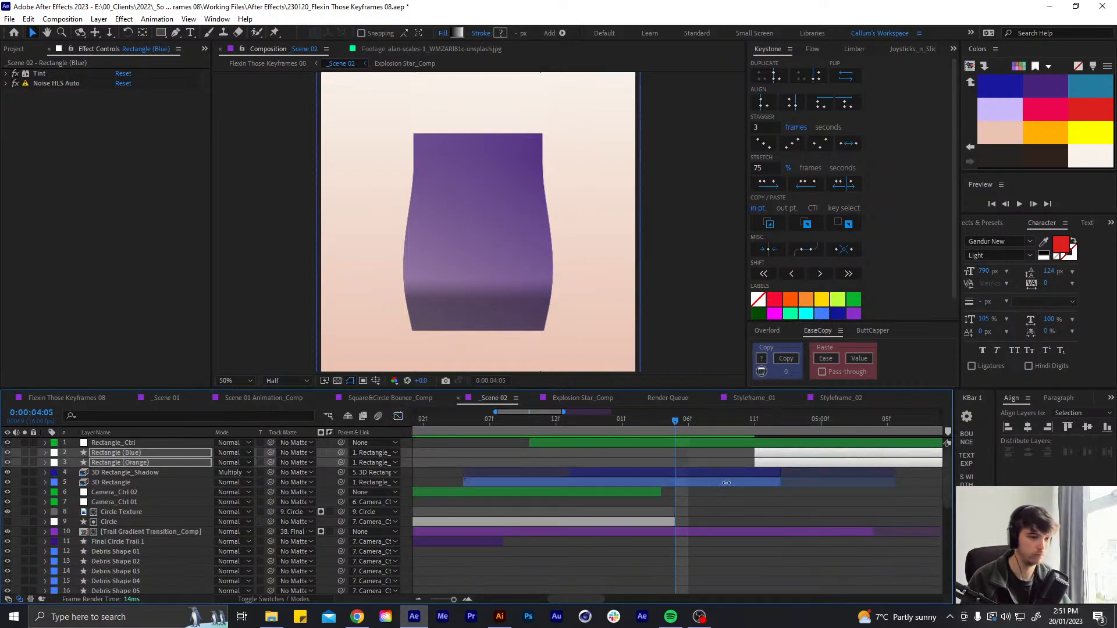
Preview the rectangles' motion from 3:00, from 4:10, and as part of the longer transition from 1:14
key("minus")
key("minus")
left_click(587, 421)
left_click(735, 480)
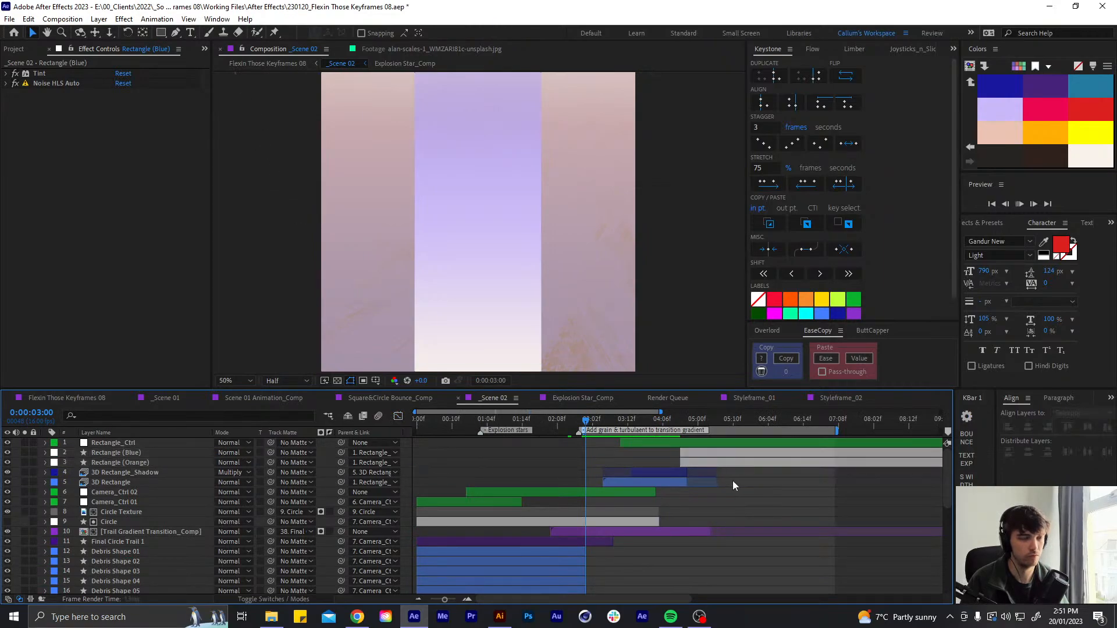
key("space")
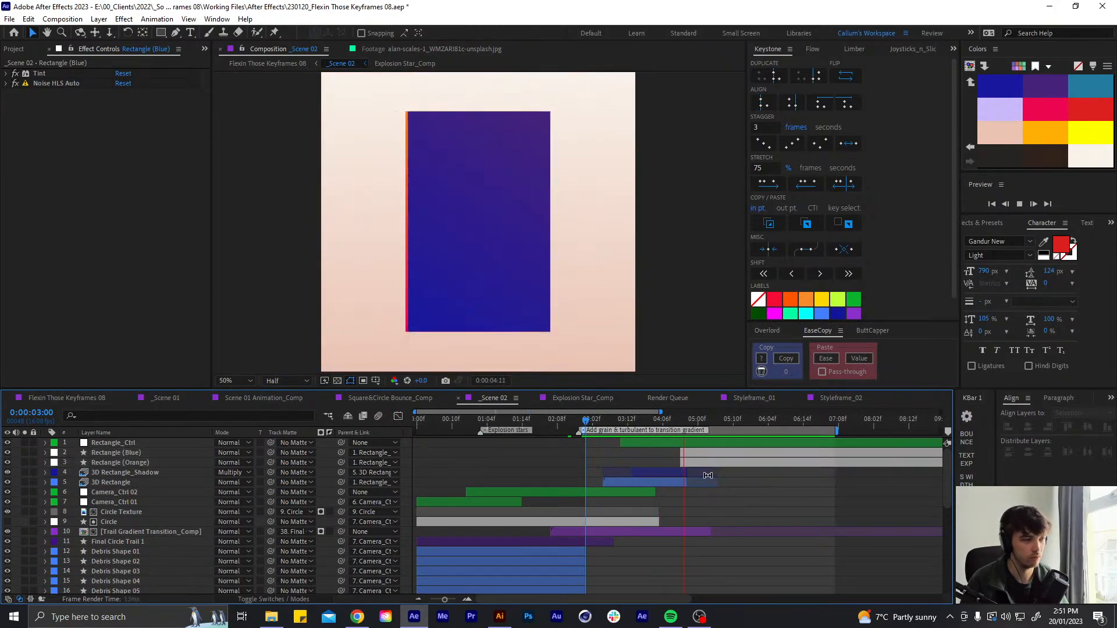
left_click(676, 419)
key("space")
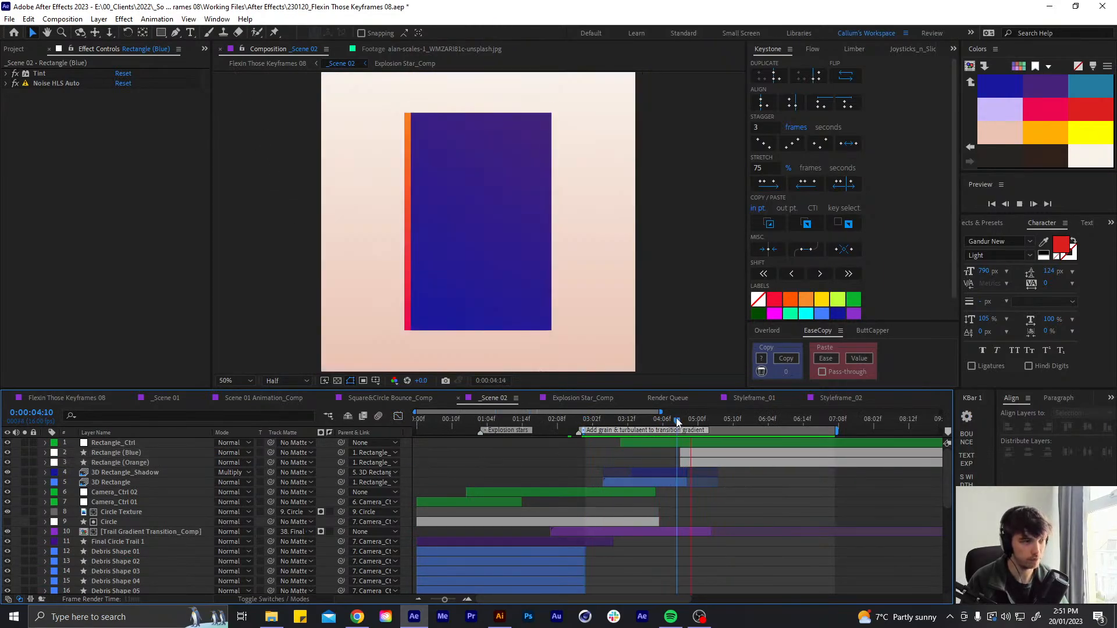
left_click_drag(676, 419, 586, 427)
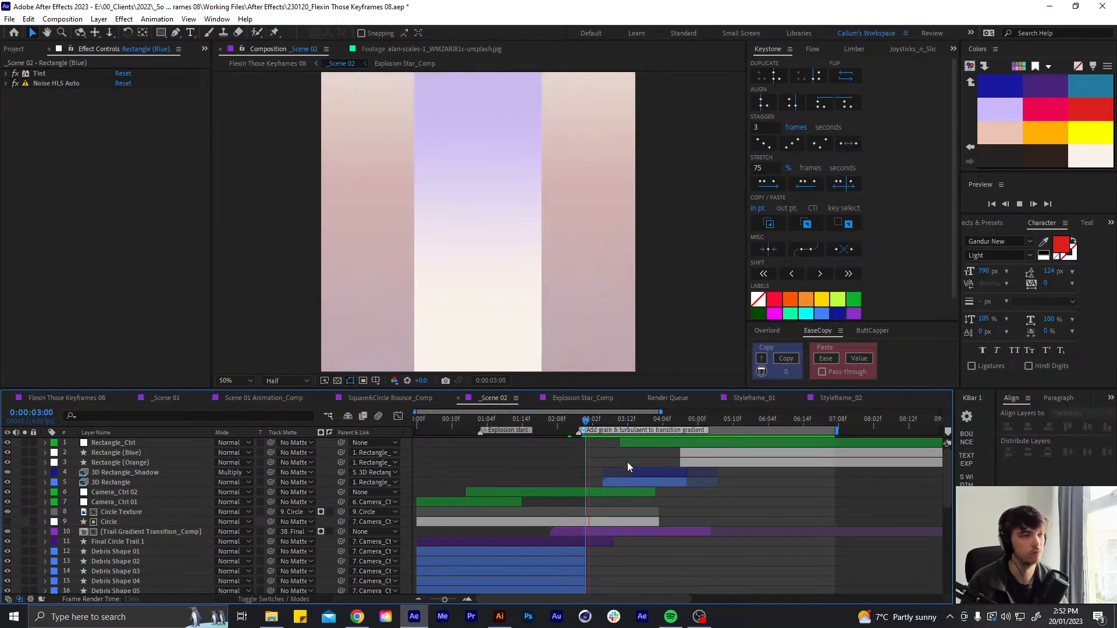
left_click(582, 423)
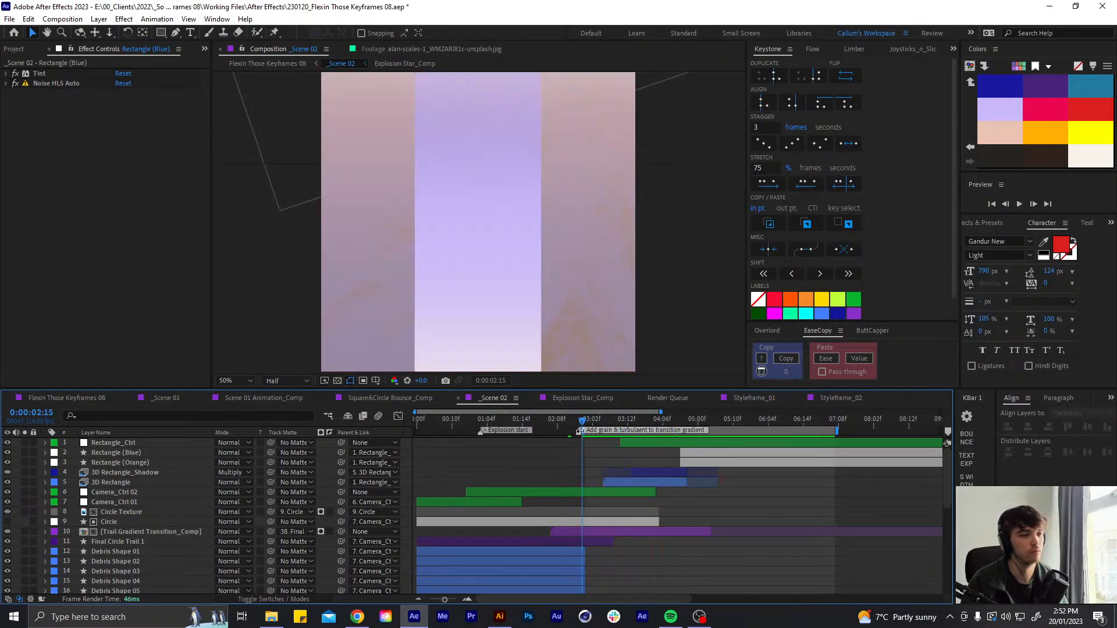
left_click(521, 420)
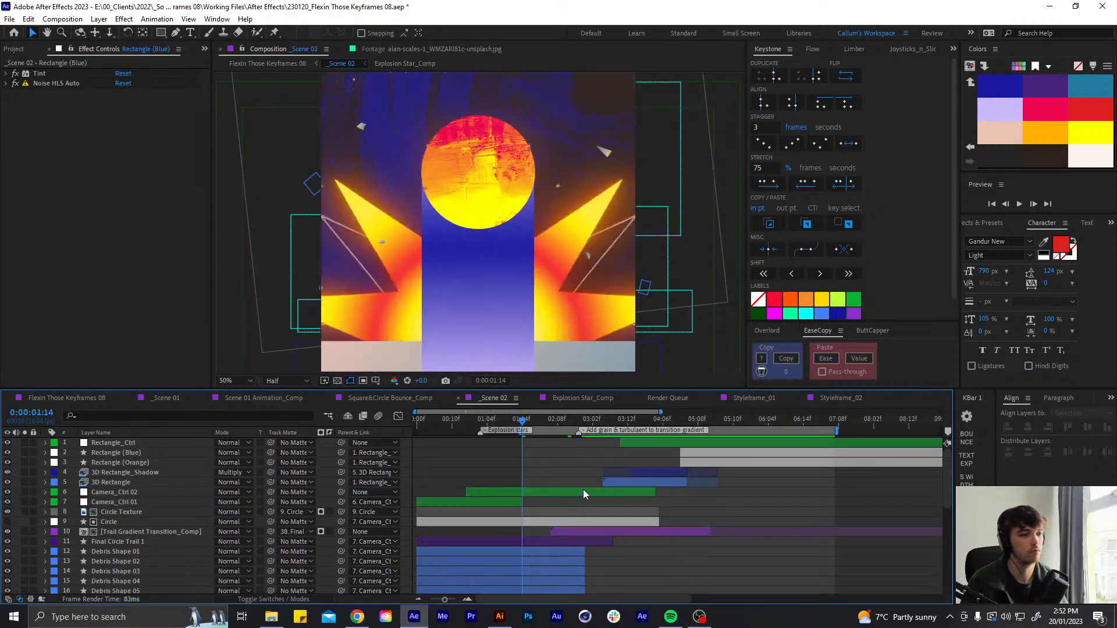
key("space")
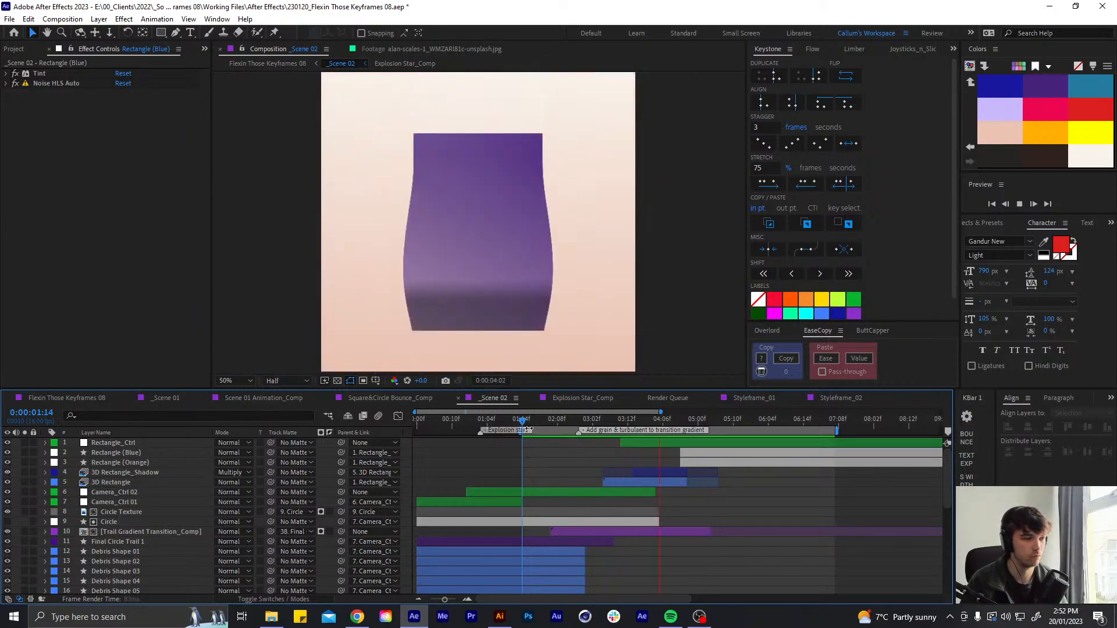
key("space")
key("space")
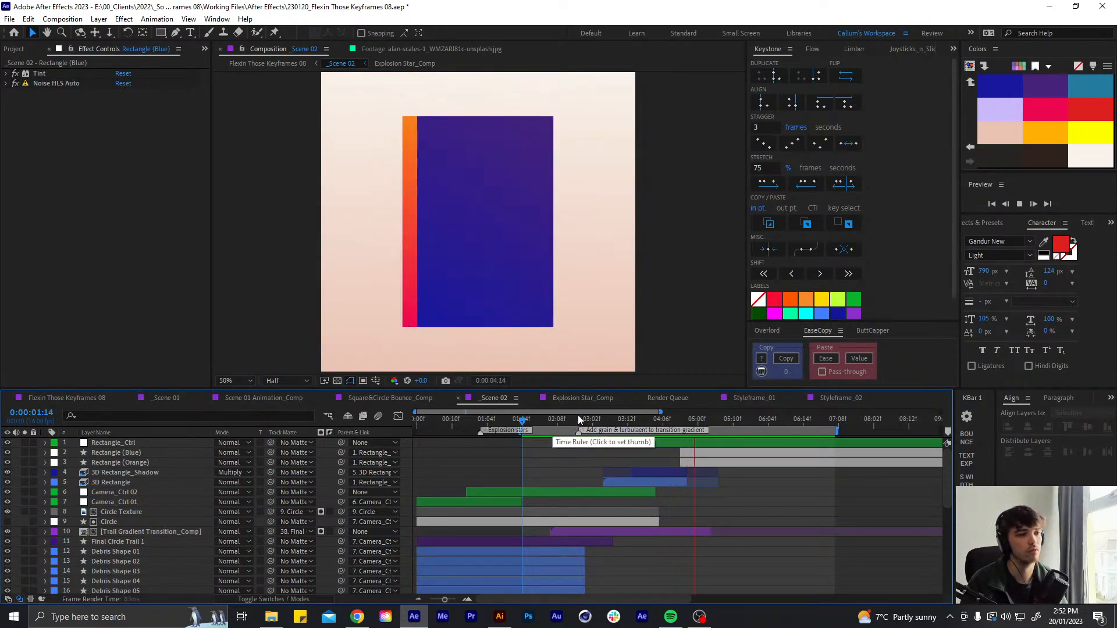
Move both End of Ramp keyframes of the 3D Rectangle's Gradient Ramp earlier, lining them up with the Mask Path keyframes
left_click(600, 421)
left_click_drag(600, 421, 638, 425)
left_click(627, 484)
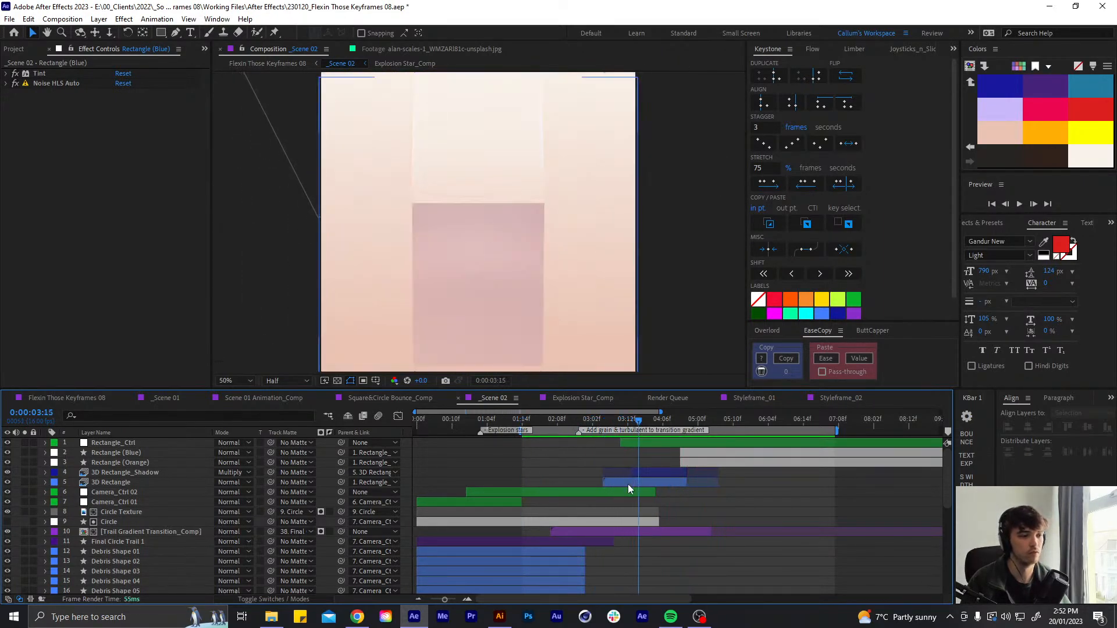
key("u")
scroll(644, 511, "down", 2)
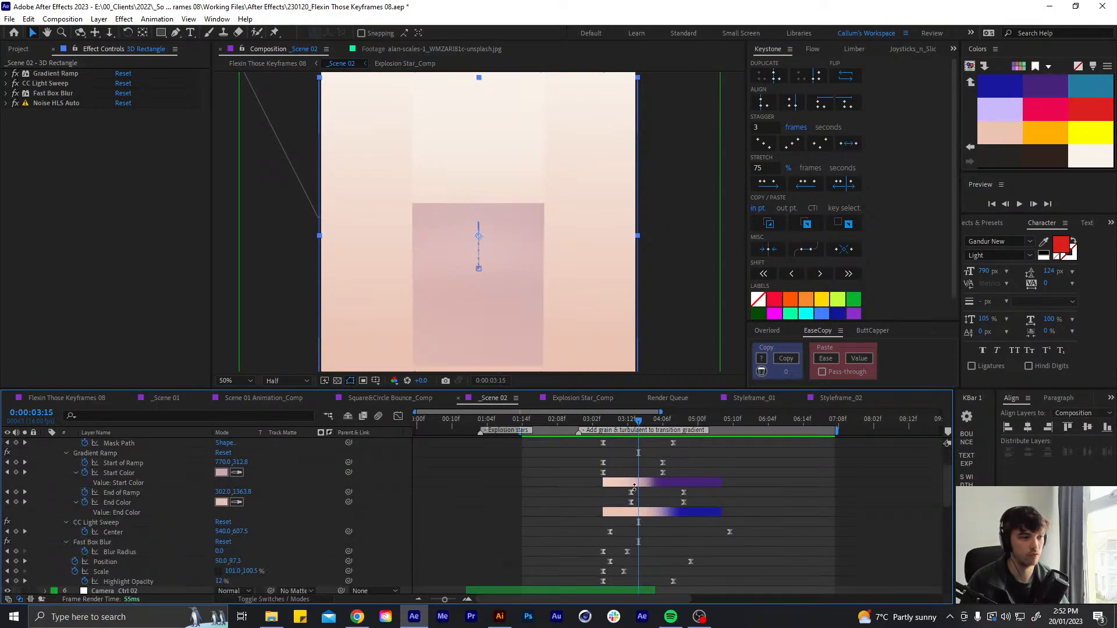
left_click(632, 493)
left_click_drag(633, 494, 648, 495)
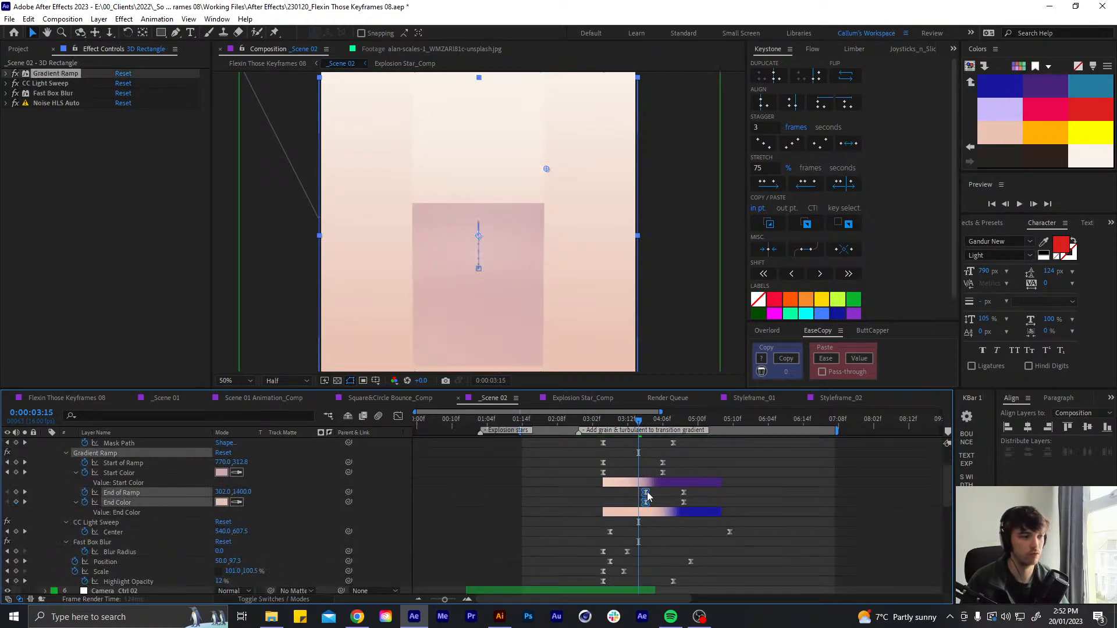
key("comma")
key("comma")
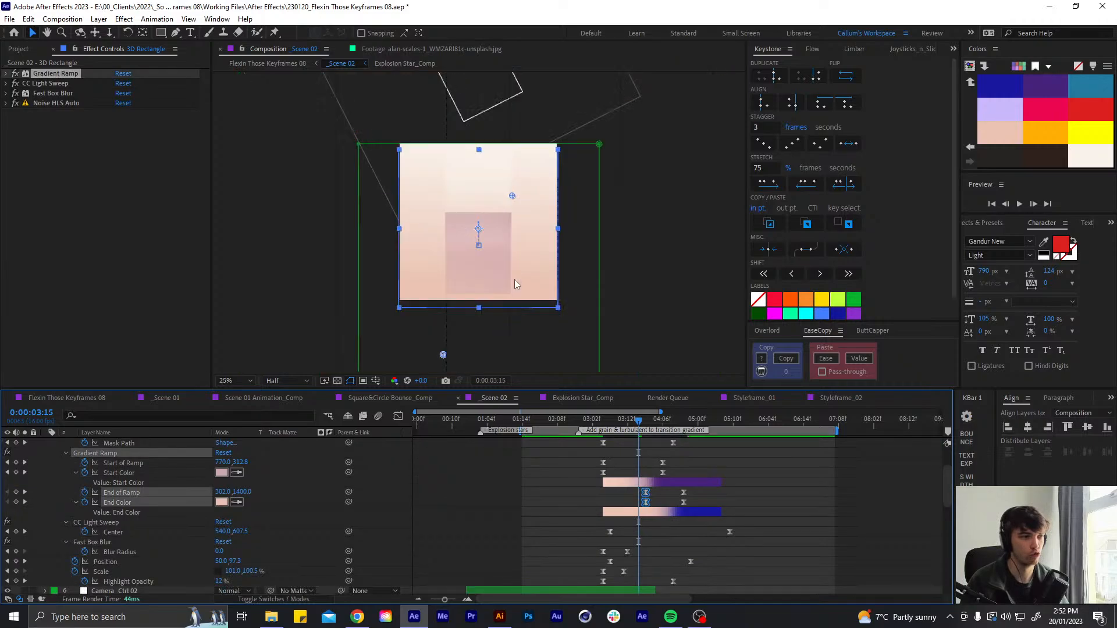
left_click_drag(646, 493, 603, 499)
left_click(684, 493)
left_click_drag(684, 495, 669, 497)
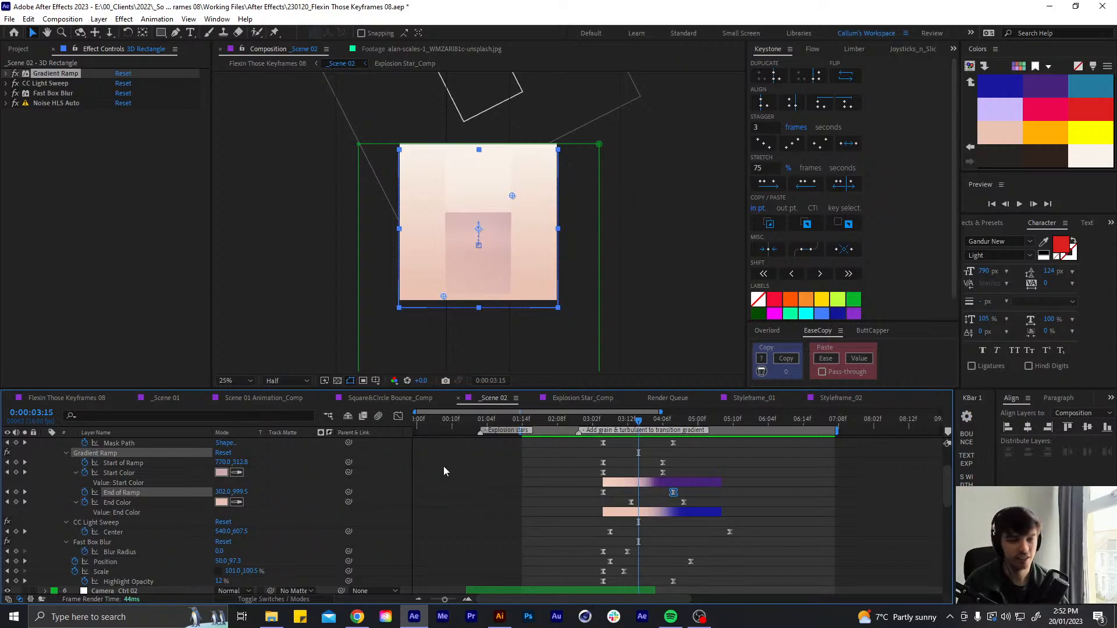
Fit the composition in the viewer and preview the 3D Rectangle's gradient change from 3:03, 3:01 and 2:02, stopping at 2:12
left_click(242, 381)
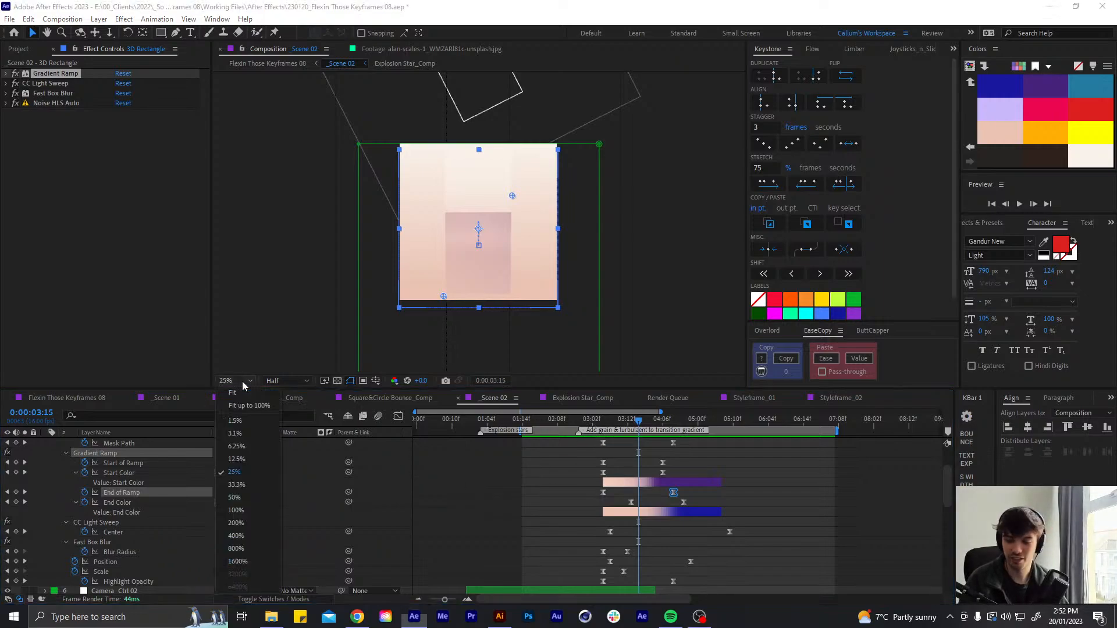
left_click(240, 391)
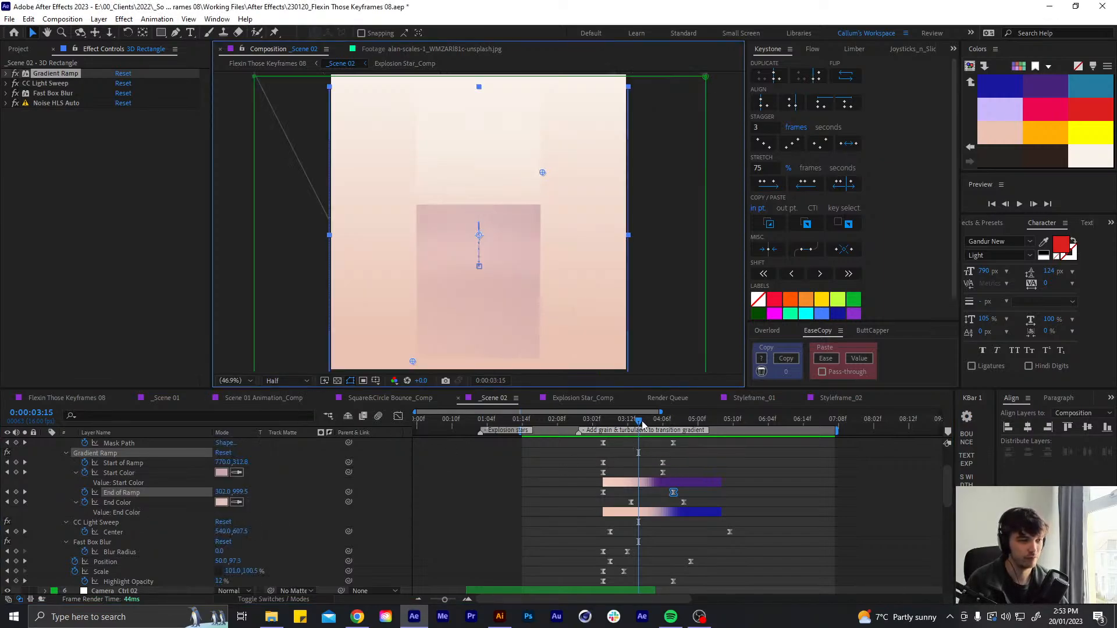
left_click_drag(642, 424, 606, 433)
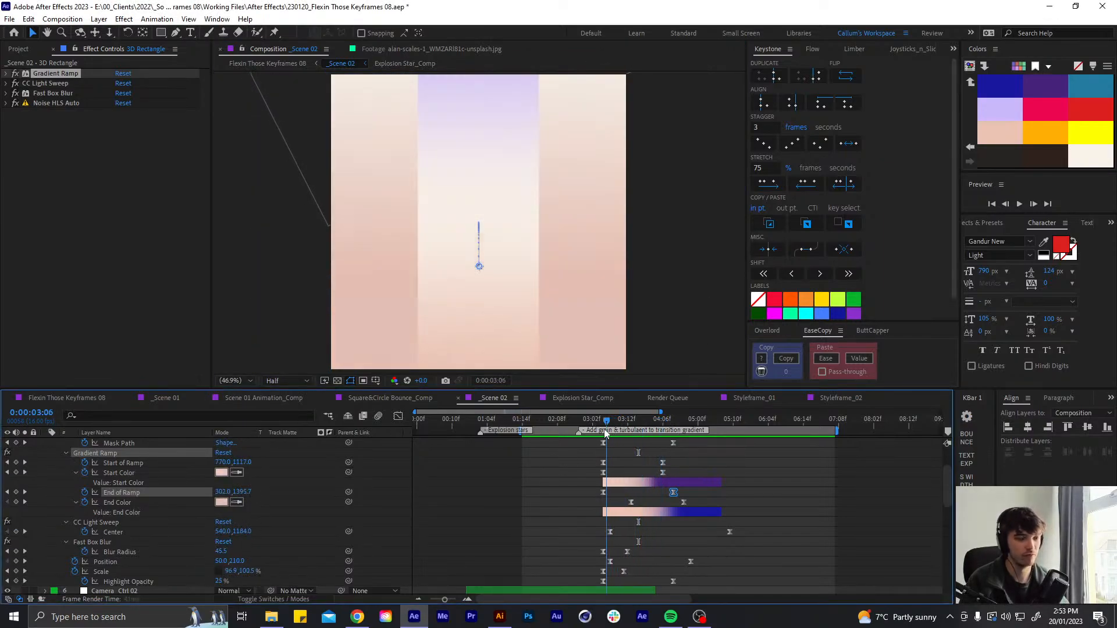
left_click(630, 449)
key("space")
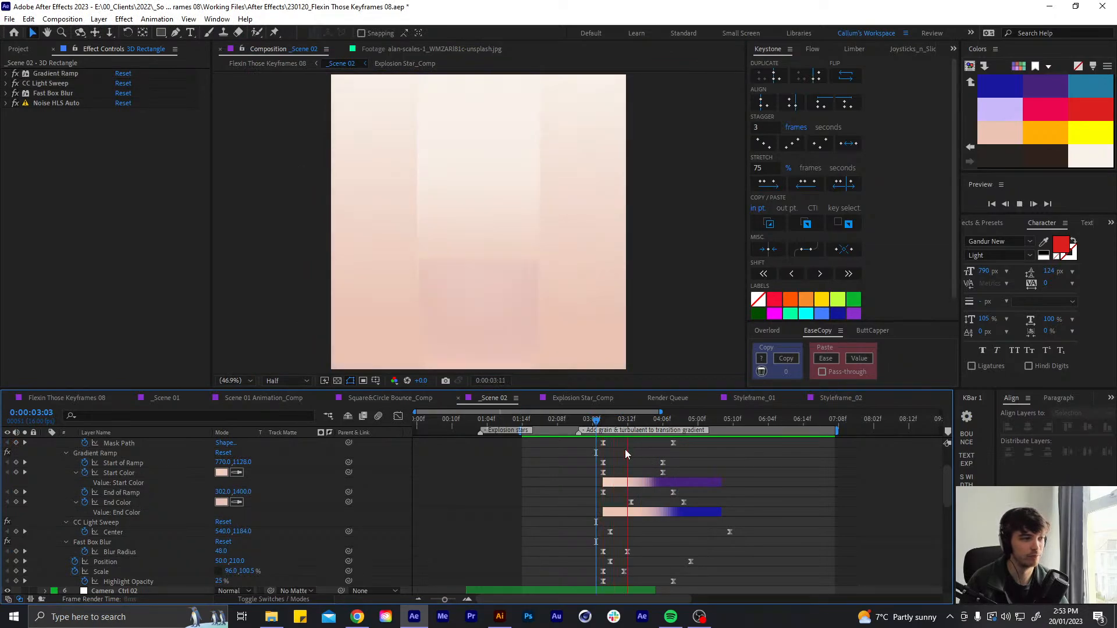
left_click(589, 424)
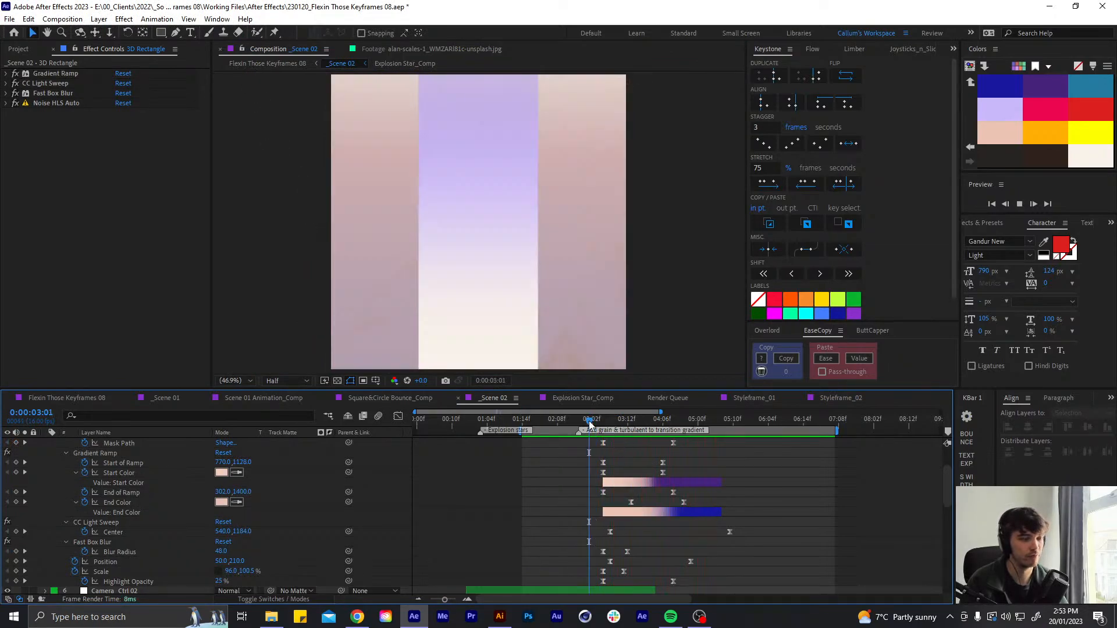
key("space")
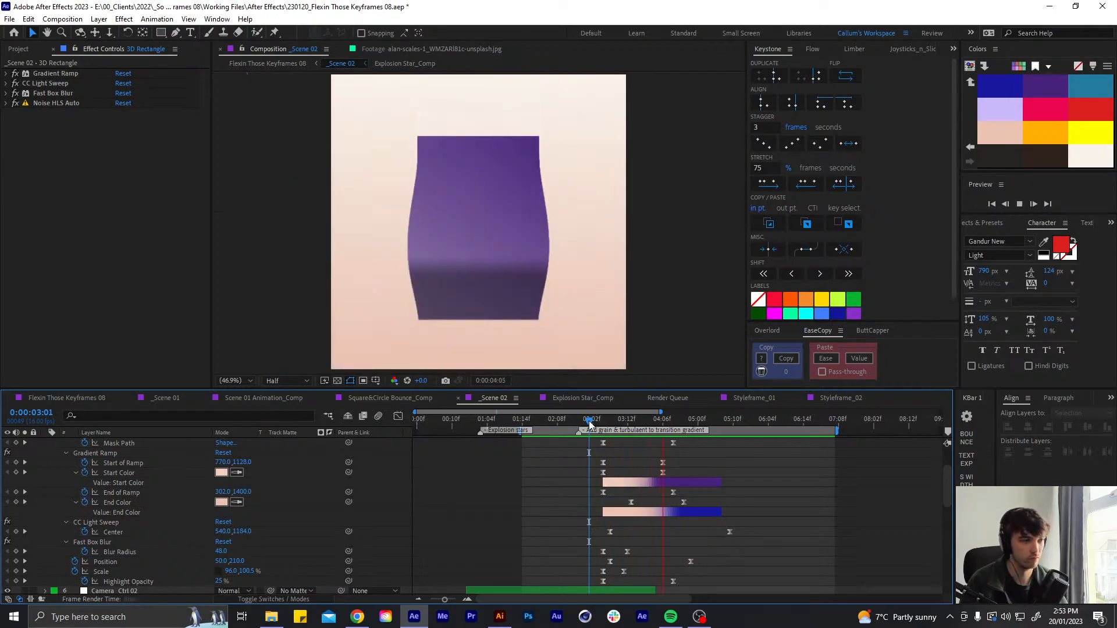
left_click(536, 423)
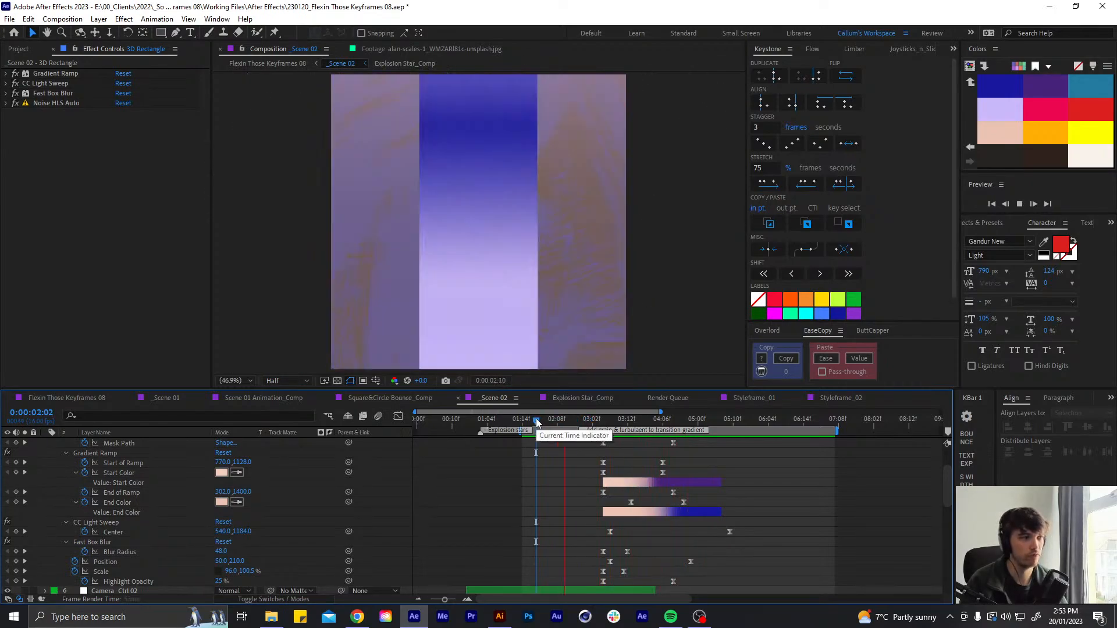
left_click(565, 420)
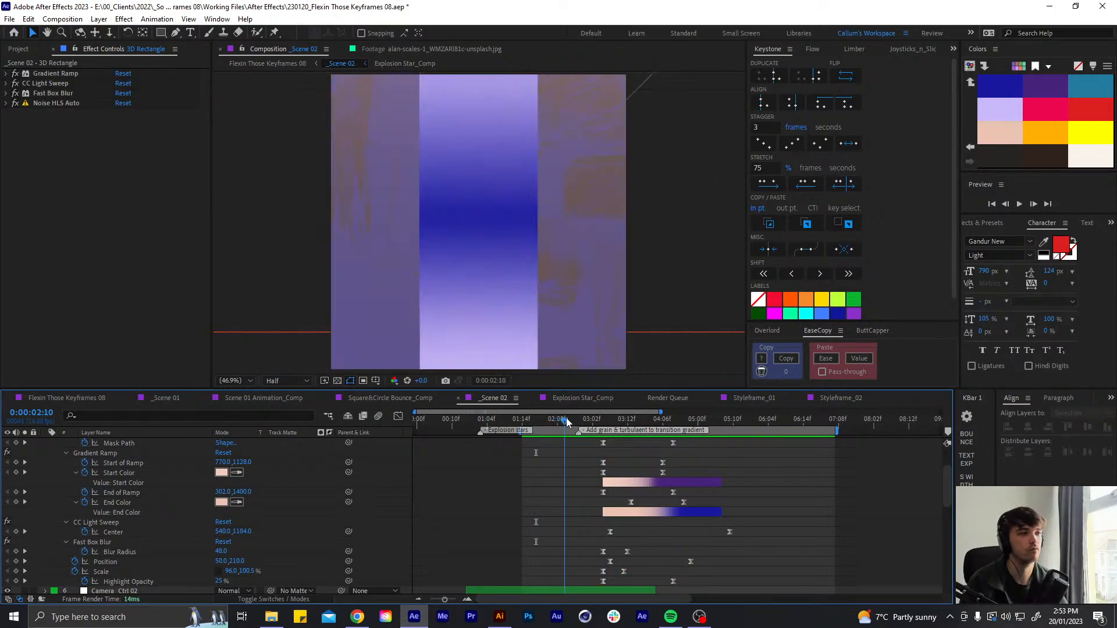
left_click_drag(567, 420, 571, 419)
Collapse the 3D Rectangle layer's animated properties
scroll(570, 476, "up", 2)
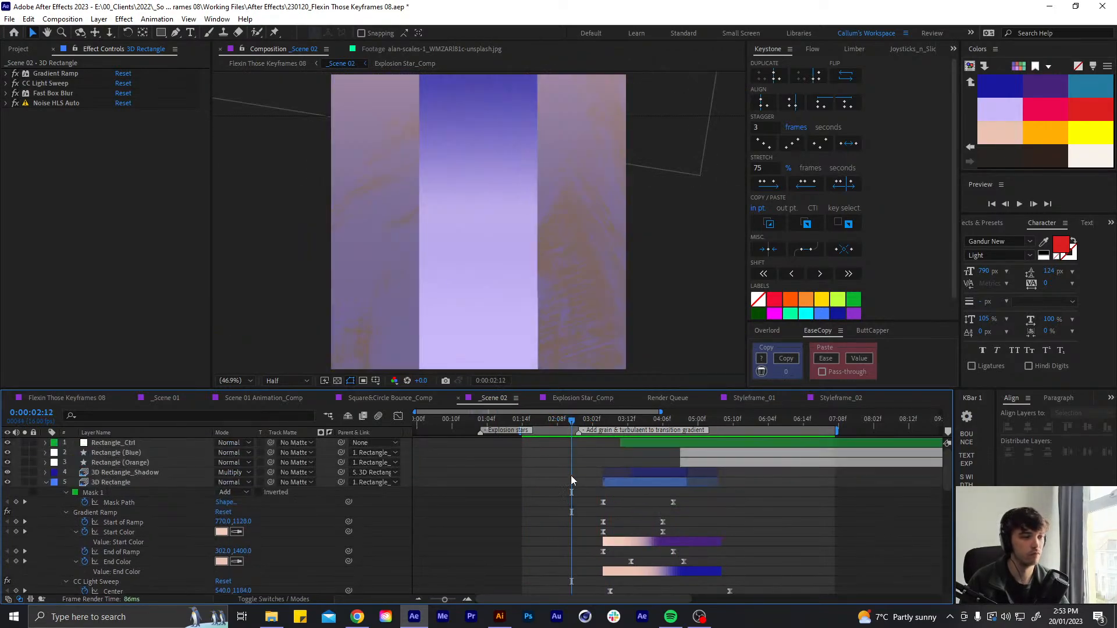
left_click(623, 482)
key("u")
Move the ending Levels Histogram keyframe on the textured Background layer earlier, to shortly before 3:12, and save the project
scroll(600, 500, "down", 8)
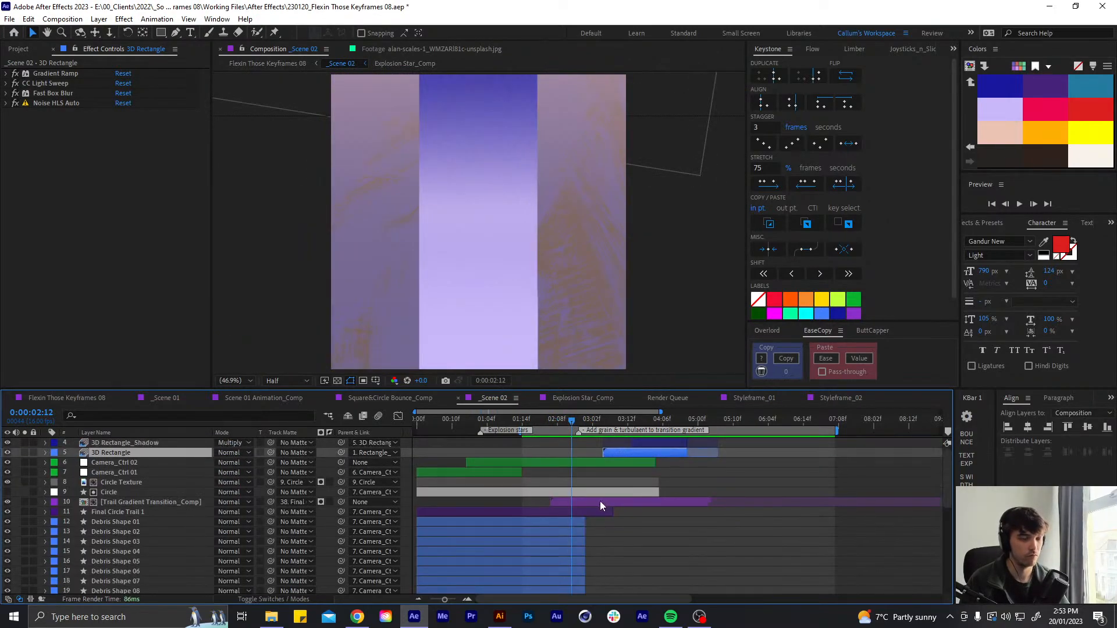
left_click(581, 549)
left_click(585, 539)
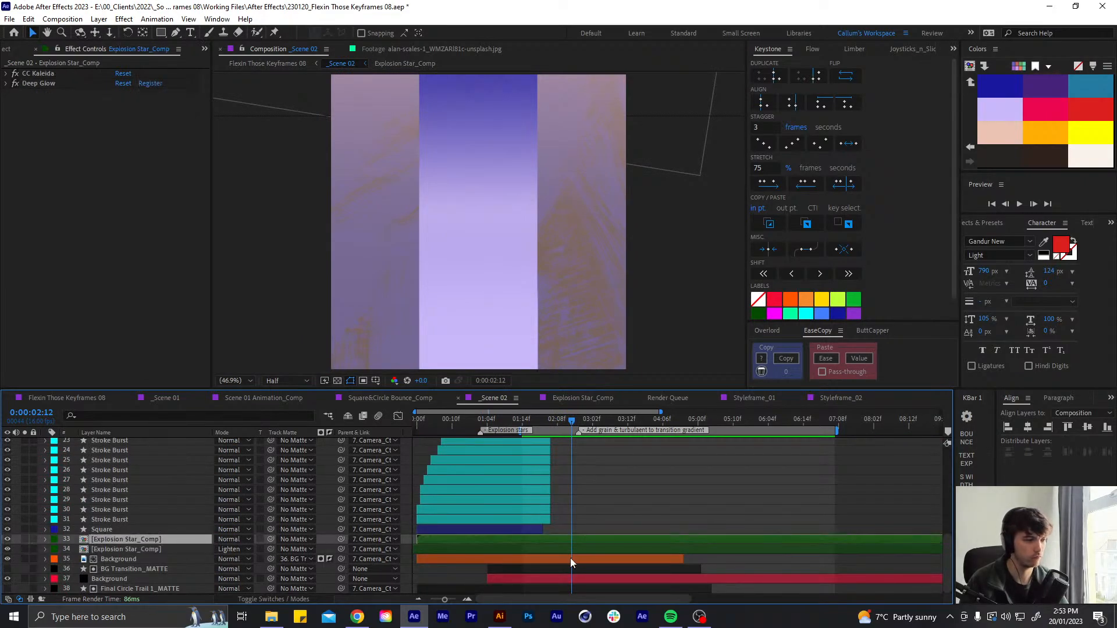
left_click(569, 558)
key("u")
scroll(595, 514, "down", 3)
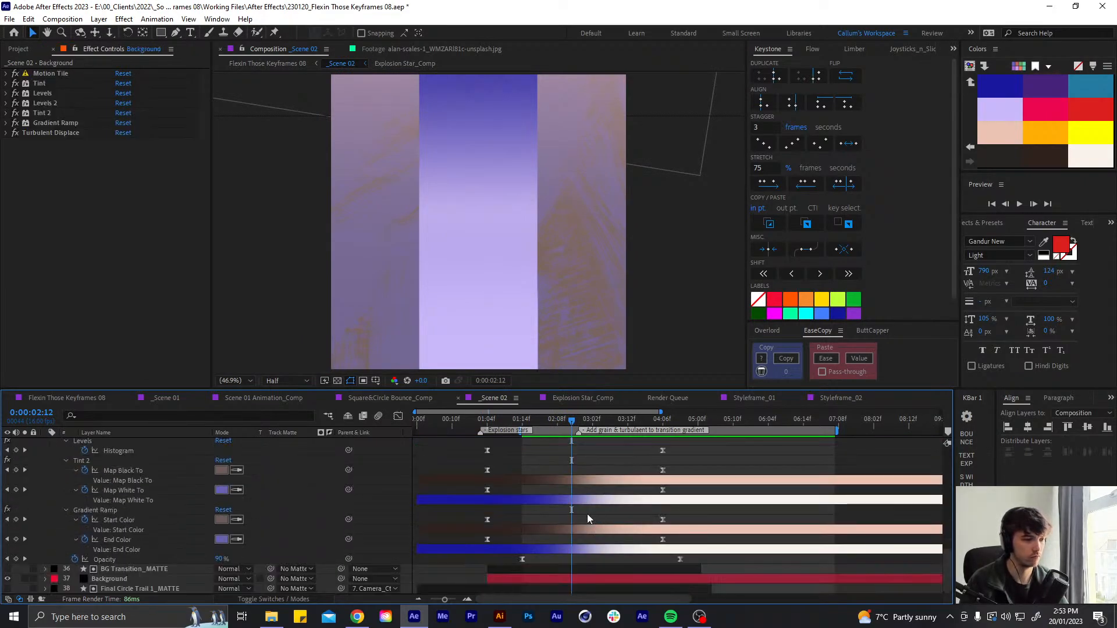
scroll(309, 550, "up", 2)
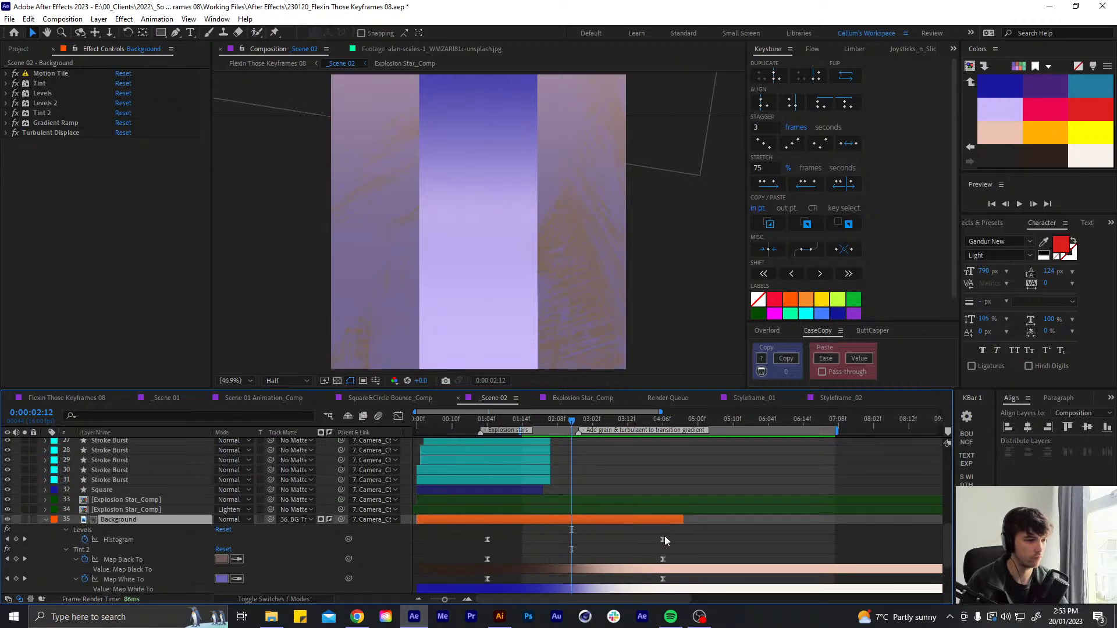
left_click_drag(663, 539, 615, 539)
left_click(621, 543)
key("u")
key("ctrl+s")
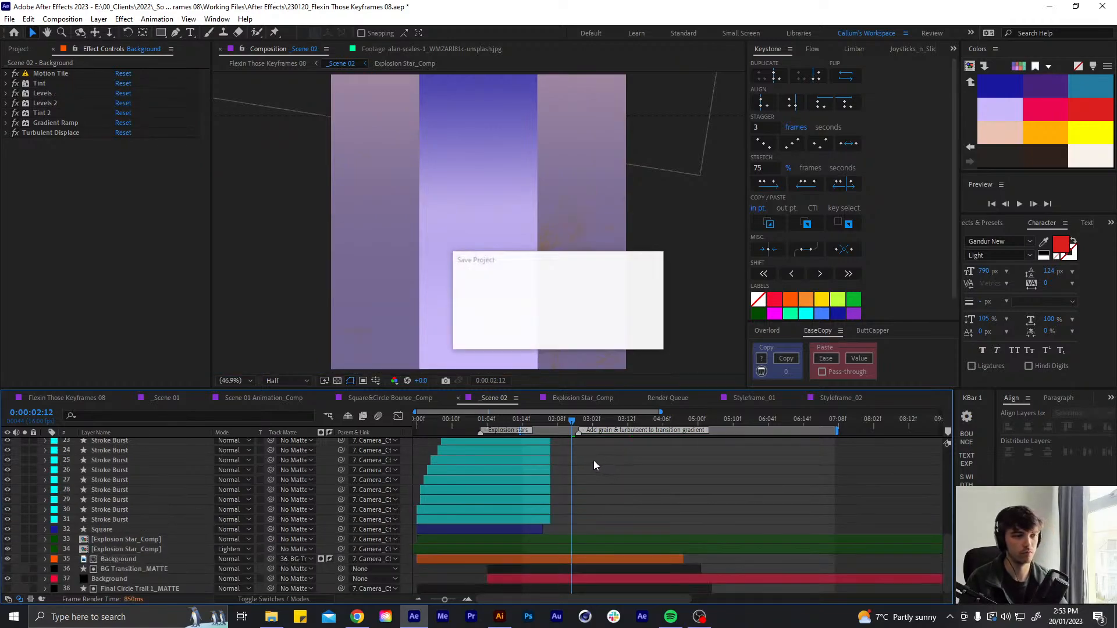
Preview Scene 02's transition from 1:14 through the split into orange and blue rectangles, also checking the frame at 3:08
scroll(579, 518, "up", 10)
left_click(522, 421)
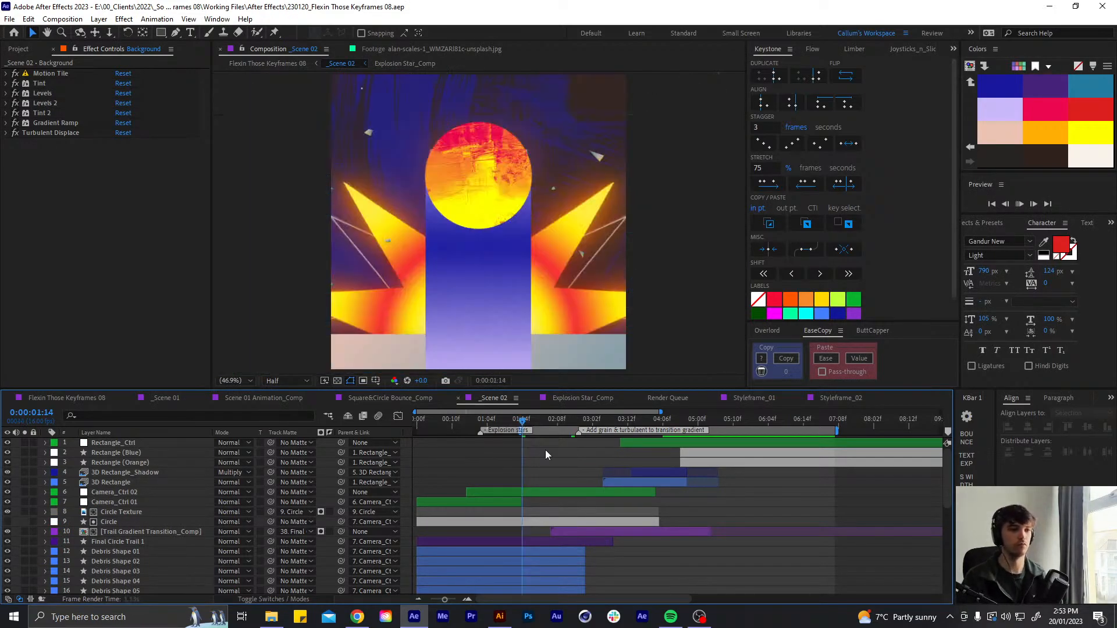
key("space")
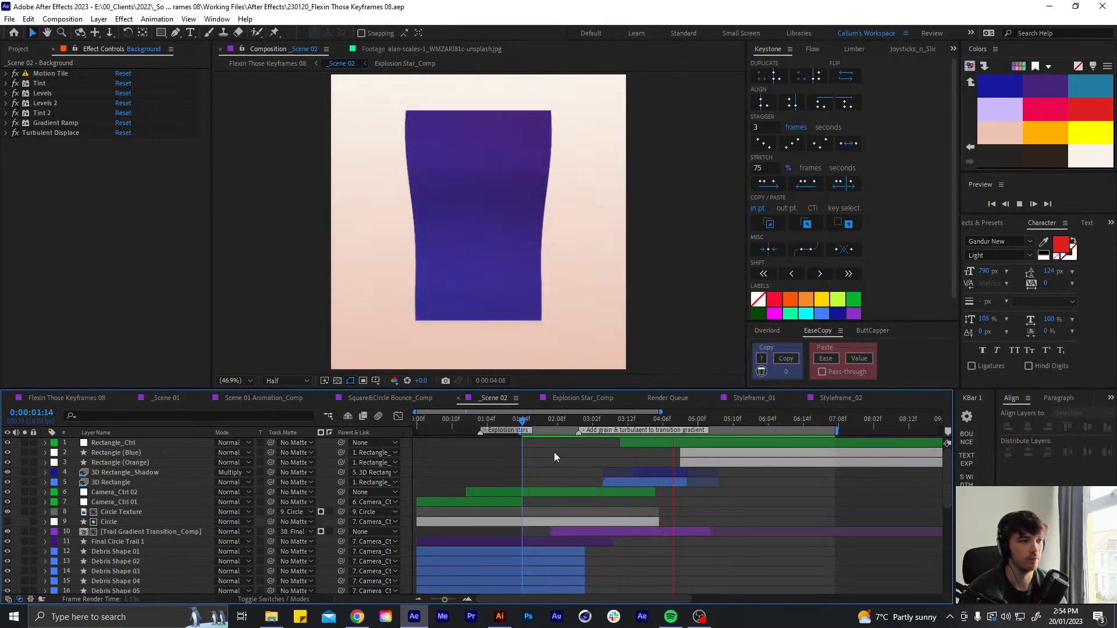
key("space")
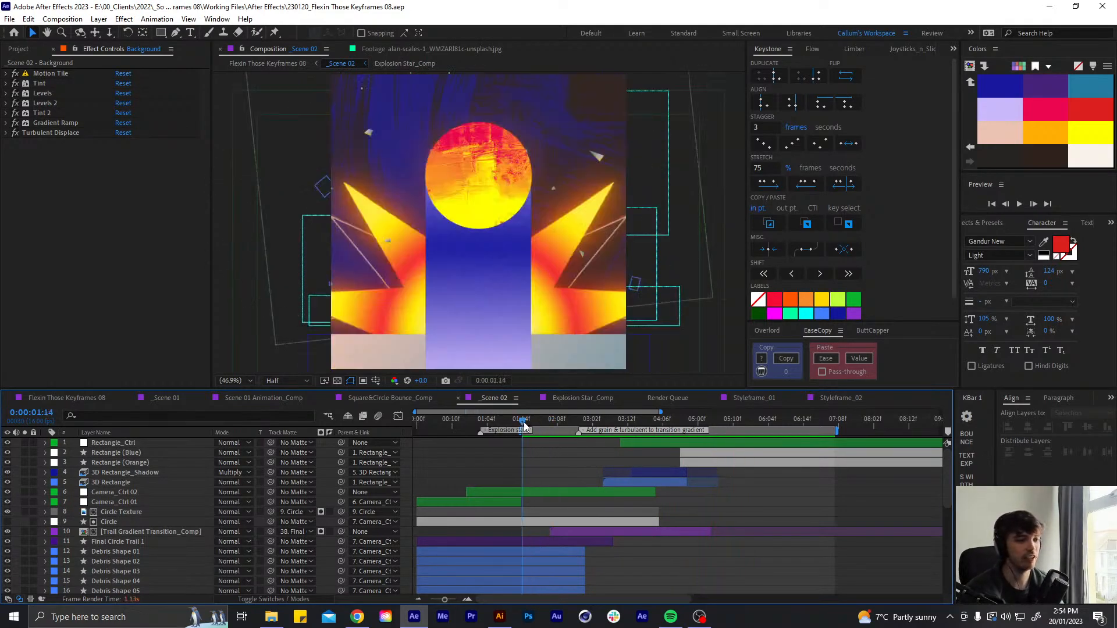
key("space")
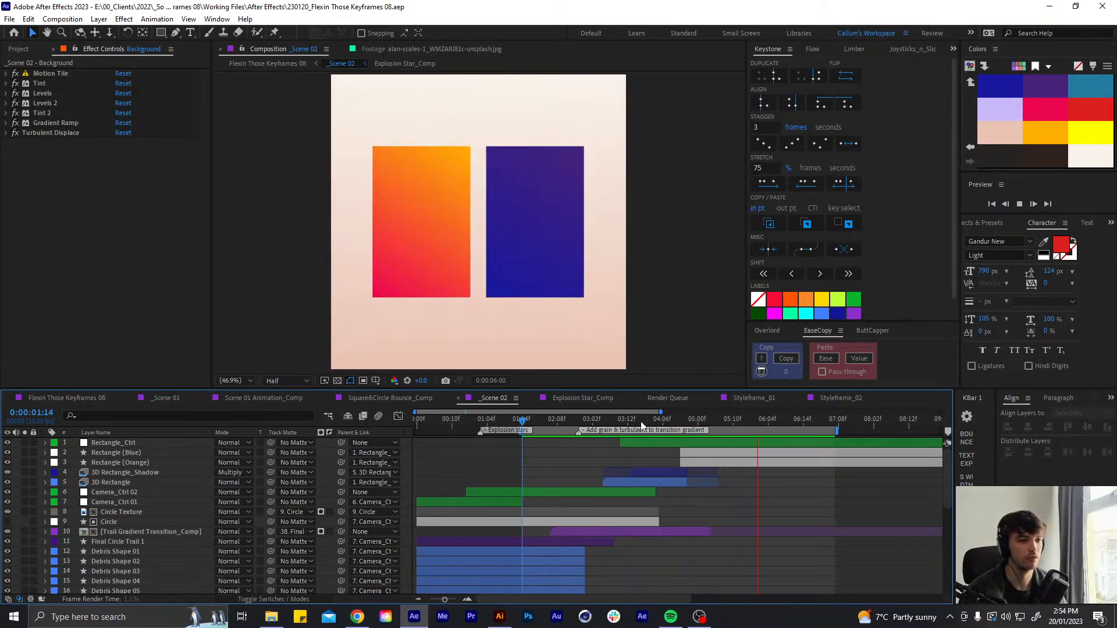
left_click(614, 420)
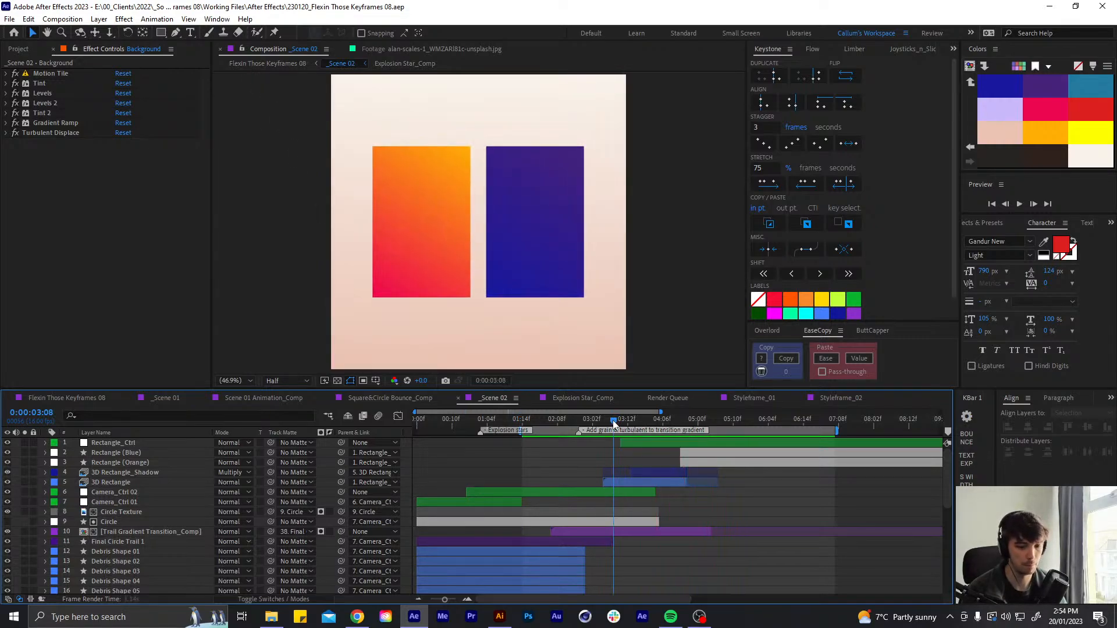
key("space")
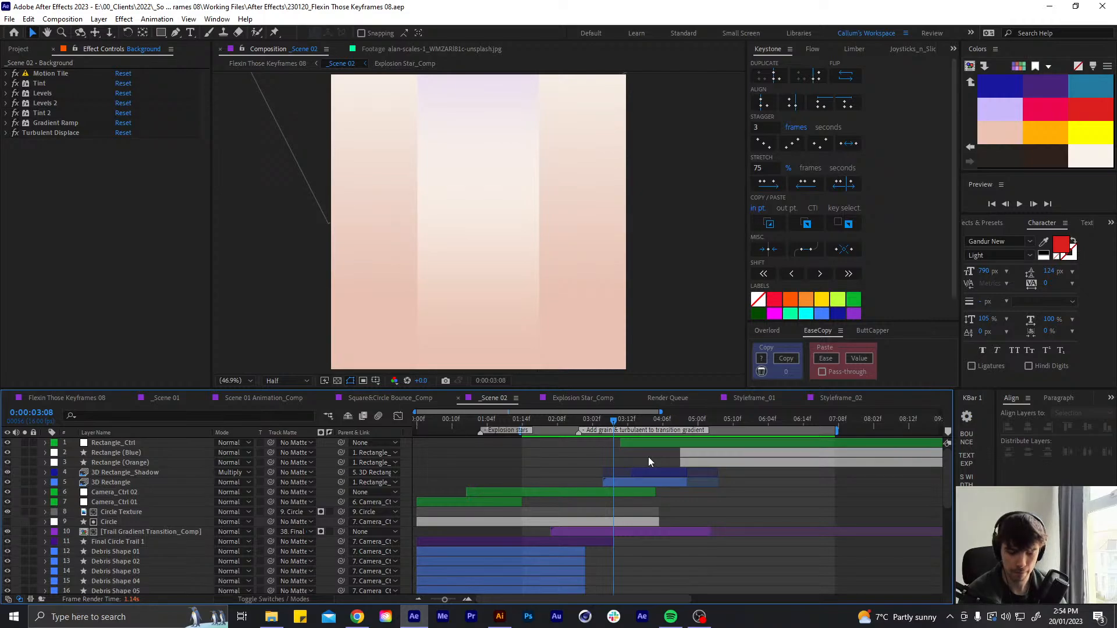
left_click(523, 420)
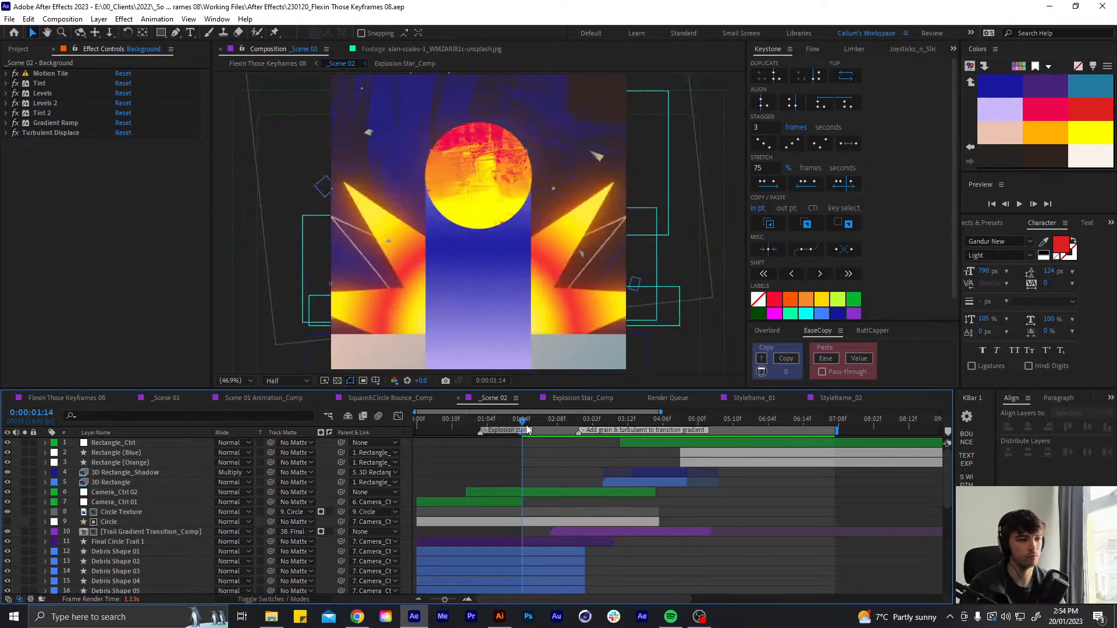
key("space")
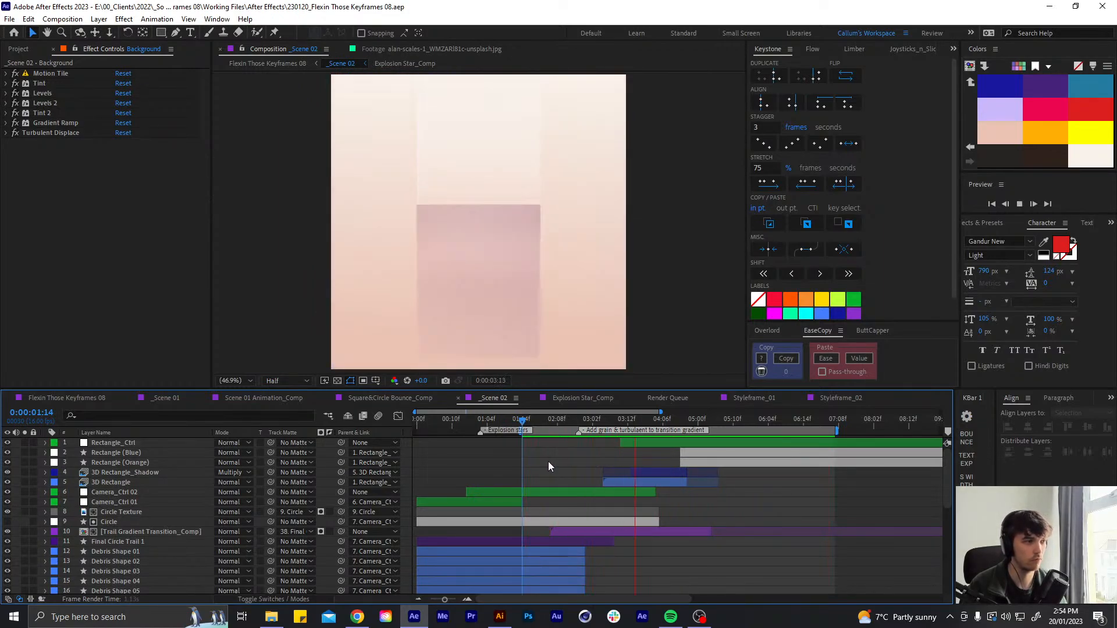
At 4:11, duplicate the Rectangle (Blue) and Rectangle (Orange) layers, placing both copies above the originals with label colour None
mouse_move(694, 420)
left_mouse_down()
mouse_move(677, 429)
mouse_move(684, 423)
left_mouse_up()
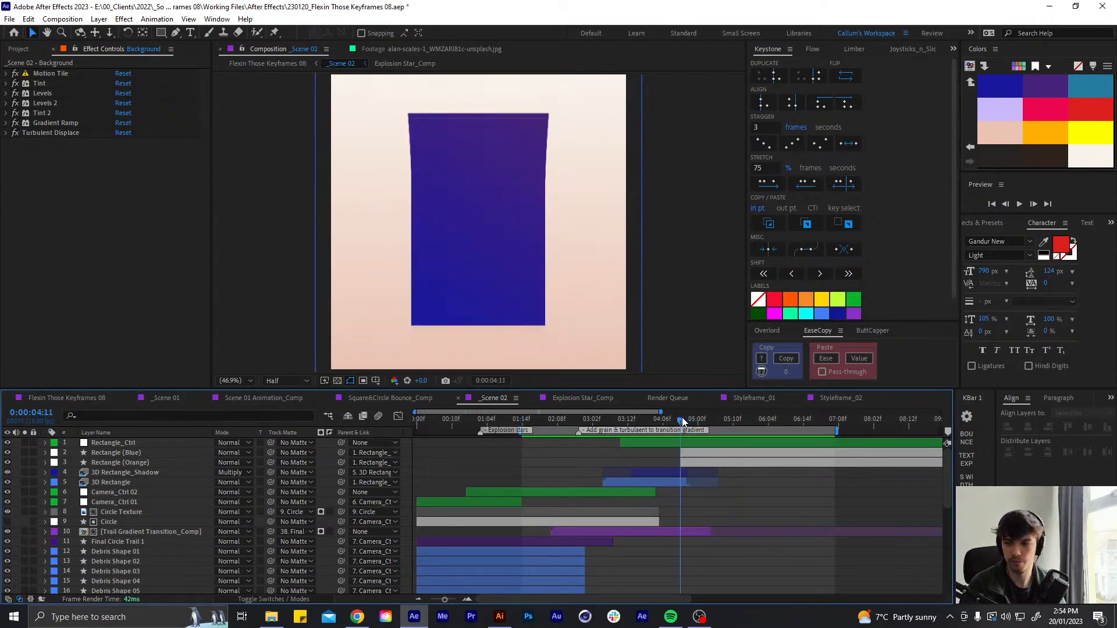
left_click(692, 453)
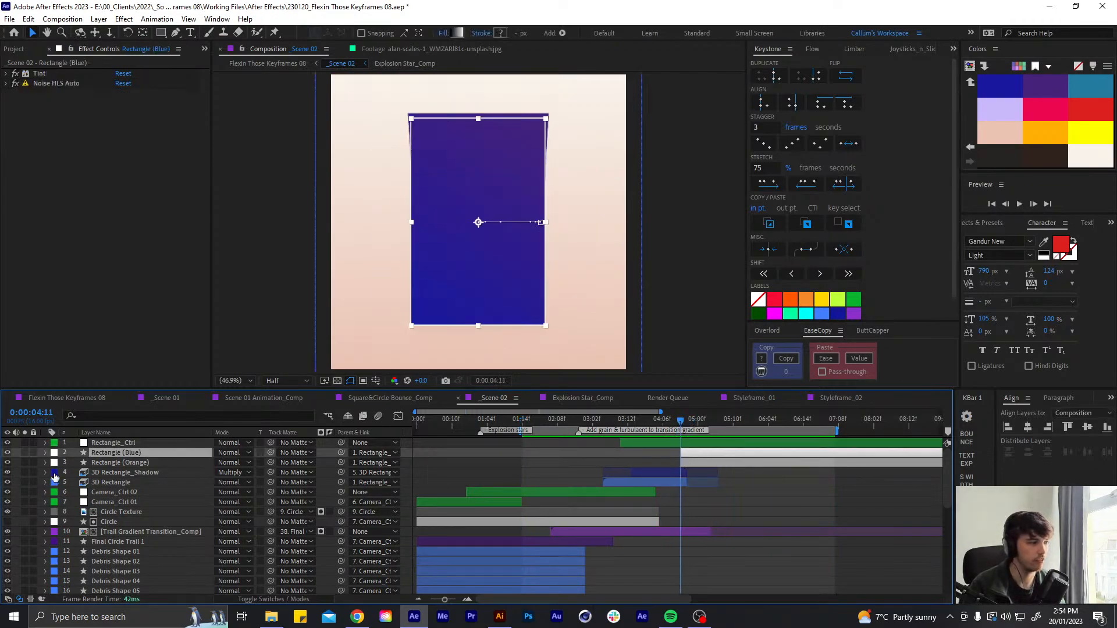
left_click(151, 463, "shift")
key("ctrl+d")
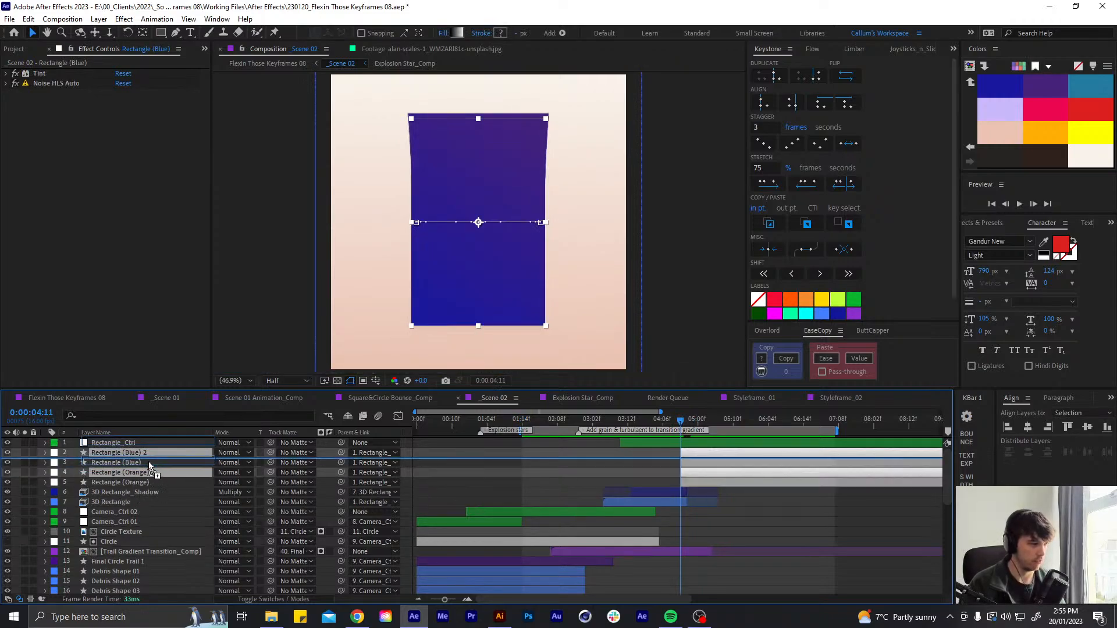
left_click(54, 454)
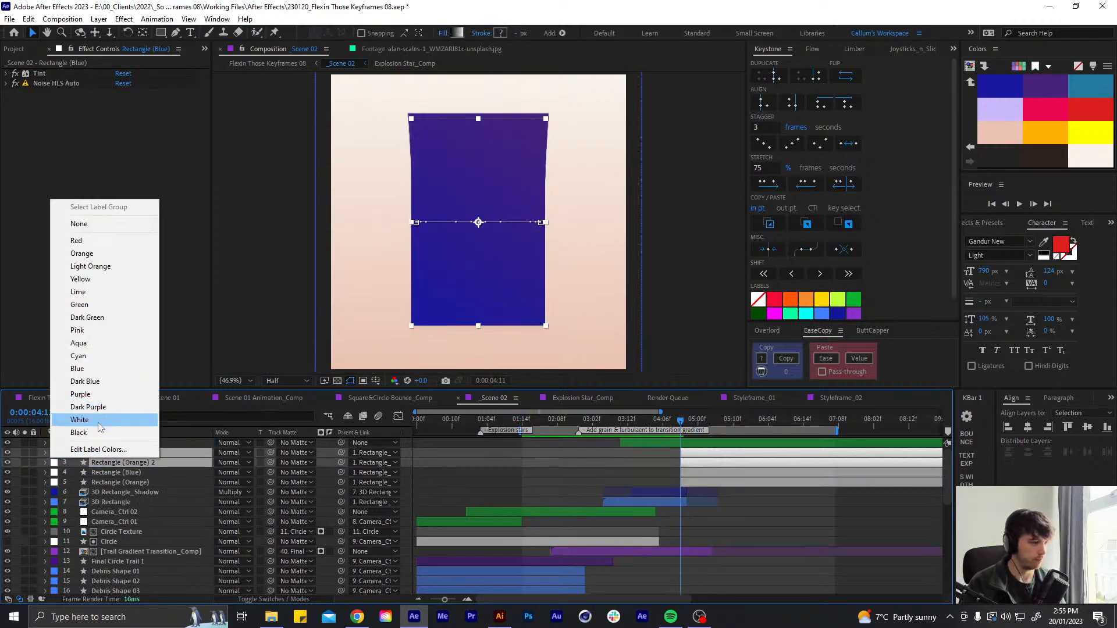
left_click(79, 223)
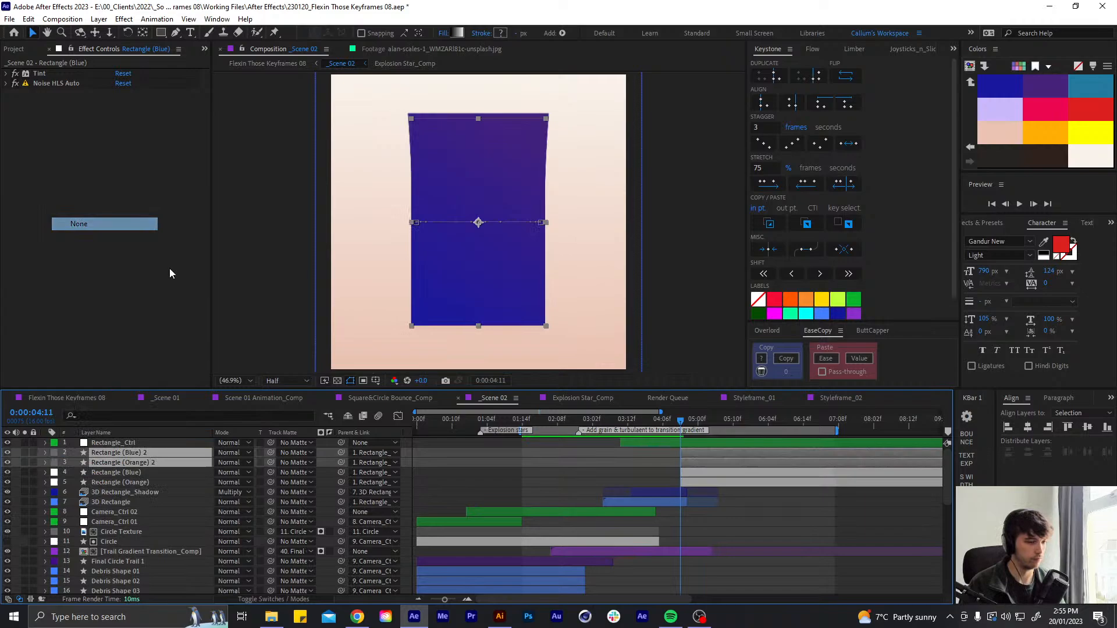
Matte Rectangle (Blue) 2 with Rectangle (Orange) 2 and give the matted layer a Pink label
left_click(749, 493)
left_click(694, 454)
left_click_drag(271, 453, 143, 459)
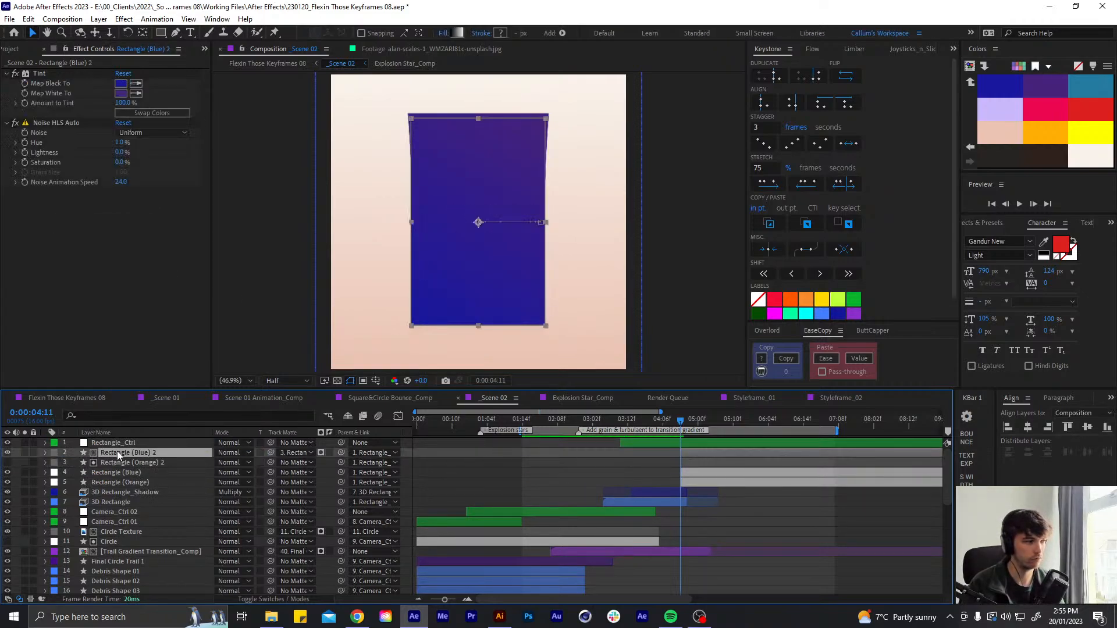
left_click(55, 453)
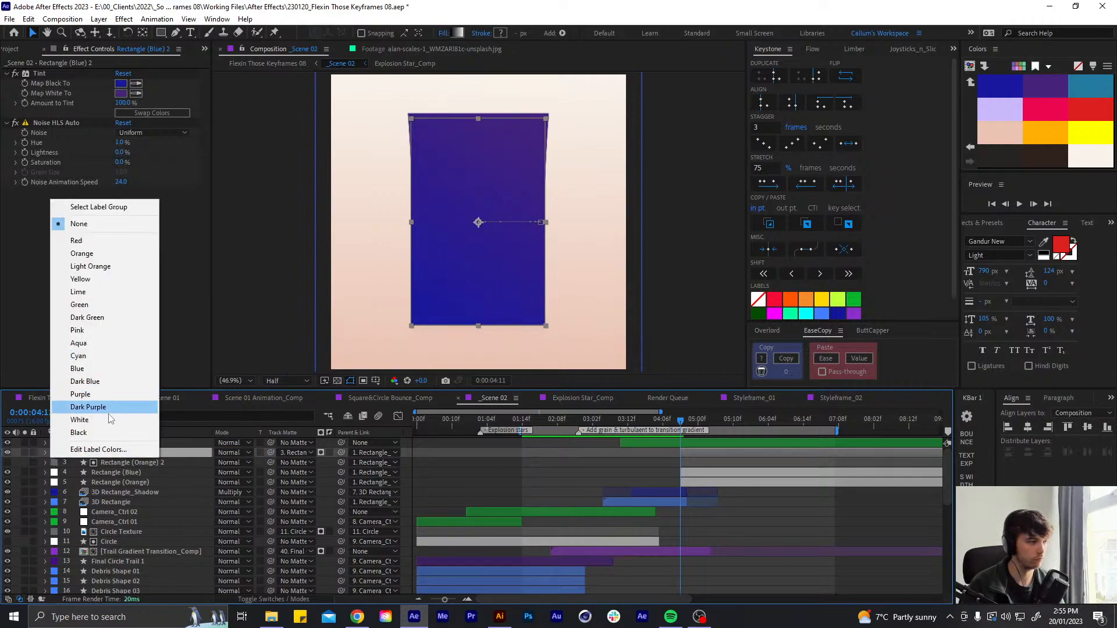
left_click(87, 330)
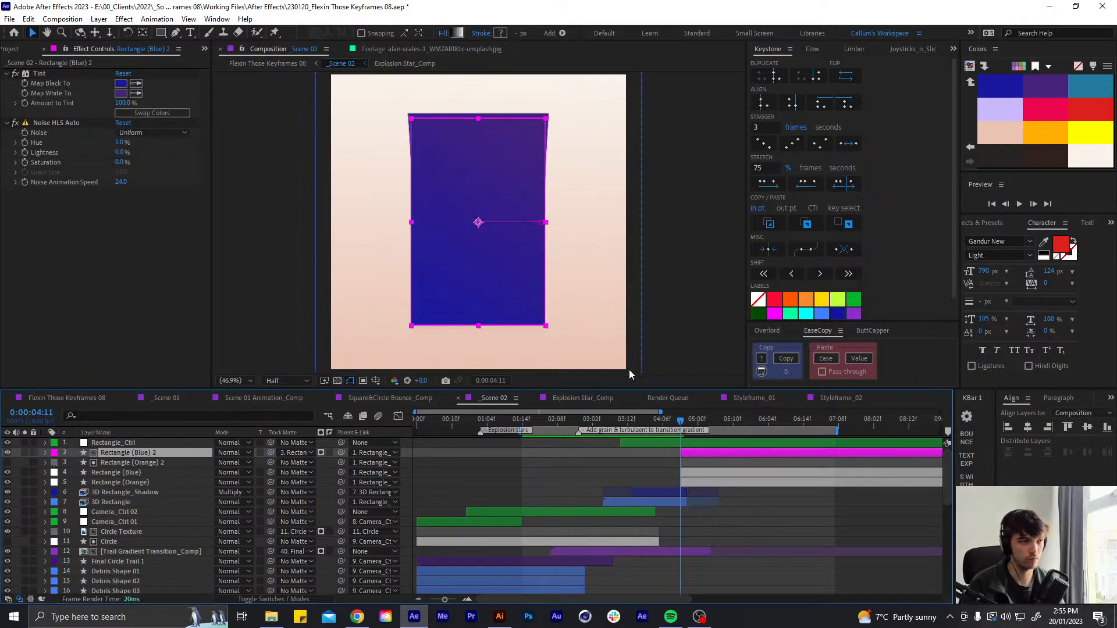
Replace the Tint effect on Rectangle (Blue) 2 with a Gradient Ramp
left_click(39, 73)
key("Delete")
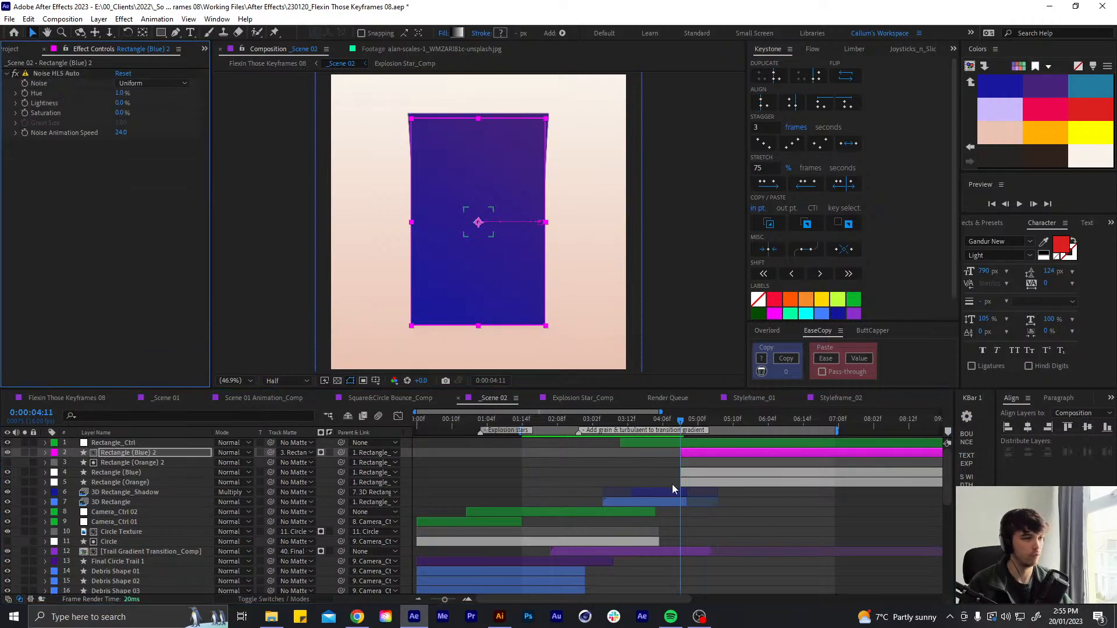
key("ctrl+space")
type("r")
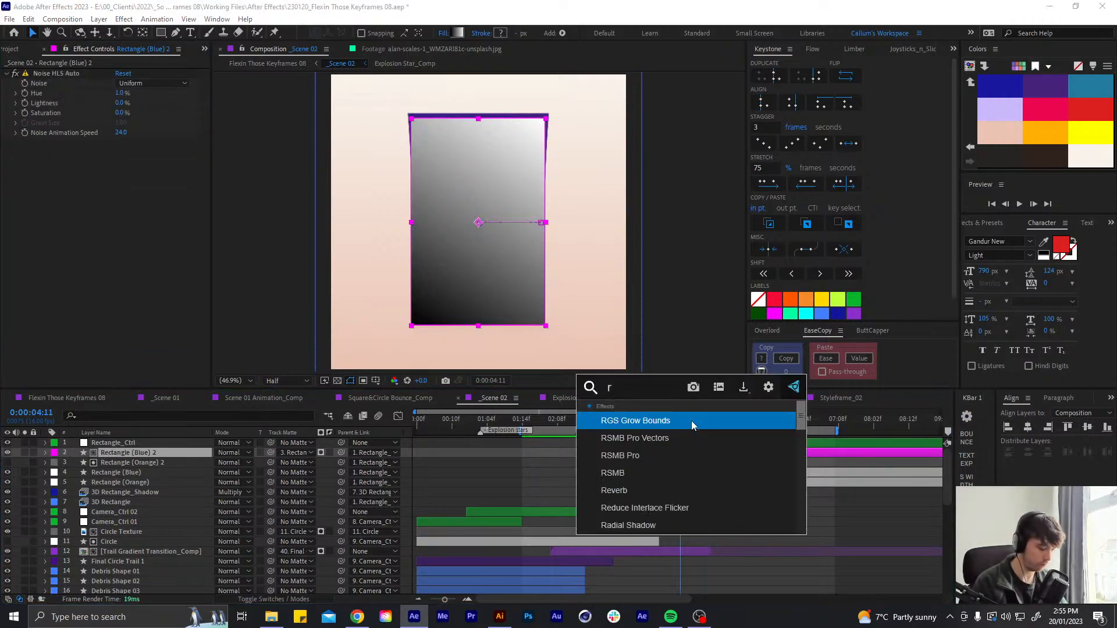
type("amp")
key("Return")
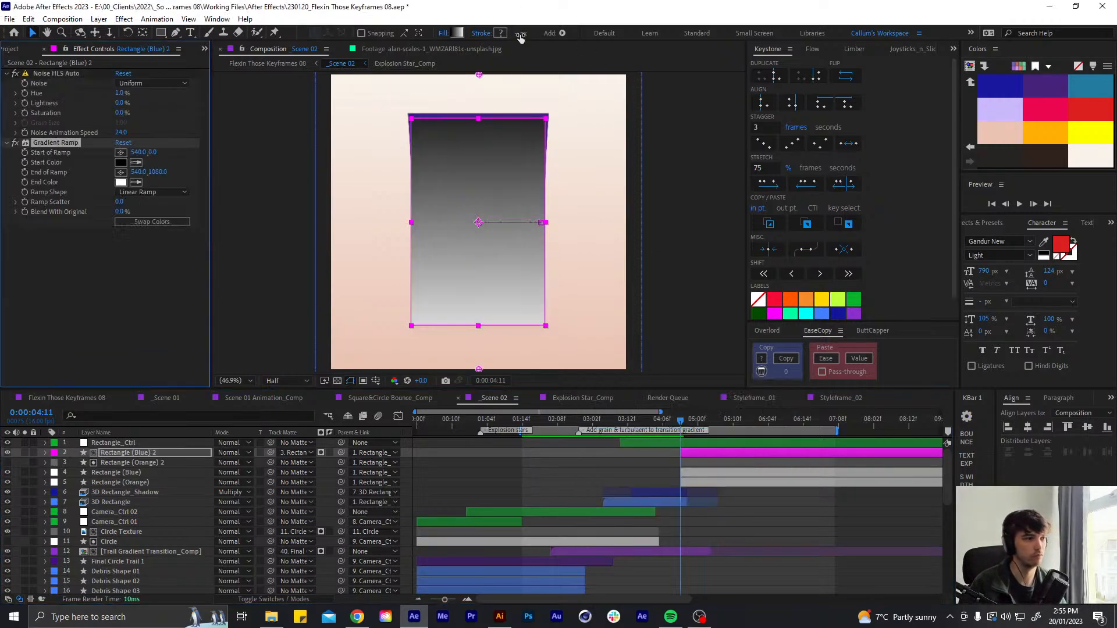
Make the ramp run horizontally across the rectangle, with Start of Ramp at about 801, 540 and End of Ramp at about 274, 540
left_click_drag(479, 76, 550, 227)
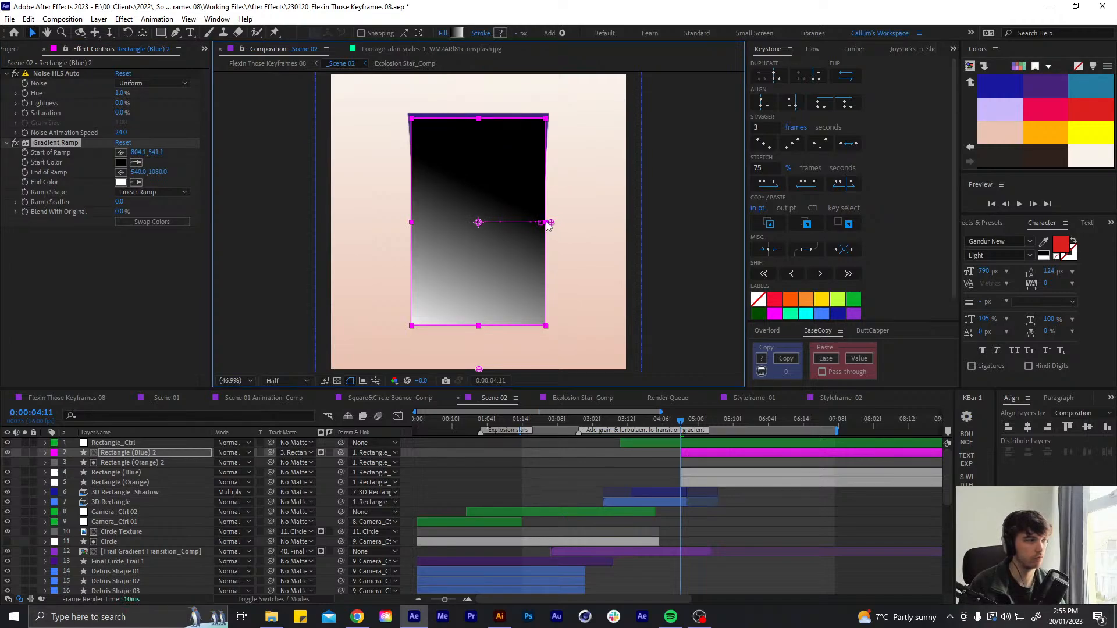
left_click(155, 151)
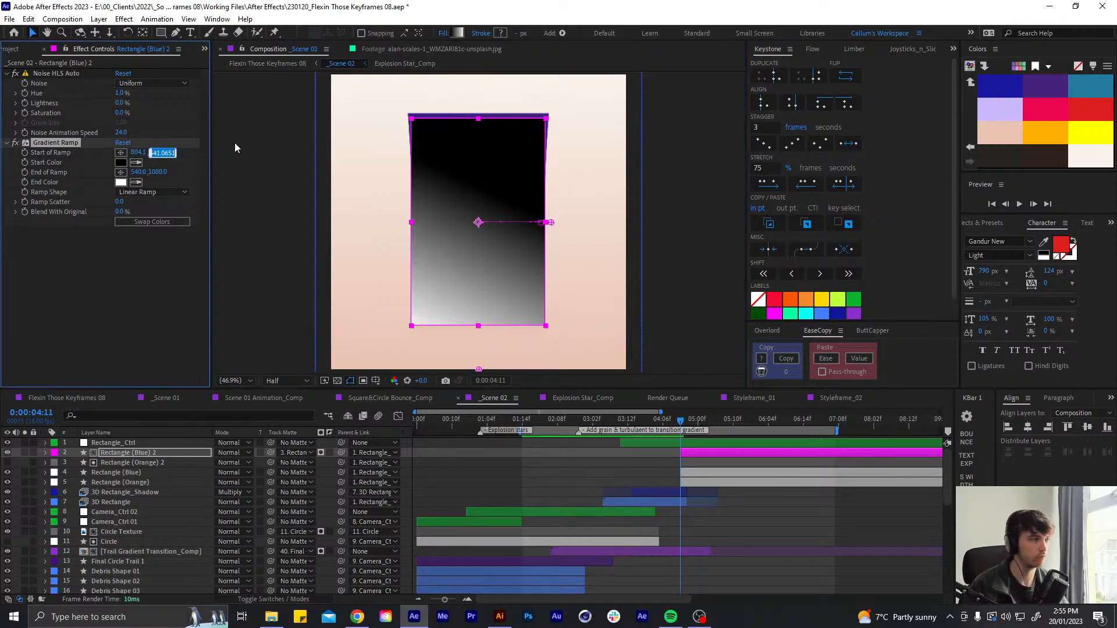
type("549")
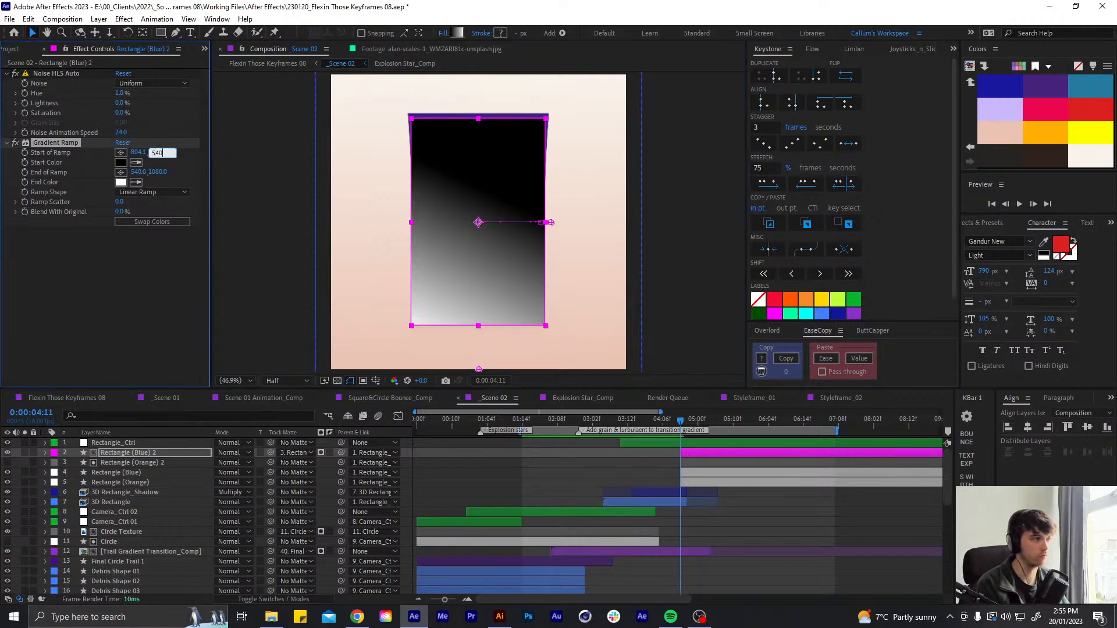
key("Return")
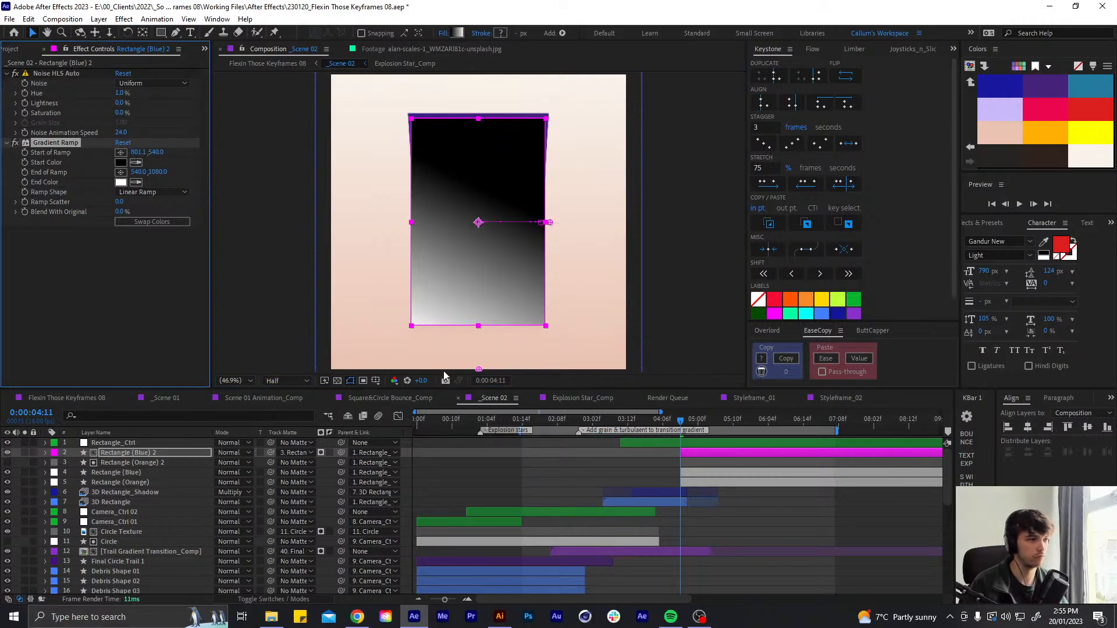
left_click_drag(478, 369, 397, 222)
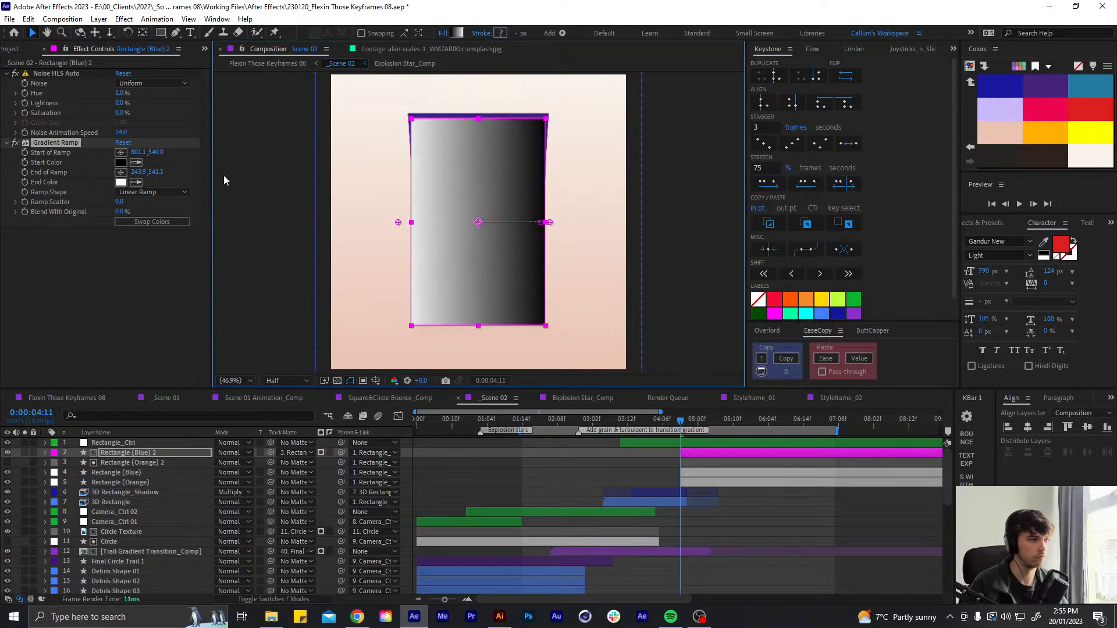
left_click(158, 172)
type("5")
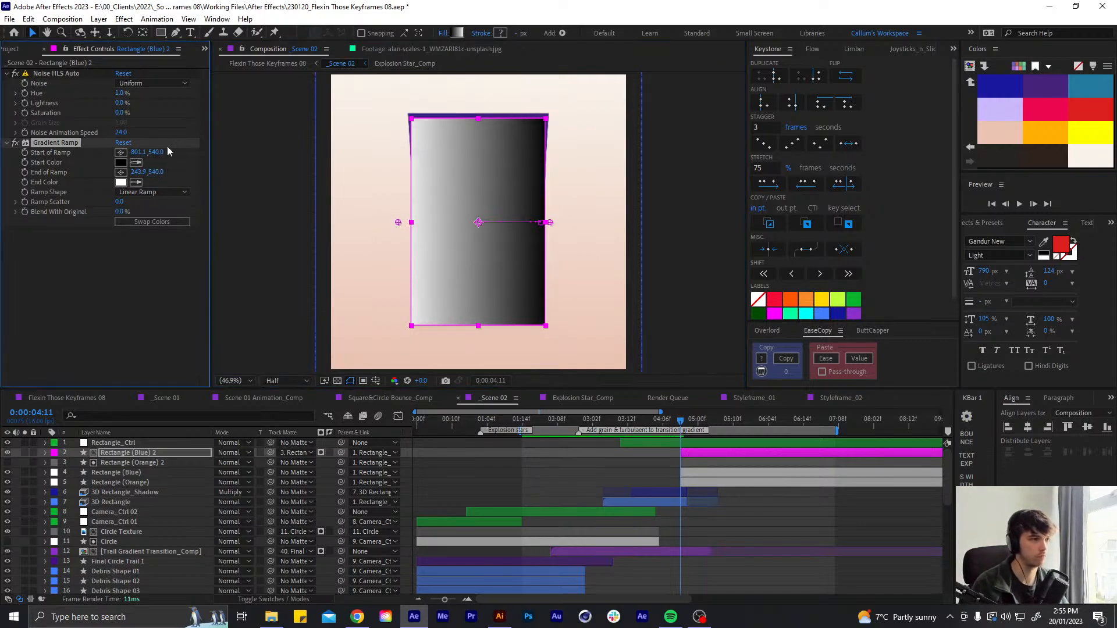
left_click_drag(398, 226, 406, 223)
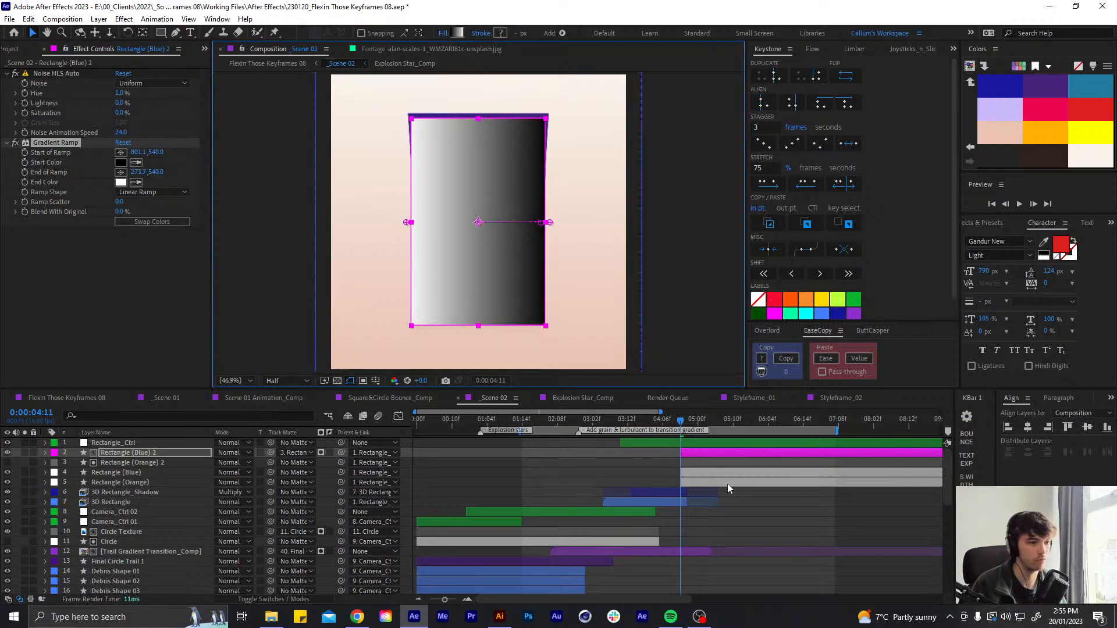
Keyframe Start of Ramp and End of Ramp at 4:11 and reveal the animated properties of Rectangle (Blue) 2
left_click(24, 153)
left_click(25, 172)
key("u")
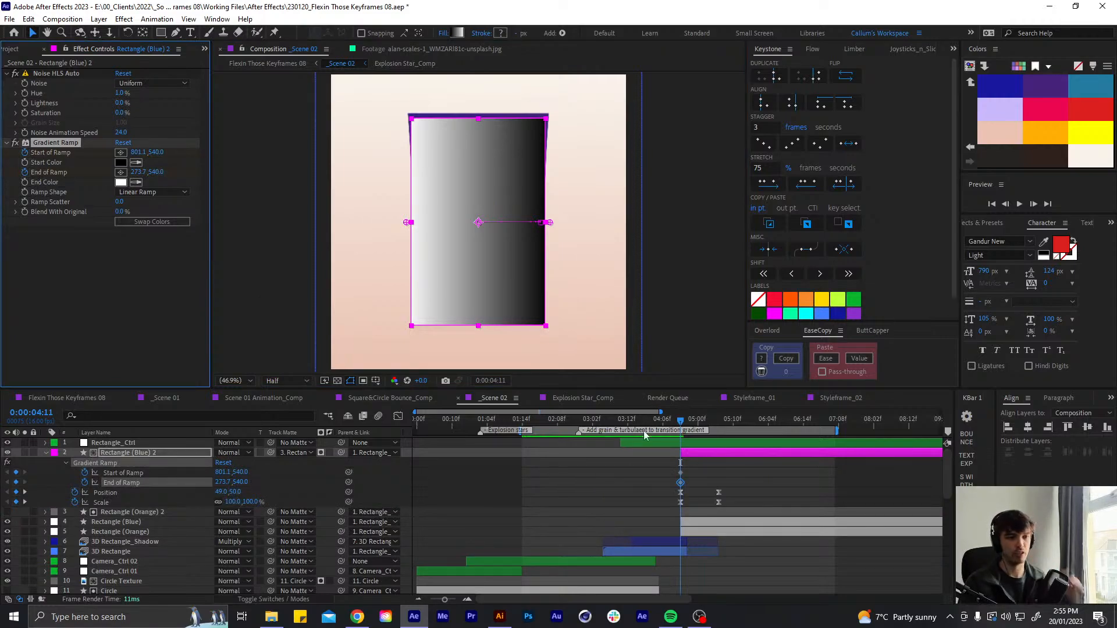
At 5:06, keyframe the ramp wider, with Start of Ramp at about 948, 540 and End of Ramp at about 129, 540
mouse_move(686, 426)
left_mouse_down()
mouse_move(705, 428)
mouse_move(681, 431)
left_mouse_up()
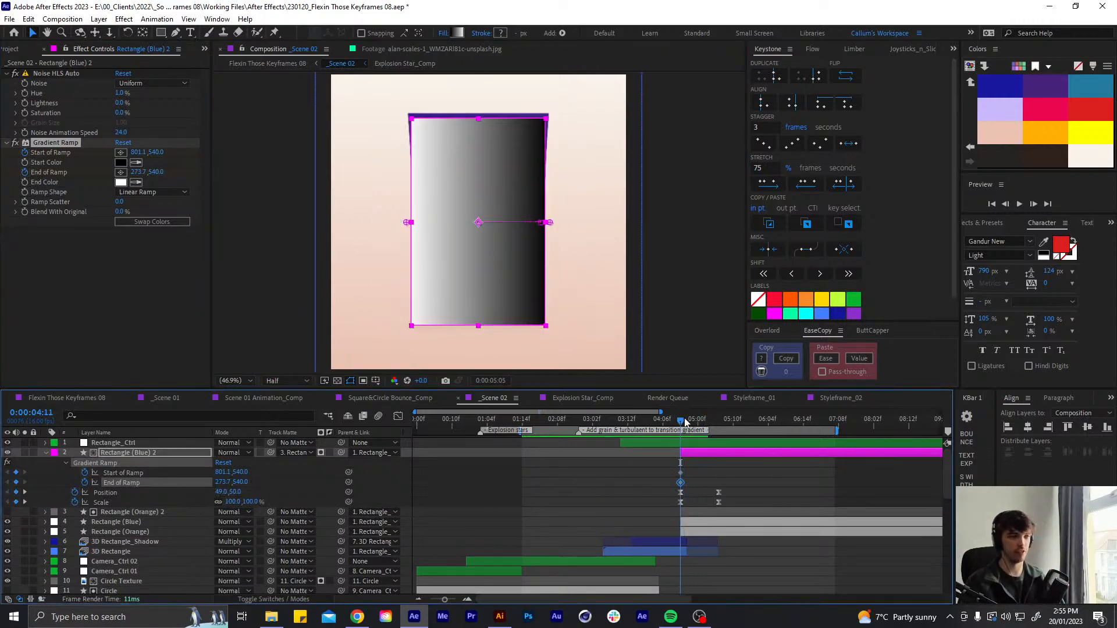
key("shift+Page_Down")
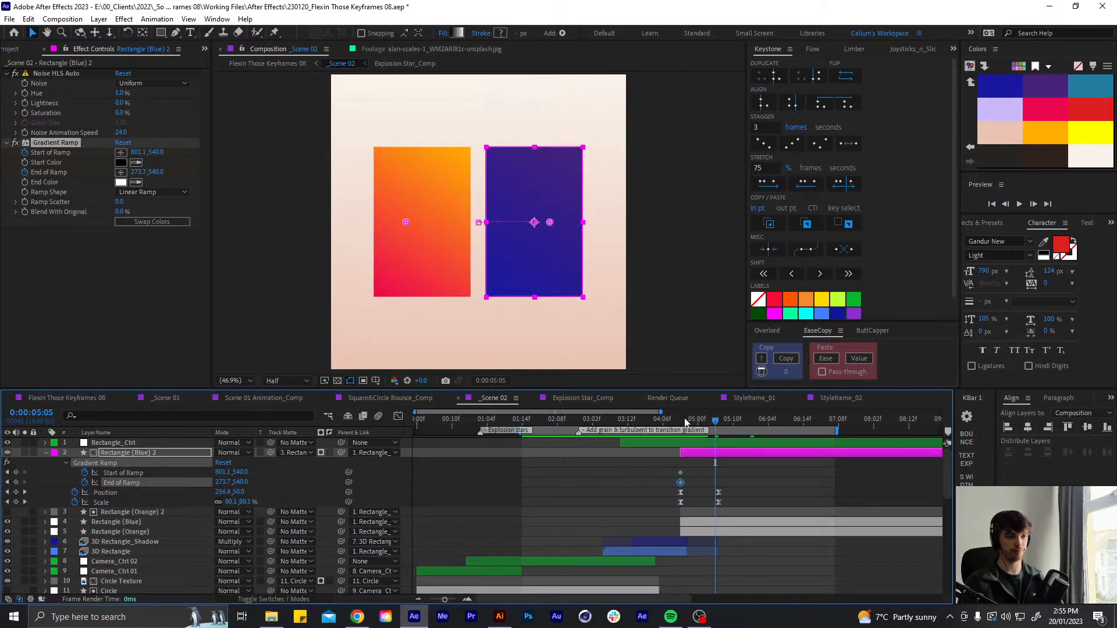
key("Page_Down")
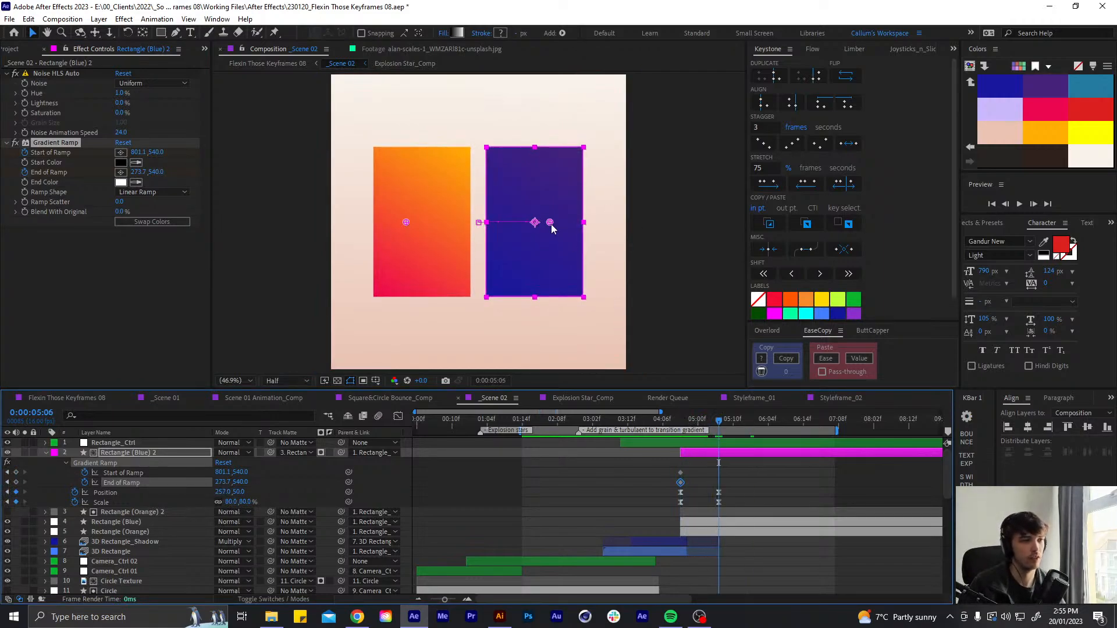
left_click_drag(551, 227, 591, 227)
left_click_drag(407, 223, 366, 233)
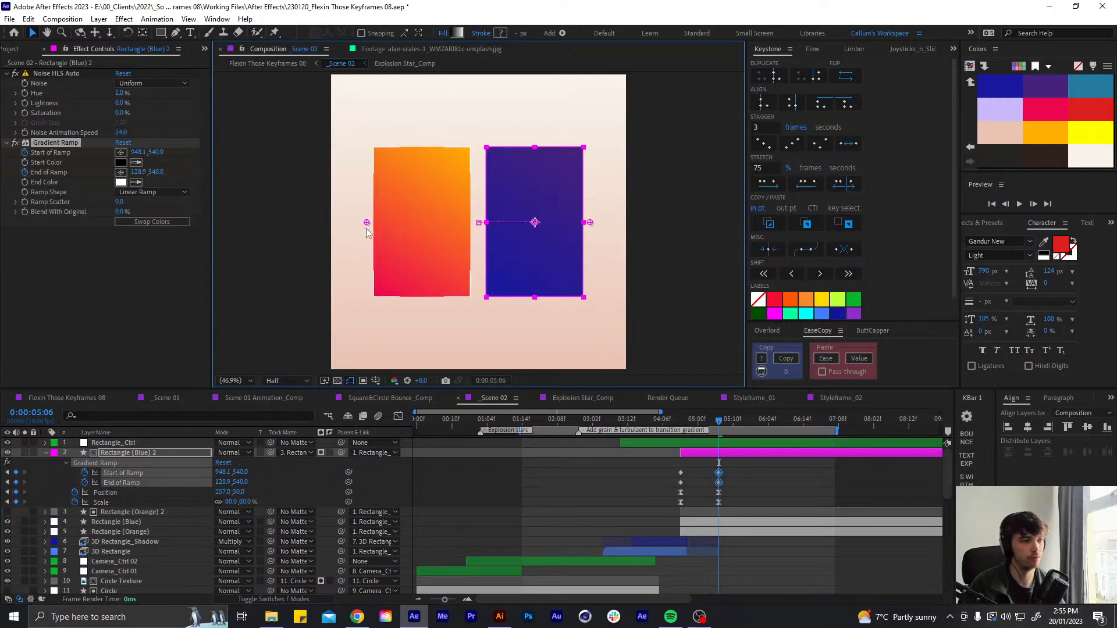
At 4:11, tighten the ramp by moving Start of Ramp to about 742, 540 and End of Ramp to about 323, 540
left_click(681, 421)
left_click_drag(550, 227, 534, 223)
left_click_drag(408, 227, 417, 230)
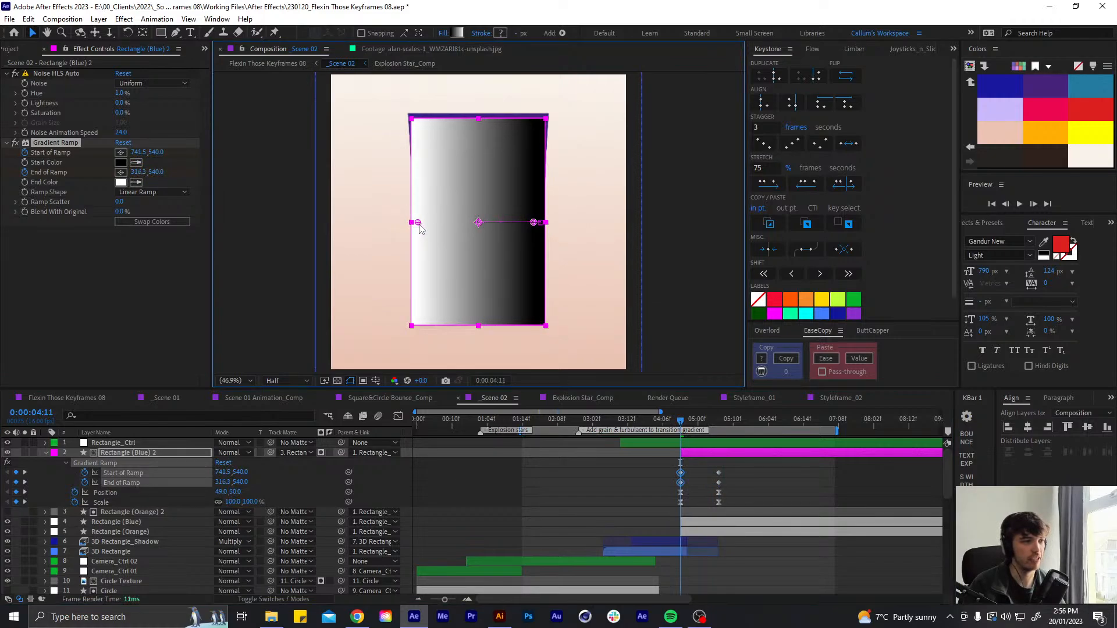
Try a Ramp Scatter of 224 on the Gradient Ramp and settle on 12
left_click(120, 202)
type("224")
left_click(131, 279)
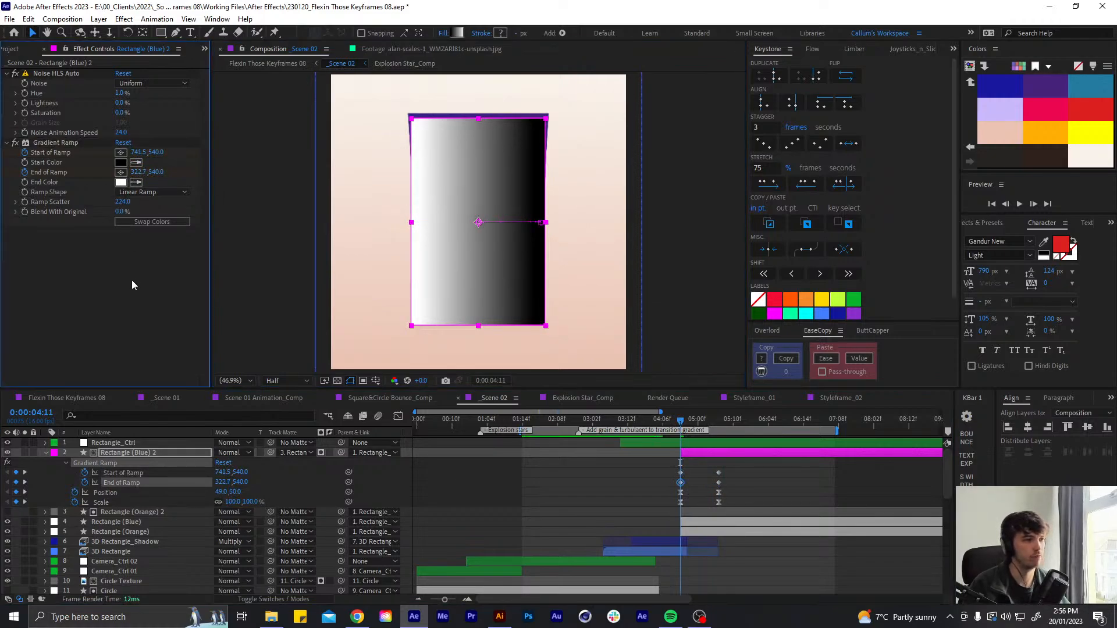
left_click(120, 202)
type("12")
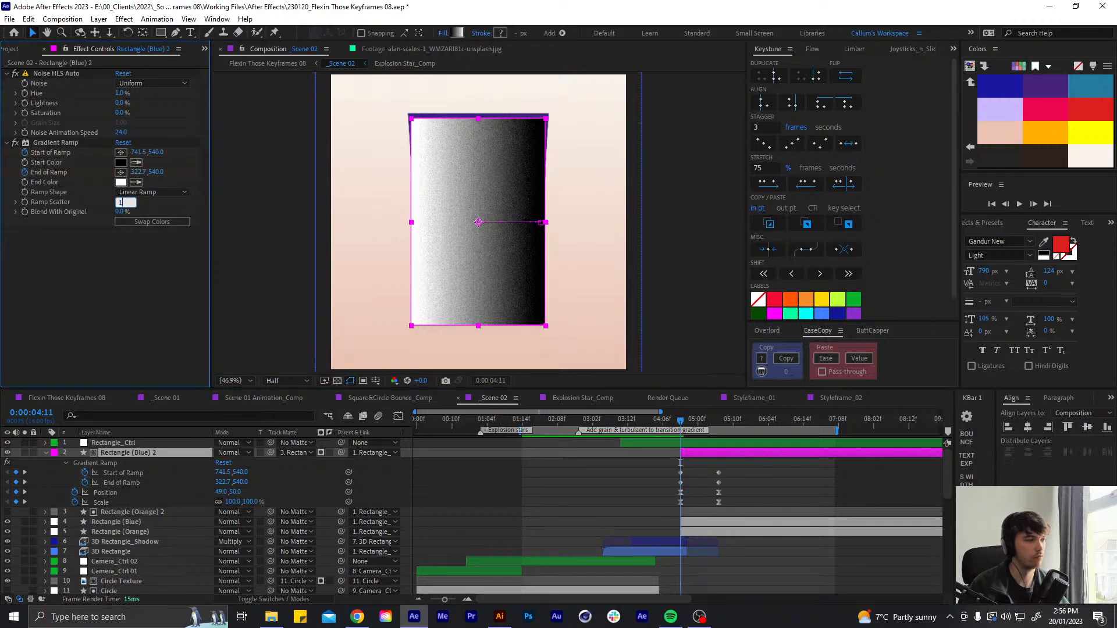
key("Return")
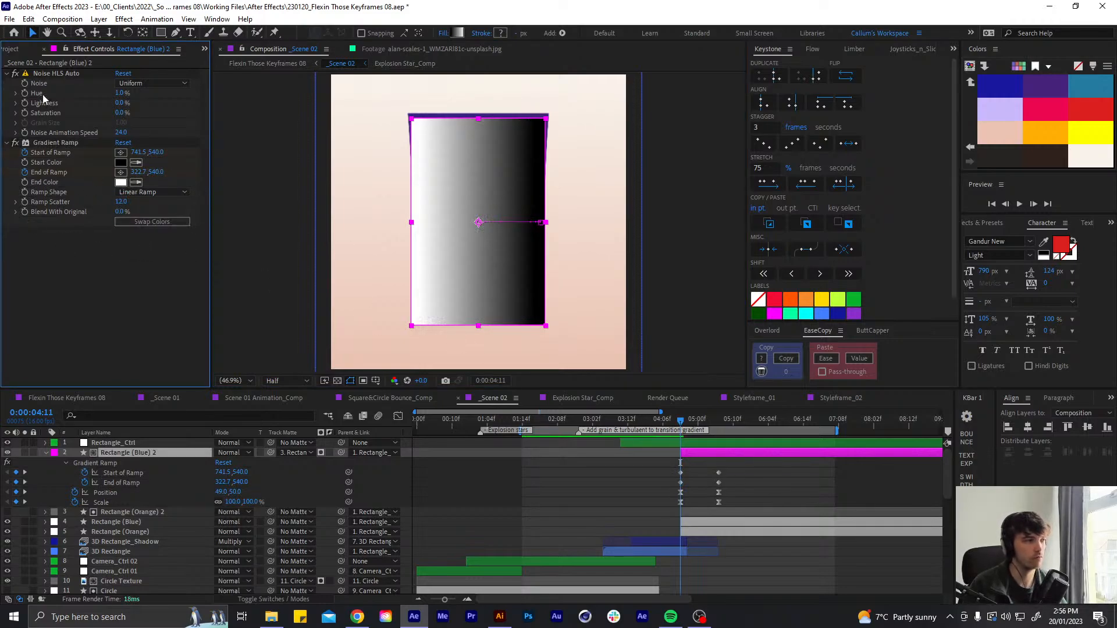
key("ctrl+space")
type("tint")
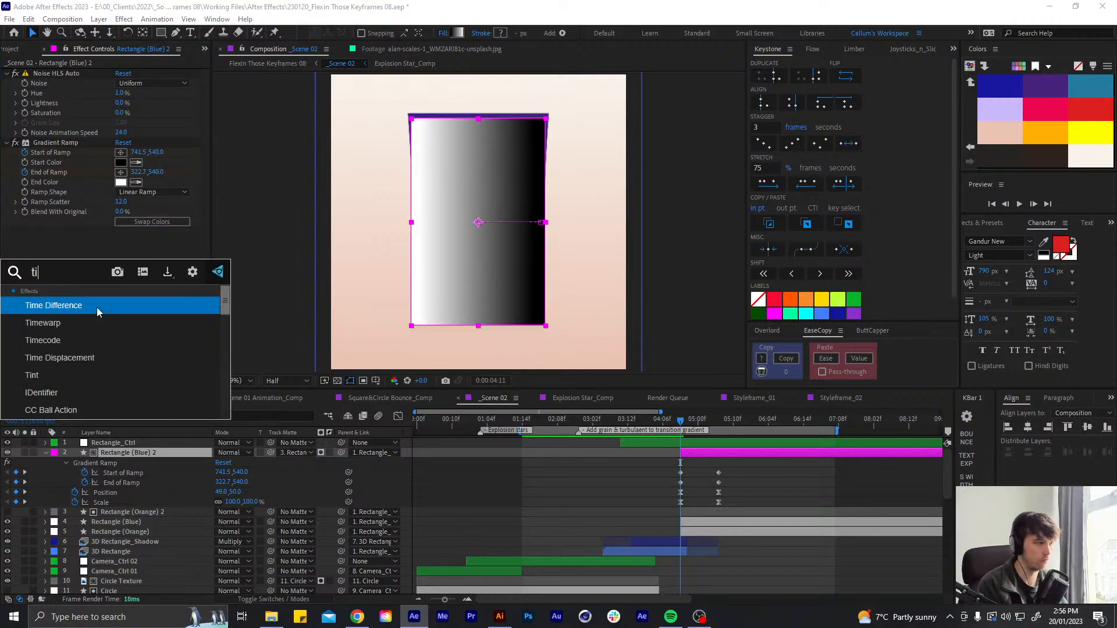
key("BackSpace")
key("BackSpace")
key("BackSpace")
key("BackSpace")
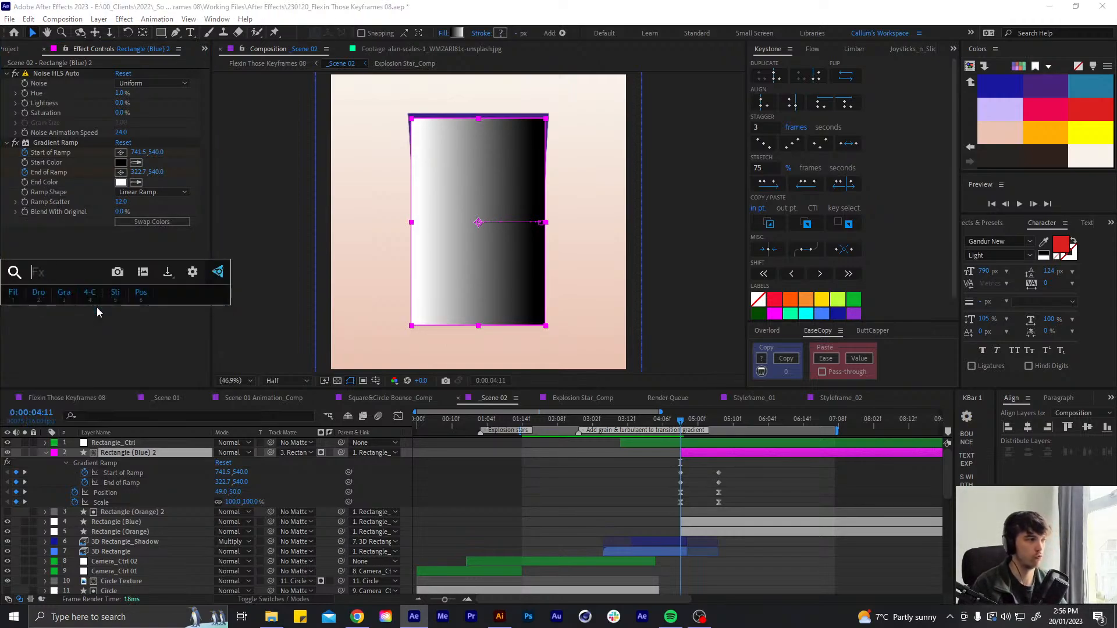
key("Escape")
Sample the palette's dark blue for the Gradient Ramp's Start Color and pink-red for its End Color, and keyframe Opacity at 4:11
left_click(704, 422)
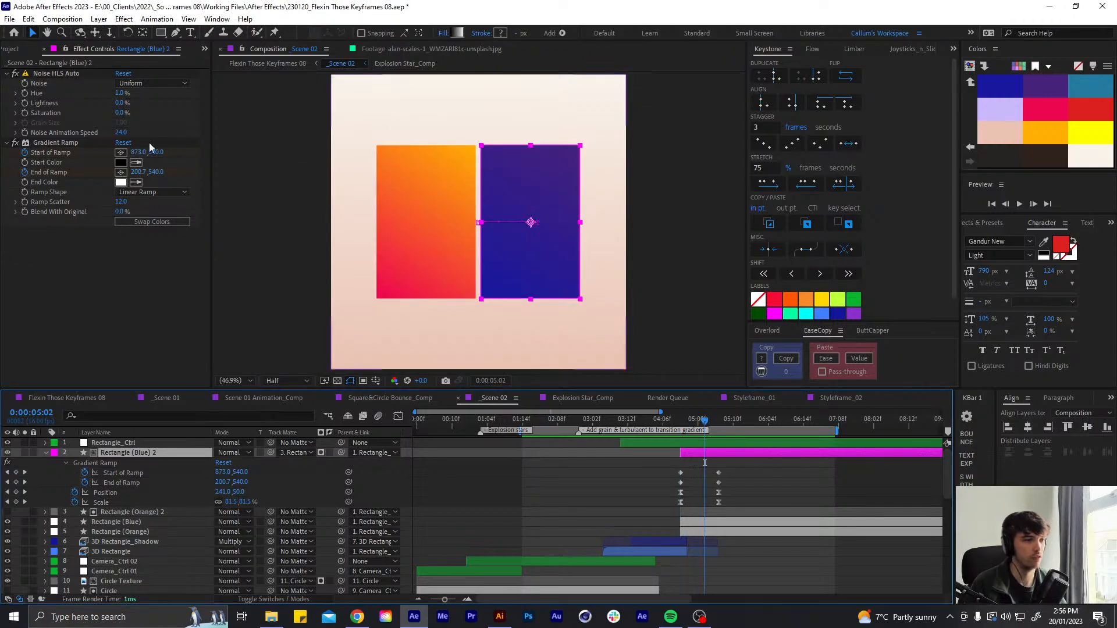
key("Page_Up")
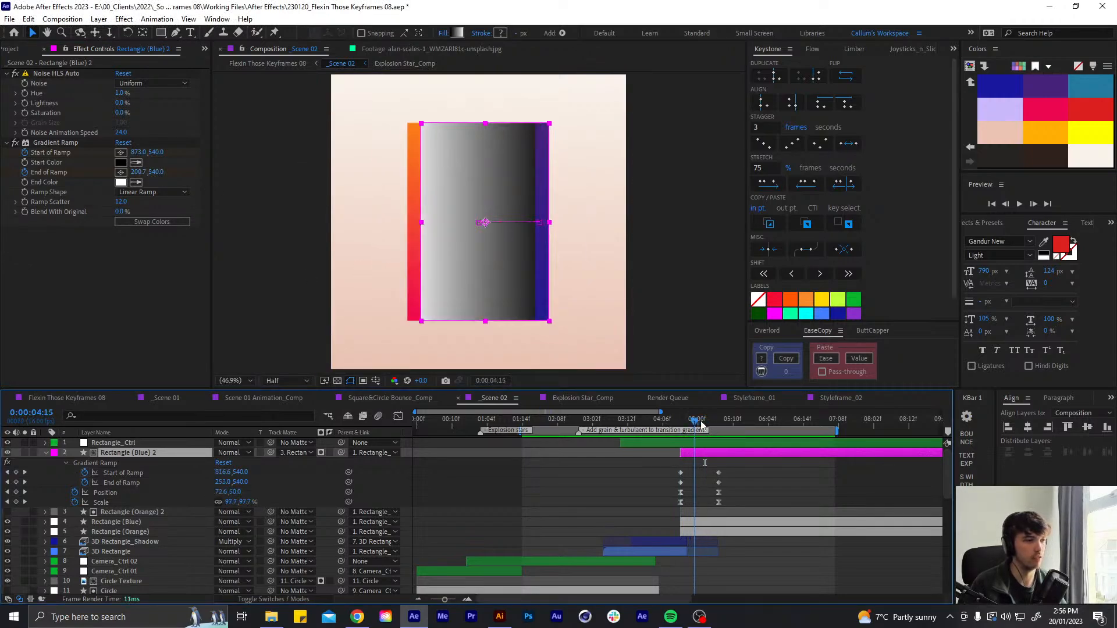
left_click(135, 163)
left_click(1003, 84)
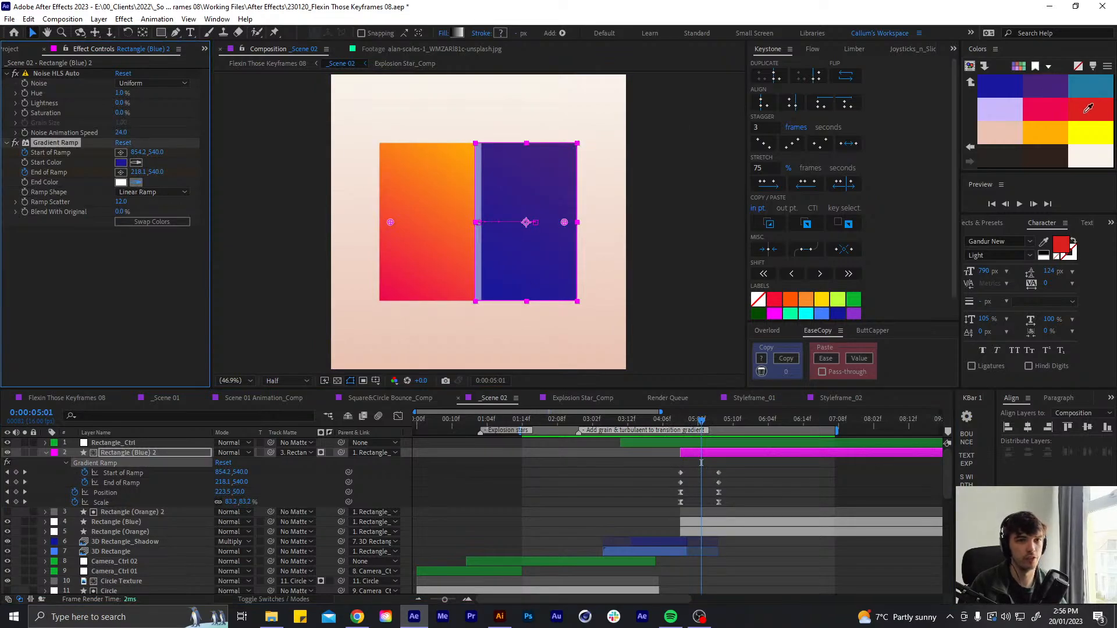
left_click(1037, 105)
left_click_drag(701, 422, 676, 428)
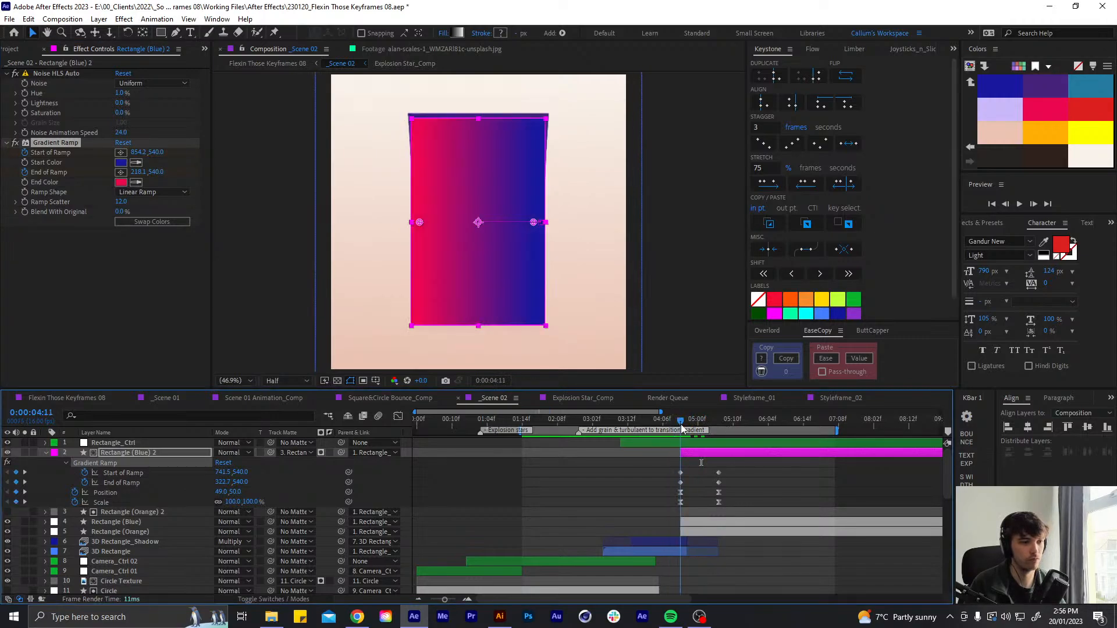
key("t")
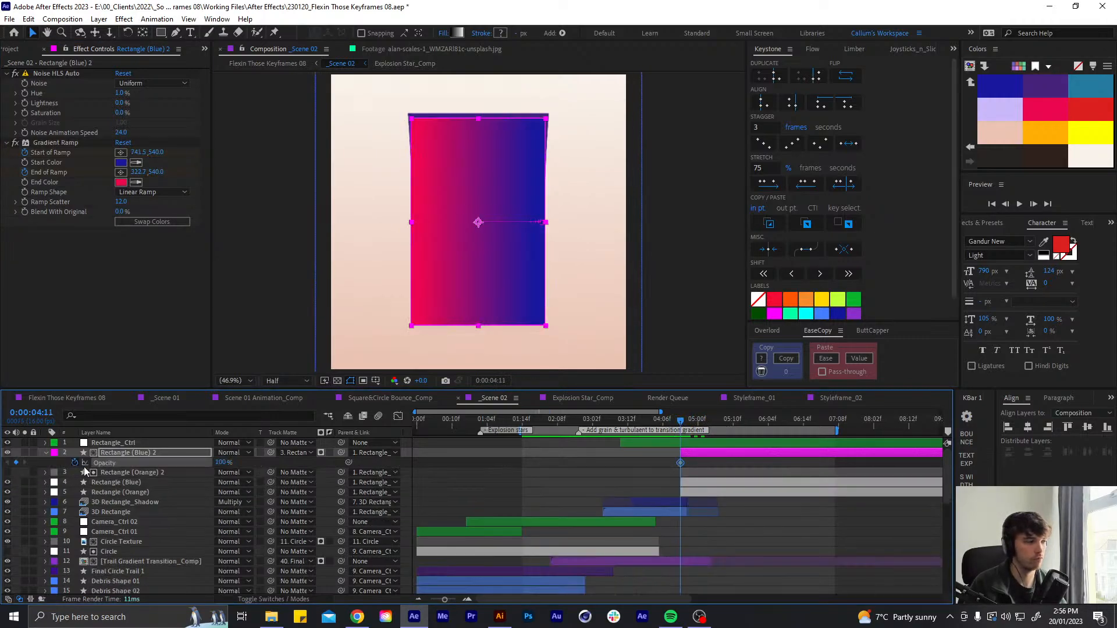
Try the Add, Divide and Overlay blending modes on Rectangle (Blue) 2 and return it to Normal
left_click(229, 453)
left_click(283, 219)
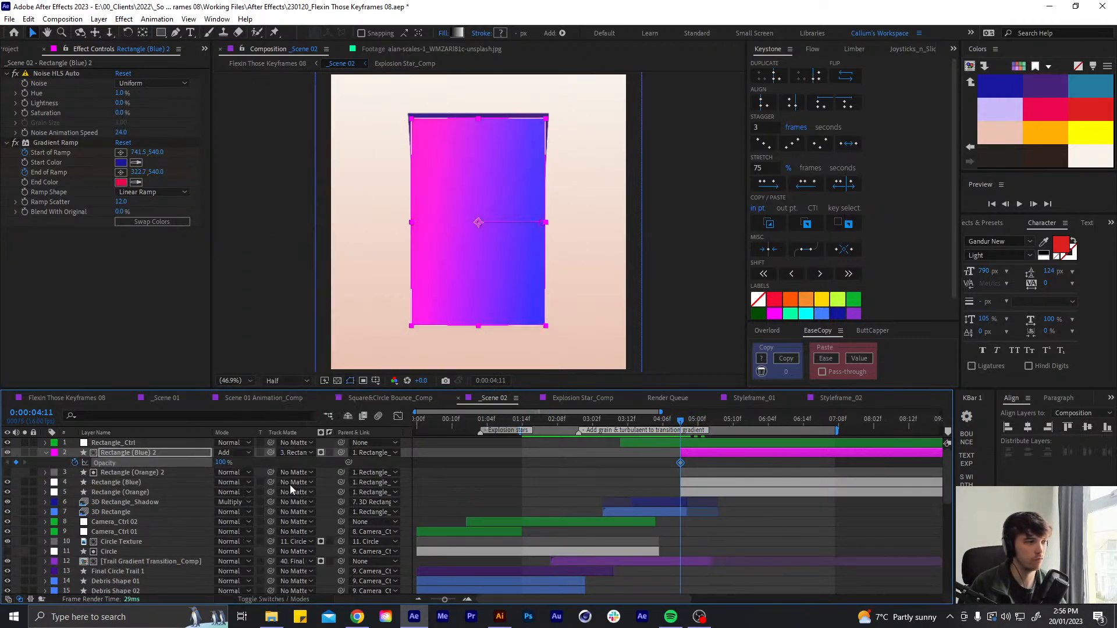
left_click(248, 453)
left_click(252, 456)
left_click(231, 453)
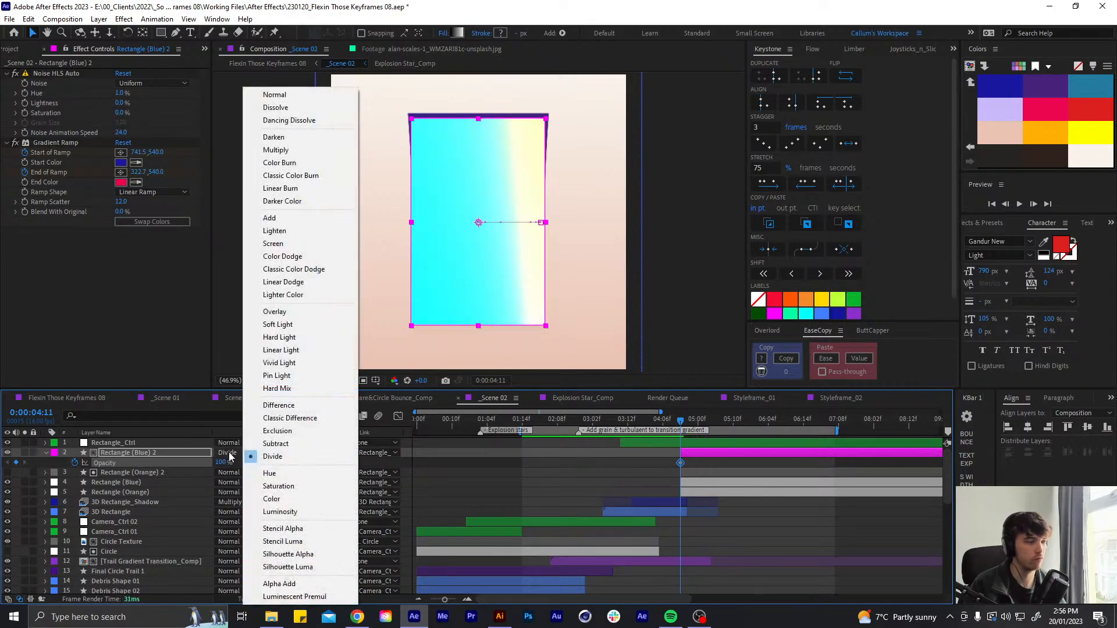
left_click(276, 312)
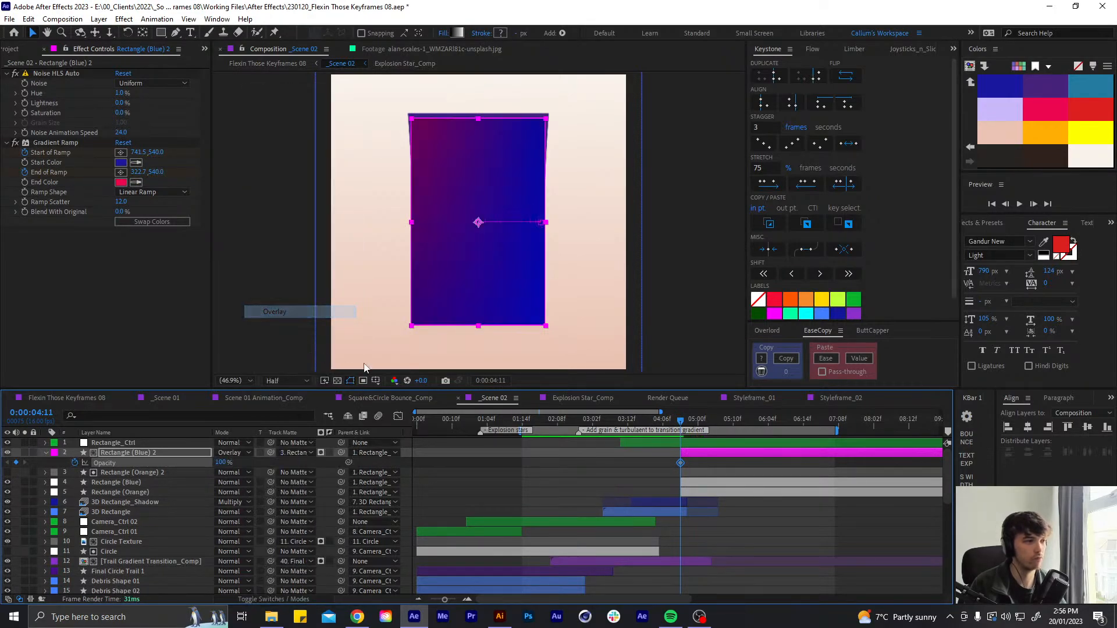
left_click(232, 454)
left_click(269, 93)
Fade in Rectangle (Blue) 2 by keyframing Opacity at 0% at 4:11 and 100% at 5:00
left_click_drag(222, 462, 3, 457)
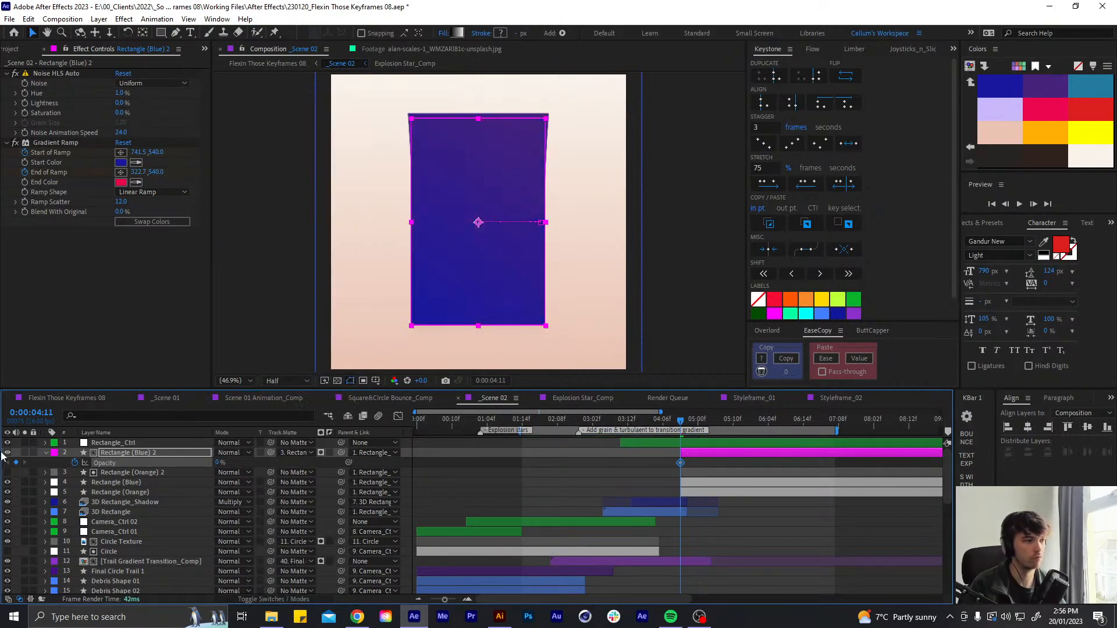
key("Page_Down")
key("Page_Down")
key("Page_Down")
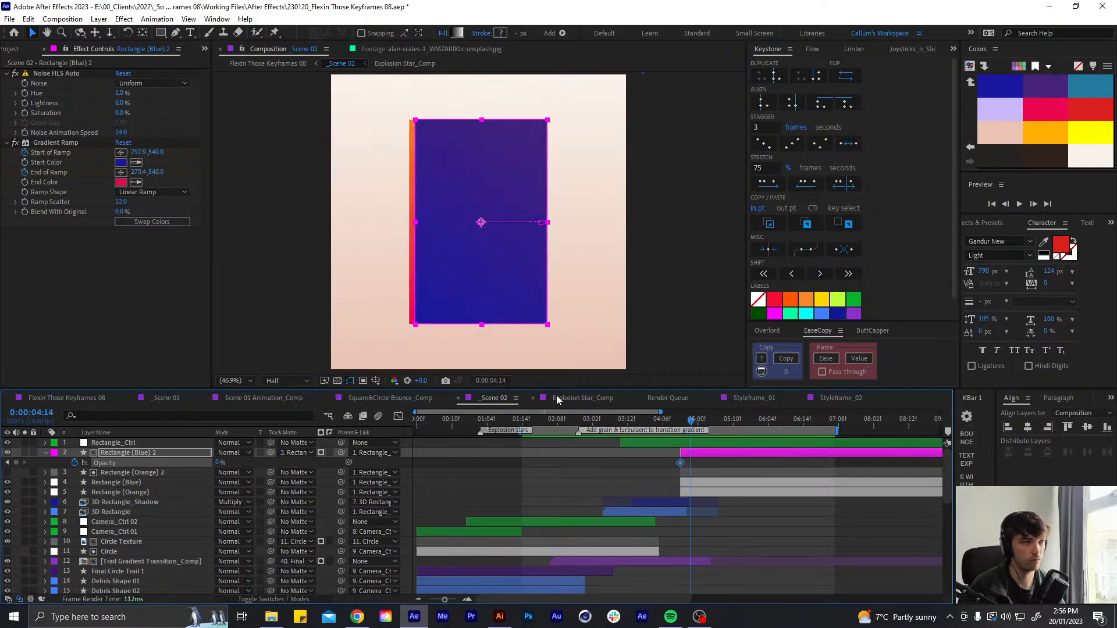
key("Page_Down")
key("Page_Down")
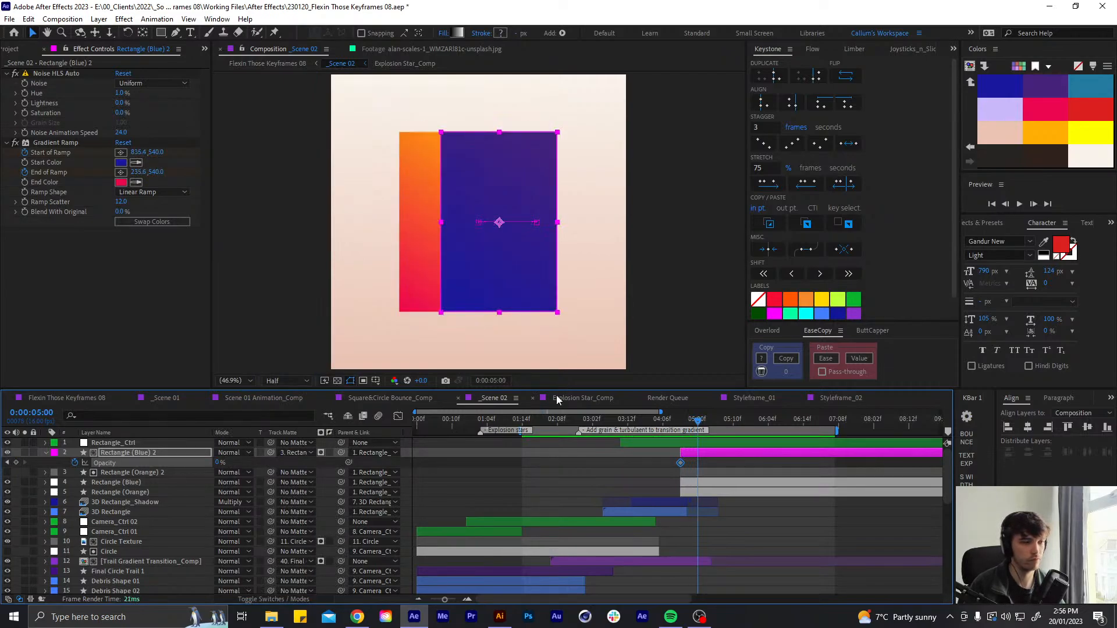
left_click_drag(220, 463, 305, 463)
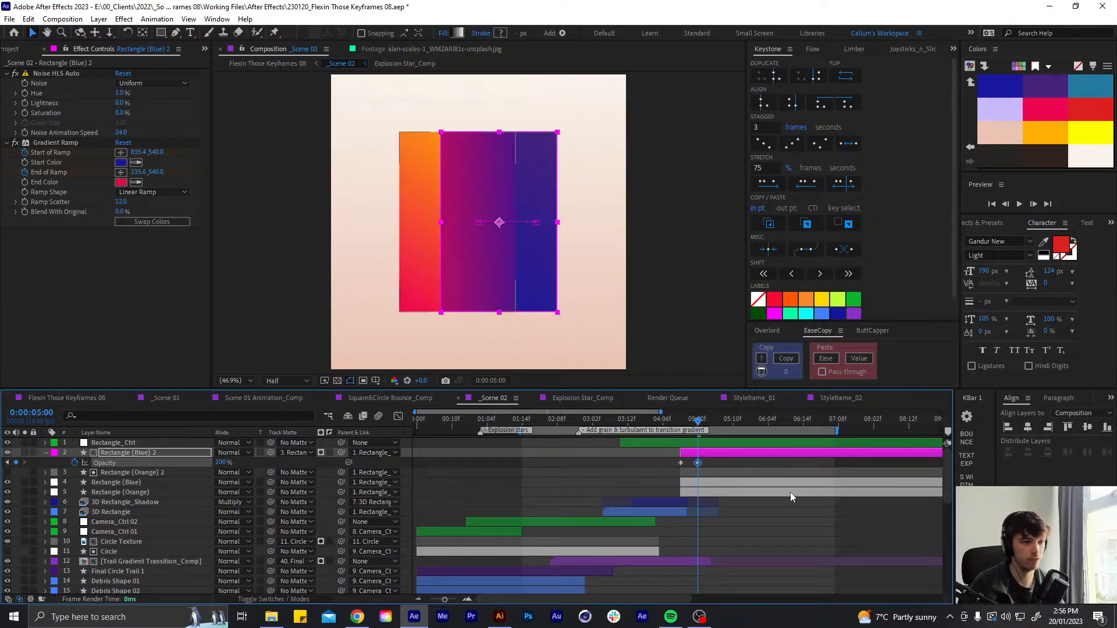
left_click(723, 463)
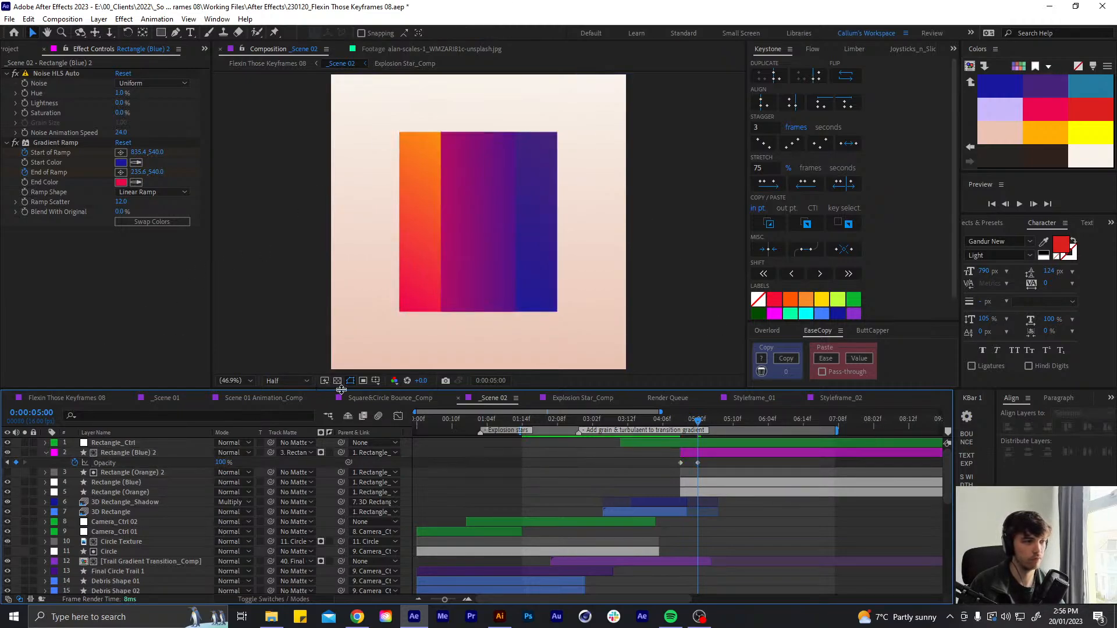
Copy the easing of Rectangle (Blue) 2's Position keyframes onto its Start of Ramp and End of Ramp keyframes
left_click(703, 453)
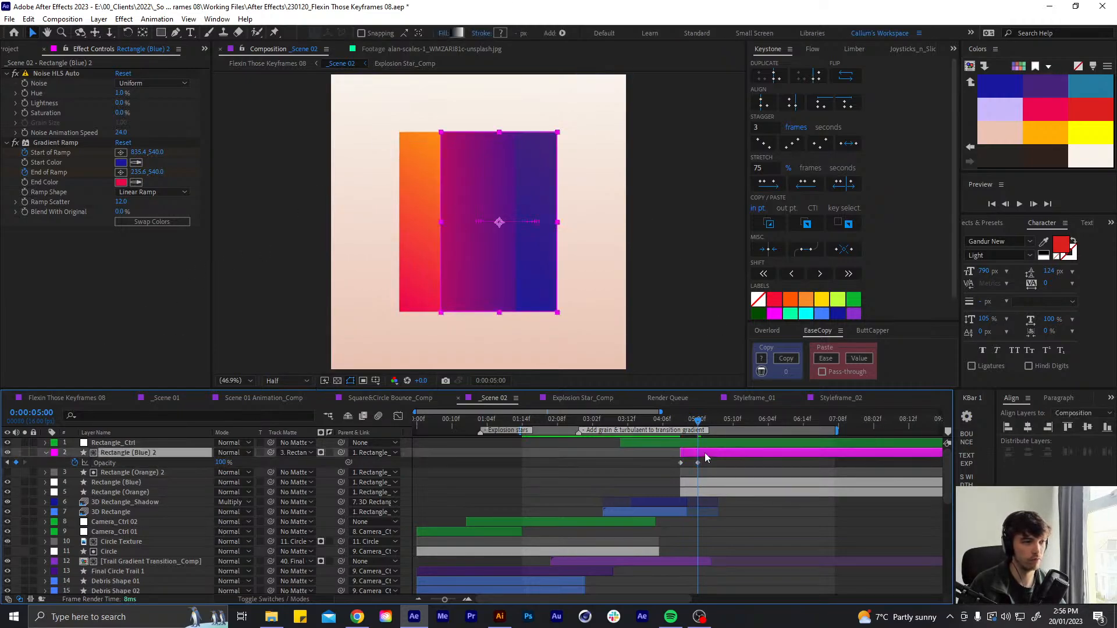
left_click(51, 141)
key("u")
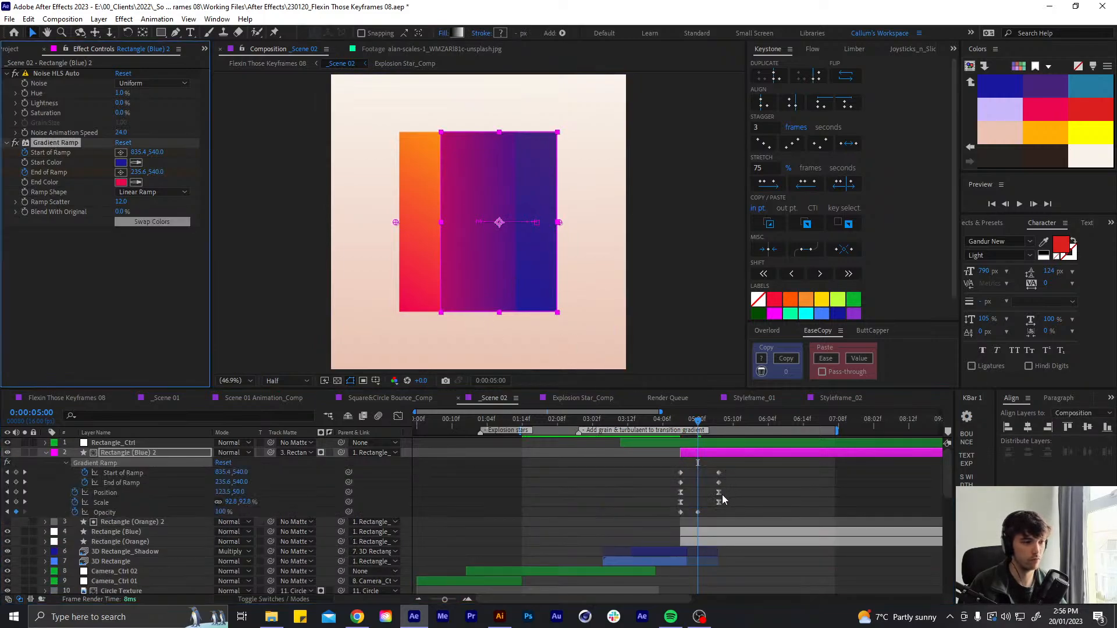
left_click_drag(724, 491, 657, 493)
left_click(788, 358)
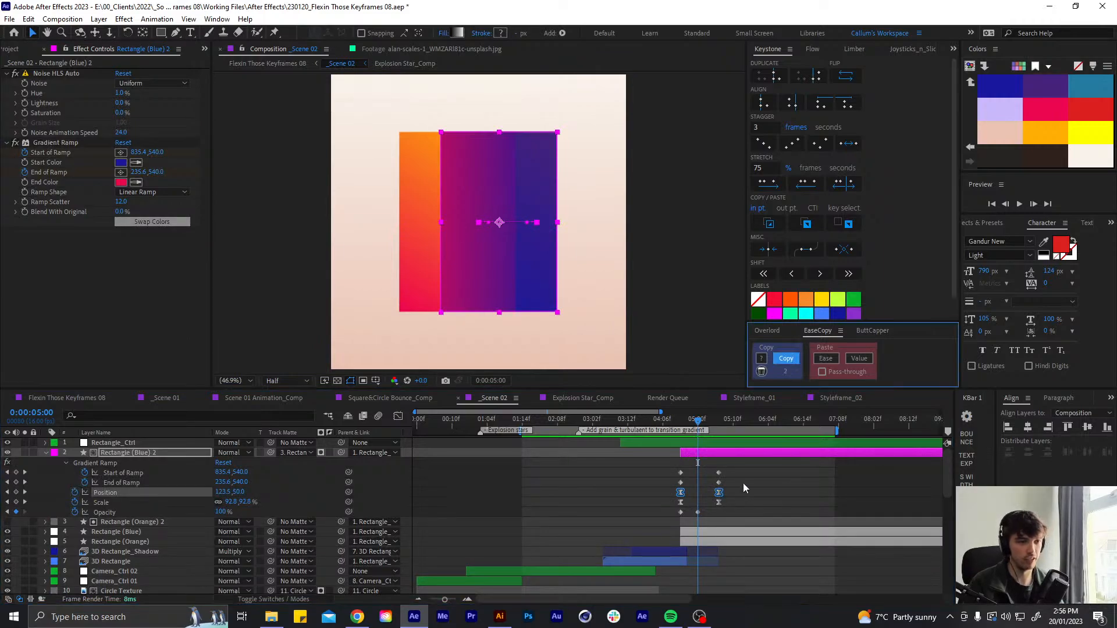
left_click_drag(743, 483, 674, 468)
left_click(817, 357)
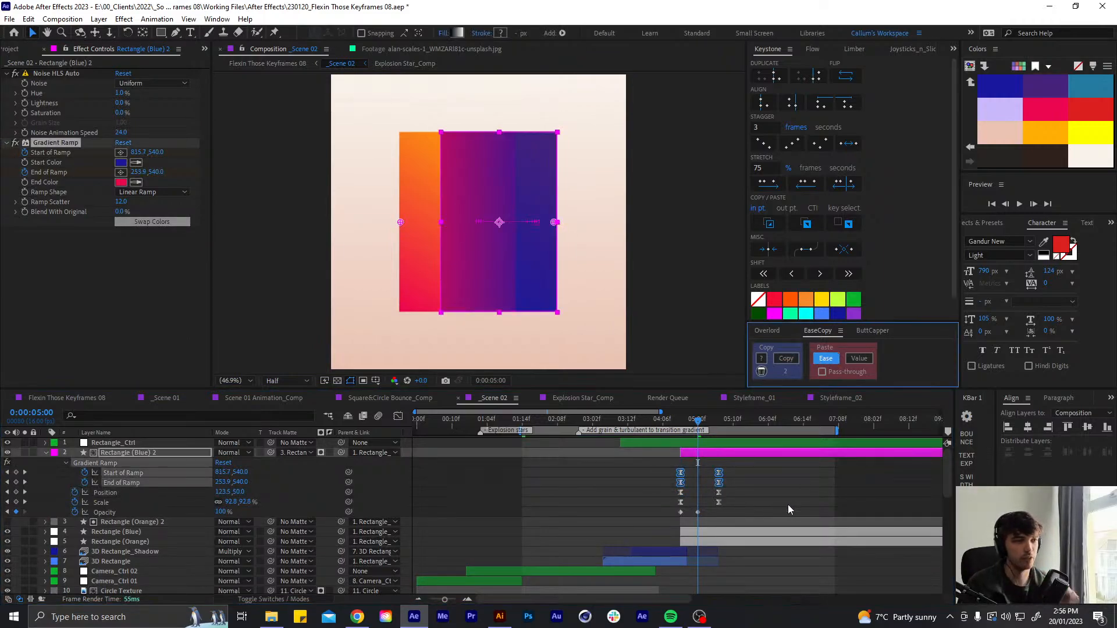
Try shifting the Start of Ramp and End of Ramp keyframes in time
left_click(687, 420)
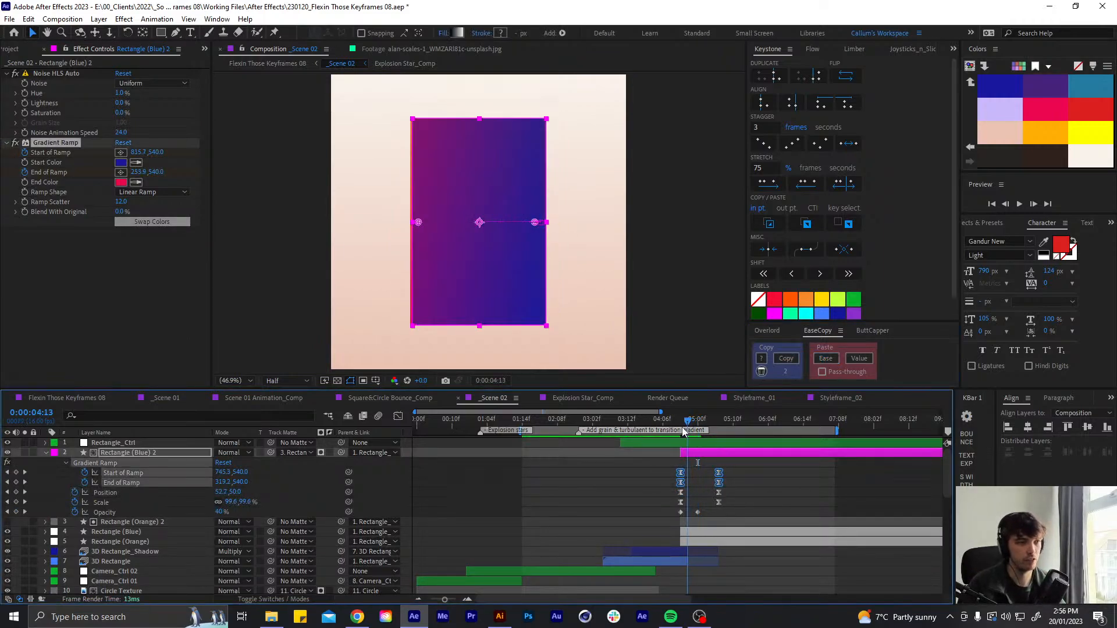
left_click_drag(684, 430, 703, 428)
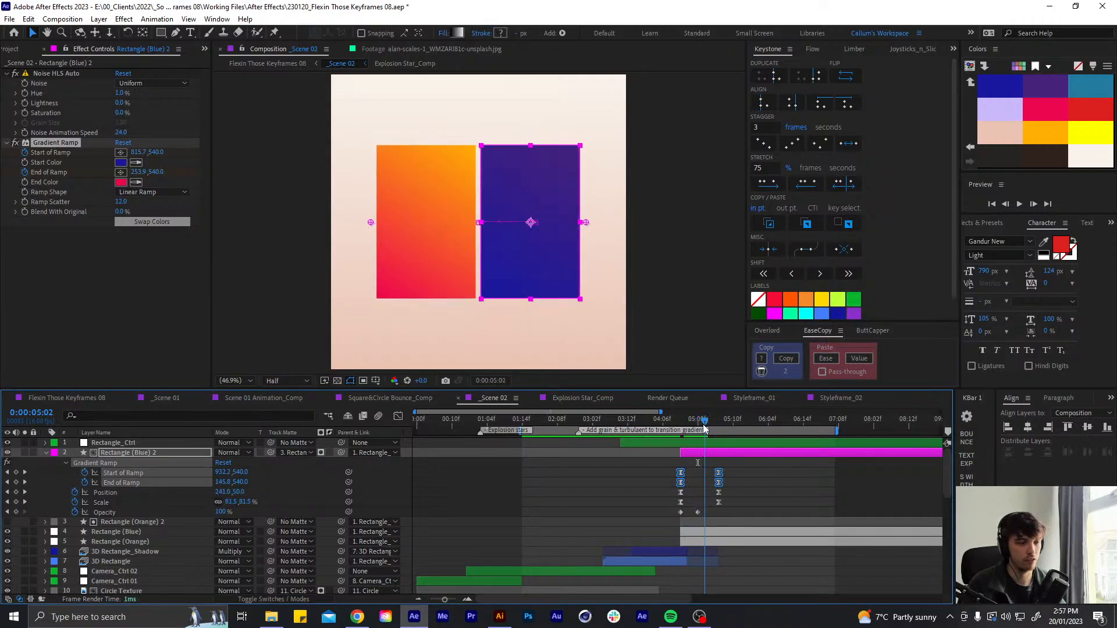
left_click(719, 483)
left_click_drag(719, 482, 684, 482)
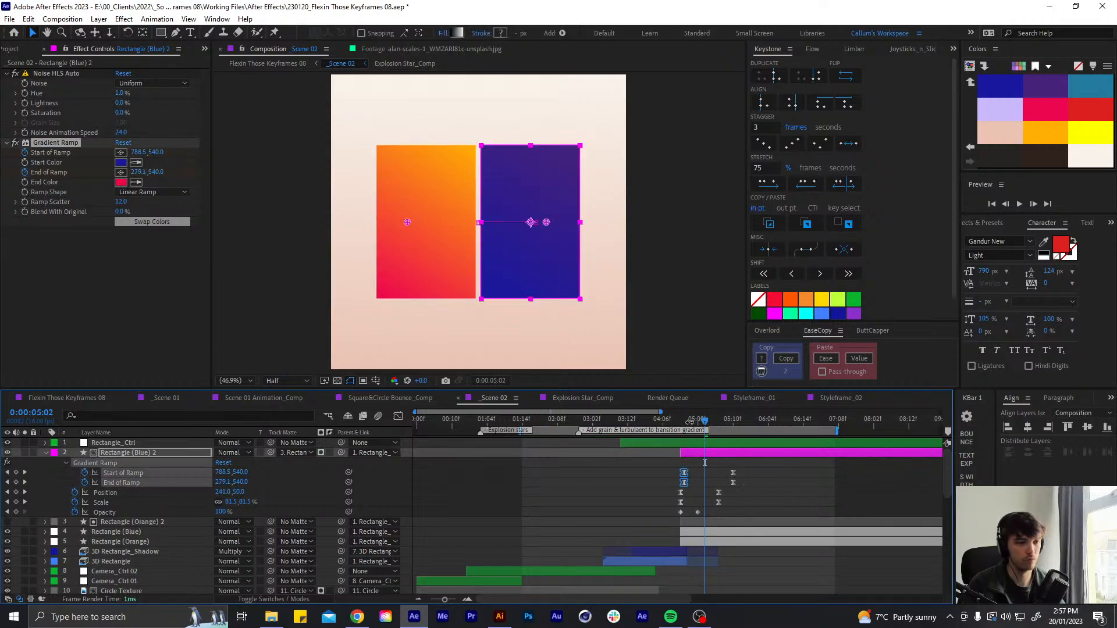
left_click_drag(682, 423, 718, 484)
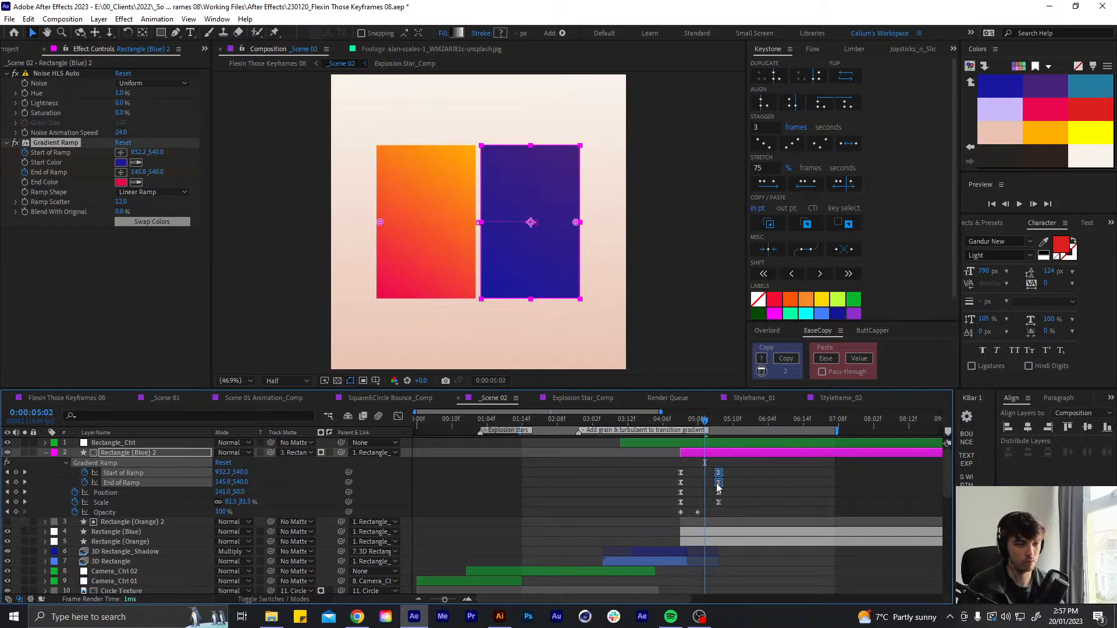
At 5:06, narrow the gradient by moving Start of Ramp to about 710, 540 and End of Ramp to about 359, 540
left_click(720, 420)
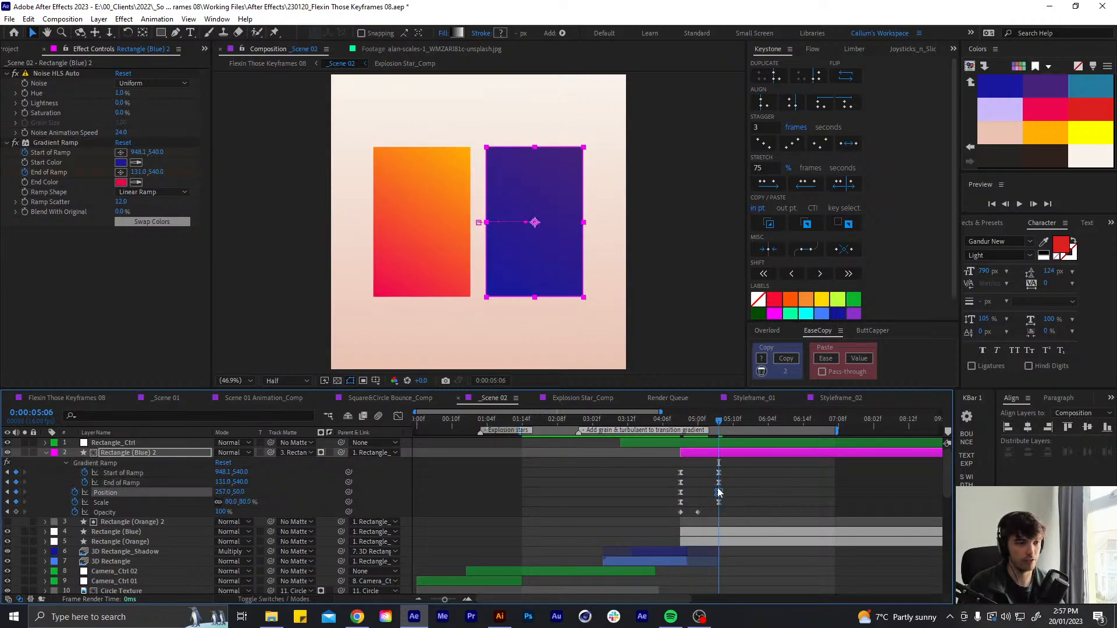
left_click(56, 143)
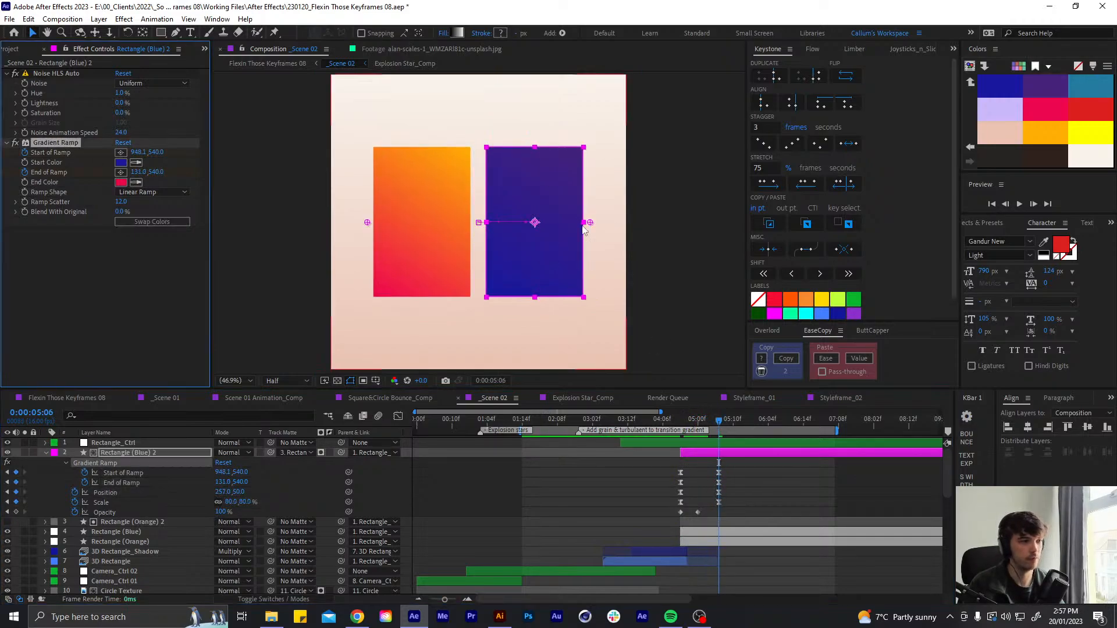
left_click_drag(585, 222, 530, 227)
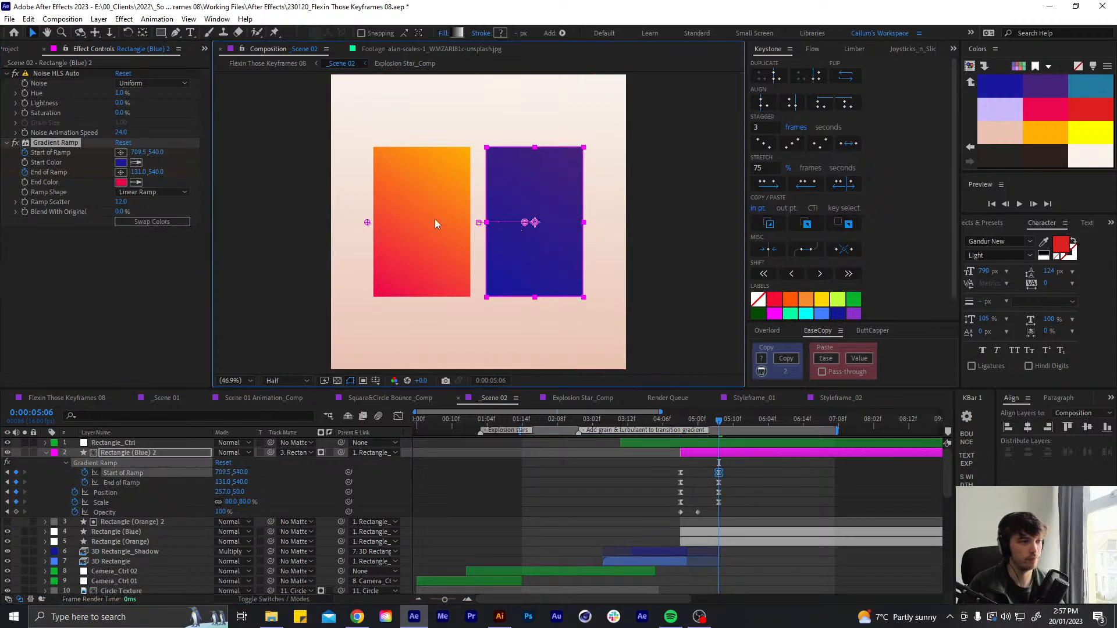
left_click_drag(367, 227, 424, 231)
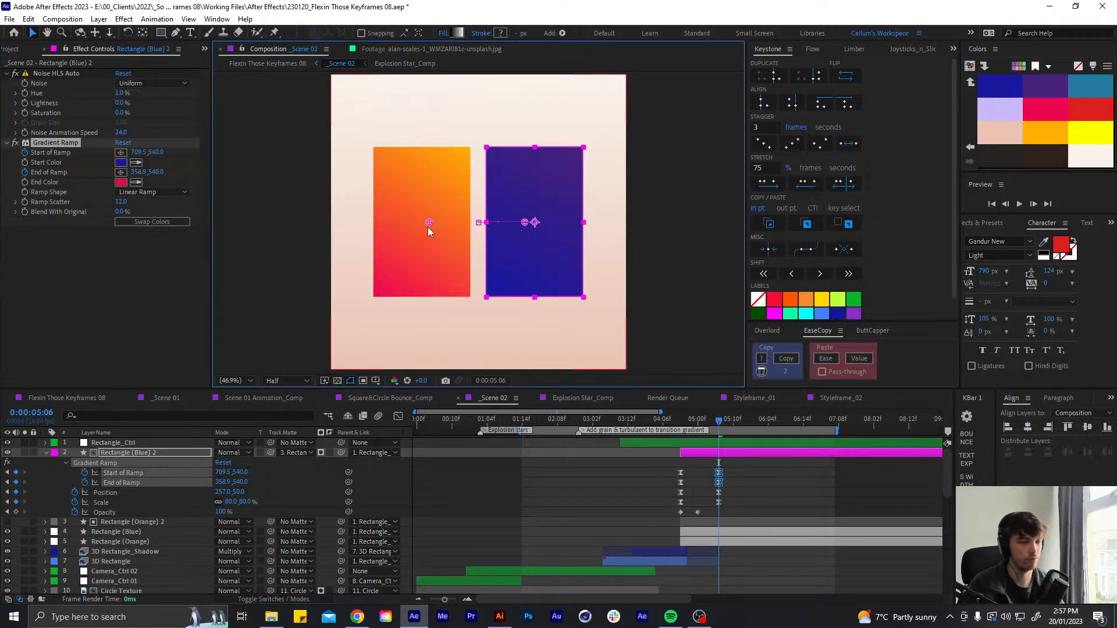
left_click(696, 419)
left_click_drag(697, 419, 682, 424)
key("space")
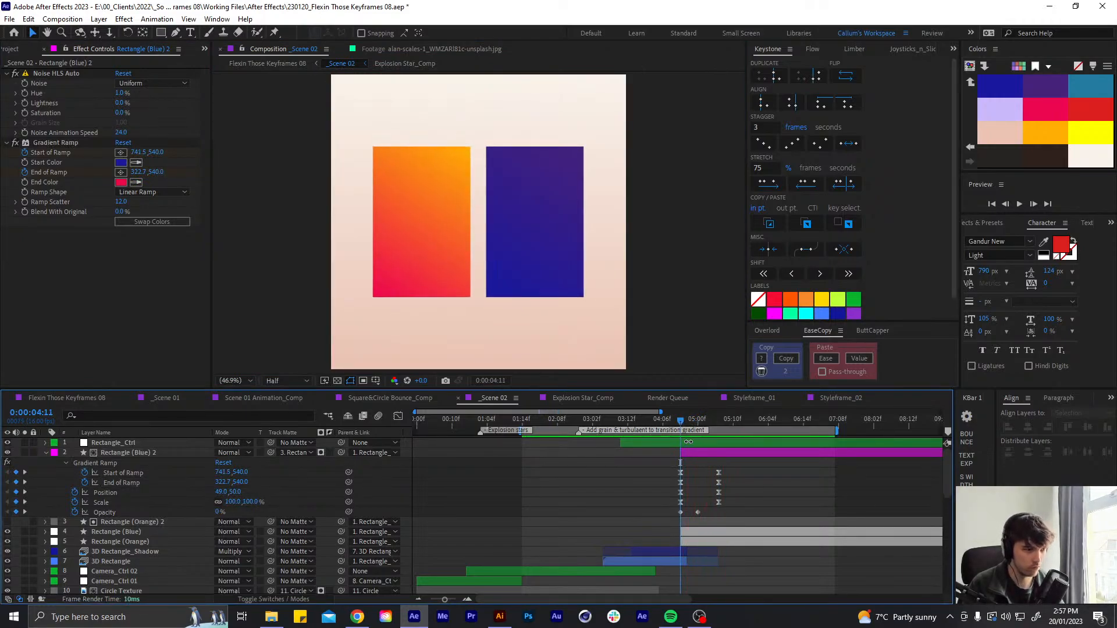
key("space")
Move the 100% Opacity keyframe of Rectangle (Blue) 2 to 4:15 and apply Easy Ease to both Opacity keyframes
left_click(693, 452)
left_click(697, 512)
left_click_drag(696, 514, 667, 519)
key("F9")
Add a Fast Box Blur to Rectangle (Blue) 2 with Horizontal dimensions, a Blur Radius of 12 and Repeat Edge Pixels off
mouse_move(683, 424)
left_mouse_down()
mouse_move(708, 418)
mouse_move(693, 419)
left_mouse_up()
key("ctrl+space")
key("ctrl+space")
type("b")
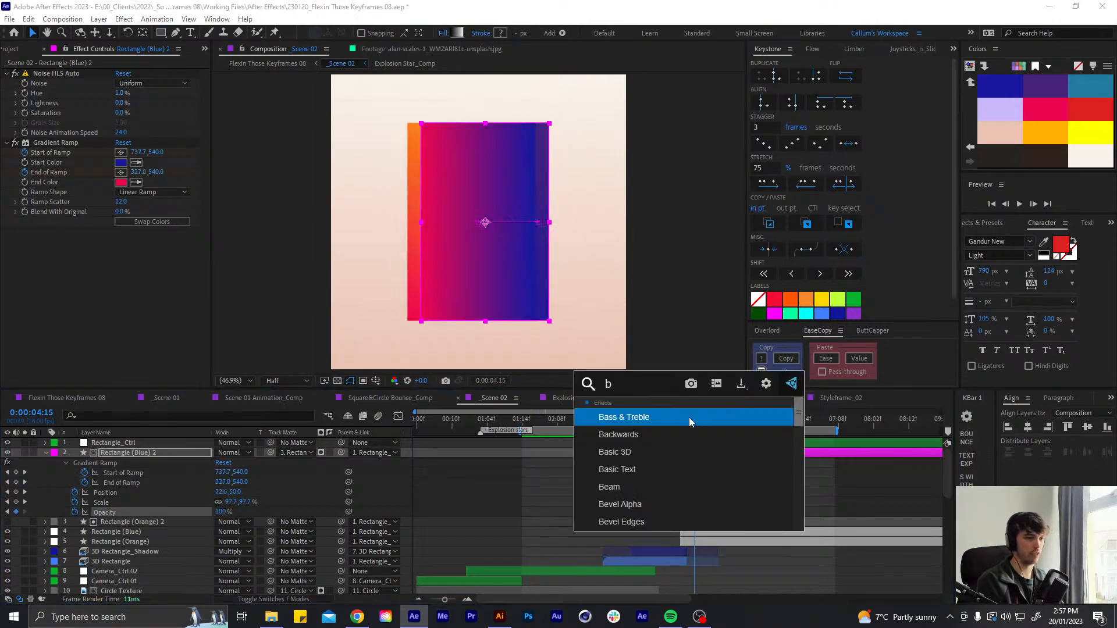
type("ox")
key("Return")
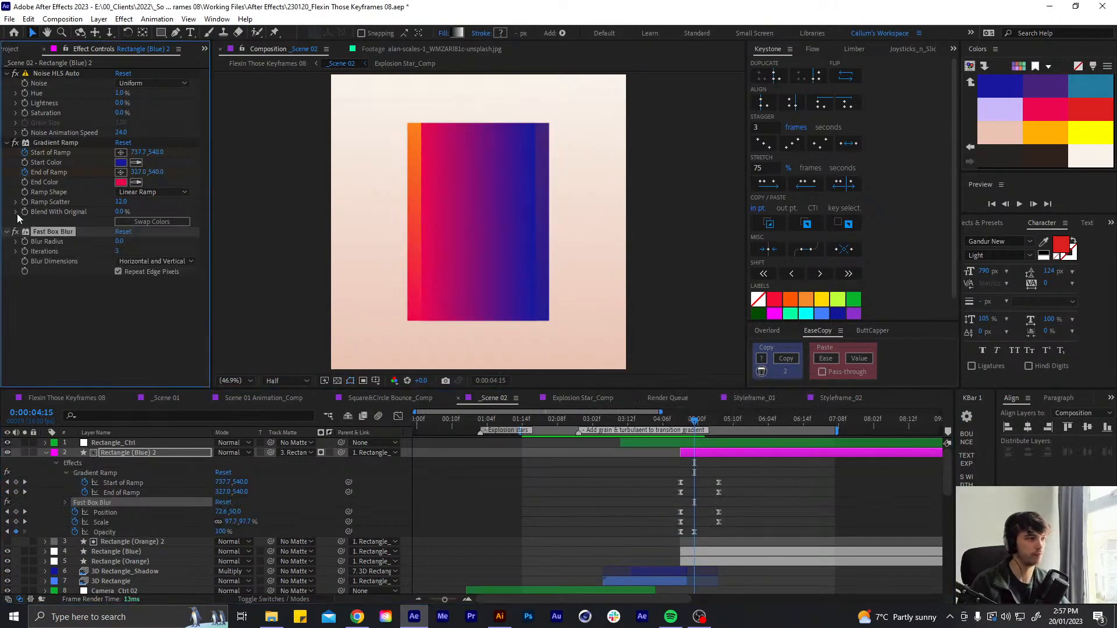
left_click(124, 260)
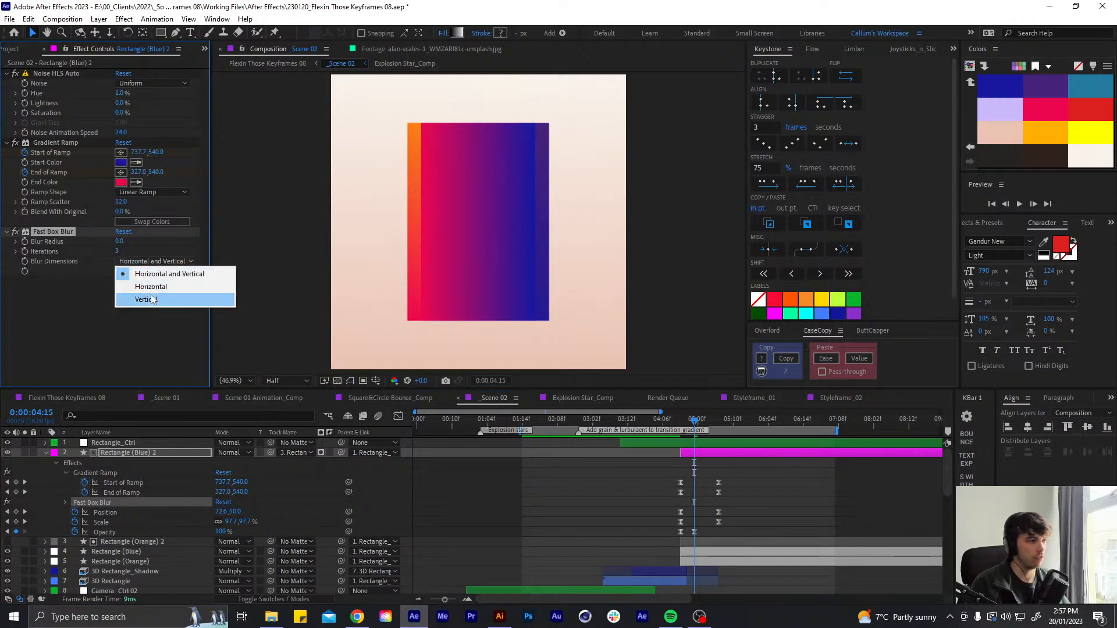
left_click(139, 281)
mouse_move(119, 241)
left_mouse_down()
mouse_move(153, 239)
mouse_move(127, 242)
left_mouse_up()
left_click(188, 328)
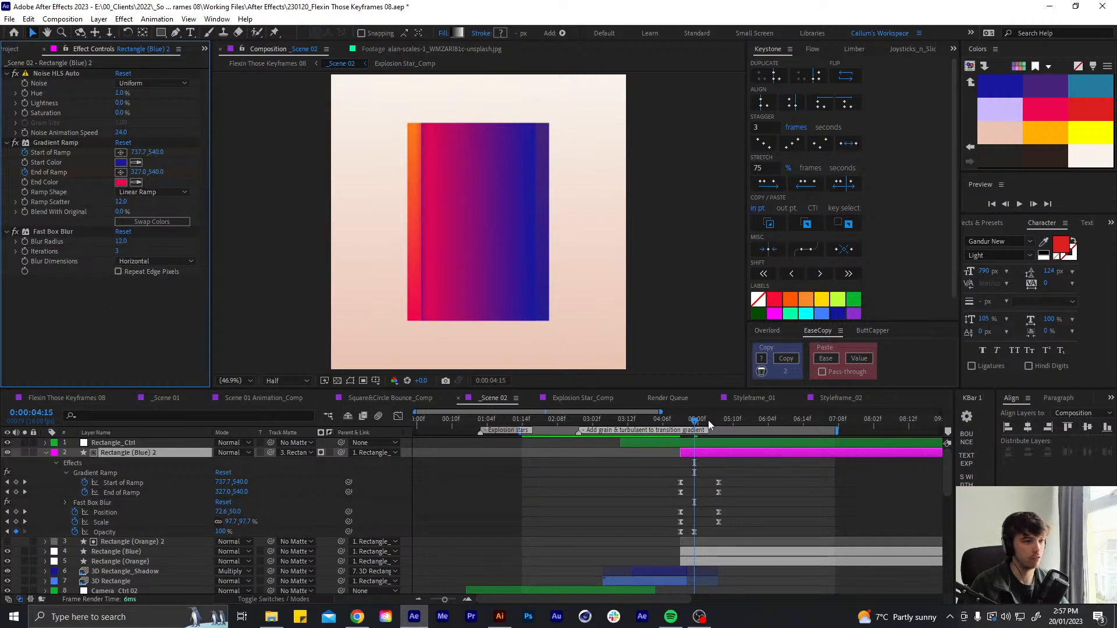
Try a larger Blur Radius on the Fast Box Blur at 5:00 and undo it
left_click_drag(694, 423, 697, 421)
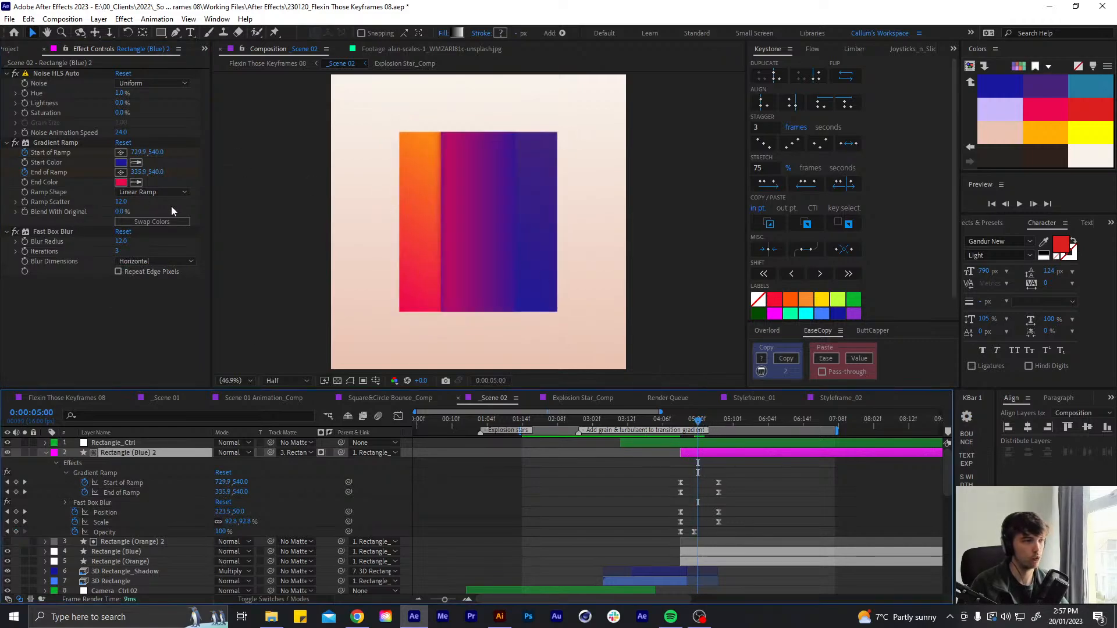
left_click_drag(123, 242, 180, 240)
key("ctrl+z")
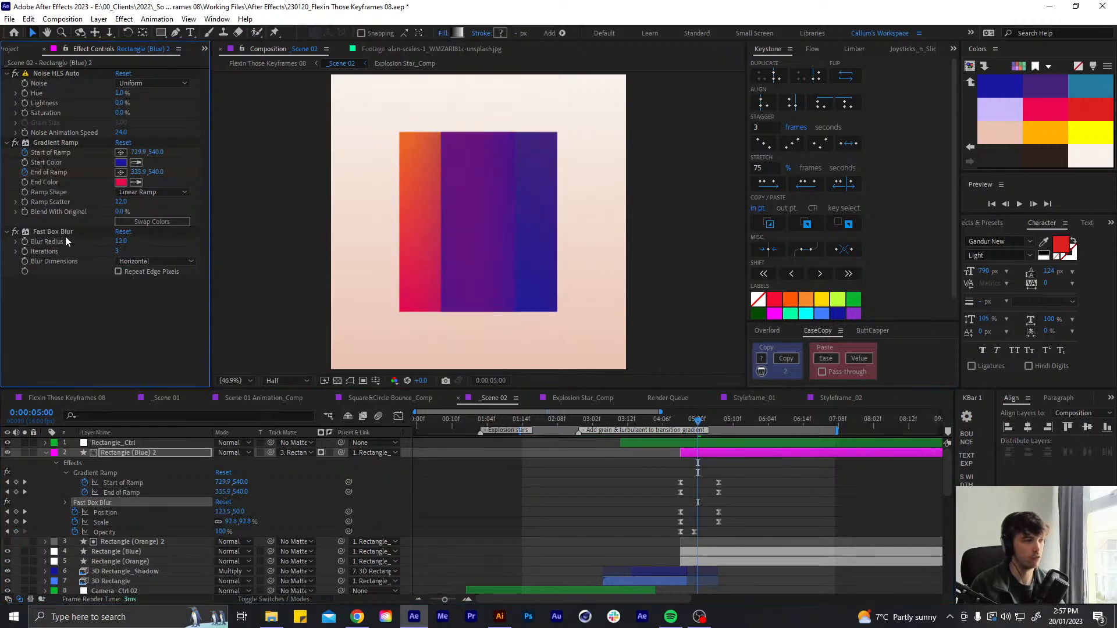
Copy the Fast Box Blur from Rectangle (Blue) 2 onto Rectangle (Orange) 2
left_click(65, 234)
key("ctrl+c")
left_click(116, 543)
key("ctrl+v")
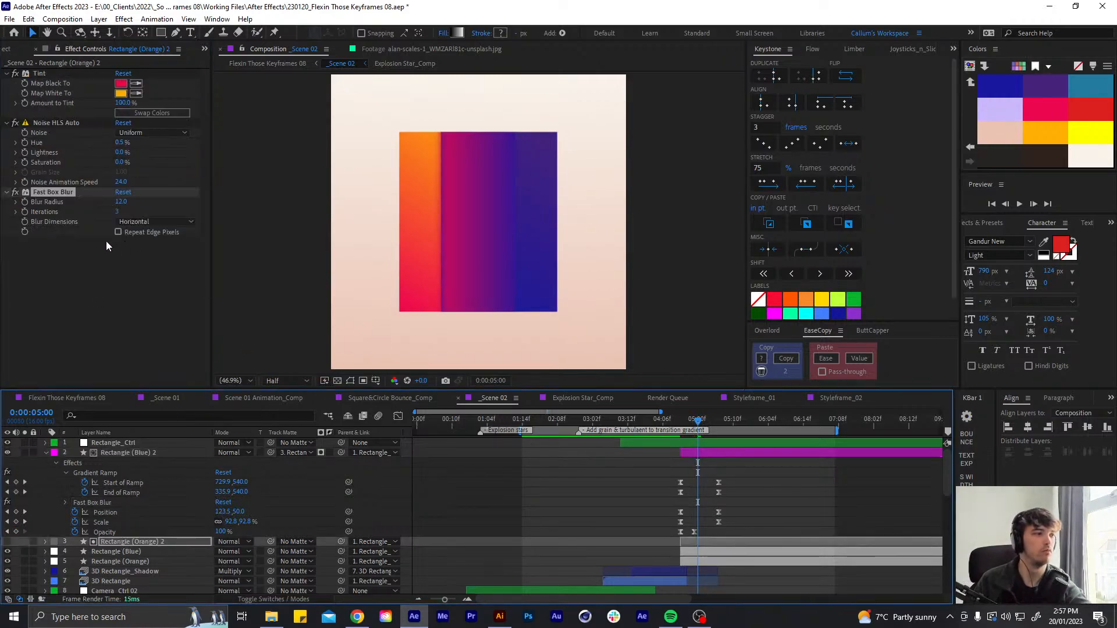
Remove the Fast Box Blur from both Rectangle (Orange) 2 and Rectangle (Blue) 2 and collapse the layer's properties
left_click(68, 194)
key("Delete")
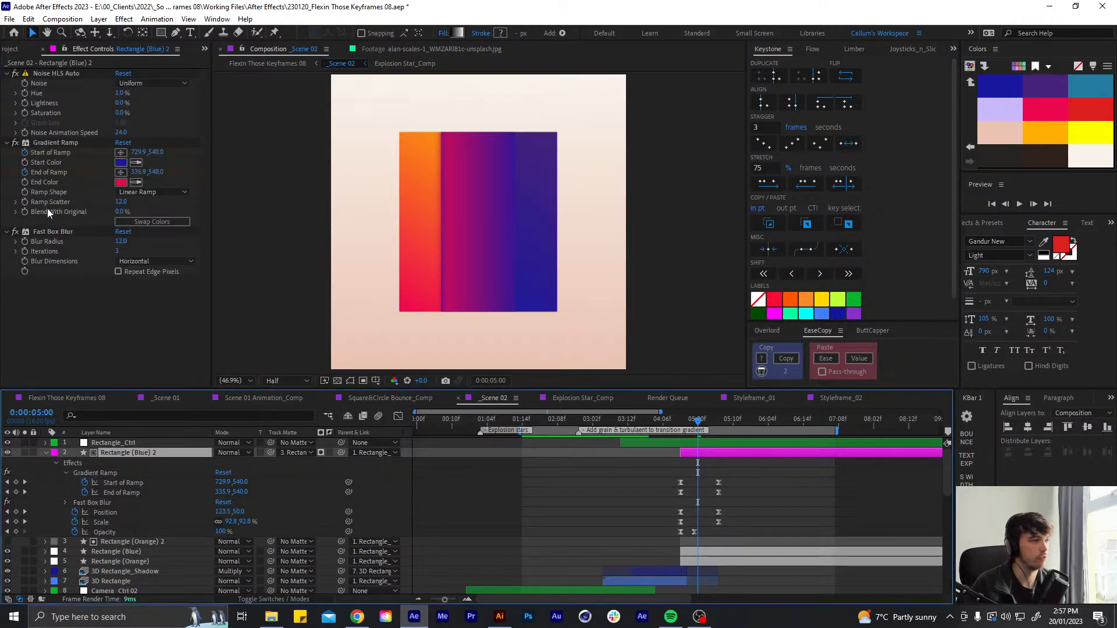
left_click(54, 231)
key("Delete")
key("u")
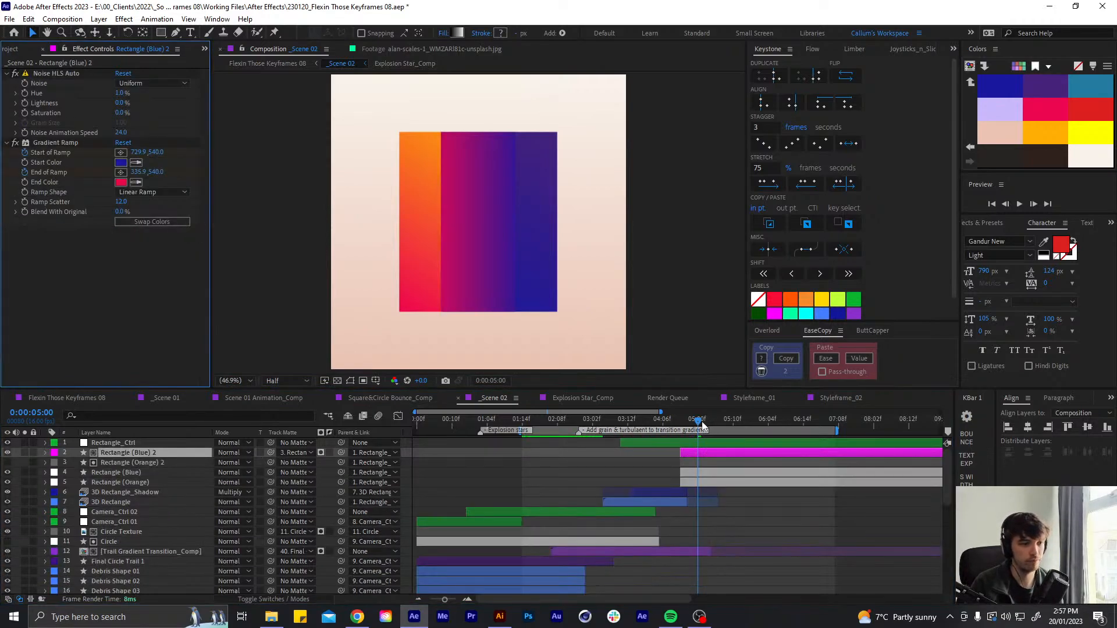
Shift and spread the Opacity keyframes of Rectangle (Blue) 2 so they sit at about 4:12 and 5:02
left_click_drag(698, 422, 662, 422)
key("space")
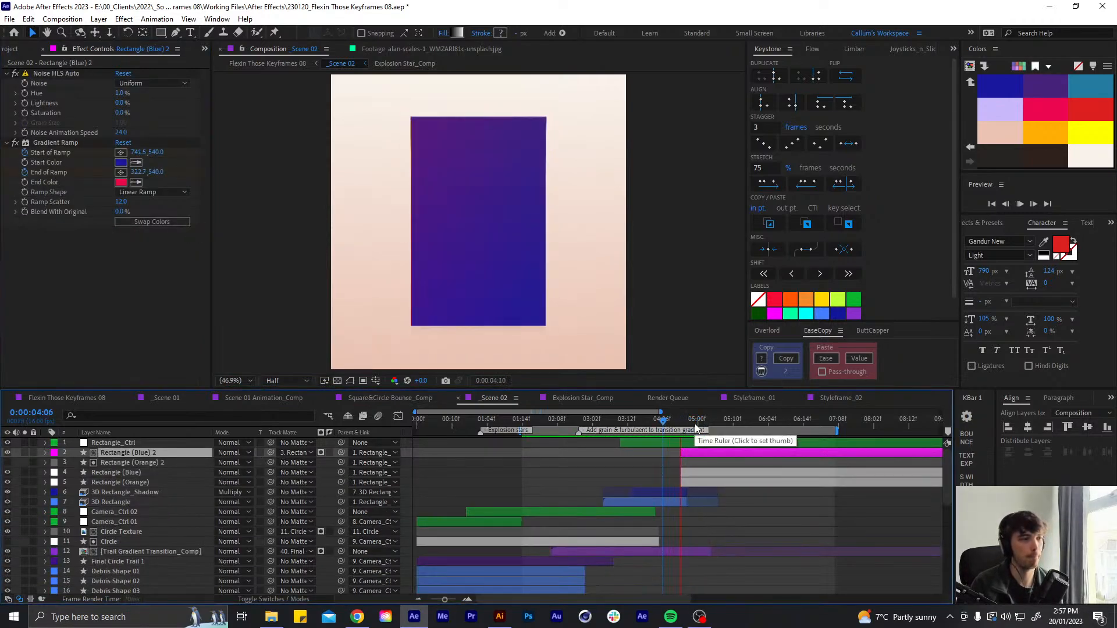
left_click(677, 418)
key("space")
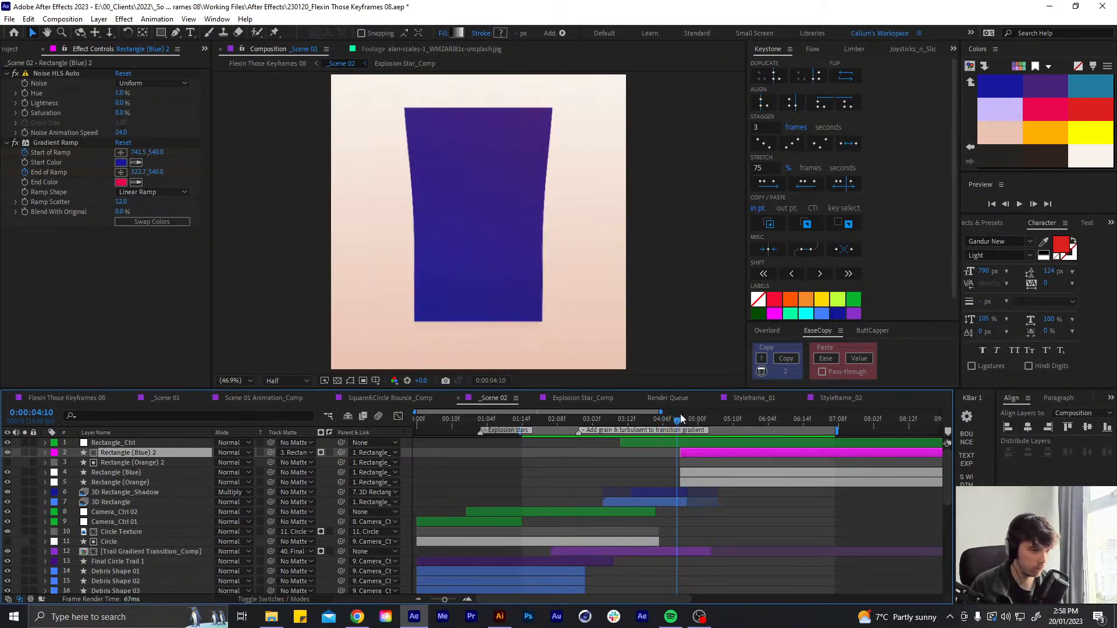
left_click(693, 419)
key("u")
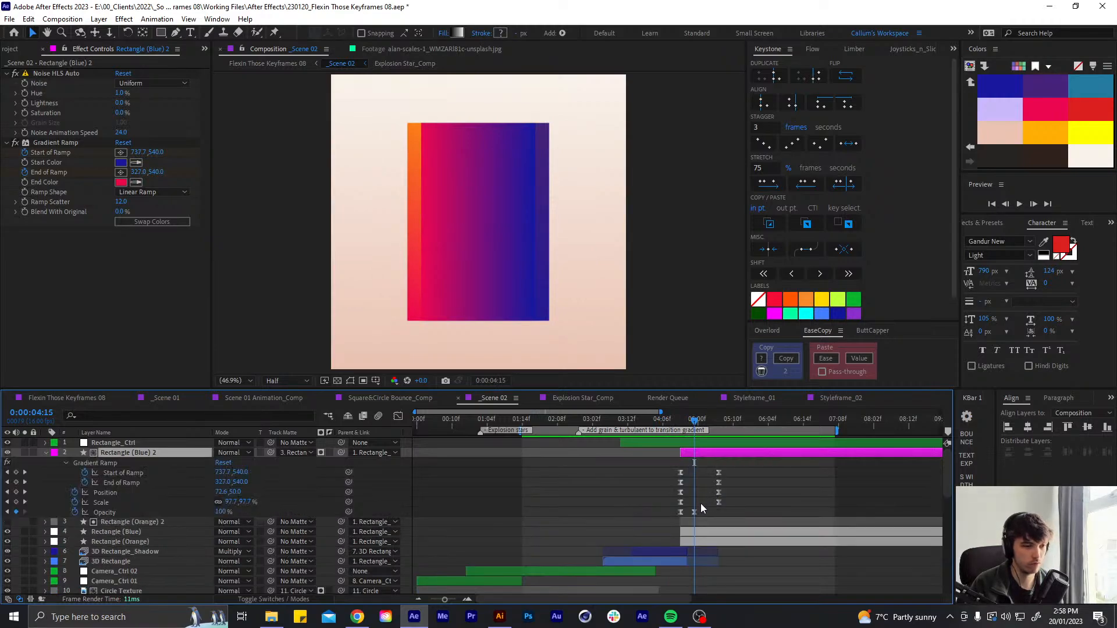
mouse_move(695, 512)
left_mouse_down()
mouse_move(704, 512)
mouse_move(683, 512)
left_mouse_up()
left_click(701, 419)
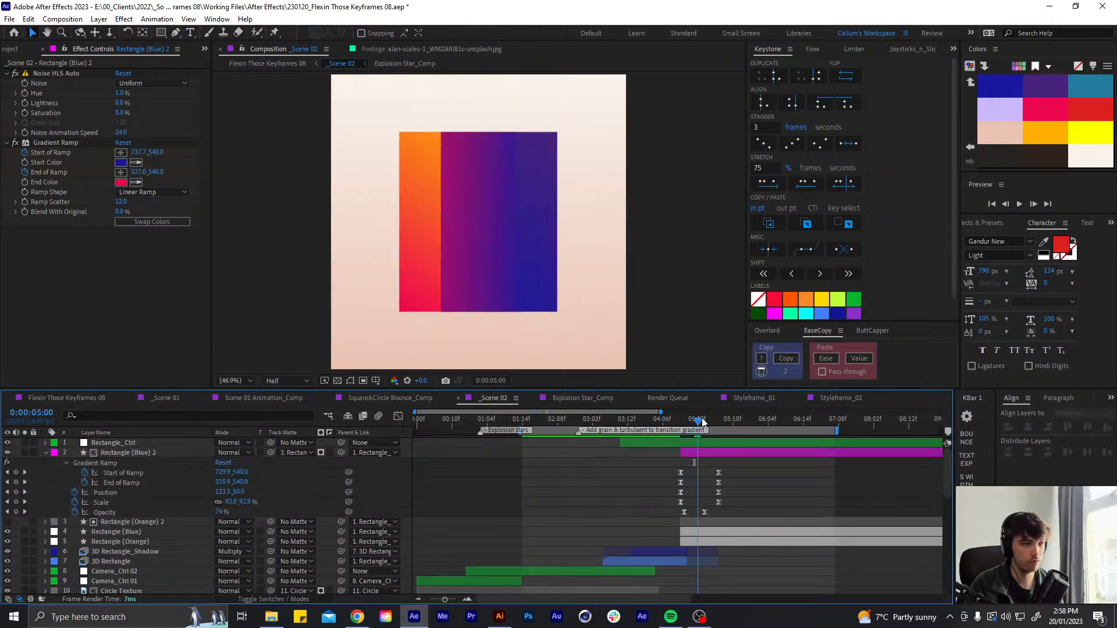
Preview the retimed gradient fade as the rectangles split, collapse Rectangle (Blue) 2's properties and save the project
left_click_drag(705, 420, 666, 420)
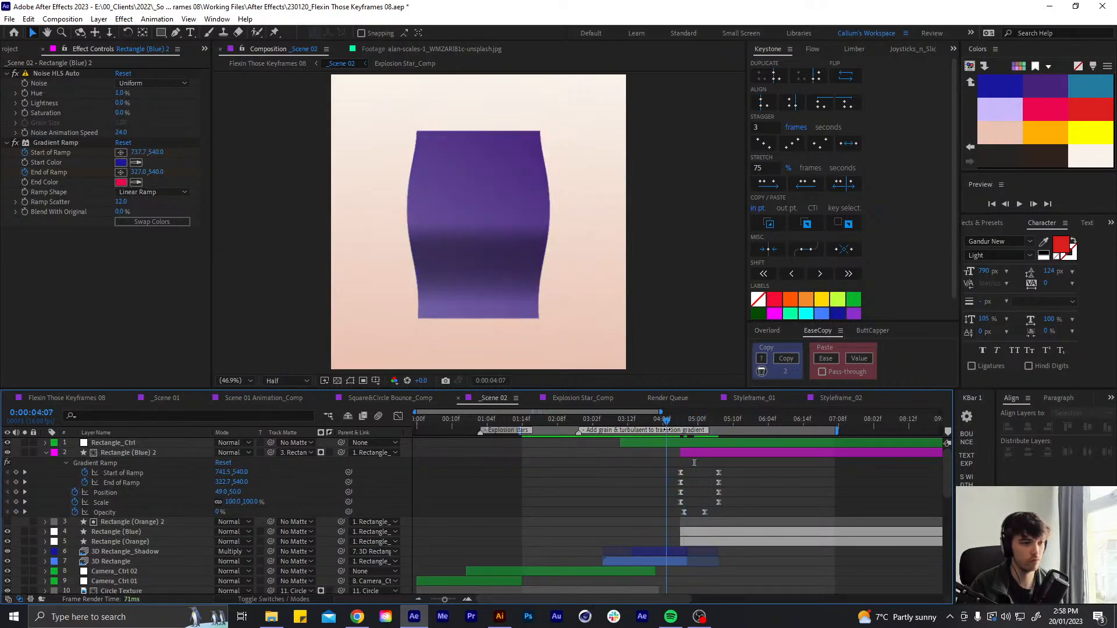
key("space")
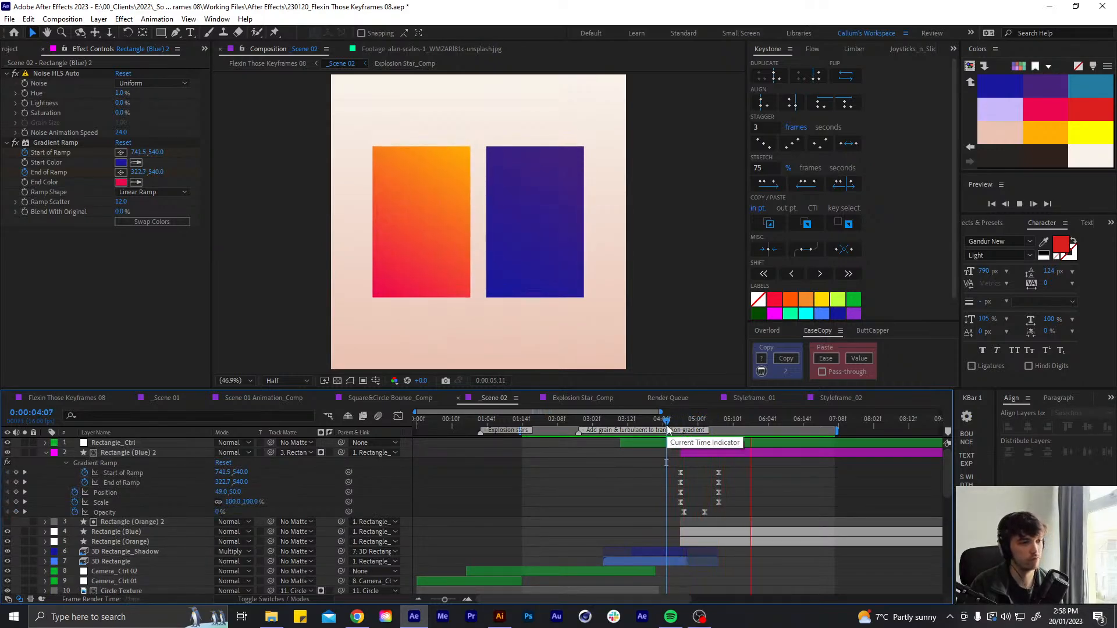
key("space")
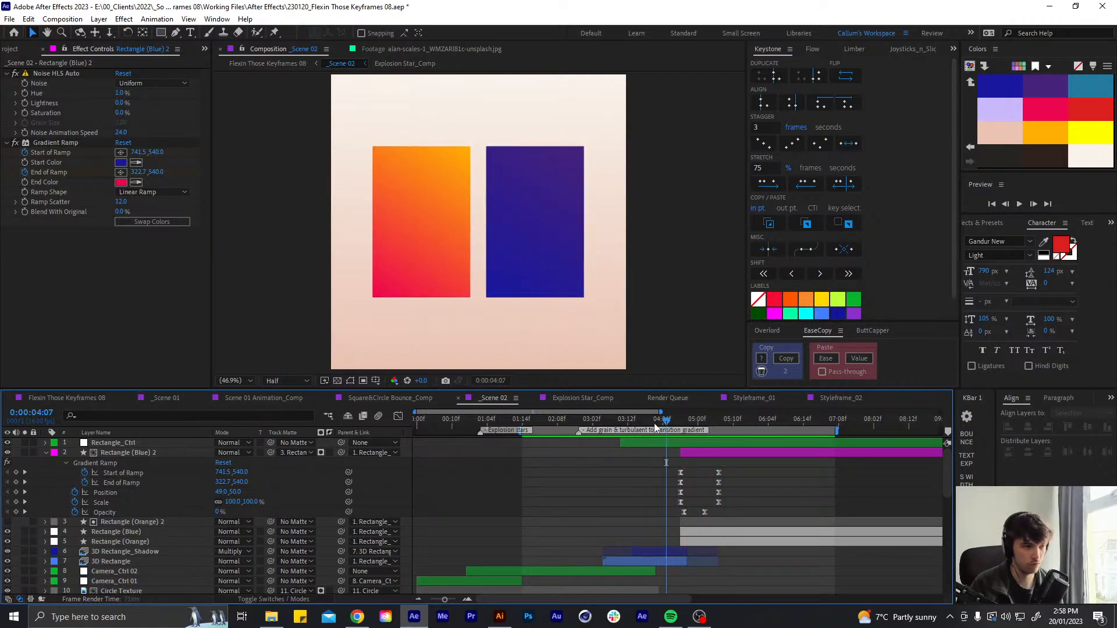
left_click(592, 419)
key("space")
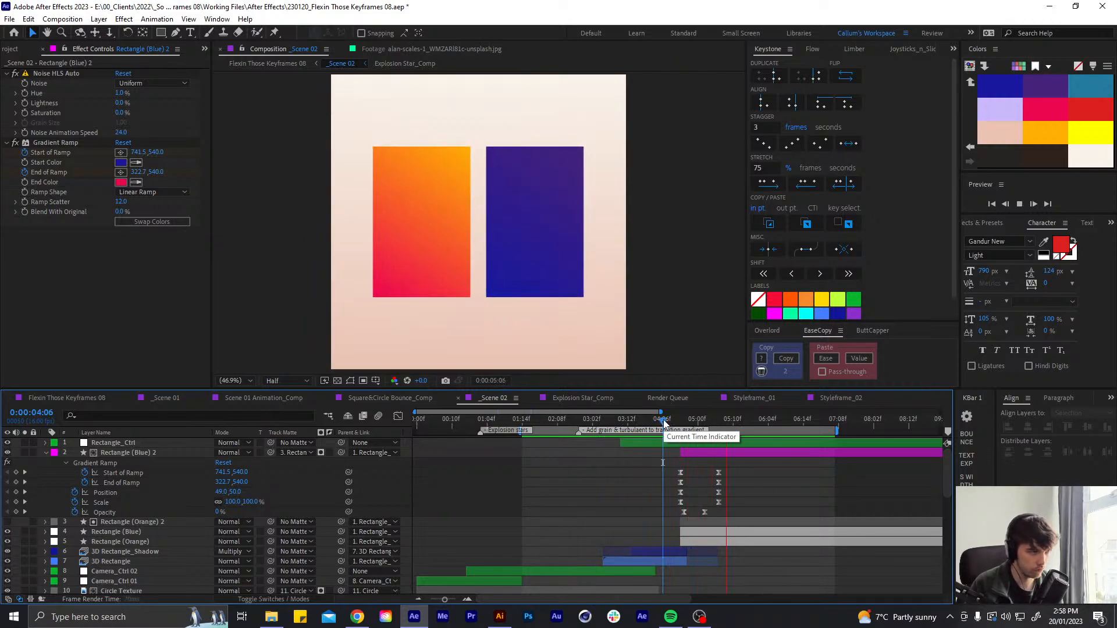
left_click(664, 420)
left_click(711, 456)
key("u")
key("ctrl+s")
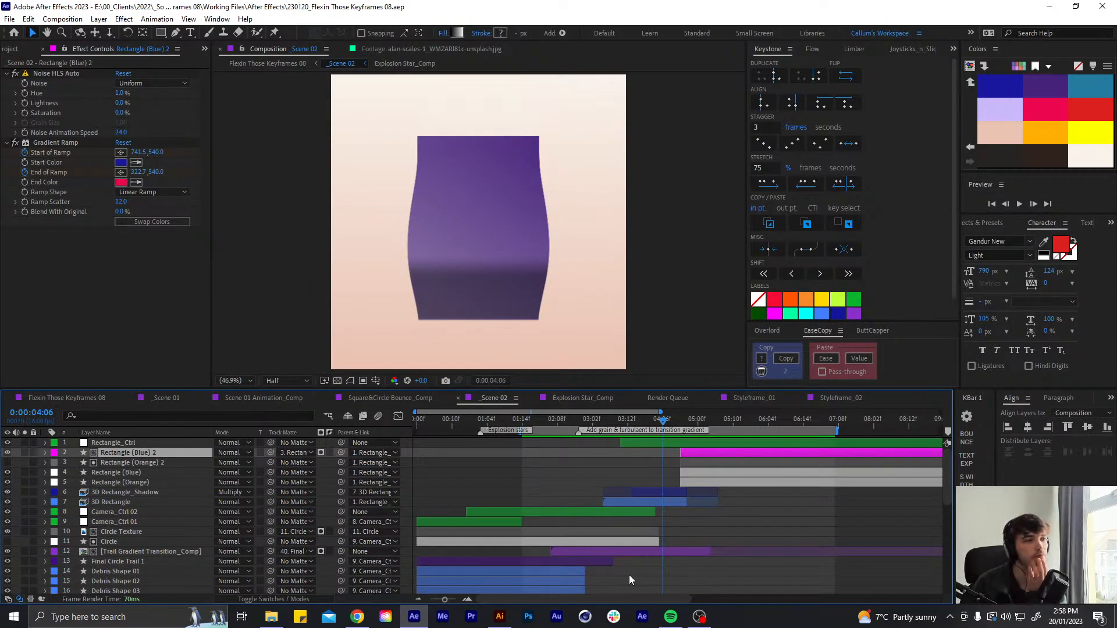
Play back Scene 02's transition into the split rectangles from 3:13 and park the time indicator at 5:00
key("alt+Tab")
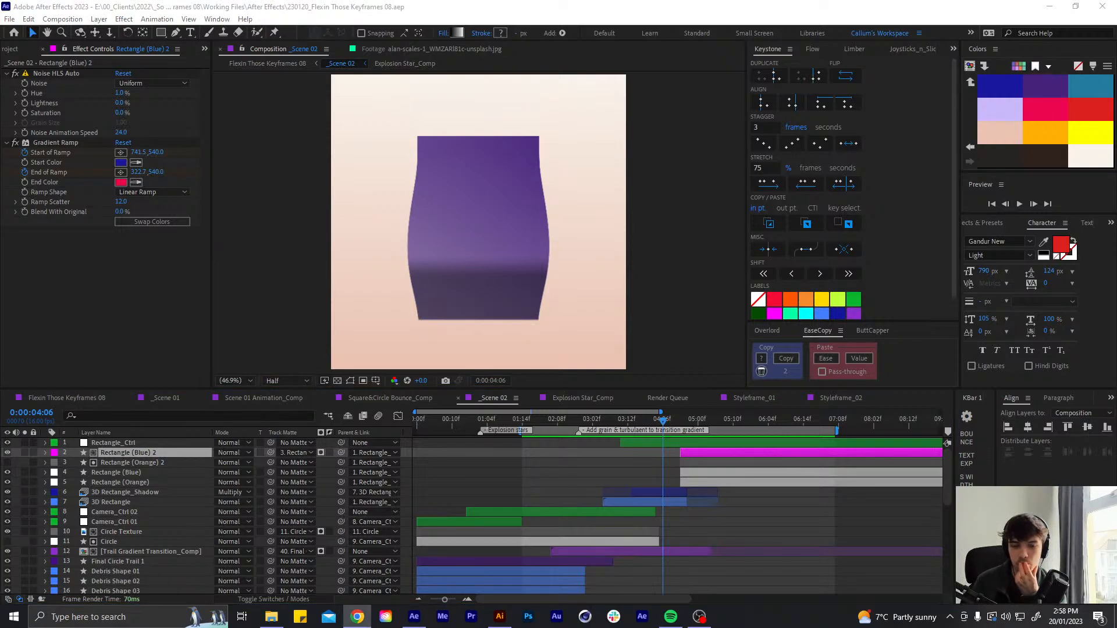
left_click(739, 522)
left_click_drag(663, 420, 631, 423)
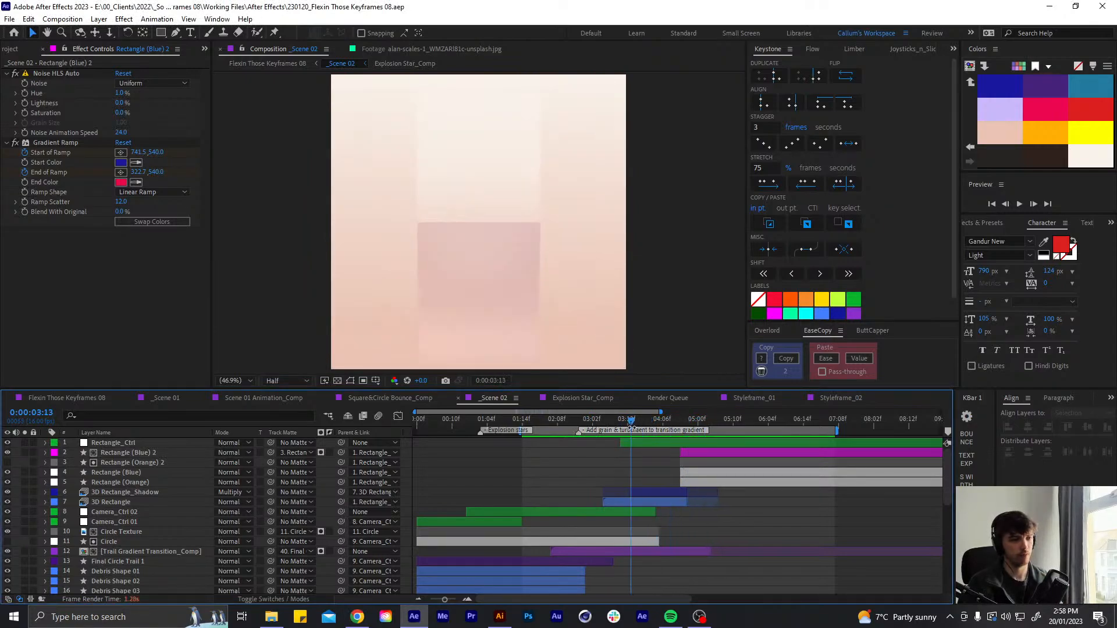
key("space")
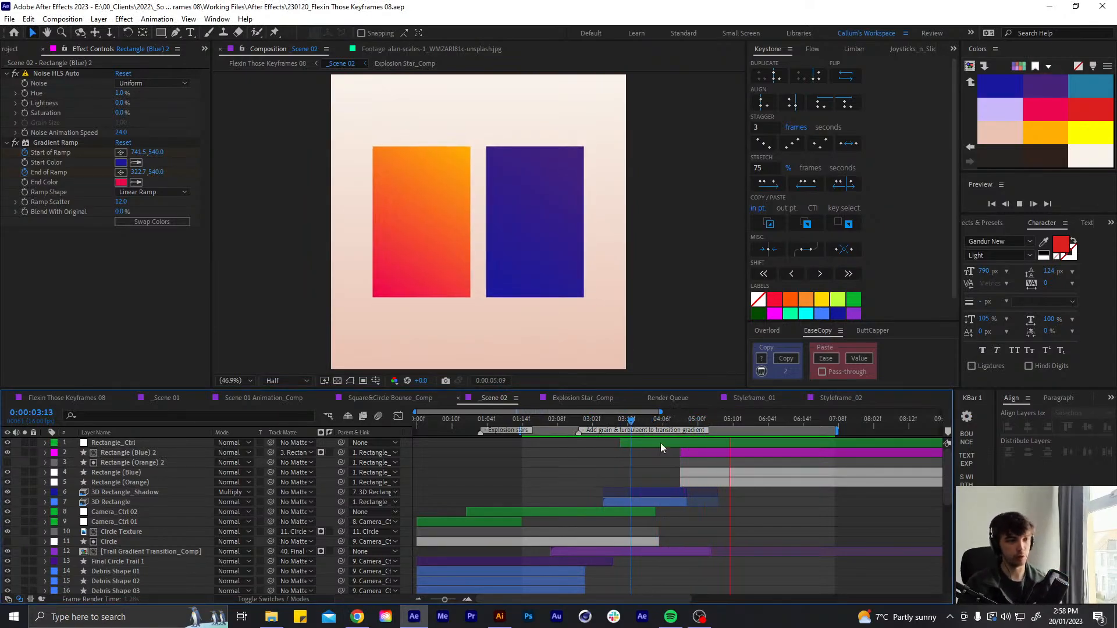
left_click_drag(669, 420, 700, 418)
Switch to Chrome with the Madhive video on Vimeo, pause the video and mute its sound
key("alt+Tab")
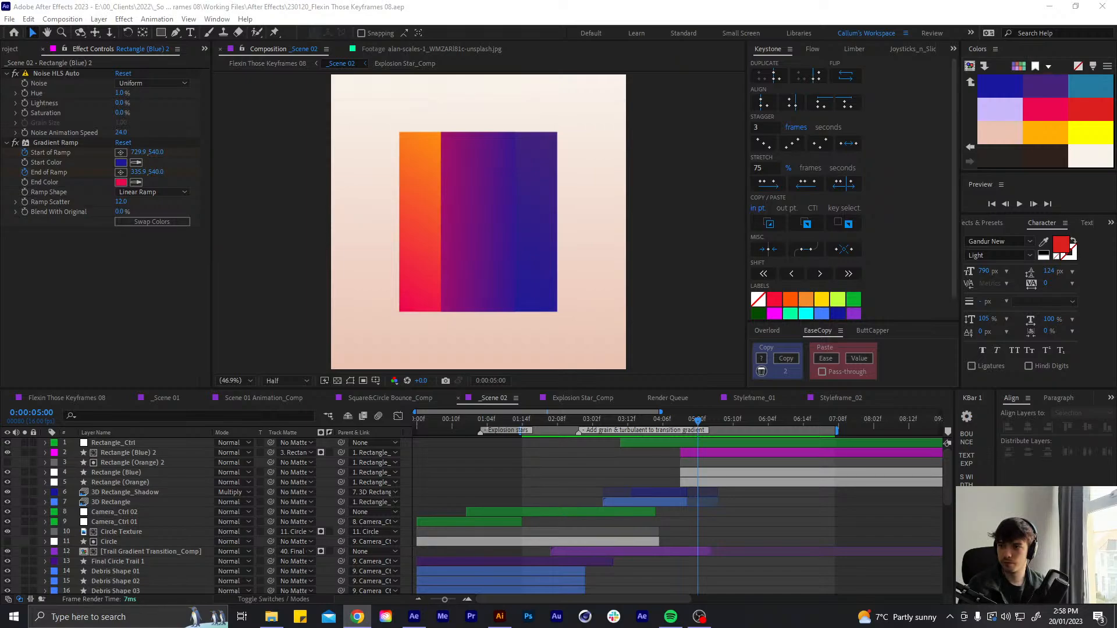
left_click_drag(512, 625, 809, 60)
key("space")
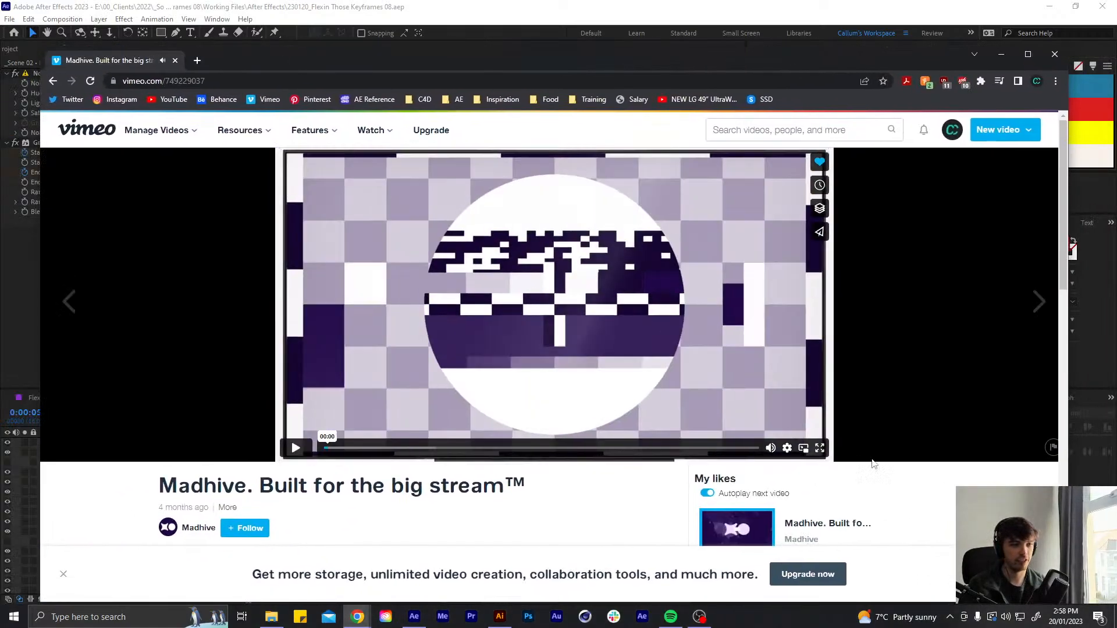
left_click(770, 448)
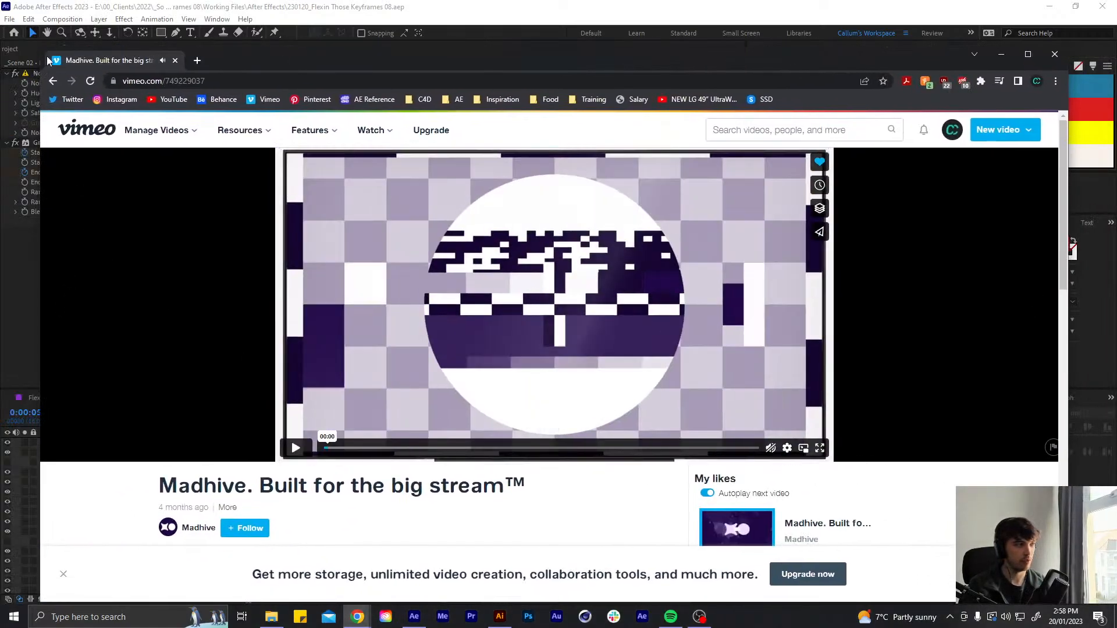
left_click(35, 43)
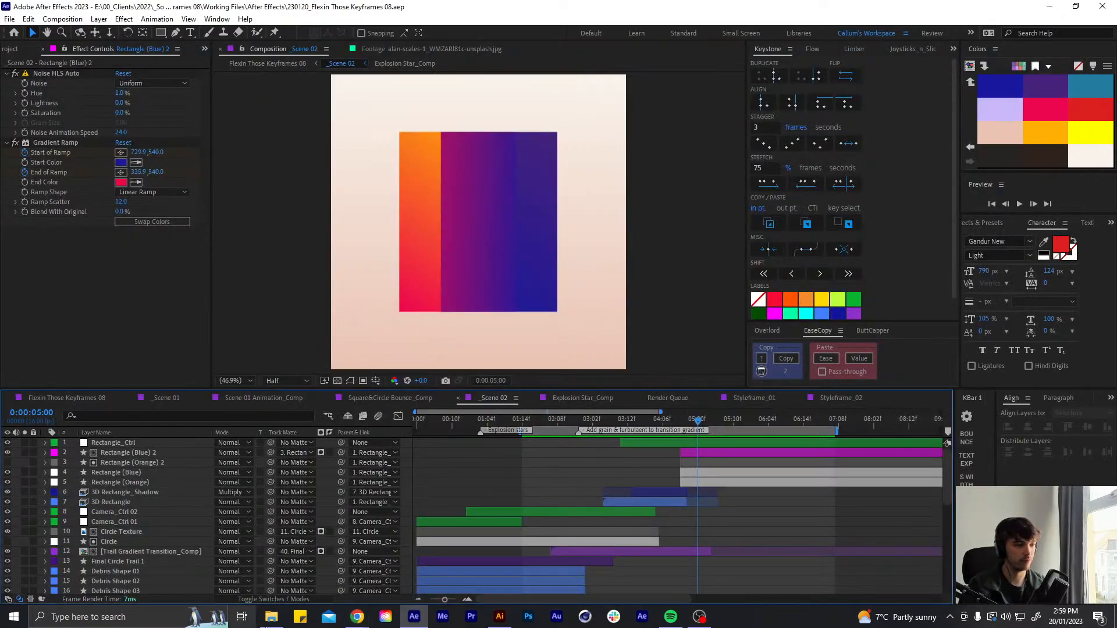
Bring the Vimeo browser window back in front of After Effects, make it narrower and place it over the composition
left_click(356, 618)
left_click(423, 573)
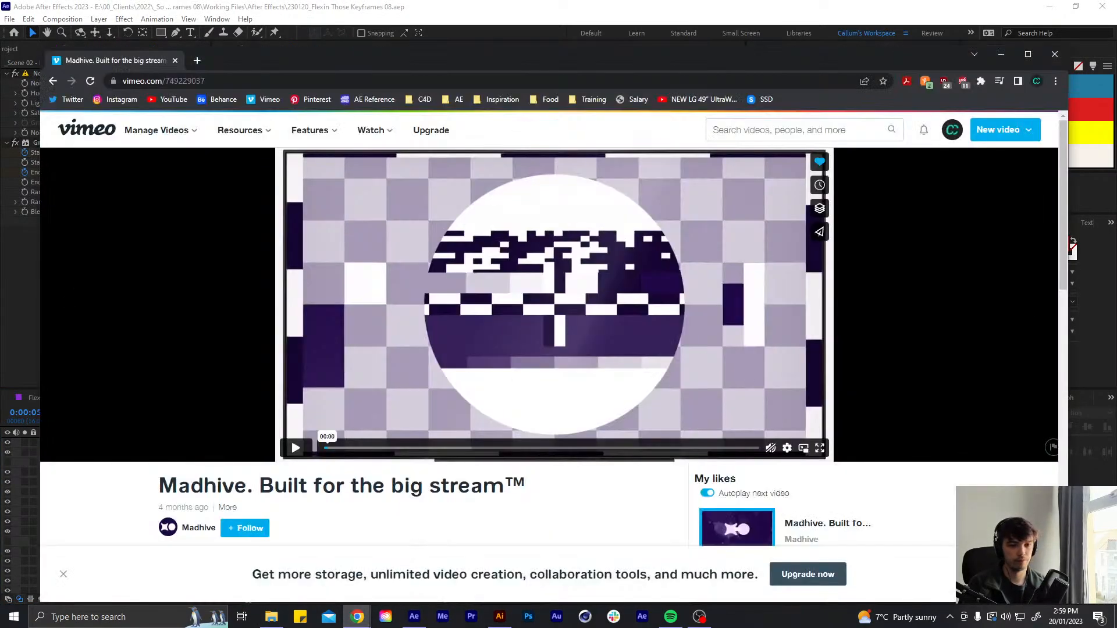
left_click_drag(1067, 498, 863, 498)
left_click(853, 57)
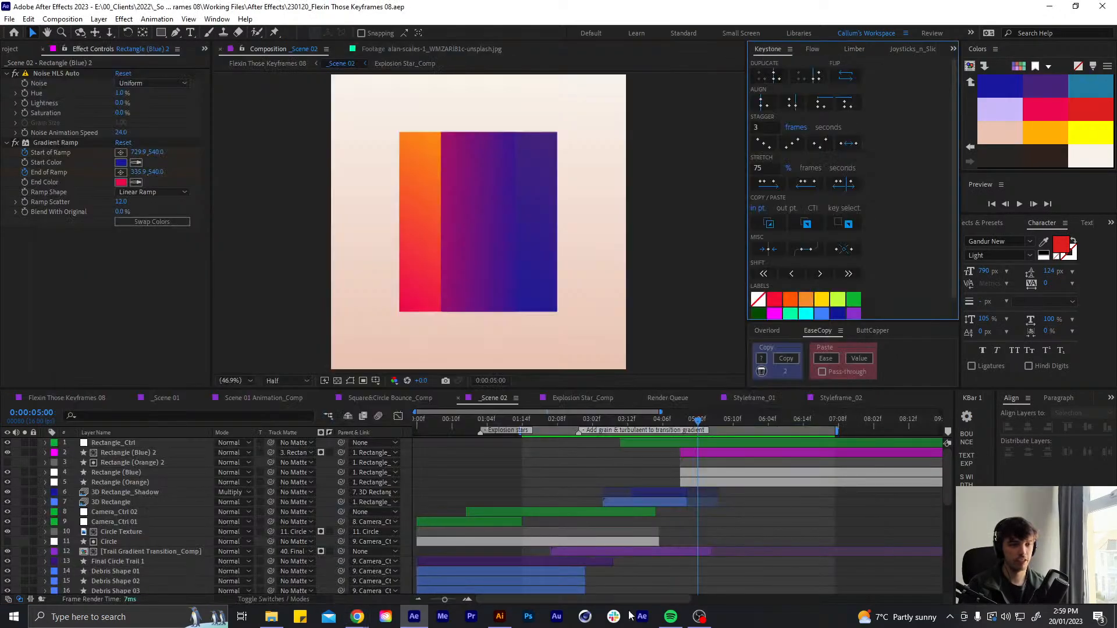
left_click(357, 617)
left_click(422, 573)
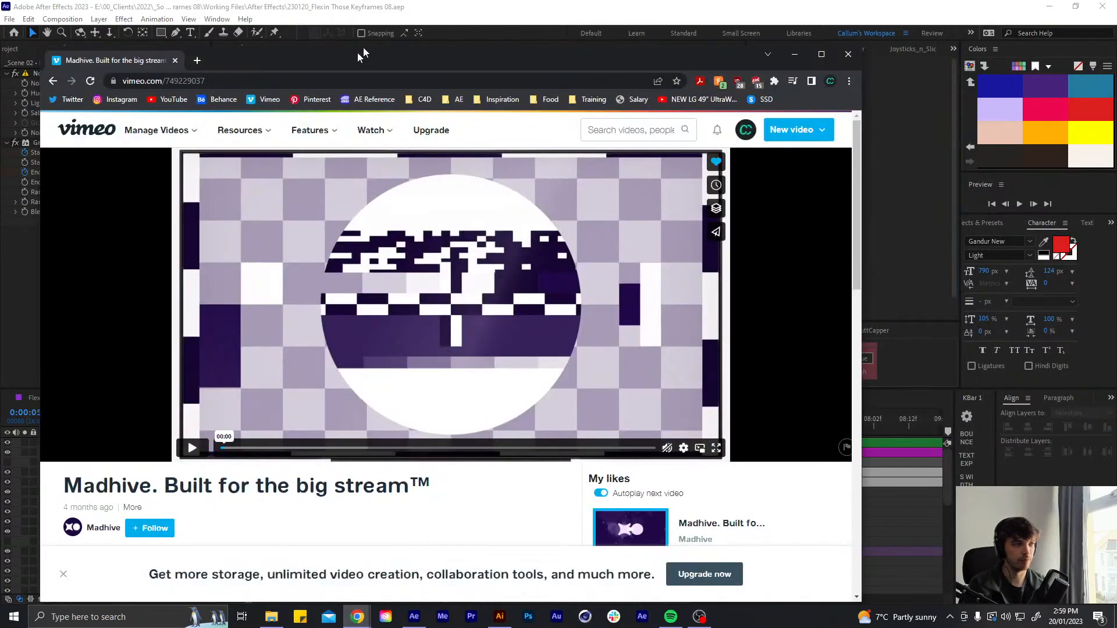
left_click_drag(358, 53, 461, 59)
Play the Madhive video and scrub through its first part, replaying the block transition at 00:23 several times
left_click(530, 373)
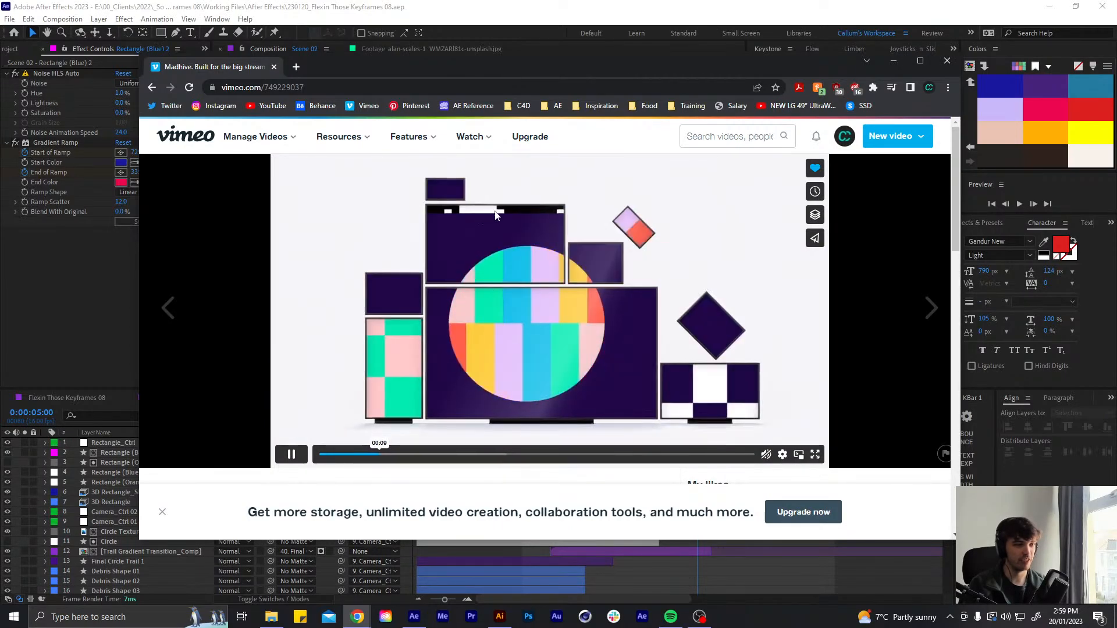
left_click(409, 454)
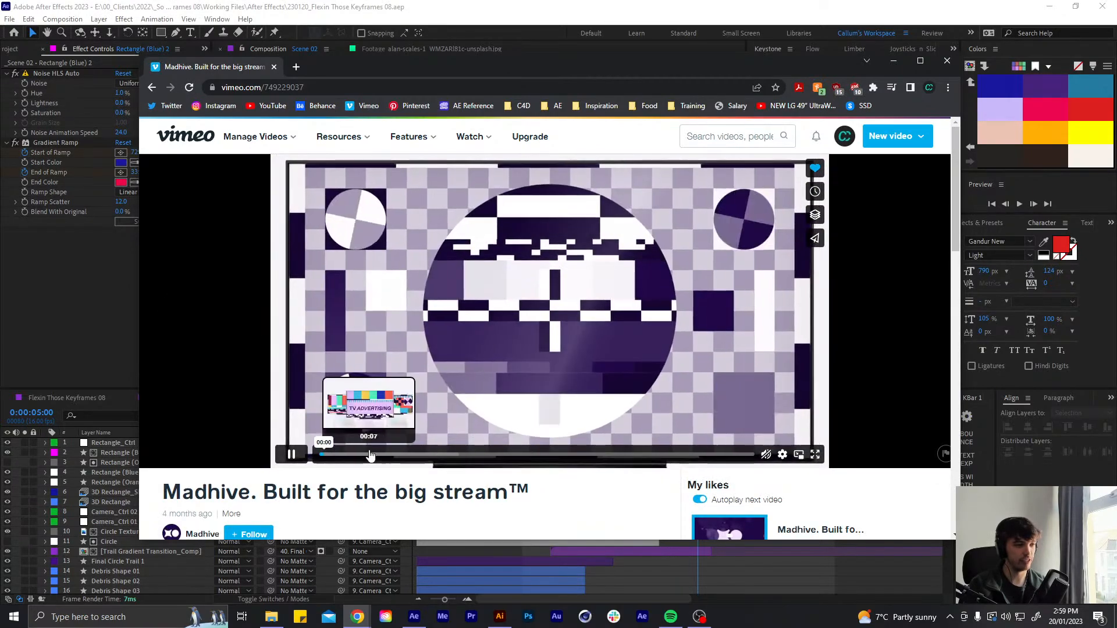
left_click(368, 455)
left_click_drag(375, 458, 468, 455)
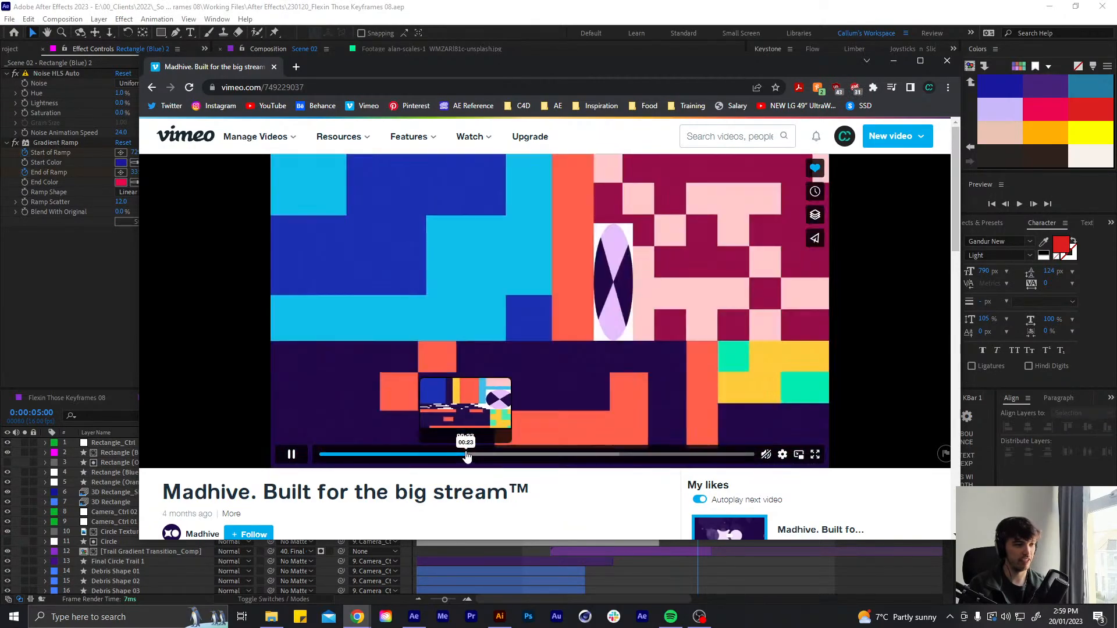
left_click(467, 456)
left_click(467, 456)
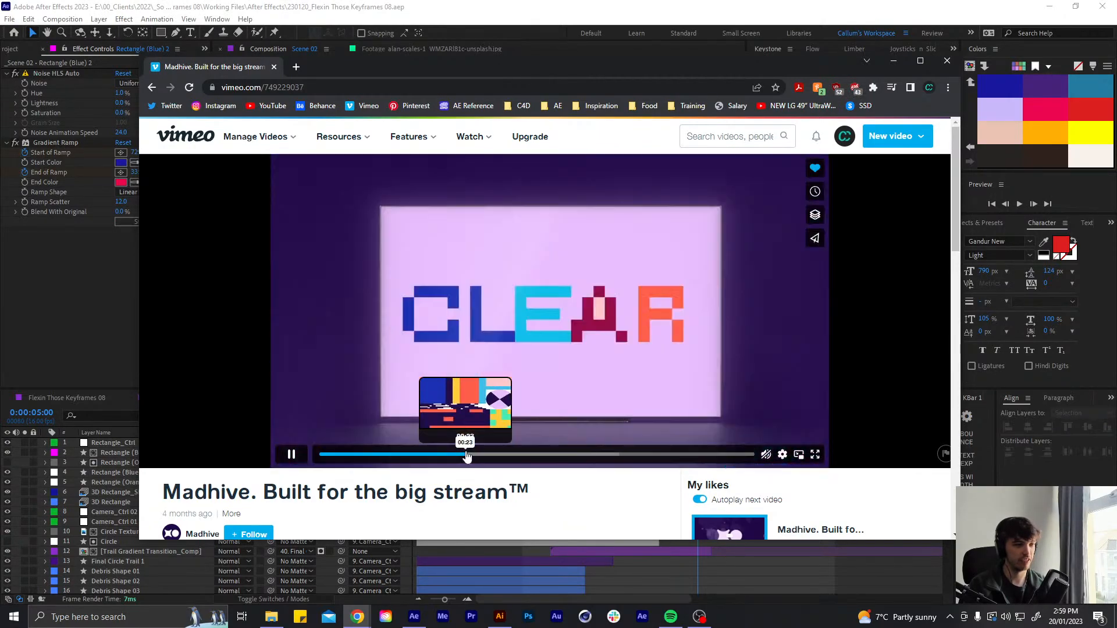
left_click(467, 456)
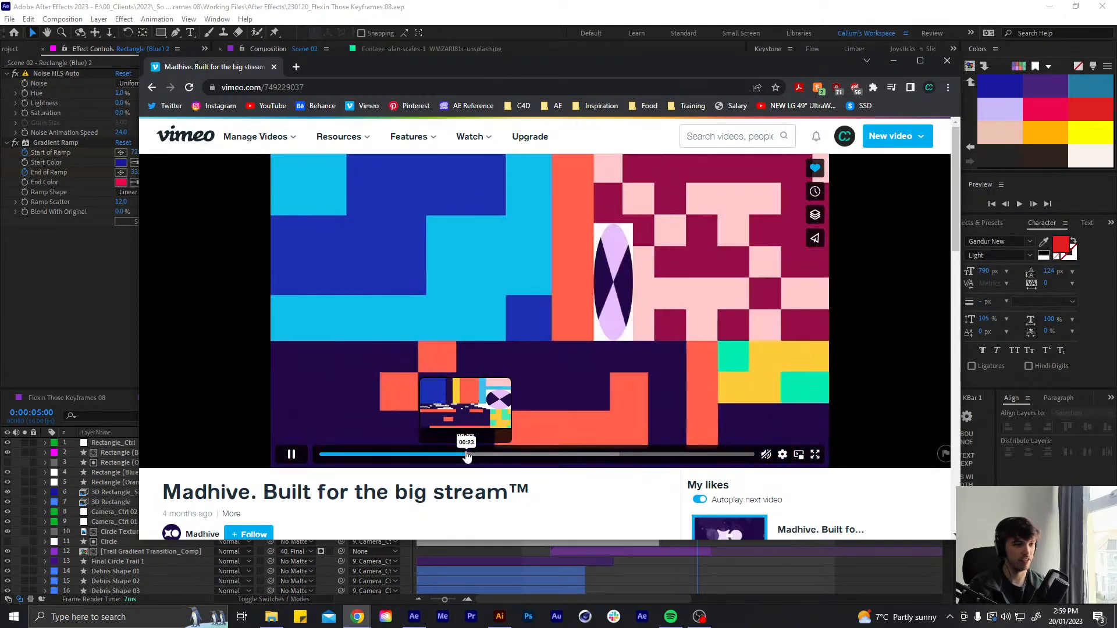
left_click(466, 456)
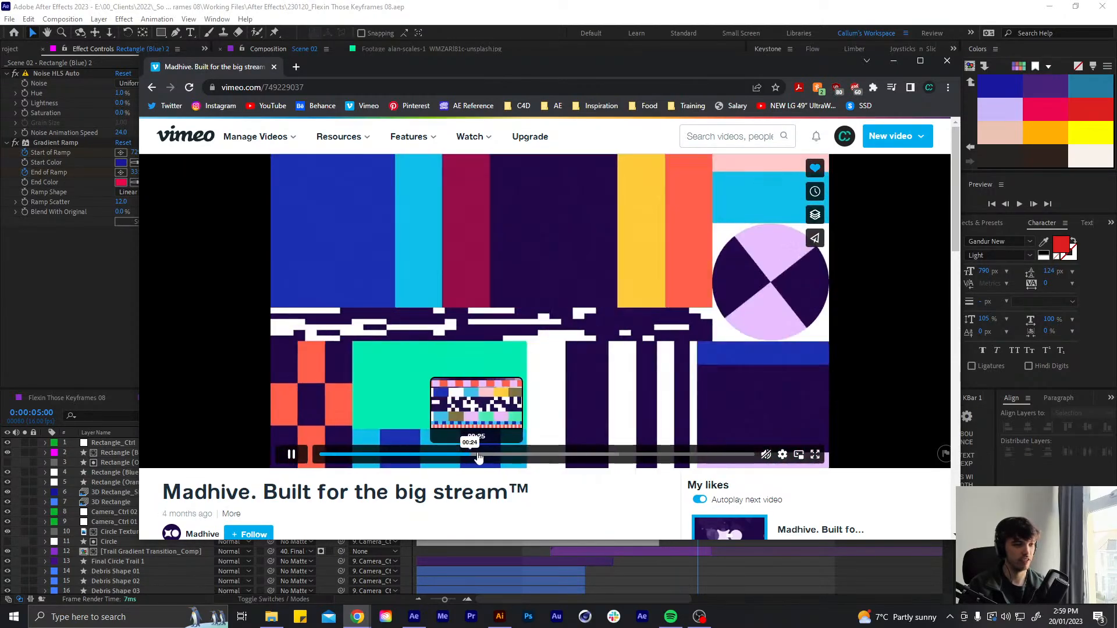
Skim the rest of the Madhive video and replay the closing logo animation around 01:00
left_click(518, 455)
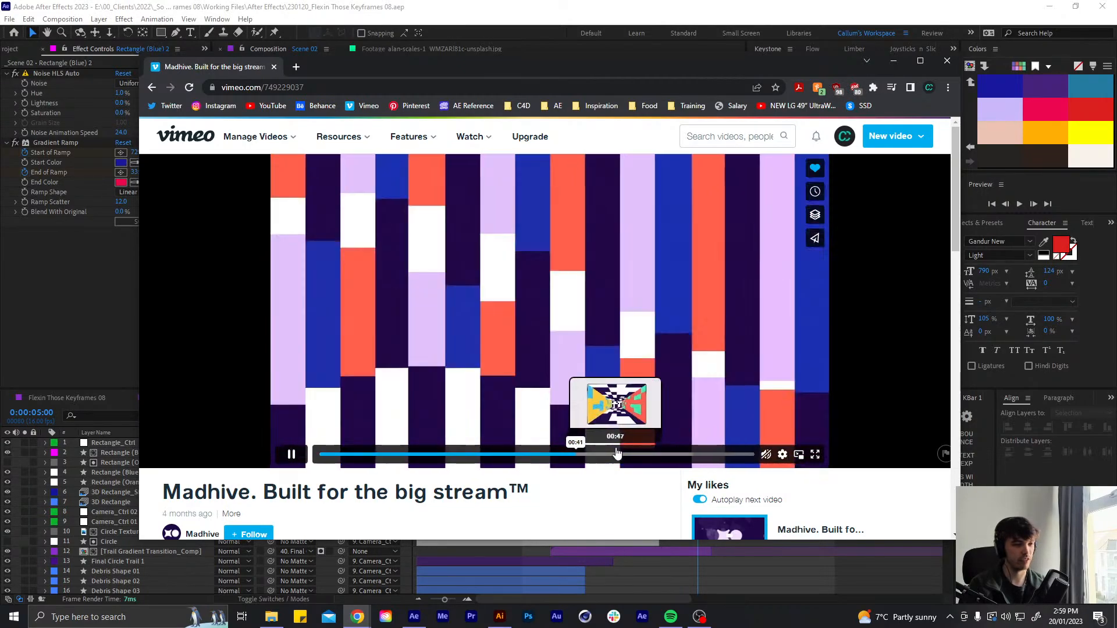
left_click(613, 455)
left_click(662, 454)
left_click(691, 455)
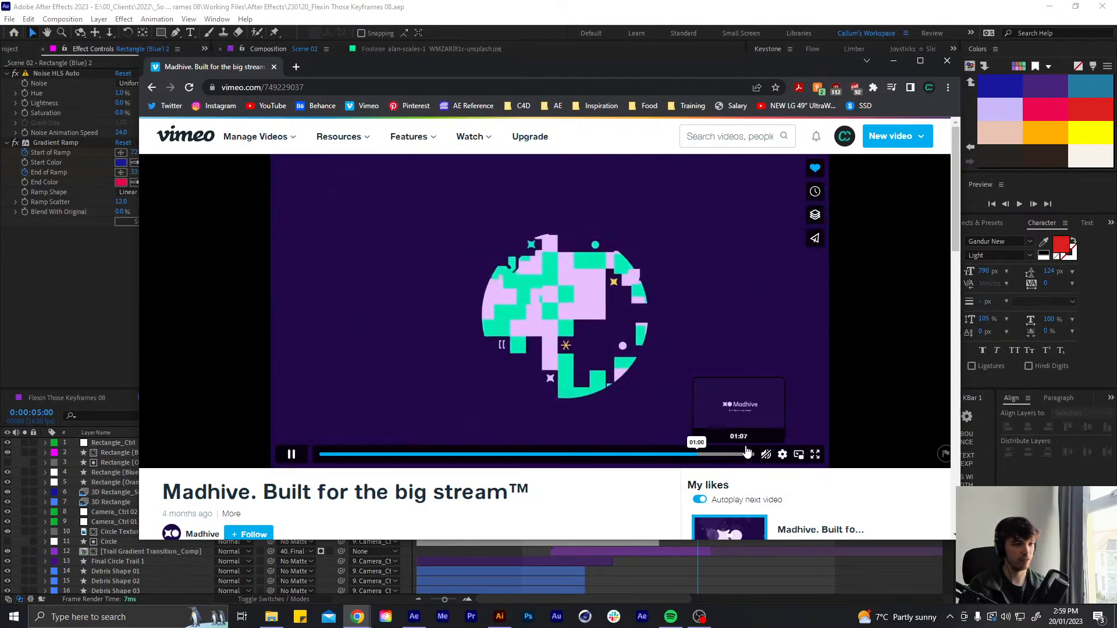
left_click(695, 455)
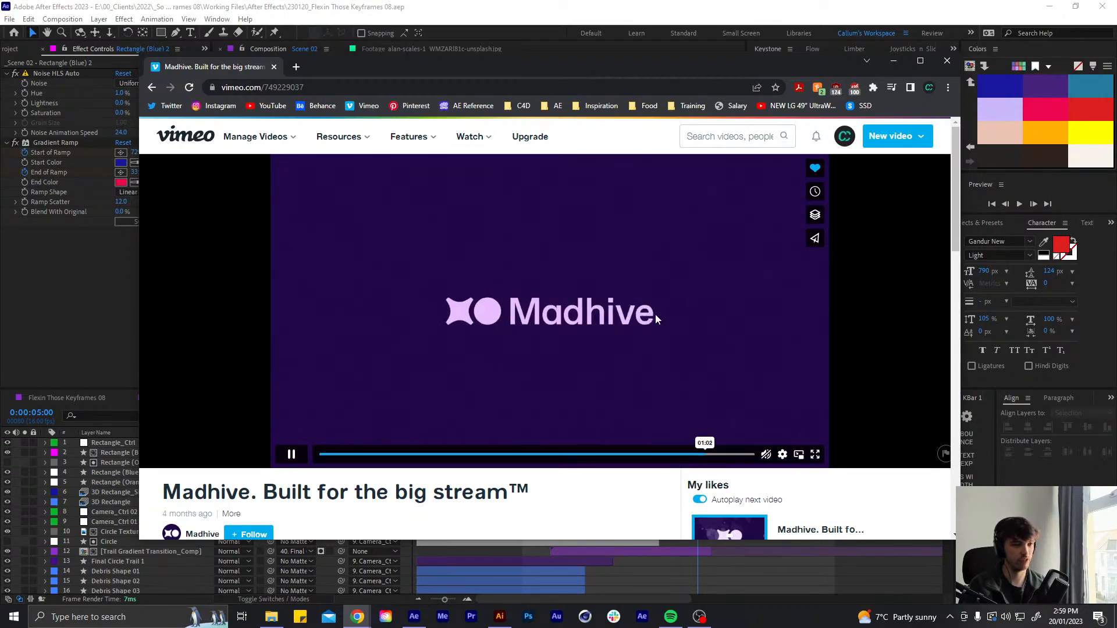
left_click(689, 454)
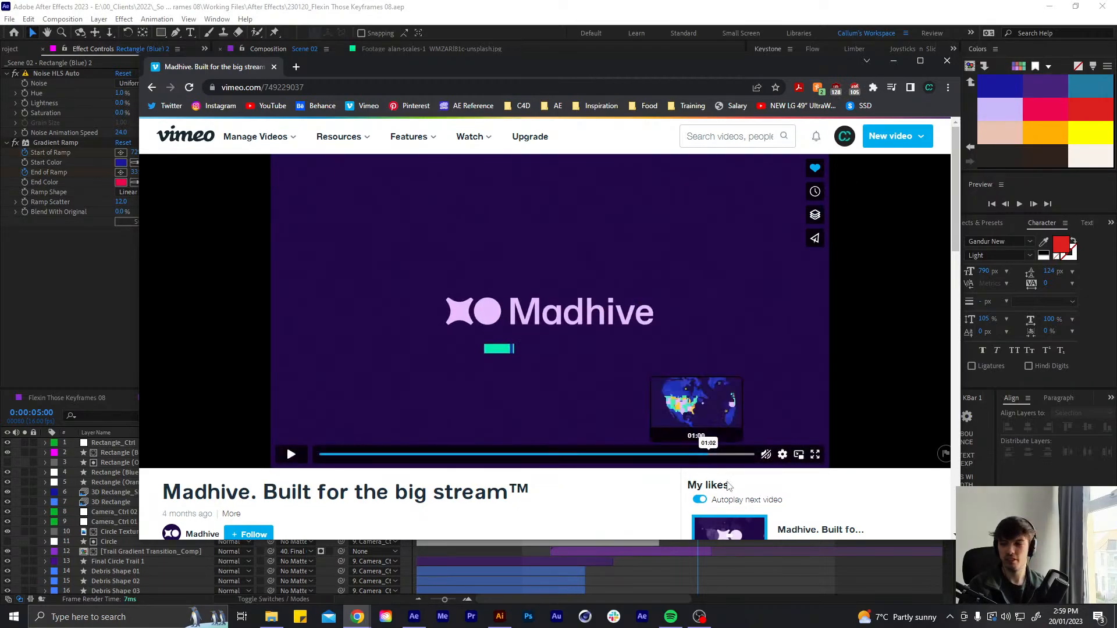
left_click(698, 455)
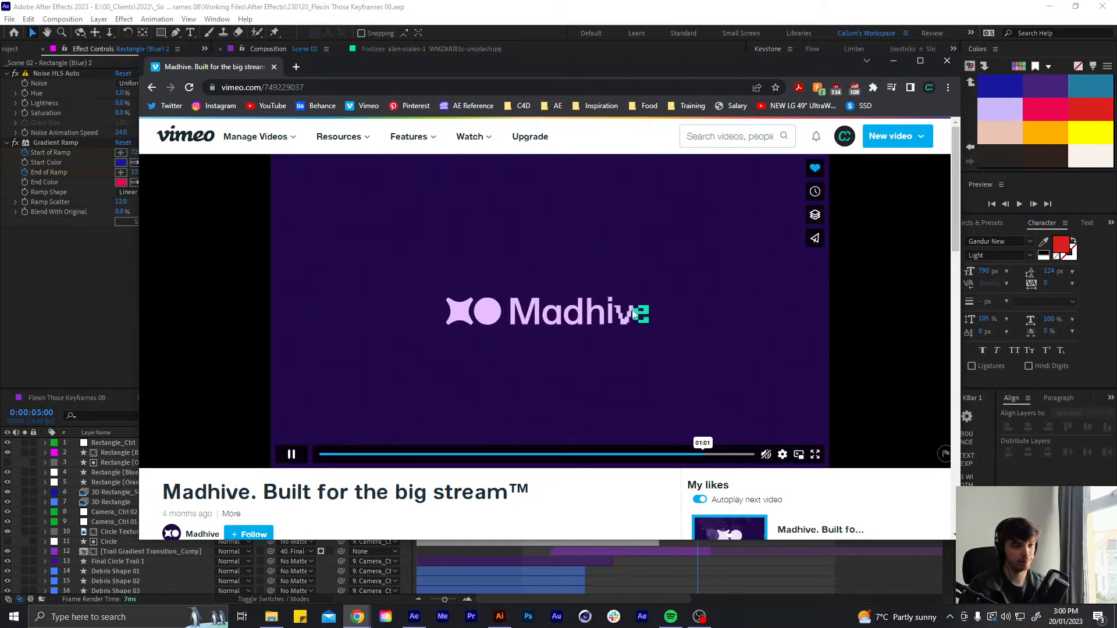
Move the browser window off the screen, return to After Effects and play Scene 02's transition from 3:07
left_click_drag(728, 73, 0, 72)
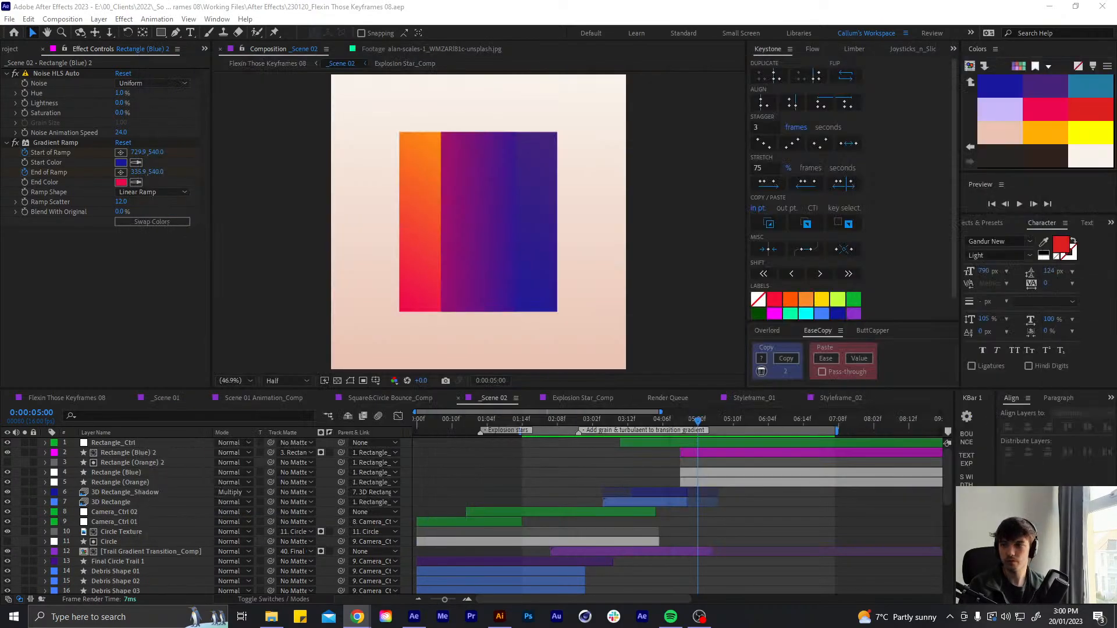
left_click(758, 377)
left_click_drag(696, 426, 609, 419)
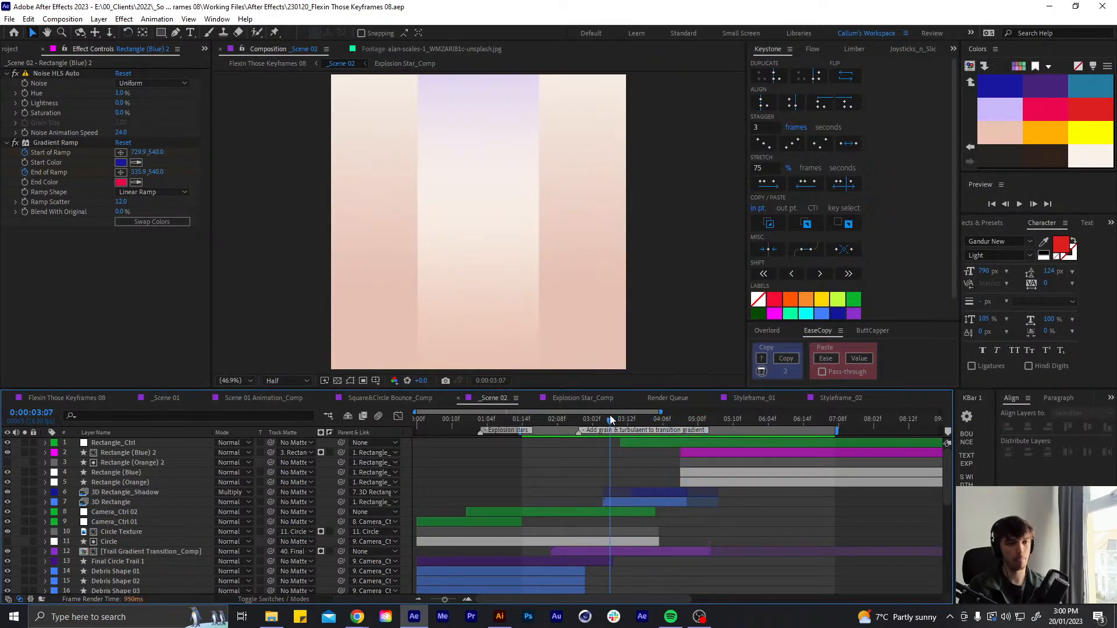
key("space")
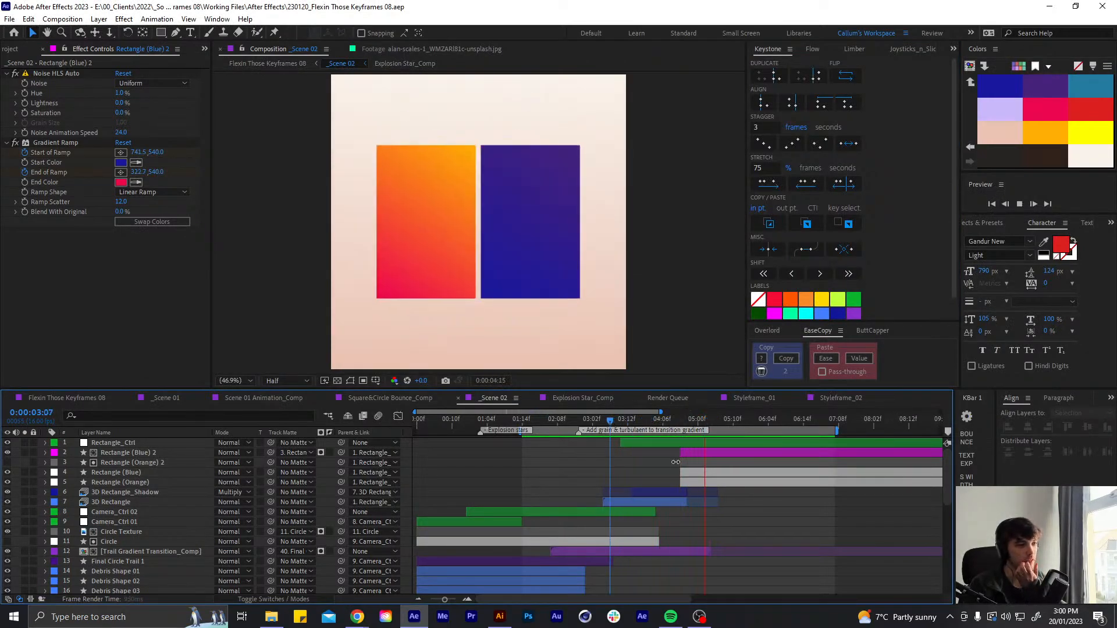
Apply the Mosaic effect to the Rectangle (Blue) 2 layer, with the playhead at 5:00
left_click_drag(658, 417, 699, 414)
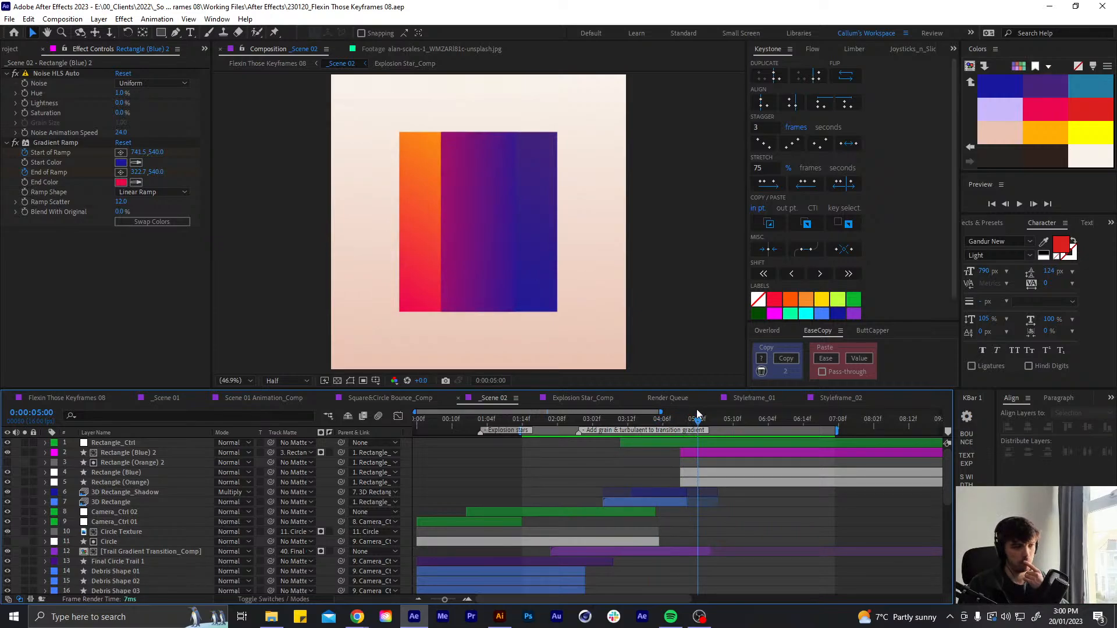
left_click(709, 453)
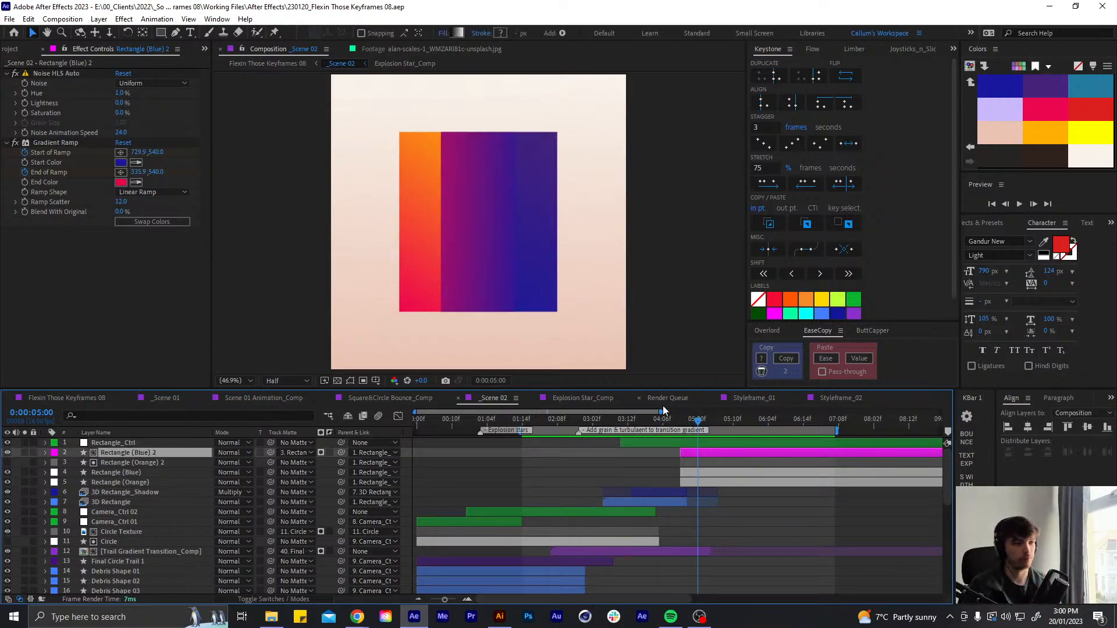
key("ctrl+space")
type(",")
key("BackSpace")
type("mosa")
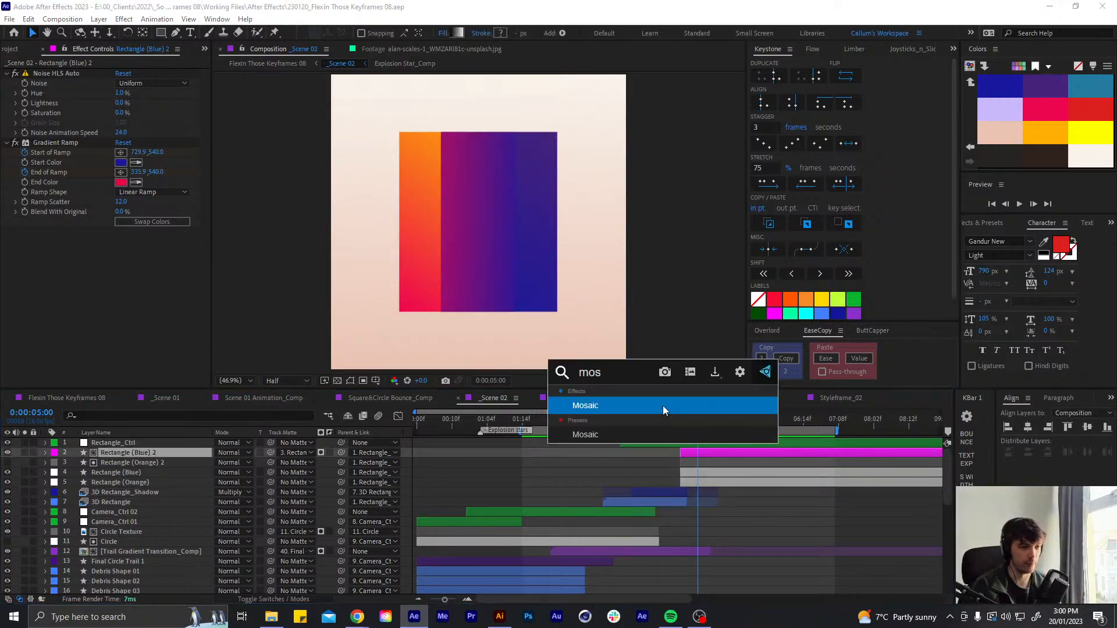
key("Return")
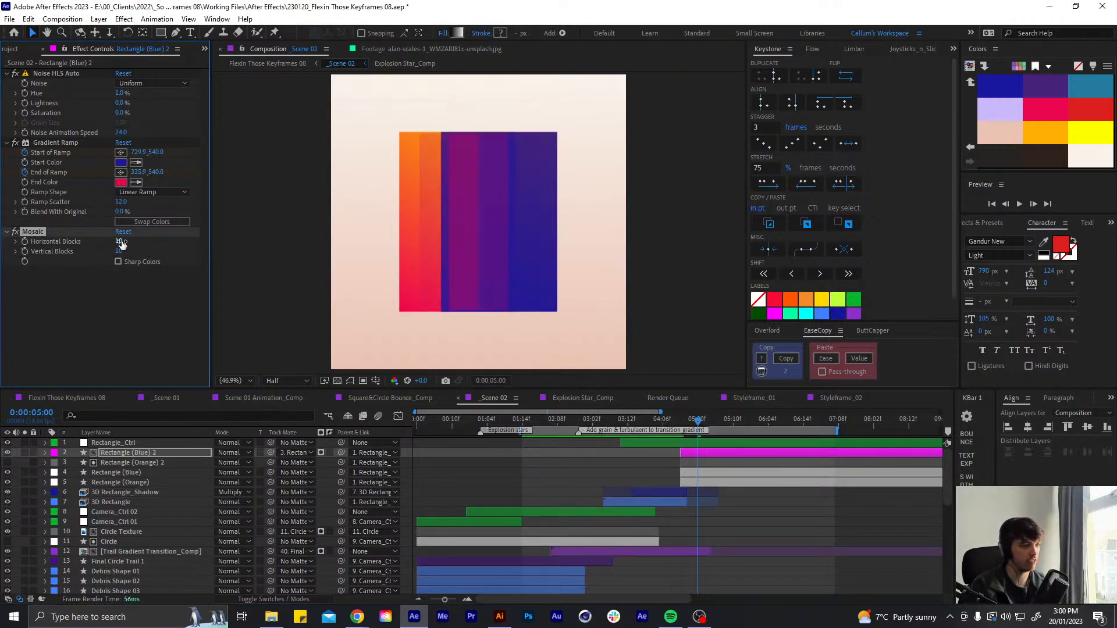
left_click_drag(121, 245, 141, 237)
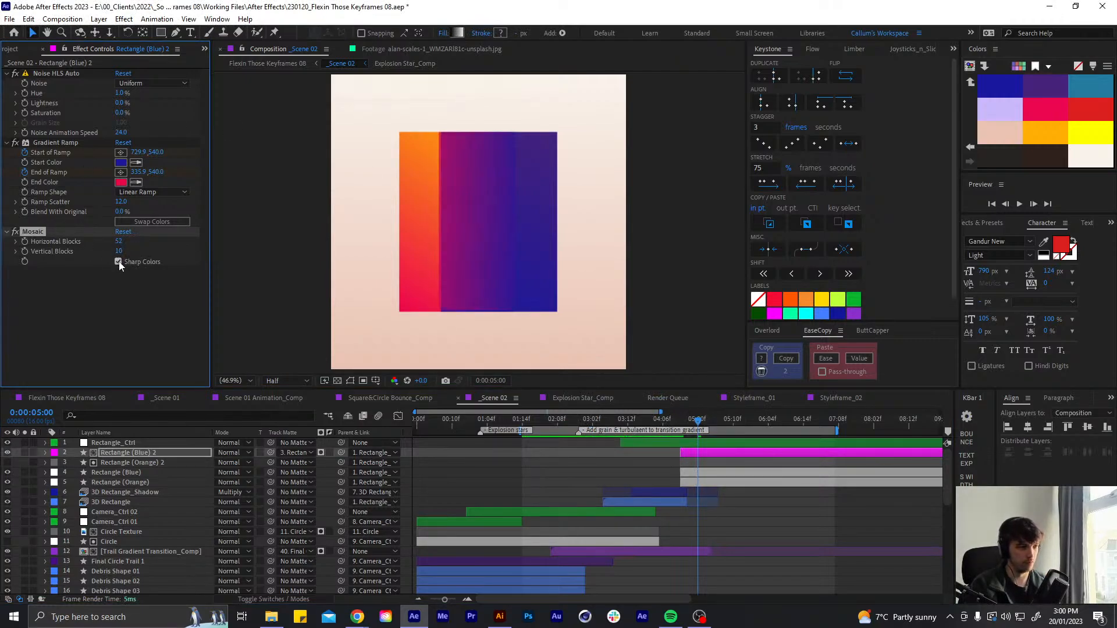
key("ctrl+z")
key("ctrl+z")
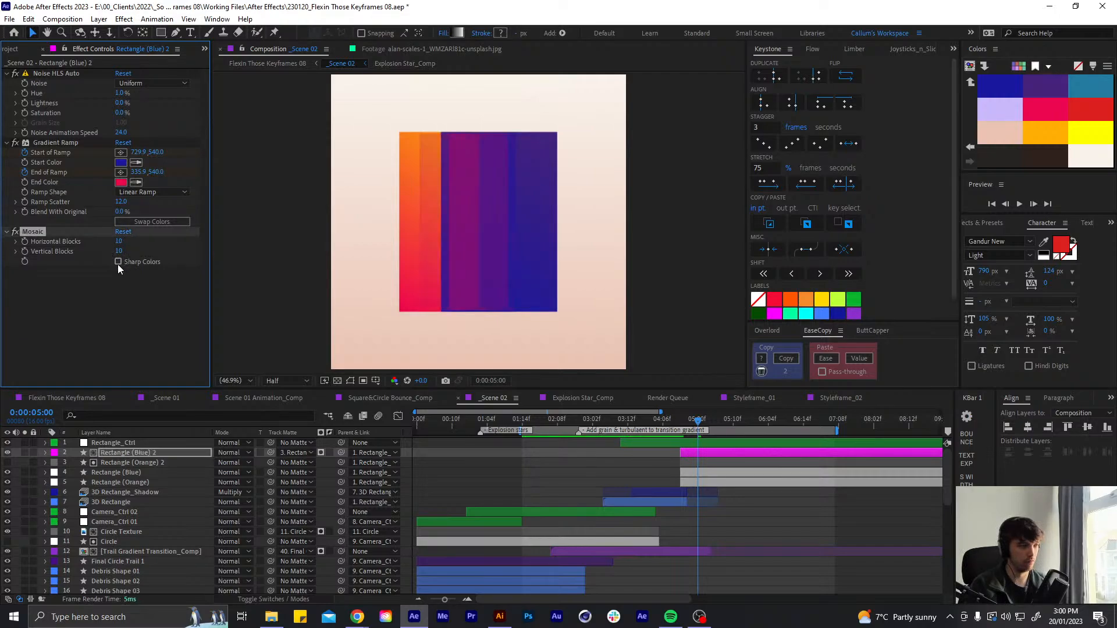
Enable Sharp Colors in the Mosaic effect and set its Horizontal Blocks to 12
left_click(118, 262)
left_click_drag(119, 243, 111, 299)
left_click(112, 294)
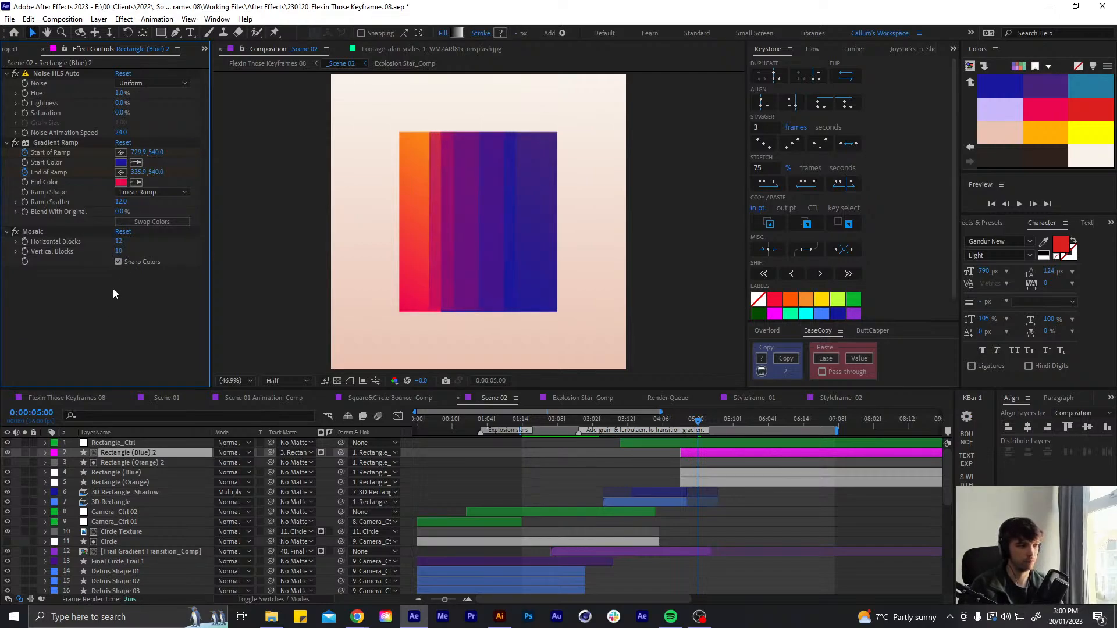
left_click_drag(119, 241, 149, 249)
key("ctrl+z")
Play the rectangle split from 4:11 to check the mosaic gradient in motion
left_click(429, 222)
mouse_move(688, 420)
left_mouse_down()
mouse_move(665, 420)
mouse_move(707, 421)
mouse_move(666, 421)
left_mouse_up()
key("space")
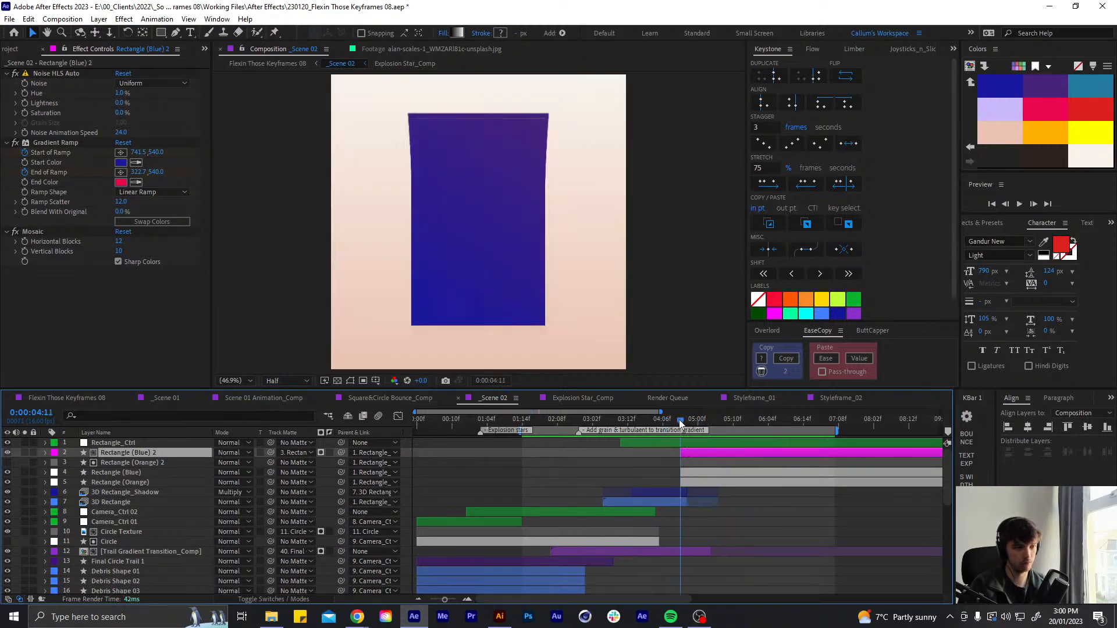
left_click(680, 421)
key("space")
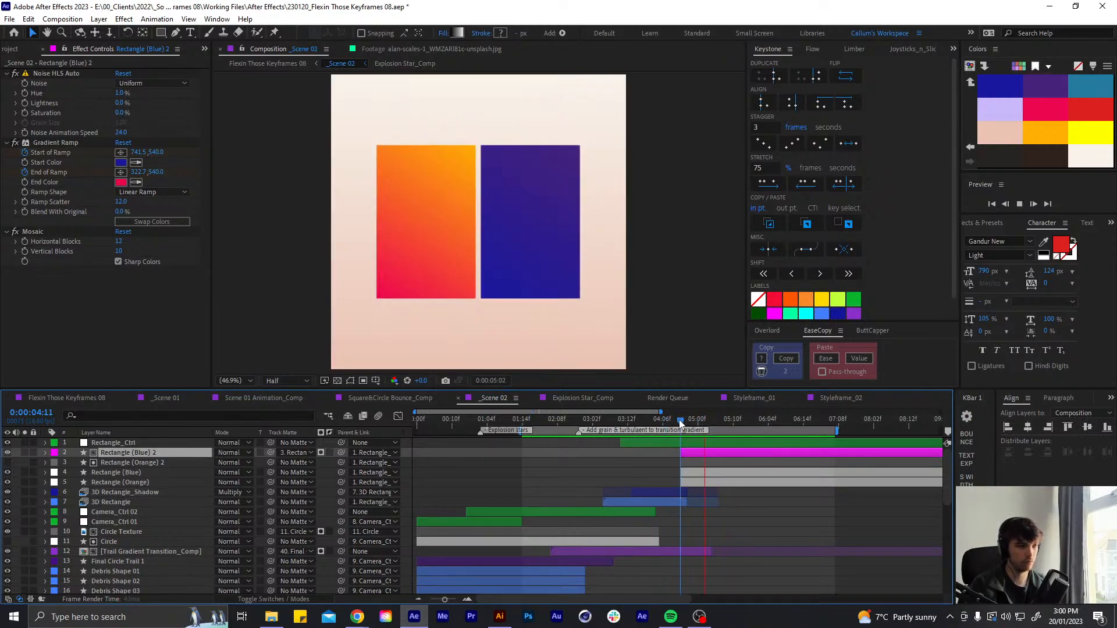
left_click(680, 421)
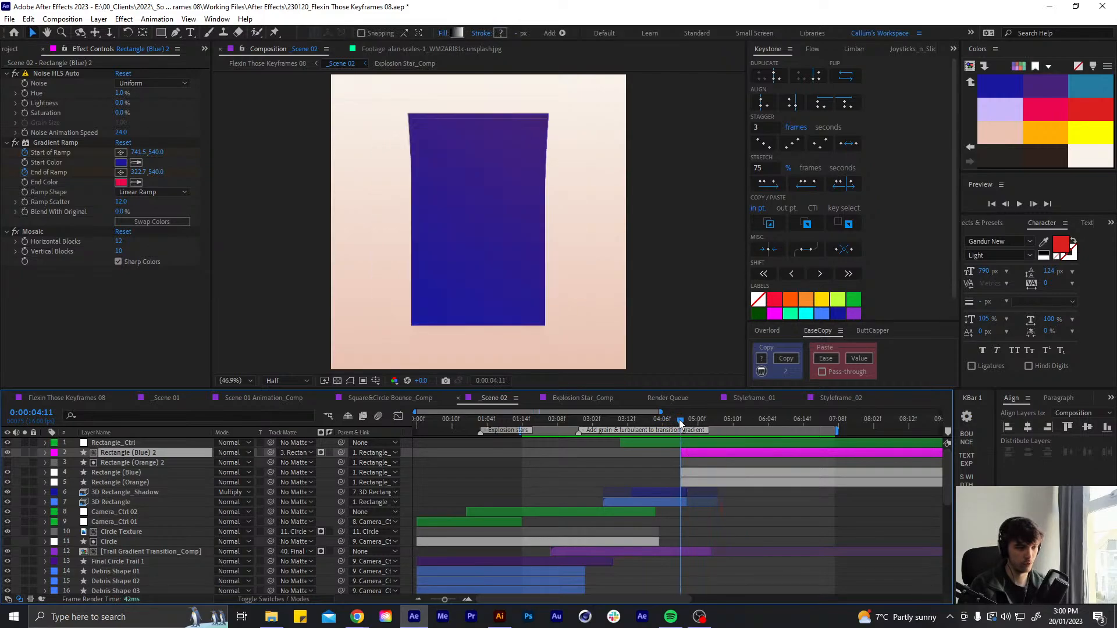
Disable the Mosaic effect on Rectangle (Blue) 2 and collapse the settings of its other effects
left_click(10, 234)
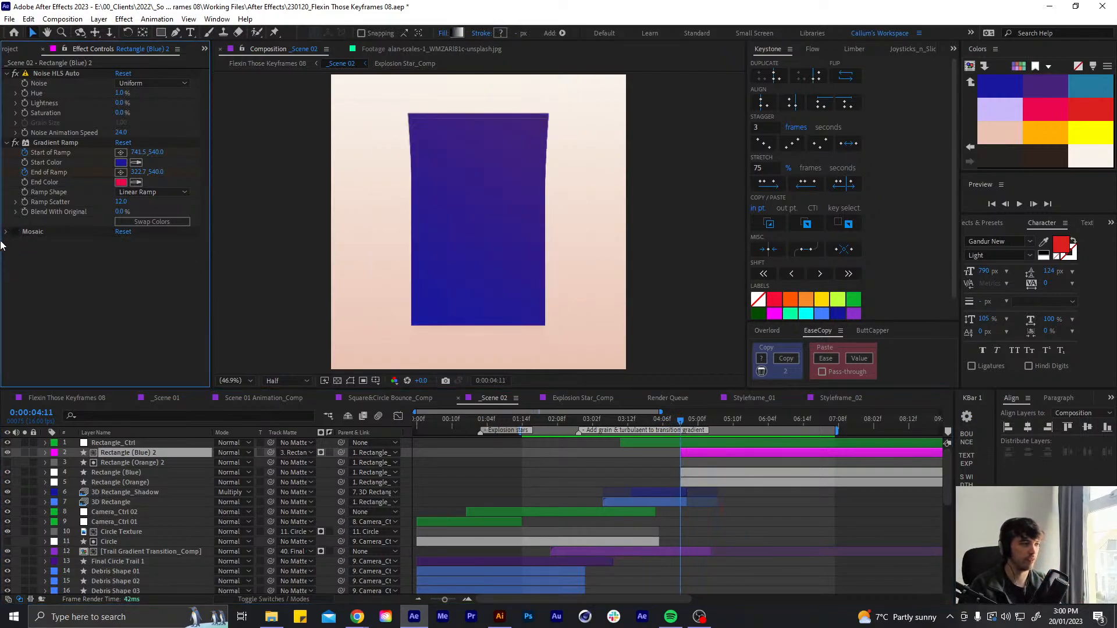
left_click_drag(684, 420, 706, 420)
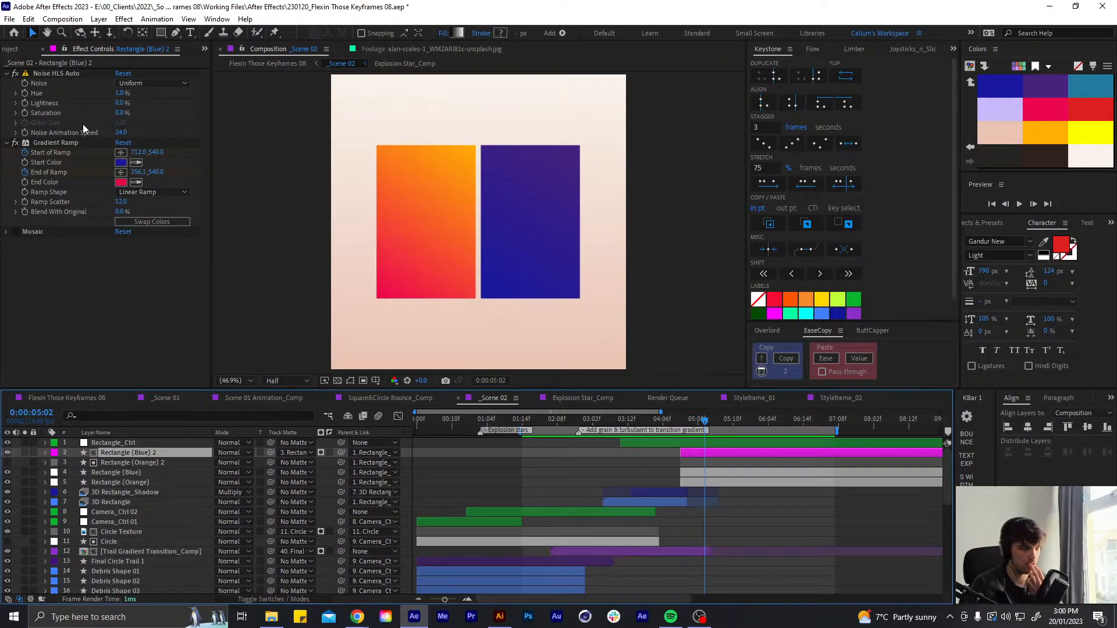
left_click(6, 73)
left_click(6, 84)
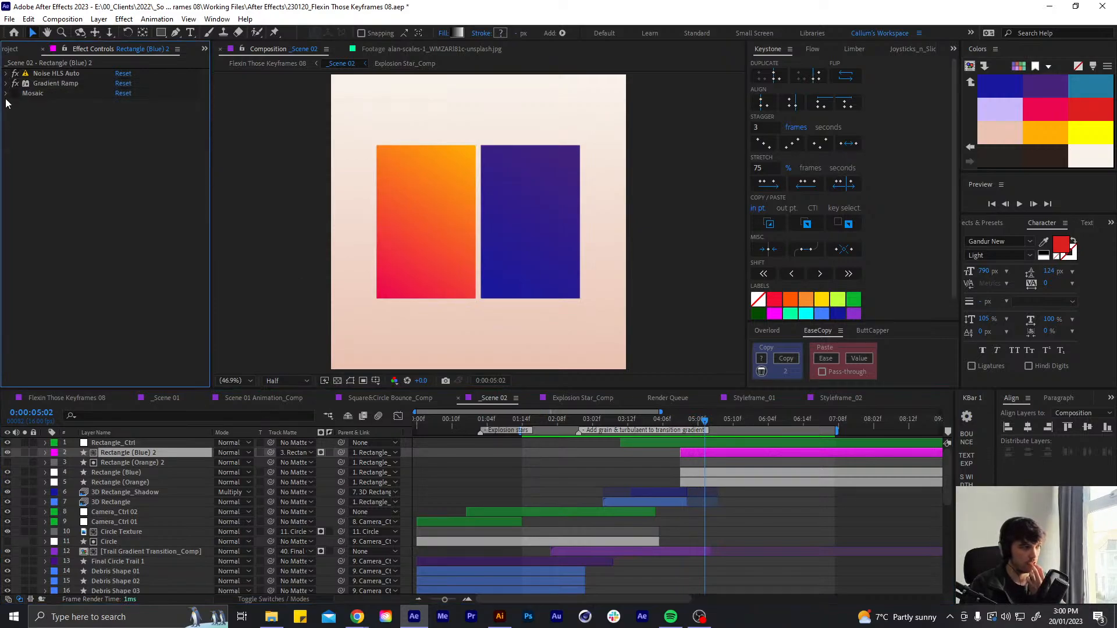
Create a 1080 × 1080 px composition named "Mosaic Dispalcement Map_Comp" in the project's Scene 02 folder
left_click(10, 50)
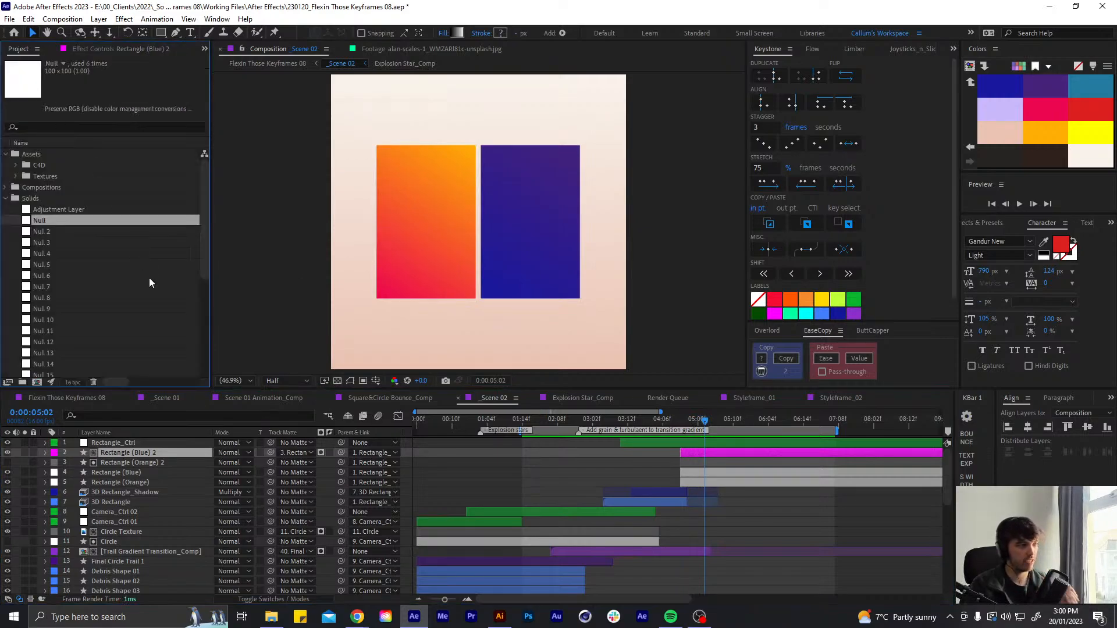
left_click(6, 187)
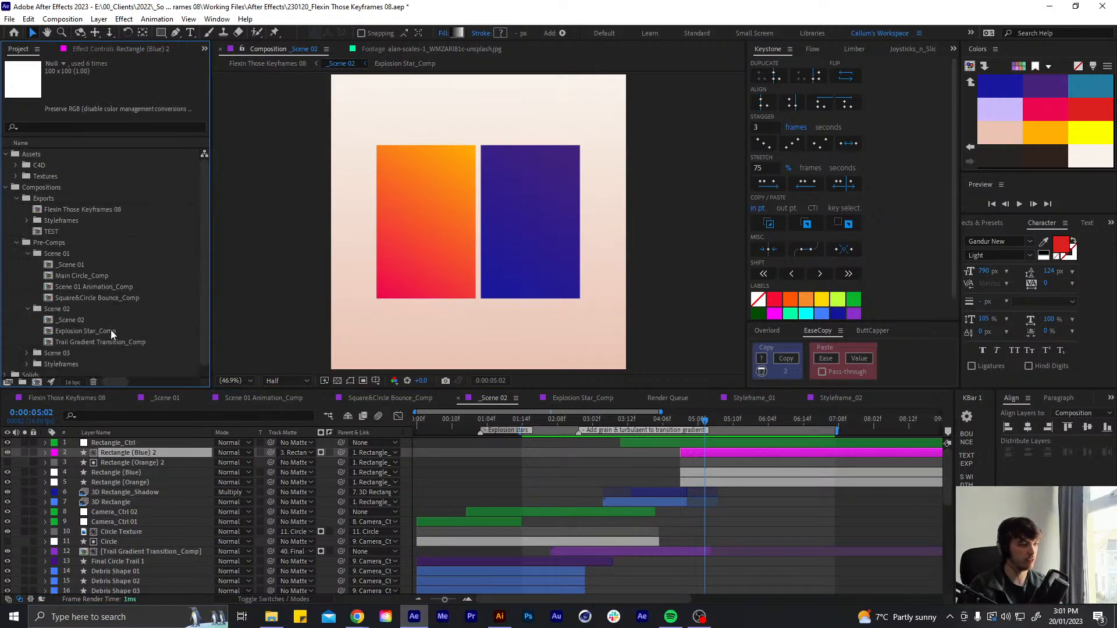
scroll(107, 326, "down", 1)
left_click(69, 298)
left_click(38, 382)
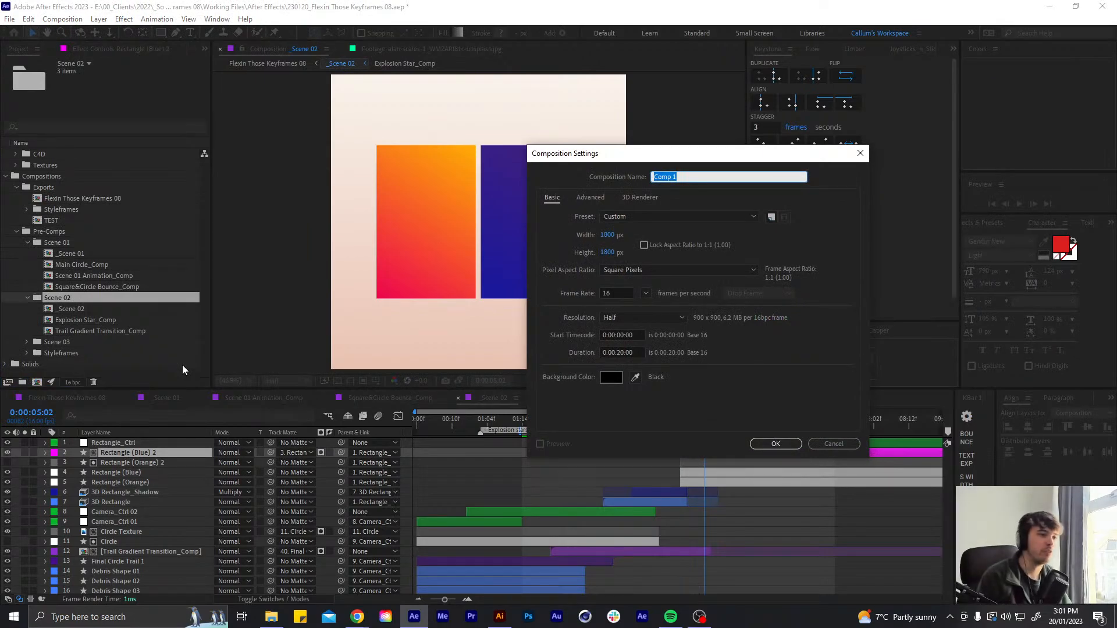
left_click(605, 235)
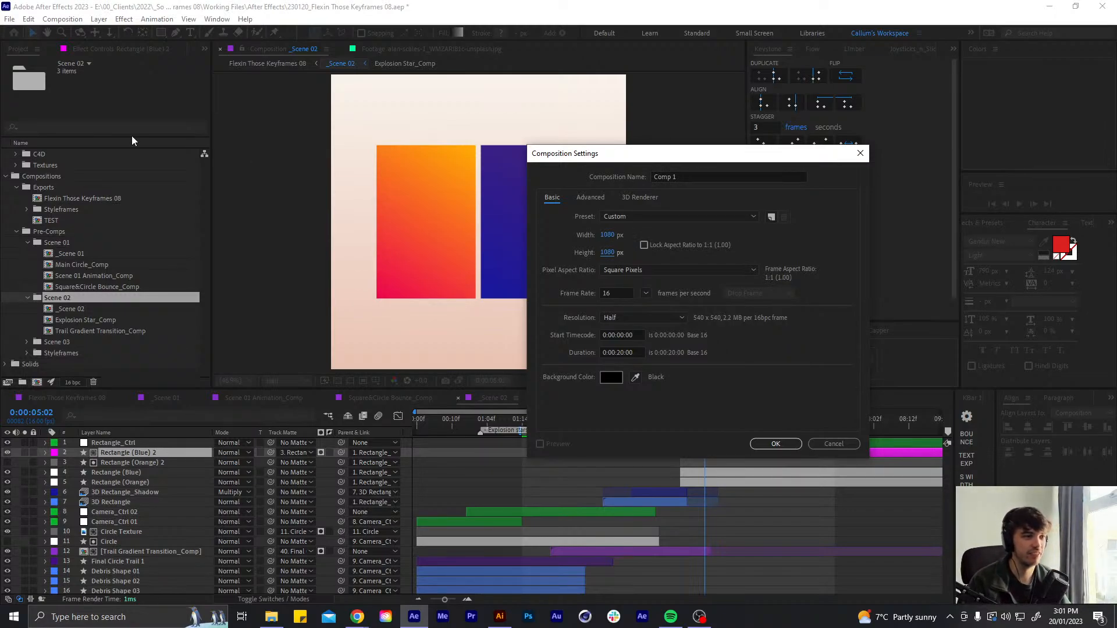
left_click(691, 176)
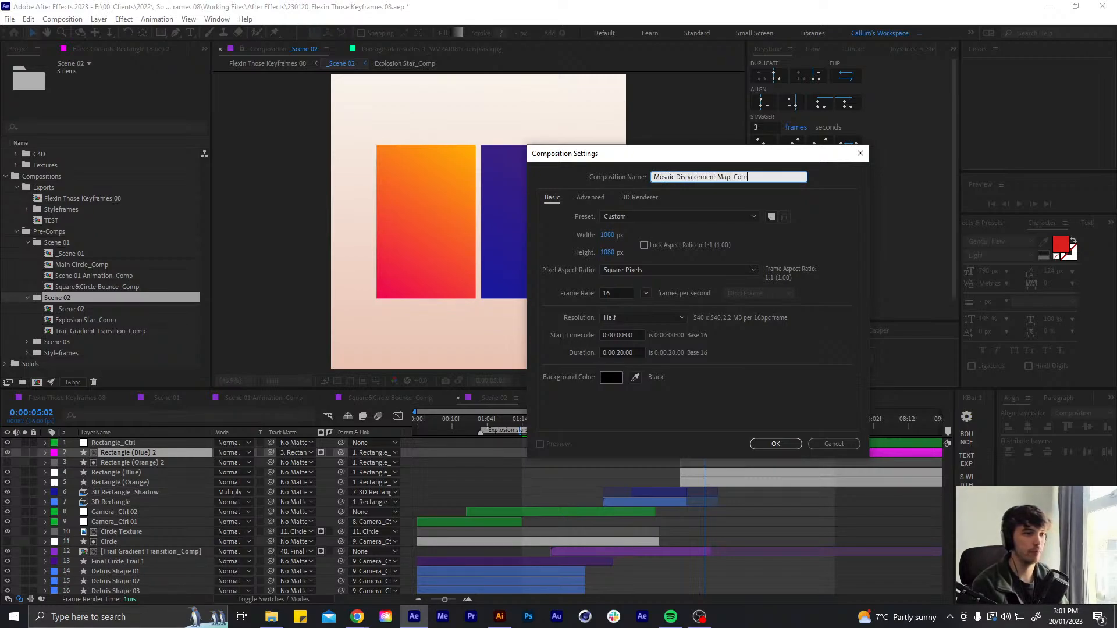
key("Return")
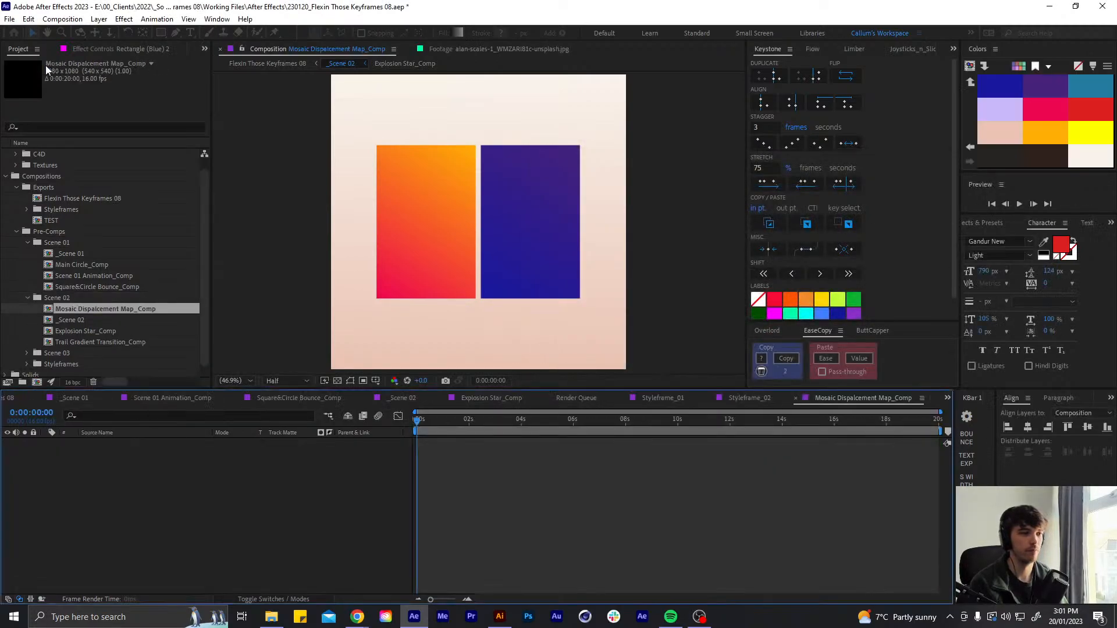
Add the existing Solid Layer from the Solids folder to the new composition and rename it "Fractal Noise"
scroll(36, 298, "down", 2)
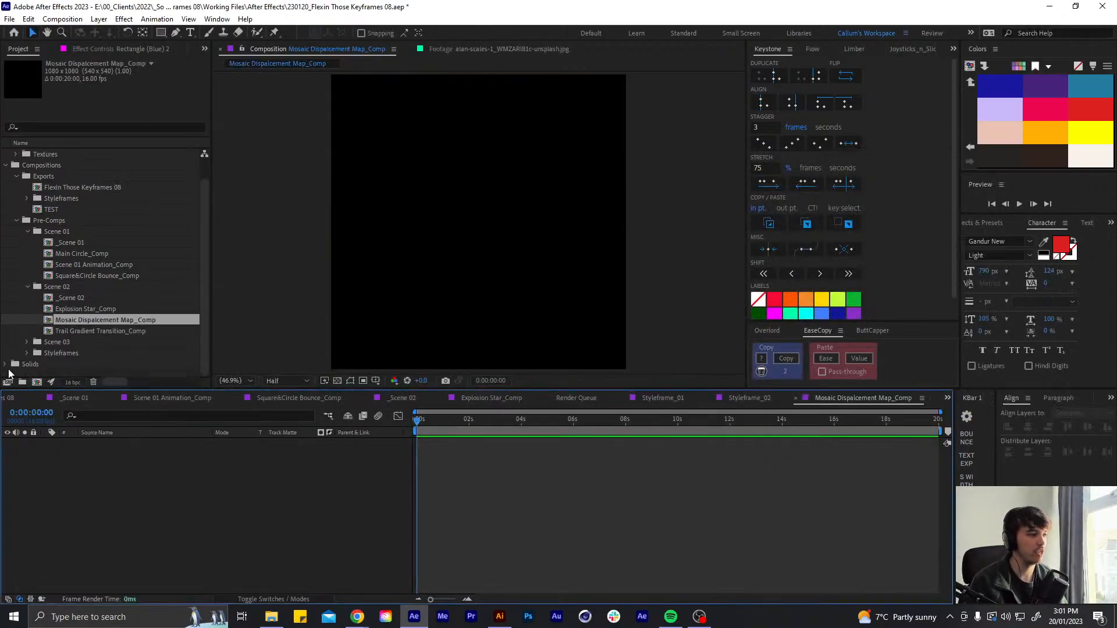
left_click(8, 370)
scroll(7, 364, "down", 2)
left_click(7, 363)
left_click_drag(32, 360, 203, 456)
key("Return")
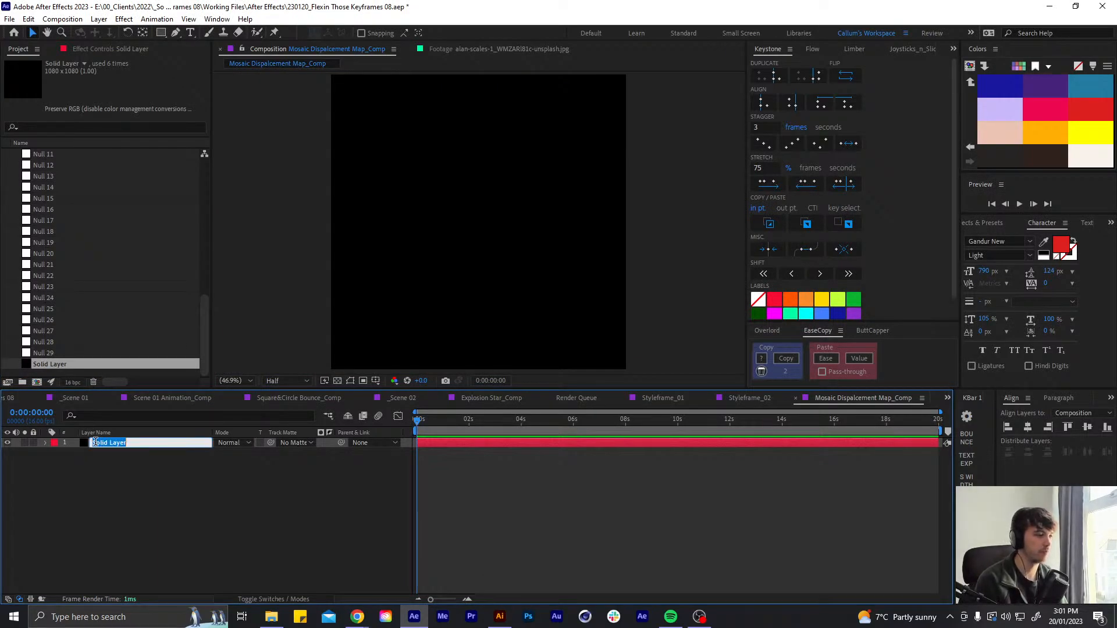
type("Fractal")
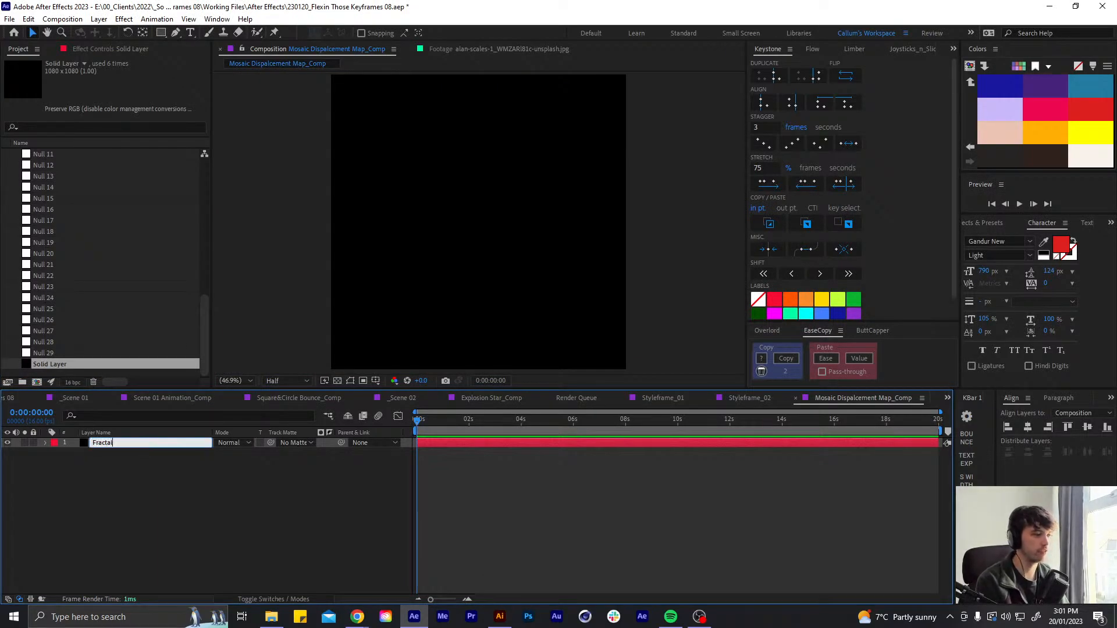
type(" Noise")
key("Return")
Apply the Fractal Noise effect to the Fractal Noise layer
key("ctrl+space")
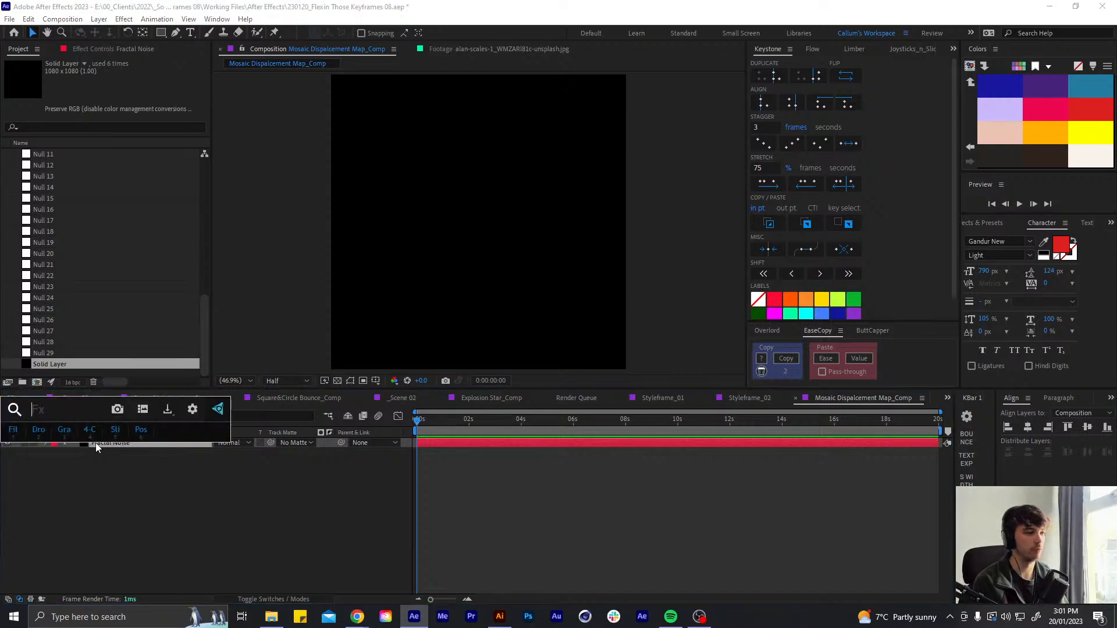
type("fra")
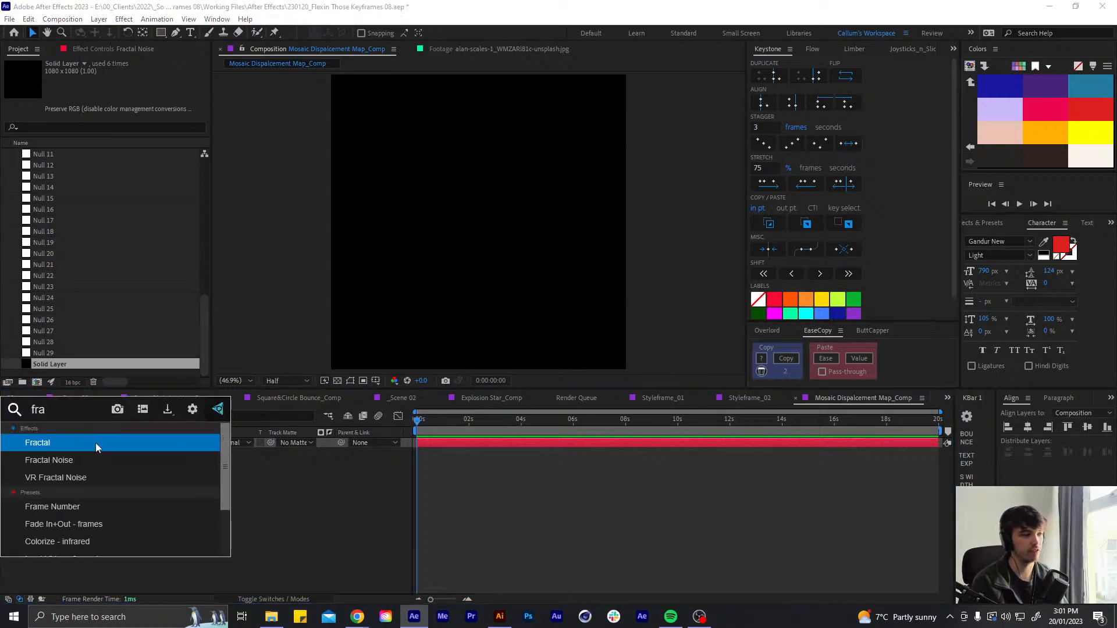
key("Down")
key("Return")
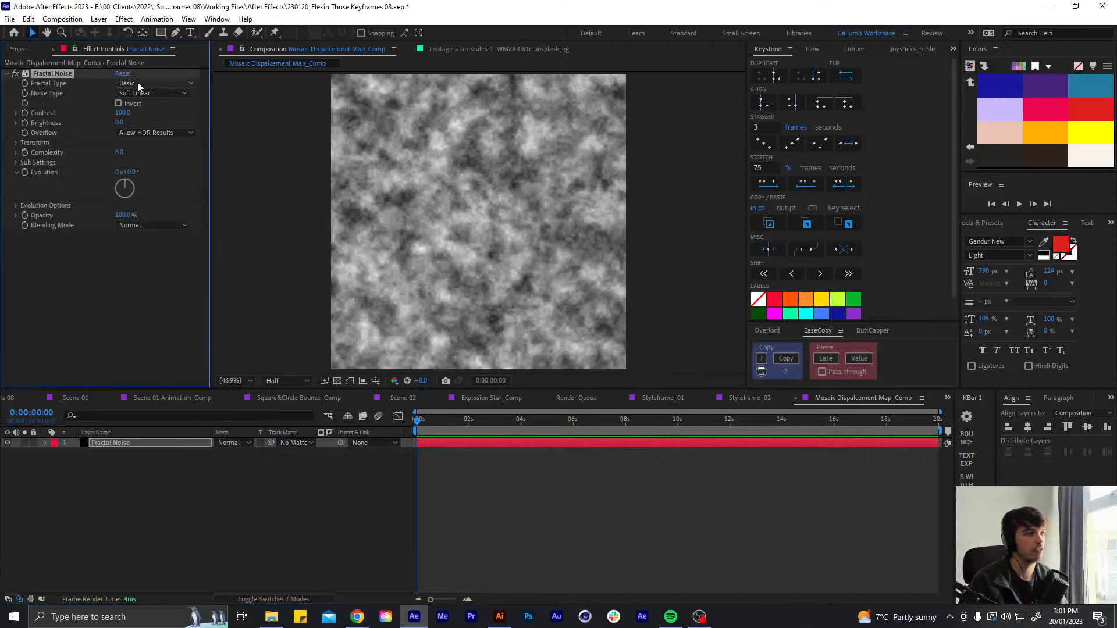
Set the Fractal Noise effect's noise type to Block and its fractal type to Swirly
left_click(139, 83)
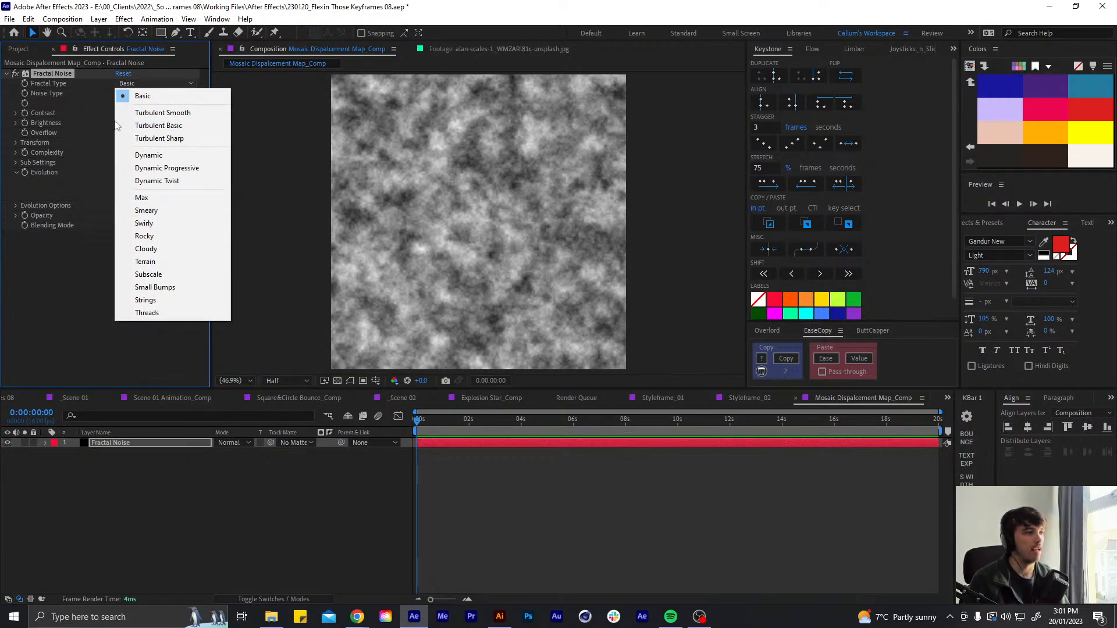
left_click(145, 96)
left_click(145, 84)
left_click(111, 93)
left_click(158, 93)
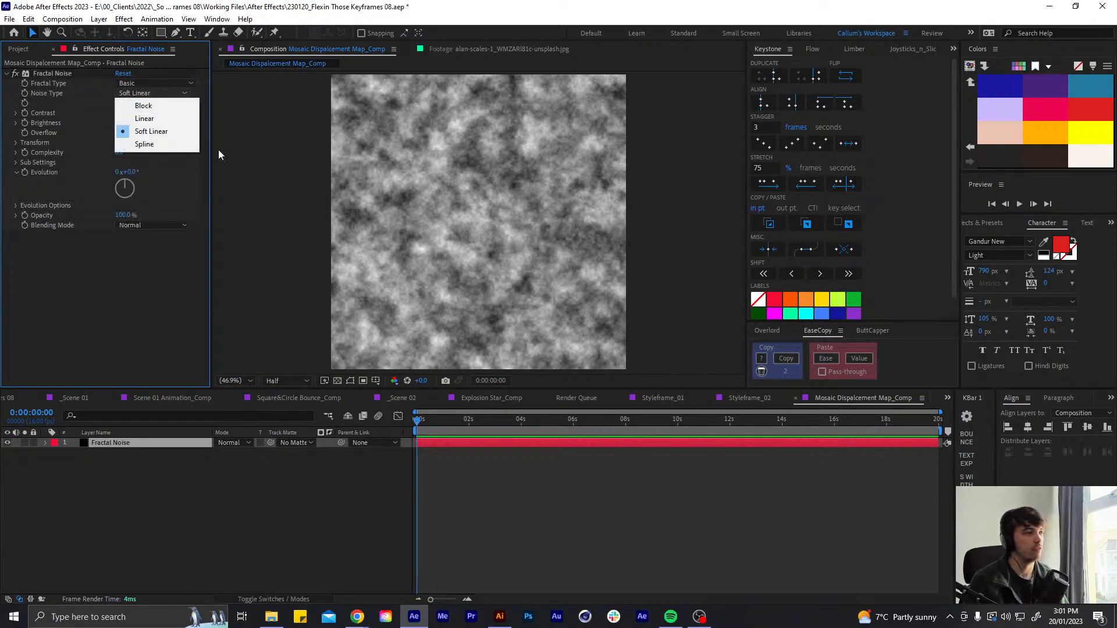
left_click(171, 107)
left_click(139, 84)
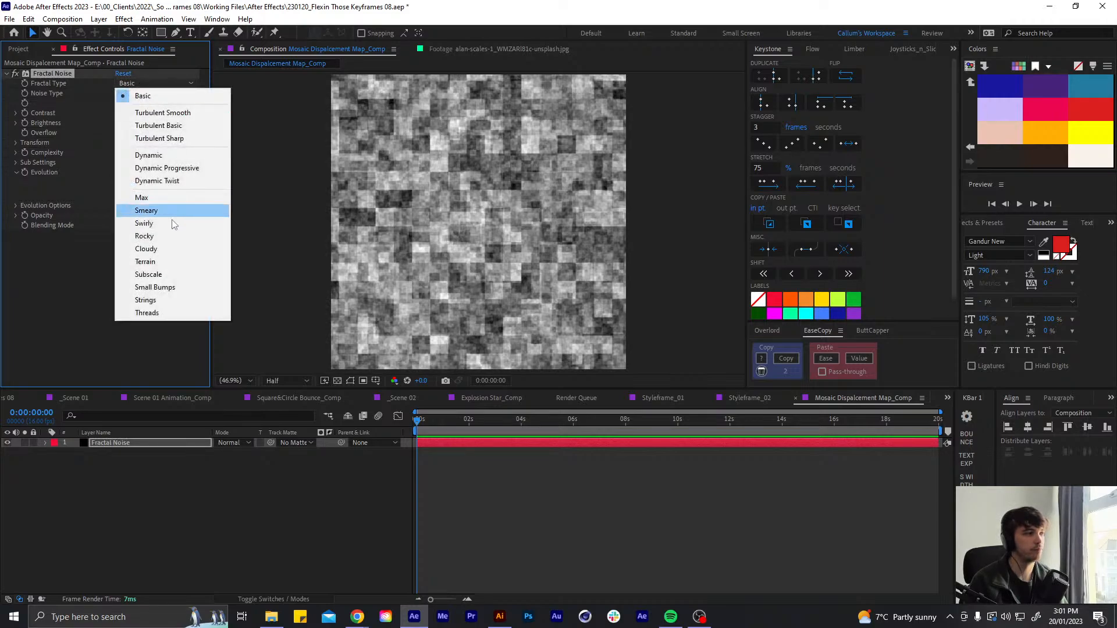
left_click(169, 237)
left_click(152, 80)
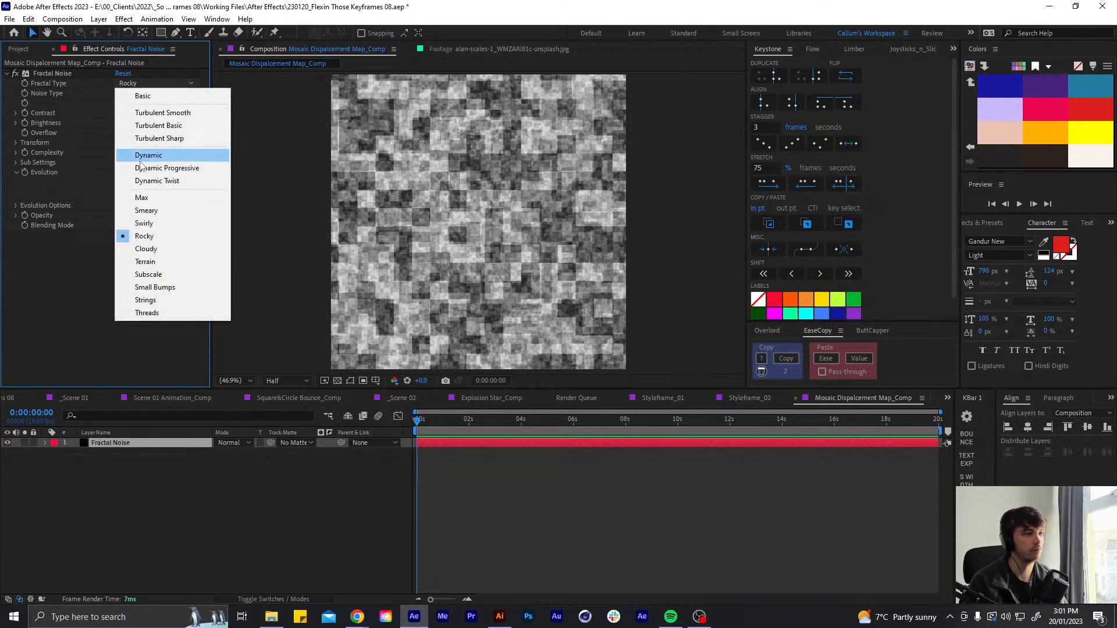
left_click(150, 224)
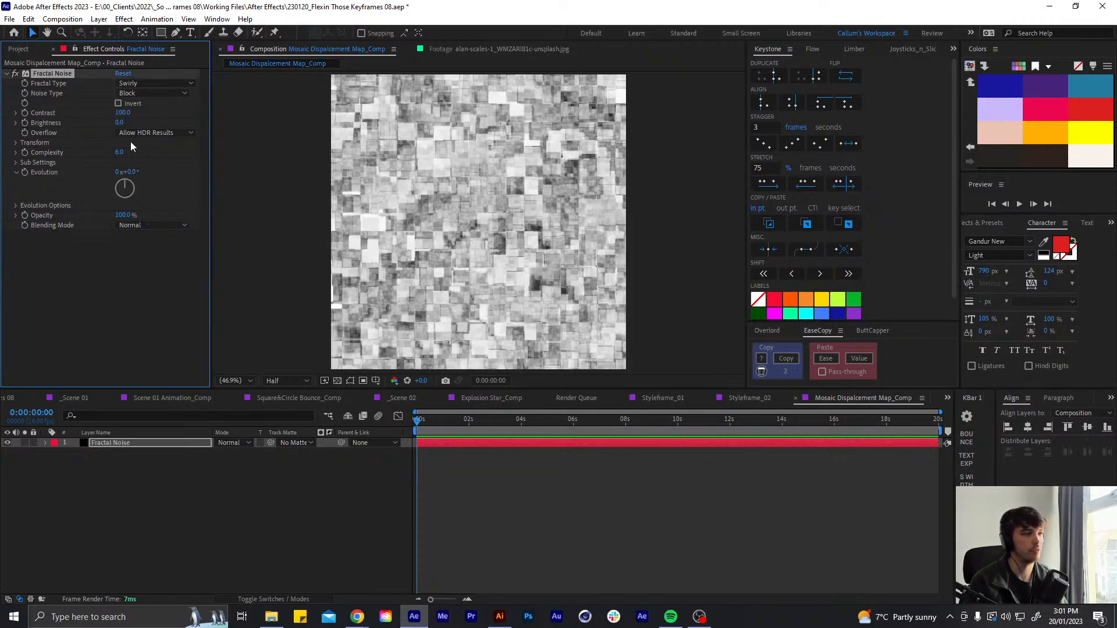
Set the noise complexity to 2 and stretch it non-uniformly with a Scale Width of 839
left_click(118, 155)
type("2")
key("Return")
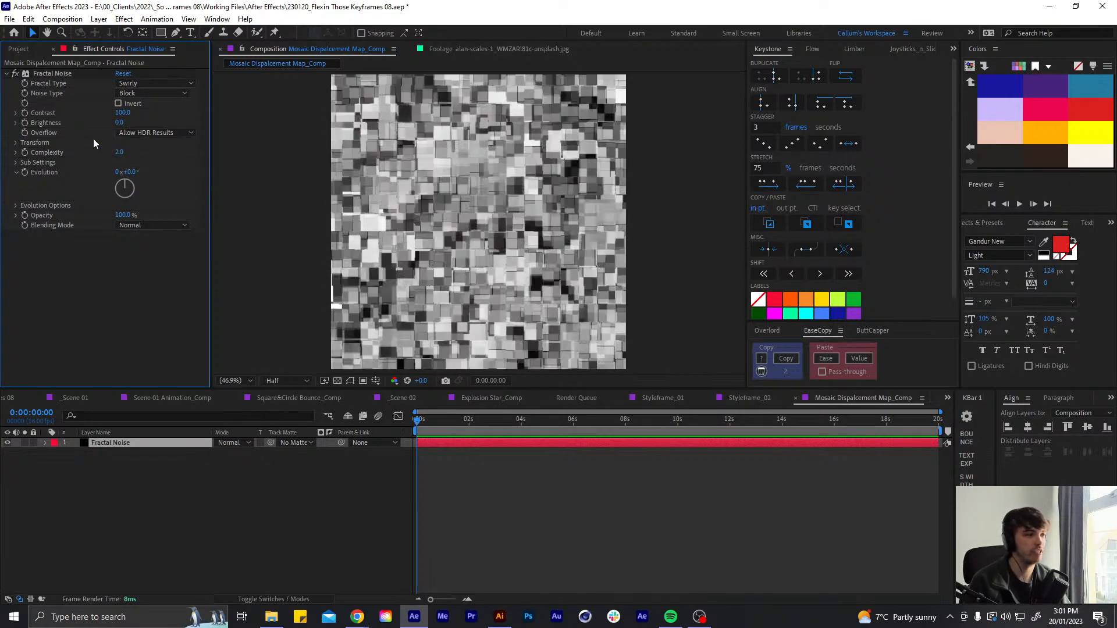
left_click(17, 142)
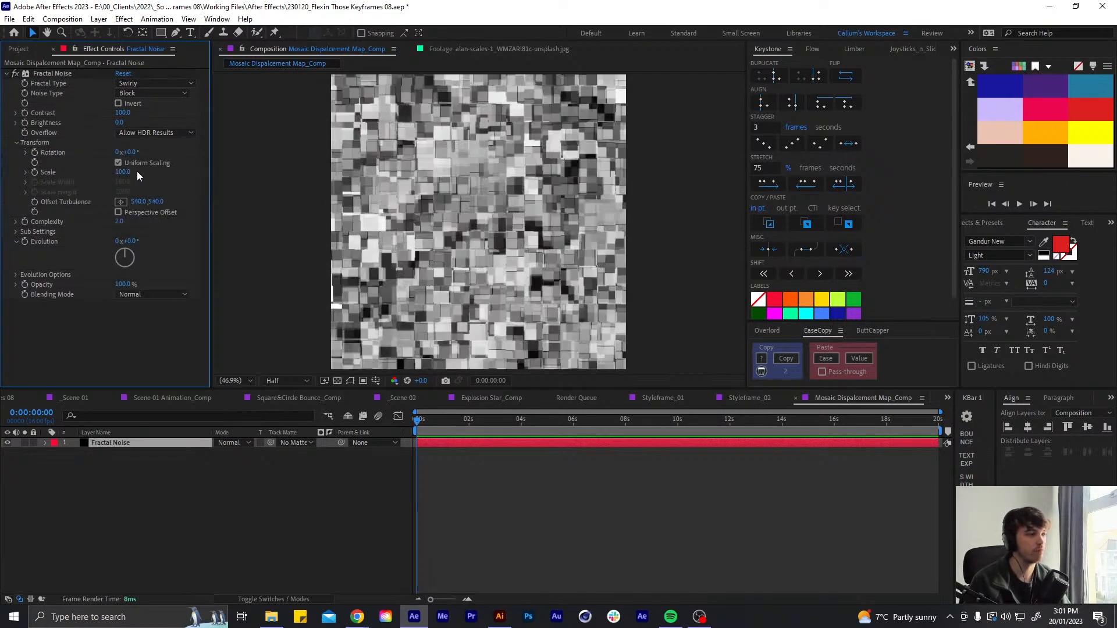
left_click(118, 163)
left_click_drag(120, 182, 262, 143)
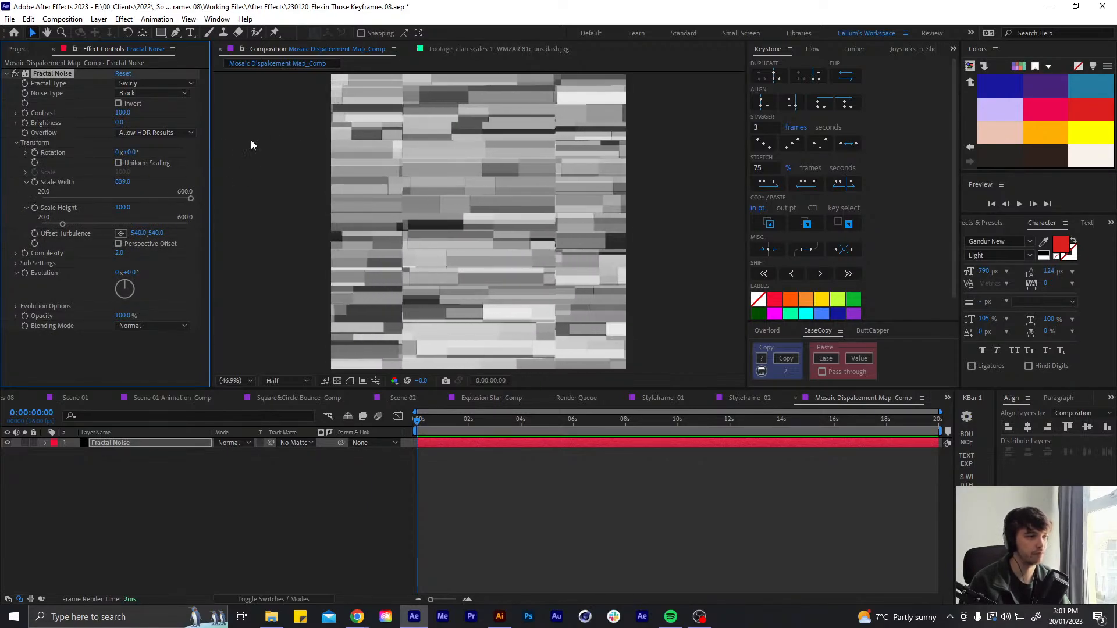
Set the Fractal Noise contrast to 308 and its brightness to -47
left_click_drag(124, 113, 246, 111)
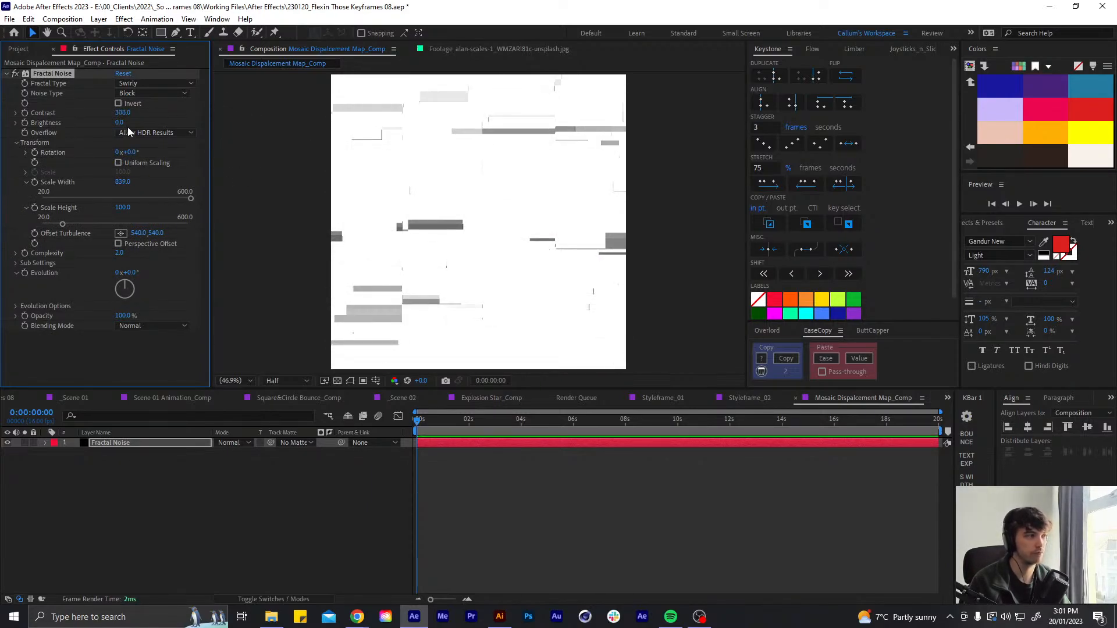
left_click_drag(122, 122, 112, 197)
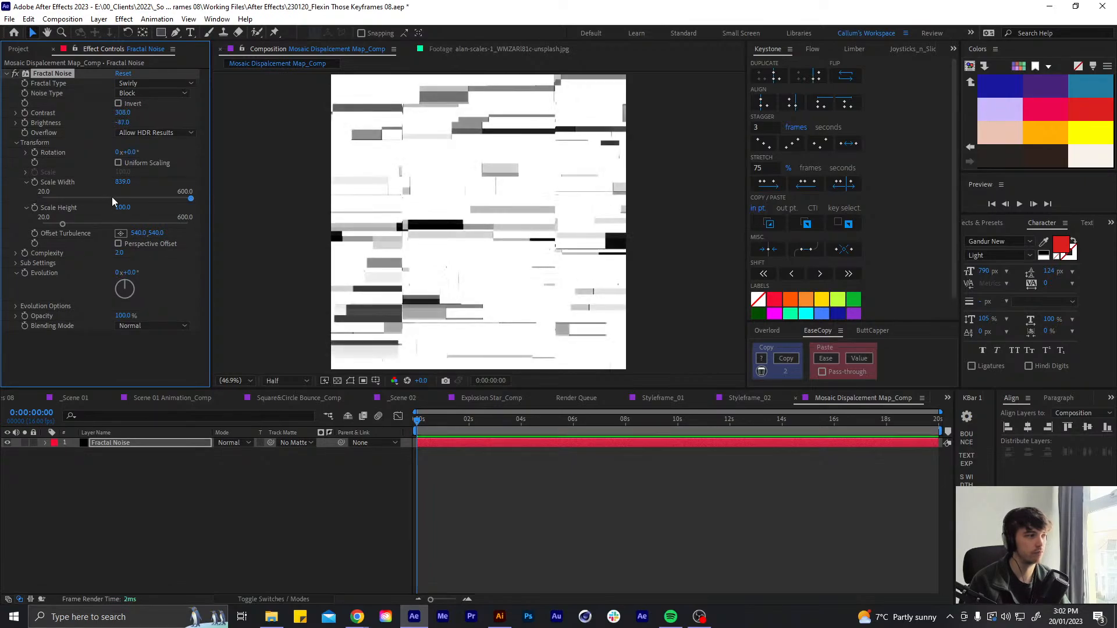
Set the Fractal Noise complexity to 1, contrast to 335 and brightness to -71, then try a different evolution and undo it
left_click(118, 253)
type("1")
left_click(192, 270)
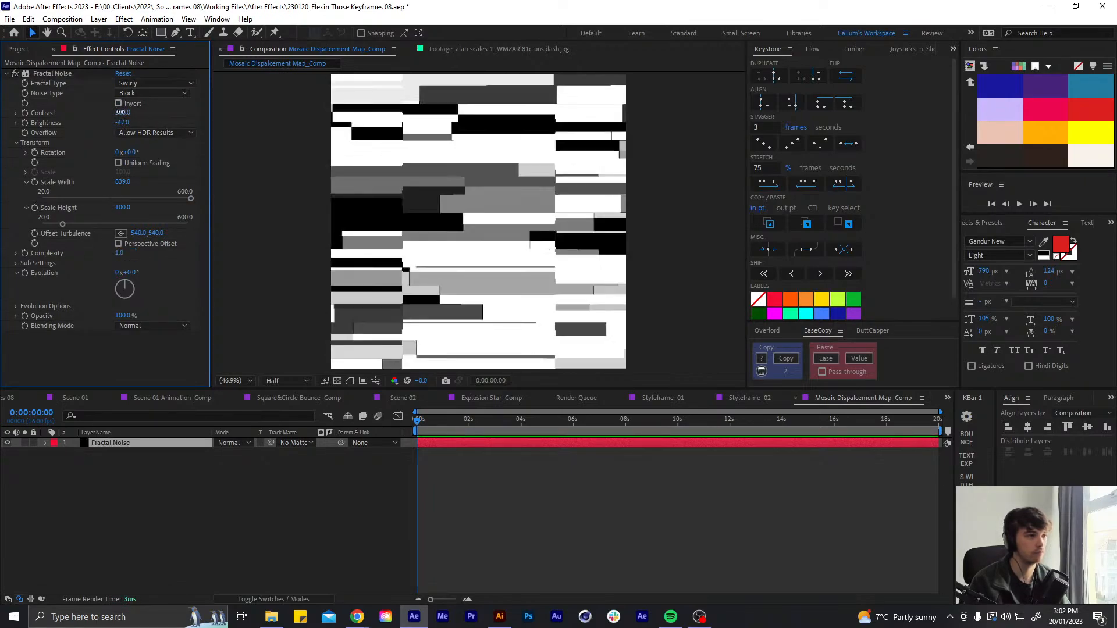
mouse_move(123, 112)
left_mouse_down()
mouse_move(140, 110)
mouse_move(112, 124)
left_mouse_up()
left_click_drag(125, 280, 145, 289)
key("ctrl+z")
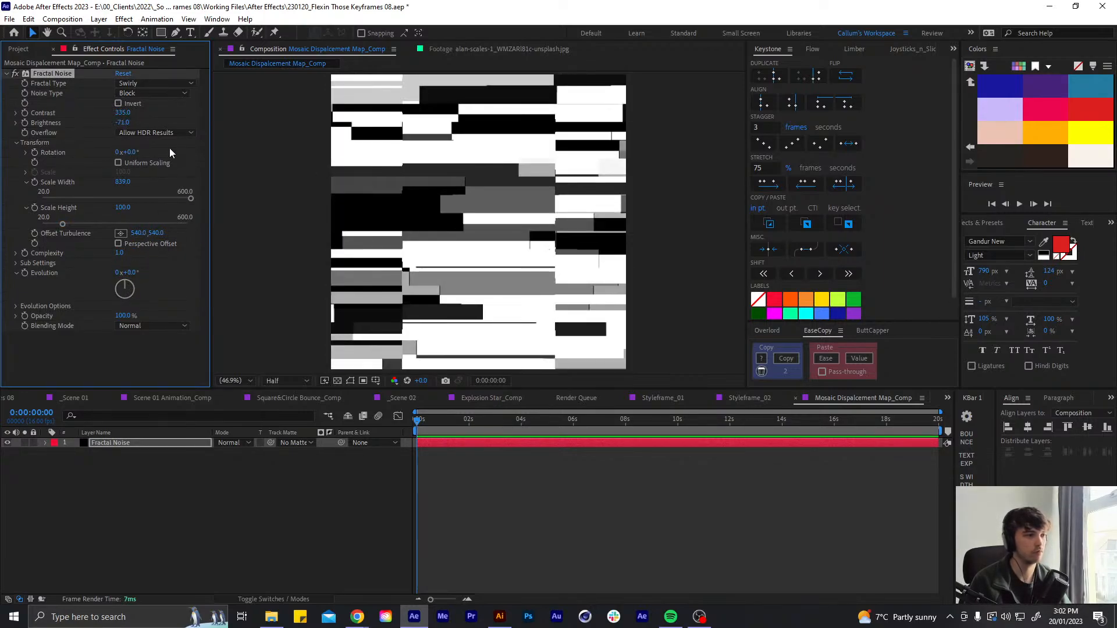
Try the Subscale fractal type with an adjusted contrast on the Fractal Noise effect, and undo both changes
left_click(152, 92)
left_click(152, 83)
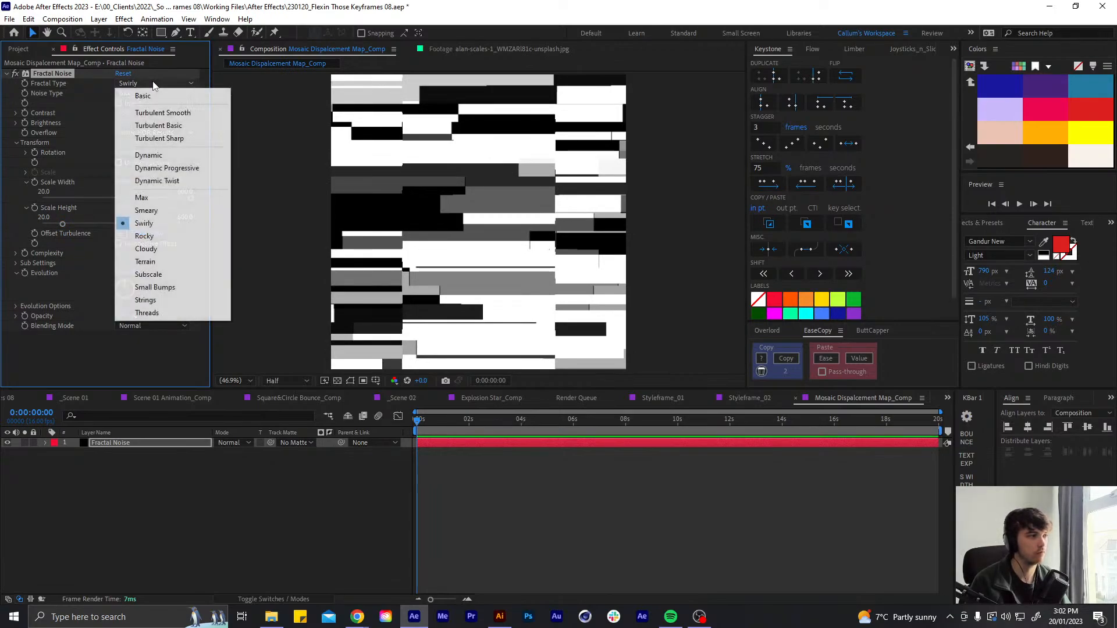
left_click(168, 274)
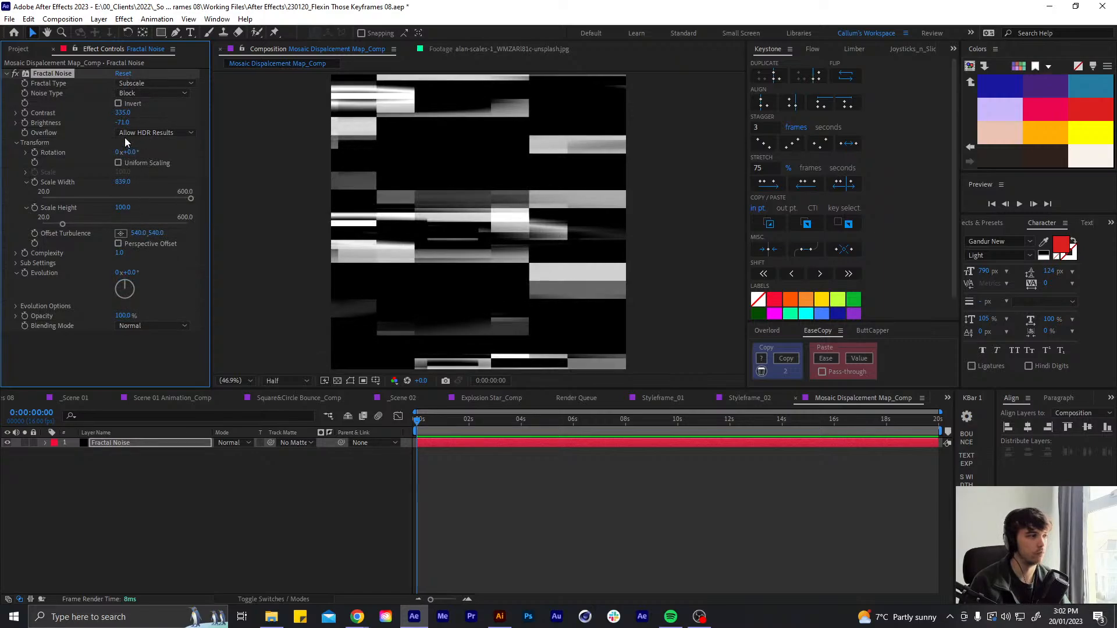
left_click_drag(123, 113, 169, 119)
key("ctrl+z")
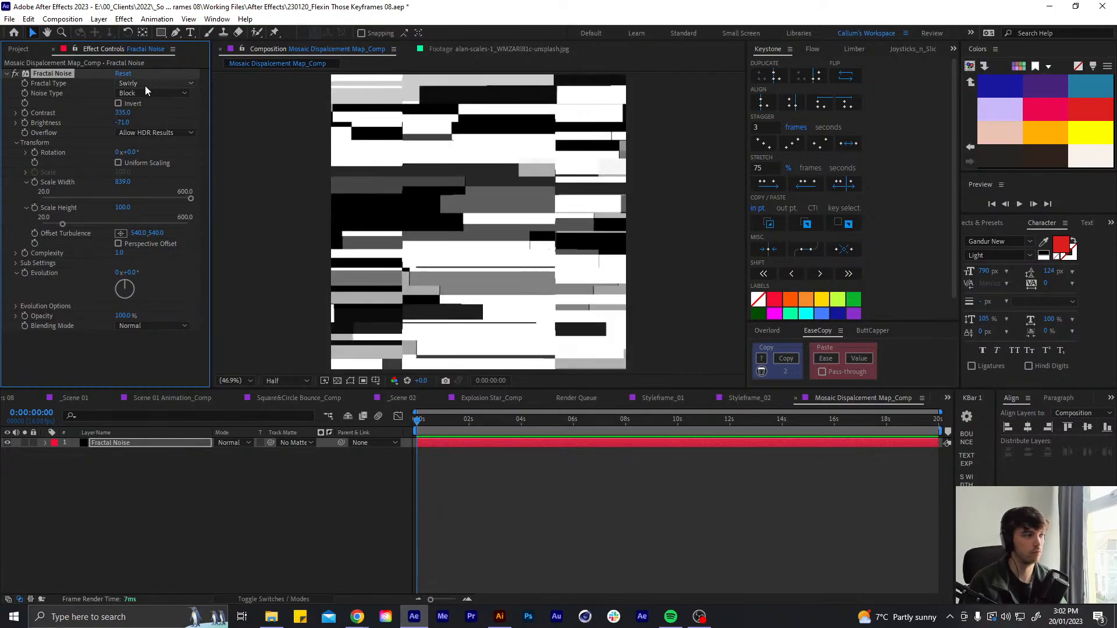
Set the Fractal Noise effect's fractal type to Cloudy and its complexity to 2
left_click(179, 84)
left_click(177, 249)
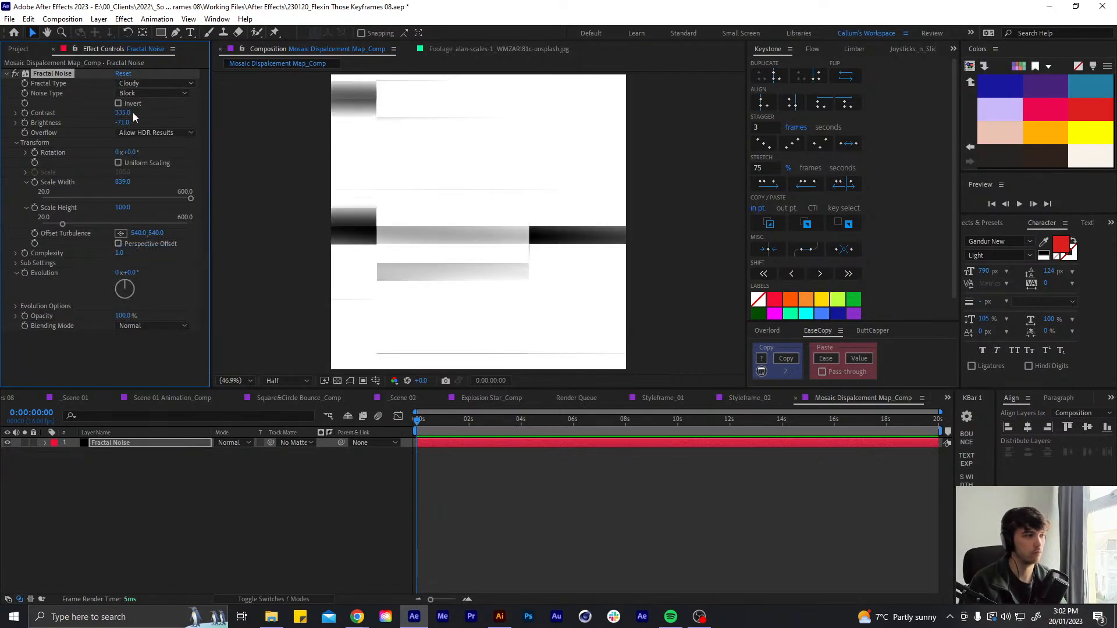
left_click_drag(125, 114, 93, 122)
key("ctrl+z")
left_click(118, 253)
type("2")
key("Return")
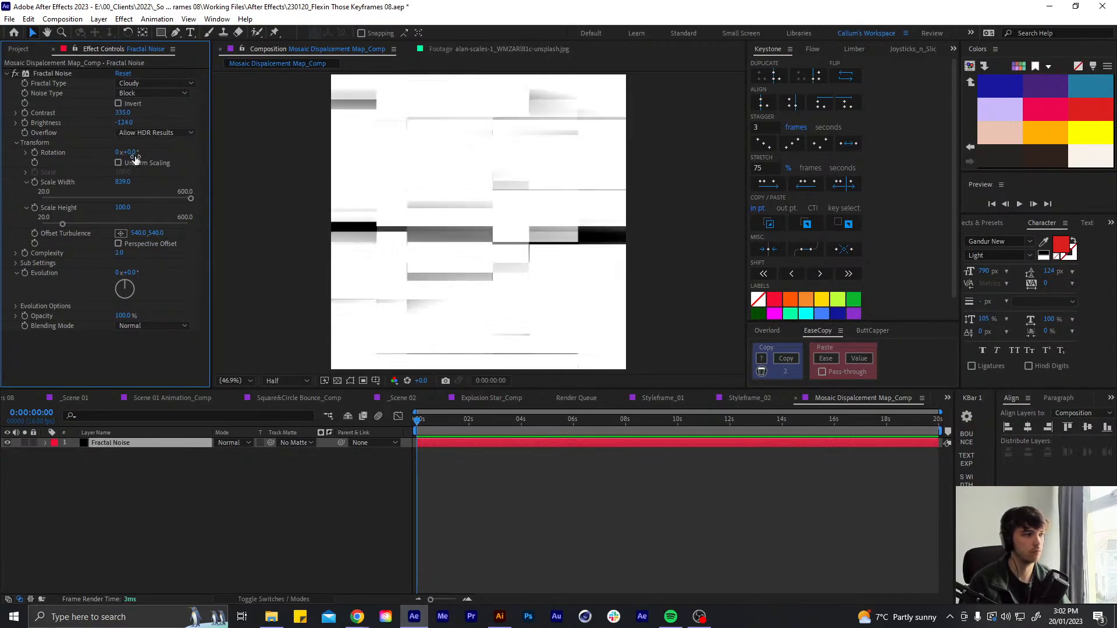
Set the Fractal Noise contrast to 365, brightness to -226, Scale Width to 818 and Scale Height to 93
left_click_drag(130, 124, 108, 123)
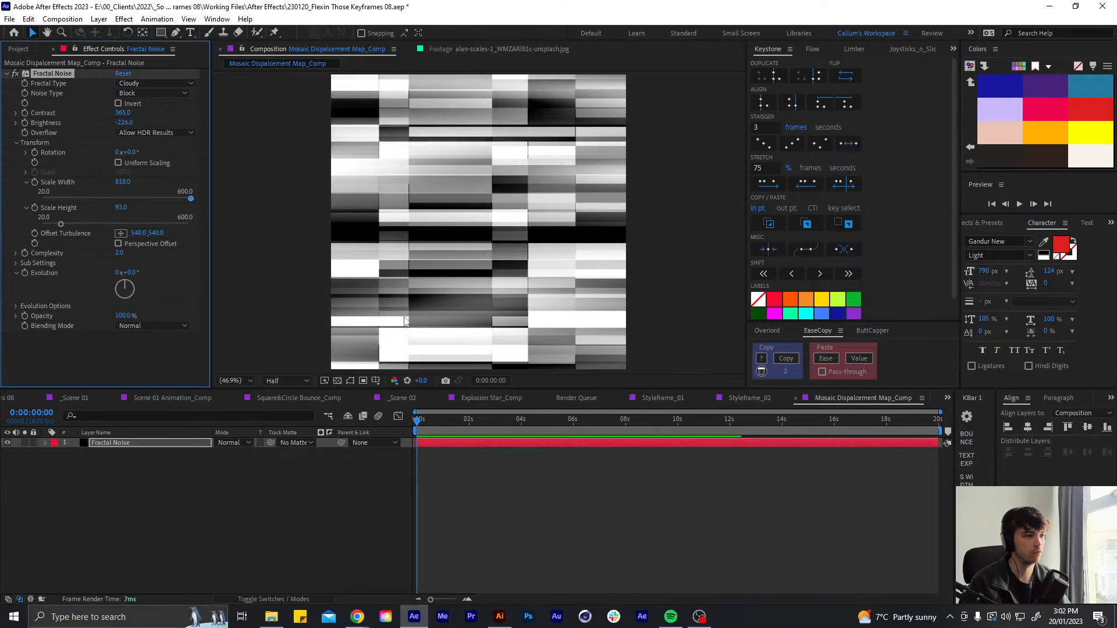
left_click(627, 452)
left_click(6, 74)
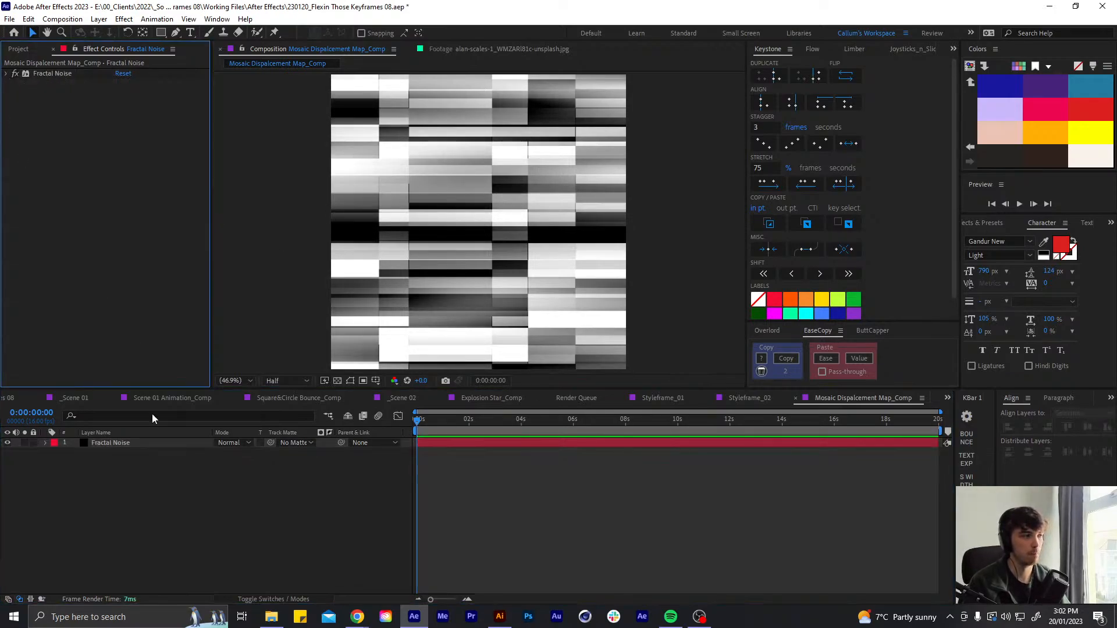
Apply the Mosaic effect to the Fractal Noise layer and enable its Sharp Colors option
left_click(131, 441)
key("ctrl+space")
type("o")
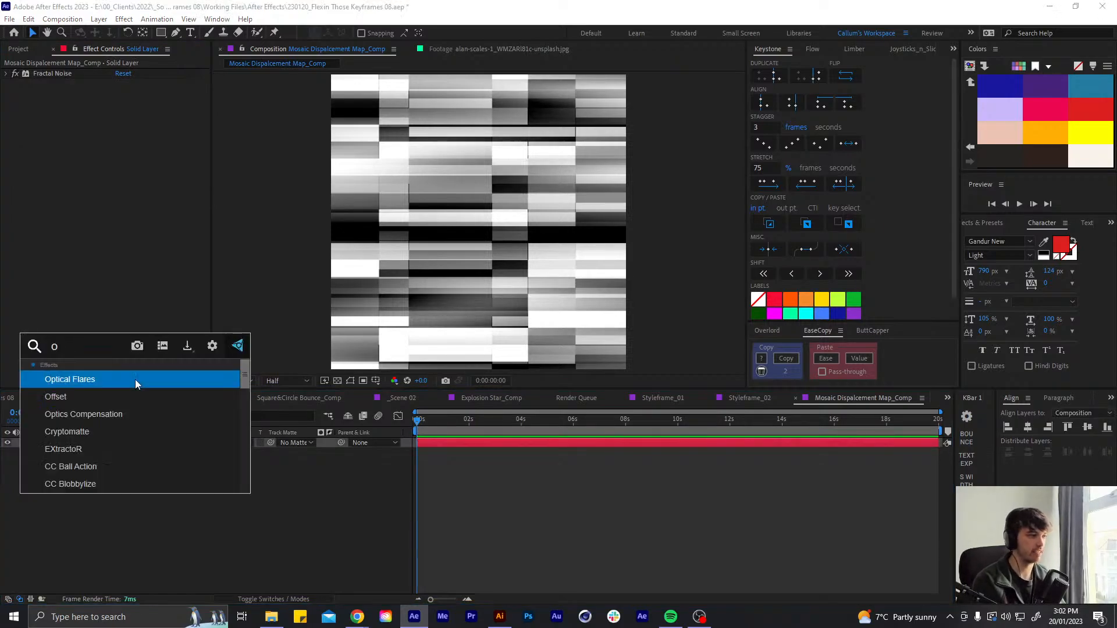
key("BackSpace")
type("mosaic")
key("Return")
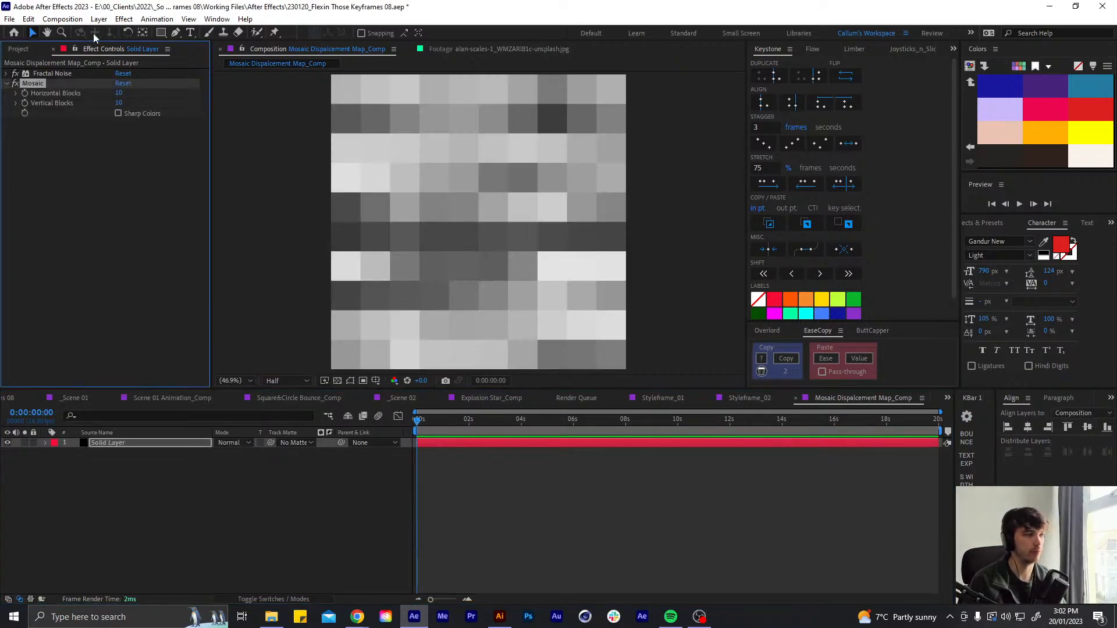
left_click(118, 114)
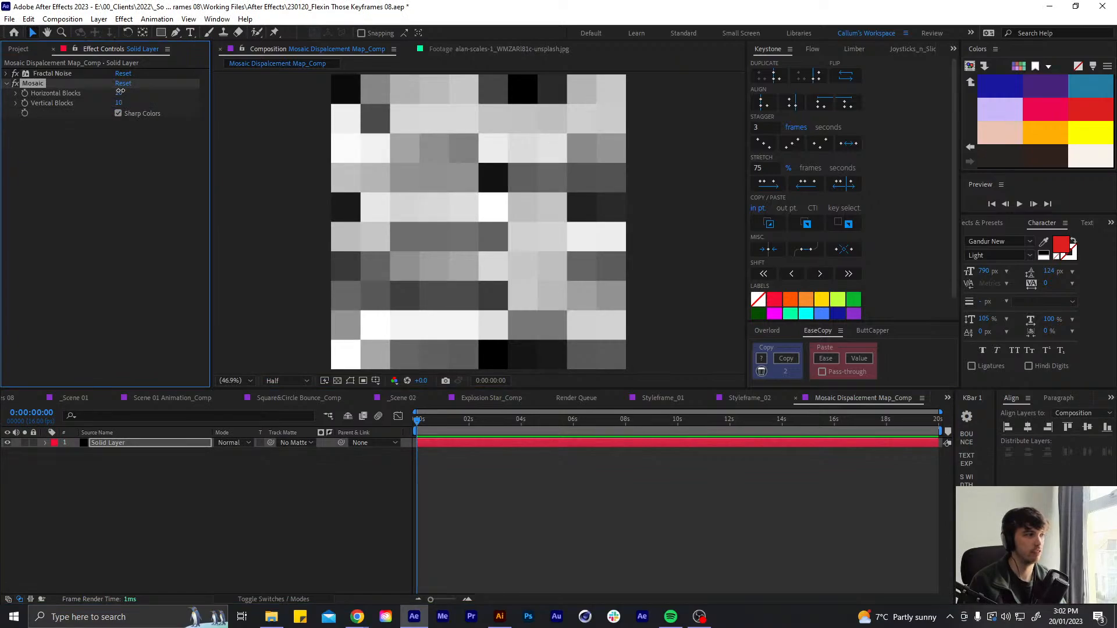
Try Mosaic block counts of 124 and 82 for both the horizontal and vertical directions
left_click_drag(120, 91, 118, 95)
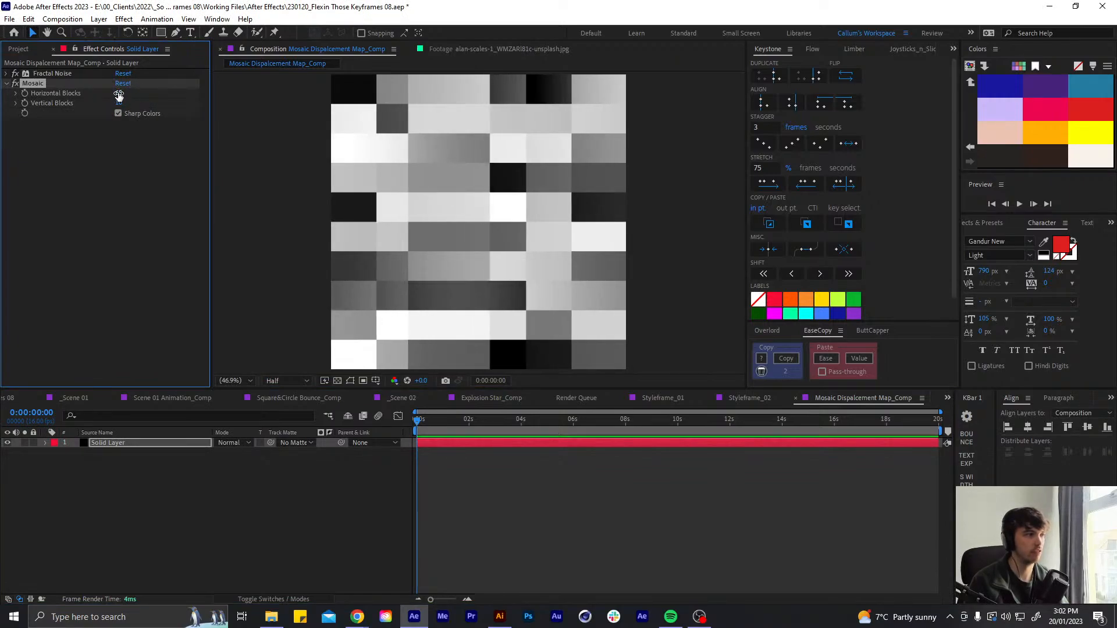
left_click(126, 146)
left_click(113, 172)
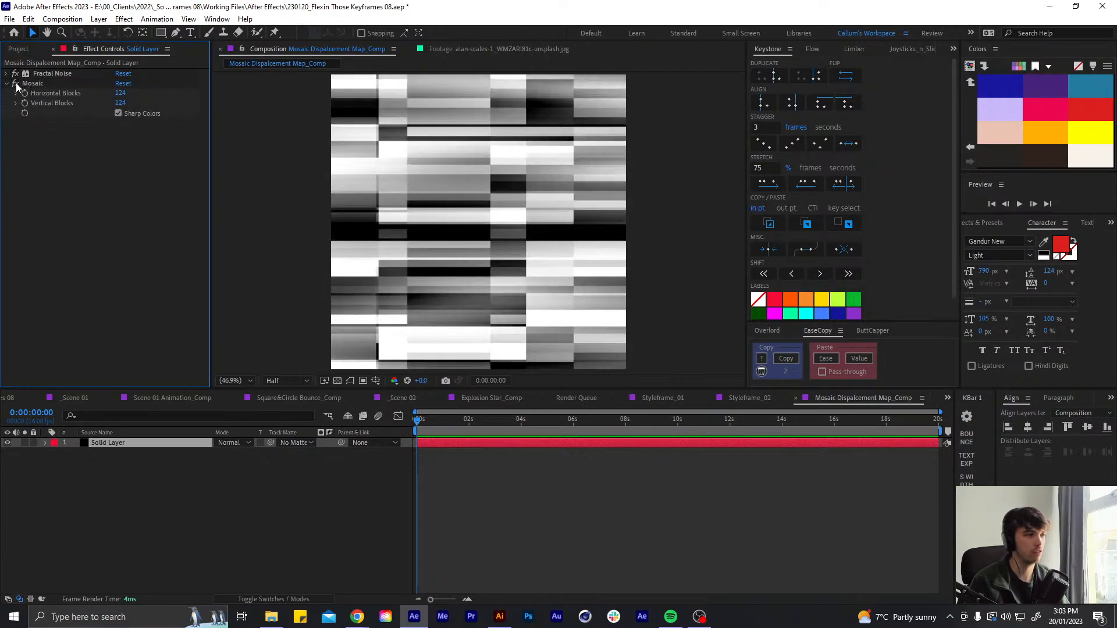
left_click(123, 93)
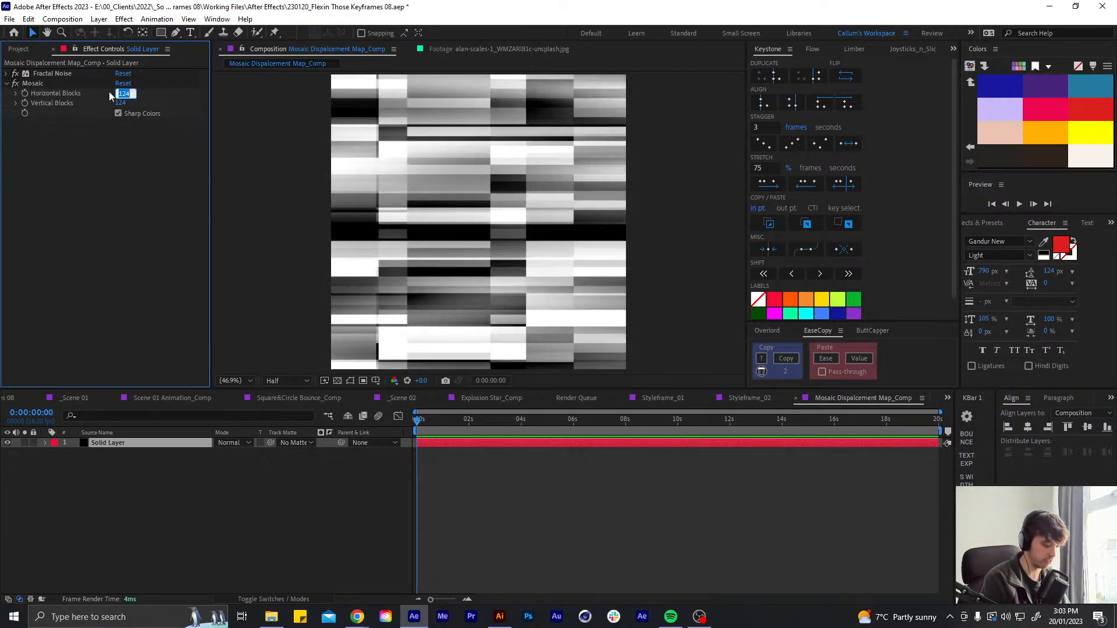
type("82")
key("Tab")
type("82")
key("Return")
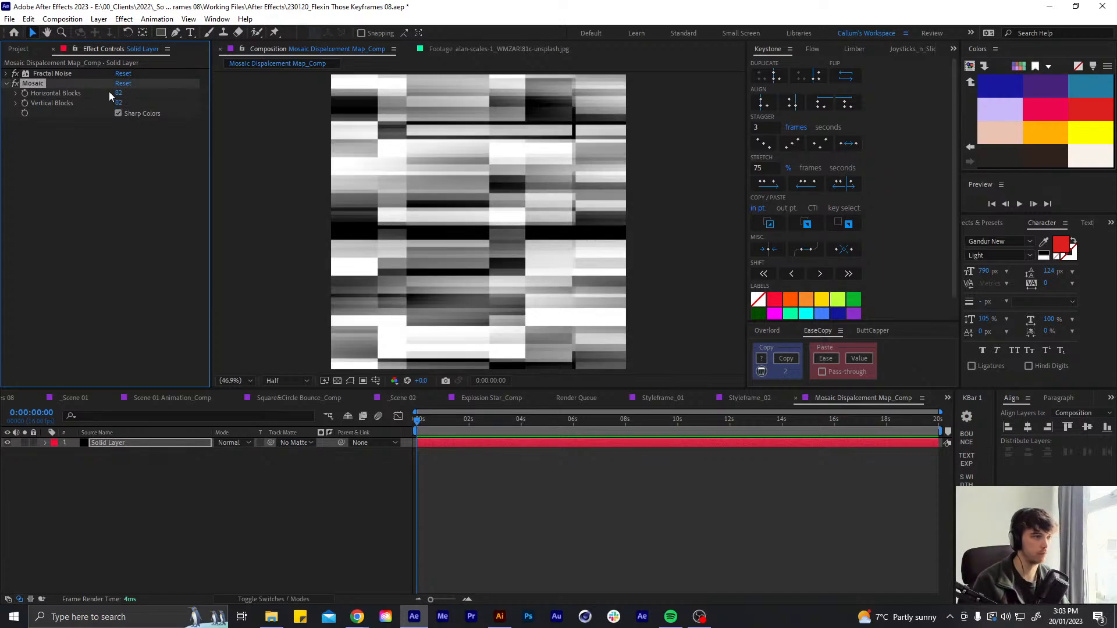
Set the Mosaic effect's horizontal and vertical blocks to 24 and collapse its settings
left_click(600, 543)
left_click(115, 93)
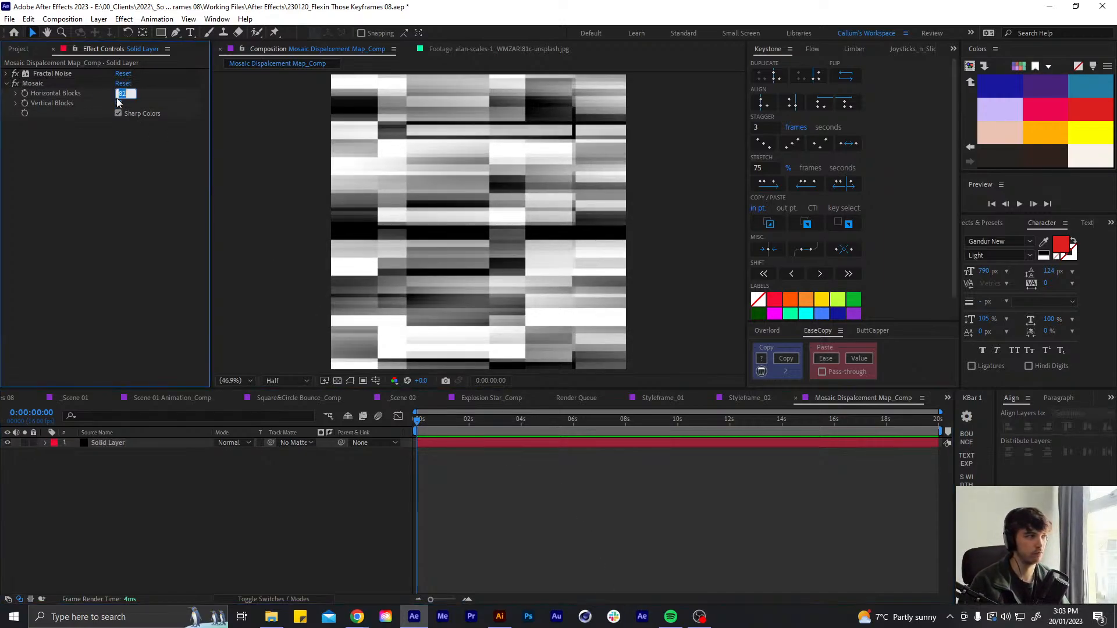
type("24")
key("Return")
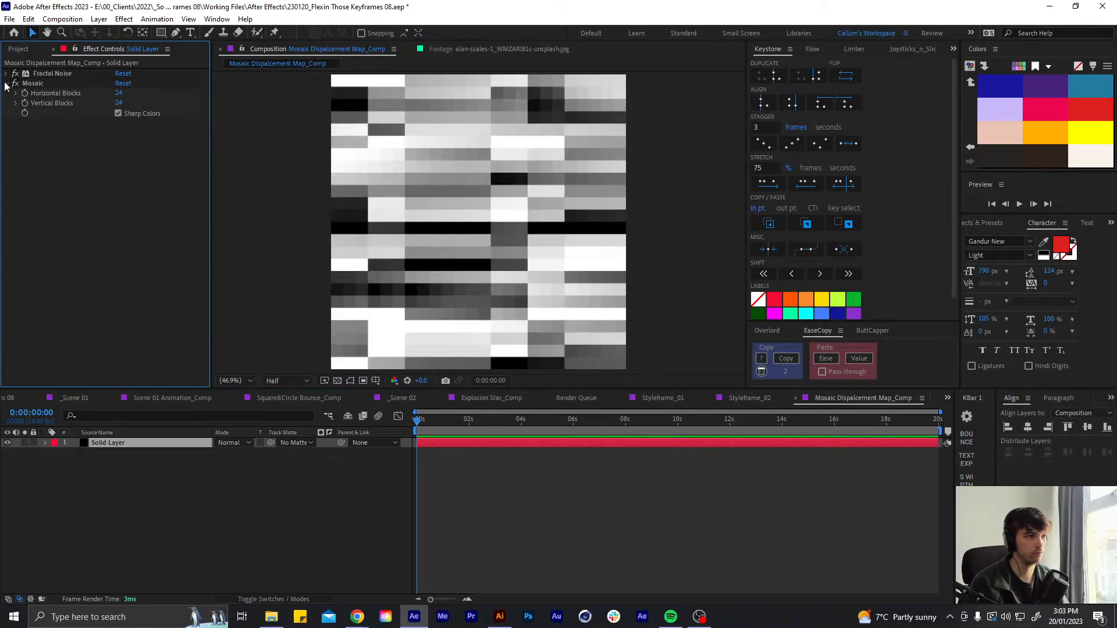
left_click(6, 83)
left_click(531, 467)
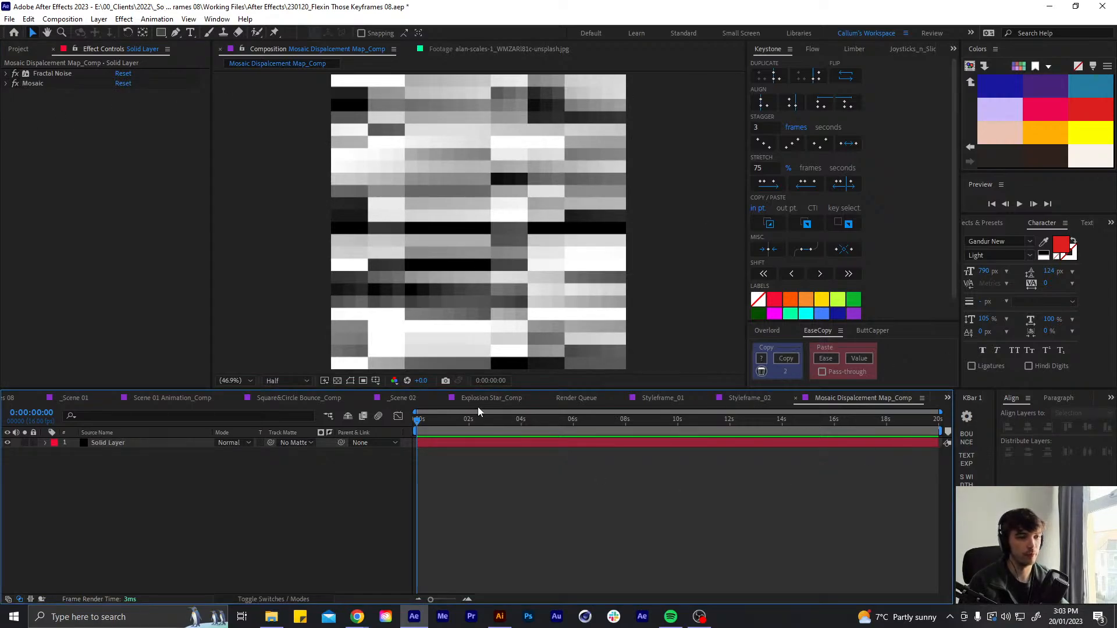
Add the Mosaic Dispalcement Map_Comp to the _Scene 02 composition as its lowest layer
left_click(403, 397)
left_click(18, 48)
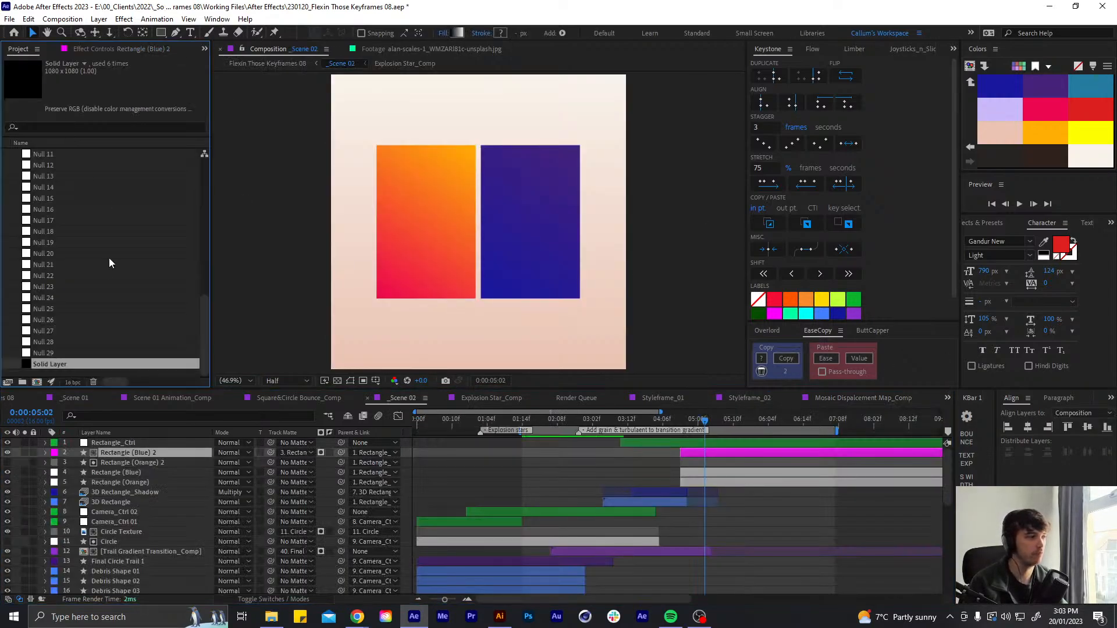
scroll(31, 241, "up", 4)
left_click(5, 286)
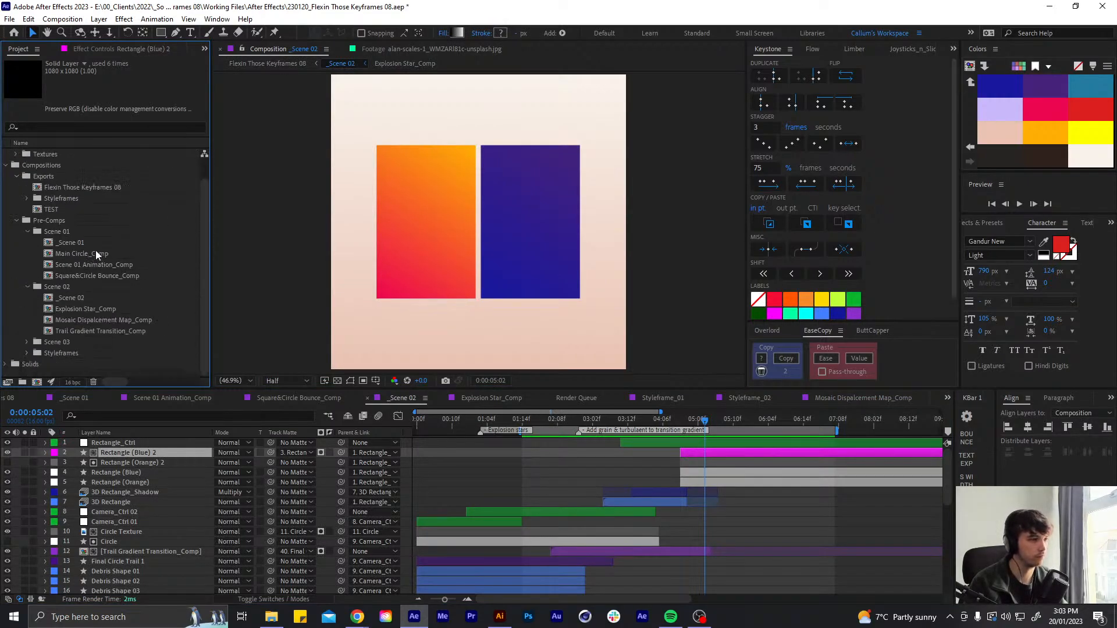
left_click_drag(87, 320, 689, 570)
scroll(690, 512, "up", 9)
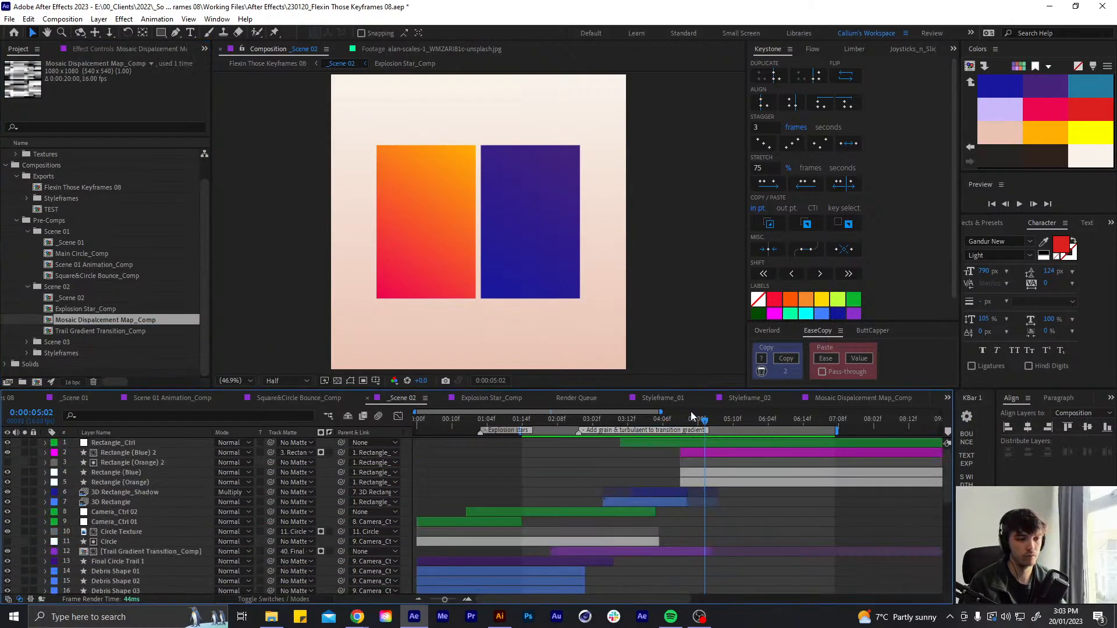
Start the Mosaic Dispalcement Map_Comp layer at 0:00:04:11 and give it a grey label colour
left_click(682, 428)
scroll(693, 550, "down", 9)
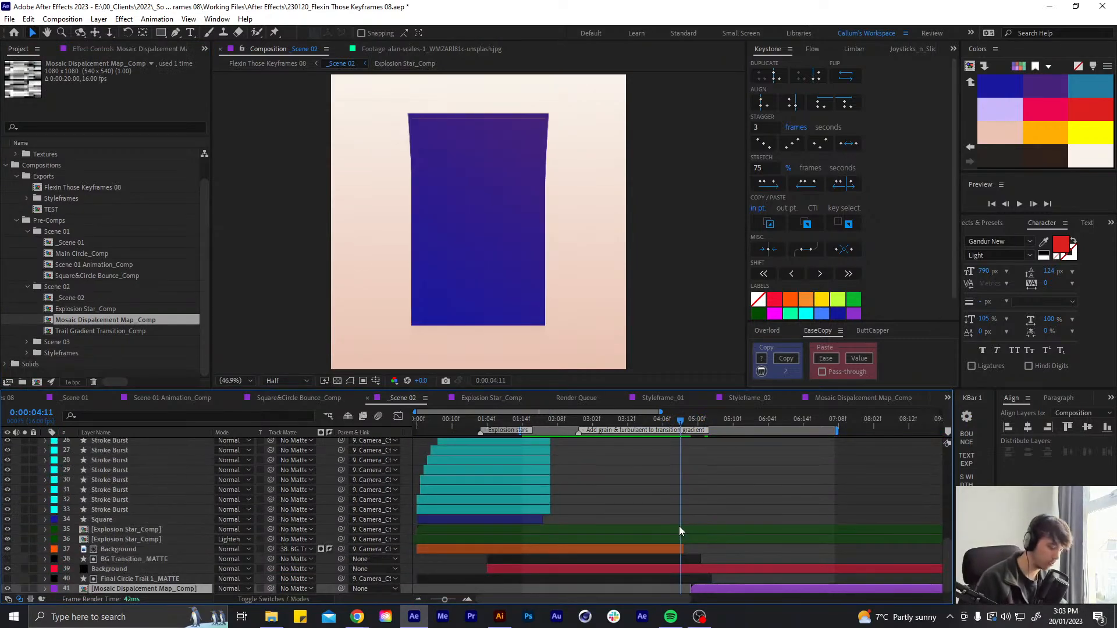
left_click(53, 589)
left_click(78, 365)
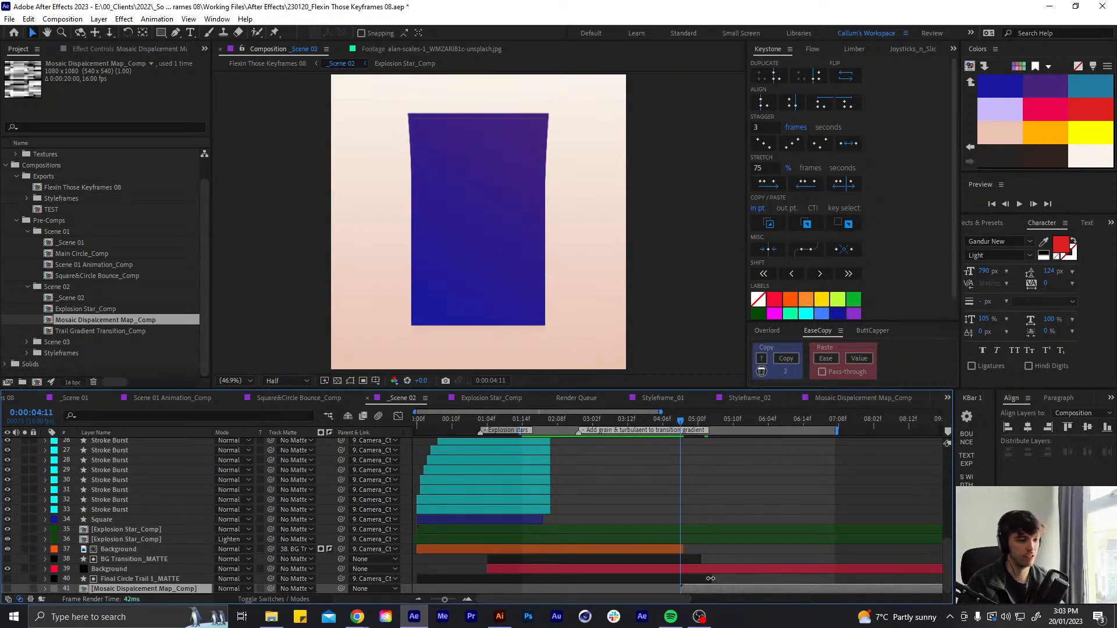
Open the Mosaic Dispalcement Map_Comp from _Scene 02 and try out the Fractal Noise effect's Evolution on its solid layer
scroll(201, 508, "up", 9)
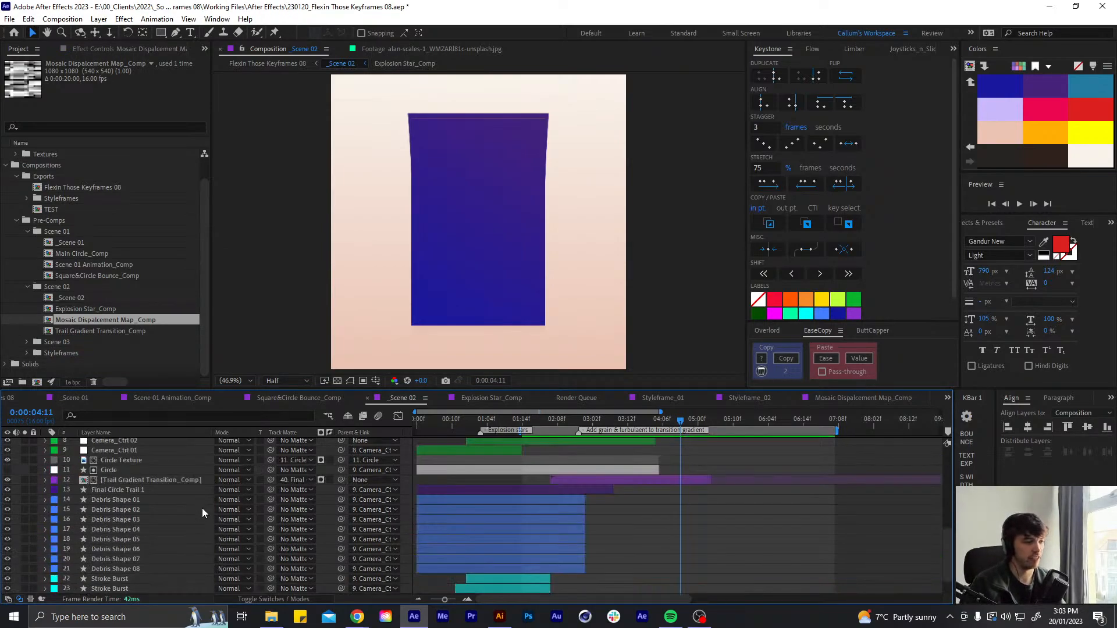
scroll(109, 499, "down", 9)
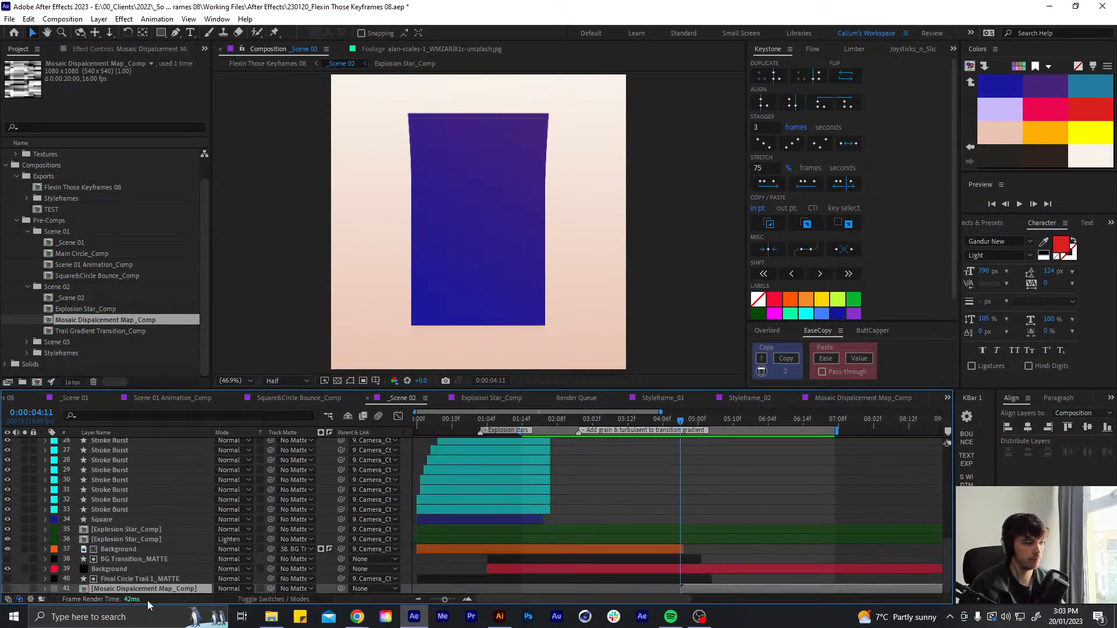
double_click(129, 588)
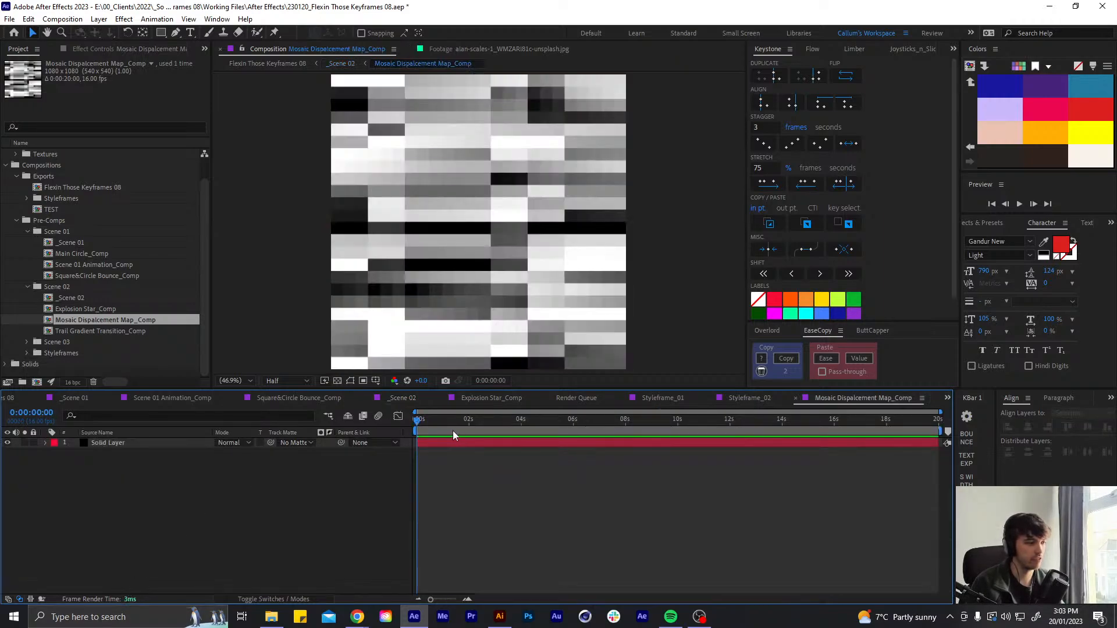
left_click(103, 49)
left_click(16, 73)
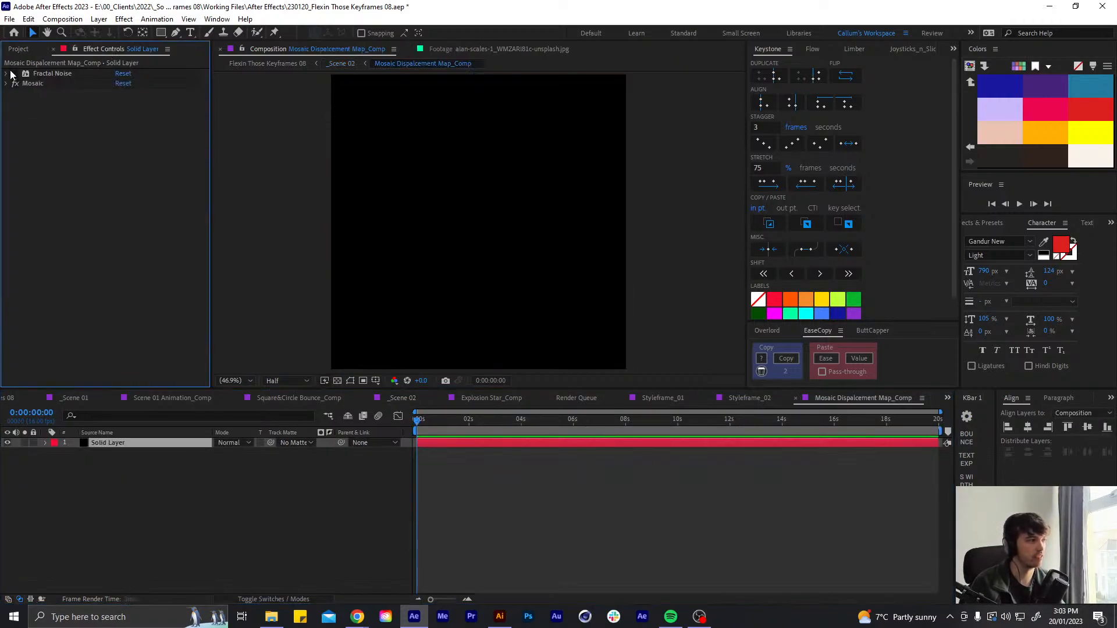
left_click(15, 73)
left_click(7, 73)
left_click_drag(127, 289, 144, 304)
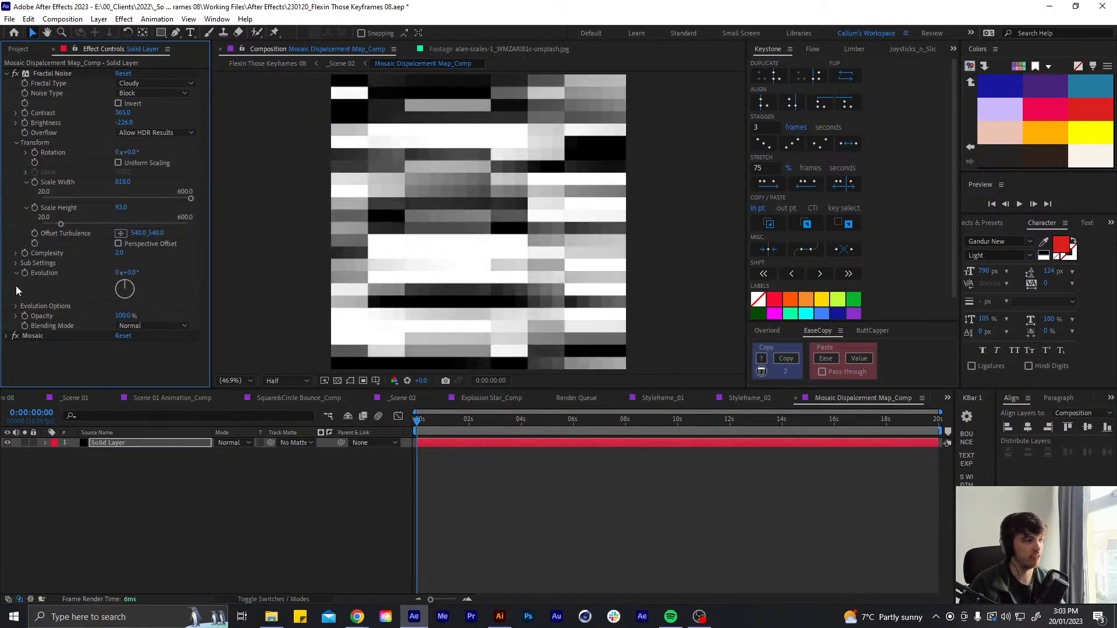
Drive the Fractal Noise Evolution with the expression time*40 and preview the animated blocks
left_click(23, 274, "alt")
type("time(")
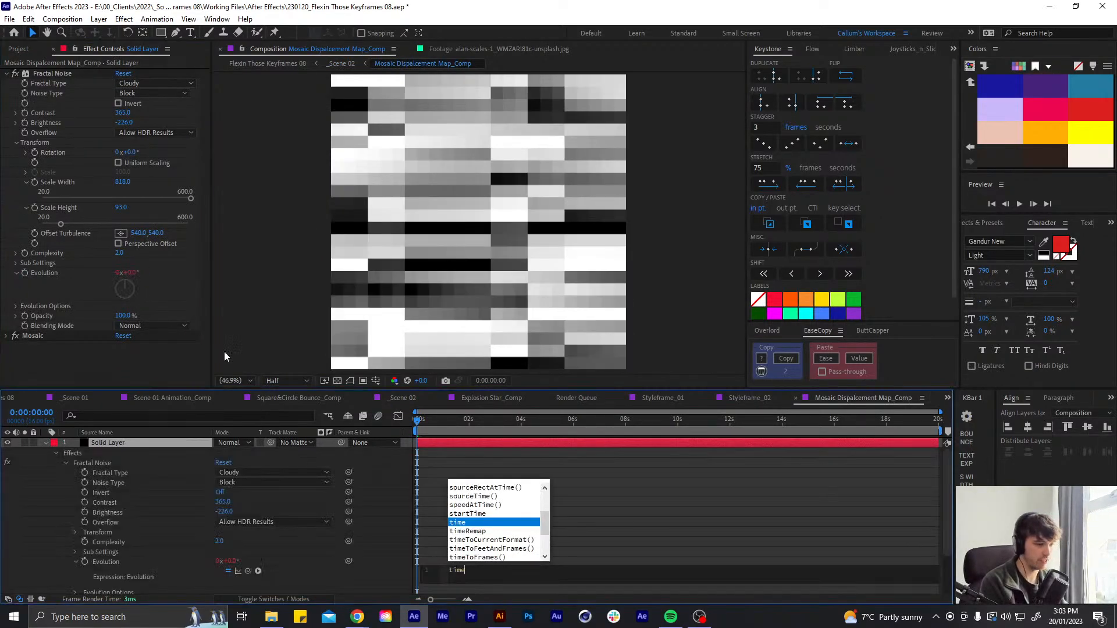
key("BackSpace")
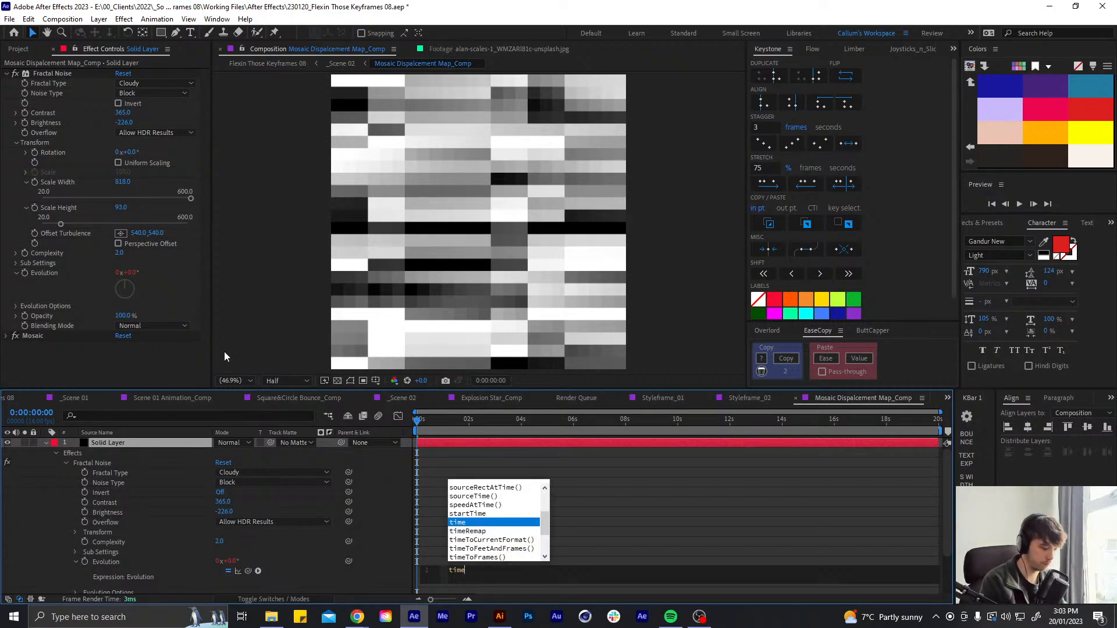
type("*4")
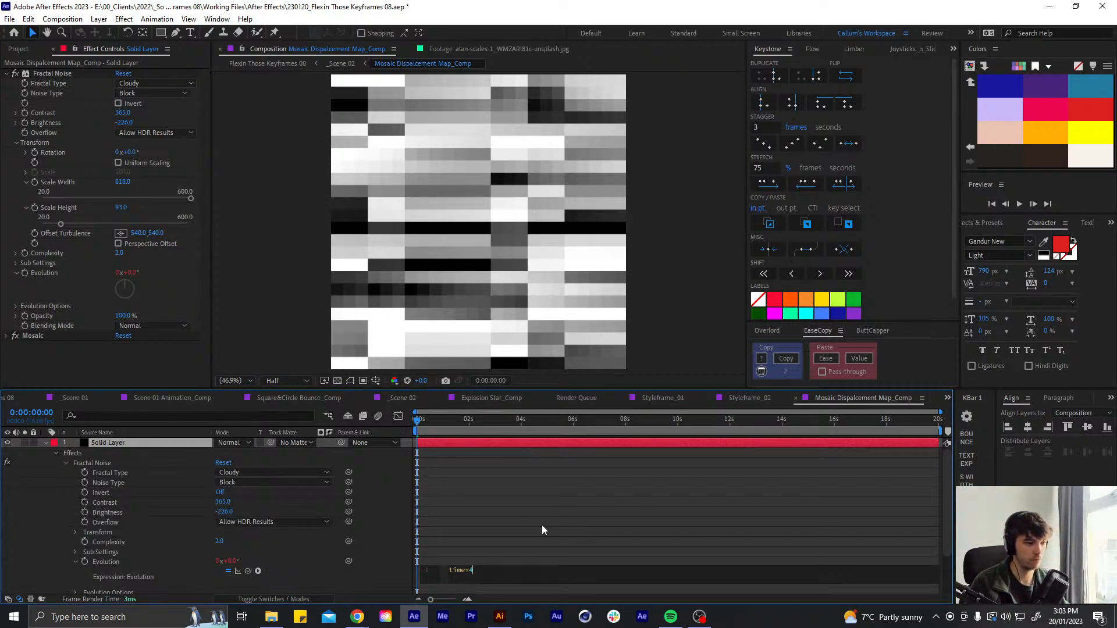
type("7")
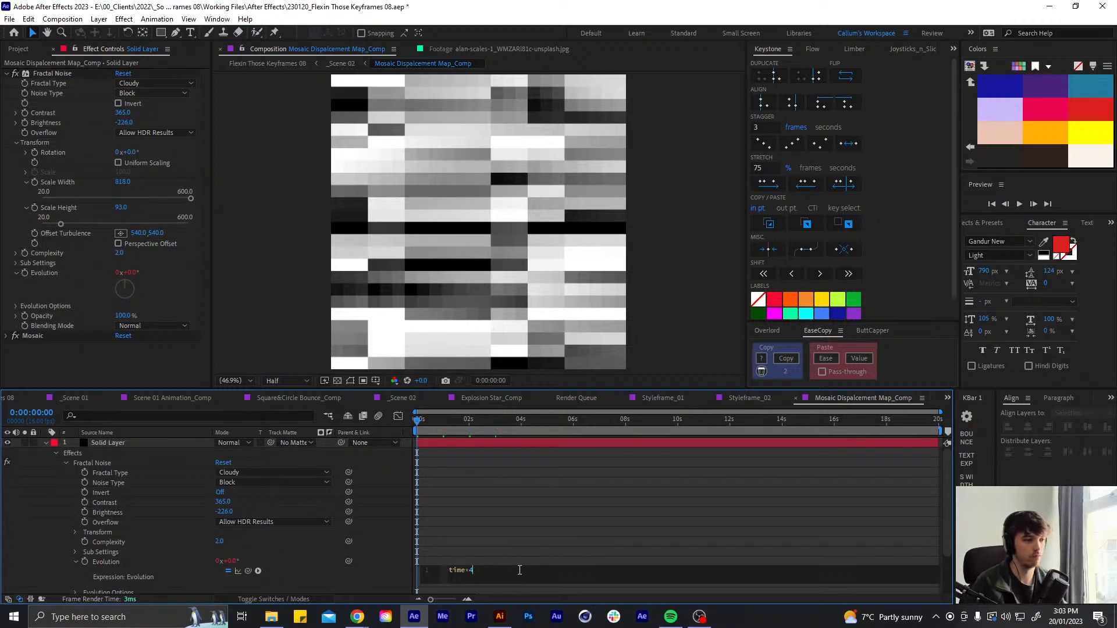
left_click(599, 535)
key("space")
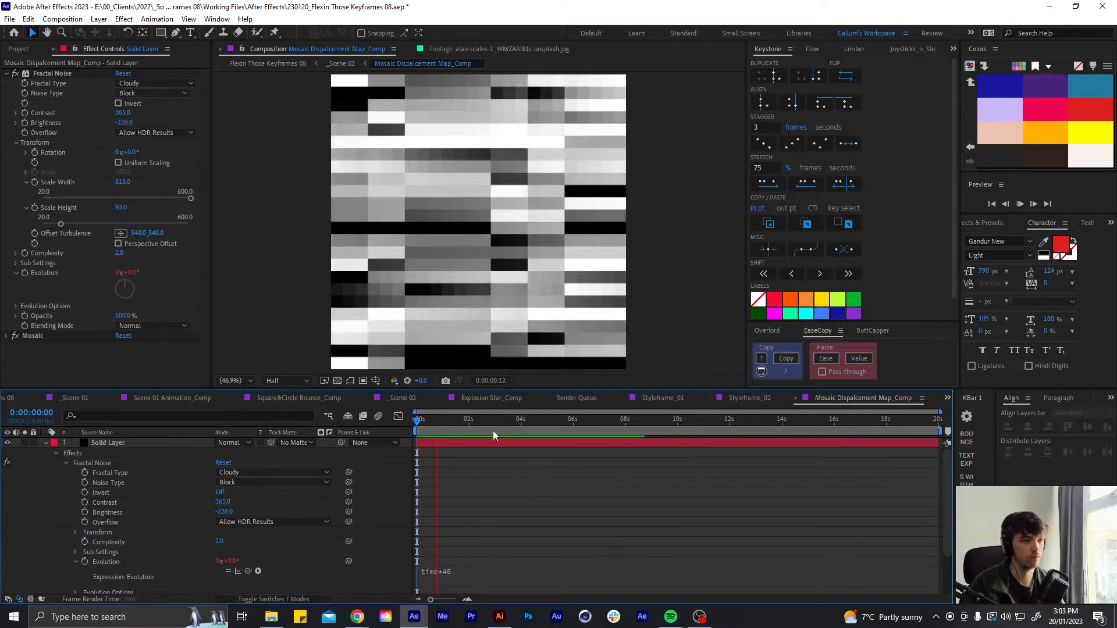
Revise the time multiplier in the Fractal Noise Evolution expression, collapse the solid layer's properties and save the project
left_click(472, 427)
left_click(472, 570)
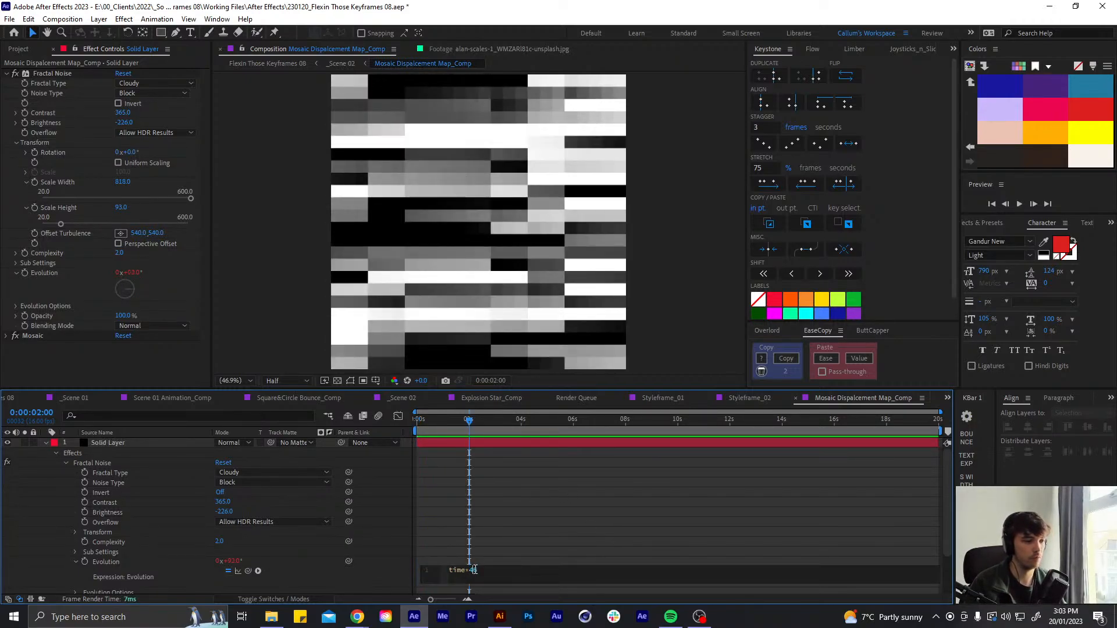
key("BackSpace")
type("0")
left_click(653, 509)
key("u")
key("ctrl+s")
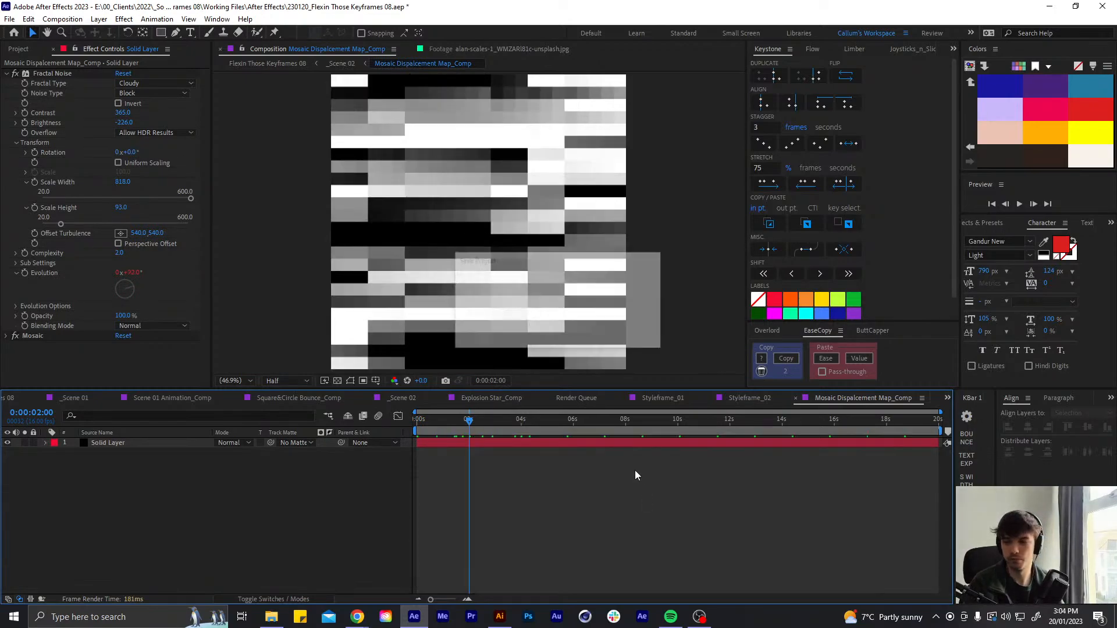
Add the existing Adjustment Layer from the Solids folder to _Scene 02 as the top layer, starting at 0:00:04:11
left_click(429, 399)
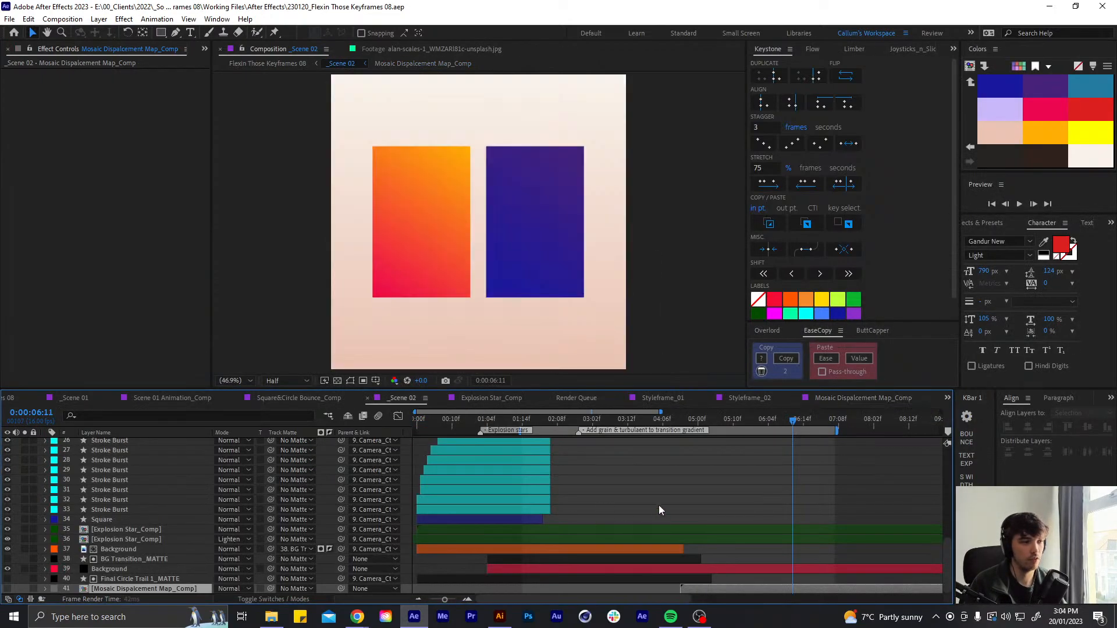
left_click(681, 422)
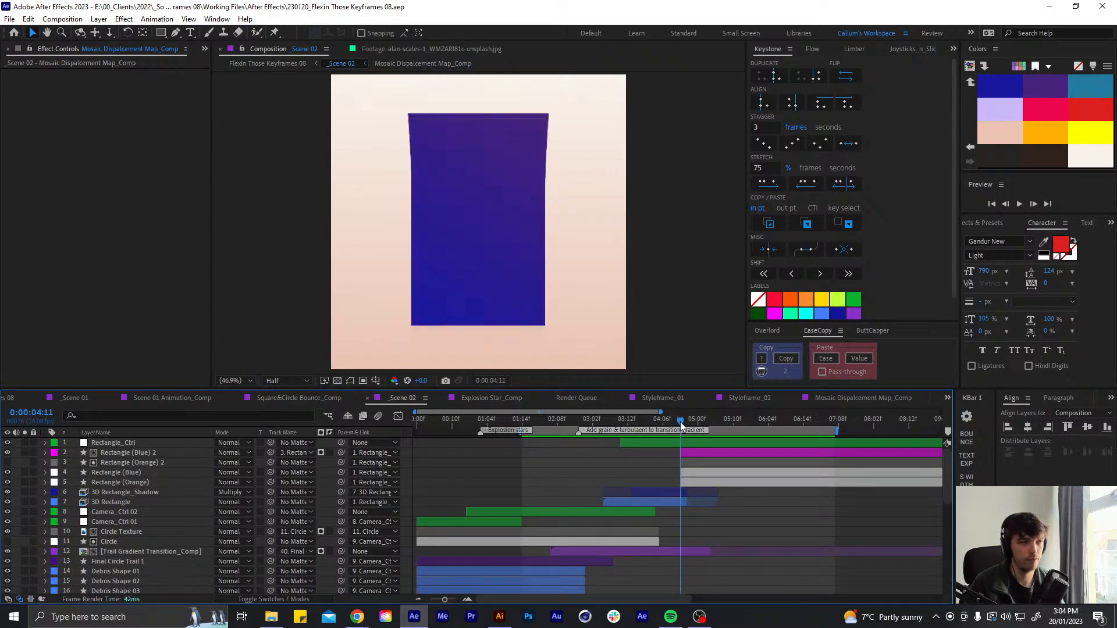
left_click(202, 50)
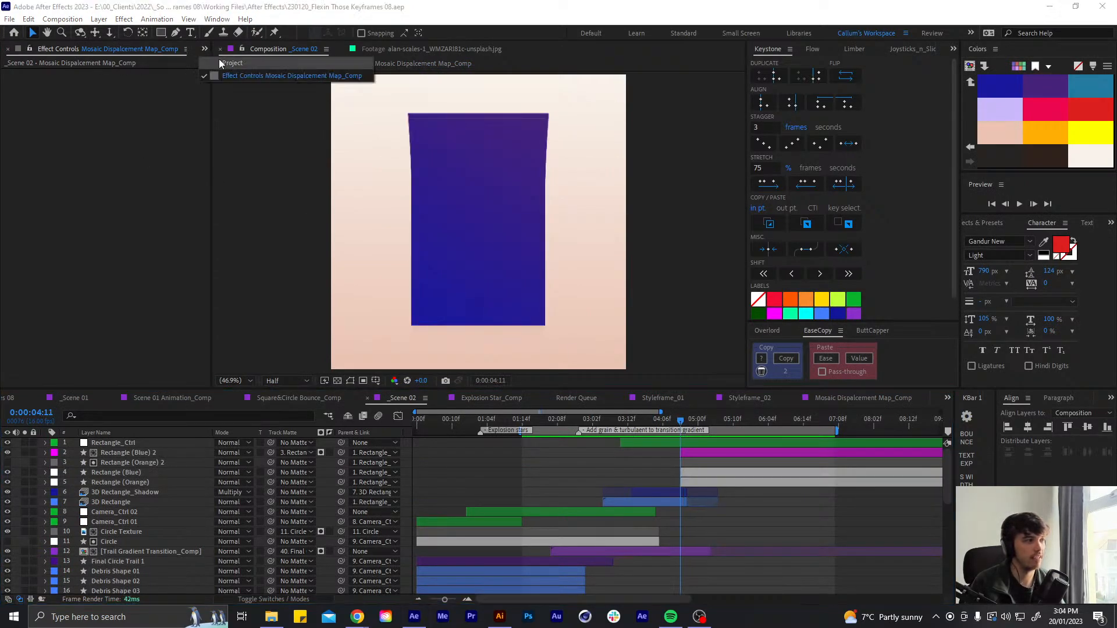
left_click(223, 64)
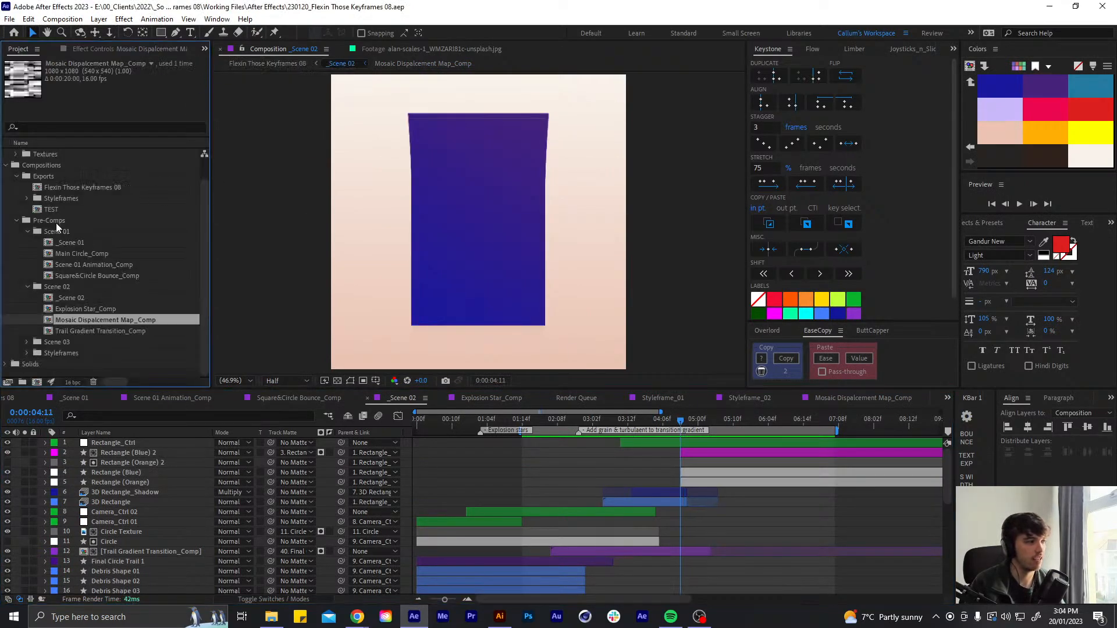
left_click(4, 364)
scroll(46, 311, "down", 10)
scroll(72, 225, "up", 10)
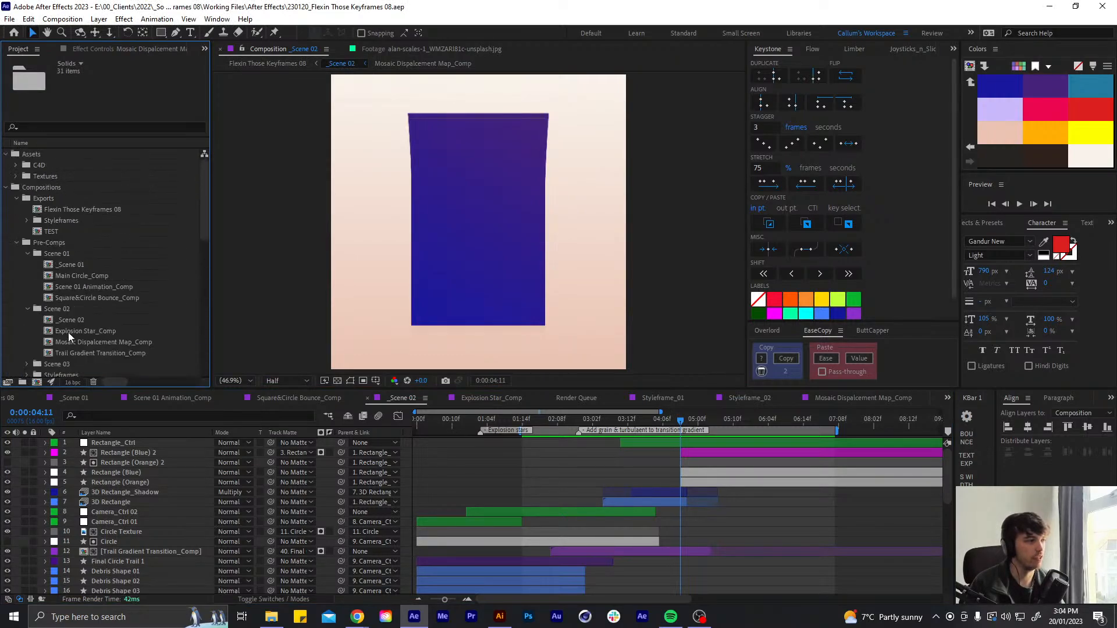
scroll(68, 332, "down", 3)
left_click_drag(59, 297, 127, 444)
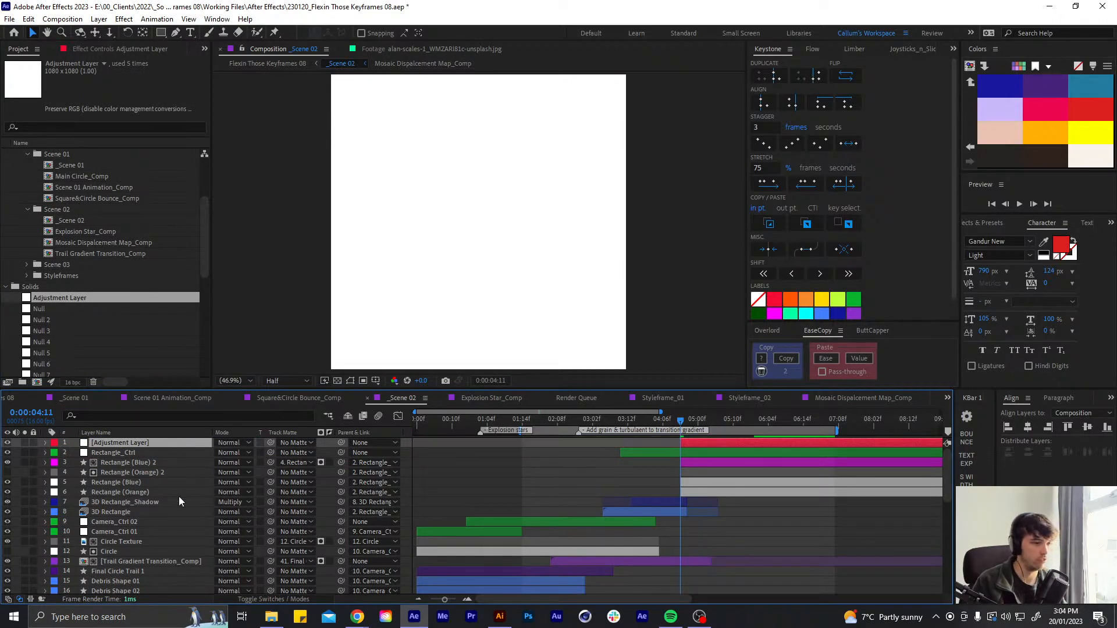
Give the new Adjustment Layer a yellow label colour and make it act as an adjustment layer
left_click(54, 442)
left_click(88, 268)
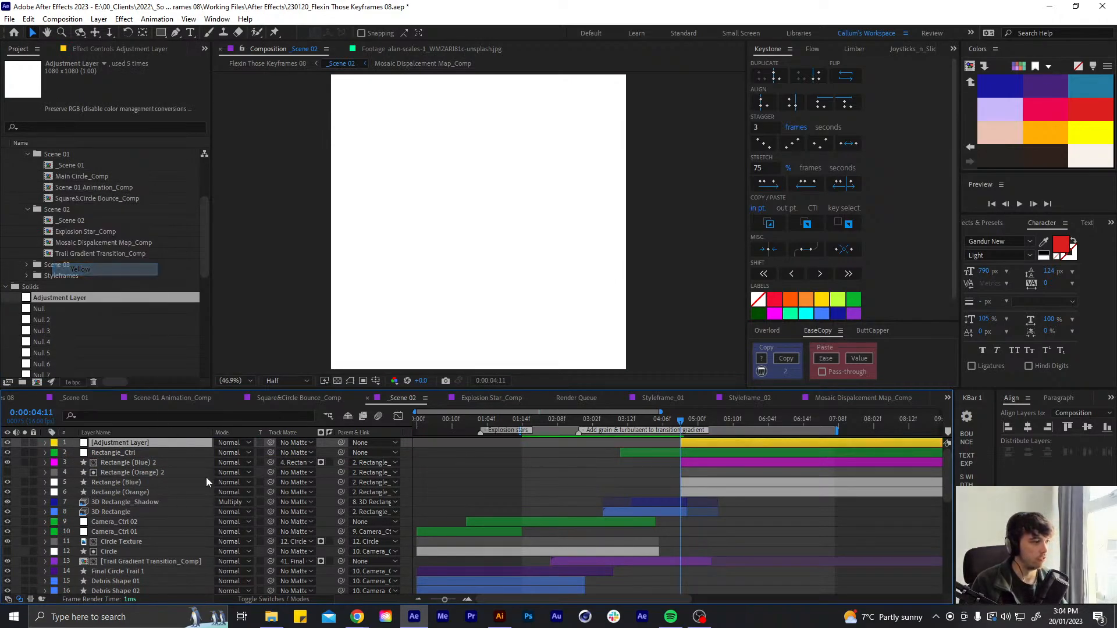
key("t")
key("F4")
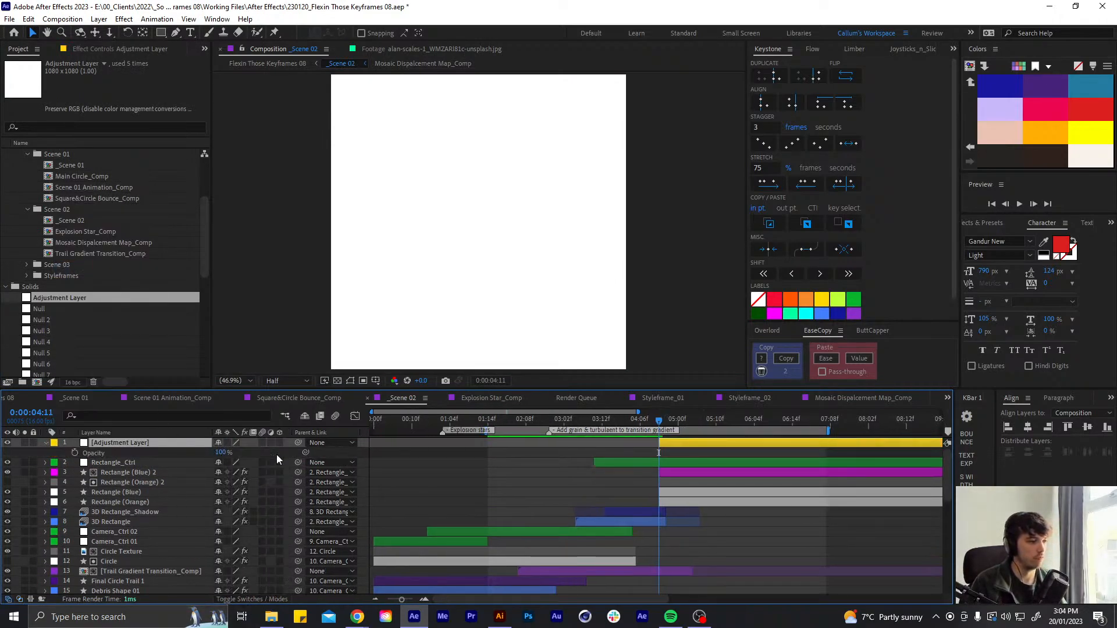
left_click(270, 443)
Rename the adjustment layer as Time Displacement
key("Return")
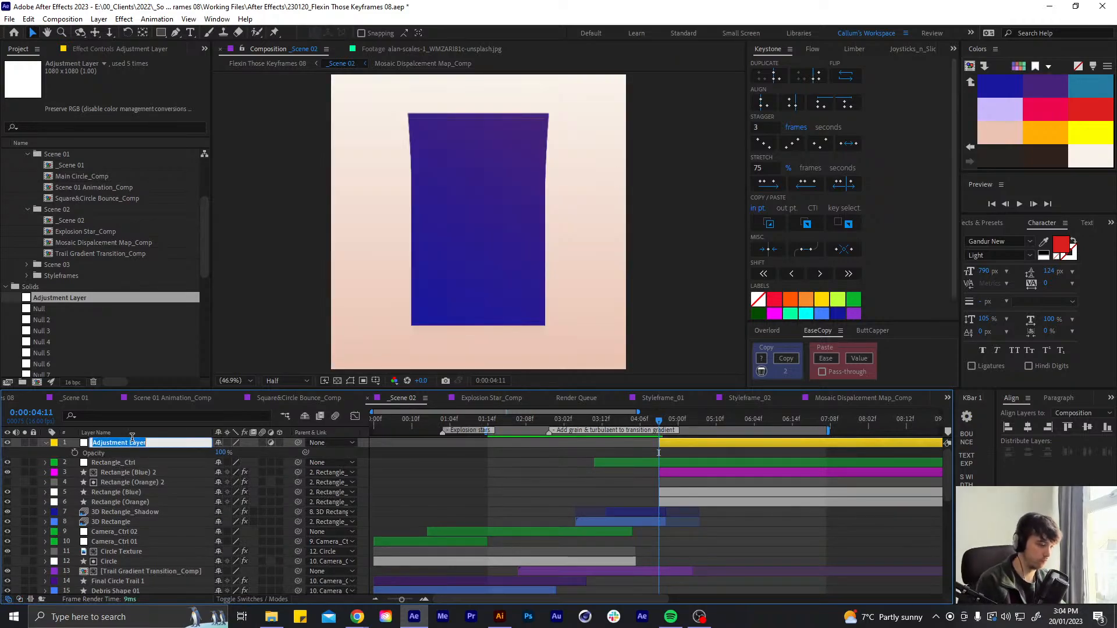
type("Time Disp")
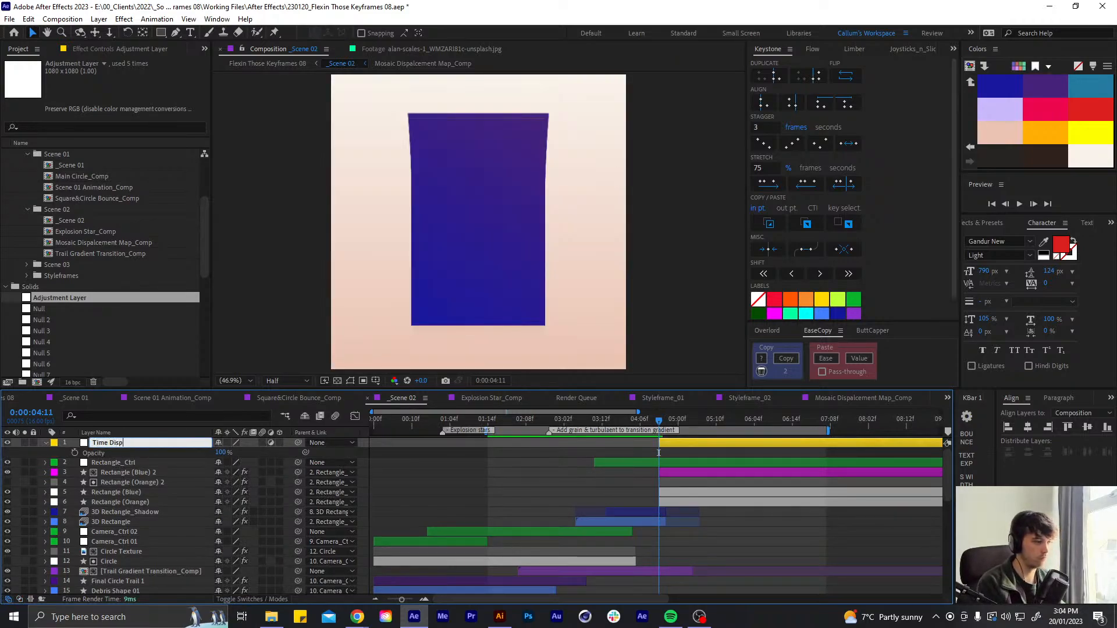
type("lacement")
key("Return")
Apply the Time Displacement effect to the Time Displacement adjustment layer
key("ctrl+space")
type("time")
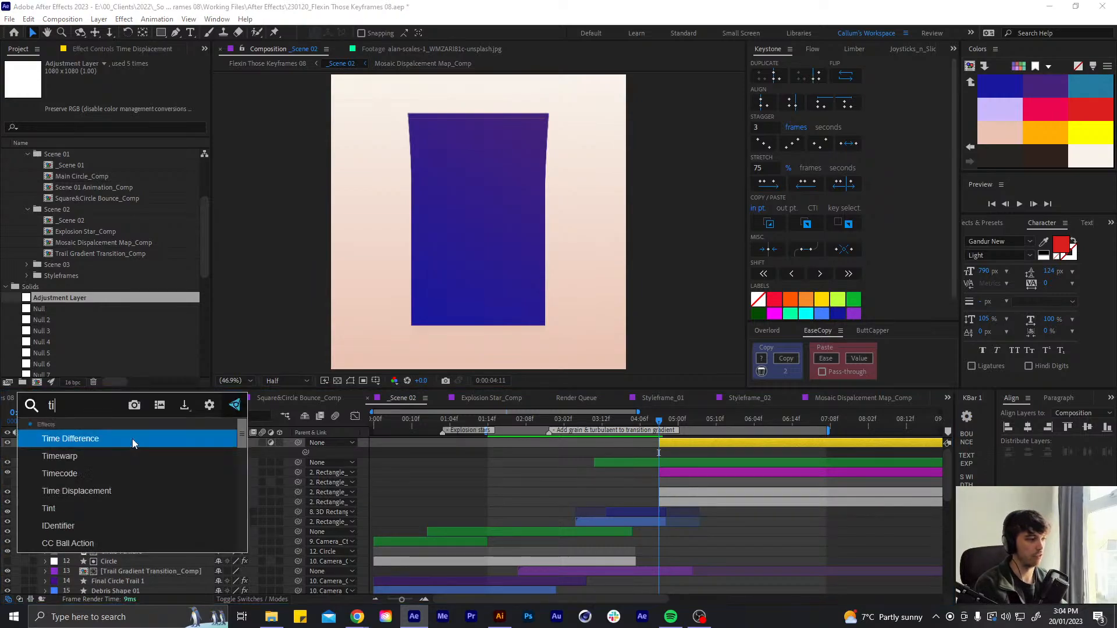
key("Down")
key("Down")
key("Down")
key("Return")
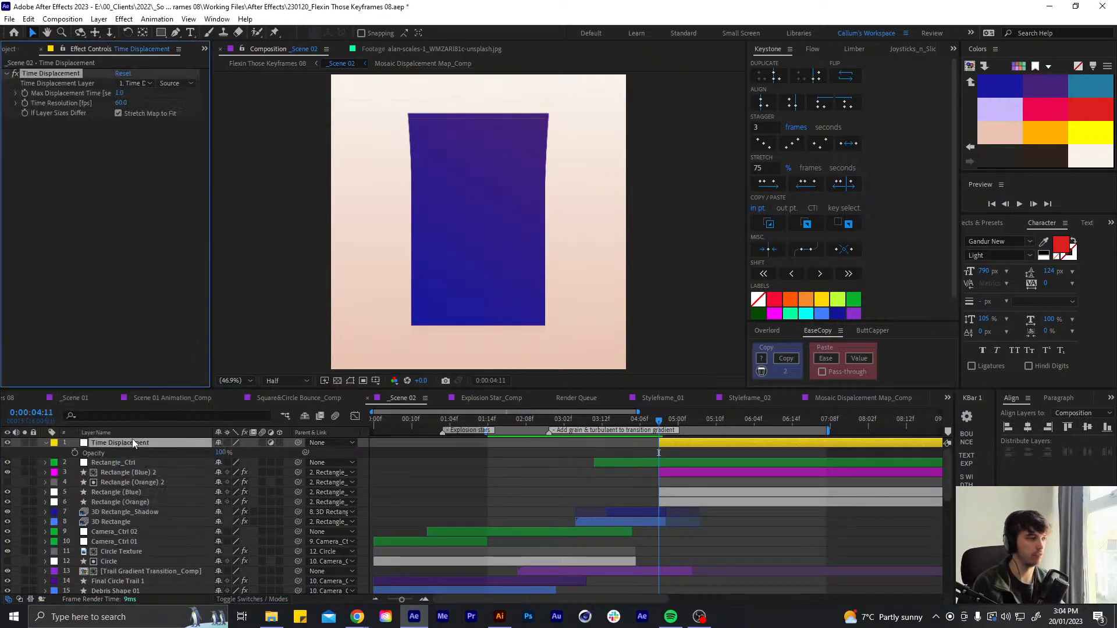
Use Mosaic Dispalcement Map_Comp as the effect's Time Displacement Layer and preview the rectangle split from 0:00:04:08 and 0:00:04:11
left_click(139, 84)
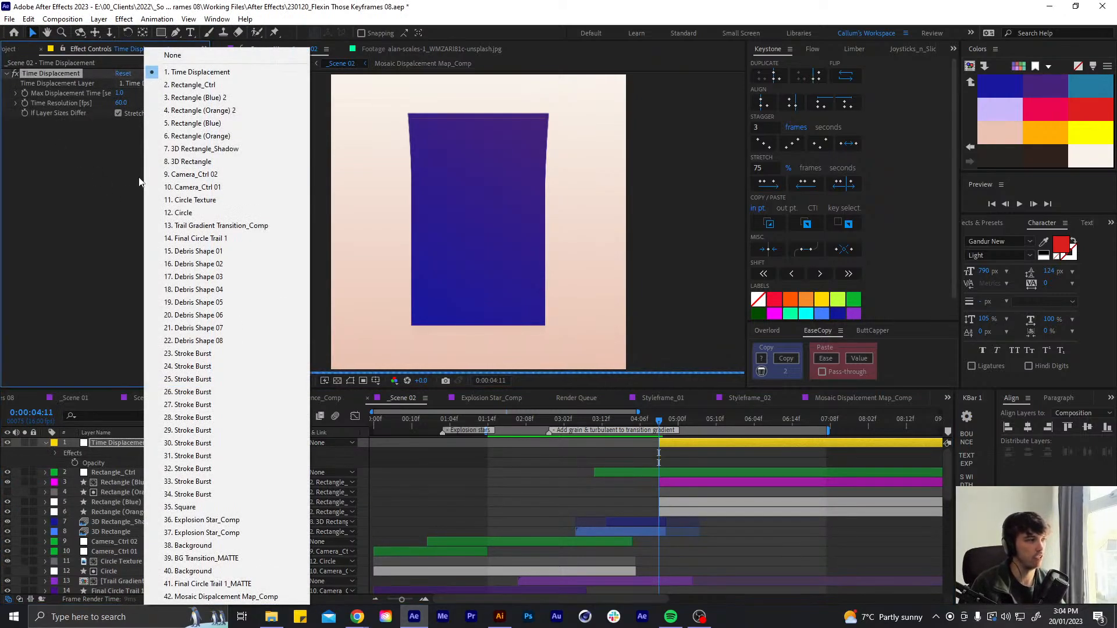
left_click(139, 182)
left_click(131, 83)
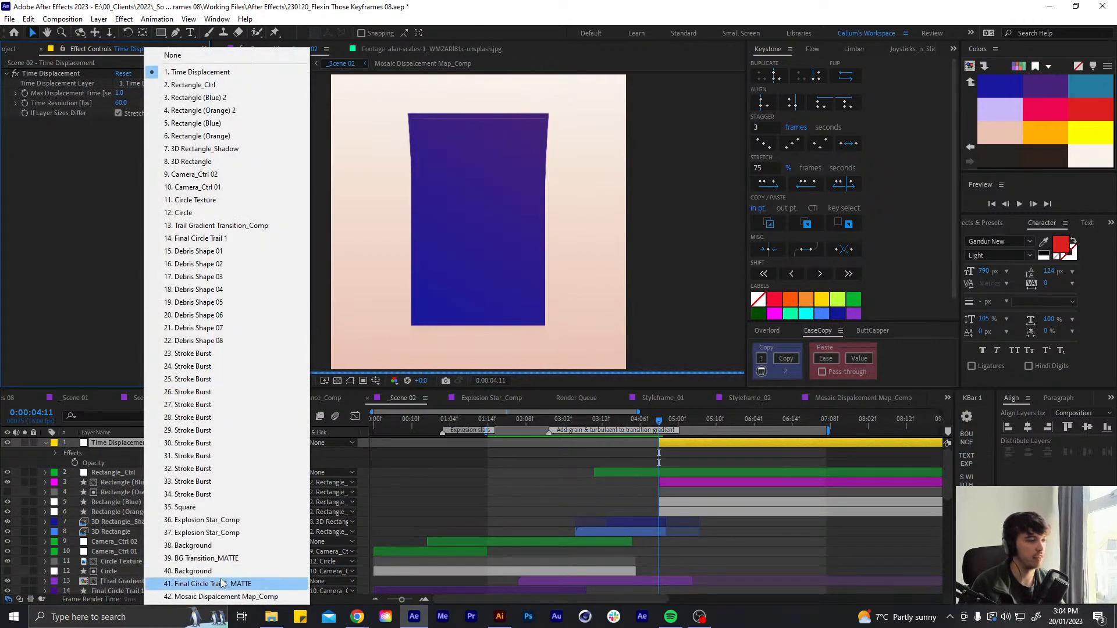
left_click(231, 598)
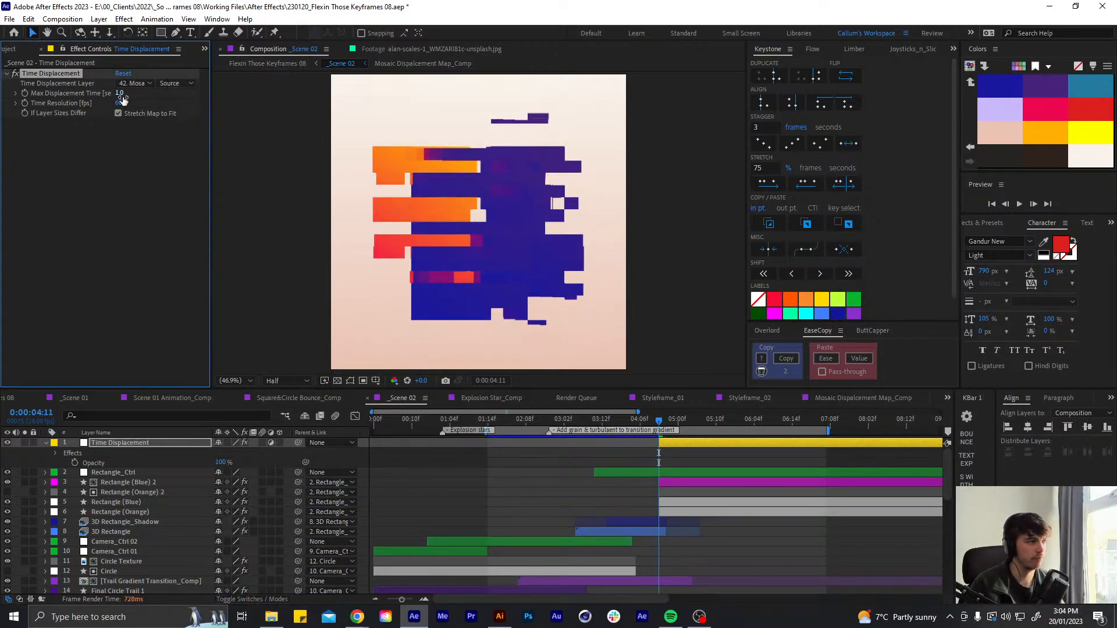
left_click(648, 421)
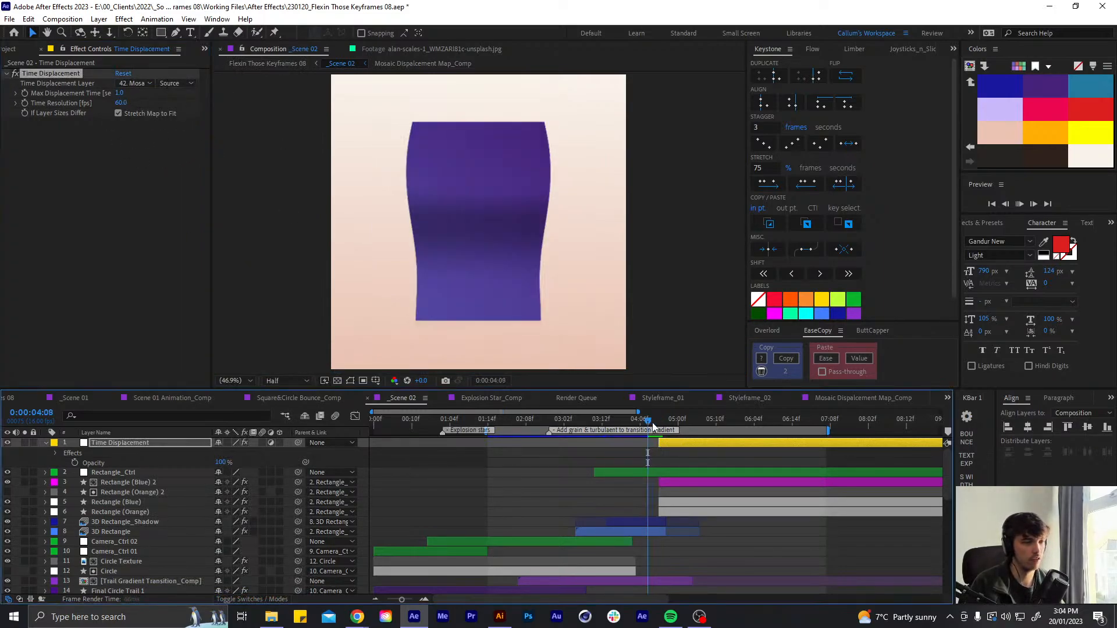
key("space")
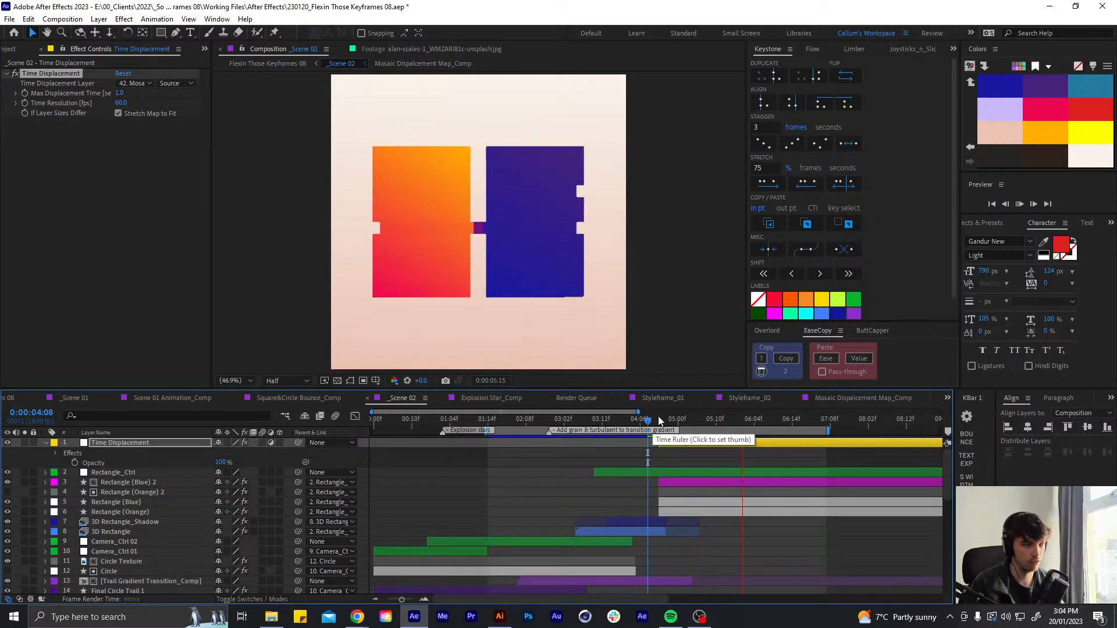
left_click(658, 417)
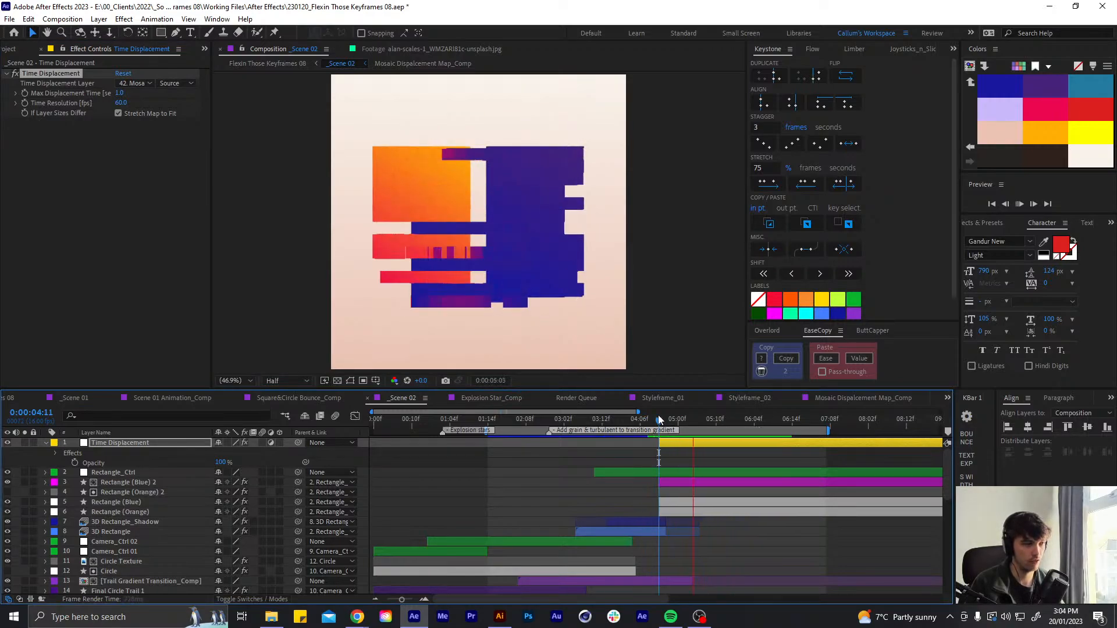
key("space")
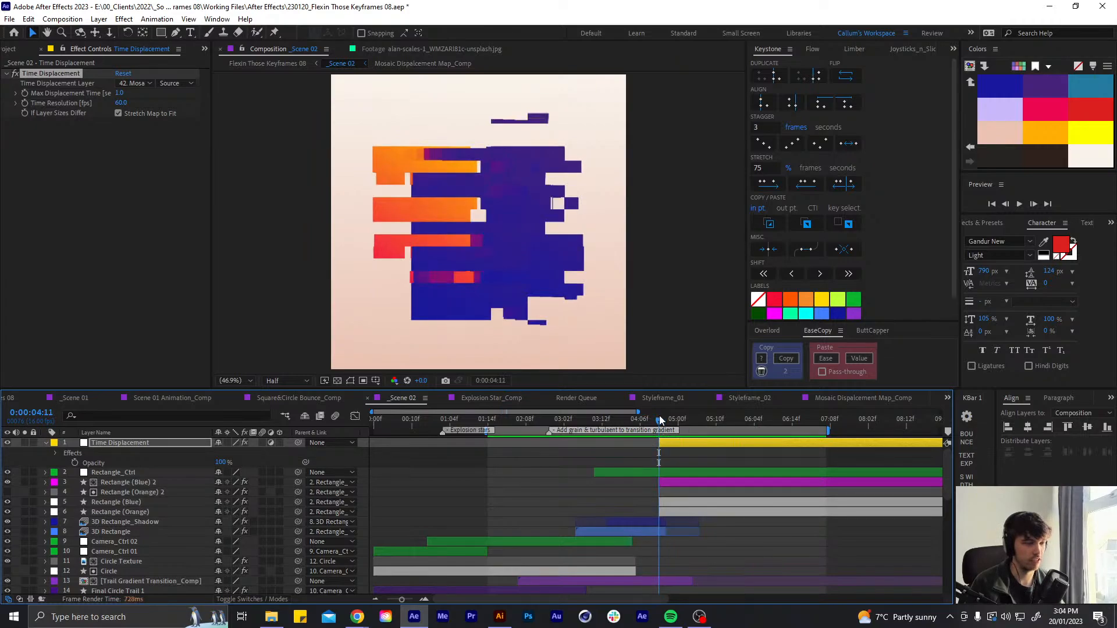
Set the effect's Max Displacement Time to 0.1 seconds and preview the transition around 0:00:04:08
left_click(120, 93)
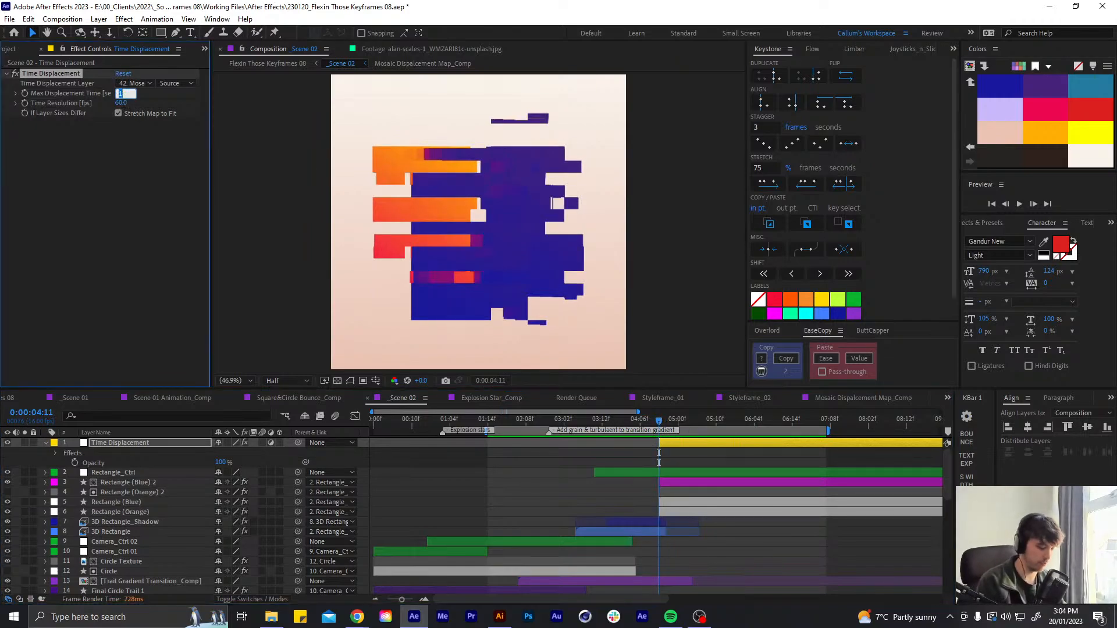
type("0.1")
key("Return")
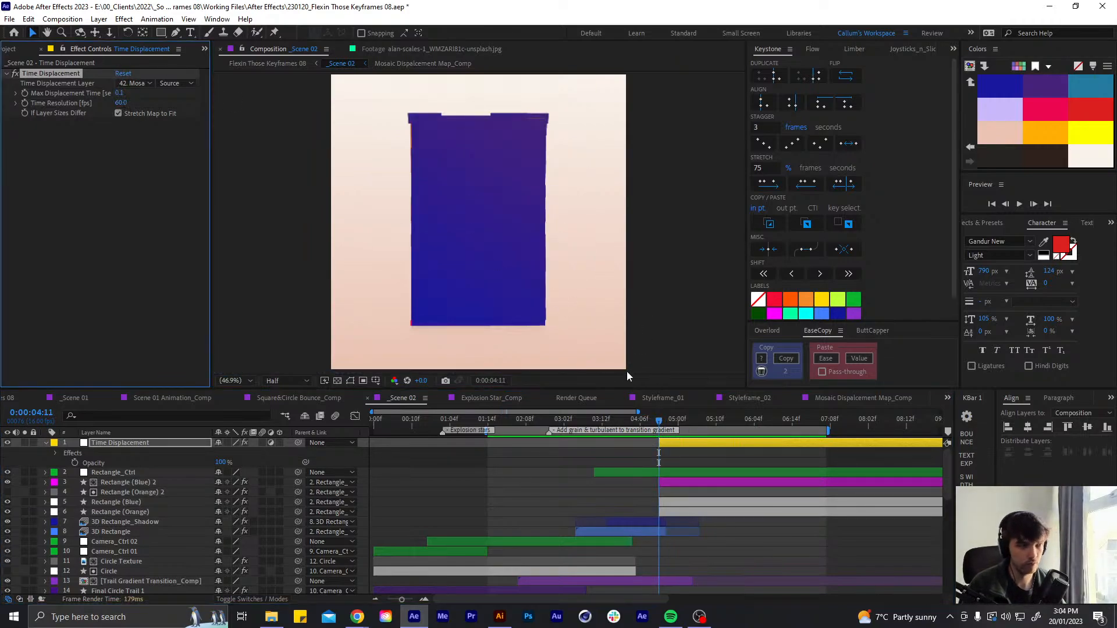
left_click(643, 419)
key("space")
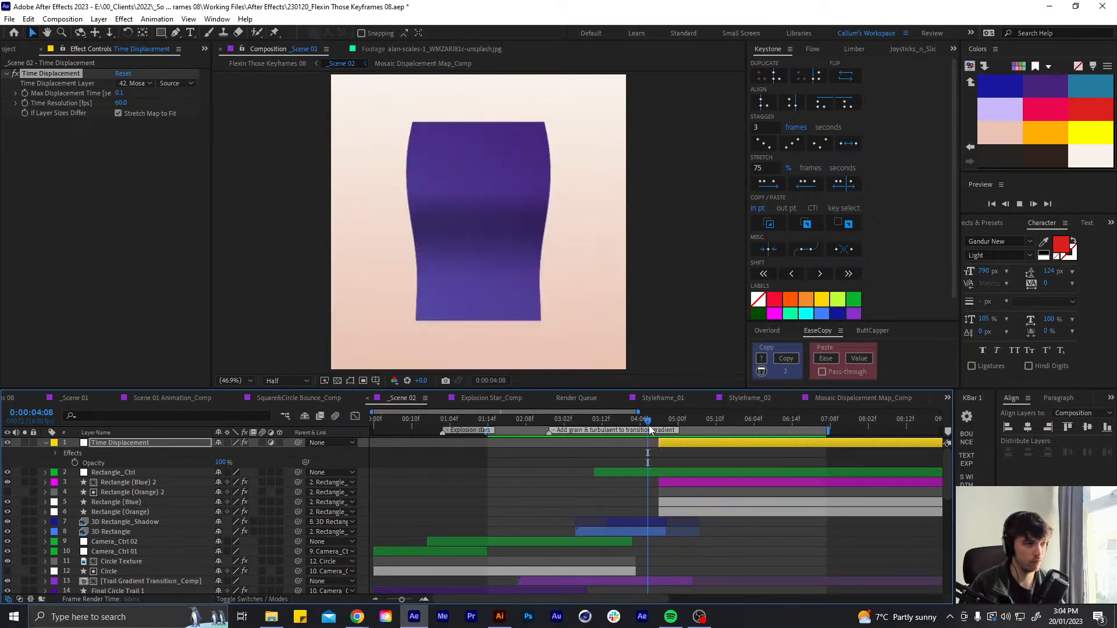
left_click_drag(648, 425, 660, 424)
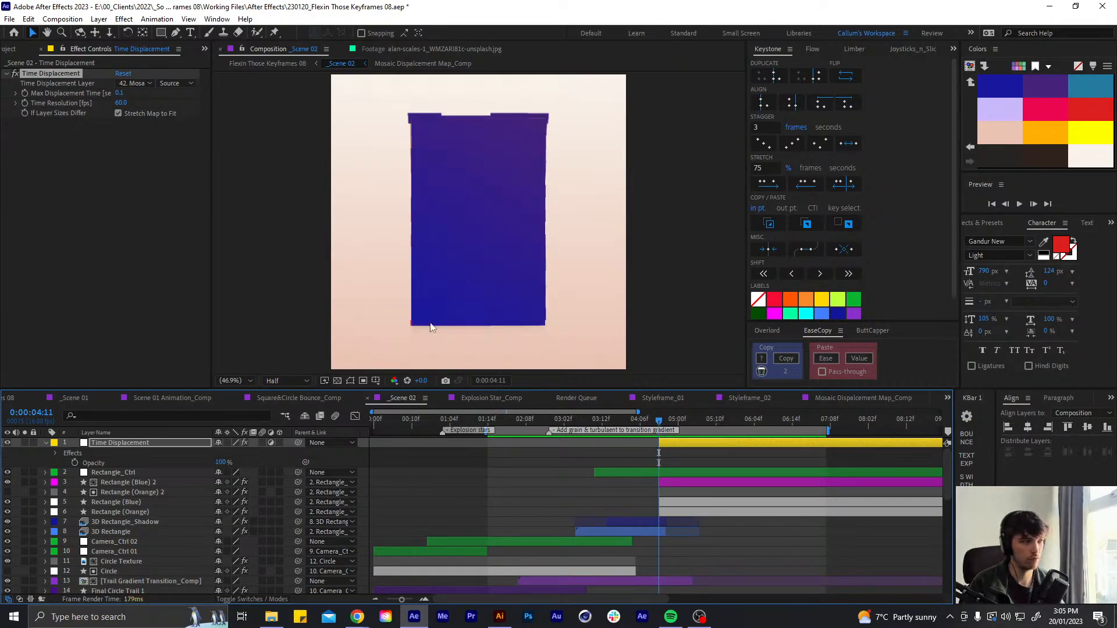
Set the Time Displacement effect's Time Resolution to 224 fps, keeping the adjustment layer selected
left_click_drag(121, 102, 123, 105)
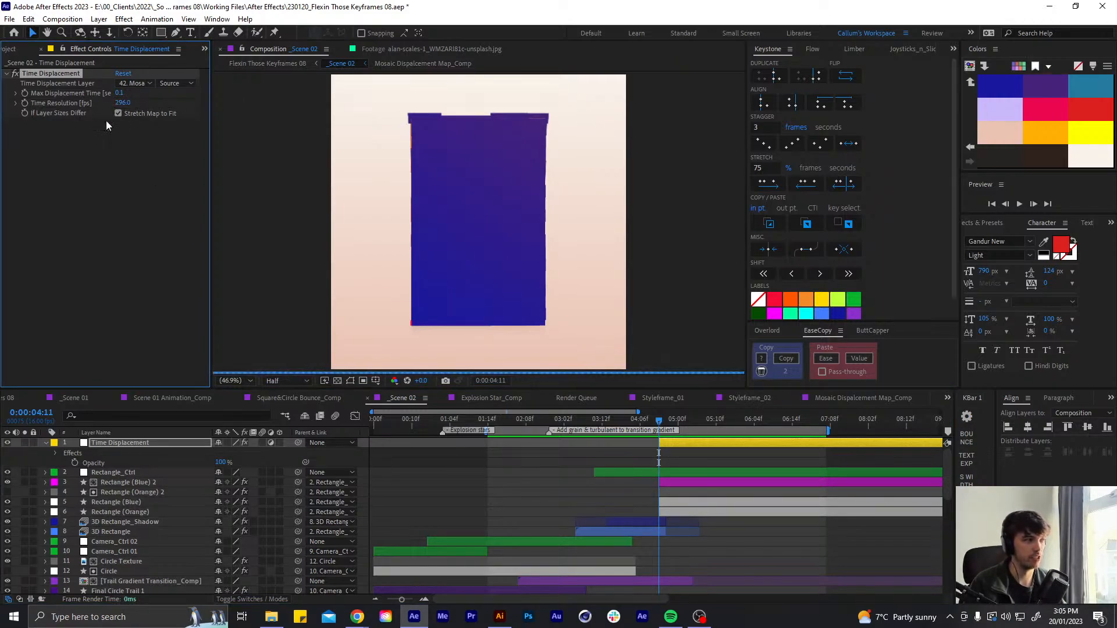
left_click(123, 103)
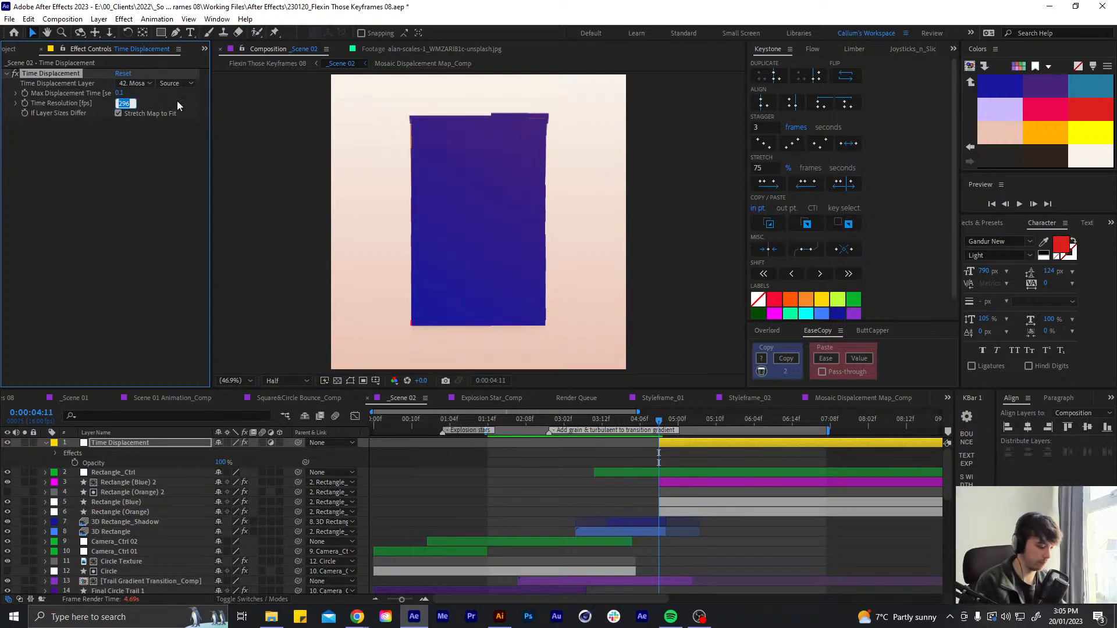
type("224")
key("Return")
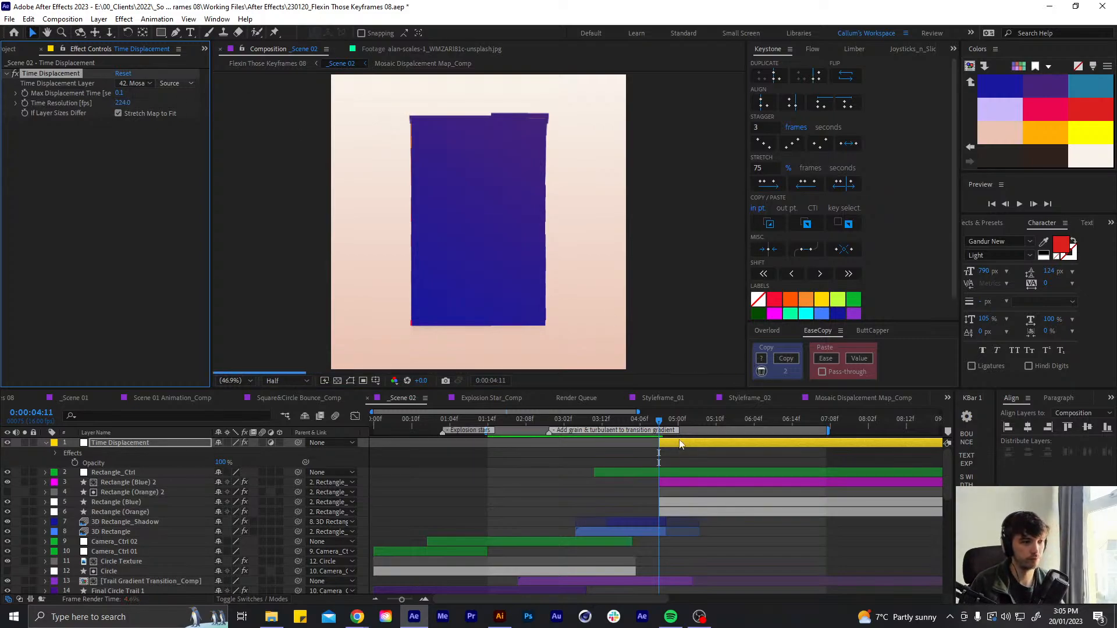
left_click(679, 446)
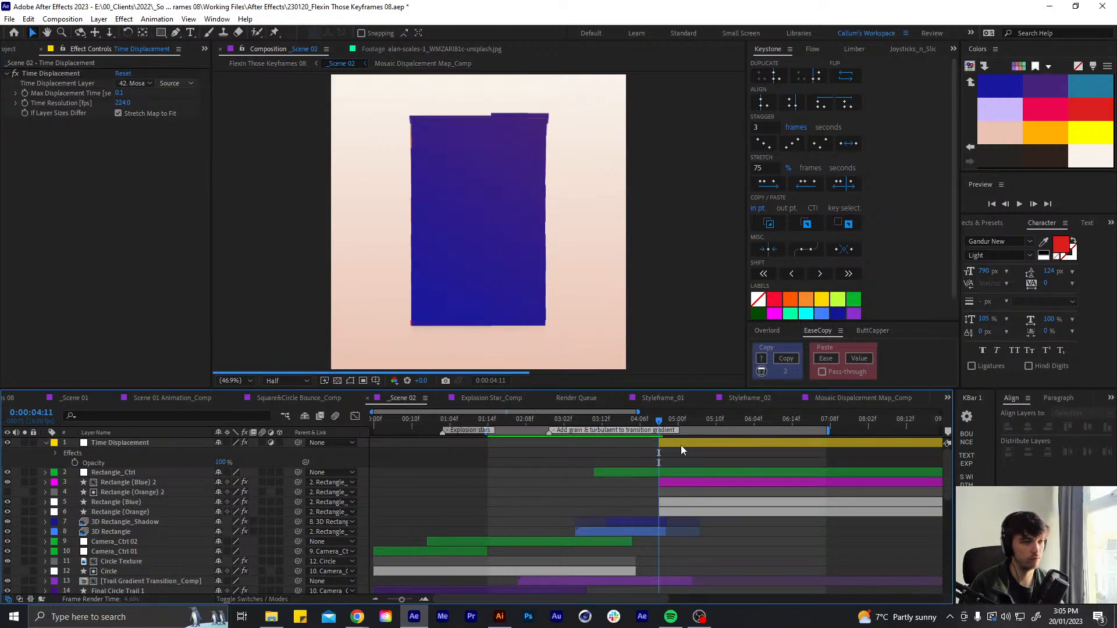
left_click(680, 445)
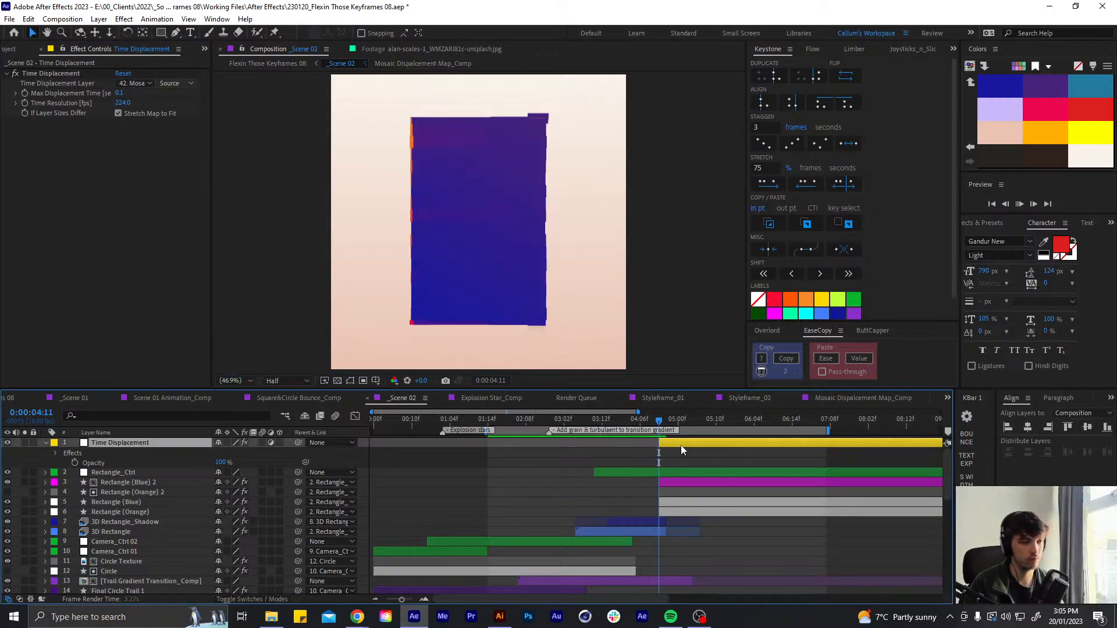
Preview the time-displaced rectangle split from 0:00:04:11 and inspect the frame at 0:00:05:00
key("space")
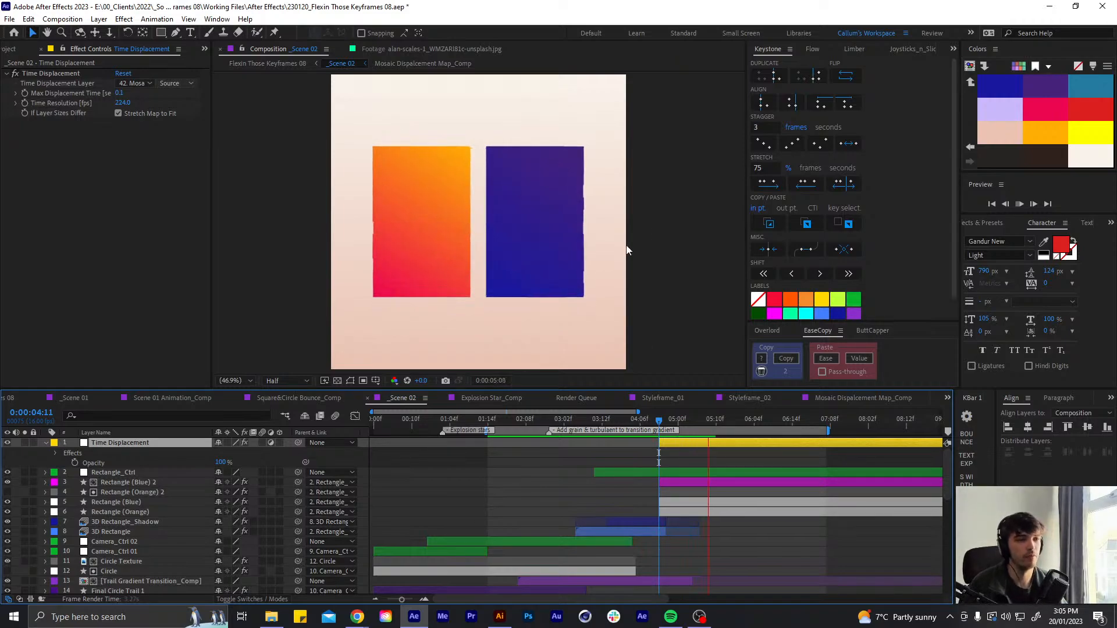
key("space")
key("space")
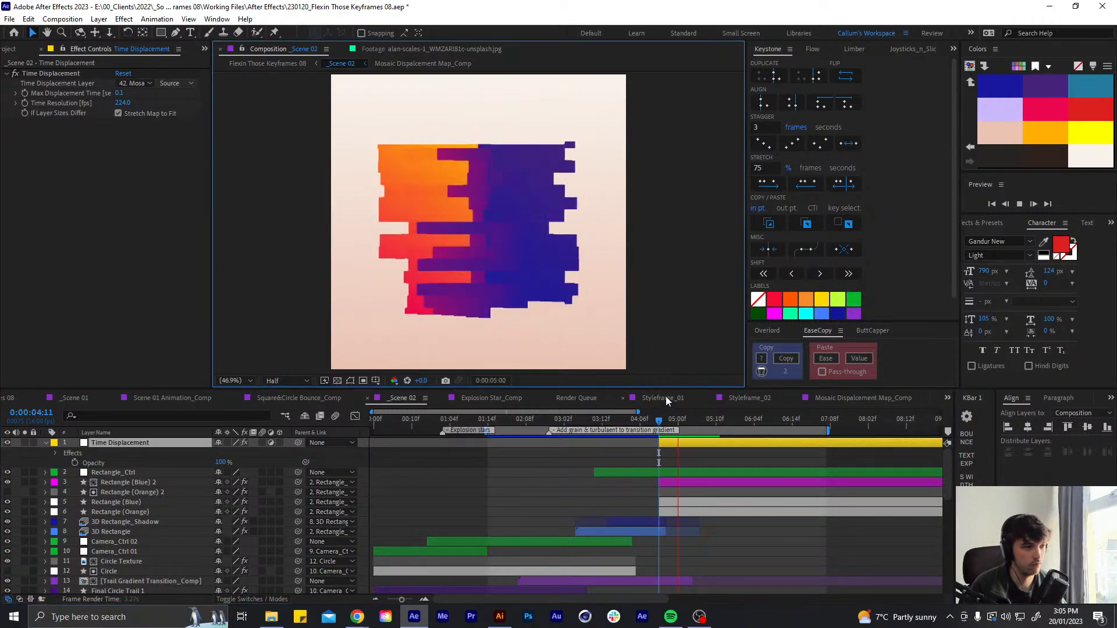
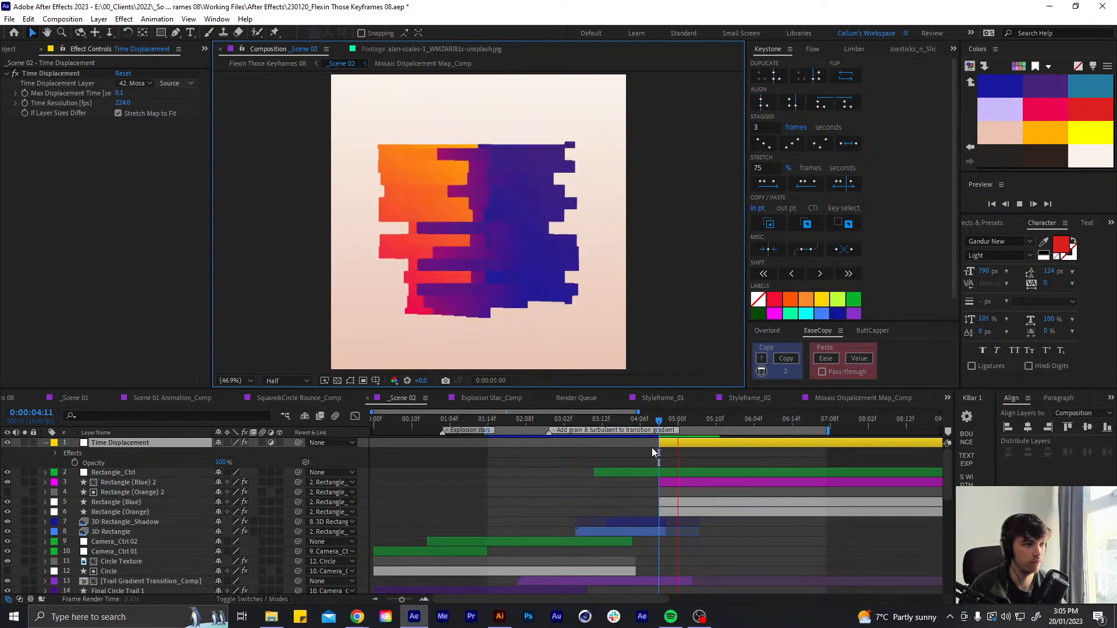
left_click_drag(661, 421, 682, 428)
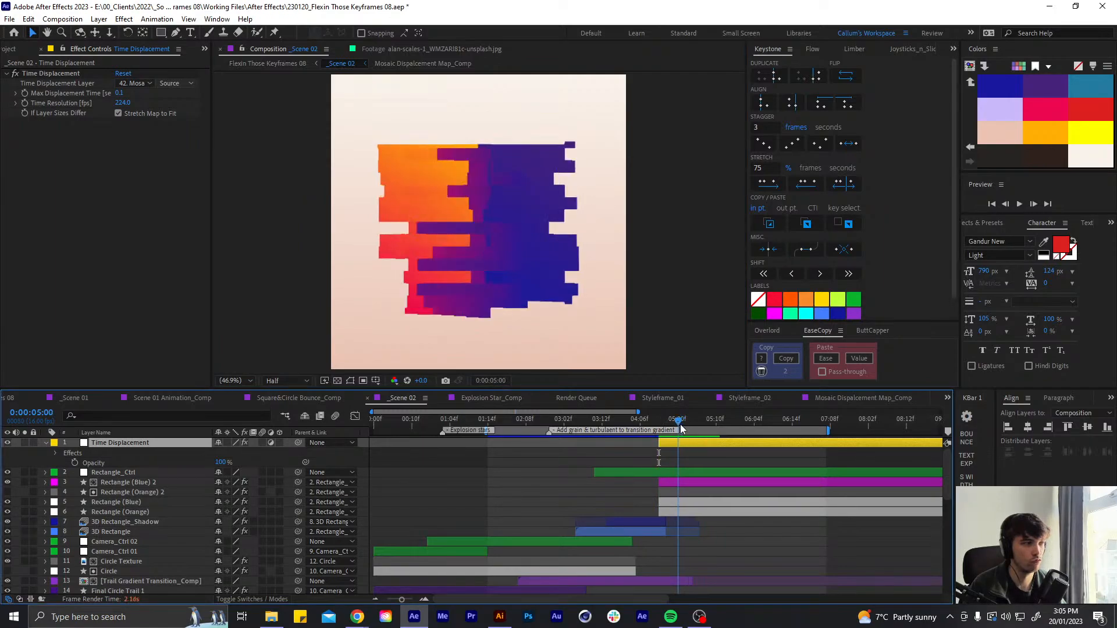
left_click(663, 422)
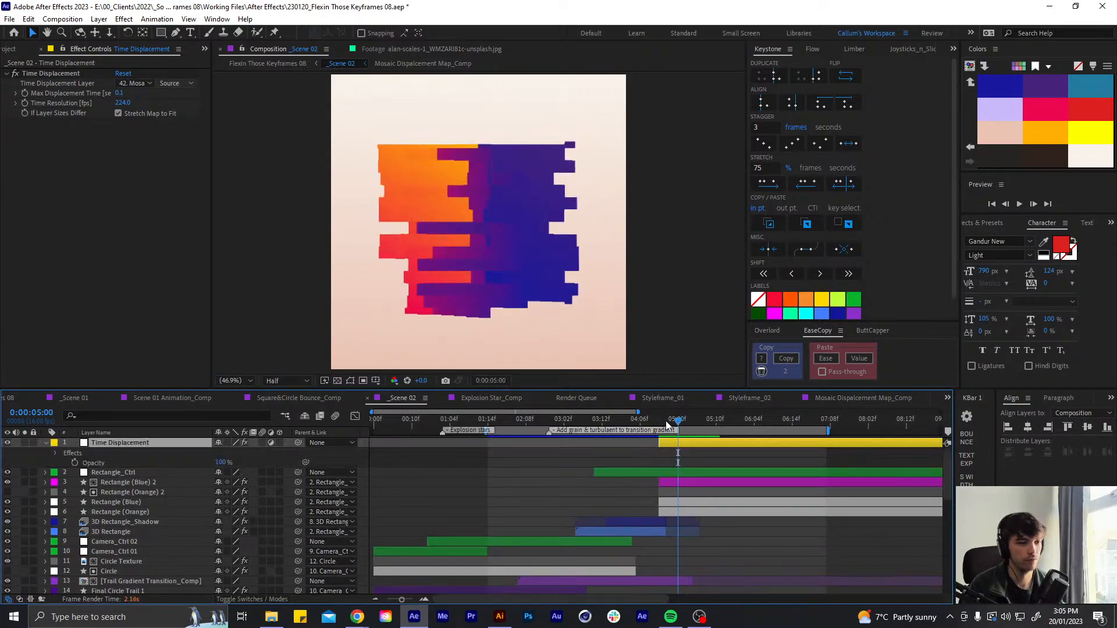
From 0:00:04:11 in Scene 02, open Mosaic Dispalcement Map_Comp and select its solid layer
left_click_drag(663, 423, 659, 423)
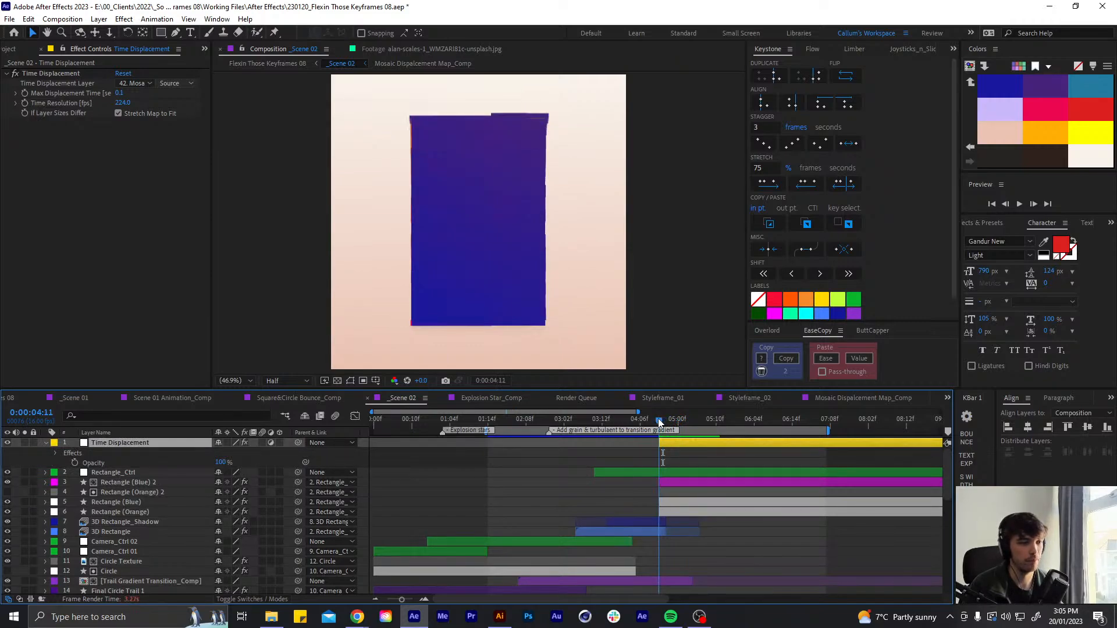
scroll(721, 535, "down", 10)
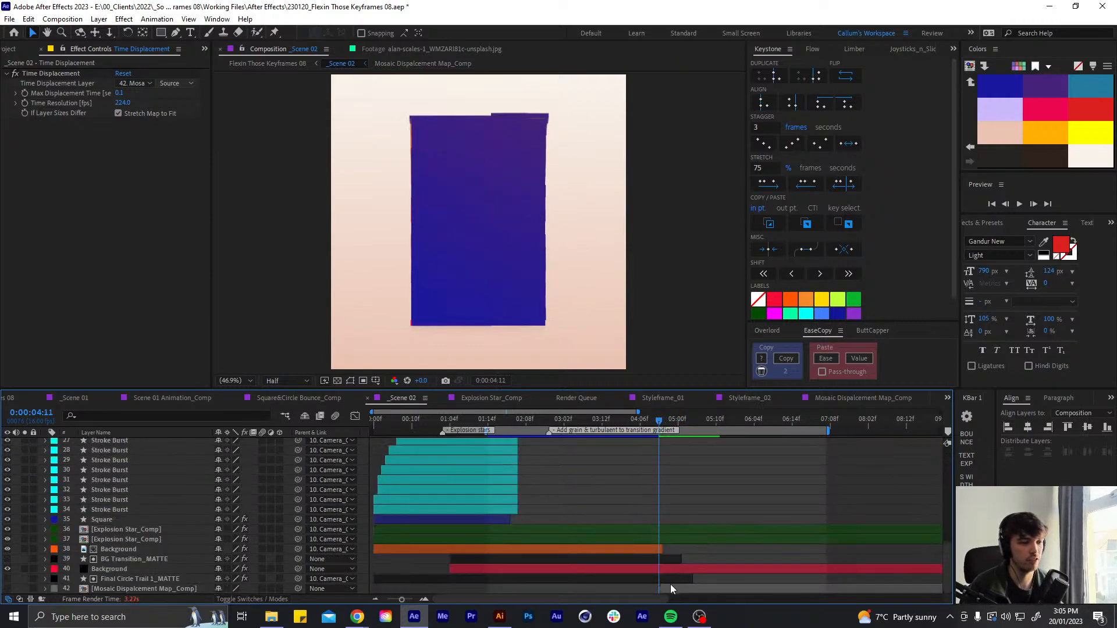
left_click(668, 589)
double_click(670, 588)
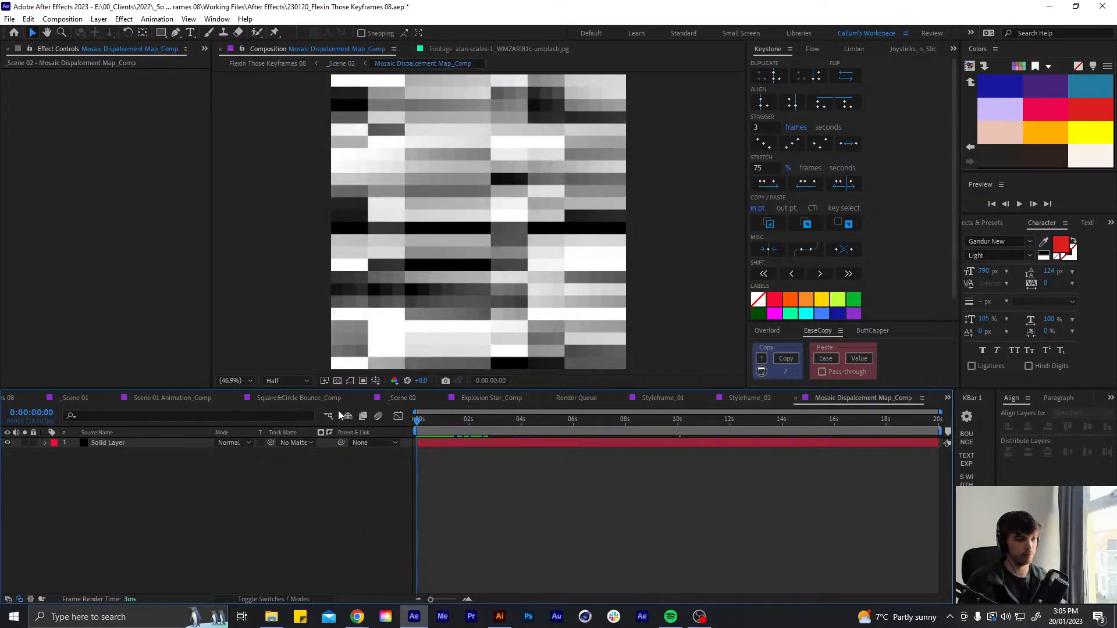
left_click(451, 442)
left_click(6, 74)
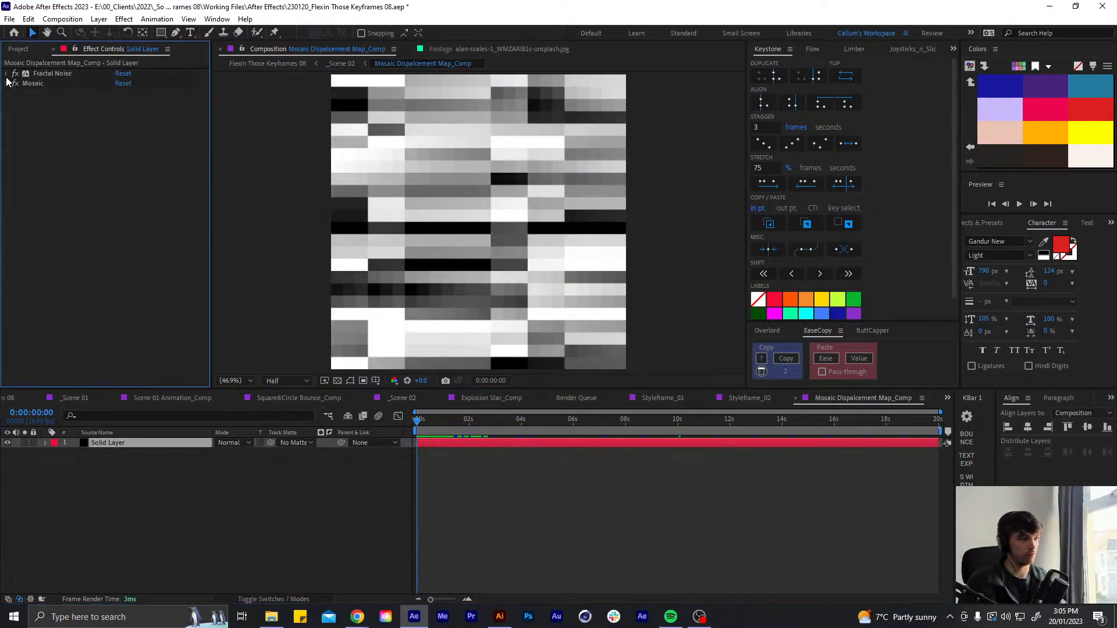
Change the solid's Fractal Noise Evolution expression to time*50
key("u")
key("u")
scroll(500, 561, "down", 3)
left_click(491, 540)
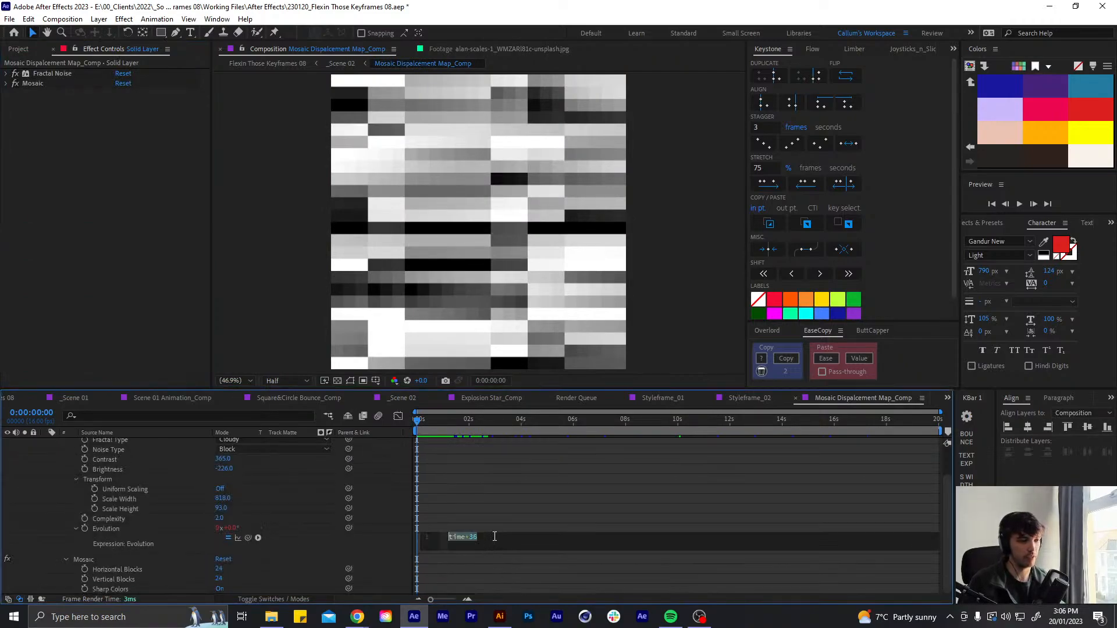
left_click(493, 535)
key("BackSpace")
type("5")
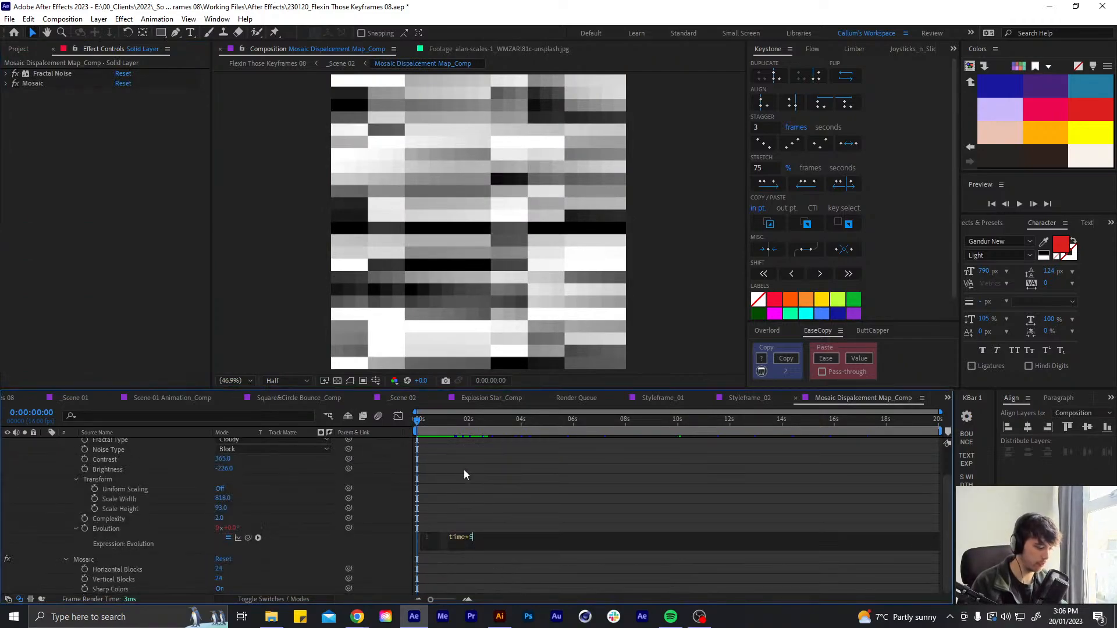
type("0")
left_click(465, 470)
key("u")
Keyframe the Fractal Noise Brightness at -226 on the first frame and at 0:00:00:10
left_click(462, 443)
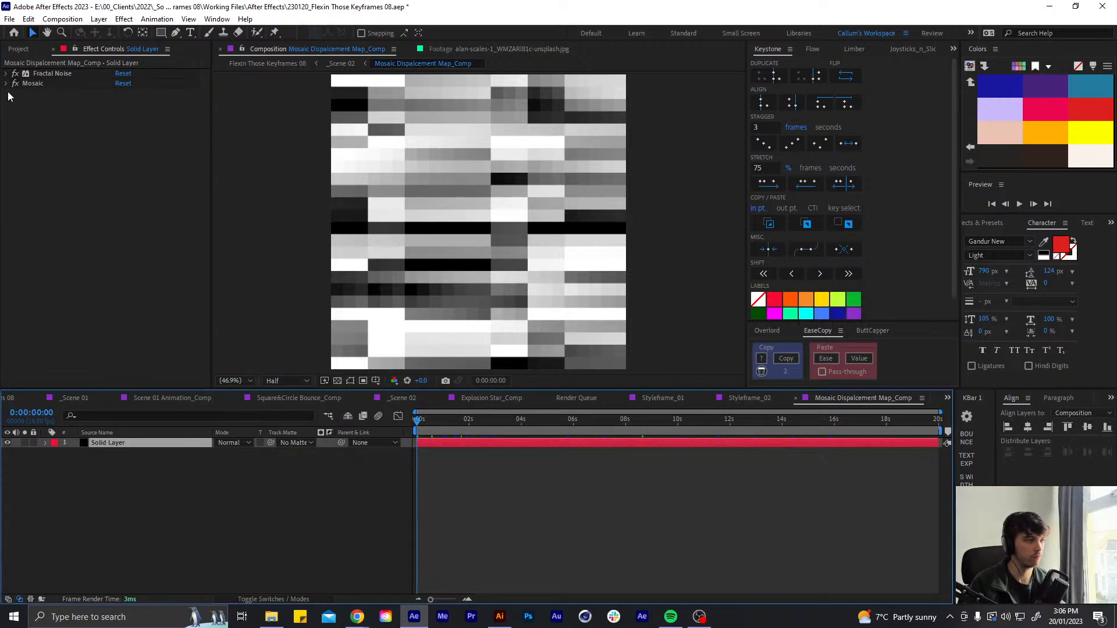
left_click(6, 74)
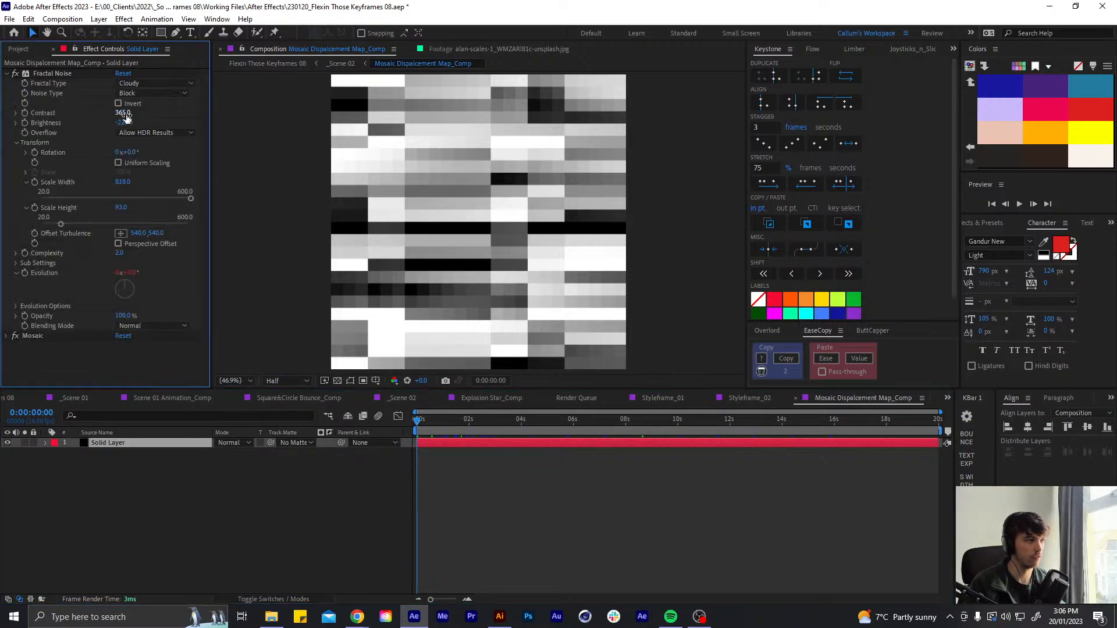
left_click(25, 122)
key("u")
key("shift+Page_Down")
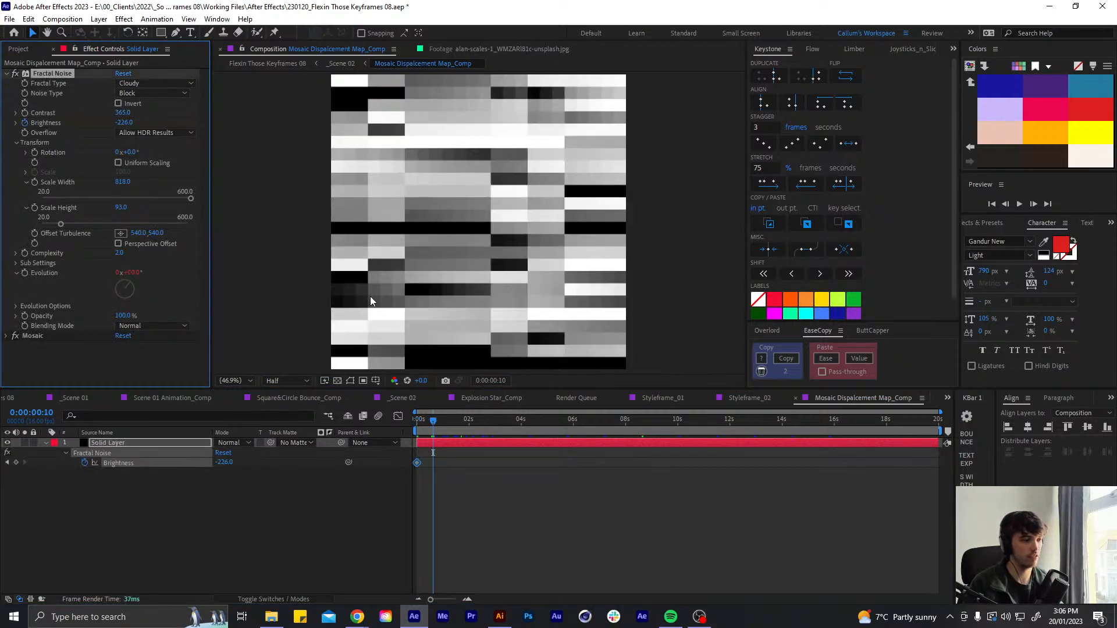
left_click(16, 462)
Raise the first-frame Brightness keyframe to about -46 and ease both Brightness keyframes
key("Home")
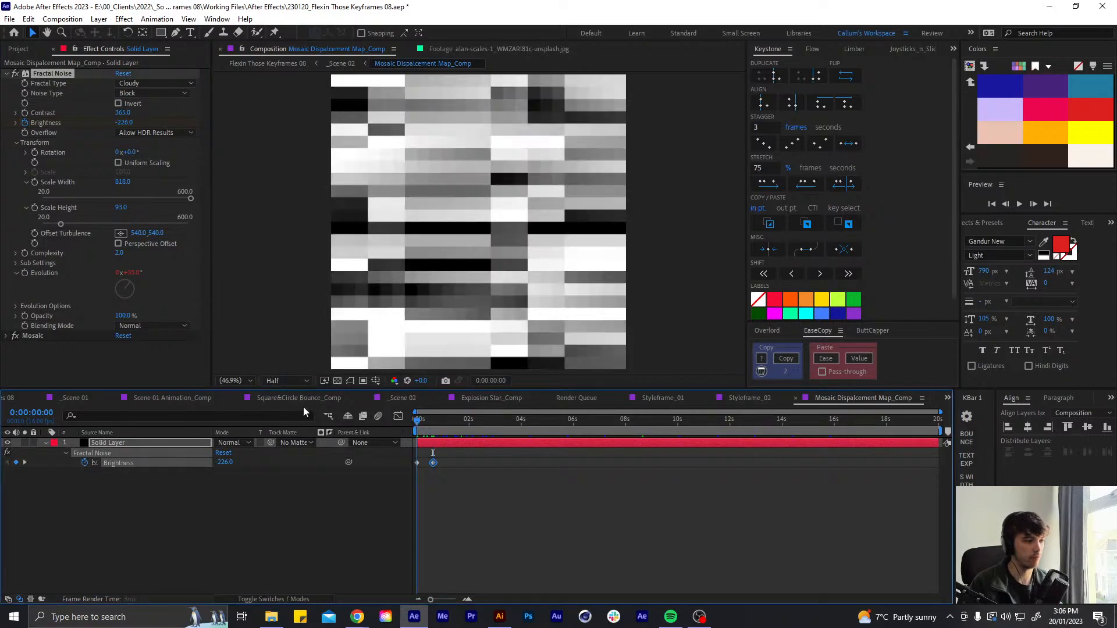
left_click_drag(124, 122, 209, 104)
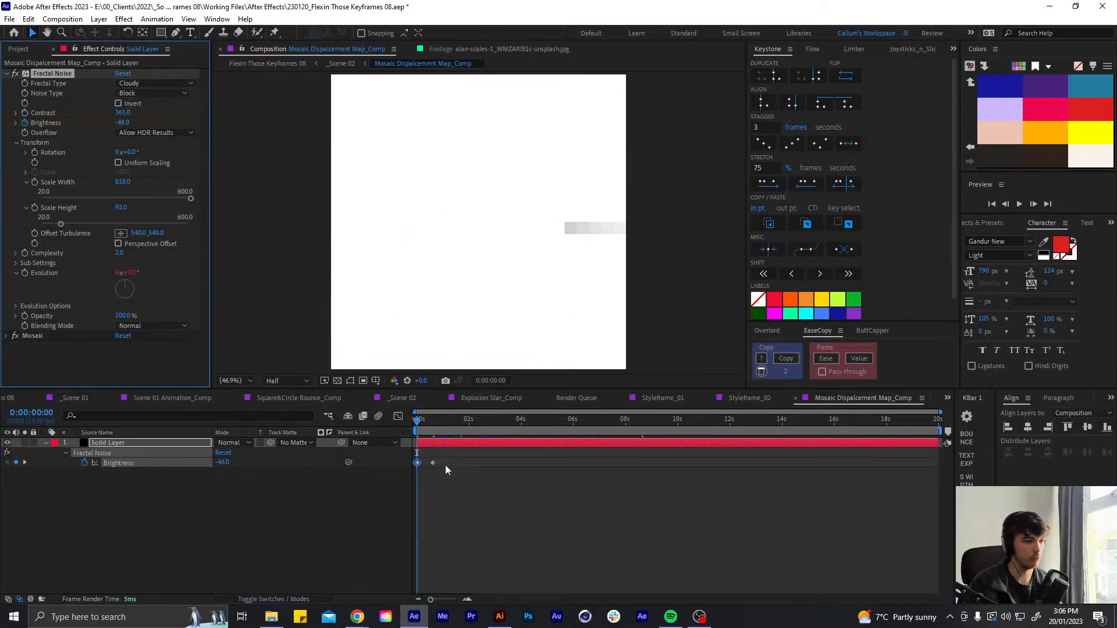
left_click_drag(445, 465, 406, 479)
key("u")
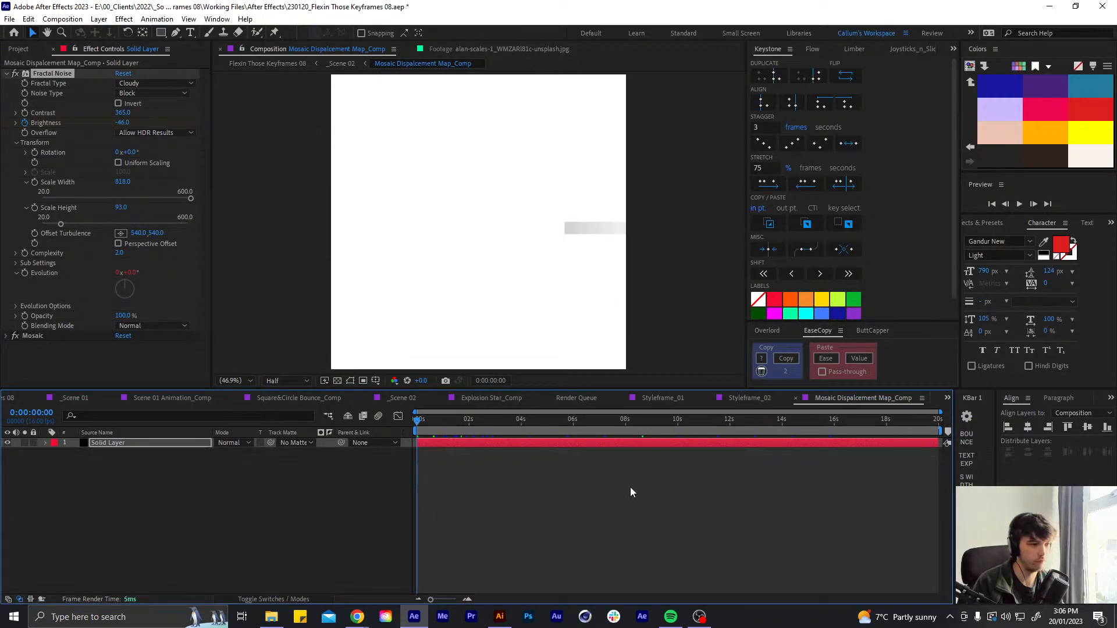
Return to Scene 02 and step frame by frame through the rectangle split from 0:00:04:11 to 0:00:05:00
left_click(402, 397)
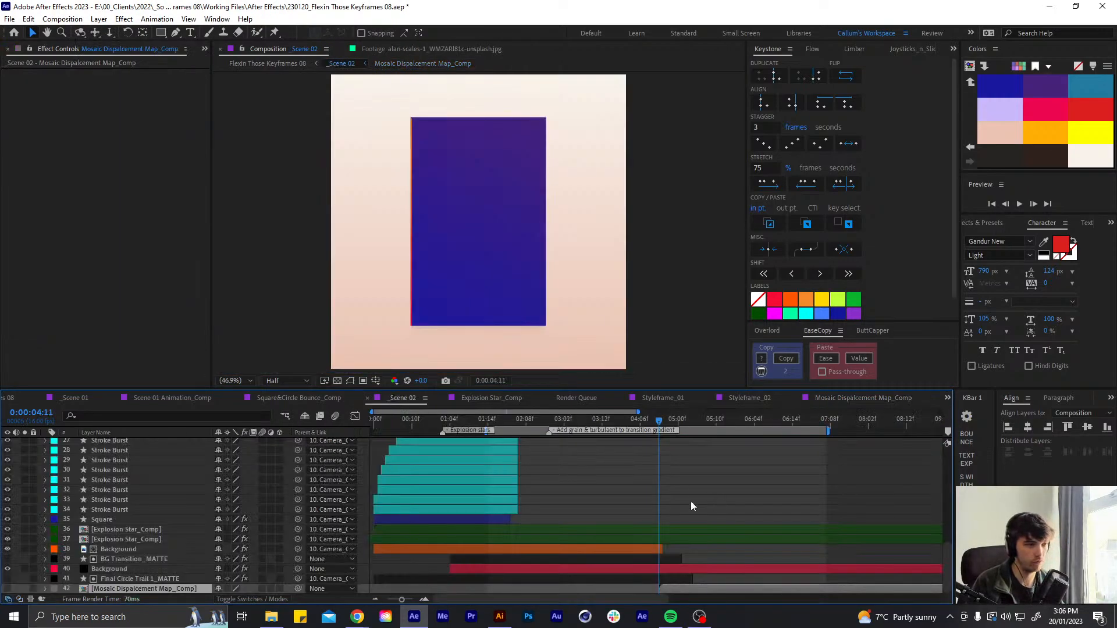
scroll(687, 483, "up", 5)
key("Page_Down")
key("Page_Down")
key("Page_Down")
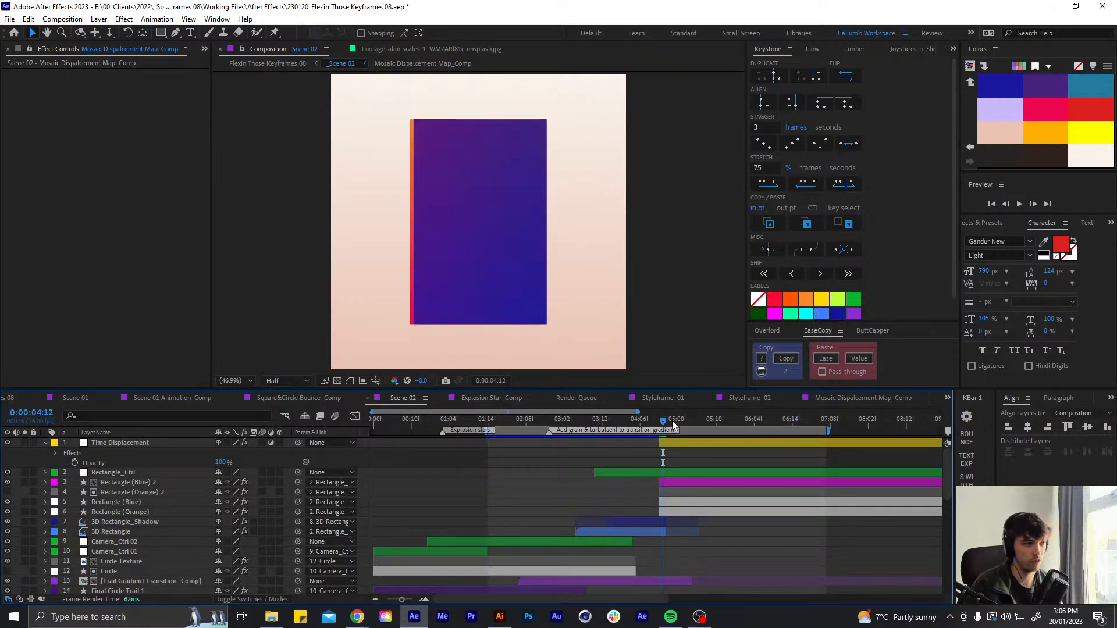
key("Page_Down")
key("Page_Down")
key("Page_Down")
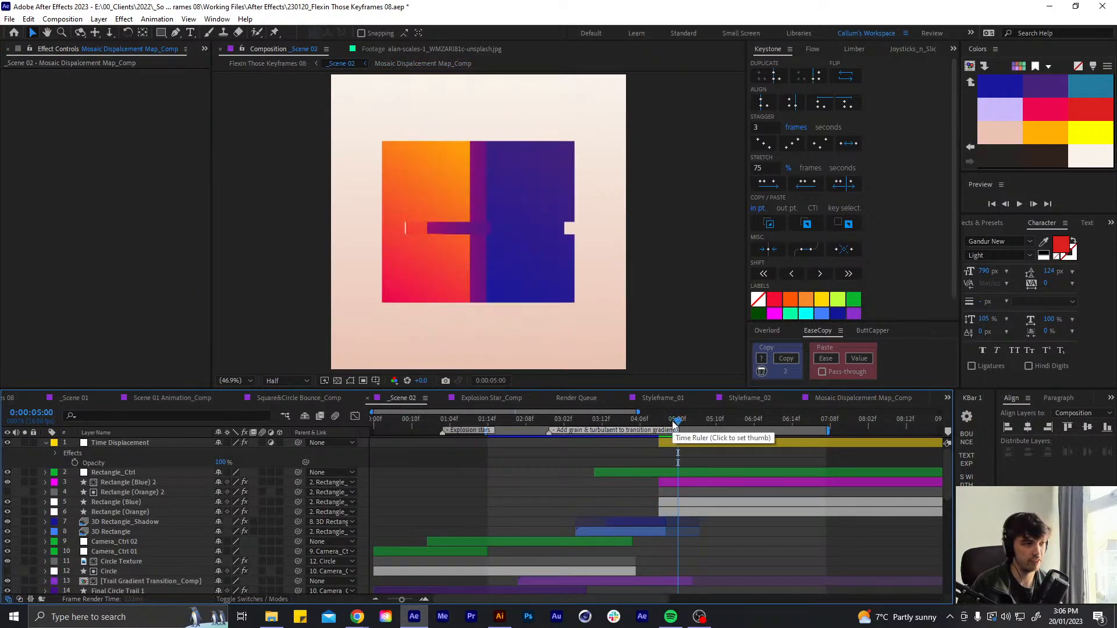
Move the map's second Brightness keyframe a few frames earlier and preview the Scene 02 split up to 0:00:05:00
scroll(727, 418, "down", 8)
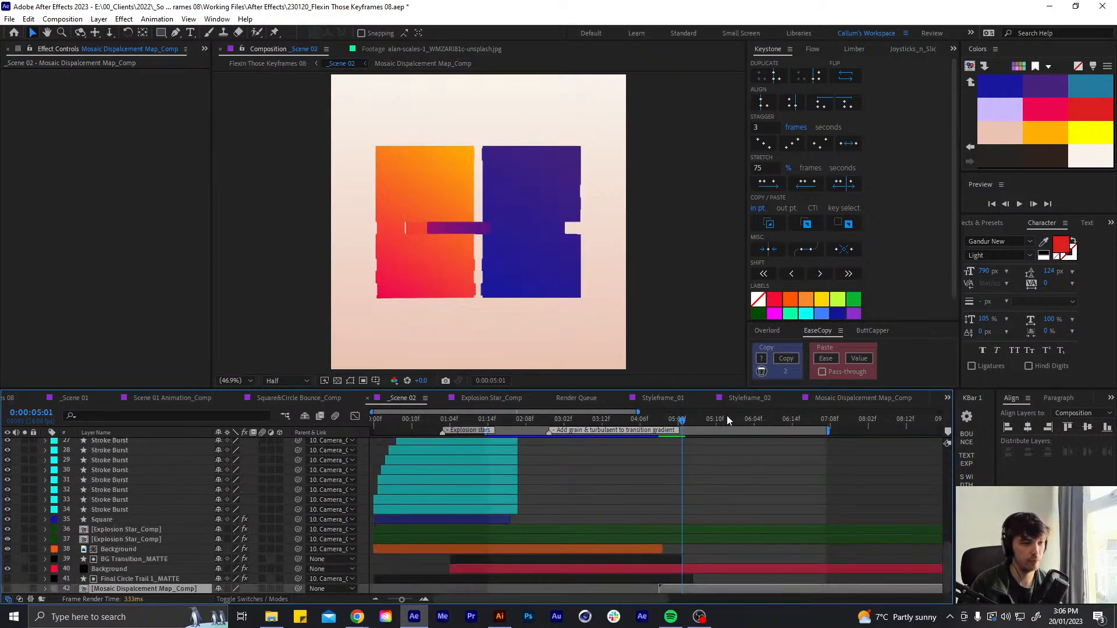
double_click(700, 589)
left_click(447, 448)
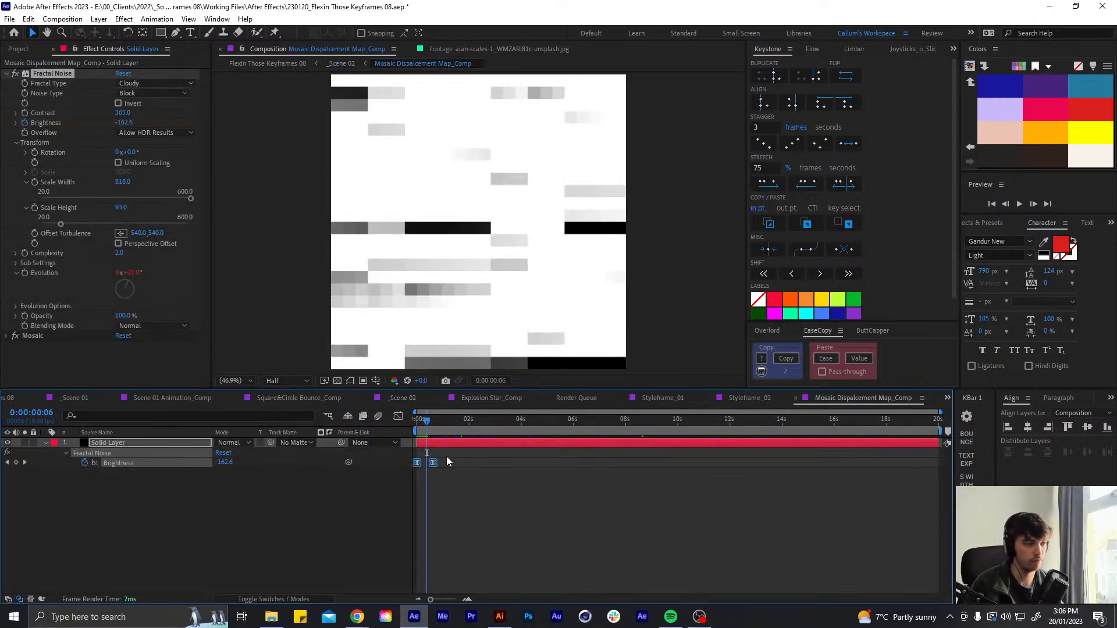
key("u")
left_click_drag(432, 463, 427, 470)
key("u")
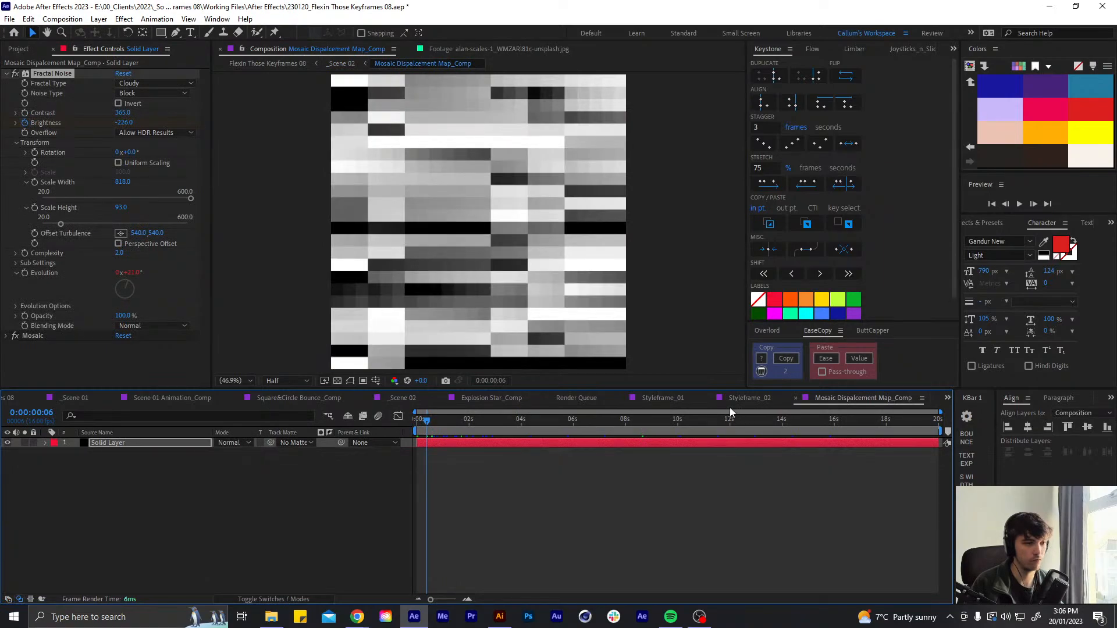
left_click(402, 398)
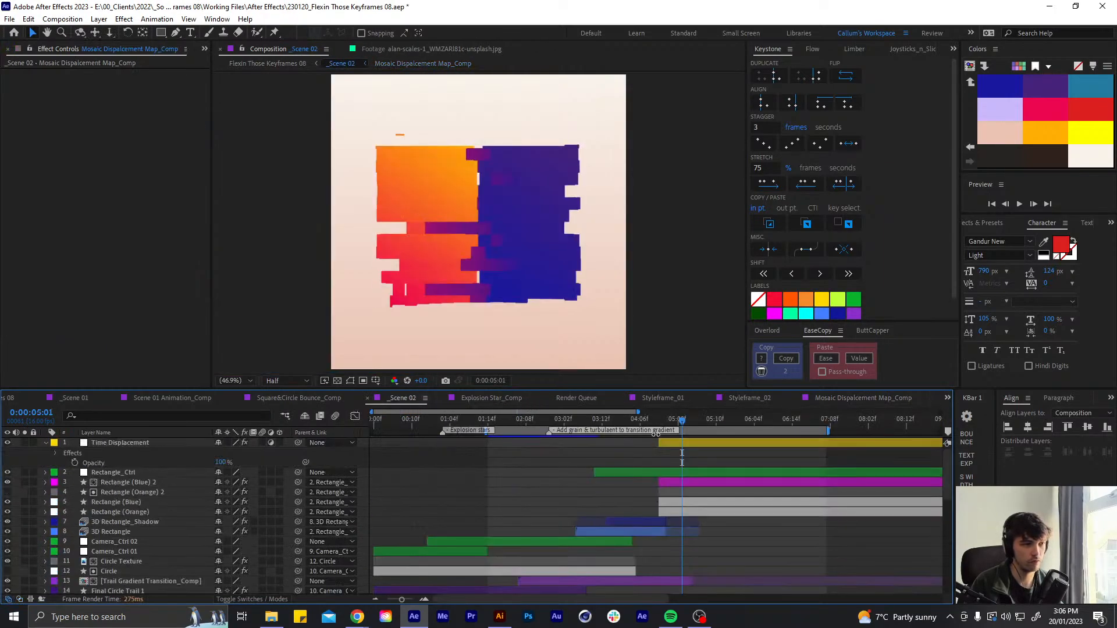
mouse_move(662, 423)
left_mouse_down()
mouse_move(677, 421)
mouse_move(651, 424)
mouse_move(679, 425)
left_mouse_up()
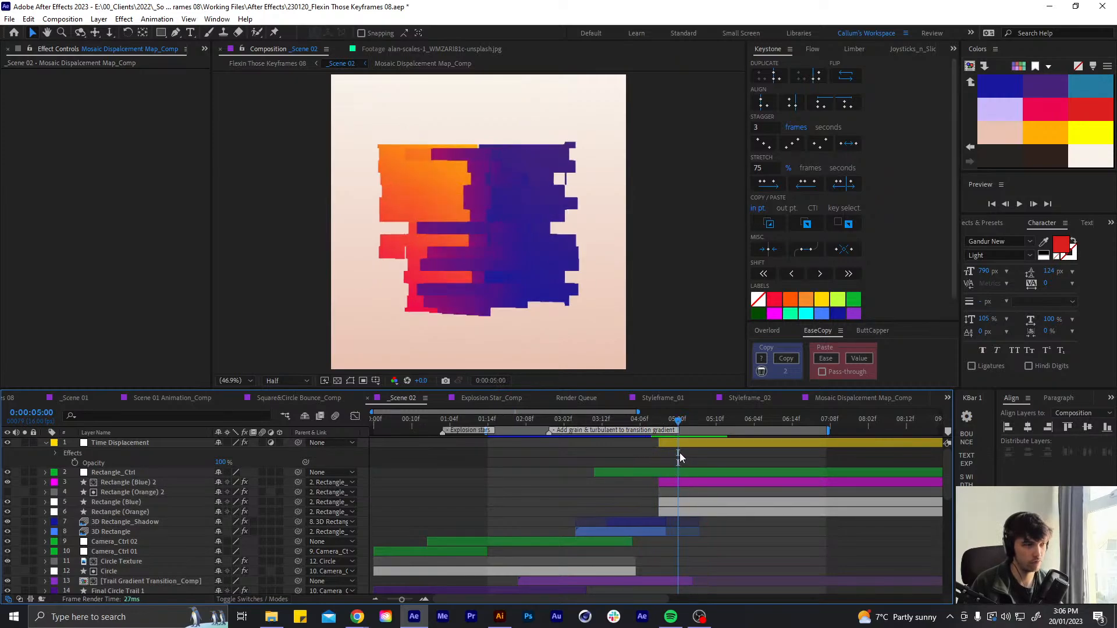
Enlarge the blocks of the Fractal Noise in Mosaic Dispalcement Map_Comp by increasing its transform scale
scroll(680, 459, "down", 5)
double_click(686, 585)
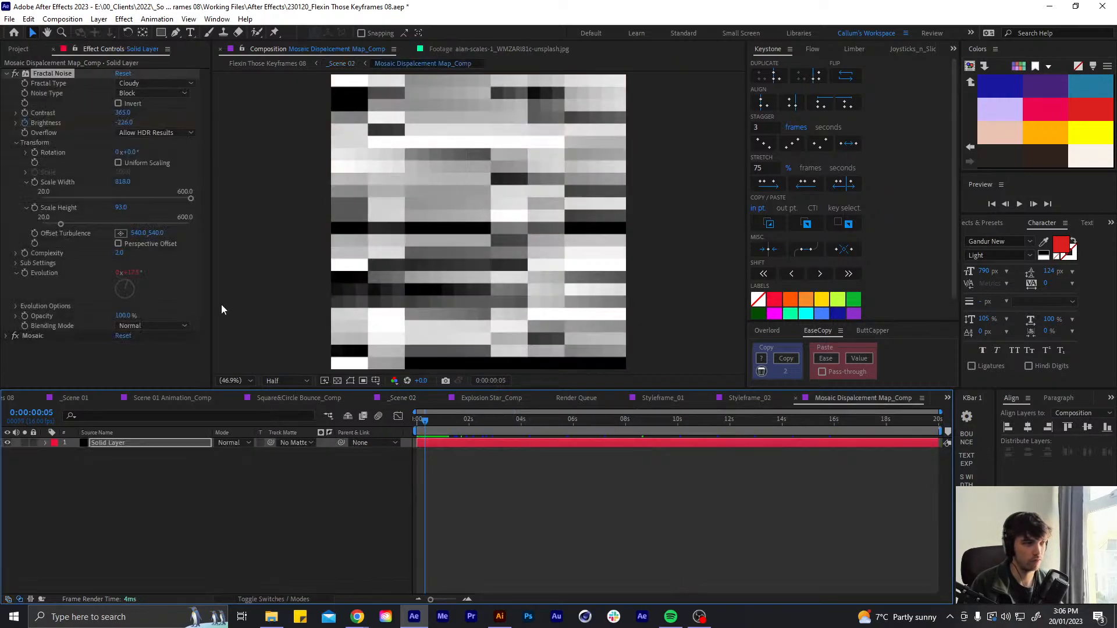
left_click_drag(129, 124, 124, 124)
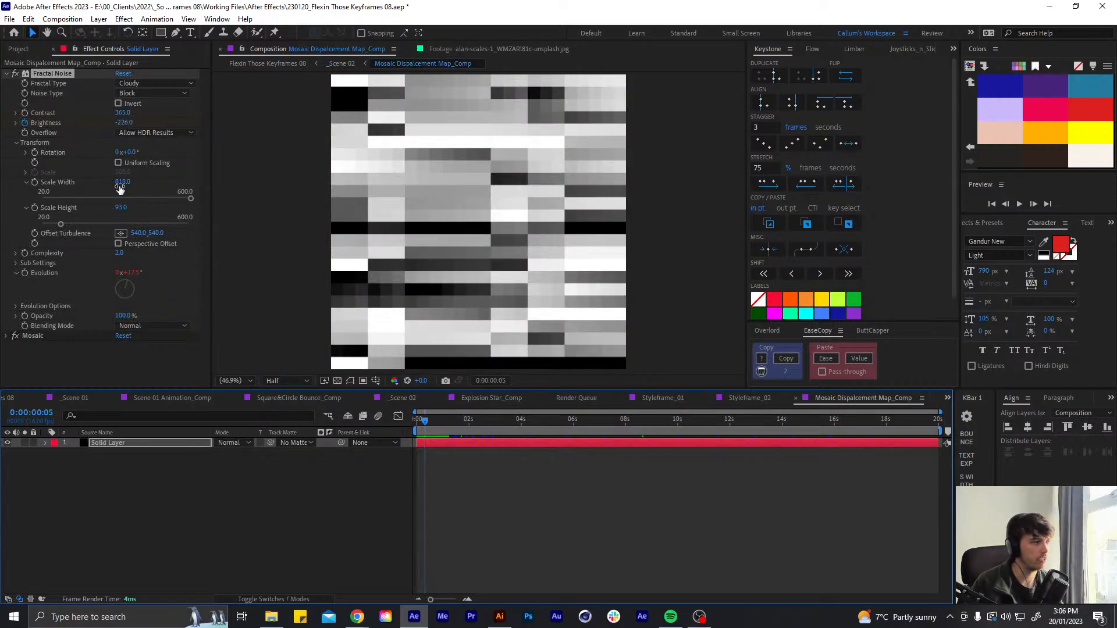
left_click_drag(121, 182, 229, 201)
key("ctrl+z")
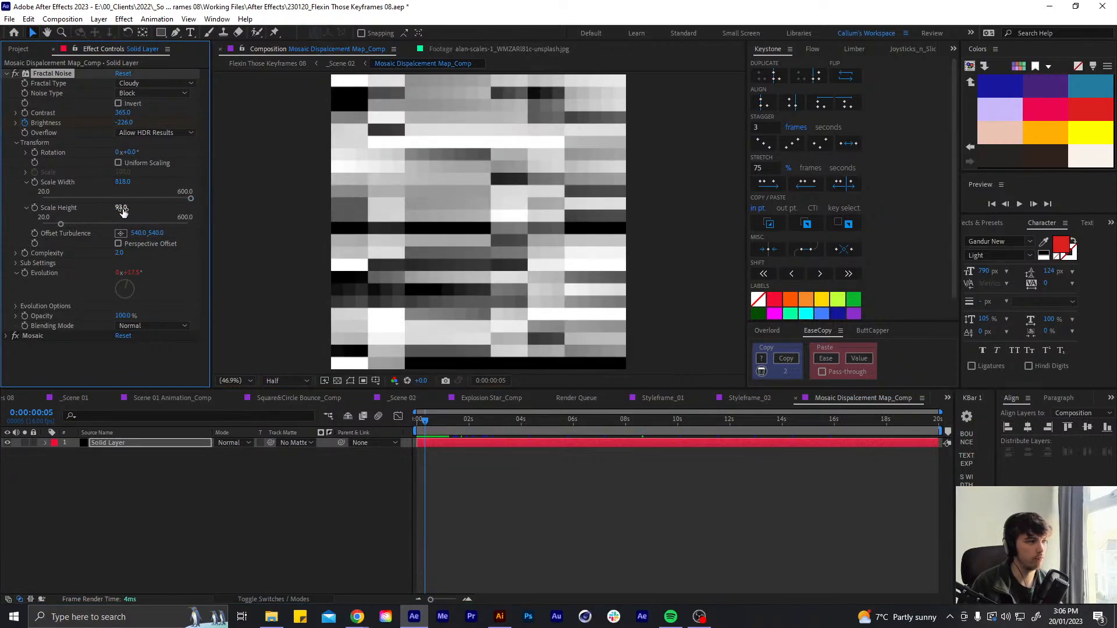
left_click_drag(121, 208, 256, 178)
left_click(4, 74)
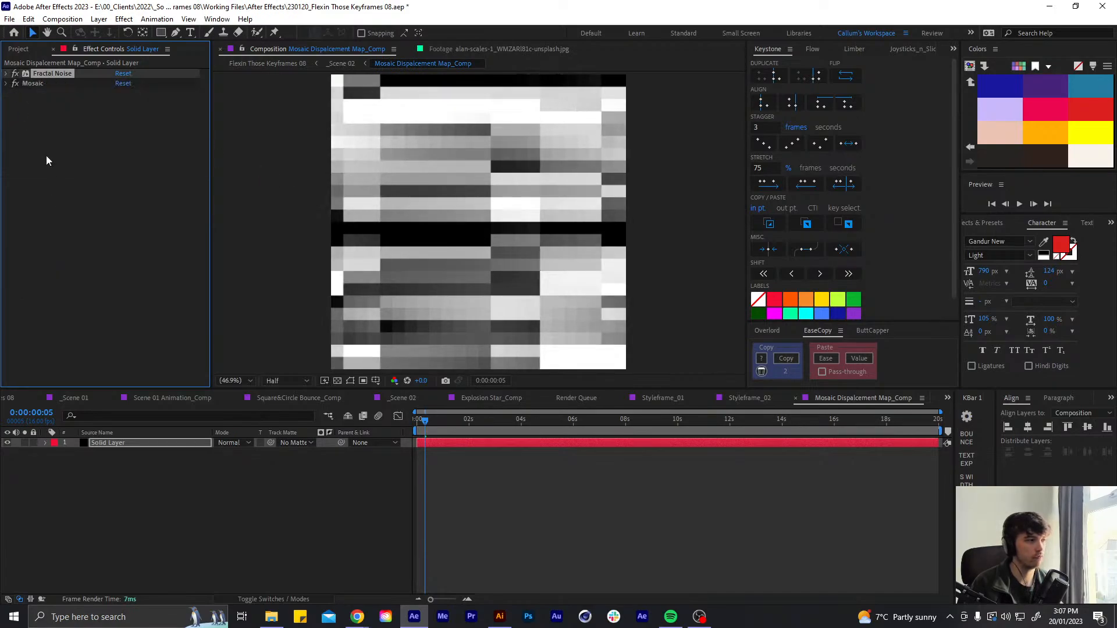
Place the project's Adjustment Layer solid above the map's solid layer, enable its adjustment switch and label it yellow
left_click(18, 50)
scroll(86, 291, "down", 4)
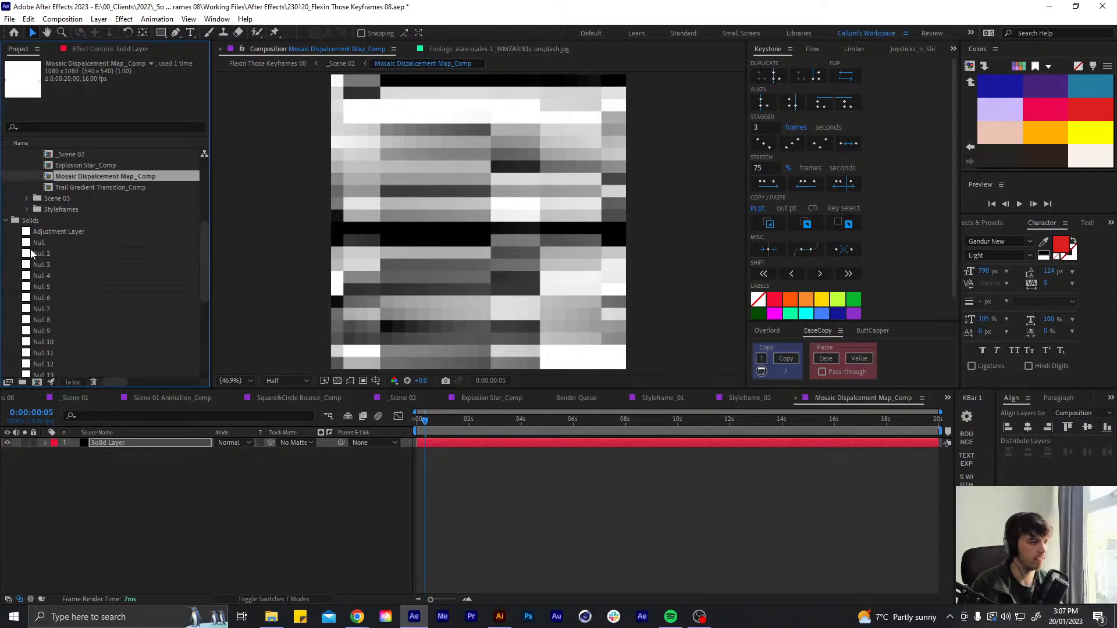
left_click_drag(65, 201, 162, 441)
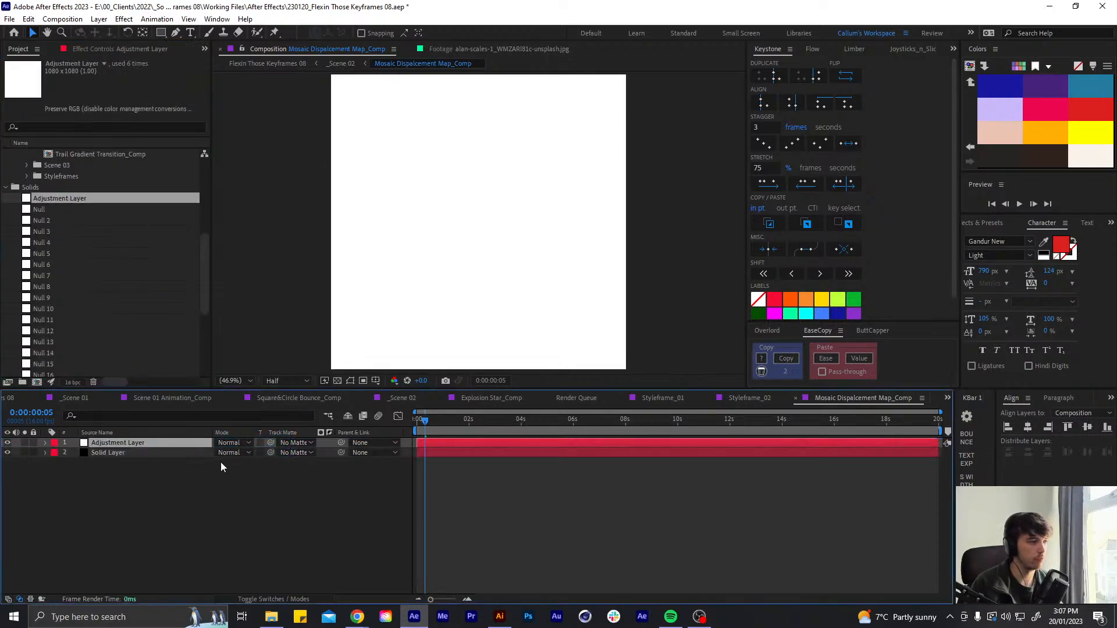
key("F4")
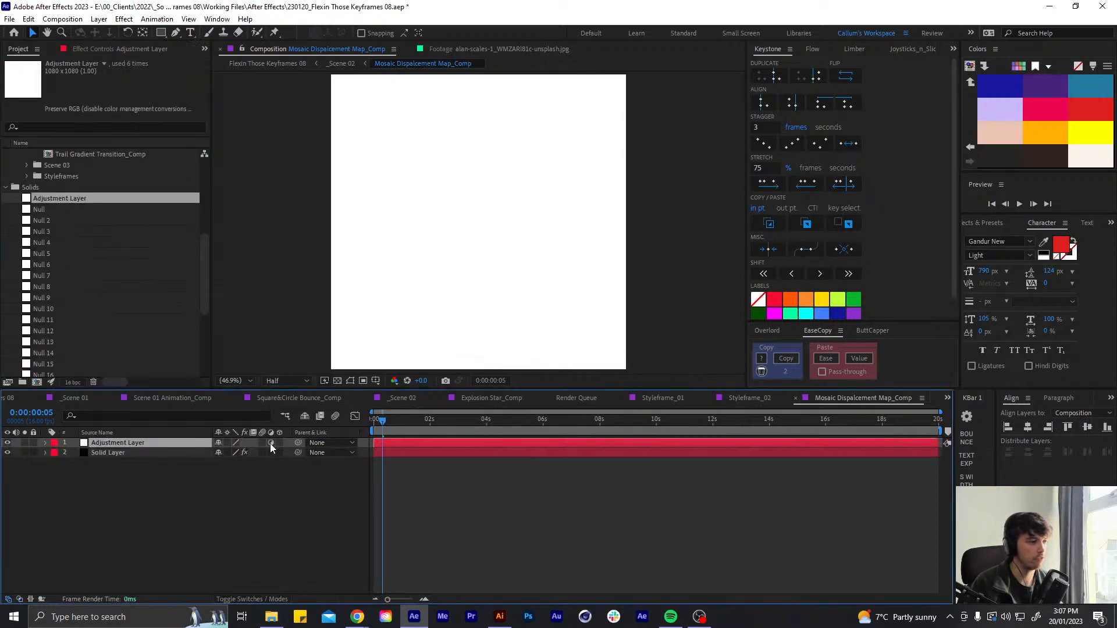
left_click(270, 443)
left_click(53, 443)
left_click(87, 269)
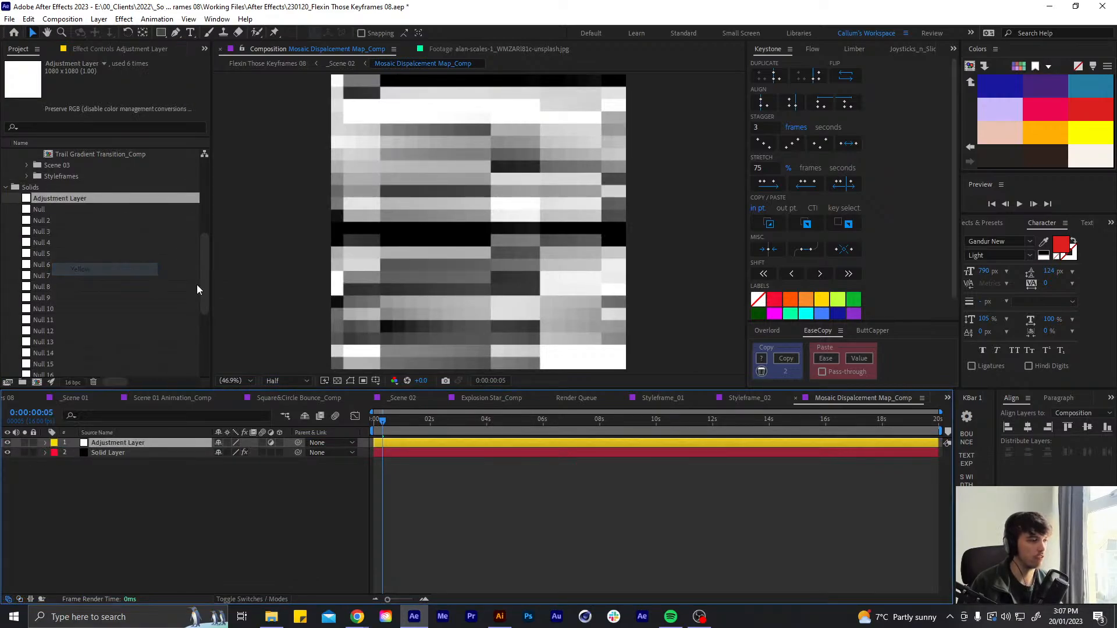
Rename the new adjustment layer to Blur
key("Return")
type("BLur")
key("Return")
key("Return")
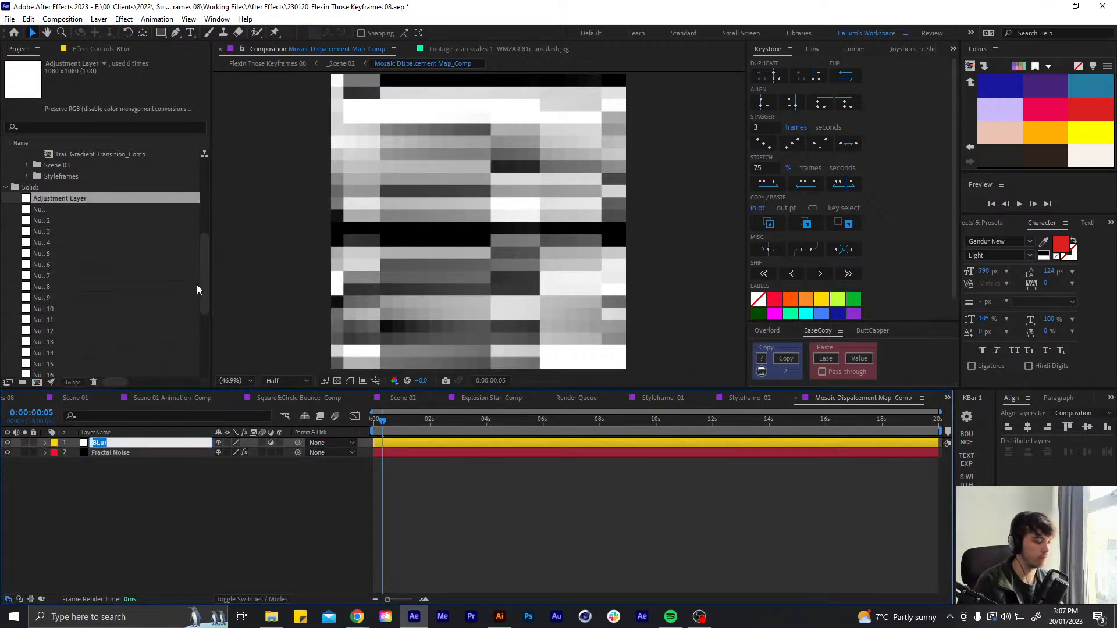
type("Blur")
key("Return")
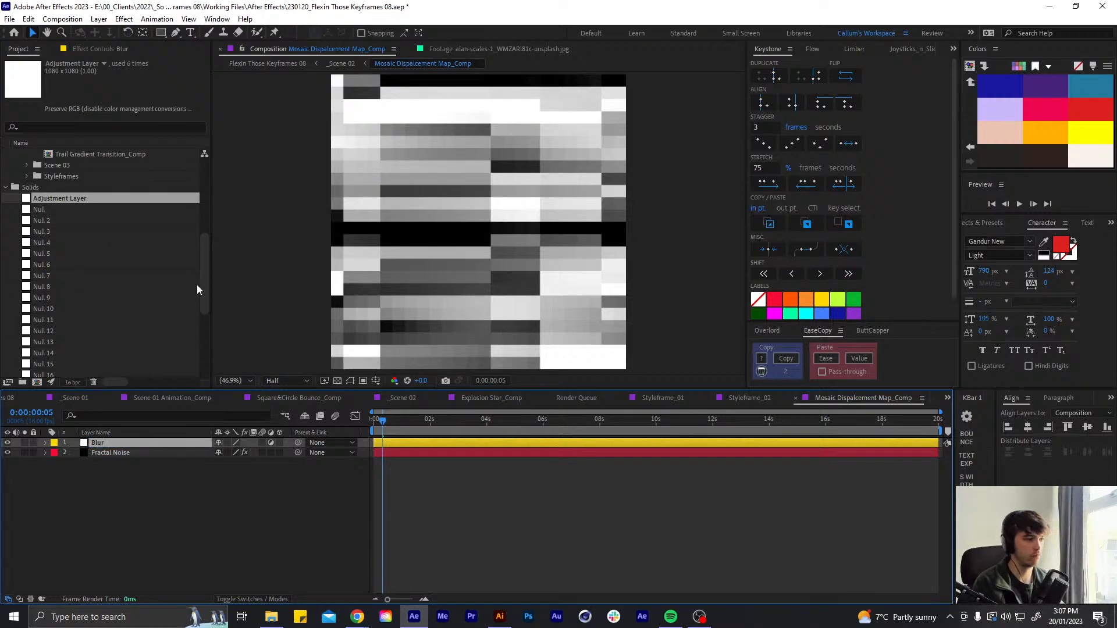
Apply Fast Box Blur to the Blur layer with a Blur Radius of 33
key("ctrl+space")
type("box")
key("Return")
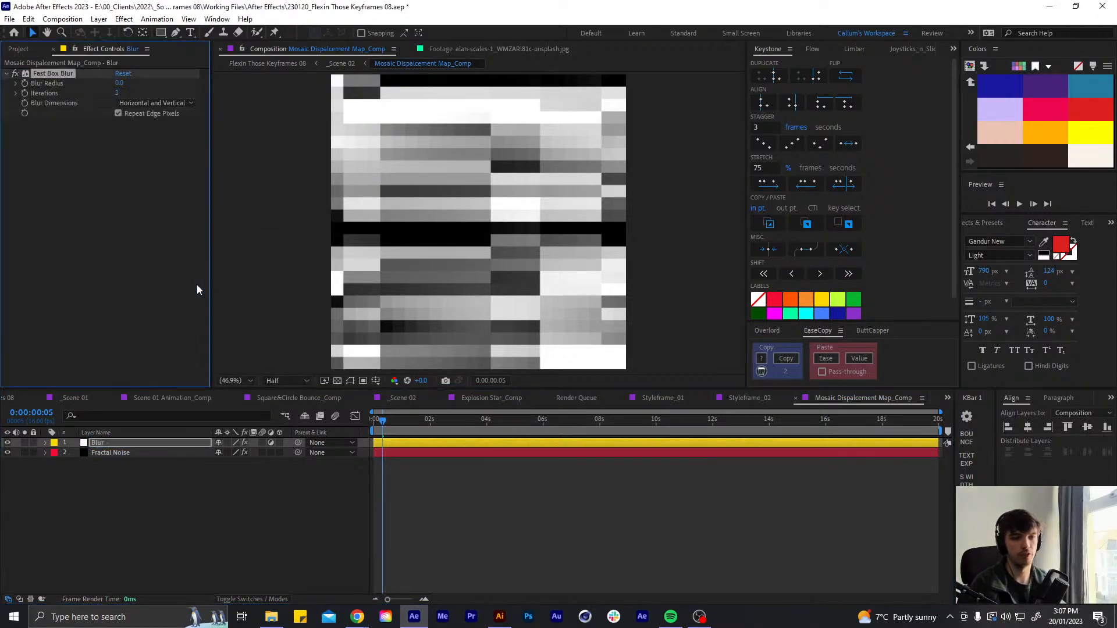
left_click(134, 79)
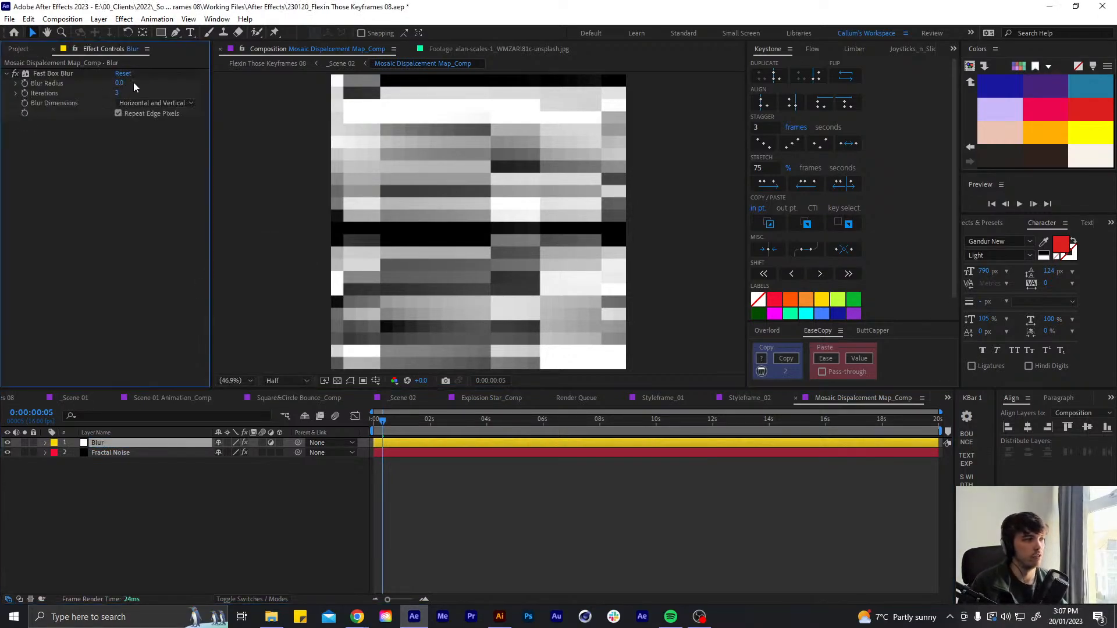
left_click_drag(119, 83, 139, 87)
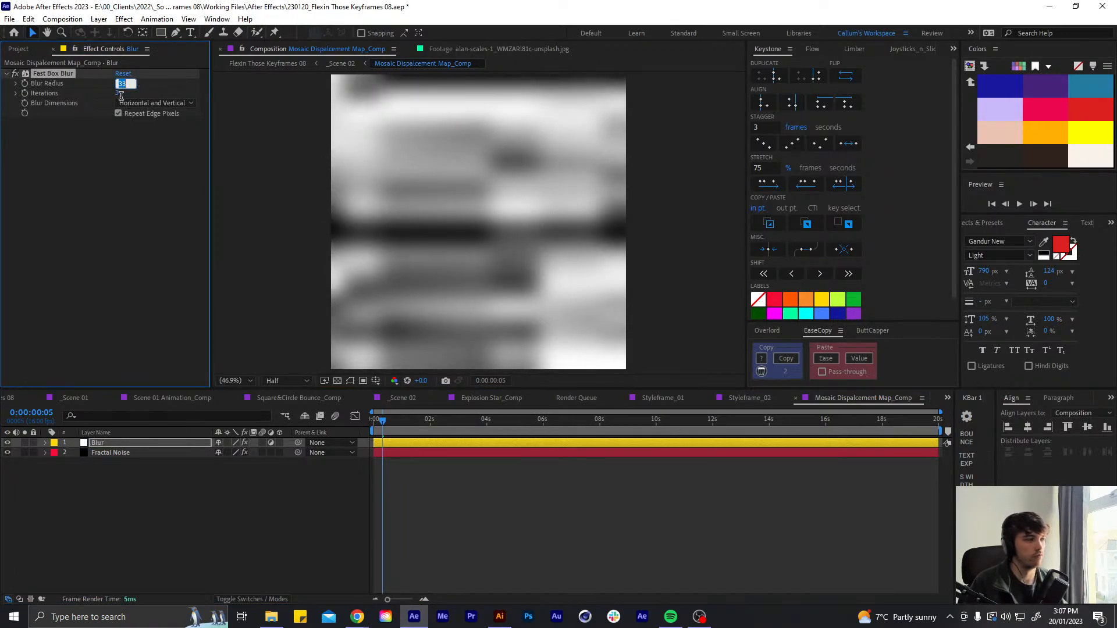
Try vertical Blur Dimensions, switch them to Horizontal, and set the Blur Radius to 12
left_click(156, 103)
left_click(134, 139)
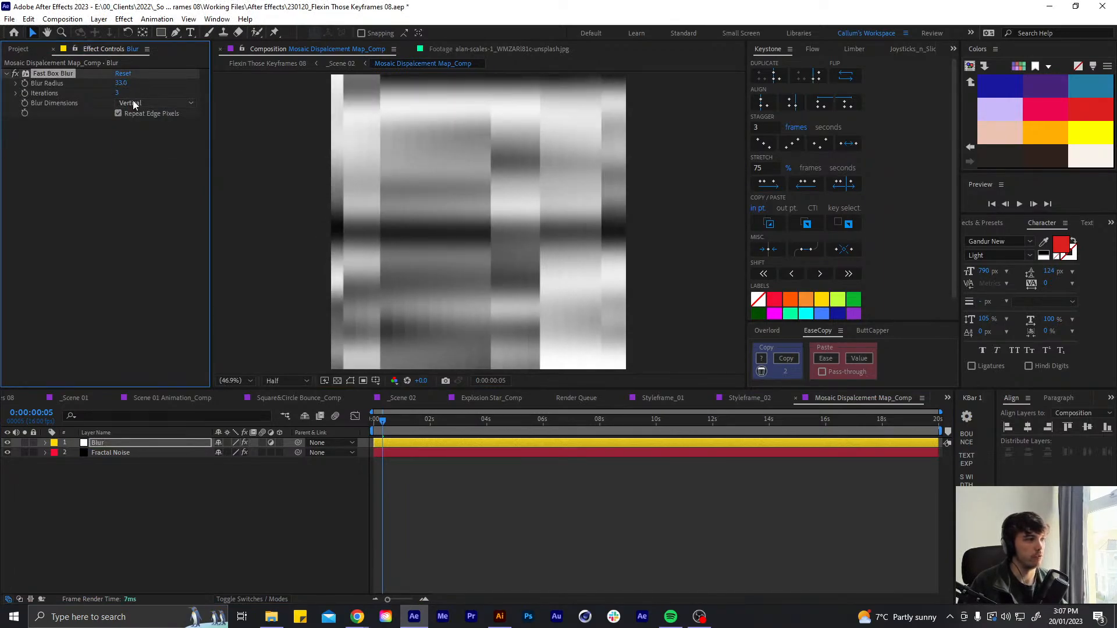
left_click(133, 103)
left_click(140, 129)
left_click_drag(124, 84, 117, 85)
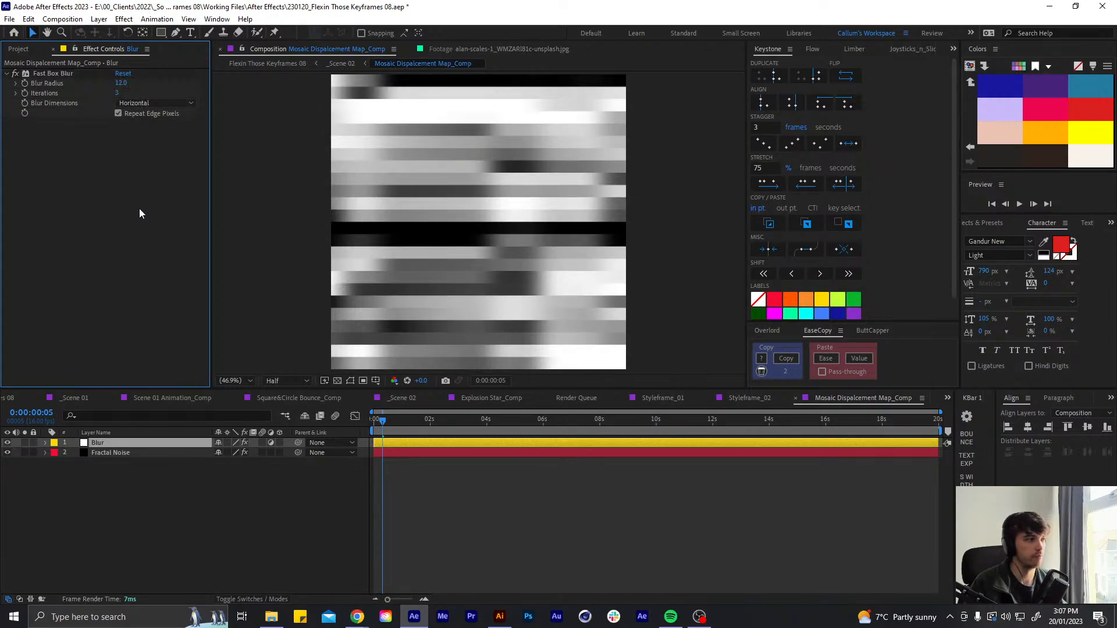
Draw eighteen small rectangular masks of varied widths and heights scattered across the Blur layer, confining the horizontal blur to separate patches
left_click(9, 74)
left_click(161, 32)
left_click_drag(402, 147, 573, 174)
left_click_drag(357, 317, 522, 347)
left_click_drag(425, 235, 530, 255)
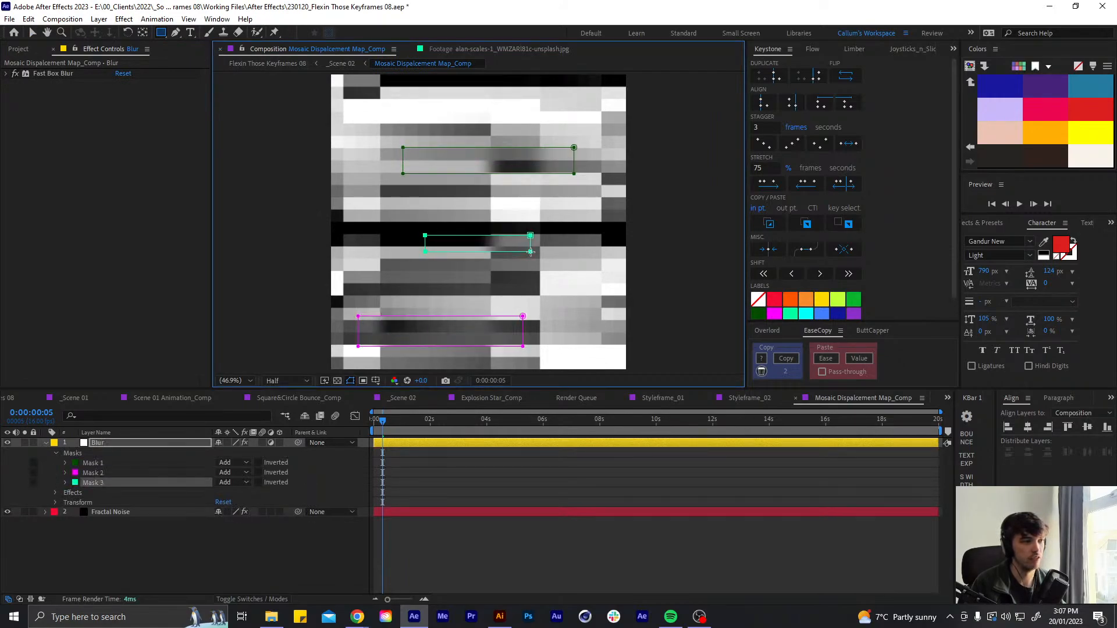
left_click_drag(570, 186, 517, 199)
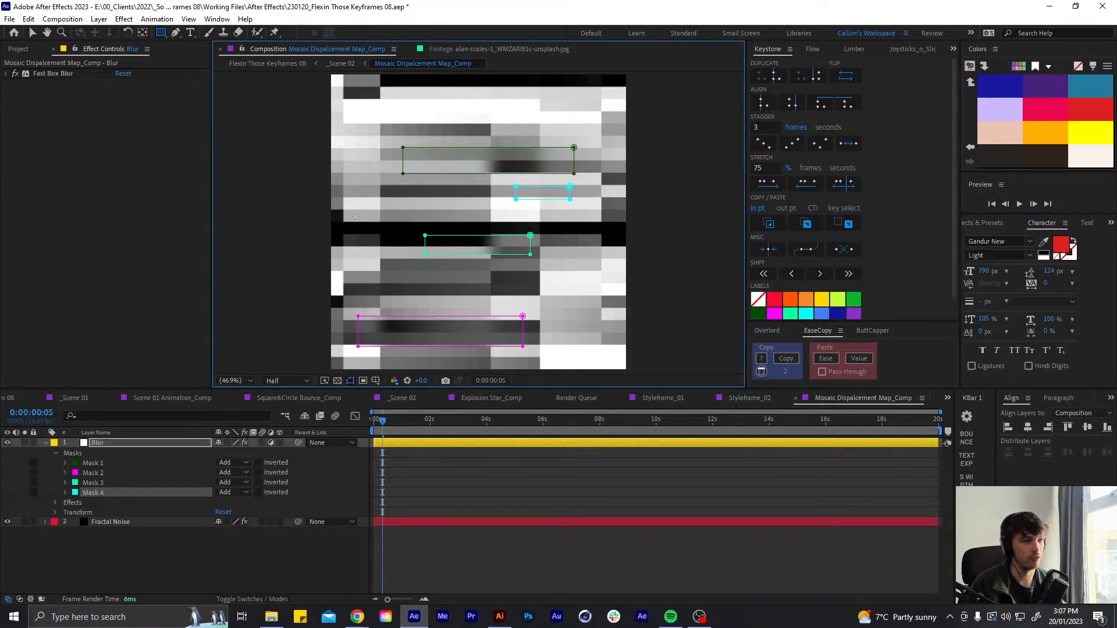
left_click_drag(354, 216, 419, 229)
left_click_drag(404, 284, 526, 292)
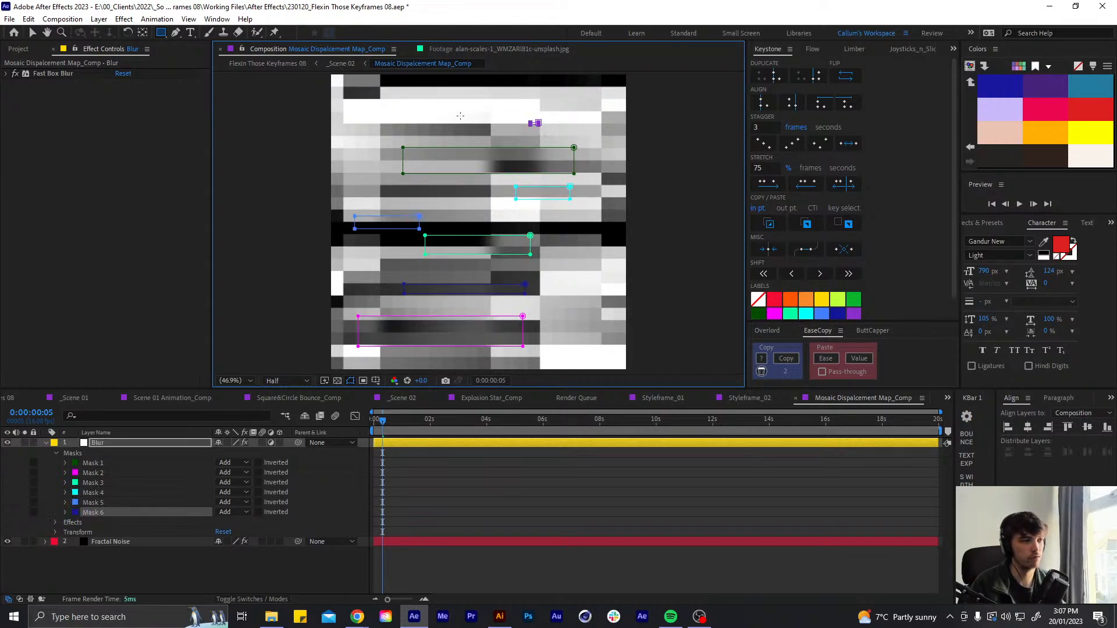
left_click_drag(538, 123, 449, 124)
left_click_drag(624, 297, 527, 301)
left_click_drag(645, 221, 586, 239)
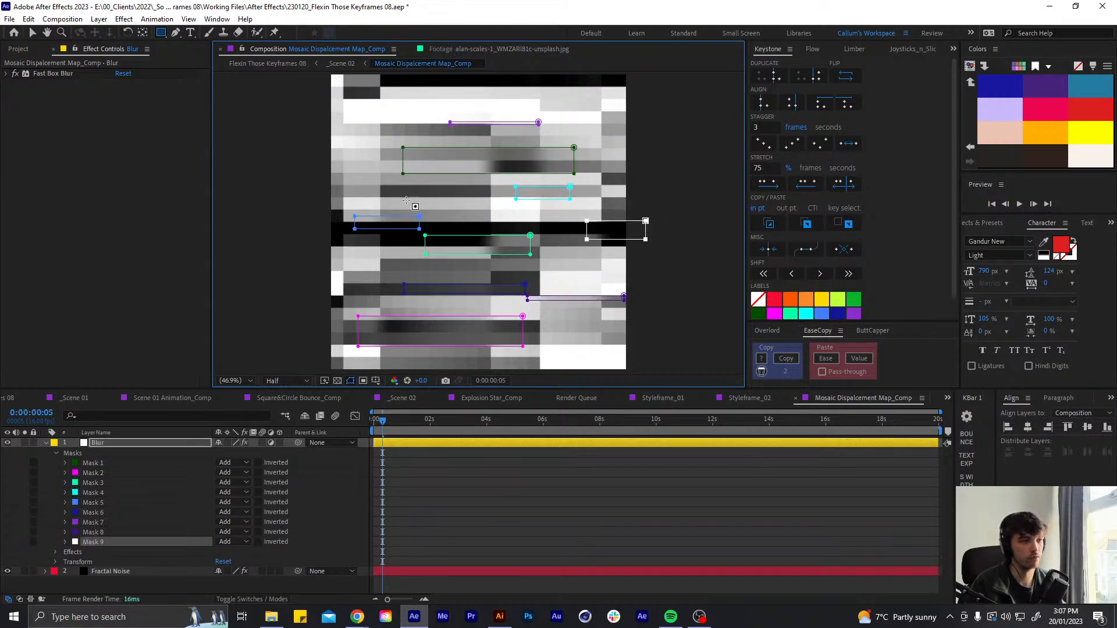
left_click_drag(368, 170, 301, 188)
left_click_drag(406, 287, 306, 290)
left_click_drag(649, 350, 589, 368)
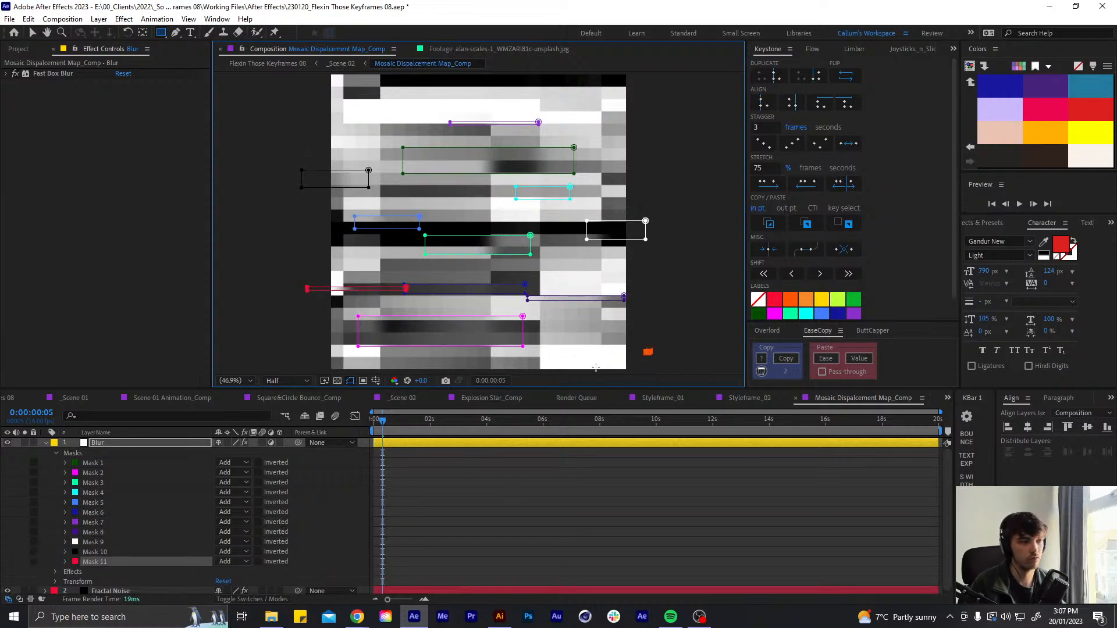
left_click_drag(343, 92, 320, 98)
left_click_drag(651, 99, 586, 119)
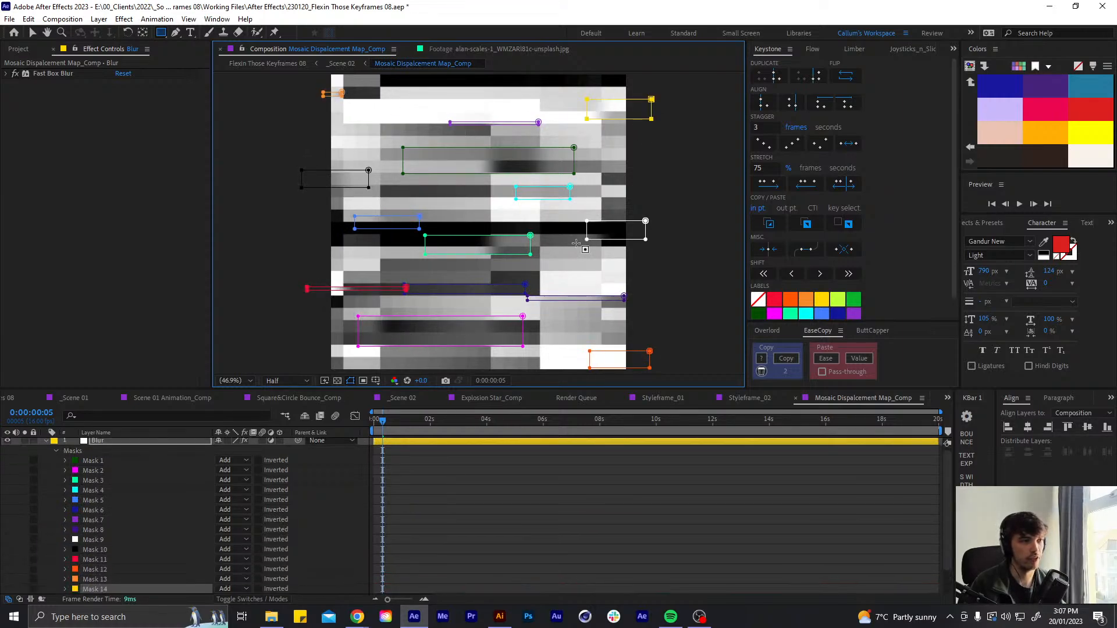
mouse_move(551, 212)
left_mouse_down()
mouse_move(449, 214)
mouse_move(399, 199)
mouse_move(478, 191)
left_mouse_up()
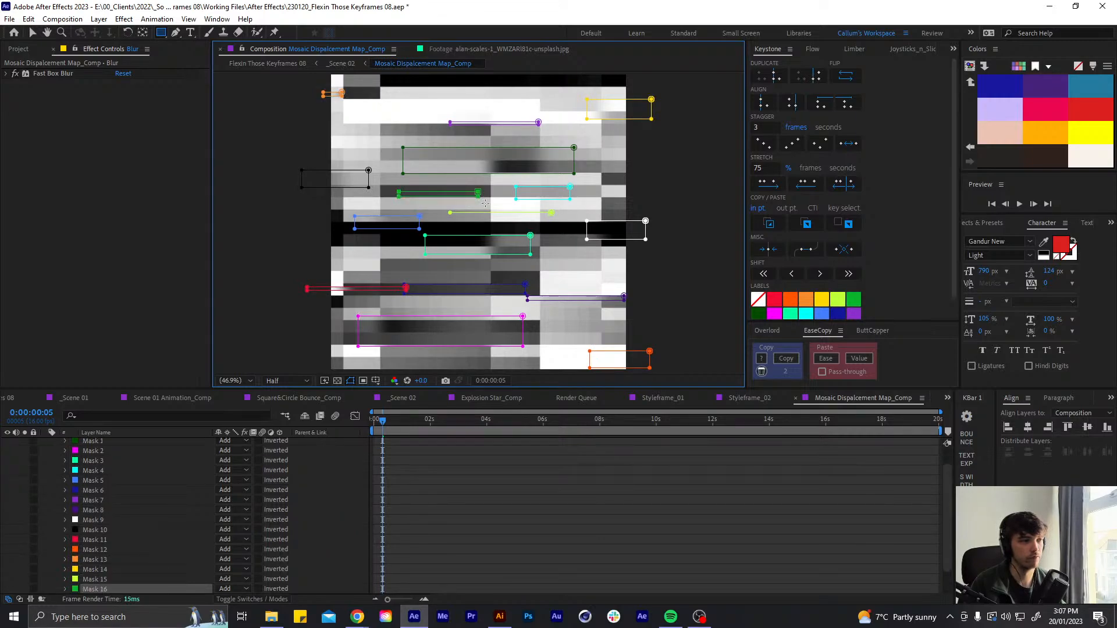
left_click_drag(601, 268, 566, 271)
left_click_drag(355, 247, 401, 266)
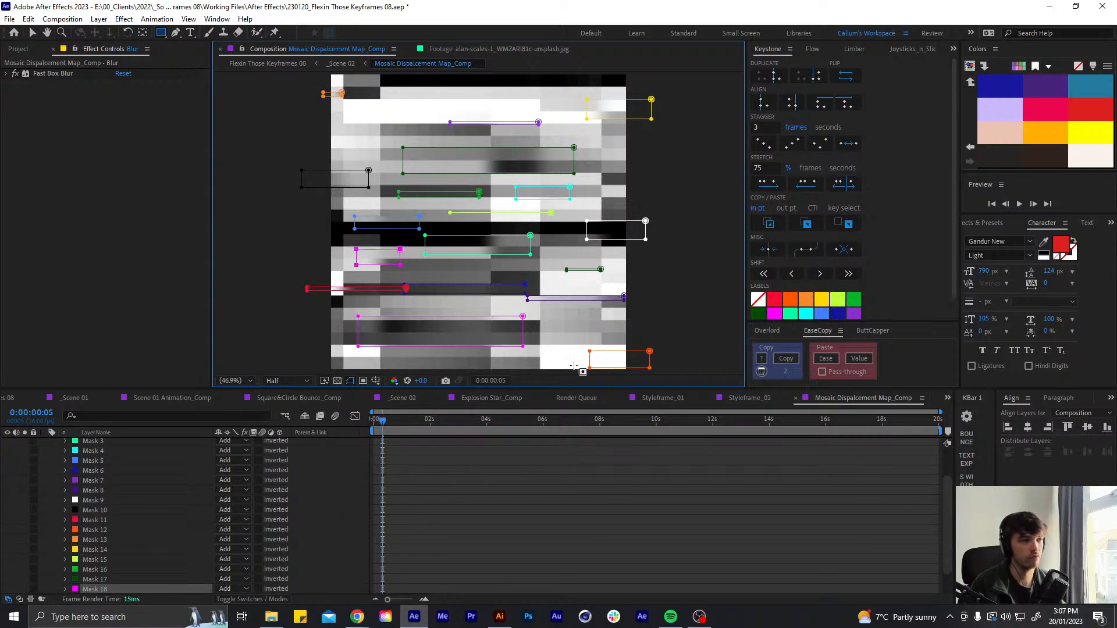
left_click(480, 462)
key("y")
key("u")
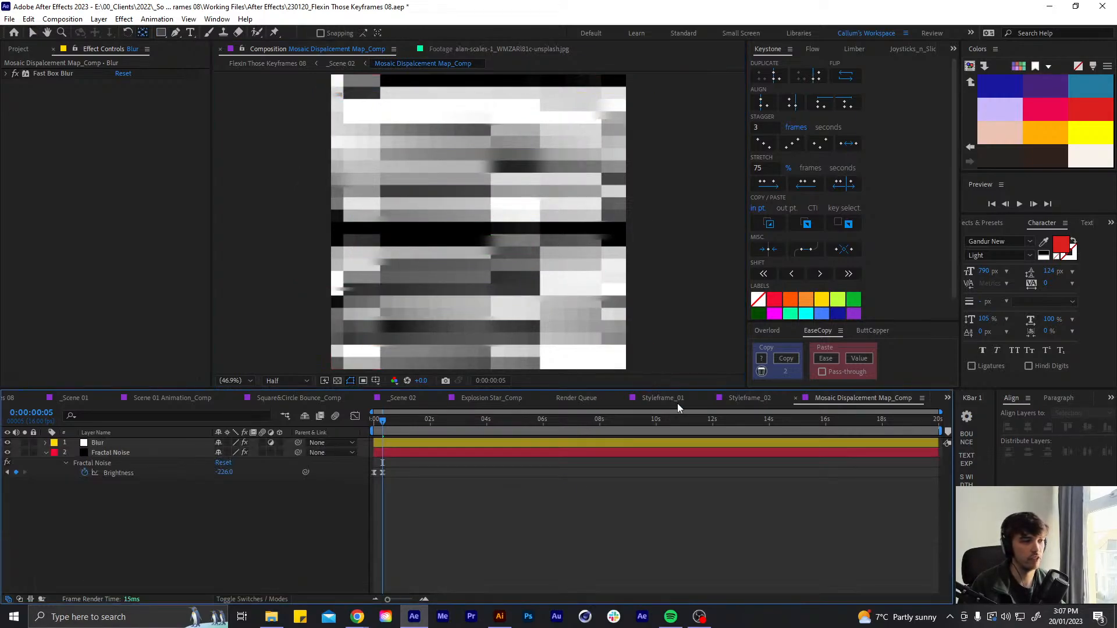
key("u")
left_click(466, 248)
key("v")
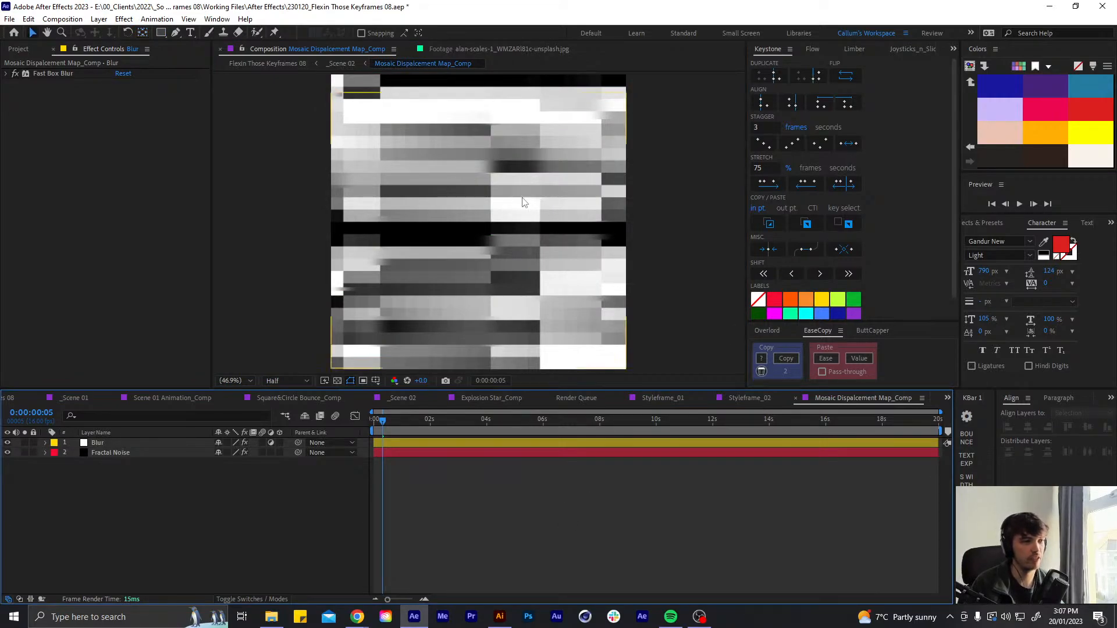
Return to Scene 02 and check the rectangle transition at 0:00:05:00 with the masked blur in the displacement map
left_click(404, 397)
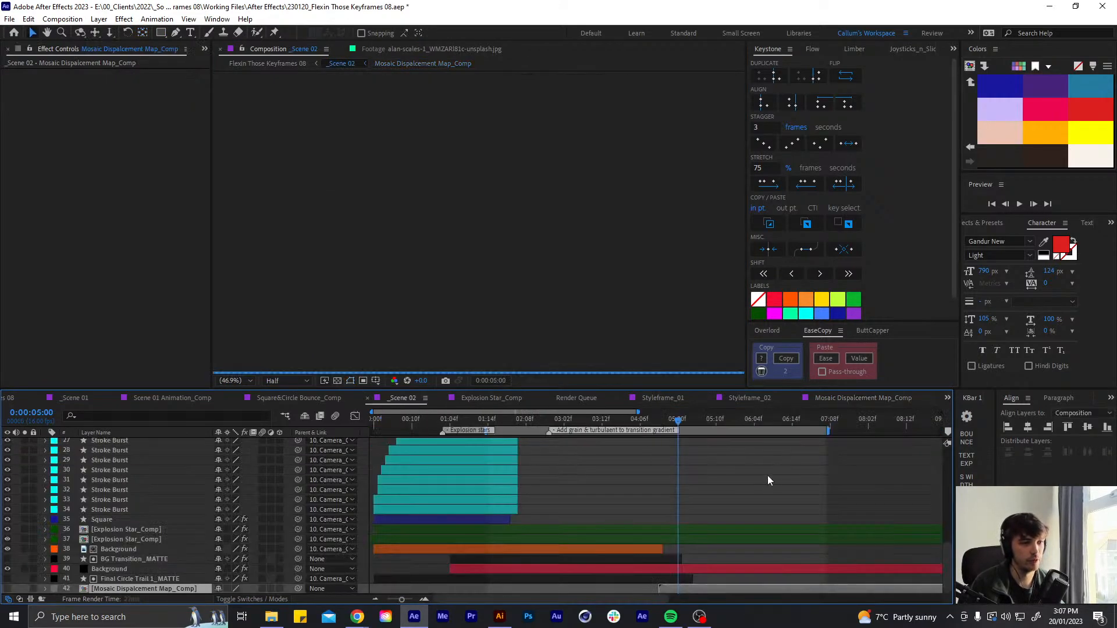
scroll(699, 497, "up", 5)
mouse_move(675, 424)
left_mouse_down()
mouse_move(642, 422)
mouse_move(676, 414)
left_mouse_up()
key("y")
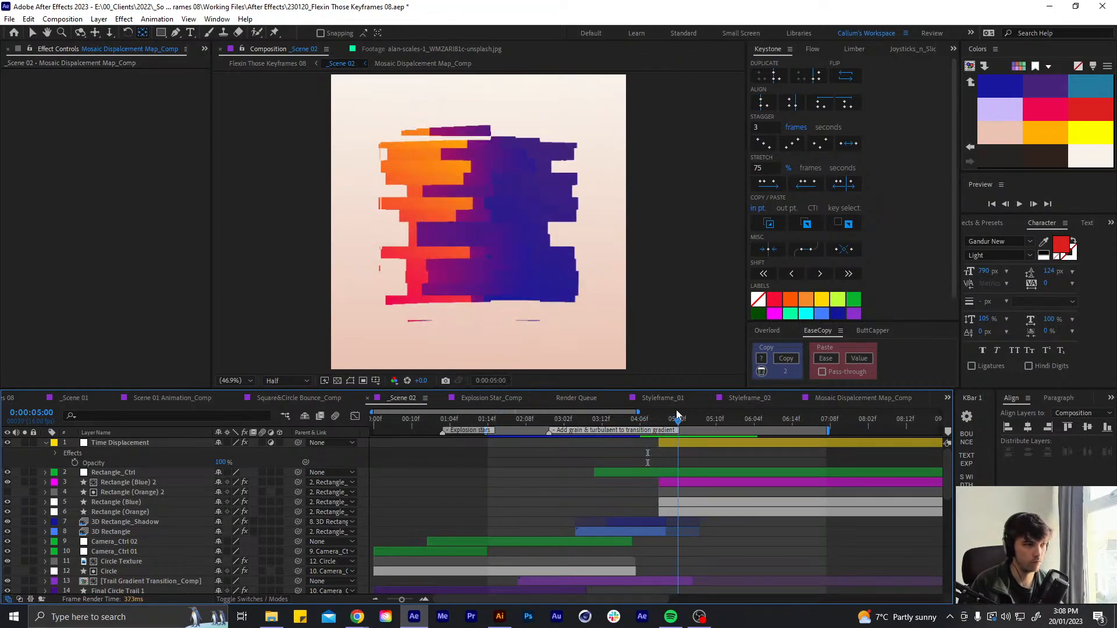
Try a Max Displacement Time of -0.1 on the Time Displacement layer and preview the rectangle split
left_click(690, 442)
left_click(120, 94)
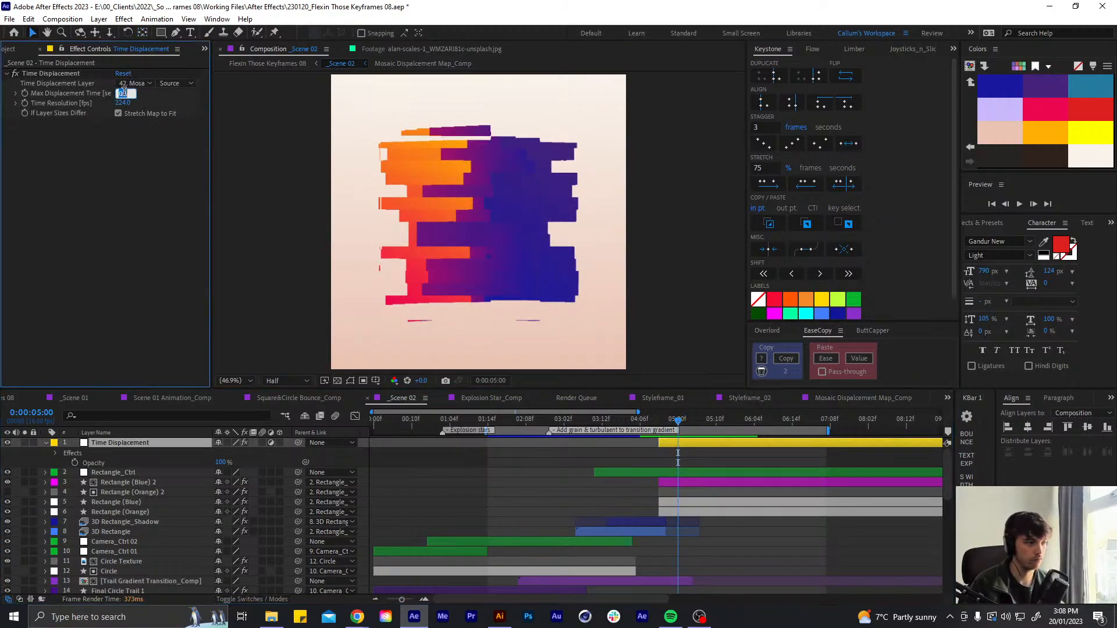
key("Return")
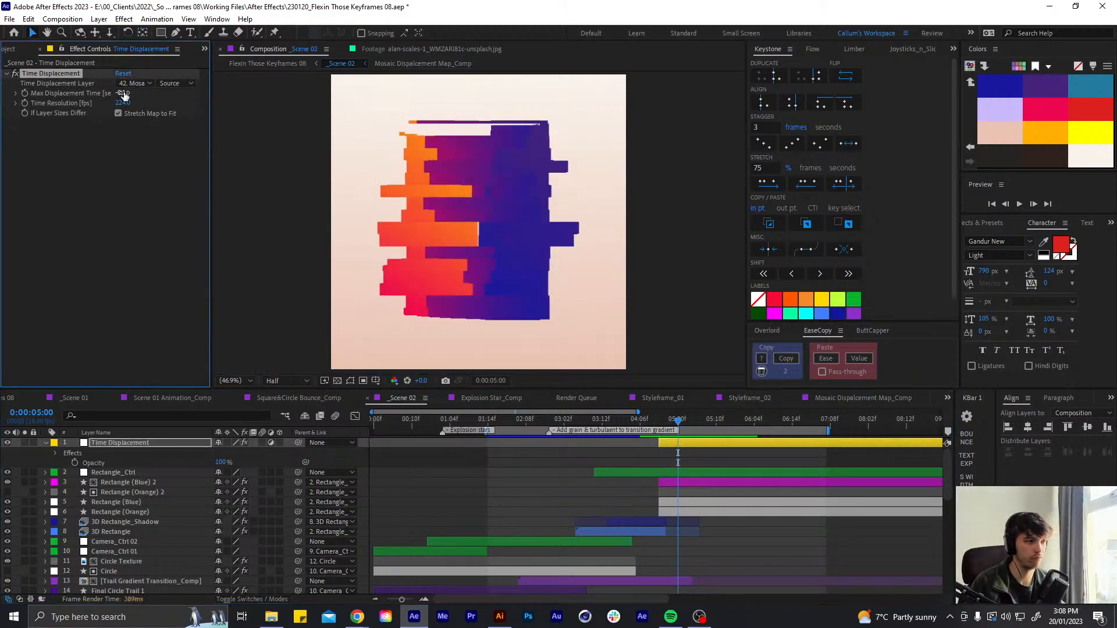
left_click(655, 420)
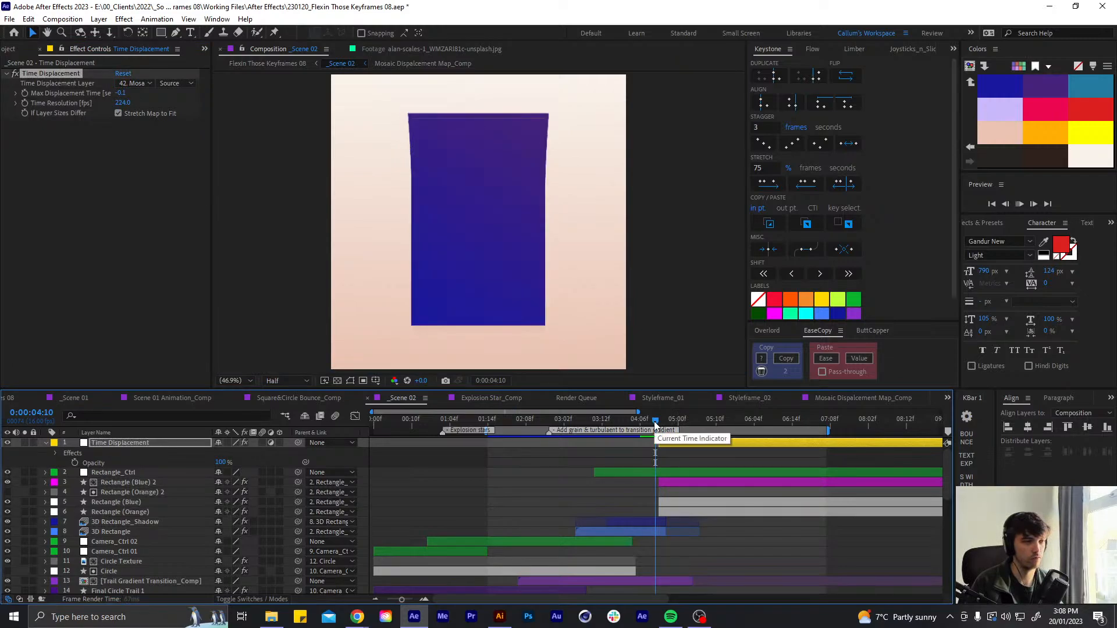
left_click_drag(655, 425, 628, 424)
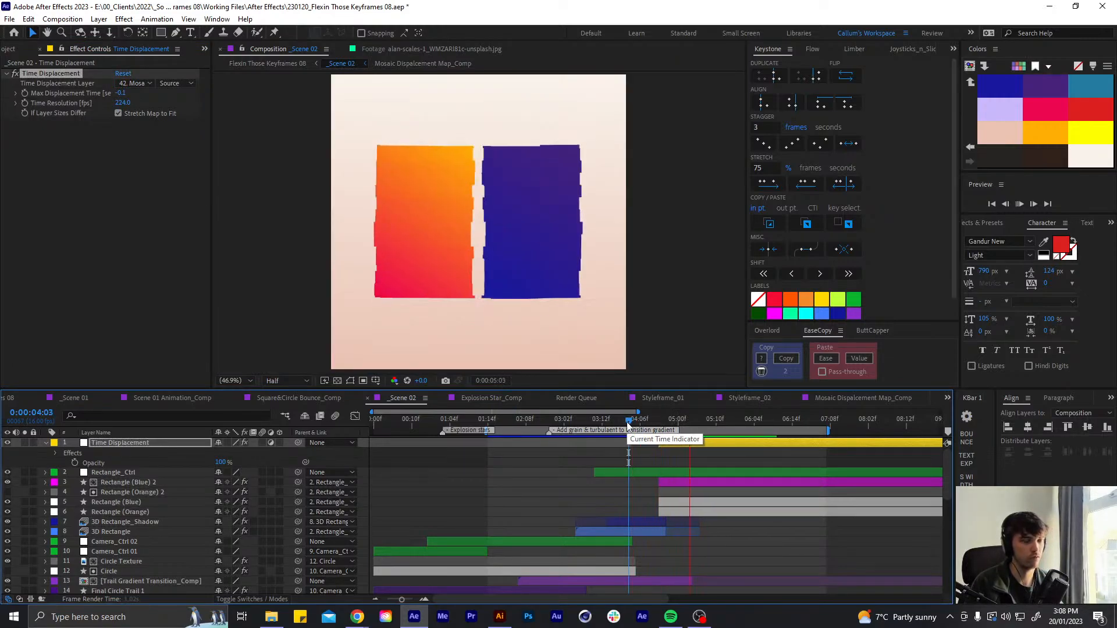
left_click(657, 426)
Set the Time Displacement layer's Max Displacement Time to 0.1 and preview the transition from 0:00:04:04
left_click(125, 94)
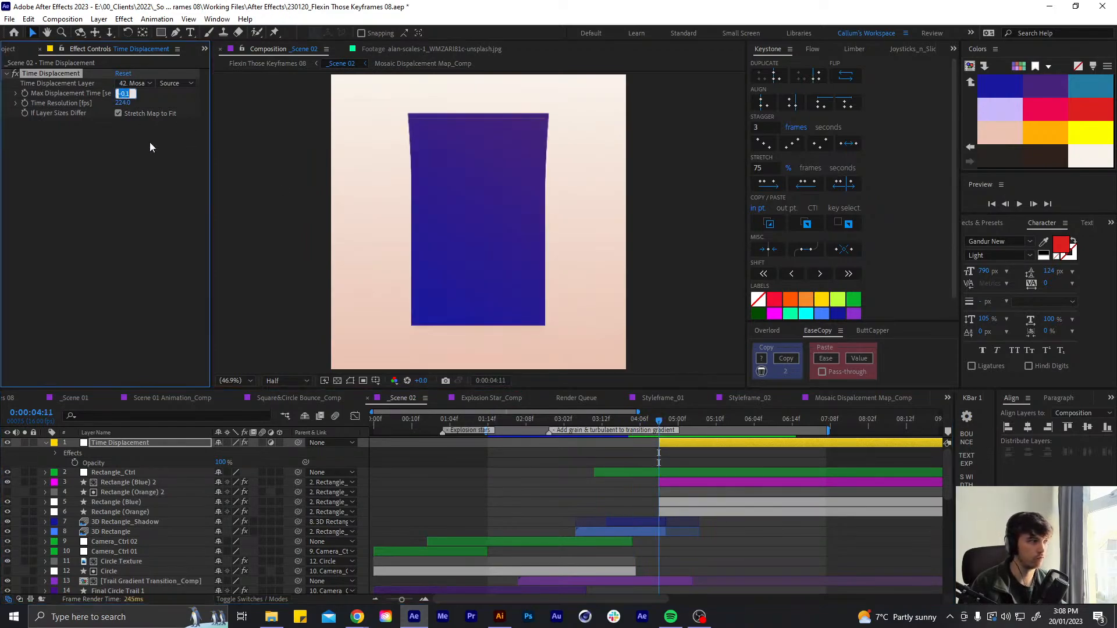
type("0.1")
key("Return")
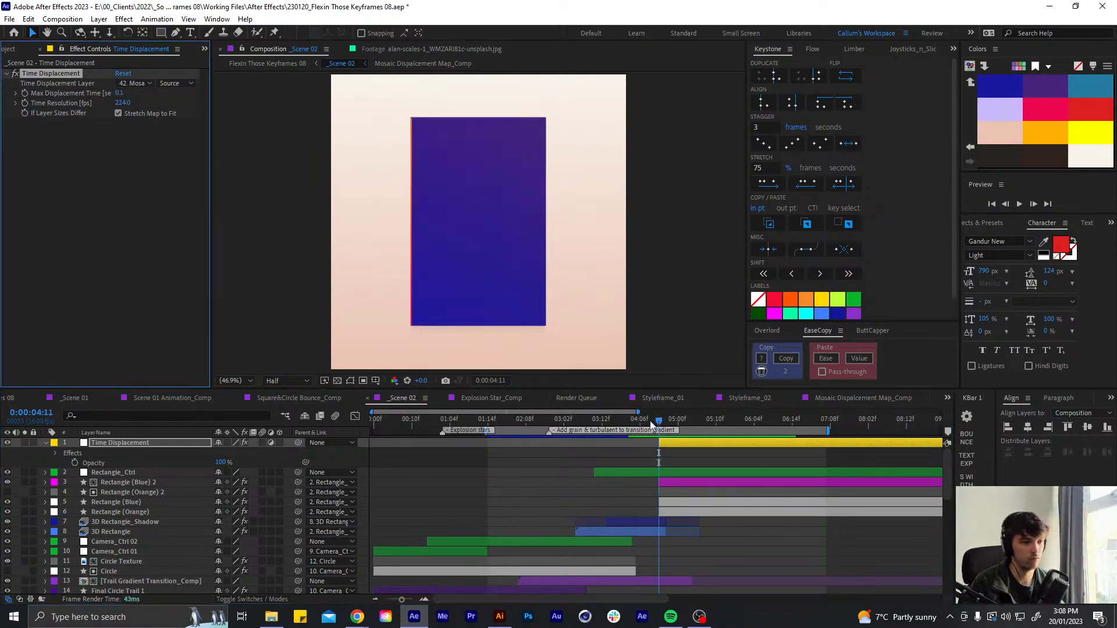
left_click_drag(650, 421, 633, 421)
key("space")
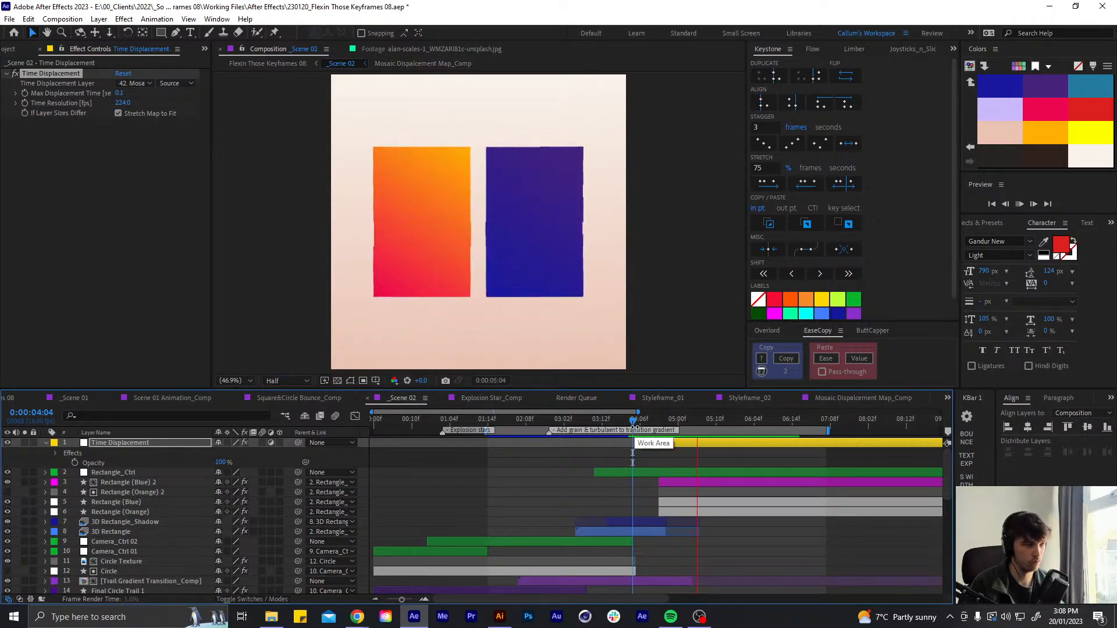
key("space")
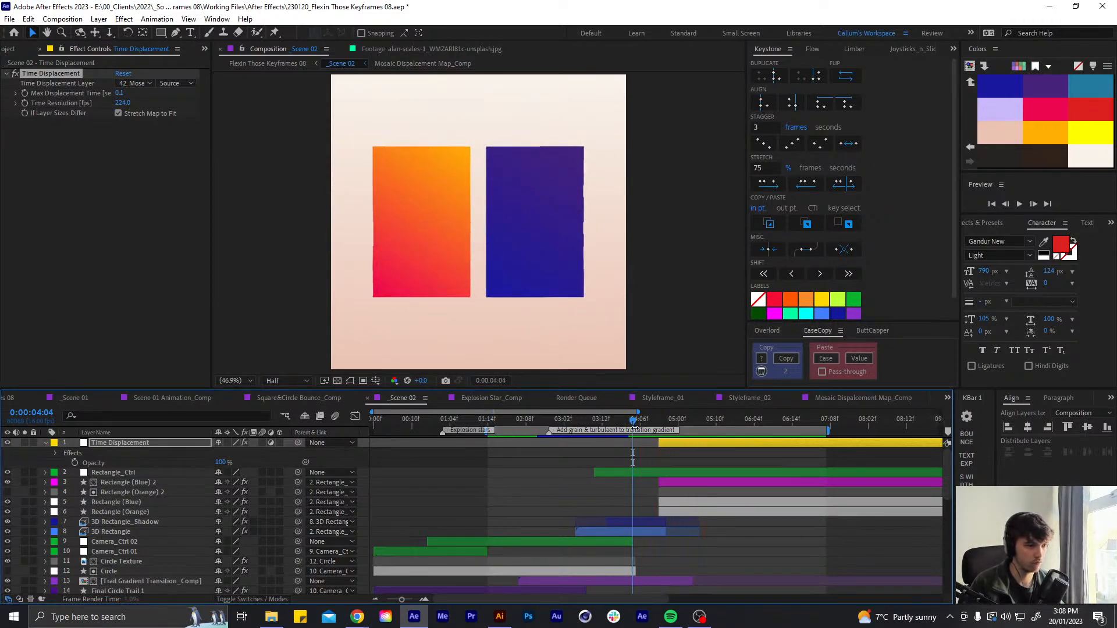
In the mosaic displacement map comp, add a Brightness keyframe with a raised value to Fractal Noise at 0:00:00:15 and play it back
left_click_drag(634, 429, 675, 420)
scroll(665, 486, "down", 10)
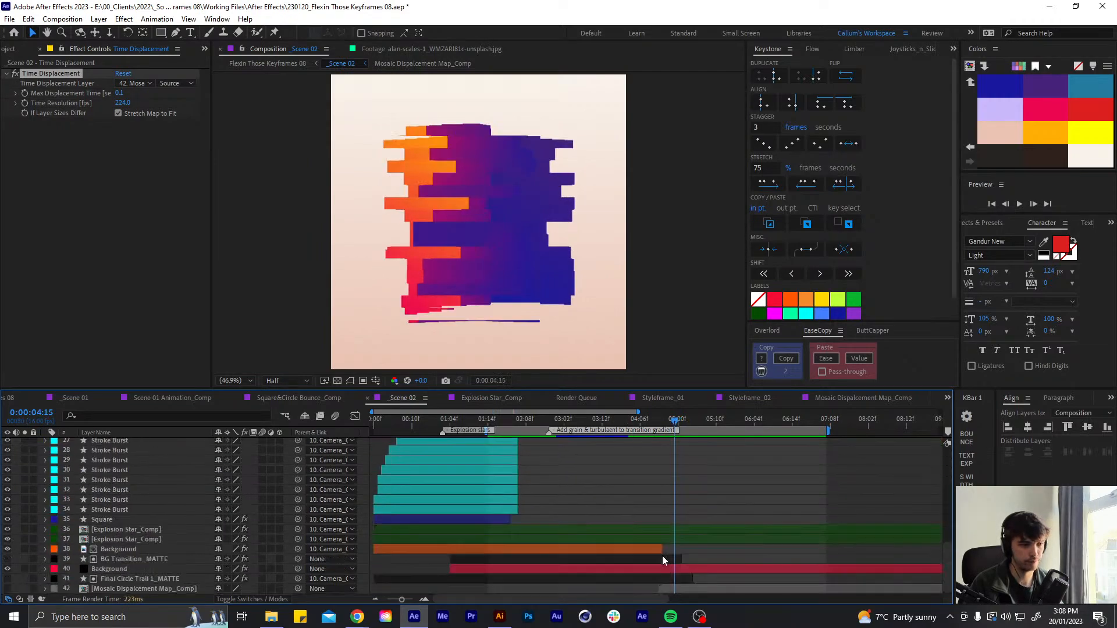
double_click(686, 585)
left_click(440, 454)
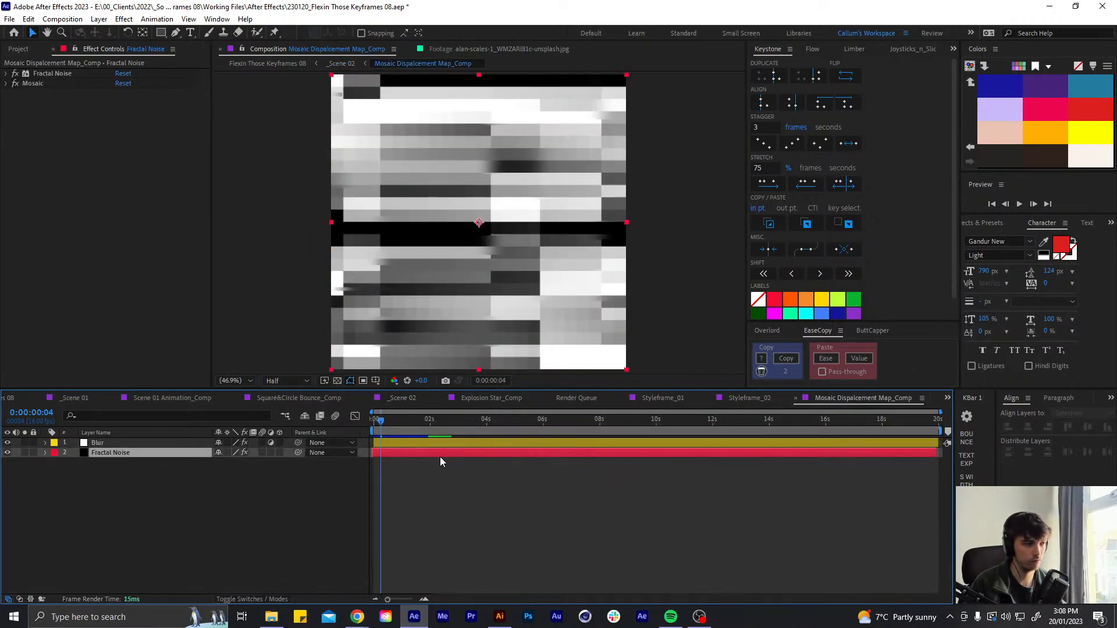
key("u")
key("alt+Right")
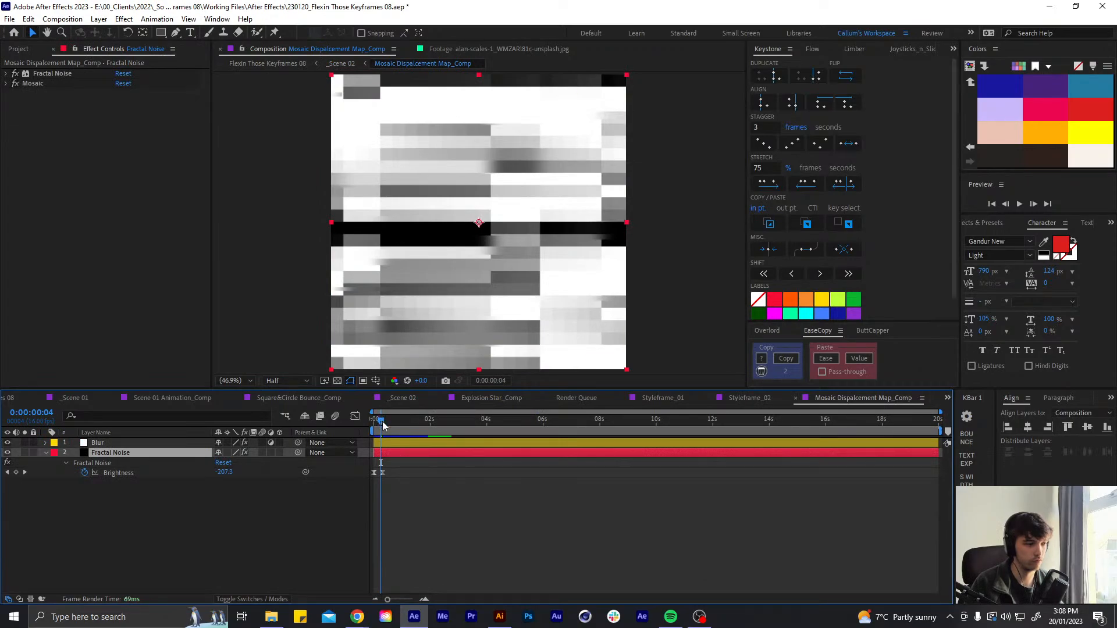
key("Page_Down")
left_click(458, 511)
key("shift+Page_Down")
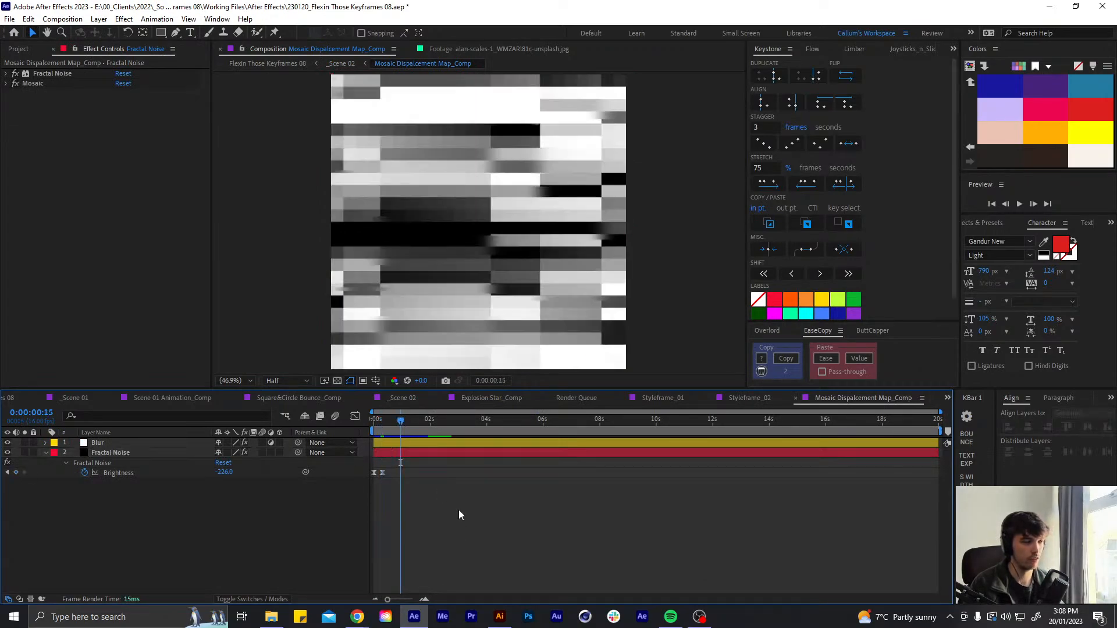
left_click_drag(222, 471, 320, 456)
left_click(402, 509)
left_click_drag(400, 420, 274, 410)
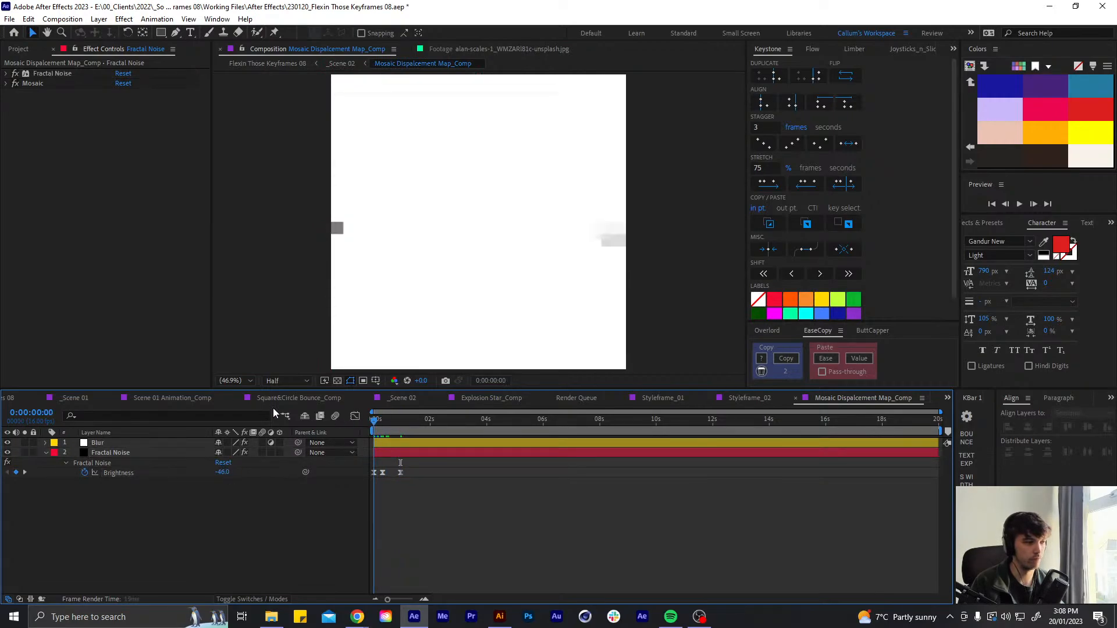
key("space")
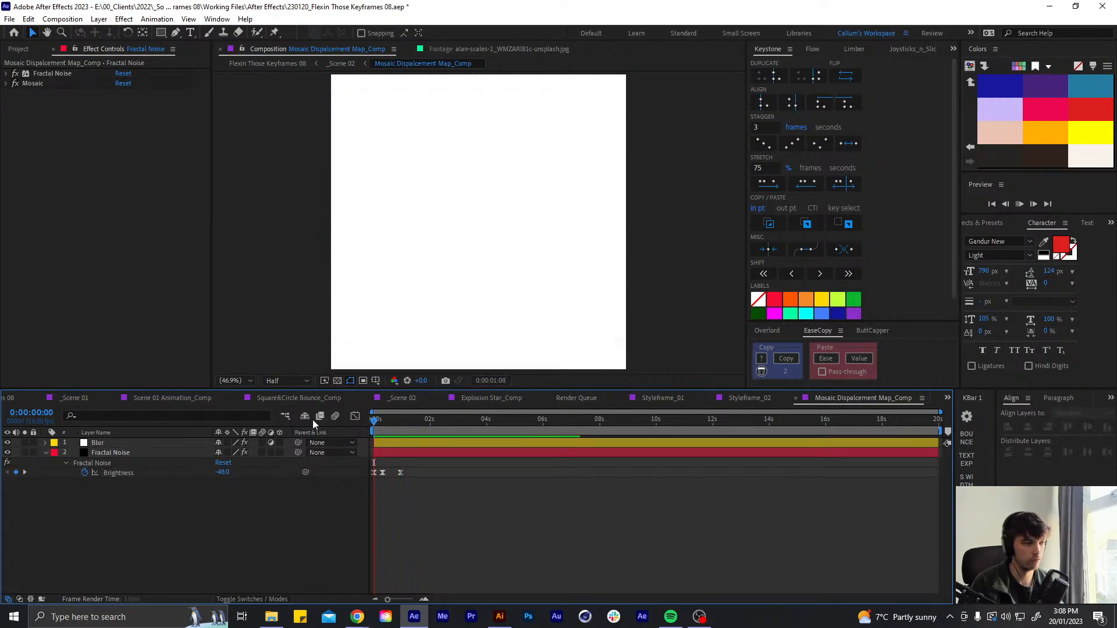
Change the Evolution expression of the Fractal Noise effect to time*92 and preview the map
left_click(397, 450)
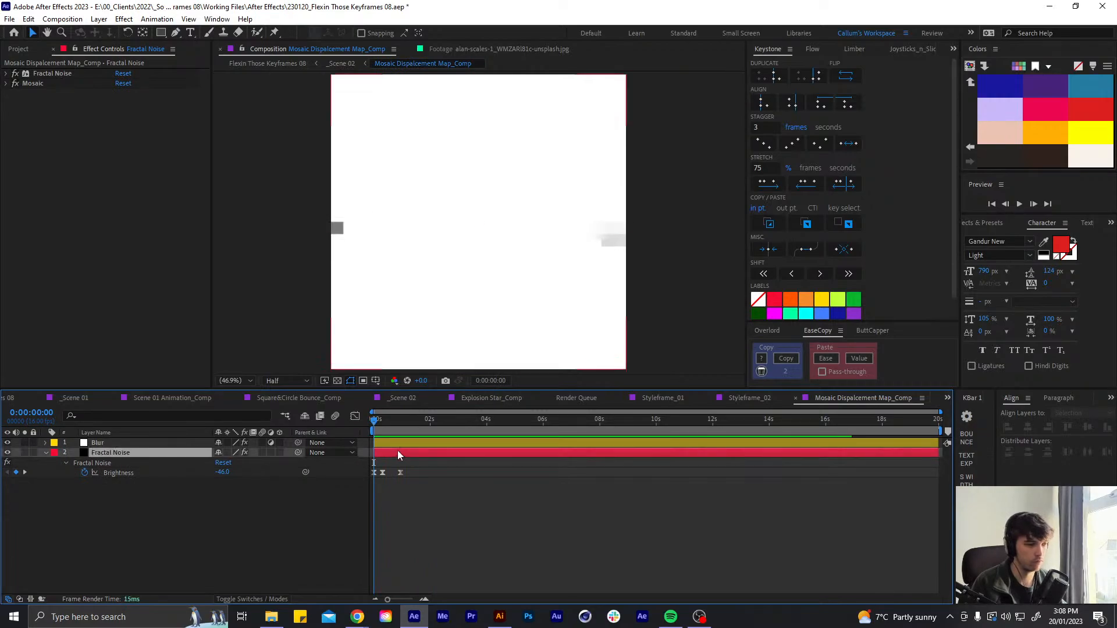
key("e")
scroll(454, 526, "down", 2)
left_click(427, 538)
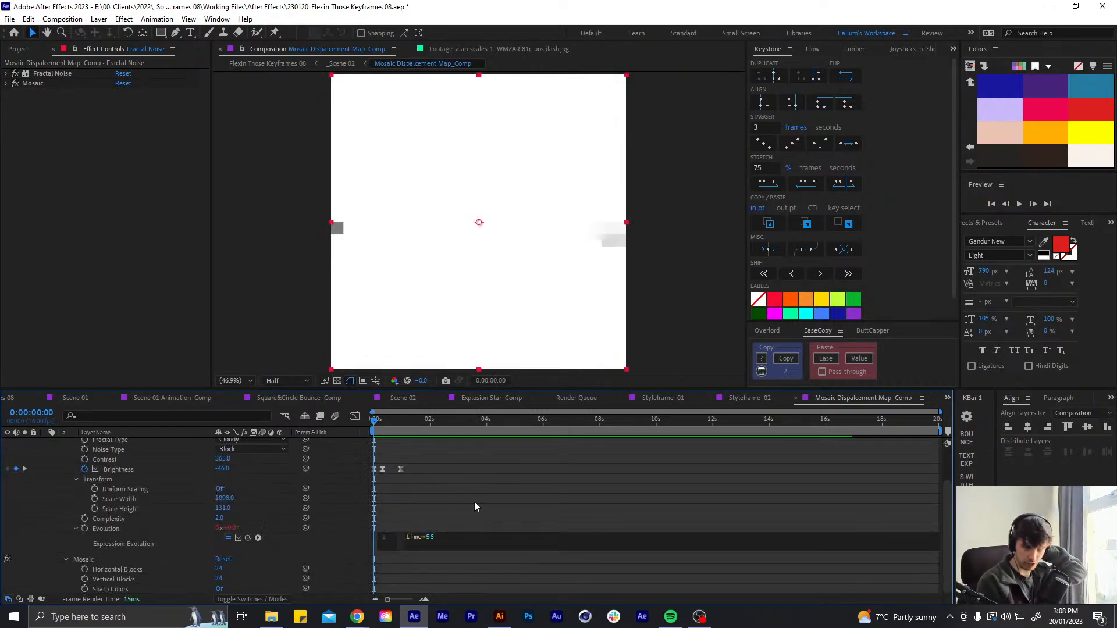
key("BackSpace")
key("BackSpace")
type("92")
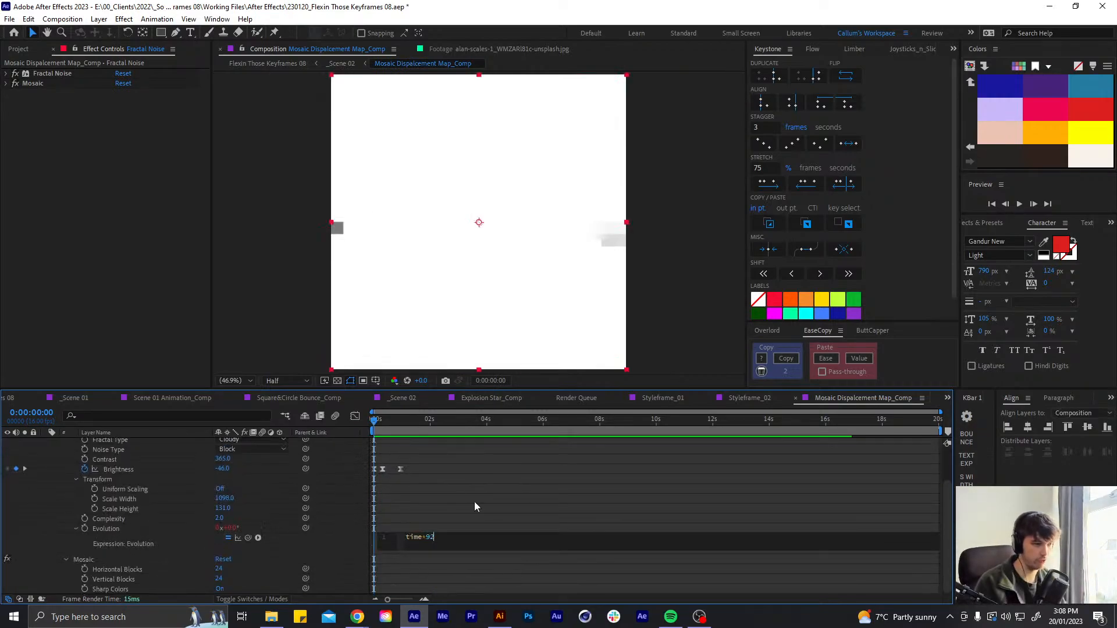
left_click(473, 502)
key("space")
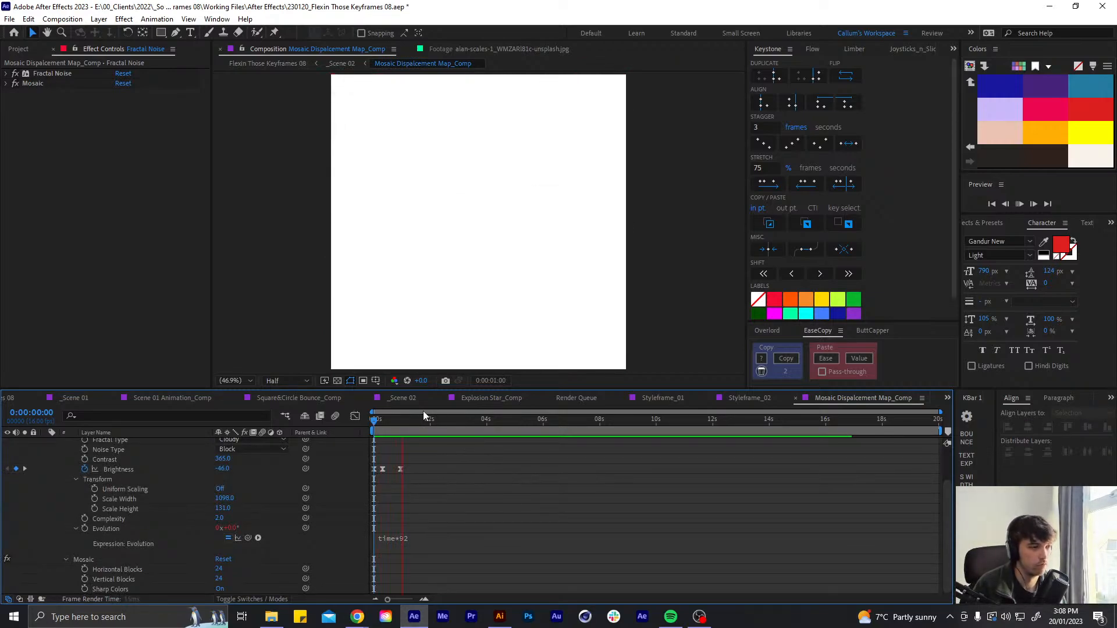
Return to Scene 02 and play the rectangle transition from 0:00:04:08, stopping to inspect the frame at 0:00:05:00
left_click(401, 398)
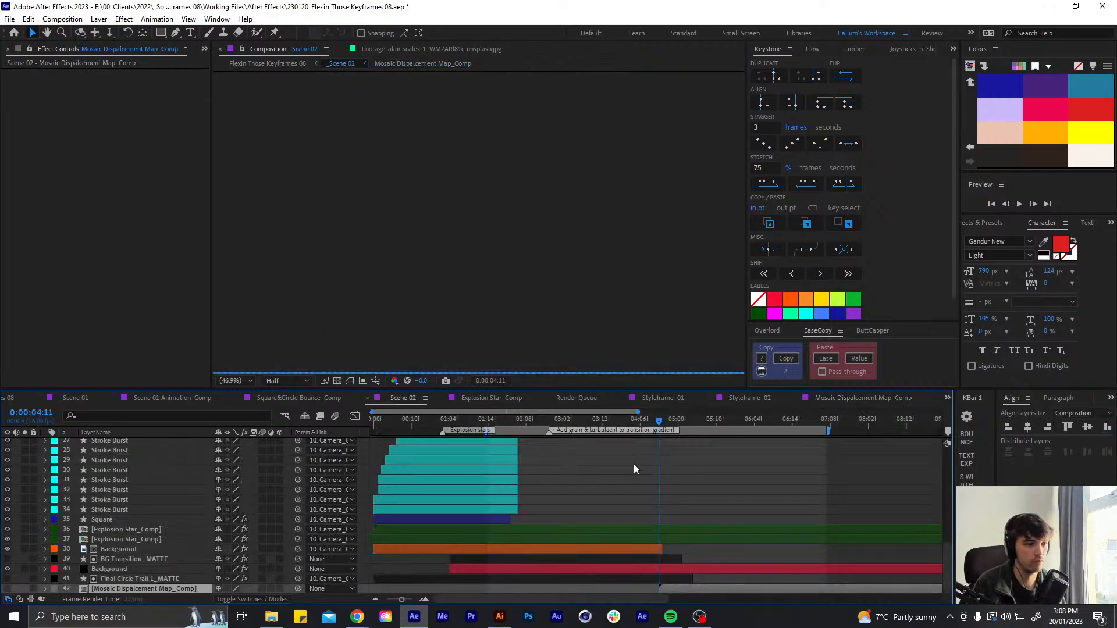
key("space")
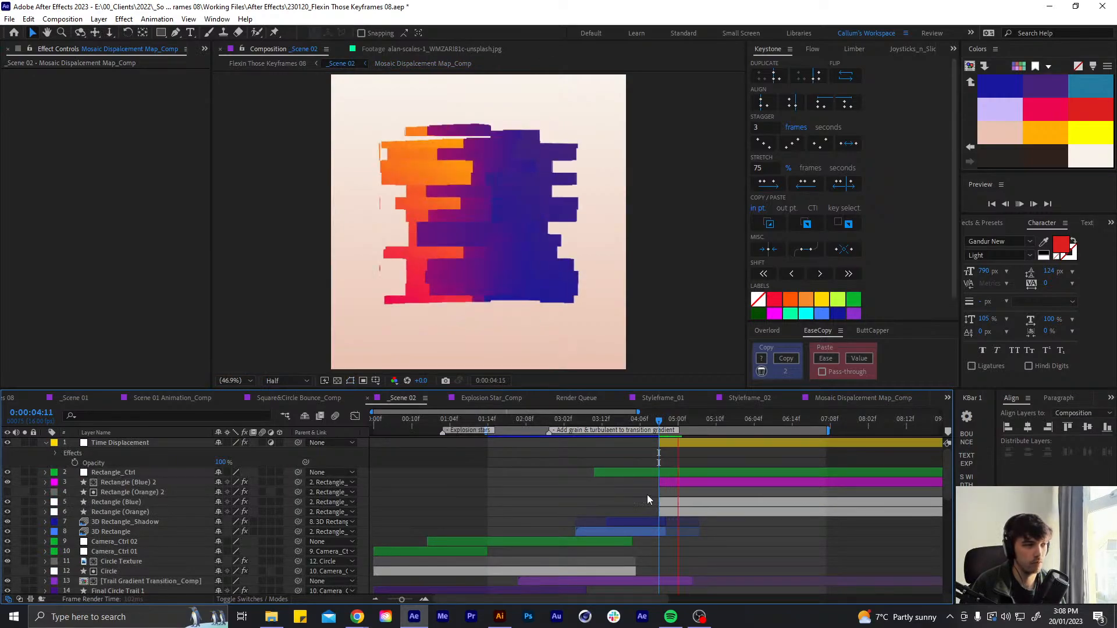
left_click(648, 420)
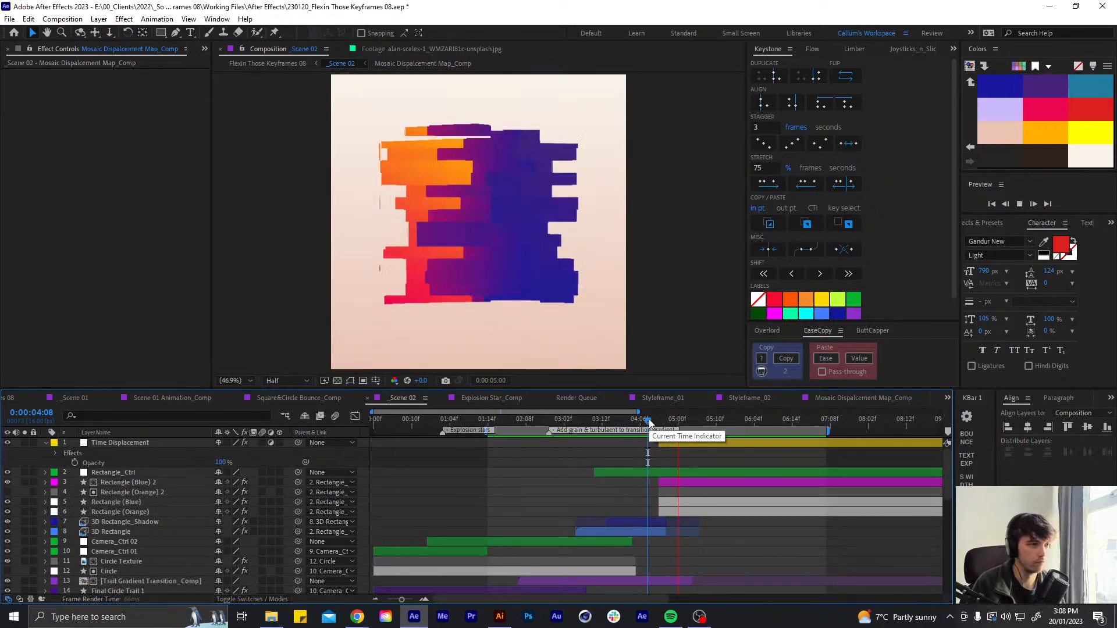
key("space")
key("space")
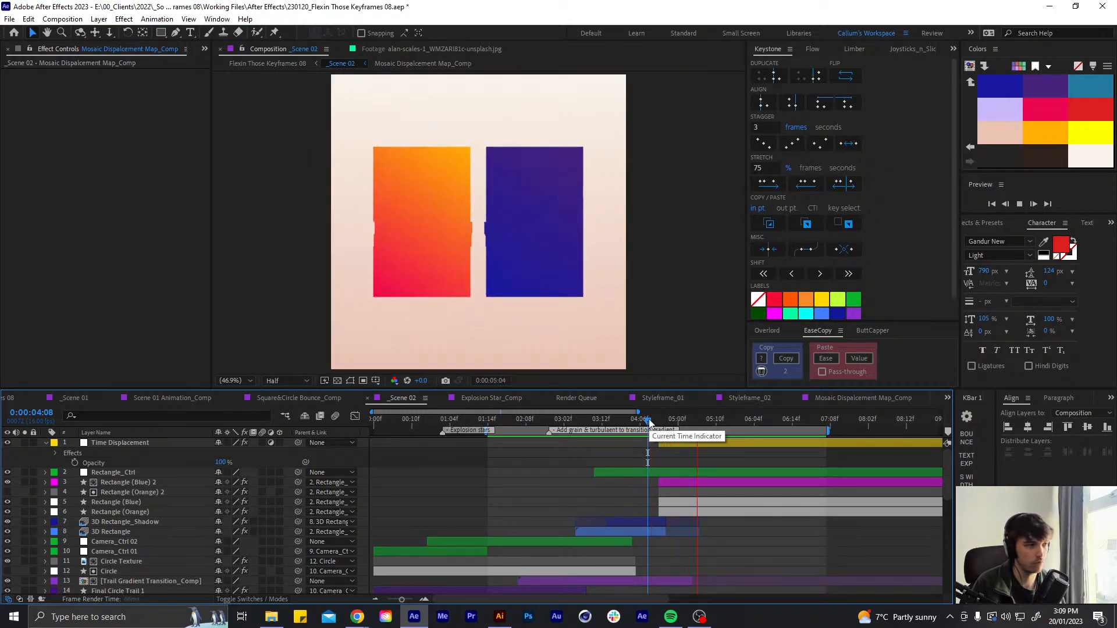
key("space")
left_click_drag(649, 421, 679, 417)
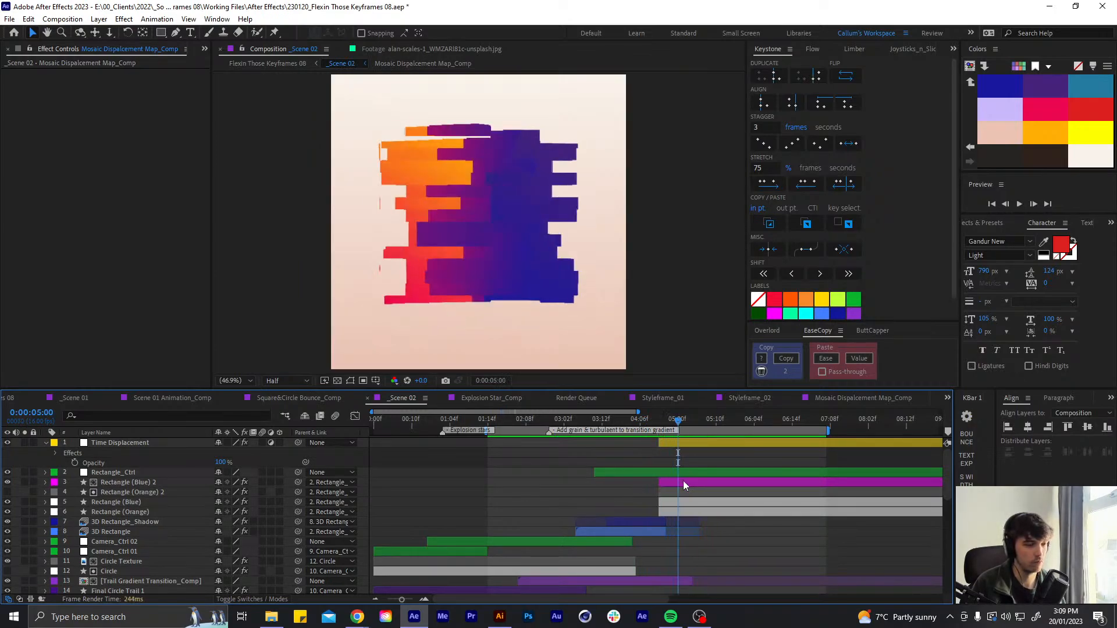
Open the mosaic displacement map comp from its layer in Scene 02
scroll(664, 508, "down", 5)
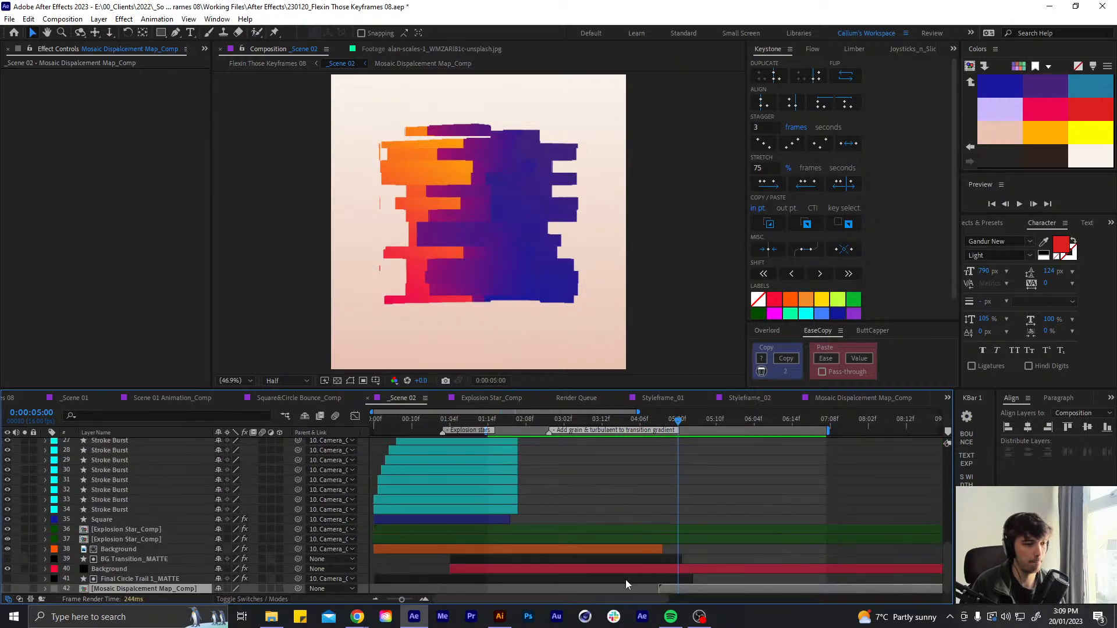
double_click(678, 588)
left_click(449, 455)
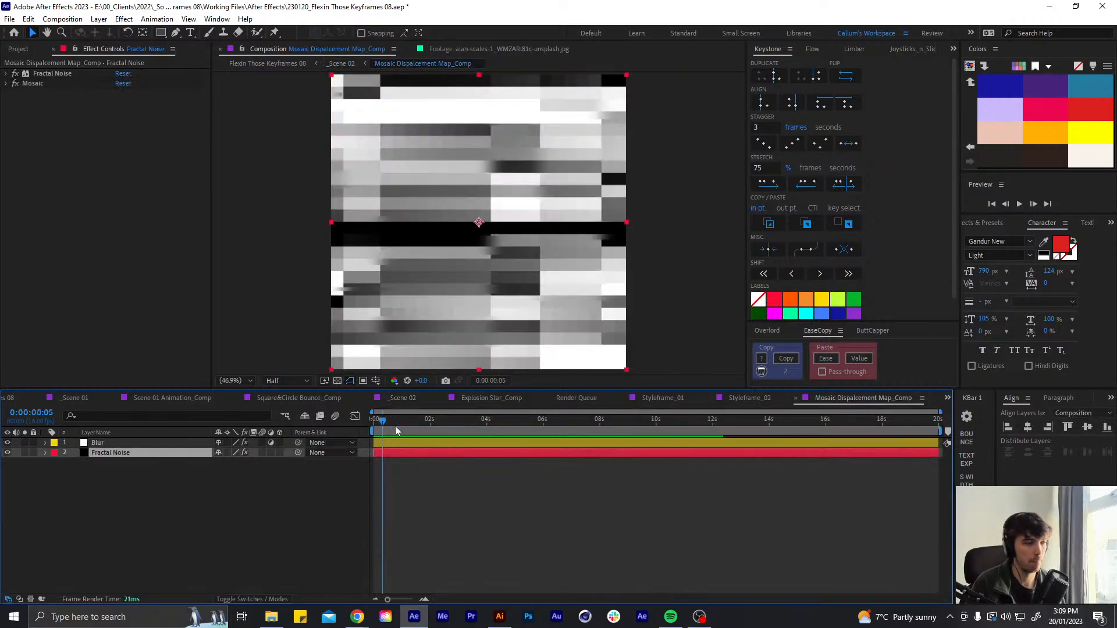
Try the CC Kaleida effect on the Blur layer and remove it again
left_click(126, 434)
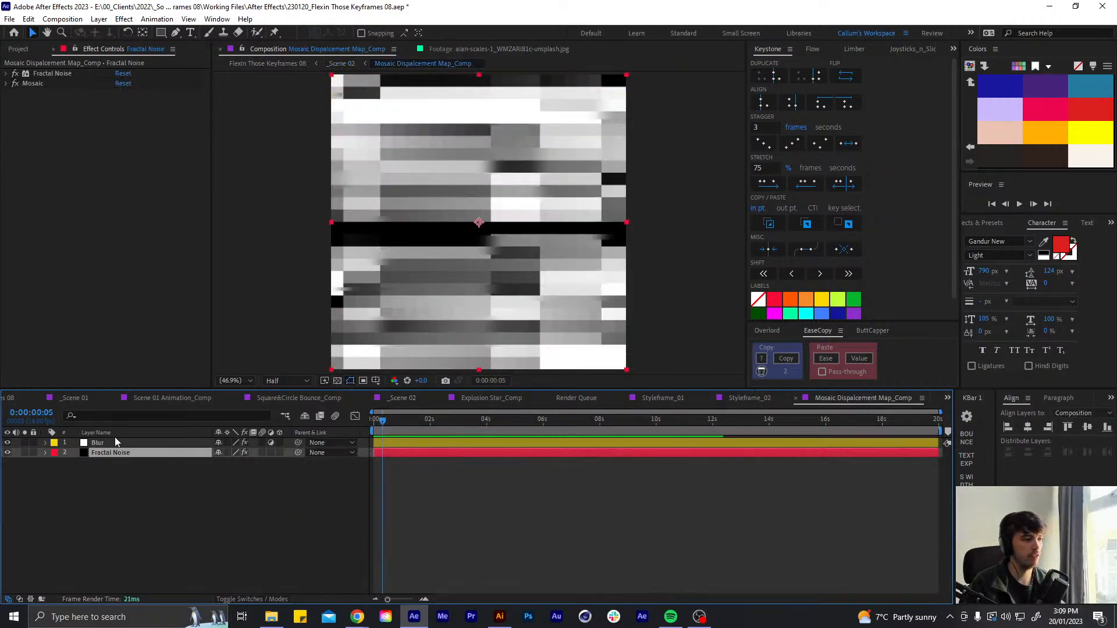
left_click(115, 443)
key("ctrl+space")
type("cc ka")
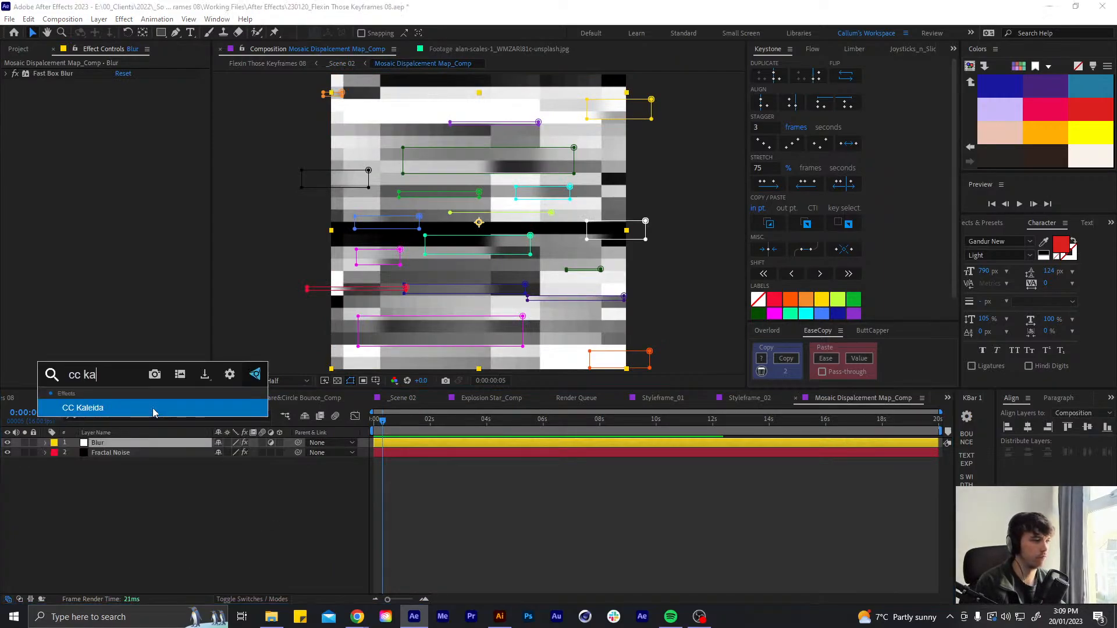
left_click(154, 407)
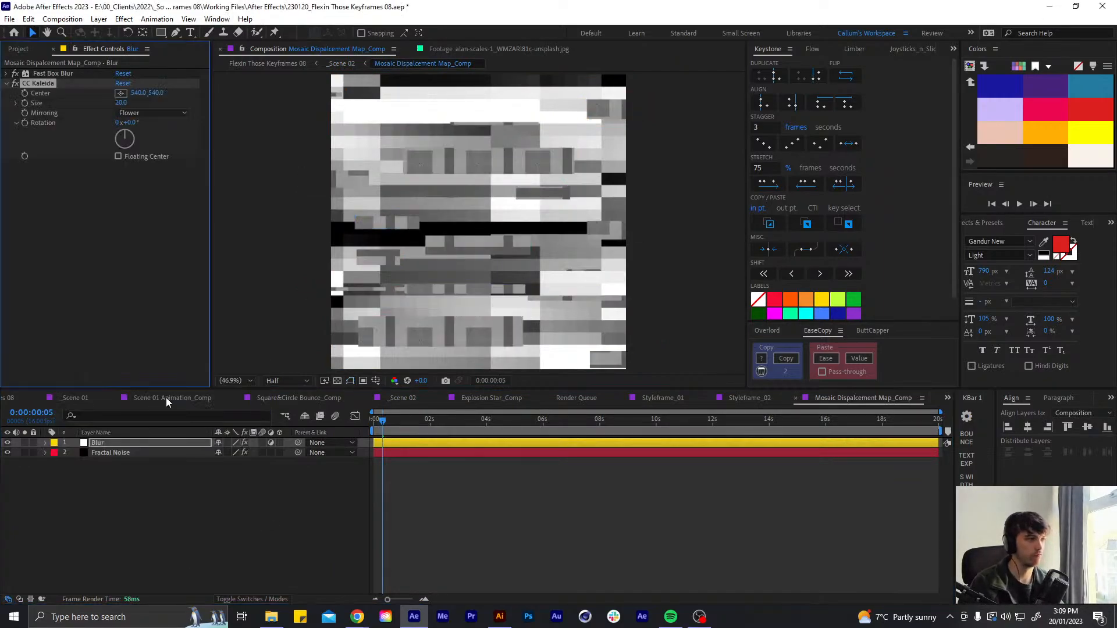
key("Delete")
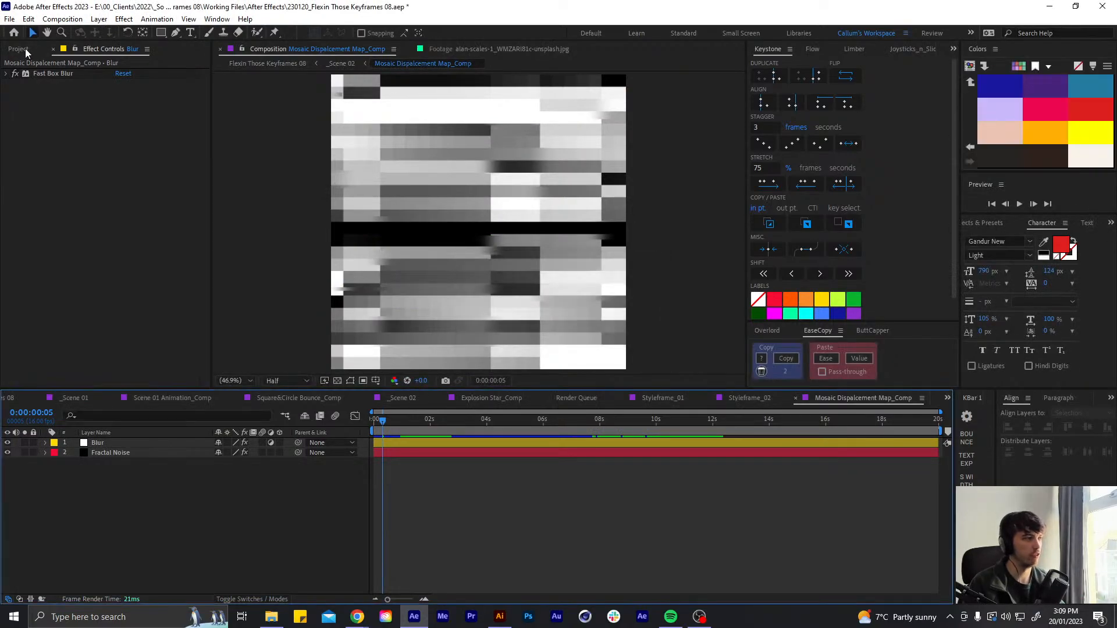
Add the Adjustment Layer from the project's Solids folder above the Blur layer and enable its adjustment switch
left_click(26, 51)
scroll(50, 298, "down", 6)
scroll(67, 192, "up", 2)
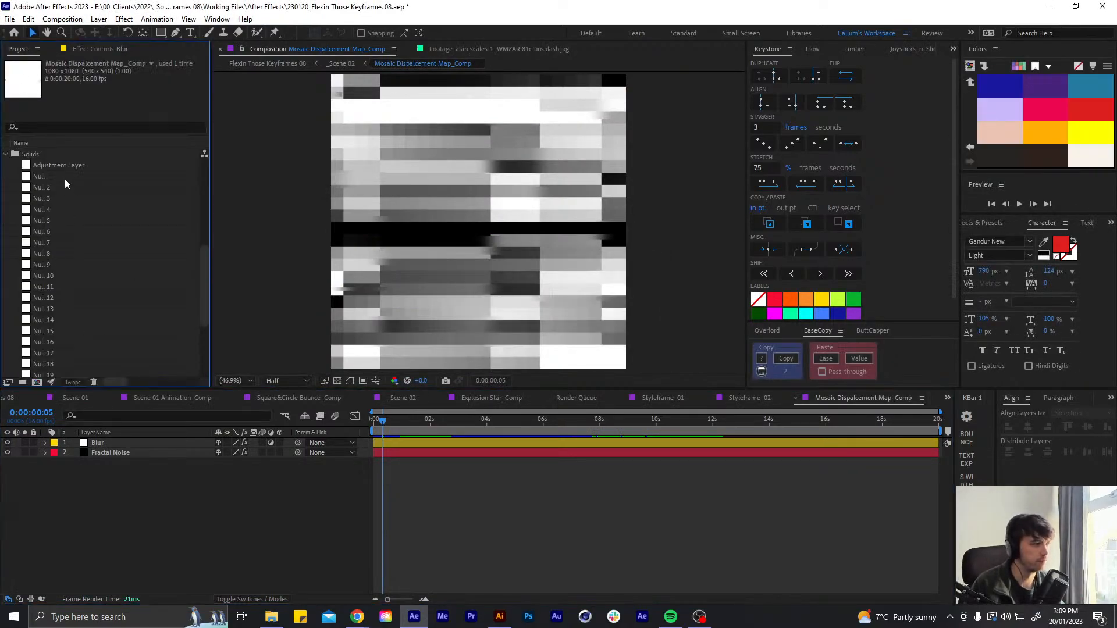
left_click_drag(74, 165, 158, 438)
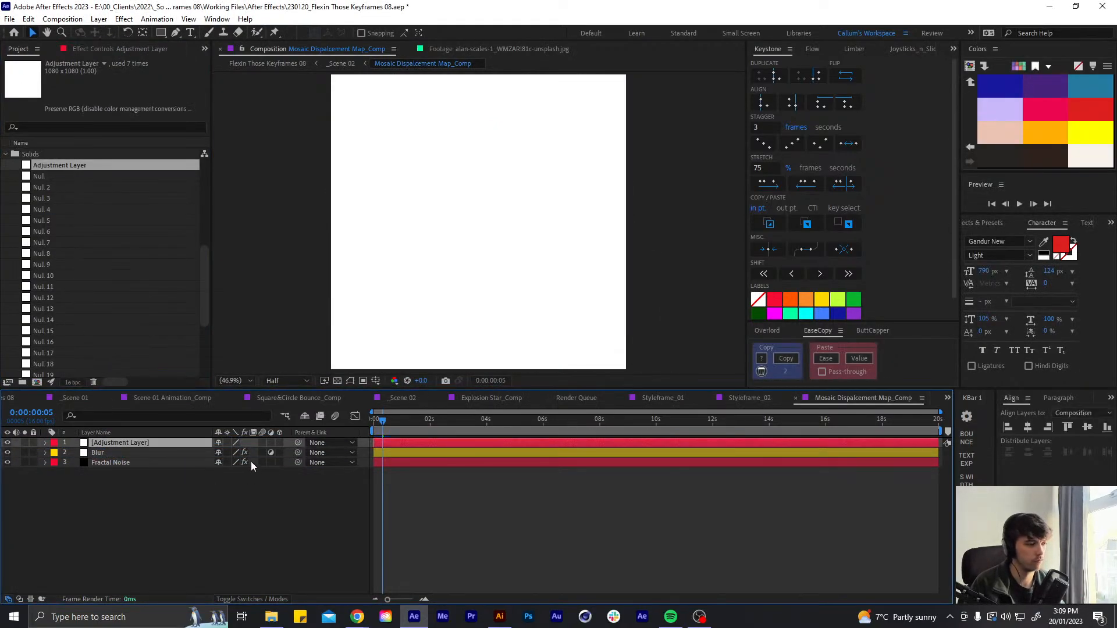
left_click(271, 443)
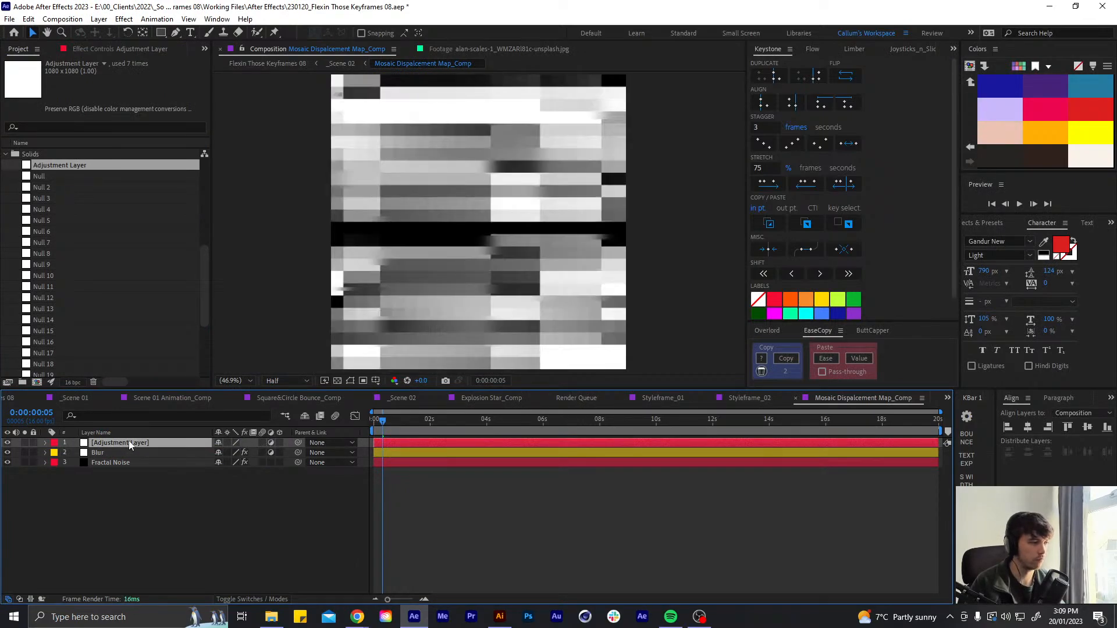
Rename the new adjustment layer Kalieda and give it a Yellow label
key("Return")
type("Kalied")
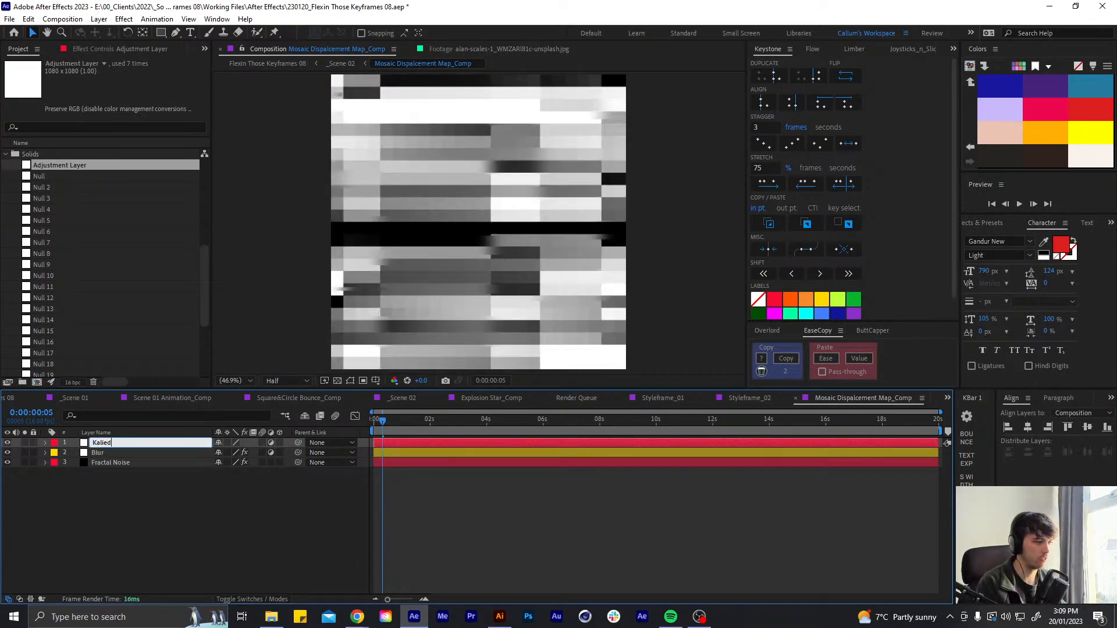
type("a")
key("Return")
left_click(58, 445)
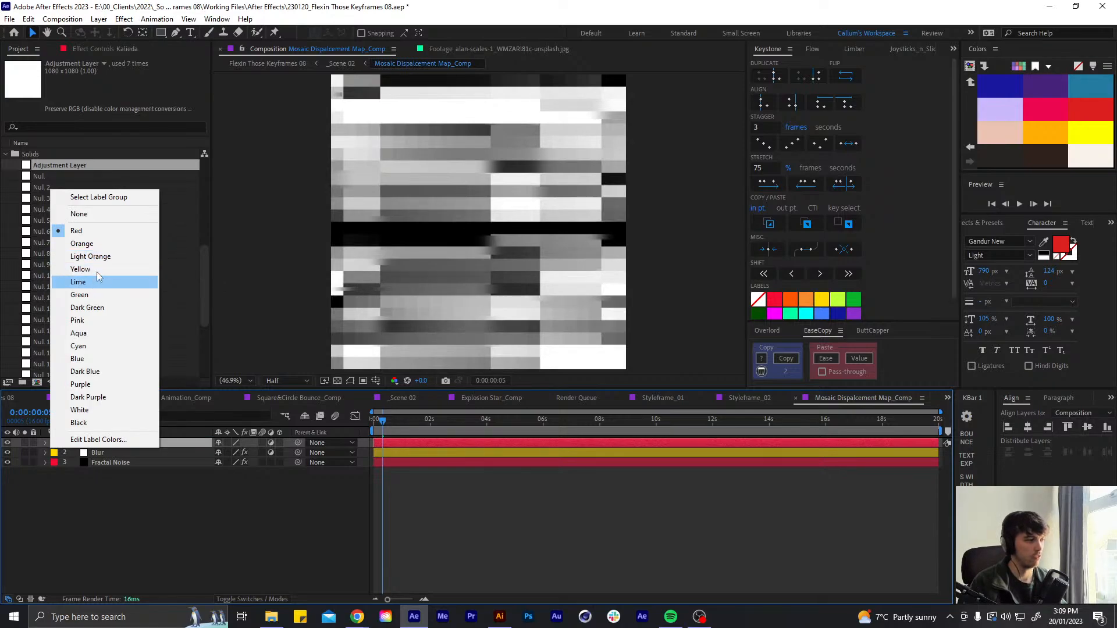
left_click(93, 274)
Apply CC Kaleida to the Kalieda layer with Unfold mirroring and a Size of 117.2
key("ctrl+space")
type("cc kal")
key("Return")
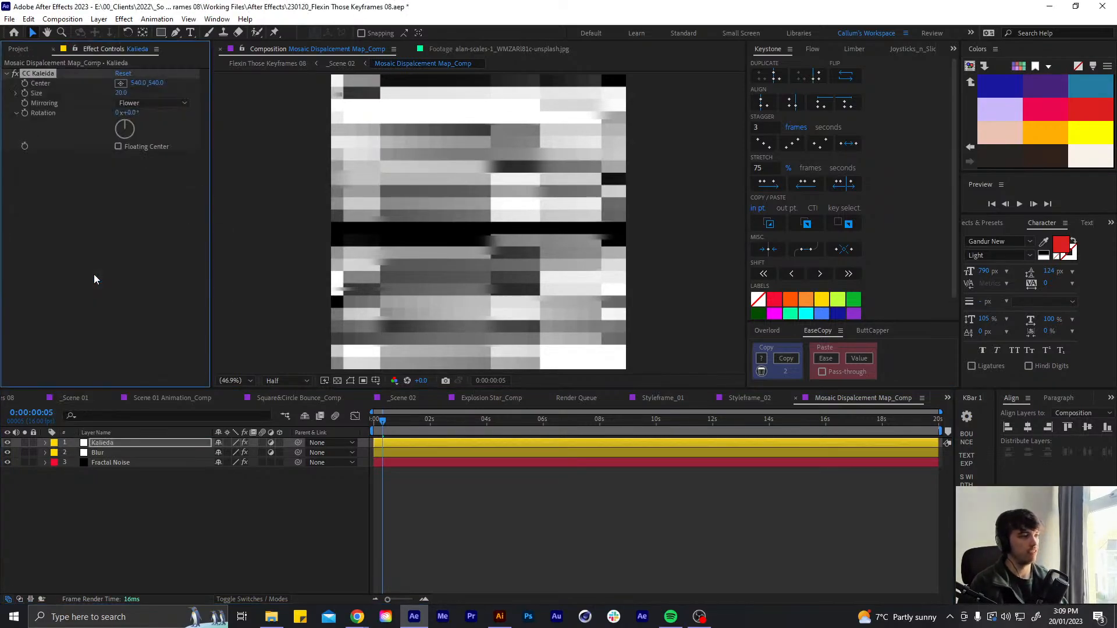
left_click(140, 103)
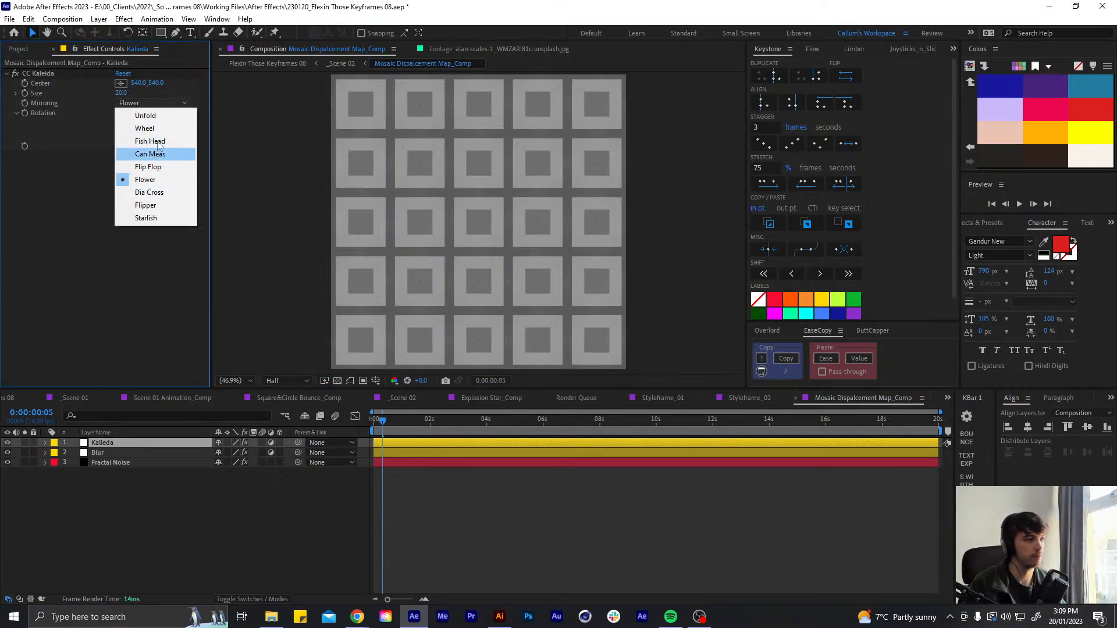
left_click(153, 116)
left_click_drag(121, 93, 642, 87)
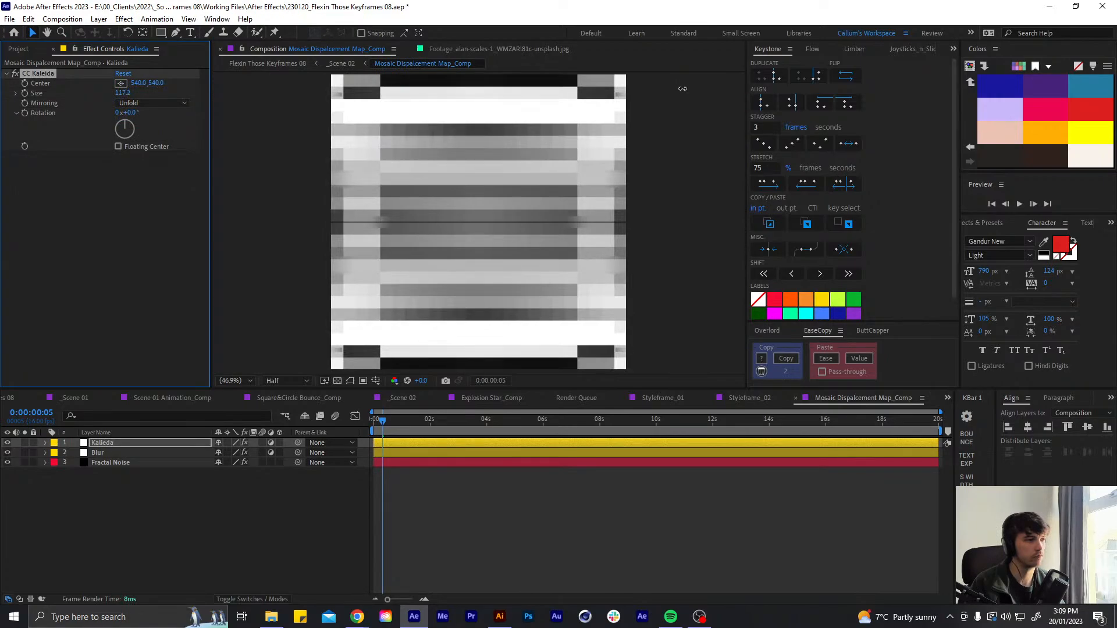
Set the CC Kaleida Rotation to 90° and play the map from the start, stopping at 0:00:00:06
left_click_drag(134, 127, 235, 122)
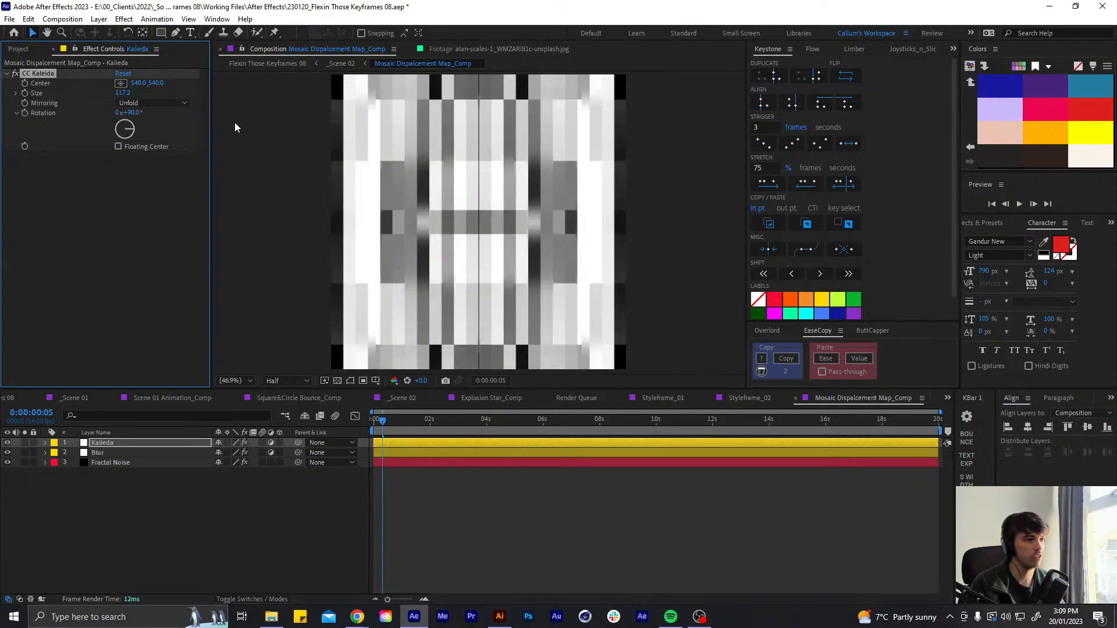
key("Home")
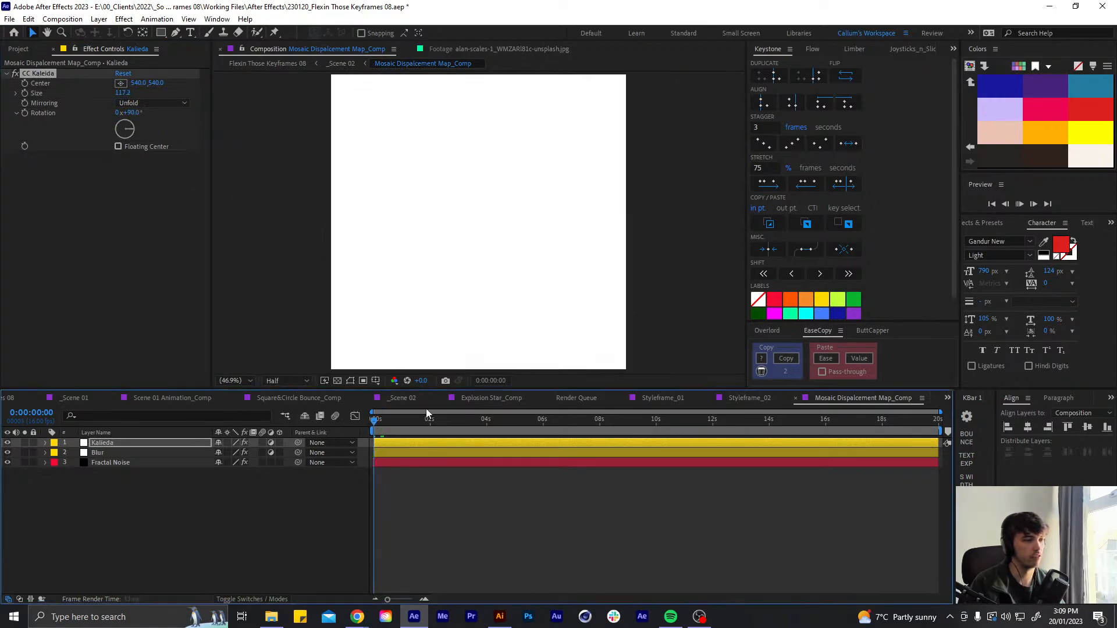
key("space")
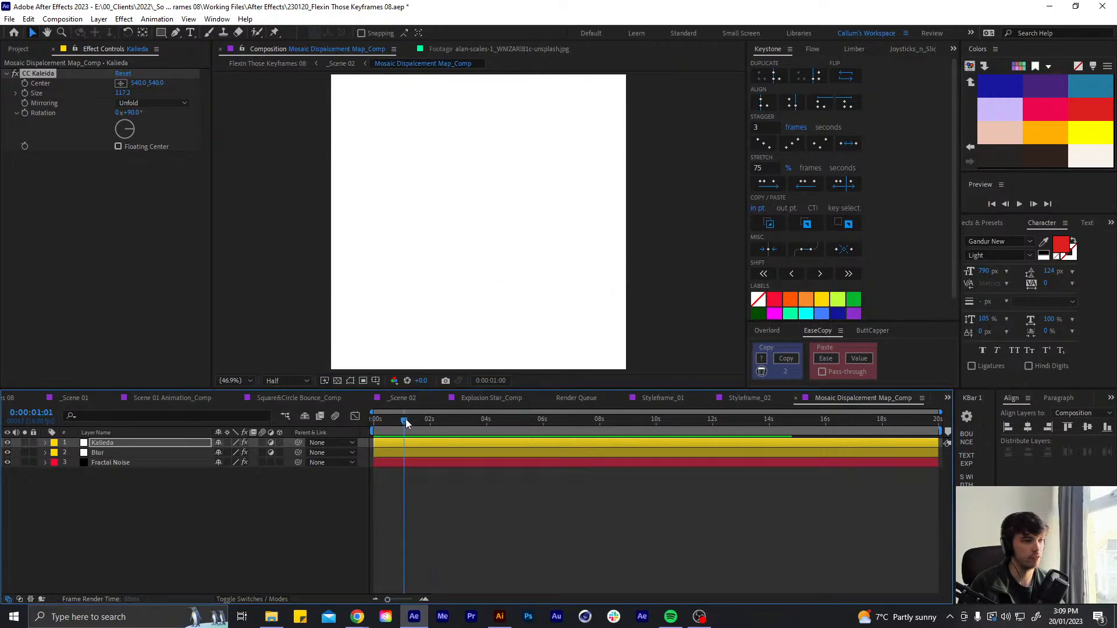
left_click_drag(403, 420, 384, 427)
Try an offset Center and Floating Center on CC Kaleida, then set its Rotation to -90°
left_click_drag(131, 129, 97, 27)
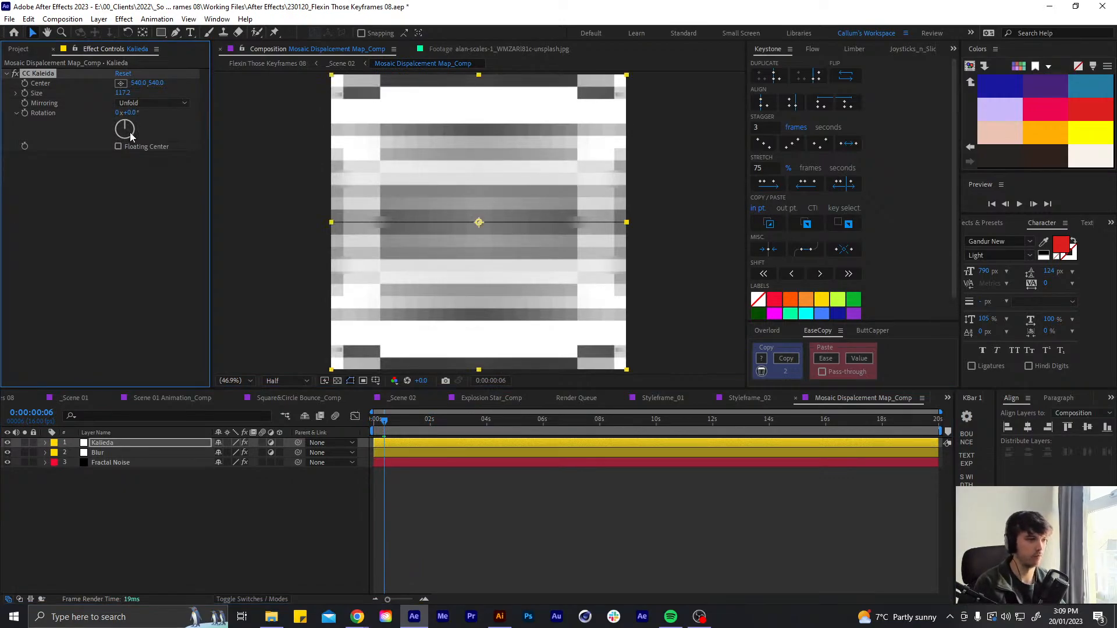
mouse_move(480, 225)
left_mouse_down()
mouse_move(438, 192)
mouse_move(481, 137)
mouse_move(483, 225)
left_mouse_up()
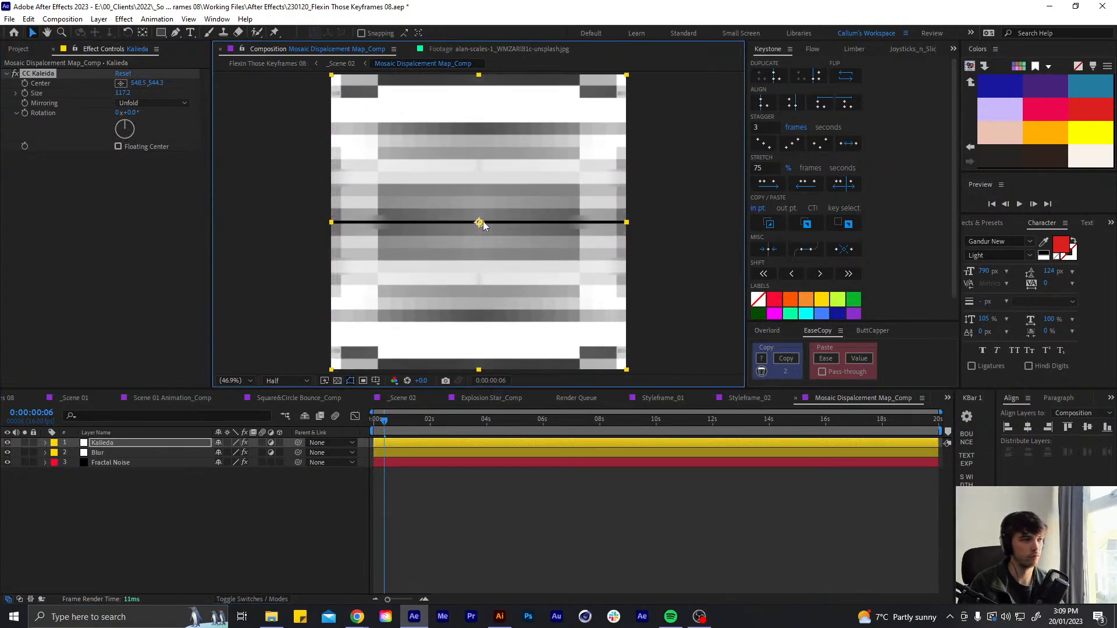
left_click(118, 147)
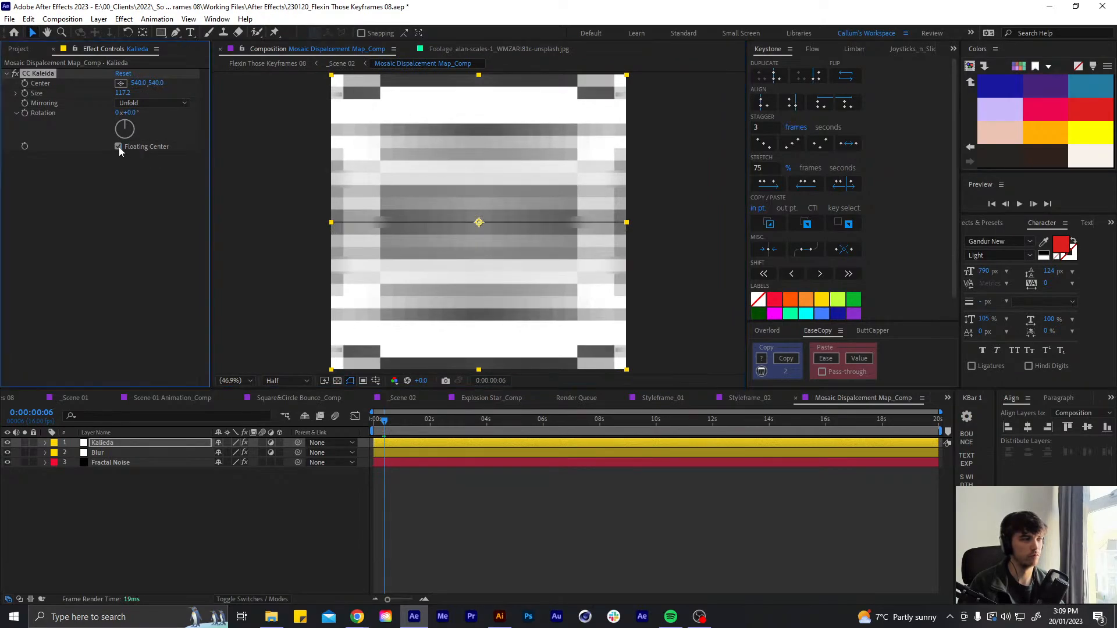
left_click(118, 146)
left_click_drag(123, 125, 59, 123)
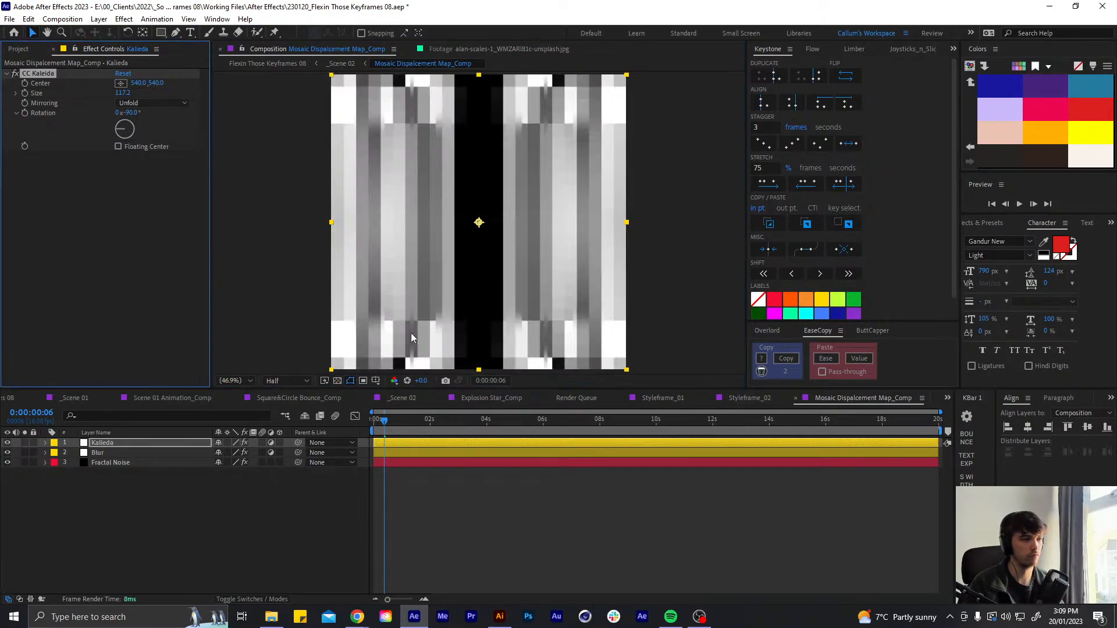
Swap the Fractal Noise proportions by setting Scale Width to 131 and Scale Height to 1098
left_click(123, 463)
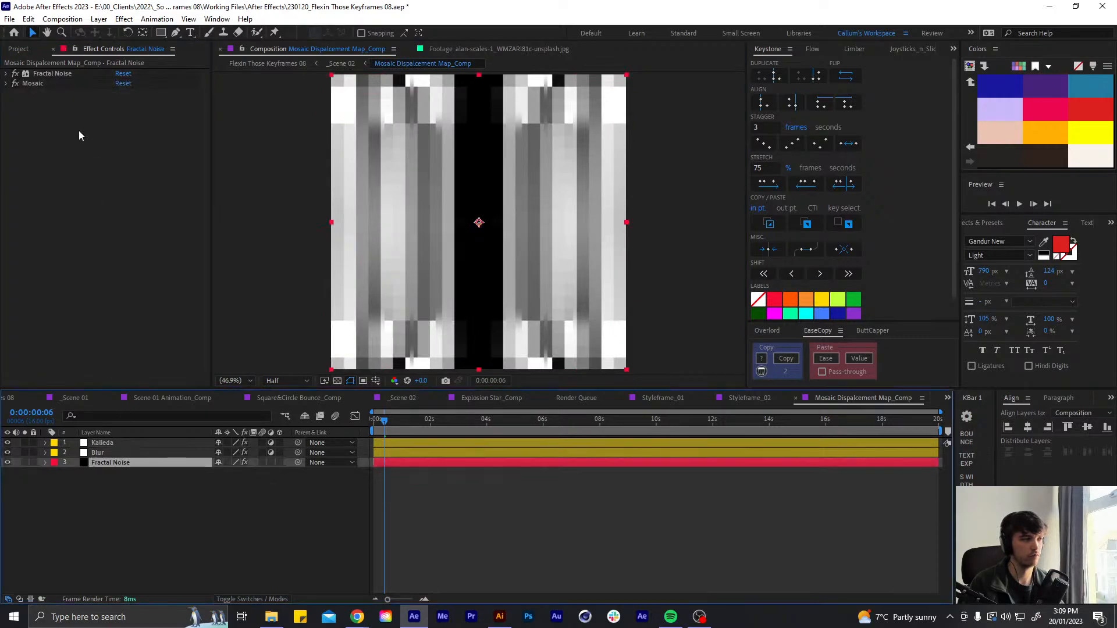
left_click(5, 73)
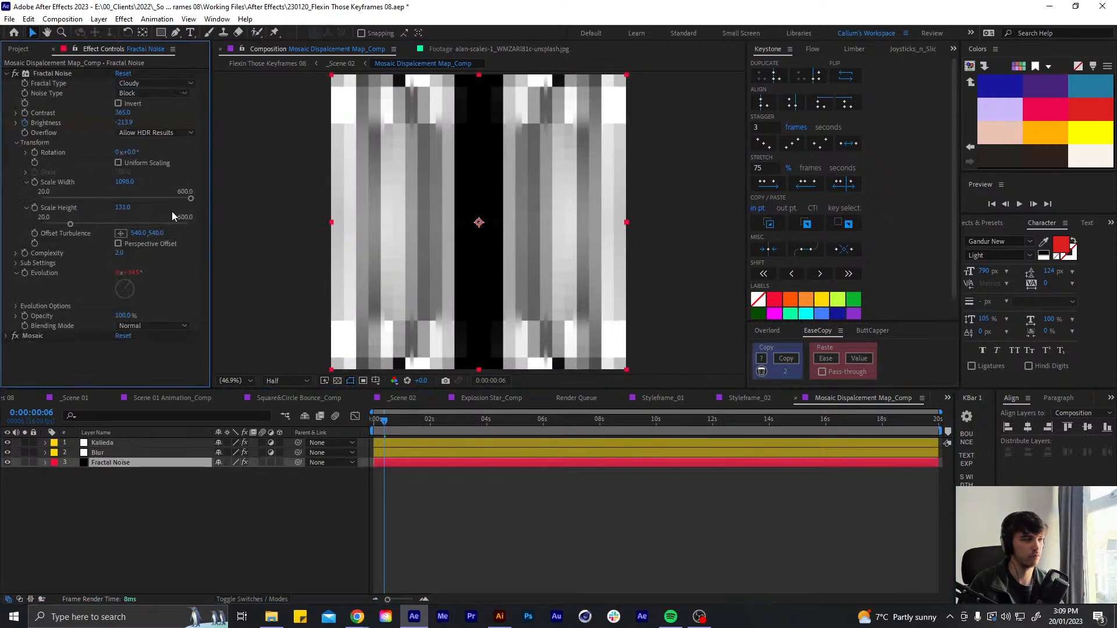
left_click(124, 182)
type("131")
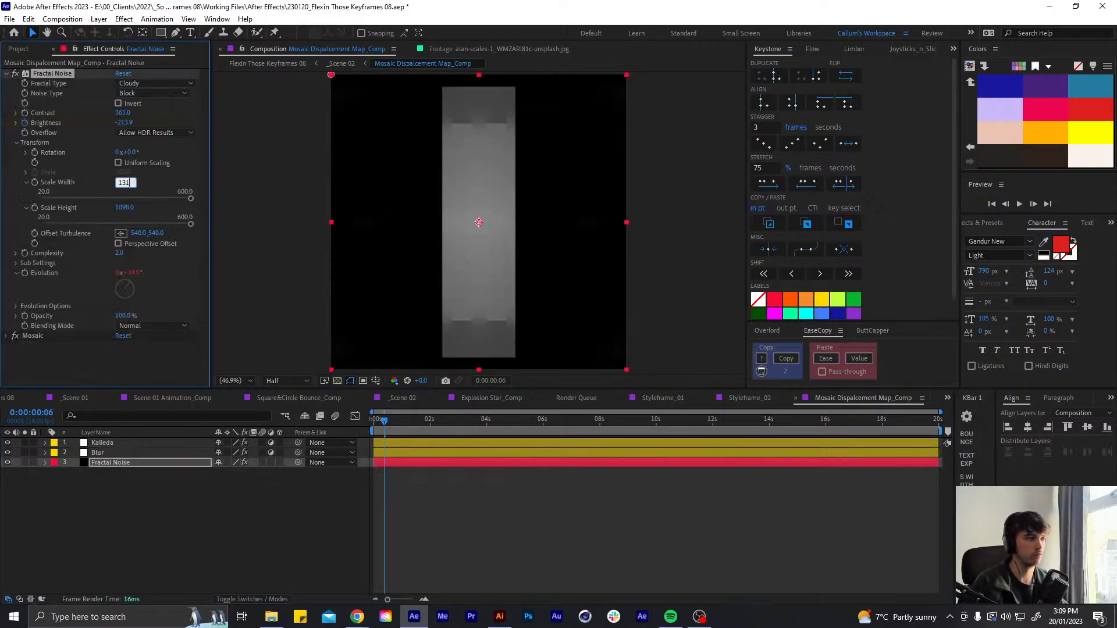
key("Return")
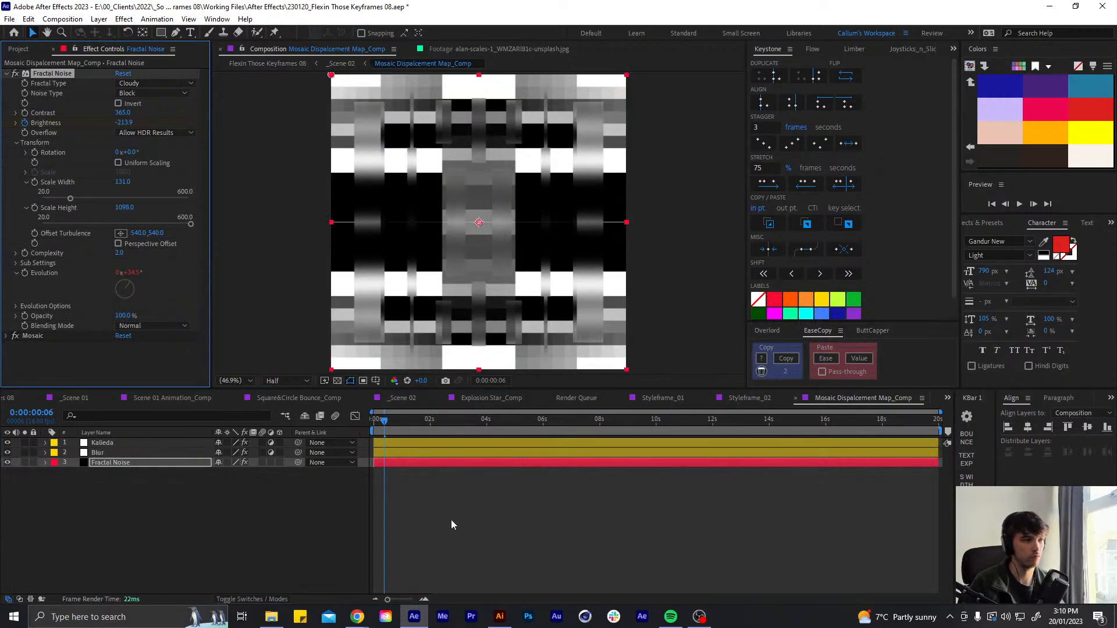
Move the Kalieda layer beneath the Blur layer and play the map from the start
left_click_drag(104, 443, 112, 458)
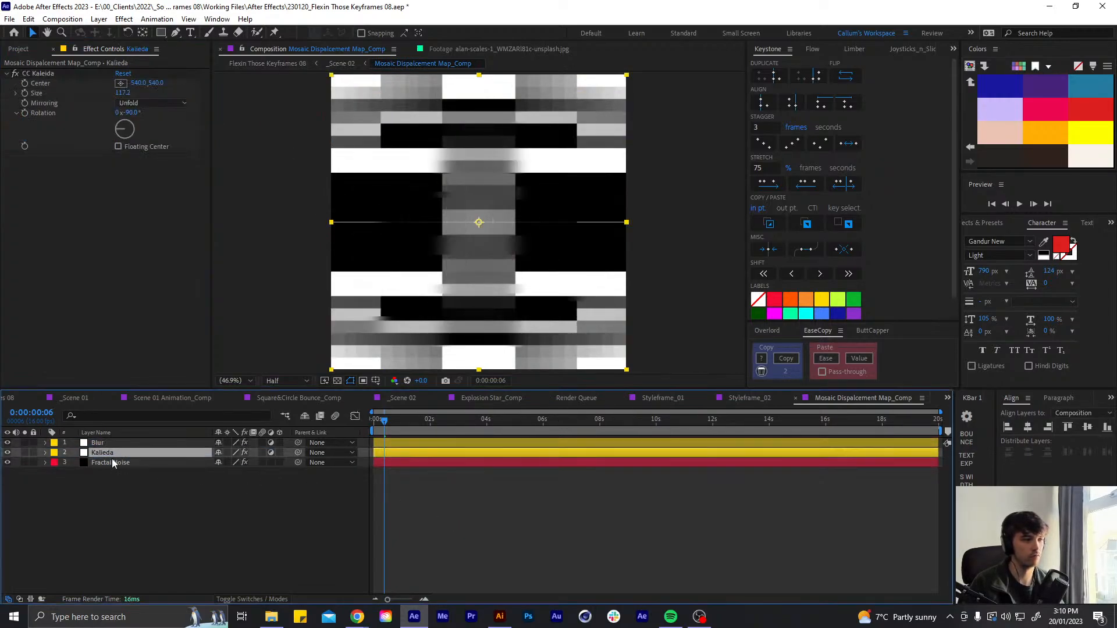
left_click(471, 512)
left_click_drag(383, 419, 326, 419)
key("space")
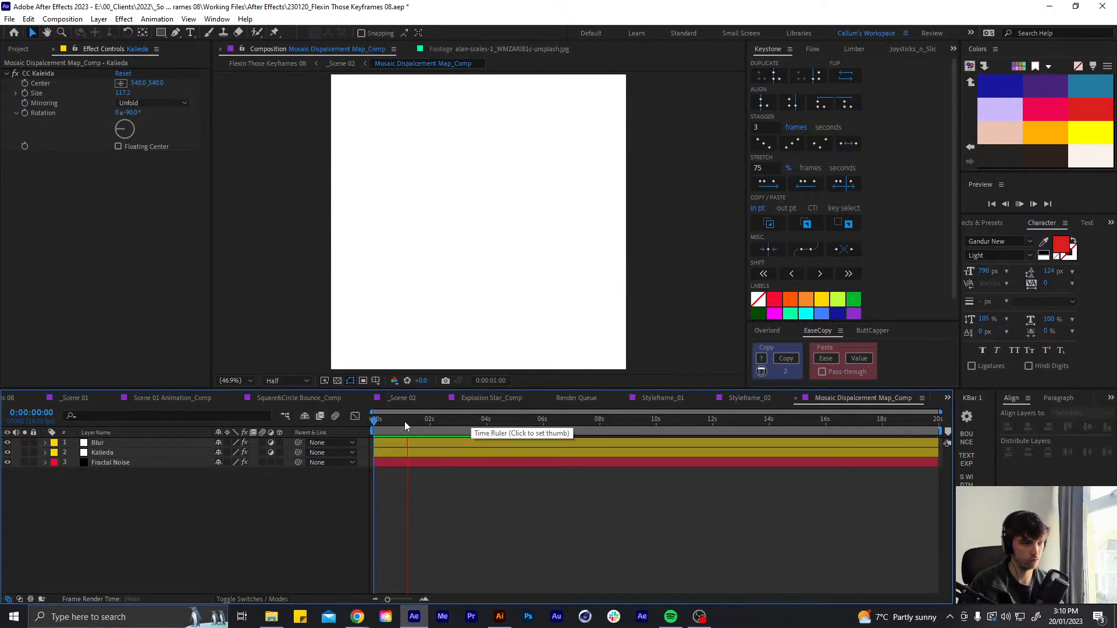
key("space")
Return to Scene 02 and scrub through the rectangle split to 0:00:05:04 to check the mirrored displacement
left_click(402, 398)
scroll(643, 484, "up", 4)
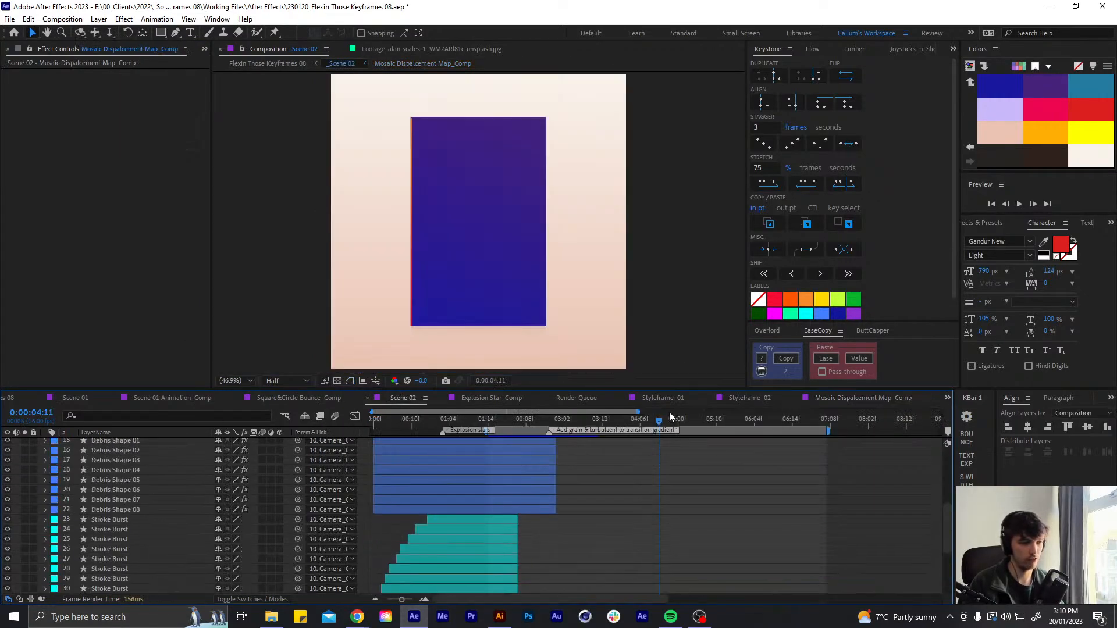
left_click_drag(665, 428, 695, 416)
scroll(697, 466, "up", 5)
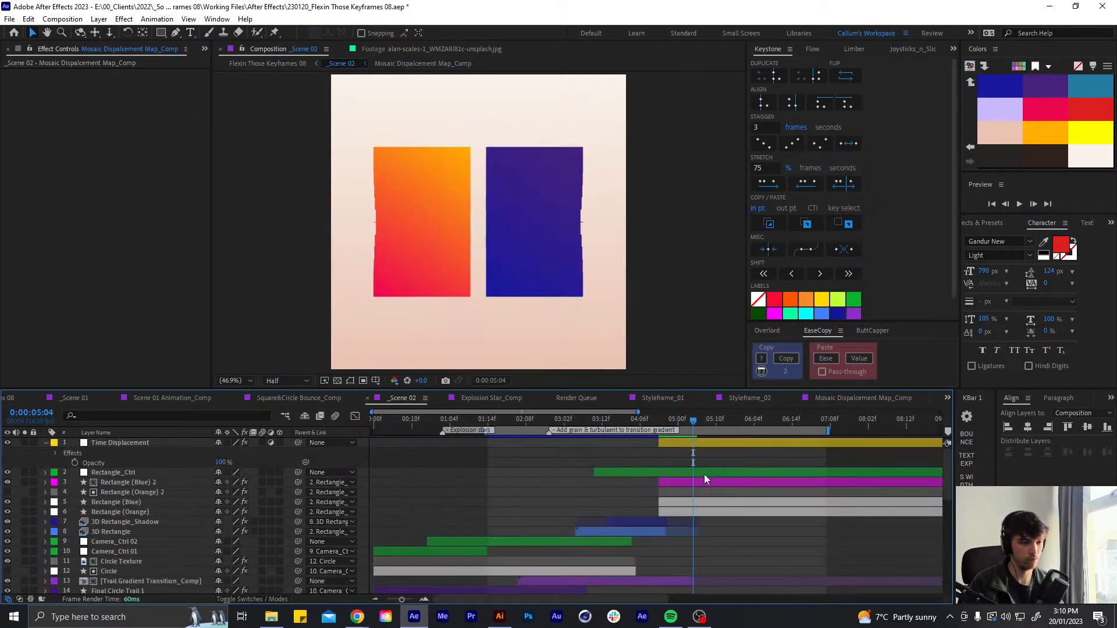
In the mosaic displacement map comp, undo the Kalieda adjustment layer and the Fractal Noise scale changes
left_click(861, 399)
key("ctrl+z")
key("ctrl+z")
key("ctrl+z")
key("ctrl+z")
key("ctrl+z")
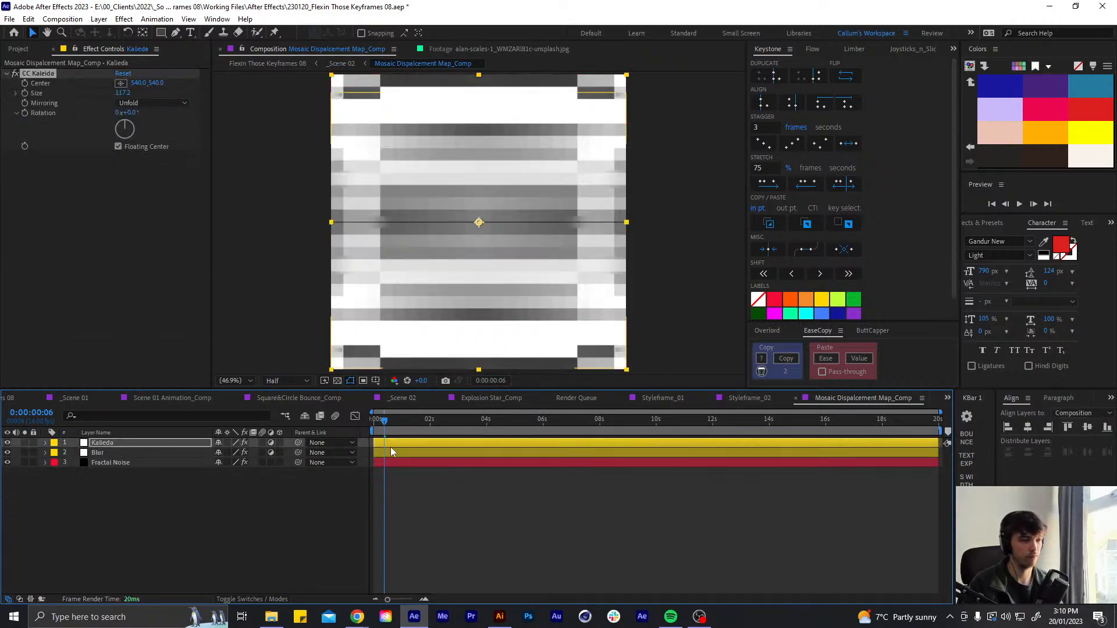
key("ctrl+z")
key("ctrl+z")
key("ctrl+z")
key("ctrl+z")
key("ctrl+z")
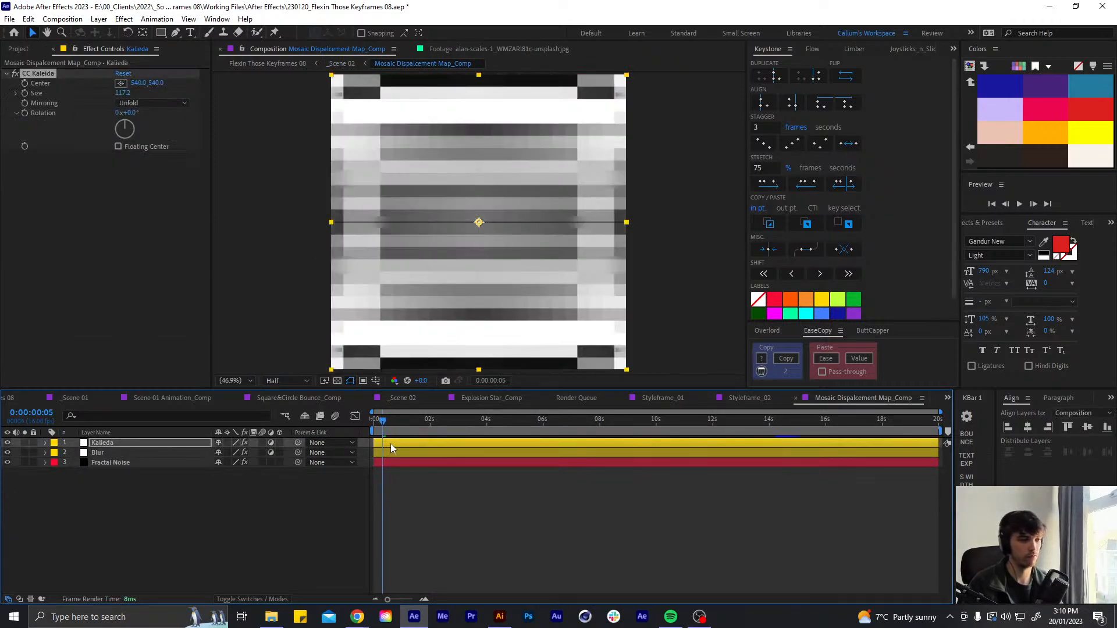
Play the mosaic map from the start and inspect the frame at 0:00:00:05
key("space")
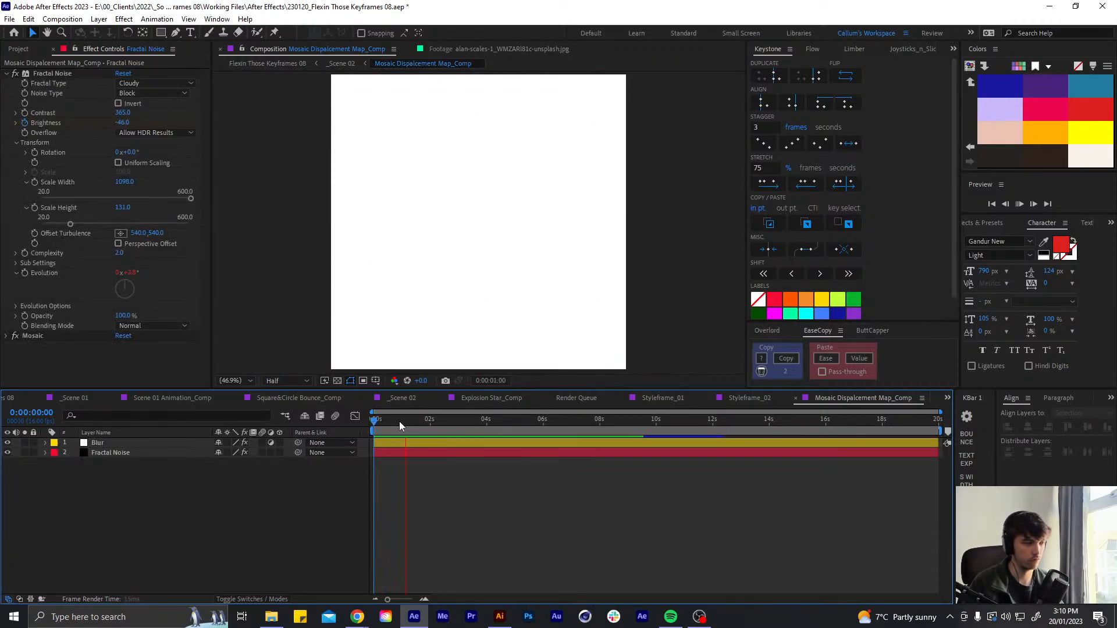
mouse_move(399, 421)
left_mouse_down()
mouse_move(422, 428)
mouse_move(358, 431)
mouse_move(382, 421)
left_mouse_up()
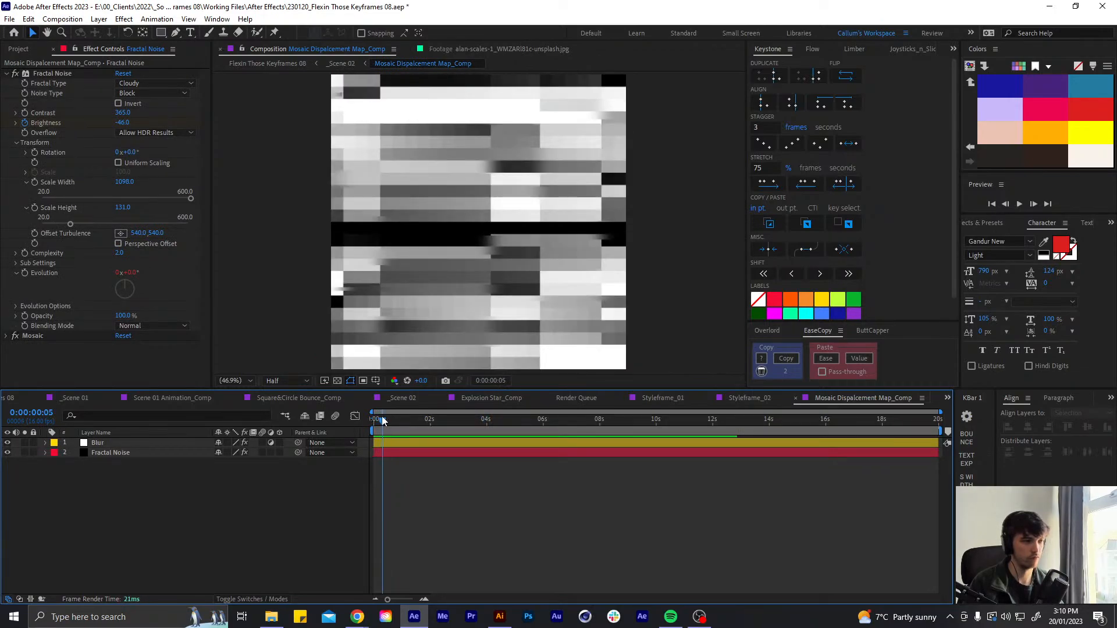
Try a different Contrast value on the Fractal Noise effect and undo it
left_click(8, 77)
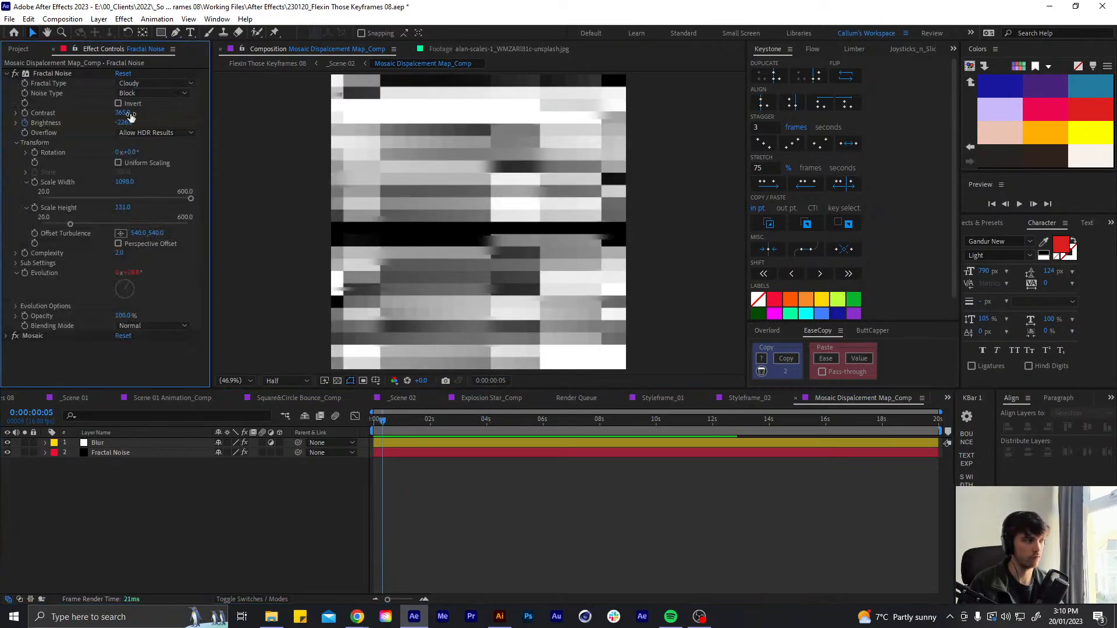
left_click_drag(129, 115, 146, 114)
key("ctrl+z")
Collapse the Fractal Noise settings and expand the Mosaic effect's block settings
left_click(5, 73)
left_click(5, 83)
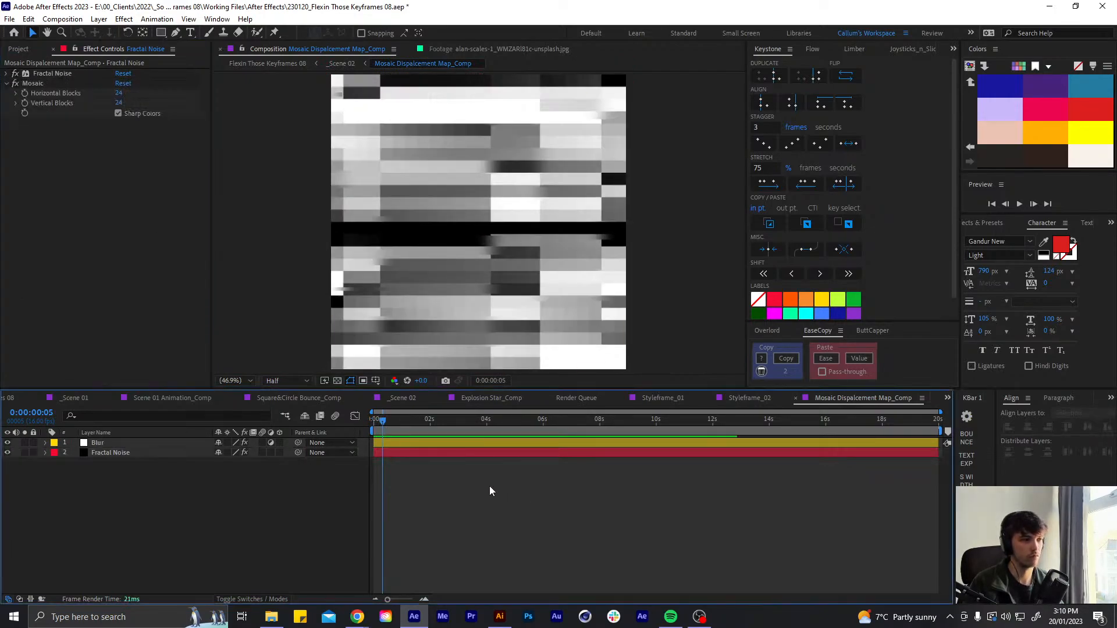
Play back the rectangle transition in _Scene 02 from 0:00:04:05 and inspect the displaced frame at 0:00:05:00
left_click(668, 398)
left_click(747, 398)
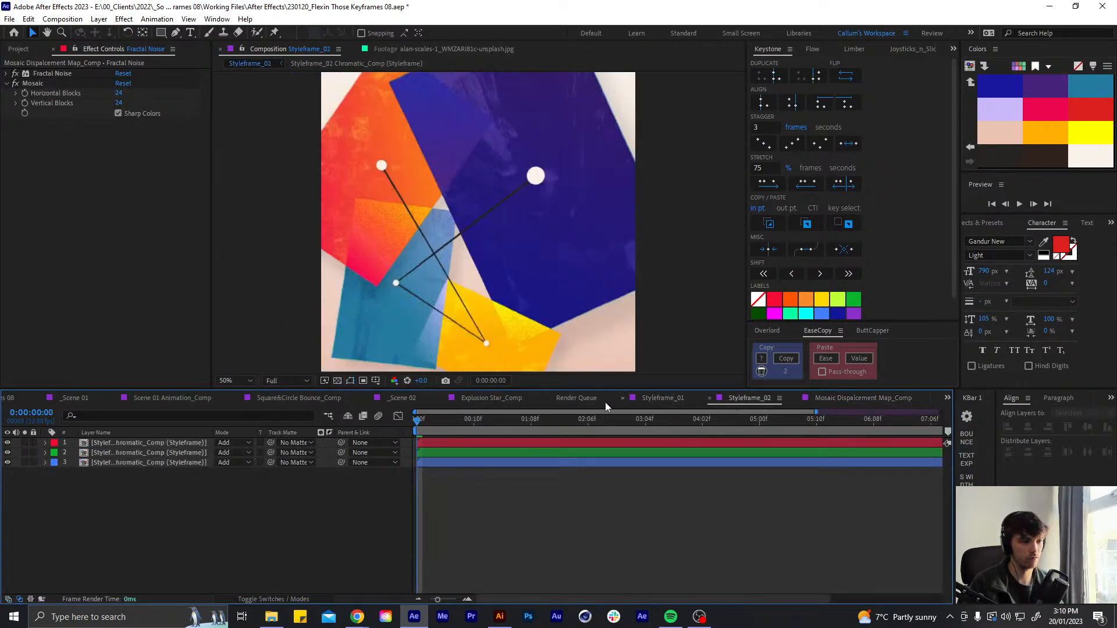
left_click(489, 398)
left_click(425, 400)
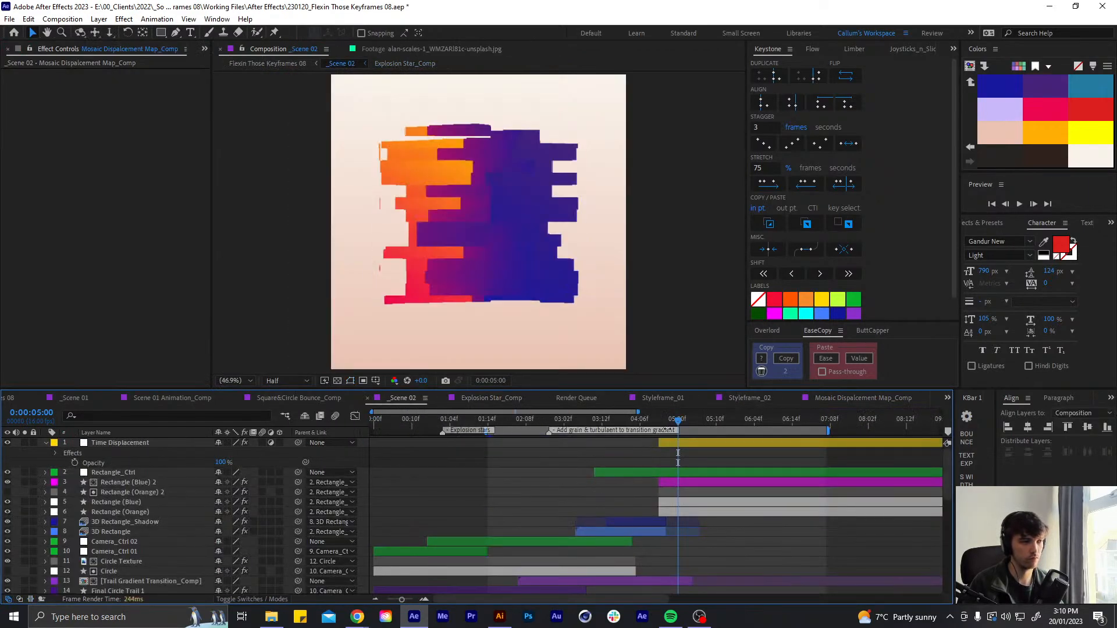
left_click_drag(679, 426, 635, 418)
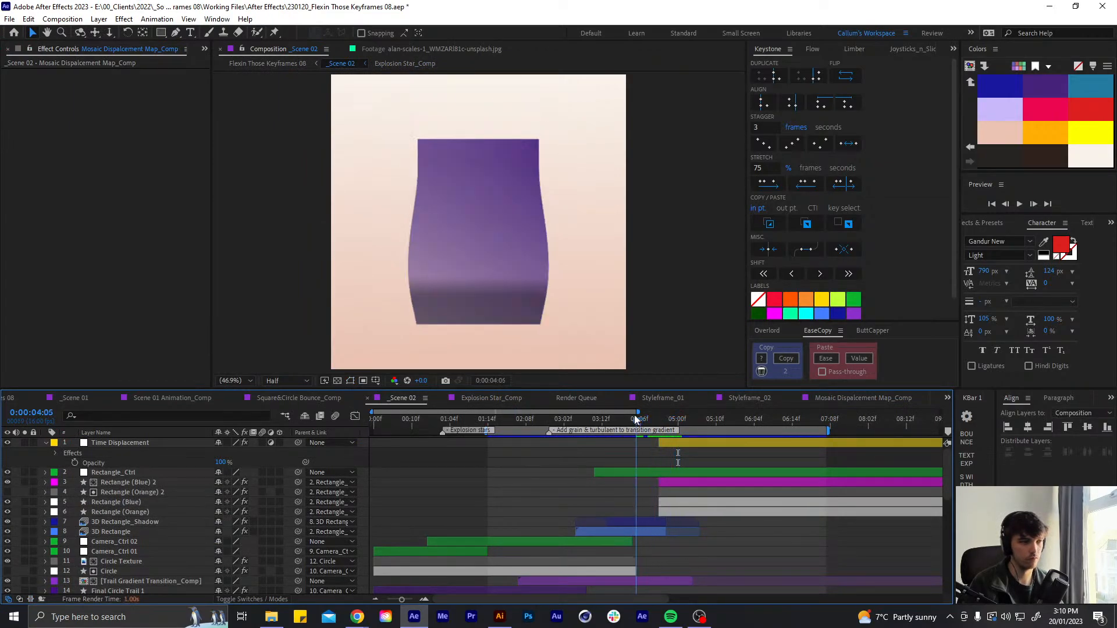
key("space")
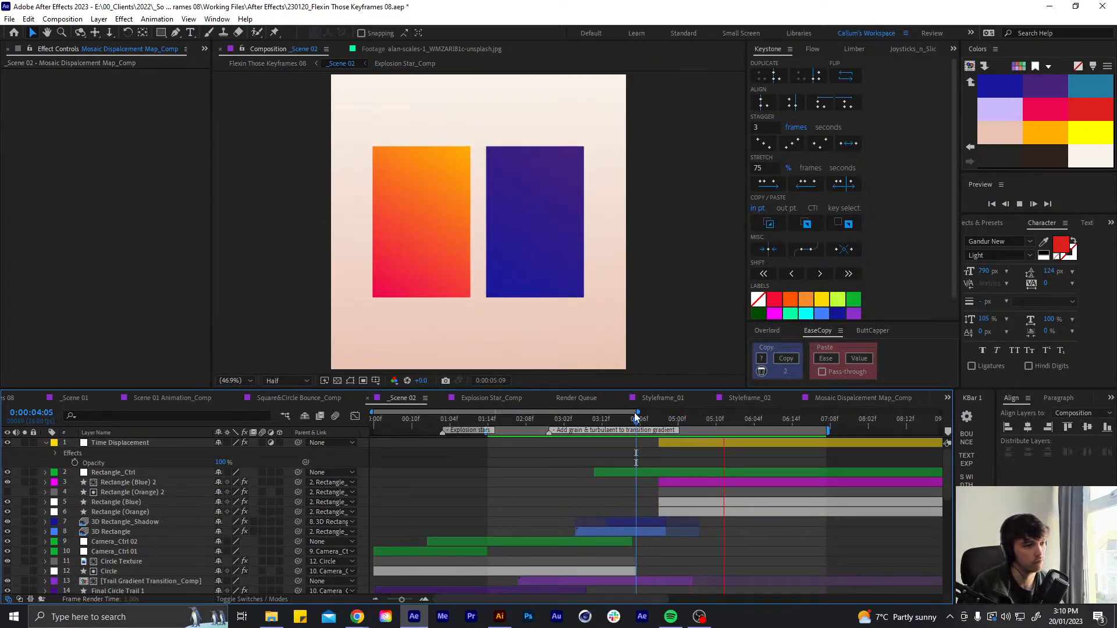
key("space")
left_click_drag(653, 419, 679, 421)
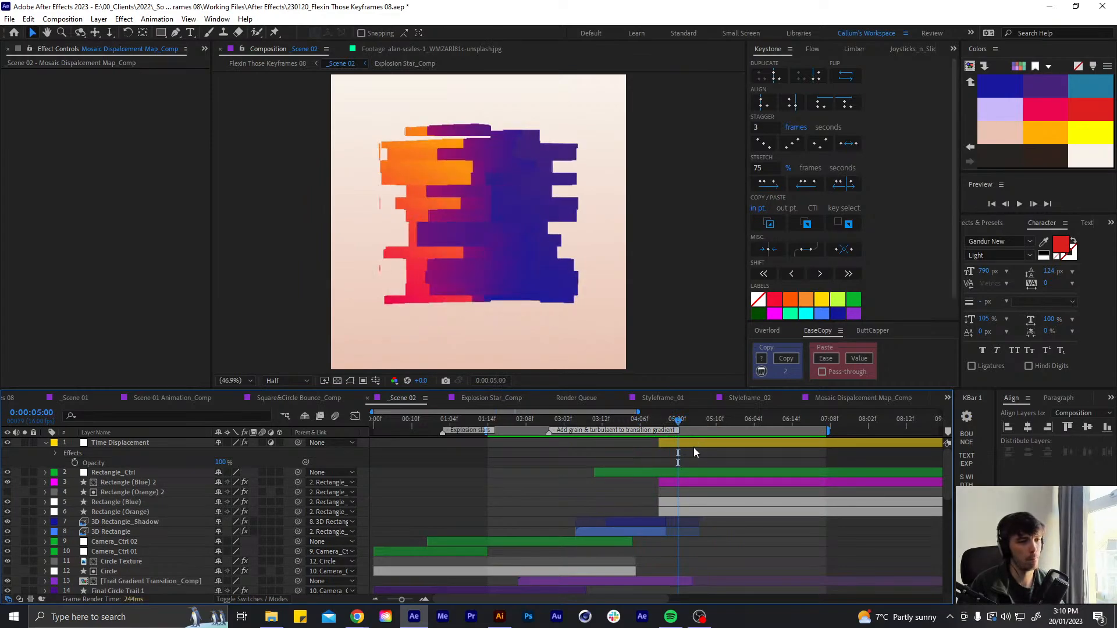
Open the mosaic displacement map comp from _Scene 02 and set new shapes to a white fill with no stroke
scroll(695, 495, "down", 8)
double_click(675, 588)
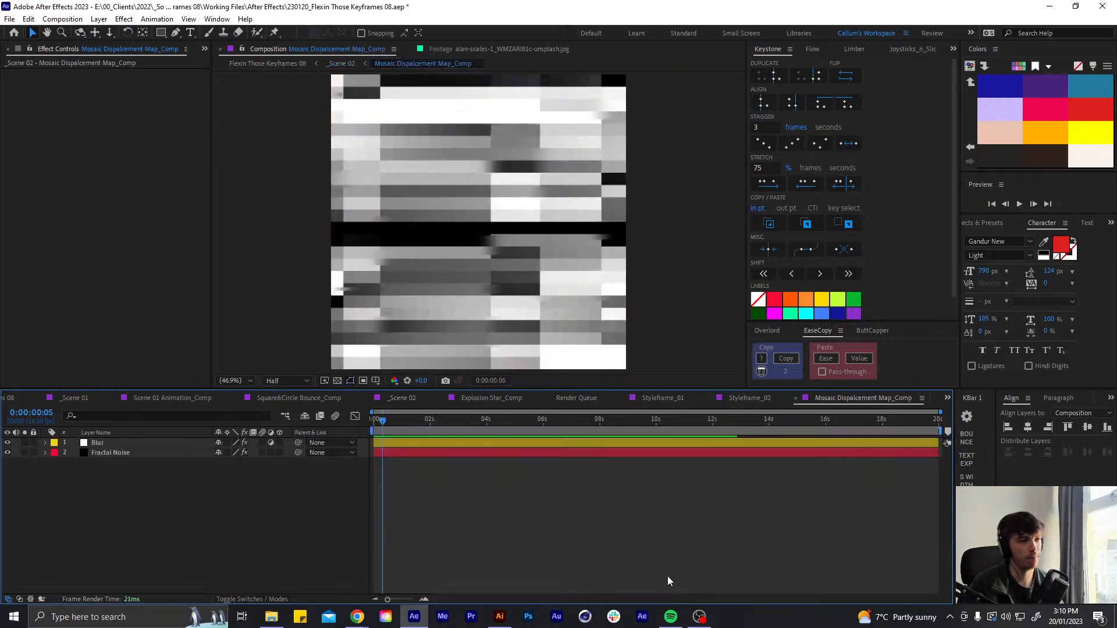
mouse_move(383, 426)
left_mouse_down()
mouse_move(368, 423)
mouse_move(383, 424)
left_mouse_up()
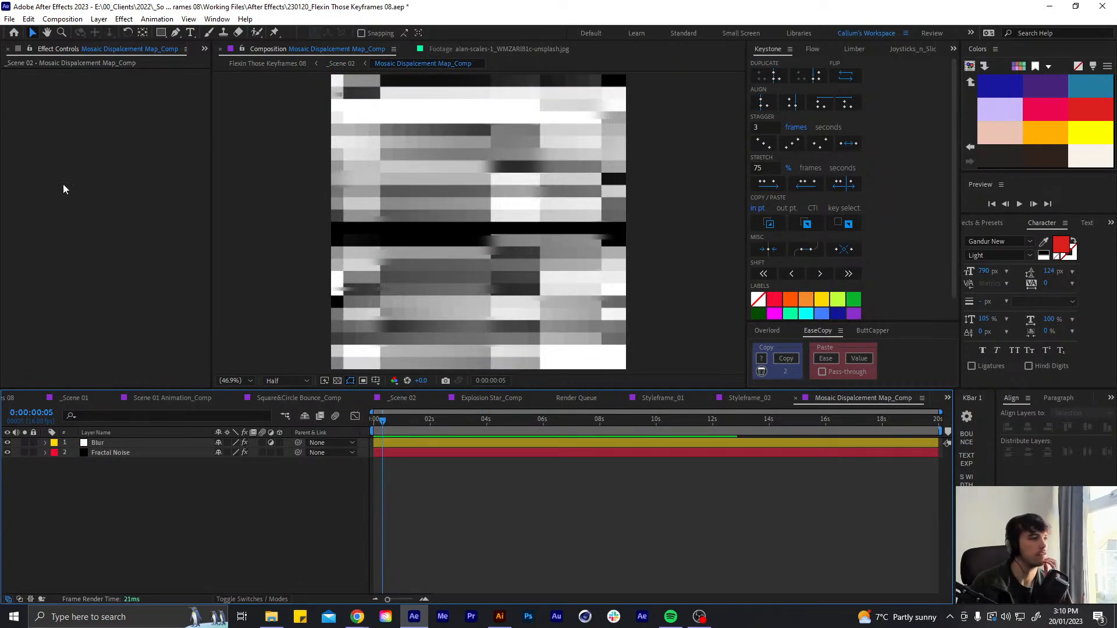
left_click(161, 33)
left_click(390, 33)
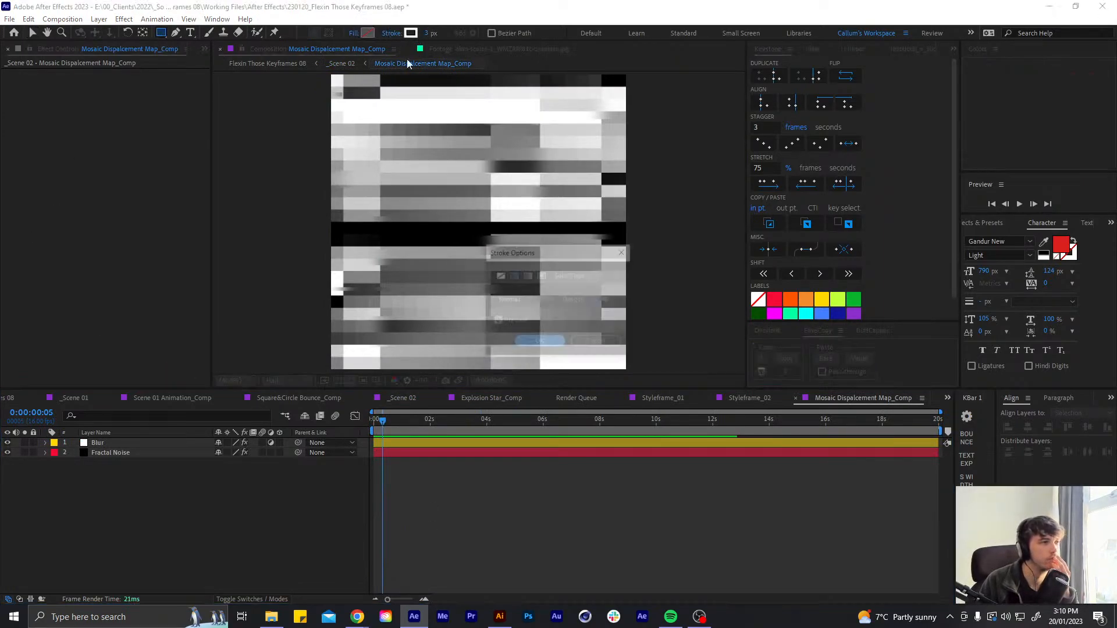
left_click(532, 342)
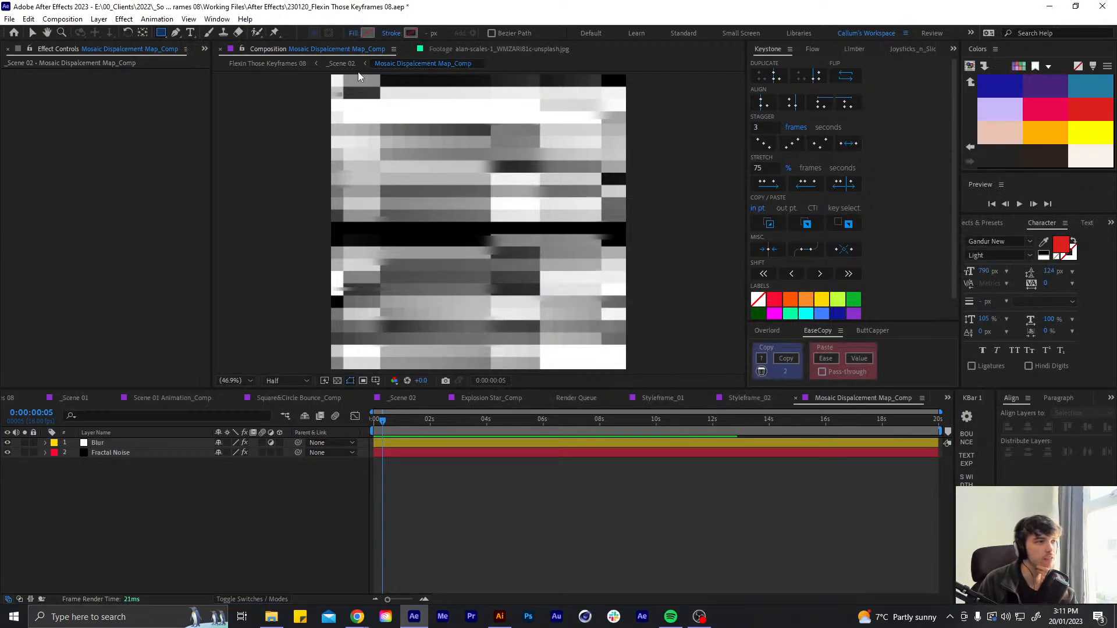
left_click(367, 33)
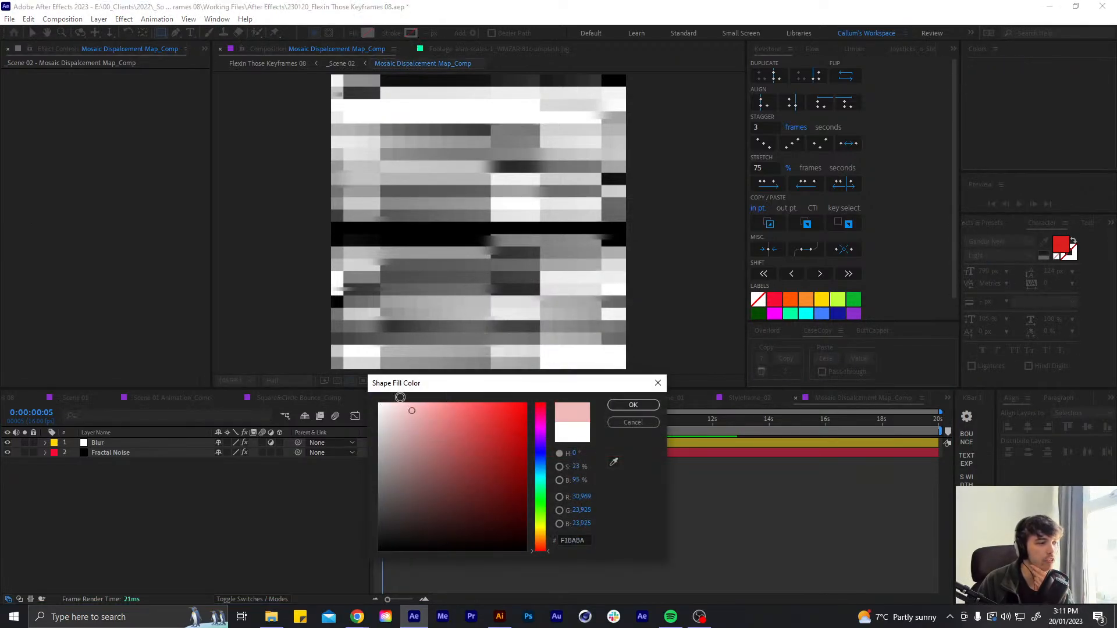
left_click(634, 406)
Scatter nine white ellipses of varied sizes over the mosaic noise on a new shape layer
left_click_drag(161, 33, 245, 59)
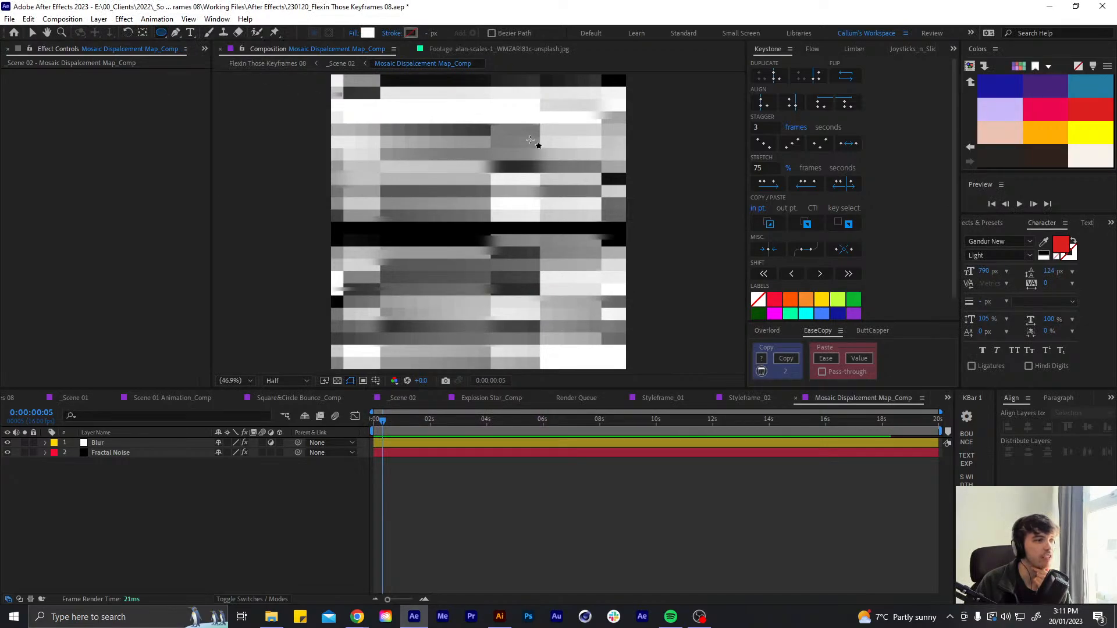
mouse_move(581, 137)
left_mouse_down()
mouse_move(474, 235)
mouse_move(477, 209)
mouse_move(470, 221)
left_mouse_up()
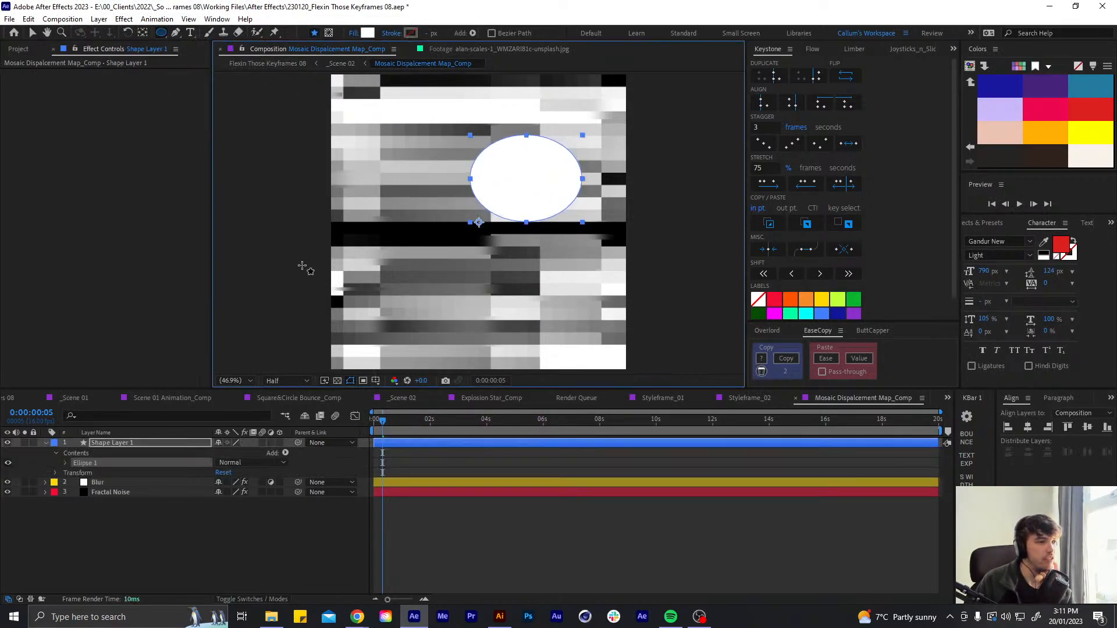
mouse_move(297, 260)
left_mouse_down()
mouse_move(406, 314)
mouse_move(498, 340)
left_mouse_up()
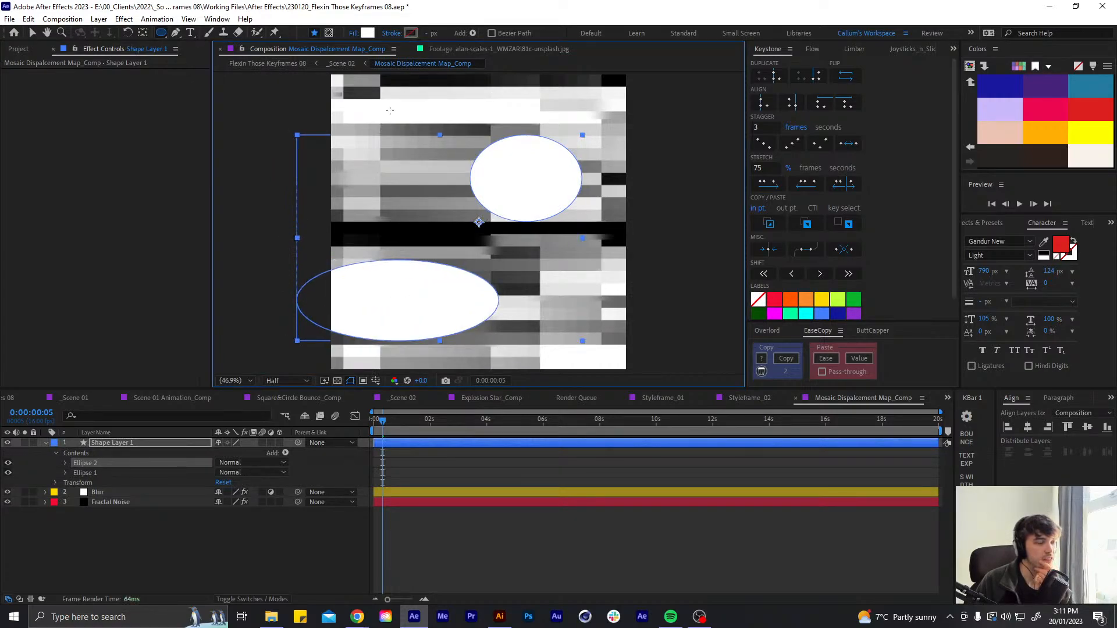
mouse_move(409, 97)
left_mouse_down()
mouse_move(333, 188)
mouse_move(330, 176)
left_mouse_up()
left_click_drag(428, 203, 478, 246)
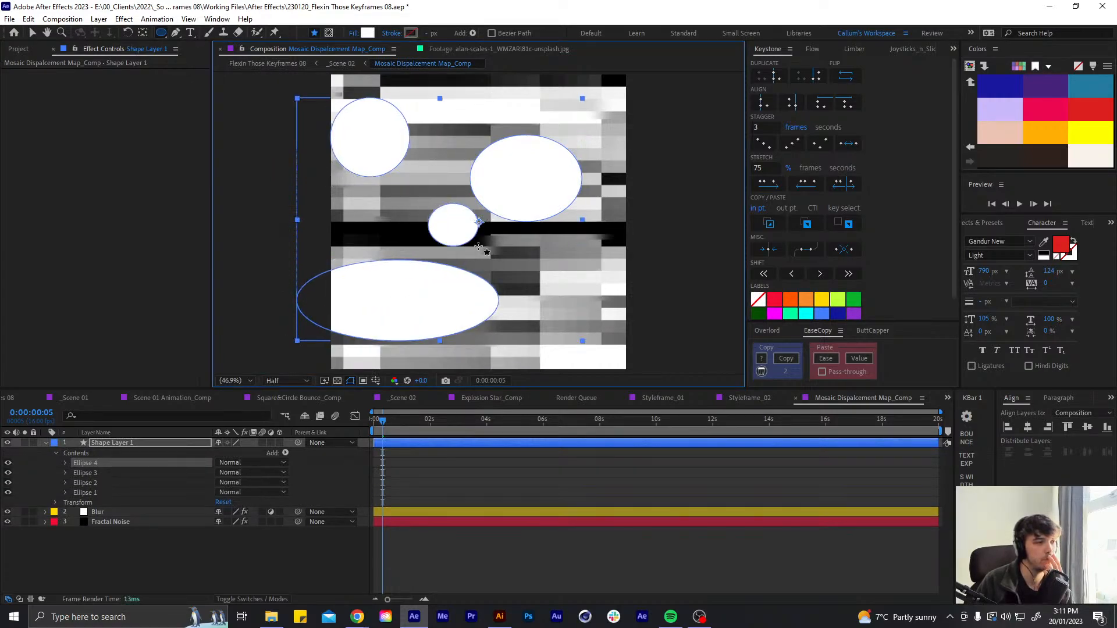
left_click_drag(616, 244, 532, 309)
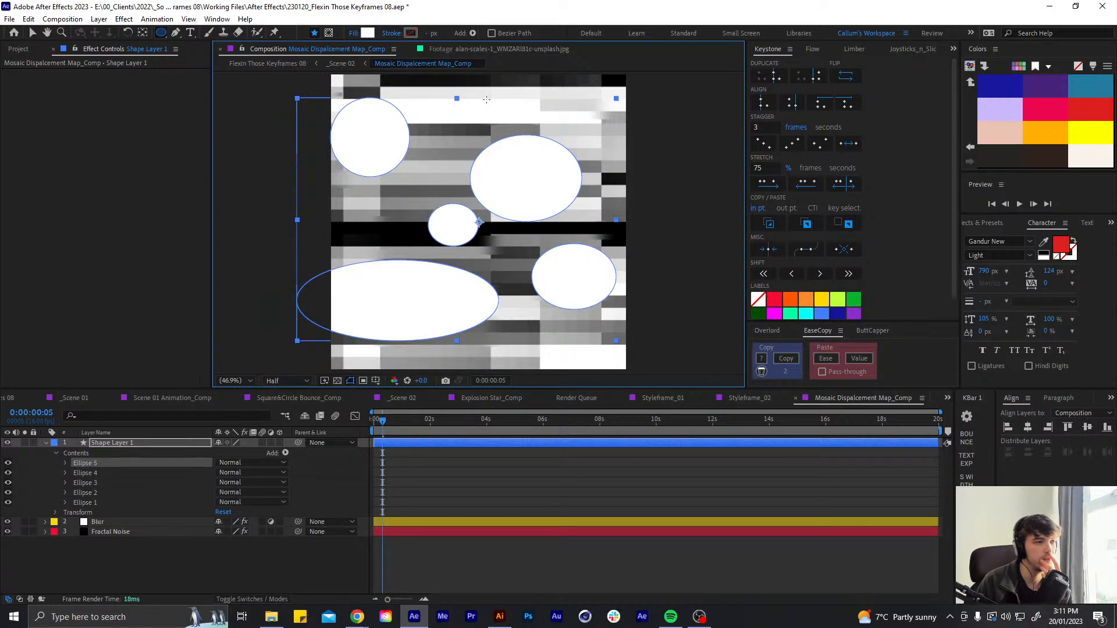
left_click_drag(486, 100, 512, 123)
left_click_drag(644, 357, 482, 390)
left_click_drag(276, 178, 389, 260)
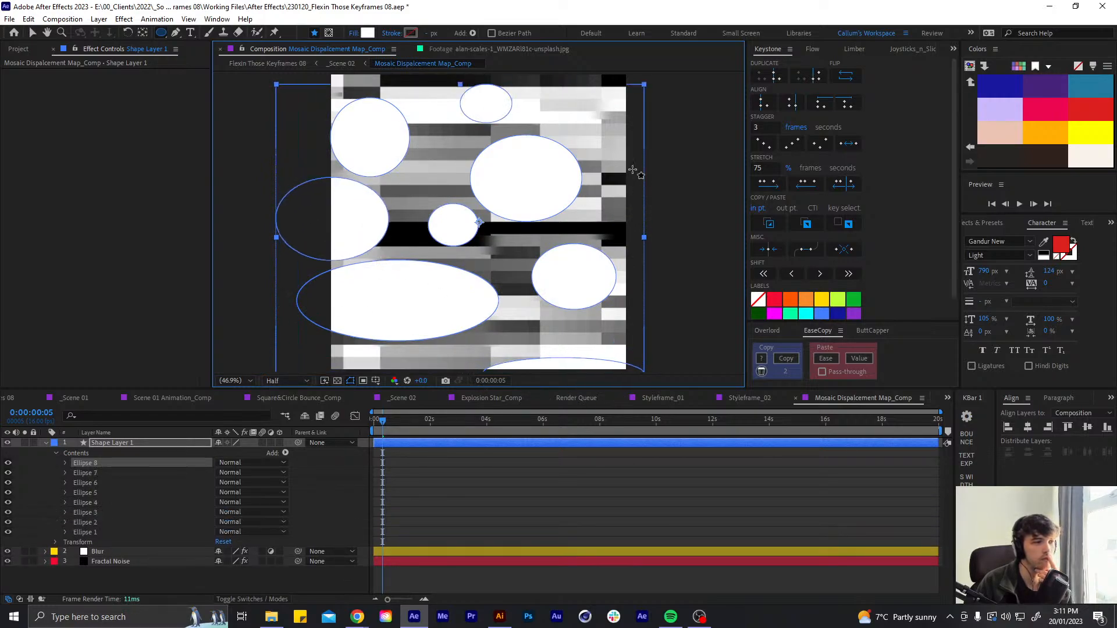
mouse_move(644, 114)
left_mouse_down()
mouse_move(577, 210)
mouse_move(515, 236)
left_mouse_up()
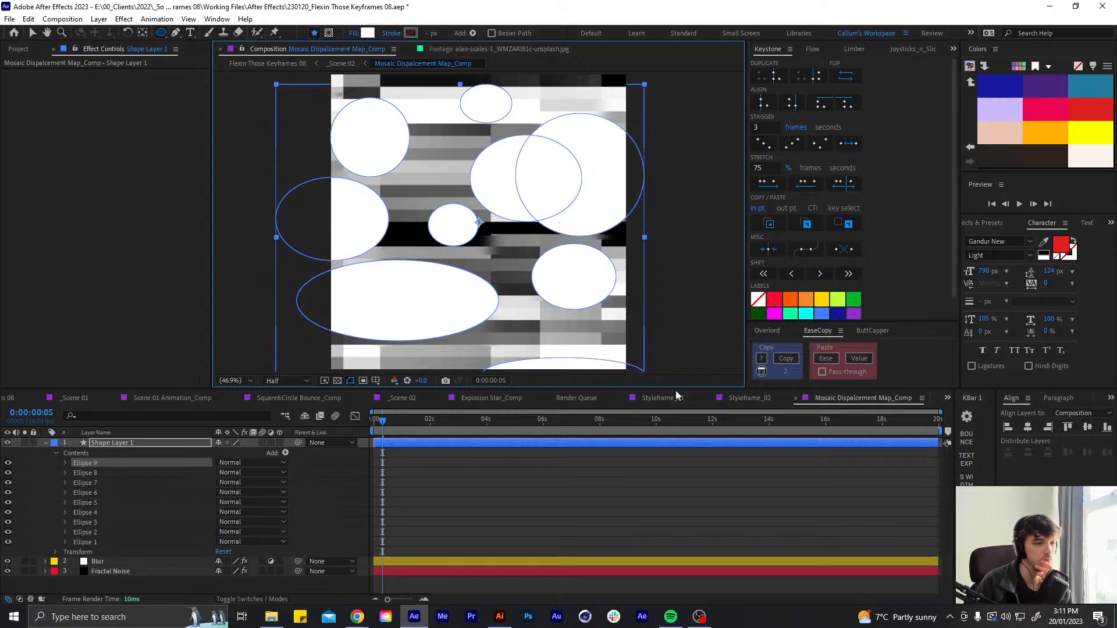
Check the ellipses' displacement in _Scene 02, and delete their shape layer from the mosaic displacement map comp
left_click(405, 397)
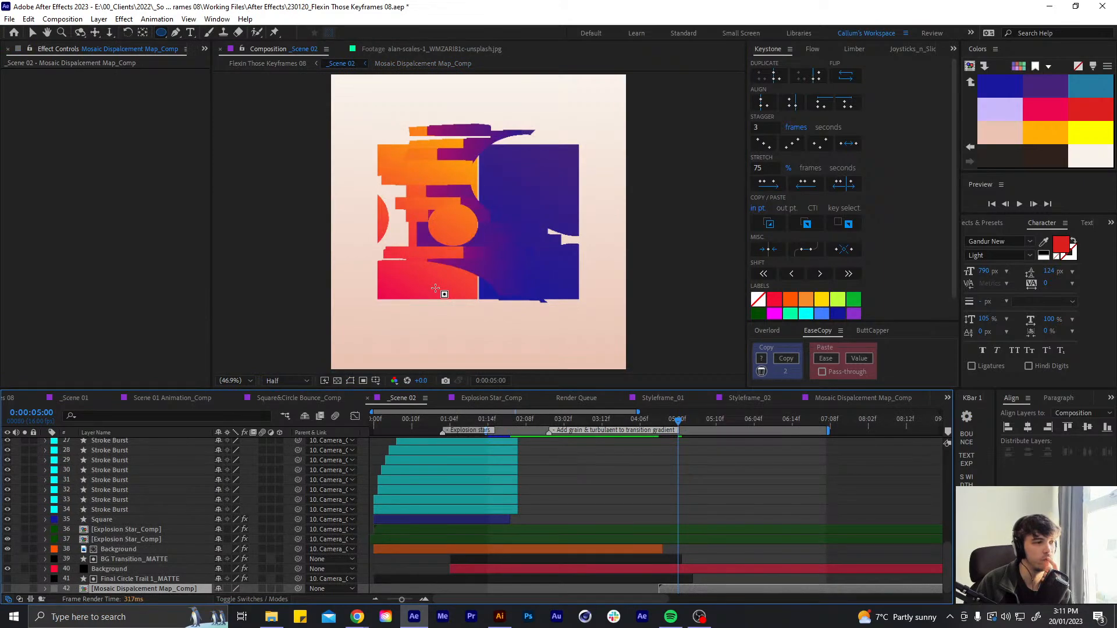
left_click(862, 398)
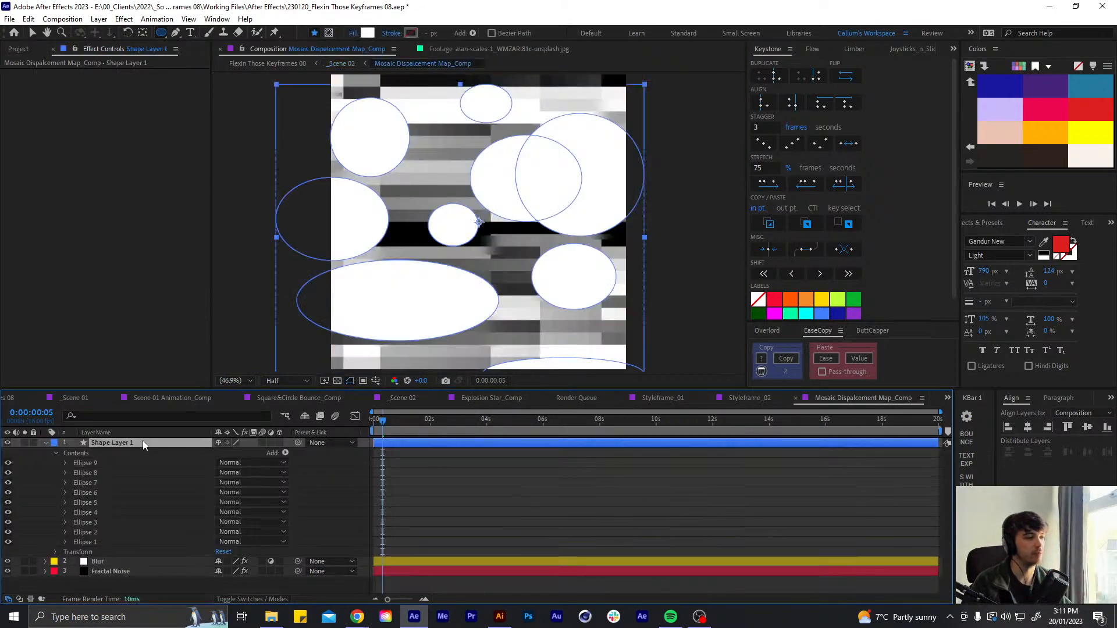
key("Delete")
Scatter fourteen white rectangles, mostly wide and thin, over the mosaic noise on a new shape layer
mouse_move(161, 33)
left_mouse_down()
mouse_move(196, 45)
mouse_move(213, 32)
left_mouse_up()
left_click_drag(284, 146, 434, 182)
mouse_move(545, 186)
left_mouse_down()
mouse_move(596, 214)
mouse_move(496, 224)
left_mouse_up()
mouse_move(347, 281)
left_mouse_down()
mouse_move(576, 358)
mouse_move(570, 346)
left_mouse_up()
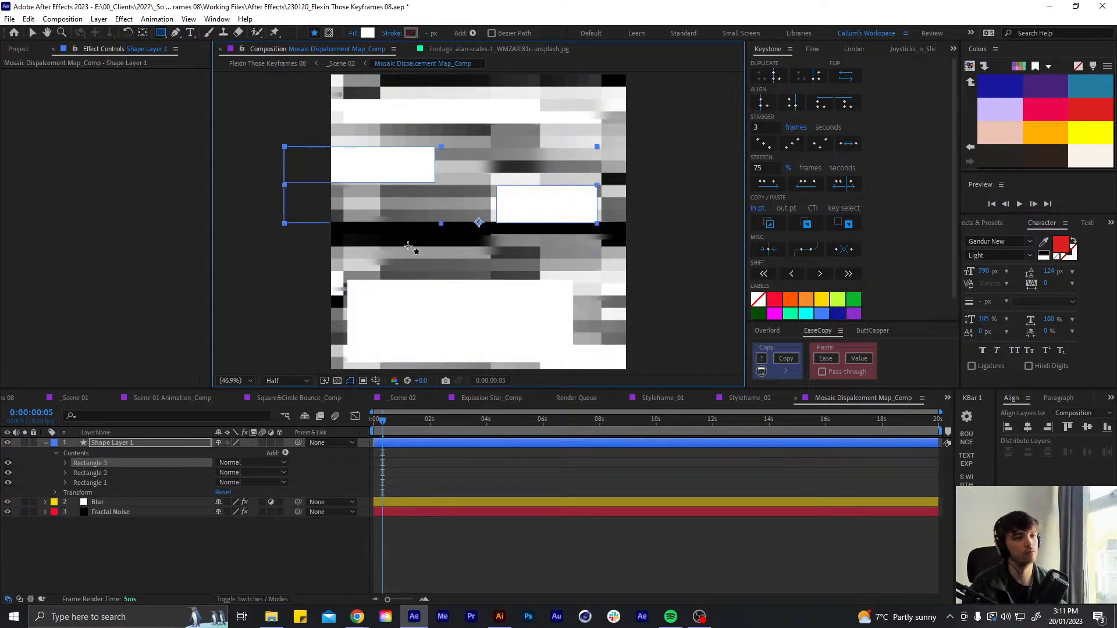
key("ctrl+z")
mouse_move(407, 243)
left_mouse_down()
mouse_move(427, 259)
mouse_move(505, 258)
left_mouse_up()
left_click_drag(529, 134, 548, 148)
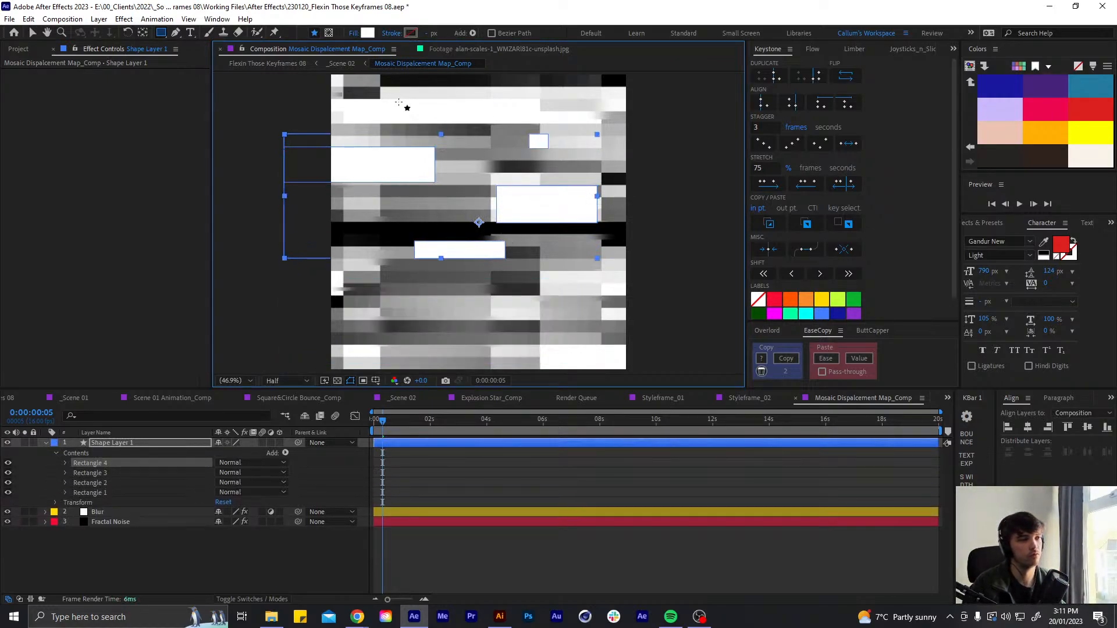
left_click_drag(396, 101, 488, 131)
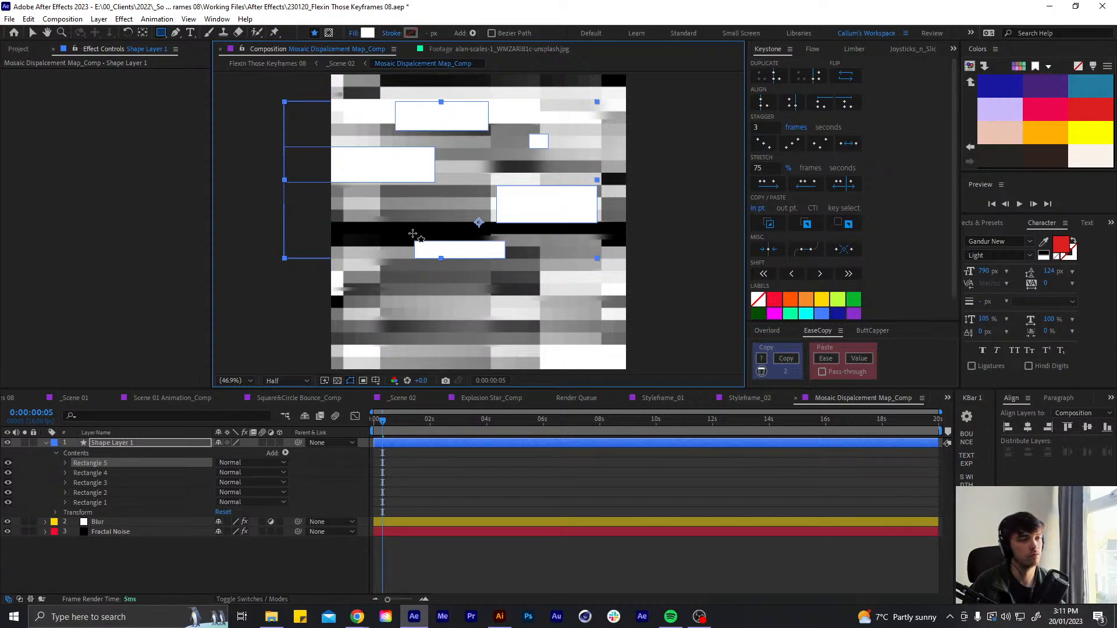
left_click_drag(410, 233, 365, 224)
left_click_drag(366, 307, 512, 325)
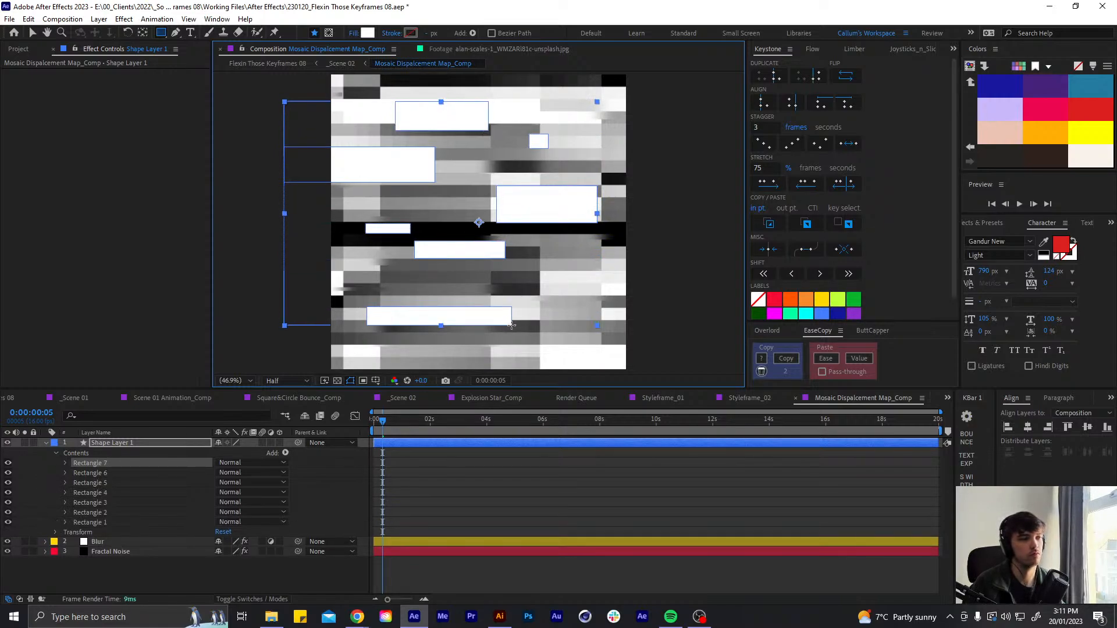
mouse_move(614, 269)
left_mouse_down()
mouse_move(481, 294)
mouse_move(483, 273)
mouse_move(512, 305)
left_mouse_up()
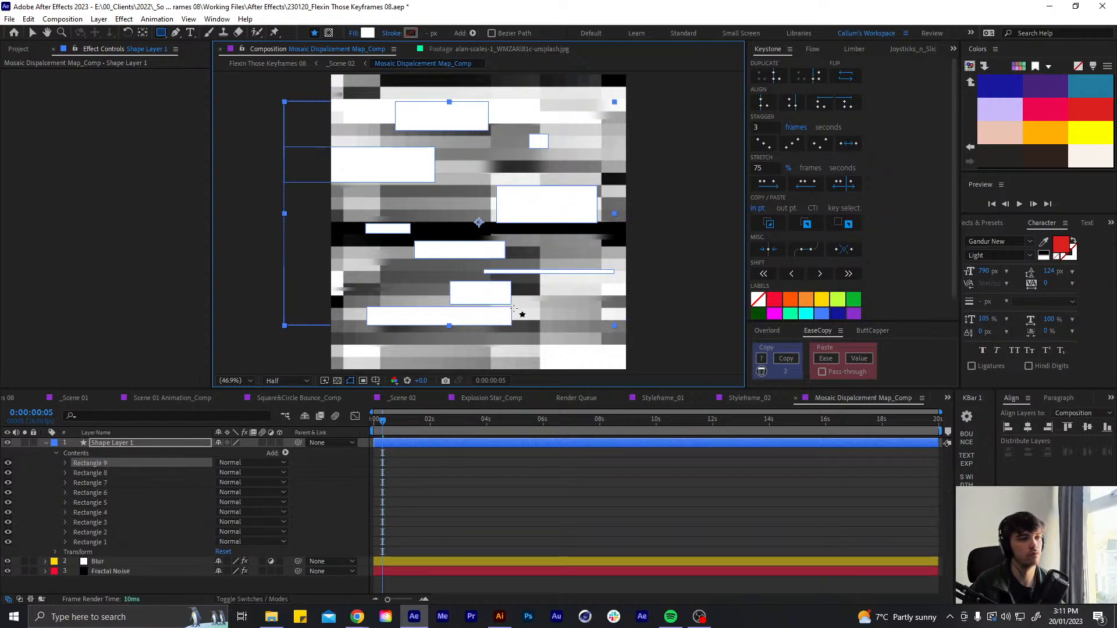
left_click_drag(597, 340, 500, 372)
key("ctrl+z")
key("ctrl+z")
mouse_move(484, 283)
left_mouse_down()
mouse_move(558, 310)
mouse_move(544, 354)
left_mouse_up()
left_click_drag(389, 273, 440, 291)
left_click_drag(591, 244, 554, 254)
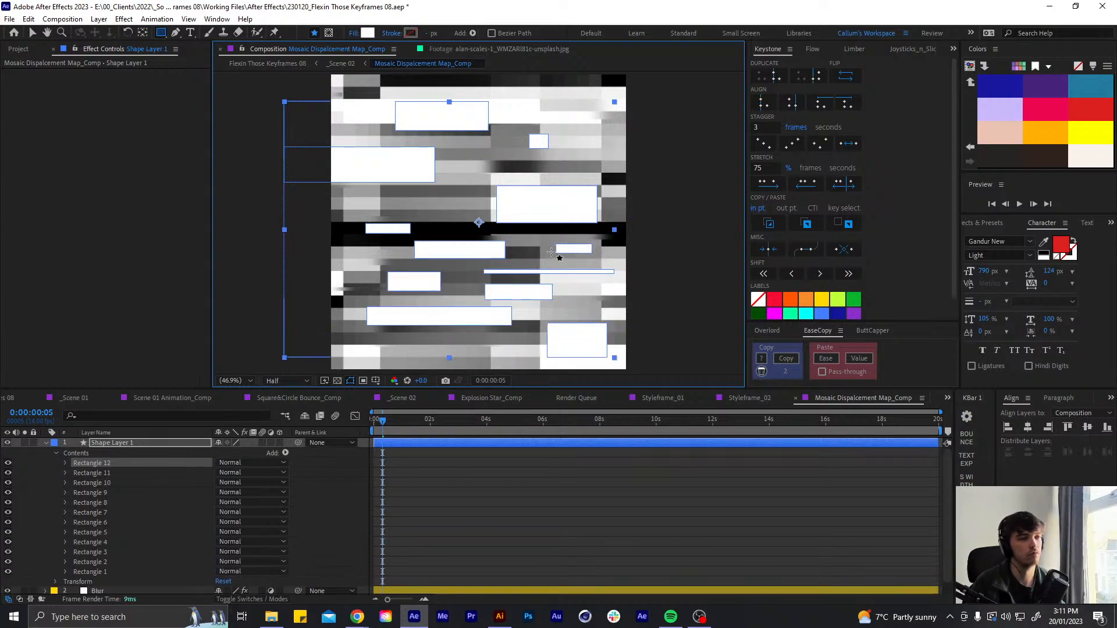
left_click_drag(426, 208, 493, 214)
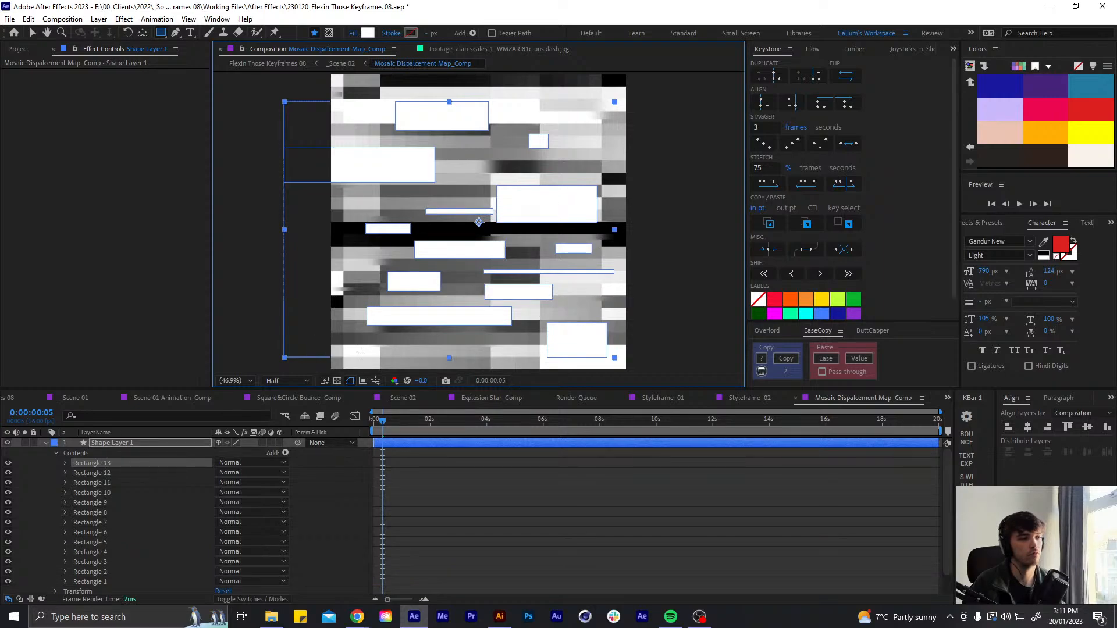
left_click_drag(316, 339, 421, 368)
Collapse the rectangle shape layer and rename it Overlay
key("u")
left_click(179, 443)
key("Return")
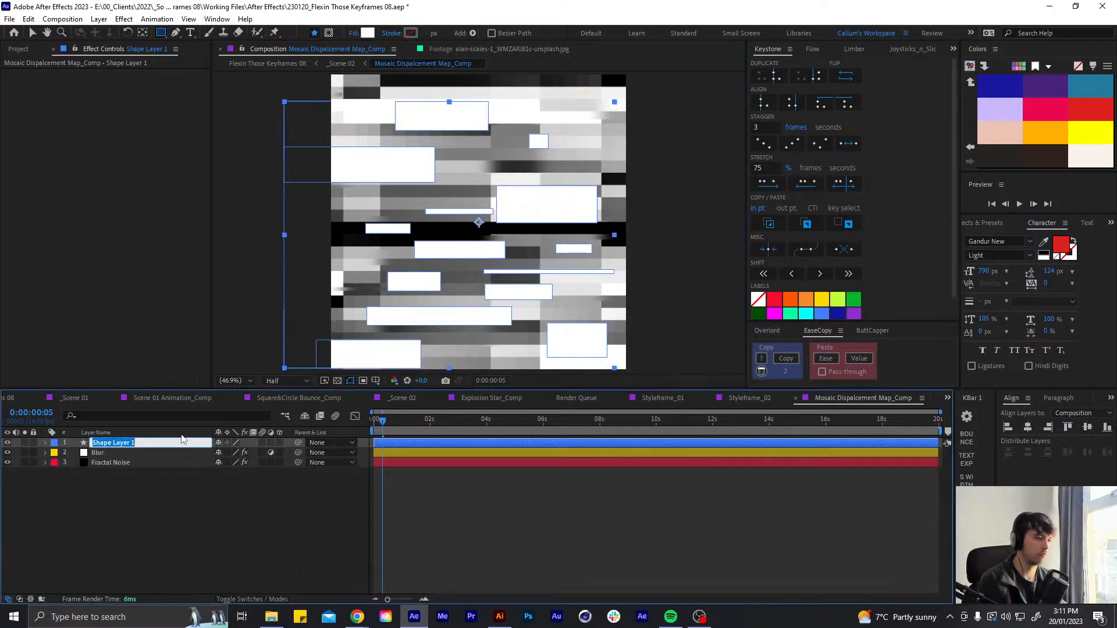
type("Overlay")
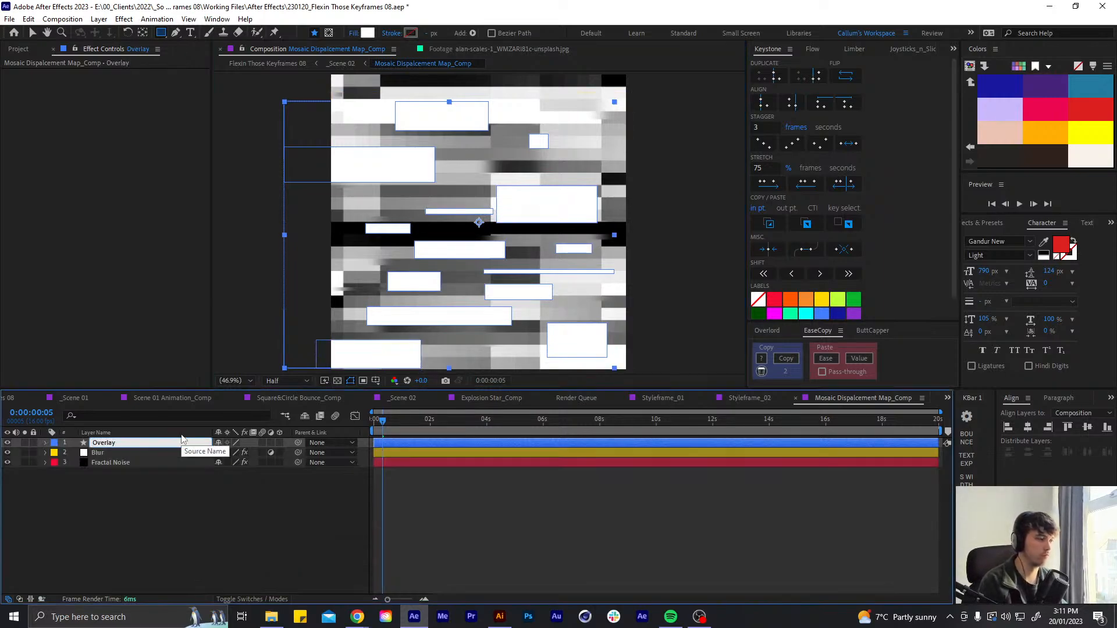
key("Return")
Apply a Fast Box Blur to the Overlay layer with a blur radius of 12
key("ctrl+space")
type("box")
key("Return")
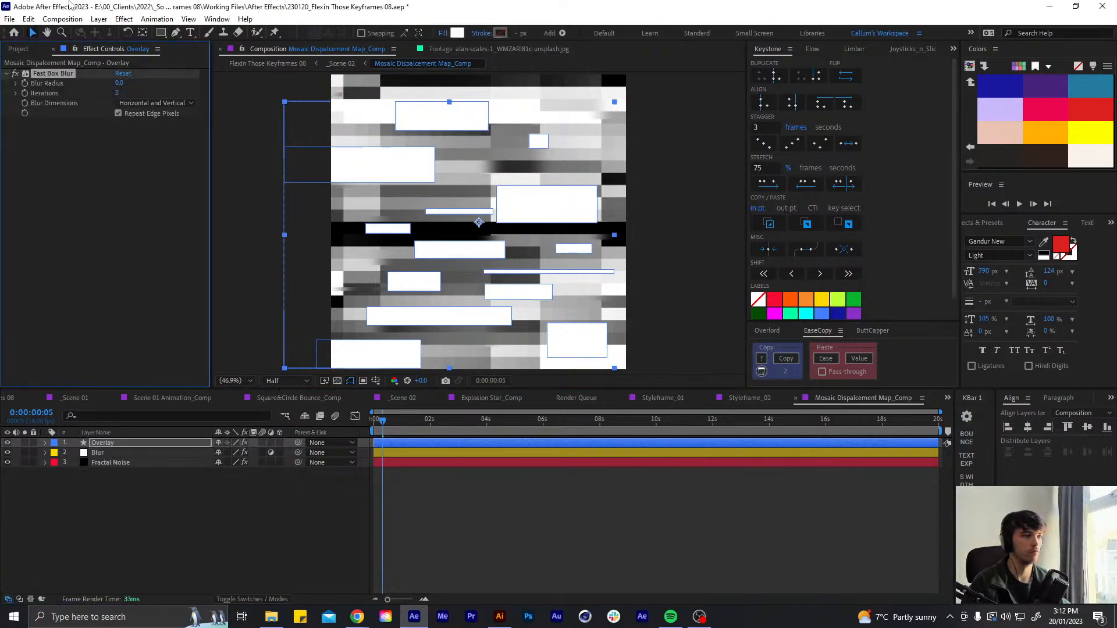
left_click(124, 84)
type("12")
key("Return")
left_click(470, 514)
Try a vertical blur on the Overlay layer, switch its blur dimensions to Horizontal, and raise the radius to 48
left_click(155, 103)
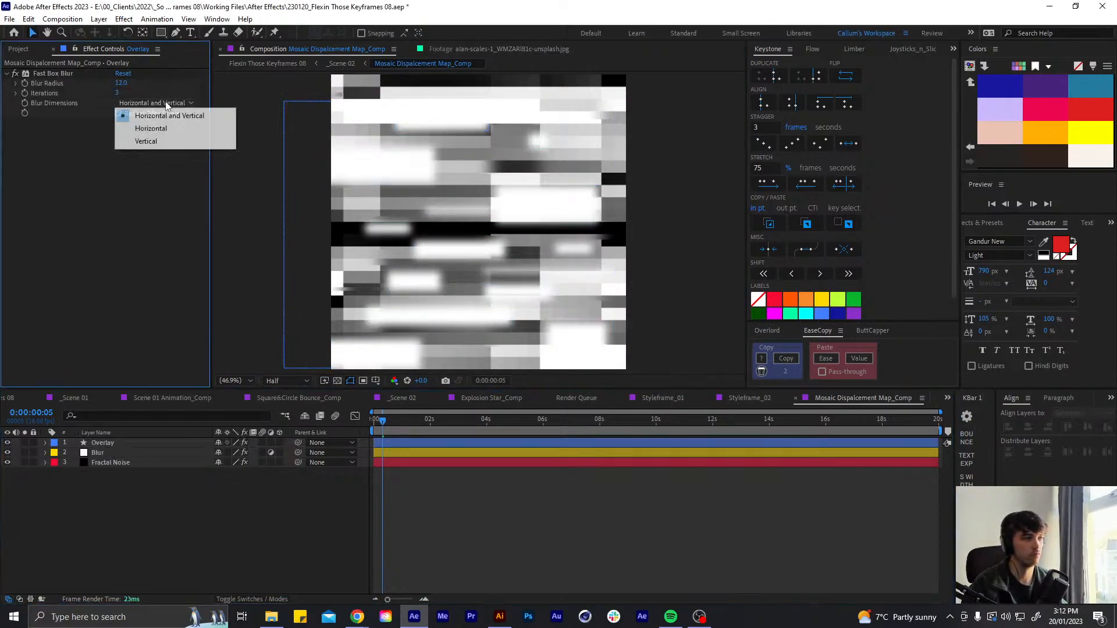
left_click(159, 142)
left_click(154, 102)
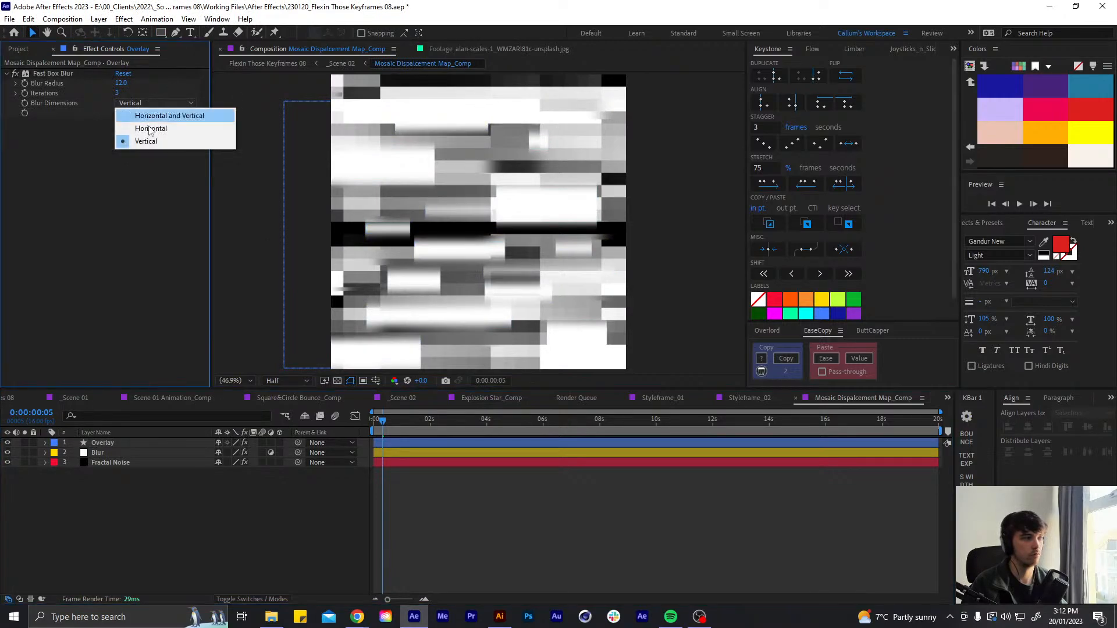
left_click(150, 128)
left_click(605, 578)
left_click_drag(123, 83, 145, 83)
left_click(660, 535)
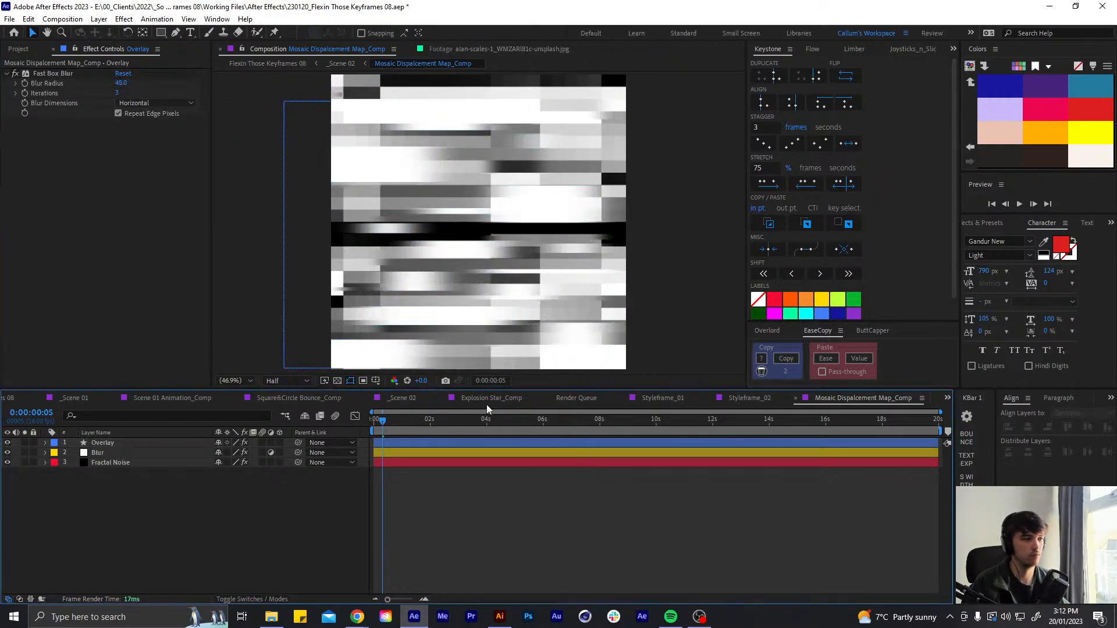
Check how the blurred Overlay shapes affect the displaced rectangles in _Scene 02 at 0:00:05:00
left_click(402, 398)
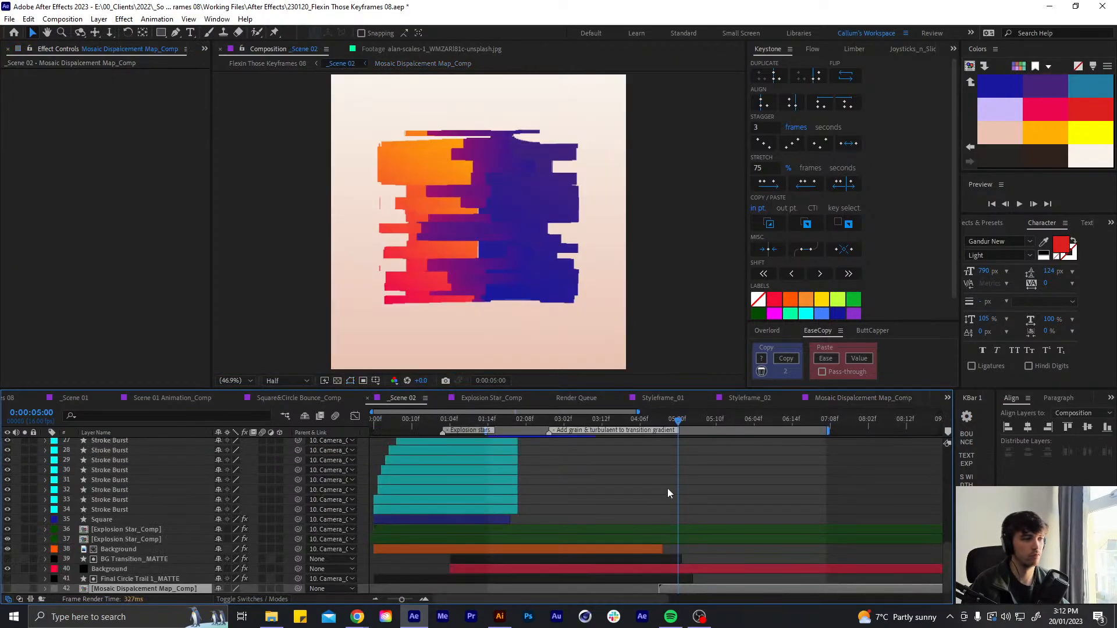
scroll(639, 477, "up", 10)
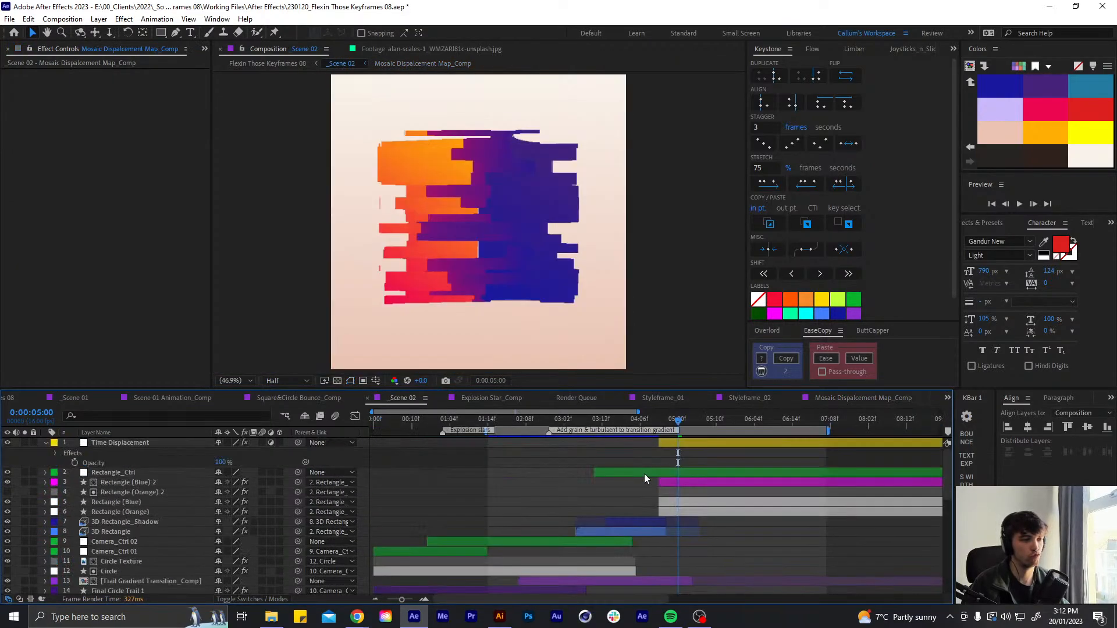
scroll(644, 473, "down", 10)
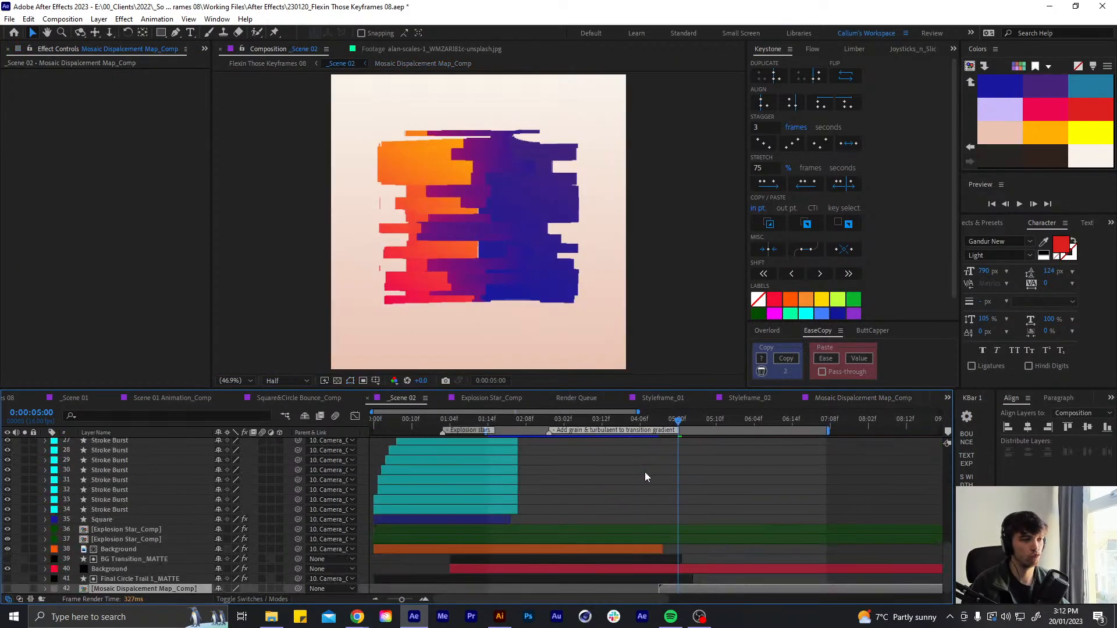
double_click(693, 588)
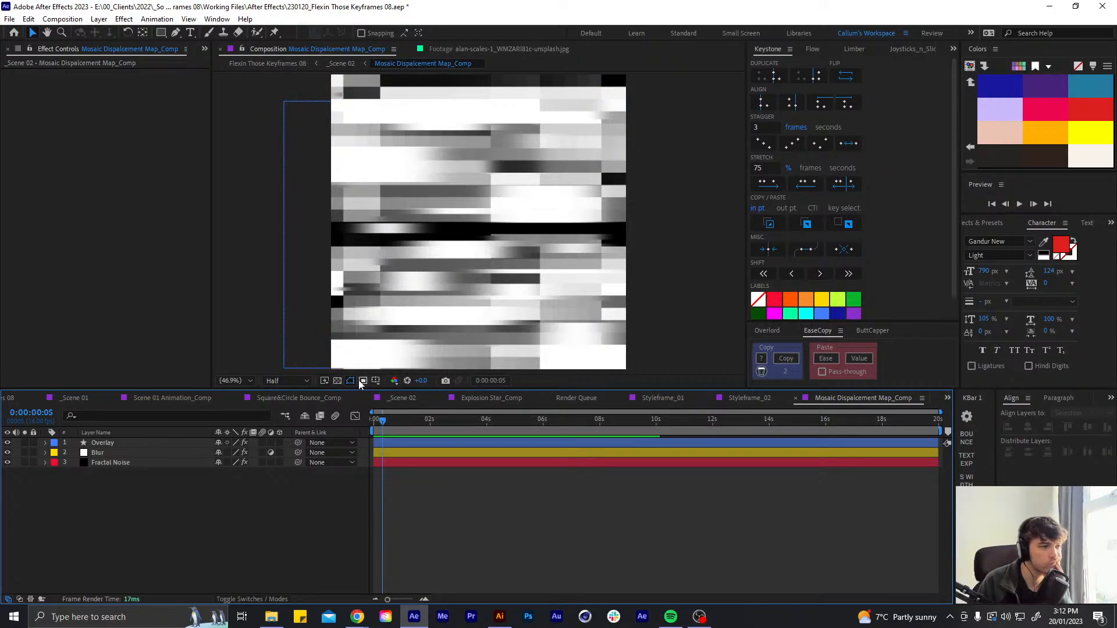
left_click(244, 379)
left_click(241, 378)
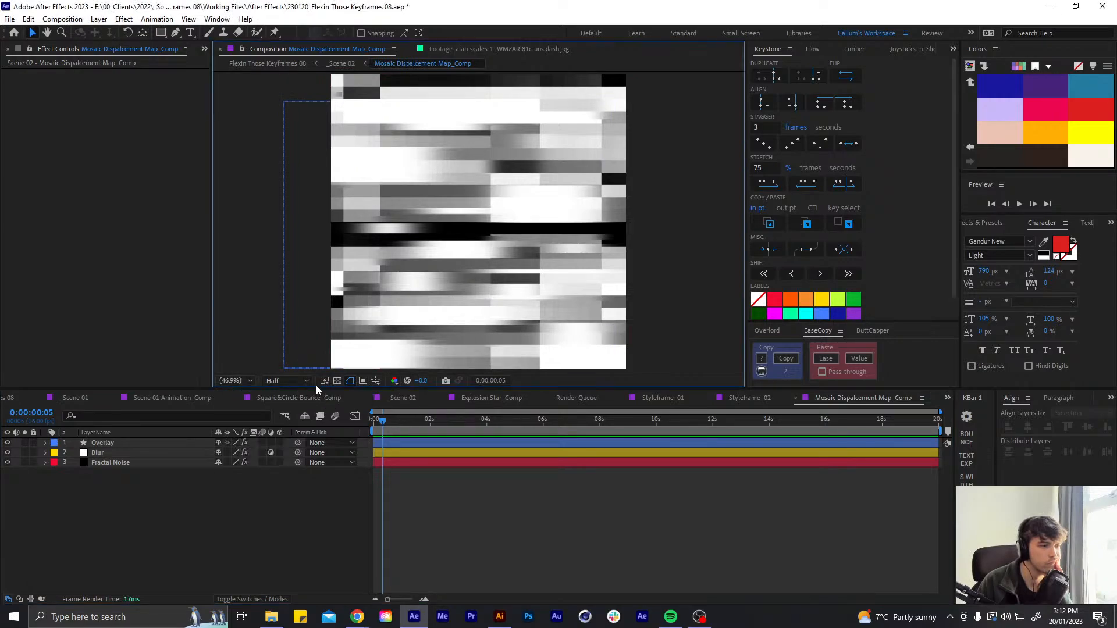
left_click(303, 50)
right_click(303, 49)
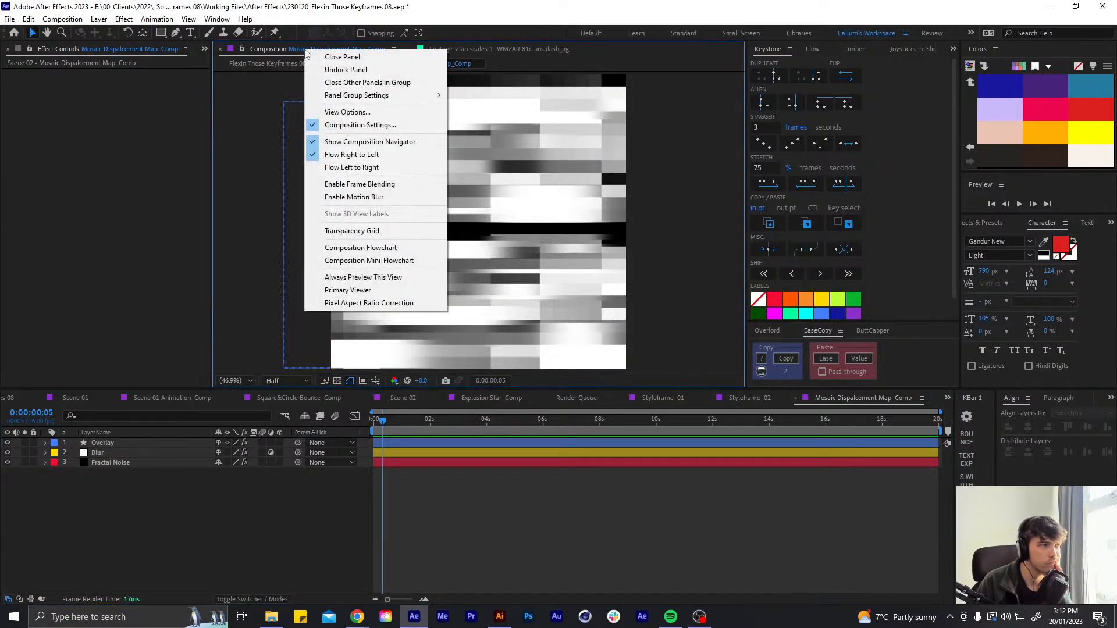
left_click(279, 50)
left_click(329, 51)
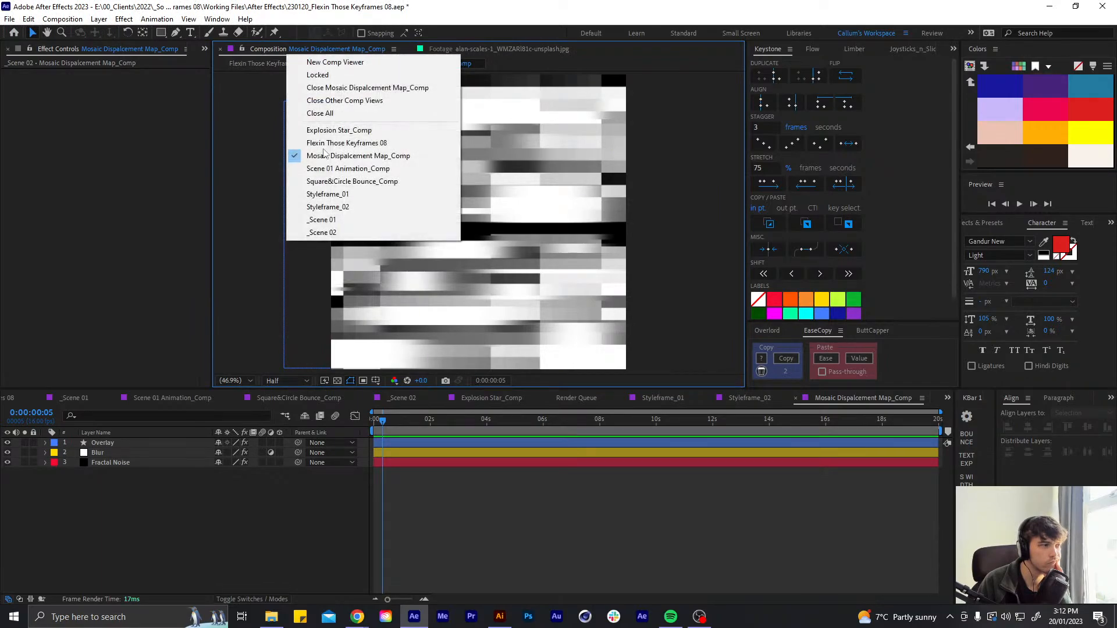
left_click(273, 51)
left_click(735, 398)
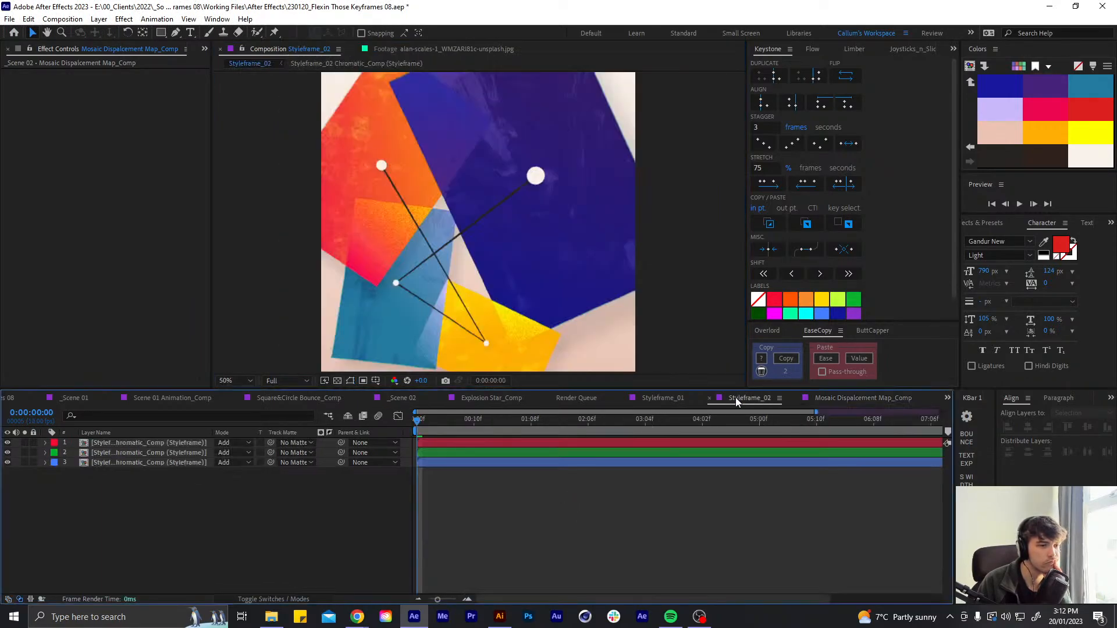
left_click(874, 397)
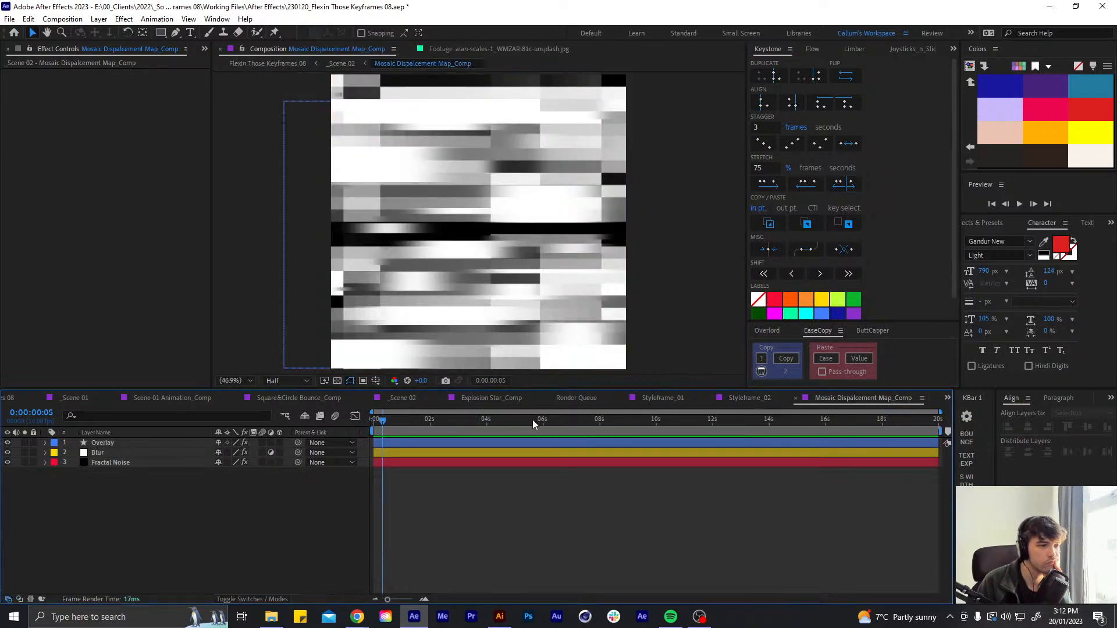
Try docking the _Scene 02 timeline beside the composition viewer, close that docked timeline and widen the viewer again
left_click(402, 401)
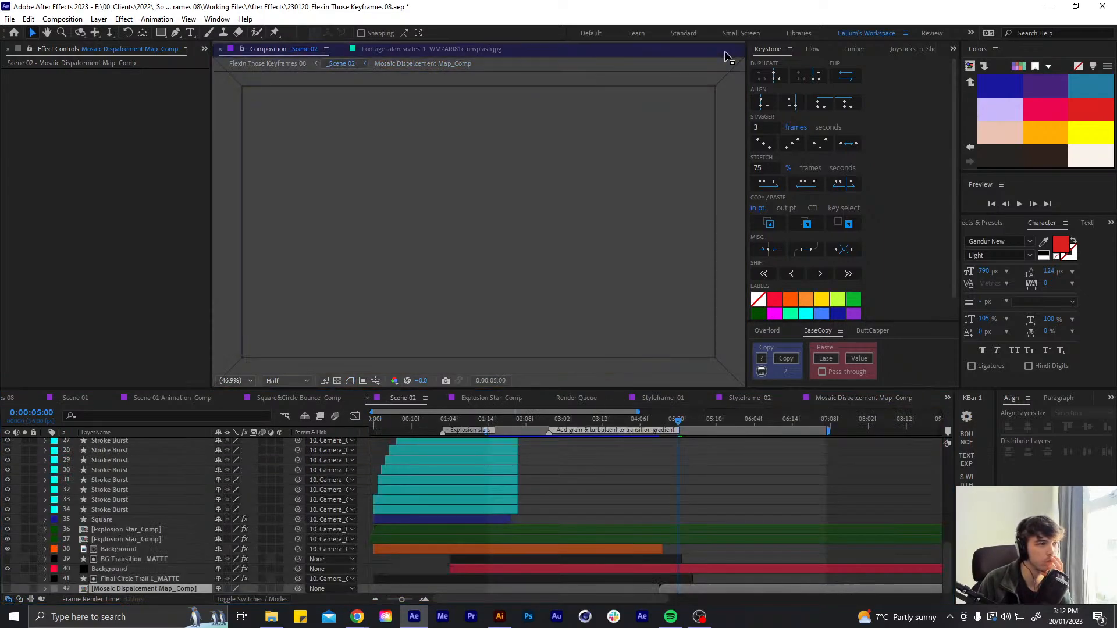
left_click_drag(708, 58, 744, 120)
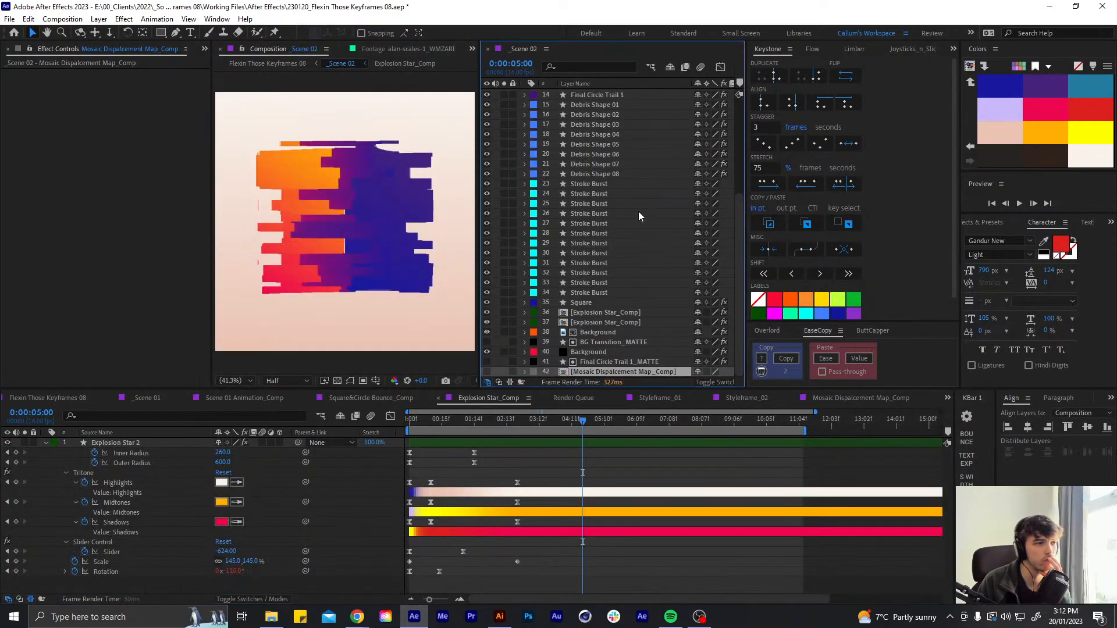
left_click(489, 51)
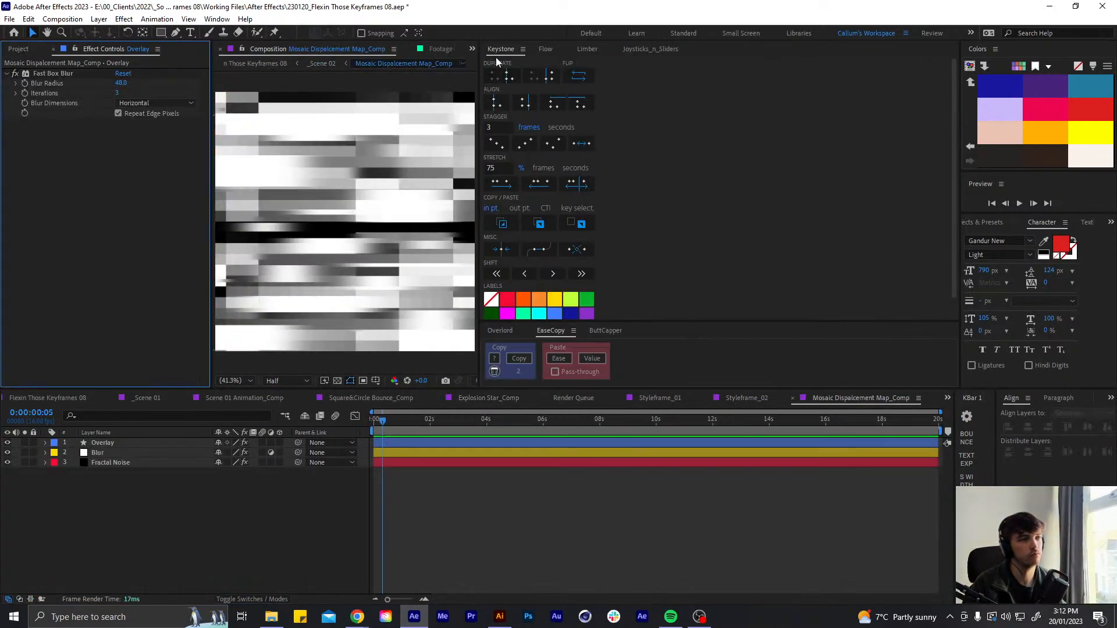
left_click_drag(477, 102, 758, 96)
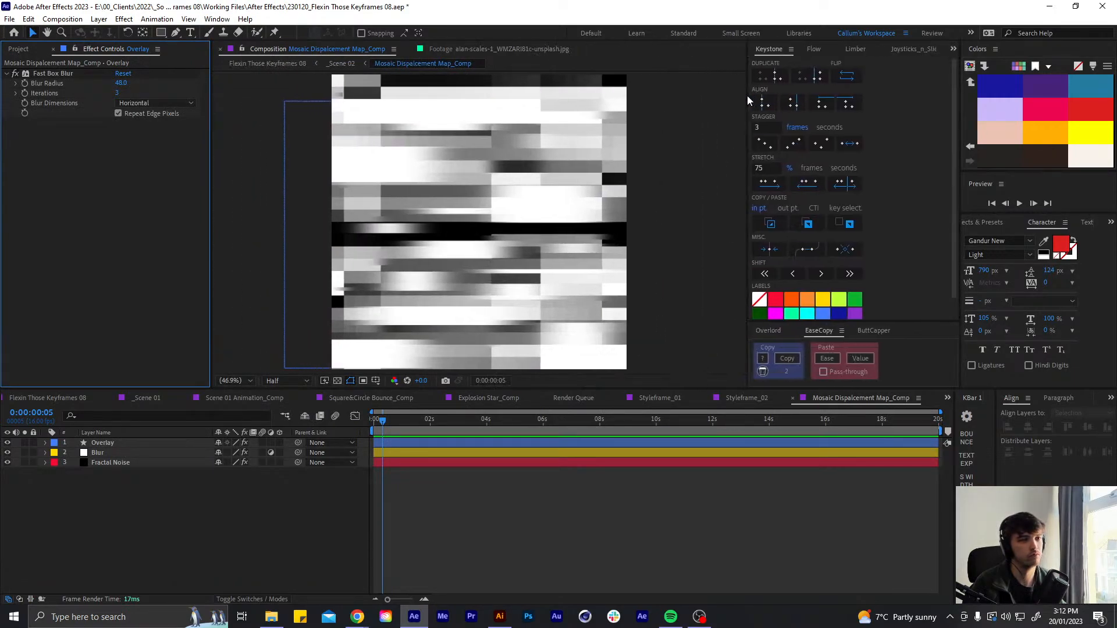
left_click(8, 443)
left_click(750, 398)
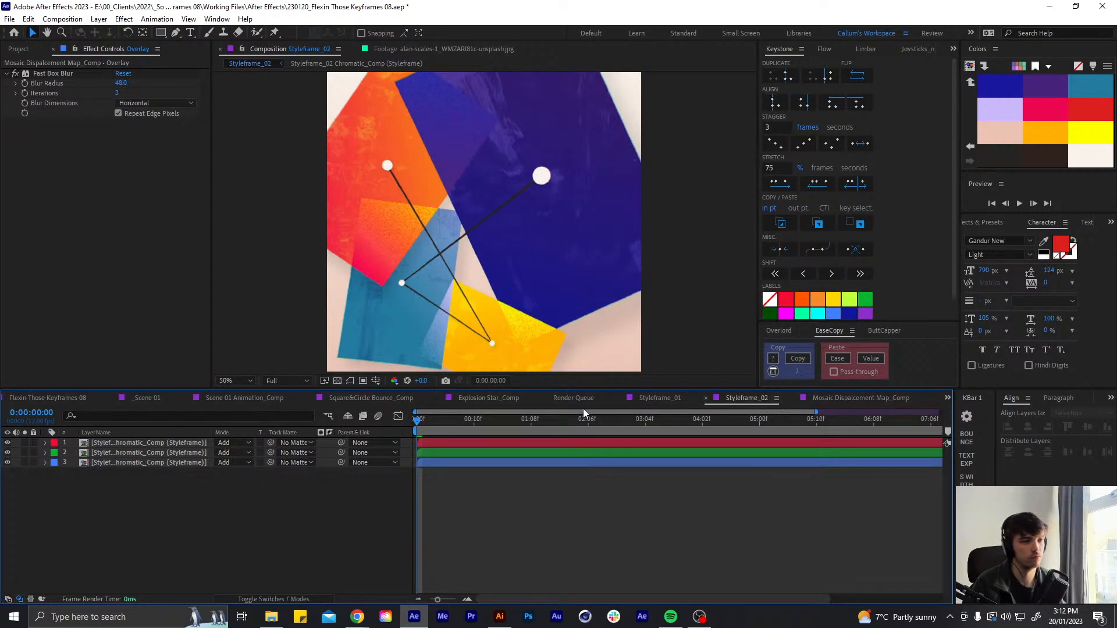
left_click(496, 403)
left_click(365, 399)
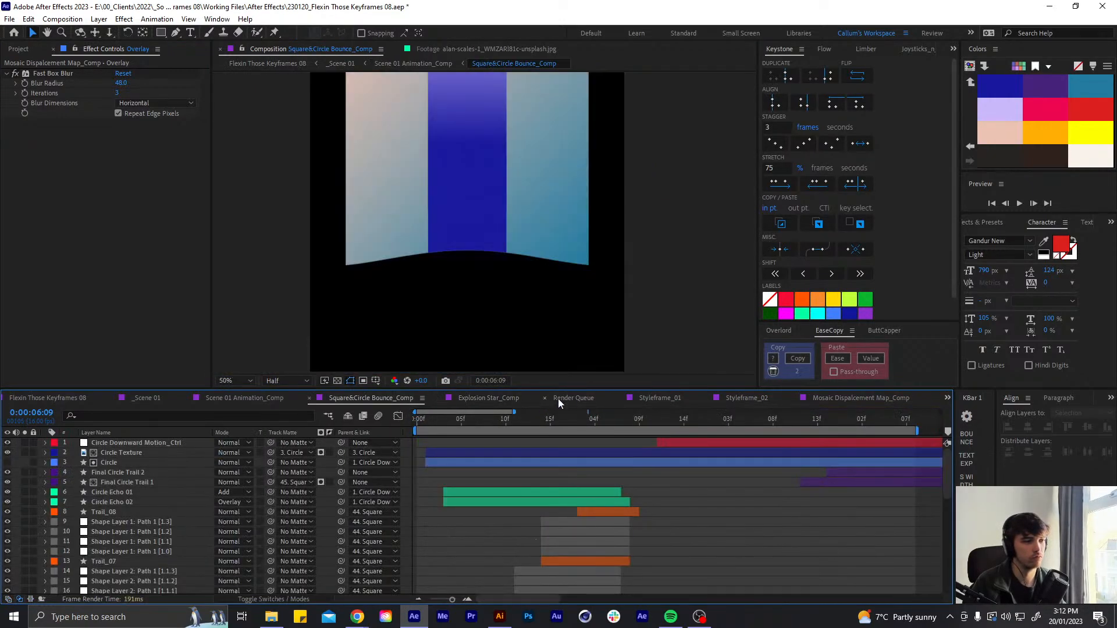
left_click_drag(656, 430, 746, 424)
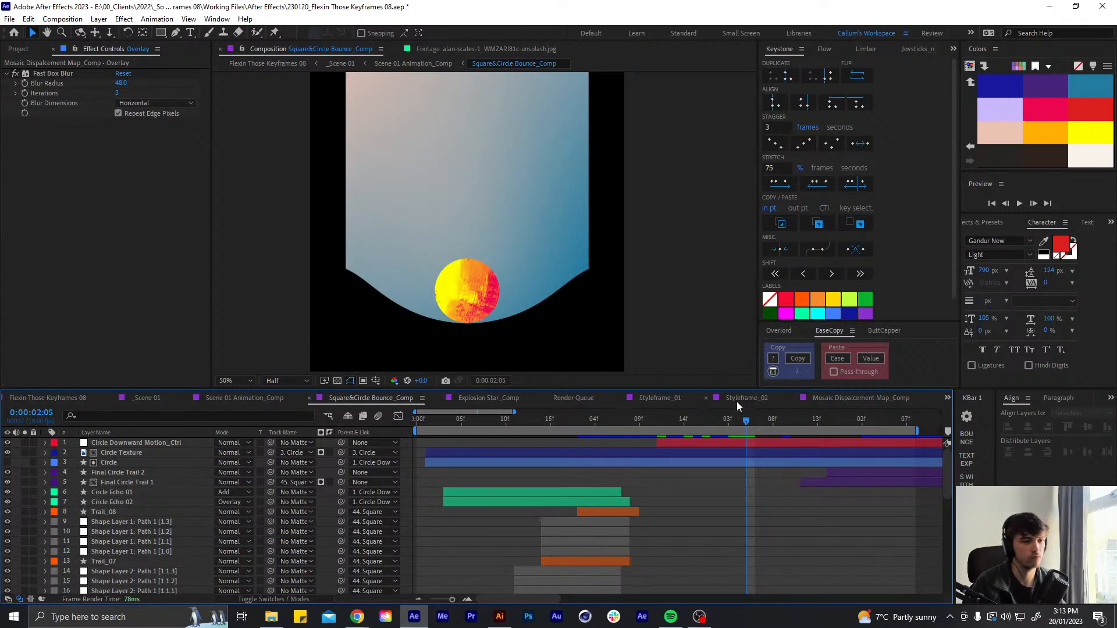
Reopen the _Scene 02 composition from the project and place its timeline directly after Explosion Star_Comp
left_click(18, 49)
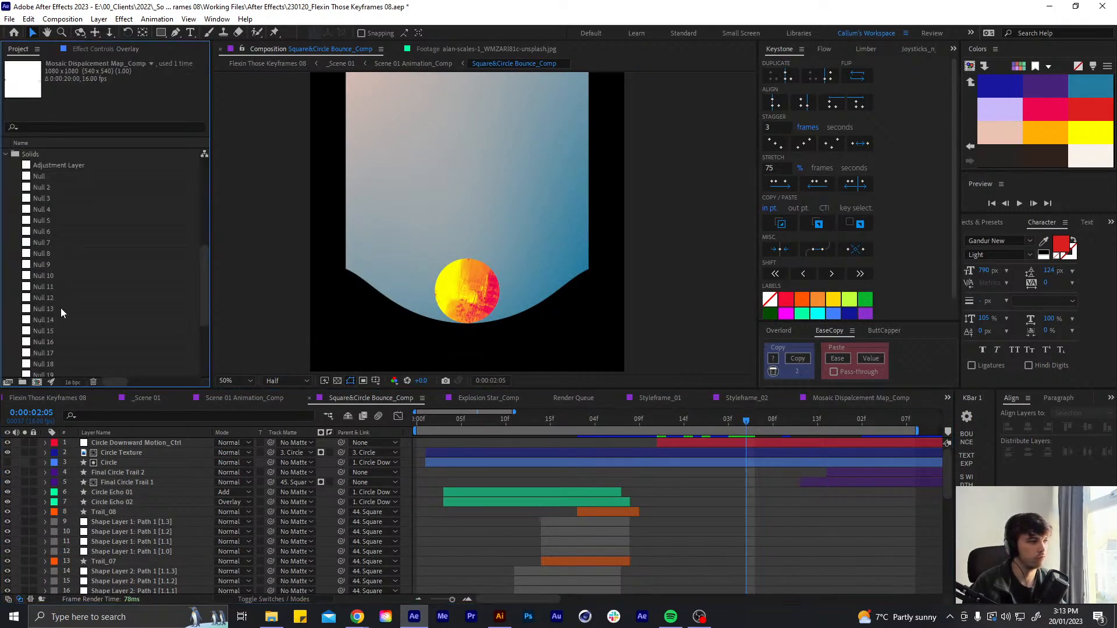
scroll(55, 288, "up", 10)
double_click(76, 320)
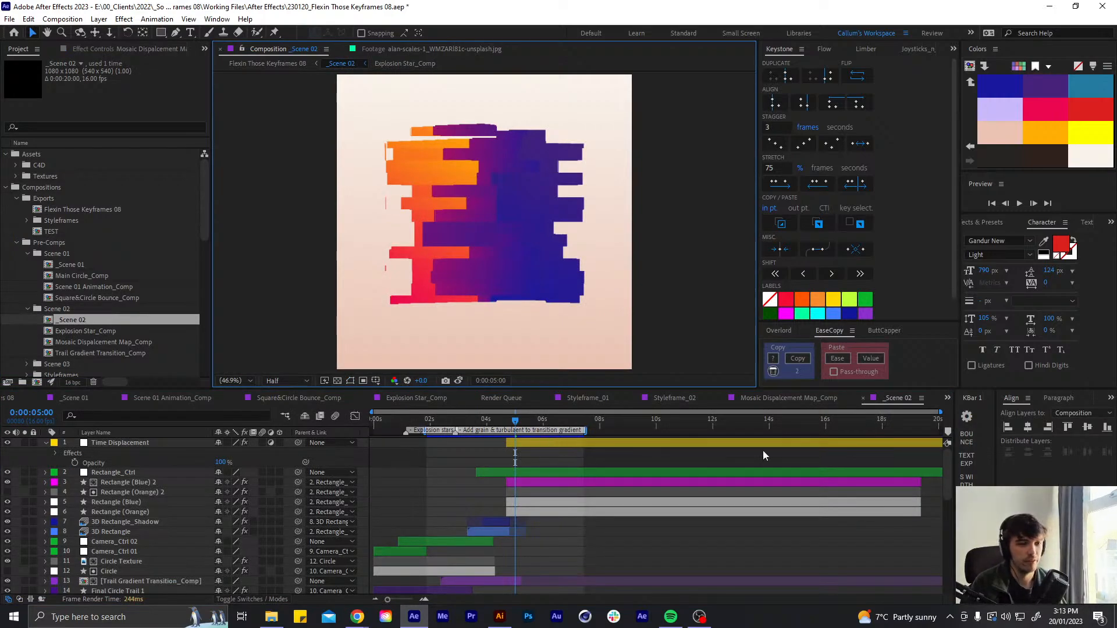
left_click_drag(899, 398, 506, 402)
Review the mosaic map composition, and compare the _Scene 02 frame at 0:00:05:00 with the stored snapshot
scroll(563, 539, "down", 5)
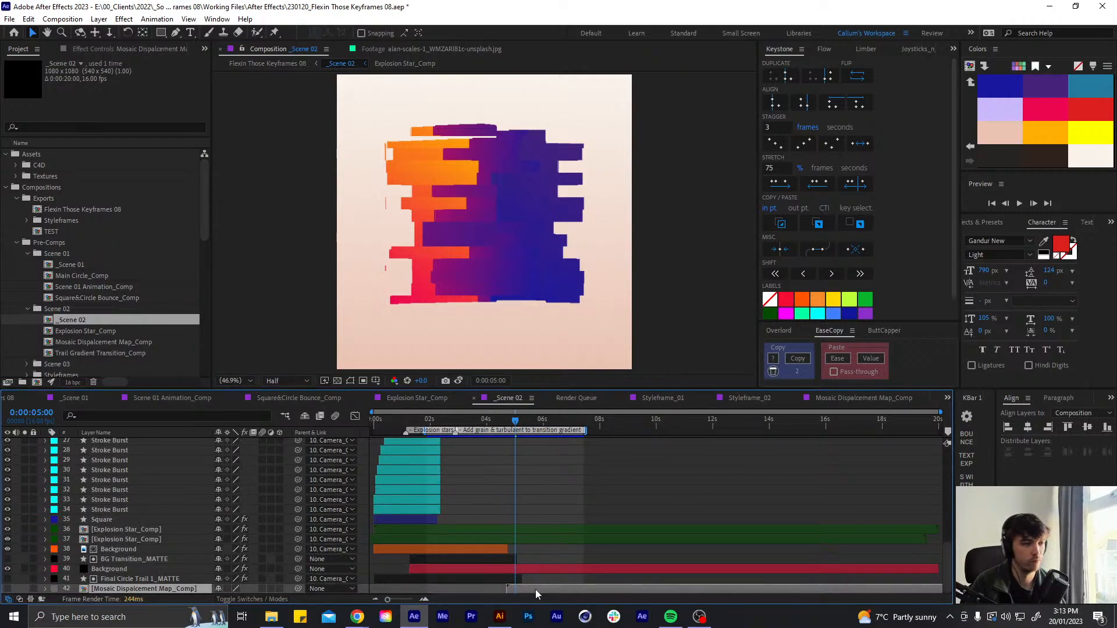
double_click(535, 589)
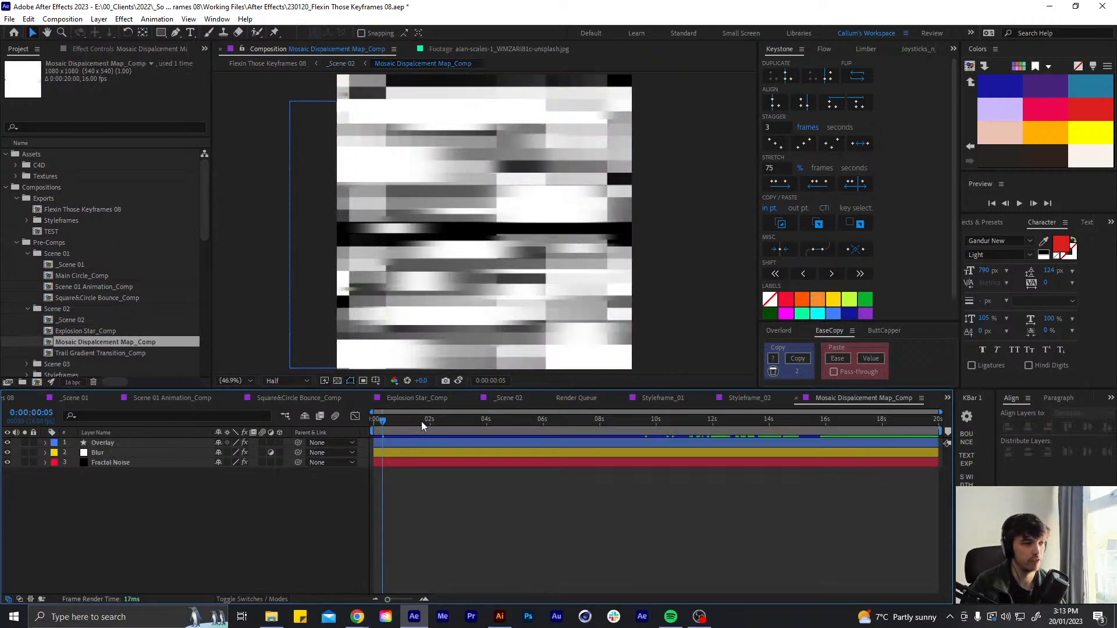
left_click(511, 401)
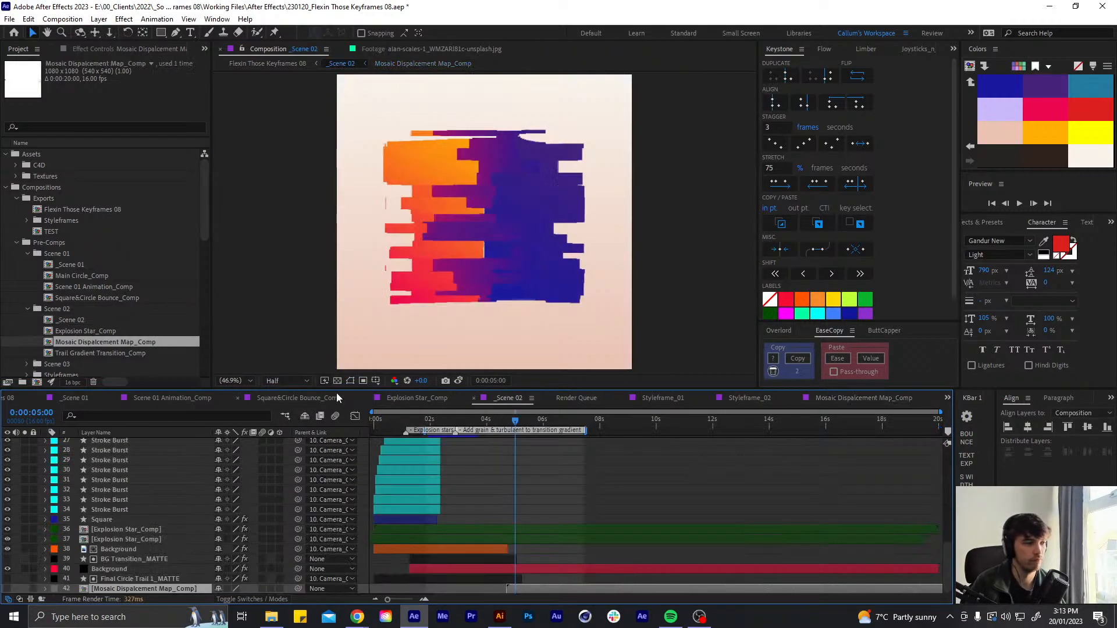
left_click(458, 381)
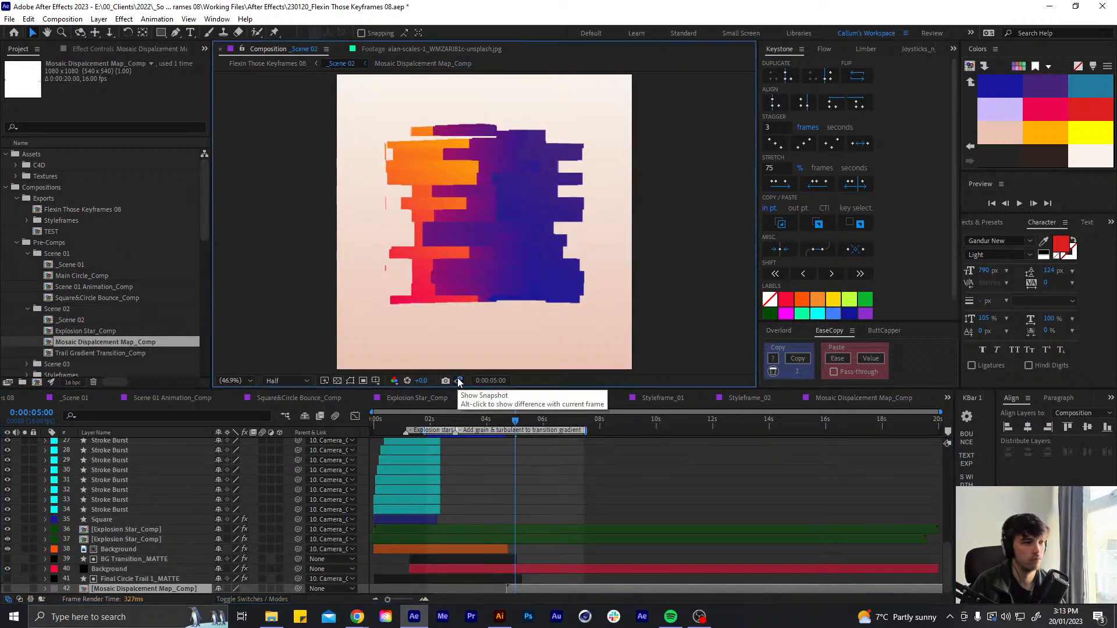
left_click(459, 381)
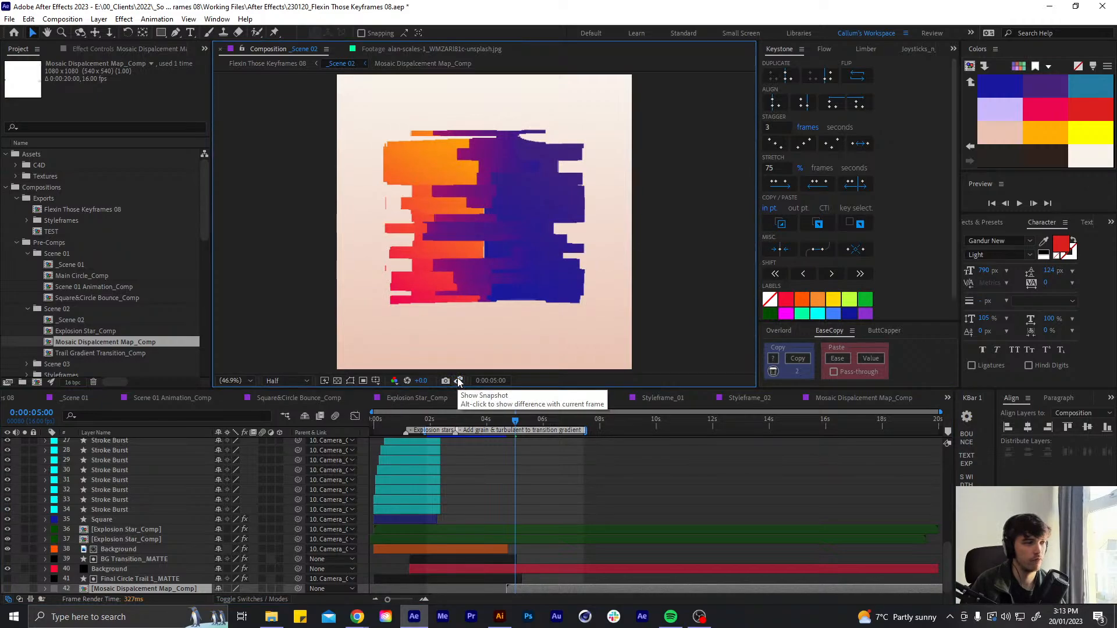
left_click(458, 381)
left_click(458, 381)
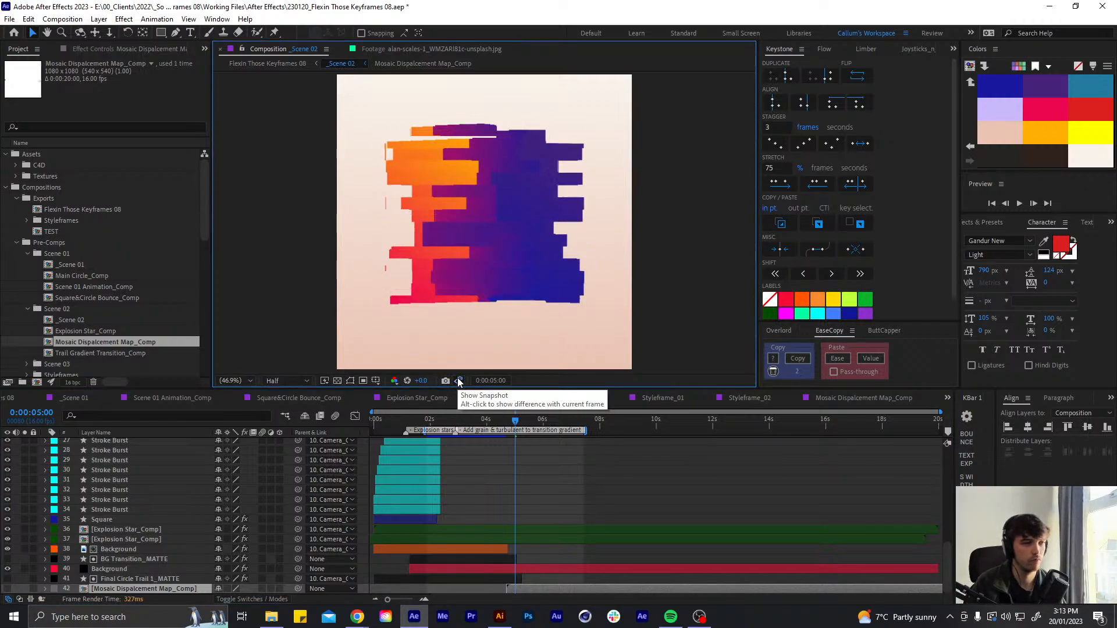
In Mosaic Dispalcement Map_Comp, set the Fractal Noise effect's scale width to 1596 and scale height to 177
scroll(509, 511, "up", 9)
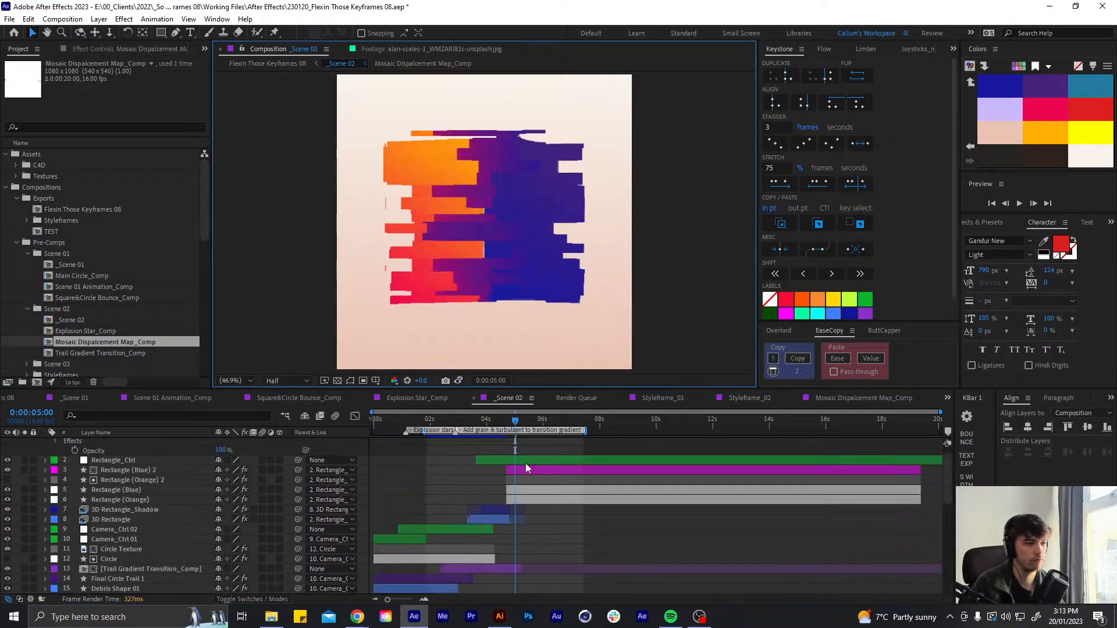
scroll(530, 538, "down", 9)
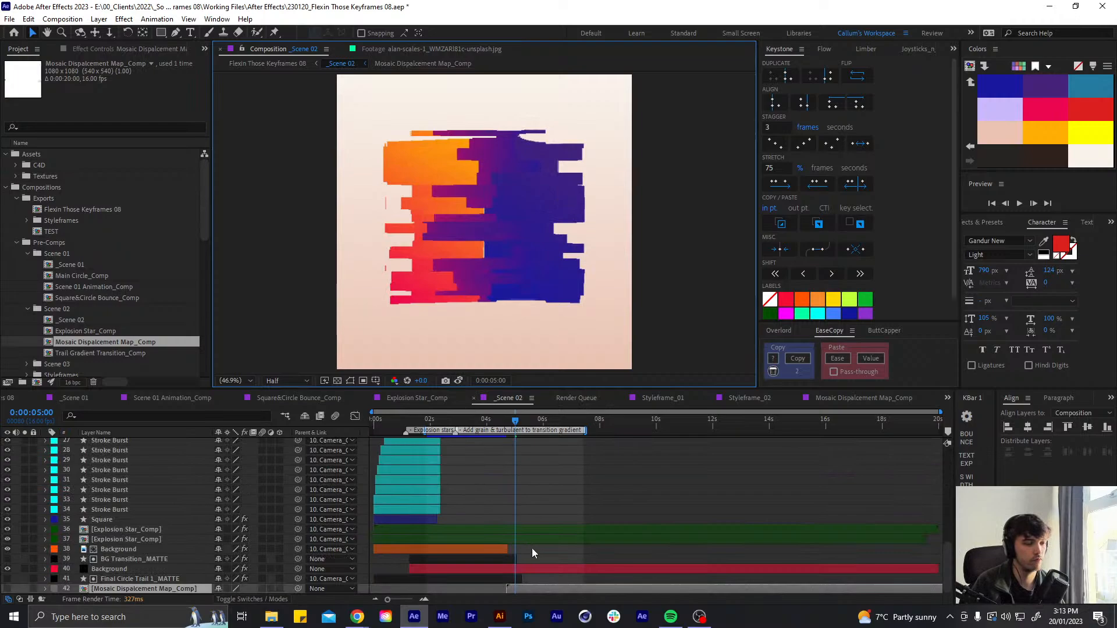
double_click(528, 589)
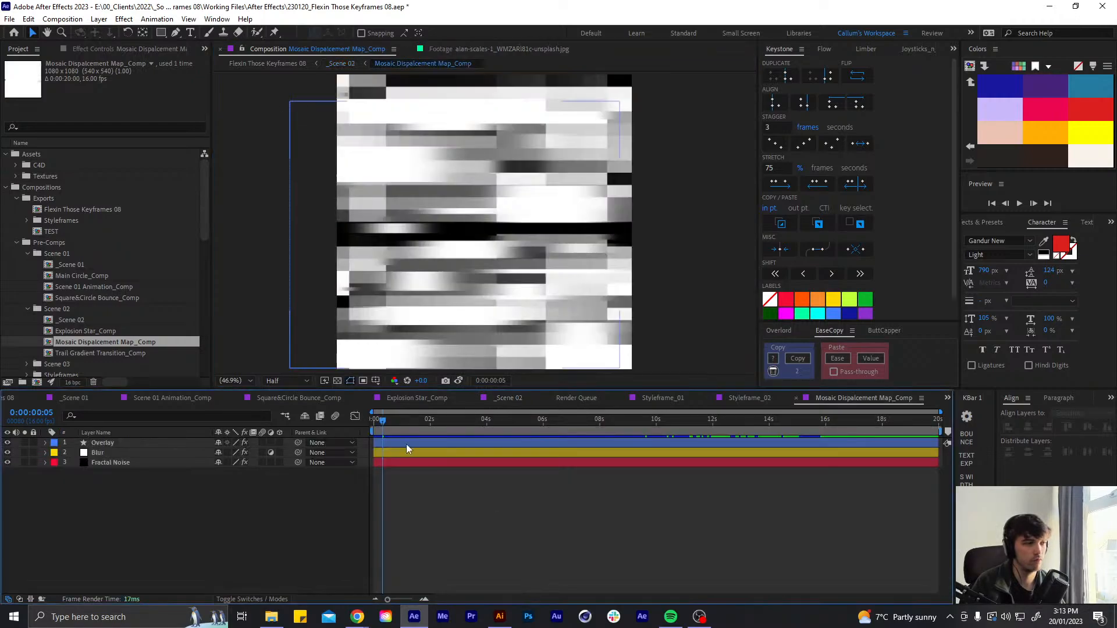
left_click(117, 462)
left_click(6, 74)
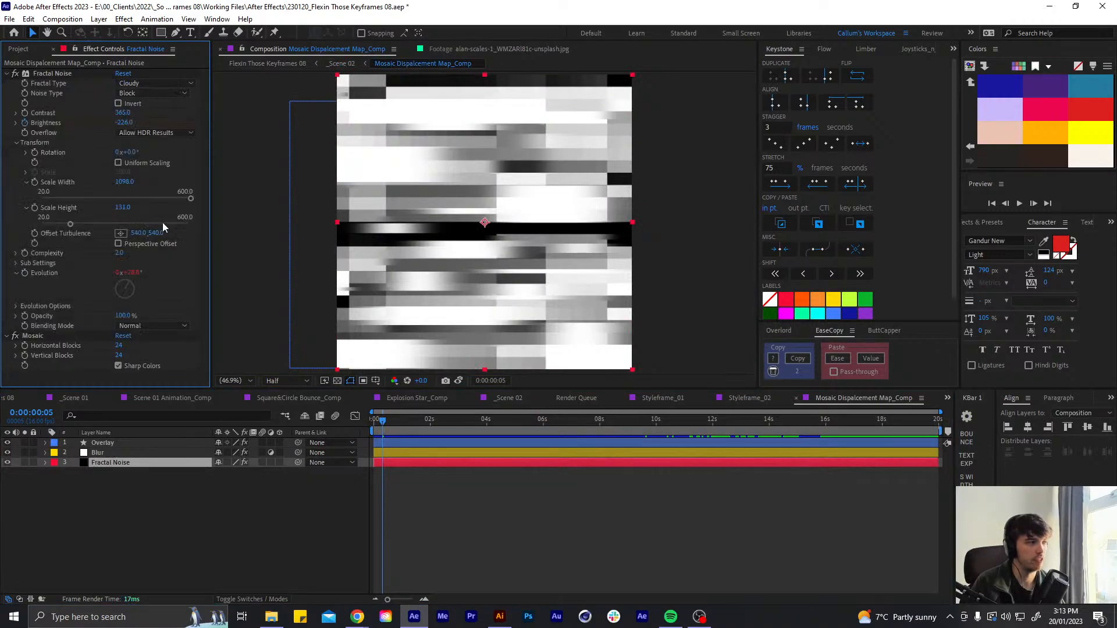
left_click_drag(125, 183, 408, 176)
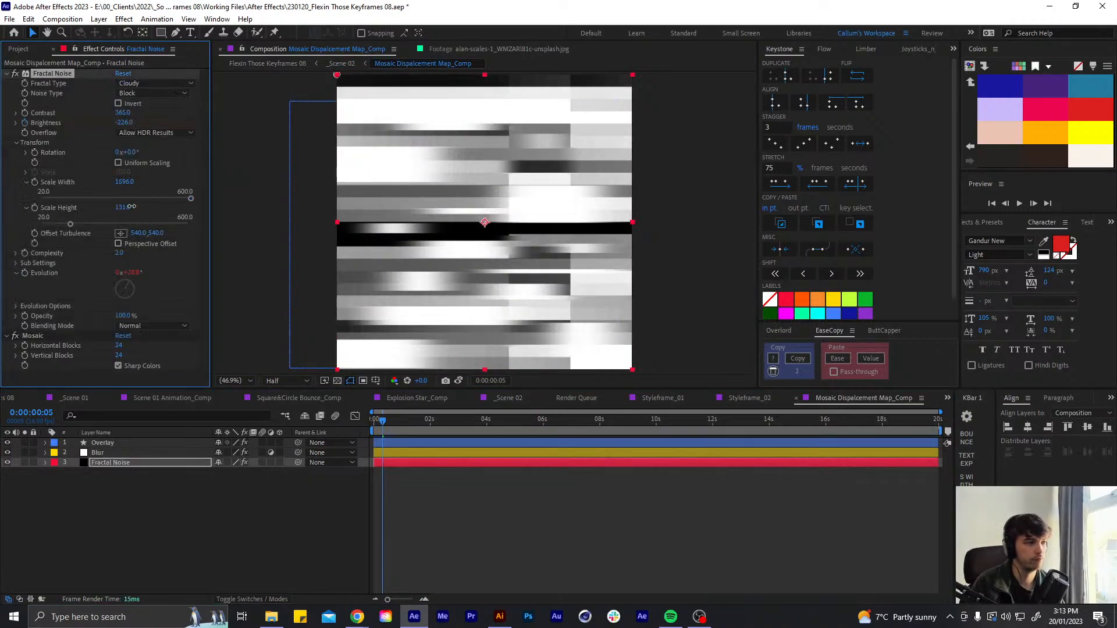
left_click_drag(131, 206, 158, 206)
left_click(532, 492)
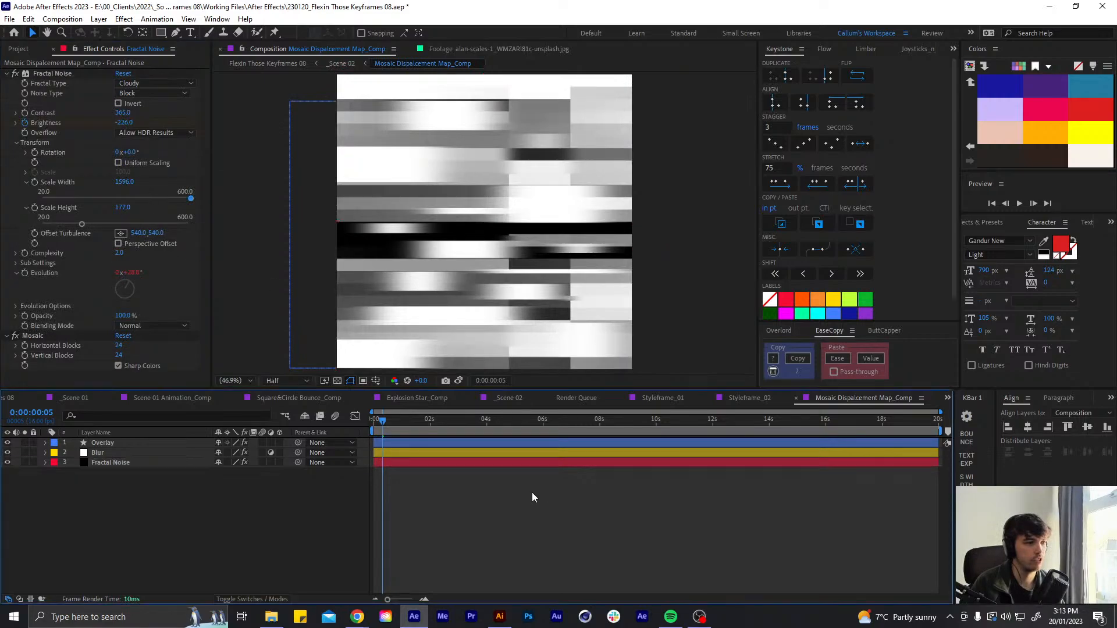
Check the displaced rectangles in _Scene 02 and place the Mosaic Dispalcement Map_Comp timeline directly after _Scene 02
left_click(507, 398)
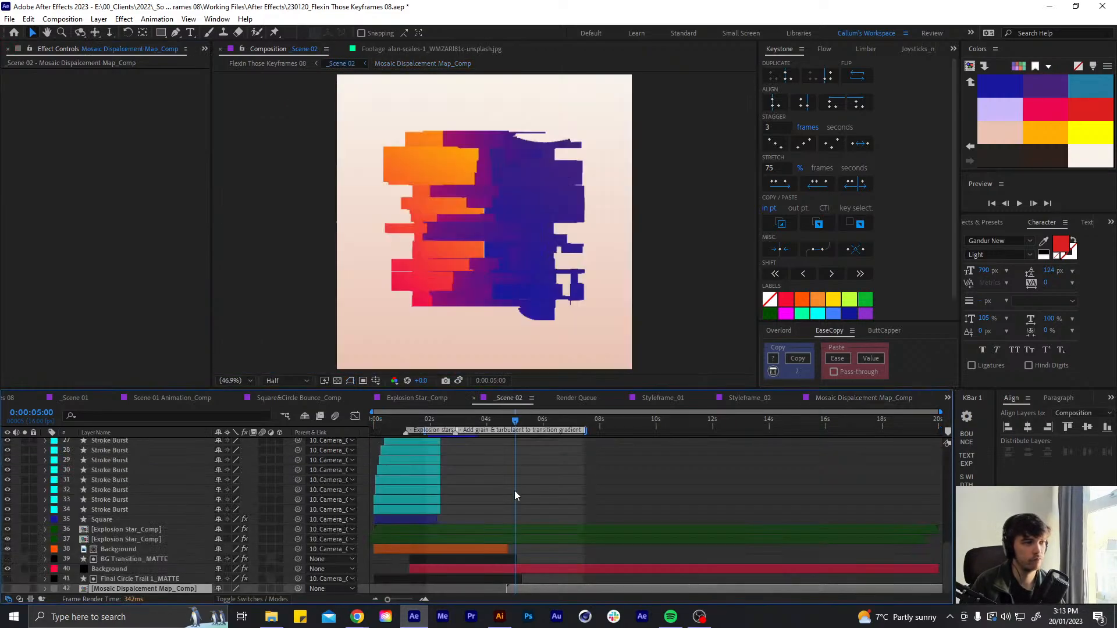
left_click(750, 399)
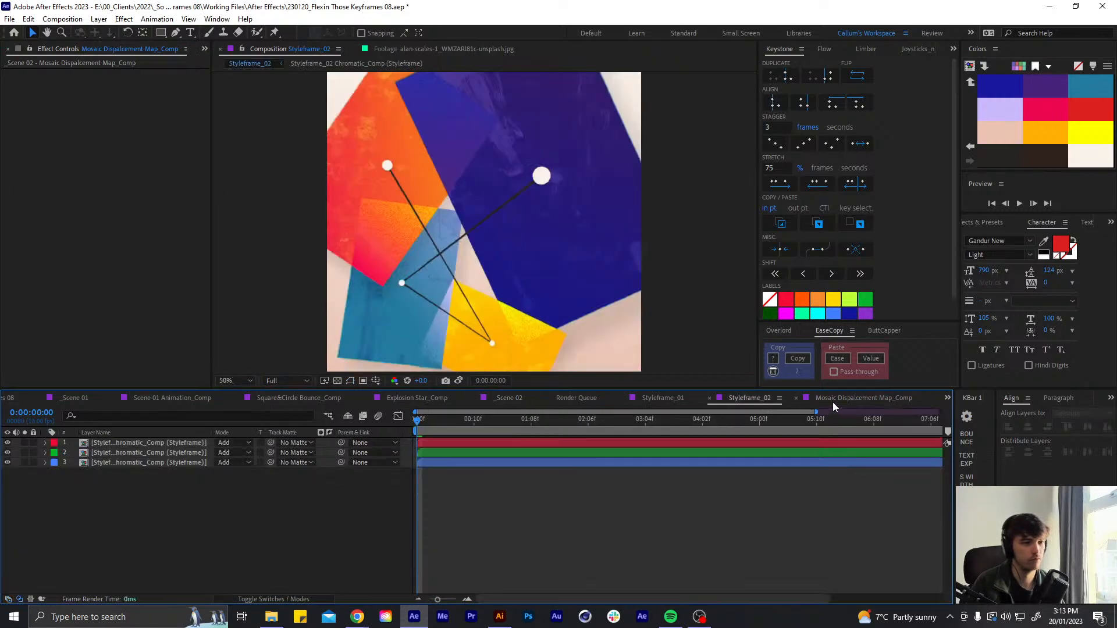
left_click_drag(832, 403, 563, 399)
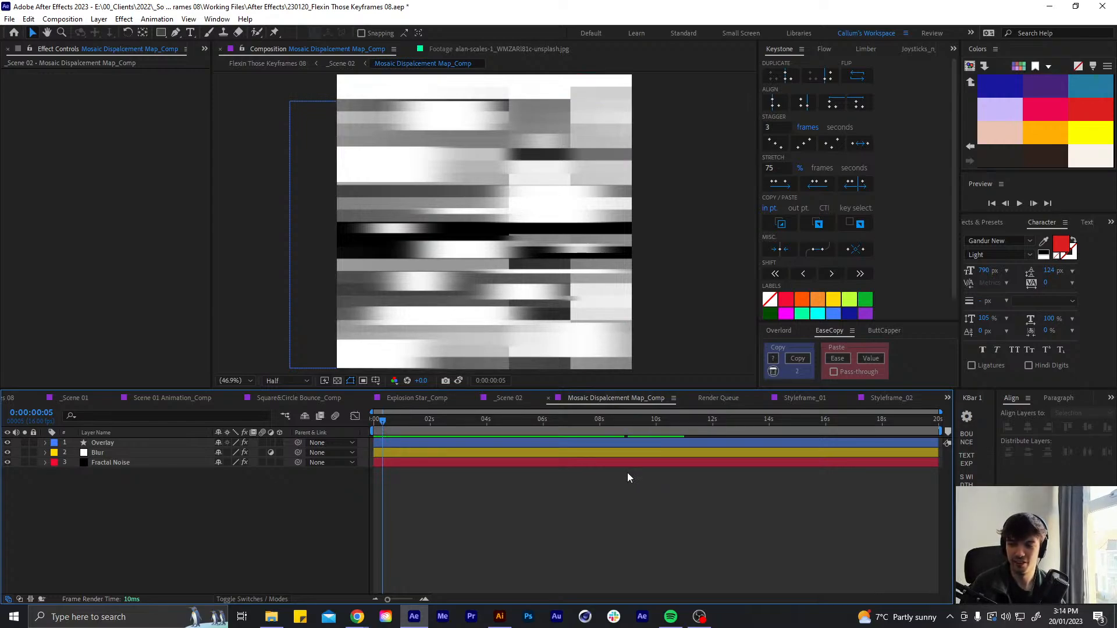
Scrub through the start of the mosaic map and preview the rectangle transition in _Scene 02 around 0:00:05:00
left_click_drag(383, 423, 284, 407)
mouse_move(375, 422)
left_mouse_down()
mouse_move(390, 427)
mouse_move(341, 421)
mouse_move(386, 420)
mouse_move(376, 420)
mouse_move(386, 410)
left_mouse_up()
left_click(509, 398)
mouse_move(518, 419)
left_mouse_down()
mouse_move(498, 414)
mouse_move(515, 414)
left_mouse_up()
key("space")
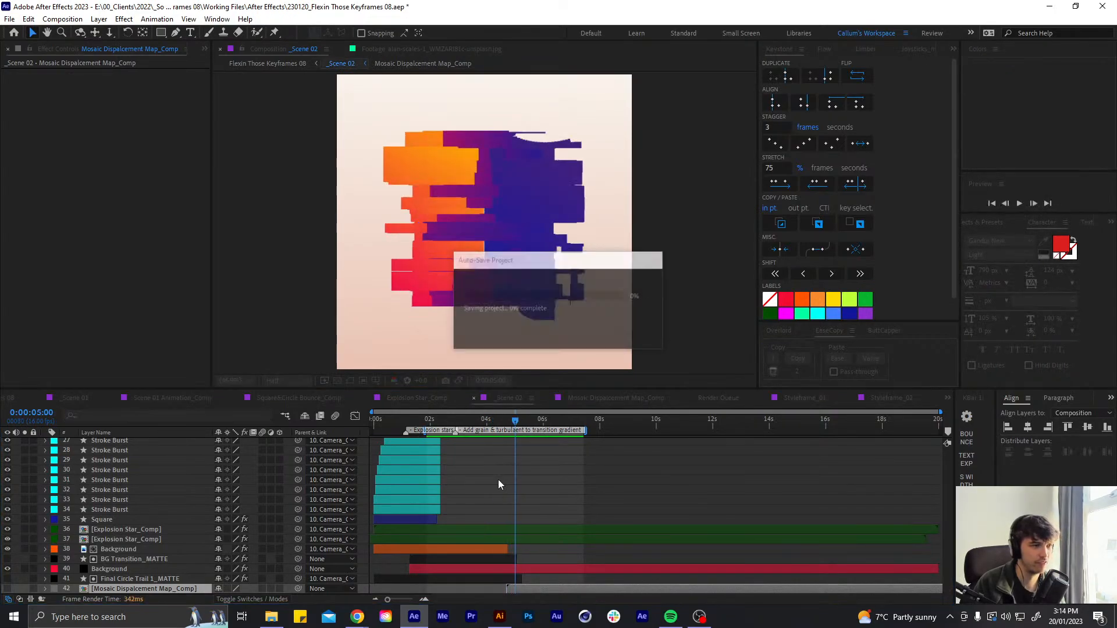
scroll(498, 484, "up", 10)
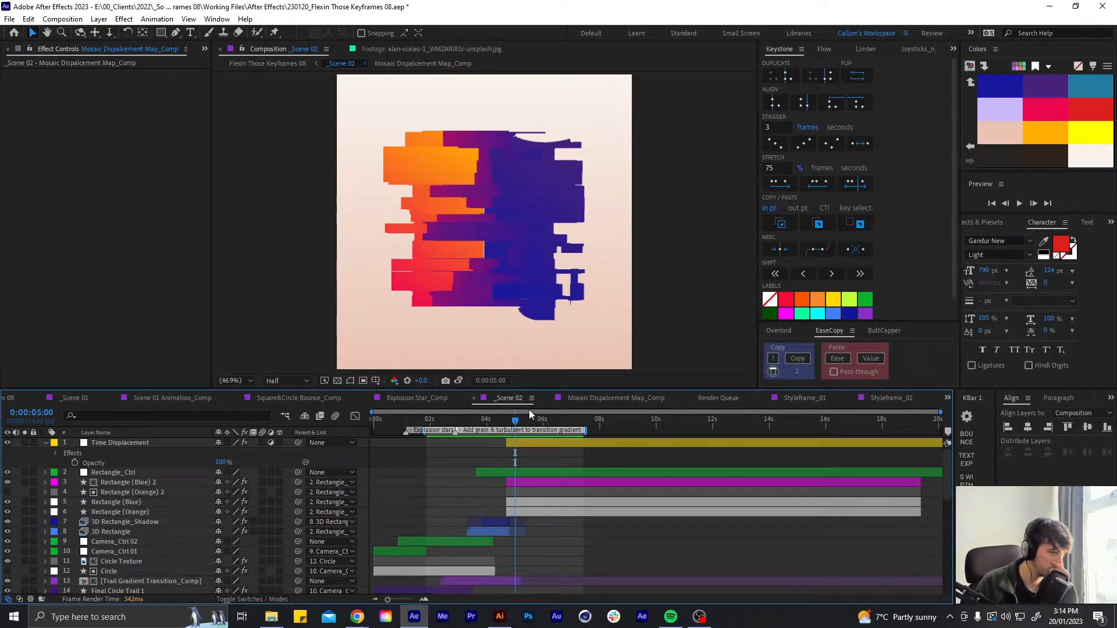
Hide and show the Overlay layer in Mosaic Dispalcement Map_Comp to compare the map with and without it
left_click(616, 397)
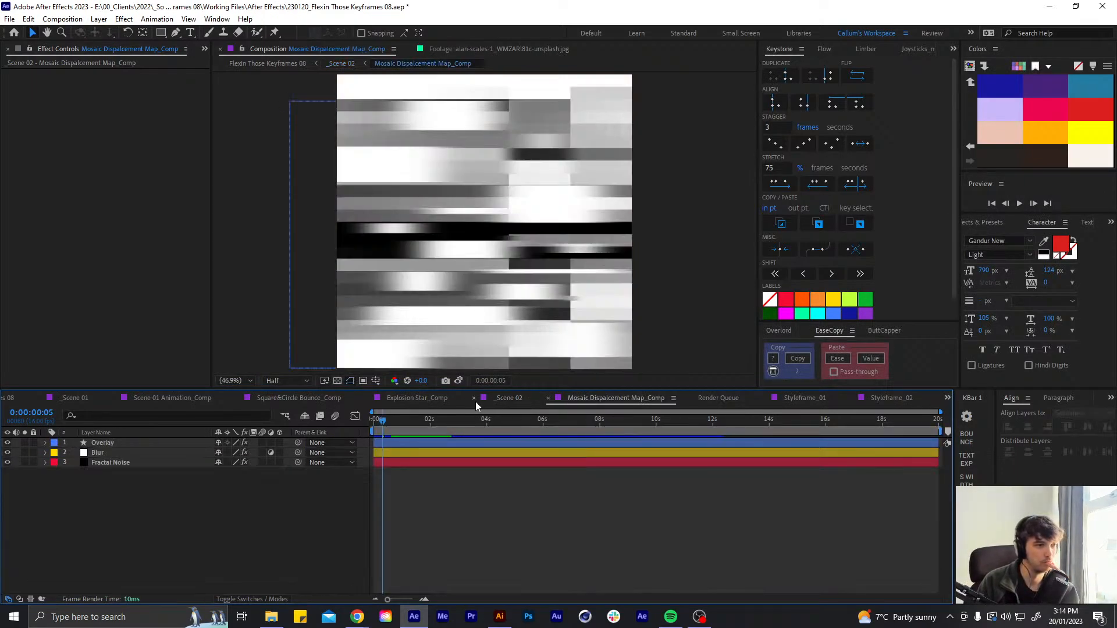
left_click(8, 447)
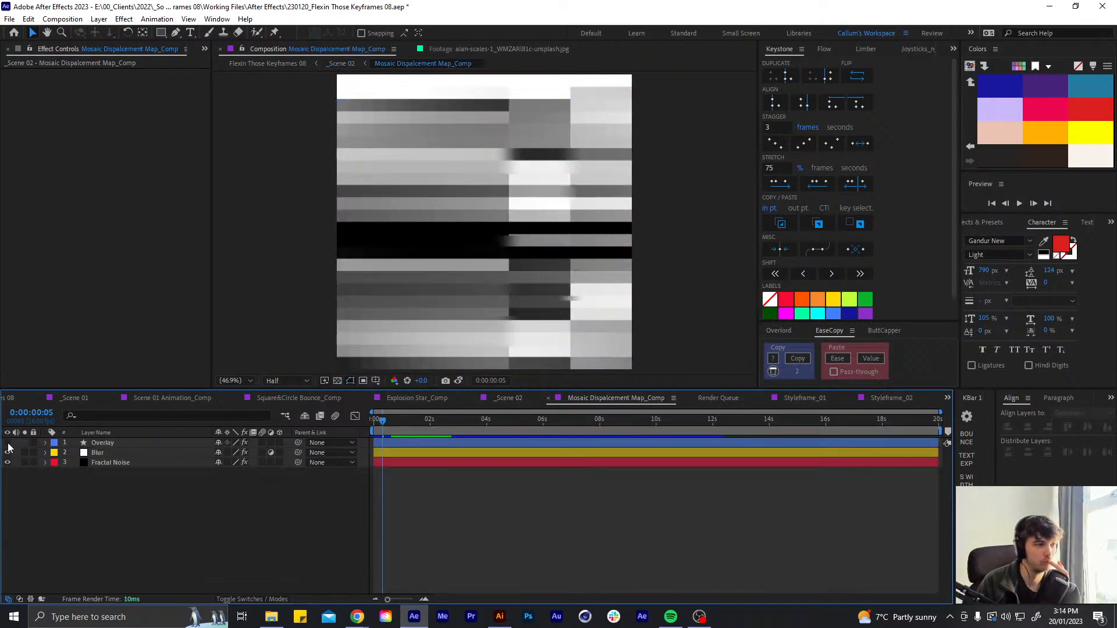
left_click_drag(8, 445, 8, 453)
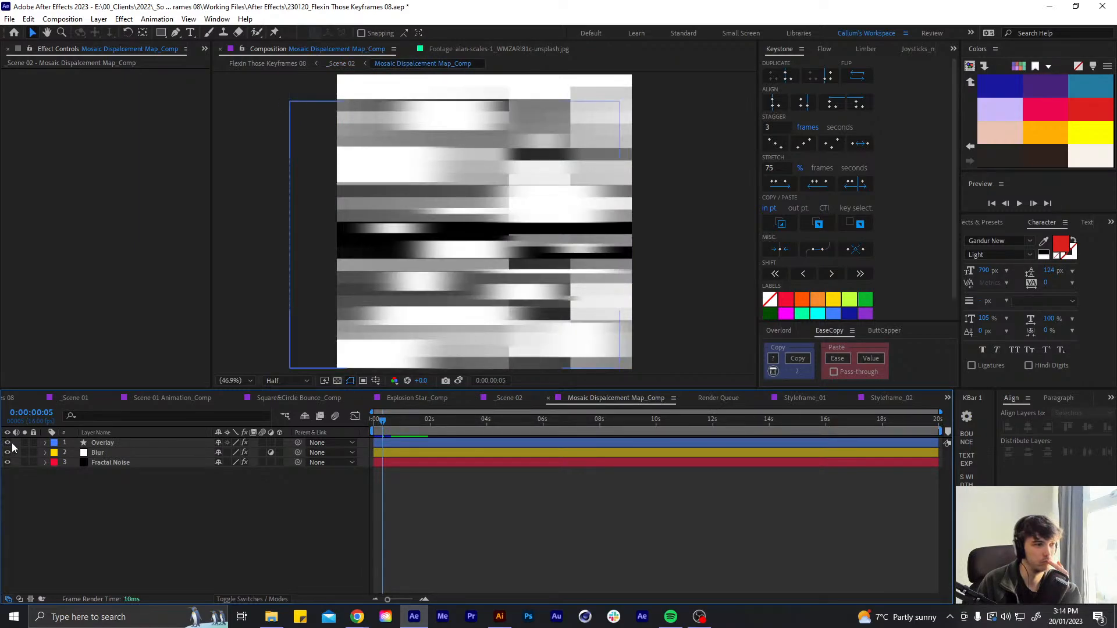
In _Scene 02, set the Time Displacement effect's time resolution to 324 fps
left_click(509, 399)
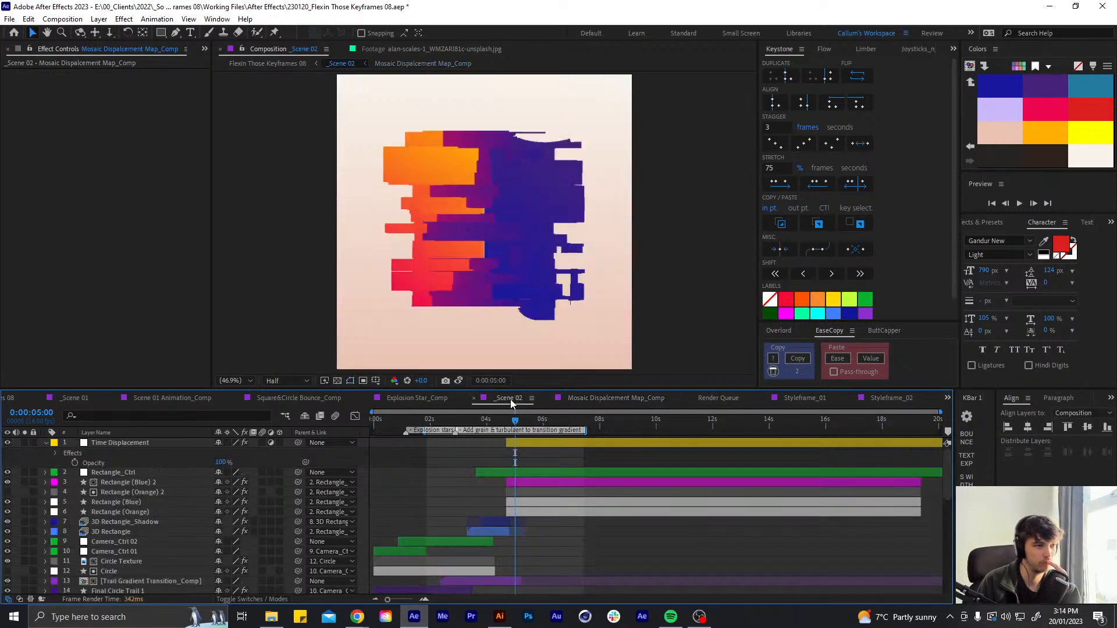
left_click(526, 445)
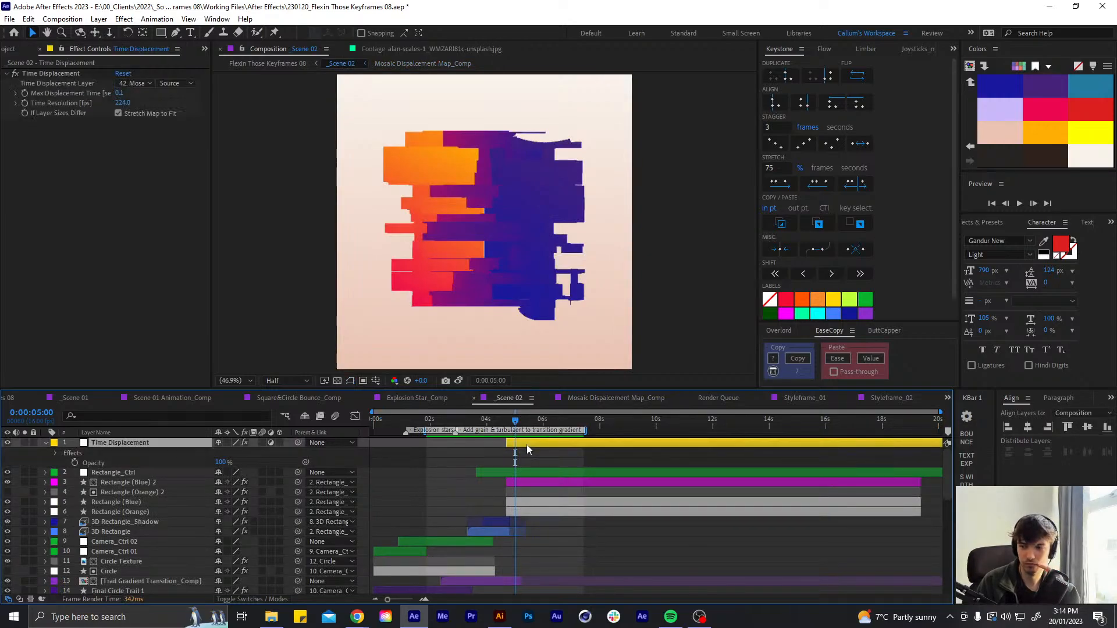
left_click(123, 103)
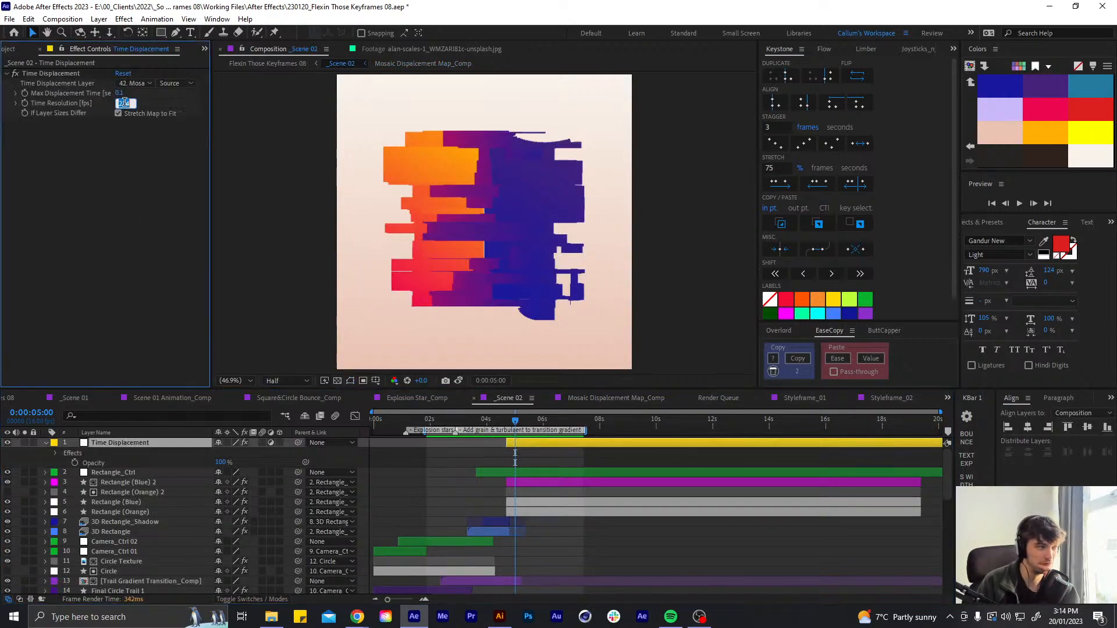
left_click(115, 152)
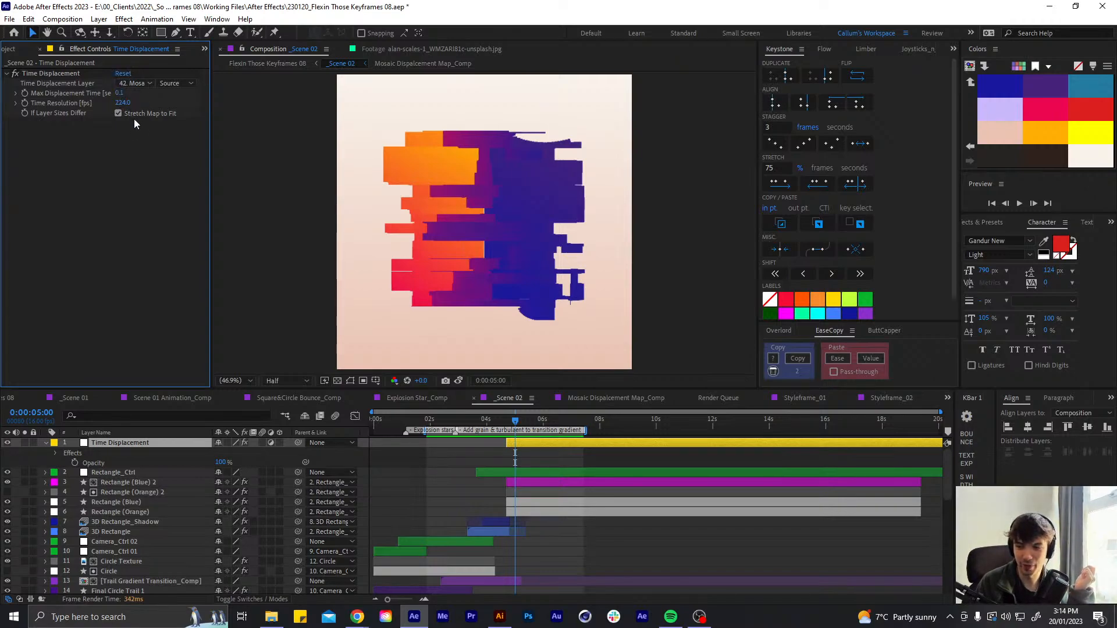
left_click(124, 102)
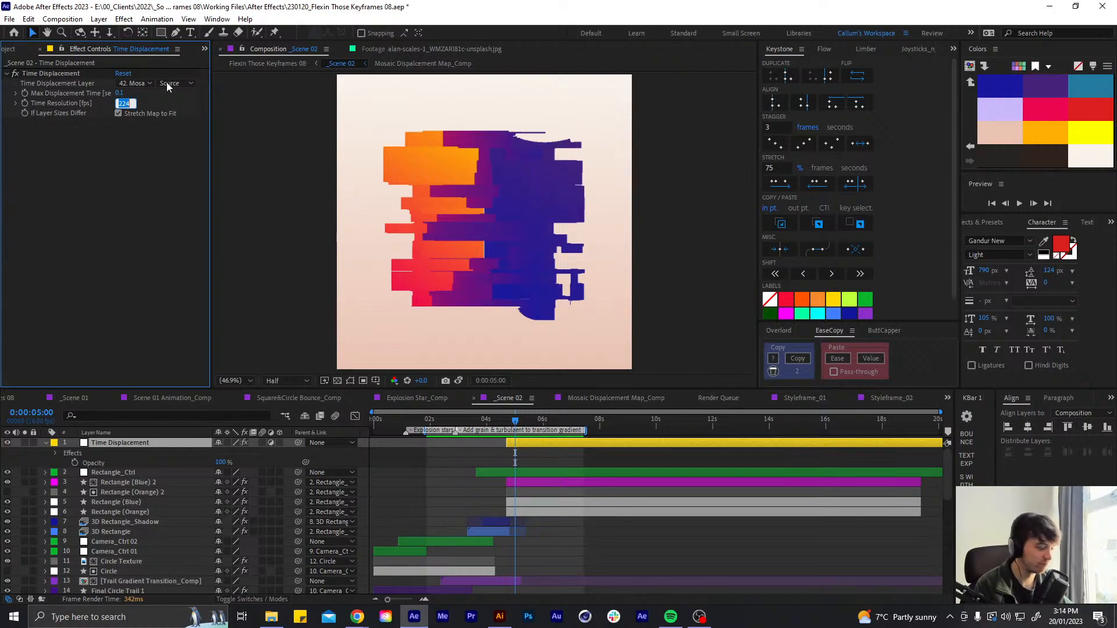
type("324")
key("Return")
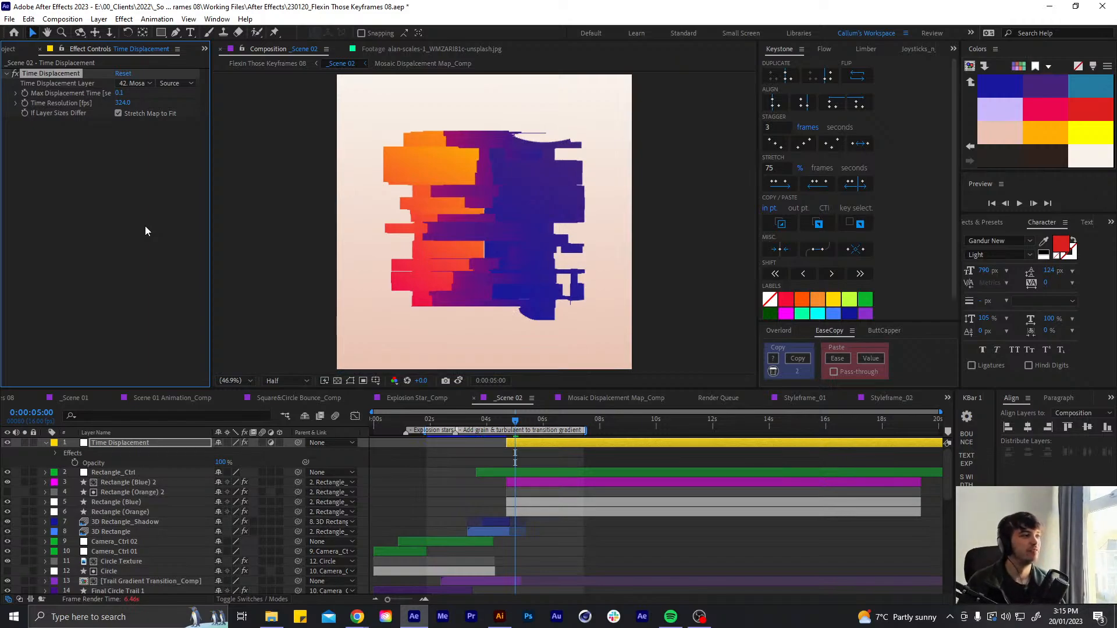
Try time resolutions of 224 and 53 fps on the Time Displacement effect and return it to 324 fps
left_click(122, 103)
type("224")
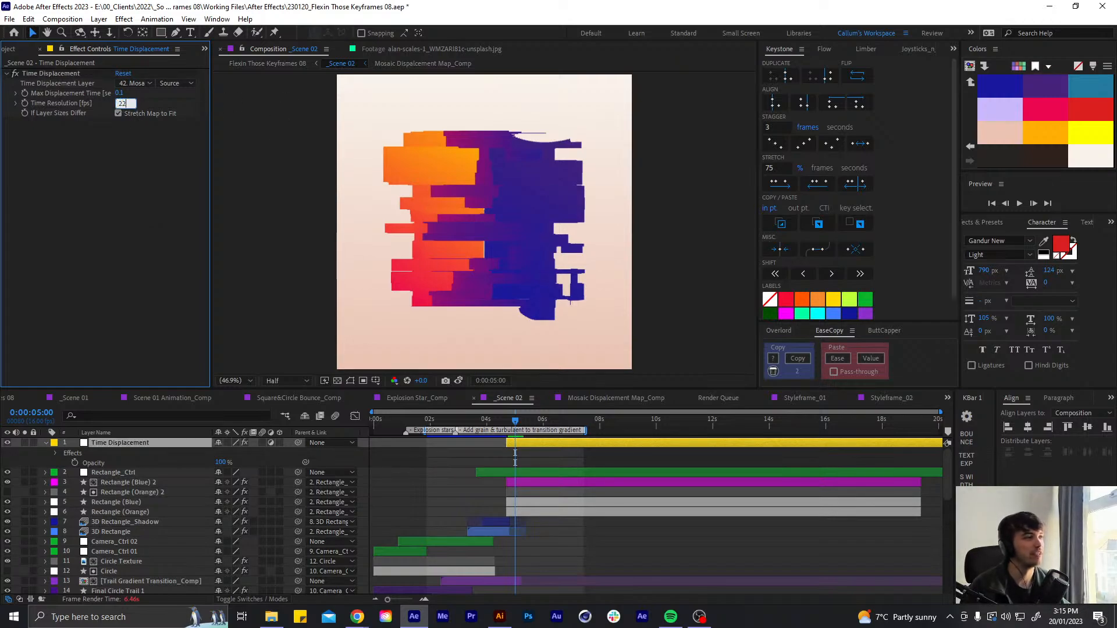
key("Return")
left_click(122, 103)
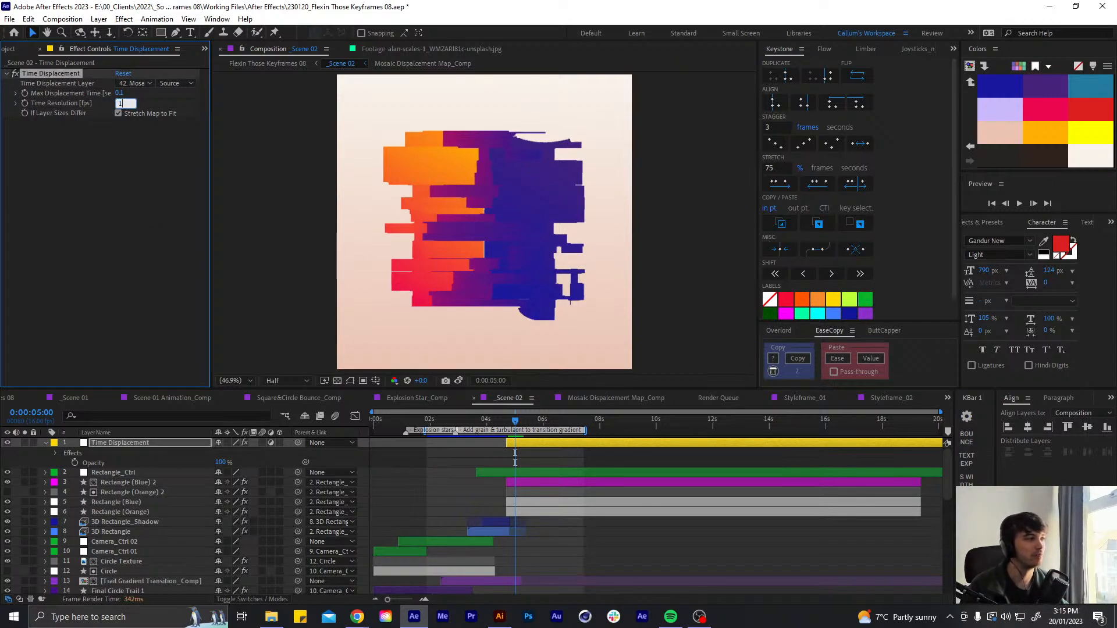
type("53")
key("Return")
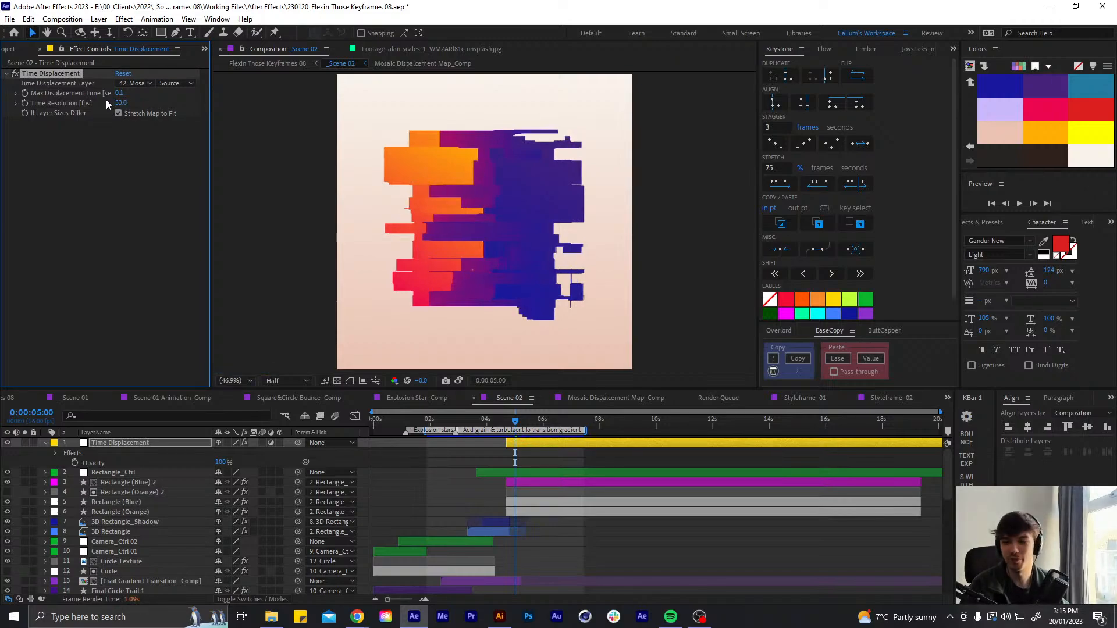
left_click(121, 103)
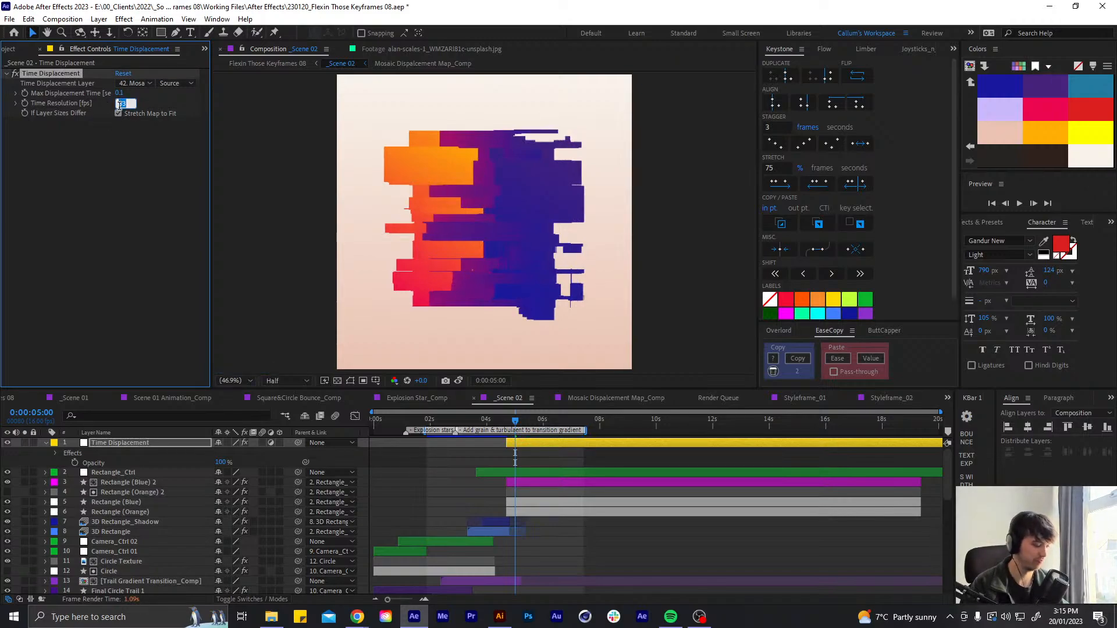
type("324")
key("Return")
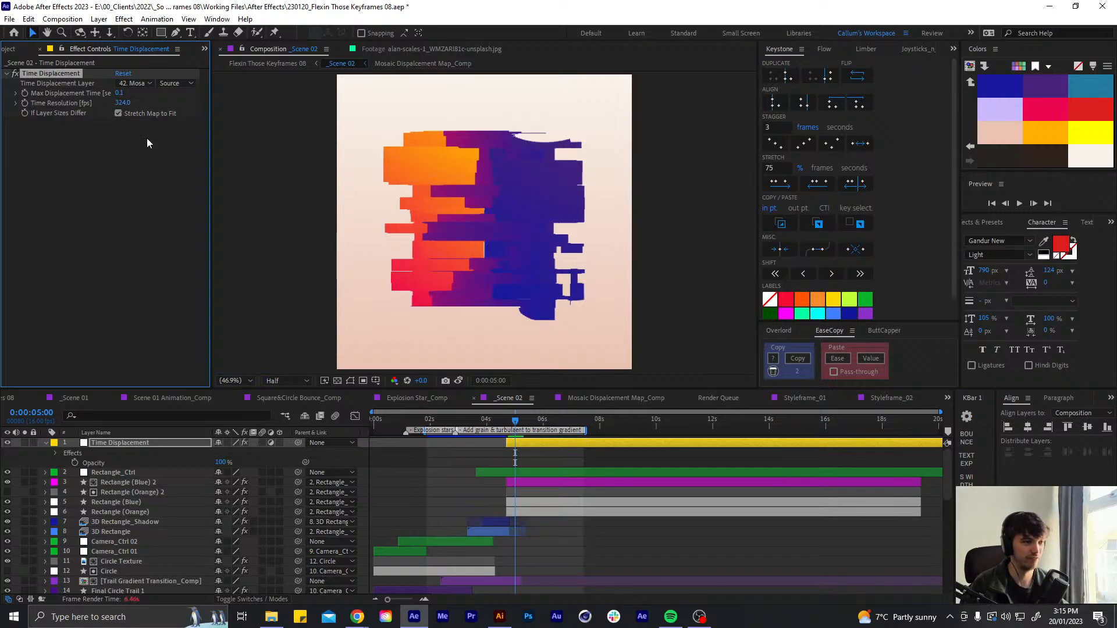
In Mosaic Dispalcement Map_Comp, set the Fractal Noise layer's Mosaic effect to 12 horizontal and 12 vertical blocks
left_click(575, 396)
left_click_drag(415, 429, 389, 440)
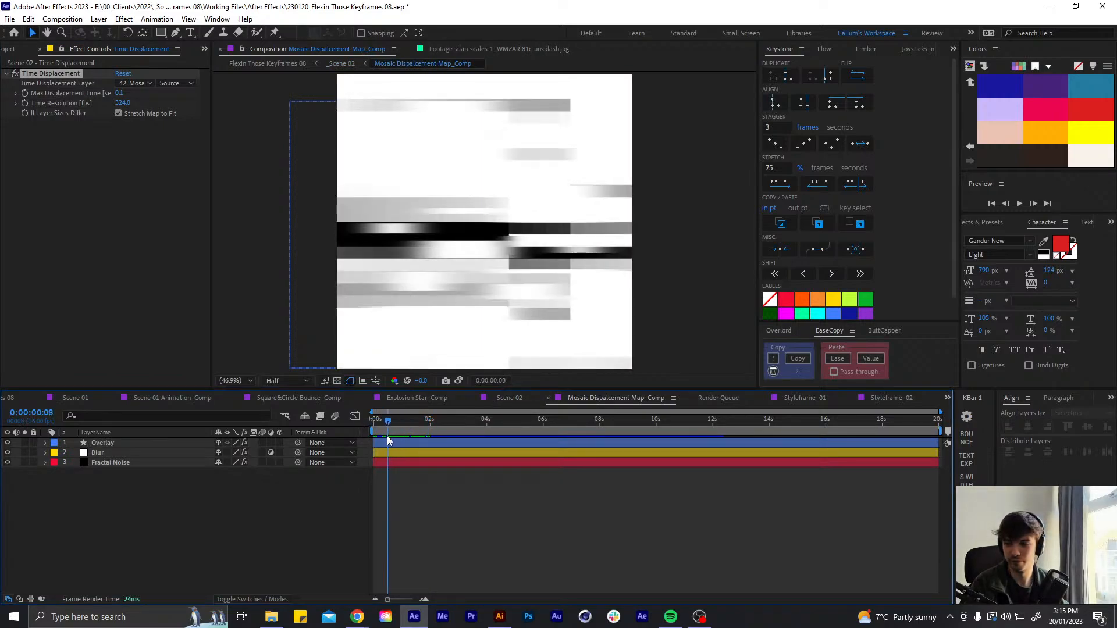
mouse_move(388, 440)
left_mouse_down()
mouse_move(362, 439)
mouse_move(382, 432)
left_mouse_up()
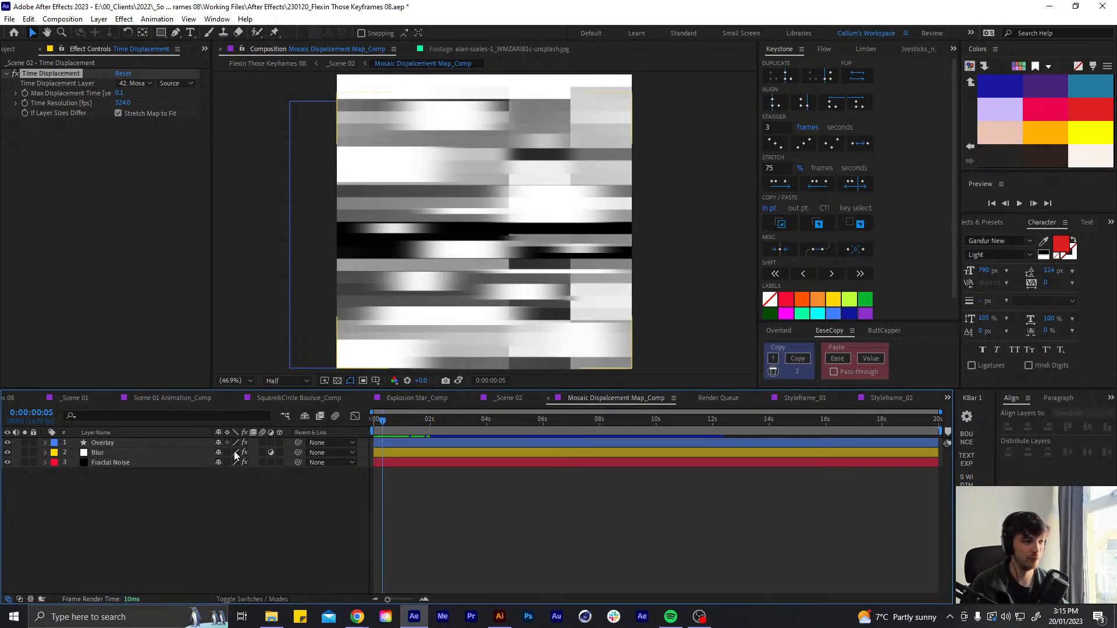
left_click(159, 462)
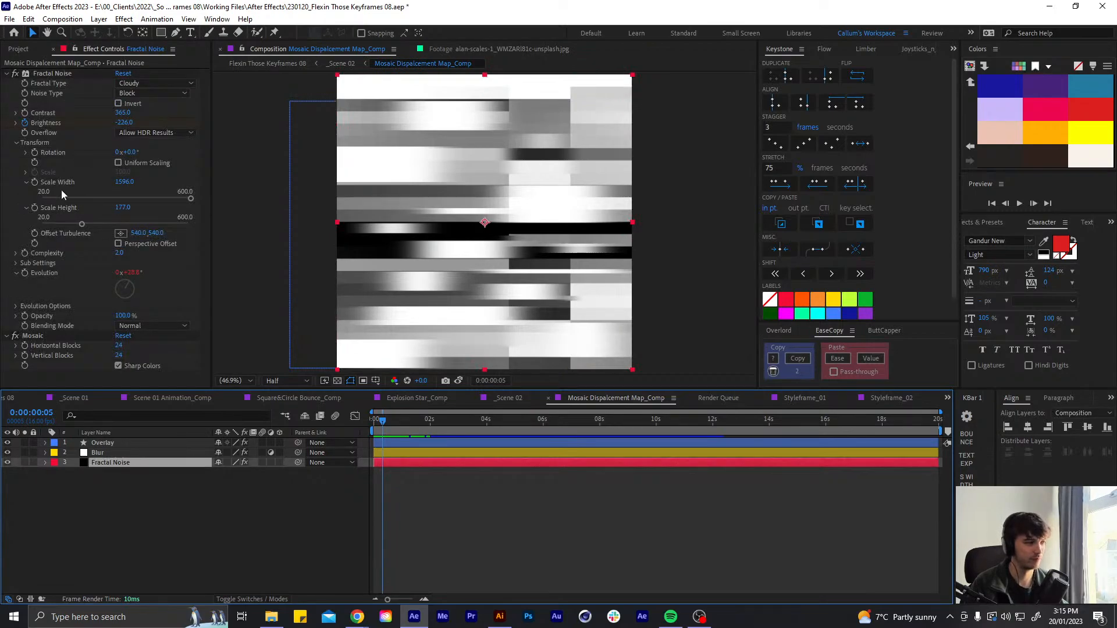
left_click(120, 345)
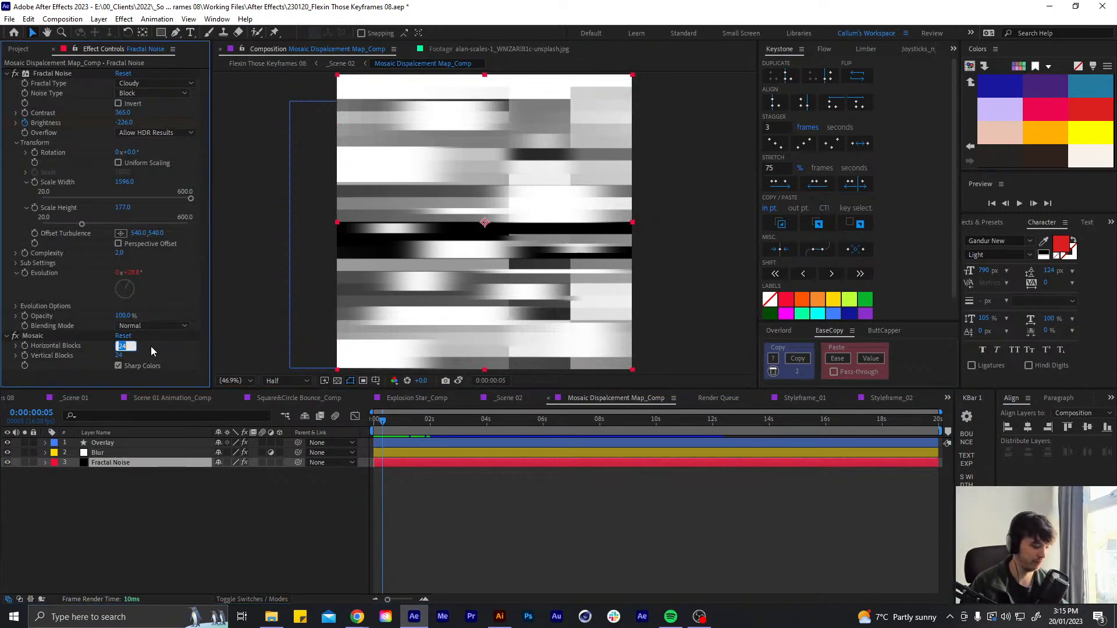
type("12")
key("Return")
left_click(119, 355)
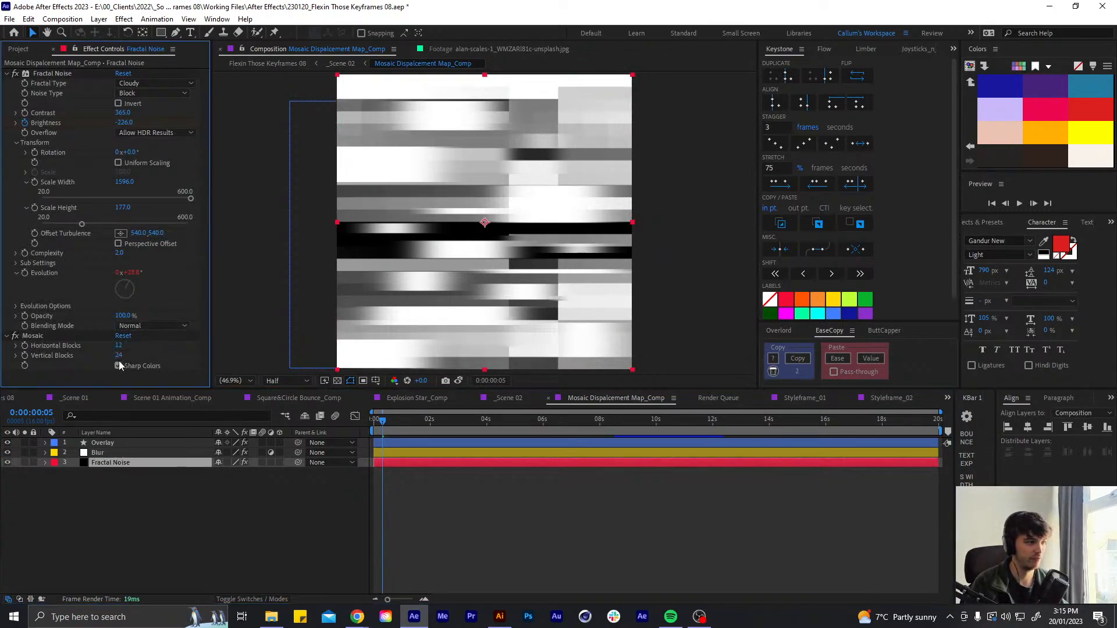
type("12")
key("Return")
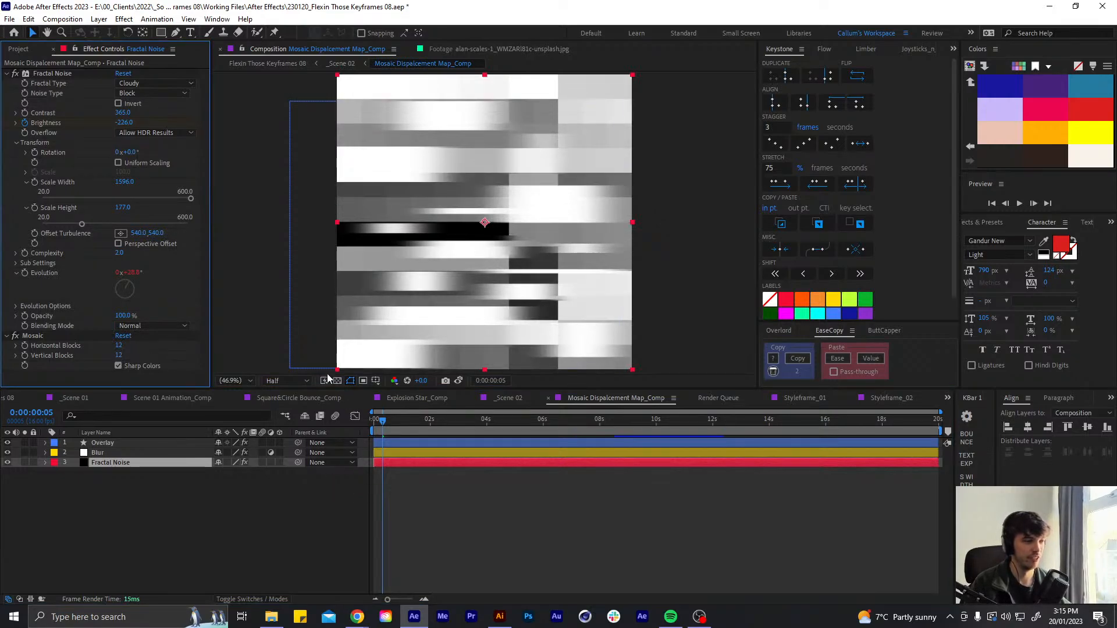
Check the displaced rectangles in _Scene 02 and undo the Mosaic block changes on the Fractal Noise layer
left_click(522, 399)
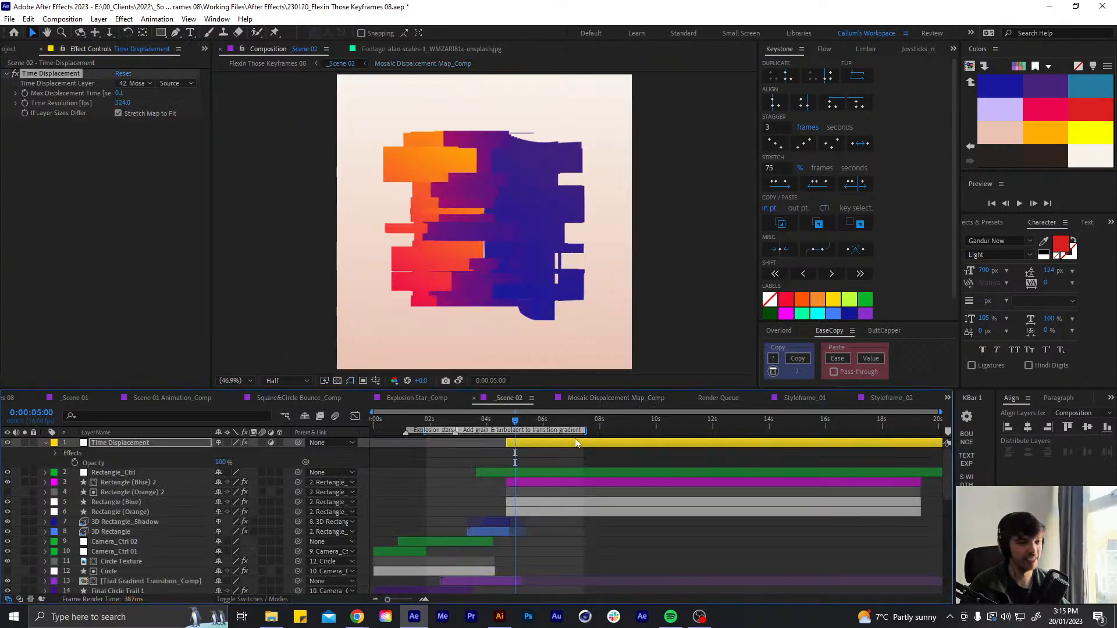
left_click(510, 420)
left_click_drag(511, 420, 515, 410)
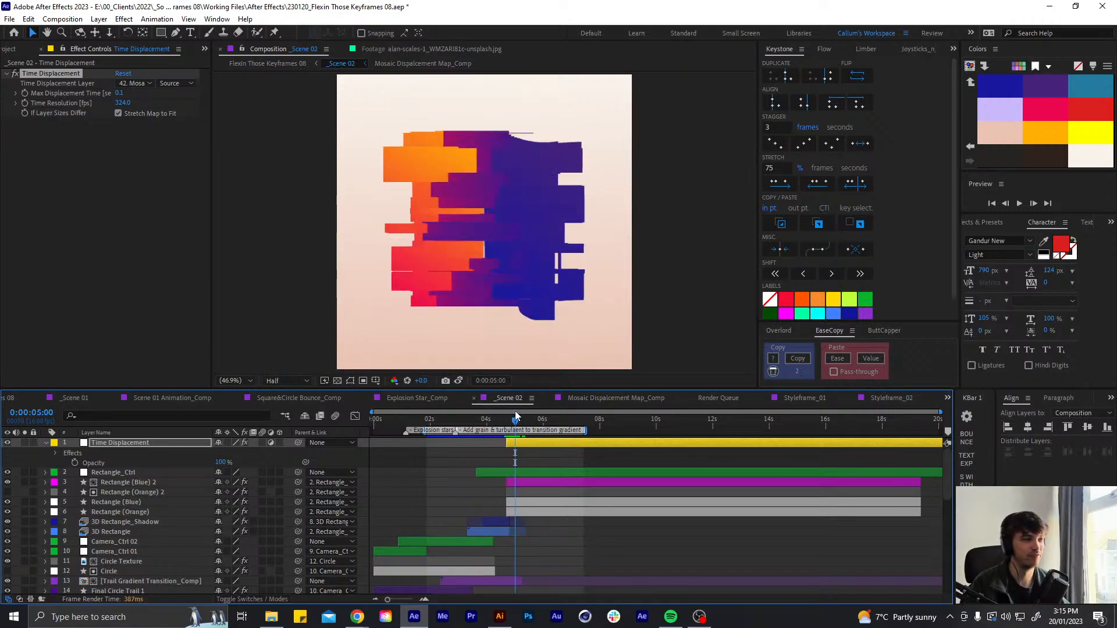
left_click(645, 396)
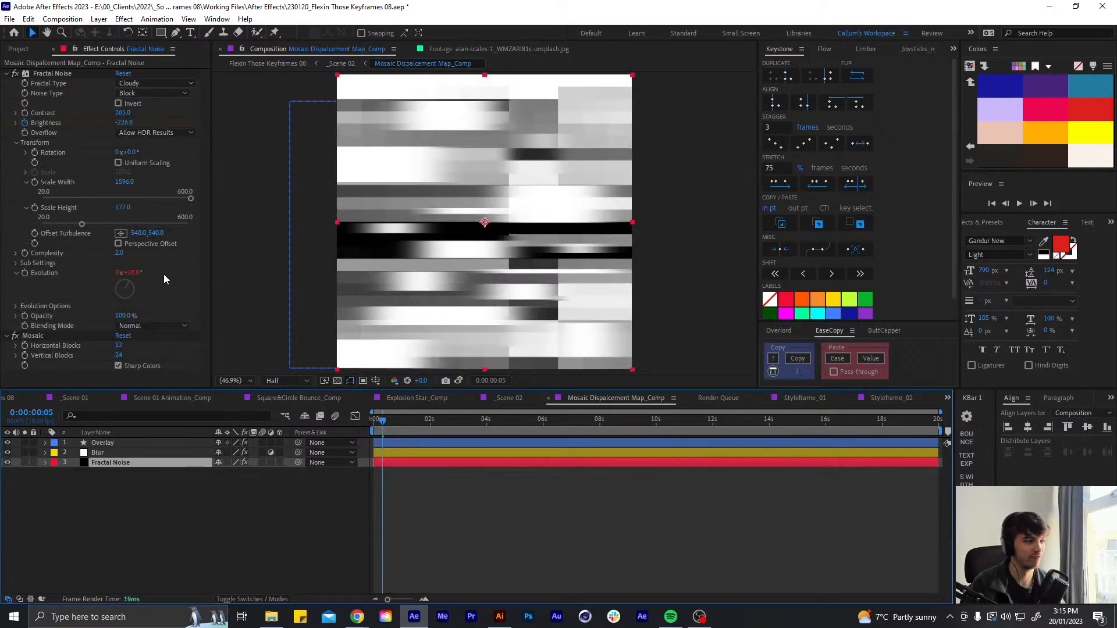
key("ctrl+z")
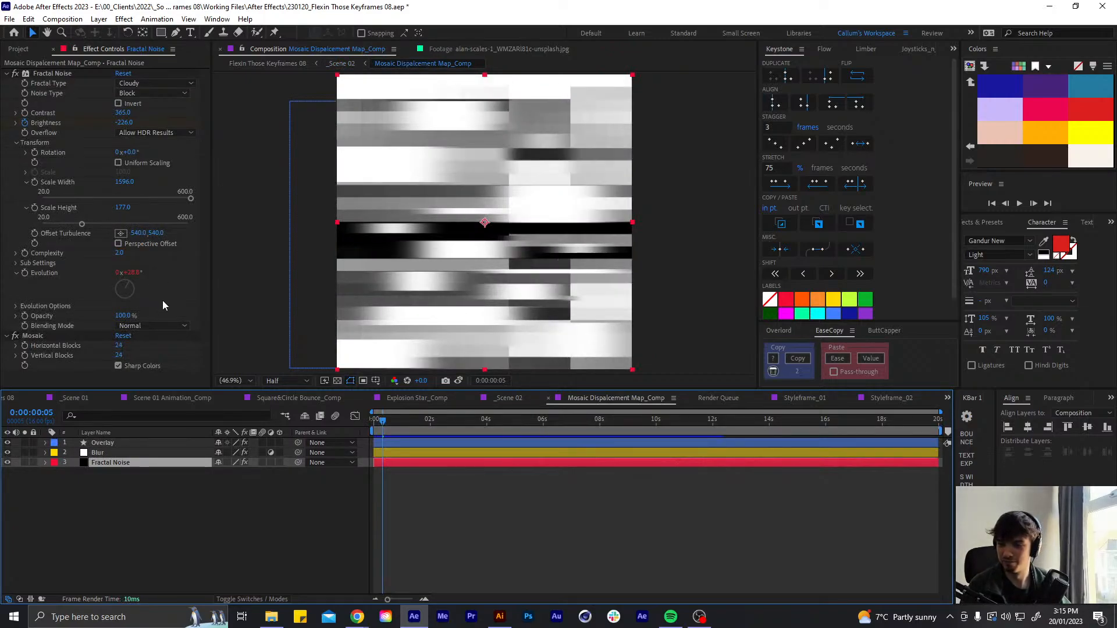
left_click(321, 498)
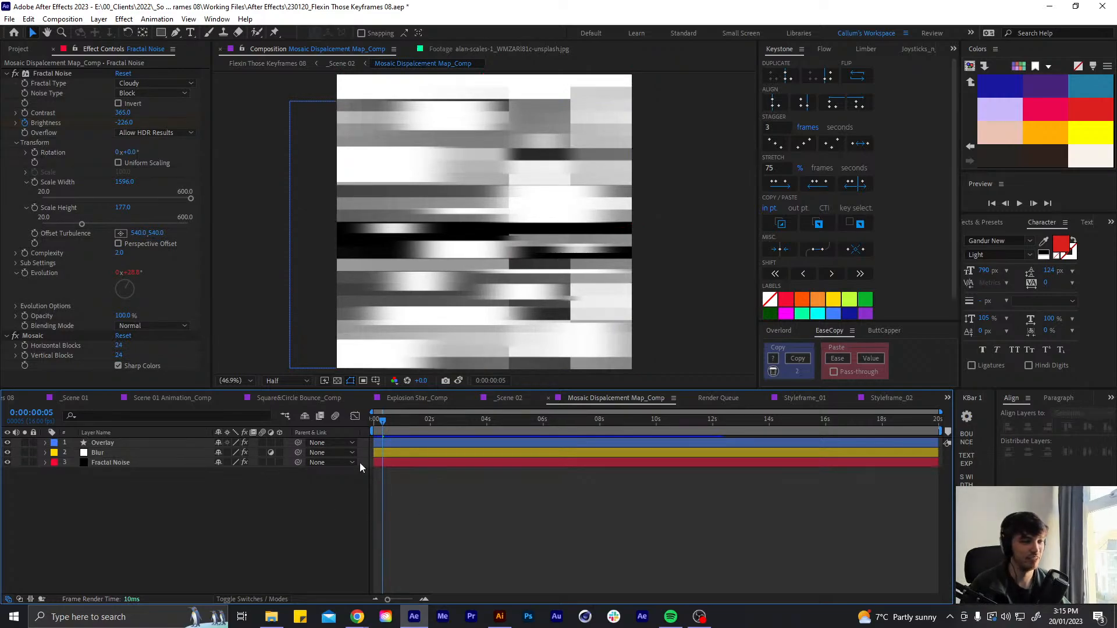
Set the Fractal Noise effect's scale width to 1306 and scale height to 104
left_click(6, 74)
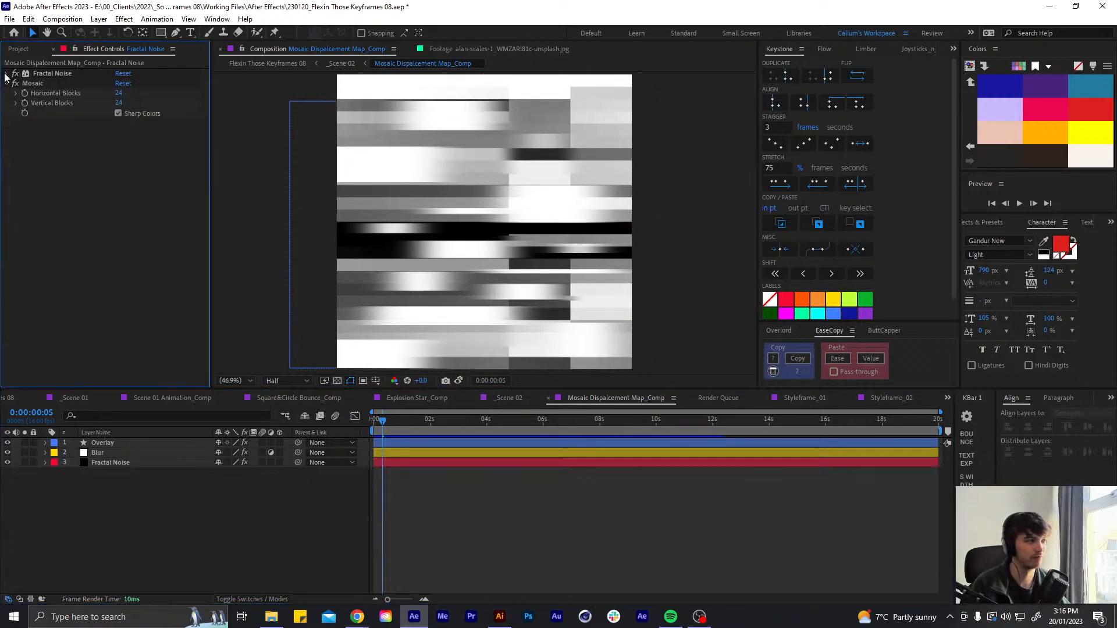
left_click(6, 83)
left_click(5, 74)
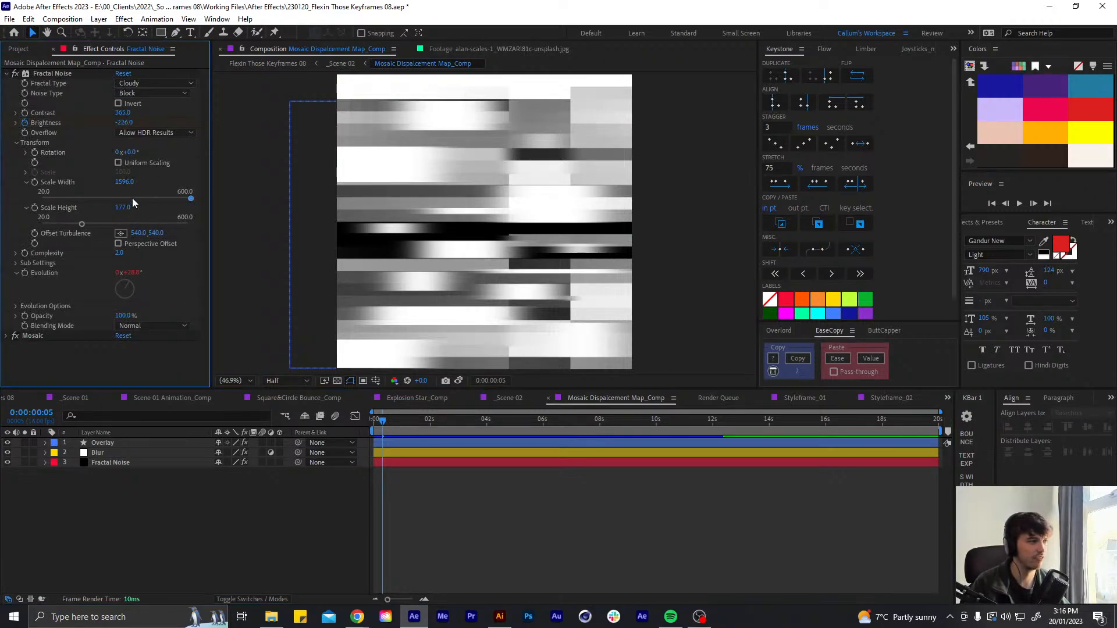
left_click_drag(130, 184, 33, 181)
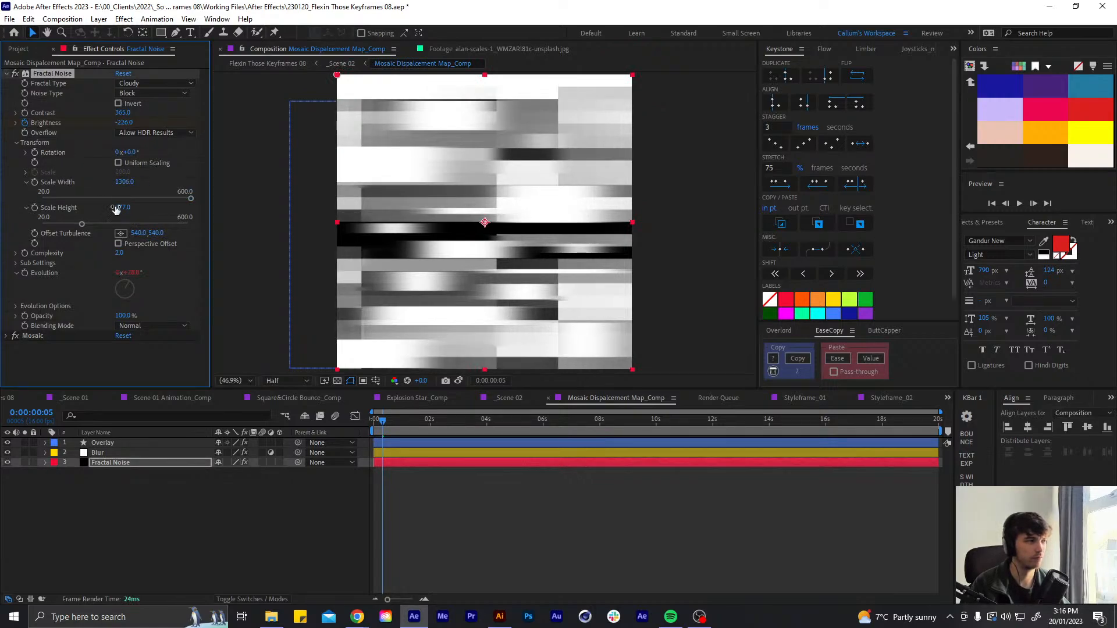
left_click_drag(116, 209, 82, 214)
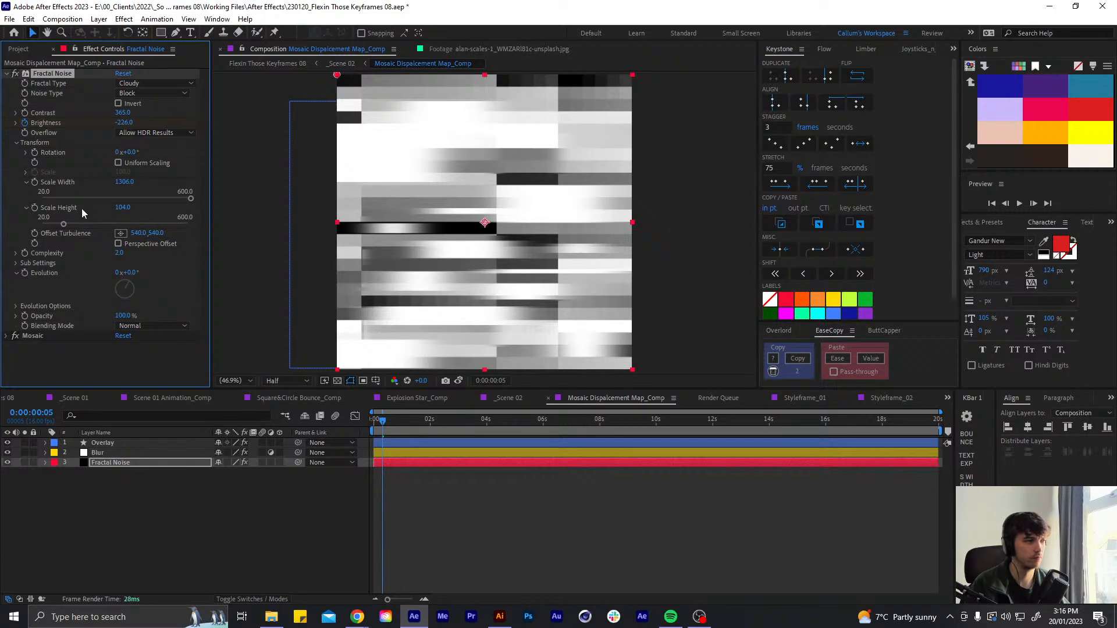
Check the rectangles in _Scene 02, try a max displacement time of 0.2 on Time Displacement and lower it again
left_click(504, 398)
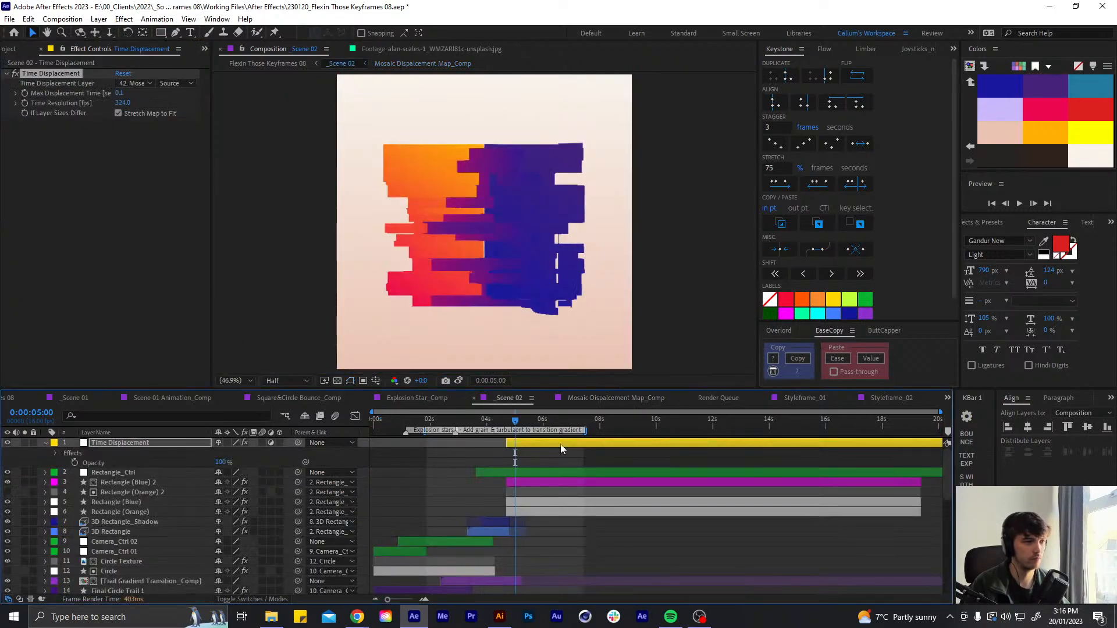
mouse_move(515, 419)
left_mouse_down()
mouse_move(504, 419)
mouse_move(515, 410)
left_mouse_up()
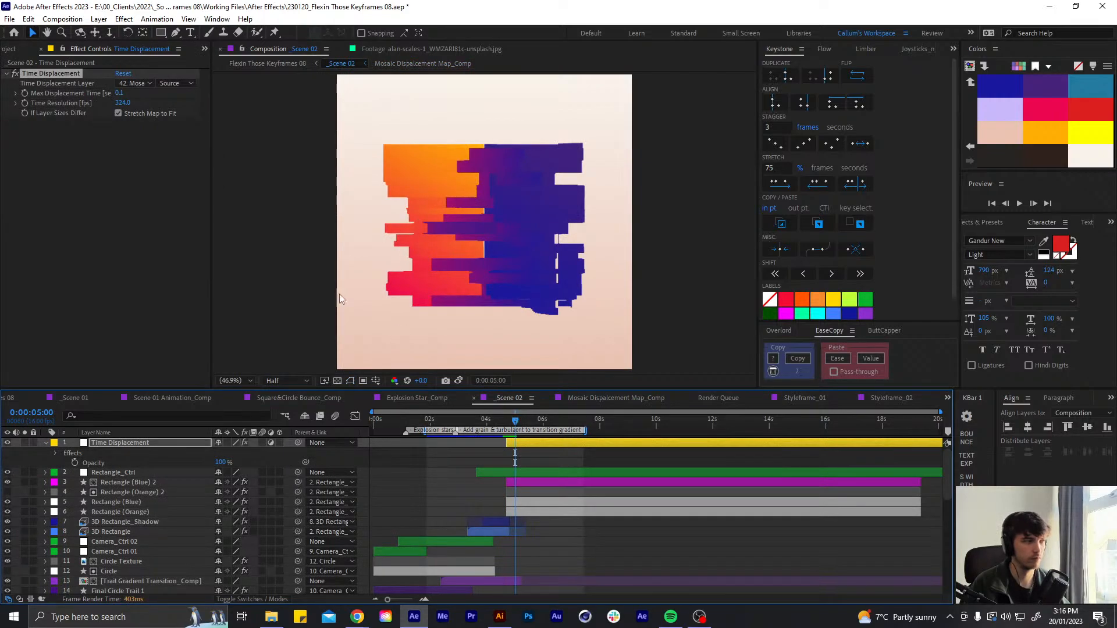
left_click(119, 93)
type("0.2")
key("Return")
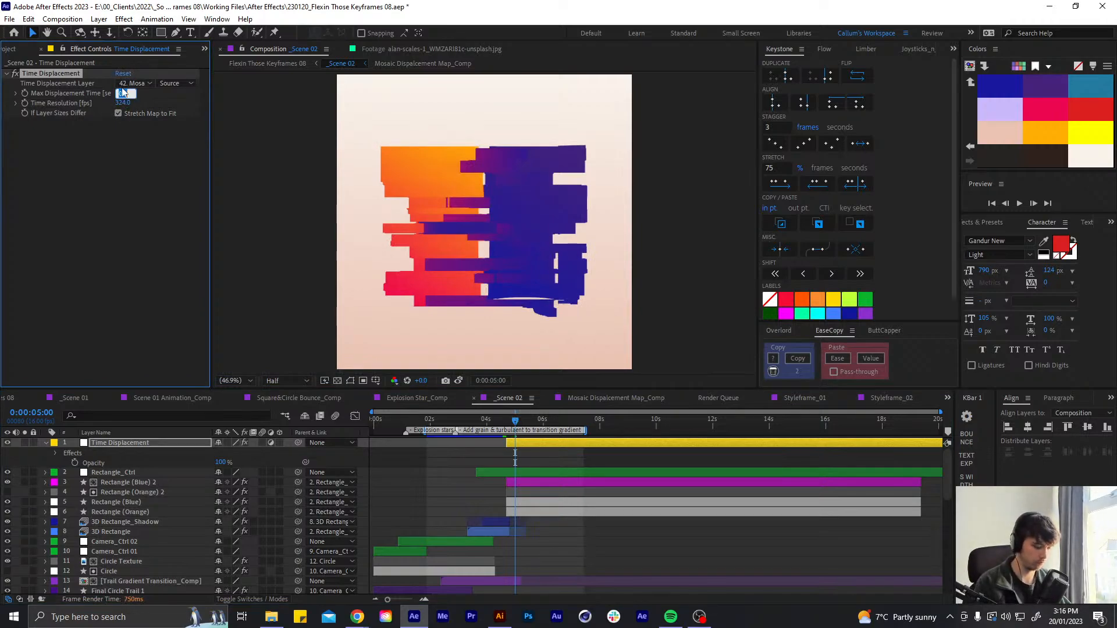
key("ctrl+z")
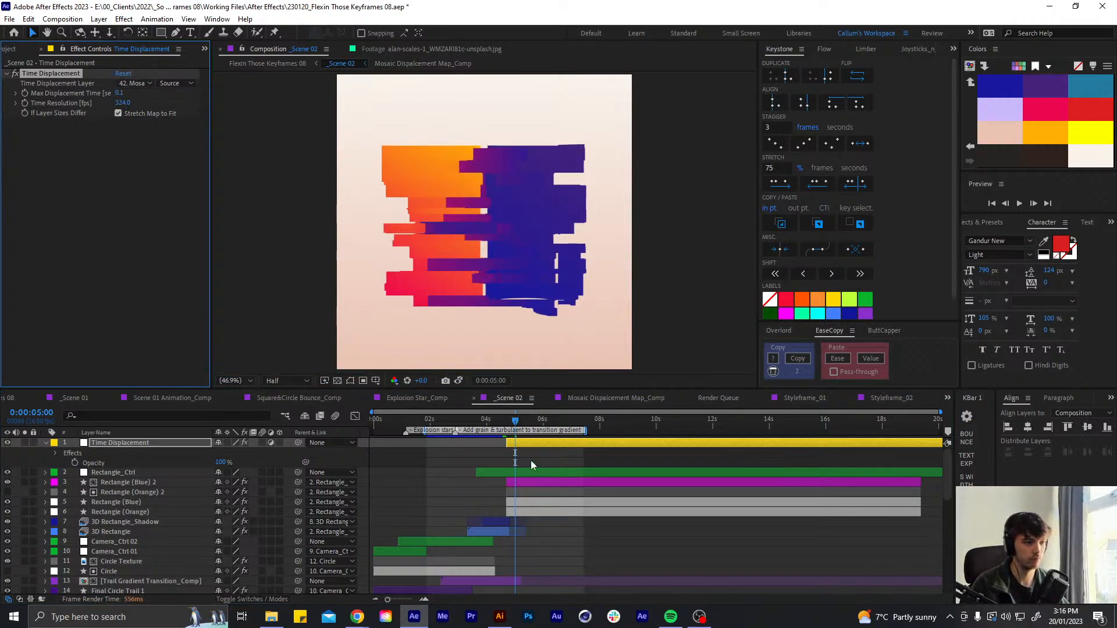
Hide the Overlay and Blur layers in Mosaic Dispalcement Map_Comp and reveal the Mosaic effect's settings on Fractal Noise
scroll(532, 524, "down", 1)
scroll(527, 574, "down", 5)
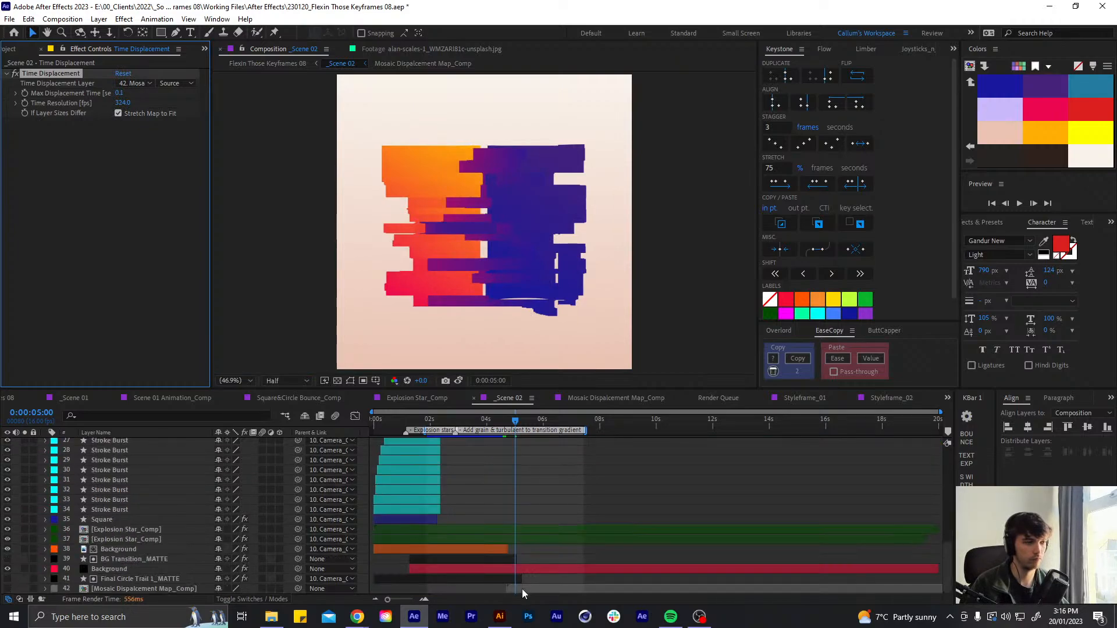
double_click(522, 588)
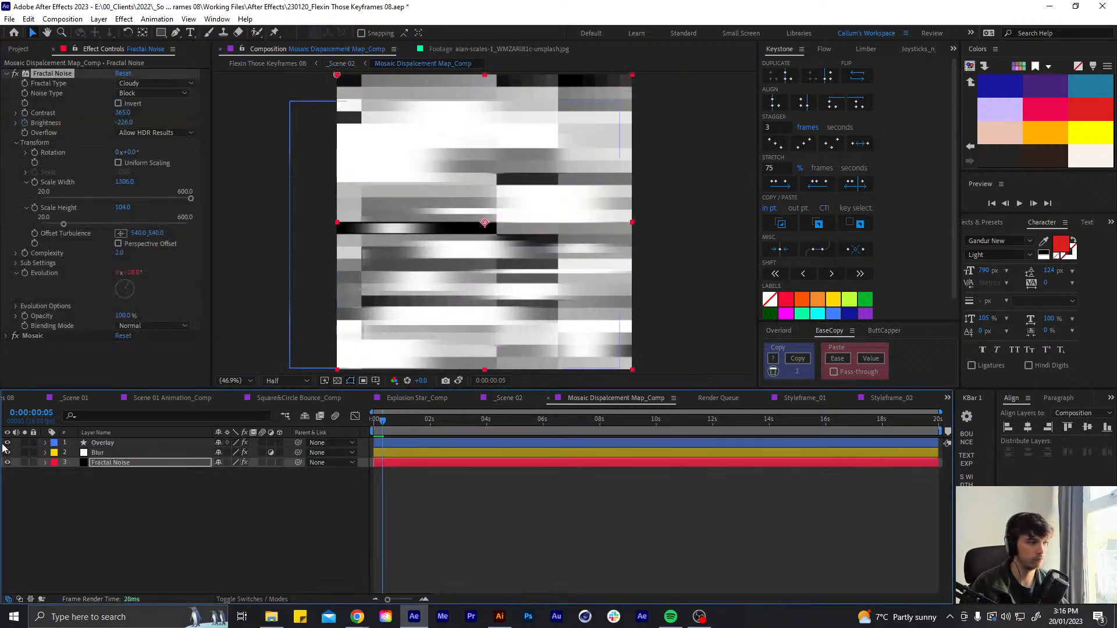
left_click_drag(7, 443, 6, 455)
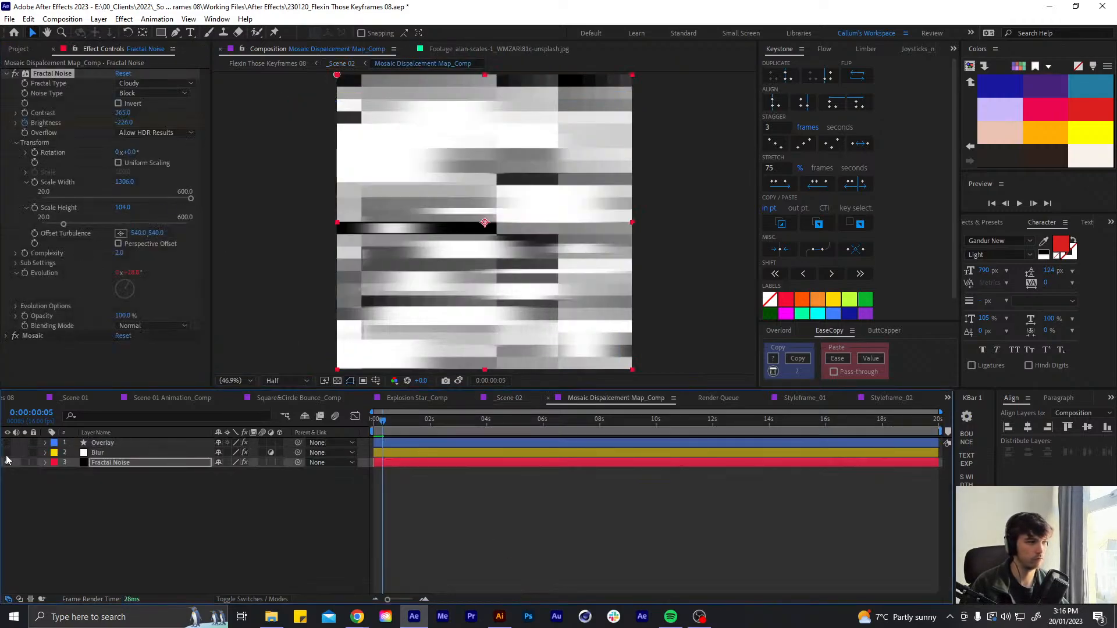
left_click(499, 398)
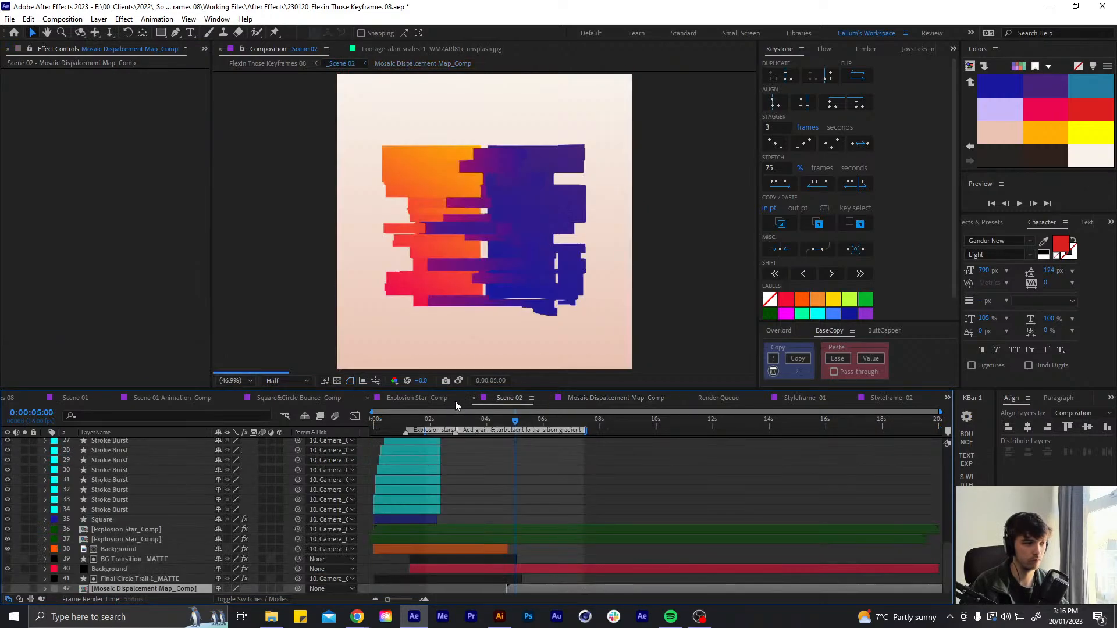
left_click(589, 397)
left_click(6, 336)
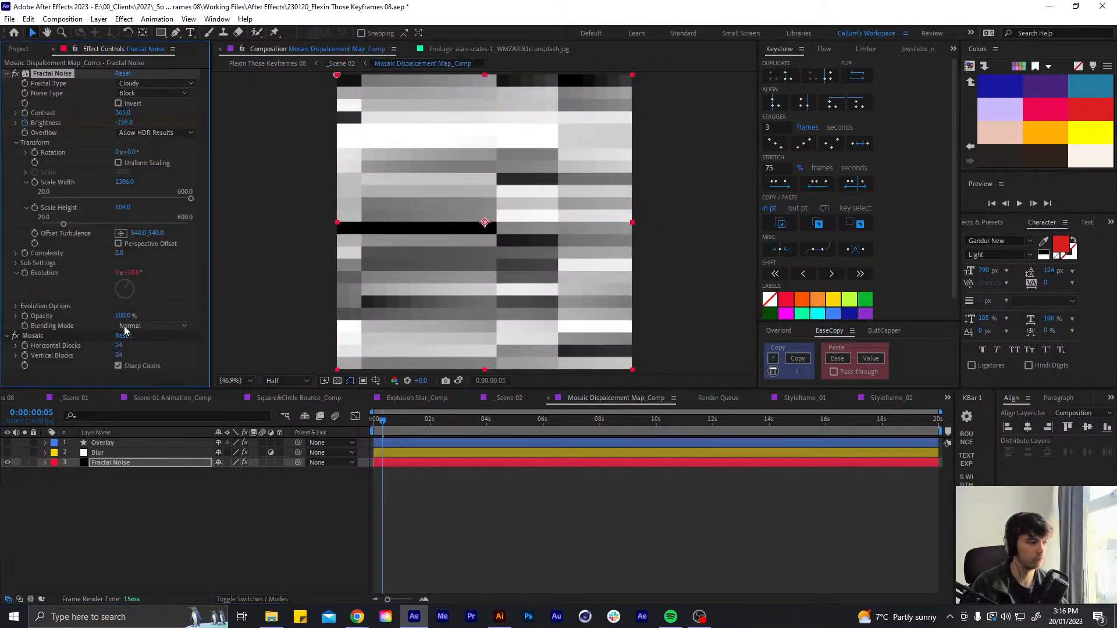
Set the Mosaic effect's horizontal and vertical blocks to 12 on Fractal Noise and check the rectangles in _Scene 02
left_click(119, 345)
type("12")
key("Tab")
type("12")
left_click(140, 524)
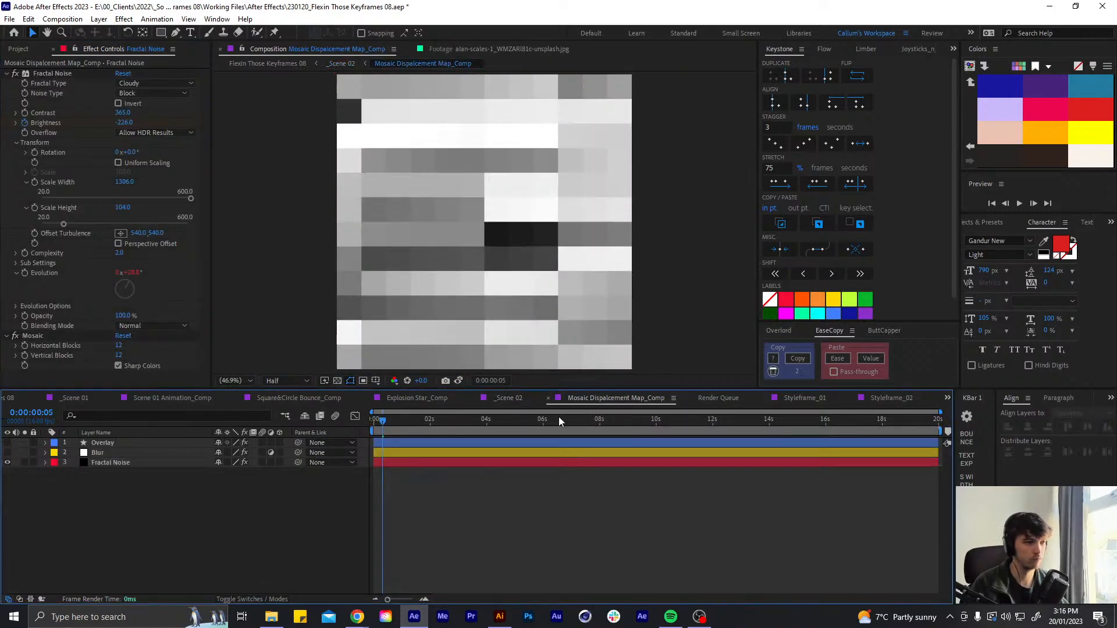
left_click(507, 398)
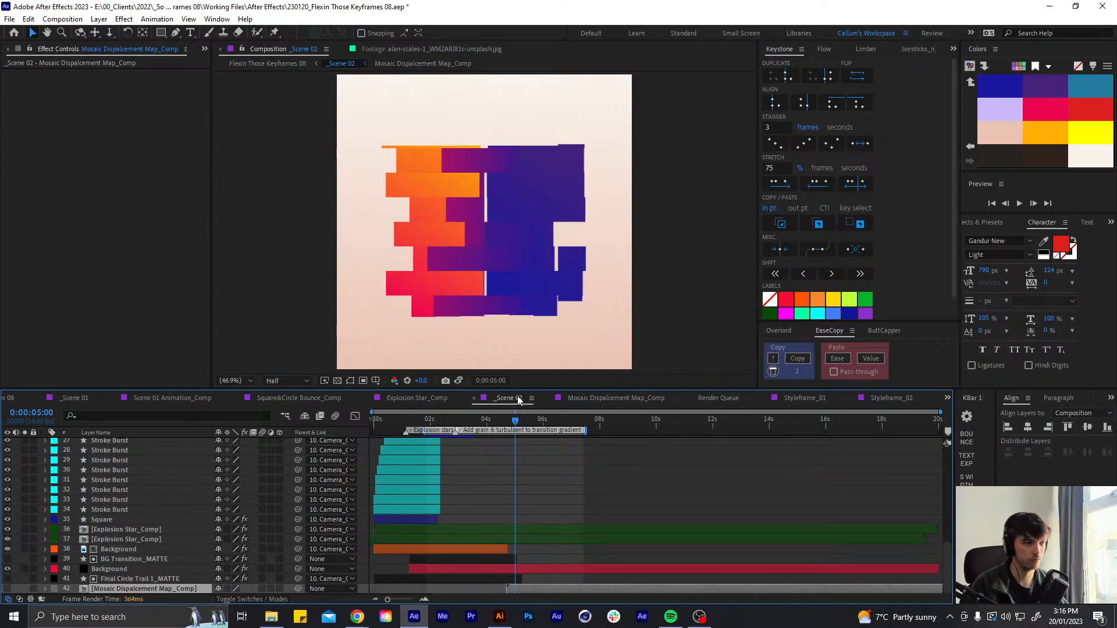
Restore the Mosaic effect's vertical blocks to 24 on the Fractal Noise layer and check the rectangles in _Scene 02
left_click(575, 398)
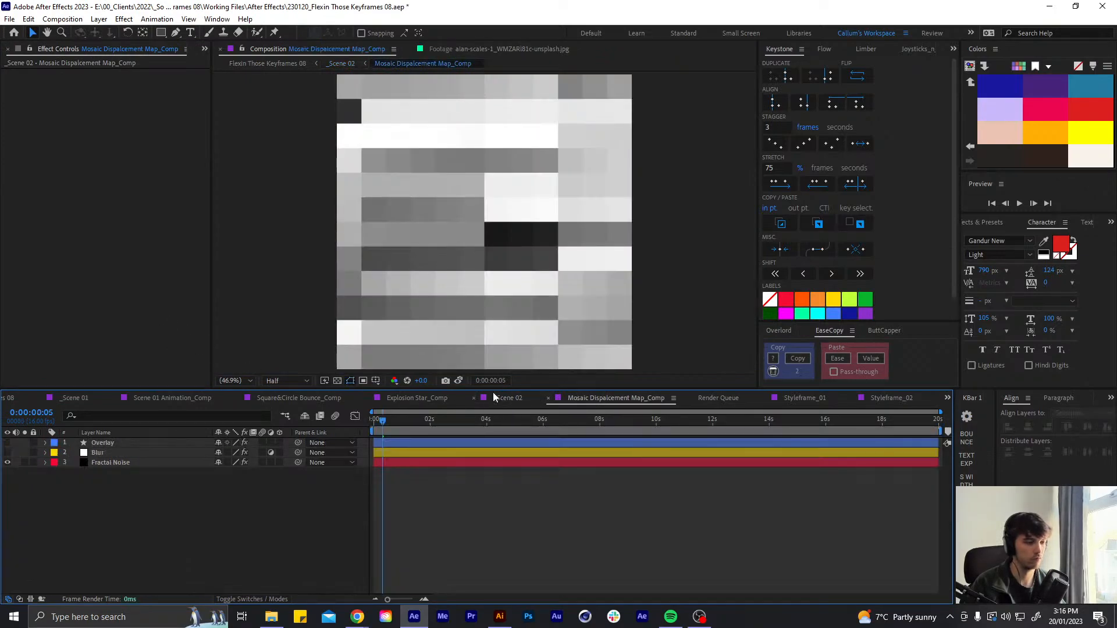
left_click(394, 453)
left_click(111, 463)
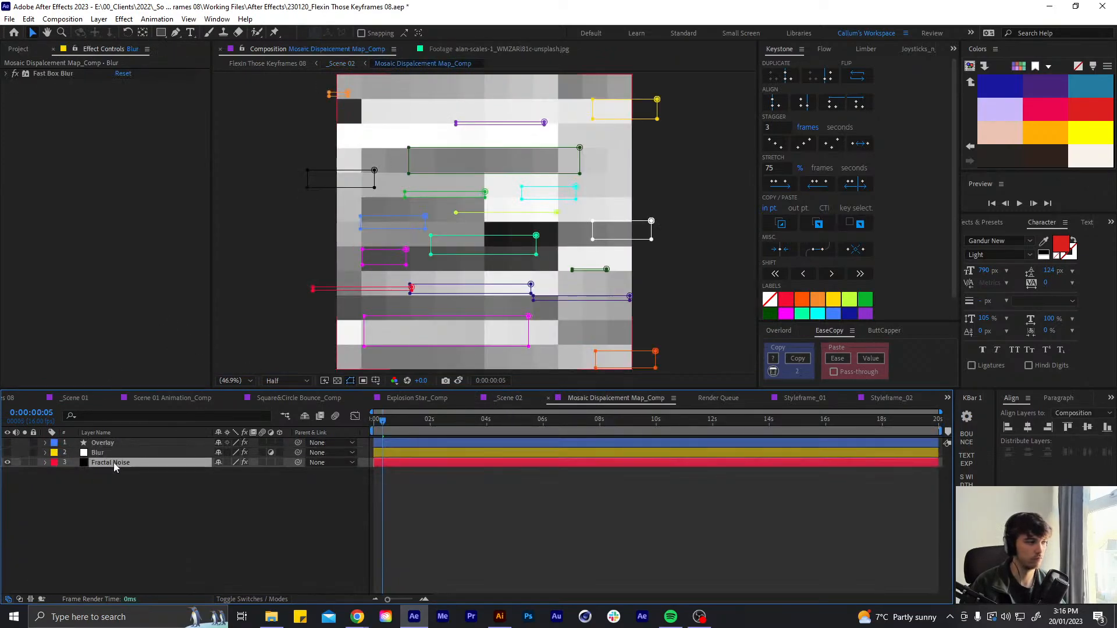
left_click(140, 353)
left_click_drag(120, 346, 150, 357)
key("ctrl+z")
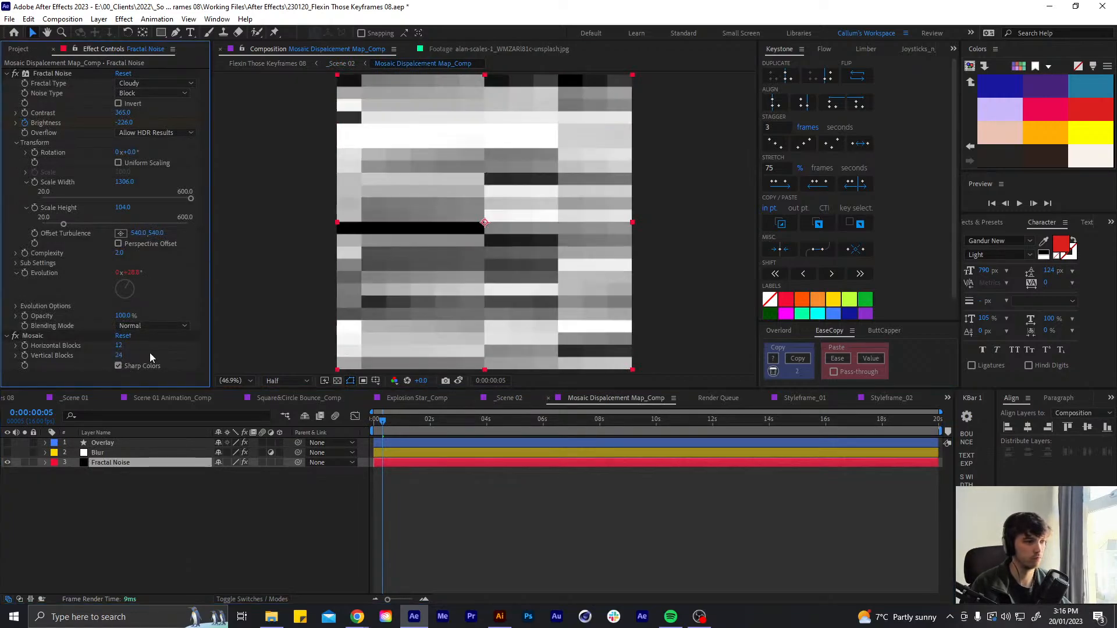
left_click(510, 399)
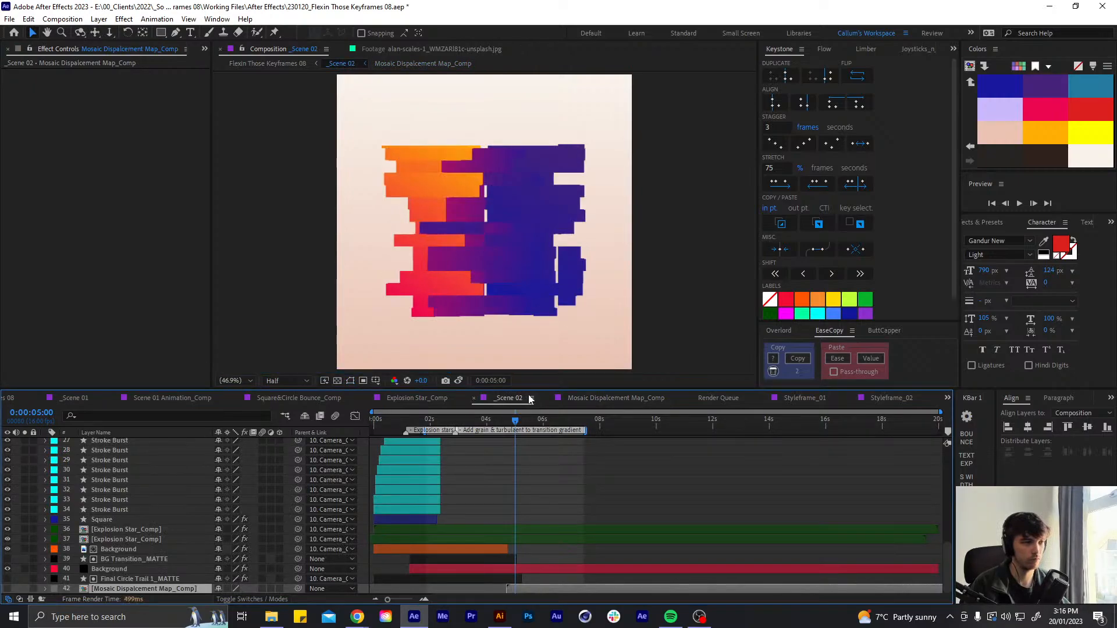
Set the Mosaic effect's horizontal blocks to 8 and vertical blocks to 16, and compare the rectangles in _Scene 02
left_click(596, 401)
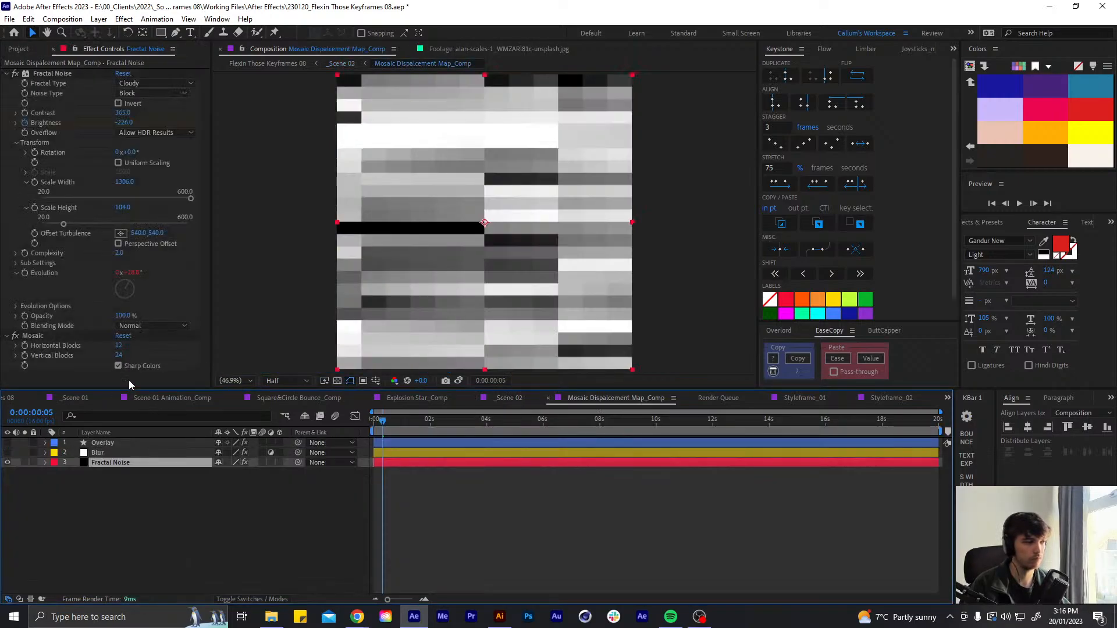
left_click(119, 346)
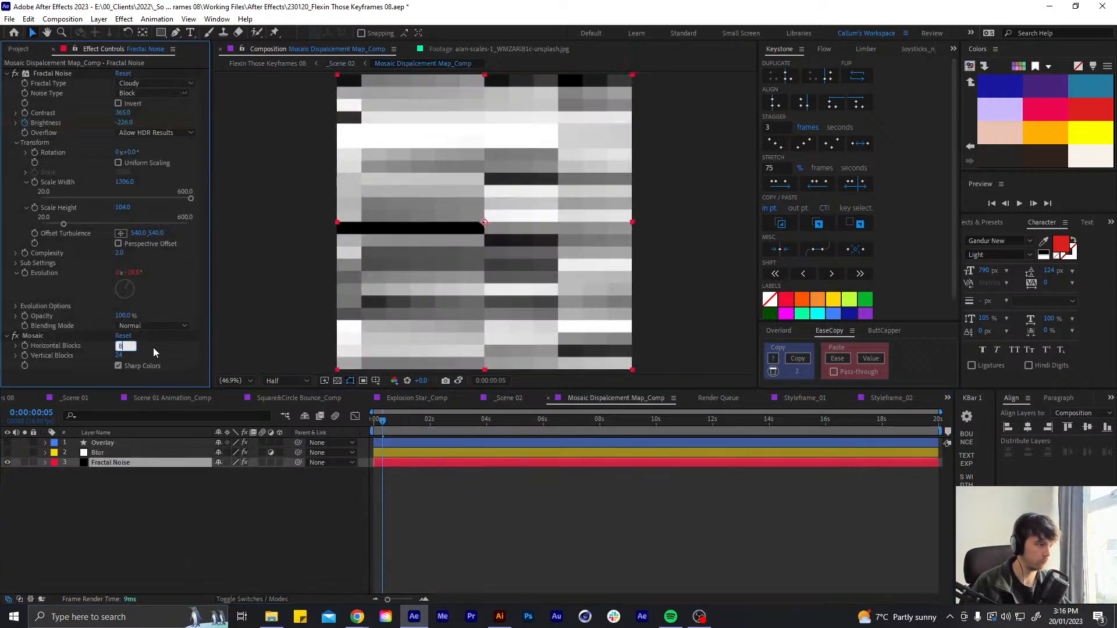
key("Return")
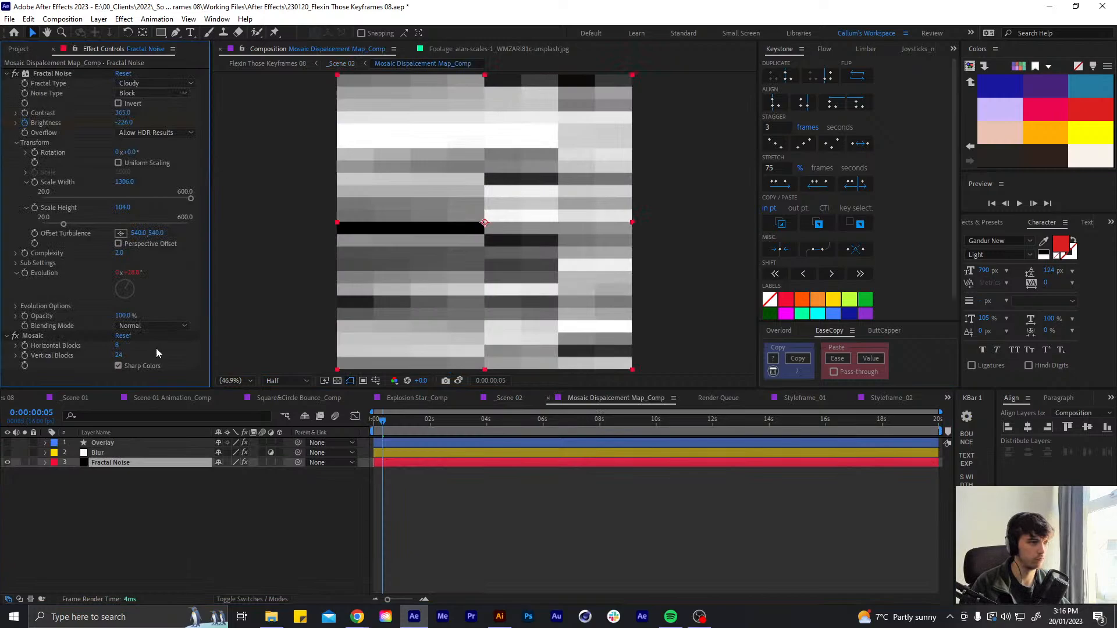
left_click(119, 356)
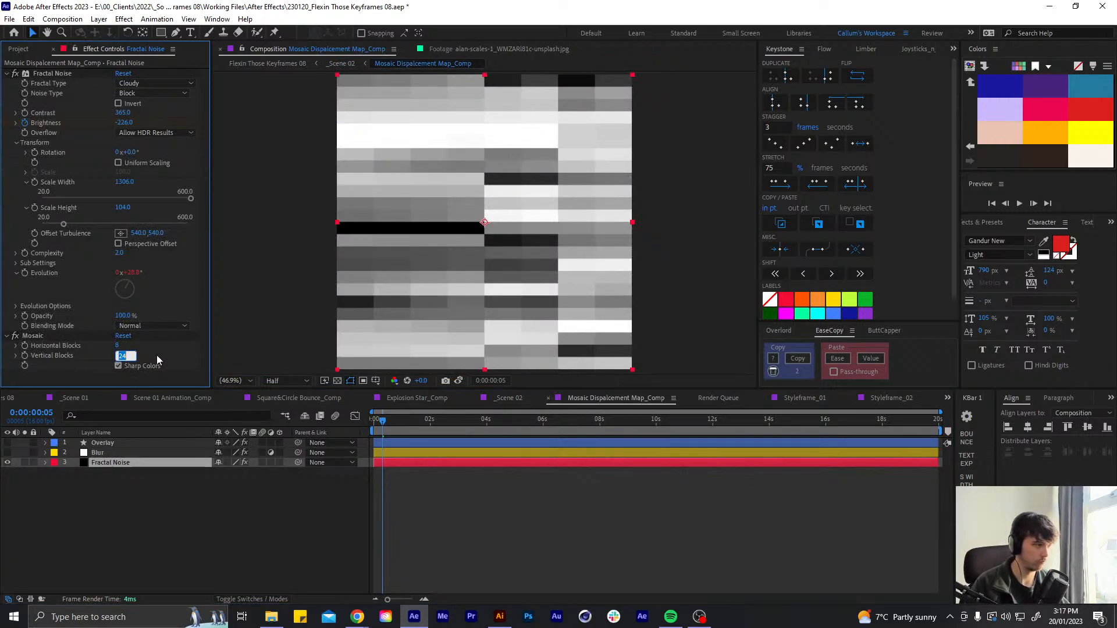
type("16")
key("Return")
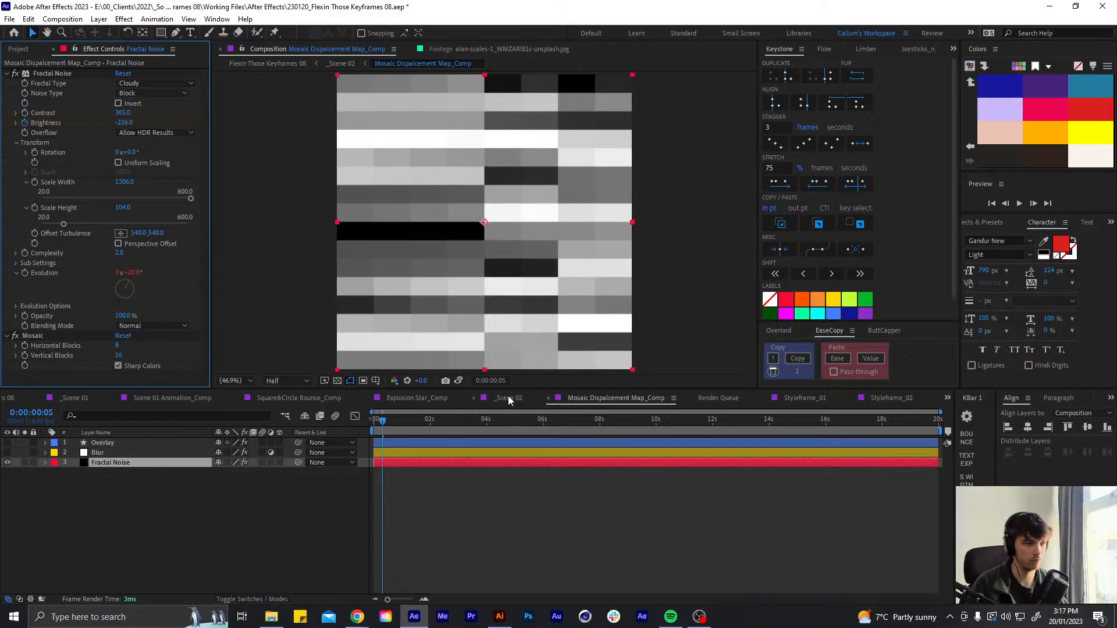
left_click(508, 397)
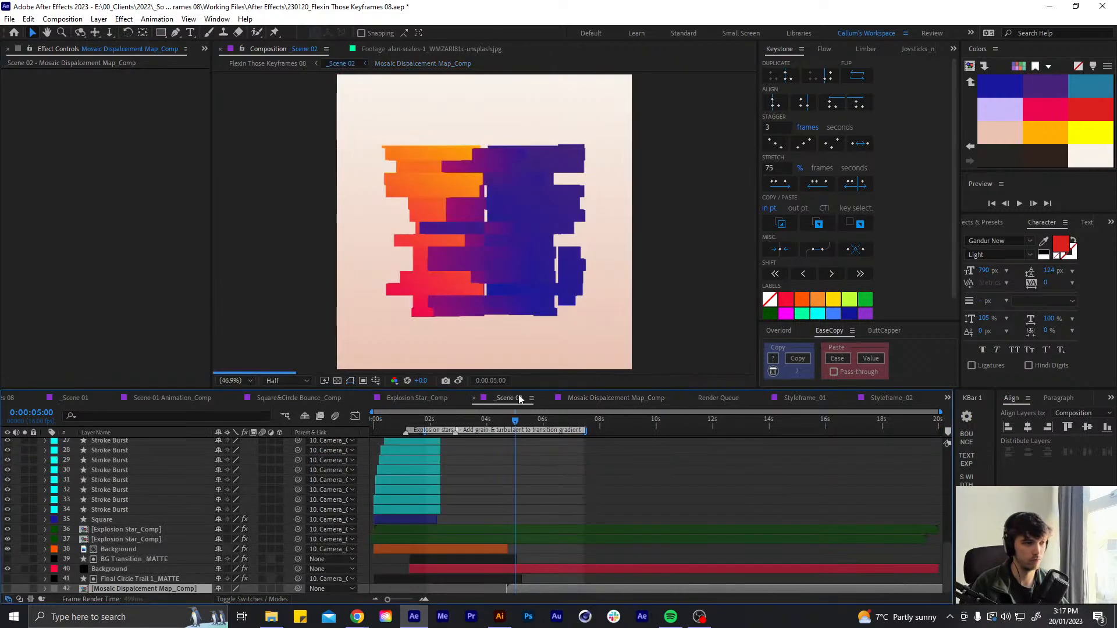
Raise the Mosaic effect's vertical blocks to 18 on Fractal Noise and check the rectangles in _Scene 02
left_click(587, 398)
left_click_drag(120, 355, 180, 351)
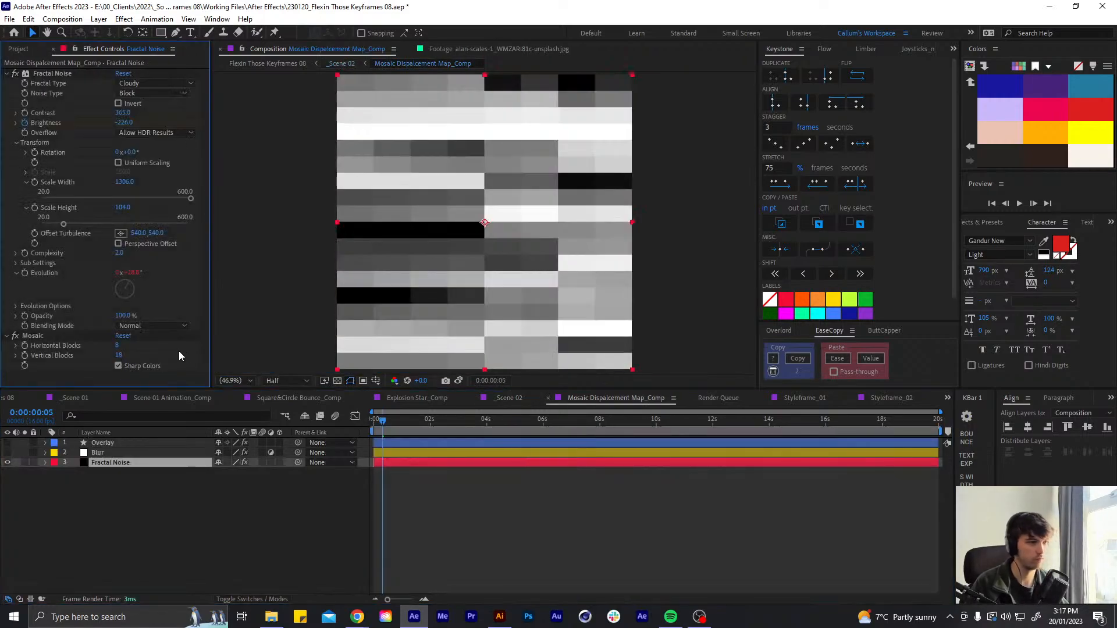
left_click(506, 398)
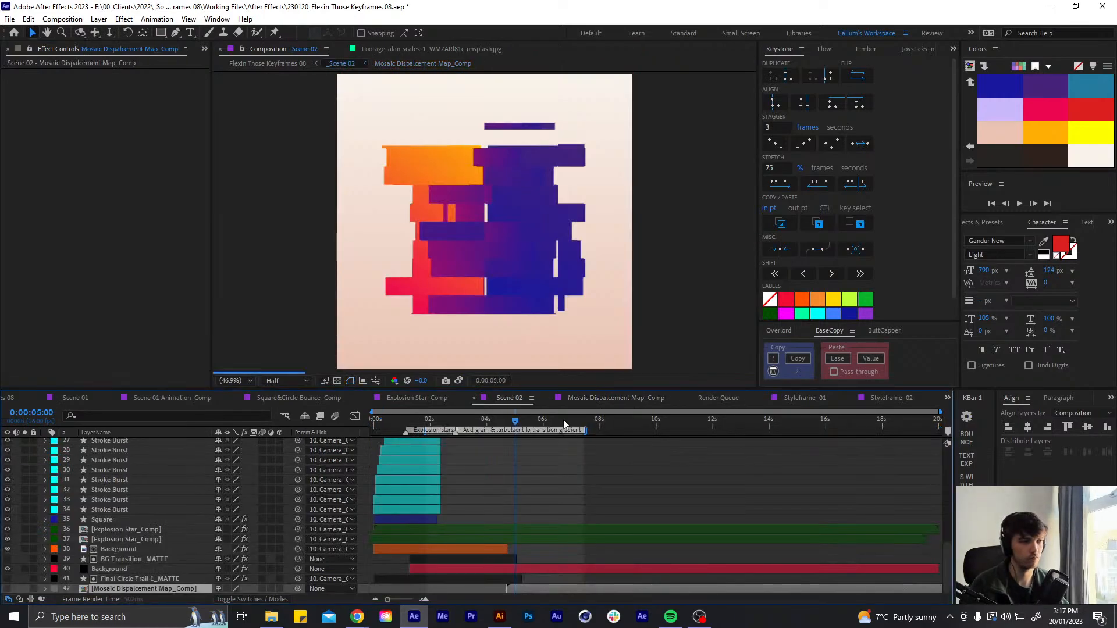
Show the Blur layer and the Overlay layer again in Mosaic Dispalcement Map_Comp, checking _Scene 02 after each
left_click(607, 398)
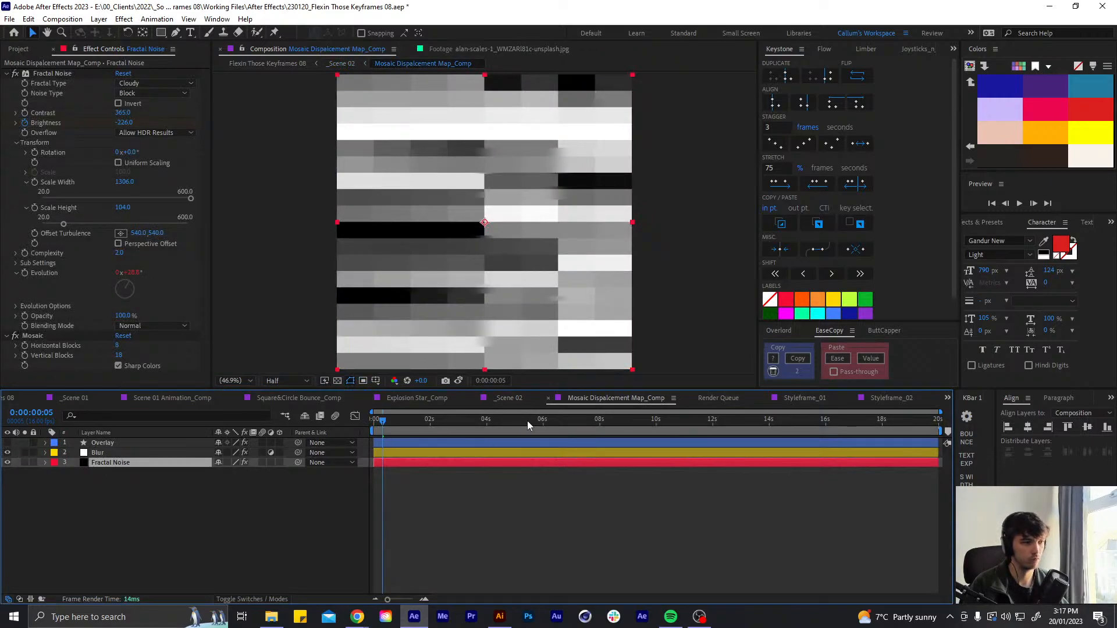
left_click(512, 399)
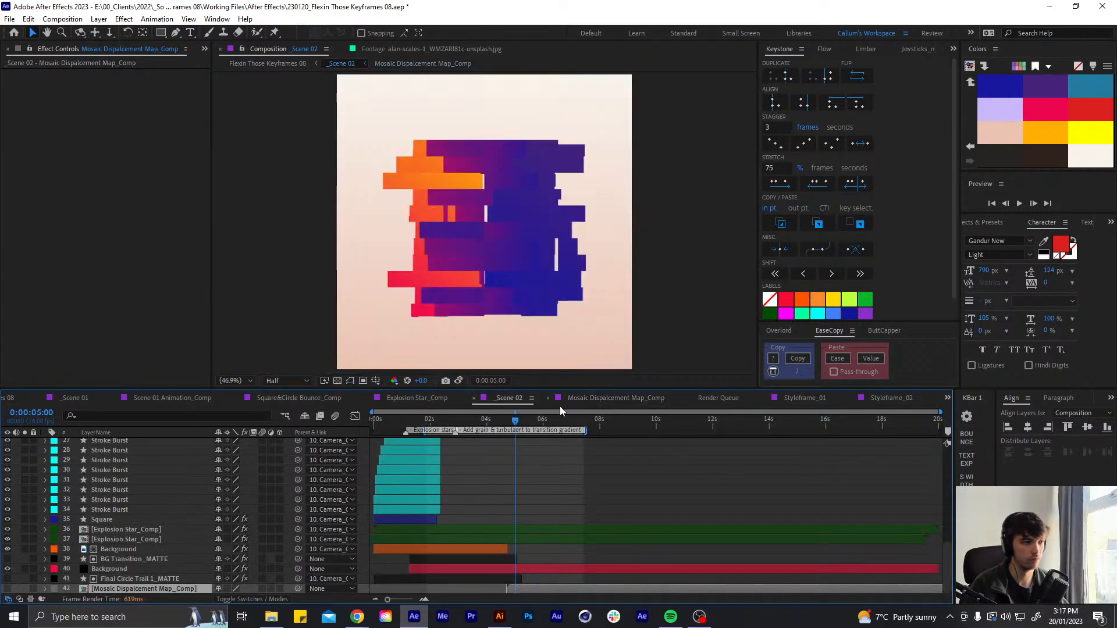
left_click(611, 397)
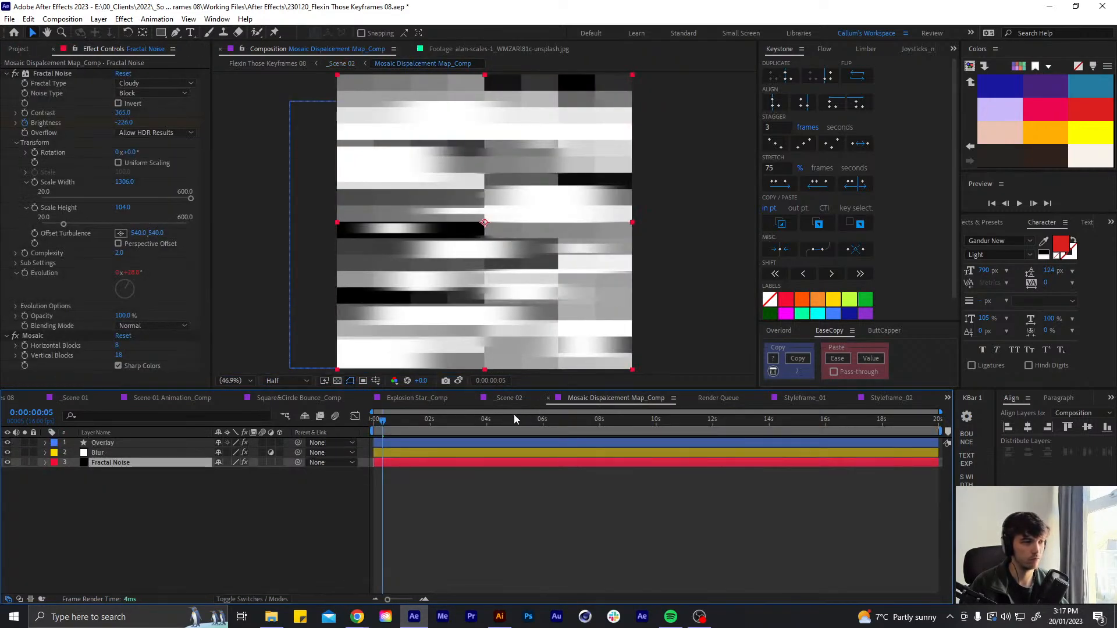
left_click(505, 399)
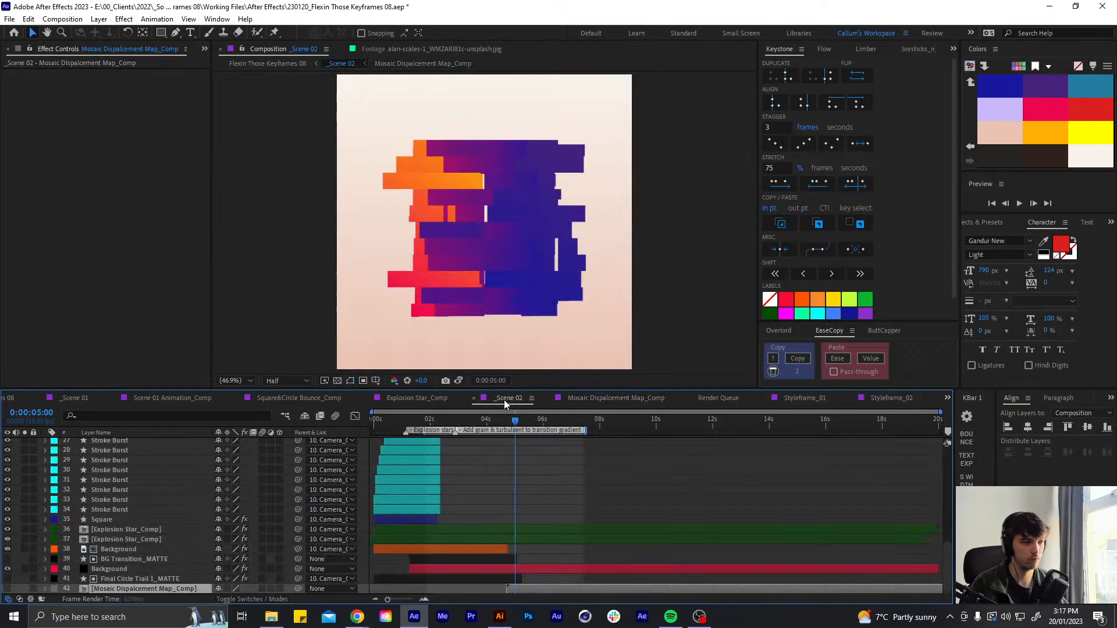
Lower the Overlay layer's opacity to 25% in Mosaic Dispalcement Map_Comp and check the rectangles in _Scene 02
left_click(616, 402)
left_click(102, 443)
key("t")
left_click(248, 509)
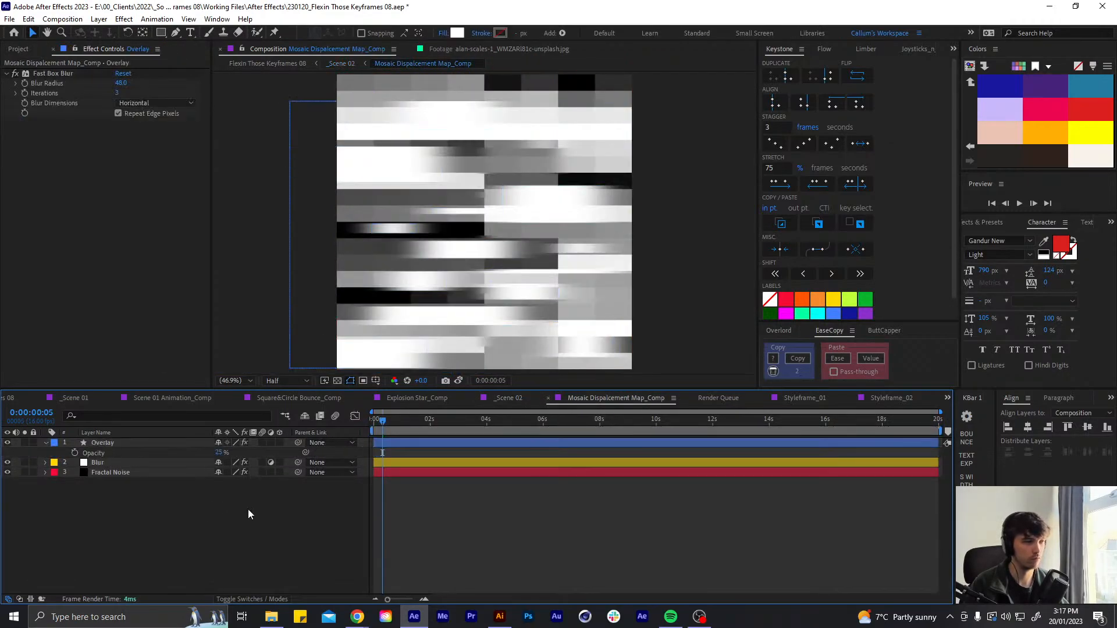
left_click(506, 400)
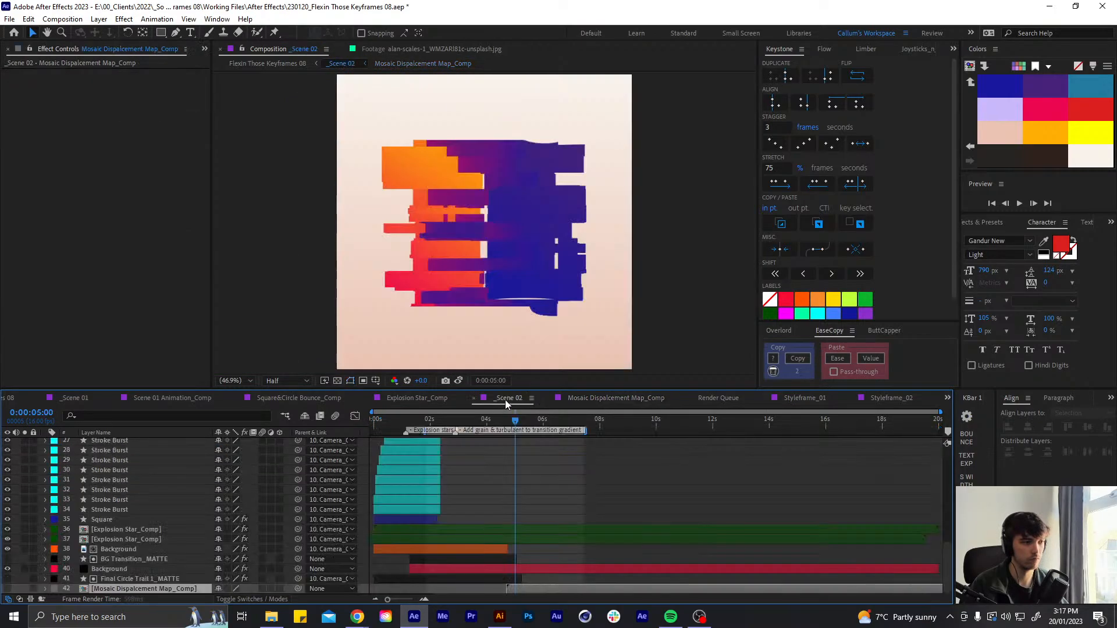
left_click(577, 400)
left_click(150, 441)
key("t")
left_click(235, 505)
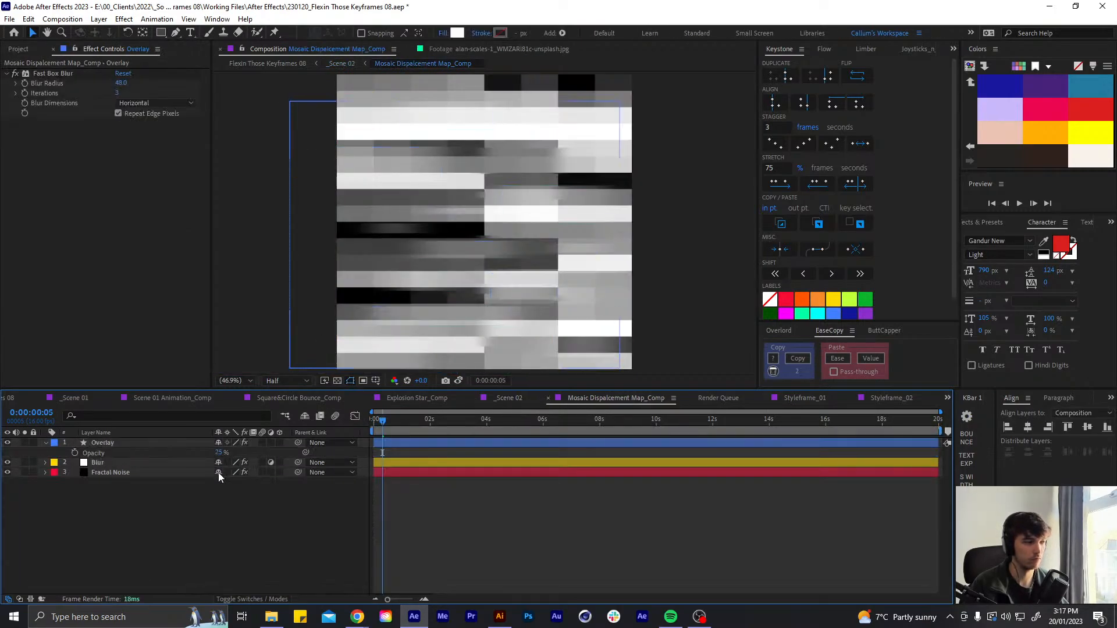
Set the Overlay layer's opacity to 5% and check its effect on the rectangles in _Scene 02
left_click(218, 452)
type("5")
key("Return")
left_click(504, 398)
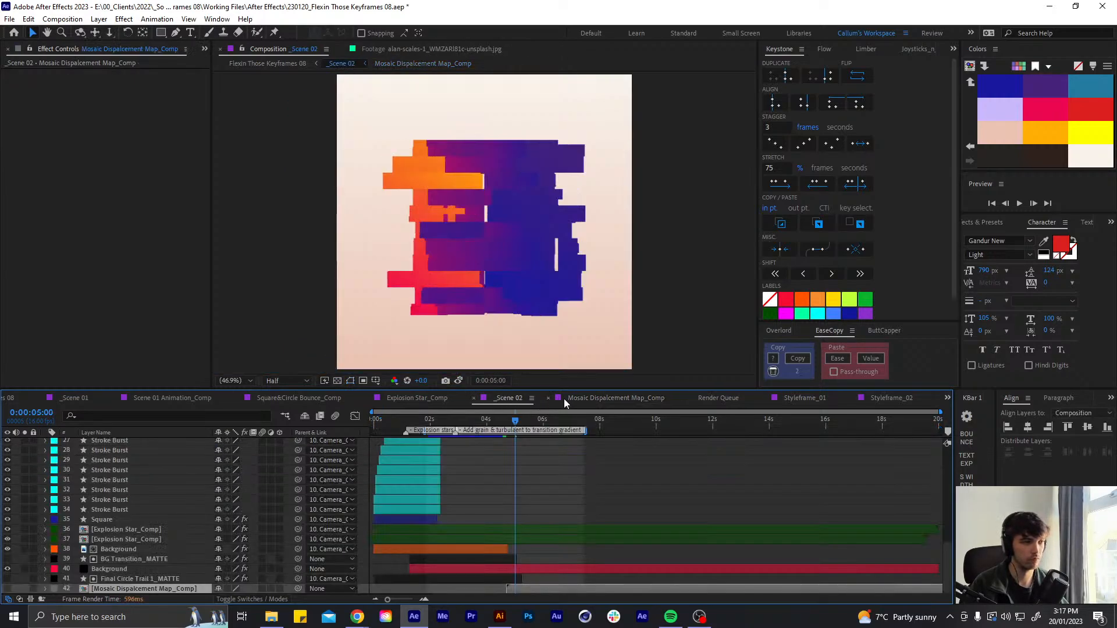
Delete the Overlay layer from Mosaic Dispalcement Map_Comp and return to _Scene 02
left_click(564, 399)
left_click(164, 440)
left_click(256, 481)
left_click(508, 399)
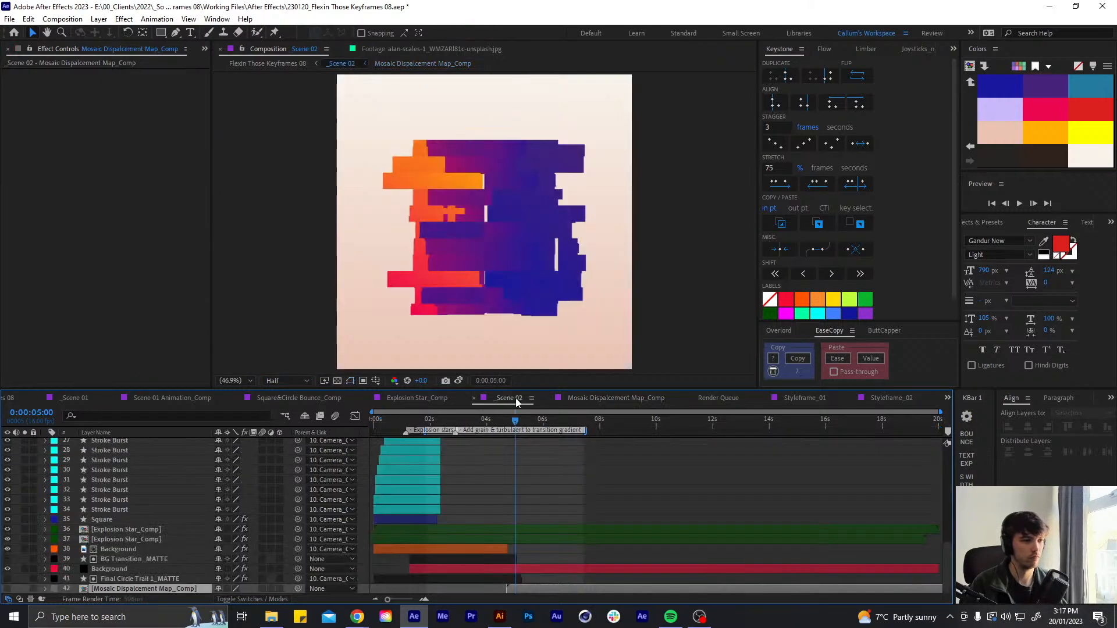
Preview the rectangle transition in _Scene 02 from 0:00:04:03 and examine the displaced rectangles around 0:00:04:15
scroll(553, 491, "up", 10)
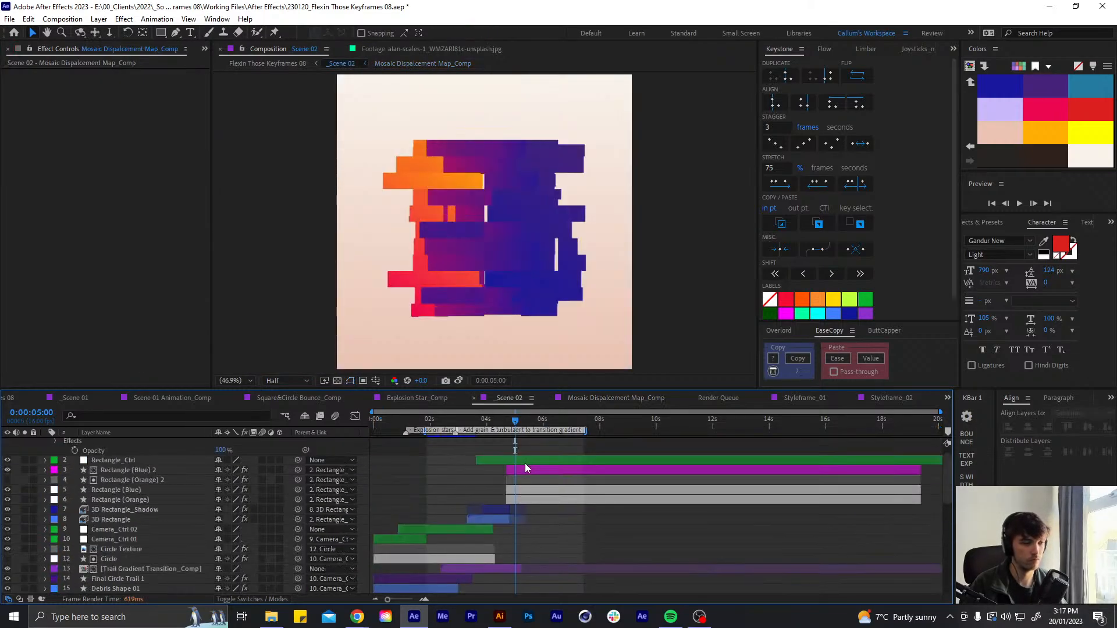
left_click_drag(507, 417, 492, 420)
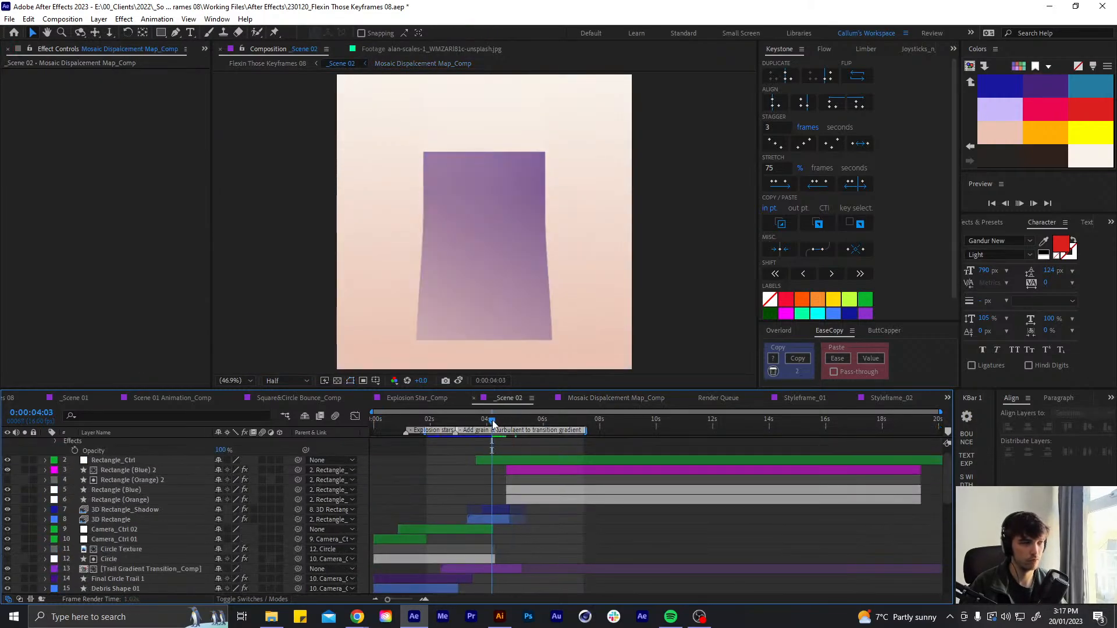
key("space")
key("space")
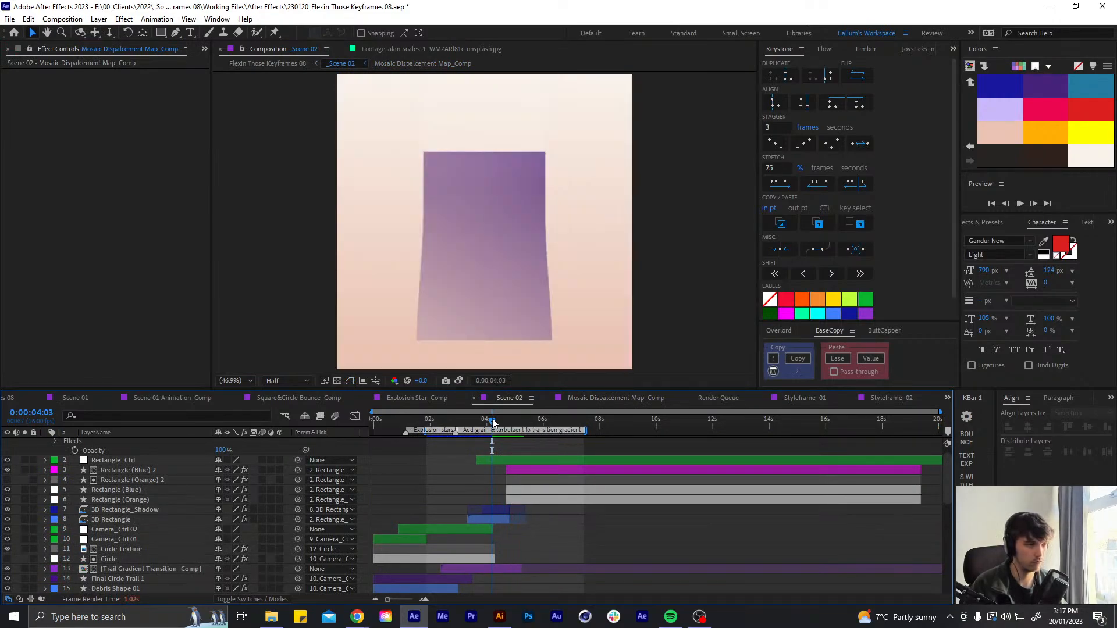
left_click_drag(492, 418, 515, 420)
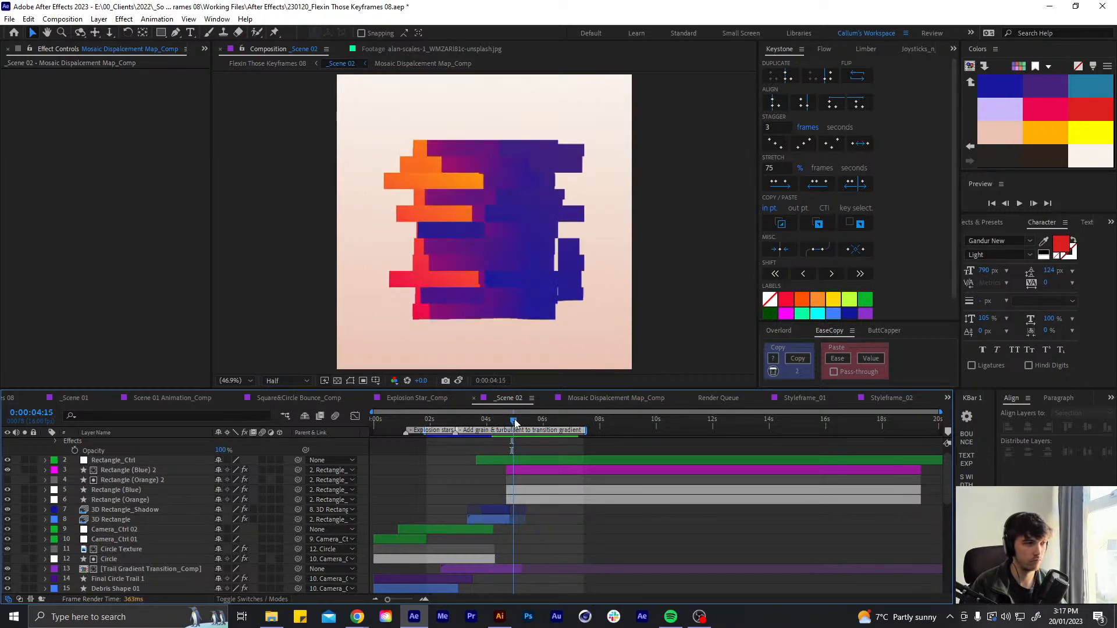
Reopen Mosaic Dispalcement Map_Comp and reveal the effect settings of the Fractal Noise layer
left_click(600, 399)
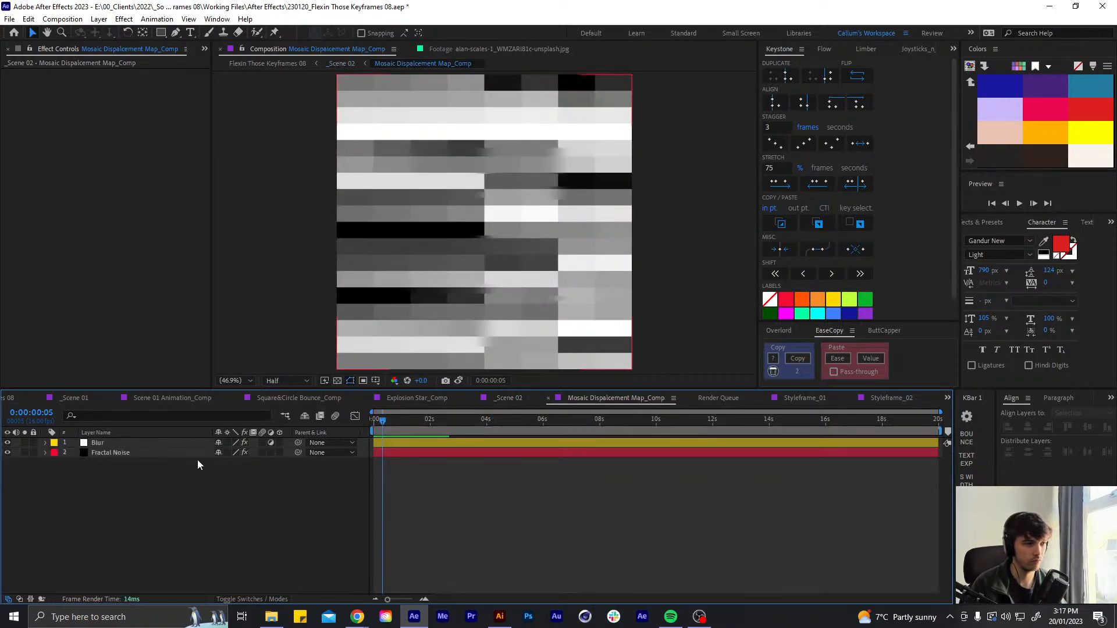
left_click(143, 452)
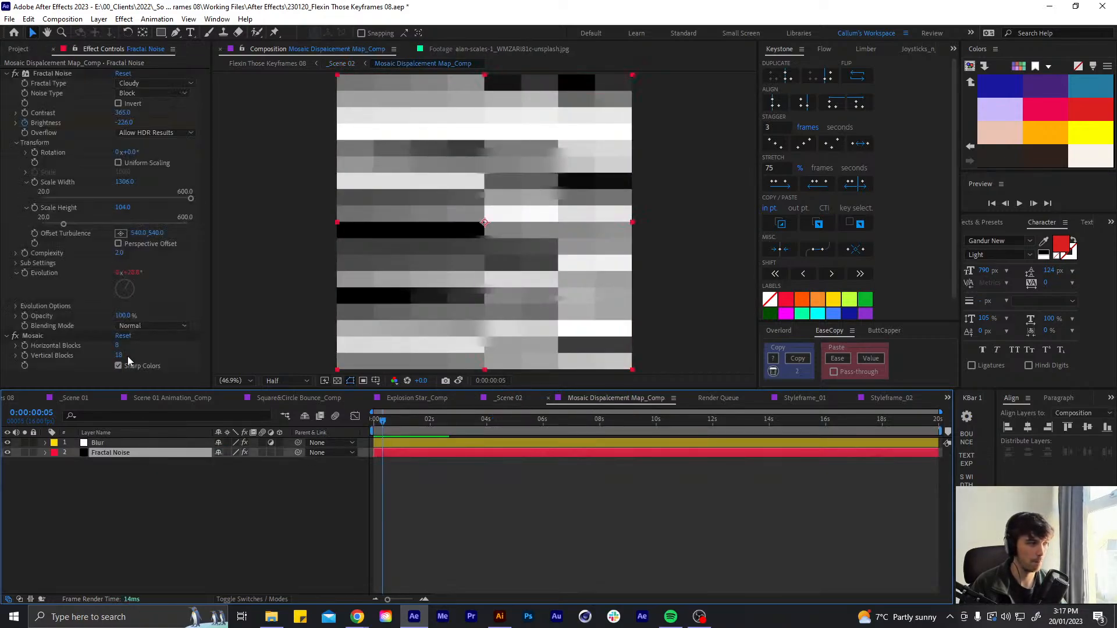
left_click_drag(119, 356, 522, 333)
key("ctrl+z")
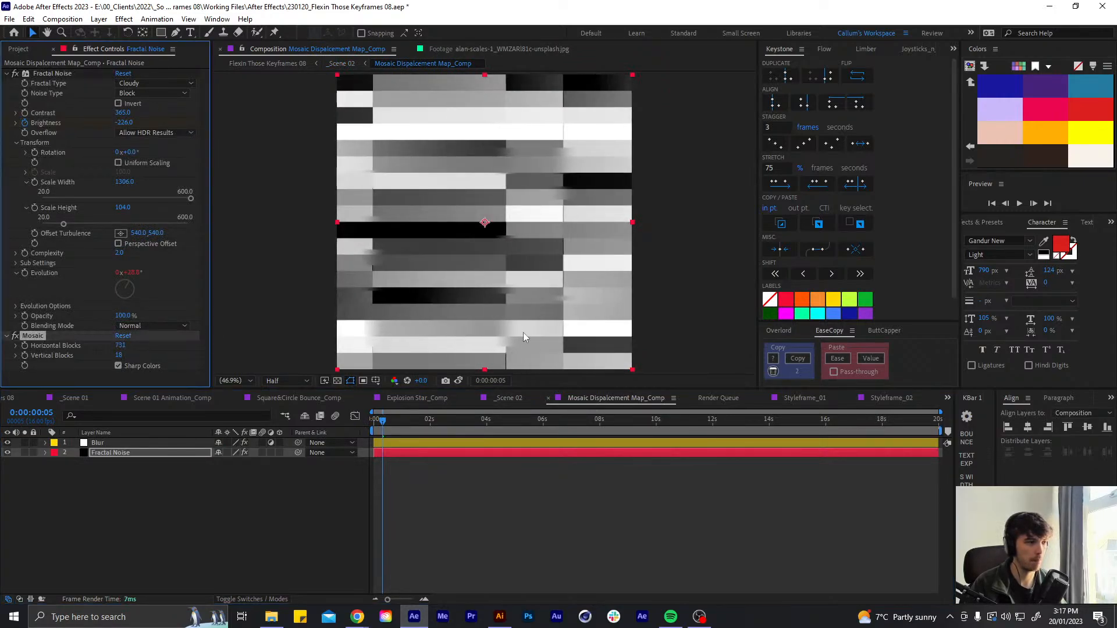
key("ctrl+z")
Set the Mosaic effect's horizontal blocks to 64 and check the rectangles in _Scene 02 around 0:00:04:15
left_click(118, 346)
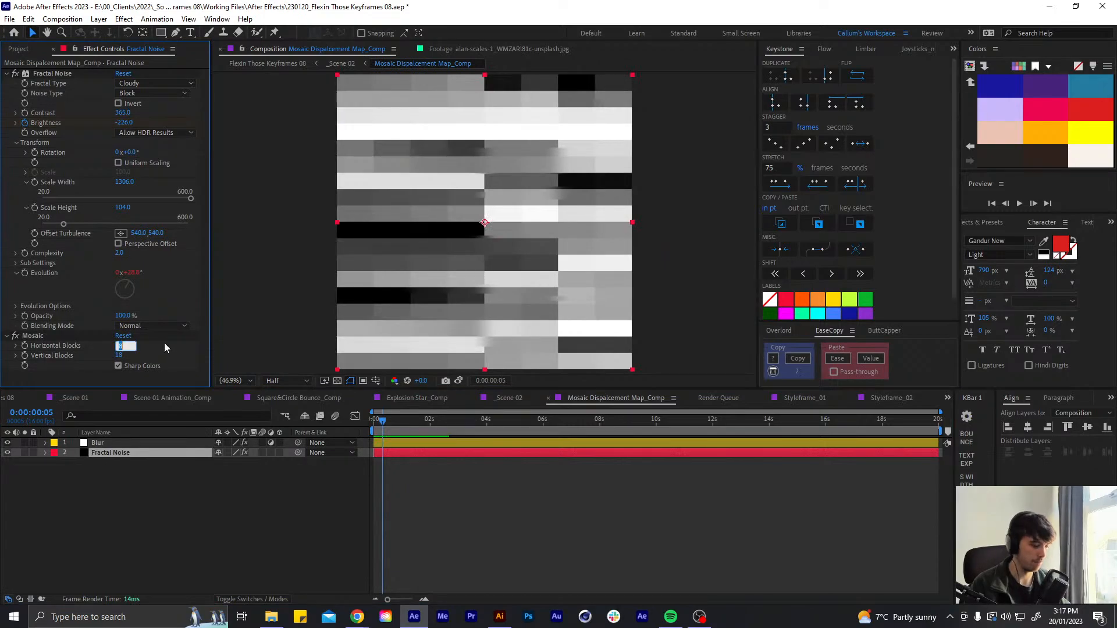
key("Return")
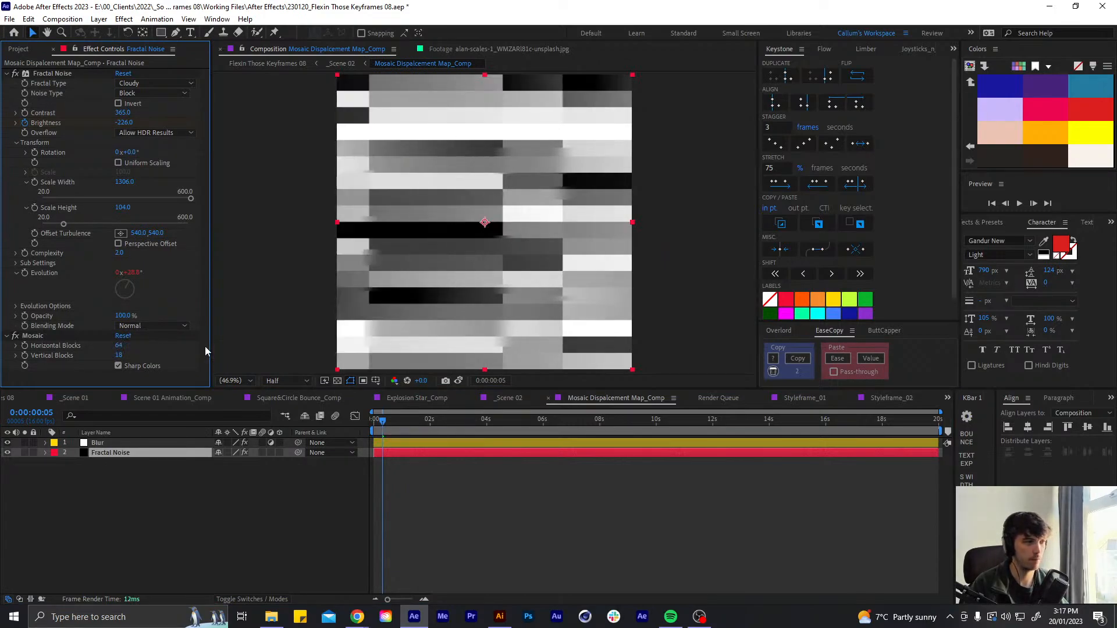
left_click(510, 404)
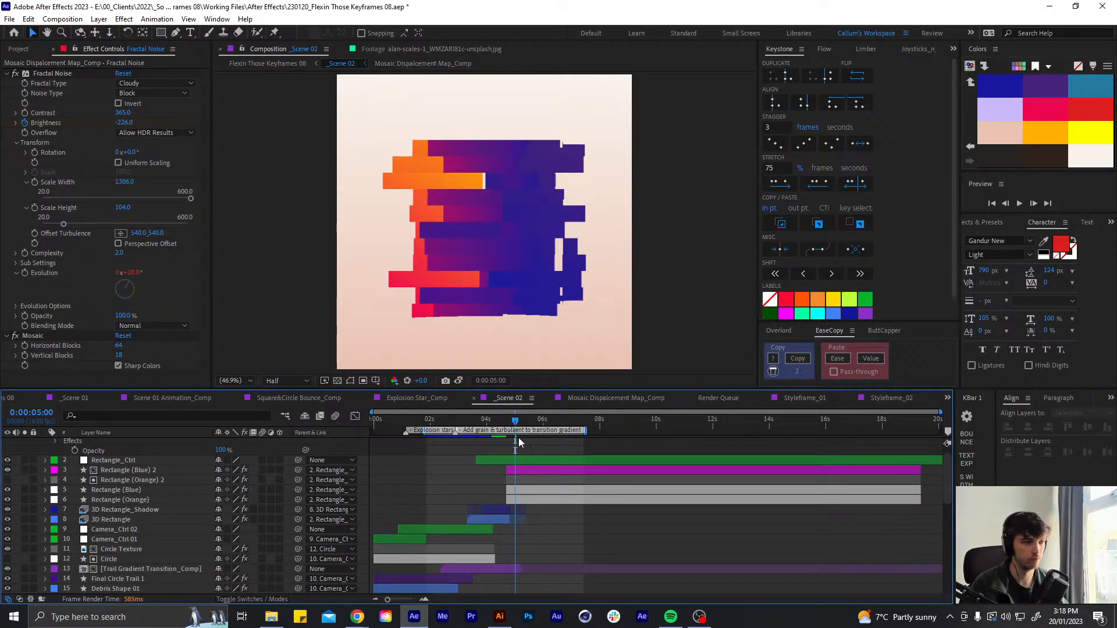
mouse_move(515, 420)
left_mouse_down()
mouse_move(503, 422)
mouse_move(515, 421)
left_mouse_up()
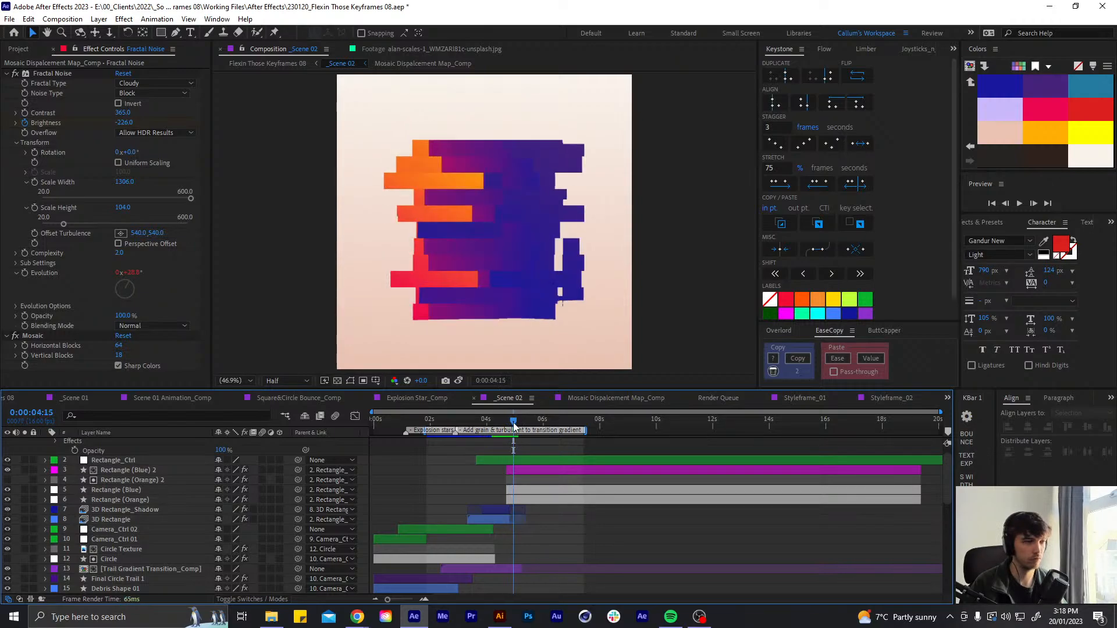
scroll(523, 512, "down", 5)
scroll(524, 517, "up", 5)
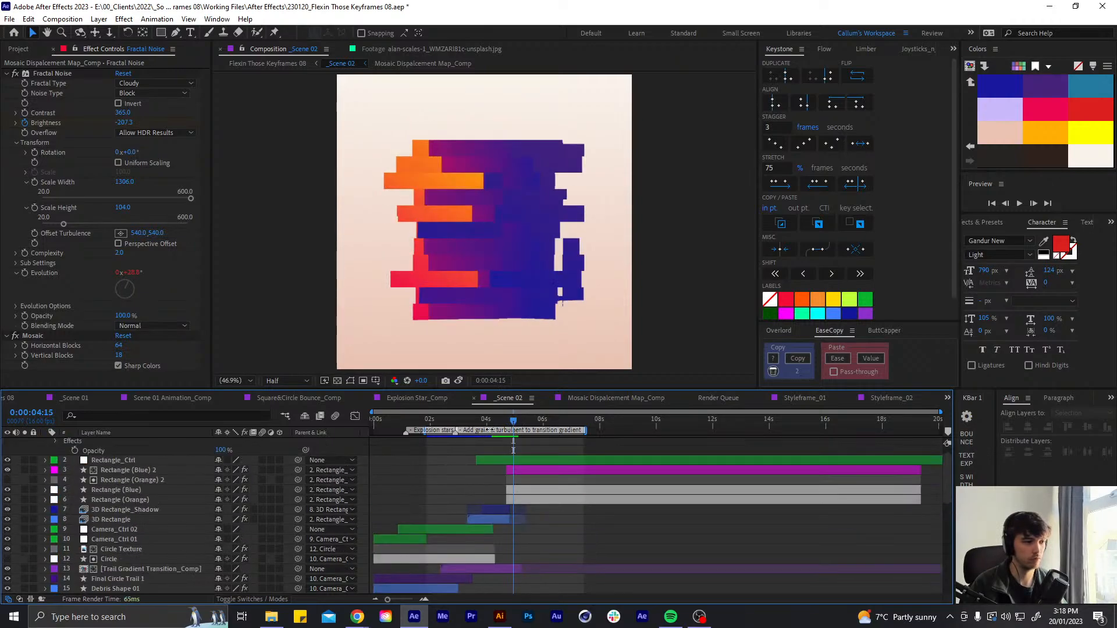
Set the Max Displacement Time of the Time Displacement layer's effect to -0.1
scroll(520, 460, "up", 1)
left_click(522, 444)
left_click(124, 93)
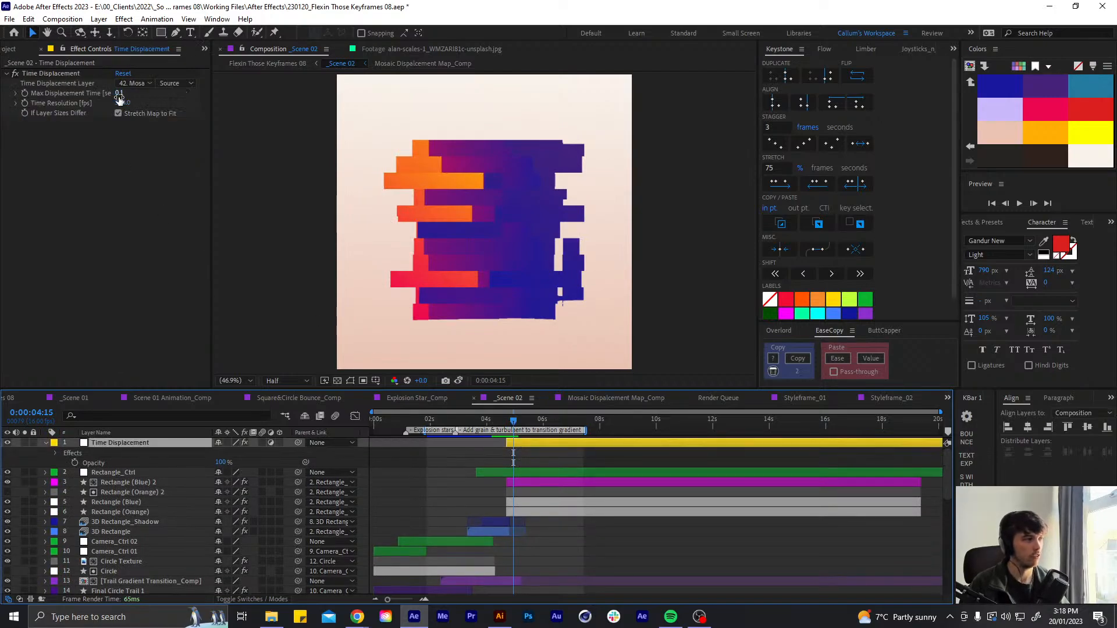
type("-0.1")
key("Return")
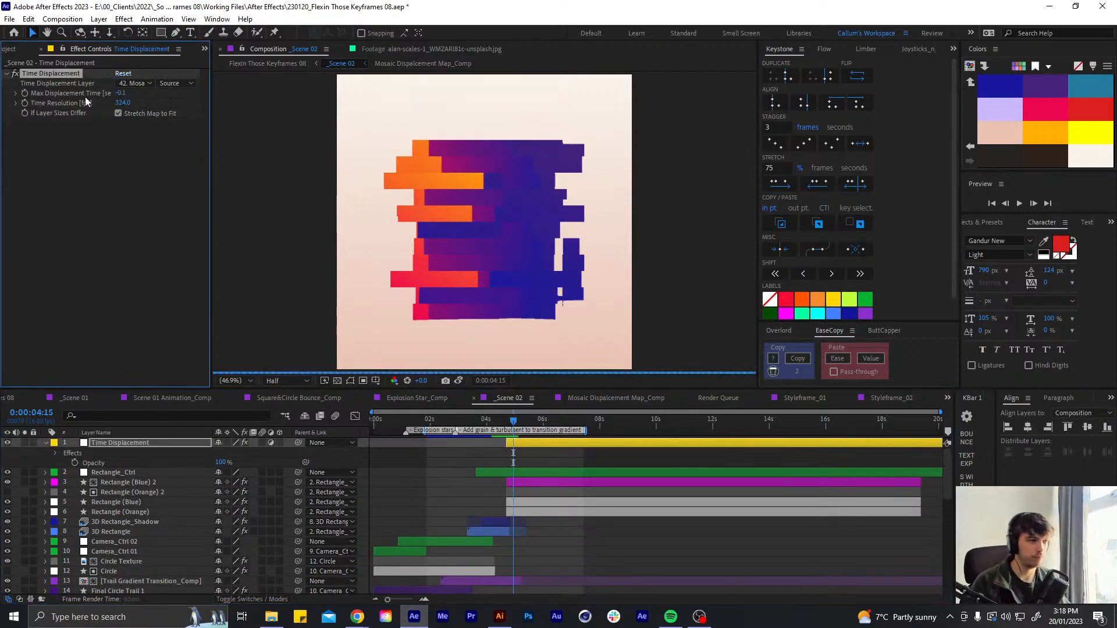
Preview the rectangle transition in _Scene 02 from 0:00:04:08 and examine the displaced rectangles around 0:00:04:15
left_click(500, 420)
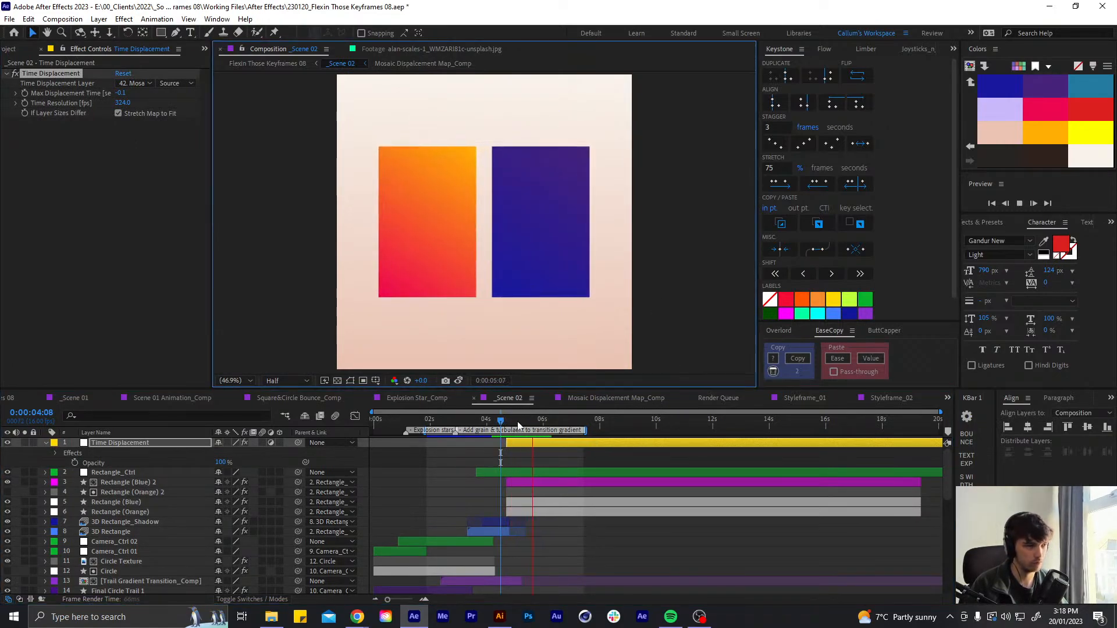
left_click(495, 418)
left_click(501, 420)
key("space")
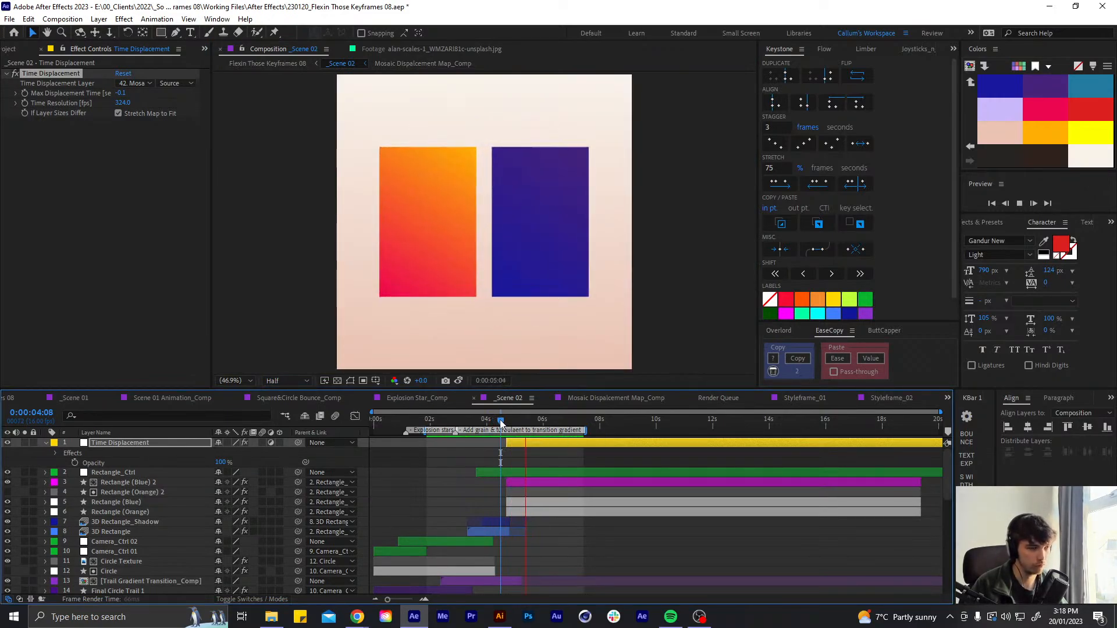
key("space")
left_click_drag(504, 422, 513, 421)
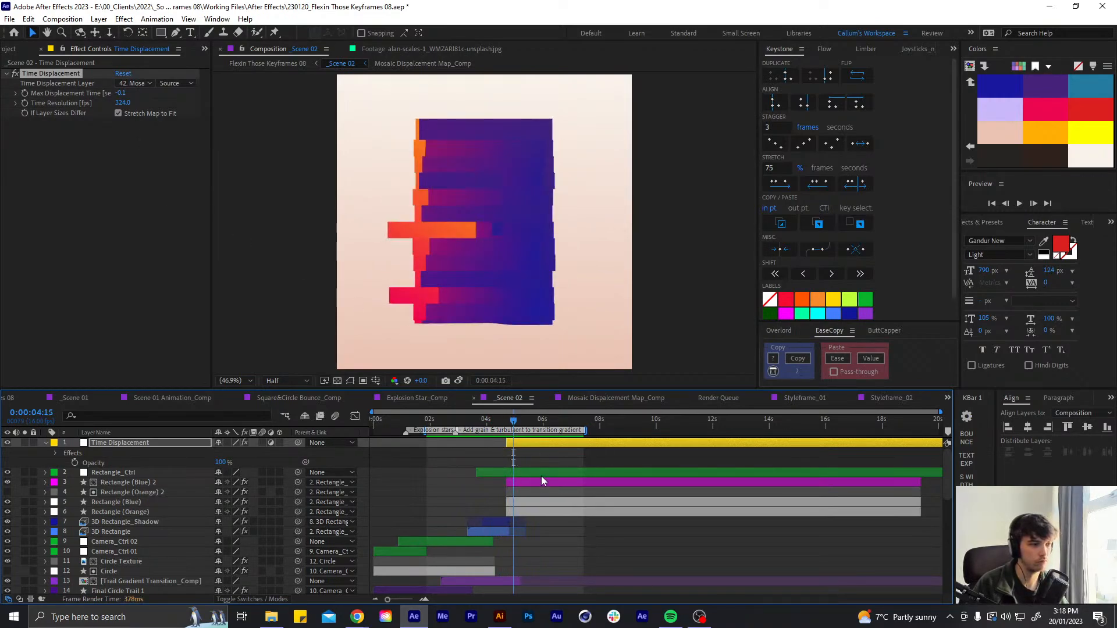
Try a Fractal Noise Brightness of -279 at 0:00:00:05 in Mosaic Dispalcement Map_Comp and check the rectangles in _Scene 02
left_click(432, 398)
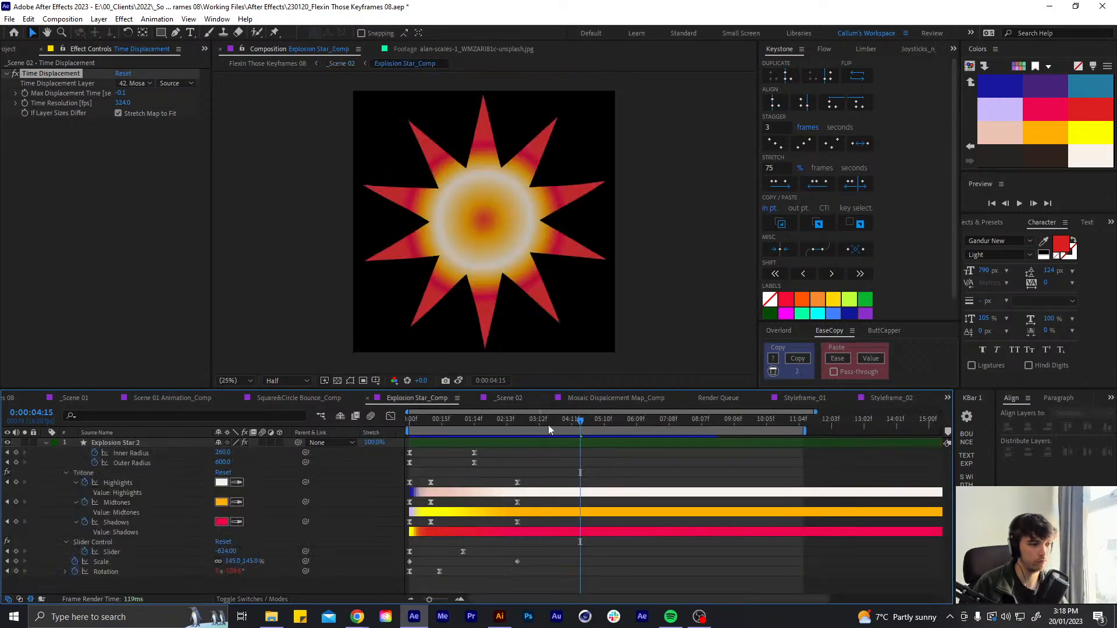
left_click(613, 398)
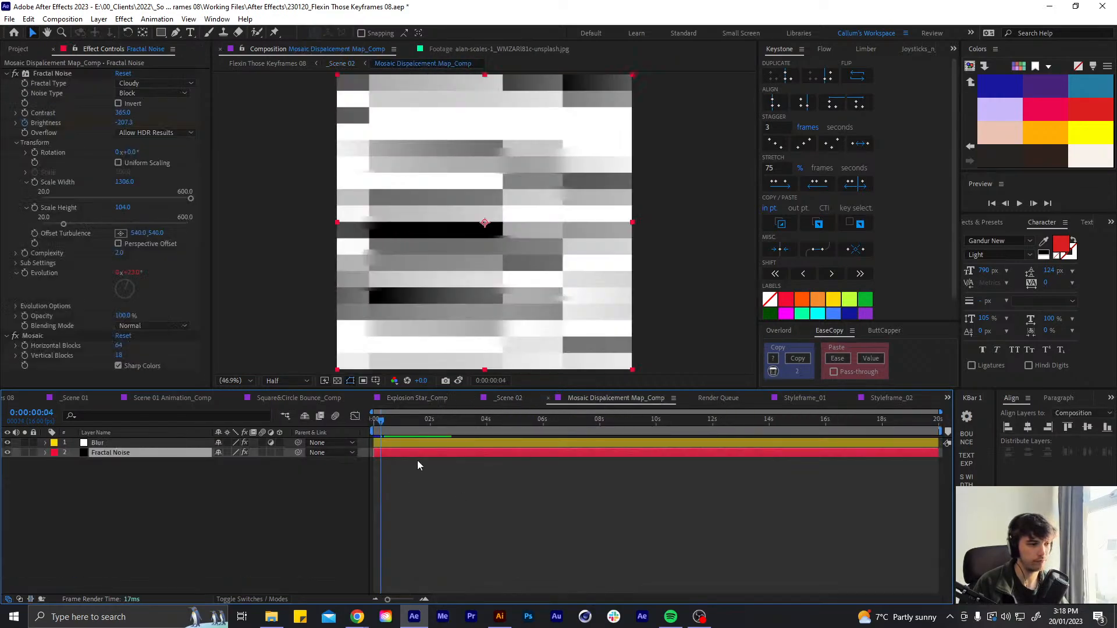
left_click(380, 423)
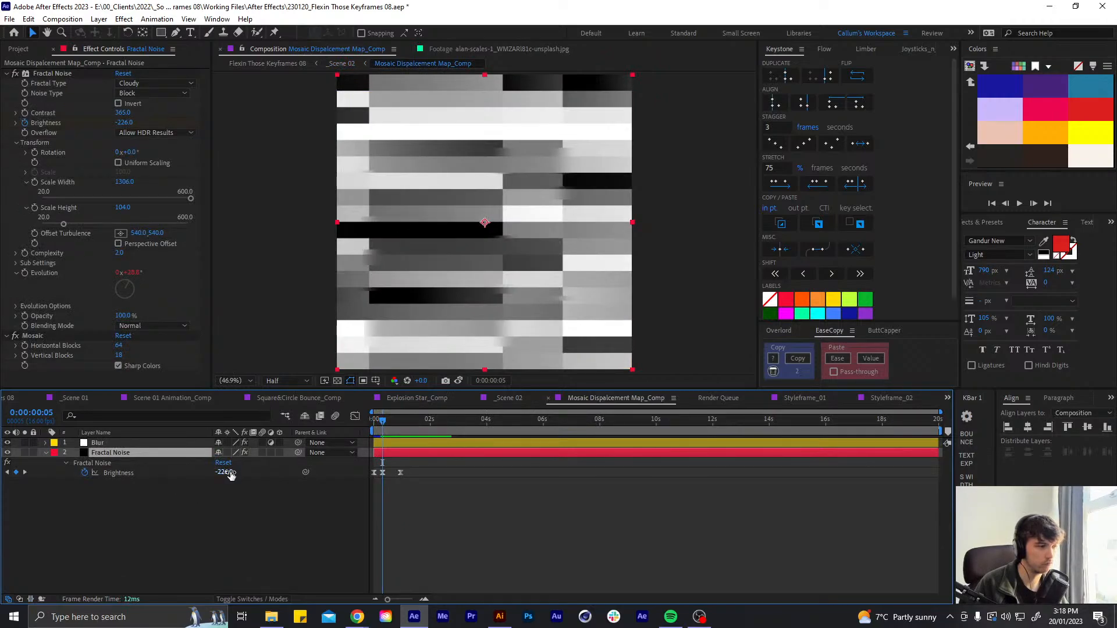
left_click_drag(224, 473, 196, 473)
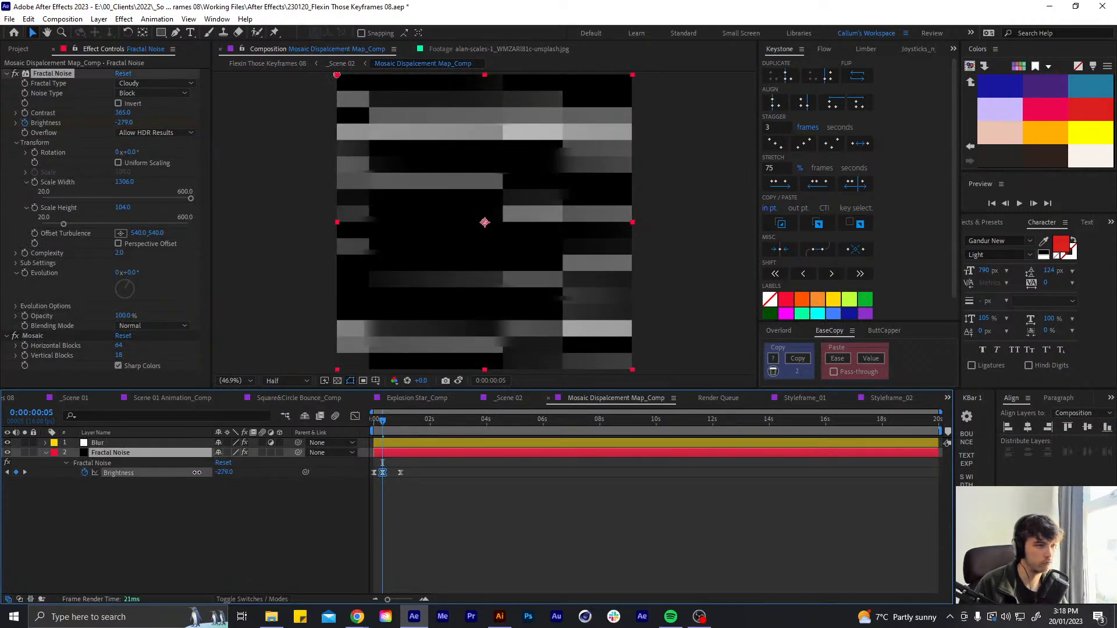
left_click(512, 398)
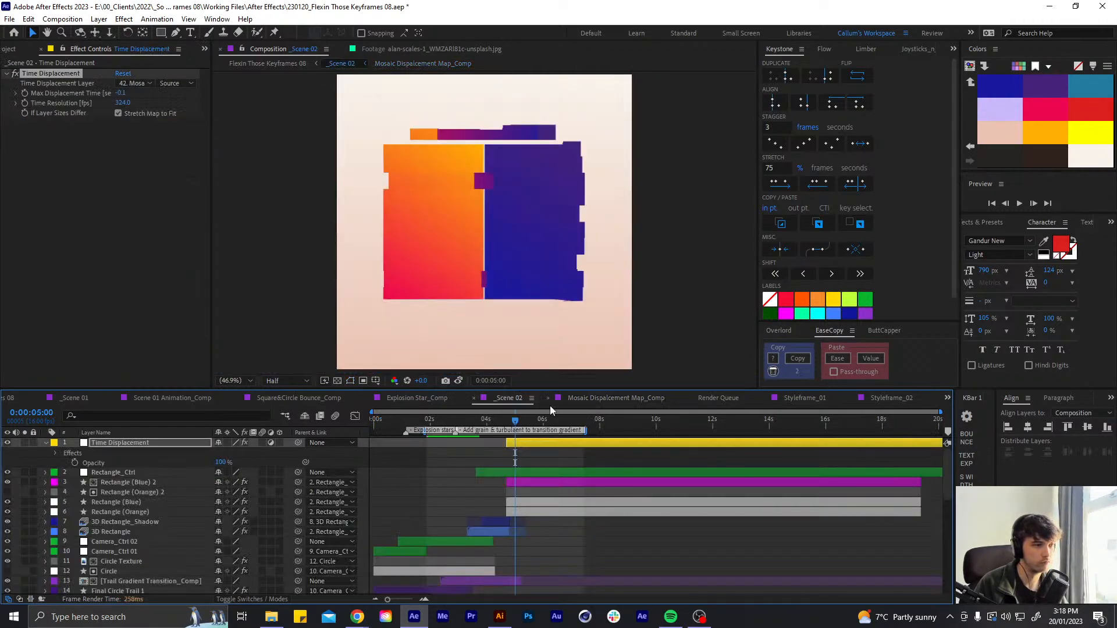
mouse_move(514, 419)
left_mouse_down()
mouse_move(498, 420)
mouse_move(514, 420)
left_mouse_up()
Set the Fractal Noise Brightness keyframe at 0:00:00:05 to -195 and check _Scene 02 from 0:00:04:14 to 0:00:05:02
left_click(599, 398)
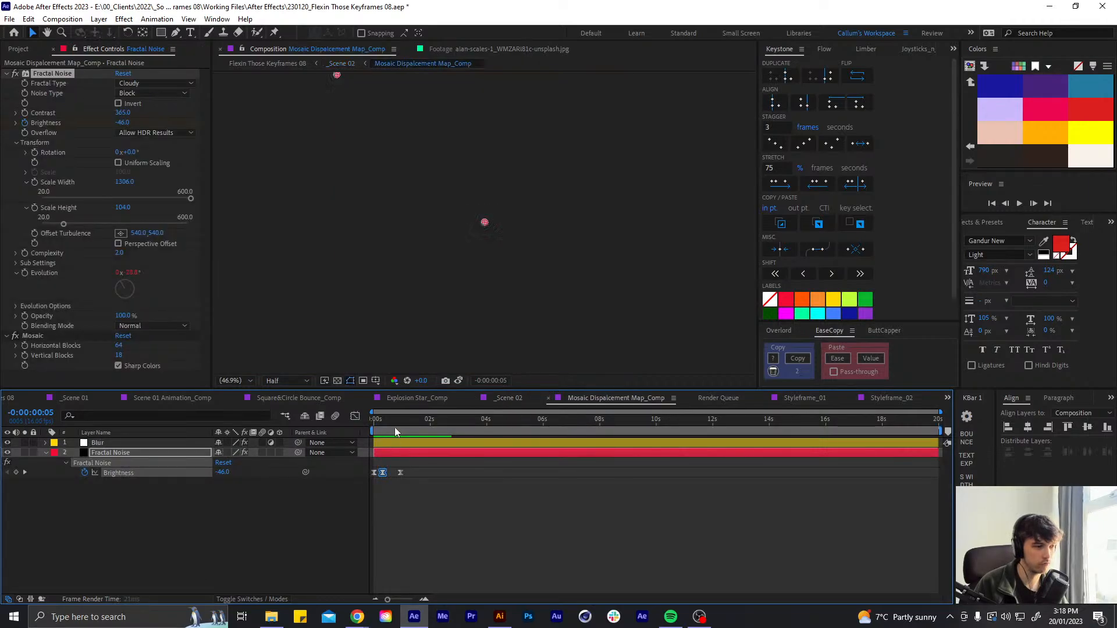
left_click(383, 420)
left_click_drag(223, 472, 254, 472)
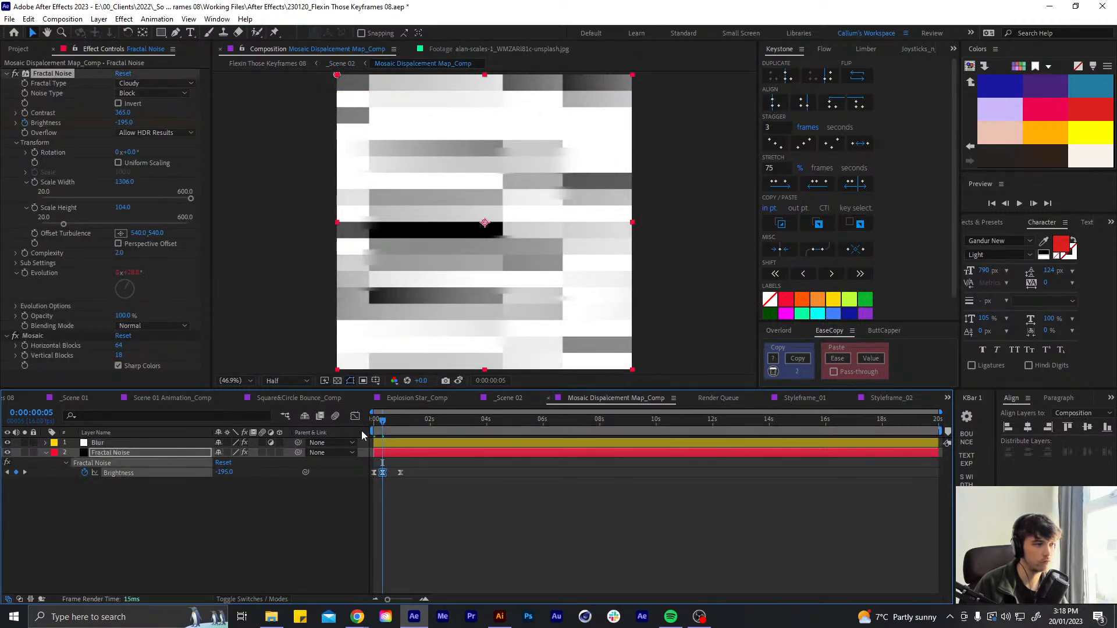
mouse_move(382, 420)
left_mouse_down()
mouse_move(365, 423)
mouse_move(381, 424)
left_mouse_up()
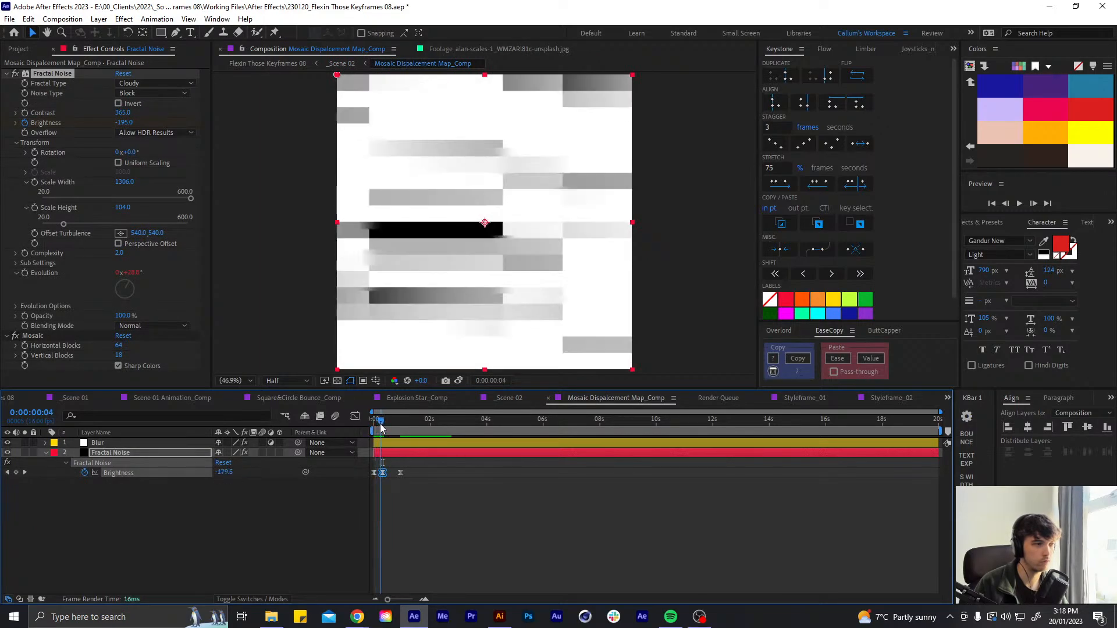
left_click(524, 397)
left_click(512, 420)
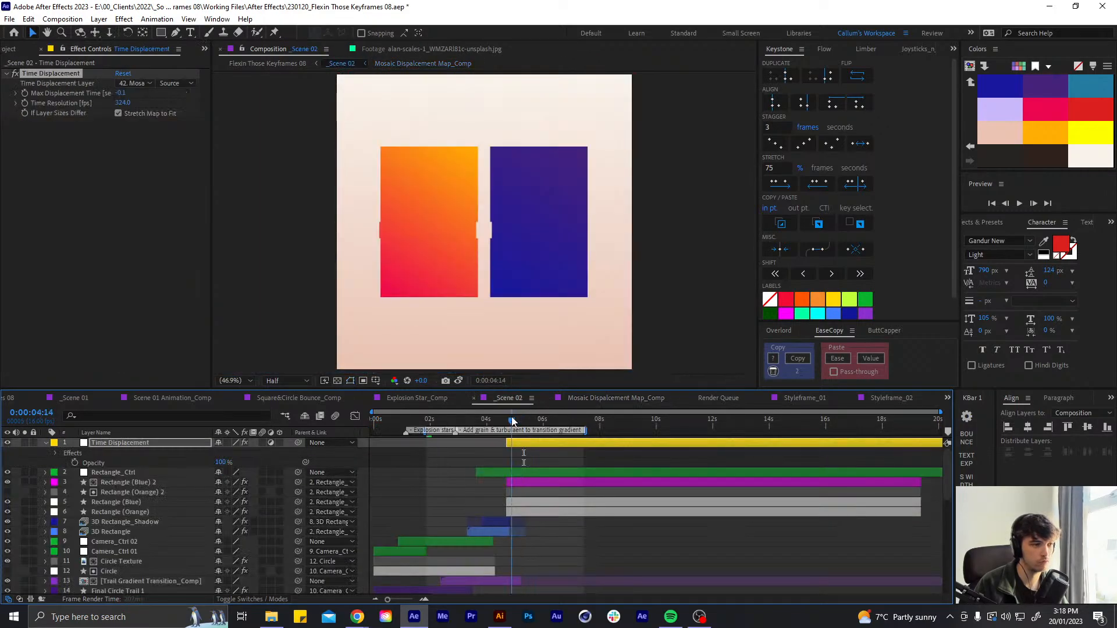
left_click_drag(511, 420, 520, 417)
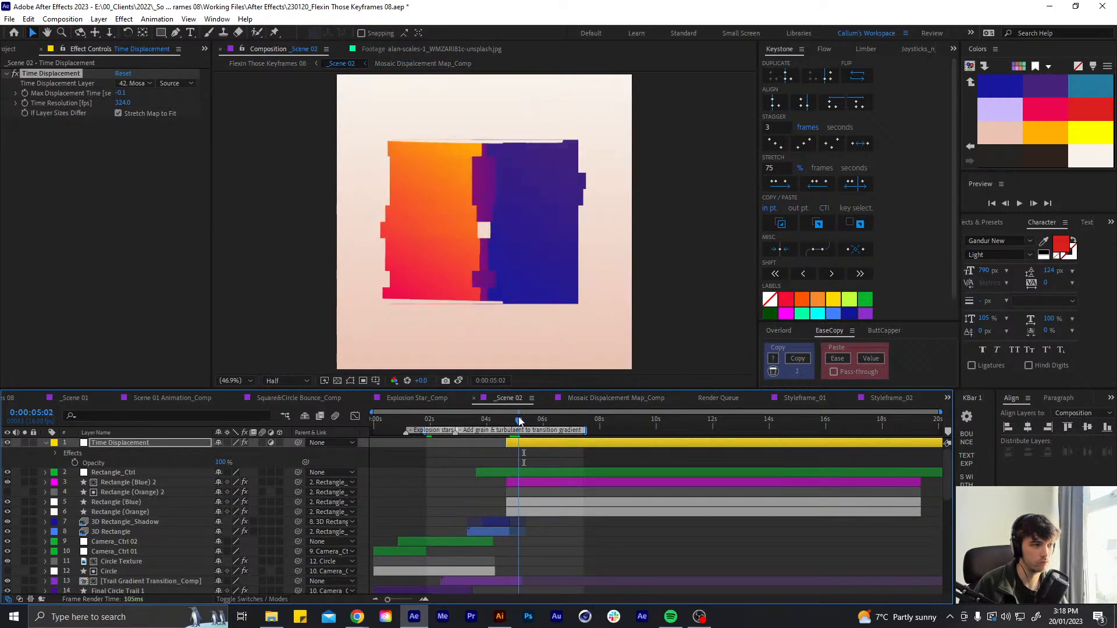
Inspect the effects on Rectangle (Blue) 2, preview _Scene 02 from 0:00:01:14, and examine the transition between 0:00:04:08 and 0:00:05:00
left_click(522, 481)
left_click(17, 99)
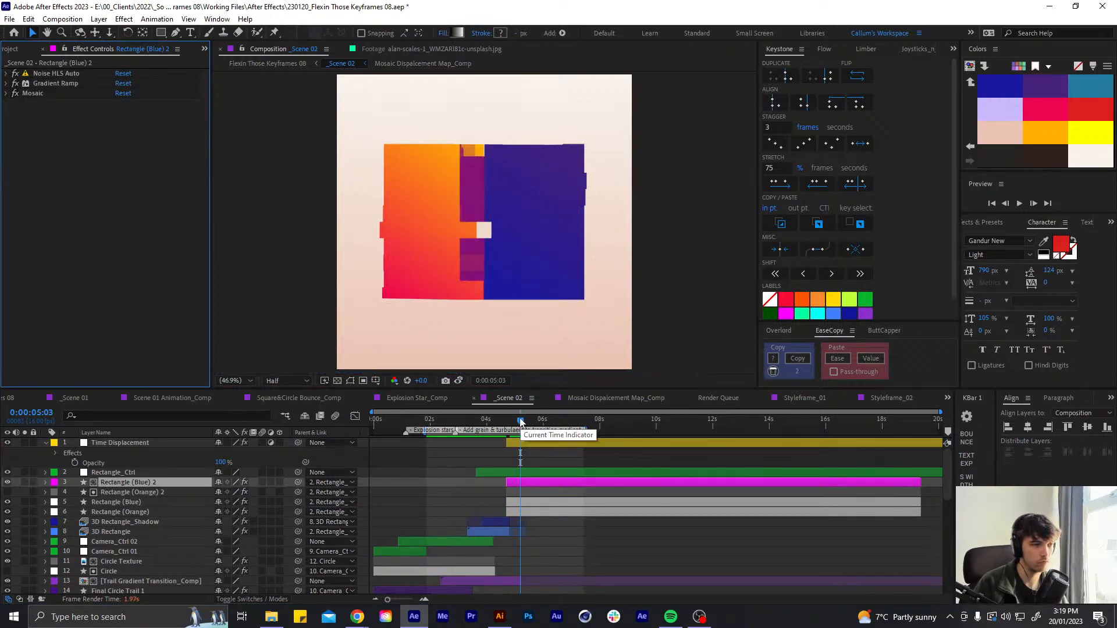
left_click_drag(521, 422, 428, 426)
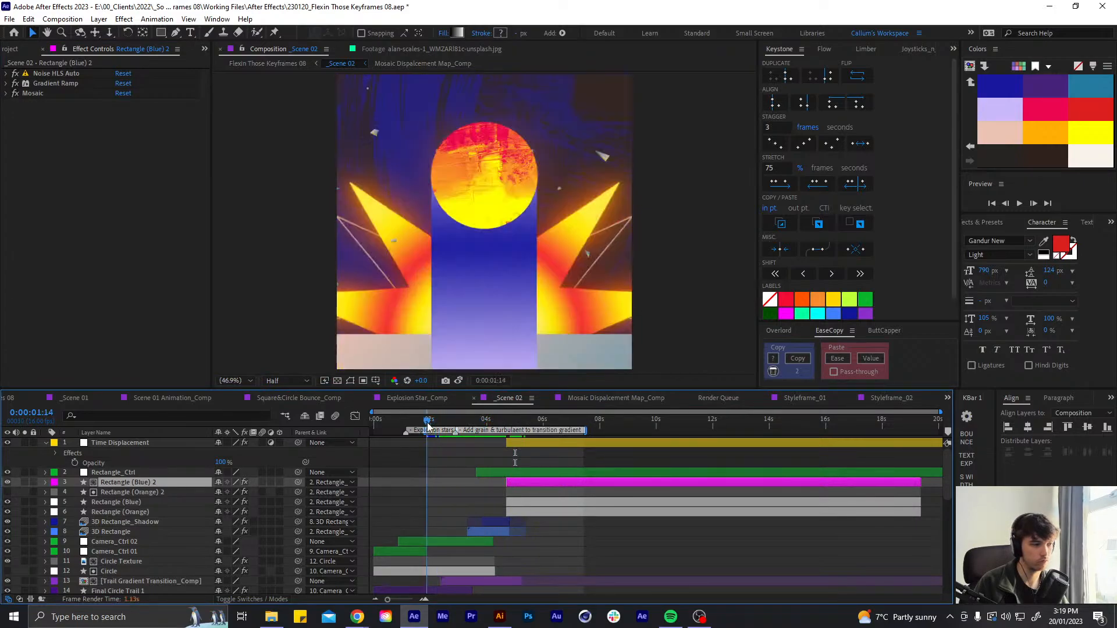
key("space")
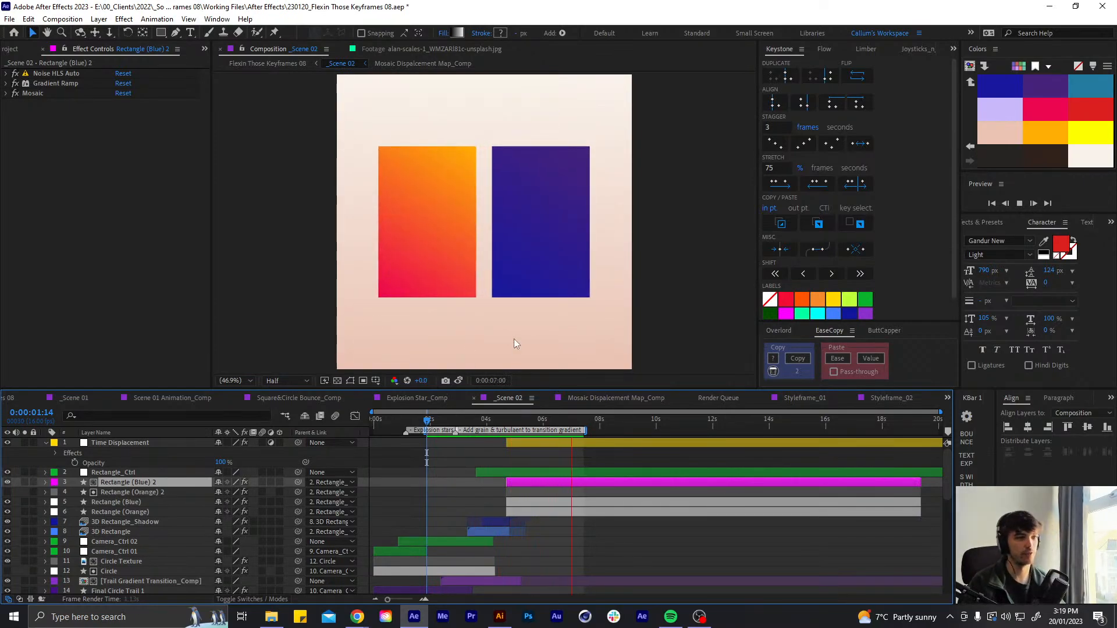
key("space")
key("space")
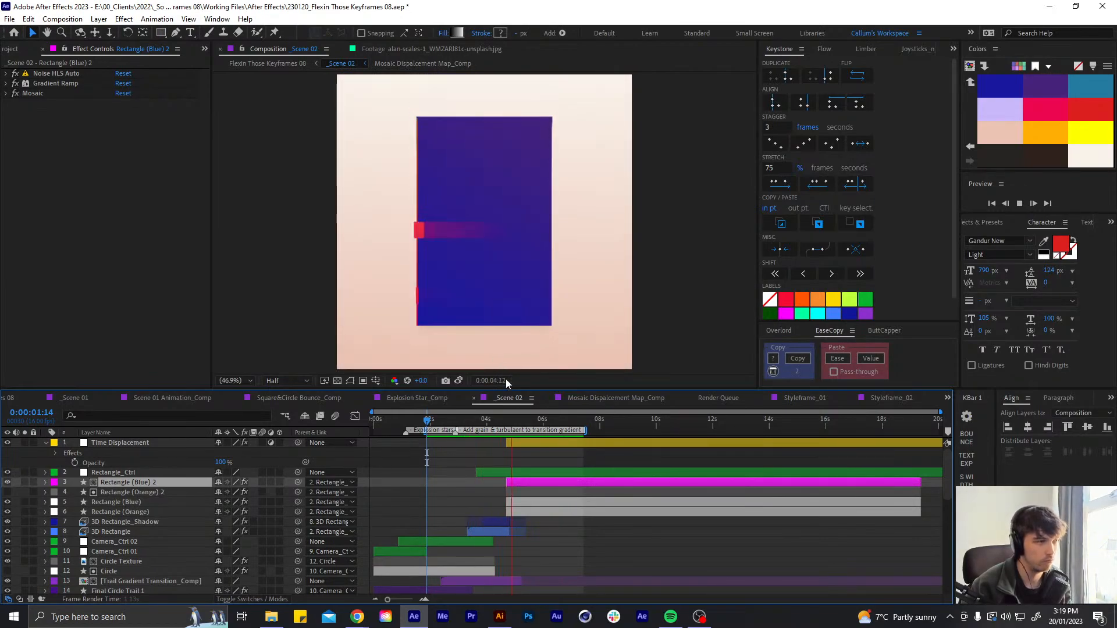
left_click(501, 423)
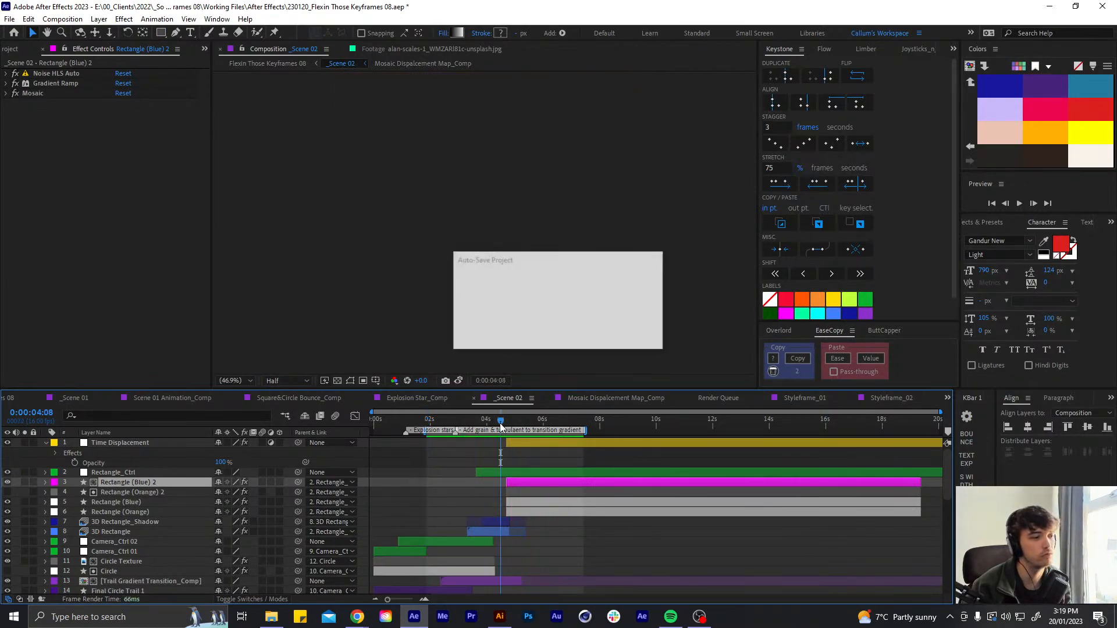
left_click_drag(501, 423, 515, 414)
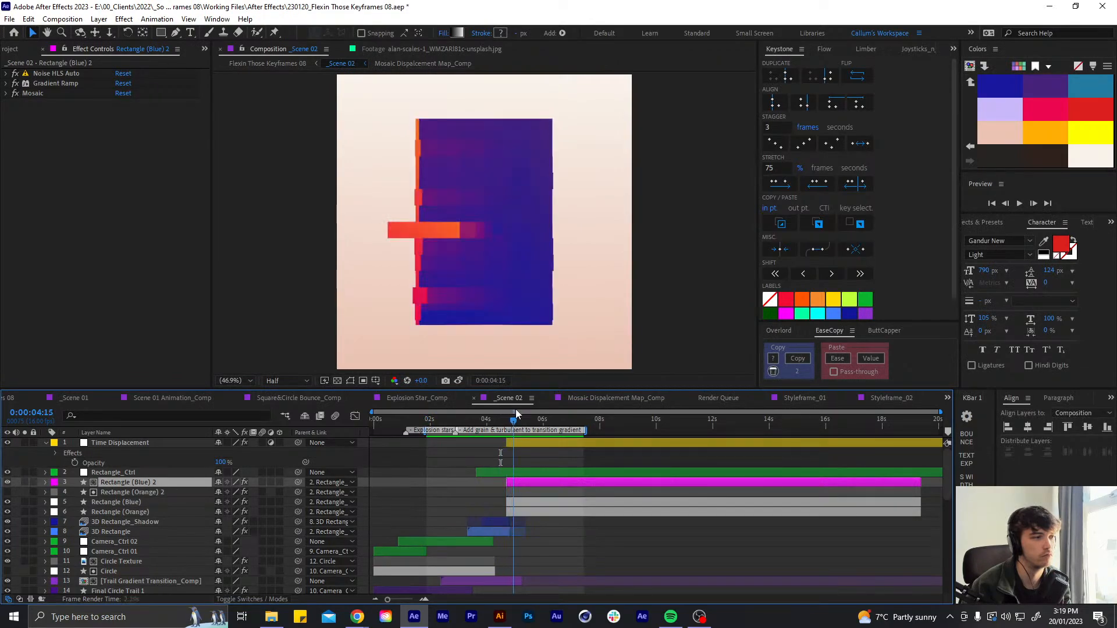
Fine-tune the Max Displacement Time on the Time Displacement layer to about -0.1 at 0:00:05:00
left_click(521, 442)
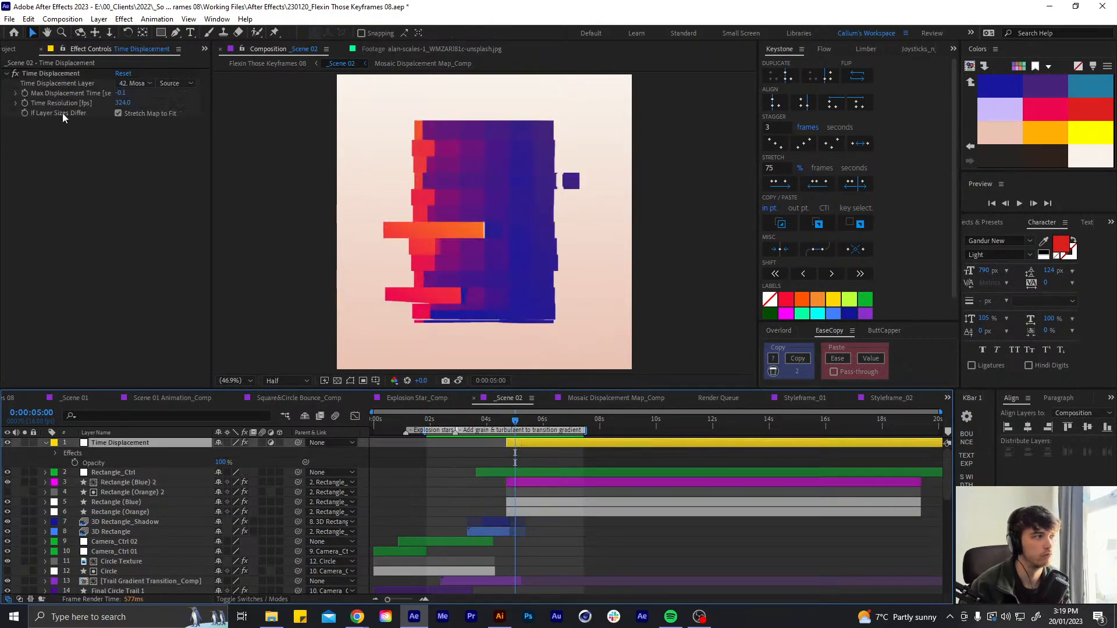
left_click(122, 93)
type("-0.")
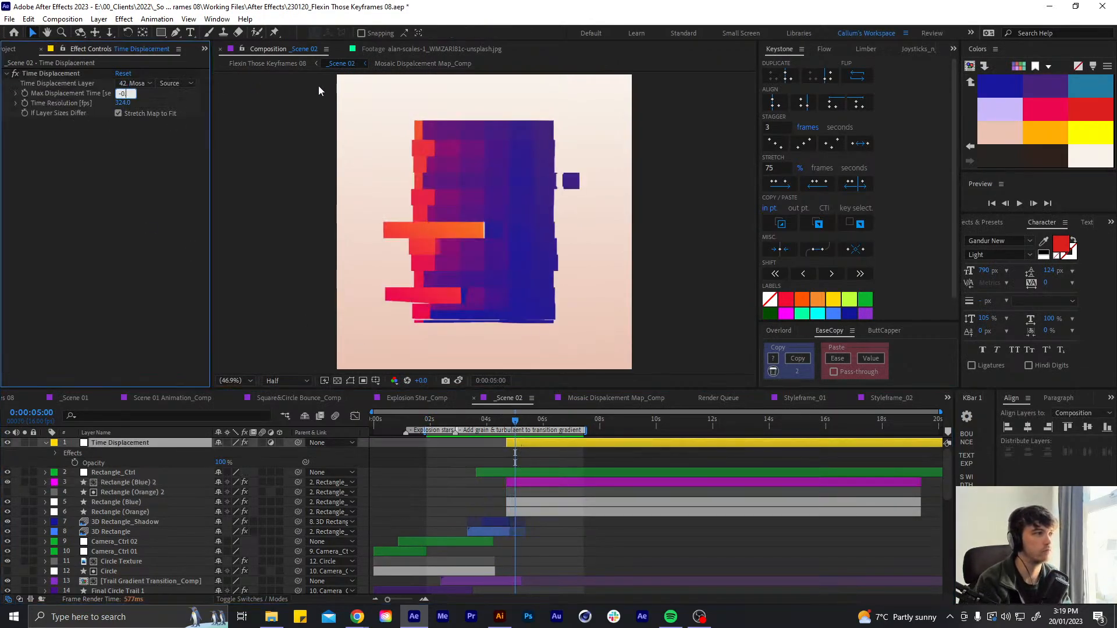
type("1")
key("Return")
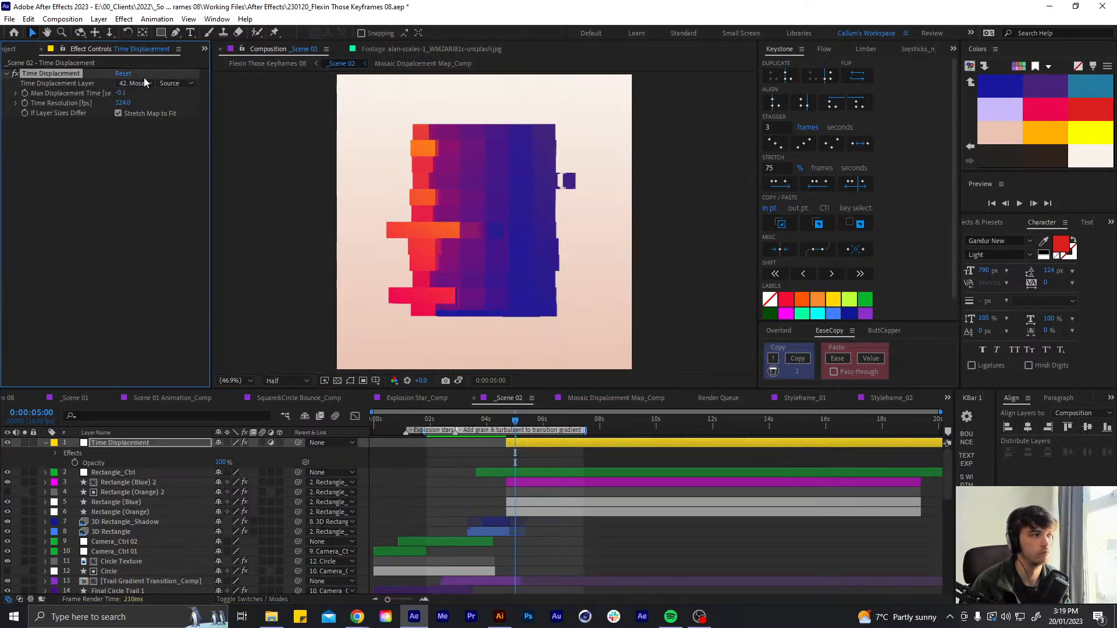
Try a Max Displacement Time of -0.2 on the Time Displacement layer and preview the transition from 0:00:04:07
left_click(122, 93)
type("-0.")
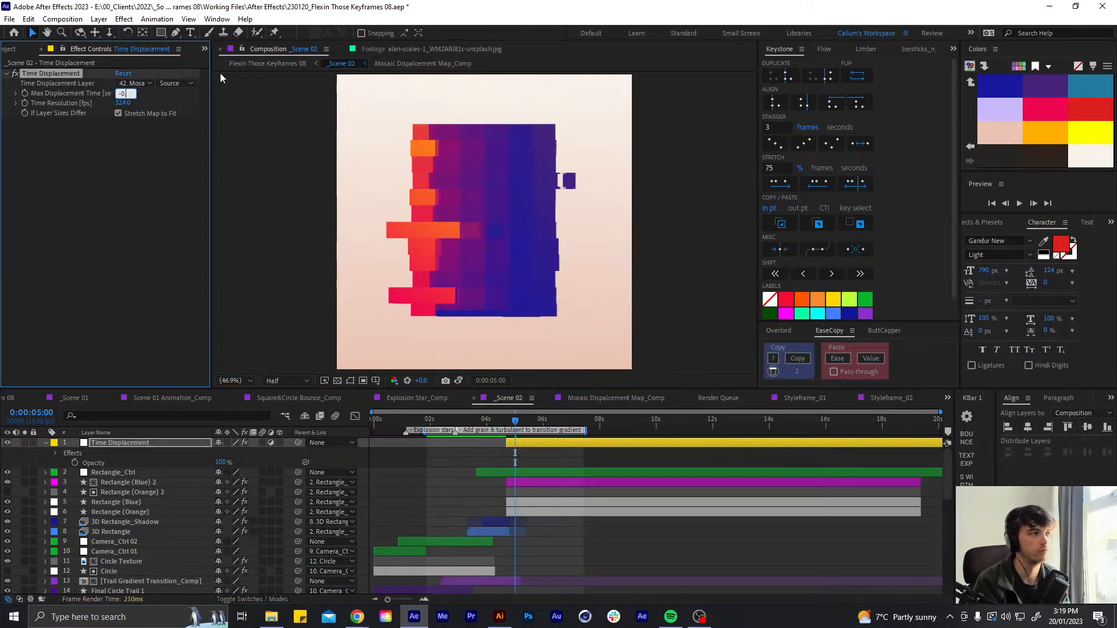
type("2")
key("Return")
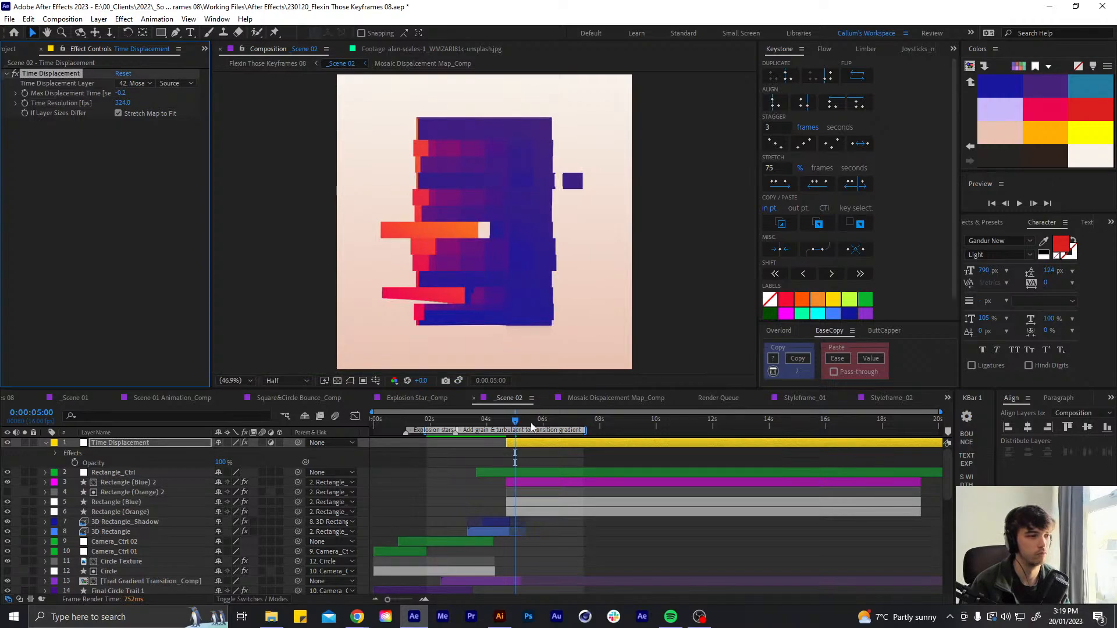
key("space")
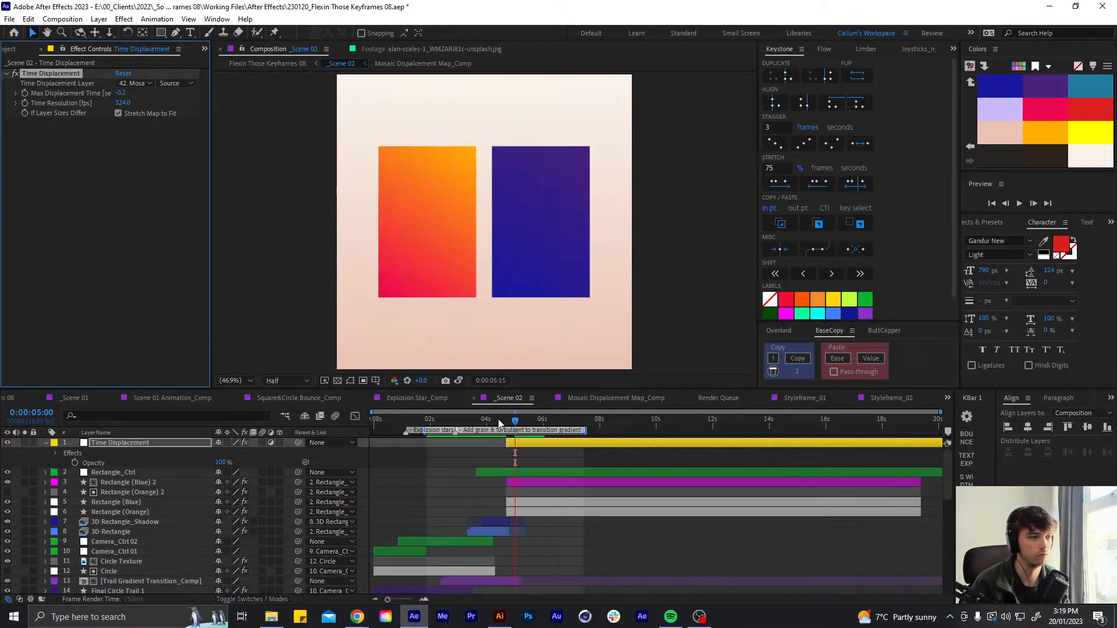
left_click(498, 419)
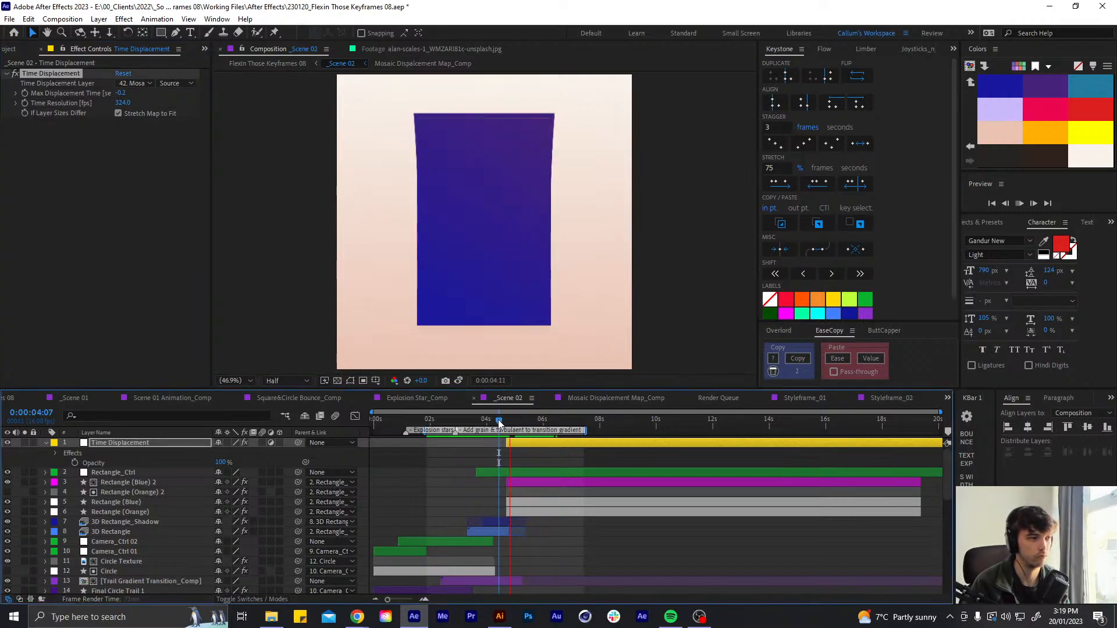
key("space")
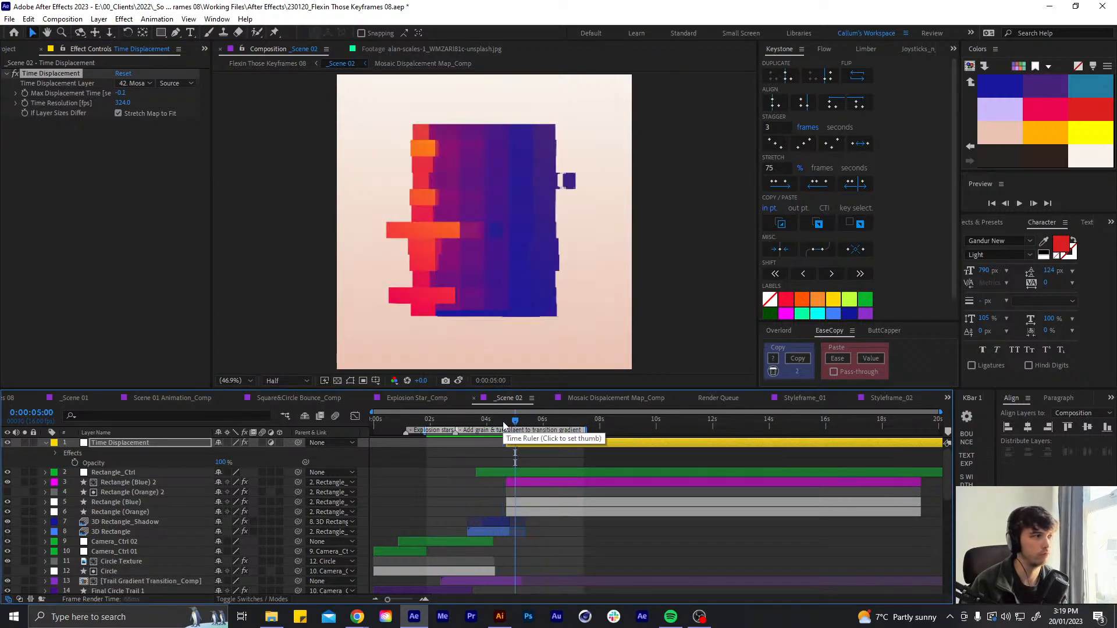
Examine the displaced rectangles at 0:00:05:01 and preview the transition from 0:00:04:09
left_click(517, 417)
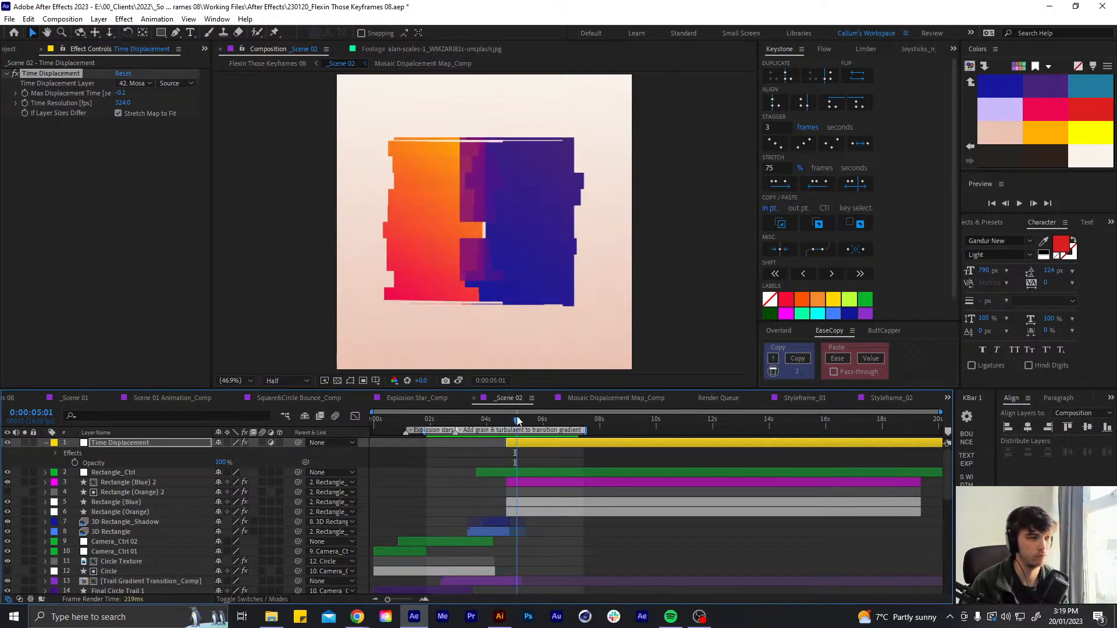
left_click_drag(517, 417, 503, 414)
key("space")
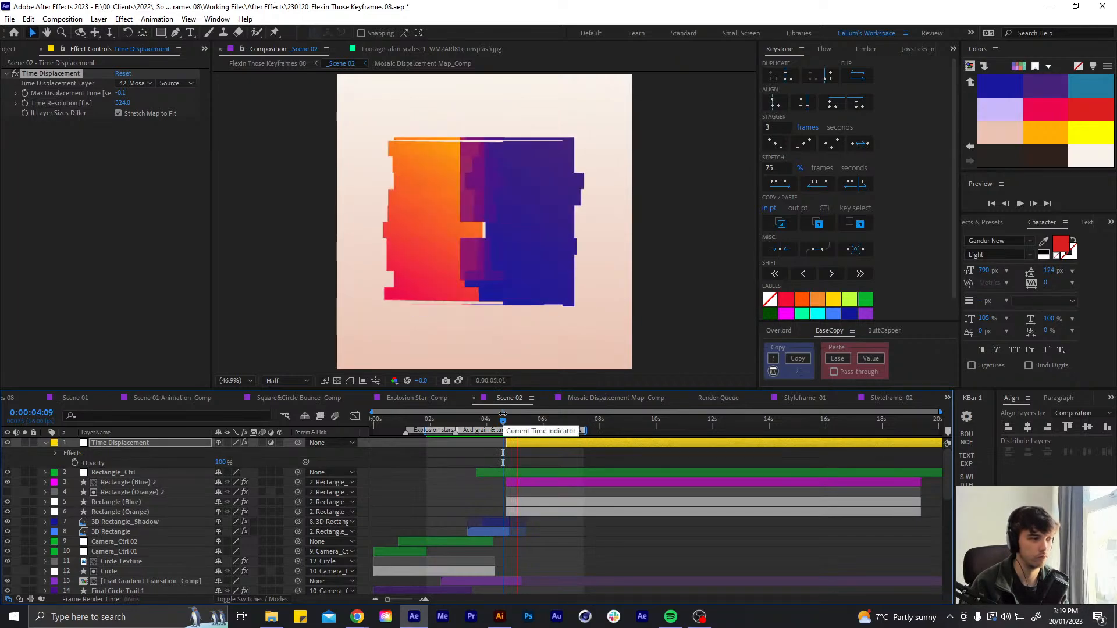
left_click(493, 418)
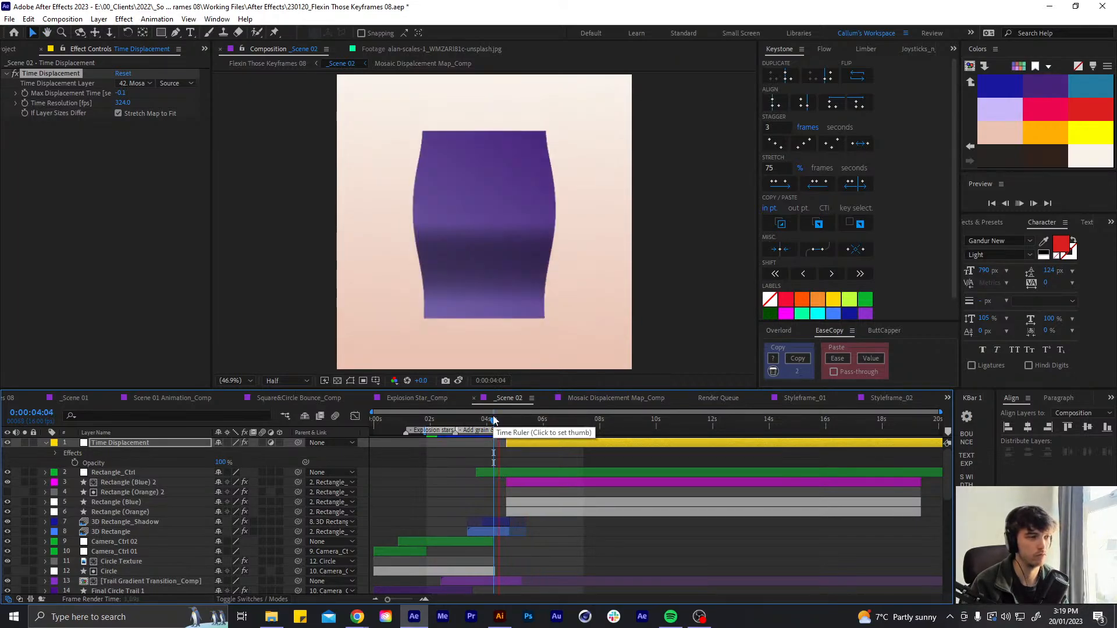
Preview _Scene 02 from 0:00:01:14 and examine the rectangle transition at 0:00:04:15
left_click(447, 419)
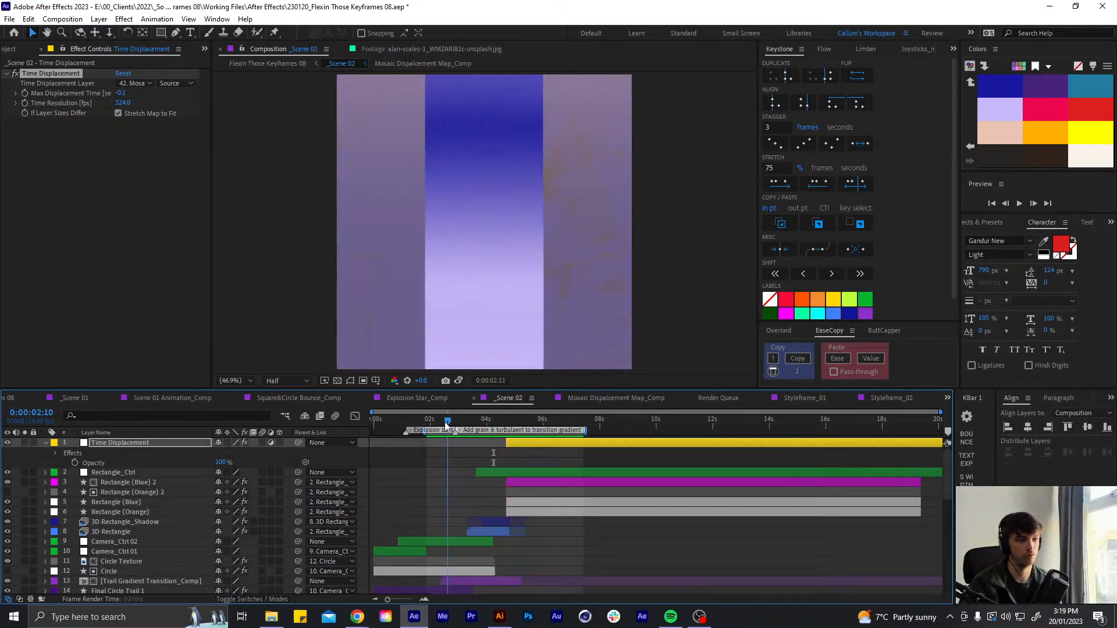
left_click_drag(445, 423, 426, 423)
left_click(448, 458)
key("space")
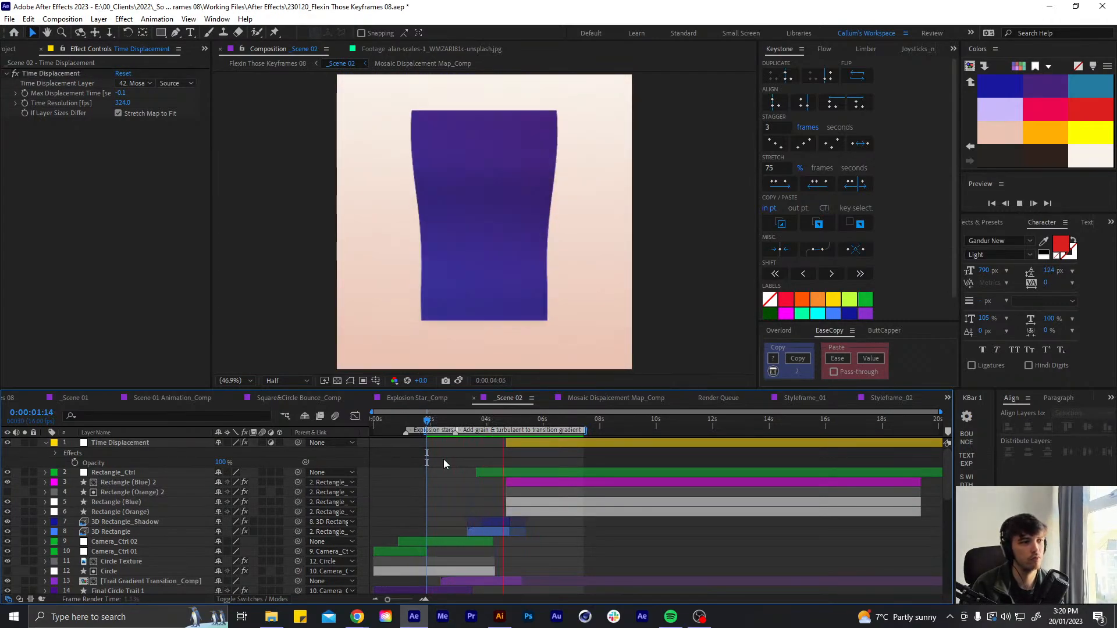
left_click(513, 421)
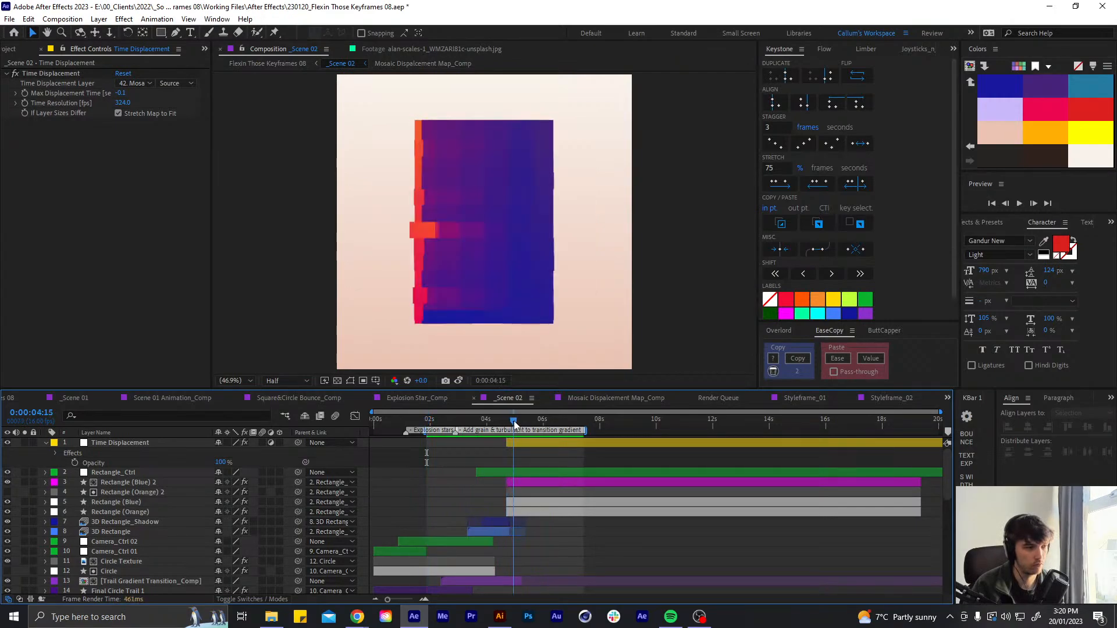
Move the current time of _Scene 02 to 0:00:05:00 and save the project
left_click_drag(514, 422, 516, 429)
key("ctrl+s")
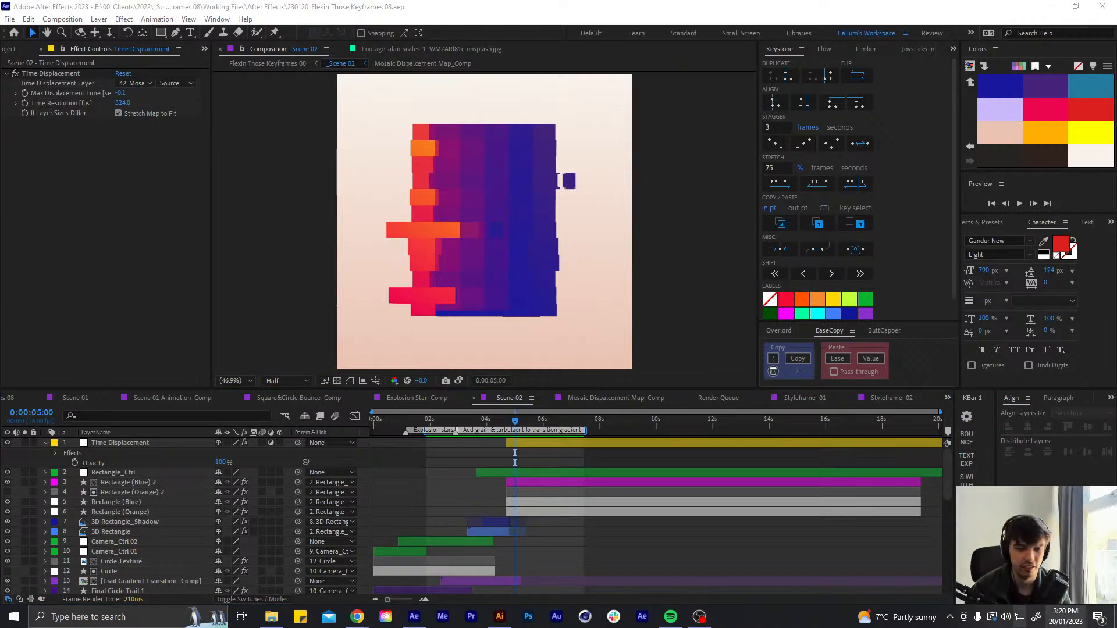
Check the system calendar for January and February 2023, and close it
left_click(1064, 617)
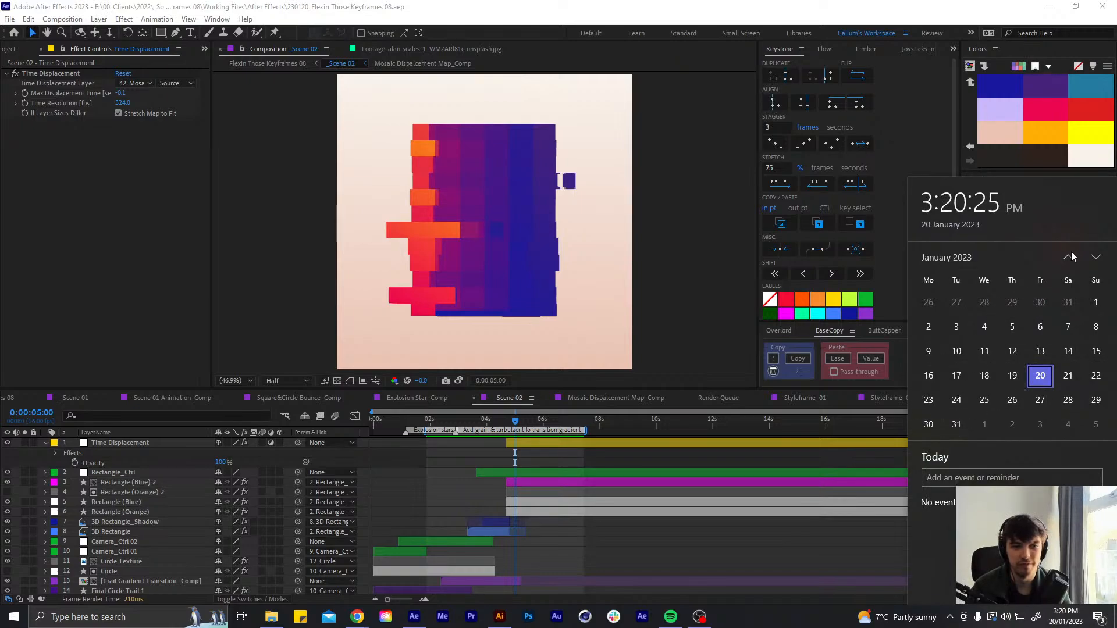
left_click(1096, 258)
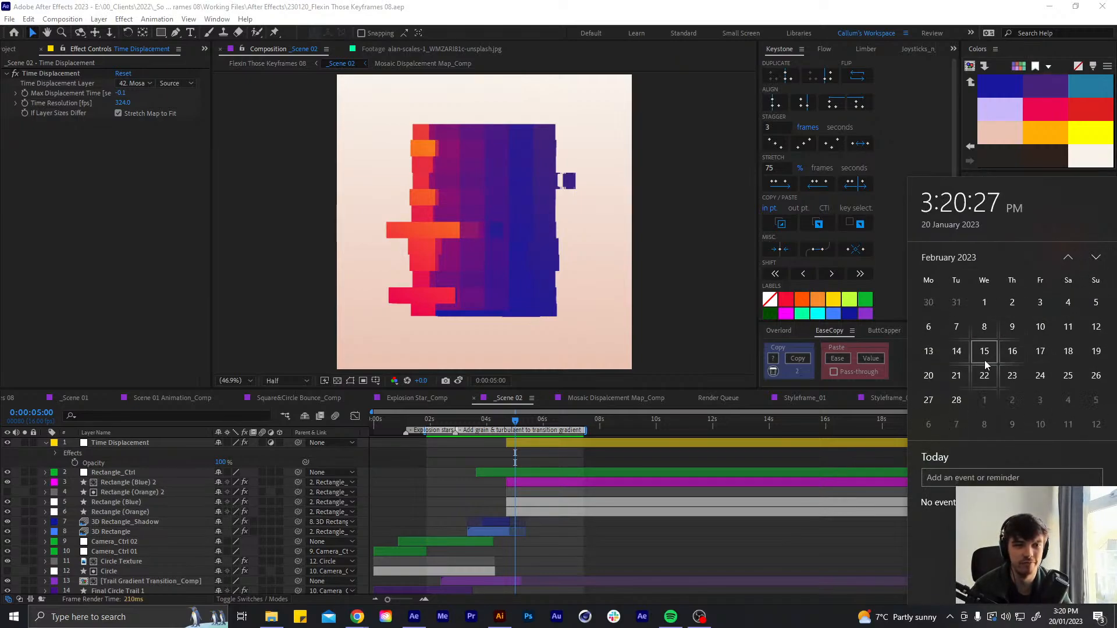
left_click(1068, 257)
left_click(1064, 620)
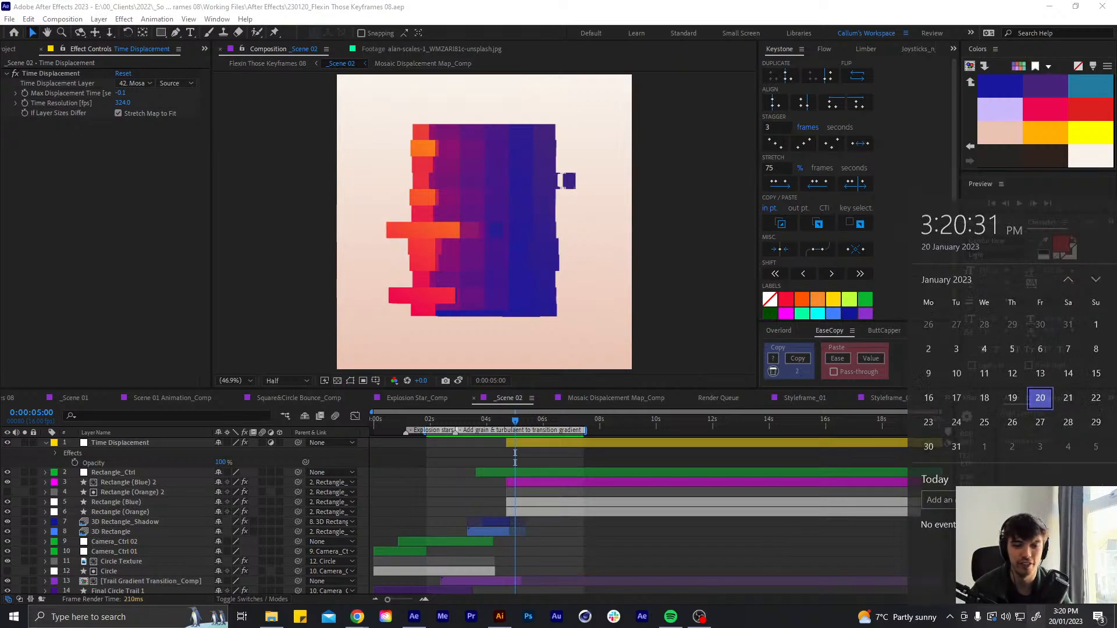
left_click(1064, 621)
left_click(1065, 622)
left_click(1063, 622)
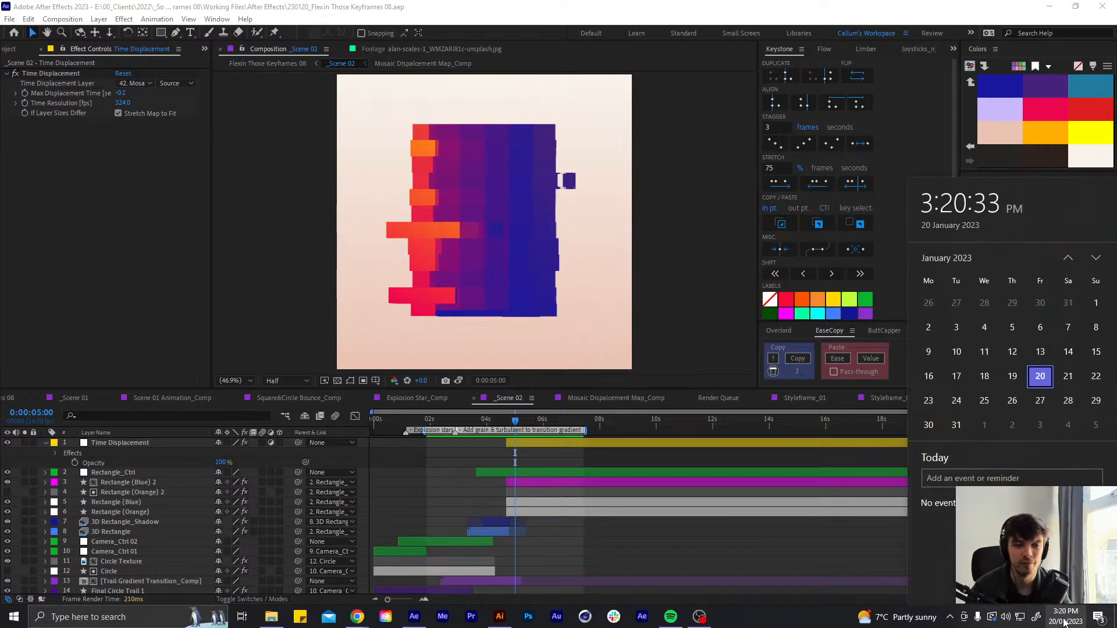
left_click(1063, 621)
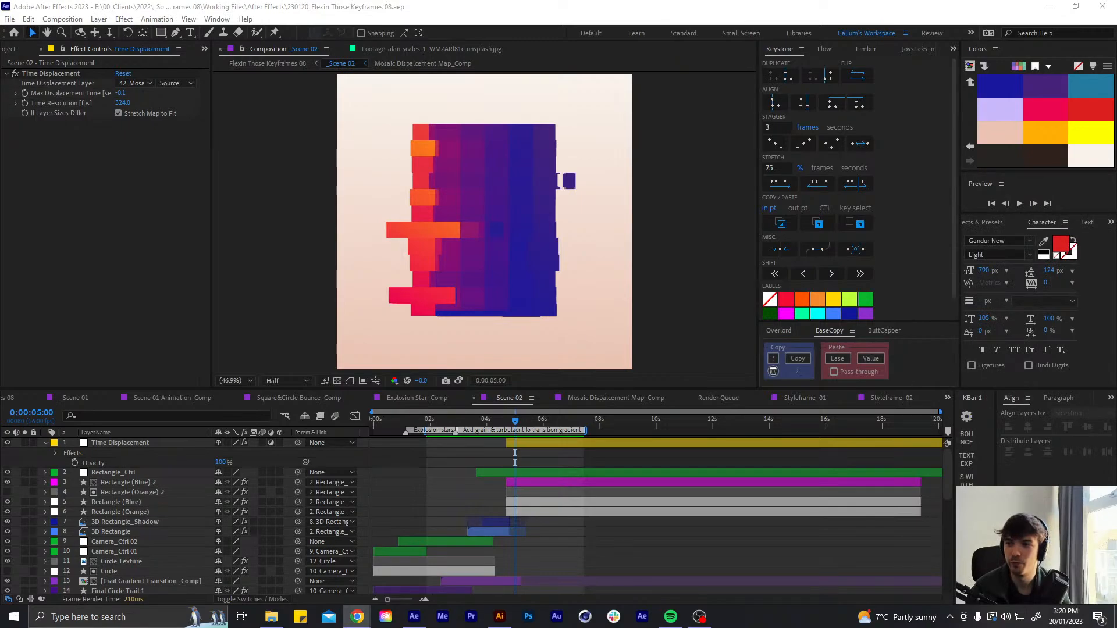
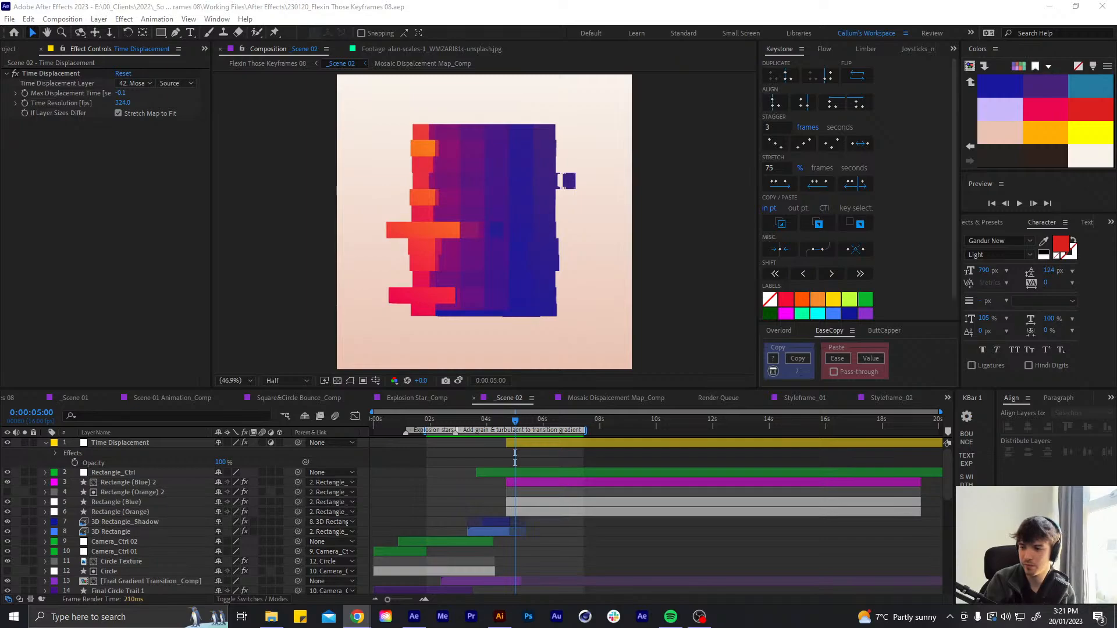
Switch to Illustrator and draw two overlapping red-orange gradient circles about 1188 px in diameter in the empty space below the artboards
left_click(499, 617)
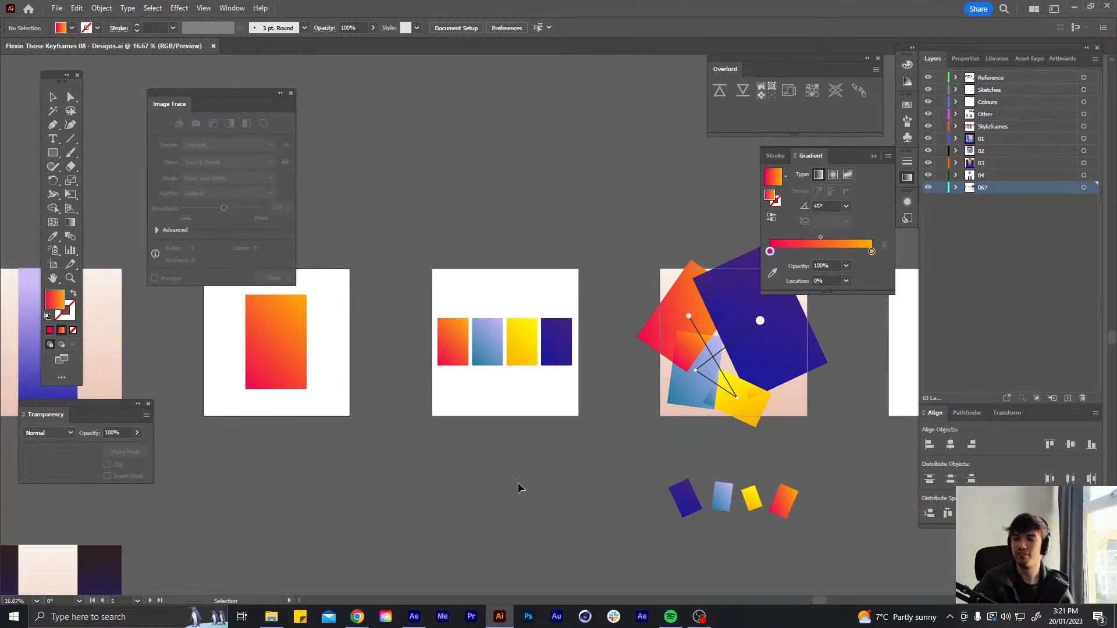
left_click_drag(361, 476, 448, 213)
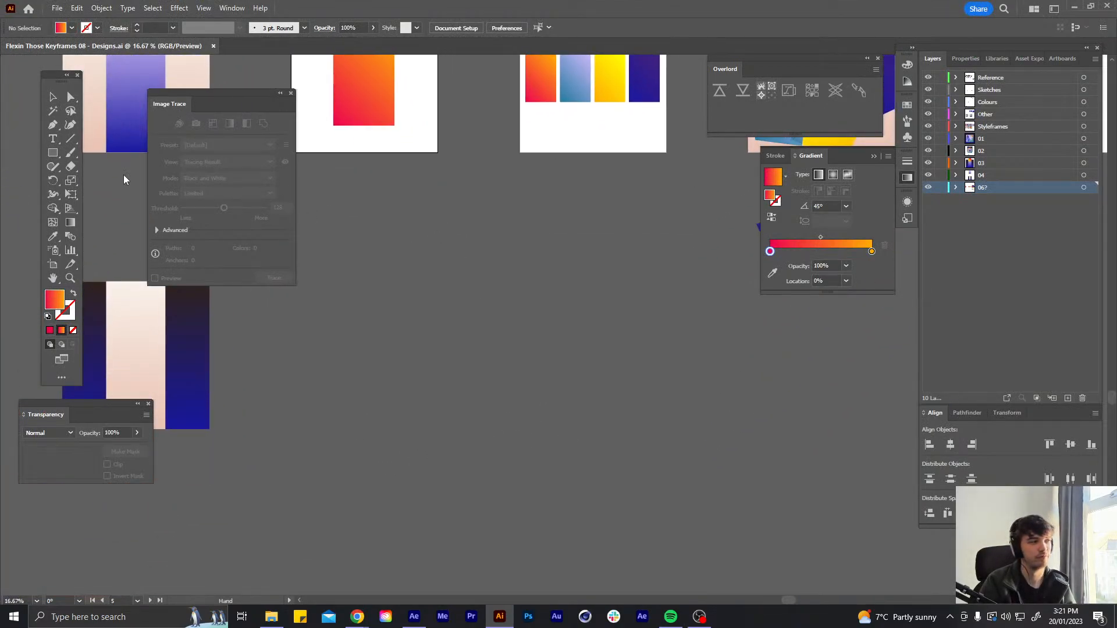
mouse_move(53, 154)
left_mouse_down()
mouse_move(106, 167)
mouse_move(107, 179)
left_mouse_up()
mouse_move(358, 305)
left_mouse_down()
mouse_move(520, 391)
mouse_move(593, 390)
mouse_move(574, 395)
left_mouse_up()
key("v")
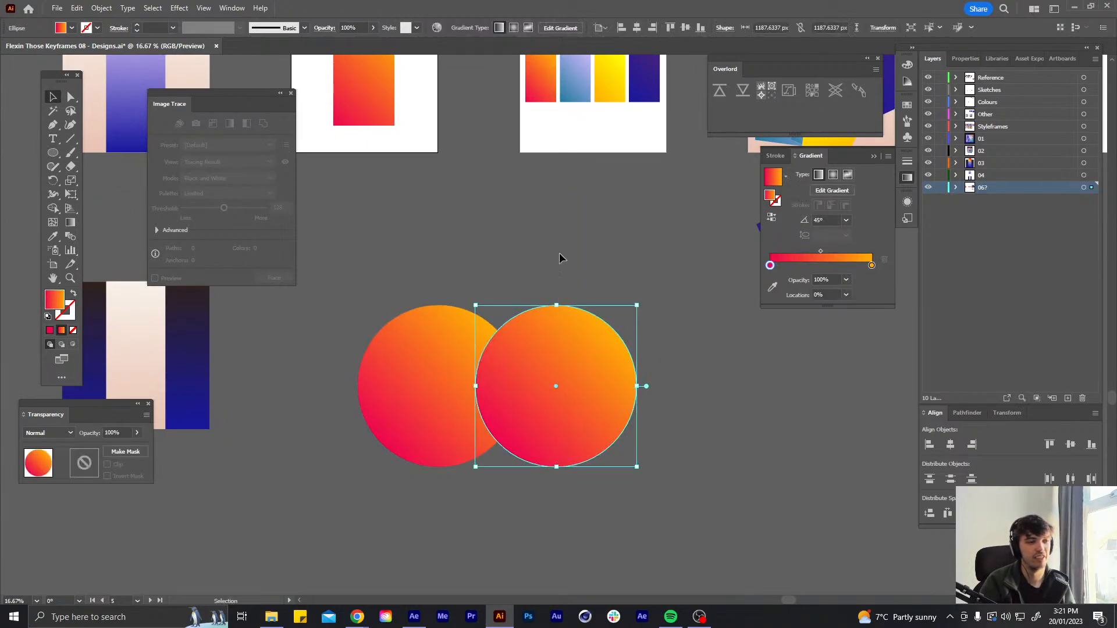
Split the overlap of the two circles into a separate shape with Shape Builder, and try moving the new piece
left_click(386, 438, "shift")
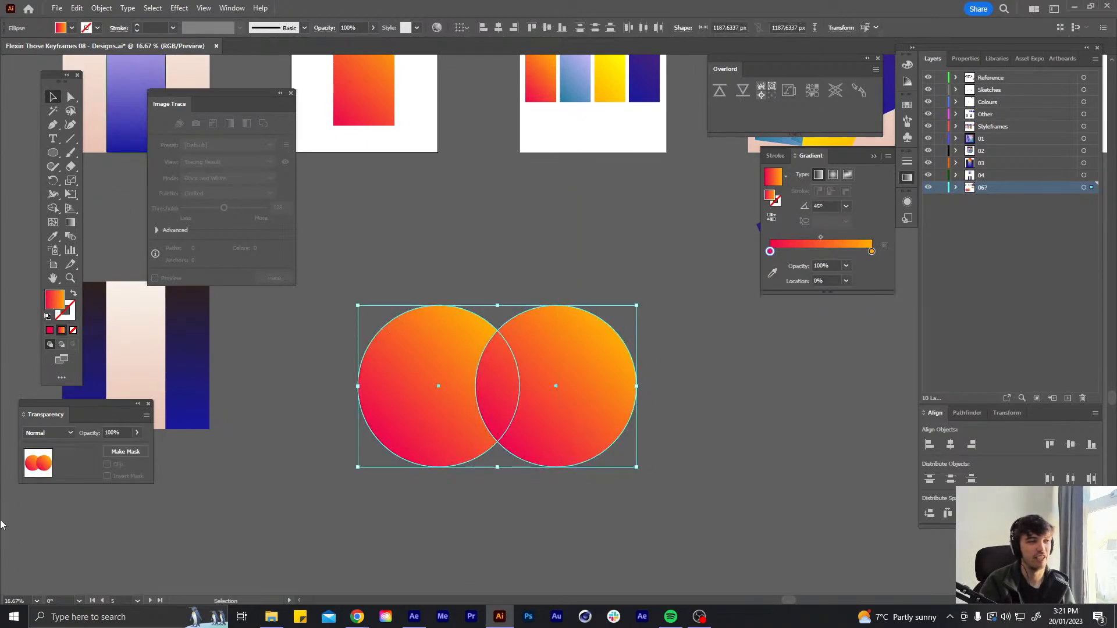
key("shift+m")
left_click(506, 384)
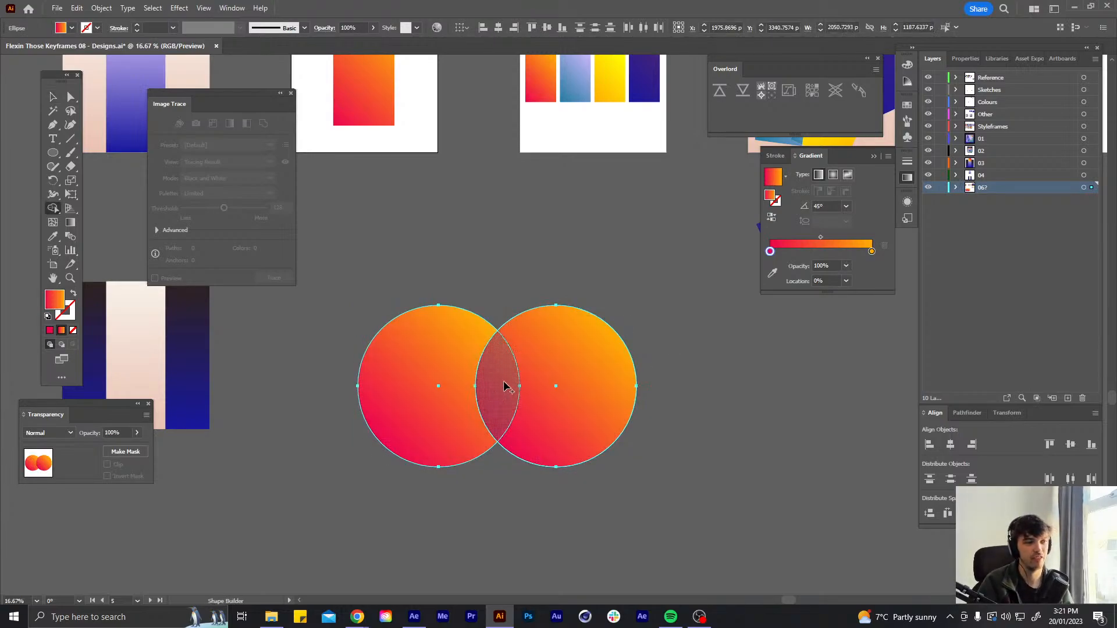
key("v")
left_click(549, 543)
left_click_drag(504, 385, 511, 410)
key("ctrl+z")
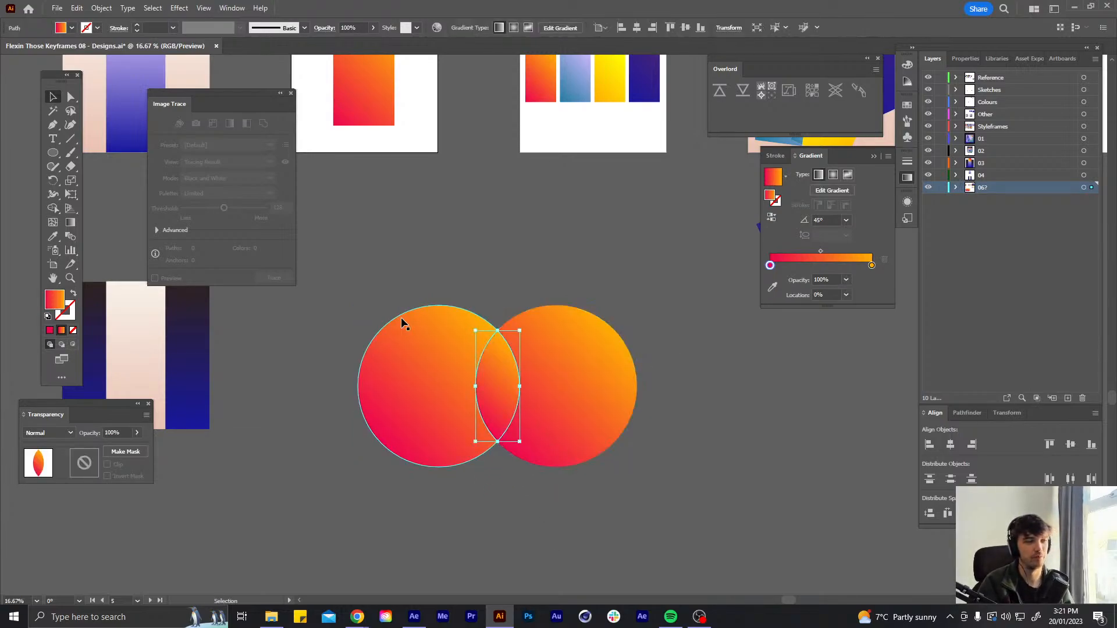
Fill the overlap shape with the dark blue gradient sampled from the blue rectangle on the artboard above
key("o")
key("i")
left_click(648, 82)
key("v")
left_click(703, 438)
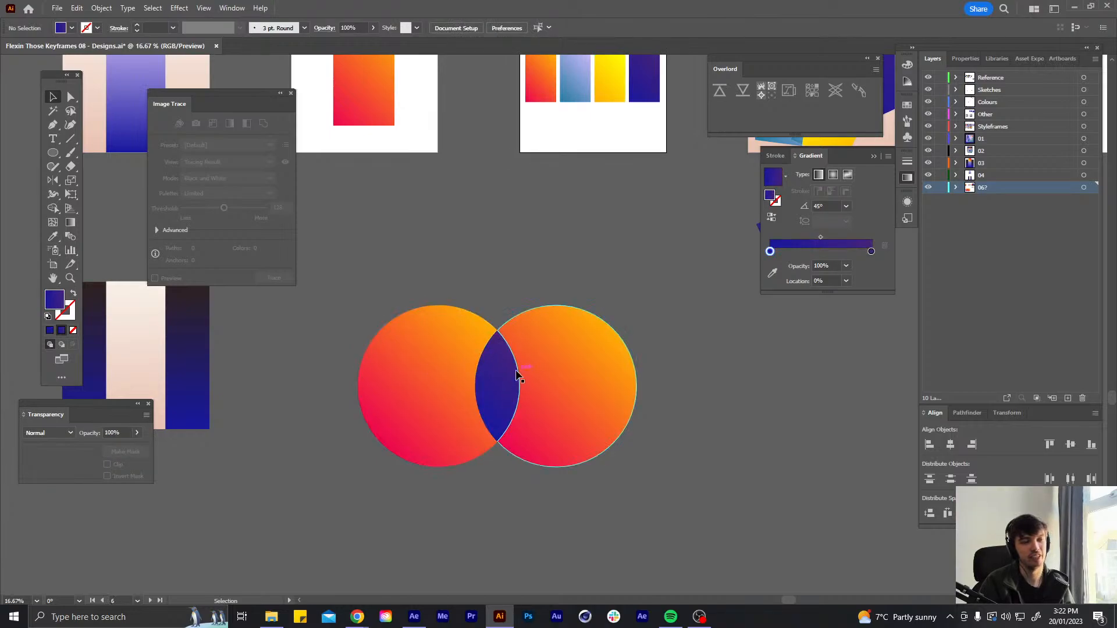
Move the two cut circles apart horizontally and delete the blue overlap shape between them
left_click_drag(561, 387, 684, 387)
left_click_drag(437, 386, 374, 387)
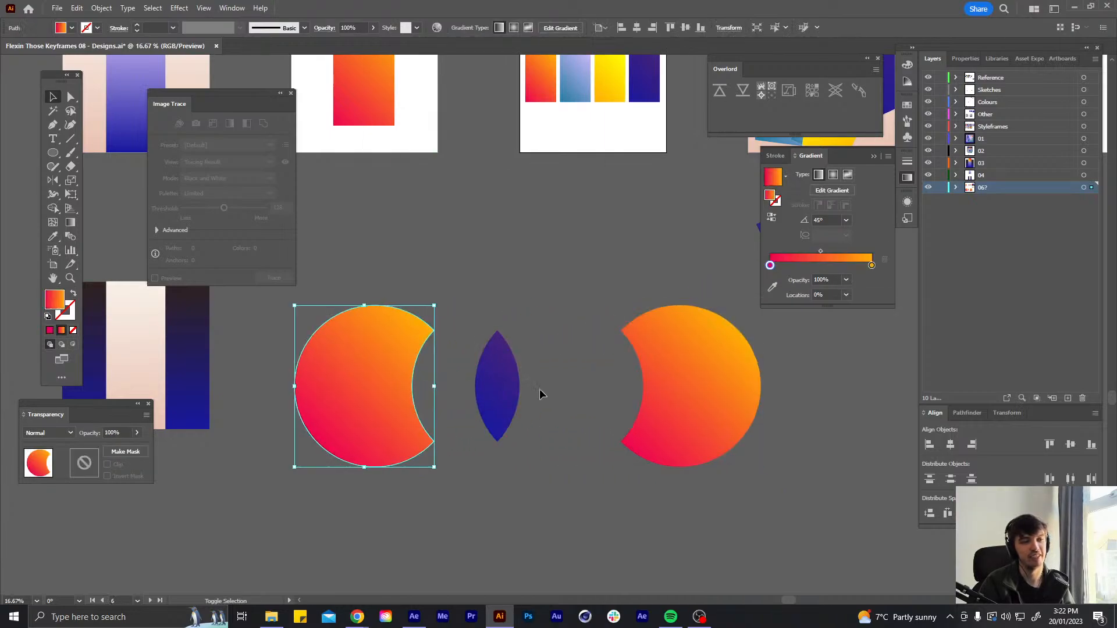
left_click(505, 386)
key("Delete")
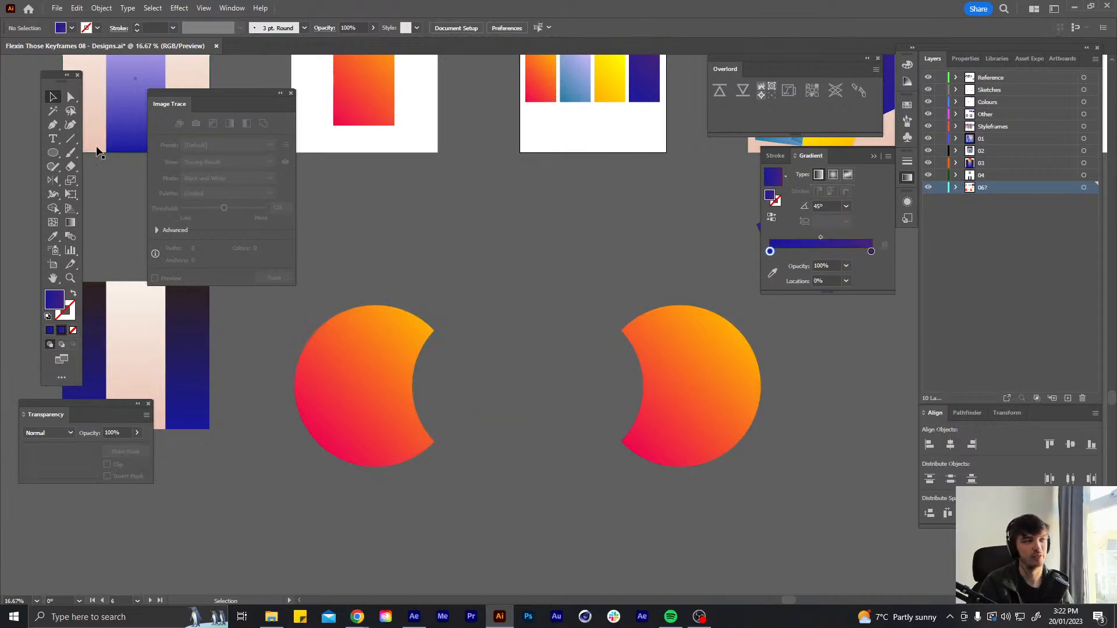
Draw a straight horizontal line between the two cut circles with a 20 pt black stroke
key("p")
left_click(468, 392)
left_click(608, 391)
key("v")
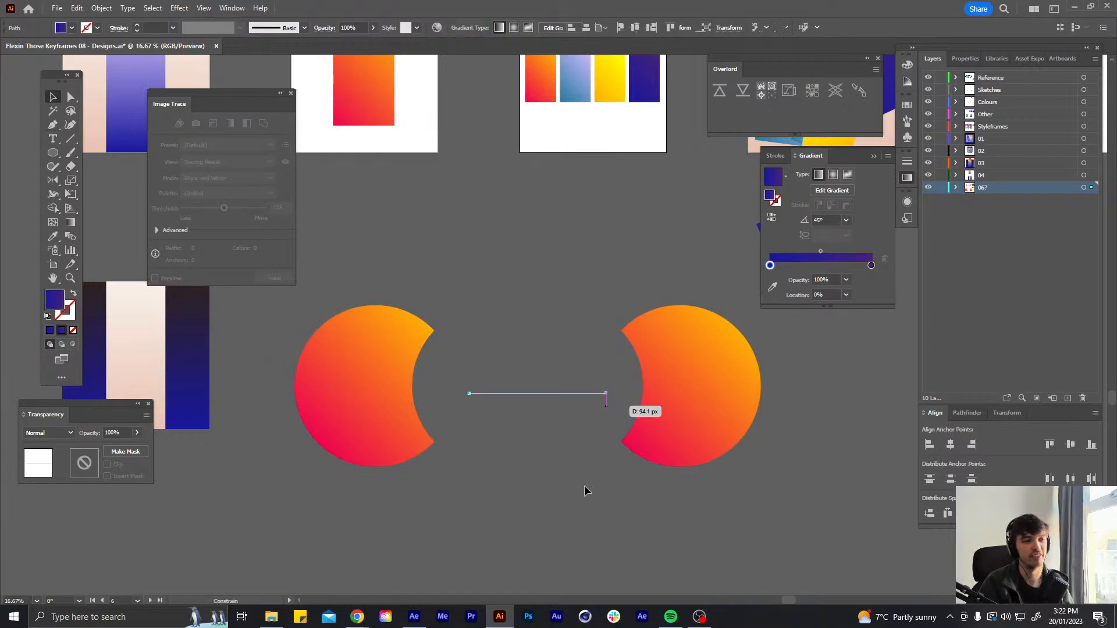
left_click(581, 483)
left_click_drag(564, 354, 490, 399)
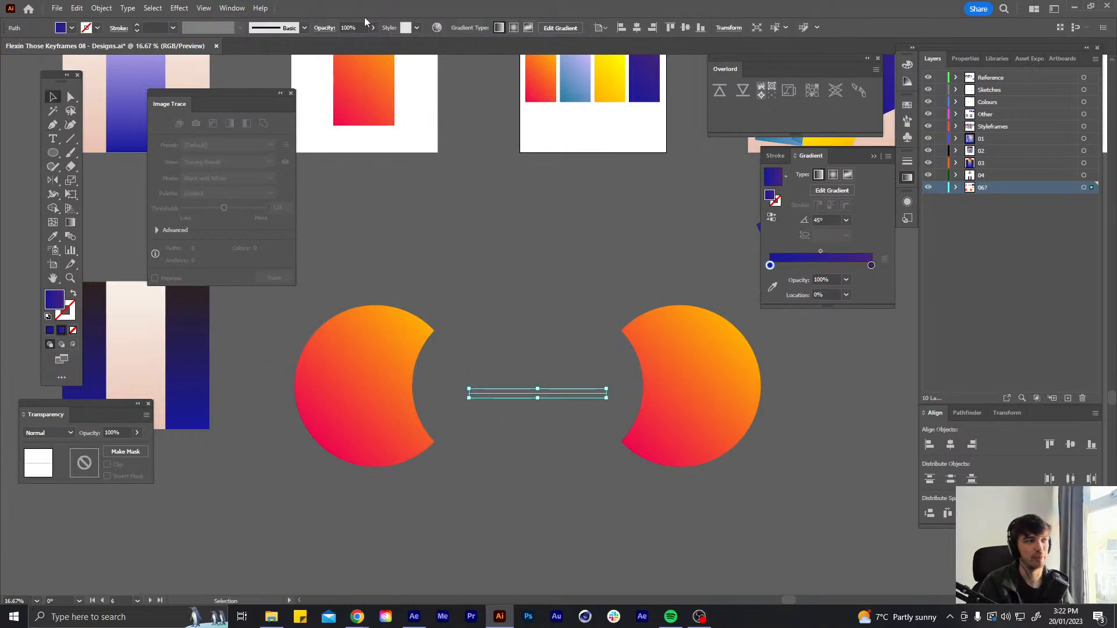
left_click(137, 25, "shift")
left_click(138, 25, "shift")
left_click(556, 304)
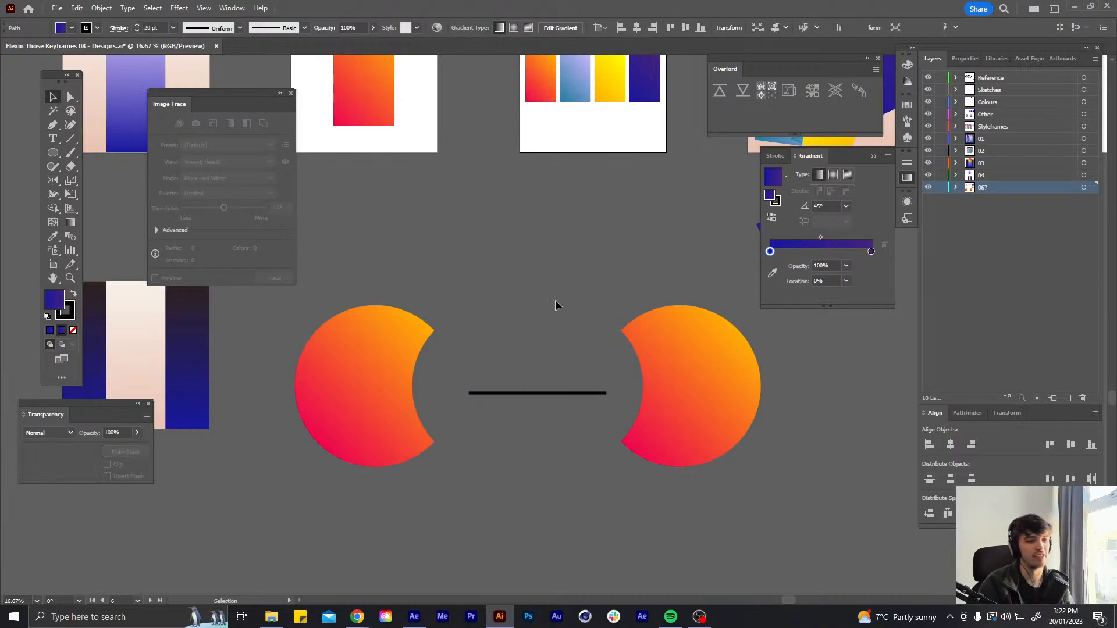
Extend both ends of the black line horizontally so they overlap the two cut circles
key("a")
left_click_drag(605, 393, 652, 393)
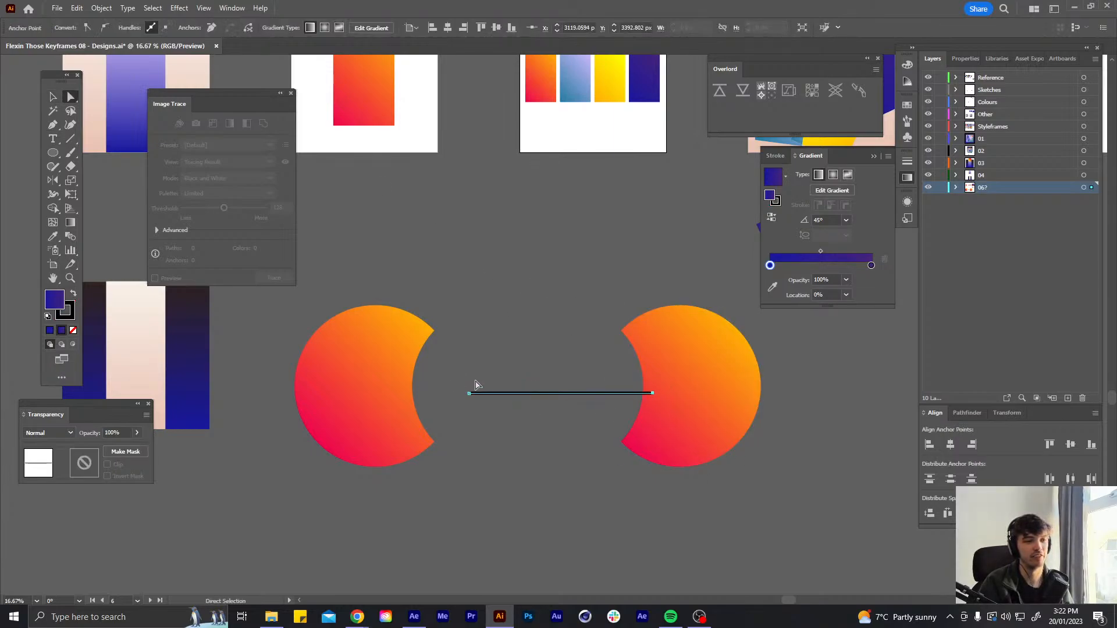
left_click_drag(469, 394, 394, 394)
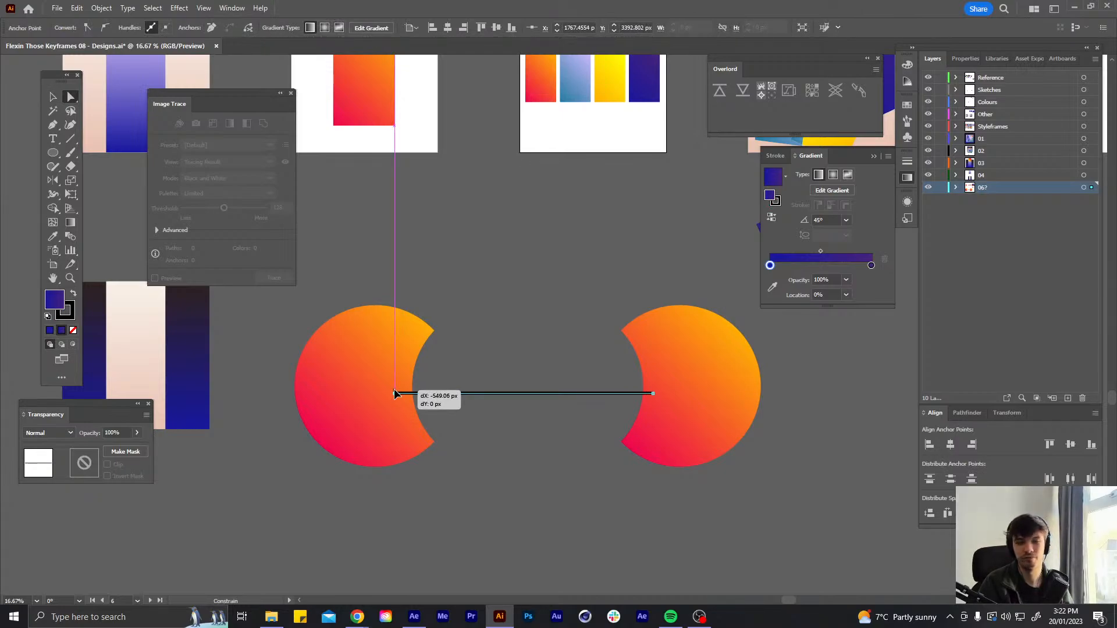
left_click_drag(394, 394, 394, 394)
key("v")
left_click(687, 300)
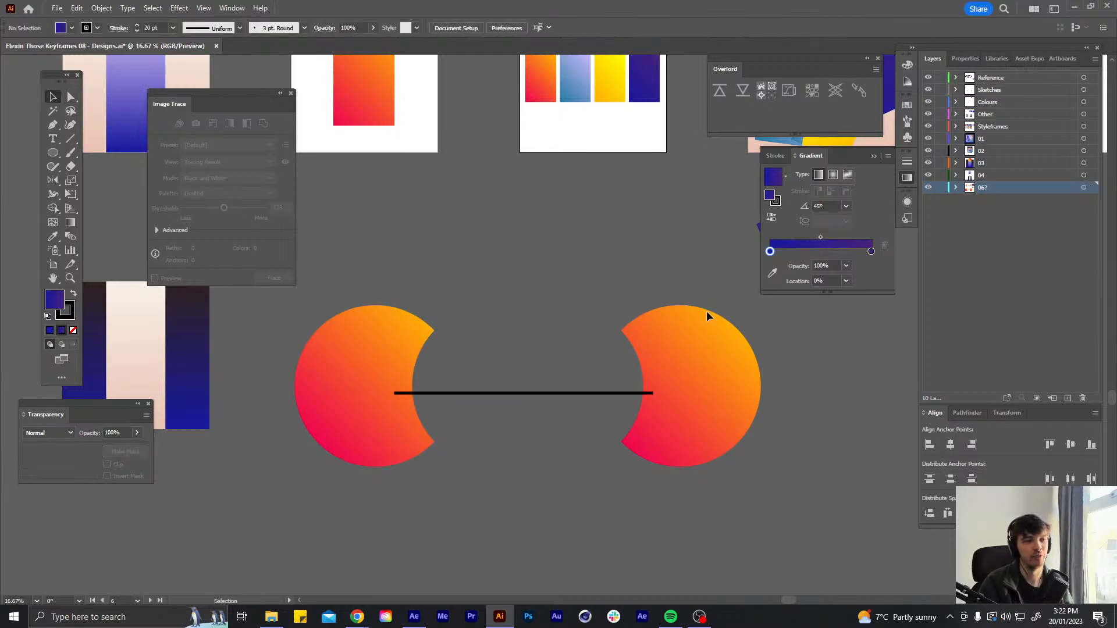
Rotate the two cut circles and their connecting line together, and scale them down
left_click_drag(379, 484, 726, 373)
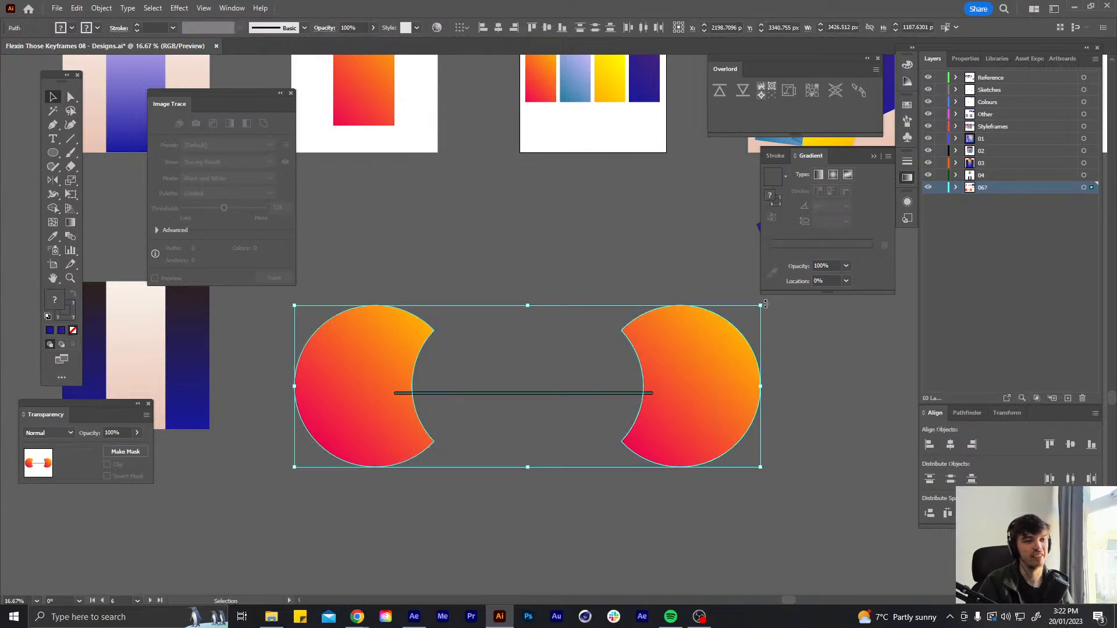
left_click_drag(765, 304, 688, 319)
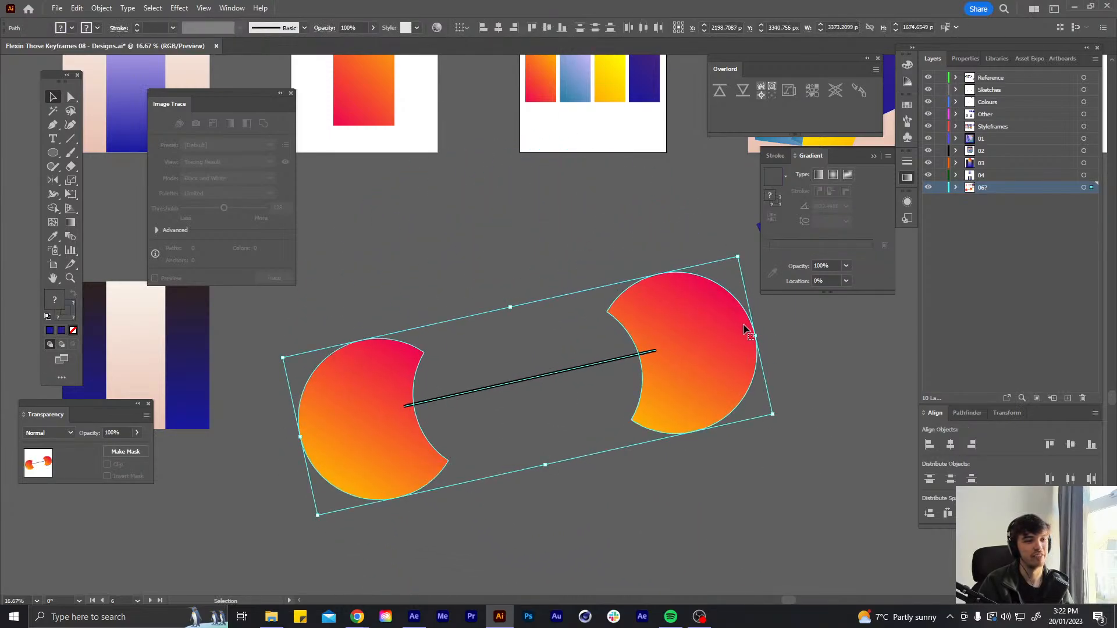
left_click_drag(750, 335, 595, 393)
left_click(328, 257)
Cover the shrunken shapes with a blue gradient circle enlarged to about 2737 px in diameter, and delete the demonstration artwork
left_click(53, 153)
key("ctrl+shift+a")
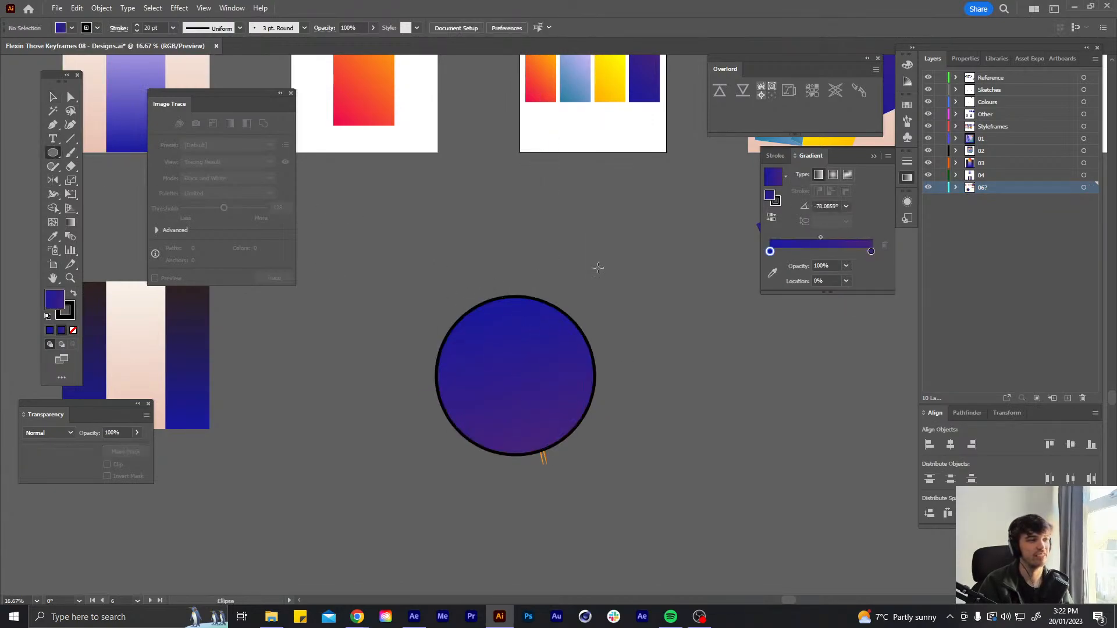
mouse_move(504, 376)
left_mouse_down()
mouse_move(690, 399)
mouse_move(516, 381)
mouse_move(789, 361)
mouse_move(611, 361)
left_mouse_up()
key("ctrl+shift+a")
key("v")
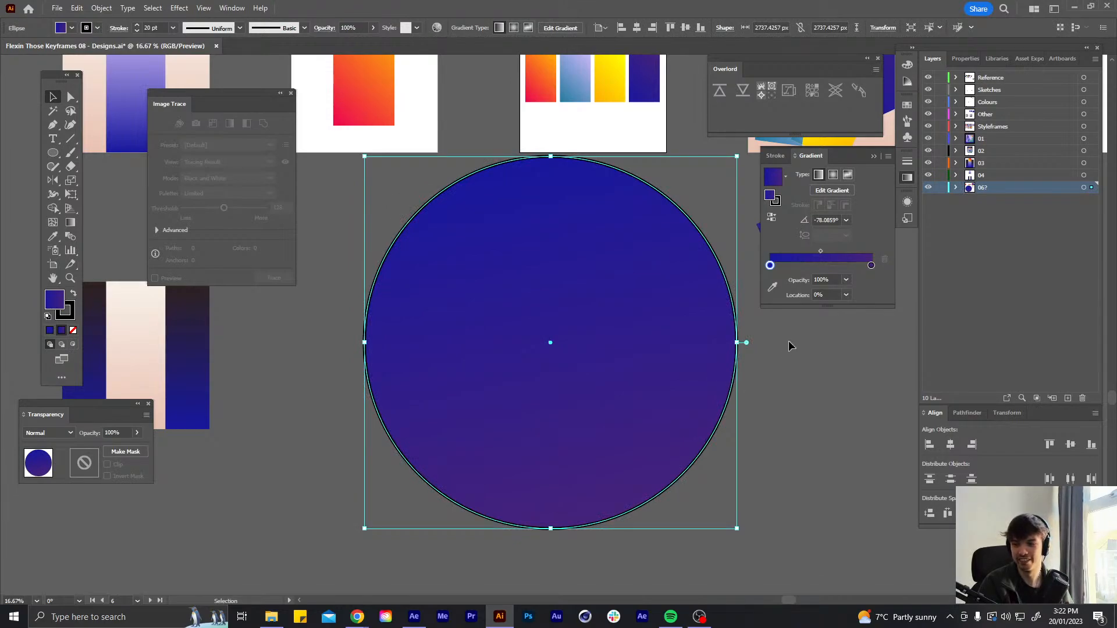
key("Delete")
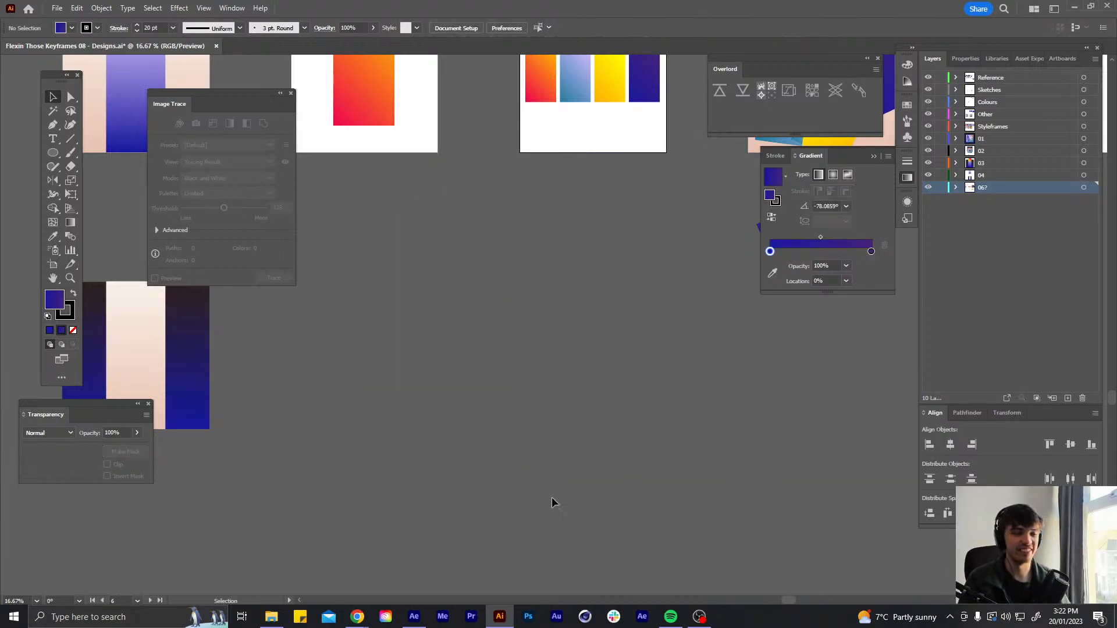
Switch to After Effects and preview the _Scene 02 rectangle transition from 0:00:03:14 and from 0:00:04:06
key("alt+Tab")
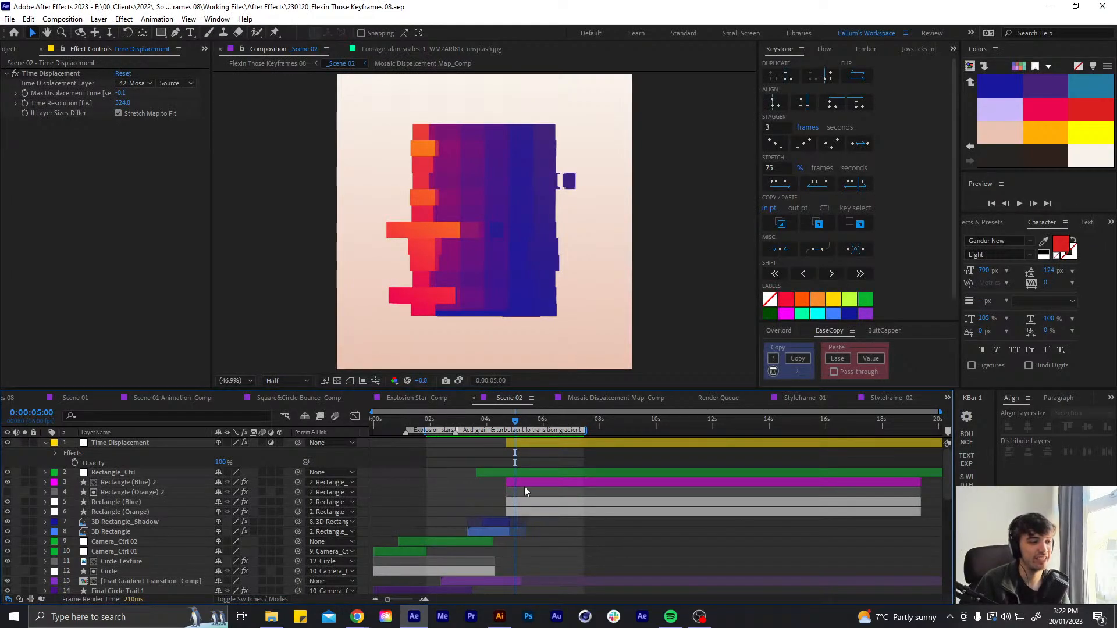
left_click_drag(514, 421, 482, 429)
key("space")
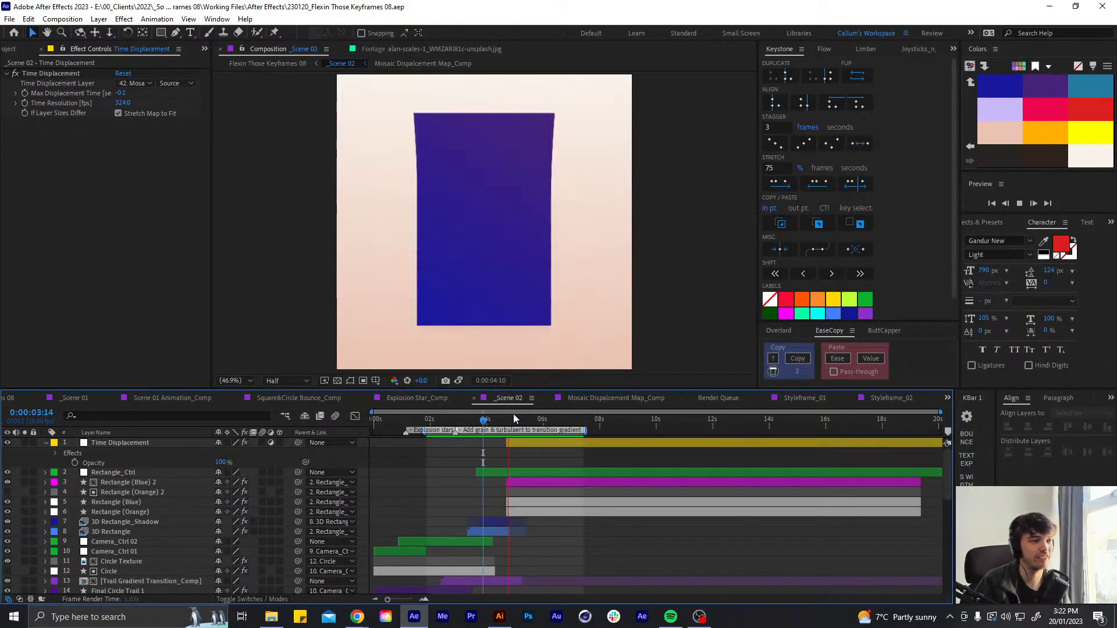
left_click(500, 422)
left_click_drag(500, 422, 497, 423)
key("space")
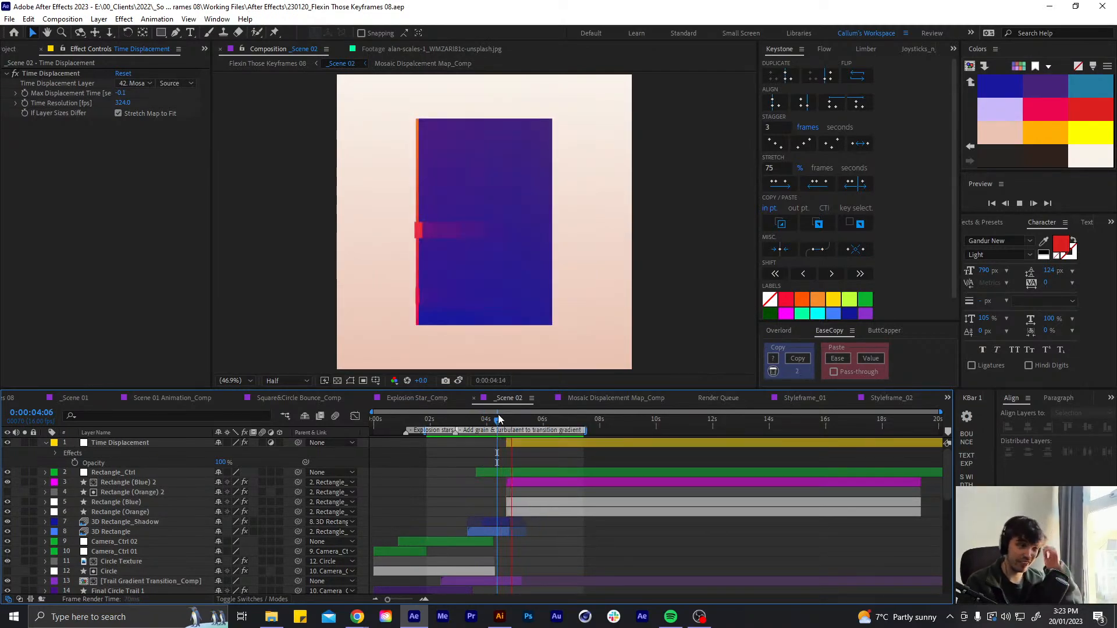
left_click(498, 418)
Examine the hand-drawn storyboard sketches in the Illustrator designs file and return to After Effects
left_click(506, 624)
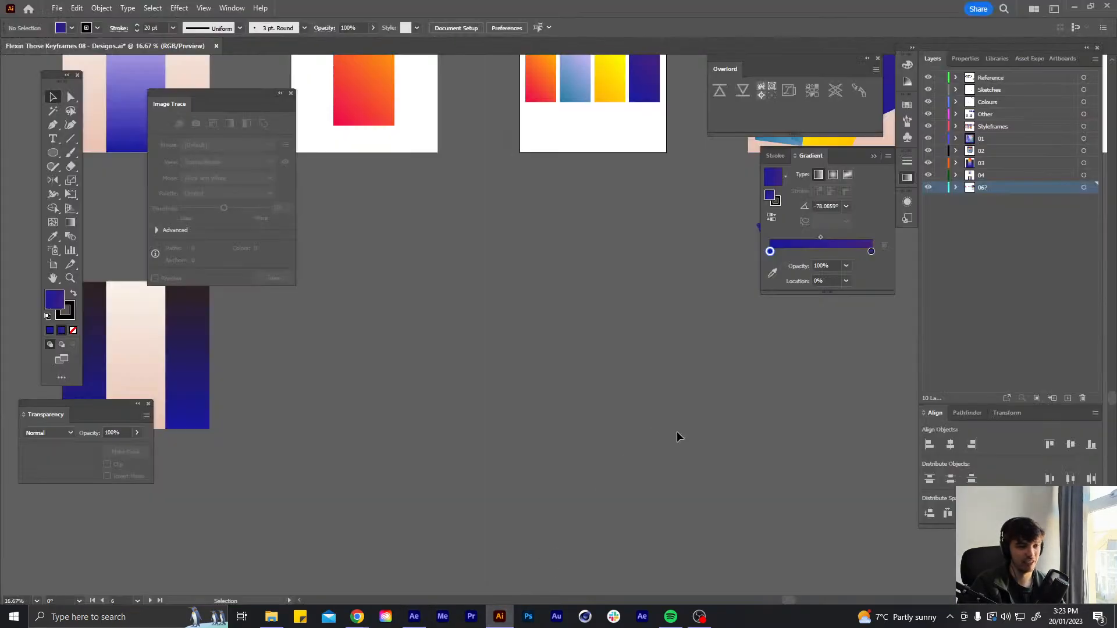
scroll(669, 433, "down", 4)
left_click_drag(490, 589, 501, 391)
scroll(544, 227, "up", 4)
left_click_drag(353, 538, 469, 206)
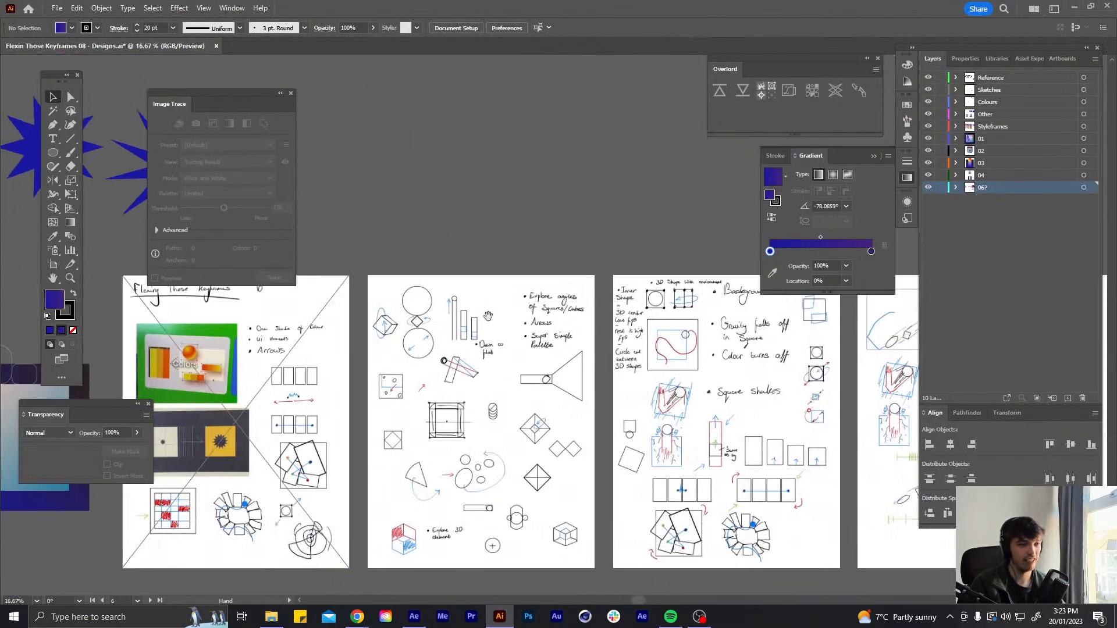
mouse_move(343, 506)
left_mouse_down()
mouse_move(310, 353)
mouse_move(472, 382)
left_mouse_up()
scroll(564, 239, "up", 1)
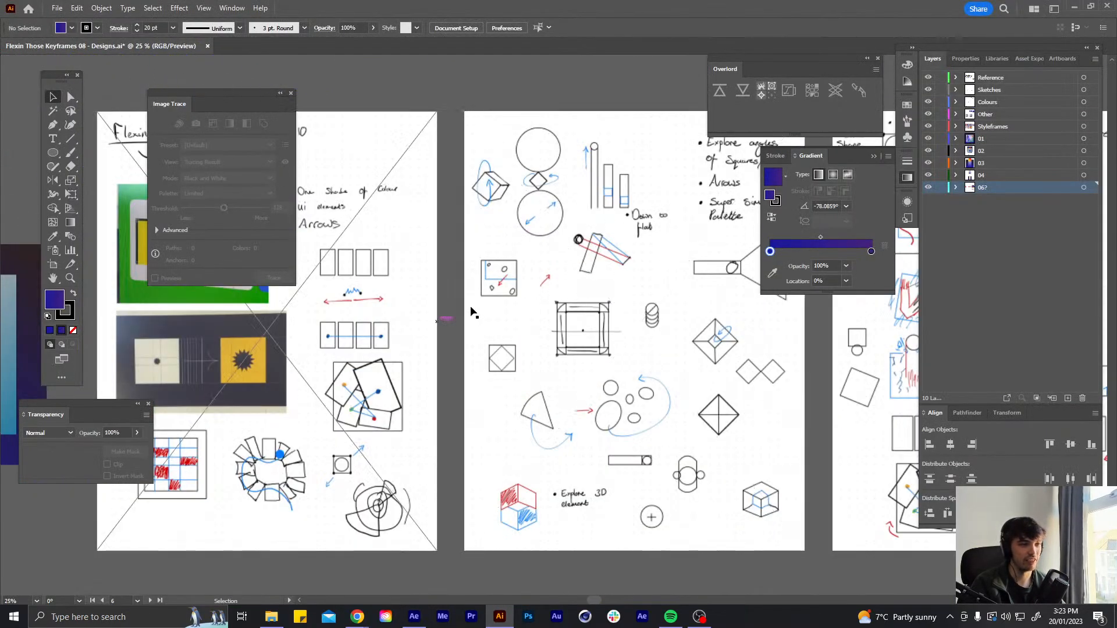
left_click_drag(378, 321, 314, 384)
left_click_drag(580, 370, 529, 377)
scroll(464, 307, "up", 2)
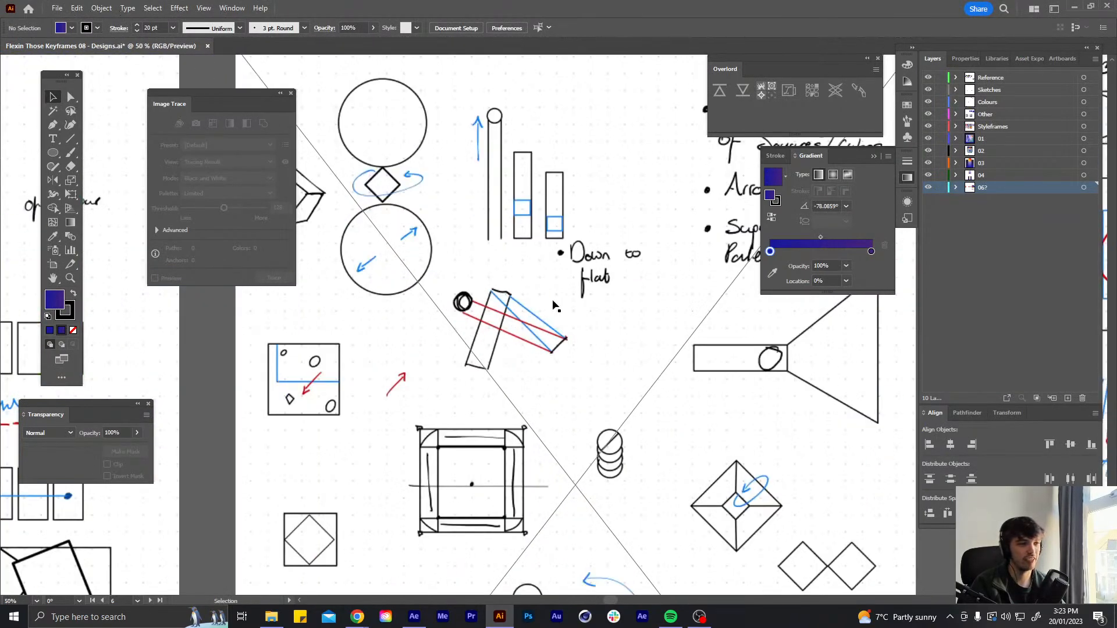
left_click(414, 616)
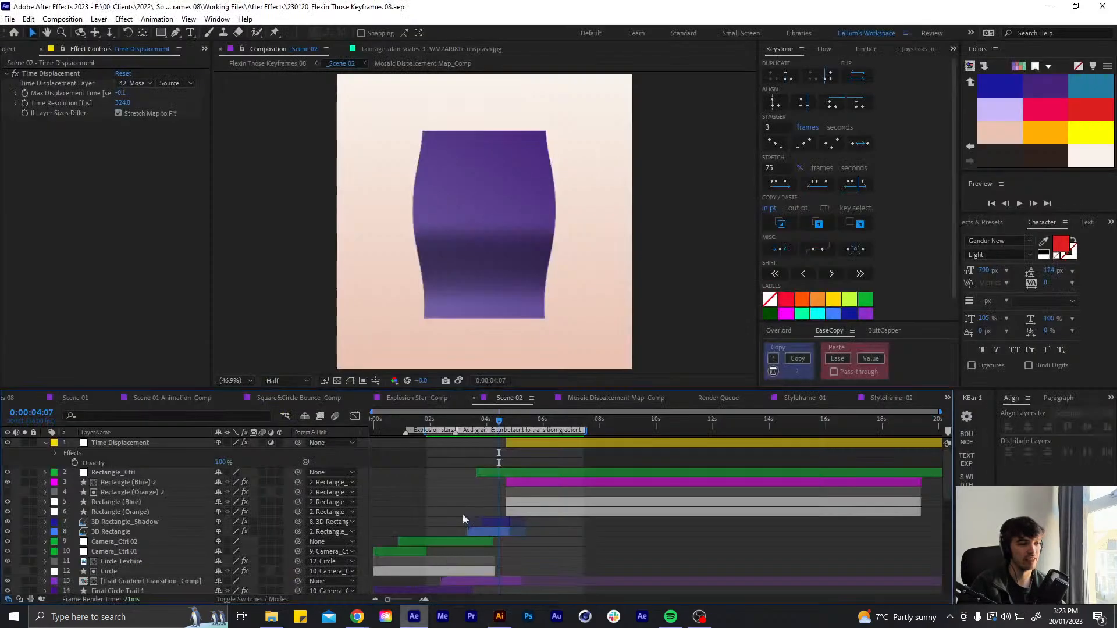
Open the Flexin Those Keyframes 08 composition and scrub back to 0:00:01:12
left_click(36, 397)
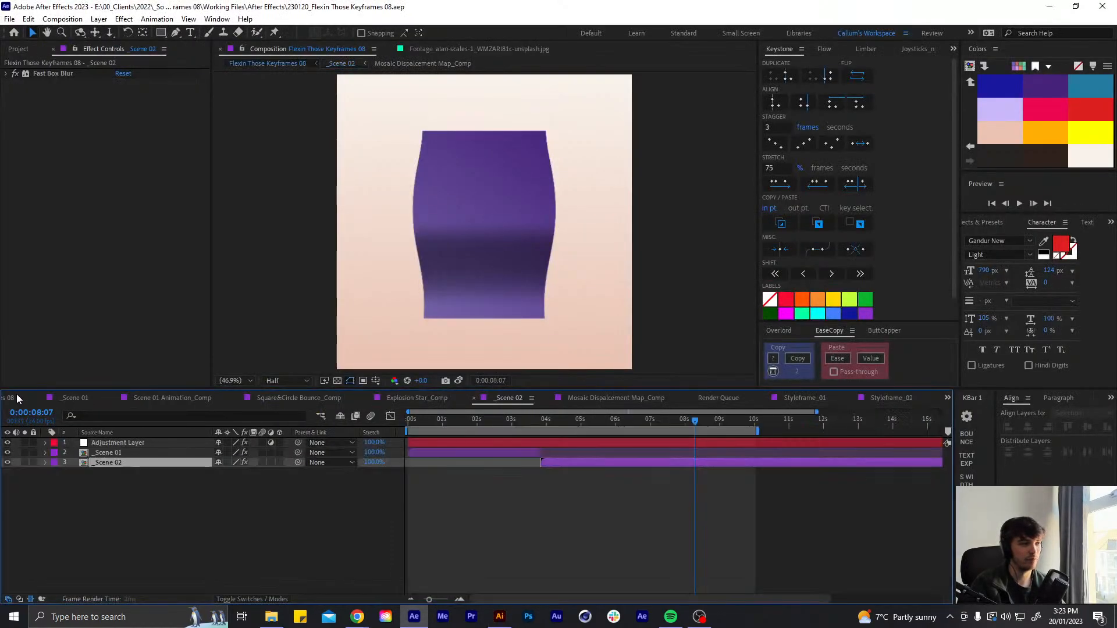
left_click(481, 422)
left_click_drag(475, 427, 459, 424)
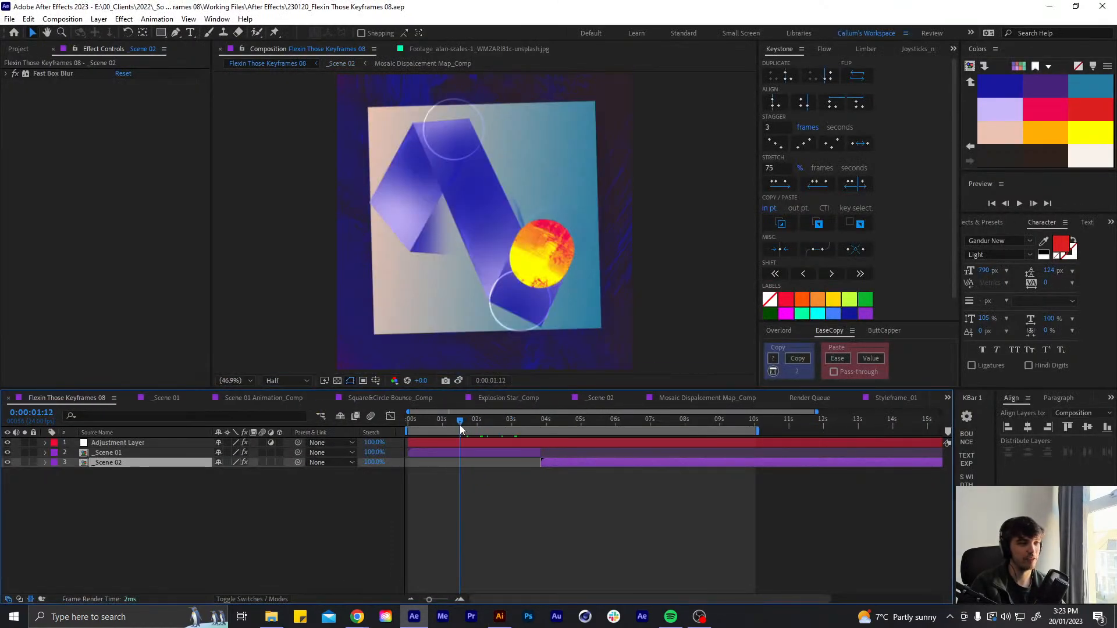
Switch to Illustrator and examine the hand-drawn storyboard sketches across the artboards and the coloured styleframes above them
left_click(500, 615)
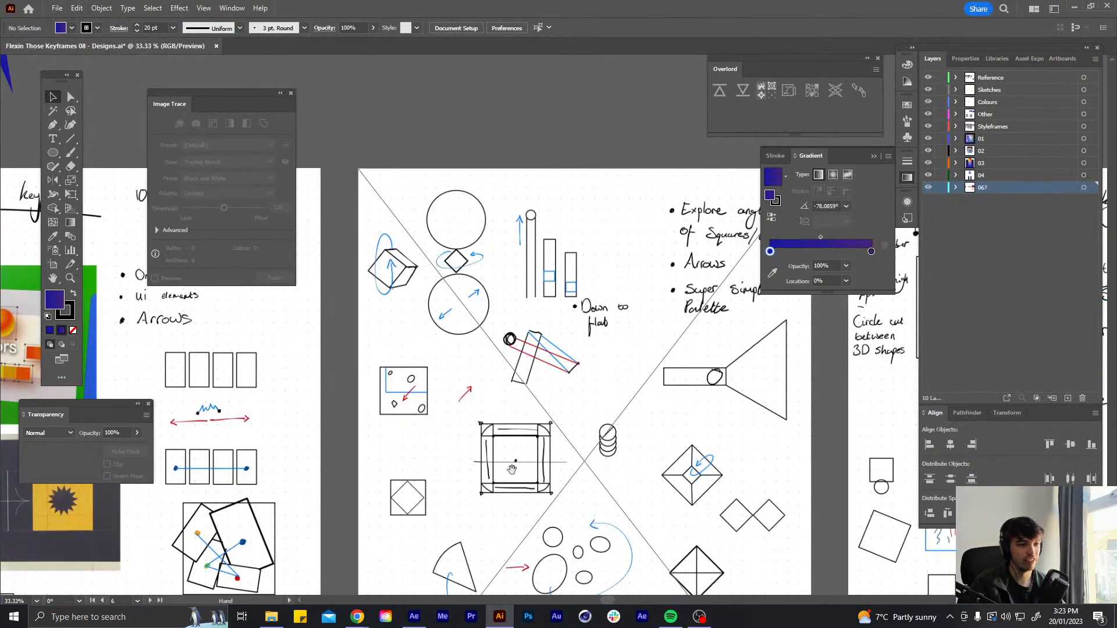
left_click_drag(661, 500, 481, 436)
left_click_drag(580, 406, 248, 400)
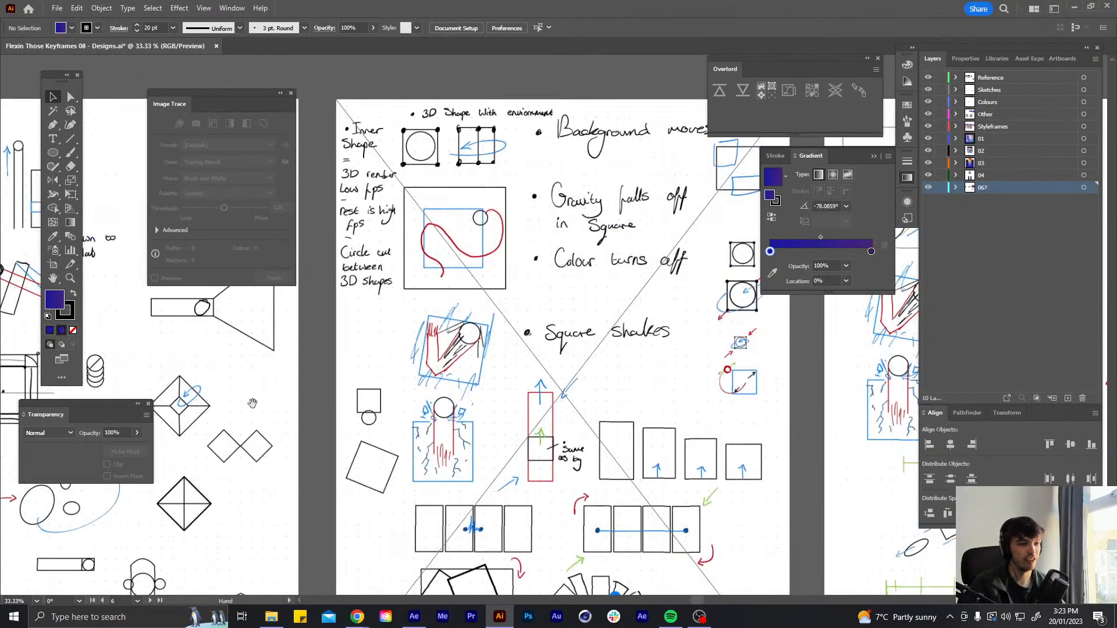
left_click_drag(494, 420, 410, 295)
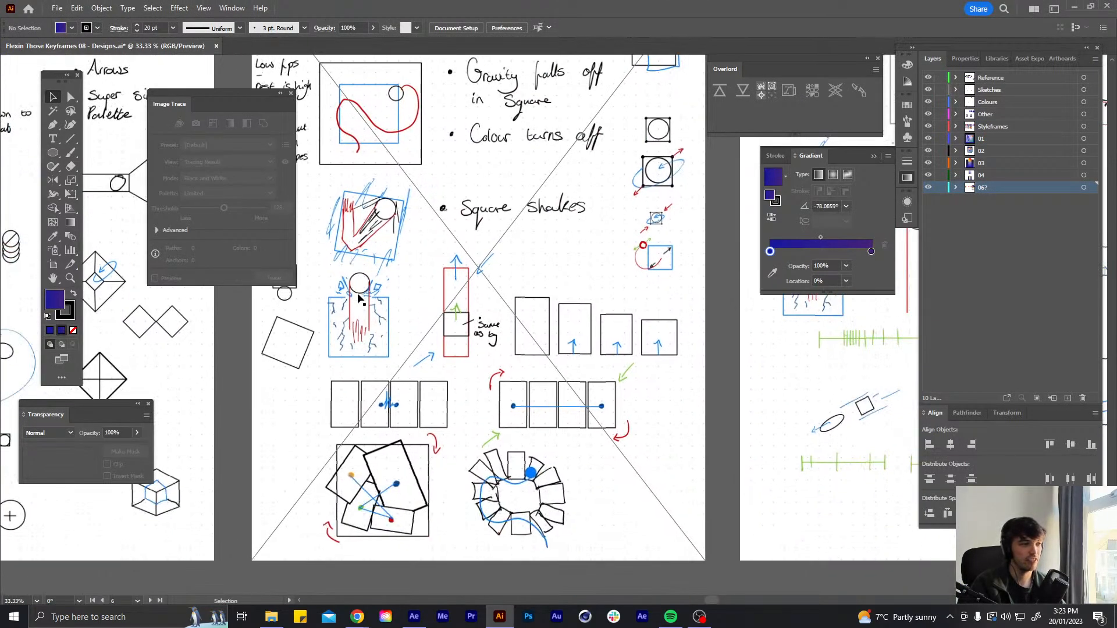
left_click_drag(651, 320, 216, 369)
scroll(522, 348, "down", 2)
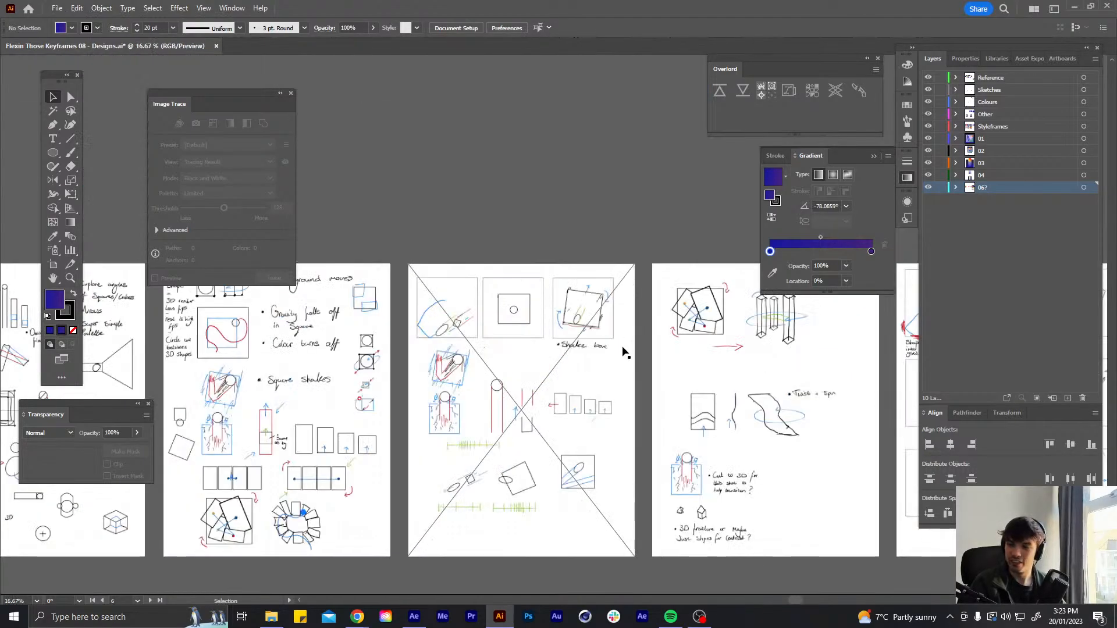
scroll(521, 237, "down", 2)
left_click_drag(436, 230, 513, 382)
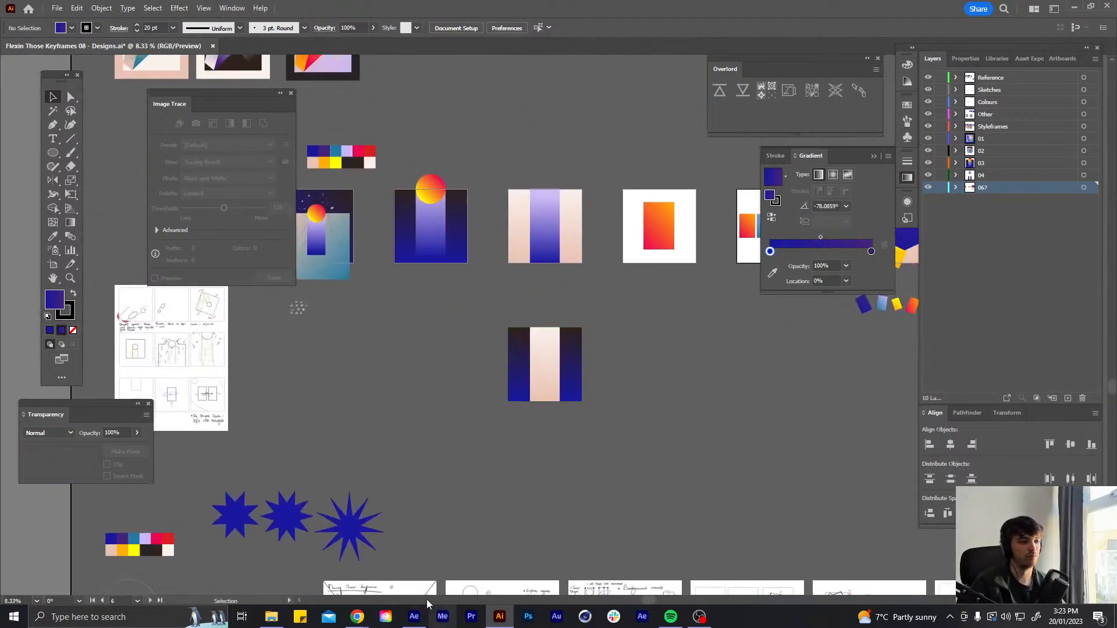
Switch to After Effects and preview the Flexin Those Keyframes 08 composition from 0:00:03:09
left_click(415, 616)
left_click(523, 419)
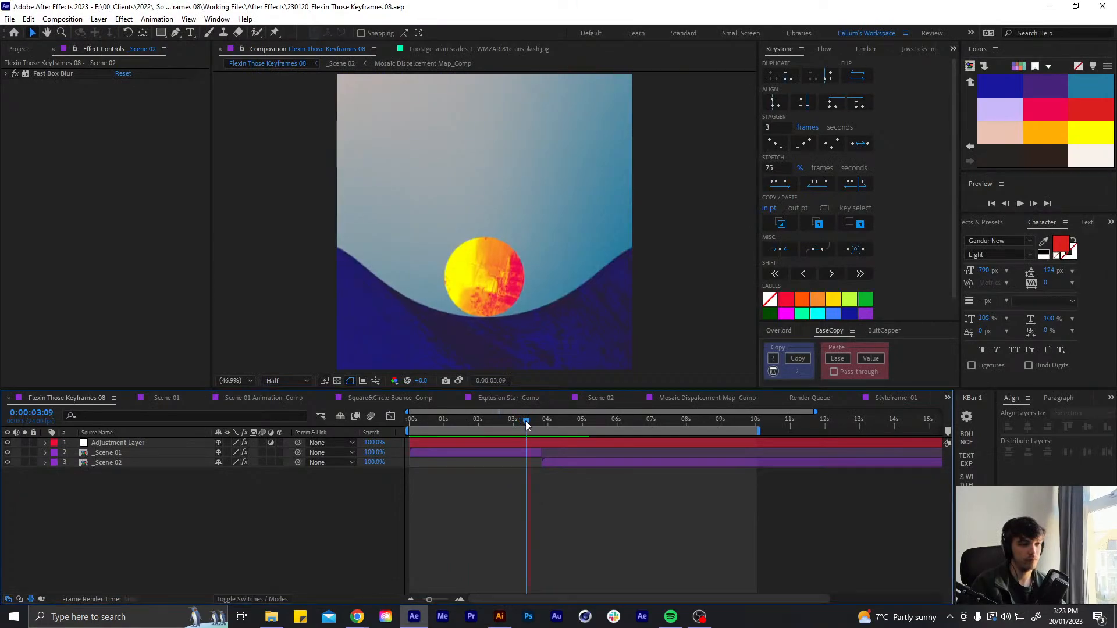
key("space")
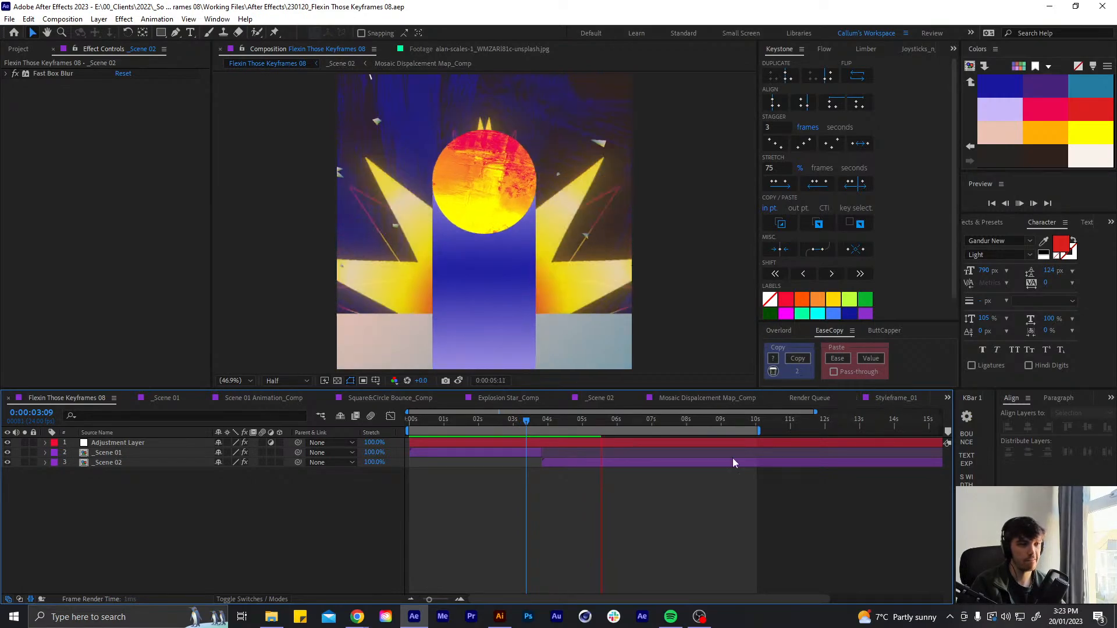
Preview the rectangle transition in _Scene 02 from 0:00:04:03, and scrub to the glitch at 0:00:05:01
left_click(596, 397)
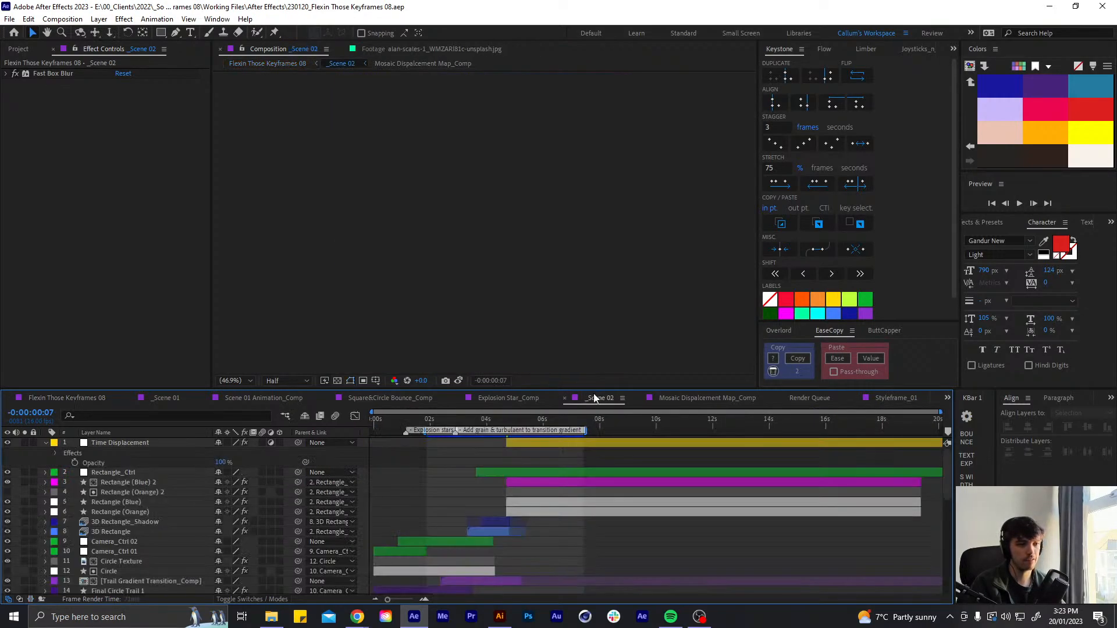
left_click(489, 423)
key("space")
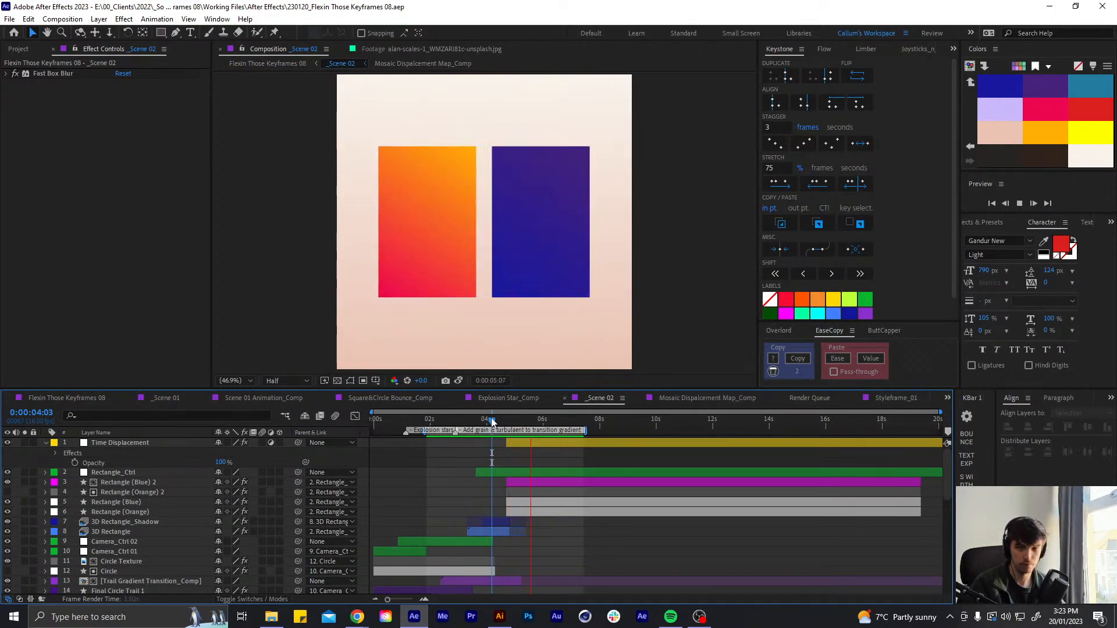
key("space")
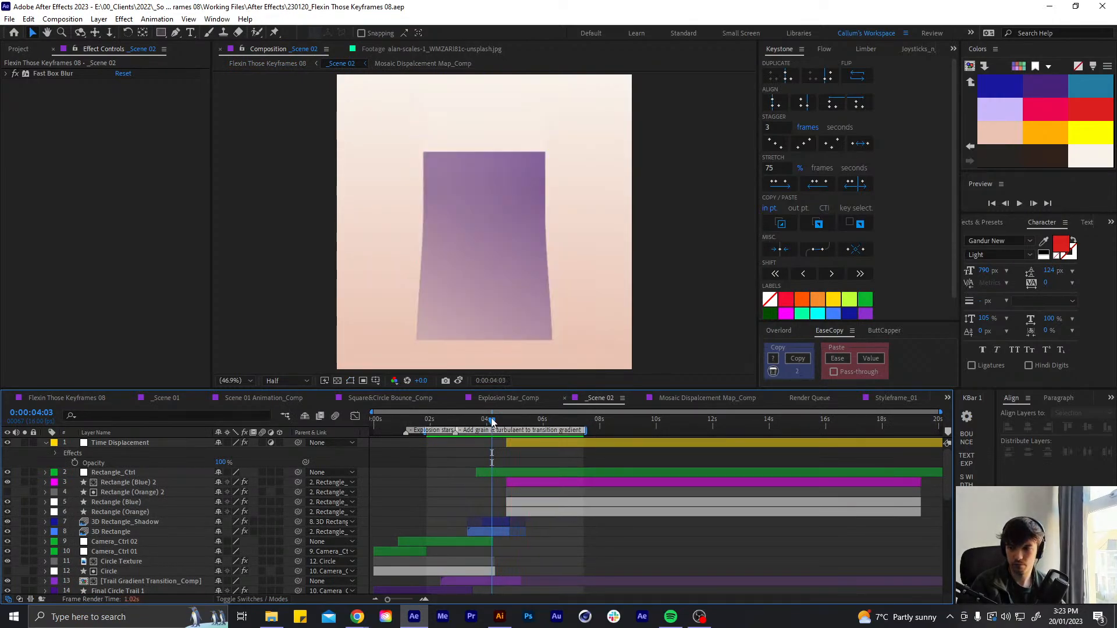
left_click_drag(492, 422, 518, 427)
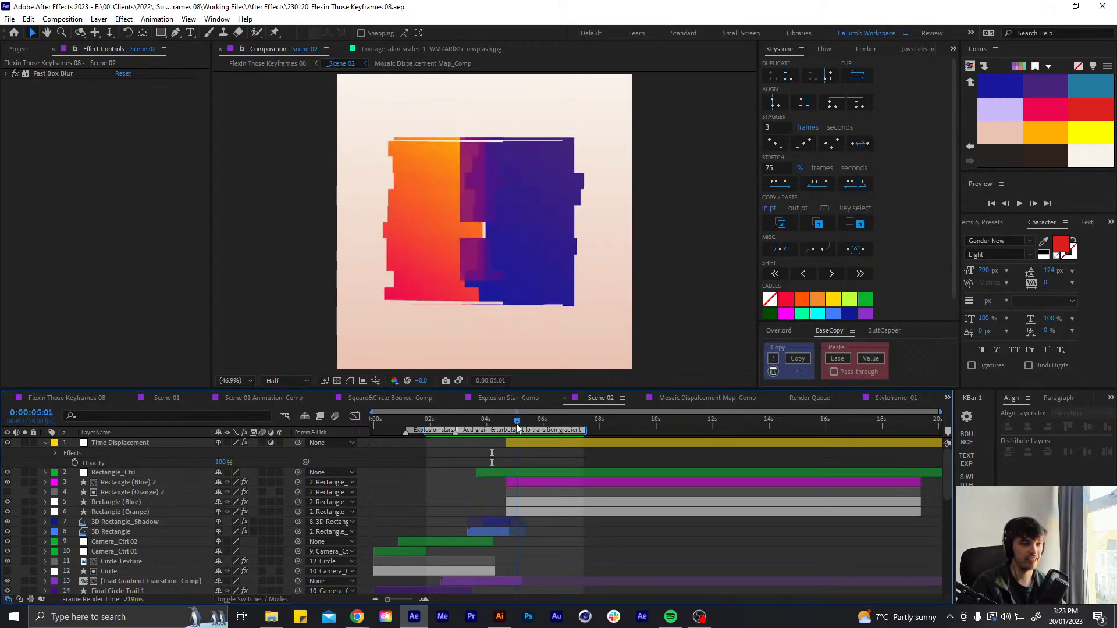
In Mosaic Dispalcement Map_Comp, set the Fractal Noise Scale Width to 2752 and Scale Height to 308
scroll(584, 549, "down", 8)
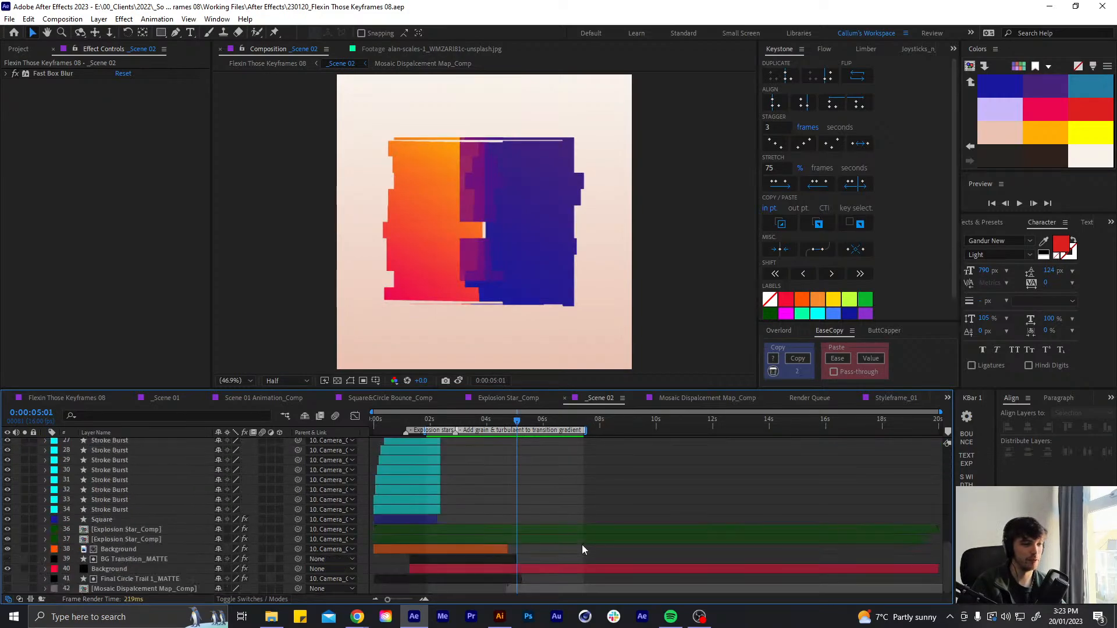
left_click(519, 579)
left_click(528, 589)
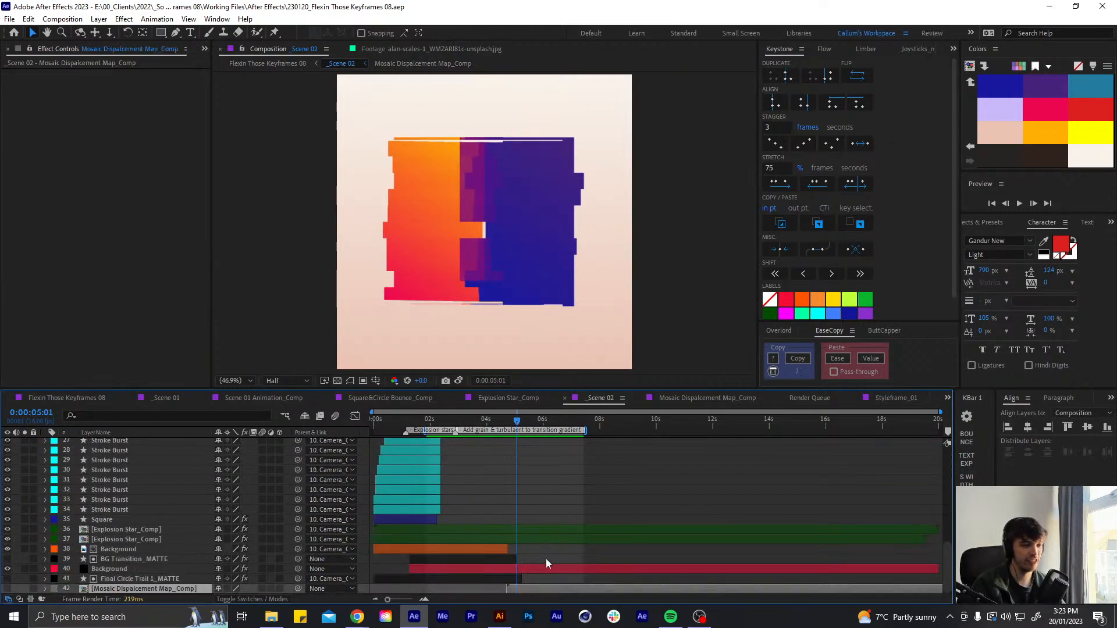
left_click(539, 570)
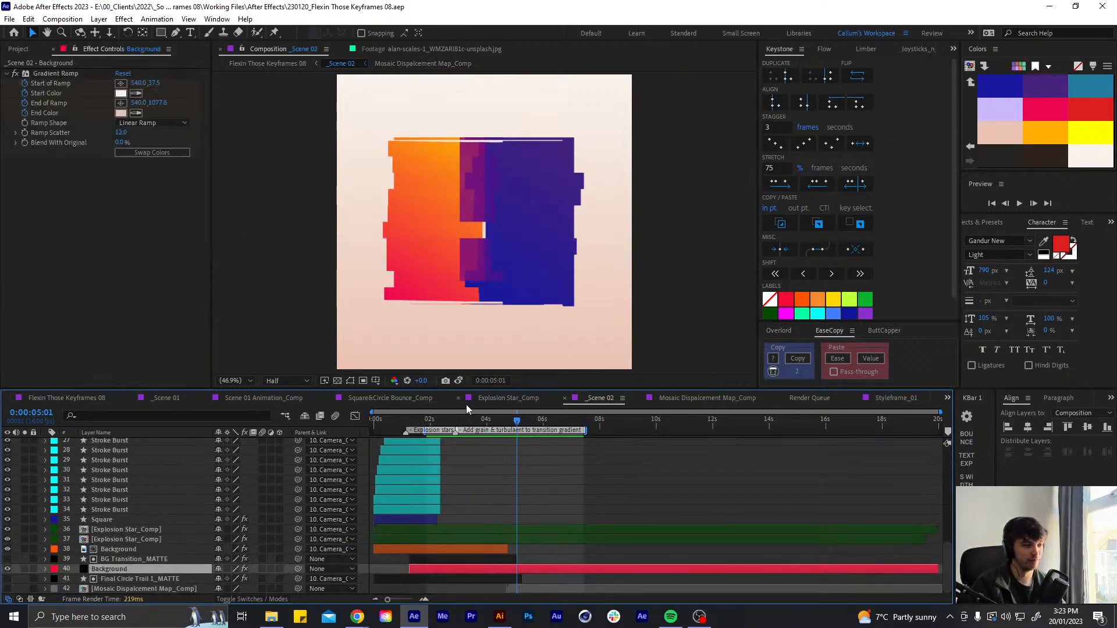
double_click(518, 585)
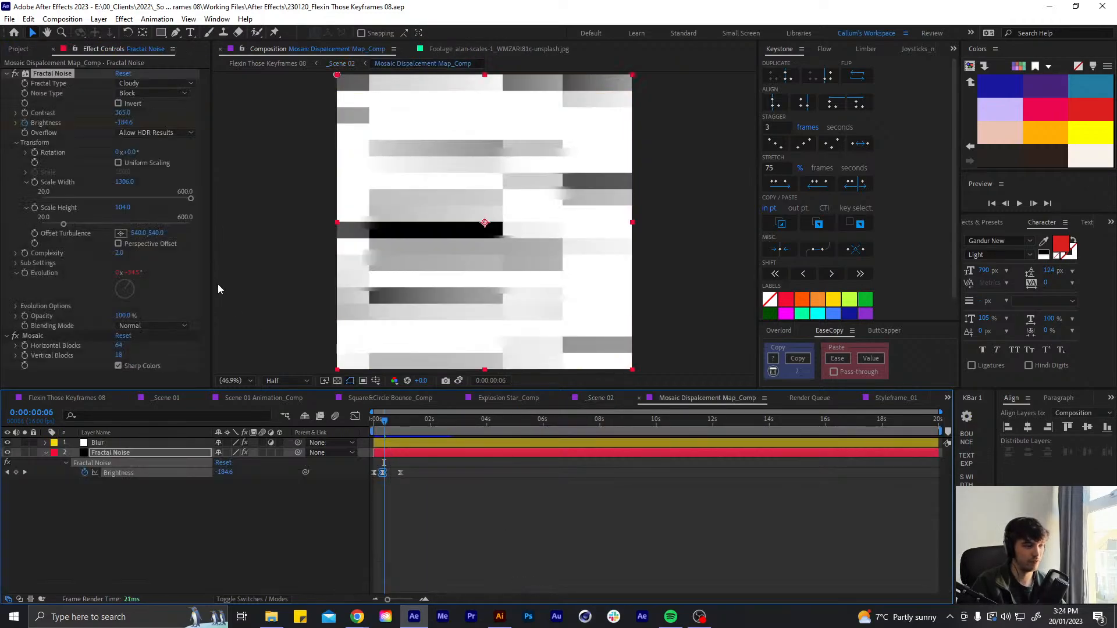
left_click_drag(126, 187, 194, 170)
left_click_drag(119, 205, 239, 209)
left_click_drag(127, 185, 934, 150)
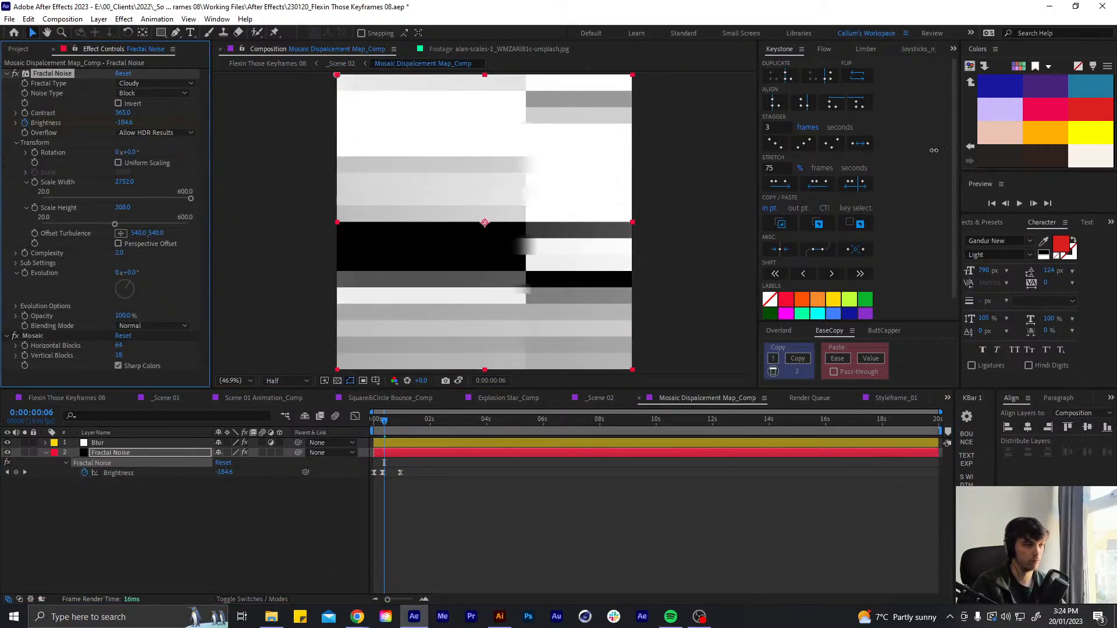
Preview the reworked glitch on the rectangle split in _Scene 02 and save the project
left_click(599, 396)
scroll(524, 489, "up", 5)
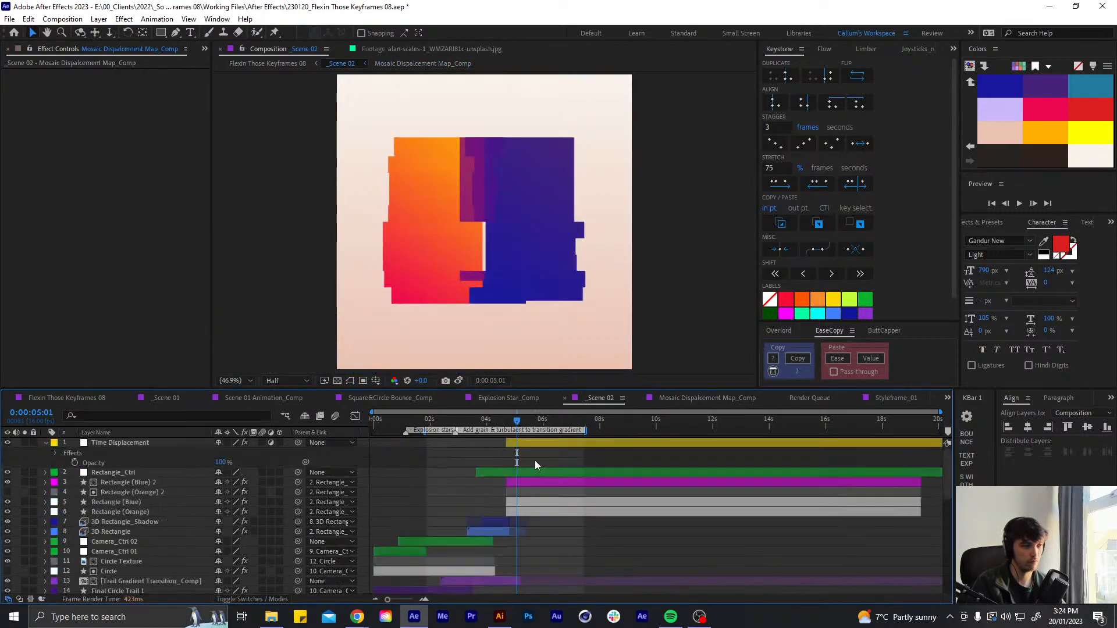
left_click(515, 420)
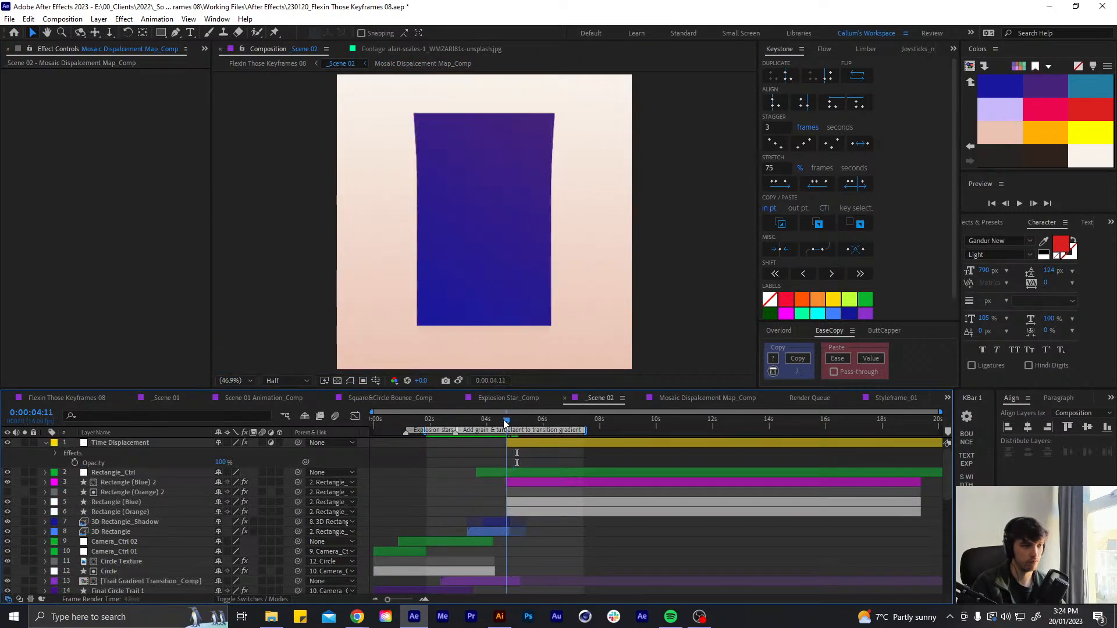
left_click_drag(516, 420, 498, 420)
key("space")
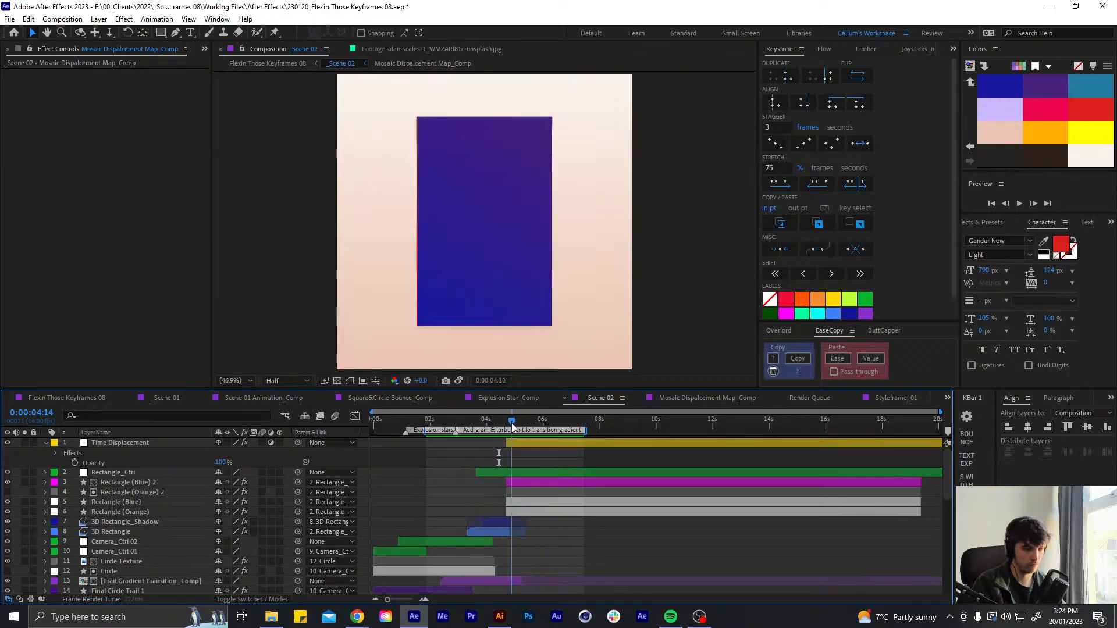
key("ctrl+s")
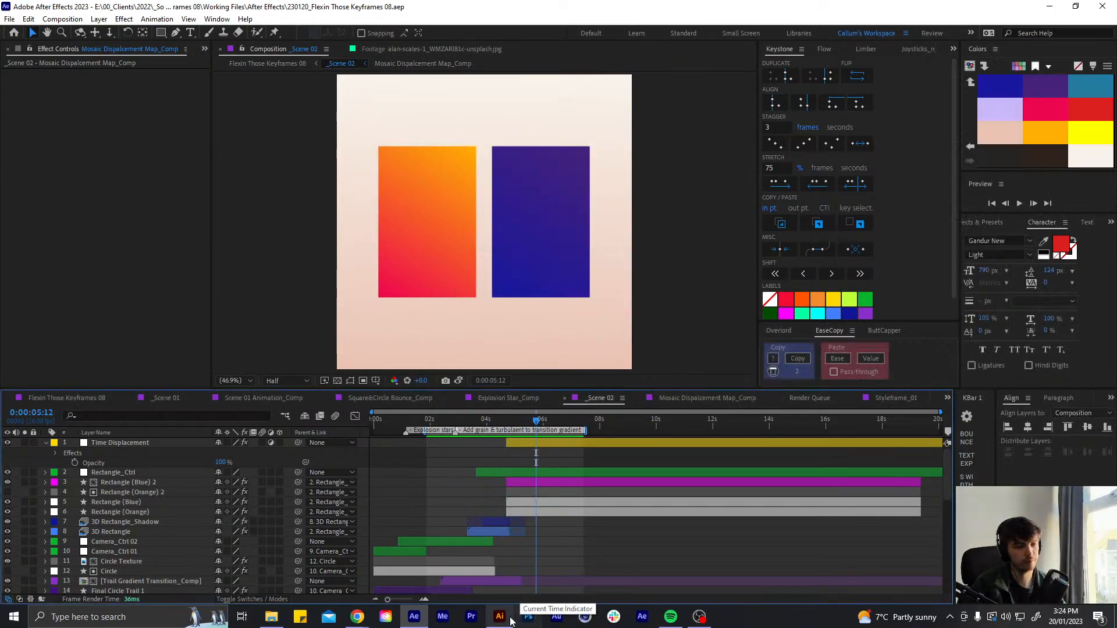
Switch to Illustrator and examine the styleframes with the four coloured rectangles and the dots joined by lines
left_click(499, 617)
left_click_drag(611, 416, 306, 540)
scroll(517, 357, "up", 3)
left_click_drag(835, 314, 661, 353)
left_click_drag(303, 544, 535, 464)
scroll(536, 464, "down", 2)
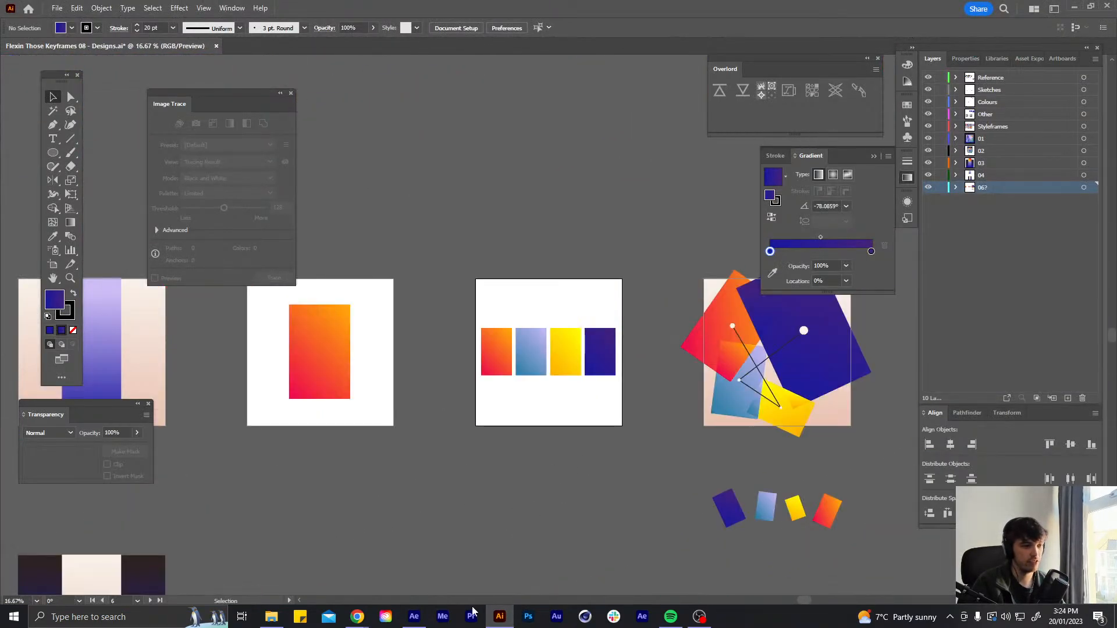
Switch to After Effects, draw a small white circle on the blue rectangle at 0:00:05:12, and hide the layer controls
left_click(413, 616)
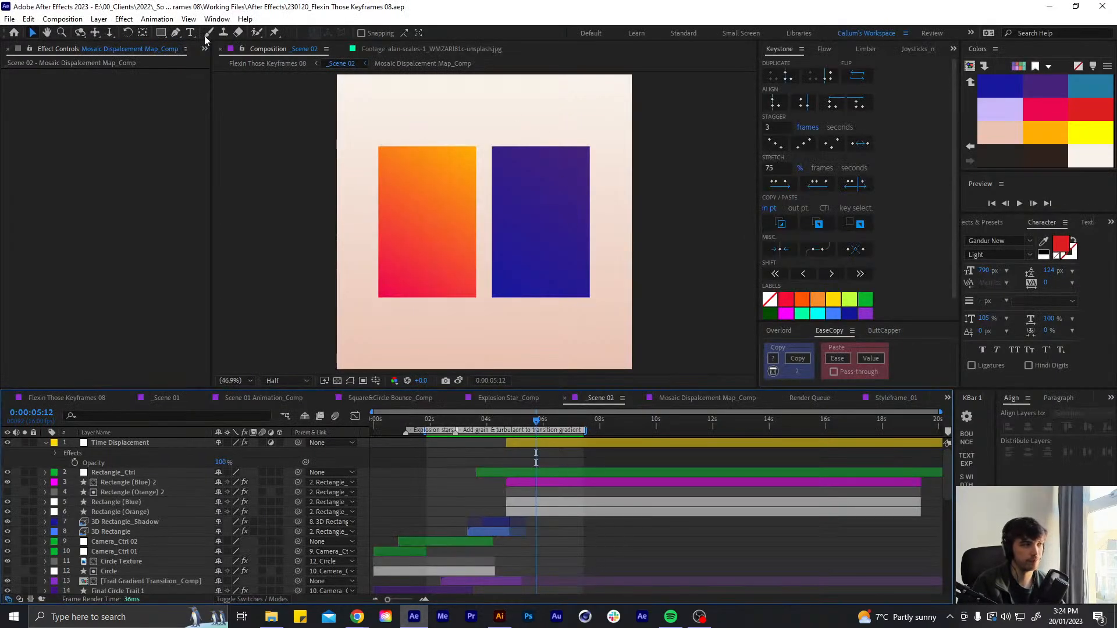
left_click_drag(162, 34, 228, 70)
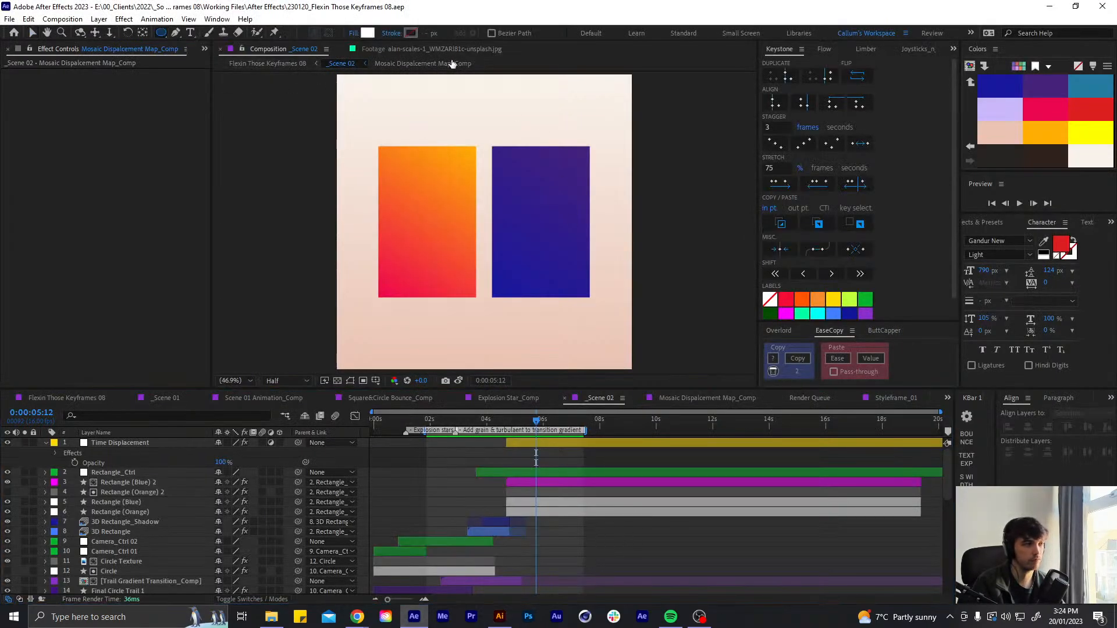
left_click(552, 212)
key("v")
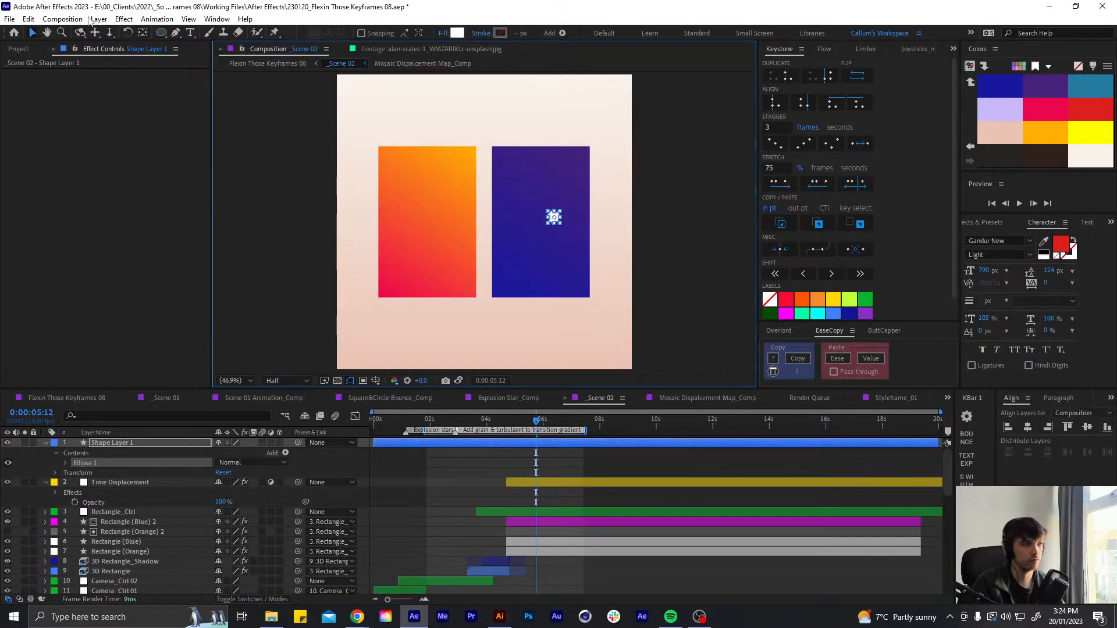
key("ctrl+shift+h")
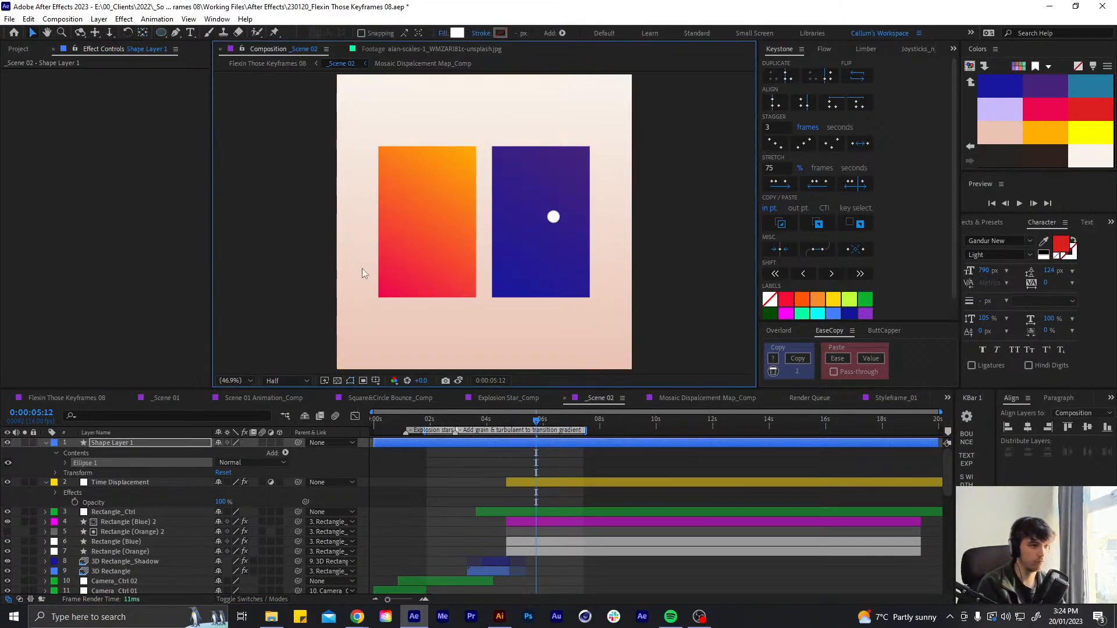
Collapse the circle's shape layer and move it directly above the Rectangle (Blue) layer
key("u")
left_click(46, 452)
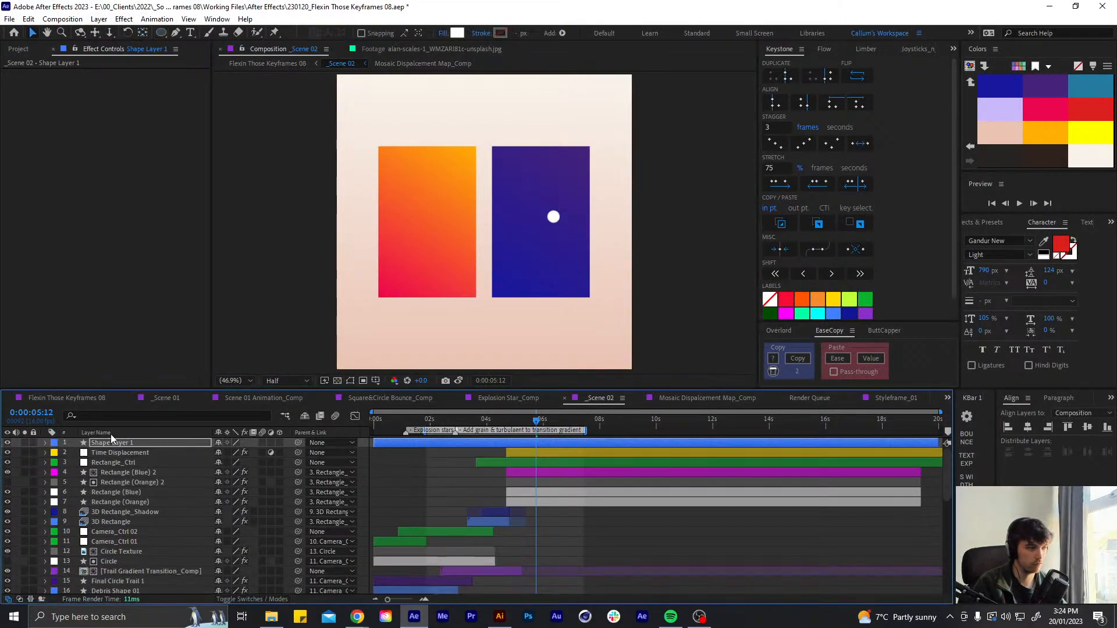
left_click_drag(116, 442, 108, 504)
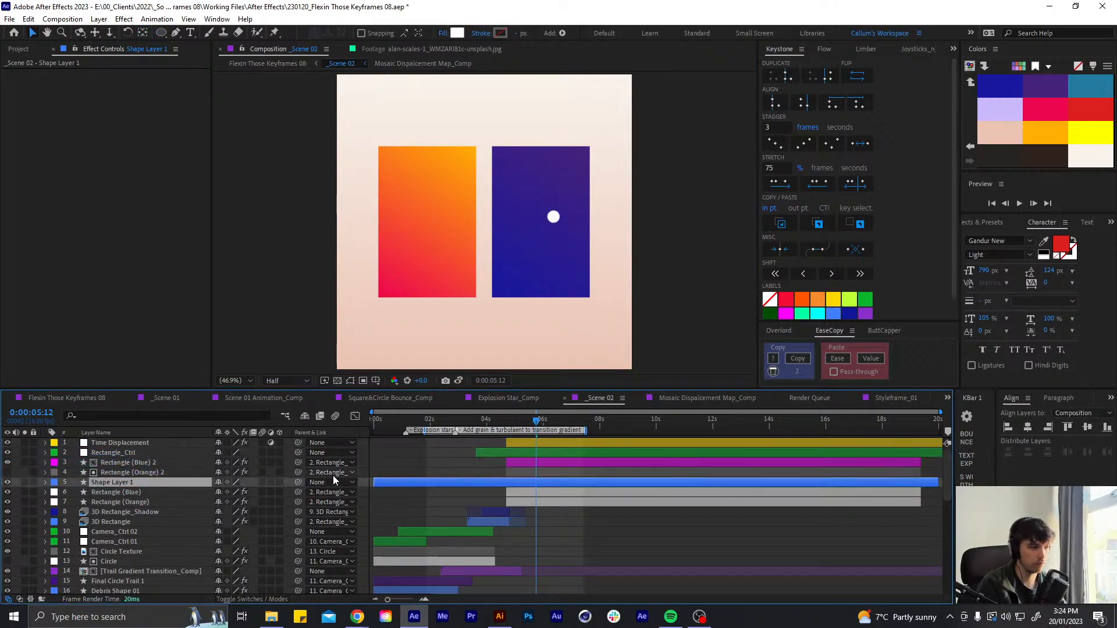
Rename the circle's shape layer as Circle (Blue) and save the project
key("Return")
type("Circle")
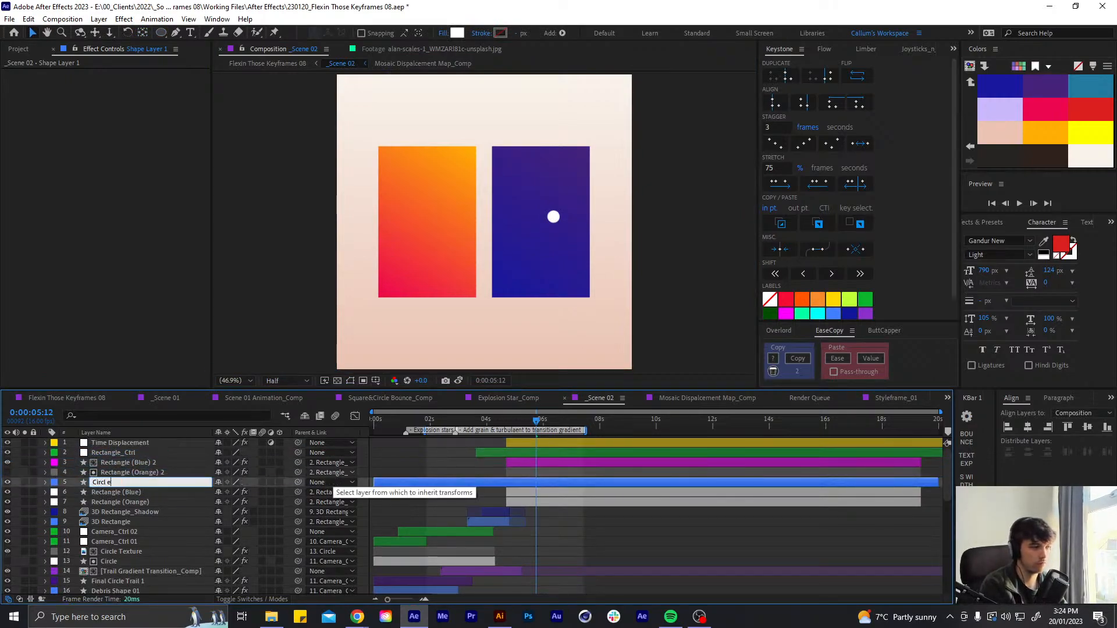
type(" (blue)")
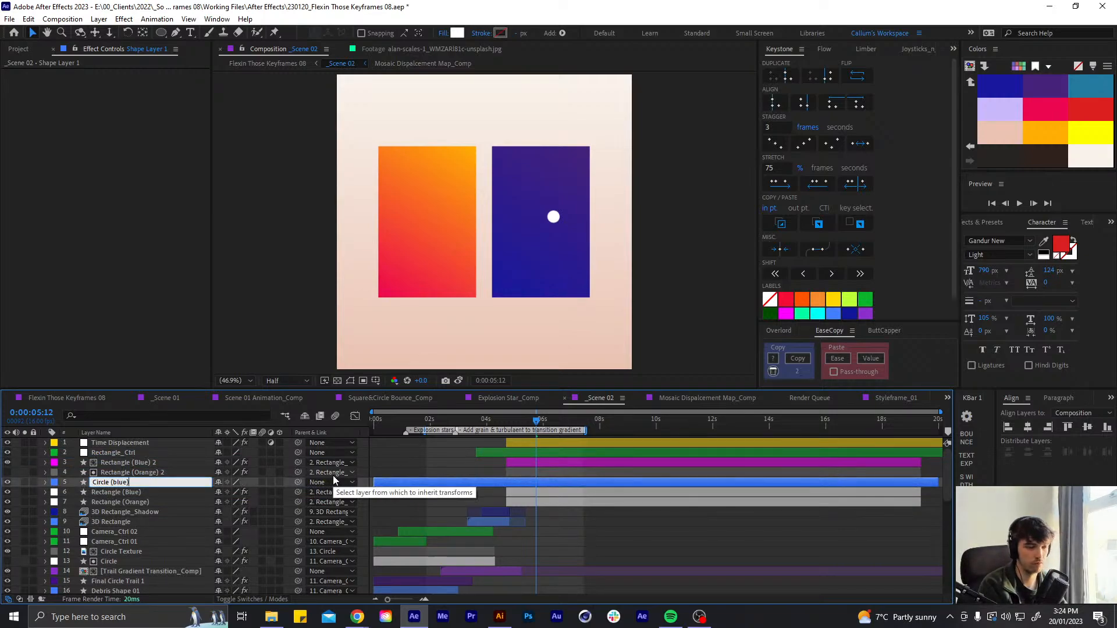
key("Return")
key("ctrl+s")
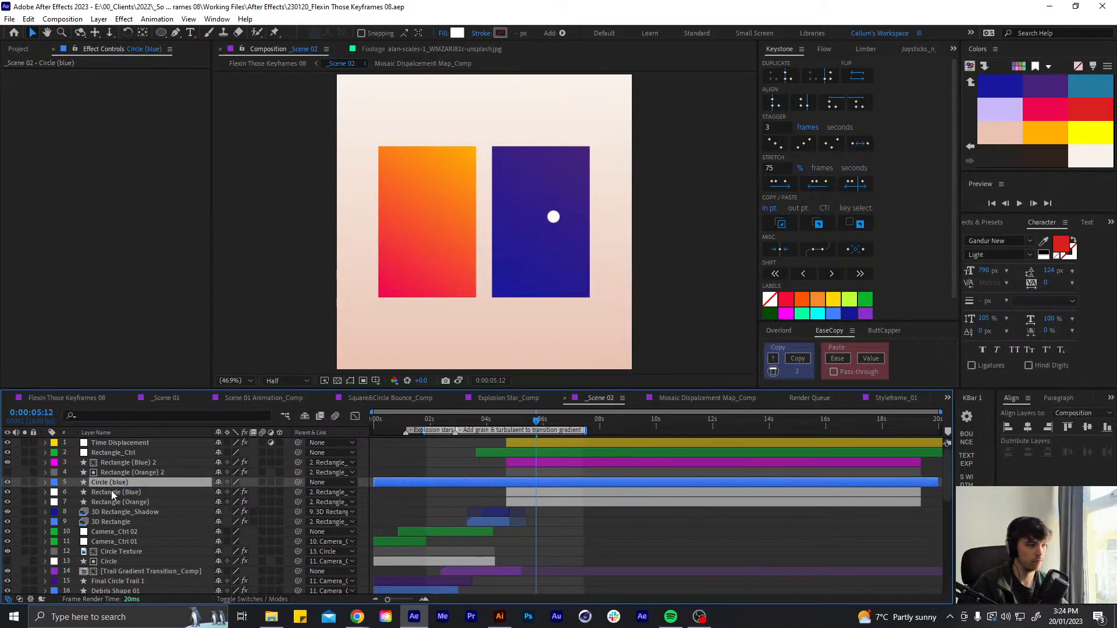
key("Return")
left_click(118, 482)
key("BackSpace")
type("B")
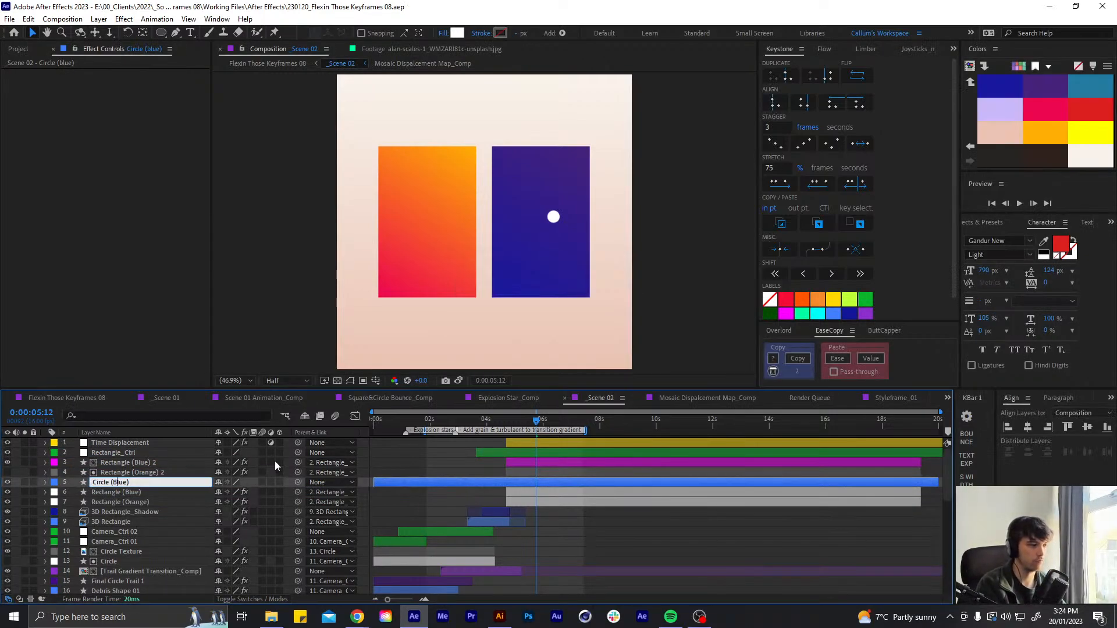
key("Return")
Switch to Chrome and bring the LinkedIn messaging window fully onto the screen
key("alt+Tab")
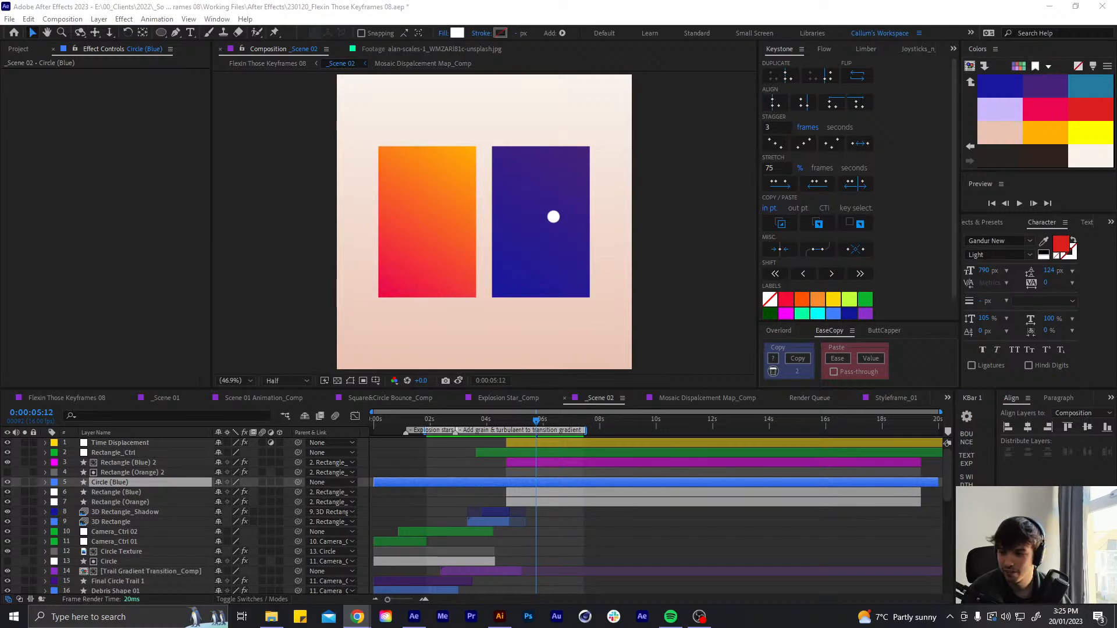
left_click_drag(1116, 104, 720, 107)
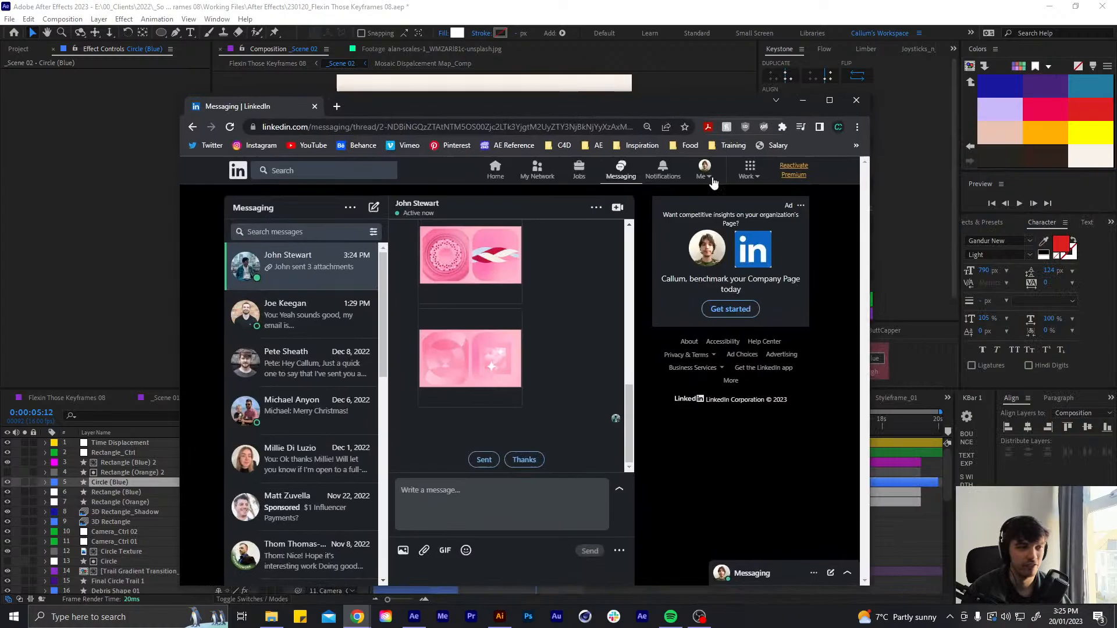
View the three styleframe images attached to the latest message, one after another, at enlarged size
left_click(506, 230)
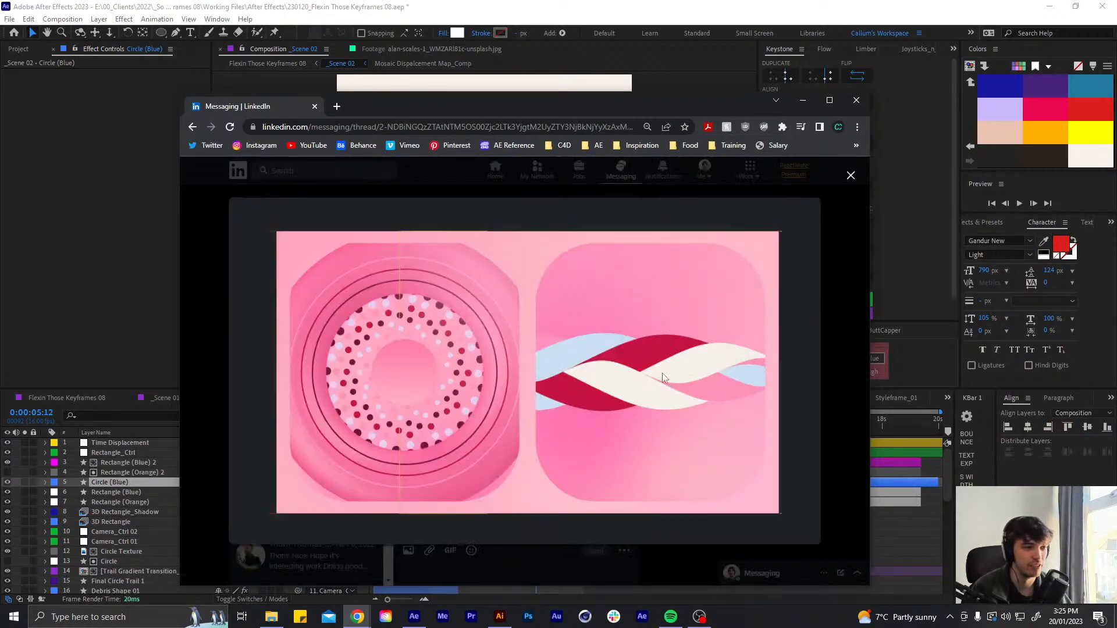
left_click(859, 175)
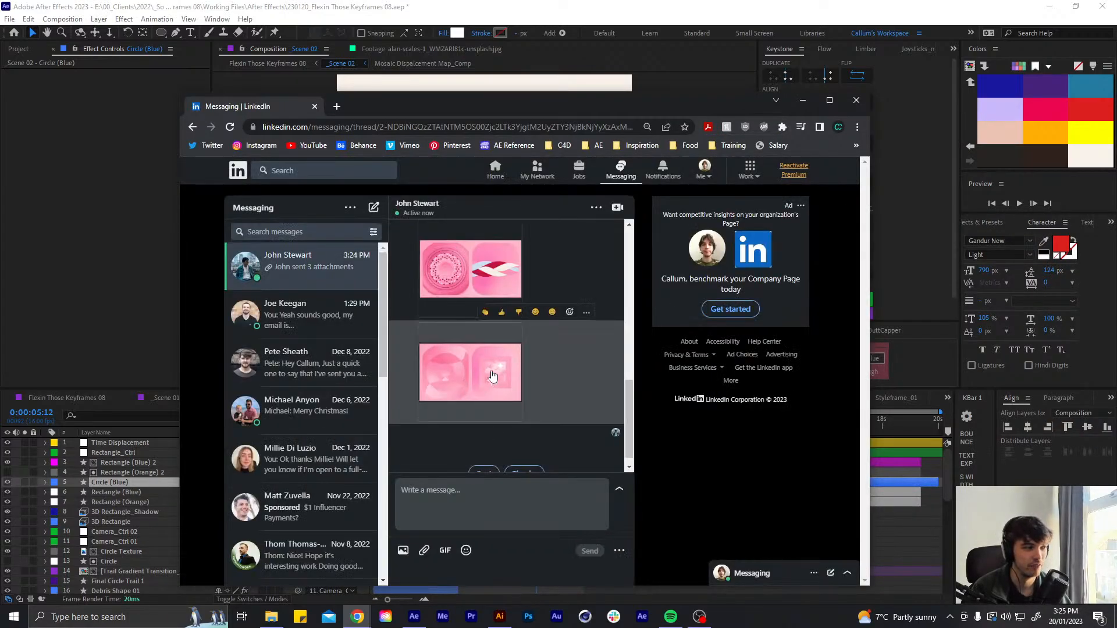
left_click(442, 373)
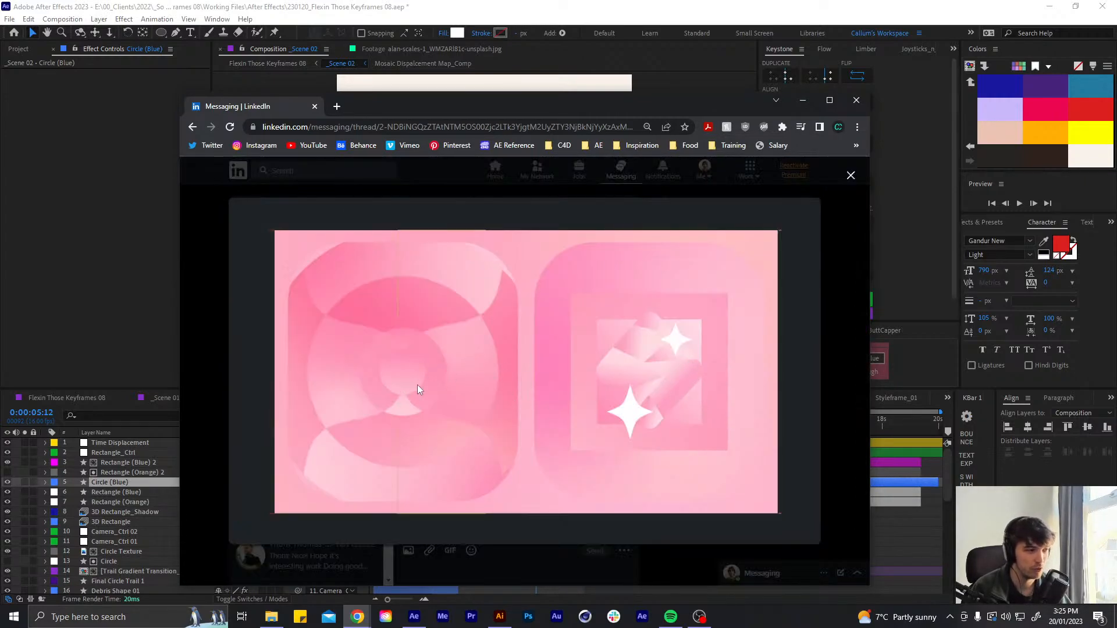
left_click(850, 175)
scroll(506, 349, "down", 2)
left_click(514, 366)
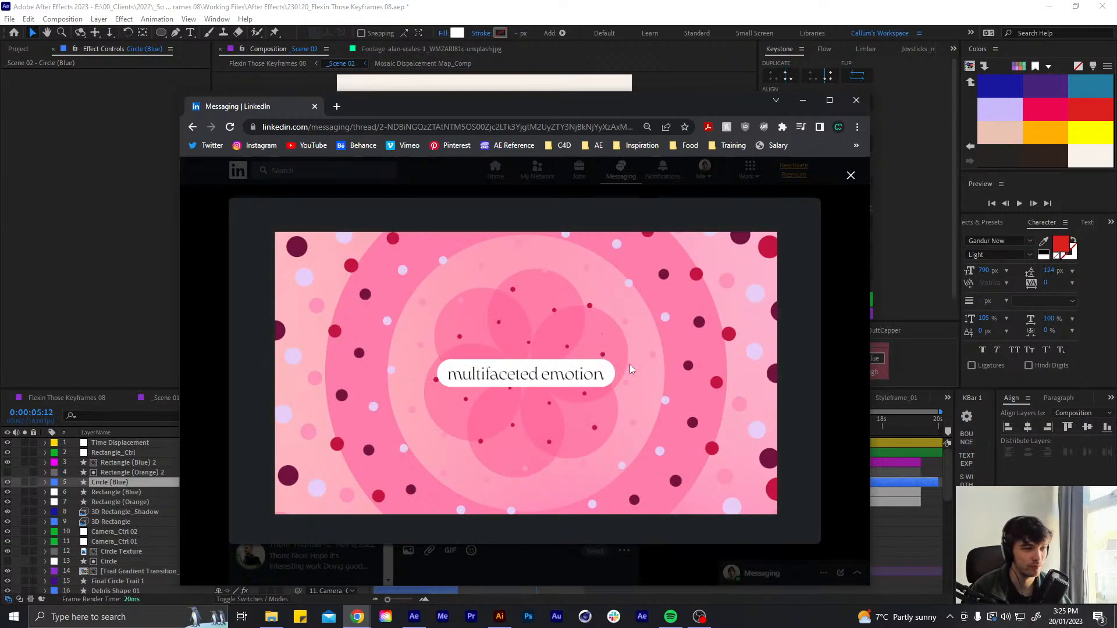
left_click(850, 176)
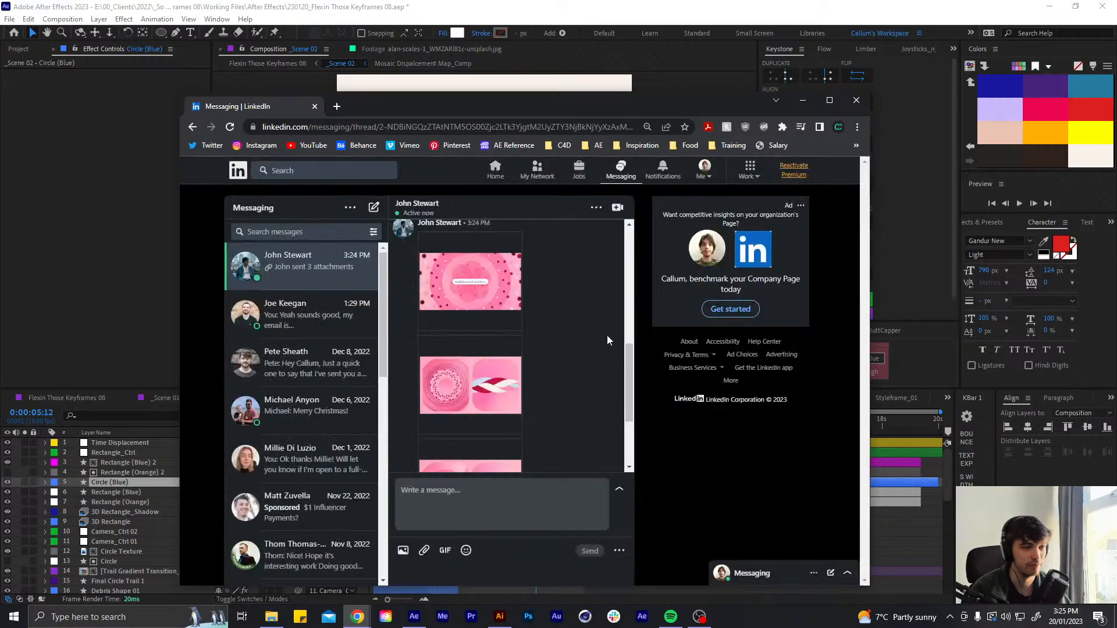
scroll(606, 335, "down", 2)
left_click(506, 367)
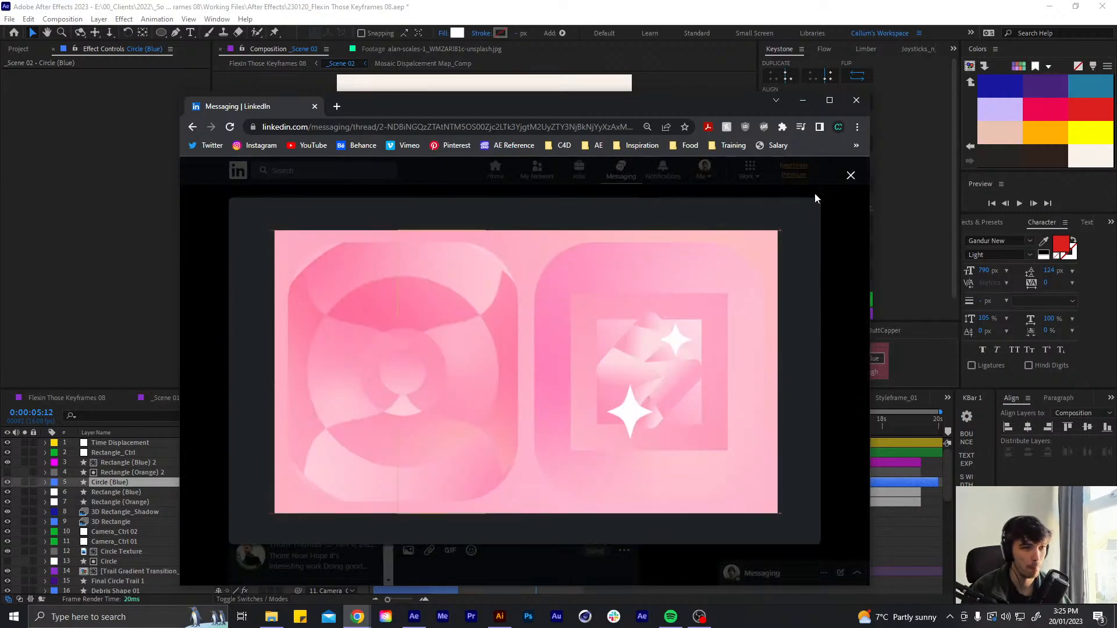
left_click(849, 175)
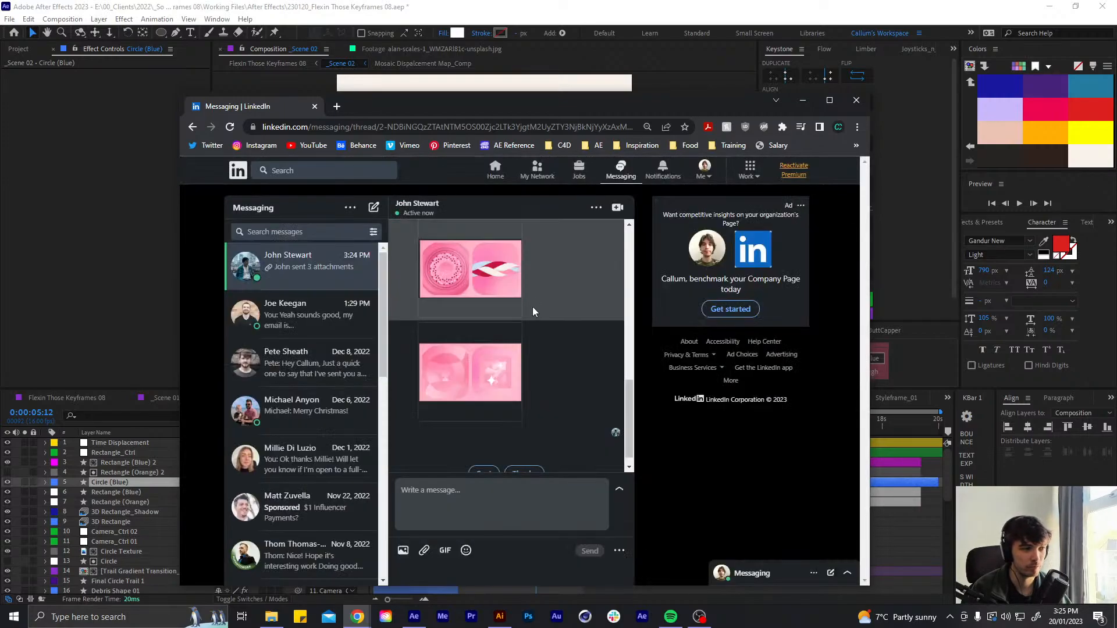
Study the attached styleframe with the dotted ring and twisted ribbon again, and close the messaging window
scroll(535, 349, "down", 2)
scroll(528, 364, "up", 2)
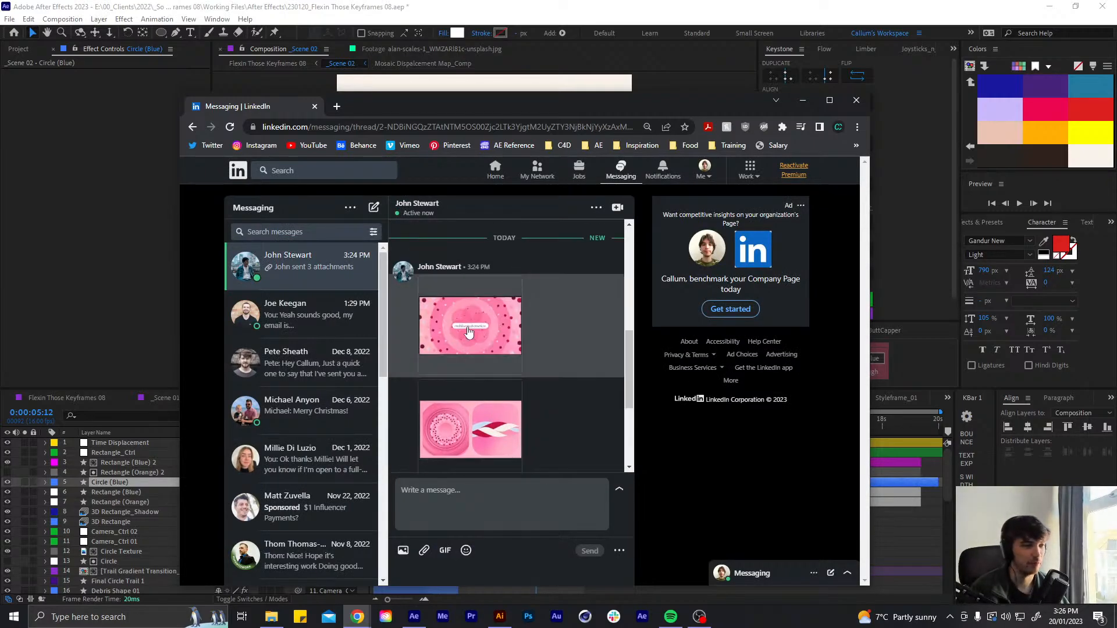
left_click(479, 363)
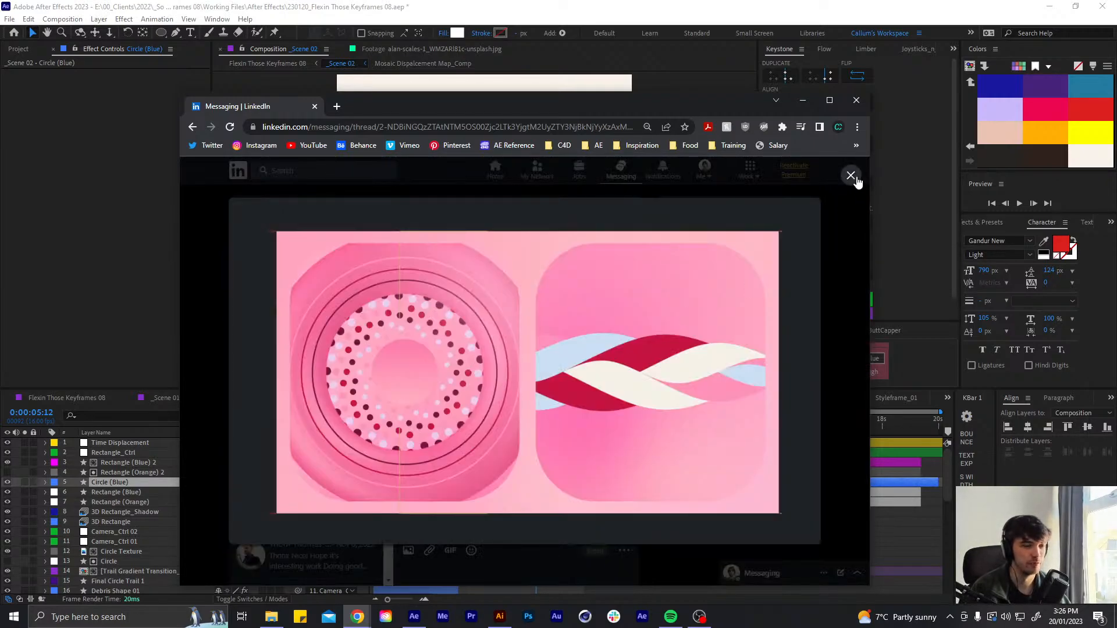
left_click(850, 176)
scroll(457, 355, "down", 2)
left_click(466, 342)
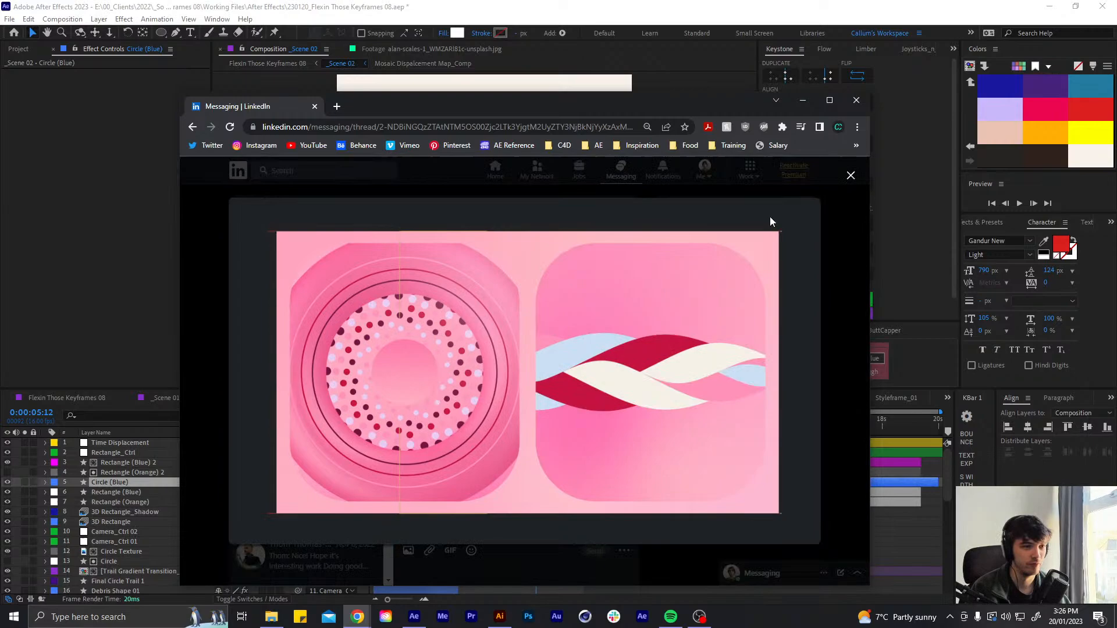
left_click(850, 175)
left_click(483, 331)
left_click(850, 174)
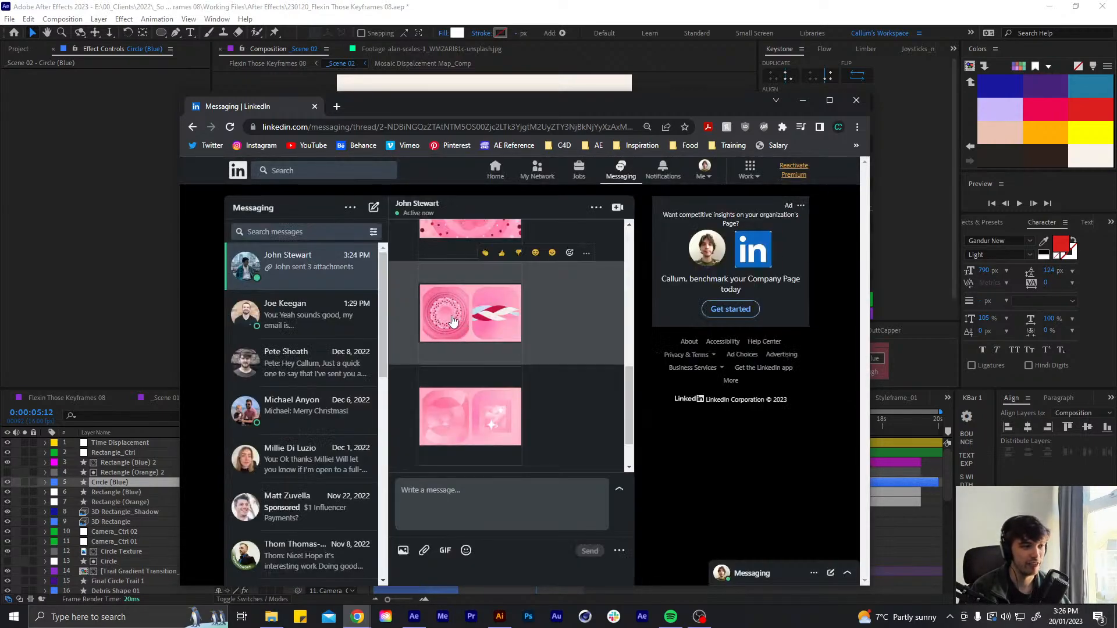
left_click(425, 329)
left_click(850, 176)
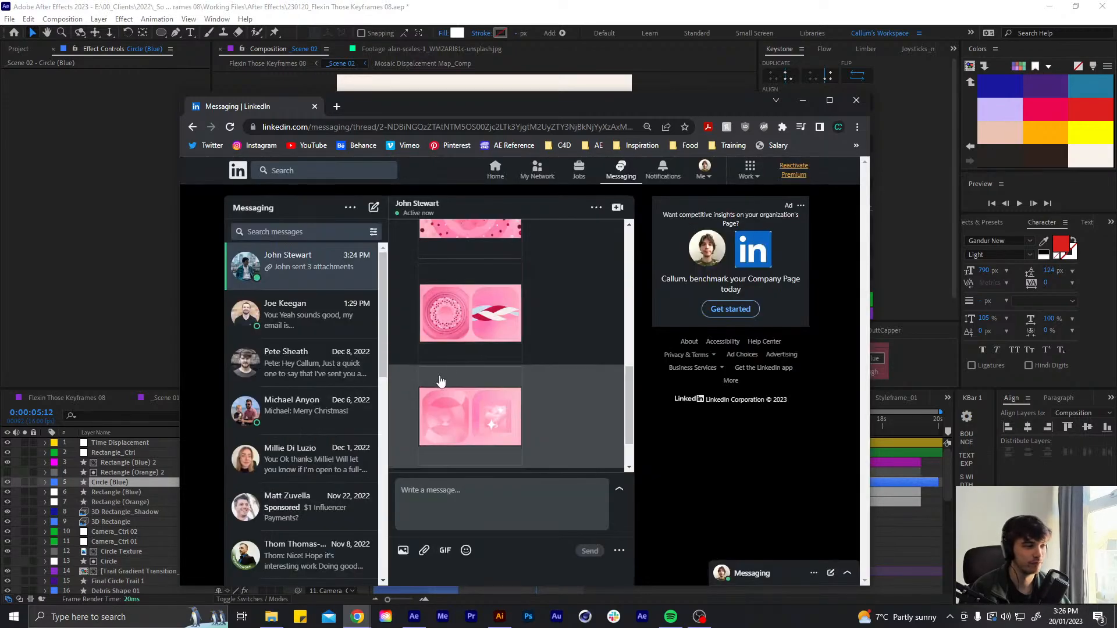
left_click(856, 100)
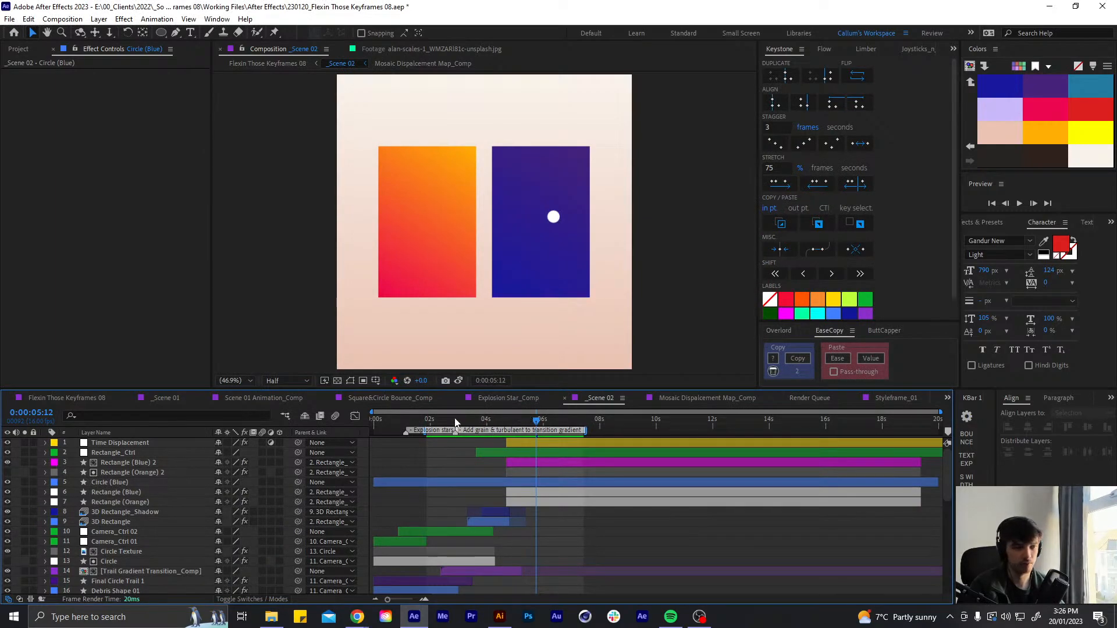
Preview the _Scene 02 animation in After Effects from 0:00:01:14 and park the playhead at 0:00:06:09
left_click_drag(457, 421, 428, 424)
key("space")
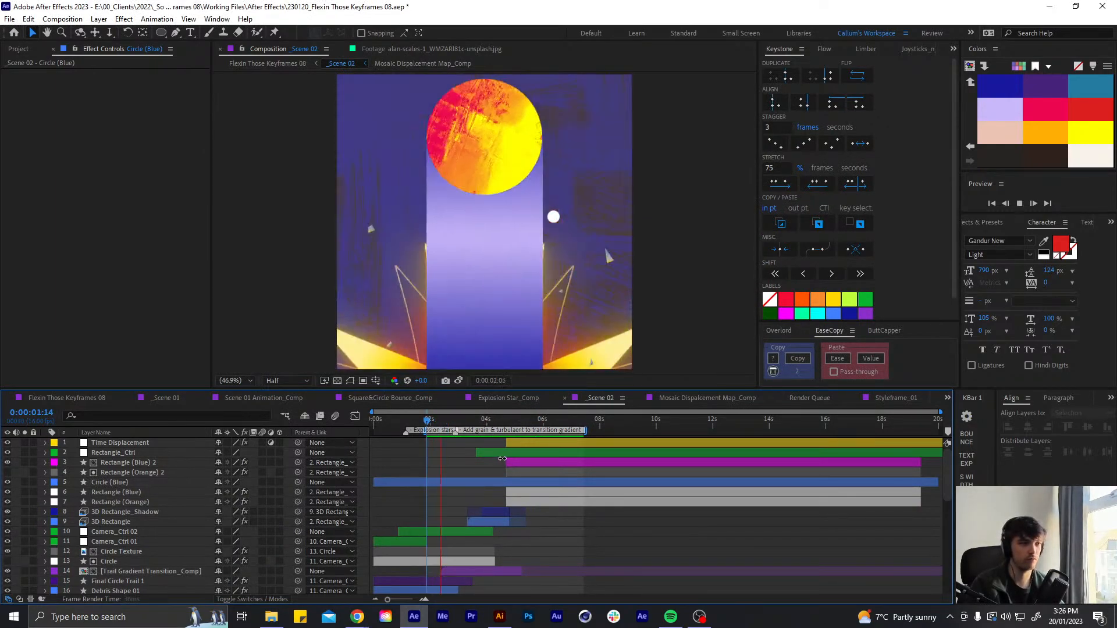
left_click_drag(547, 420, 559, 420)
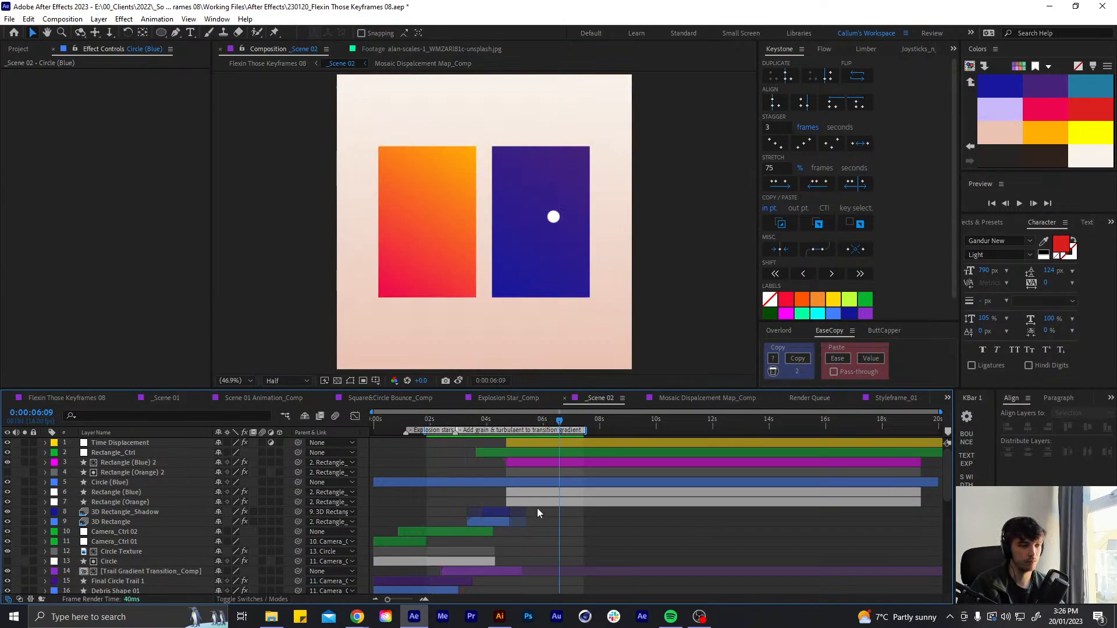
Move the Circle (Blue) dot to the centre of the blue rectangle and deselect it
left_click(111, 483)
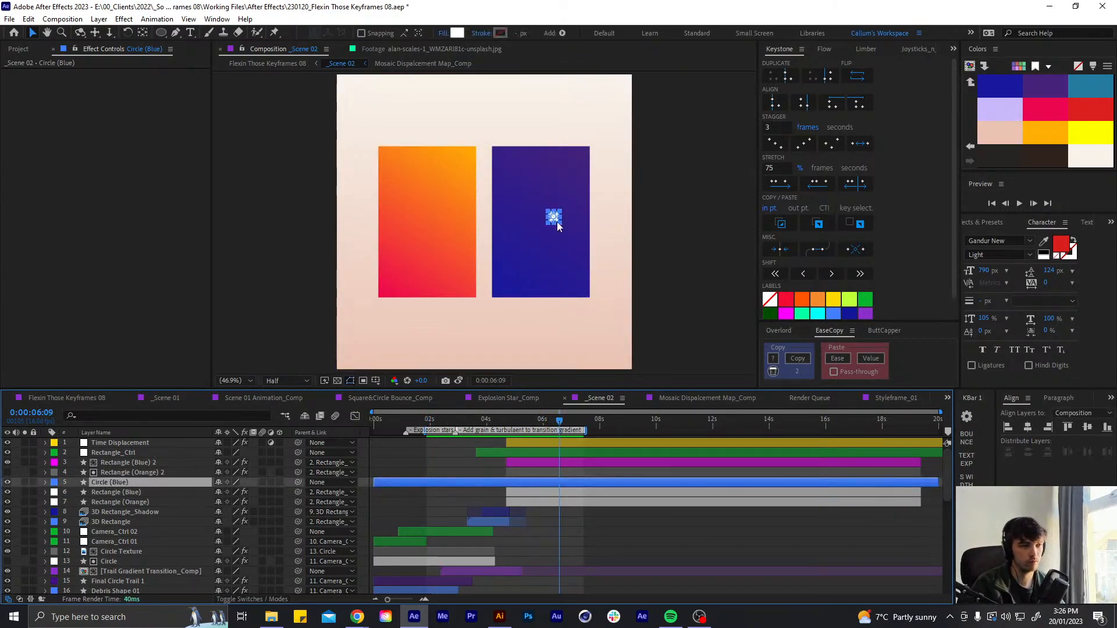
left_click_drag(558, 226, 542, 222)
left_click(576, 537)
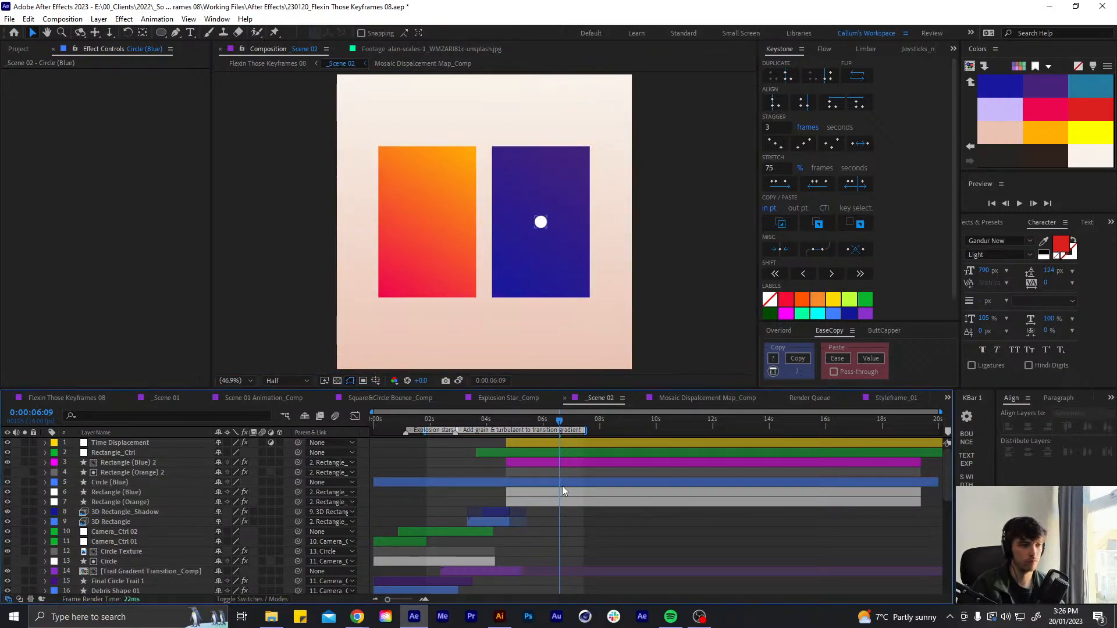
Duplicate the Circle (Blue) layer and place the copy at the centre of the orange rectangle
left_click(562, 486)
key("ctrl+d")
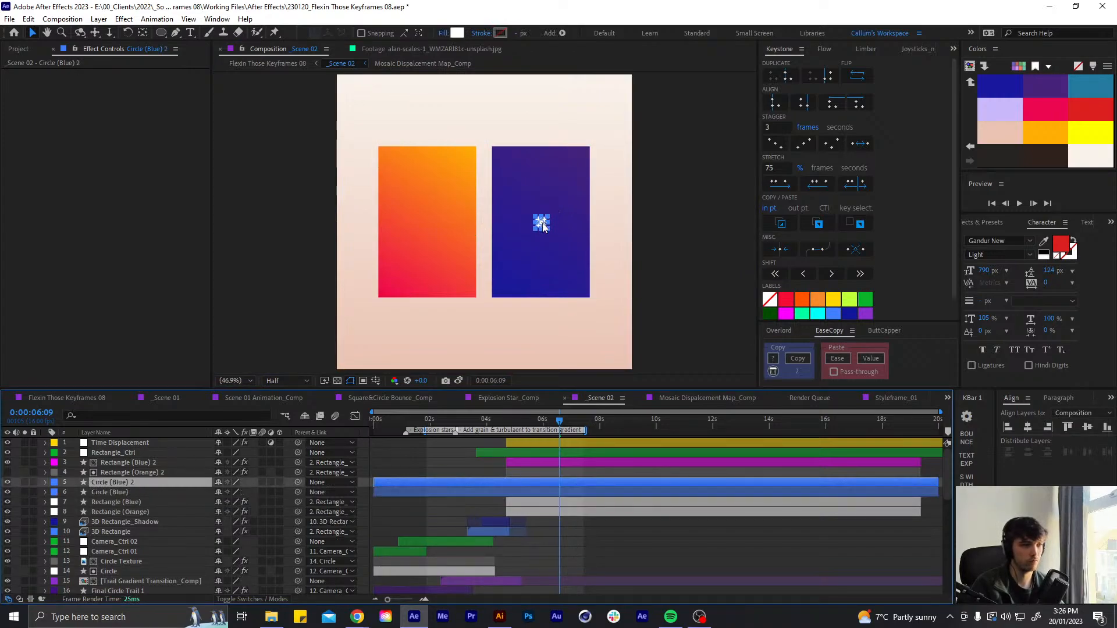
left_click_drag(543, 227, 427, 226)
left_click(515, 108)
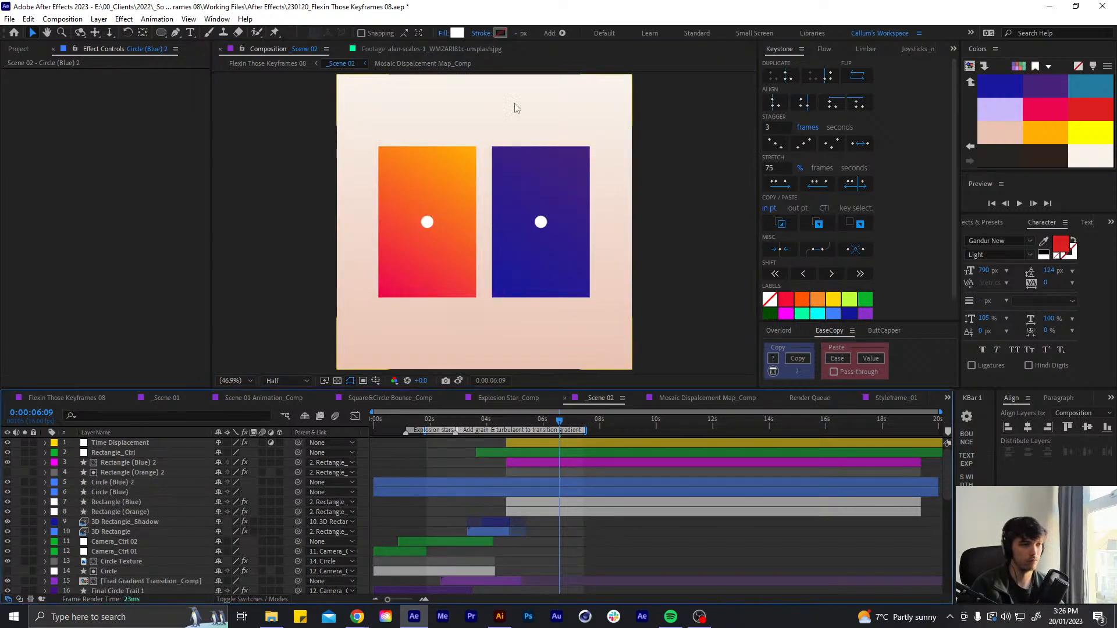
key("period")
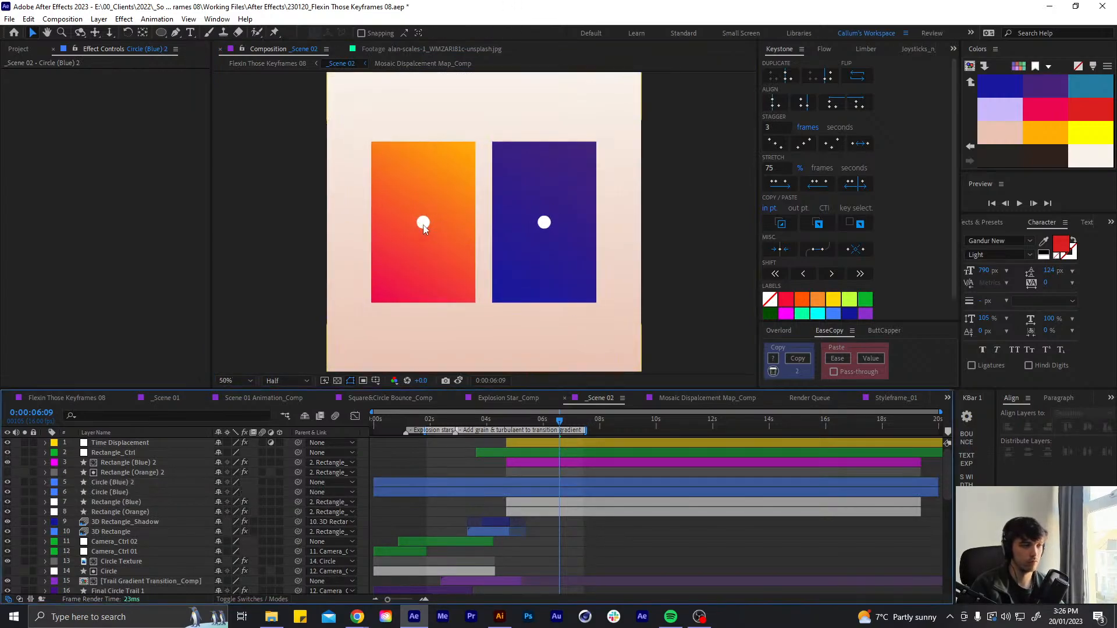
Check the styleframe artboards in Illustrator, return to After Effects and select both white circle layers
left_click(511, 620)
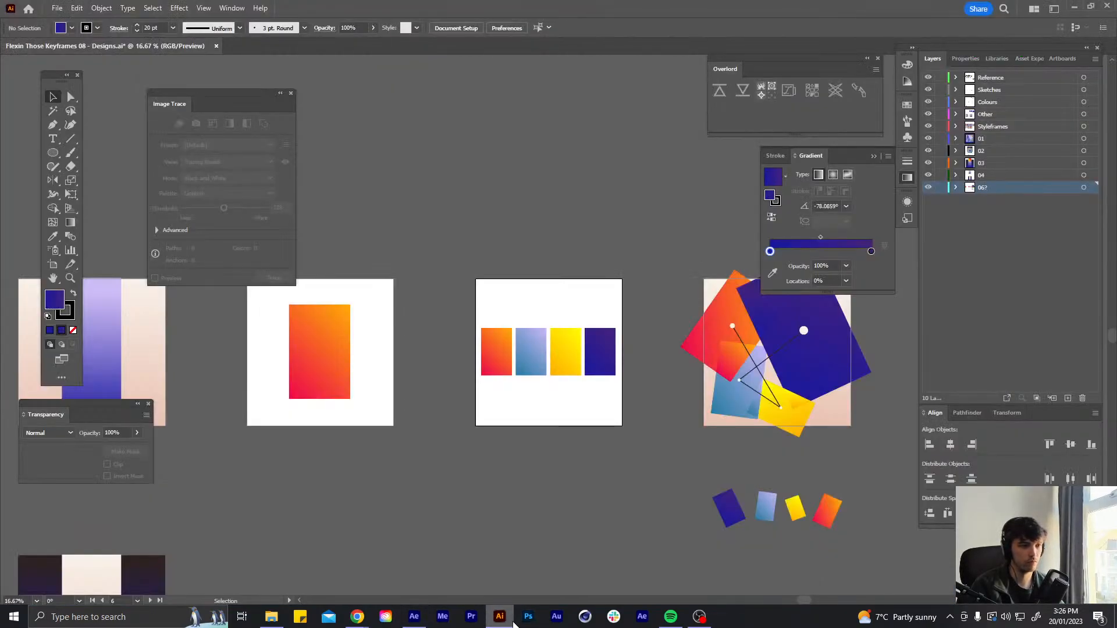
left_click(512, 622)
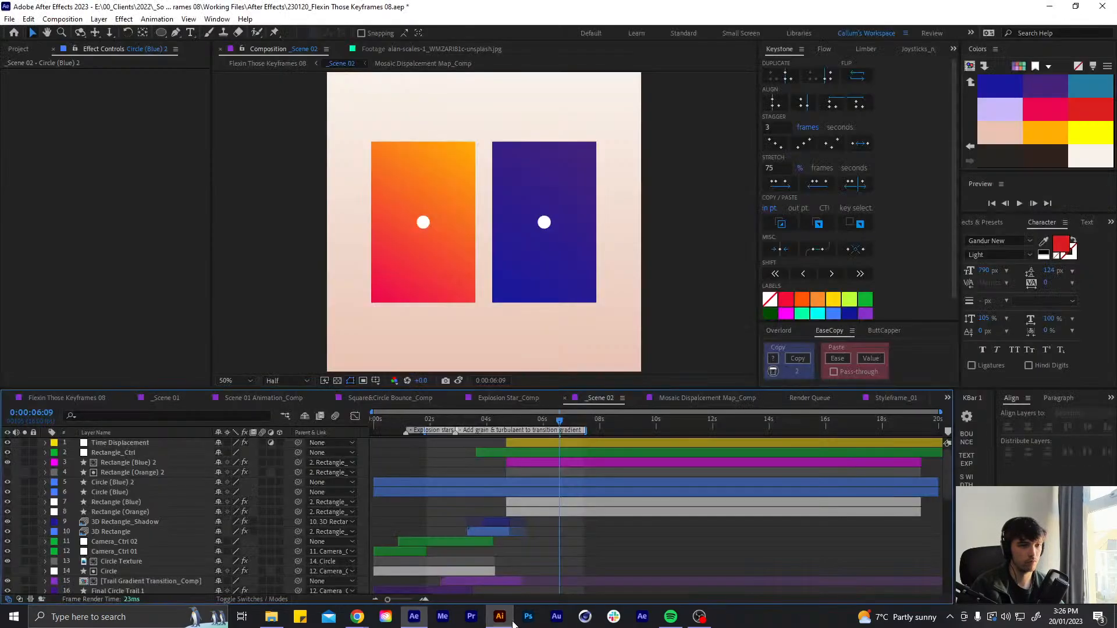
left_click(556, 484)
left_click(553, 492, "shift")
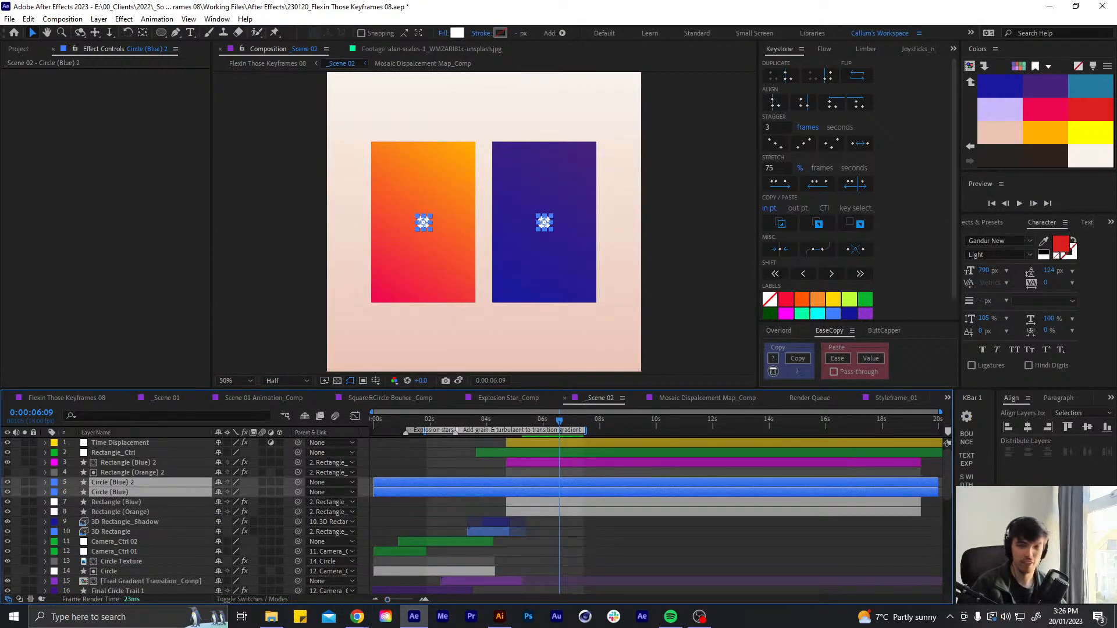
Switch to Chrome, examine the flower and dot-ring animation around 00:12 in the portfolio's Haglöfs Restored video, and close the window
left_click(358, 616)
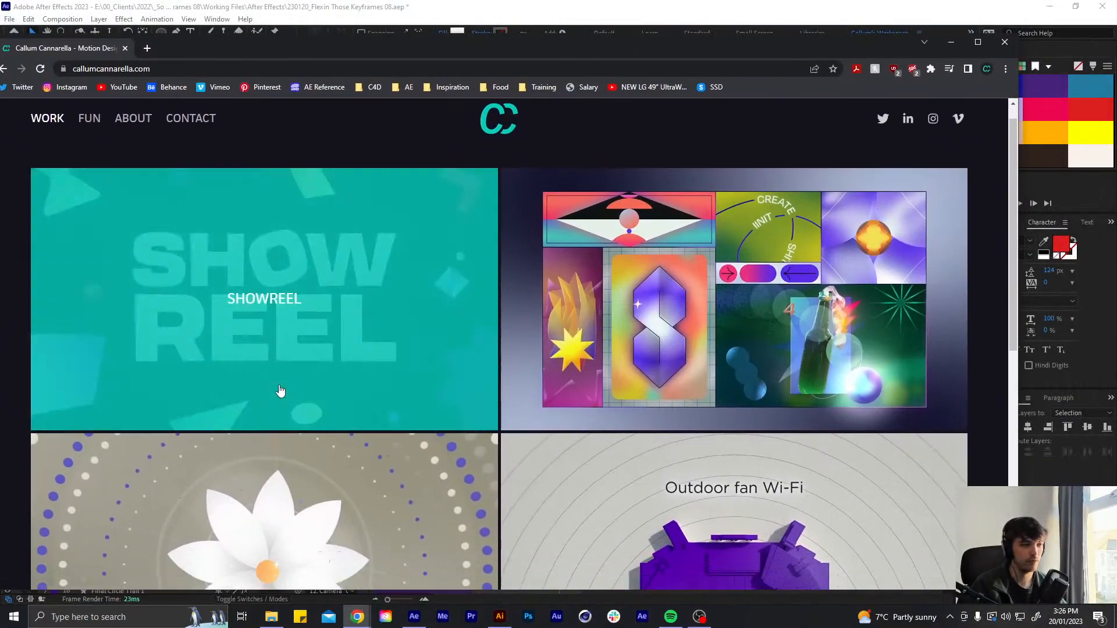
scroll(279, 391, "down", 3)
left_click(278, 400)
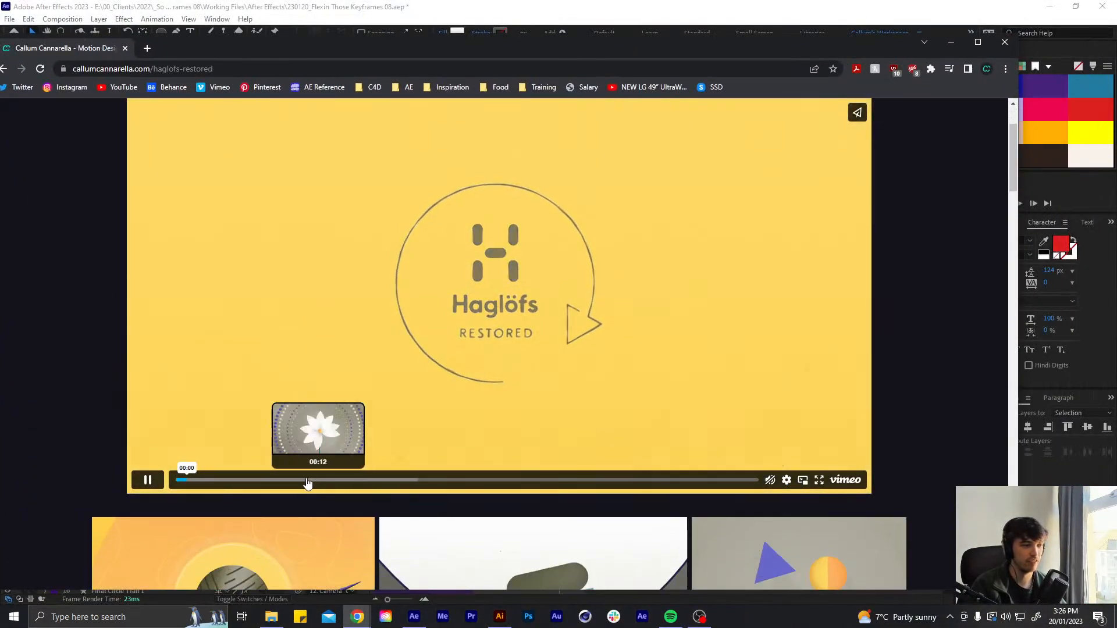
left_click(298, 480)
scroll(460, 359, "up", 1)
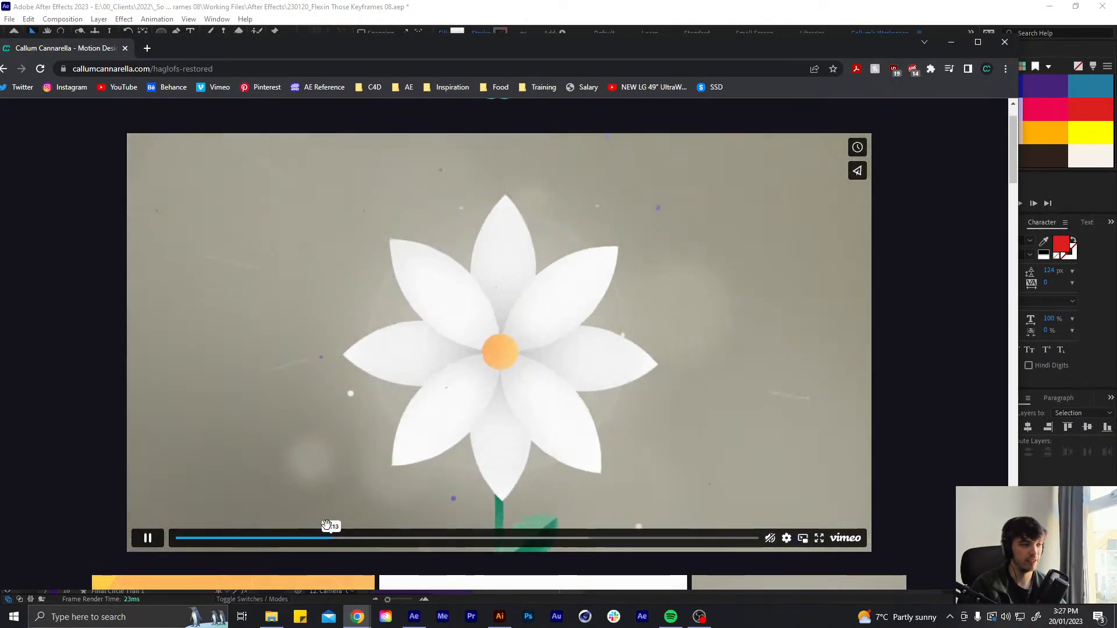
left_click(314, 538)
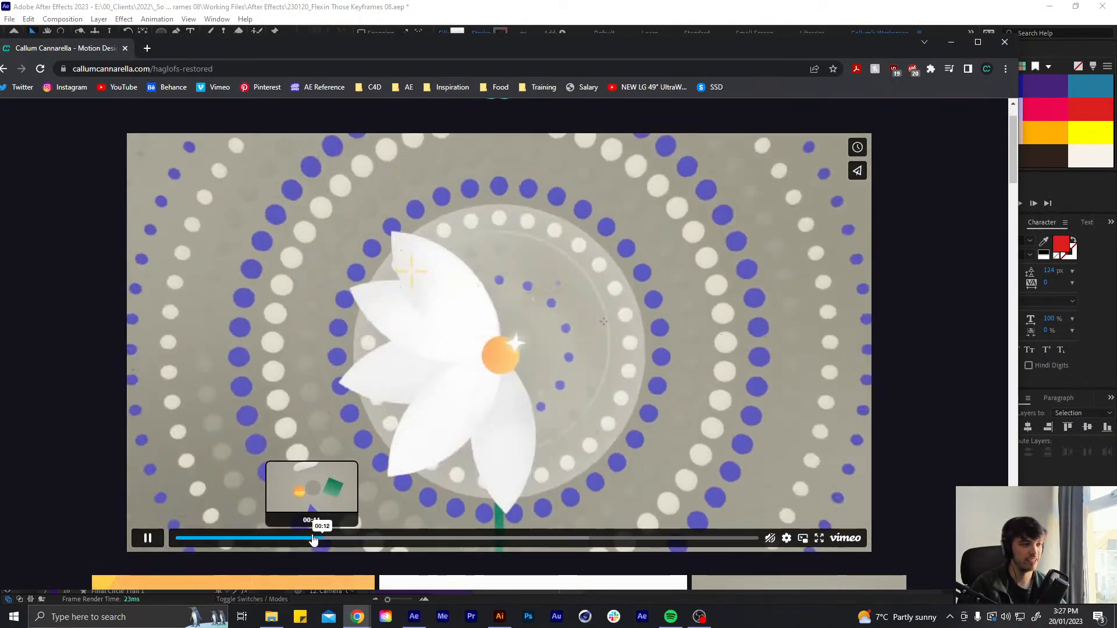
left_click(313, 538)
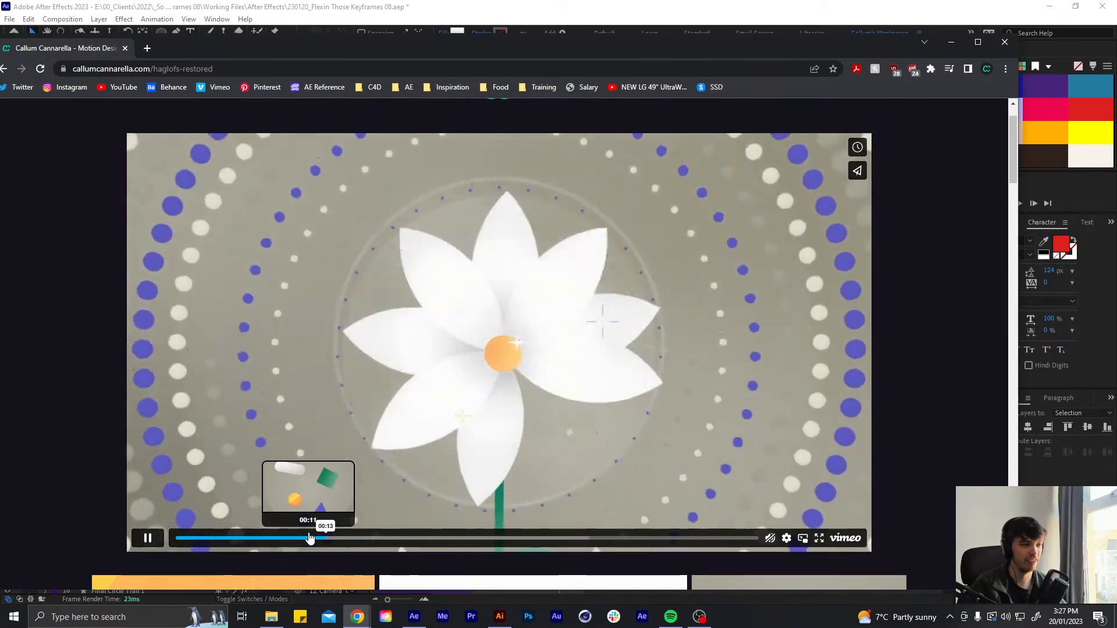
left_click(310, 538)
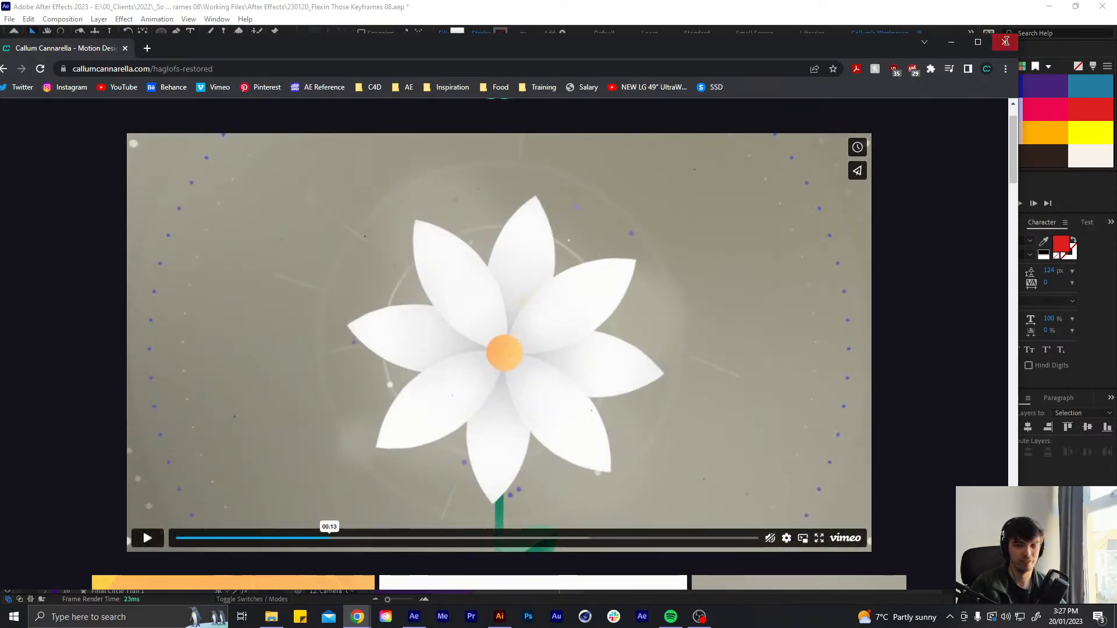
left_click(1005, 42)
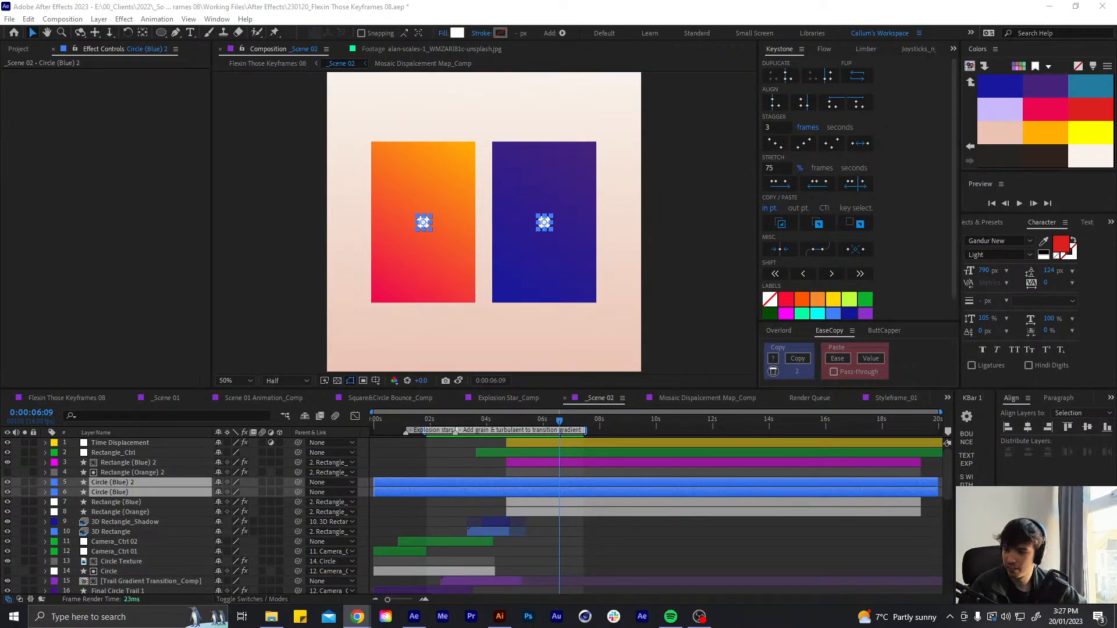
Reopen the LinkedIn messaging window in Chrome and enlarge the attached styleframe with the dotted ring and twisted ribbon
mouse_move(357, 617)
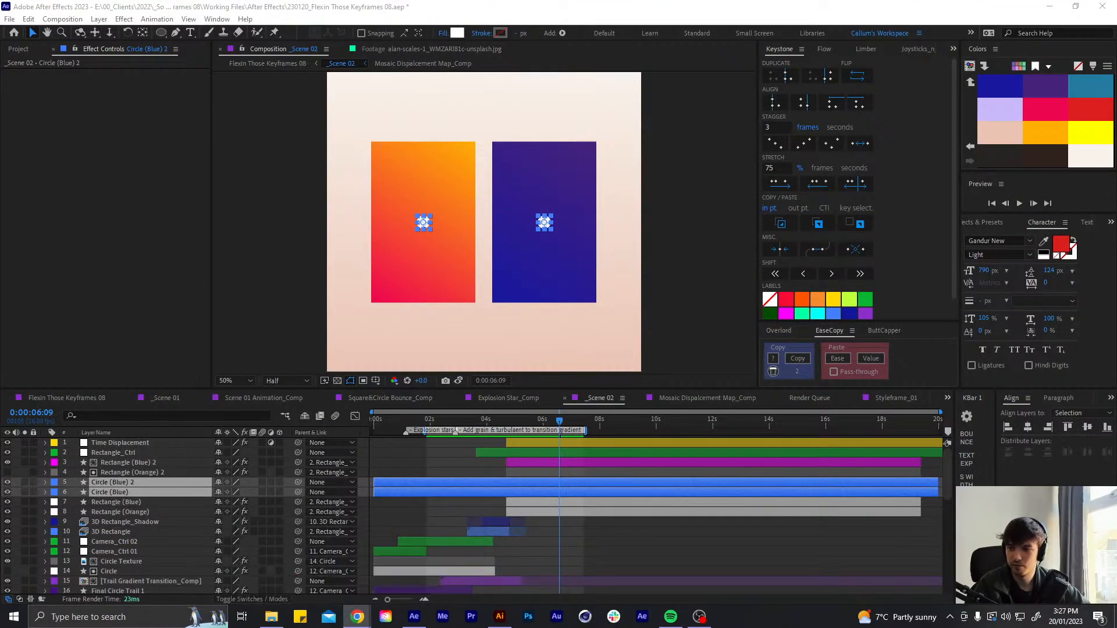
left_click_drag(614, 141, 676, 57)
left_click(633, 127)
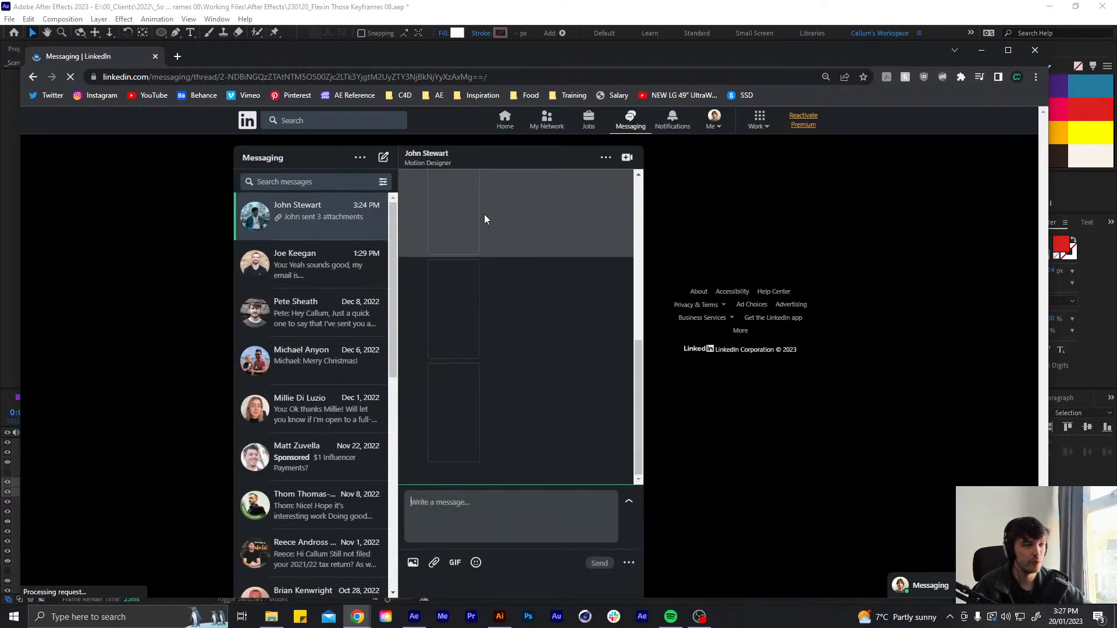
scroll(500, 401, "up", 1)
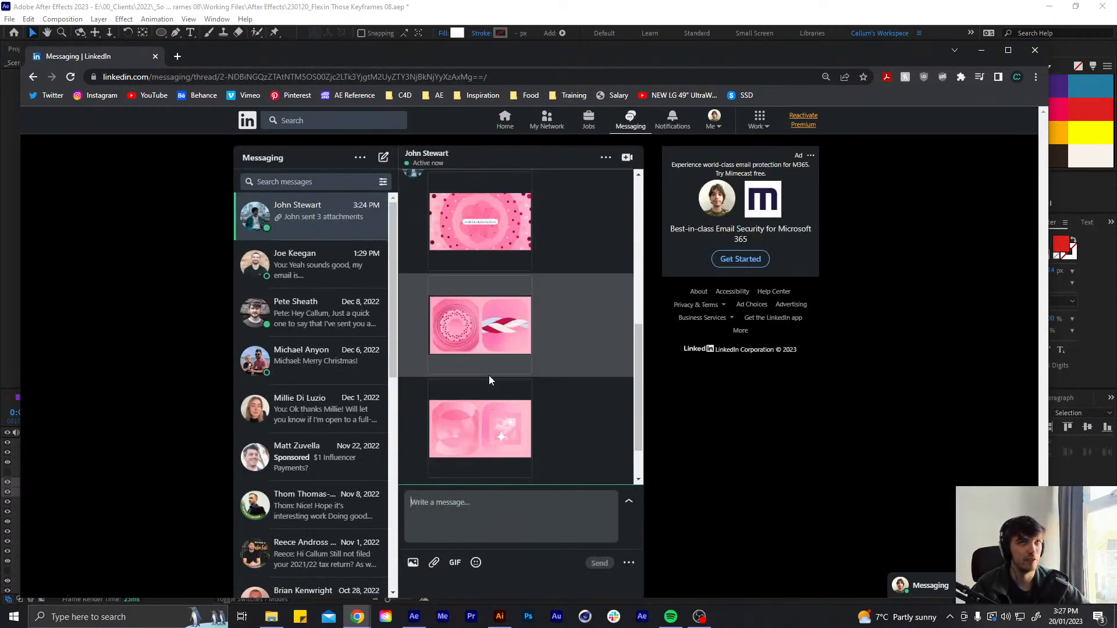
left_click(470, 339)
left_click(1029, 125)
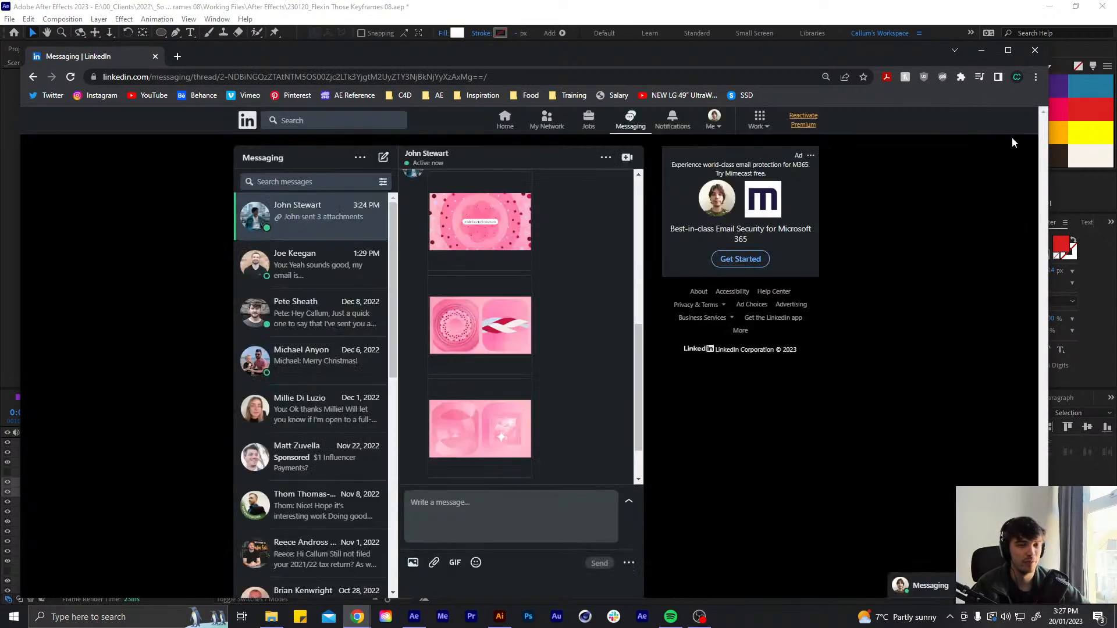
left_click(480, 335)
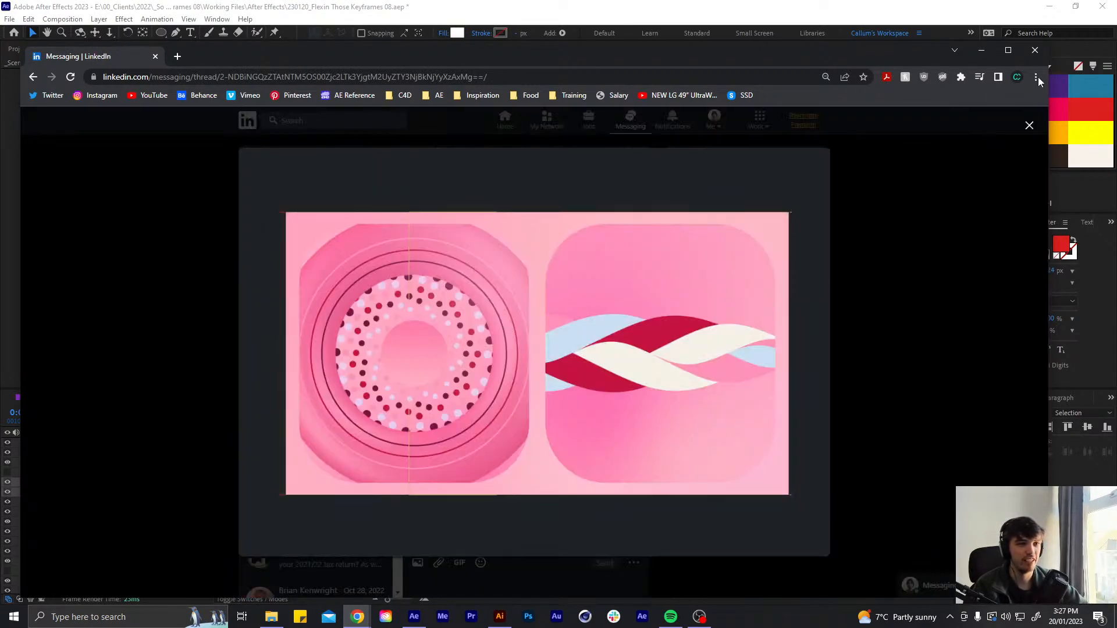
Compare the three pink styleframes attached in the LinkedIn conversation, then close the browser window and return to After Effects
left_click(1029, 126)
left_click(483, 384)
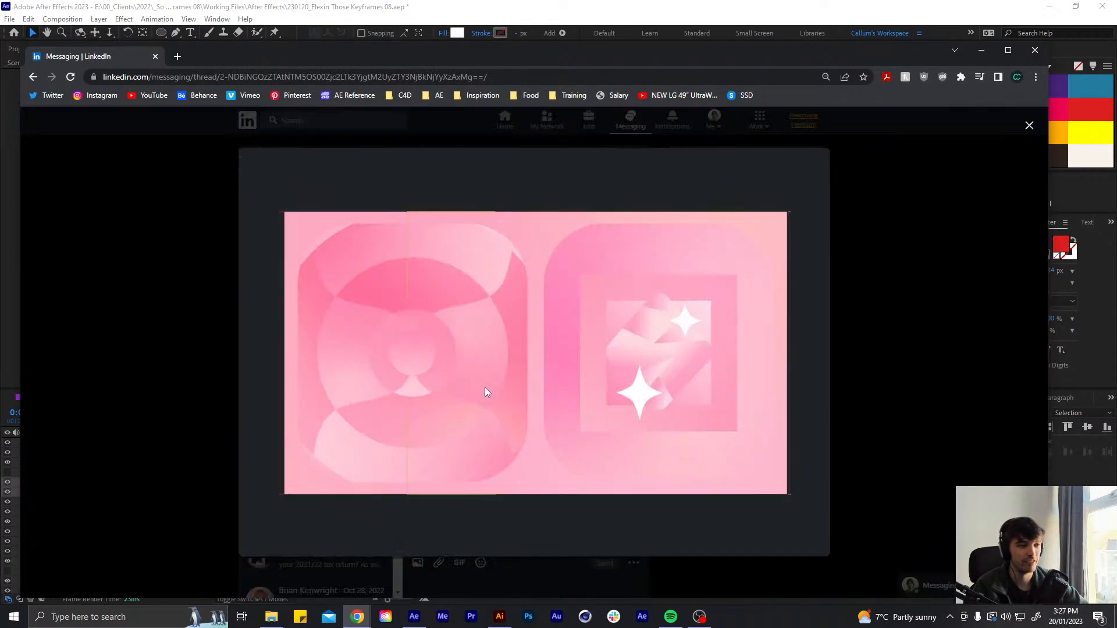
left_click(1028, 125)
left_click(462, 320)
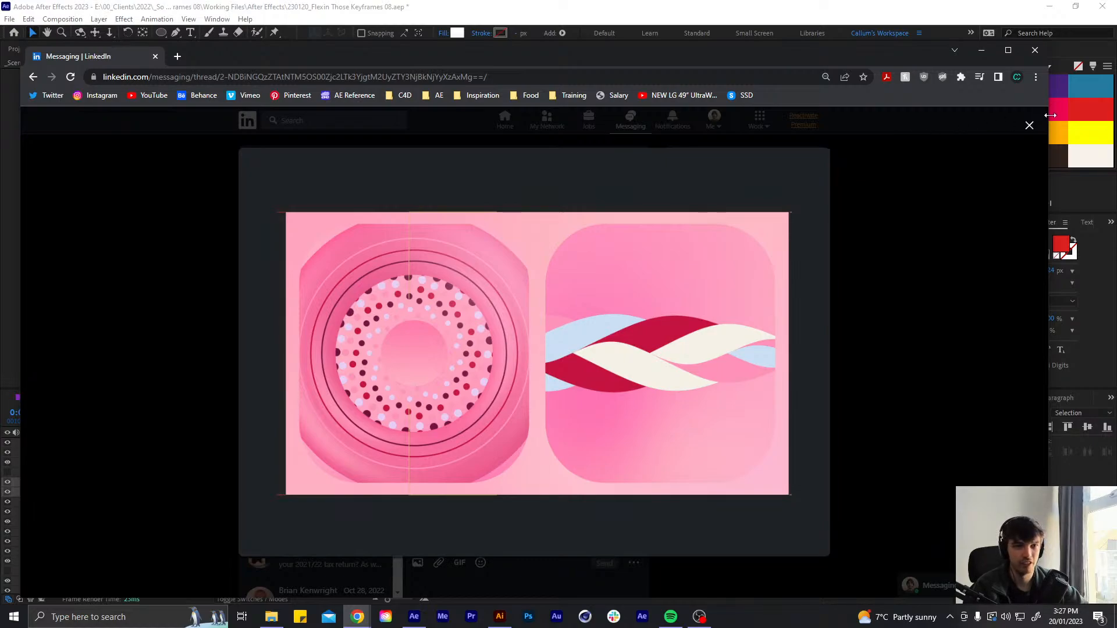
left_click(1029, 126)
left_click(479, 412)
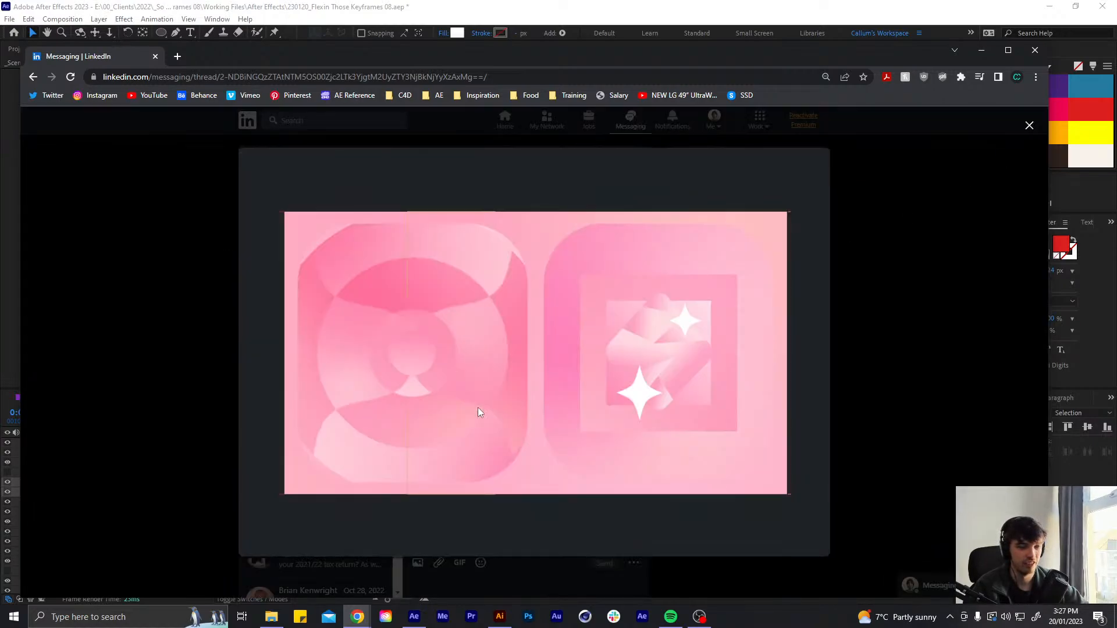
left_click(1029, 125)
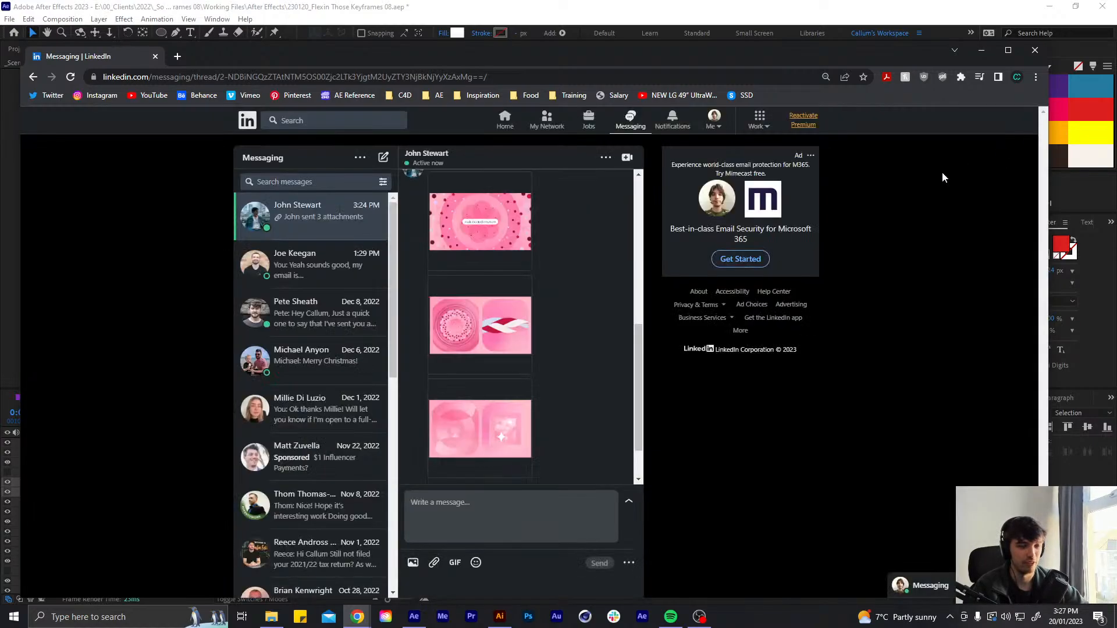
scroll(550, 288, "up", 2)
left_click(478, 284)
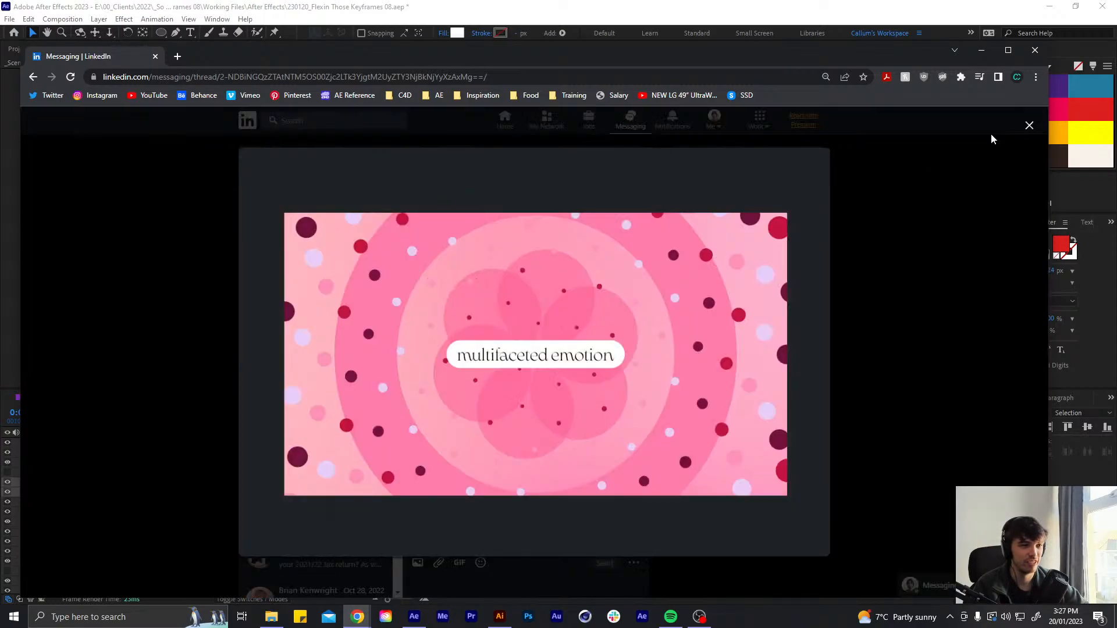
left_click(1029, 125)
left_click(1034, 49)
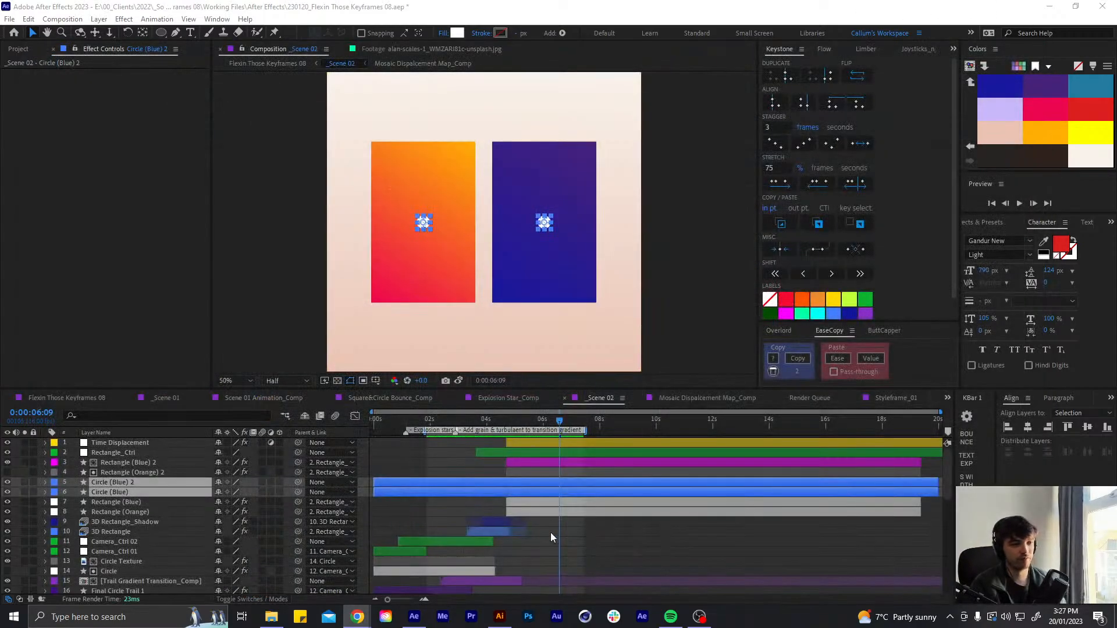
left_click(501, 421)
left_click_drag(501, 424, 506, 423)
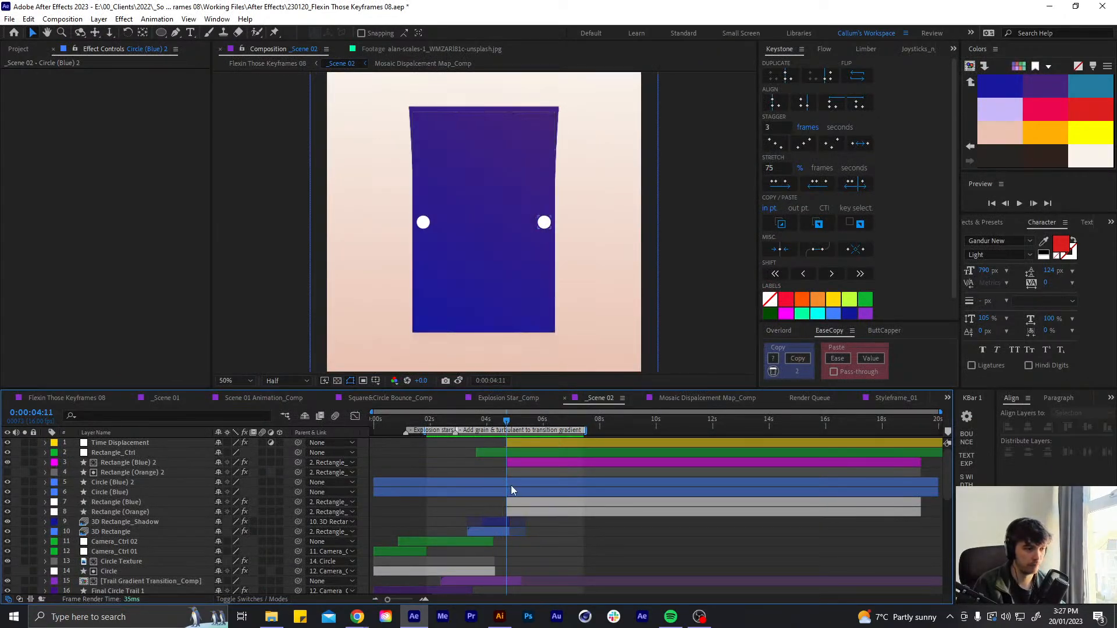
left_click(512, 485)
left_click(511, 493, "shift")
left_click(547, 500)
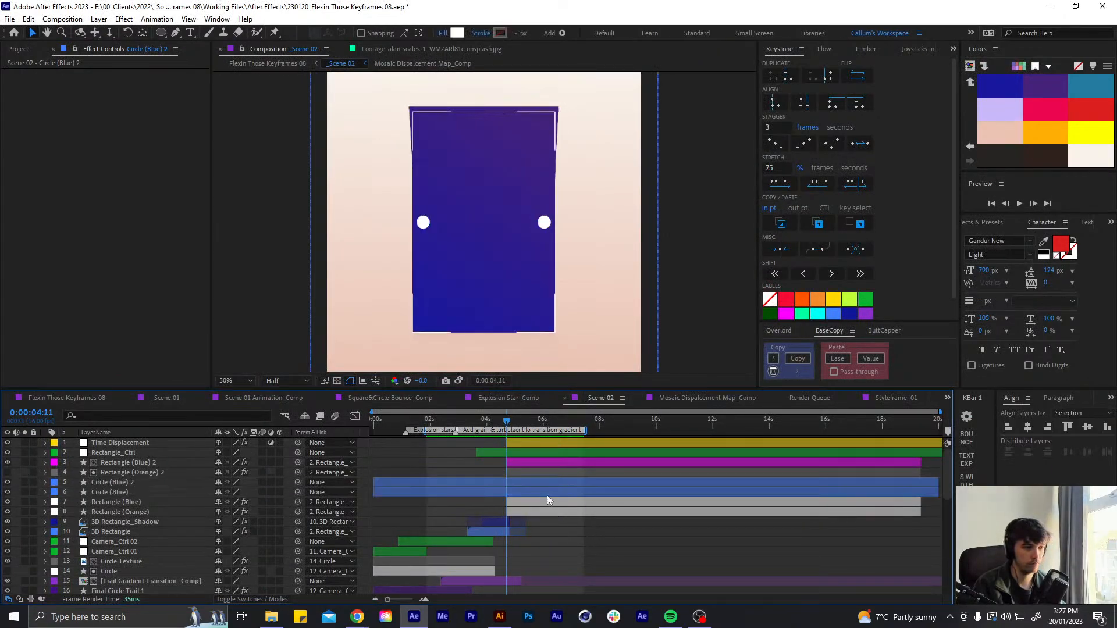
Rename the duplicated circle layer on the orange rectangle as Circle (Orange)
left_click_drag(544, 413, 565, 415)
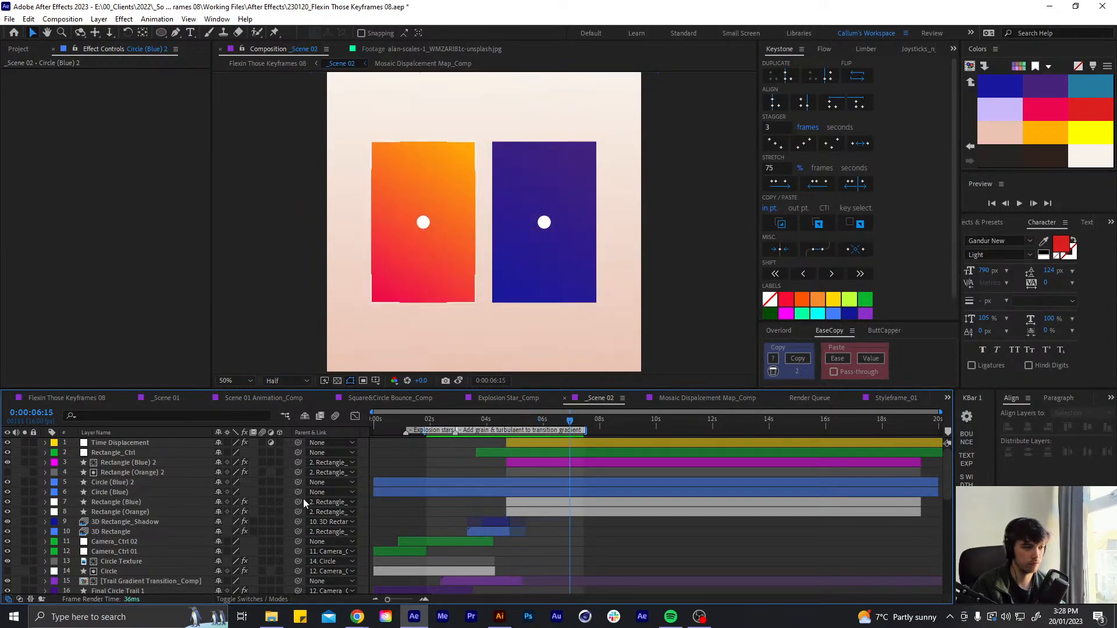
left_click(130, 491)
left_click(245, 480)
key("Return")
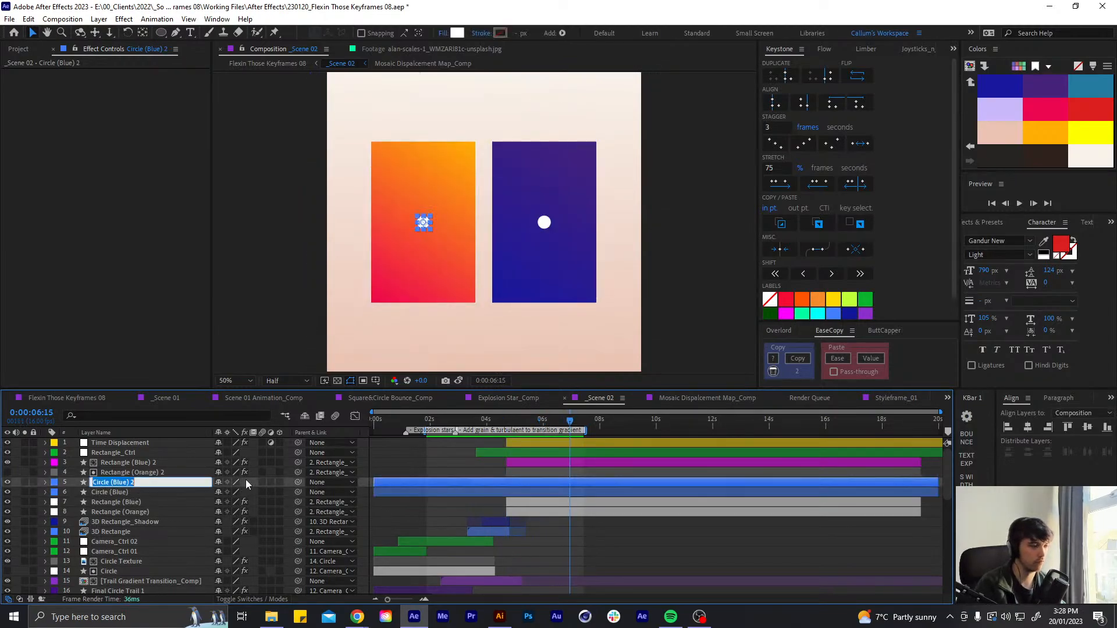
key("BackSpace")
key("BackSpace")
key("BackSpace")
key("BackSpace")
key("BackSpace")
key("BackSpace")
key("BackSpace")
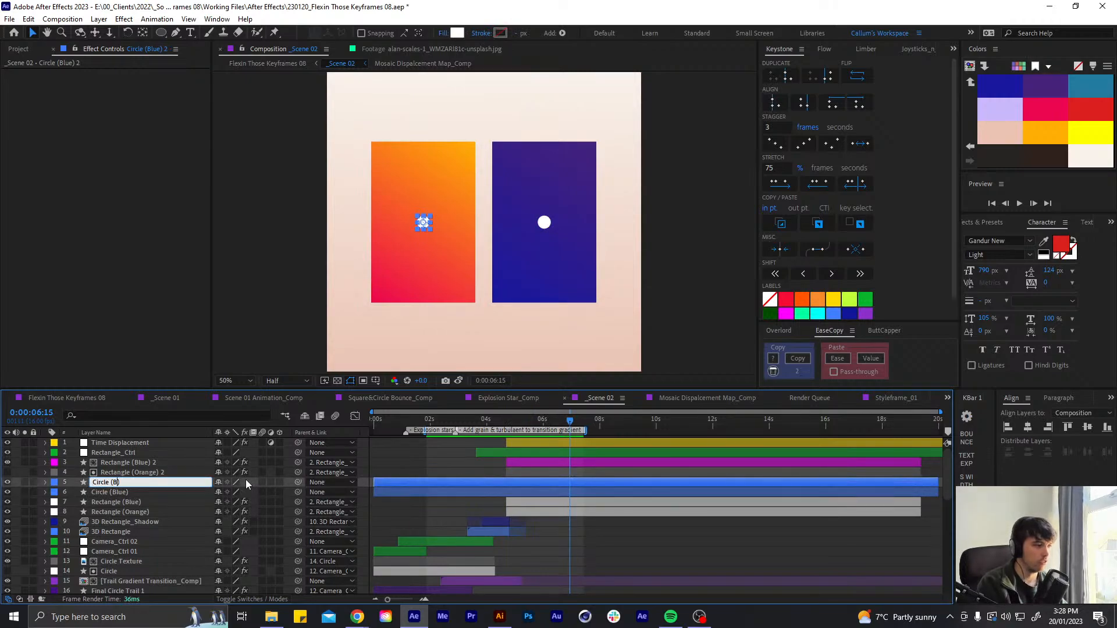
type("Orang")
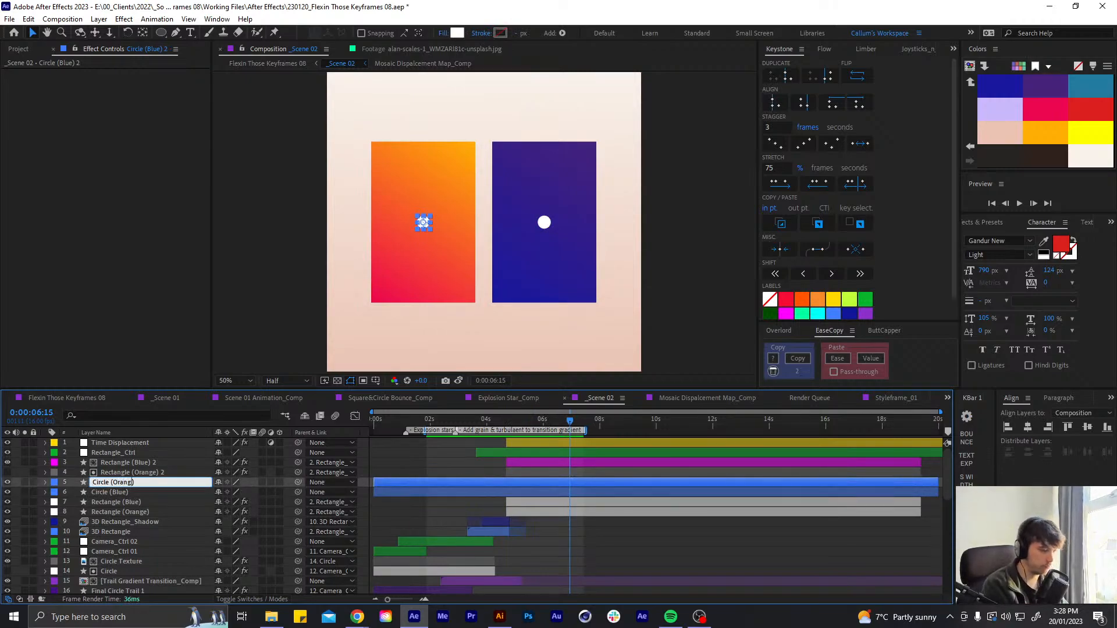
type("e)")
key("Return")
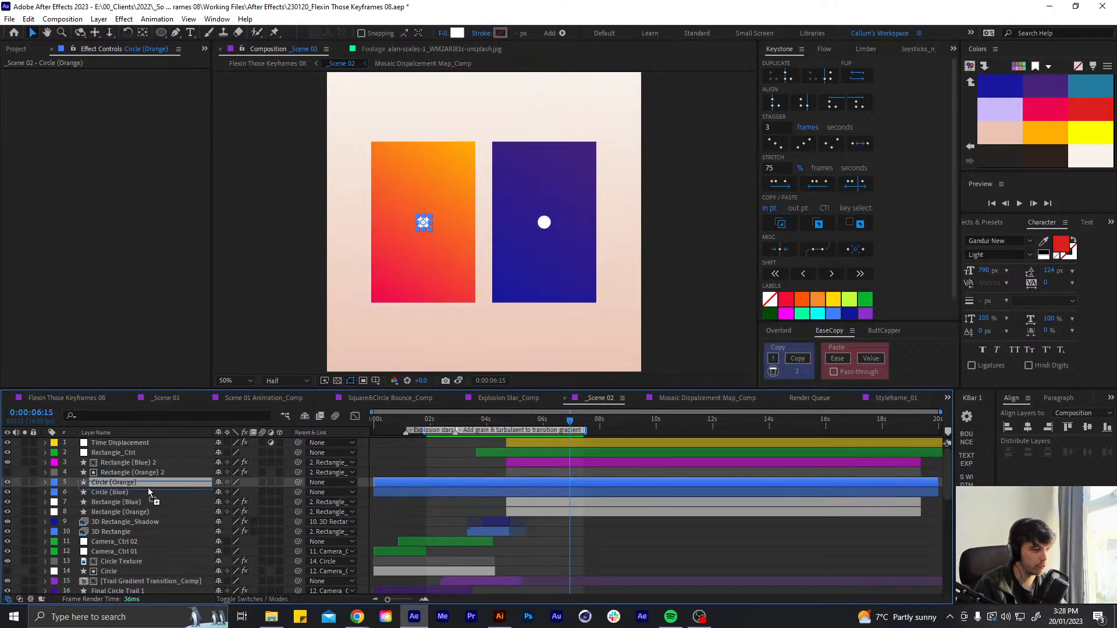
Place Circle (Orange) below Circle (Blue) in the layer stack and parent each circle to the rectangle of its colour
left_click_drag(147, 488, 150, 497)
left_click_drag(298, 492, 172, 511)
left_click(148, 484)
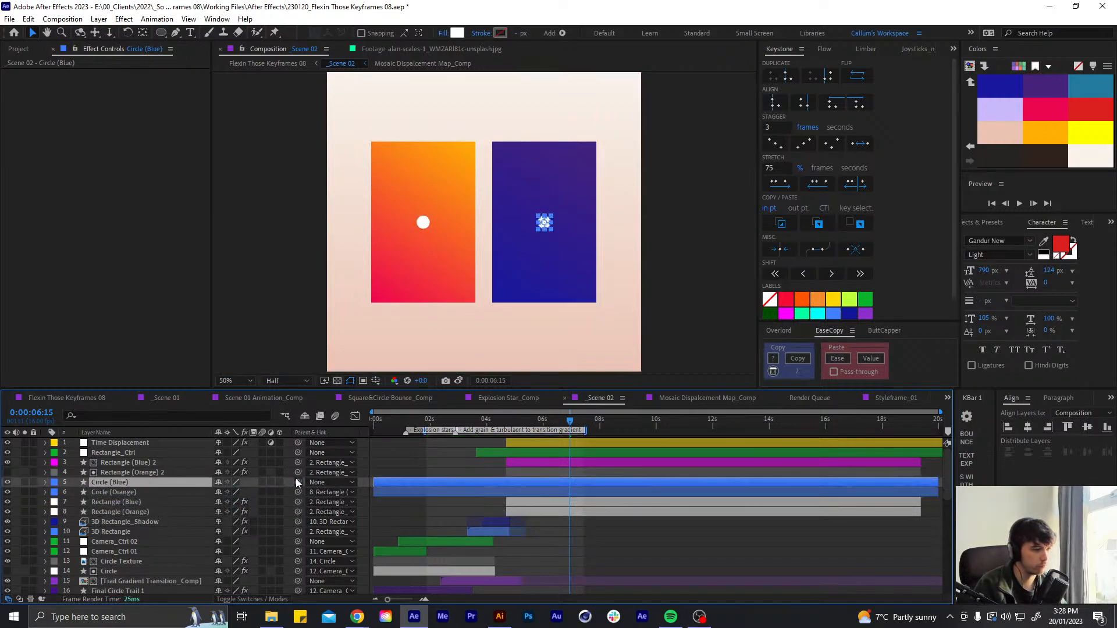
left_click_drag(297, 482, 132, 503)
Trim the start of both circle layers to 0:00:04:11 and save the project
left_click(507, 422)
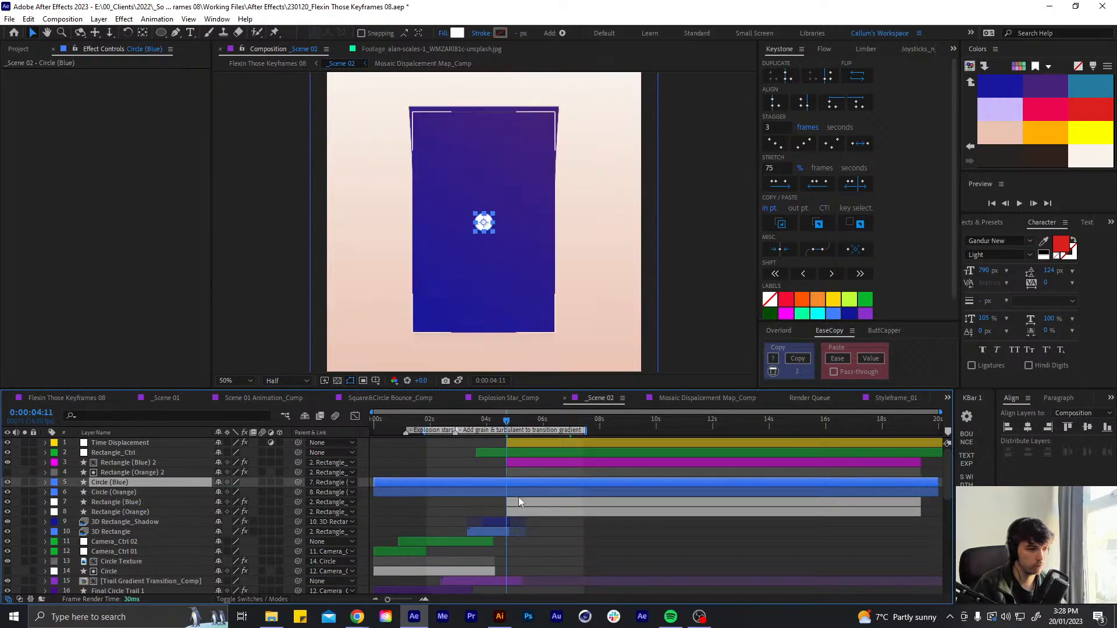
left_click(518, 494, "shift")
key("alt+bracketleft")
key("ctrl+s")
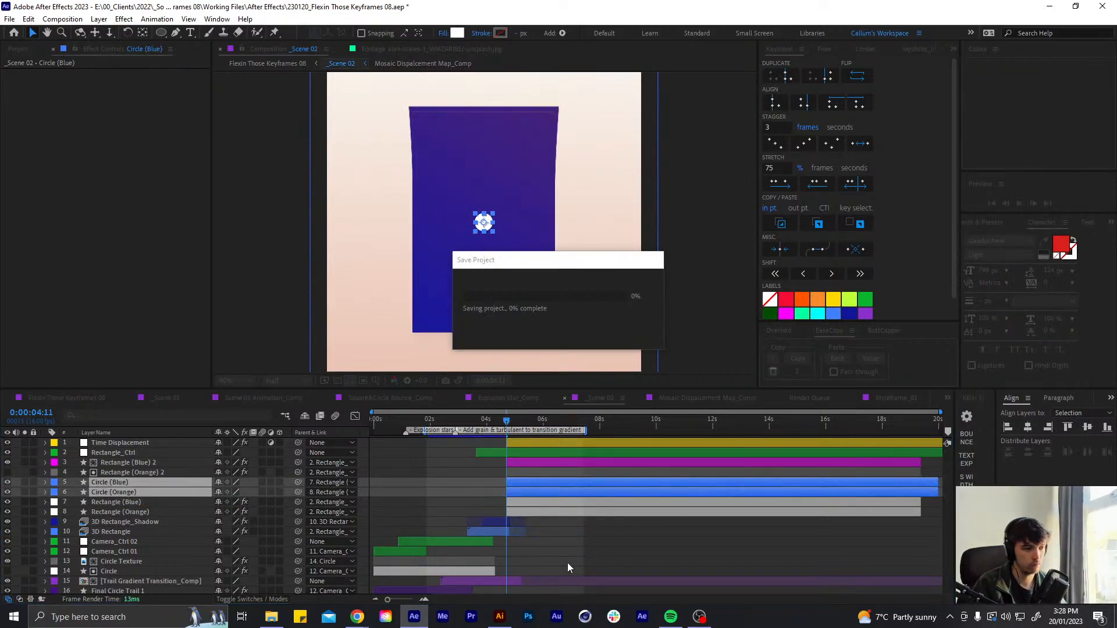
left_click(567, 563)
Add a keyframe to the ellipse Size of Circle (Blue) and Circle (Orange) at 0:00:04:11, showing only the keyframed properties
left_click_drag(529, 421, 507, 432)
left_click(521, 479)
left_click(518, 494, "shift")
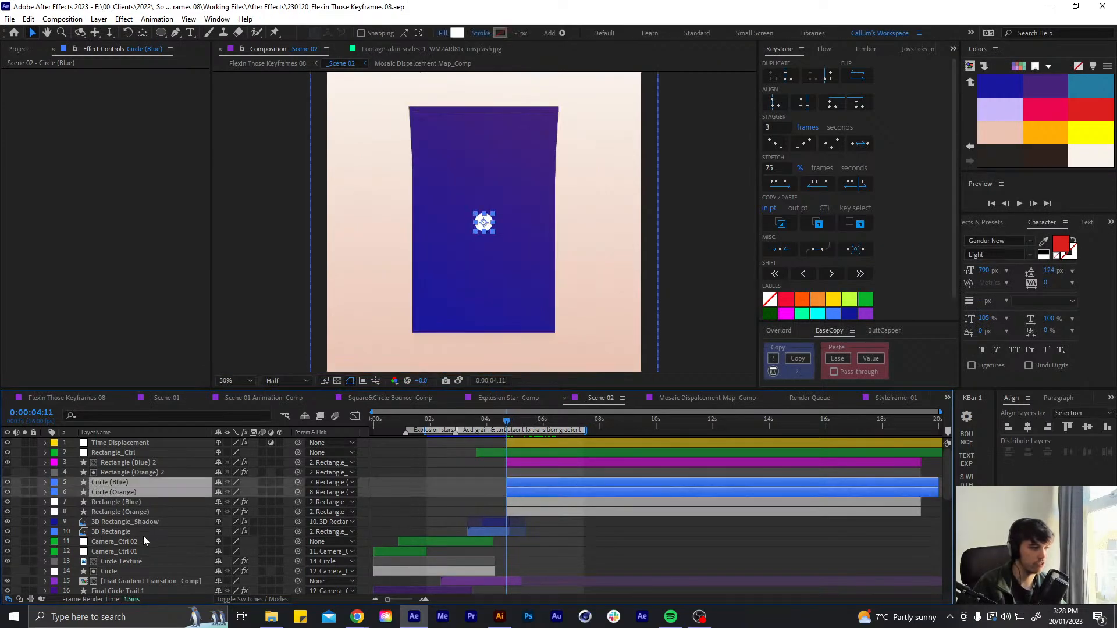
key("u")
key("u")
left_click(88, 524)
left_click(95, 523)
key("u")
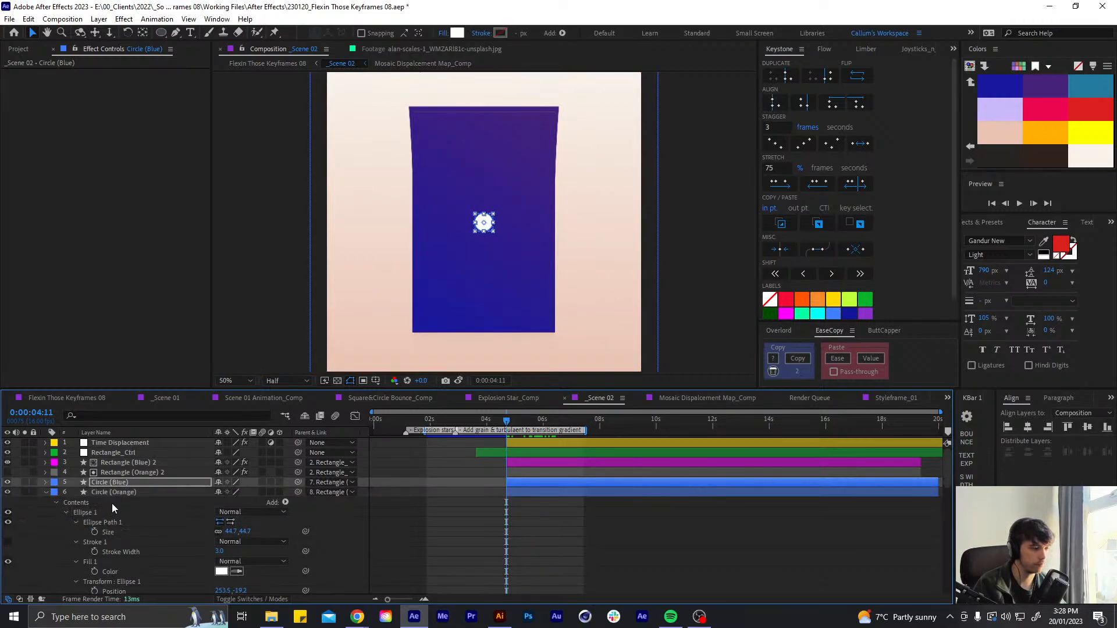
left_click(95, 531)
key("u")
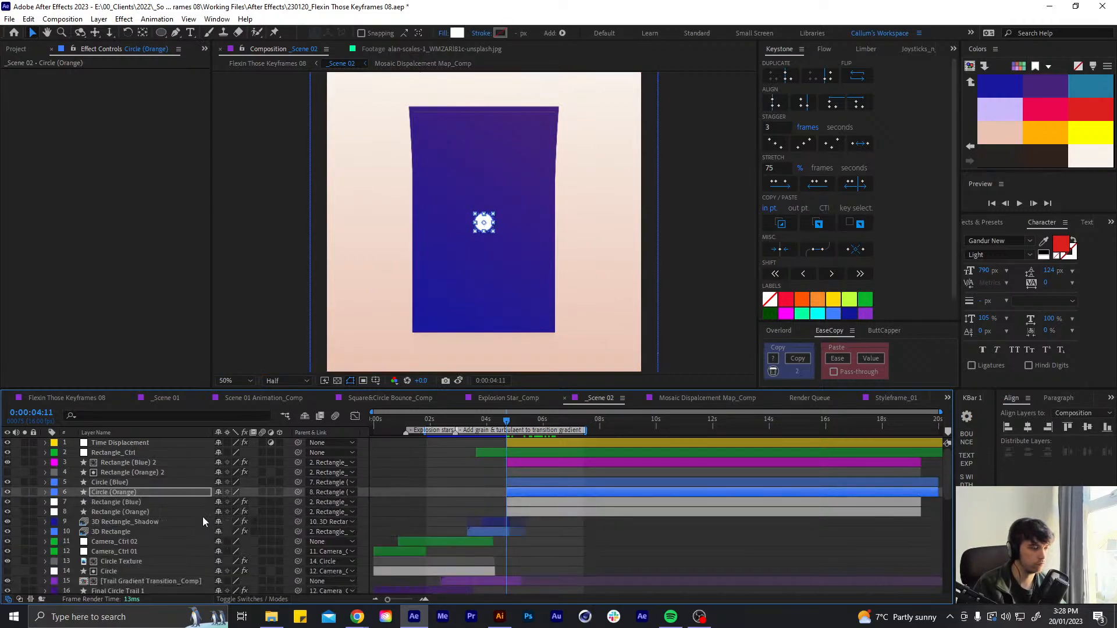
left_click(134, 481)
key("u")
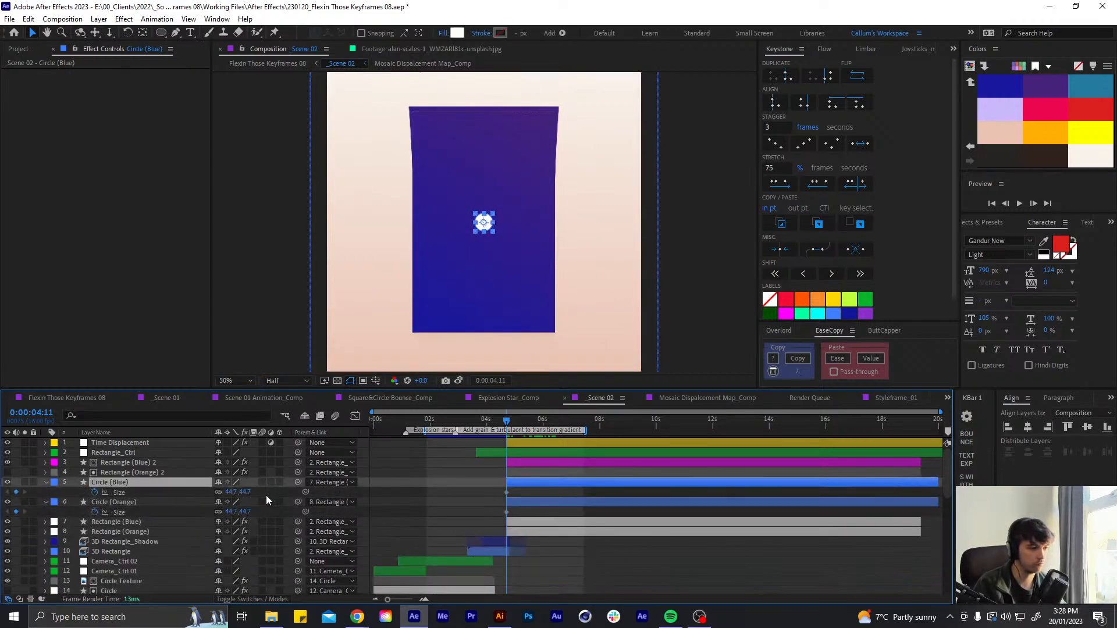
Set the ellipse Size of both circles to 40 at 0:00:05:05
key("space")
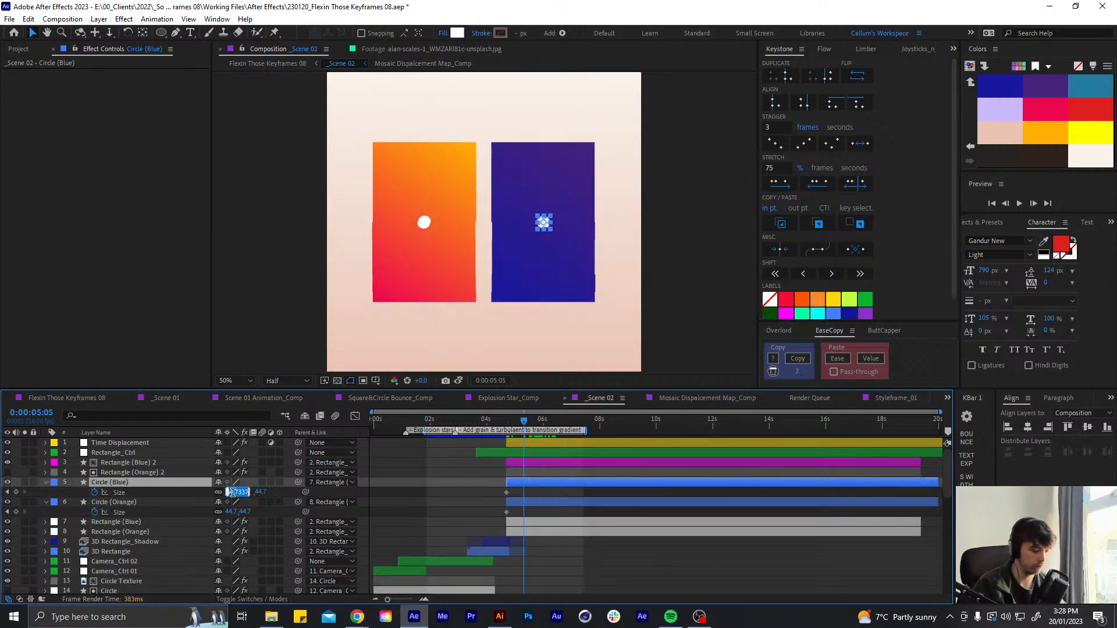
type("40")
key("Return")
left_click(231, 511)
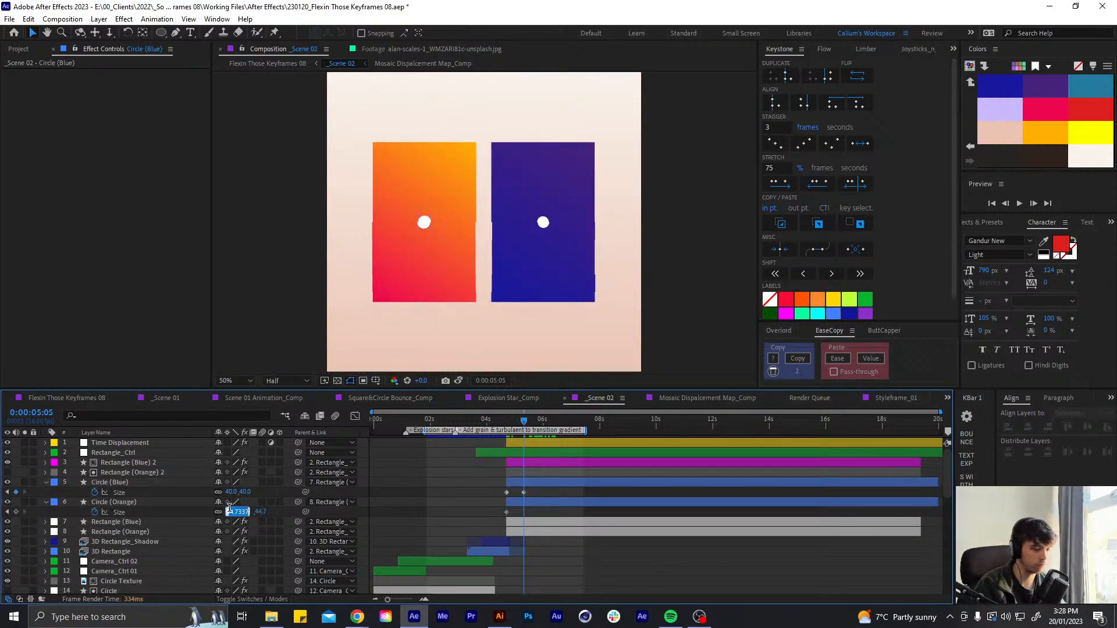
type("40")
key("Return")
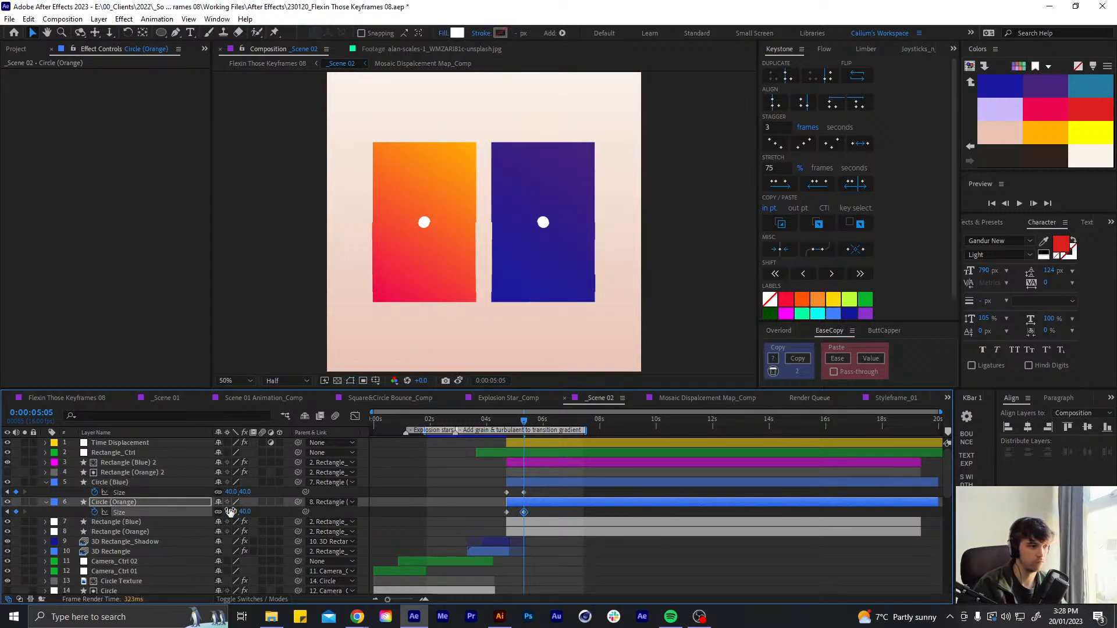
Set the Size of both circles to 0 at 0:00:04:11 and apply Easy Ease to all their Size keyframes
key("Page_Up")
key("Page_Up")
key("Page_Up")
key("Page_Up")
key("Page_Up")
key("Page_Up")
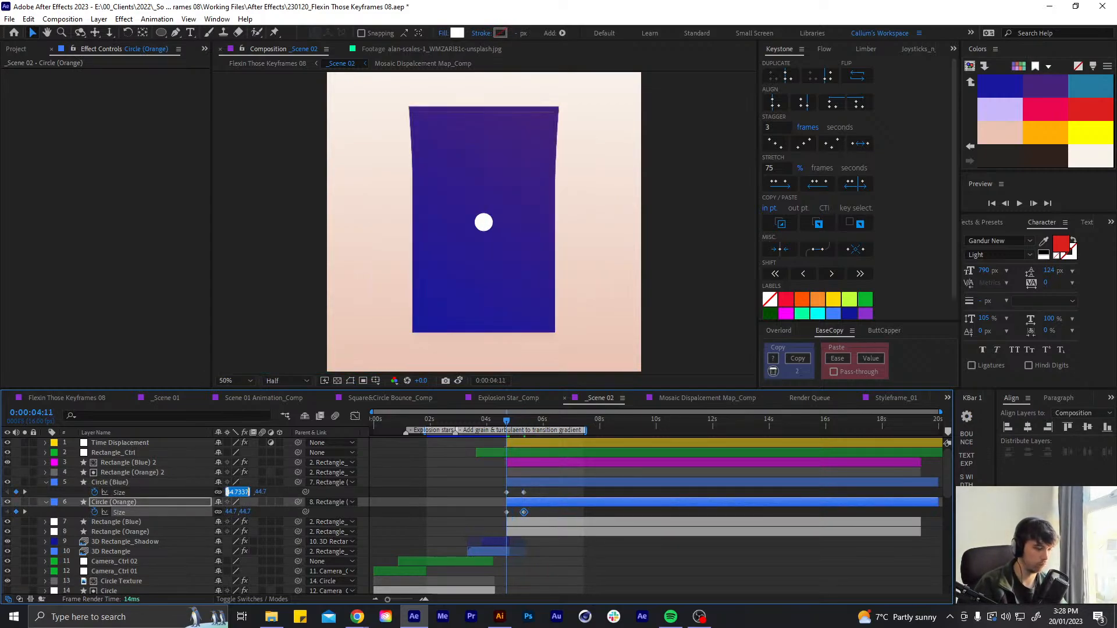
type("0")
key("Return")
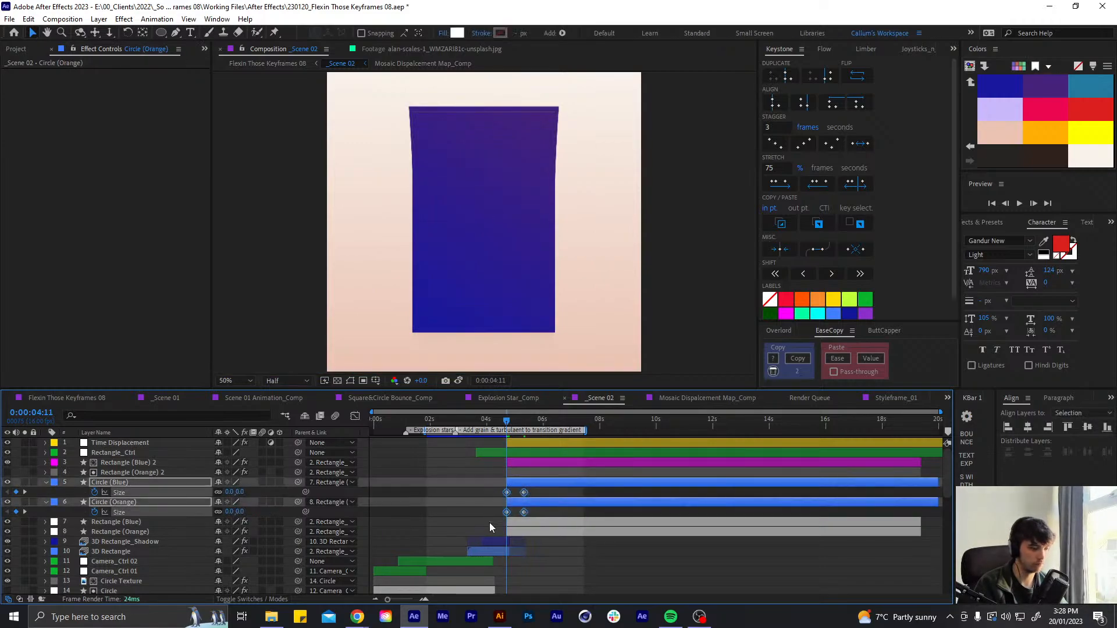
key("F9")
left_click(482, 503)
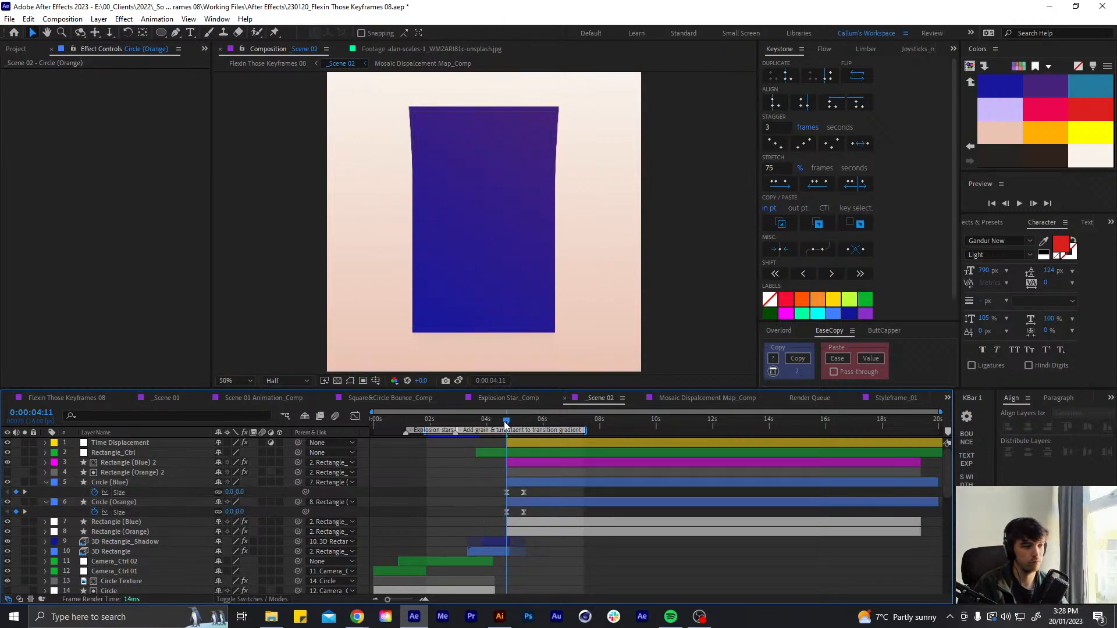
Move the Circle (Blue) and Circle (Orange) layers so that they start at 0:00:04:15
left_click_drag(505, 423, 505, 419)
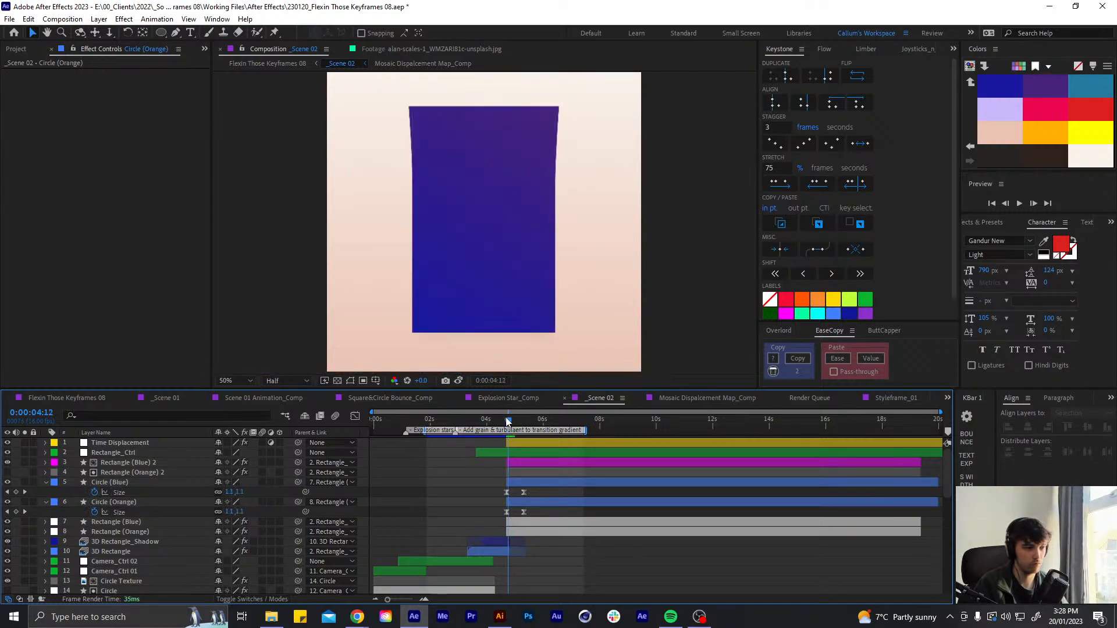
key("Page_Down")
key("Page_Down")
key("Page_Down")
key("Page_Down")
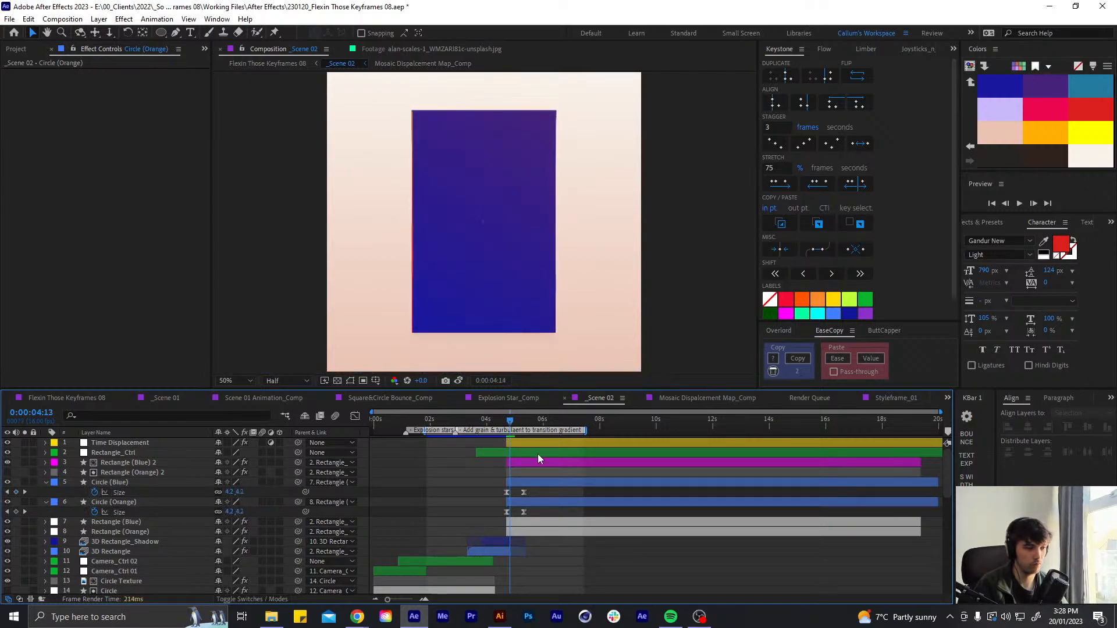
left_click(528, 485)
left_click(525, 500, "shift")
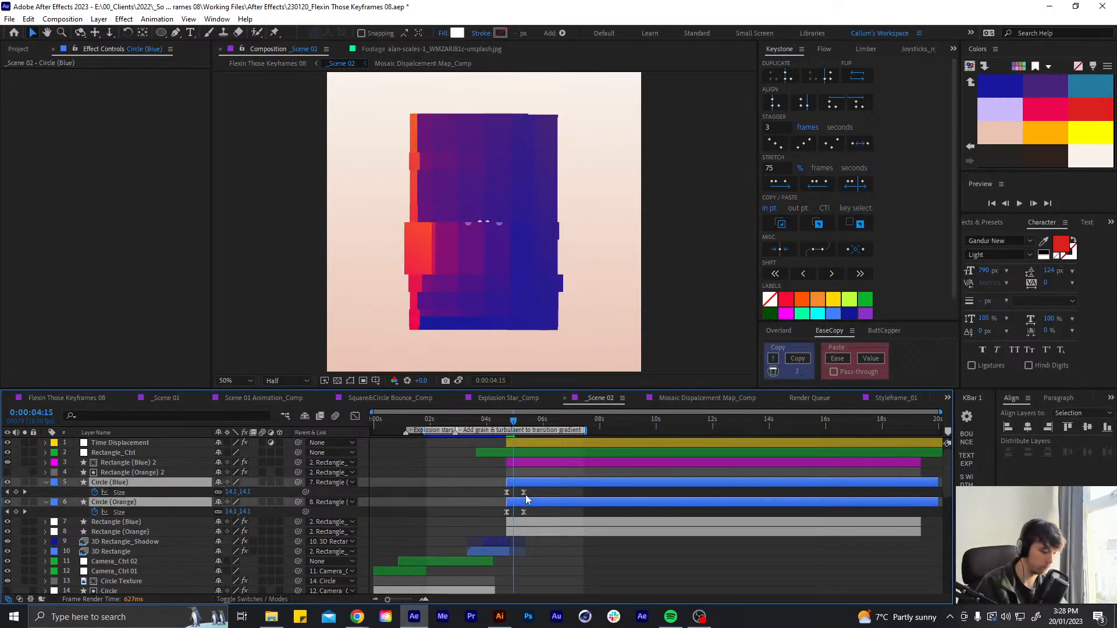
key("[")
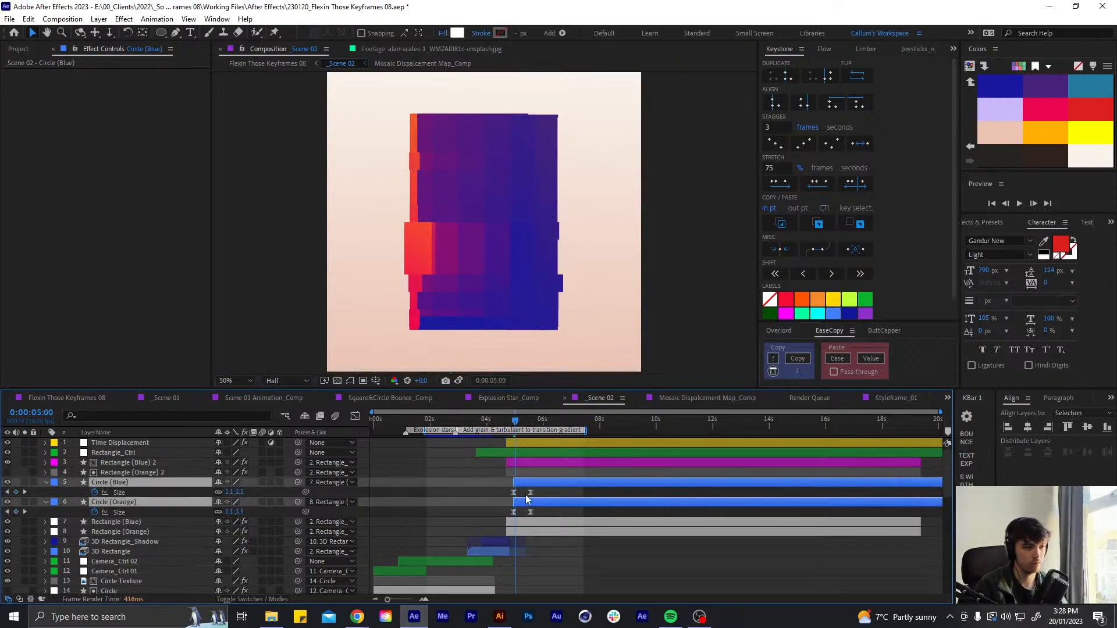
Move the ending Size keyframes of both circles to 0:00:05:03 and preview the rectangle split with the growing dots
left_click_drag(540, 489, 521, 513)
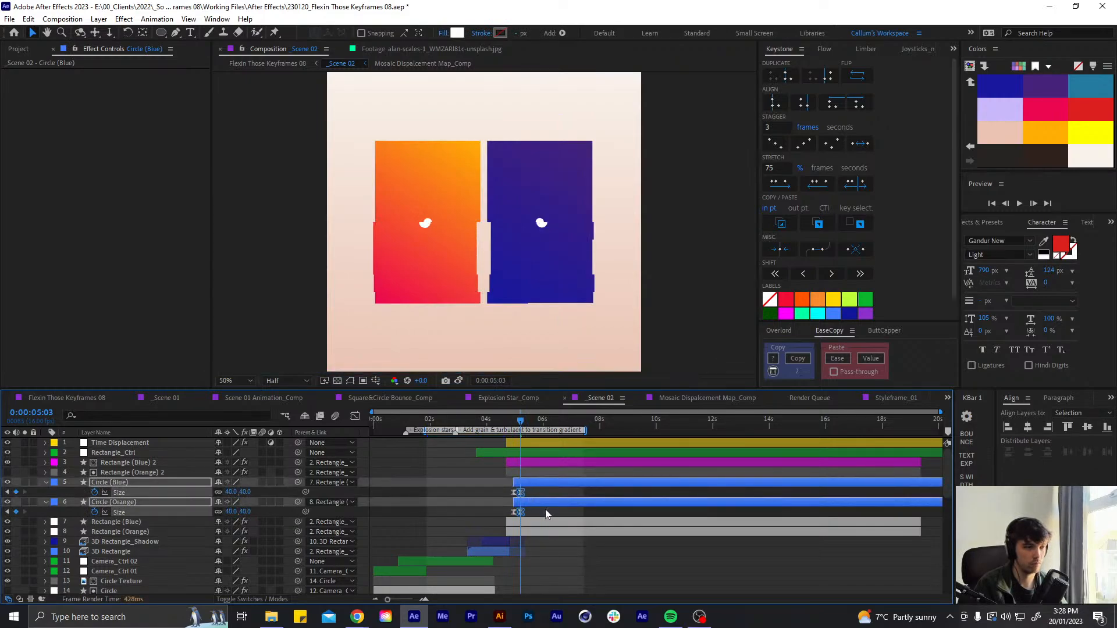
left_click(547, 512)
key("space")
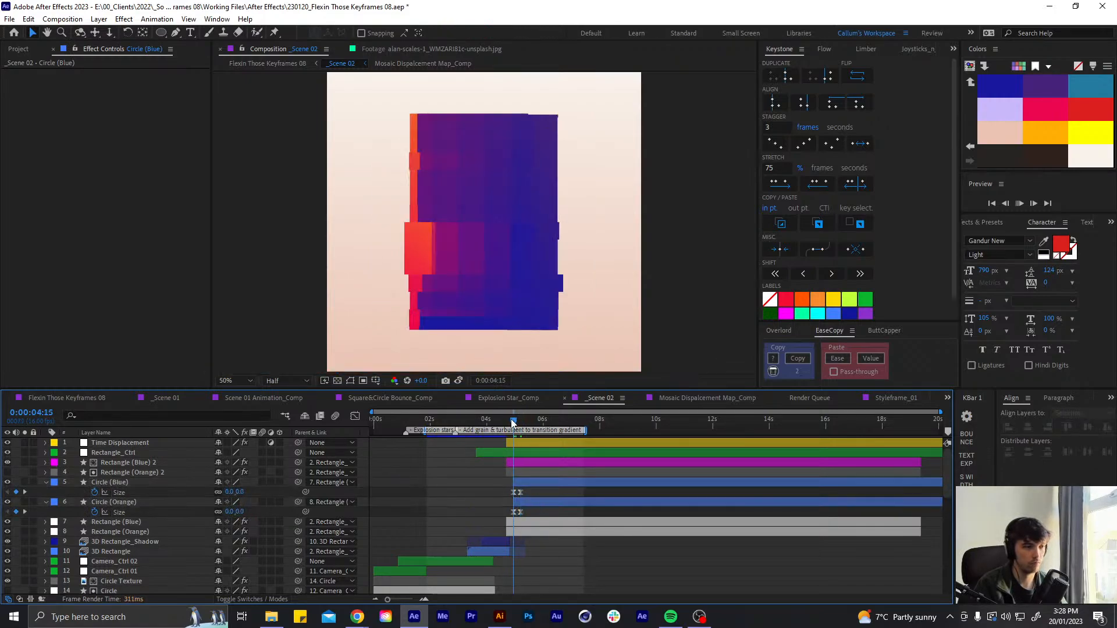
left_click_drag(513, 422, 505, 422)
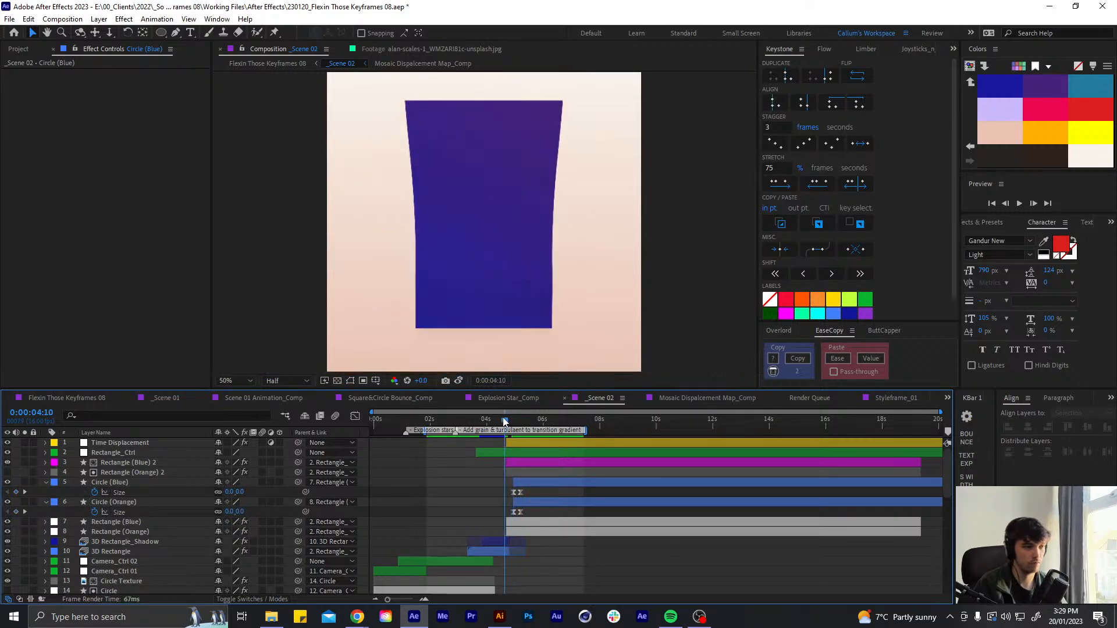
key("space")
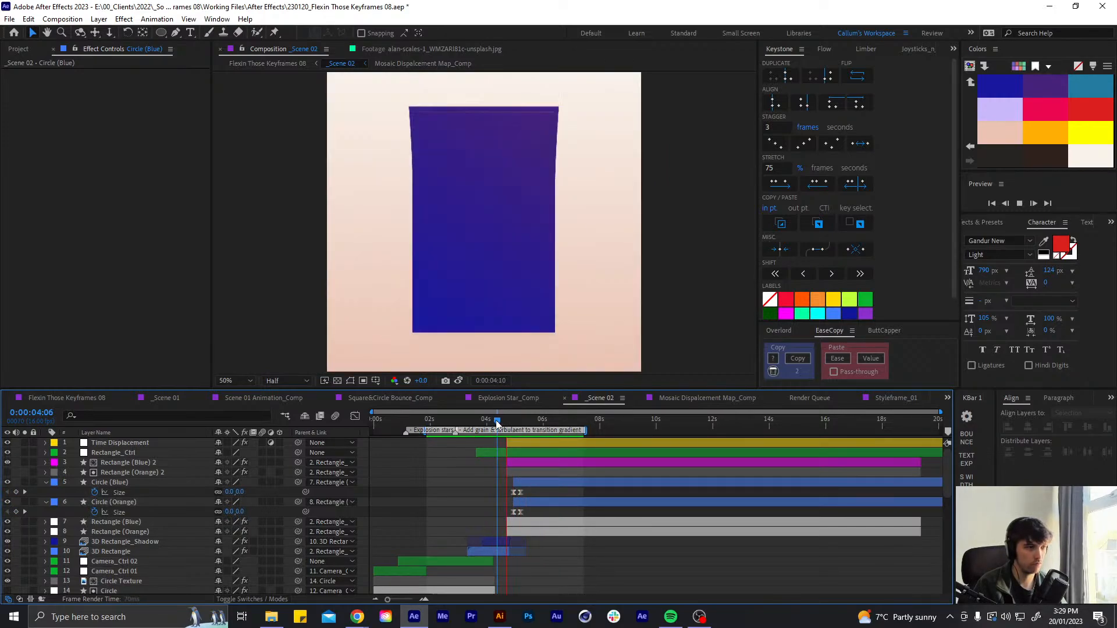
Collapse the keyframe properties of the Circle (Blue) and Circle (Orange) layers, save the project and check the split rectangles with their dots
left_click(540, 482)
left_click(537, 501, "shift")
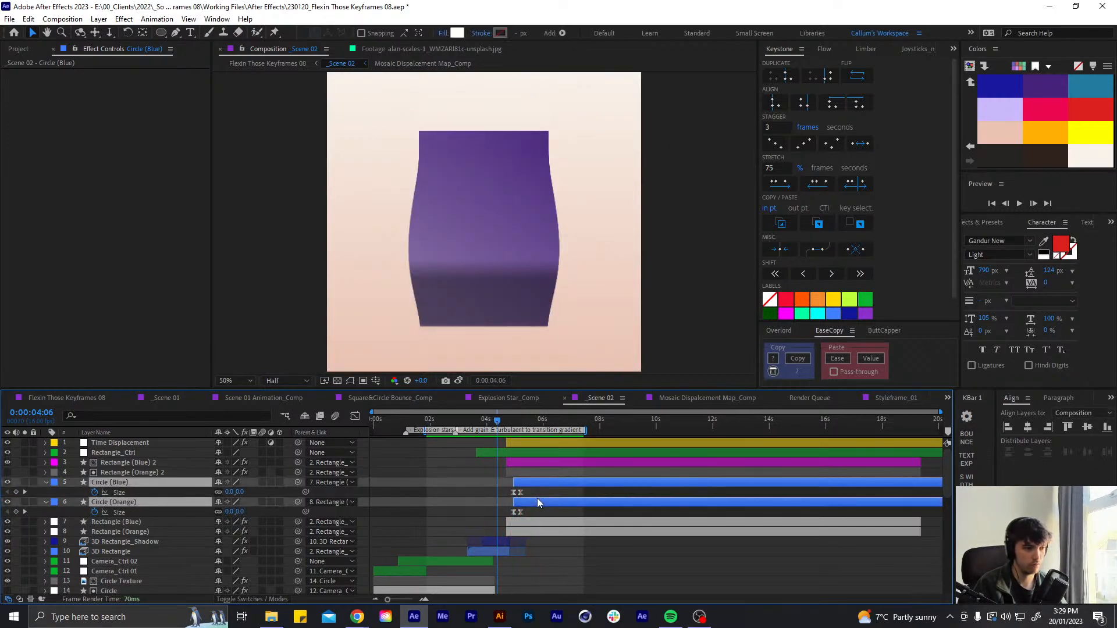
key("u")
left_click(571, 551)
key("ctrl+s")
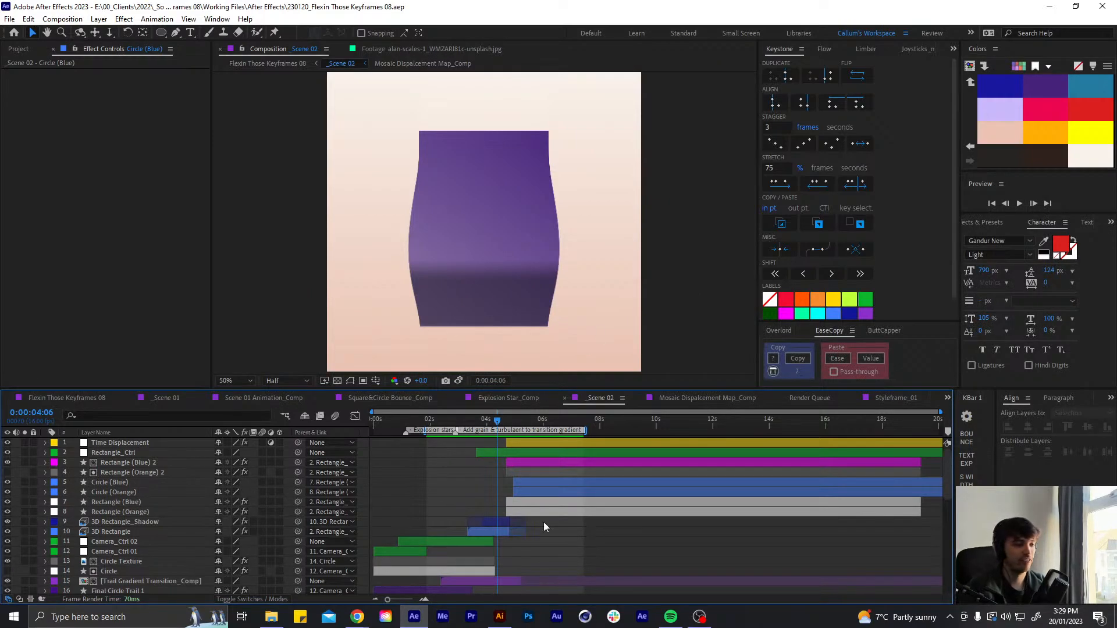
left_click_drag(504, 427, 540, 431)
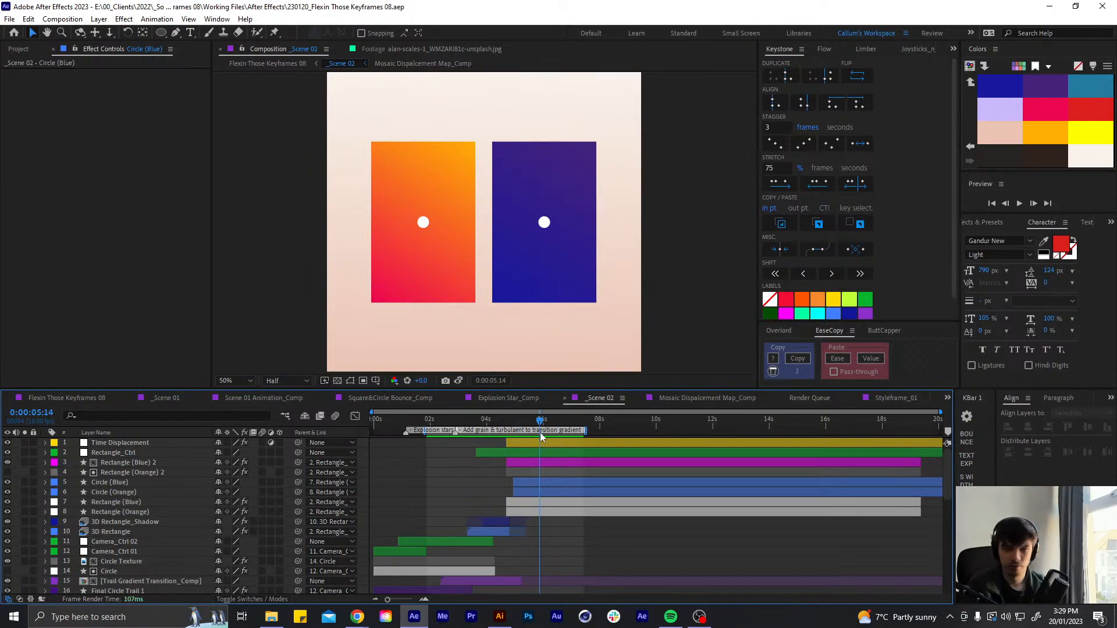
Preview the full animation in the Flexin Those Keyframes 08 composition and scrub to 0:00:01:20
left_click(92, 399)
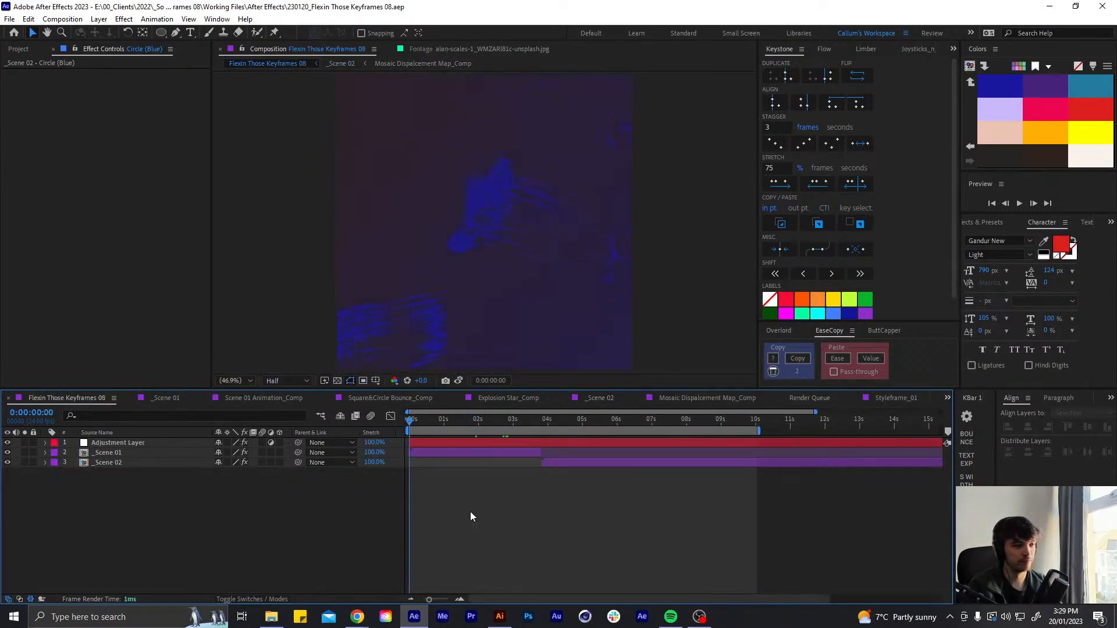
key("space")
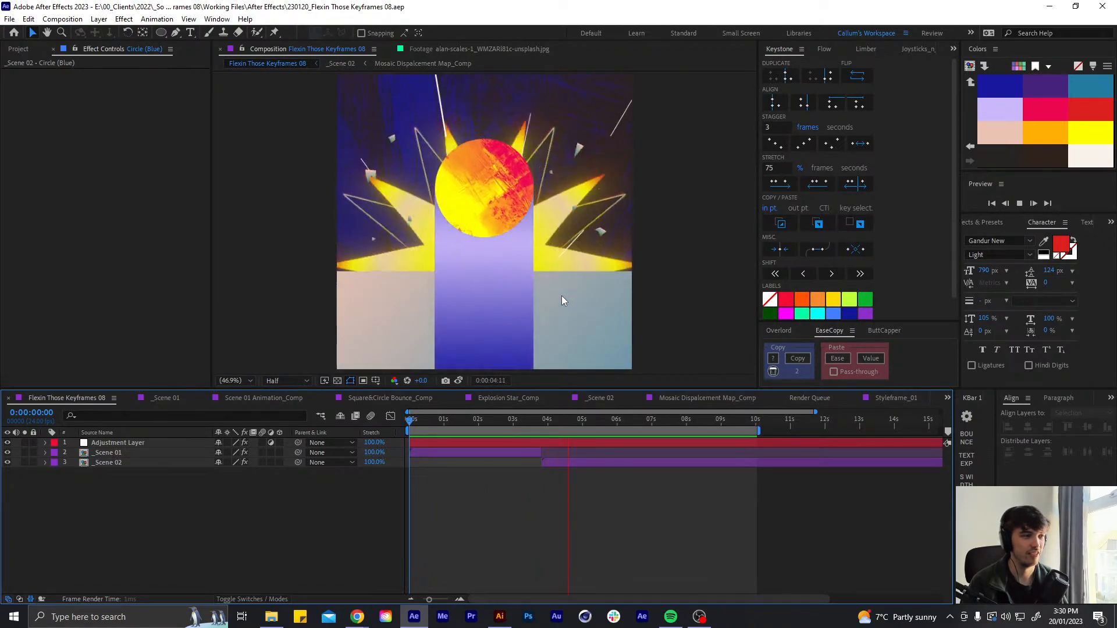
mouse_move(467, 422)
left_mouse_down()
mouse_move(451, 427)
mouse_move(470, 415)
left_mouse_up()
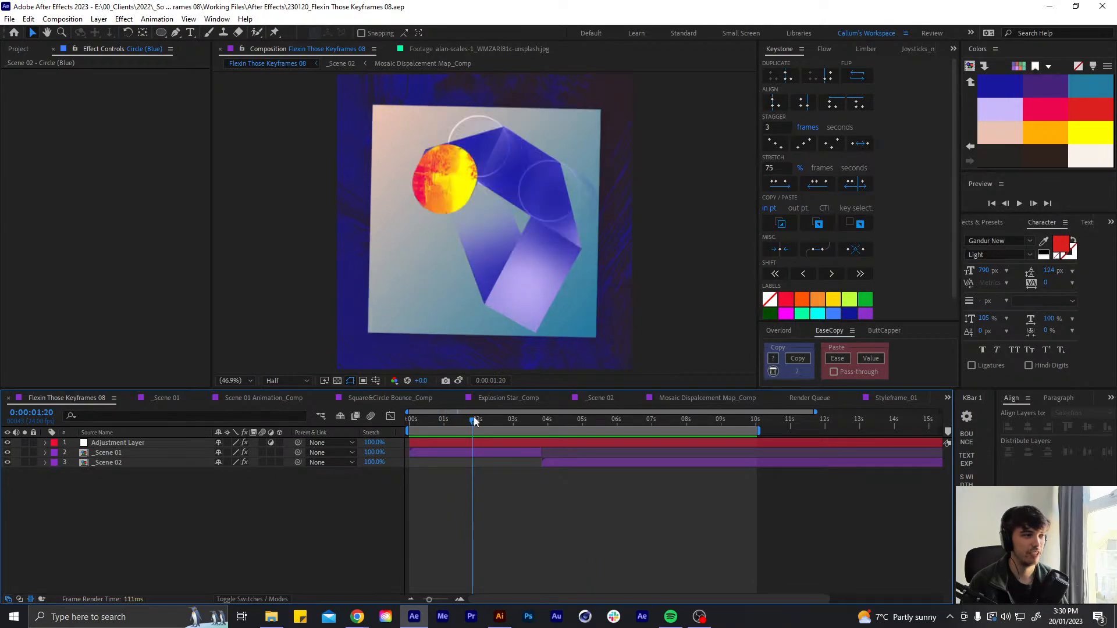
Open Scene 01 Animation_Comp and read the notes in the composition marker at 0:00:01:02 without changing them
double_click(466, 452)
double_click(446, 444)
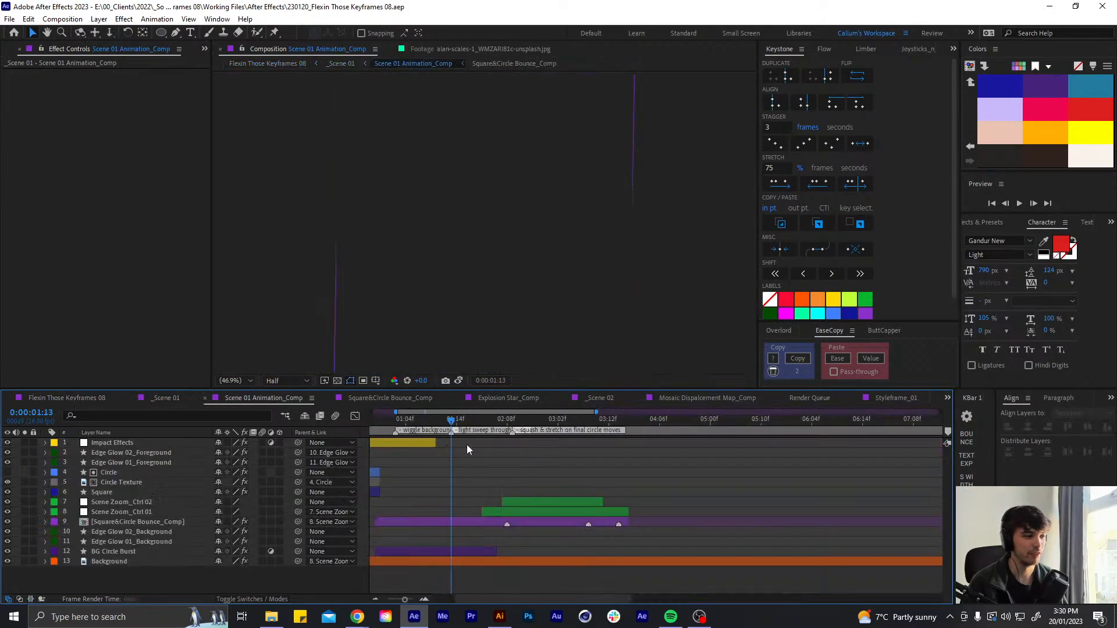
left_click_drag(395, 412, 372, 413)
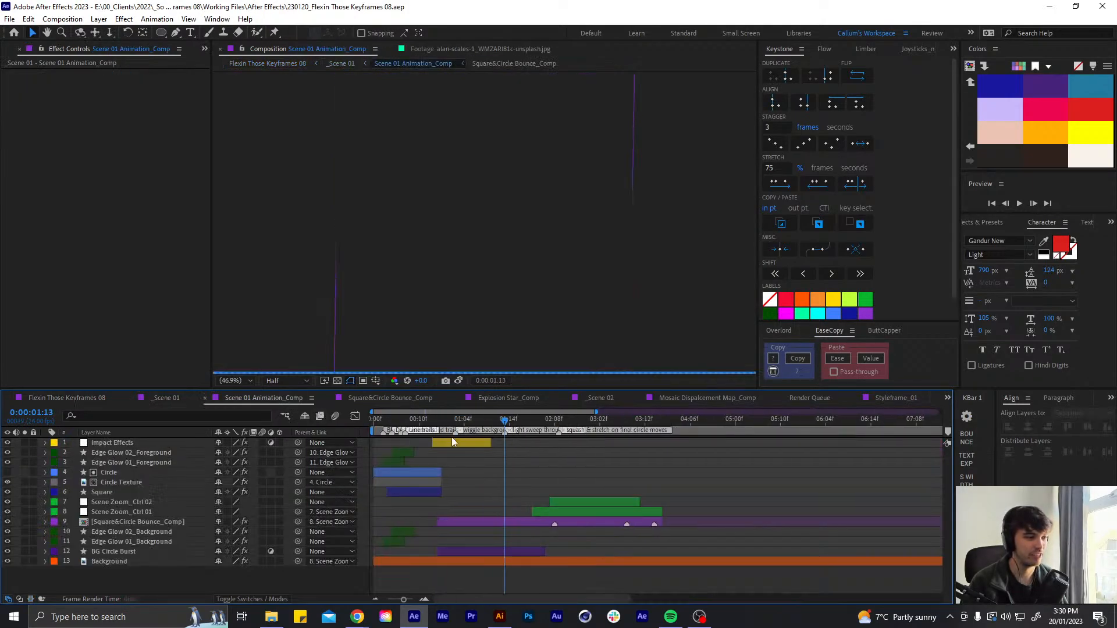
double_click(455, 431)
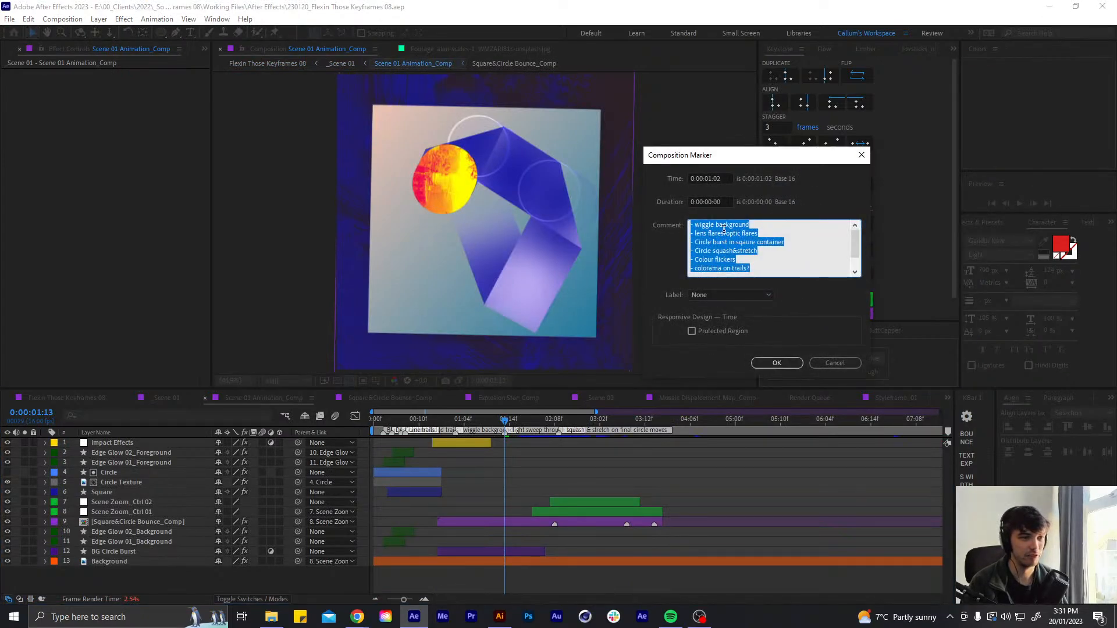
left_click(757, 235)
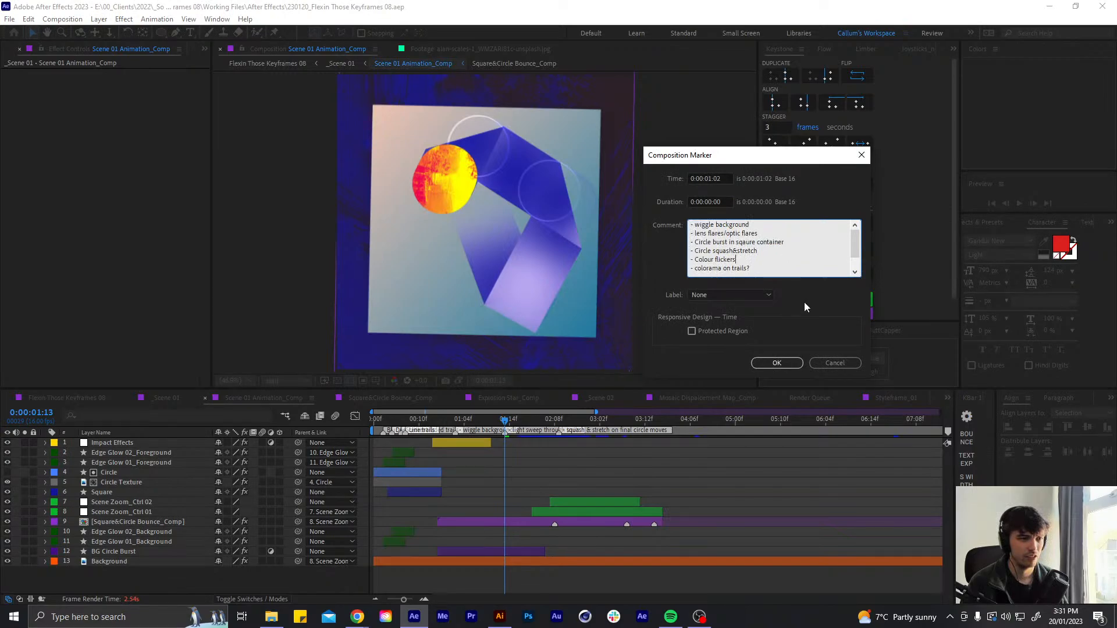
left_click(837, 360)
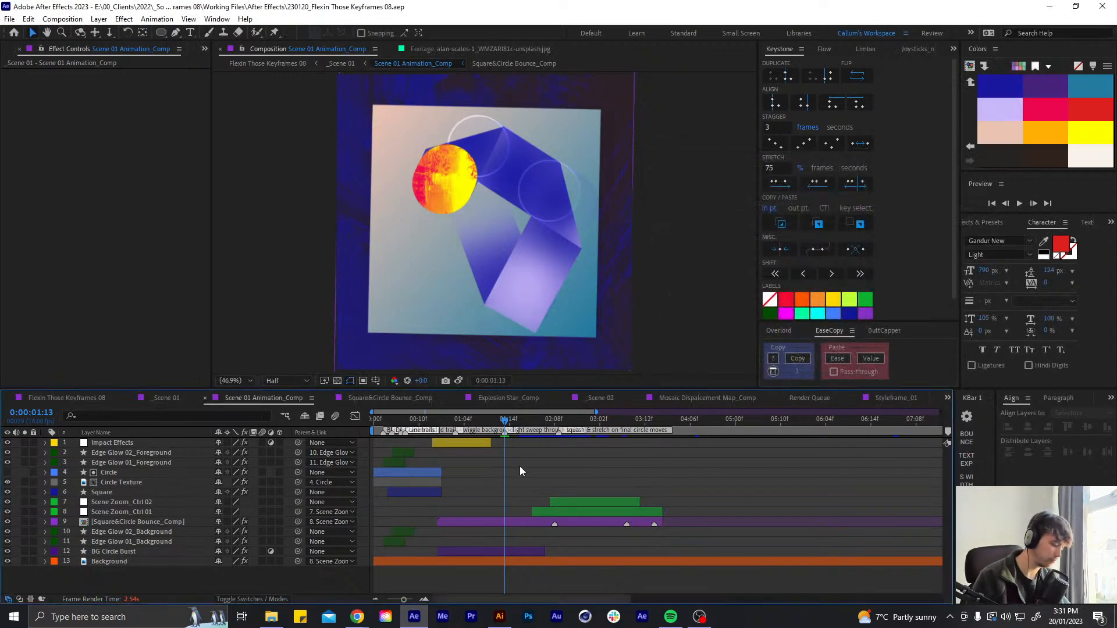
Read the notes in the composition marker at 0:00:02:09, leaving the comment as it is
key("equal")
key("equal")
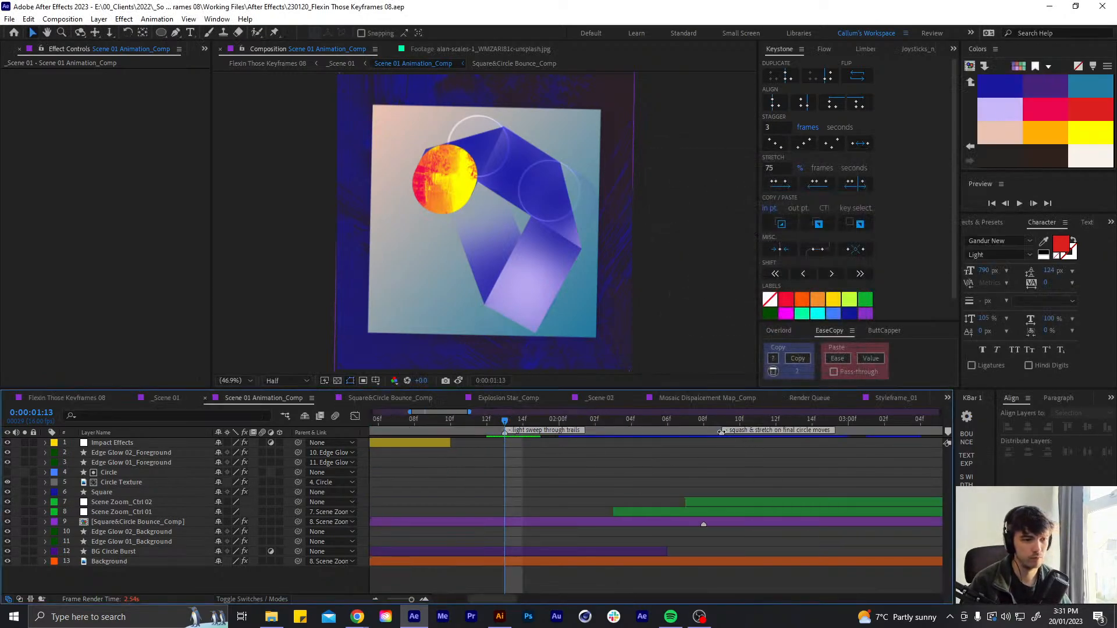
double_click(721, 431)
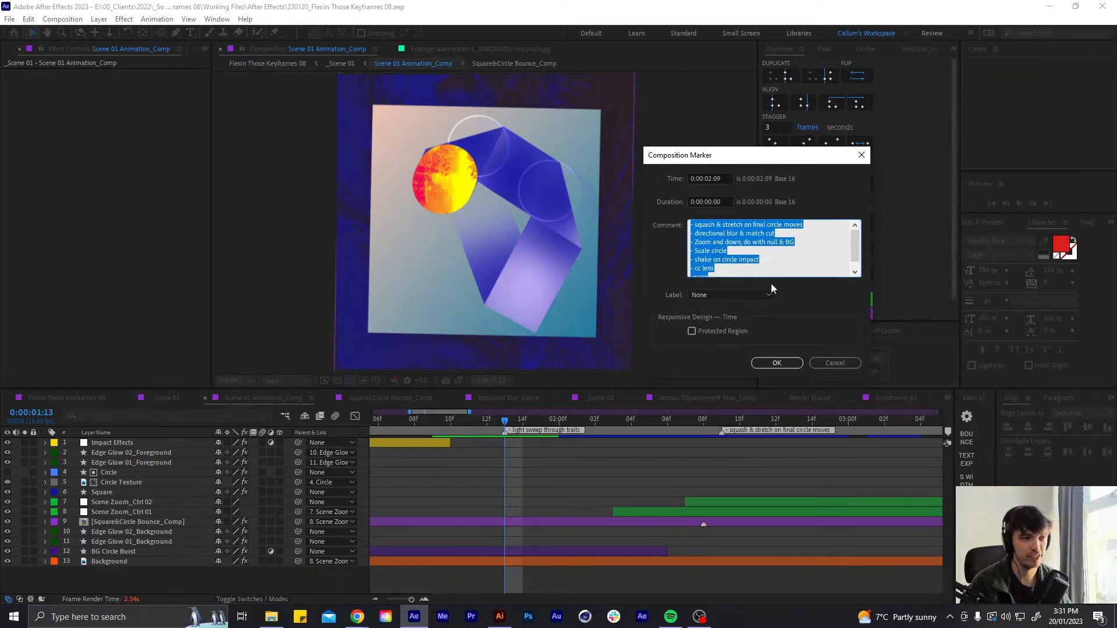
triple_click(787, 248)
left_click(772, 268)
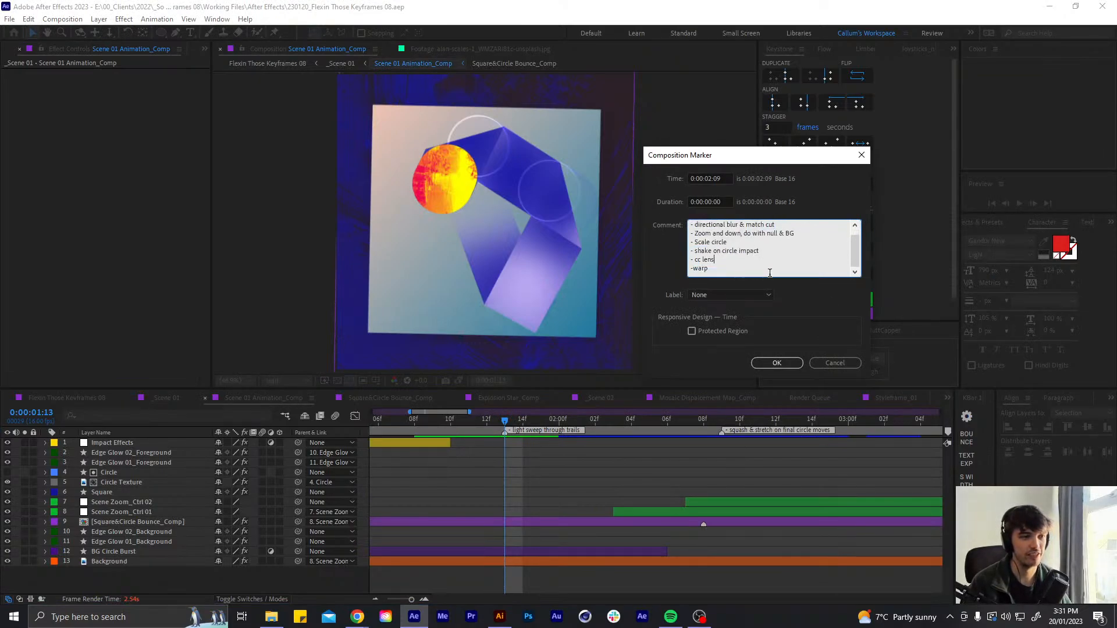
left_click(840, 365)
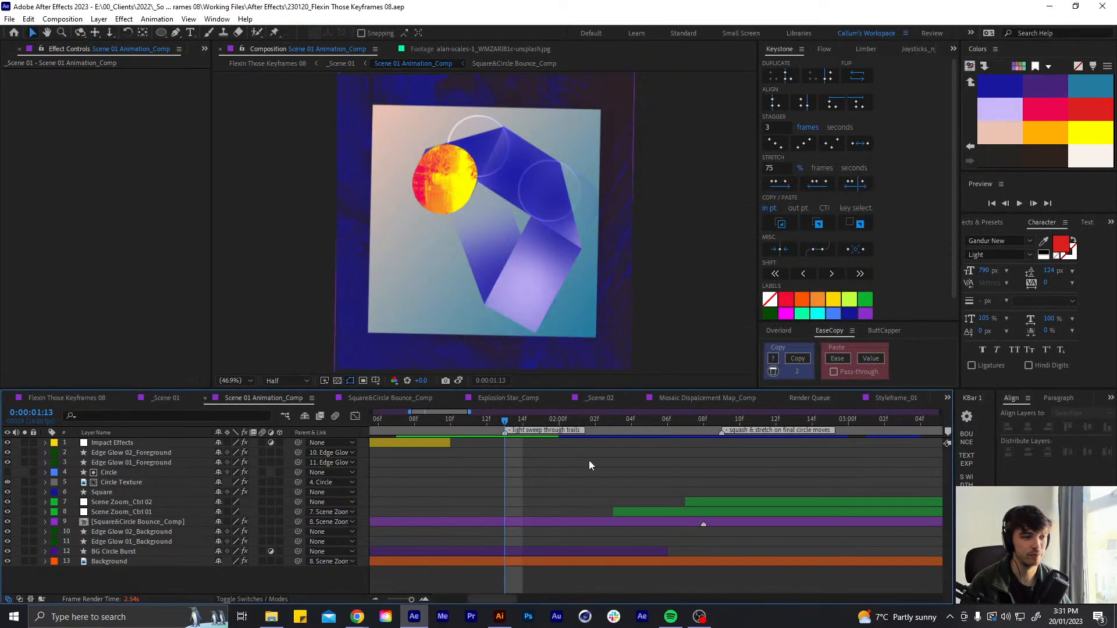
Return to the Flexin Those Keyframes 08 composition, play it from the start and scrub ahead to the rectangle split
left_click(109, 406)
left_click(593, 518)
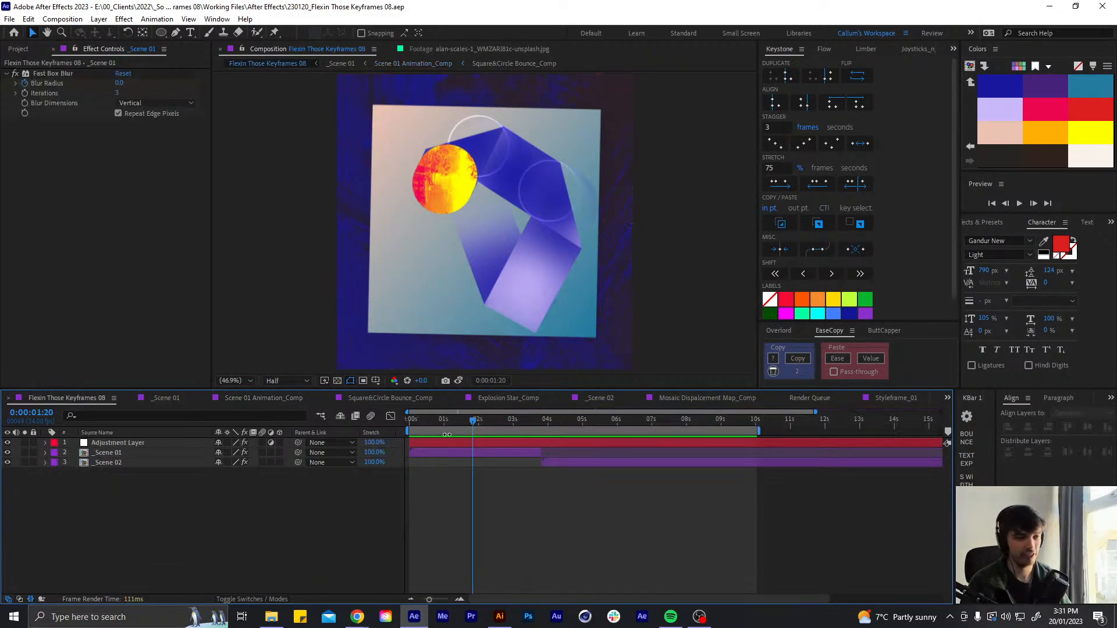
left_click_drag(446, 435, 369, 479)
key("space")
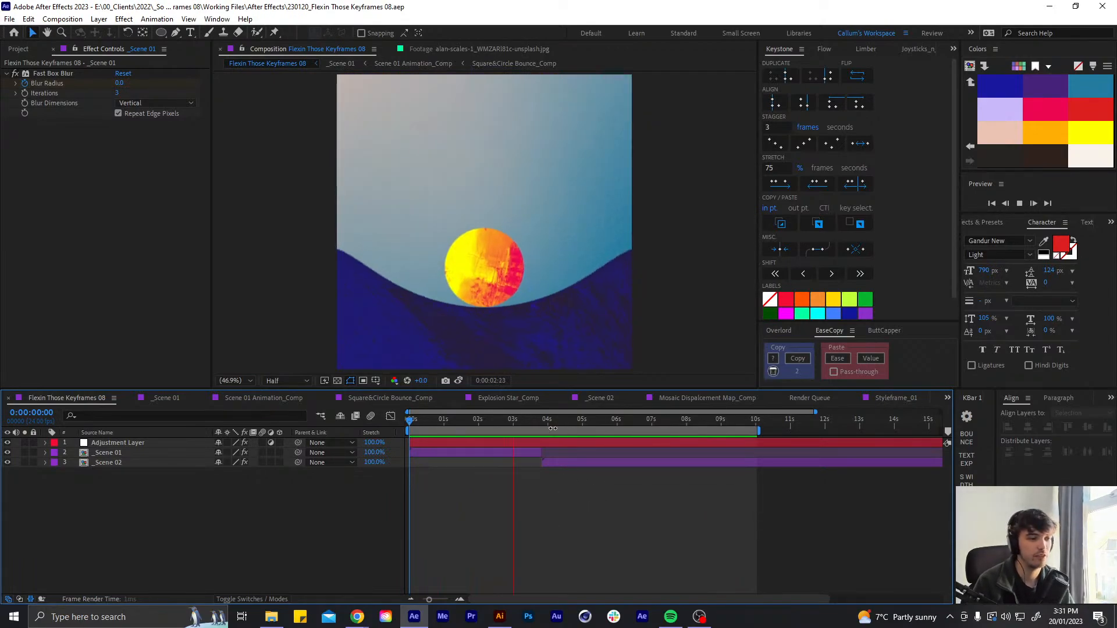
left_click_drag(552, 420, 711, 428)
Switch to Illustrator and examine the textured styleframe with overlapping coloured rectangles and connected white dots
left_click(499, 616)
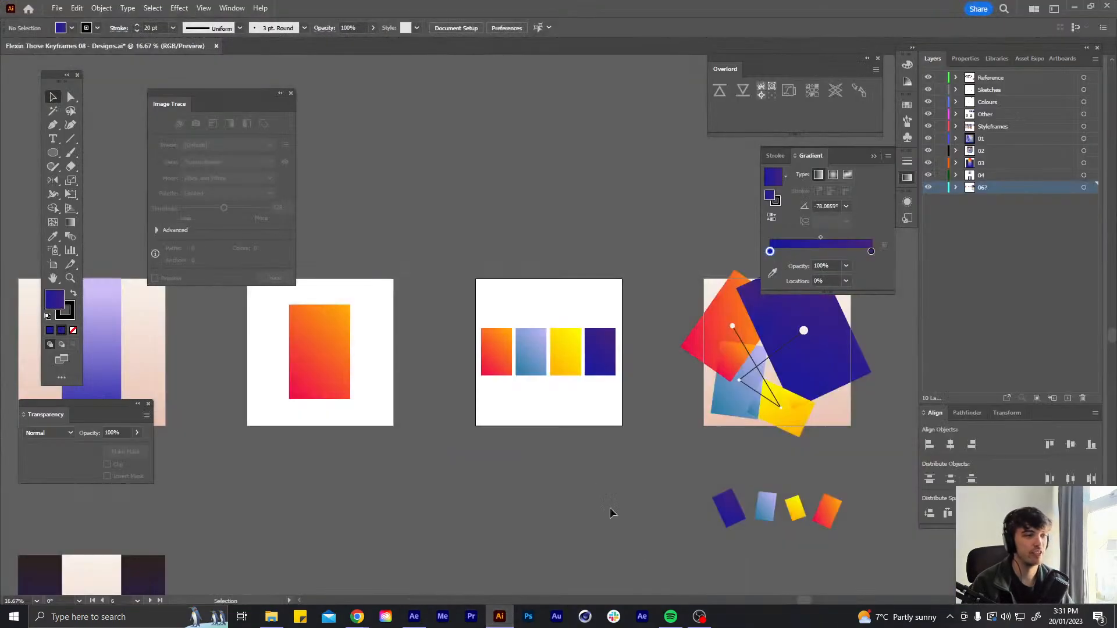
scroll(579, 542, "down", 2)
left_click_drag(655, 332, 498, 533)
scroll(494, 412, "up", 6)
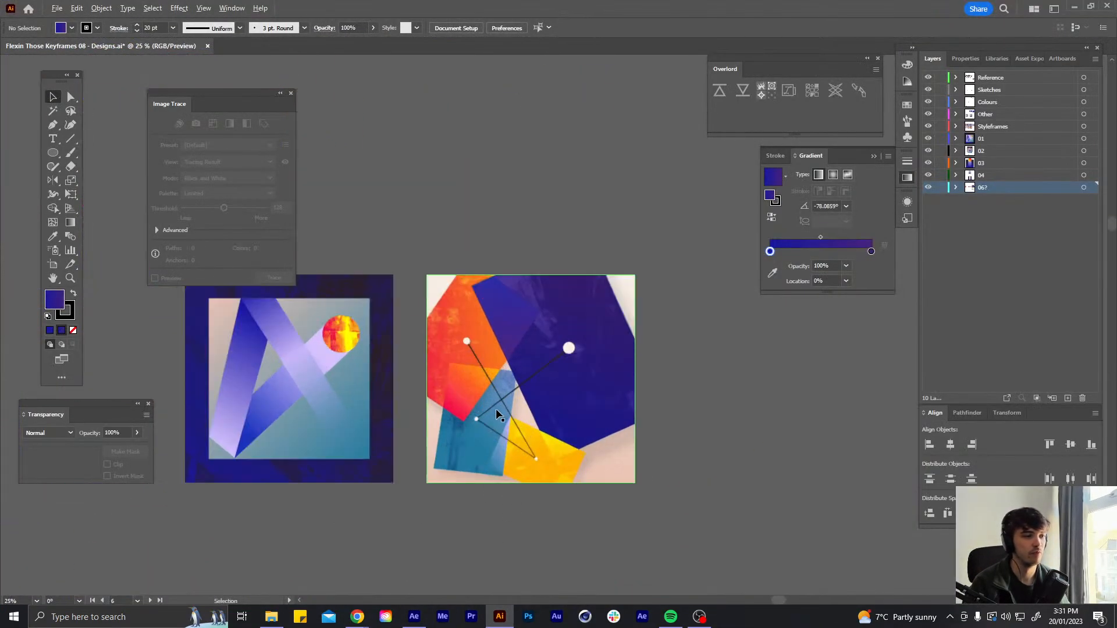
scroll(588, 375, "down", 1)
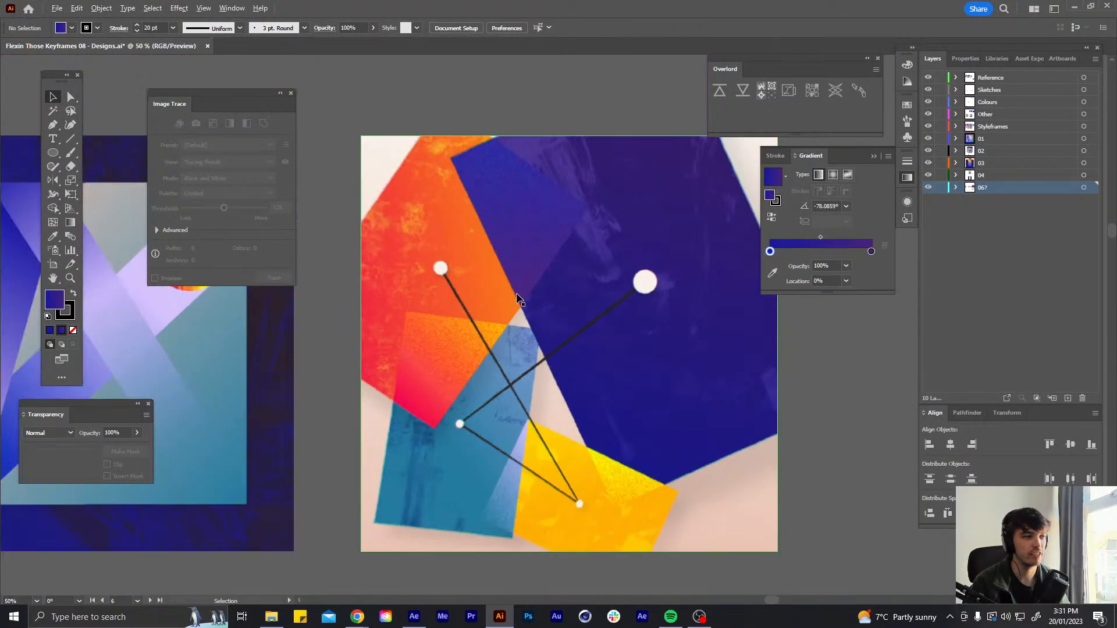
scroll(517, 294, "down", 1)
scroll(478, 335, "down", 1)
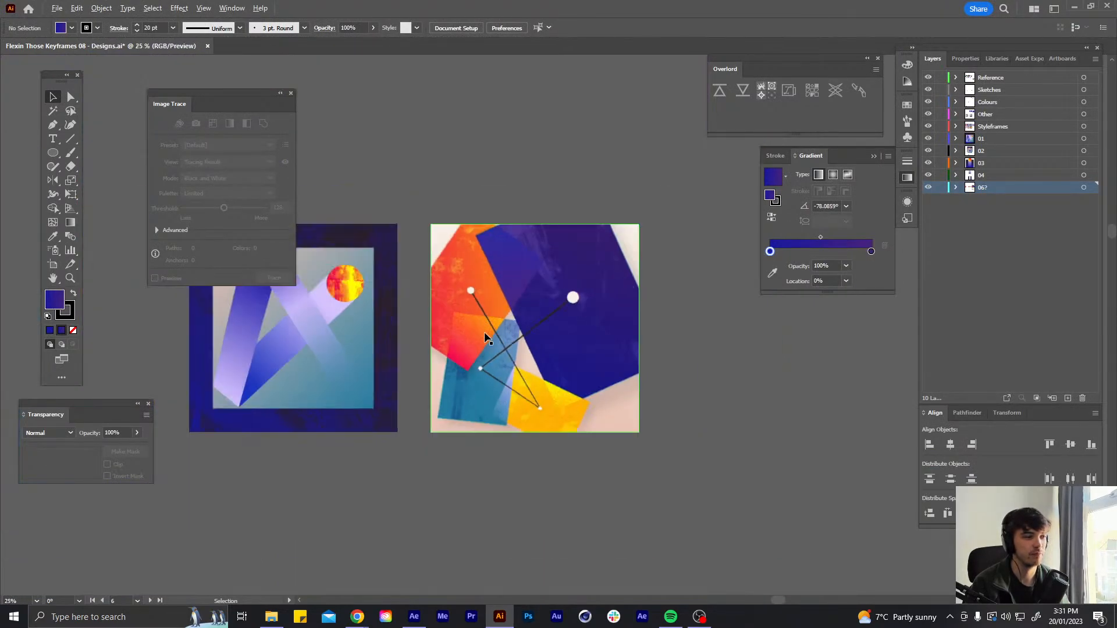
Examine the artboard with the four gradient rectangles, then compare it with the two finished textured styleframes
left_click_drag(516, 438, 492, 135)
left_click_drag(541, 335, 485, 137)
scroll(522, 342, "down", 1)
left_click_drag(538, 376, 523, 239)
scroll(507, 360, "up", 2)
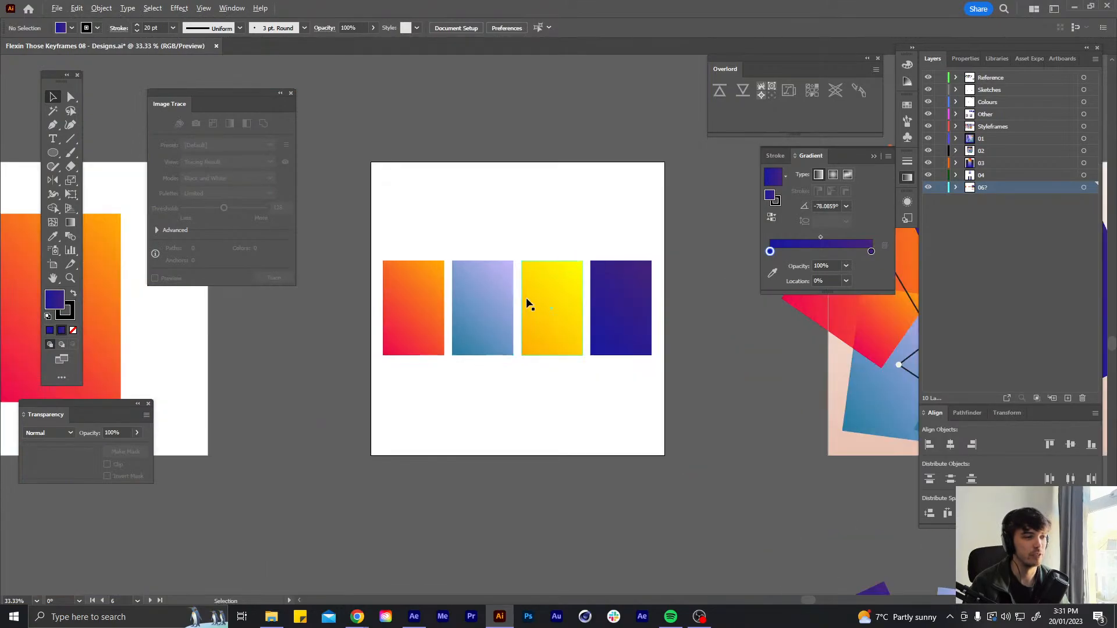
scroll(262, 437, "down", 2)
left_click_drag(320, 407, 574, 471)
scroll(258, 428, "down", 1)
left_click_drag(262, 501, 532, 445)
scroll(530, 431, "down", 1)
scroll(608, 207, "up", 1)
left_click_drag(611, 207, 440, 460)
scroll(440, 464, "up", 2)
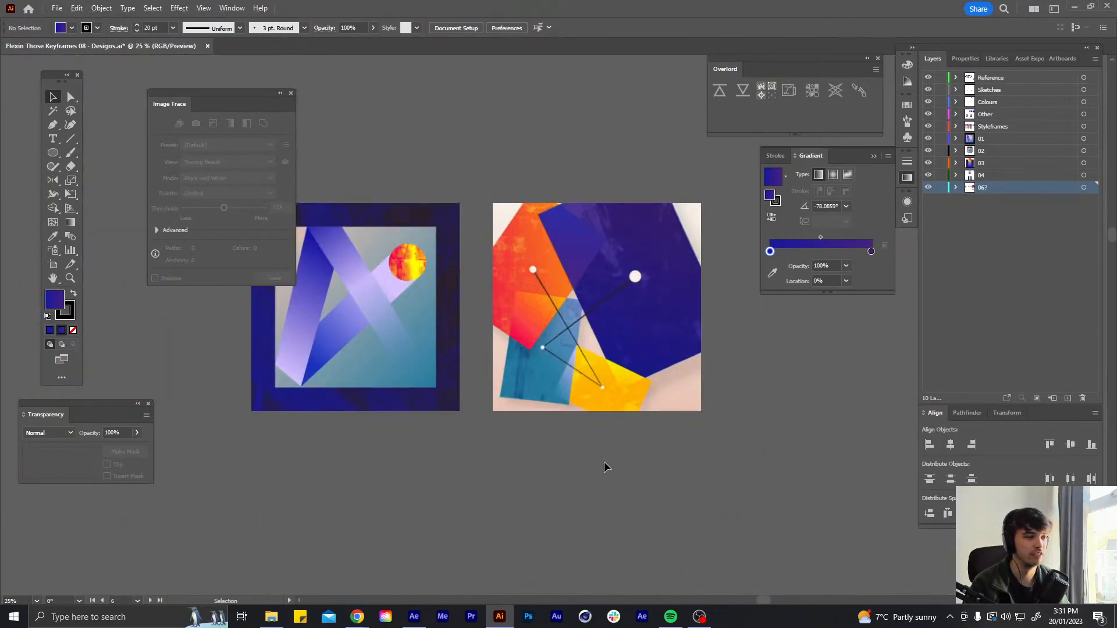
scroll(541, 465, "up", 1)
scroll(536, 460, "up", 1)
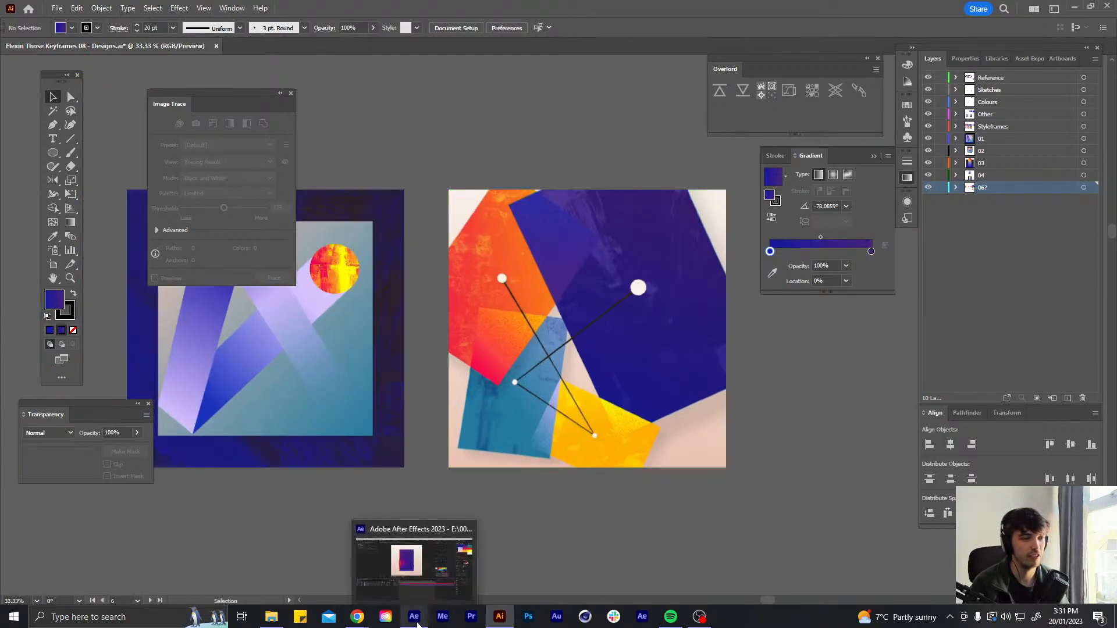
Switch back to After Effects and compare the Scene 01 animation with the chromatic look of the Styleframe_01 composition
left_click(416, 620)
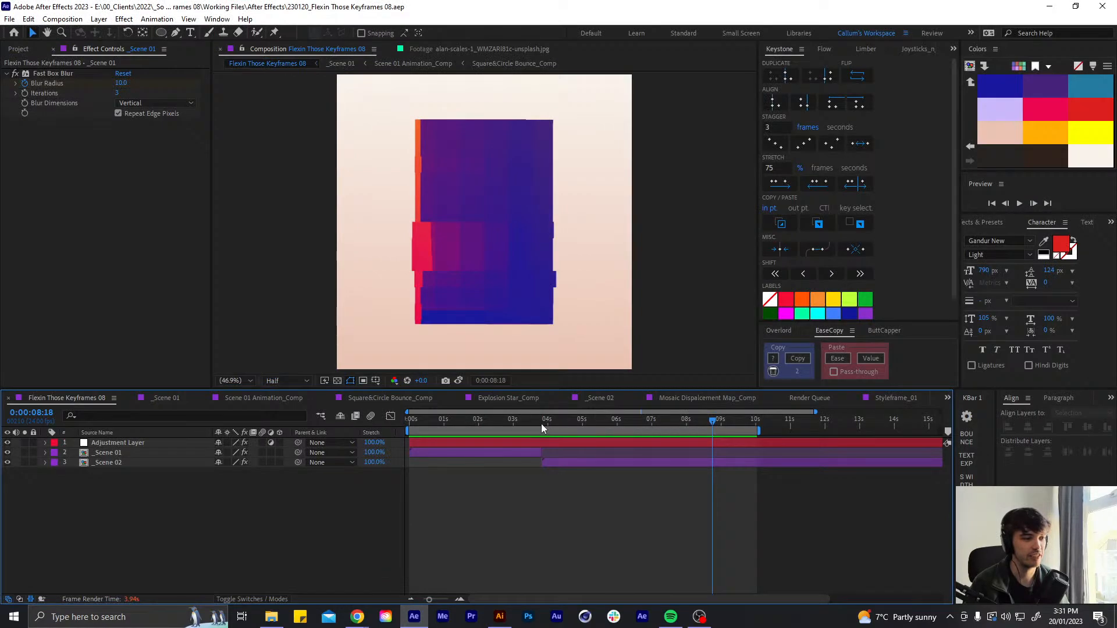
left_click_drag(540, 423, 510, 426)
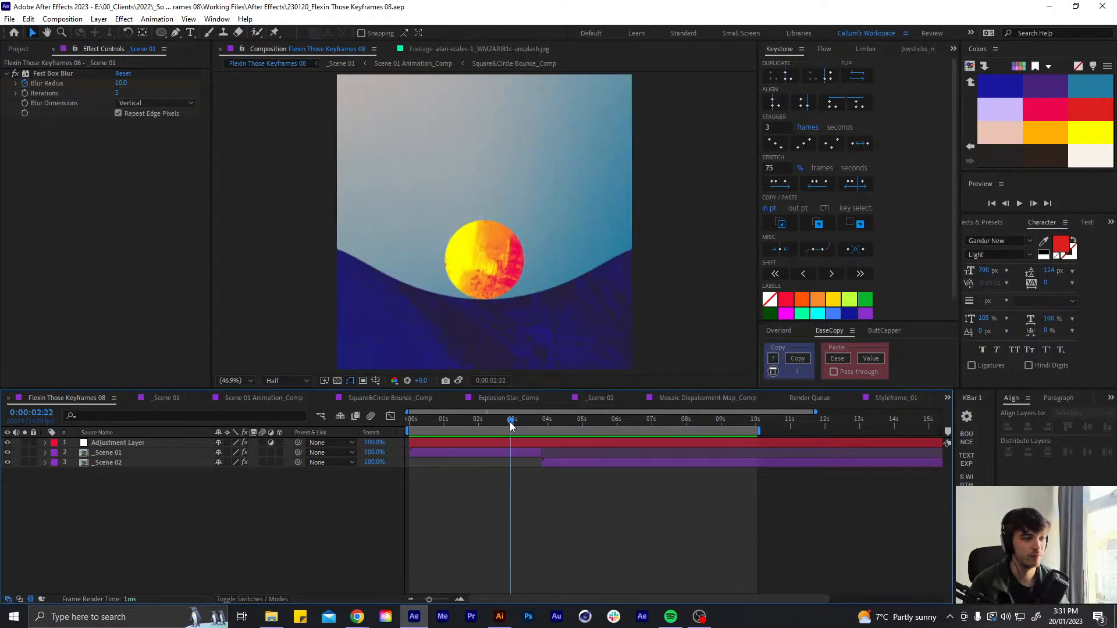
left_click(883, 398)
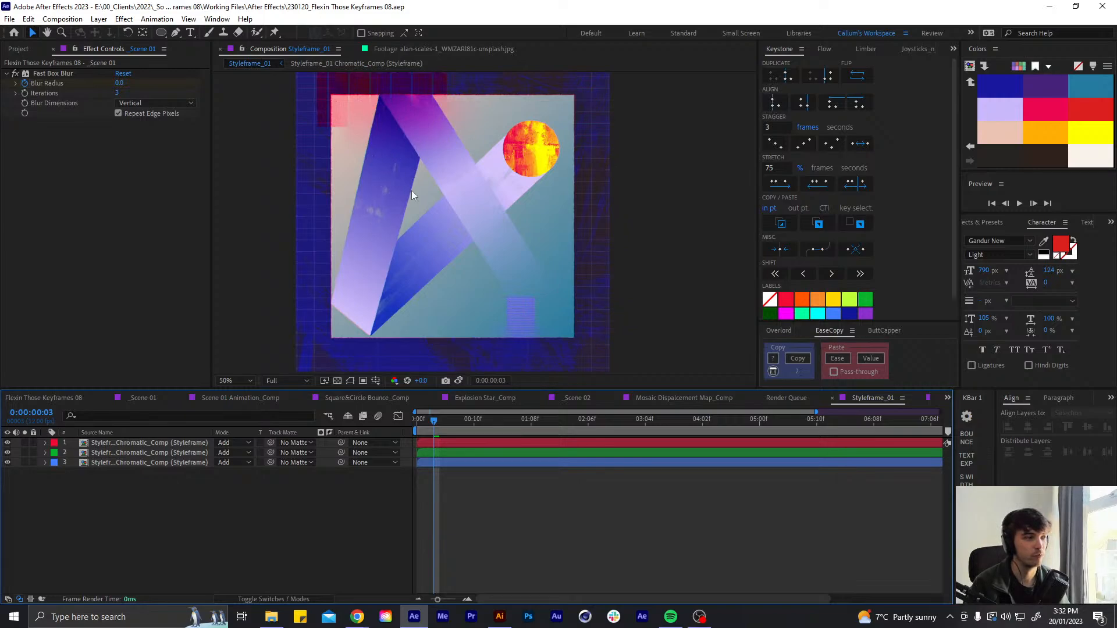
mouse_move(466, 423)
left_mouse_down()
mouse_move(564, 420)
mouse_move(480, 447)
mouse_move(474, 438)
left_mouse_up()
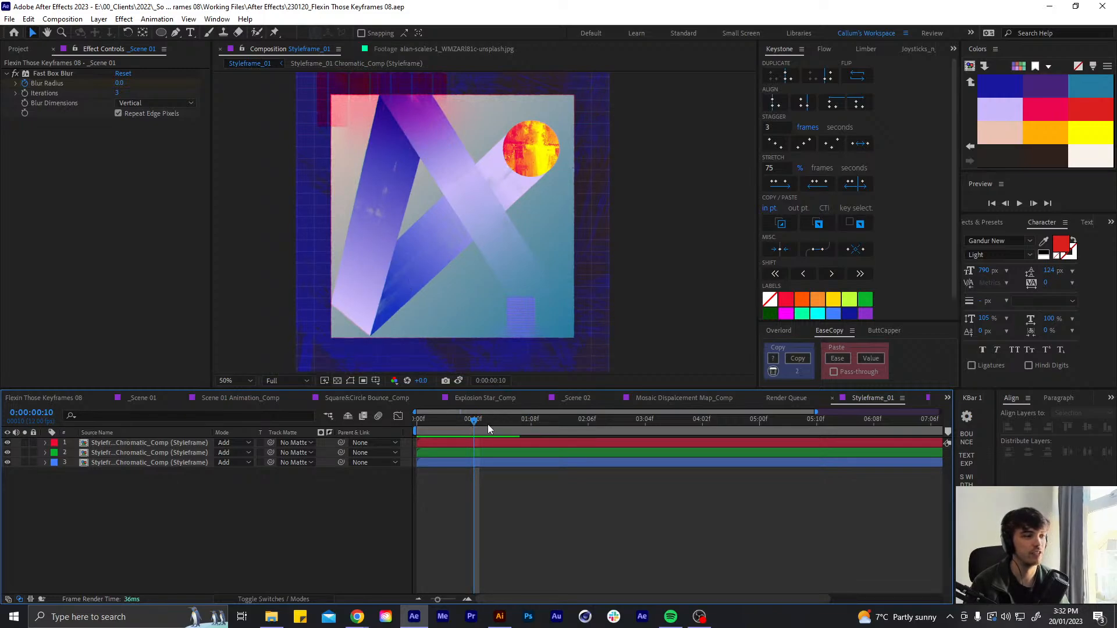
Play the Flexin Those Keyframes 08 composition from the start and scrub back through the explosion to 0:00:03:01
left_click(55, 397)
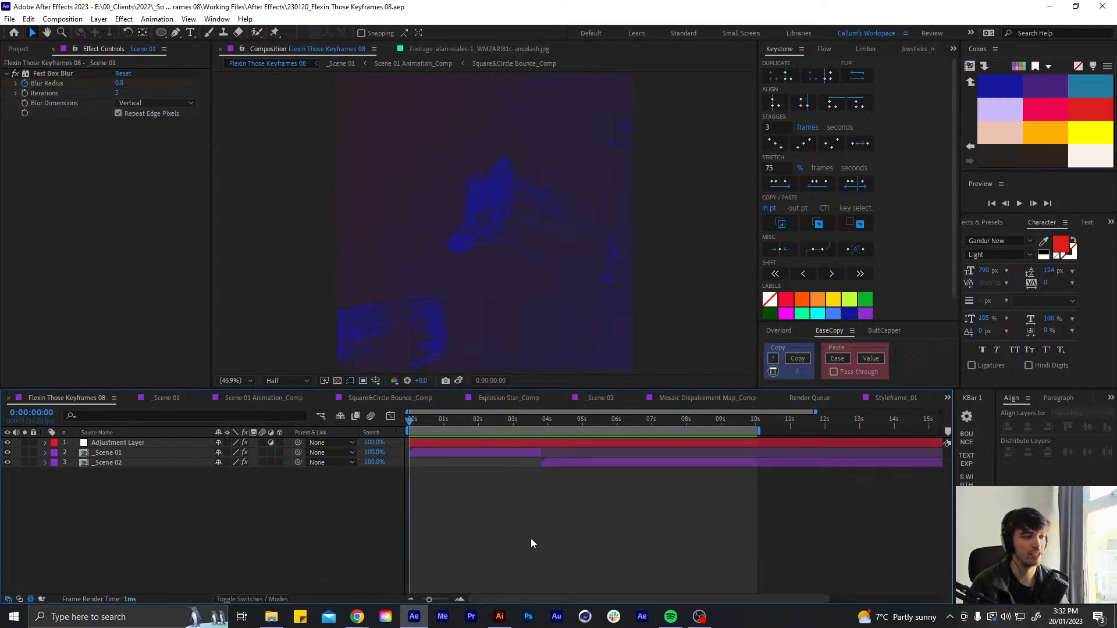
key("space")
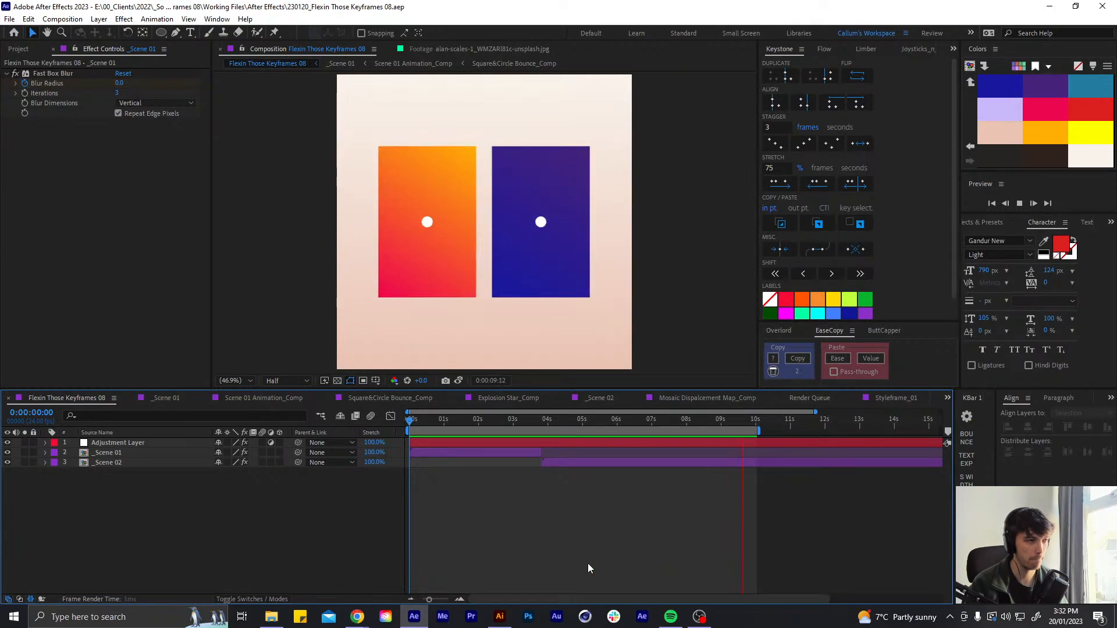
left_click(630, 421)
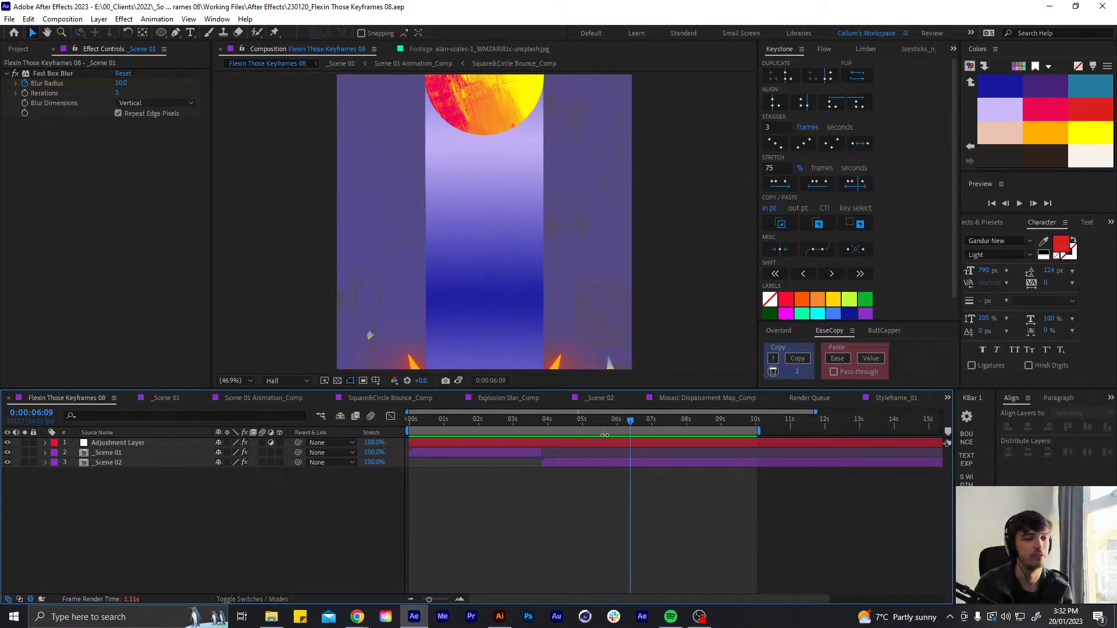
left_click_drag(608, 421, 512, 429)
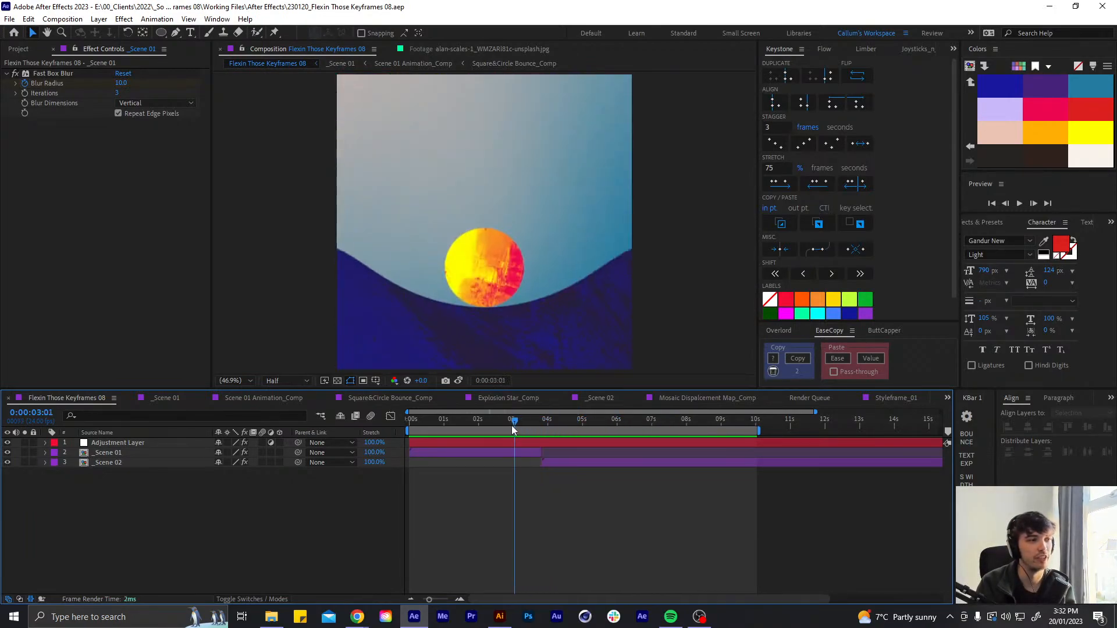
Review the explosion section, replay the main composition from the beginning and stop at 0:00:06:07
key("space")
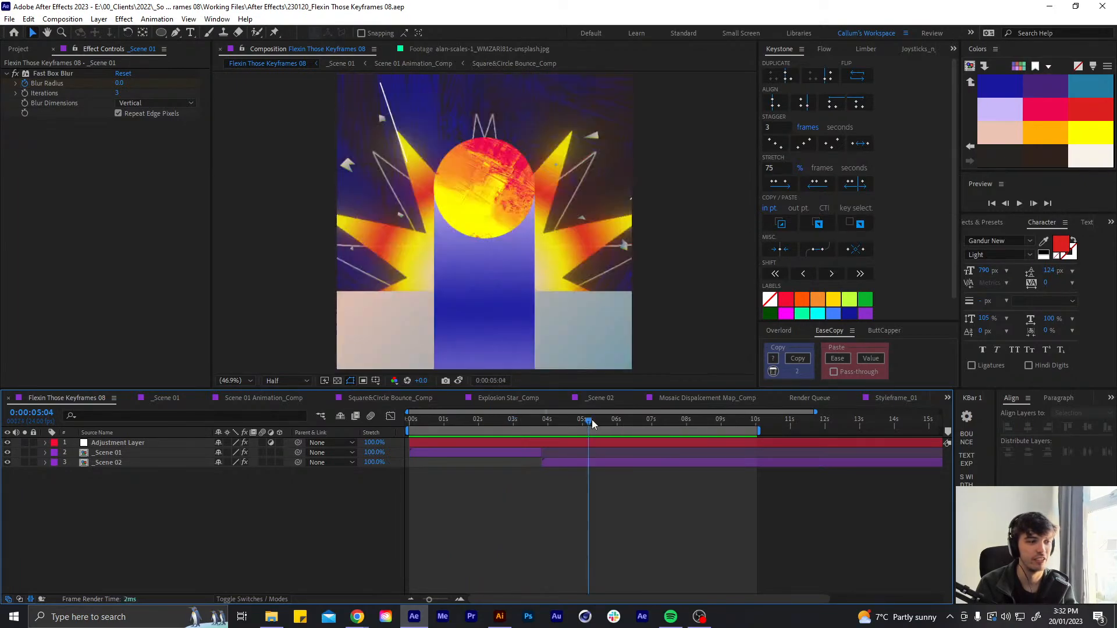
key("space")
left_click_drag(658, 431, 406, 424)
key("space")
key("space")
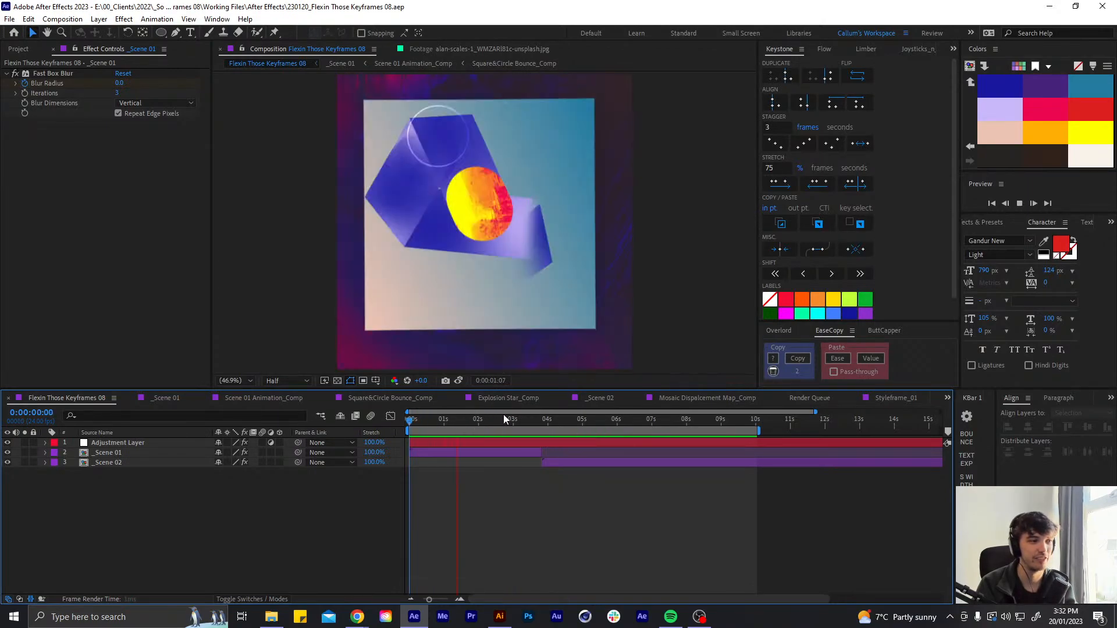
left_click_drag(631, 421, 627, 423)
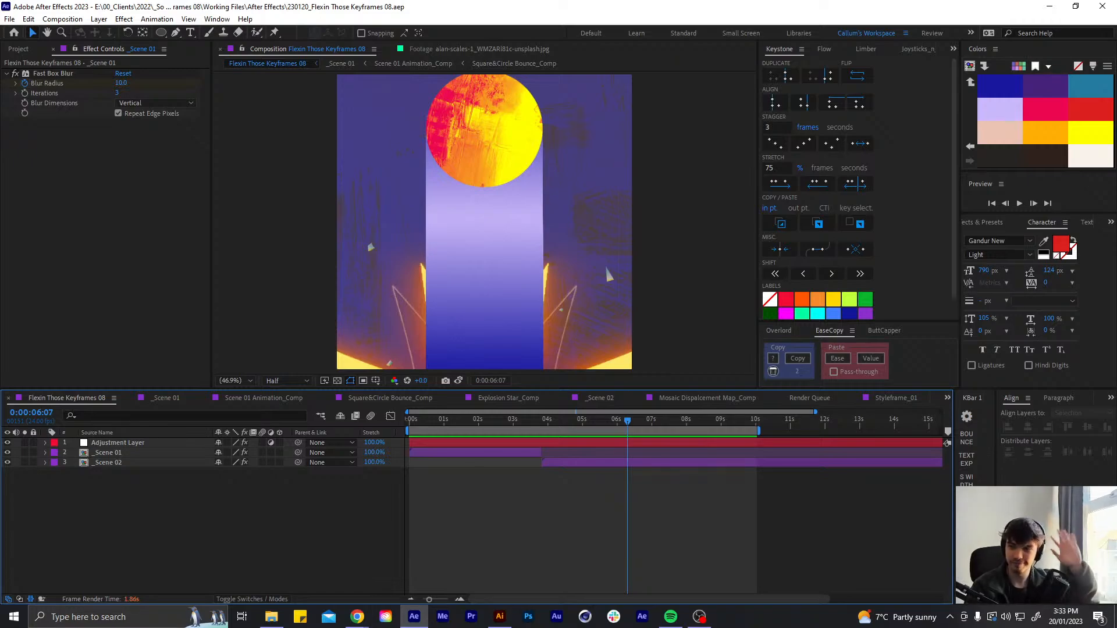
key("alt+Tab")
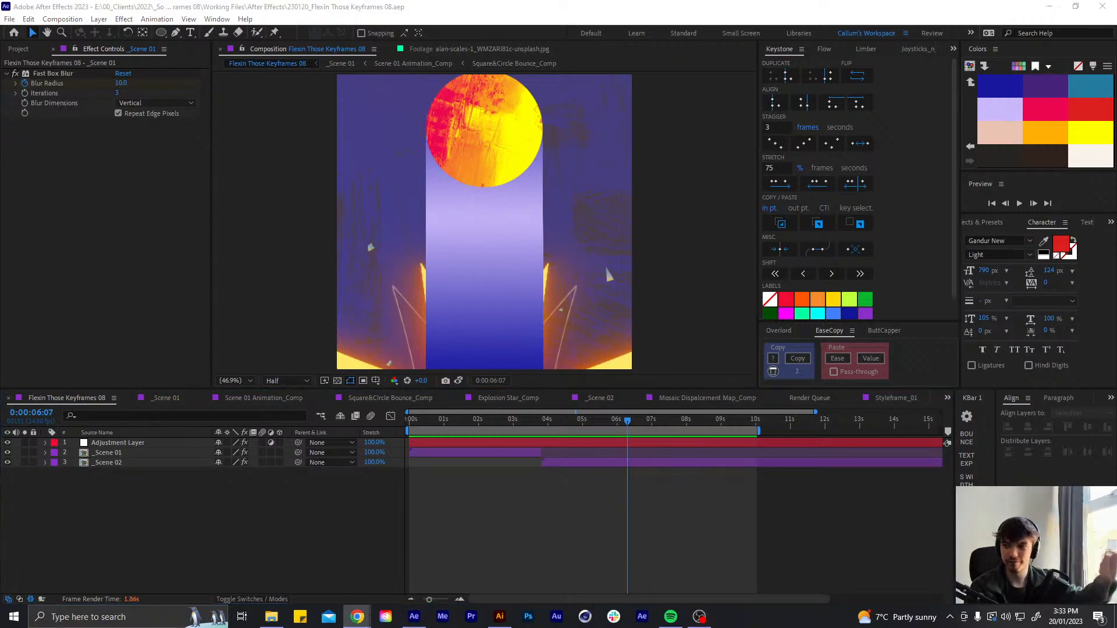